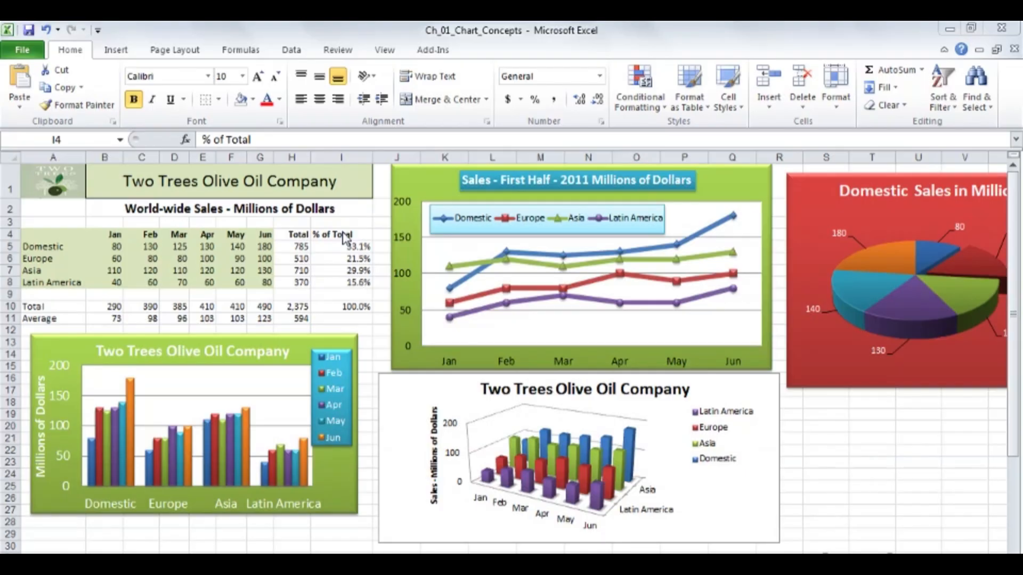
- Select the monthly regional sales data with its headings in A4:G8, then deselect it by selecting cell I6
{"action": "left_click", "coordinate": [348, 234]}
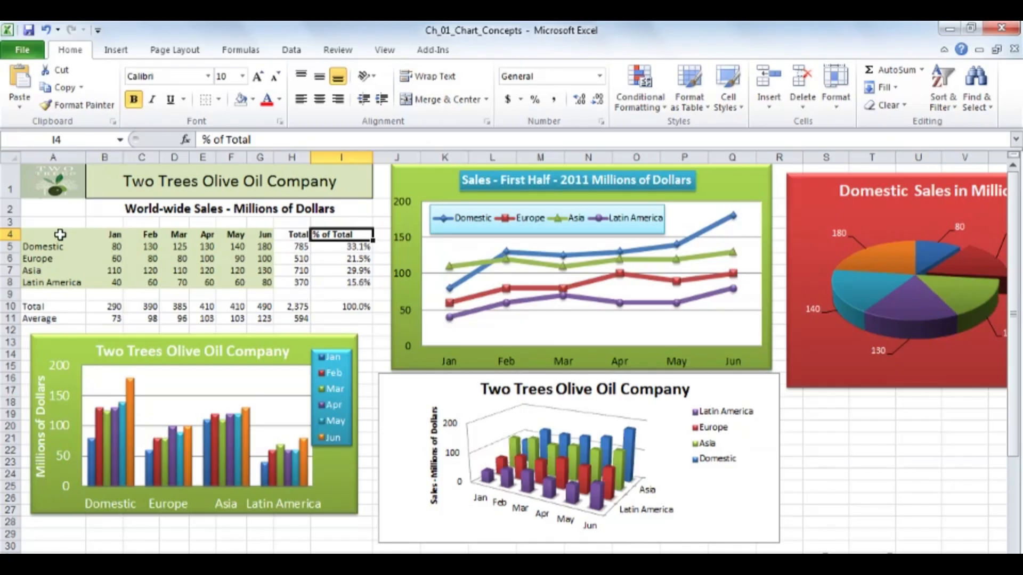
{"action": "left_click_drag", "start_coordinate": [55, 235], "coordinate": [249, 282]}
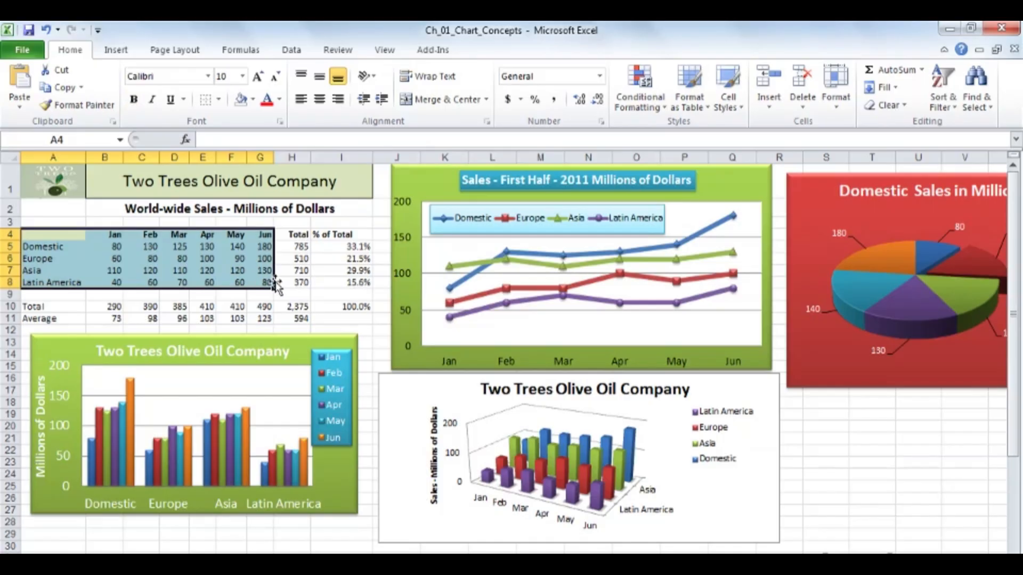
{"action": "left_click", "coordinate": [319, 259]}
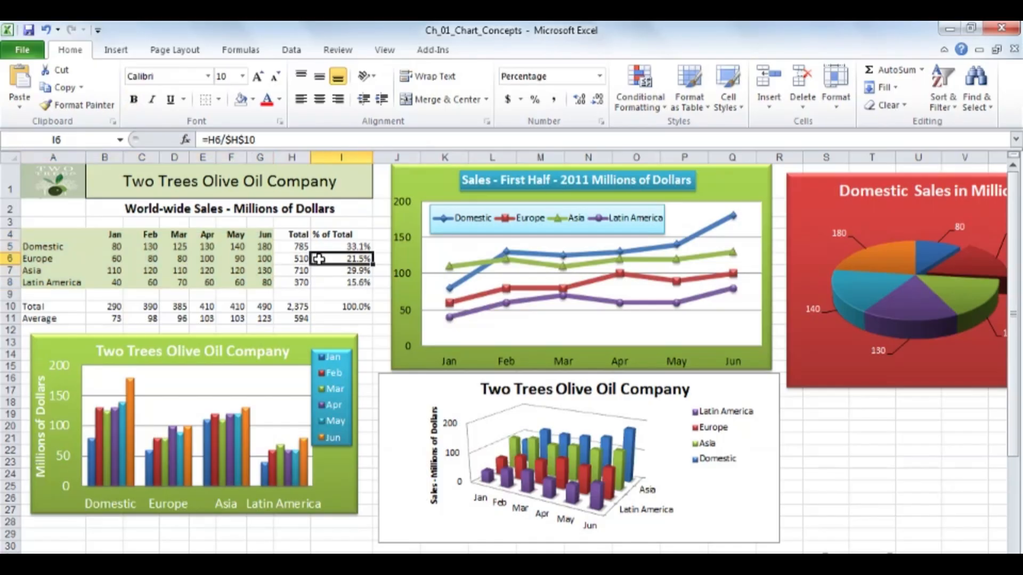
- Select the line chart of first-half sales and inspect its Domestic series and the plot area of the red pie chart
{"action": "left_click", "coordinate": [414, 260]}
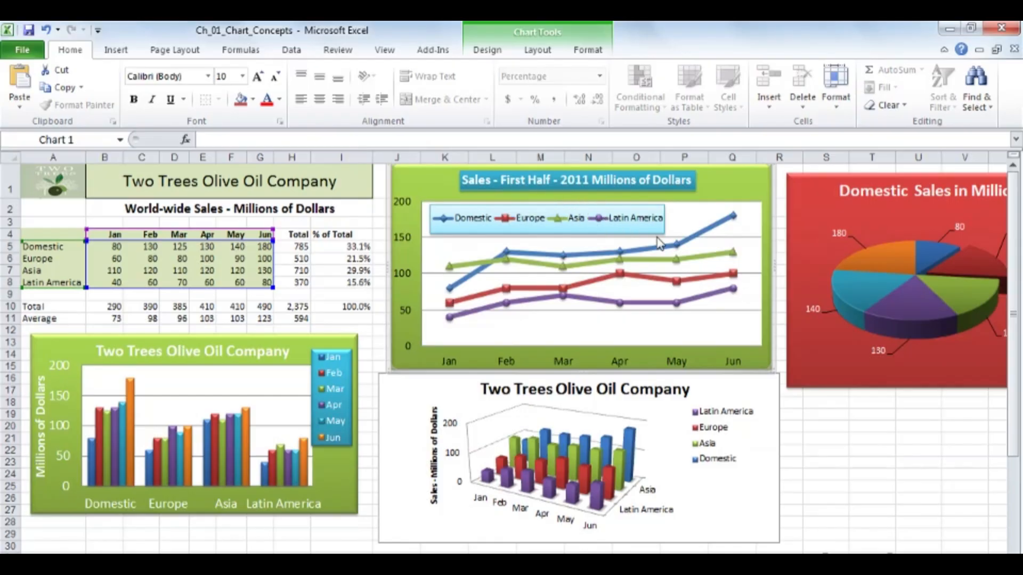
{"action": "mouse_move", "coordinate": [720, 225]}
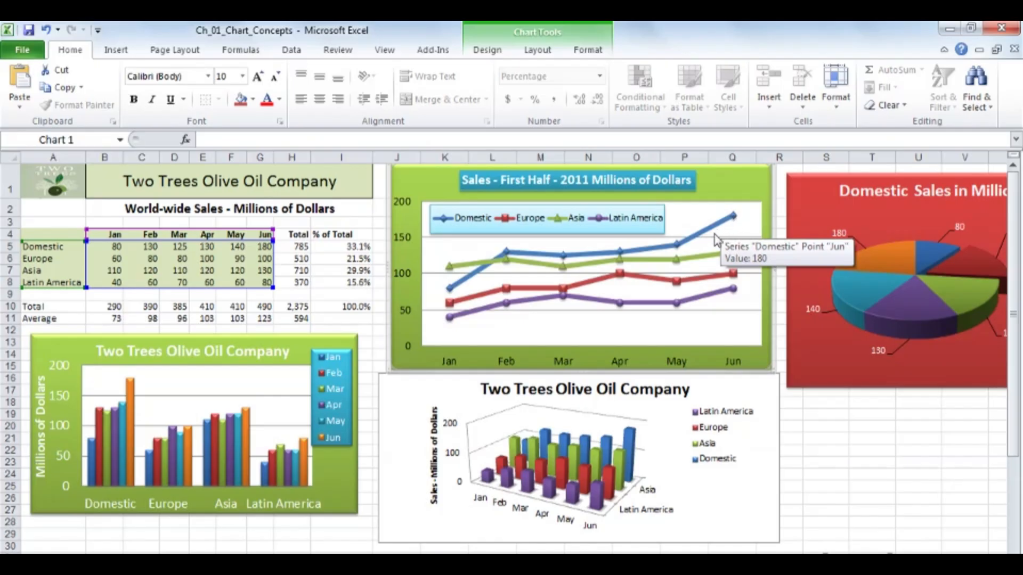
{"action": "mouse_move", "coordinate": [704, 260]}
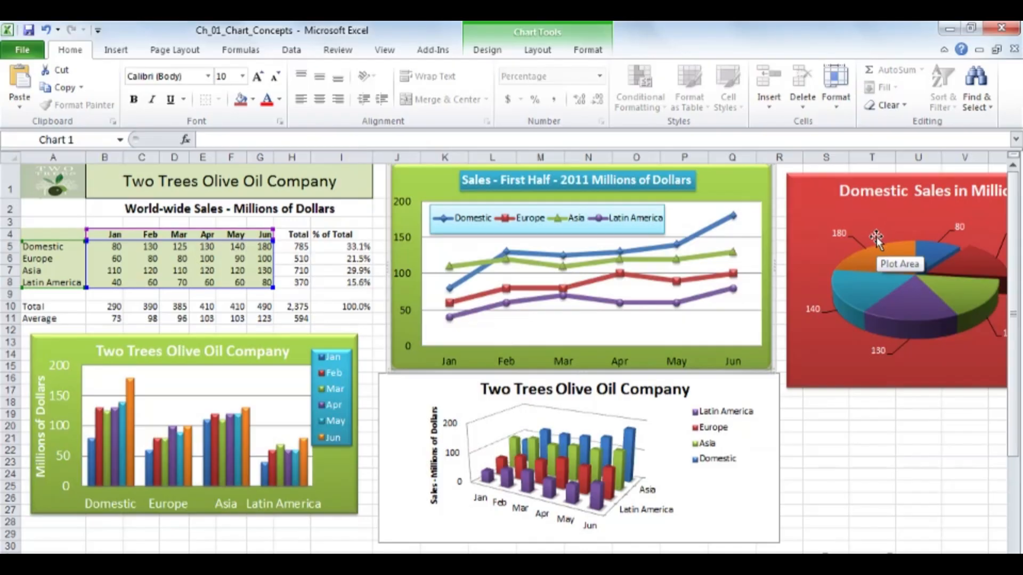
{"action": "mouse_move", "coordinate": [893, 256]}
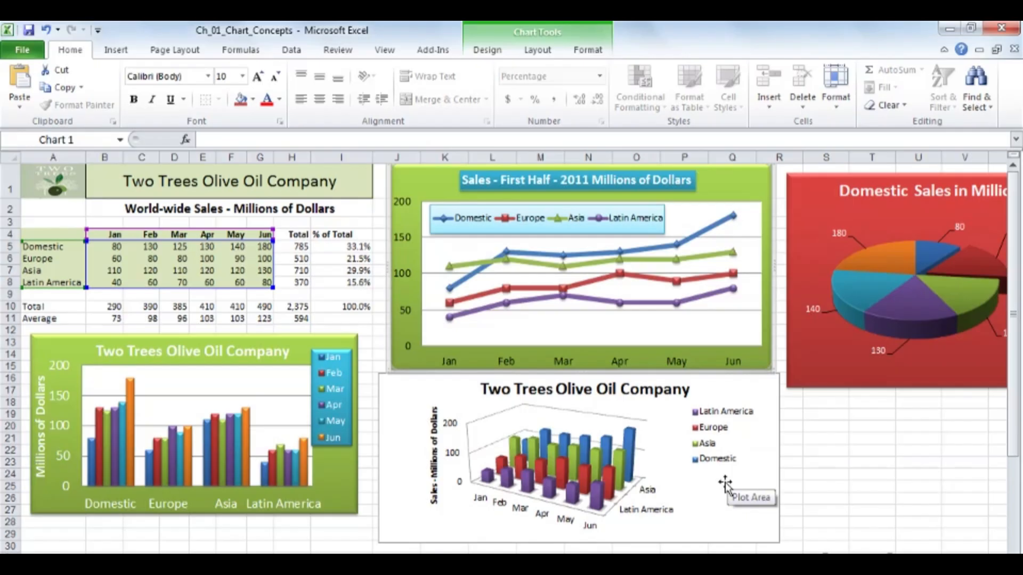
- View the Format Data Series options for the Latin America line in the first-half sales chart, then close them
{"action": "mouse_move", "coordinate": [714, 290]}
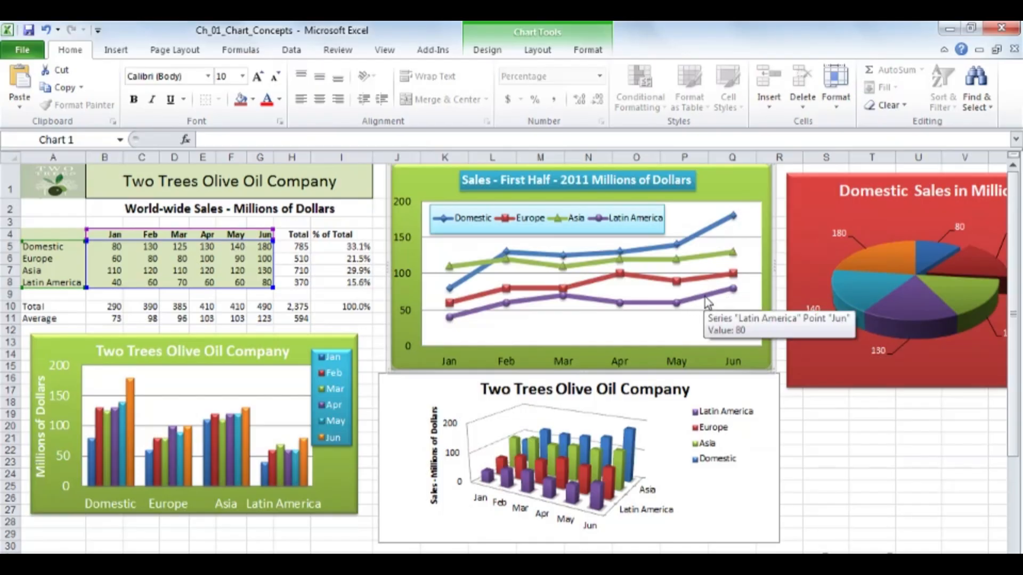
{"action": "right_click", "coordinate": [707, 303]}
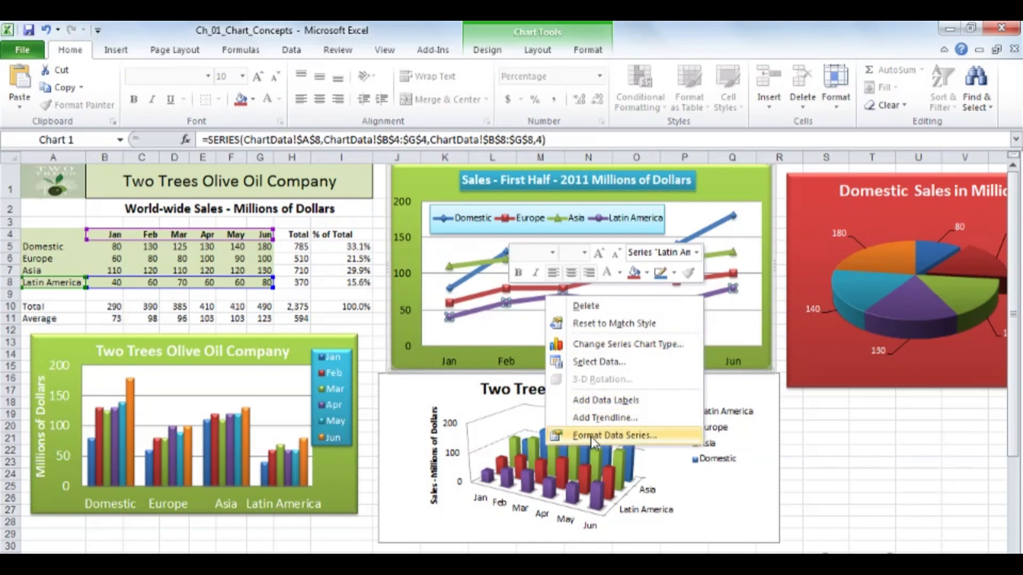
{"action": "left_click", "coordinate": [646, 441]}
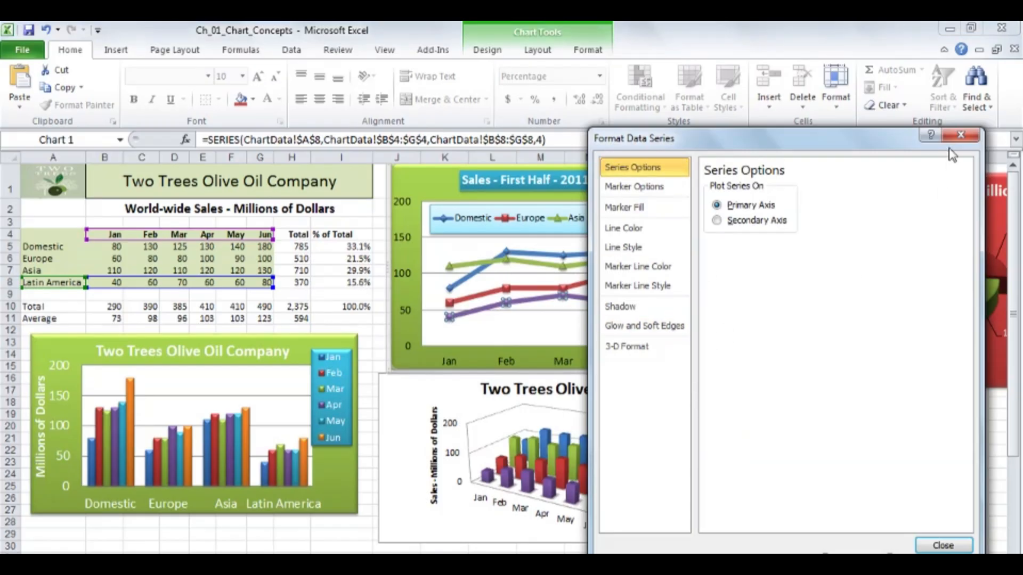
{"action": "left_click", "coordinate": [959, 137]}
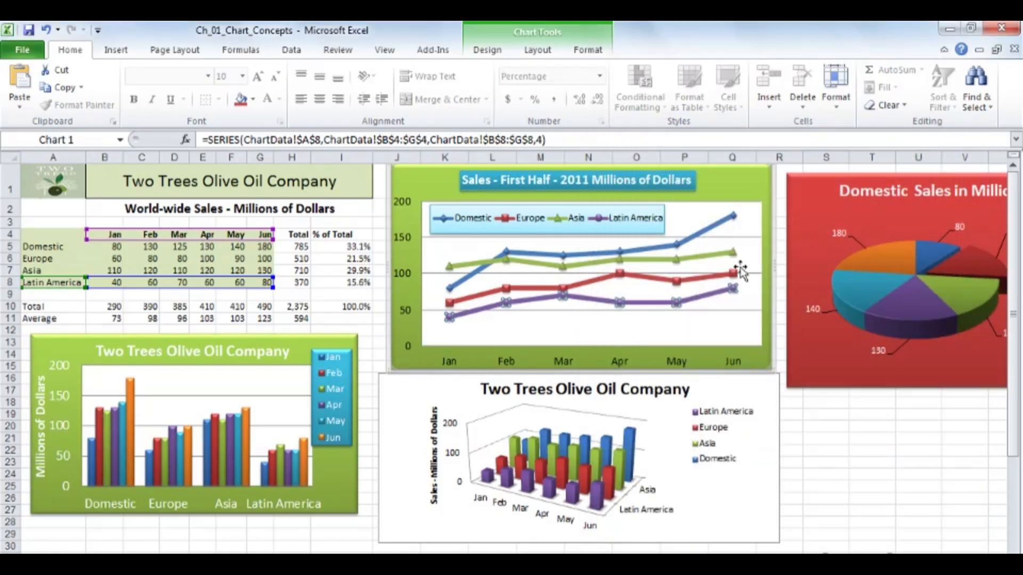
- Select the line chart's plot area, then reopen the Latin America series' formatting options directly from its line and close them unchanged
{"action": "mouse_move", "coordinate": [715, 297]}
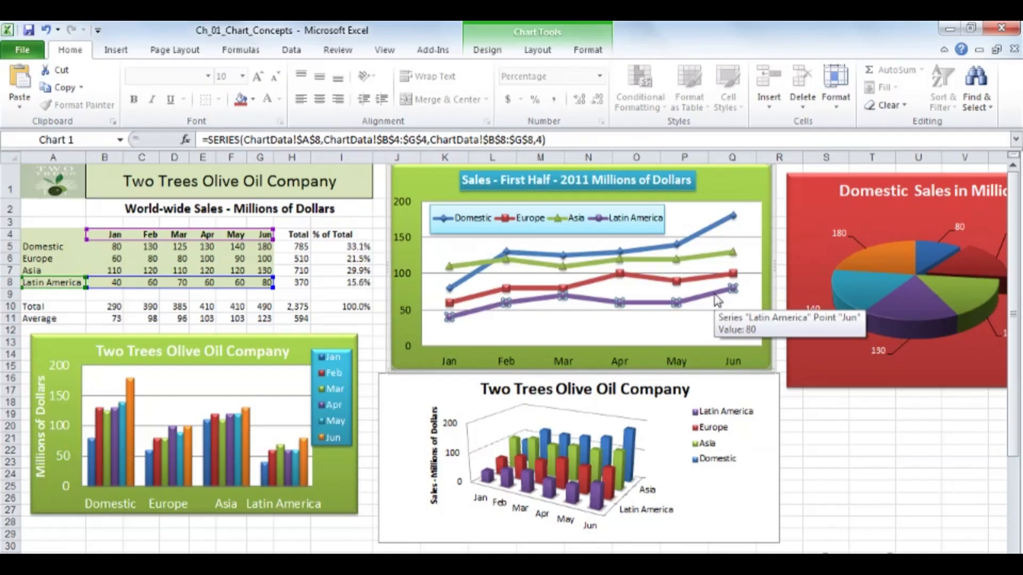
{"action": "left_click", "coordinate": [711, 326]}
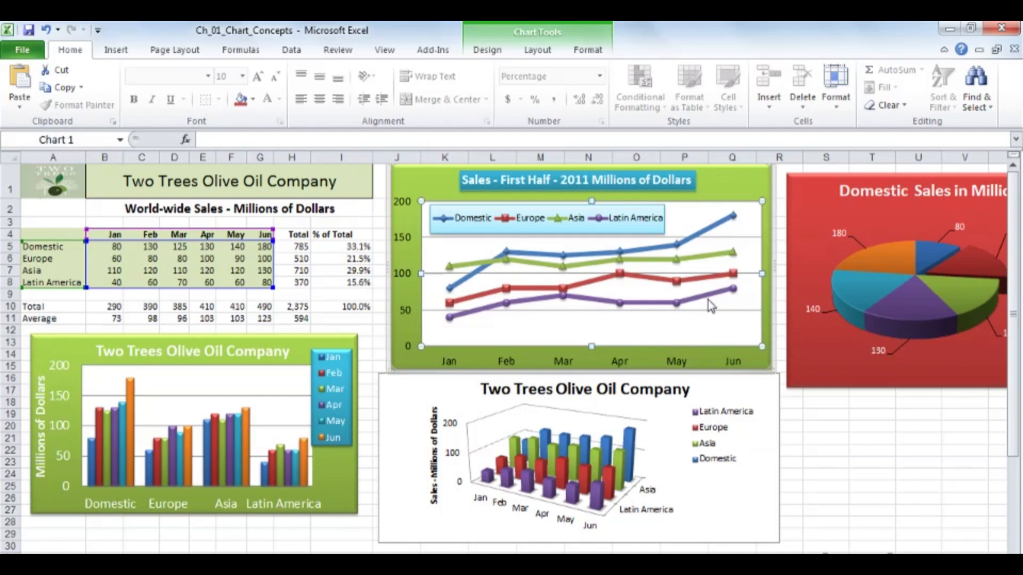
{"action": "mouse_move", "coordinate": [709, 301]}
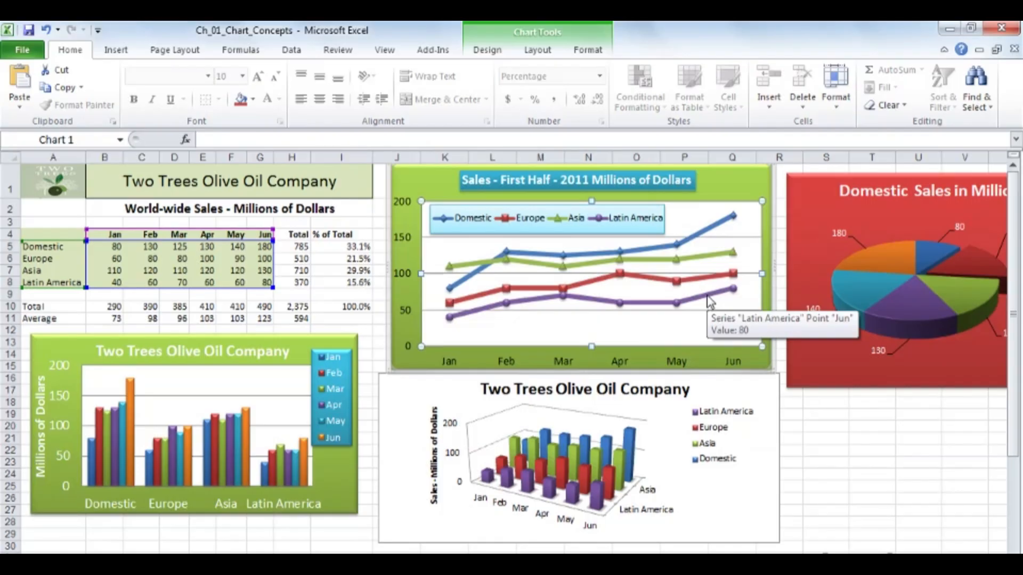
{"action": "double_click", "coordinate": [709, 301]}
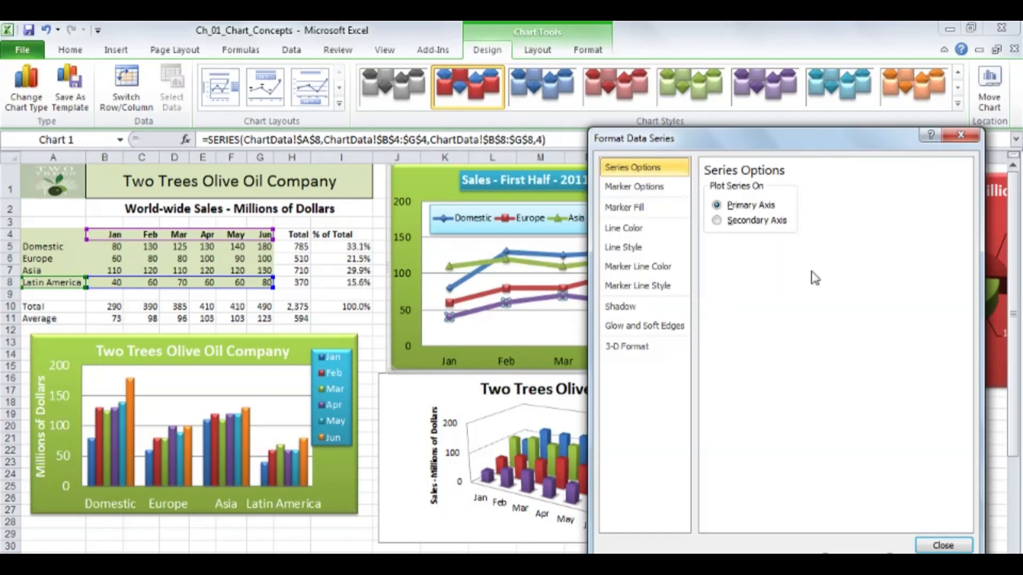
{"action": "left_click", "coordinate": [953, 136]}
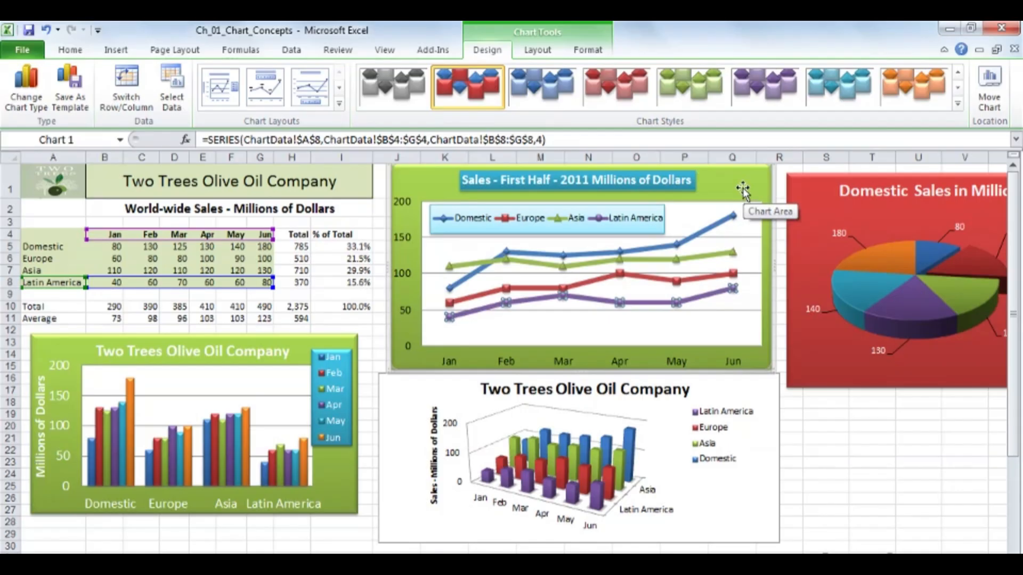
- Select the line chart's chart area, its vertical axis major gridlines and its plot area one after another
{"action": "left_click", "coordinate": [742, 190]}
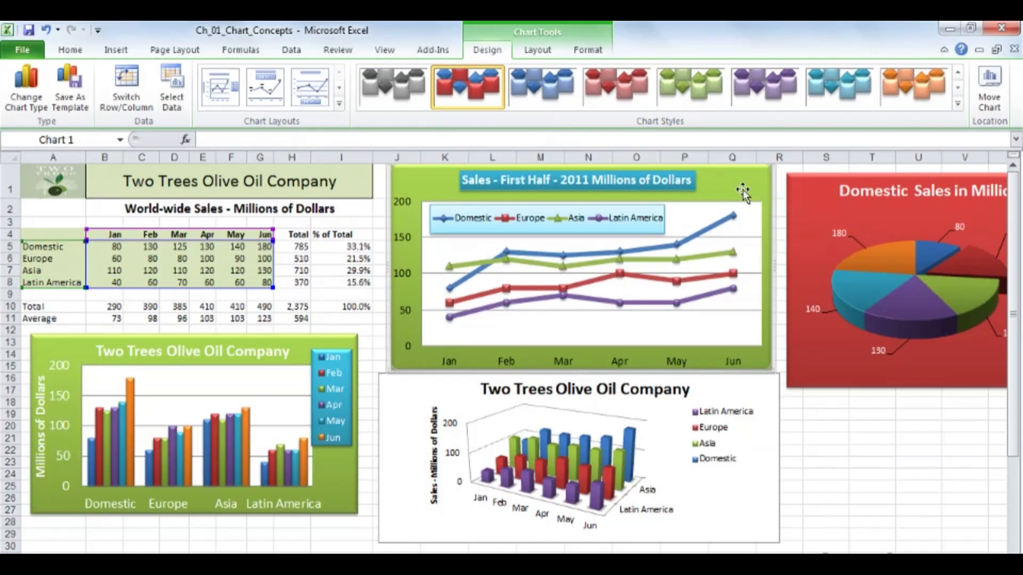
{"action": "mouse_move", "coordinate": [717, 228]}
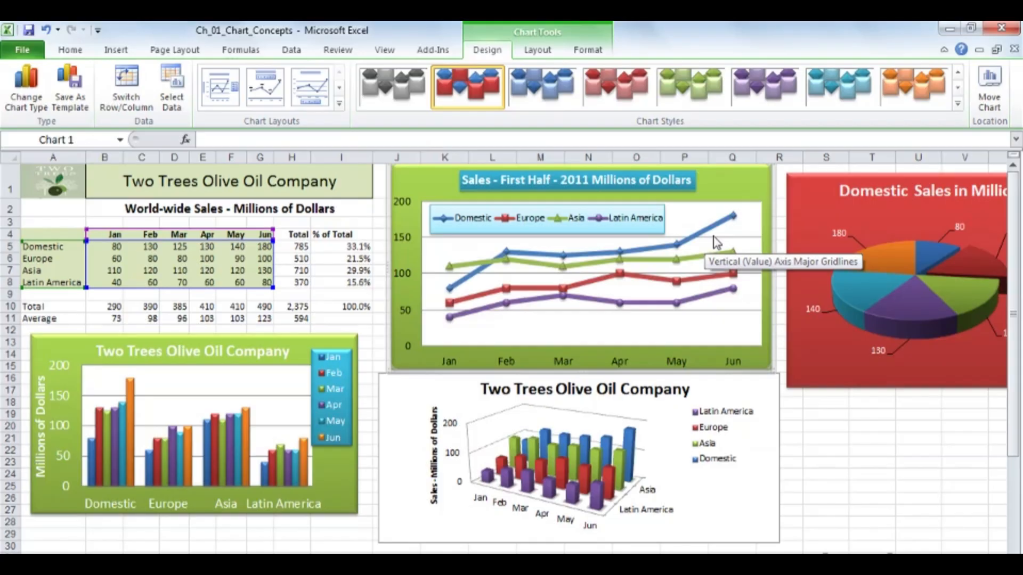
{"action": "left_click", "coordinate": [713, 237]}
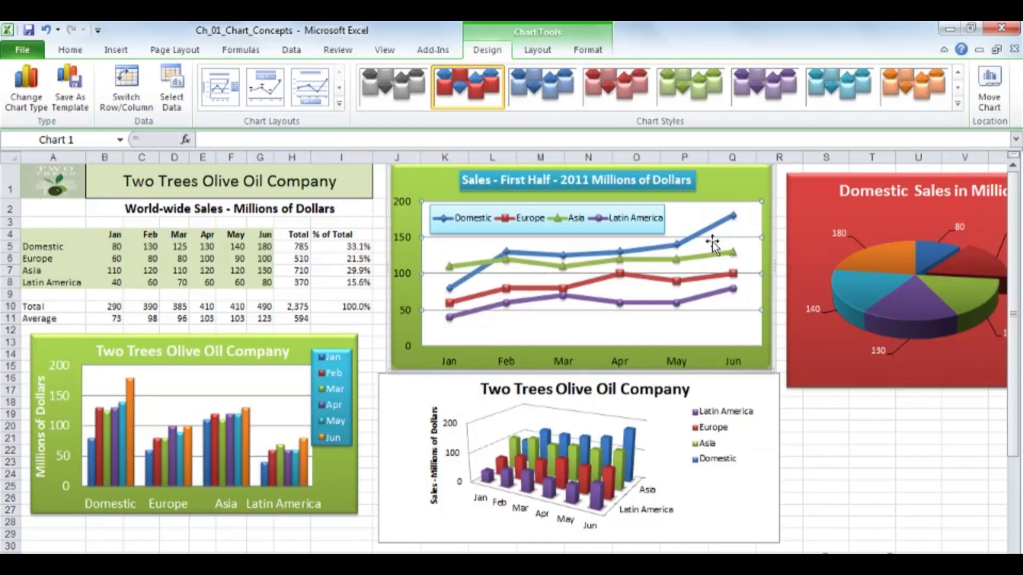
{"action": "left_click", "coordinate": [713, 251]}
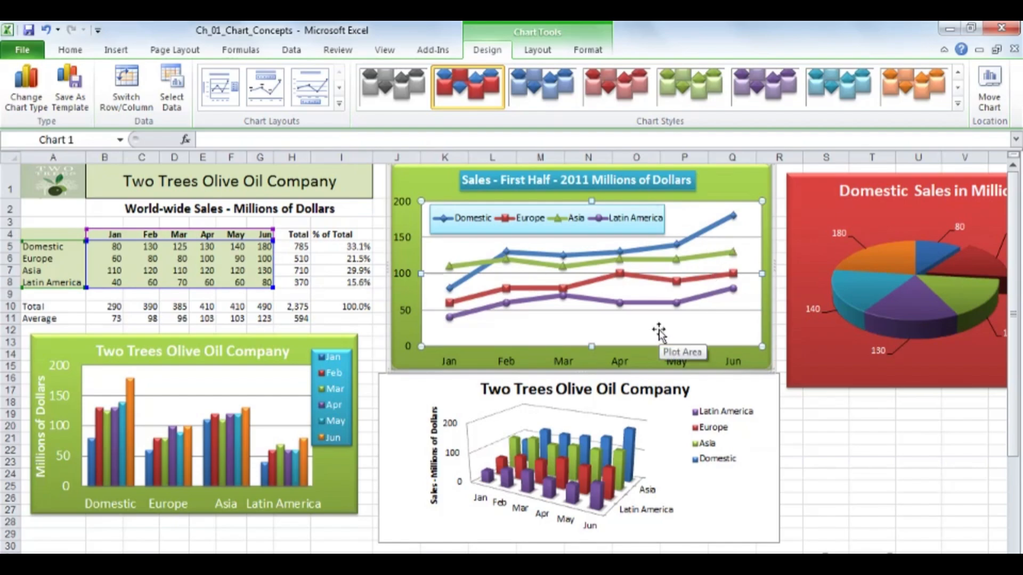
- Examine the tiny MPG columns in the Miles and MPG chart lower on the sheet, then return to the sales charts
{"action": "scroll", "coordinate": [659, 331], "scroll_direction": "down", "scroll_amount": 2}
{"action": "scroll", "coordinate": [659, 331], "scroll_direction": "down", "scroll_amount": 4}
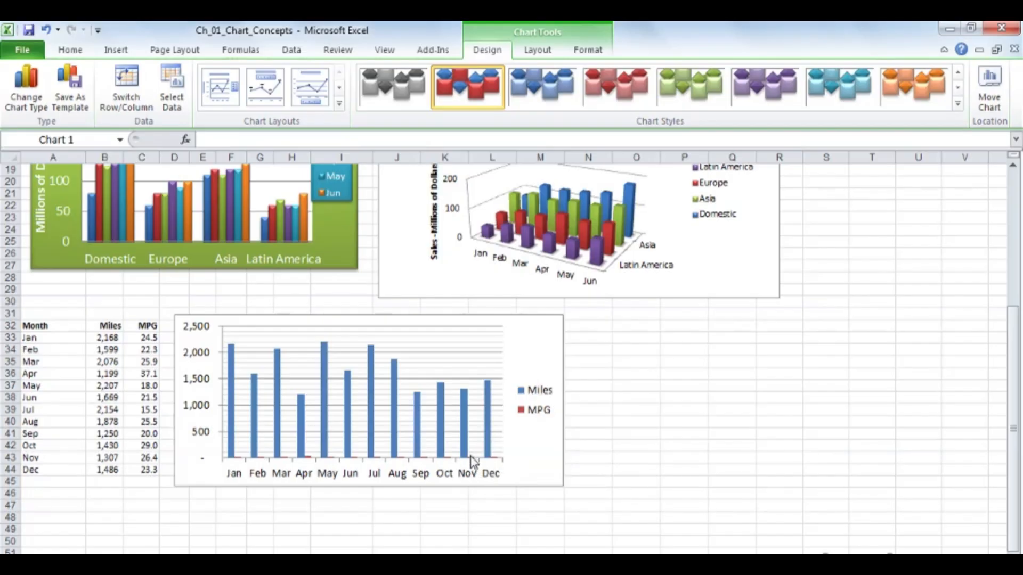
{"action": "mouse_move", "coordinate": [473, 457]}
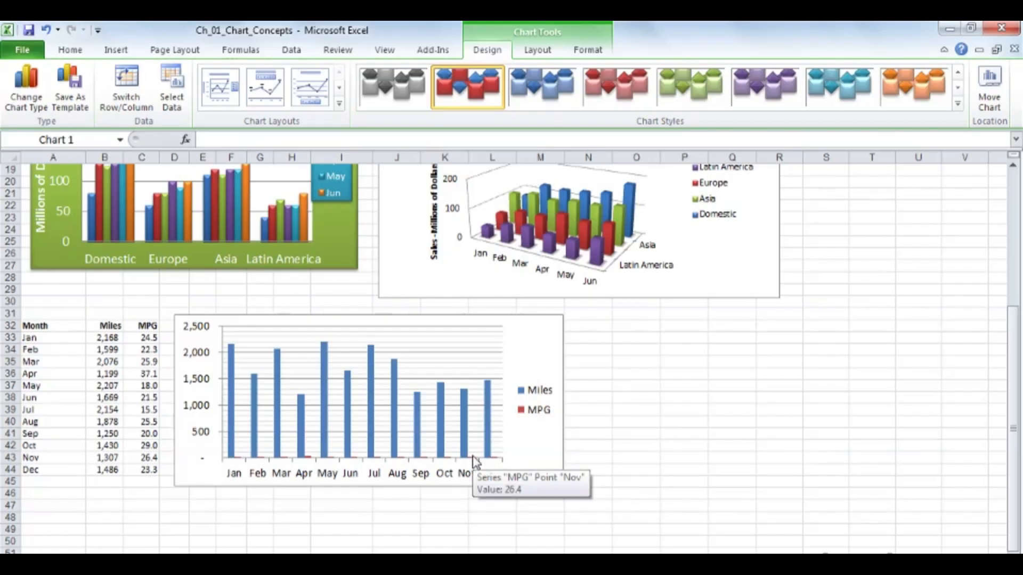
{"action": "scroll", "coordinate": [522, 409], "scroll_direction": "up", "scroll_amount": 6}
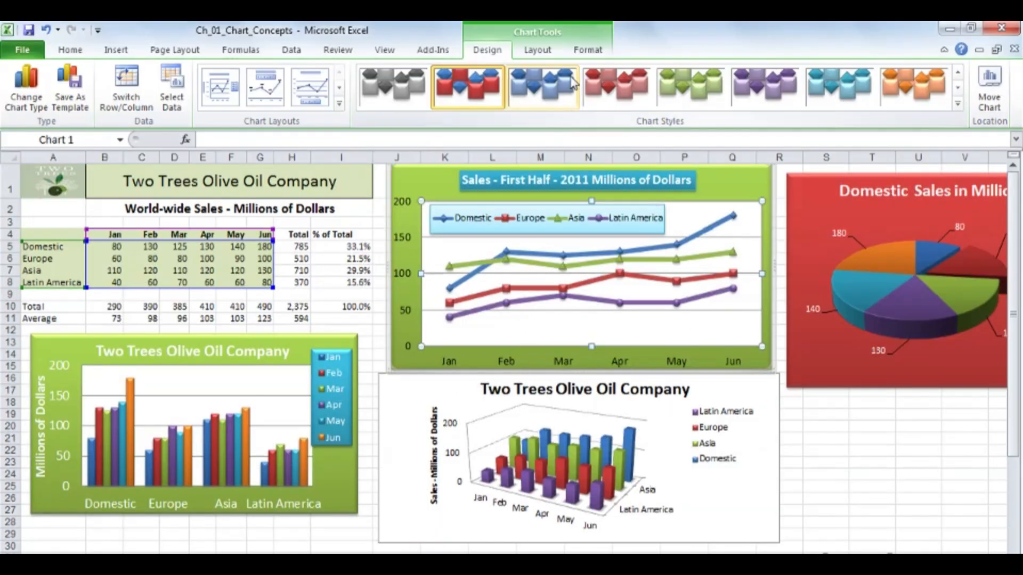
- View the list of selectable elements for the line chart, then leave the chart by selecting cell I11
{"action": "left_click", "coordinate": [537, 50]}
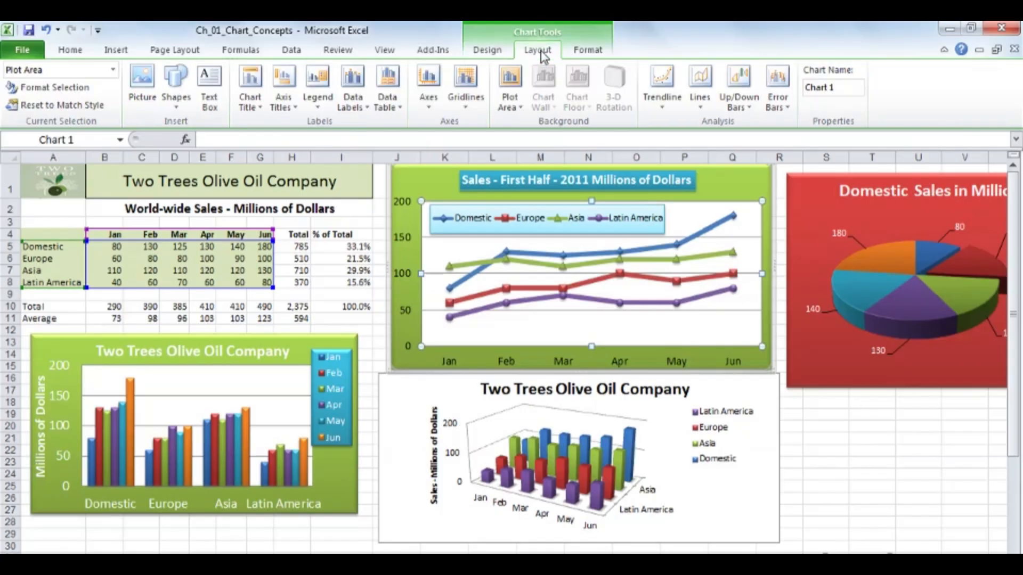
{"action": "left_click", "coordinate": [113, 70]}
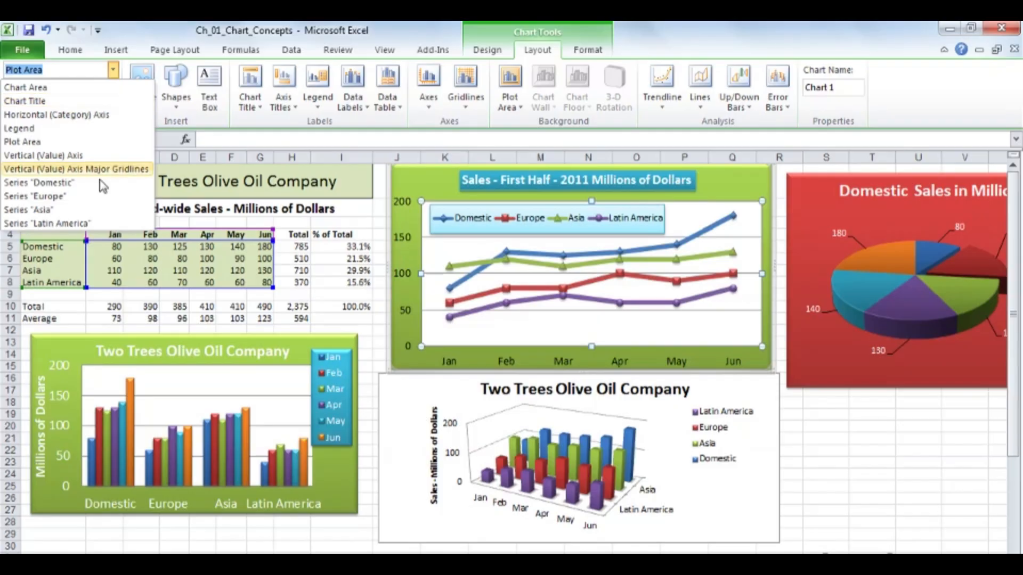
{"action": "left_click", "coordinate": [320, 317]}
{"action": "left_click", "coordinate": [319, 316]}
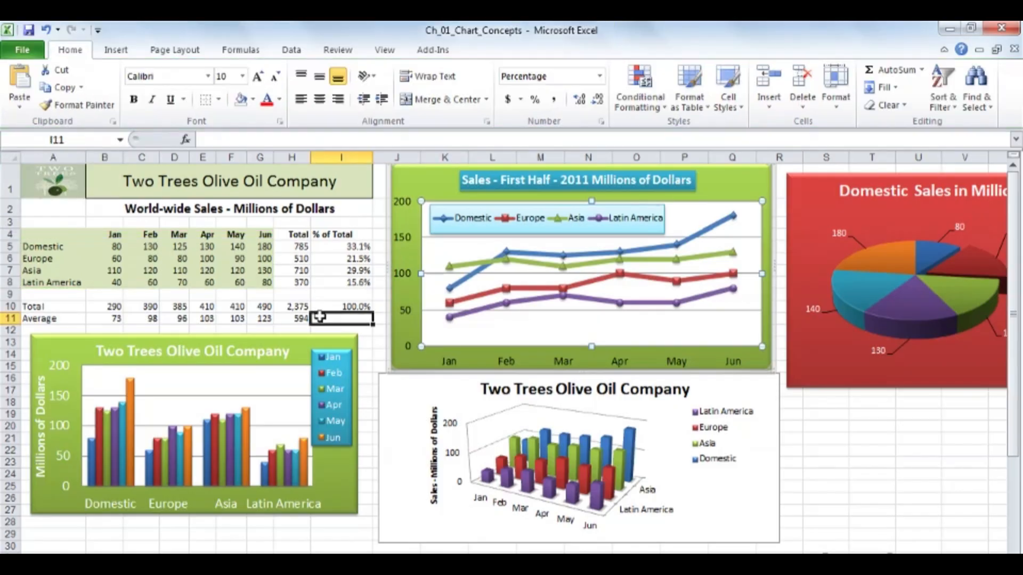
- Select the MPG series of the Miles and MPG chart from its element list, view its formatting options, then close them and deselect the chart
{"action": "scroll", "coordinate": [321, 318], "scroll_direction": "down", "scroll_amount": 5}
{"action": "scroll", "coordinate": [320, 320], "scroll_direction": "down", "scroll_amount": 1}
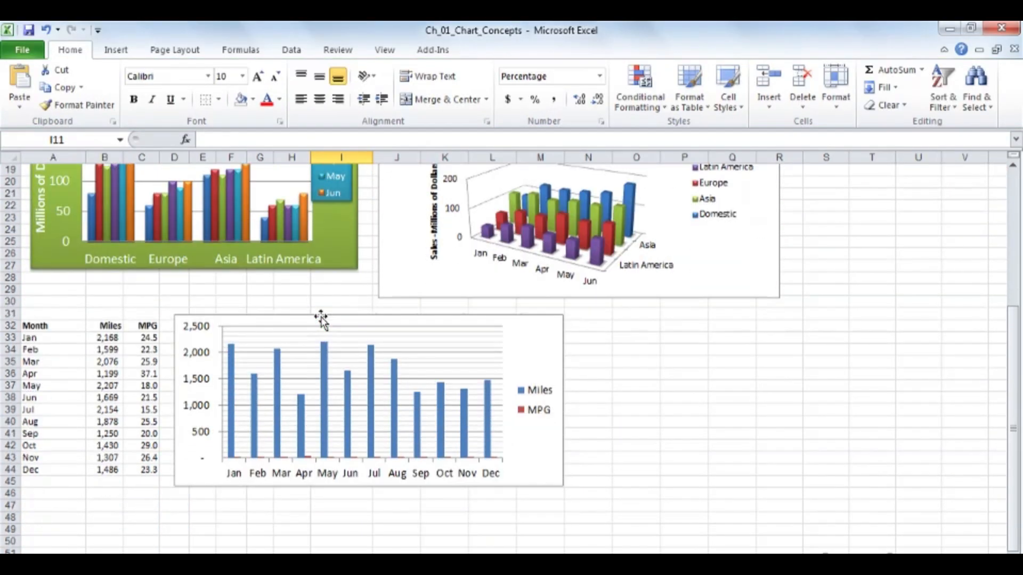
{"action": "left_click", "coordinate": [535, 339]}
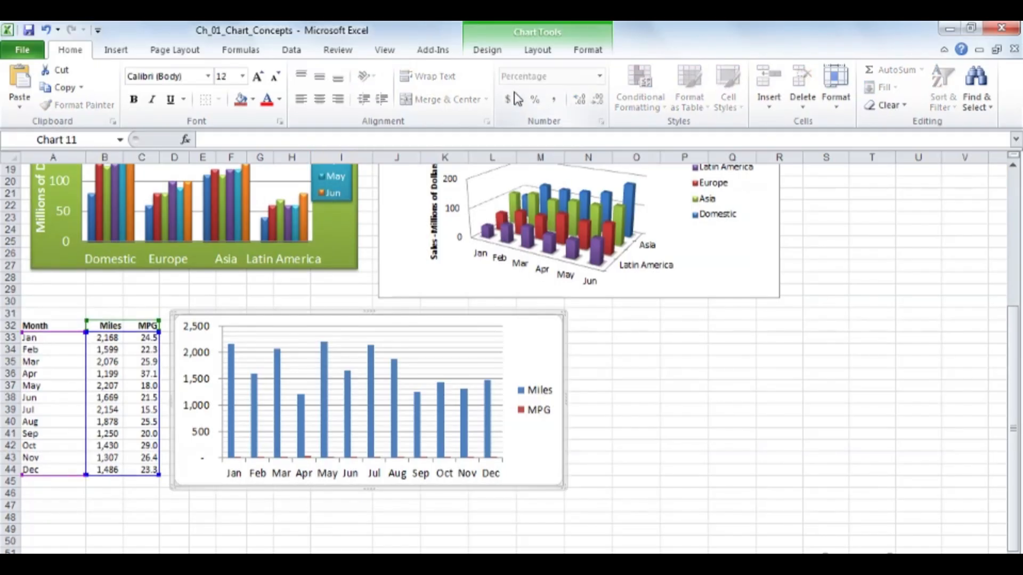
{"action": "left_click", "coordinate": [538, 51]}
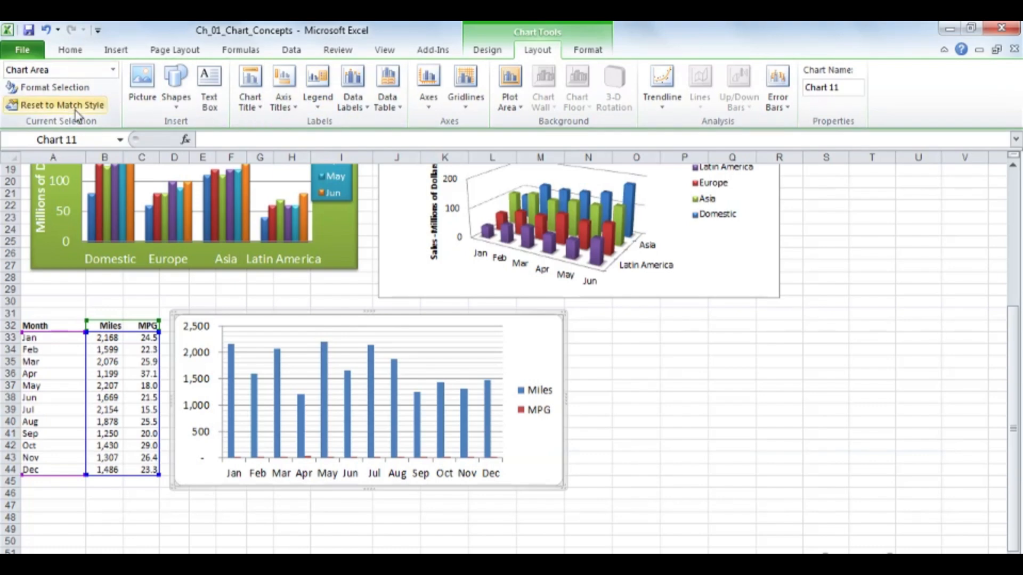
{"action": "left_click", "coordinate": [113, 69]}
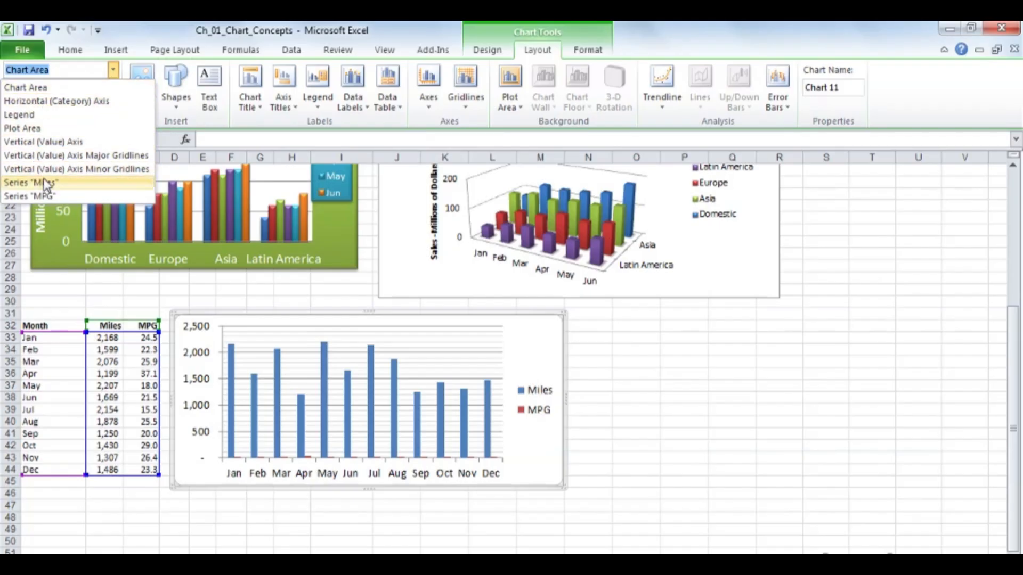
{"action": "left_click", "coordinate": [42, 196]}
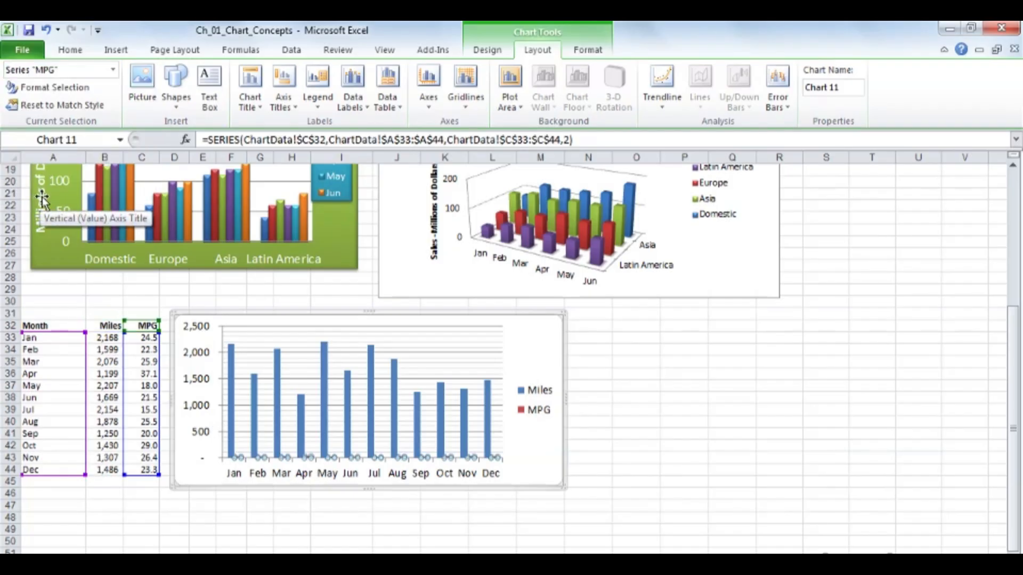
{"action": "left_click", "coordinate": [56, 88]}
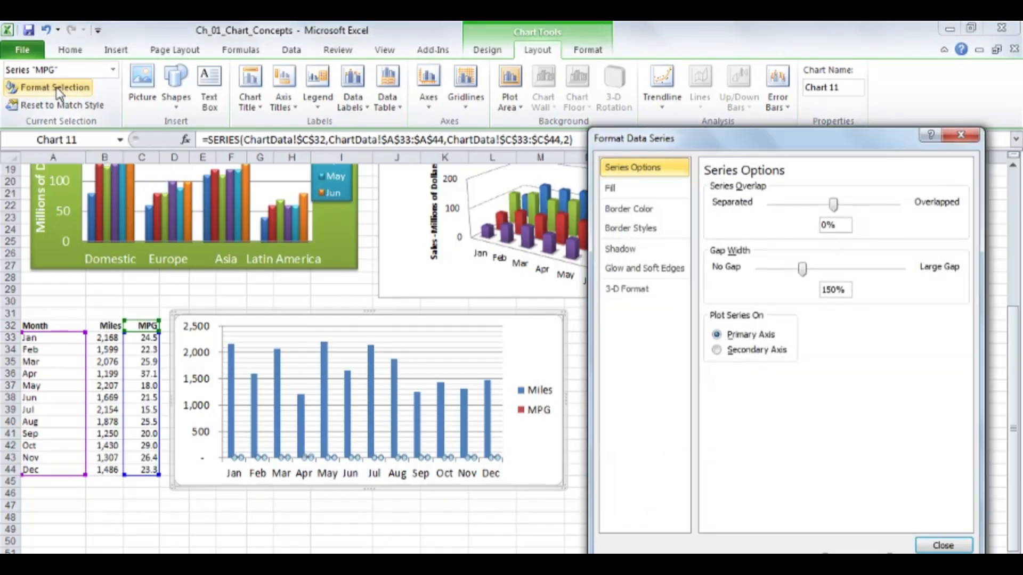
{"action": "left_click", "coordinate": [957, 140]}
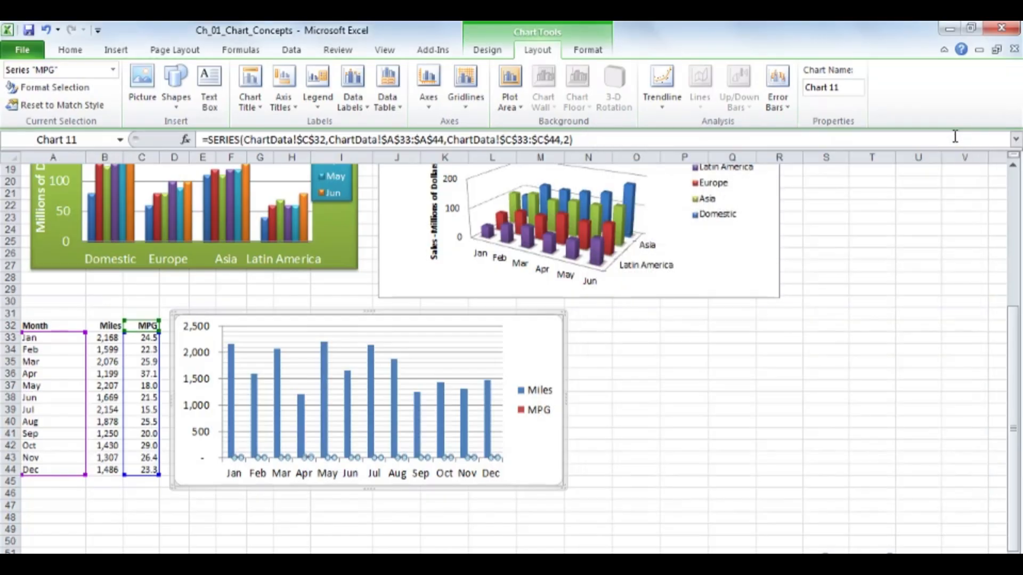
{"action": "left_click", "coordinate": [927, 183]}
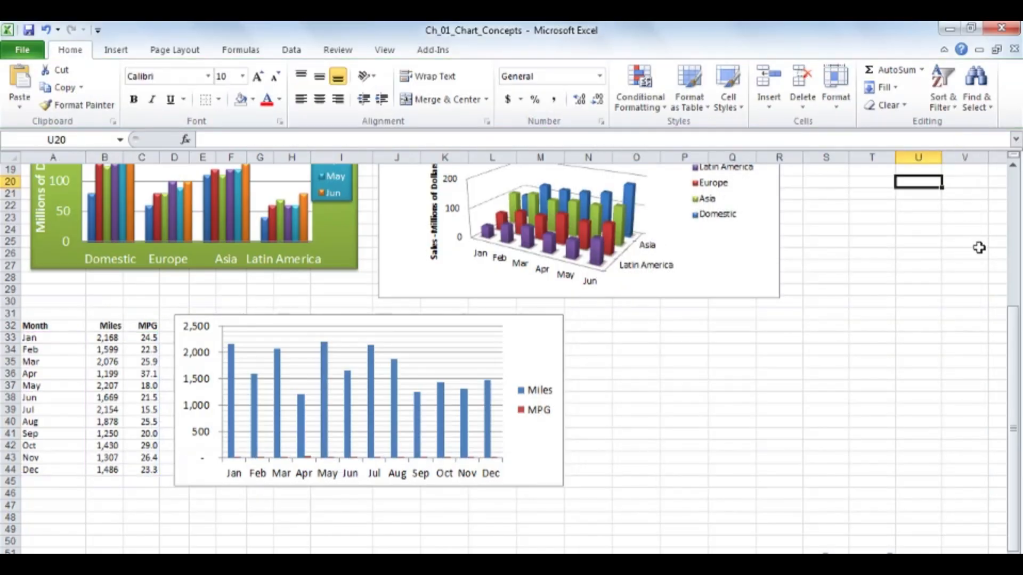
{"action": "left_click_drag", "start_coordinate": [1015, 336], "coordinate": [1018, 192]}
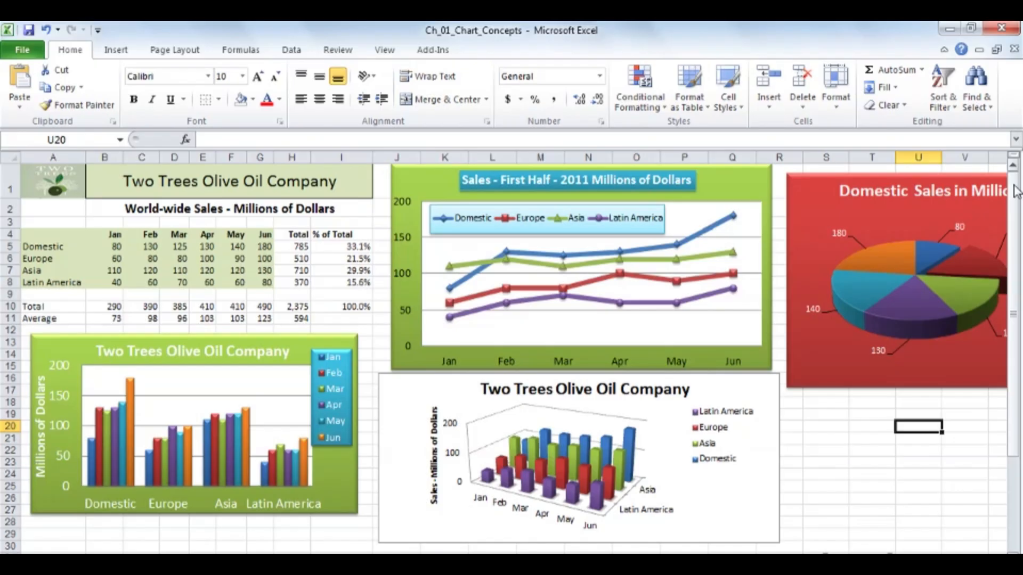
- Change the Two Trees Olive Oil Company column chart below the data table to a clustered bar chart
{"action": "left_click", "coordinate": [213, 209]}
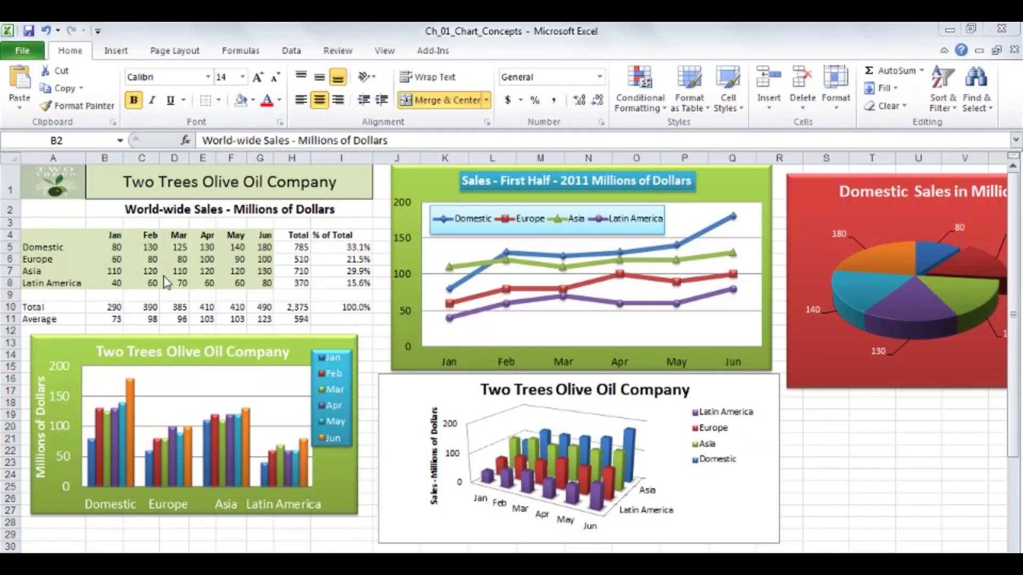
{"action": "left_click", "coordinate": [270, 347]}
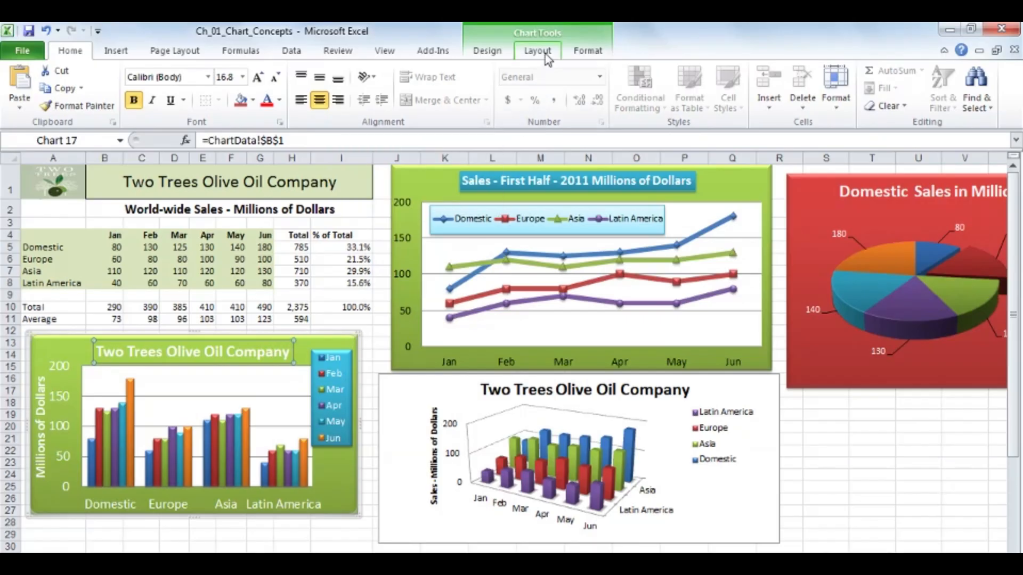
{"action": "left_click", "coordinate": [487, 51]}
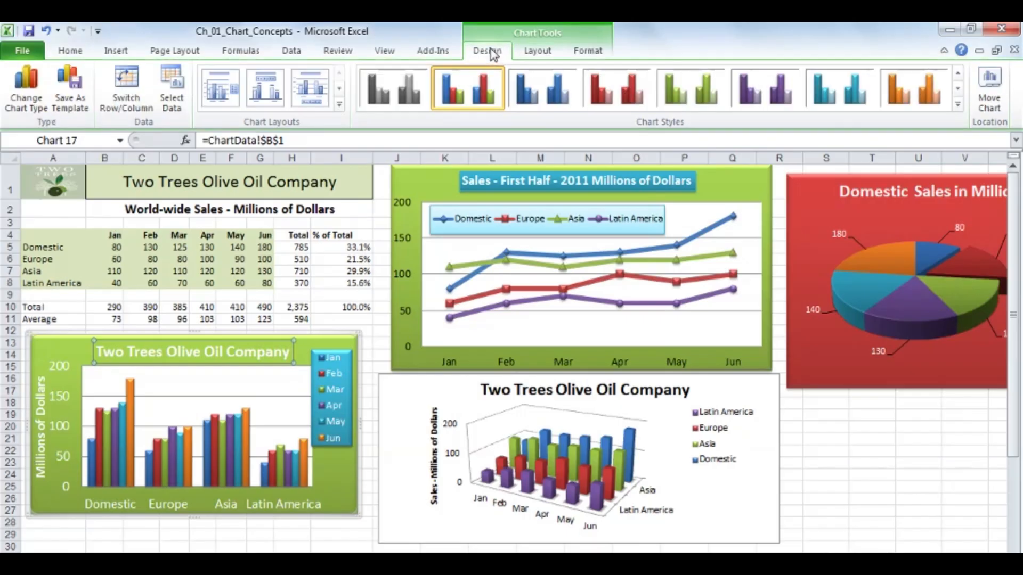
{"action": "left_click", "coordinate": [25, 95]}
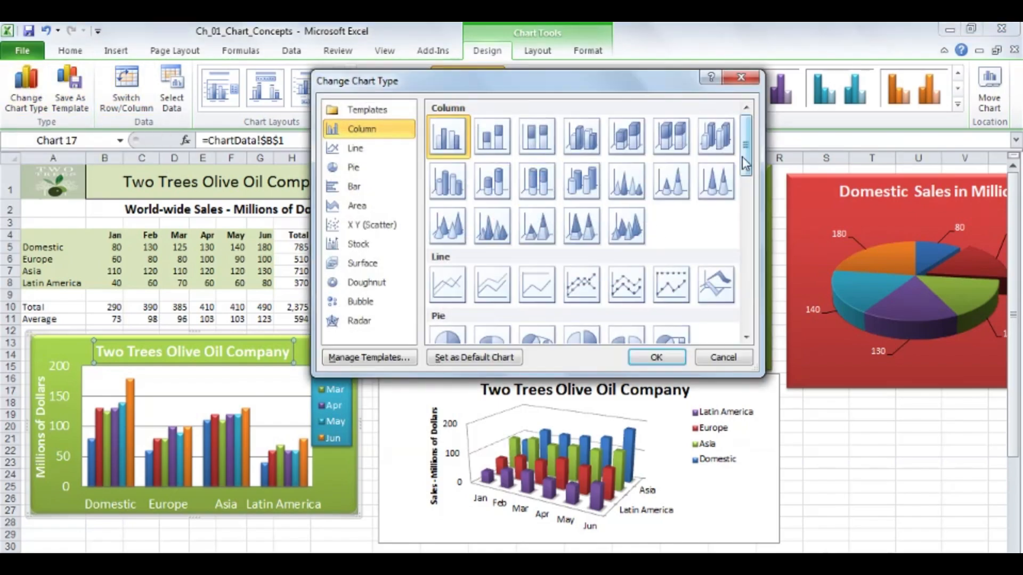
{"action": "mouse_move", "coordinate": [746, 158]}
{"action": "left_mouse_down"}
{"action": "mouse_move", "coordinate": [749, 323]}
{"action": "mouse_move", "coordinate": [754, 146]}
{"action": "left_mouse_up"}
{"action": "left_click_drag", "start_coordinate": [746, 149], "coordinate": [745, 205]}
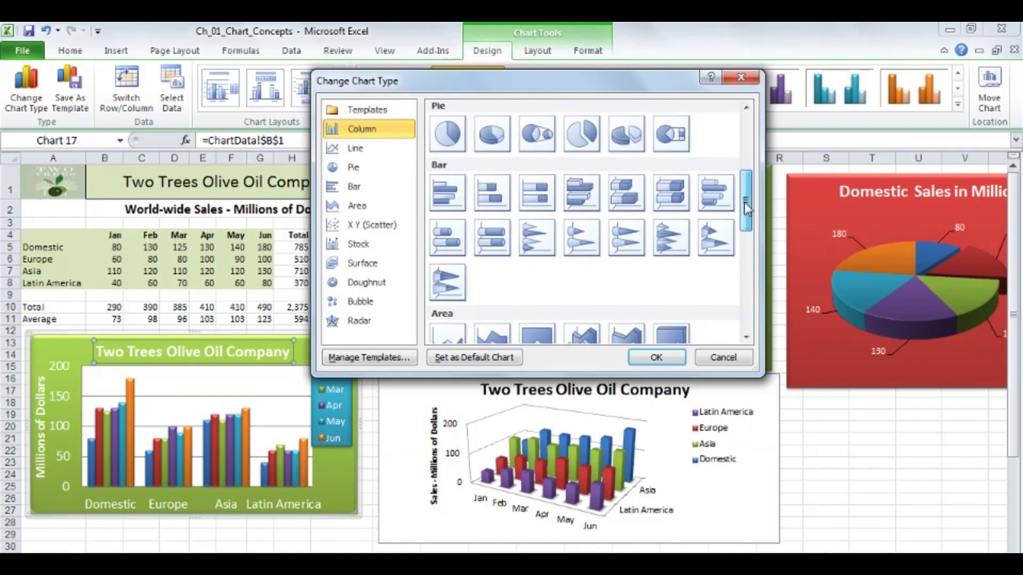
{"action": "mouse_move", "coordinate": [744, 202]}
{"action": "left_mouse_down"}
{"action": "mouse_move", "coordinate": [749, 145]}
{"action": "mouse_move", "coordinate": [745, 198]}
{"action": "left_mouse_up"}
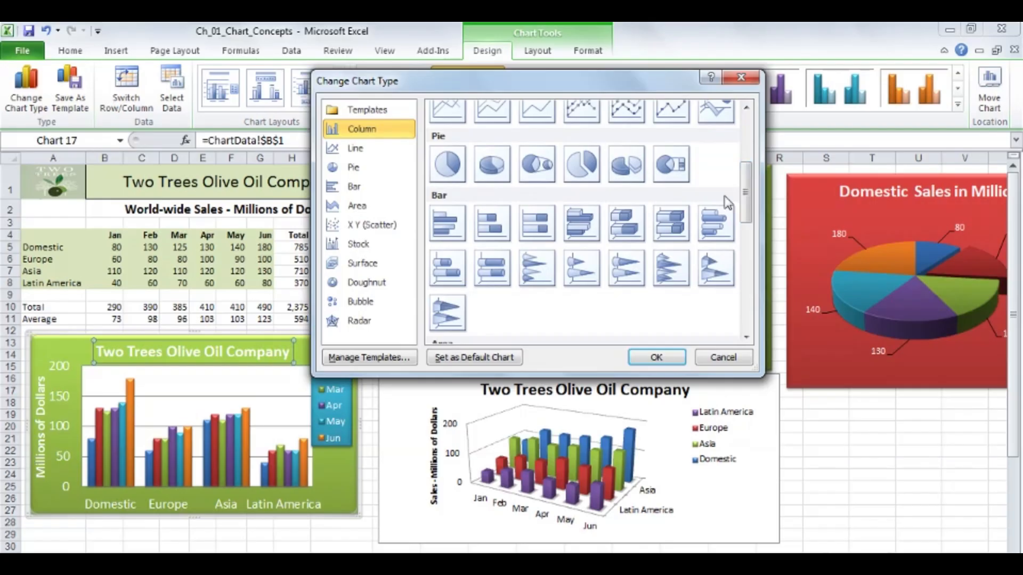
{"action": "left_click", "coordinate": [453, 220]}
{"action": "left_click", "coordinate": [646, 356]}
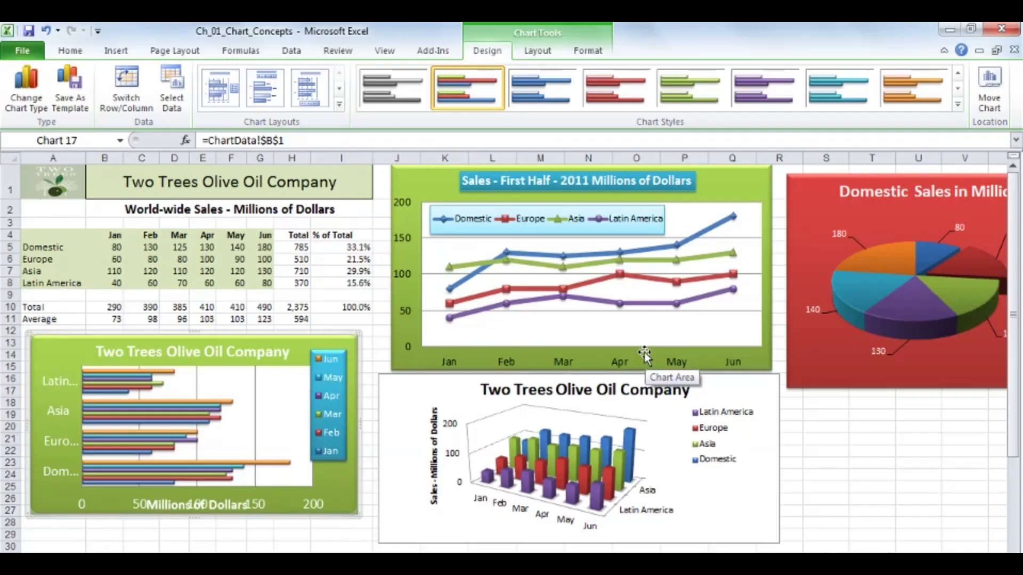
- Change the Sales - First Half - 2011 line chart to a clustered column chart
{"action": "left_click", "coordinate": [742, 190]}
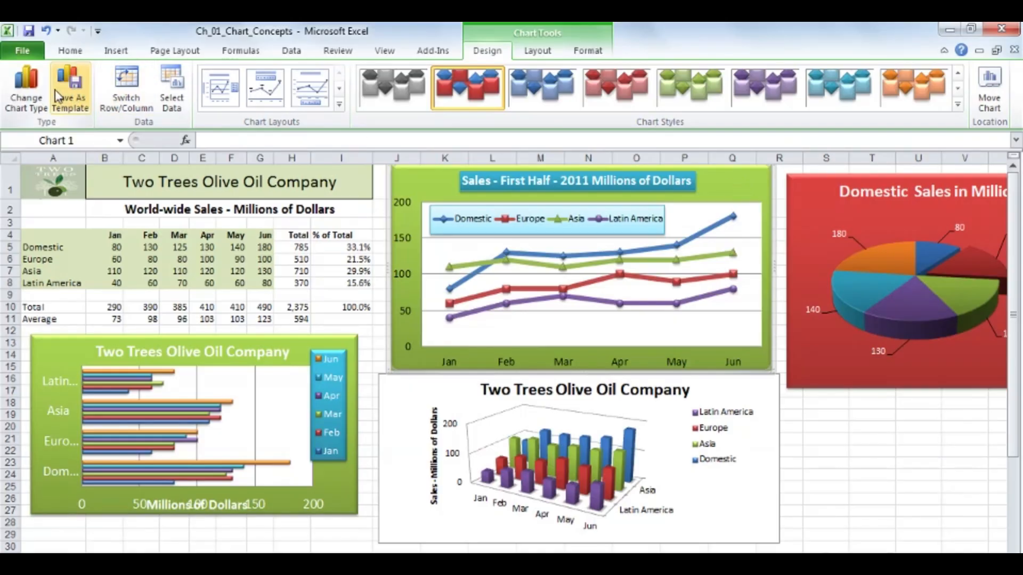
{"action": "left_click", "coordinate": [35, 90]}
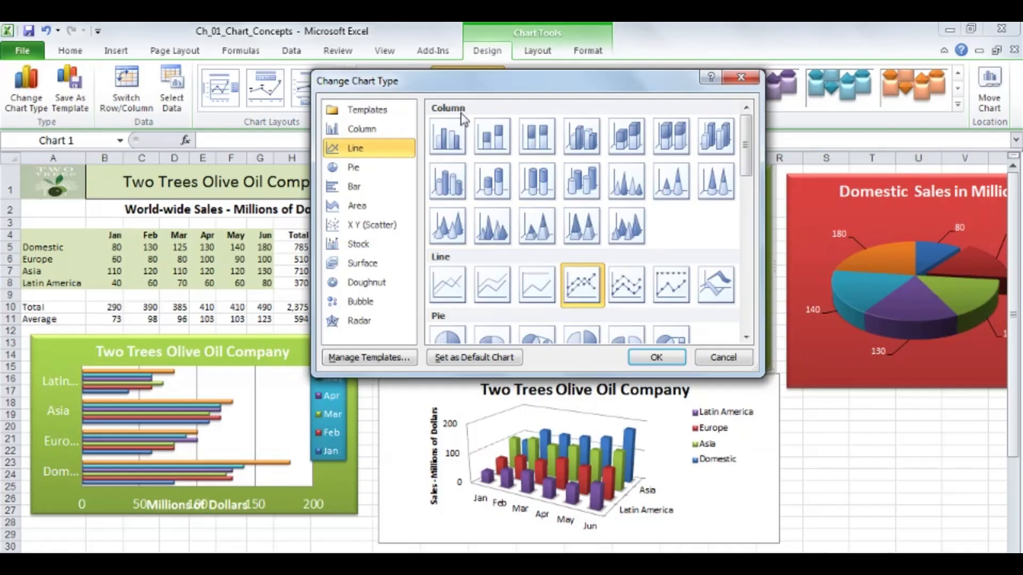
{"action": "double_click", "coordinate": [445, 137]}
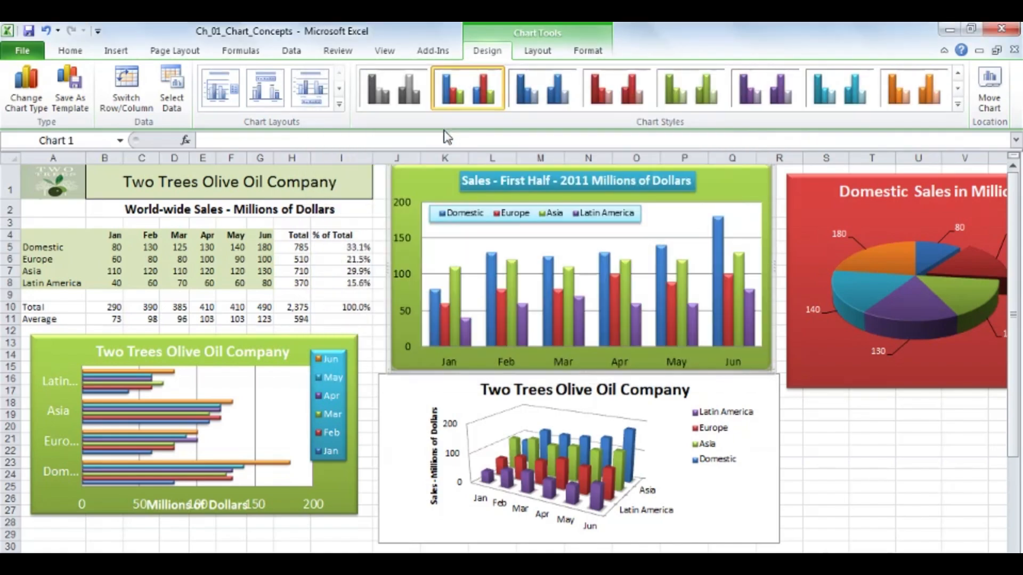
- Try a stacked horizontal cylinder type on the Sales - First Half - 2011 chart, then undo it
{"action": "left_click", "coordinate": [35, 96]}
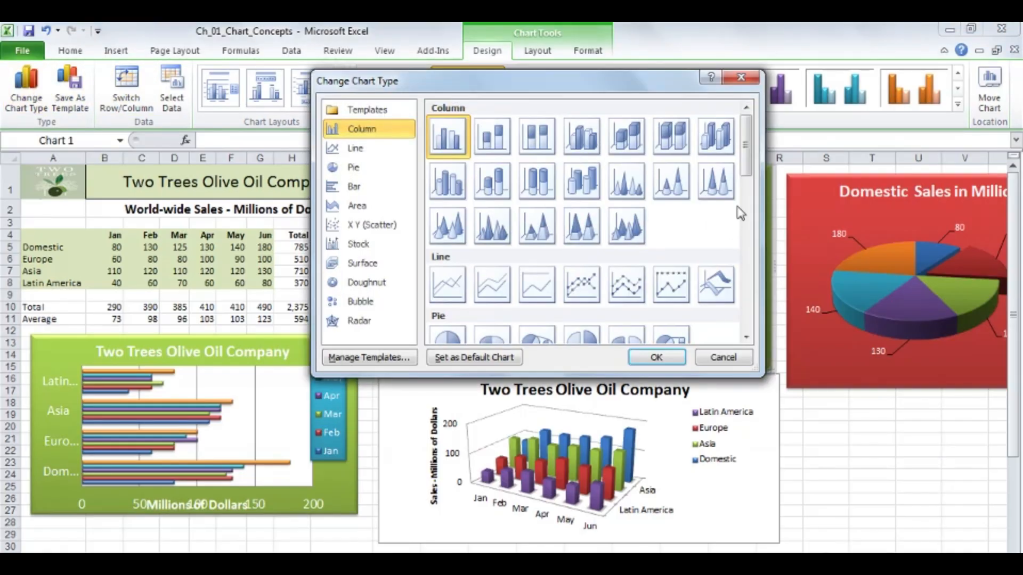
{"action": "left_click_drag", "start_coordinate": [746, 162], "coordinate": [745, 217]}
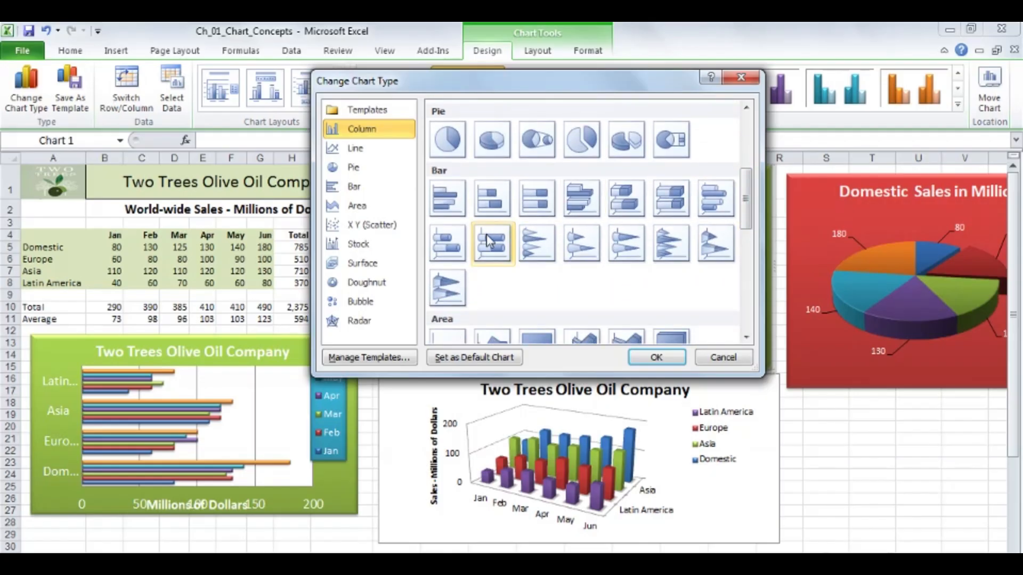
{"action": "double_click", "coordinate": [447, 240]}
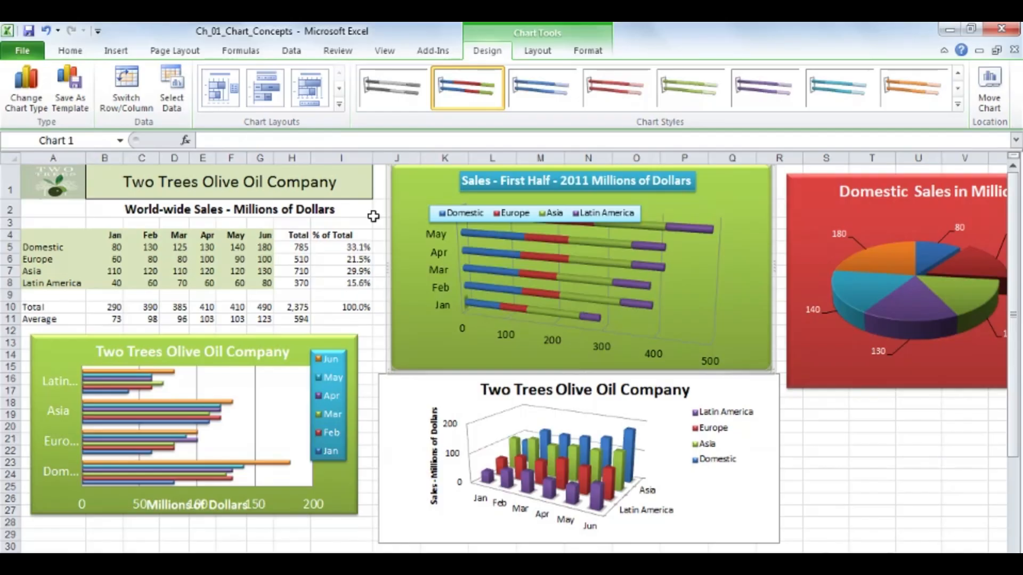
{"action": "key", "text": "ctrl+z"}
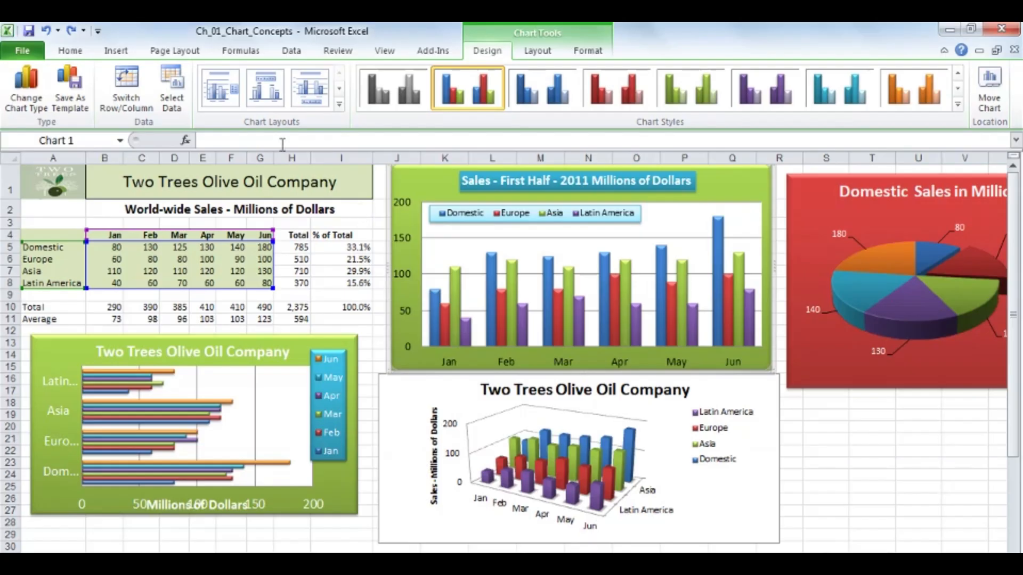
- View the list of undoable actions, then undo the type changes of the First Half sales chart and the Two Trees chart
{"action": "left_click", "coordinate": [59, 31]}
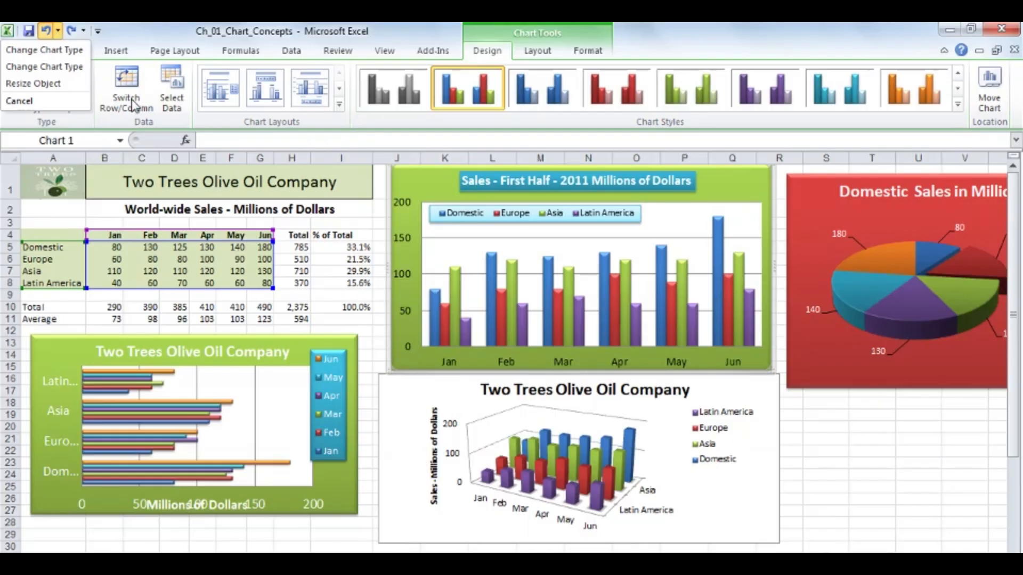
{"action": "left_click", "coordinate": [331, 219]}
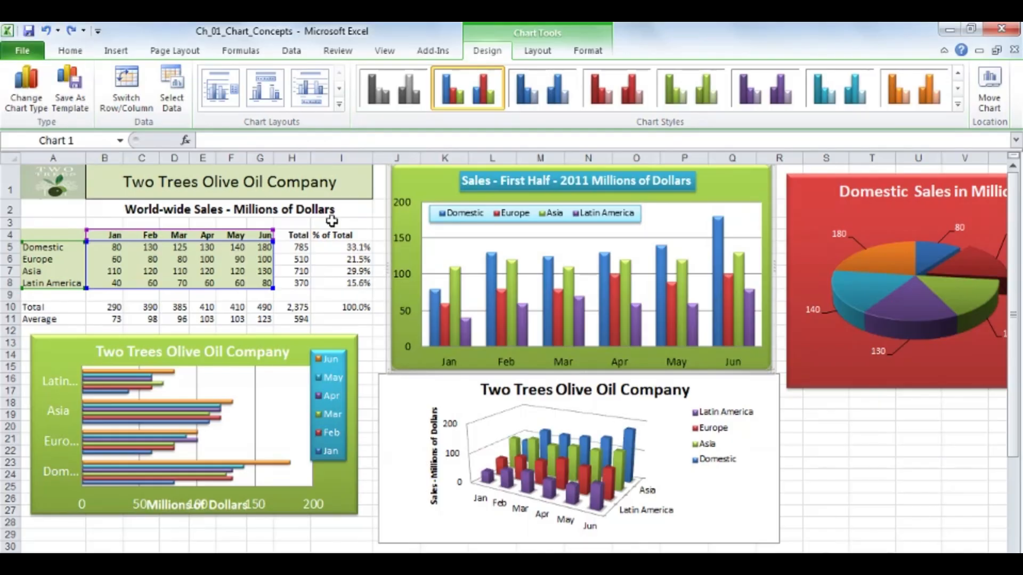
{"action": "left_click", "coordinate": [332, 220]}
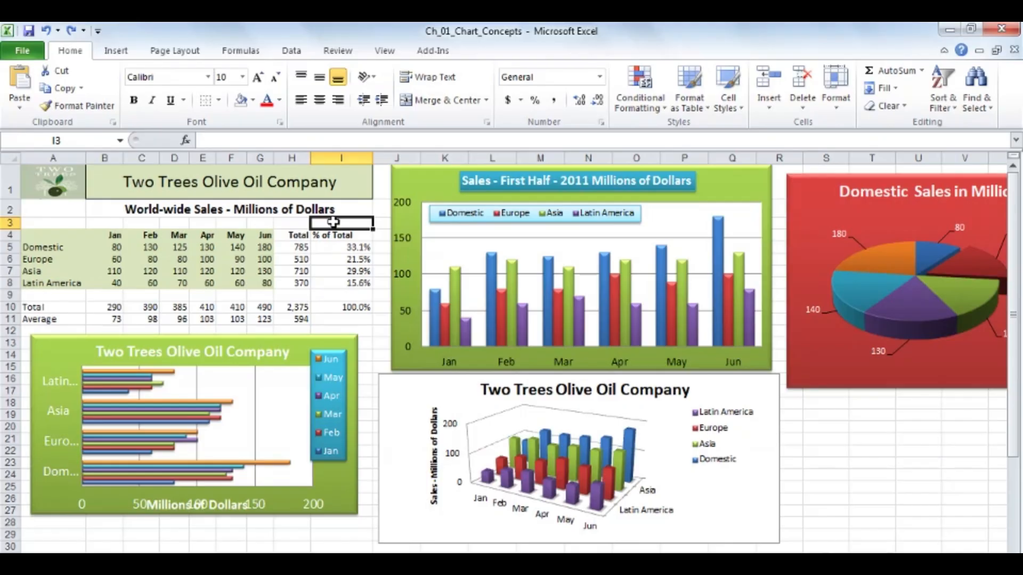
{"action": "left_click", "coordinate": [506, 247]}
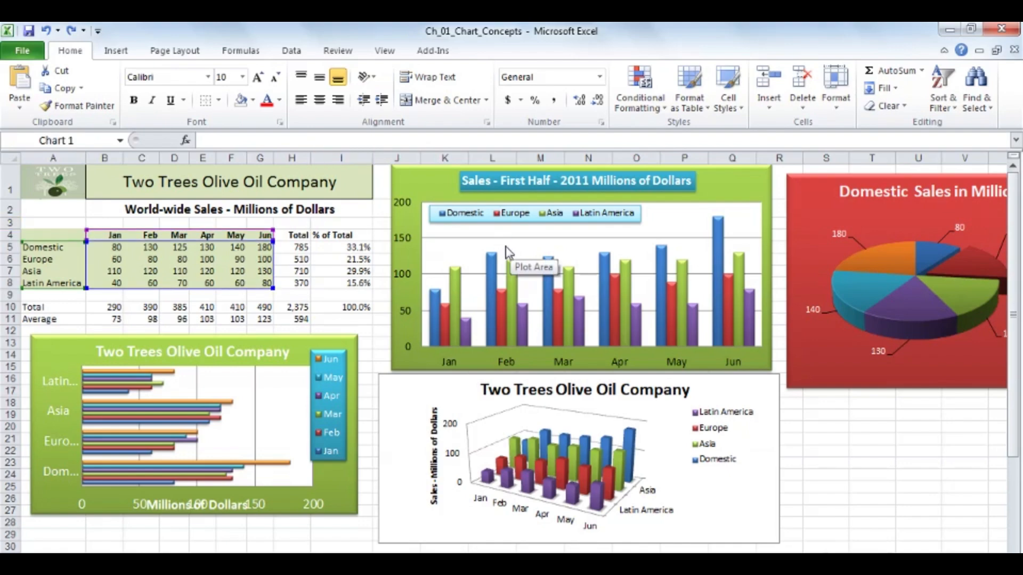
{"action": "key", "text": "ctrl+y"}
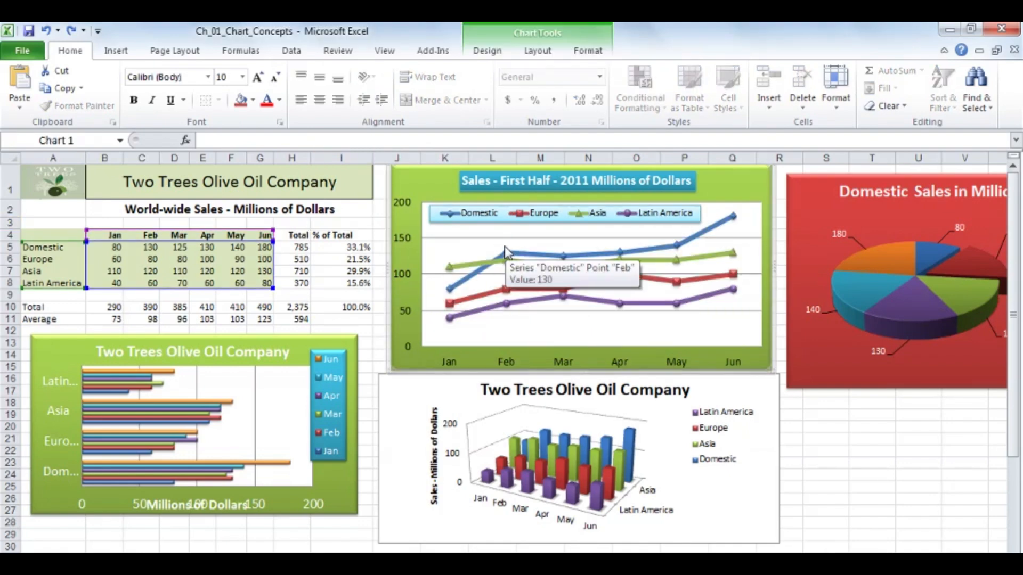
{"action": "key", "text": "ctrl+z"}
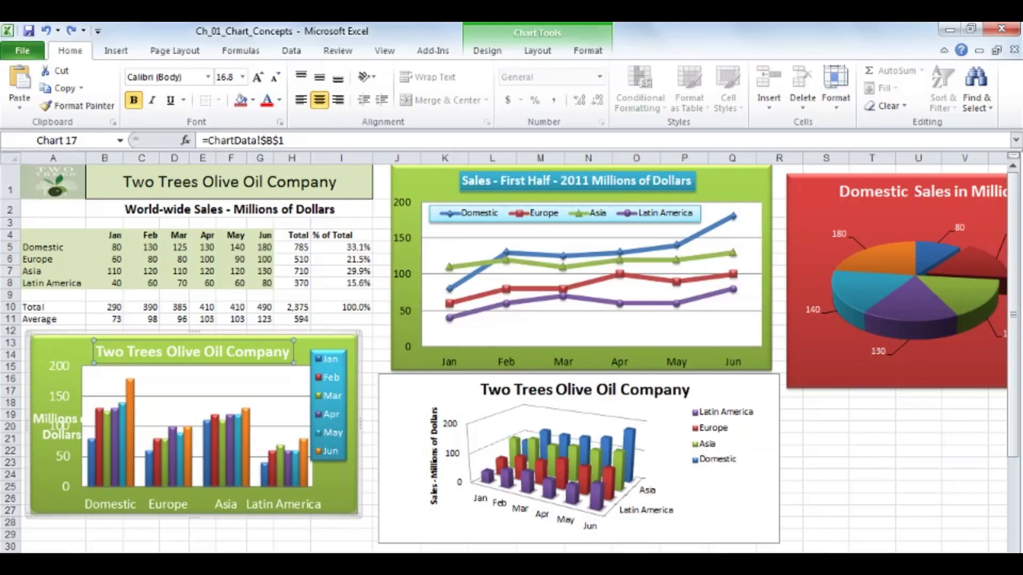
- Examine the slices and data labels of the Domestic Sales in Millions pie chart
{"action": "scroll", "coordinate": [513, 352], "scroll_direction": "right", "scroll_amount": 1}
{"action": "scroll", "coordinate": [513, 352], "scroll_direction": "right", "scroll_amount": 1}
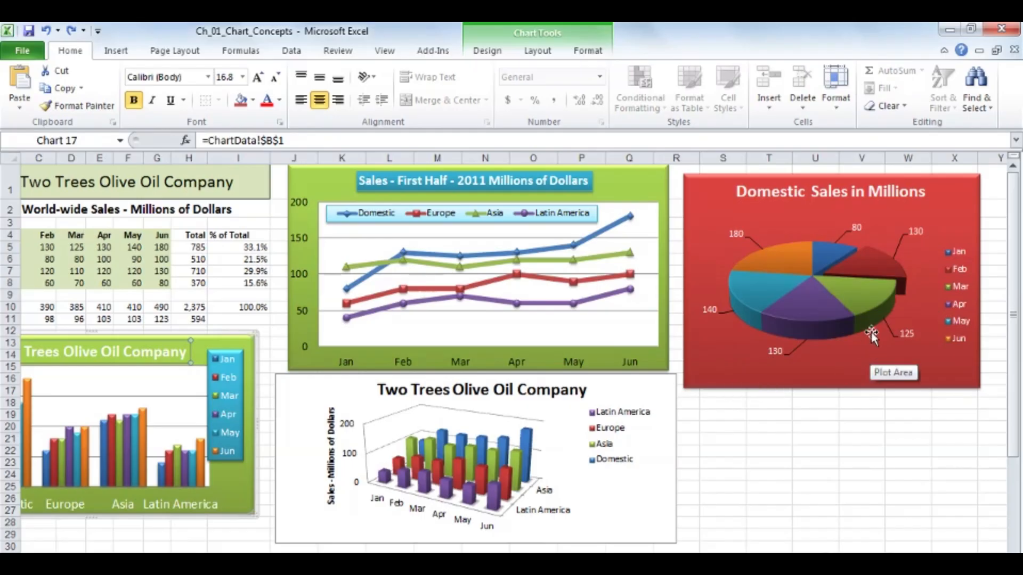
{"action": "mouse_move", "coordinate": [871, 329]}
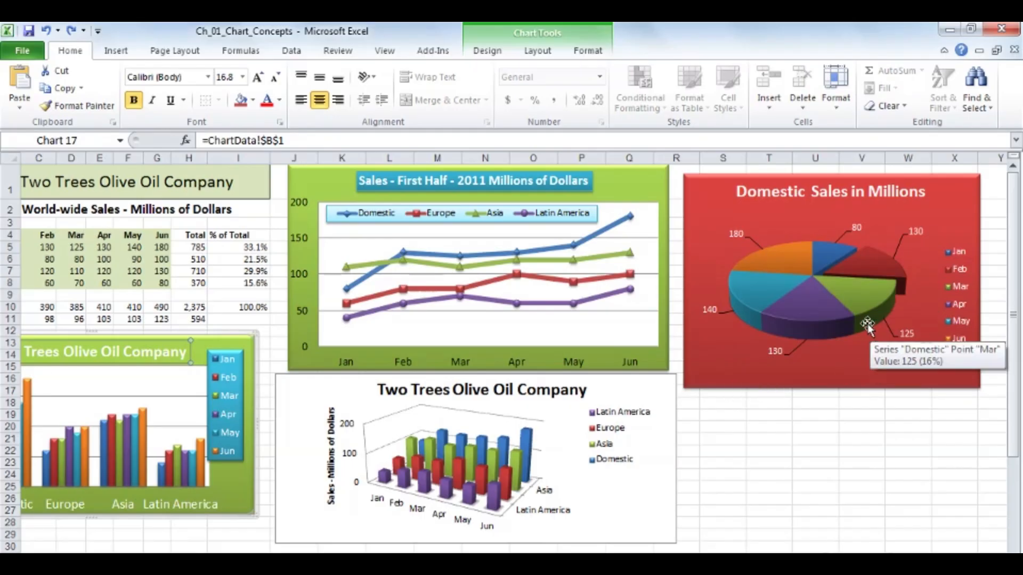
{"action": "mouse_move", "coordinate": [778, 257]}
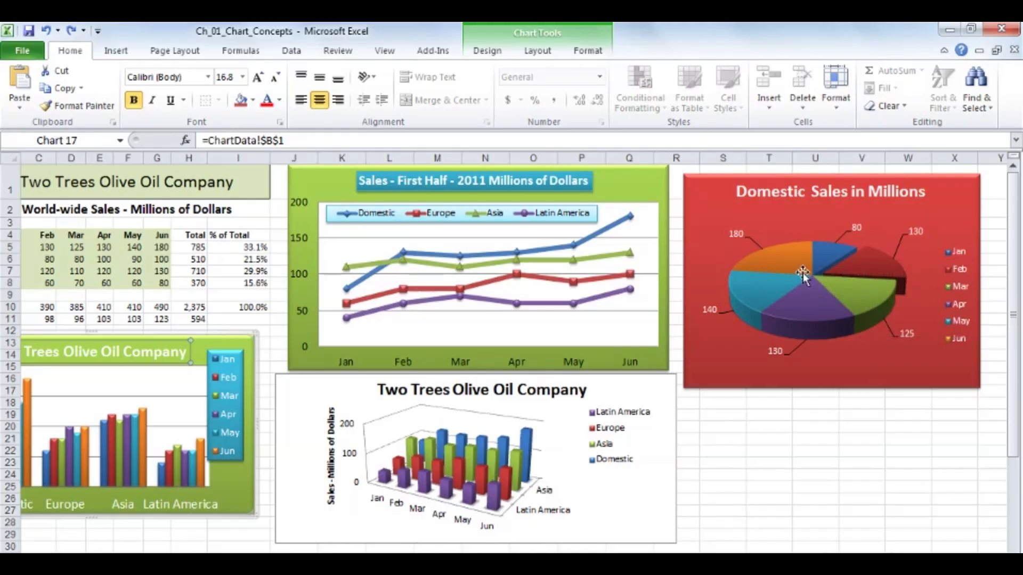
{"action": "mouse_move", "coordinate": [847, 293]}
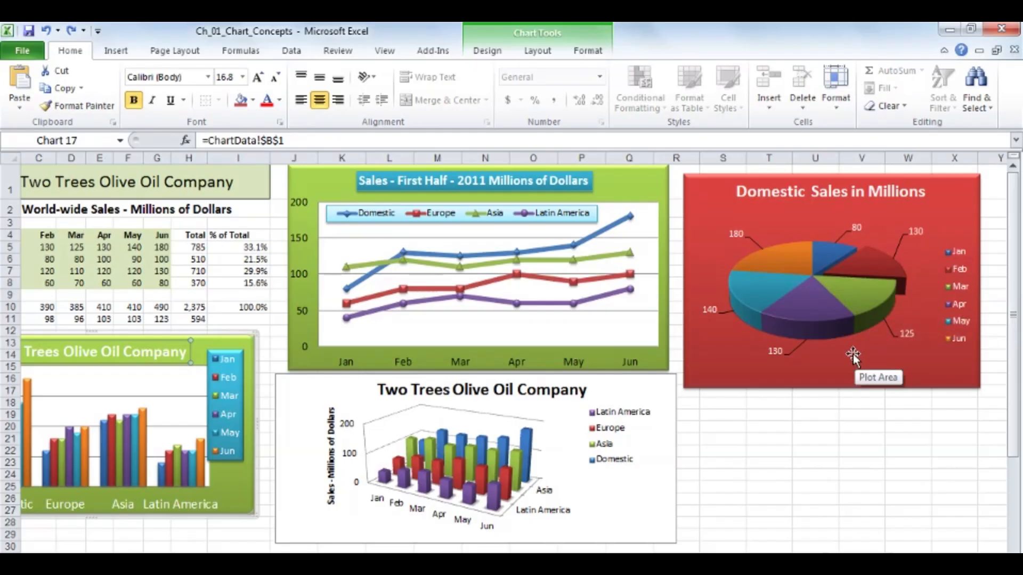
{"action": "mouse_move", "coordinate": [865, 311]}
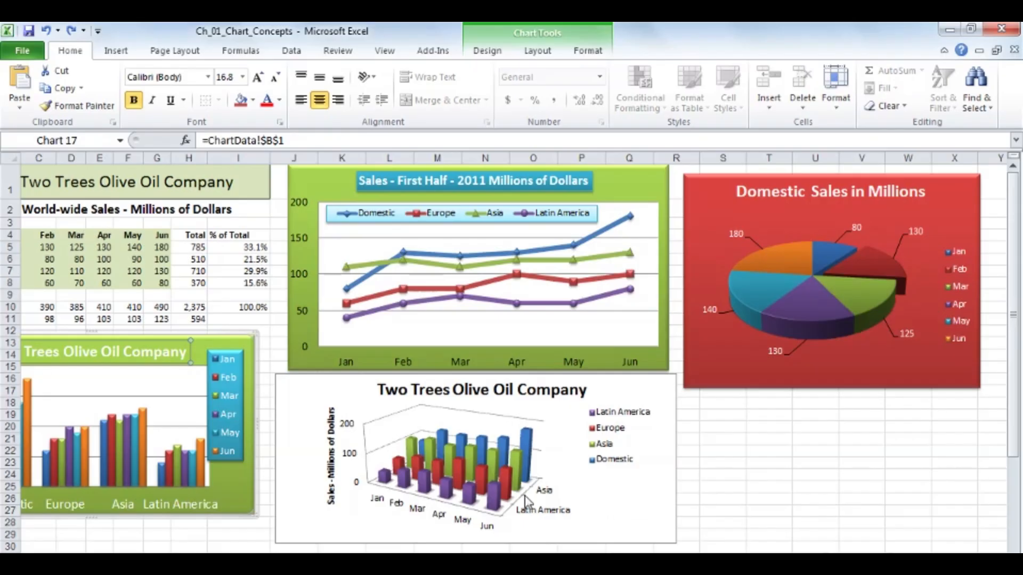
- Examine how the rows of columns overlap in the 3-D Two Trees Olive Oil Company column chart
{"action": "mouse_move", "coordinate": [518, 488]}
{"action": "mouse_move", "coordinate": [519, 469]}
{"action": "left_click", "coordinate": [651, 502]}
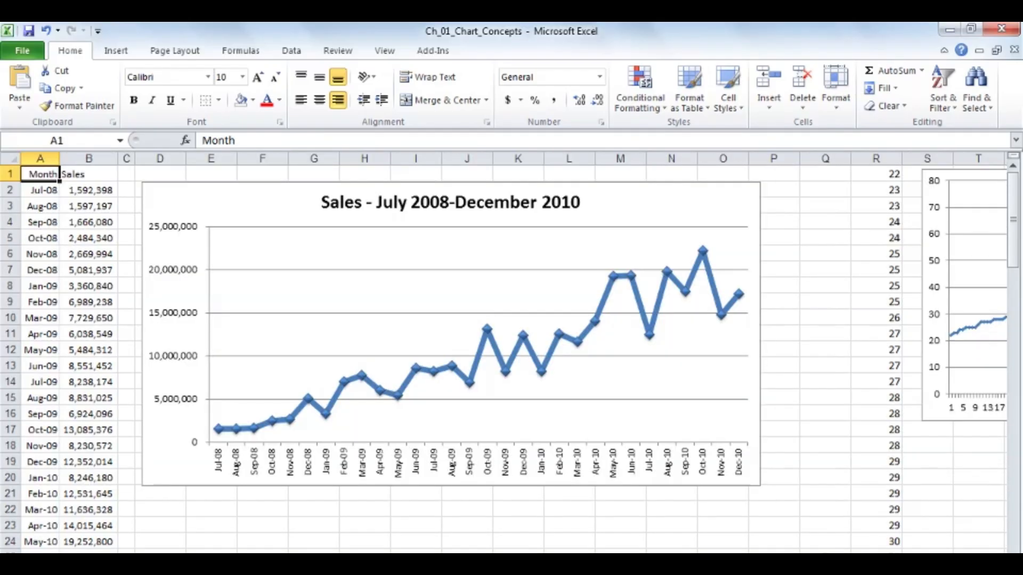
- Browse the worksheets with the line, pie, area and scatter chart examples, then return to the line chart sheet
{"action": "mouse_move", "coordinate": [884, 561]}
{"action": "left_mouse_down"}
{"action": "mouse_move", "coordinate": [912, 561]}
{"action": "mouse_move", "coordinate": [884, 562]}
{"action": "left_mouse_up"}
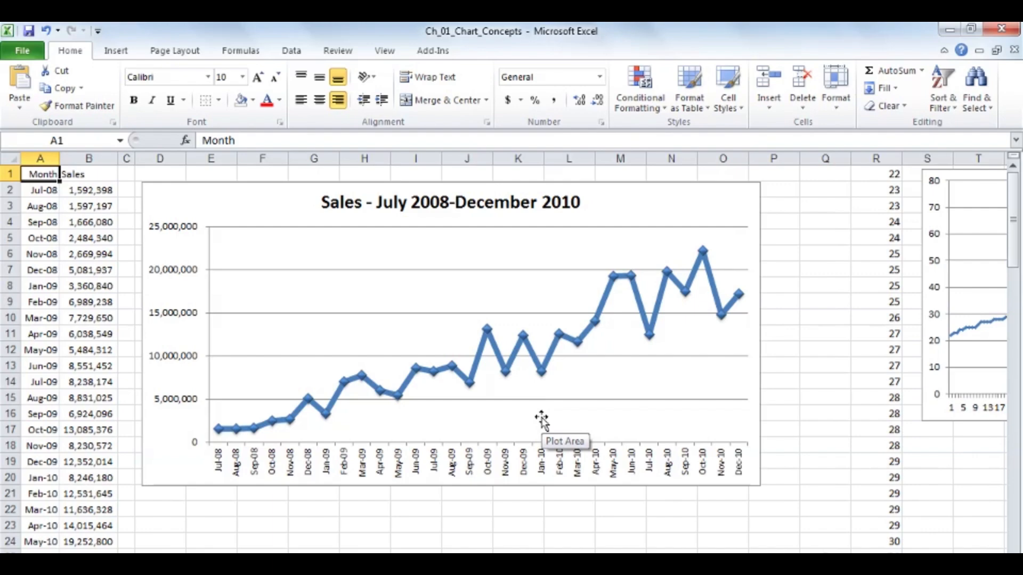
{"action": "left_click", "coordinate": [294, 551]}
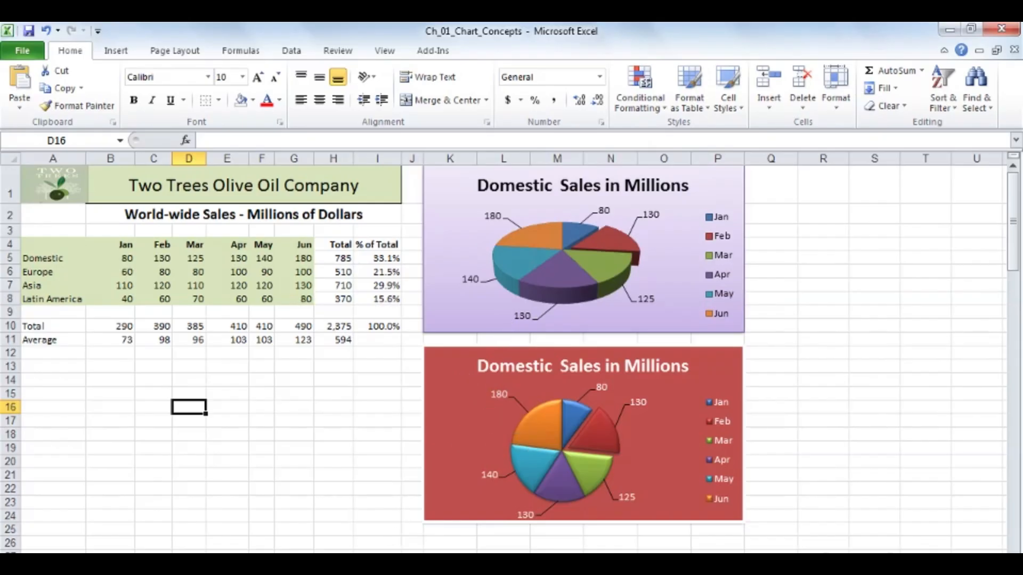
{"action": "key", "text": "ctrl+Page_Down"}
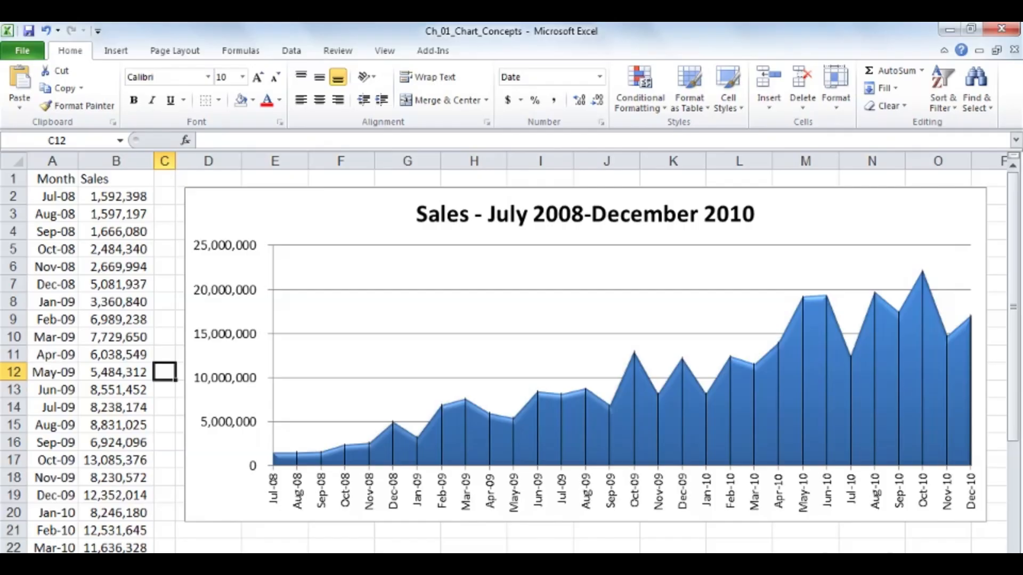
{"action": "key", "text": "ctrl+Page_Down"}
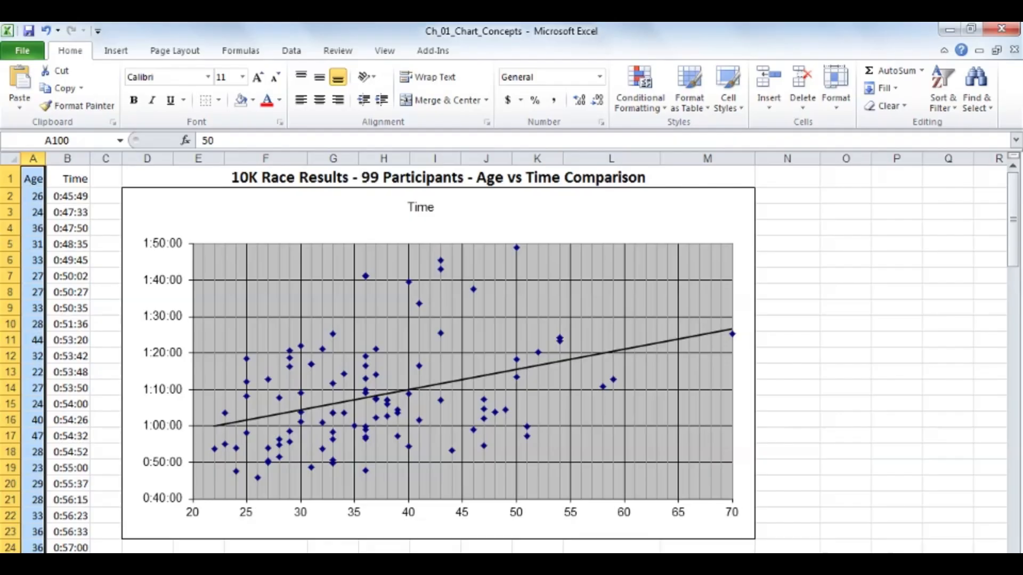
{"action": "key", "text": "ctrl+Page_Up"}
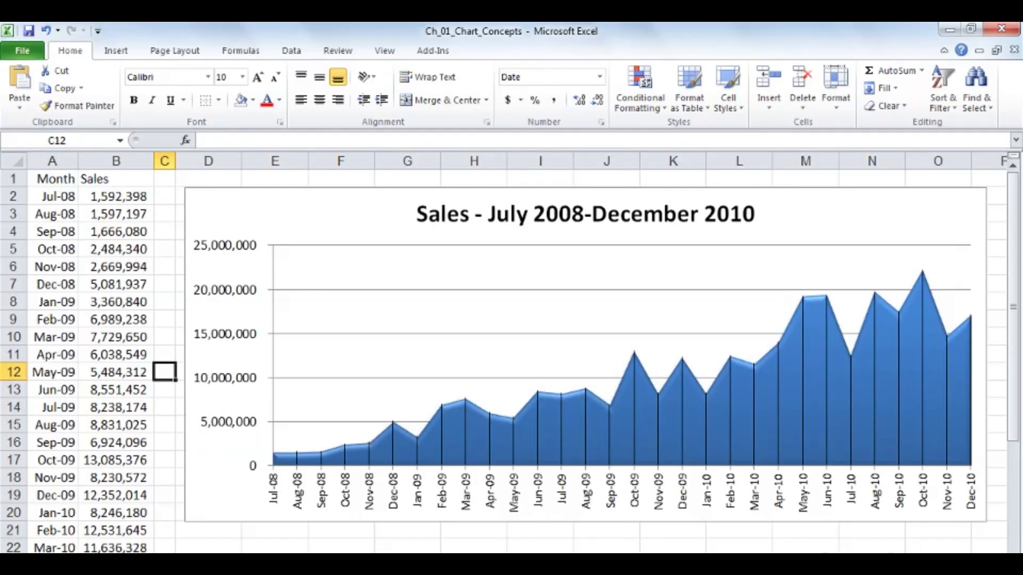
{"action": "key", "text": "ctrl+Page_Up"}
{"action": "key", "text": "ctrl+Page_Up"}
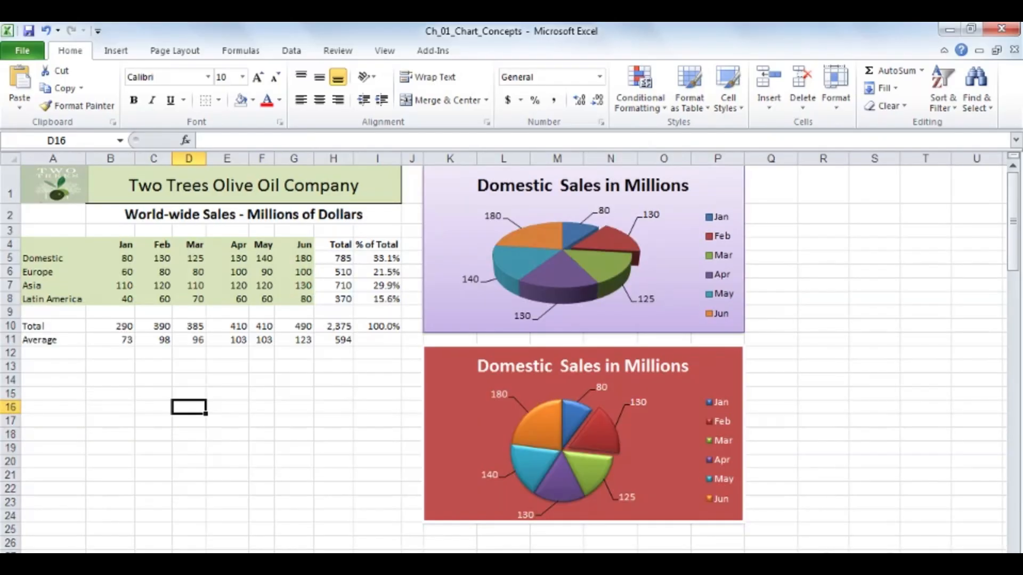
{"action": "key", "text": "ctrl+Page_Up"}
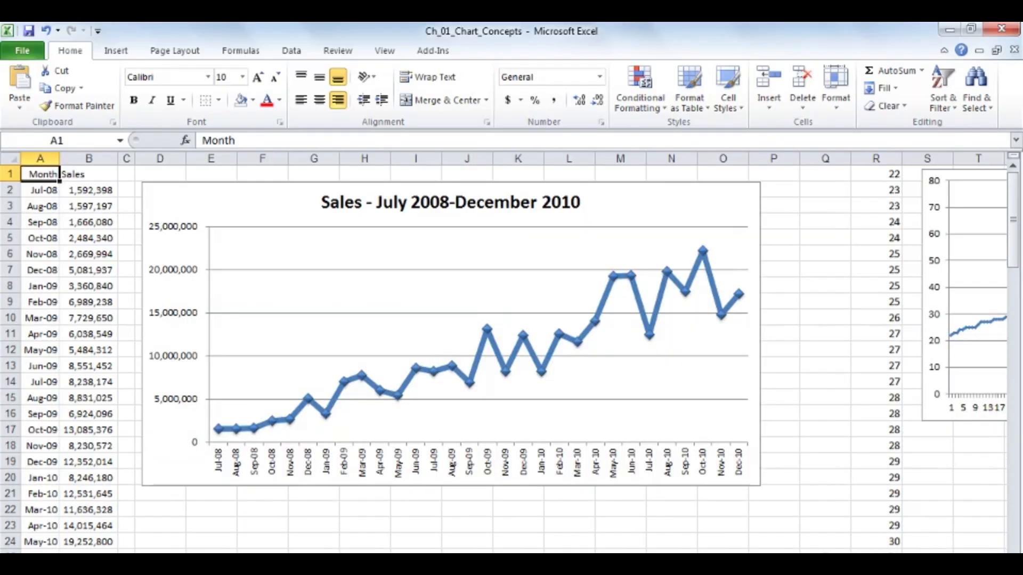
- Go to the worksheet with the five Two Trees column charts and select the 2-D clustered column chart
{"action": "key", "text": "ctrl+Page_Down"}
{"action": "key", "text": "ctrl+Page_Down"}
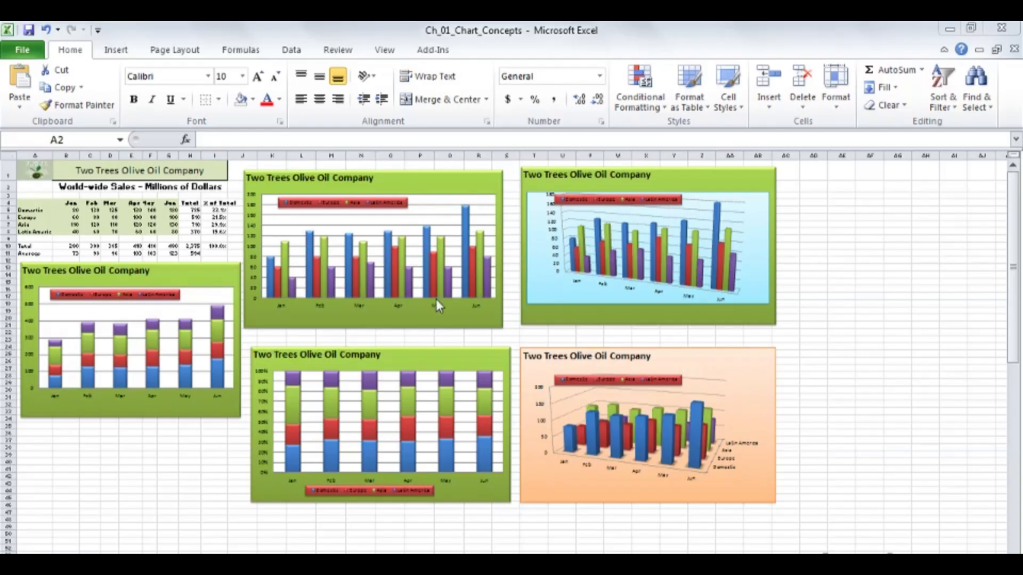
{"action": "left_click", "coordinate": [401, 182]}
{"action": "left_click", "coordinate": [401, 182]}
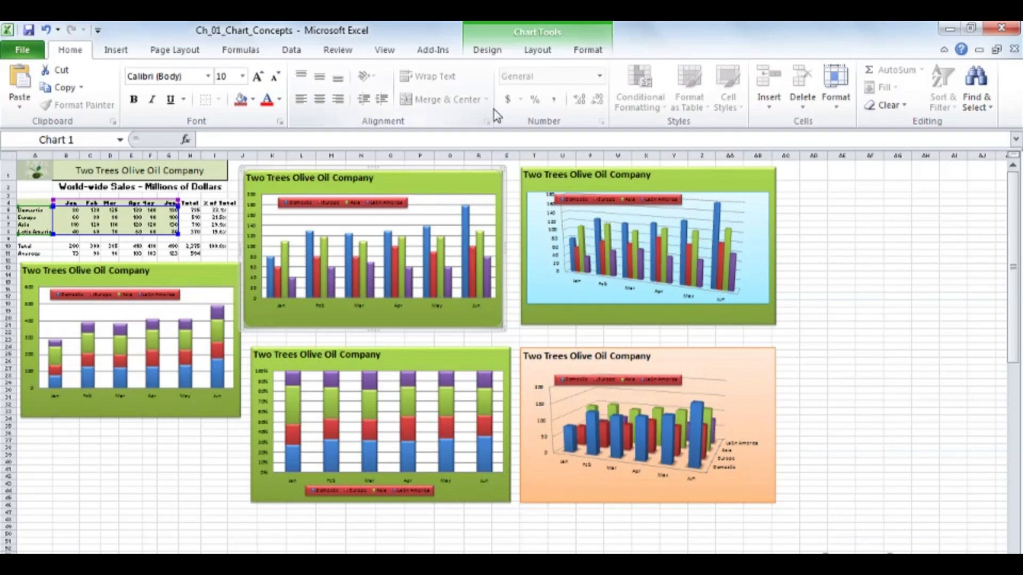
- Browse the column, line, pie, bar, area, scatter and stock types available for the clustered column chart, then dismiss the chart type choices
{"action": "left_click", "coordinate": [487, 51]}
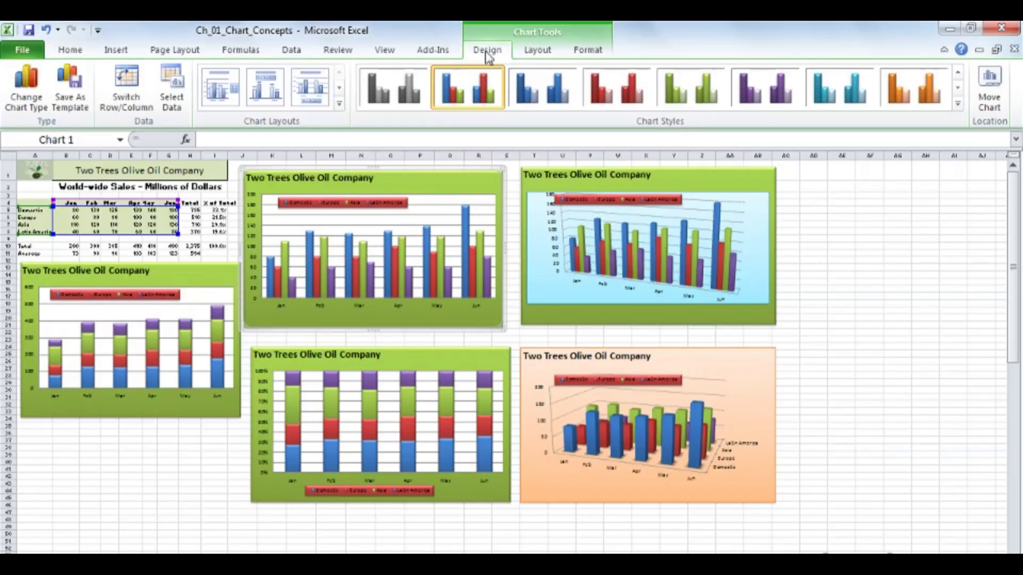
{"action": "left_click", "coordinate": [33, 94]}
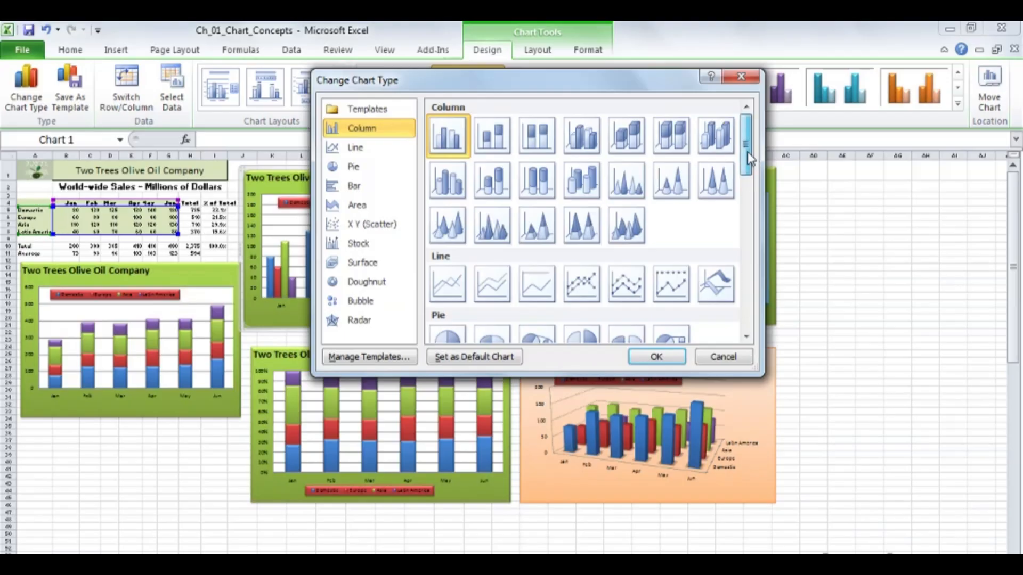
{"action": "left_click_drag", "start_coordinate": [747, 151], "coordinate": [745, 200]}
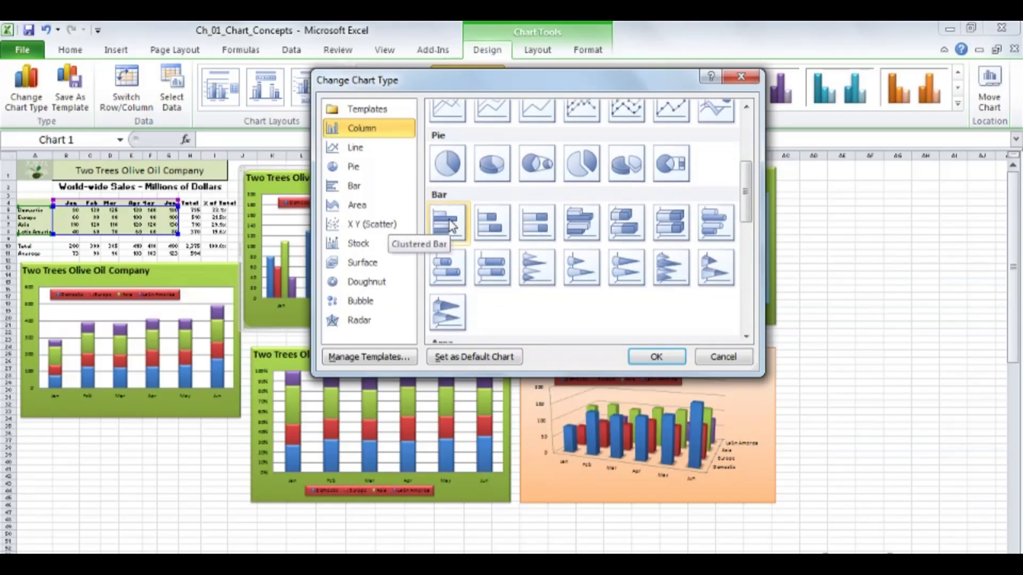
{"action": "left_click_drag", "start_coordinate": [745, 193], "coordinate": [747, 242]}
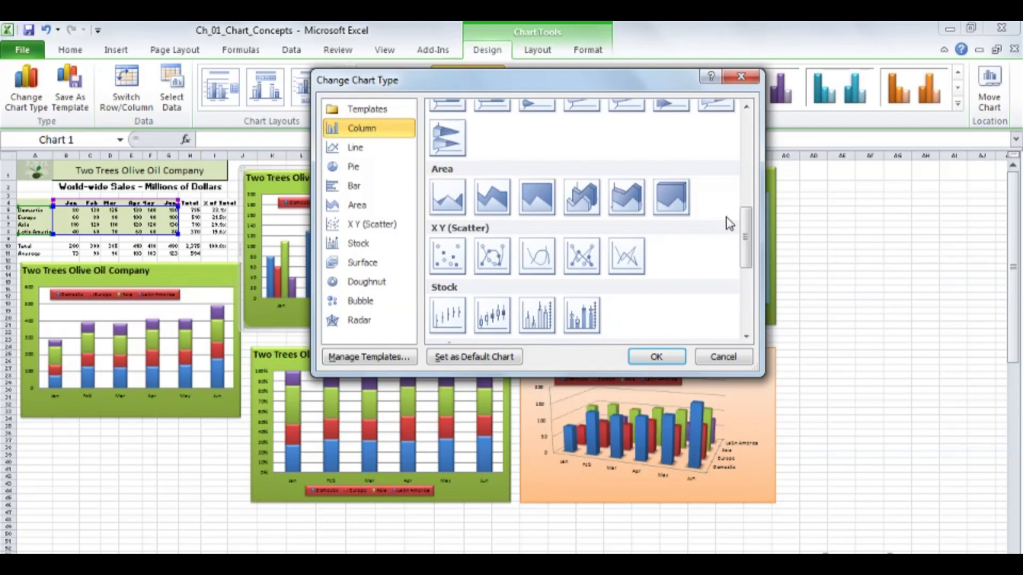
{"action": "left_click_drag", "start_coordinate": [744, 224], "coordinate": [746, 183]}
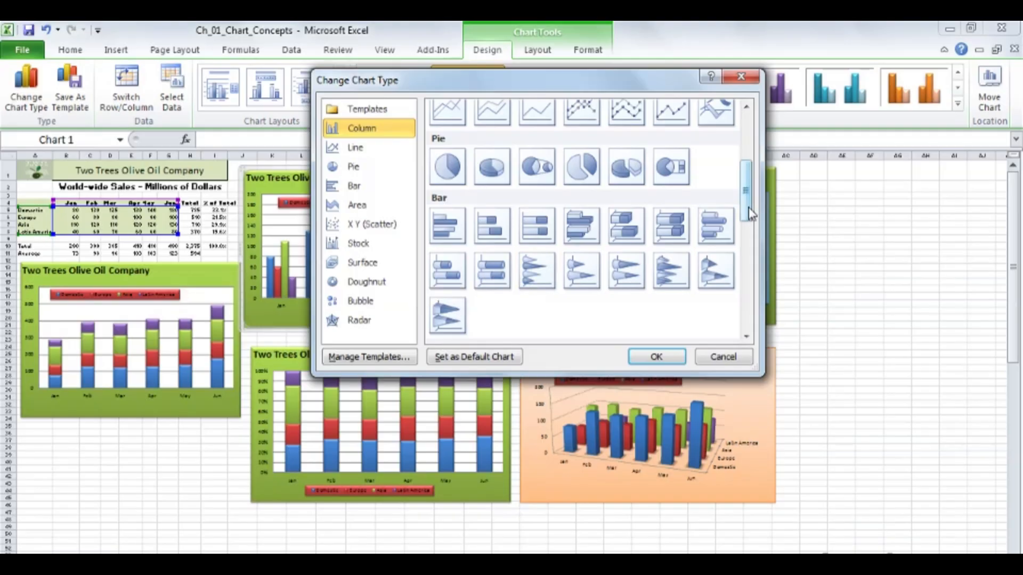
{"action": "left_click_drag", "start_coordinate": [746, 211], "coordinate": [756, 162]}
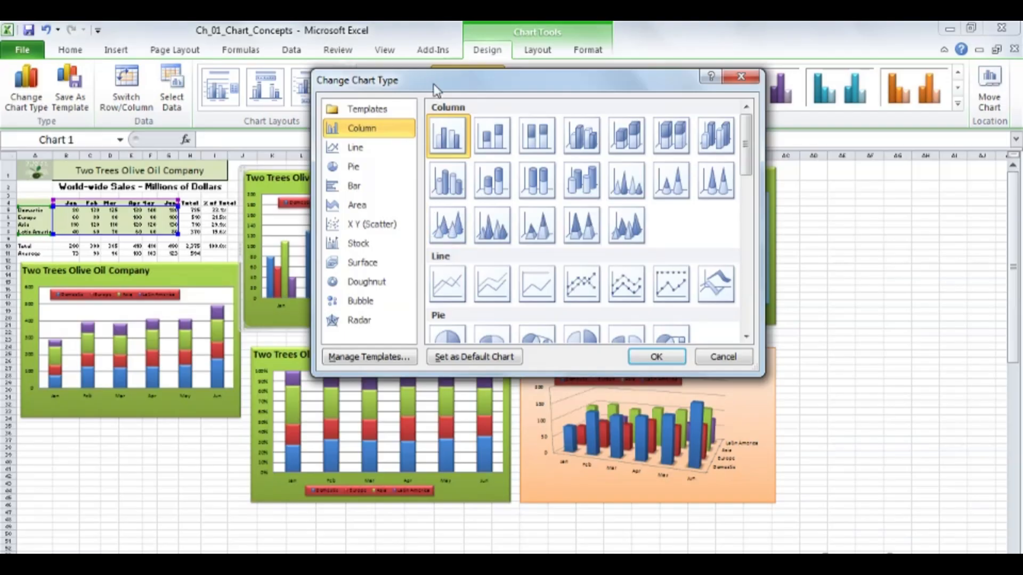
{"action": "left_click_drag", "start_coordinate": [428, 80], "coordinate": [660, 120]}
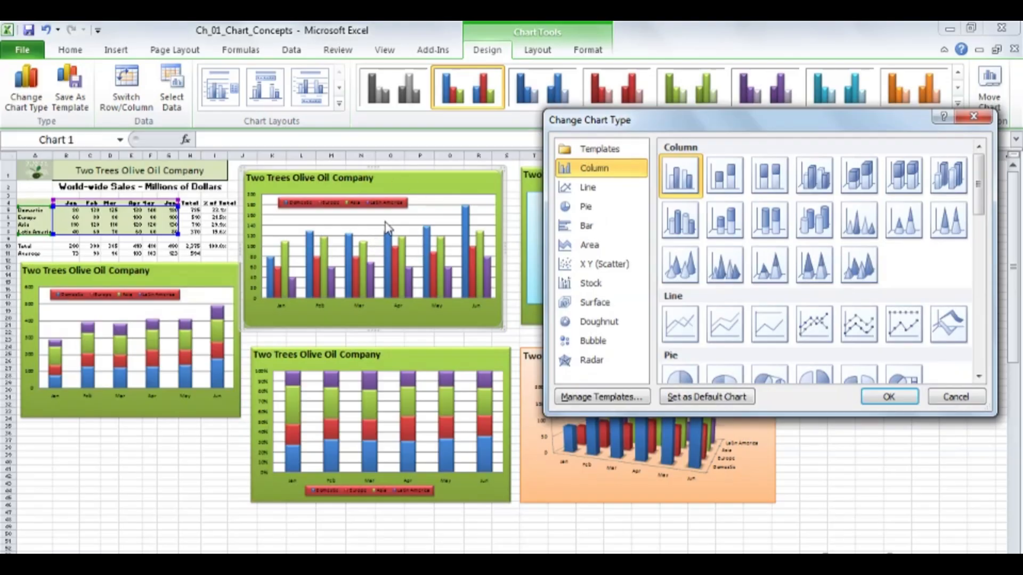
{"action": "left_click", "coordinate": [973, 117]}
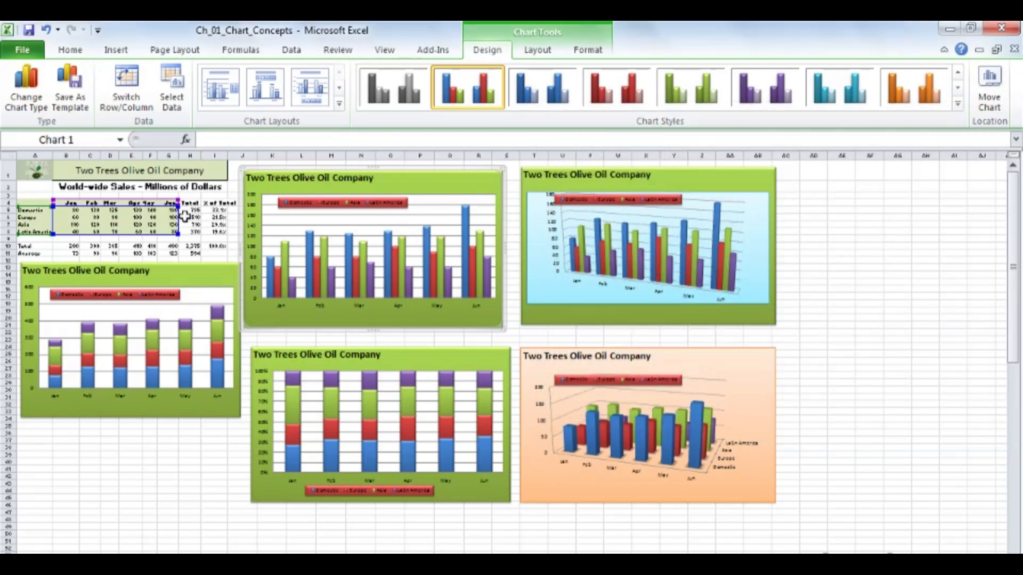
- Select the stacked column chart below the data table, deselect it, and inspect its Asia and Domestic column segments
{"action": "left_click", "coordinate": [188, 276]}
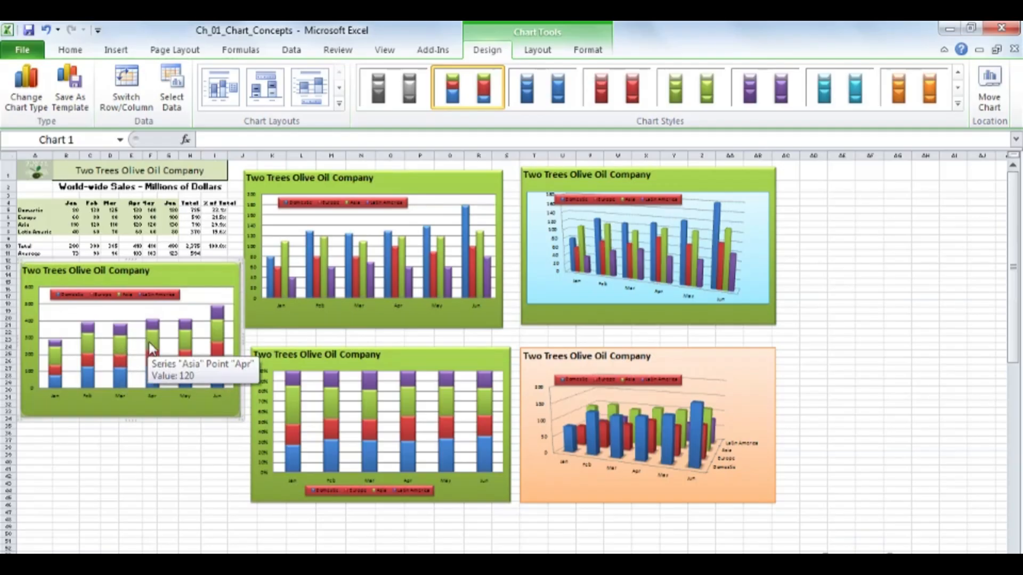
{"action": "left_click", "coordinate": [35, 246]}
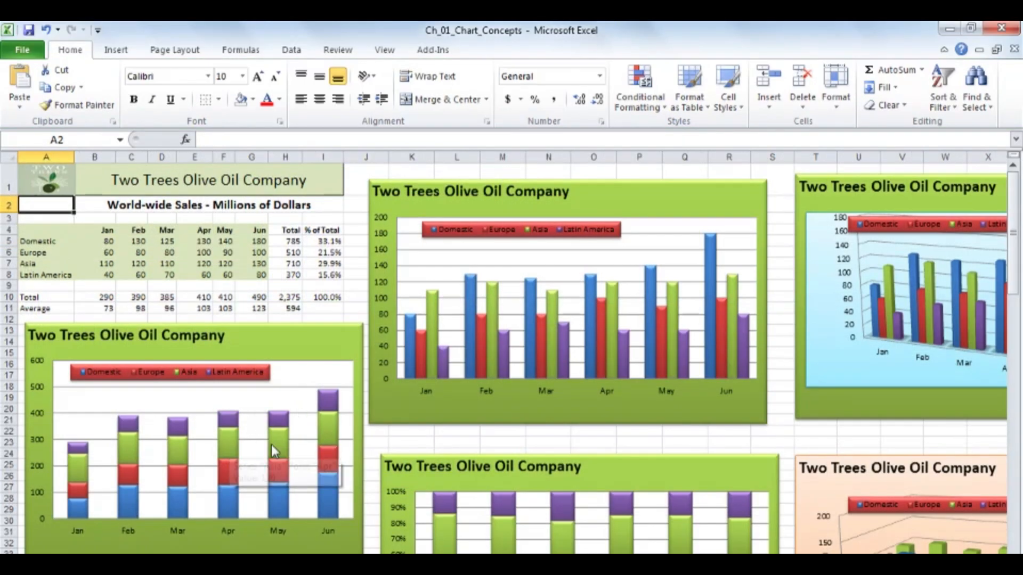
{"action": "mouse_move", "coordinate": [272, 451]}
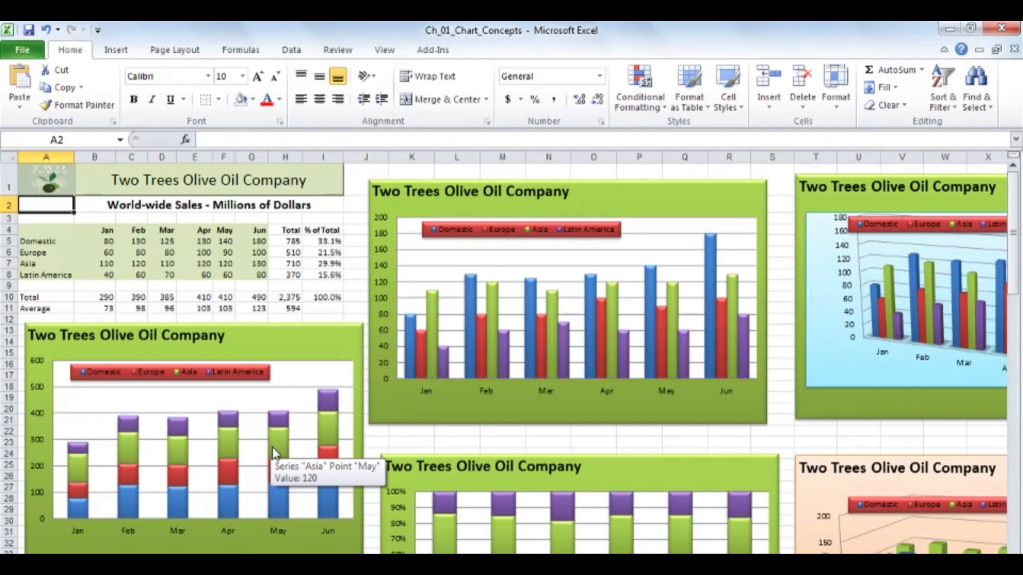
{"action": "mouse_move", "coordinate": [233, 447]}
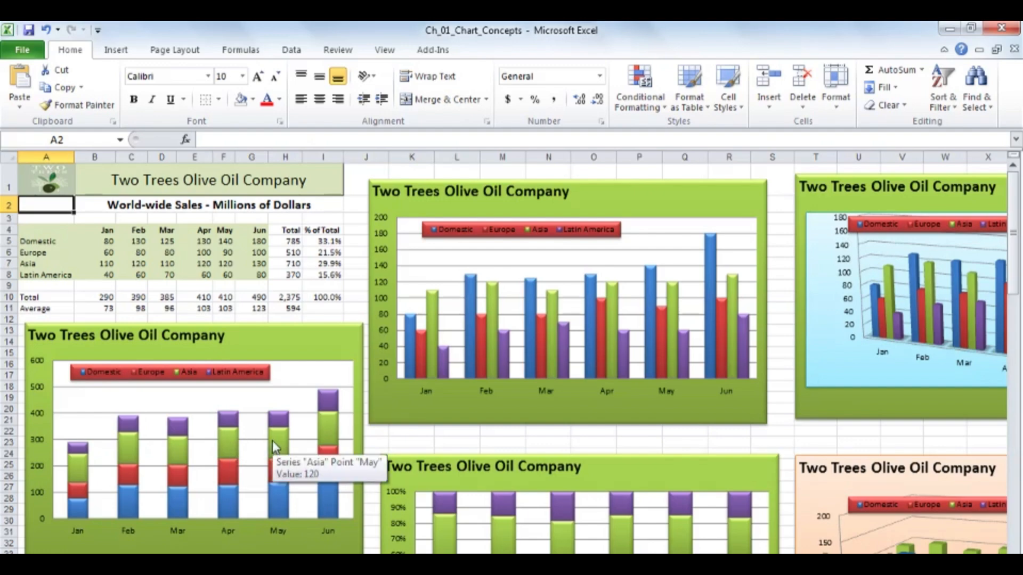
{"action": "mouse_move", "coordinate": [126, 443]}
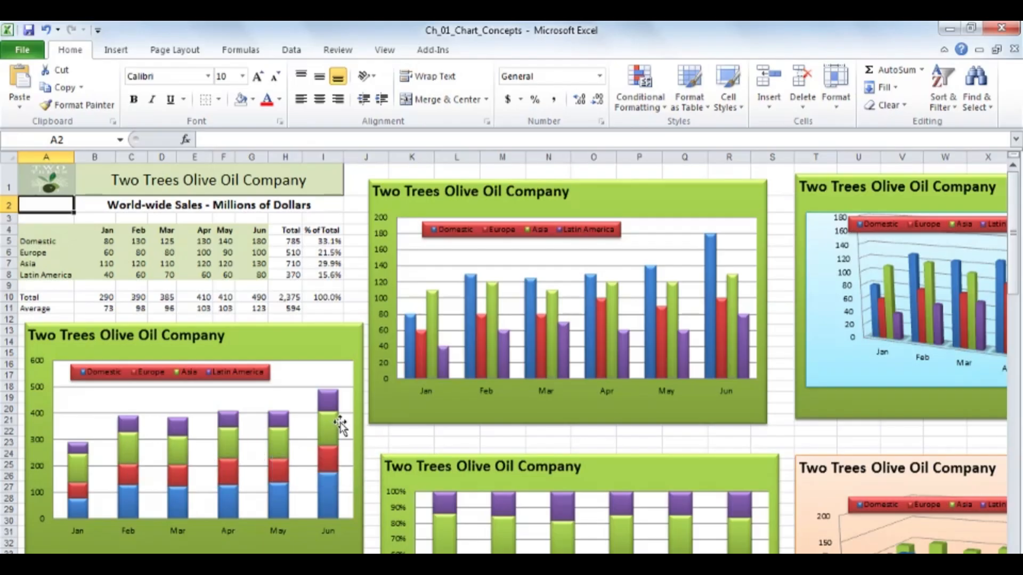
{"action": "mouse_move", "coordinate": [332, 425]}
{"action": "mouse_move", "coordinate": [83, 515]}
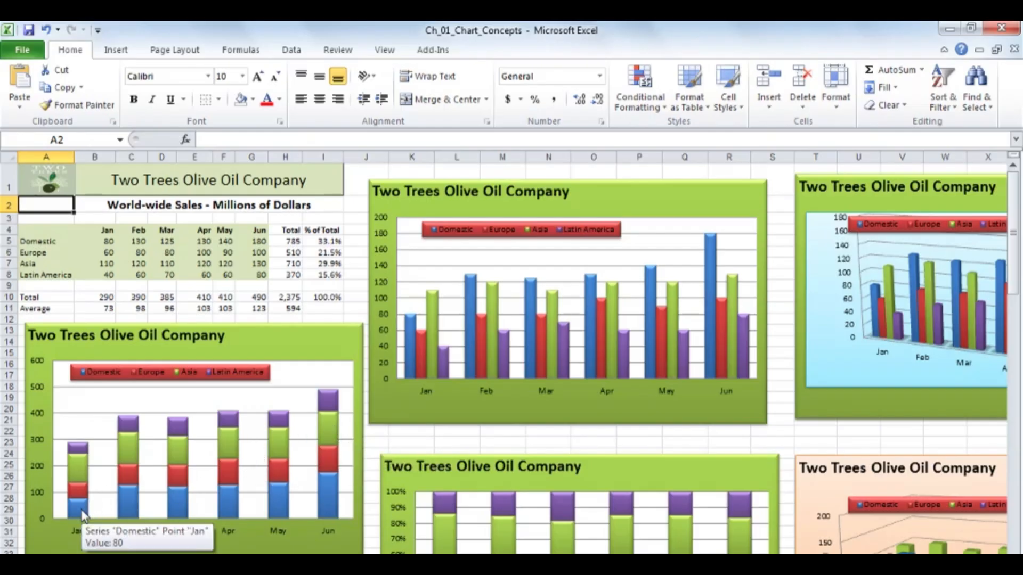
- Review which subtype the stacked column chart uses and browse the bar and area alternatives without changing the chart
{"action": "left_click", "coordinate": [298, 348]}
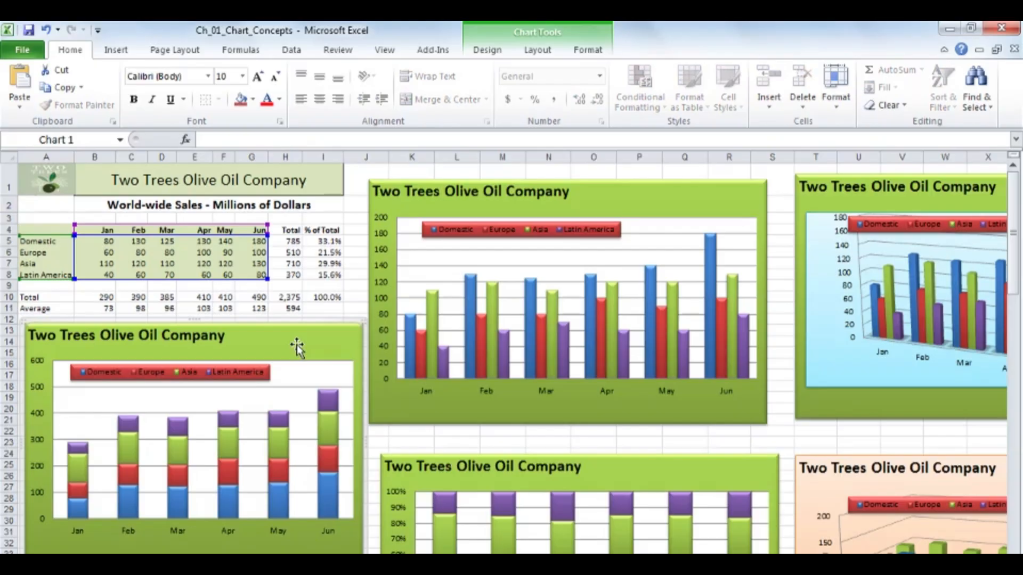
{"action": "left_click", "coordinate": [486, 53]}
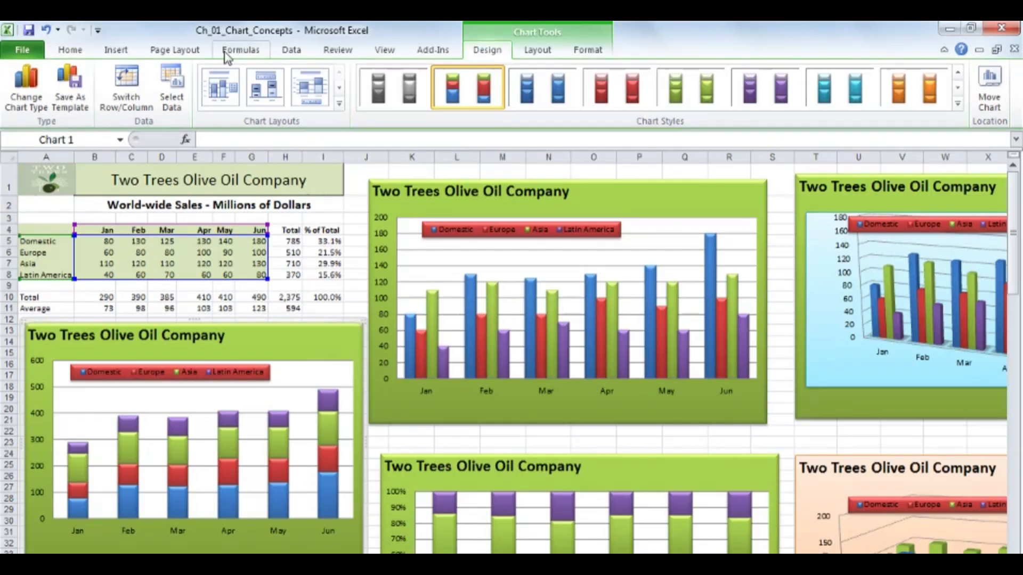
{"action": "left_click", "coordinate": [40, 81]}
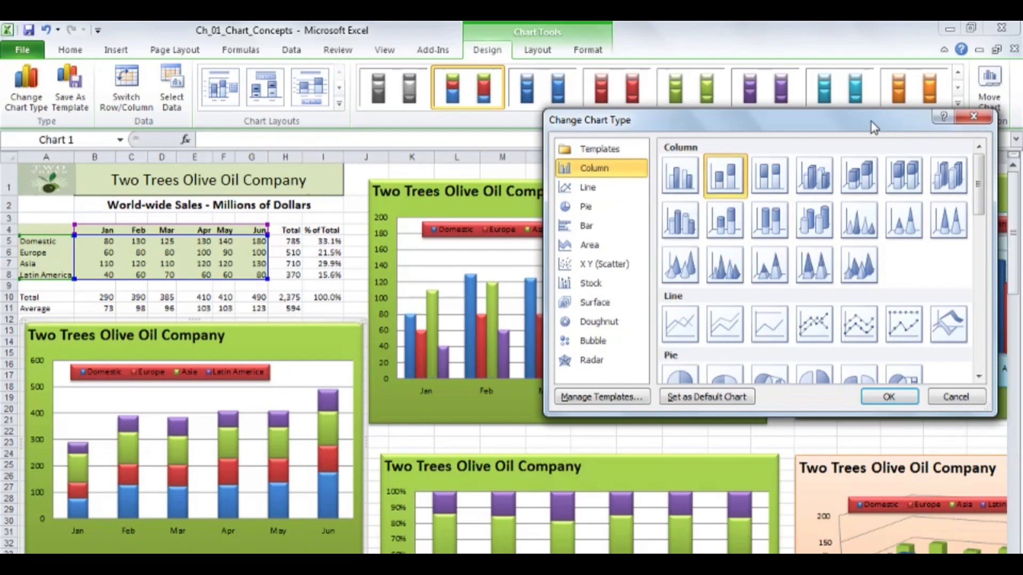
{"action": "left_click_drag", "start_coordinate": [872, 128], "coordinate": [828, 88]}
{"action": "left_click_drag", "start_coordinate": [935, 145], "coordinate": [936, 196]}
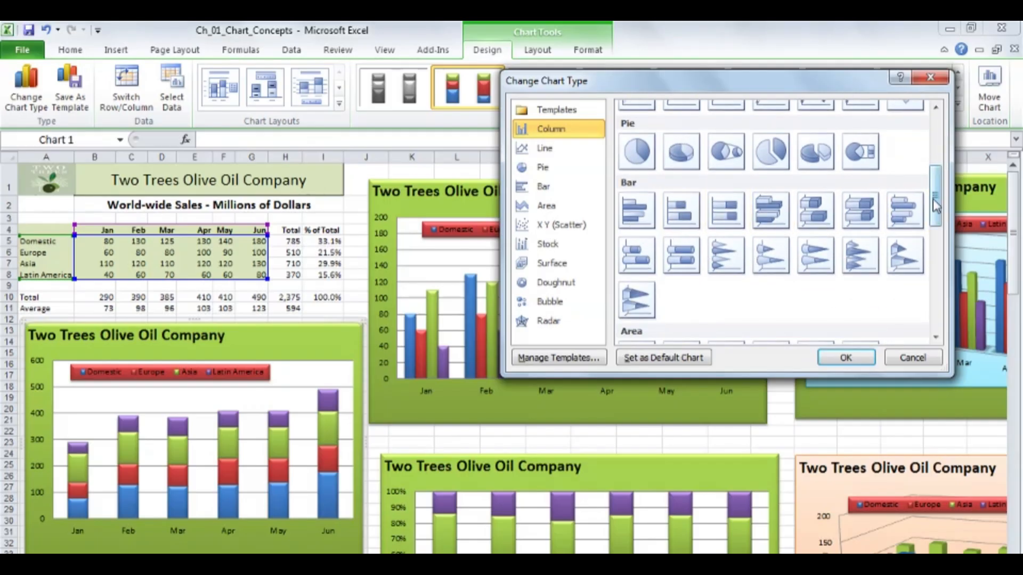
{"action": "left_click_drag", "start_coordinate": [936, 205], "coordinate": [936, 239]}
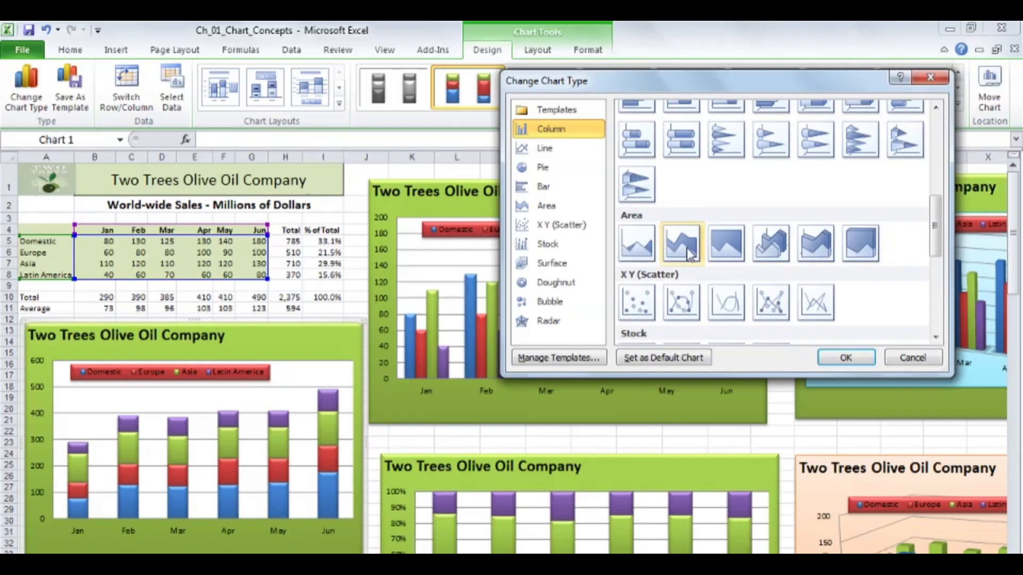
{"action": "left_click_drag", "start_coordinate": [936, 229], "coordinate": [940, 139]}
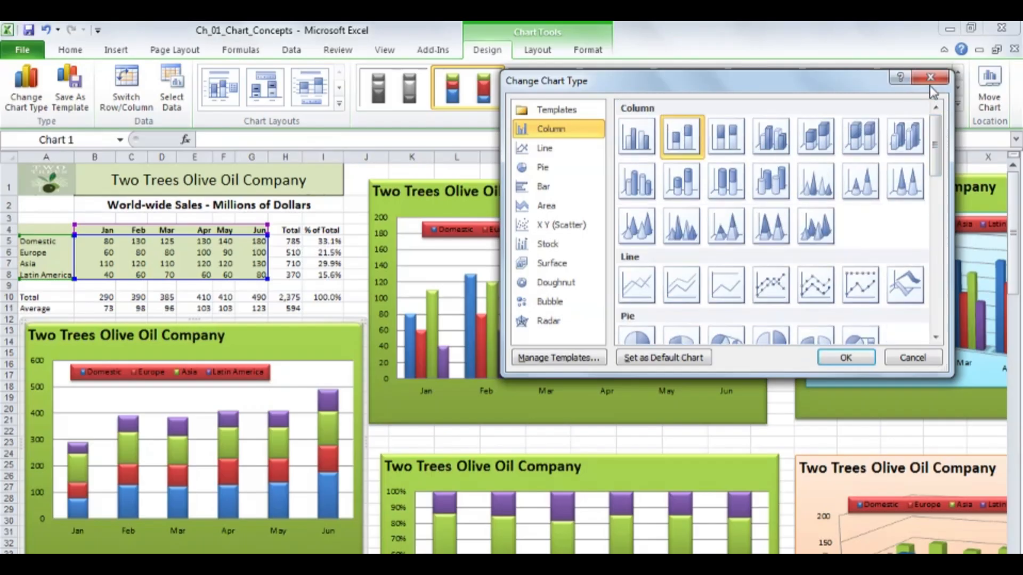
{"action": "left_click", "coordinate": [928, 80]}
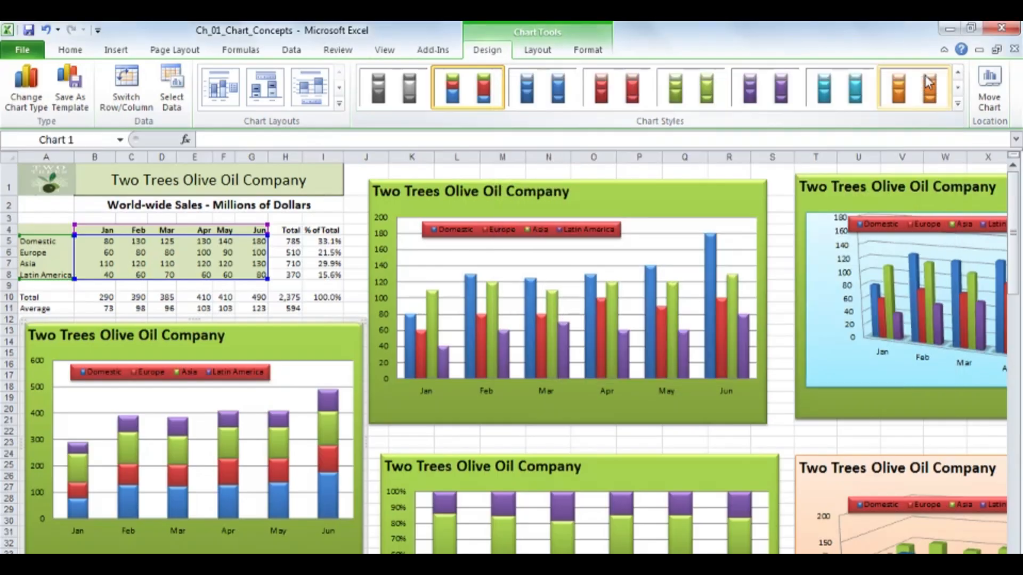
- Select the 100% stacked column chart below the clustered column chart
{"action": "left_click", "coordinate": [781, 192]}
{"action": "scroll", "coordinate": [777, 219], "scroll_direction": "down", "scroll_amount": 1}
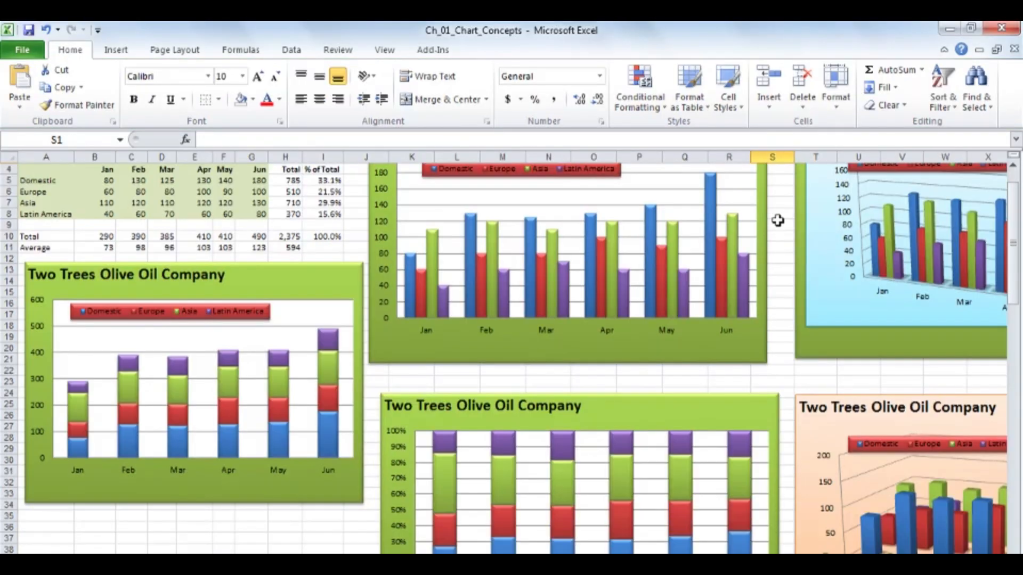
{"action": "scroll", "coordinate": [776, 217], "scroll_direction": "up", "scroll_amount": 1}
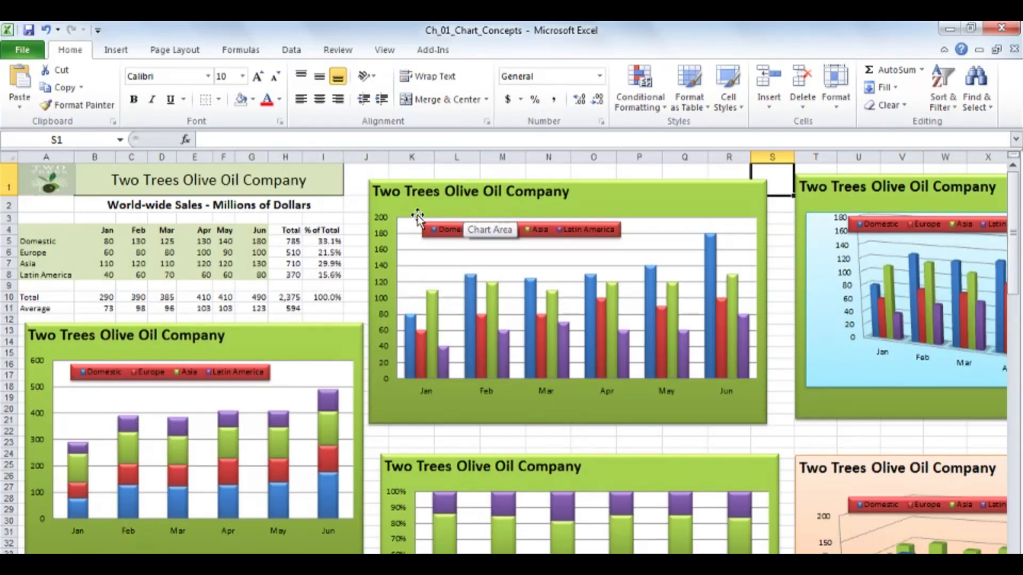
{"action": "scroll", "coordinate": [417, 217], "scroll_direction": "down", "scroll_amount": 1, "text": "ctrl"}
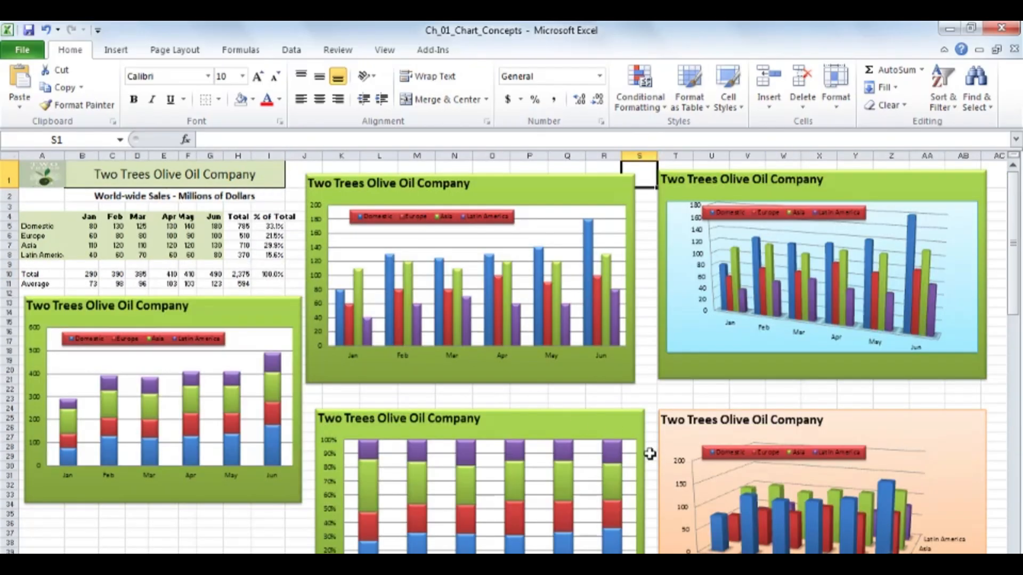
{"action": "left_click", "coordinate": [577, 427]}
{"action": "left_click_drag", "start_coordinate": [1015, 306], "coordinate": [1015, 315]}
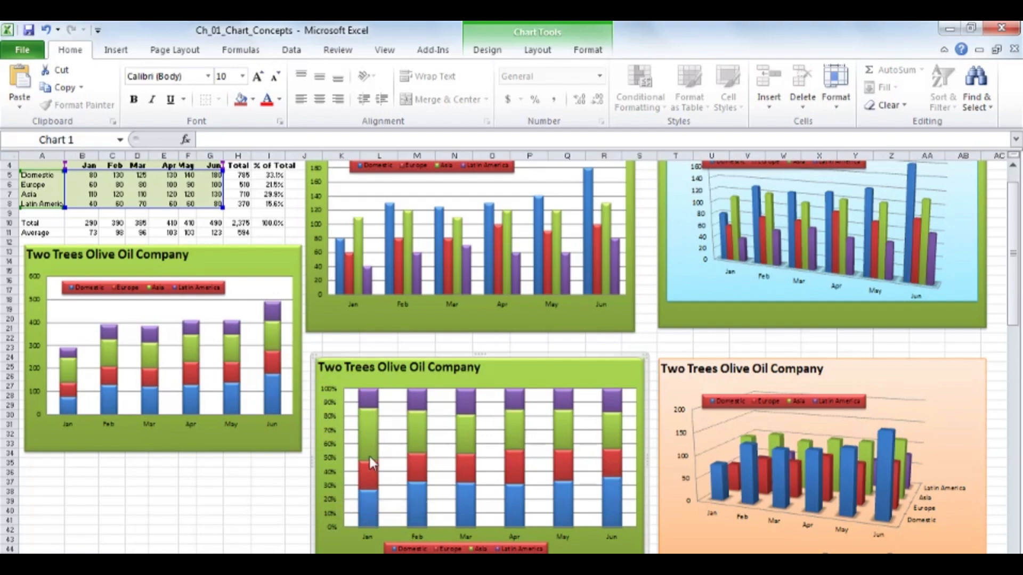
- Examine the regional segments of the January and February columns in the 100% stacked column chart
{"action": "mouse_move", "coordinate": [369, 455]}
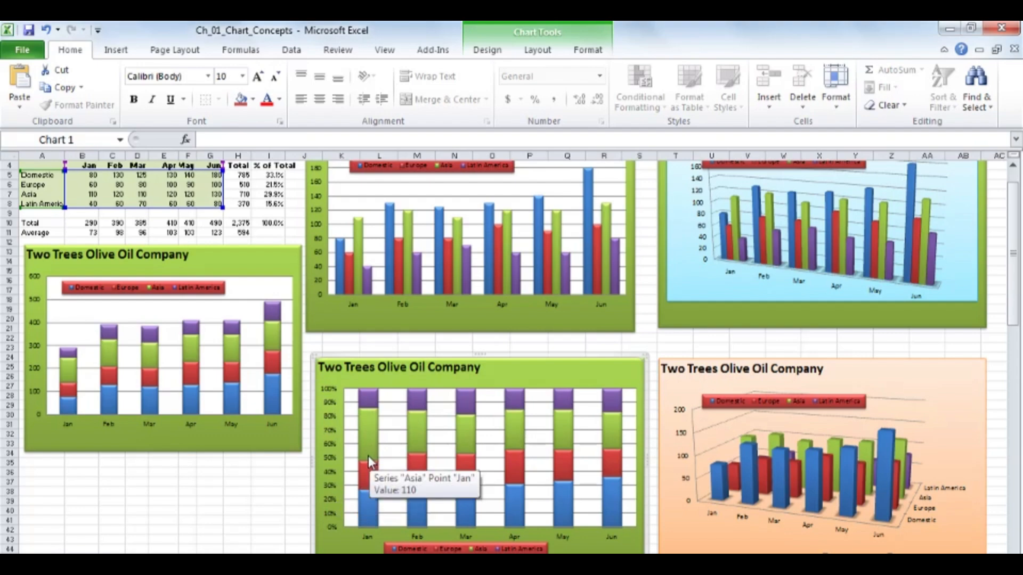
{"action": "mouse_move", "coordinate": [371, 485]}
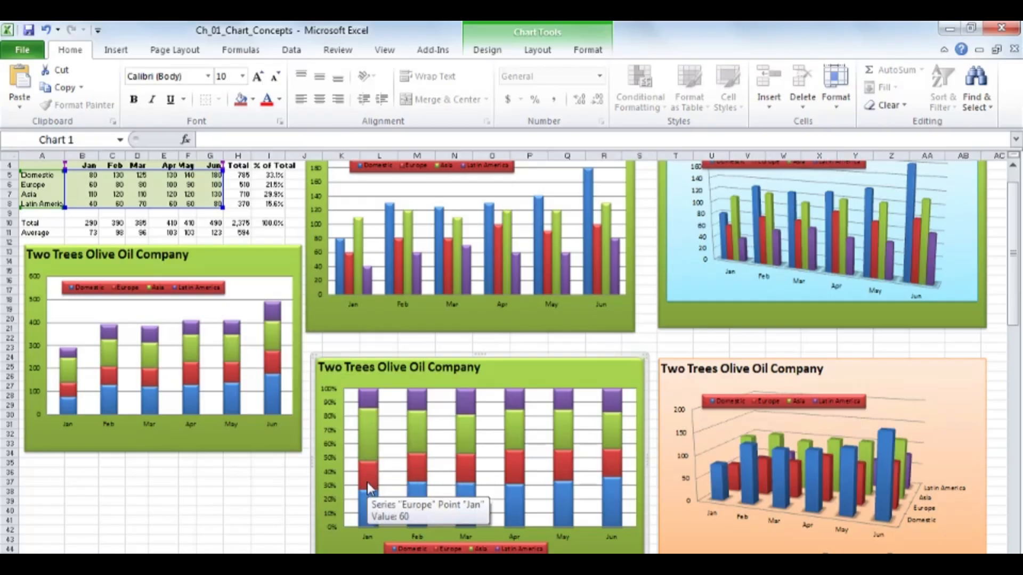
{"action": "mouse_move", "coordinate": [414, 476]}
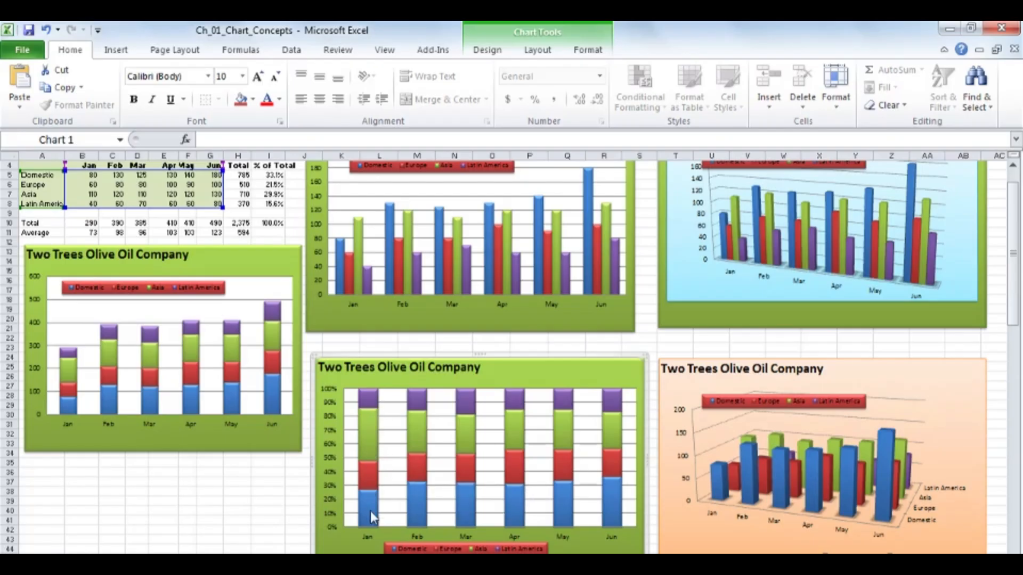
{"action": "mouse_move", "coordinate": [372, 515]}
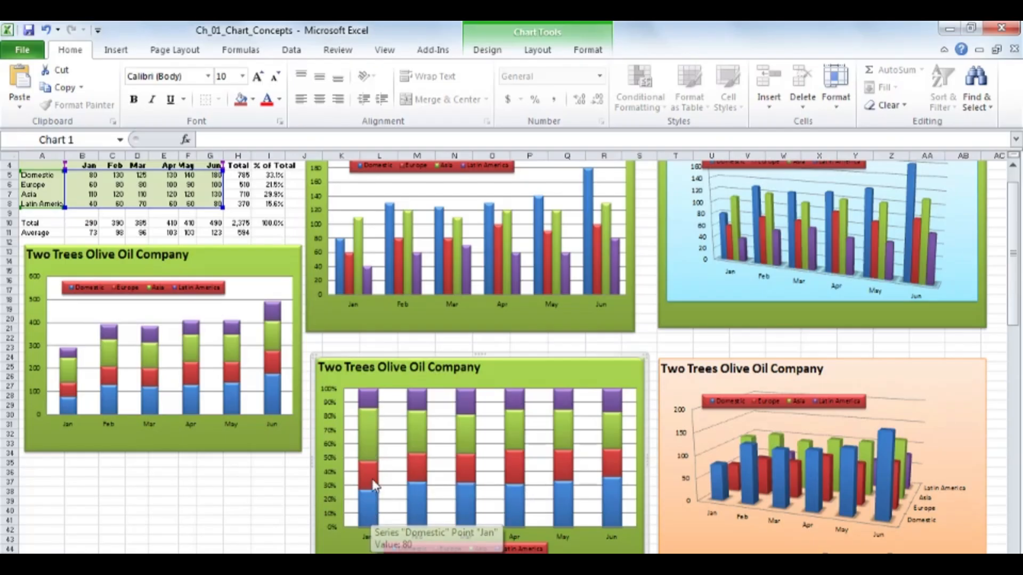
{"action": "mouse_move", "coordinate": [368, 404]}
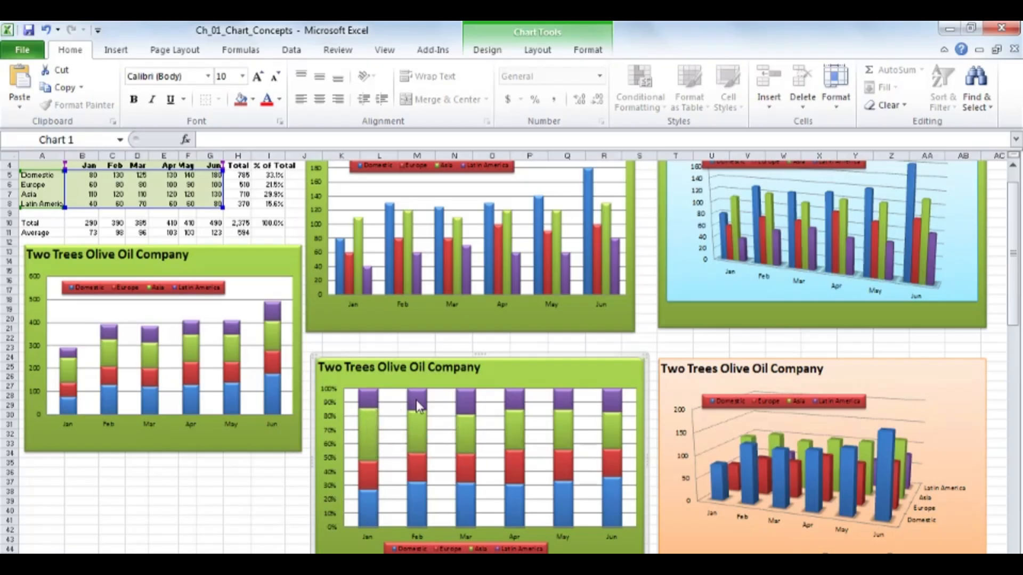
{"action": "mouse_move", "coordinate": [416, 406]}
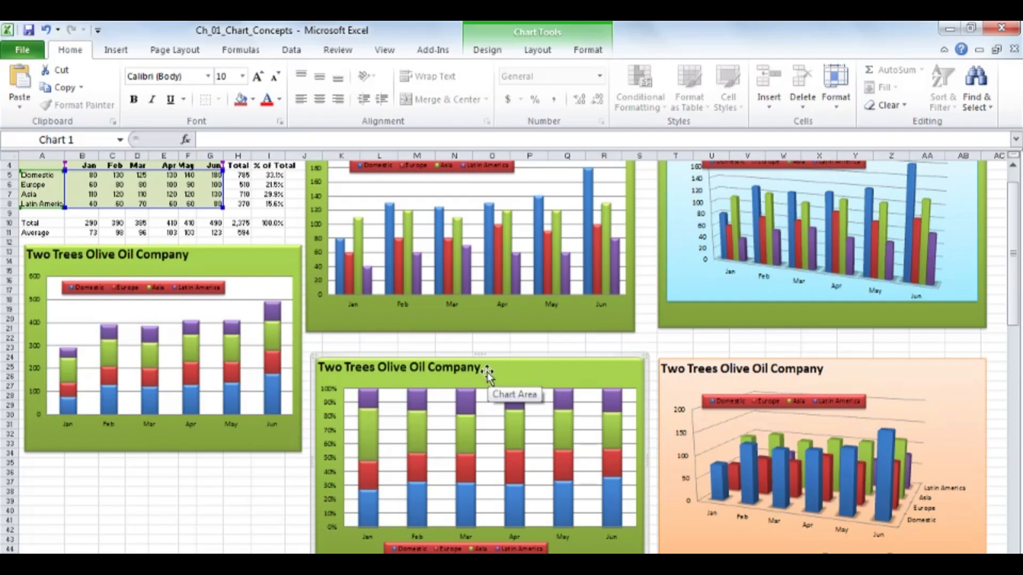
{"action": "mouse_move", "coordinate": [369, 430]}
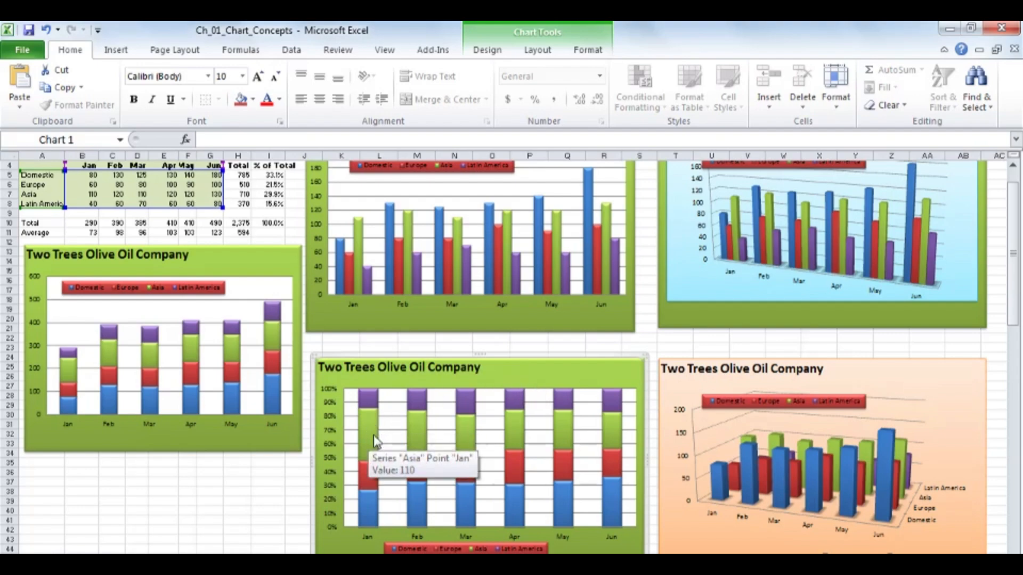
{"action": "mouse_move", "coordinate": [412, 432]}
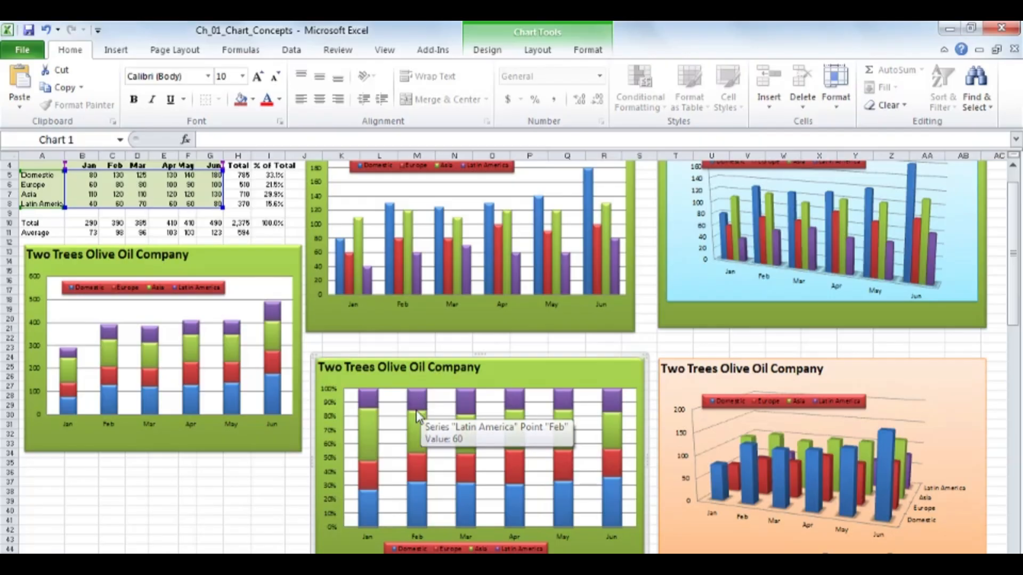
- Check which subtype the 100% stacked column chart uses and browse the area, line and pie alternatives without changing the chart
{"action": "mouse_move", "coordinate": [418, 506]}
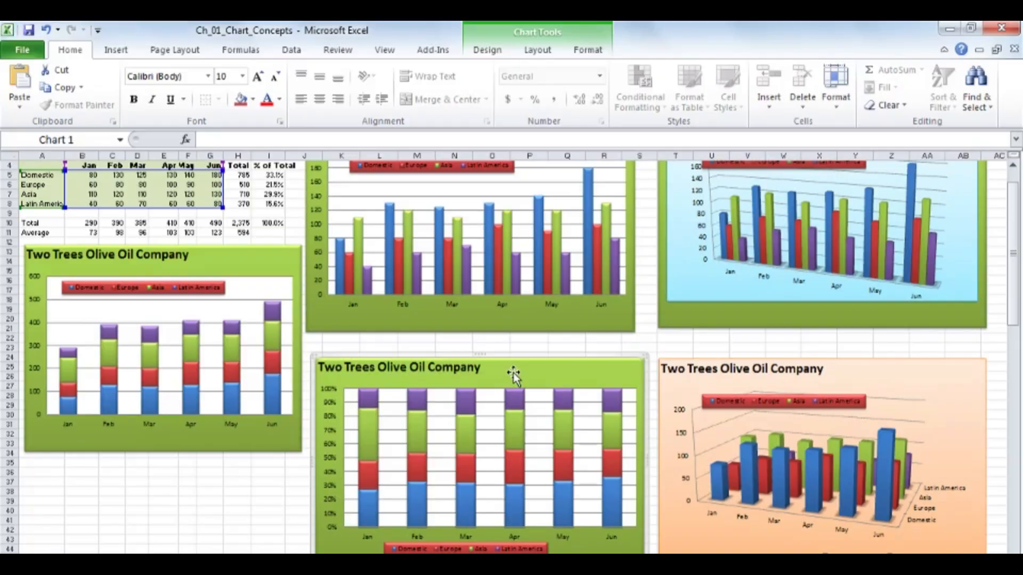
{"action": "left_click", "coordinate": [487, 53]}
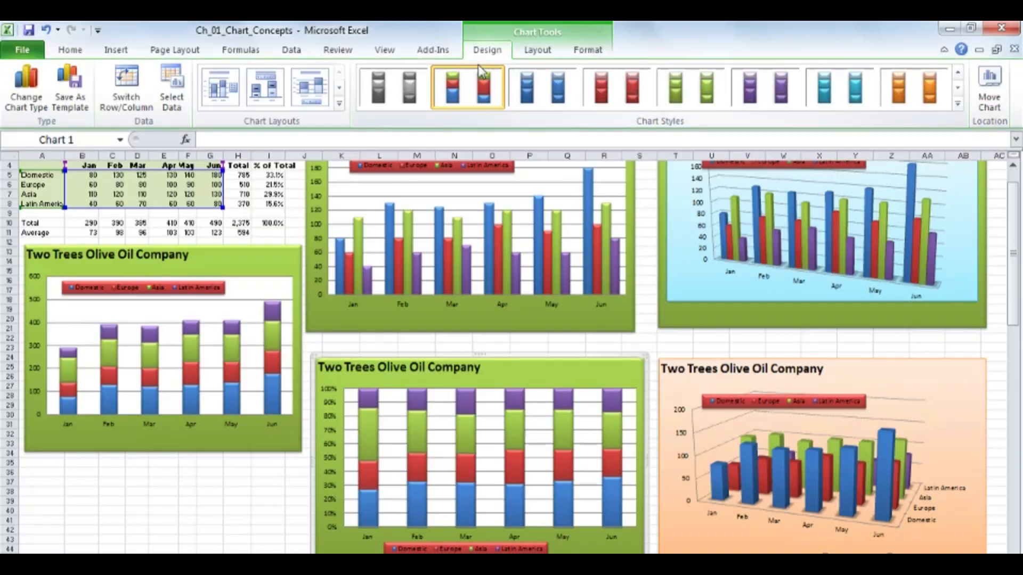
{"action": "left_click", "coordinate": [33, 95]}
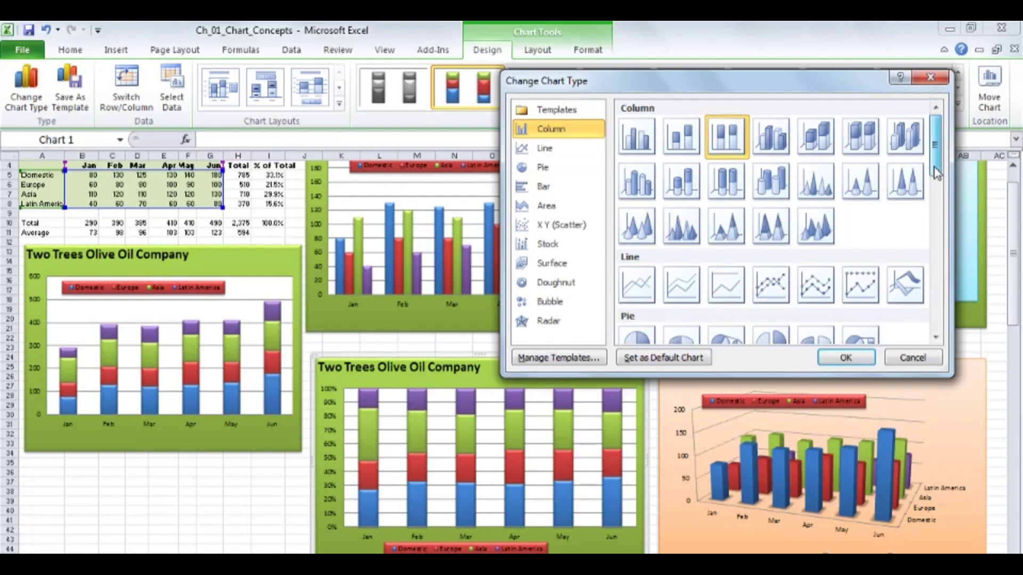
{"action": "left_click_drag", "start_coordinate": [939, 178], "coordinate": [940, 256]}
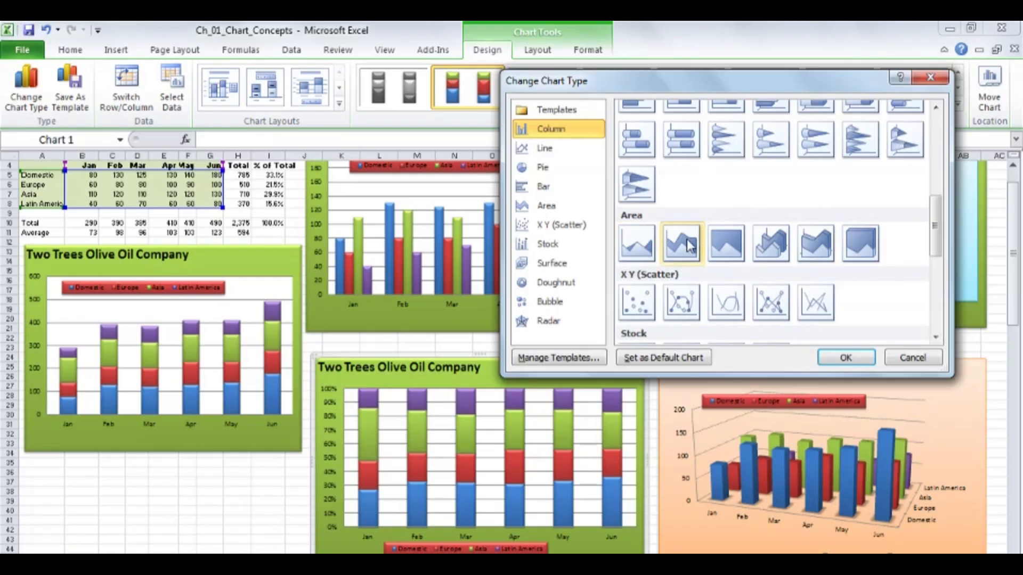
{"action": "scroll", "coordinate": [772, 240], "scroll_direction": "up", "scroll_amount": 5}
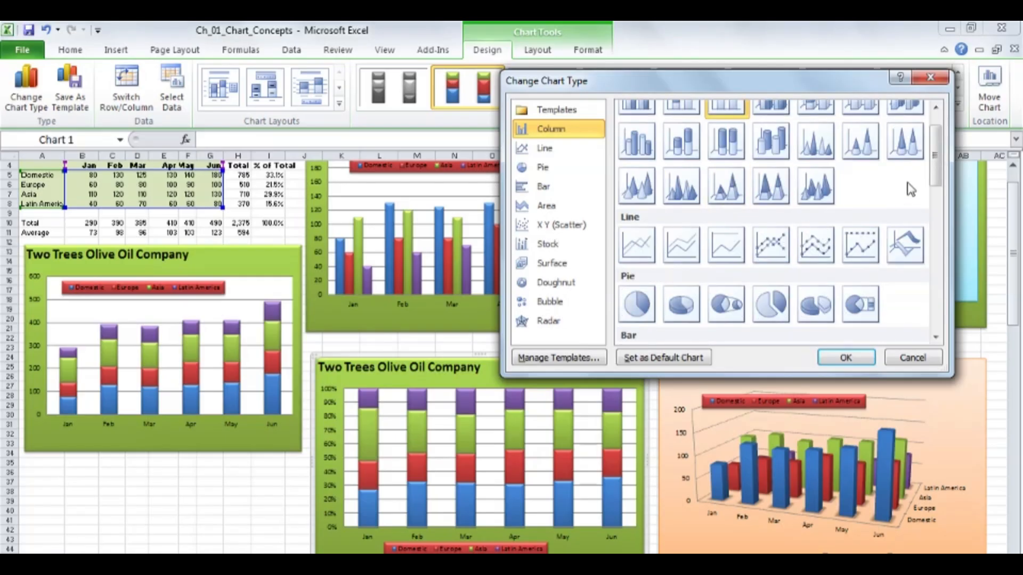
{"action": "scroll", "coordinate": [906, 187], "scroll_direction": "up", "scroll_amount": 1}
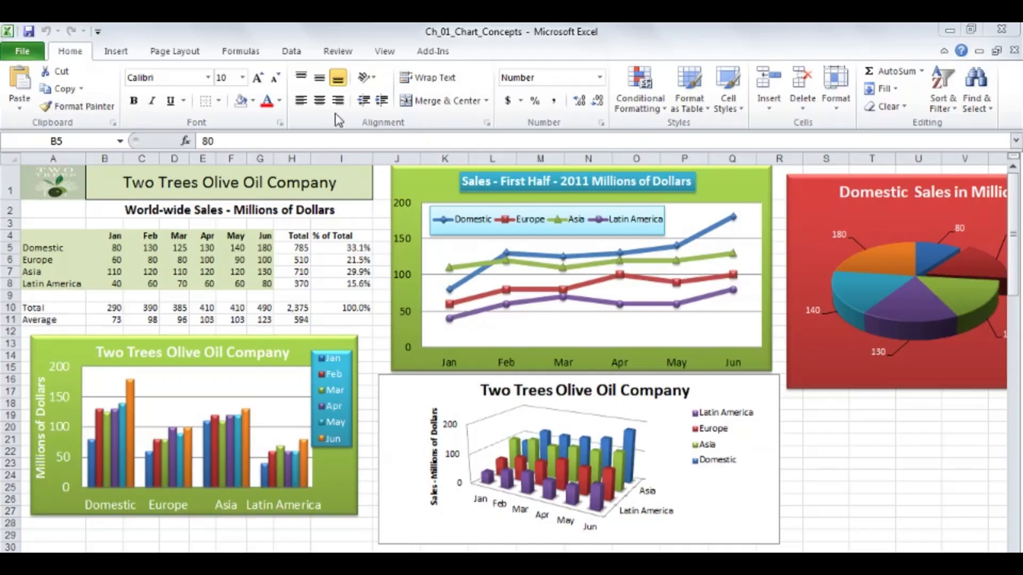
- Select the clustered column chart below the data table and review the design, layout and formatting options available for it
{"action": "left_click", "coordinate": [117, 53]}
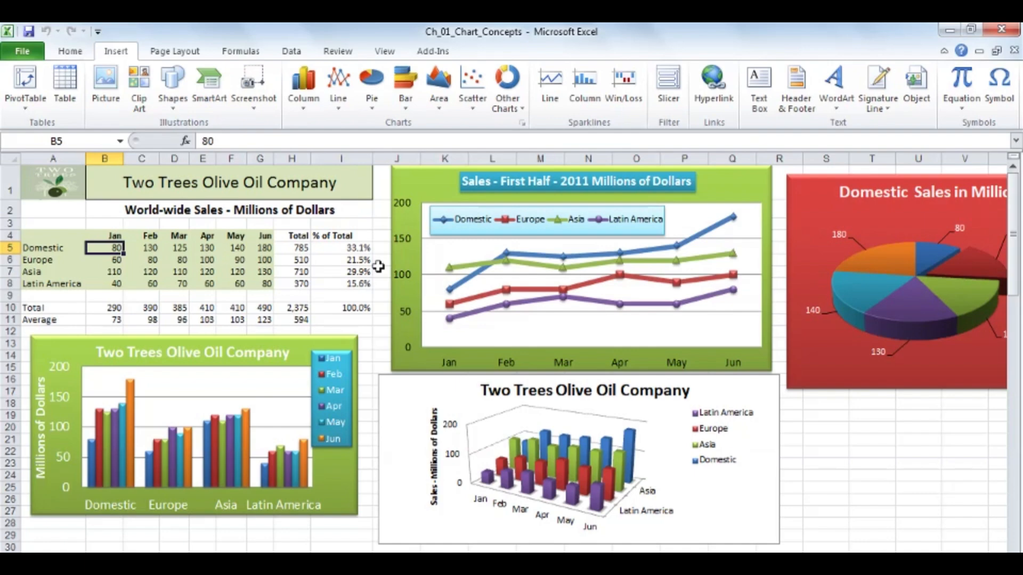
{"action": "left_click", "coordinate": [303, 347]}
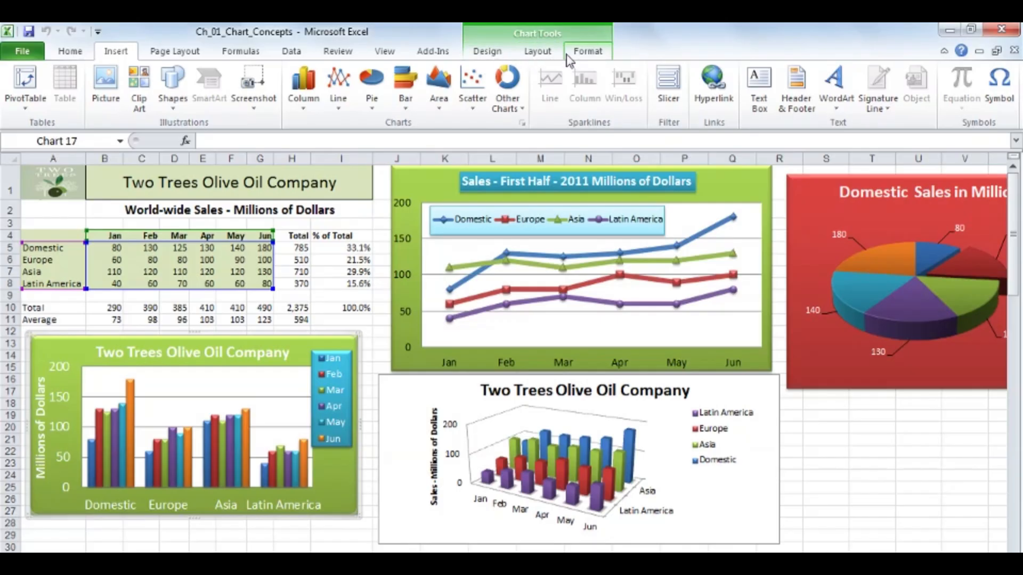
{"action": "left_click", "coordinate": [488, 54]}
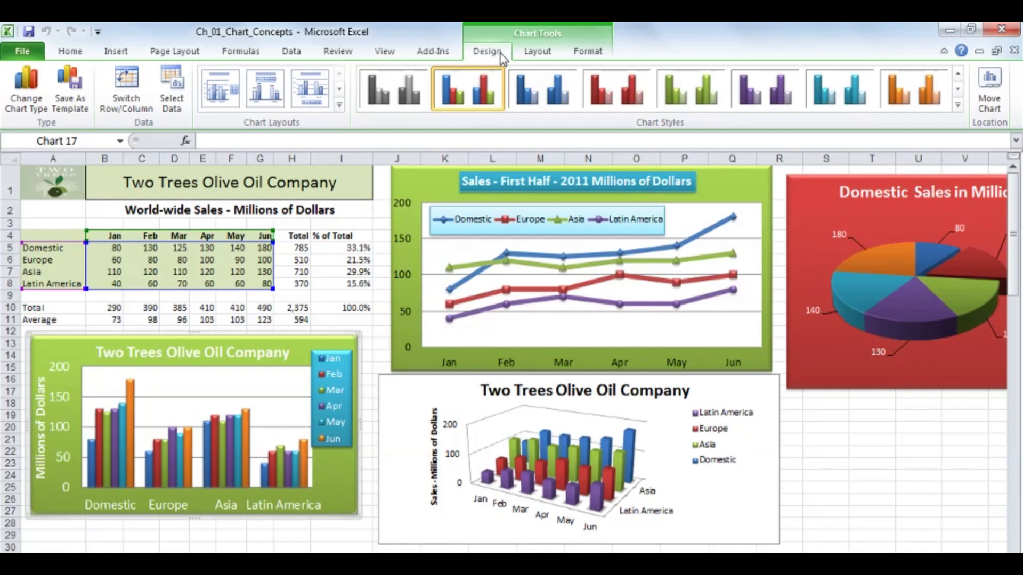
{"action": "left_click", "coordinate": [533, 60]}
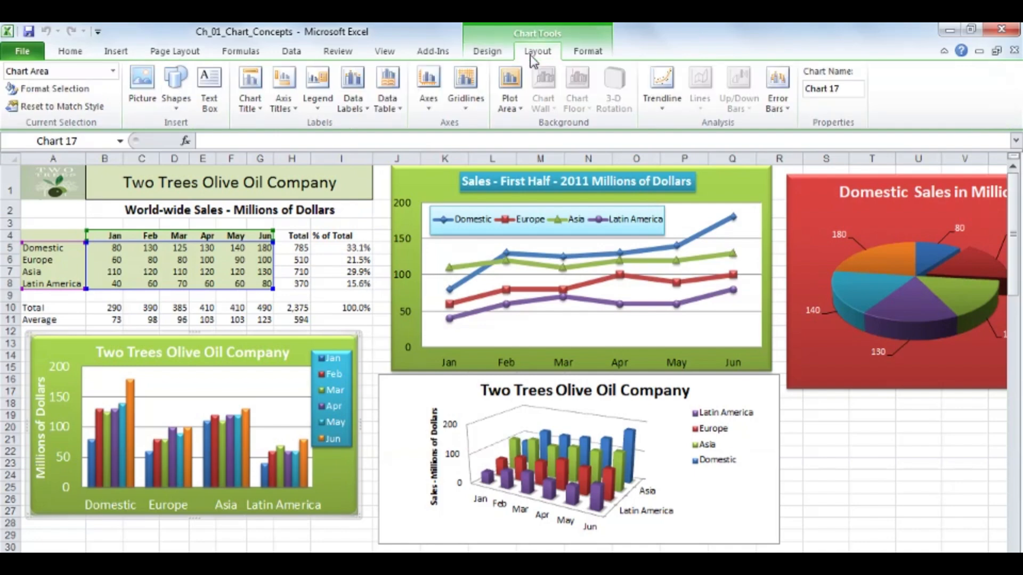
{"action": "left_click", "coordinate": [587, 57]}
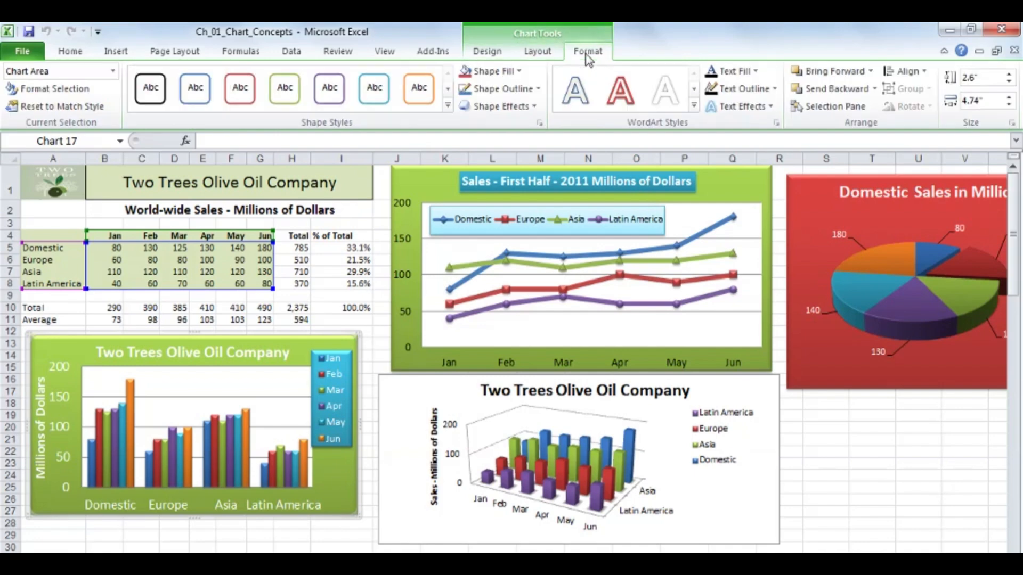
{"action": "left_click", "coordinate": [542, 53]}
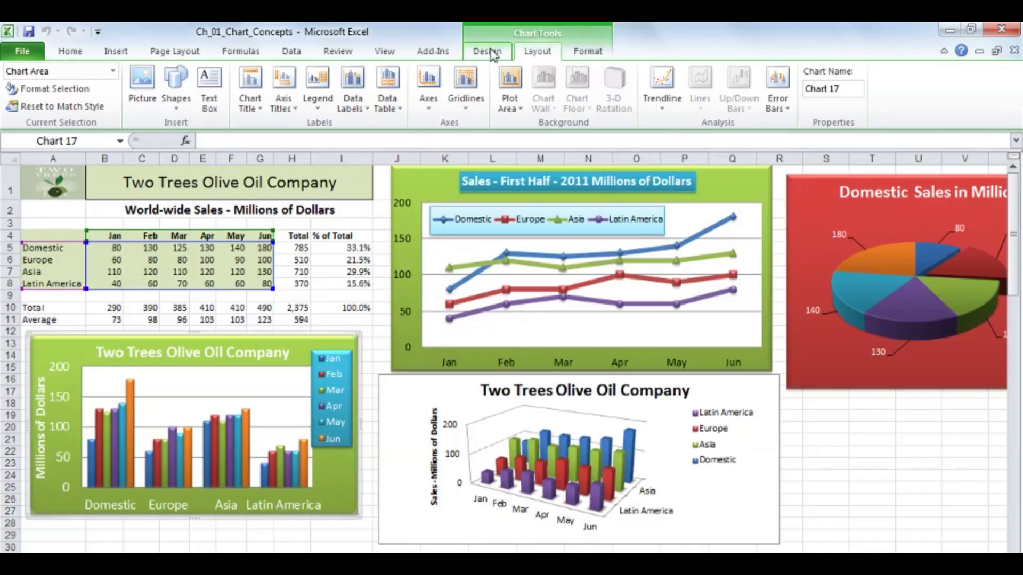
{"action": "left_click", "coordinate": [494, 54]}
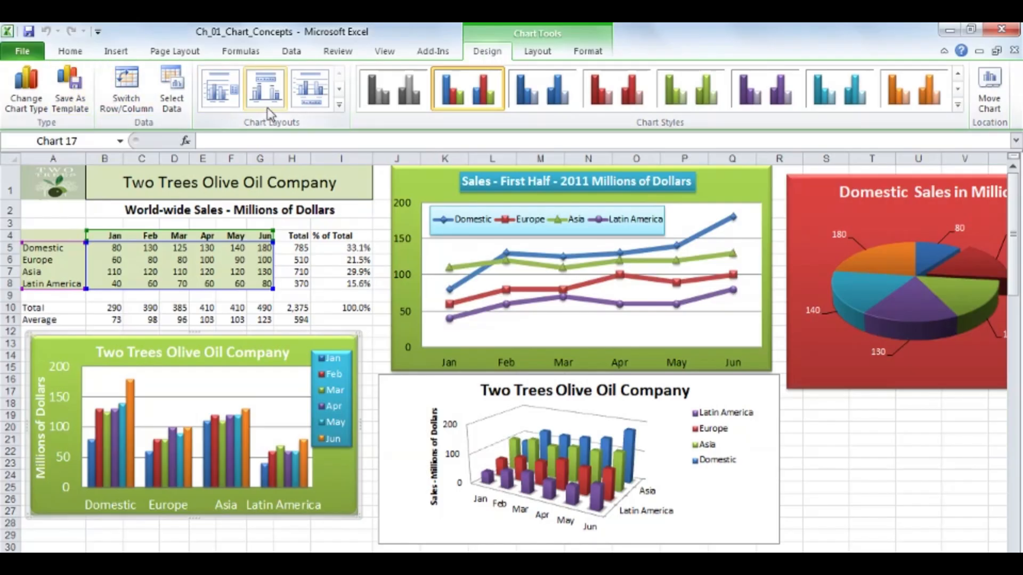
{"action": "left_click", "coordinate": [543, 56]}
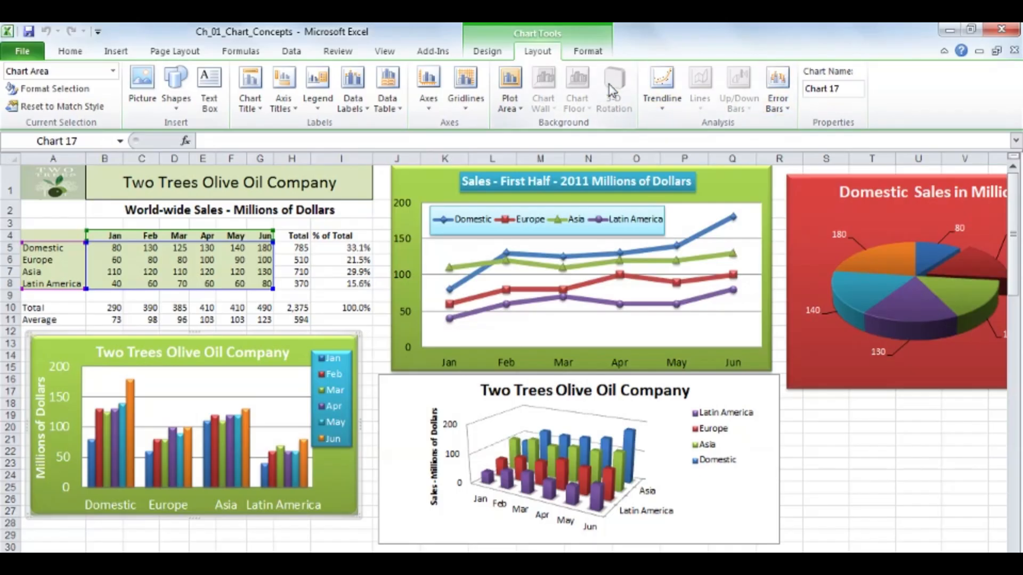
{"action": "left_click", "coordinate": [588, 53]}
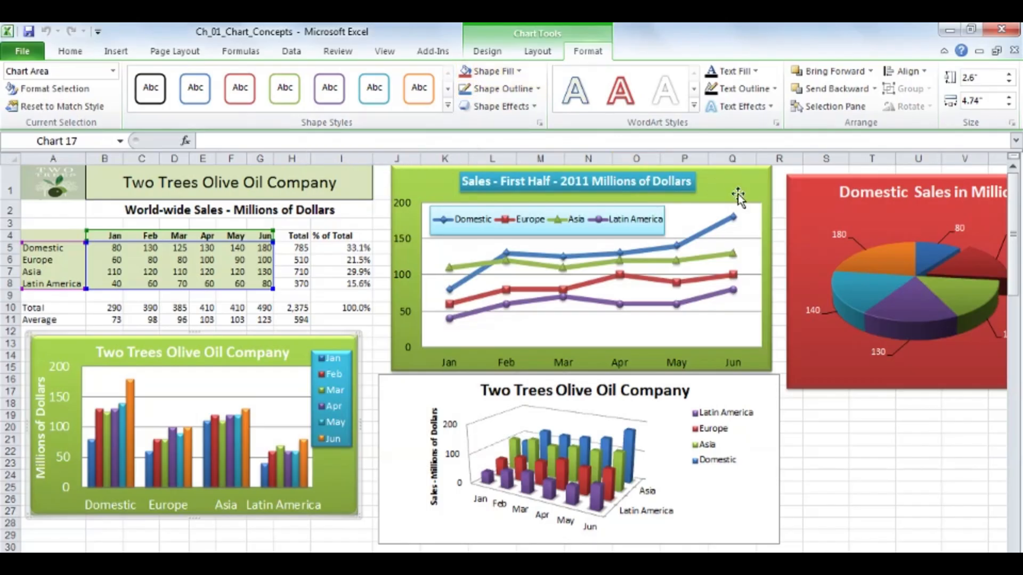
- View the formatting settings of the Domestic series in the line chart without changing them, and deselect the chart
{"action": "mouse_move", "coordinate": [730, 226]}
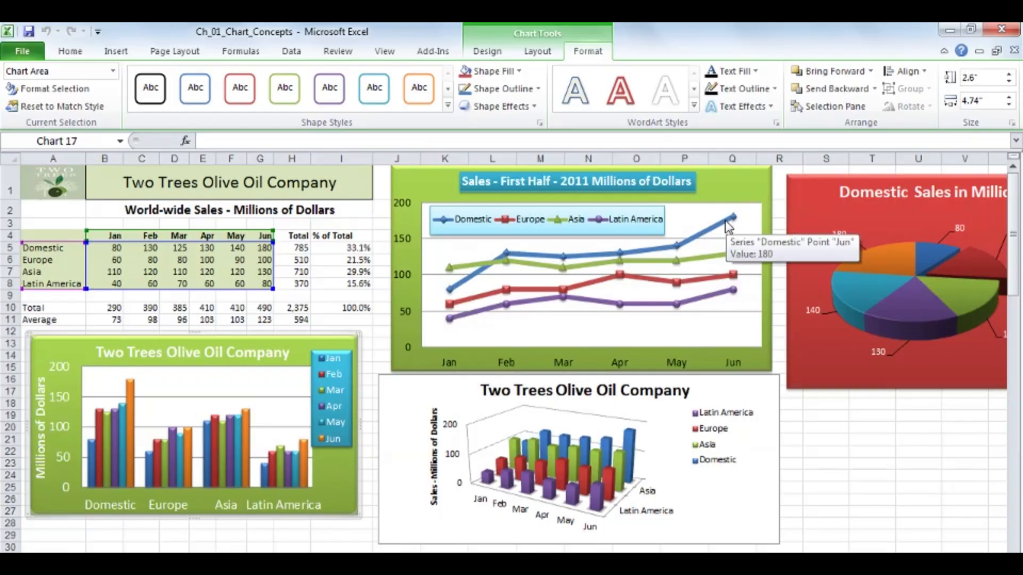
{"action": "double_click", "coordinate": [730, 226]}
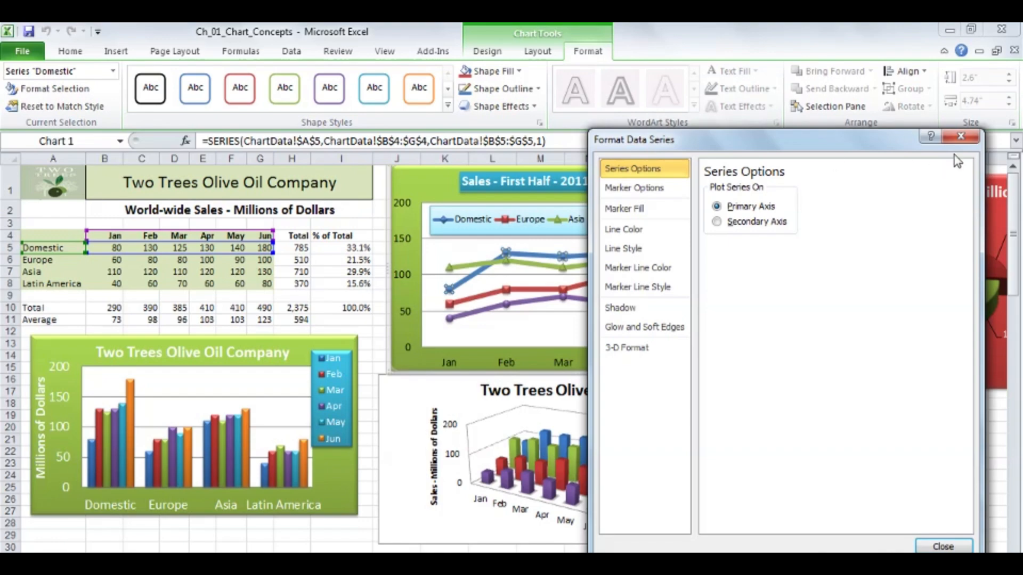
{"action": "left_click", "coordinate": [960, 136]}
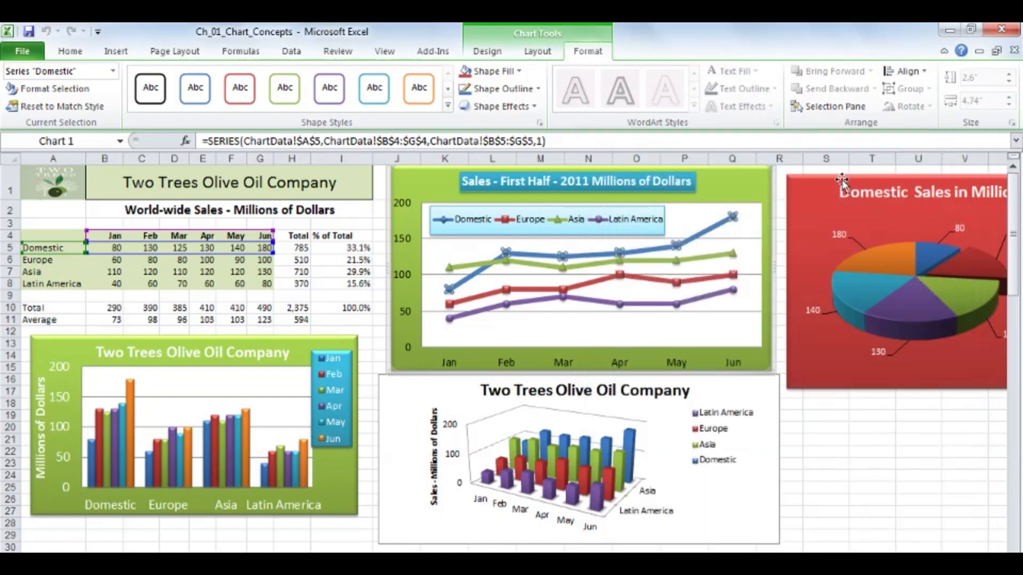
{"action": "left_click", "coordinate": [815, 172]}
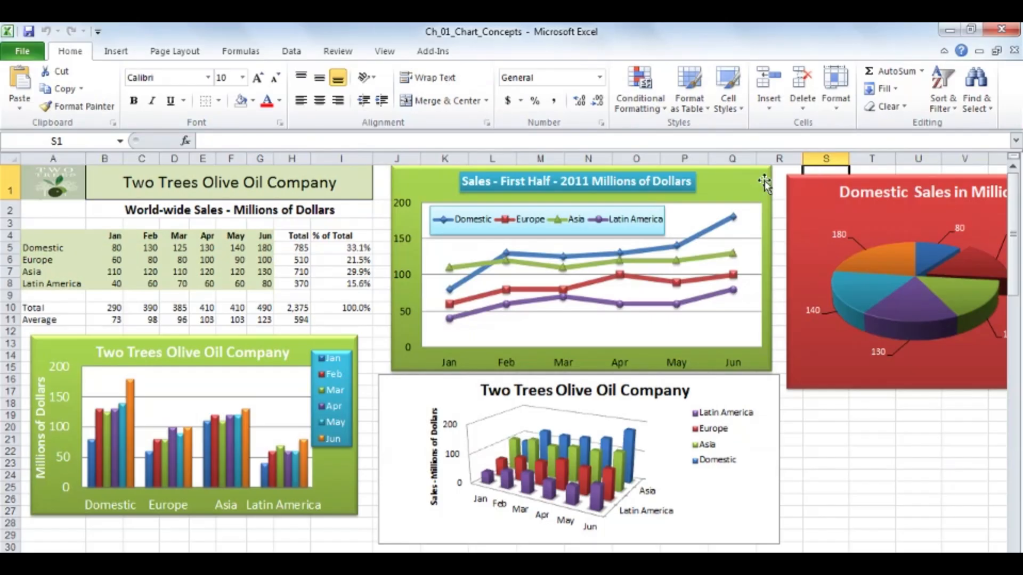
- Select the whole line chart, review its design, layout and formatting options, and return to the worksheet cells
{"action": "left_click", "coordinate": [736, 184]}
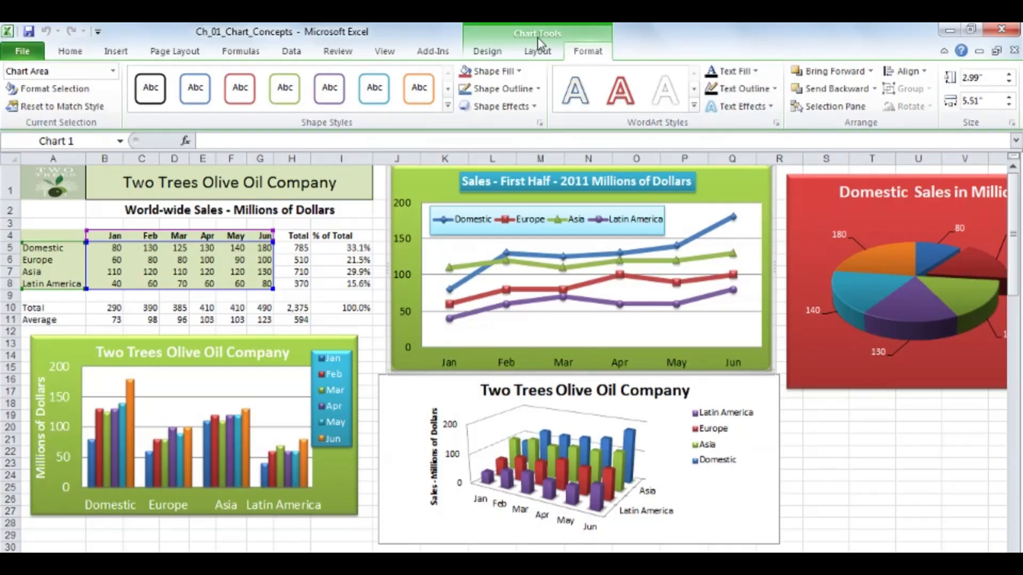
{"action": "left_click", "coordinate": [487, 52]}
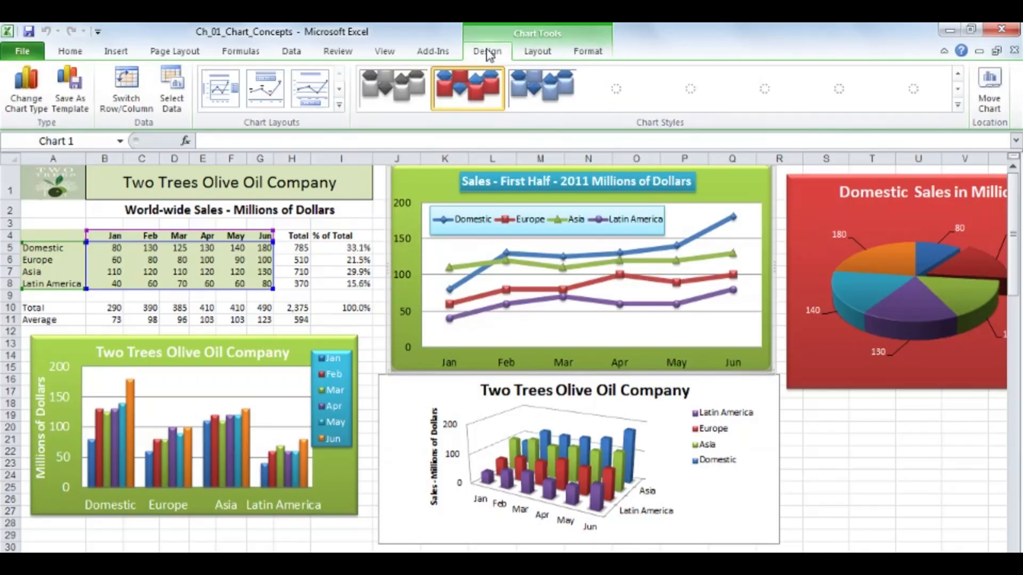
{"action": "left_click", "coordinate": [534, 56]}
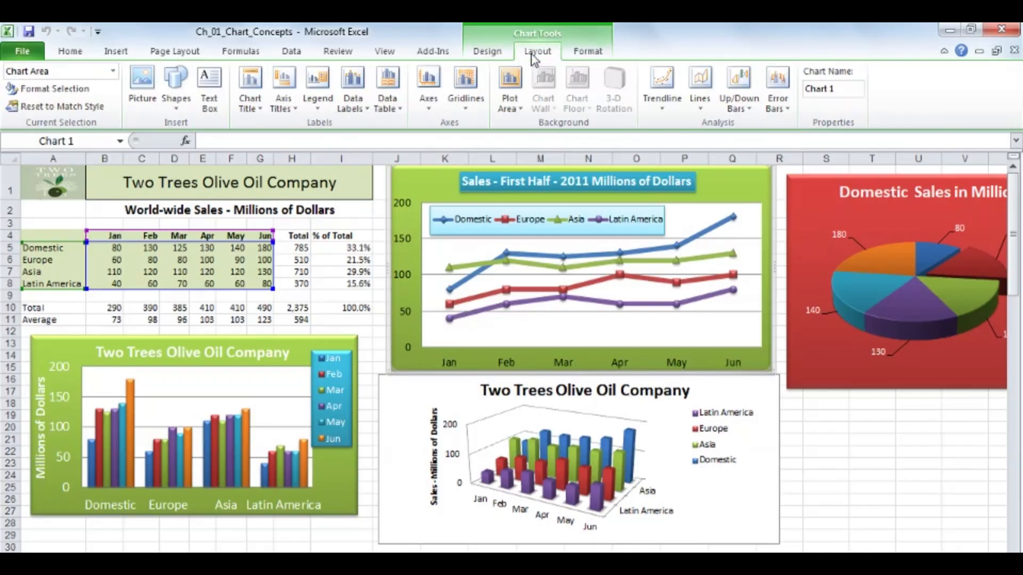
{"action": "left_click", "coordinate": [581, 54]}
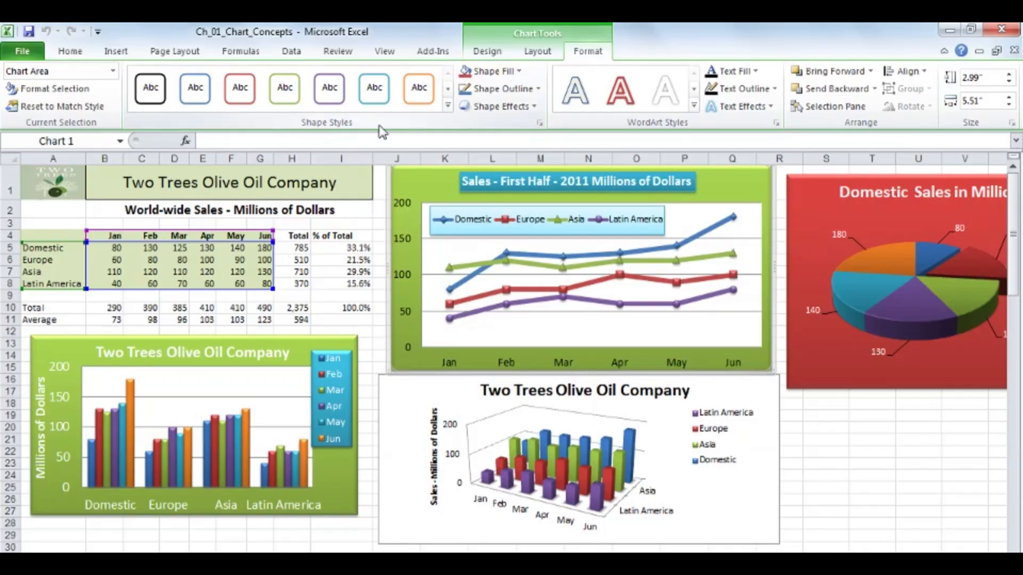
{"action": "left_click", "coordinate": [302, 235]}
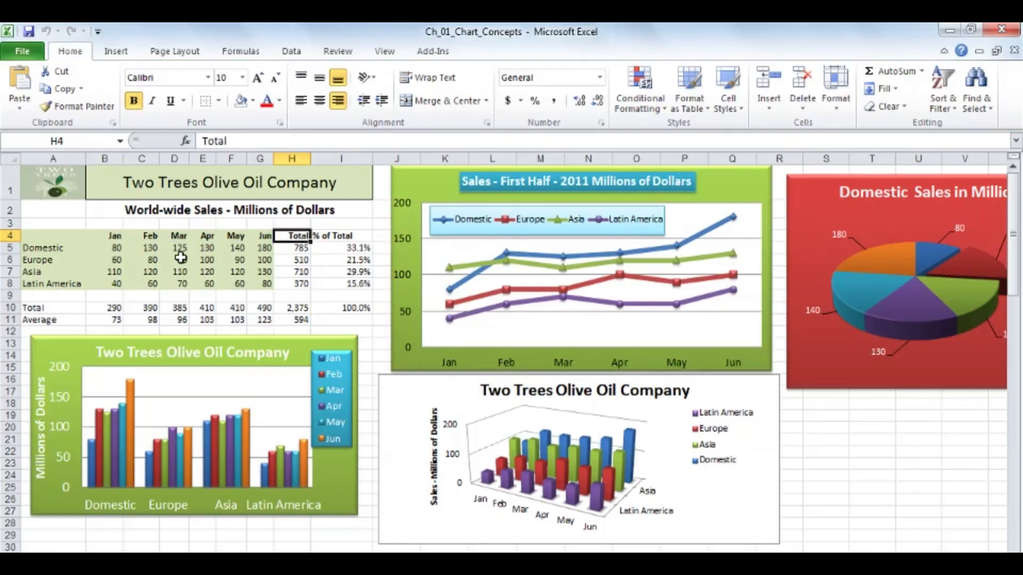
- Select the sales data in A4:G8 with its month and region labels and view the chart types available to insert
{"action": "left_click_drag", "start_coordinate": [66, 235], "coordinate": [269, 285]}
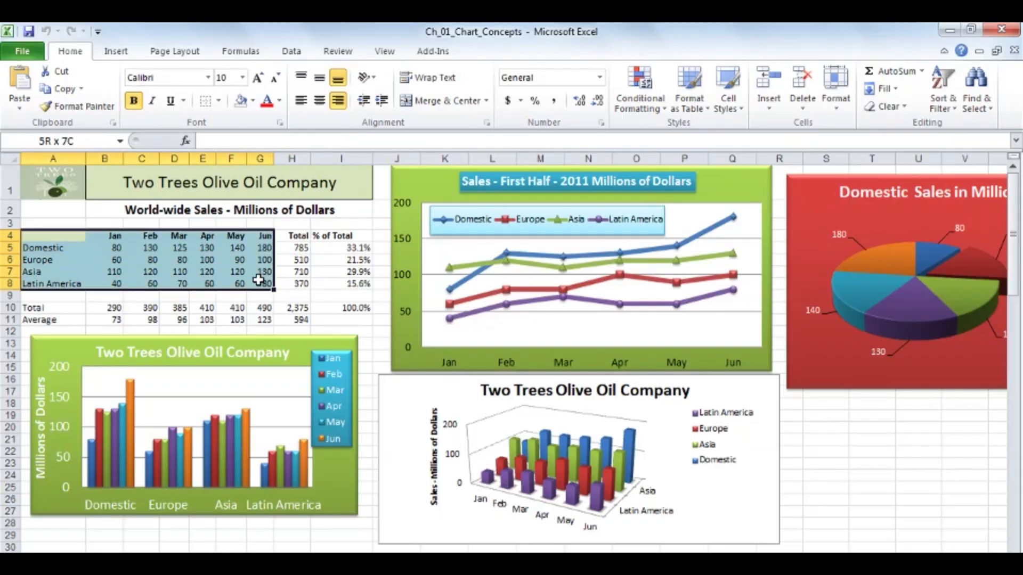
{"action": "left_click", "coordinate": [116, 51]}
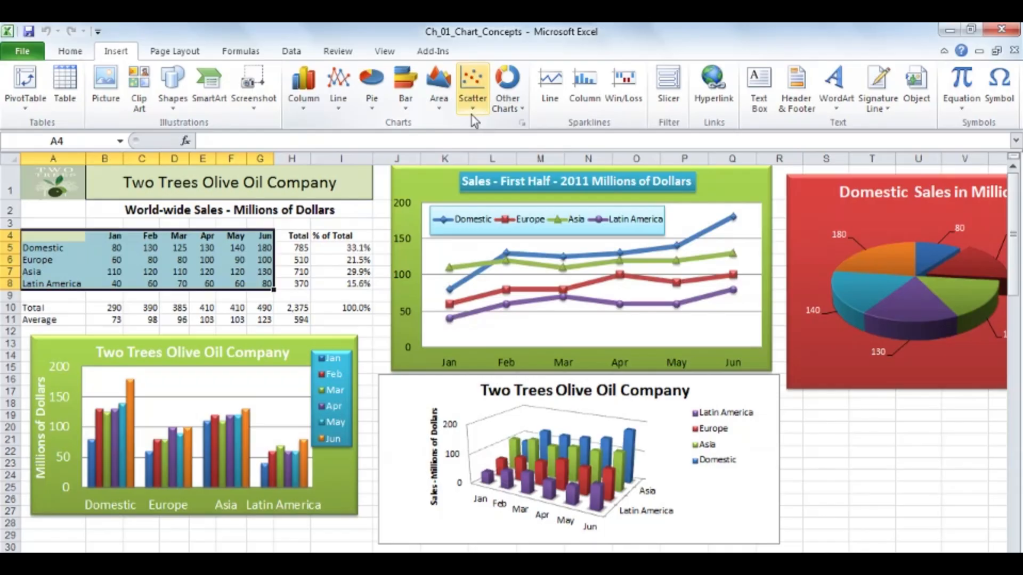
{"action": "left_click", "coordinate": [740, 194]}
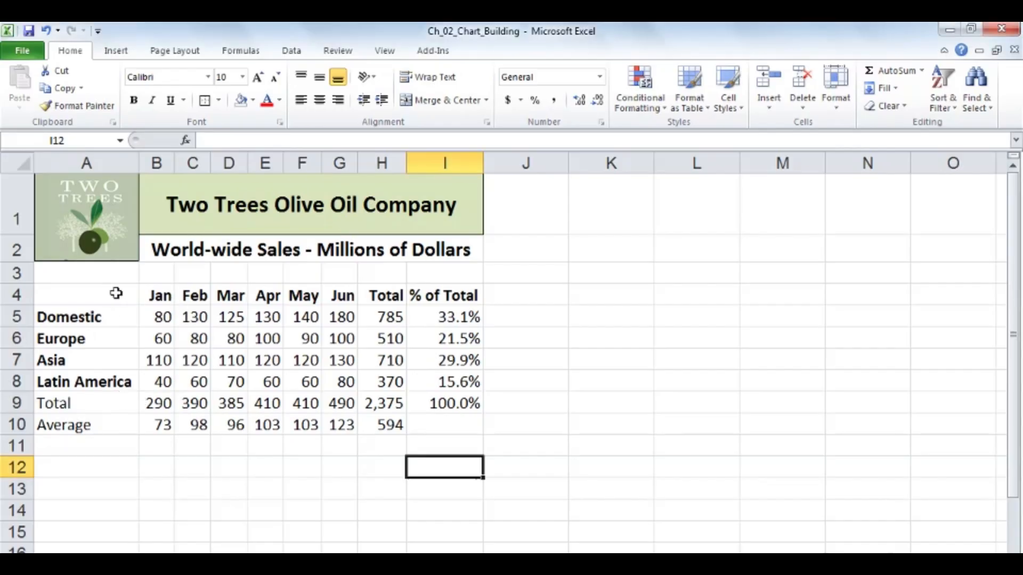
- In the Ch_02_Chart_Building workbook, create a default clustered column chart on the current worksheet from the range A4:G8
{"action": "left_click_drag", "start_coordinate": [142, 294], "coordinate": [333, 299]}
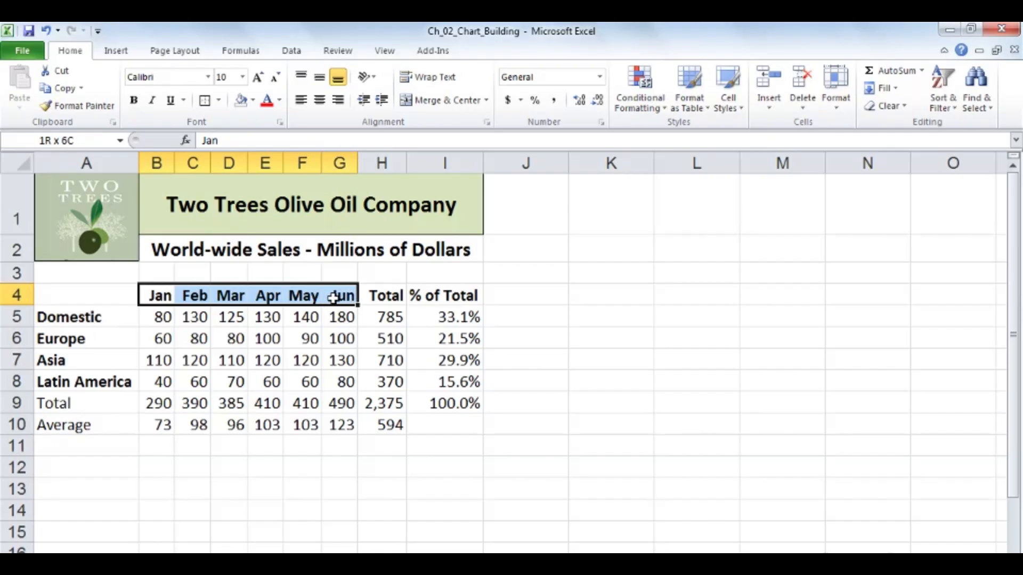
{"action": "left_click_drag", "start_coordinate": [333, 298], "coordinate": [333, 299]}
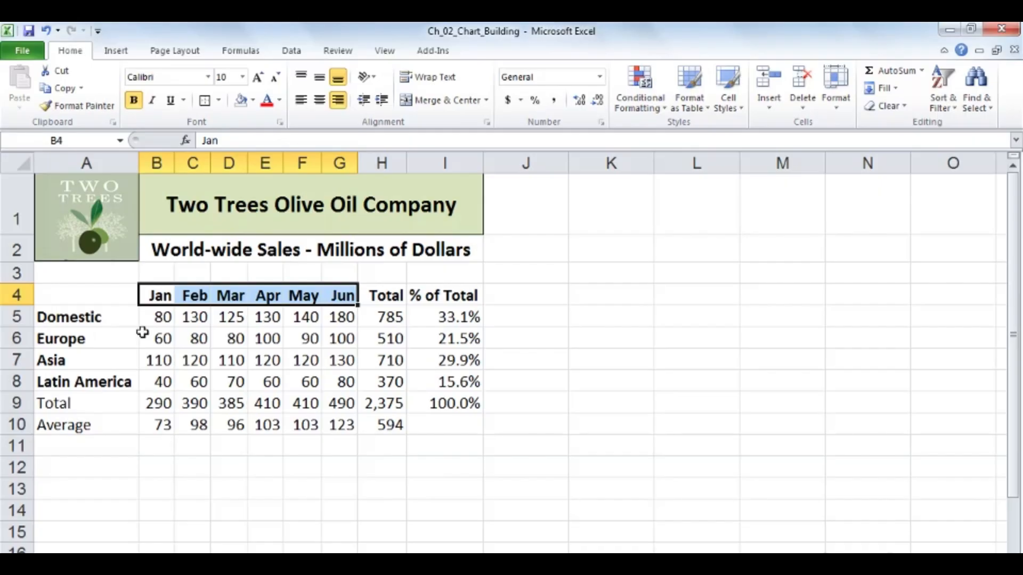
{"action": "left_click_drag", "start_coordinate": [94, 300], "coordinate": [333, 400]}
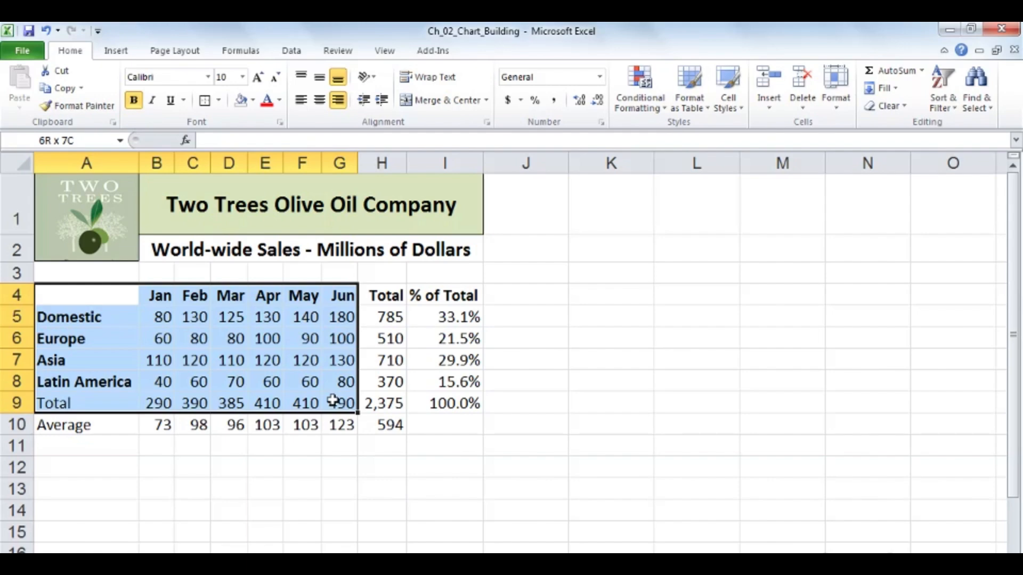
{"action": "left_click_drag", "start_coordinate": [333, 401], "coordinate": [350, 381]}
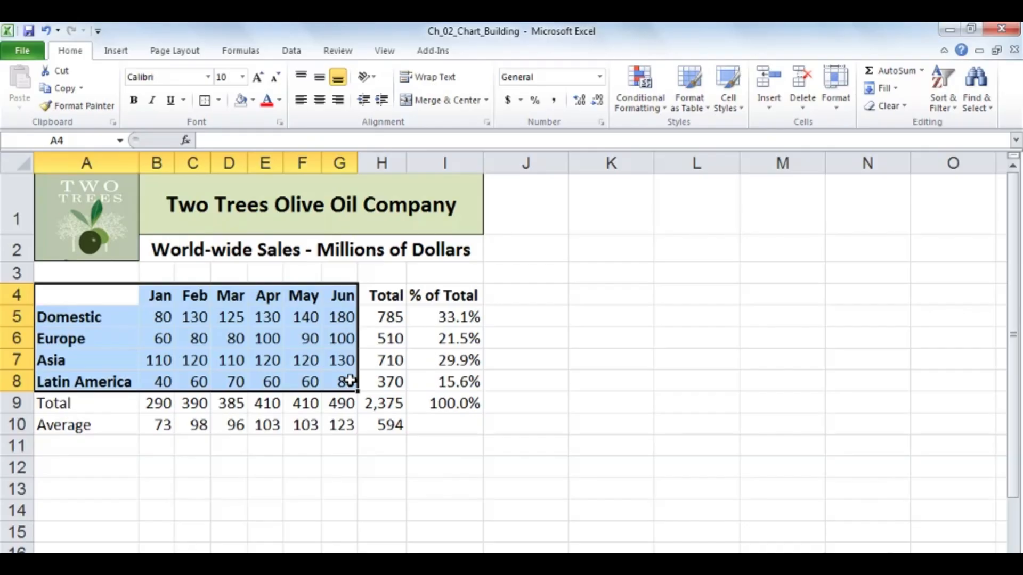
{"action": "key", "text": "alt+F1"}
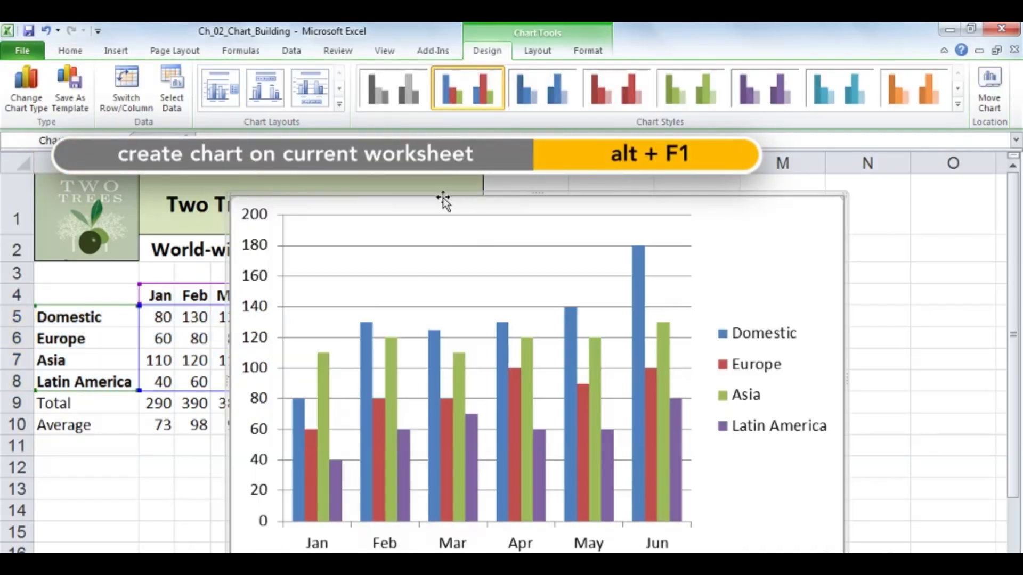
- Move the new column chart to the right of the monthly figures and narrow it from its left edge to uncover the Total column
{"action": "left_click_drag", "start_coordinate": [370, 197], "coordinate": [499, 185]}
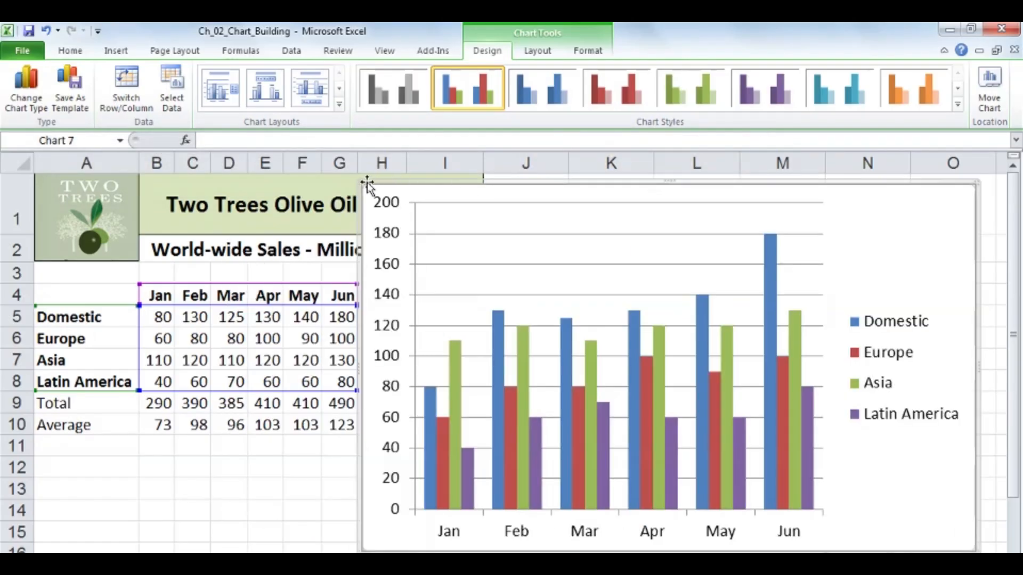
{"action": "left_click_drag", "start_coordinate": [366, 182], "coordinate": [413, 183]}
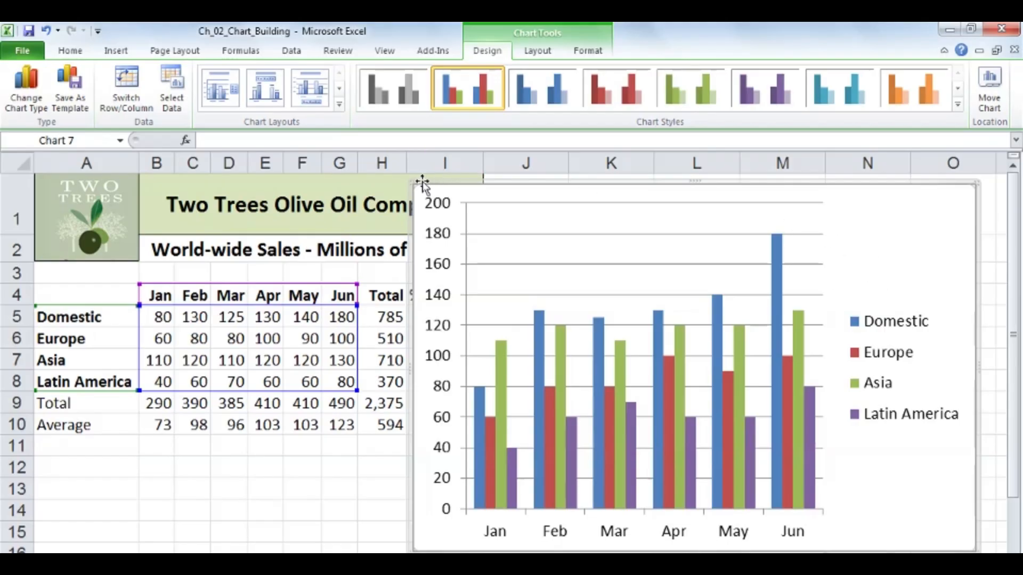
{"action": "left_click_drag", "start_coordinate": [414, 183], "coordinate": [437, 183]}
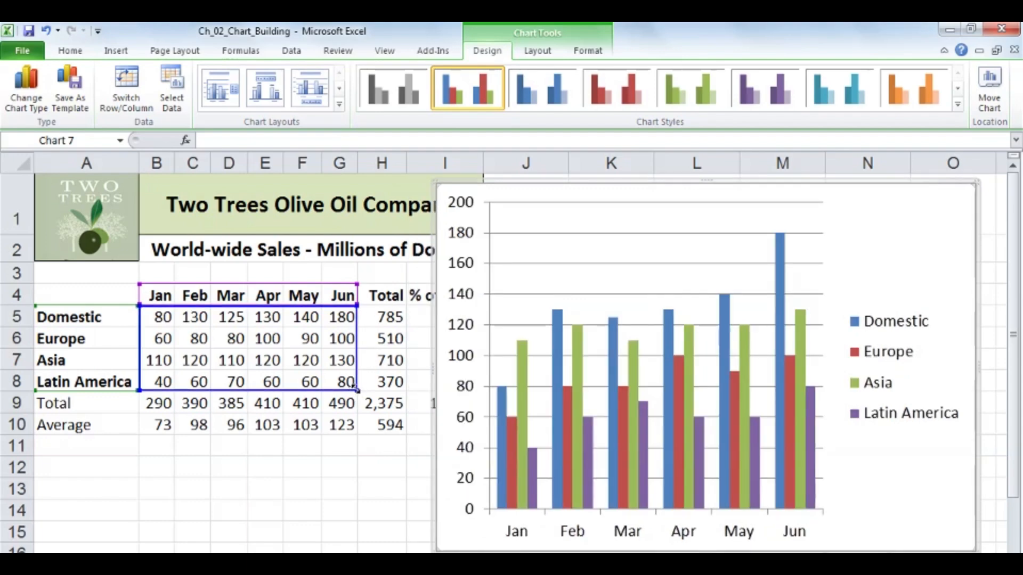
- Extend the column chart's data range to the Total column, and change it to cover the monthly figures plus the Total row instead
{"action": "left_click_drag", "start_coordinate": [356, 391], "coordinate": [396, 394]}
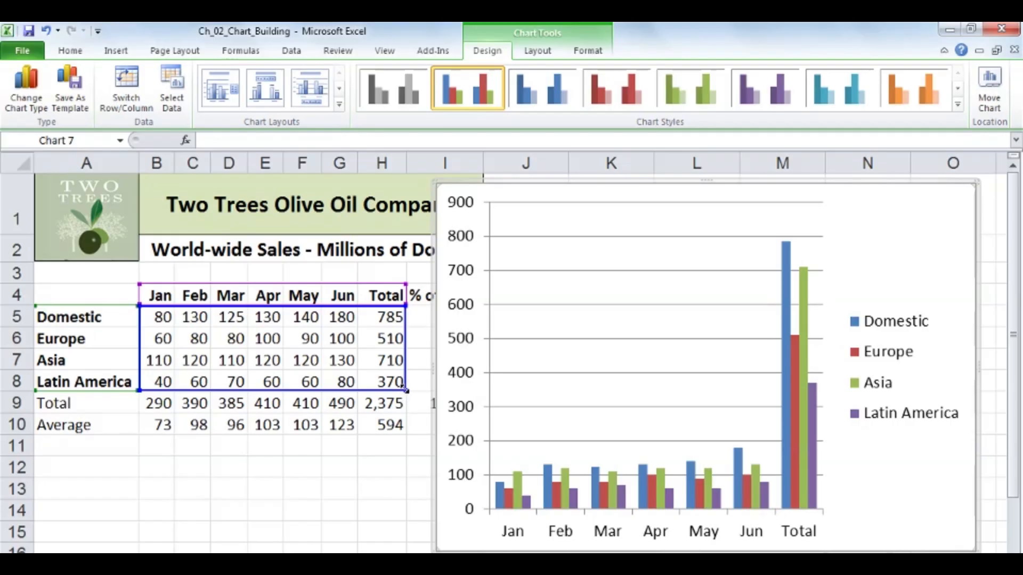
{"action": "left_click_drag", "start_coordinate": [406, 391], "coordinate": [350, 406]}
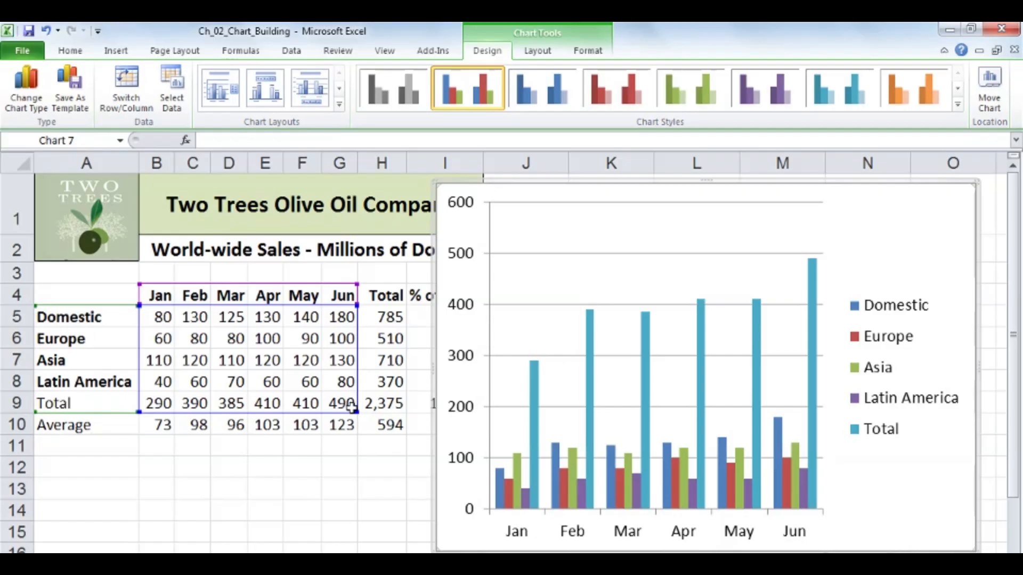
{"action": "left_click", "coordinate": [345, 383]}
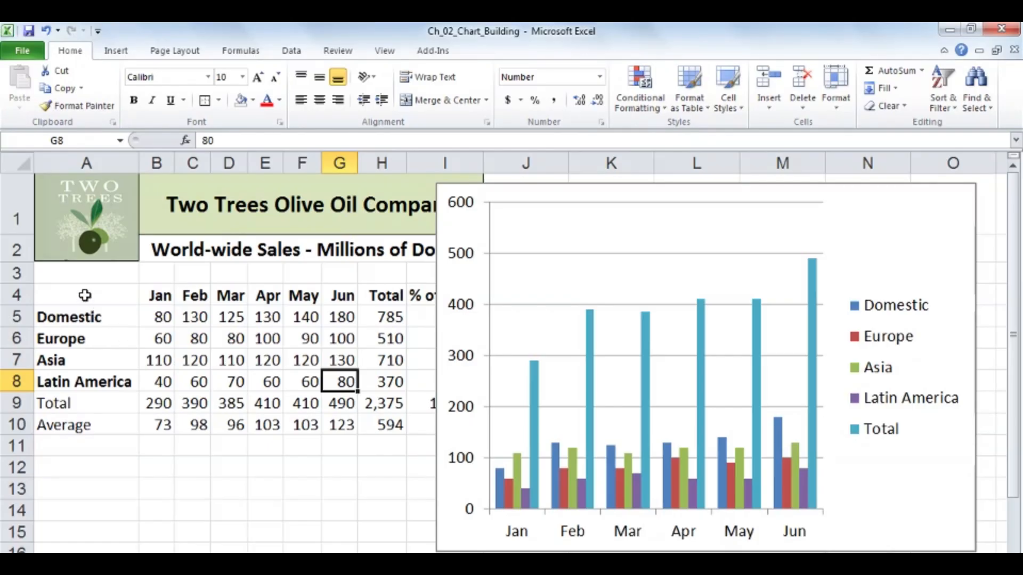
- Create a default column chart from A4:D8 on the worksheet and narrow it from its left edge to uncover the sales table
{"action": "left_click_drag", "start_coordinate": [85, 295], "coordinate": [231, 372]}
{"action": "key", "text": "alt+F1"}
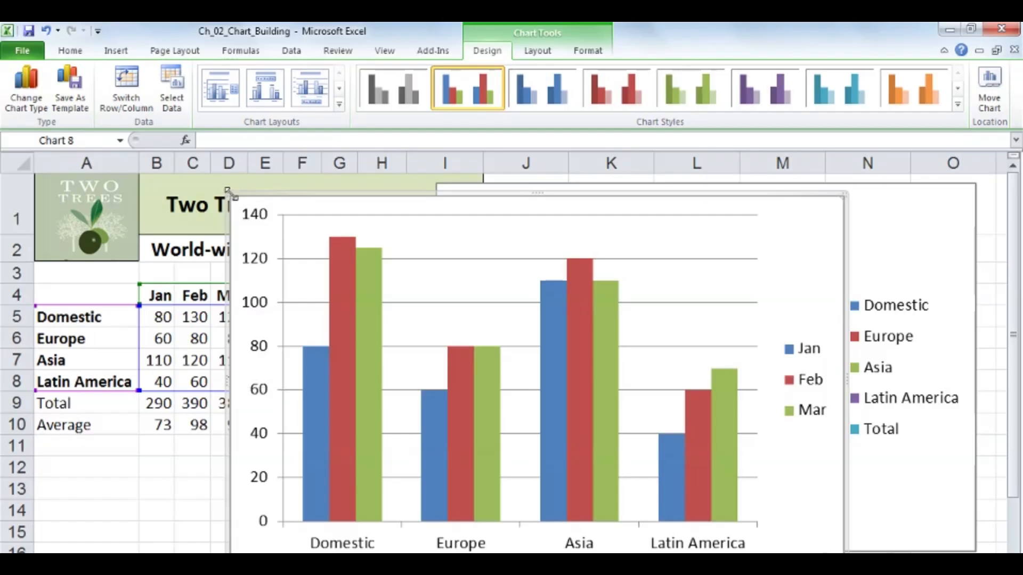
{"action": "left_click_drag", "start_coordinate": [228, 191], "coordinate": [435, 203]}
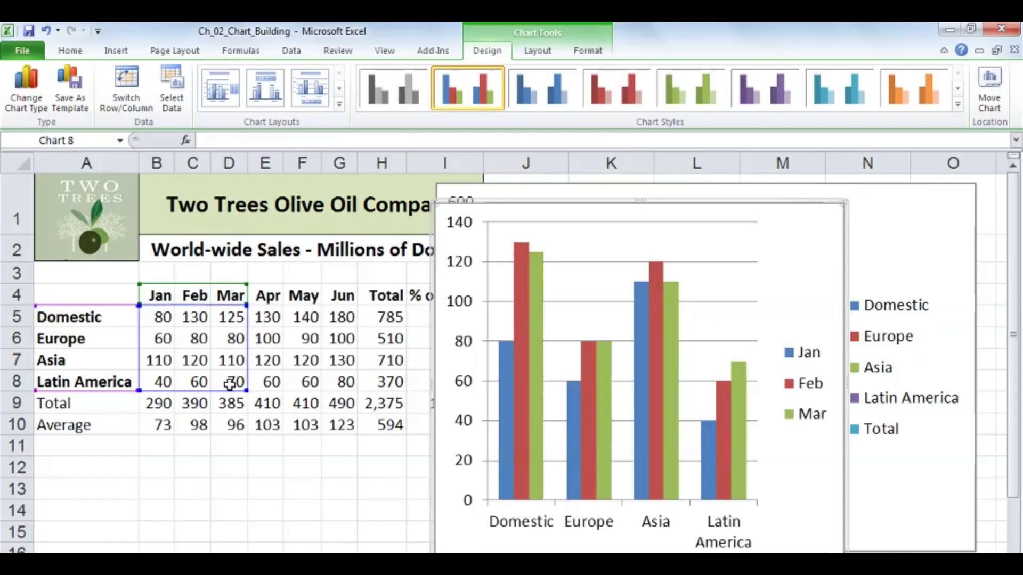
{"action": "left_click_drag", "start_coordinate": [116, 296], "coordinate": [235, 290]}
{"action": "left_click_drag", "start_coordinate": [107, 297], "coordinate": [106, 377]}
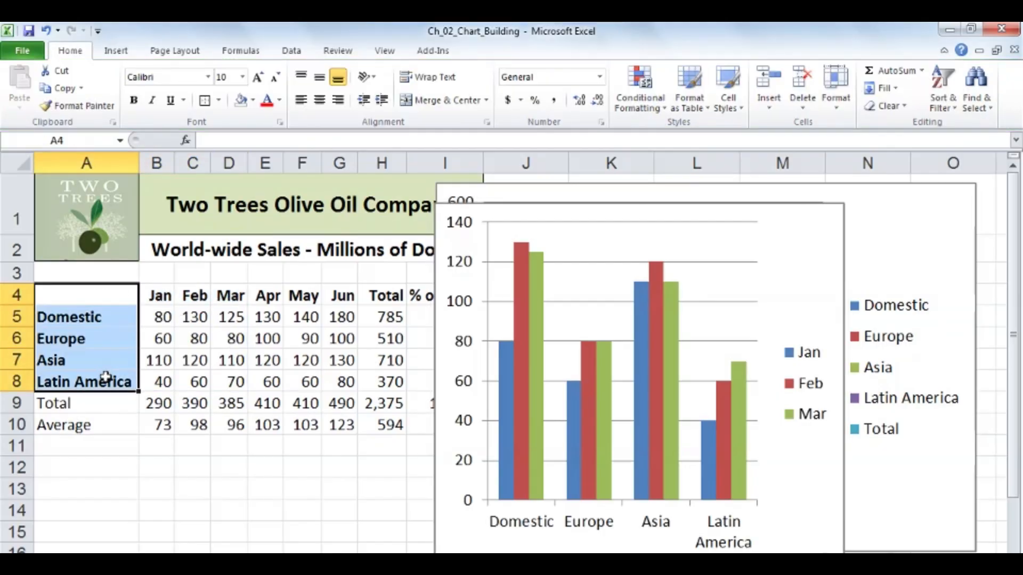
{"action": "left_click", "coordinate": [267, 493]}
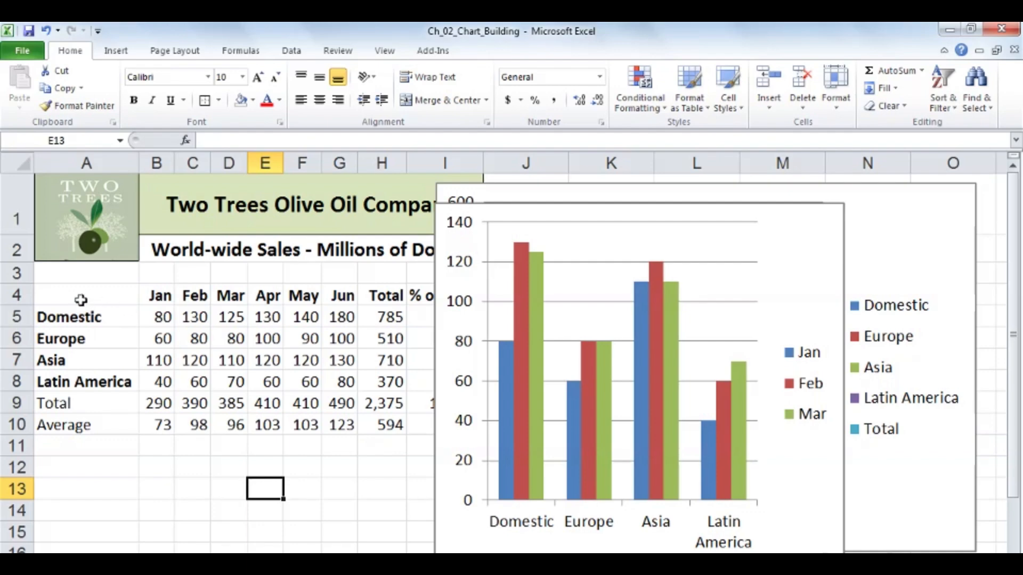
- Create a default column chart from the nonadjacent ranges A4:G4, A6:G6 and A8:G8 to compare Europe and Latin America, and return to the cells
{"action": "left_click_drag", "start_coordinate": [80, 299], "coordinate": [343, 295]}
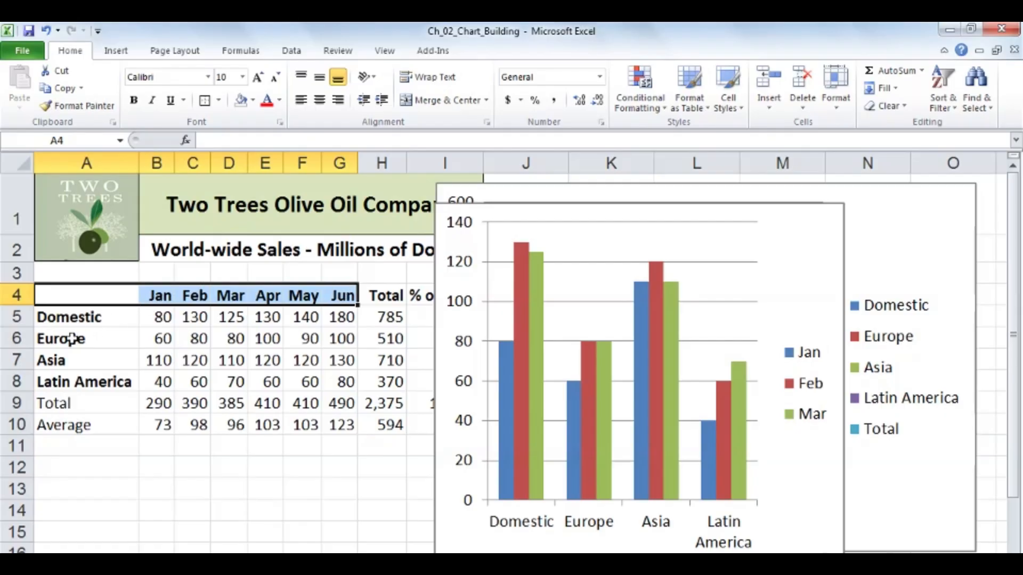
{"action": "left_click_drag", "start_coordinate": [78, 337], "coordinate": [333, 340]}
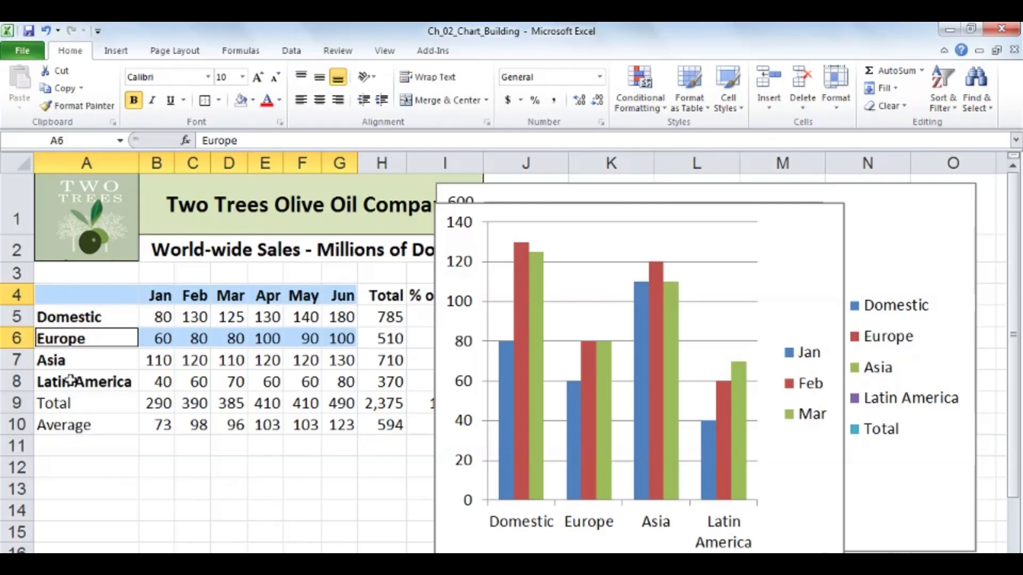
{"action": "left_click_drag", "start_coordinate": [64, 382], "coordinate": [337, 381]}
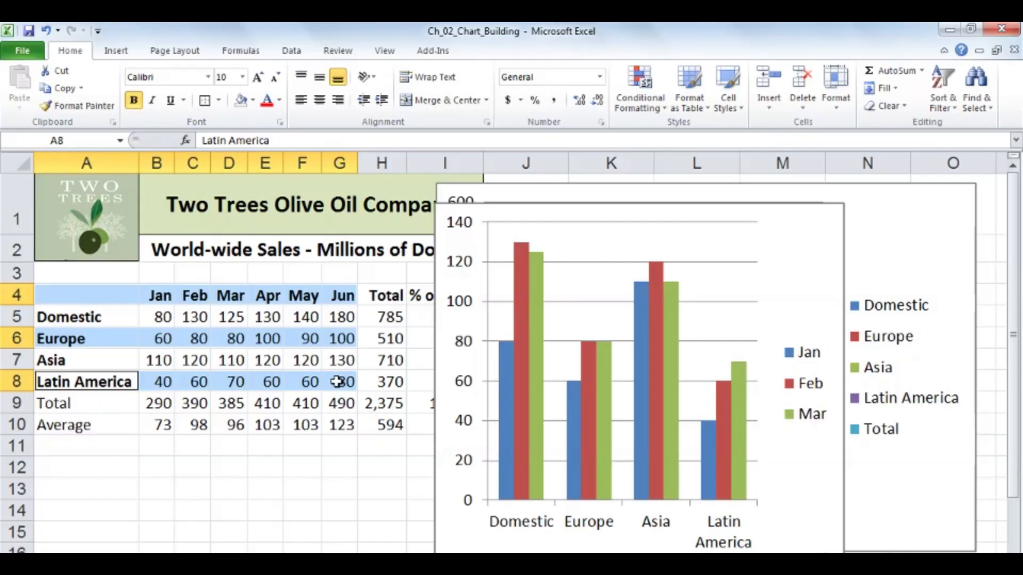
{"action": "key", "text": "alt+F1"}
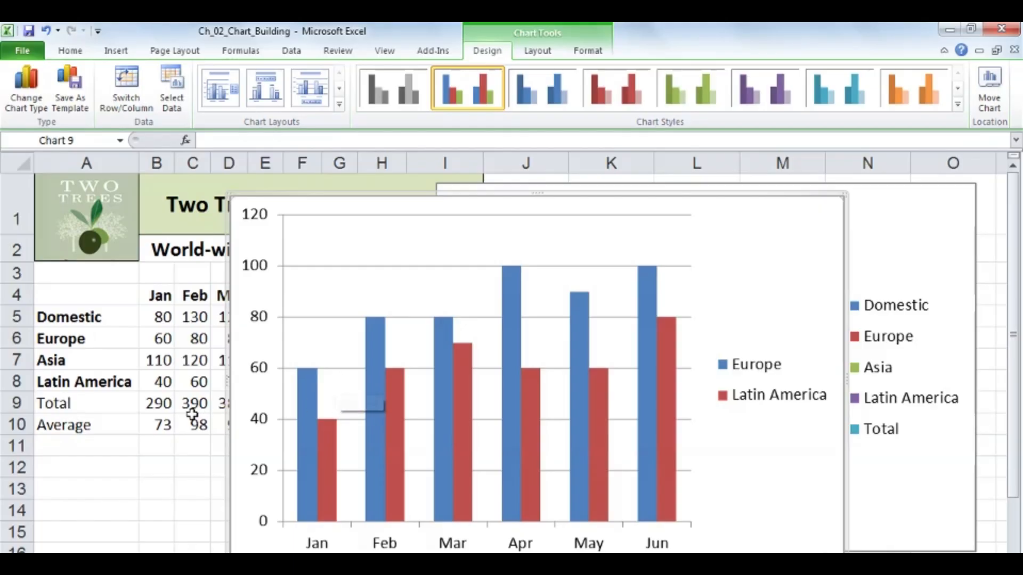
{"action": "left_click", "coordinate": [192, 424]}
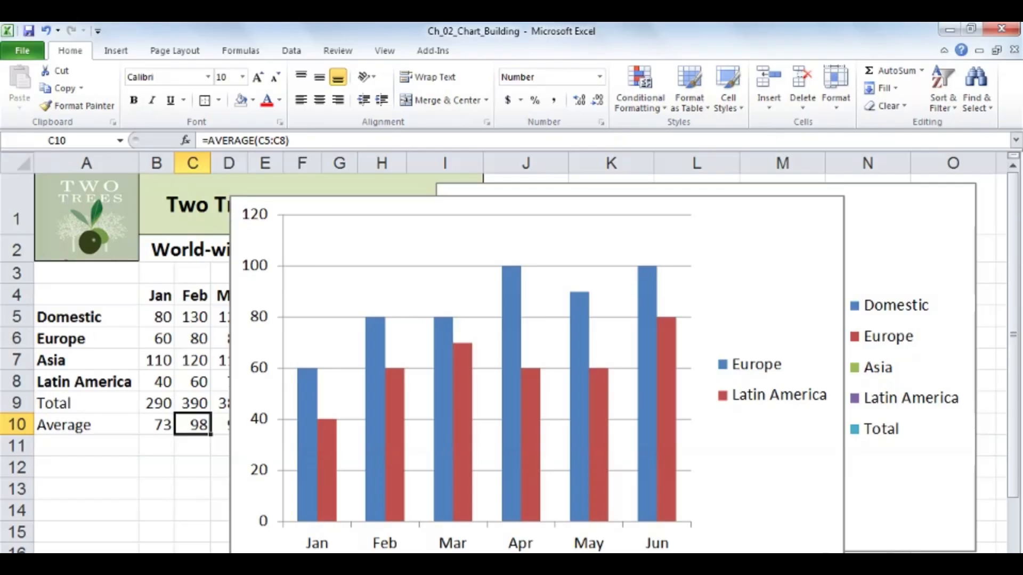
- On the worksheet with the Month and Sales columns, create a default chart of the list with only the Dec-08 cell selected
{"action": "left_click", "coordinate": [197, 563]}
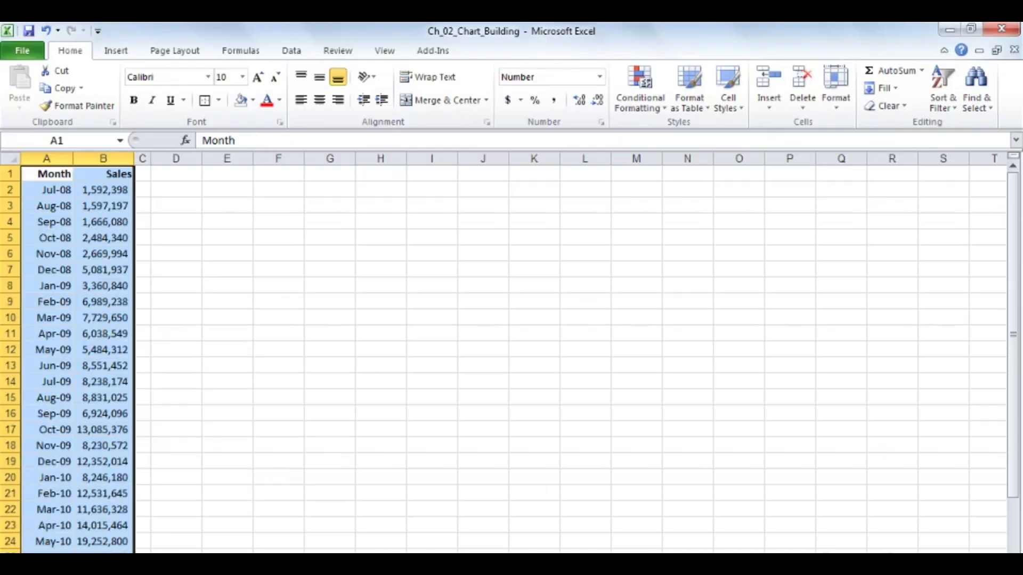
{"action": "left_click", "coordinate": [60, 271]}
{"action": "scroll", "coordinate": [87, 338], "scroll_direction": "down", "scroll_amount": 7}
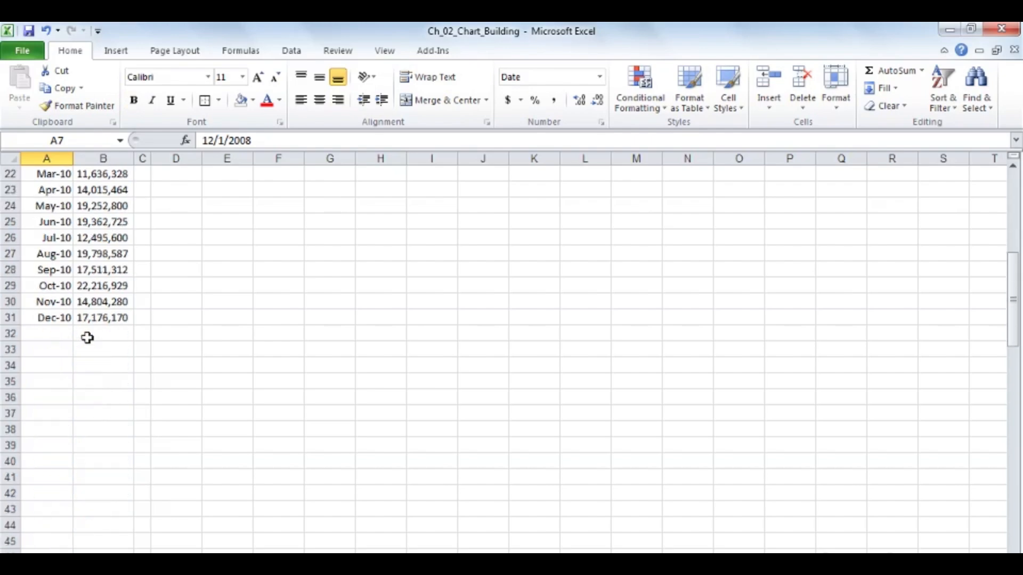
{"action": "scroll", "coordinate": [87, 338], "scroll_direction": "up", "scroll_amount": 7}
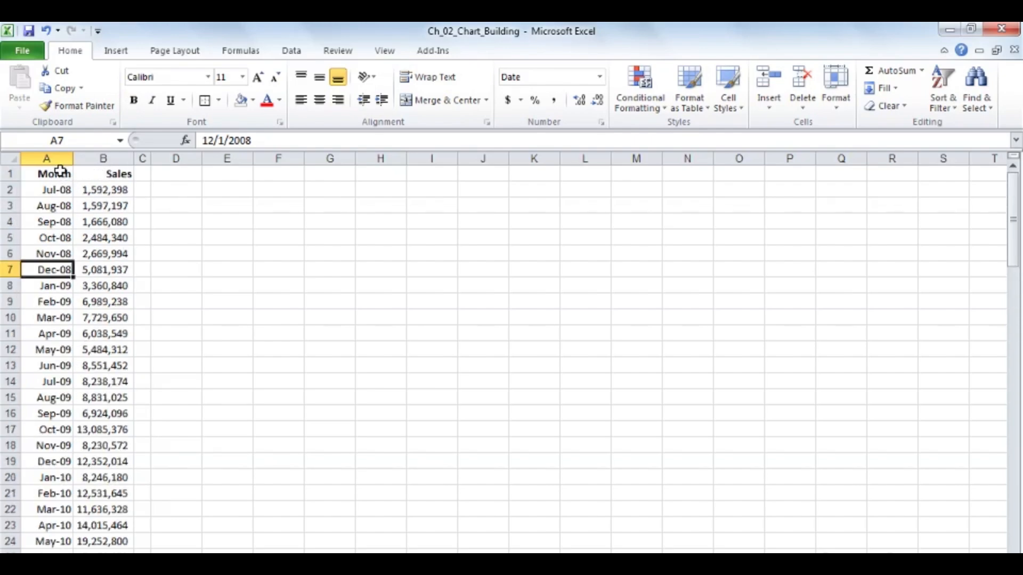
{"action": "left_click_drag", "start_coordinate": [56, 173], "coordinate": [111, 286]}
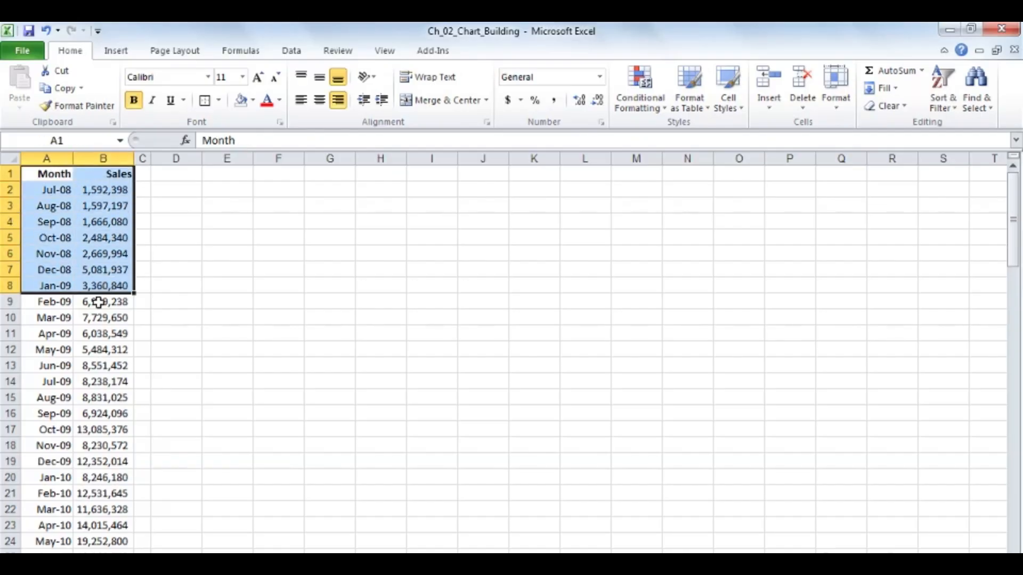
{"action": "left_click", "coordinate": [99, 302]}
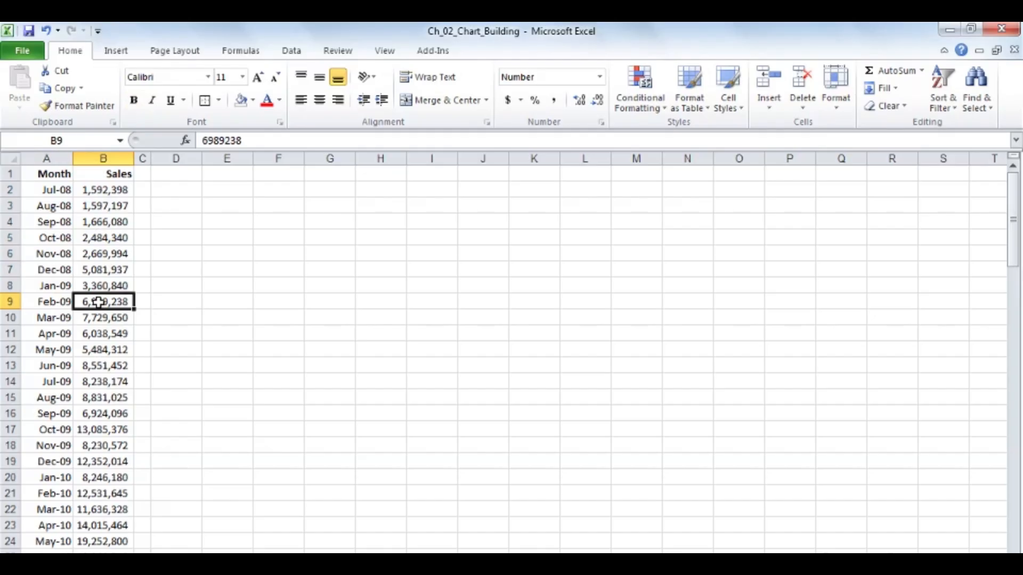
{"action": "left_click", "coordinate": [51, 270]}
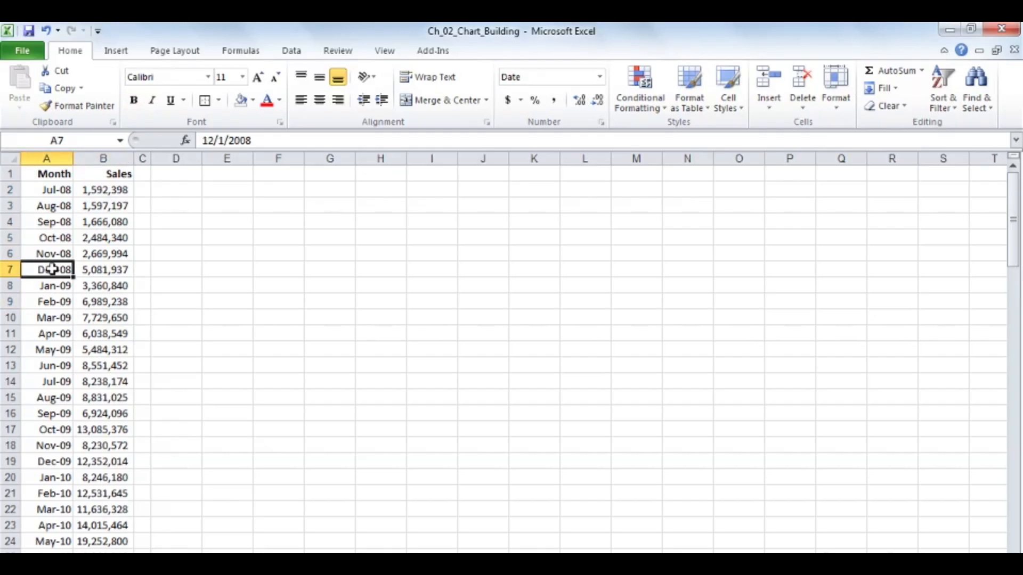
{"action": "key", "text": "alt+F1"}
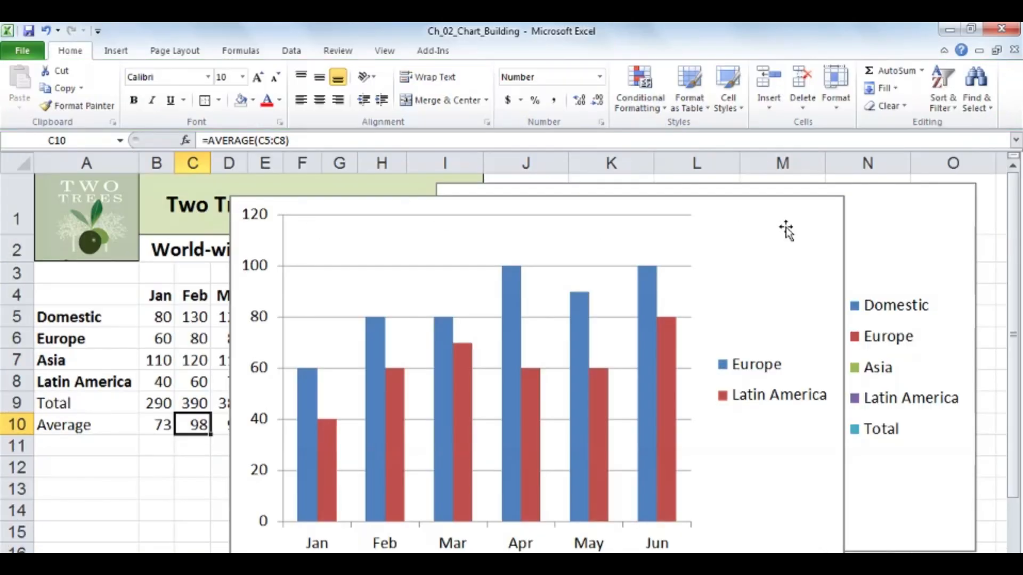
- Delete all three overlapping column charts from the Two Trees sales worksheet
{"action": "left_click", "coordinate": [793, 225]}
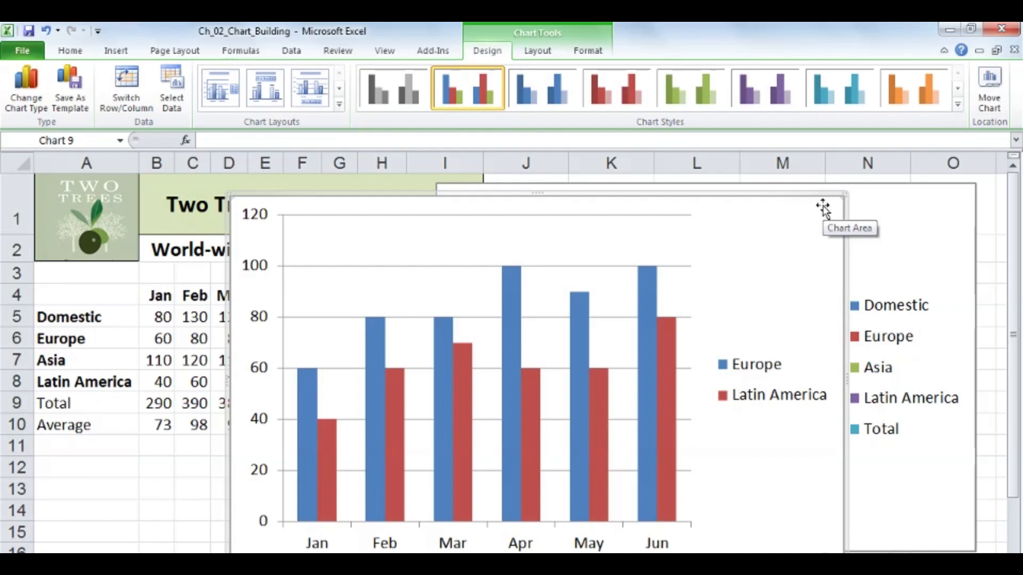
{"action": "key", "text": "Delete"}
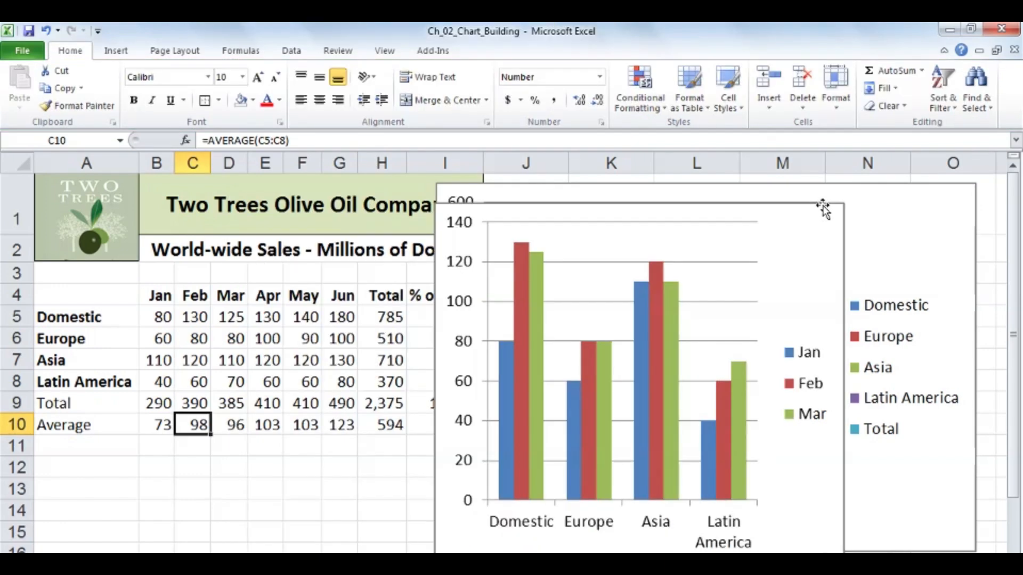
{"action": "left_click", "coordinate": [823, 211]}
{"action": "key", "text": "Delete"}
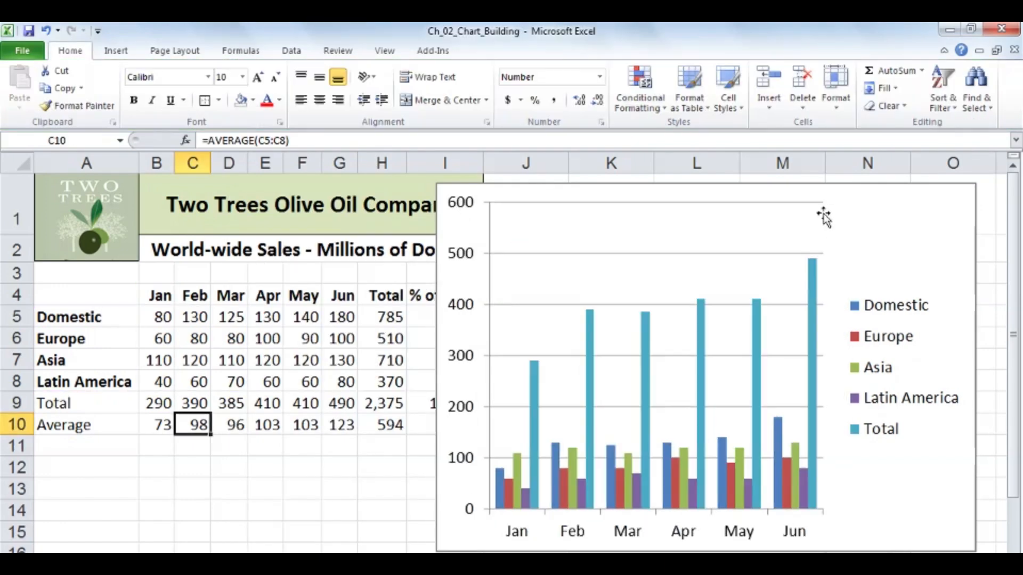
{"action": "left_click", "coordinate": [928, 217]}
{"action": "key", "text": "Delete"}
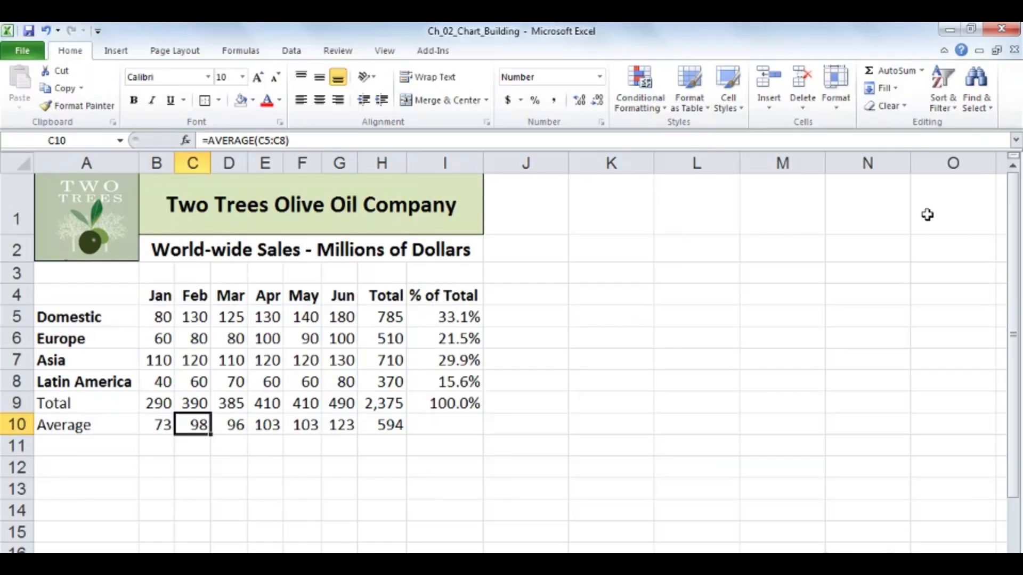
- Create a default column chart of the whole sales table with only cell G7 selected, and delete that chart
{"action": "left_click", "coordinate": [271, 339]}
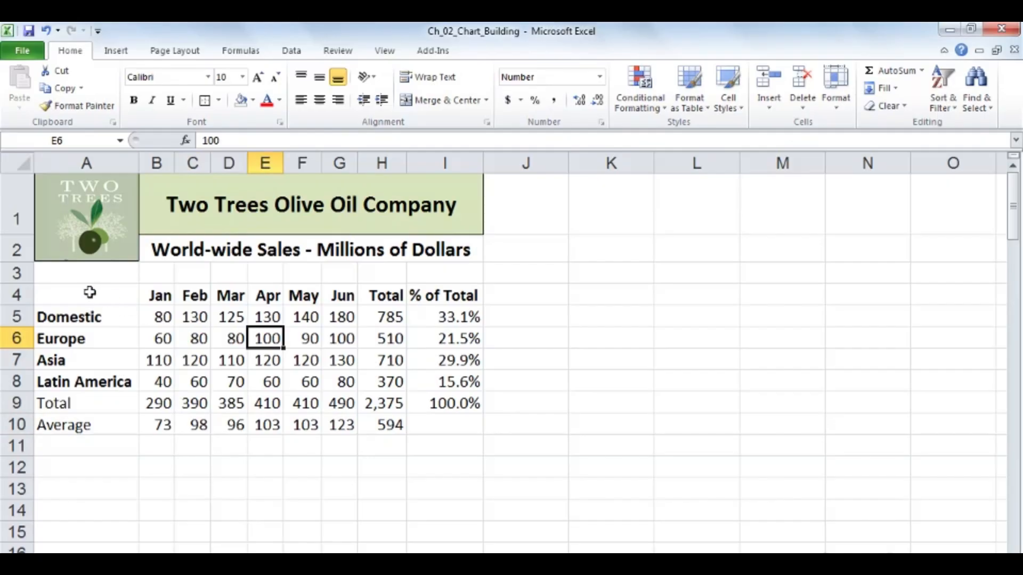
{"action": "left_click_drag", "start_coordinate": [88, 293], "coordinate": [453, 422]}
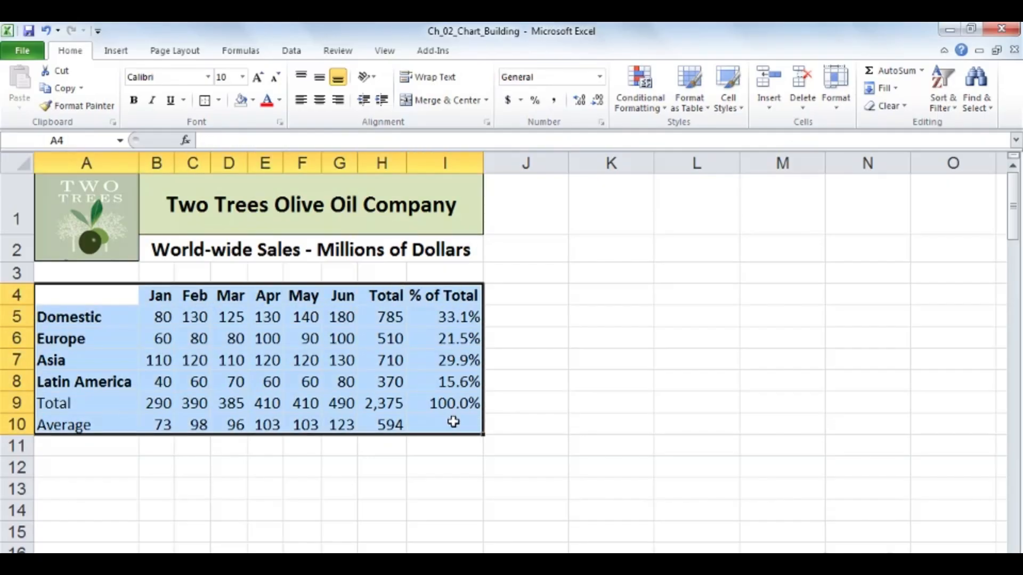
{"action": "left_click", "coordinate": [337, 359]}
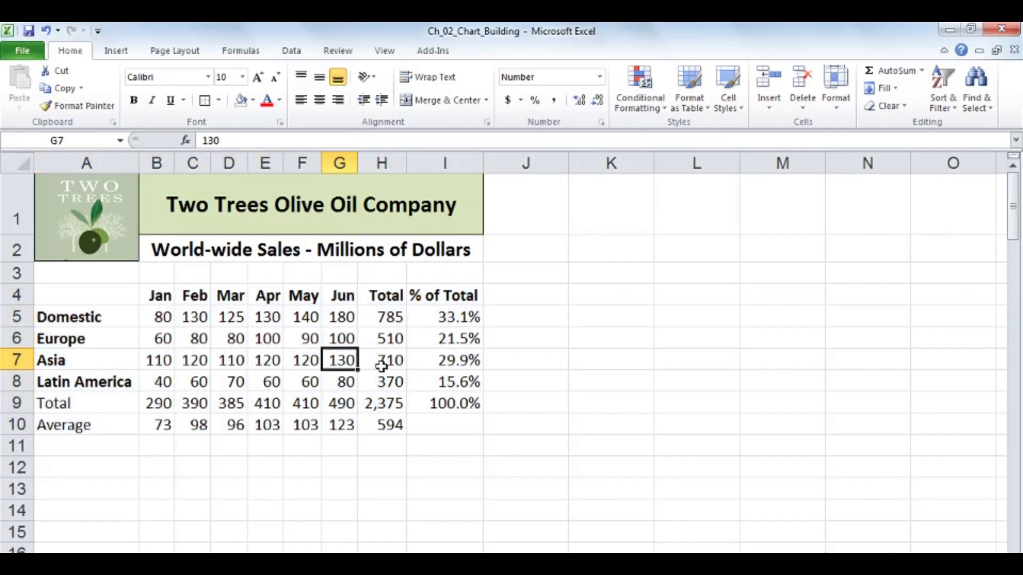
{"action": "key", "text": "alt+F1"}
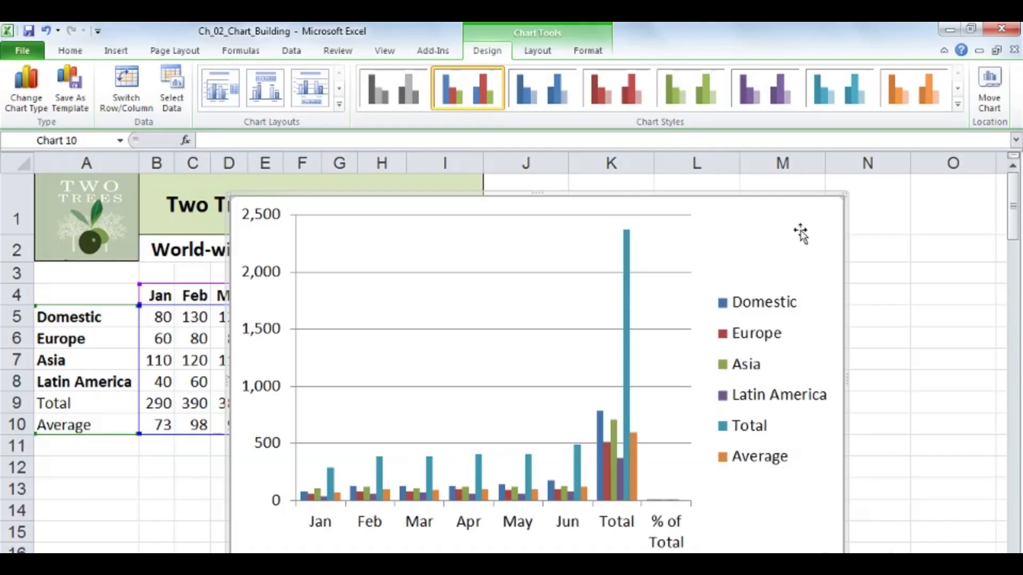
{"action": "key", "text": "Delete"}
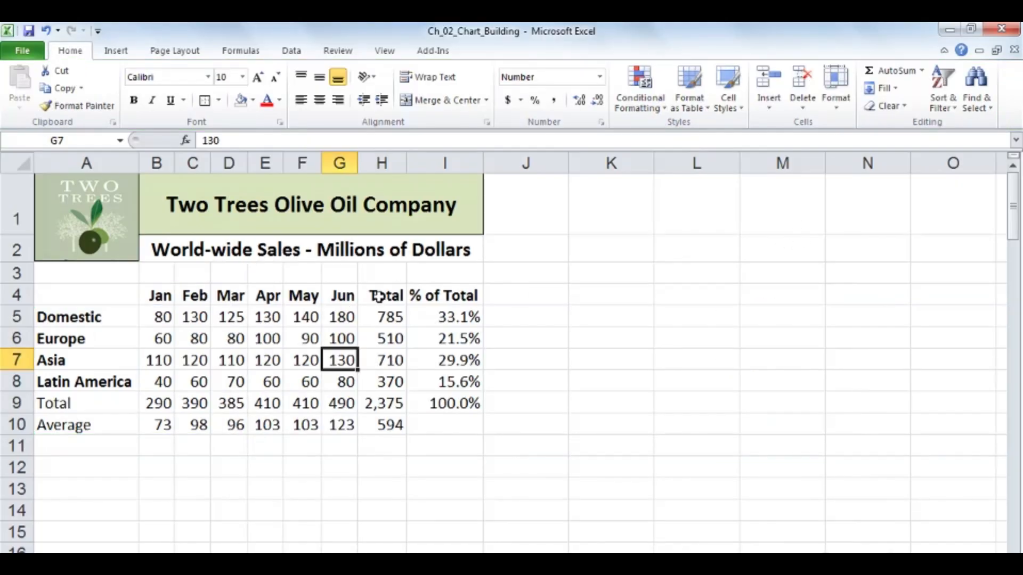
- Try a default column chart from the totals in H4:H8 and region labels in A4:A8, narrowed to uncover the table, and delete it
{"action": "left_click_drag", "start_coordinate": [380, 297], "coordinate": [382, 381]}
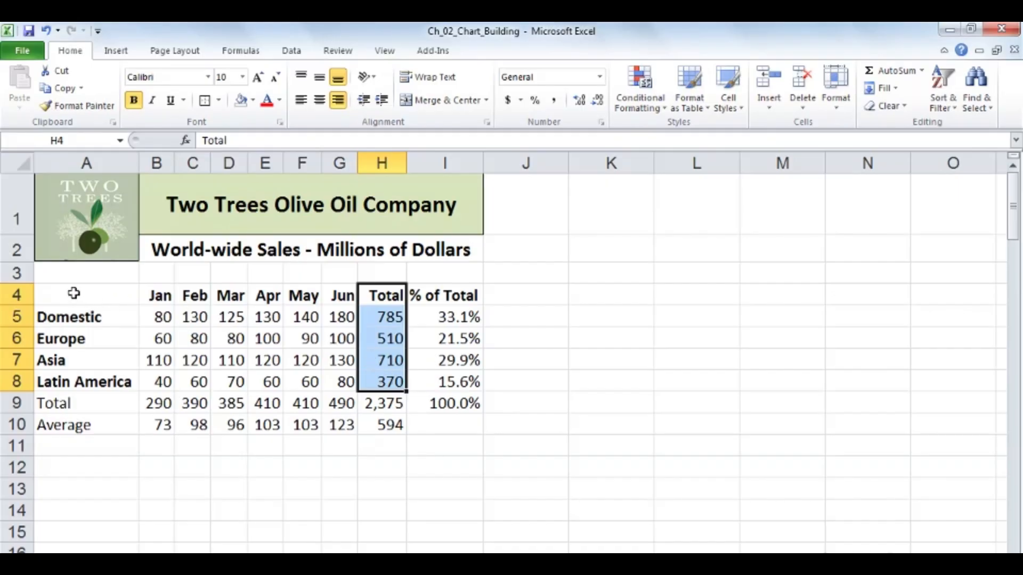
{"action": "left_click_drag", "start_coordinate": [73, 293], "coordinate": [74, 379]}
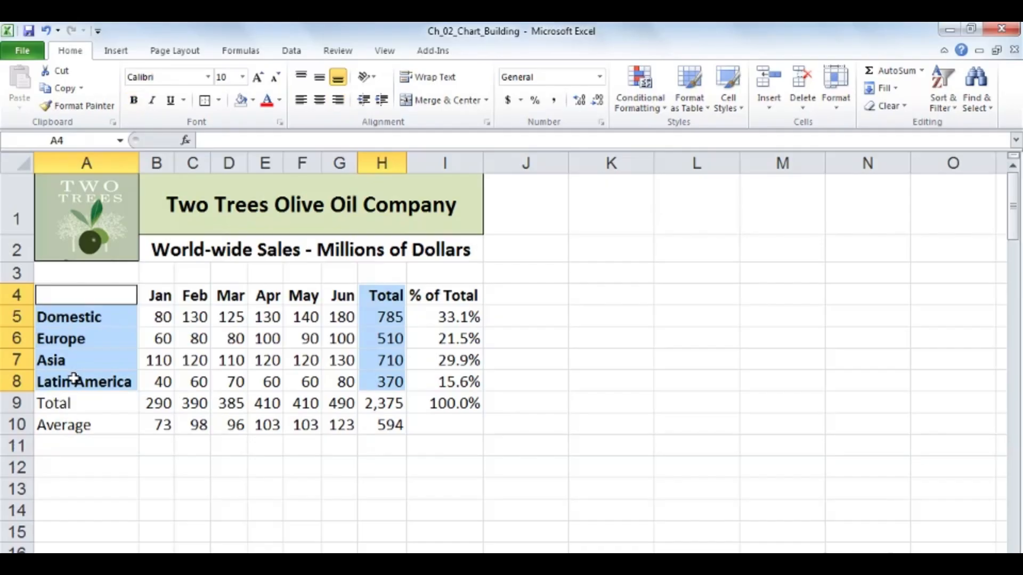
{"action": "key", "text": "alt+F1"}
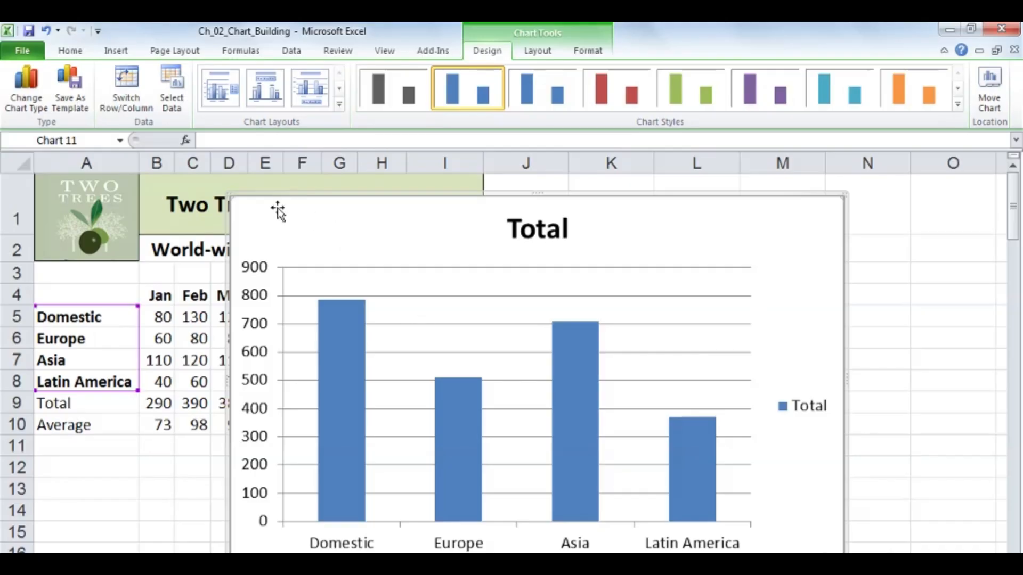
{"action": "left_click_drag", "start_coordinate": [228, 196], "coordinate": [488, 240]}
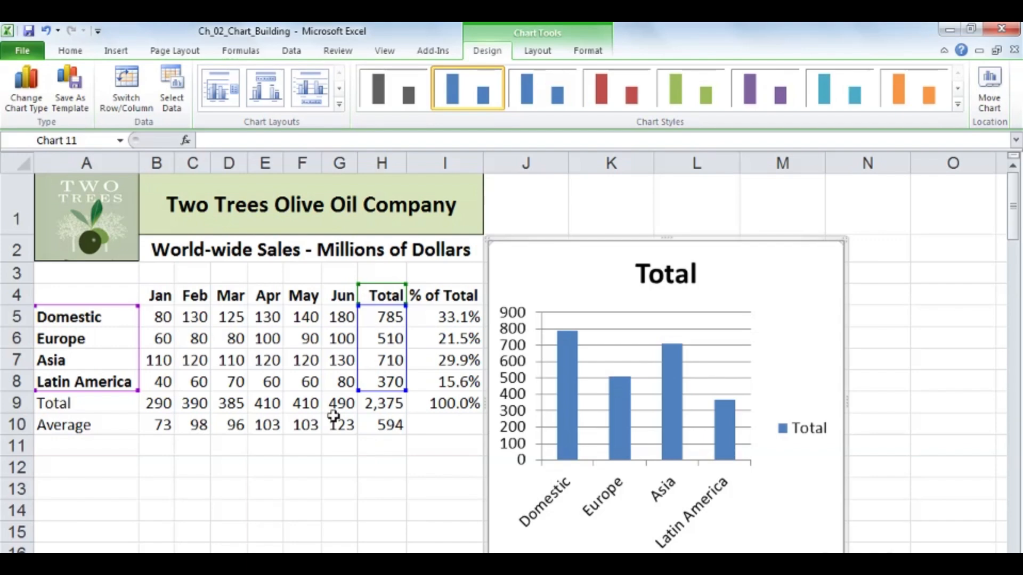
{"action": "key", "text": "Delete"}
- Create a default column chart on its own chart sheet from the range A4:G8
{"action": "left_click", "coordinate": [100, 294]}
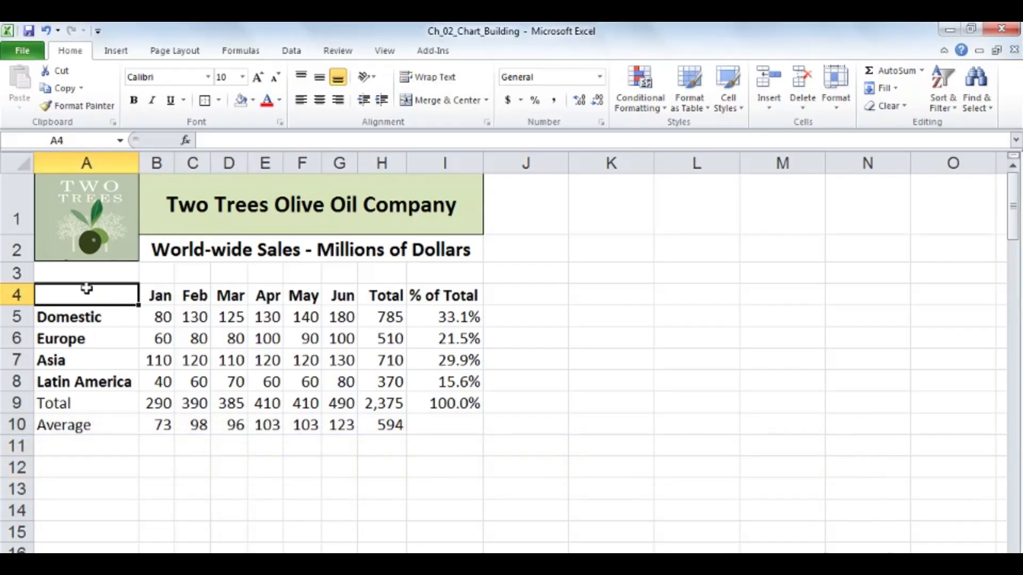
{"action": "left_click_drag", "start_coordinate": [136, 296], "coordinate": [342, 382]}
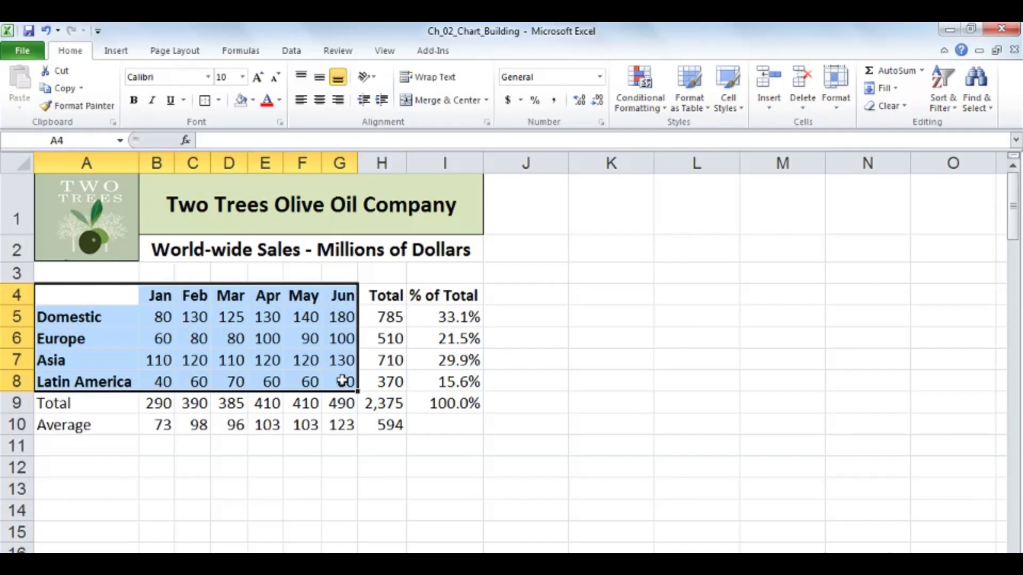
{"action": "key", "text": "F11"}
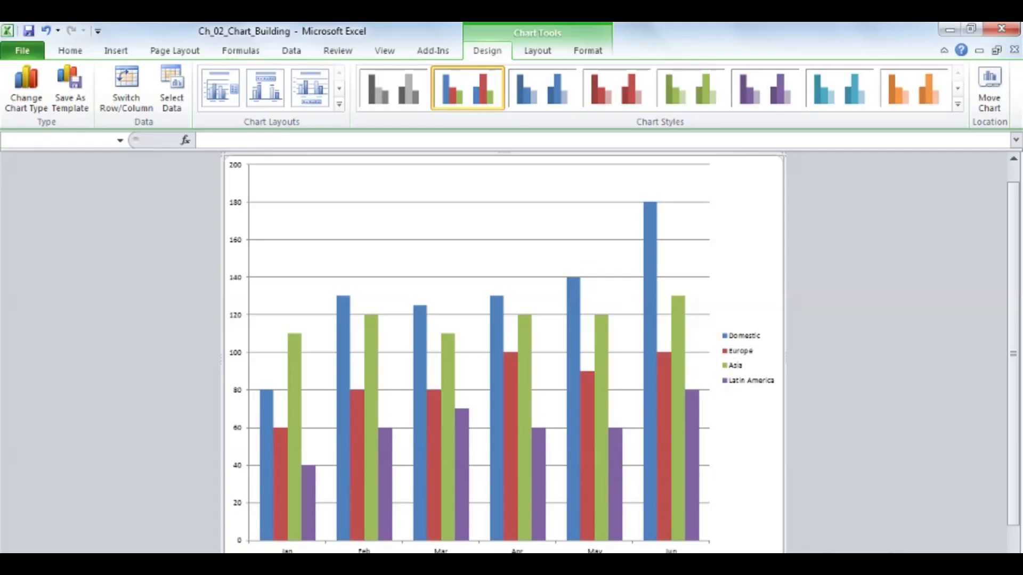
- Compare the chart sheet with its source worksheet, then create a default embedded column chart from A4:G8 on the worksheet
{"action": "key", "text": "ctrl+Page_Down"}
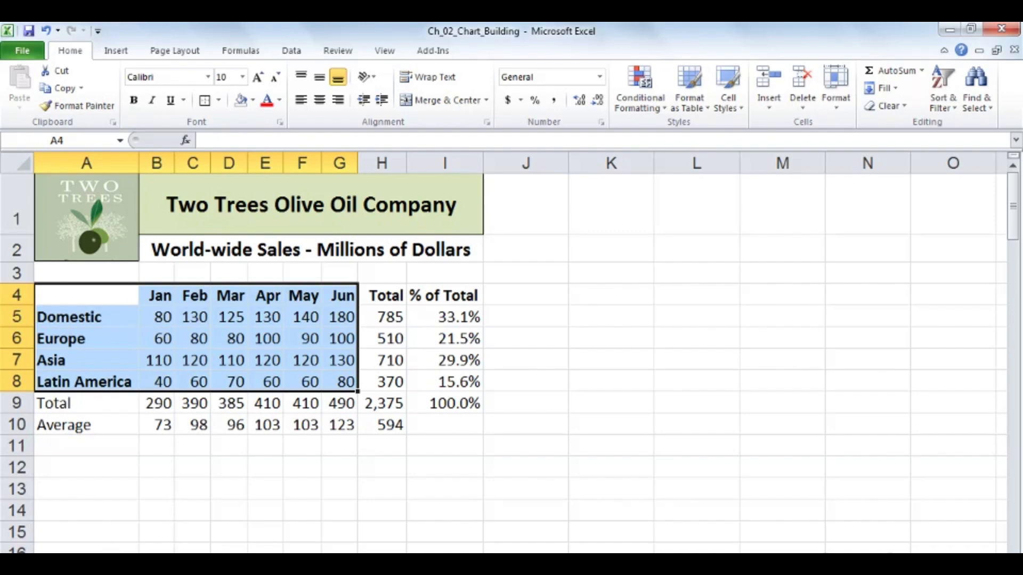
{"action": "key", "text": "ctrl+Page_Up"}
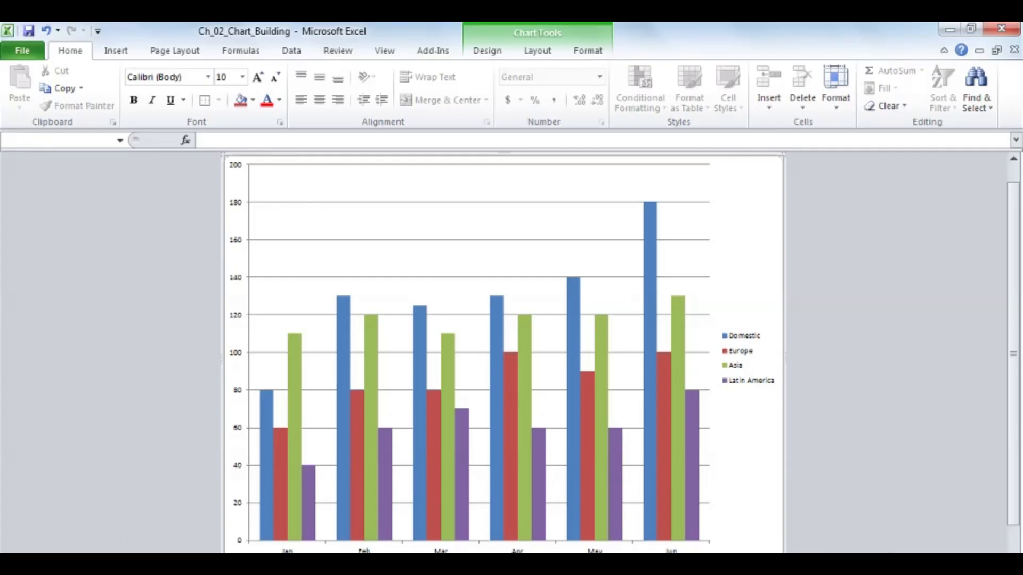
{"action": "left_click", "coordinate": [139, 561]}
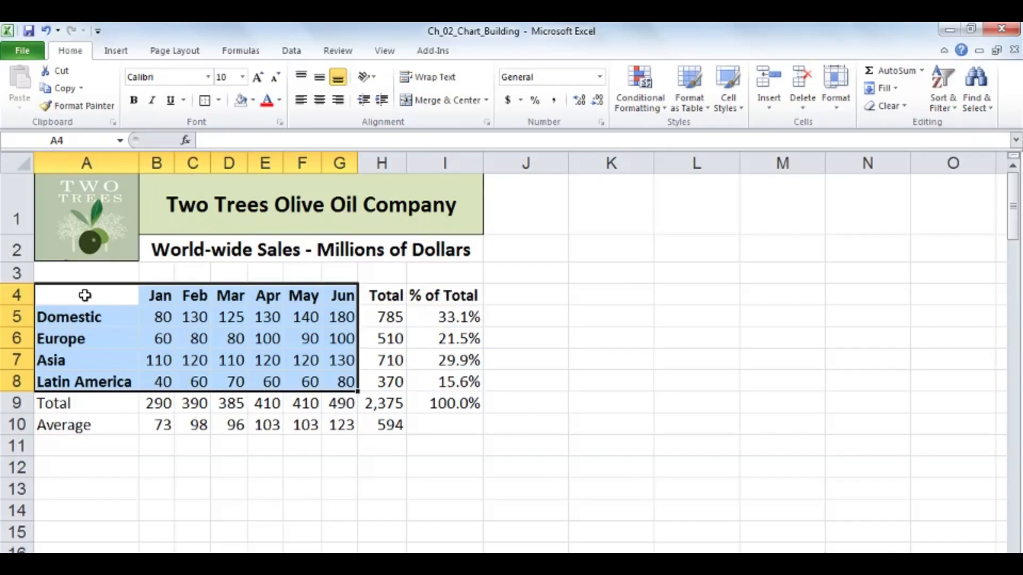
{"action": "key", "text": "alt"}
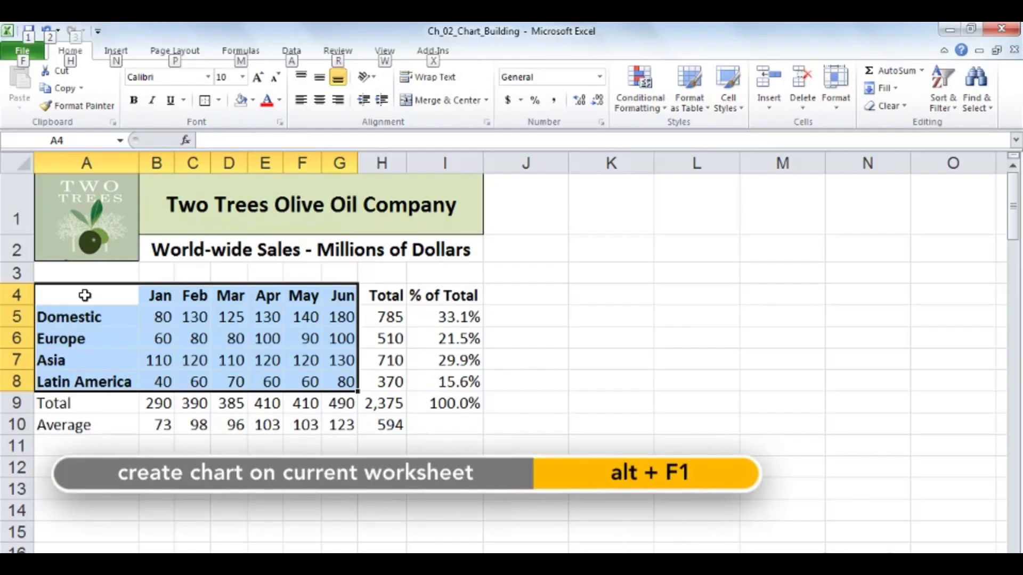
{"action": "key", "text": "alt+F1"}
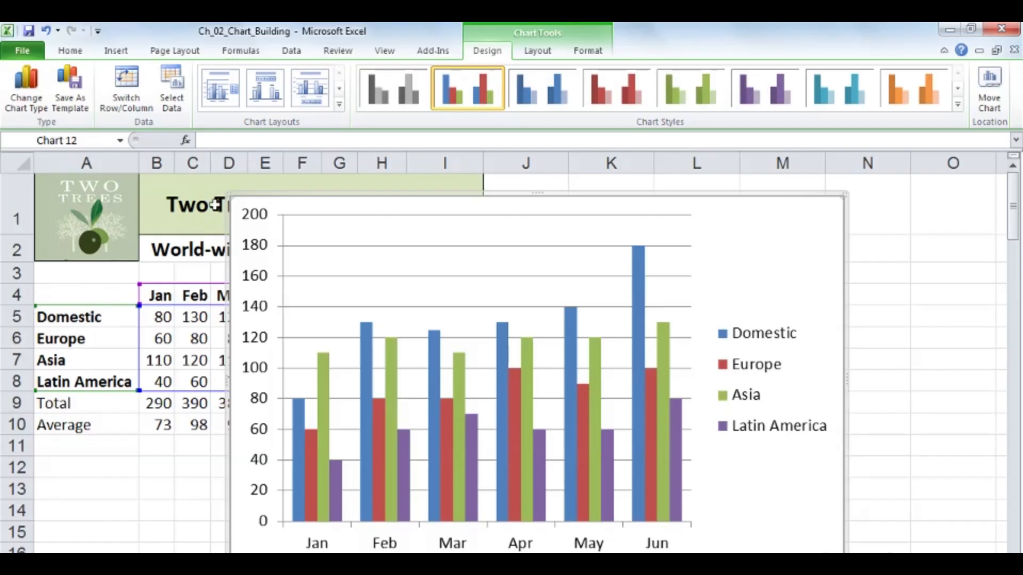
- Shrink the embedded column chart and move it beside the sales table so the monthly and Total columns are uncovered
{"action": "left_click_drag", "start_coordinate": [322, 214], "coordinate": [374, 216]}
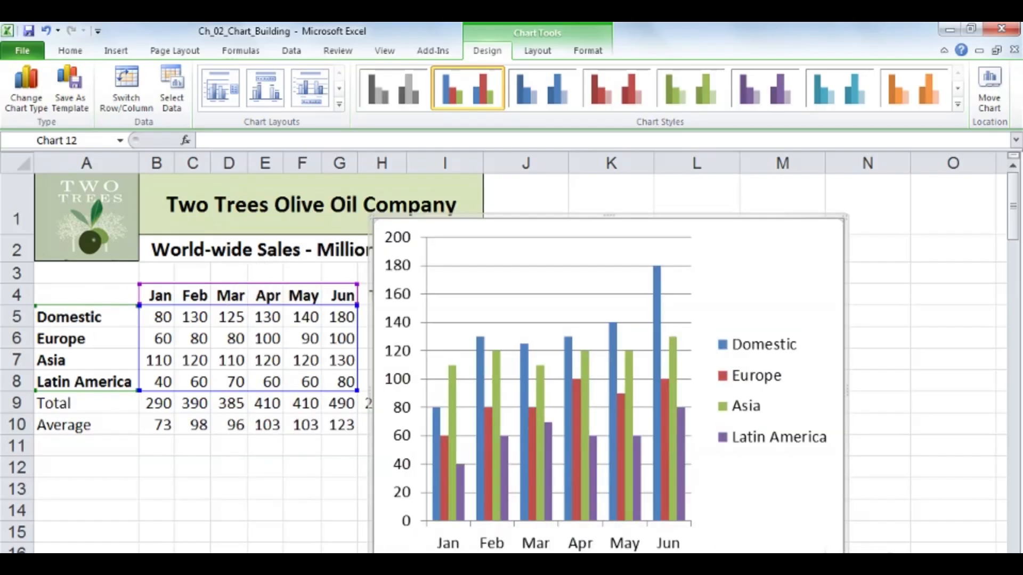
{"action": "left_click_drag", "start_coordinate": [845, 553], "coordinate": [902, 407]}
{"action": "left_click", "coordinate": [267, 403]}
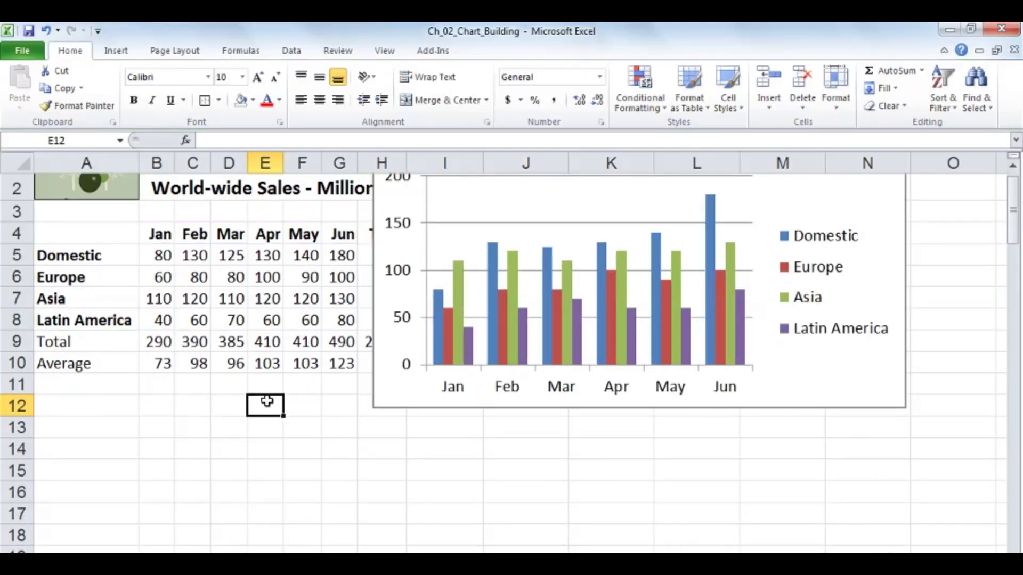
{"action": "scroll", "coordinate": [268, 397], "scroll_direction": "up", "scroll_amount": 1}
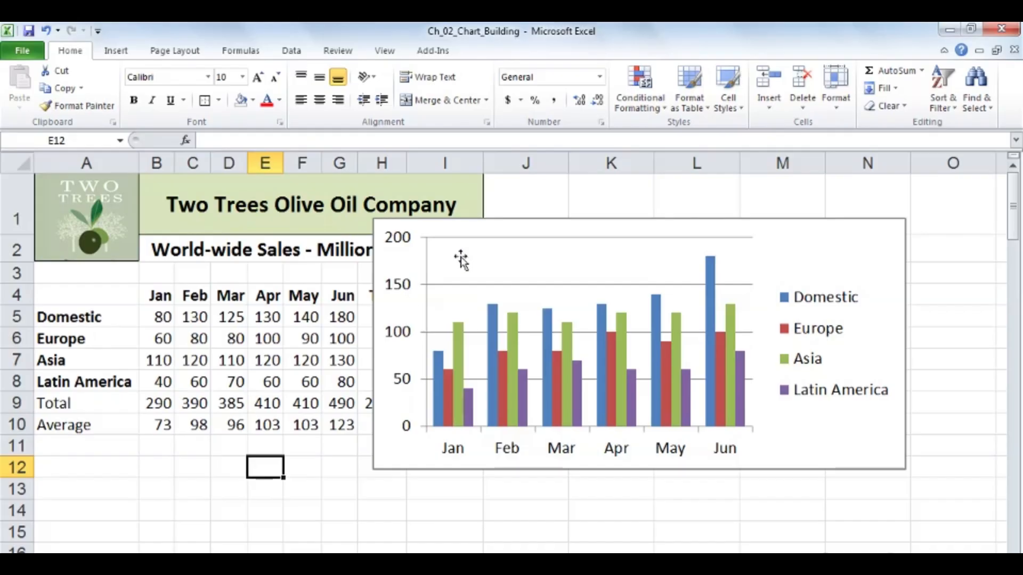
{"action": "left_click_drag", "start_coordinate": [506, 221], "coordinate": [586, 190]}
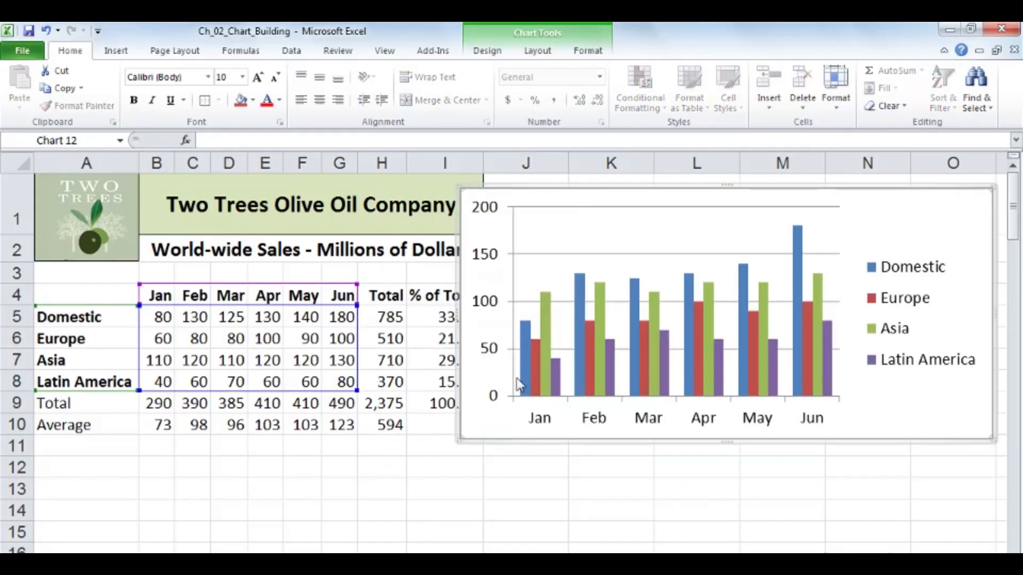
{"action": "left_click", "coordinate": [472, 469]}
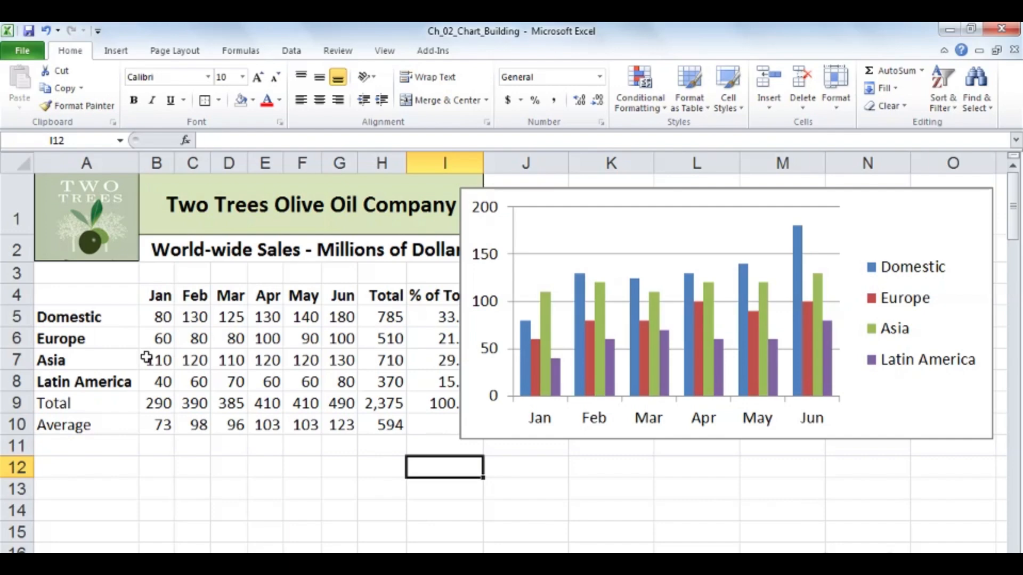
- Create another default embedded column chart from only the January to March sales in A4:D8
{"action": "left_click", "coordinate": [525, 516]}
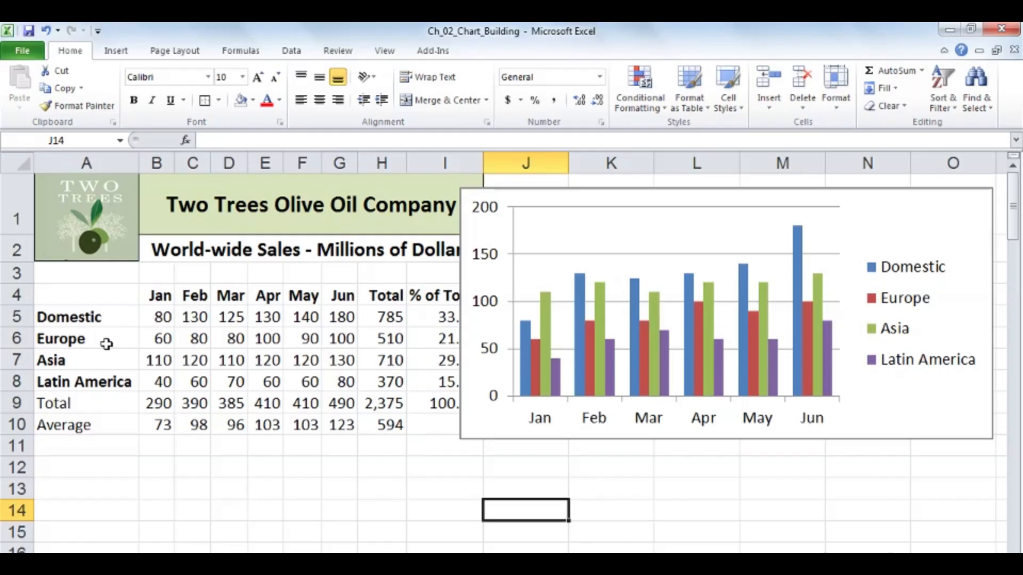
{"action": "left_click_drag", "start_coordinate": [70, 297], "coordinate": [231, 376]}
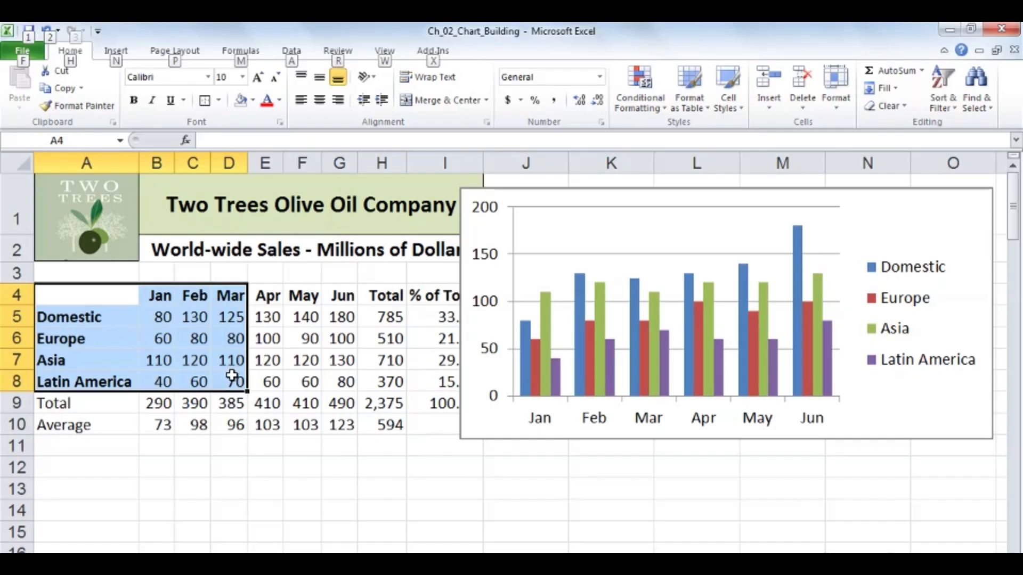
{"action": "key", "text": "alt+F1"}
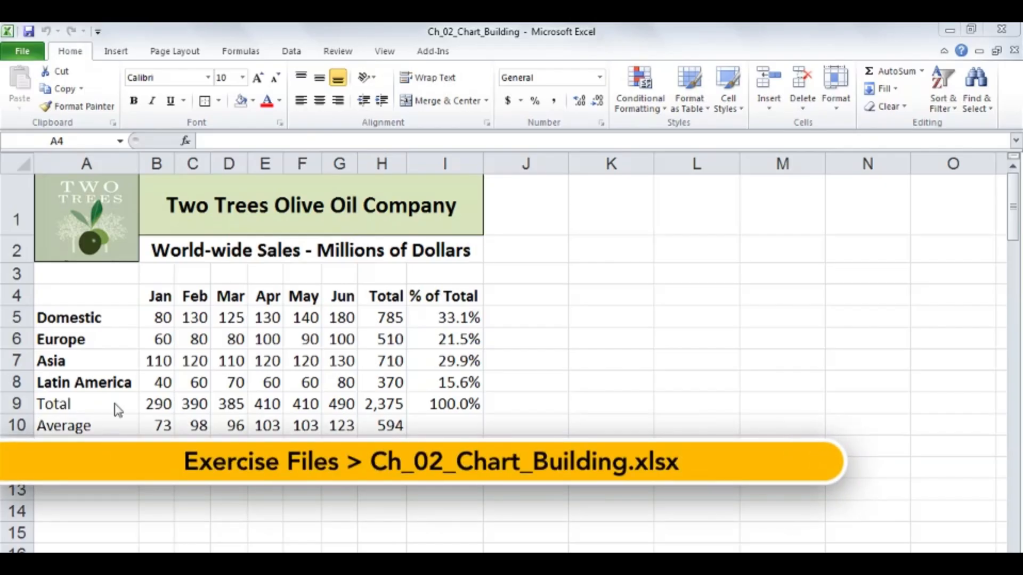
- With the sales range A4:G8 selected, examine the available Line, Column, Bar and Other Charts subtypes
{"action": "left_click", "coordinate": [90, 294]}
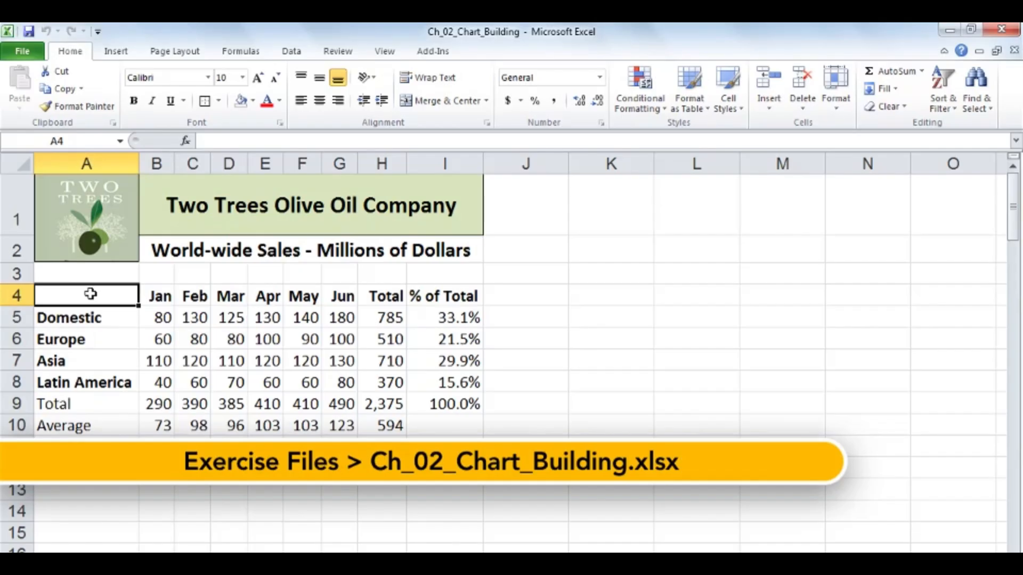
{"action": "left_click_drag", "start_coordinate": [109, 293], "coordinate": [347, 378]}
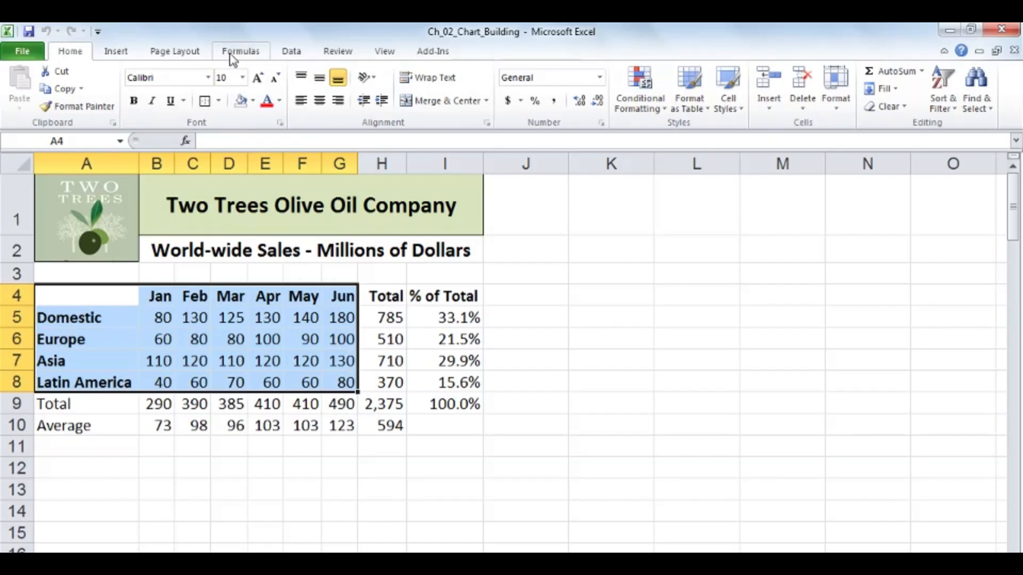
{"action": "left_click", "coordinate": [114, 55]}
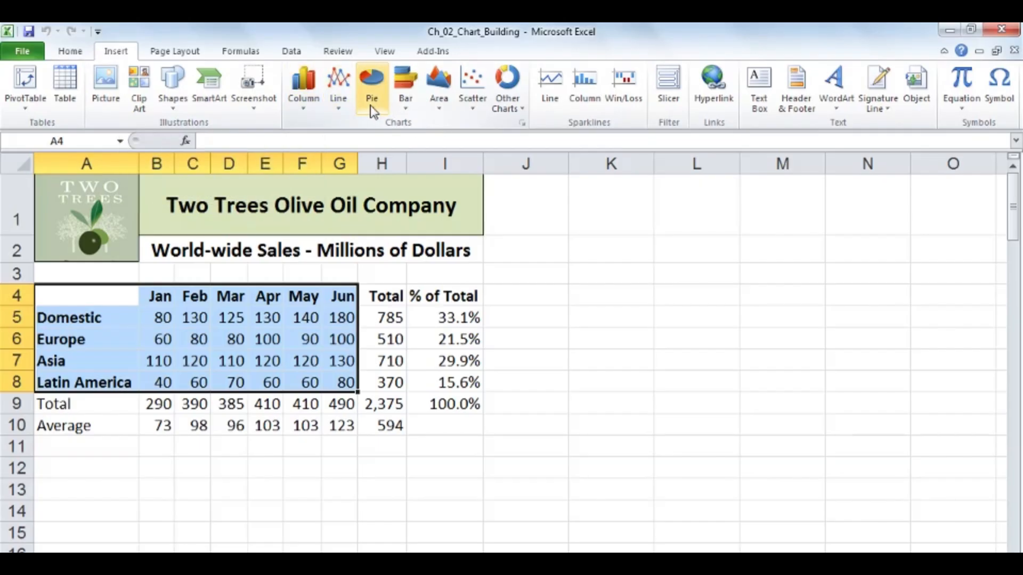
{"action": "left_click", "coordinate": [340, 107]}
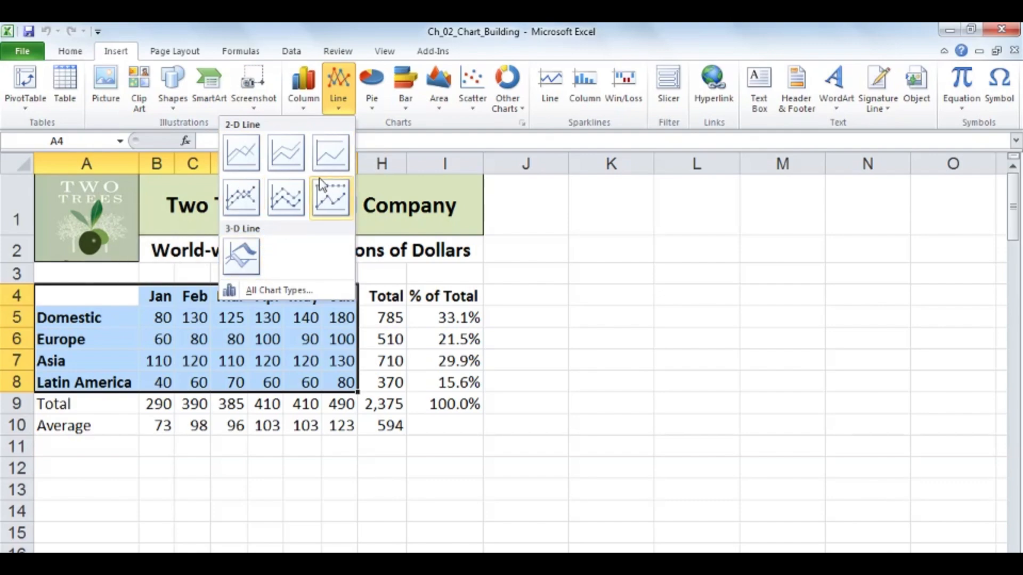
{"action": "left_click", "coordinate": [303, 109]}
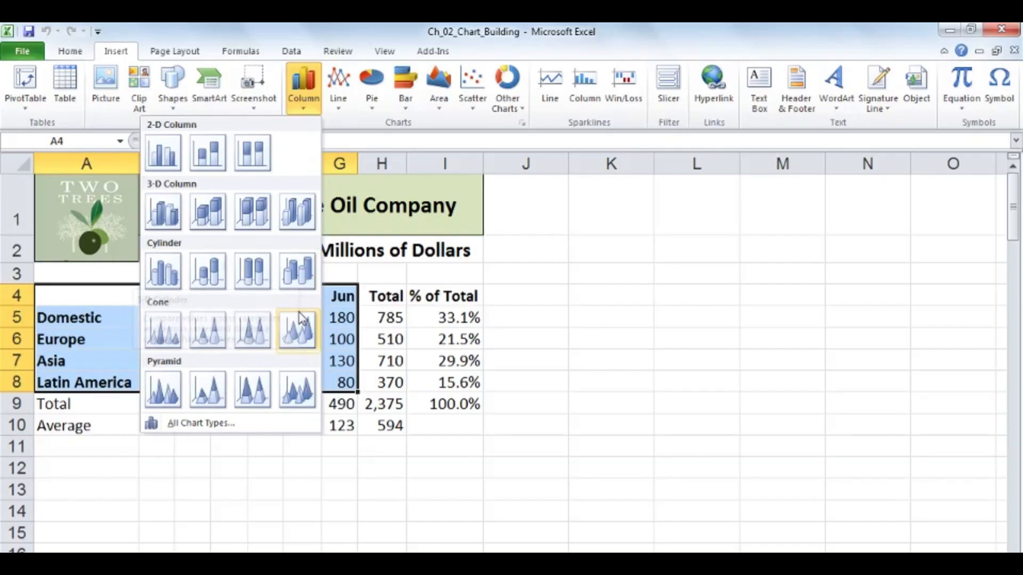
{"action": "left_click", "coordinate": [406, 109]}
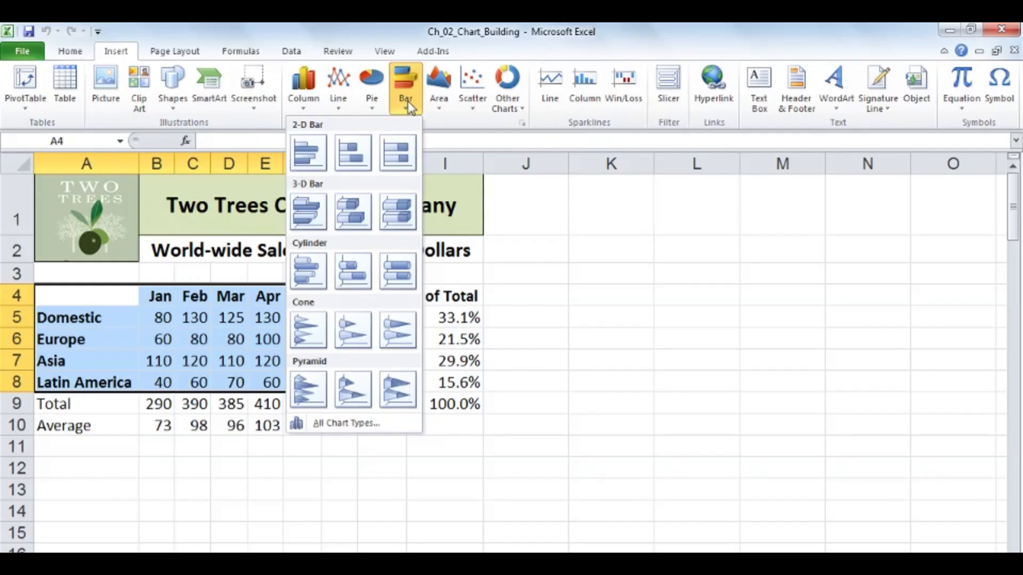
{"action": "left_click", "coordinate": [521, 109]}
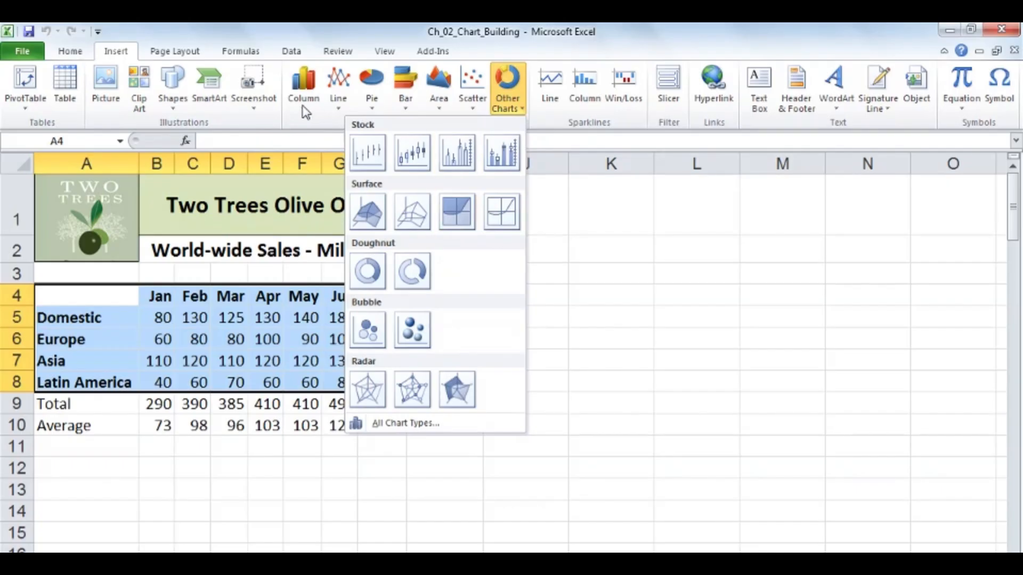
- Insert the first 2-D Column subtype as a chart of A4:G8 and delete that chart
{"action": "left_click", "coordinate": [305, 109]}
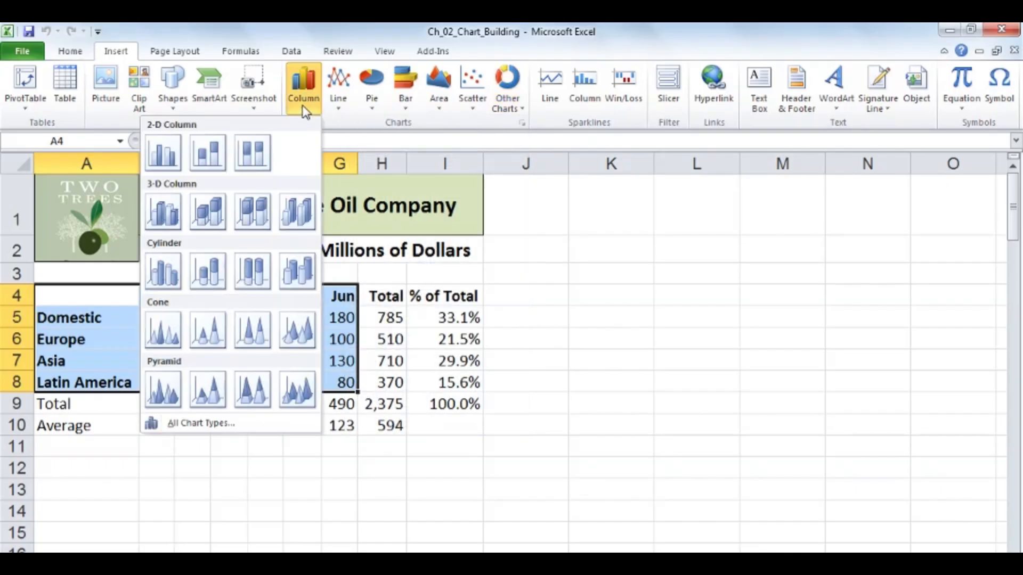
{"action": "left_click", "coordinate": [164, 154]}
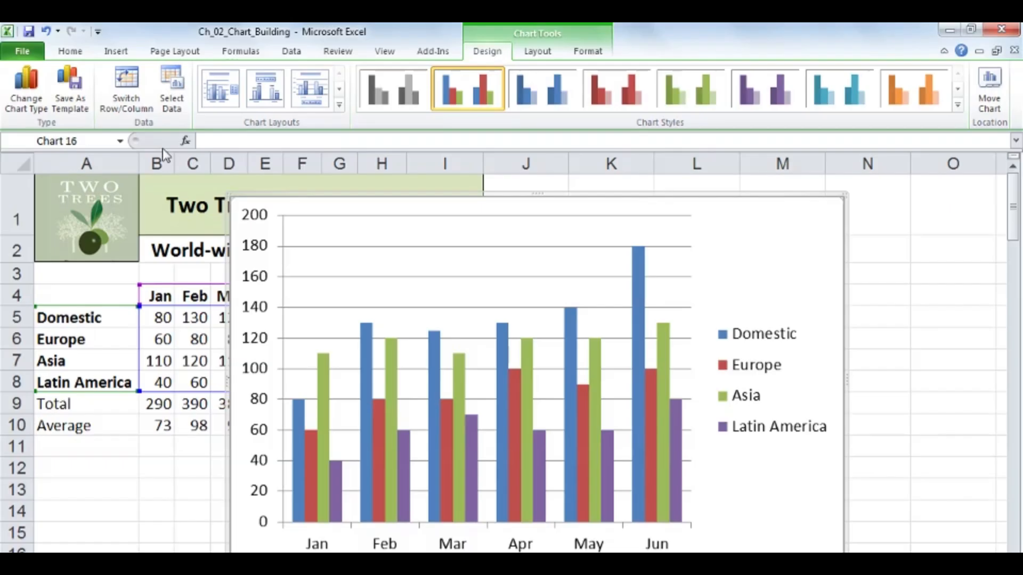
{"action": "key", "text": "Delete"}
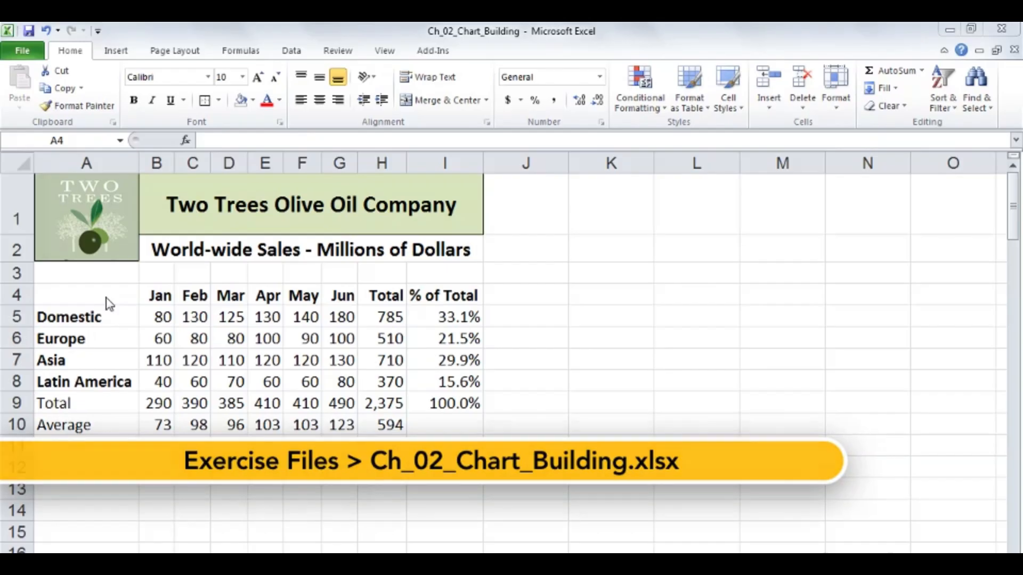
- Create a default embedded column chart from A4:G8 and shift it slightly away from the sales table
{"action": "left_click", "coordinate": [106, 295]}
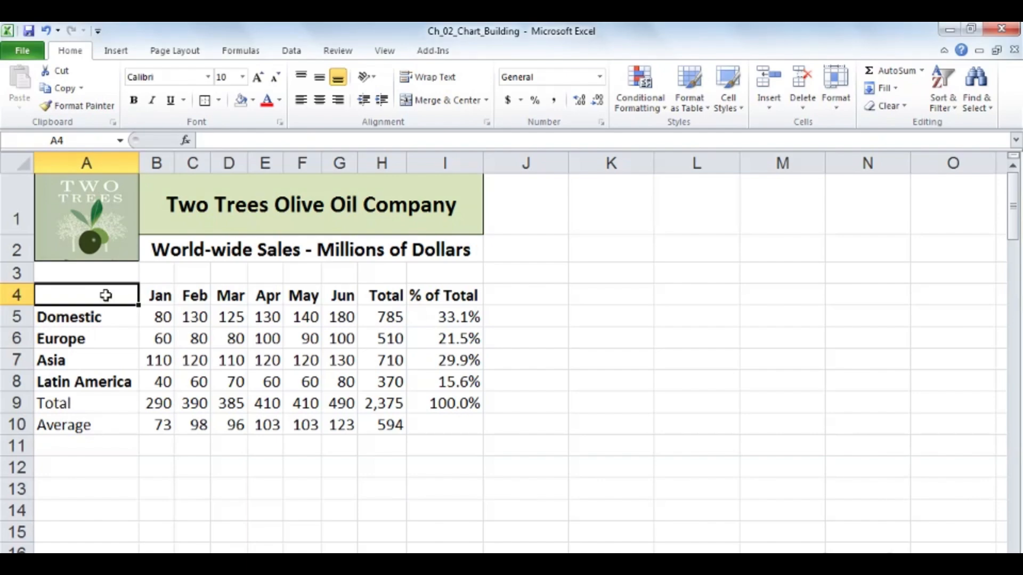
{"action": "mouse_move", "coordinate": [114, 293]}
{"action": "left_mouse_down"}
{"action": "mouse_move", "coordinate": [314, 311]}
{"action": "mouse_move", "coordinate": [342, 354]}
{"action": "mouse_move", "coordinate": [346, 382]}
{"action": "left_mouse_up"}
{"action": "key", "text": "alt+F1"}
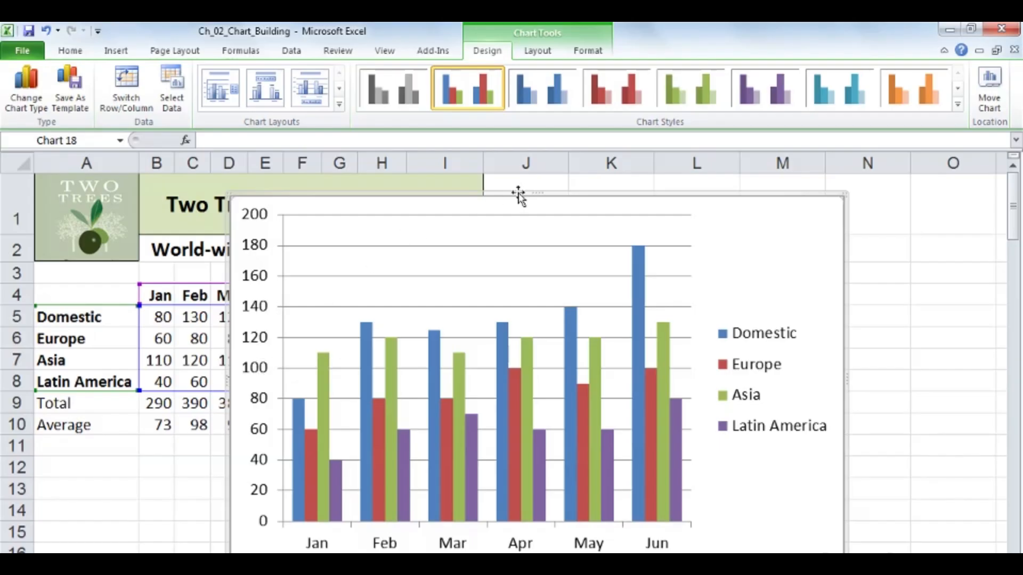
{"action": "left_click_drag", "start_coordinate": [518, 195], "coordinate": [557, 187]}
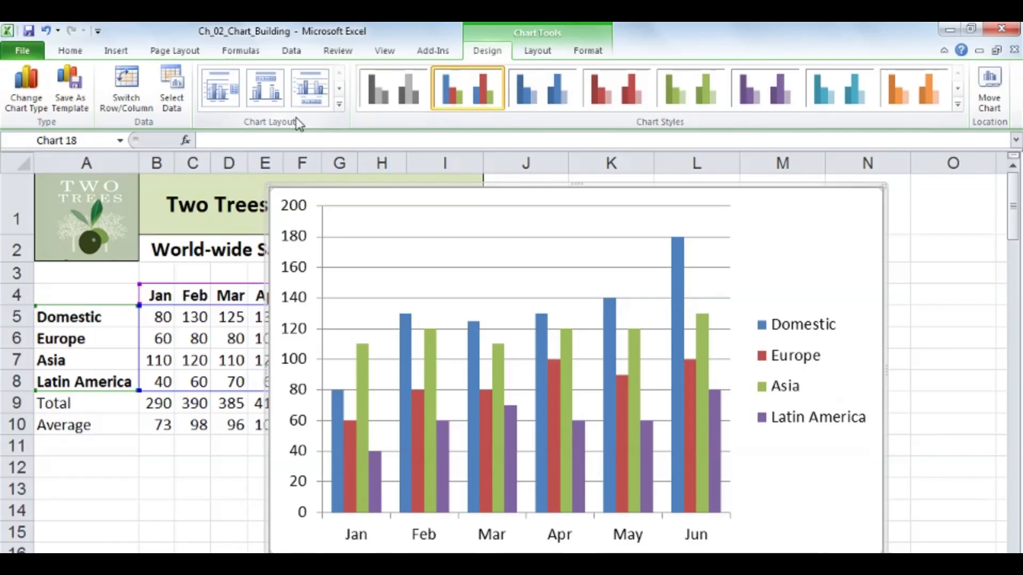
- Apply the chart layout with a main title, both axis titles and a side legend, and title the chart "Sales - 2011"
{"action": "left_click", "coordinate": [340, 106]}
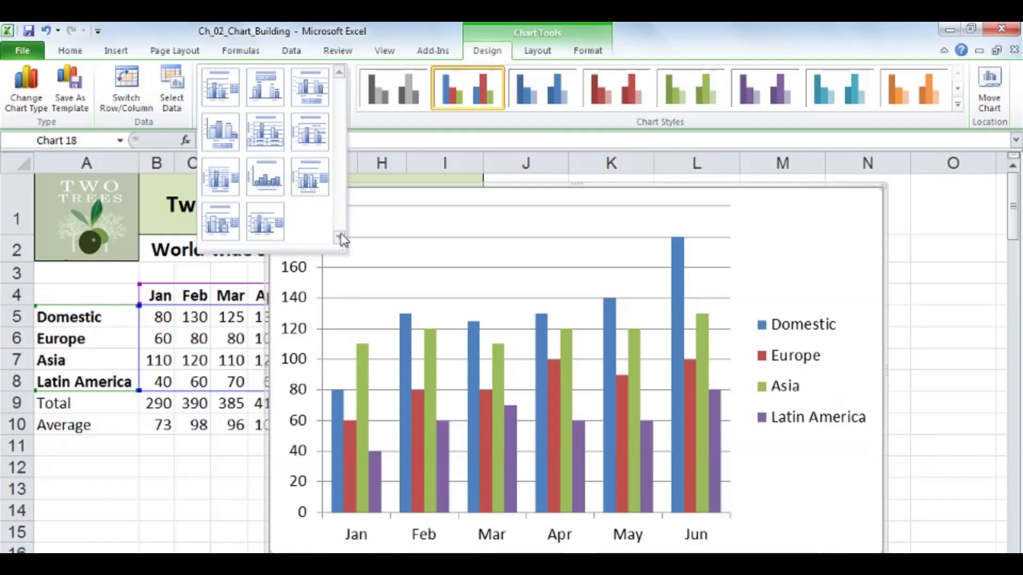
{"action": "left_click", "coordinate": [311, 179]}
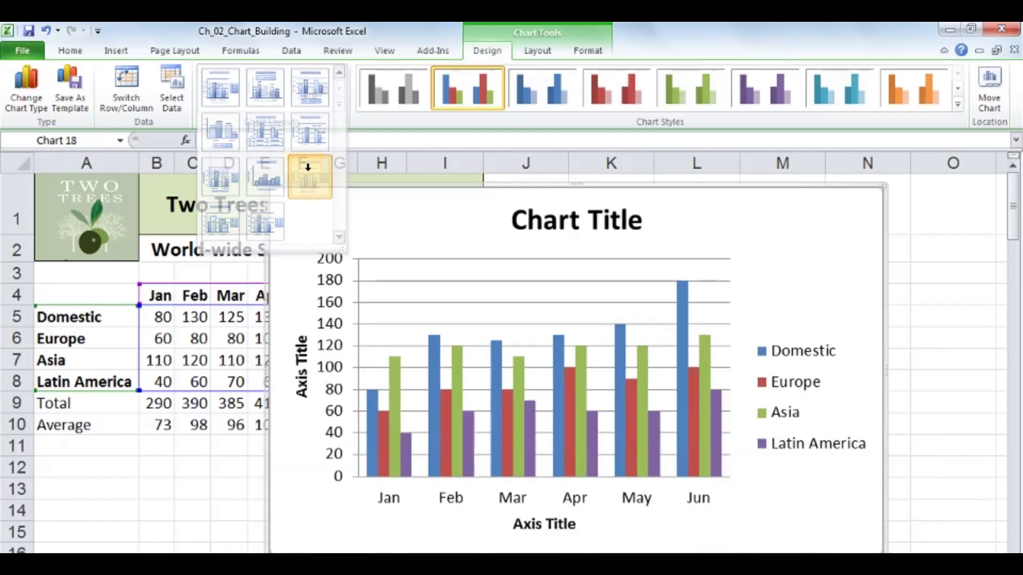
{"action": "left_click", "coordinate": [590, 219]}
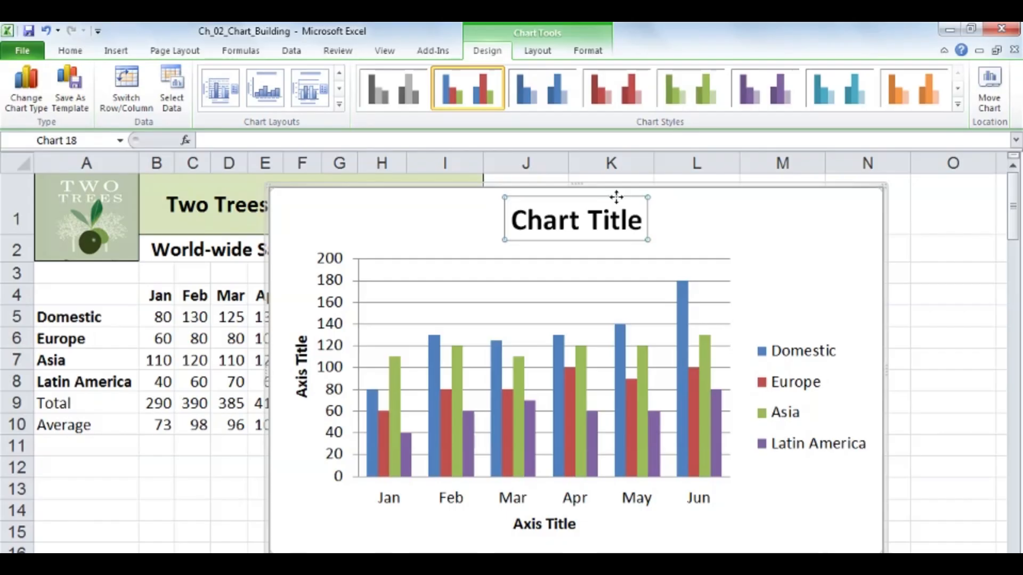
{"action": "type", "text": "Sales -"}
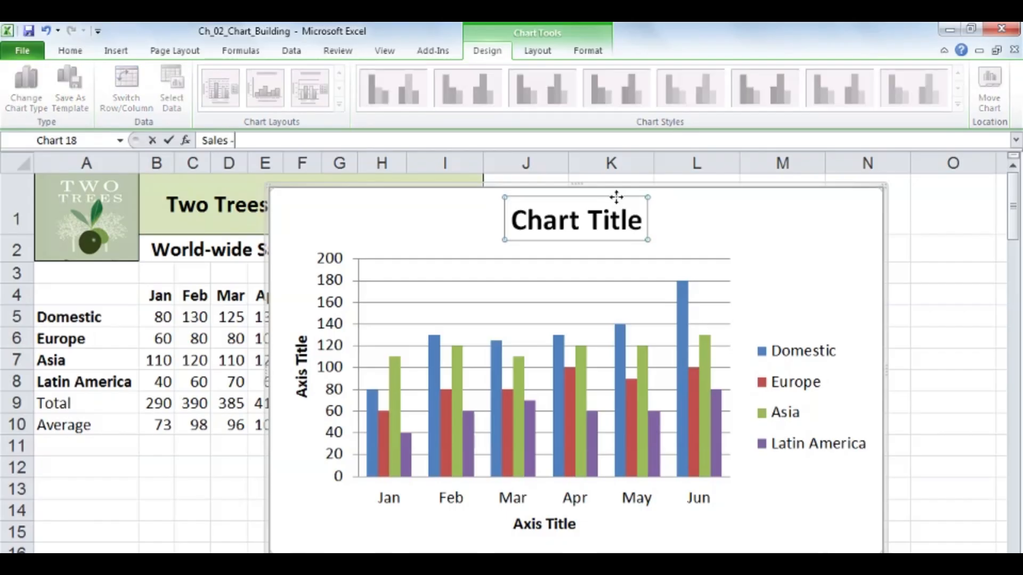
{"action": "type", "text": " 2011"}
{"action": "key", "text": "Return"}
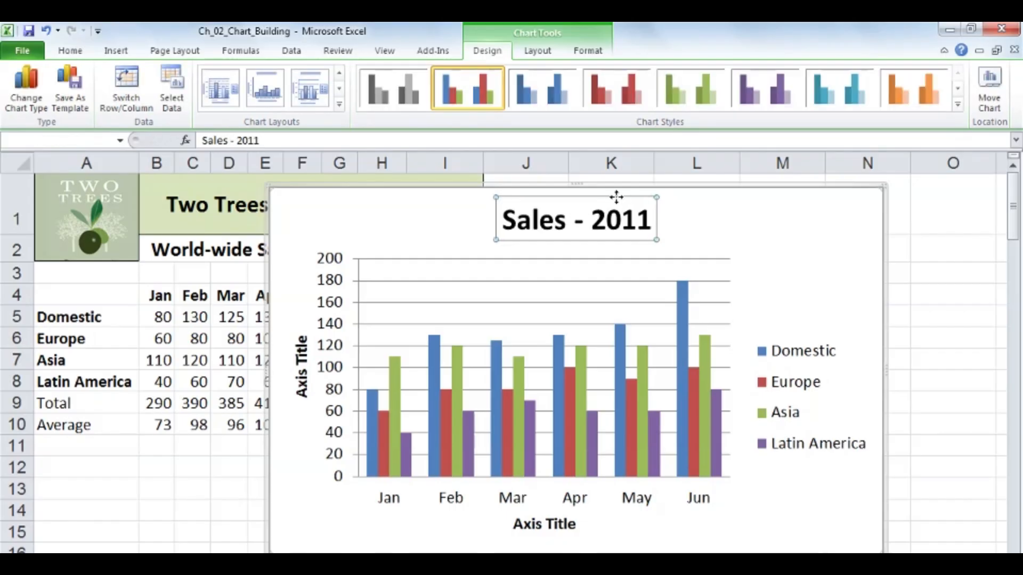
- Set the chart's vertical axis title to "Sales in Millions of Dollars"
{"action": "left_click", "coordinate": [302, 367]}
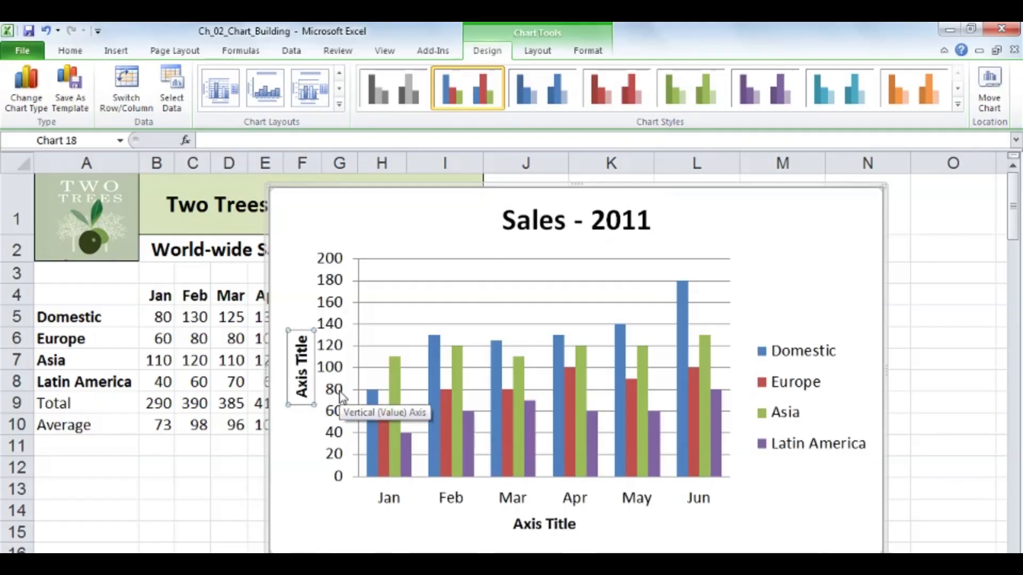
{"action": "type", "text": "Sale"}
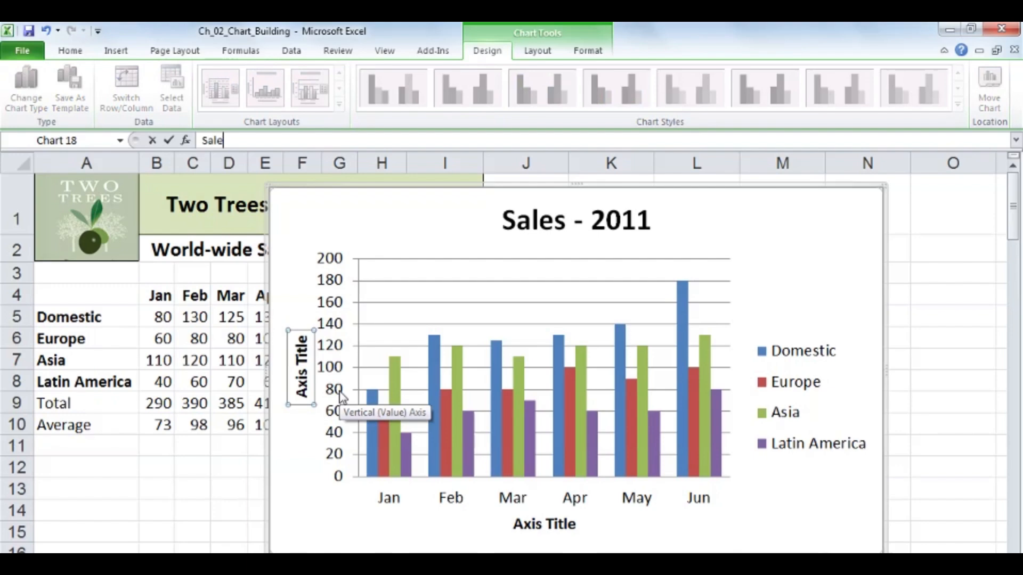
{"action": "type", "text": "s in Millions of"}
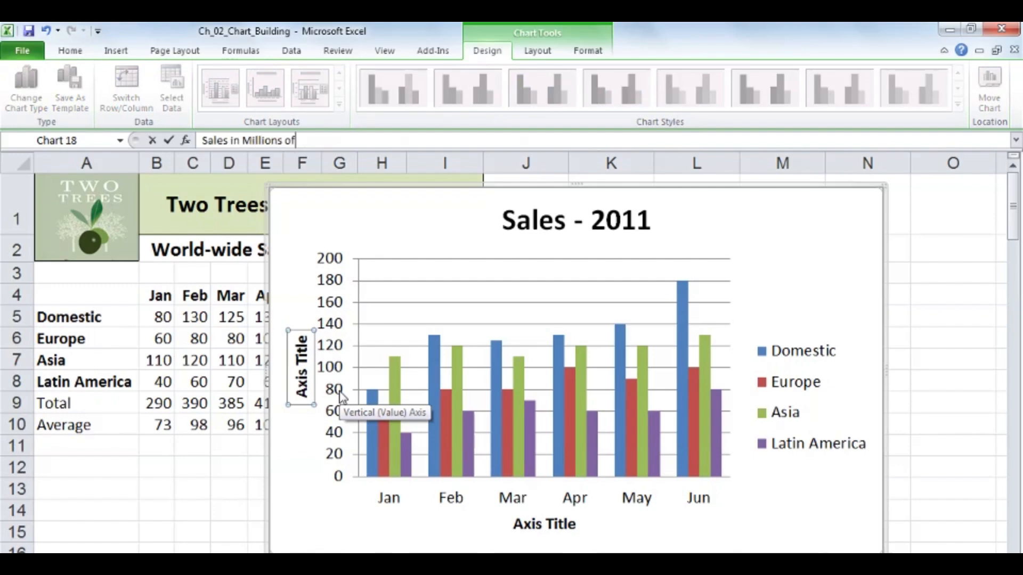
{"action": "type", "text": " Dollars"}
{"action": "key", "text": "Return"}
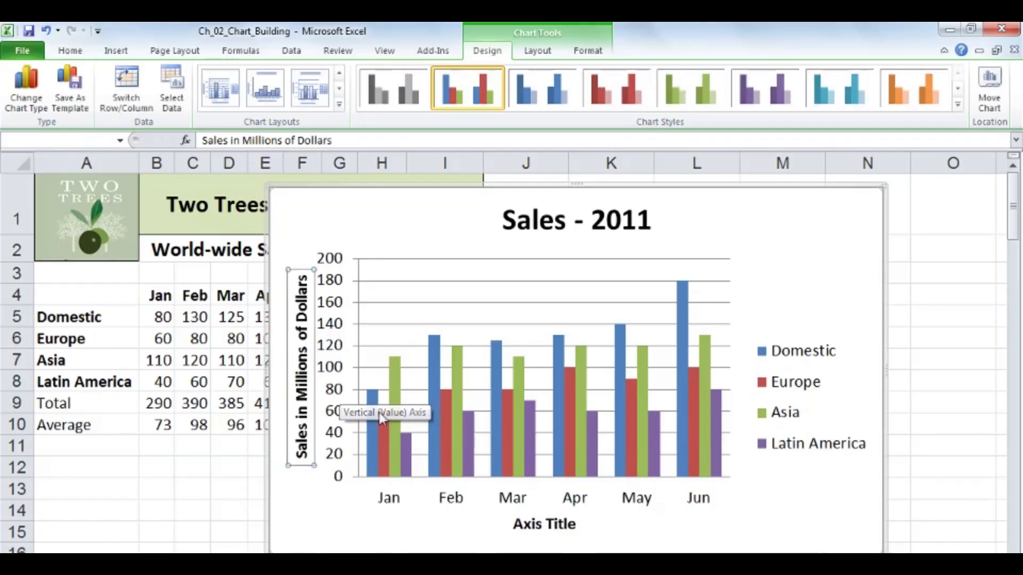
- Delete the placeholder title of the chart's horizontal axis
{"action": "left_click", "coordinate": [556, 528]}
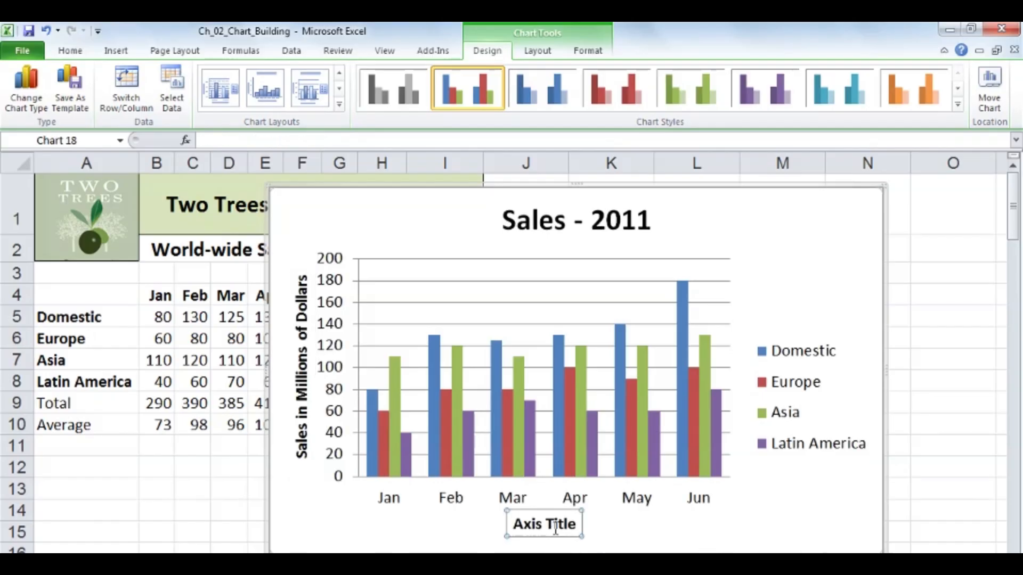
{"action": "key", "text": "Delete"}
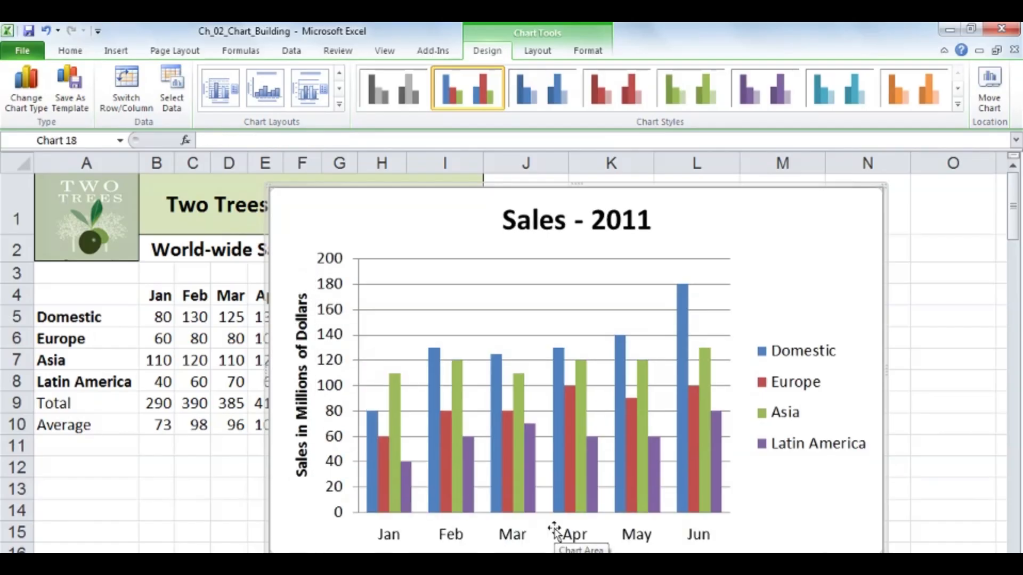
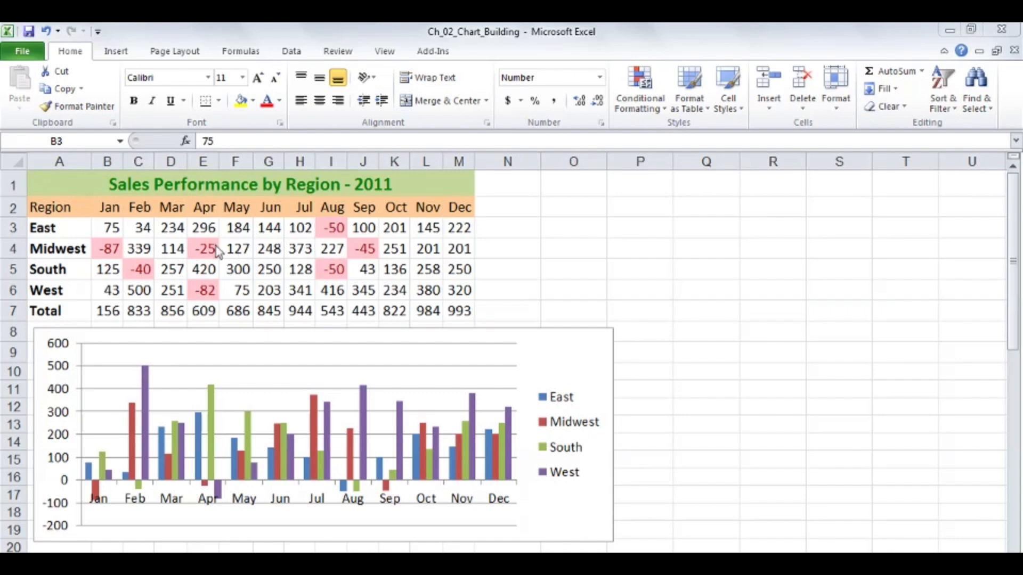
{"action": "left_click", "coordinate": [111, 230]}
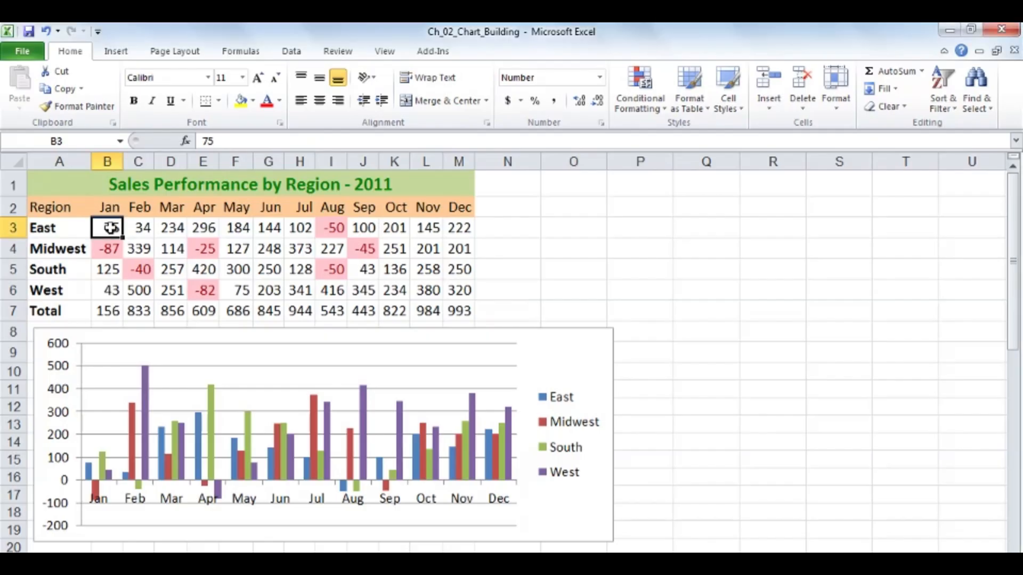
{"action": "left_click", "coordinate": [137, 228]}
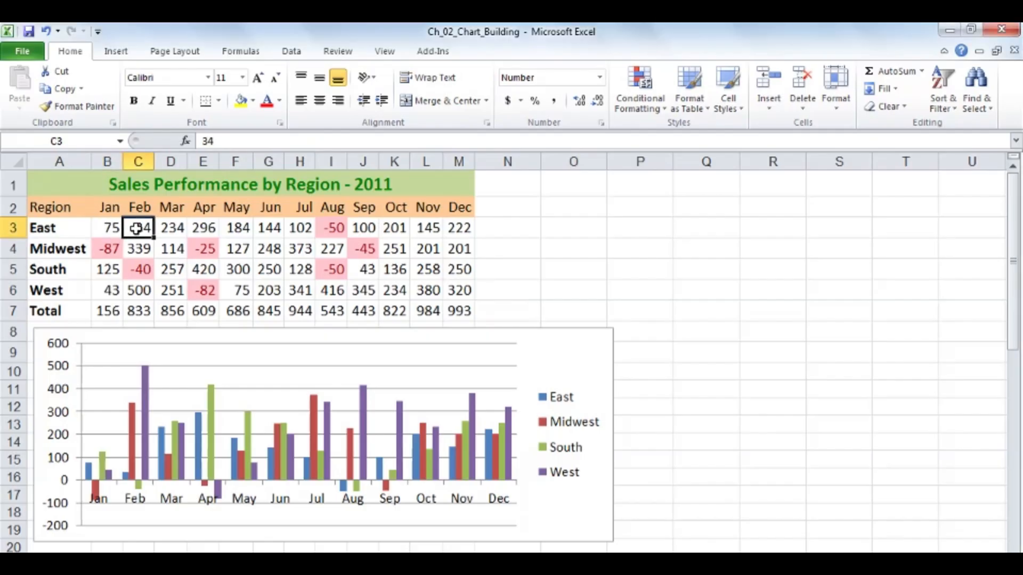
{"action": "left_click", "coordinate": [167, 229]}
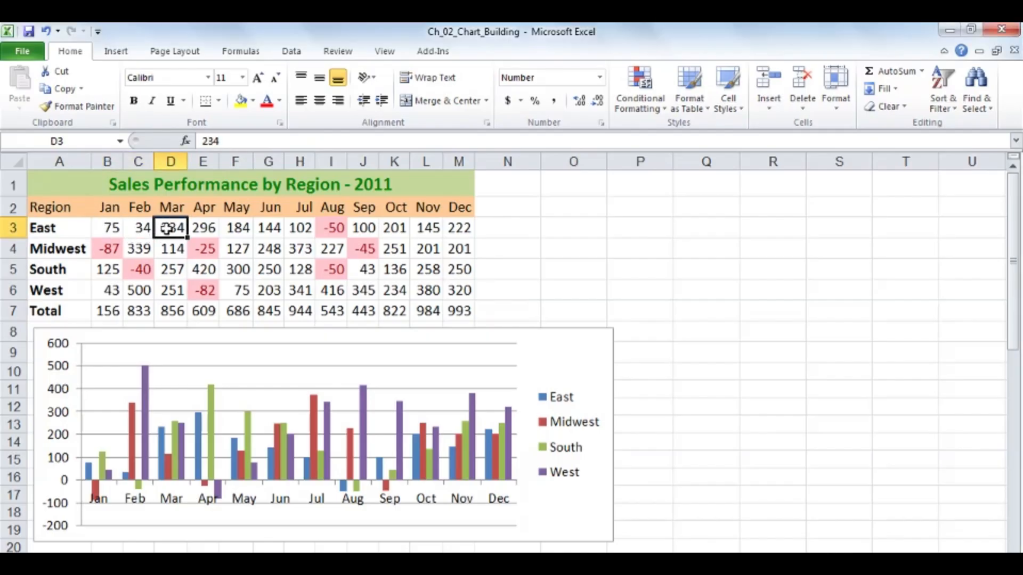
{"action": "left_click", "coordinate": [198, 249]}
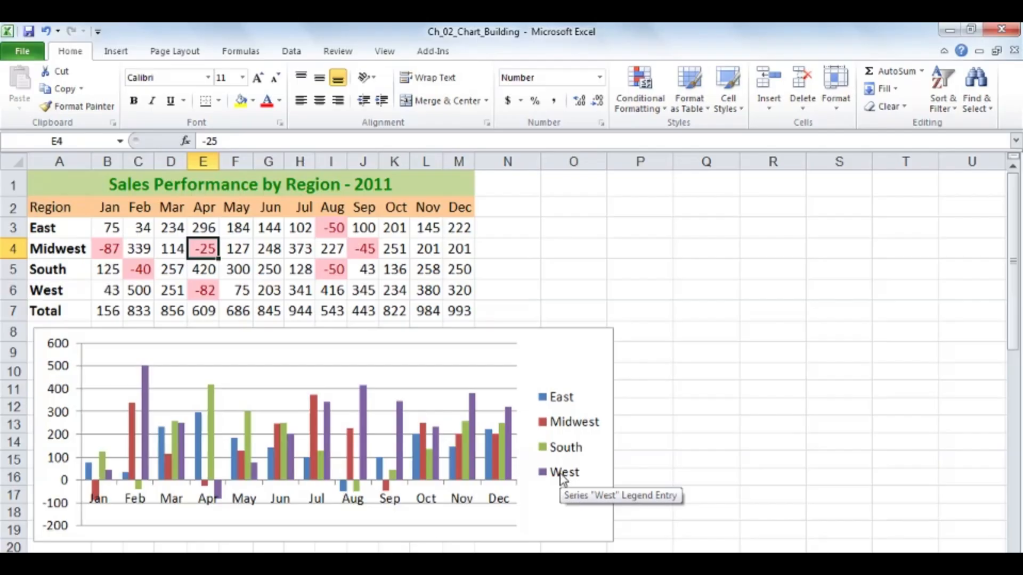
- Change the regional sales chart below the table to the Line with Markers chart type
{"action": "left_click", "coordinate": [580, 352]}
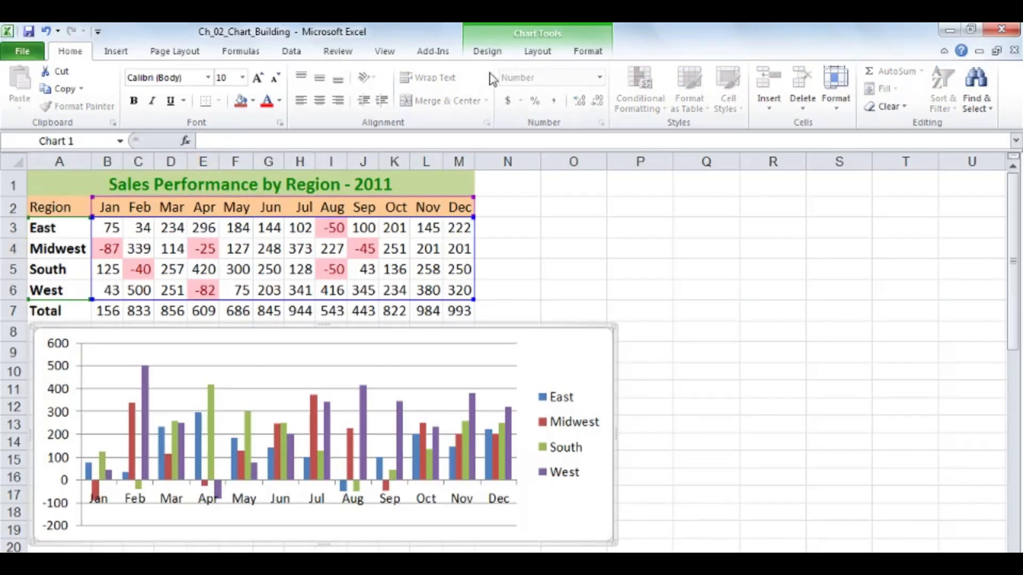
{"action": "left_click", "coordinate": [487, 51]}
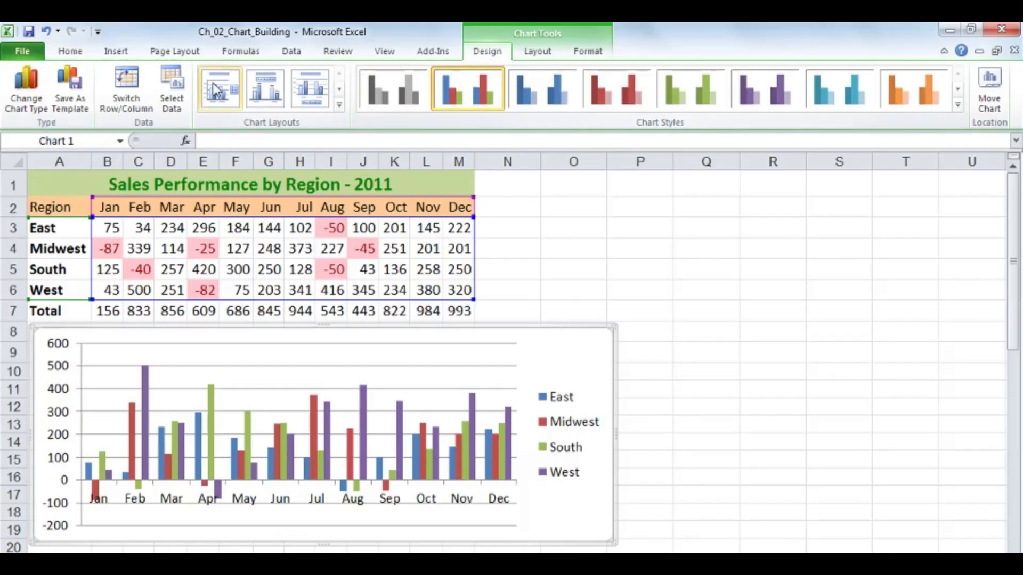
{"action": "left_click", "coordinate": [27, 88]}
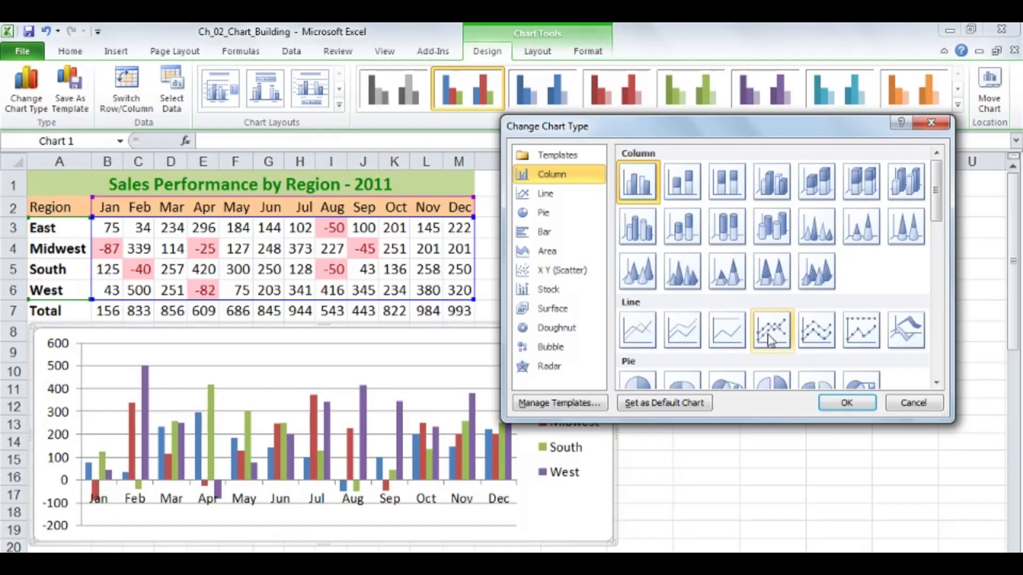
{"action": "double_click", "coordinate": [769, 333]}
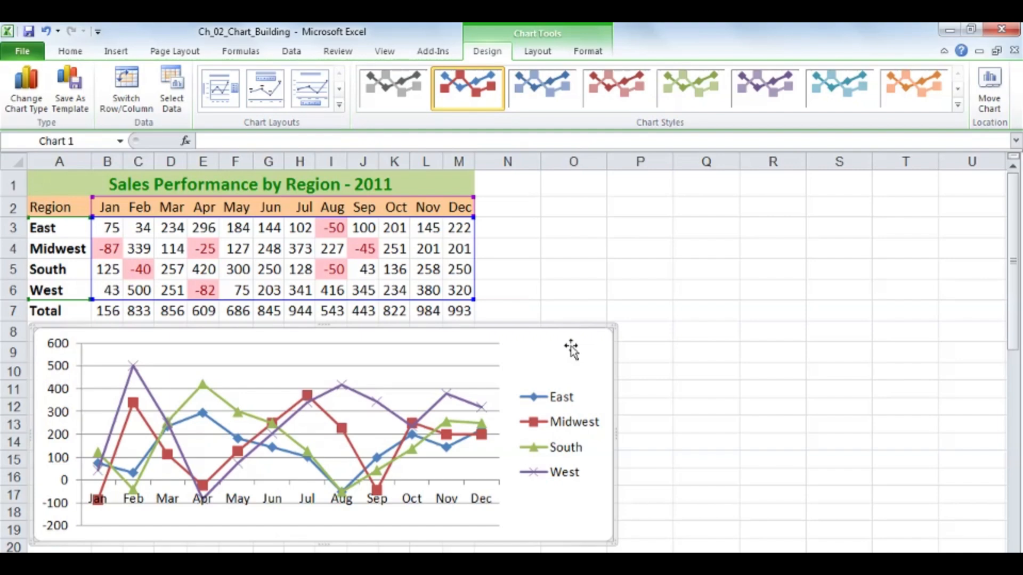
- Insert a Line sparkline in N3 using the East region's monthly data B3:M3
{"action": "left_click", "coordinate": [505, 230]}
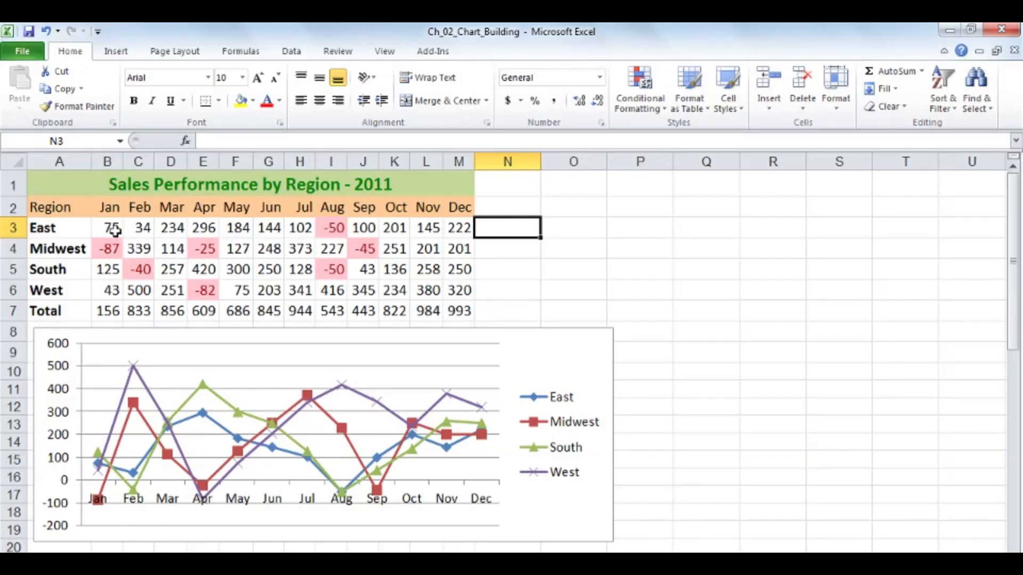
{"action": "left_click_drag", "start_coordinate": [110, 228], "coordinate": [463, 226]}
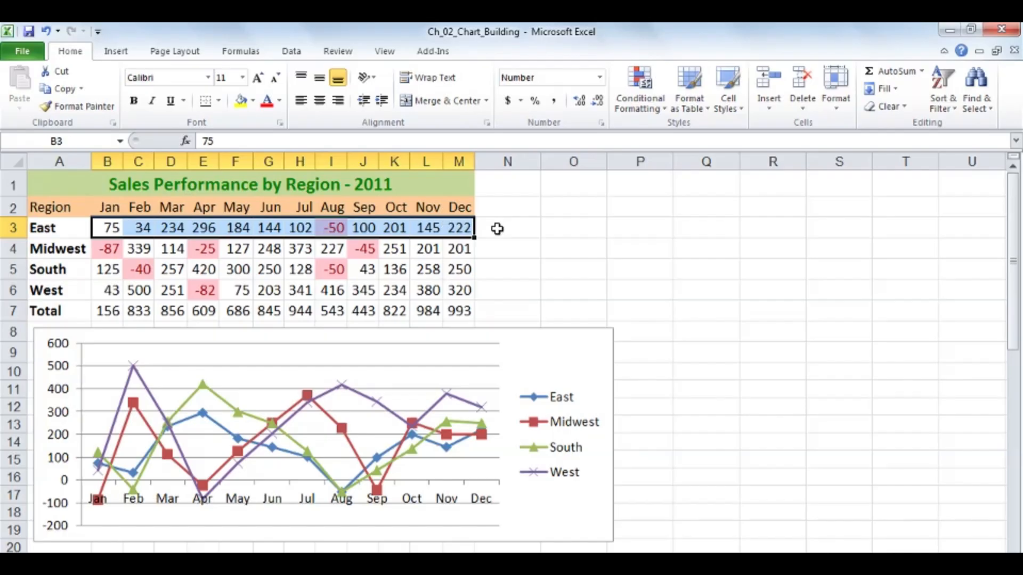
{"action": "left_click", "coordinate": [497, 228]}
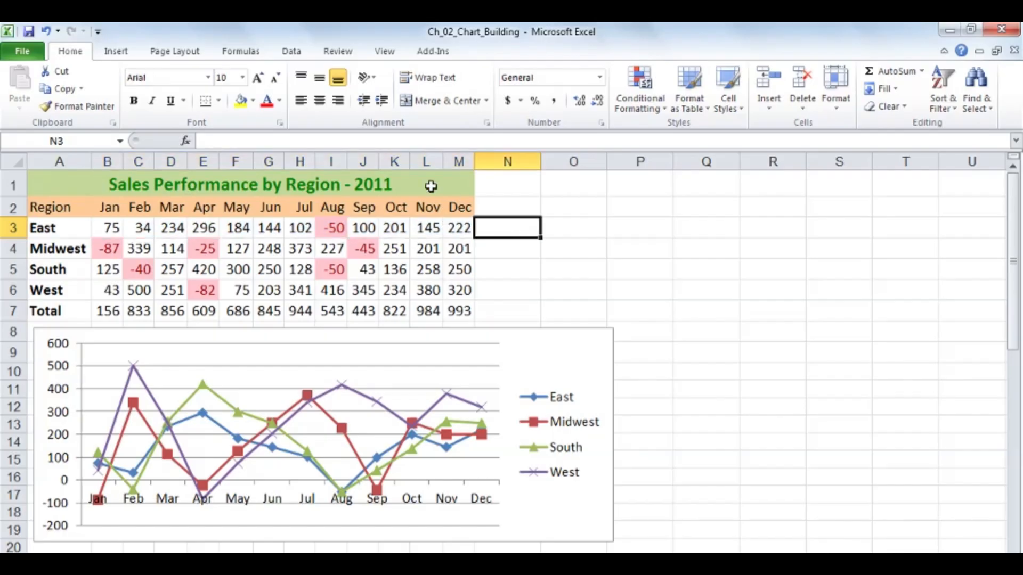
{"action": "left_click", "coordinate": [116, 51]}
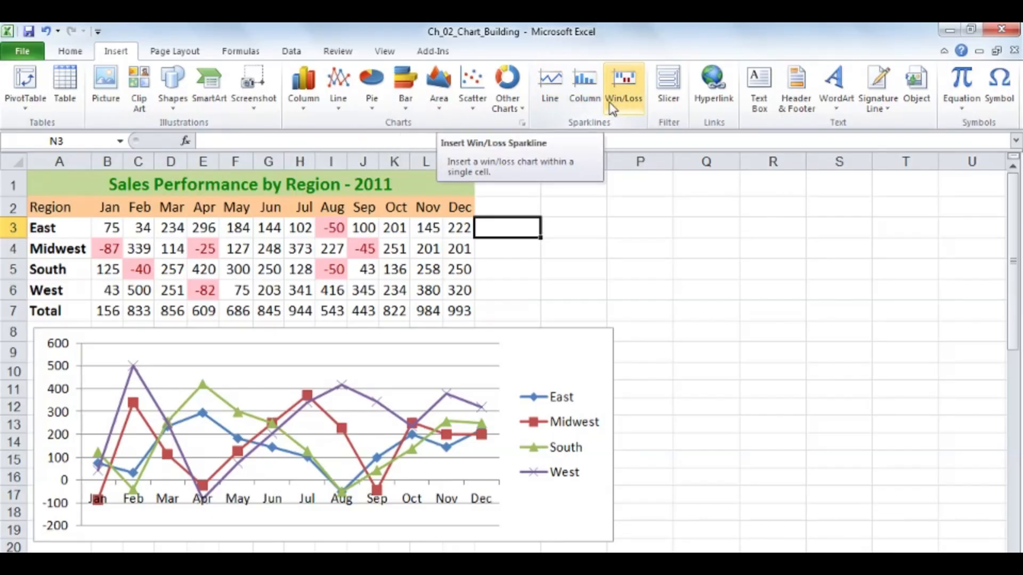
{"action": "left_click", "coordinate": [550, 97]}
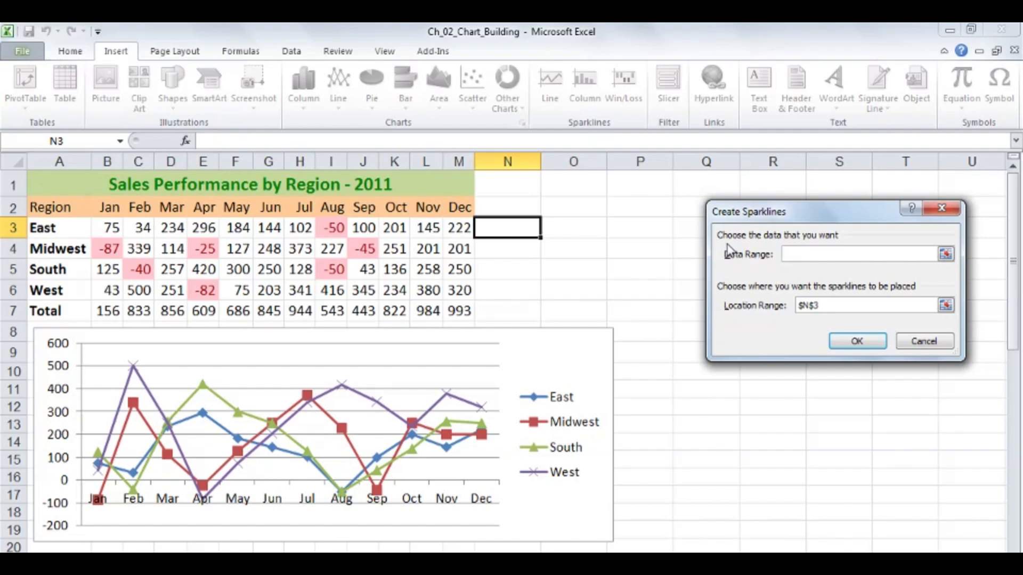
{"action": "left_click", "coordinate": [456, 227]}
{"action": "left_click_drag", "start_coordinate": [455, 228], "coordinate": [114, 229]}
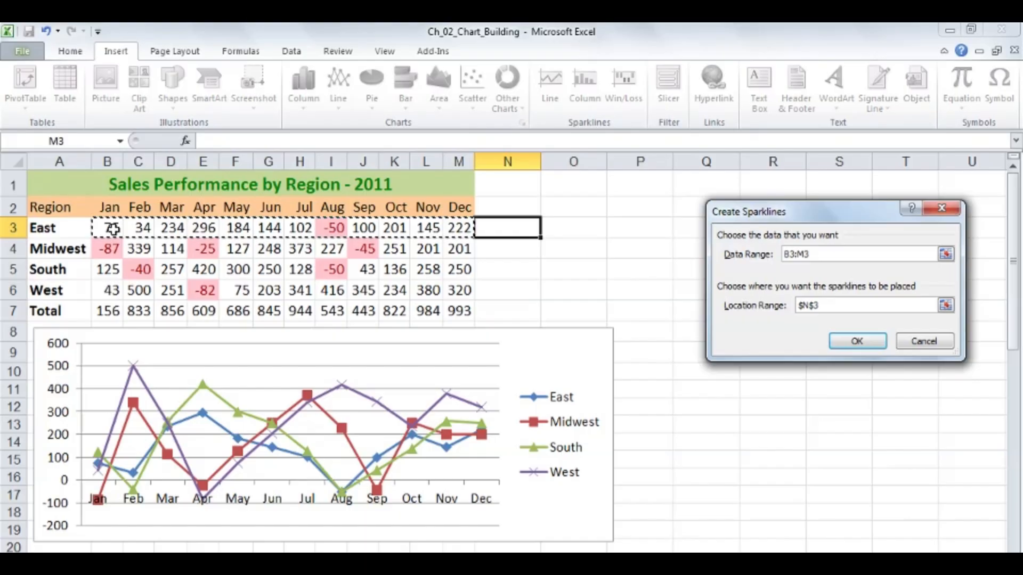
{"action": "left_click", "coordinate": [841, 340]}
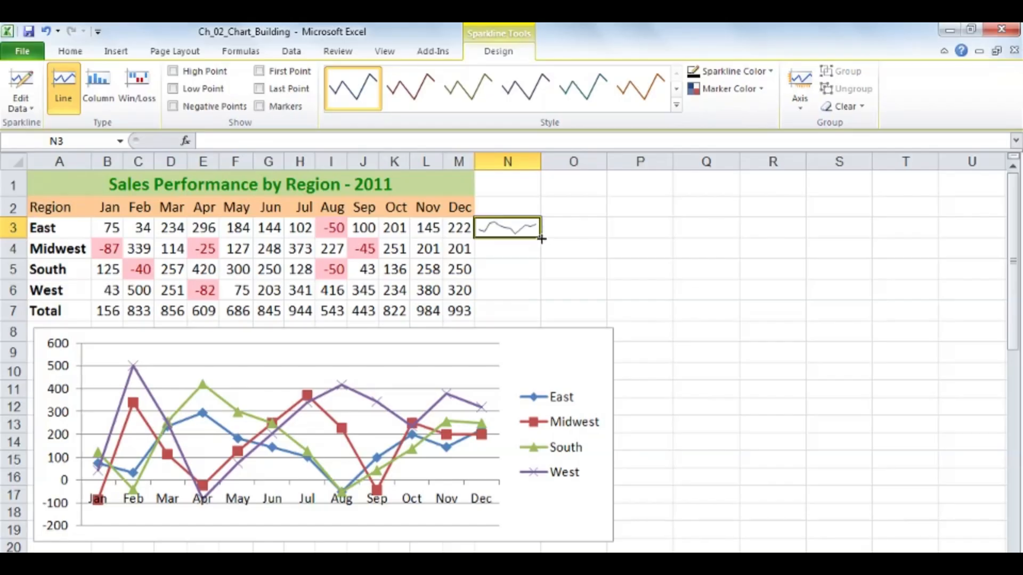
- Fill the Line sparkline from N3 down through N7 for the remaining regions and the Total row
{"action": "left_click_drag", "start_coordinate": [542, 239], "coordinate": [533, 318]}
{"action": "left_click", "coordinate": [526, 251]}
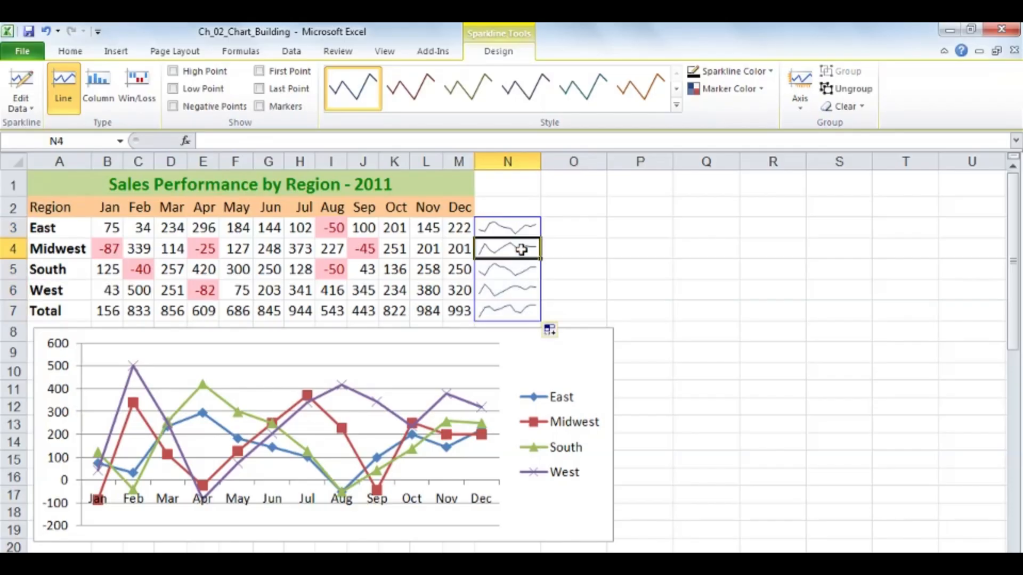
{"action": "left_click", "coordinate": [522, 270]}
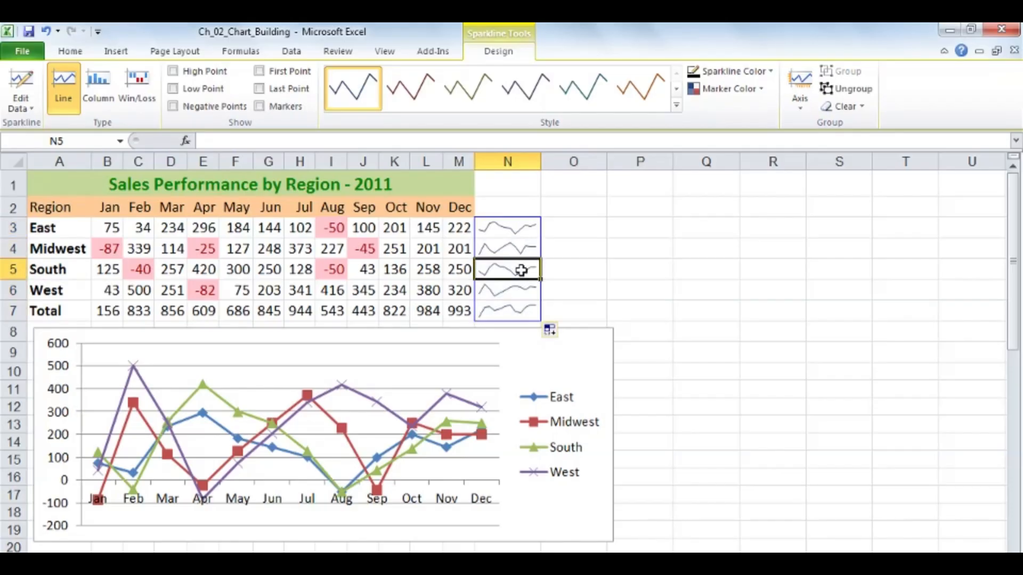
{"action": "left_click", "coordinate": [521, 250]}
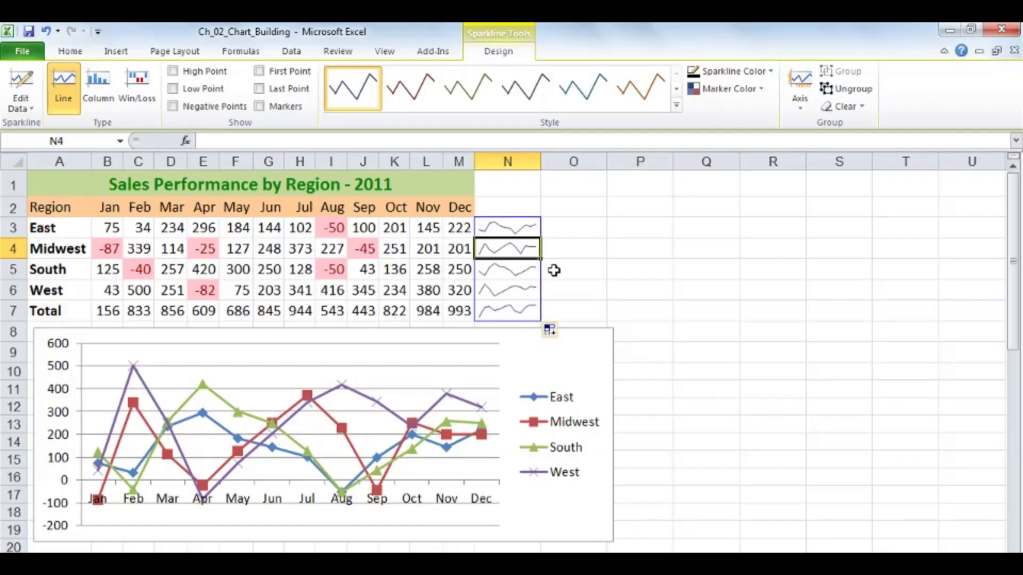
- Insert a Column sparkline in O3 from B3:M3 and fill it down through O7
{"action": "left_click", "coordinate": [569, 229]}
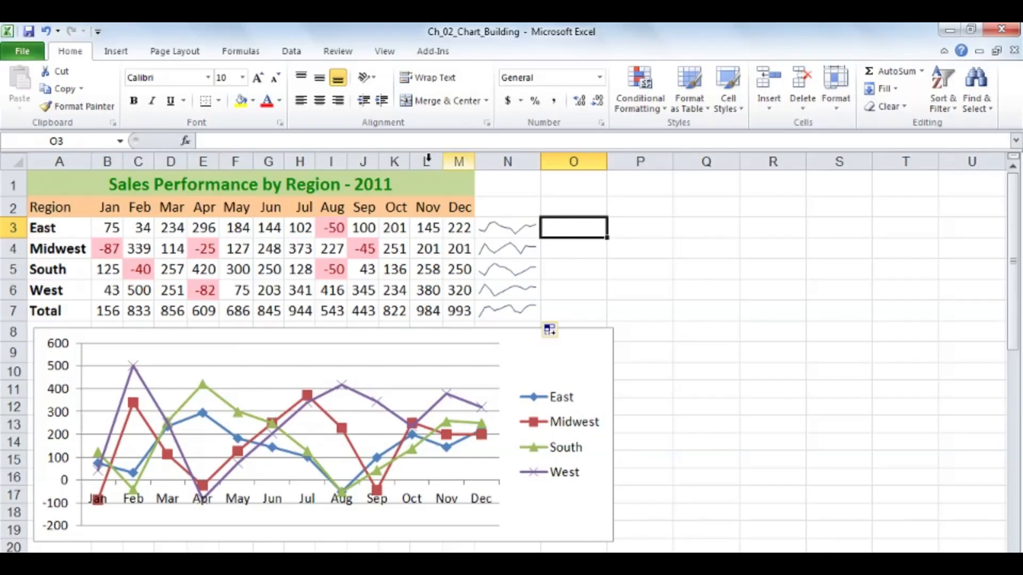
{"action": "left_click", "coordinate": [118, 51]}
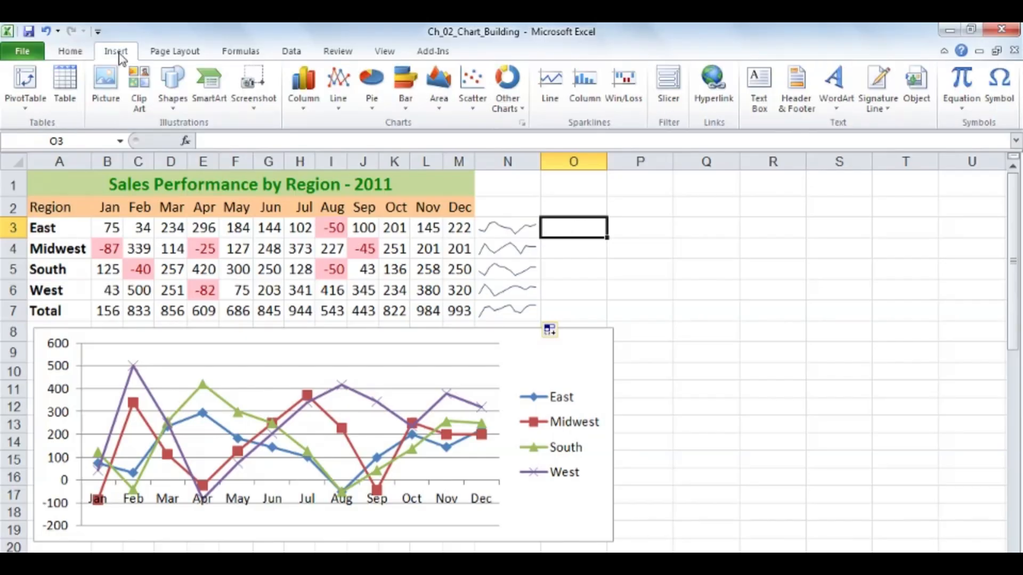
{"action": "left_click", "coordinate": [585, 88]}
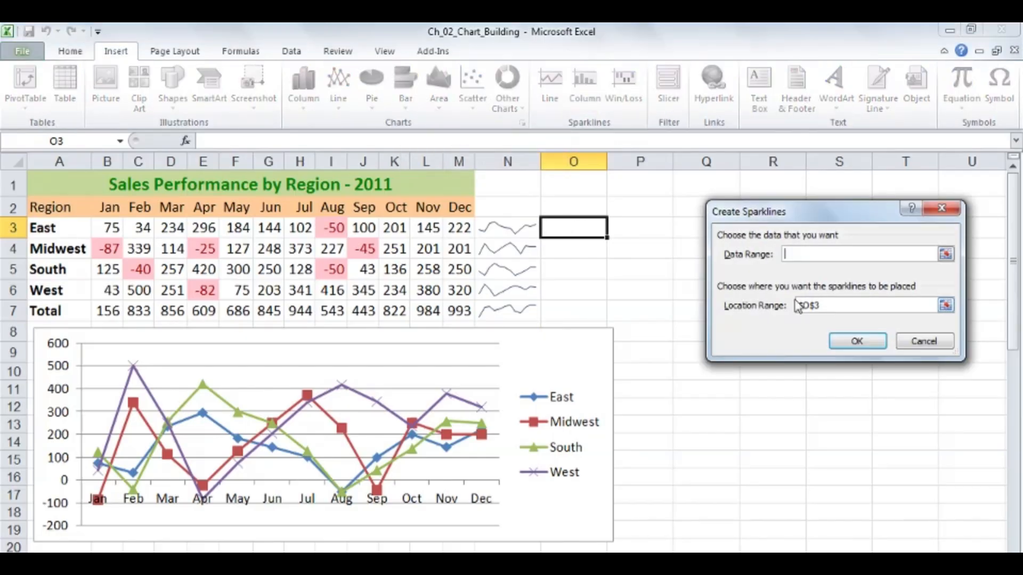
{"action": "left_click_drag", "start_coordinate": [111, 229], "coordinate": [447, 229]}
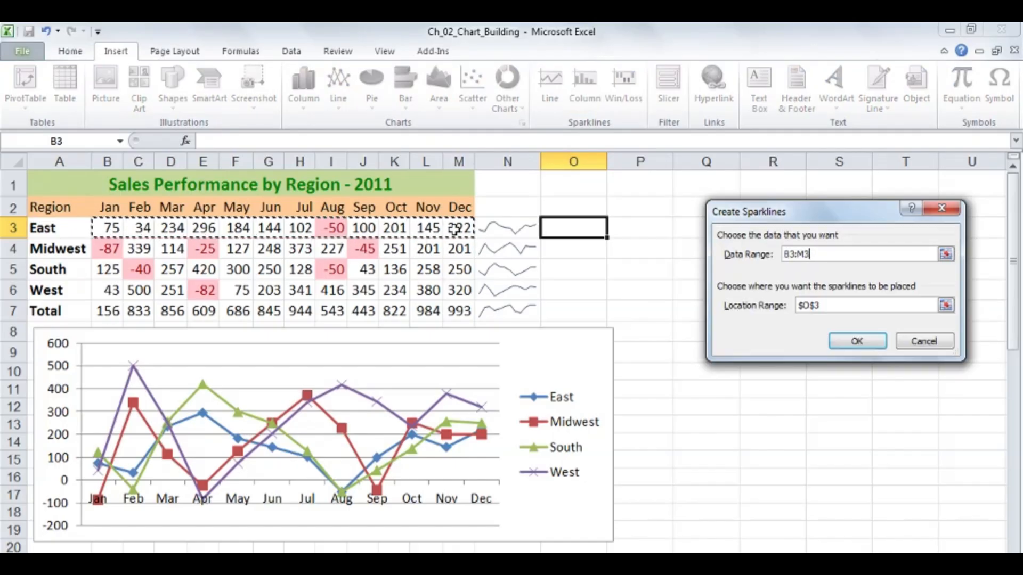
{"action": "left_click", "coordinate": [856, 342]}
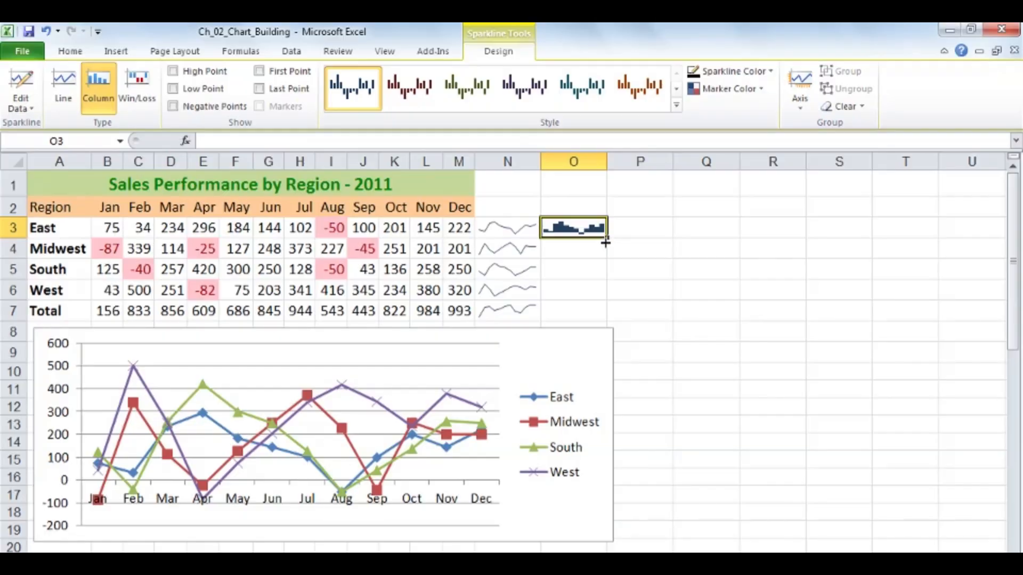
{"action": "left_click_drag", "start_coordinate": [606, 243], "coordinate": [596, 314]}
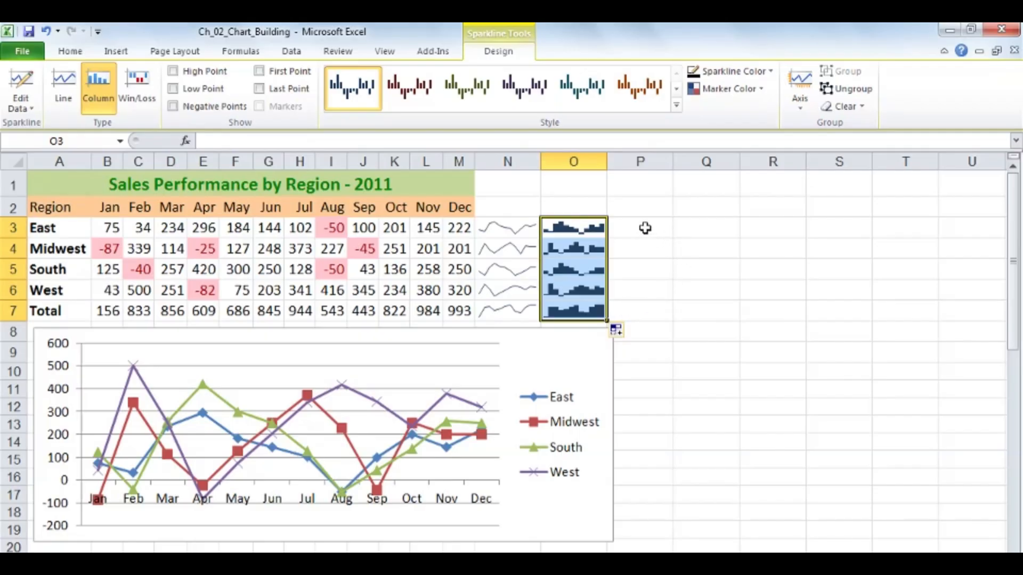
- Insert a Win/Loss sparkline in P3 from B3:M3 and fill it down through P7
{"action": "left_click", "coordinate": [645, 229]}
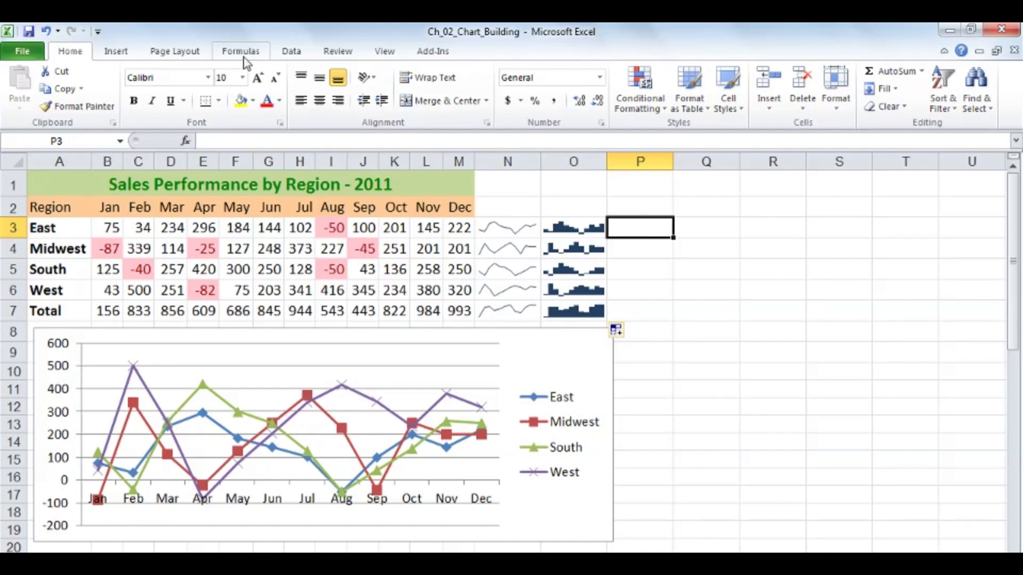
{"action": "left_click", "coordinate": [117, 51]}
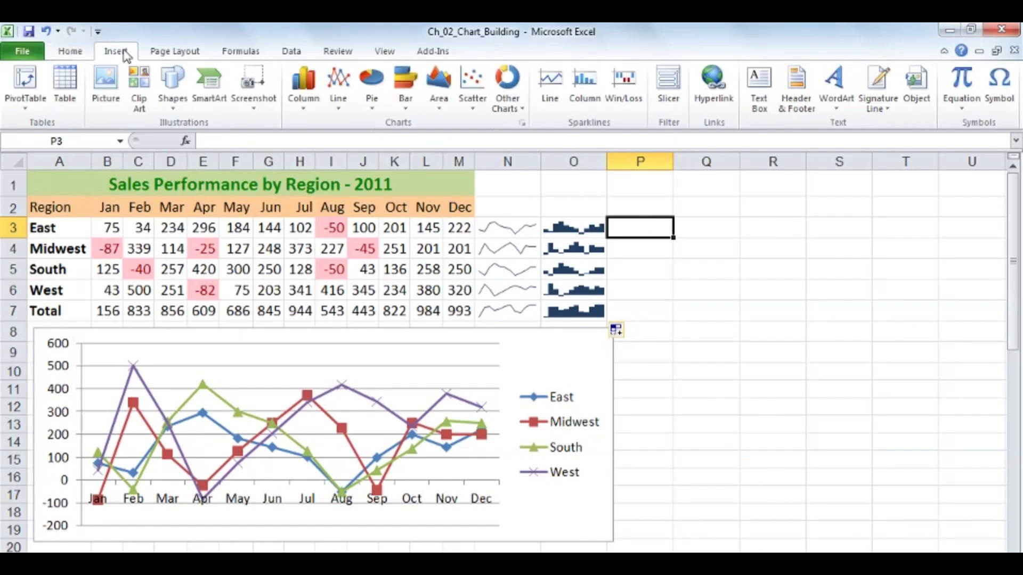
{"action": "left_click", "coordinate": [622, 91]}
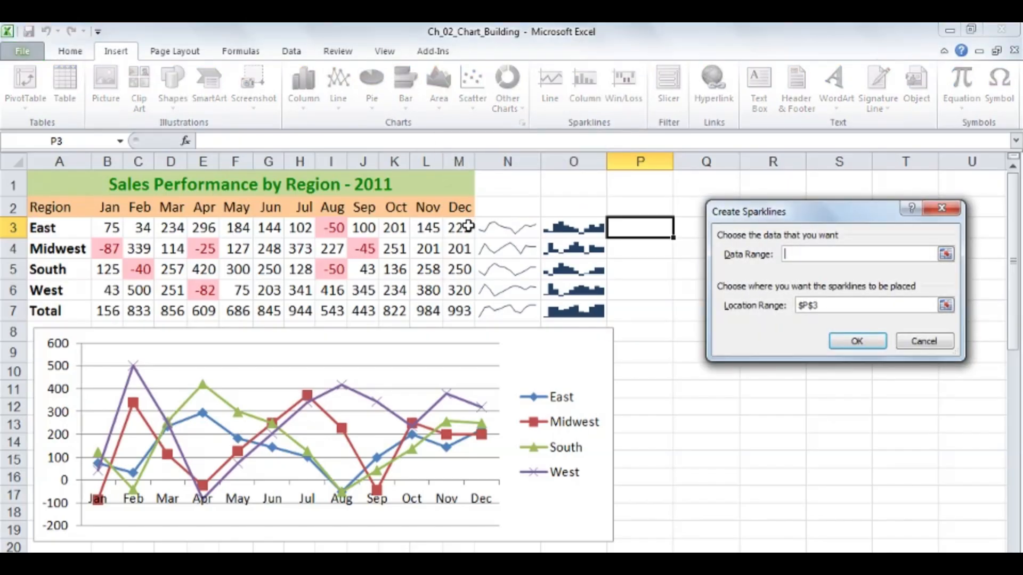
{"action": "left_click_drag", "start_coordinate": [465, 228], "coordinate": [114, 229]}
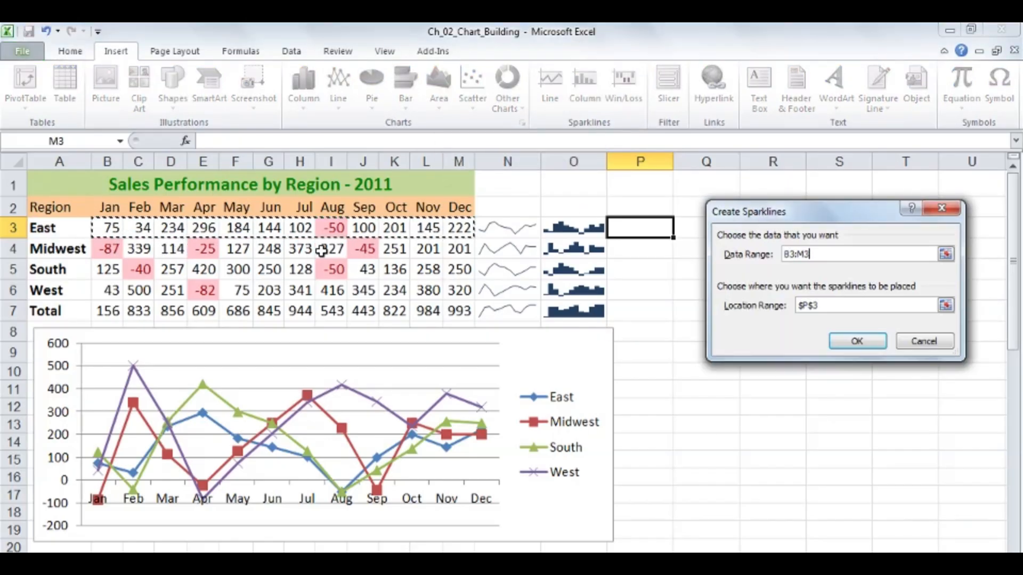
{"action": "left_click", "coordinate": [853, 343]}
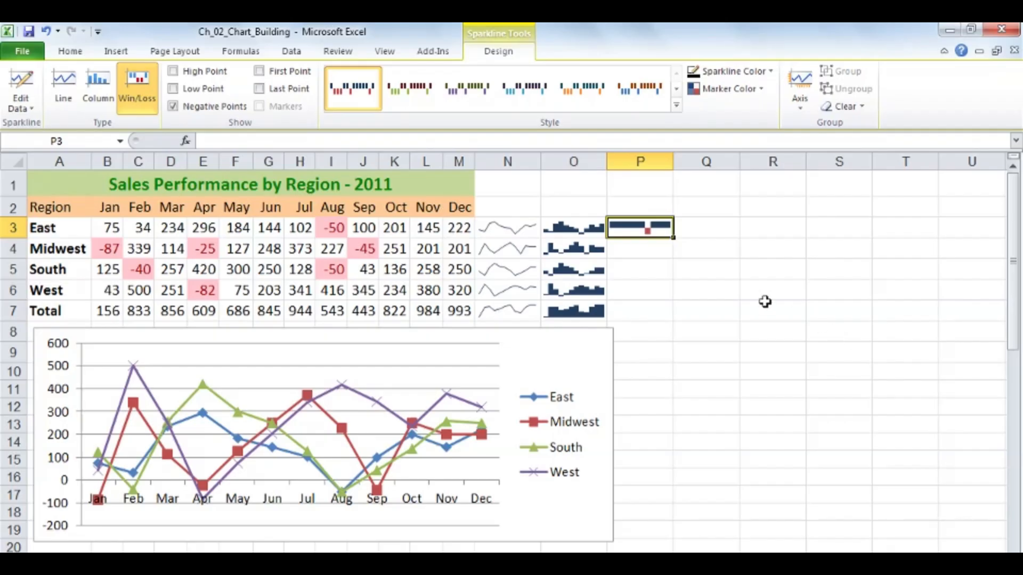
{"action": "left_click_drag", "start_coordinate": [675, 240], "coordinate": [667, 314]}
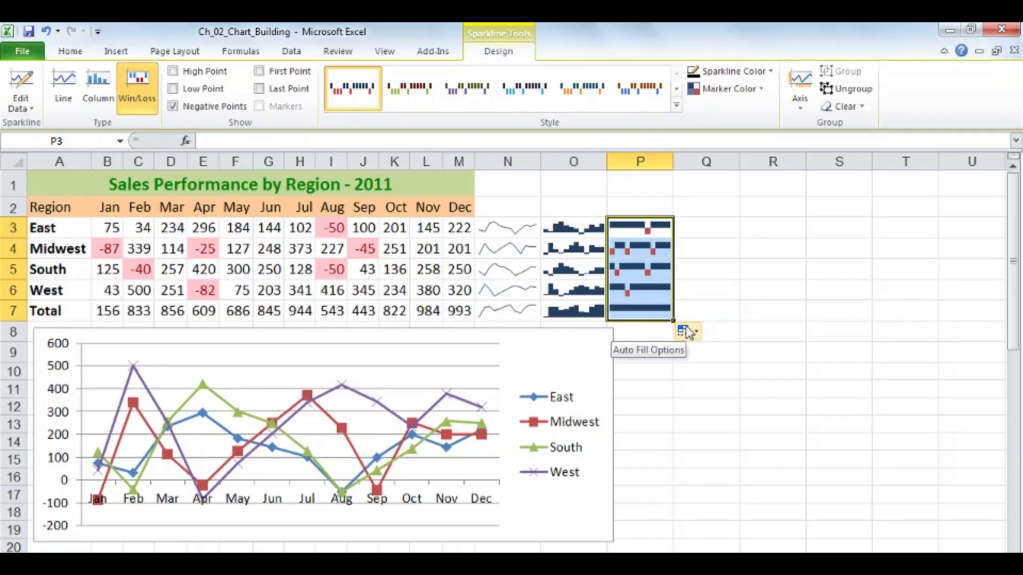
{"action": "left_click", "coordinate": [658, 313]}
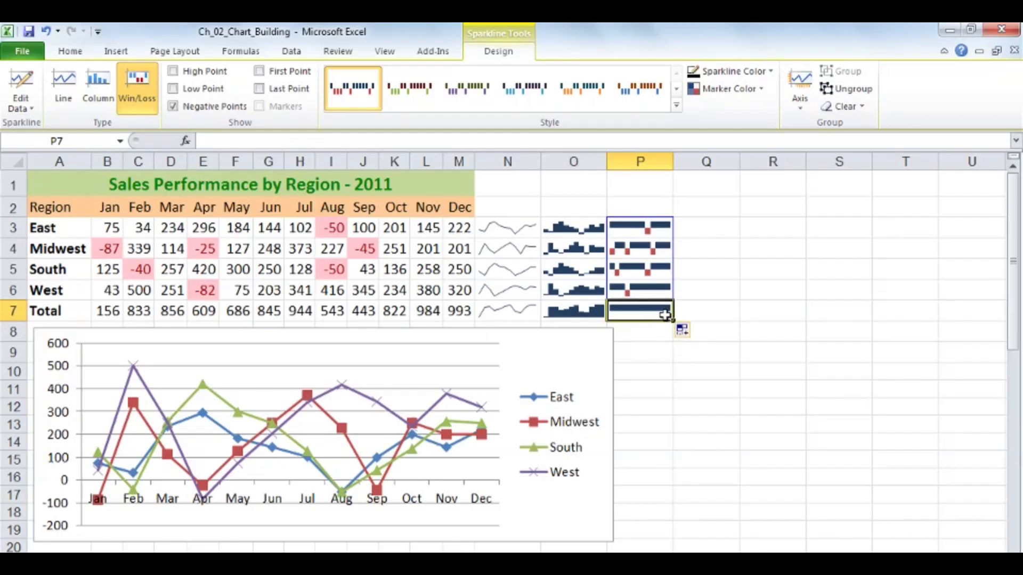
{"action": "left_click", "coordinate": [661, 246]}
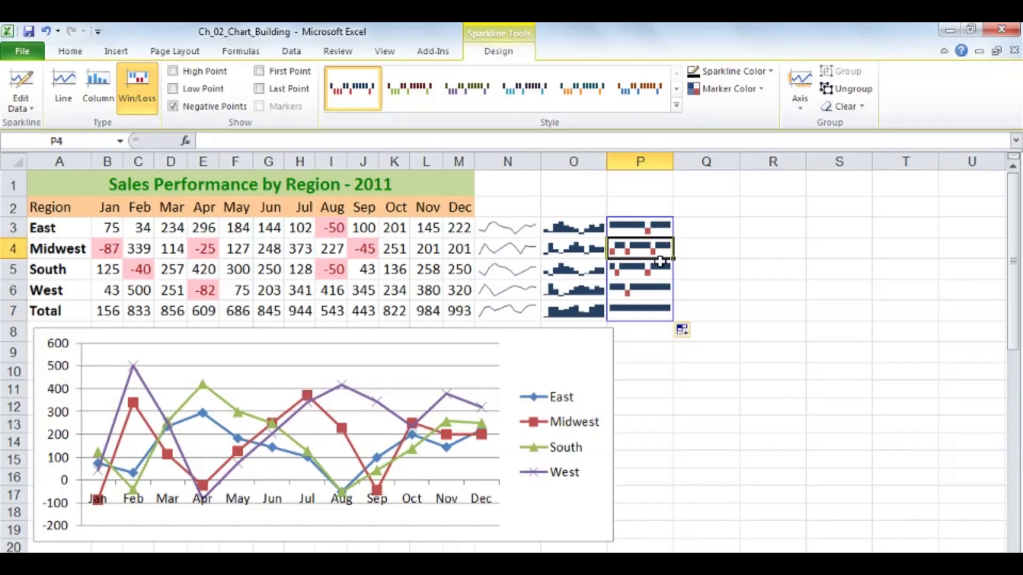
{"action": "left_click", "coordinate": [658, 267]}
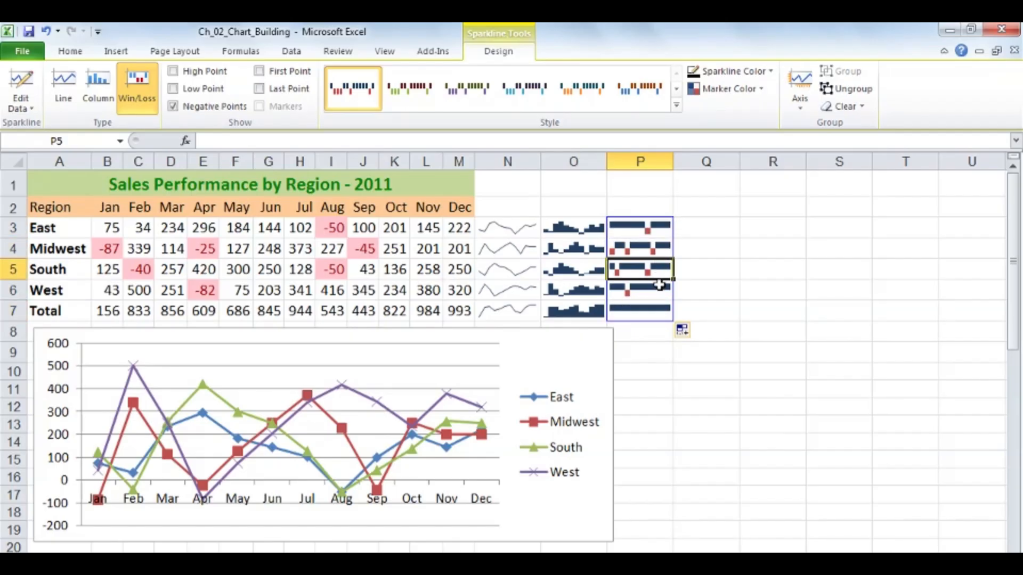
{"action": "left_click", "coordinate": [660, 286]}
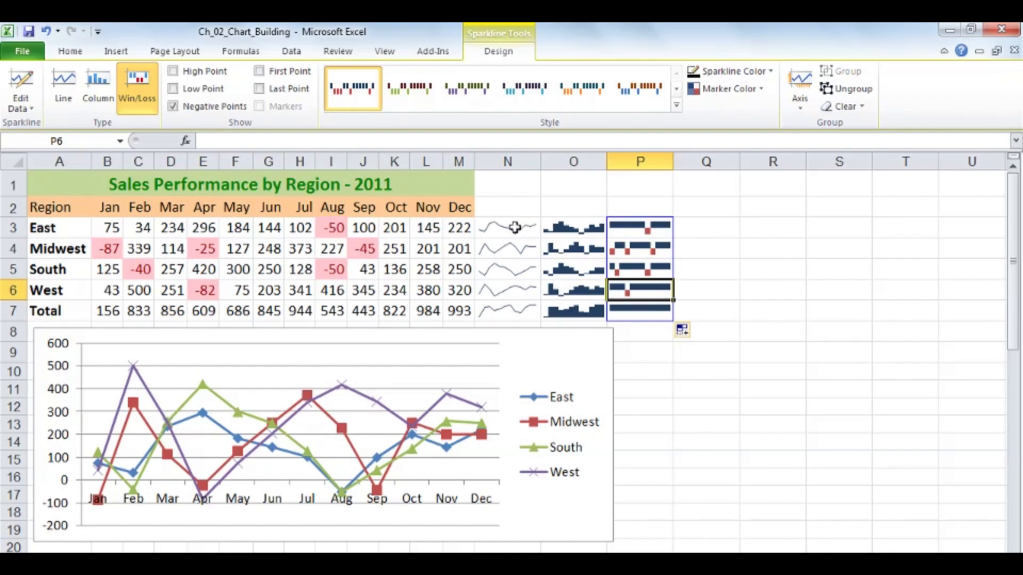
- Apply the dark red style from the second row of the sparkline gallery to the Line sparklines in N3:N7
{"action": "left_click_drag", "start_coordinate": [512, 228], "coordinate": [509, 306]}
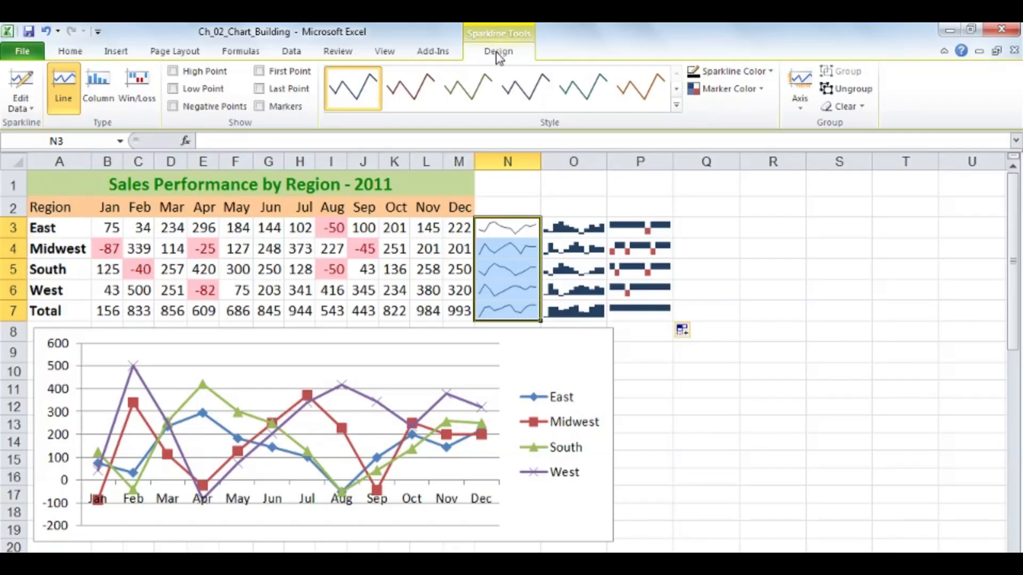
{"action": "left_click", "coordinate": [676, 105]}
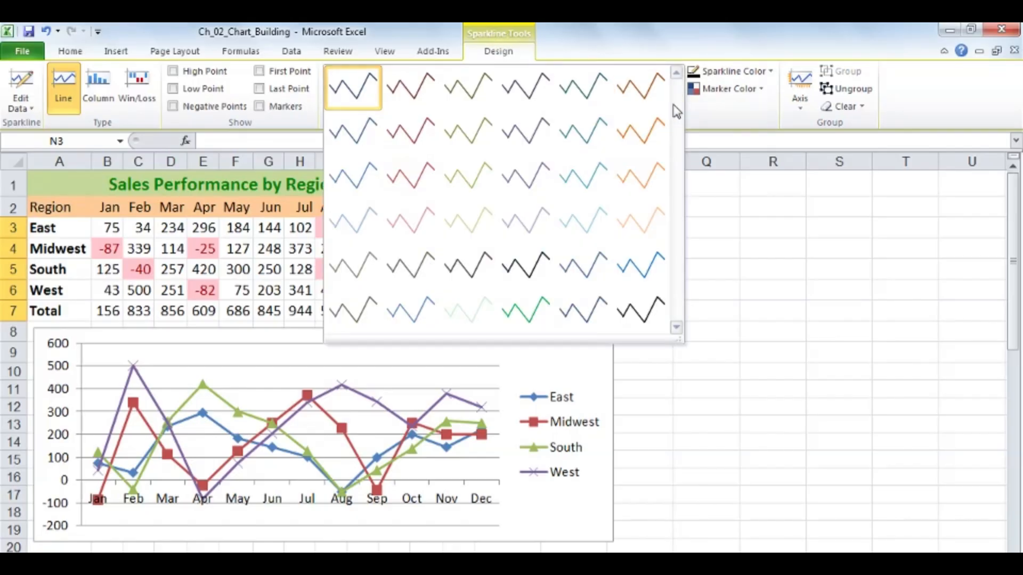
{"action": "left_click", "coordinate": [429, 127]}
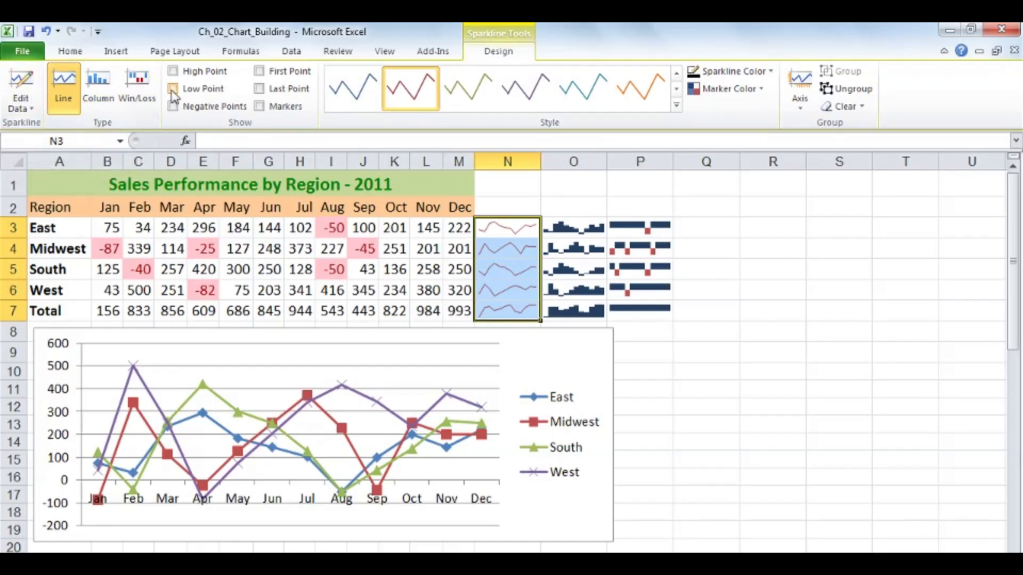
- Hide columns B through M to see how the sparklines react, and undo the hiding
{"action": "left_click", "coordinate": [37, 111]}
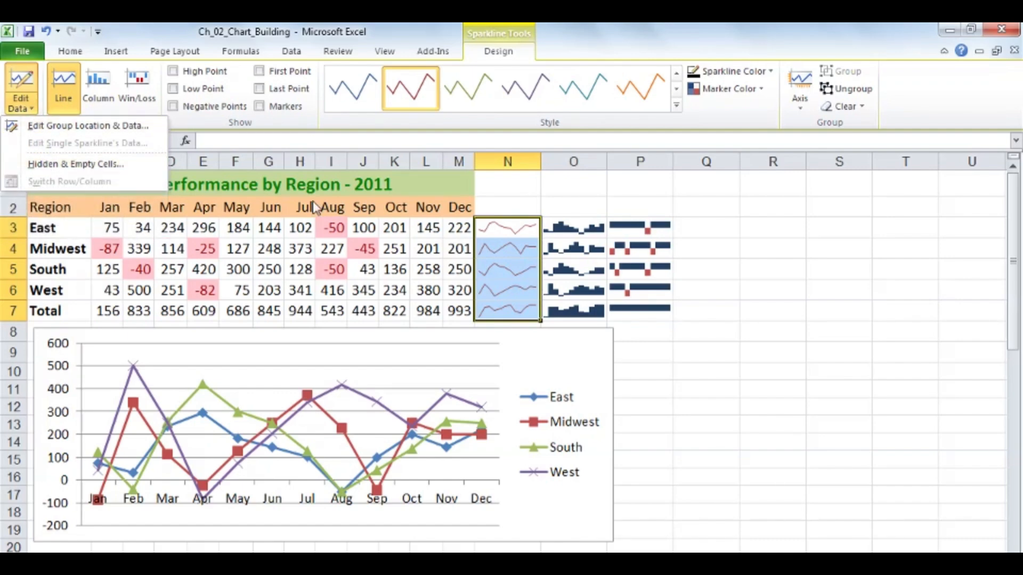
{"action": "left_click", "coordinate": [455, 159]}
{"action": "left_click_drag", "start_coordinate": [455, 158], "coordinate": [112, 159]}
{"action": "right_click", "coordinate": [113, 158]}
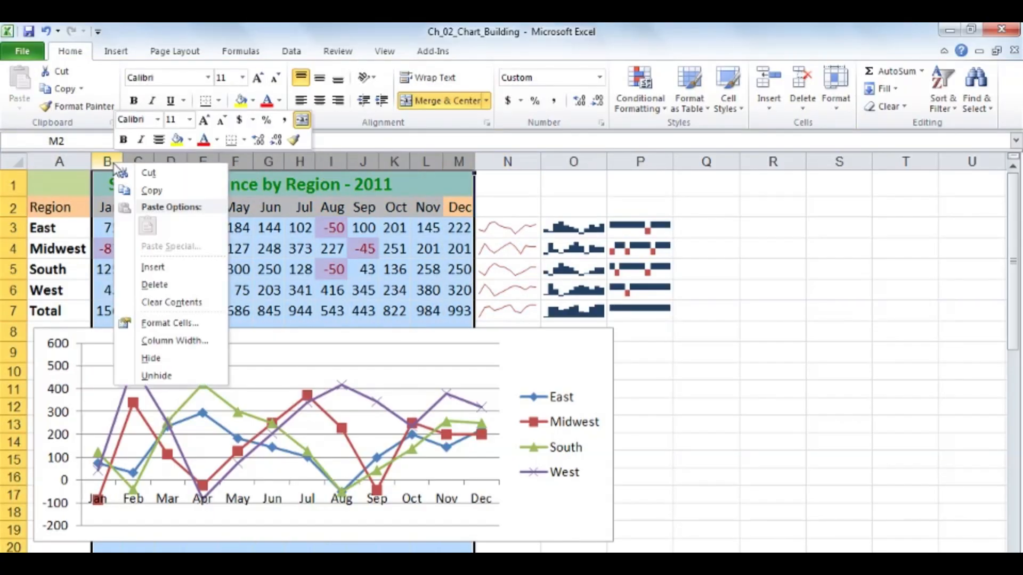
{"action": "left_click", "coordinate": [152, 358]}
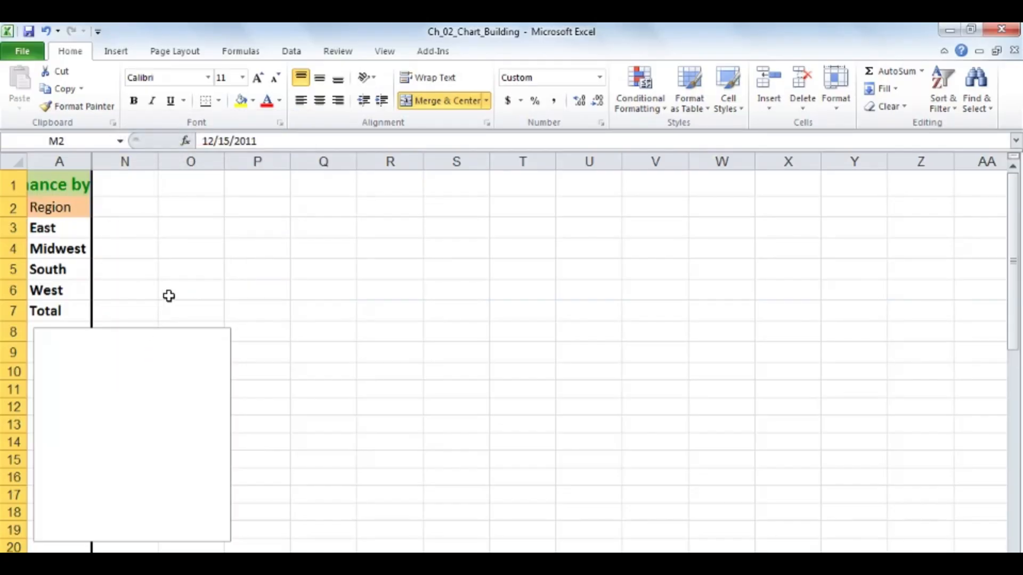
{"action": "key", "text": "ctrl+z"}
- Set the Line sparklines in N3:N7 to show data in hidden rows and columns, with empty cells as gaps
{"action": "left_click_drag", "start_coordinate": [507, 227], "coordinate": [497, 301]}
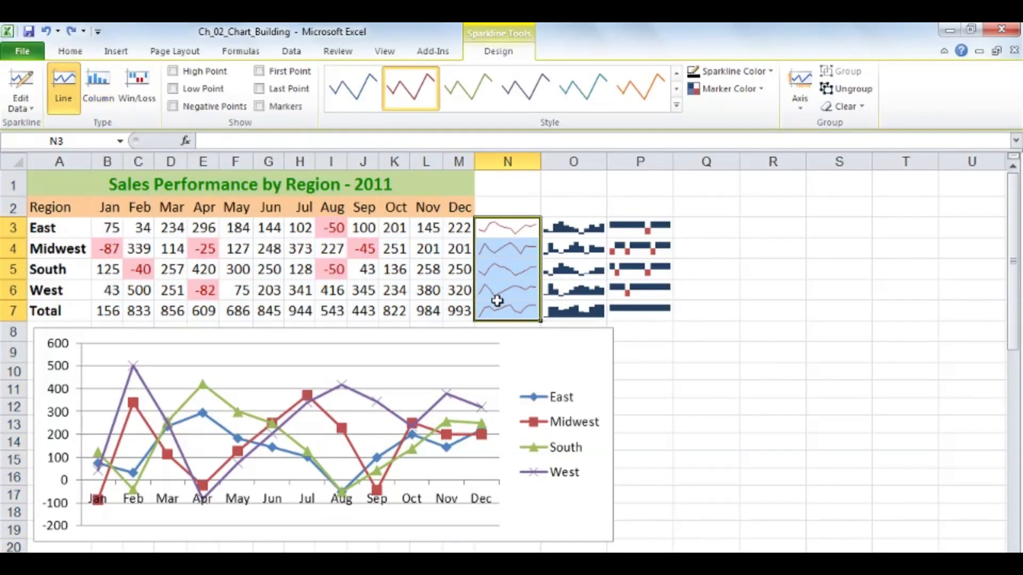
{"action": "left_click", "coordinate": [33, 109]}
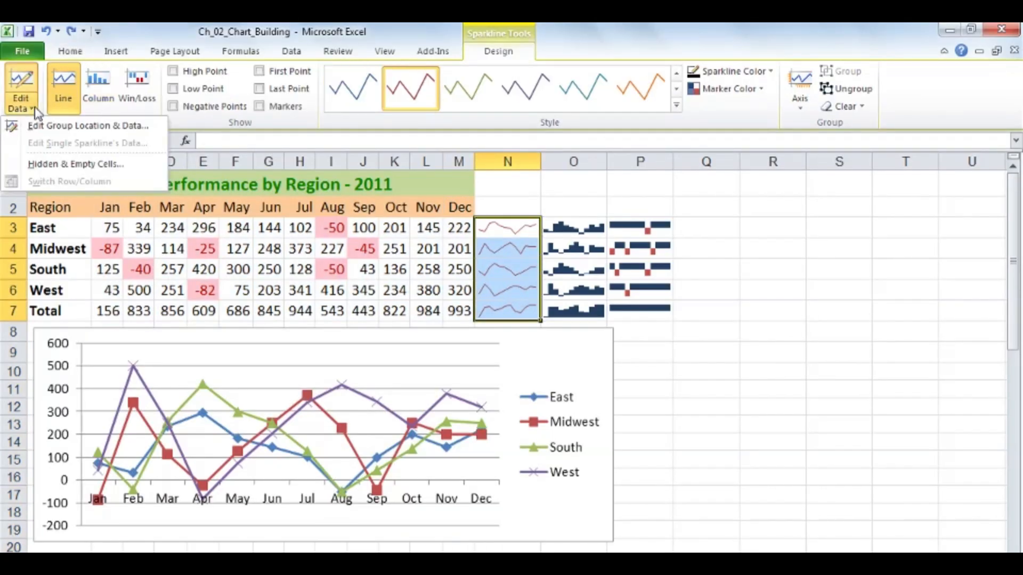
{"action": "left_click", "coordinate": [54, 165]}
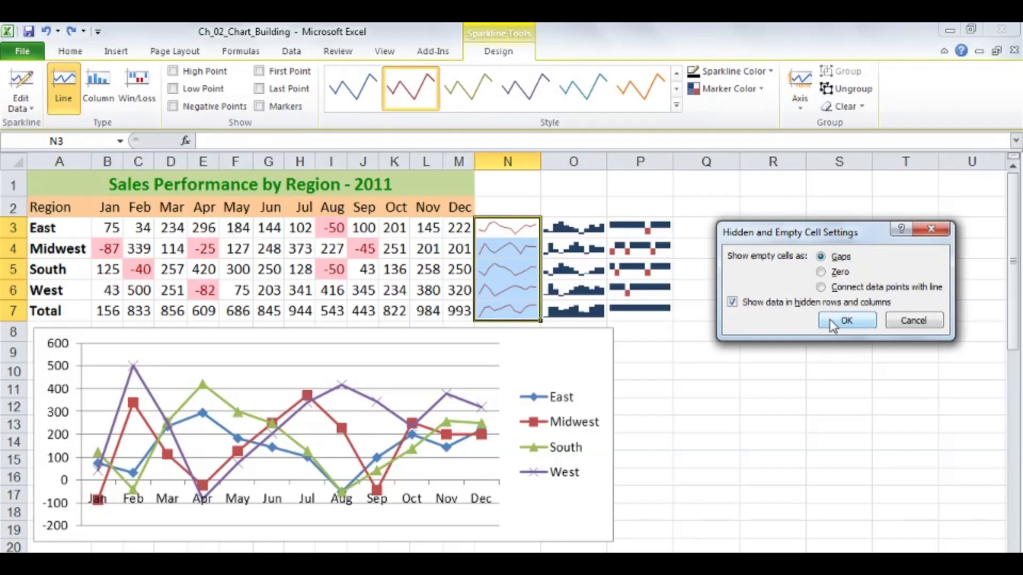
{"action": "left_click", "coordinate": [846, 320]}
- Hide columns B through M again to test the Line sparklines' hidden-data setting, and bring the columns back
{"action": "left_click_drag", "start_coordinate": [458, 160], "coordinate": [107, 160]}
{"action": "right_click", "coordinate": [106, 163]}
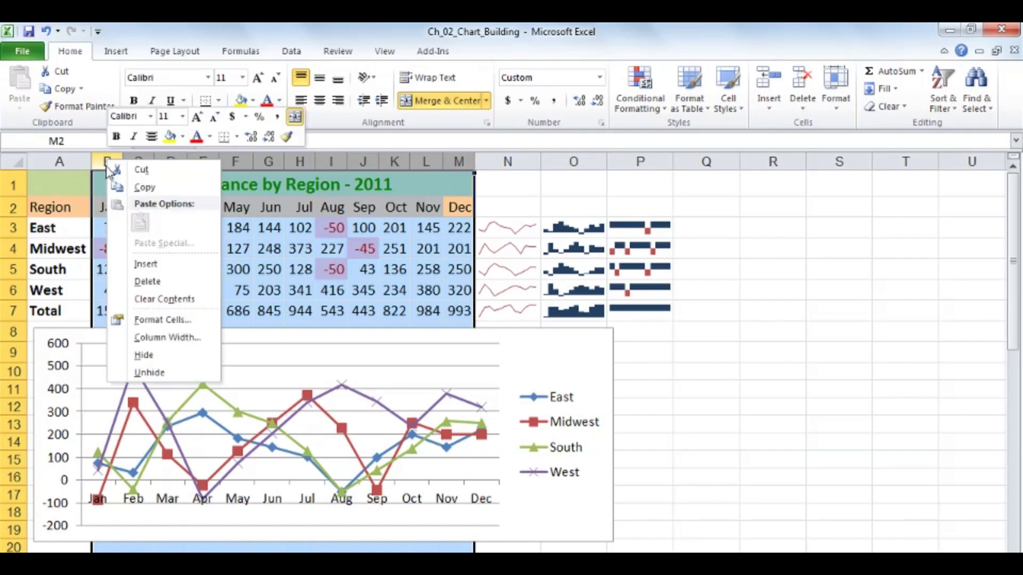
{"action": "left_click", "coordinate": [147, 357]}
{"action": "left_click", "coordinate": [137, 229]}
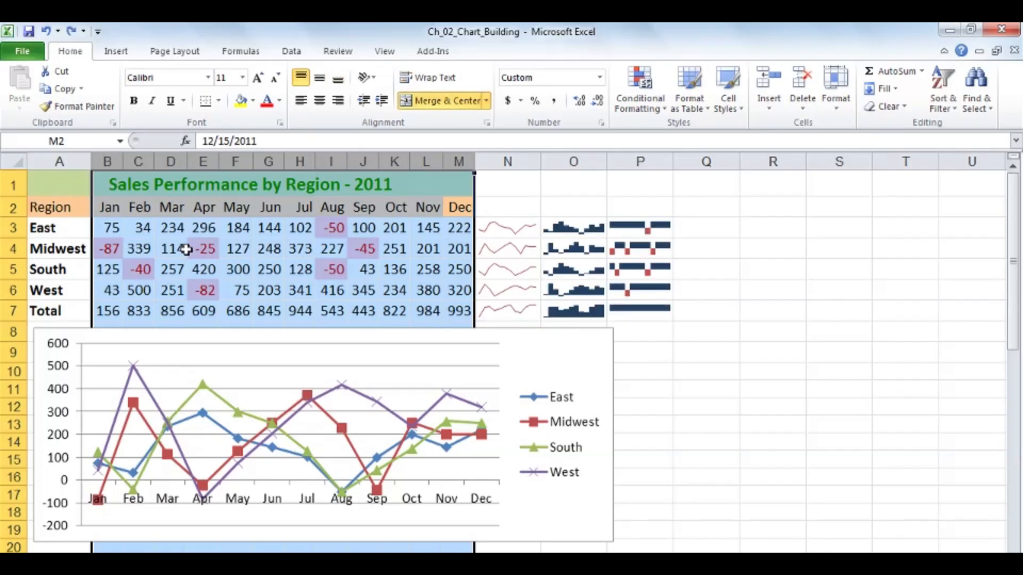
- Show the horizontal axis on the Line sparklines in N3:N7
{"action": "left_click", "coordinate": [513, 227]}
{"action": "left_click_drag", "start_coordinate": [513, 226], "coordinate": [514, 305]}
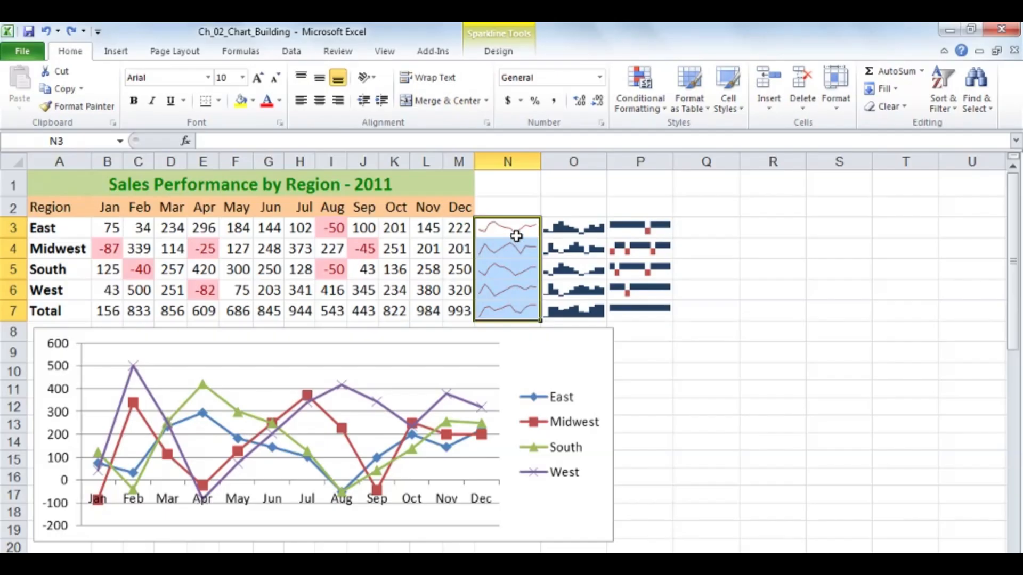
{"action": "left_click", "coordinate": [498, 52]}
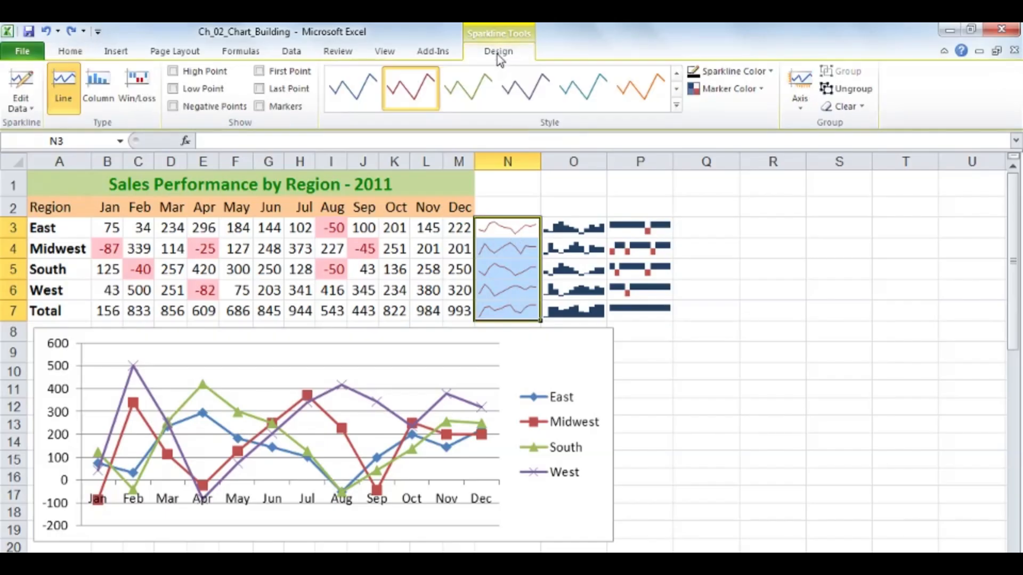
{"action": "left_click", "coordinate": [801, 111]}
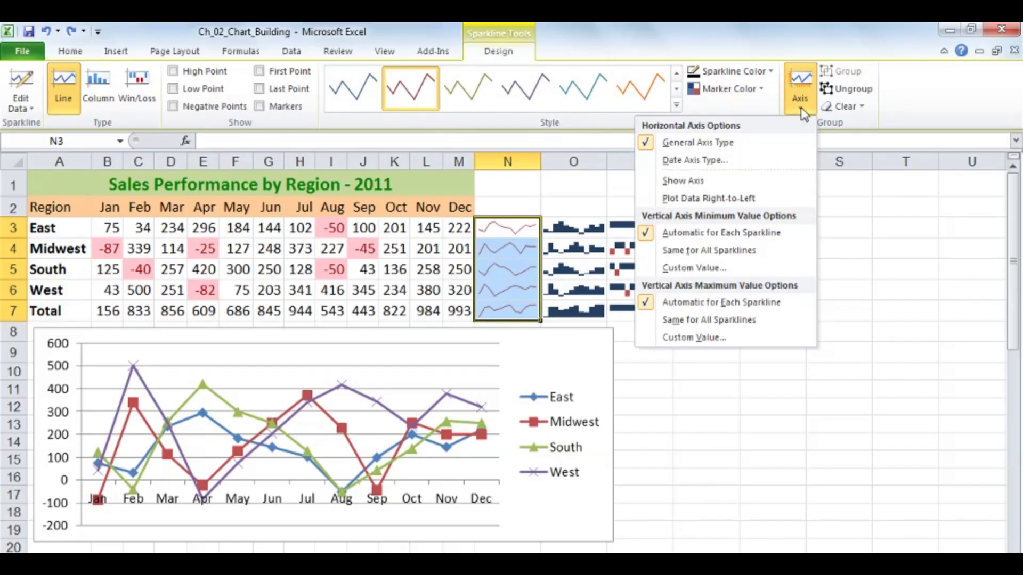
{"action": "left_click", "coordinate": [688, 181]}
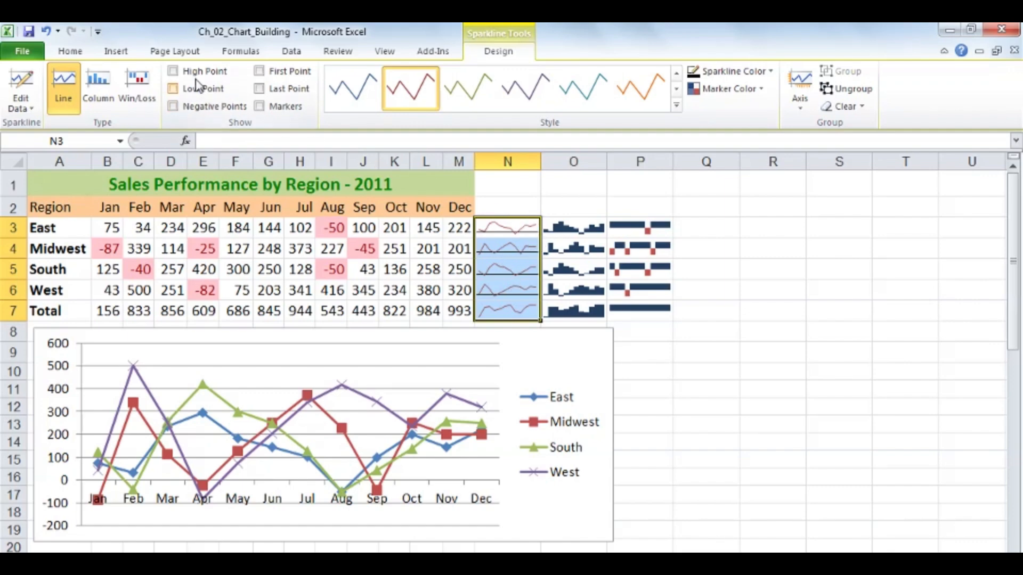
- Mark the High Point and Low Point on the Line sparklines in N3:N7
{"action": "left_click", "coordinate": [172, 73]}
{"action": "left_click", "coordinate": [176, 89]}
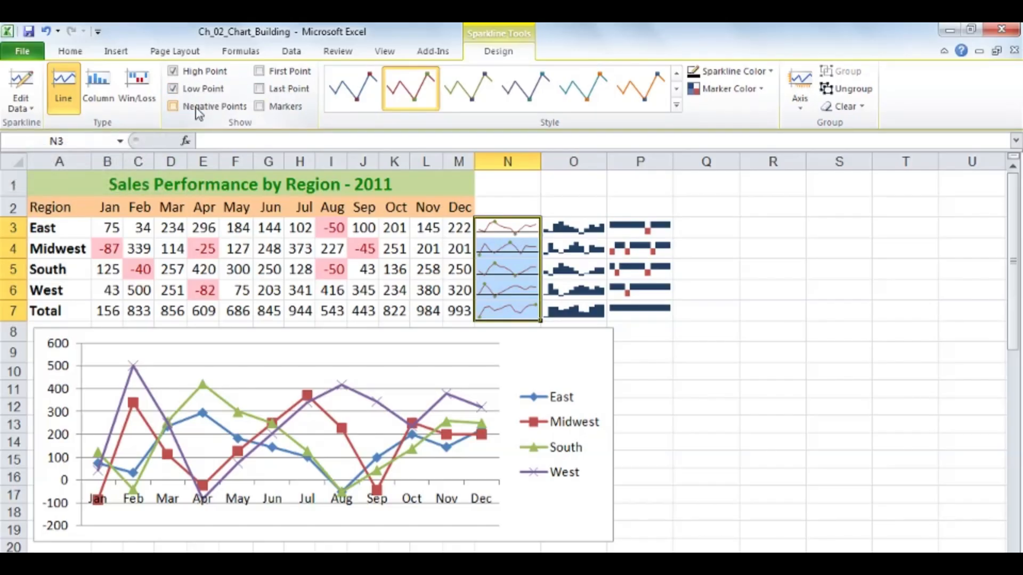
{"action": "left_click", "coordinate": [507, 184]}
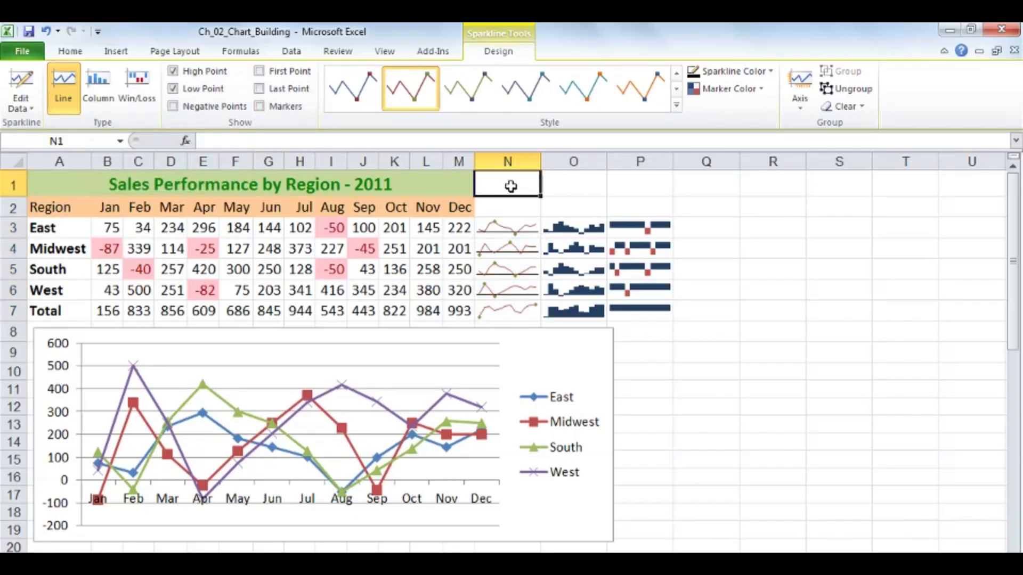
- Widen column N to roughly twice its width so the Line sparklines stretch out
{"action": "left_click", "coordinate": [47, 184]}
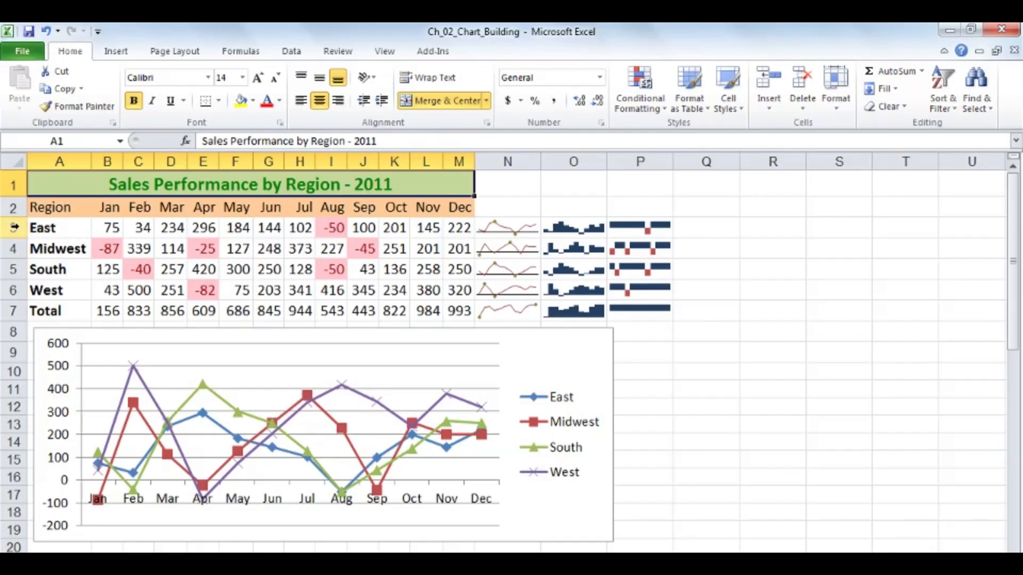
{"action": "left_click_drag", "start_coordinate": [541, 162], "coordinate": [617, 169]}
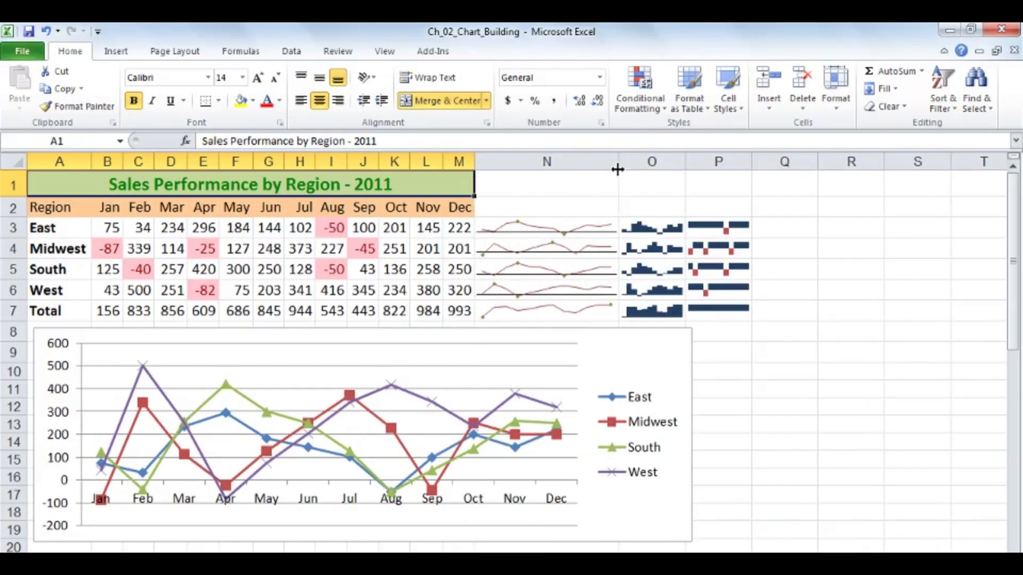
- Try taller heights for rows 3 through 7 to enlarge the sparklines, and autofit the rows back
{"action": "left_click_drag", "start_coordinate": [13, 230], "coordinate": [14, 346]}
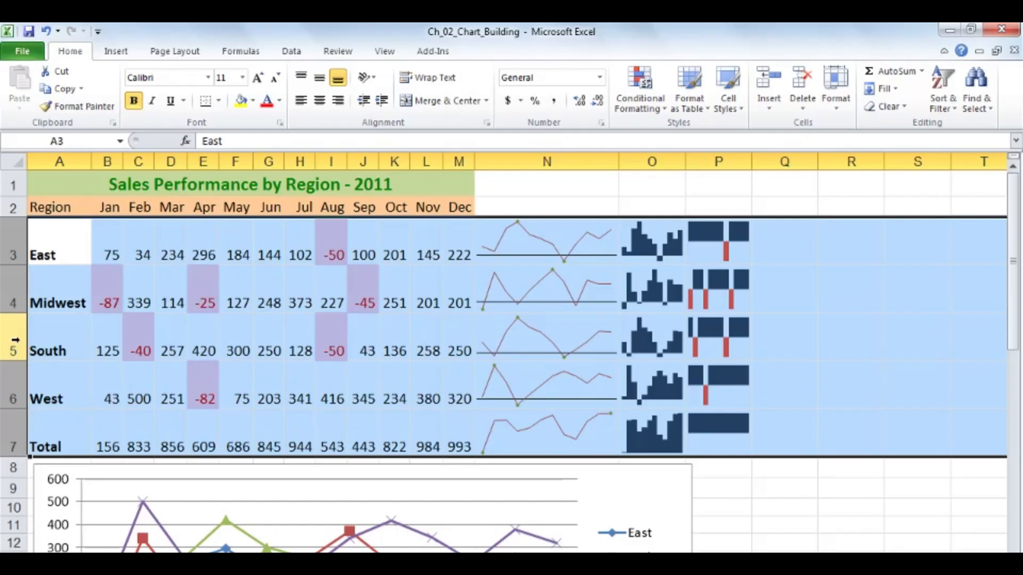
{"action": "double_click", "coordinate": [15, 265]}
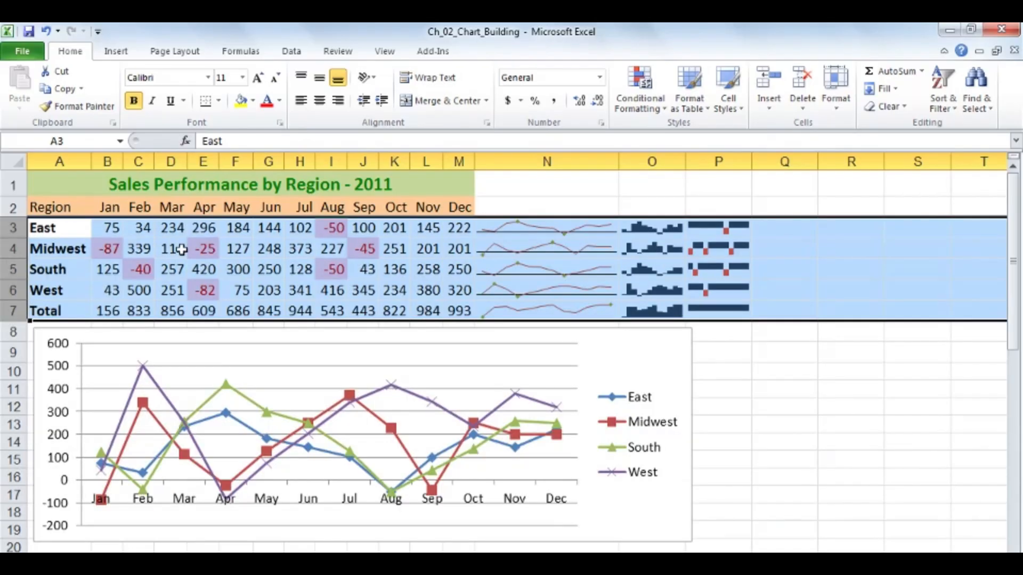
{"action": "left_click", "coordinate": [286, 254]}
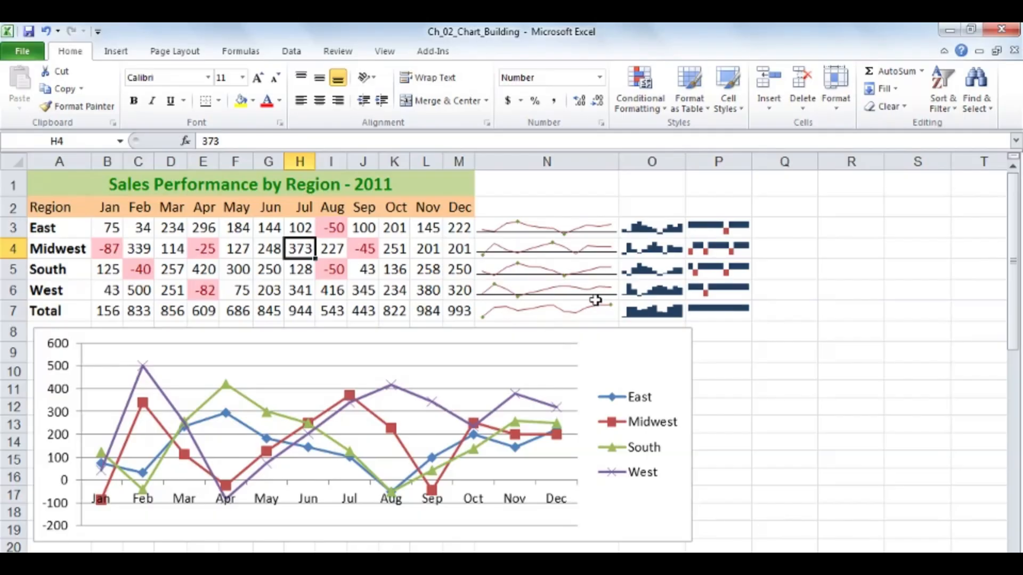
{"action": "left_click", "coordinate": [583, 223]}
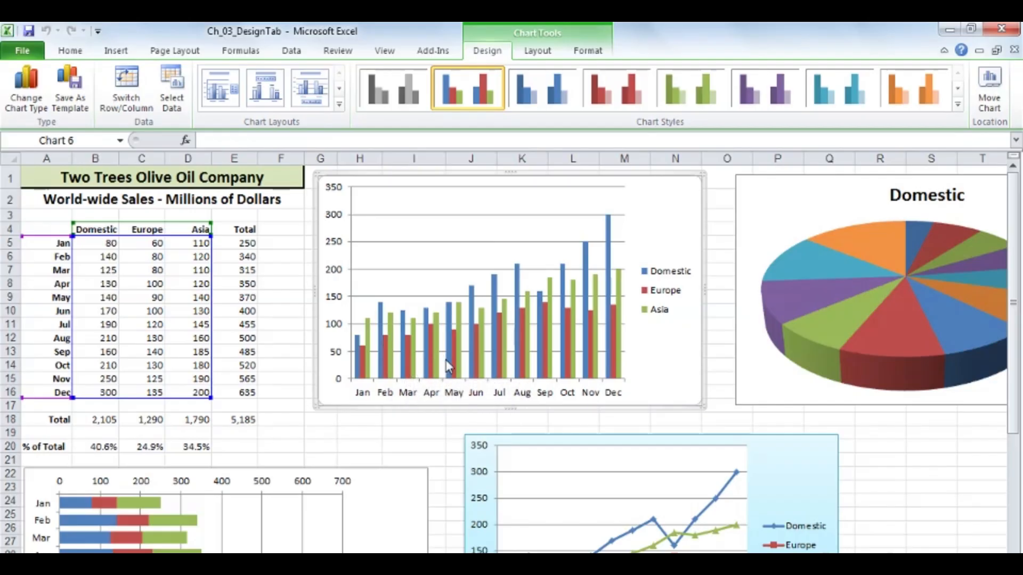
- Switch the olive oil column chart's rows and columns back and forth, ending with the months along the horizontal axis
{"action": "left_click", "coordinate": [129, 82]}
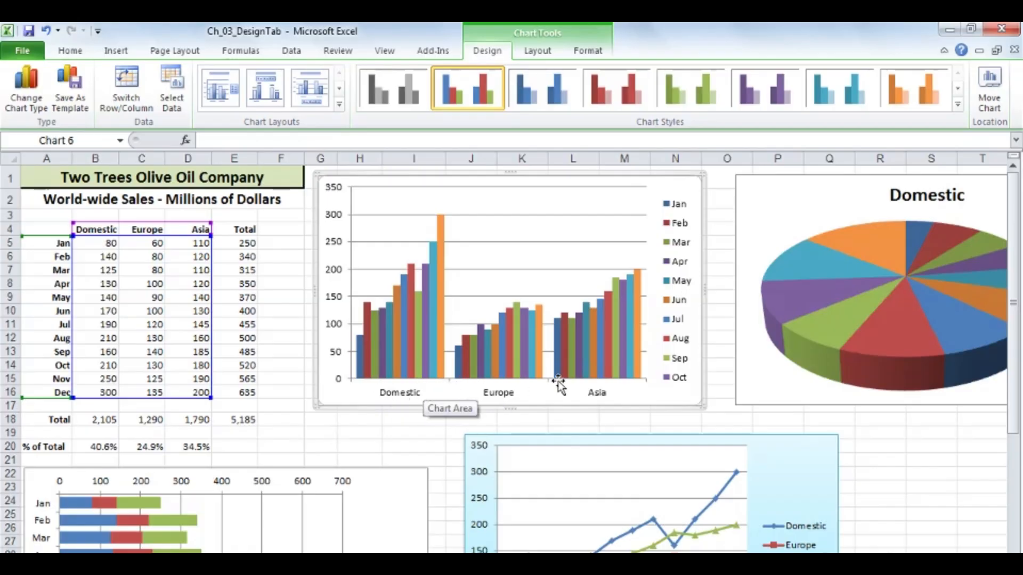
{"action": "left_click", "coordinate": [131, 98]}
{"action": "left_click", "coordinate": [131, 97]}
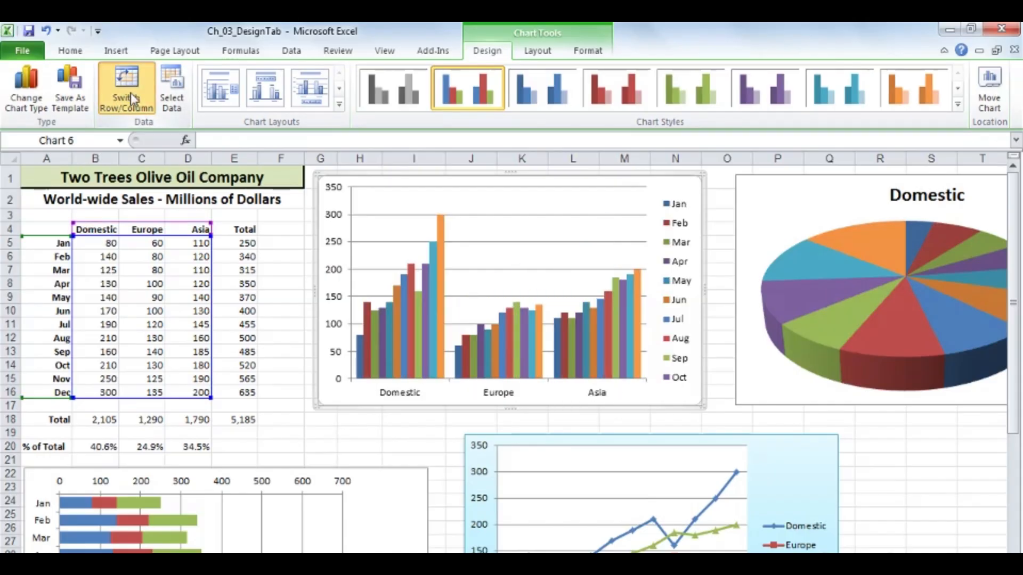
{"action": "left_click", "coordinate": [131, 98]}
{"action": "left_click", "coordinate": [130, 97]}
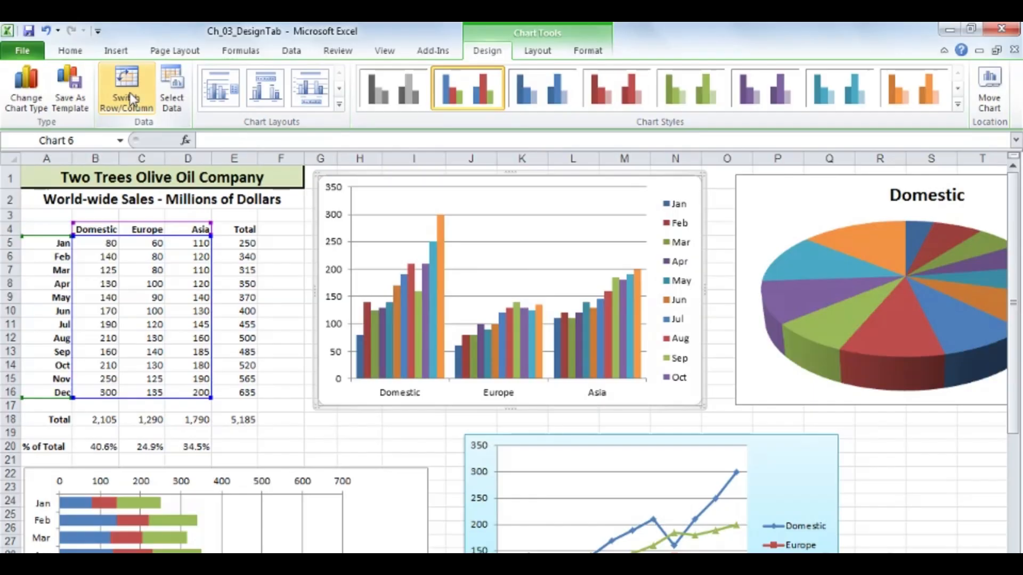
{"action": "left_click", "coordinate": [131, 97]}
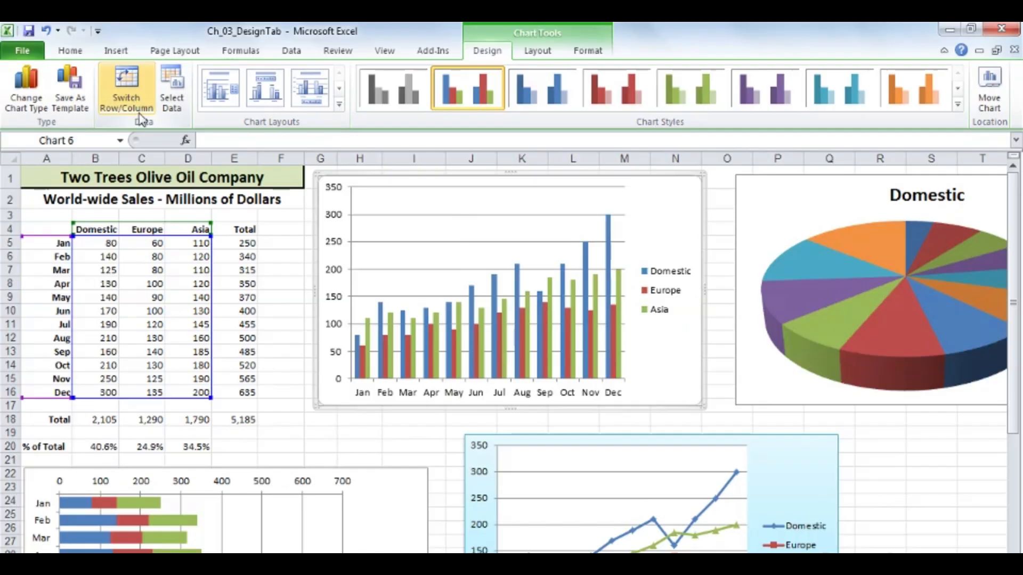
- Look over the column, pie, stacked bar and line charts on the olive oil sales sheet and select the stacked bar chart
{"action": "left_click", "coordinate": [269, 243]}
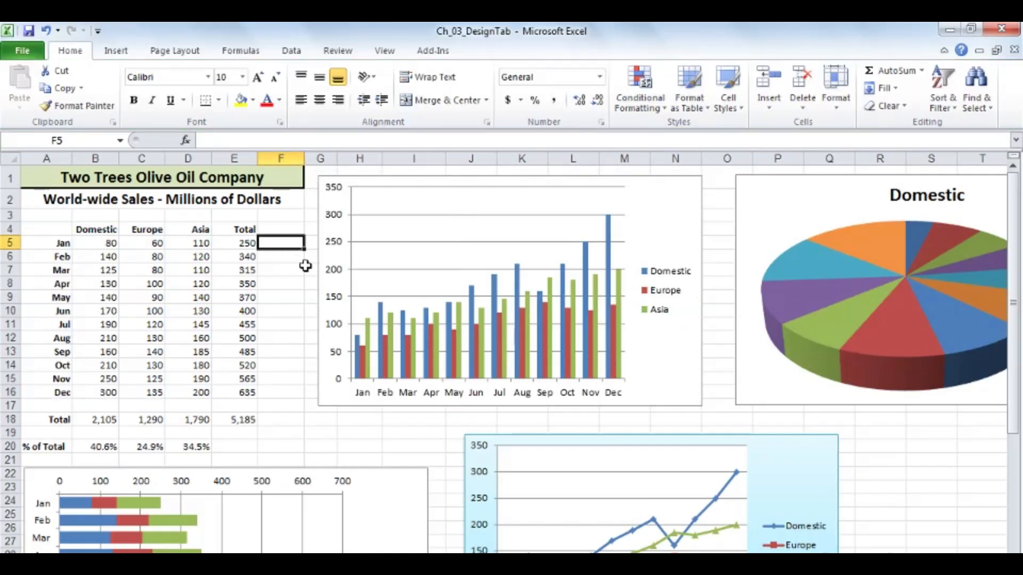
{"action": "scroll", "coordinate": [305, 265], "scroll_direction": "down", "scroll_amount": 6}
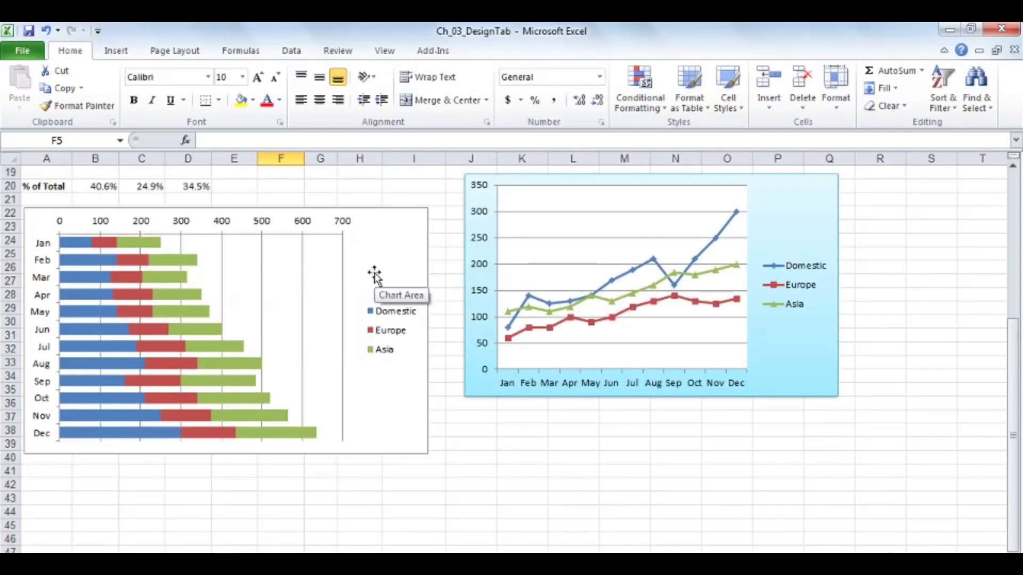
{"action": "left_click", "coordinate": [319, 284]}
{"action": "scroll", "coordinate": [391, 277], "scroll_direction": "up", "scroll_amount": 3}
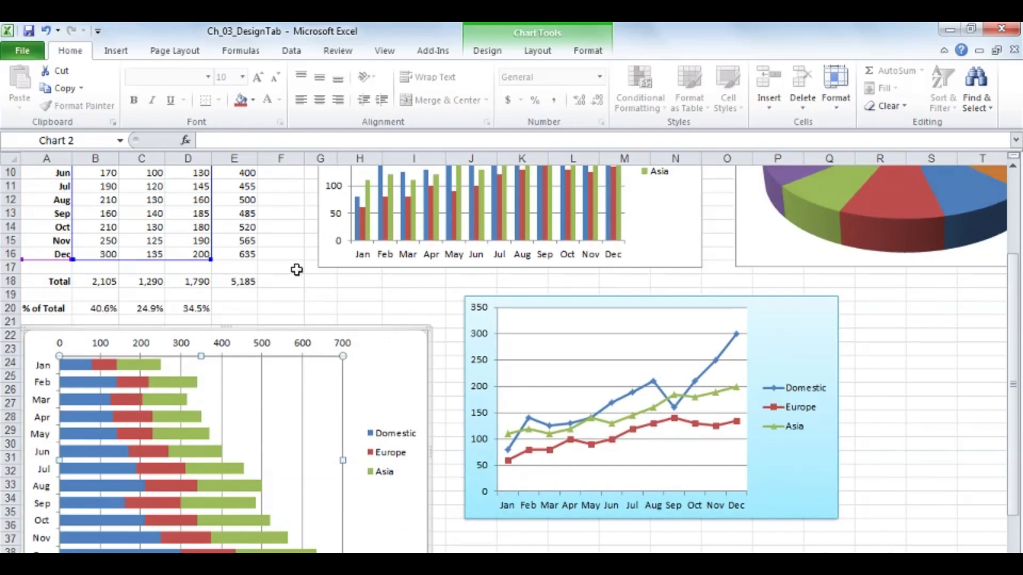
{"action": "scroll", "coordinate": [297, 267], "scroll_direction": "down", "scroll_amount": 2}
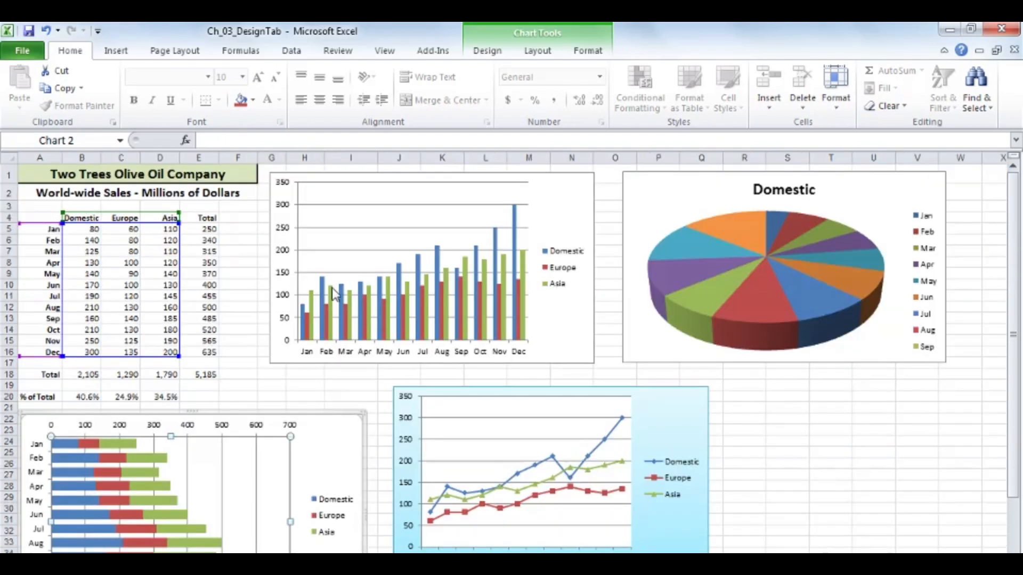
{"action": "left_click_drag", "start_coordinate": [1015, 469], "coordinate": [1015, 495]}
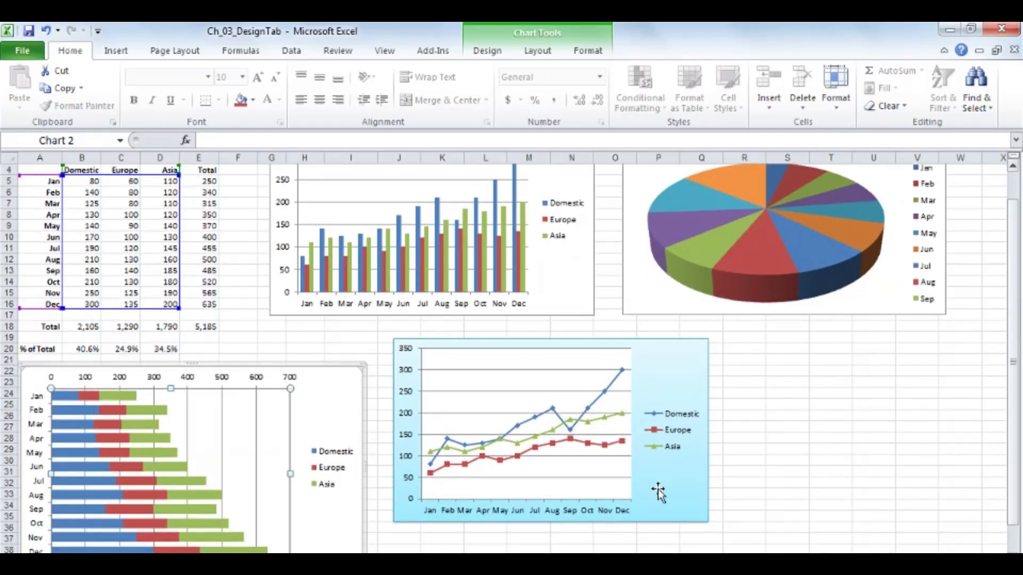
{"action": "left_click", "coordinate": [336, 410]}
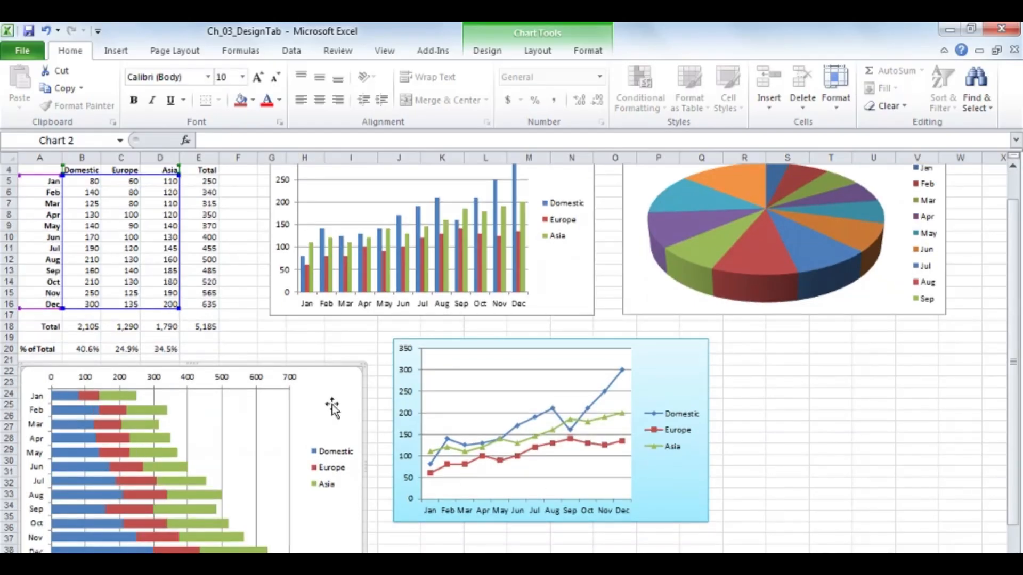
- Switch the stacked bar chart's rows and columns, then restore the months as the categories
{"action": "left_click", "coordinate": [484, 52]}
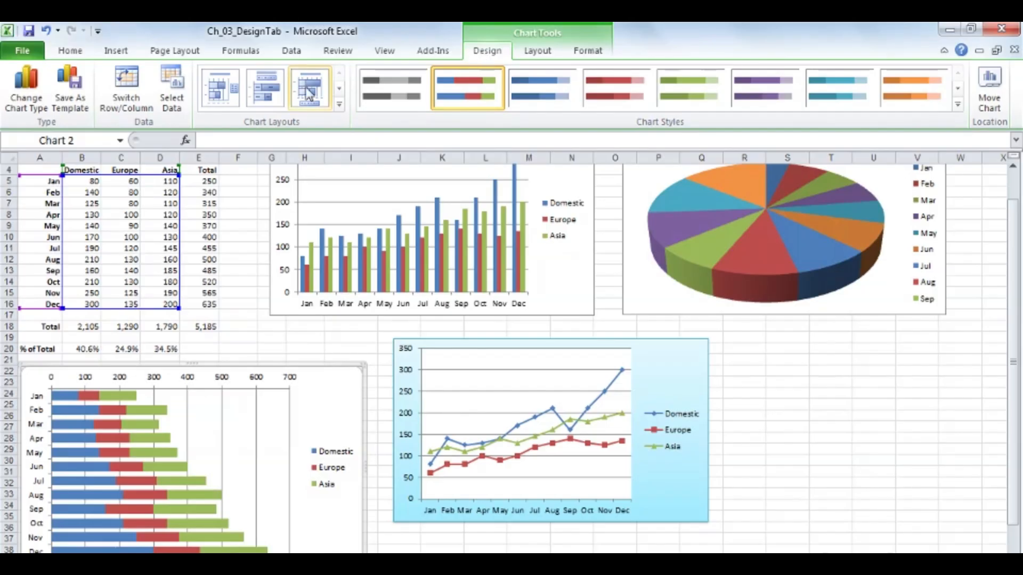
{"action": "left_click", "coordinate": [126, 82]}
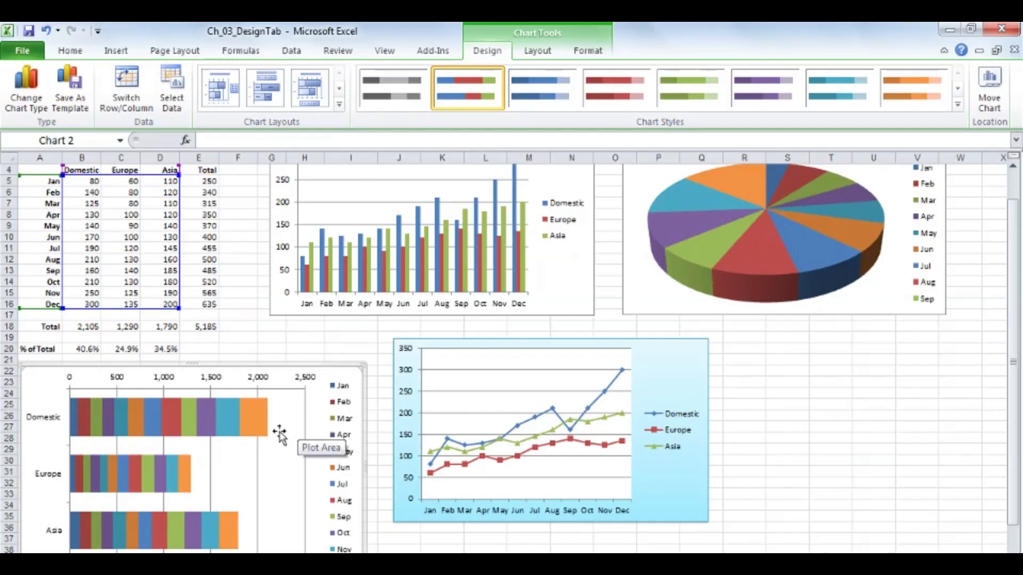
{"action": "left_click", "coordinate": [126, 91]}
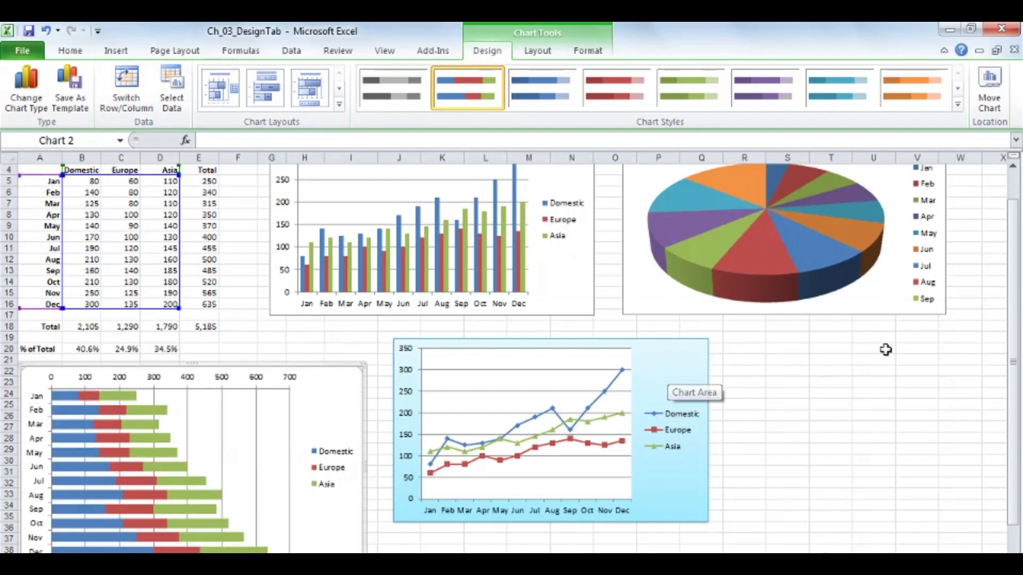
- Switch the line chart's rows and columns to plot by region, then return the months to the horizontal axis
{"action": "left_click_drag", "start_coordinate": [1014, 344], "coordinate": [1014, 333]}
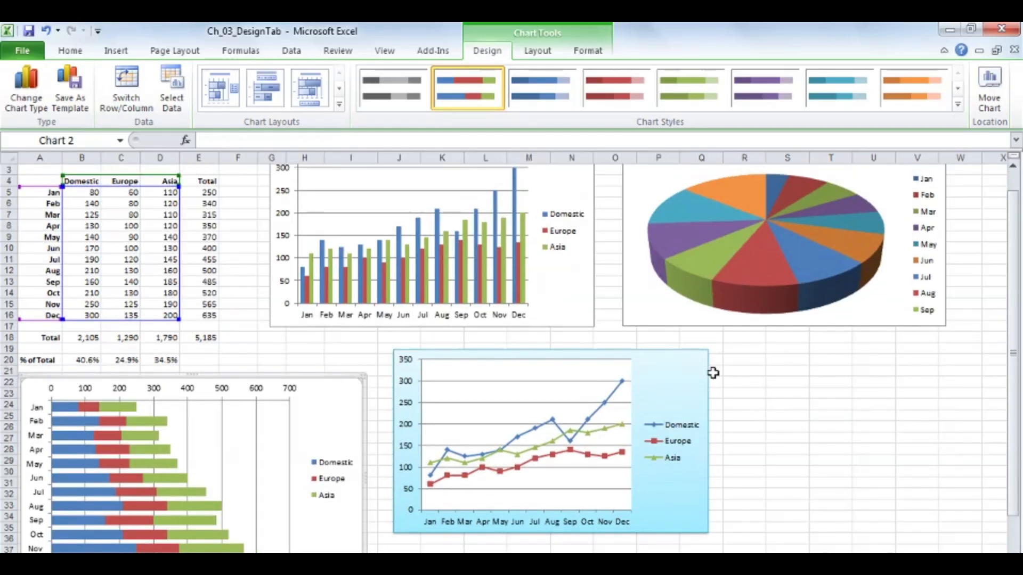
{"action": "left_click", "coordinate": [686, 378]}
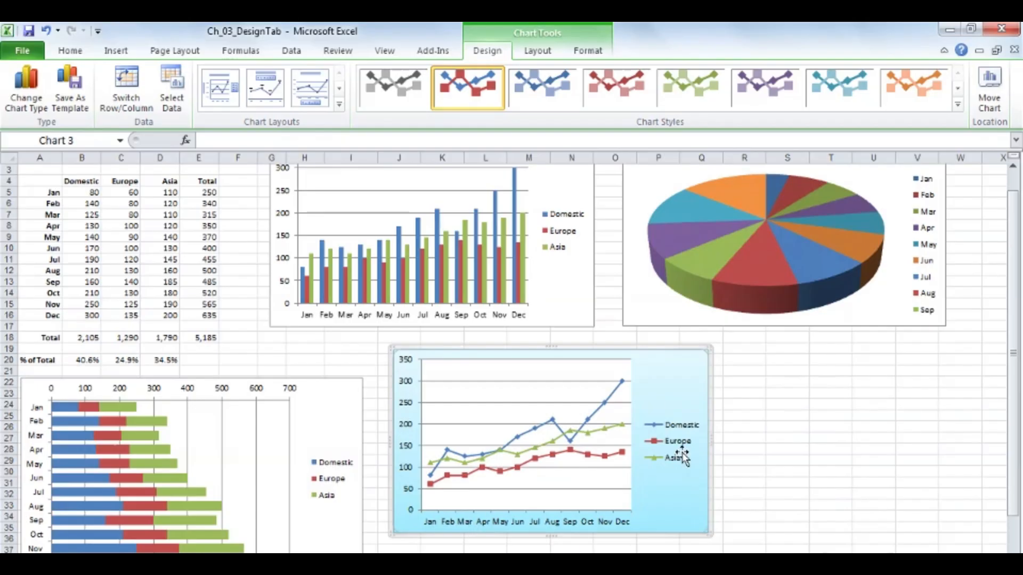
{"action": "left_click", "coordinate": [133, 81]}
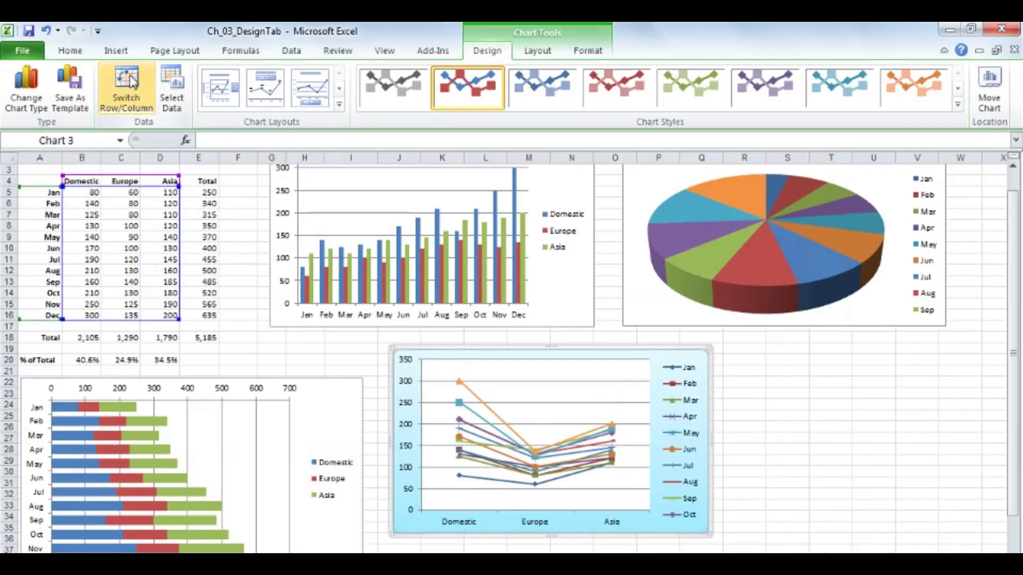
{"action": "left_click", "coordinate": [133, 81]}
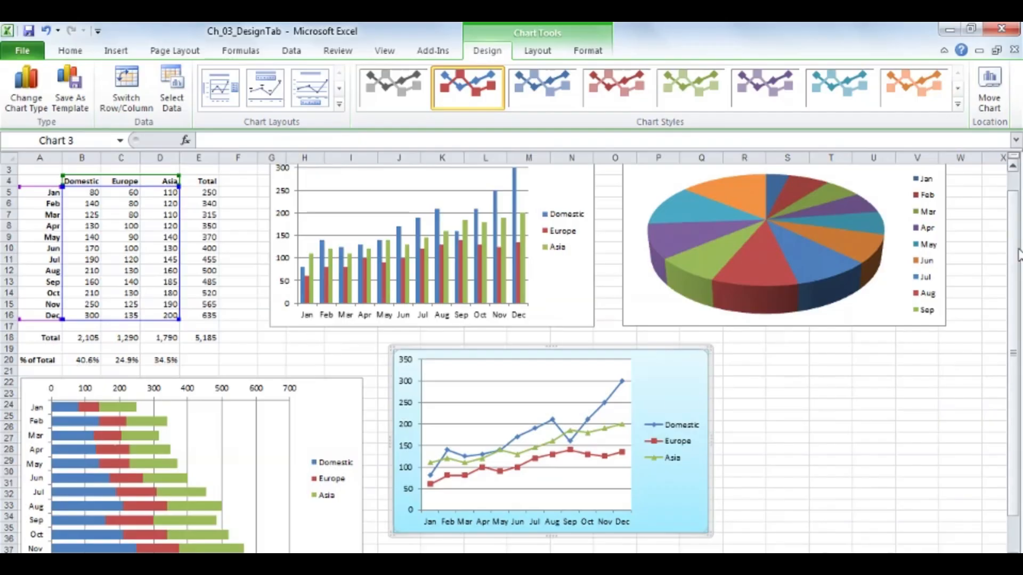
- Switch the Domestic pie chart's rows and columns, then restore the slices by month
{"action": "left_click_drag", "start_coordinate": [1015, 248], "coordinate": [1014, 228]}
{"action": "left_click", "coordinate": [759, 193]}
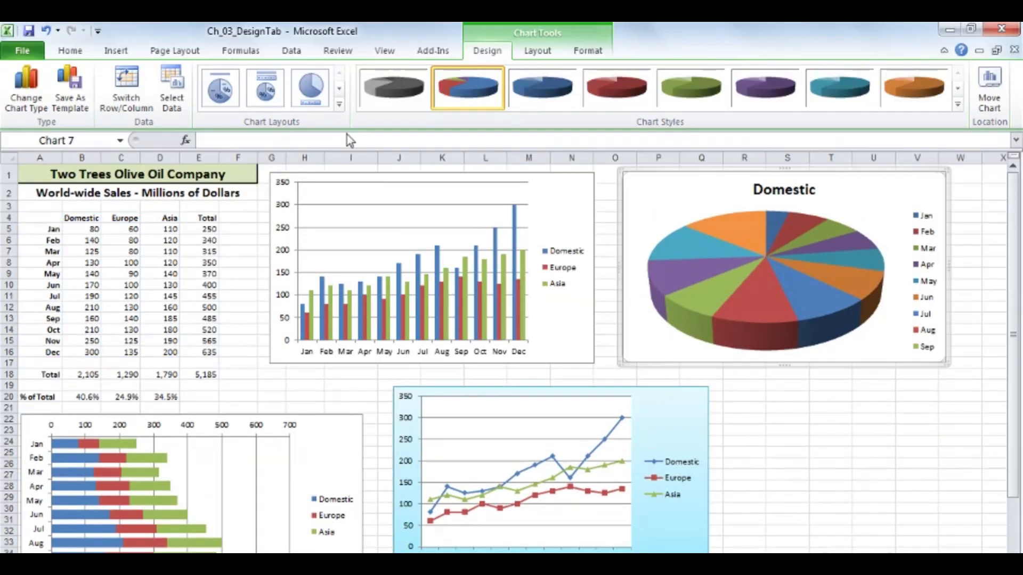
{"action": "left_click", "coordinate": [134, 81]}
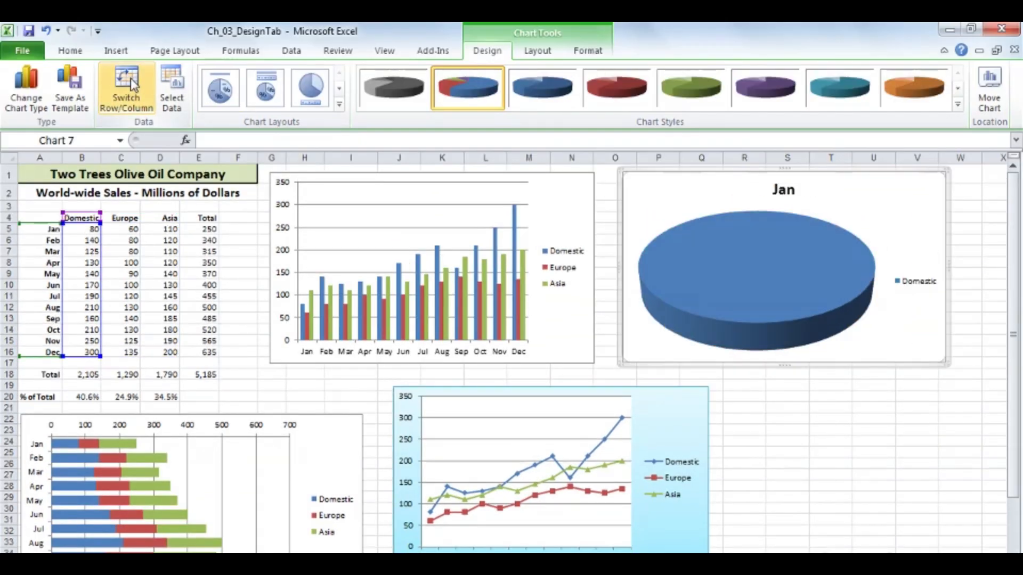
{"action": "left_click", "coordinate": [133, 82]}
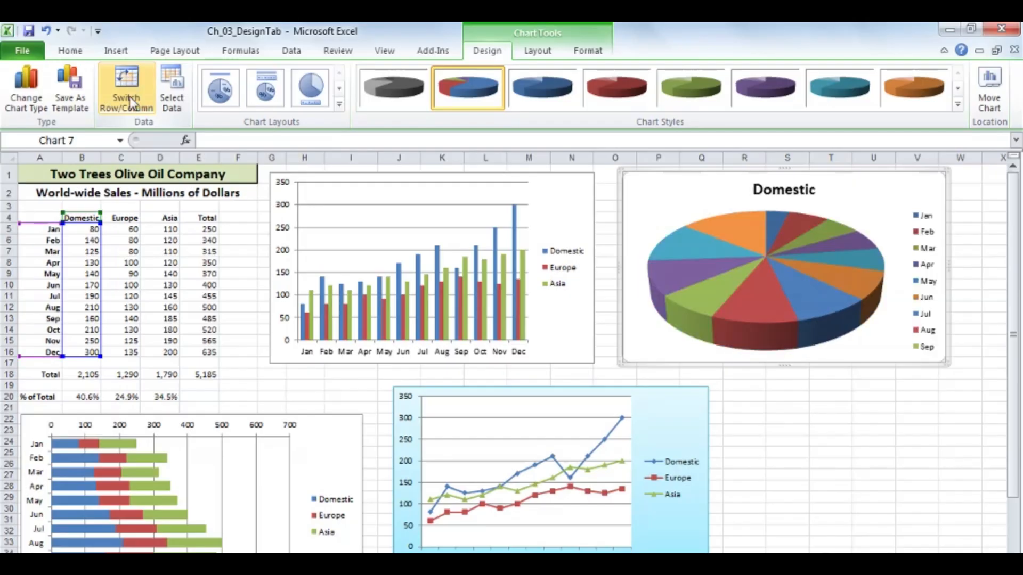
- Create two default column charts on the worksheet, one from A4:D7 and another from A4:D8
{"action": "left_click", "coordinate": [162, 251]}
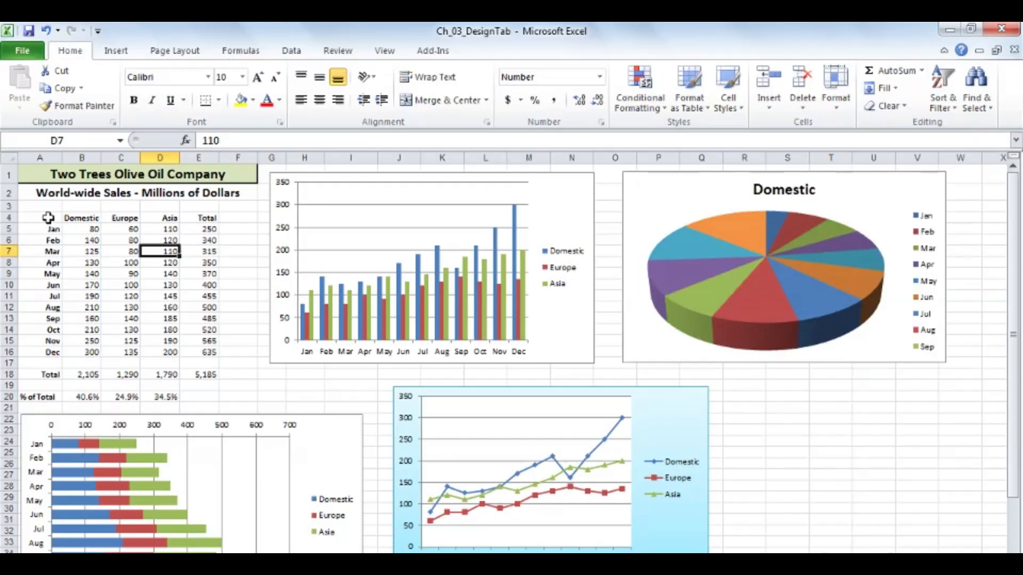
{"action": "left_click_drag", "start_coordinate": [24, 218], "coordinate": [168, 248]}
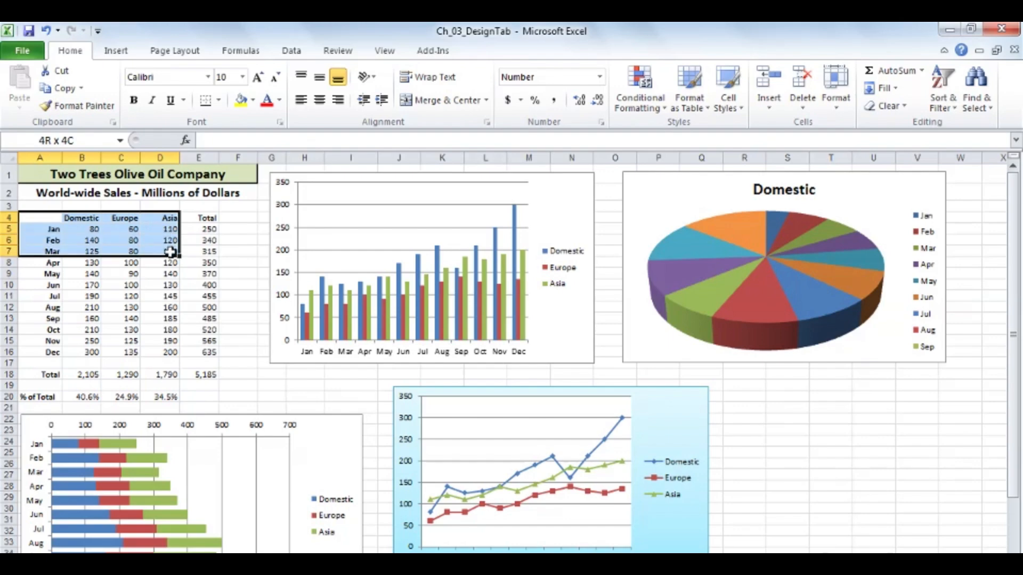
{"action": "left_click_drag", "start_coordinate": [170, 251], "coordinate": [169, 250]}
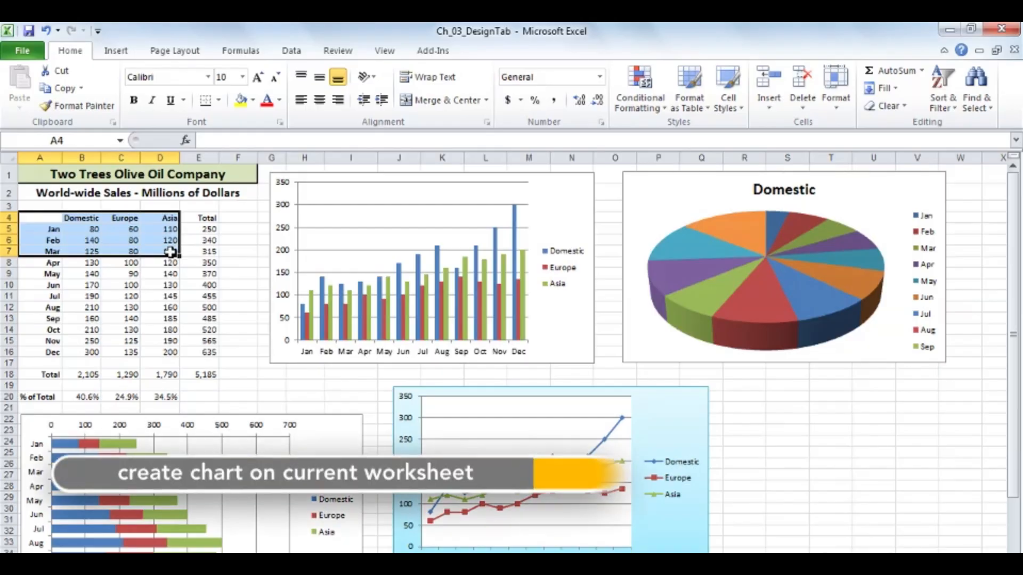
{"action": "key", "text": "alt+F1"}
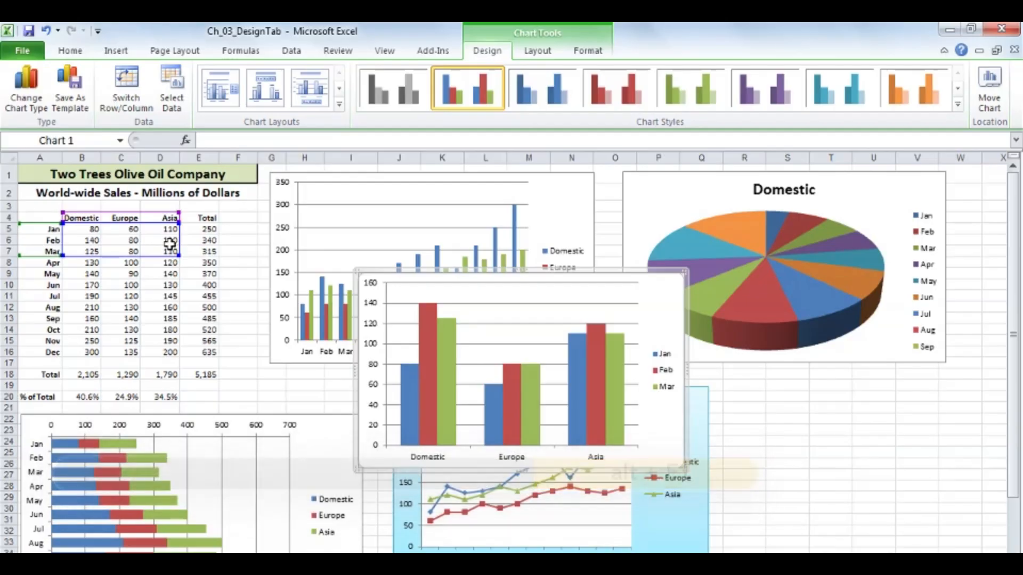
{"action": "left_click_drag", "start_coordinate": [23, 217], "coordinate": [165, 258]}
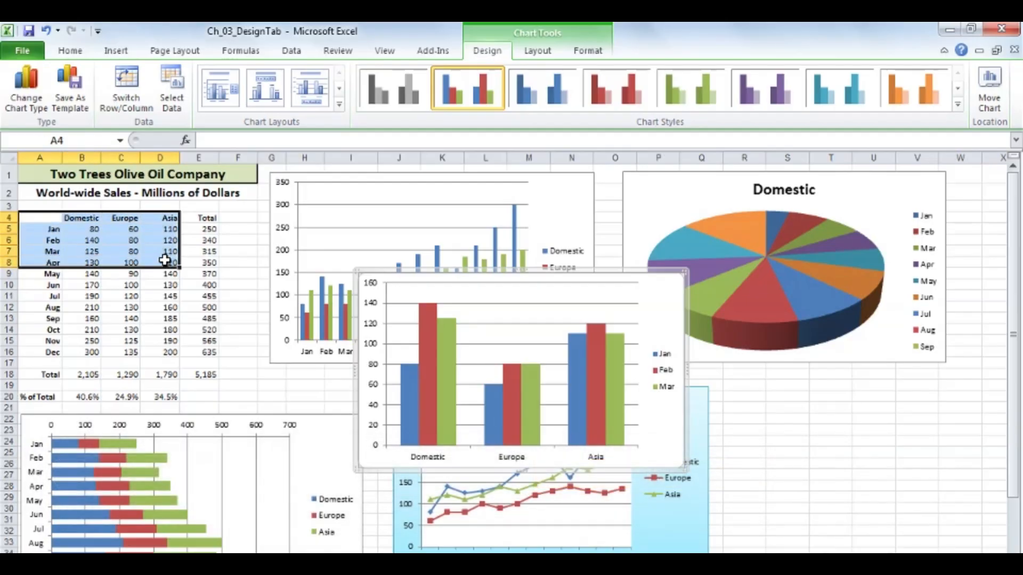
{"action": "key", "text": "alt+F1"}
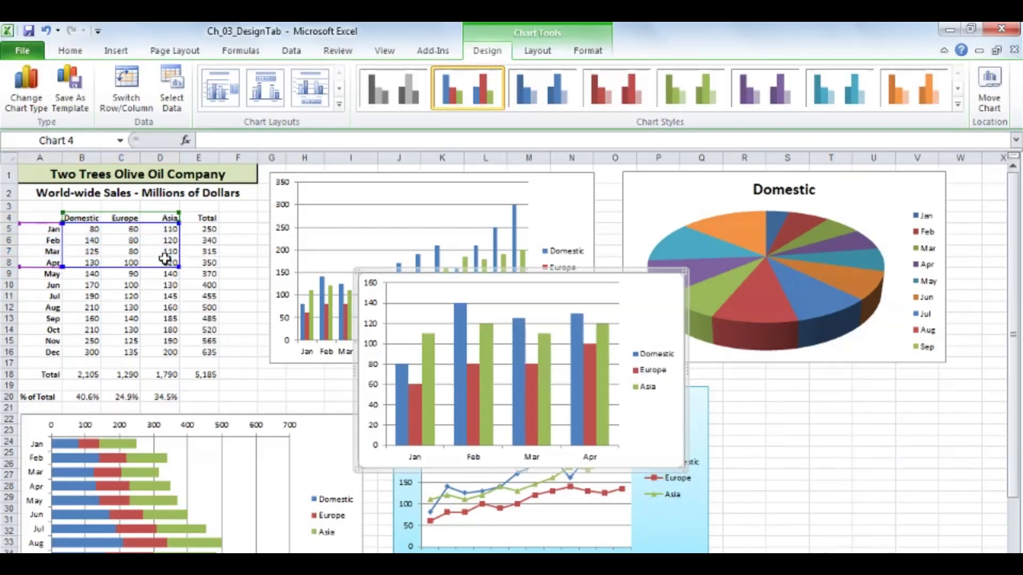
- Move the two new column charts apart and switch the rows and columns of the January to March chart
{"action": "left_click_drag", "start_coordinate": [376, 272], "coordinate": [659, 325]}
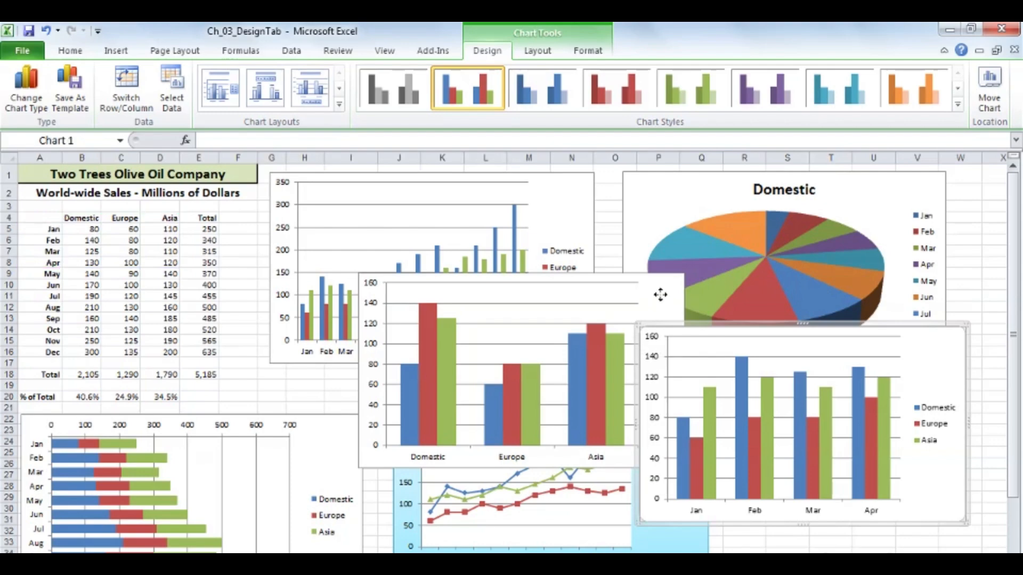
{"action": "left_click_drag", "start_coordinate": [657, 292], "coordinate": [558, 253]}
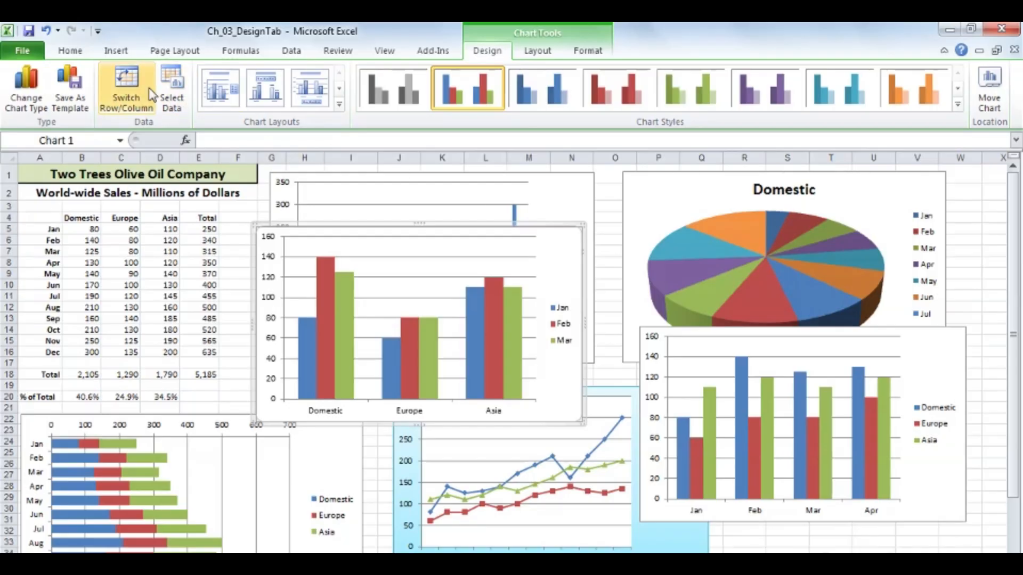
{"action": "left_click", "coordinate": [131, 86]}
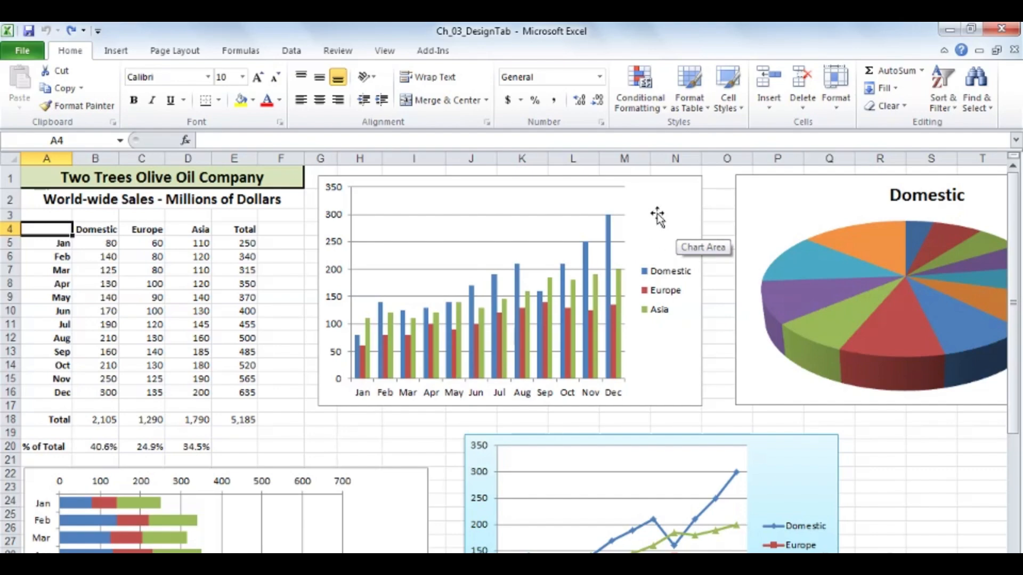
- Set the stacked bar chart's type as the default chart type
{"action": "left_click", "coordinate": [219, 293]}
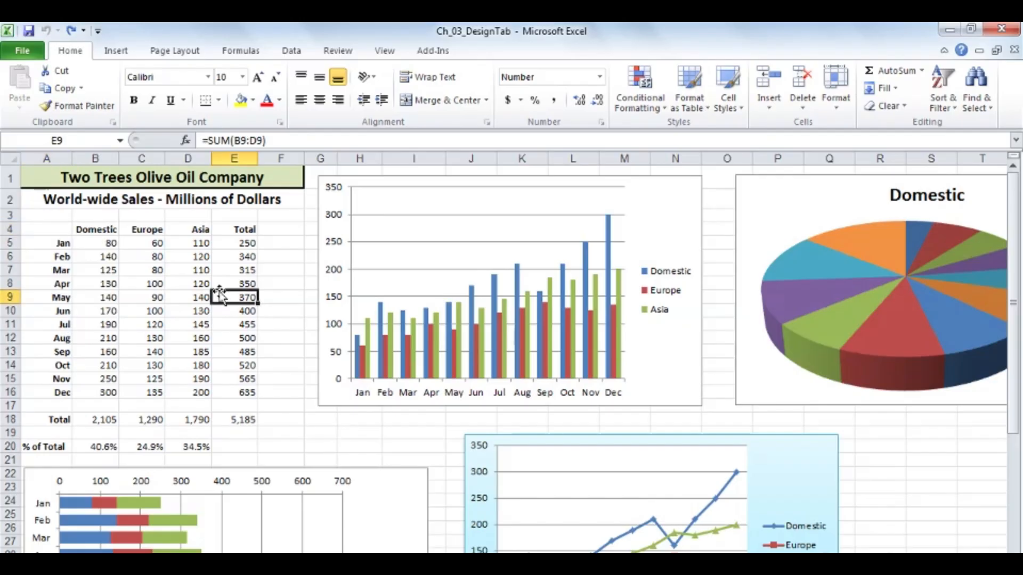
{"action": "scroll", "coordinate": [217, 296], "scroll_direction": "down", "scroll_amount": 4}
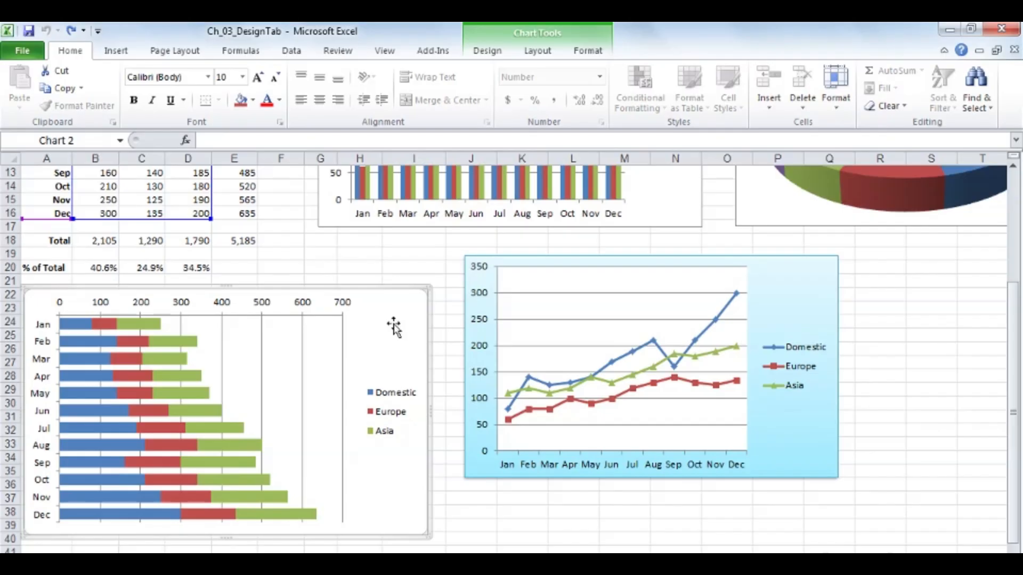
{"action": "left_click", "coordinate": [487, 51]}
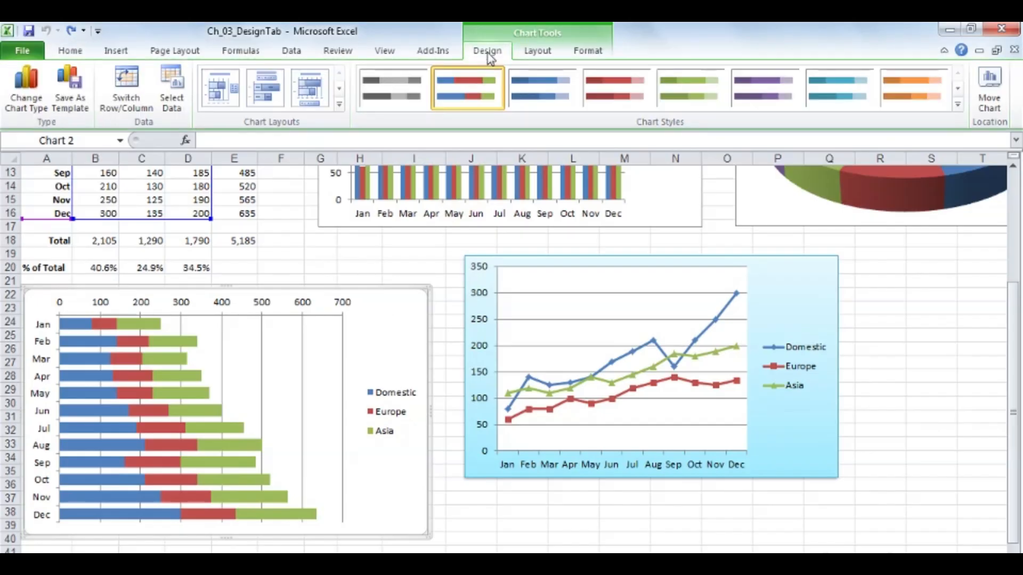
{"action": "left_click", "coordinate": [31, 94]}
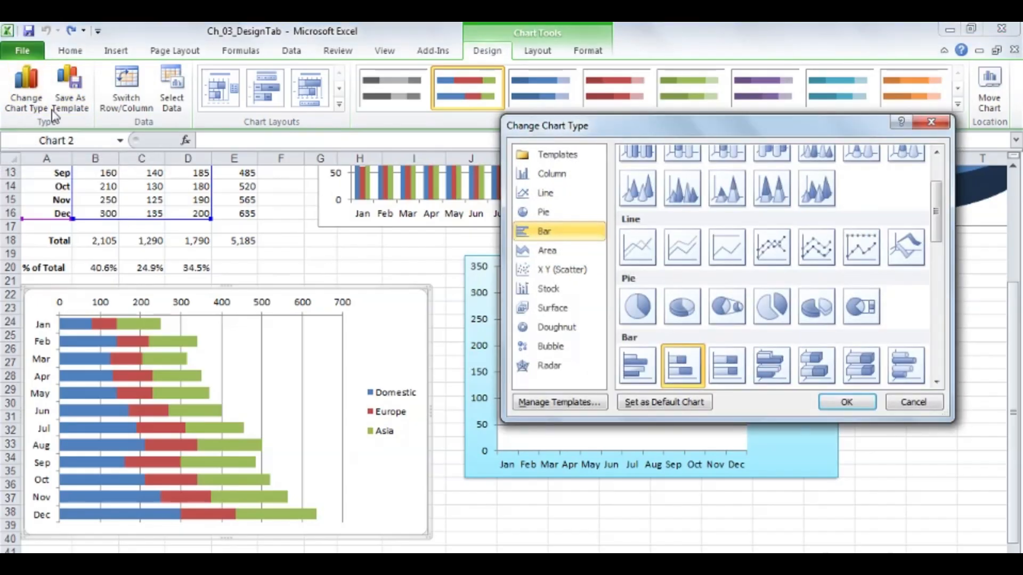
{"action": "left_click", "coordinate": [675, 406]}
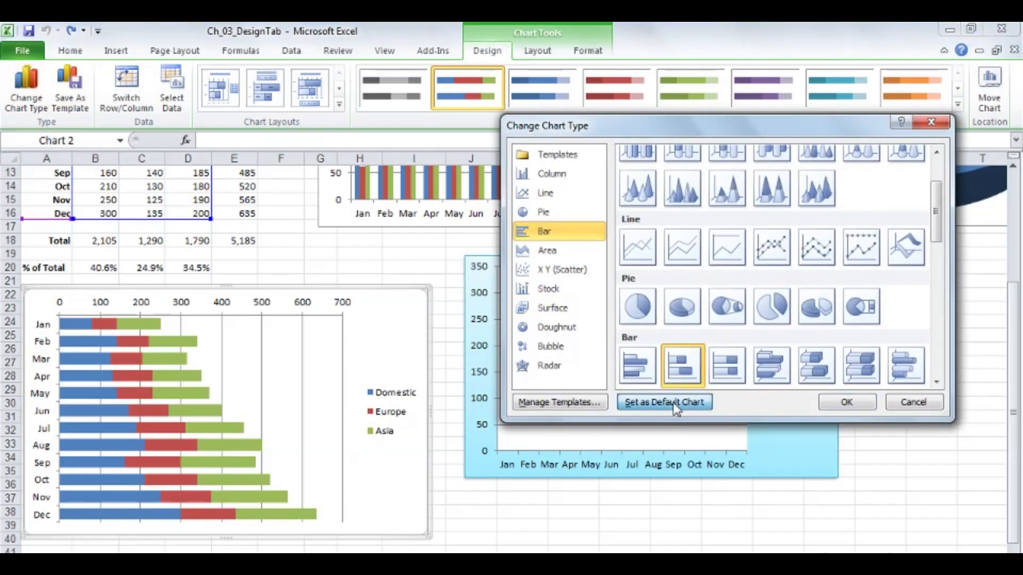
{"action": "left_click", "coordinate": [845, 406]}
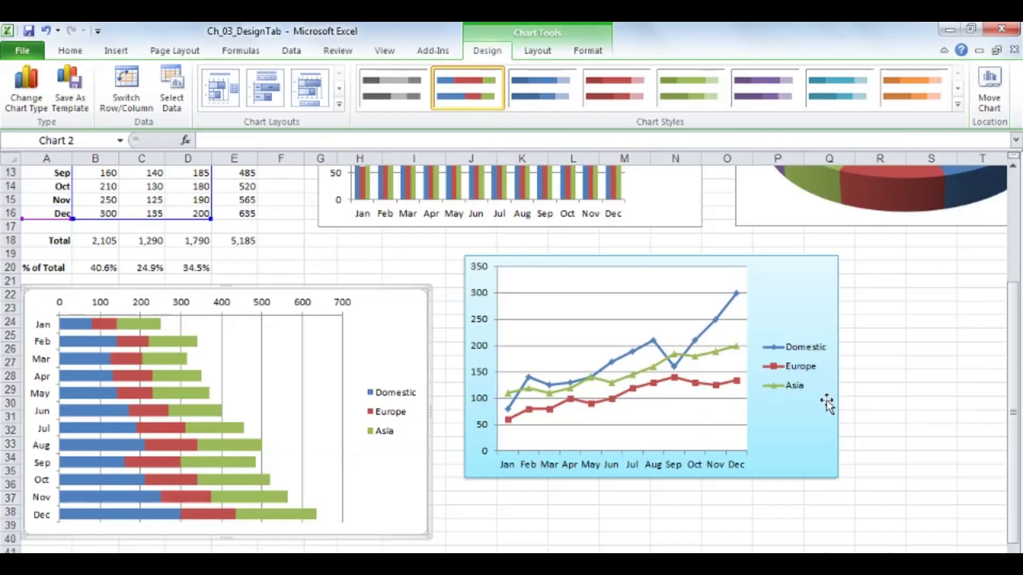
- Create a default chart on the worksheet from A4:D10 and move it up over the existing column chart
{"action": "left_click", "coordinate": [295, 250]}
{"action": "scroll", "coordinate": [295, 248], "scroll_direction": "up", "scroll_amount": 1}
{"action": "scroll", "coordinate": [294, 248], "scroll_direction": "up", "scroll_amount": 2}
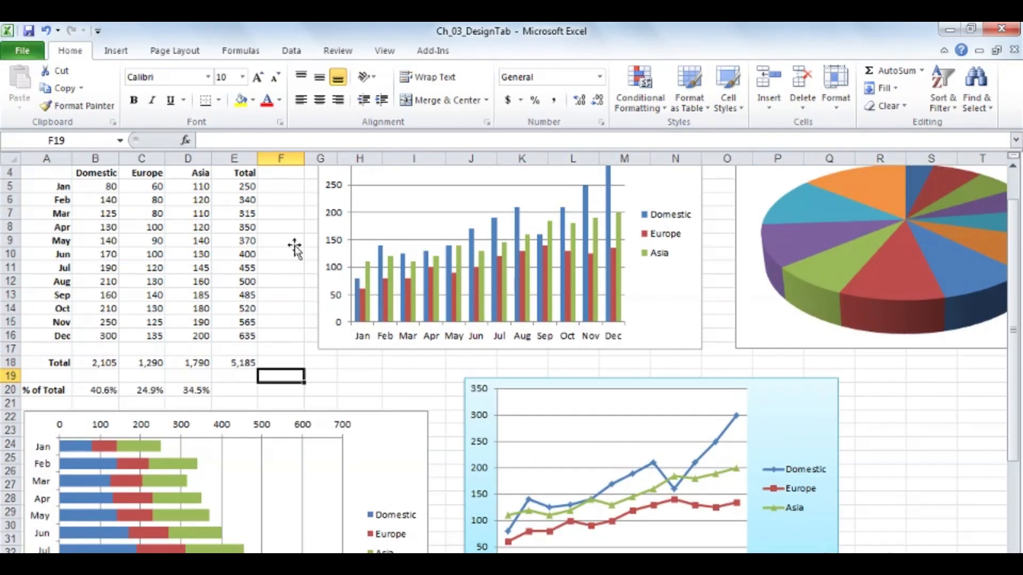
{"action": "left_click_drag", "start_coordinate": [47, 173], "coordinate": [197, 251]}
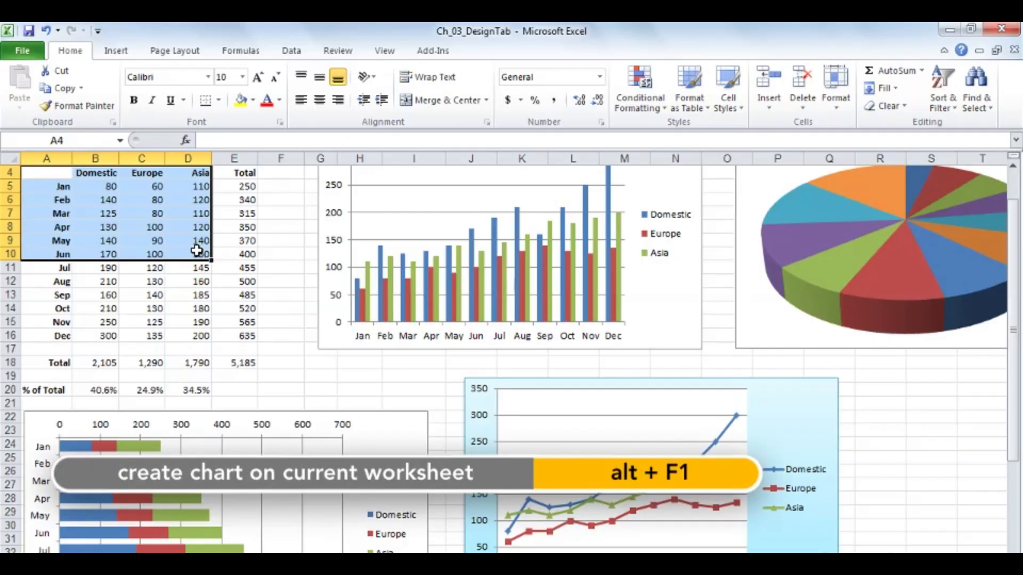
{"action": "key", "text": "alt+F1"}
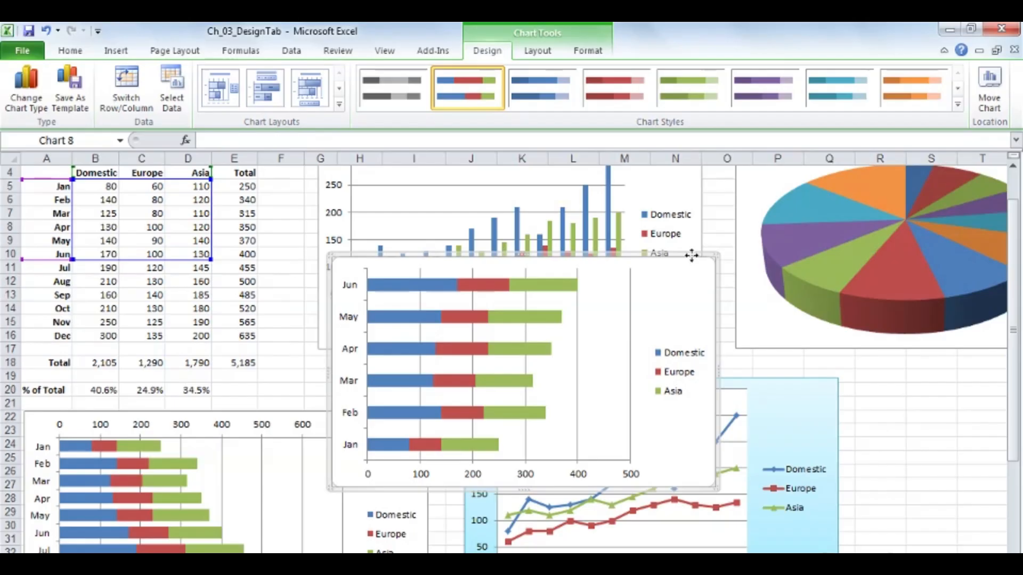
{"action": "left_click_drag", "start_coordinate": [694, 260], "coordinate": [592, 199]}
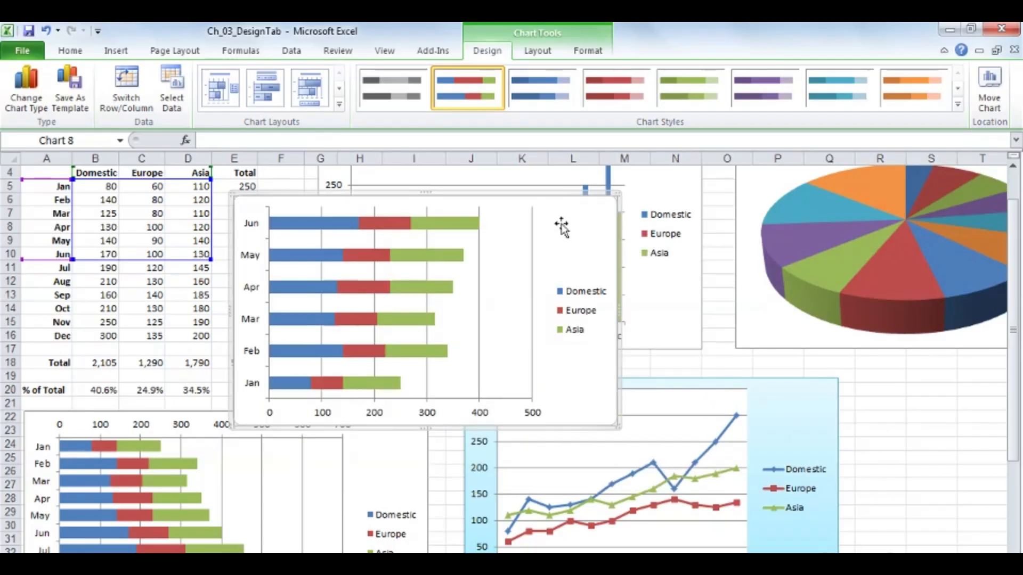
- Apply a solid orange gradient shape style to the chart area of the new January to June bar chart
{"action": "left_click", "coordinate": [589, 52]}
{"action": "left_click", "coordinate": [451, 105]}
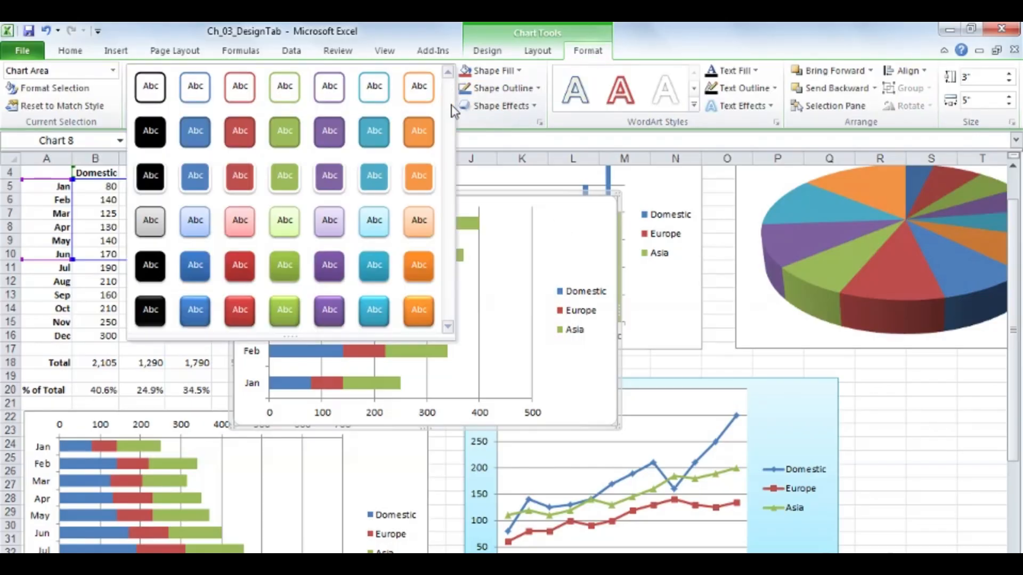
{"action": "left_click", "coordinate": [421, 265]}
- Apply a light green gradient shape style to the plot area and reposition the chart squarely over the existing column chart
{"action": "left_click", "coordinate": [504, 265]}
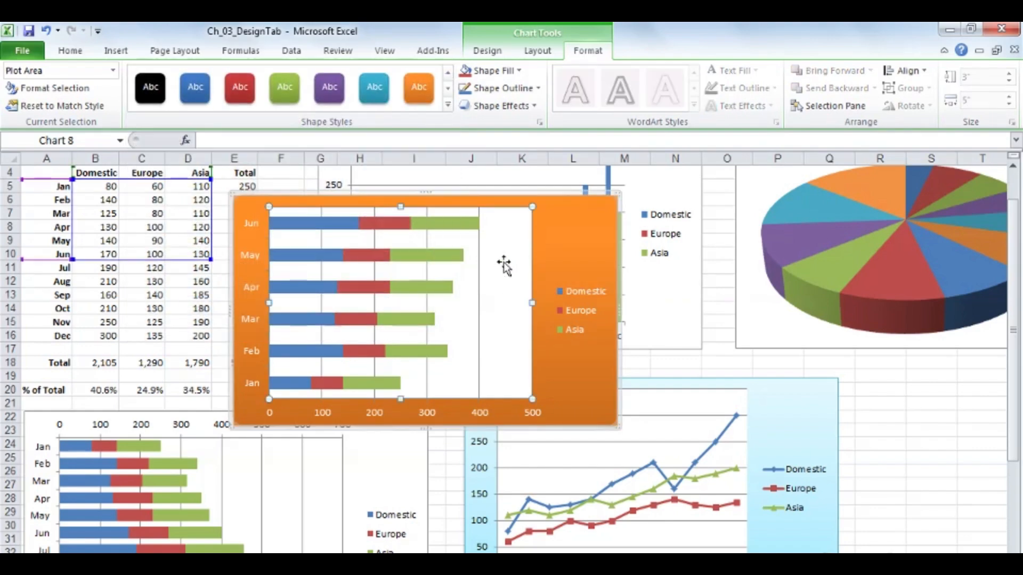
{"action": "left_click", "coordinate": [448, 105]}
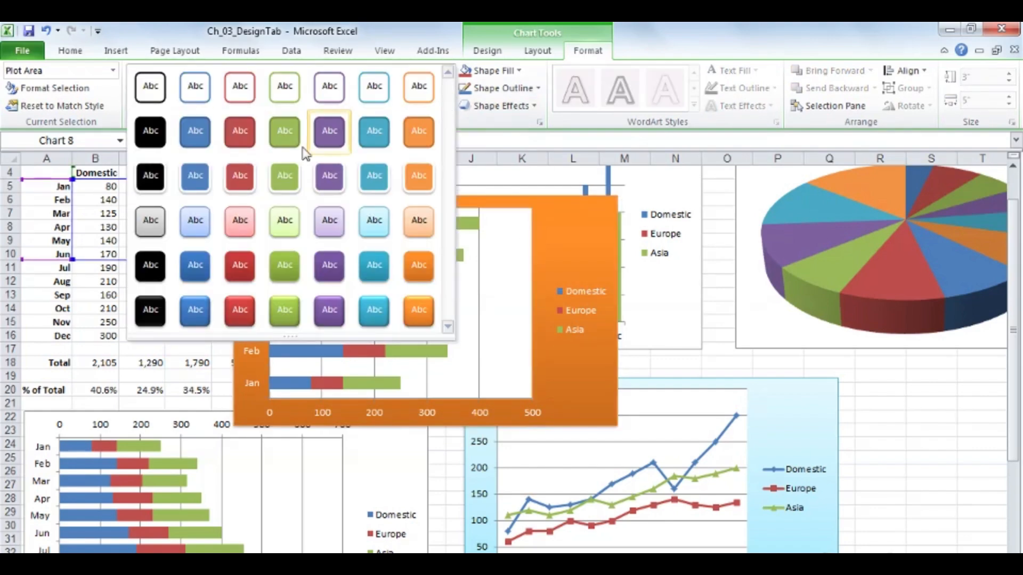
{"action": "left_click", "coordinate": [283, 220]}
{"action": "left_click", "coordinate": [581, 229]}
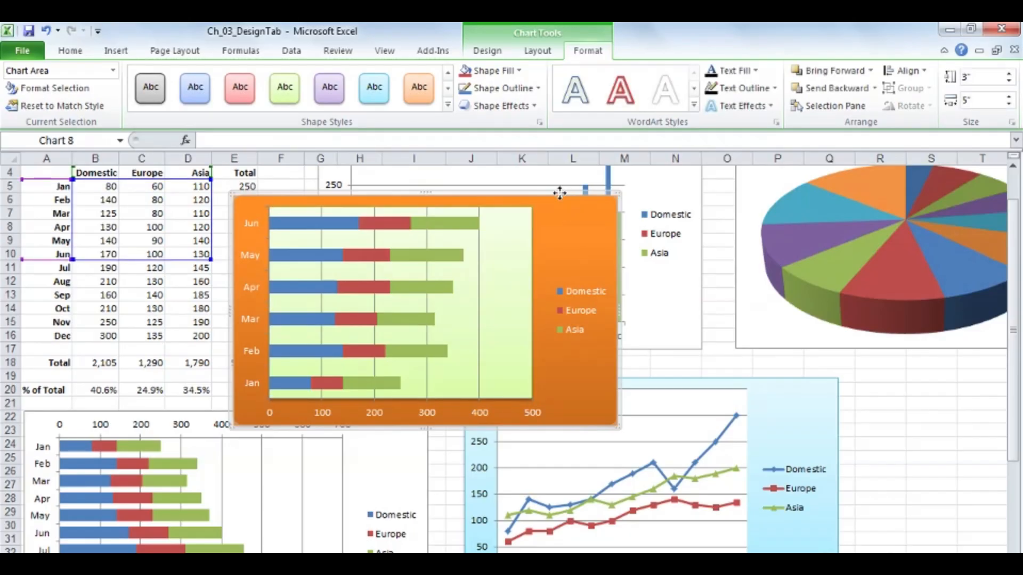
{"action": "left_click_drag", "start_coordinate": [559, 192], "coordinate": [646, 207]}
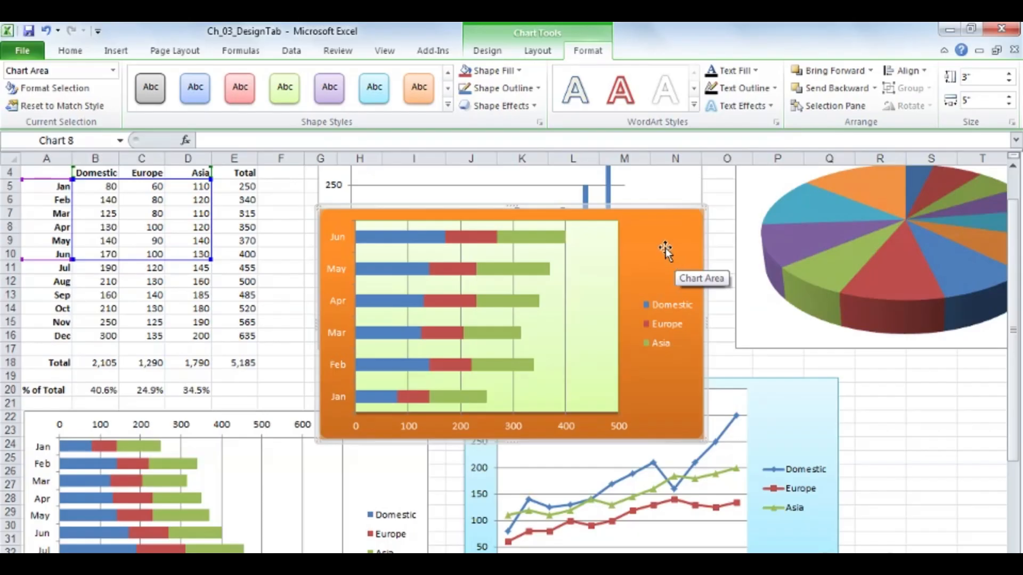
- Save the orange January to June bar chart's formatting as a chart template named GoldBackgroundStackedBar
{"action": "left_click", "coordinate": [487, 51]}
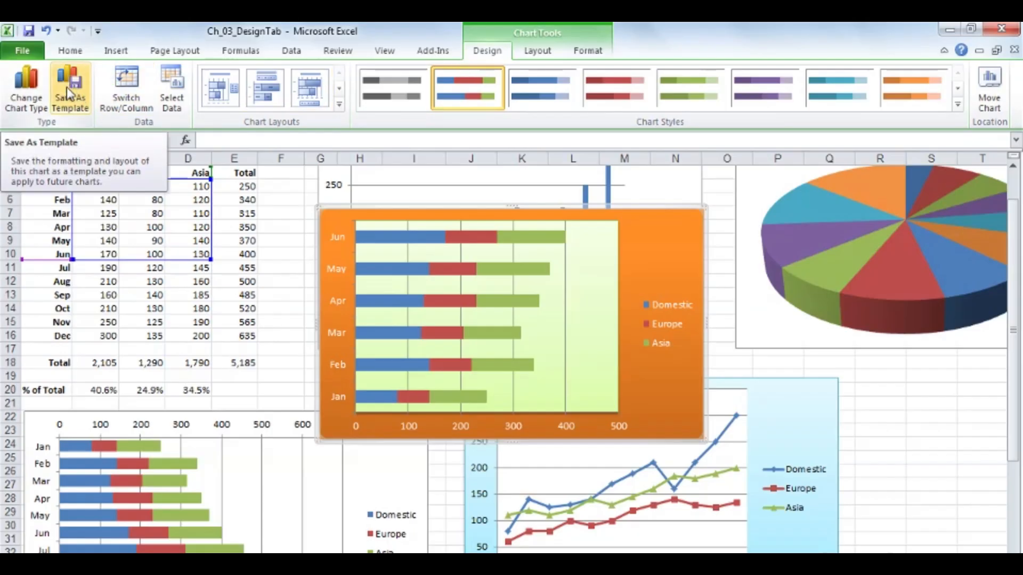
{"action": "left_click", "coordinate": [69, 94]}
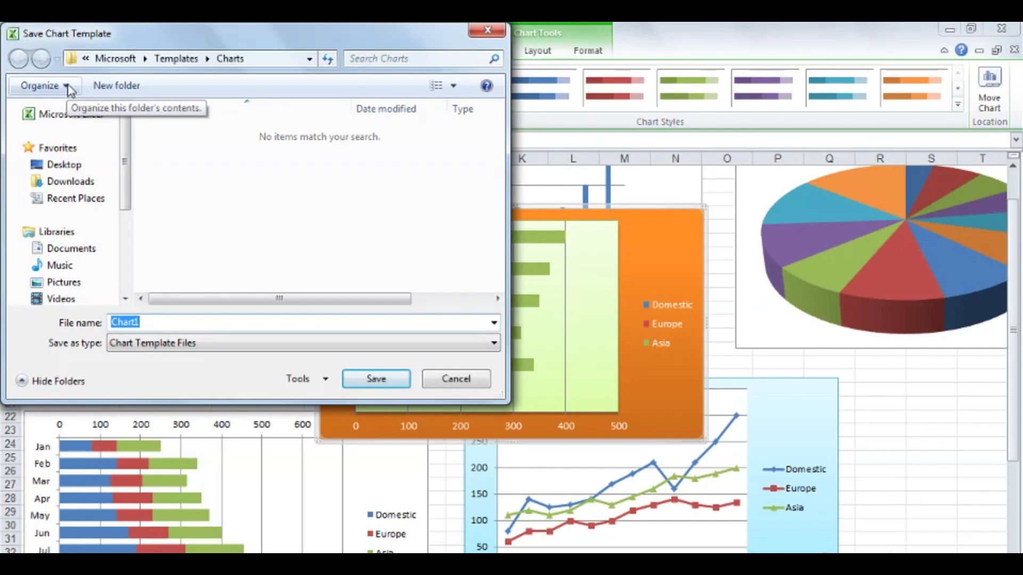
{"action": "type", "text": "Gold"}
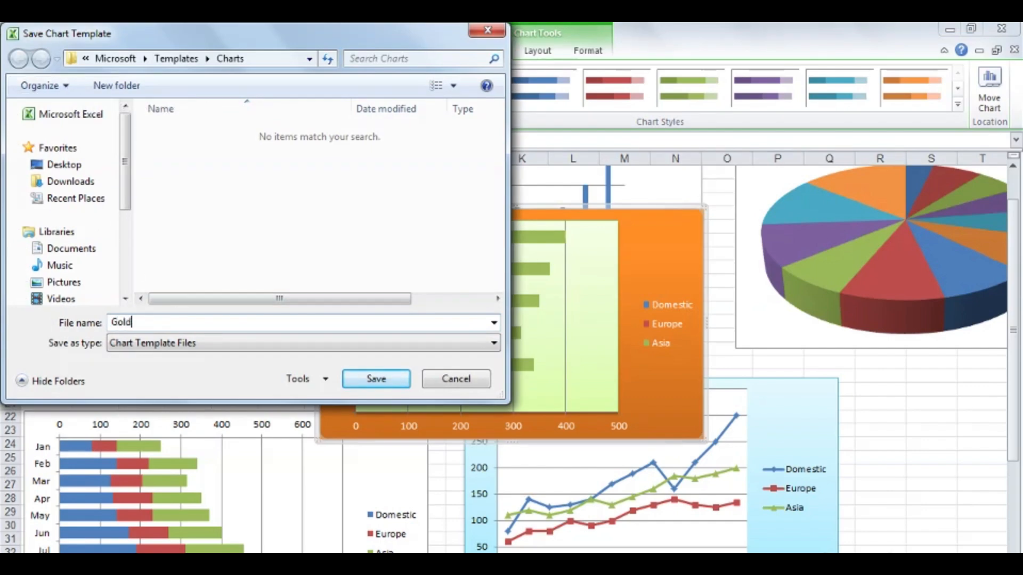
{"action": "type", "text": "BackgroundStac"}
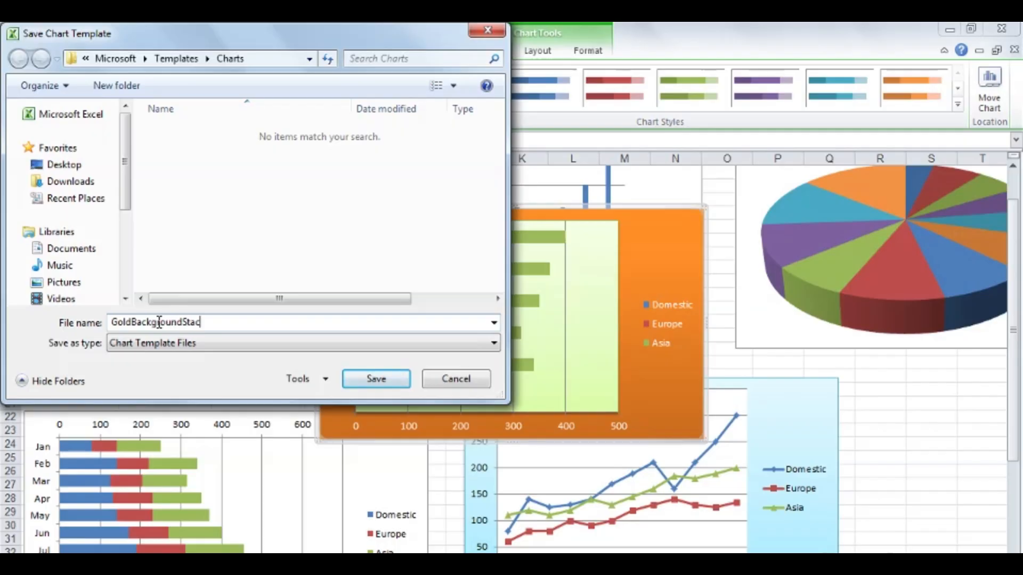
{"action": "type", "text": "kedBar"}
{"action": "left_click", "coordinate": [376, 380]}
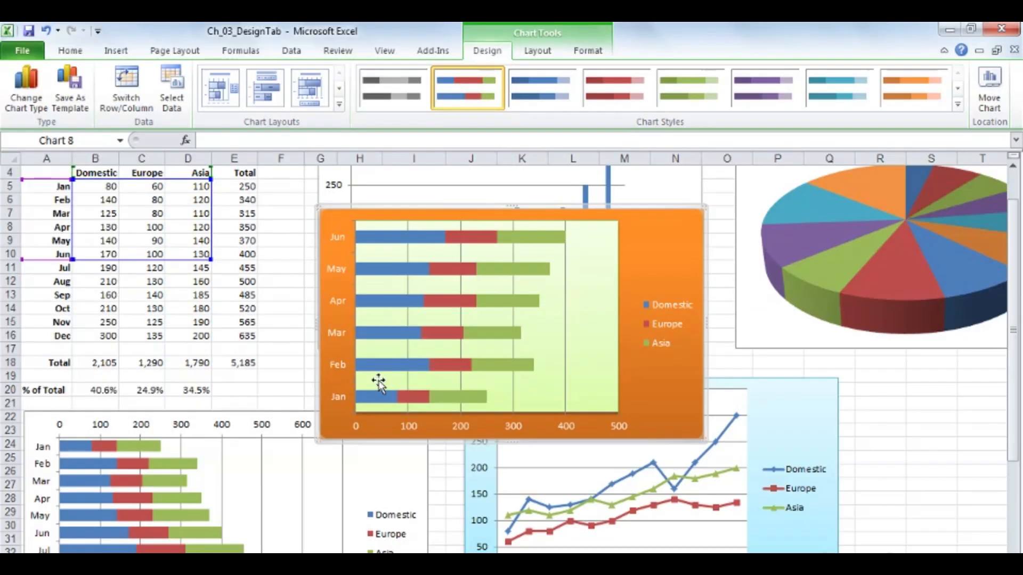
- Insert a chart of A4:C16 based on the saved bar chart template and move it toward the data table
{"action": "left_click", "coordinate": [306, 364]}
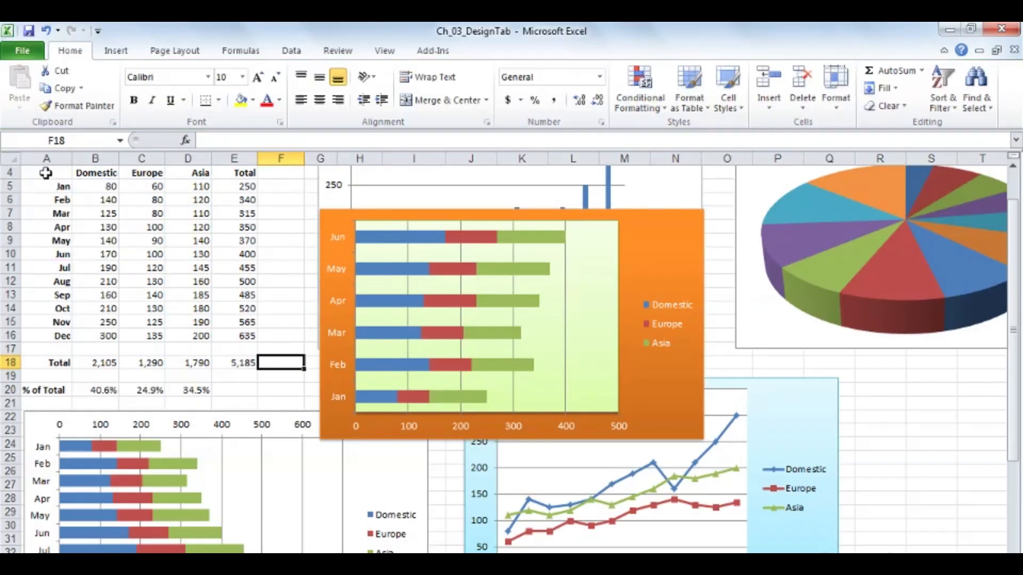
{"action": "left_click_drag", "start_coordinate": [46, 173], "coordinate": [142, 331]}
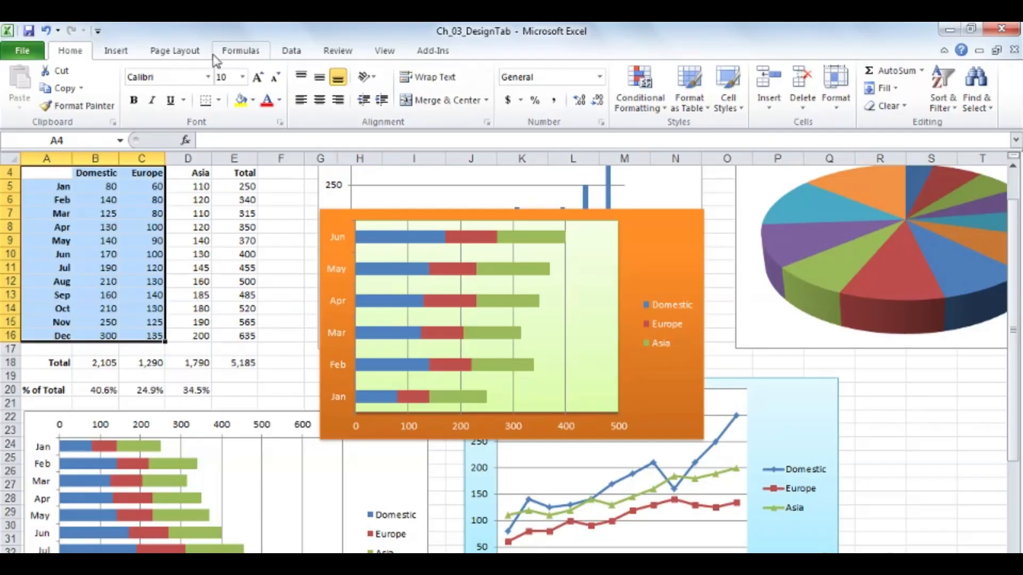
{"action": "left_click", "coordinate": [118, 53]}
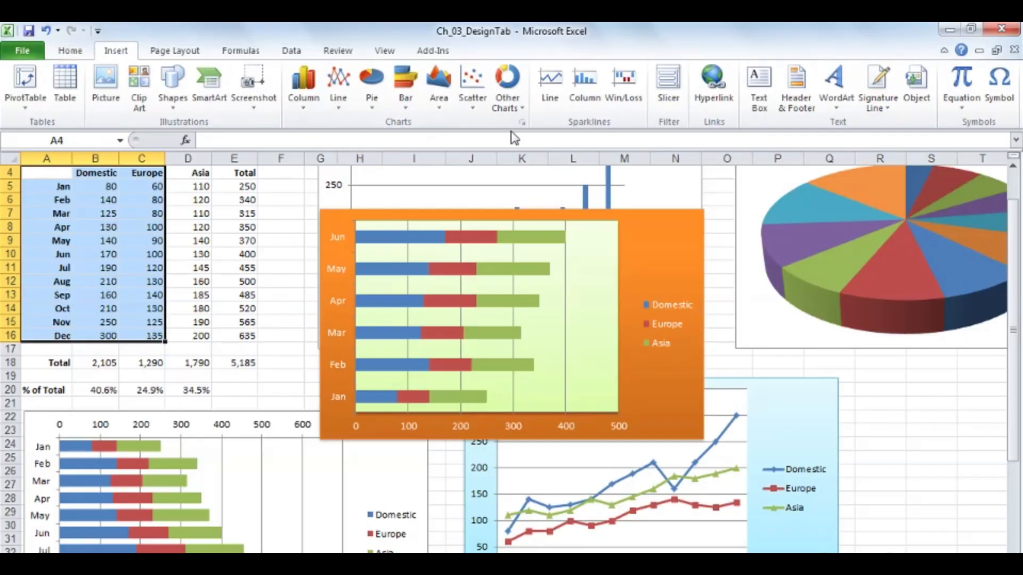
{"action": "left_click", "coordinate": [523, 107]}
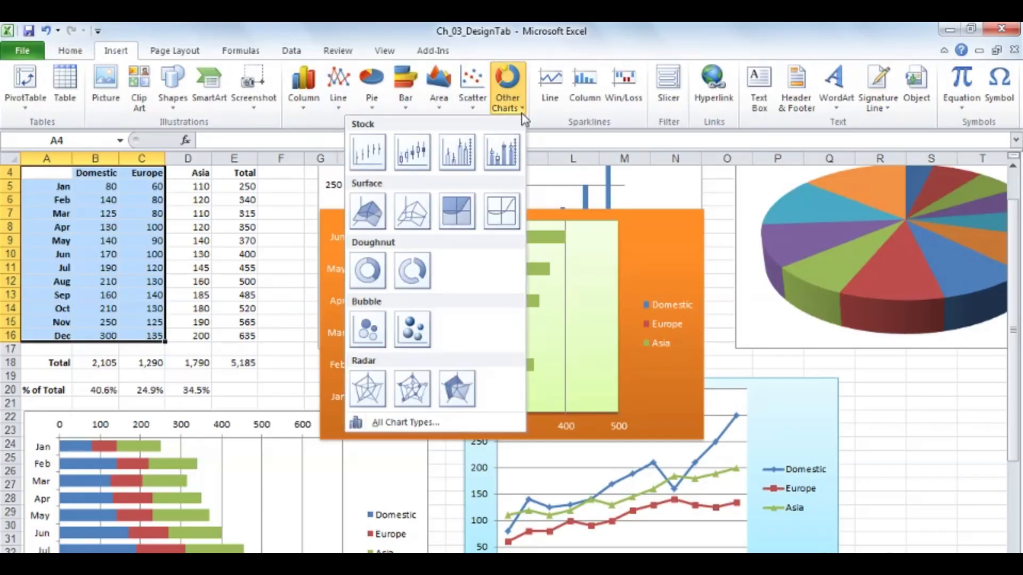
{"action": "left_click", "coordinate": [411, 423]}
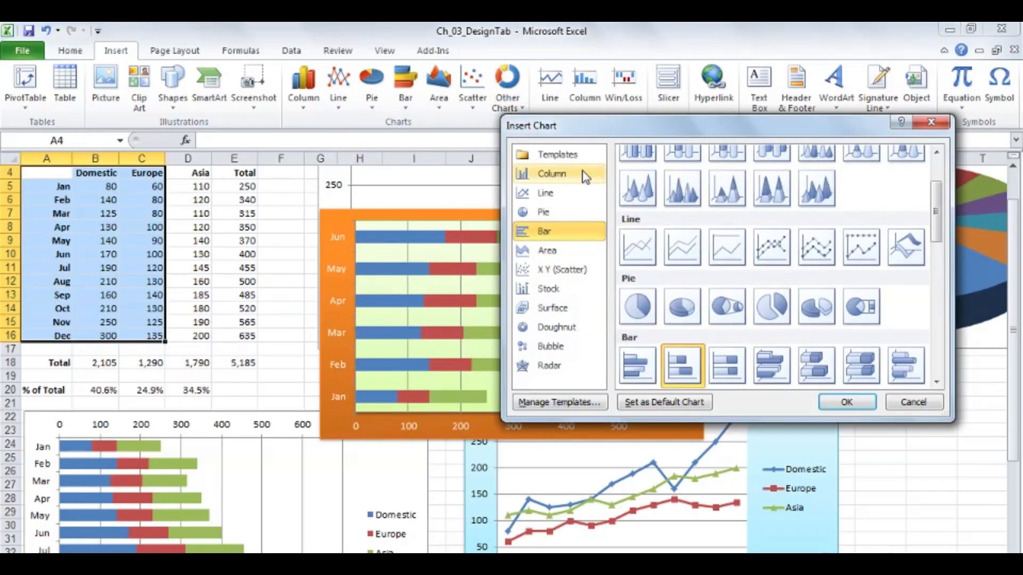
{"action": "left_click", "coordinate": [575, 155]}
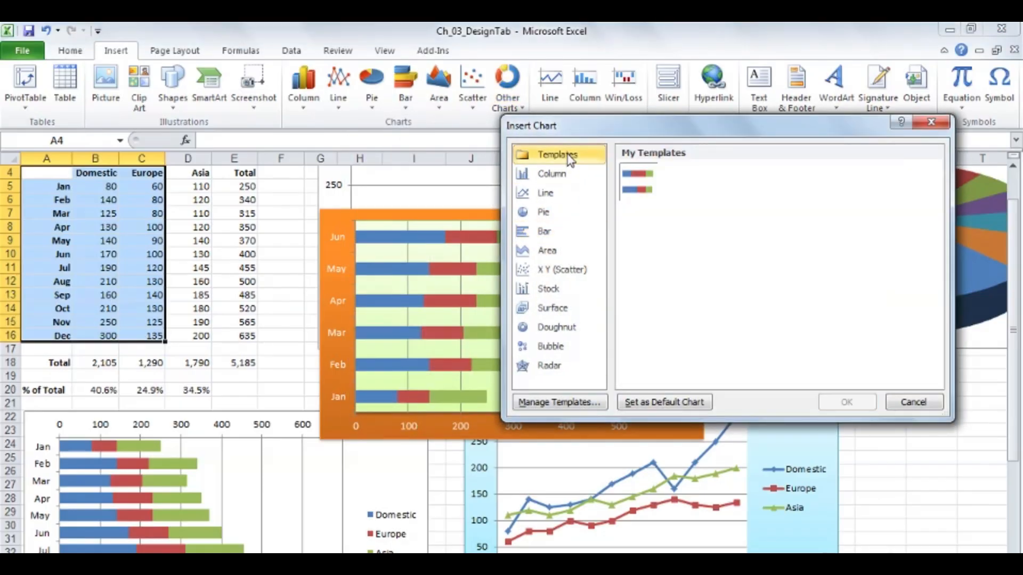
{"action": "left_click", "coordinate": [635, 189]}
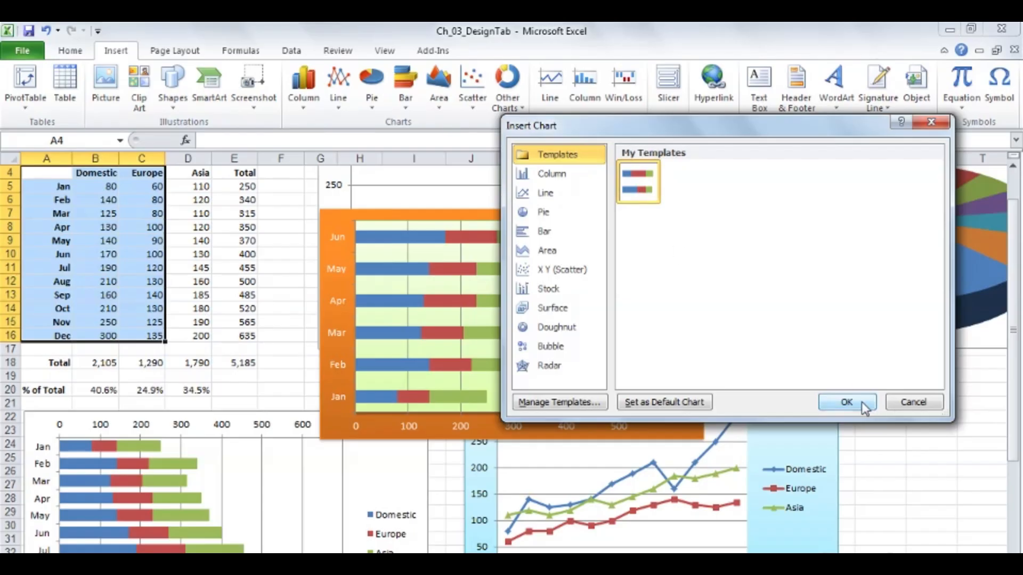
{"action": "left_click", "coordinate": [846, 402]}
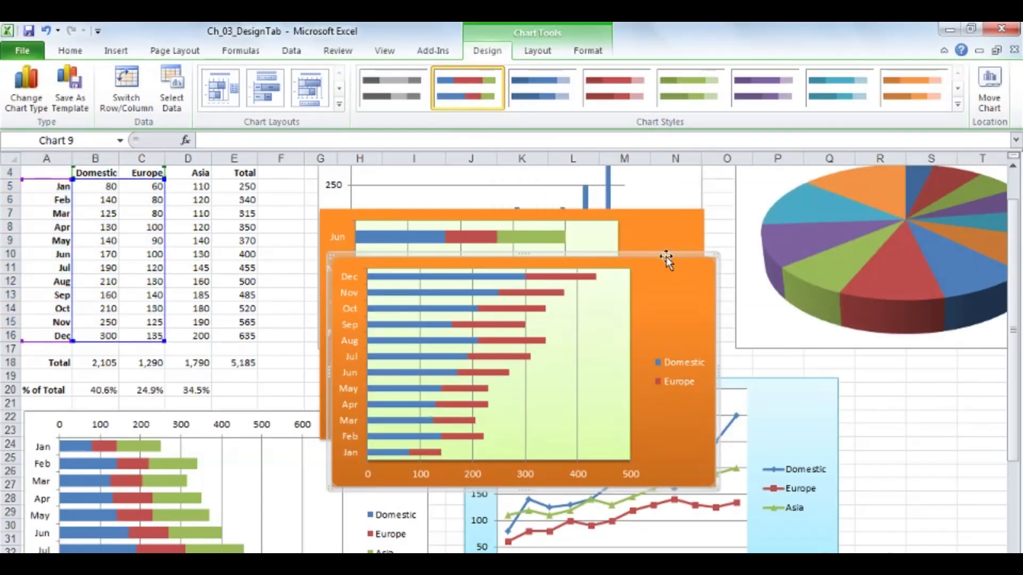
{"action": "left_click_drag", "start_coordinate": [663, 257], "coordinate": [402, 249]}
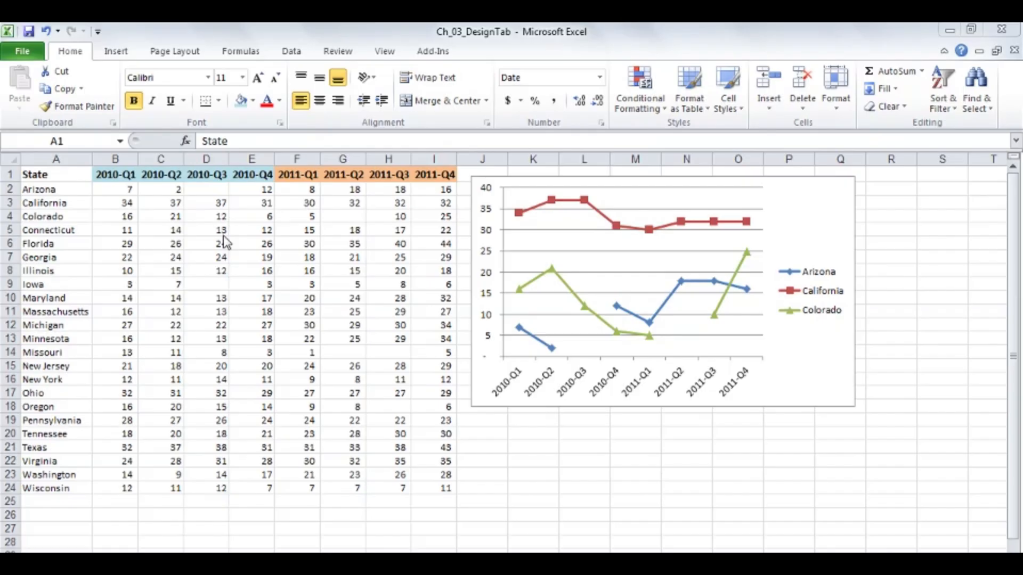
- Show the state line chart's empty cells as Zero, and undo and redo the change to compare both versions
{"action": "left_click", "coordinate": [674, 201]}
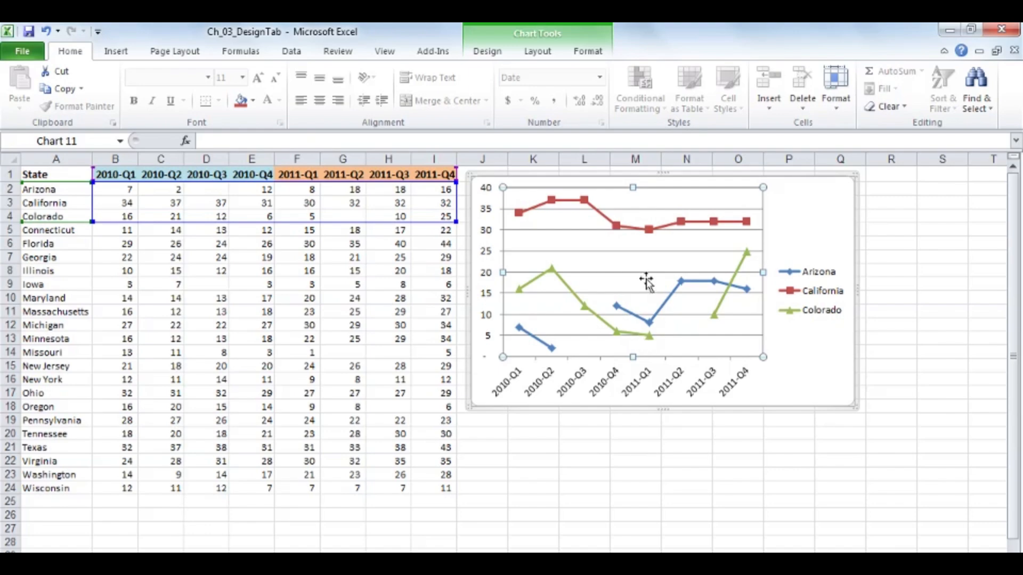
{"action": "left_click", "coordinate": [490, 52]}
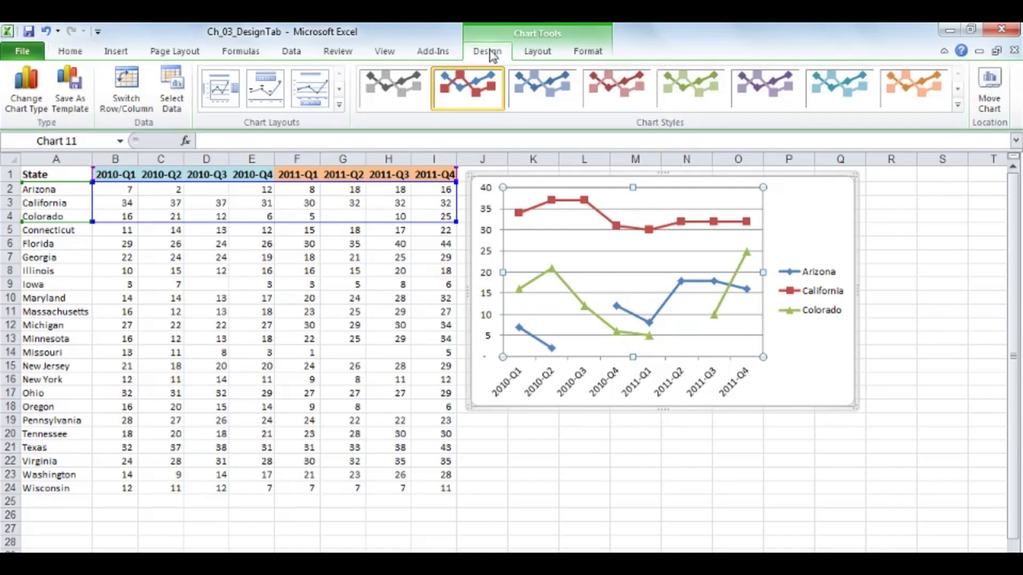
{"action": "left_click", "coordinate": [173, 86]}
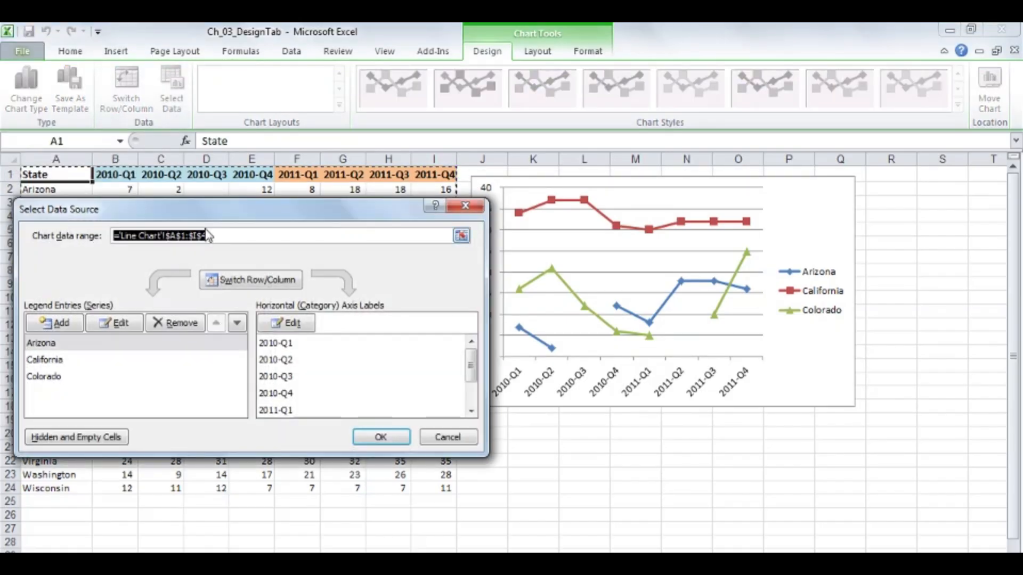
{"action": "left_click", "coordinate": [81, 438]}
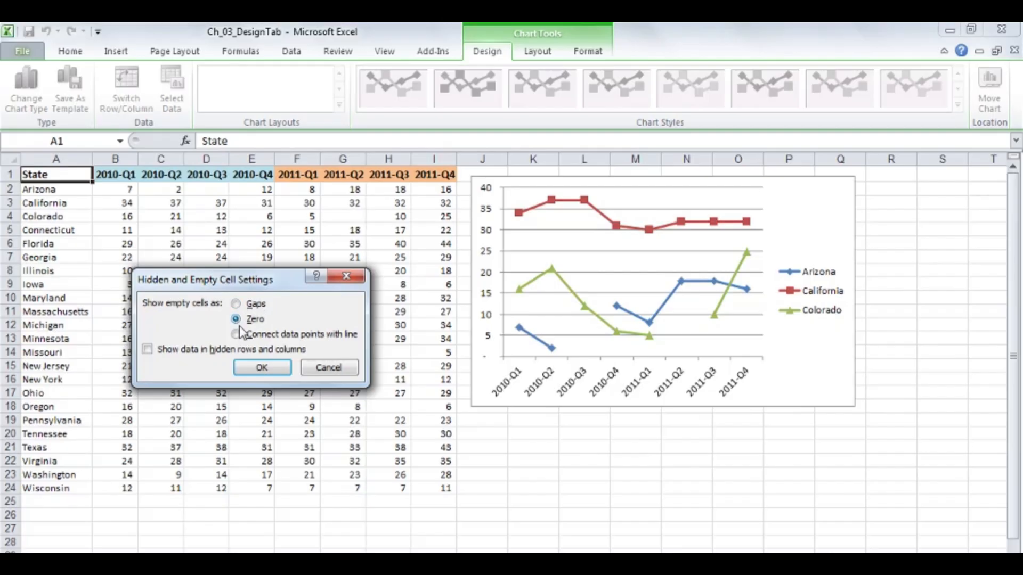
{"action": "left_click", "coordinate": [263, 372]}
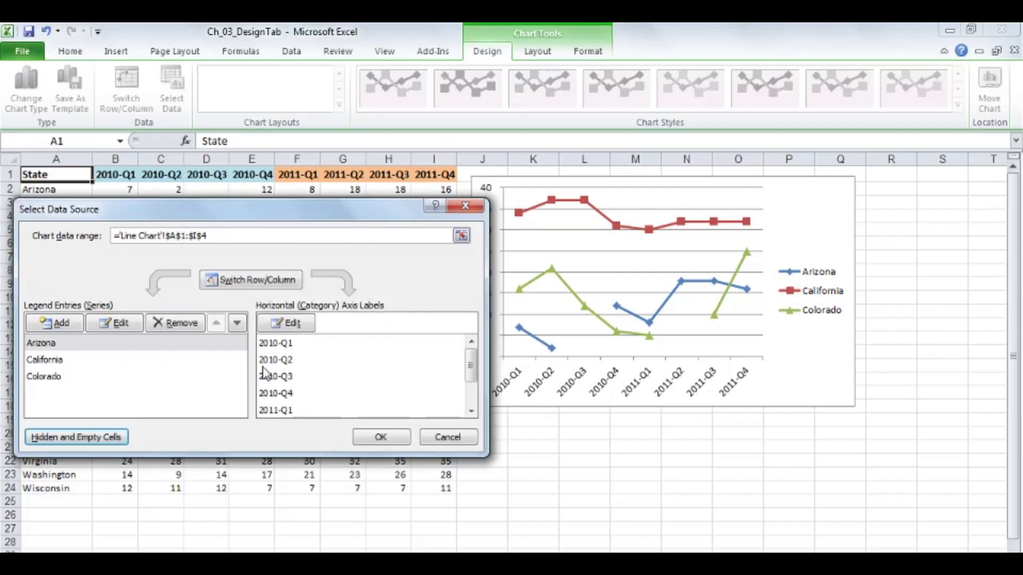
{"action": "left_click", "coordinate": [379, 440]}
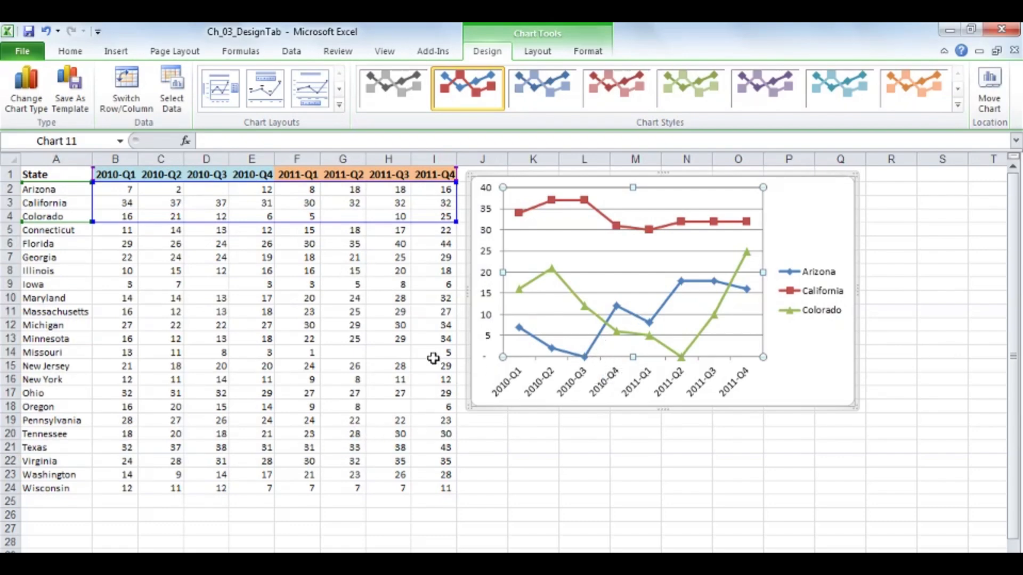
{"action": "key", "text": "Escape"}
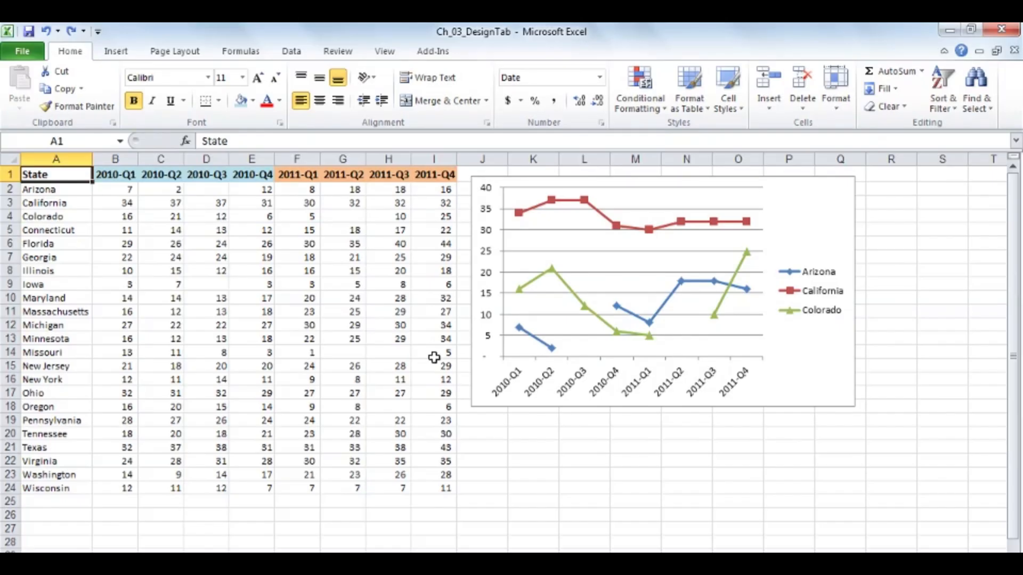
{"action": "key", "text": "ctrl+y"}
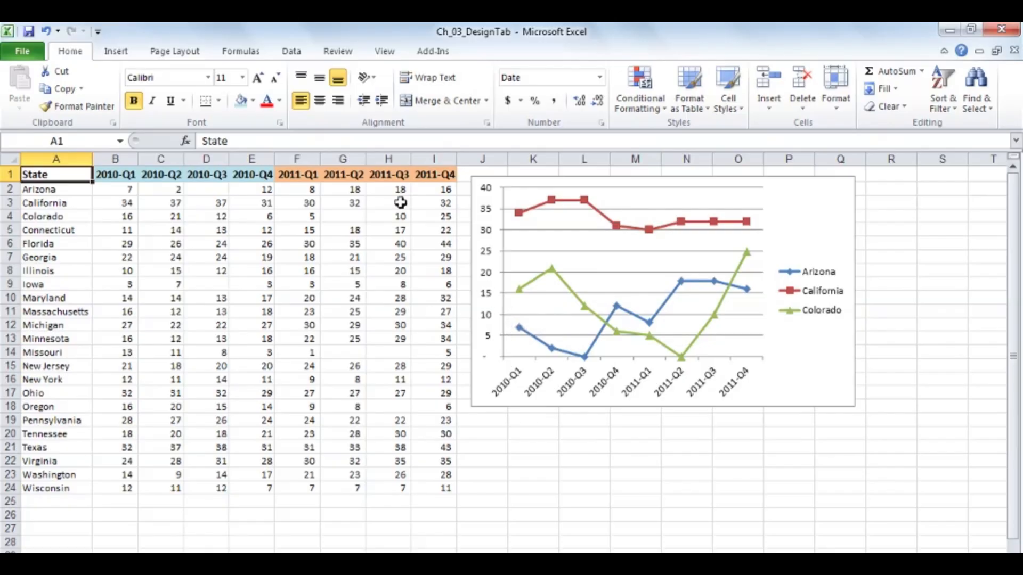
- Set the line chart's empty cells to connect data points with line, and undo and redo the change to compare
{"action": "left_click", "coordinate": [762, 202]}
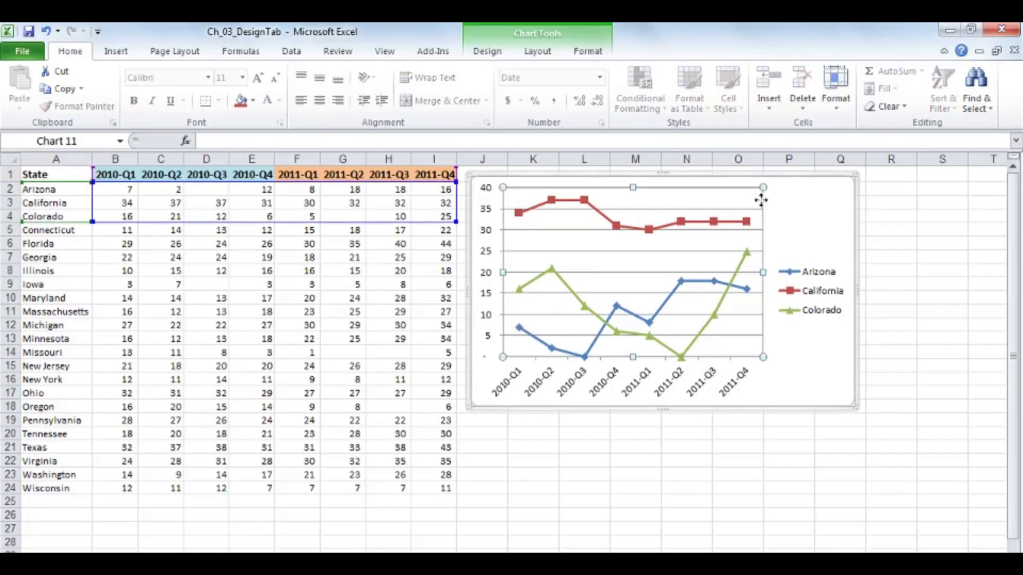
{"action": "left_click", "coordinate": [488, 52]}
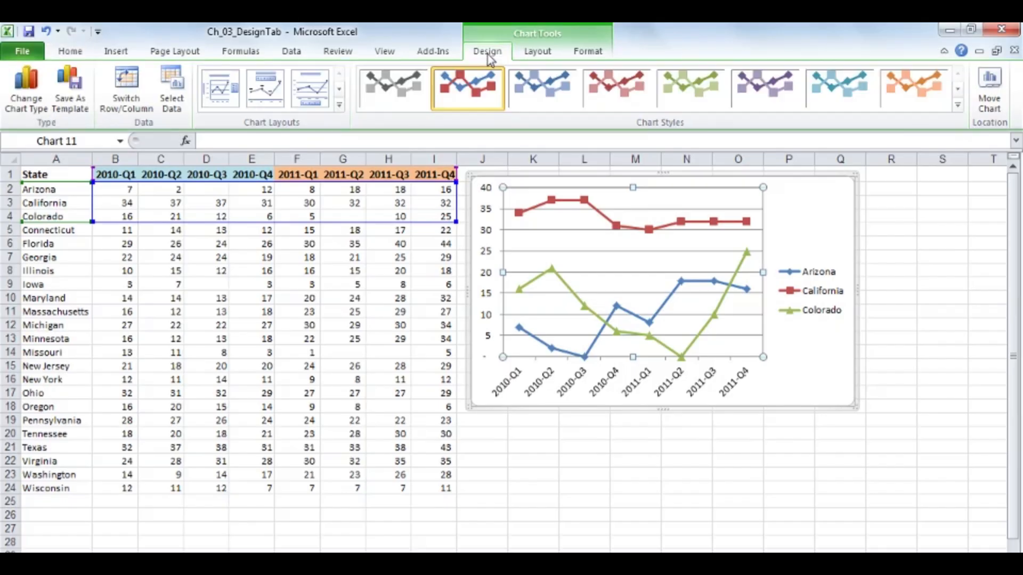
{"action": "left_click", "coordinate": [168, 85]}
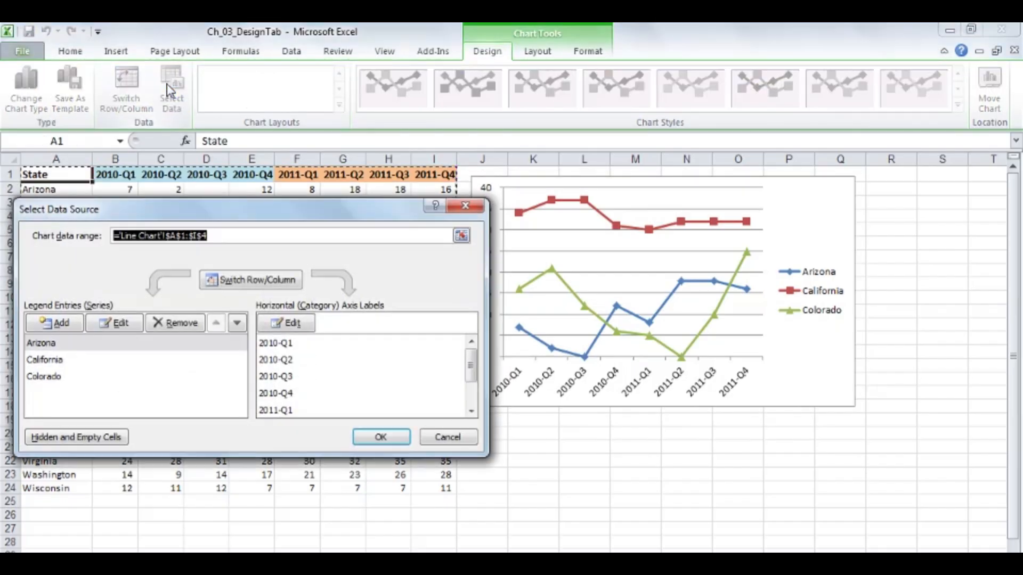
{"action": "left_click", "coordinate": [79, 437]}
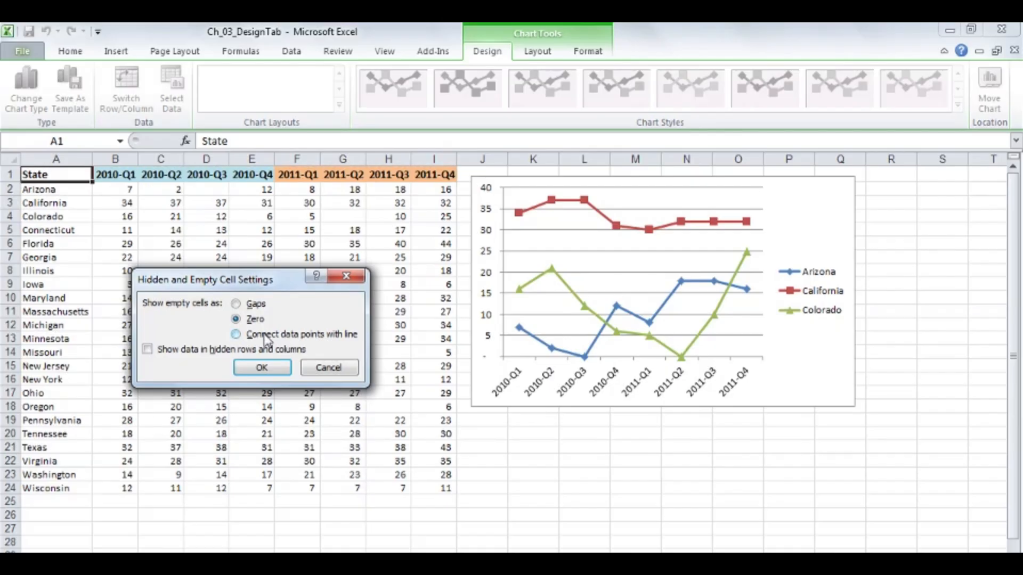
{"action": "left_click", "coordinate": [235, 334]}
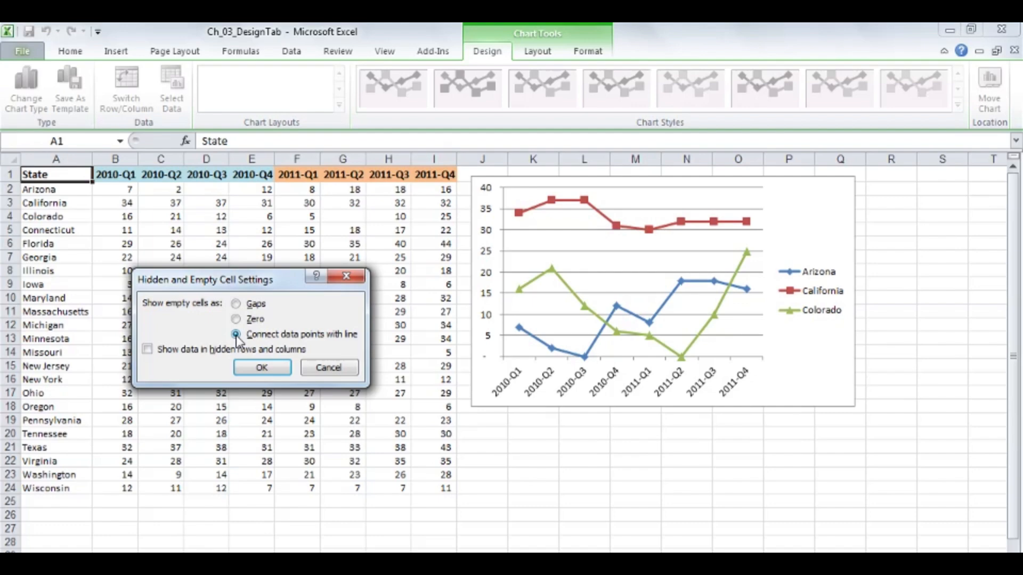
{"action": "left_click", "coordinate": [253, 371]}
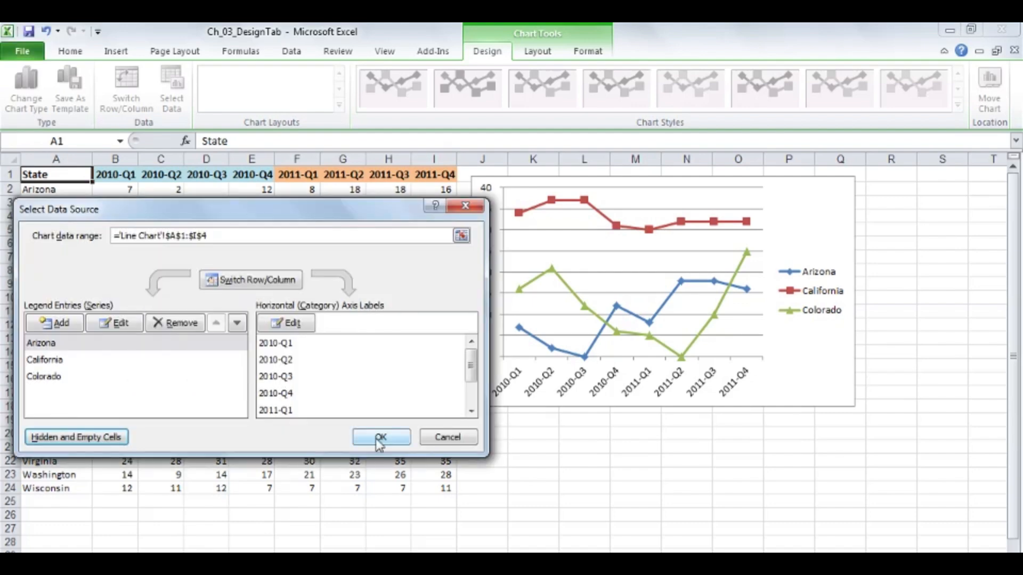
{"action": "left_click", "coordinate": [381, 438]}
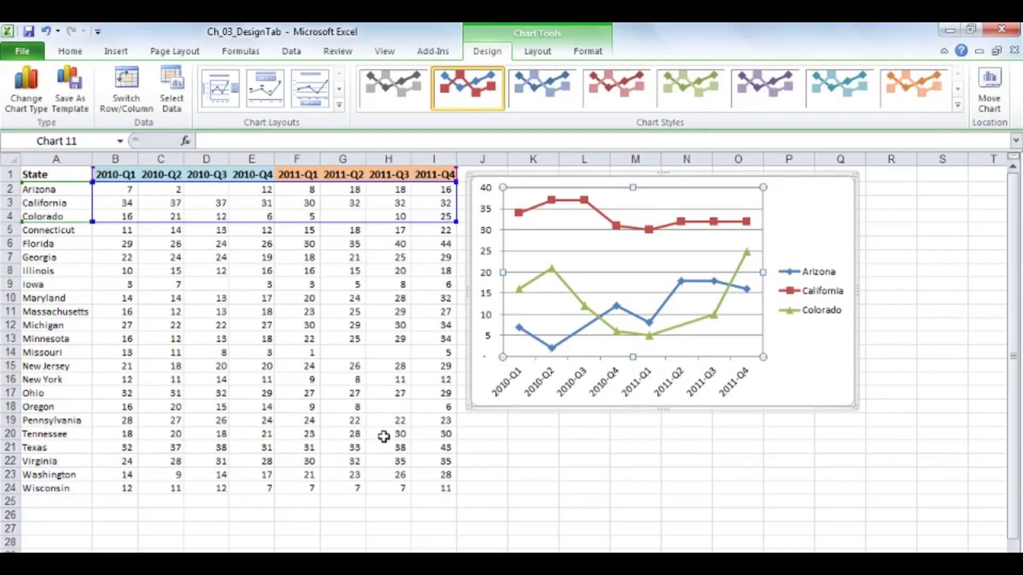
{"action": "key", "text": "ctrl+z"}
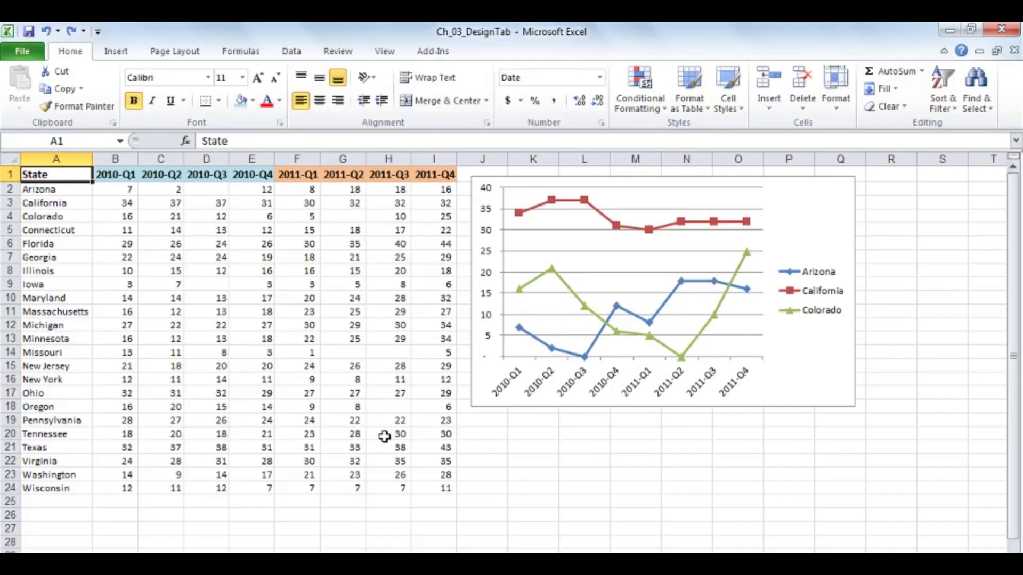
{"action": "key", "text": "ctrl+y"}
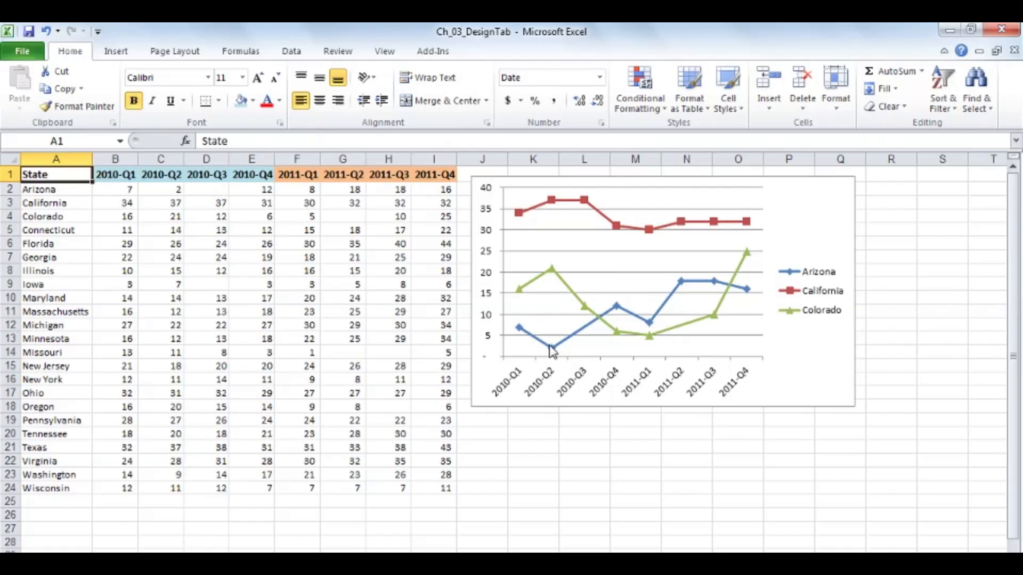
- Examine the Arizona and Colorado lines where they bridge the quarters with missing values
{"action": "mouse_move", "coordinate": [586, 333]}
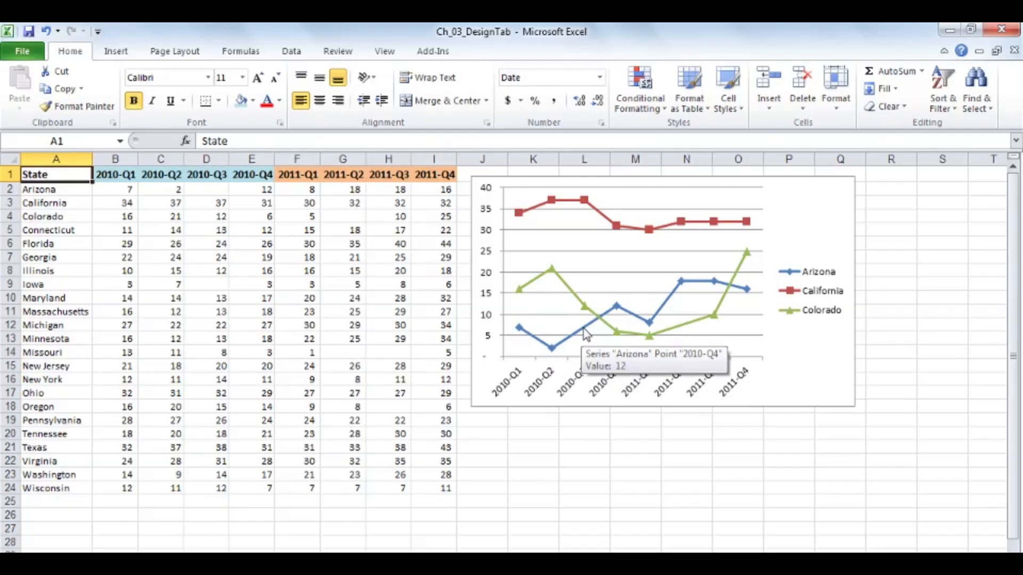
{"action": "left_click", "coordinate": [617, 314]}
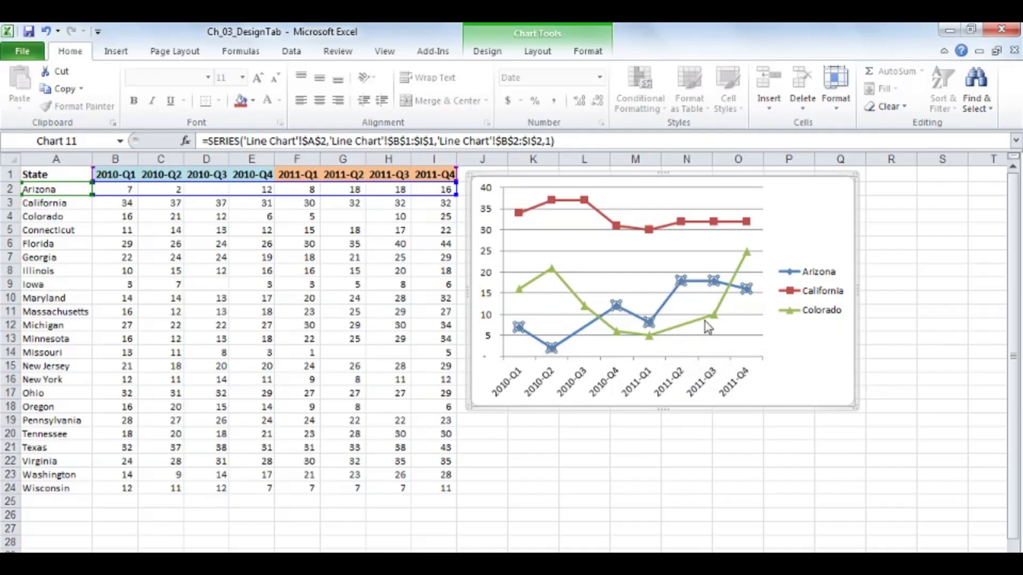
{"action": "mouse_move", "coordinate": [708, 326]}
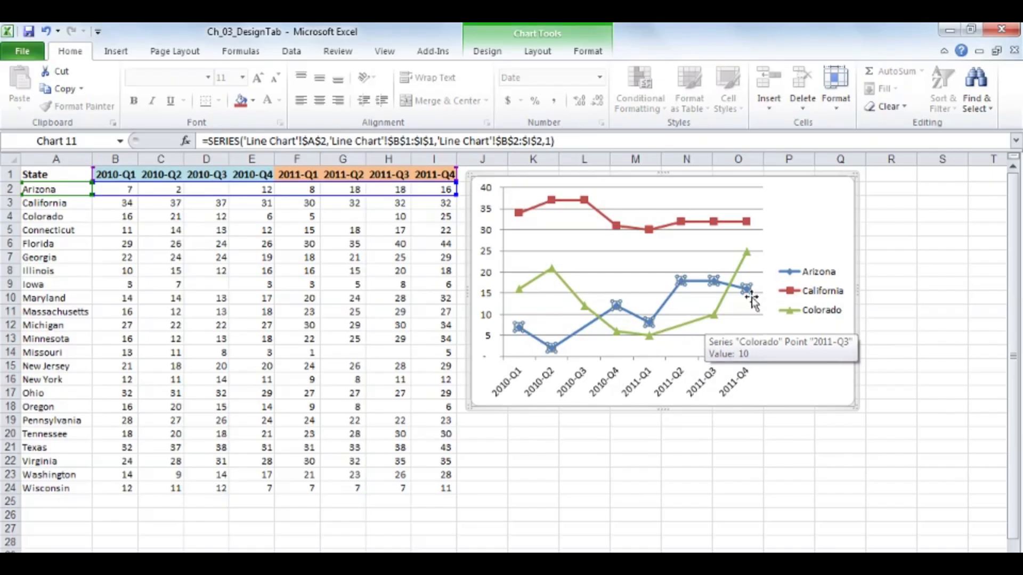
{"action": "left_click", "coordinate": [792, 238]}
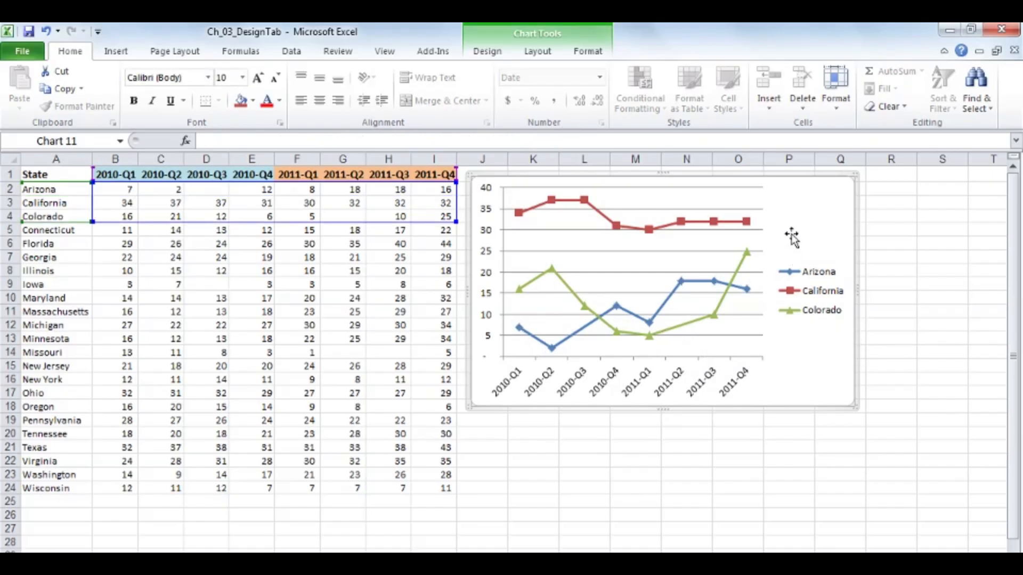
- Change the state line chart to a Clustered Column chart
{"action": "left_click", "coordinate": [487, 52]}
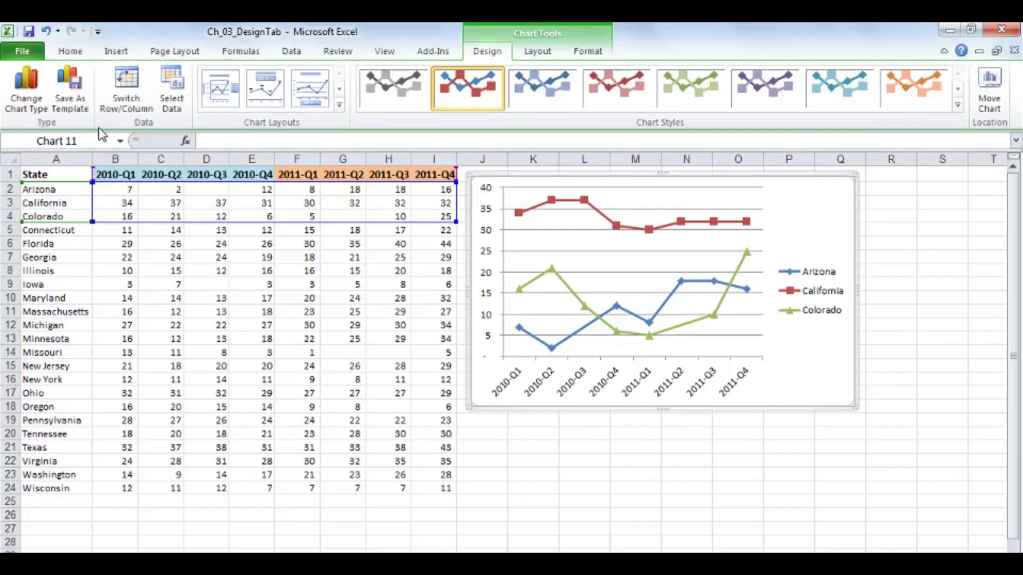
{"action": "left_click", "coordinate": [32, 86]}
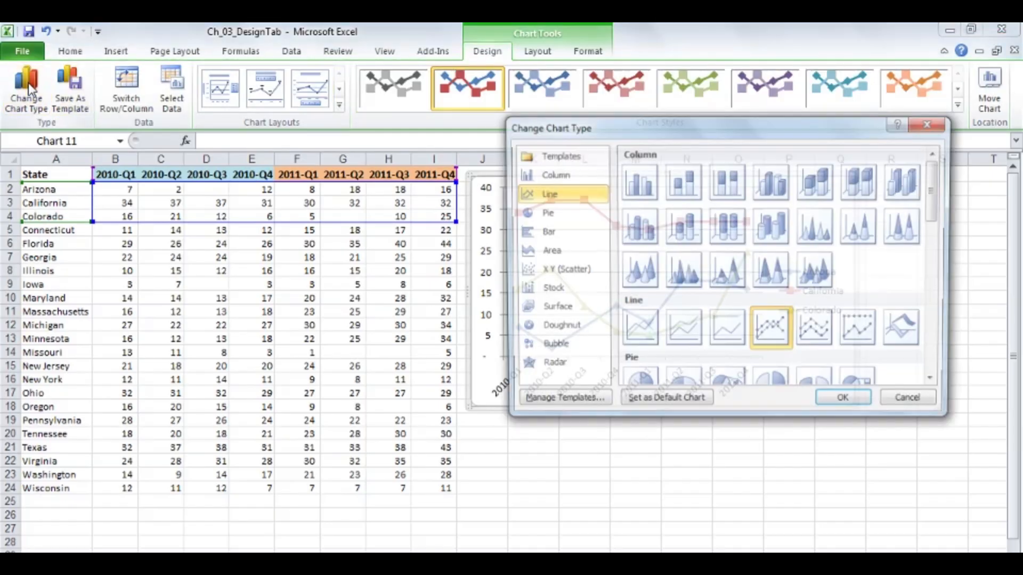
{"action": "double_click", "coordinate": [637, 186]}
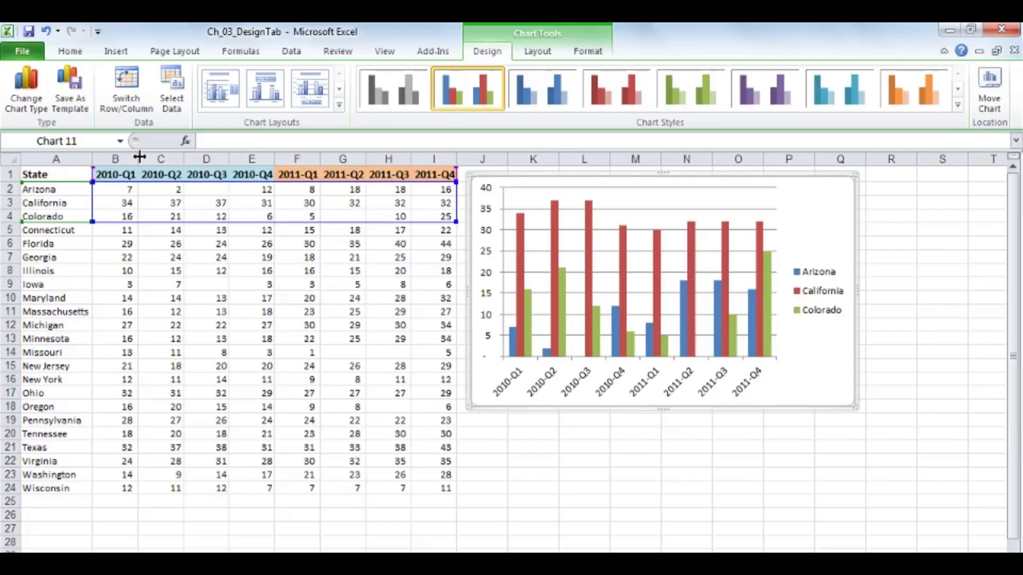
- Hide the 2010 quarter columns B through E
{"action": "left_click_drag", "start_coordinate": [121, 155], "coordinate": [250, 158]}
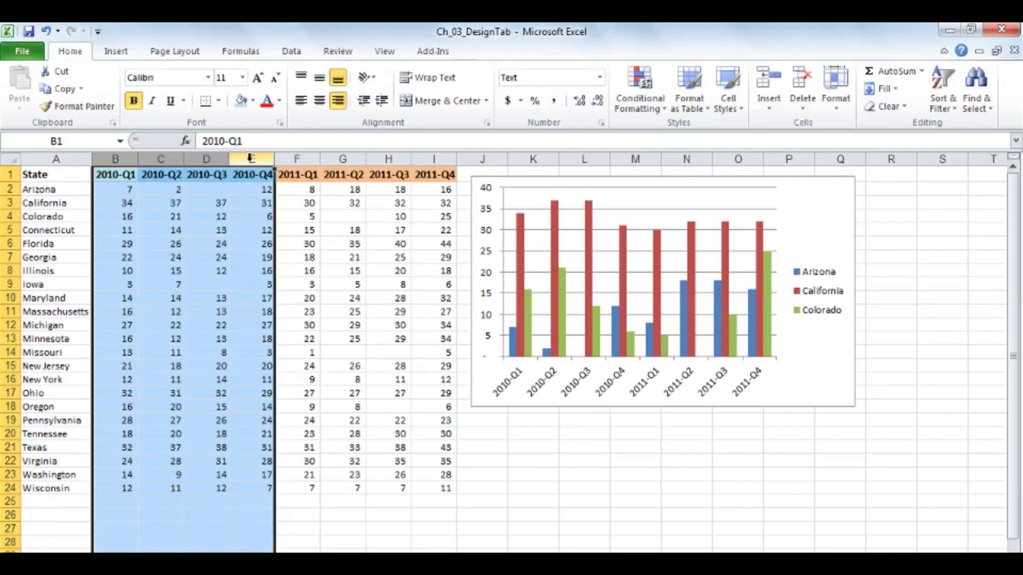
{"action": "right_click", "coordinate": [250, 158]}
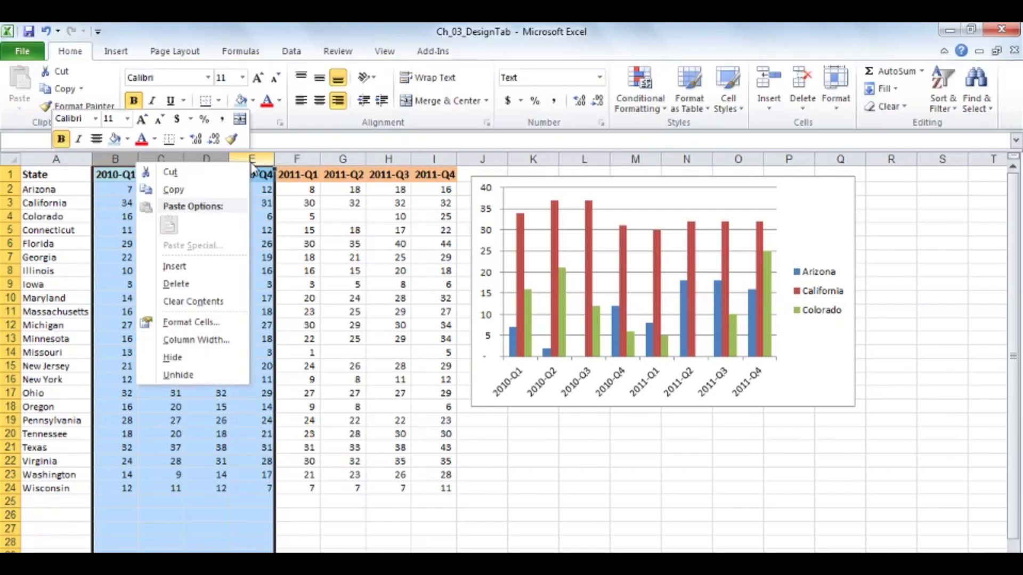
{"action": "left_click", "coordinate": [173, 358]}
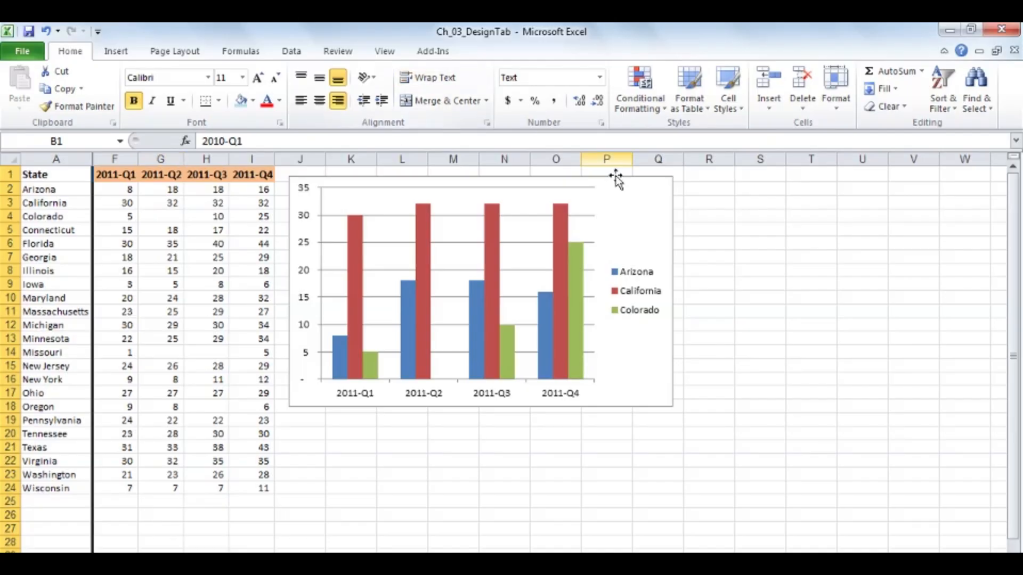
- Set the state column chart to show data in hidden rows and columns
{"action": "left_click", "coordinate": [643, 201]}
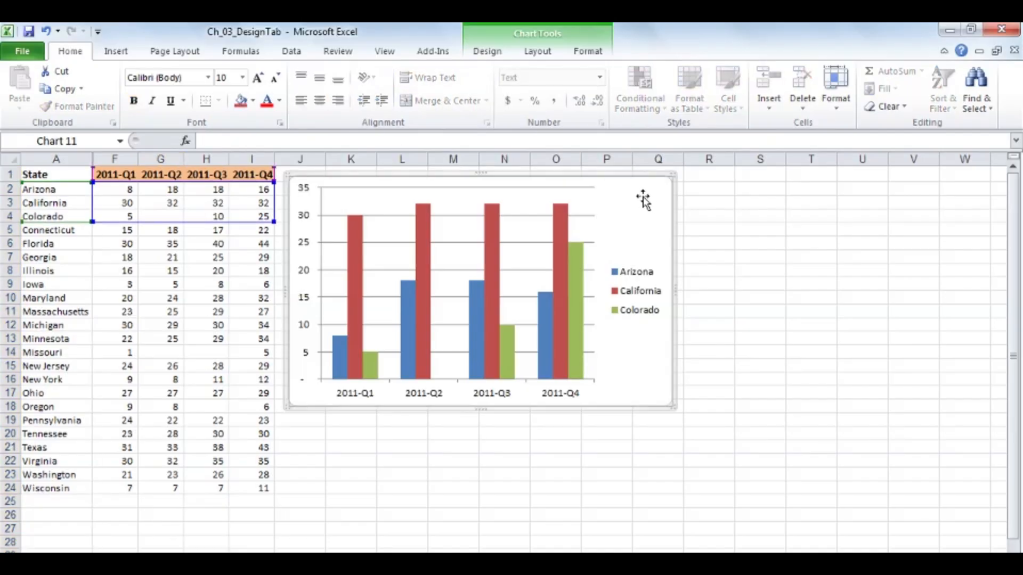
{"action": "left_click", "coordinate": [487, 51]}
{"action": "left_click", "coordinate": [172, 91]}
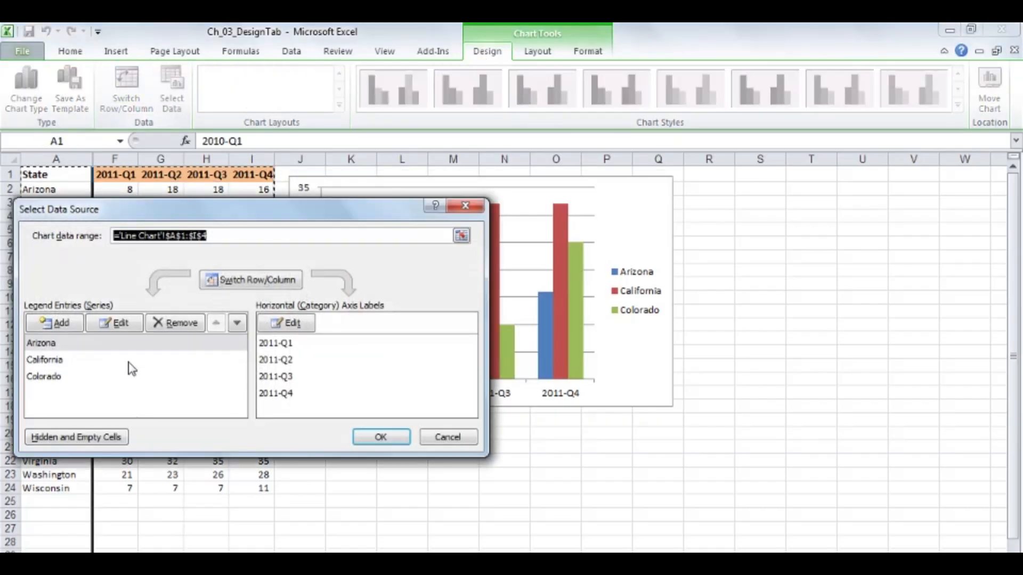
{"action": "left_click", "coordinate": [116, 439]}
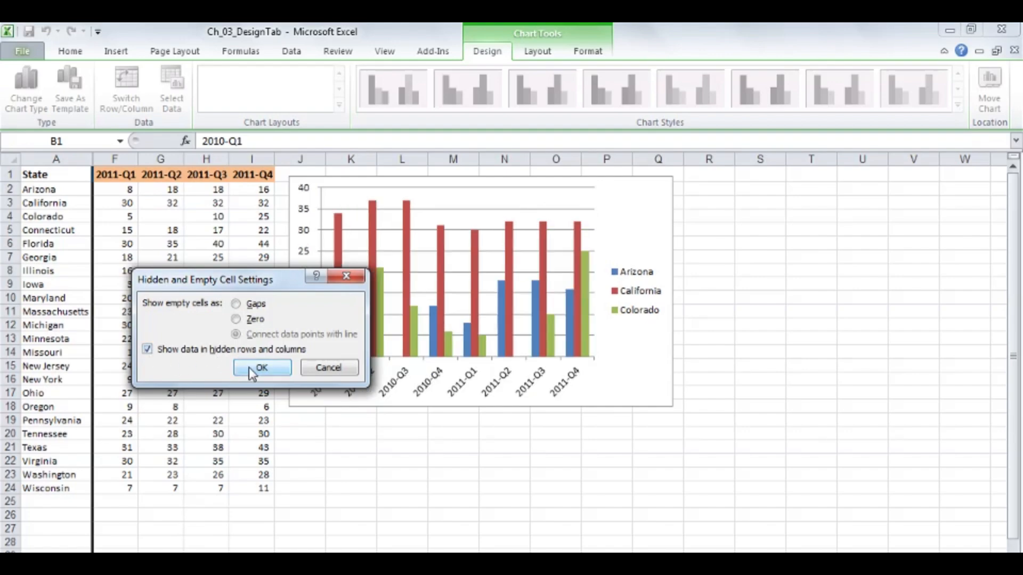
{"action": "left_click_drag", "start_coordinate": [274, 281], "coordinate": [169, 258]}
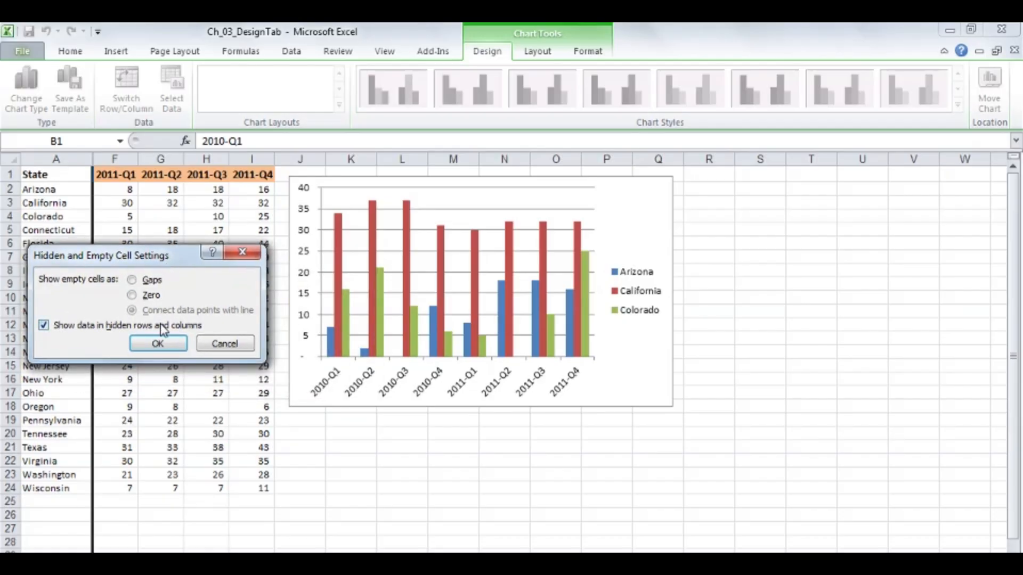
{"action": "left_click", "coordinate": [159, 344]}
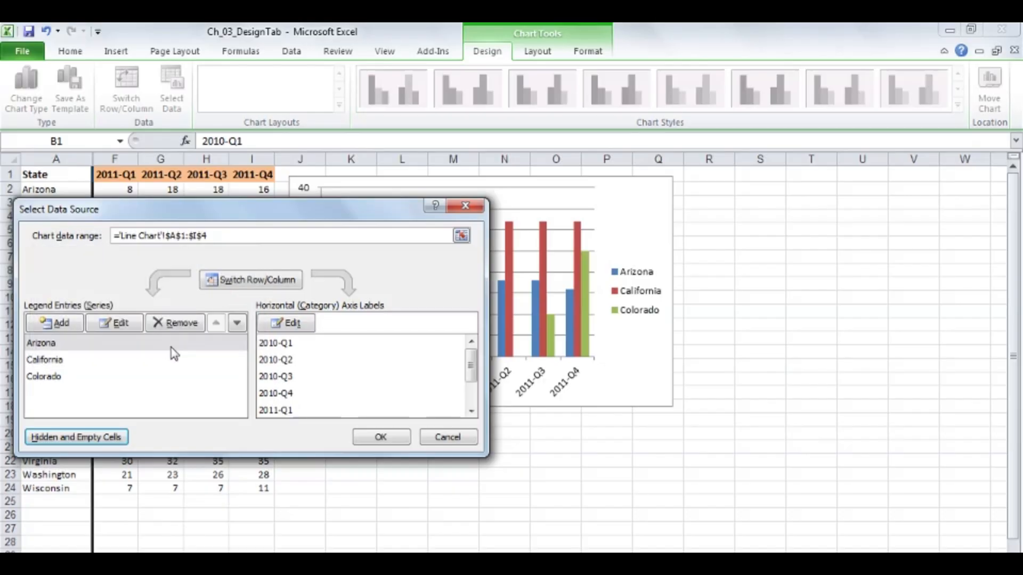
{"action": "left_click", "coordinate": [369, 441]}
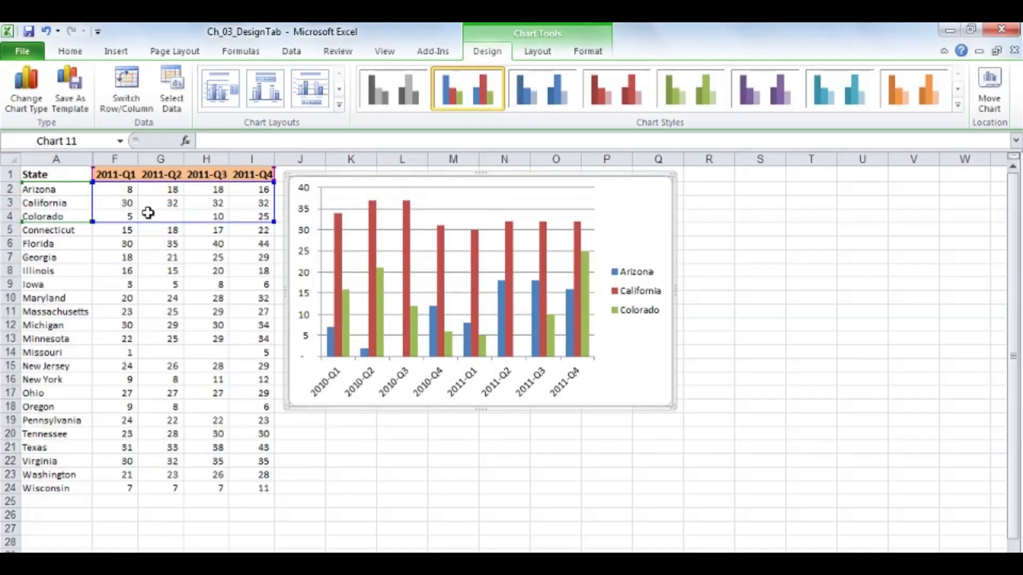
- Hide the 2011 quarter columns F through I and move the chart away from the state names, over columns M to S
{"action": "left_click", "coordinate": [120, 158]}
{"action": "left_click_drag", "start_coordinate": [119, 158], "coordinate": [239, 158]}
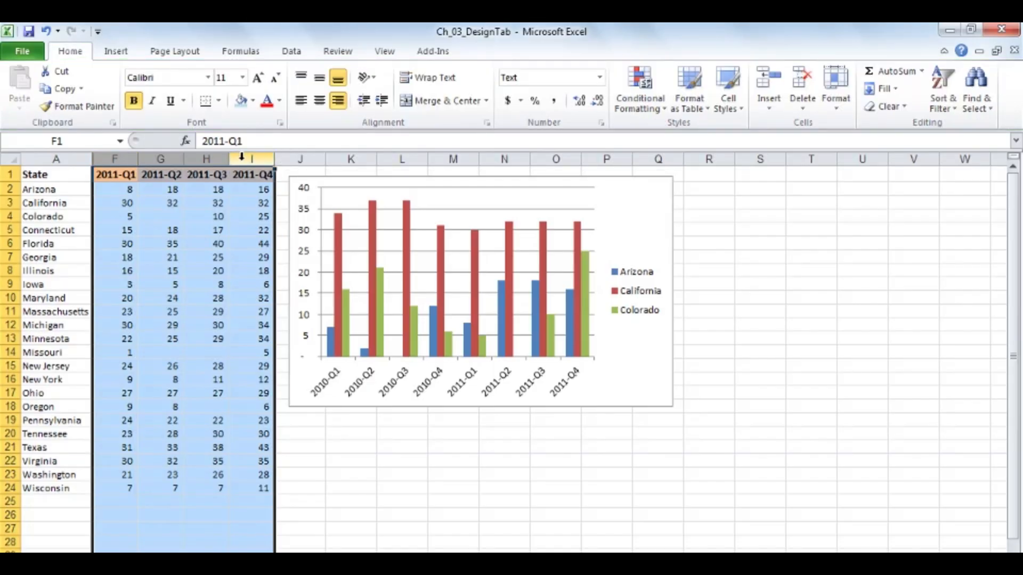
{"action": "right_click", "coordinate": [241, 157]}
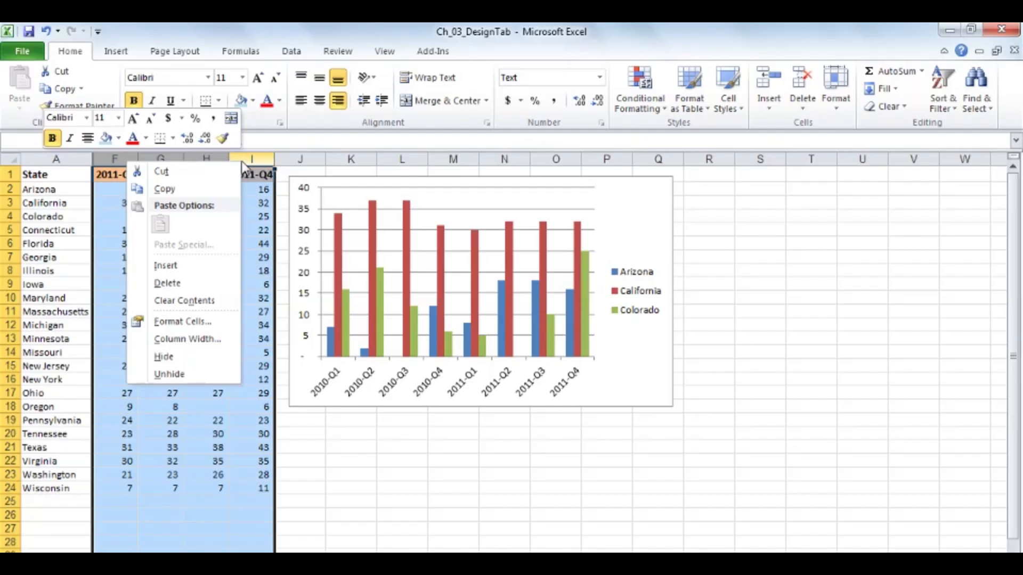
{"action": "left_click", "coordinate": [179, 361]}
{"action": "left_click", "coordinate": [451, 392]}
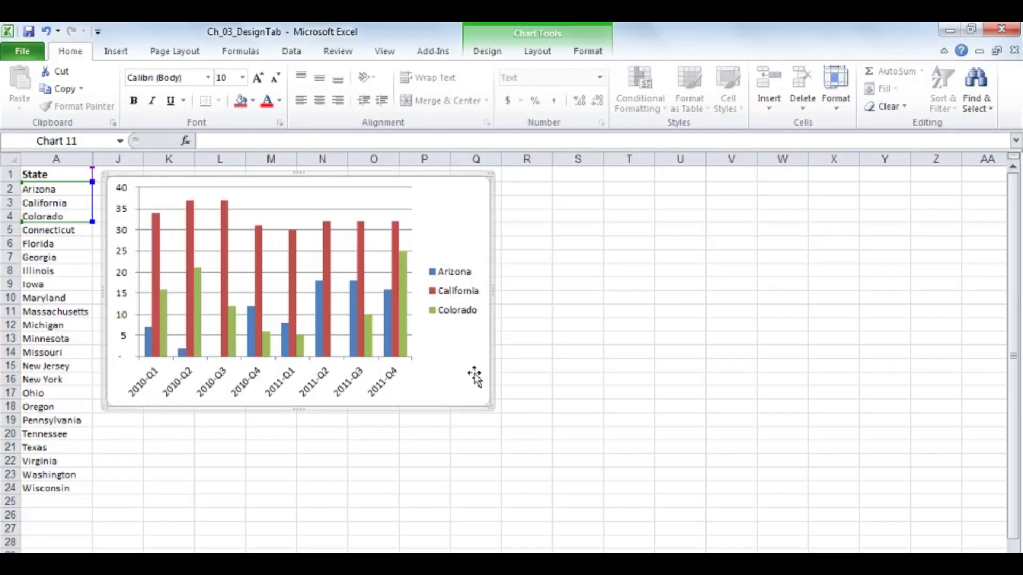
{"action": "left_click_drag", "start_coordinate": [447, 181], "coordinate": [364, 179]}
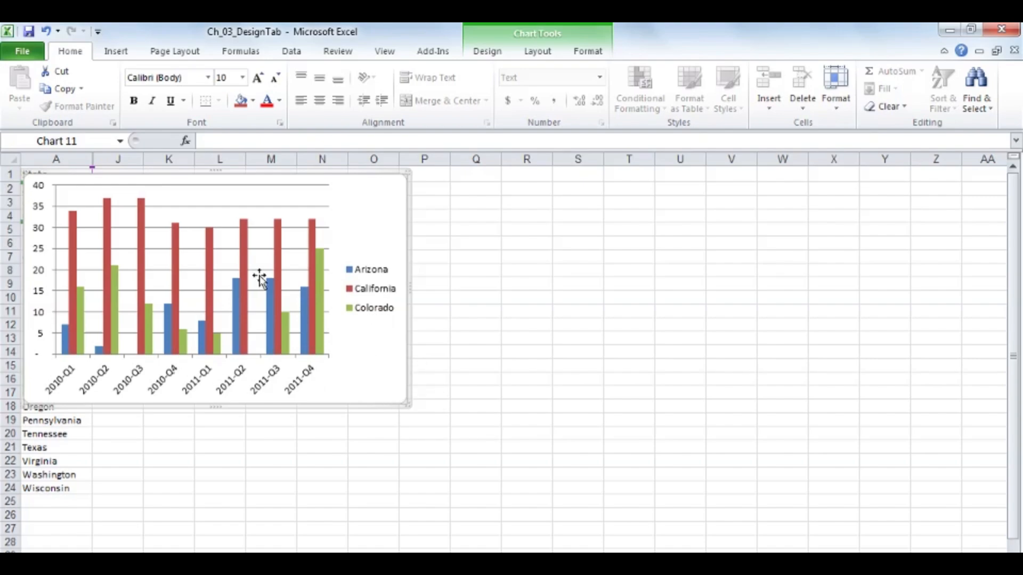
{"action": "left_click_drag", "start_coordinate": [289, 177], "coordinate": [505, 177]}
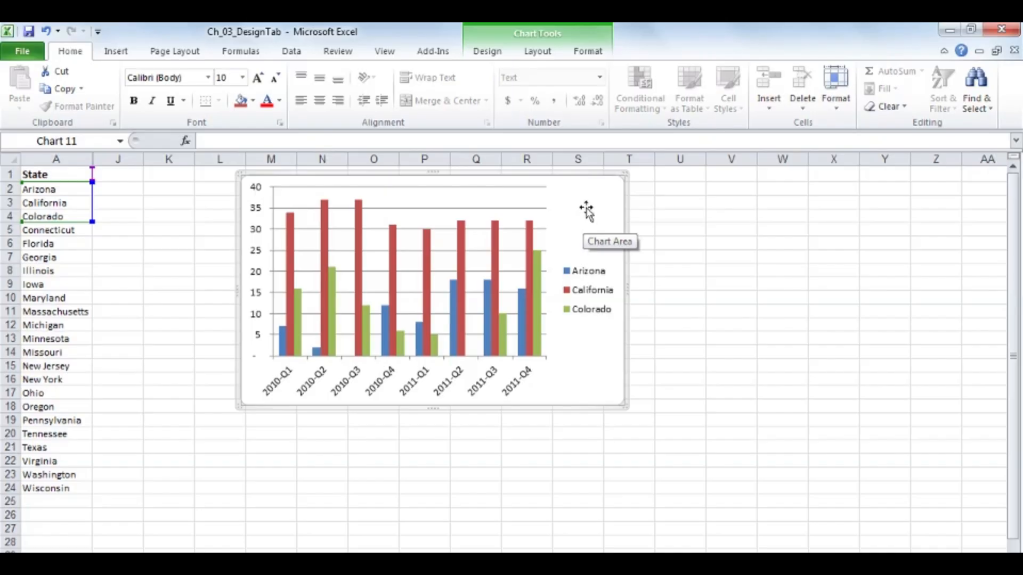
- Turn off showing data in hidden rows and columns for the state column chart
{"action": "left_click", "coordinate": [489, 56]}
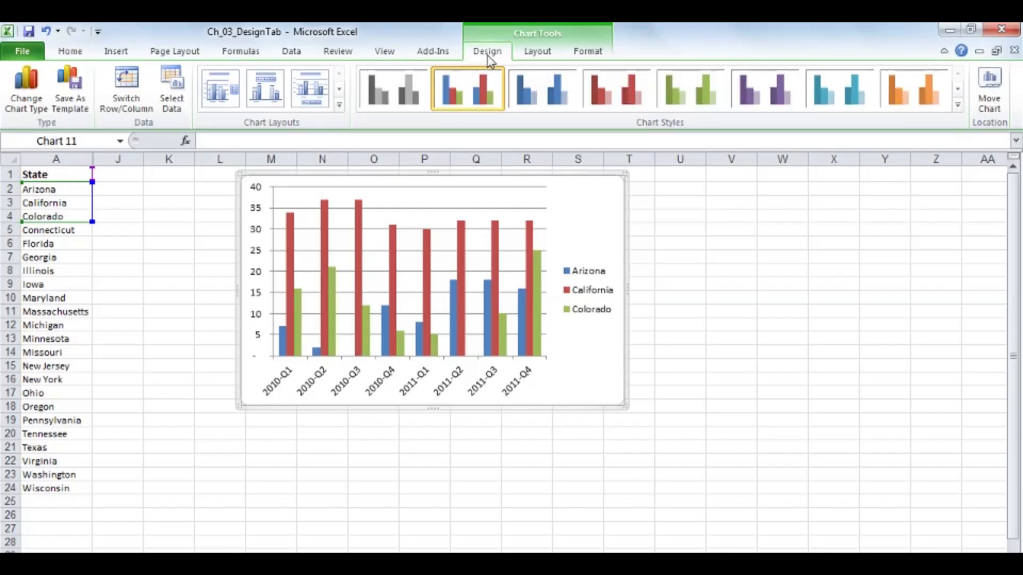
{"action": "left_click", "coordinate": [172, 85]}
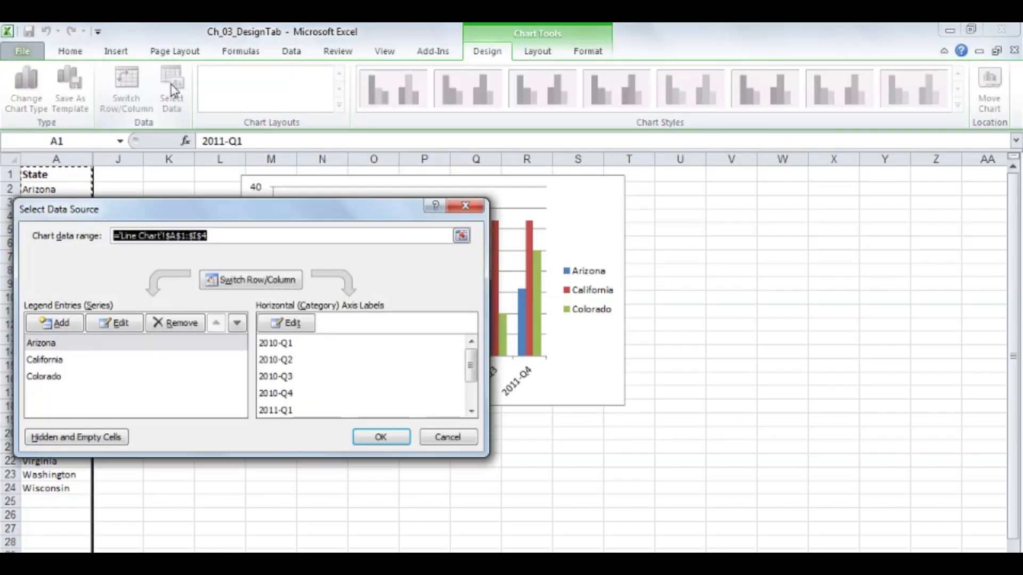
{"action": "left_click", "coordinate": [91, 438]}
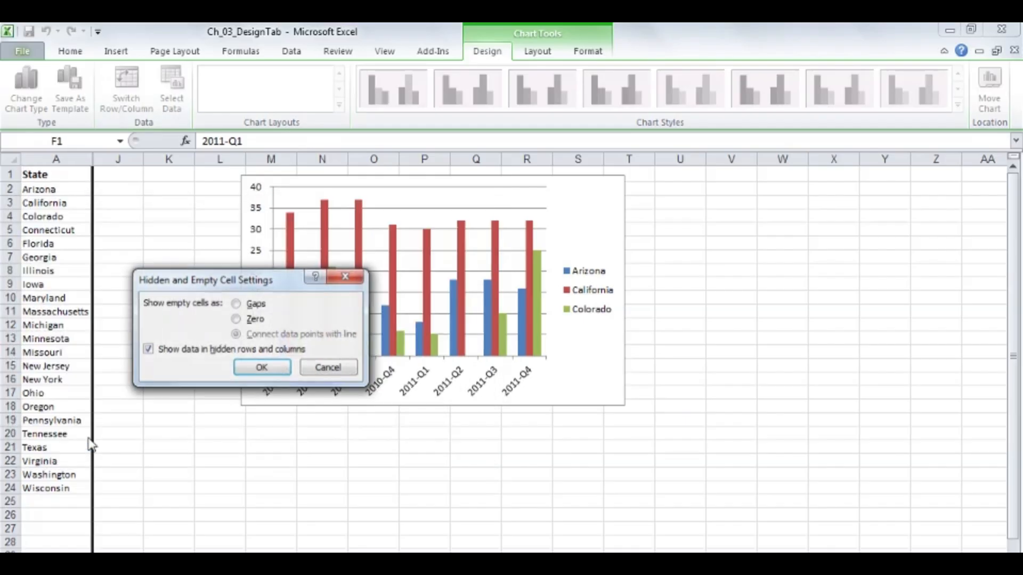
{"action": "left_click", "coordinate": [147, 351]}
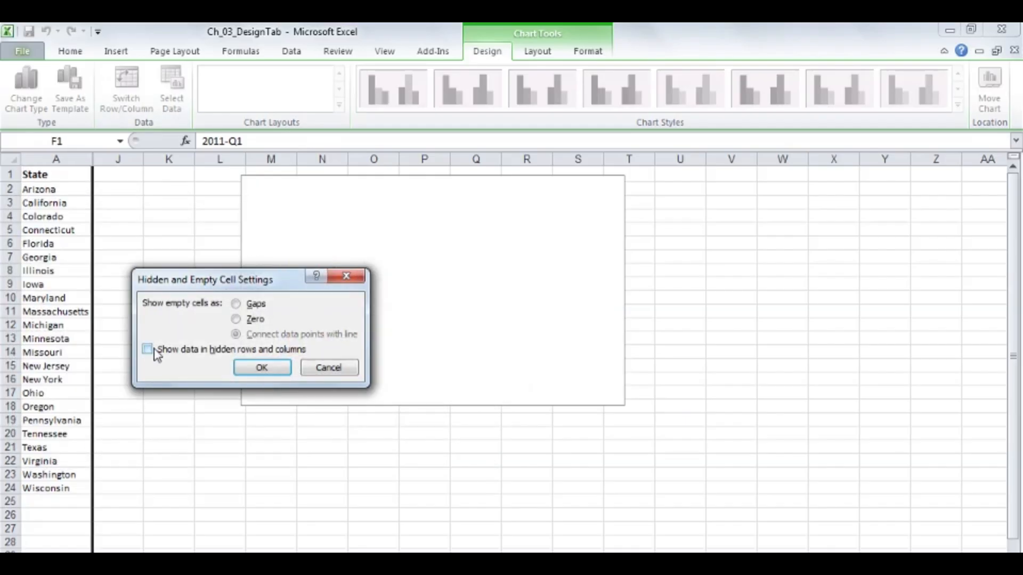
{"action": "left_click", "coordinate": [255, 370]}
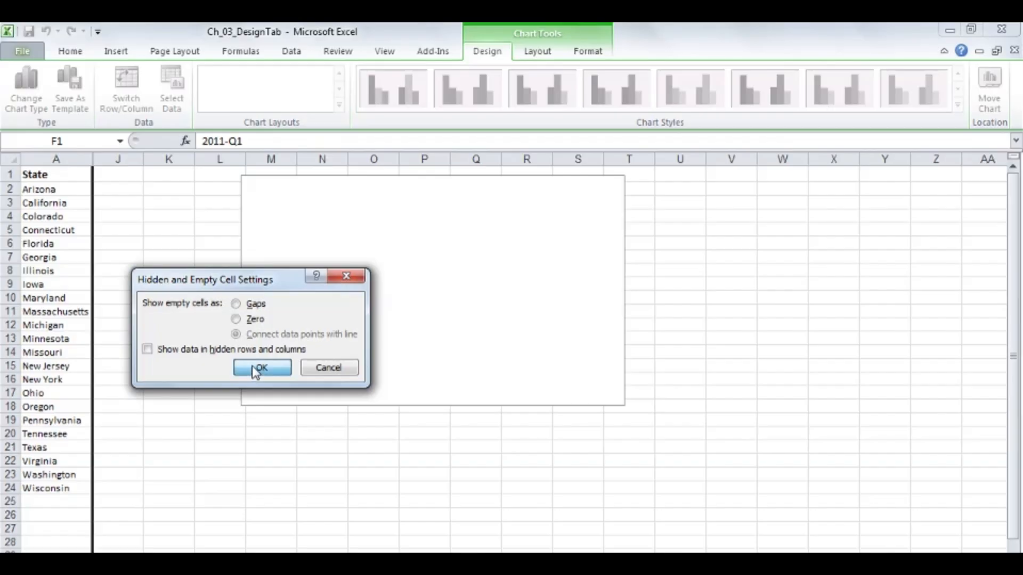
{"action": "left_click", "coordinate": [382, 435]}
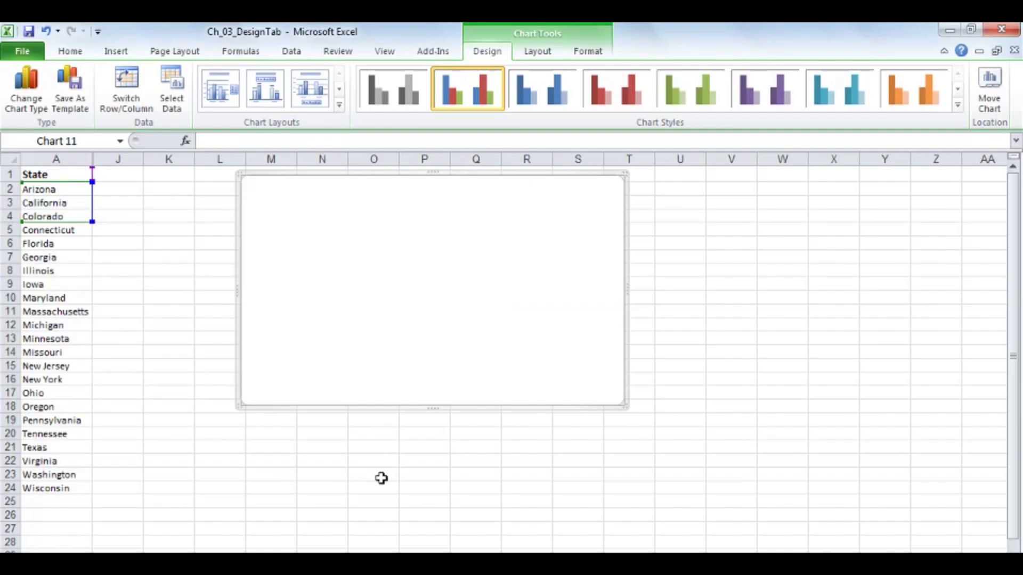
- Unhide columns B through I and extend the chart's data range down to Wisconsin in row 24
{"action": "left_click_drag", "start_coordinate": [82, 158], "coordinate": [109, 157]}
{"action": "double_click", "coordinate": [95, 159]}
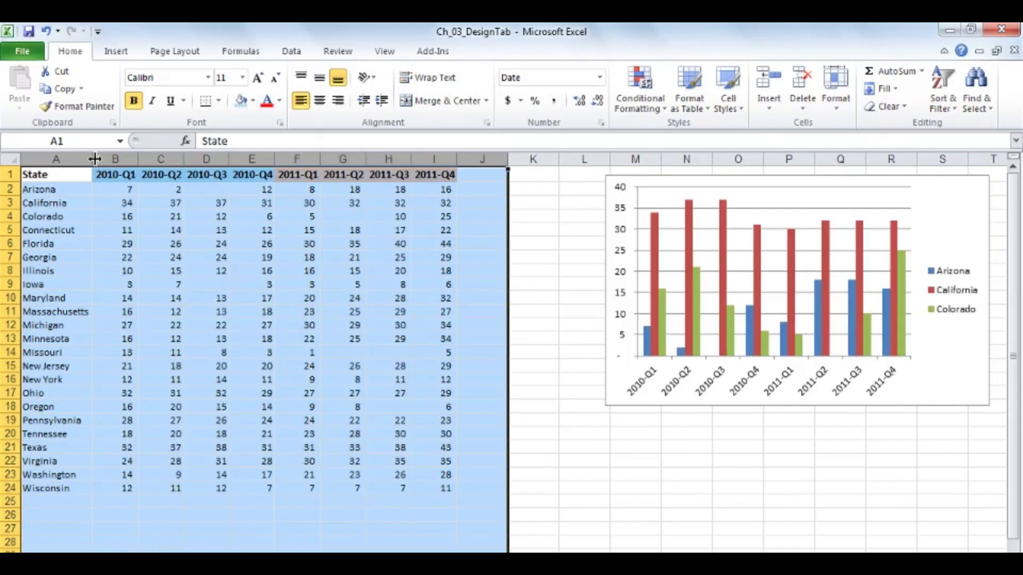
{"action": "left_click", "coordinate": [954, 382]}
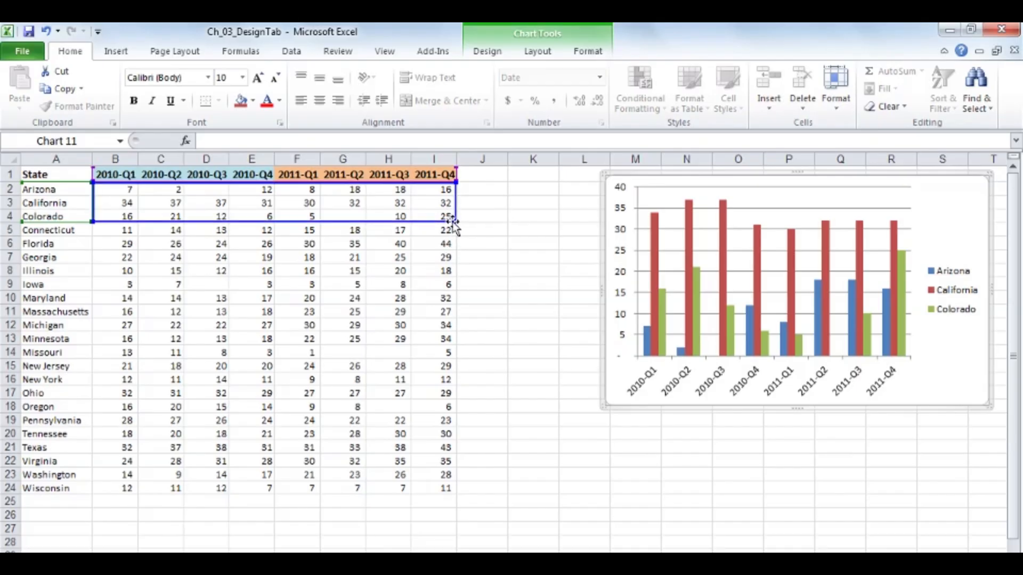
{"action": "left_click_drag", "start_coordinate": [456, 222], "coordinate": [456, 492]}
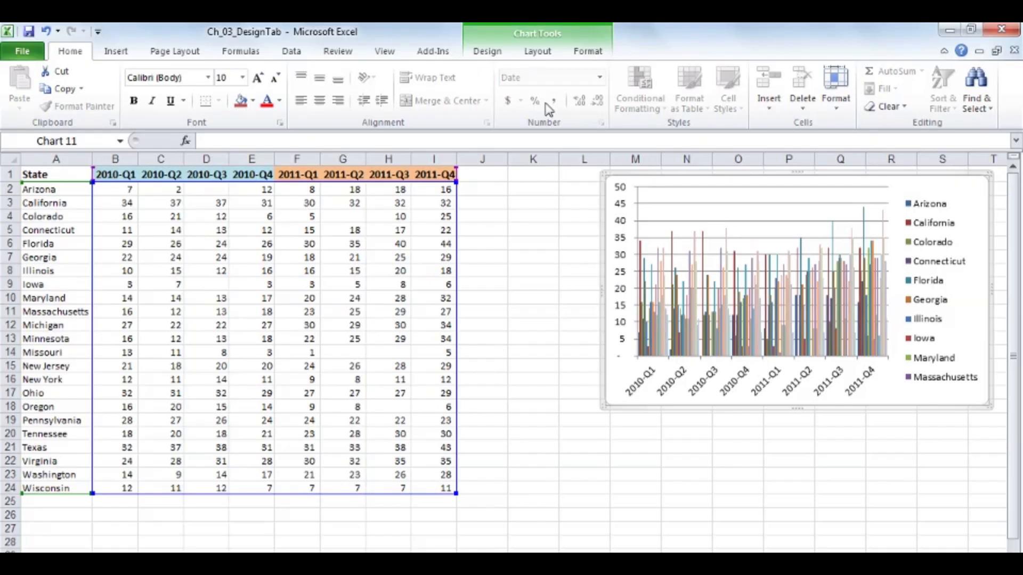
- Change the all-states chart to a Stacked Column chart
{"action": "left_click", "coordinate": [487, 51]}
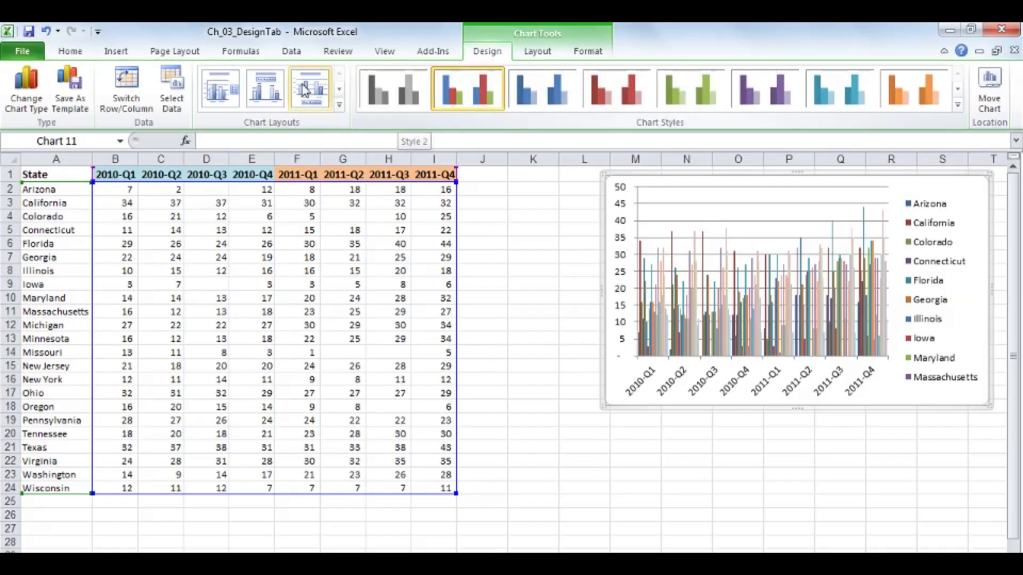
{"action": "left_click", "coordinate": [26, 88]}
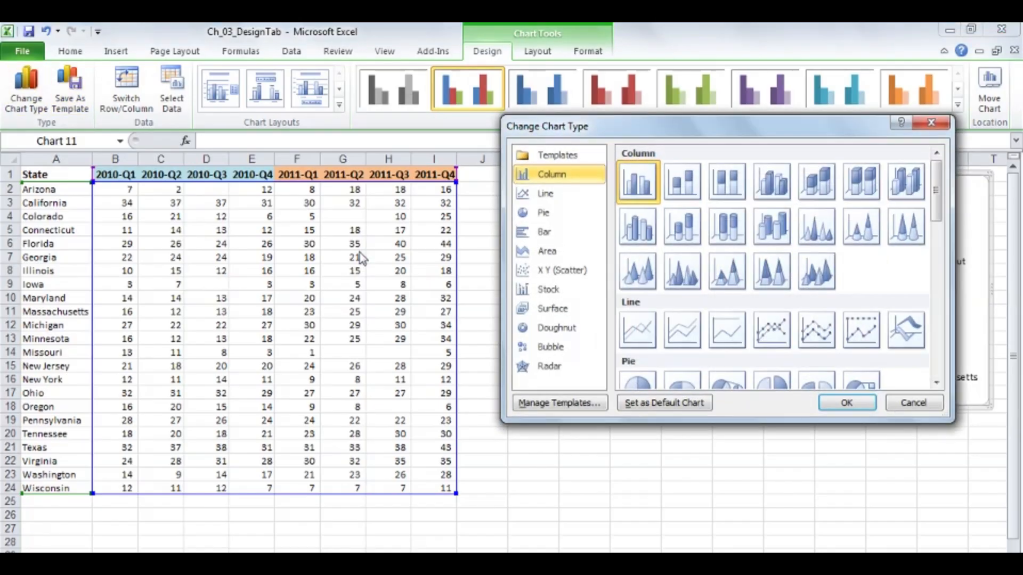
{"action": "left_click", "coordinate": [680, 187]}
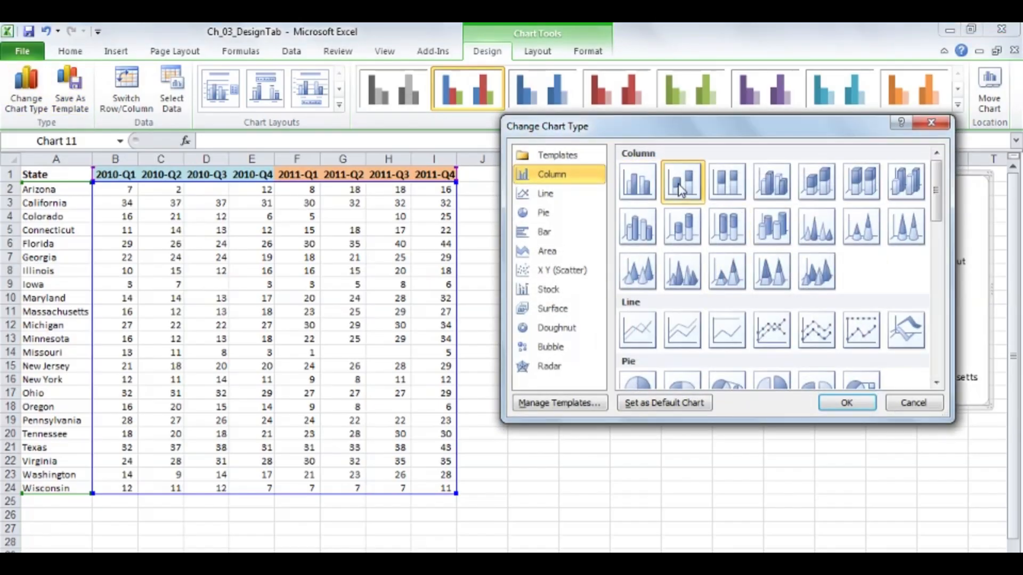
{"action": "double_click", "coordinate": [680, 185]}
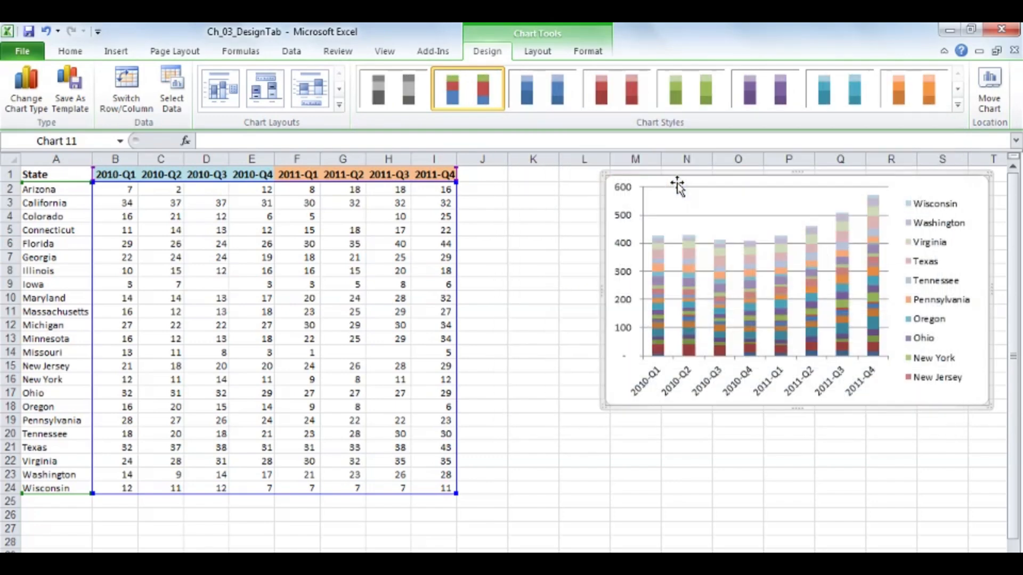
- Enlarge the stacked column chart toward the data table and switch its rows and columns so states form the horizontal axis
{"action": "left_click_drag", "start_coordinate": [605, 407], "coordinate": [472, 436]}
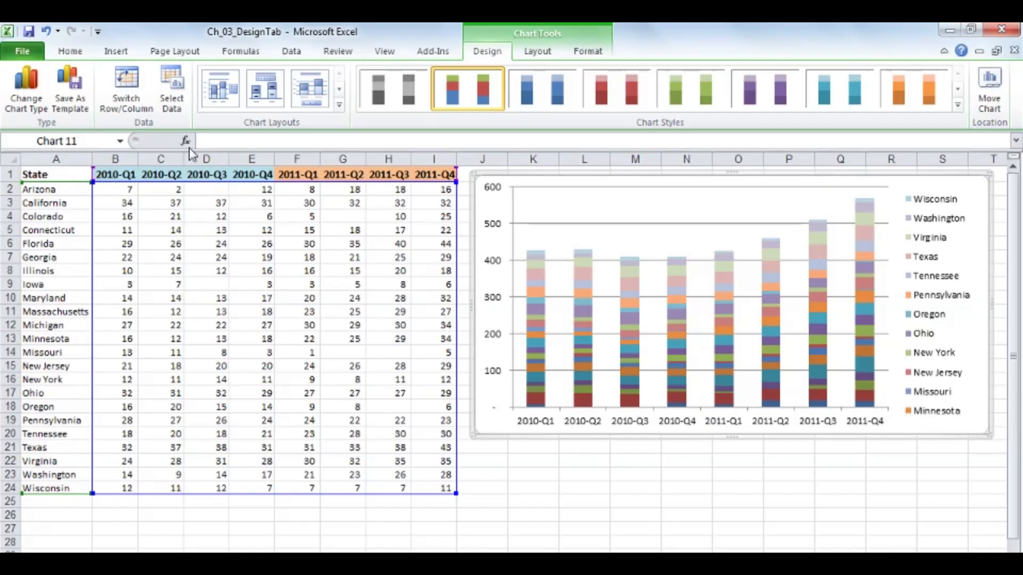
{"action": "left_click", "coordinate": [134, 88]}
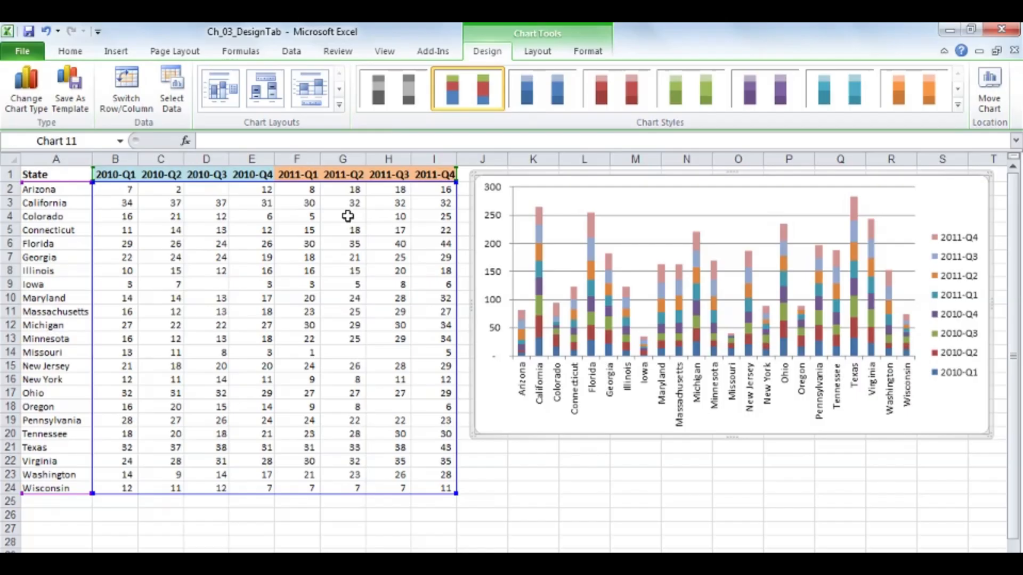
{"action": "left_click", "coordinate": [169, 76]}
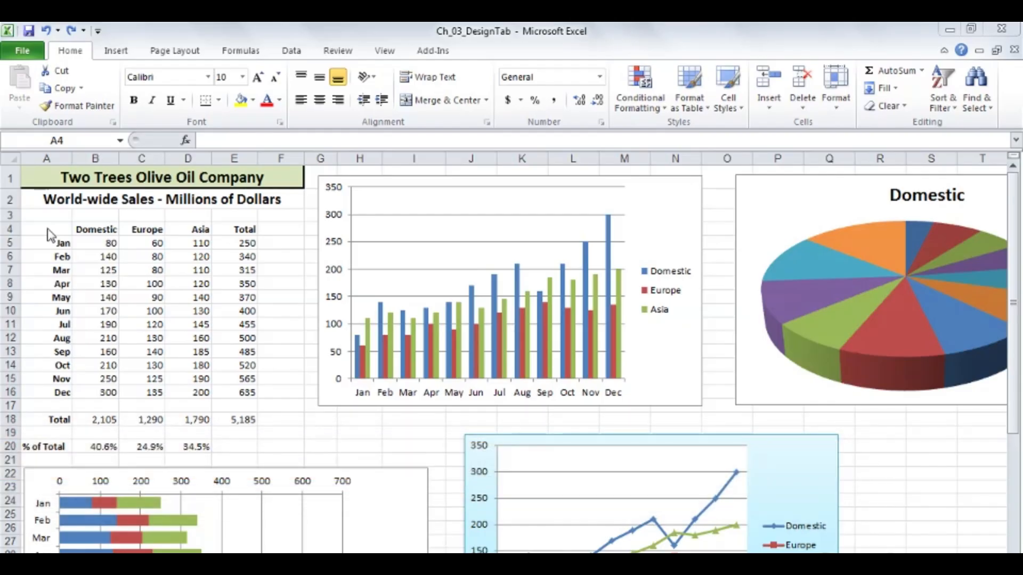
- Browse the available chart layouts for the Domestic, Europe and Asia monthly sales column chart
{"action": "left_click", "coordinate": [682, 222]}
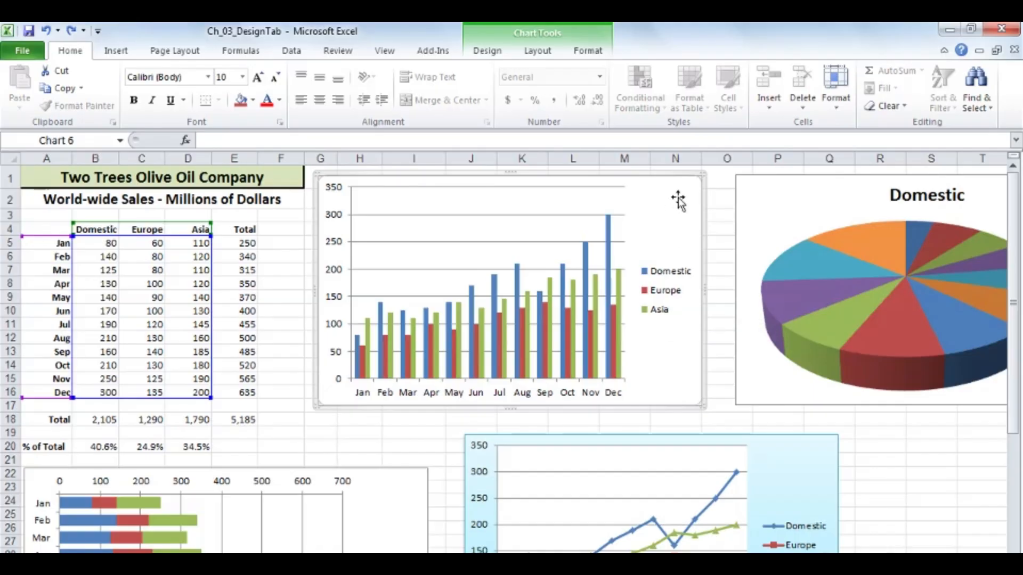
{"action": "left_click", "coordinate": [548, 56]}
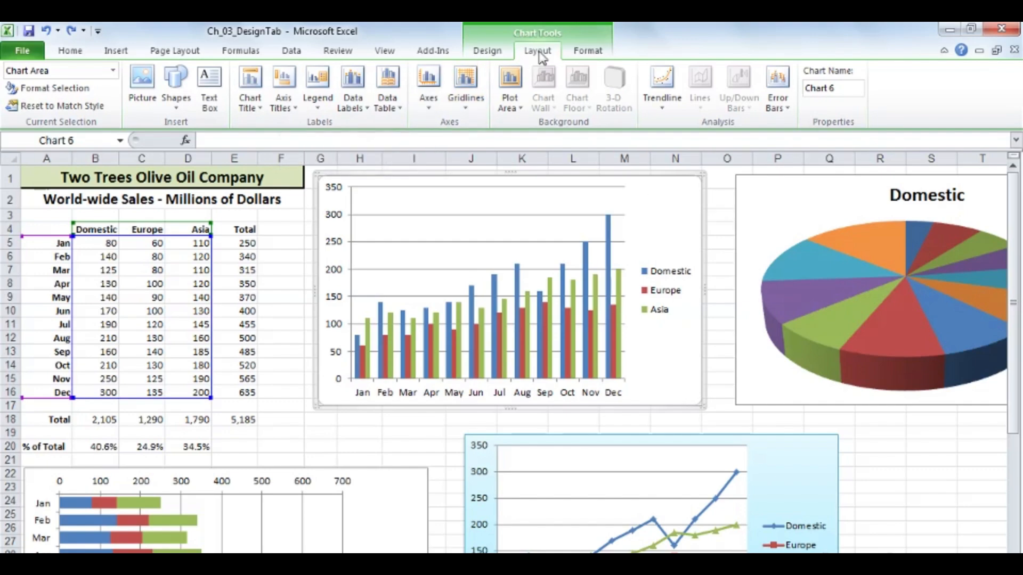
{"action": "left_click", "coordinate": [488, 53]}
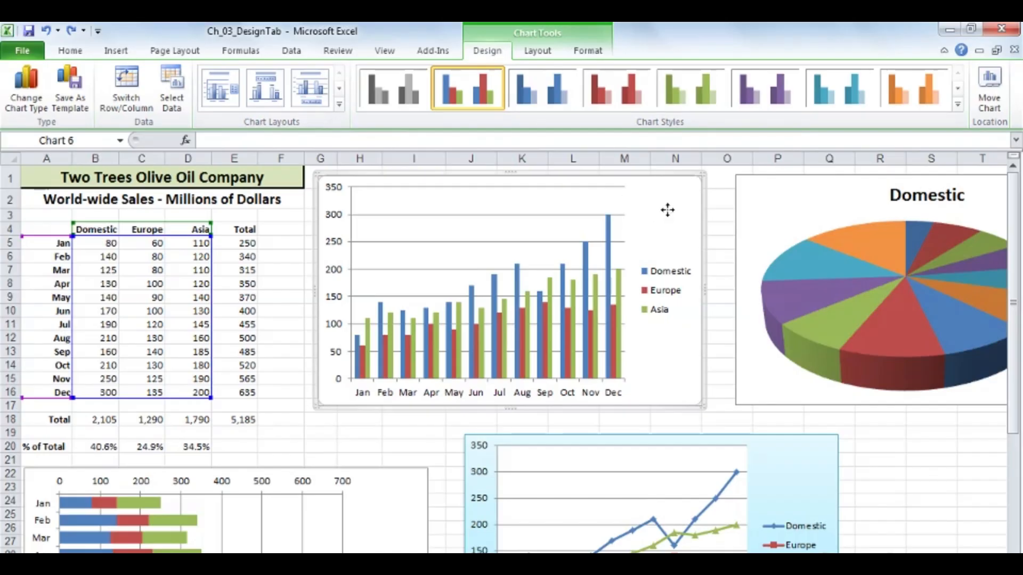
{"action": "left_click", "coordinate": [339, 106]}
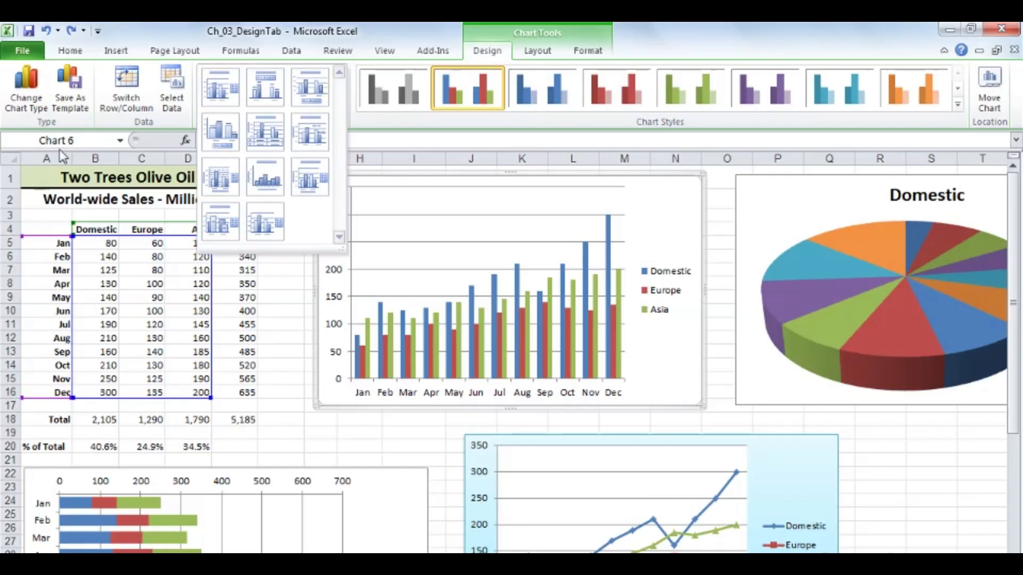
- Change the column chart beside the sales table to Line with Markers and apply chart Layout 6
{"action": "left_click", "coordinate": [31, 94]}
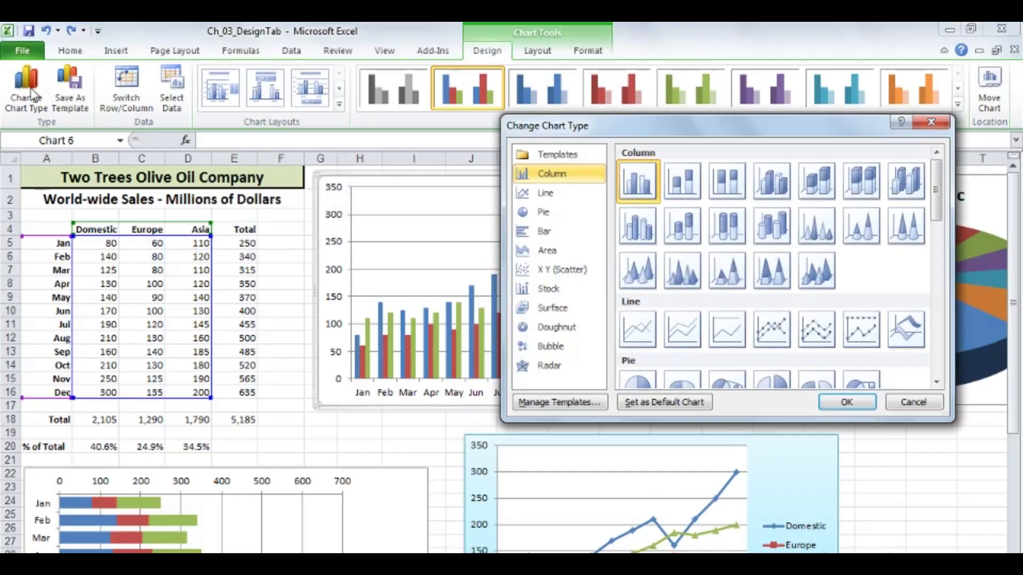
{"action": "double_click", "coordinate": [769, 333]}
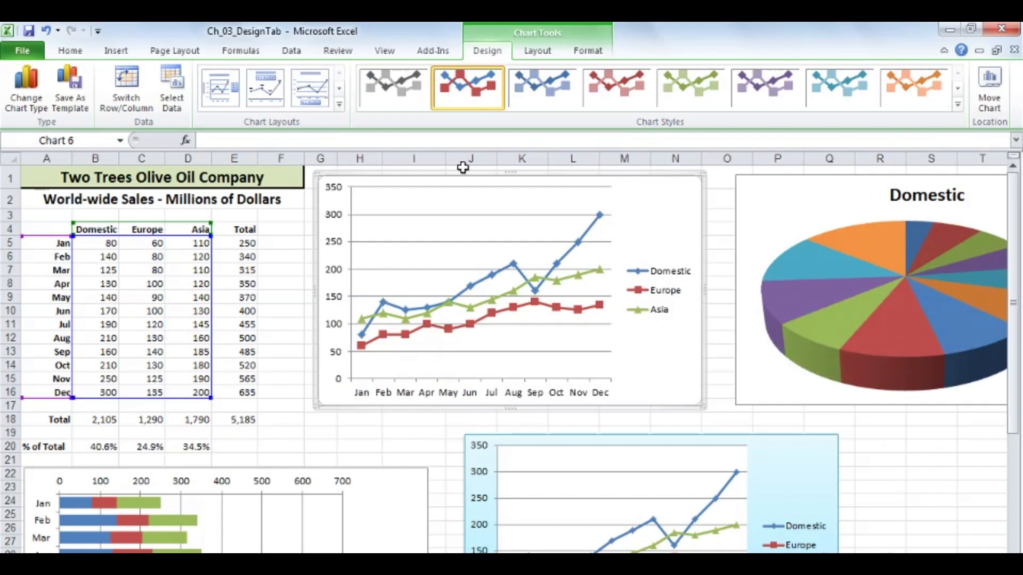
{"action": "left_click", "coordinate": [340, 105]}
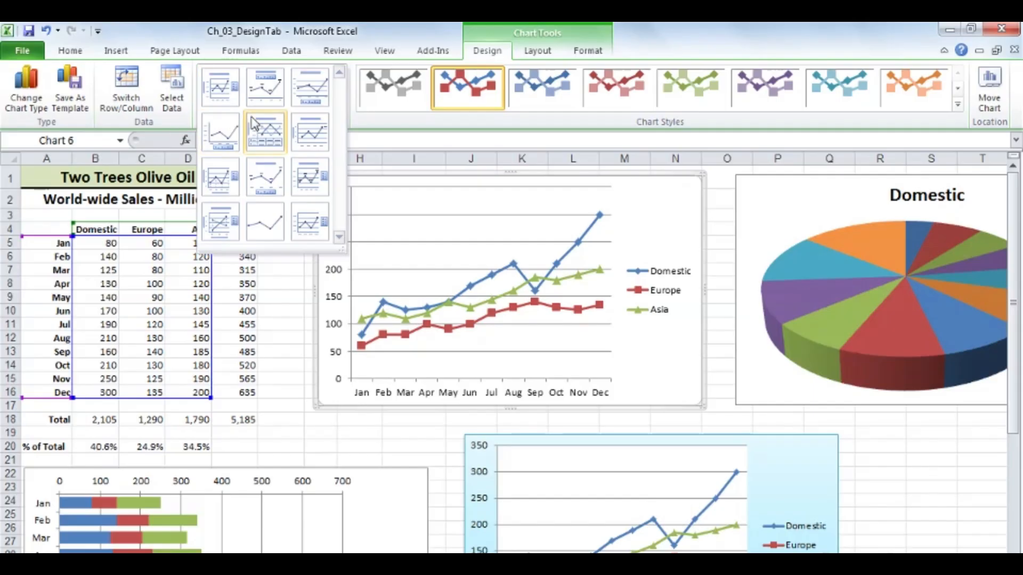
{"action": "left_click", "coordinate": [311, 128]}
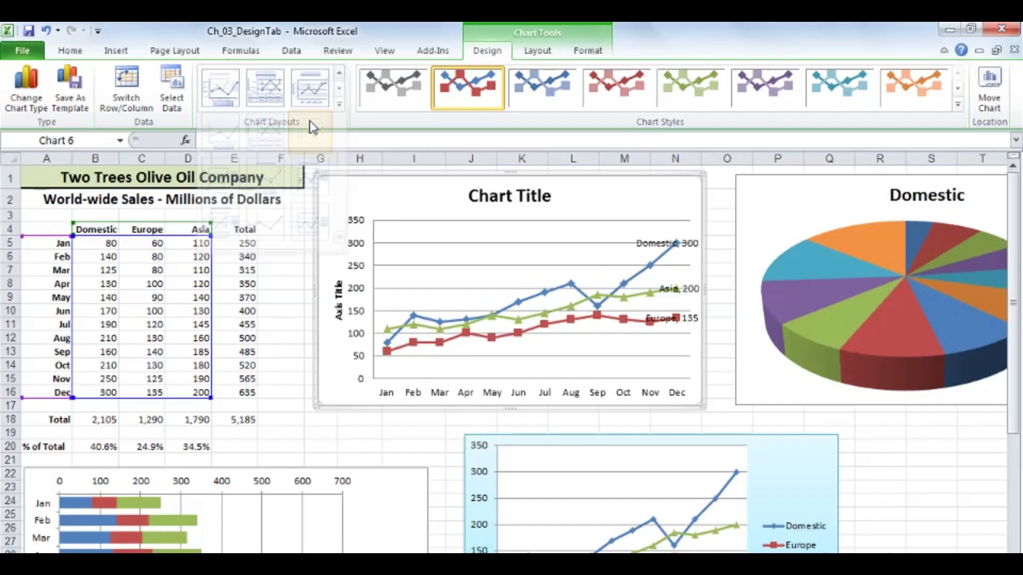
- Replace the line chart's title with "Sales - 2011"
{"action": "left_click", "coordinate": [517, 199]}
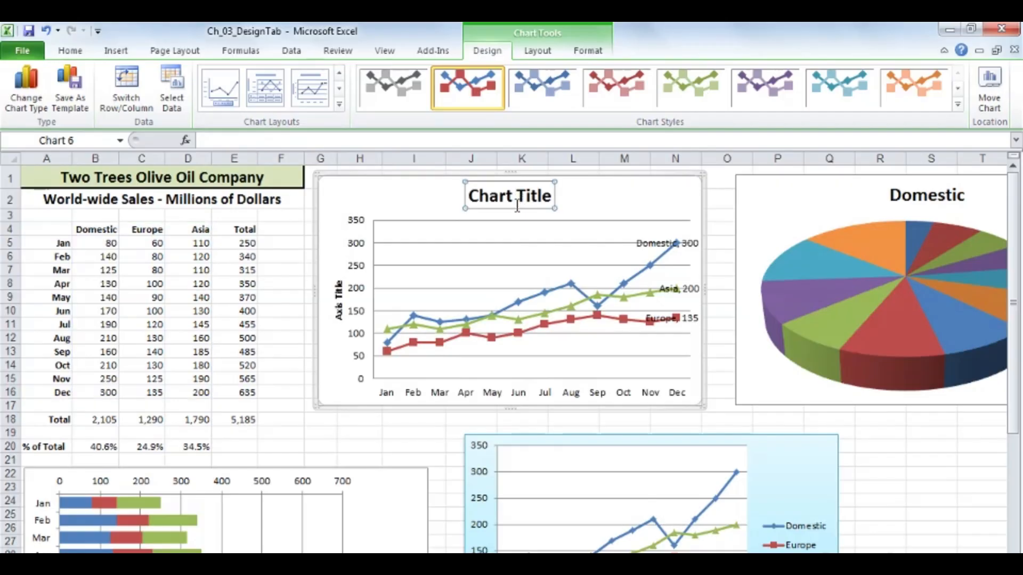
{"action": "type", "text": "Sales - "}
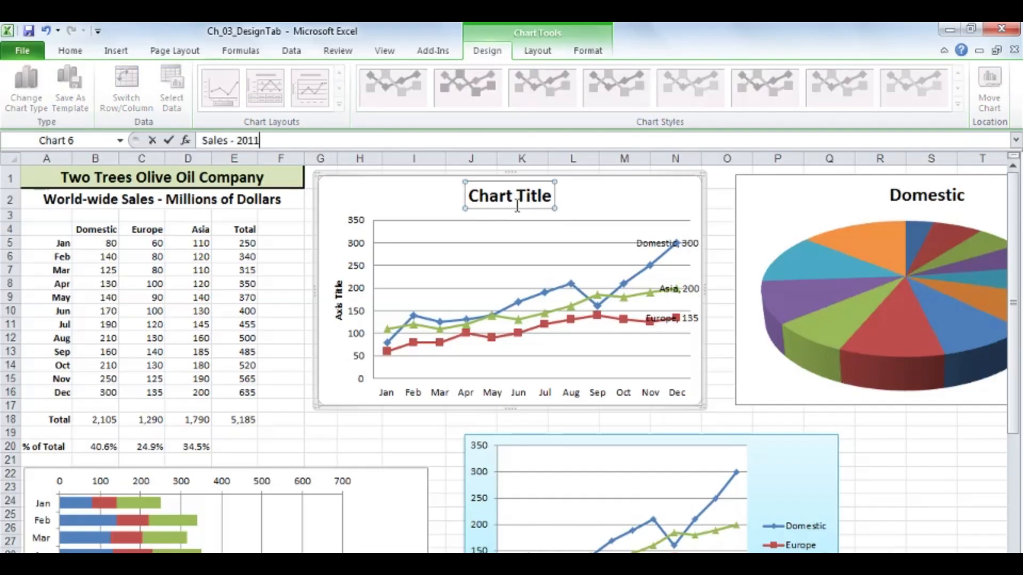
{"action": "type", "text": "2011"}
{"action": "key", "text": "Return"}
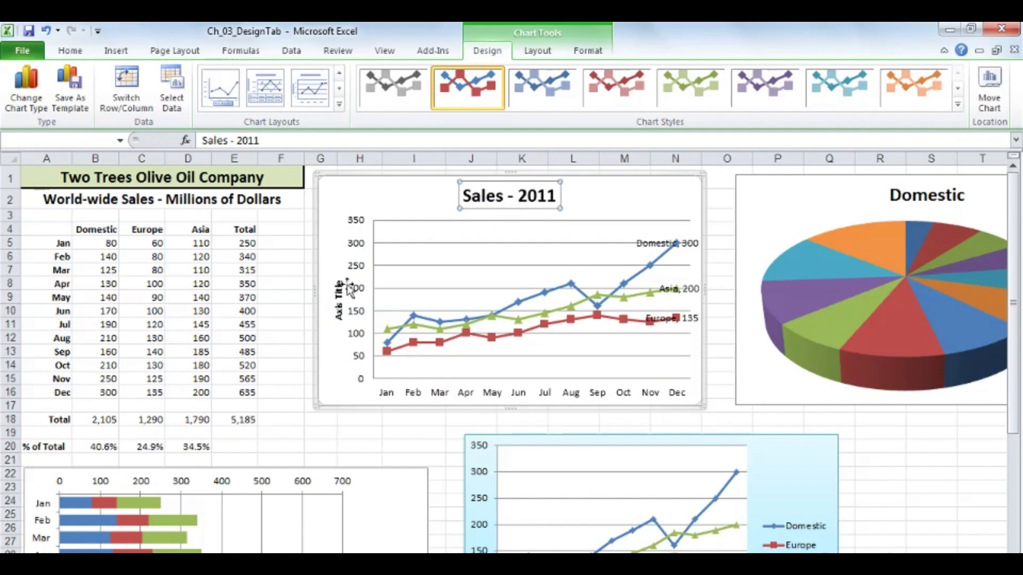
- Set the line chart's vertical axis title to "Sales in Millions"
{"action": "left_click", "coordinate": [338, 299]}
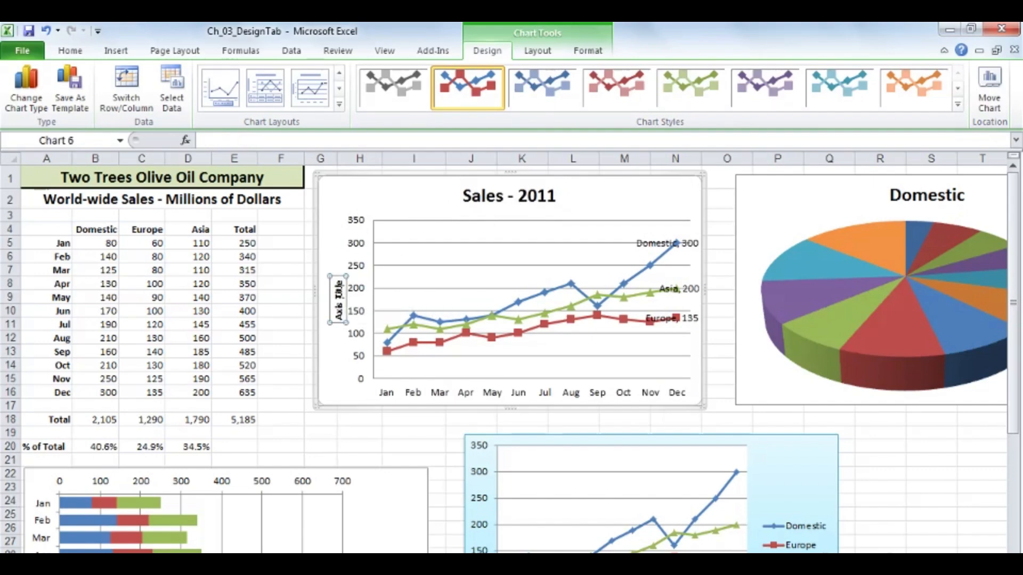
{"action": "type", "text": "Sal"}
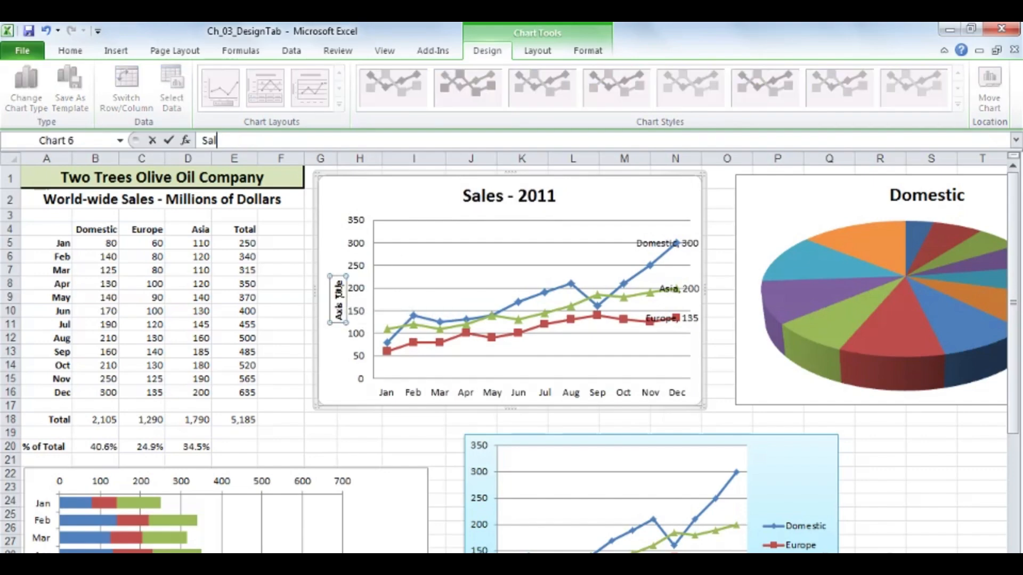
{"action": "type", "text": "es in Millions"}
{"action": "key", "text": "Return"}
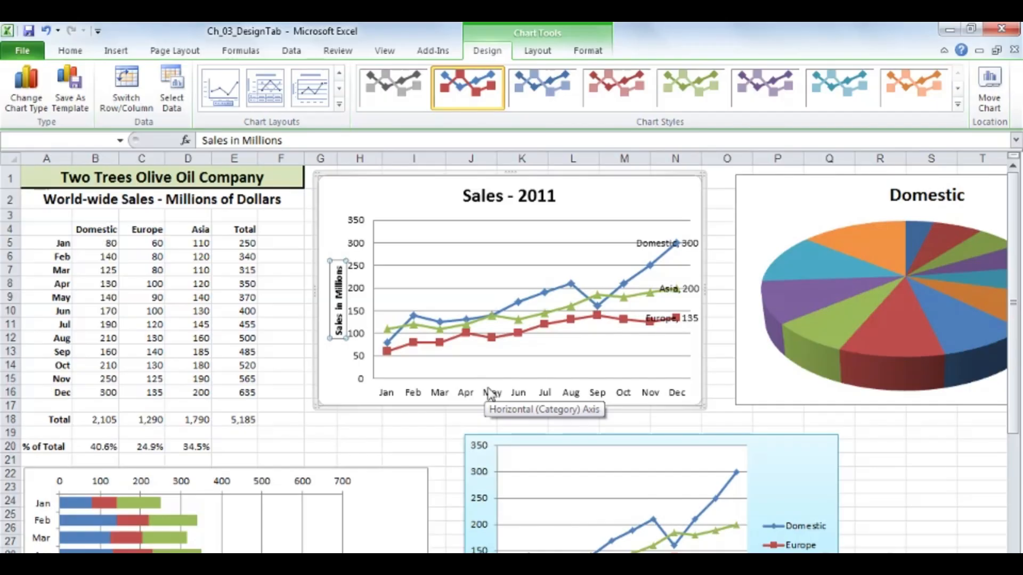
{"action": "left_click", "coordinate": [463, 385]}
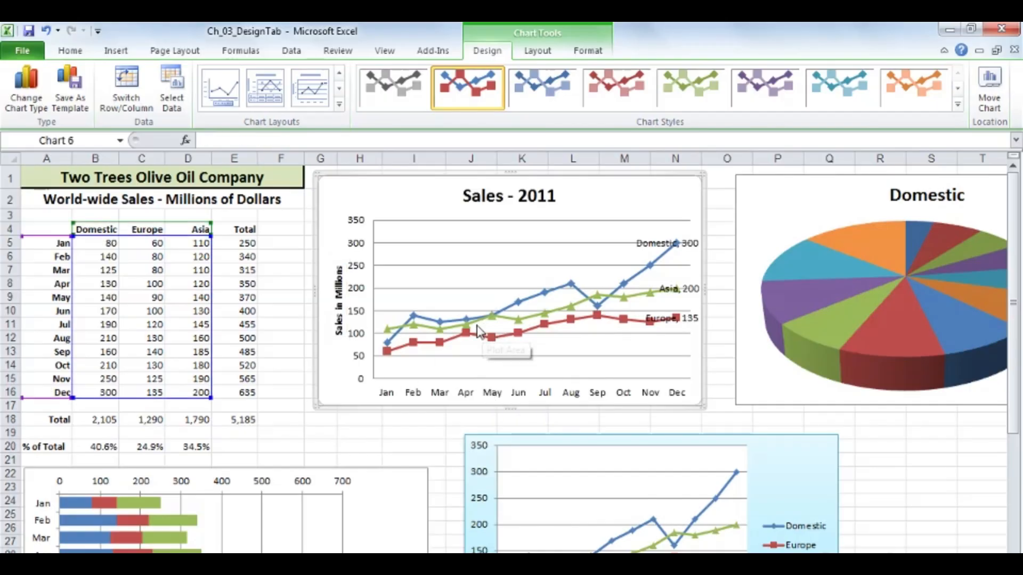
- Try chart Layout 10, Layout 9 and Layout 12 in turn on the line chart
{"action": "left_click", "coordinate": [339, 104]}
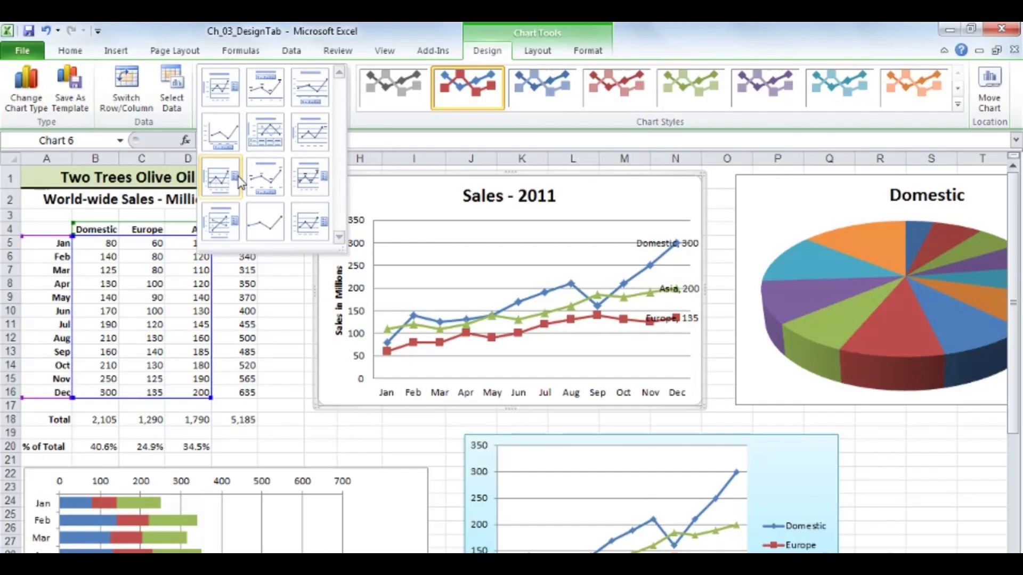
{"action": "left_click", "coordinate": [236, 227]}
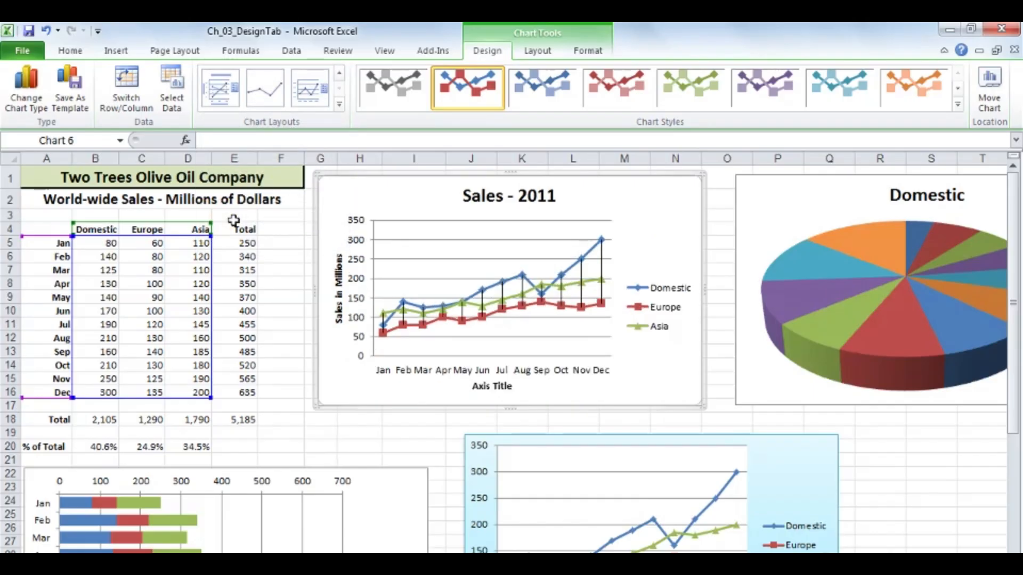
{"action": "left_click", "coordinate": [339, 105]}
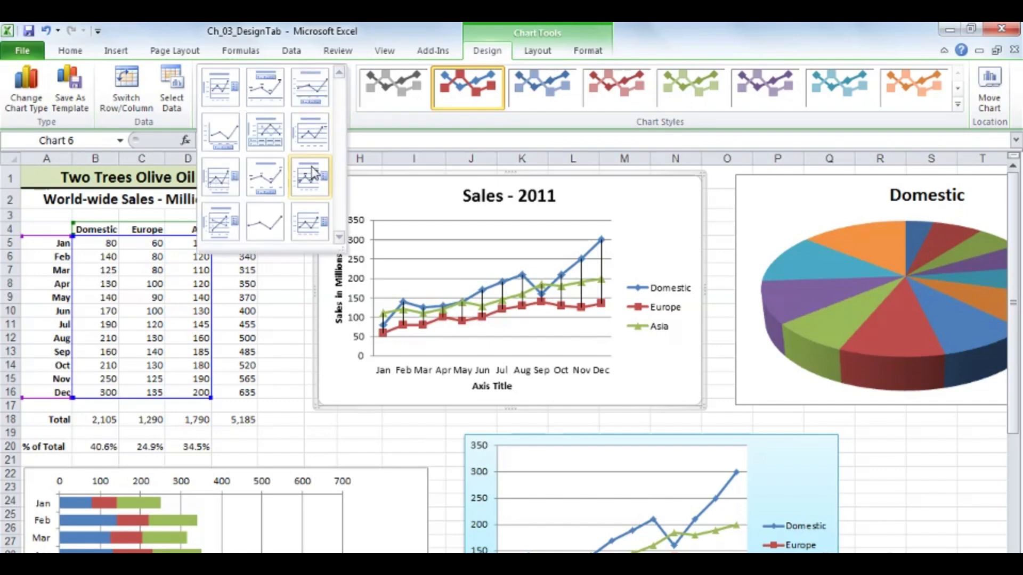
{"action": "left_click", "coordinate": [322, 178]}
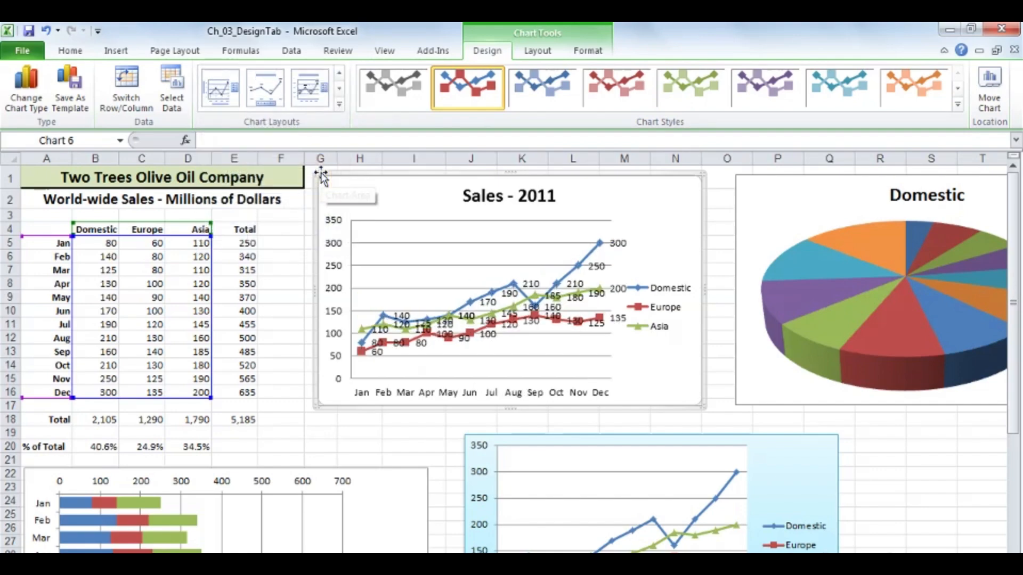
{"action": "left_click", "coordinate": [339, 105]}
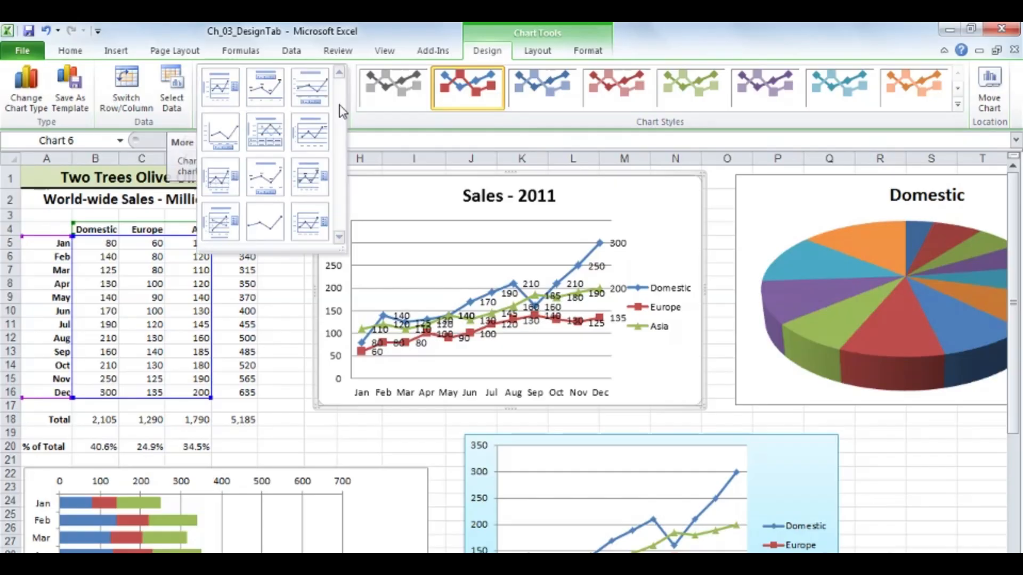
{"action": "left_click", "coordinate": [303, 215]}
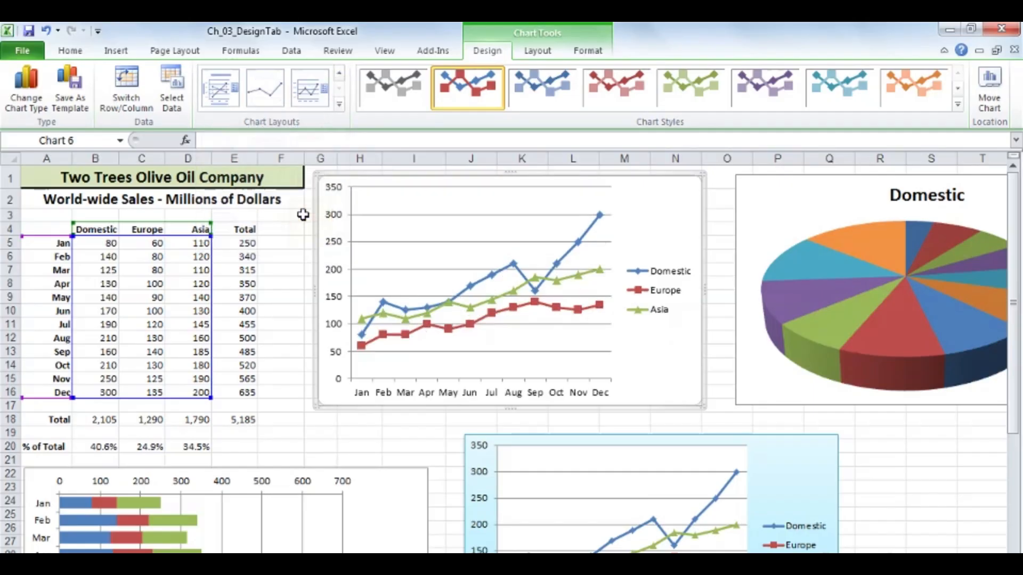
- Try Layout 9 with data labels again on the line chart, followed by Layout 7 with drop lines
{"action": "left_click", "coordinate": [339, 105]}
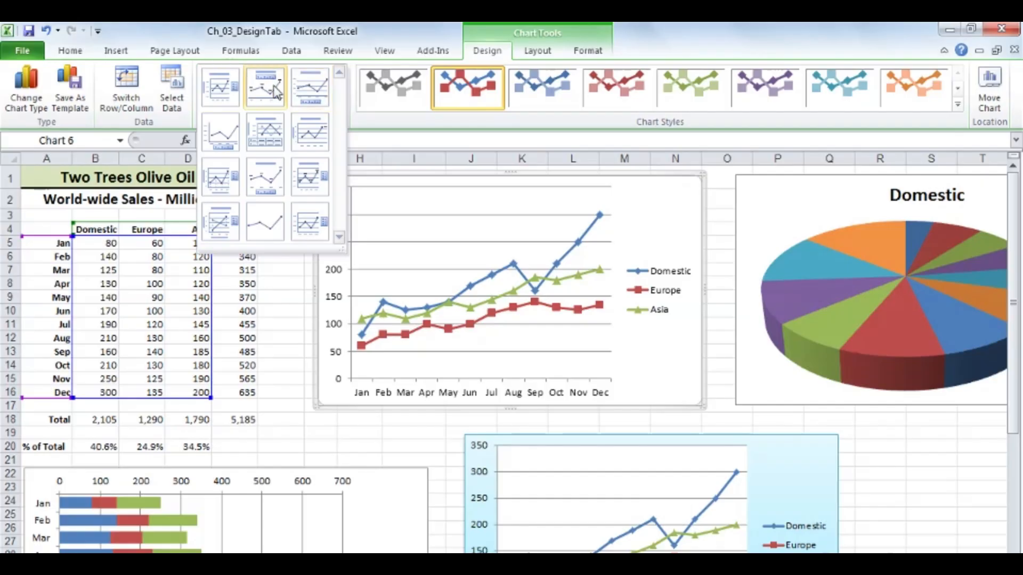
{"action": "left_click", "coordinate": [321, 178]}
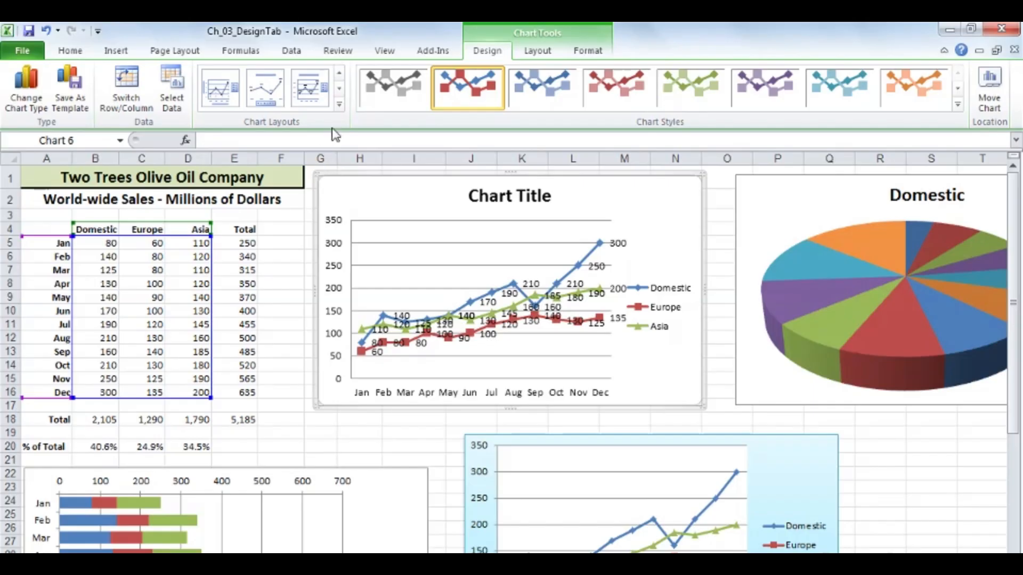
{"action": "left_click", "coordinate": [339, 105]}
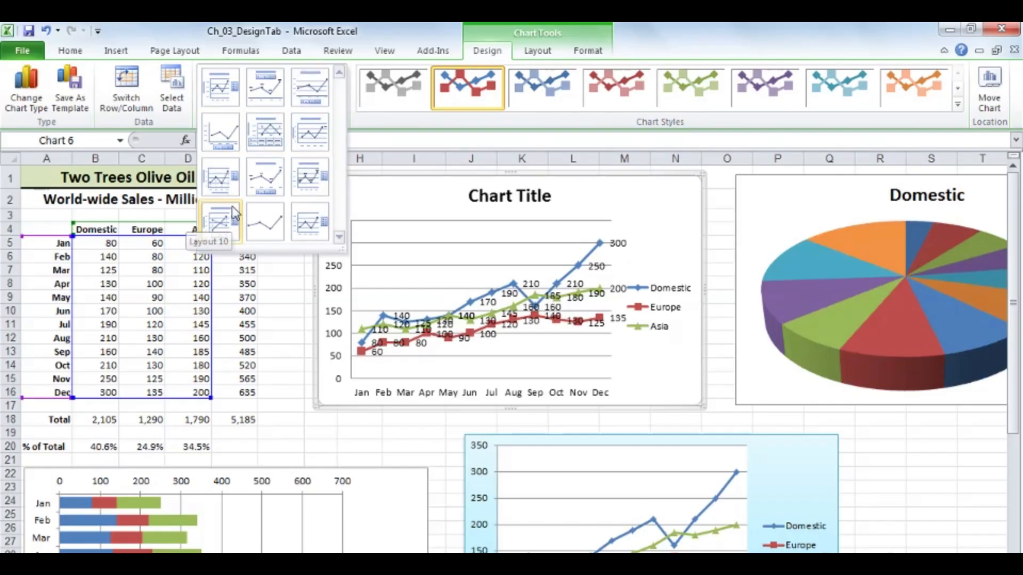
{"action": "left_click", "coordinate": [236, 183]}
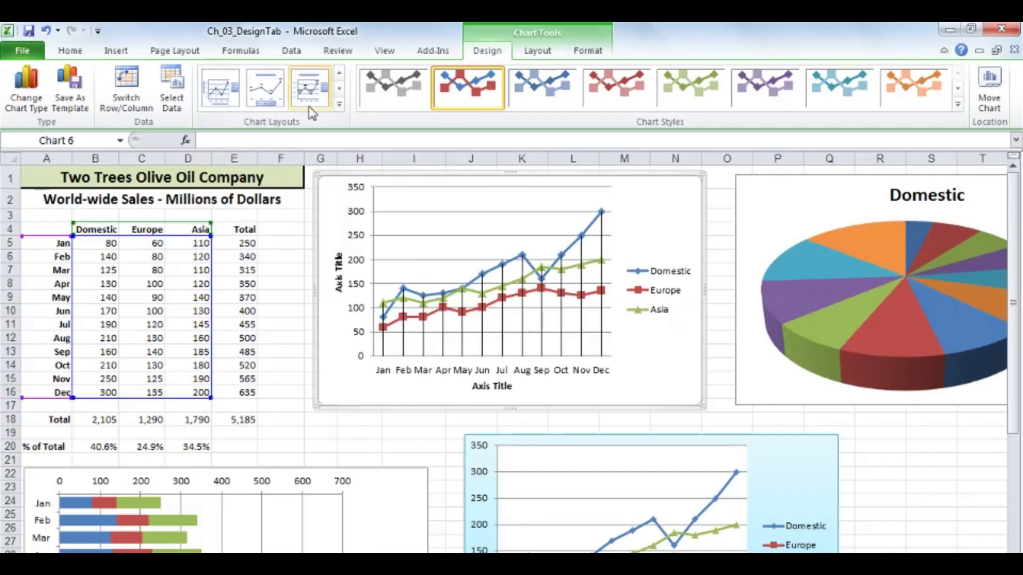
- Change the line chart to a Clustered Column chart and apply Layout 9 with chart and axis titles
{"action": "left_click", "coordinate": [341, 107]}
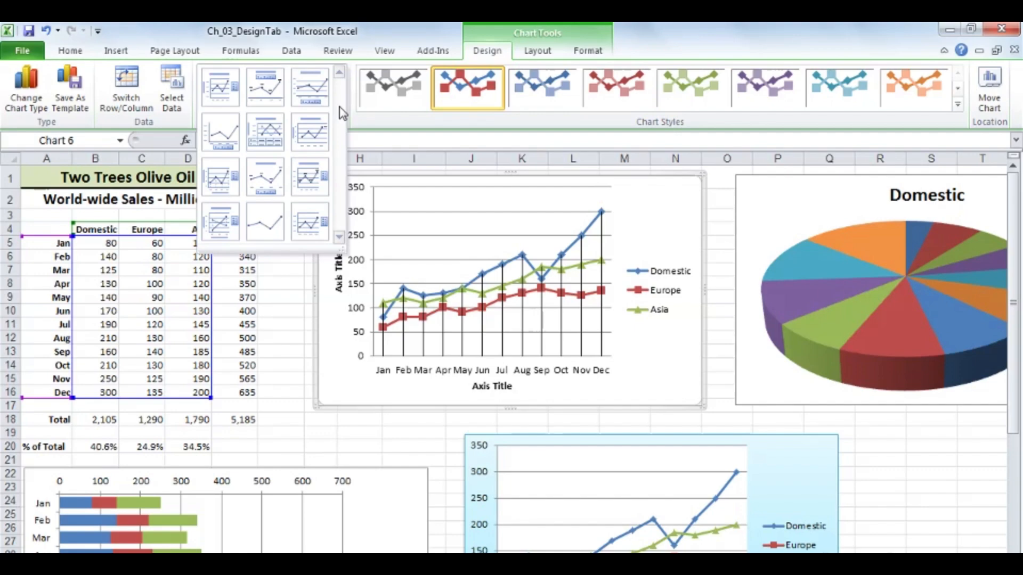
{"action": "left_click", "coordinate": [31, 80]}
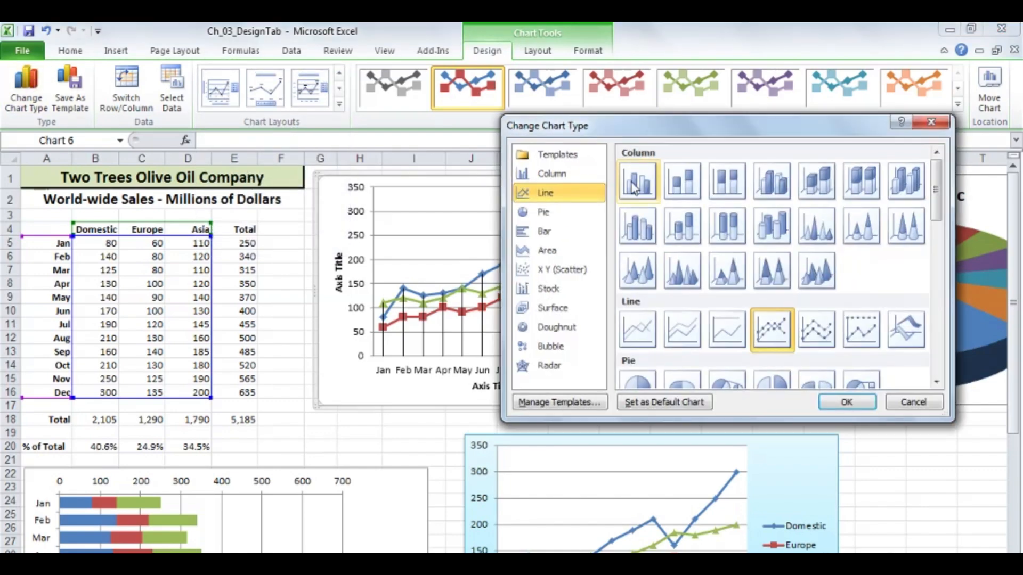
{"action": "left_click", "coordinate": [634, 187]}
{"action": "double_click", "coordinate": [634, 186]}
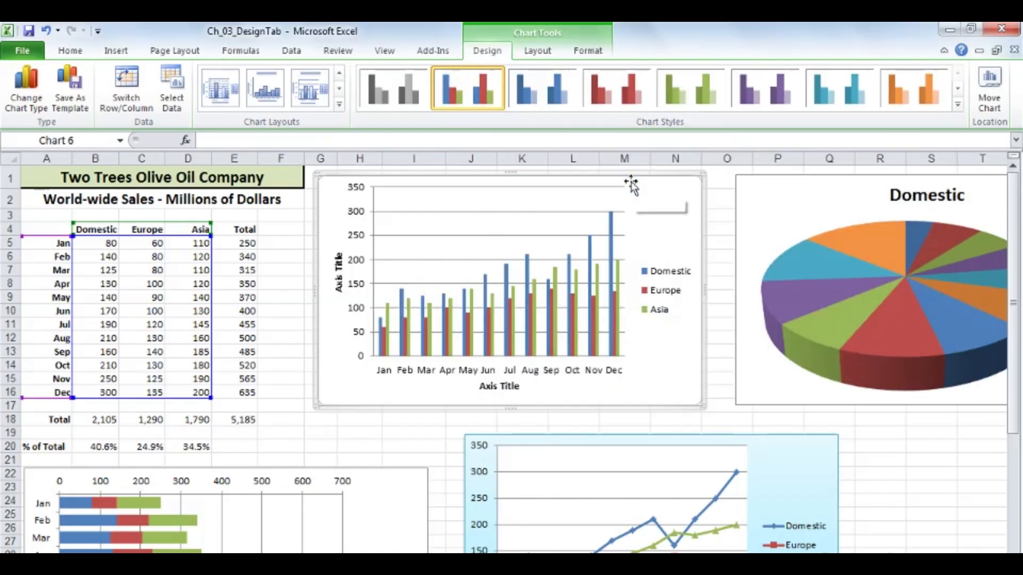
{"action": "left_click", "coordinate": [339, 105]}
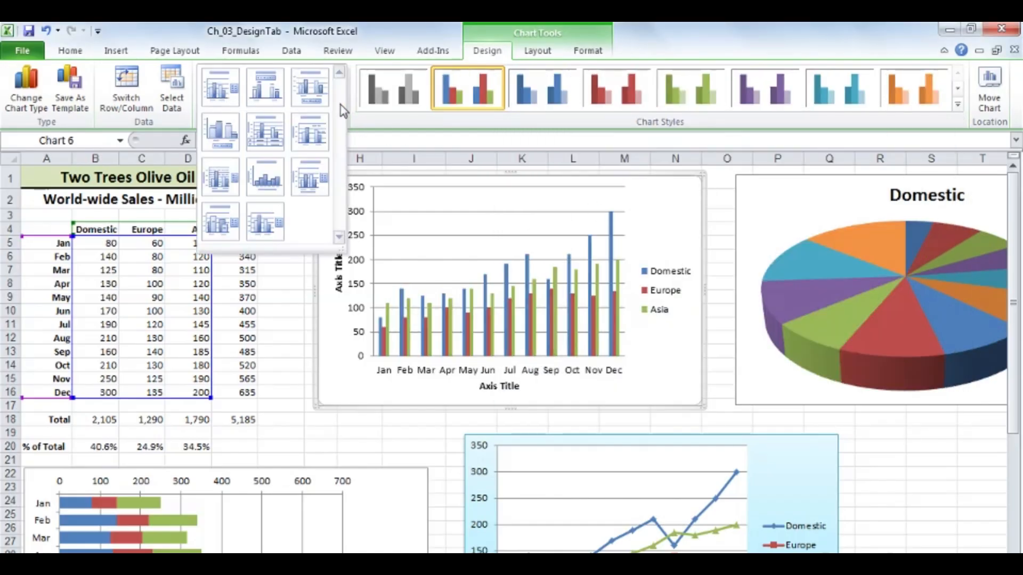
{"action": "left_click", "coordinate": [310, 179]}
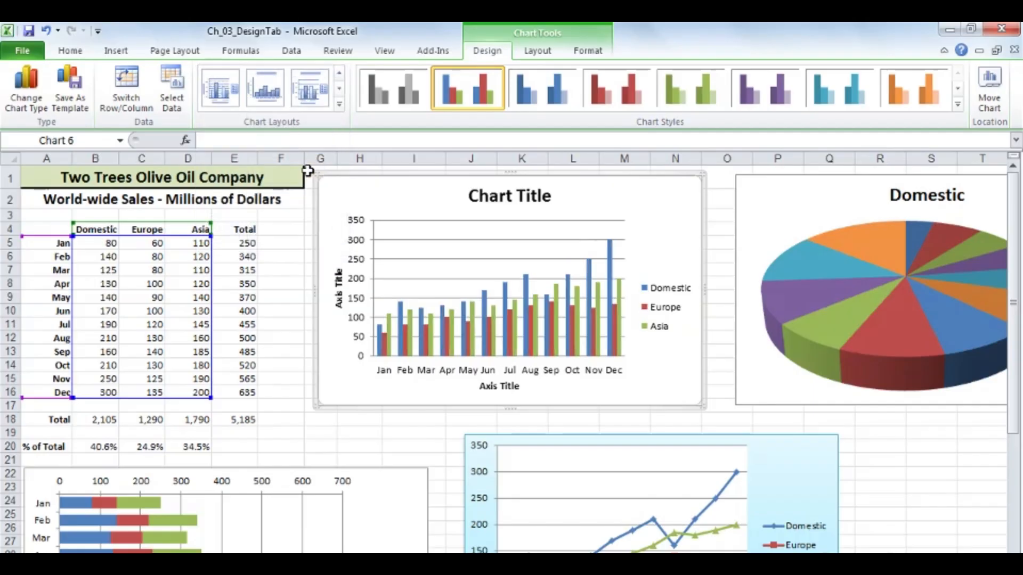
- Replace the column chart's title with "Sales"
{"action": "left_click", "coordinate": [509, 197]}
{"action": "type", "text": "Sa"}
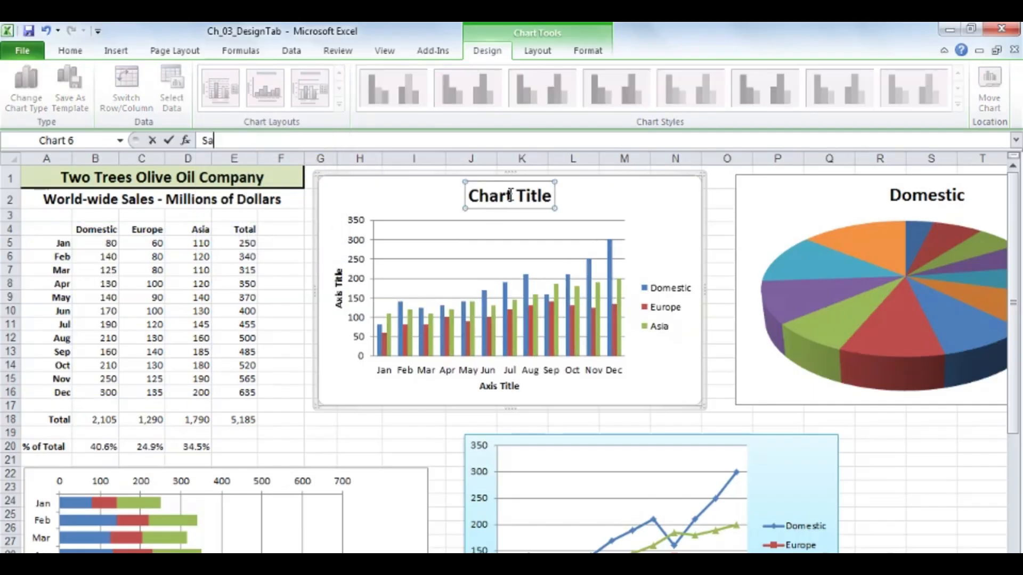
{"action": "type", "text": "les"}
- Set the vertical axis title to "Millions of Dollars" and delete the horizontal axis title placeholder
{"action": "left_click", "coordinate": [339, 290]}
{"action": "type", "text": "Mi"}
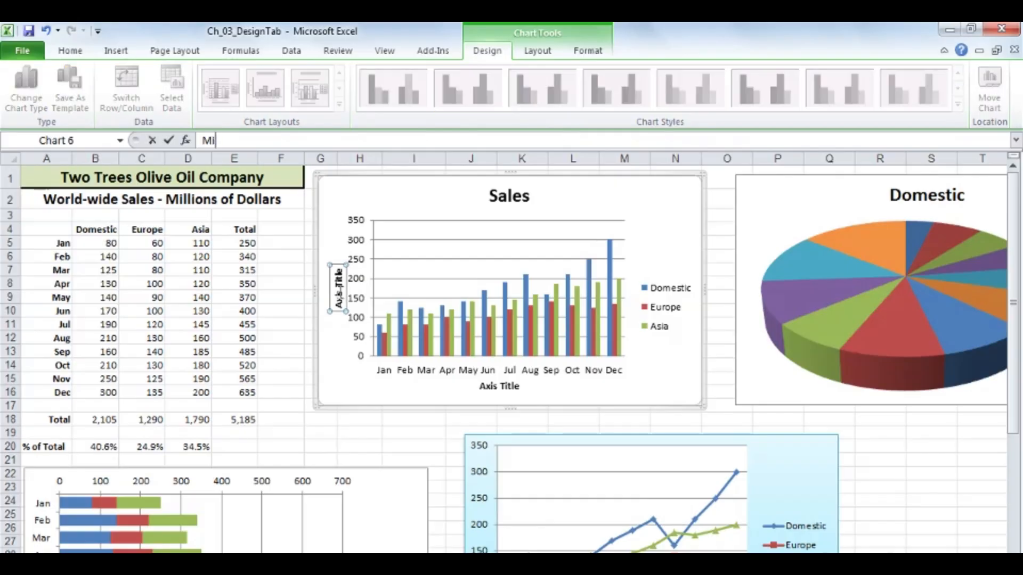
{"action": "type", "text": "llions of Dollars"}
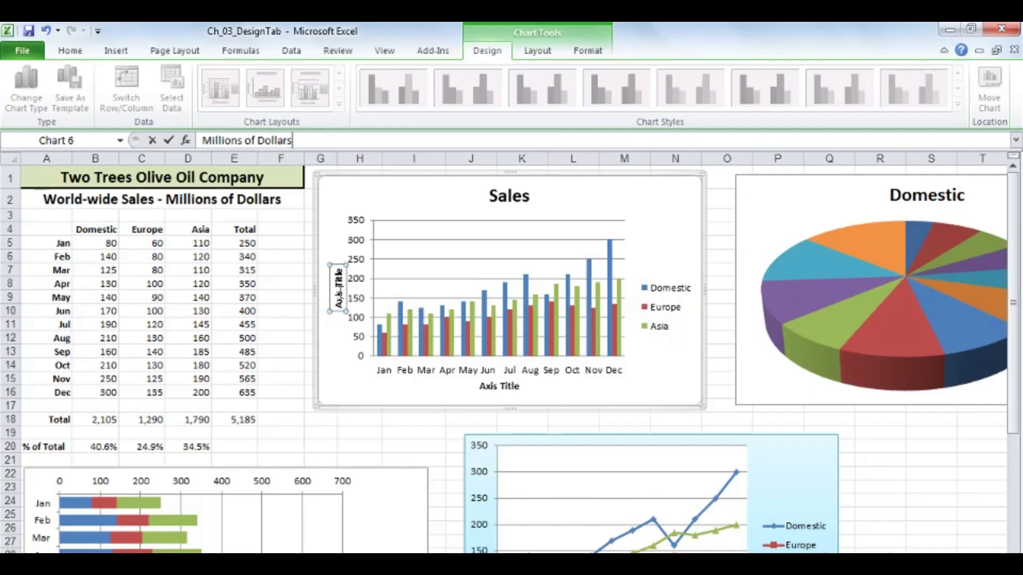
{"action": "key", "text": "Return"}
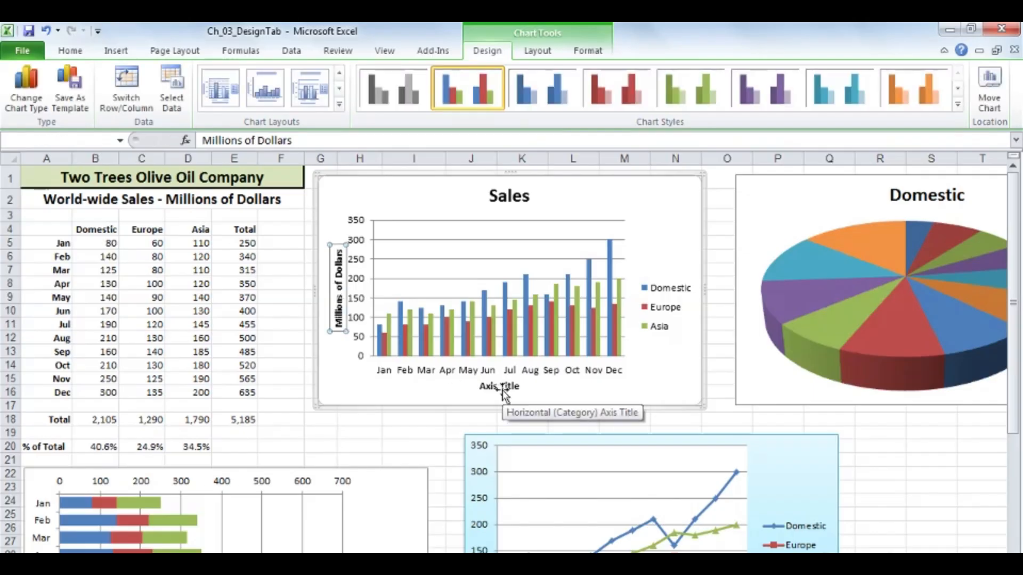
{"action": "left_click", "coordinate": [503, 391]}
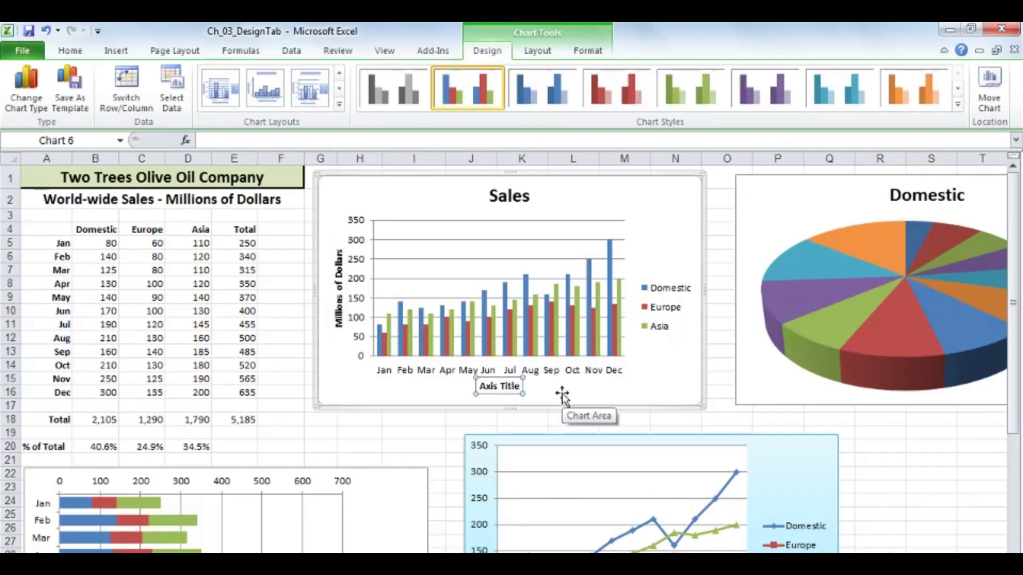
{"action": "key", "text": "Delete"}
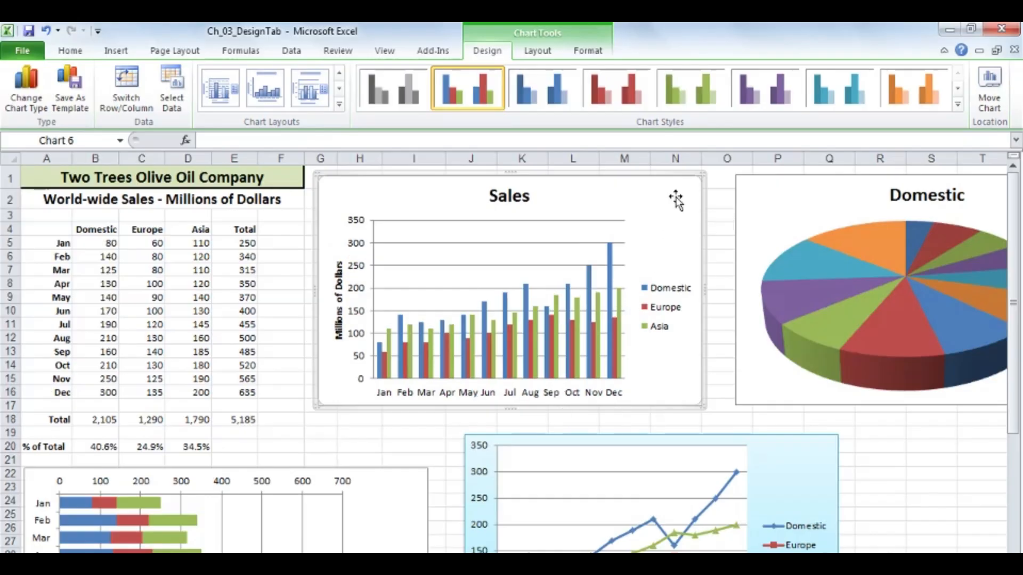
- Apply the multicolour beveled chart style from the fourth row of styles to the column chart
{"action": "left_click", "coordinate": [339, 105]}
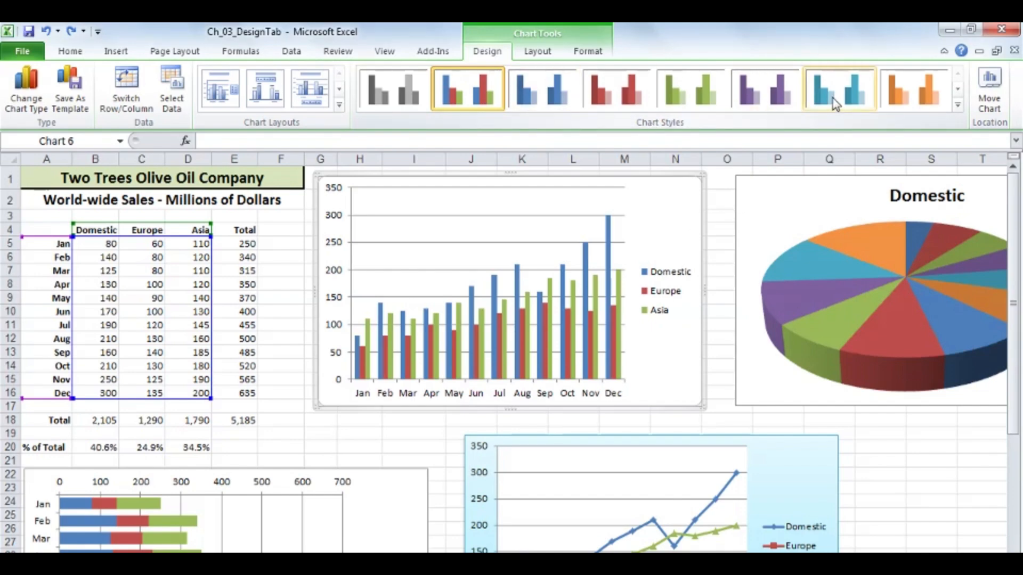
{"action": "left_click", "coordinate": [957, 105]}
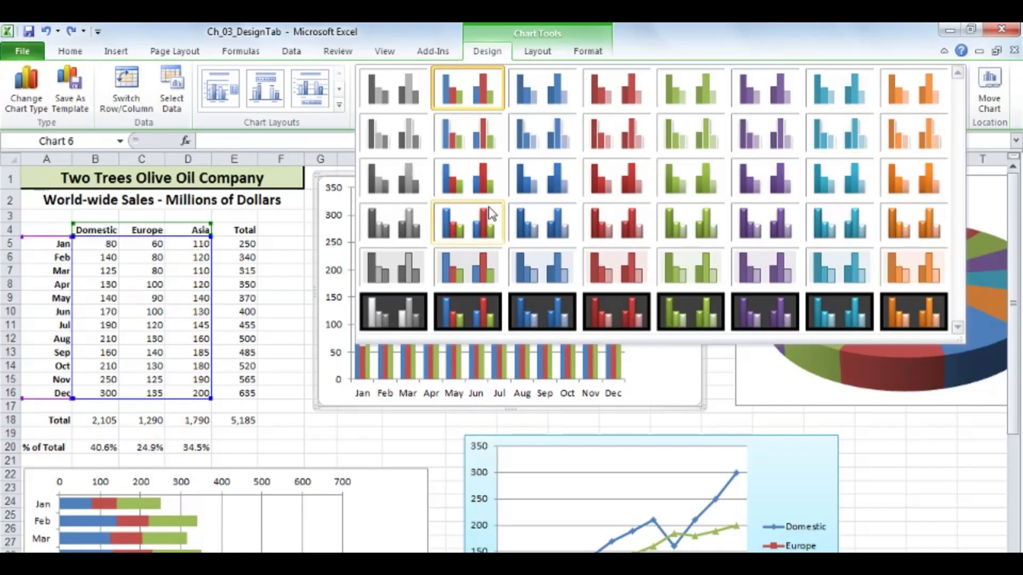
{"action": "left_click", "coordinate": [477, 228]}
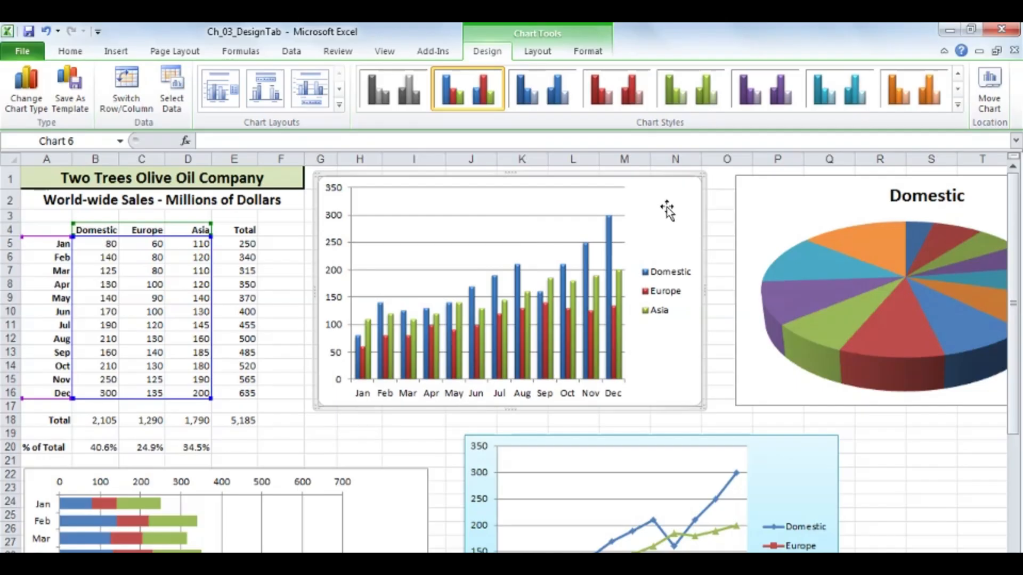
- Apply the multicolour style from the fourth row of chart styles to the Domestic pie chart
{"action": "scroll", "coordinate": [667, 210], "scroll_direction": "down", "scroll_amount": 4}
{"action": "scroll", "coordinate": [667, 210], "scroll_direction": "up", "scroll_amount": 4}
{"action": "left_click", "coordinate": [744, 199]}
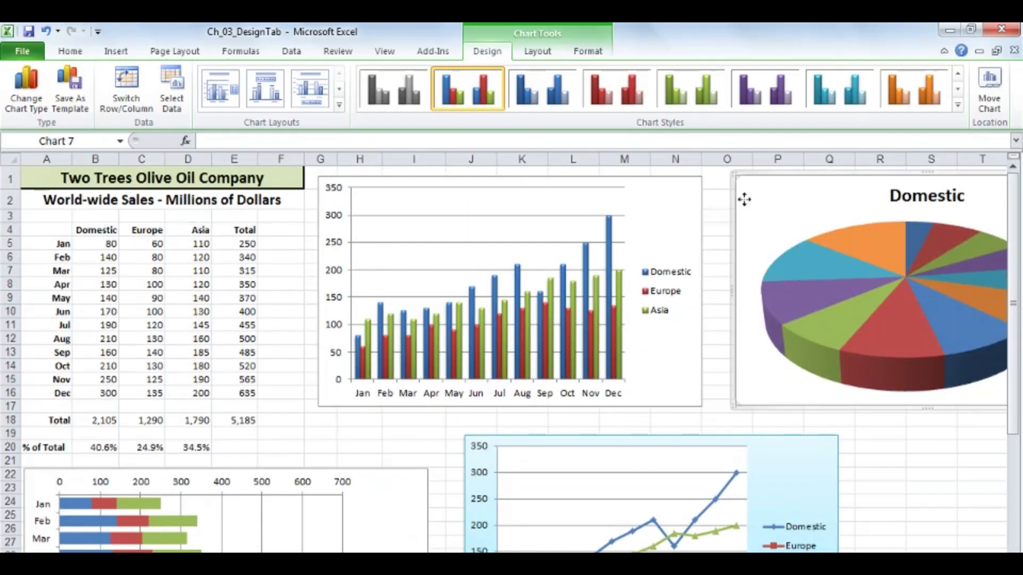
{"action": "left_click", "coordinate": [957, 105]}
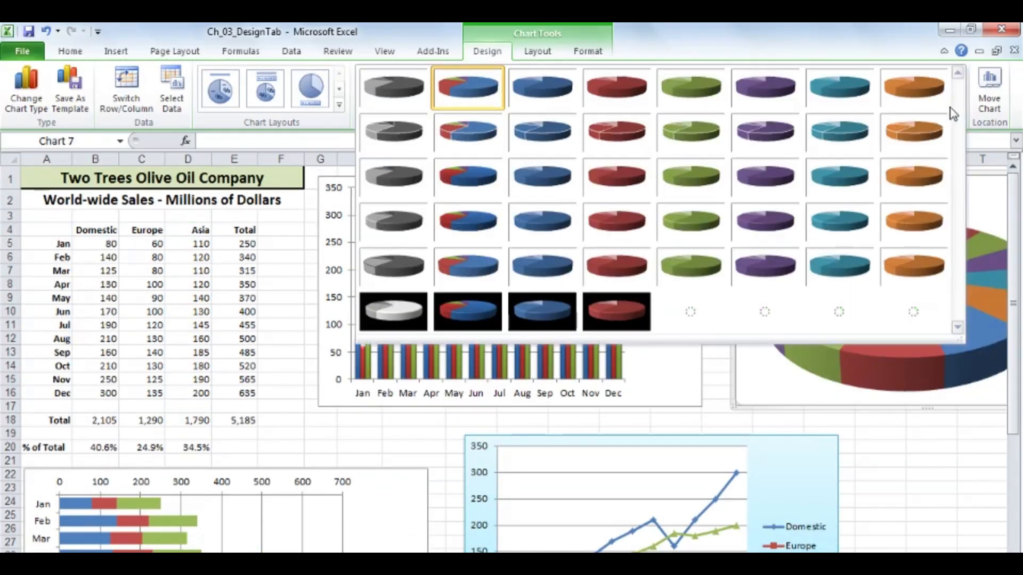
{"action": "left_click", "coordinate": [468, 223]}
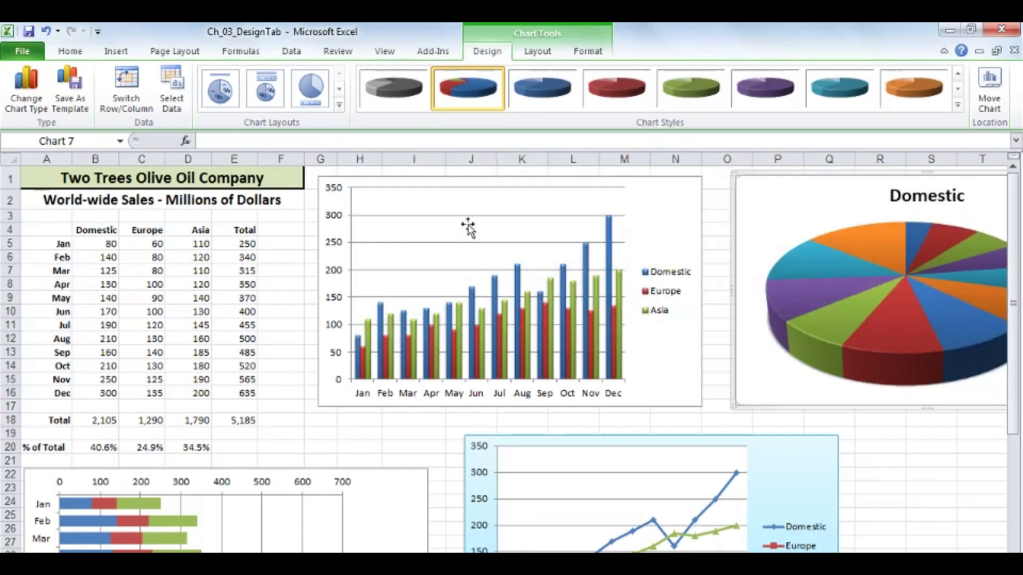
- Apply the multicolour beveled style from the fourth row of chart styles to the stacked bar chart
{"action": "scroll", "coordinate": [480, 240], "scroll_direction": "down", "scroll_amount": 5}
{"action": "left_click", "coordinate": [372, 294]}
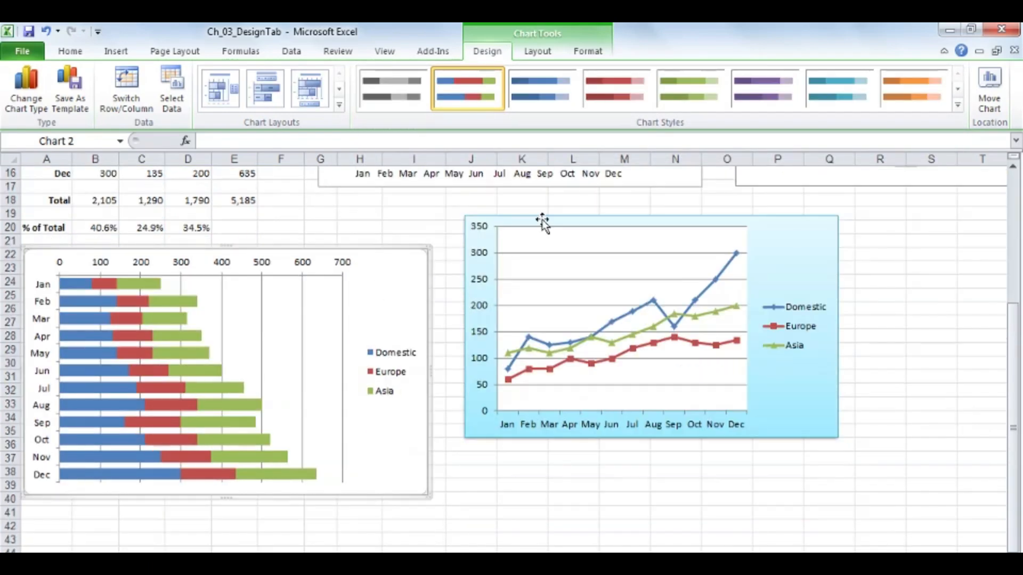
{"action": "left_click", "coordinate": [958, 106]}
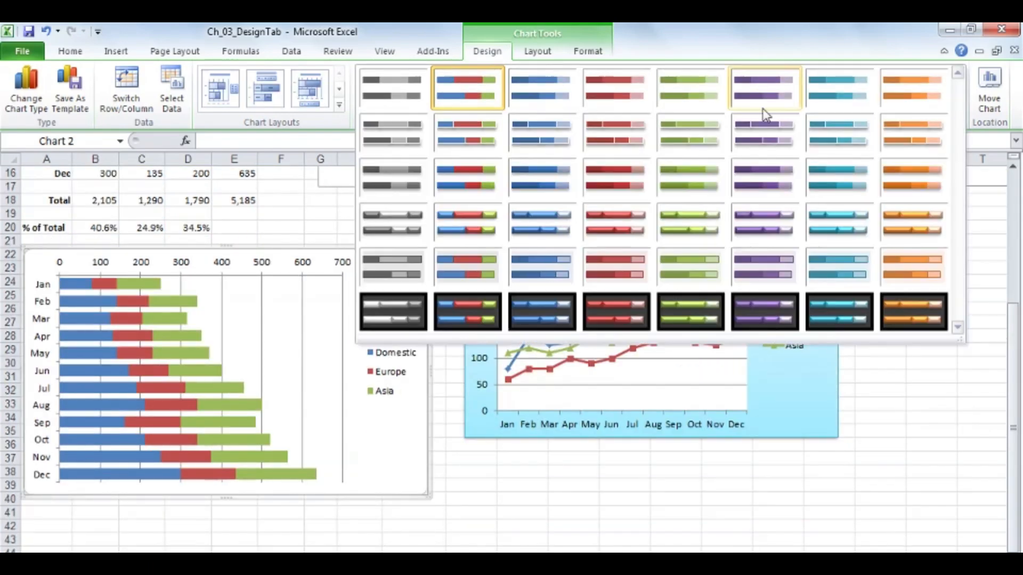
{"action": "left_click", "coordinate": [477, 220]}
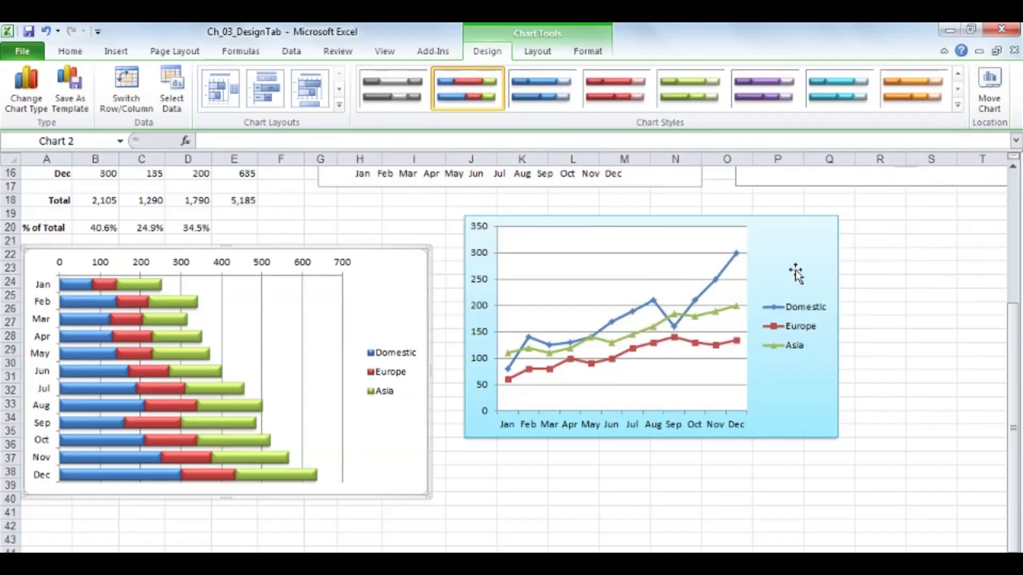
- Apply the multicolour style from the fourth row of chart styles to the line chart with the blue background
{"action": "left_click", "coordinate": [796, 273]}
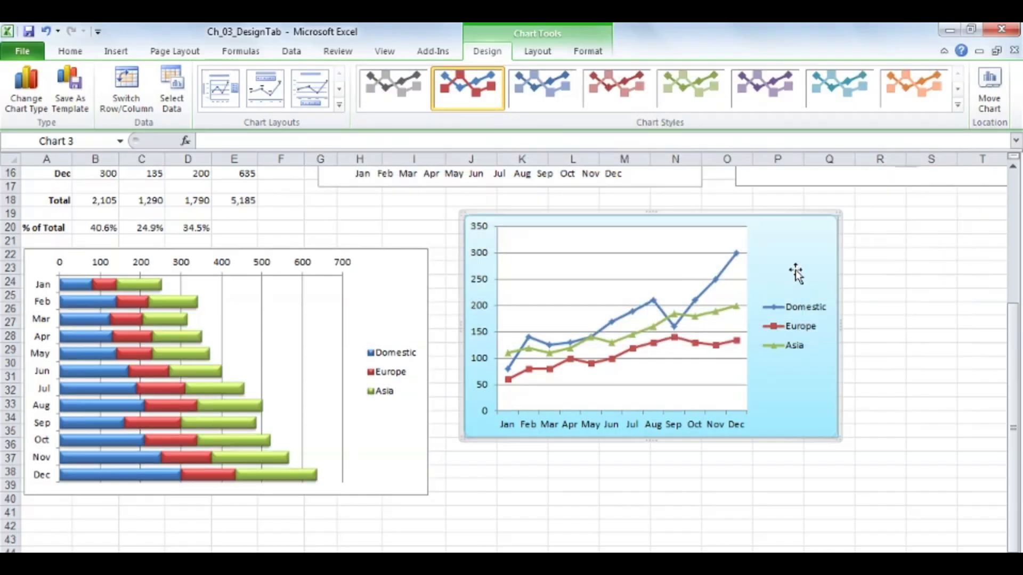
{"action": "left_click", "coordinate": [958, 109]}
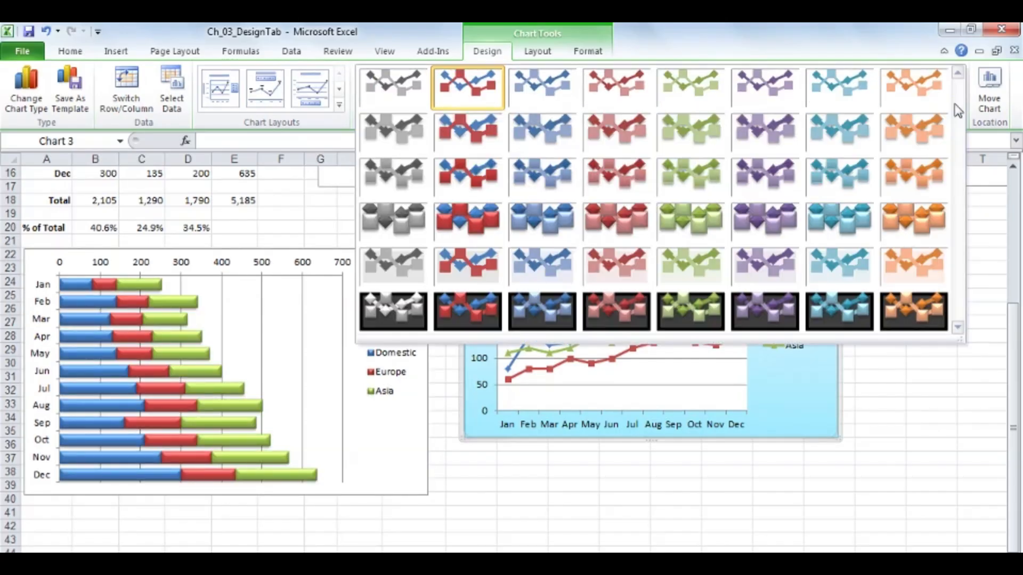
{"action": "left_click", "coordinate": [476, 219]}
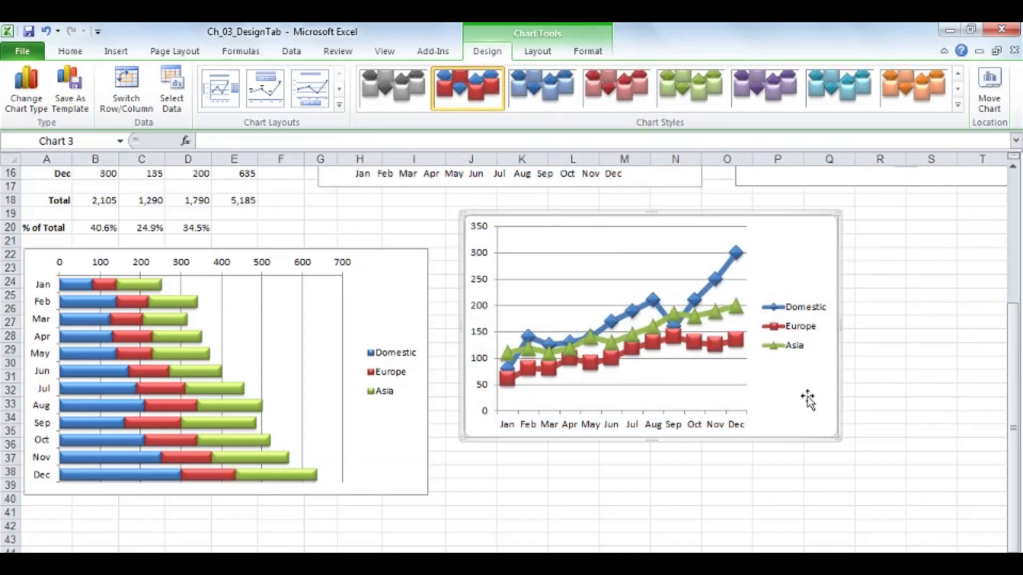
{"action": "scroll", "coordinate": [806, 392], "scroll_direction": "up", "scroll_amount": 1}
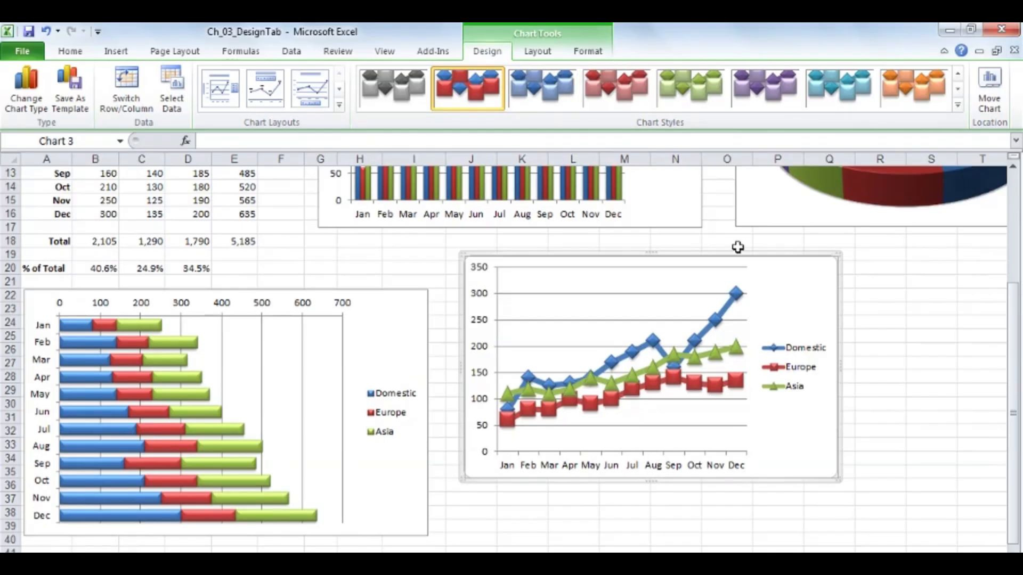
{"action": "left_click", "coordinate": [733, 312]}
{"action": "double_click", "coordinate": [734, 312]}
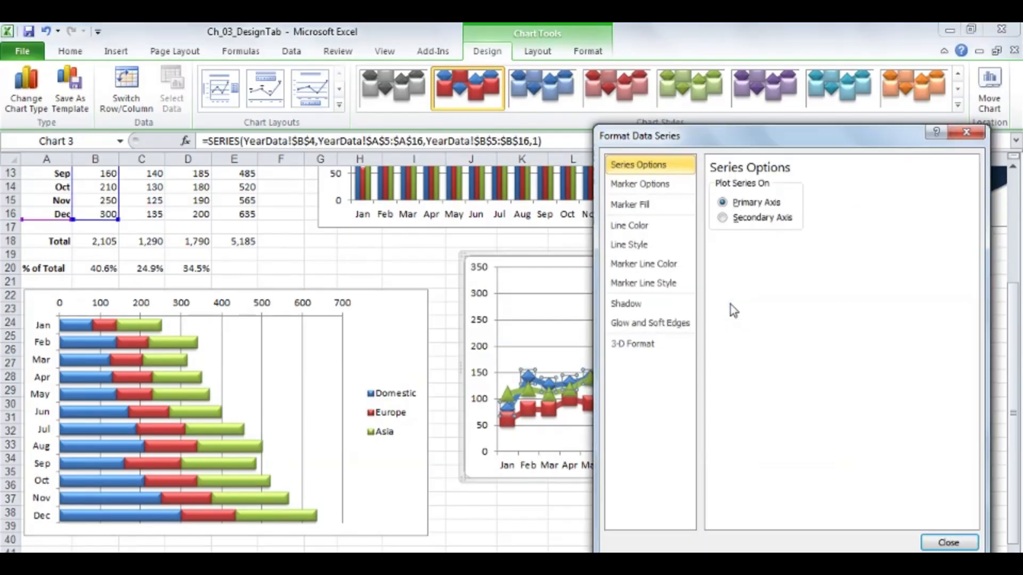
{"action": "left_click", "coordinate": [967, 133]}
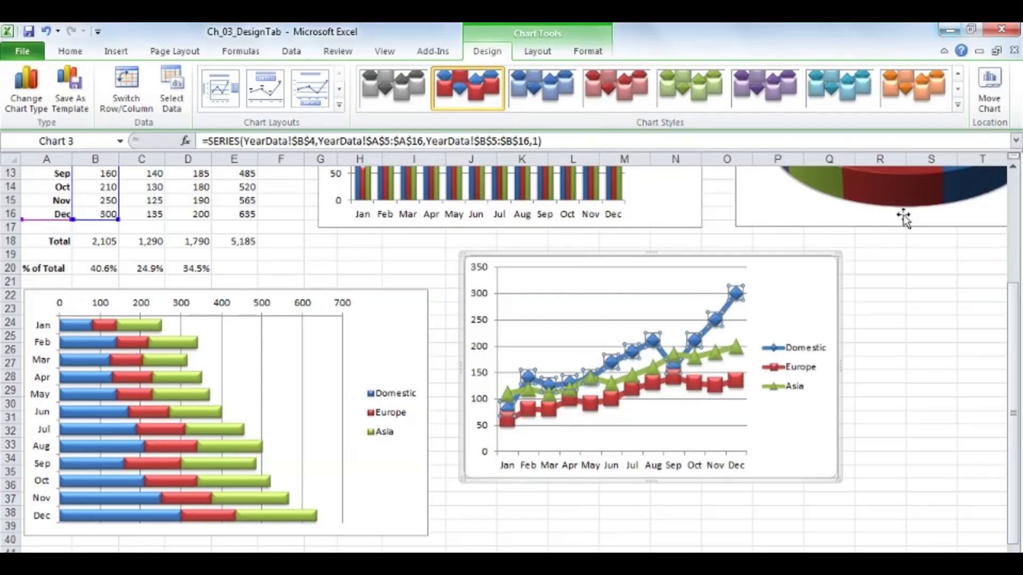
{"action": "left_click", "coordinate": [823, 292]}
- Apply the built-in Module theme to the workbook
{"action": "scroll", "coordinate": [819, 287], "scroll_direction": "up", "scroll_amount": 1}
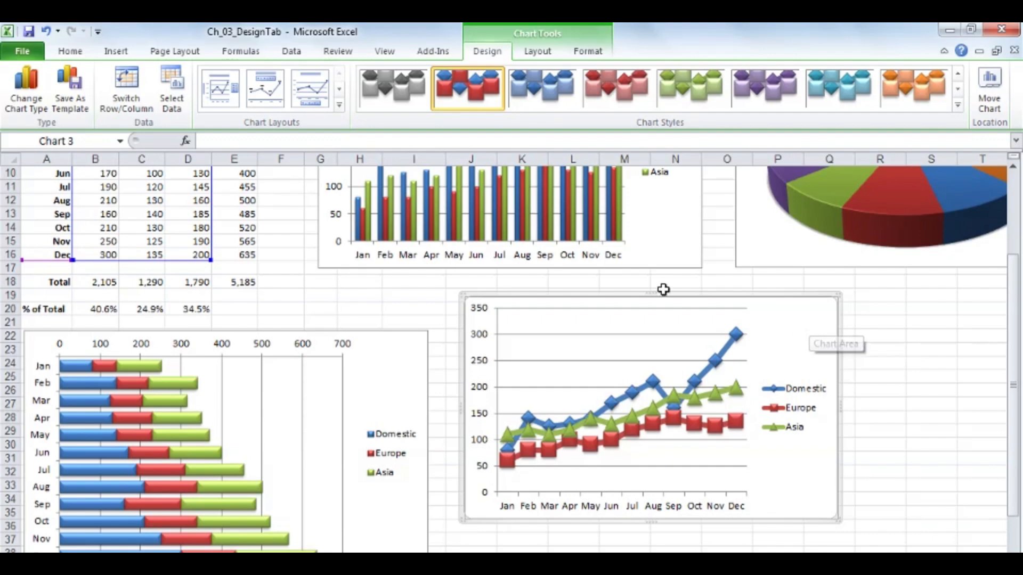
{"action": "left_click", "coordinate": [176, 51]}
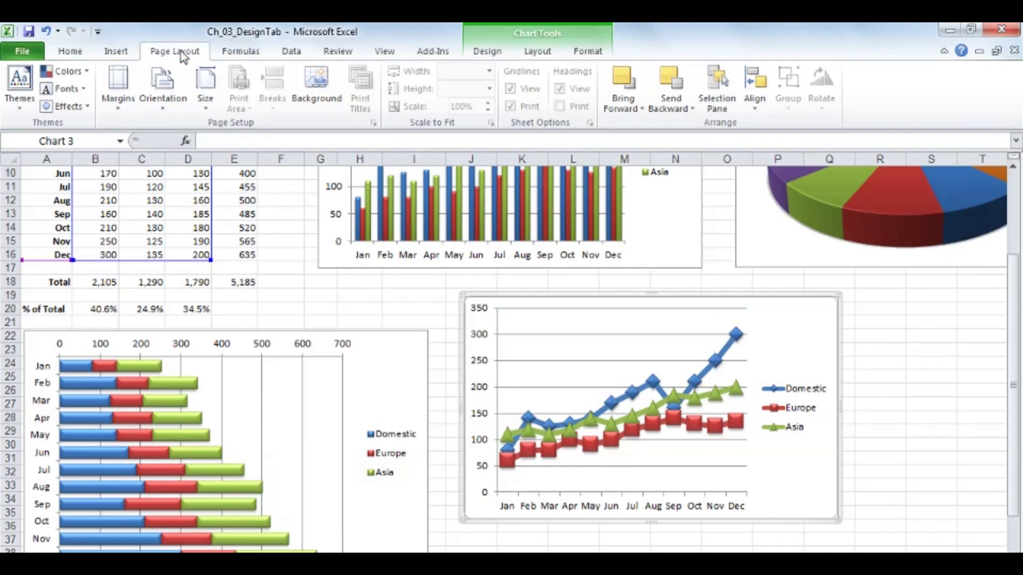
{"action": "left_click", "coordinate": [24, 80]}
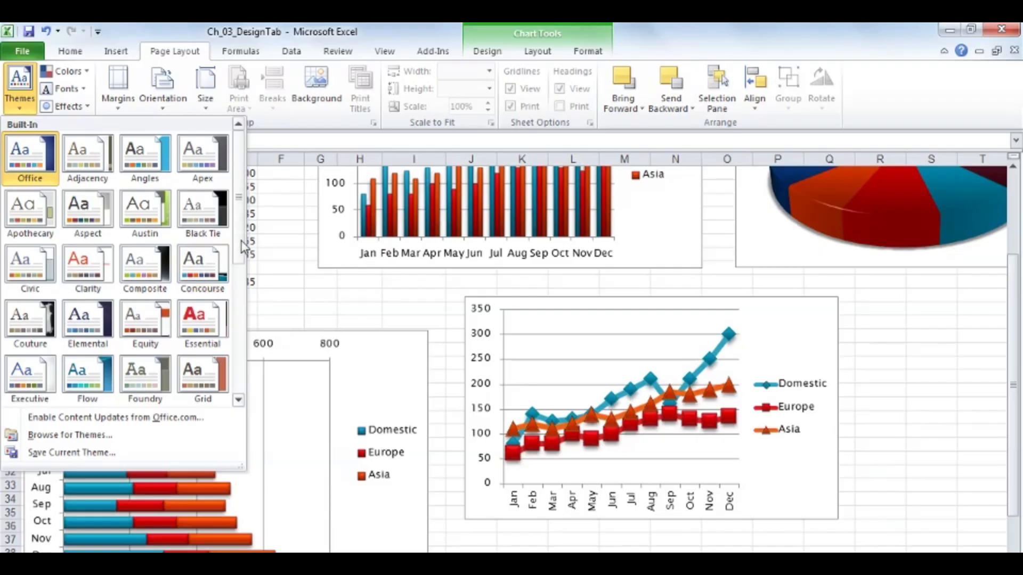
{"action": "left_click_drag", "start_coordinate": [237, 251], "coordinate": [231, 302]}
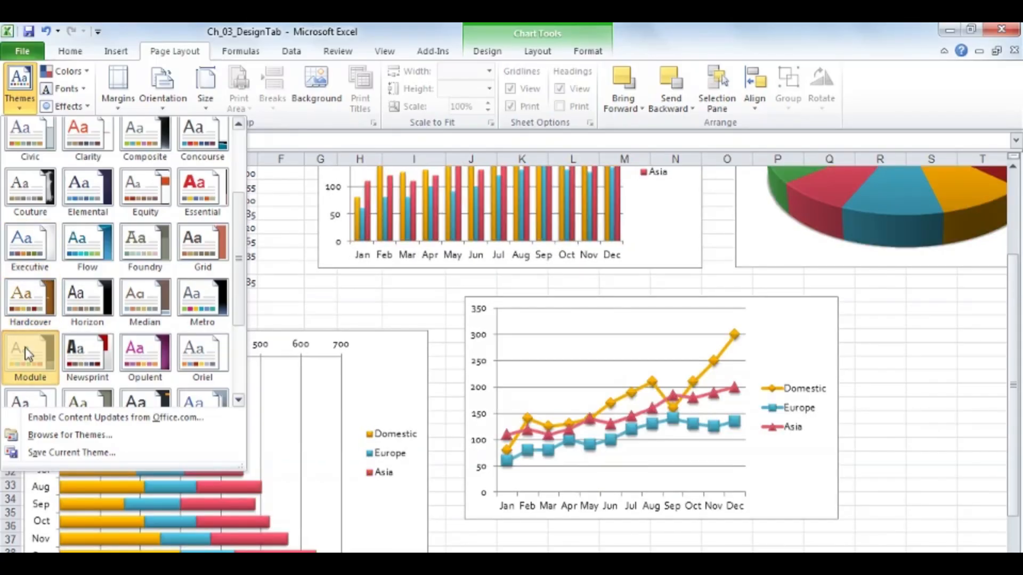
{"action": "left_click", "coordinate": [24, 347]}
{"action": "left_click", "coordinate": [297, 315]}
{"action": "scroll", "coordinate": [320, 310], "scroll_direction": "up", "scroll_amount": 3}
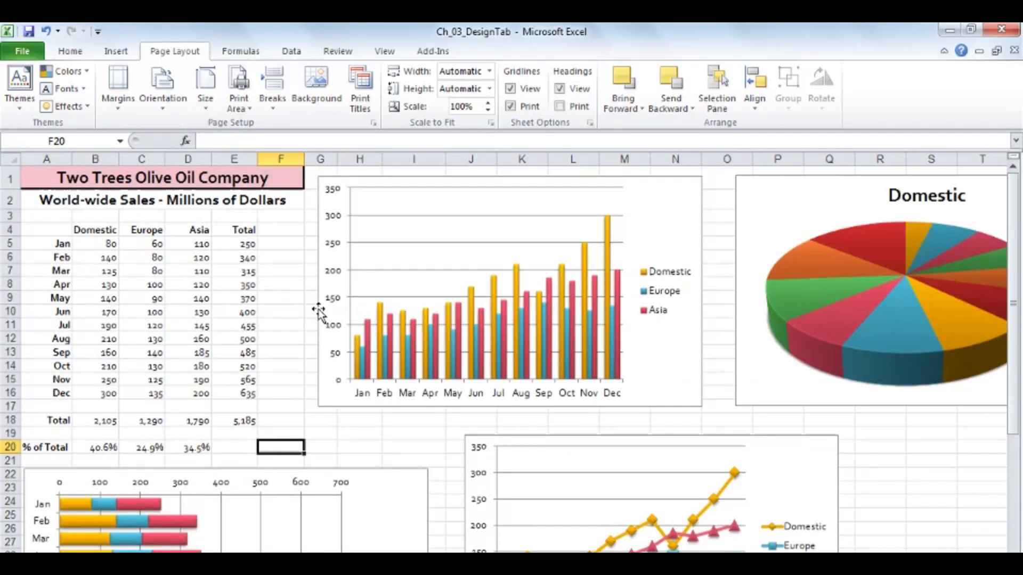
- Examine the gallery of chart styles offered for the column chart under the applied theme
{"action": "left_click", "coordinate": [665, 213]}
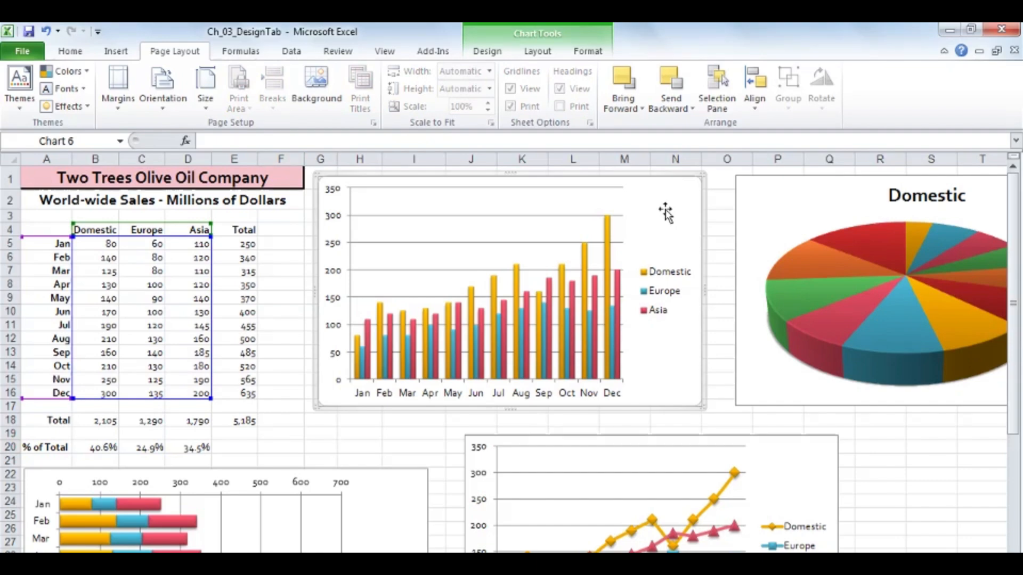
{"action": "left_click", "coordinate": [485, 51]}
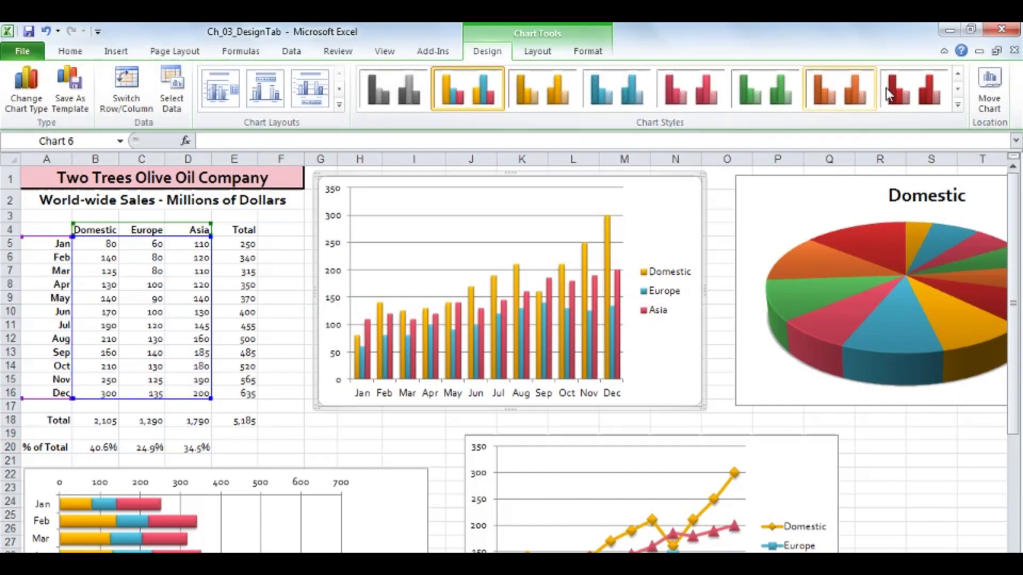
{"action": "left_click", "coordinate": [957, 105]}
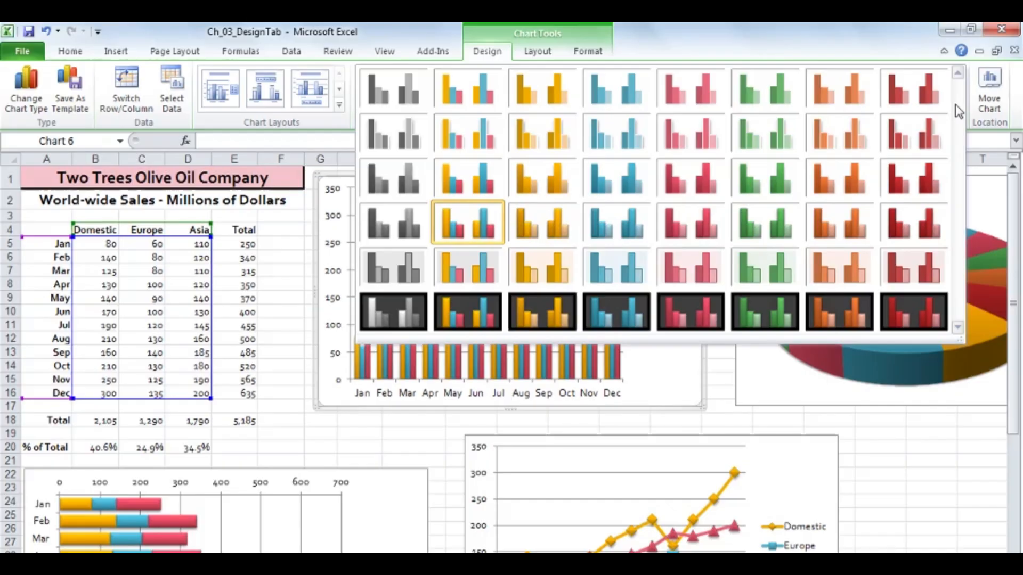
{"action": "left_click", "coordinate": [682, 371]}
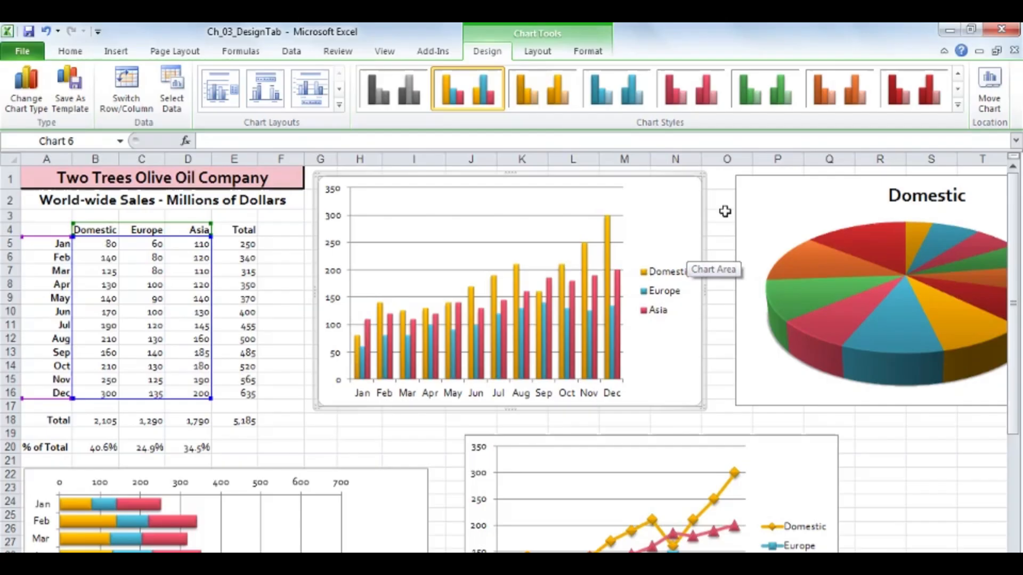
{"action": "left_click", "coordinate": [720, 180]}
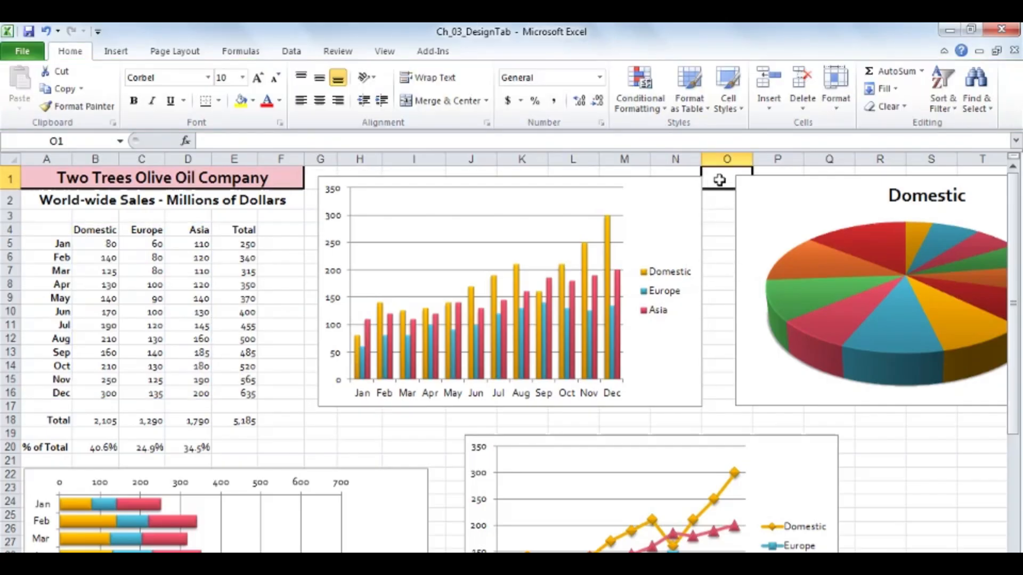
{"action": "left_click", "coordinate": [684, 199]}
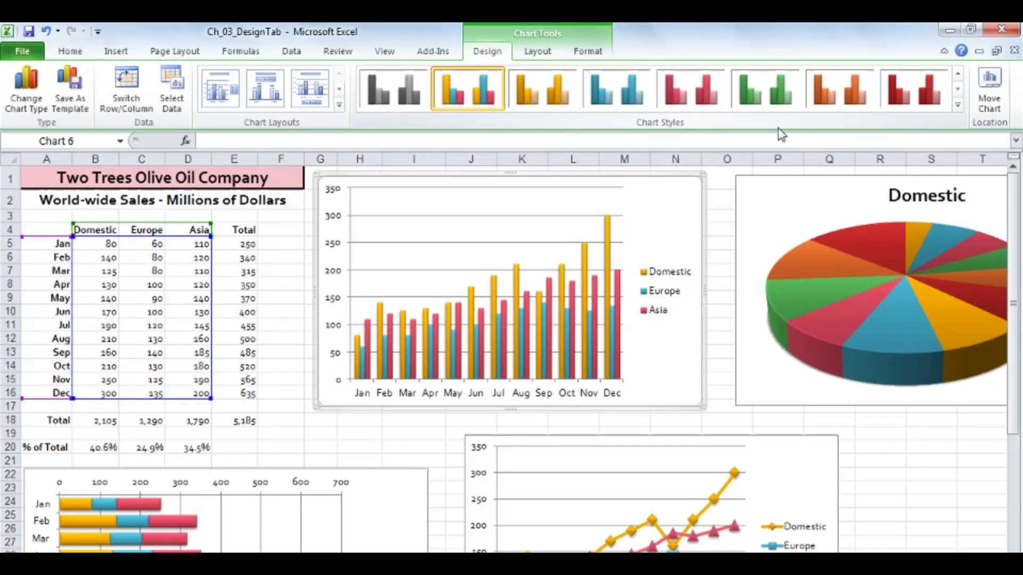
{"action": "left_click", "coordinate": [957, 105]}
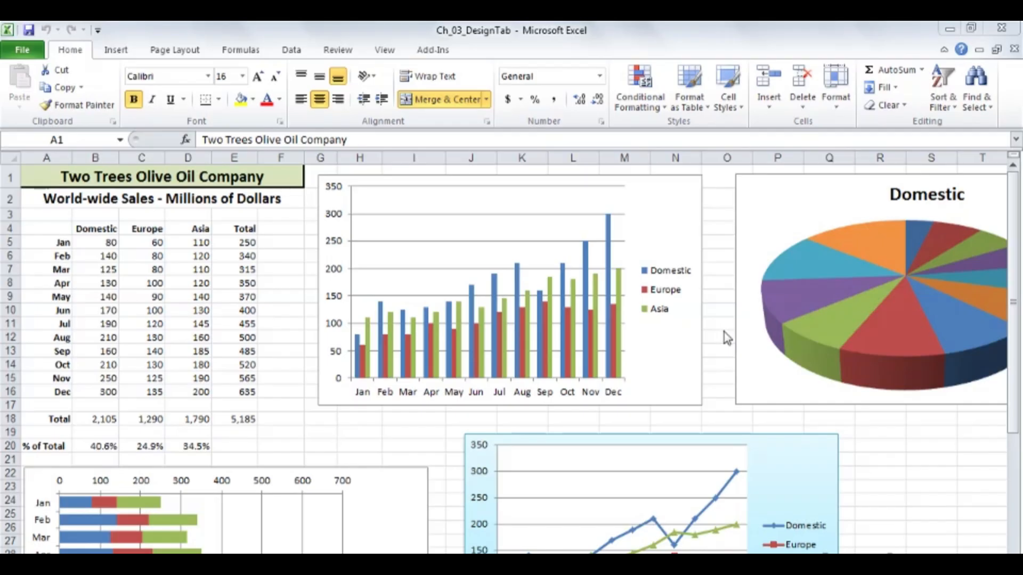
- Move the clustered column chart to a new chart sheet named Chart1
{"action": "left_click", "coordinate": [718, 308]}
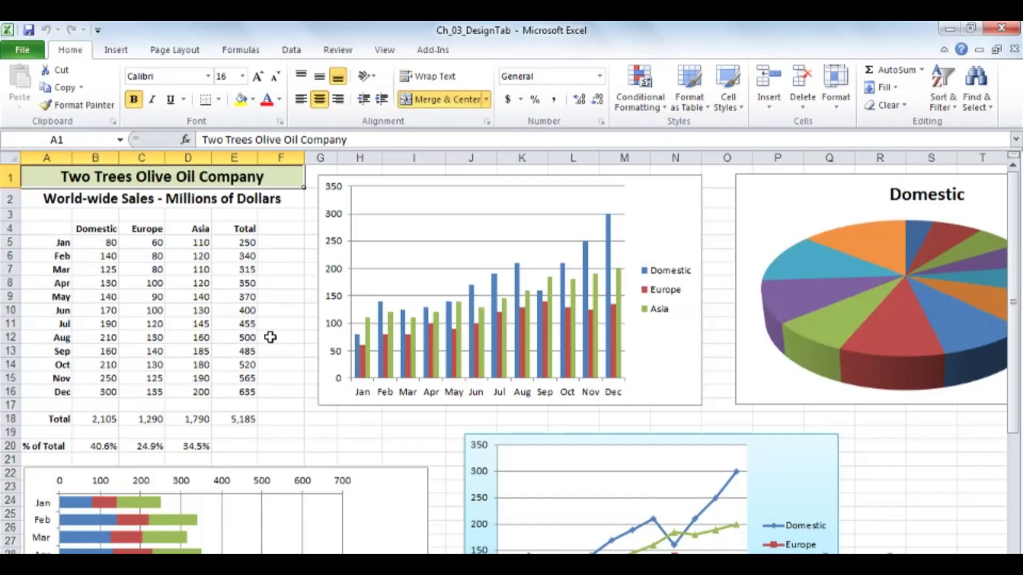
{"action": "left_click", "coordinate": [660, 235]}
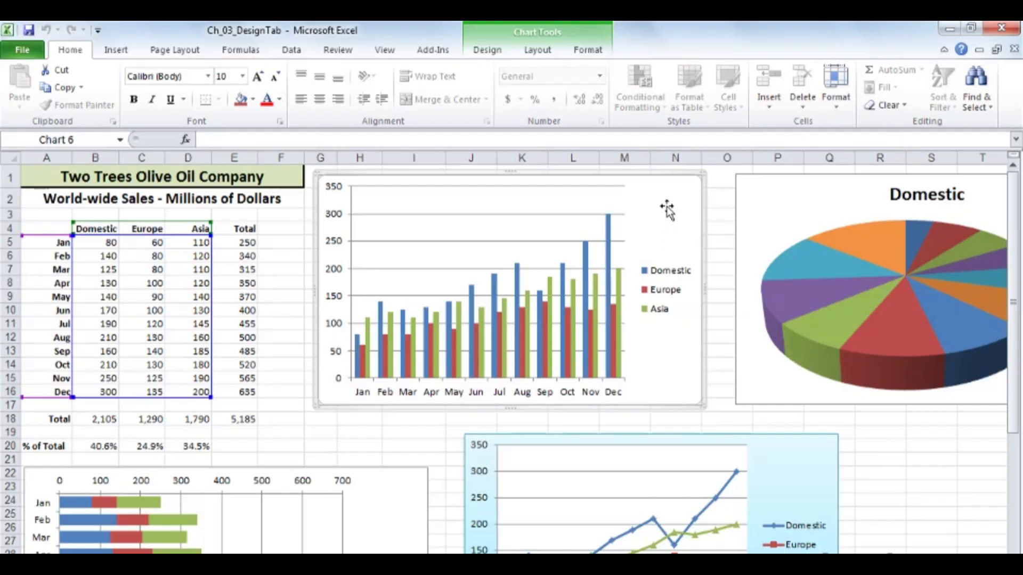
{"action": "right_click", "coordinate": [666, 208]}
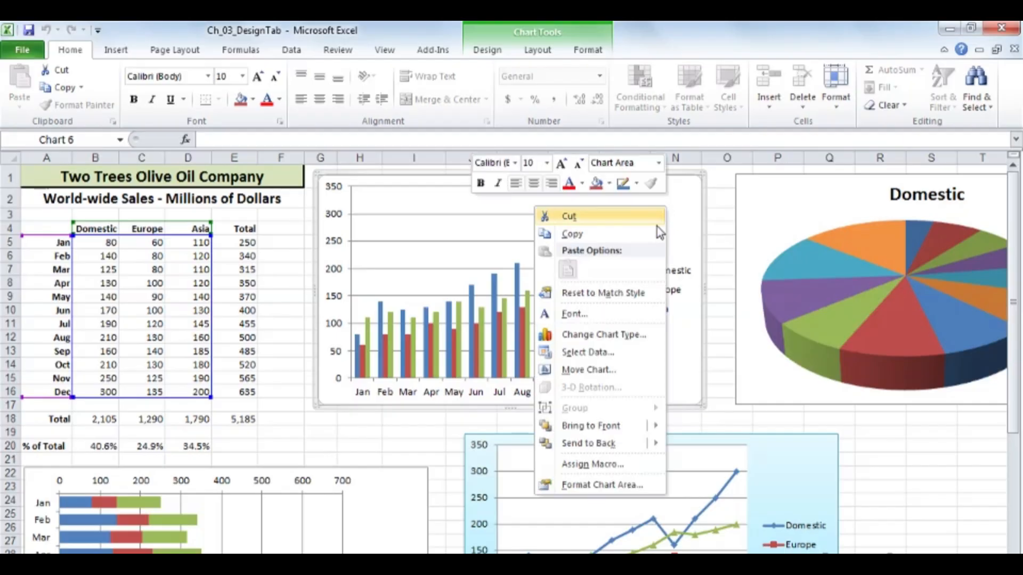
{"action": "left_click", "coordinate": [604, 376]}
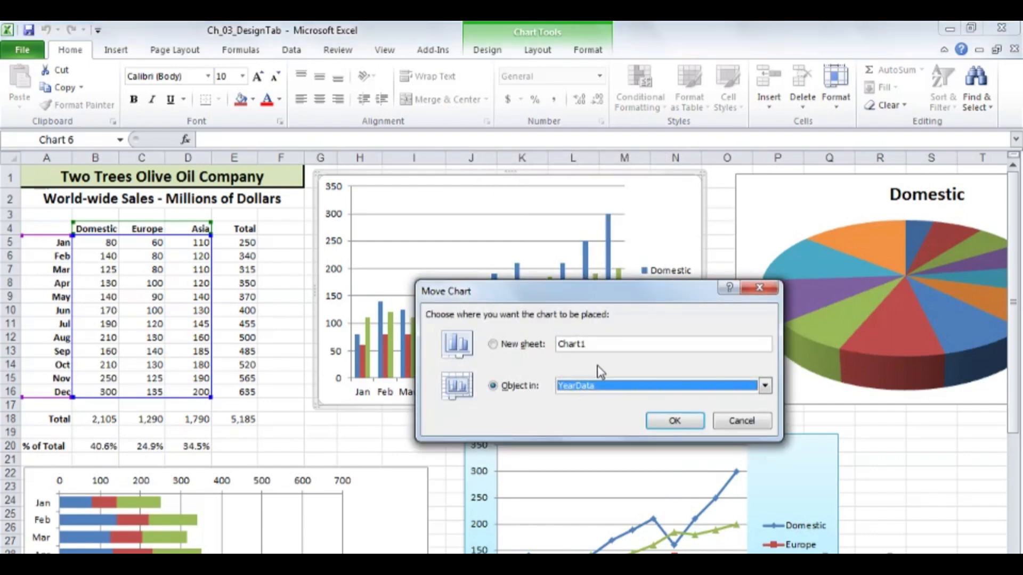
{"action": "left_click", "coordinate": [494, 345]}
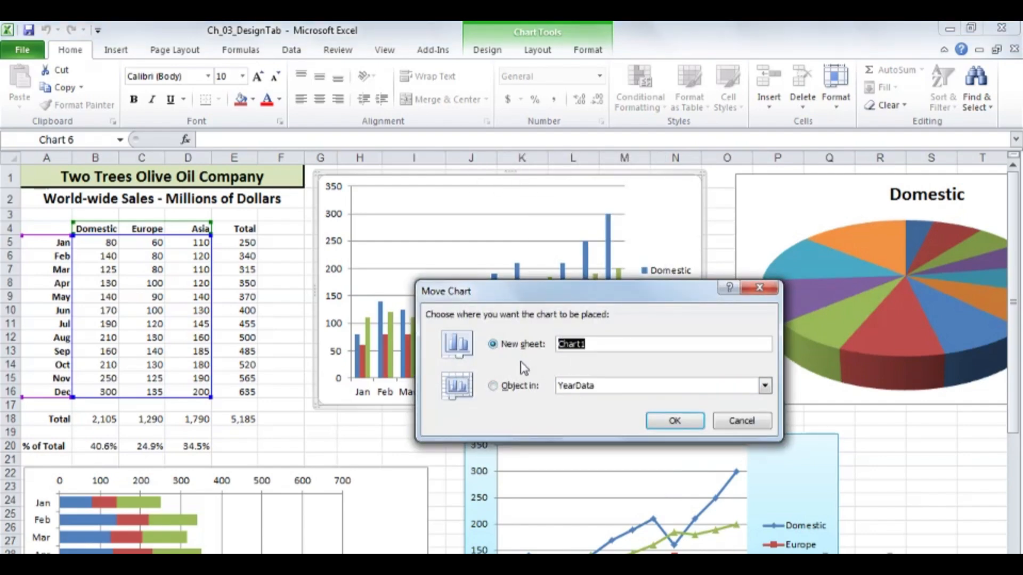
{"action": "left_click", "coordinate": [667, 421]}
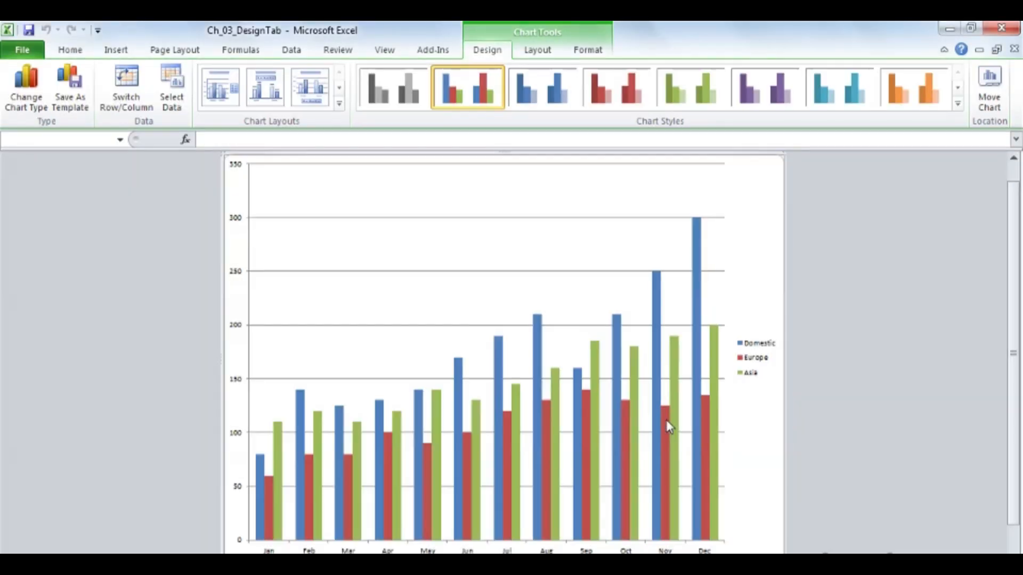
- Return to the YearData worksheet and move the Domestic pie chart to a new chart sheet named Chart2
{"action": "mouse_move", "coordinate": [669, 416]}
{"action": "key", "text": "ctrl+Page_Down"}
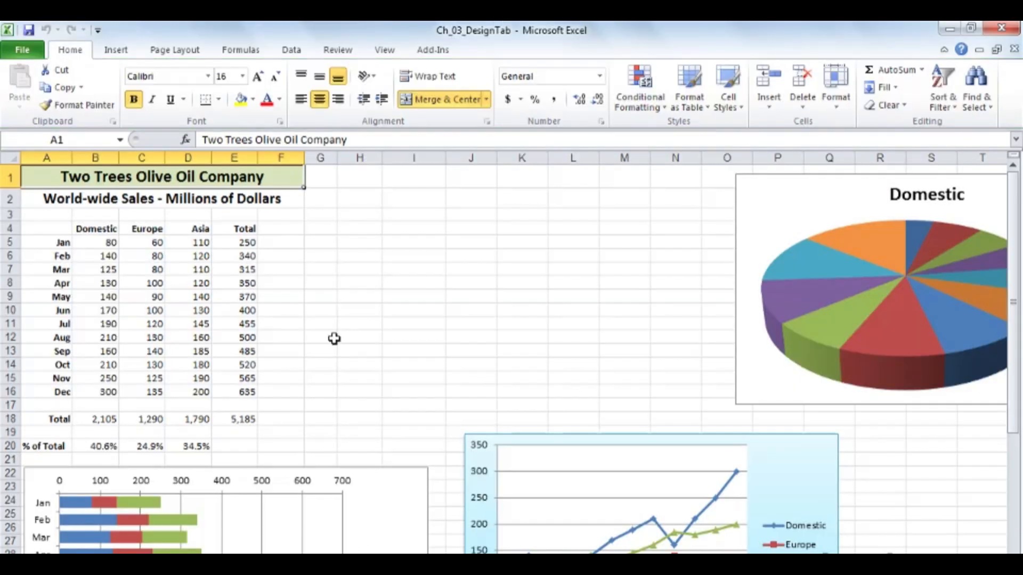
{"action": "left_click", "coordinate": [770, 205]}
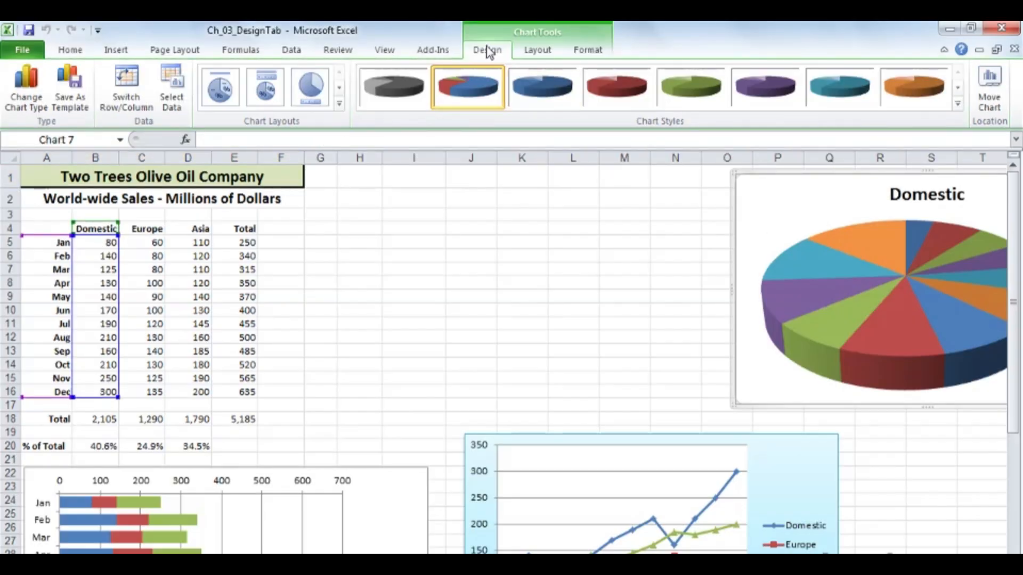
{"action": "left_click", "coordinate": [990, 81]}
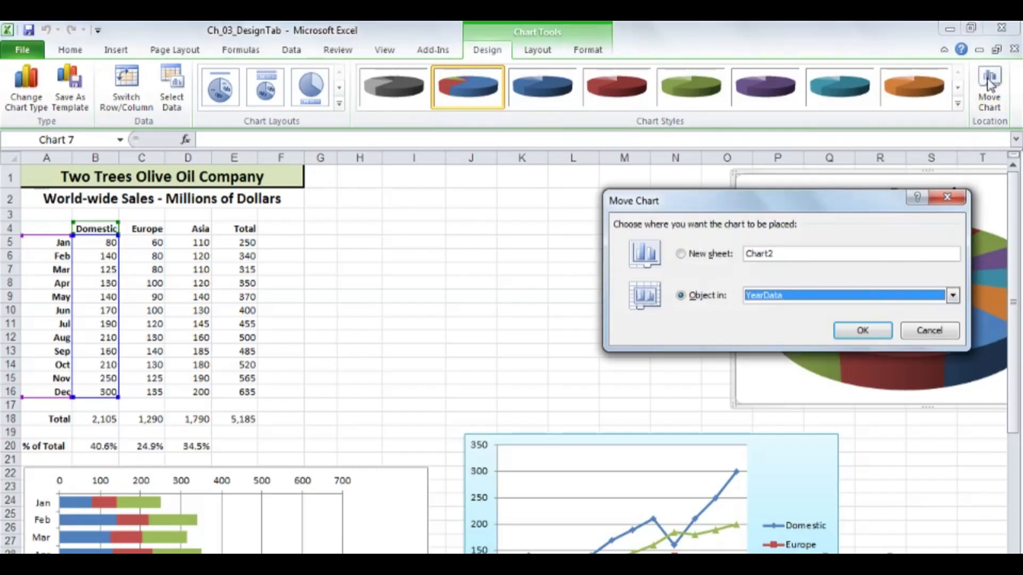
{"action": "left_click", "coordinate": [682, 254]}
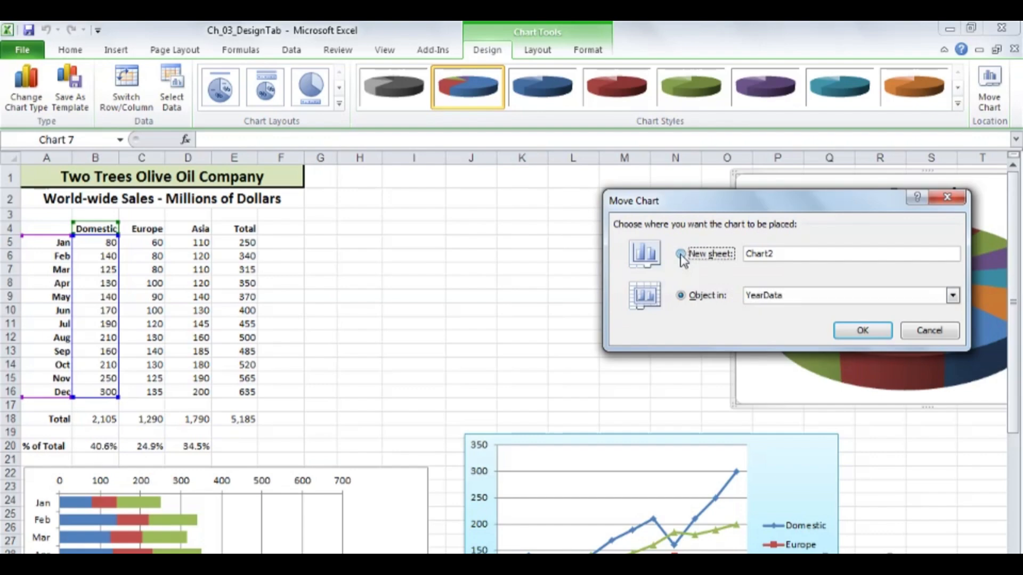
{"action": "left_click", "coordinate": [848, 336]}
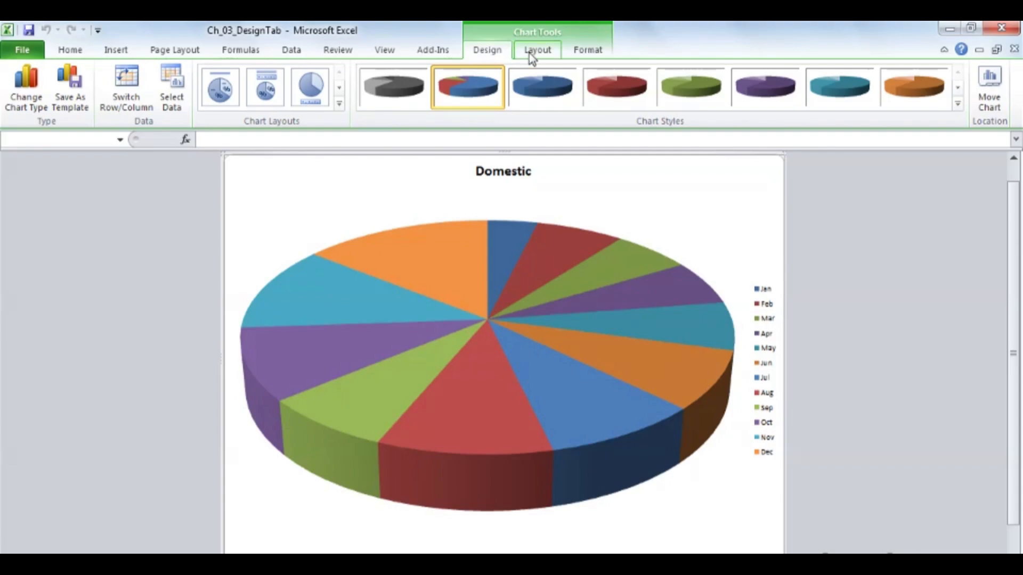
- Move the Domestic pie chart back into the YearData worksheet as an object and position it beside the sales table, starting in row 1
{"action": "left_click", "coordinate": [990, 80]}
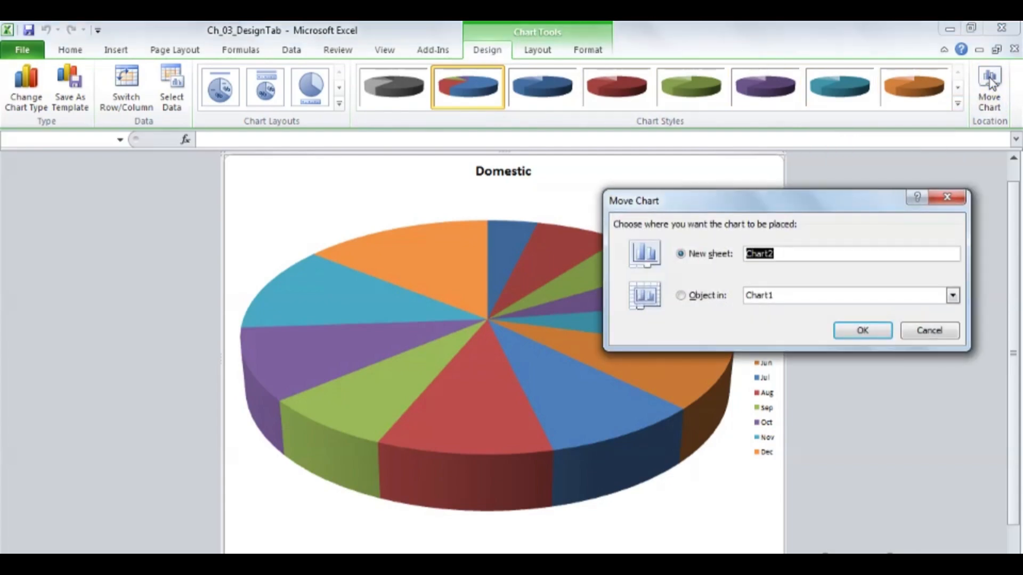
{"action": "left_click", "coordinate": [953, 295]}
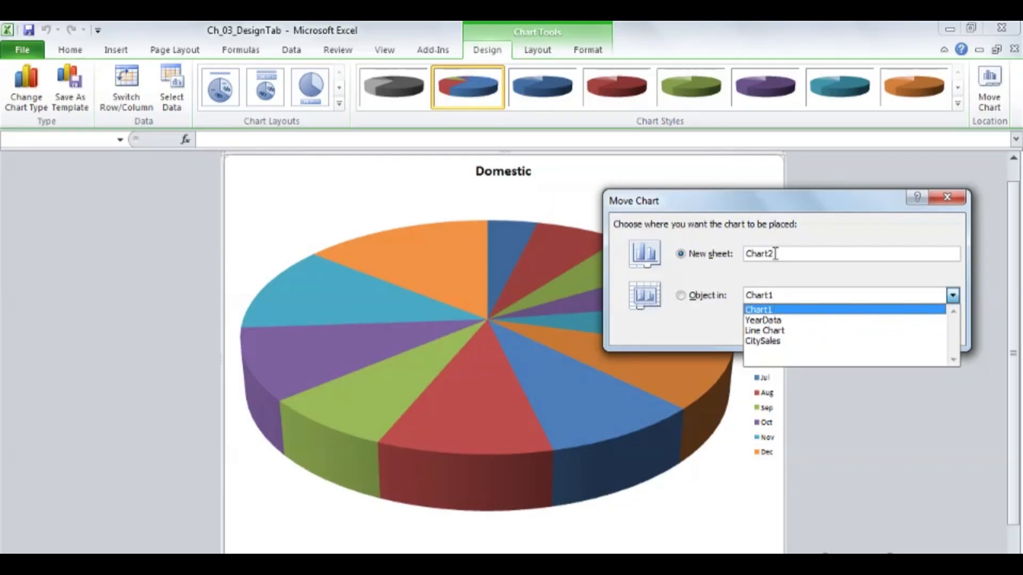
{"action": "left_click", "coordinate": [773, 322]}
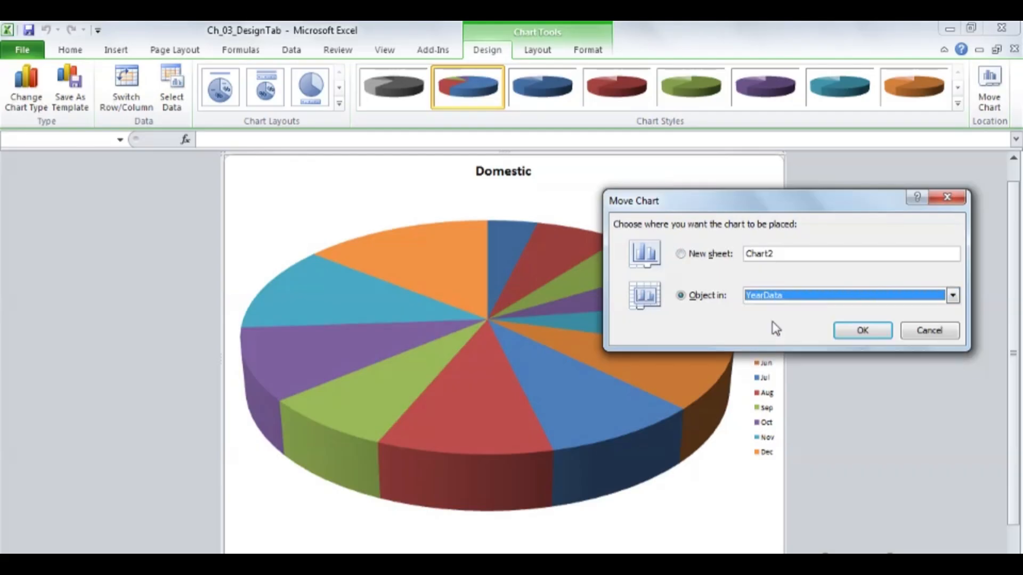
{"action": "left_click", "coordinate": [848, 332]}
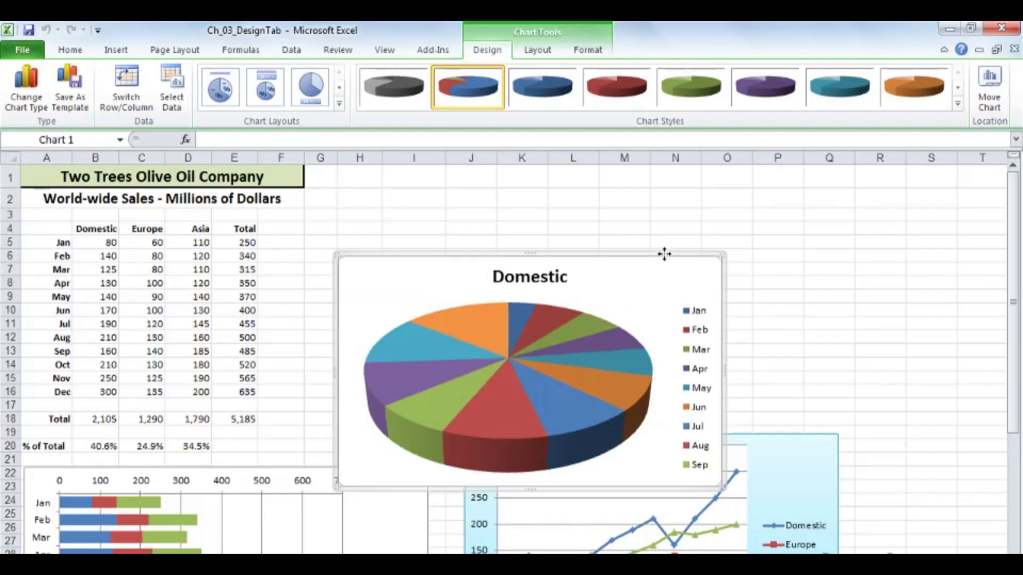
{"action": "left_click_drag", "start_coordinate": [663, 255], "coordinate": [641, 180]}
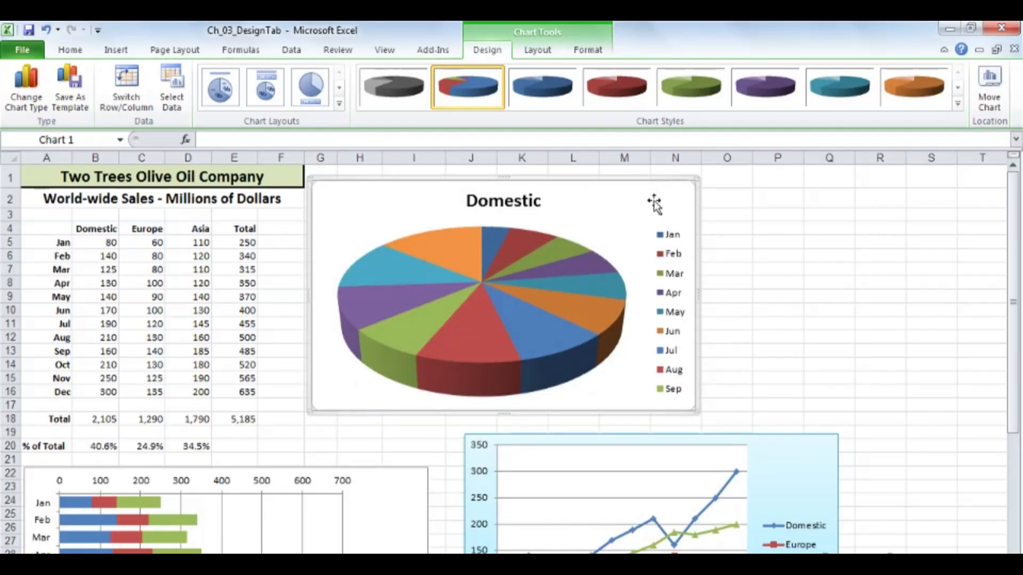
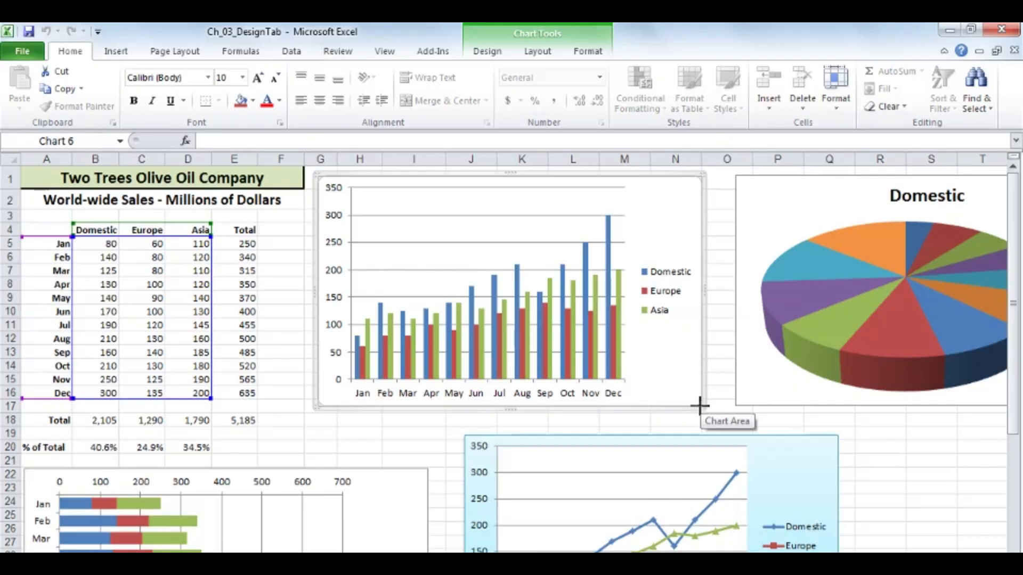
- Enlarge the clustered column chart proportionally from its lower-right corner so it extends into column O and row 18
{"action": "left_click_drag", "start_coordinate": [700, 406], "coordinate": [719, 421]}
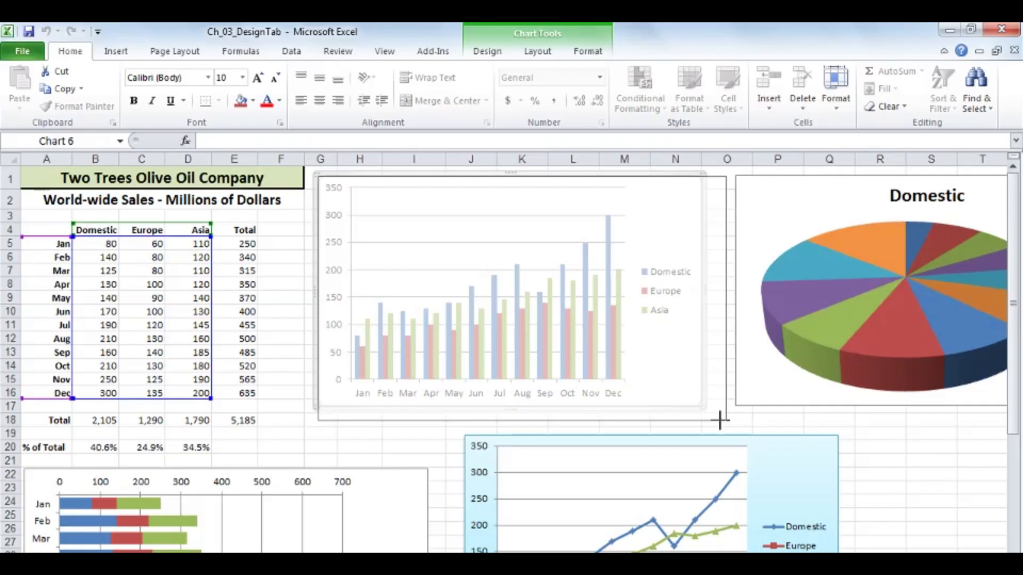
{"action": "left_click_drag", "start_coordinate": [720, 420], "coordinate": [720, 423]}
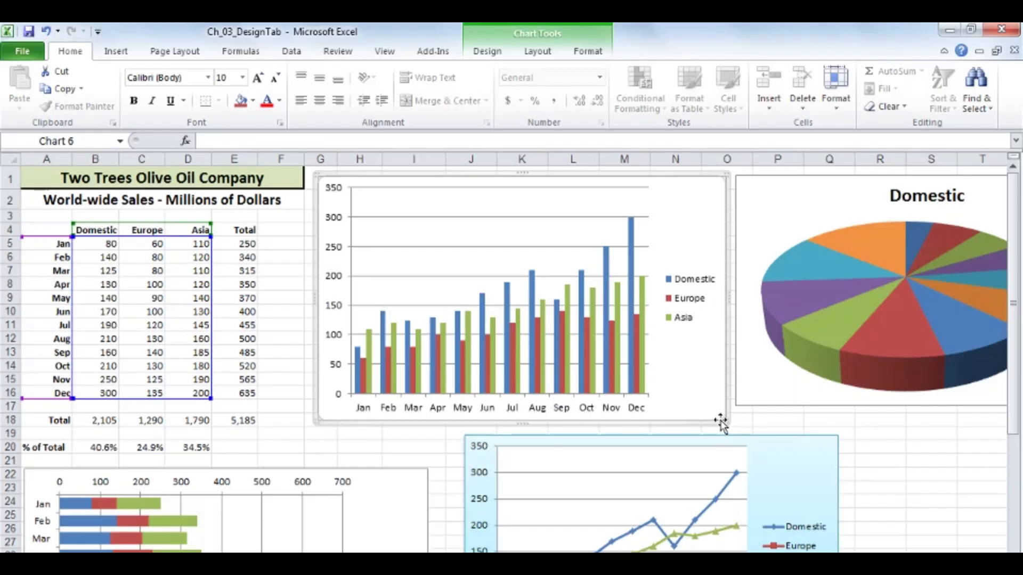
{"action": "left_click", "coordinate": [753, 421]}
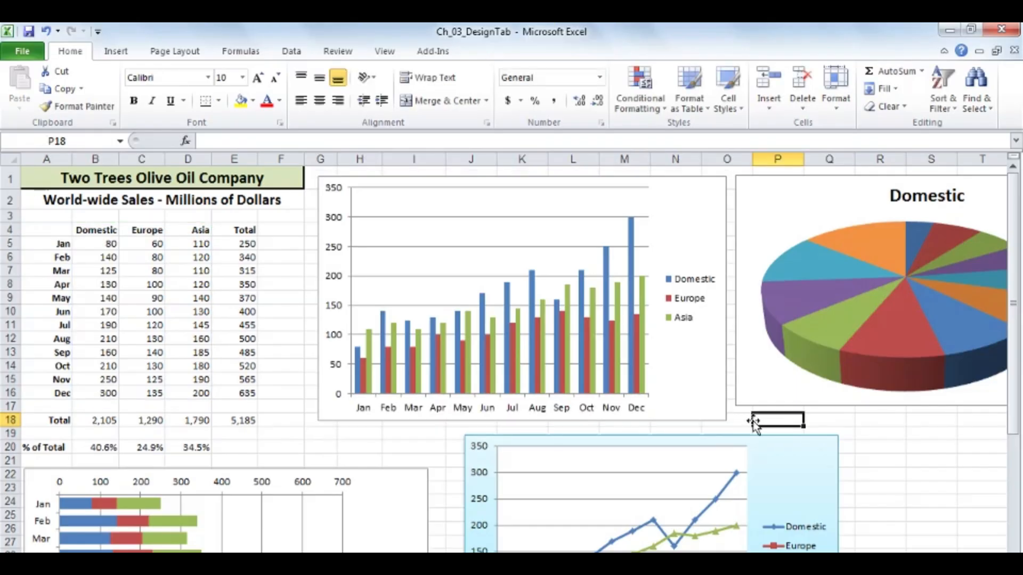
- Narrow and shorten the clustered column chart symmetrically about its centre, using its right and upper edges
{"action": "left_click", "coordinate": [690, 366]}
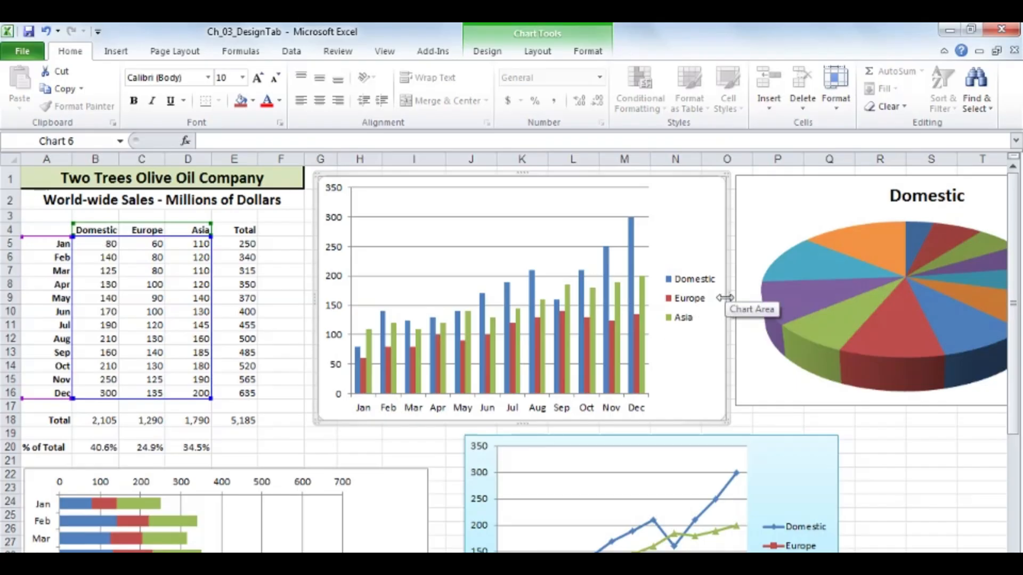
{"action": "left_click_drag", "start_coordinate": [724, 298], "coordinate": [690, 290]}
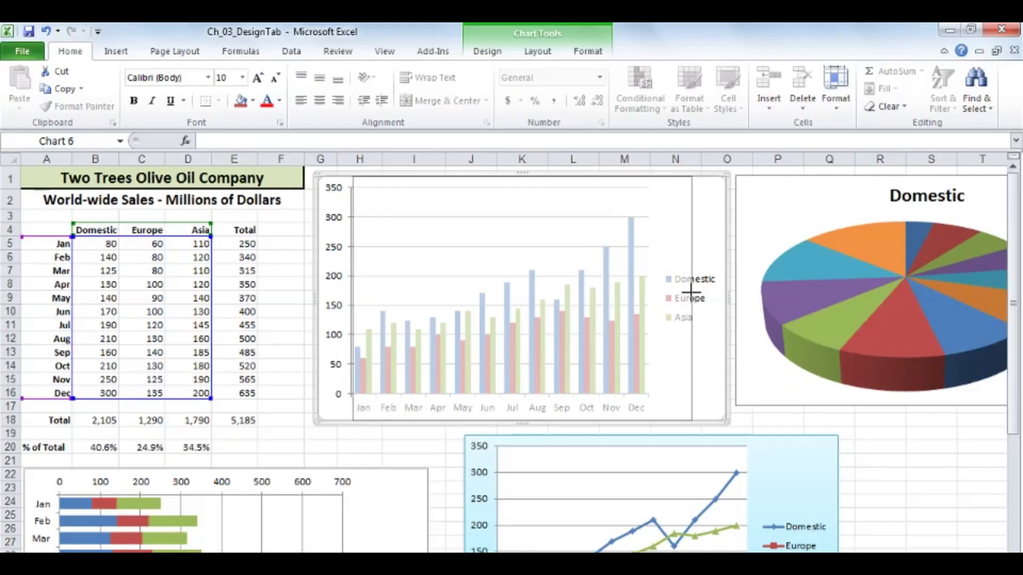
{"action": "left_click_drag", "start_coordinate": [690, 290], "coordinate": [690, 290]}
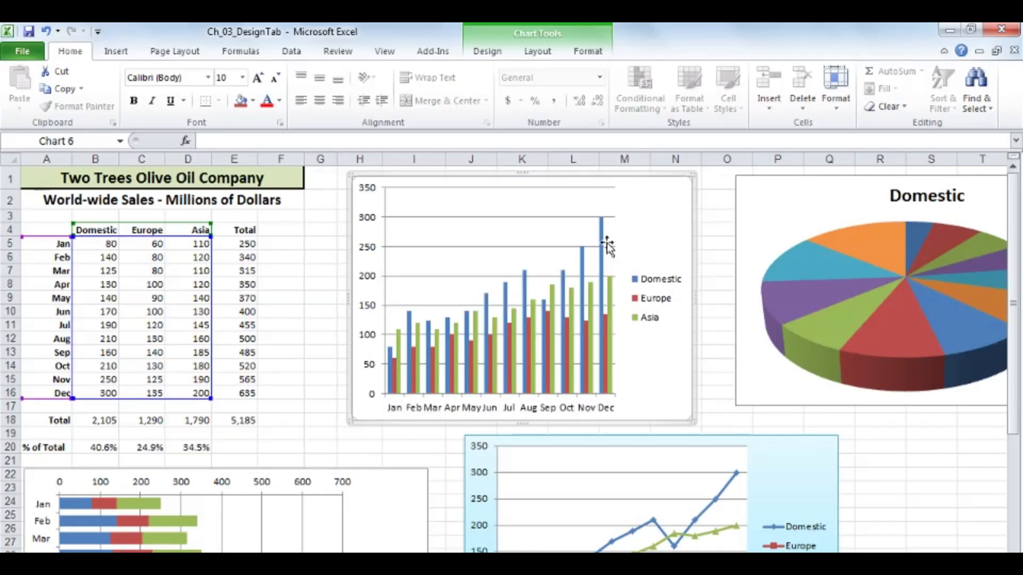
{"action": "mouse_move", "coordinate": [526, 173]}
{"action": "left_mouse_down"}
{"action": "mouse_move", "coordinate": [522, 242]}
{"action": "mouse_move", "coordinate": [523, 185]}
{"action": "left_mouse_up"}
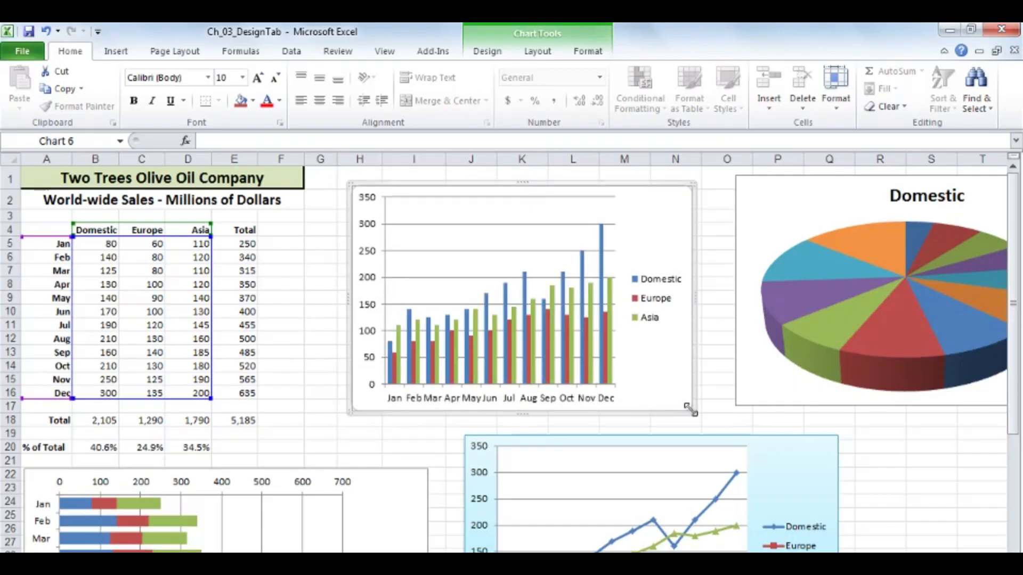
- Enlarge the clustered column chart about its centre from the lower-right corner, extending it into column O, and deselect it
{"action": "left_click_drag", "start_coordinate": [689, 408], "coordinate": [721, 418]}
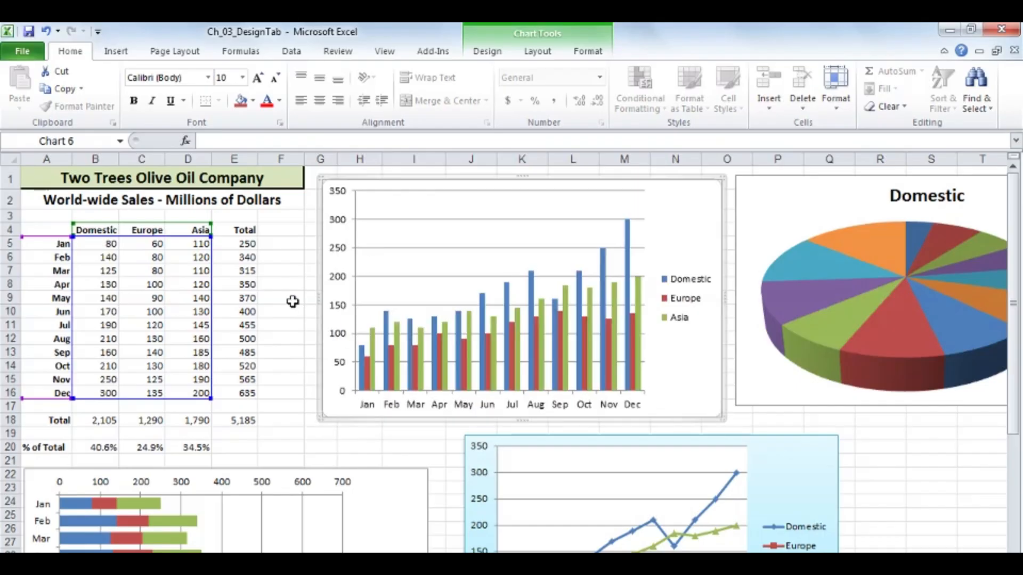
{"action": "left_click", "coordinate": [293, 298]}
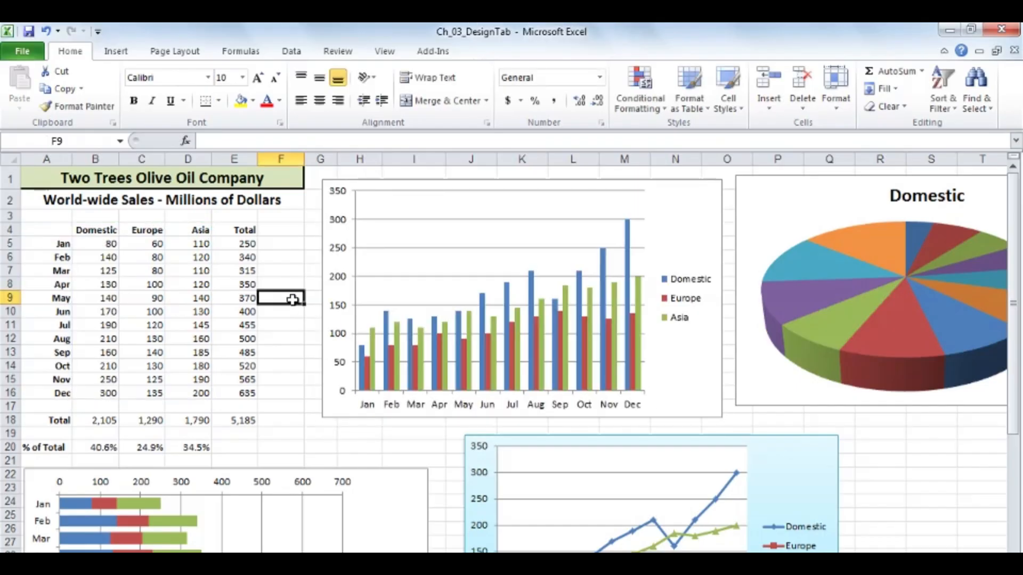
{"action": "left_click", "coordinate": [326, 295]}
{"action": "left_click", "coordinate": [288, 285]}
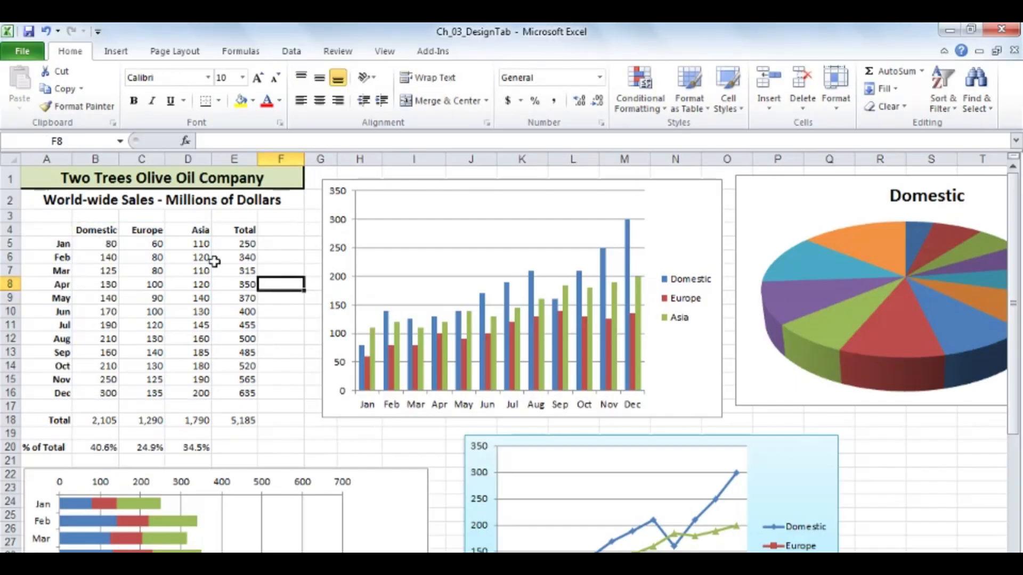
{"action": "left_click", "coordinate": [281, 328]}
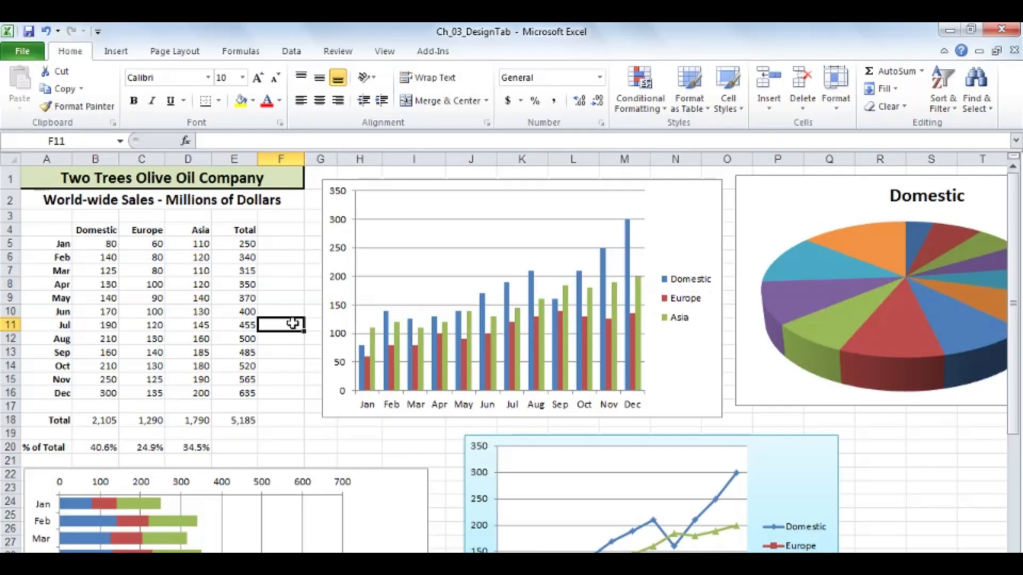
- Stretch the clustered column chart's left edge so it snaps to the boundary between columns F and G
{"action": "left_click", "coordinate": [331, 293]}
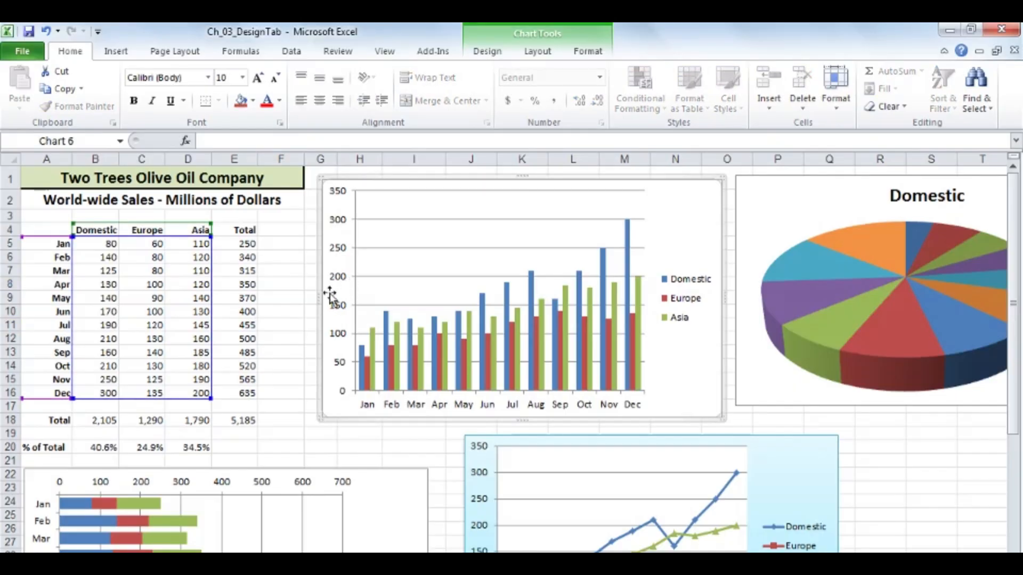
{"action": "mouse_move", "coordinate": [319, 297]}
{"action": "left_mouse_down"}
{"action": "mouse_move", "coordinate": [283, 292]}
{"action": "mouse_move", "coordinate": [319, 290]}
{"action": "mouse_move", "coordinate": [311, 292]}
{"action": "left_mouse_up"}
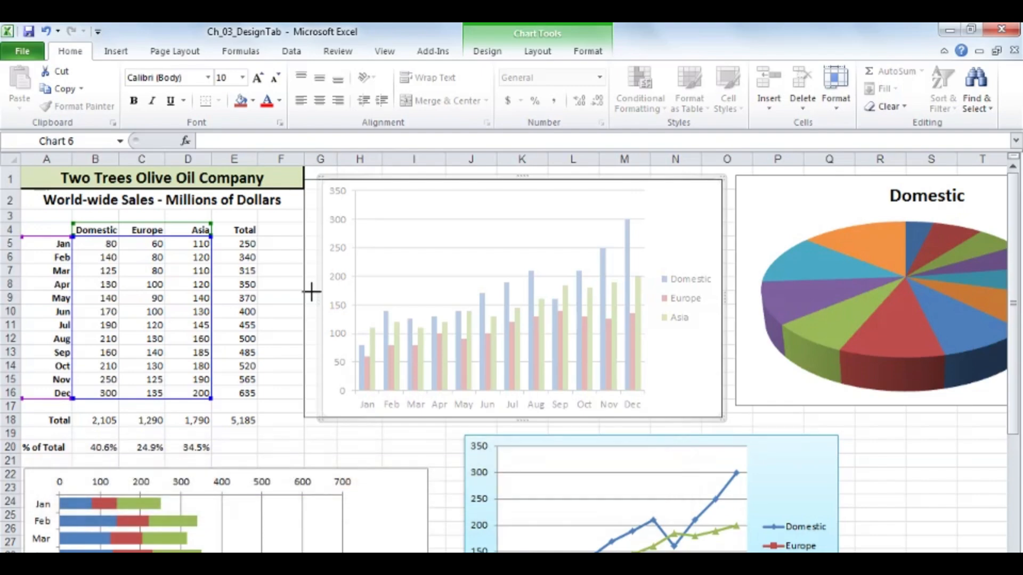
{"action": "left_click_drag", "start_coordinate": [311, 292], "coordinate": [312, 292]}
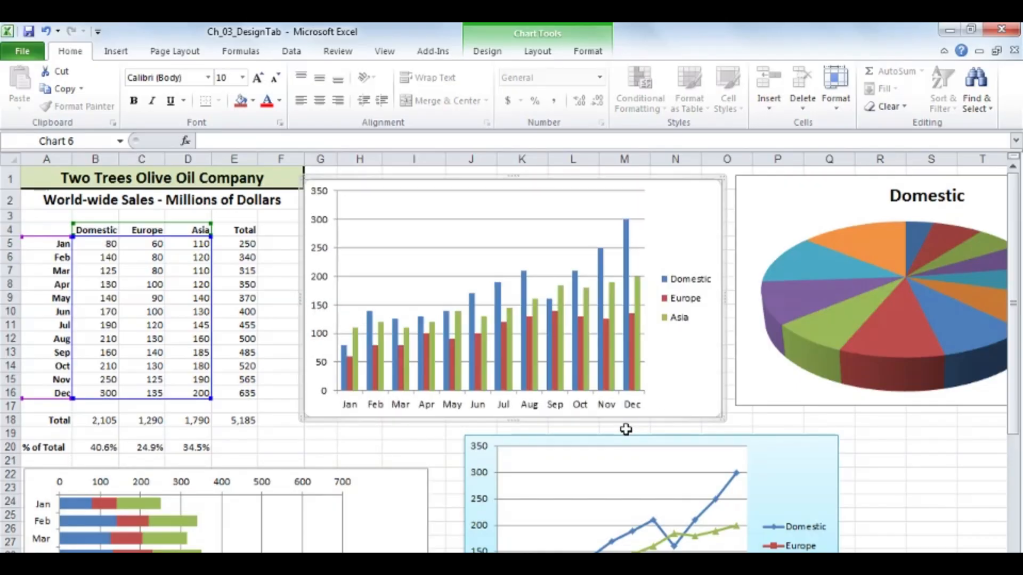
{"action": "left_click", "coordinate": [625, 429]}
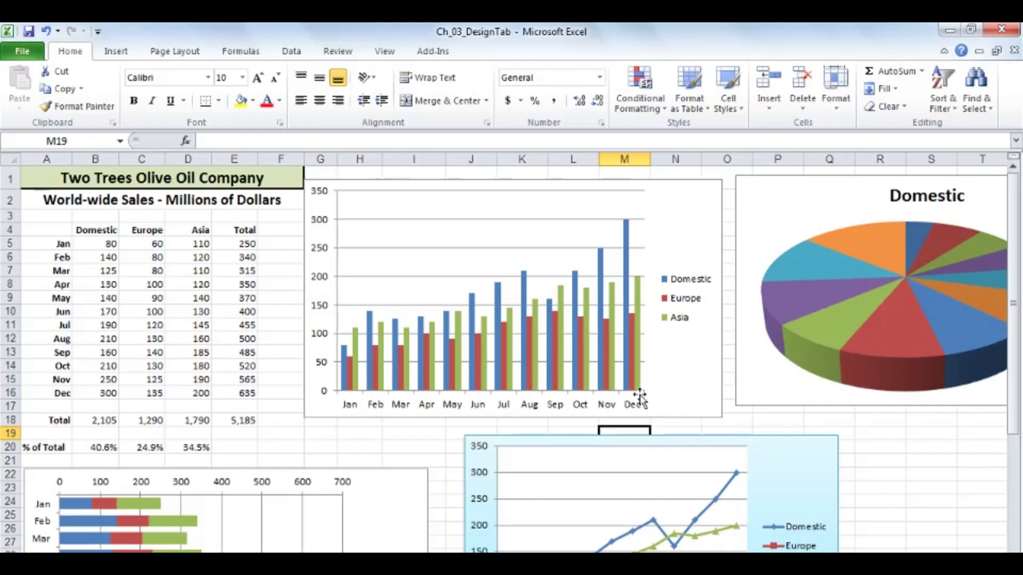
- Snap the clustered column chart's upper-right corner to the top of row 1 at column N's right edge, and its lower edge to row 18's bottom
{"action": "left_click", "coordinate": [692, 221]}
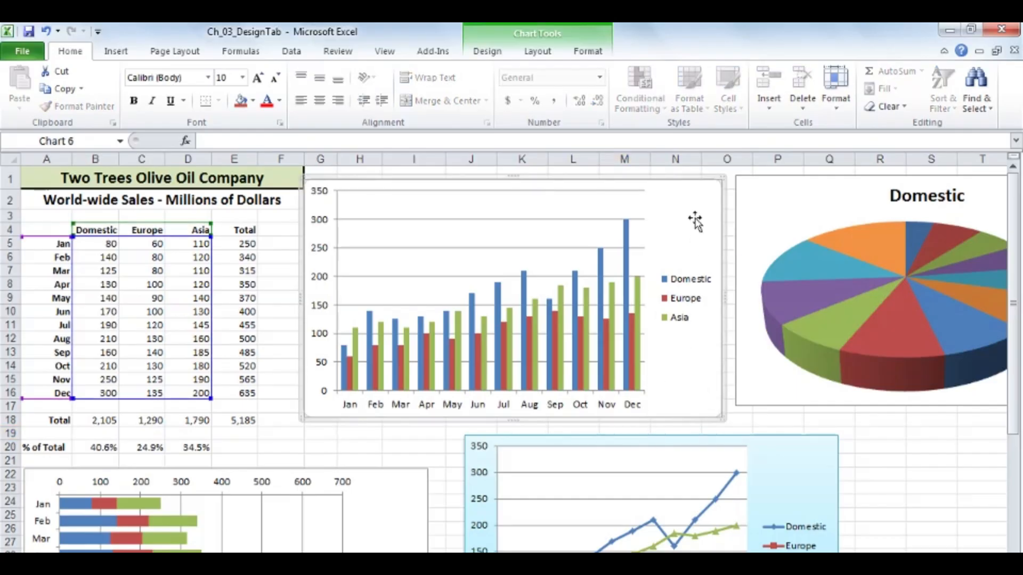
{"action": "left_click_drag", "start_coordinate": [722, 178], "coordinate": [686, 174]}
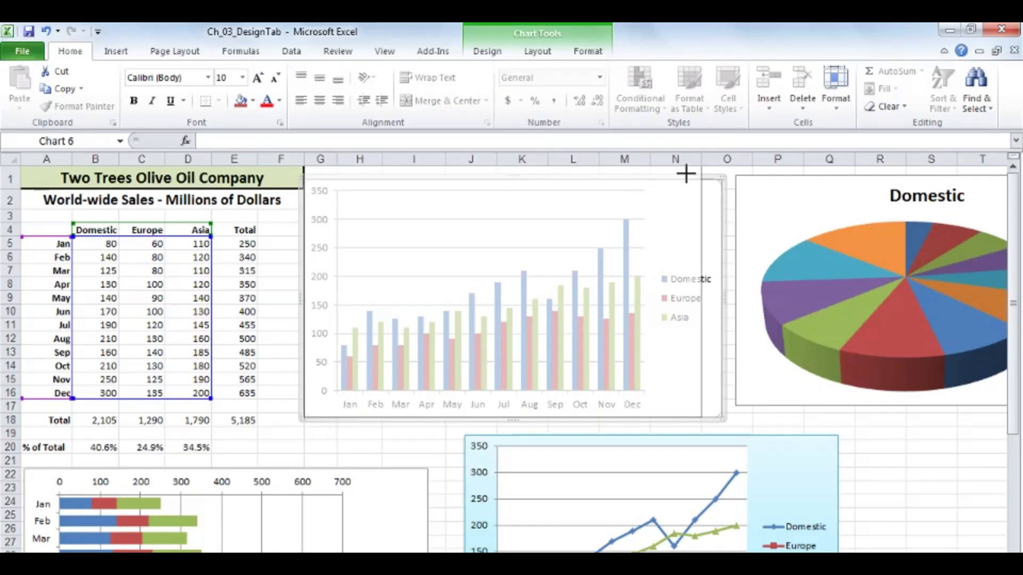
{"action": "left_click_drag", "start_coordinate": [686, 174], "coordinate": [685, 175]}
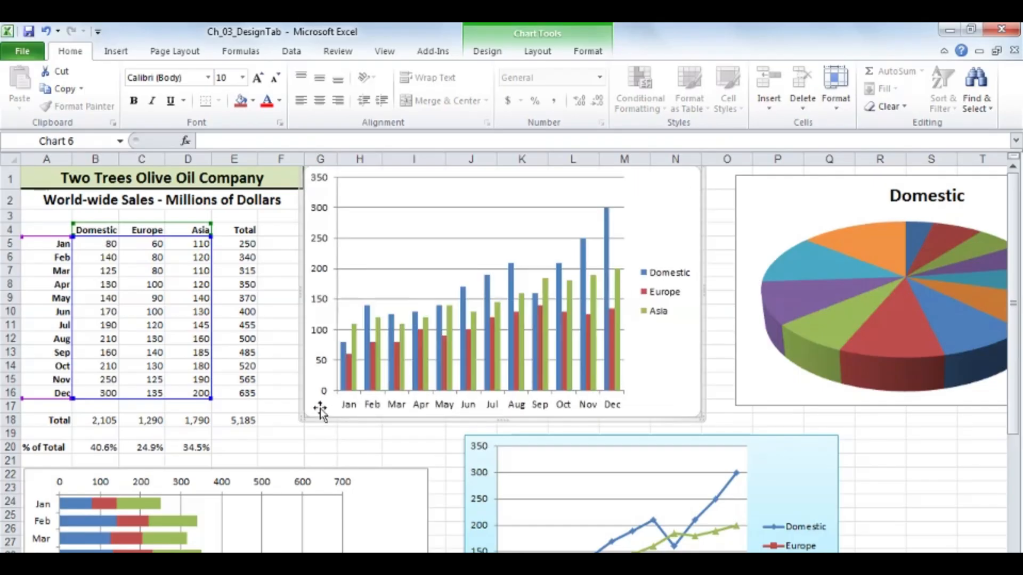
{"action": "mouse_move", "coordinate": [301, 419]}
{"action": "left_mouse_down"}
{"action": "mouse_move", "coordinate": [253, 411]}
{"action": "mouse_move", "coordinate": [290, 423]}
{"action": "left_mouse_up"}
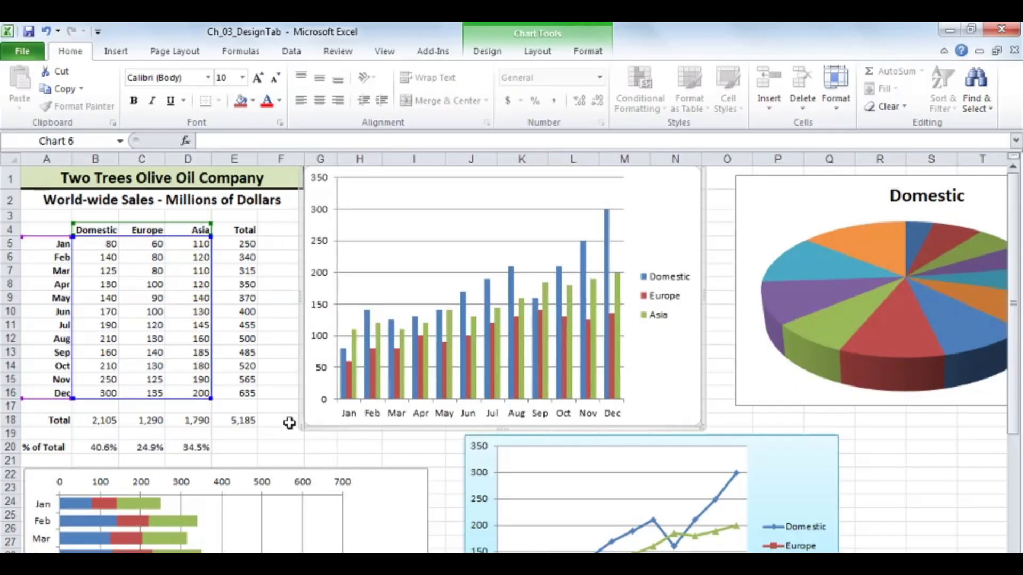
{"action": "left_click", "coordinate": [325, 448]}
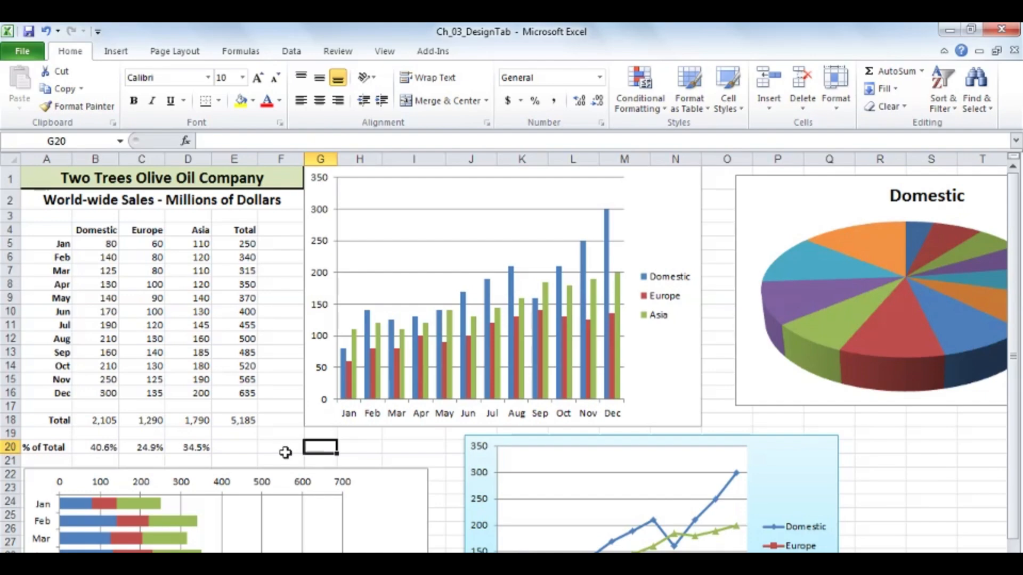
- Resize the stacked bar chart by its upper-right and lower-left corners so it snaps to the cell range A19:I39
{"action": "left_click", "coordinate": [389, 482]}
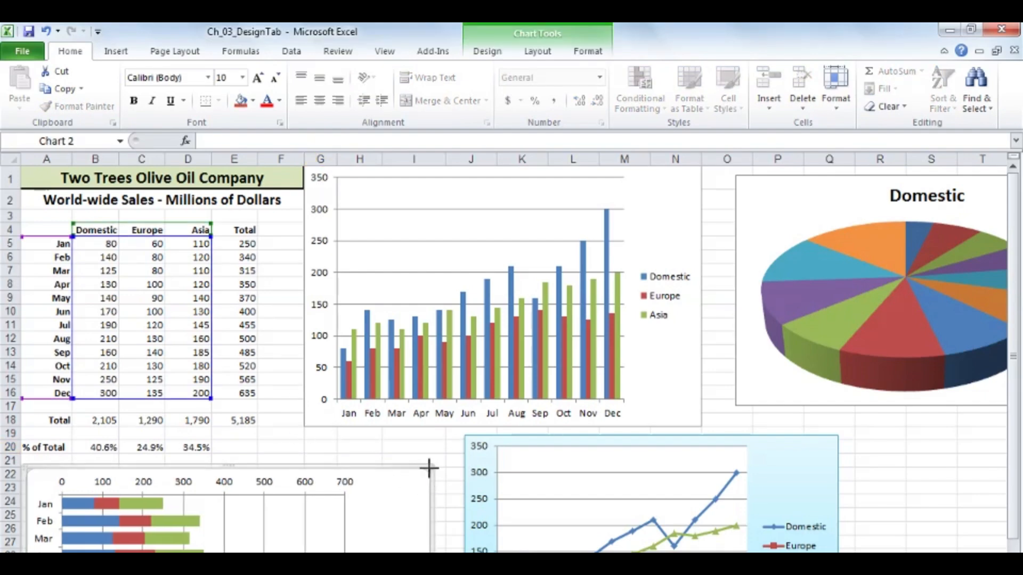
{"action": "left_click_drag", "start_coordinate": [429, 468], "coordinate": [447, 430]}
{"action": "scroll", "coordinate": [458, 425], "scroll_direction": "down", "scroll_amount": 10}
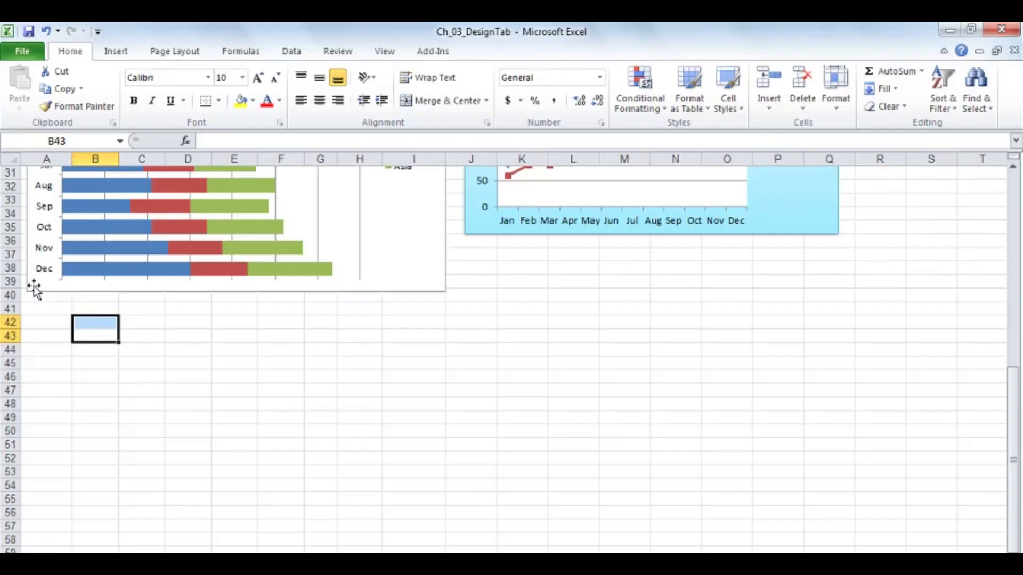
{"action": "left_click", "coordinate": [34, 290]}
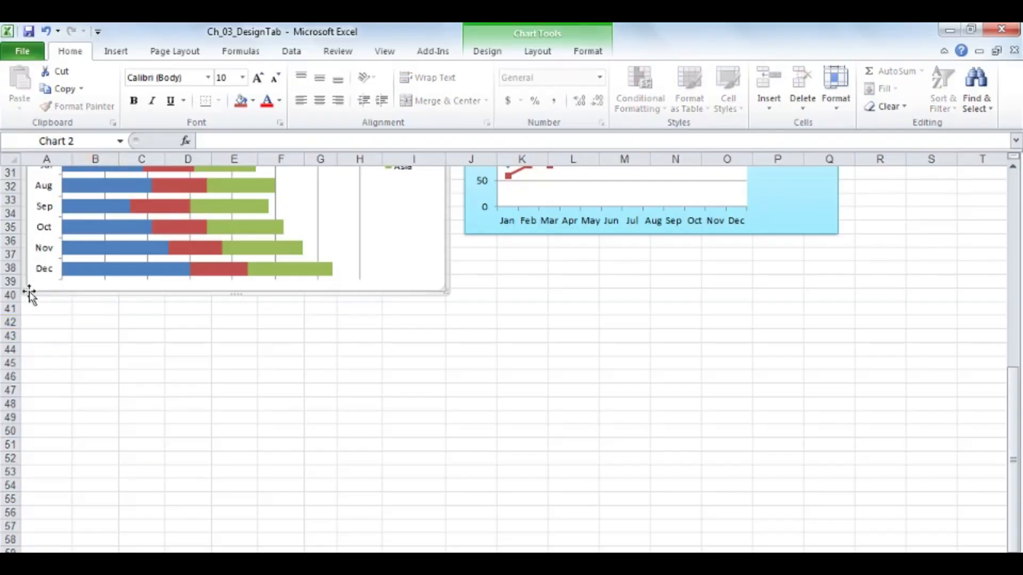
{"action": "left_click_drag", "start_coordinate": [24, 292], "coordinate": [23, 290]}
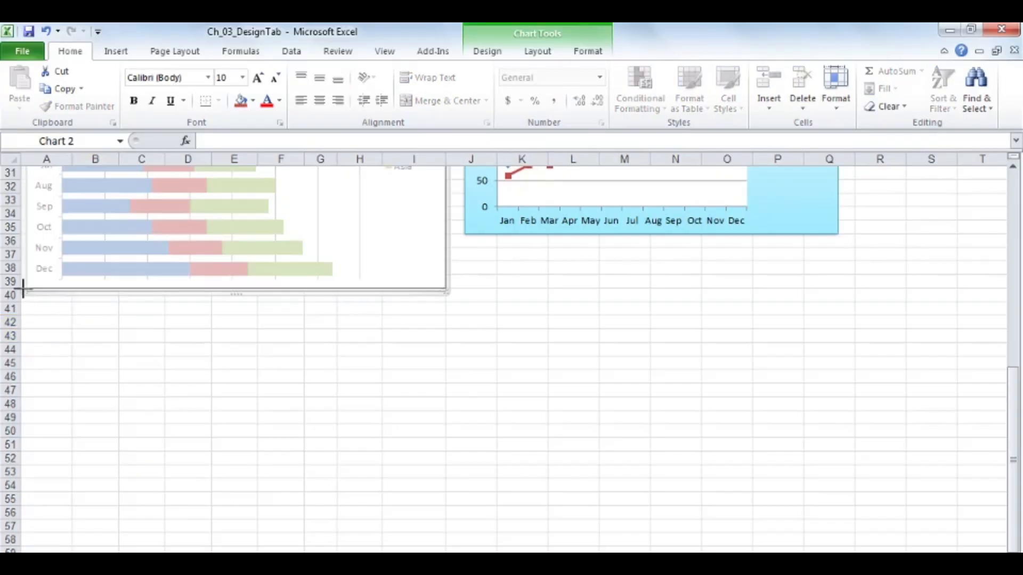
{"action": "left_click", "coordinate": [264, 350]}
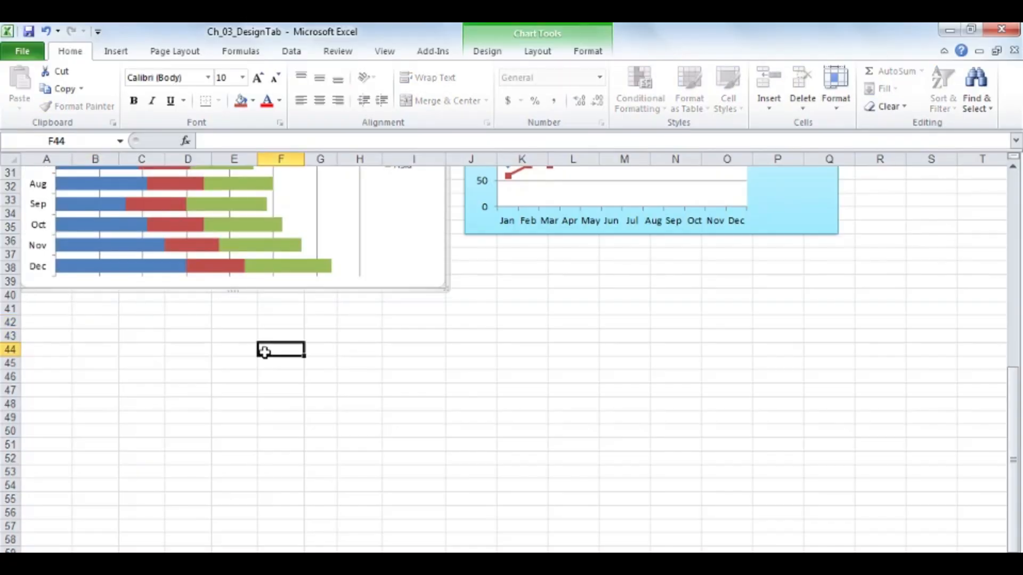
{"action": "scroll", "coordinate": [392, 367], "scroll_direction": "up", "scroll_amount": 10}
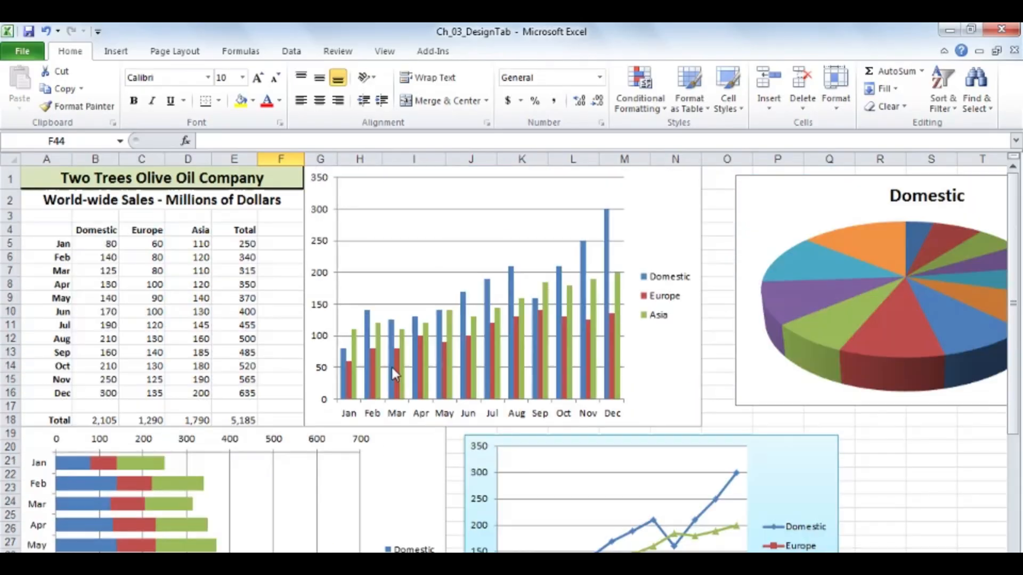
- Select the clustered column chart as an object and nudge it slightly to the right, off the column F–G boundary
{"action": "left_click", "coordinate": [900, 459]}
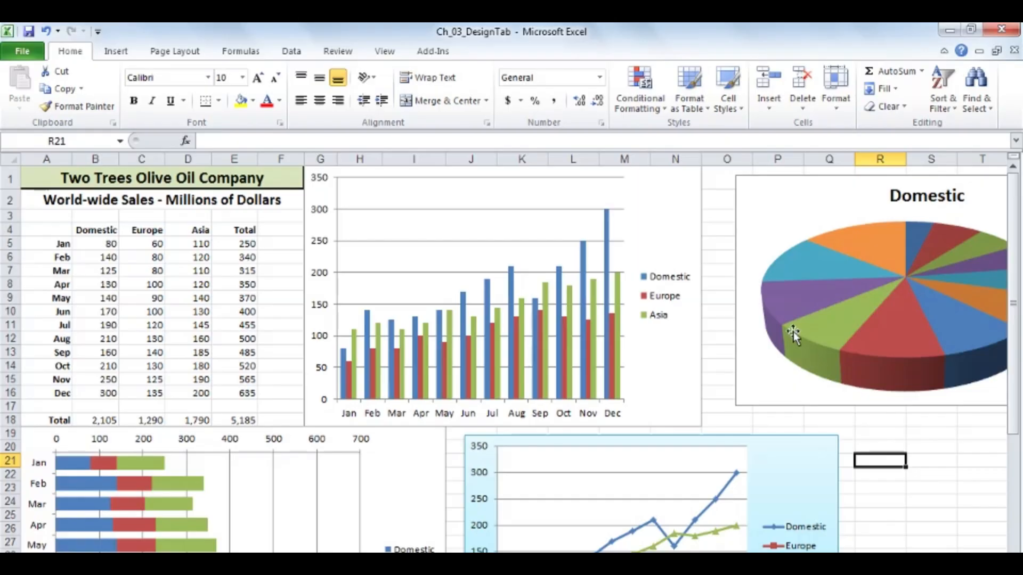
{"action": "left_click", "coordinate": [722, 256]}
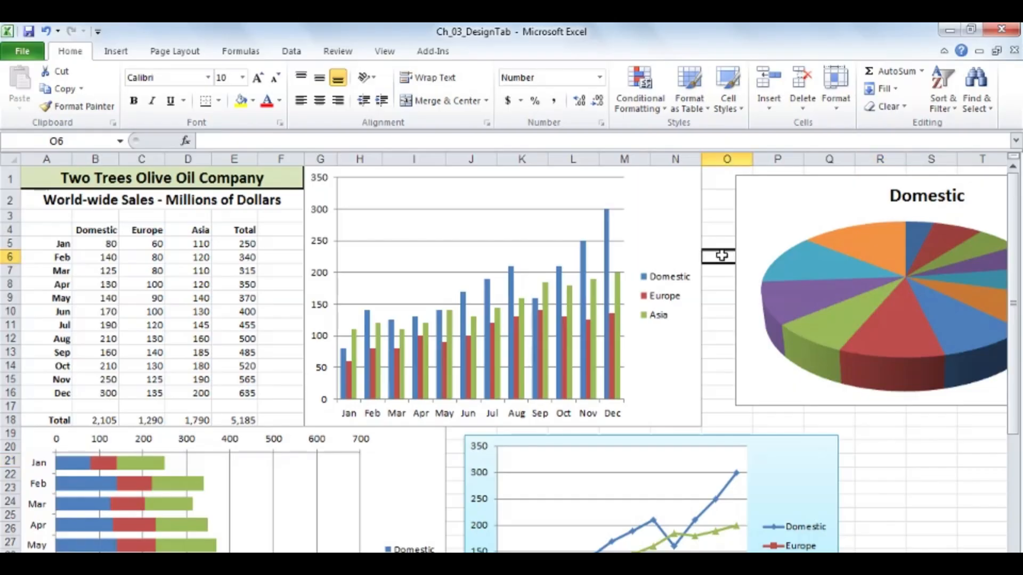
{"action": "left_click", "coordinate": [673, 223], "text": "ctrl"}
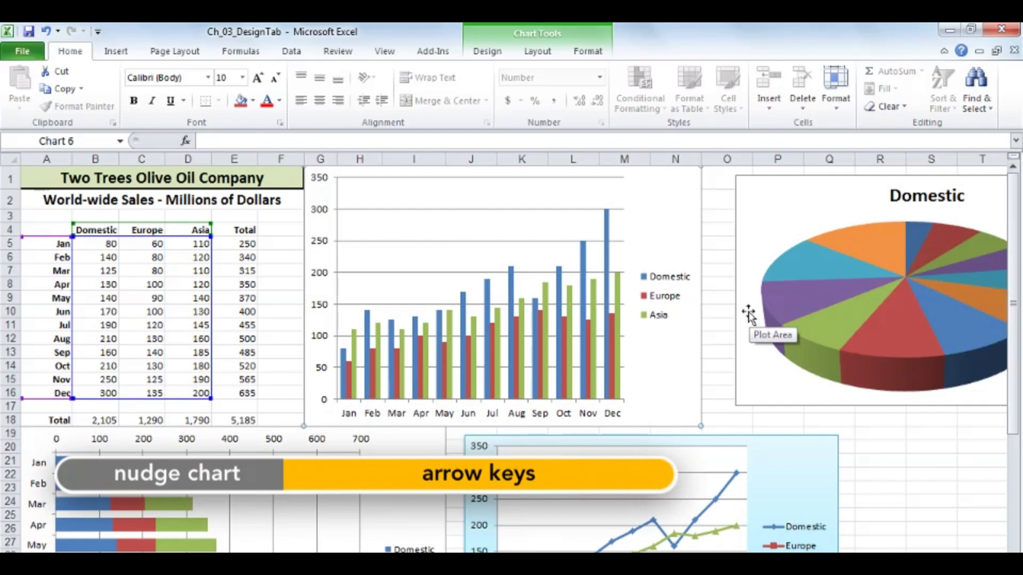
{"action": "key", "text": "Right"}
{"action": "key", "text": "Right"}
{"action": "key", "text": "Right"}
{"action": "key", "text": "Right"}
{"action": "key", "text": "Right"}
{"action": "key", "text": "Right"}
{"action": "key", "text": "Right"}
{"action": "key", "text": "Right"}
{"action": "key", "text": "Right"}
{"action": "key", "text": "Right"}
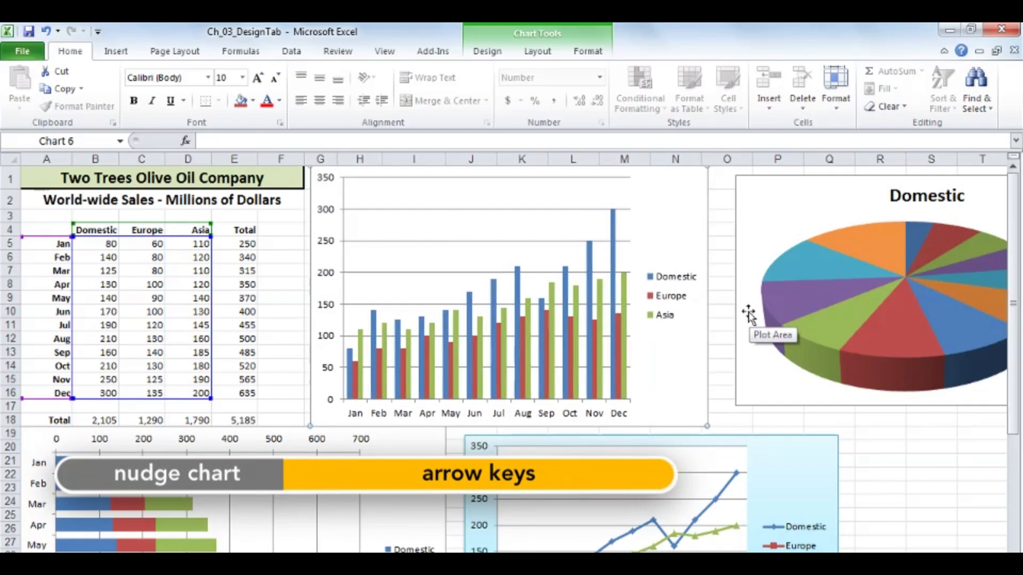
- Nudge the clustered column chart slightly downward, off the top edge of row 1
{"action": "key", "text": "Down"}
{"action": "key", "text": "Down"}
{"action": "key", "text": "Down"}
{"action": "key", "text": "Down"}
{"action": "key", "text": "Down"}
{"action": "key", "text": "Down"}
{"action": "key", "text": "Down"}
{"action": "key", "text": "Down"}
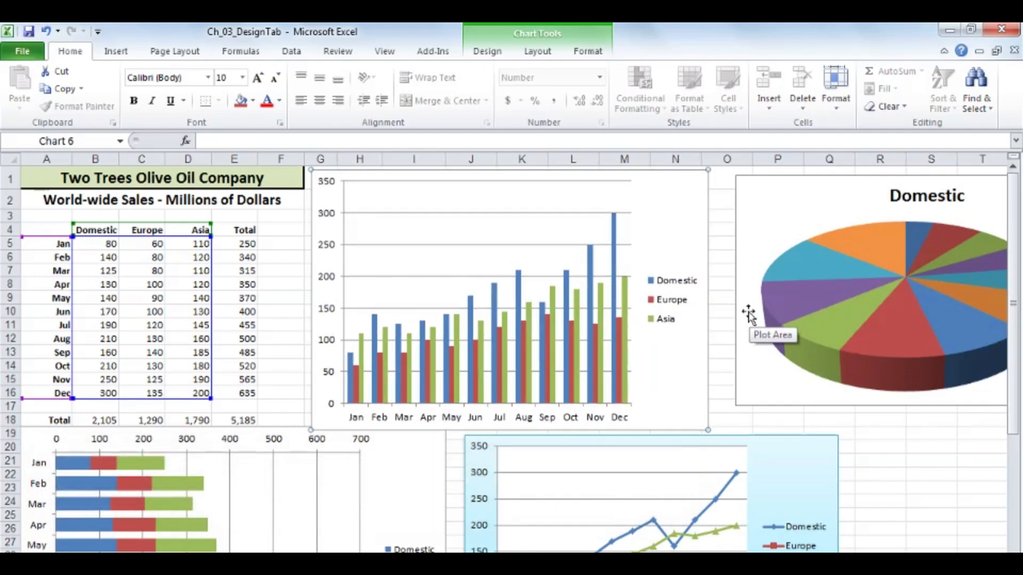
{"action": "key", "text": "Down"}
{"action": "key", "text": "Down"}
{"action": "key", "text": "Down"}
{"action": "key", "text": "Down"}
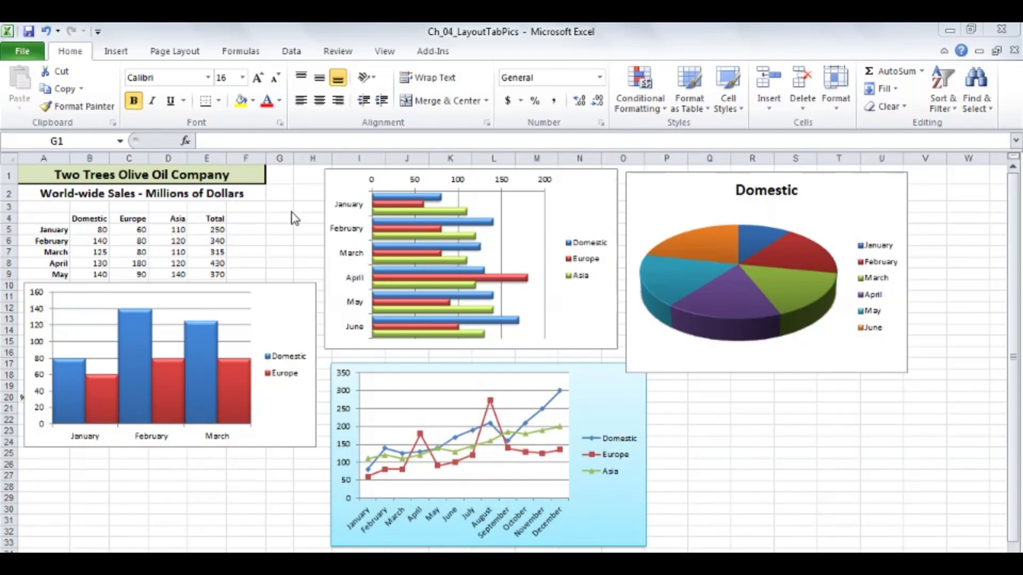
- Try inserting the Chrysanthemum sample picture with the Europe columns selected in the January–March column chart, and undo the insertion
{"action": "left_click", "coordinate": [297, 296]}
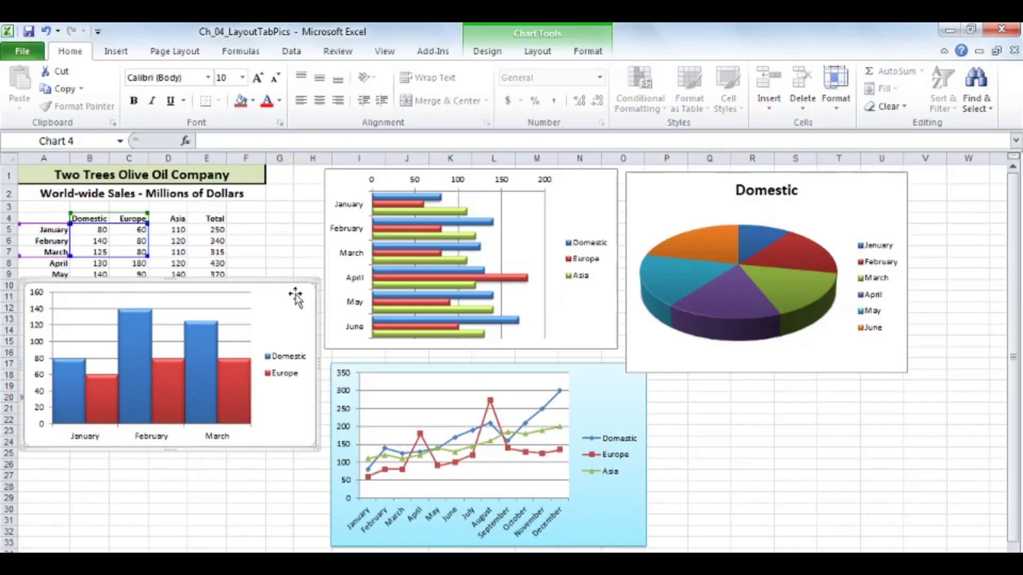
{"action": "mouse_move", "coordinate": [239, 380]}
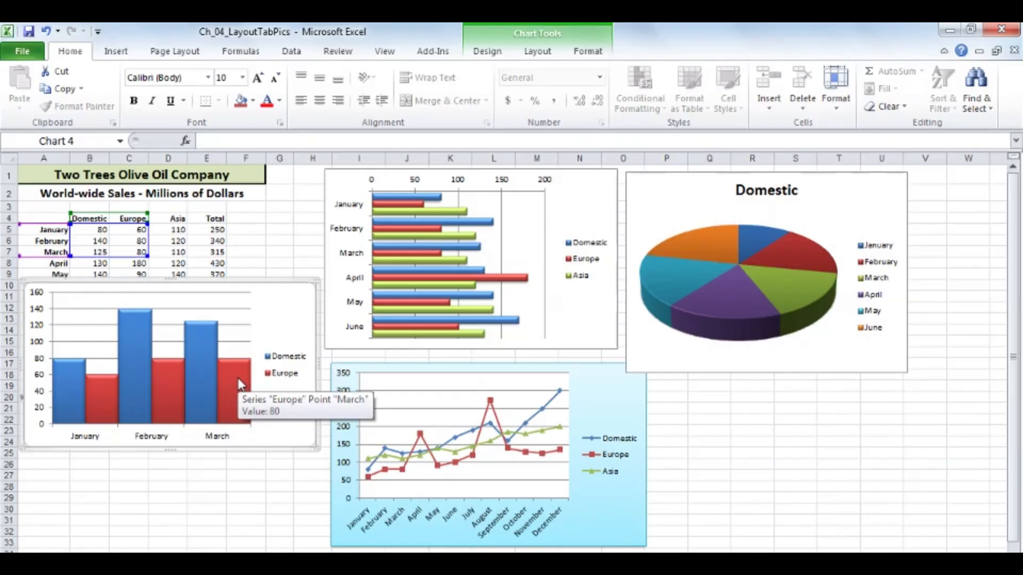
{"action": "left_click", "coordinate": [239, 381]}
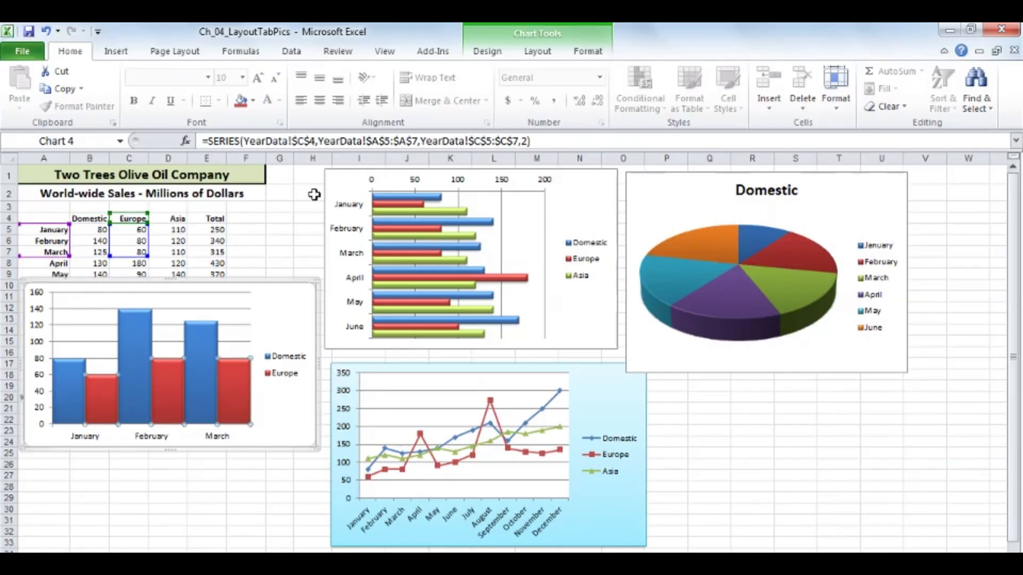
{"action": "left_click", "coordinate": [532, 56]}
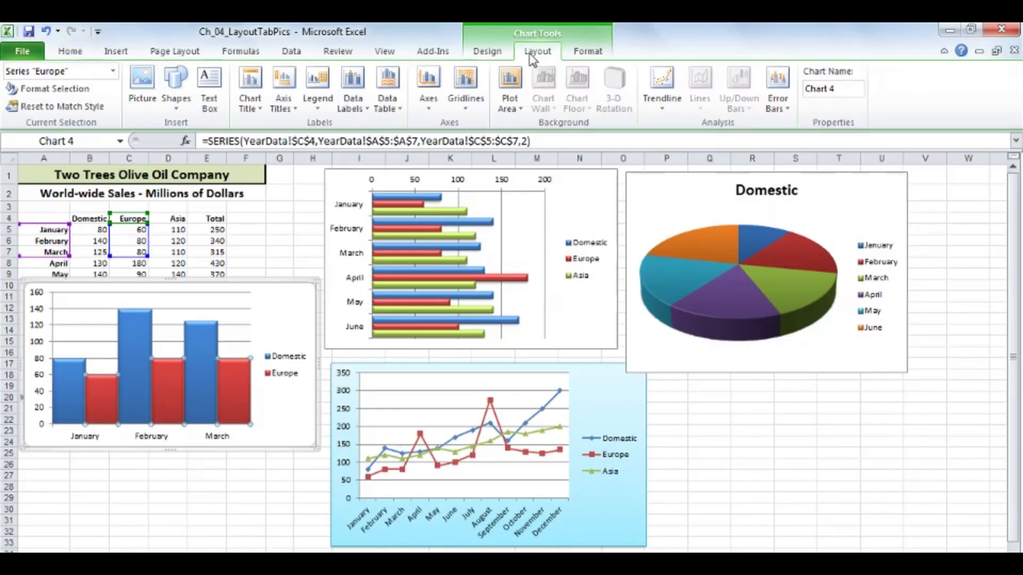
{"action": "left_click", "coordinate": [143, 81]}
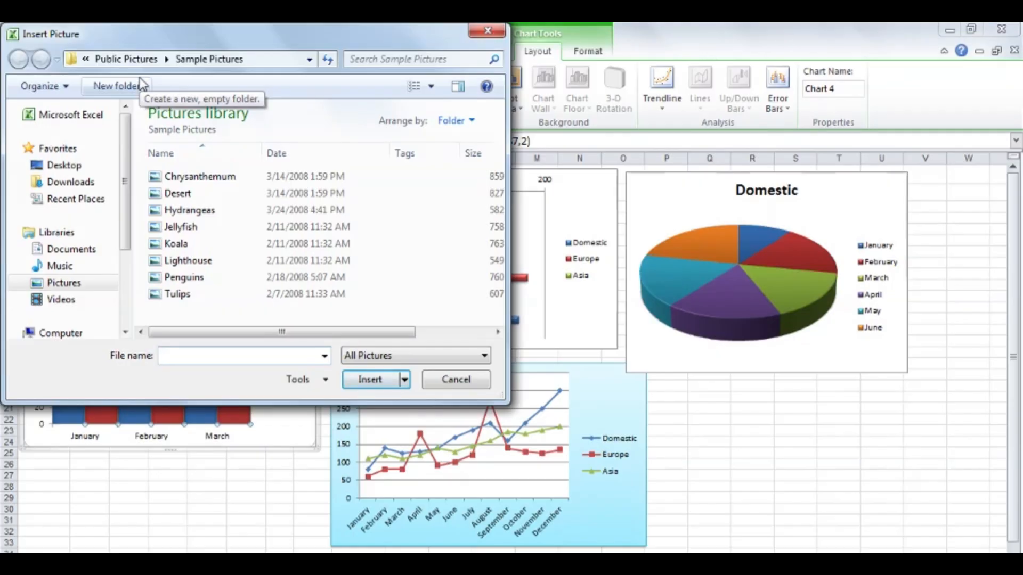
{"action": "left_click", "coordinate": [211, 182]}
{"action": "left_click", "coordinate": [370, 380]}
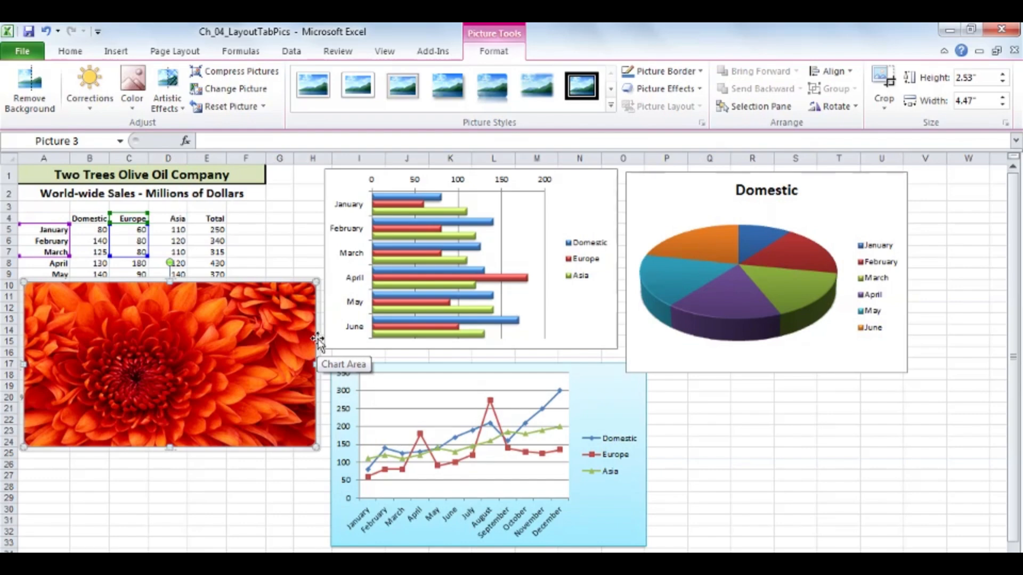
{"action": "key", "text": "ctrl+z"}
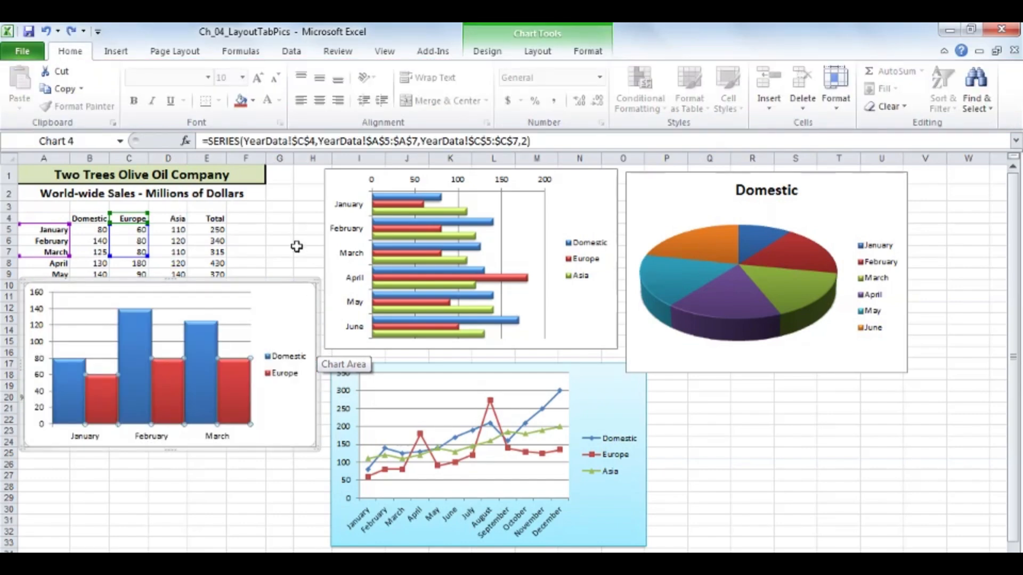
{"action": "left_click", "coordinate": [298, 241]}
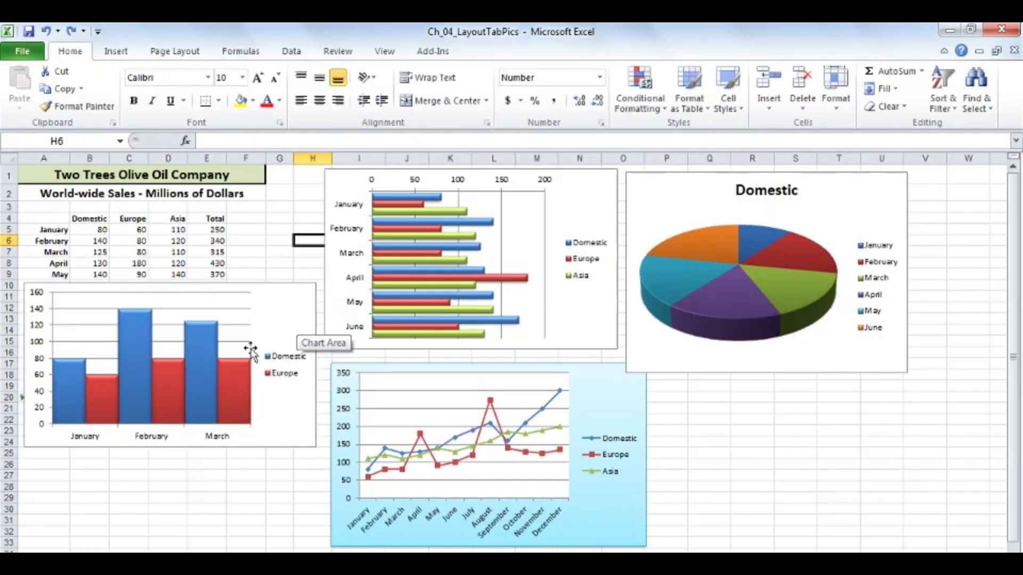
- Open the series formatting for the Europe columns in the January–March chart and set a picture or texture fill
{"action": "mouse_move", "coordinate": [235, 379]}
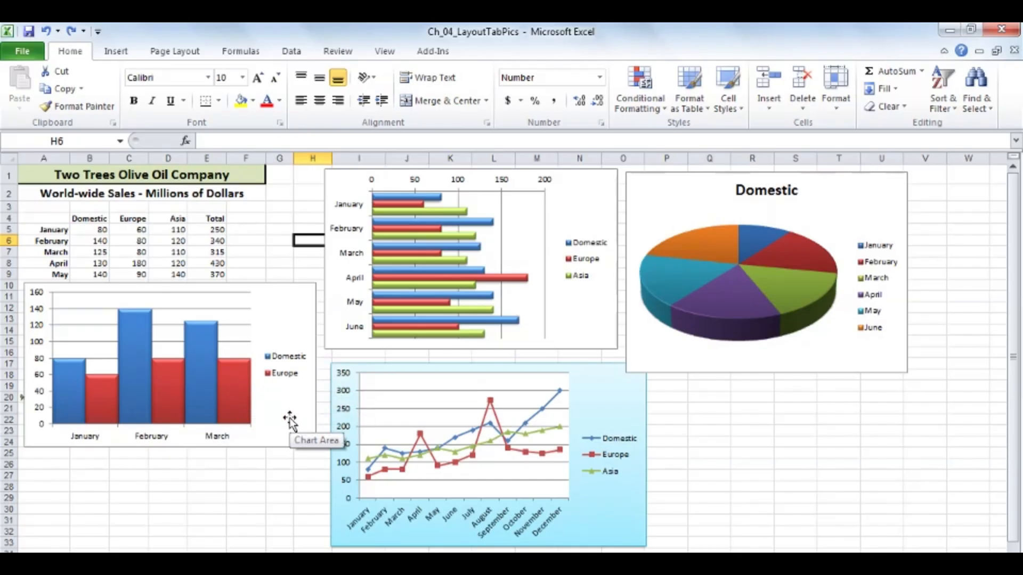
{"action": "double_click", "coordinate": [235, 383]}
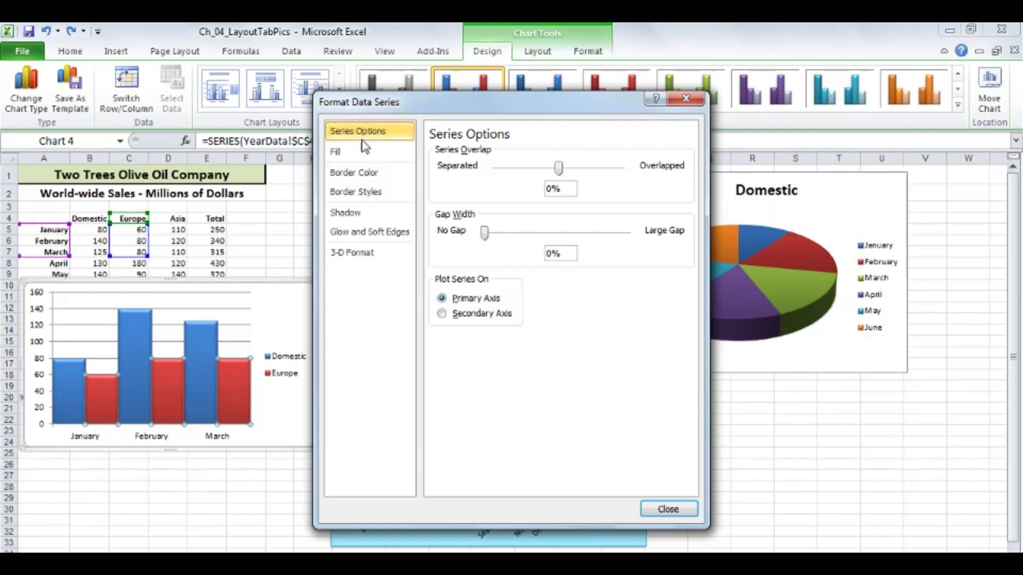
{"action": "left_click", "coordinate": [336, 154]}
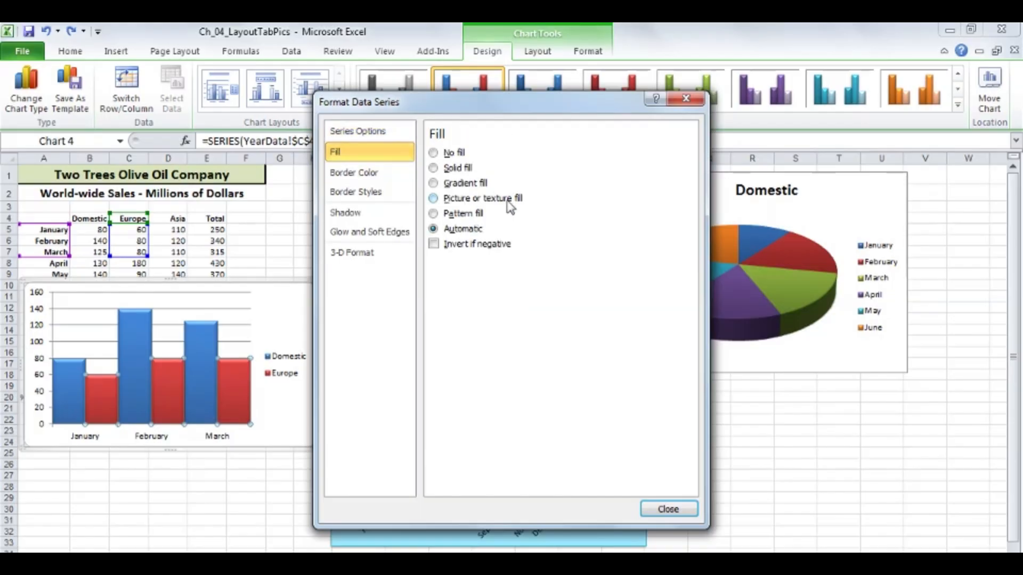
{"action": "left_click", "coordinate": [434, 199]}
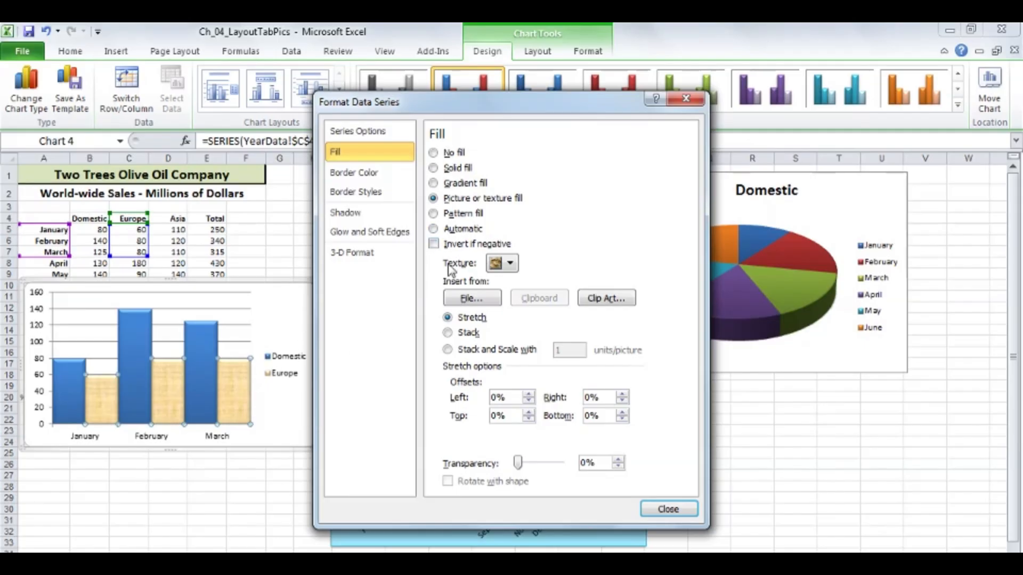
- Fill the Europe columns with the Koala sample picture from file, and replace it with the Chrysanthemum picture
{"action": "left_click", "coordinate": [470, 299]}
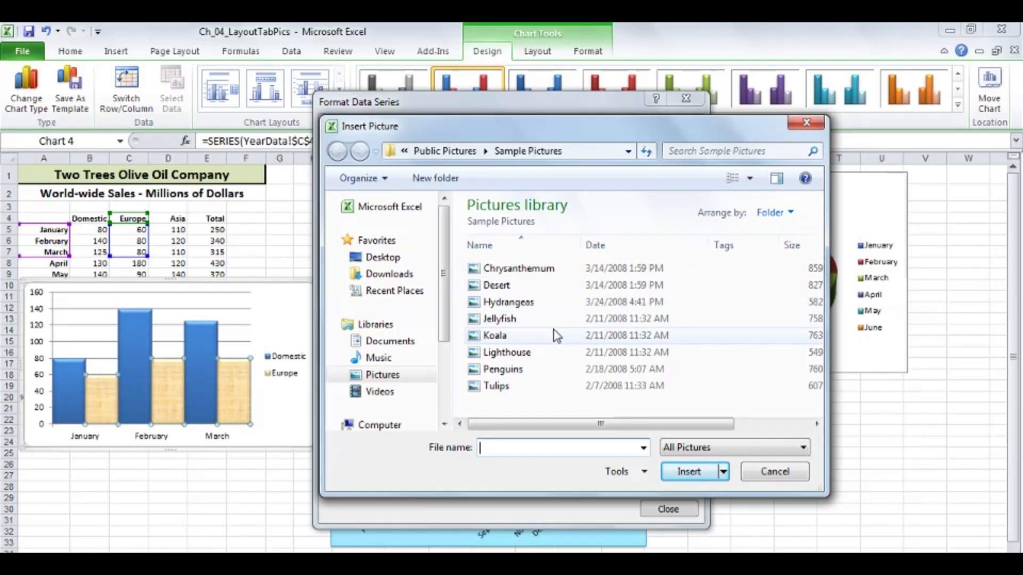
{"action": "left_click", "coordinate": [493, 337]}
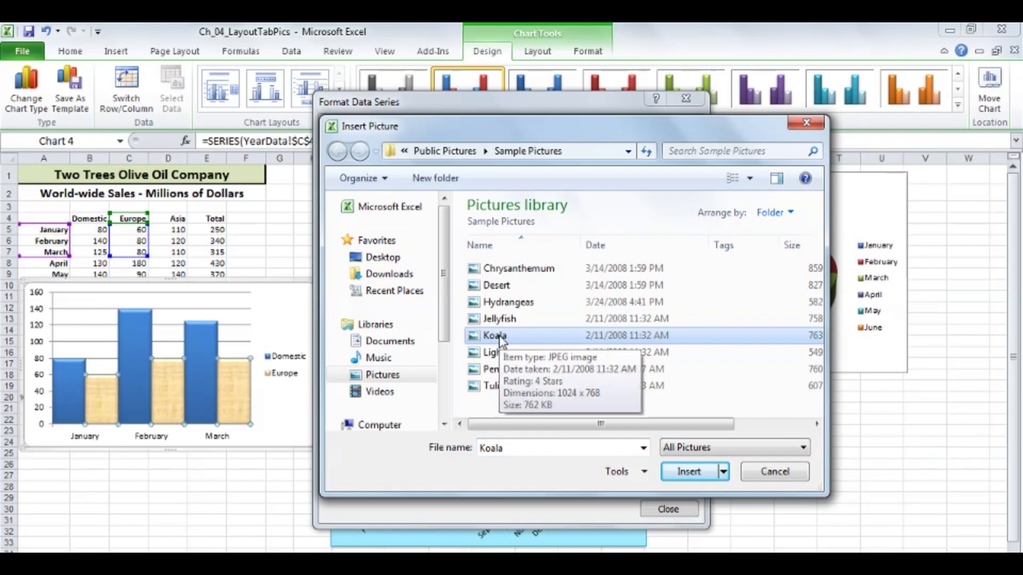
{"action": "left_click", "coordinate": [686, 473]}
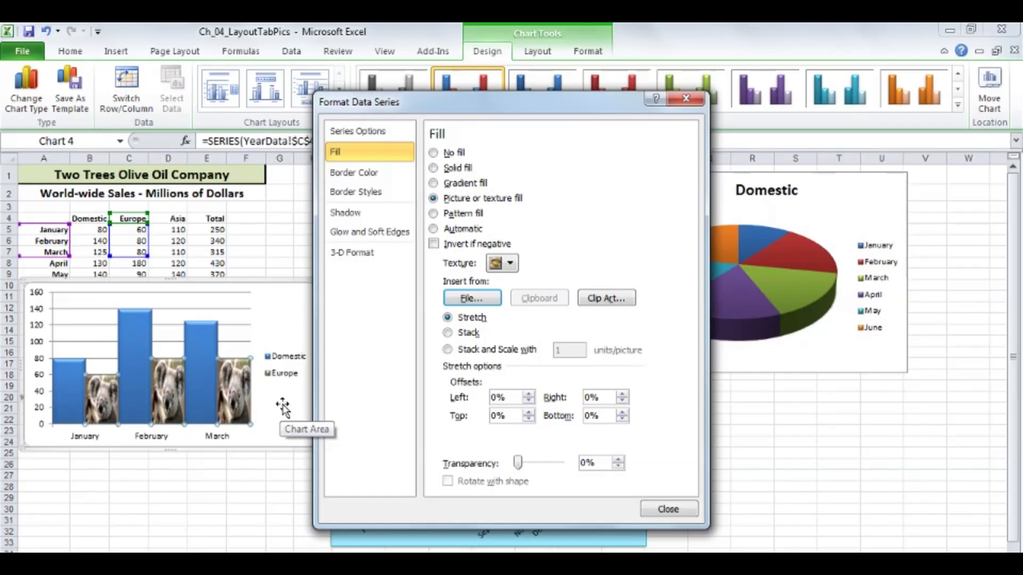
{"action": "left_click", "coordinate": [472, 301]}
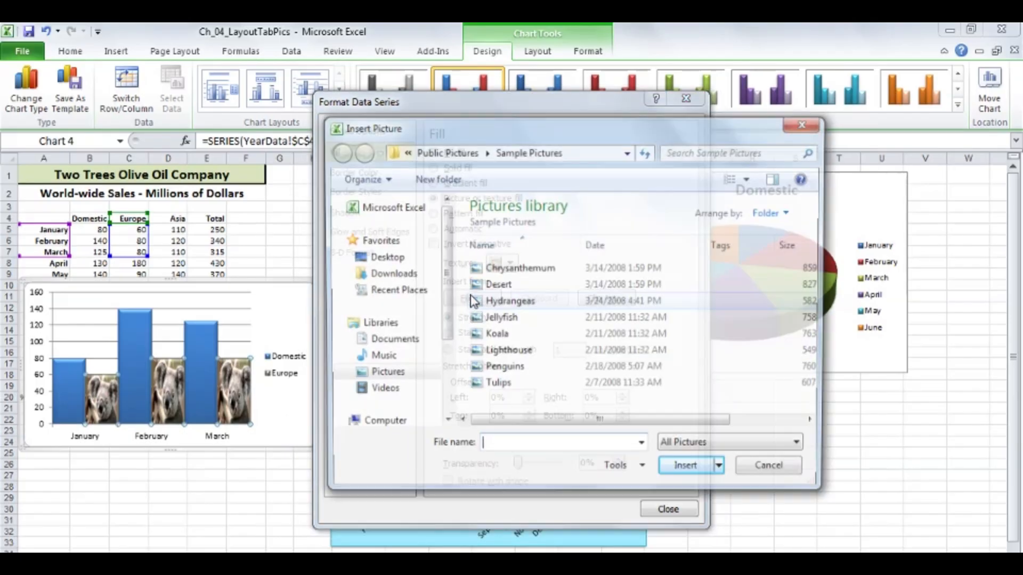
{"action": "double_click", "coordinate": [509, 269]}
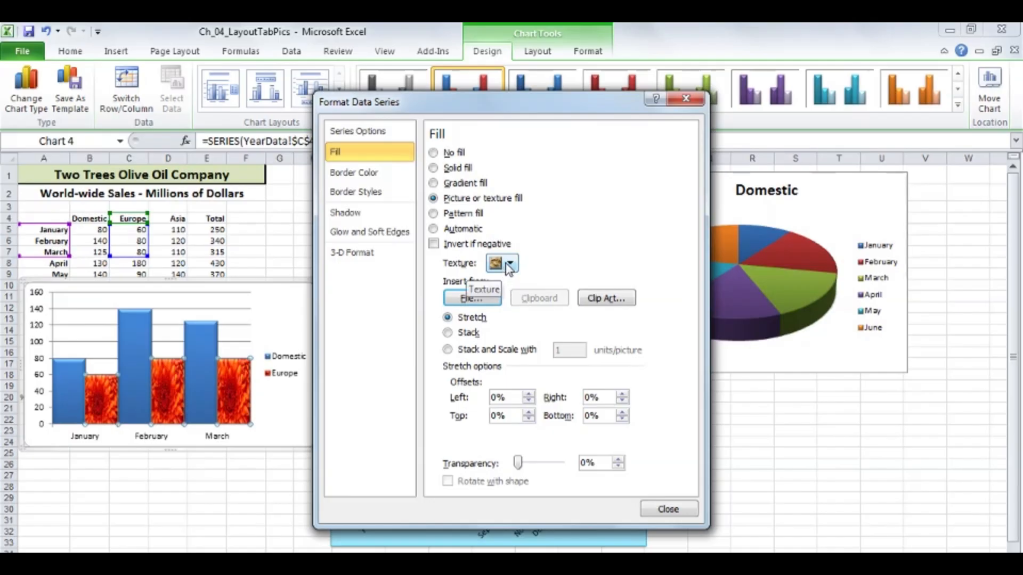
- Search the clip art for "car" and fill the Europe columns with the green car picture
{"action": "left_click", "coordinate": [587, 302]}
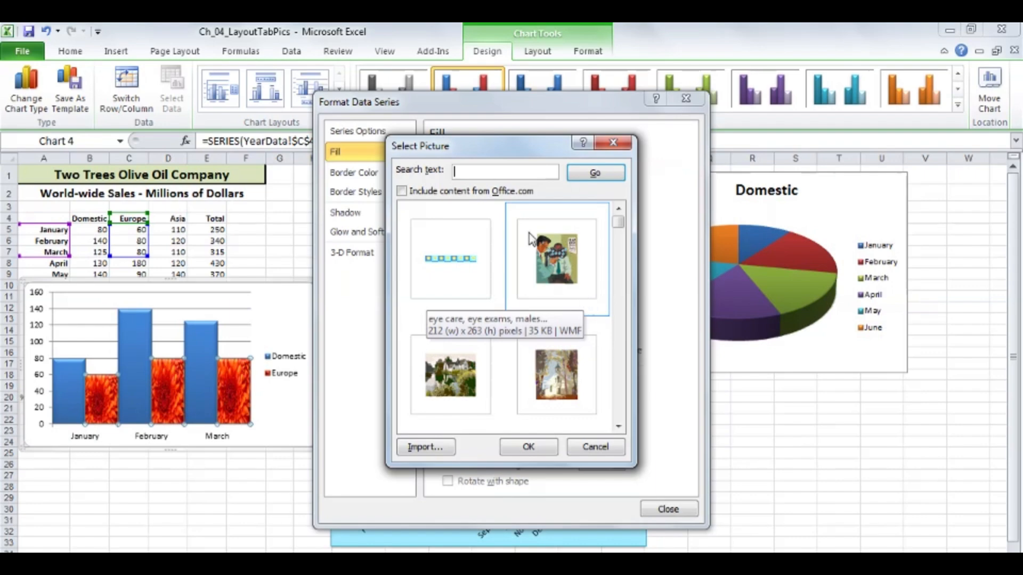
{"action": "type", "text": "ca"}
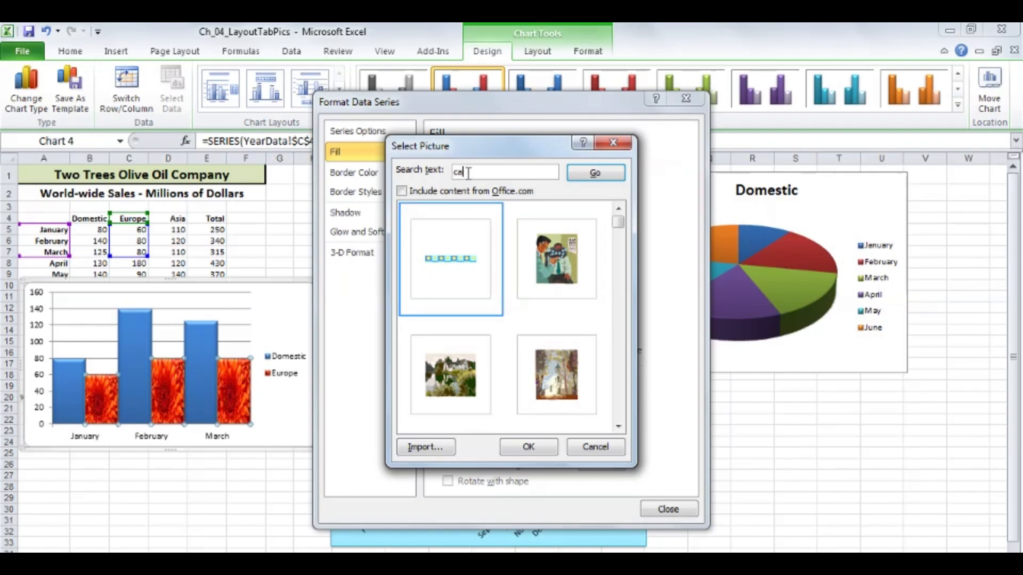
{"action": "type", "text": "r"}
{"action": "key", "text": "Return"}
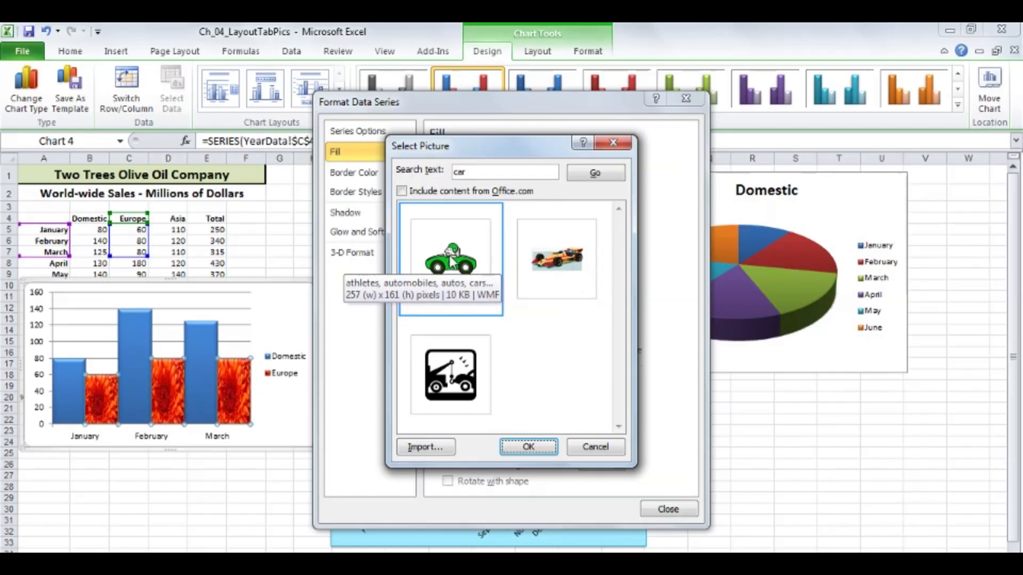
{"action": "key", "text": "shift+Tab"}
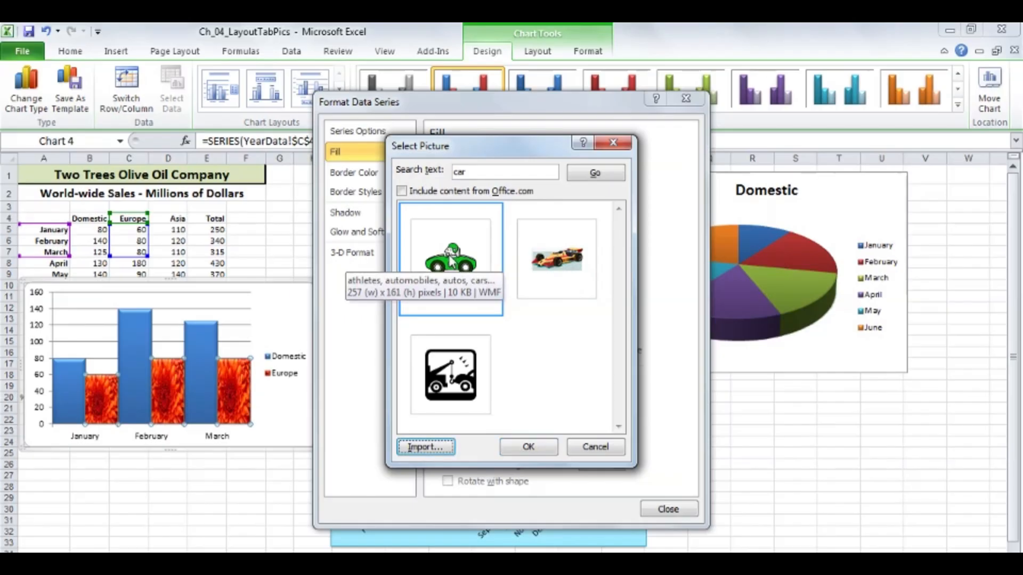
{"action": "double_click", "coordinate": [450, 261]}
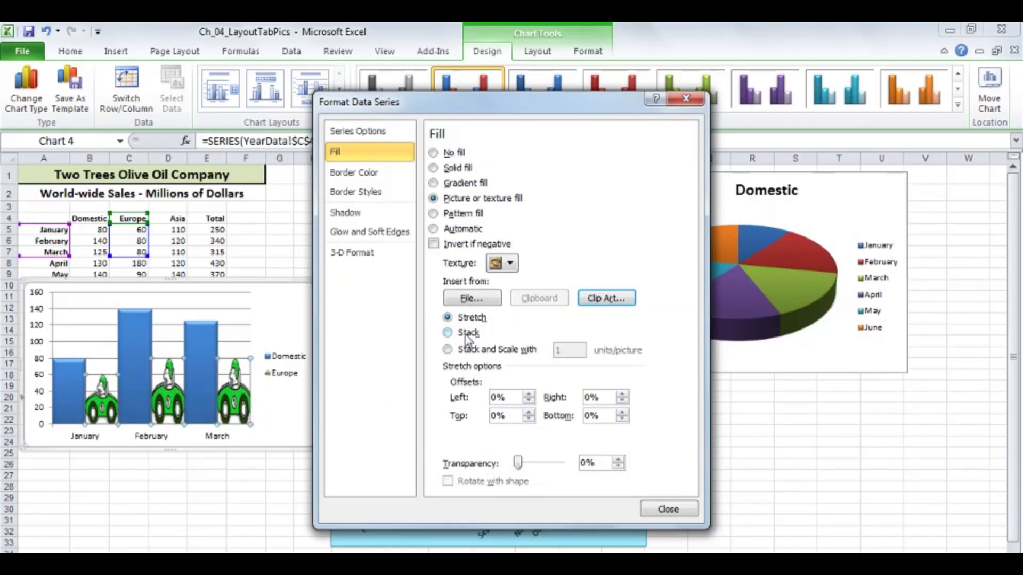
- Stack the car pictures in the Europe columns, and enlarge the chart from its lower-right corner to about the end of column I and row 27
{"action": "left_click", "coordinate": [447, 333]}
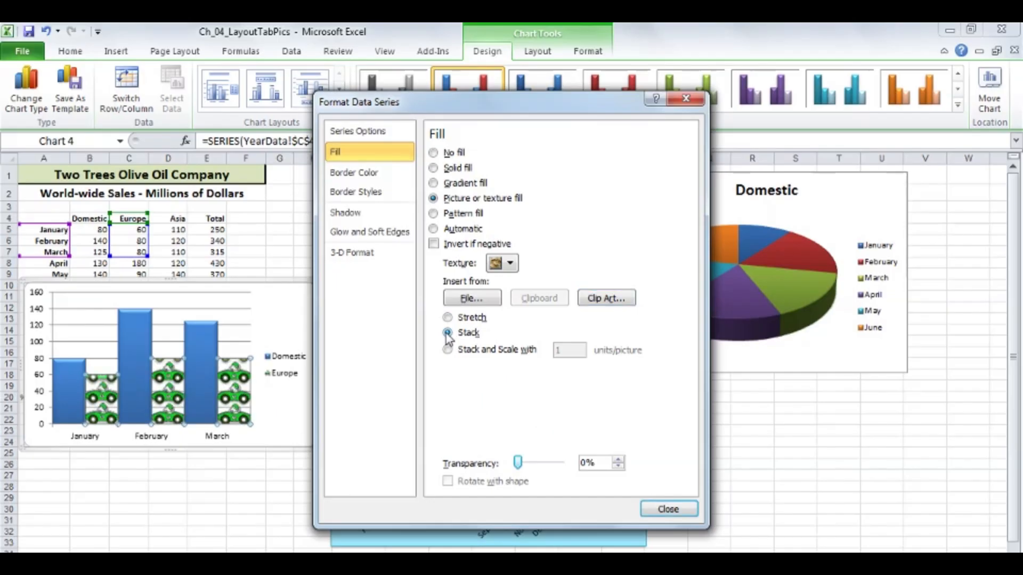
{"action": "left_click", "coordinate": [666, 509]}
{"action": "left_click", "coordinate": [299, 325]}
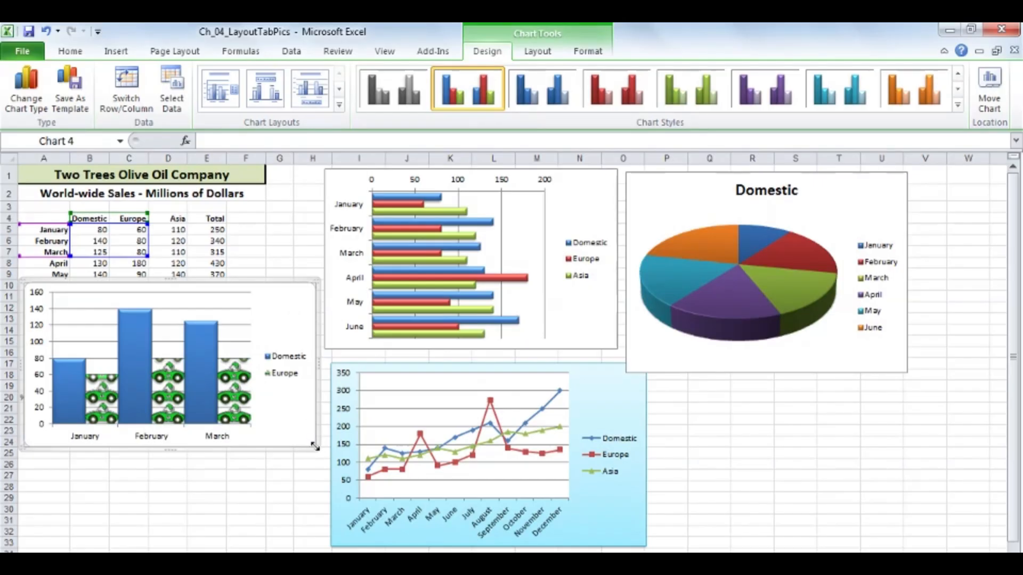
{"action": "left_click_drag", "start_coordinate": [315, 447], "coordinate": [387, 478]}
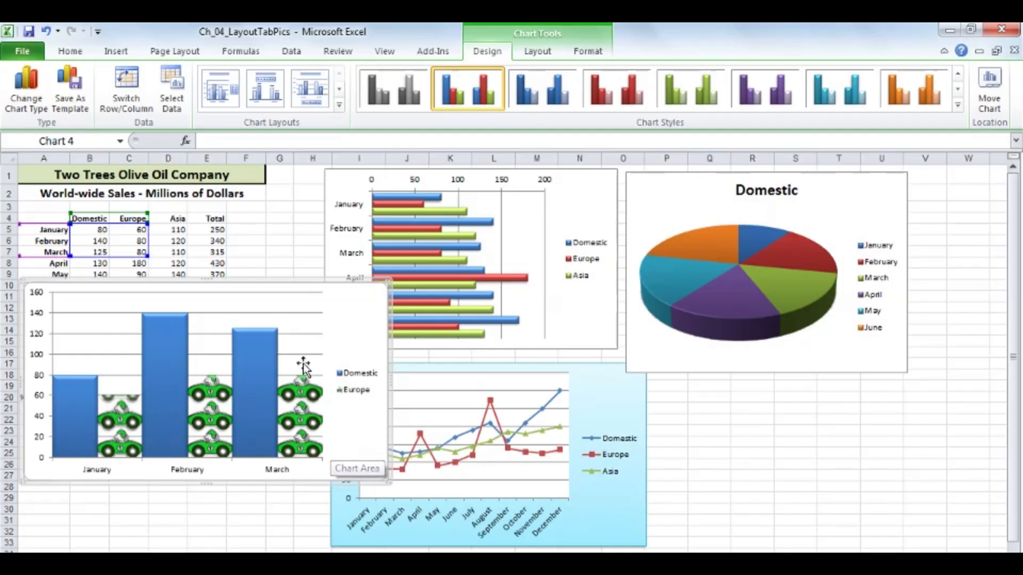
- Examine the fill options for the Domestic columns in the January–March column chart, and select the January–June bar chart
{"action": "left_click", "coordinate": [271, 358]}
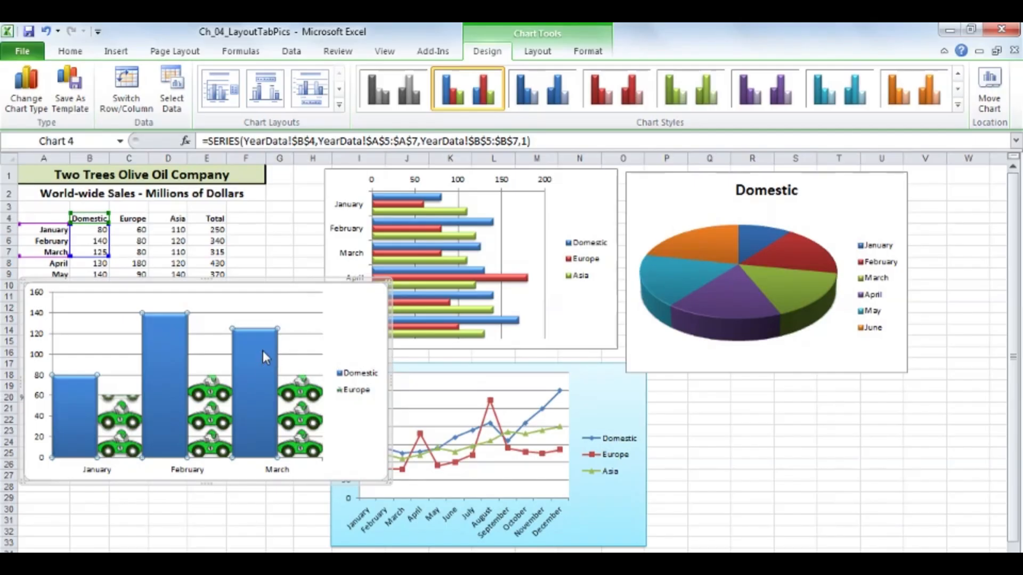
{"action": "mouse_move", "coordinate": [261, 356]}
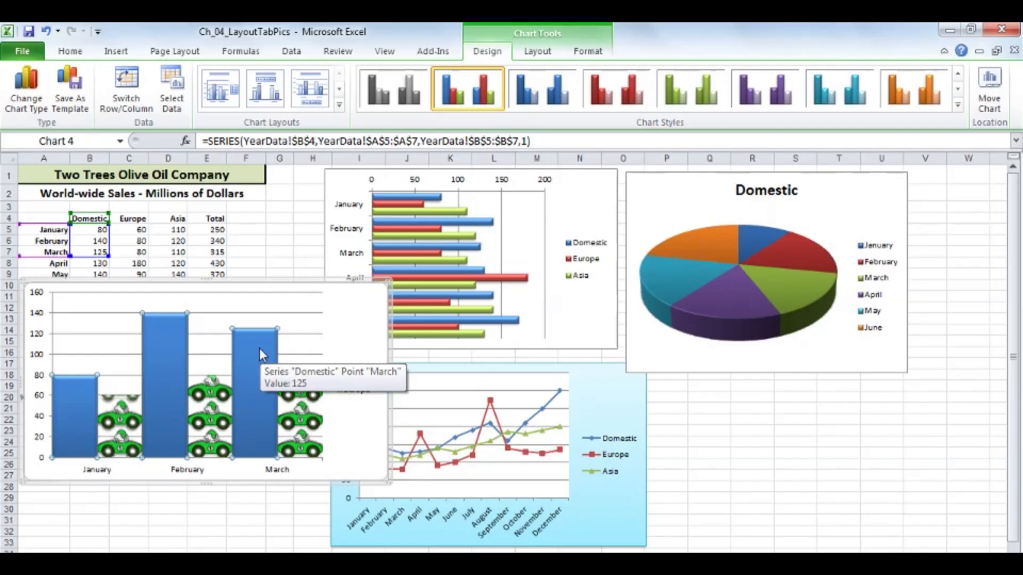
{"action": "right_click", "coordinate": [258, 348]}
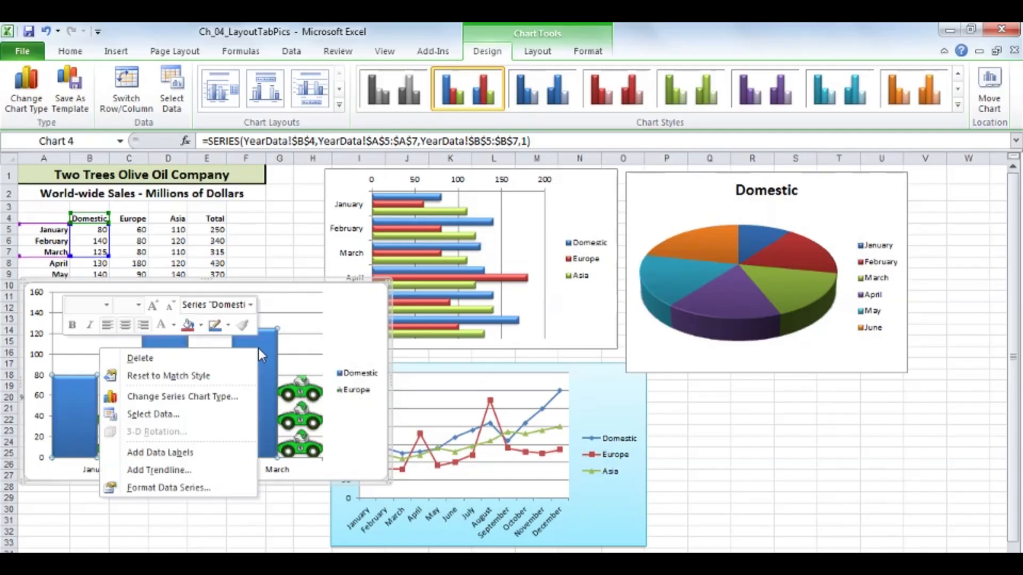
{"action": "left_click", "coordinate": [176, 488]}
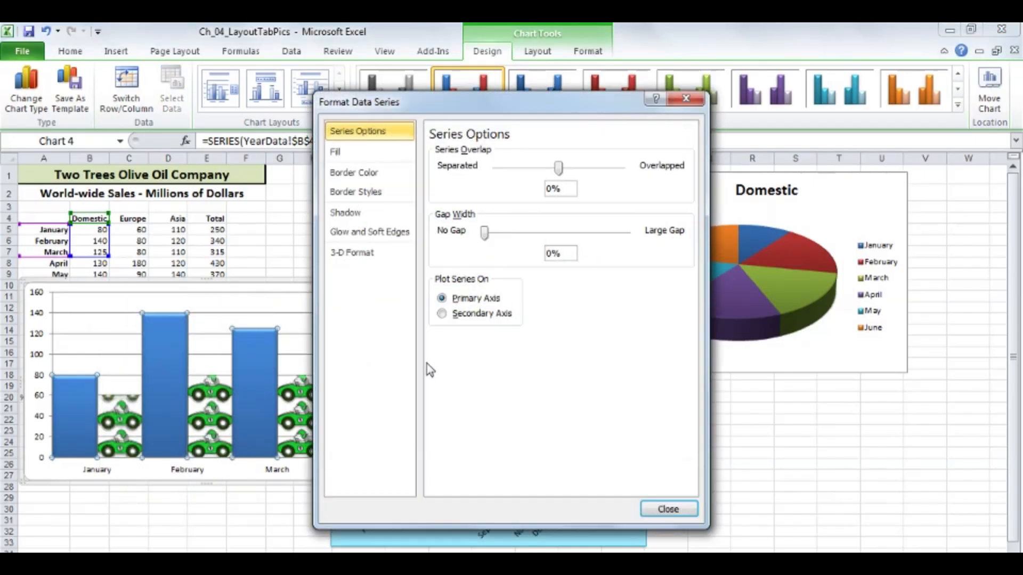
{"action": "left_click", "coordinate": [336, 152]}
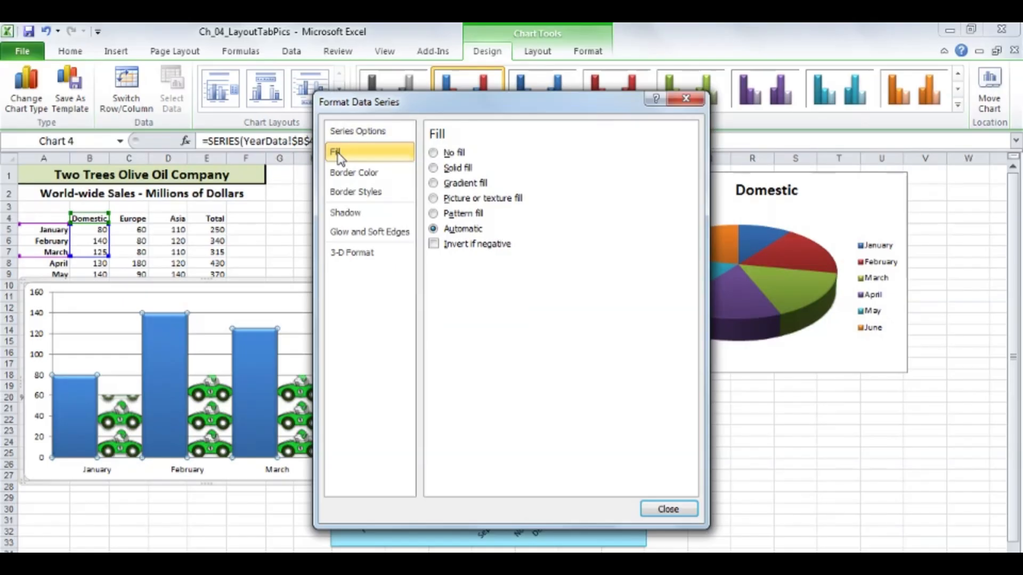
{"action": "left_click", "coordinate": [682, 101]}
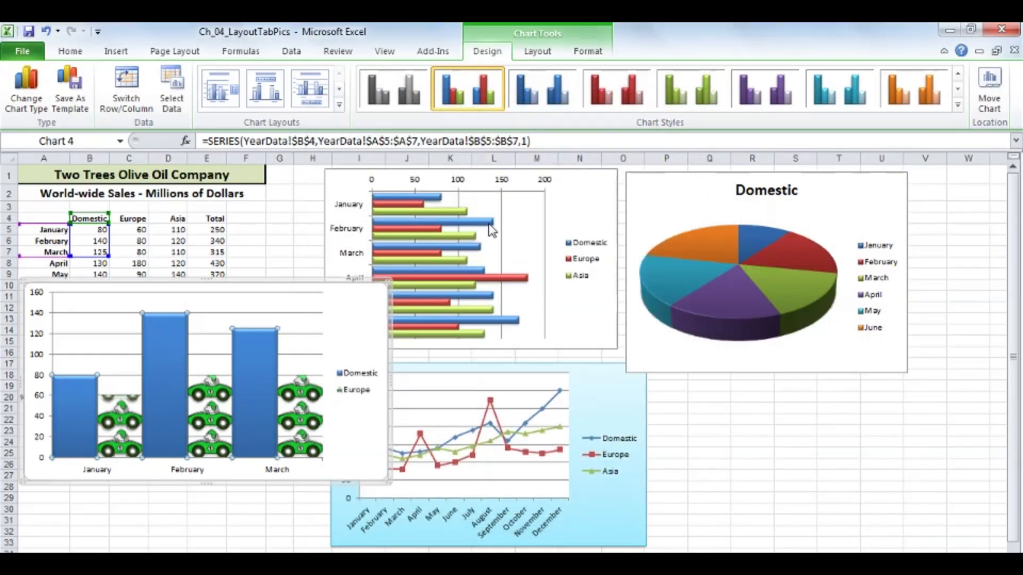
{"action": "left_click", "coordinate": [563, 213]}
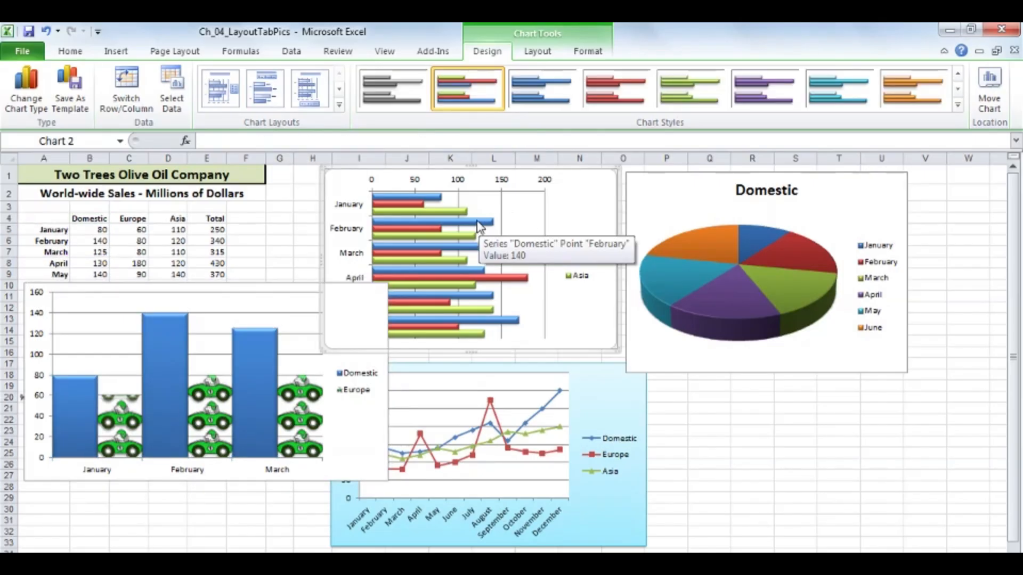
- Fill only the April slice of the Domestic pie chart with the Tulips sample picture from file
{"action": "left_click", "coordinate": [733, 309]}
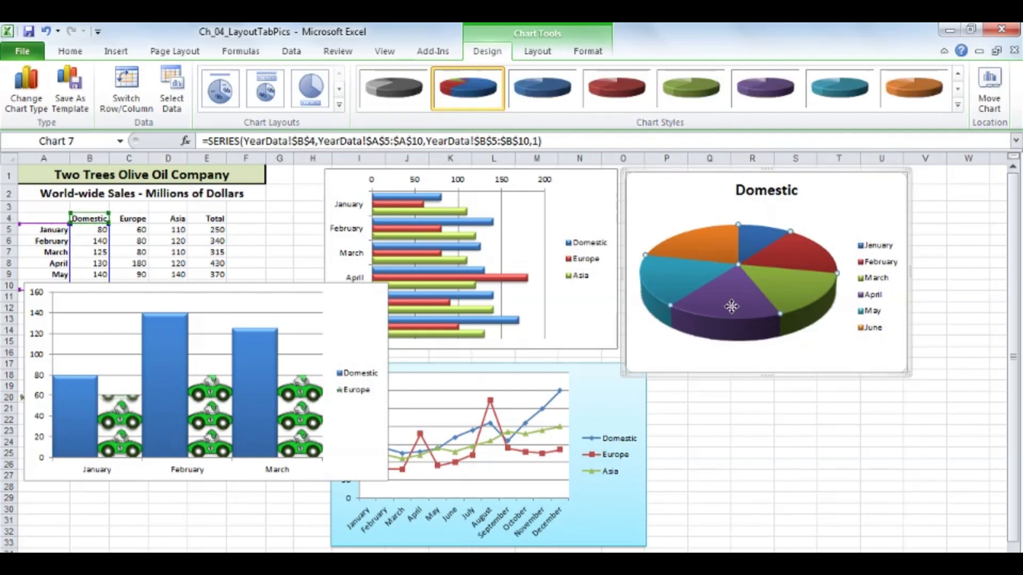
{"action": "left_click", "coordinate": [731, 307]}
{"action": "right_click", "coordinate": [731, 305]}
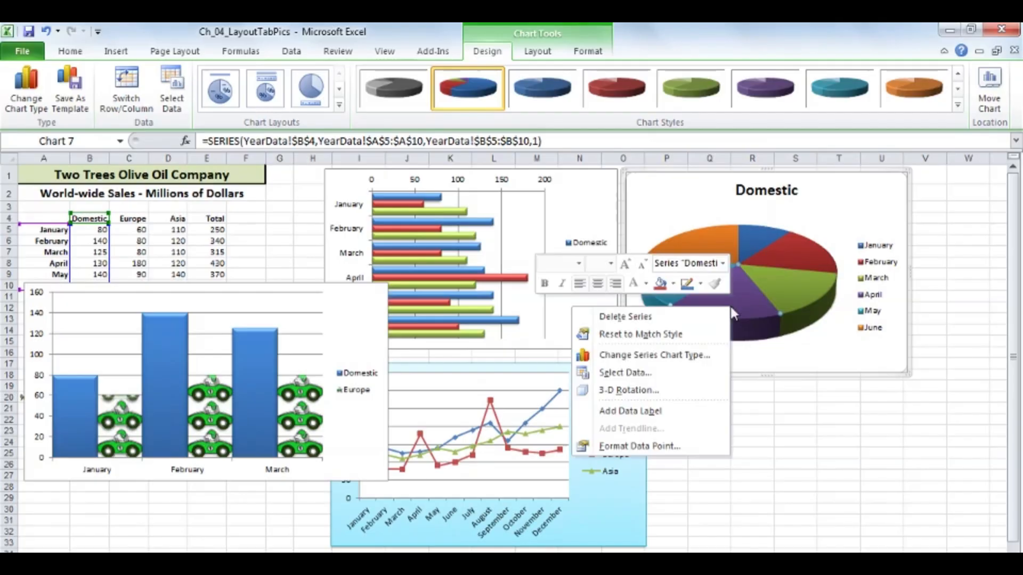
{"action": "left_click", "coordinate": [617, 447]}
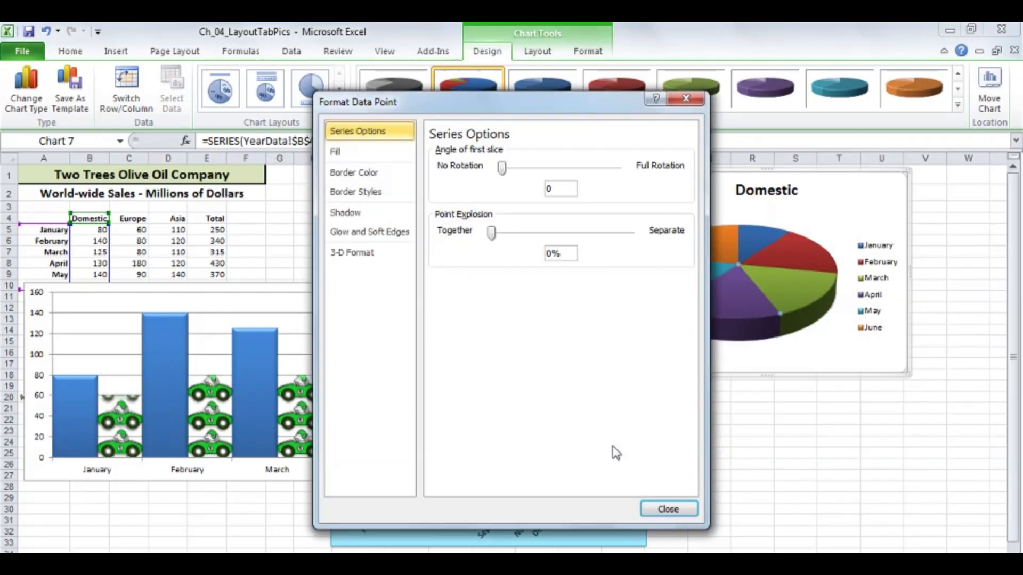
{"action": "left_click", "coordinate": [336, 152]}
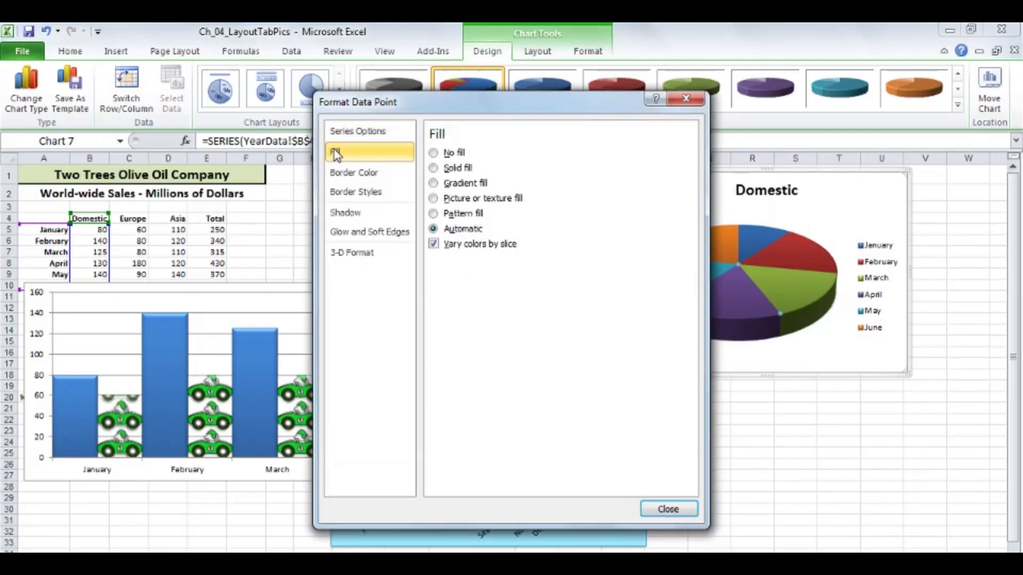
{"action": "left_click", "coordinate": [434, 198]}
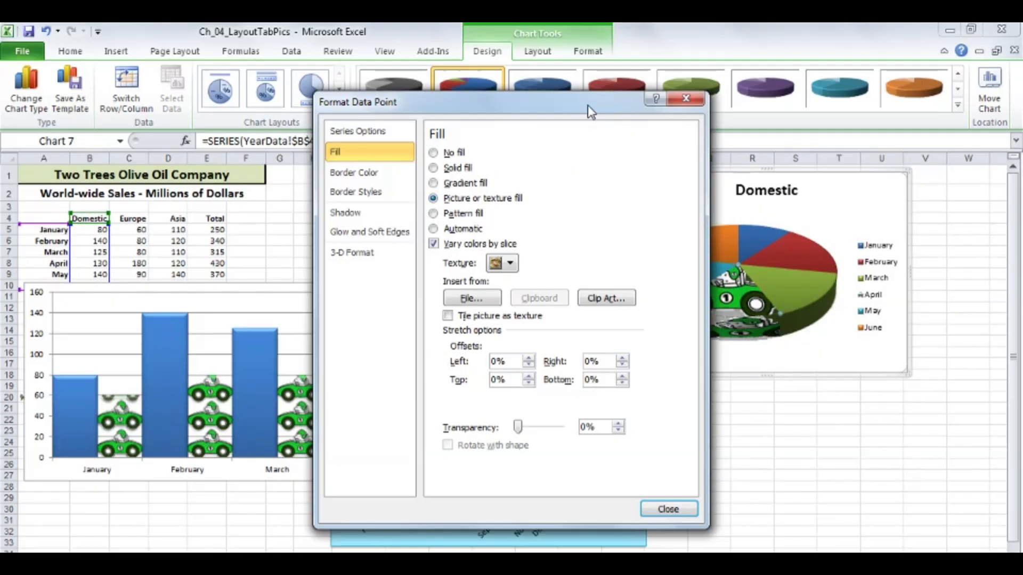
{"action": "left_click_drag", "start_coordinate": [588, 105], "coordinate": [518, 128]}
{"action": "mouse_move", "coordinate": [744, 314]}
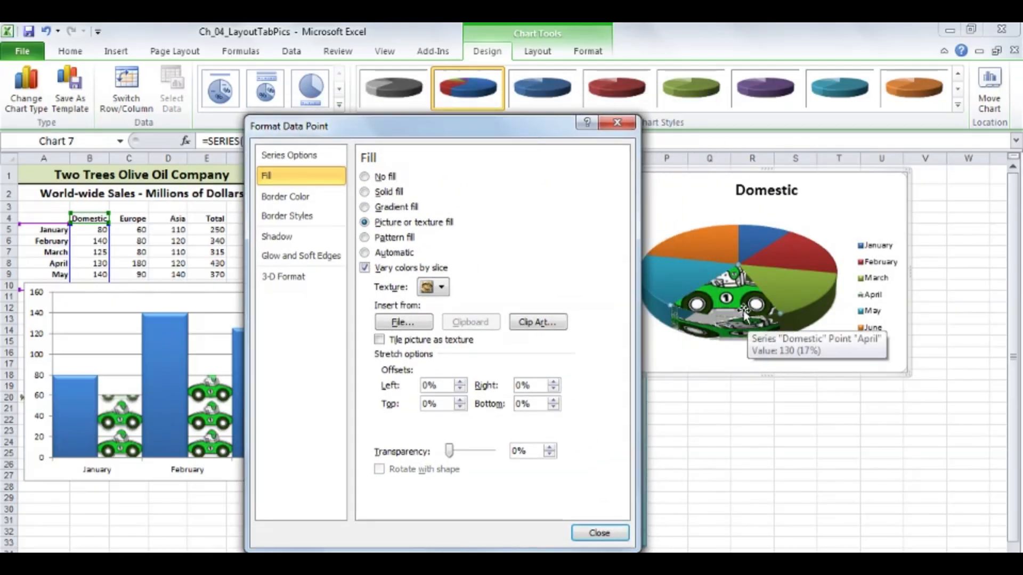
{"action": "left_click", "coordinate": [403, 322]}
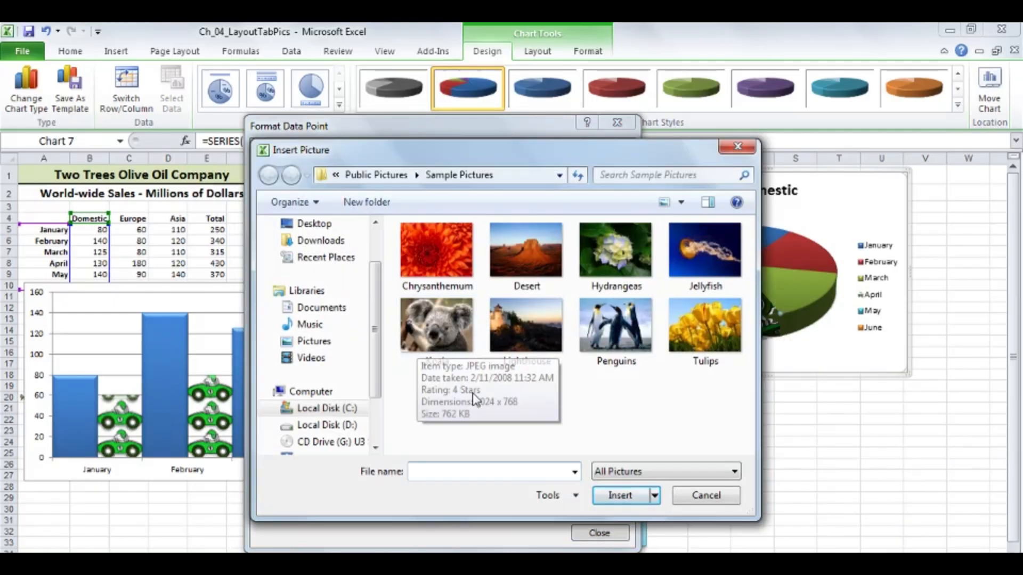
{"action": "double_click", "coordinate": [706, 325]}
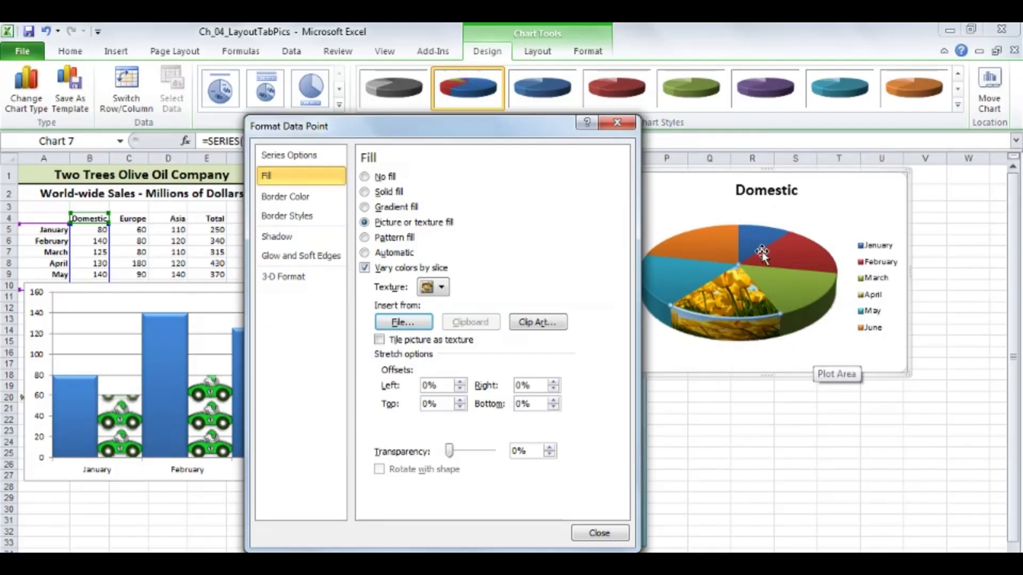
{"action": "left_click", "coordinate": [615, 125]}
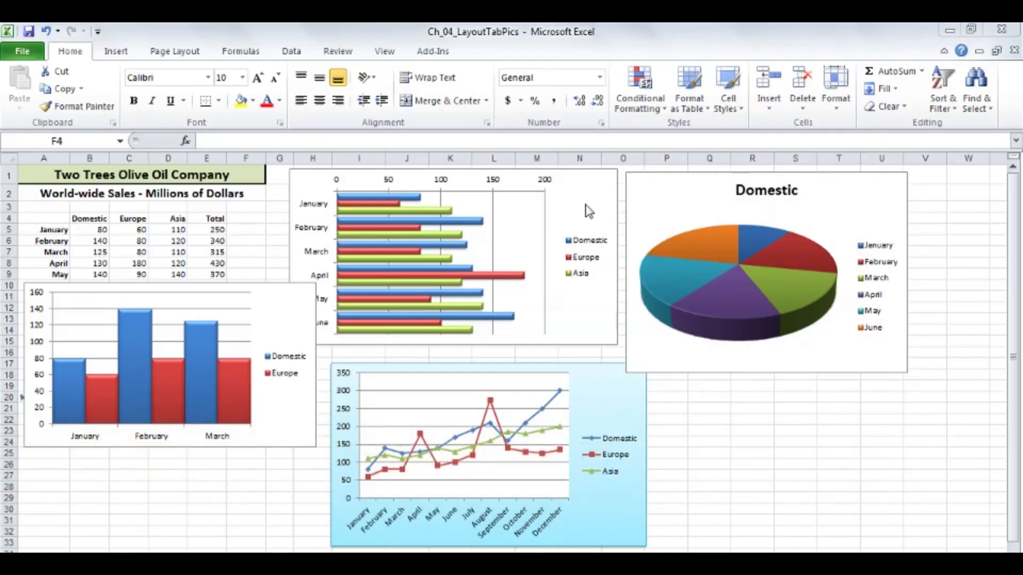
- Draw a straight arrow inside the January–June bar chart from above the legend down toward its Domestic entry, about 0.65" high and 0.47" wide
{"action": "left_click", "coordinate": [598, 231]}
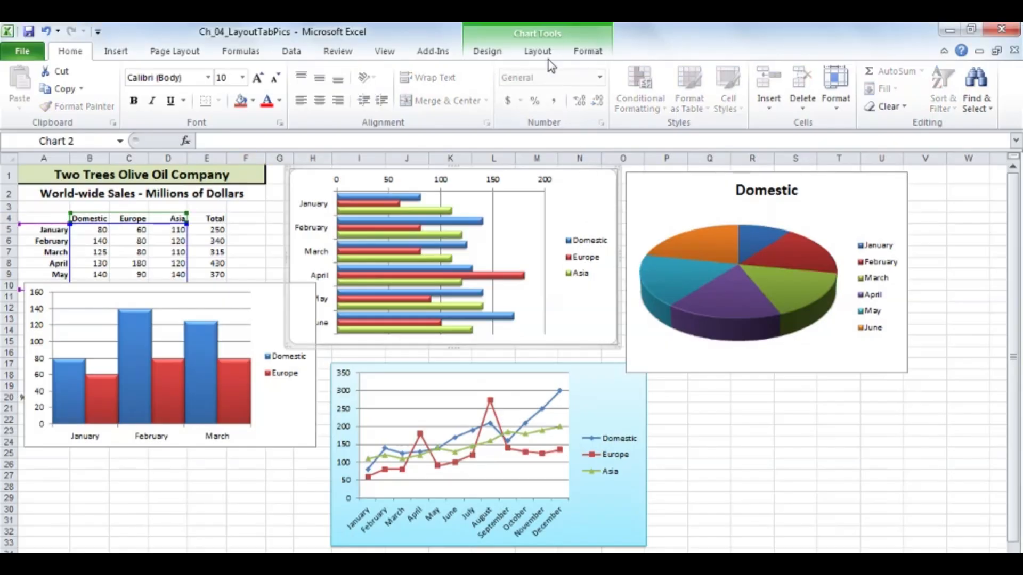
{"action": "left_click", "coordinate": [538, 51]}
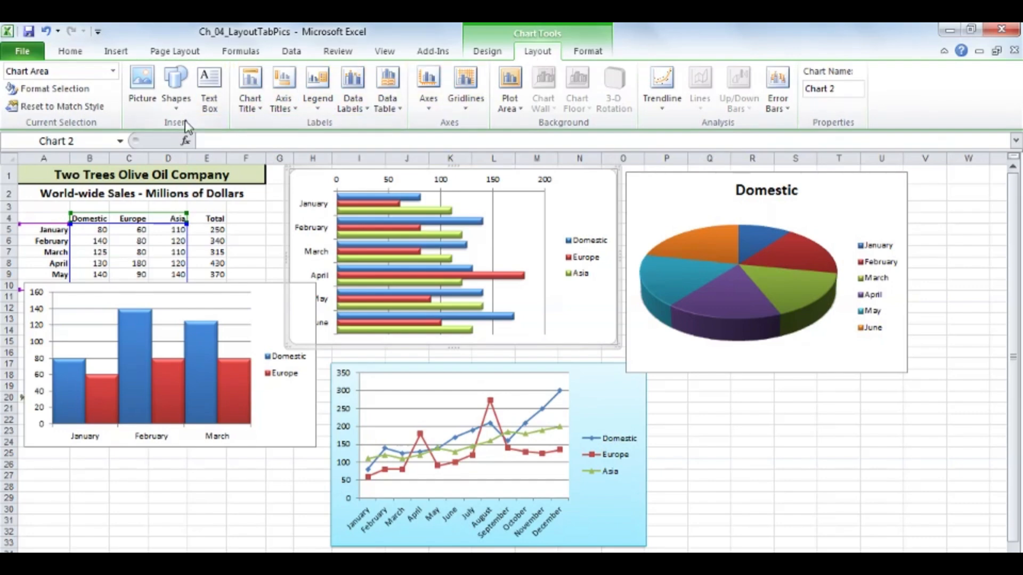
{"action": "left_click", "coordinate": [176, 109]}
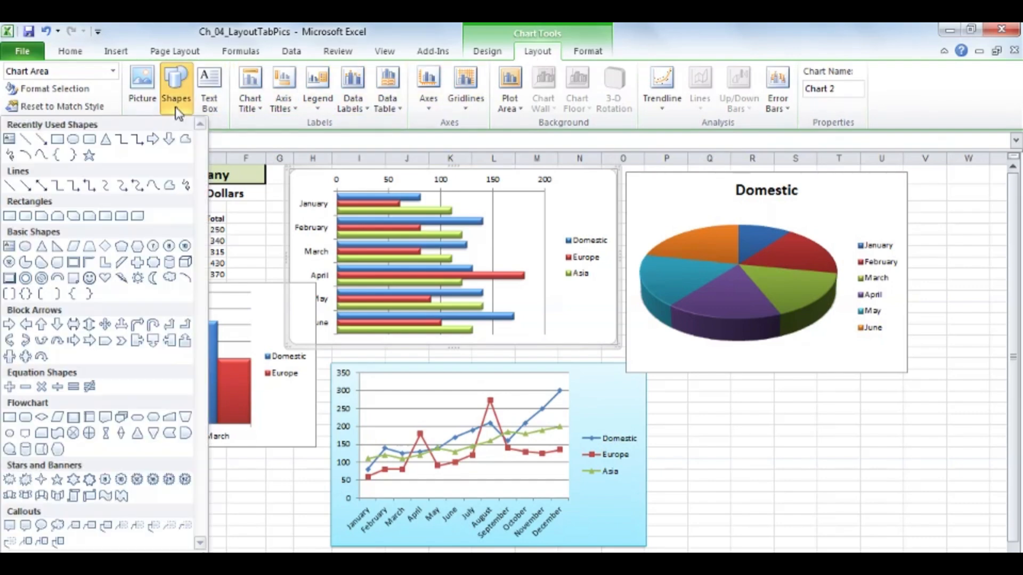
{"action": "left_click", "coordinate": [42, 140]}
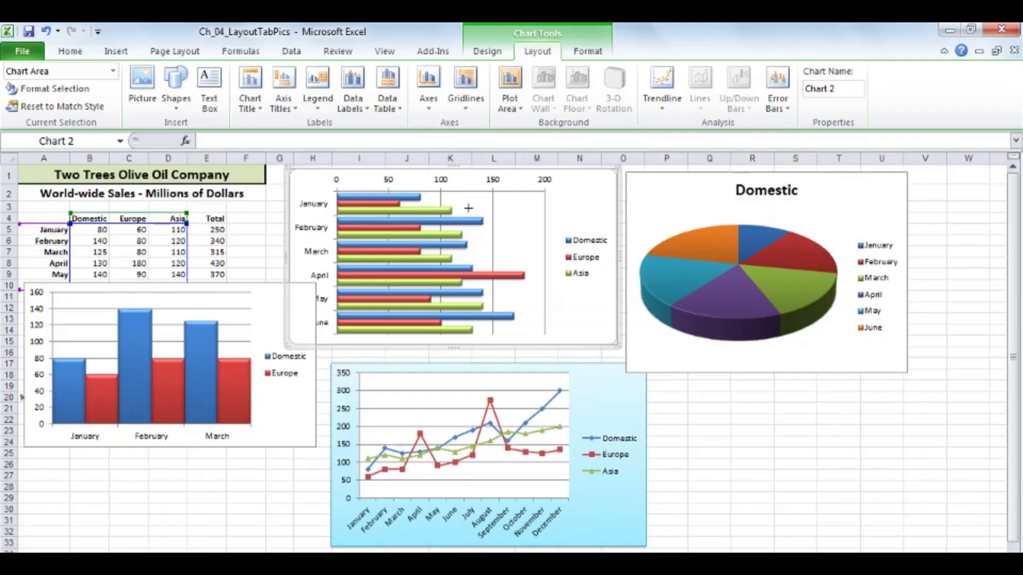
{"action": "left_click_drag", "start_coordinate": [464, 202], "coordinate": [564, 210]}
{"action": "left_click_drag", "start_coordinate": [564, 207], "coordinate": [563, 230]}
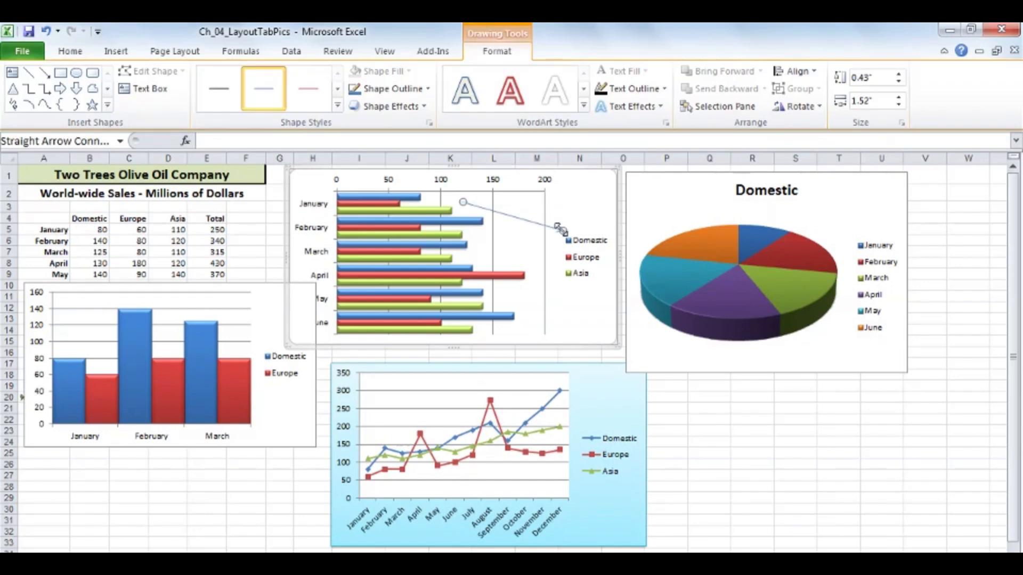
{"action": "left_click_drag", "start_coordinate": [464, 201], "coordinate": [593, 187]}
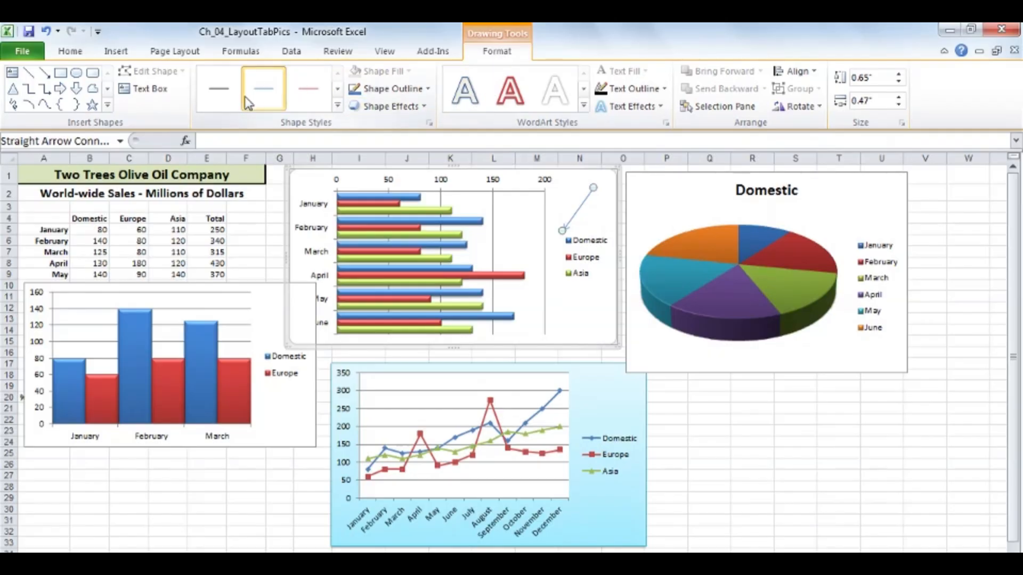
- Apply the thickest orange line style to the arrow and extend its tip to the end of the April Europe bar
{"action": "left_click", "coordinate": [338, 108]}
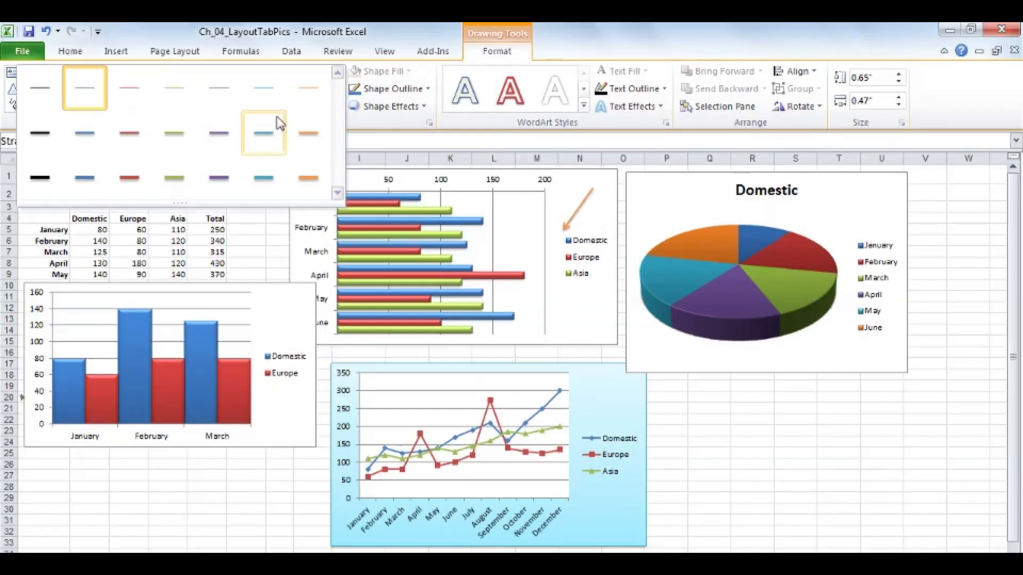
{"action": "left_click", "coordinate": [308, 181]}
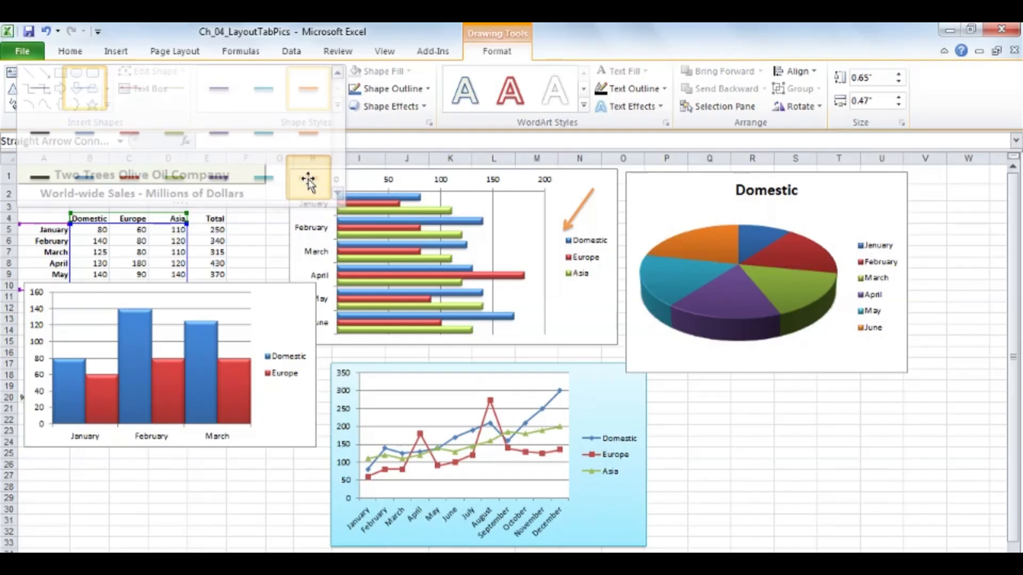
{"action": "left_click", "coordinate": [556, 295]}
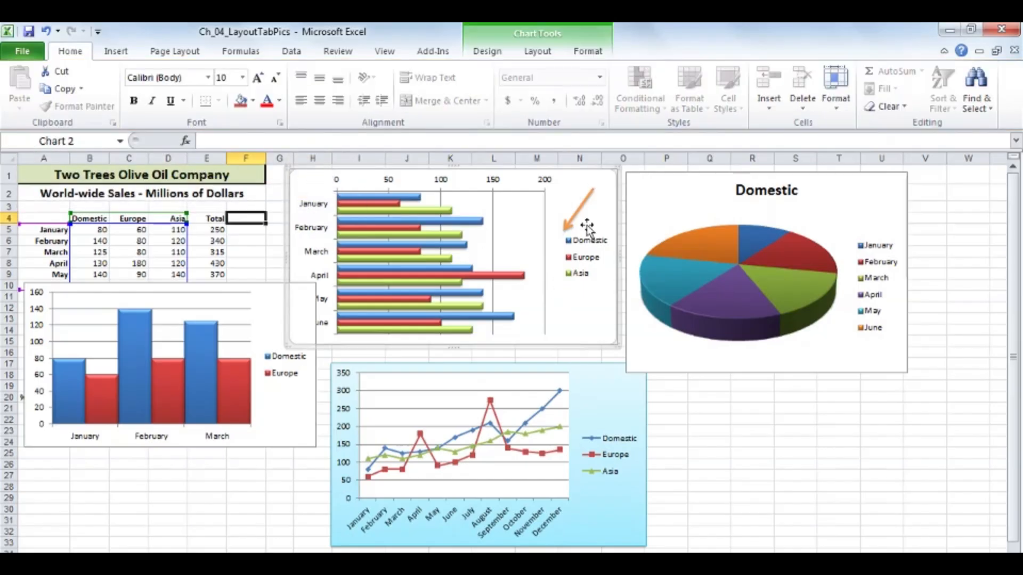
{"action": "left_click", "coordinate": [581, 210]}
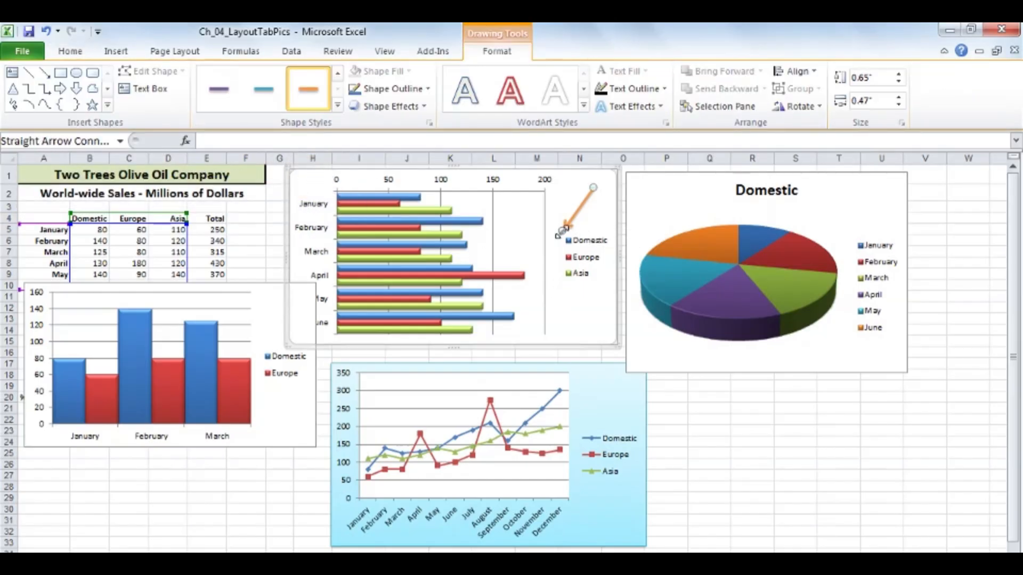
{"action": "left_click_drag", "start_coordinate": [562, 230], "coordinate": [530, 268]}
{"action": "left_click", "coordinate": [573, 299]}
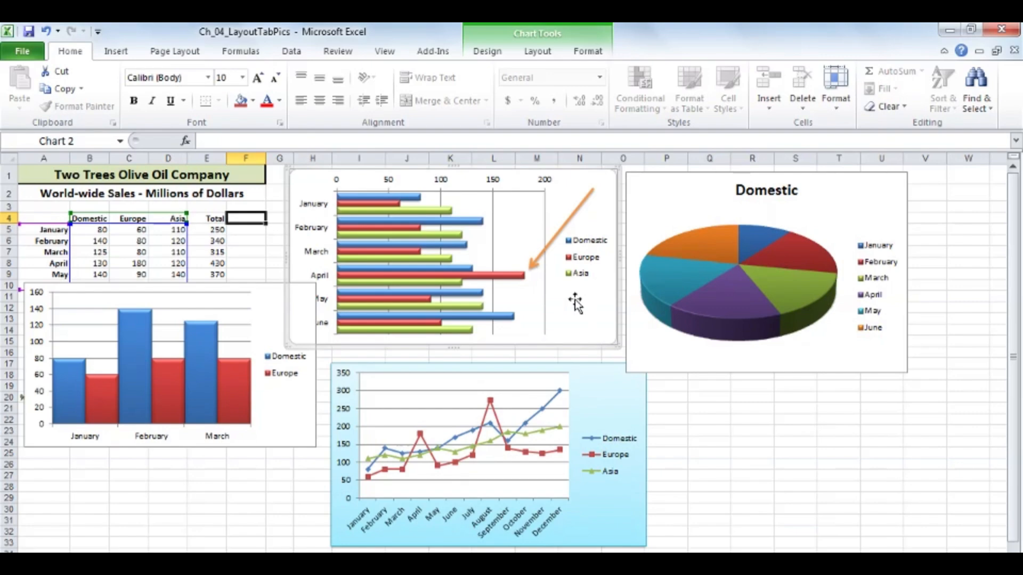
- Draw a hexagon about 0.99" high and 1.15" wide in the bar chart and move it above the legend over the arrow's upper part
{"action": "left_click", "coordinate": [542, 56]}
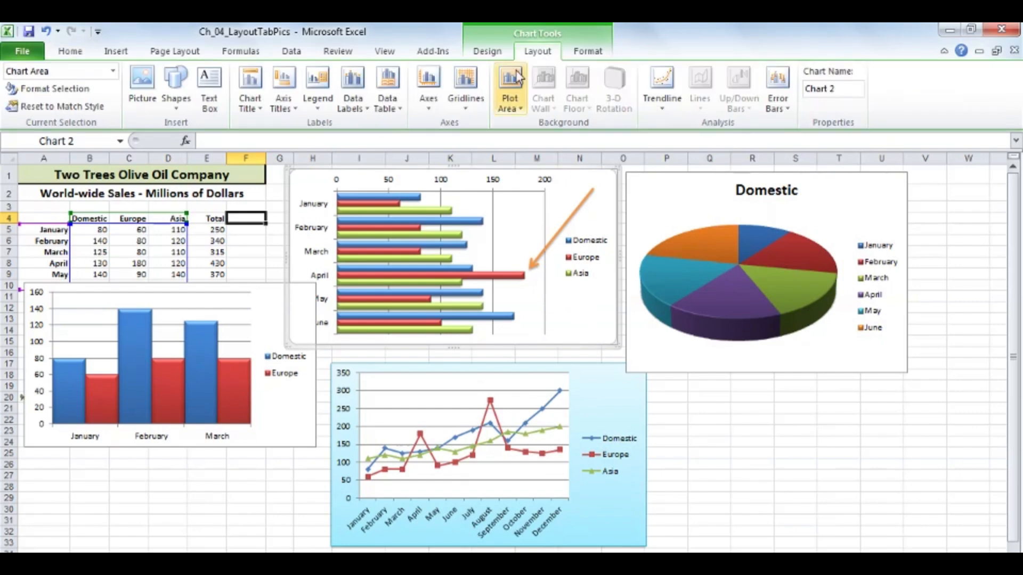
{"action": "left_click", "coordinate": [180, 106]}
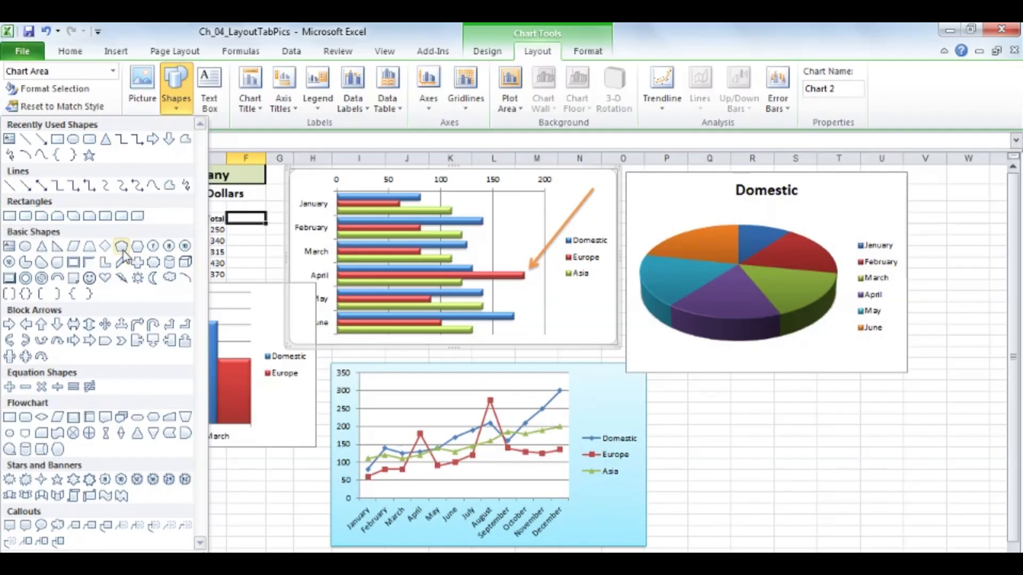
{"action": "left_click", "coordinate": [138, 247]}
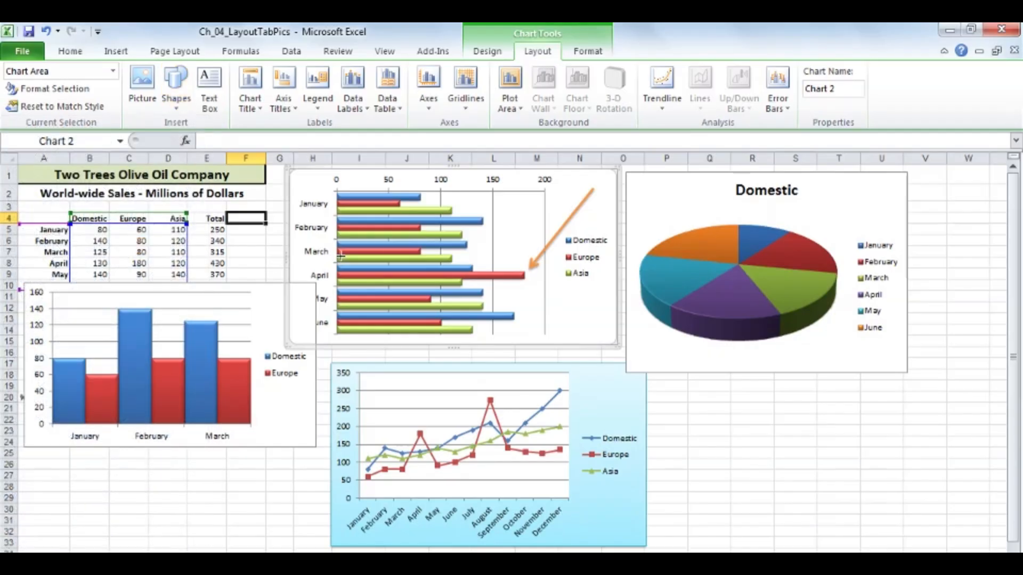
{"action": "mouse_move", "coordinate": [488, 249]}
{"action": "left_mouse_down"}
{"action": "mouse_move", "coordinate": [503, 277]}
{"action": "mouse_move", "coordinate": [584, 286]}
{"action": "mouse_move", "coordinate": [589, 320]}
{"action": "mouse_move", "coordinate": [566, 294]}
{"action": "mouse_move", "coordinate": [581, 328]}
{"action": "mouse_move", "coordinate": [561, 297]}
{"action": "left_mouse_up"}
{"action": "left_click_drag", "start_coordinate": [547, 232], "coordinate": [525, 187]}
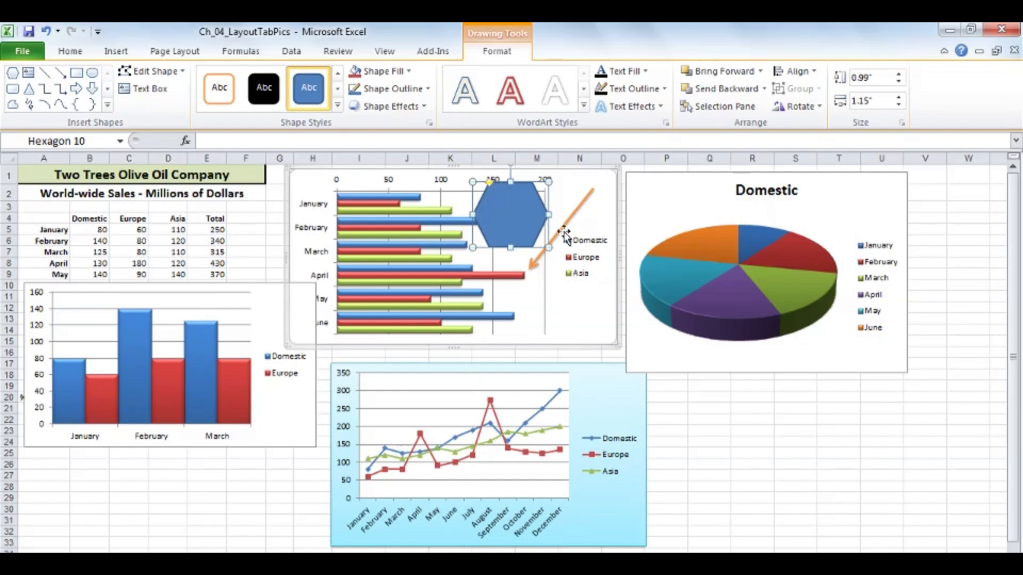
{"action": "left_click_drag", "start_coordinate": [542, 204], "coordinate": [602, 197]}
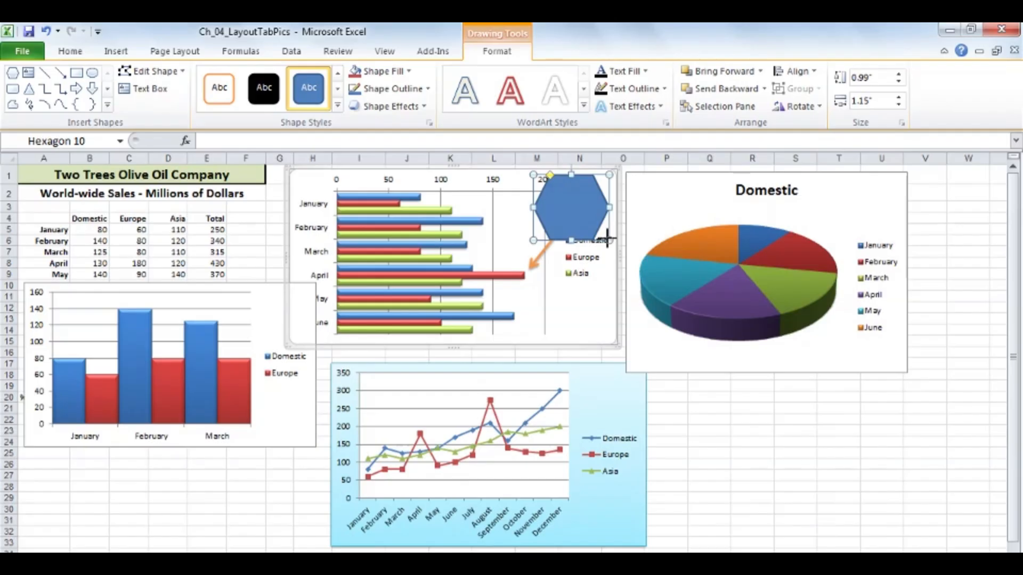
- Shrink the hexagon from its lower-right corner to about two thirds of its size, and select the bar chart's chart area
{"action": "left_click_drag", "start_coordinate": [608, 238], "coordinate": [584, 214]}
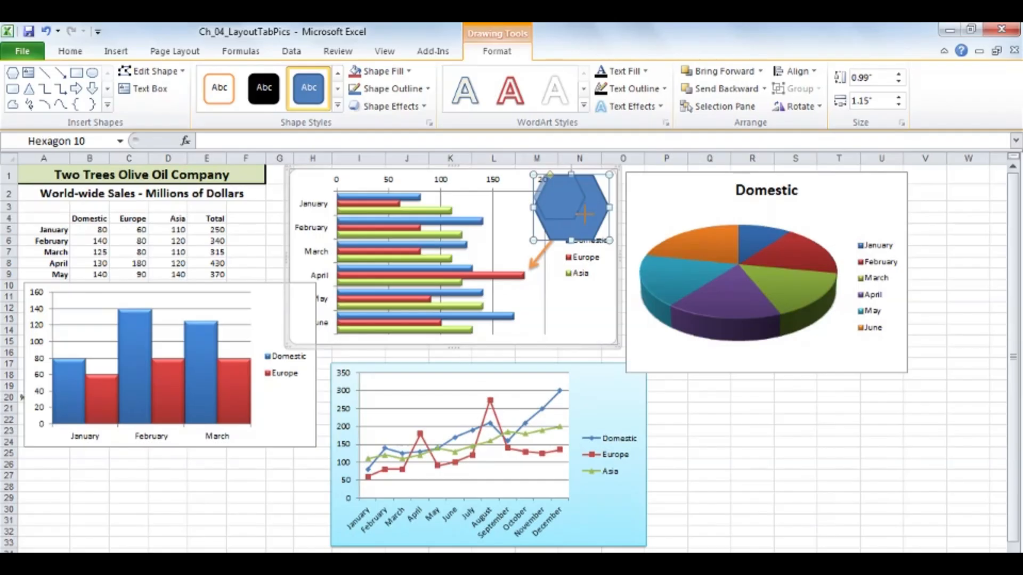
{"action": "left_click_drag", "start_coordinate": [585, 214], "coordinate": [585, 218]}
{"action": "left_click", "coordinate": [521, 203]}
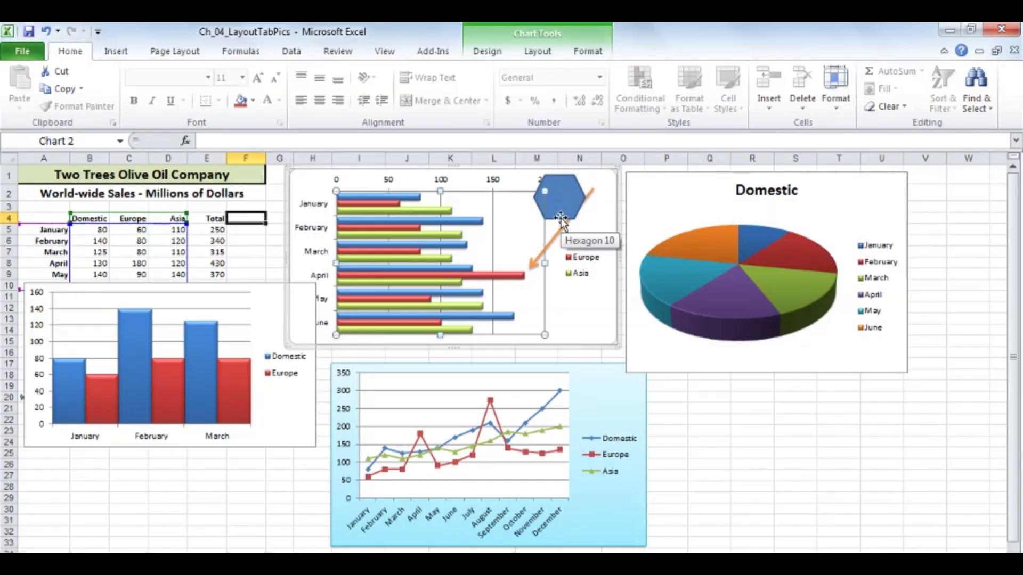
{"action": "left_click", "coordinate": [594, 318]}
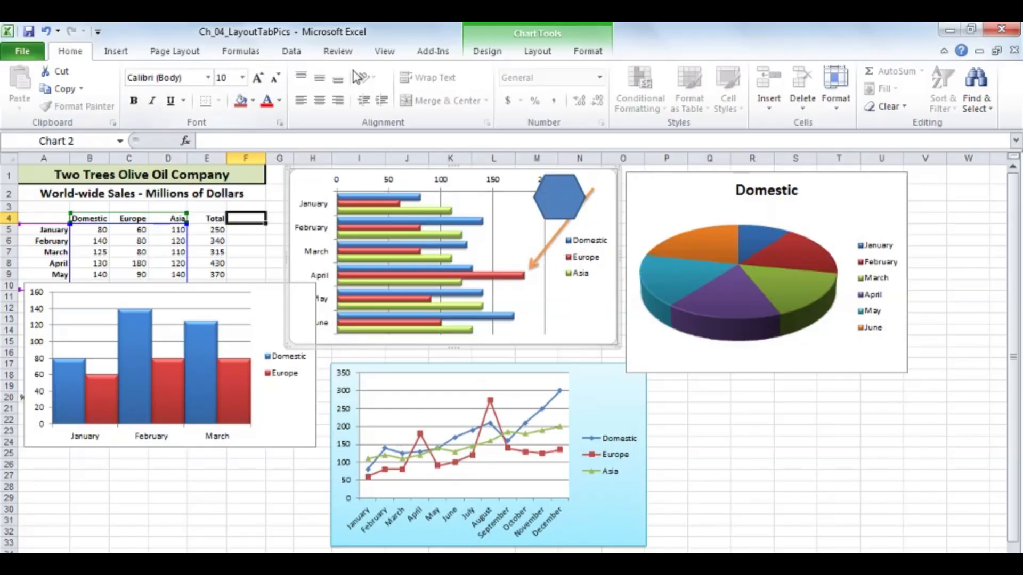
- Draw a cross about 1.13" high and 1.52" wide over the lower part of the bar chart, and reselect the chart area
{"action": "left_click", "coordinate": [537, 51]}
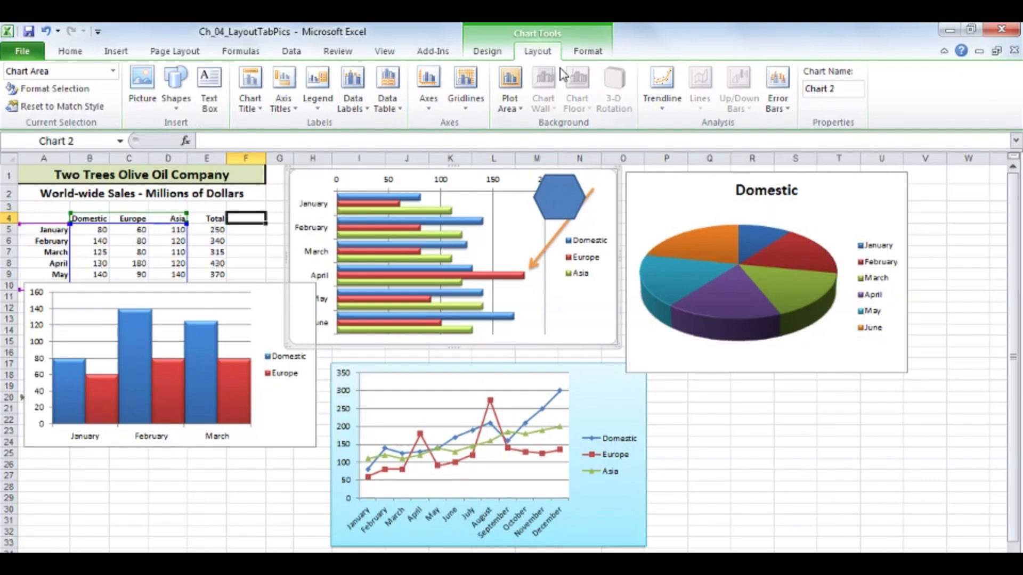
{"action": "left_click", "coordinate": [176, 88]}
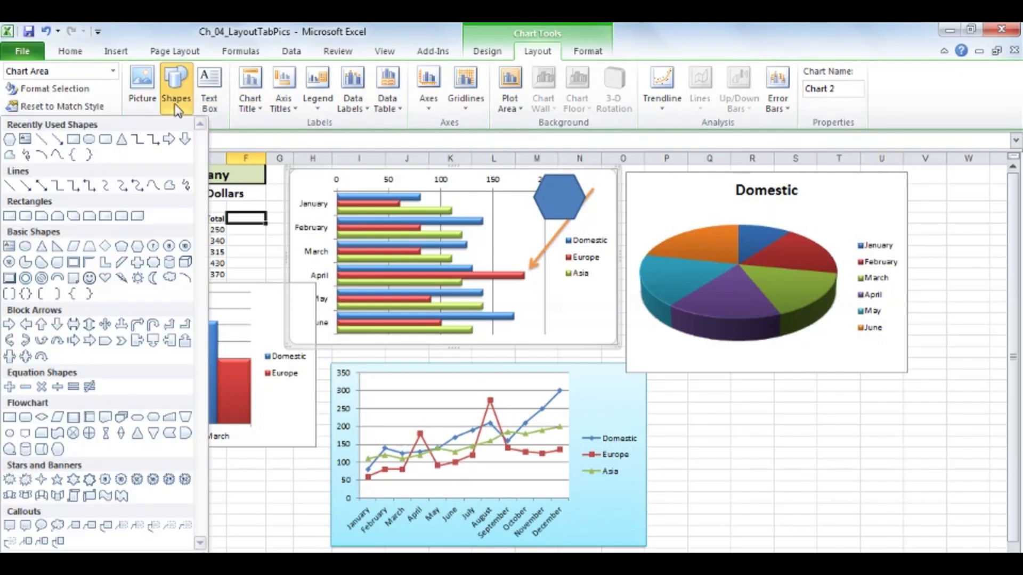
{"action": "left_click", "coordinate": [137, 263]}
{"action": "mouse_move", "coordinate": [518, 287]}
{"action": "left_mouse_down"}
{"action": "mouse_move", "coordinate": [519, 312]}
{"action": "mouse_move", "coordinate": [579, 320]}
{"action": "mouse_move", "coordinate": [591, 354]}
{"action": "mouse_move", "coordinate": [577, 309]}
{"action": "mouse_move", "coordinate": [600, 349]}
{"action": "mouse_move", "coordinate": [575, 315]}
{"action": "mouse_move", "coordinate": [567, 324]}
{"action": "left_mouse_up"}
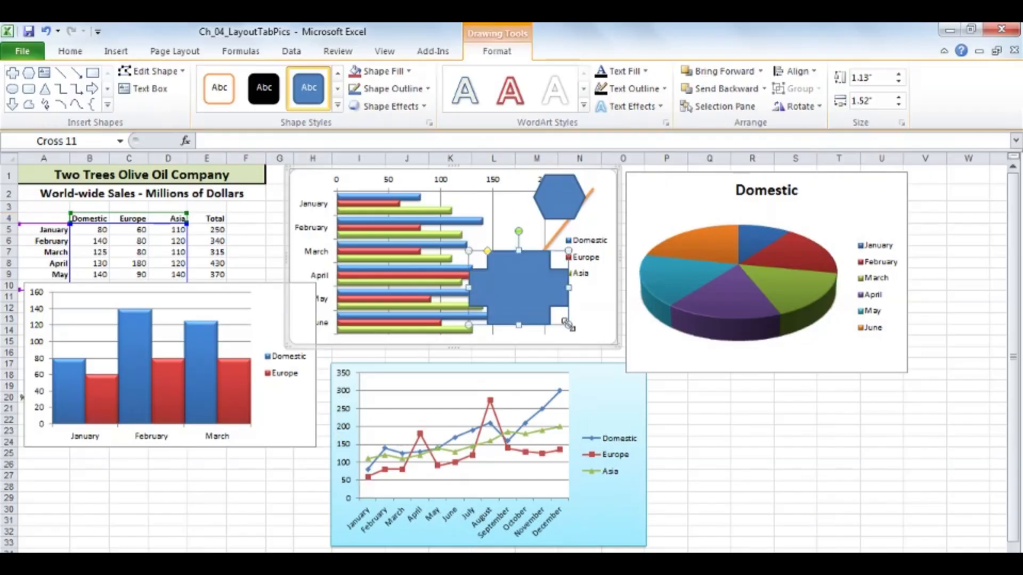
{"action": "left_click", "coordinate": [590, 317]}
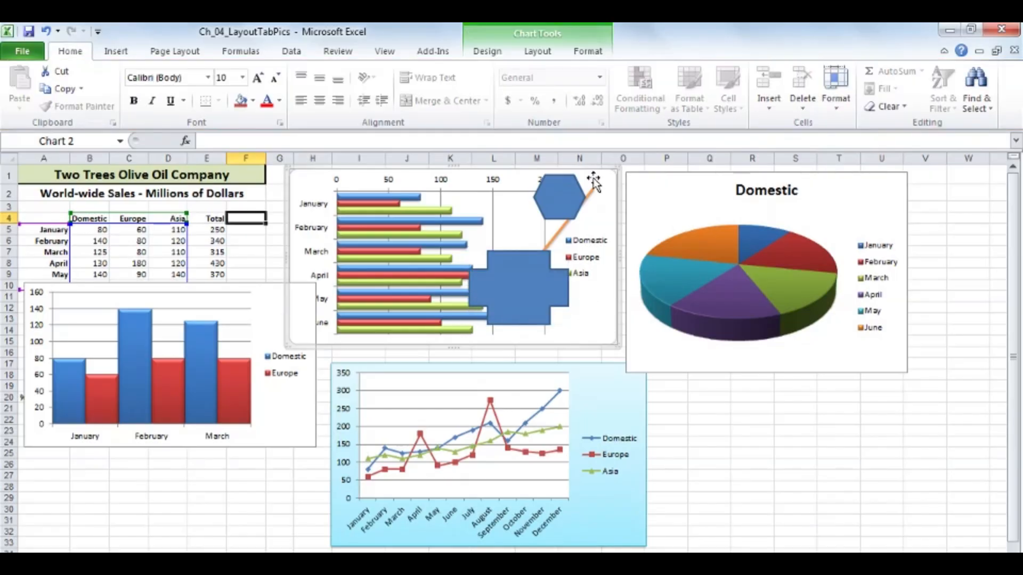
{"action": "left_click", "coordinate": [538, 51]}
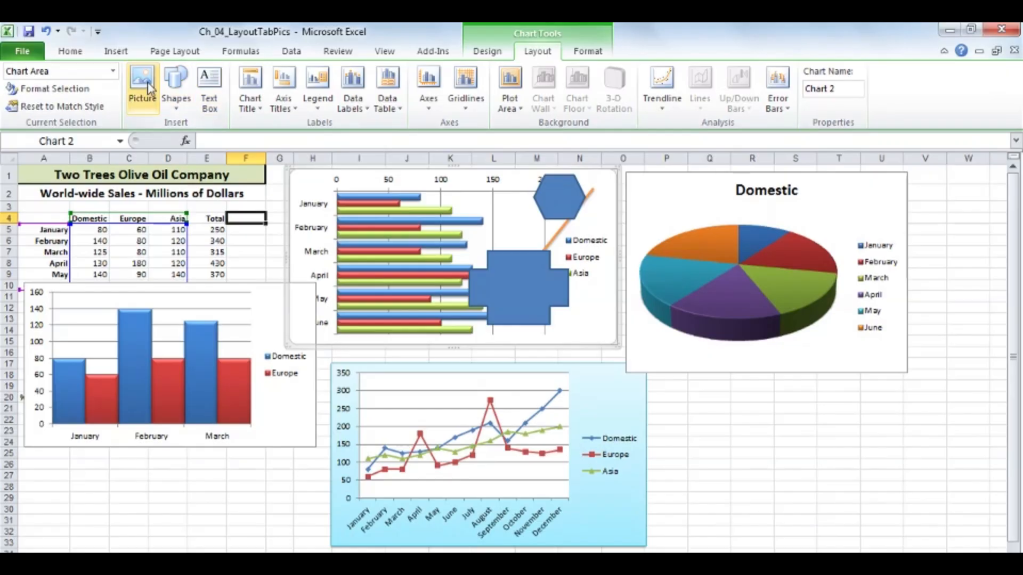
{"action": "left_click", "coordinate": [176, 85]}
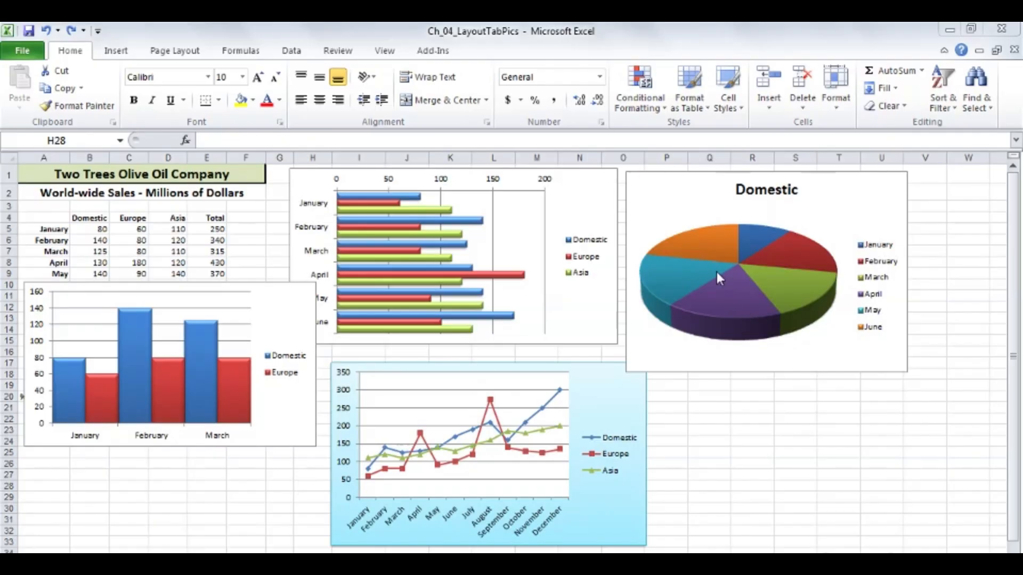
- Add a text box in the bar chart above the legend with a "Good job" message addressed to the employee by first name
{"action": "left_click", "coordinate": [596, 189]}
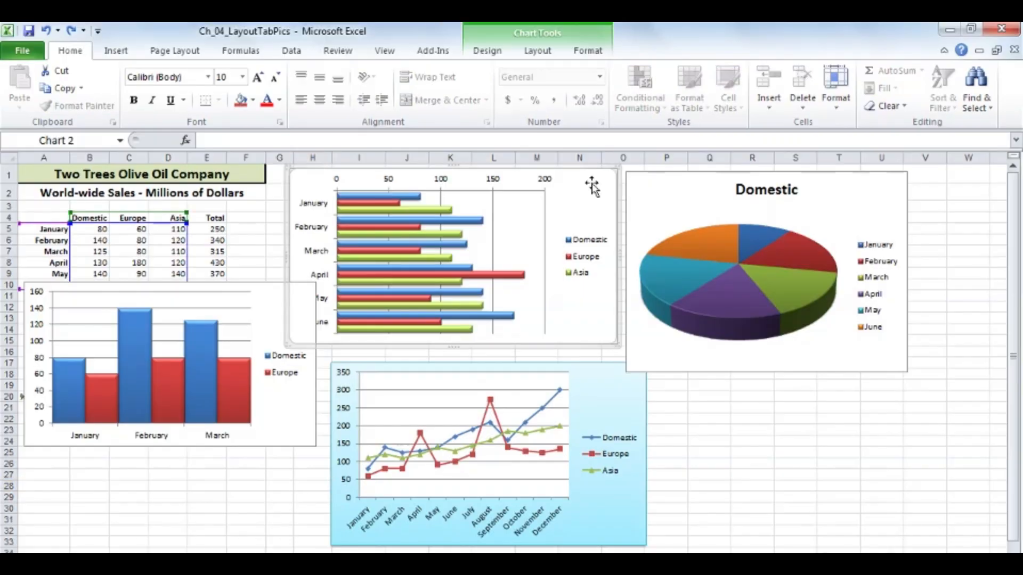
{"action": "left_click", "coordinate": [539, 52]}
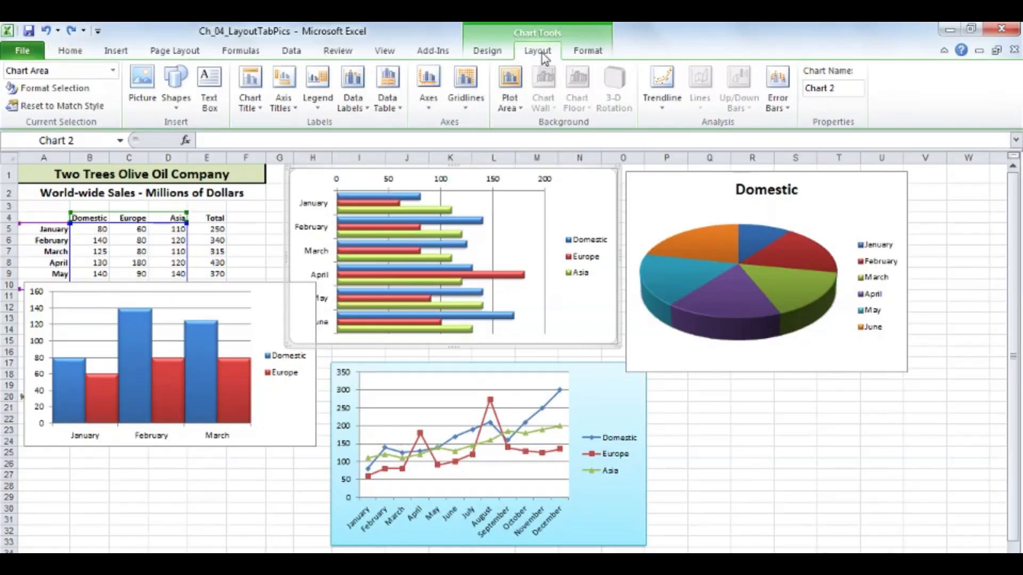
{"action": "left_click", "coordinate": [210, 101]}
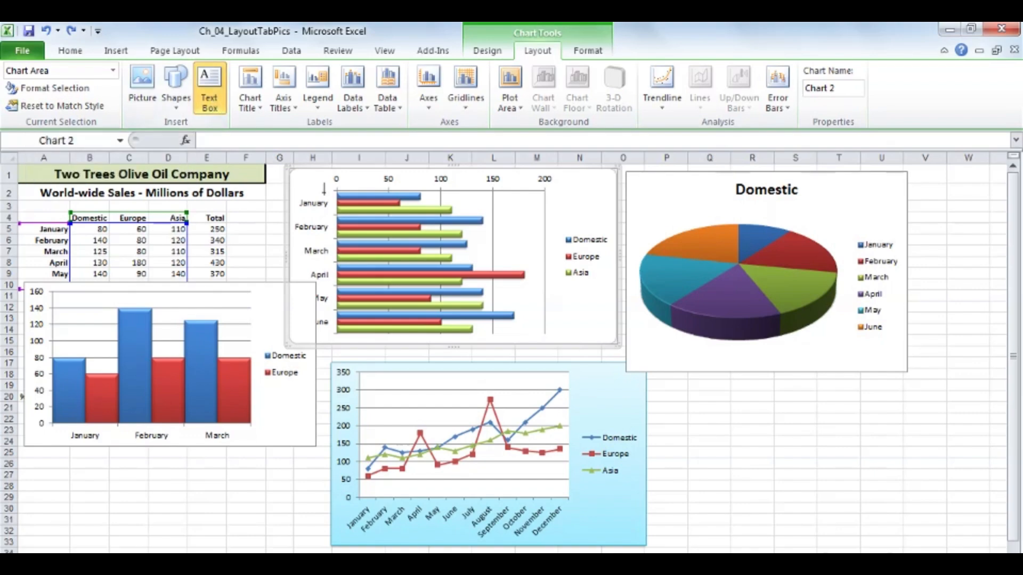
{"action": "left_click", "coordinate": [553, 189]}
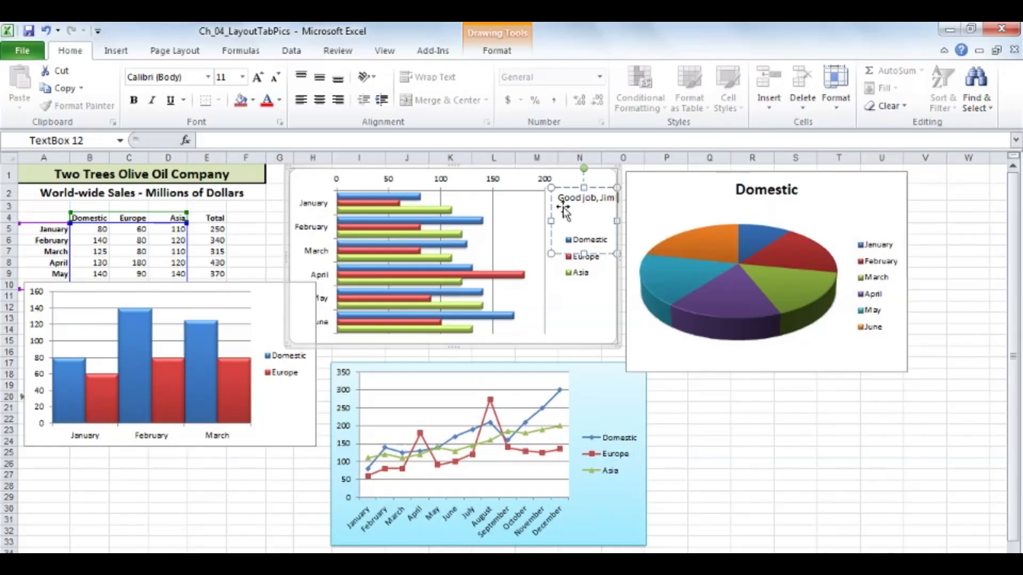
{"action": "left_click", "coordinate": [593, 301]}
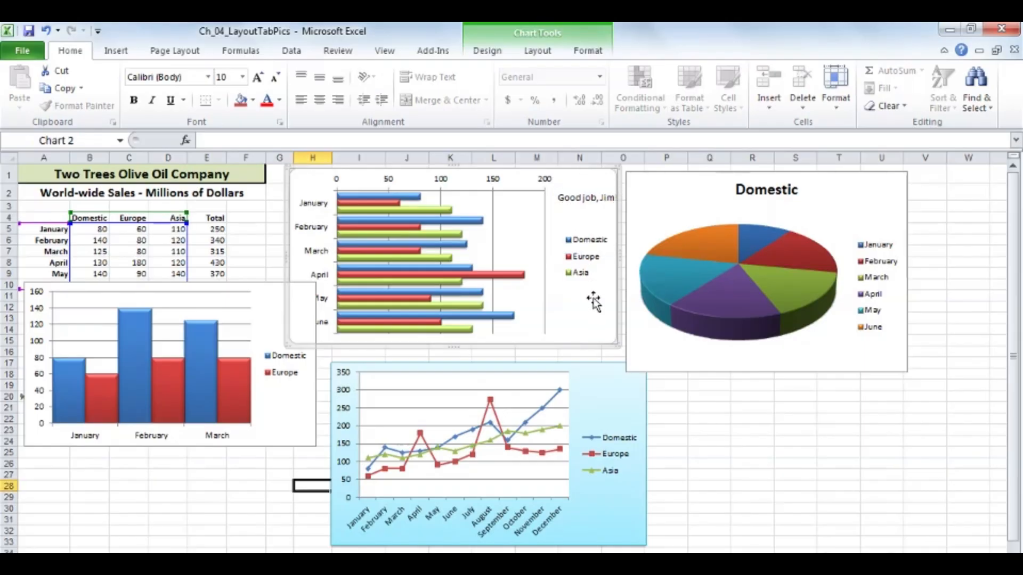
- Set the message text box's font size to 18, move it toward the January bars and resize it to about 0.53" by 1.91"
{"action": "left_click", "coordinate": [584, 199]}
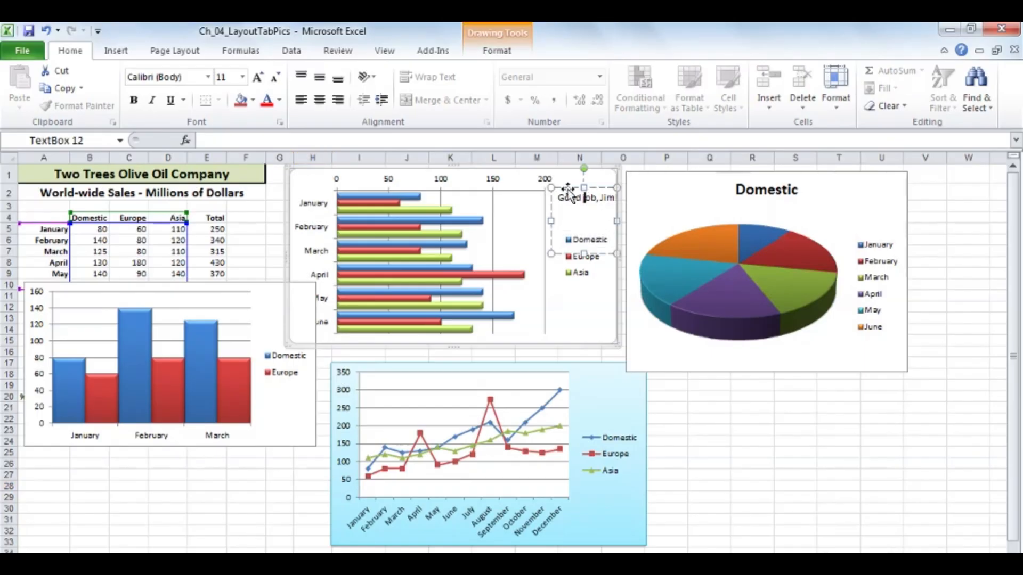
{"action": "left_click", "coordinate": [568, 189]}
{"action": "left_click", "coordinate": [243, 77]}
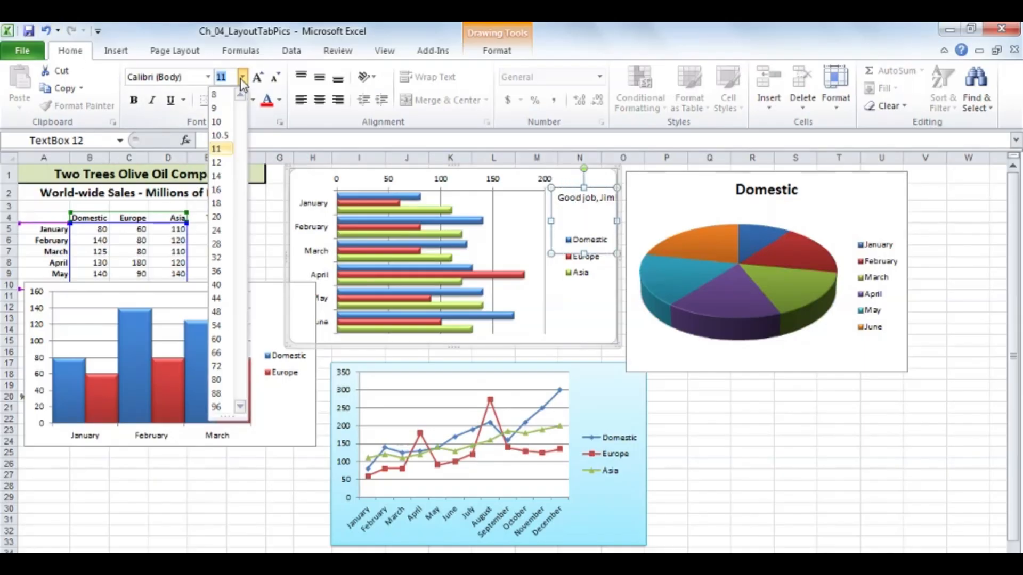
{"action": "left_click", "coordinate": [218, 203]}
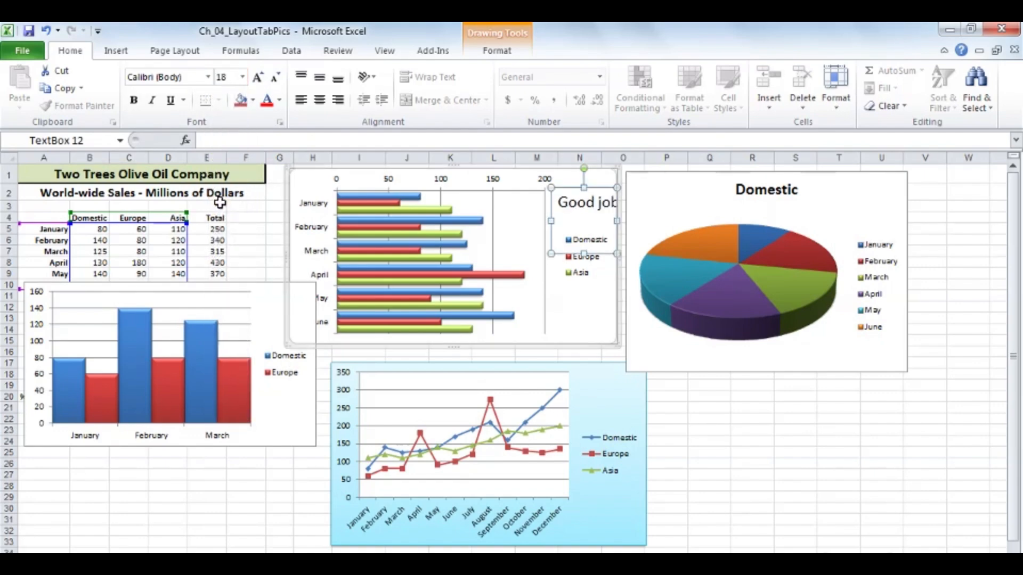
{"action": "left_click_drag", "start_coordinate": [568, 188], "coordinate": [485, 187]}
{"action": "left_click_drag", "start_coordinate": [533, 251], "coordinate": [594, 220]}
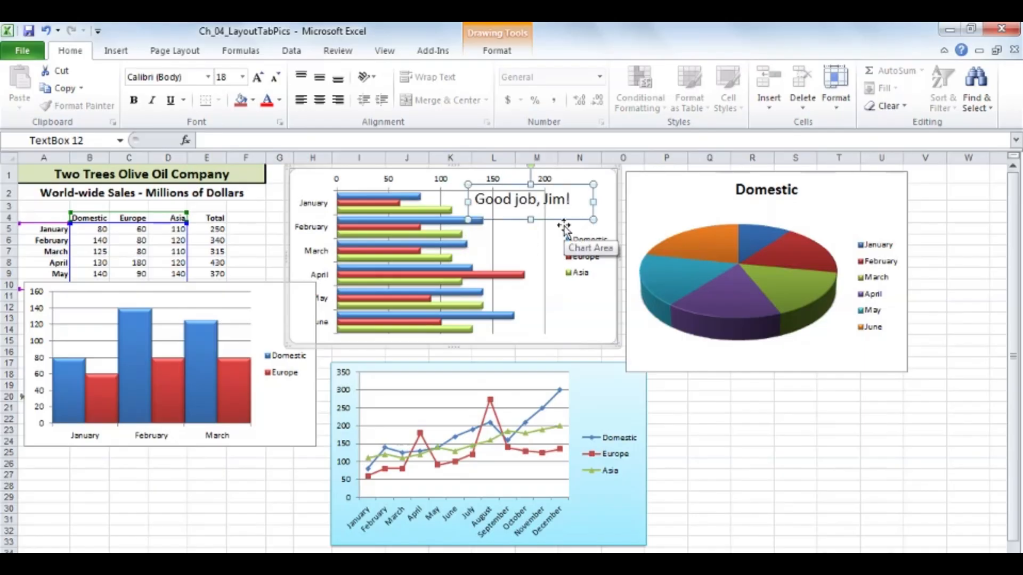
- Apply the third-row orange-filled shape style to the message text box, and select the bar chart's chart area
{"action": "left_click", "coordinate": [497, 54]}
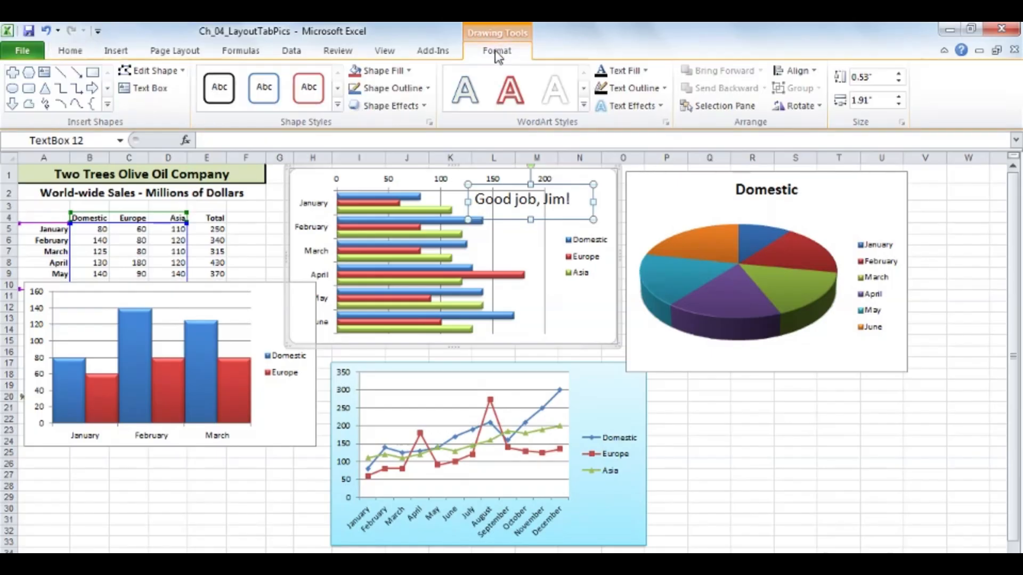
{"action": "left_click", "coordinate": [337, 105]}
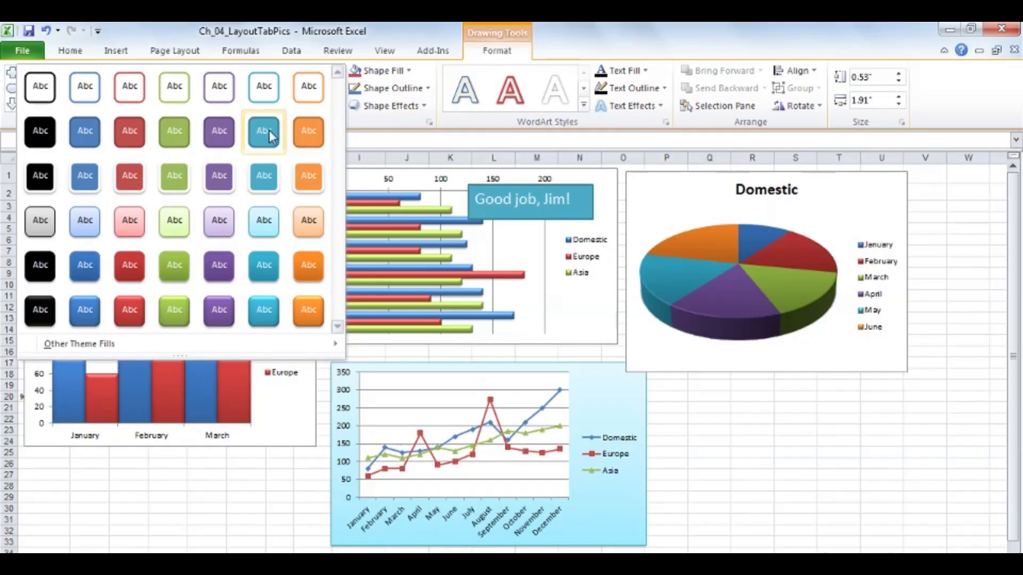
{"action": "left_click", "coordinate": [301, 178]}
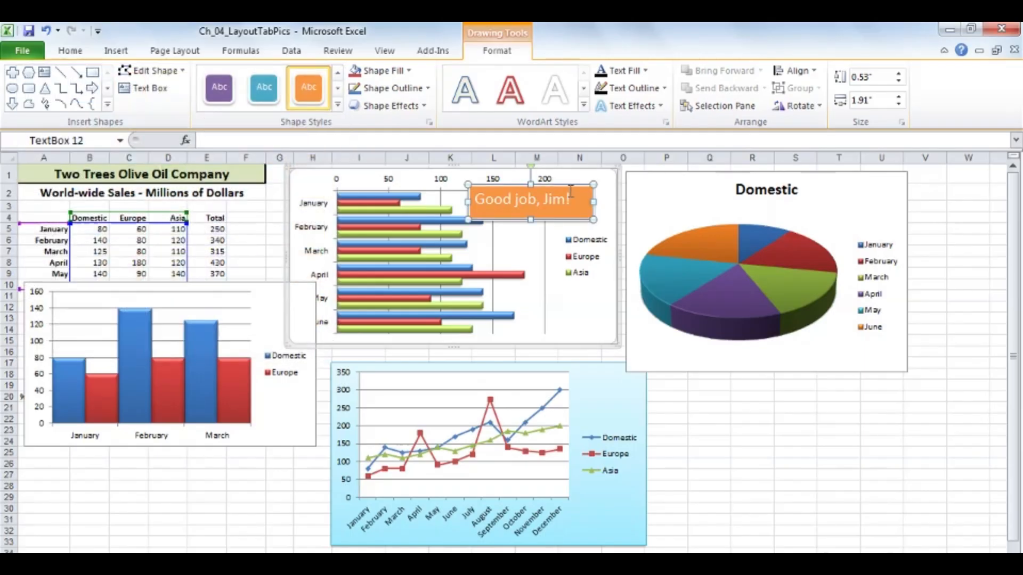
{"action": "left_click", "coordinate": [605, 184]}
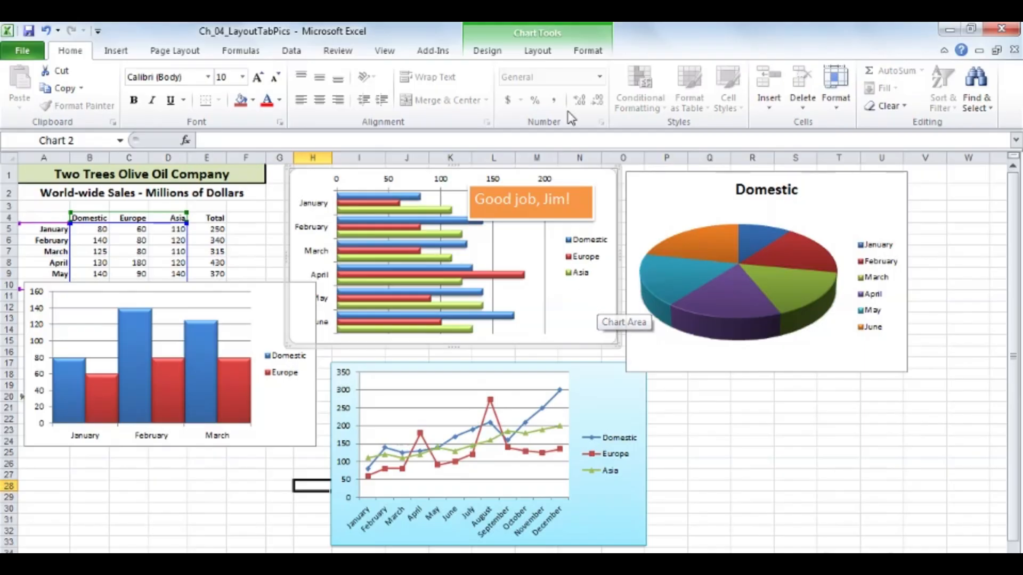
- Draw a regular pentagon about 0.96" high and 1.37" wide in the bar chart, beside the legend below the message text box
{"action": "left_click", "coordinate": [537, 52]}
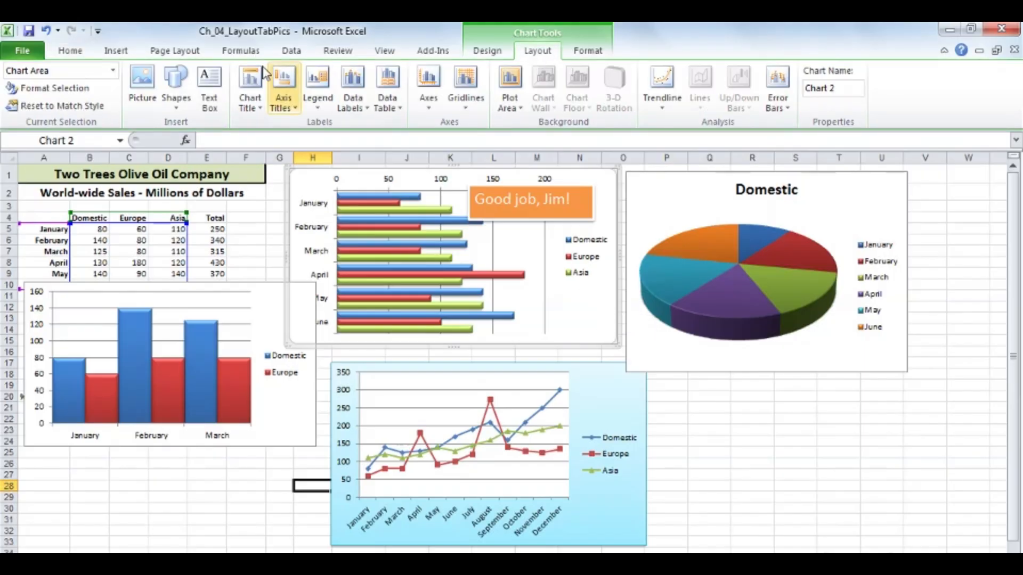
{"action": "left_click", "coordinate": [175, 108]}
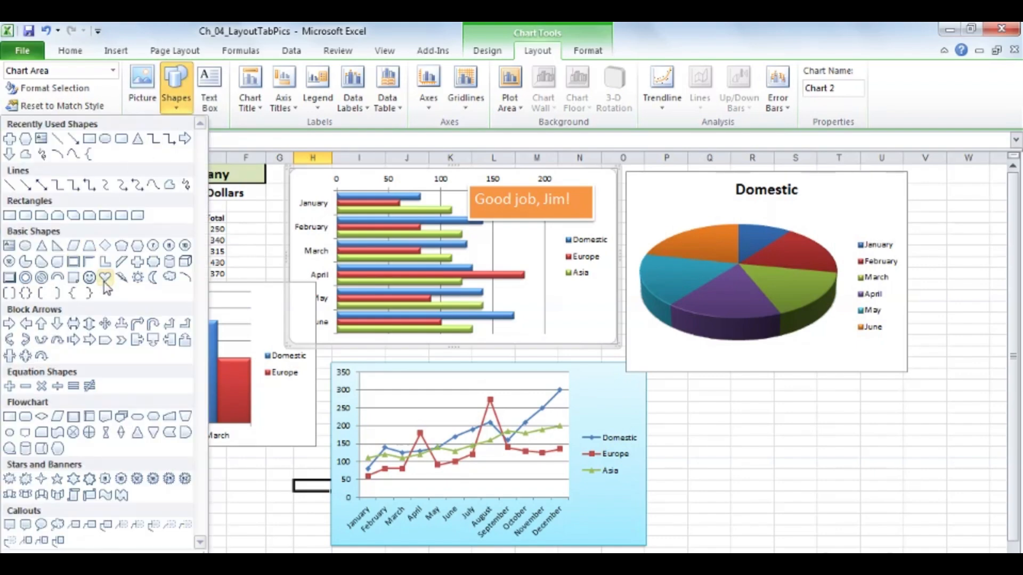
{"action": "left_click", "coordinate": [122, 246]}
{"action": "left_click_drag", "start_coordinate": [470, 245], "coordinate": [560, 307]}
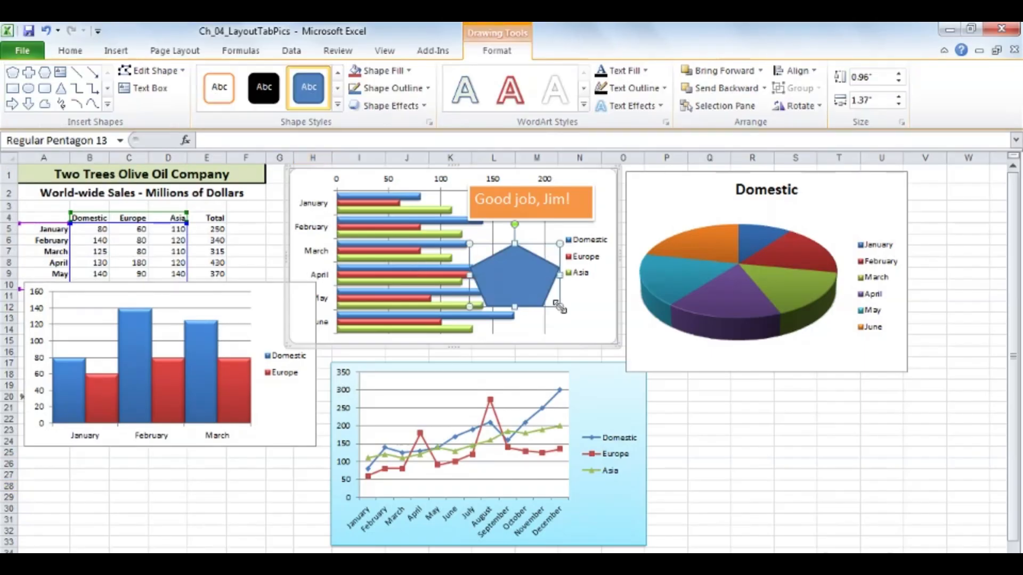
- Enter "Outstanding totals for June" in the pentagon and enlarge it to about 1.13" high and 1.69" wide
{"action": "right_click", "coordinate": [539, 270]}
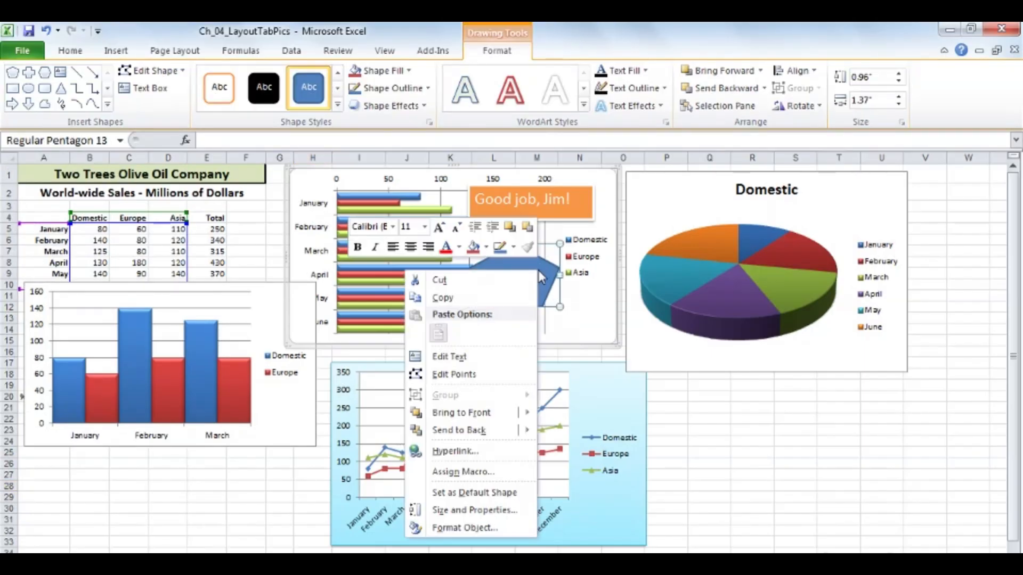
{"action": "left_click", "coordinate": [448, 357]}
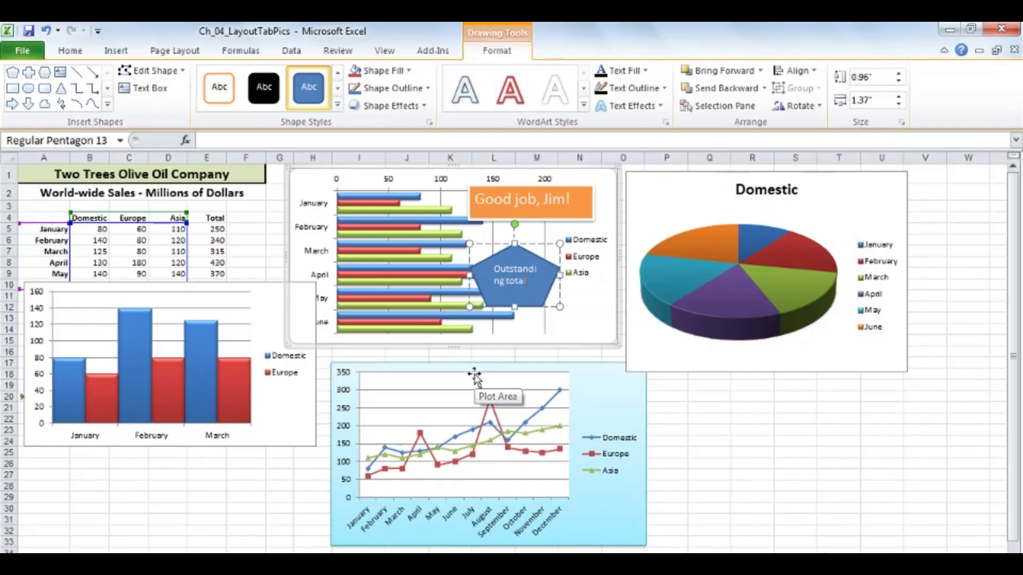
{"action": "type", "text": "for June"}
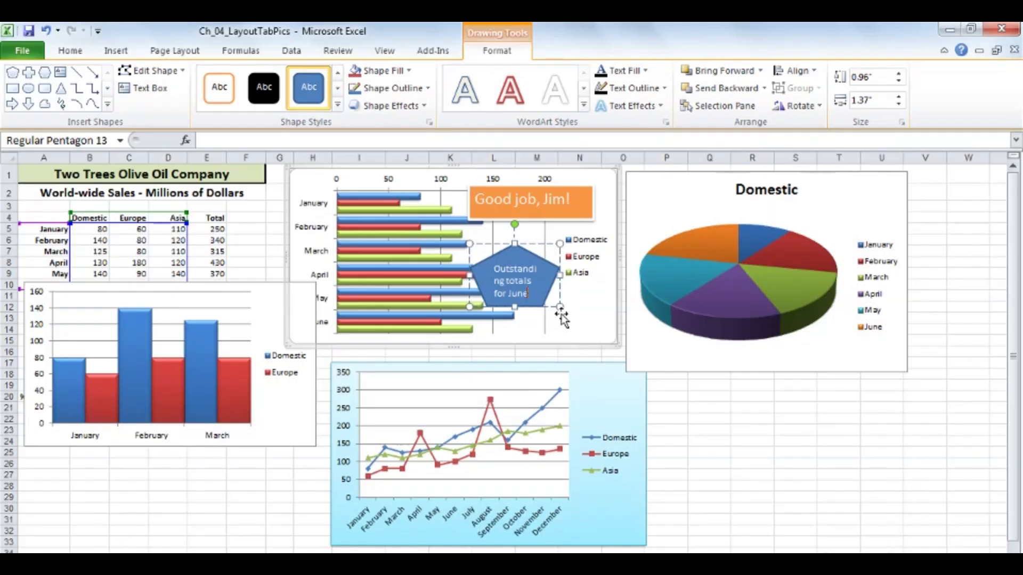
{"action": "left_click_drag", "start_coordinate": [558, 306], "coordinate": [580, 318]}
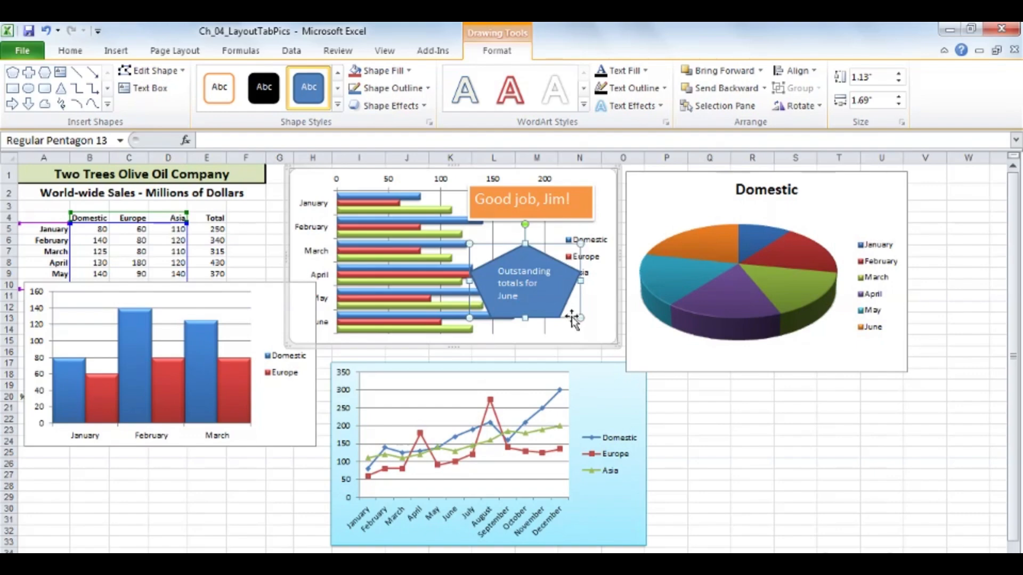
- Center the pentagon's text horizontally and vertically, and move the pentagon below the legend near the chart's lower-right corner
{"action": "left_click", "coordinate": [70, 51]}
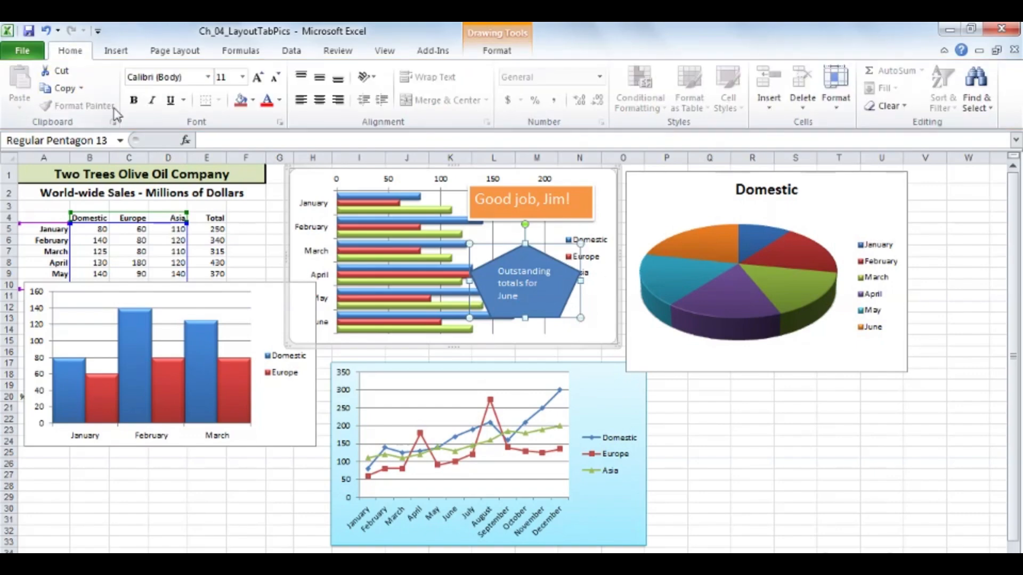
{"action": "left_click", "coordinate": [321, 100]}
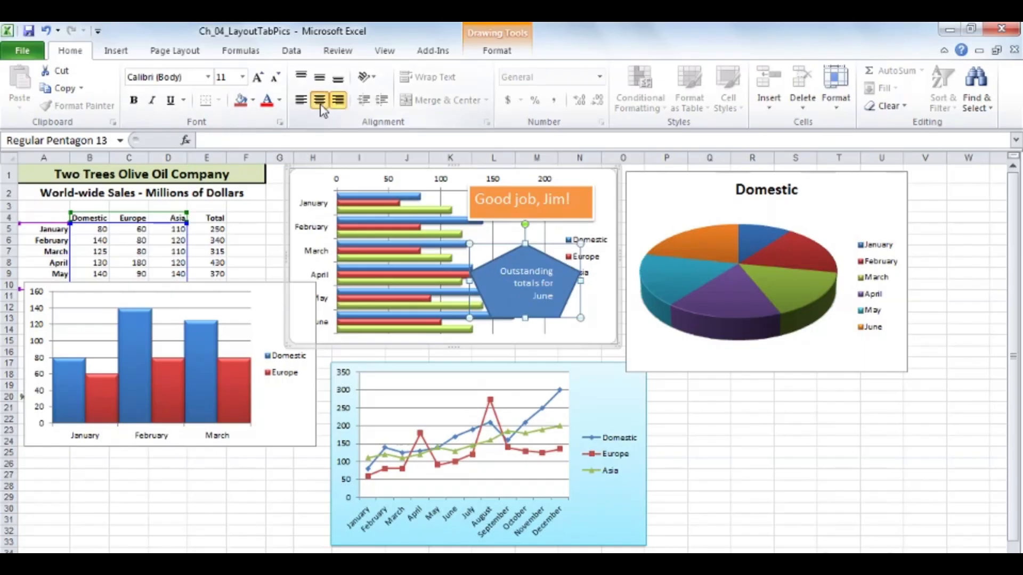
{"action": "left_click", "coordinate": [321, 80]}
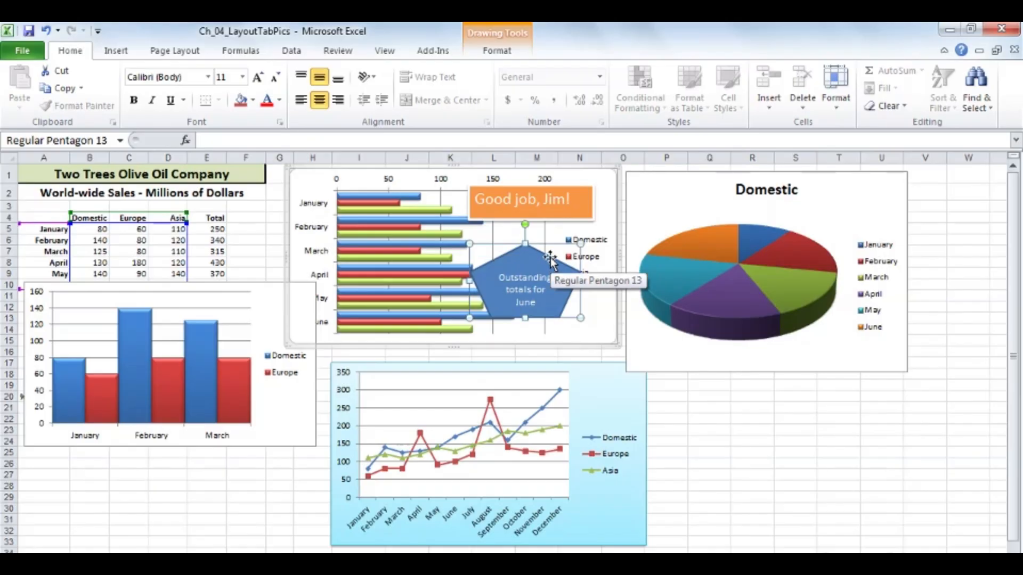
{"action": "left_click_drag", "start_coordinate": [550, 260], "coordinate": [571, 277]}
{"action": "left_click", "coordinate": [604, 205]}
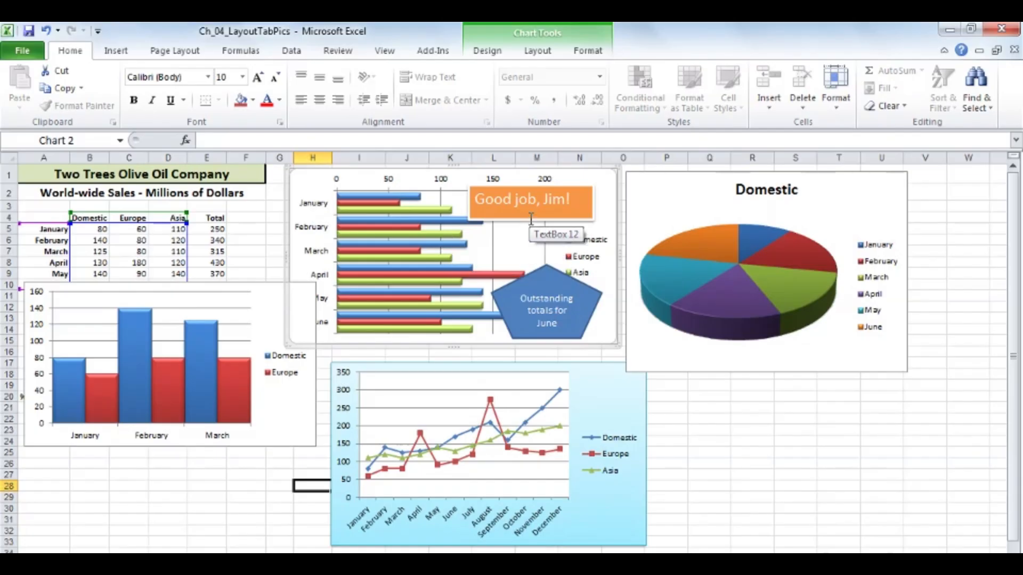
- Insert a text box reading "Regional Sales" over the bar chart's upper-left corner
{"action": "left_click", "coordinate": [650, 196]}
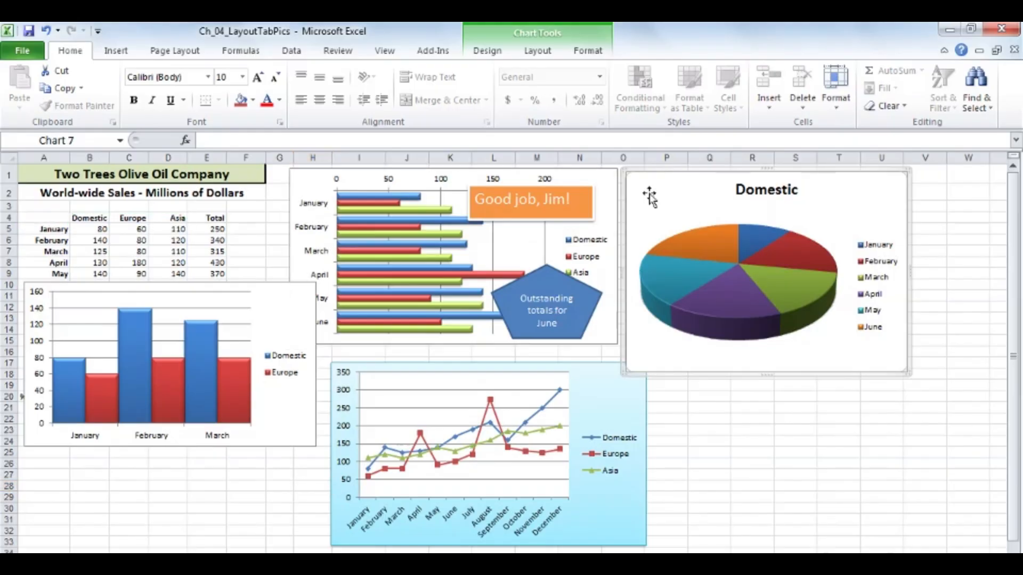
{"action": "left_click", "coordinate": [539, 52]}
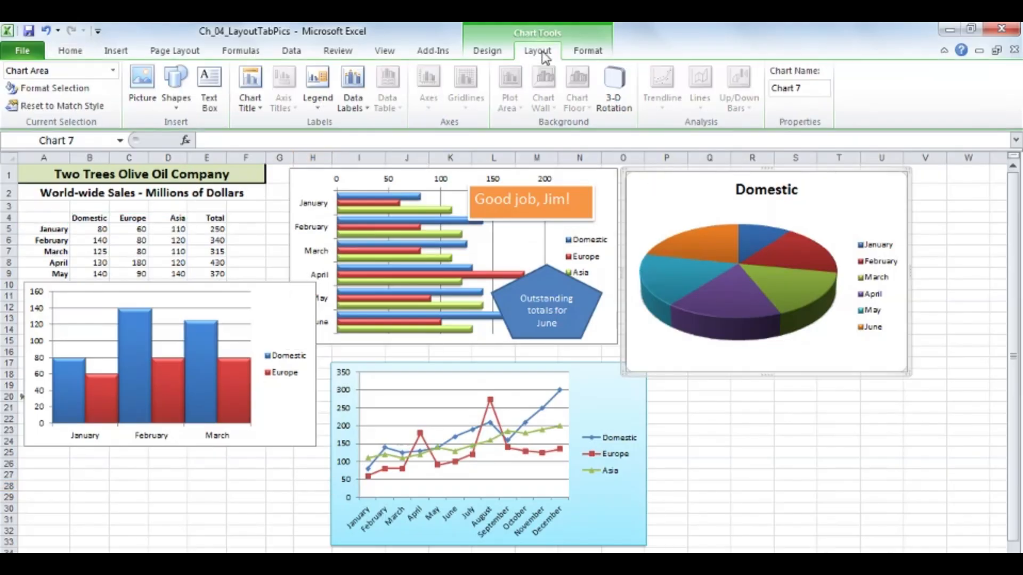
{"action": "left_click", "coordinate": [209, 105]}
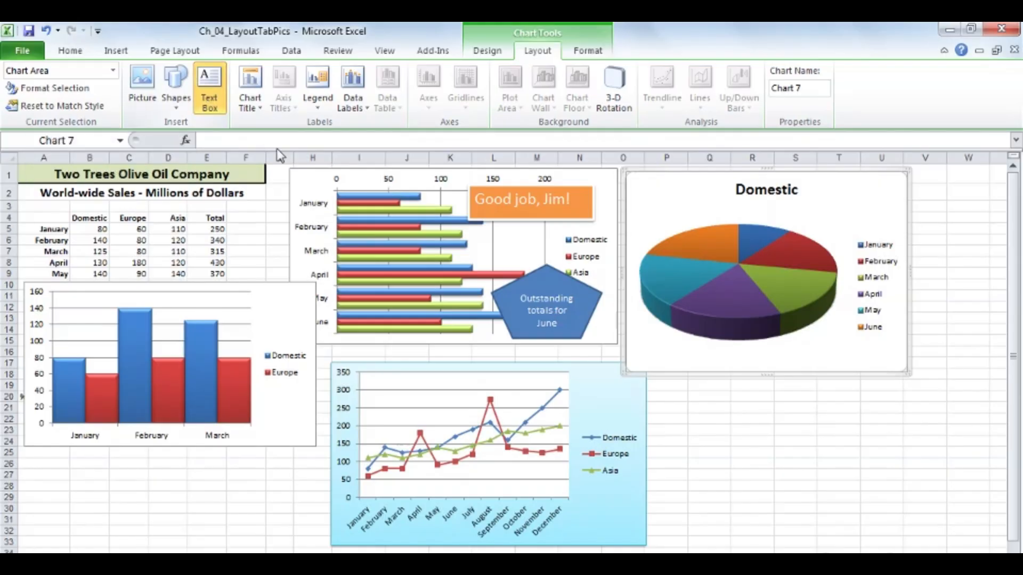
{"action": "left_click", "coordinate": [303, 180]}
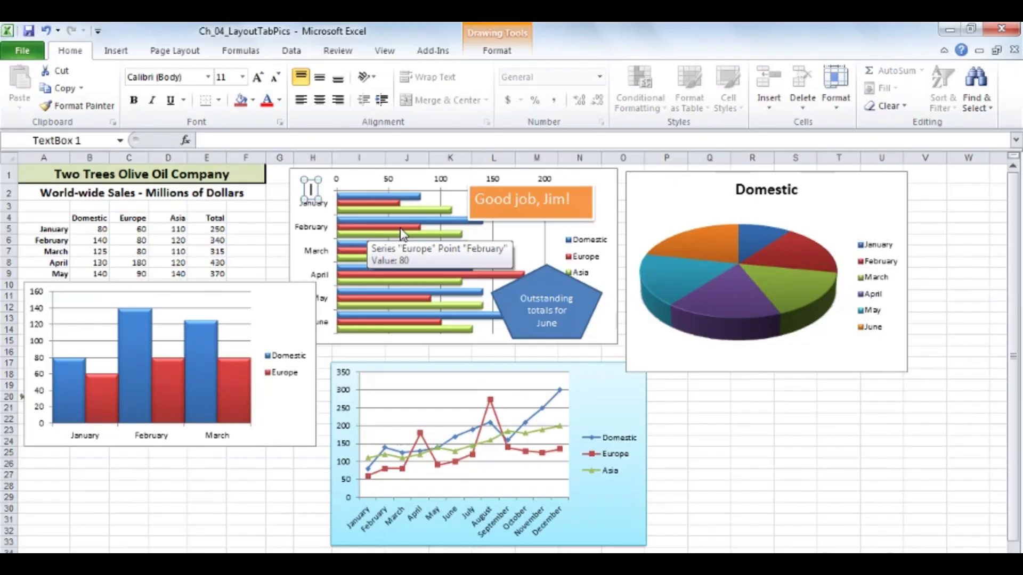
{"action": "type", "text": "Regions"}
{"action": "type", "text": "l"}
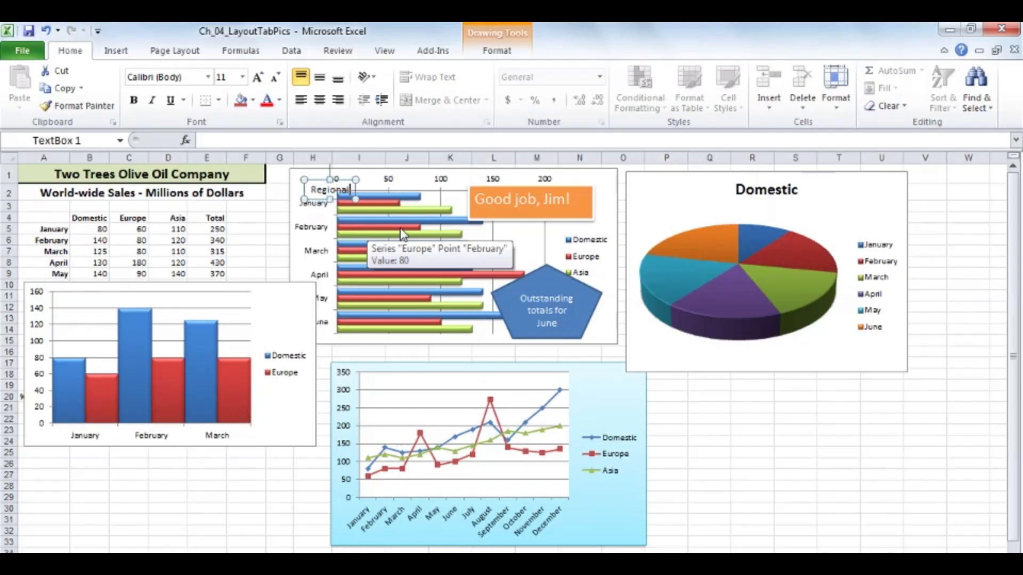
{"action": "type", "text": " Sales"}
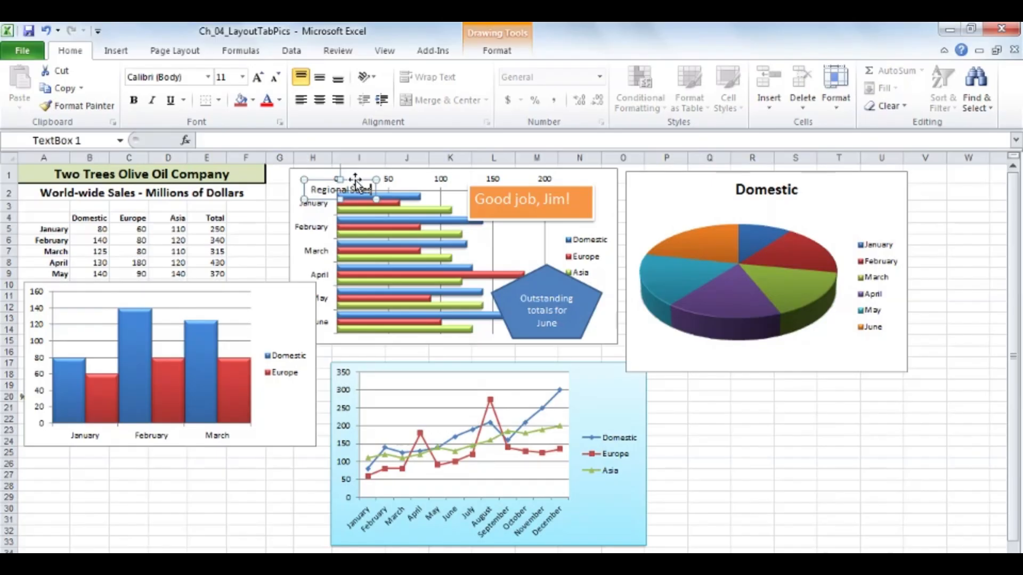
- Move the "Regional Sales" text box slightly up and shrink the bar chart's plot area from its upper edge to clear the text
{"action": "left_click_drag", "start_coordinate": [357, 181], "coordinate": [351, 173]}
{"action": "left_click", "coordinate": [453, 207]}
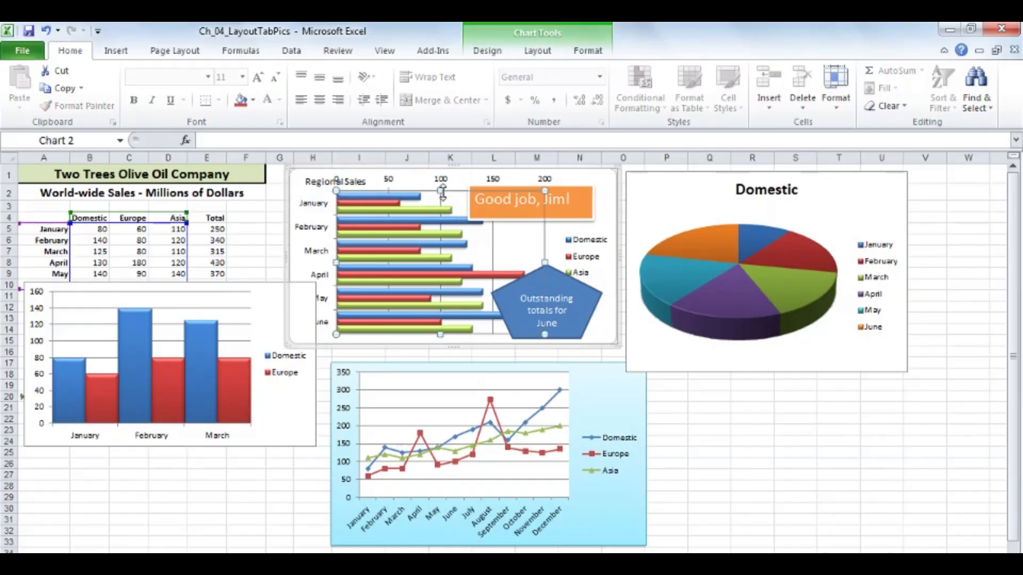
{"action": "left_click_drag", "start_coordinate": [440, 190], "coordinate": [441, 211]}
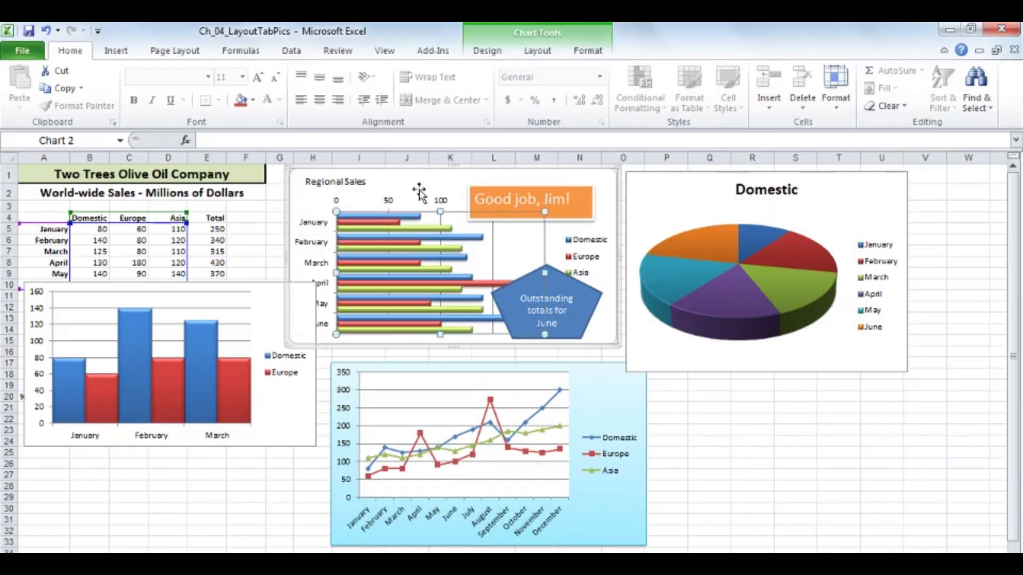
{"action": "left_click", "coordinate": [354, 182]}
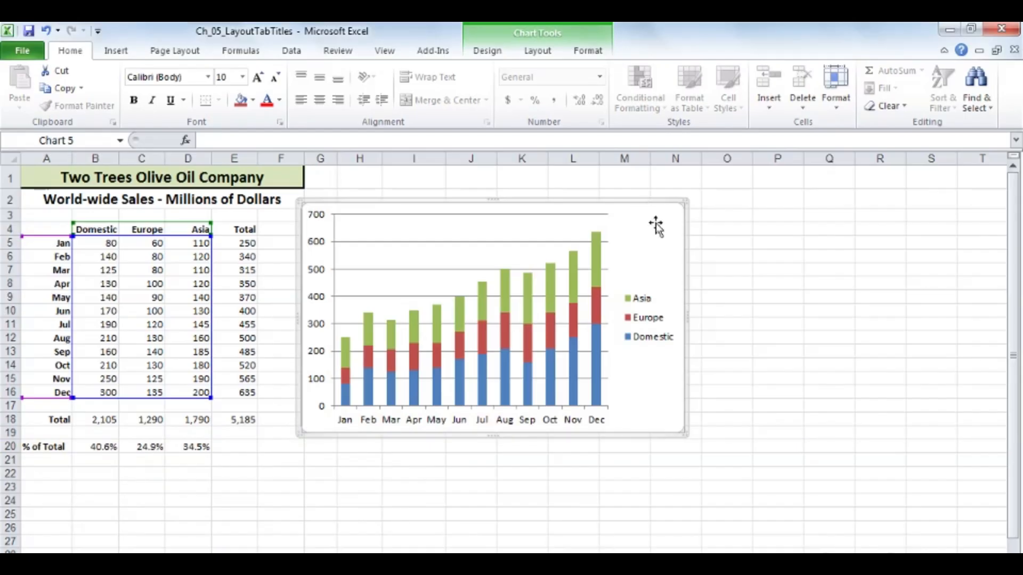
{"action": "left_click", "coordinate": [488, 52]}
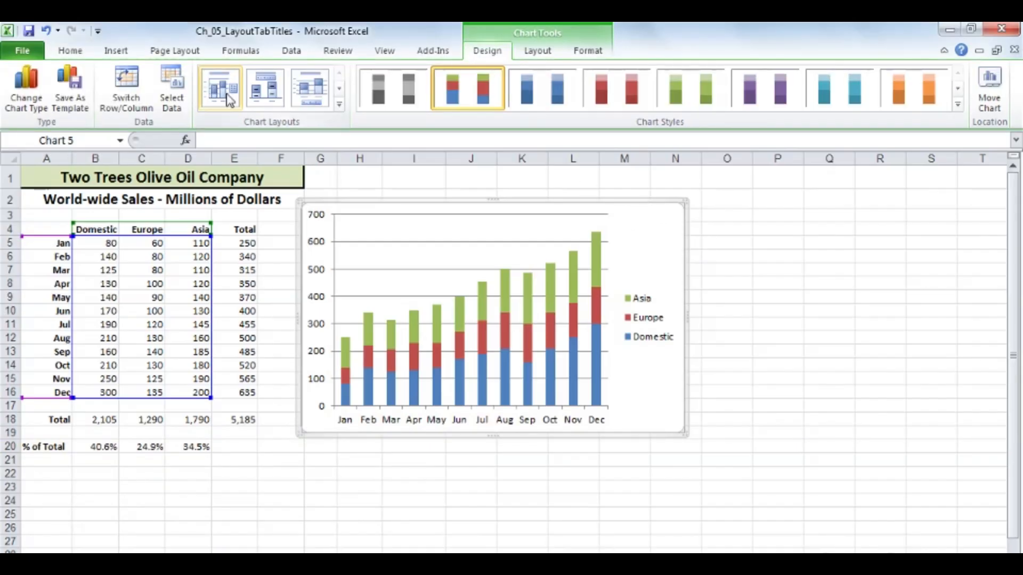
{"action": "left_click", "coordinate": [340, 105]}
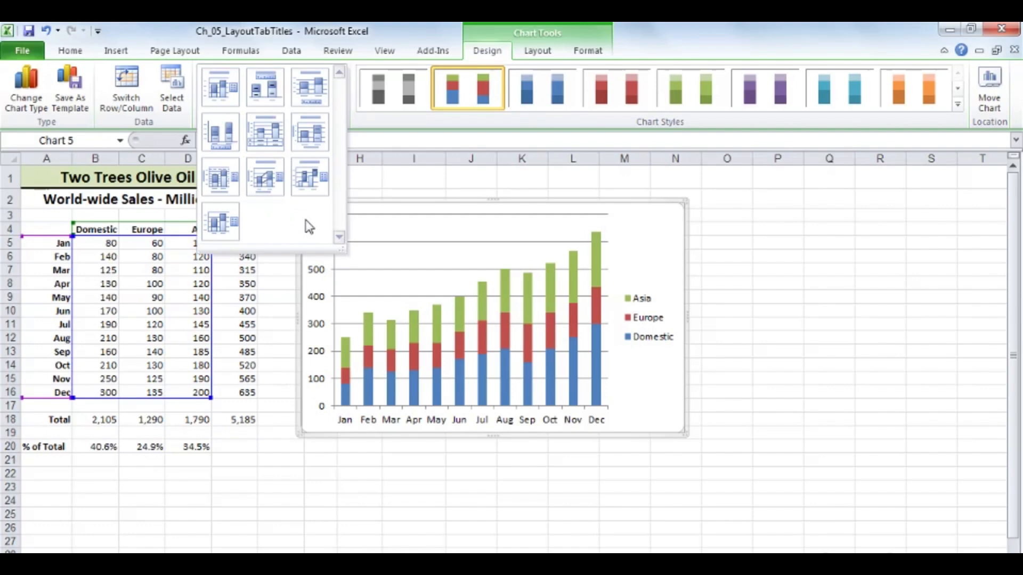
{"action": "left_click", "coordinate": [658, 231]}
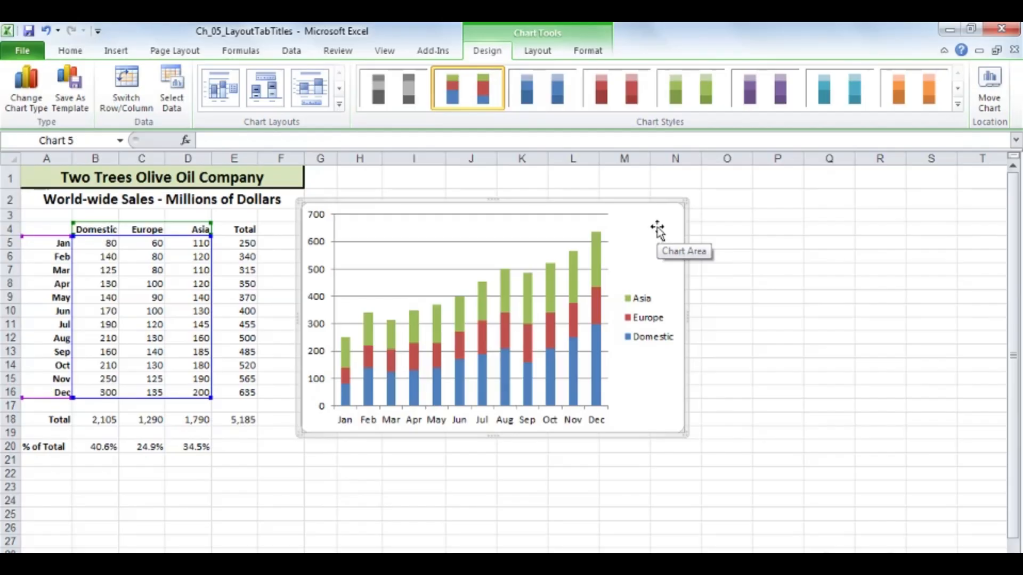
- Add a Centered Overlay Title to the stacked column chart
{"action": "left_click", "coordinate": [544, 56]}
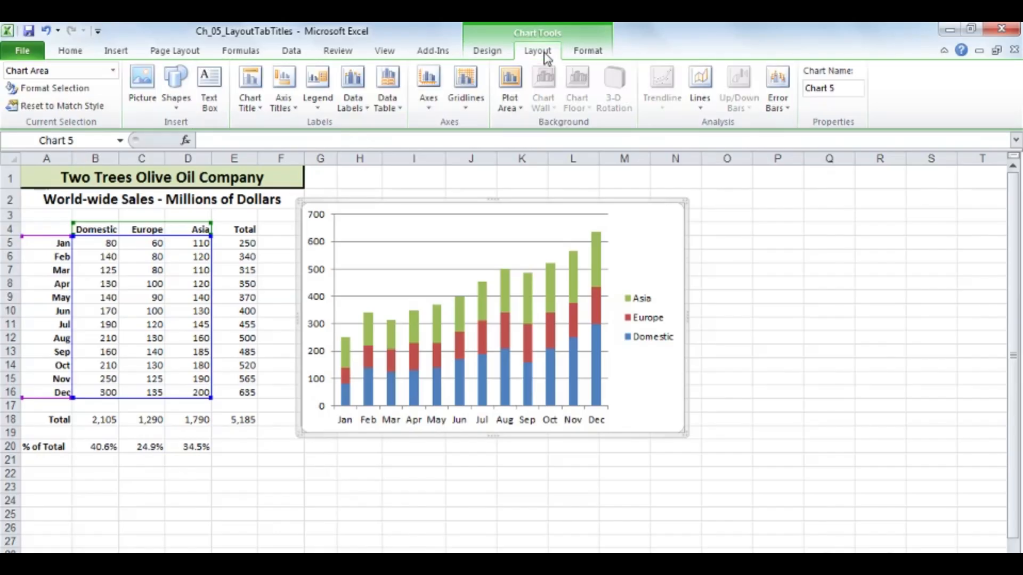
{"action": "left_click", "coordinate": [263, 108]}
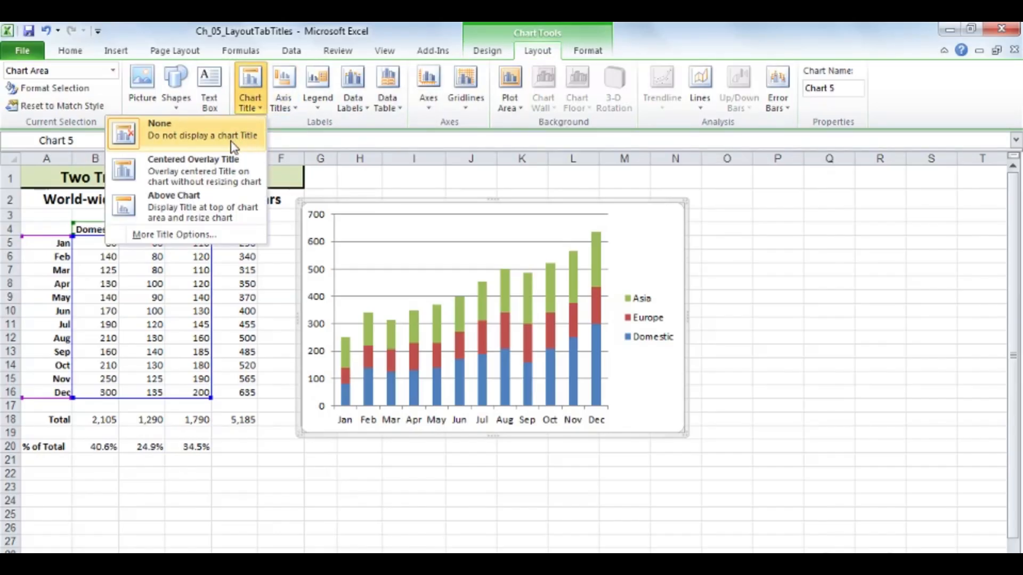
{"action": "left_click", "coordinate": [212, 168]}
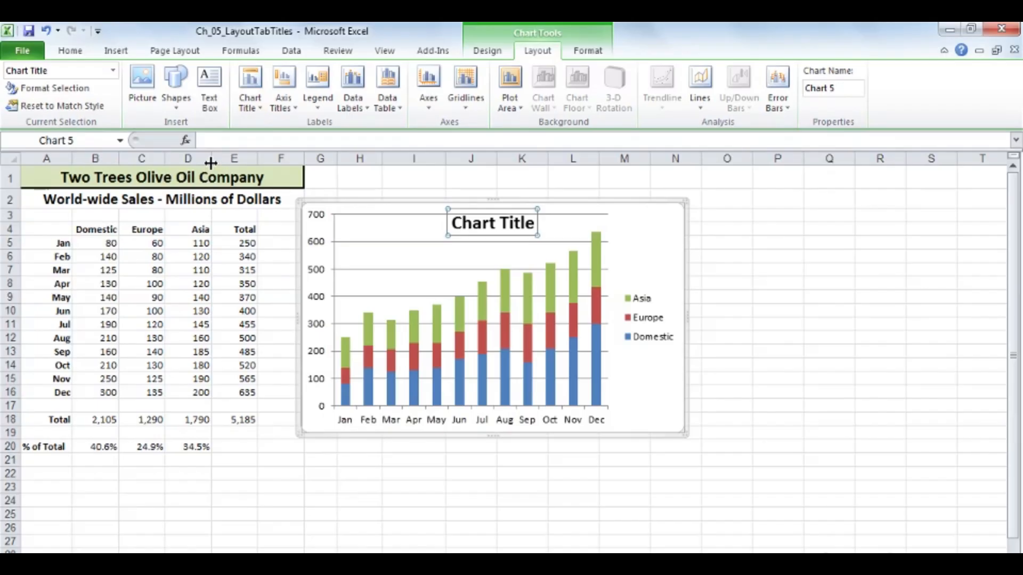
- Set the title placement to Above Chart and enter "2011 - Sales" as the chart title
{"action": "left_click", "coordinate": [260, 108]}
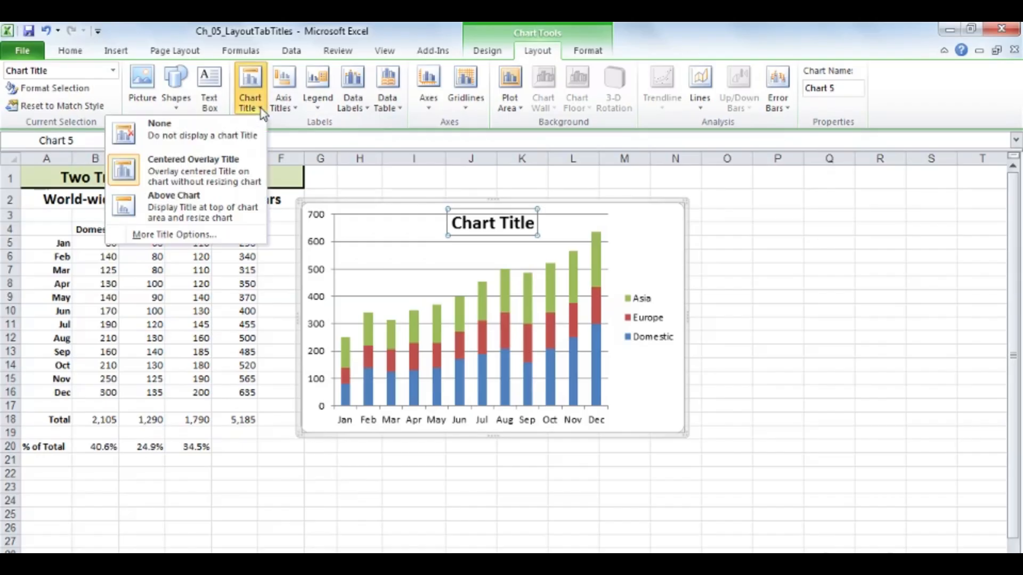
{"action": "left_click", "coordinate": [180, 201]}
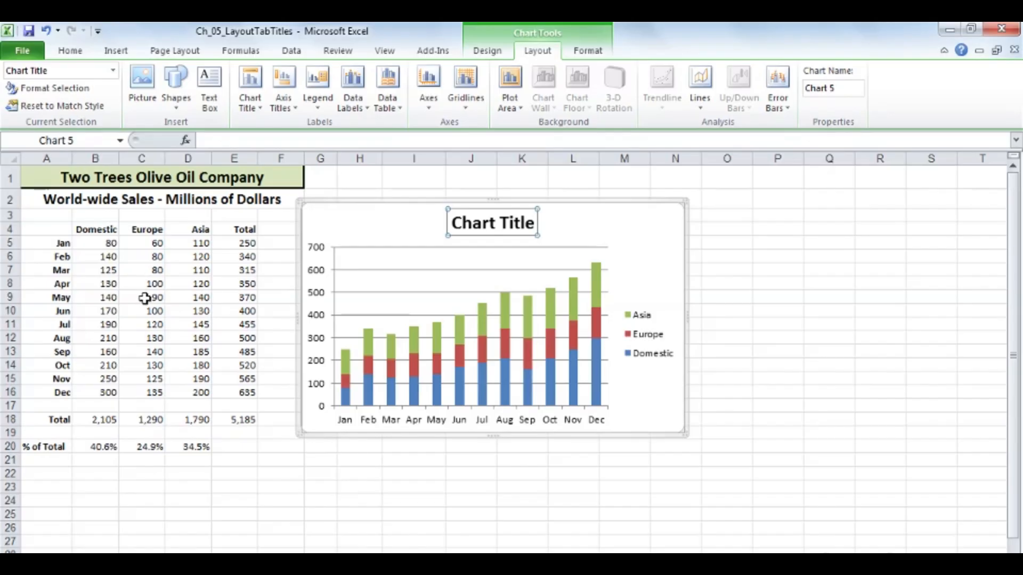
{"action": "type", "text": "20"}
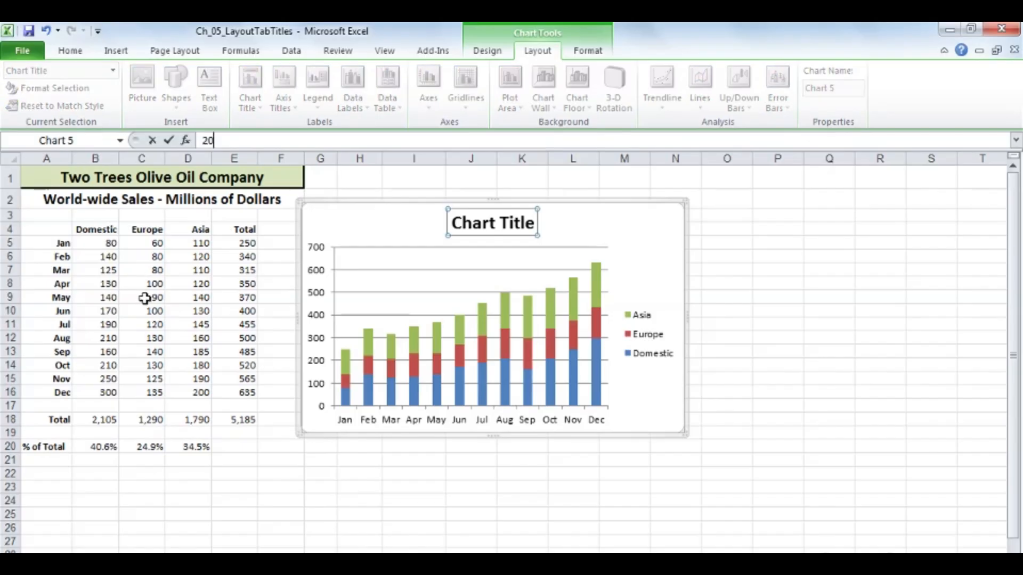
{"action": "type", "text": "11 - Sales"}
{"action": "key", "text": "Return"}
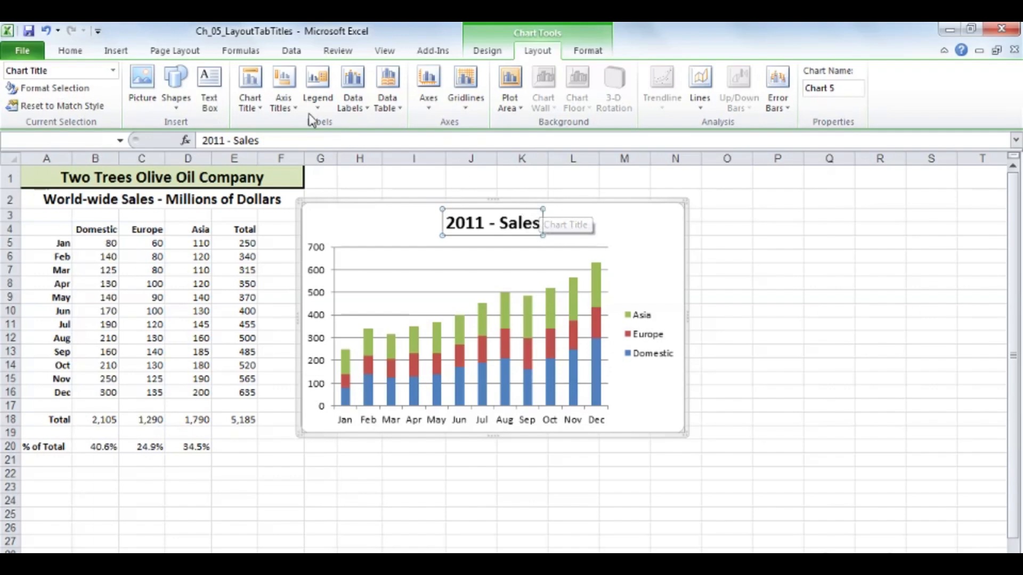
{"action": "left_click", "coordinate": [75, 52]}
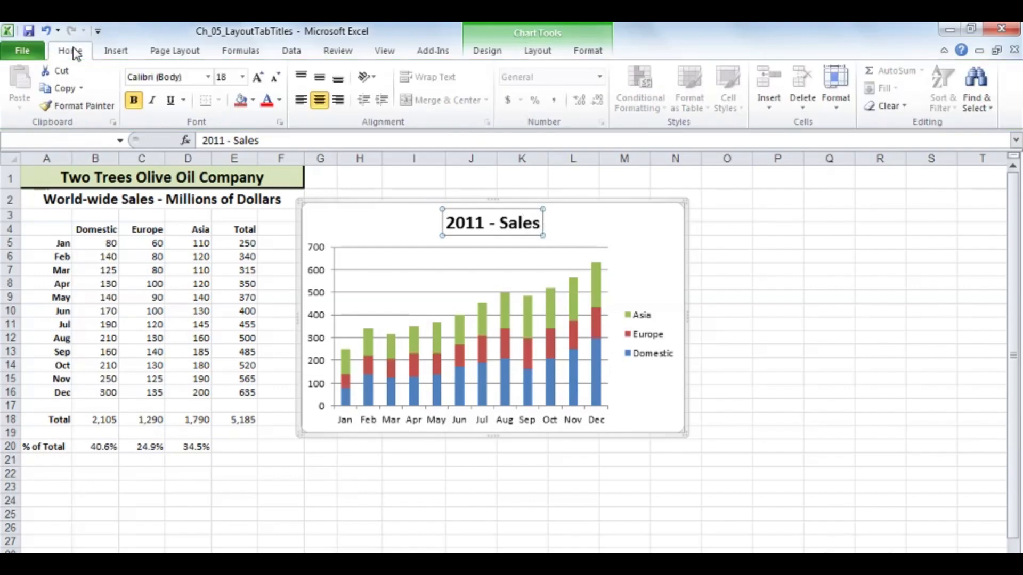
{"action": "left_click", "coordinate": [243, 77]}
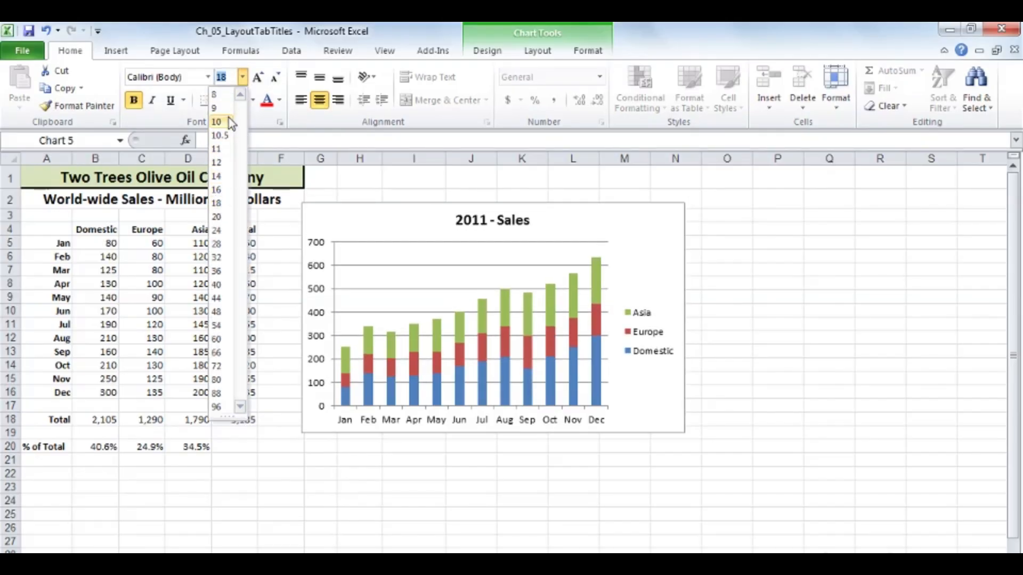
{"action": "left_click", "coordinate": [208, 77]}
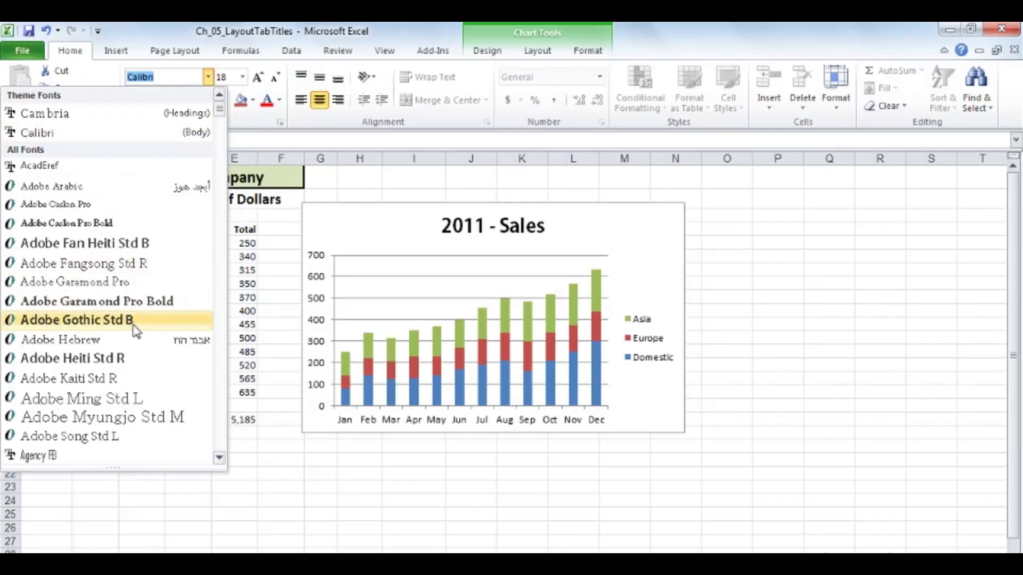
{"action": "left_click", "coordinate": [231, 64]}
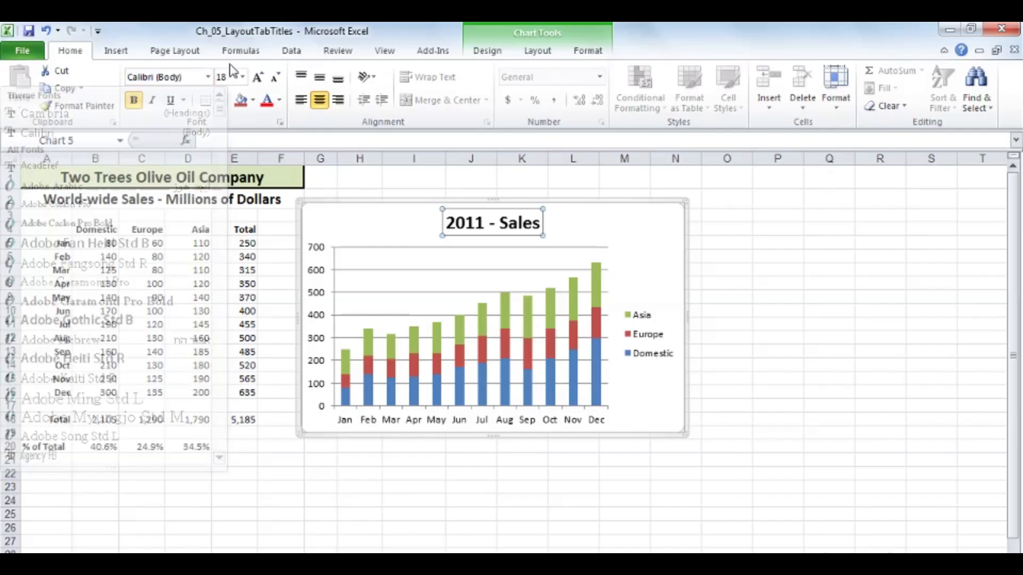
{"action": "left_click", "coordinate": [657, 251]}
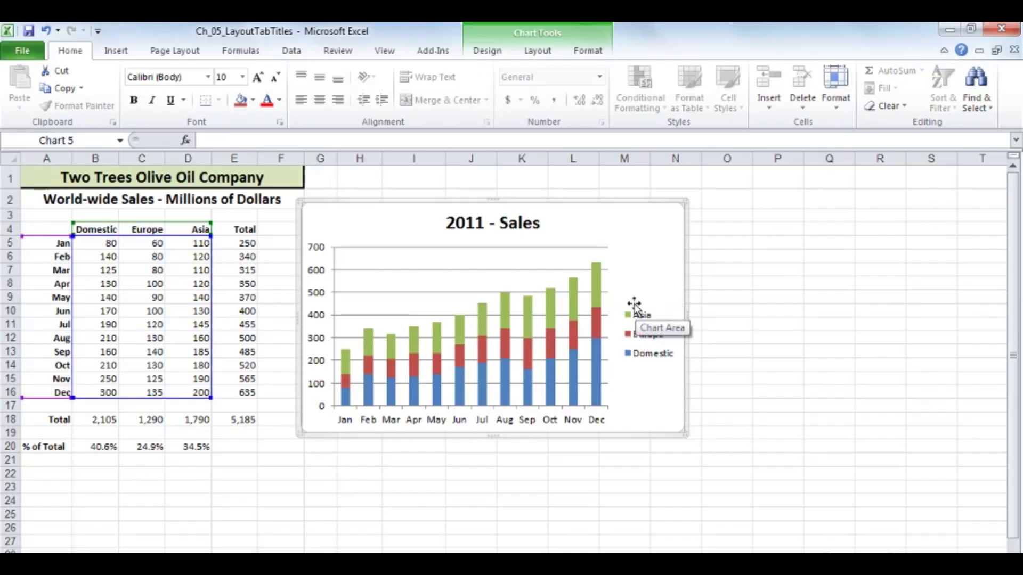
- Edit the chart title to read "2011 - World-Wide Sales", with a capital W in "Wide"
{"action": "left_click", "coordinate": [526, 228]}
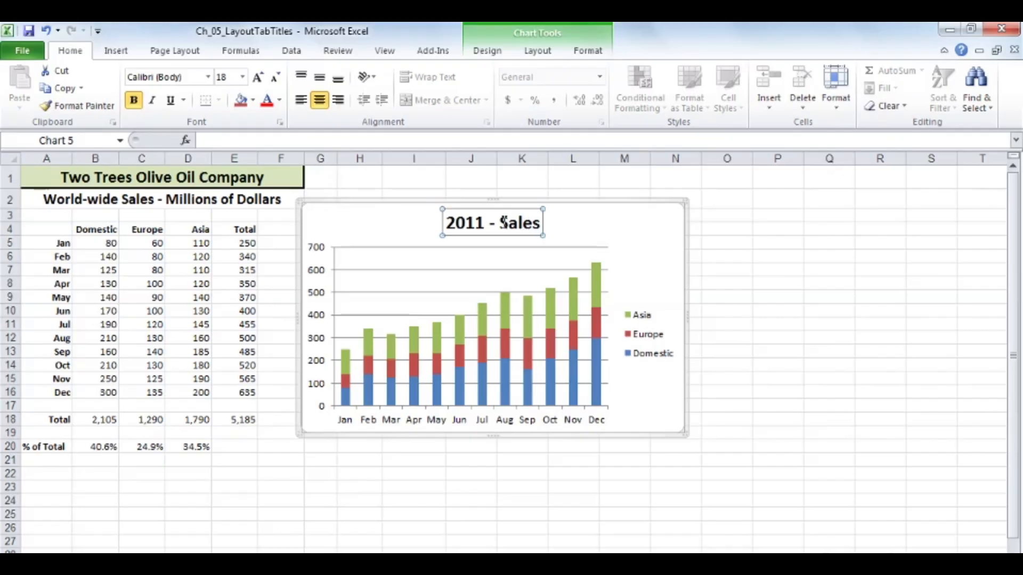
{"action": "left_click", "coordinate": [500, 223]}
{"action": "type", "text": "World"}
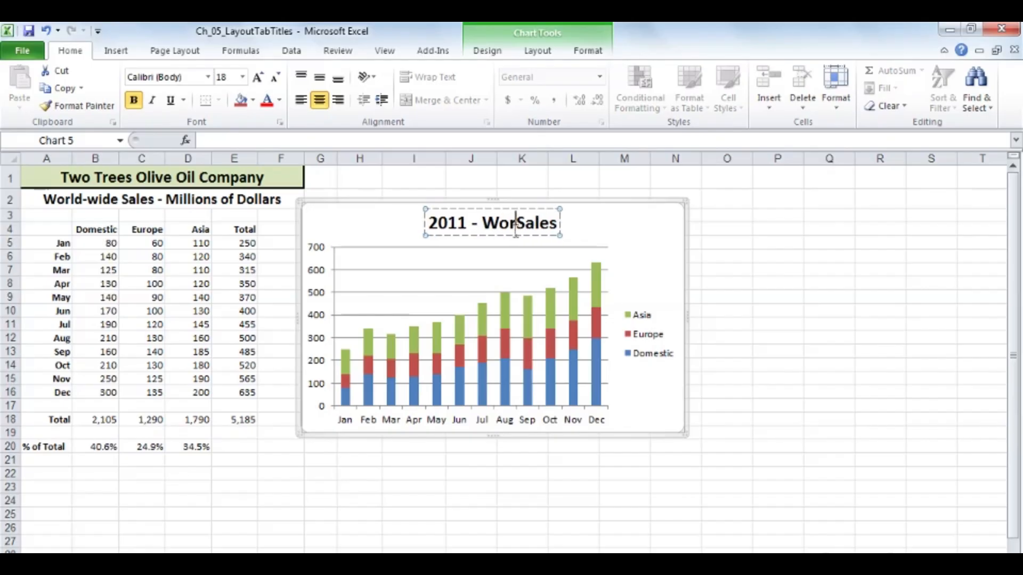
{"action": "type", "text": "-wide"}
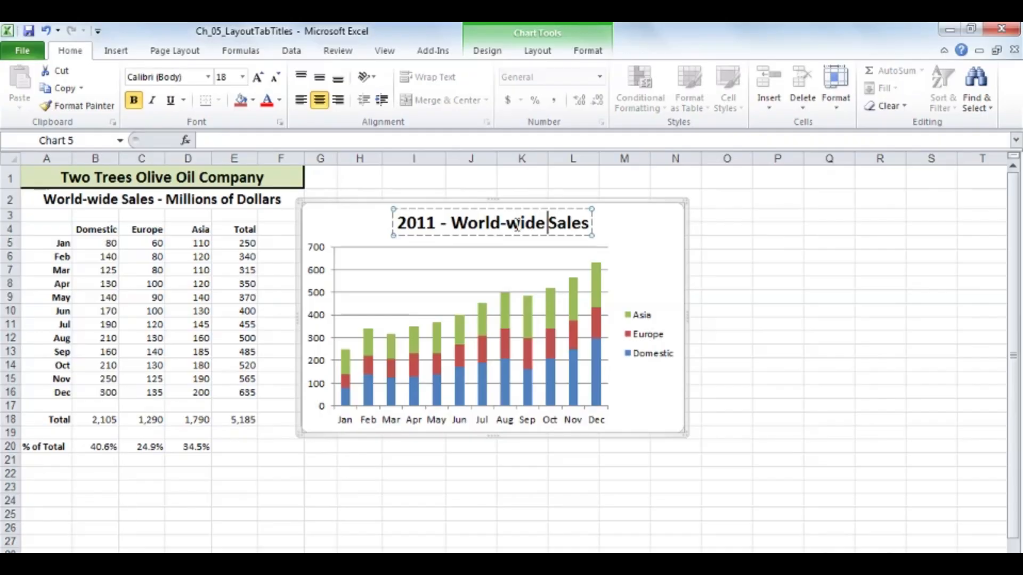
{"action": "left_click_drag", "start_coordinate": [506, 224], "coordinate": [512, 225]}
{"action": "type", "text": "W"}
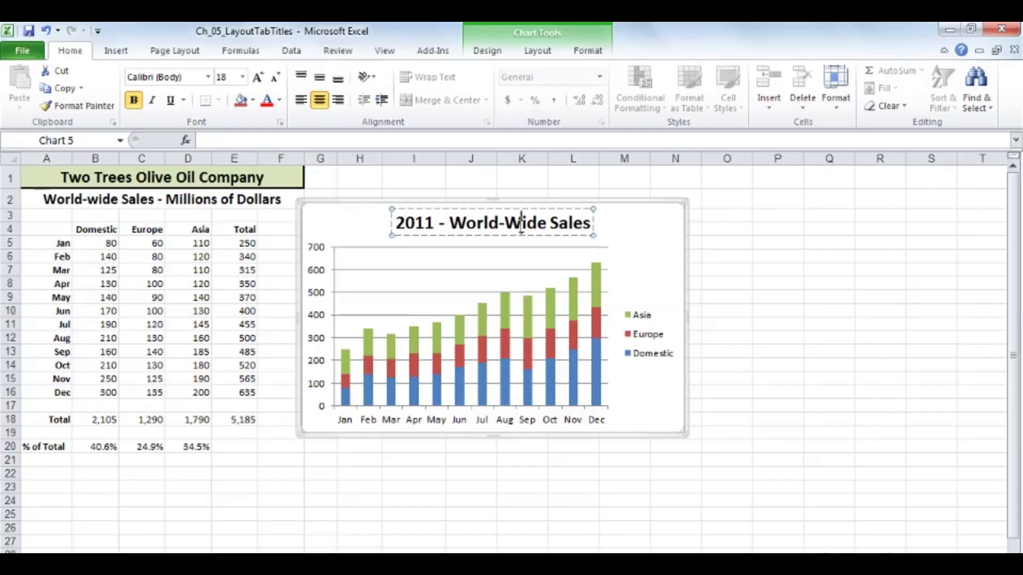
{"action": "left_click", "coordinate": [661, 244]}
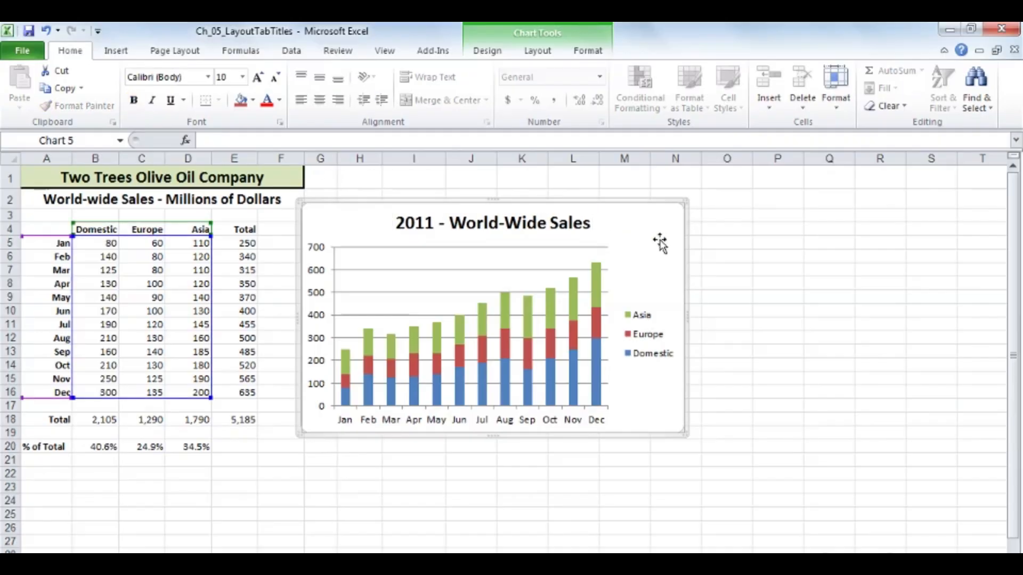
- Break the chart title into three lines, "2011", "World-Wide" and "Sales", and remove the dash after 2011
{"action": "left_click", "coordinate": [534, 227]}
{"action": "left_click", "coordinate": [544, 224]}
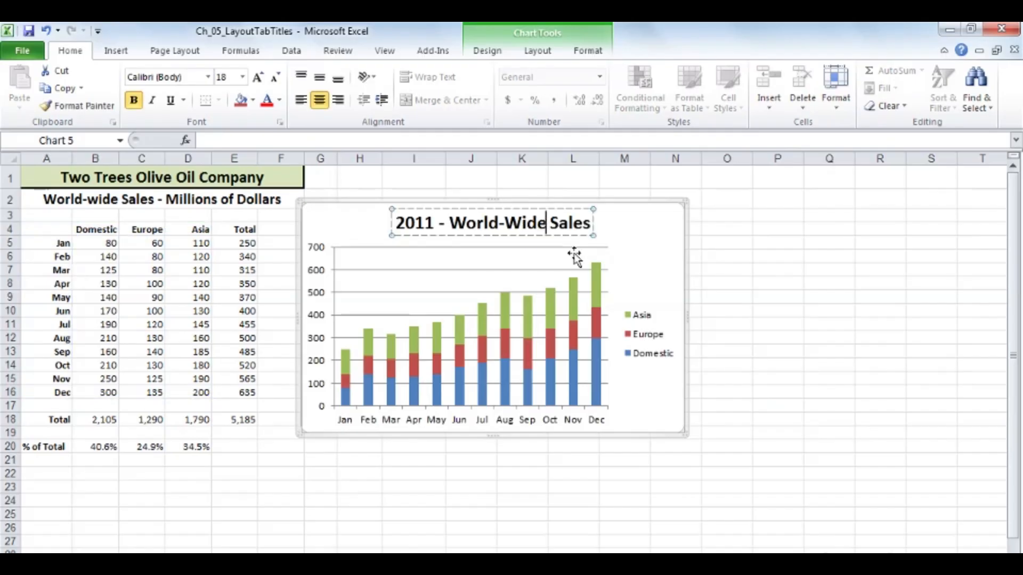
{"action": "key", "text": "Return"}
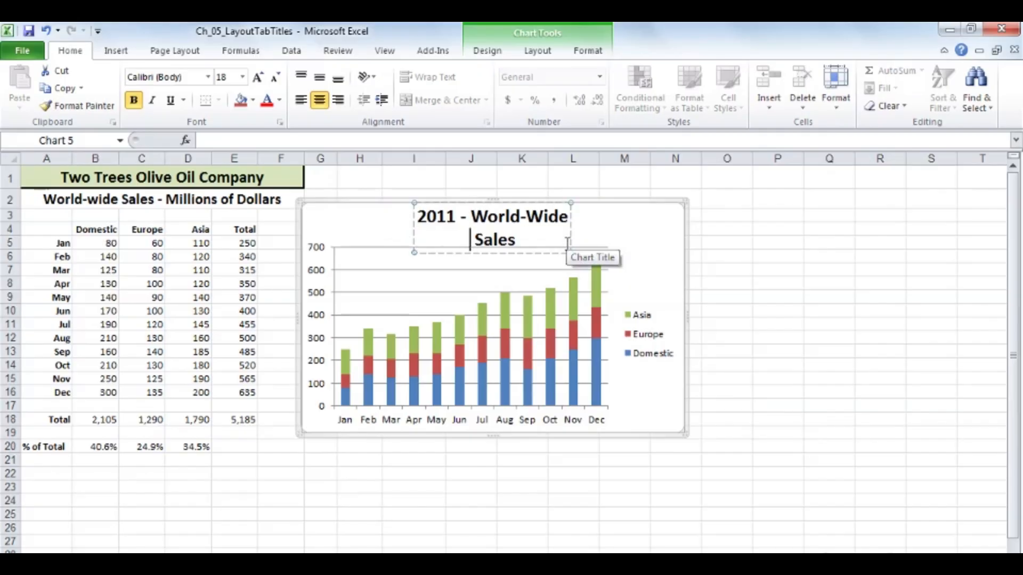
{"action": "left_click", "coordinate": [471, 215]}
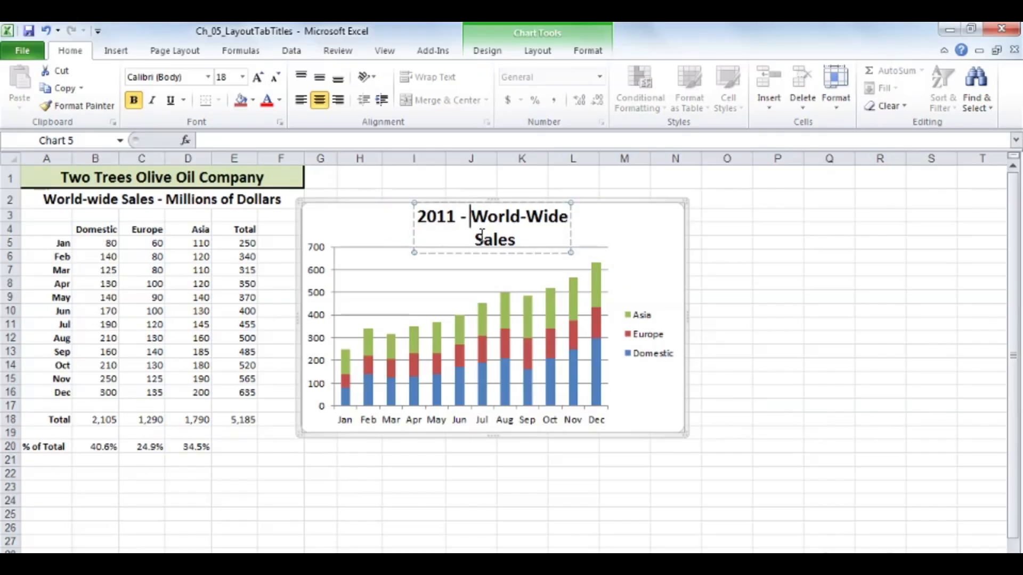
{"action": "key", "text": "Return"}
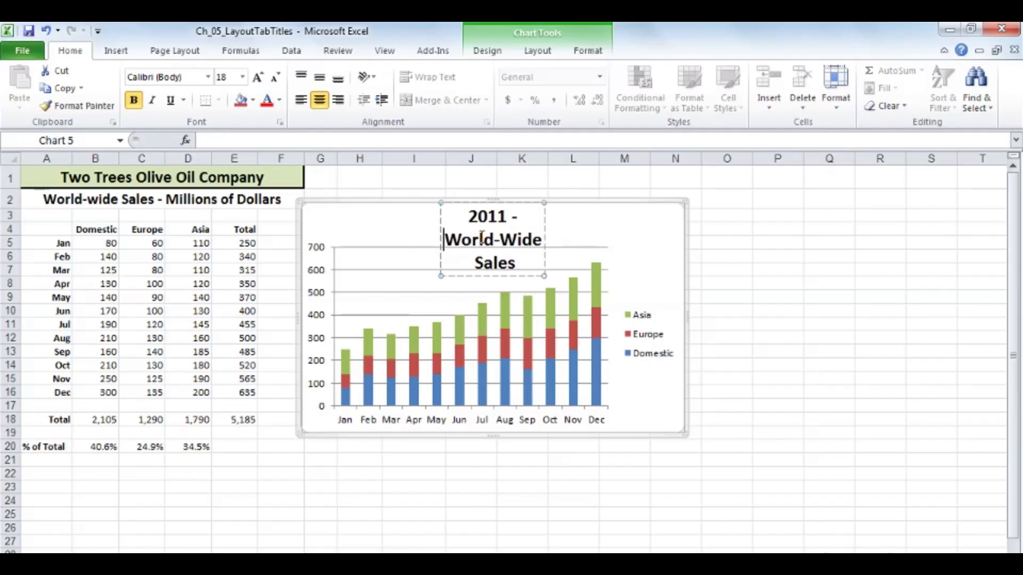
{"action": "left_click", "coordinate": [524, 217]}
{"action": "key", "text": "BackSpace"}
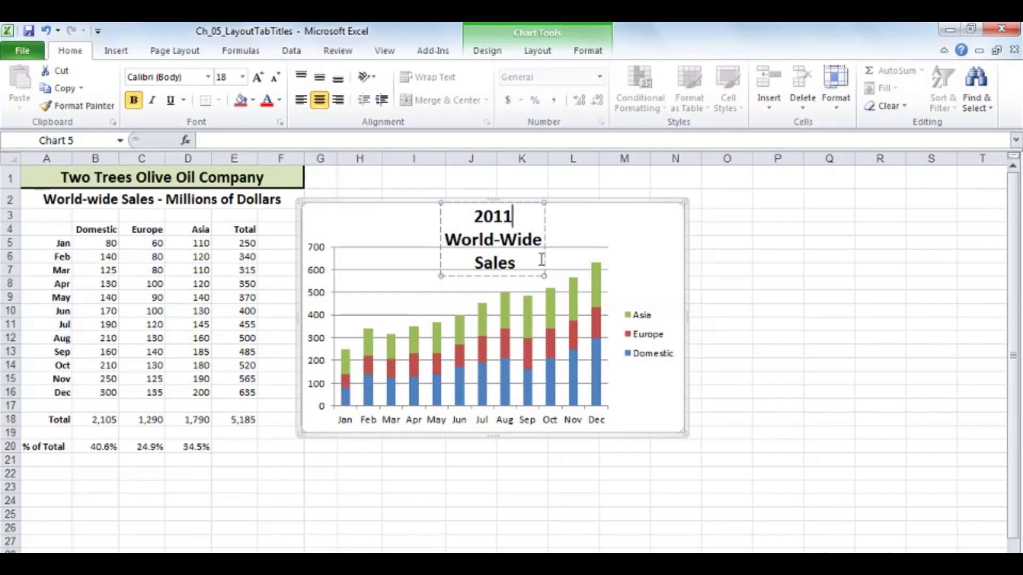
- Move the three-line chart title to the left above the plot area and deselect it
{"action": "left_click", "coordinate": [668, 244]}
{"action": "left_click_drag", "start_coordinate": [523, 245], "coordinate": [447, 244]}
{"action": "left_click", "coordinate": [613, 252]}
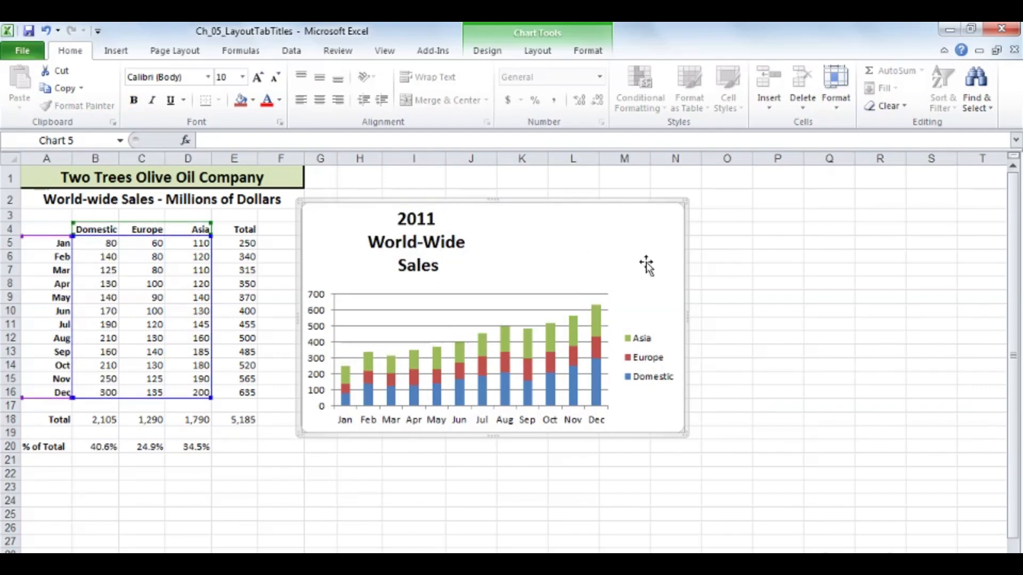
- Delete the three-line chart title and look over the available chart layouts without applying one
{"action": "left_click", "coordinate": [446, 245]}
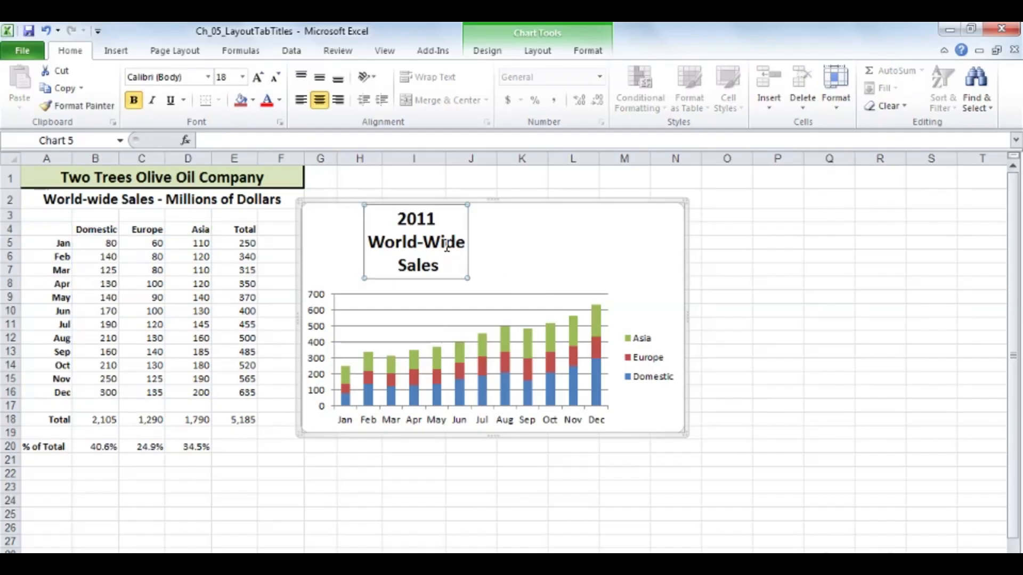
{"action": "key", "text": "Delete"}
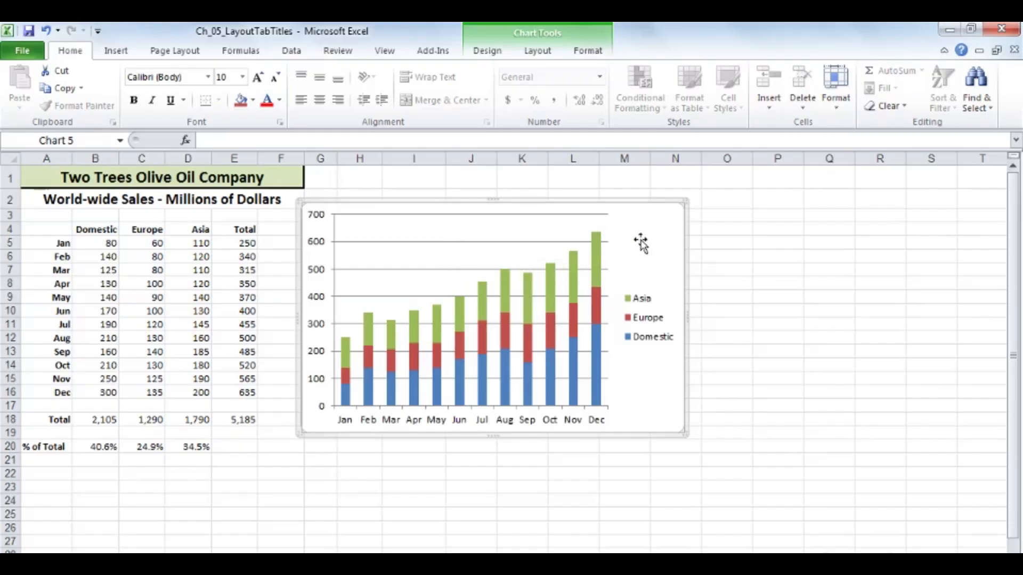
{"action": "left_click", "coordinate": [484, 53]}
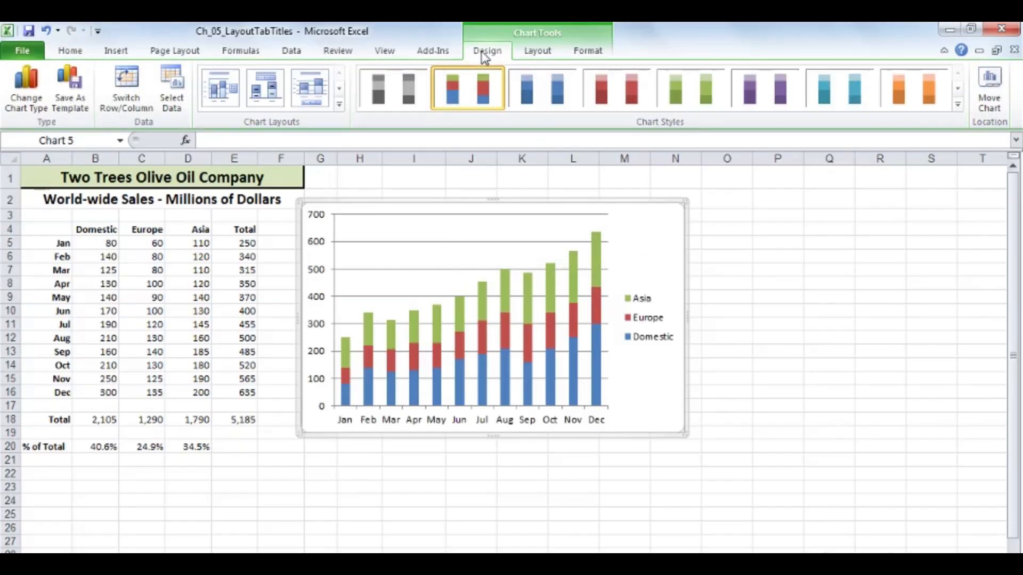
{"action": "left_click", "coordinate": [339, 104]}
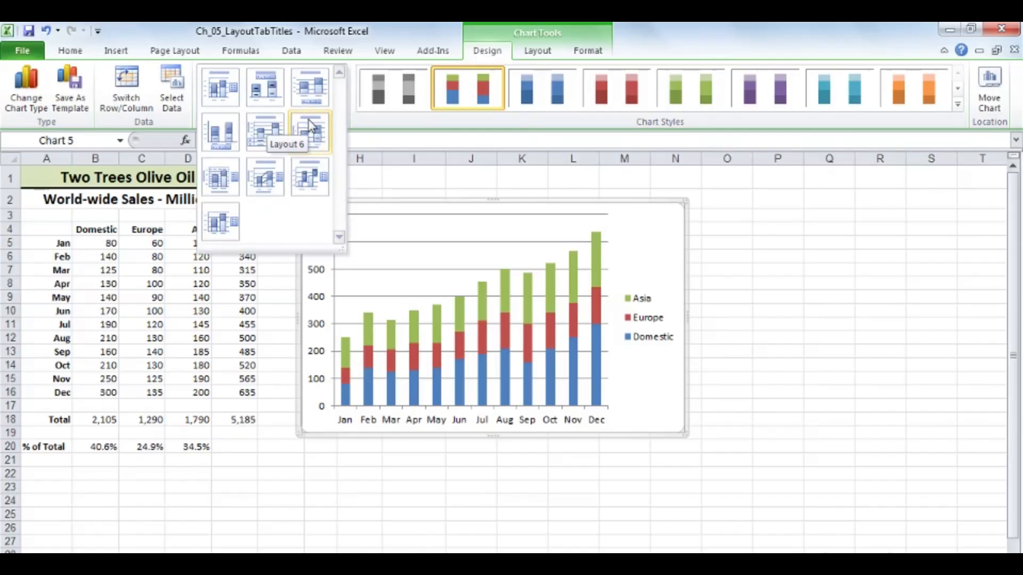
{"action": "left_click", "coordinate": [646, 222]}
- Add a rotated title to the chart's primary vertical axis
{"action": "left_click", "coordinate": [538, 52]}
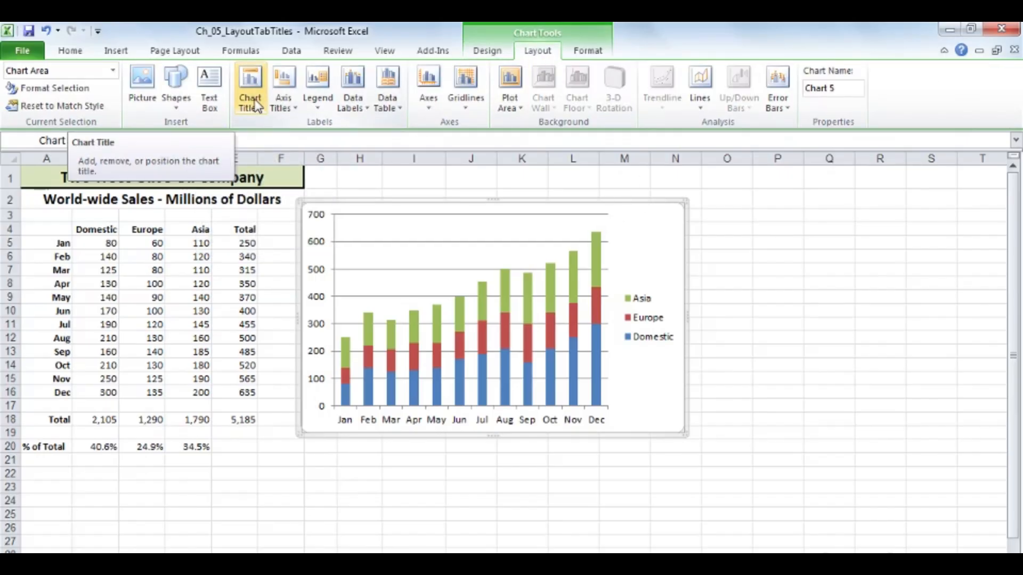
{"action": "left_click", "coordinate": [663, 245]}
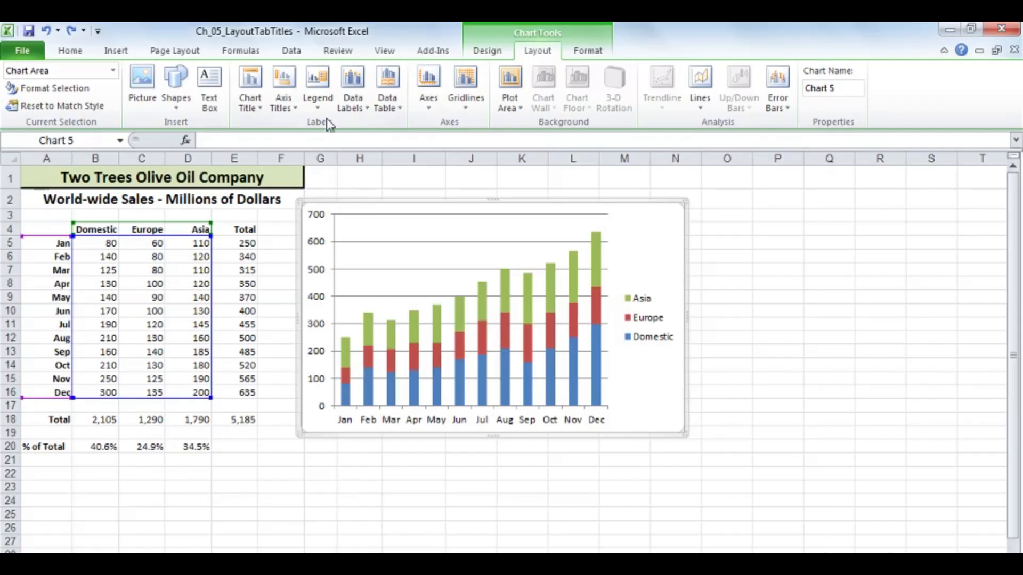
{"action": "left_click", "coordinate": [296, 109]}
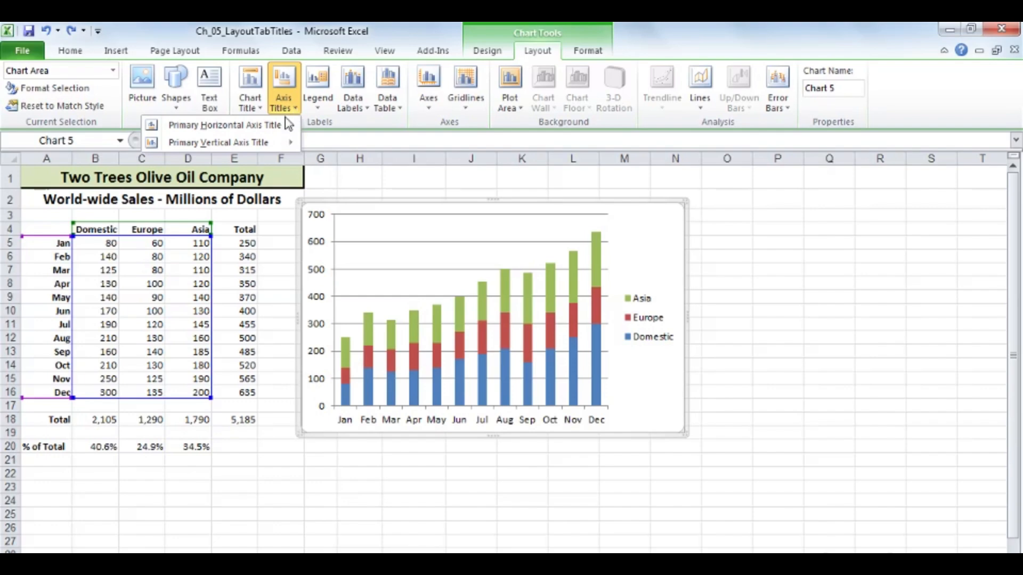
{"action": "mouse_move", "coordinate": [258, 143]}
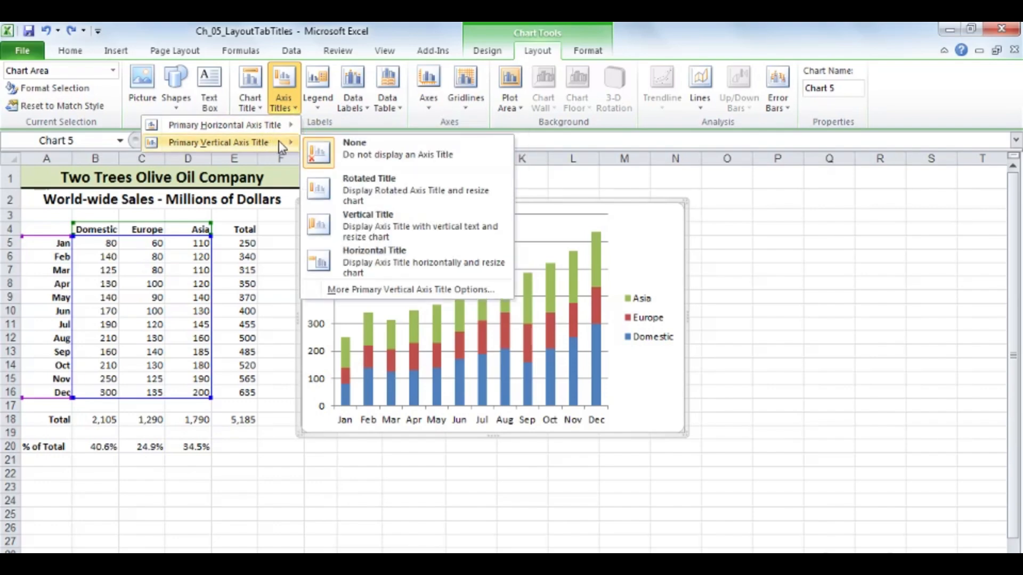
{"action": "left_click", "coordinate": [363, 179]}
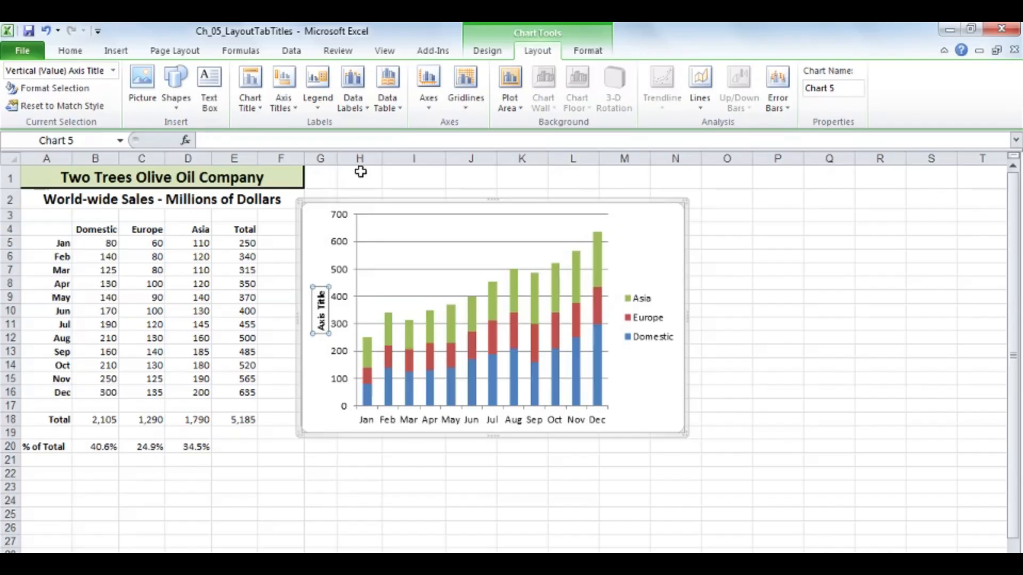
- Try the Vertical Title and Horizontal Title options for the vertical axis title
{"action": "left_click", "coordinate": [295, 111]}
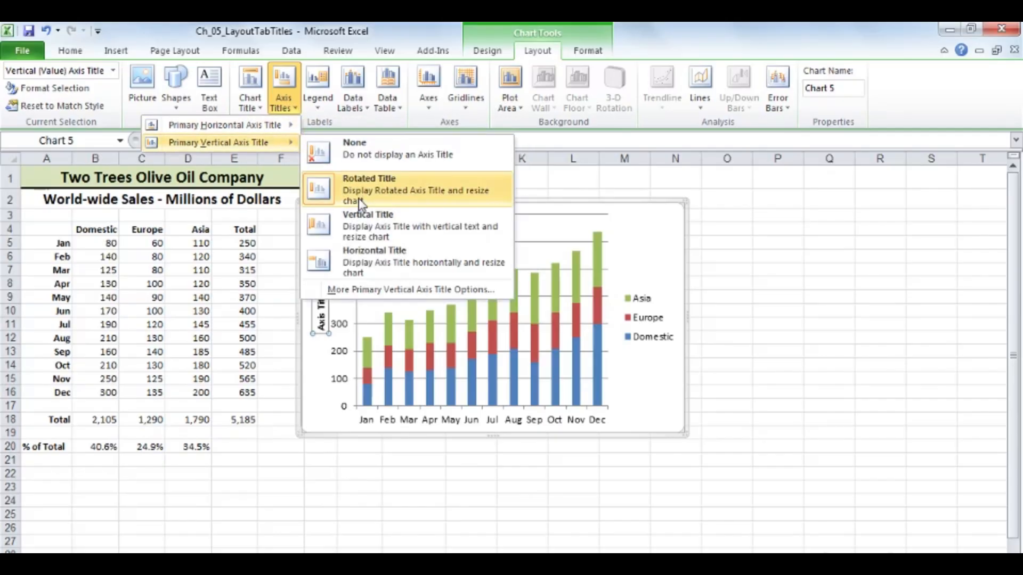
{"action": "left_click", "coordinate": [365, 215]}
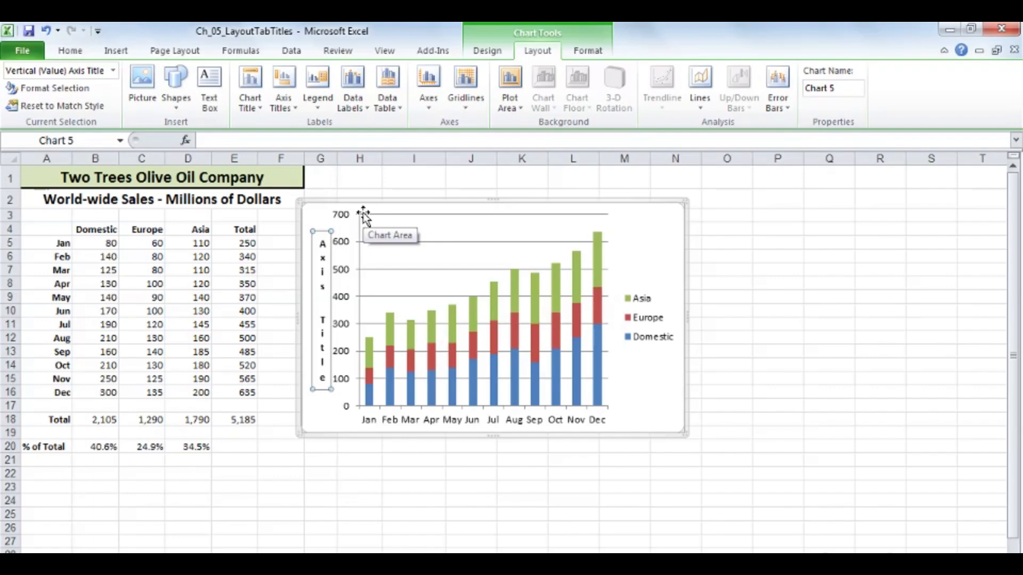
{"action": "left_click", "coordinate": [293, 108]}
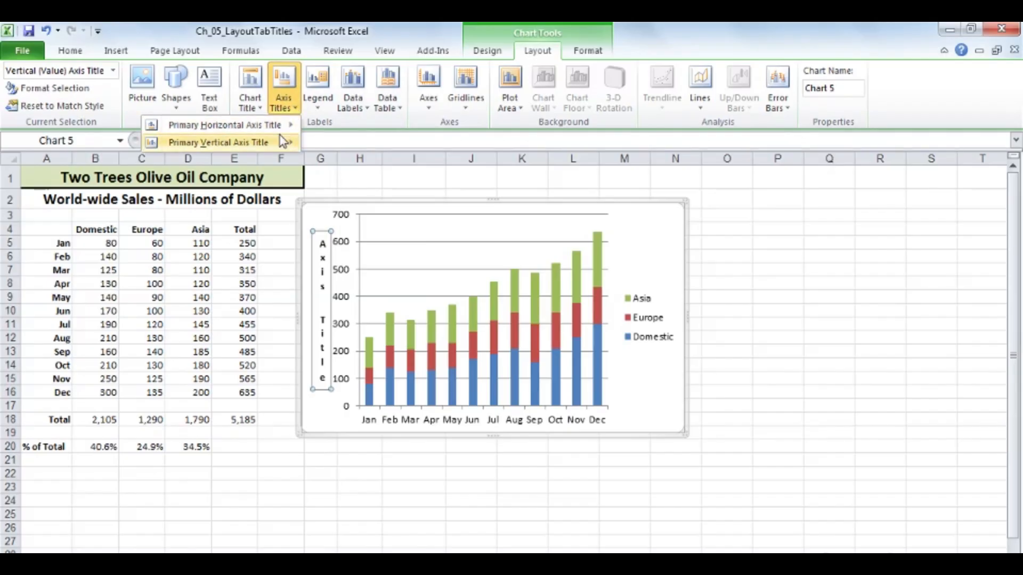
{"action": "mouse_move", "coordinate": [280, 142]}
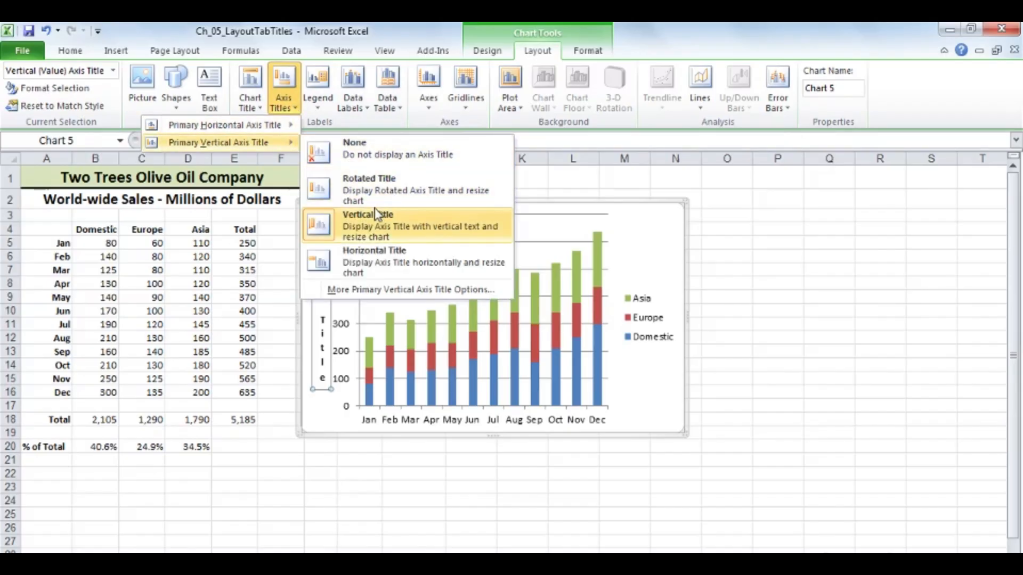
{"action": "left_click", "coordinate": [369, 251]}
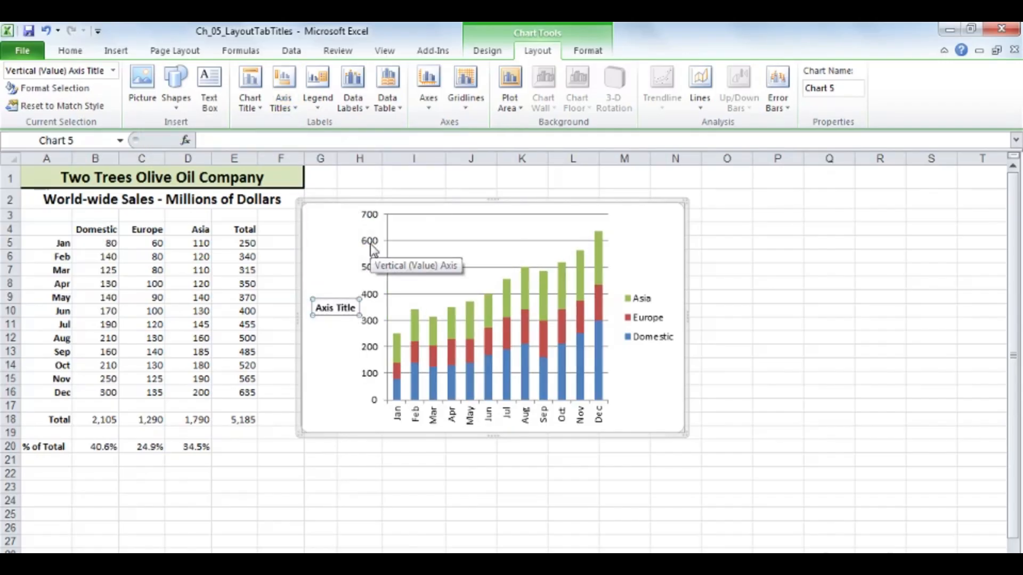
- Set the vertical axis title to Rotated Title and enter "Millions of Dollars" as its text
{"action": "left_click", "coordinate": [292, 108]}
{"action": "mouse_move", "coordinate": [271, 141]}
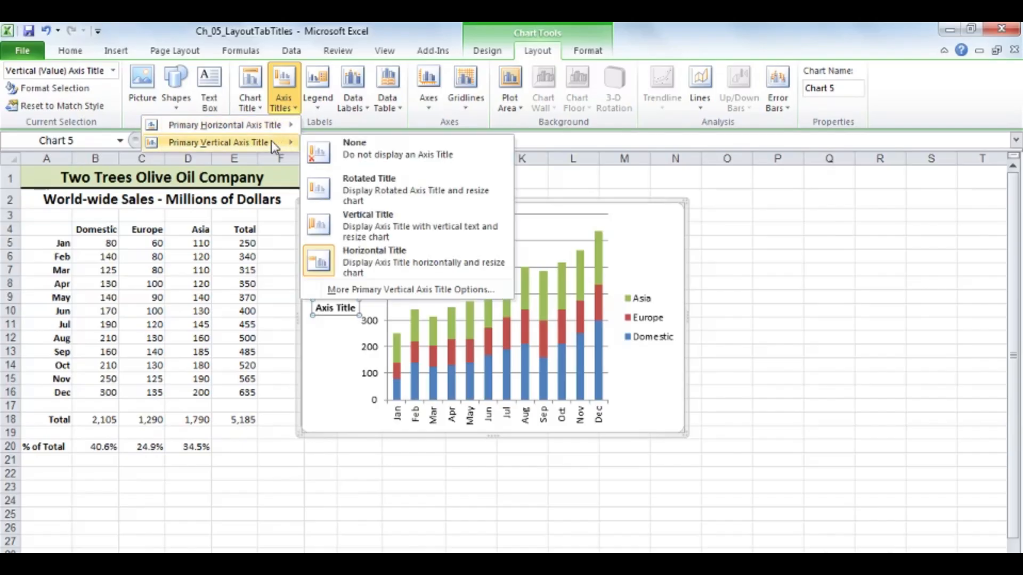
{"action": "left_click", "coordinate": [372, 179]}
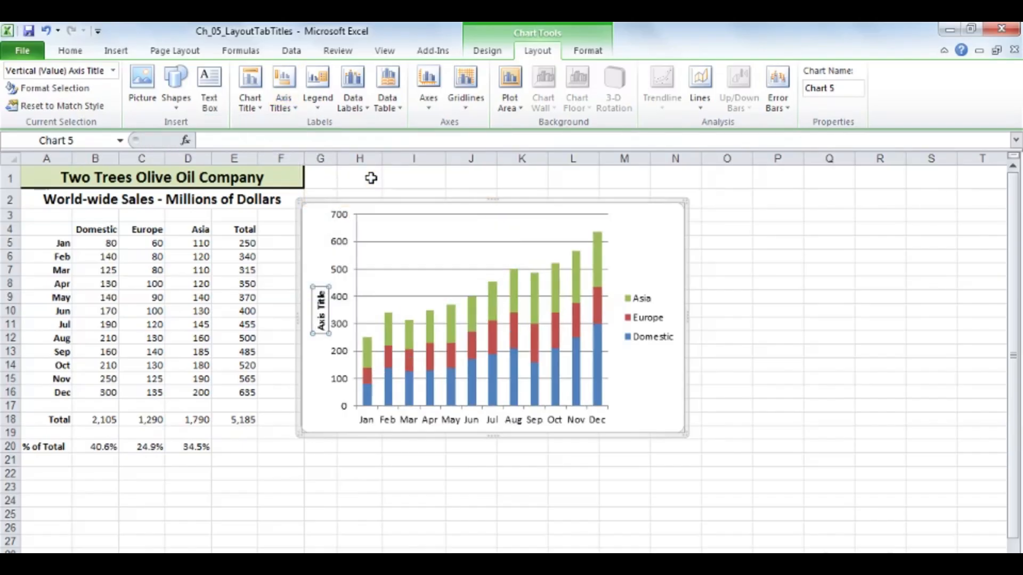
{"action": "type", "text": "Millions"}
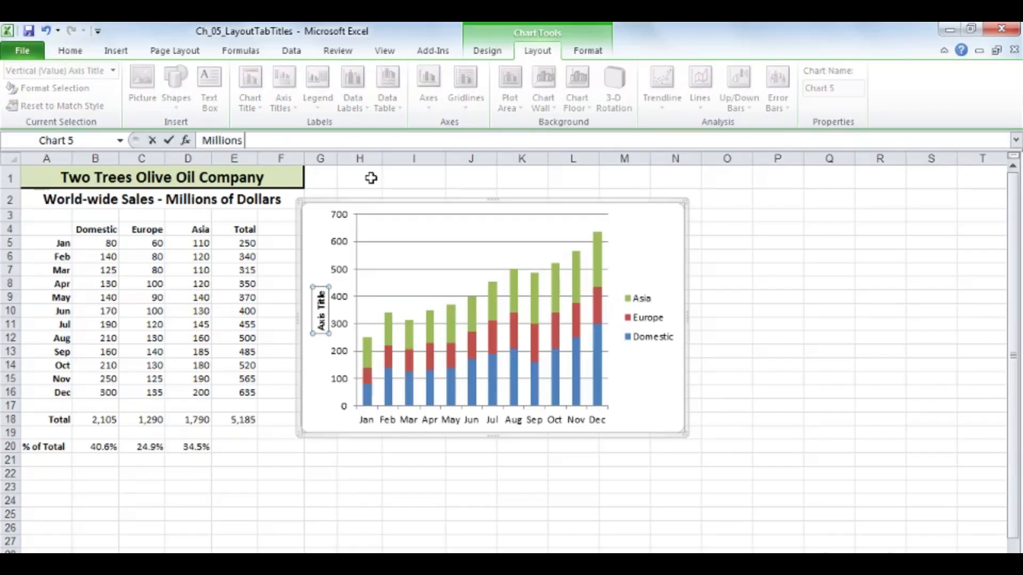
{"action": "type", "text": " of"}
{"action": "type", "text": "Dollars"}
{"action": "key", "text": "Return"}
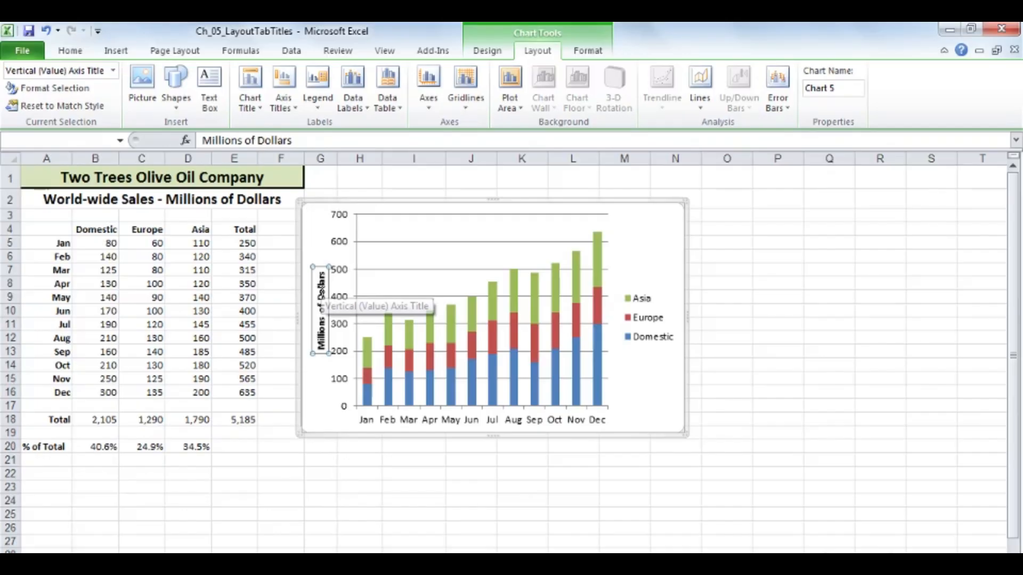
- Add a primary horizontal axis title below the axis reading "2011 - Sales by Month" and deselect it
{"action": "left_click", "coordinate": [294, 110]}
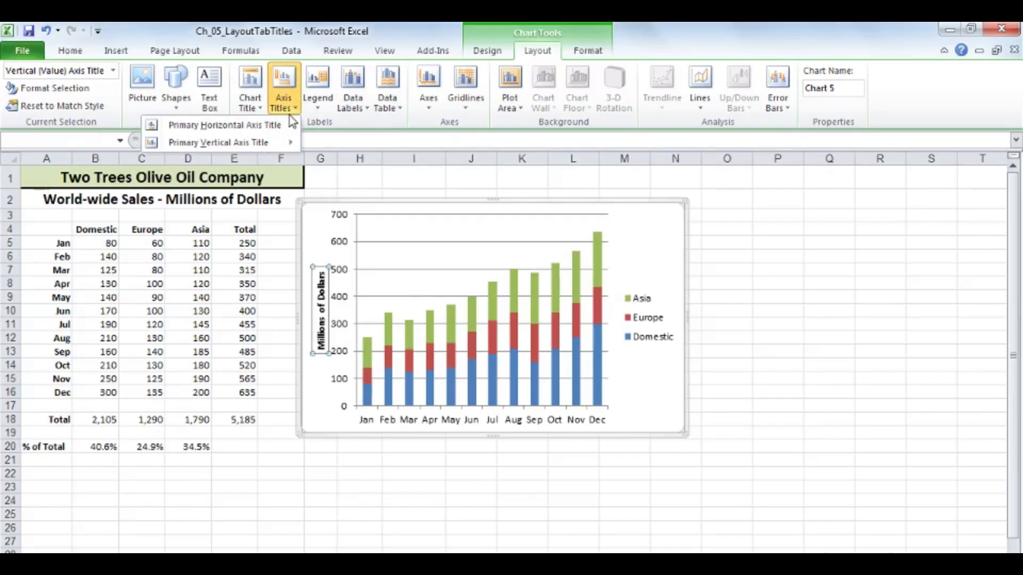
{"action": "mouse_move", "coordinate": [285, 127]}
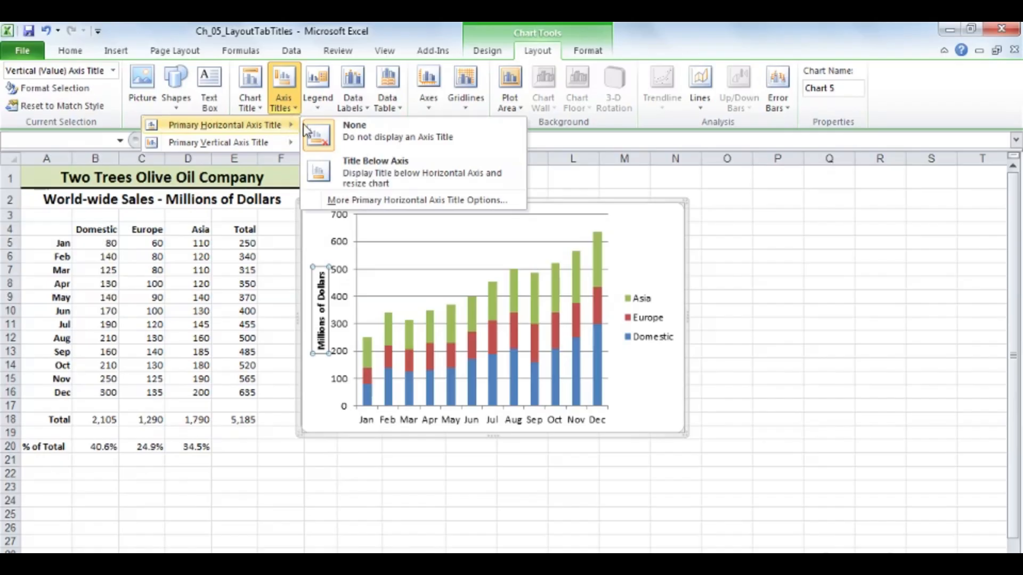
{"action": "left_click", "coordinate": [396, 166]}
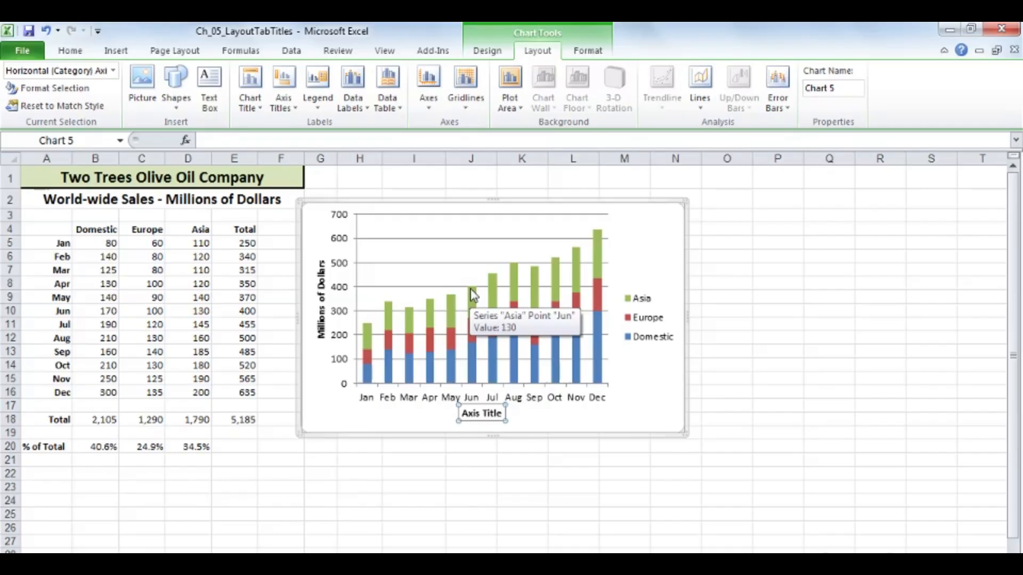
{"action": "type", "text": "2011"}
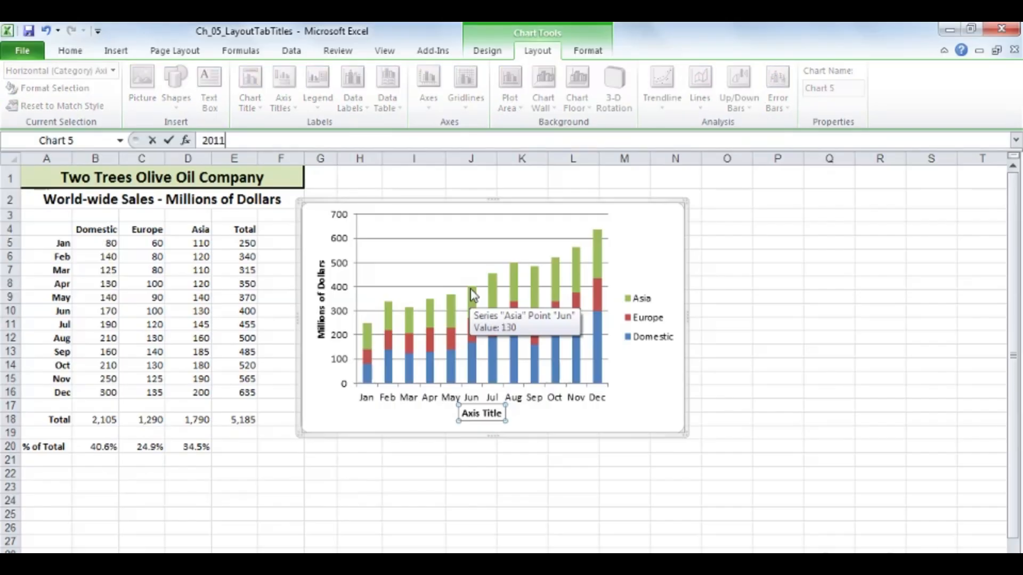
{"action": "type", "text": " - Sales by Month"}
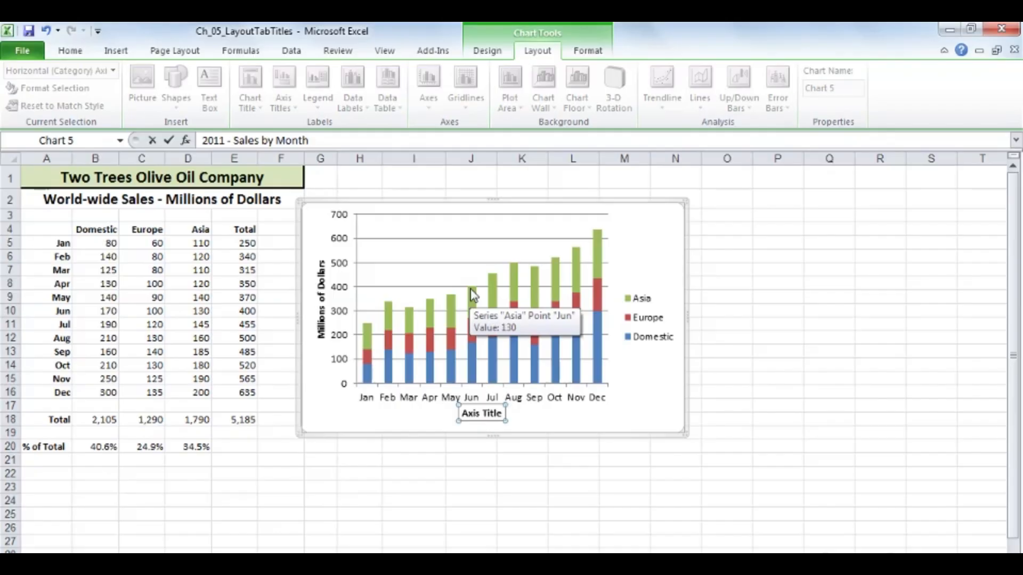
{"action": "key", "text": "Return"}
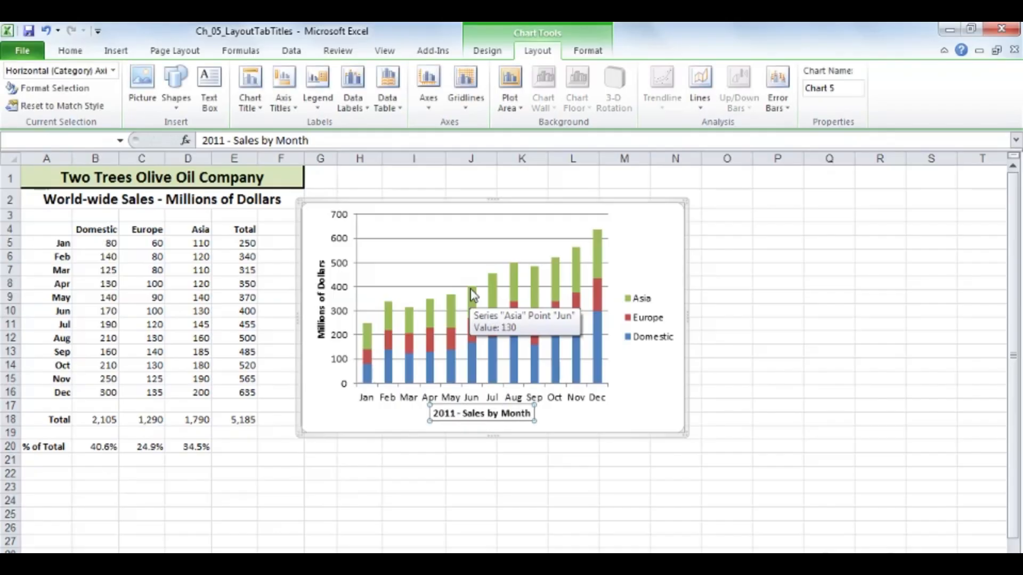
{"action": "left_click", "coordinate": [643, 379]}
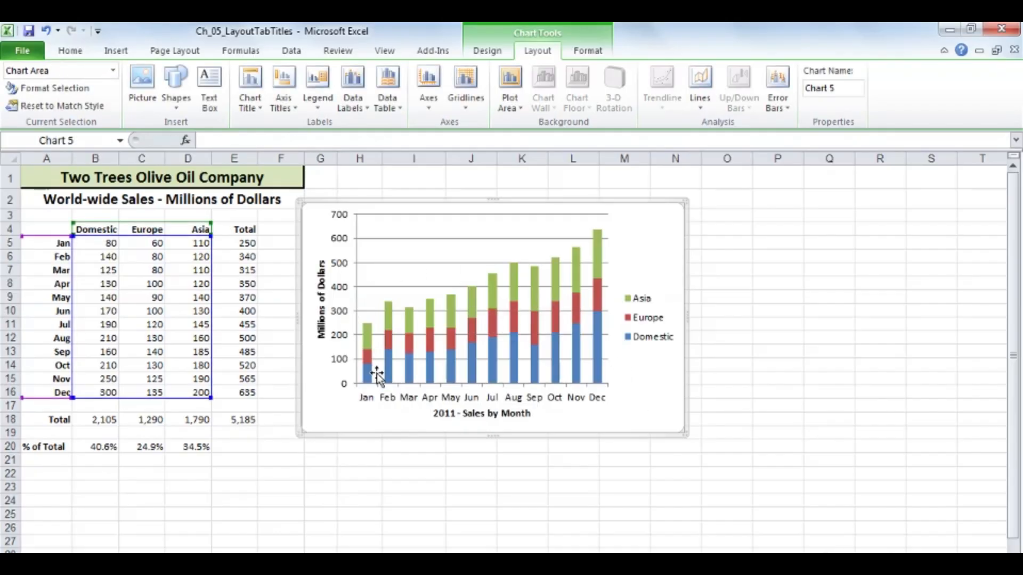
- Insert "Current" before "Month" in the horizontal axis title so it reads "2011 - Sales by Current Month"
{"action": "left_click", "coordinate": [483, 414]}
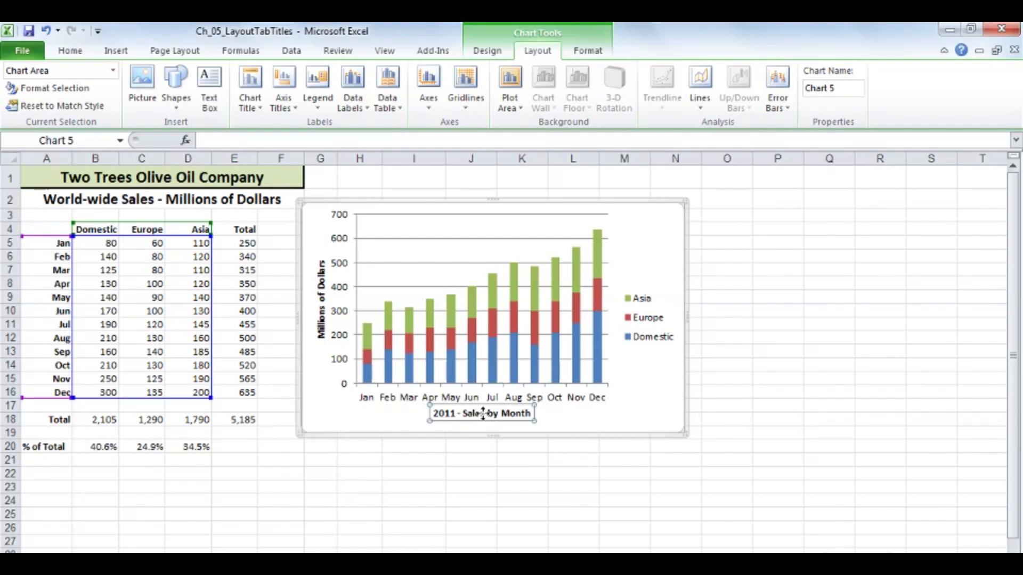
{"action": "left_click", "coordinate": [503, 414]}
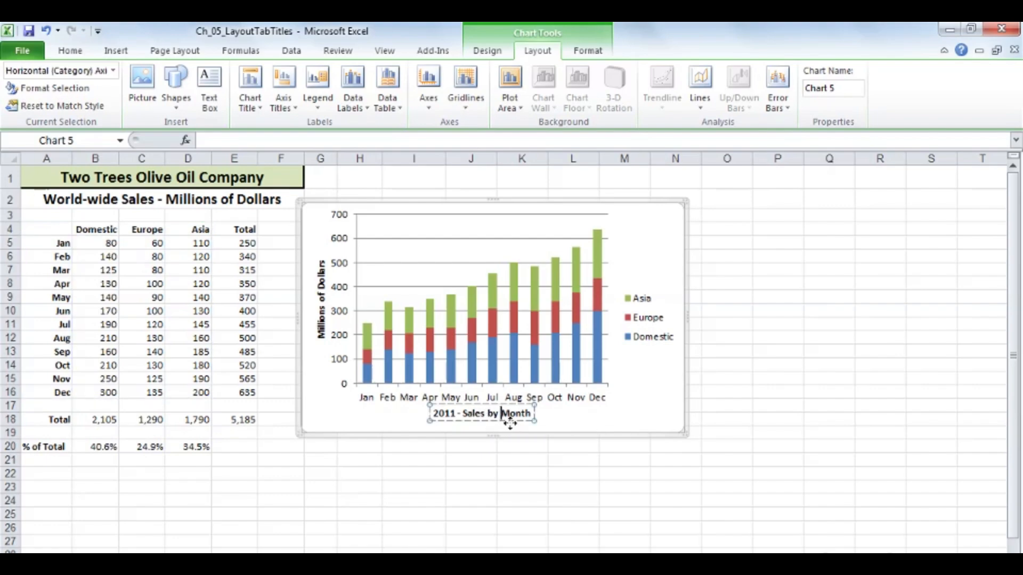
{"action": "type", "text": "Current"}
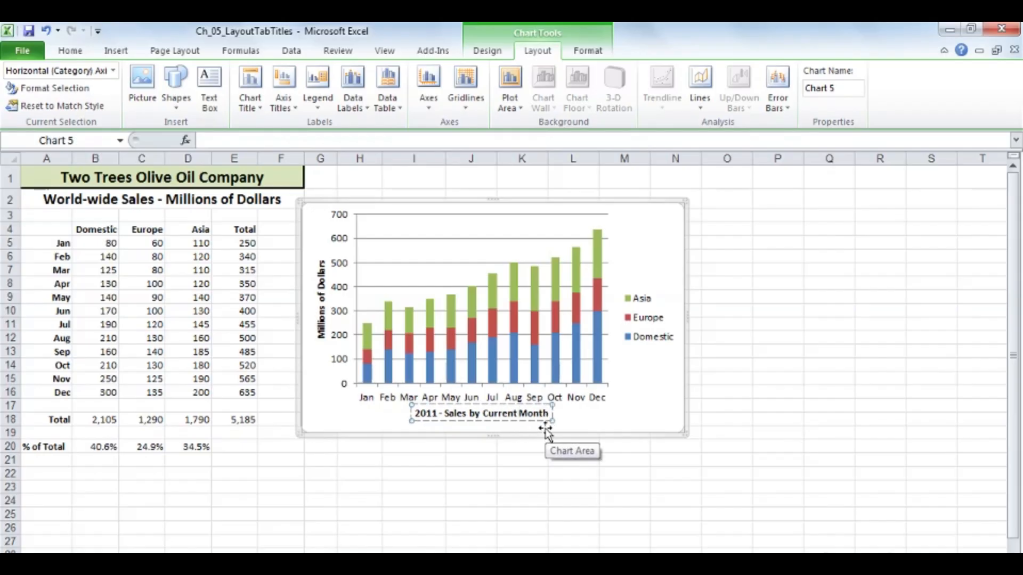
{"action": "left_click", "coordinate": [650, 416]}
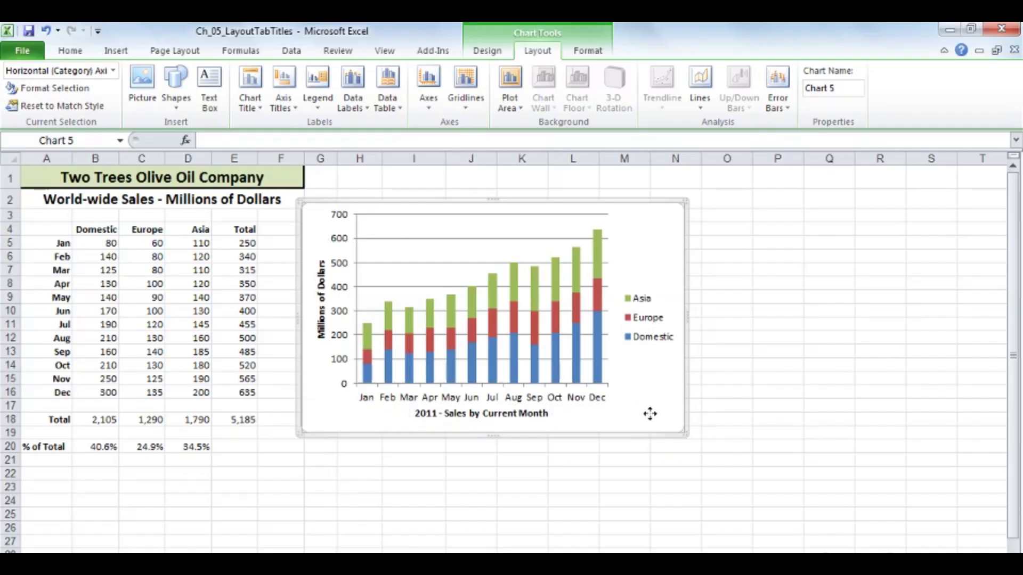
- Review the additional formatting options for the horizontal axis title, such as fill, border, shadow and alignment, and close them unchanged
{"action": "left_click", "coordinate": [540, 415]}
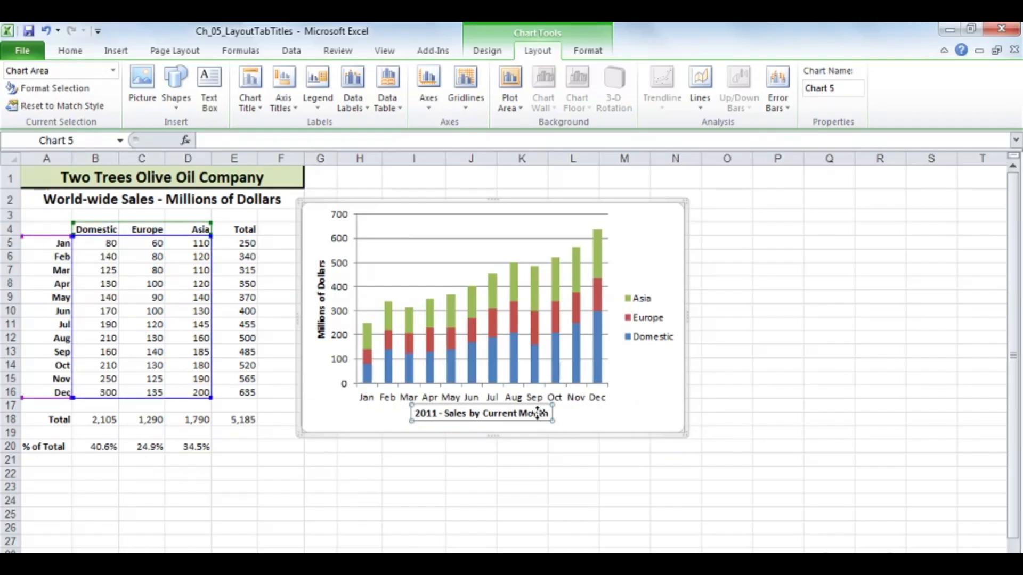
{"action": "left_click", "coordinate": [283, 102]}
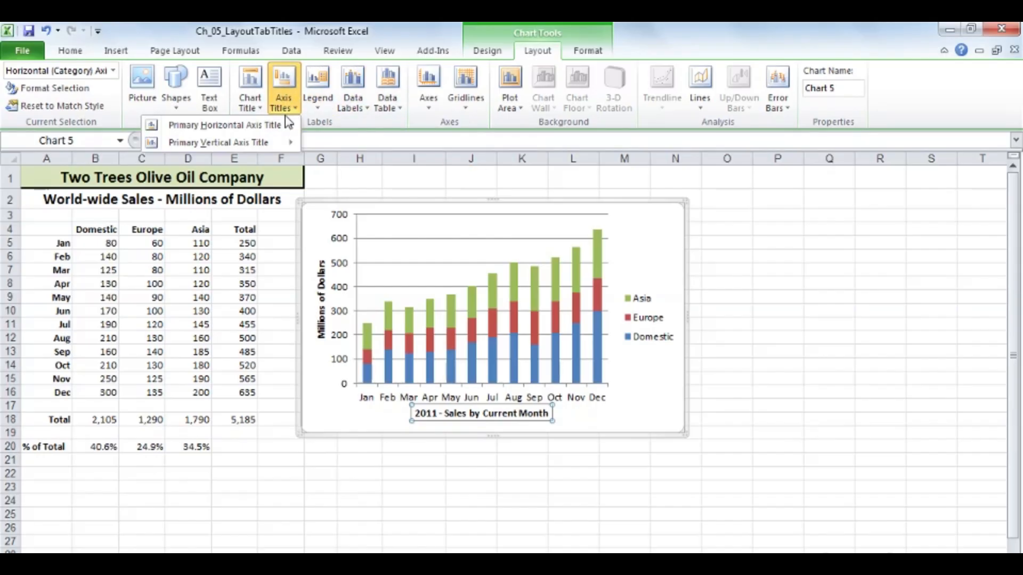
{"action": "mouse_move", "coordinate": [224, 124]}
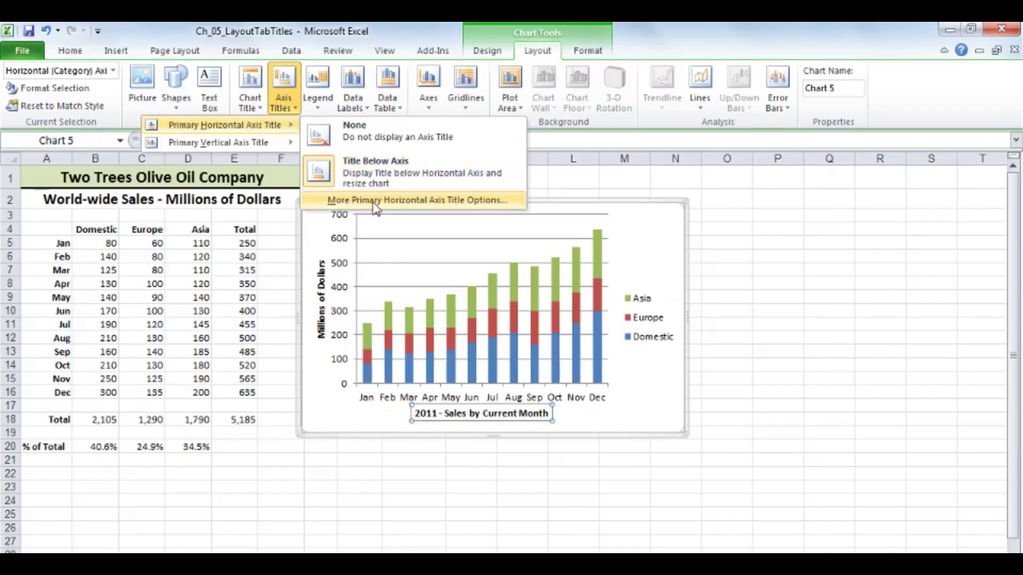
{"action": "left_click", "coordinate": [481, 207]}
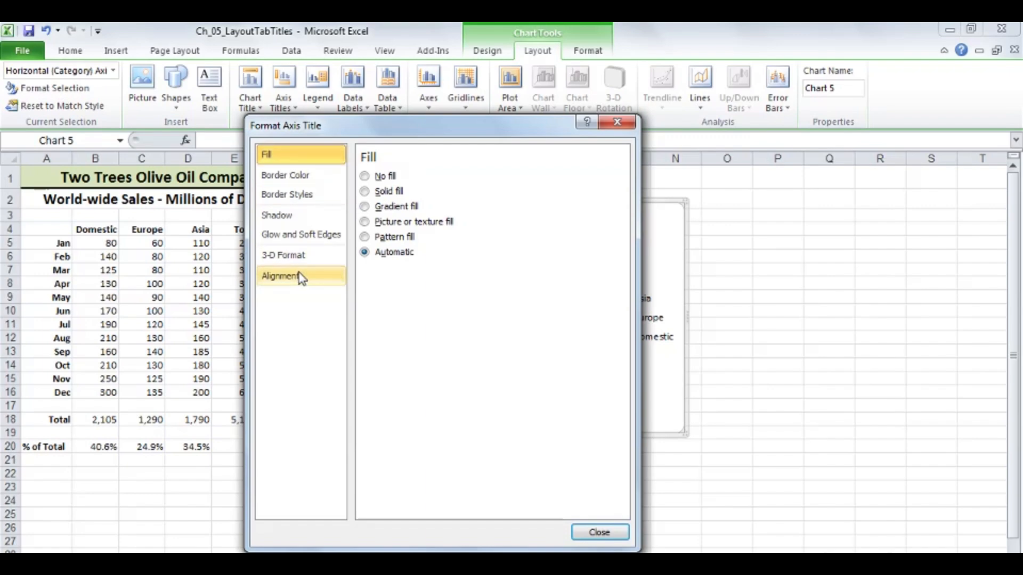
{"action": "left_click", "coordinate": [618, 122]}
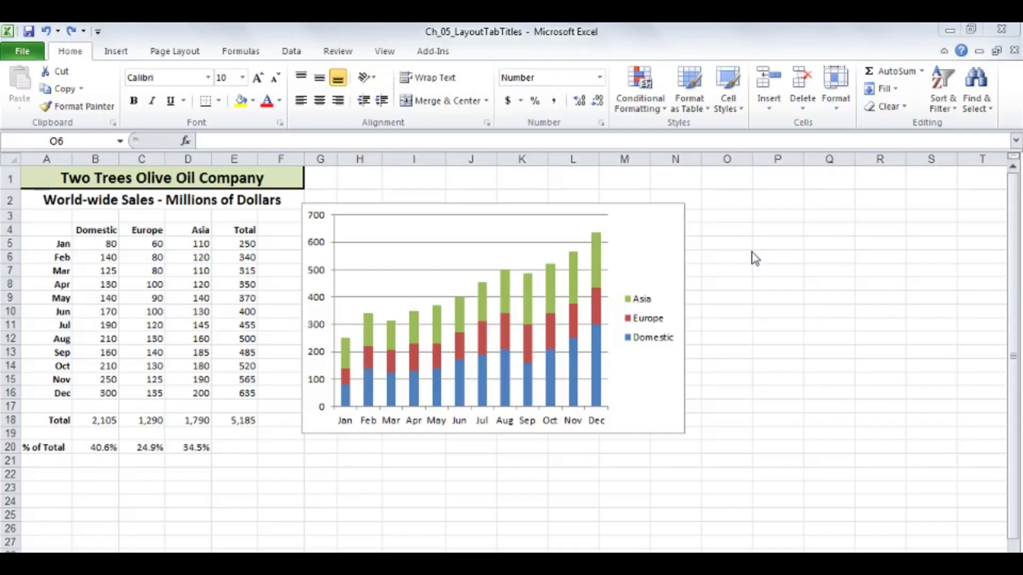
- Add a chart title above the stacked column sales chart and link it to cell A1 of the YearData sheet
{"action": "left_click", "coordinate": [645, 226]}
{"action": "left_click", "coordinate": [645, 226]}
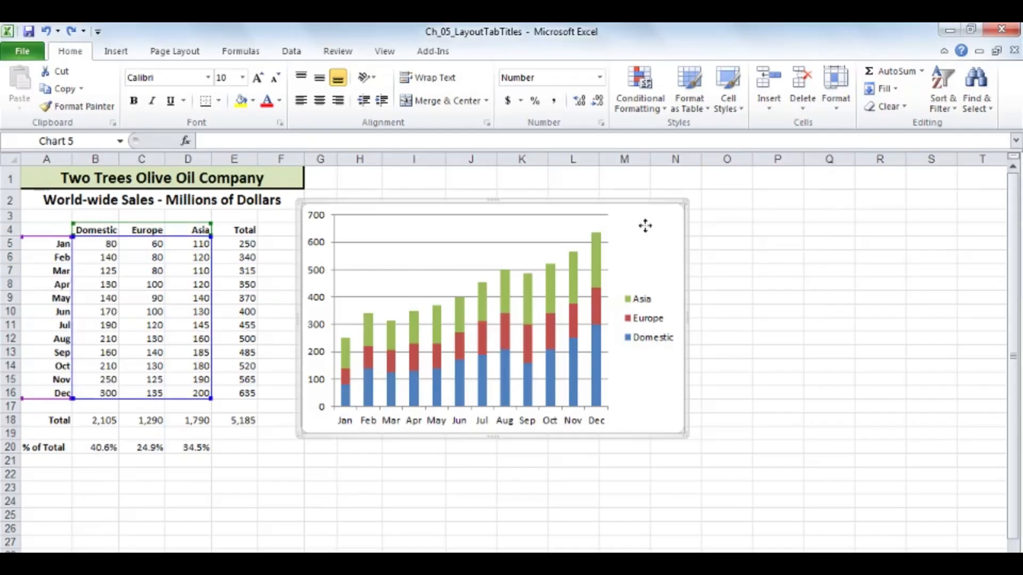
{"action": "left_click", "coordinate": [542, 57]}
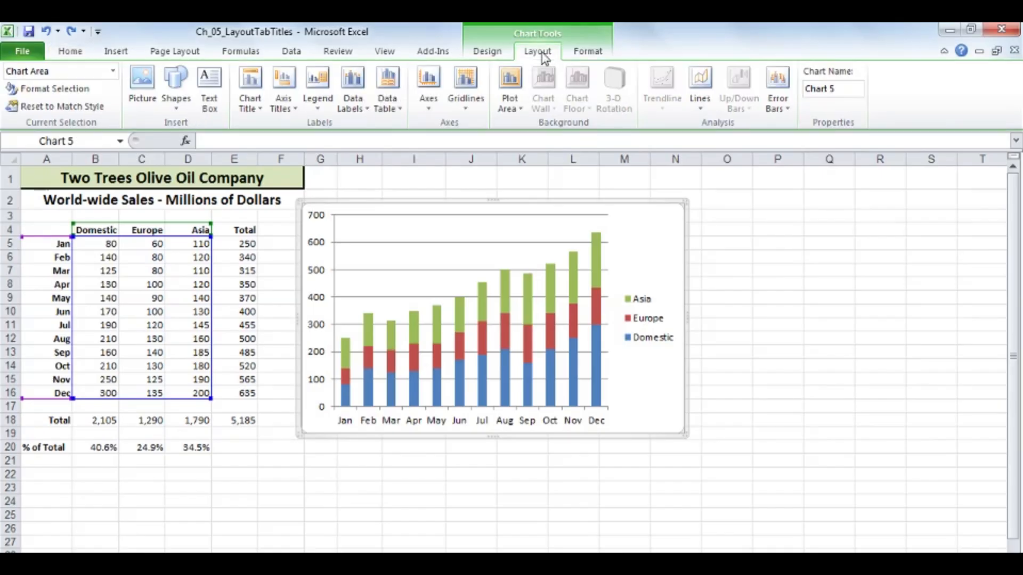
{"action": "left_click", "coordinate": [245, 104]}
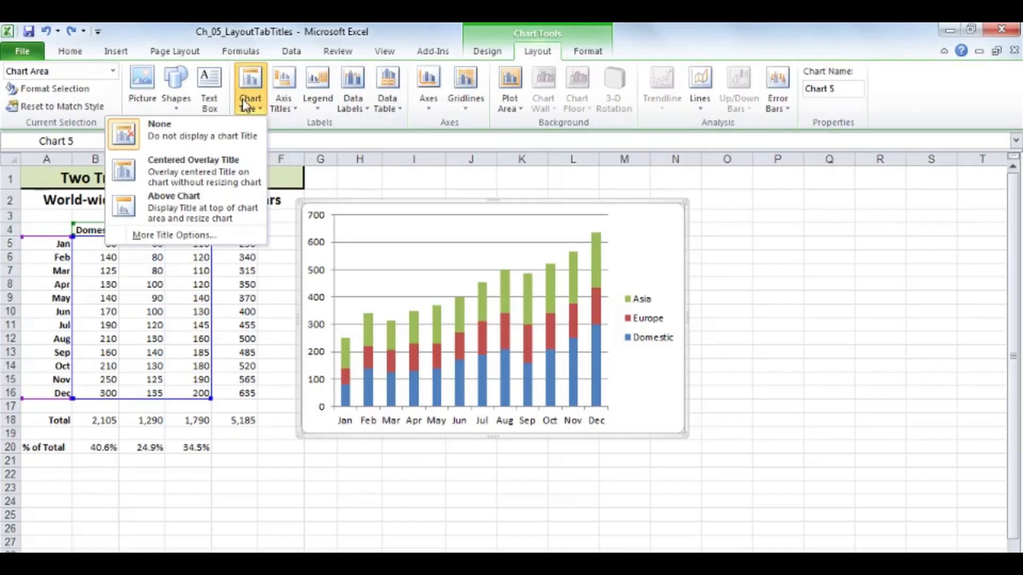
{"action": "left_click", "coordinate": [184, 198]}
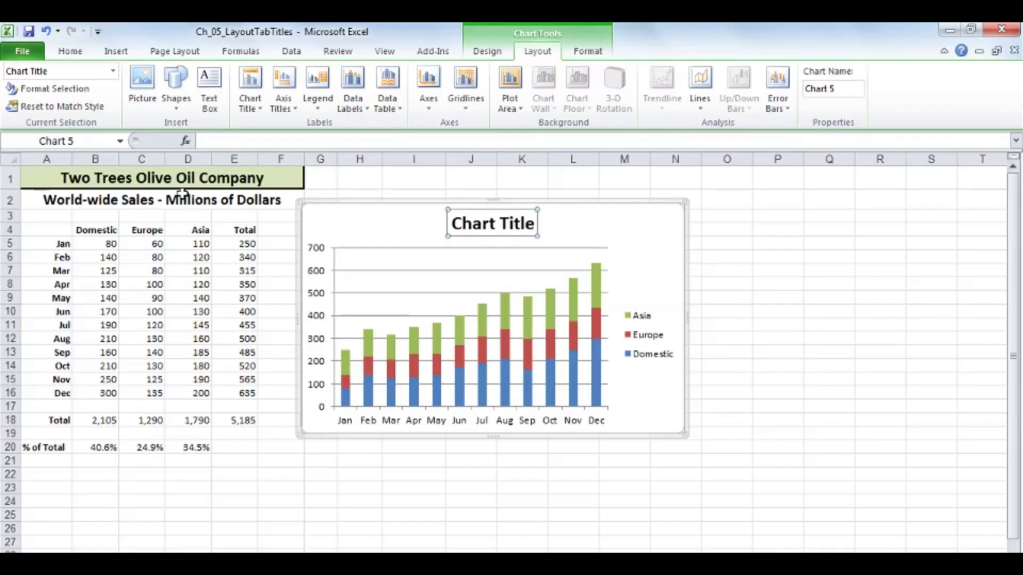
{"action": "type", "text": "="}
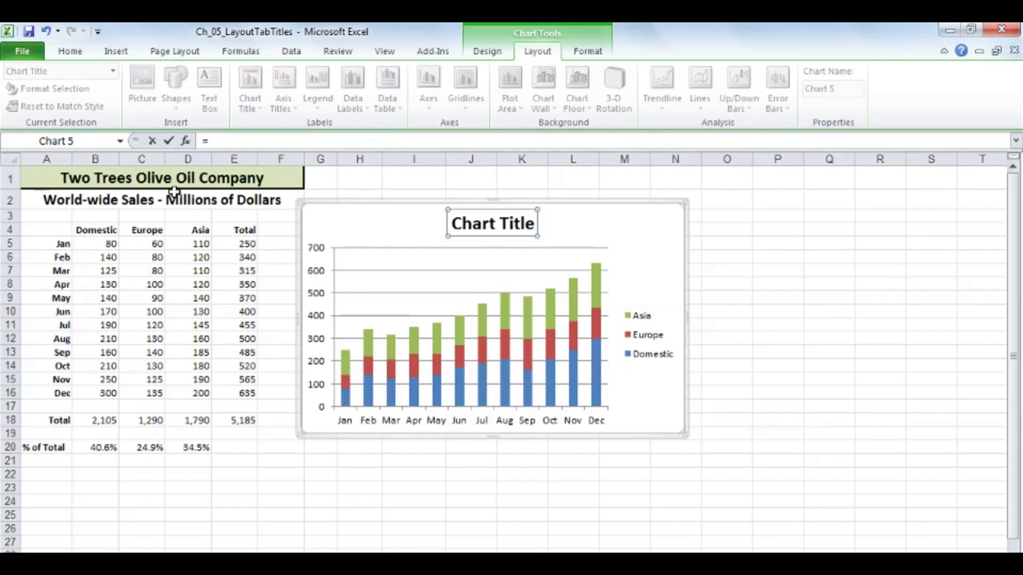
{"action": "left_click", "coordinate": [46, 173]}
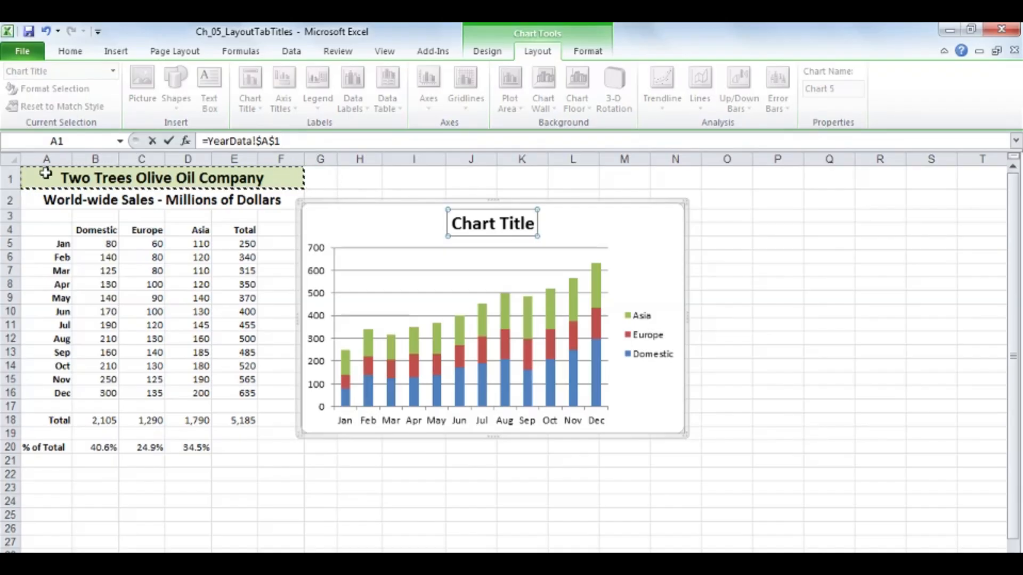
{"action": "key", "text": "Return"}
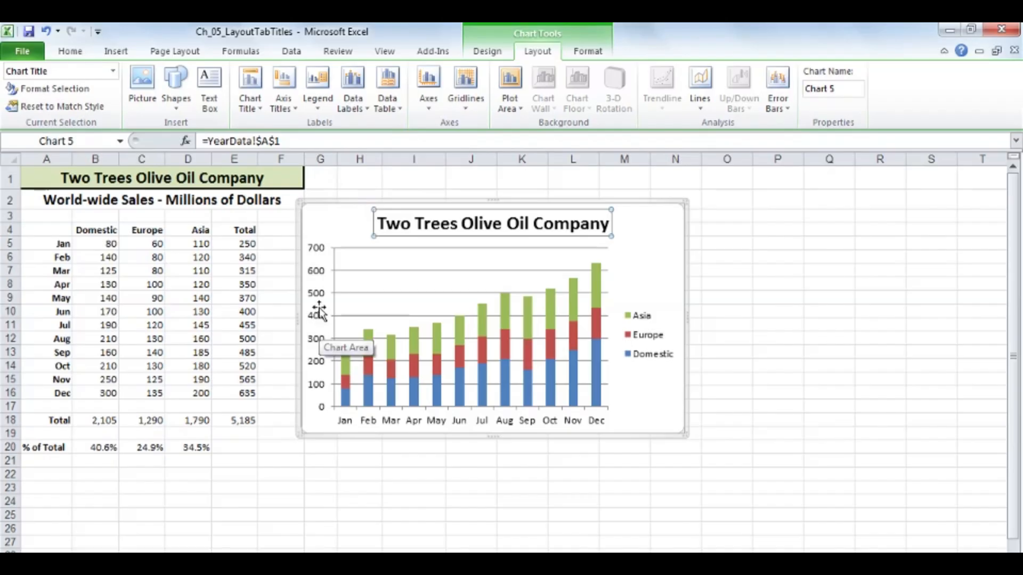
- Add a rotated primary vertical axis title to the sales chart and link it to cell A2
{"action": "left_click", "coordinate": [293, 114]}
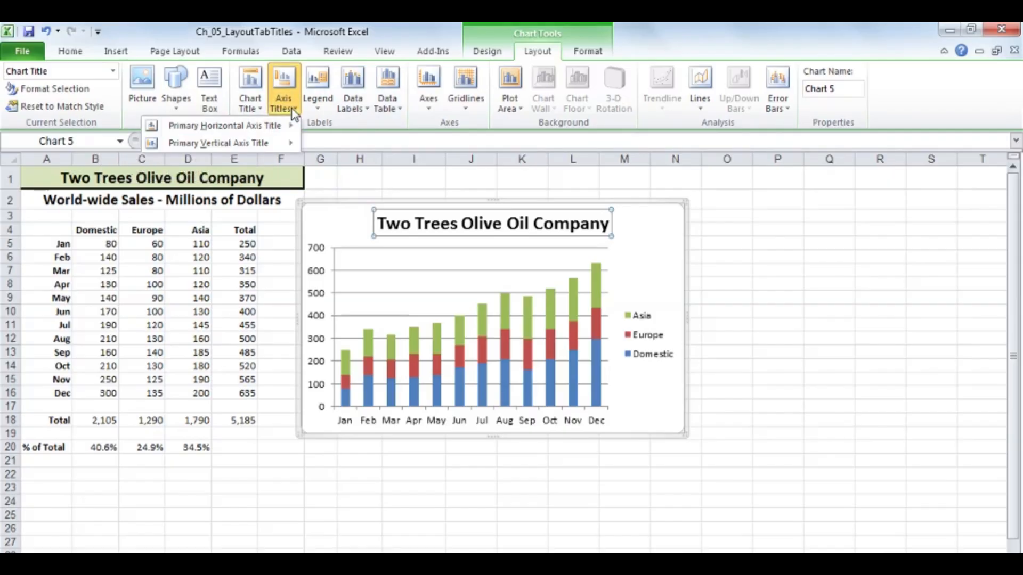
{"action": "mouse_move", "coordinate": [247, 141]}
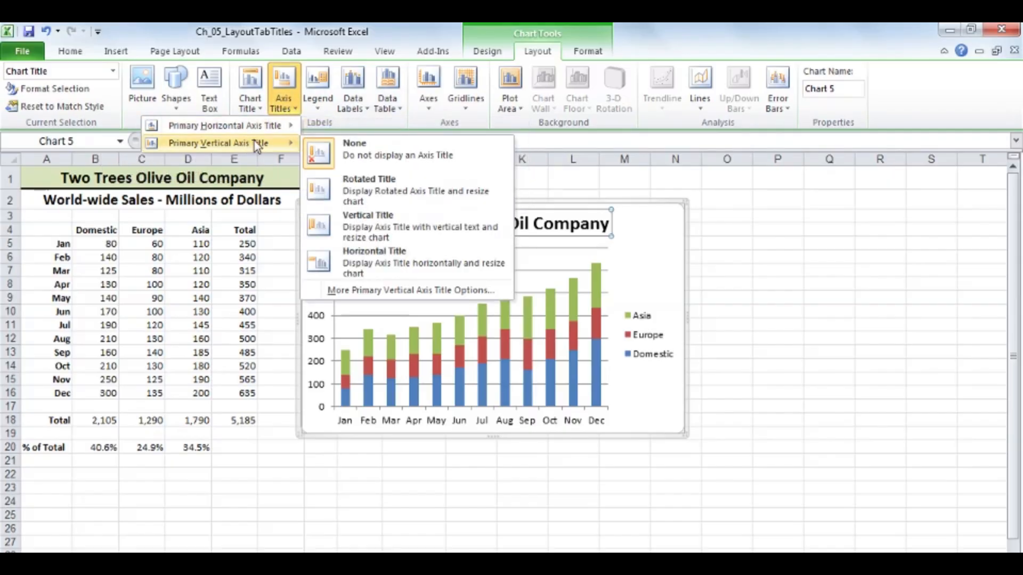
{"action": "left_click", "coordinate": [365, 179]}
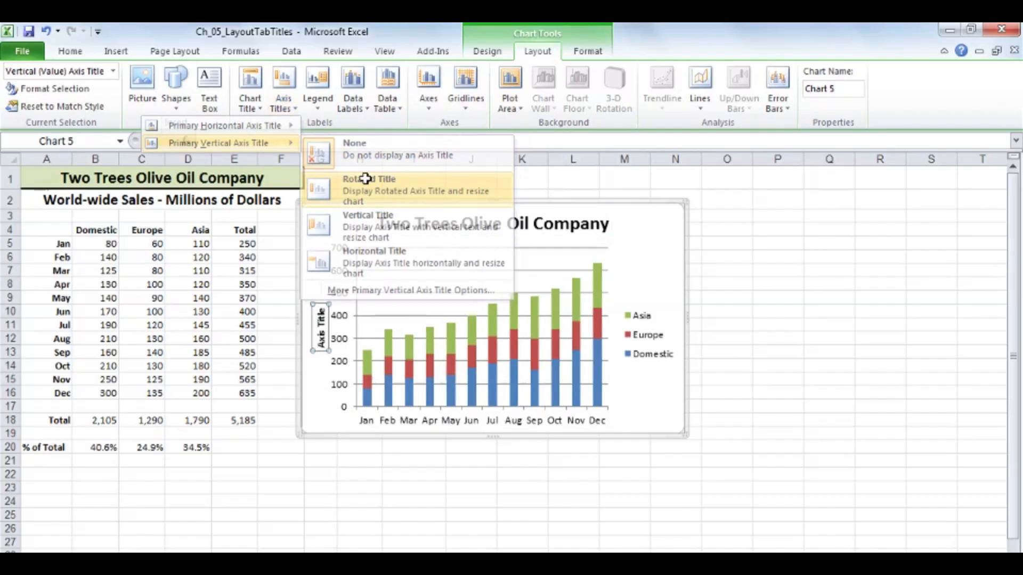
{"action": "type", "text": "="}
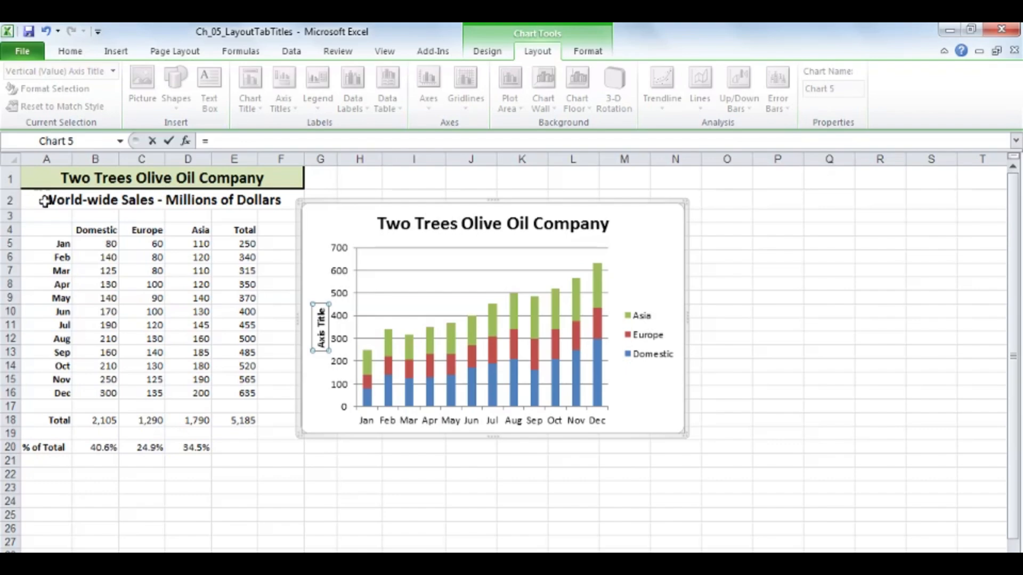
{"action": "left_click", "coordinate": [41, 199]}
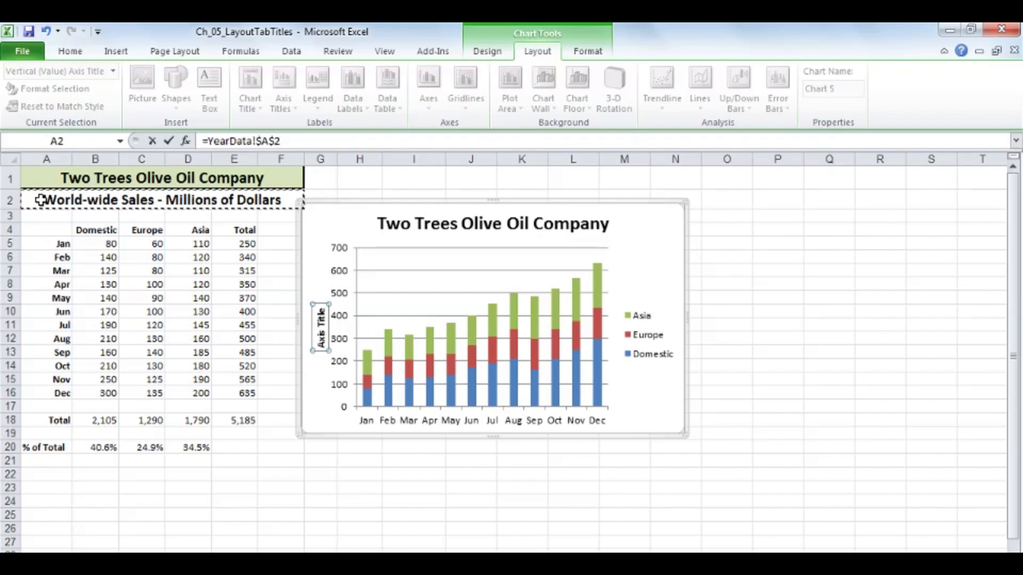
{"action": "key", "text": "Return"}
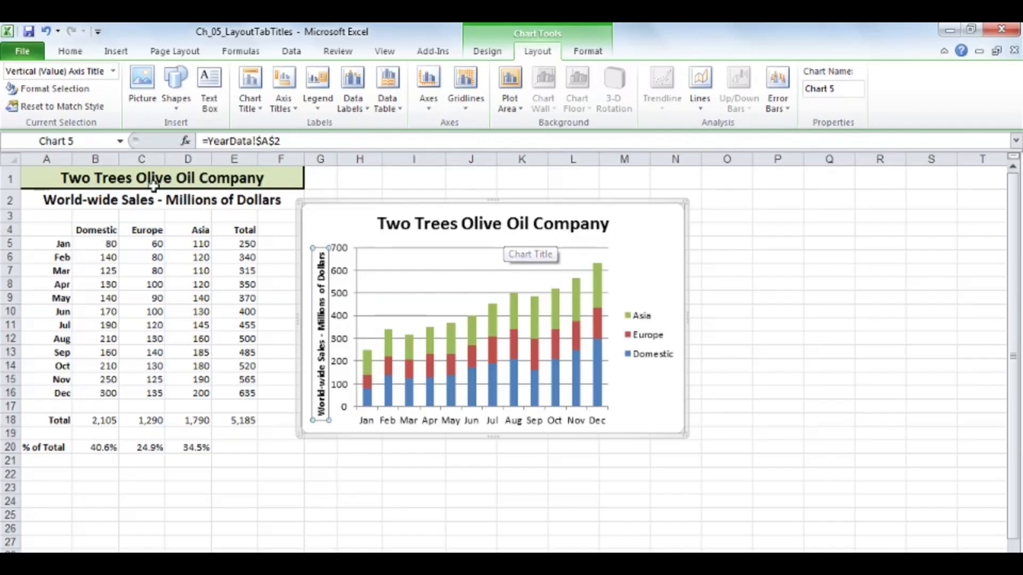
- Replace "World-wide" with "Total" in cell A2 so the heading reads "Total Sales - Millions of Dollars"
{"action": "left_click", "coordinate": [113, 175]}
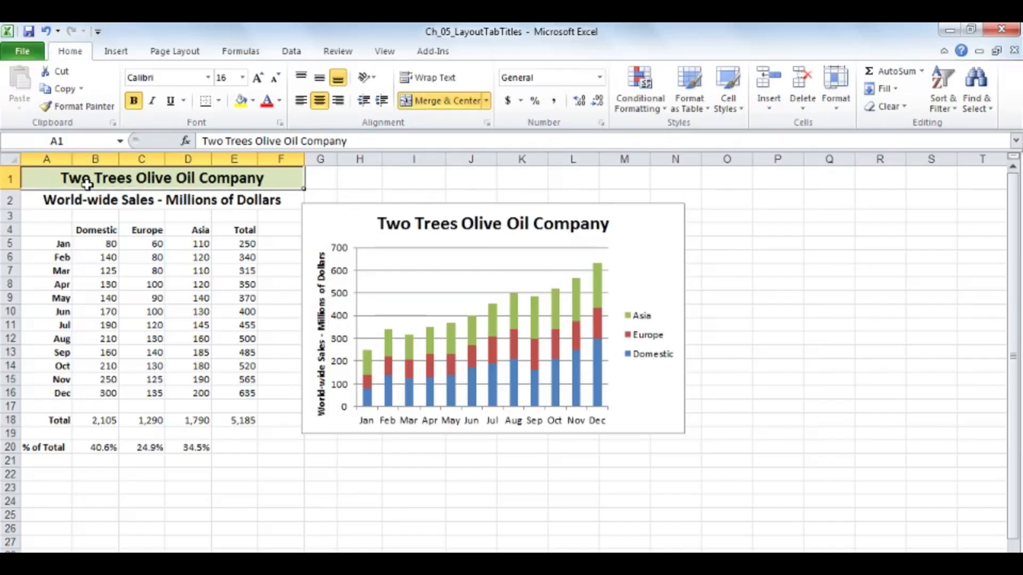
{"action": "left_click", "coordinate": [50, 199]}
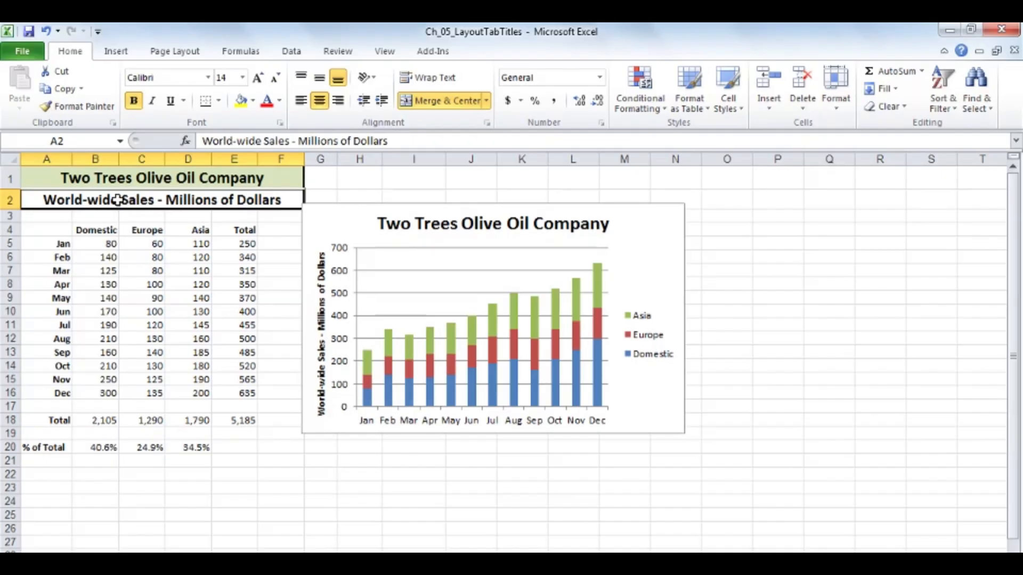
{"action": "double_click", "coordinate": [84, 199]}
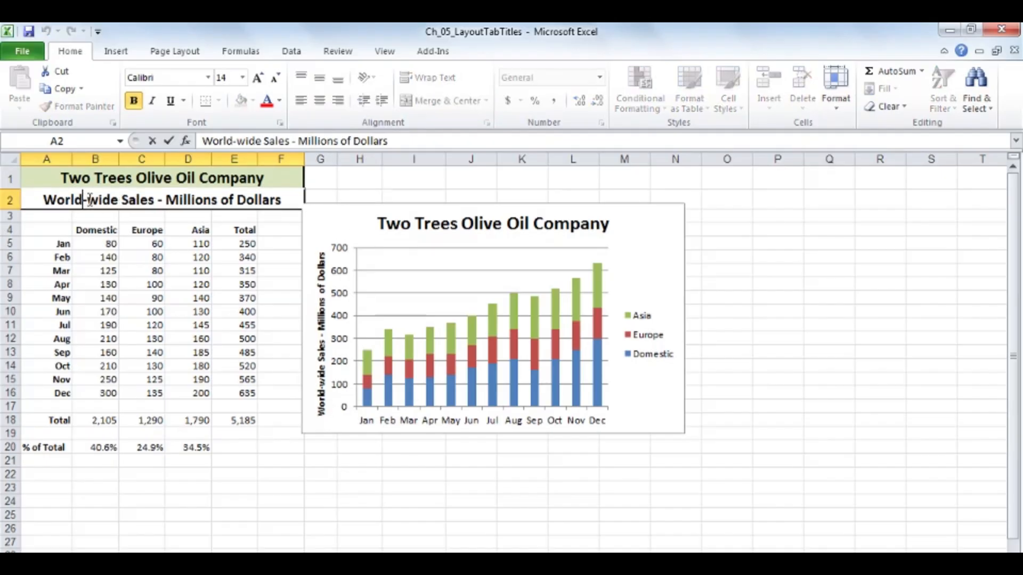
{"action": "left_click_drag", "start_coordinate": [118, 200], "coordinate": [46, 197]}
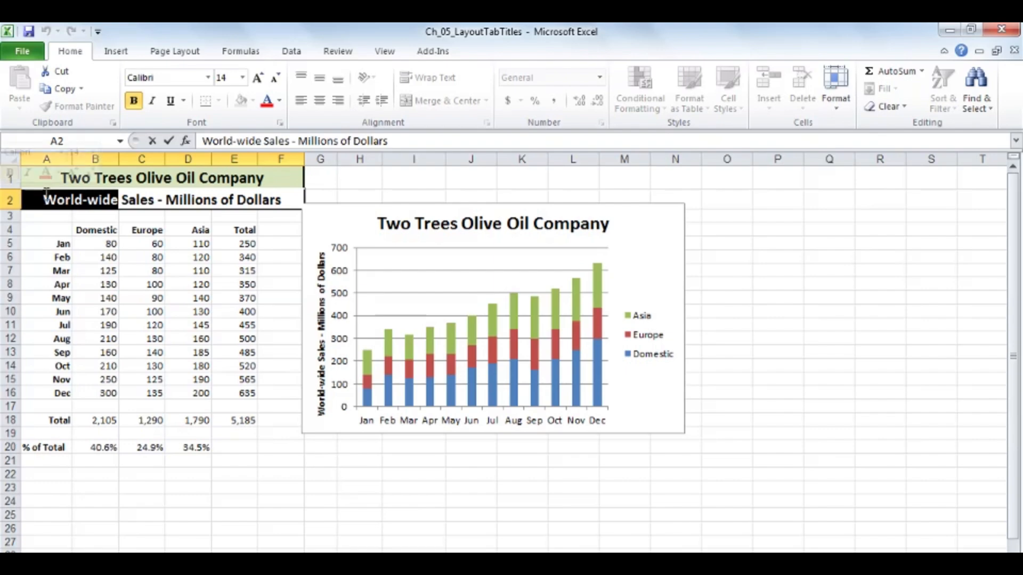
{"action": "type", "text": "Total"}
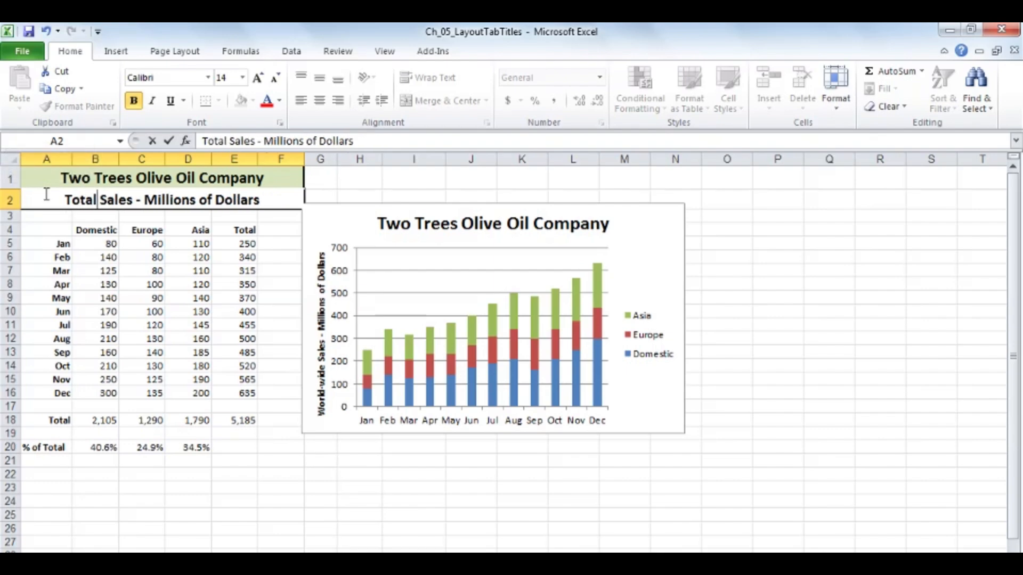
{"action": "key", "text": "Return"}
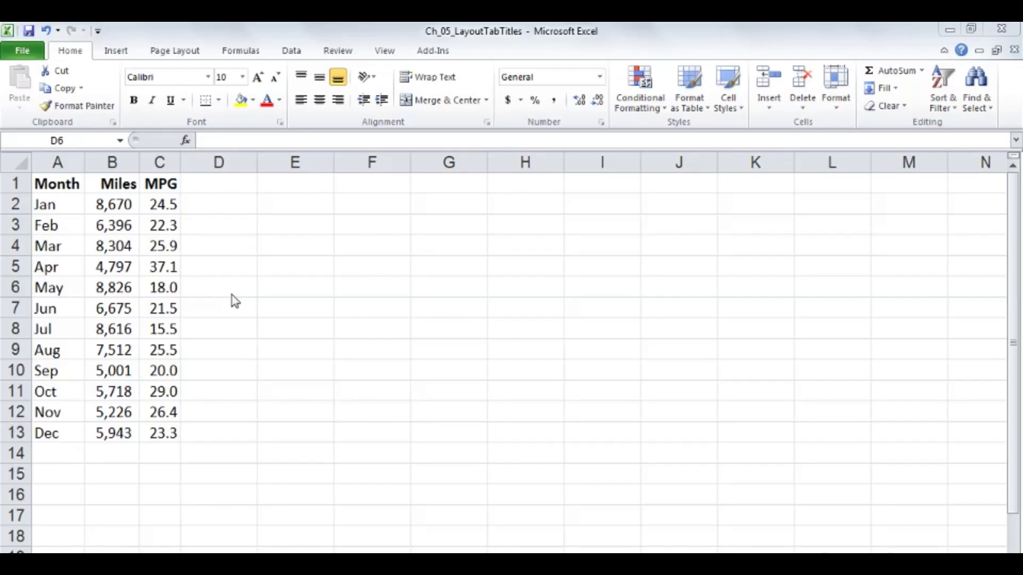
- Create a default column chart of the monthly Miles and MPG data on the current worksheet
{"action": "left_click", "coordinate": [159, 265]}
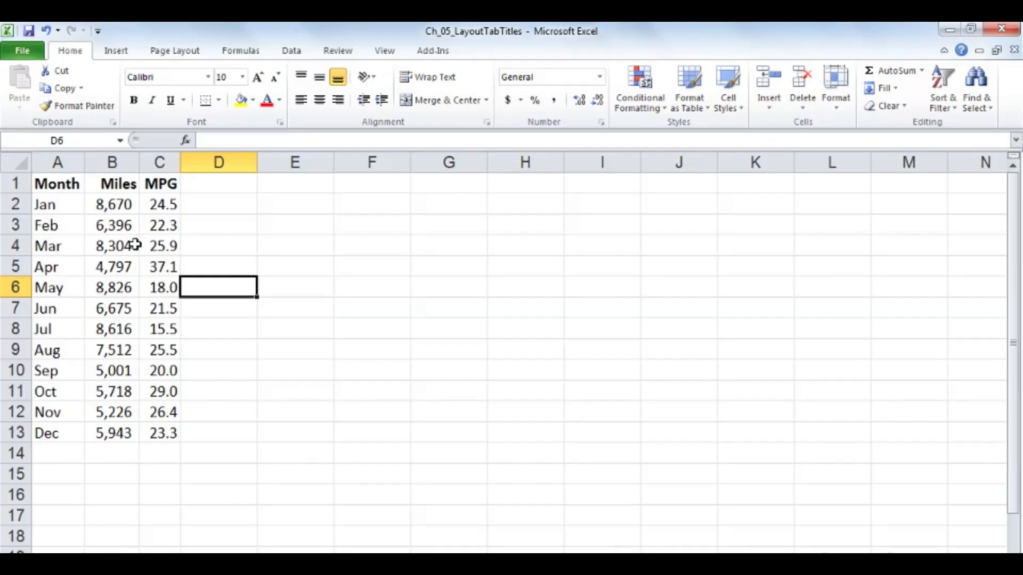
{"action": "left_click", "coordinate": [101, 246]}
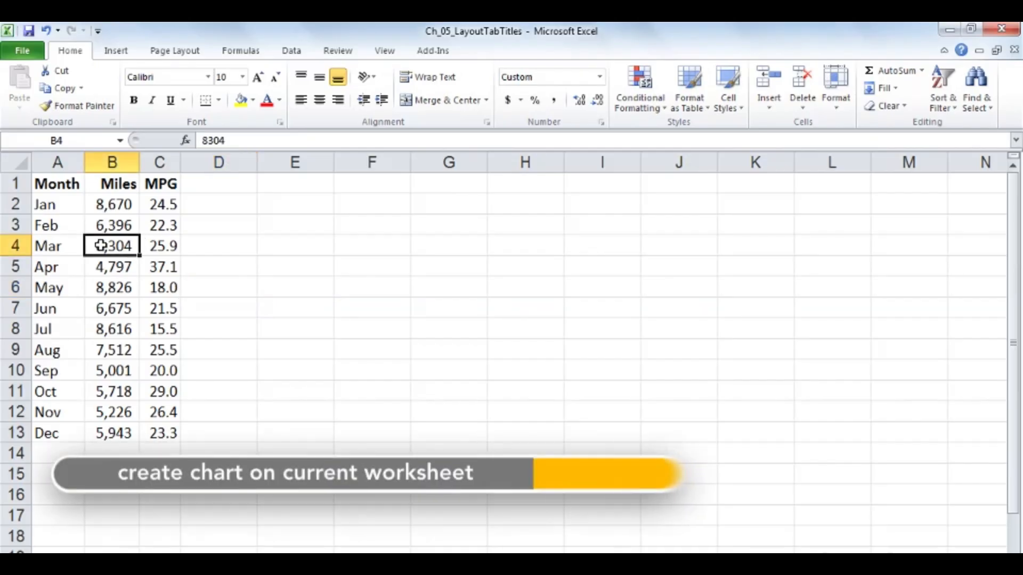
{"action": "key", "text": "alt+F1"}
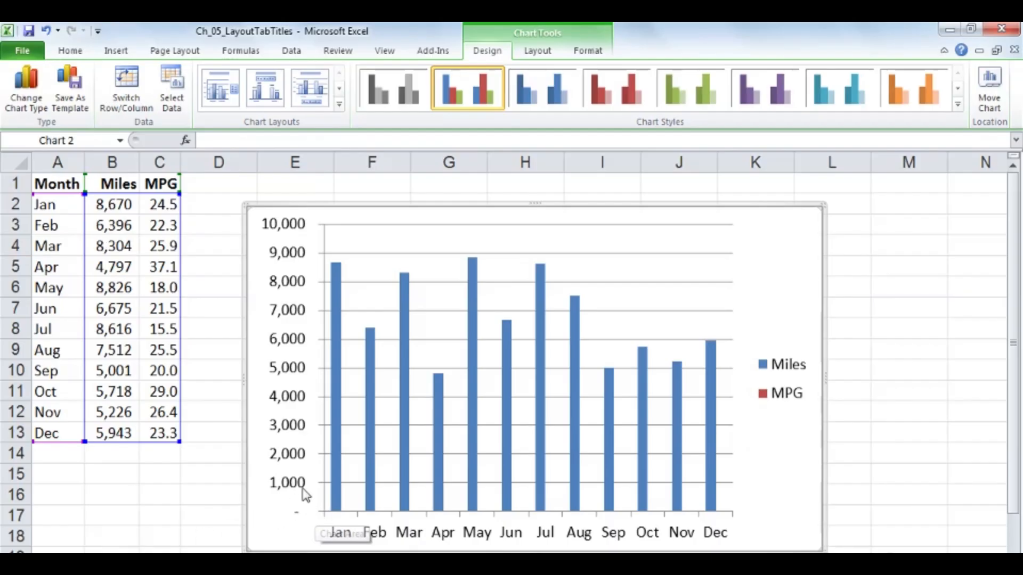
- Select the MPG series in the Miles and MPG chart and plot it on the secondary axis
{"action": "mouse_move", "coordinate": [350, 516]}
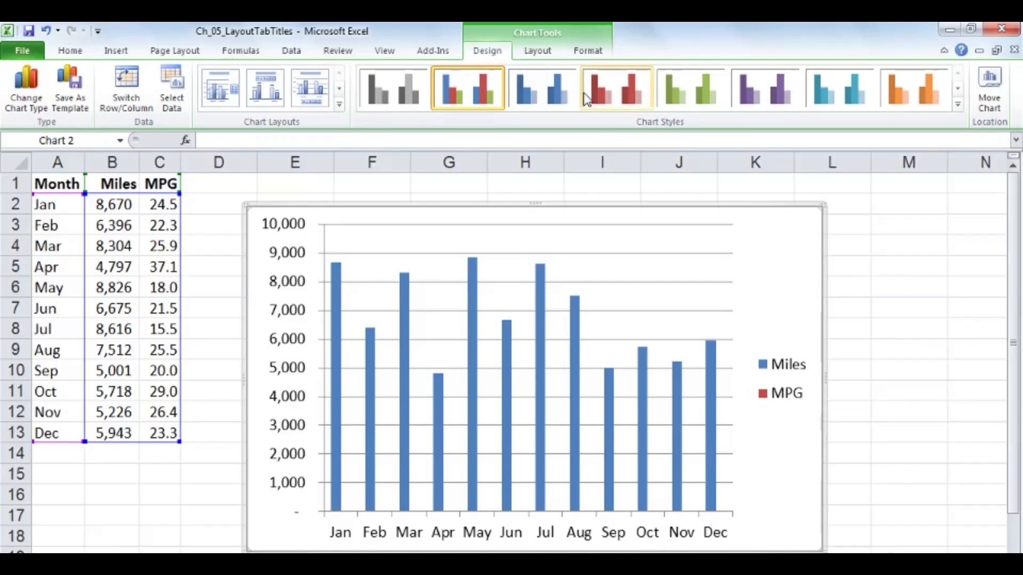
{"action": "left_click", "coordinate": [539, 52]}
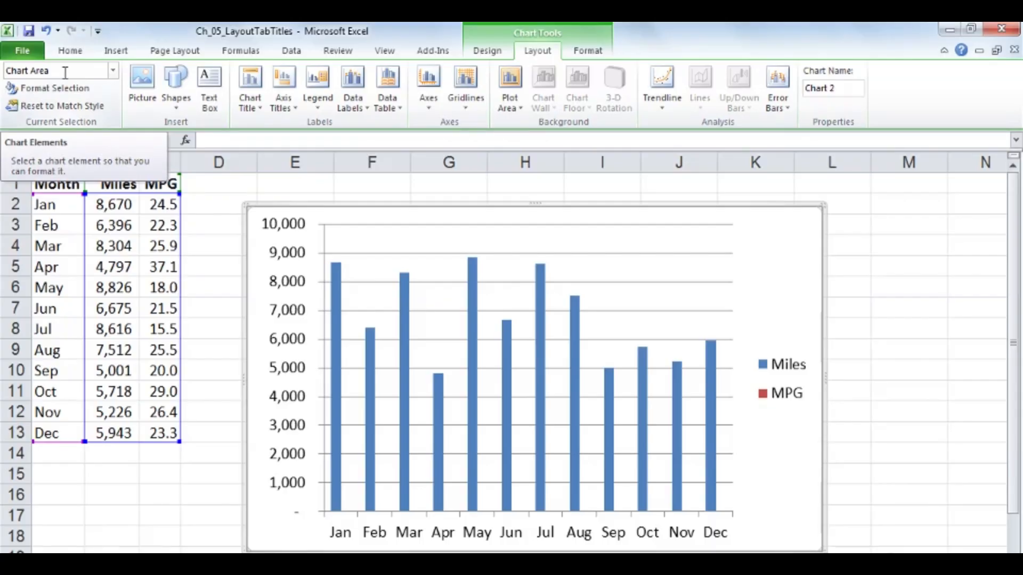
{"action": "left_click", "coordinate": [114, 71]}
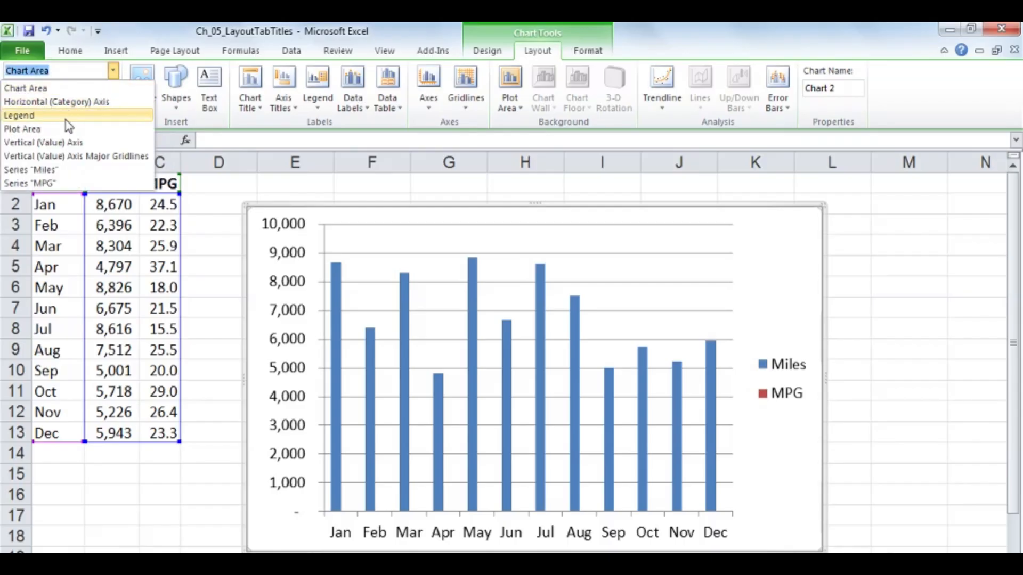
{"action": "left_click", "coordinate": [44, 183]}
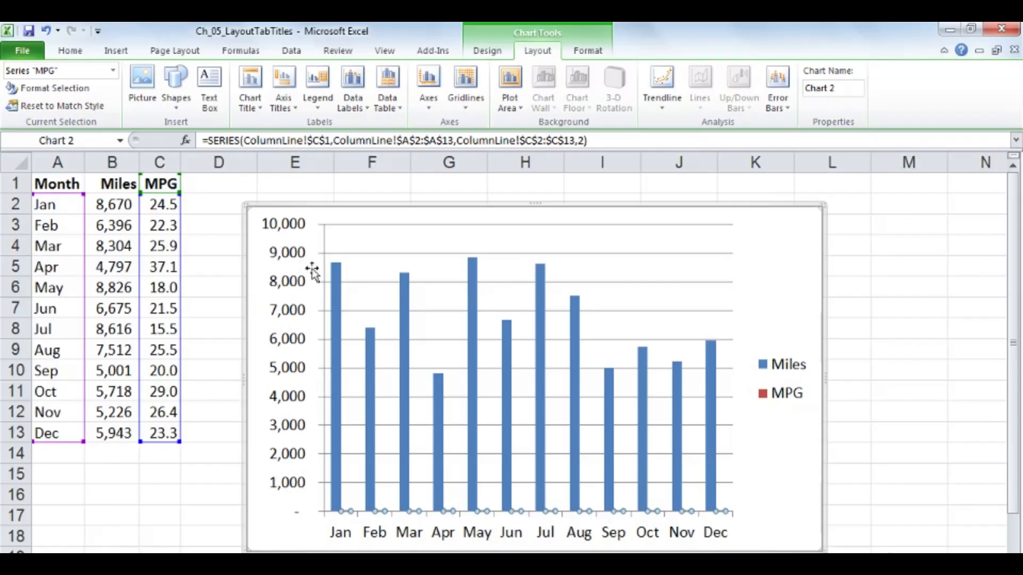
{"action": "left_click", "coordinate": [56, 88]}
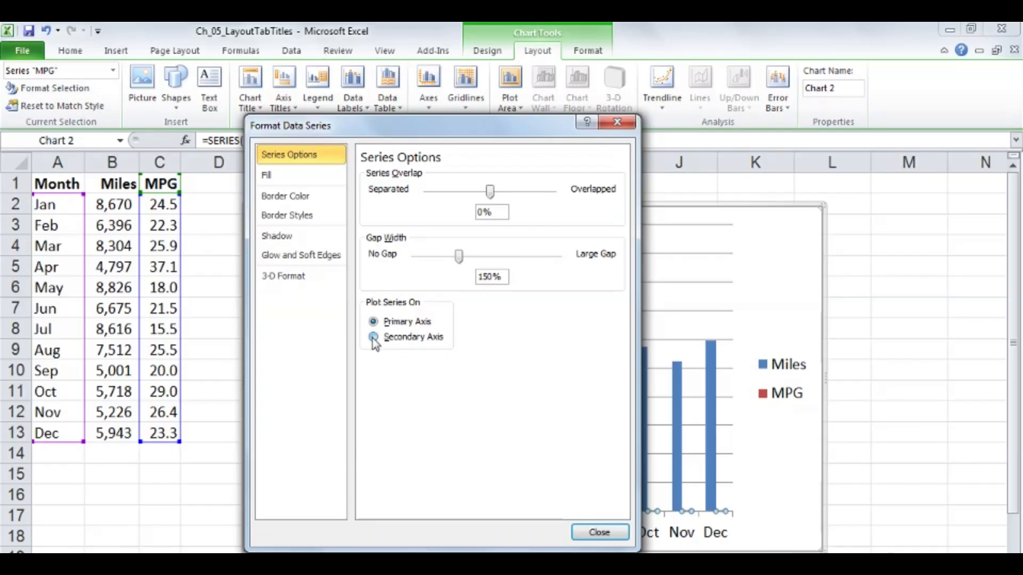
{"action": "left_click", "coordinate": [373, 337]}
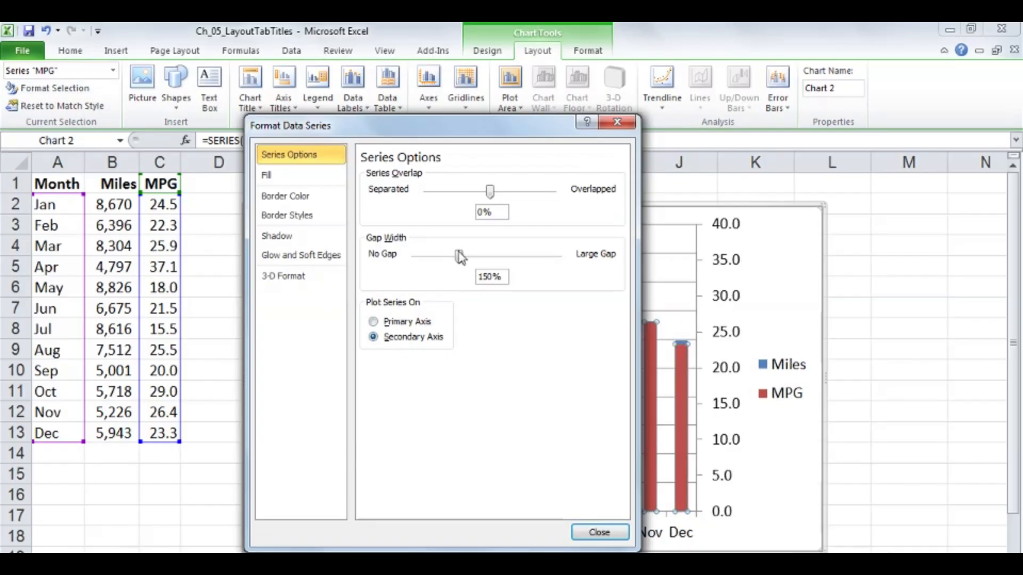
{"action": "left_click_drag", "start_coordinate": [503, 131], "coordinate": [324, 90]}
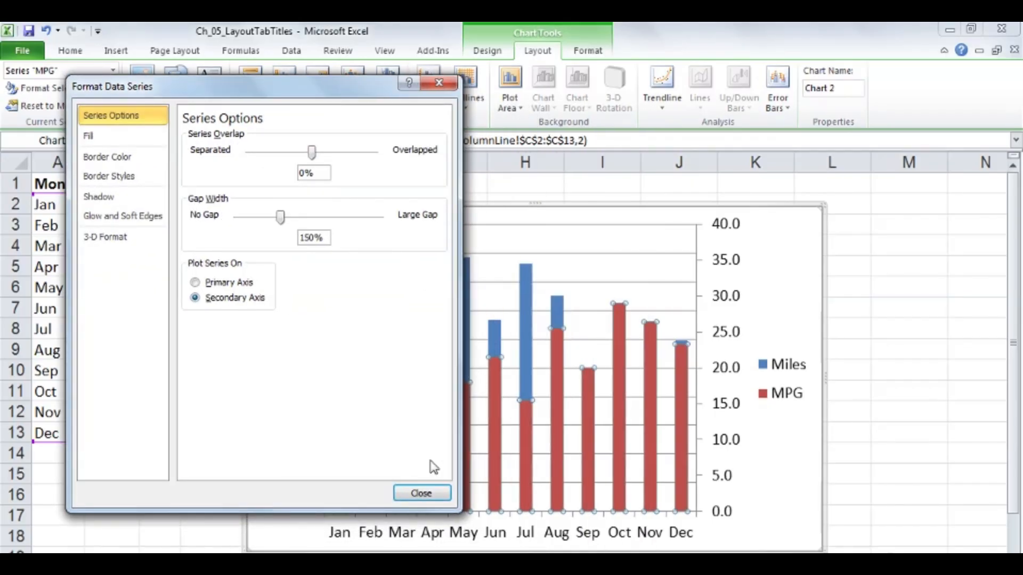
{"action": "left_click", "coordinate": [422, 493]}
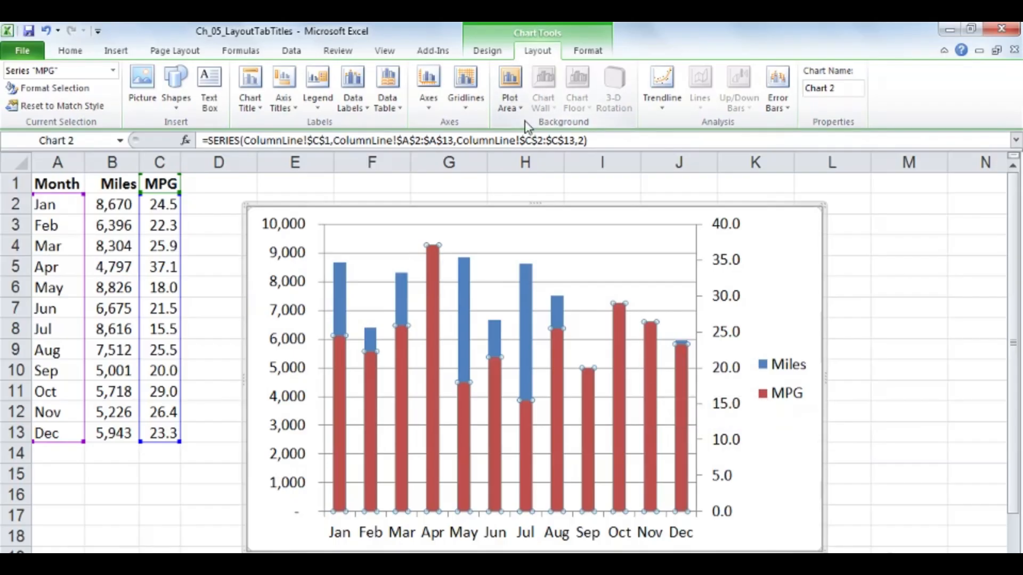
- Change the chart type of the MPG series to Line with Markers
{"action": "left_click", "coordinate": [486, 53]}
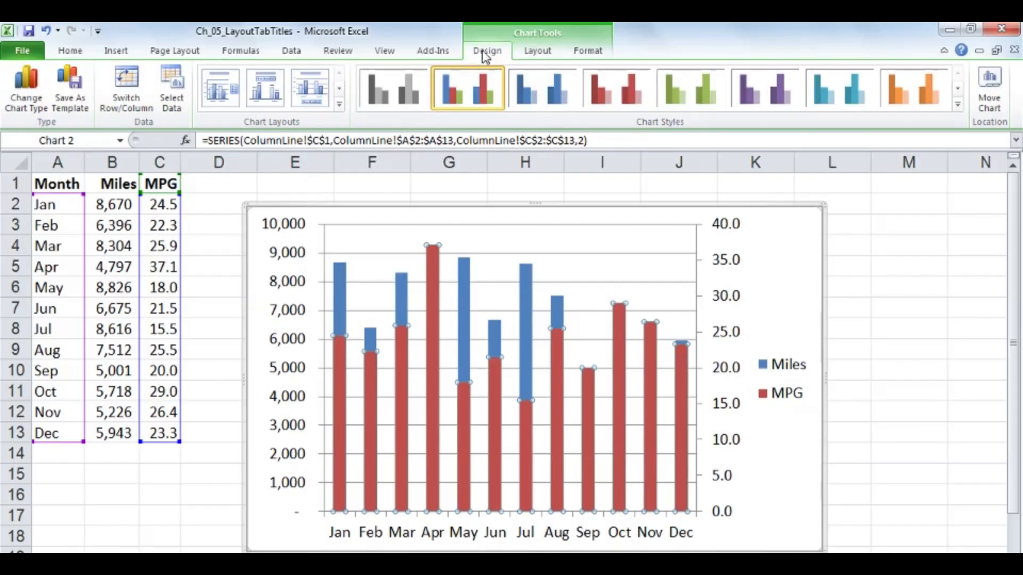
{"action": "left_click", "coordinate": [26, 88]}
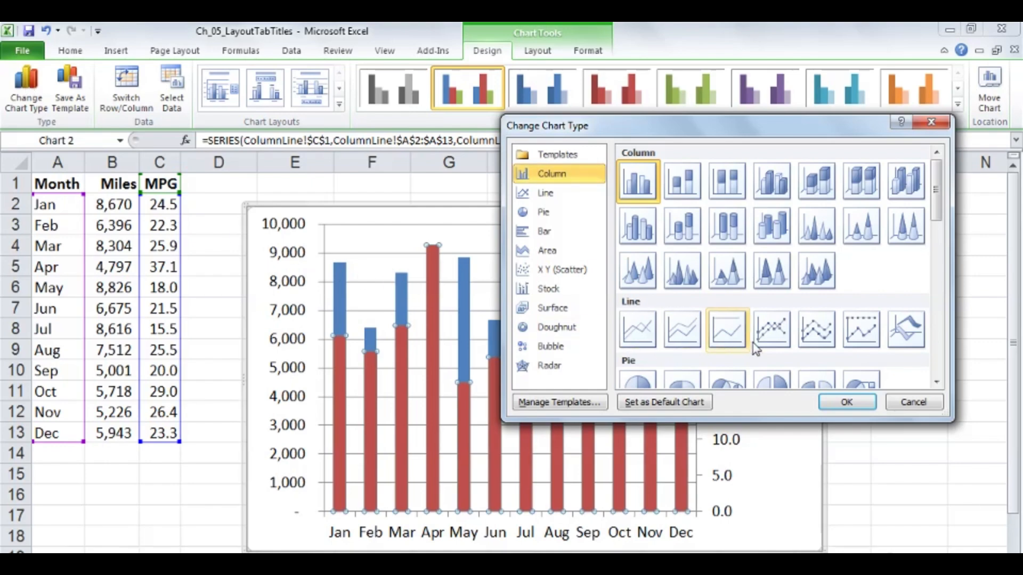
{"action": "left_click", "coordinate": [779, 331]}
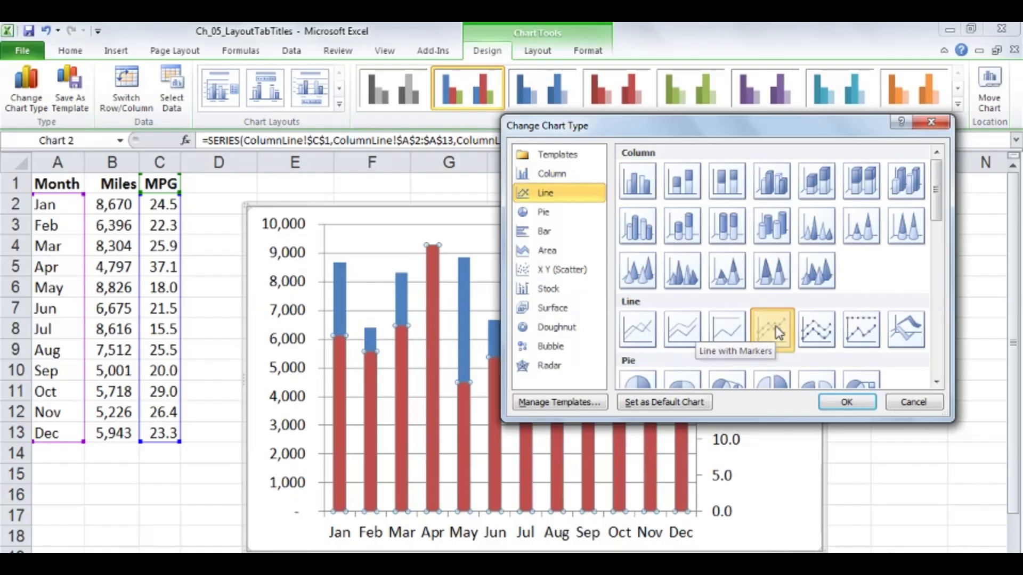
{"action": "double_click", "coordinate": [778, 330]}
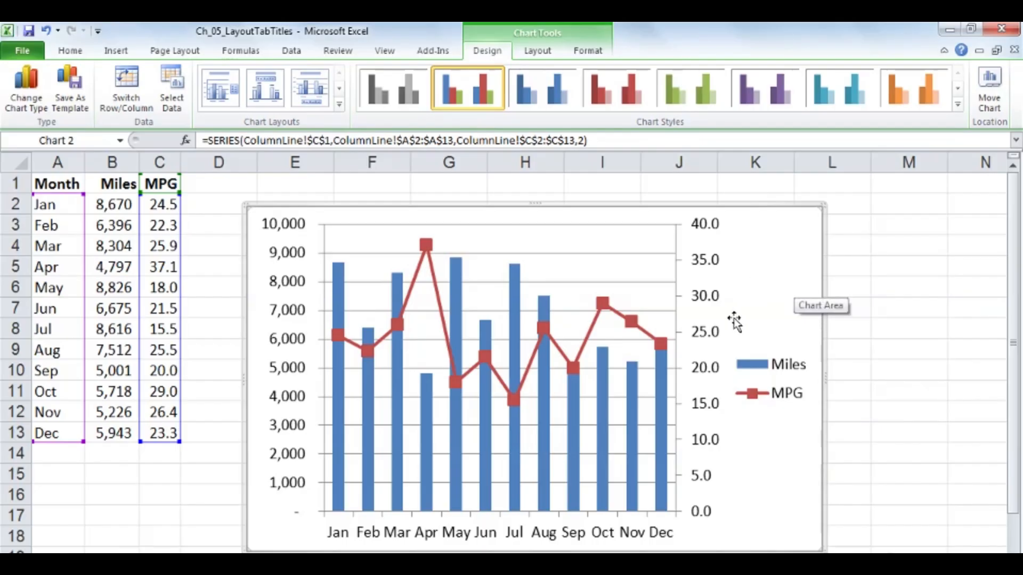
- Fix the maximum of the secondary MPG axis in the Miles and MPG chart at 50
{"action": "double_click", "coordinate": [708, 262]}
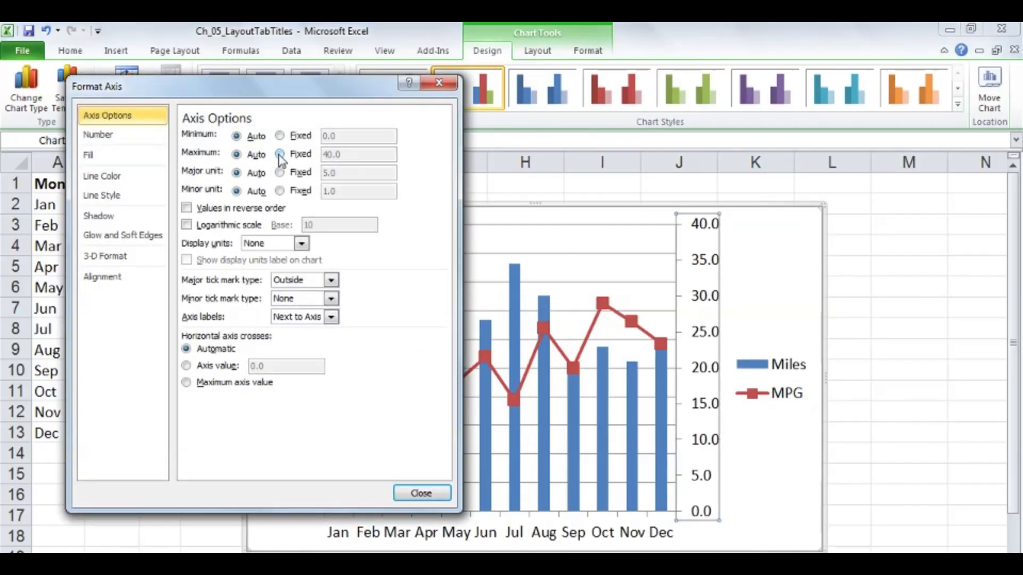
{"action": "left_click", "coordinate": [279, 155]}
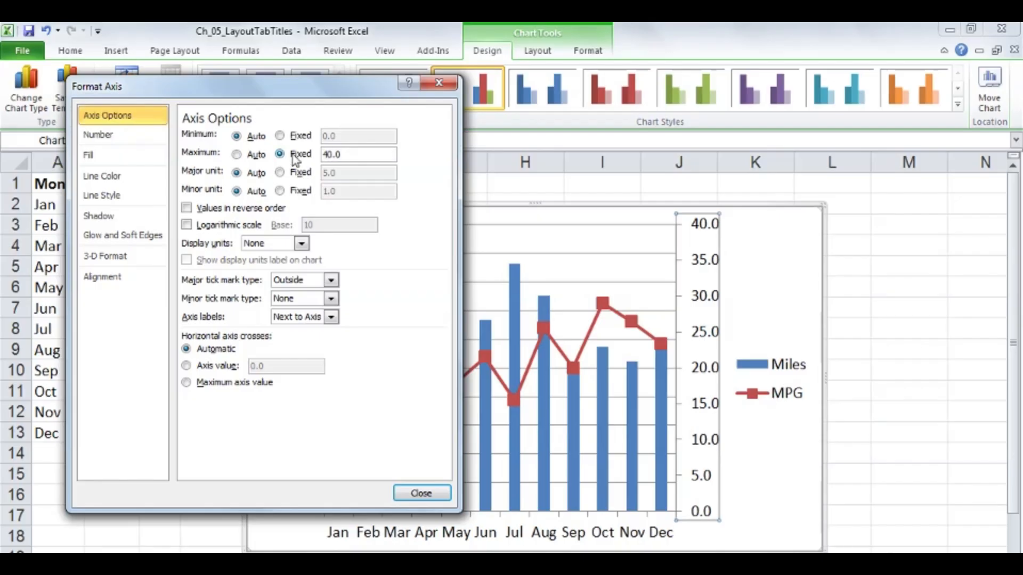
{"action": "left_click_drag", "start_coordinate": [347, 156], "coordinate": [321, 156]}
{"action": "type", "text": "50"}
{"action": "key", "text": "Return"}
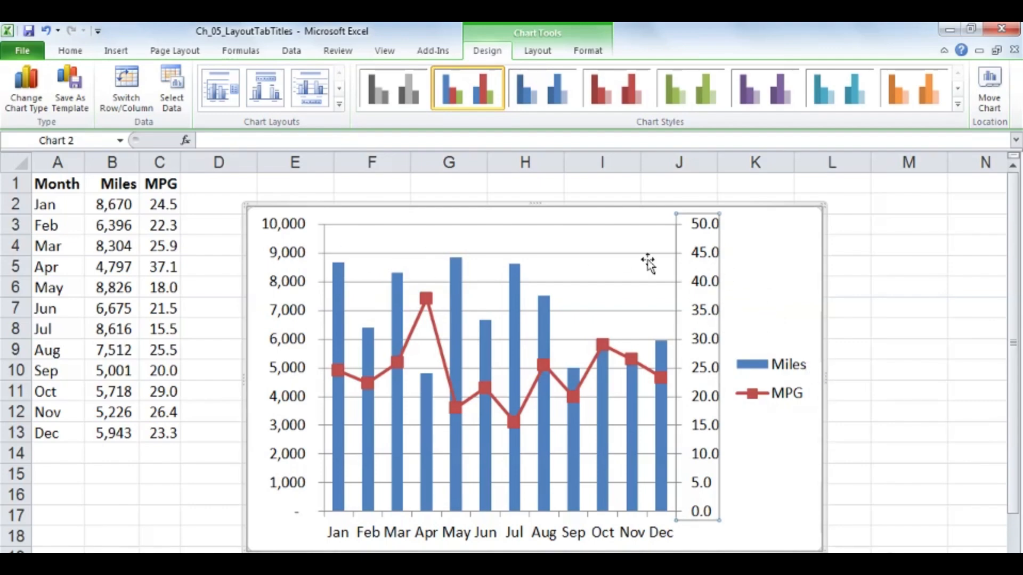
{"action": "left_click", "coordinate": [783, 267]}
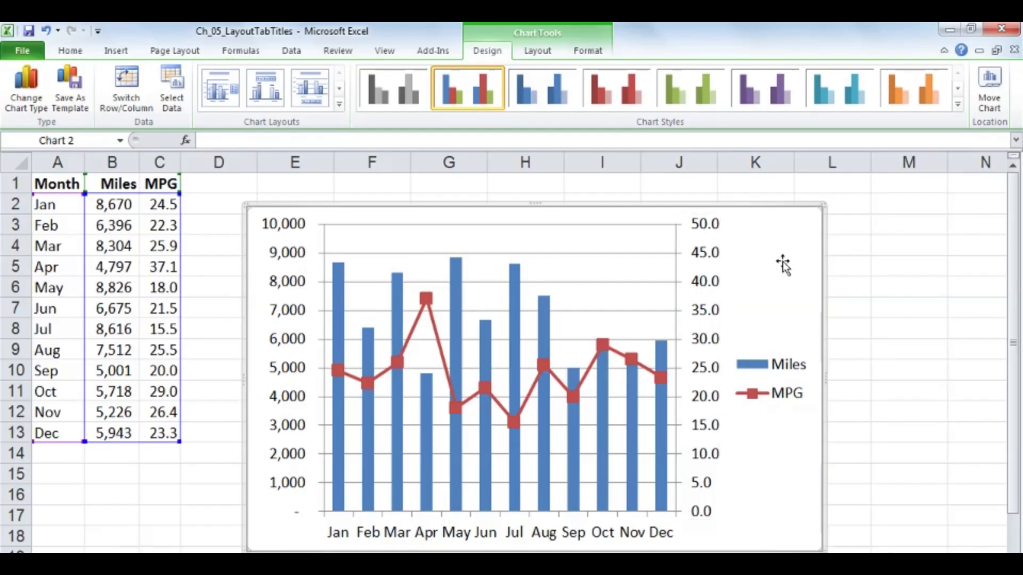
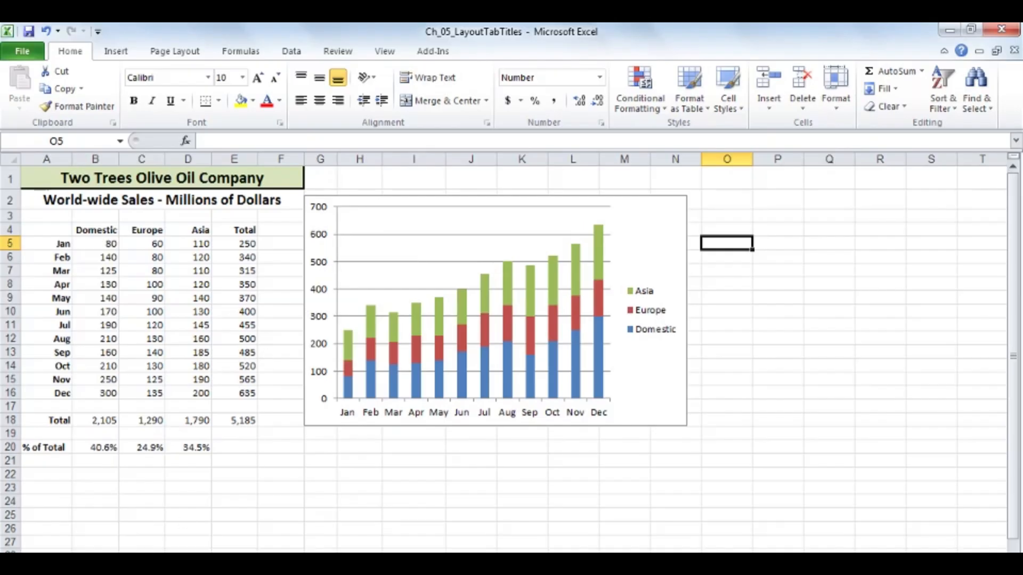
- Open the format settings for the horizontal category axis of the monthly sales line chart on the next worksheet
{"action": "key", "text": "ctrl+Page_Down"}
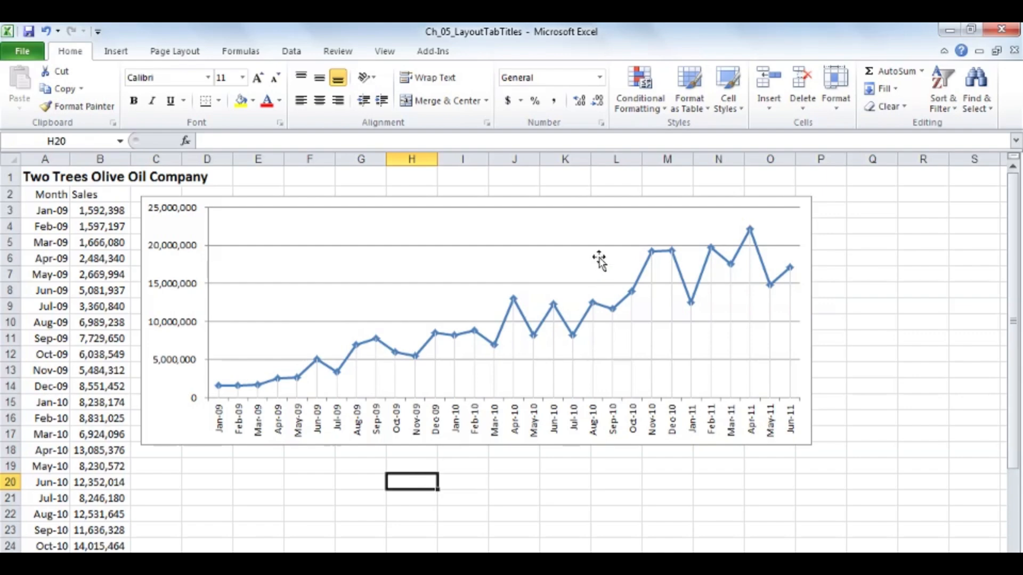
{"action": "left_click", "coordinate": [585, 226]}
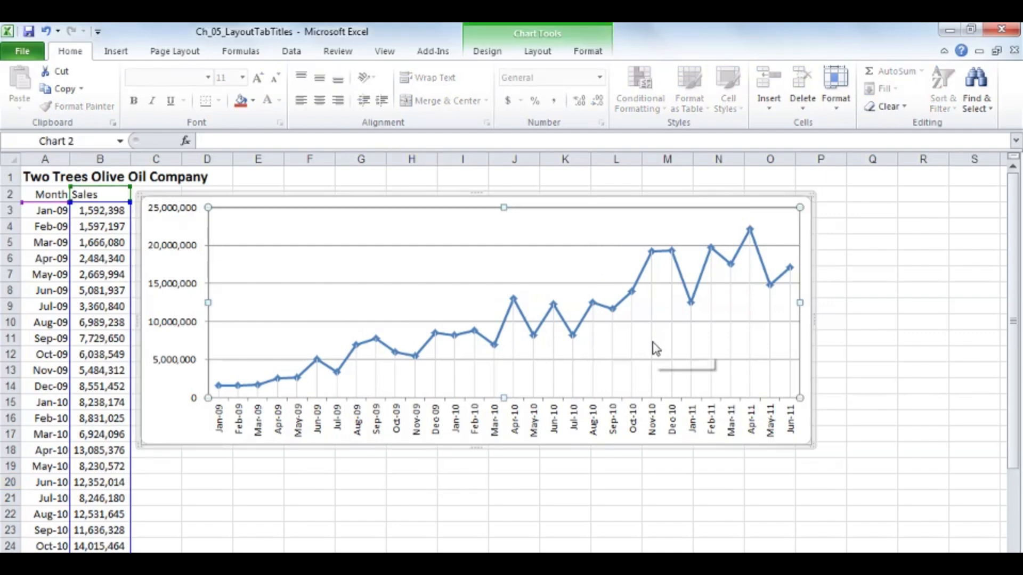
{"action": "left_click", "coordinate": [639, 401]}
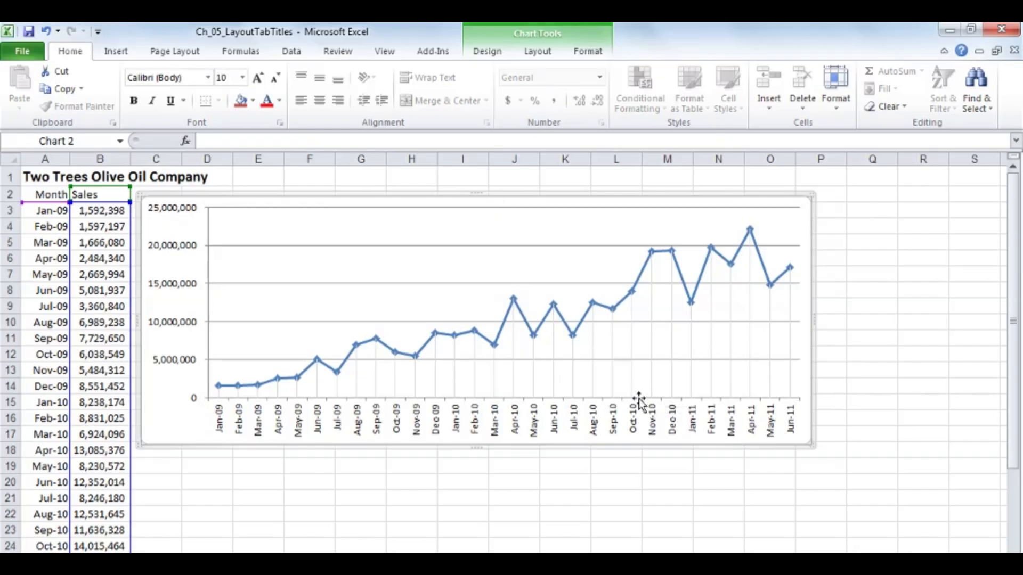
{"action": "left_click", "coordinate": [539, 51]}
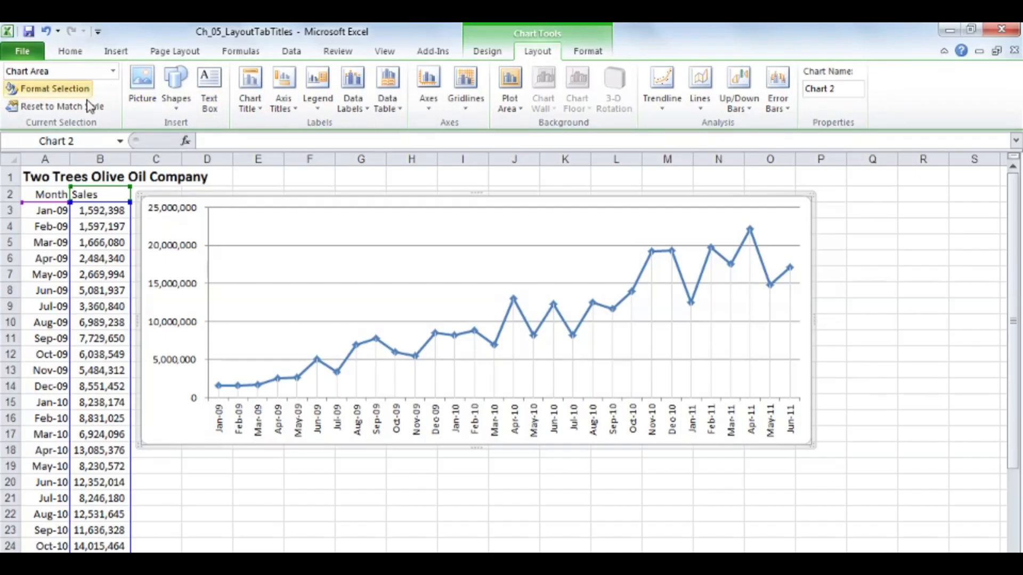
{"action": "left_click", "coordinate": [114, 71]}
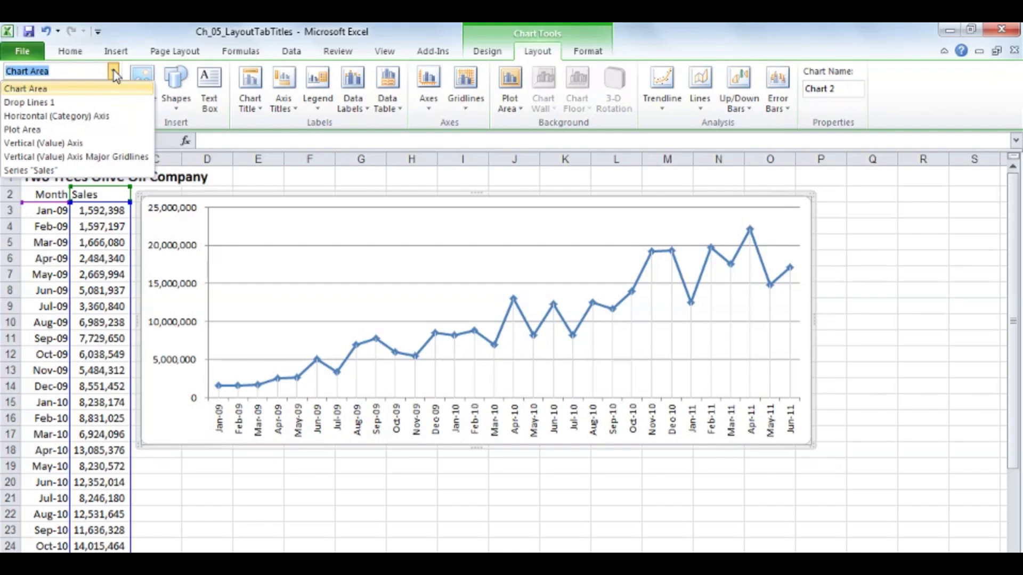
{"action": "left_click", "coordinate": [41, 117]}
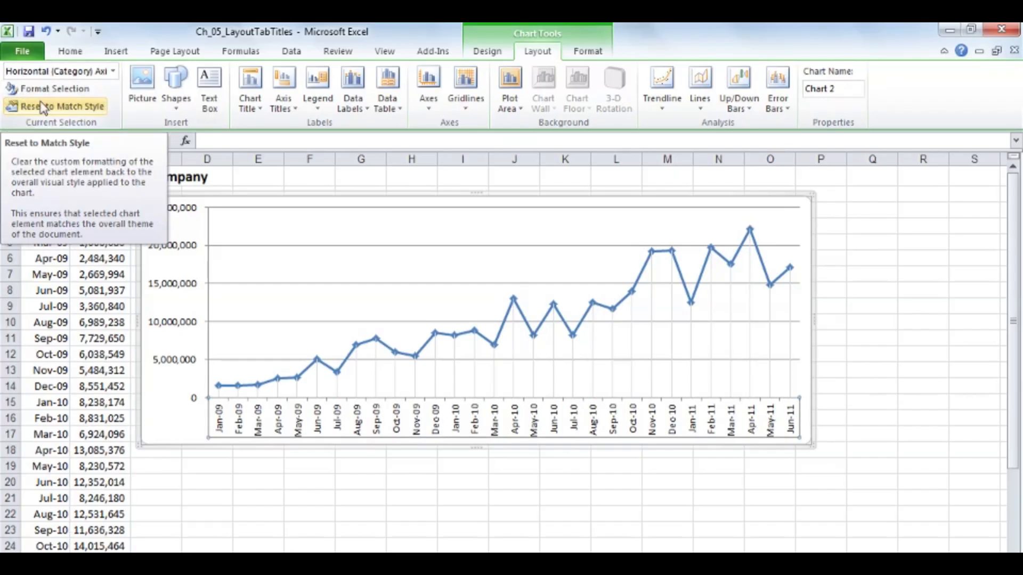
{"action": "left_click", "coordinate": [48, 90]}
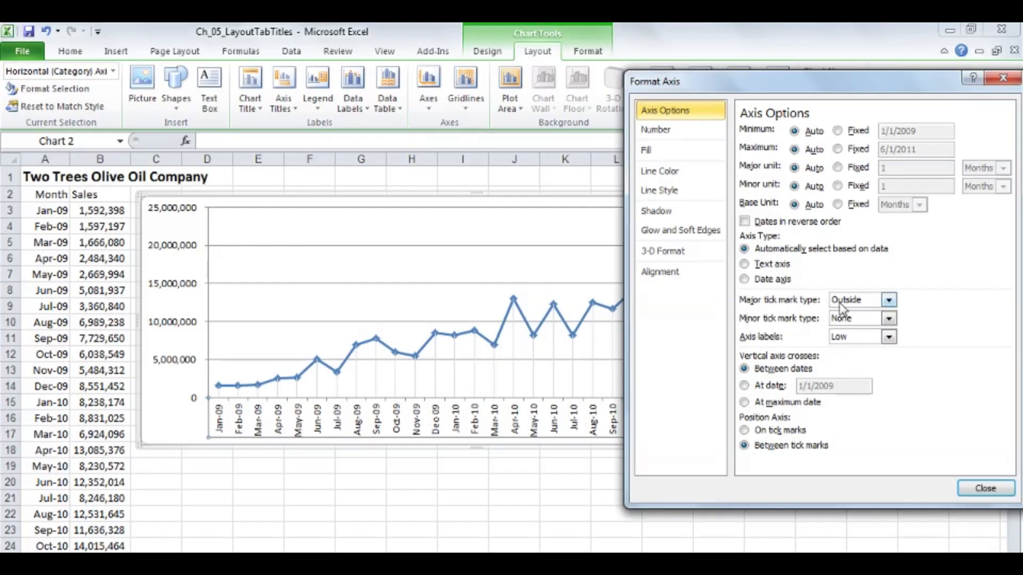
- Try the Inside major tick mark type on the horizontal axis, and finally set it to Cross
{"action": "left_click", "coordinate": [889, 301]}
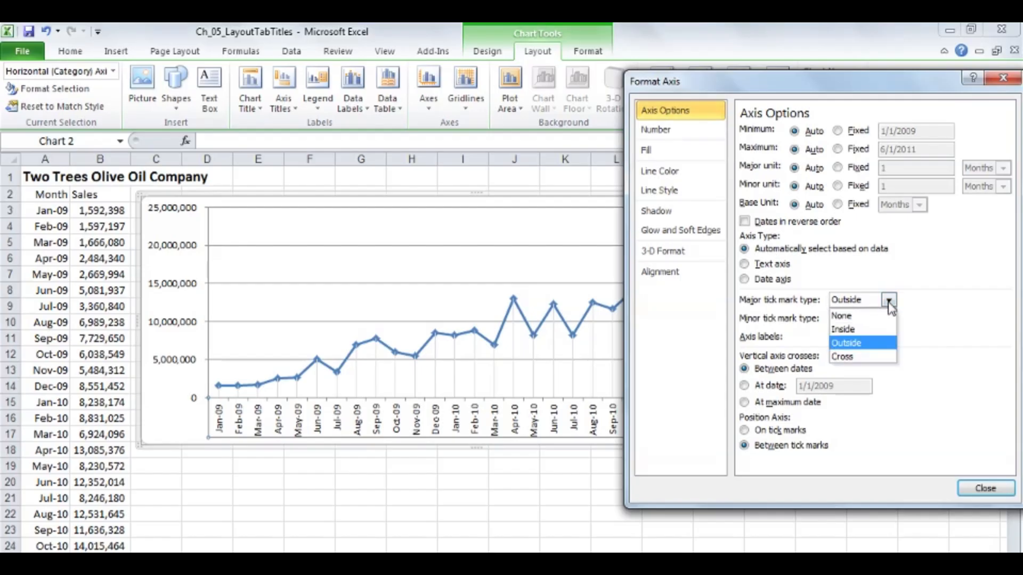
{"action": "left_click", "coordinate": [858, 331]}
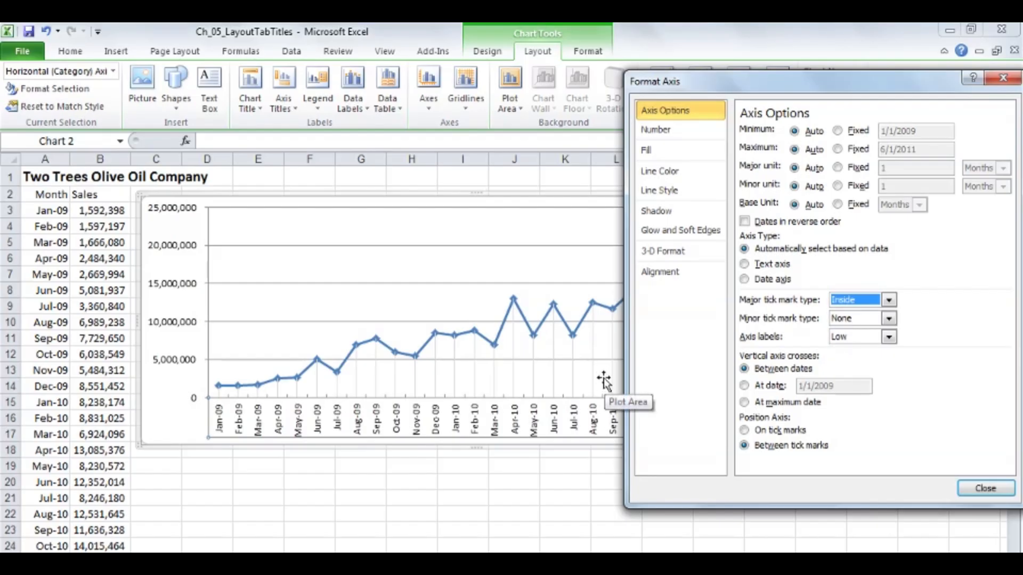
{"action": "left_click", "coordinate": [888, 301]}
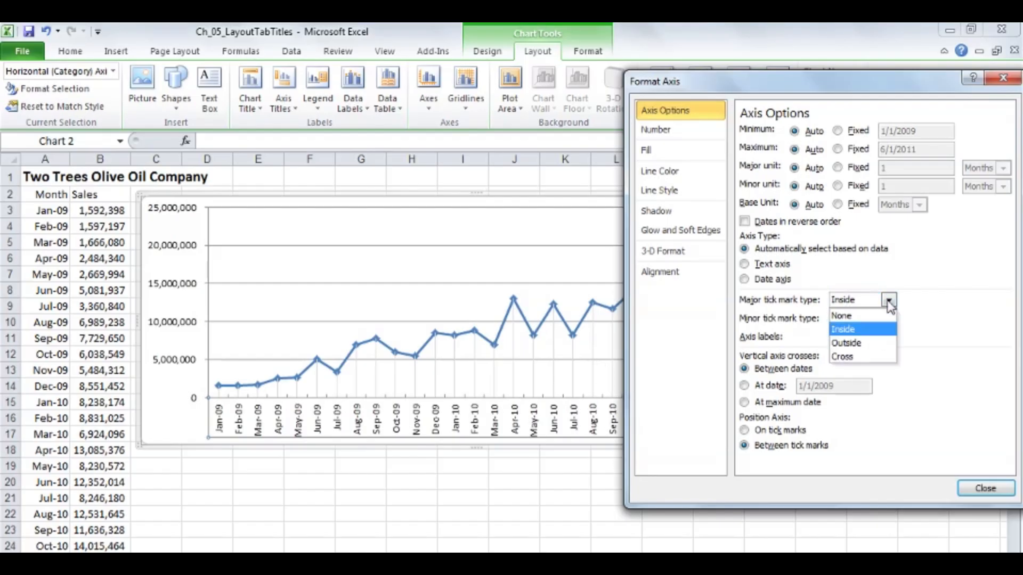
{"action": "left_click", "coordinate": [853, 357]}
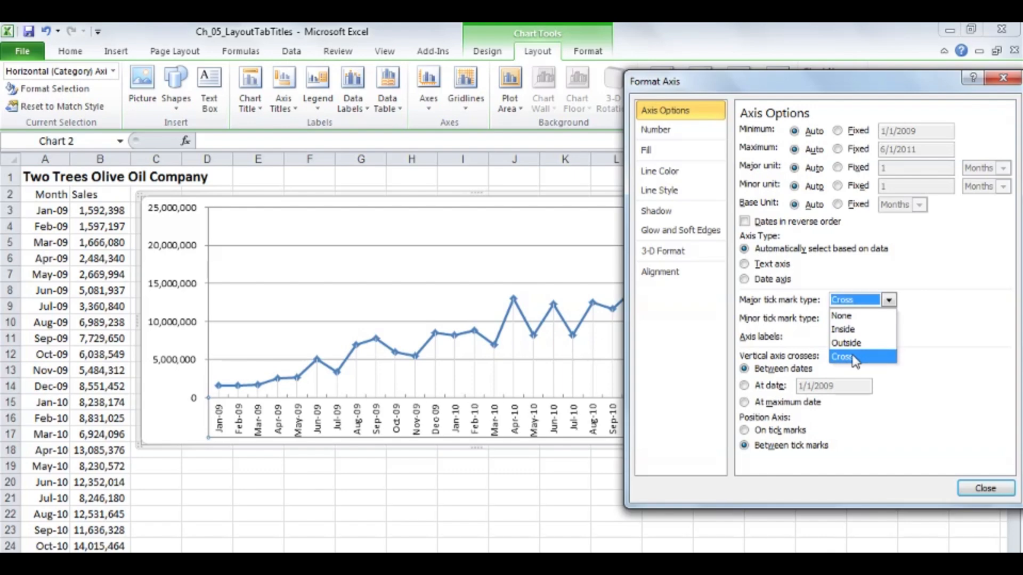
{"action": "left_click", "coordinate": [853, 357]}
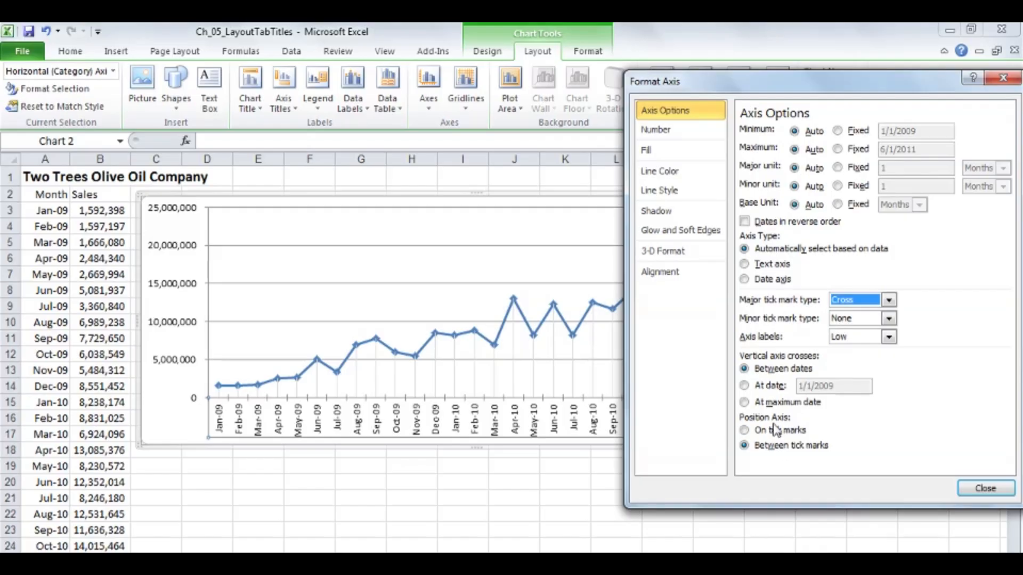
- Compare the axis positions on and between tick marks, keep On tick marks, and close the axis settings
{"action": "left_click", "coordinate": [745, 432]}
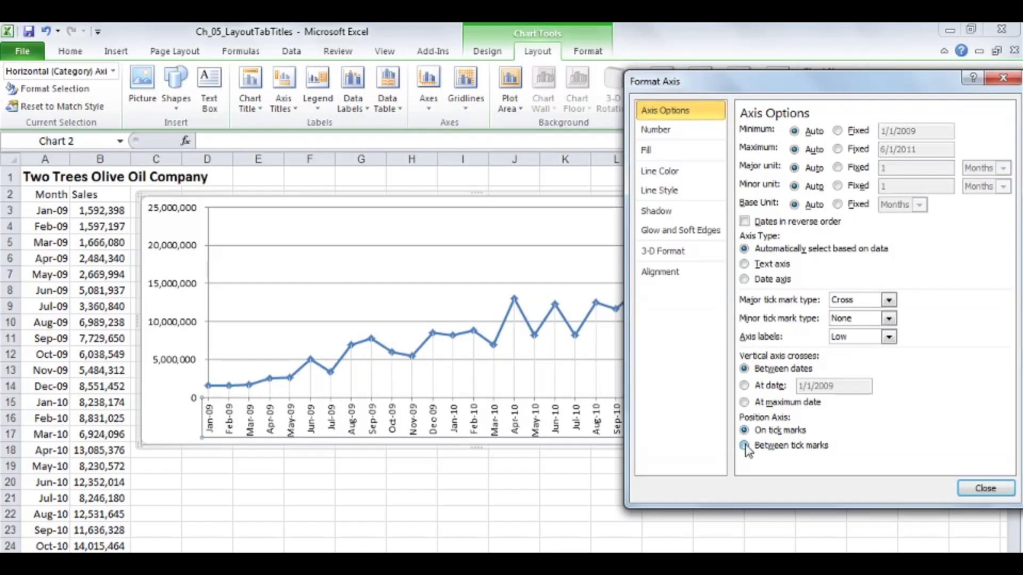
{"action": "left_click", "coordinate": [745, 446]}
{"action": "left_click", "coordinate": [744, 431]}
{"action": "left_click", "coordinate": [889, 301]}
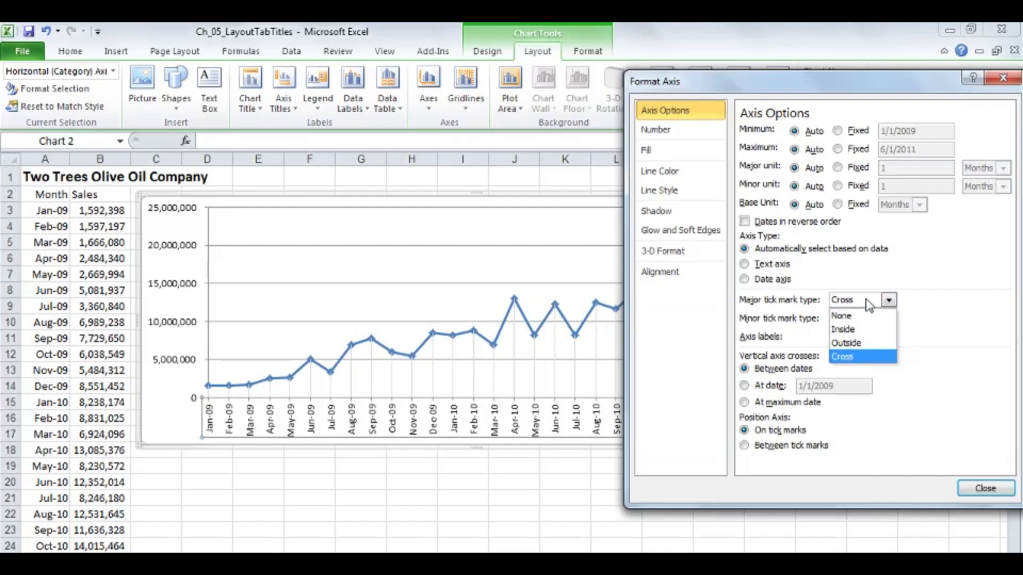
{"action": "left_click", "coordinate": [868, 305]}
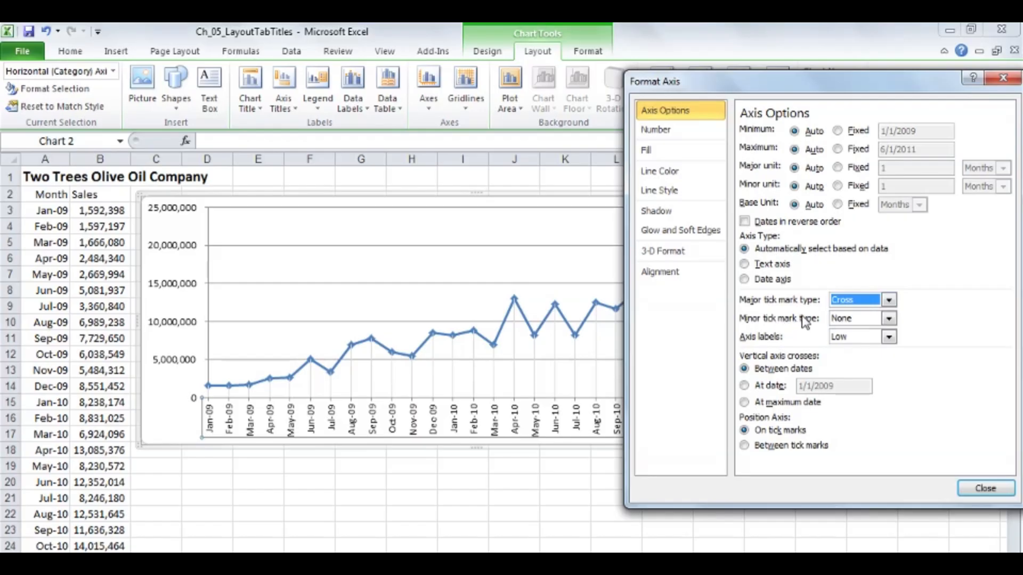
{"action": "left_click", "coordinate": [979, 490]}
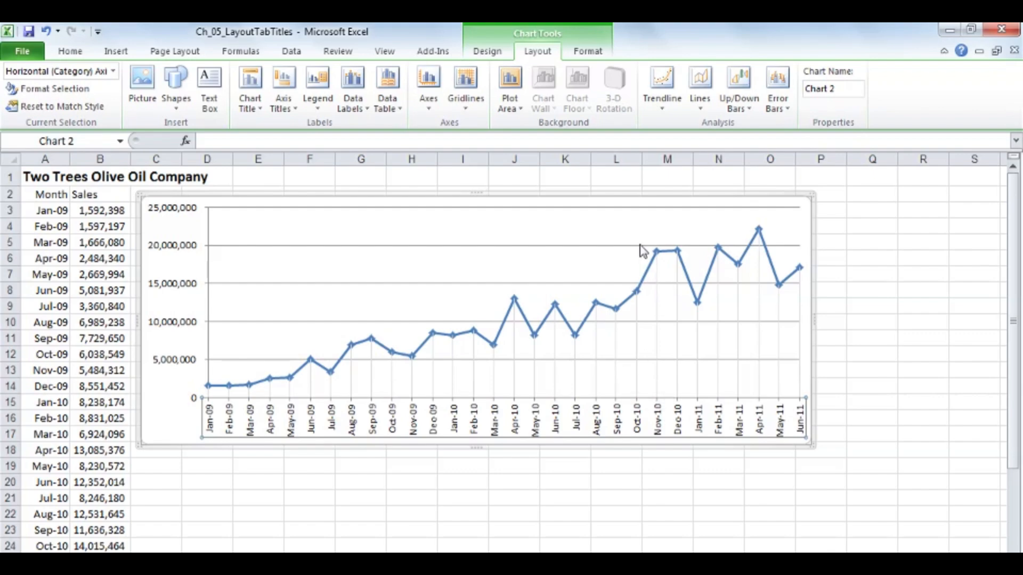
- Change the monthly sales line chart to a clustered bar chart and extend its lower edge to about row 23
{"action": "left_click", "coordinate": [637, 232]}
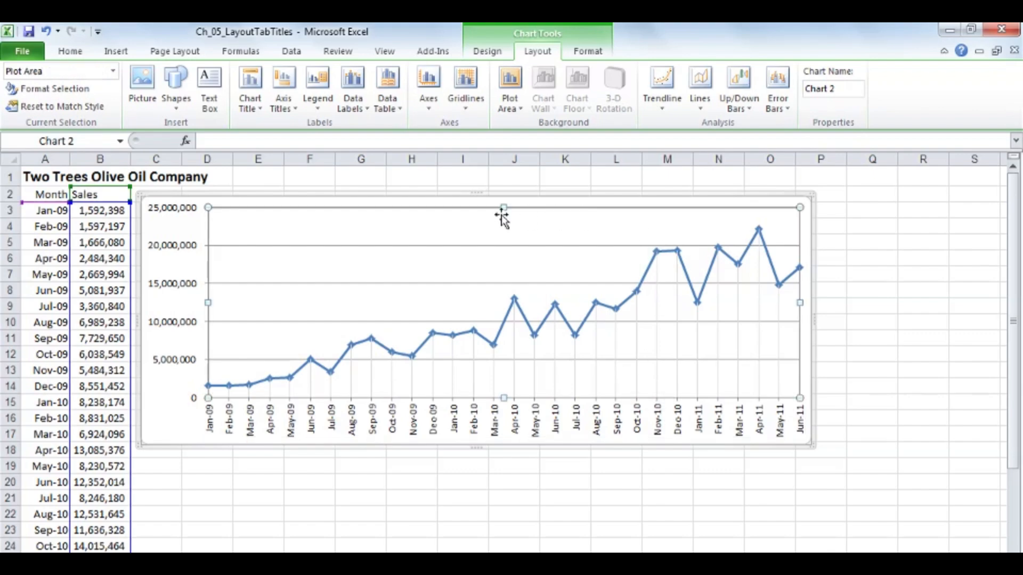
{"action": "left_click", "coordinate": [487, 53]}
{"action": "left_click", "coordinate": [21, 85]}
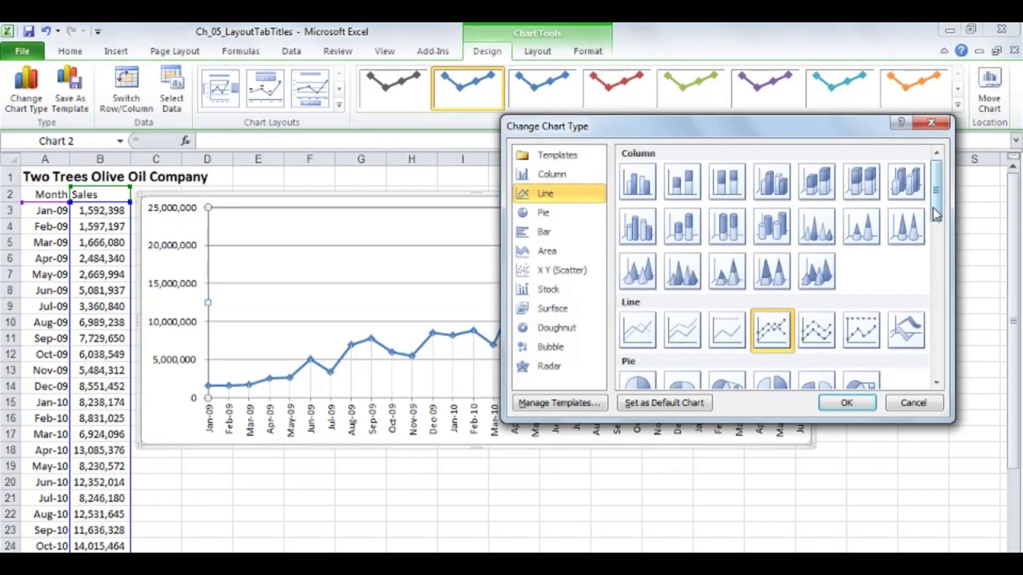
{"action": "left_click_drag", "start_coordinate": [936, 213], "coordinate": [937, 259]}
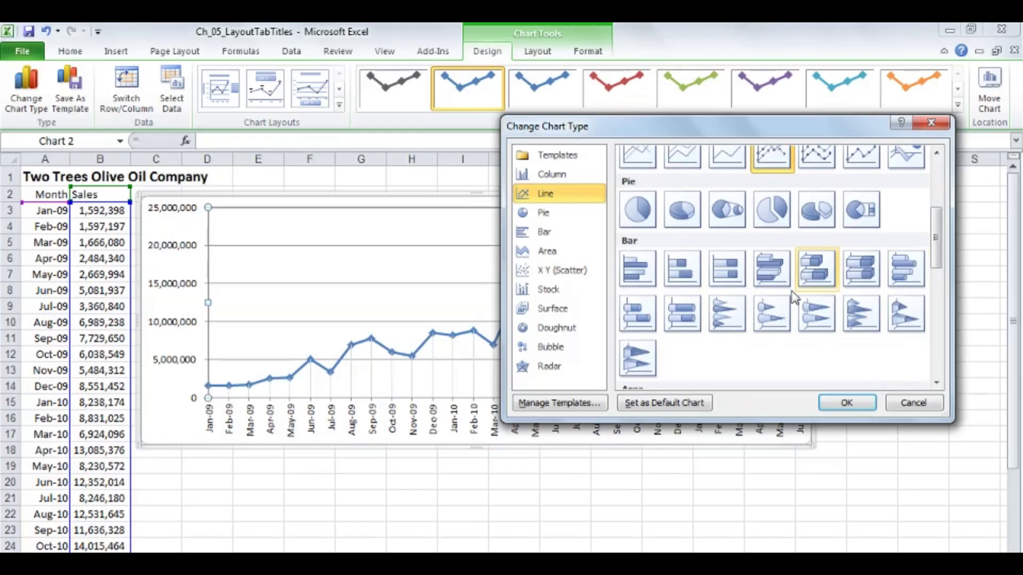
{"action": "double_click", "coordinate": [647, 269]}
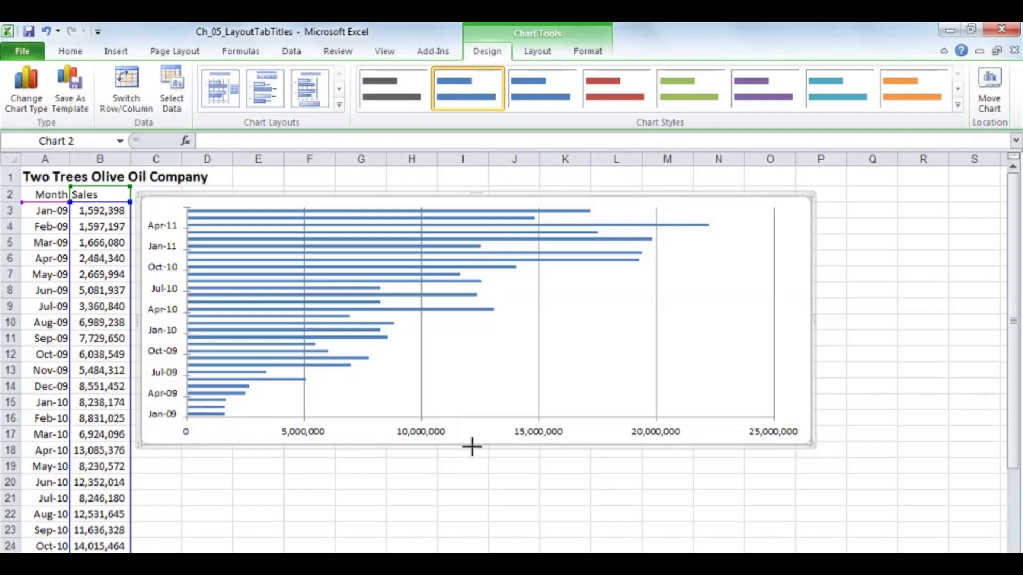
{"action": "left_click_drag", "start_coordinate": [471, 447], "coordinate": [472, 530]}
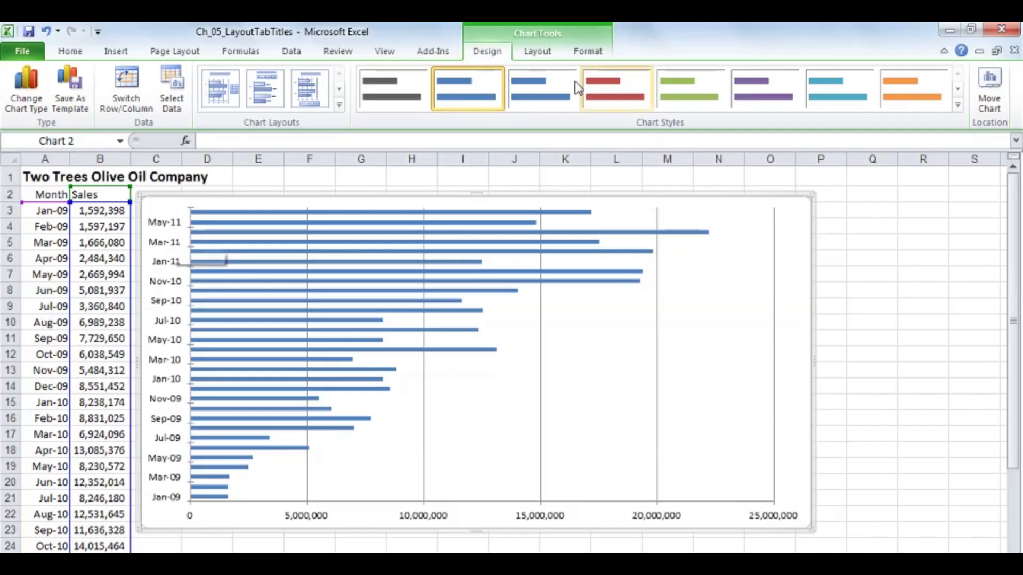
- Show the dates on the bar chart's vertical category axis in reverse order
{"action": "left_click", "coordinate": [538, 51]}
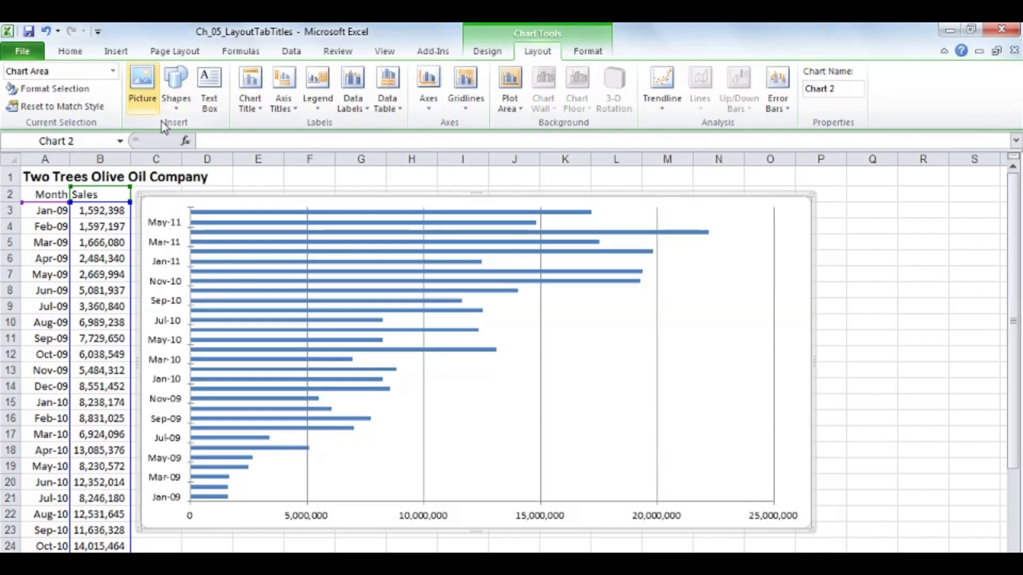
{"action": "left_click", "coordinate": [113, 72]}
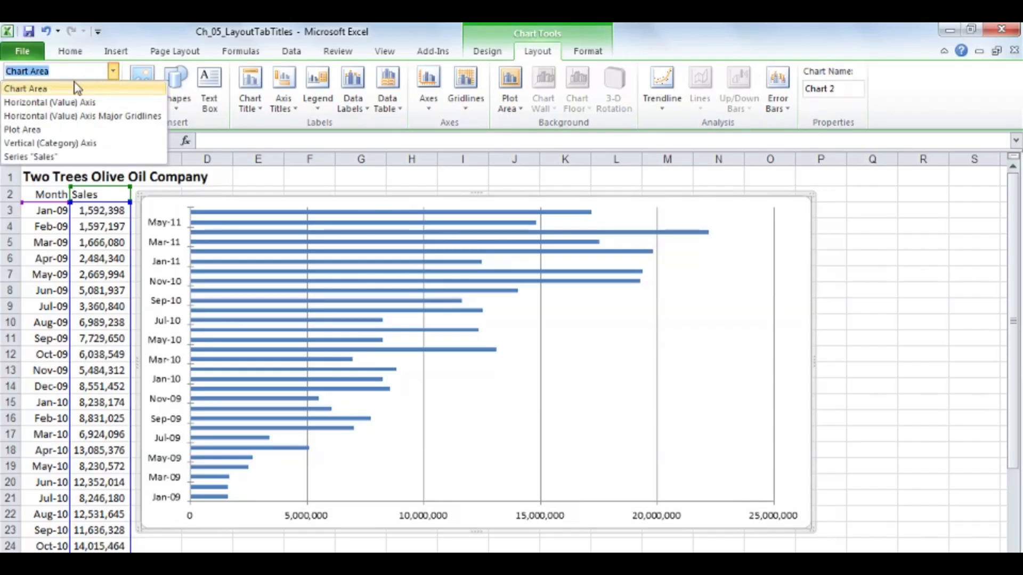
{"action": "left_click", "coordinate": [27, 144]}
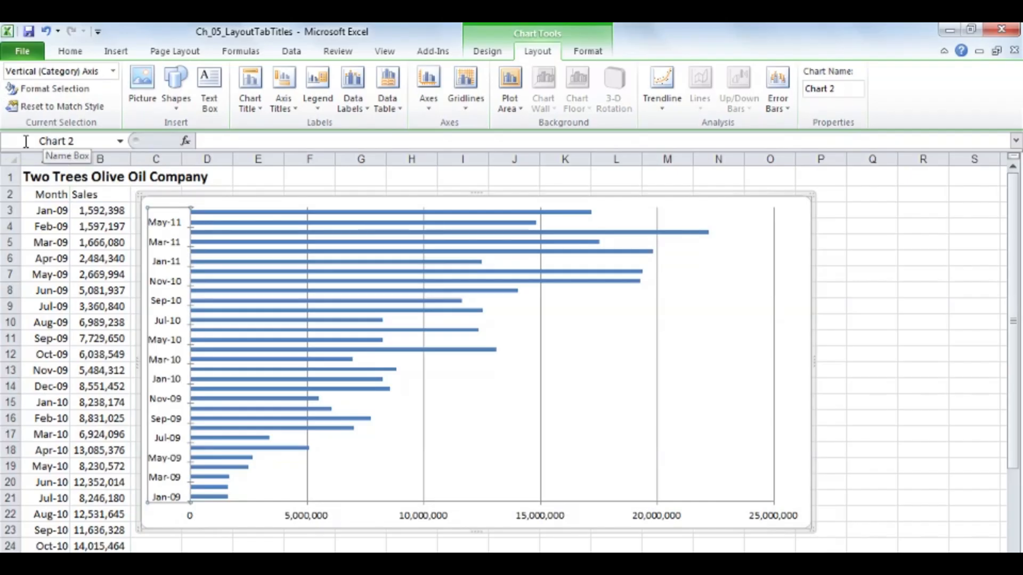
{"action": "left_click", "coordinate": [55, 89]}
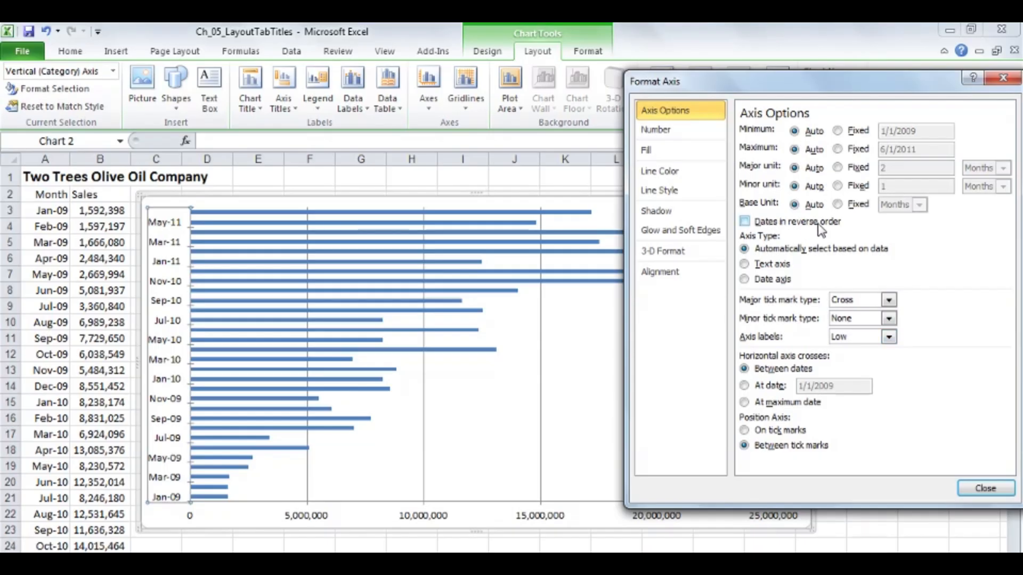
{"action": "left_click", "coordinate": [744, 222]}
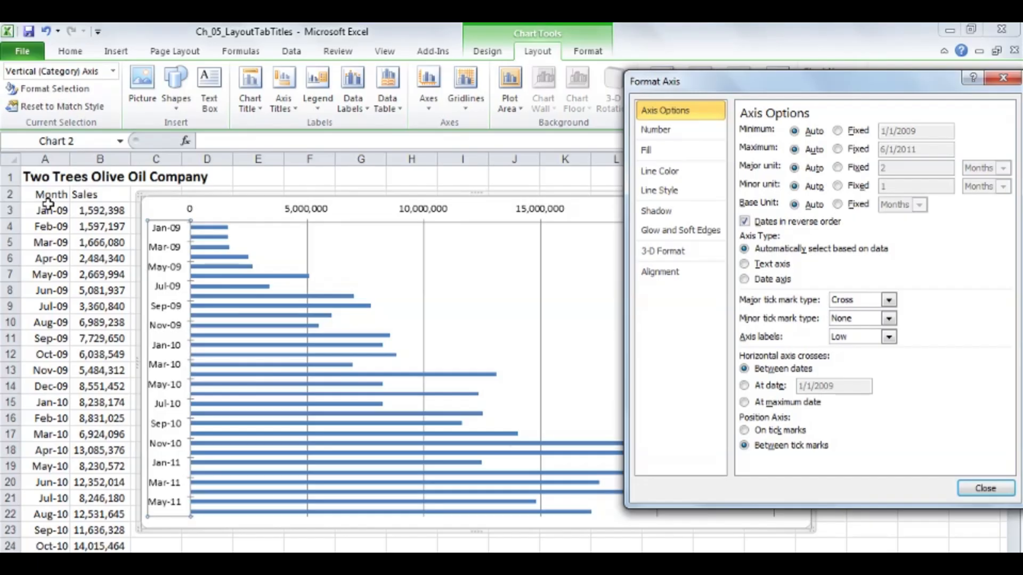
- Try the Low label position on the bar chart's horizontal value axis, and finally set it to High
{"action": "left_click", "coordinate": [440, 216]}
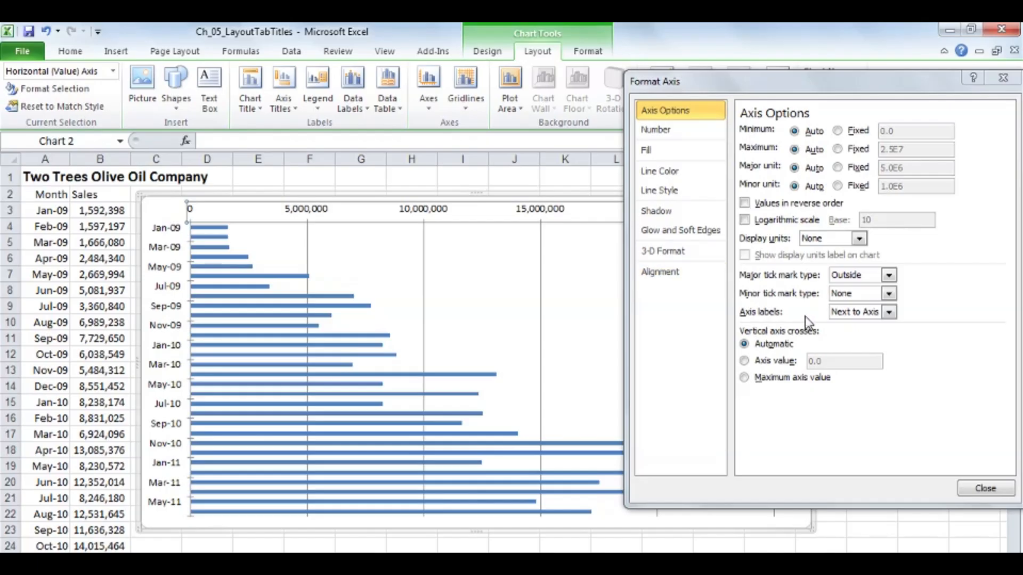
{"action": "left_click", "coordinate": [890, 313]}
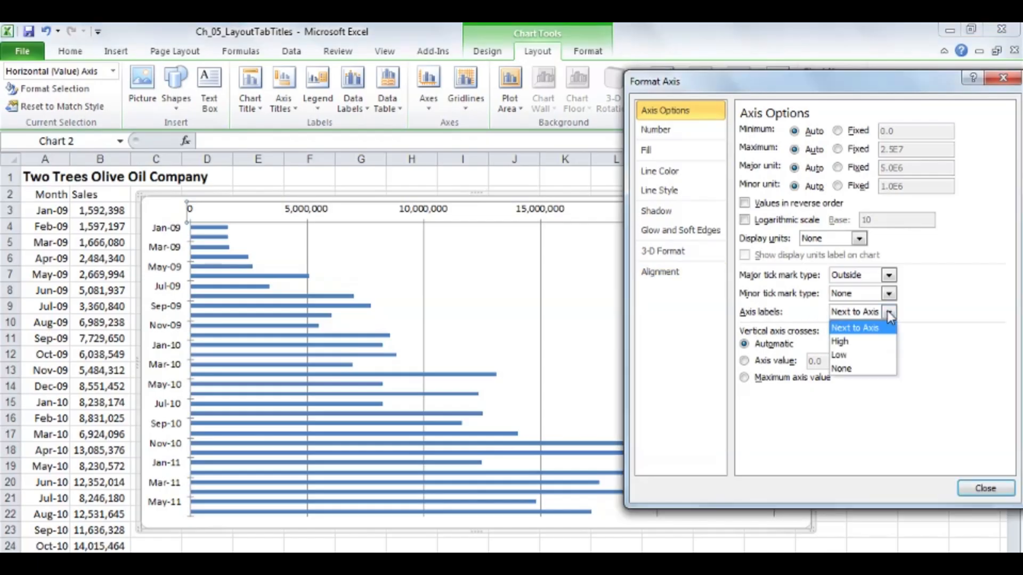
{"action": "left_click", "coordinate": [847, 356]}
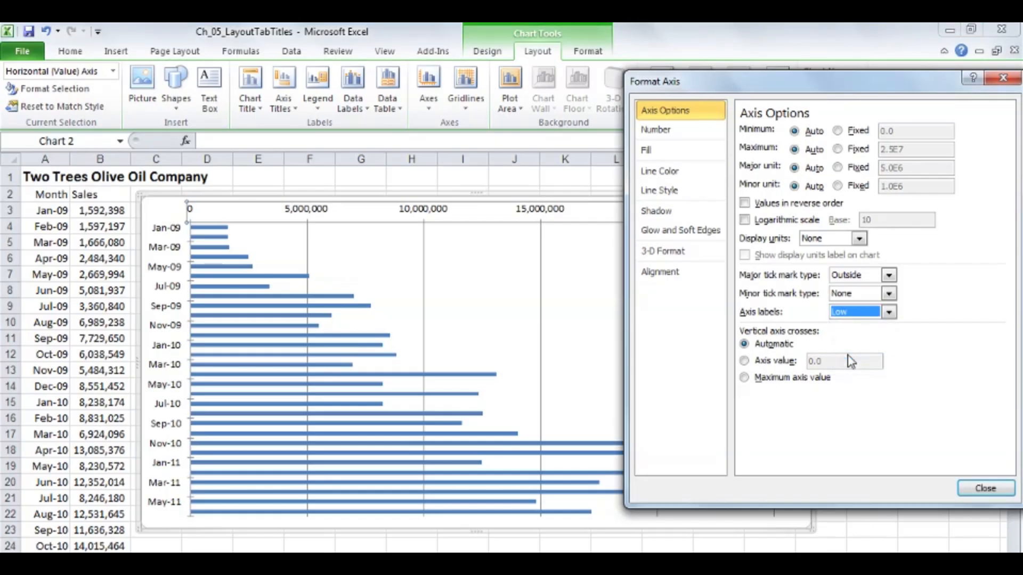
{"action": "left_click", "coordinate": [889, 312]}
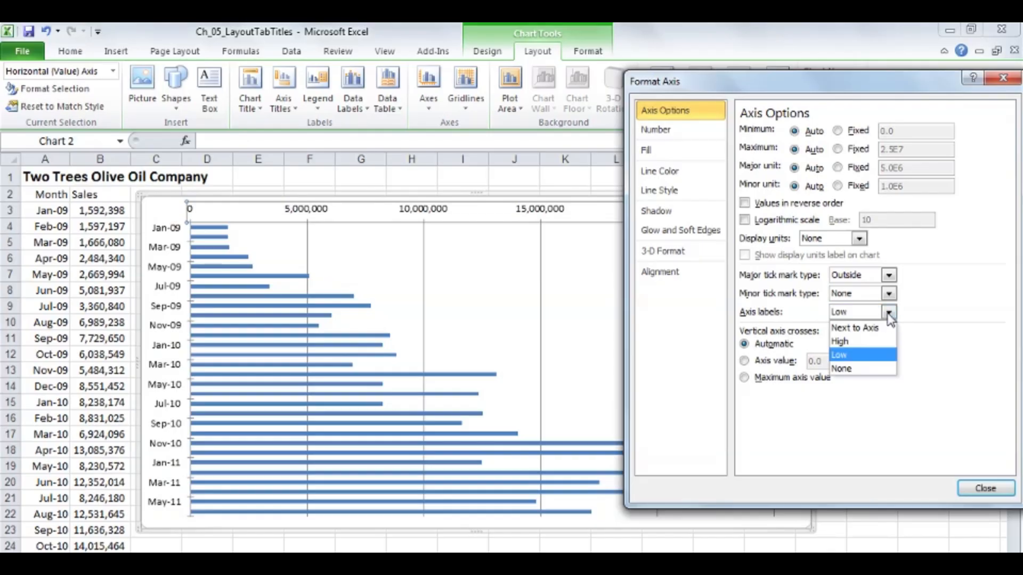
{"action": "left_click", "coordinate": [846, 344]}
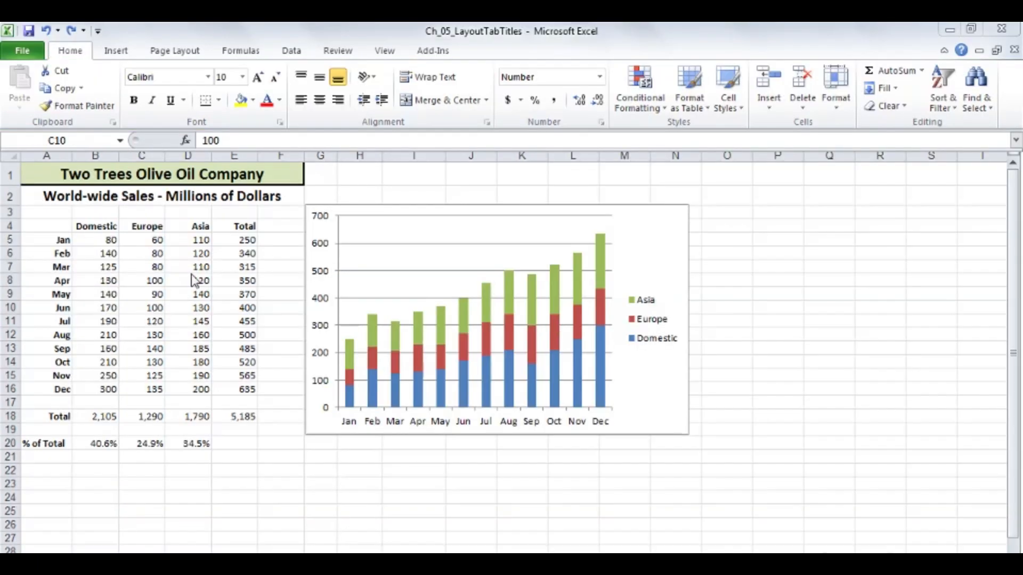
- Format the regional sales figures in B5:D16 with the comma style and one decimal place
{"action": "left_click", "coordinate": [323, 223]}
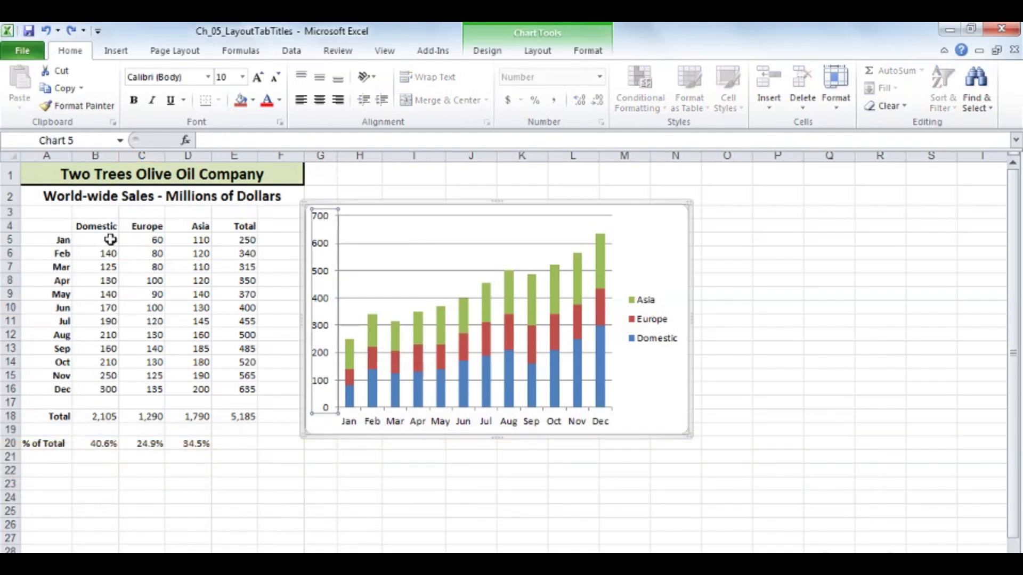
{"action": "left_click", "coordinate": [109, 240]}
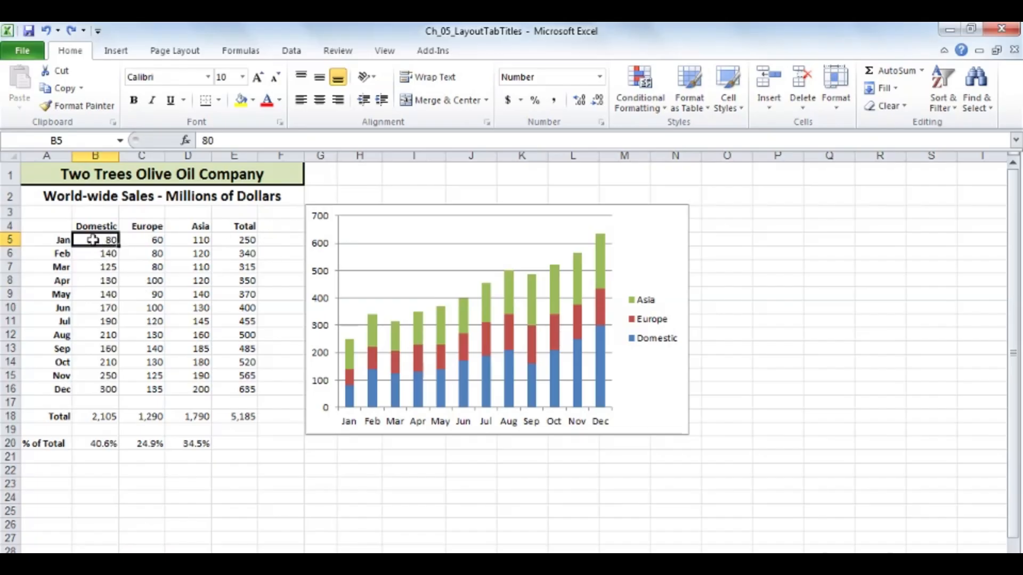
{"action": "left_click_drag", "start_coordinate": [105, 239], "coordinate": [182, 388]}
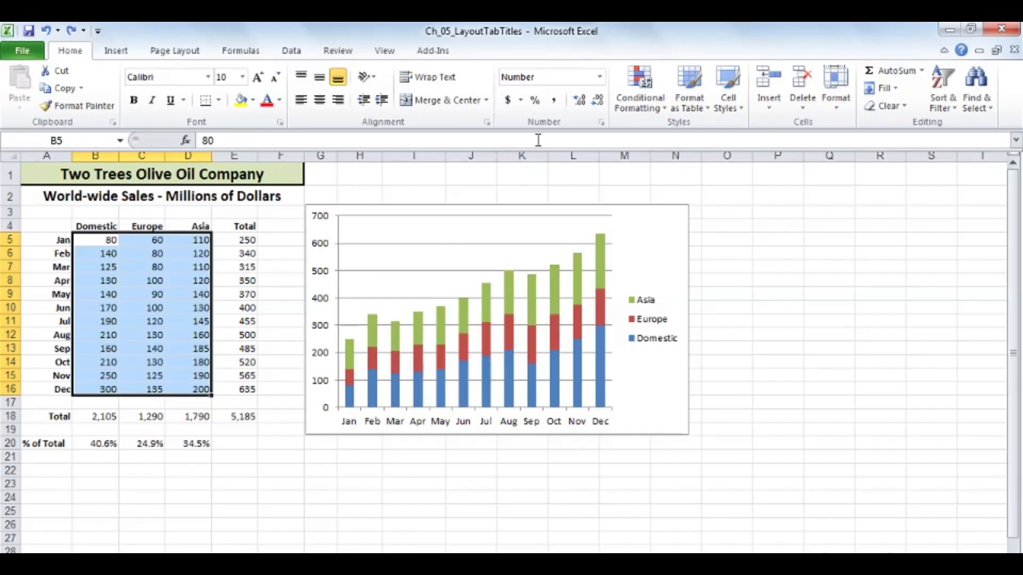
{"action": "left_click", "coordinate": [555, 104]}
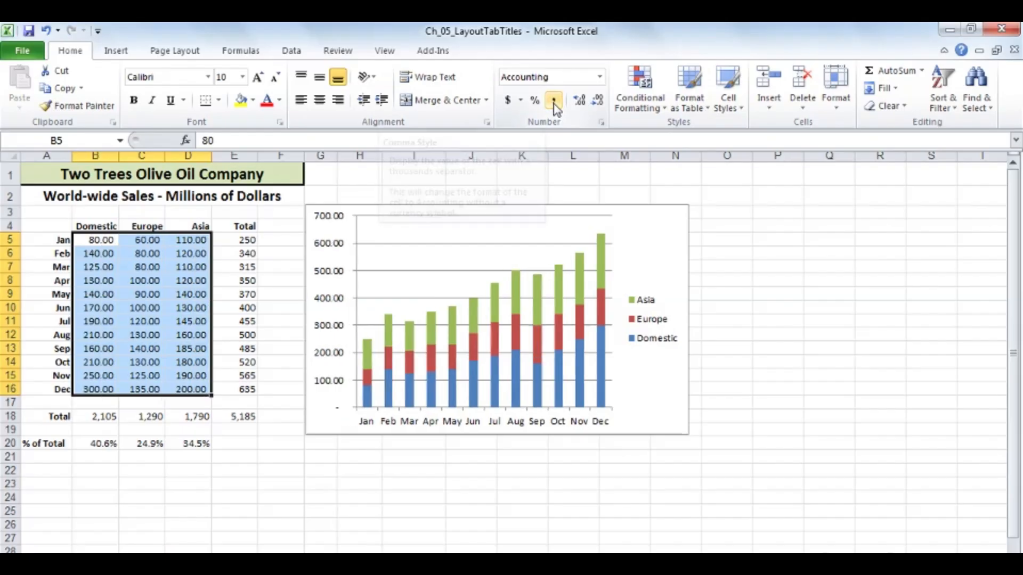
{"action": "left_click", "coordinate": [599, 104]}
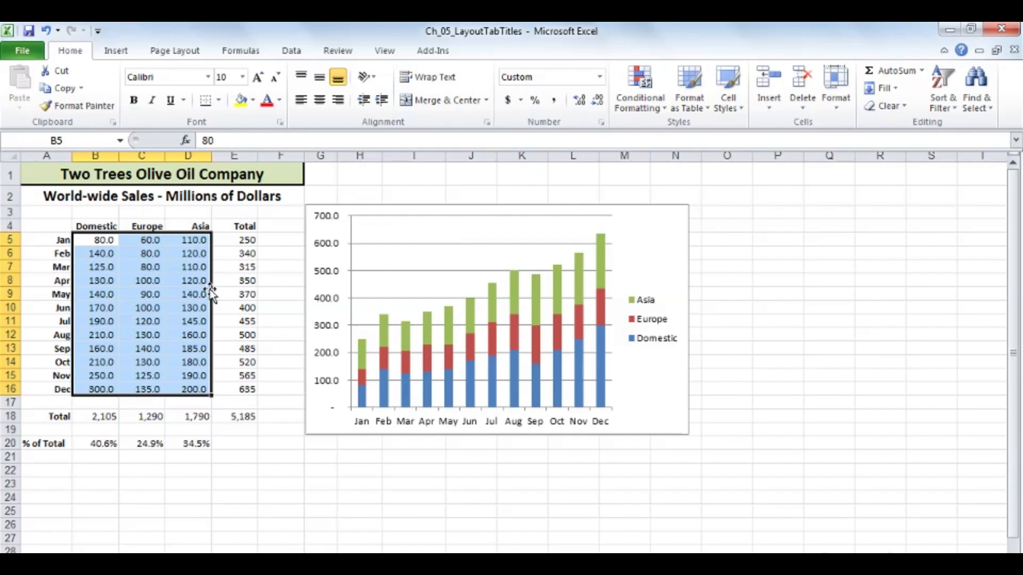
- Give the stacked column chart's vertical axis its own Number format with 0 decimal places and close the axis settings
{"action": "left_click", "coordinate": [327, 247]}
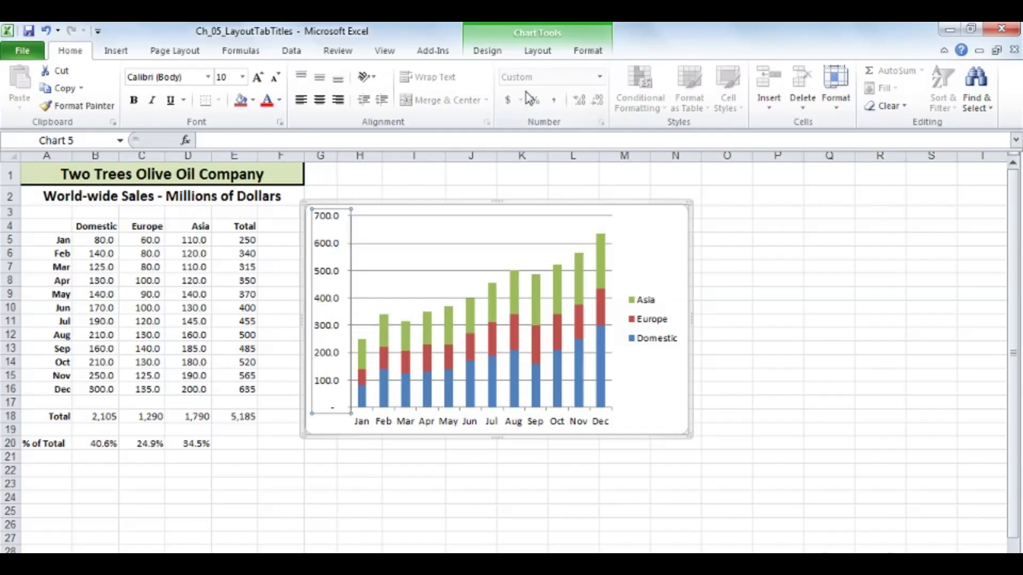
{"action": "double_click", "coordinate": [327, 246]}
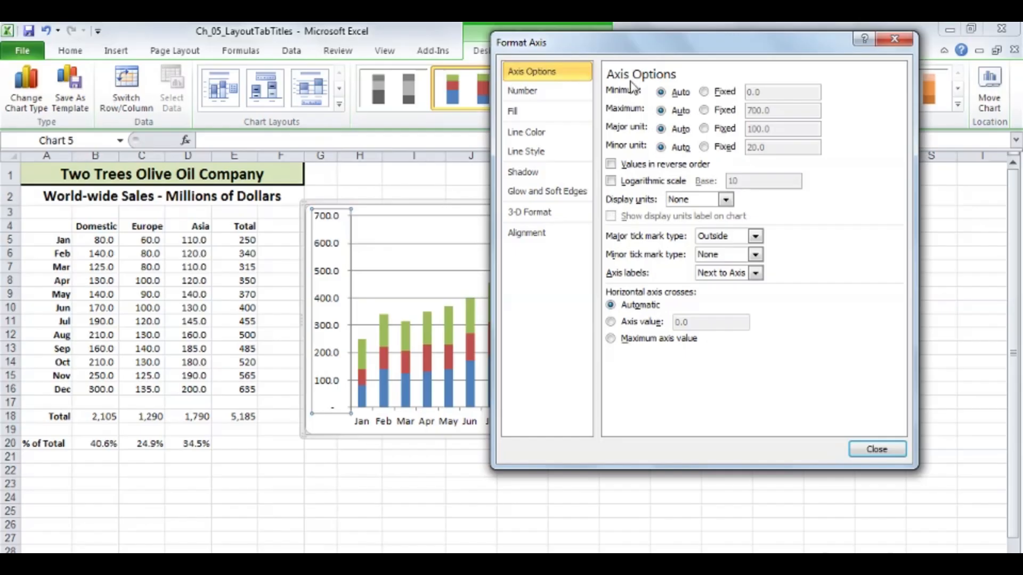
{"action": "left_click", "coordinate": [530, 91]}
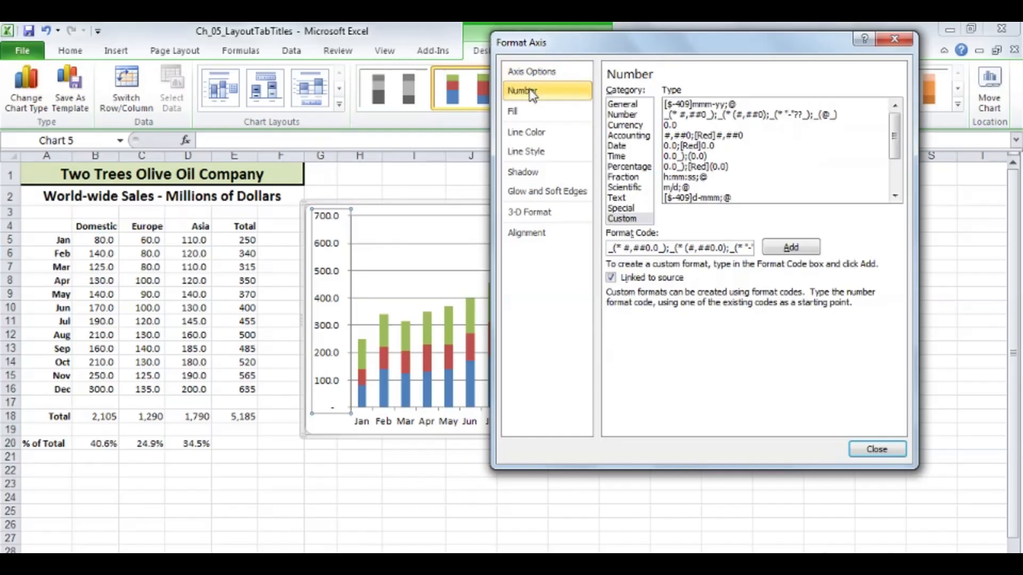
{"action": "left_click", "coordinate": [623, 115]}
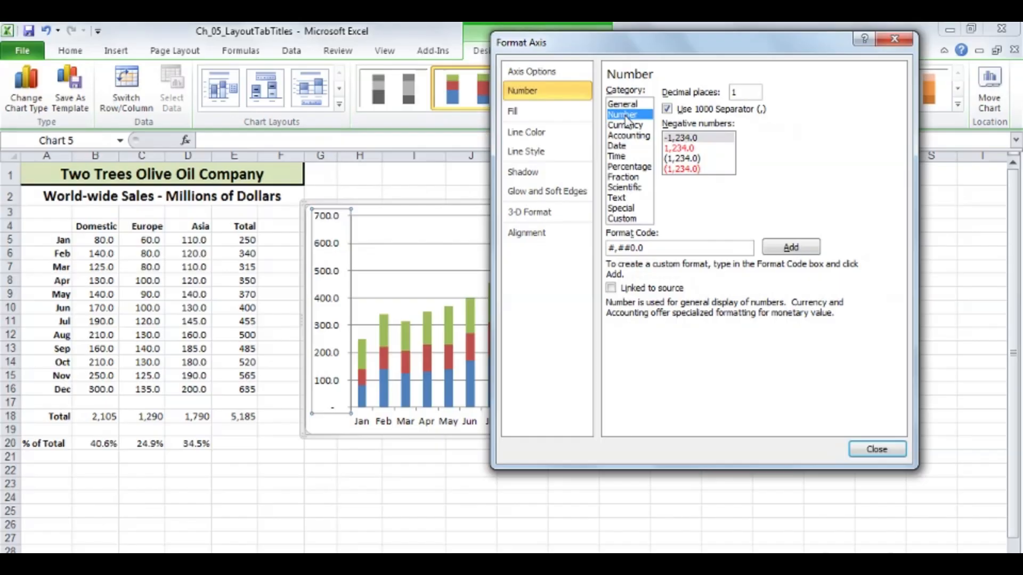
{"action": "double_click", "coordinate": [734, 93]}
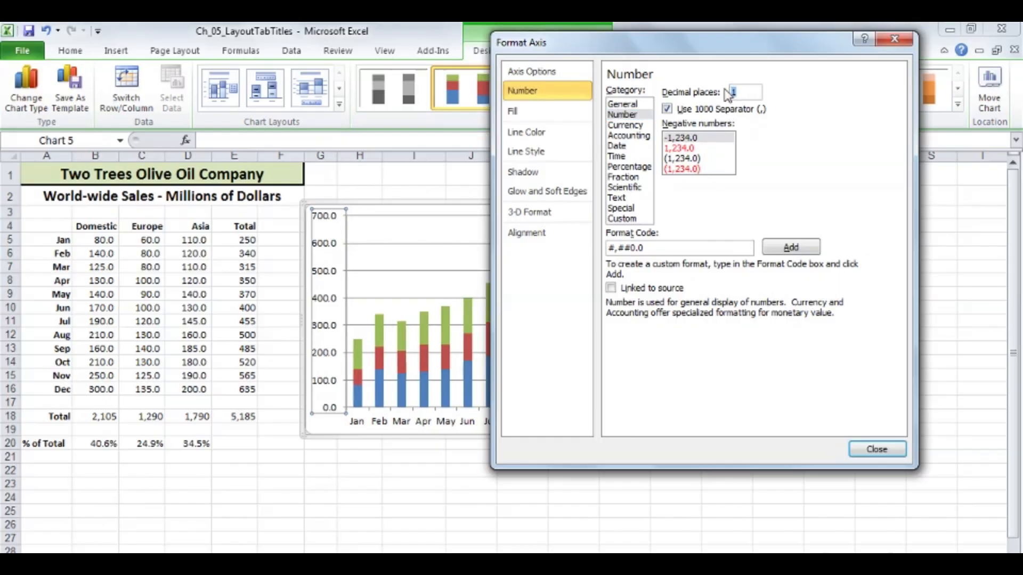
{"action": "type", "text": "0"}
{"action": "left_click", "coordinate": [877, 452]}
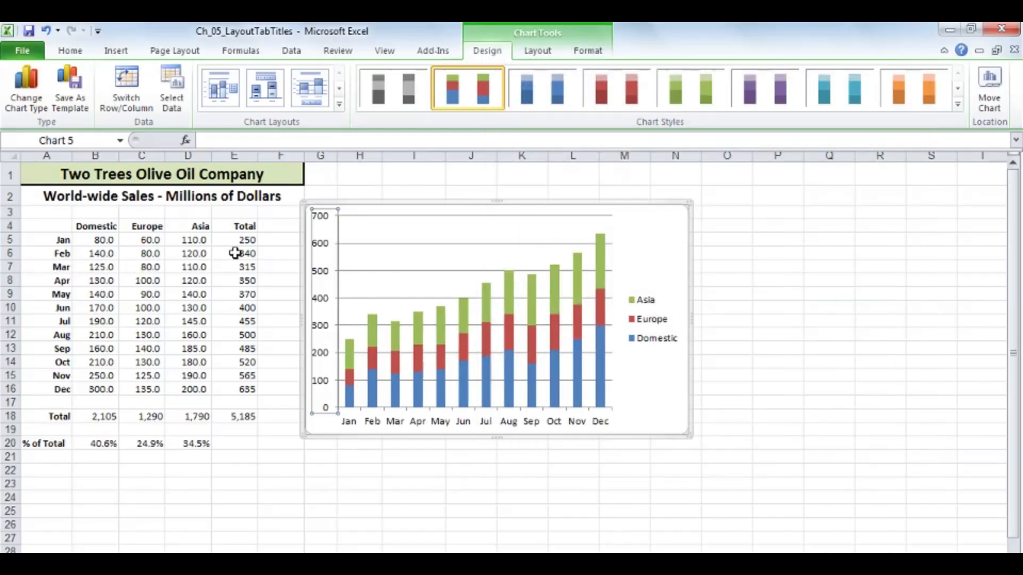
- Try the dollar Accounting format on the sales figures in B5:D16, and undo it
{"action": "left_click", "coordinate": [104, 265]}
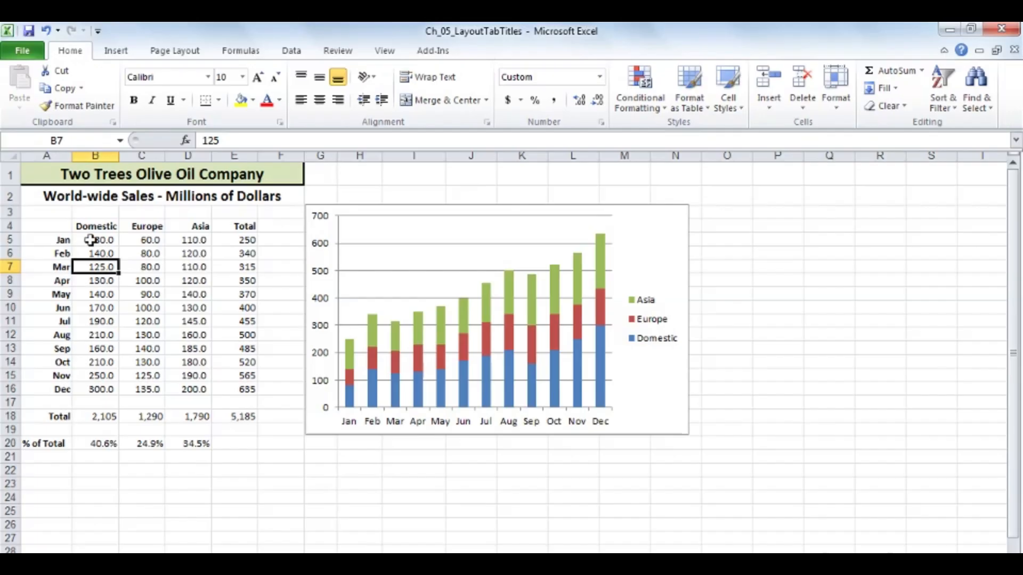
{"action": "left_click_drag", "start_coordinate": [91, 240], "coordinate": [203, 390]}
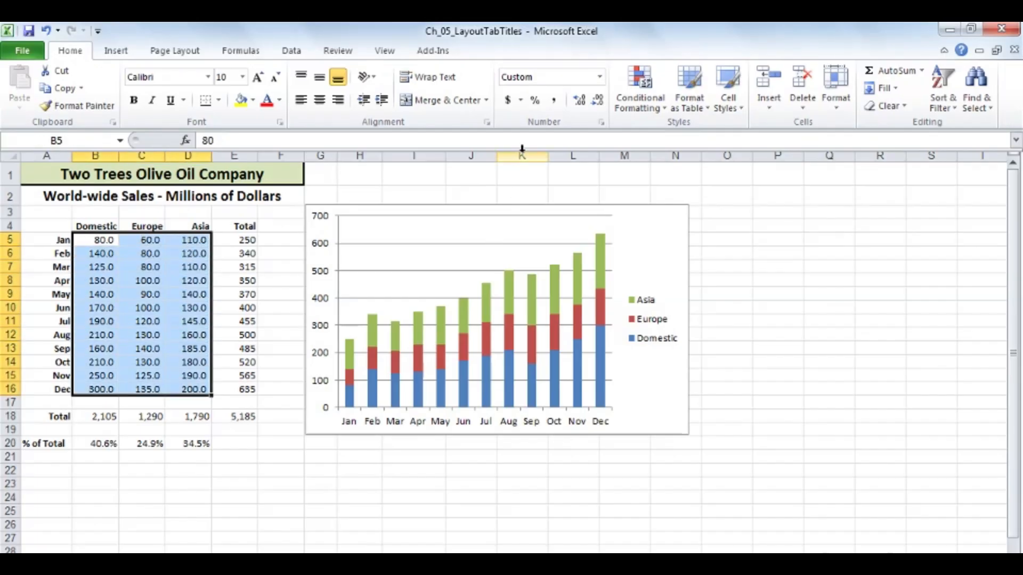
{"action": "left_click", "coordinate": [508, 101]}
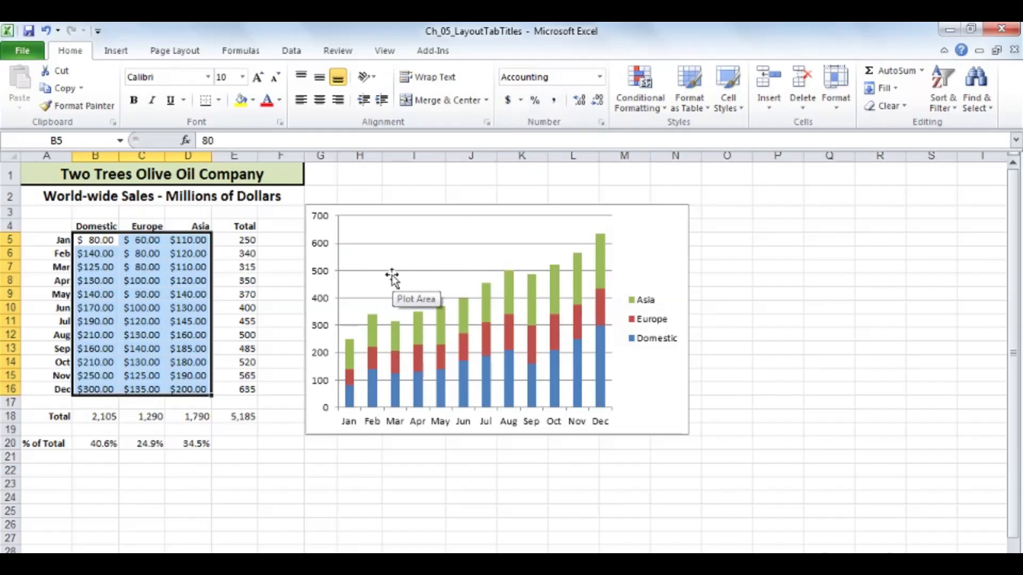
{"action": "key", "text": "ctrl+z"}
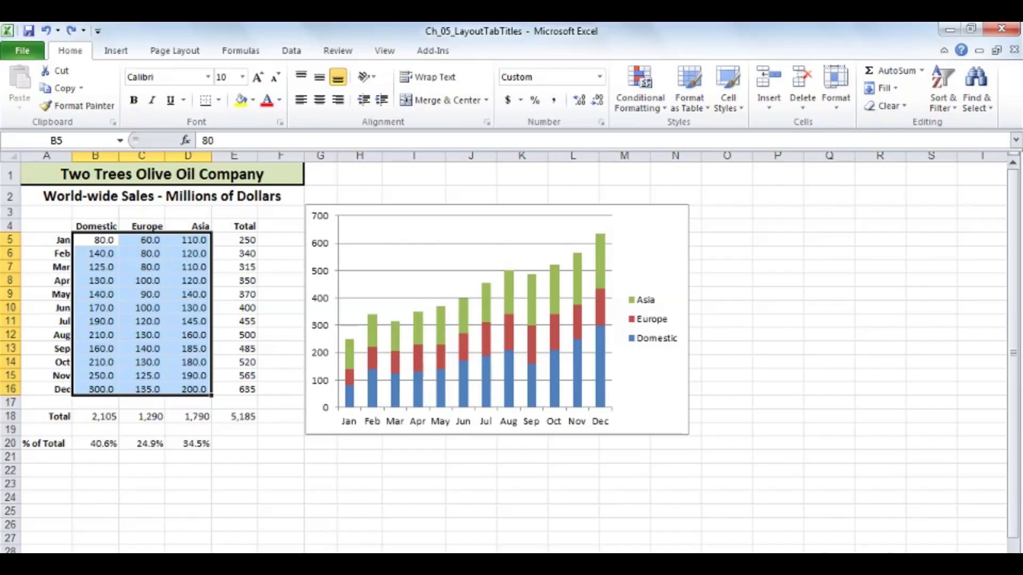
- On the monthly sales sheet, set the line chart's horizontal axis to the March-01 date format and close the axis settings
{"action": "left_click", "coordinate": [206, 560]}
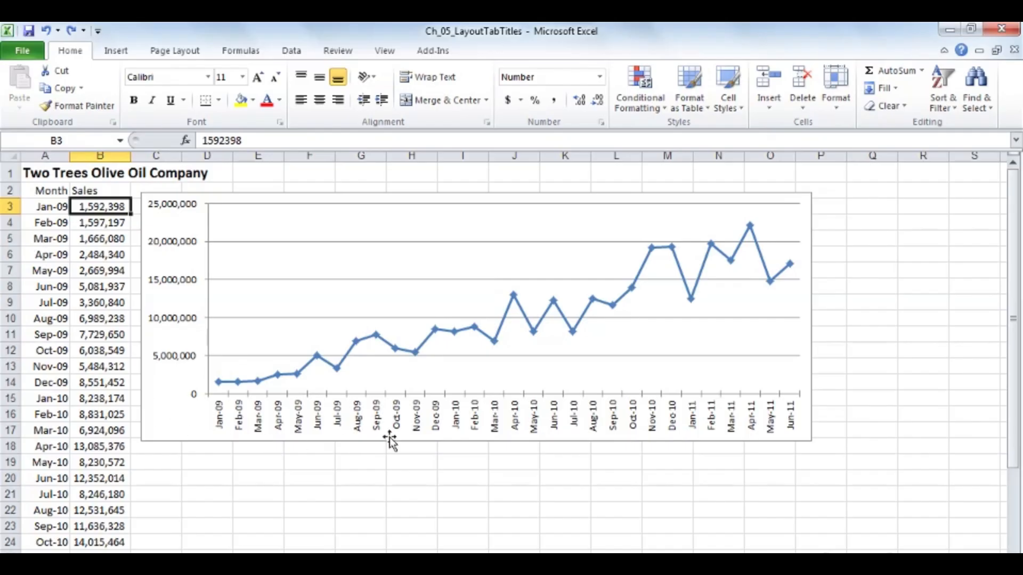
{"action": "double_click", "coordinate": [458, 423]}
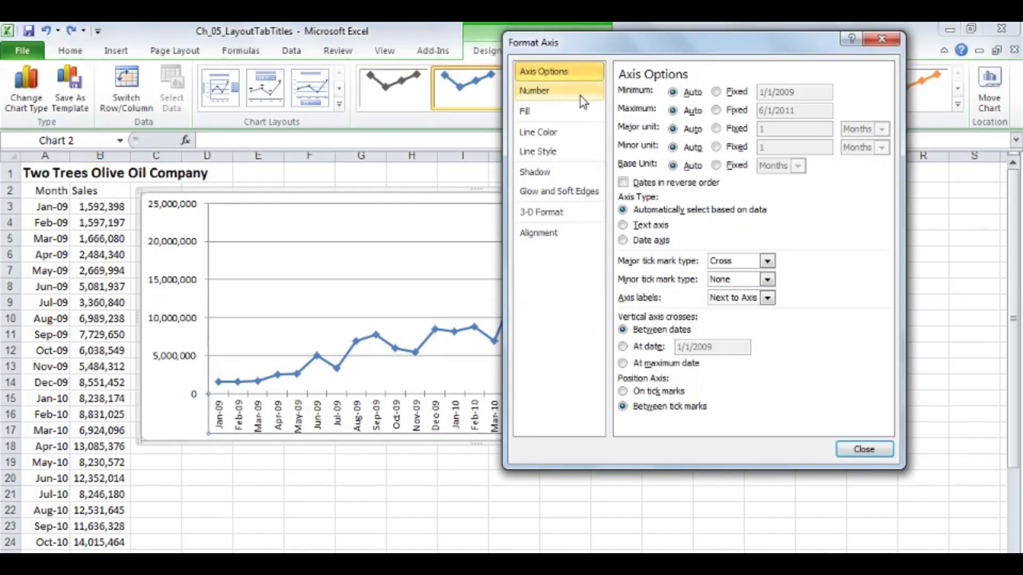
{"action": "left_click", "coordinate": [545, 96]}
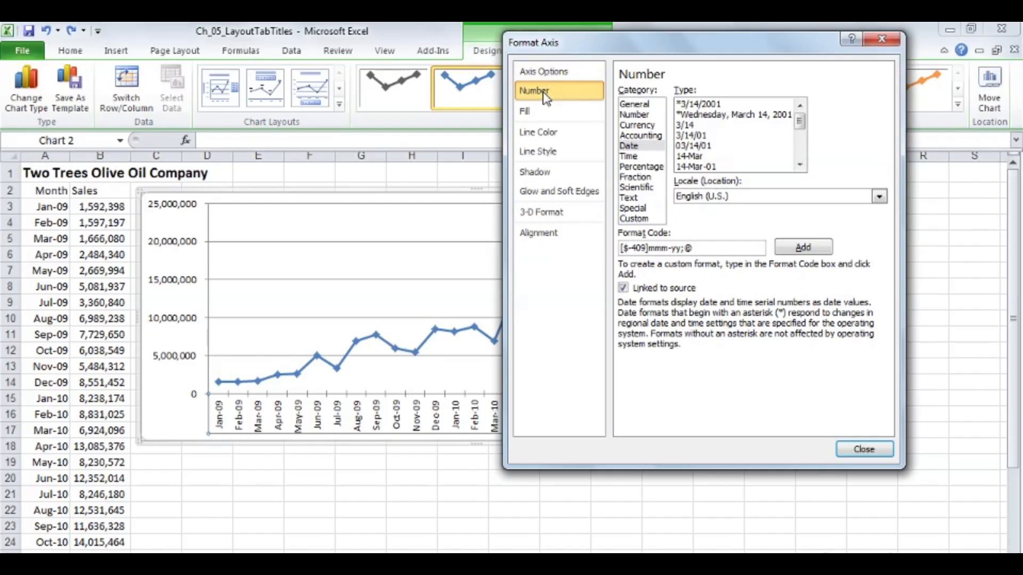
{"action": "left_click", "coordinate": [629, 146]}
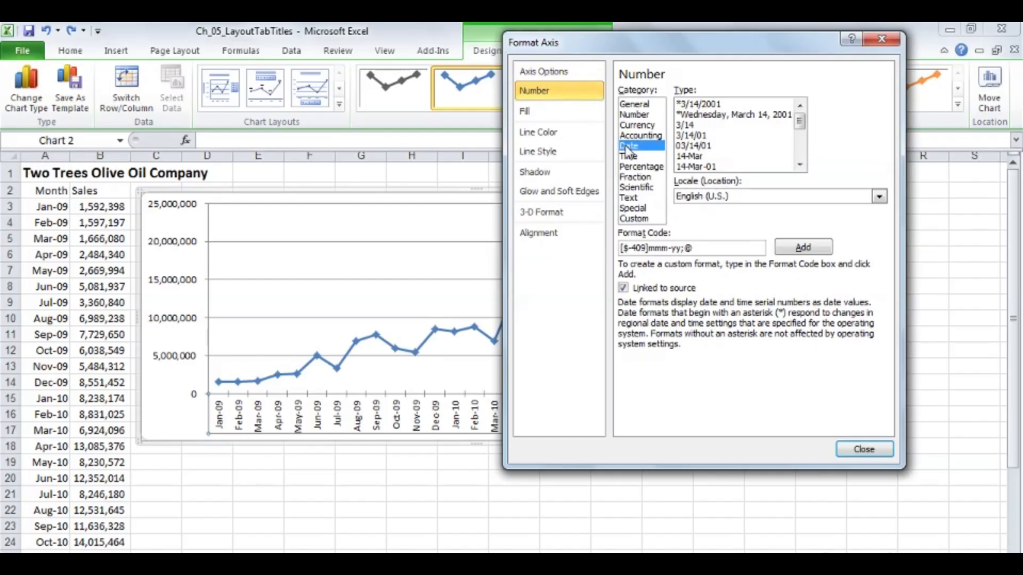
{"action": "left_click", "coordinate": [800, 167]}
{"action": "left_click", "coordinate": [800, 166]}
{"action": "left_click", "coordinate": [801, 167]}
{"action": "left_click", "coordinate": [800, 167]}
{"action": "left_click", "coordinate": [800, 166]}
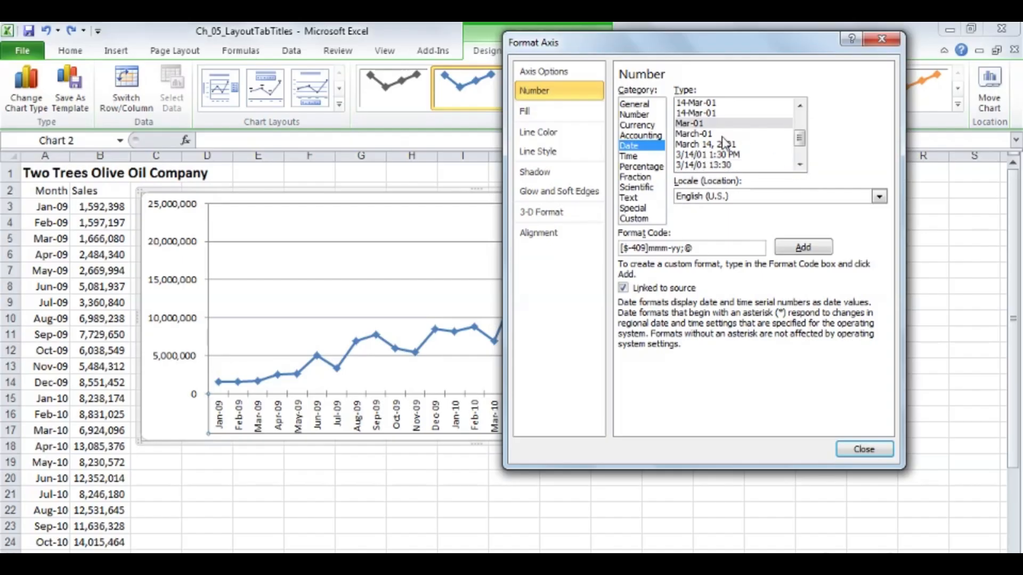
{"action": "left_click", "coordinate": [691, 134]}
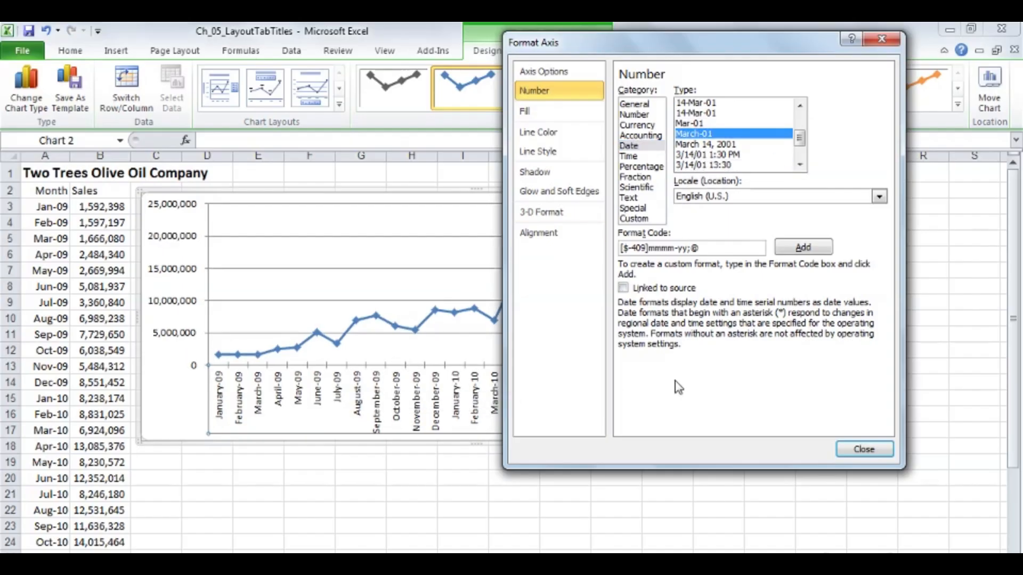
{"action": "left_click", "coordinate": [859, 452]}
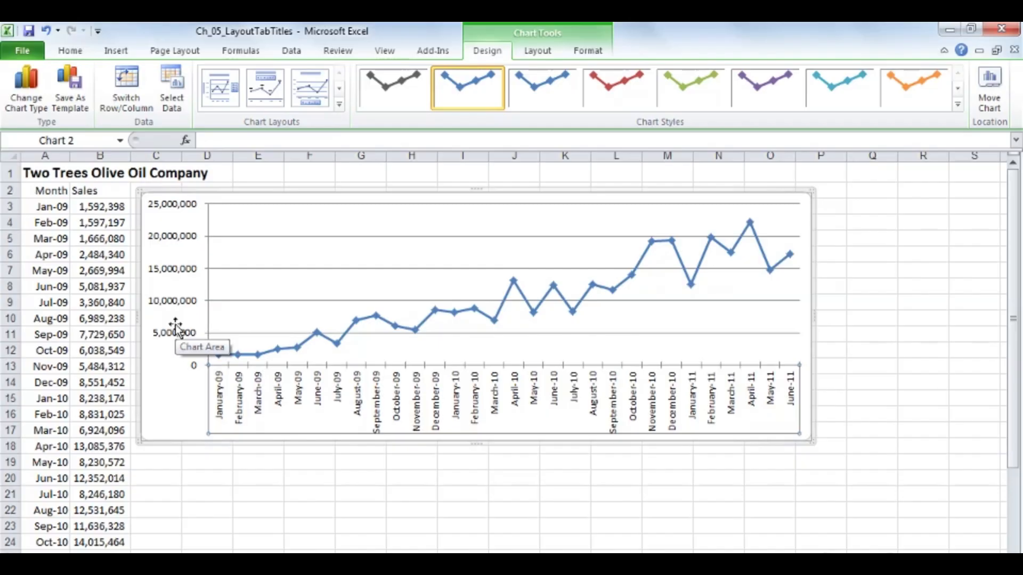
- Show the line chart's primary vertical axis in millions
{"action": "left_click", "coordinate": [179, 240]}
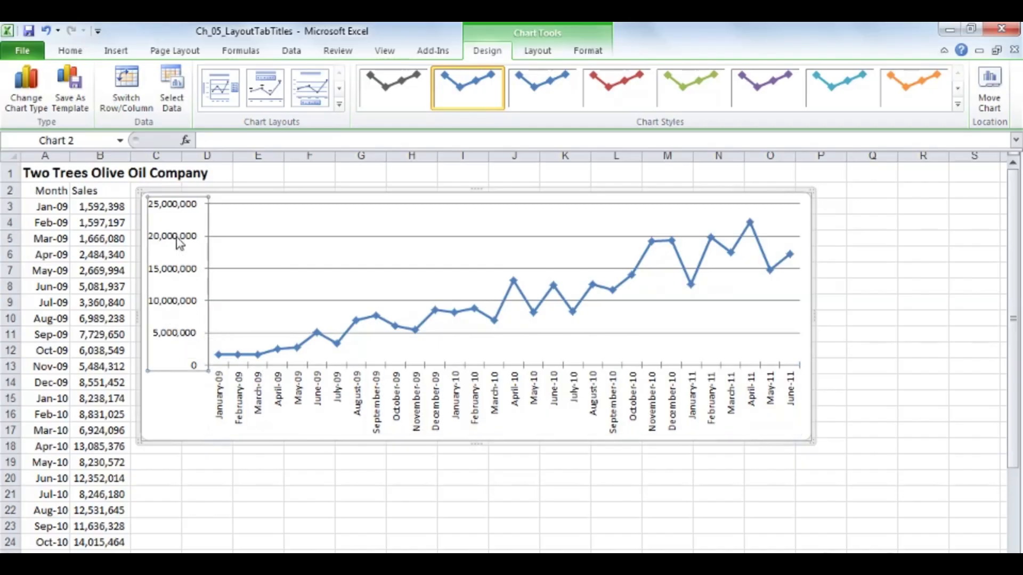
{"action": "left_click", "coordinate": [536, 53]}
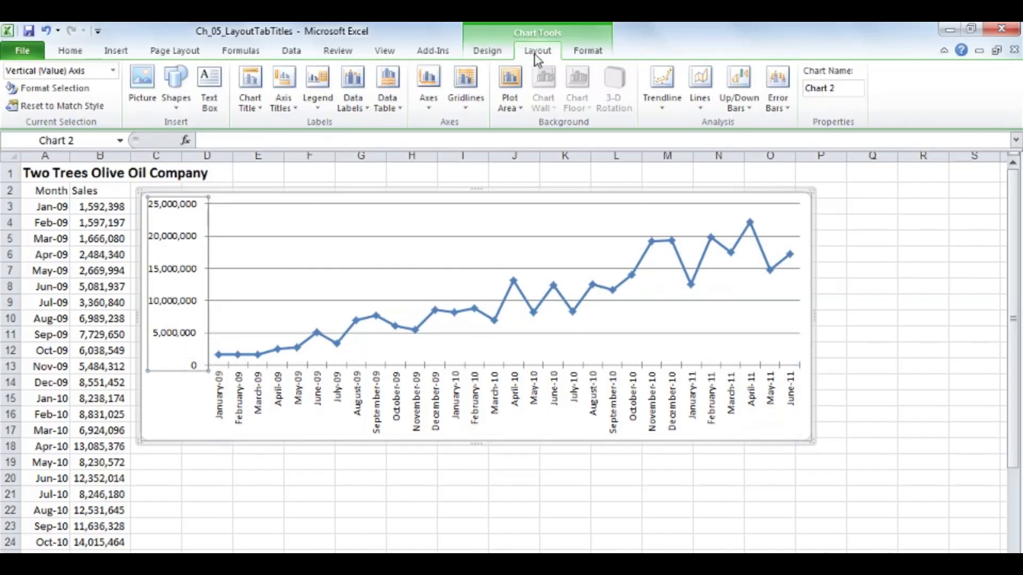
{"action": "left_click", "coordinate": [430, 102]}
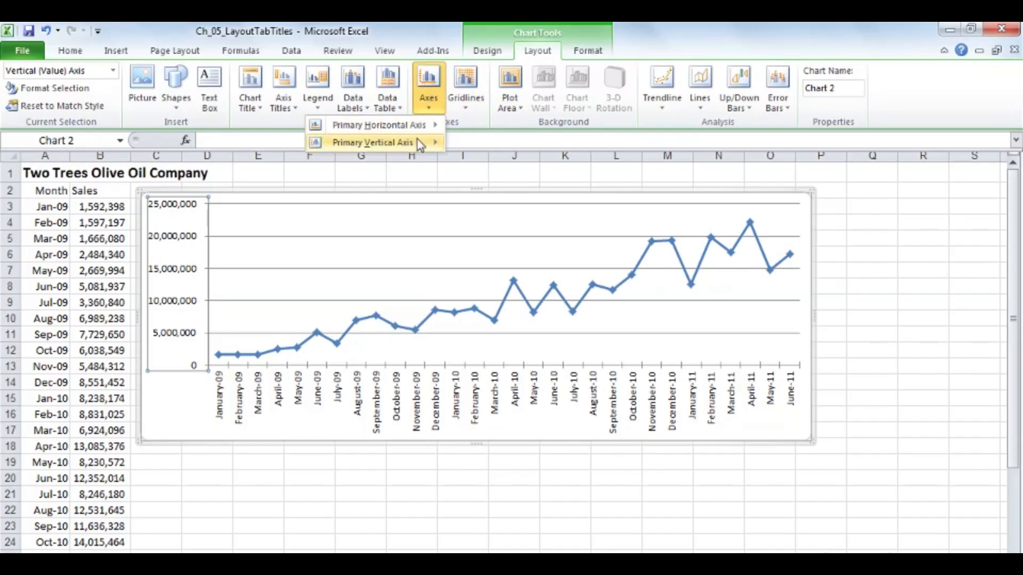
{"action": "mouse_move", "coordinate": [418, 143]}
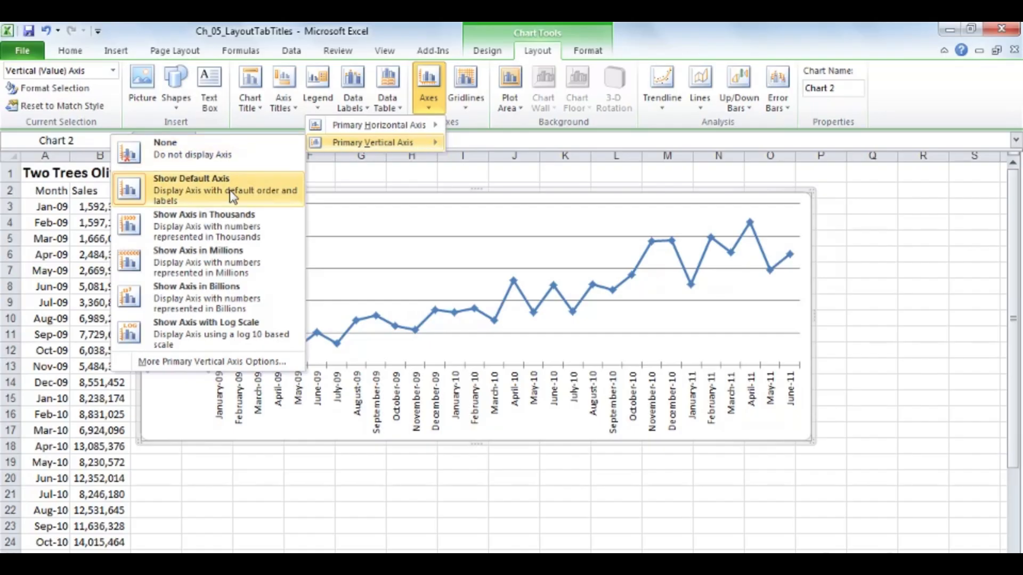
{"action": "left_click", "coordinate": [218, 256]}
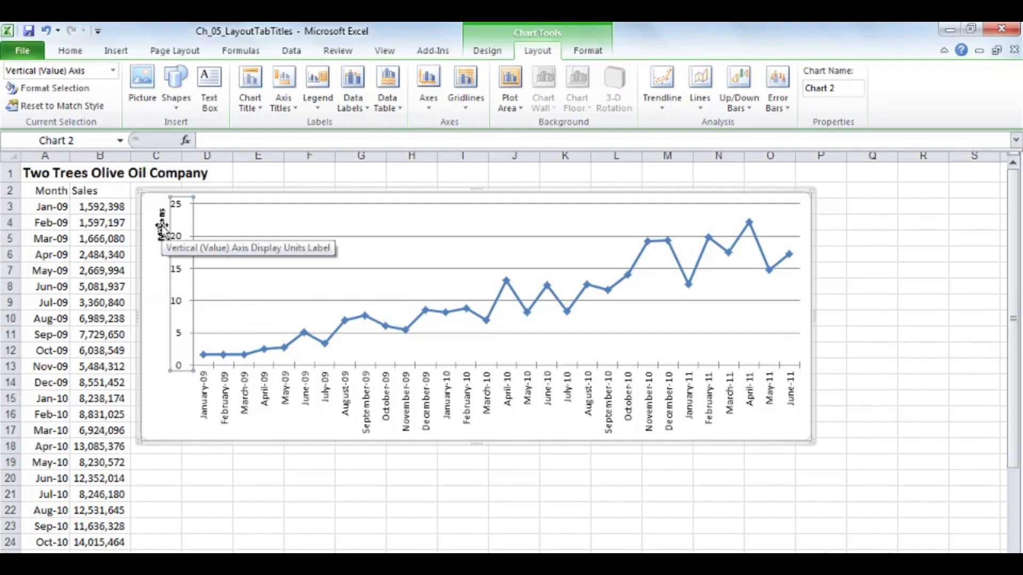
- Change the vertical axis display units label to read "Sales in Millions"
{"action": "left_click", "coordinate": [162, 226]}
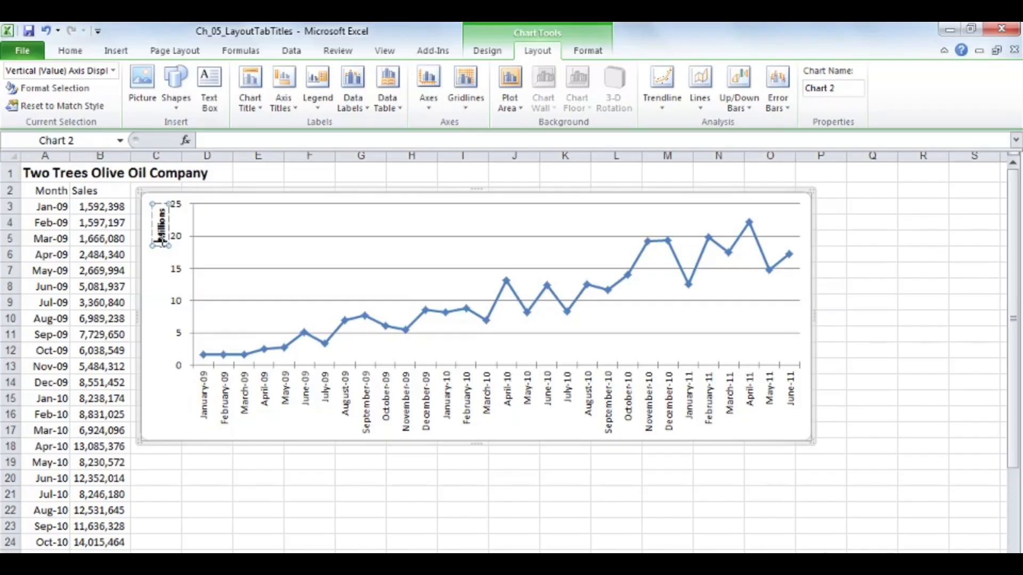
{"action": "type", "text": "Sales "}
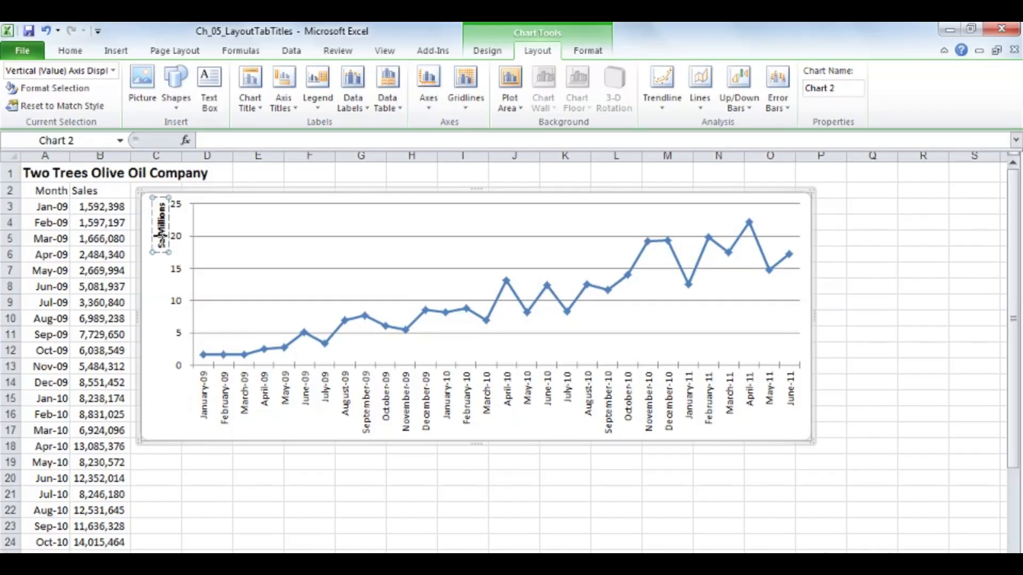
{"action": "type", "text": "in"}
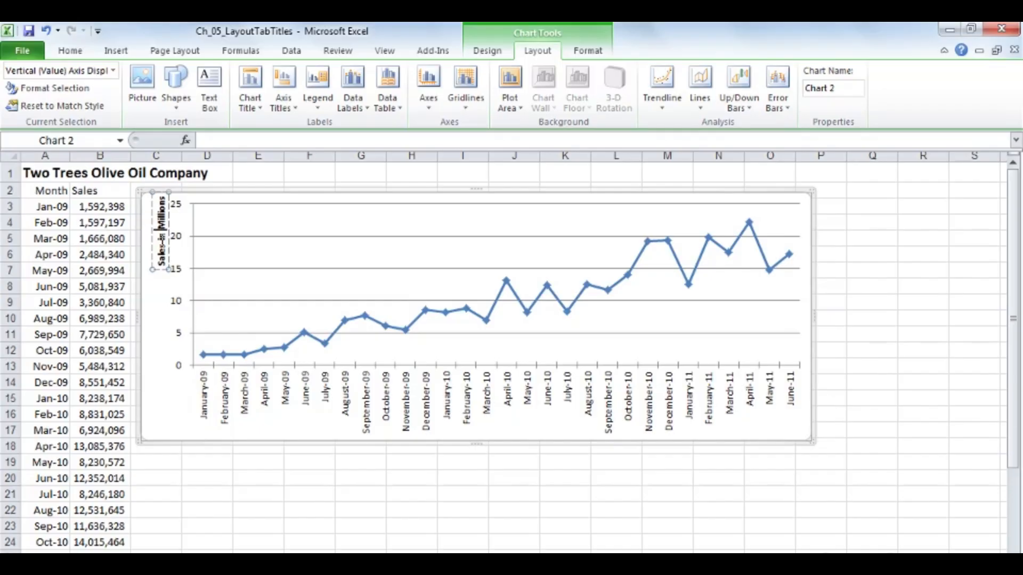
- Try a line break in the "Sales in Millions" label, remove it, and move the label down beside the middle of the vertical axis
{"action": "key", "text": "Return"}
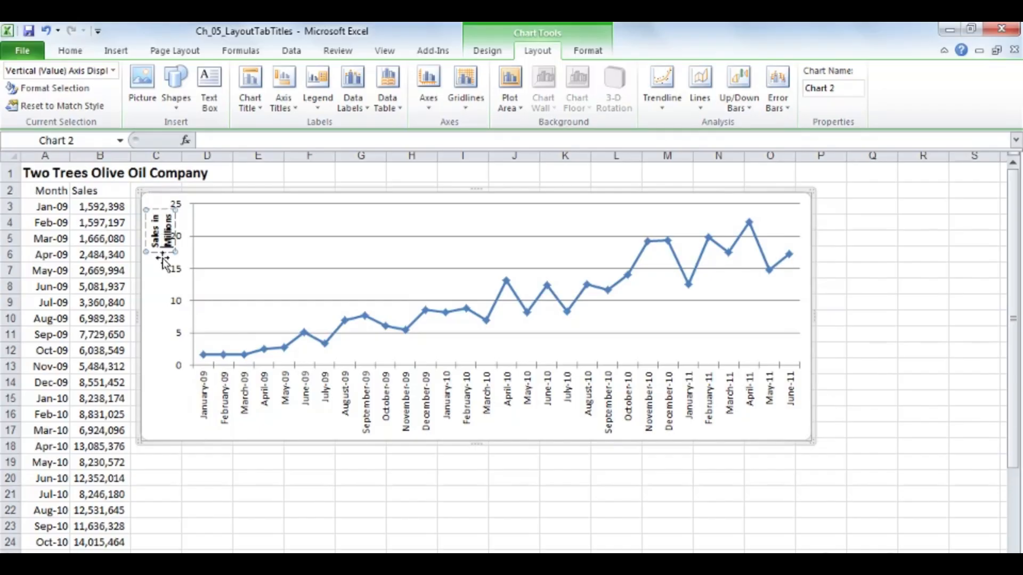
{"action": "key", "text": "BackSpace"}
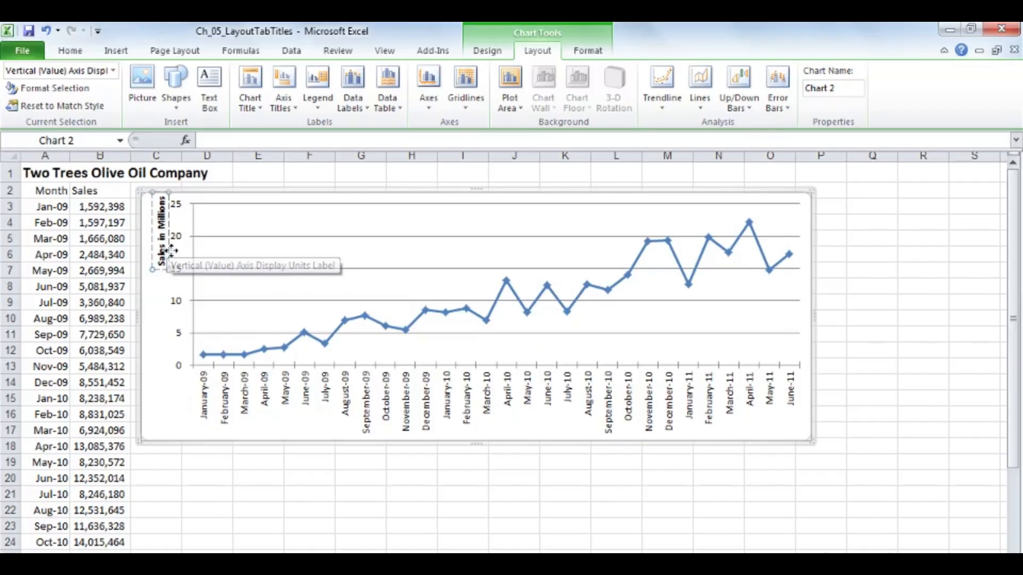
{"action": "left_click_drag", "start_coordinate": [164, 268], "coordinate": [159, 320]}
{"action": "left_click", "coordinate": [162, 367]}
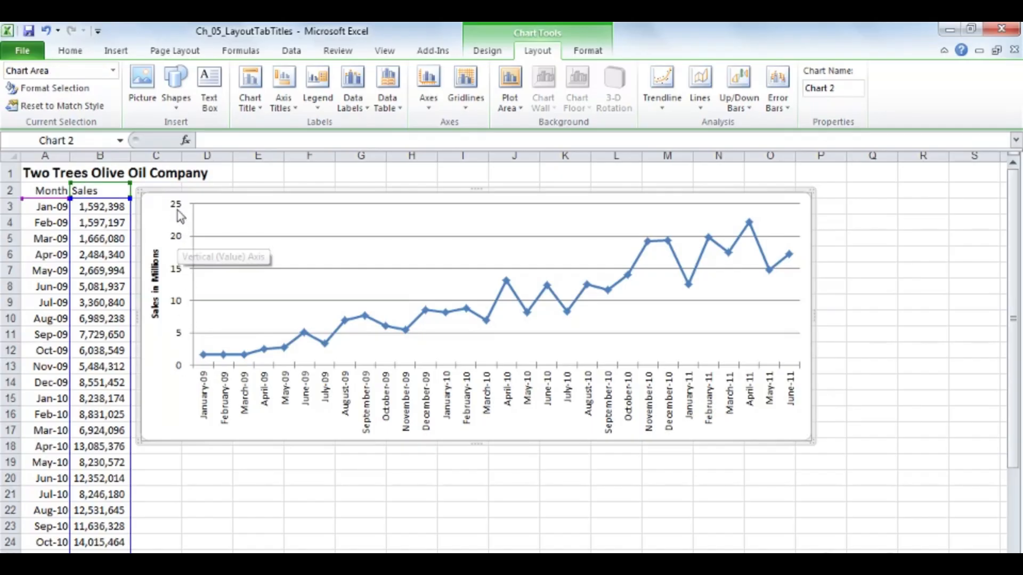
- Check the number format settings of the line chart's vertical axis and close them without changes
{"action": "left_click", "coordinate": [177, 239]}
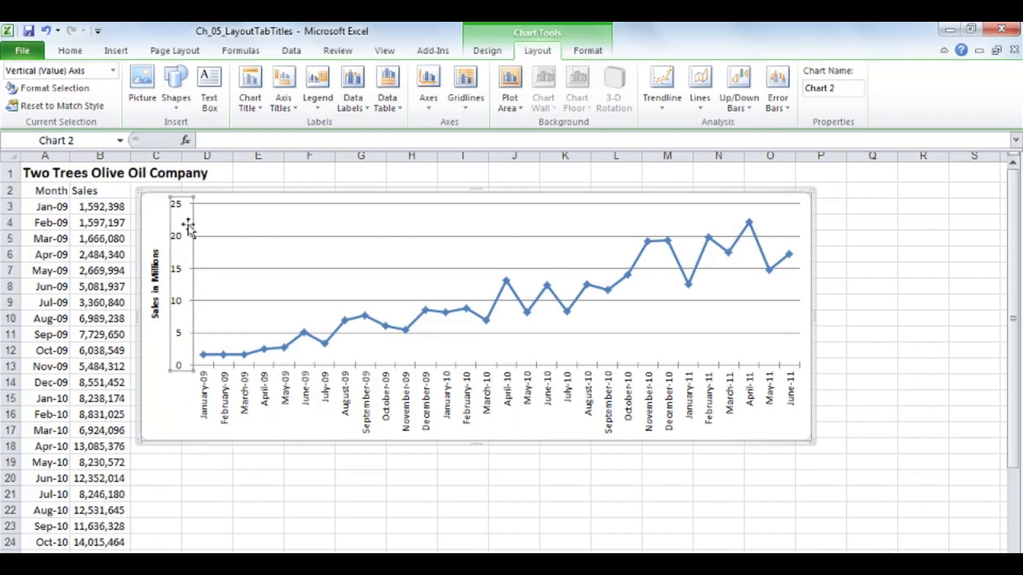
{"action": "left_click", "coordinate": [71, 51]}
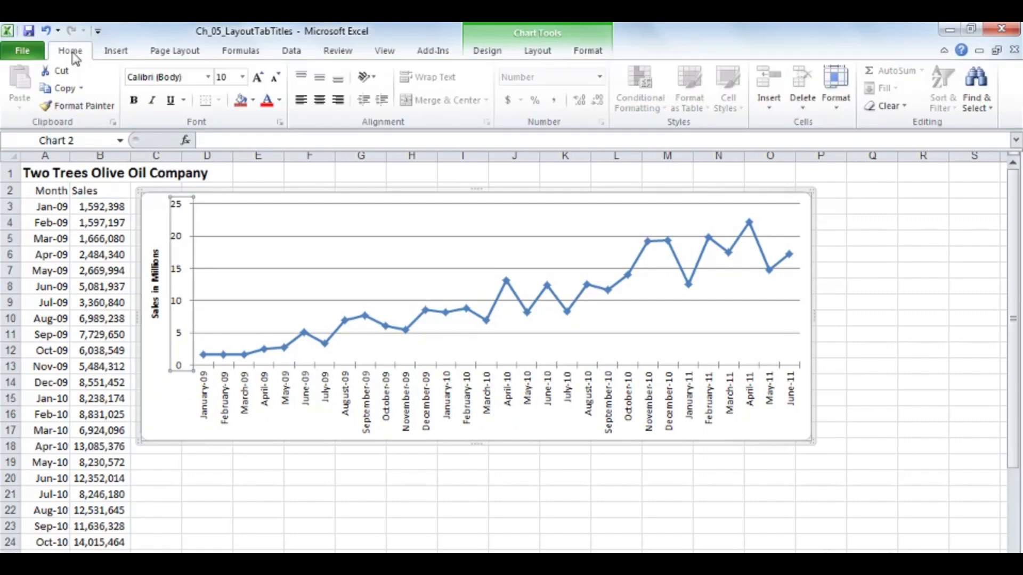
{"action": "double_click", "coordinate": [179, 243]}
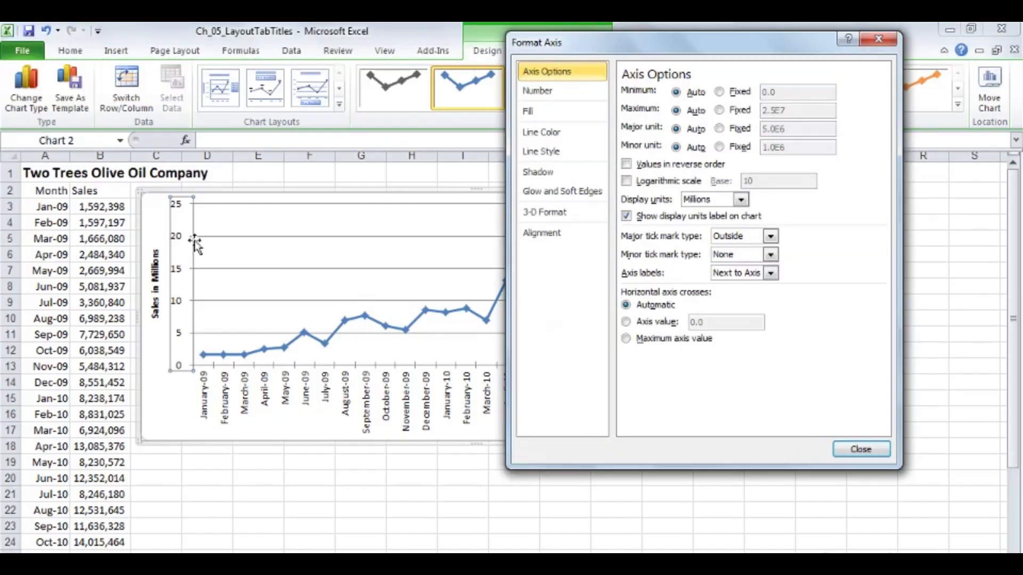
{"action": "left_click", "coordinate": [540, 91]}
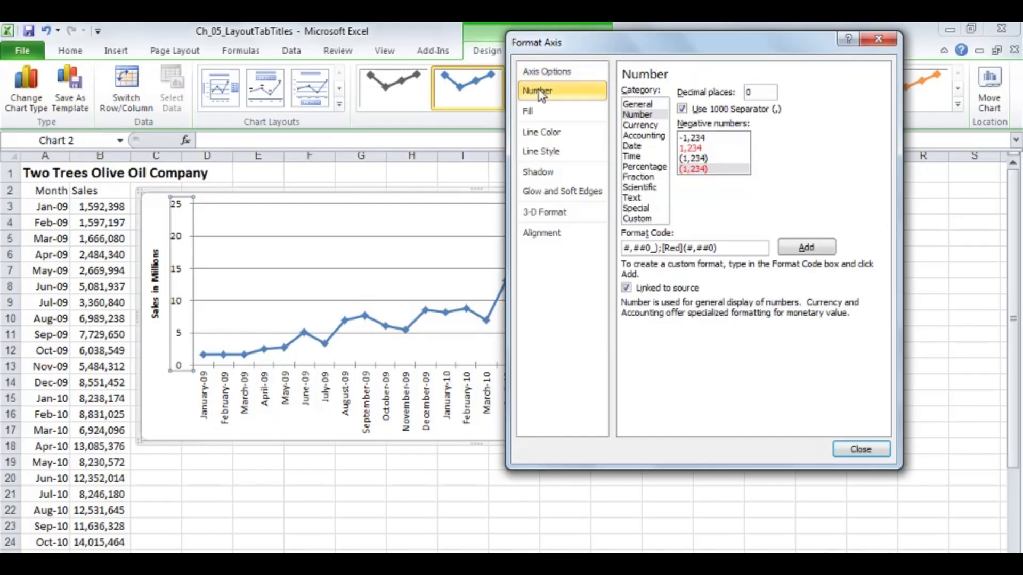
{"action": "left_click", "coordinate": [880, 40]}
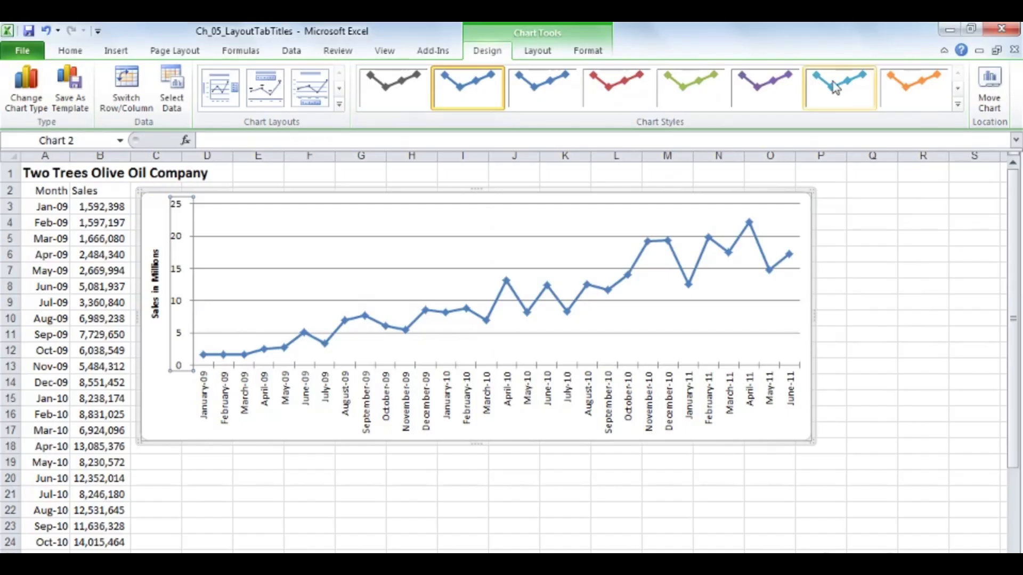
{"action": "left_click", "coordinate": [176, 209]}
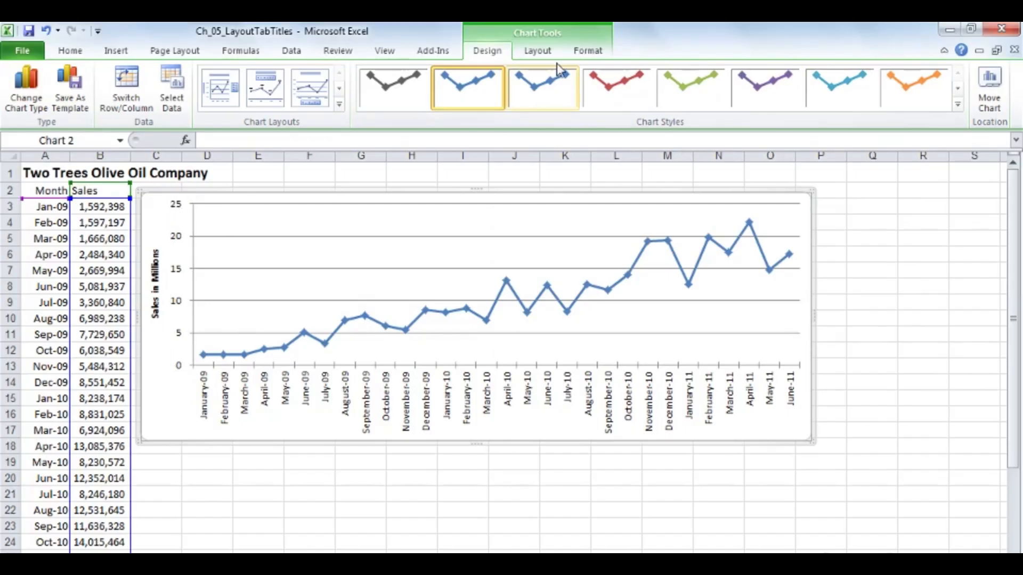
{"action": "left_click", "coordinate": [539, 52]}
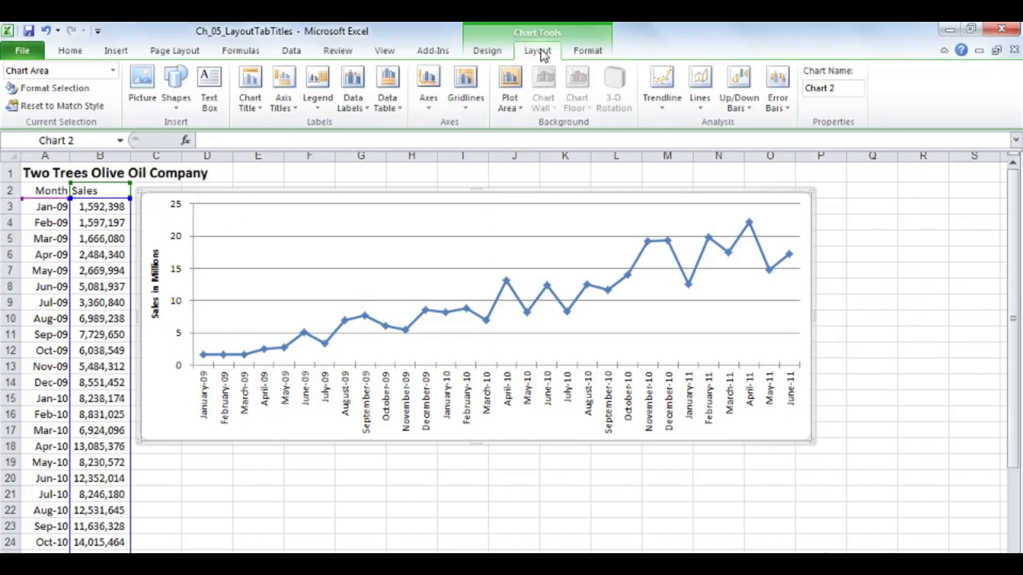
{"action": "left_click", "coordinate": [428, 107]}
{"action": "mouse_move", "coordinate": [410, 145]}
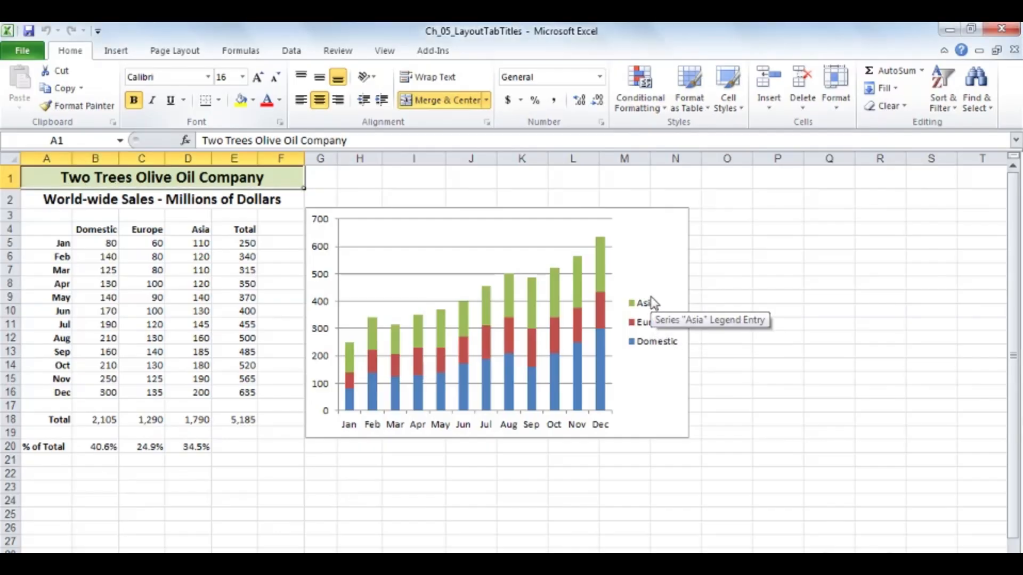
- On the World-wide Sales stacked column chart, try the legend at the top, and place it at the left of the chart
{"action": "left_click", "coordinate": [648, 270]}
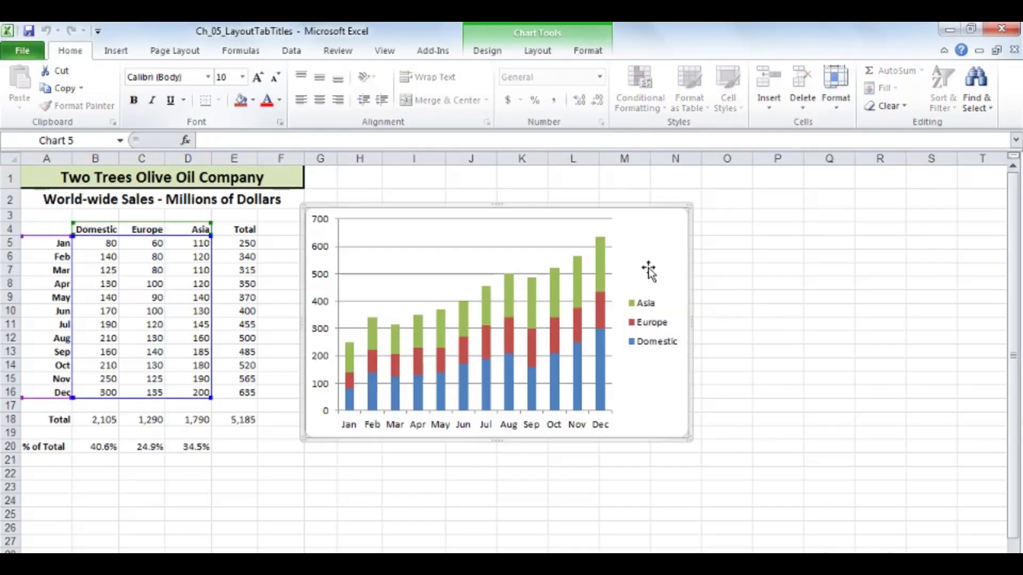
{"action": "left_click", "coordinate": [539, 53]}
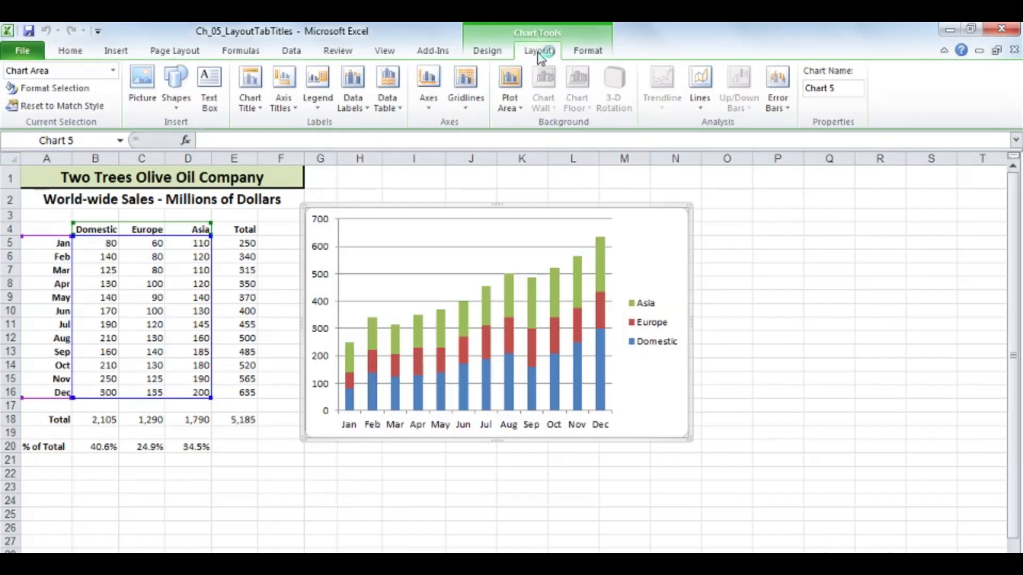
{"action": "left_click", "coordinate": [321, 108]}
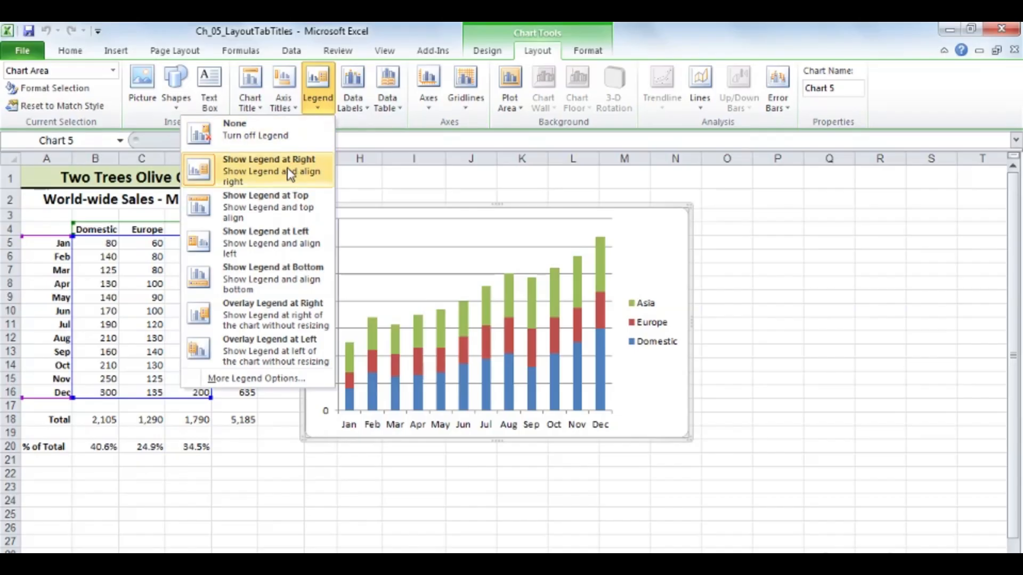
{"action": "left_click", "coordinate": [281, 207]}
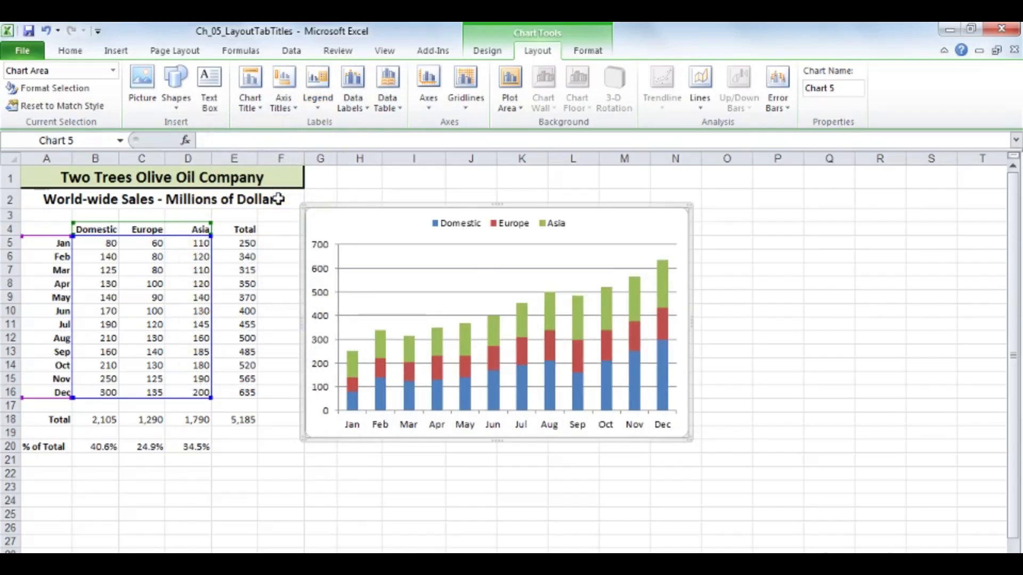
{"action": "left_click", "coordinate": [321, 107]}
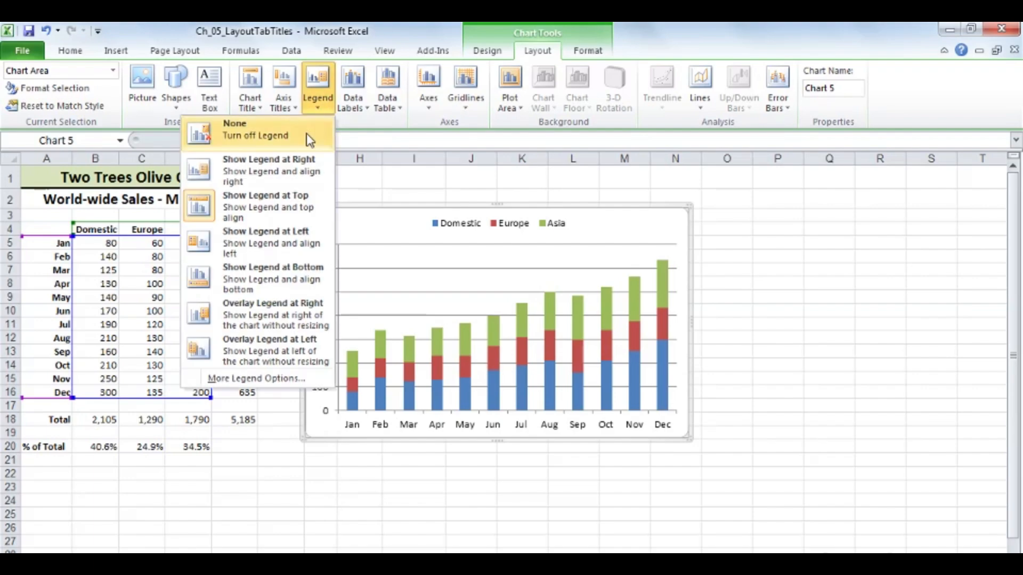
{"action": "left_click", "coordinate": [266, 239]}
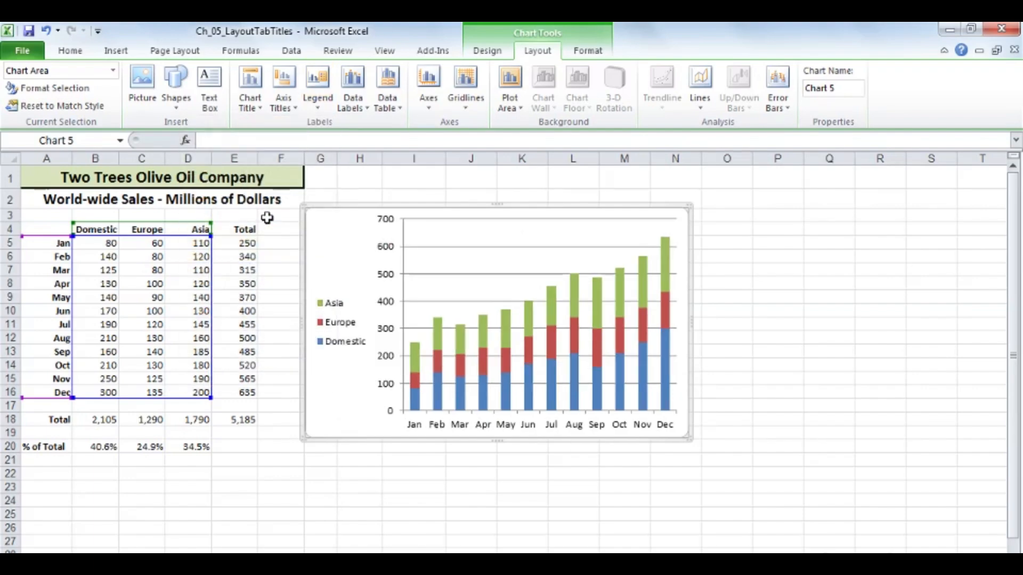
- Overlay the legend at the right of the chart without resizing the plot
{"action": "left_click", "coordinate": [324, 109]}
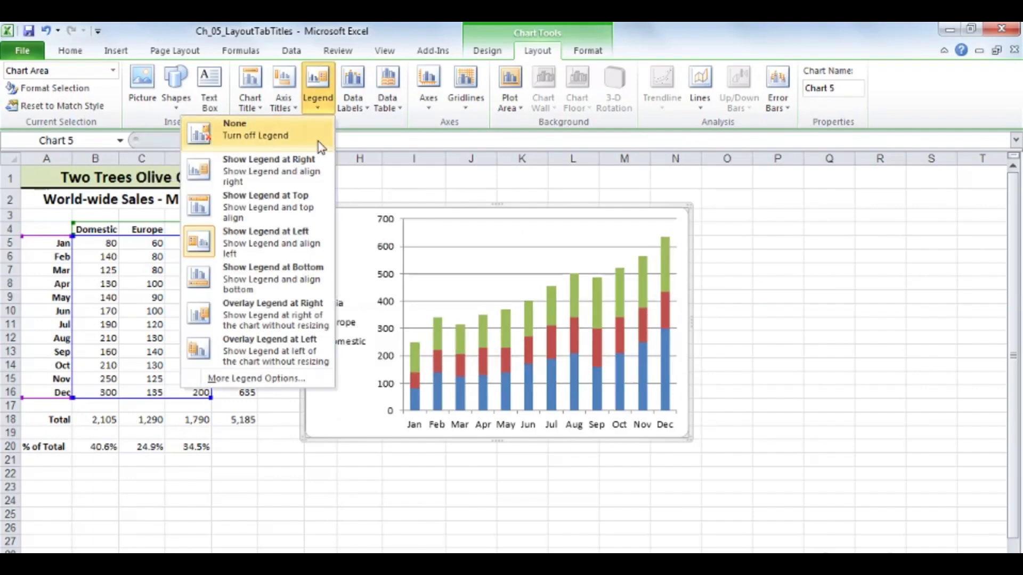
{"action": "left_click", "coordinate": [275, 312]}
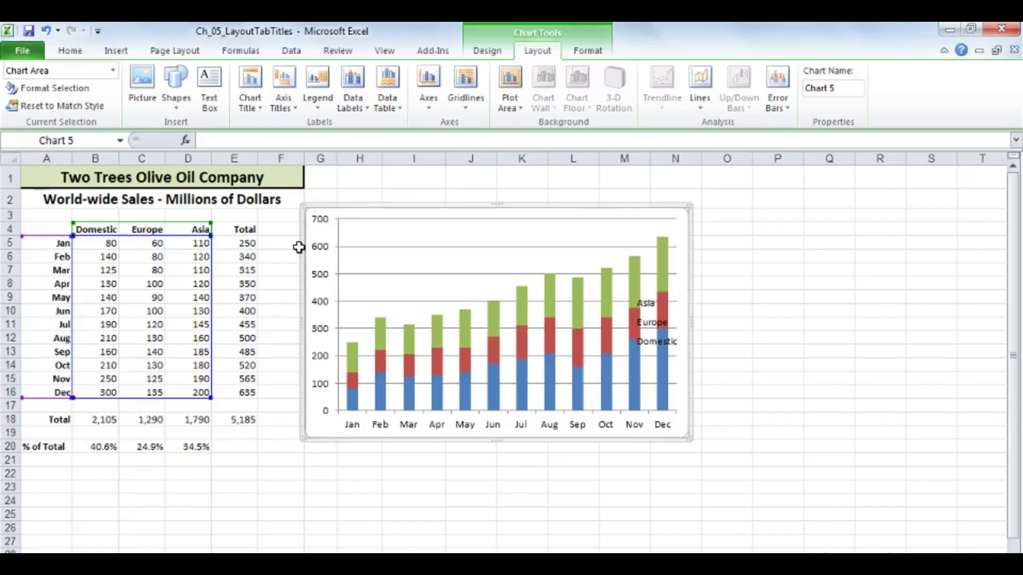
- Overlay the legend at the left of the chart and move it into the empty plot space above the January to March columns
{"action": "left_click", "coordinate": [331, 106]}
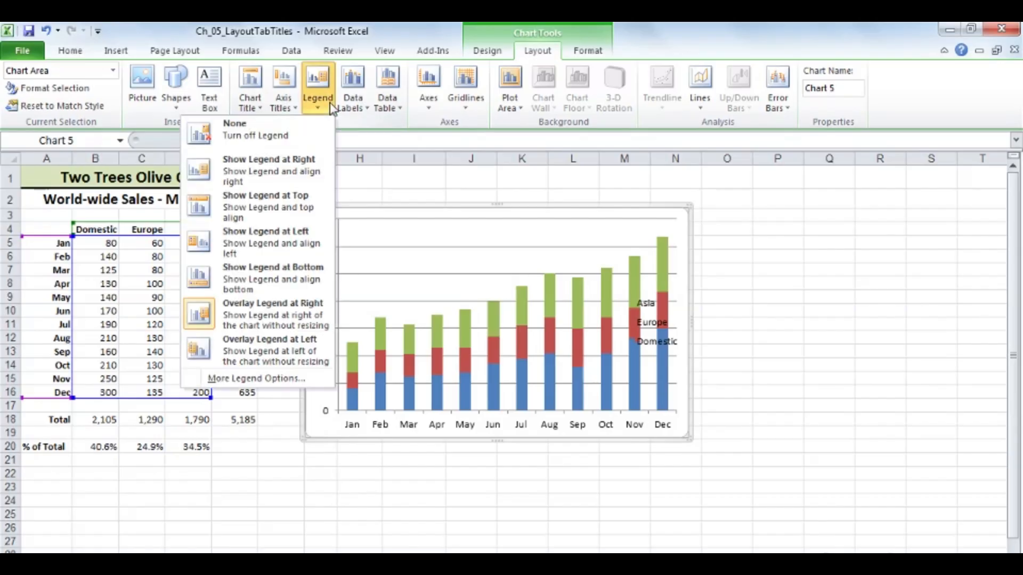
{"action": "left_click", "coordinate": [260, 343]}
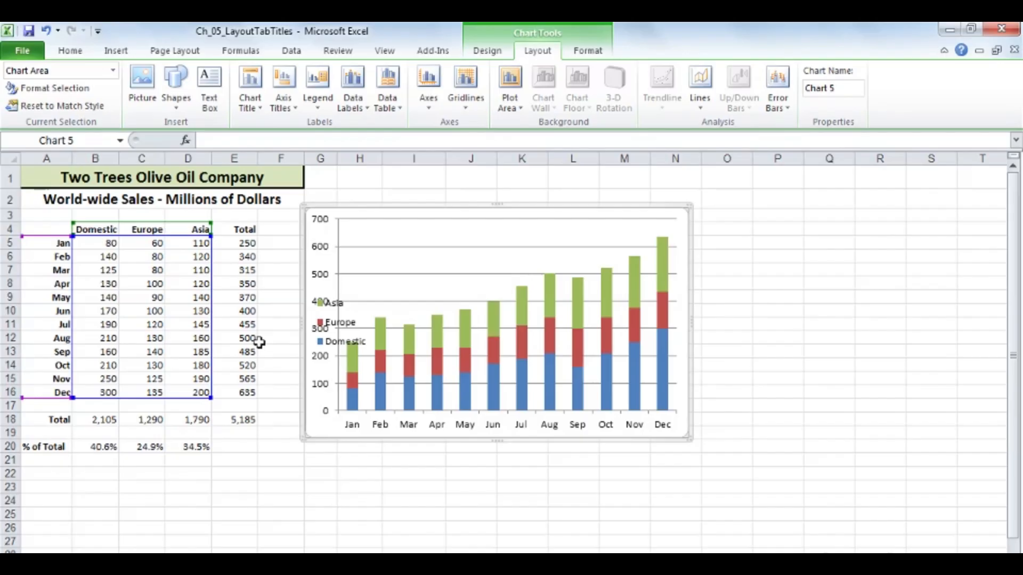
{"action": "left_click", "coordinate": [330, 328]}
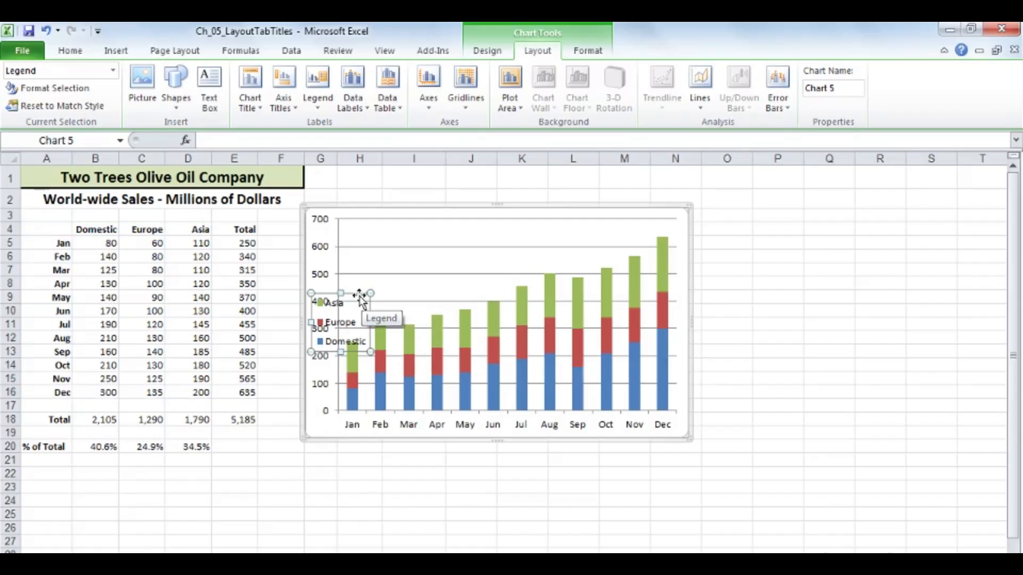
{"action": "left_click_drag", "start_coordinate": [361, 294], "coordinate": [402, 234]}
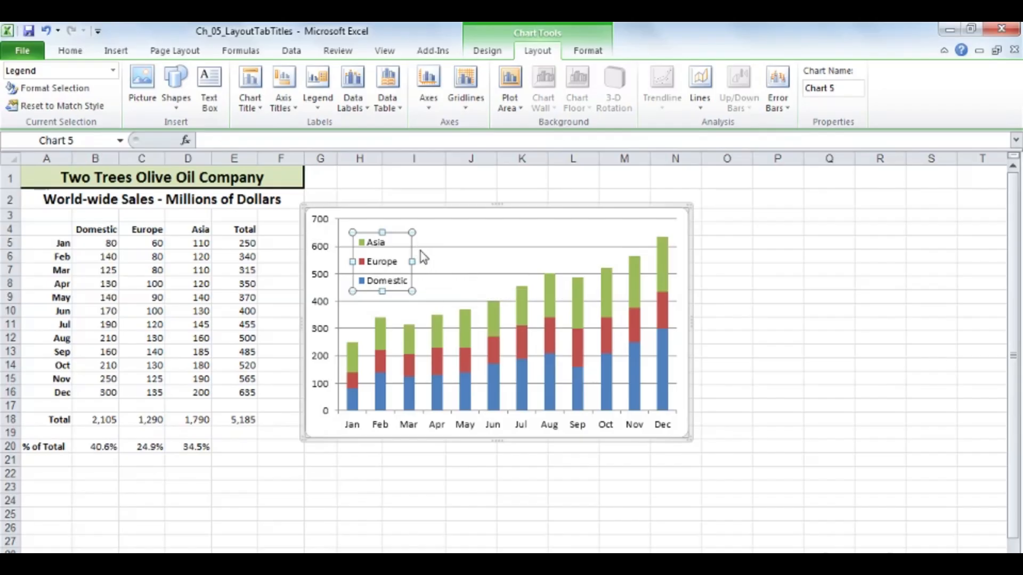
- Apply the filled aqua shape style with a white outline to the legend
{"action": "left_click", "coordinate": [580, 51]}
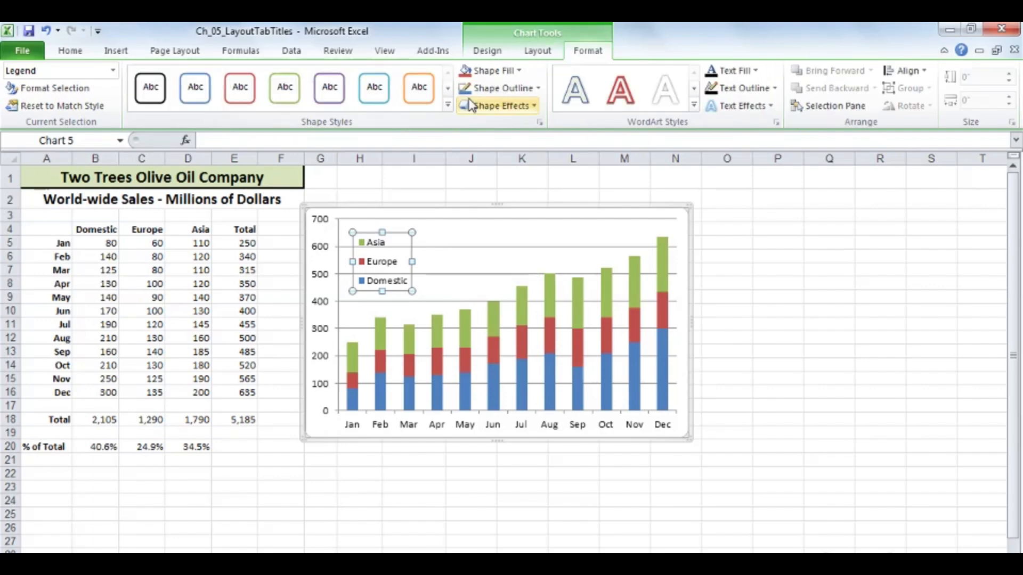
{"action": "left_click", "coordinate": [448, 106]}
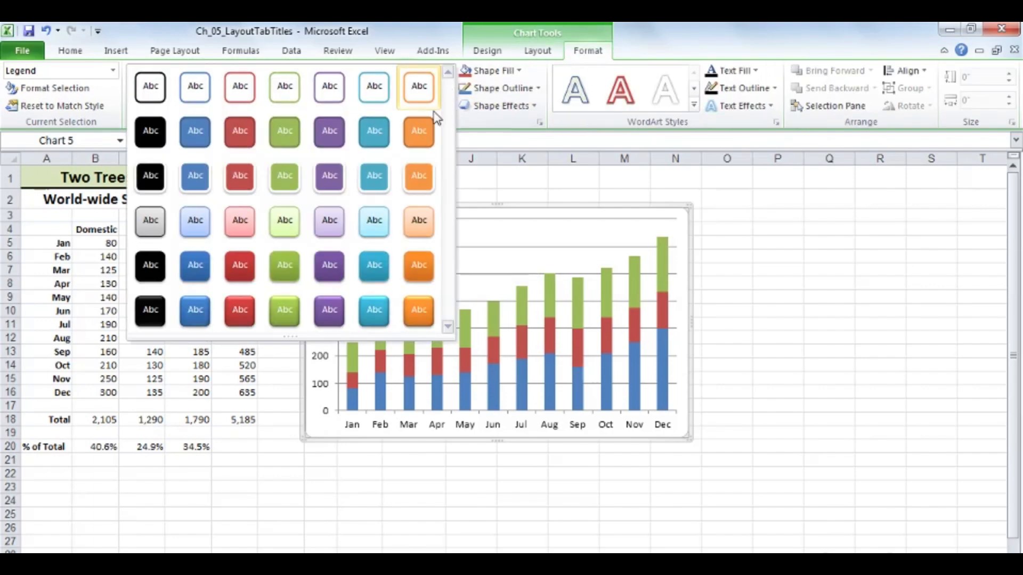
{"action": "left_click", "coordinate": [374, 176]}
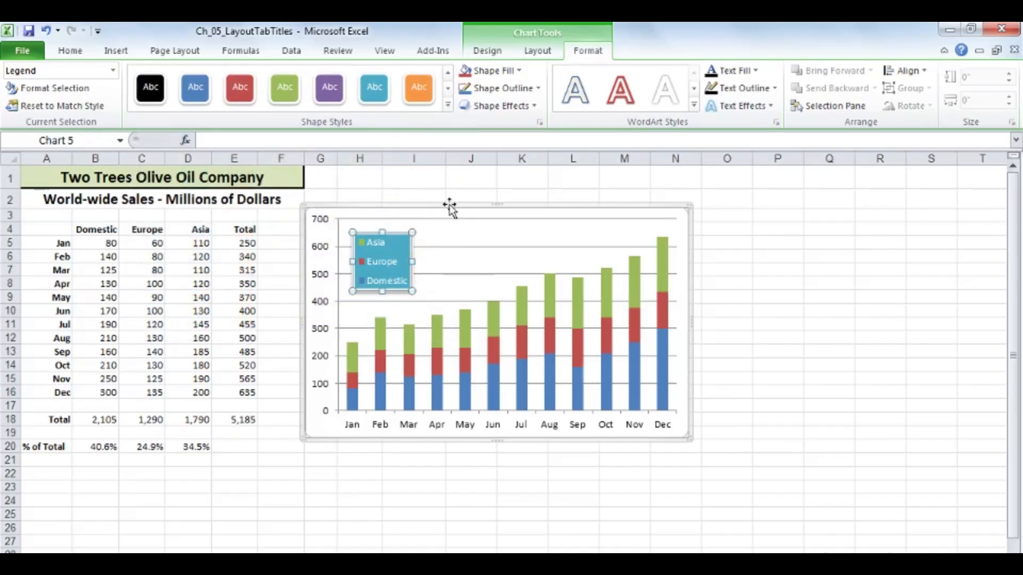
- Move the whole chart further right on the sheet so it spans about columns K to R
{"action": "left_click_drag", "start_coordinate": [451, 206], "coordinate": [667, 196]}
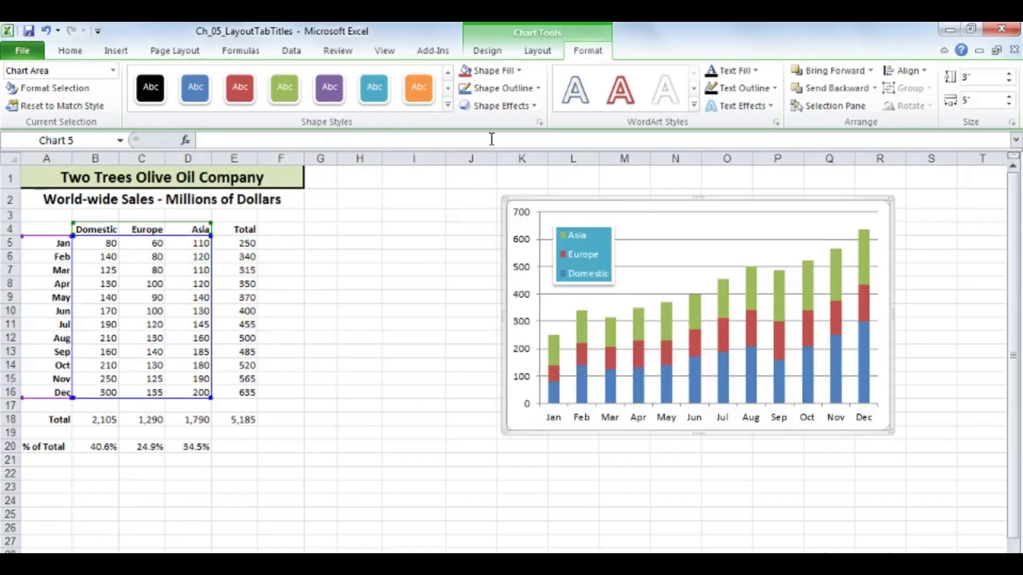
{"action": "left_click", "coordinate": [448, 106]}
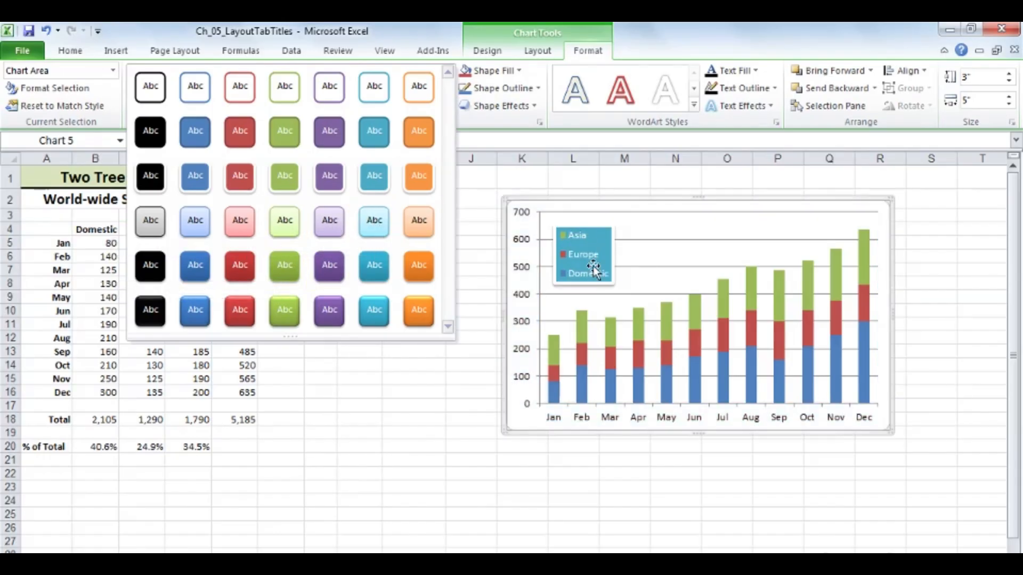
{"action": "left_click", "coordinate": [607, 245]}
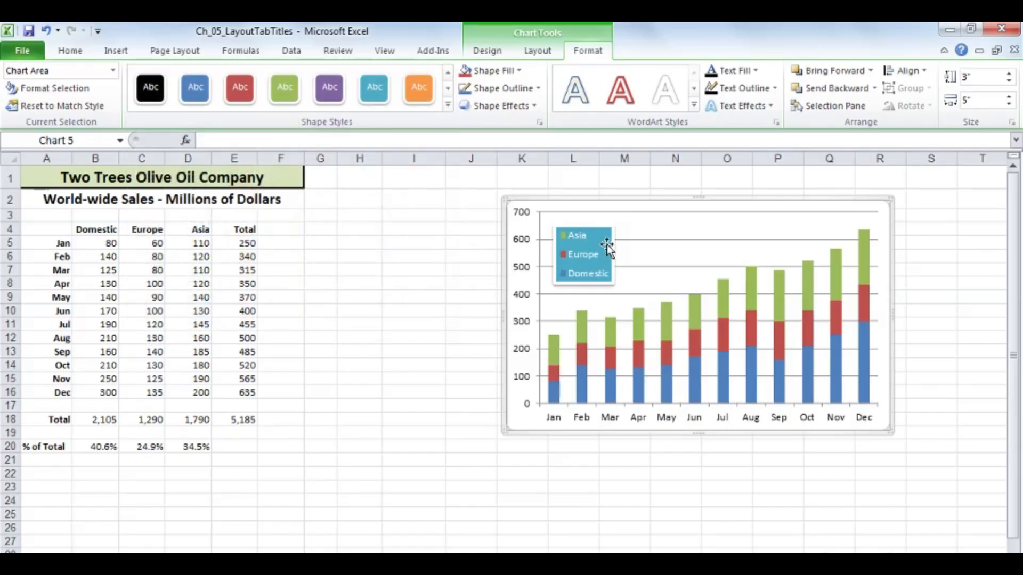
{"action": "left_click", "coordinate": [643, 254]}
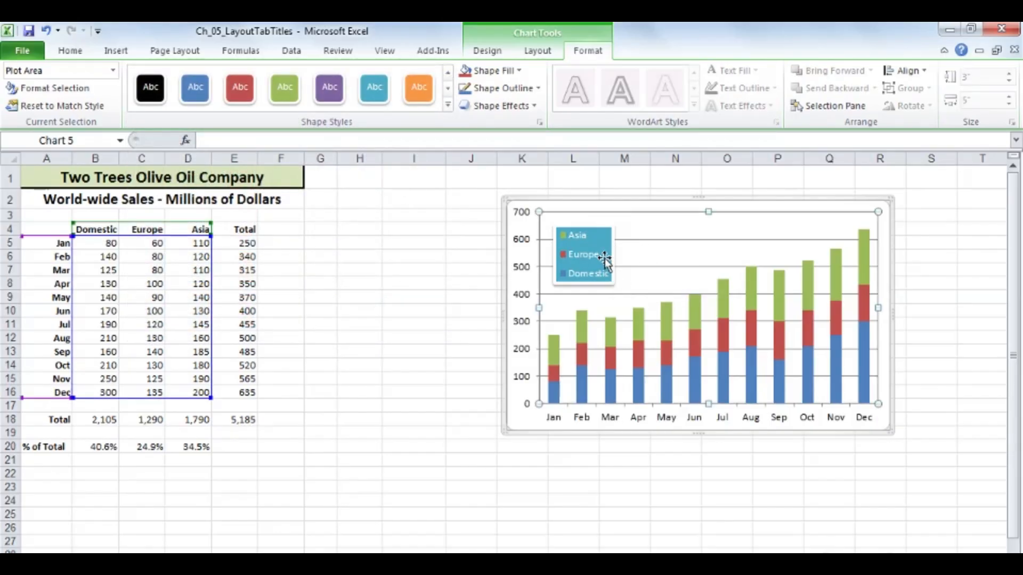
- Widen the legend box until its three entries sit in one row, and reduce its height slightly
{"action": "left_click", "coordinate": [605, 272]}
{"action": "left_click_drag", "start_coordinate": [613, 284], "coordinate": [699, 285]}
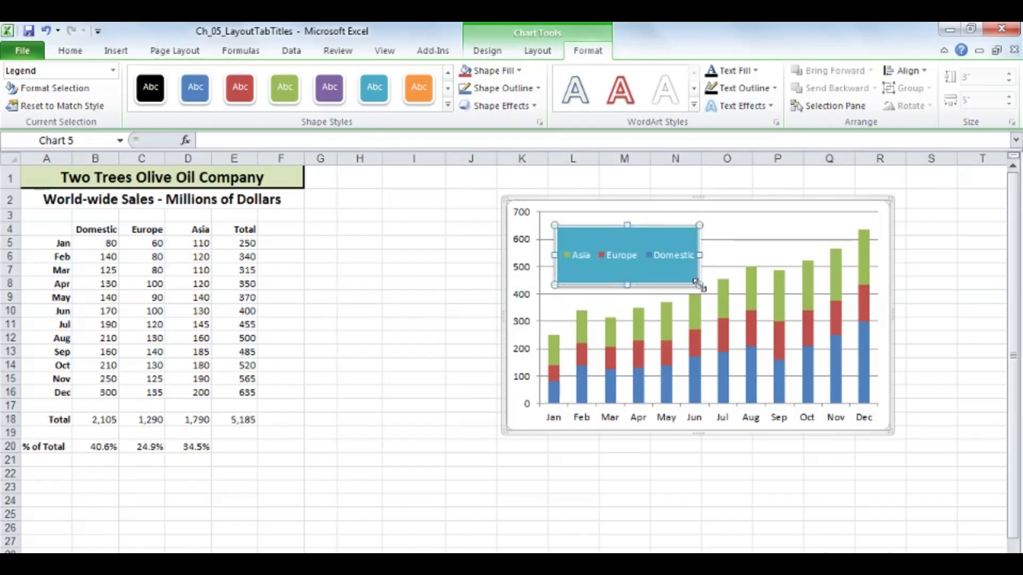
{"action": "left_click_drag", "start_coordinate": [629, 282], "coordinate": [629, 275]}
- Delete the legend from the chart
{"action": "left_click", "coordinate": [559, 305]}
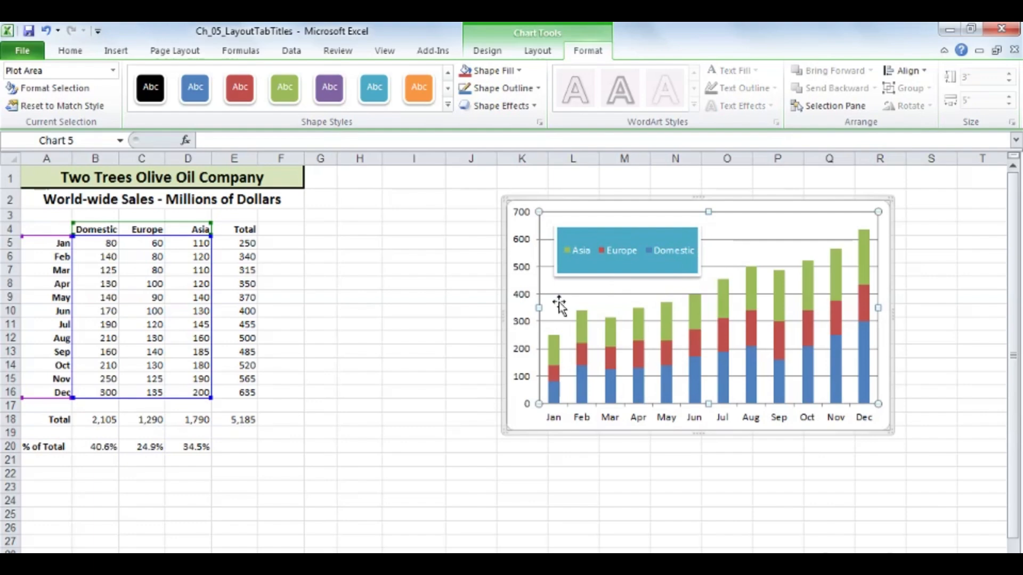
{"action": "left_click", "coordinate": [638, 238]}
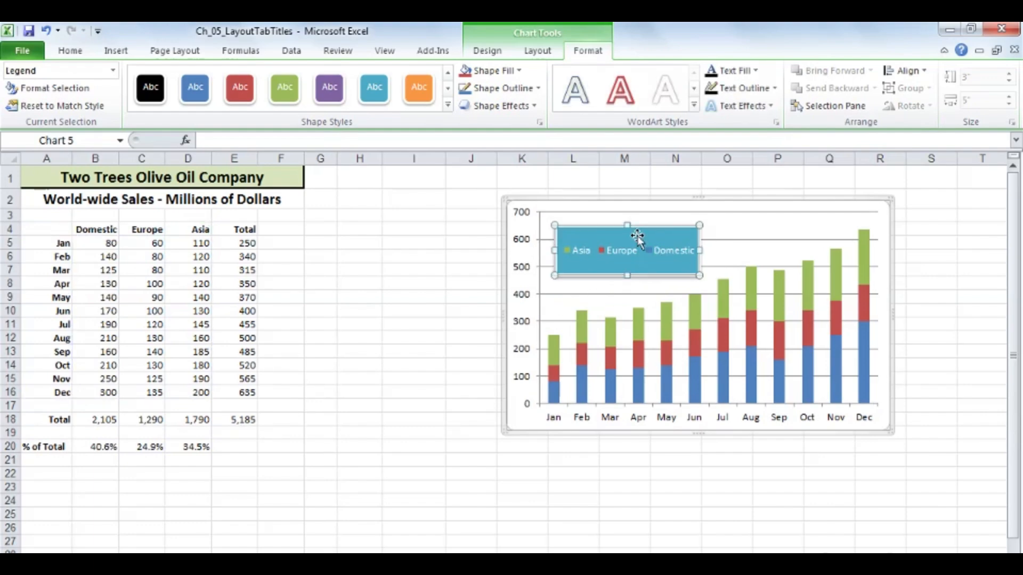
{"action": "key", "text": "Delete"}
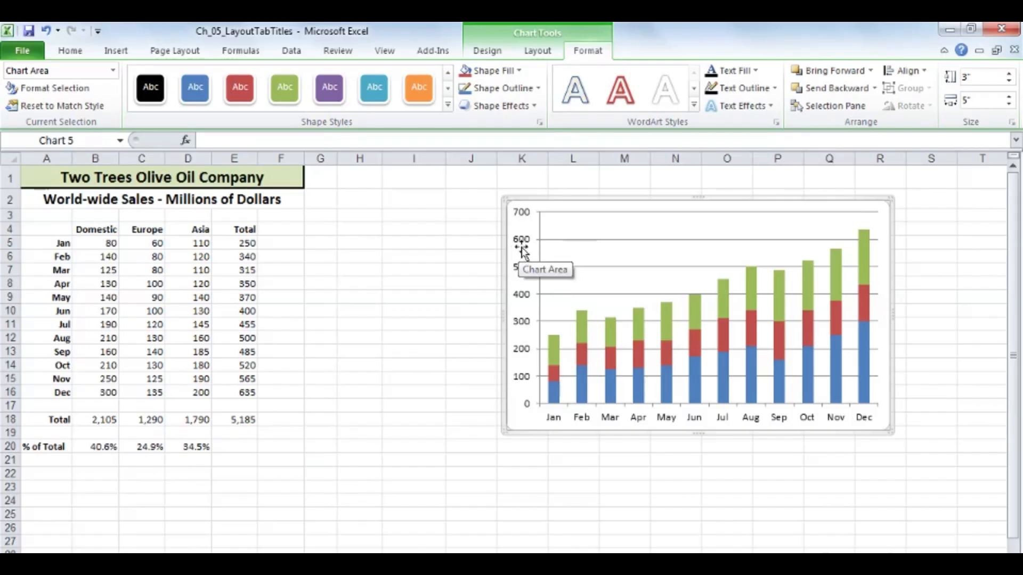
- Apply the preset chart layout that has data labels and a legend at the bottom
{"action": "left_click", "coordinate": [487, 51]}
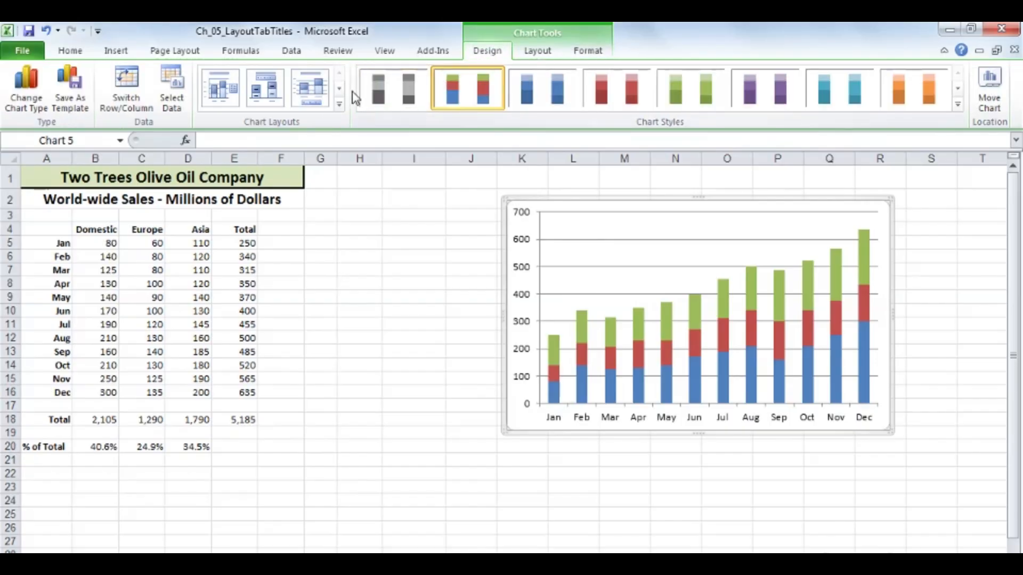
{"action": "left_click", "coordinate": [339, 104]}
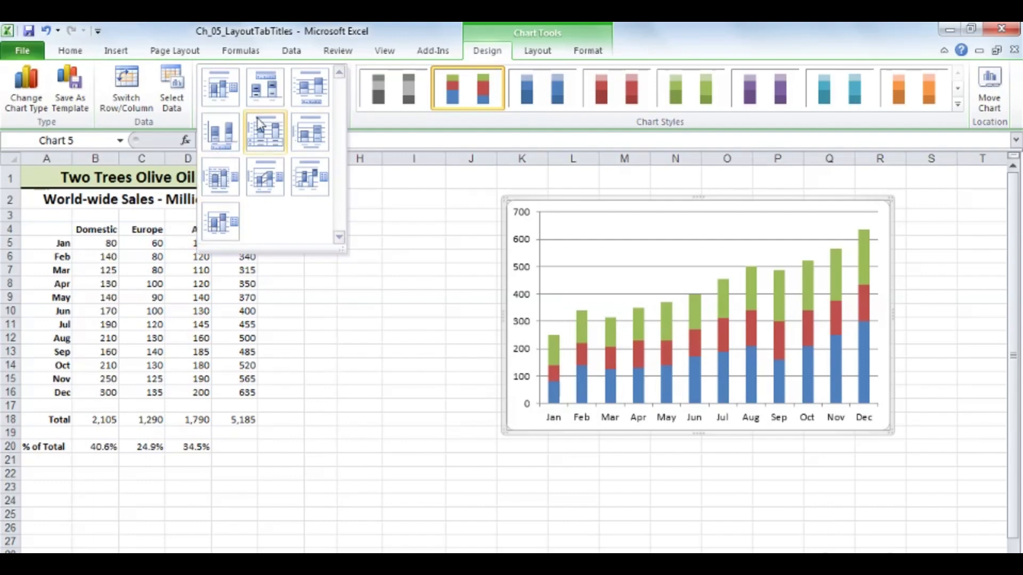
{"action": "left_click", "coordinate": [223, 136]}
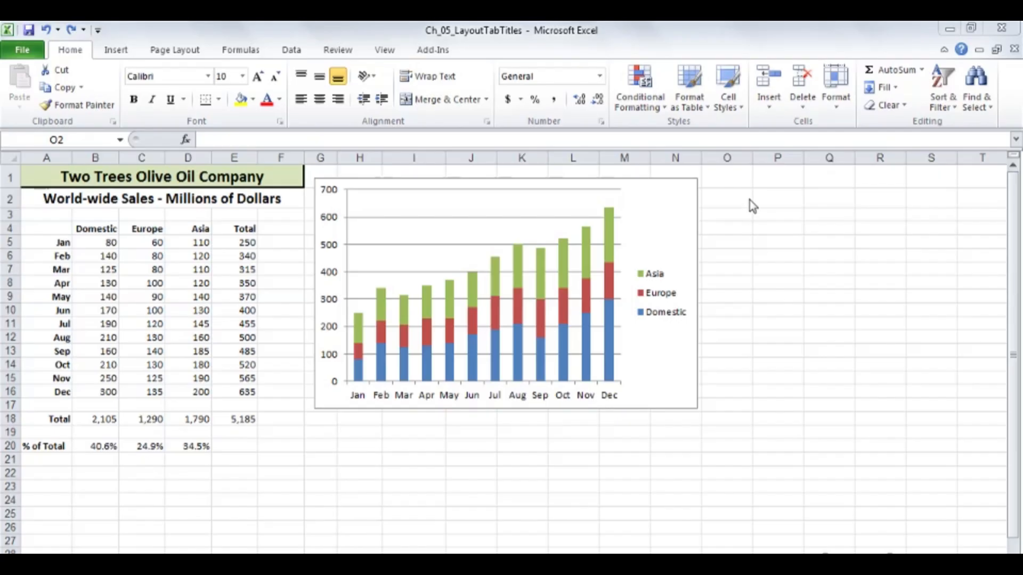
- Add centered data labels to all series of the stacked column chart
{"action": "left_click", "coordinate": [672, 204]}
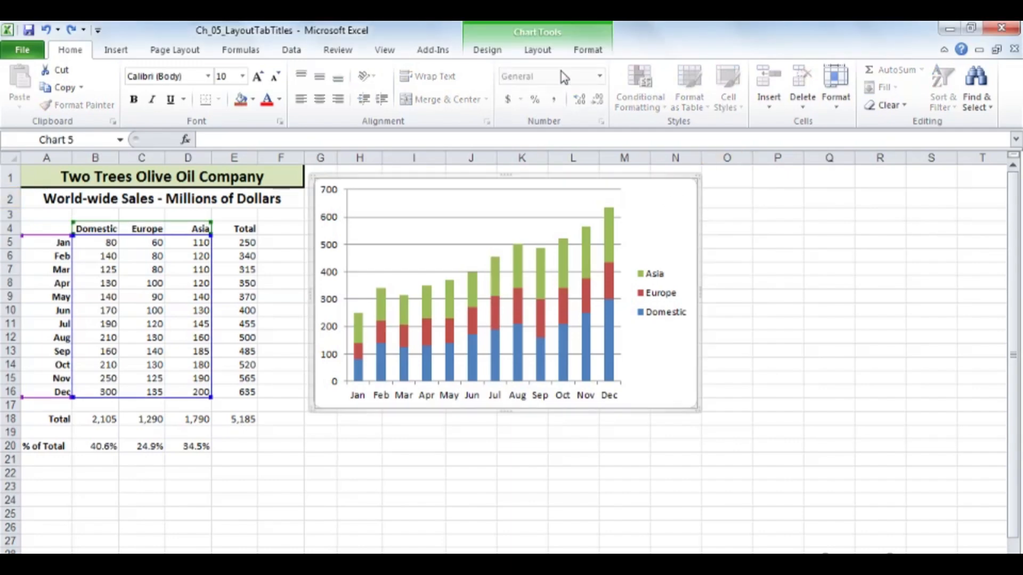
{"action": "left_click", "coordinate": [541, 51]}
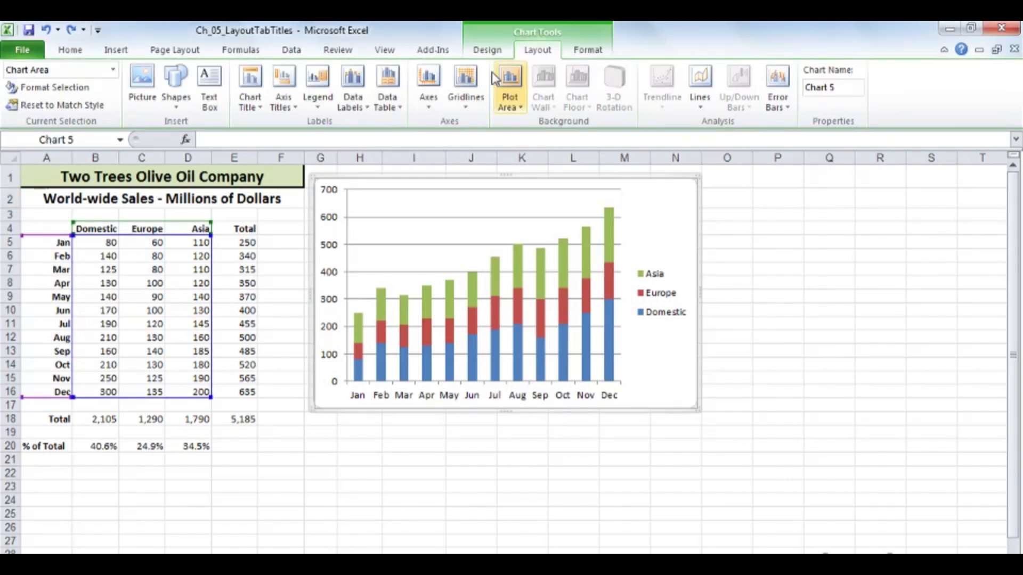
{"action": "left_click", "coordinate": [358, 106]}
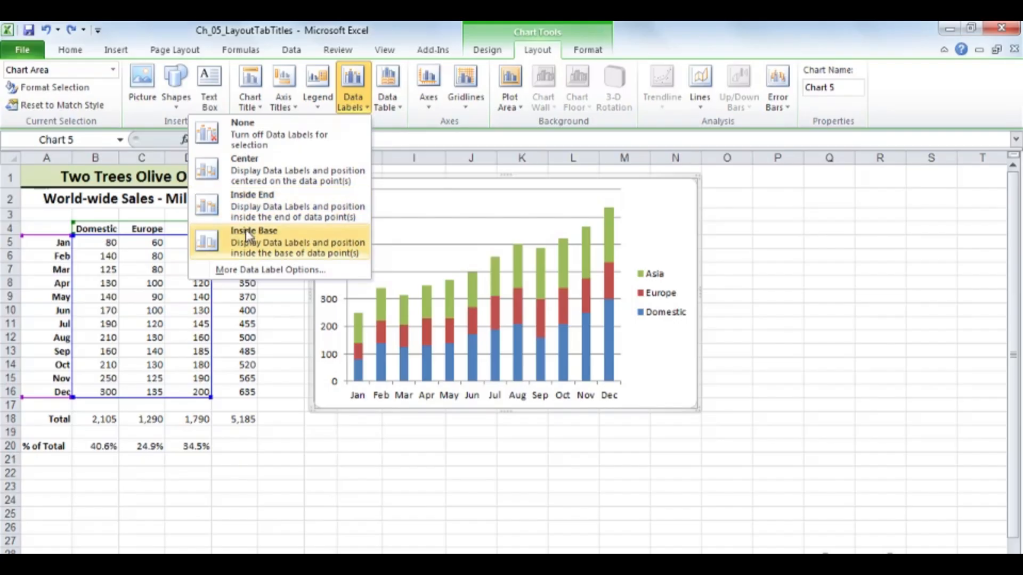
{"action": "left_click", "coordinate": [248, 162]}
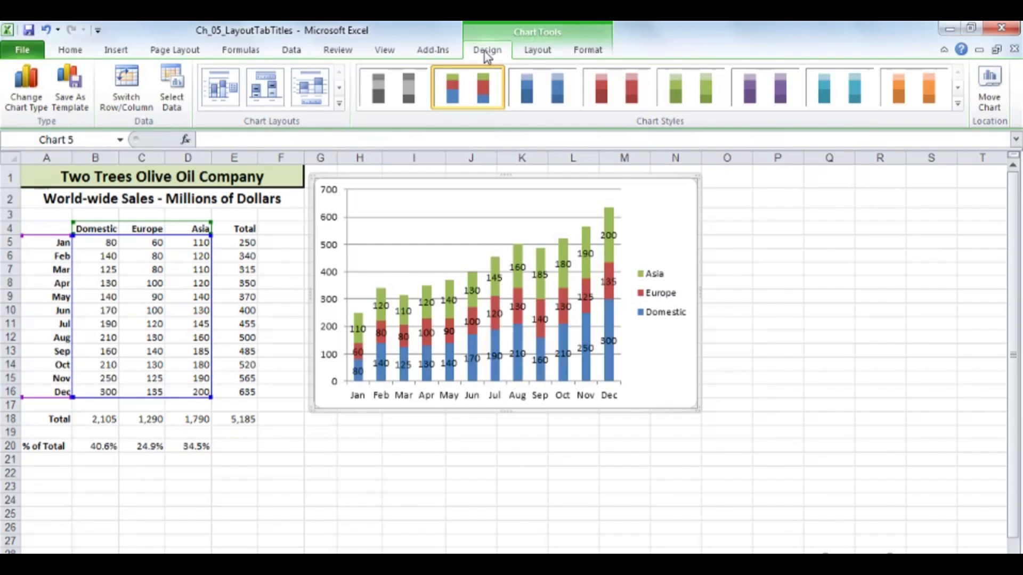
- Change the chart type from stacked column to clustered column
{"action": "left_click", "coordinate": [31, 90]}
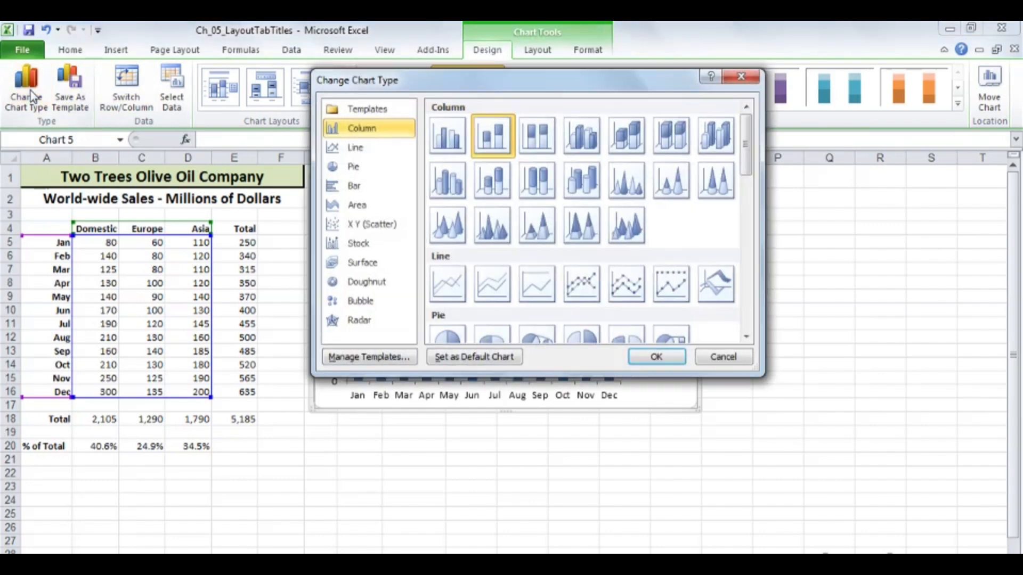
{"action": "double_click", "coordinate": [447, 144]}
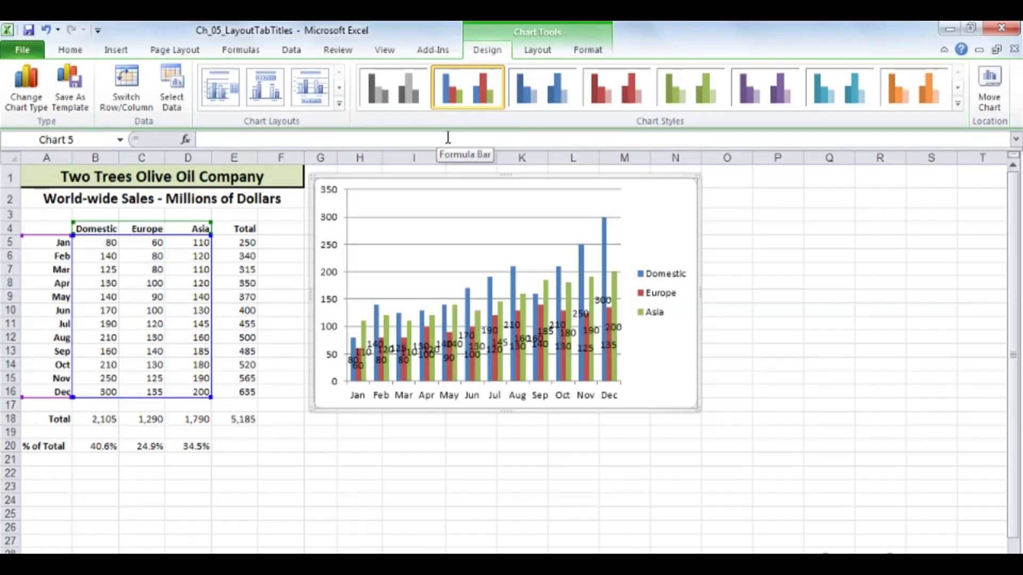
- Turn off the data labels for the Domestic, Asia and Europe series one after another
{"action": "left_click", "coordinate": [604, 236]}
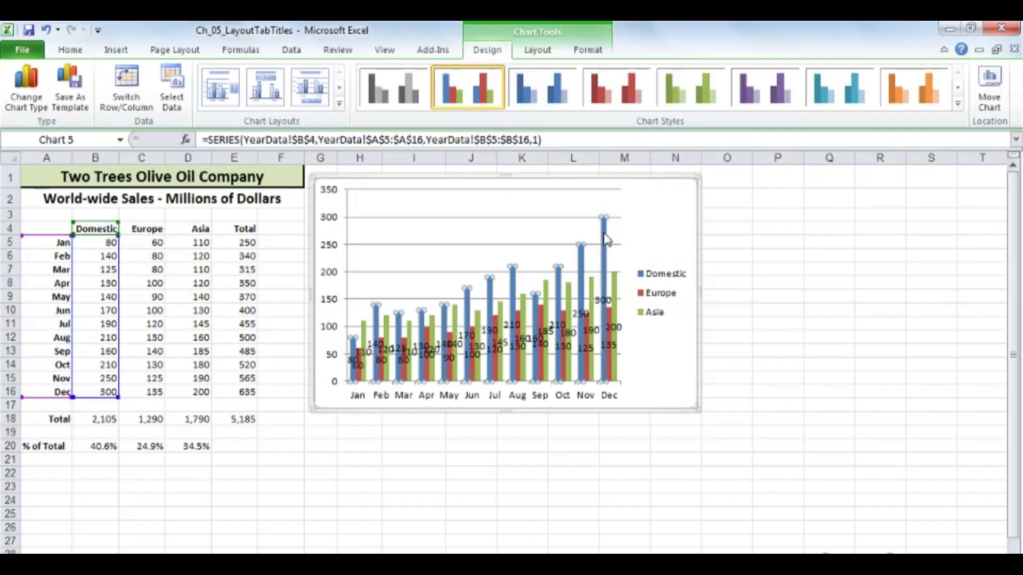
{"action": "left_click", "coordinate": [538, 51]}
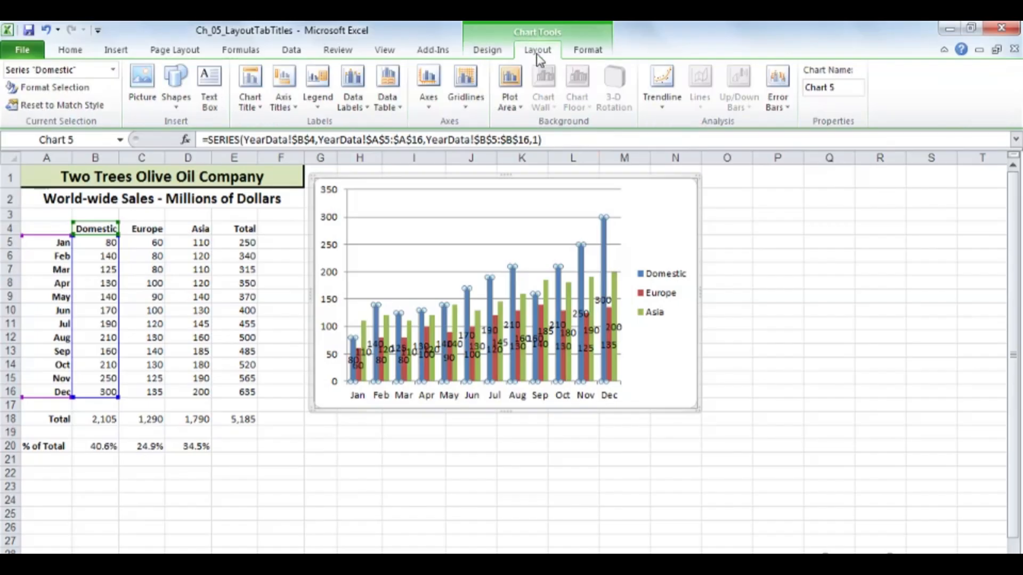
{"action": "left_click", "coordinate": [355, 88]}
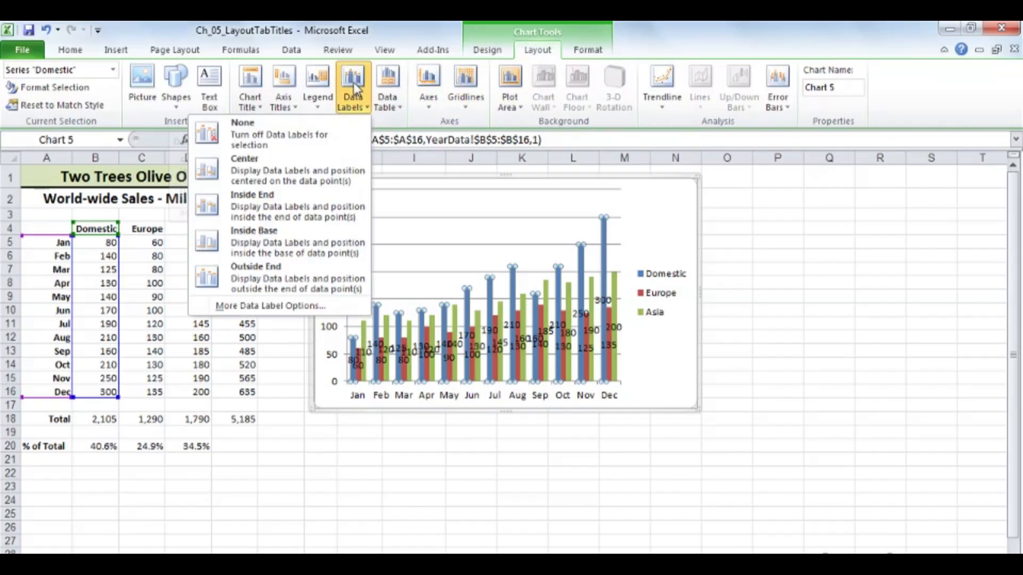
{"action": "left_click", "coordinate": [242, 125]}
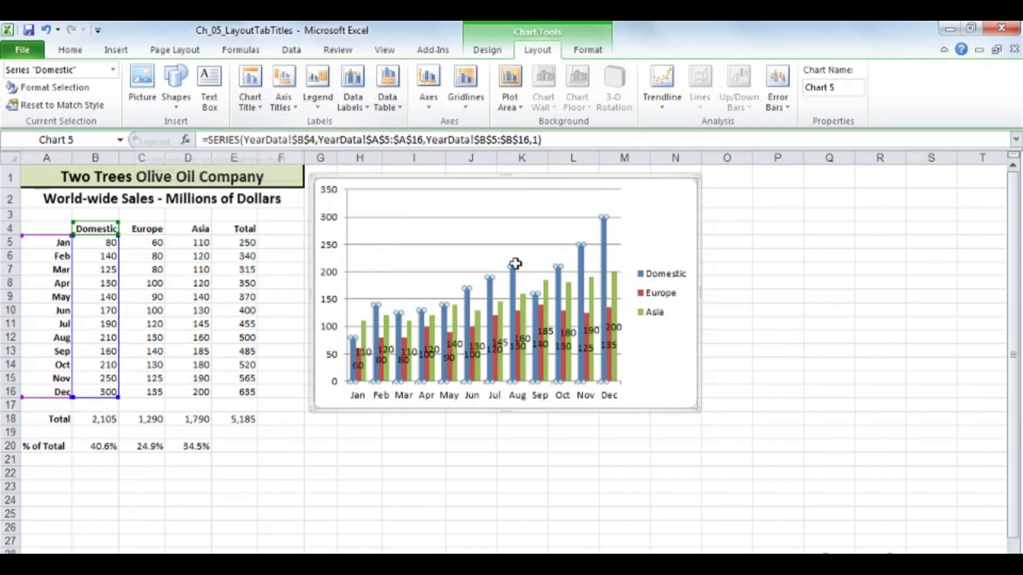
{"action": "left_click", "coordinate": [525, 322]}
{"action": "left_click", "coordinate": [354, 96]}
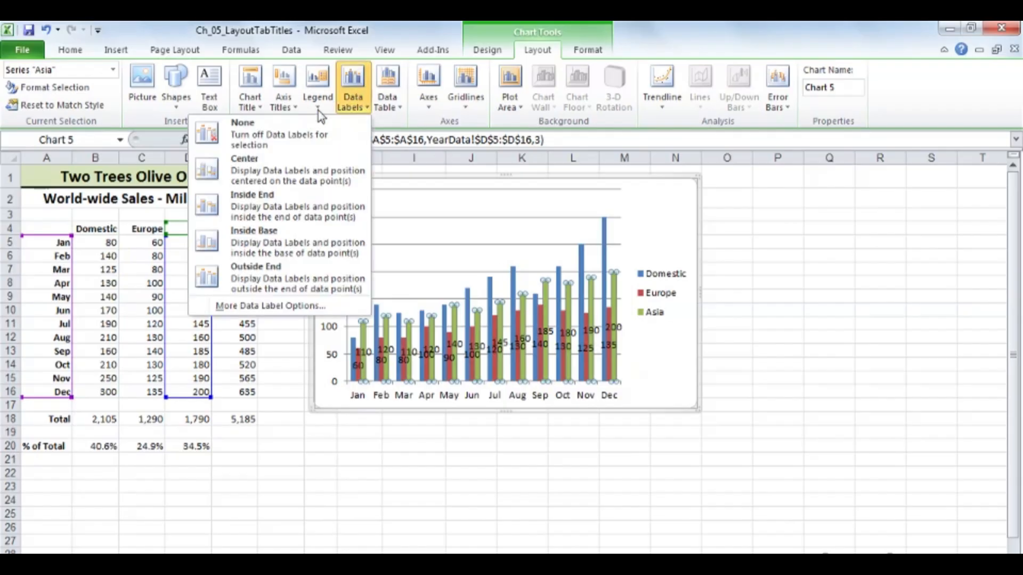
{"action": "left_click", "coordinate": [293, 133]}
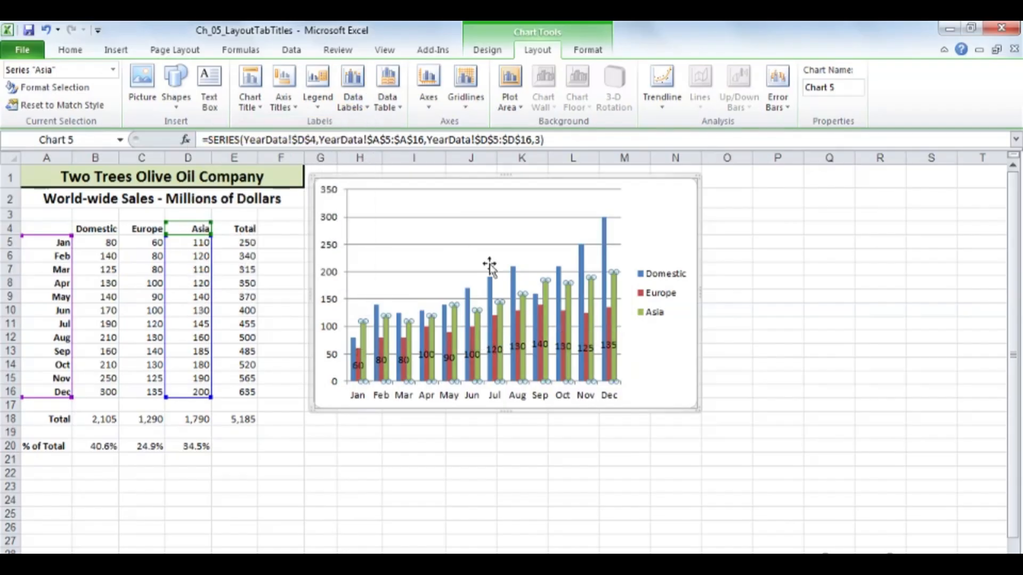
{"action": "left_click", "coordinate": [520, 325]}
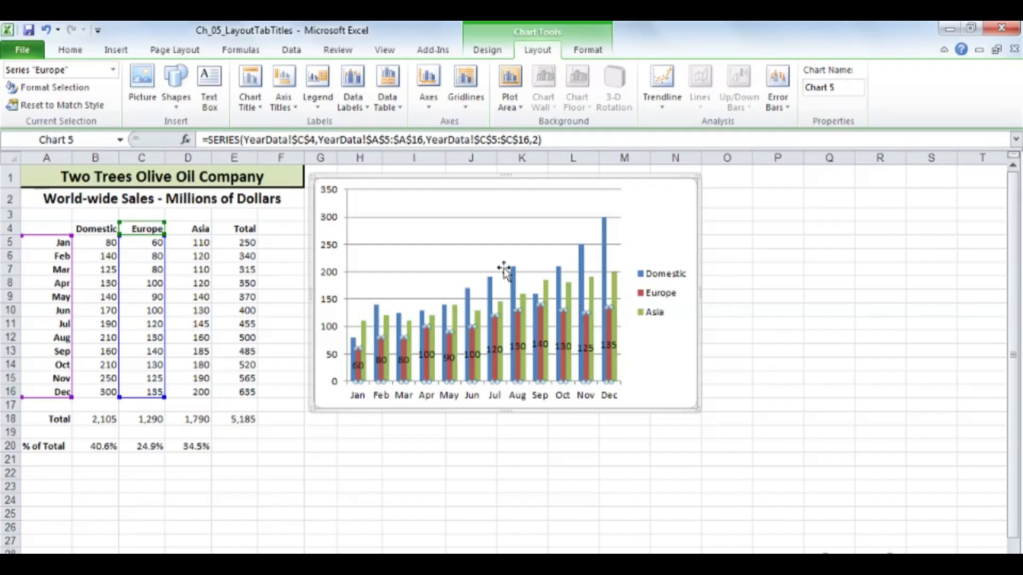
{"action": "left_click", "coordinate": [357, 99]}
{"action": "left_click", "coordinate": [229, 130]}
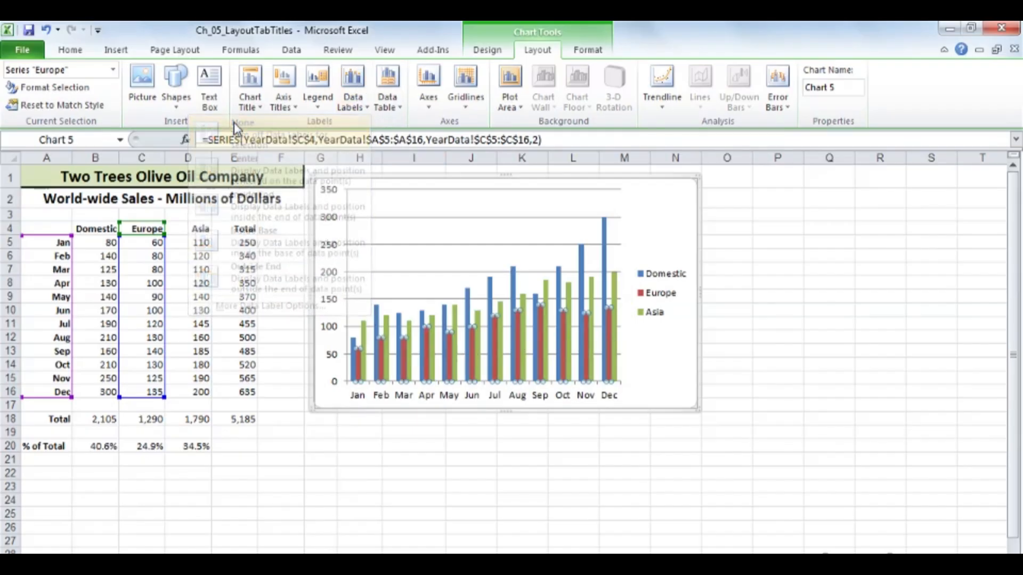
- Add data labels to the Domestic series at the Inside End position and reposition them to Outside End
{"action": "left_click", "coordinate": [606, 235]}
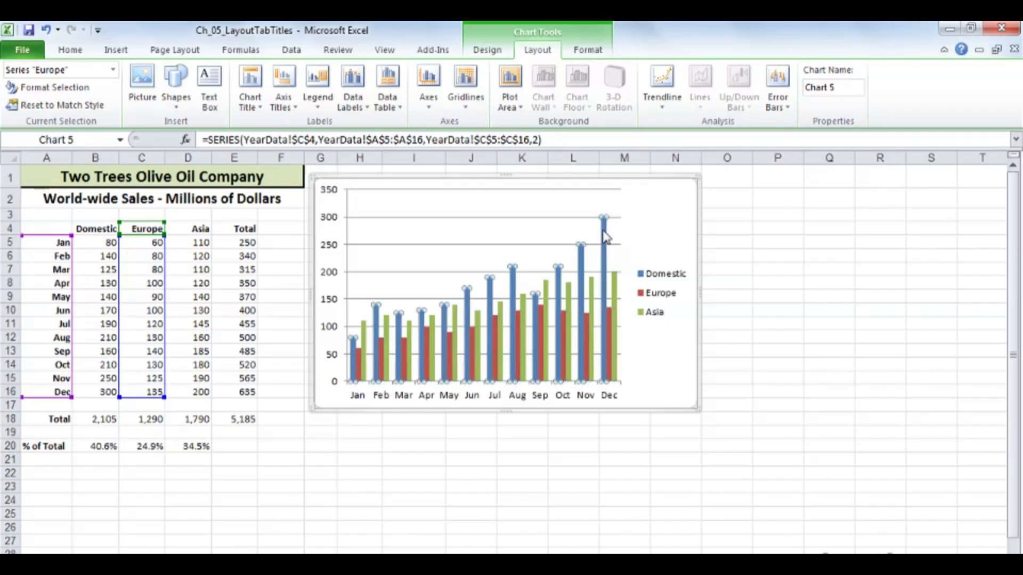
{"action": "left_click", "coordinate": [349, 99]}
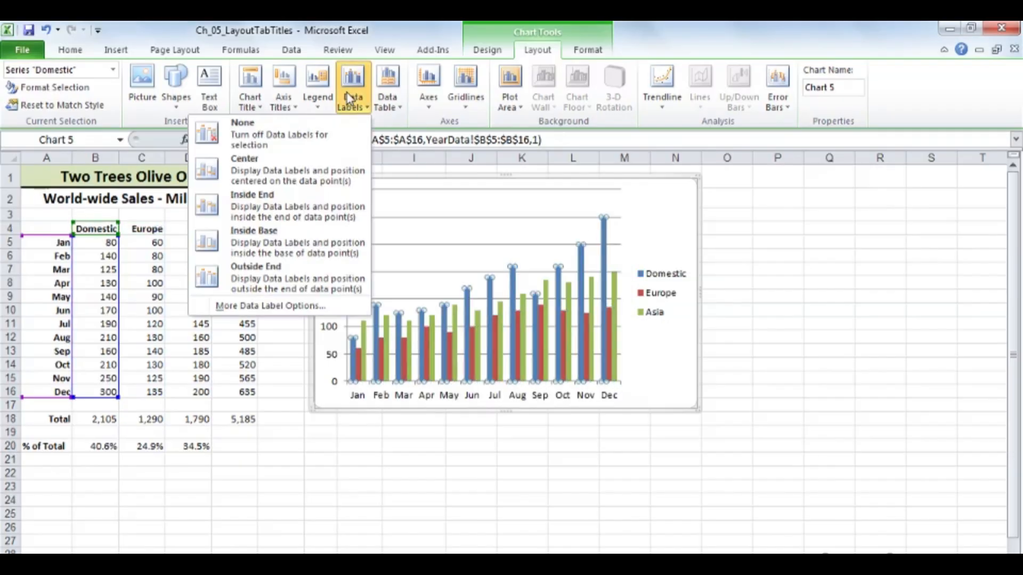
{"action": "left_click", "coordinate": [263, 201]}
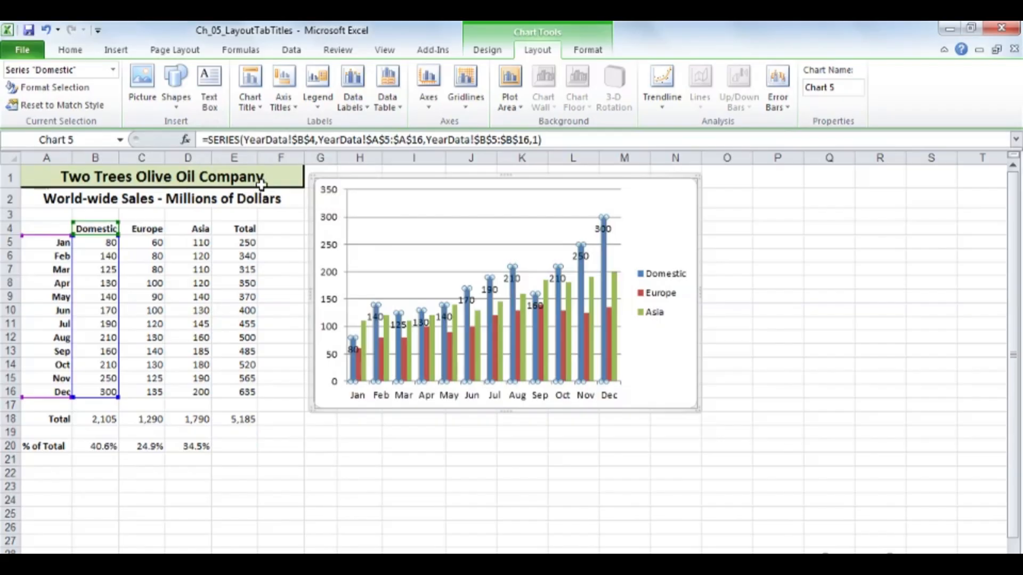
{"action": "left_click", "coordinate": [346, 109]}
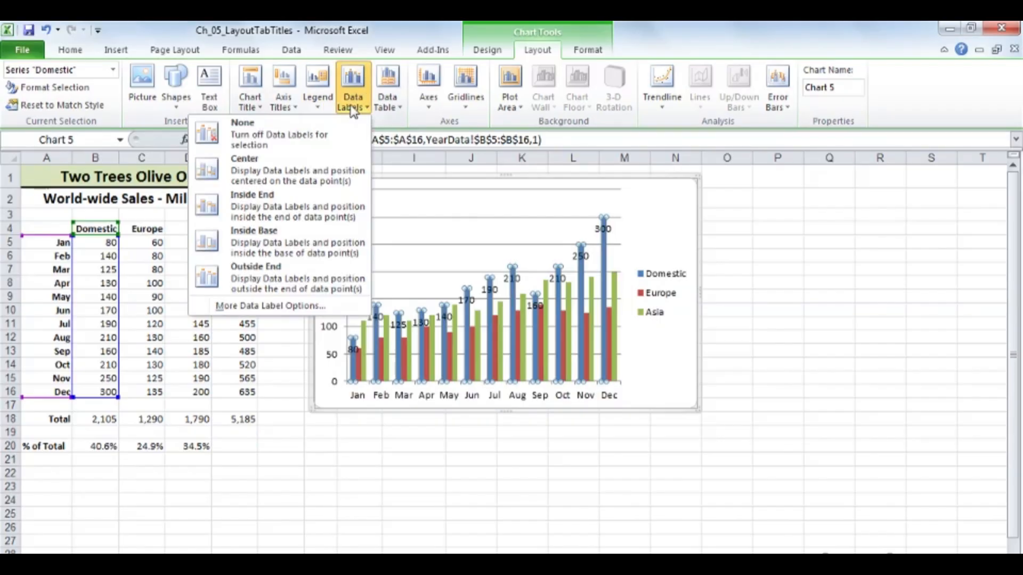
{"action": "left_click", "coordinate": [266, 268]}
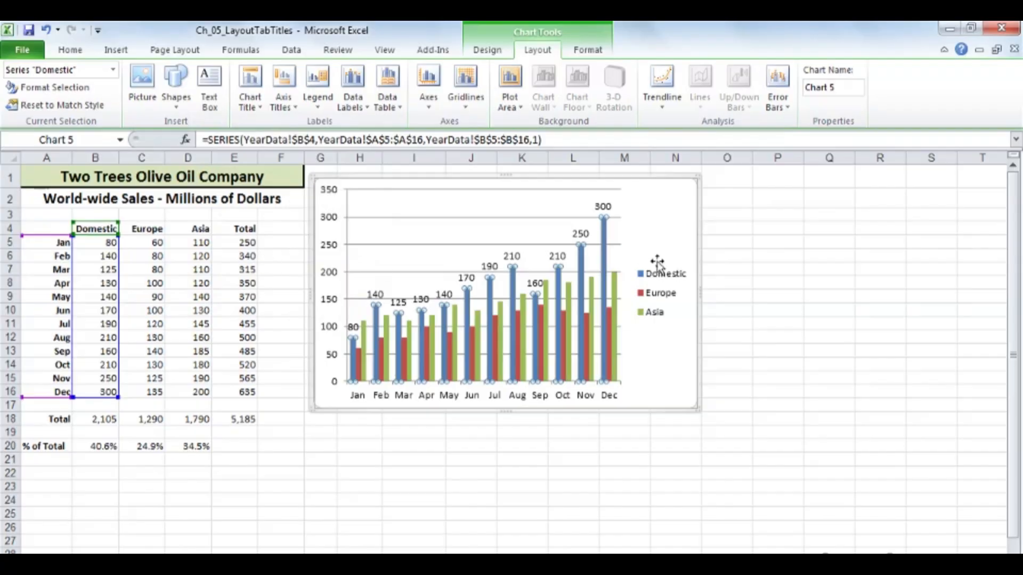
- Turn off the data labels for the whole column chart
{"action": "left_click", "coordinate": [671, 231]}
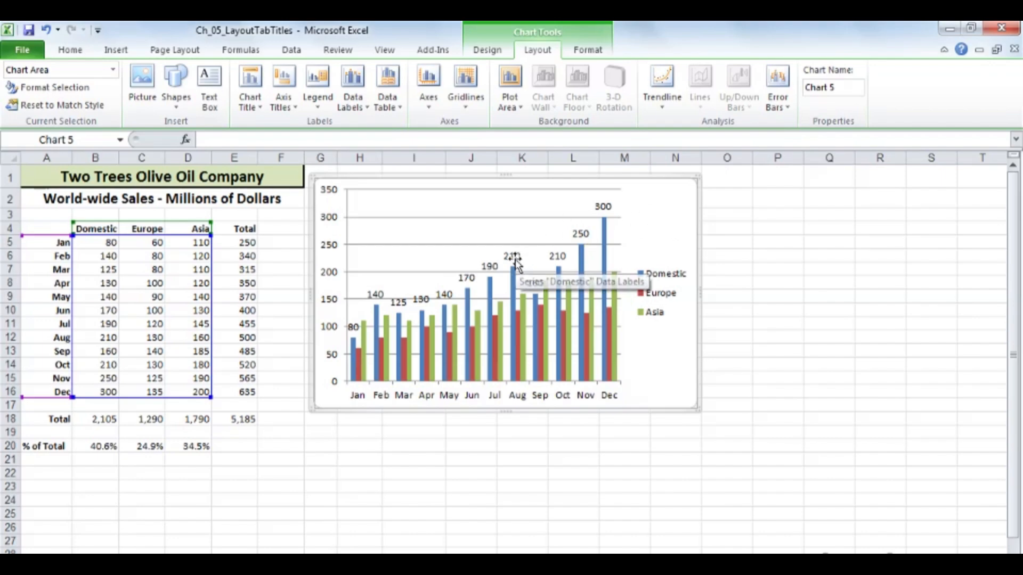
{"action": "mouse_move", "coordinate": [516, 276]}
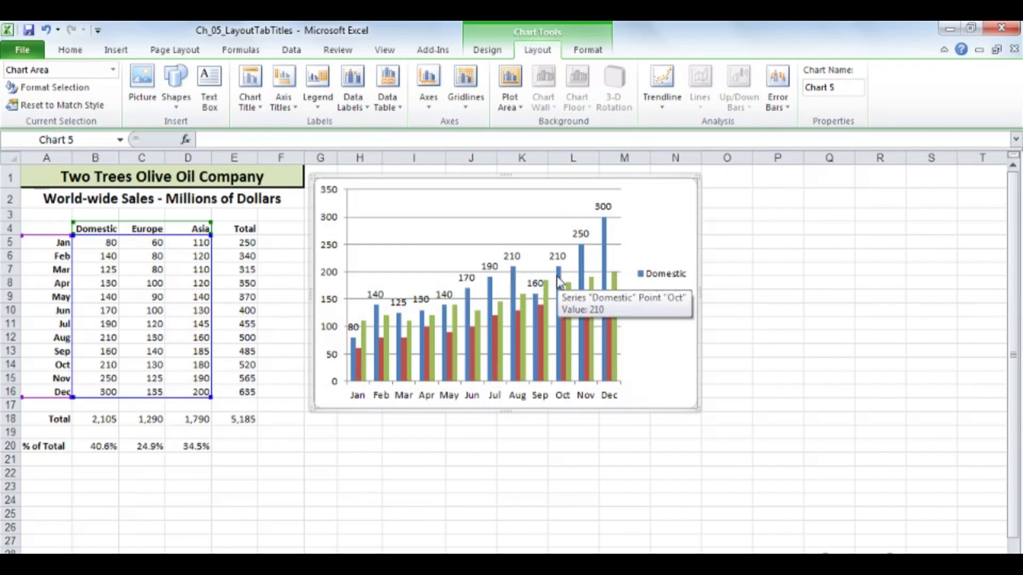
{"action": "left_click", "coordinate": [354, 98]}
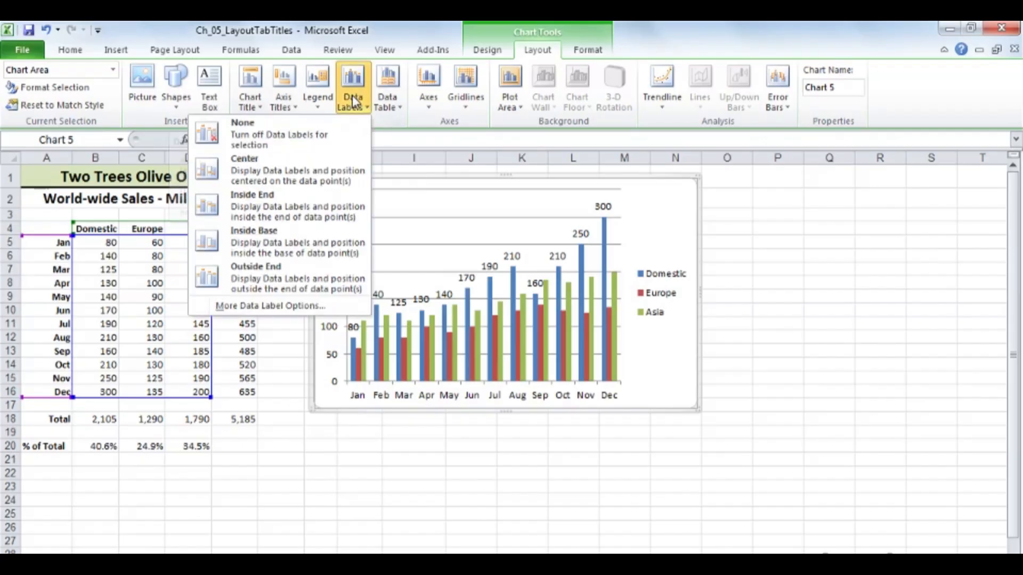
{"action": "left_click", "coordinate": [264, 129]}
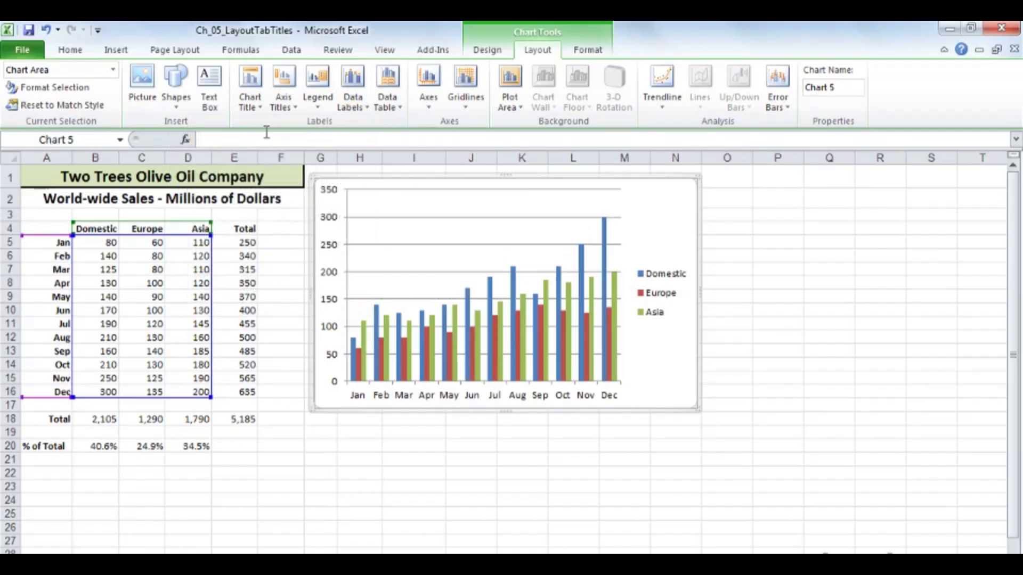
- Add an Outside End data label to only the December column of the Domestic series
{"action": "mouse_move", "coordinate": [606, 240]}
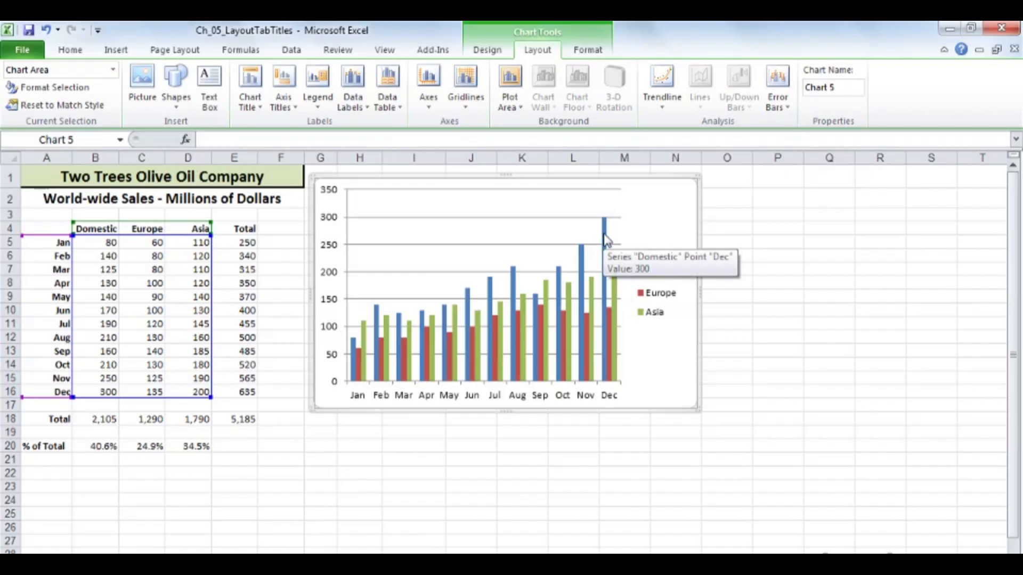
{"action": "left_click", "coordinate": [606, 240]}
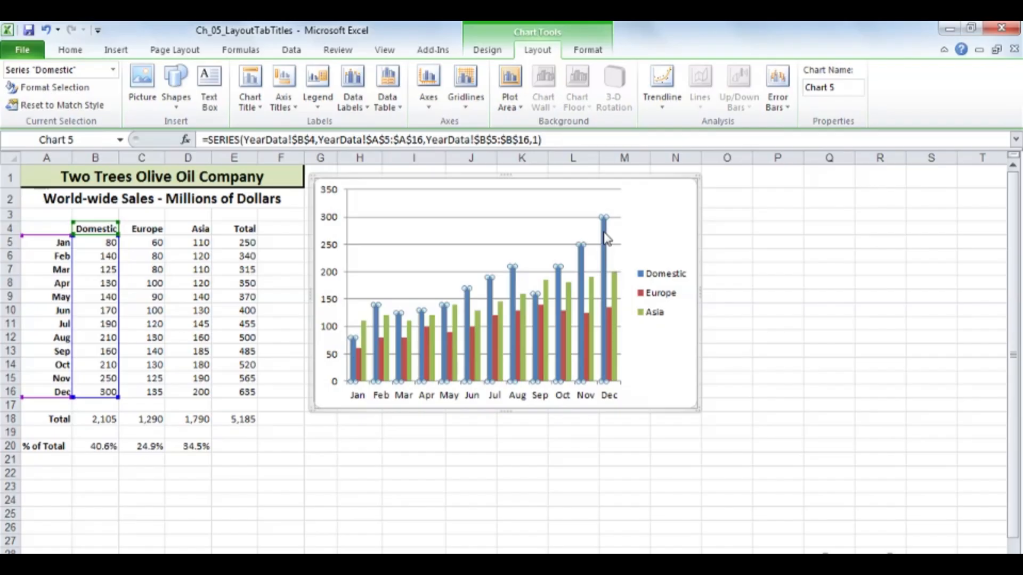
{"action": "left_click", "coordinate": [605, 240]}
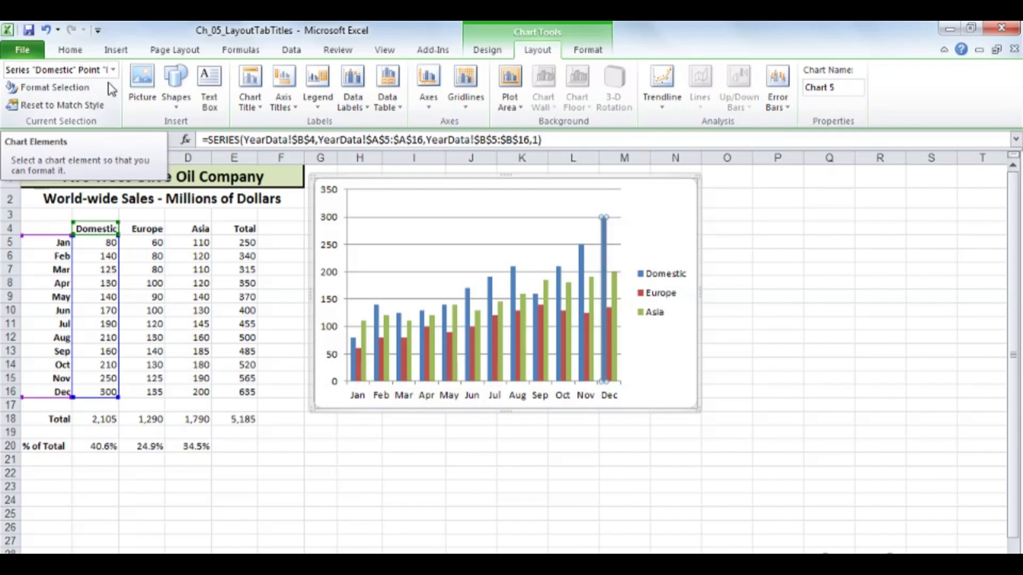
{"action": "left_click", "coordinate": [353, 96]}
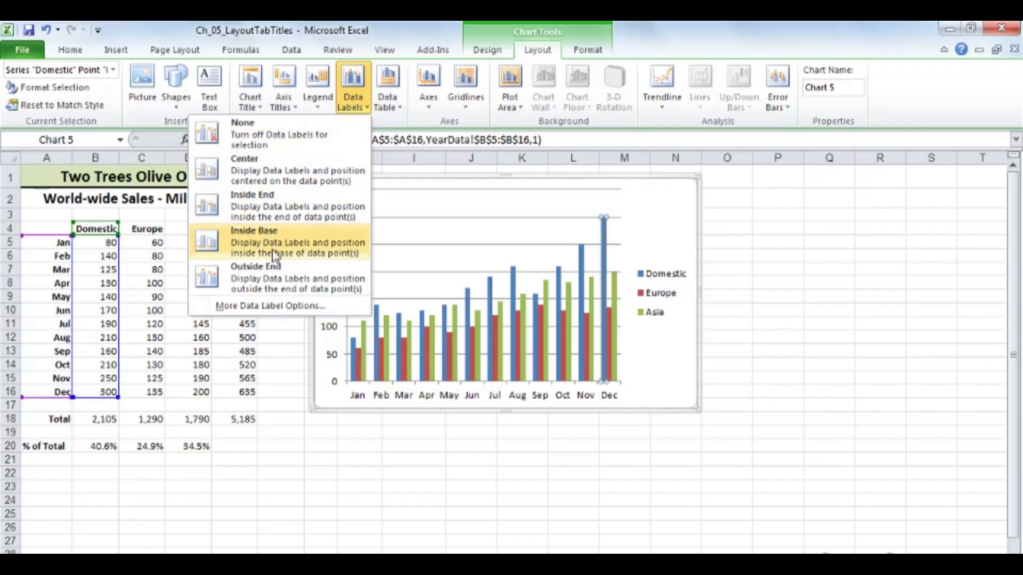
{"action": "left_click", "coordinate": [270, 272]}
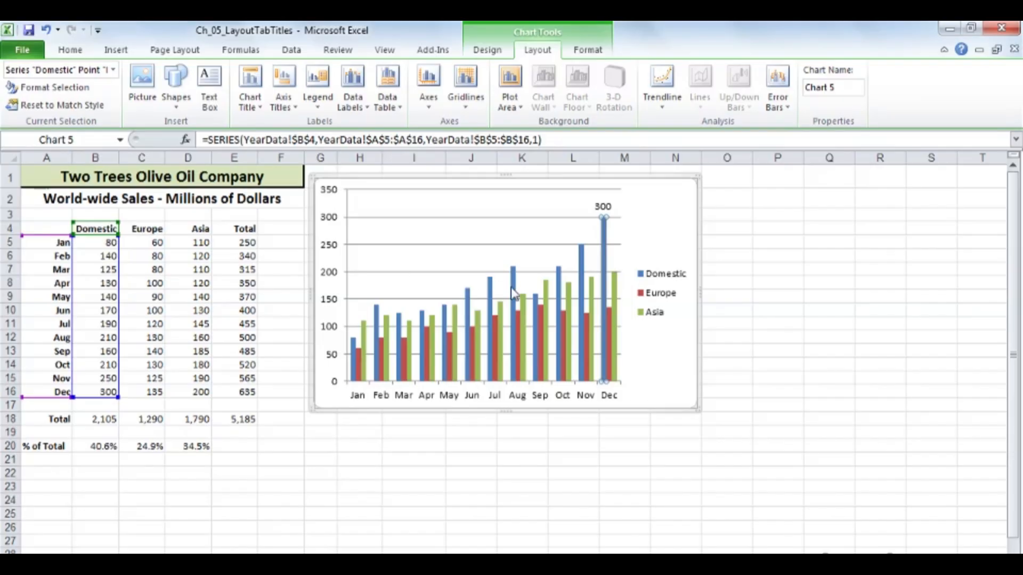
- Remove the data label from the Domestic December column and select the whole chart area
{"action": "mouse_move", "coordinate": [515, 292]}
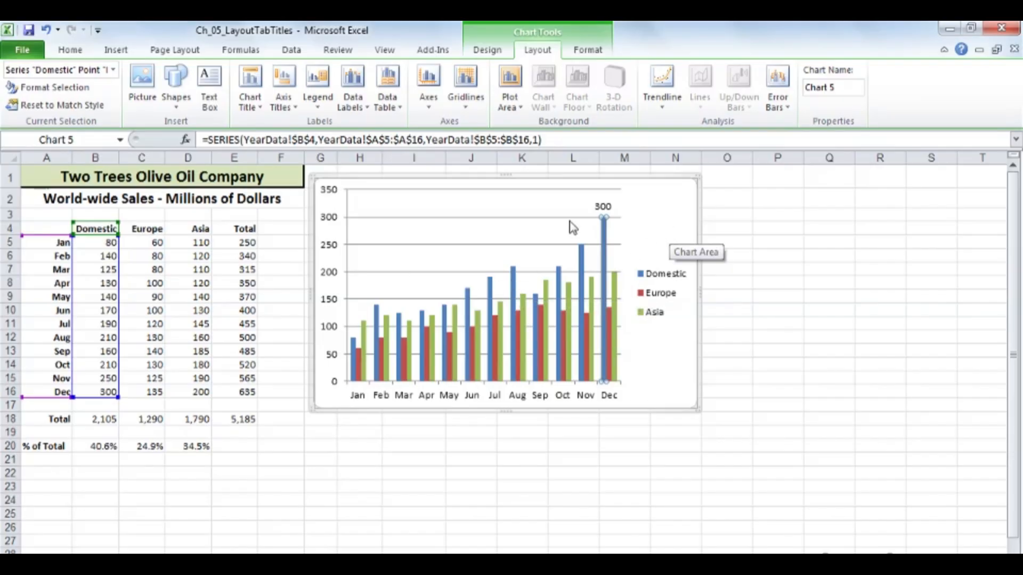
{"action": "left_click", "coordinate": [352, 100]}
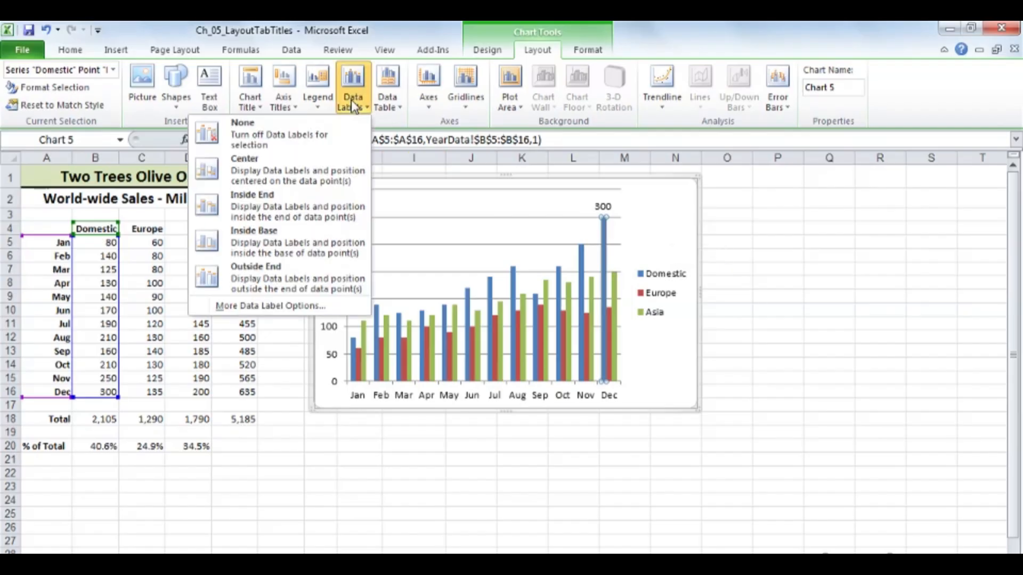
{"action": "left_click", "coordinate": [281, 128]}
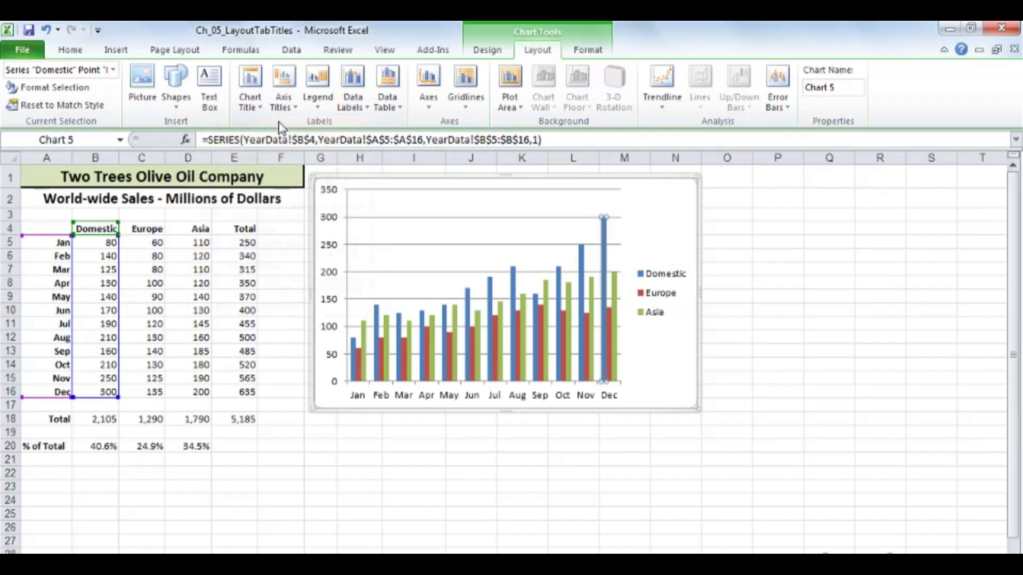
{"action": "left_click", "coordinate": [664, 212]}
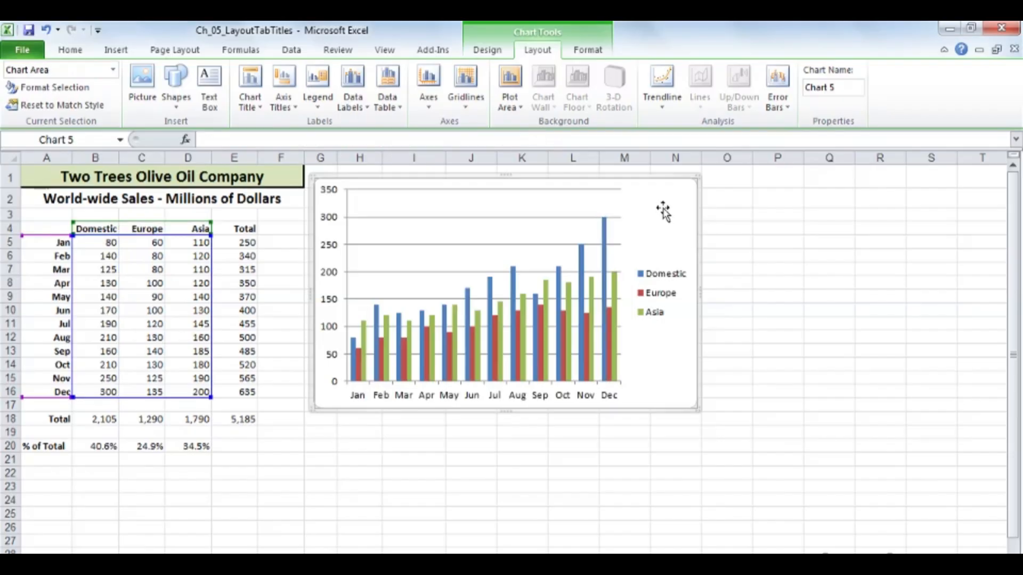
- Change the chart type from clustered column to line with markers
{"action": "left_click", "coordinate": [488, 51]}
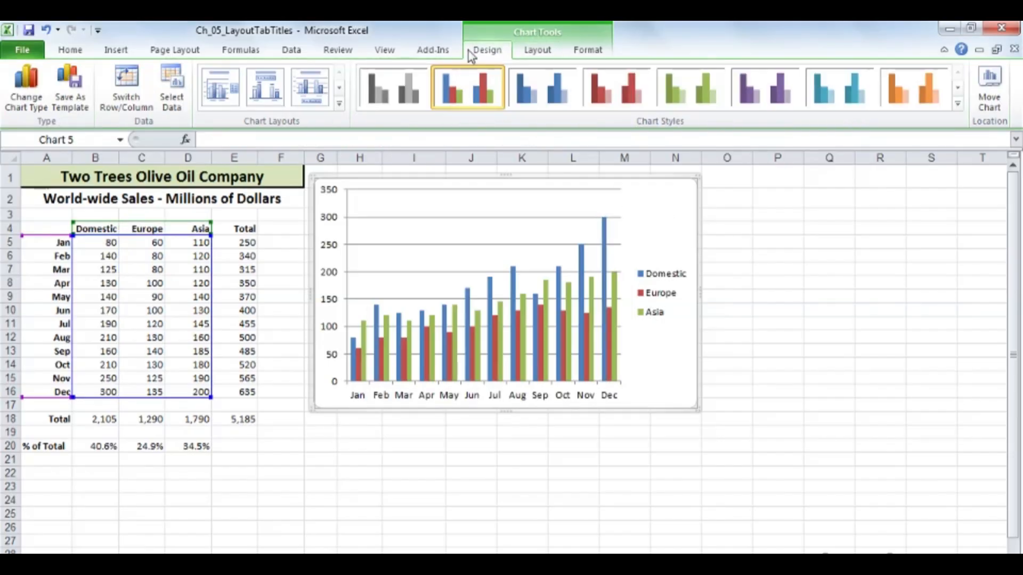
{"action": "left_click", "coordinate": [29, 82]}
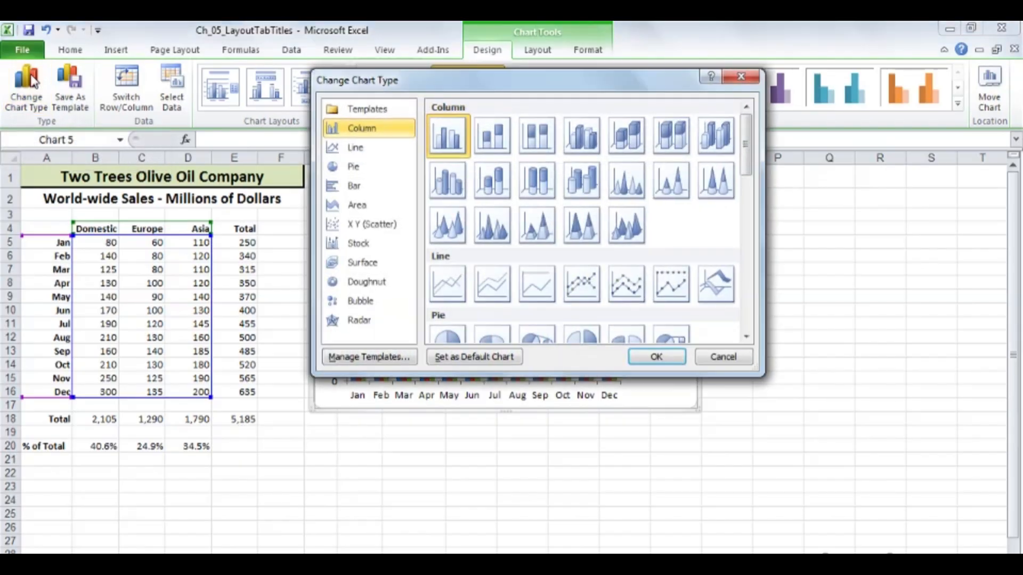
{"action": "double_click", "coordinate": [575, 292]}
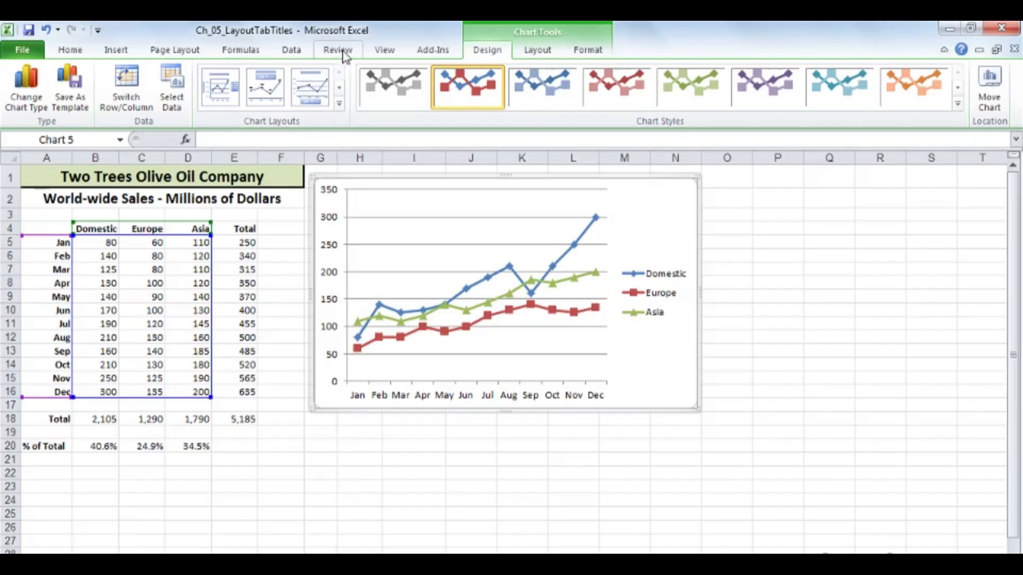
- Add data labels above the points of all series in the line chart and turn them off again
{"action": "left_click", "coordinate": [539, 53]}
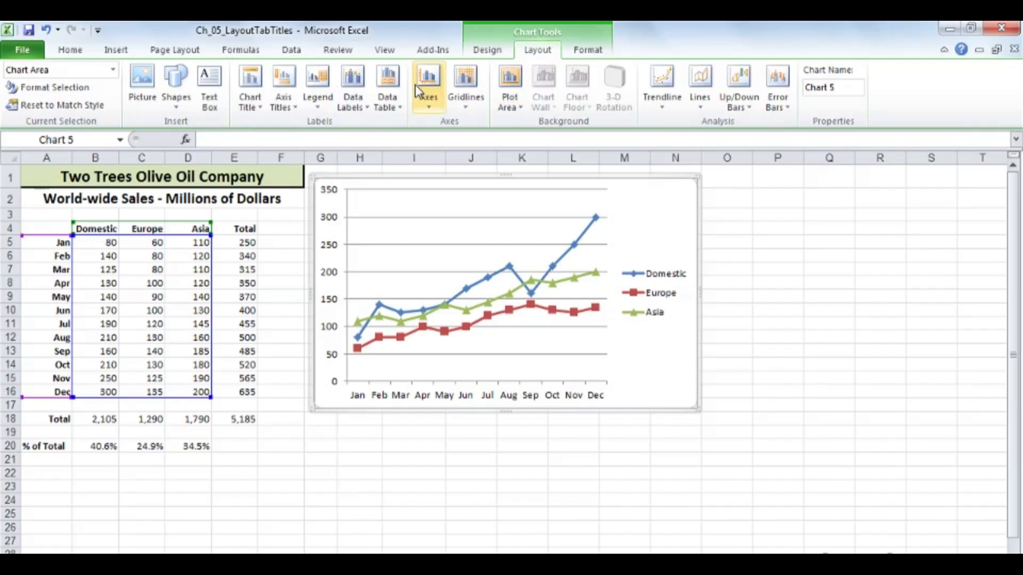
{"action": "left_click", "coordinate": [352, 103]}
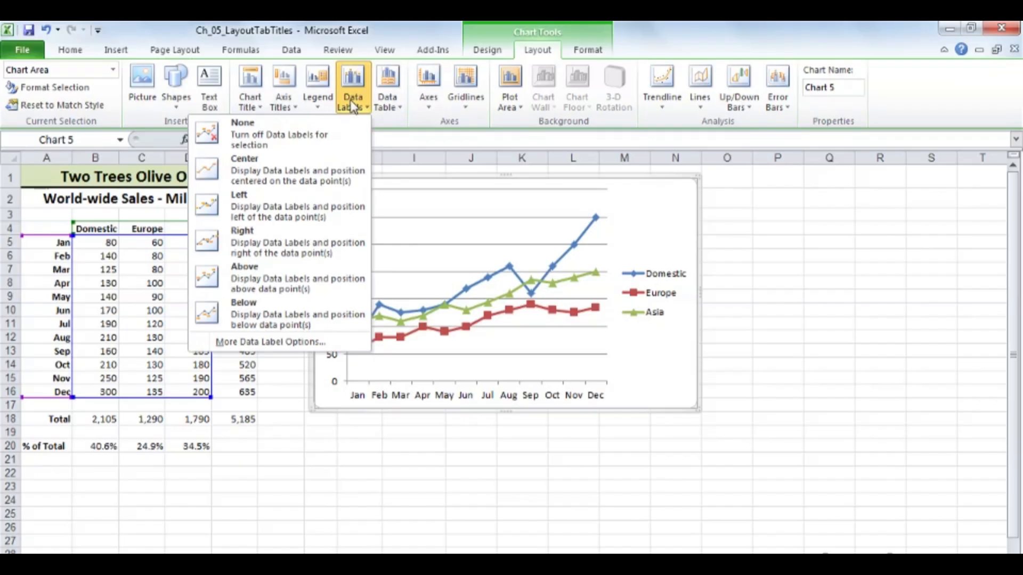
{"action": "left_click", "coordinate": [253, 271]}
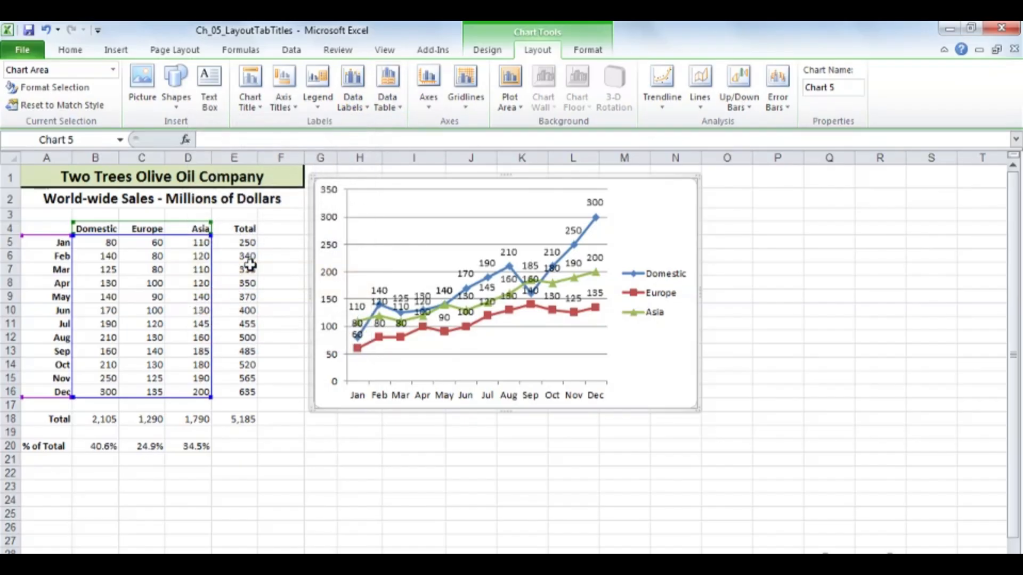
{"action": "left_click", "coordinate": [349, 100]}
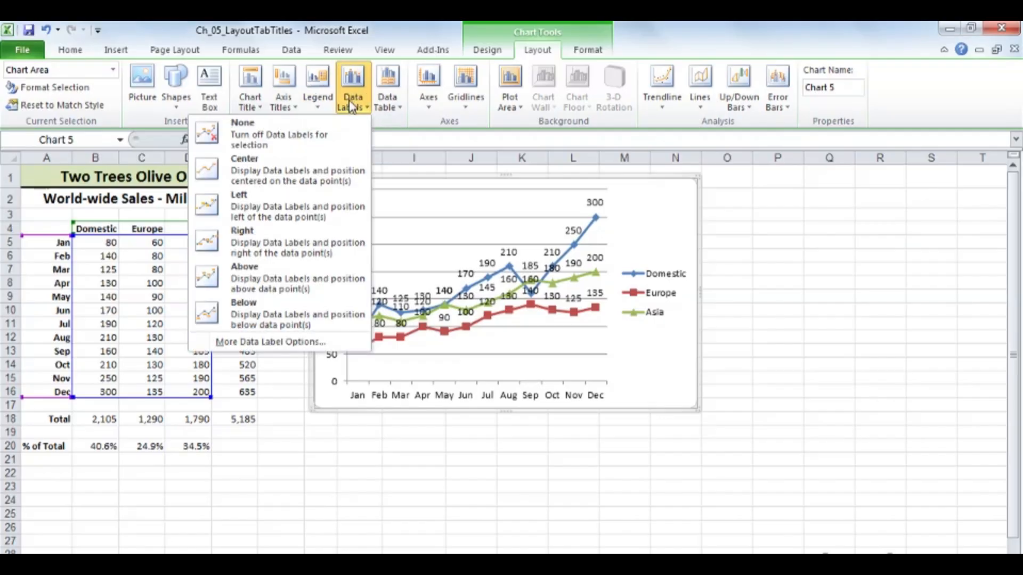
{"action": "left_click", "coordinate": [256, 128]}
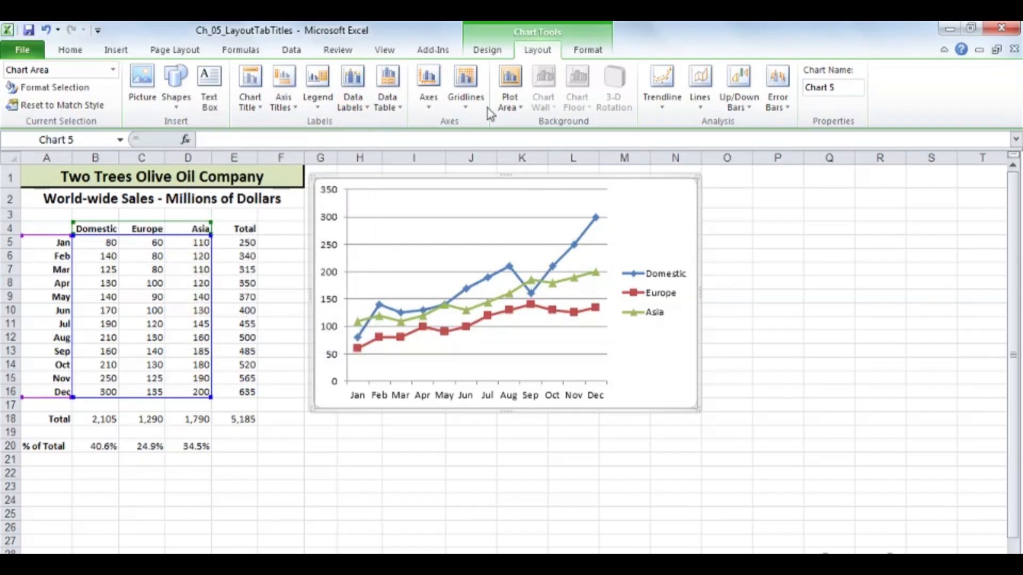
- Change the chart type from line to a basic 2-D pie
{"action": "left_click", "coordinate": [487, 53]}
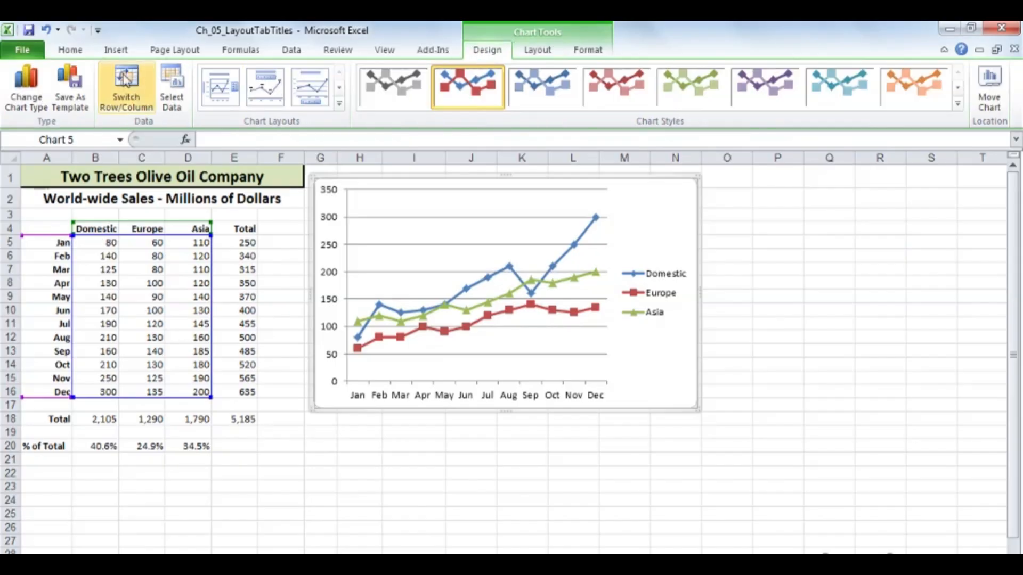
{"action": "left_click", "coordinate": [27, 80]}
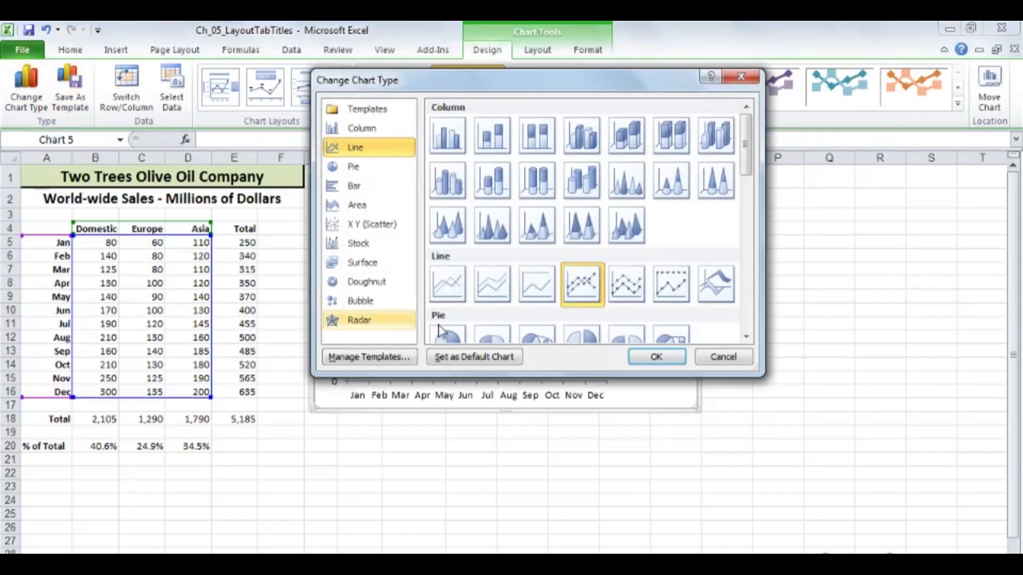
{"action": "left_click", "coordinate": [746, 337]}
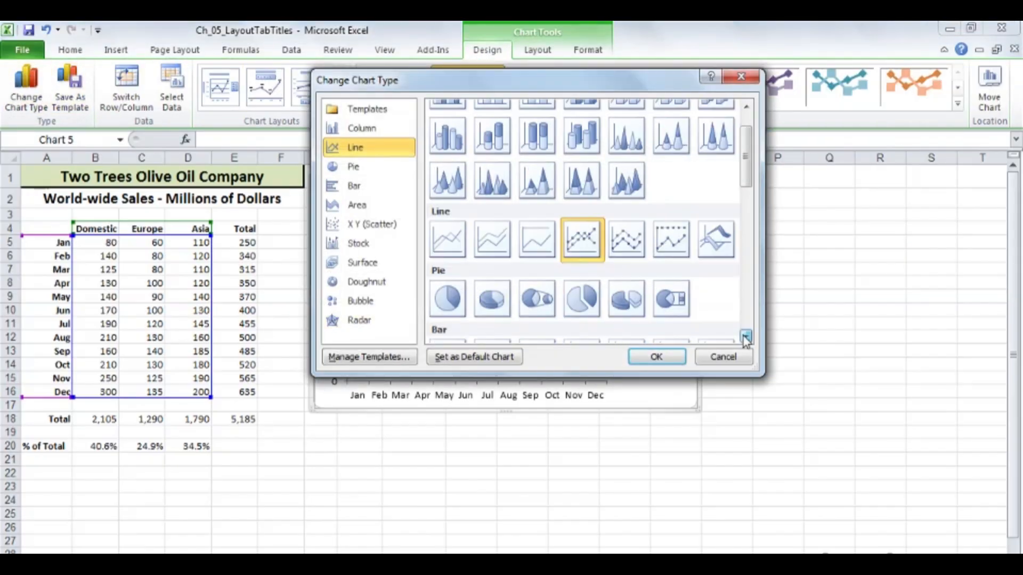
{"action": "double_click", "coordinate": [447, 297]}
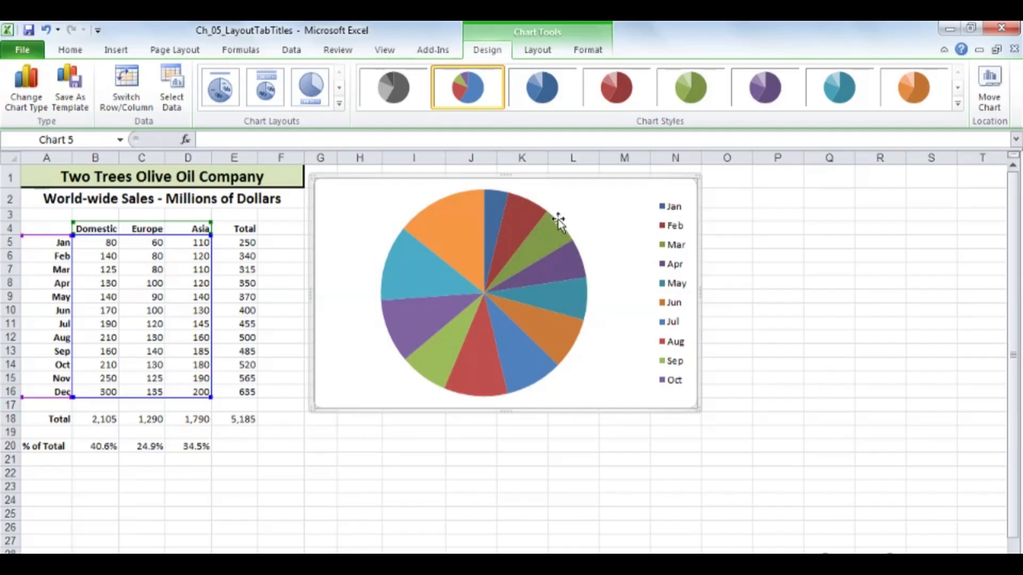
- Add centered data labels to the pie slices and reposition them to Inside End
{"action": "mouse_move", "coordinate": [557, 220]}
{"action": "left_click", "coordinate": [537, 53]}
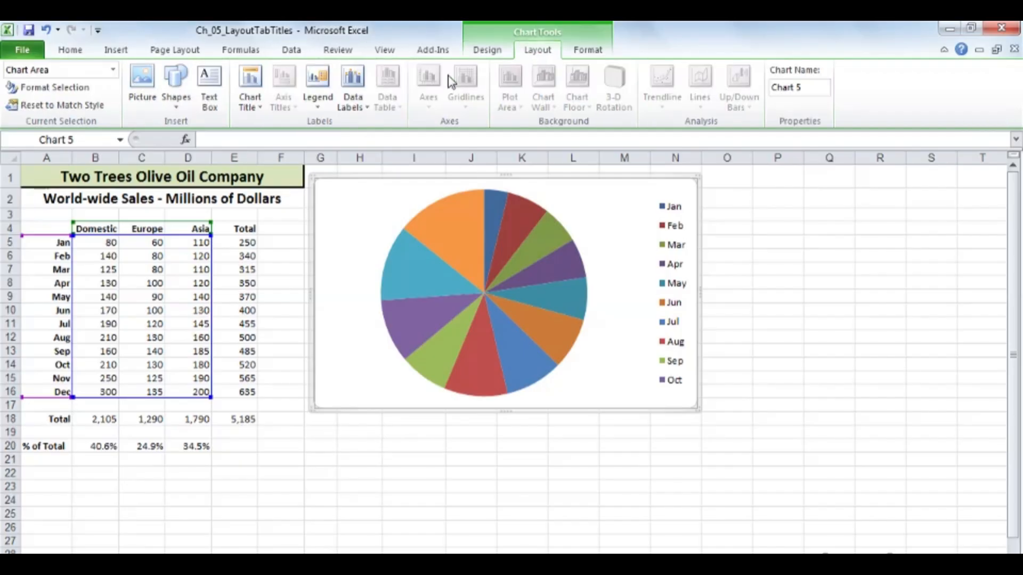
{"action": "left_click", "coordinate": [353, 85]}
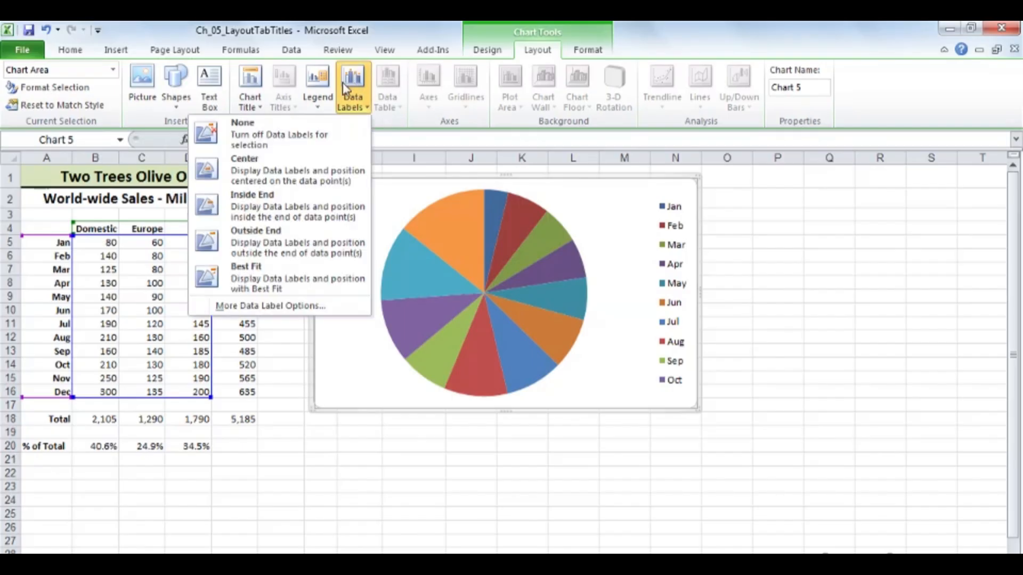
{"action": "left_click", "coordinate": [253, 162]}
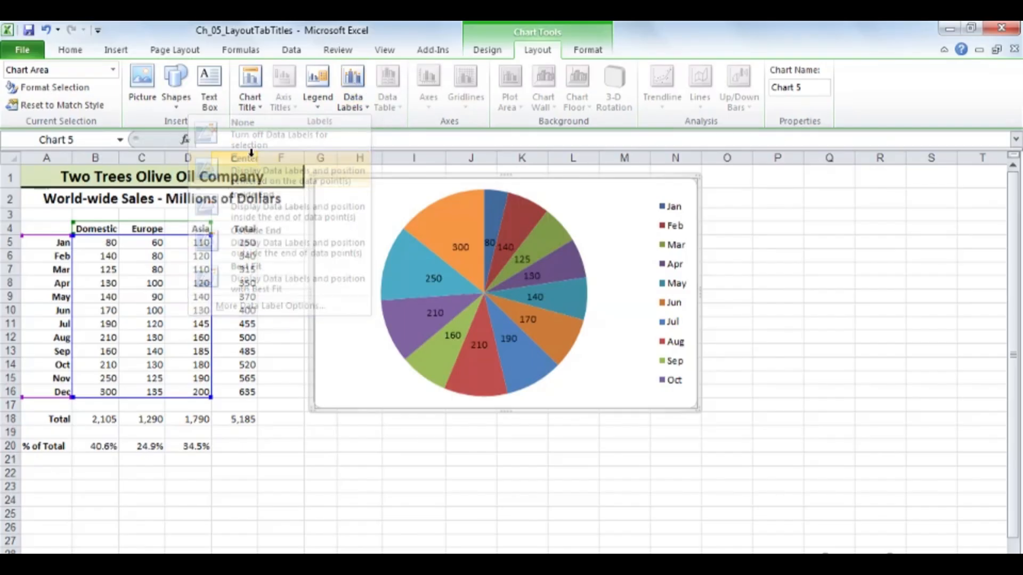
{"action": "left_click", "coordinate": [351, 104]}
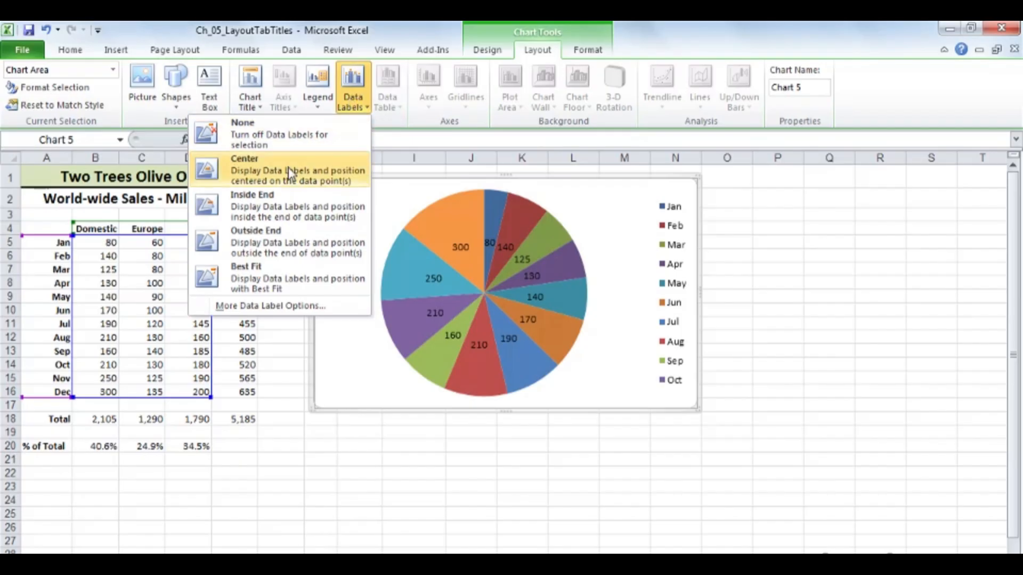
{"action": "left_click", "coordinate": [258, 194]}
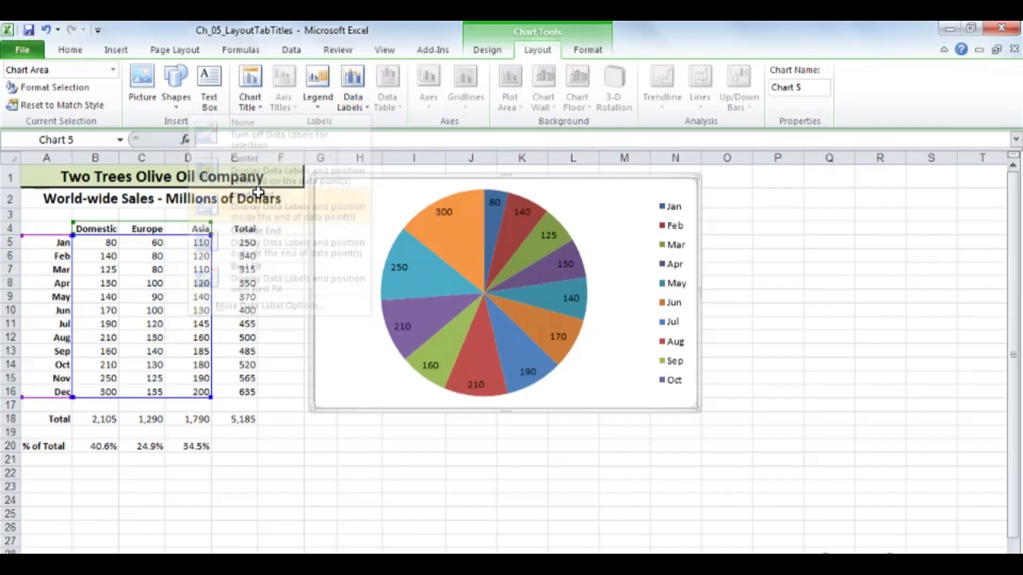
- Reposition the pie chart's data labels to Outside End and change the chart type to a 3-D pie
{"action": "left_click", "coordinate": [354, 101]}
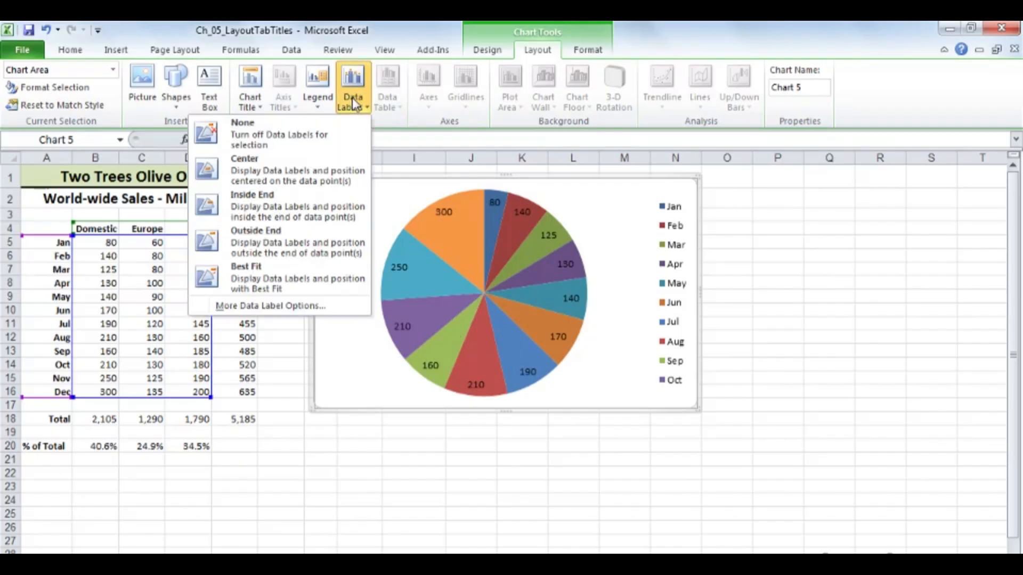
{"action": "left_click", "coordinate": [257, 231]}
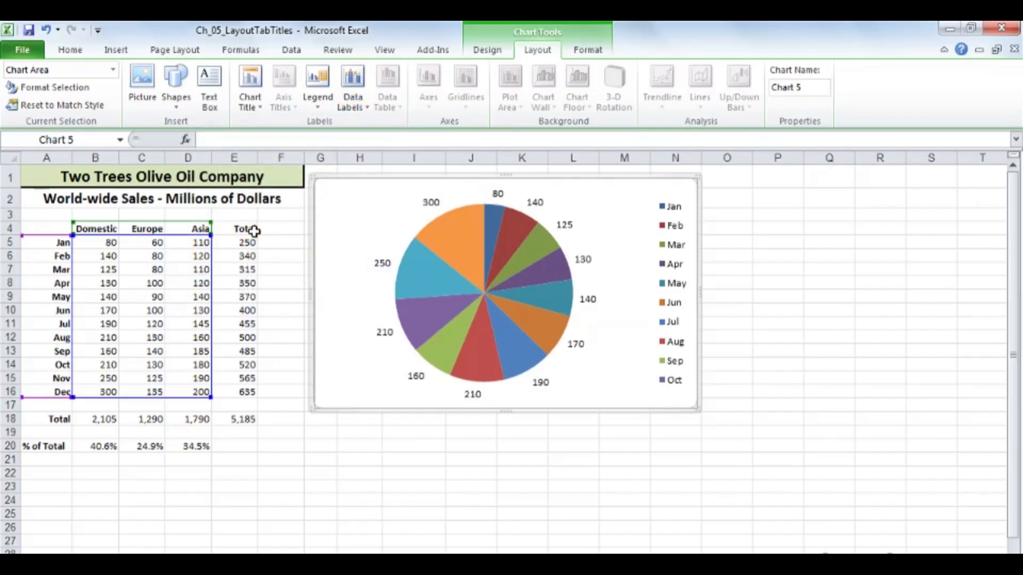
{"action": "left_click", "coordinate": [486, 53]}
{"action": "left_click", "coordinate": [30, 93]}
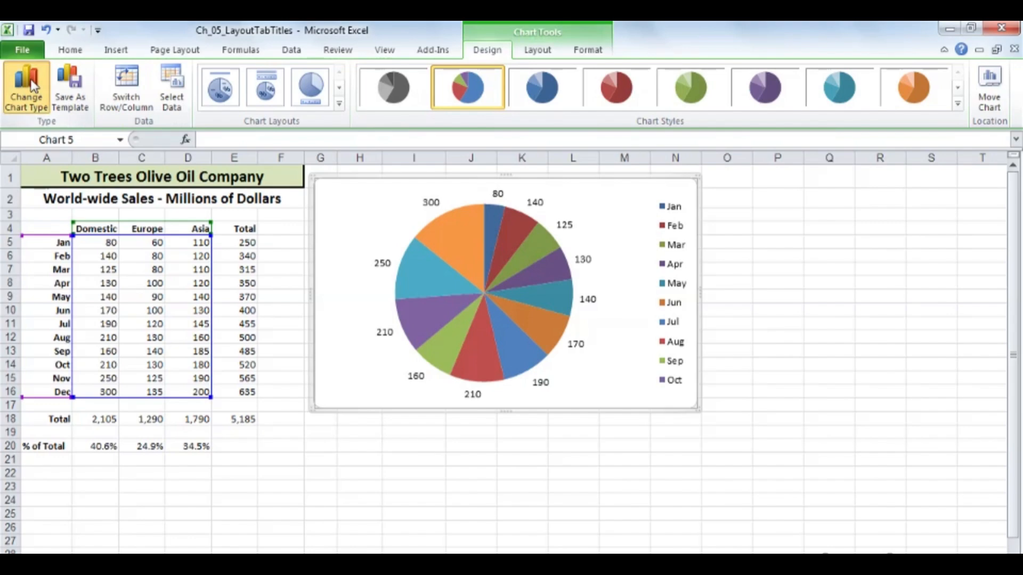
{"action": "left_click", "coordinate": [492, 320]}
{"action": "left_click", "coordinate": [656, 357]}
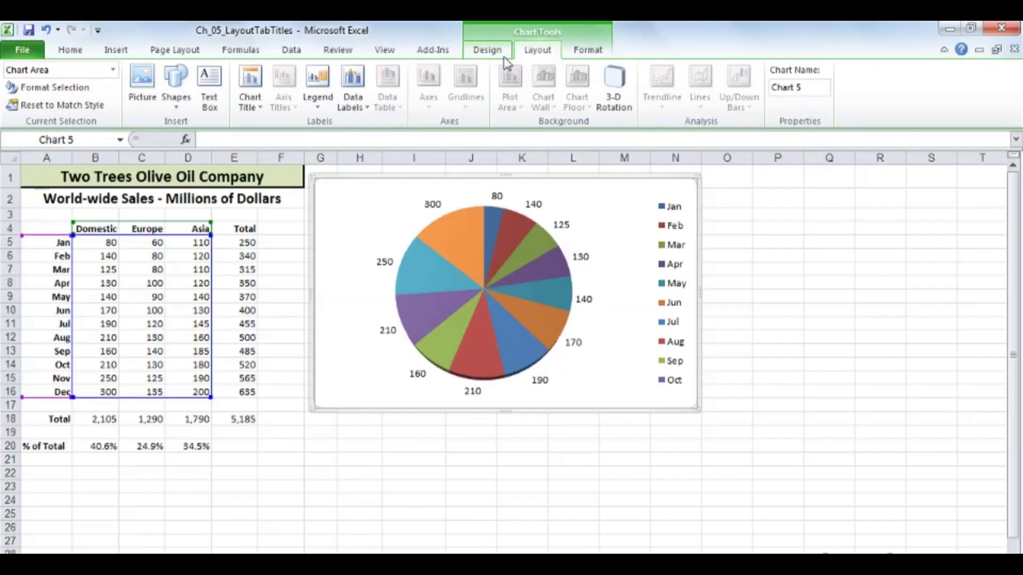
- Format the pie's data labels to contain category name and percentage instead of value, with Best Fit position and leader lines
{"action": "left_click", "coordinate": [353, 88]}
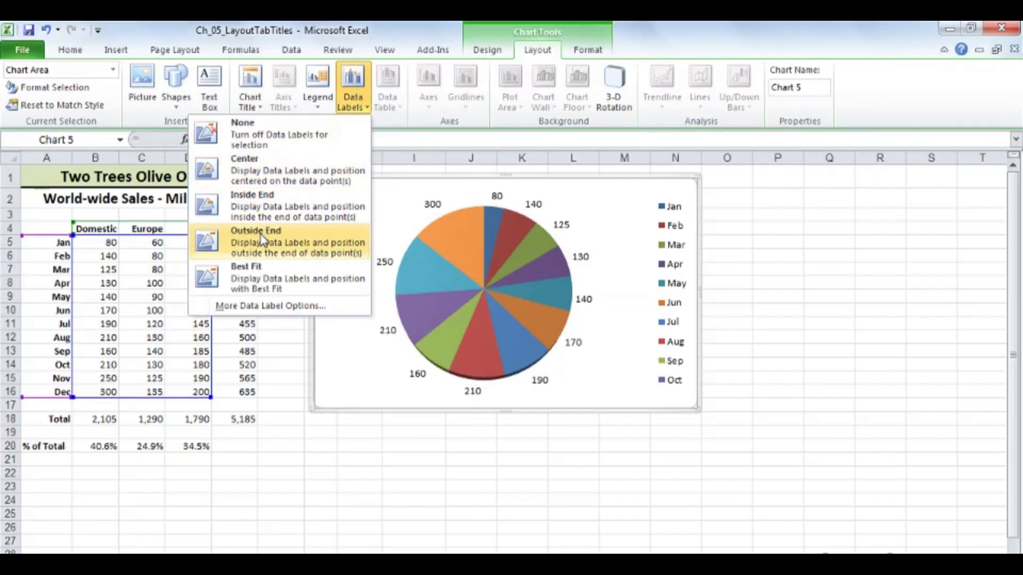
{"action": "left_click", "coordinate": [254, 308]}
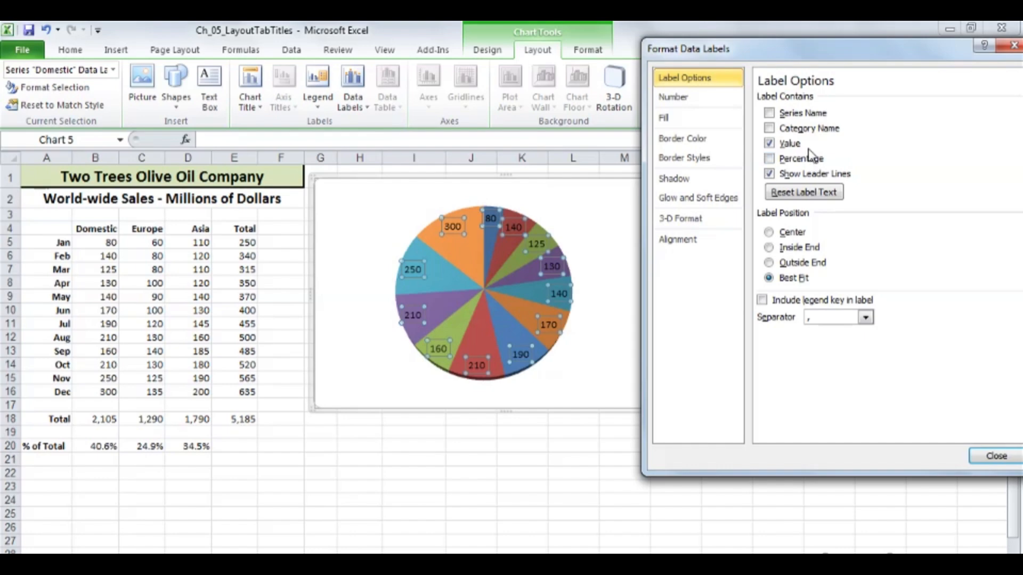
{"action": "left_click", "coordinate": [769, 159]}
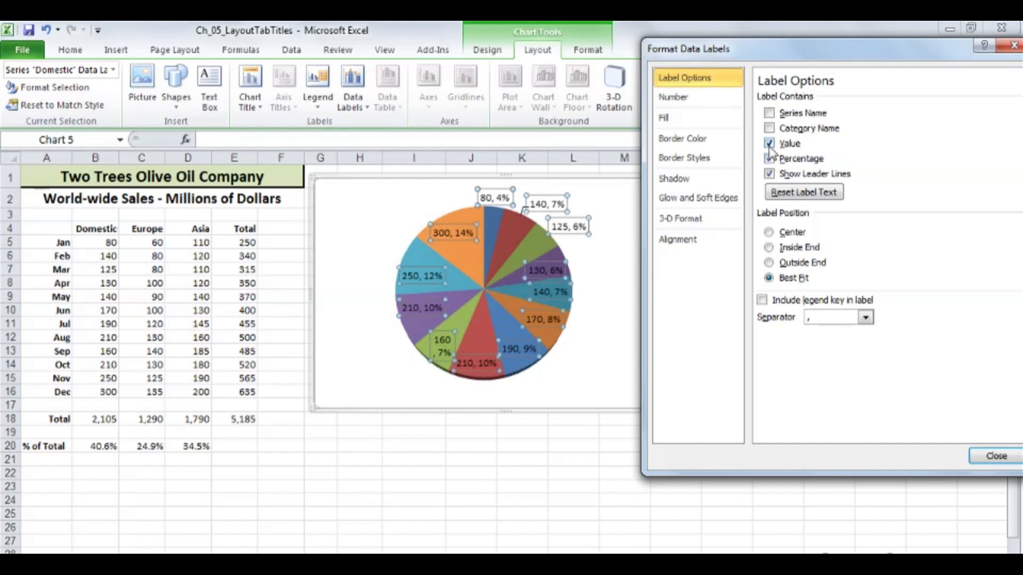
{"action": "left_click", "coordinate": [769, 144]}
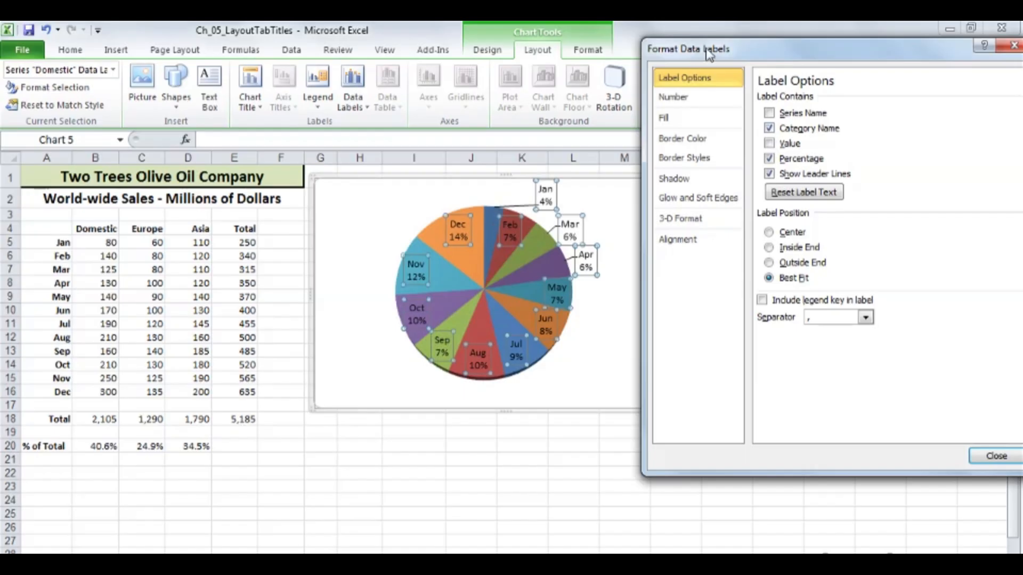
{"action": "left_click_drag", "start_coordinate": [711, 54], "coordinate": [763, 60]}
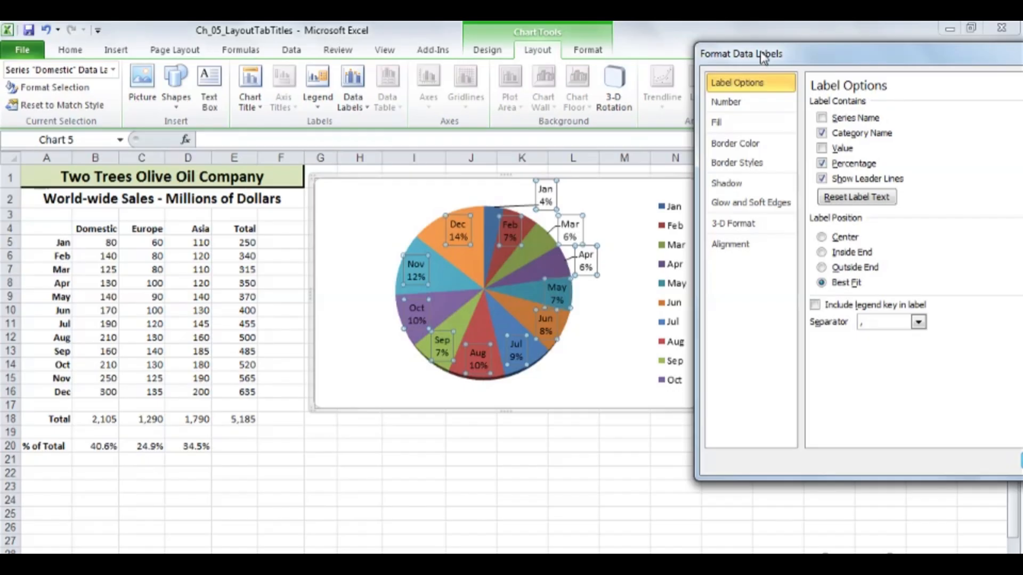
{"action": "left_click", "coordinate": [822, 120]}
- Move the Nov data label out of its slice to the empty area beside the pie
{"action": "left_click", "coordinate": [418, 255]}
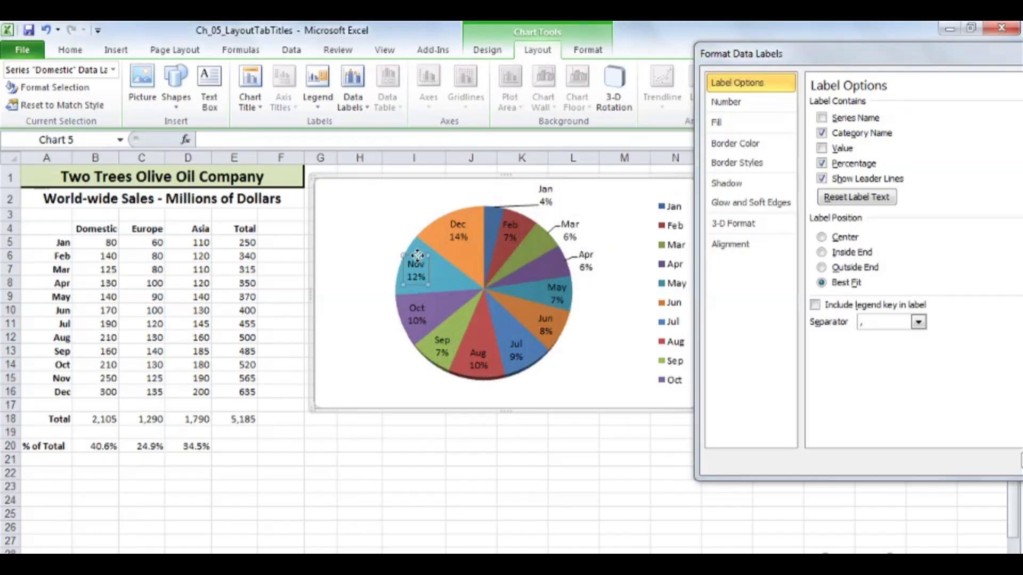
{"action": "left_click_drag", "start_coordinate": [418, 255], "coordinate": [353, 232]}
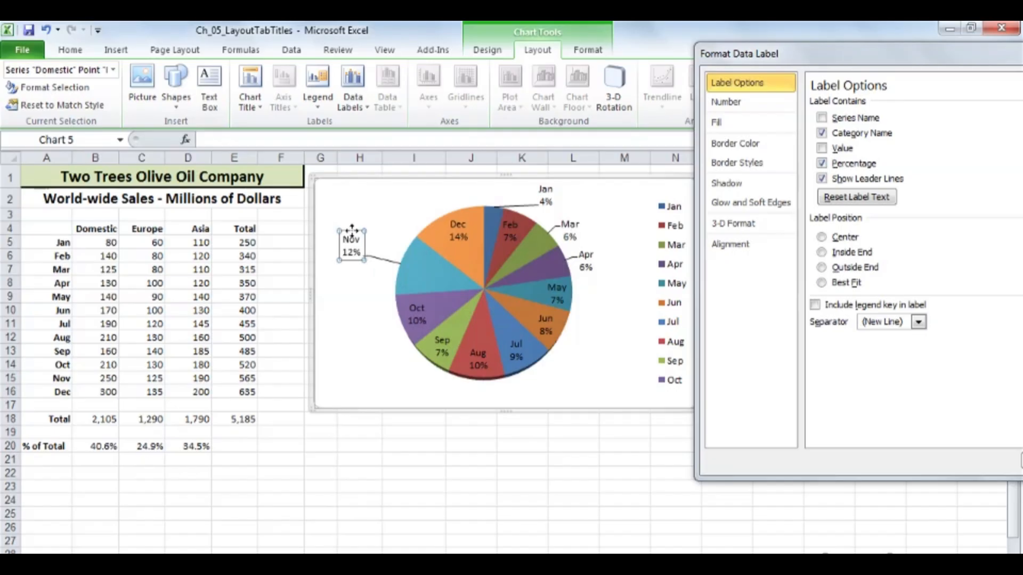
{"action": "left_click", "coordinate": [598, 308]}
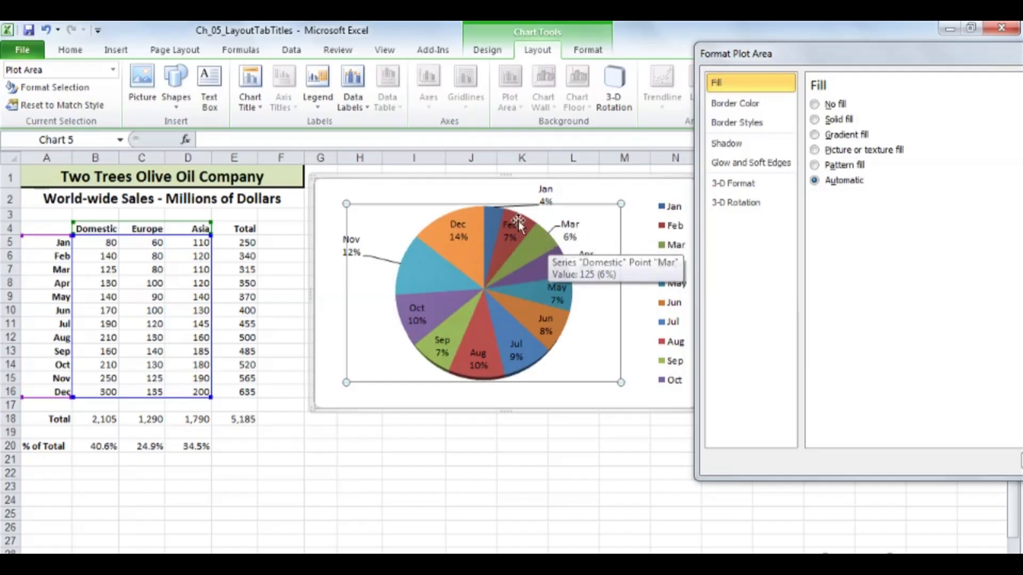
- Tilt the 3-D pie by setting the plot area's Y rotation to 30°
{"action": "left_click", "coordinate": [625, 211]}
{"action": "left_click", "coordinate": [586, 221]}
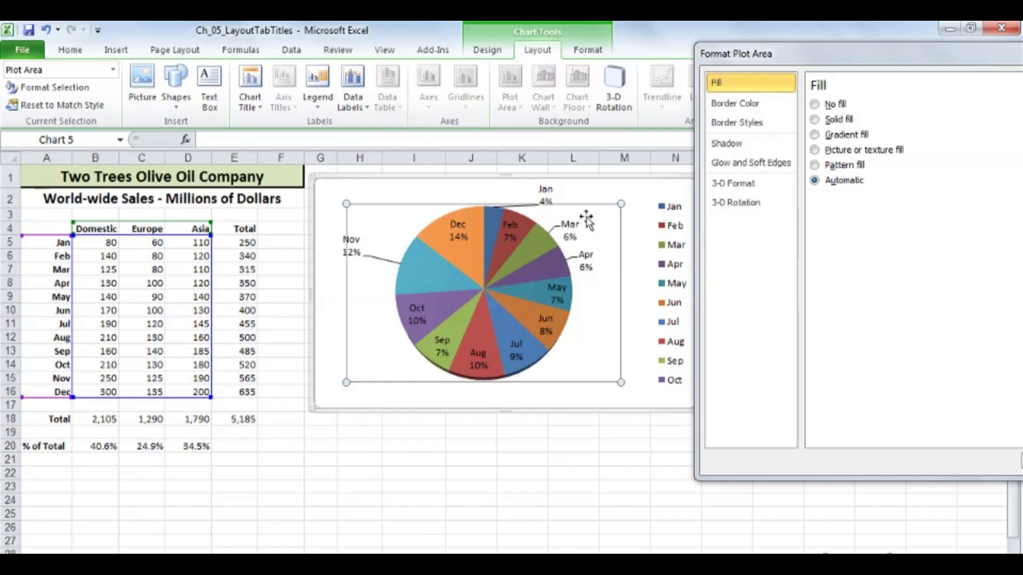
{"action": "left_click", "coordinate": [737, 186]}
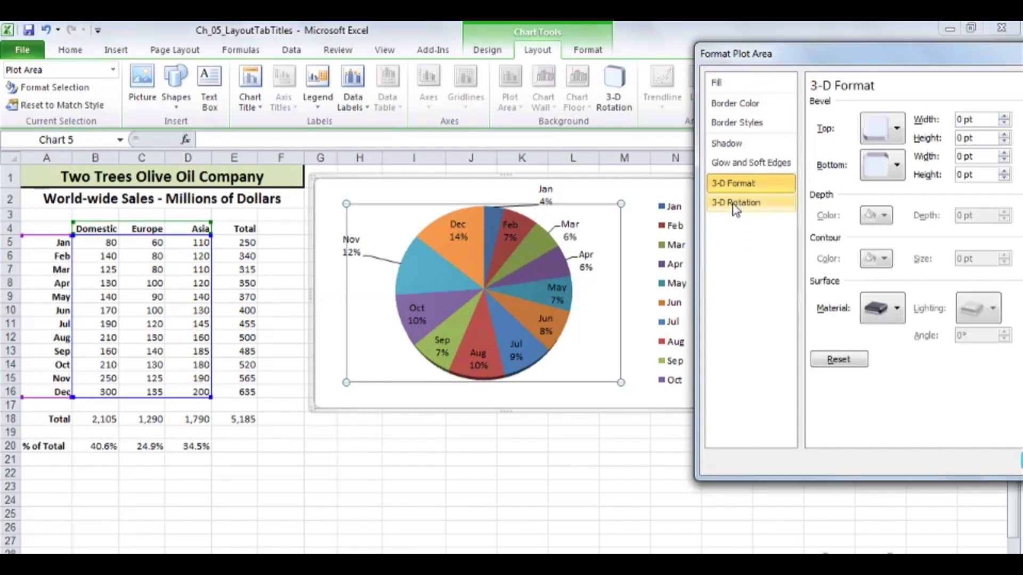
{"action": "left_click", "coordinate": [735, 208]}
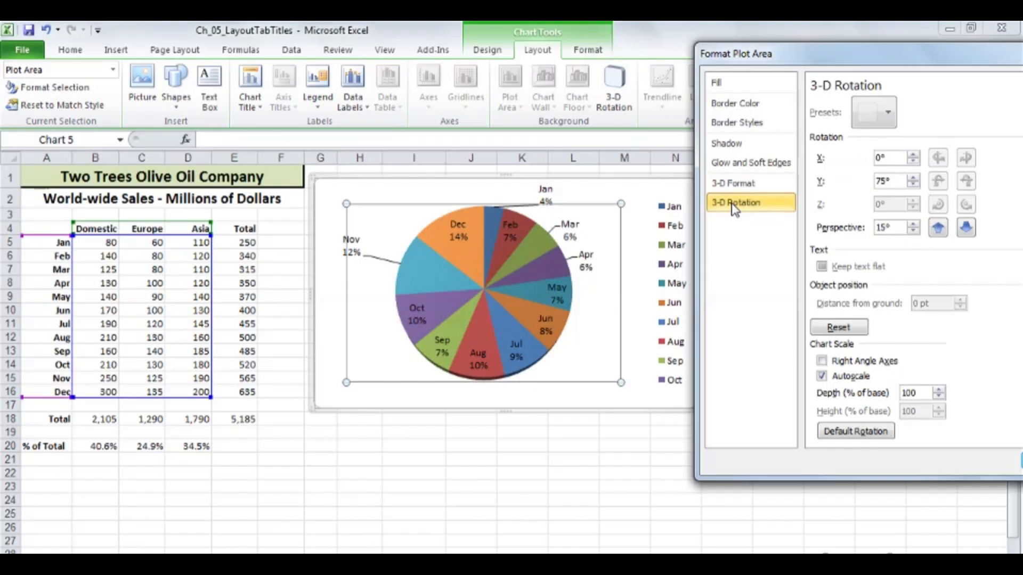
{"action": "left_click", "coordinate": [913, 187]}
{"action": "left_click", "coordinate": [912, 187]}
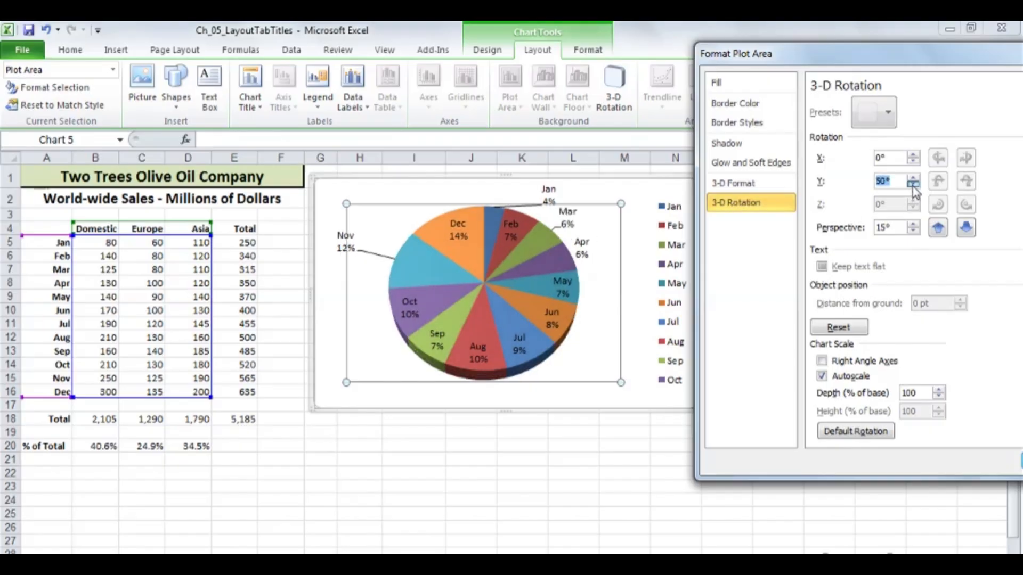
{"action": "left_click", "coordinate": [913, 186]}
{"action": "left_click", "coordinate": [913, 187]}
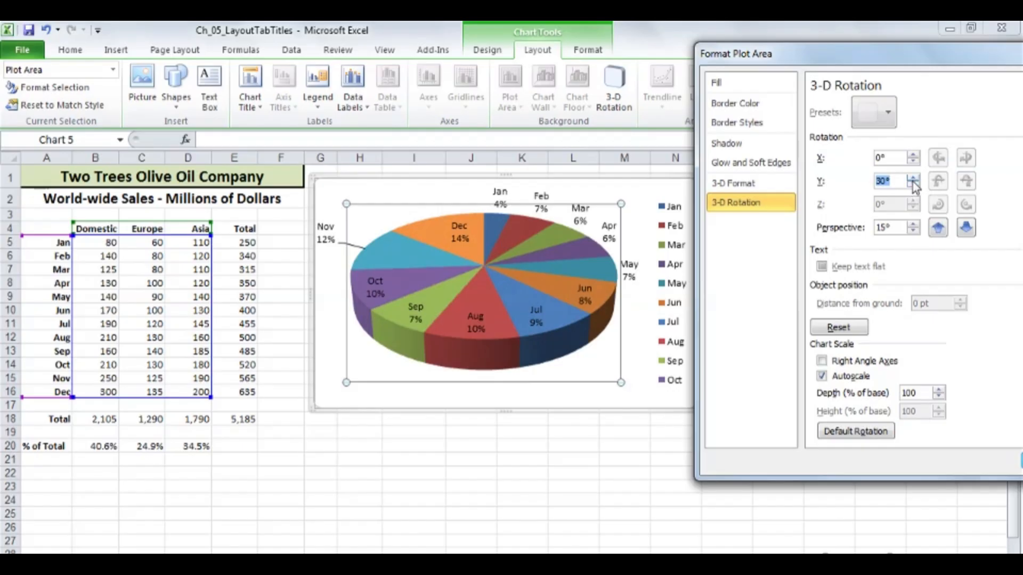
{"action": "left_click", "coordinate": [626, 188]}
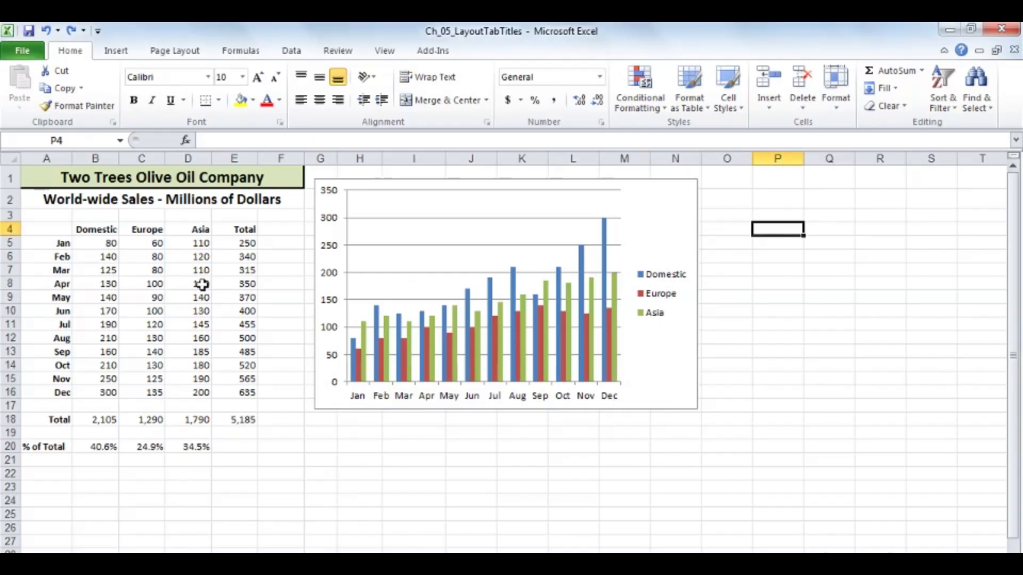
- Show a data table without legend keys below the column chart
{"action": "left_click", "coordinate": [675, 229]}
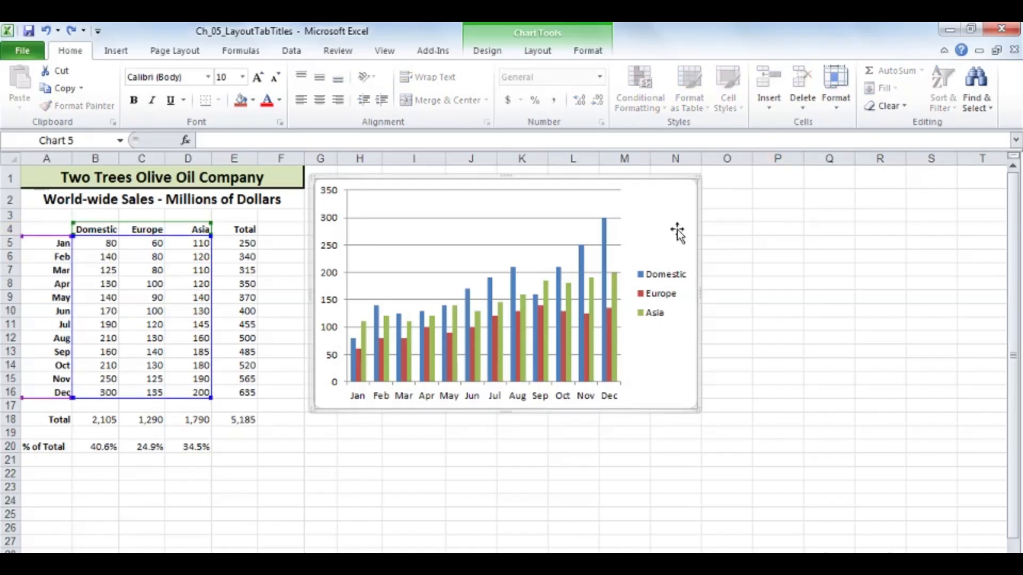
{"action": "left_click", "coordinate": [542, 54]}
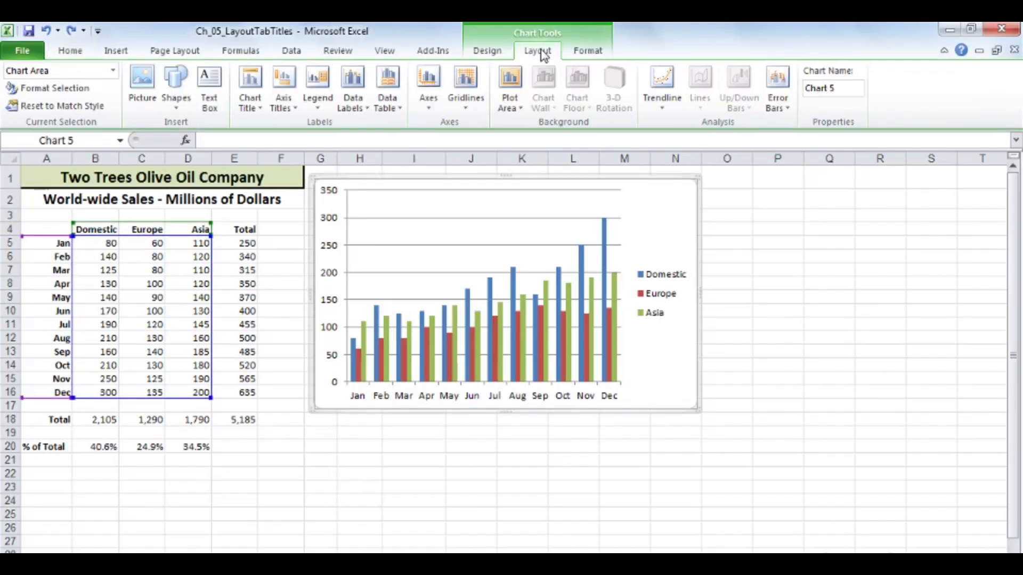
{"action": "left_click", "coordinate": [394, 107]}
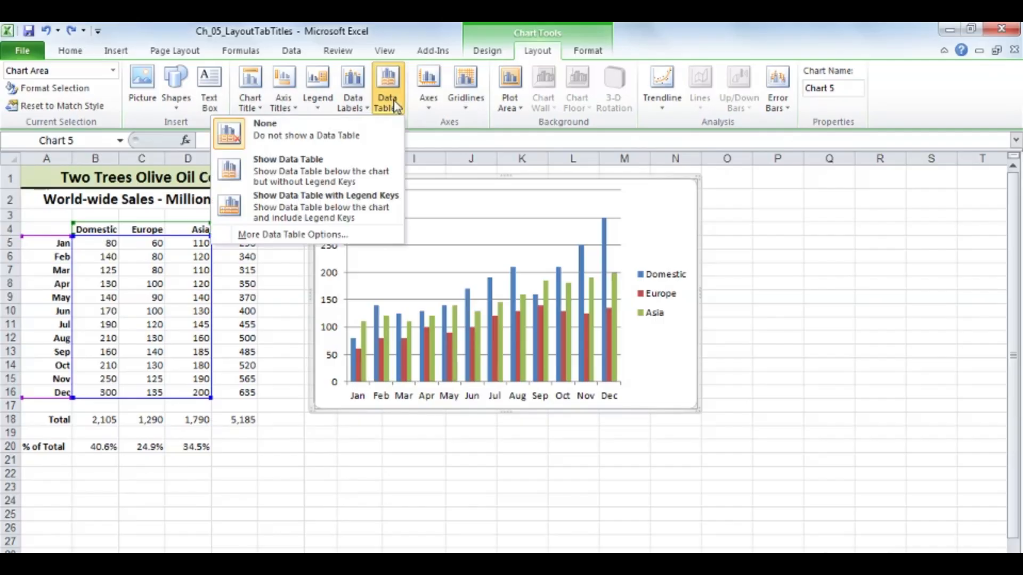
{"action": "left_click", "coordinate": [302, 172]}
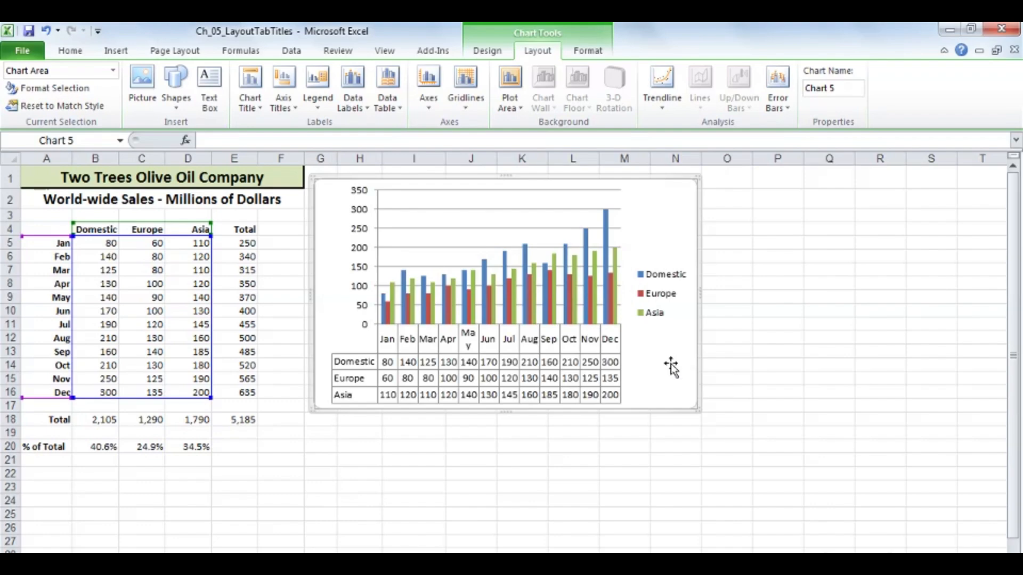
- Try wider and narrower chart sizes, finishing with the chart enlarged to about column P and row 20
{"action": "left_click_drag", "start_coordinate": [698, 408], "coordinate": [794, 414]}
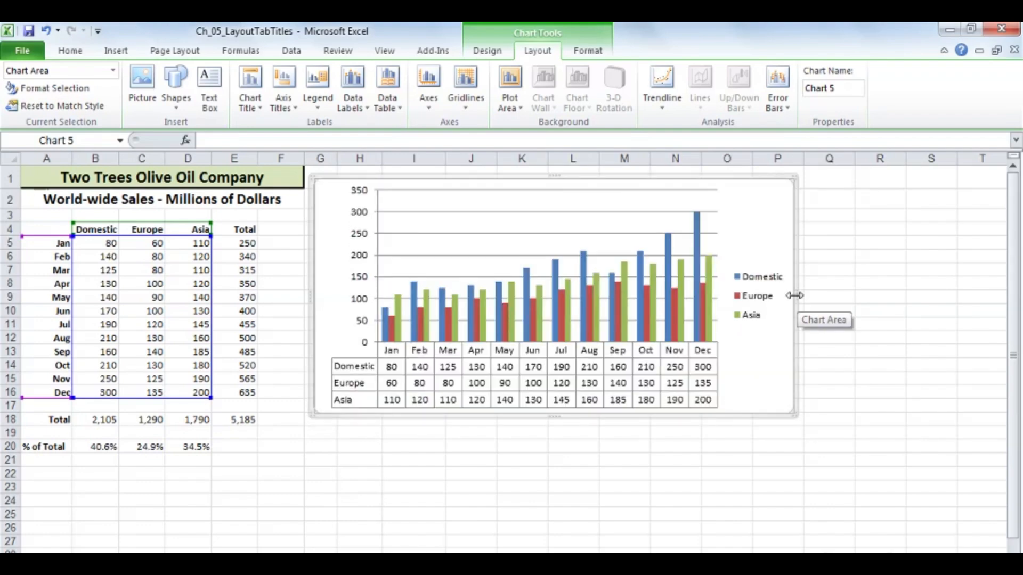
{"action": "left_click_drag", "start_coordinate": [793, 294], "coordinate": [634, 295]}
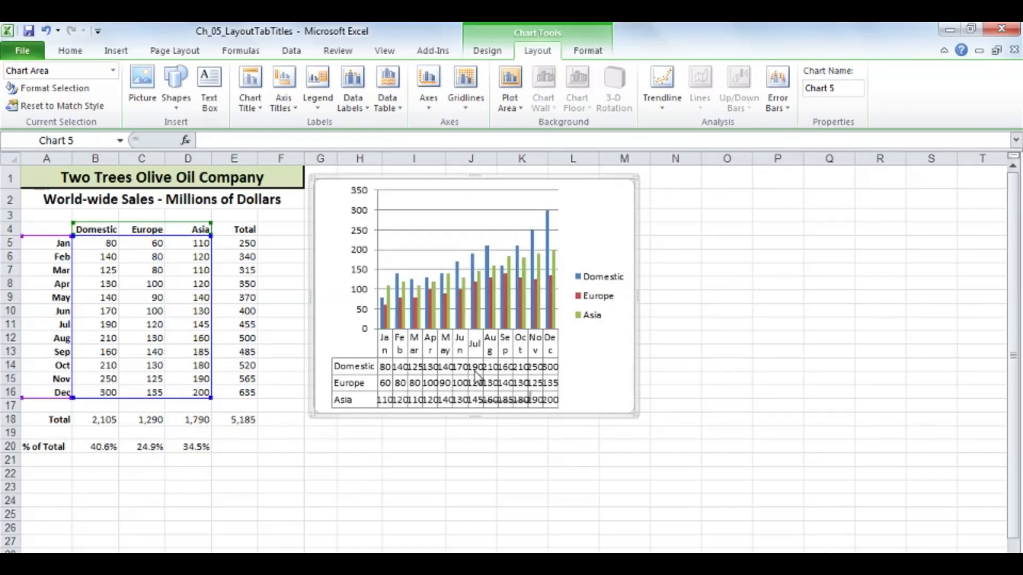
{"action": "left_click_drag", "start_coordinate": [634, 415], "coordinate": [786, 445]}
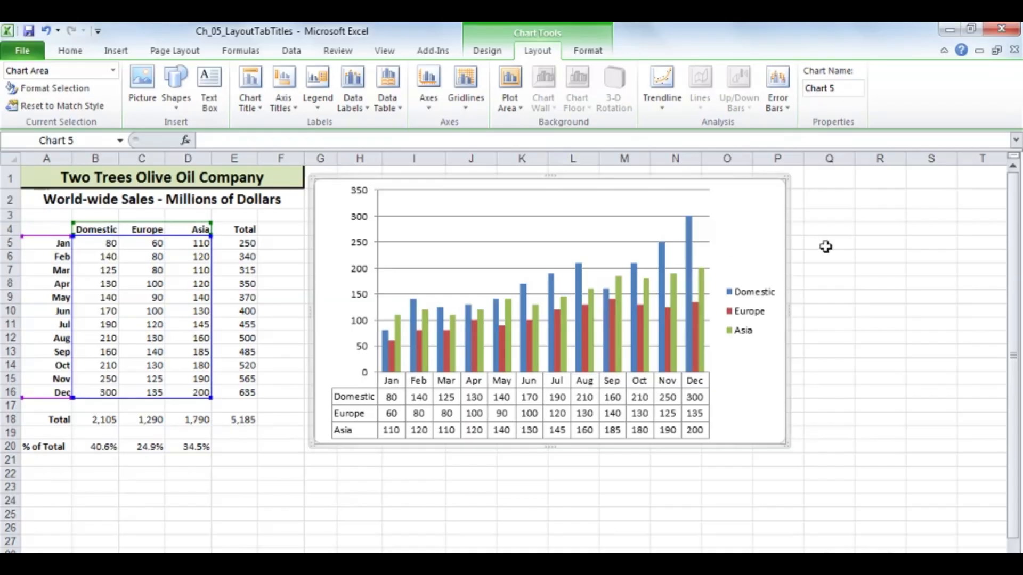
- Move the column chart to a new chart sheet named Chart1
{"action": "right_click", "coordinate": [740, 214]}
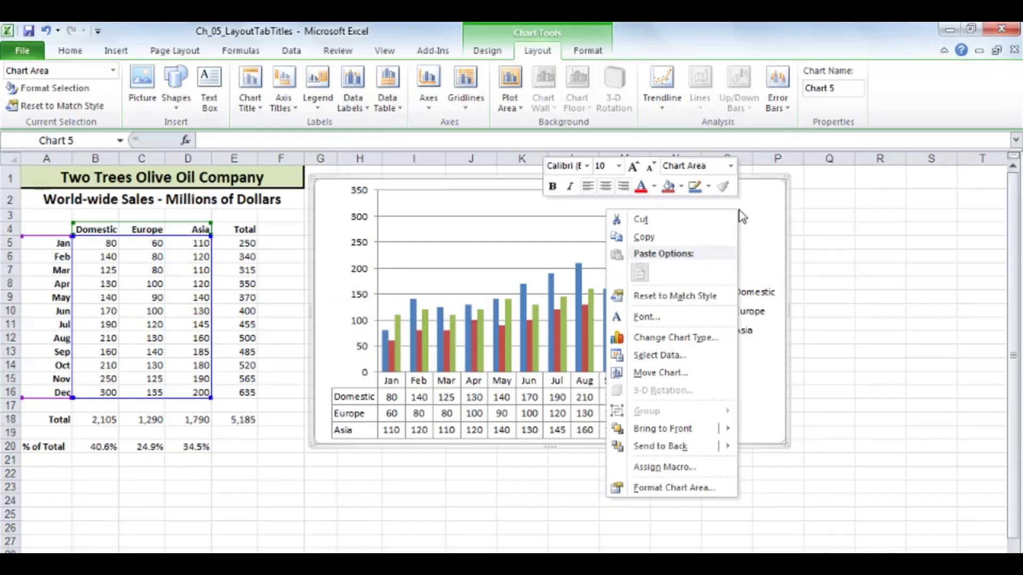
{"action": "left_click", "coordinate": [673, 373]}
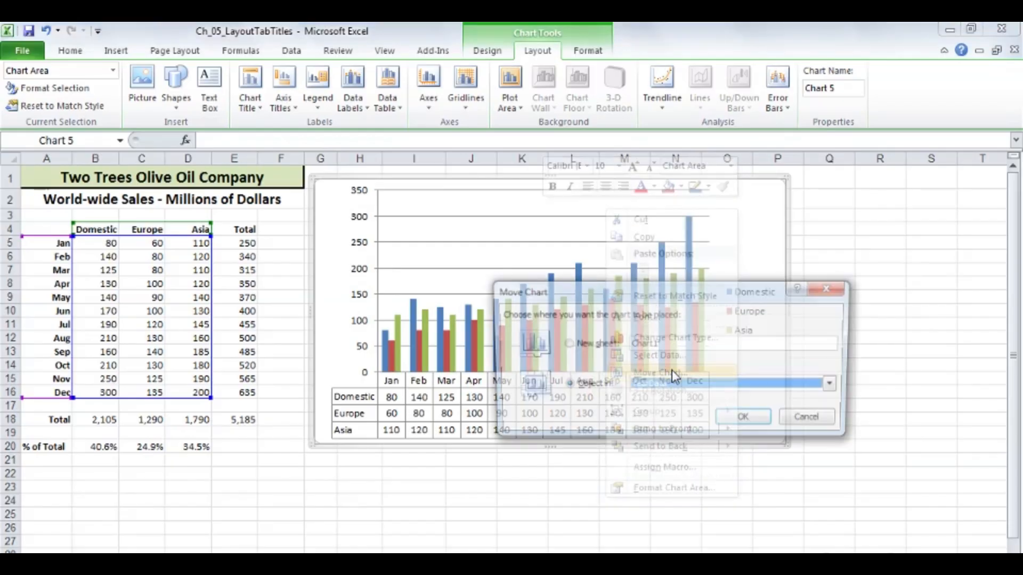
{"action": "left_click", "coordinate": [565, 345]}
{"action": "left_click", "coordinate": [738, 424]}
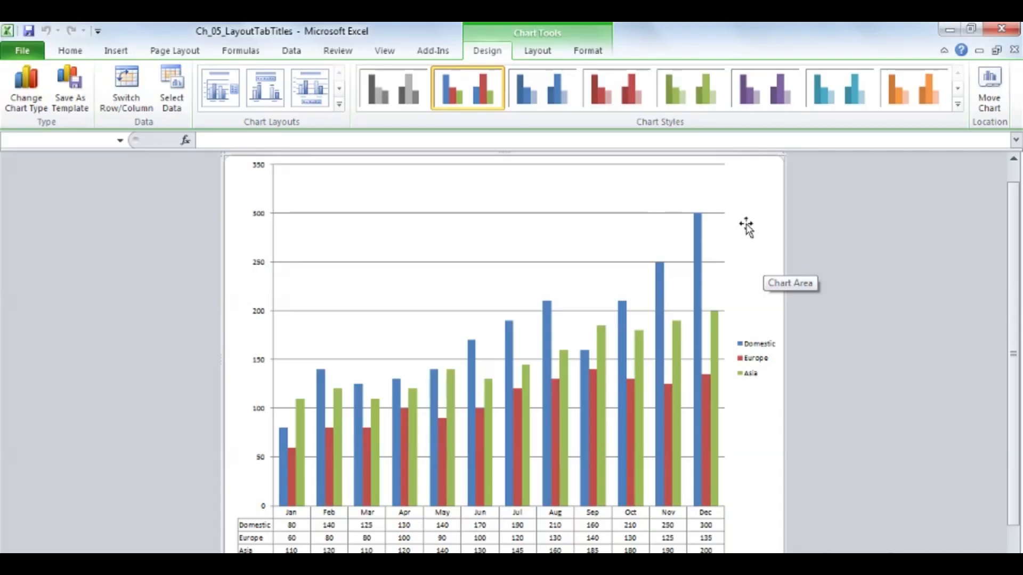
- Move the chart back as an object in the YearData worksheet and stretch its upper edge to about row 2
{"action": "right_click", "coordinate": [745, 196]}
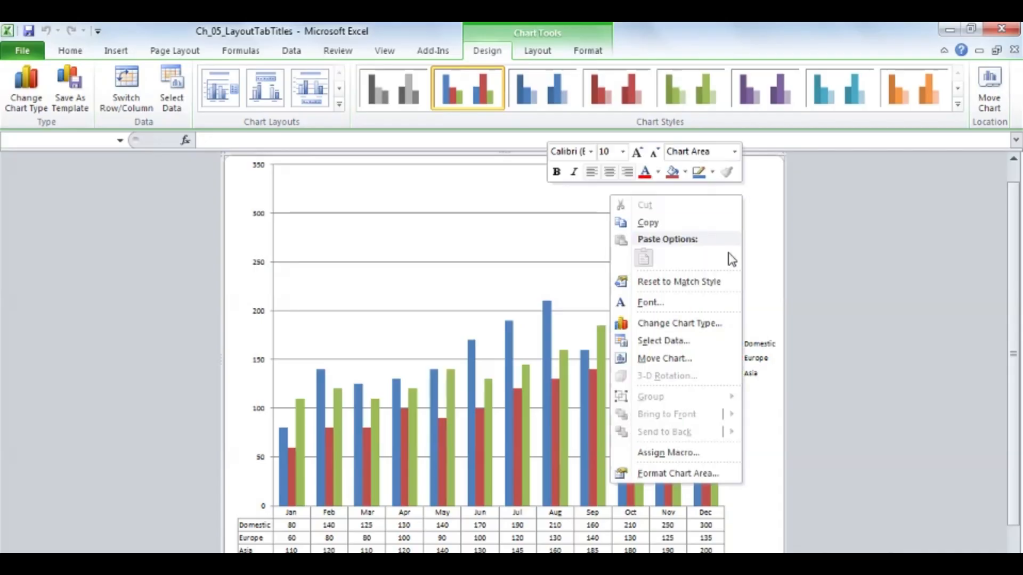
{"action": "left_click", "coordinate": [672, 360]}
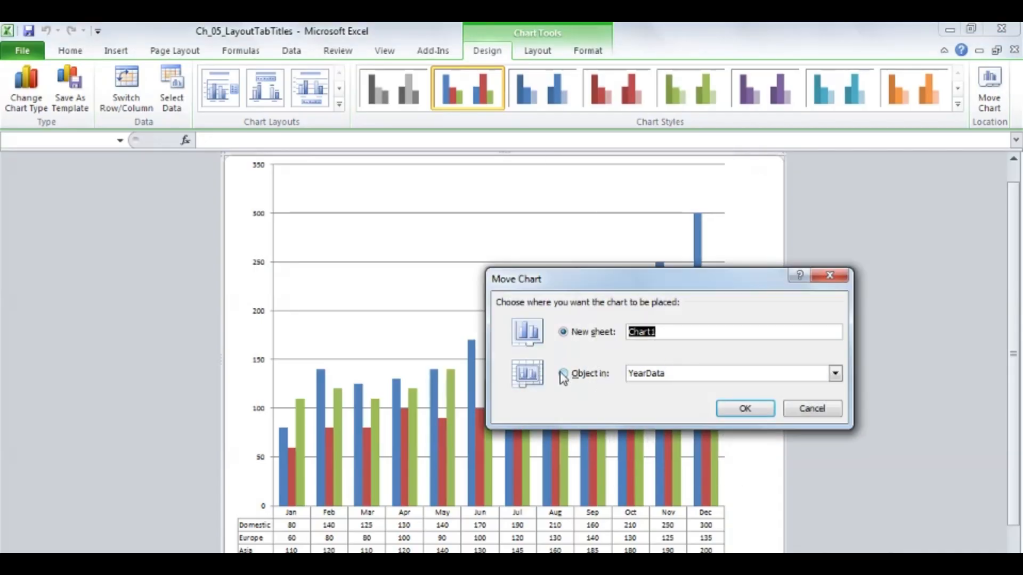
{"action": "left_click", "coordinate": [563, 373]}
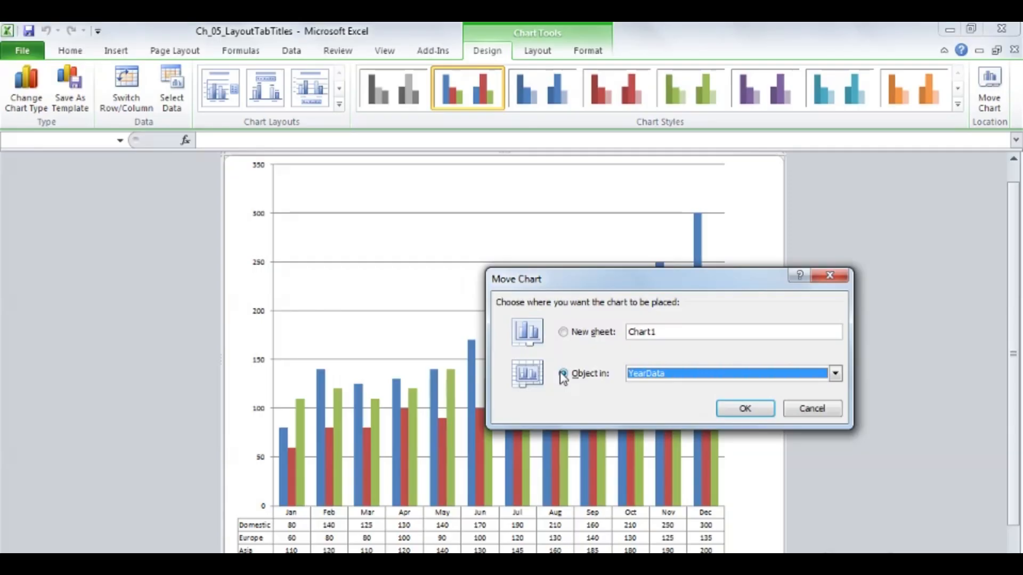
{"action": "left_click", "coordinate": [745, 408]}
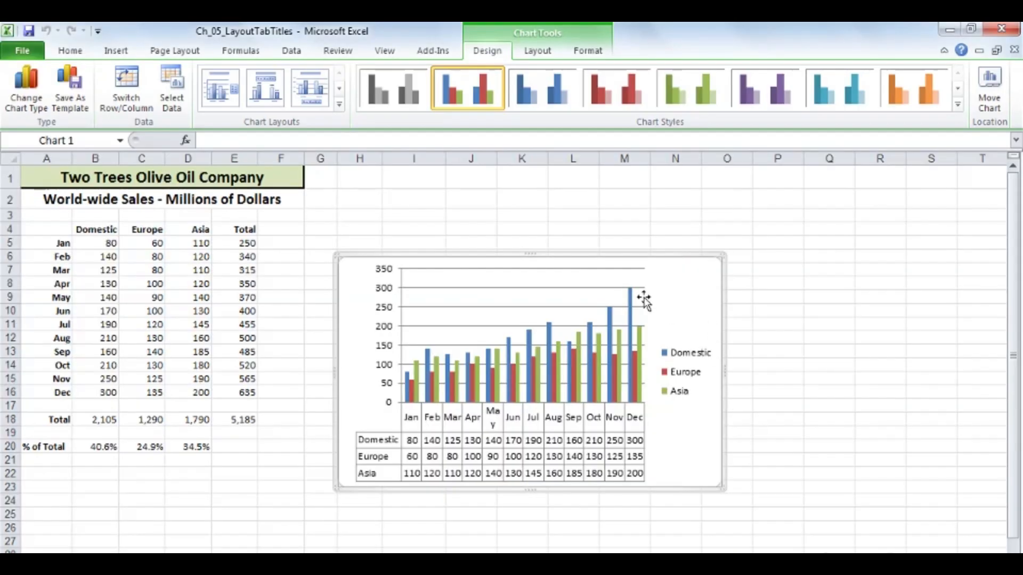
{"action": "left_click_drag", "start_coordinate": [530, 251], "coordinate": [522, 188]}
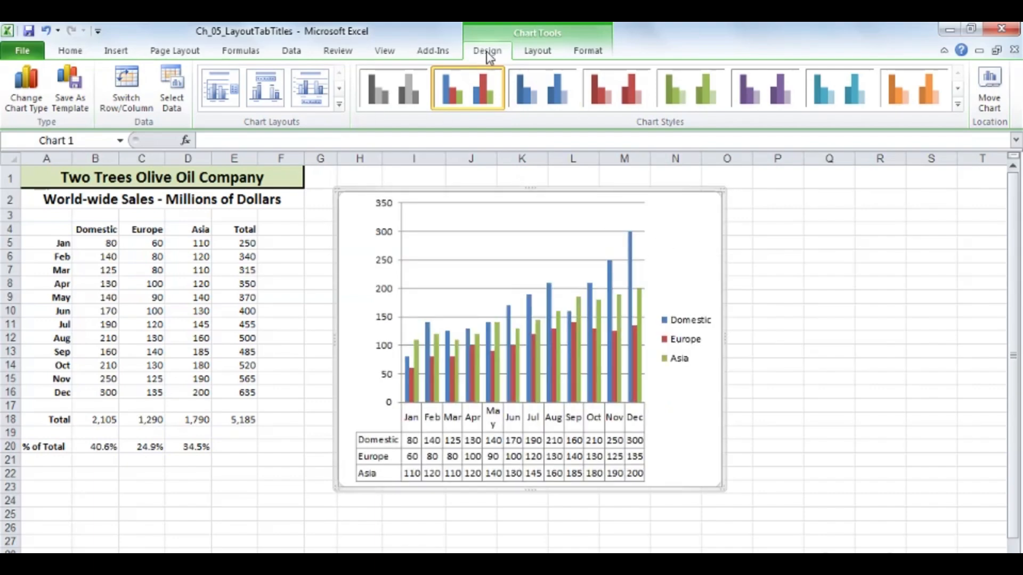
- Change the olive oil sales column chart to a basic pie chart
{"action": "left_click", "coordinate": [27, 88]}
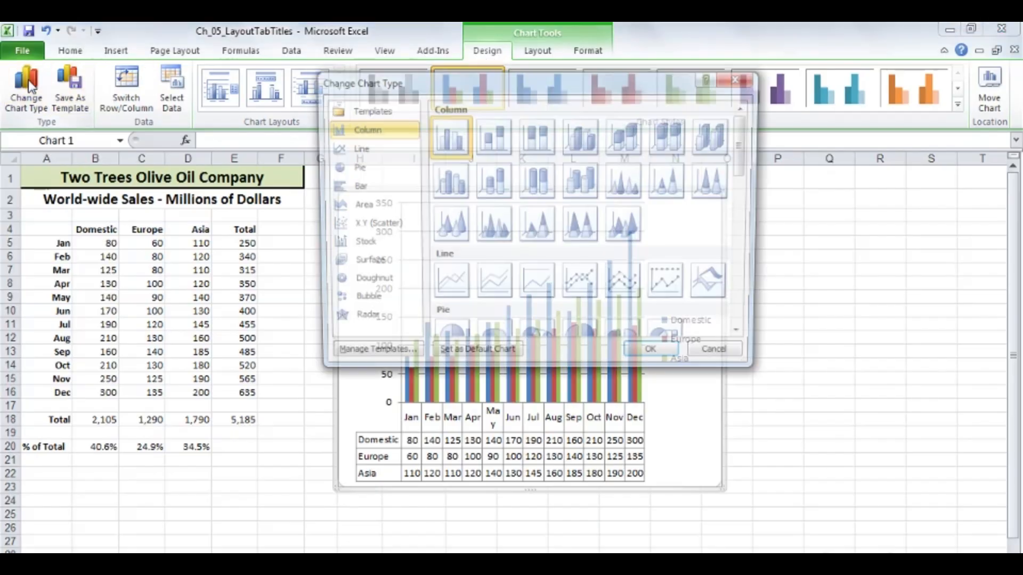
{"action": "left_click", "coordinate": [452, 335]}
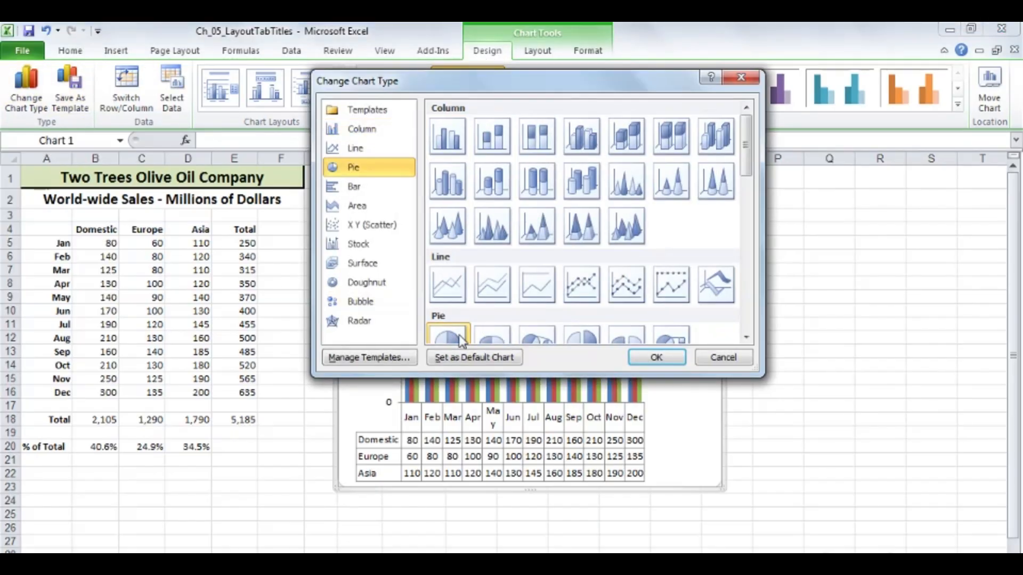
{"action": "left_click", "coordinate": [648, 363]}
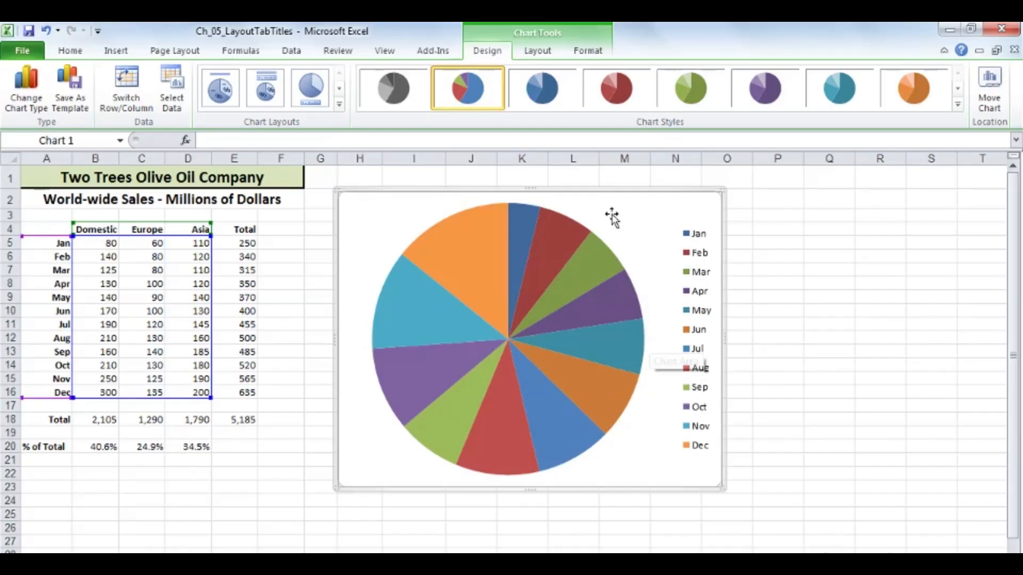
{"action": "left_click", "coordinate": [535, 56]}
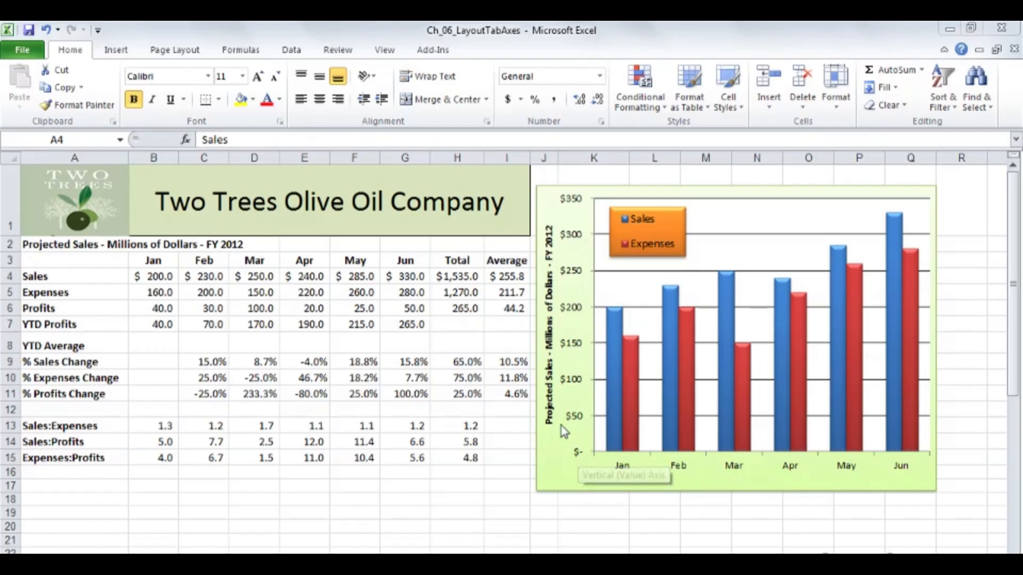
- Set the June Sales figure in cell G4 to 335
{"action": "left_click", "coordinate": [411, 279]}
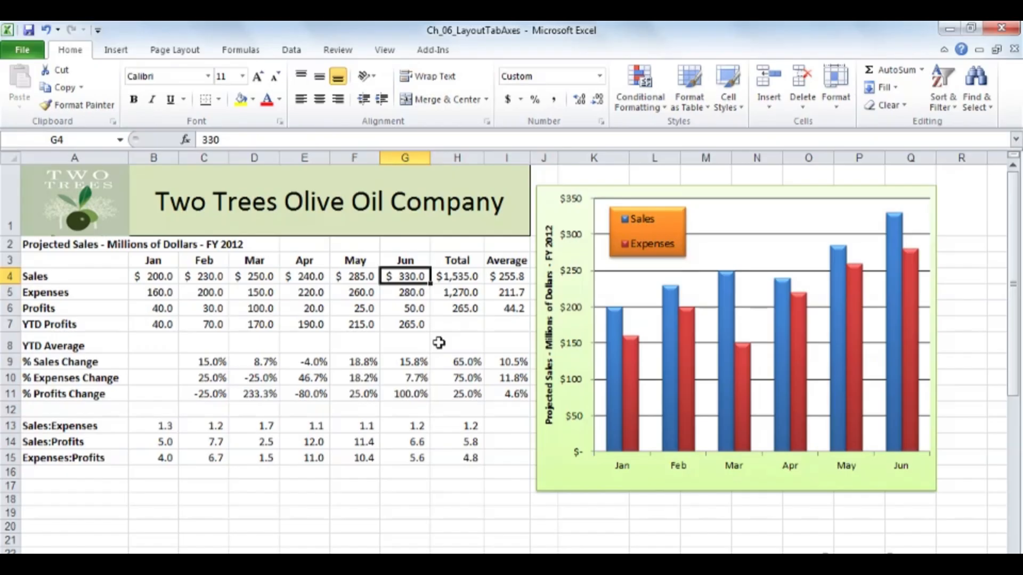
{"action": "type", "text": "335"}
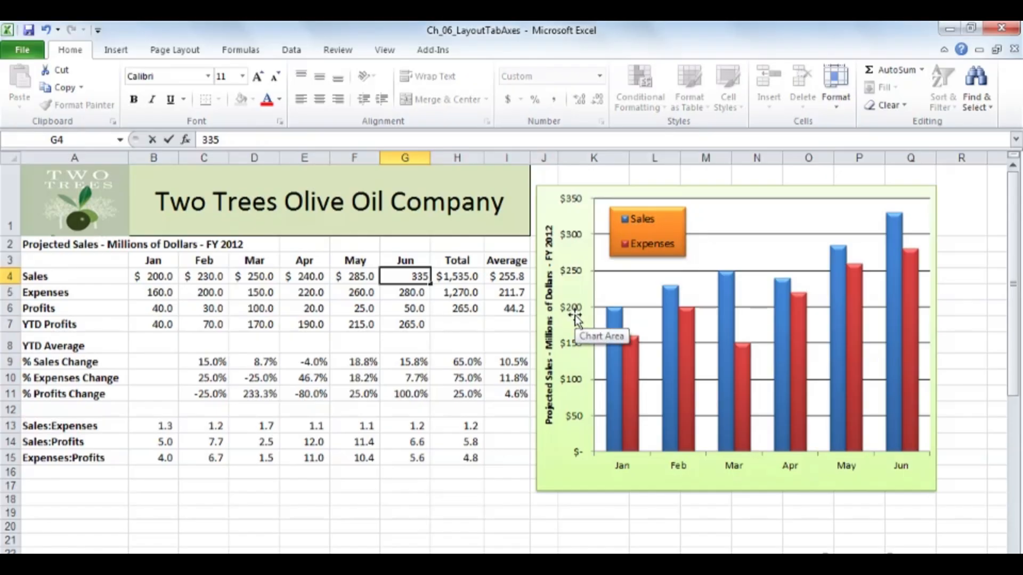
{"action": "key", "text": "Return"}
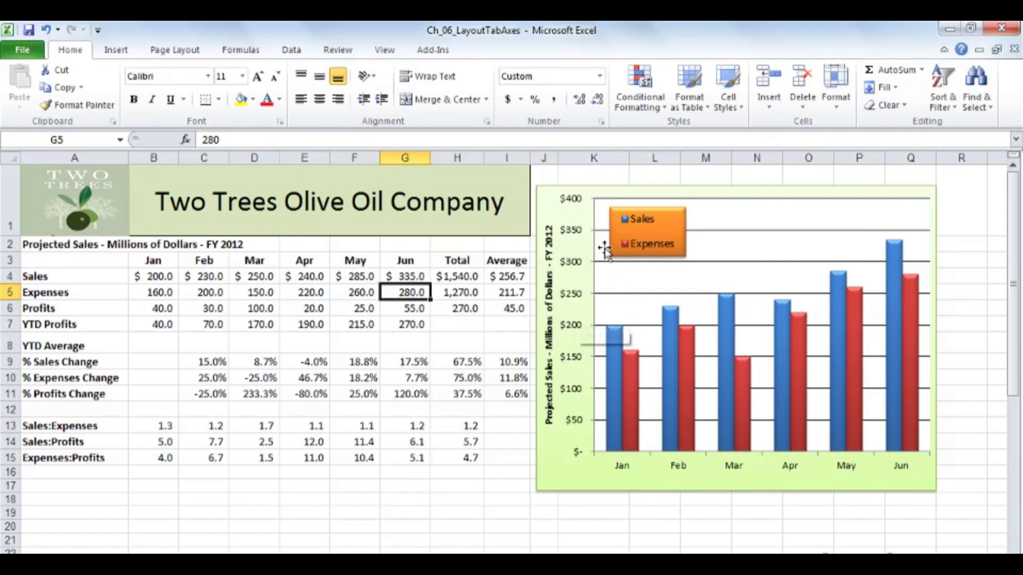
- Open the detailed formatting options for the projected sales chart's primary vertical axis and uncover the chart
{"action": "left_click", "coordinate": [579, 235]}
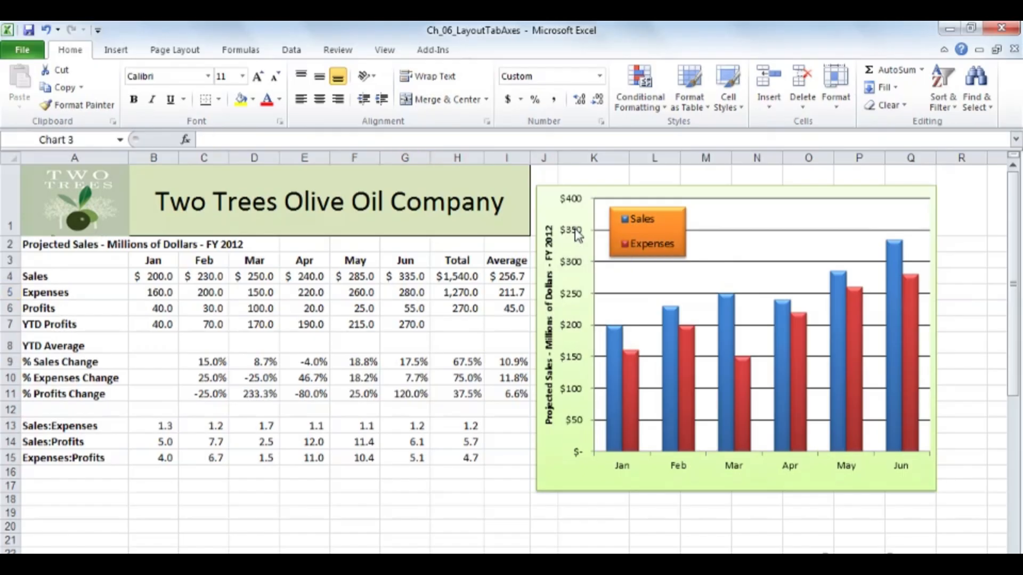
{"action": "left_click", "coordinate": [538, 50]}
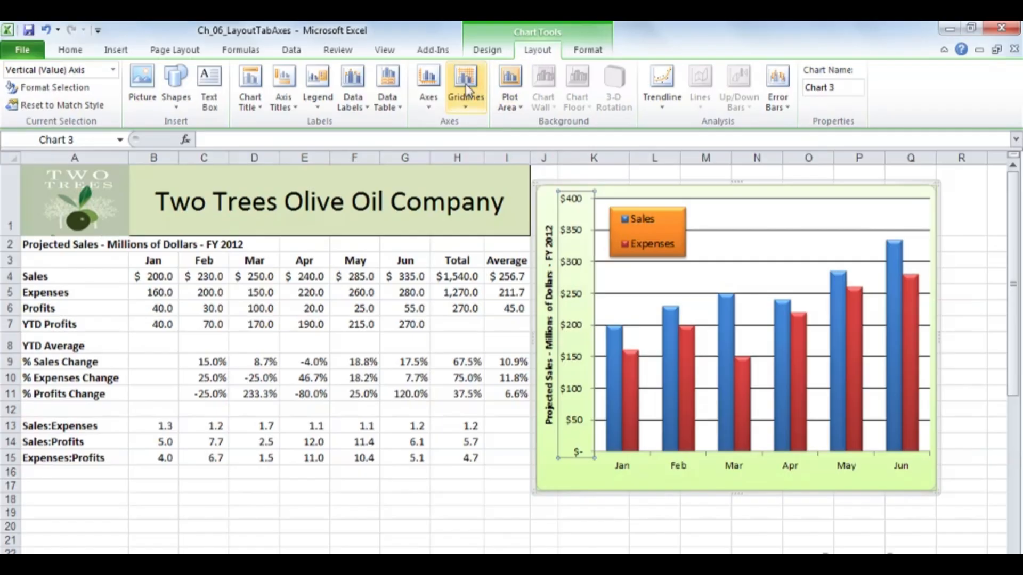
{"action": "left_click", "coordinate": [430, 106]}
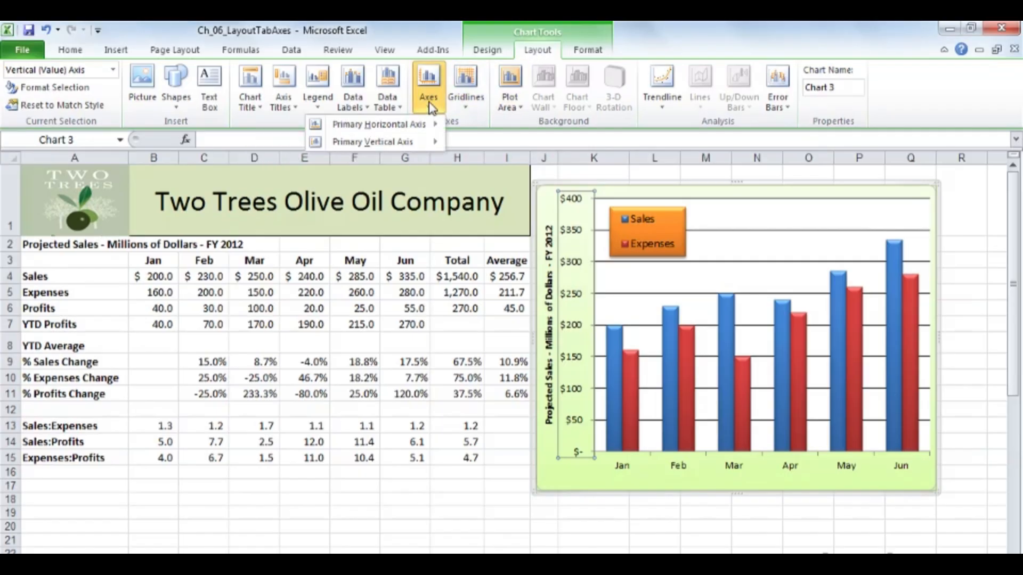
{"action": "mouse_move", "coordinate": [393, 146]}
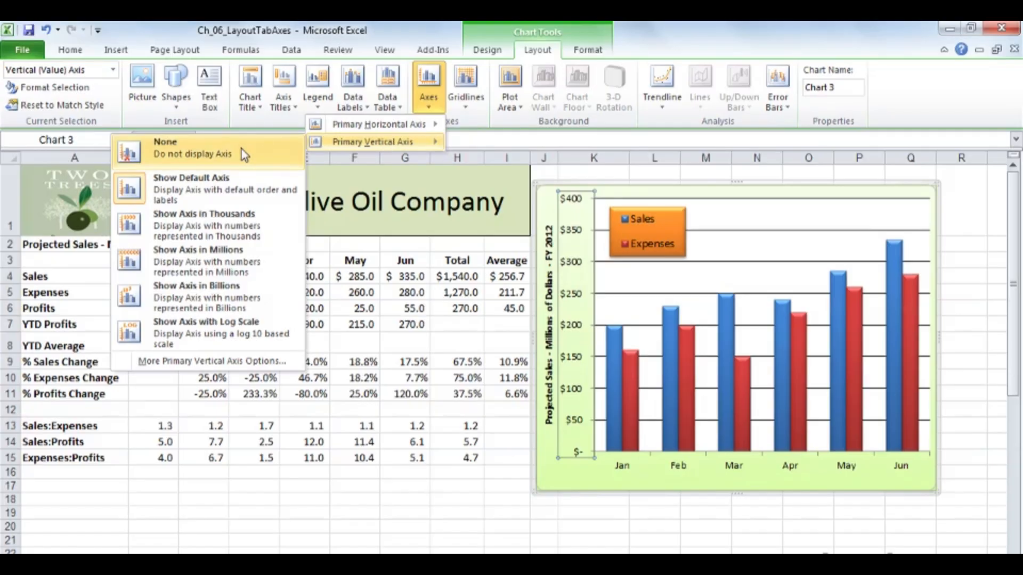
{"action": "left_click", "coordinate": [224, 363]}
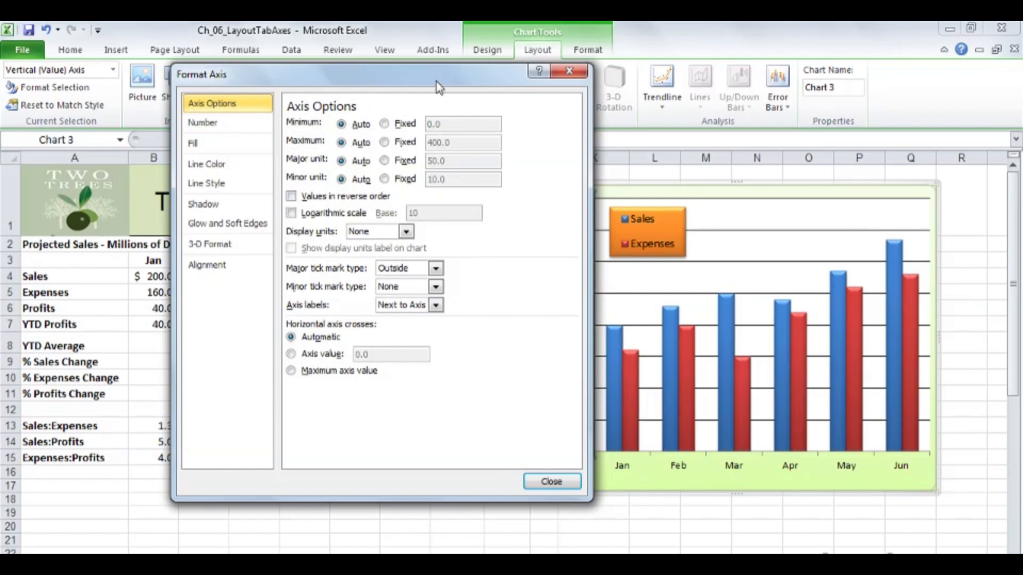
{"action": "left_click_drag", "start_coordinate": [437, 82], "coordinate": [360, 164]}
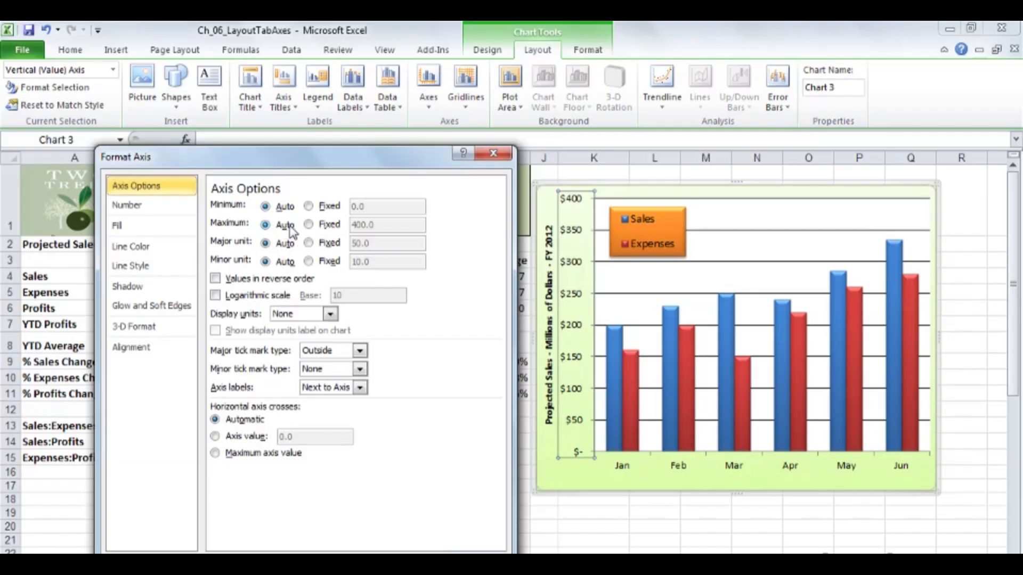
- Set the vertical axis maximum to a fixed value of 350
{"action": "left_click", "coordinate": [309, 225]}
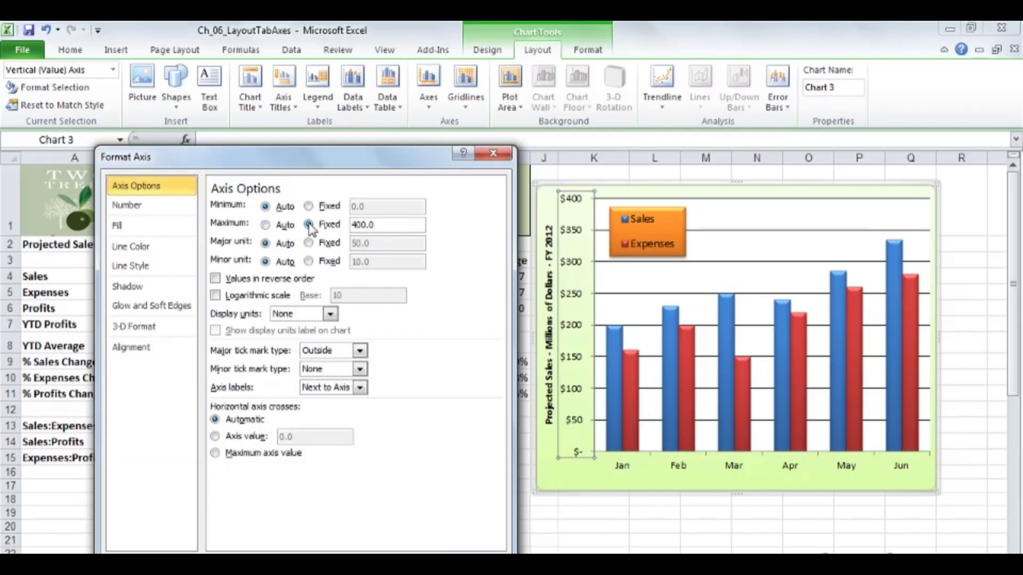
{"action": "left_click_drag", "start_coordinate": [378, 224], "coordinate": [348, 231]}
{"action": "type", "text": "350"}
{"action": "left_click", "coordinate": [282, 210]}
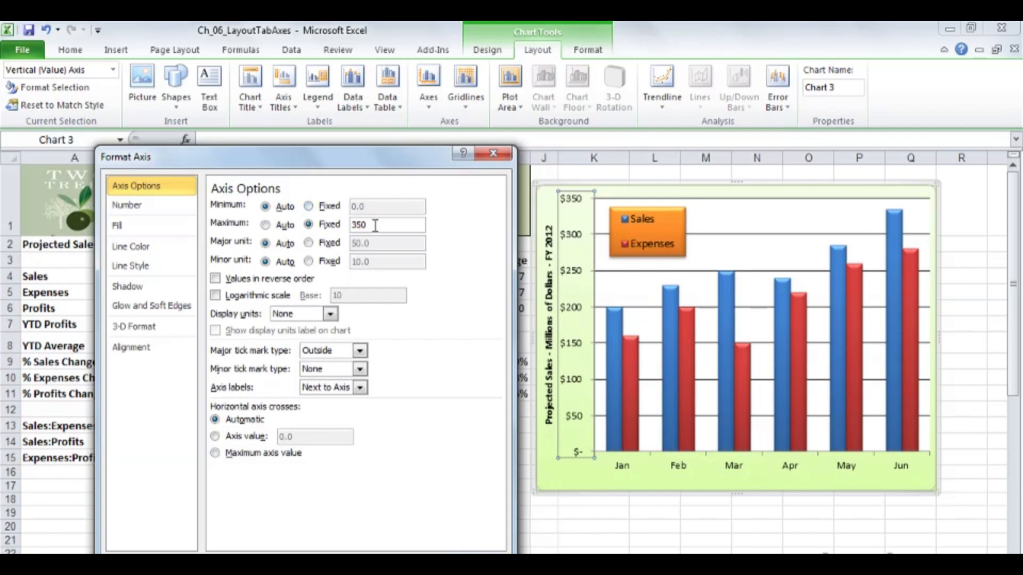
- Try a fixed vertical axis maximum of 375 and return the maximum to automatic
{"action": "left_click_drag", "start_coordinate": [376, 226], "coordinate": [354, 223]}
{"action": "type", "text": "375"}
{"action": "left_click", "coordinate": [285, 210]}
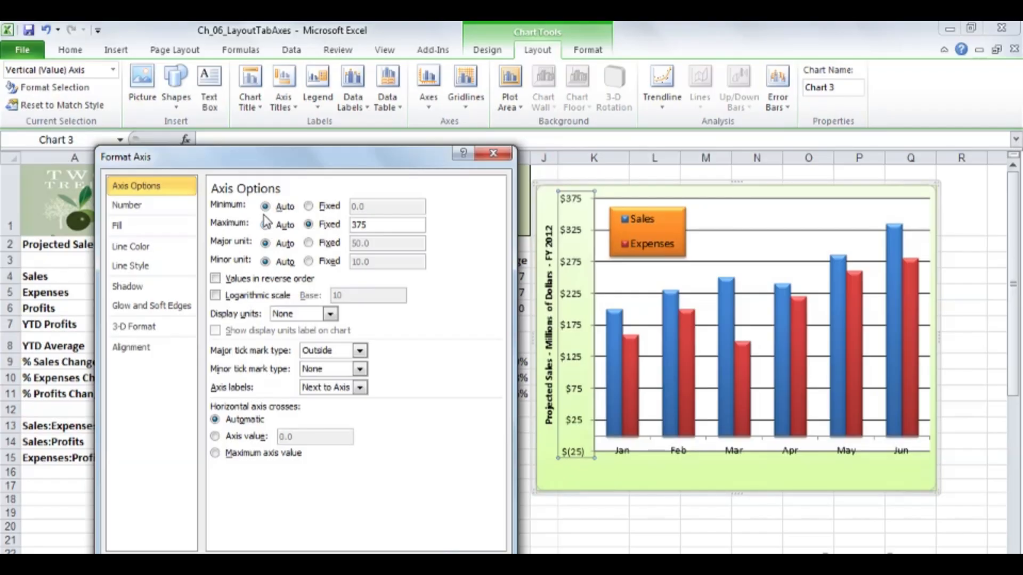
{"action": "left_click_drag", "start_coordinate": [368, 224], "coordinate": [349, 222]}
{"action": "left_click", "coordinate": [265, 225]}
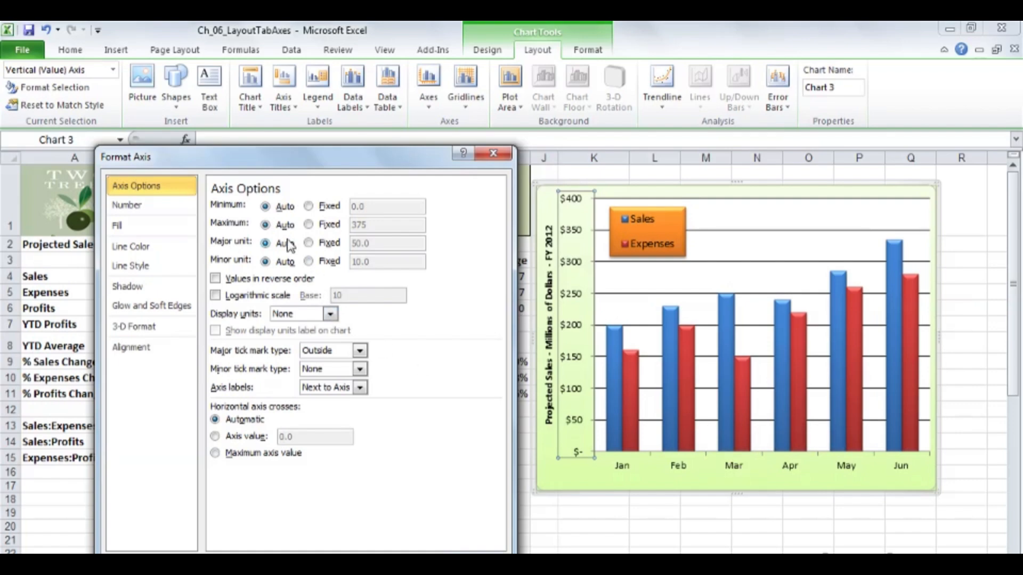
- Set the projected sales chart's vertical axis minimum to a fixed 100 and close the axis formatting
{"action": "left_click", "coordinate": [309, 207]}
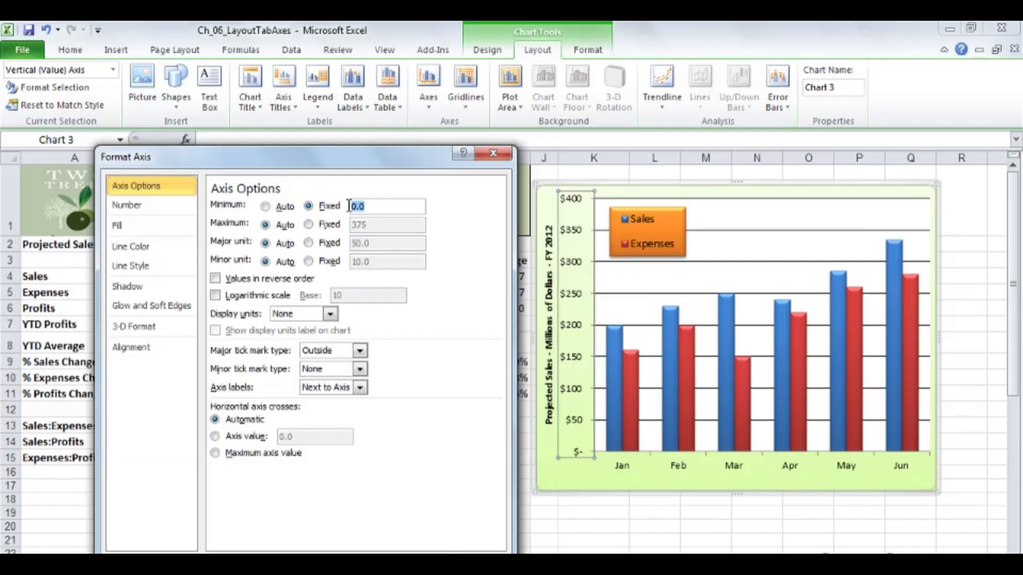
{"action": "type", "text": "1"}
{"action": "left_click", "coordinate": [285, 230]}
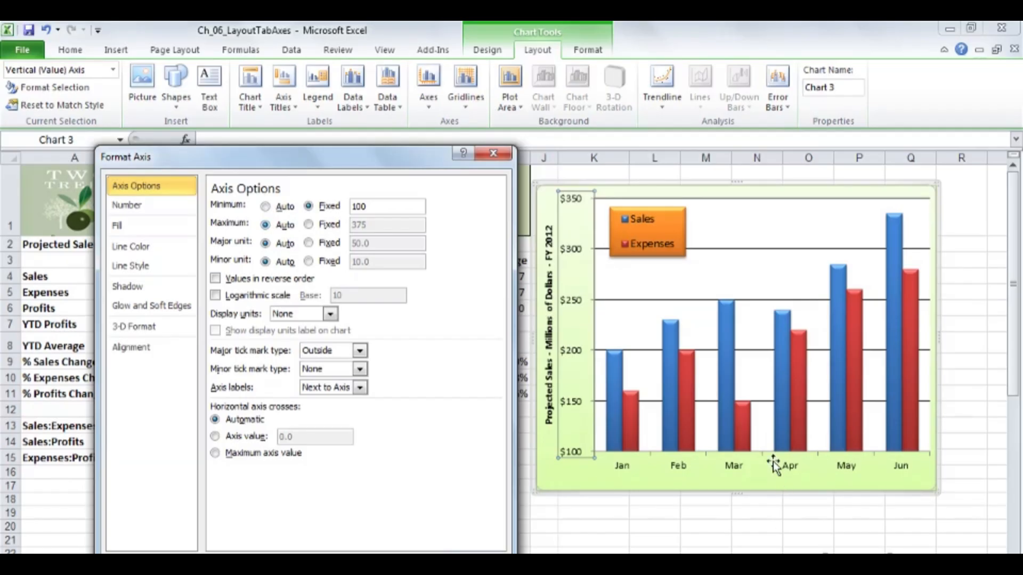
{"action": "mouse_move", "coordinate": [738, 410]}
{"action": "mouse_move", "coordinate": [725, 319]}
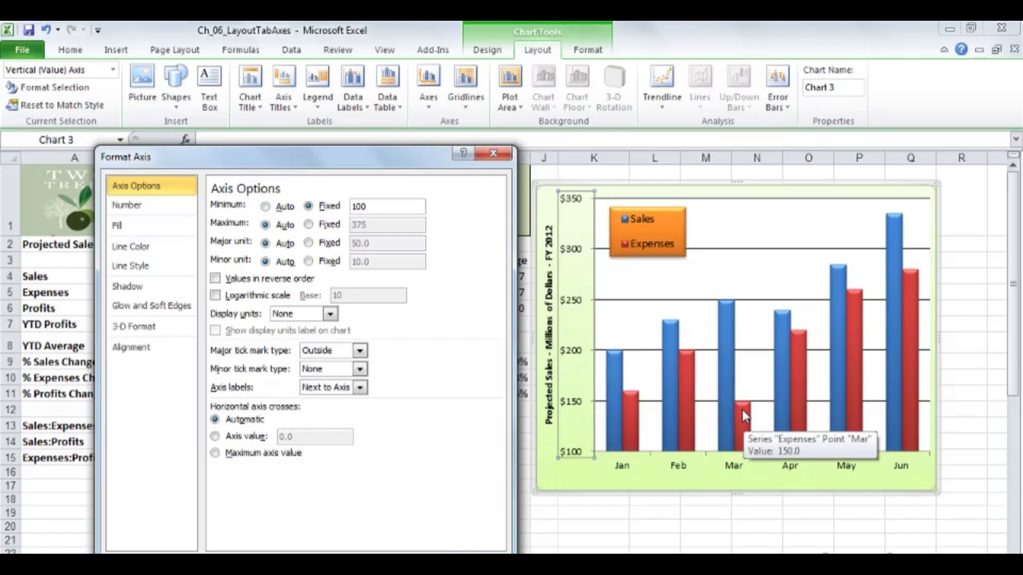
{"action": "mouse_move", "coordinate": [745, 448]}
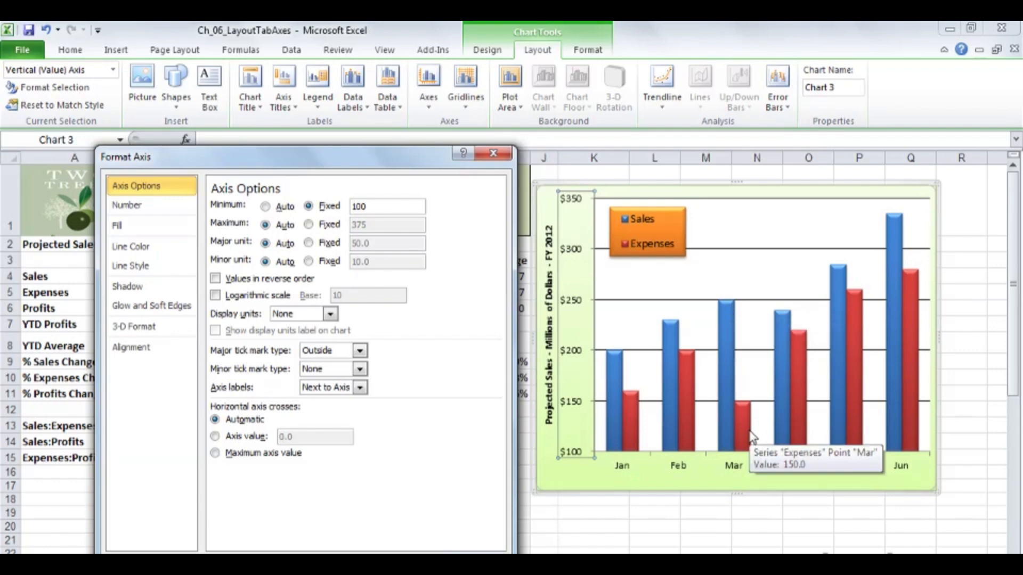
{"action": "mouse_move", "coordinate": [722, 350]}
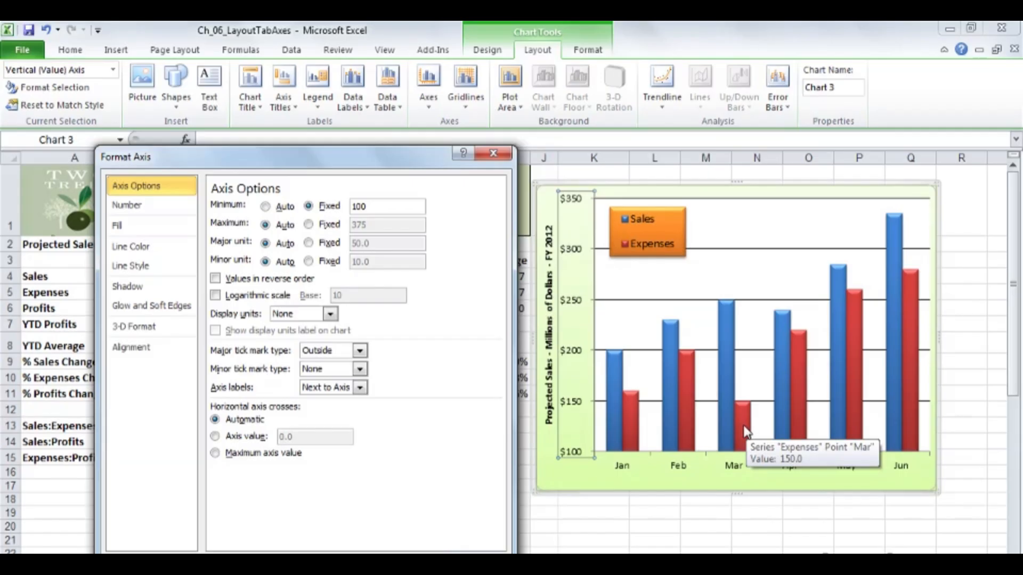
{"action": "left_click", "coordinate": [493, 154]}
{"action": "left_click", "coordinate": [437, 473]}
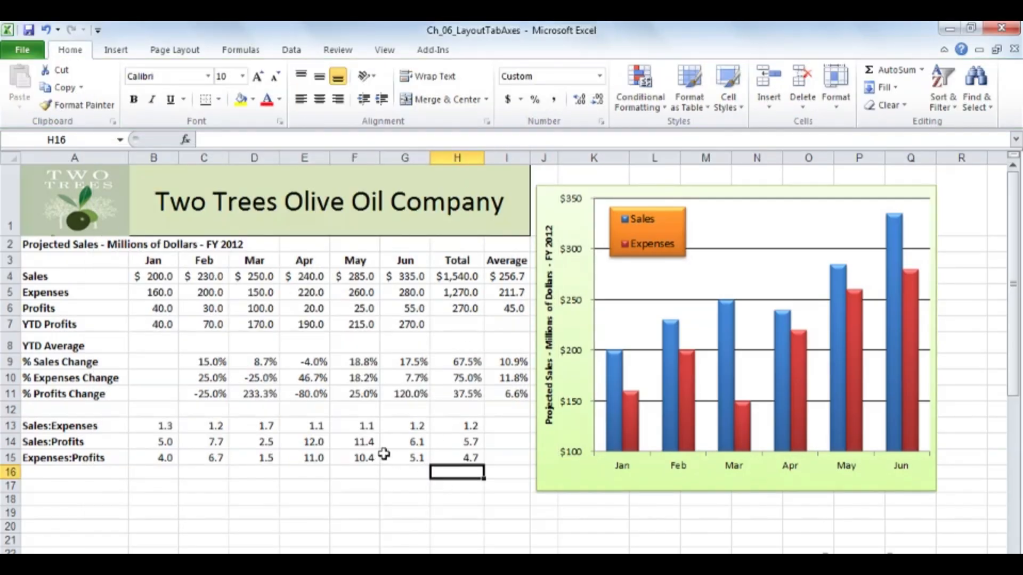
- Set the vertical axis minimum of the yellow and green column chart below row 31 to a fixed 700
{"action": "scroll", "coordinate": [383, 454], "scroll_direction": "down", "scroll_amount": 8}
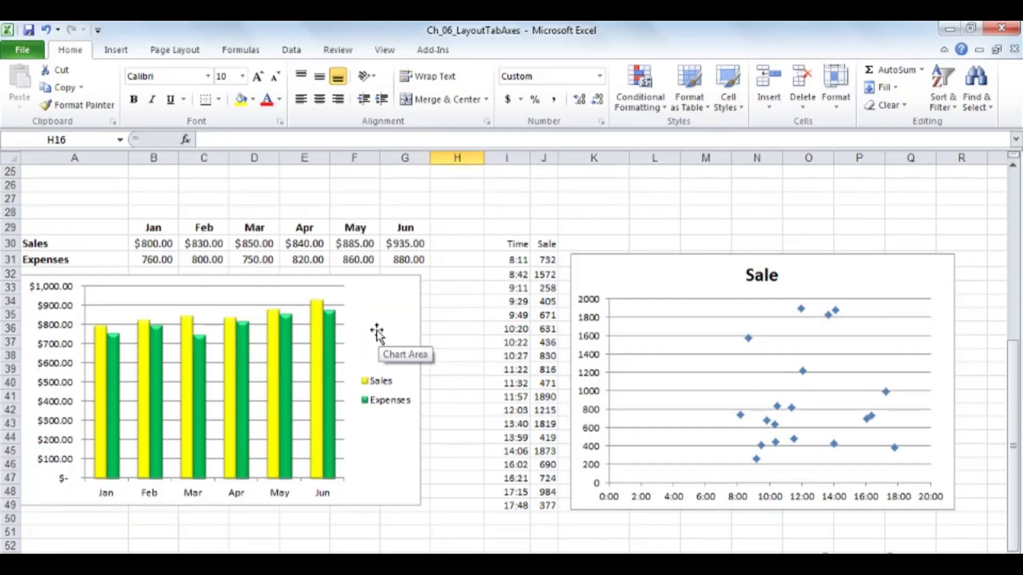
{"action": "mouse_move", "coordinate": [118, 365]}
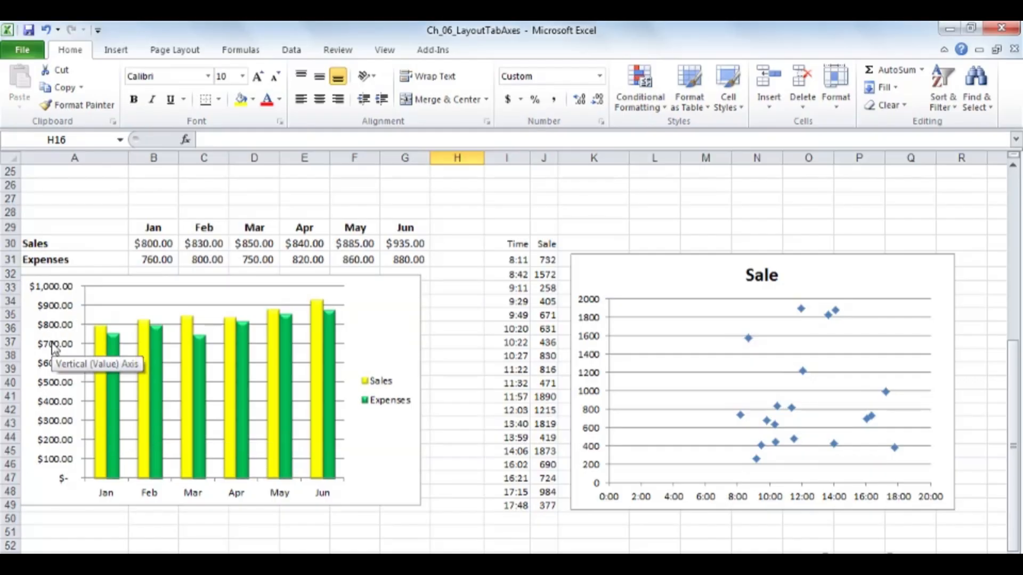
{"action": "double_click", "coordinate": [53, 347]}
{"action": "left_click_drag", "start_coordinate": [304, 165], "coordinate": [617, 173]}
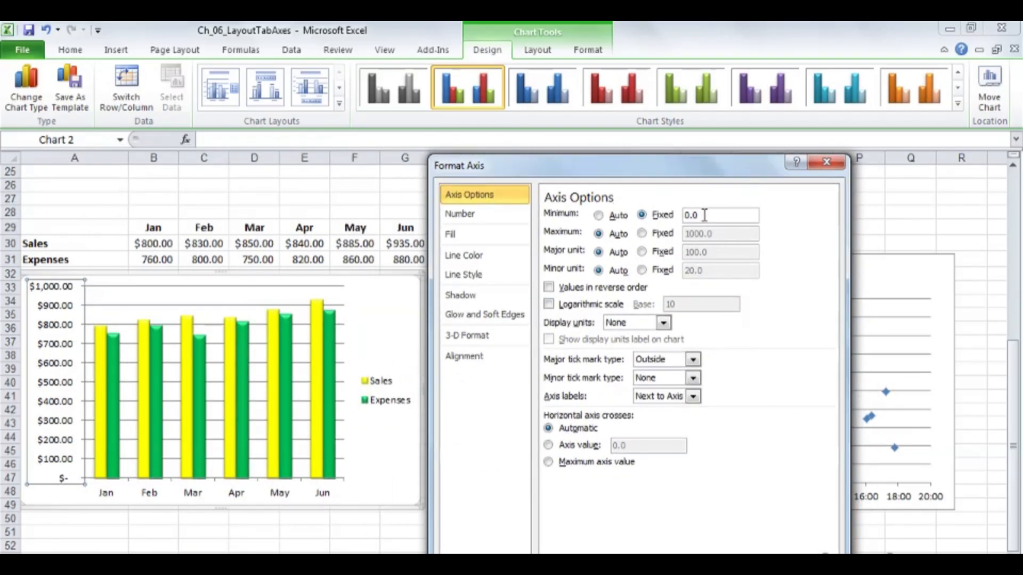
{"action": "left_click_drag", "start_coordinate": [701, 215], "coordinate": [682, 214]}
{"action": "type", "text": "700"}
{"action": "left_click", "coordinate": [620, 240]}
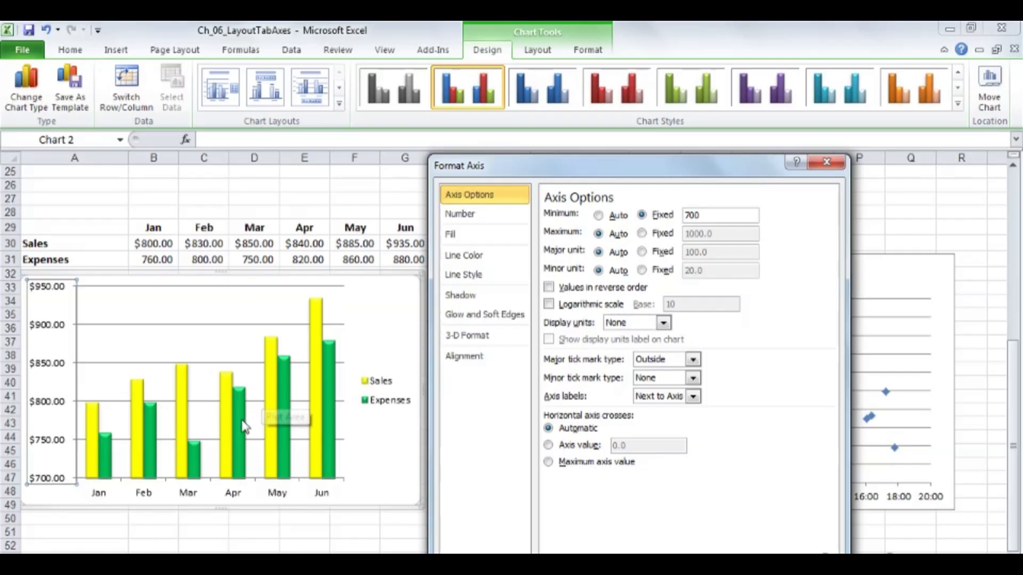
{"action": "mouse_move", "coordinate": [194, 470]}
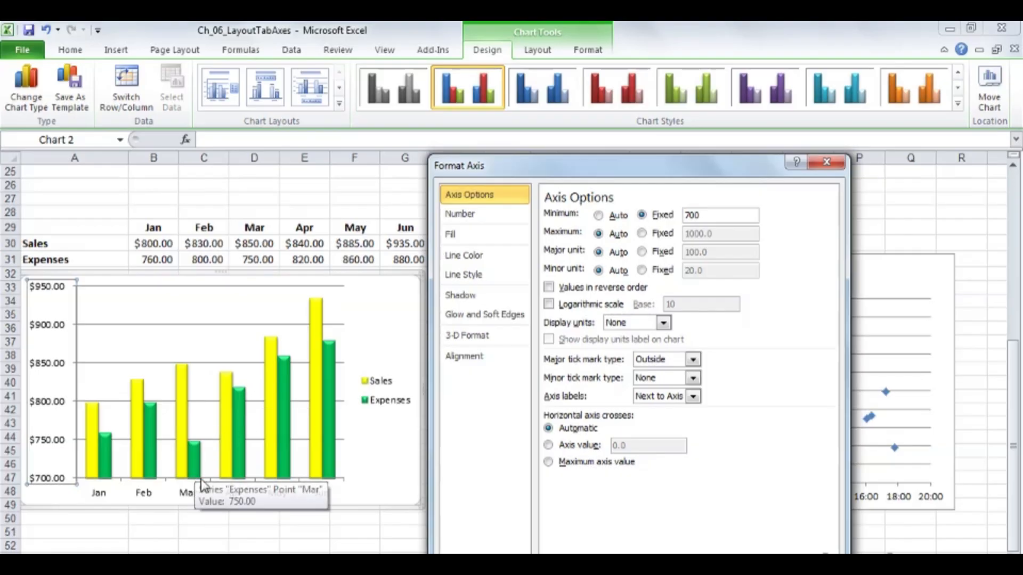
{"action": "mouse_move", "coordinate": [184, 417]}
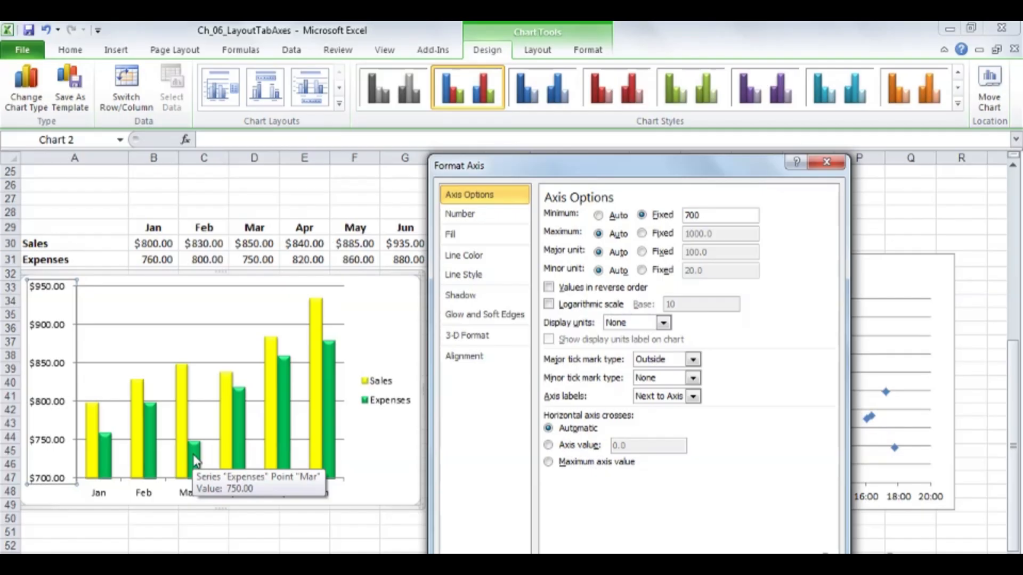
- Change the yellow and green column chart to a line chart with markers and set its vertical axis minimum to automatic
{"action": "left_click", "coordinate": [389, 324]}
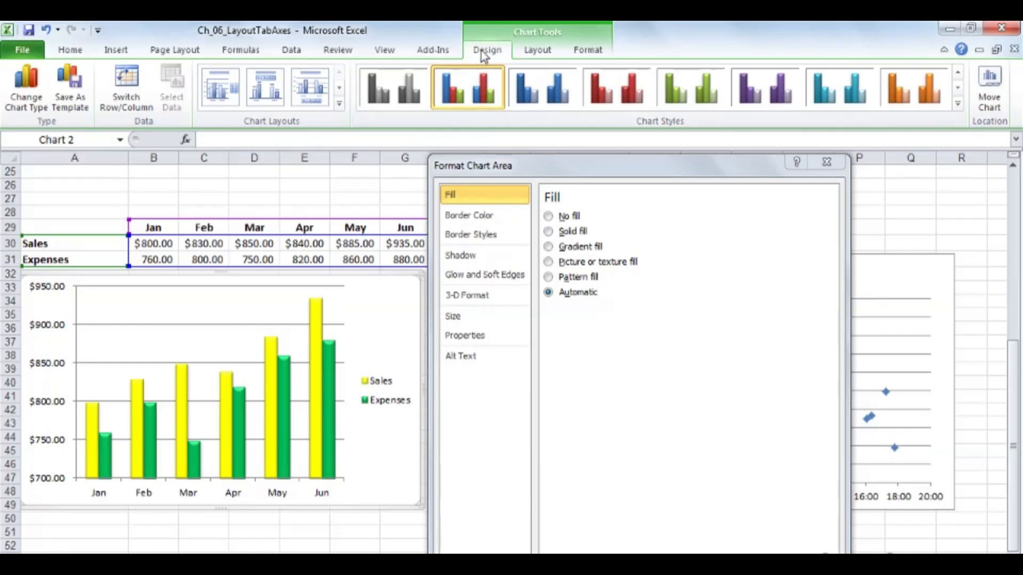
{"action": "left_click", "coordinate": [25, 85]}
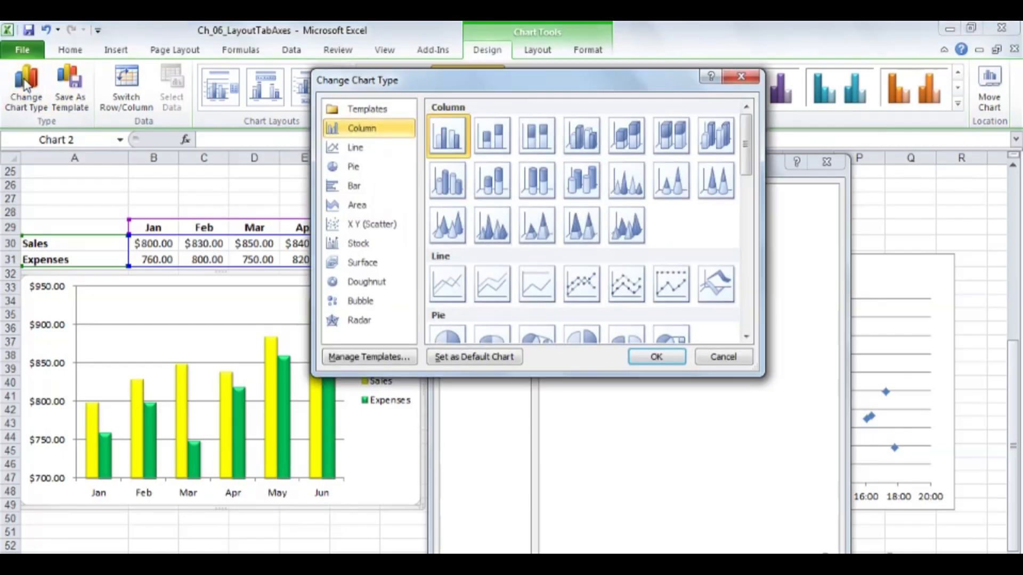
{"action": "left_click", "coordinate": [586, 291]}
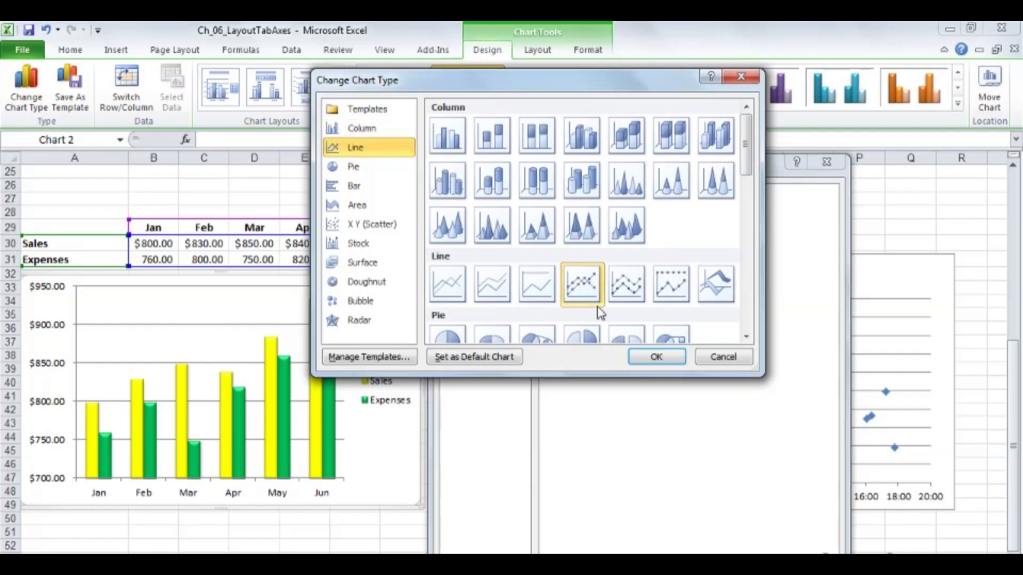
{"action": "left_click", "coordinate": [651, 356]}
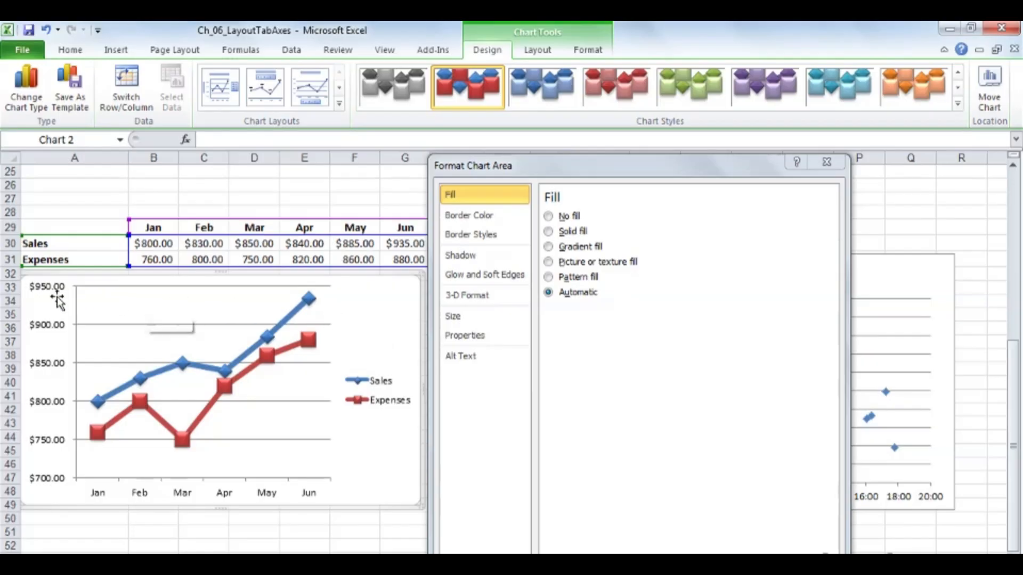
{"action": "left_click", "coordinate": [45, 328]}
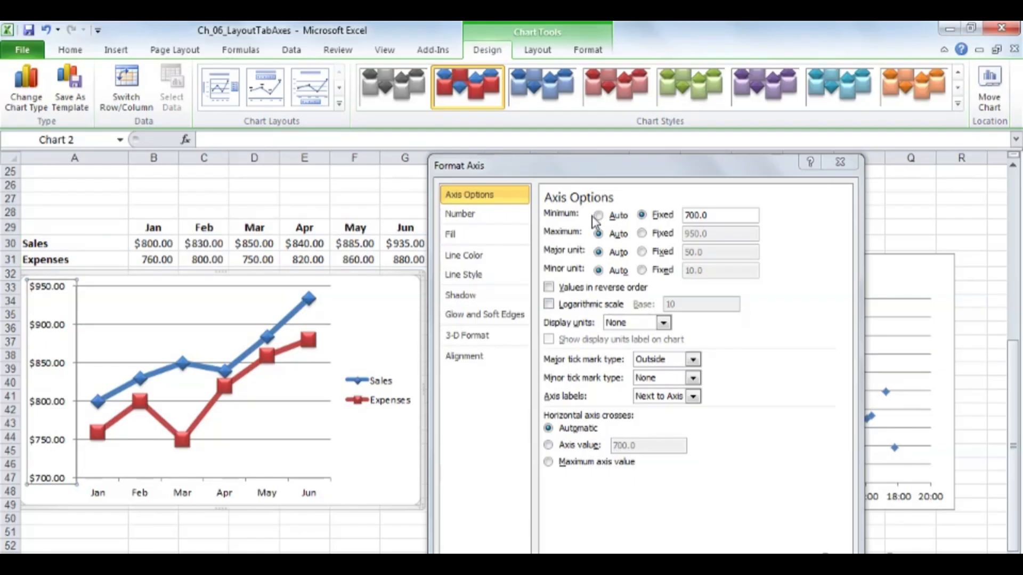
{"action": "left_click", "coordinate": [599, 215]}
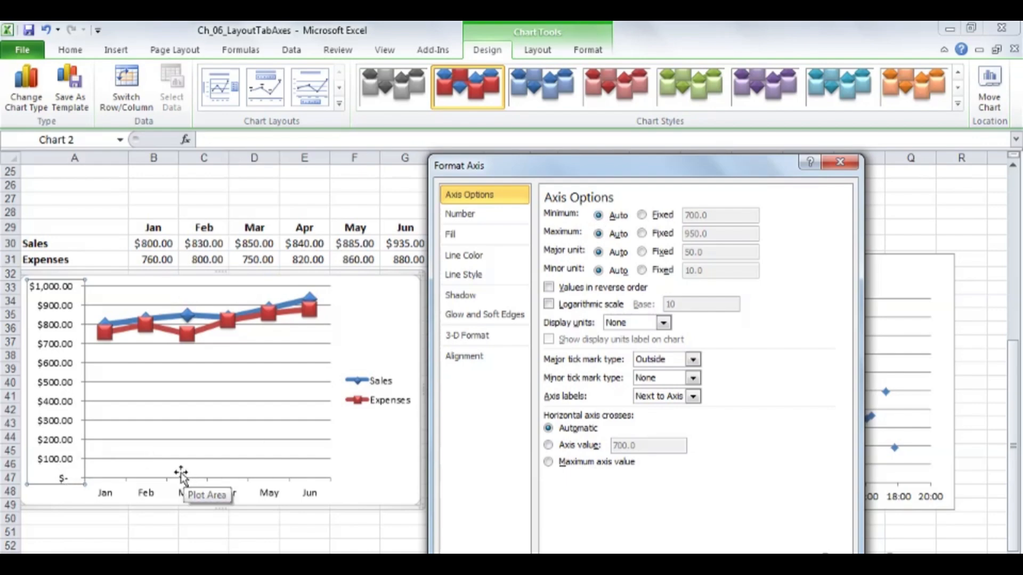
- Close the axis formatting and undo the line chart conversion so the yellow and green column chart is restored
{"action": "left_click", "coordinate": [841, 162]}
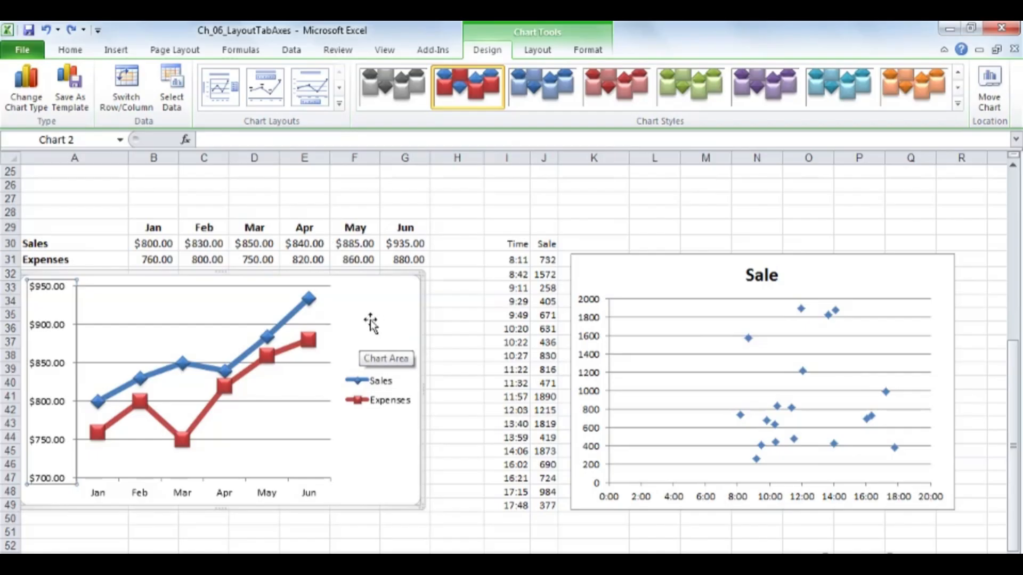
{"action": "key", "text": "ctrl+z"}
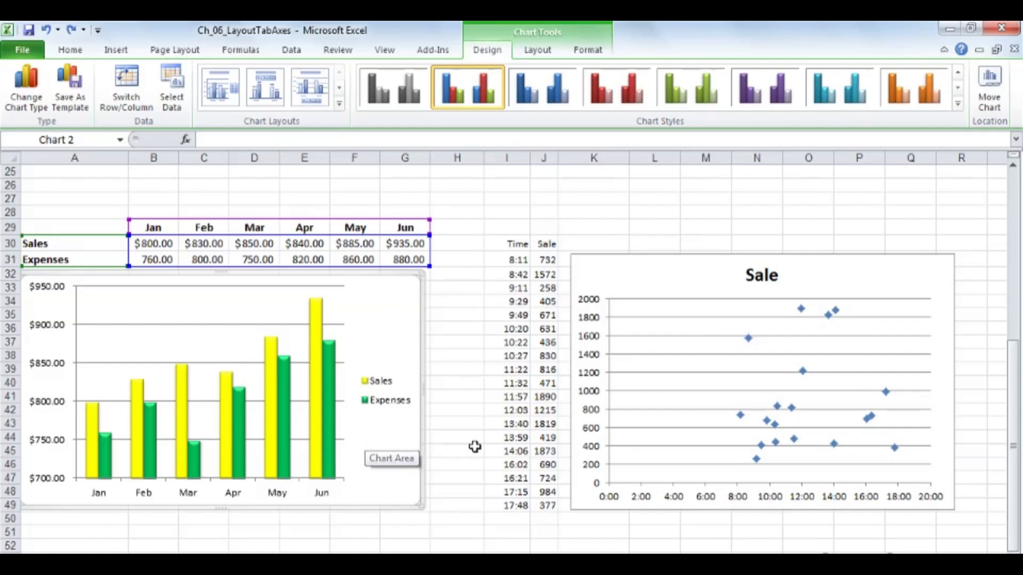
- Examine the Sale scatter chart's source data in the Time and Sale columns, I31 to J49
{"action": "left_click", "coordinate": [662, 273]}
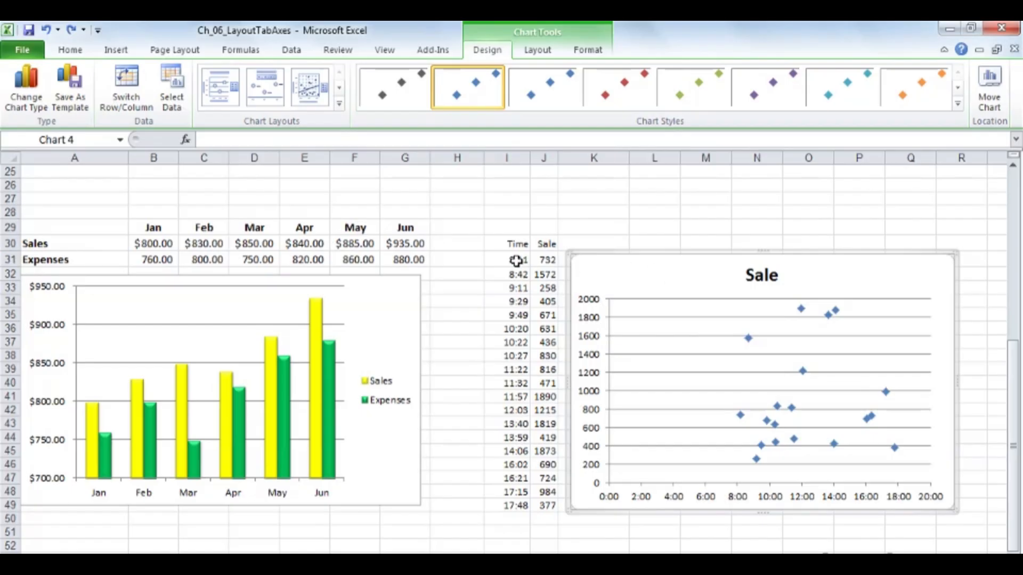
{"action": "left_click_drag", "start_coordinate": [502, 259], "coordinate": [495, 508]}
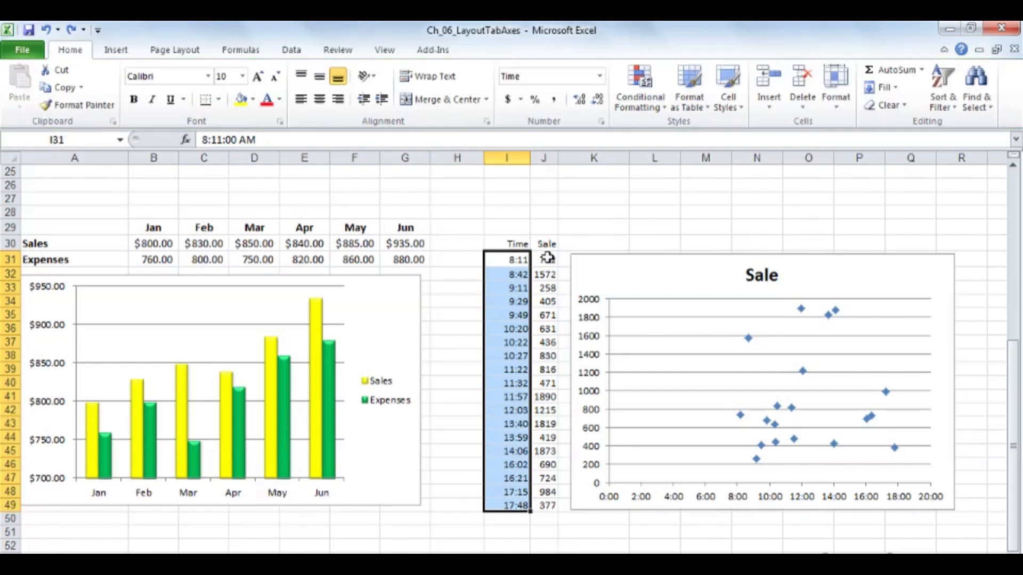
{"action": "left_click", "coordinate": [546, 260]}
{"action": "left_click", "coordinate": [546, 315]}
{"action": "left_click", "coordinate": [497, 260]}
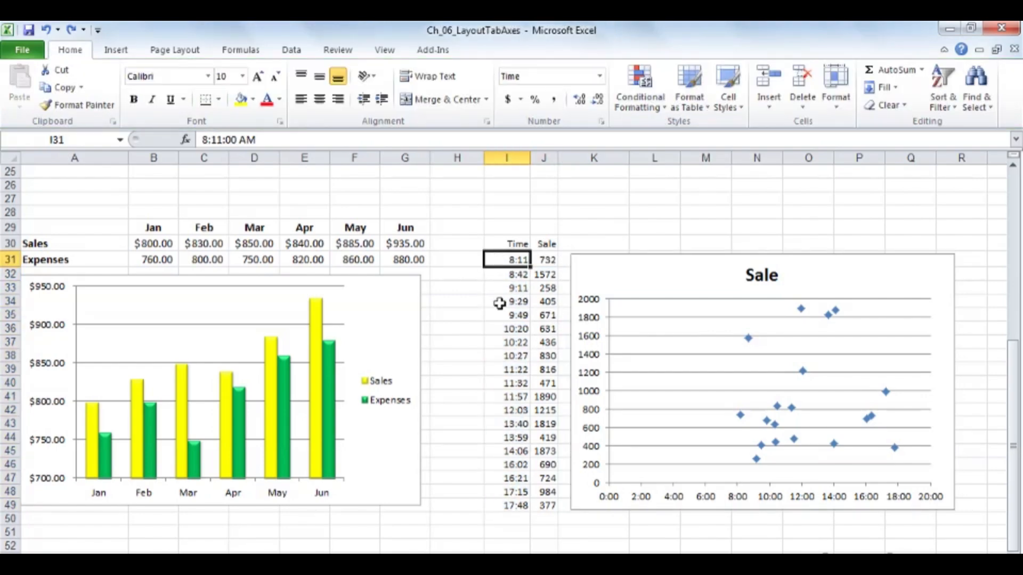
{"action": "left_click", "coordinate": [542, 330]}
{"action": "left_click", "coordinate": [544, 368]}
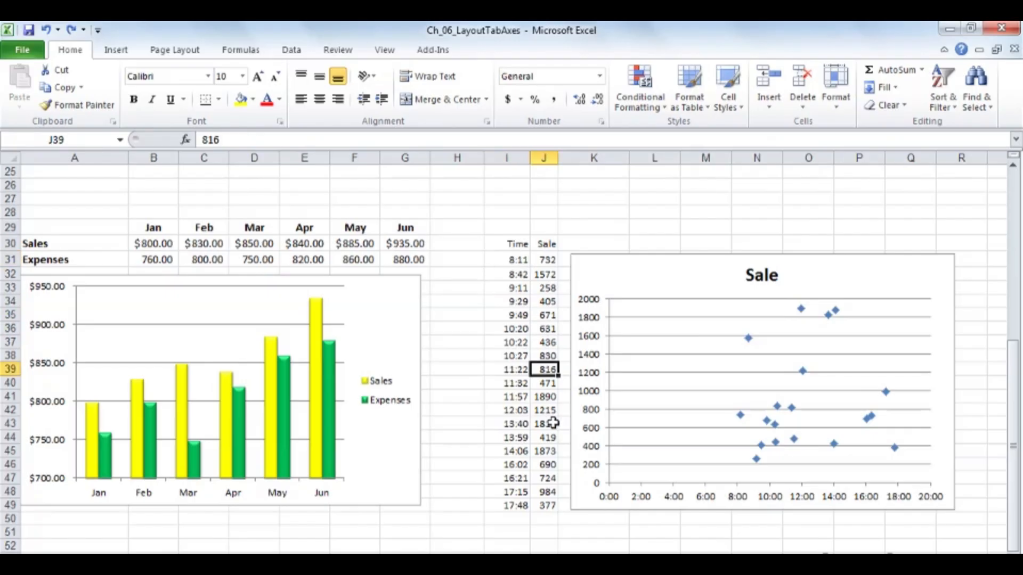
{"action": "left_click", "coordinate": [549, 436]}
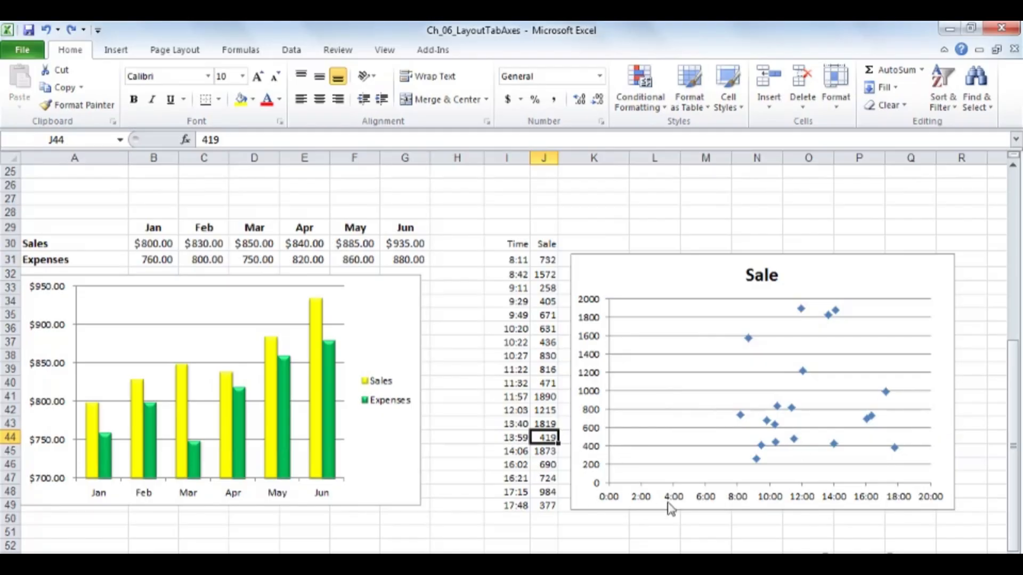
- Set the Sale scatter chart's horizontal time axis minimum to a fixed 0.333333333333333
{"action": "double_click", "coordinate": [737, 504]}
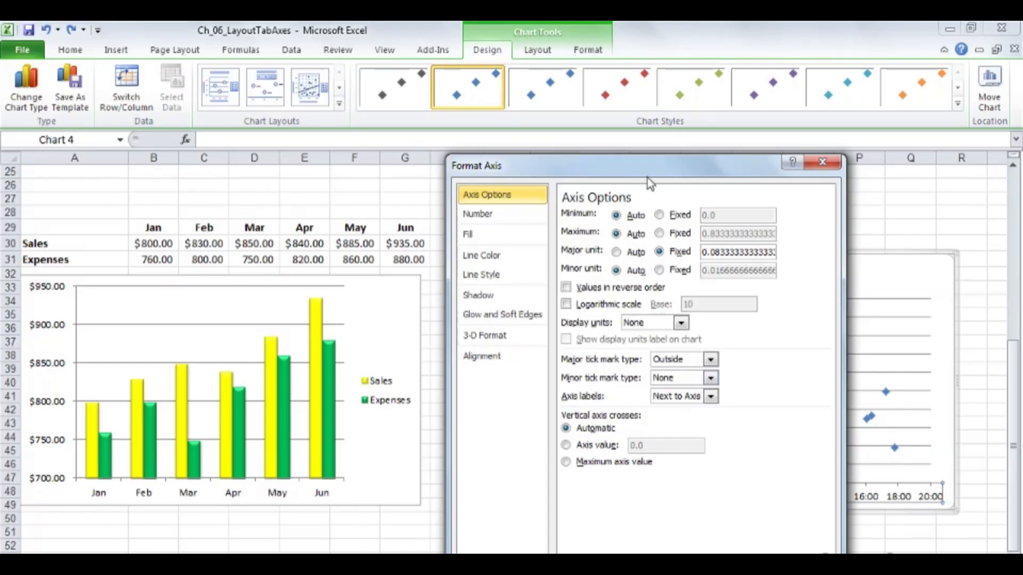
{"action": "left_click_drag", "start_coordinate": [650, 176], "coordinate": [312, 150]}
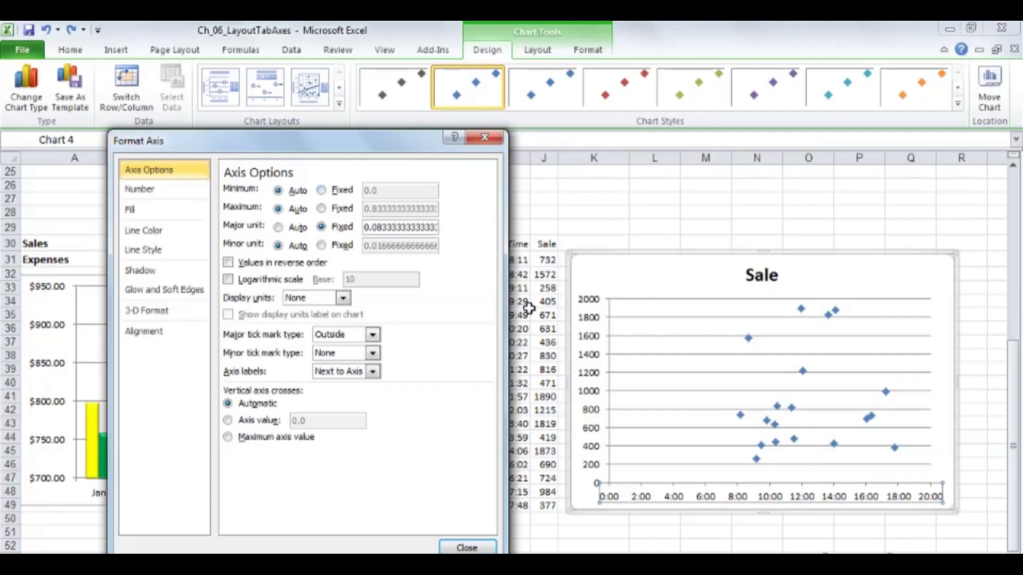
{"action": "left_click_drag", "start_coordinate": [409, 145], "coordinate": [377, 139]}
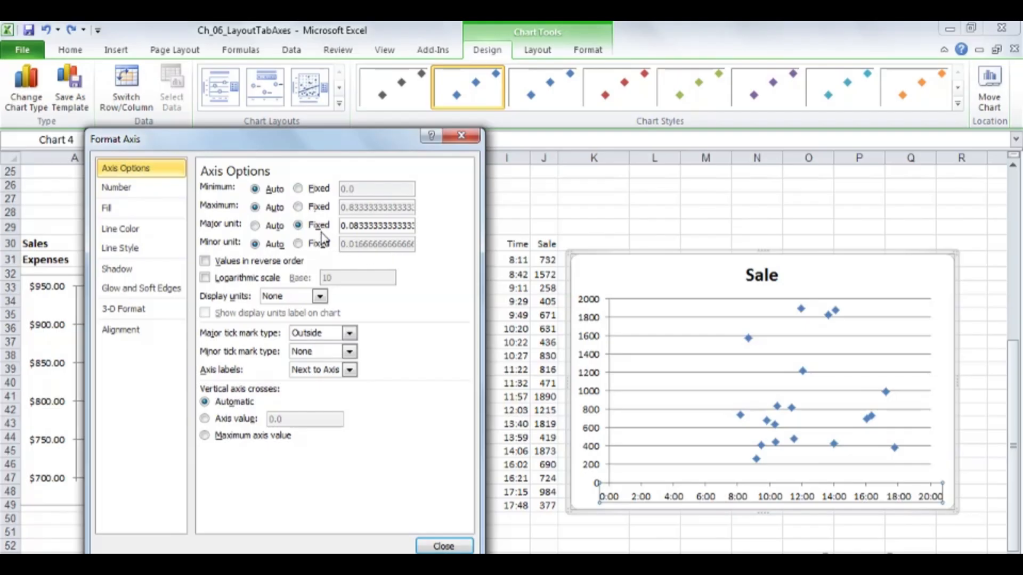
{"action": "left_click", "coordinate": [298, 190]}
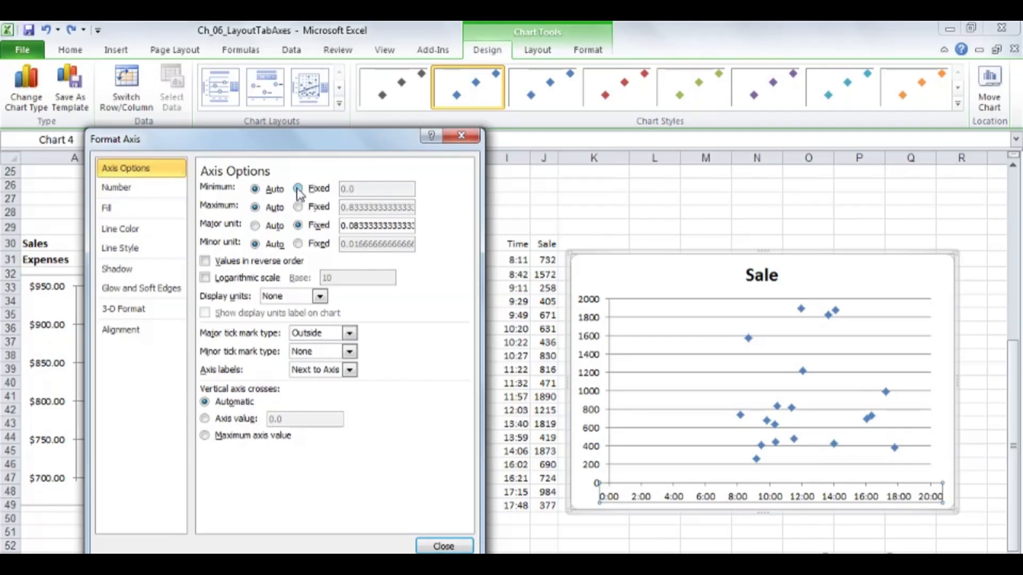
{"action": "left_click_drag", "start_coordinate": [362, 191], "coordinate": [333, 189]}
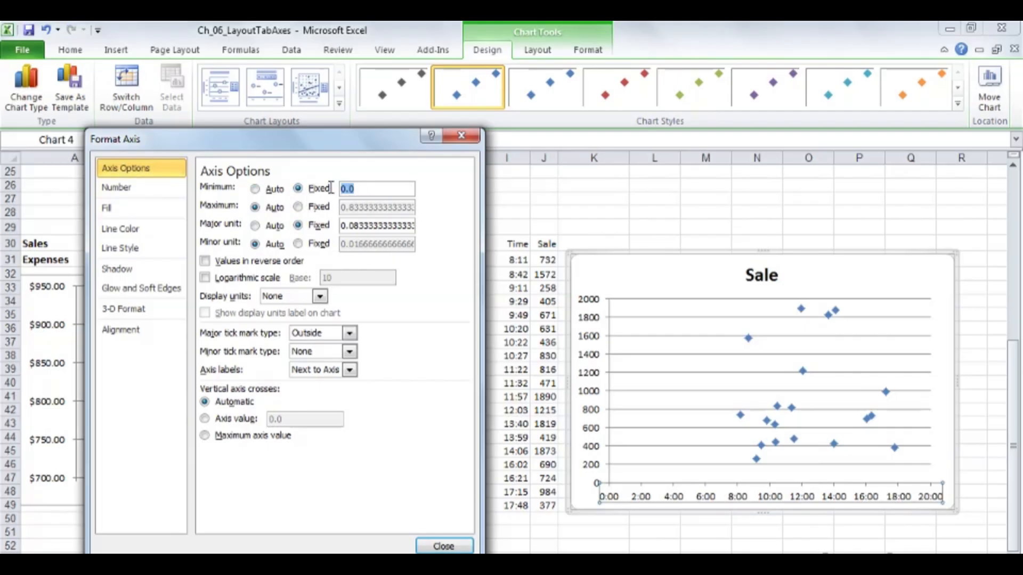
{"action": "type", "text": "."}
{"action": "type", "text": "333333333333333"}
{"action": "left_click", "coordinate": [273, 213]}
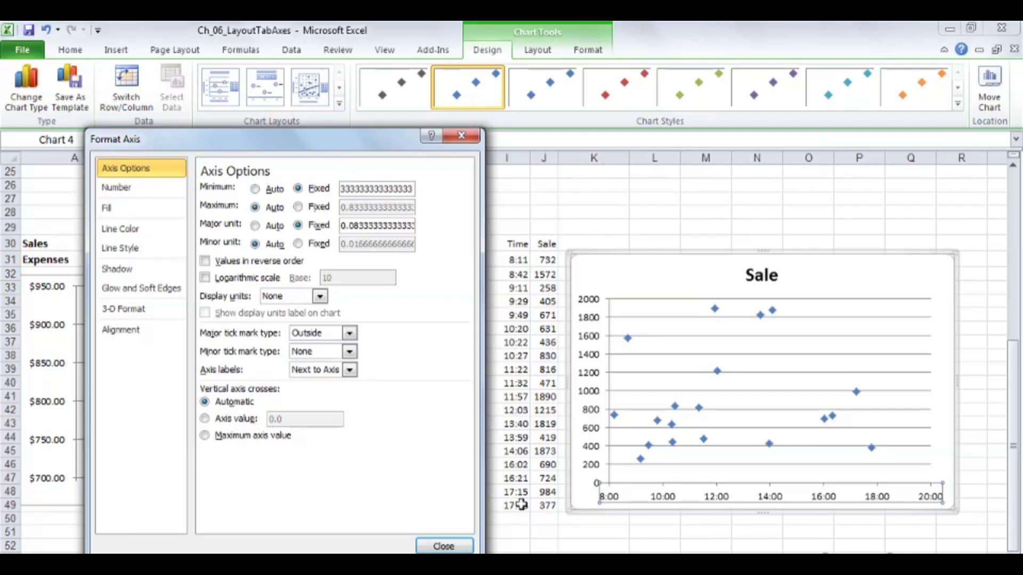
- Set the time axis maximum to a fixed 0.75, then switch the minimum to automatic and back to fixed
{"action": "left_click", "coordinate": [298, 207]}
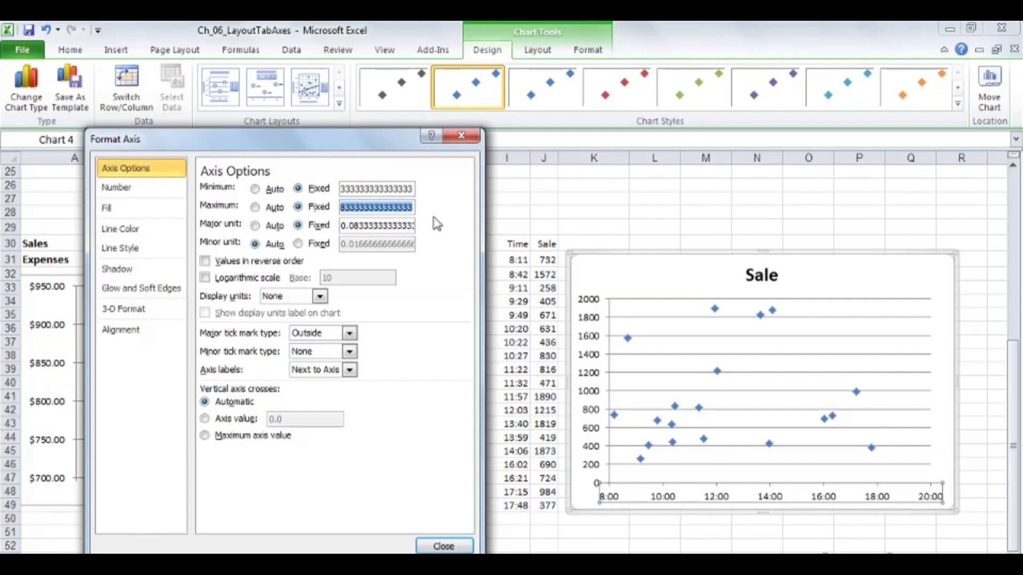
{"action": "type", "text": "0.."}
{"action": "key", "text": "BackSpace"}
{"action": "key", "text": "BackSpace"}
{"action": "key", "text": "BackSpace"}
{"action": "type", "text": ".75"}
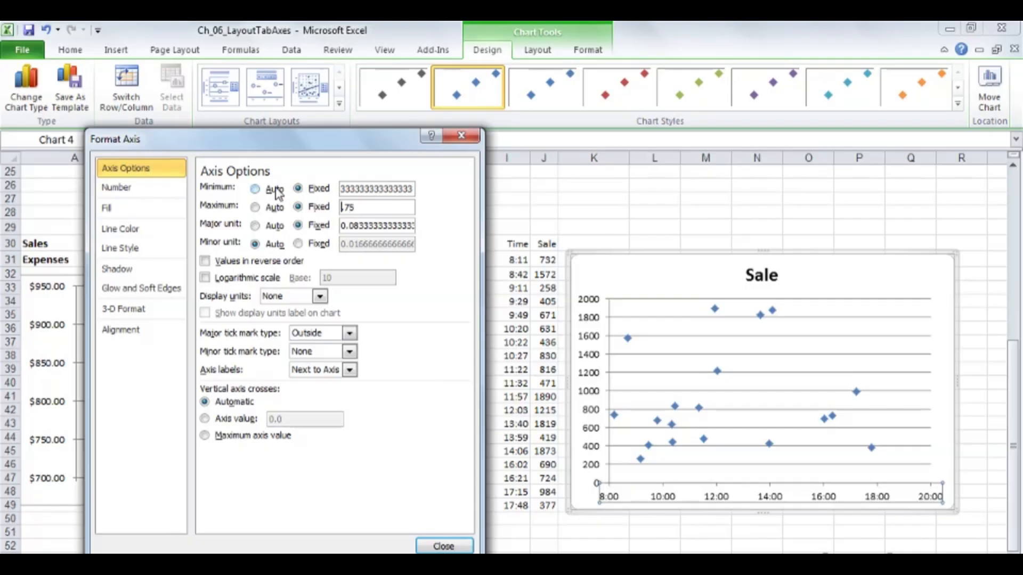
{"action": "left_click", "coordinate": [255, 189]}
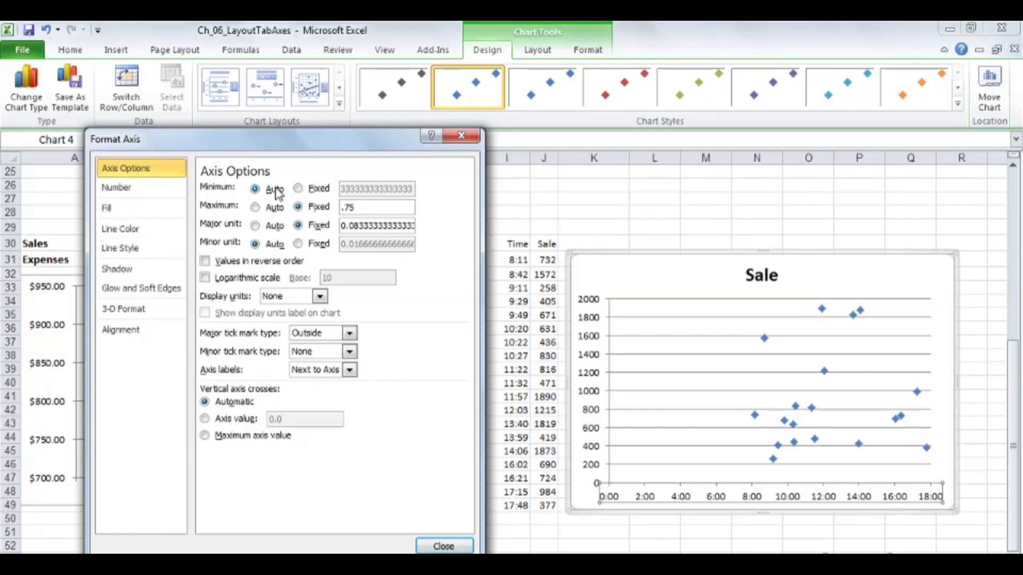
{"action": "left_click", "coordinate": [299, 189]}
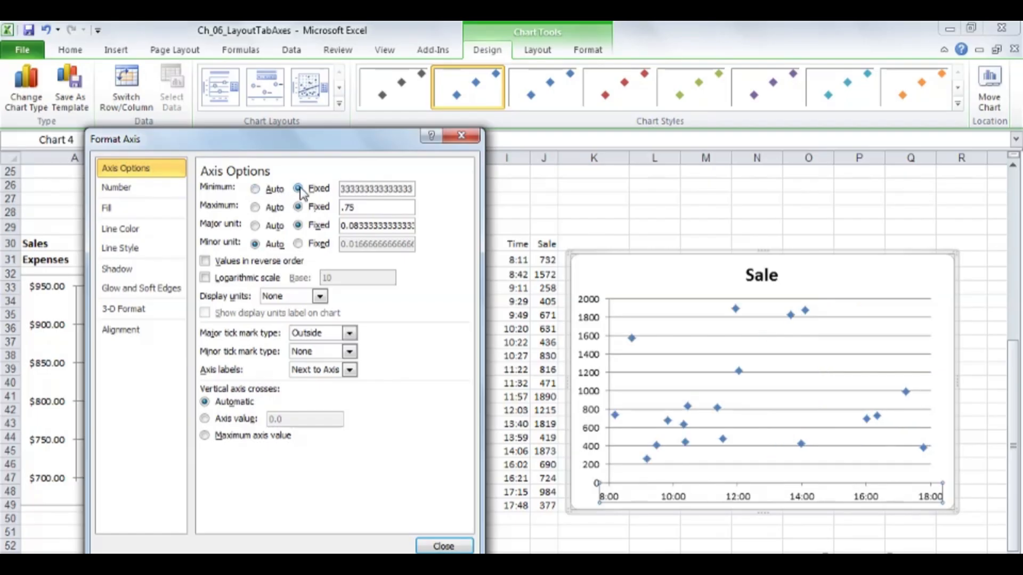
- Format the Sale chart's time axis labels with the 1:30 PM time type, close the formatting and deselect the chart
{"action": "left_click", "coordinate": [870, 504]}
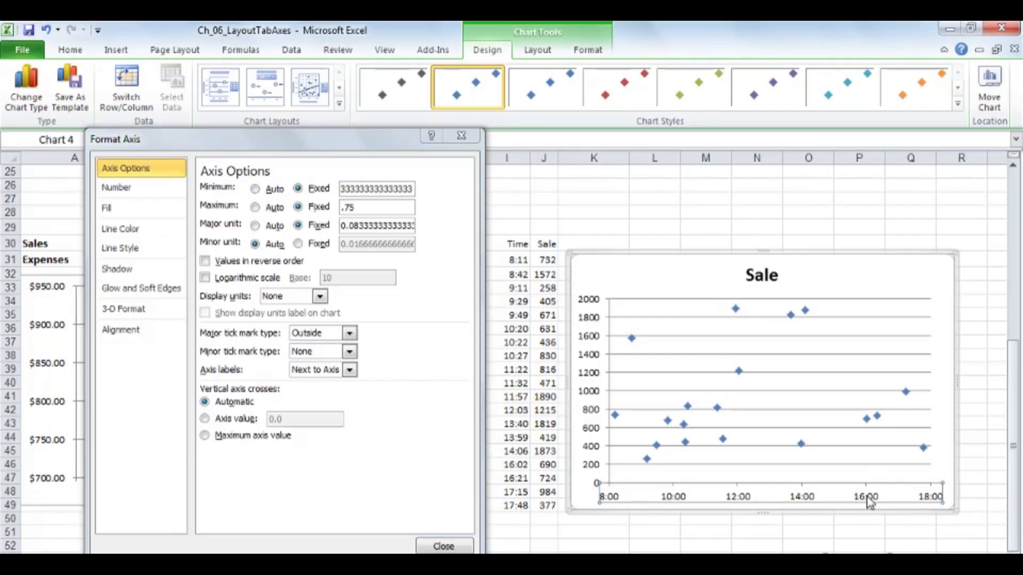
{"action": "left_click", "coordinate": [131, 190]}
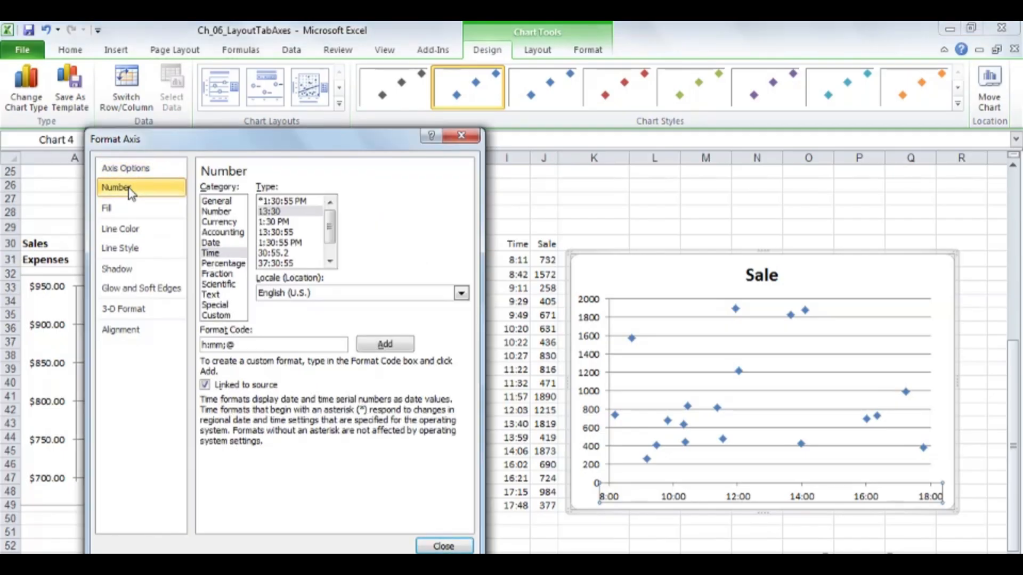
{"action": "left_click", "coordinate": [280, 223]}
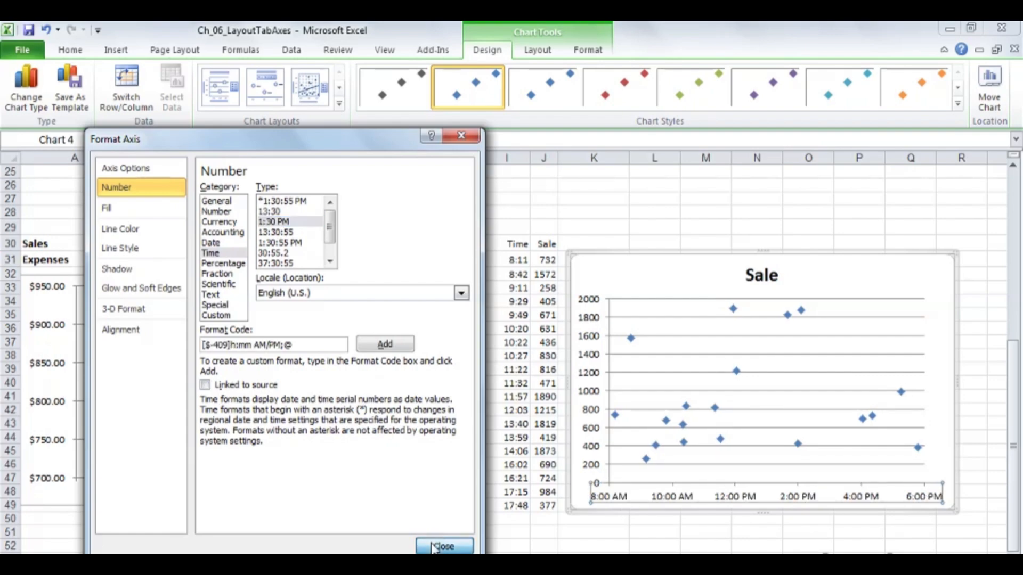
{"action": "left_click", "coordinate": [433, 545]}
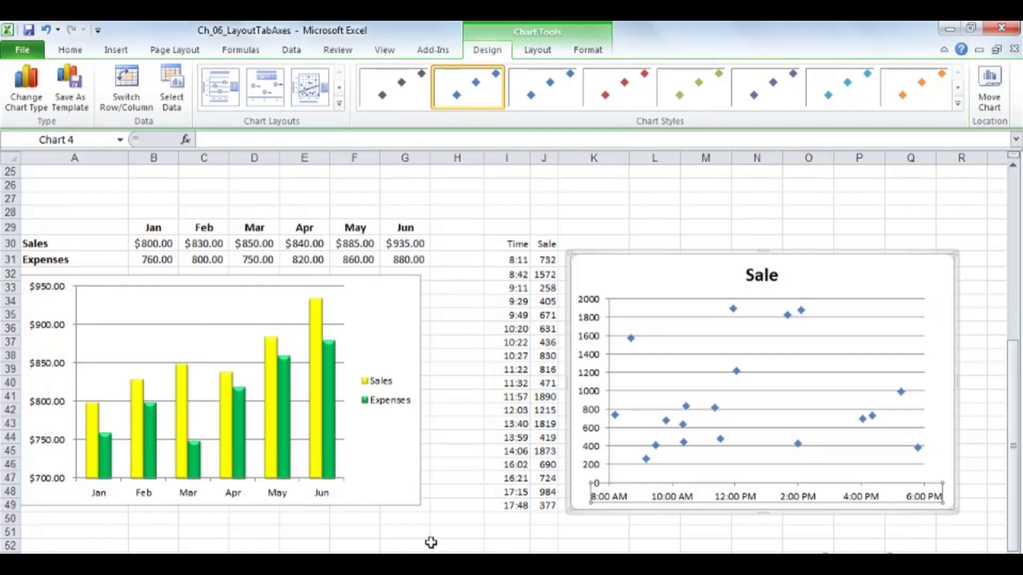
{"action": "left_click", "coordinate": [571, 535]}
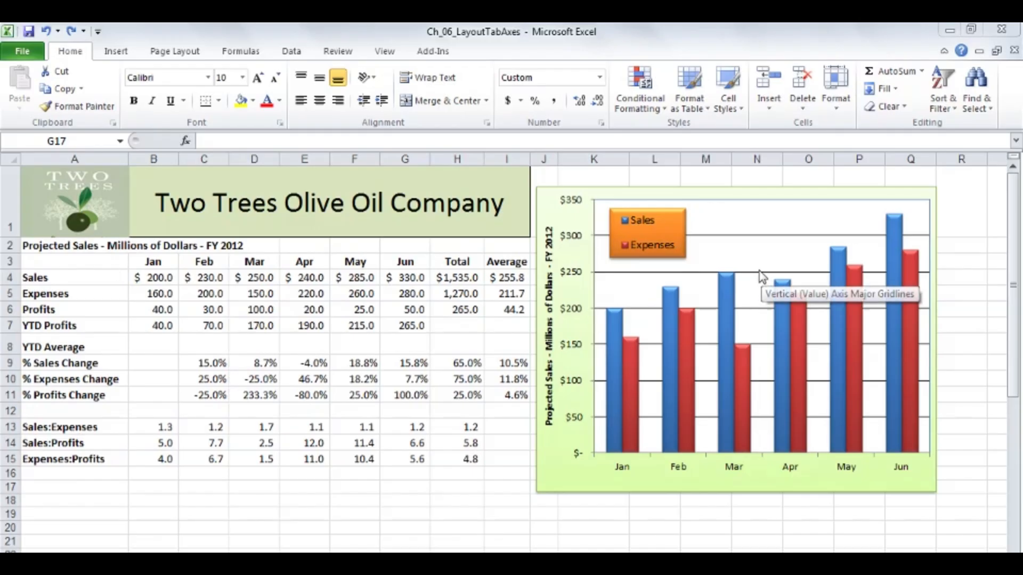
- Recolor the projected sales chart's vertical axis major gridlines, trying a light gray and settling on the next darker gray
{"action": "left_click", "coordinate": [753, 237]}
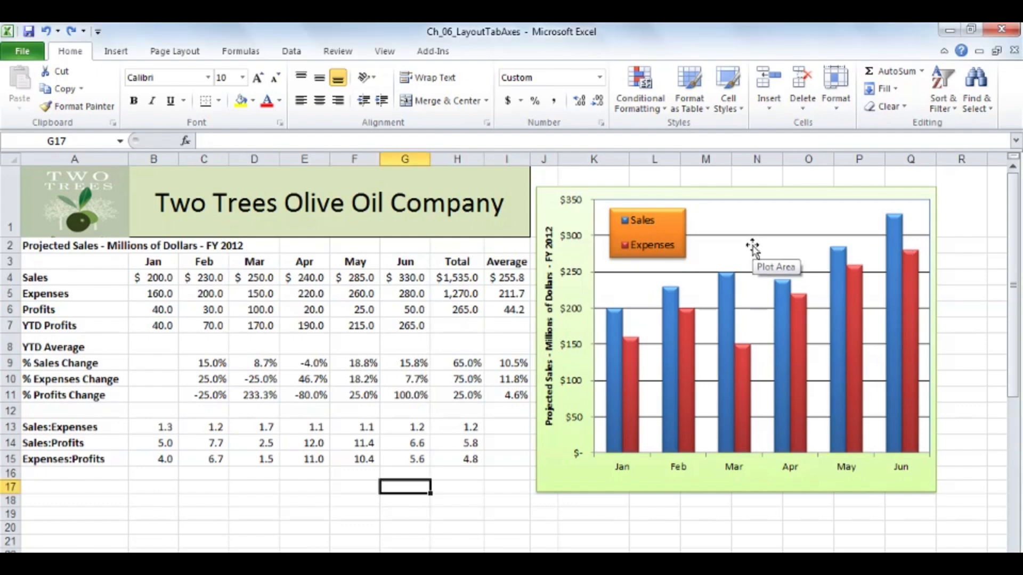
{"action": "left_click", "coordinate": [788, 245]}
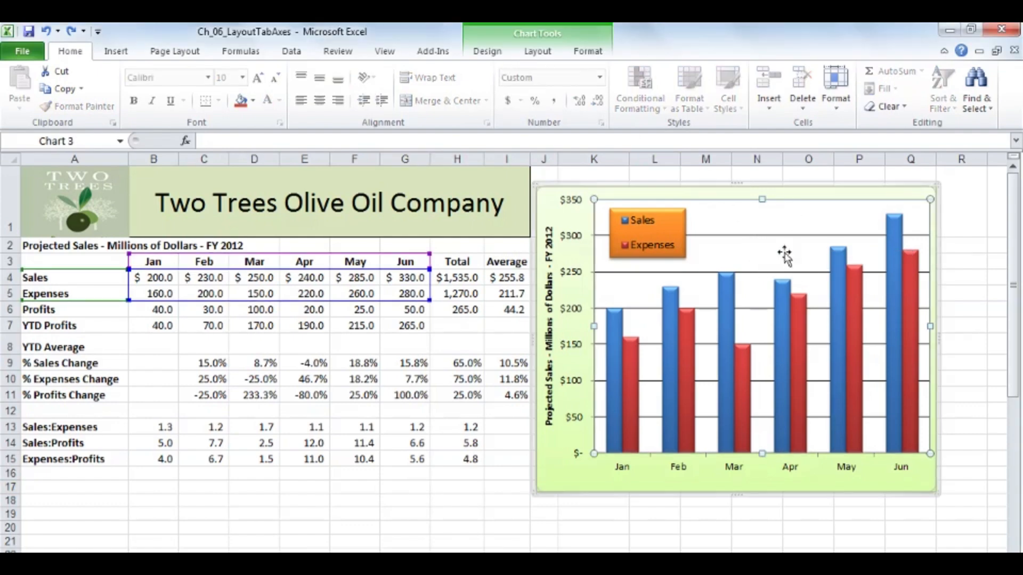
{"action": "left_click", "coordinate": [538, 52]}
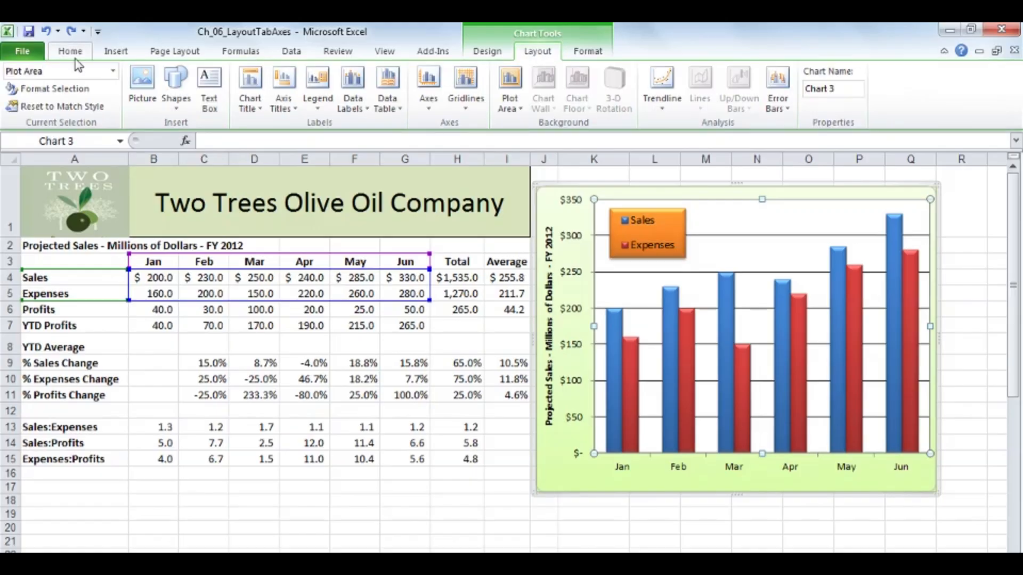
{"action": "left_click", "coordinate": [113, 75]}
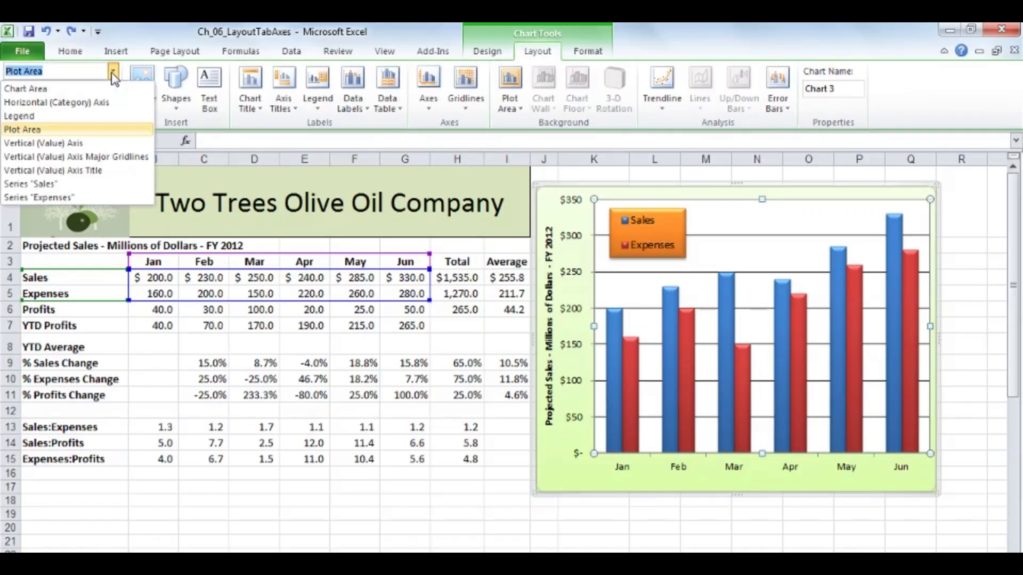
{"action": "left_click", "coordinate": [102, 158]}
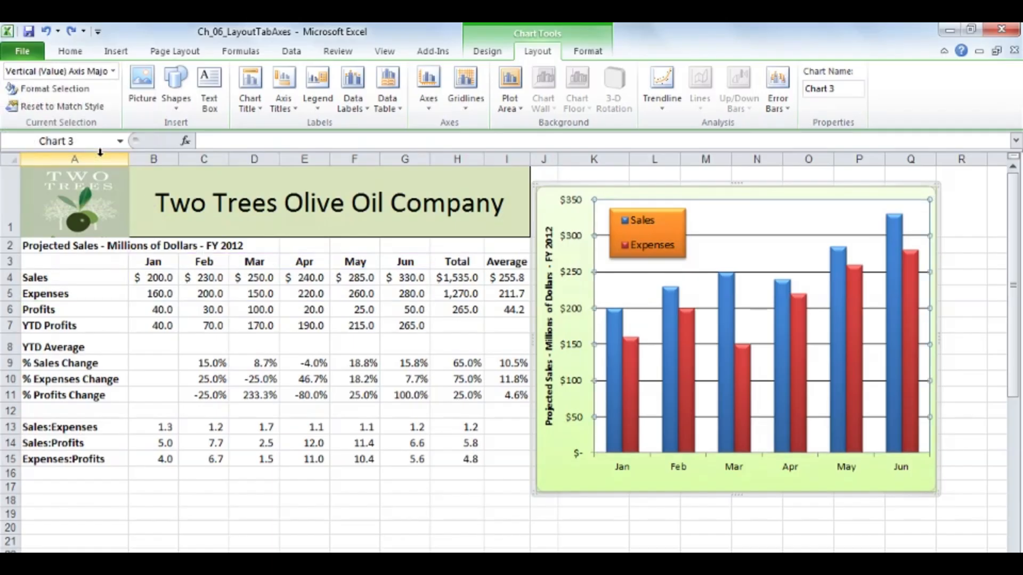
{"action": "left_click", "coordinate": [77, 92]}
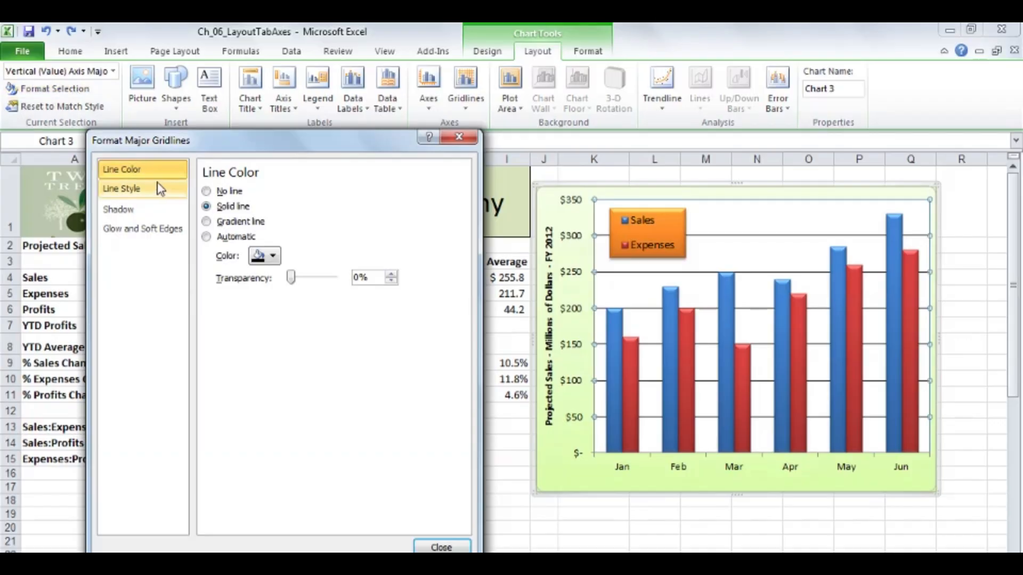
{"action": "left_click", "coordinate": [274, 257]}
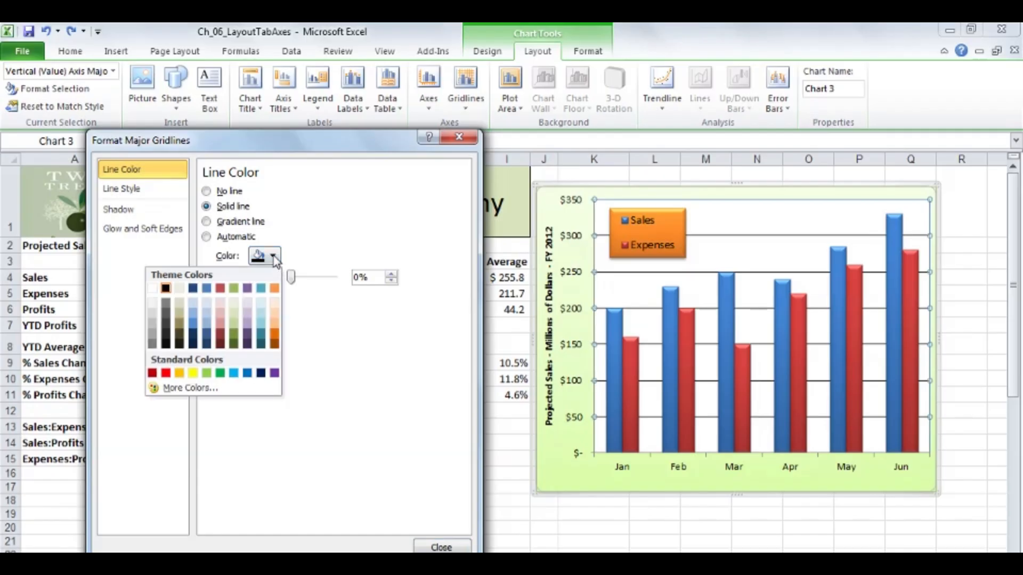
{"action": "left_click", "coordinate": [153, 318]}
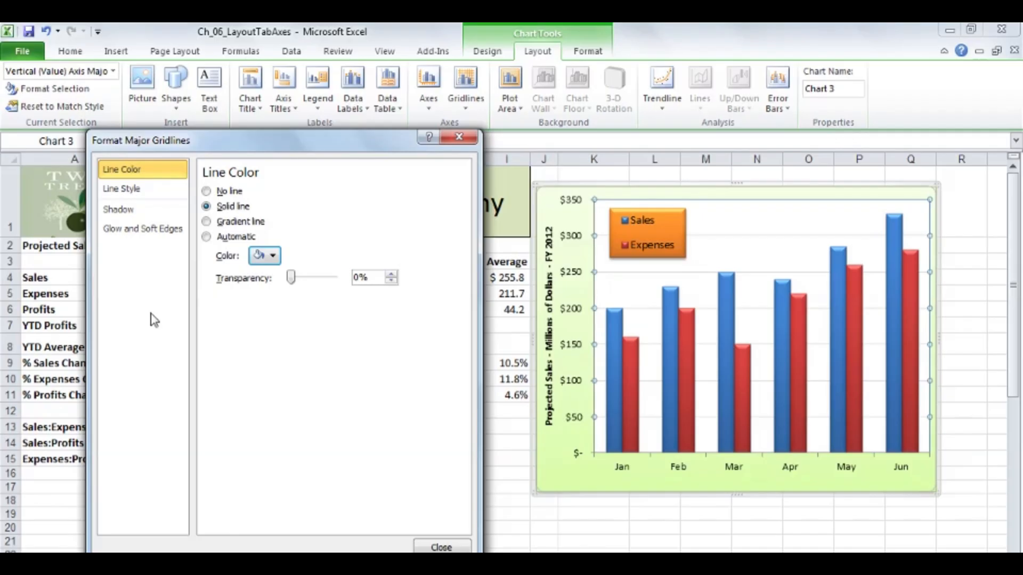
{"action": "left_click", "coordinate": [272, 256]}
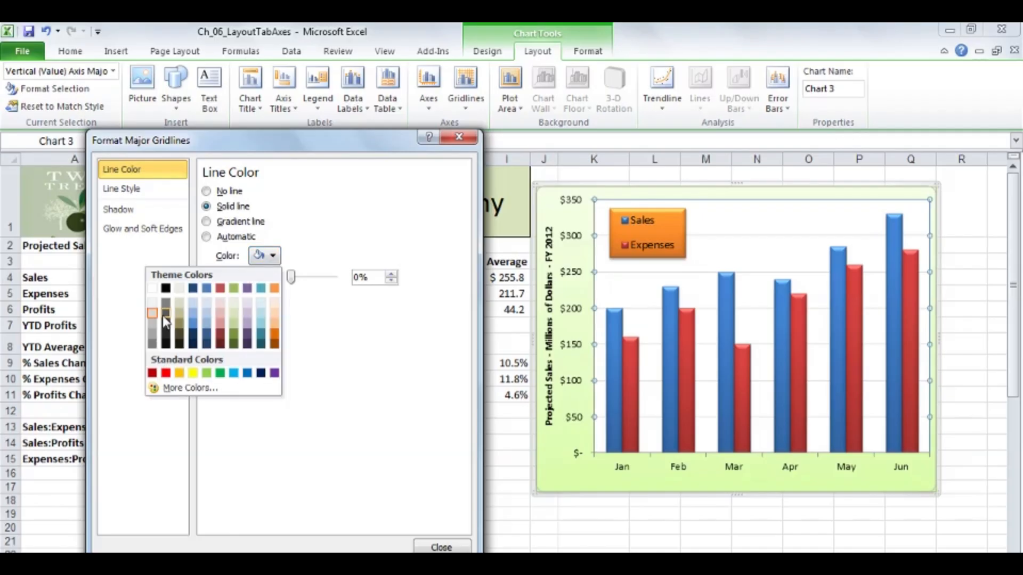
{"action": "left_click", "coordinate": [154, 326]}
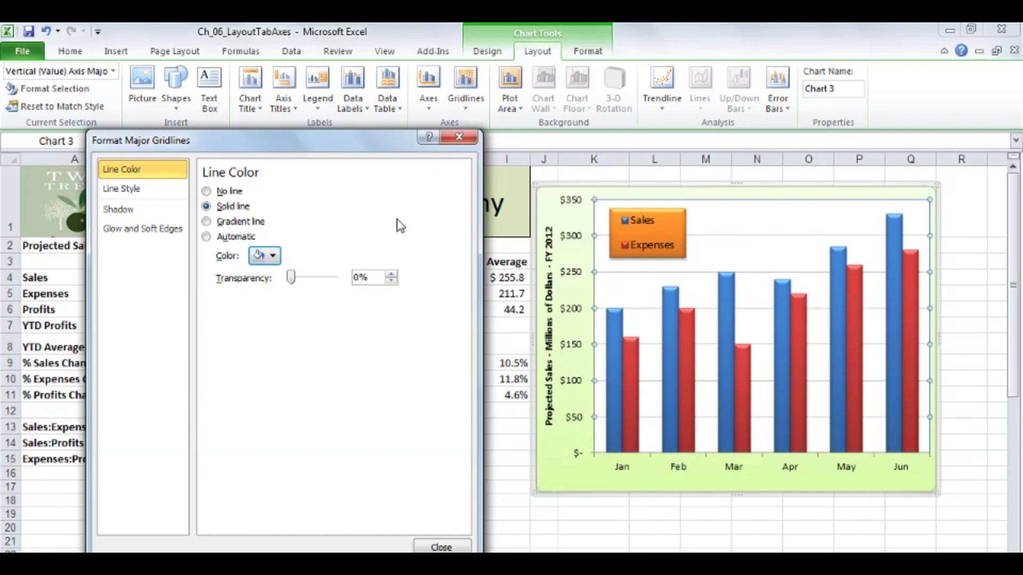
{"action": "left_click", "coordinate": [458, 139]}
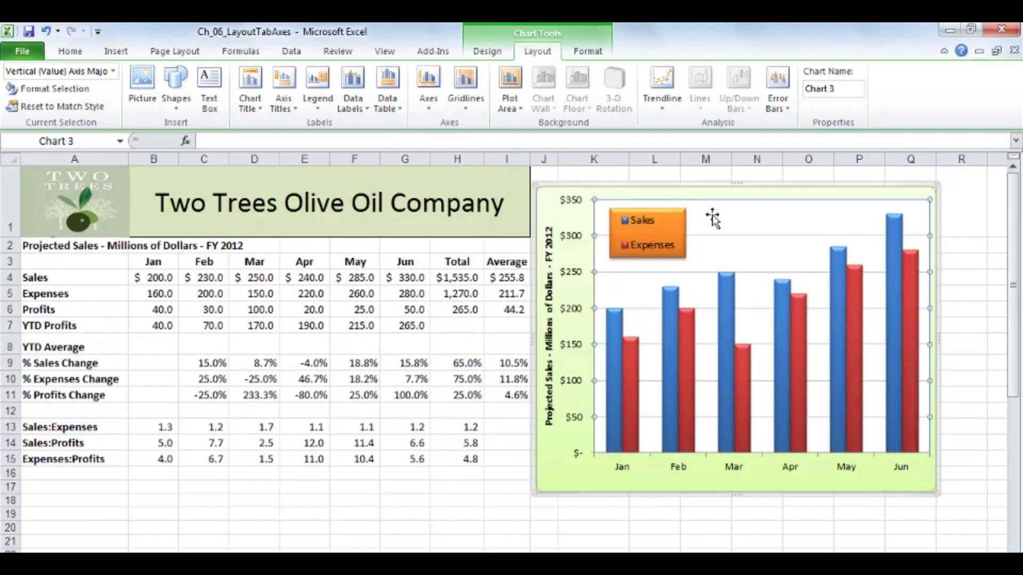
- Show only minor horizontal gridlines on the projected sales chart, then display both major and minor ones
{"action": "left_click", "coordinate": [722, 219]}
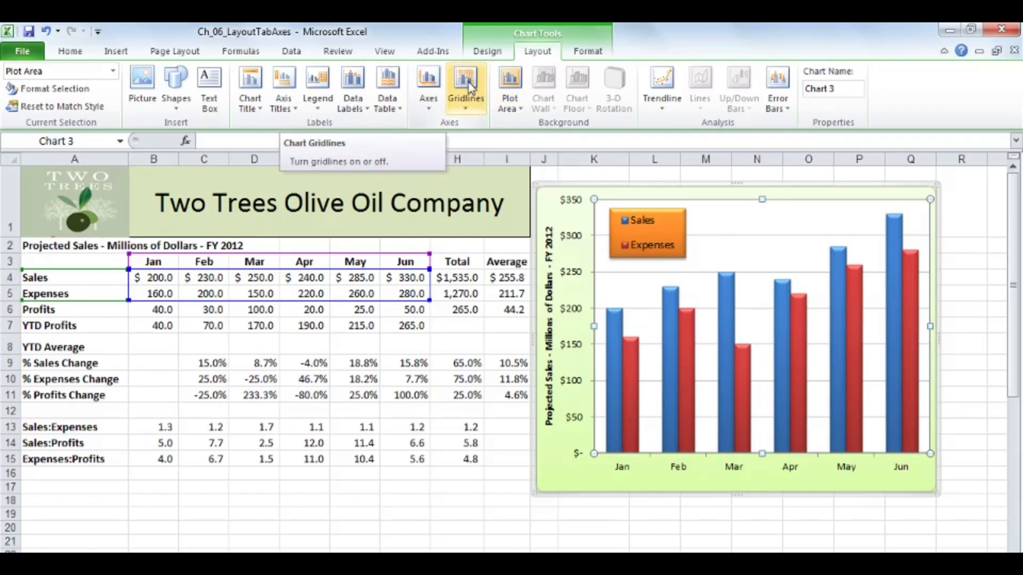
{"action": "left_click", "coordinate": [467, 109]}
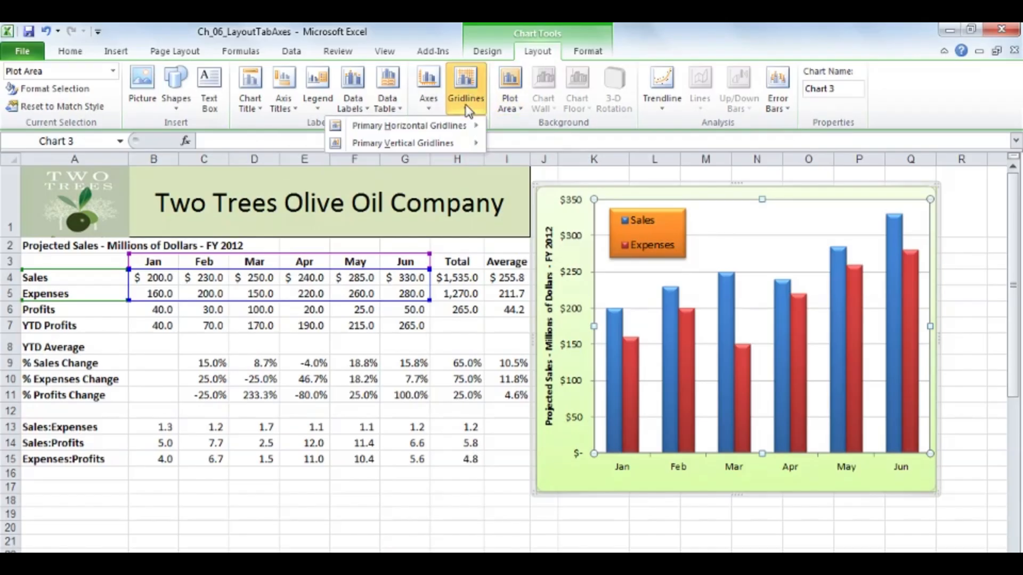
{"action": "mouse_move", "coordinate": [461, 129]}
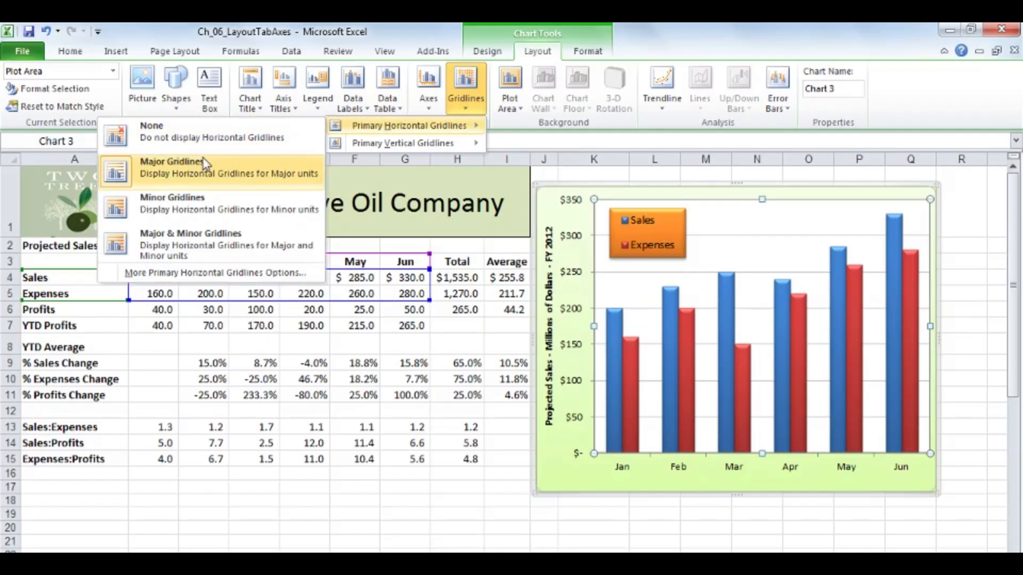
{"action": "left_click", "coordinate": [191, 200]}
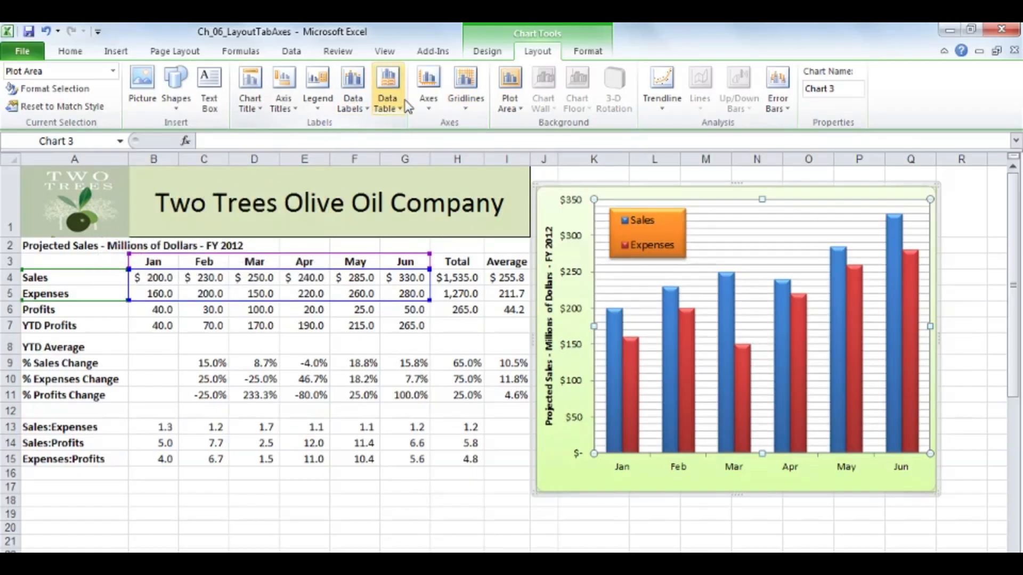
{"action": "left_click", "coordinate": [468, 111]}
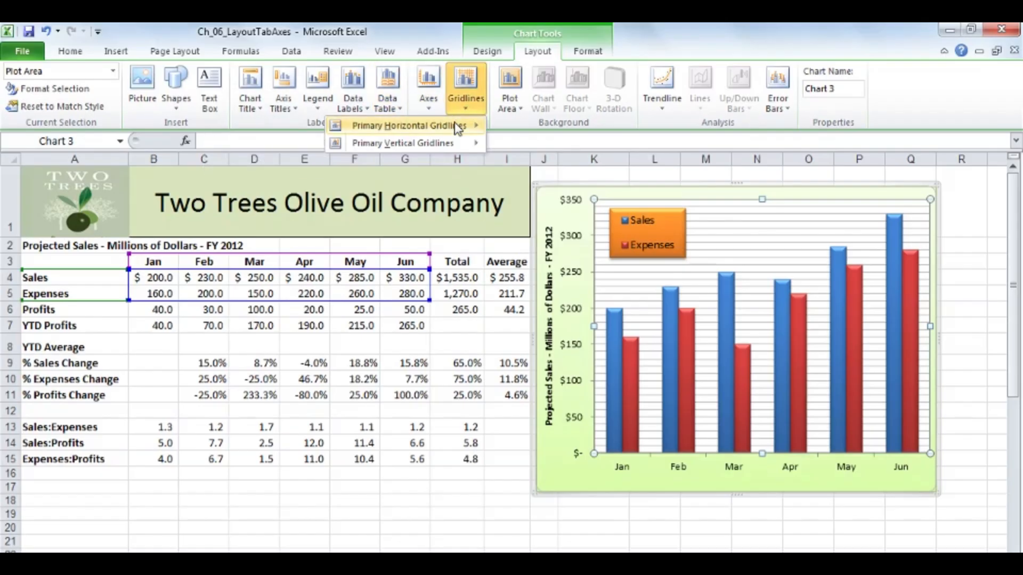
{"action": "mouse_move", "coordinate": [385, 127]}
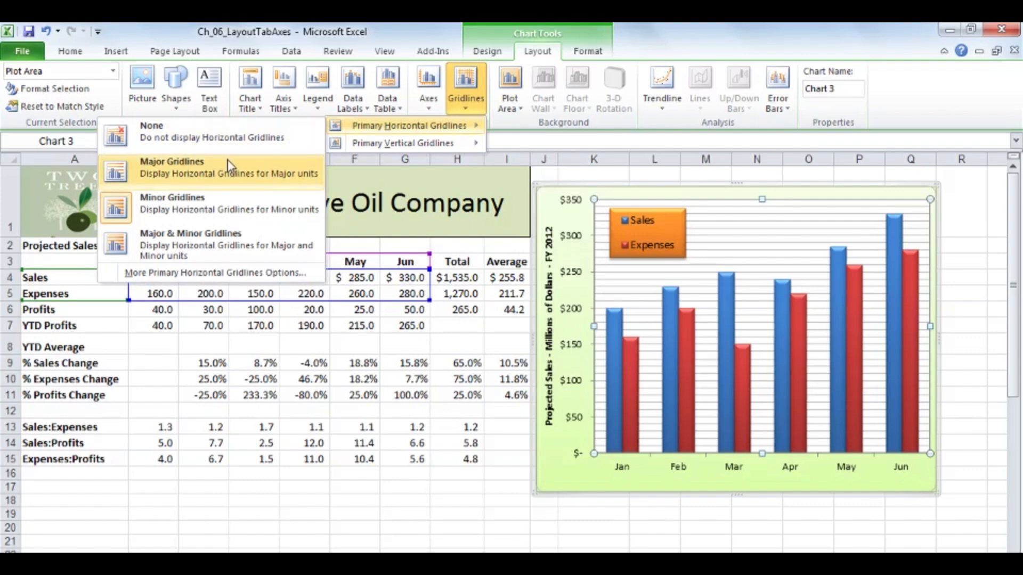
{"action": "left_click", "coordinate": [210, 241]}
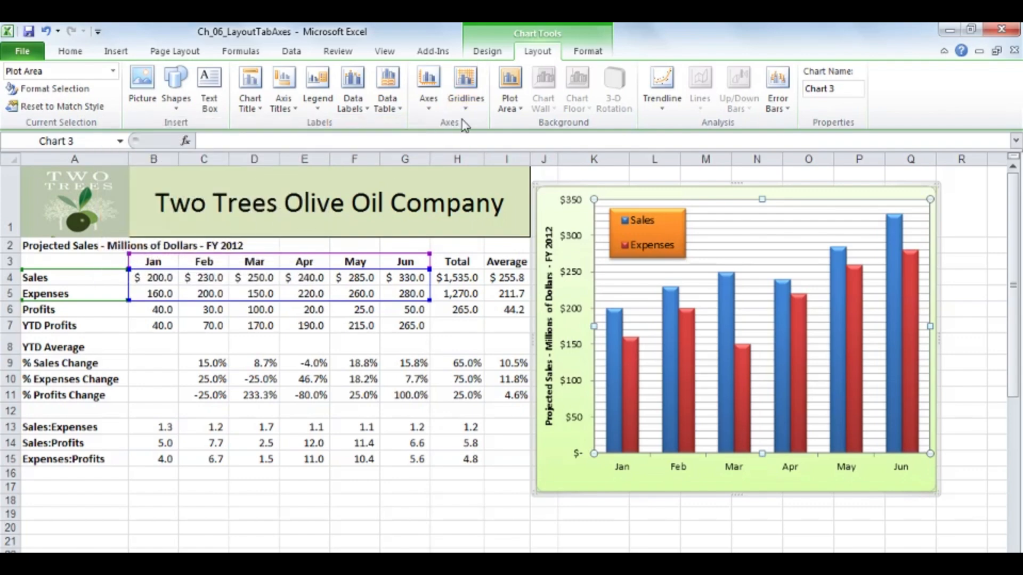
- Remove the sales chart's horizontal gridlines, then display both the major and minor ones again
{"action": "left_click", "coordinate": [465, 106]}
{"action": "mouse_move", "coordinate": [461, 127]}
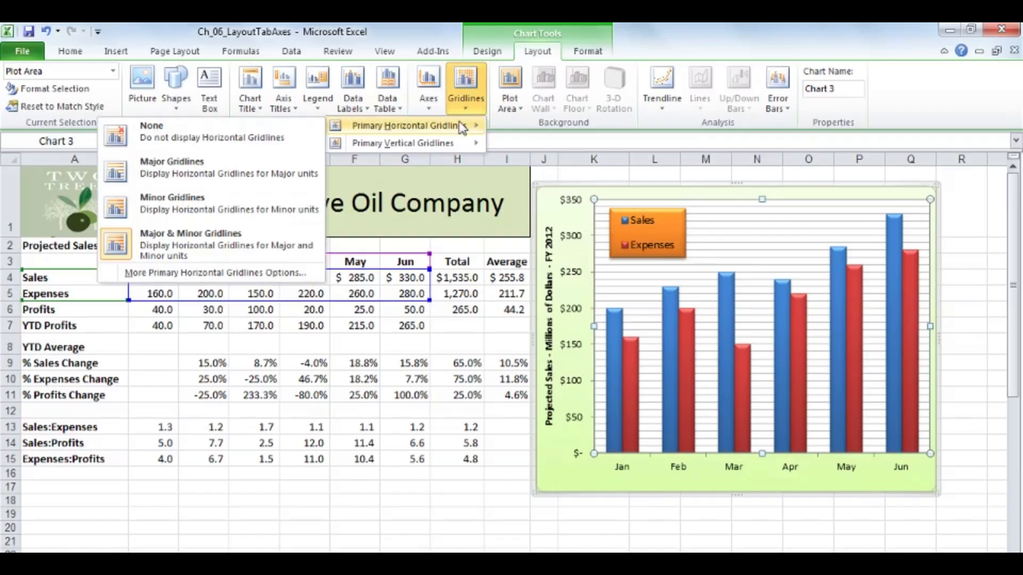
{"action": "left_click", "coordinate": [225, 123]}
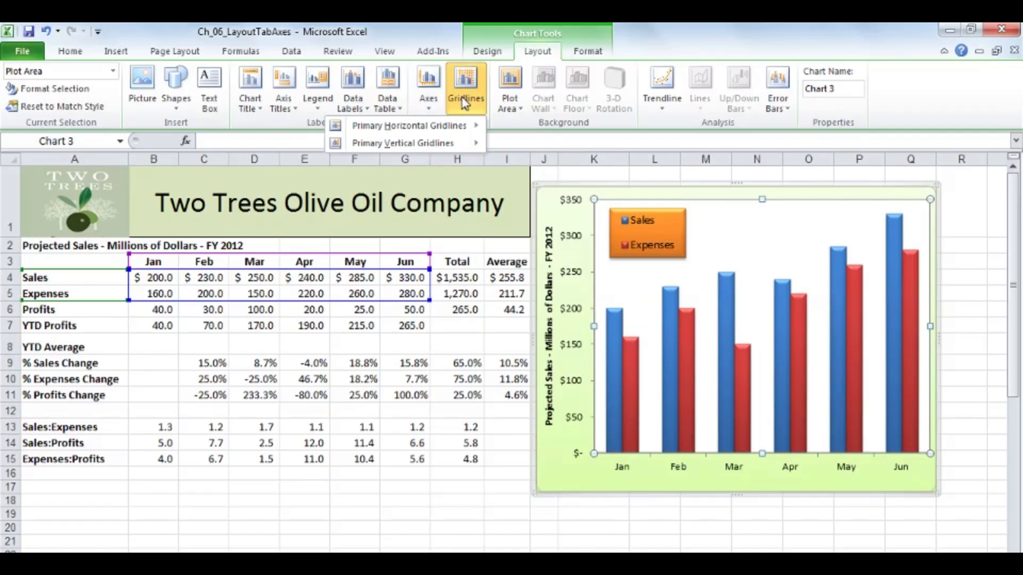
{"action": "mouse_move", "coordinate": [384, 126]}
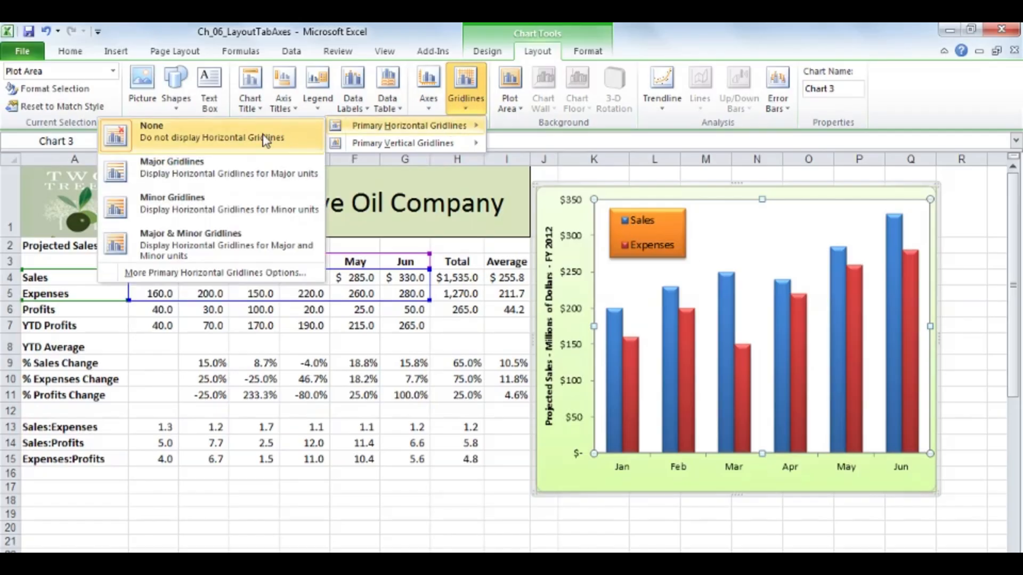
{"action": "left_click", "coordinate": [217, 235]}
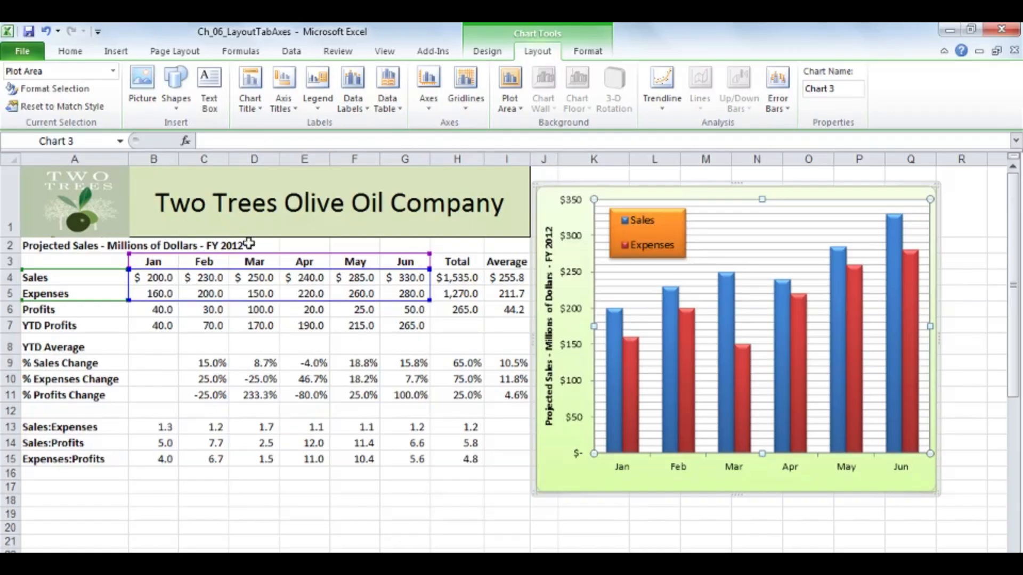
- Recolor the sales chart's major horizontal gridlines with the darkest gray shade under white in the theme colors
{"action": "double_click", "coordinate": [765, 242]}
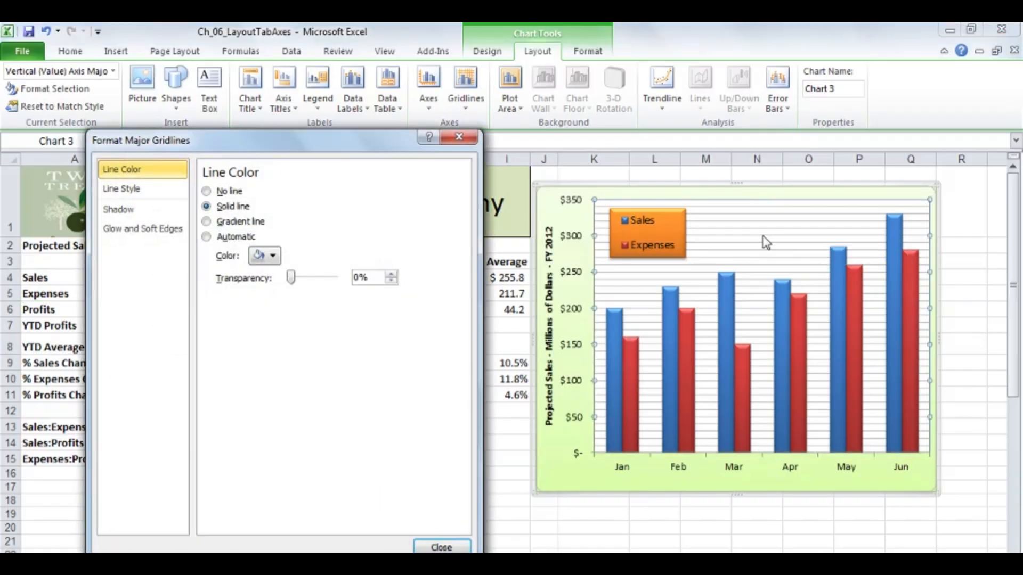
{"action": "left_click", "coordinate": [273, 256]}
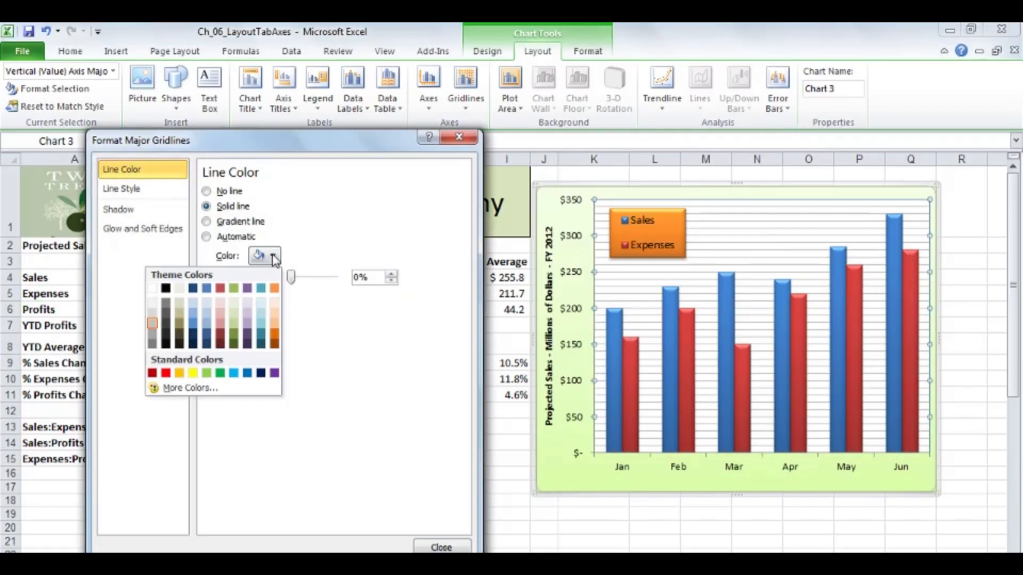
{"action": "left_click", "coordinate": [153, 343]}
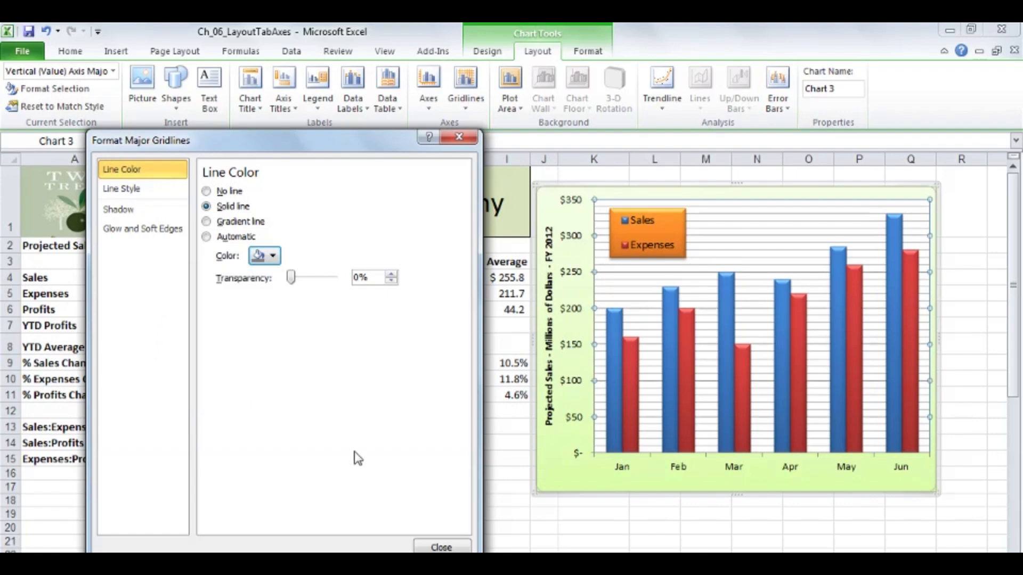
{"action": "left_click", "coordinate": [459, 139]}
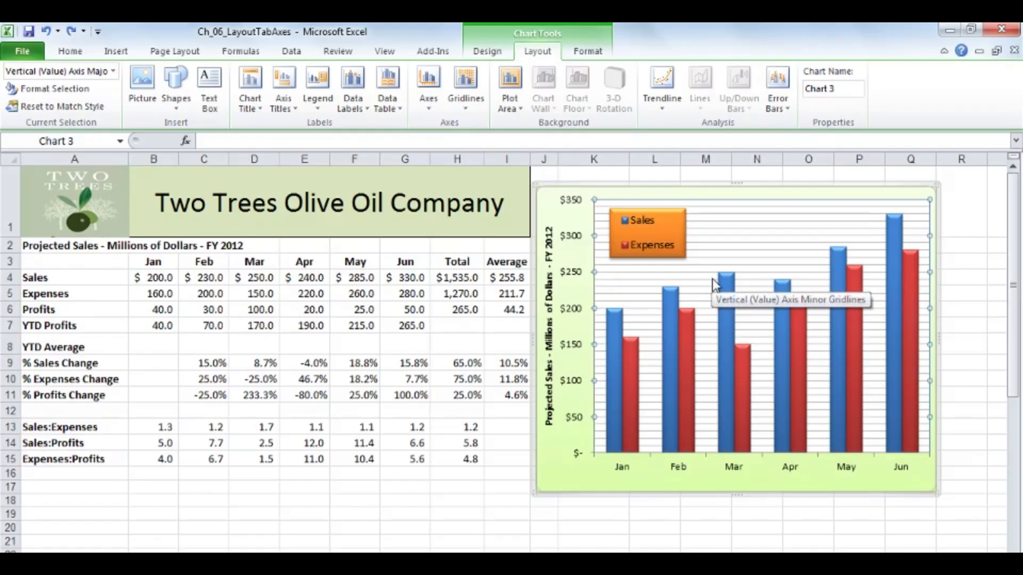
- Give the sales chart's minor horizontal gridlines a solid line in the lightest gray theme shade under white
{"action": "left_click", "coordinate": [740, 244]}
{"action": "double_click", "coordinate": [740, 244]}
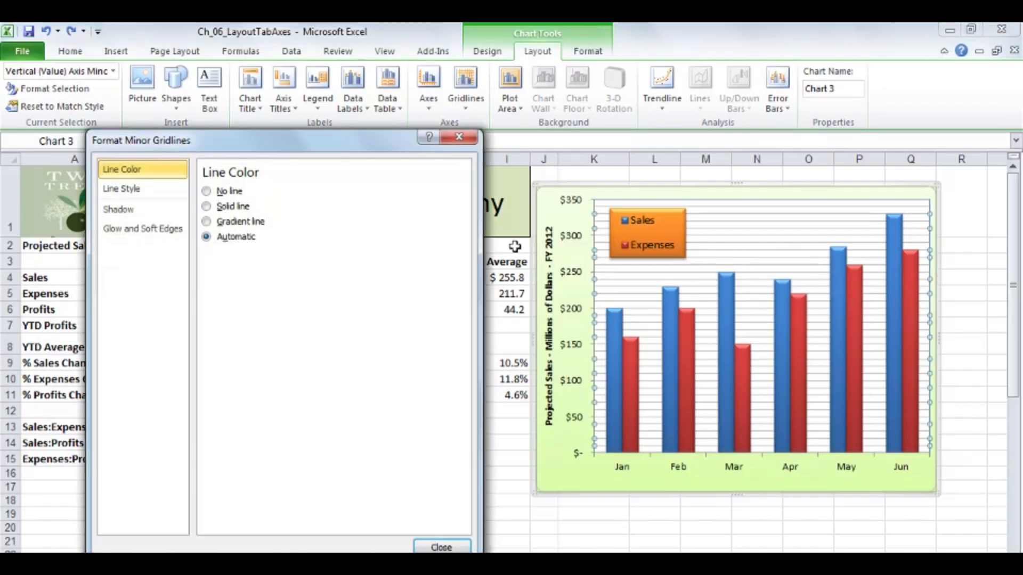
{"action": "left_click", "coordinate": [207, 207]}
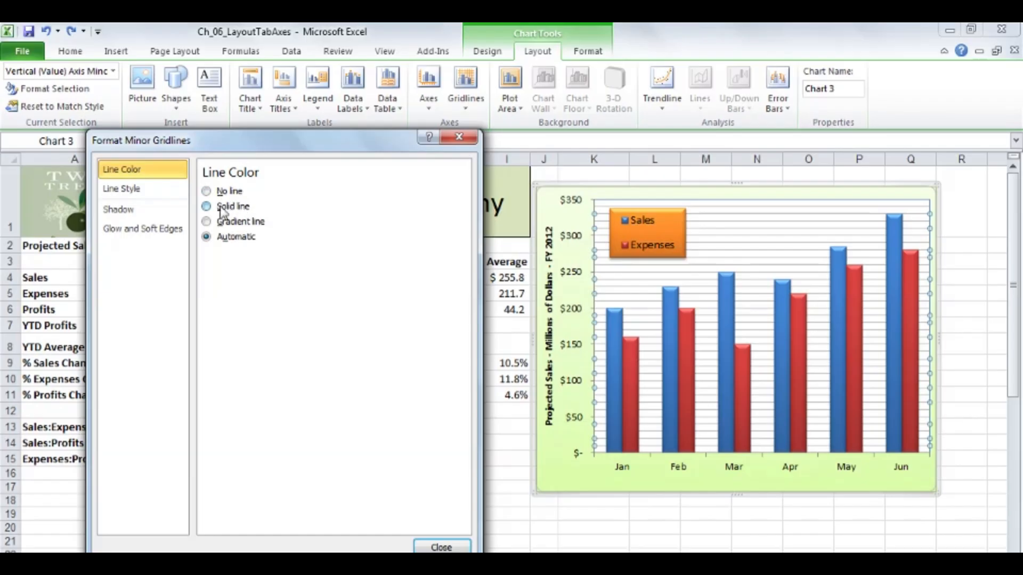
{"action": "left_click", "coordinate": [272, 257]}
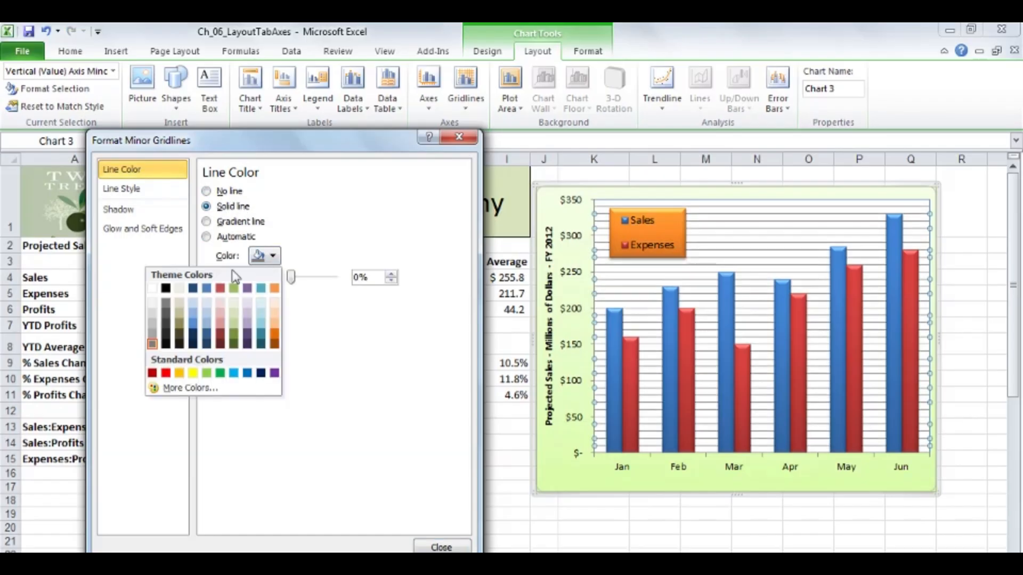
{"action": "left_click", "coordinate": [150, 303]}
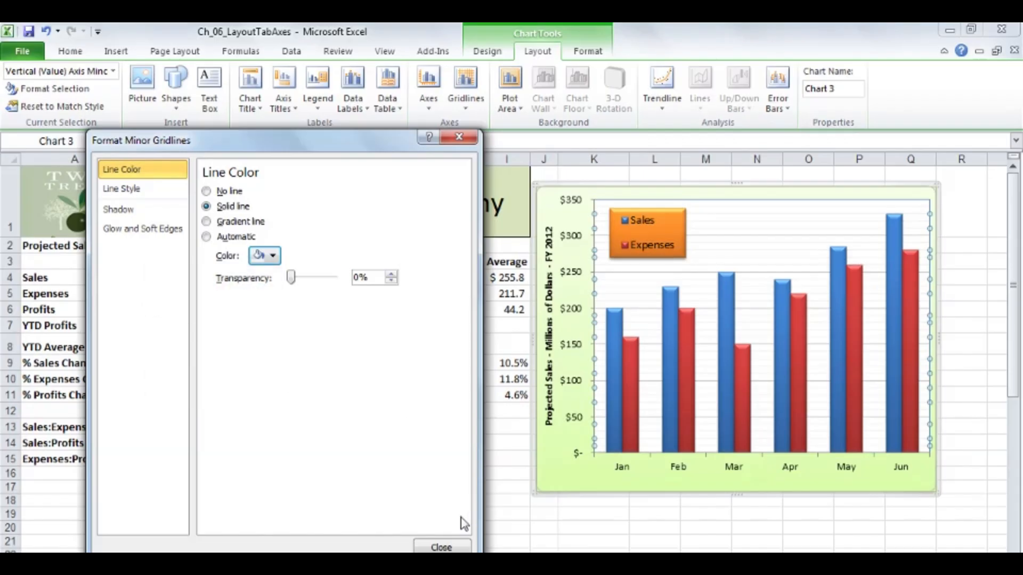
{"action": "left_click", "coordinate": [450, 548]}
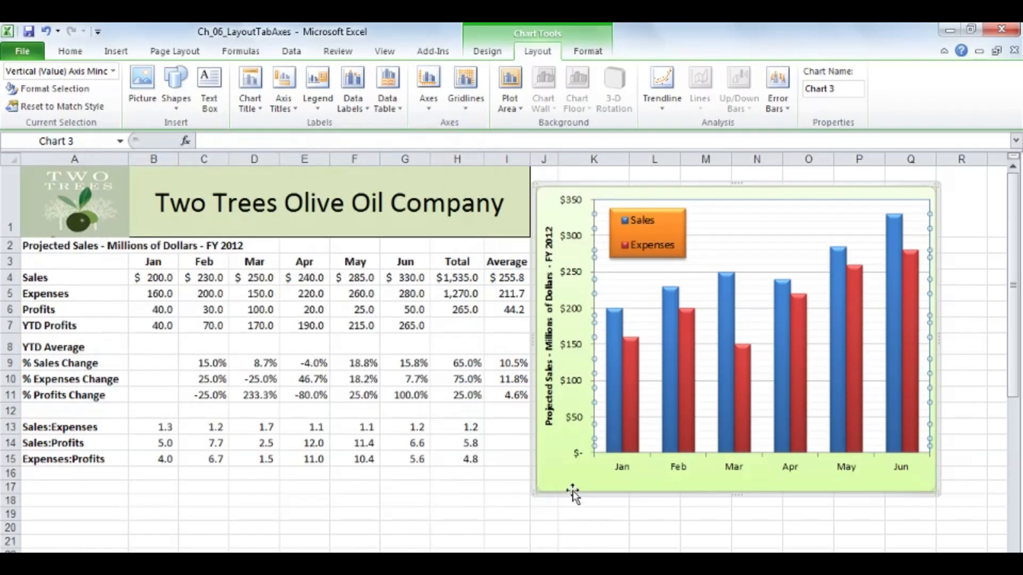
{"action": "left_click", "coordinate": [561, 483]}
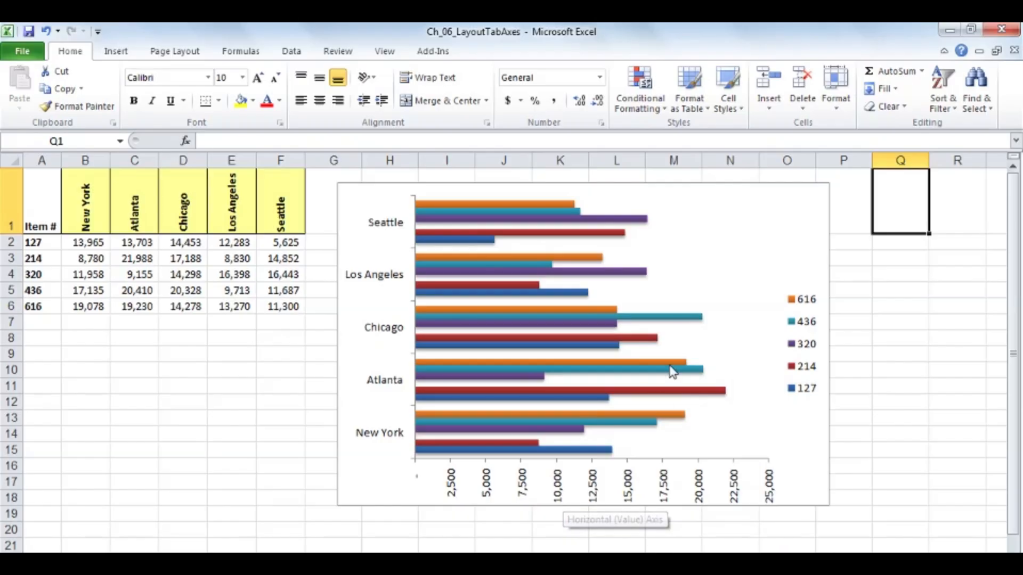
- Display major and minor vertical gridlines on the city bar chart, then reduce them to major only
{"action": "left_click", "coordinate": [692, 258]}
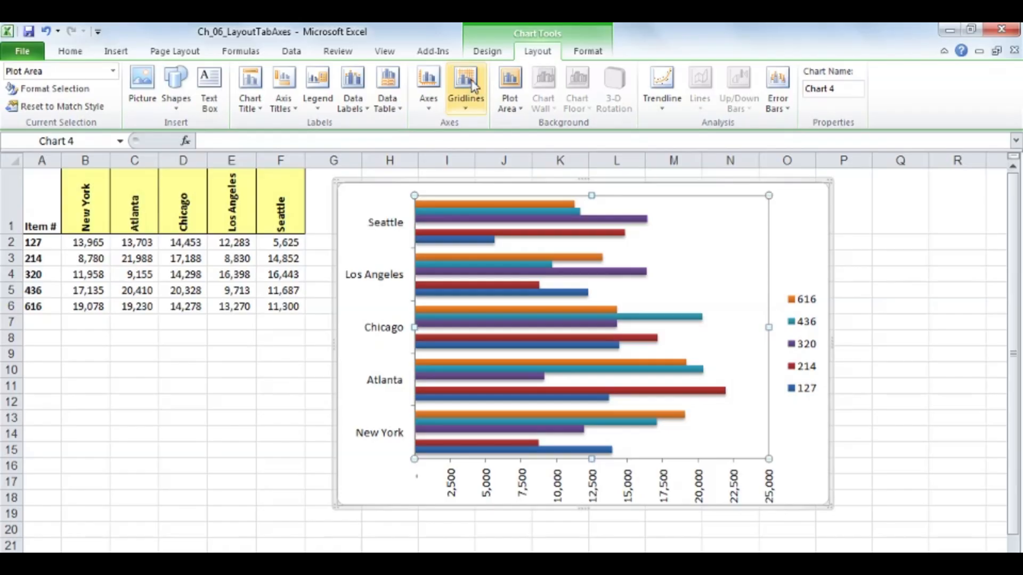
{"action": "left_click", "coordinate": [467, 101]}
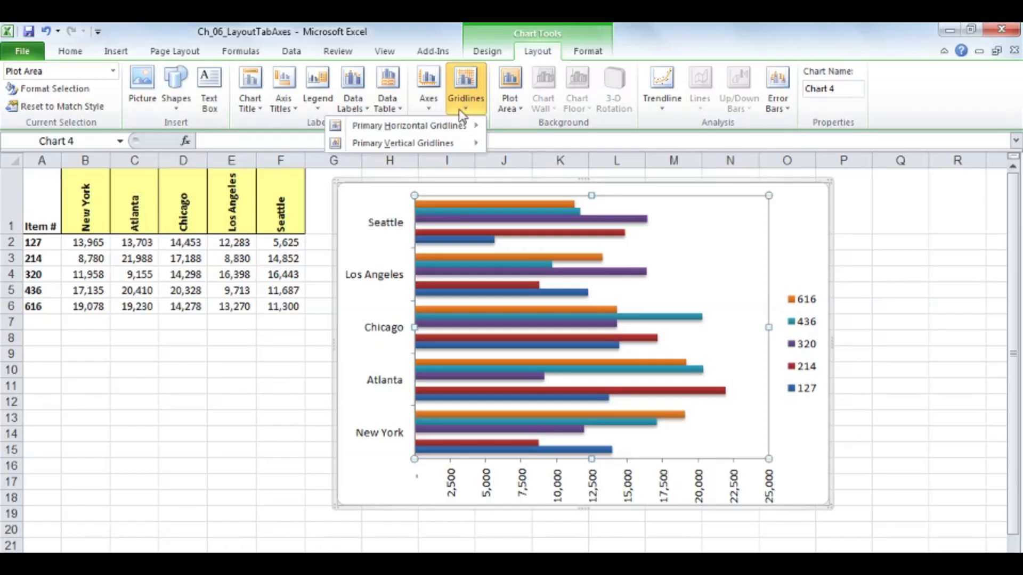
{"action": "mouse_move", "coordinate": [442, 141]}
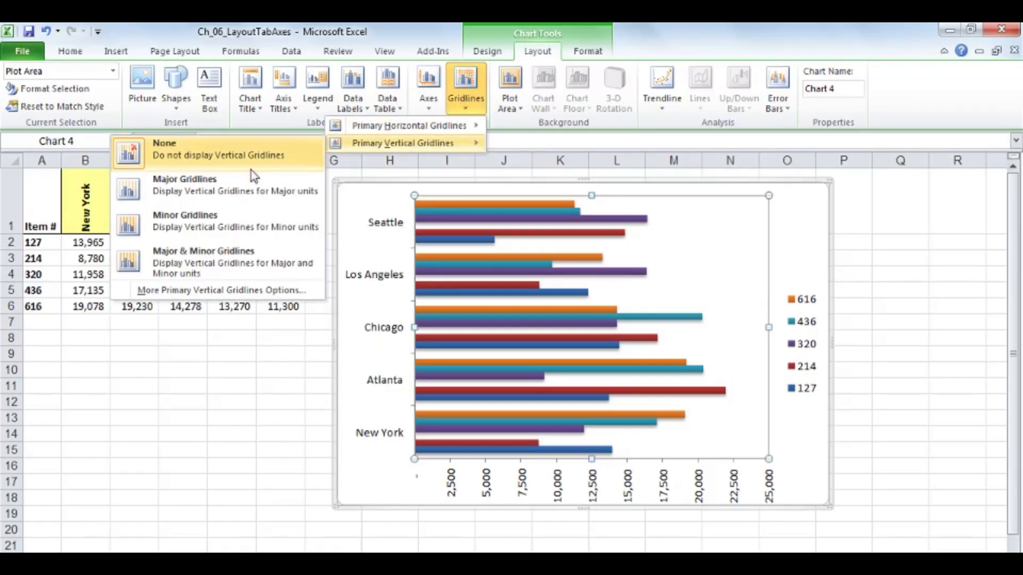
{"action": "left_click", "coordinate": [236, 250]}
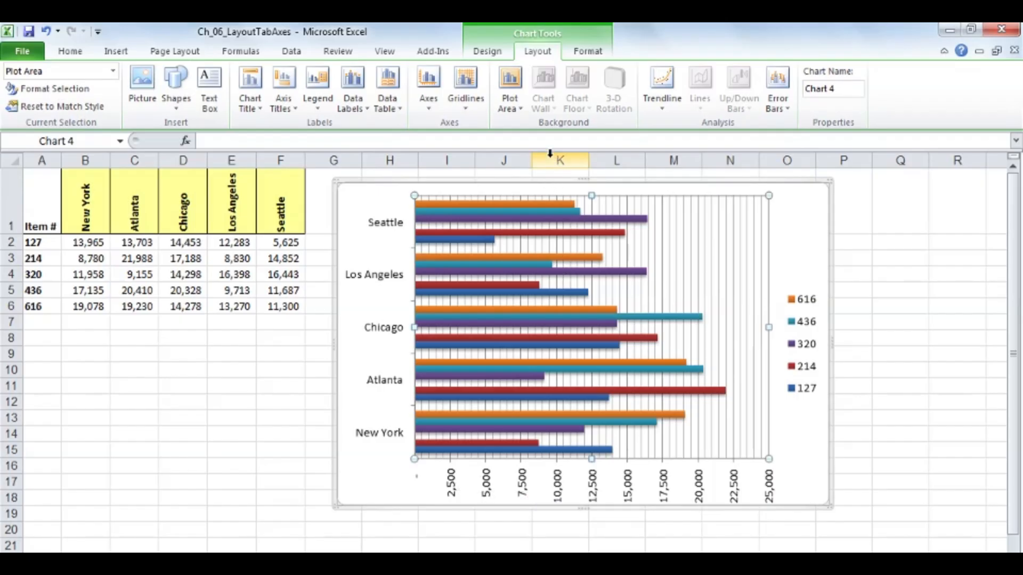
{"action": "left_click", "coordinate": [466, 99]}
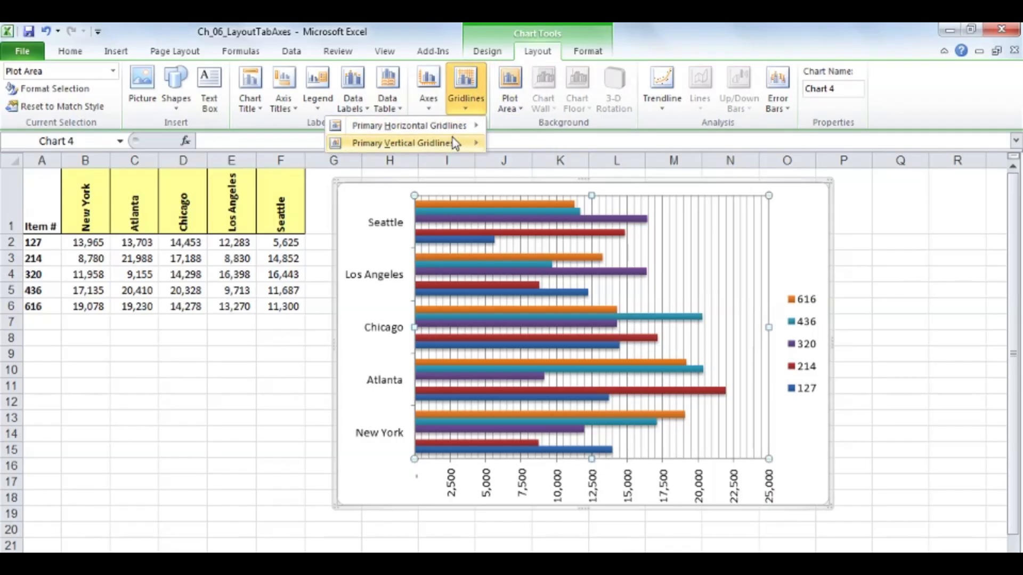
{"action": "mouse_move", "coordinate": [453, 142]}
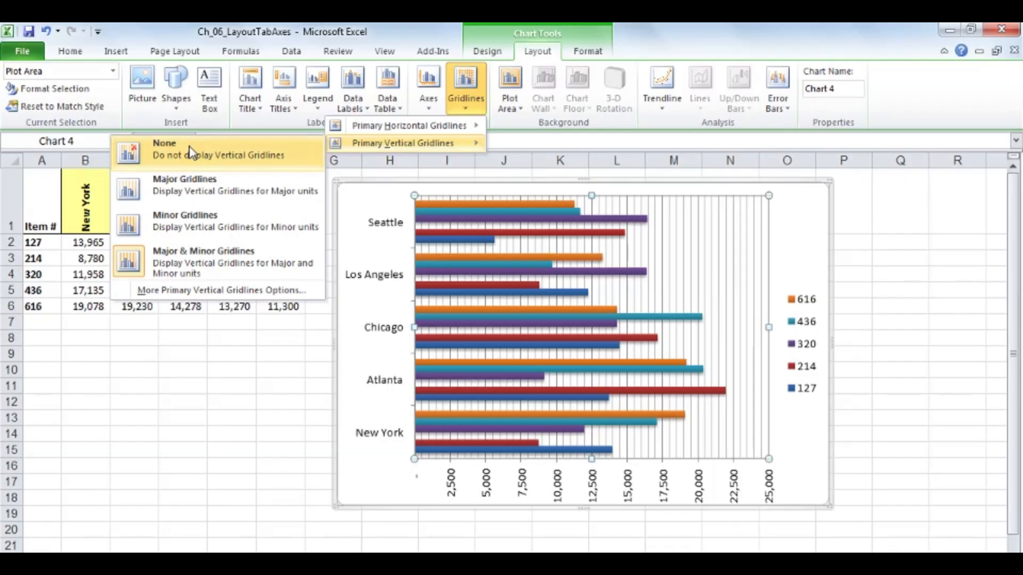
{"action": "left_click", "coordinate": [186, 183]}
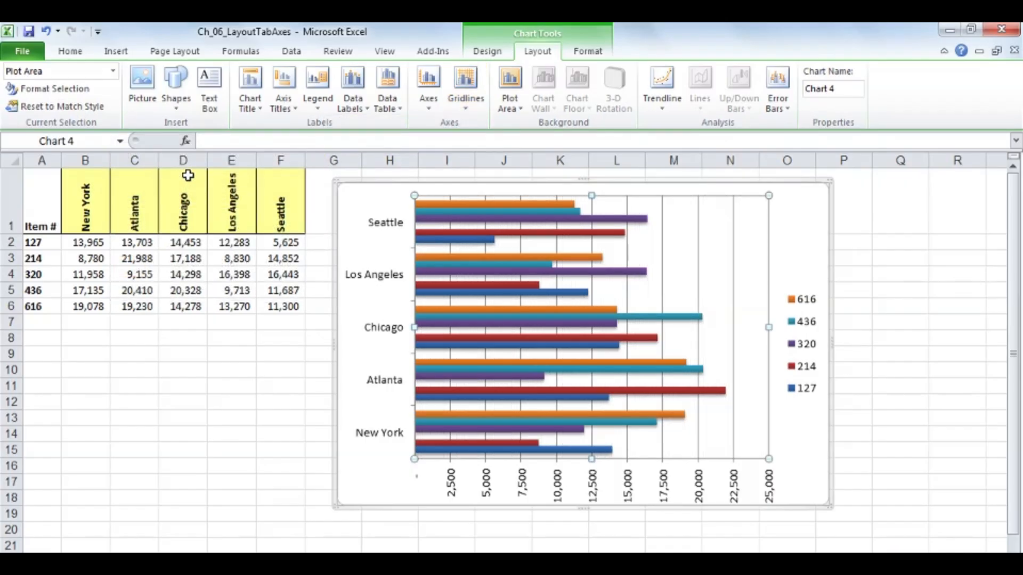
- Set the bar chart's horizontal value axis to a fixed major unit of 5000 and close the axis formatting
{"action": "double_click", "coordinate": [595, 486]}
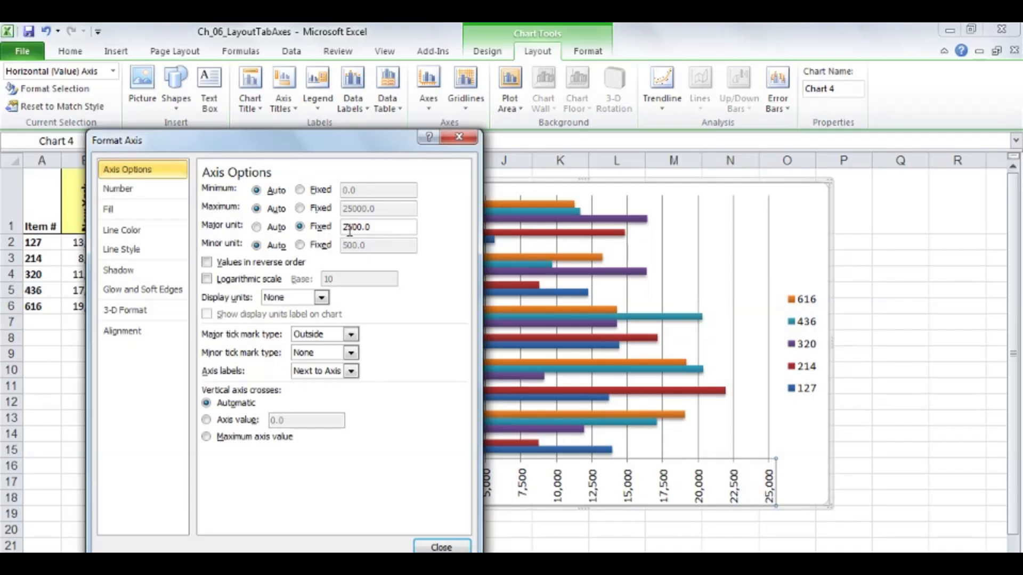
{"action": "left_click_drag", "start_coordinate": [352, 226], "coordinate": [344, 226]}
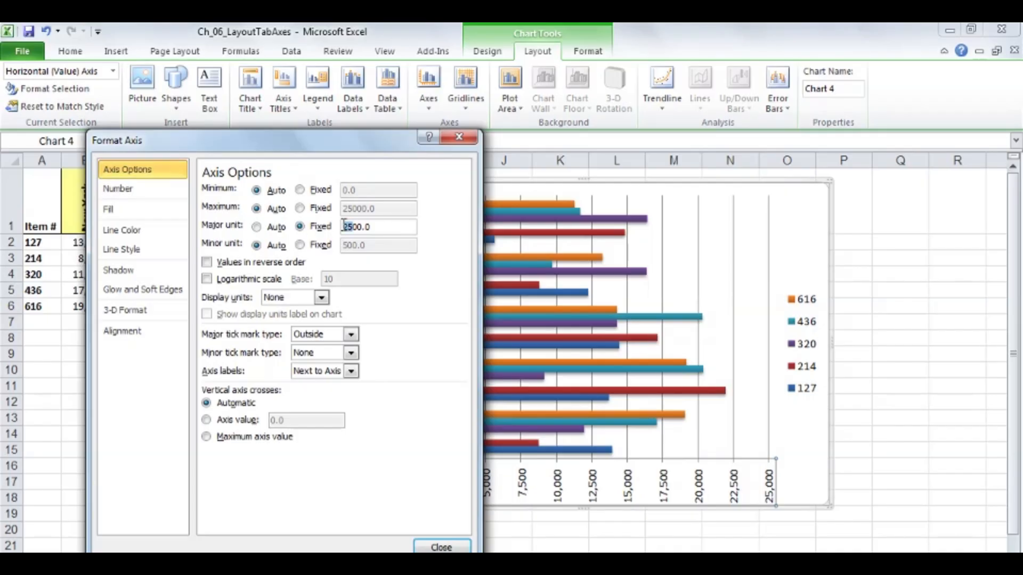
{"action": "type", "text": "50"}
{"action": "left_click", "coordinate": [319, 231]}
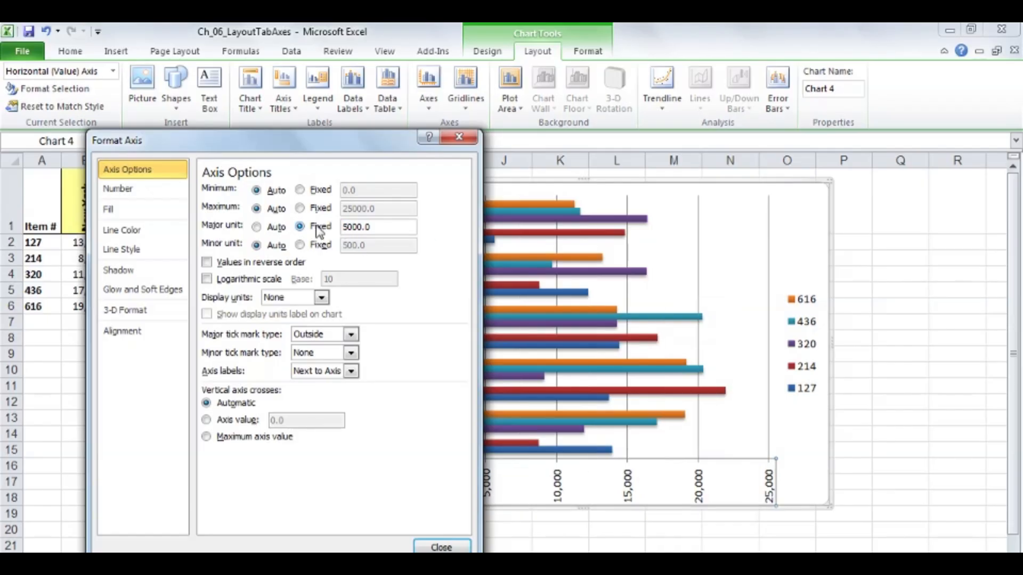
{"action": "left_click_drag", "start_coordinate": [341, 142], "coordinate": [188, 132]}
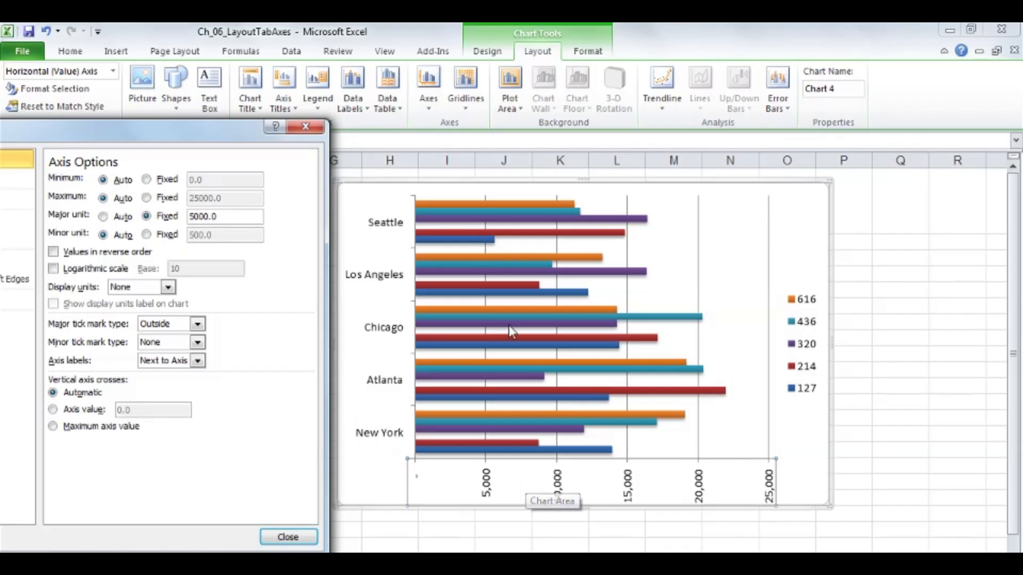
{"action": "left_click", "coordinate": [304, 127]}
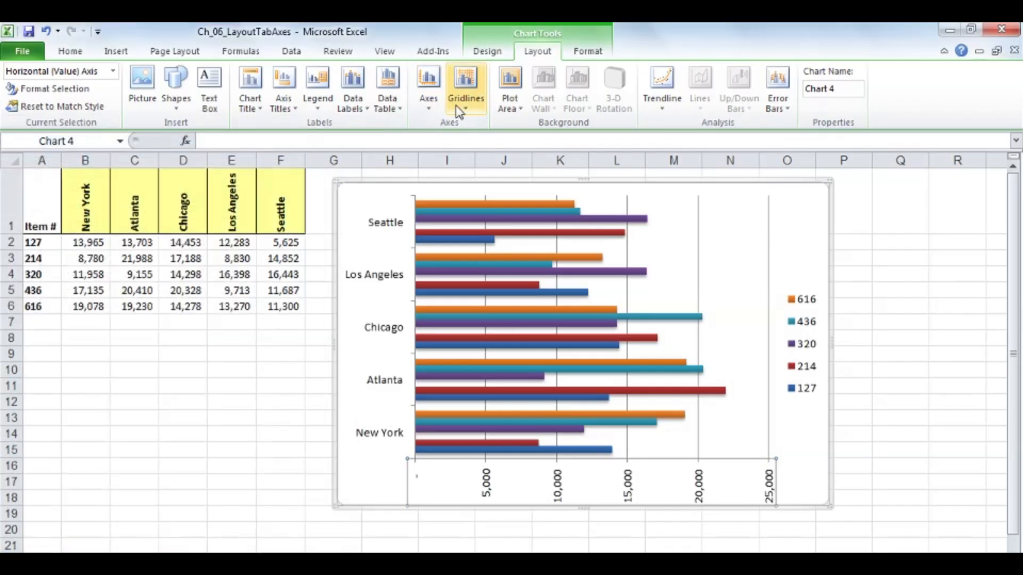
- Switch the bar chart's vertical gridlines to minor gridlines only
{"action": "left_click", "coordinate": [461, 109]}
{"action": "mouse_move", "coordinate": [452, 144]}
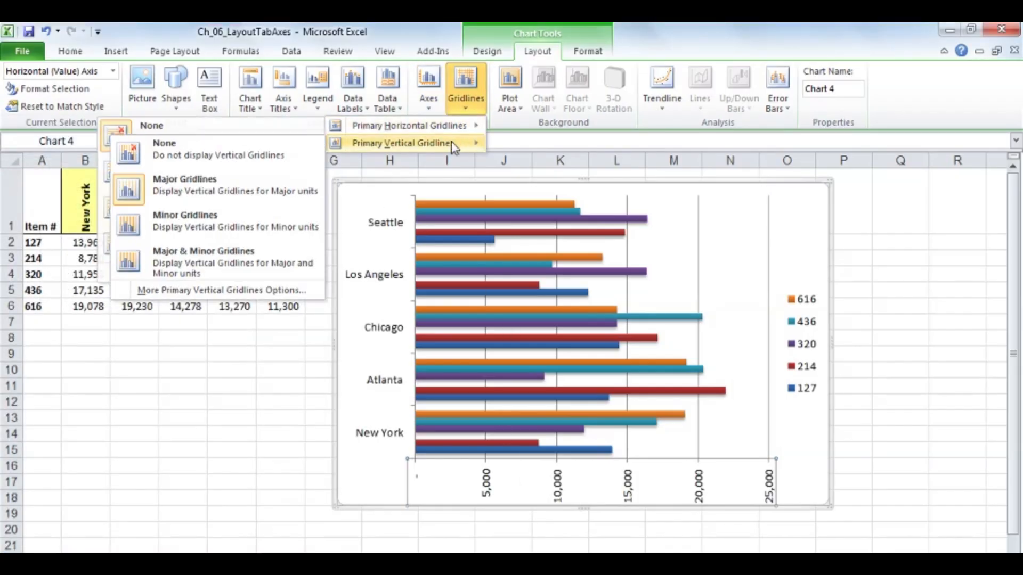
{"action": "left_click", "coordinate": [206, 212]}
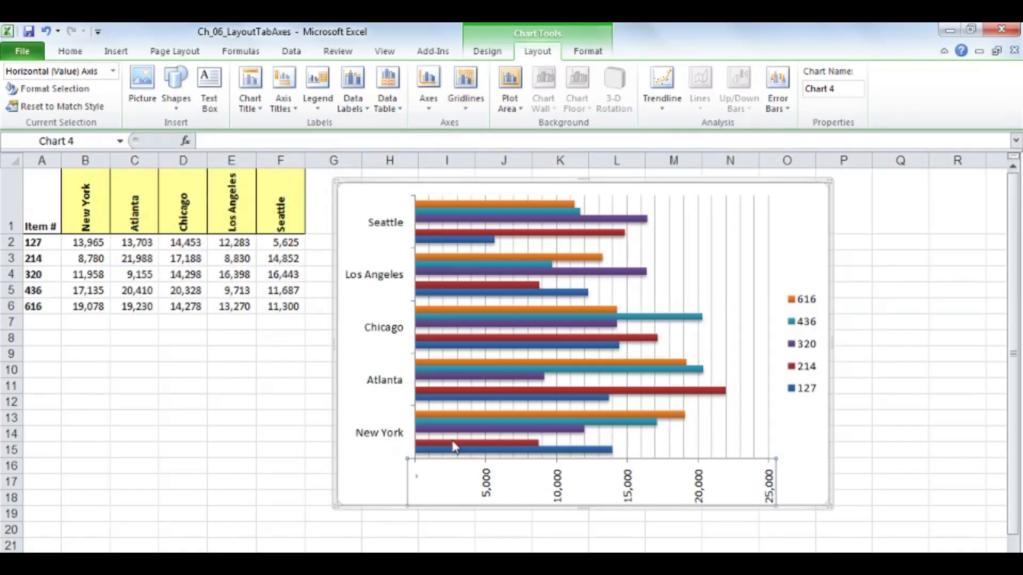
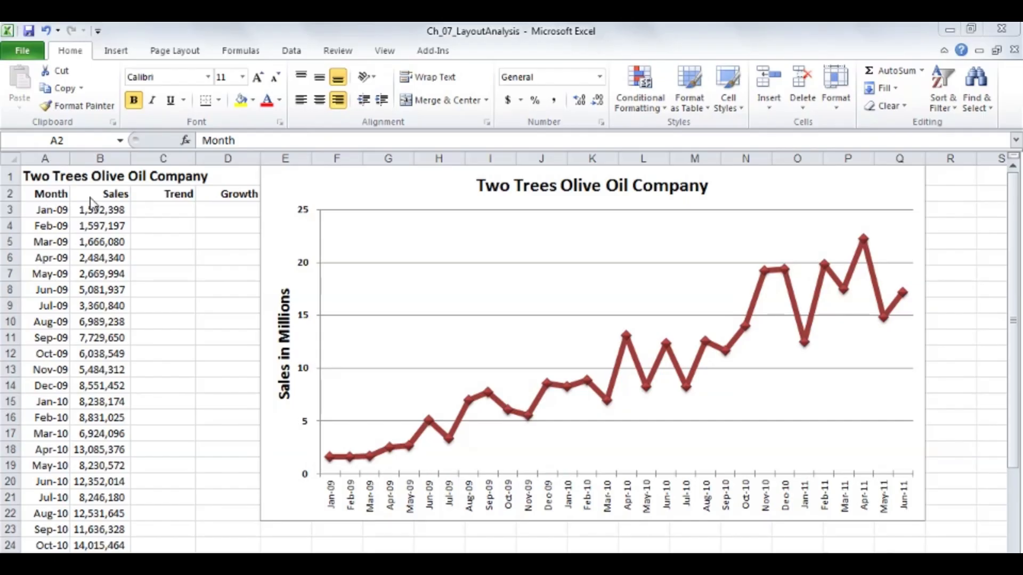
- Add a linear trendline to the Sales series and position the trendline formatting dialog beside the line
{"action": "right_click", "coordinate": [754, 296]}
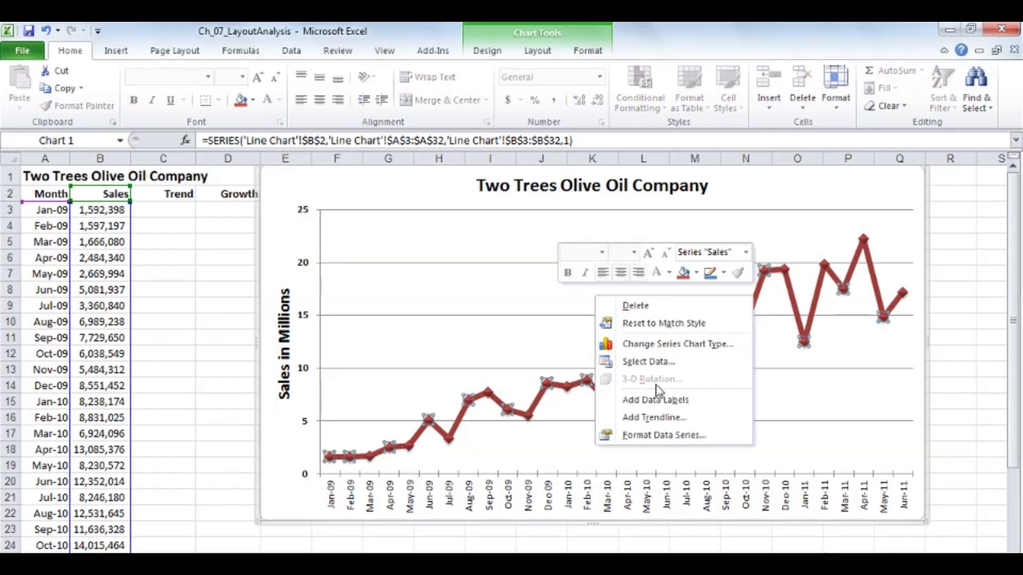
{"action": "left_click", "coordinate": [655, 419]}
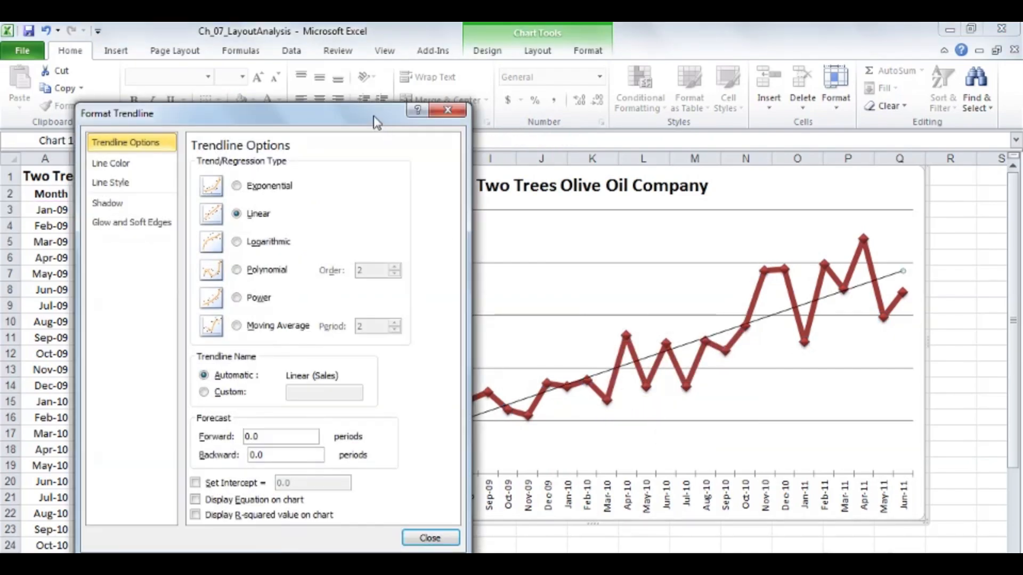
{"action": "left_click_drag", "start_coordinate": [376, 121], "coordinate": [200, 119]}
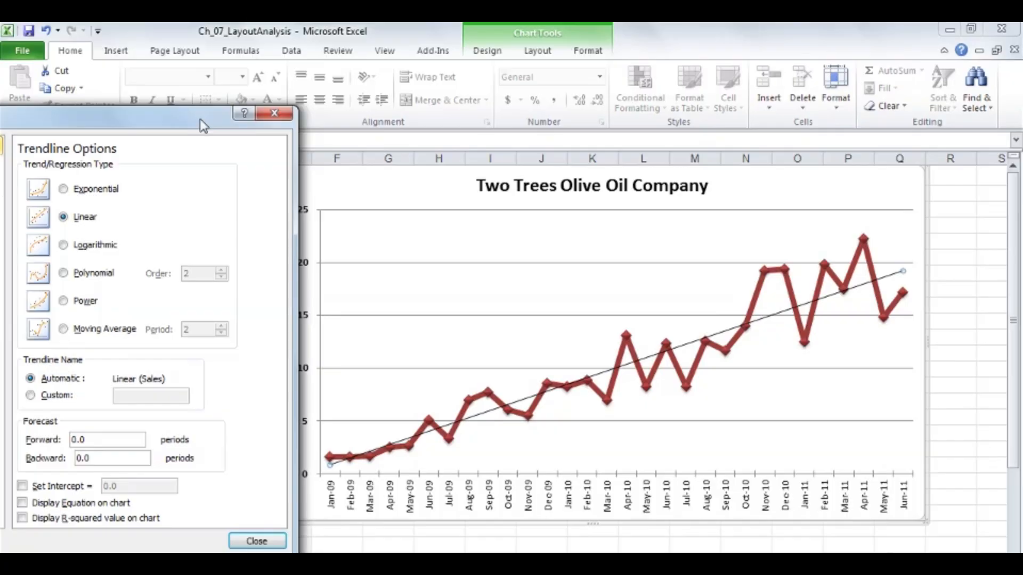
{"action": "left_click_drag", "start_coordinate": [203, 126], "coordinate": [356, 110]}
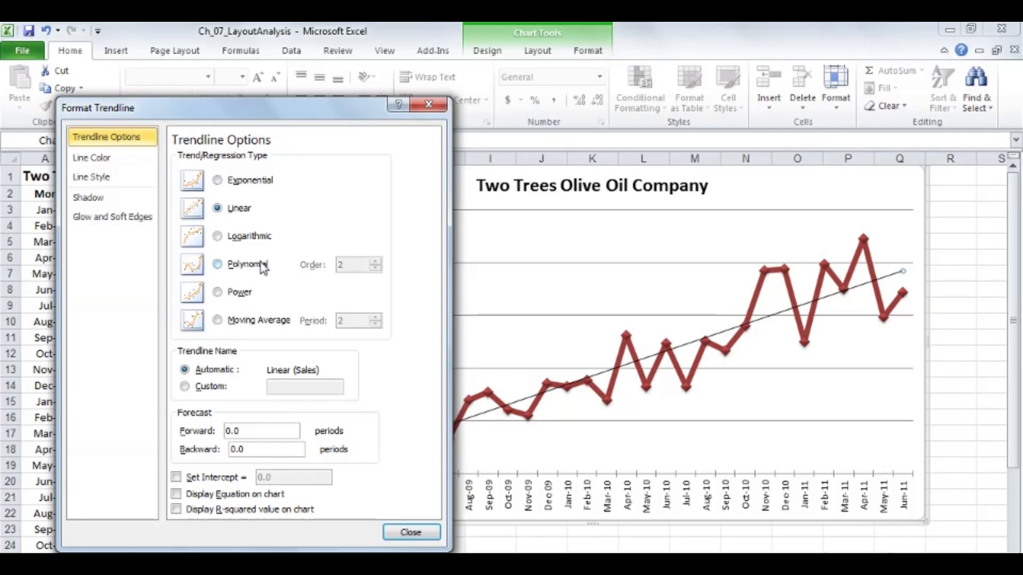
- Change the trendline type to a 2-period Moving Average and compare it with the sales line
{"action": "left_click", "coordinate": [218, 320]}
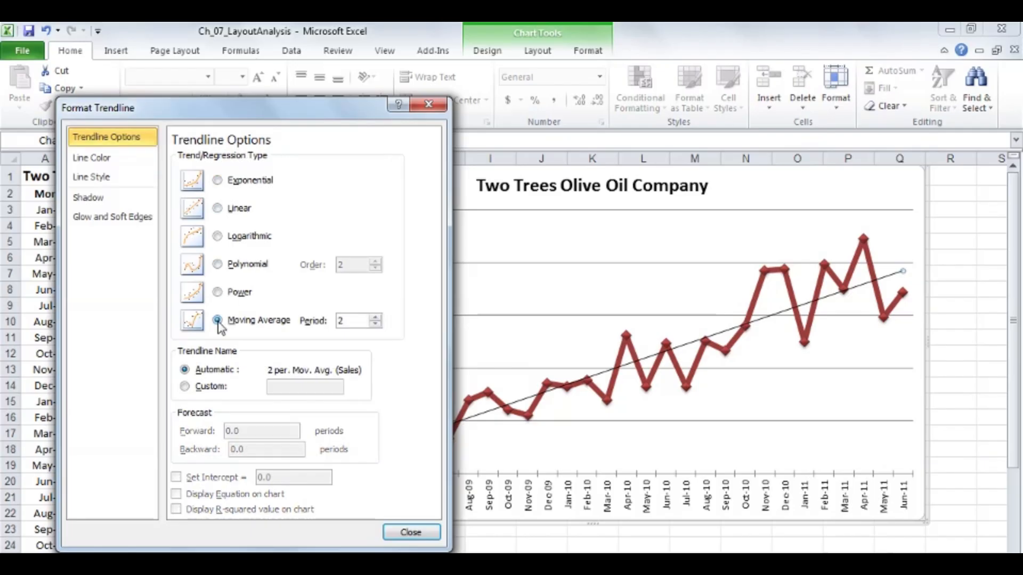
{"action": "left_click_drag", "start_coordinate": [277, 123], "coordinate": [135, 78]}
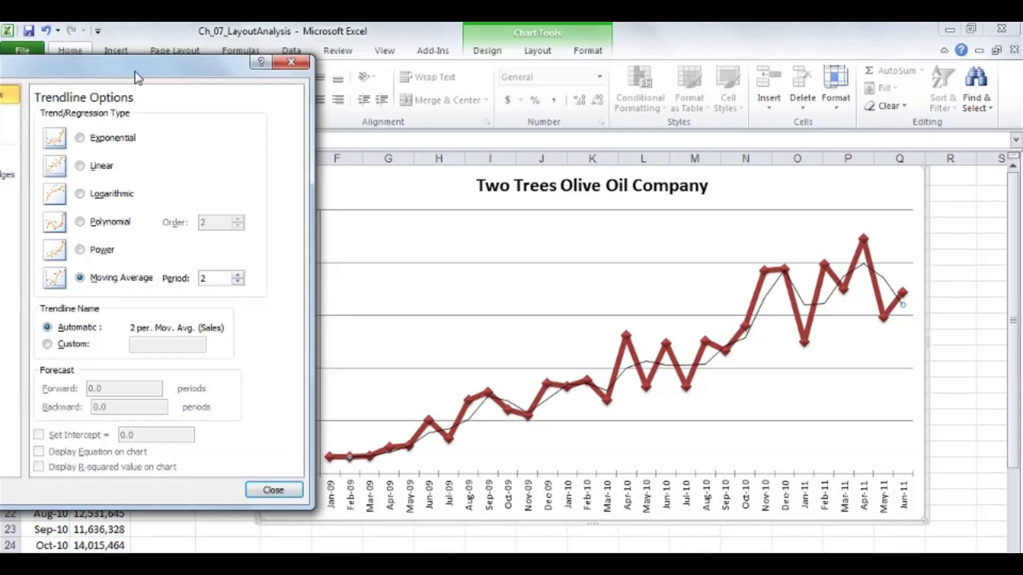
{"action": "left_click_drag", "start_coordinate": [135, 72], "coordinate": [135, 73]}
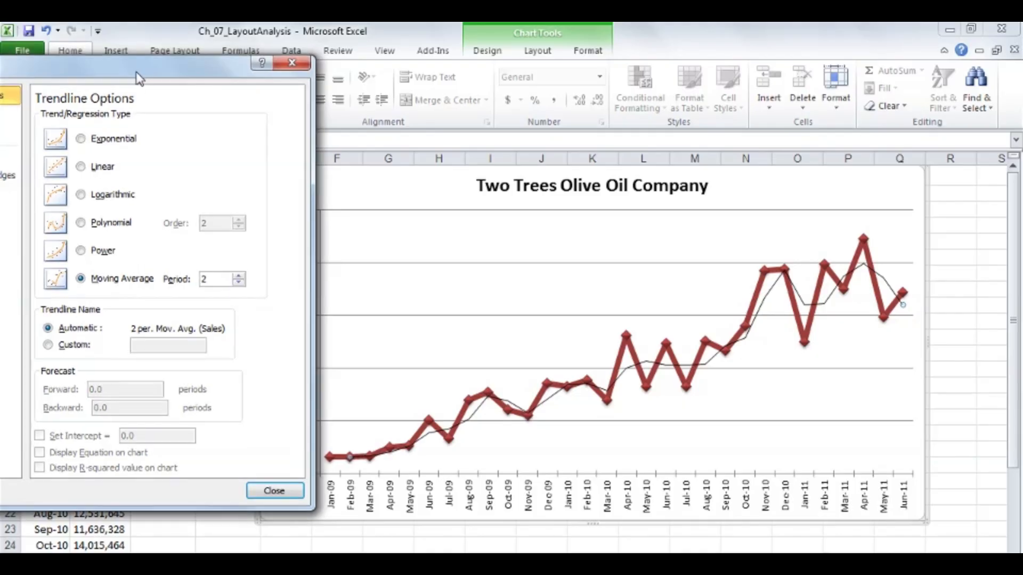
{"action": "mouse_move", "coordinate": [353, 467]}
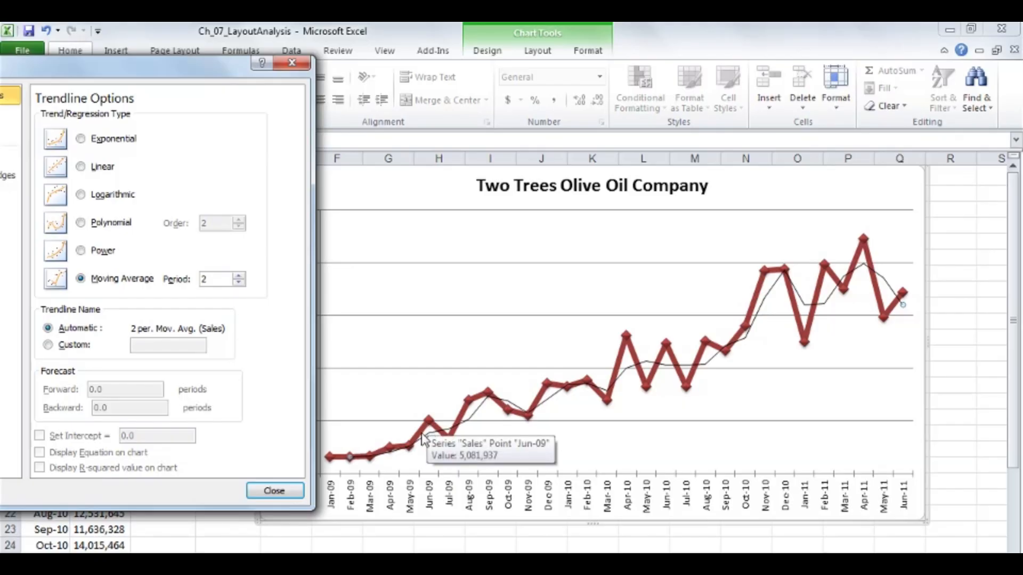
{"action": "mouse_move", "coordinate": [411, 449]}
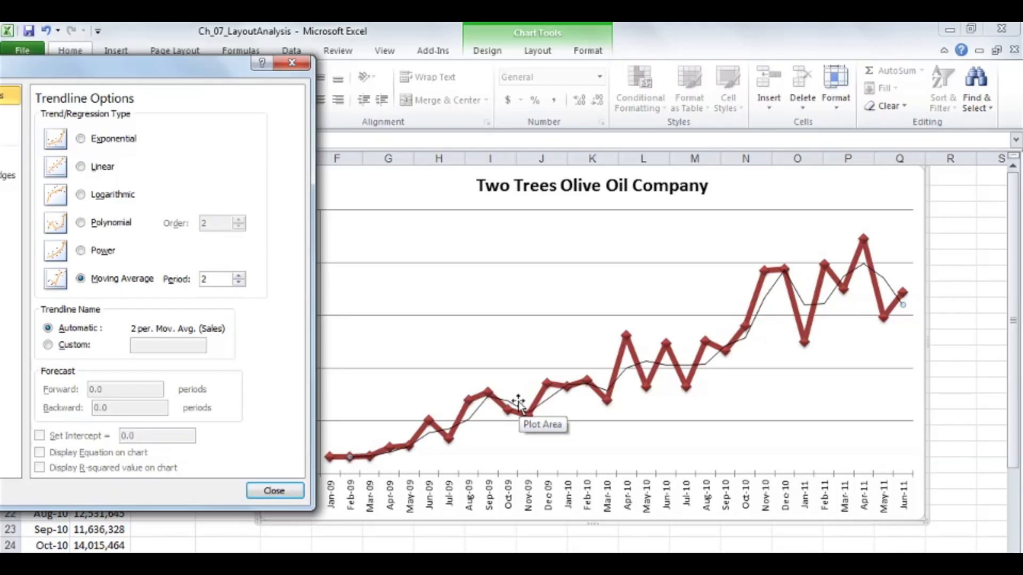
- Raise the moving average period to 4, then reduce it to 3
{"action": "left_click", "coordinate": [239, 276]}
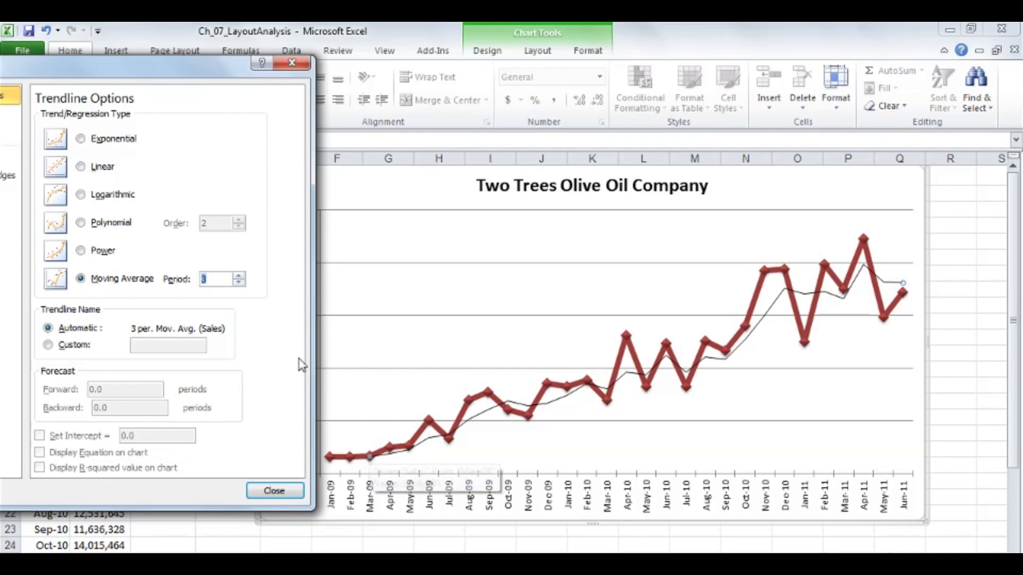
{"action": "left_click", "coordinate": [238, 275]}
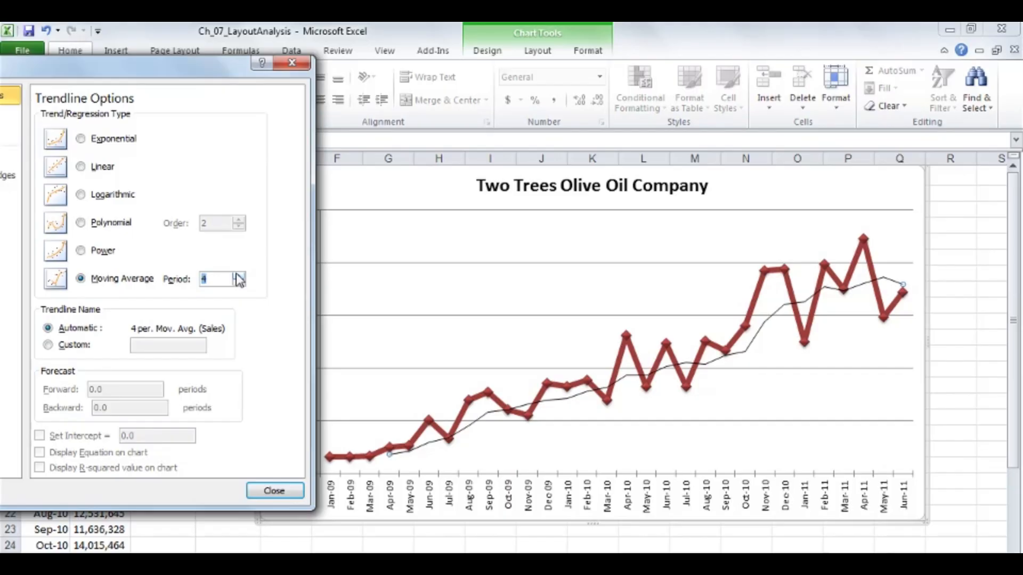
{"action": "left_click", "coordinate": [238, 283]}
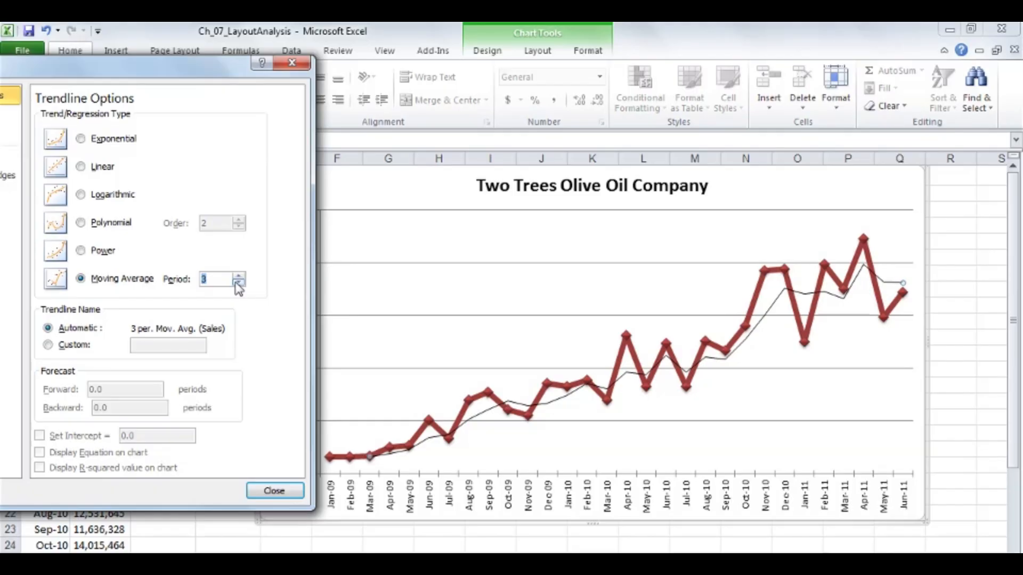
- Return the trendline to Linear and display its R-squared value in the clear space above the sales line
{"action": "left_click", "coordinate": [80, 168]}
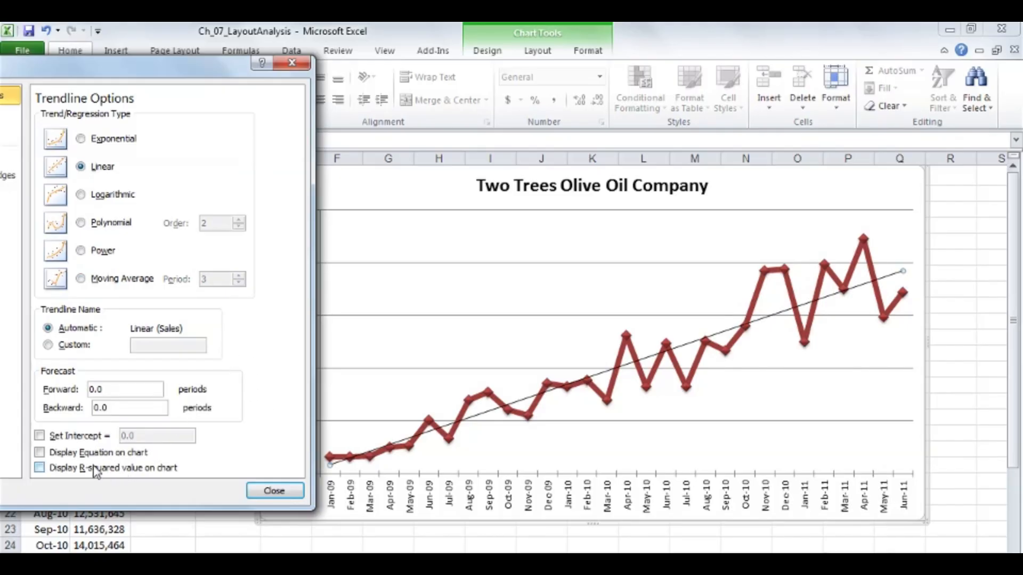
{"action": "left_click", "coordinate": [39, 468]}
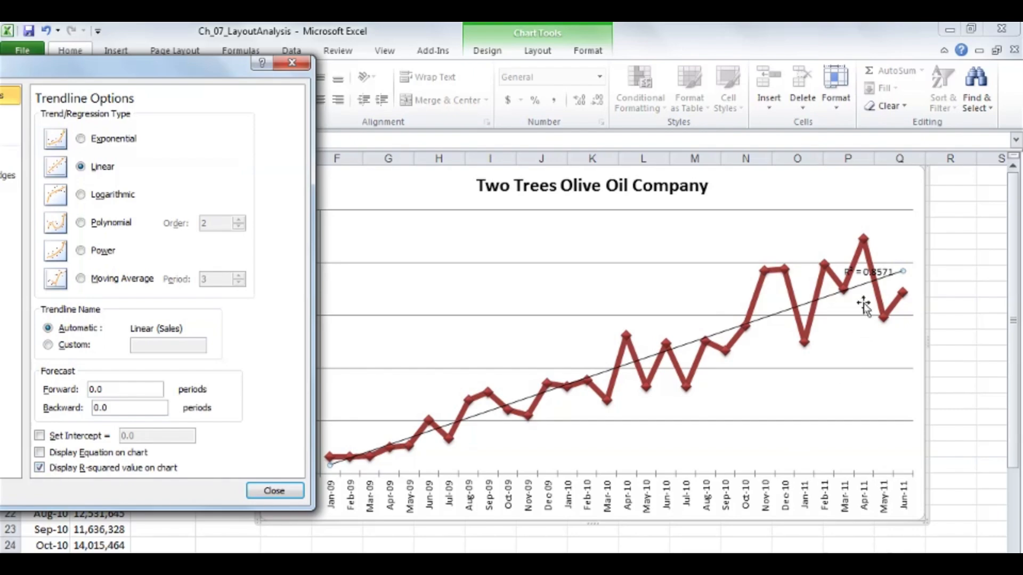
{"action": "left_click_drag", "start_coordinate": [863, 273], "coordinate": [822, 228]}
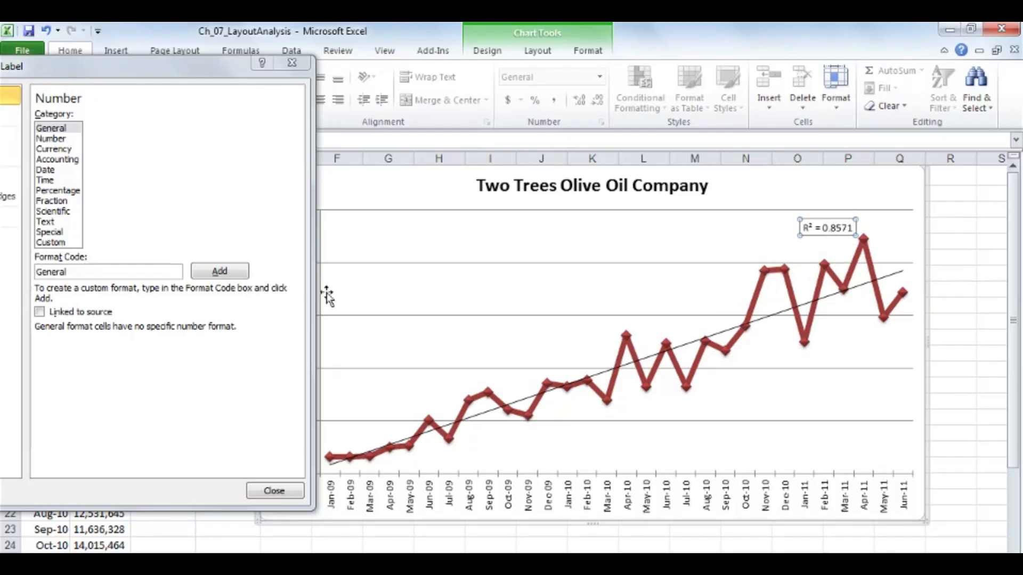
{"action": "left_click_drag", "start_coordinate": [138, 68], "coordinate": [264, 76]}
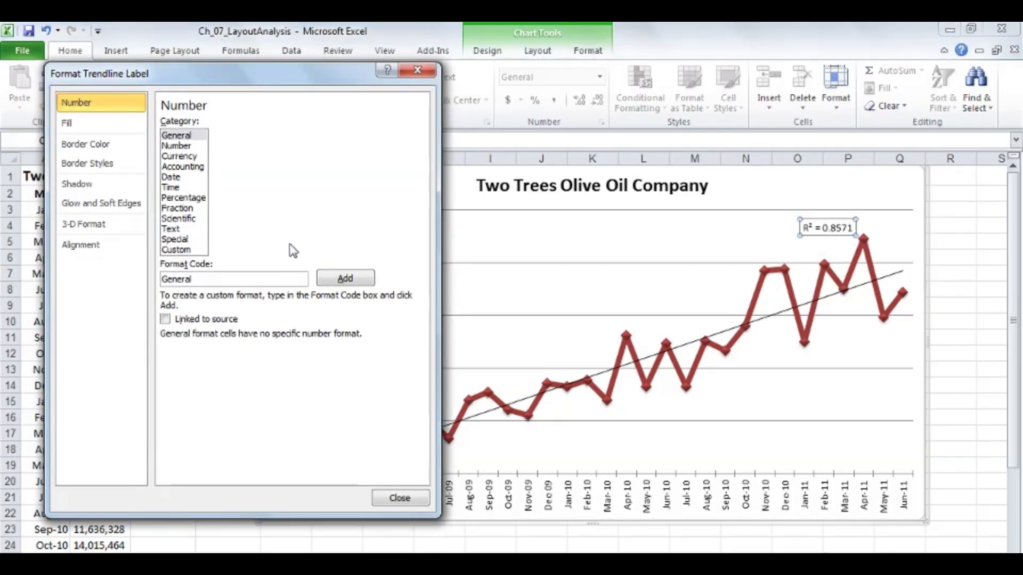
- Display the linear trendline's equation on the chart, then hide it again
{"action": "left_click", "coordinate": [527, 398]}
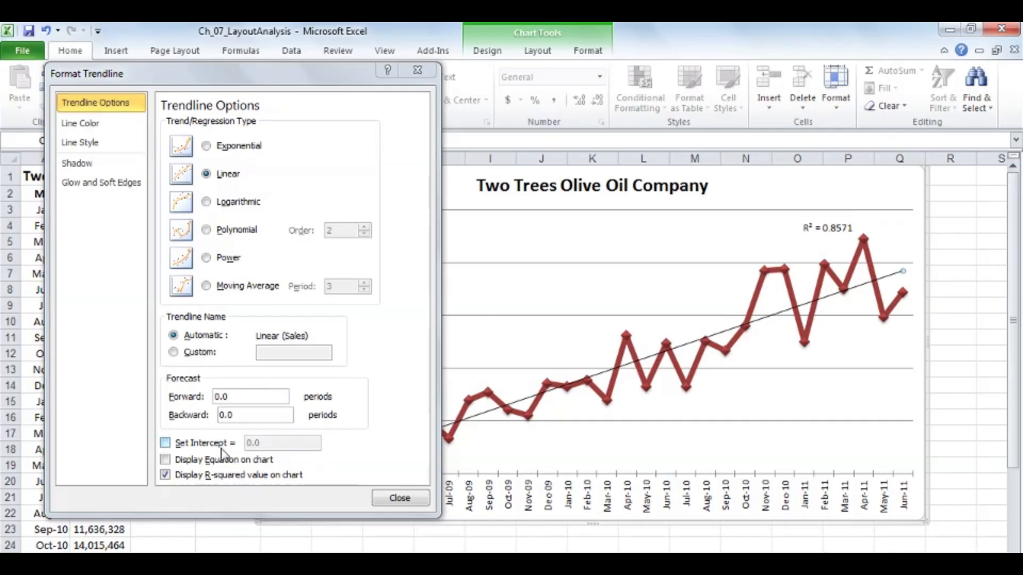
{"action": "left_click", "coordinate": [166, 460]}
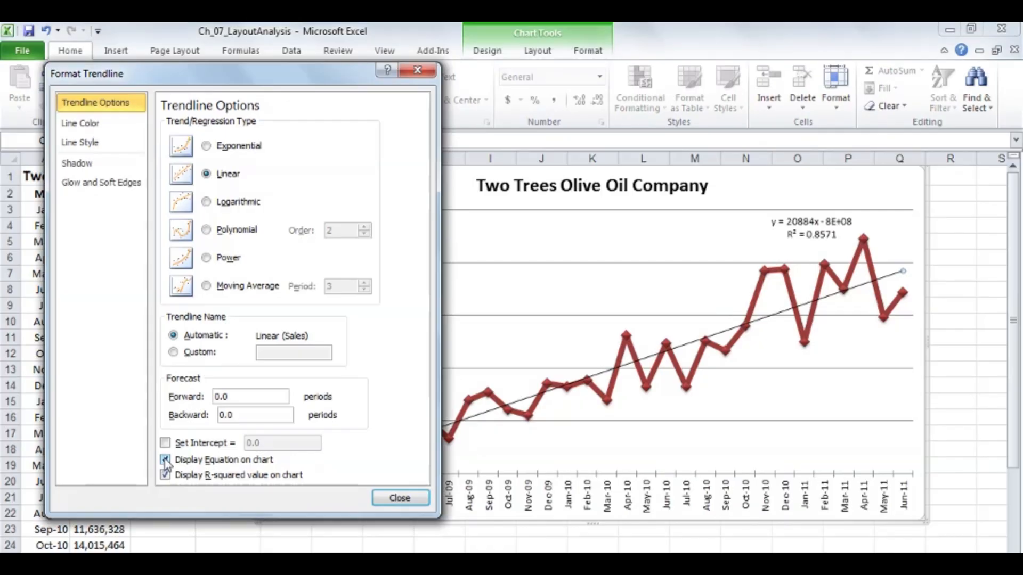
{"action": "left_click", "coordinate": [165, 460]}
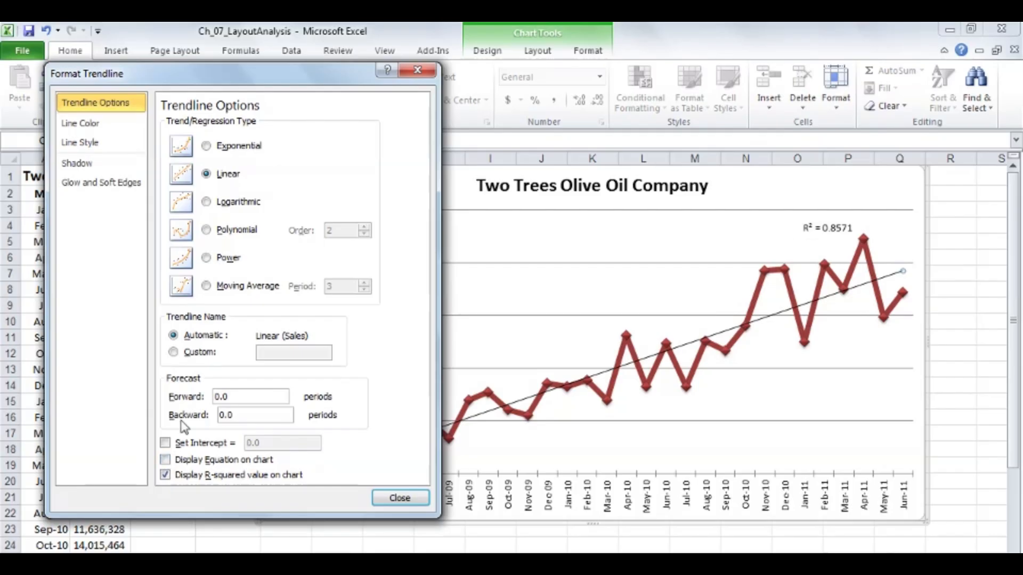
- Forecast the trendline forward by 6 periods, then extend the forward forecast to 10 periods
{"action": "left_click_drag", "start_coordinate": [234, 395], "coordinate": [212, 399]}
{"action": "type", "text": "6"}
{"action": "left_click", "coordinate": [236, 415]}
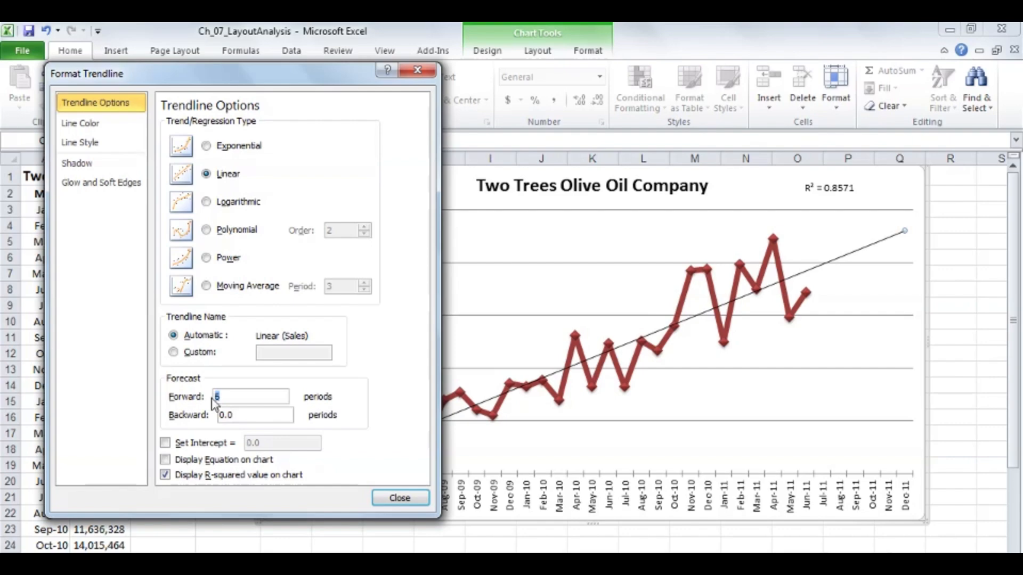
{"action": "type", "text": "10"}
{"action": "left_click", "coordinate": [234, 415]}
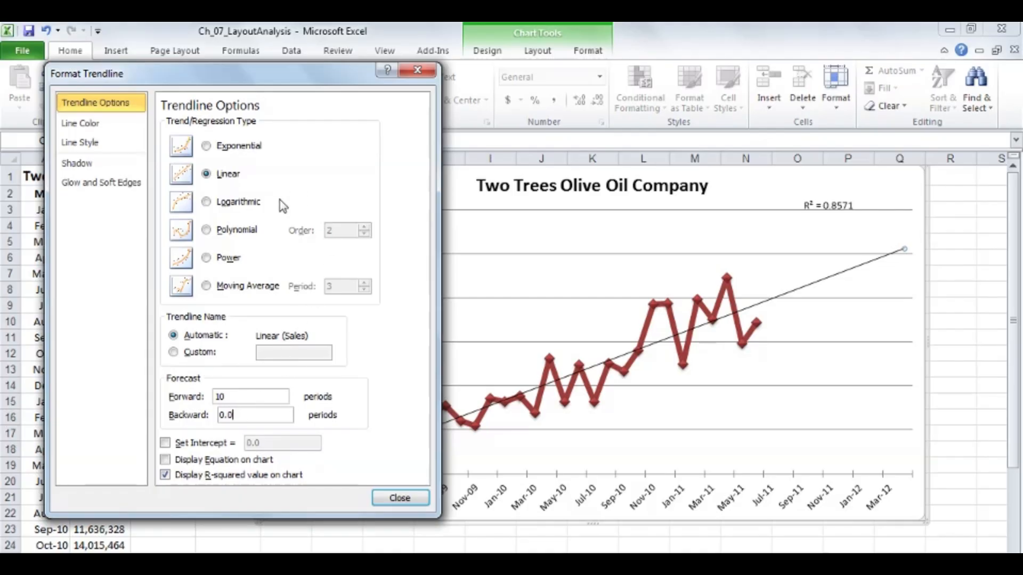
- Try an Exponential trendline, then switch it to Moving Average with a period of 3 and close the formatting dialog
{"action": "left_click", "coordinate": [206, 146]}
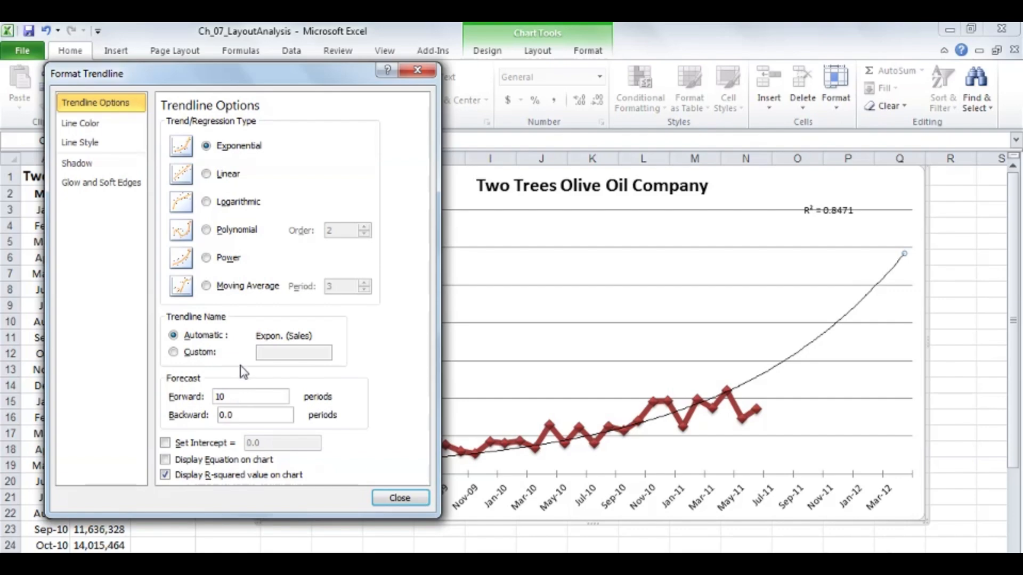
{"action": "left_click", "coordinate": [206, 286]}
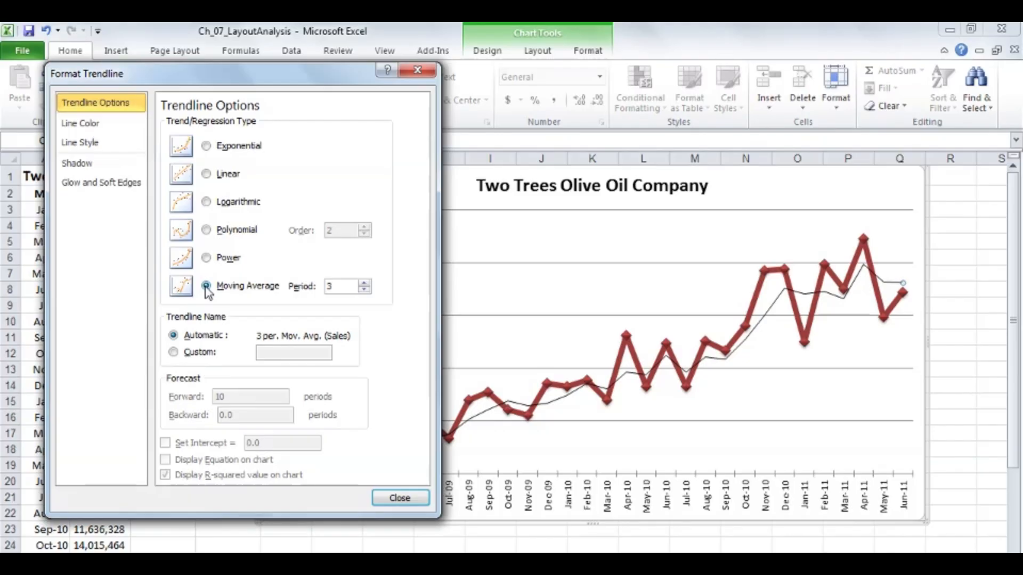
{"action": "left_click", "coordinate": [400, 499]}
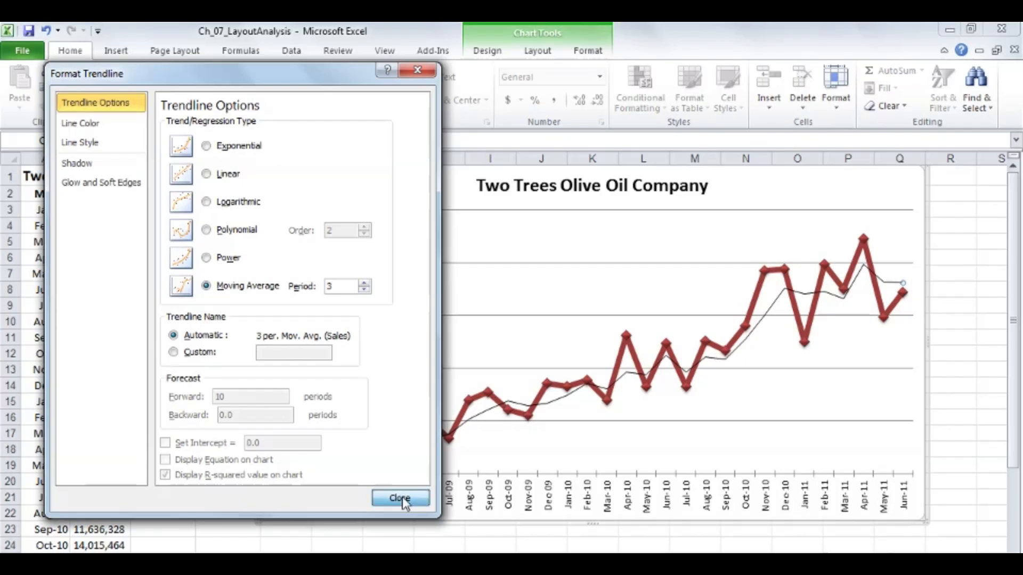
- Change the sales line chart to a clustered column chart
{"action": "left_click", "coordinate": [390, 246]}
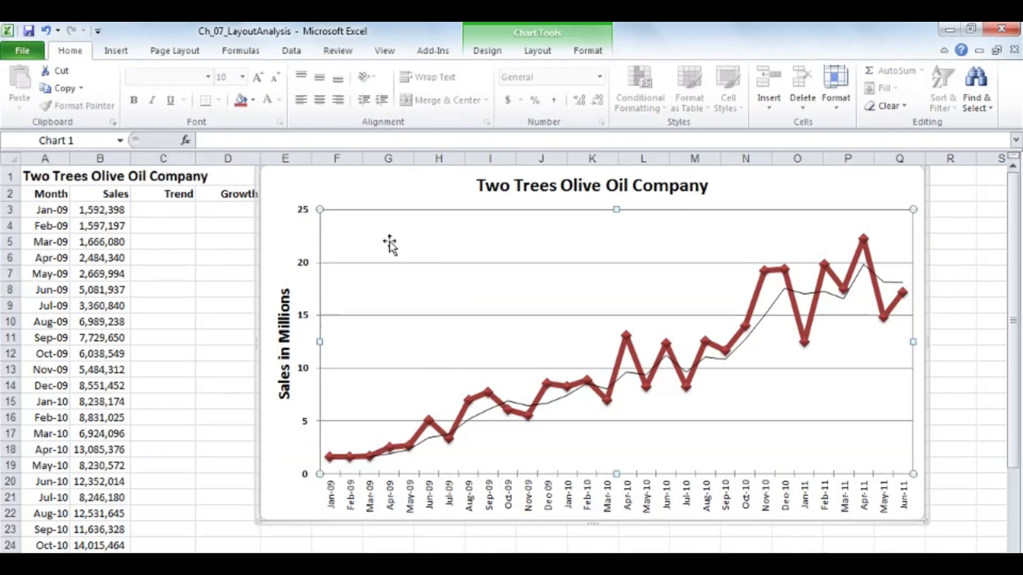
{"action": "left_click", "coordinate": [487, 51]}
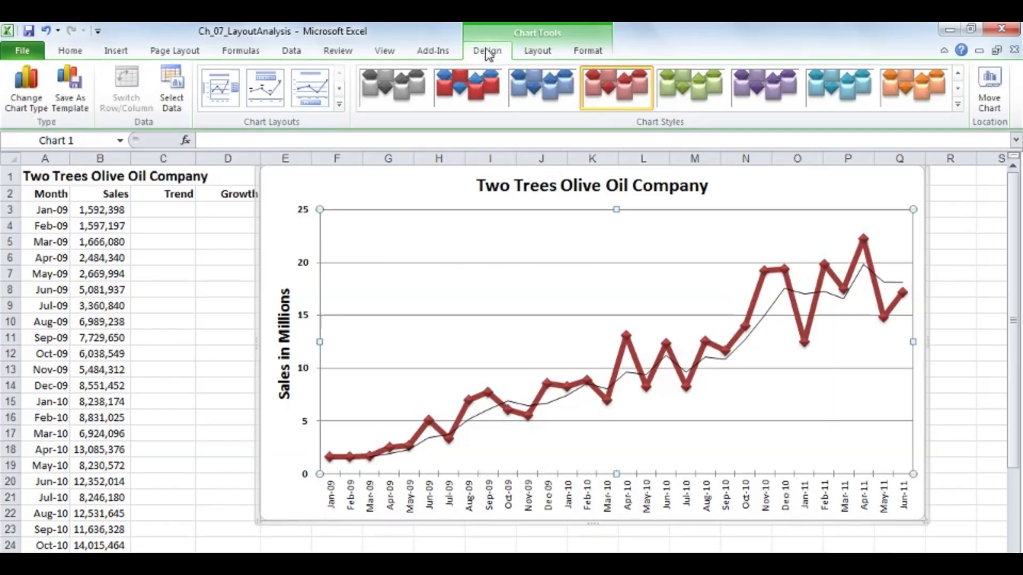
{"action": "left_click", "coordinate": [32, 85]}
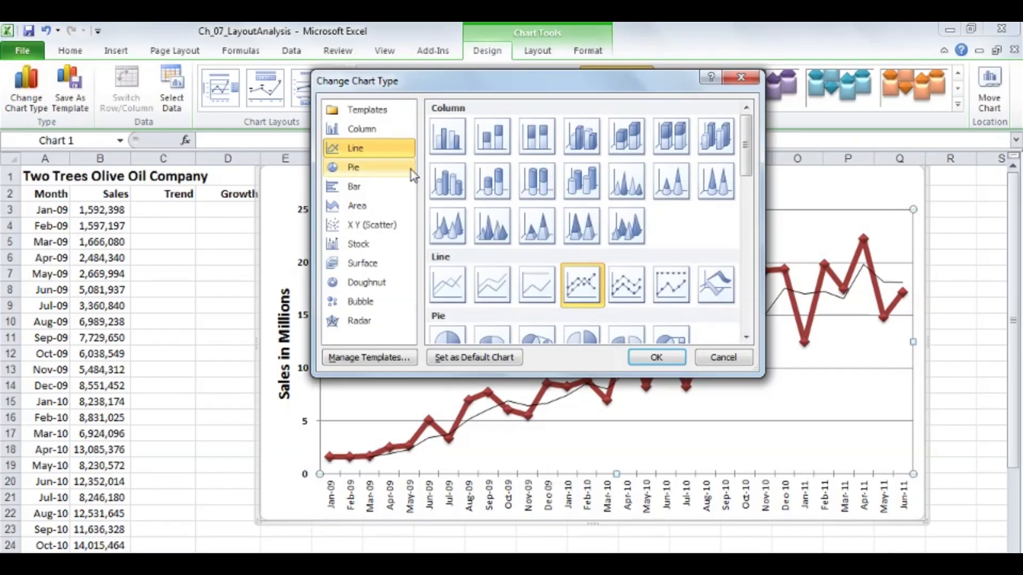
{"action": "left_click", "coordinate": [437, 147]}
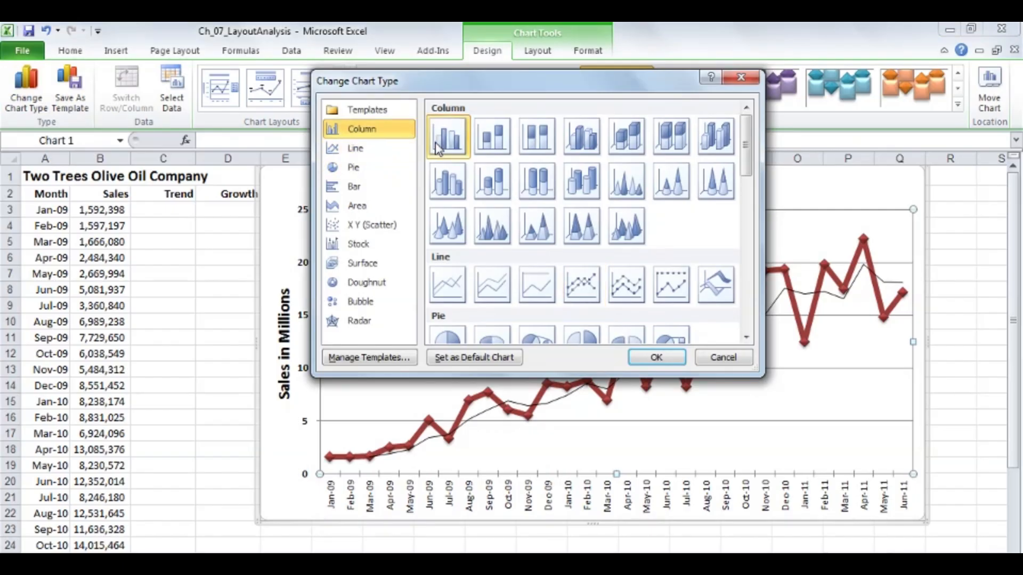
{"action": "double_click", "coordinate": [437, 147]}
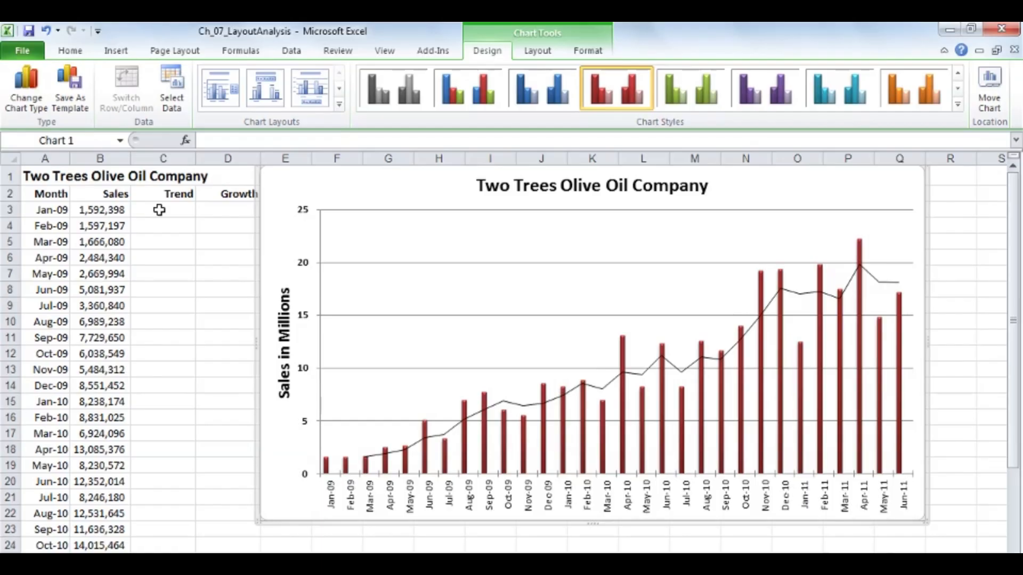
- Fill the Trend column C3:C32 with the array formula =TREND(B3:B32) based on the monthly sales
{"action": "left_click", "coordinate": [160, 209]}
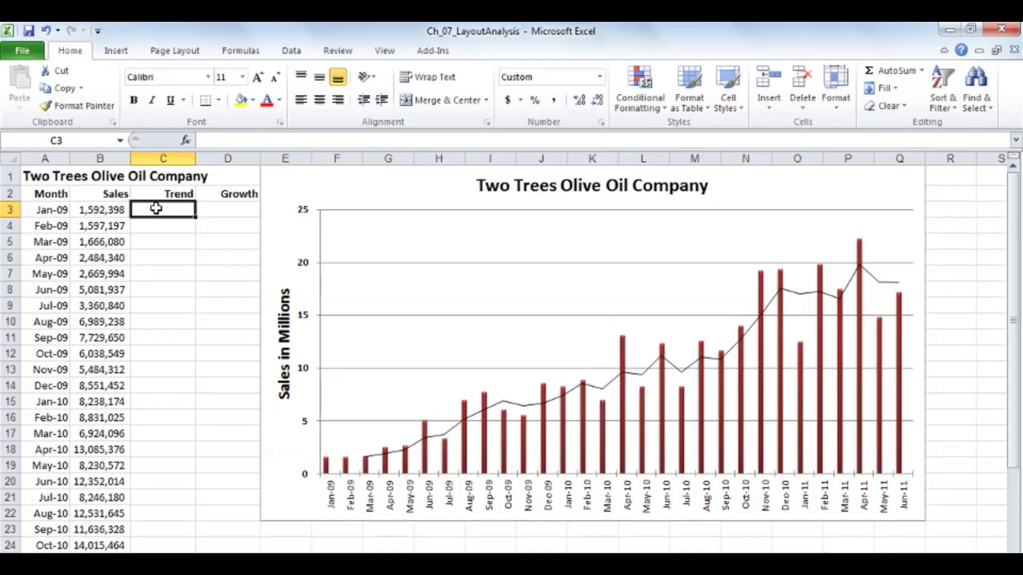
{"action": "left_click_drag", "start_coordinate": [149, 209], "coordinate": [160, 448]}
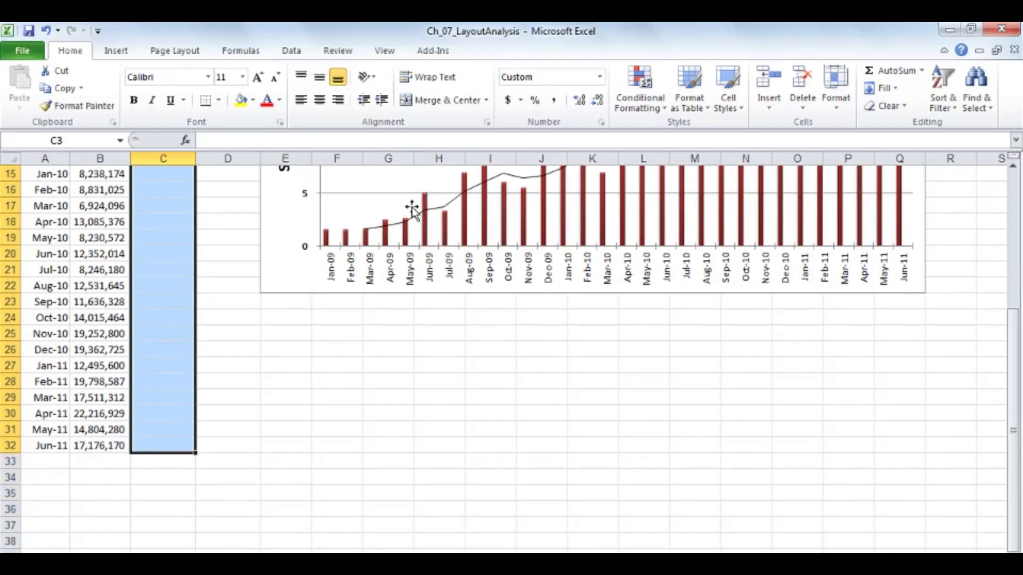
{"action": "scroll", "coordinate": [349, 253], "scroll_direction": "up", "scroll_amount": 5}
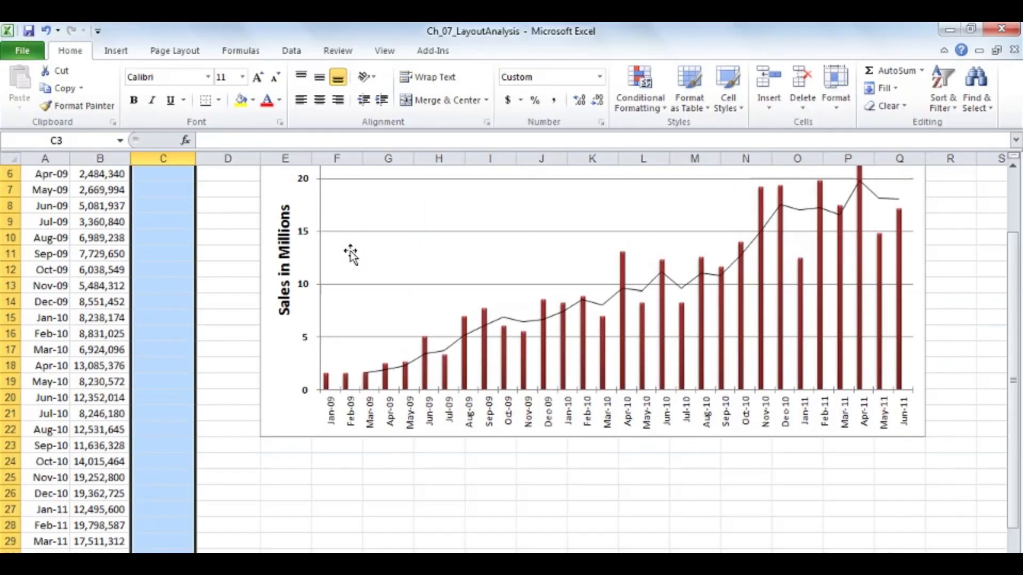
{"action": "type", "text": "="}
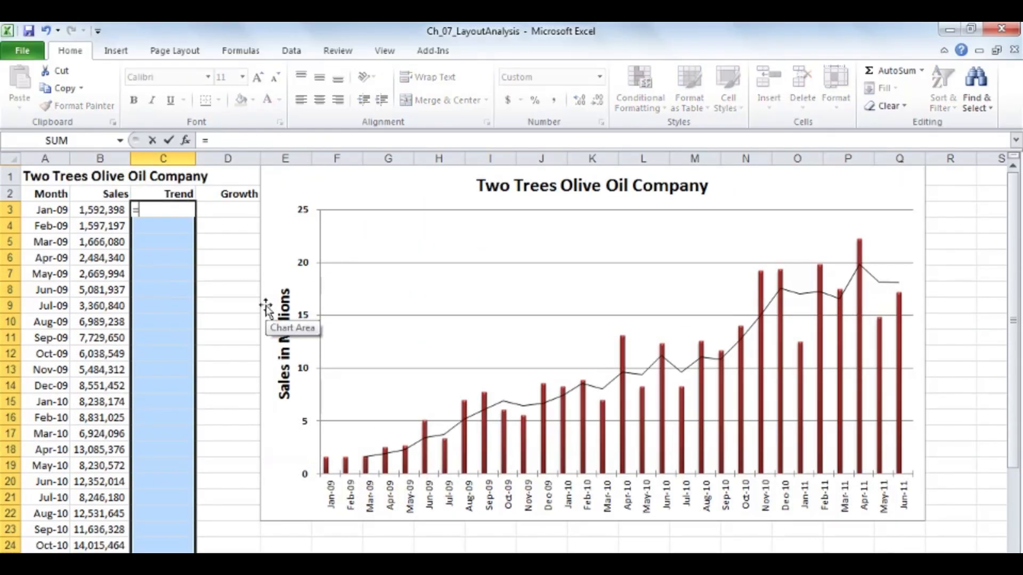
{"action": "type", "text": "trend"}
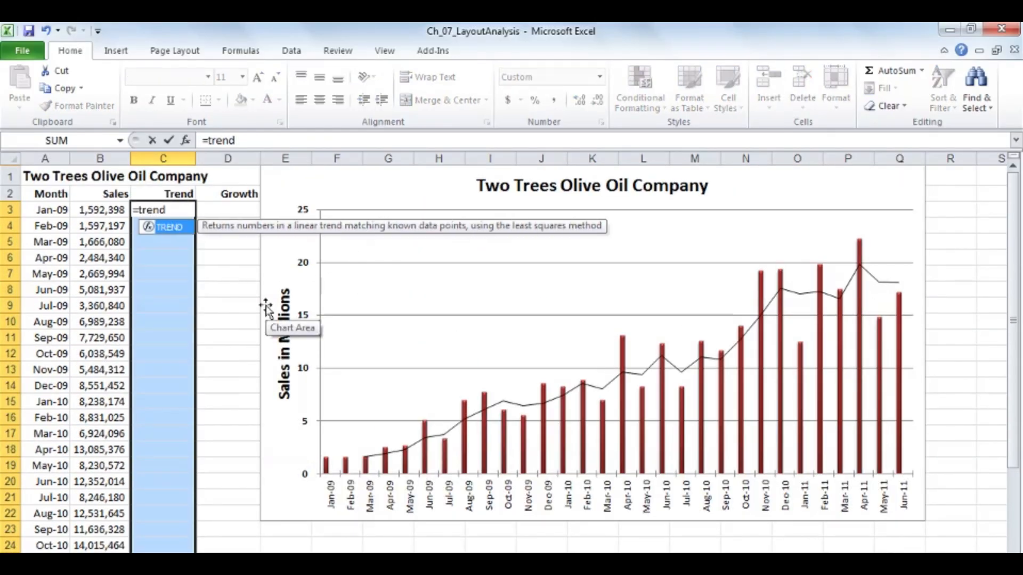
{"action": "type", "text": "("}
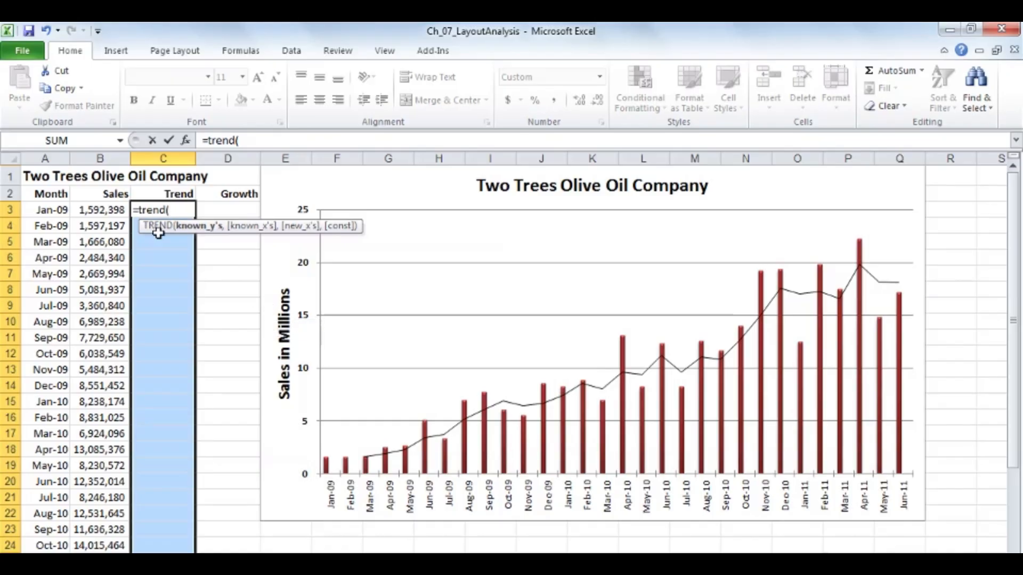
{"action": "left_click_drag", "start_coordinate": [103, 211], "coordinate": [104, 530]}
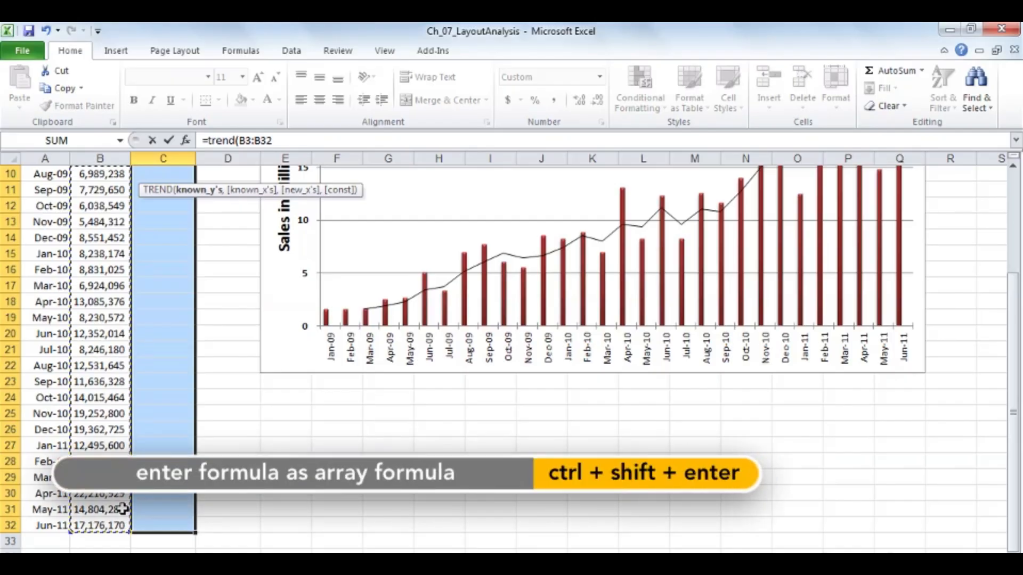
{"action": "key", "text": "ctrl+shift+Return"}
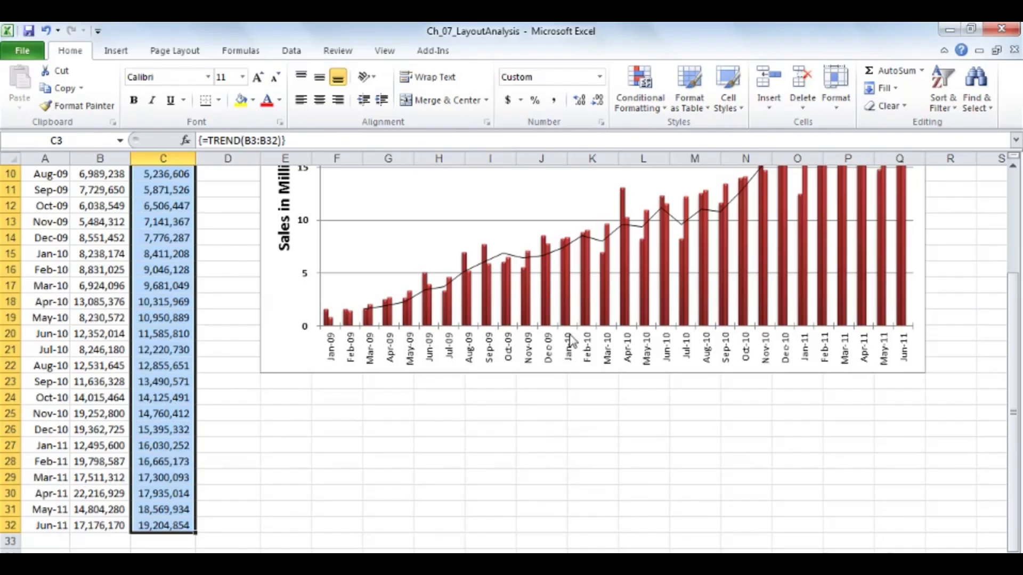
- Change the Trend series in the column chart to a Line with Markers chart type
{"action": "left_click", "coordinate": [552, 268]}
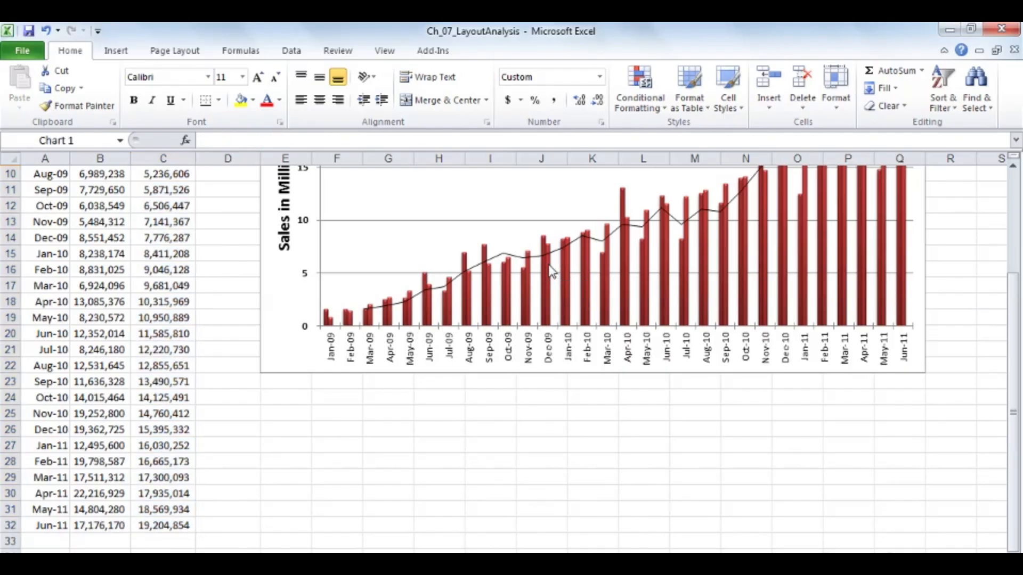
{"action": "left_click", "coordinate": [486, 53]}
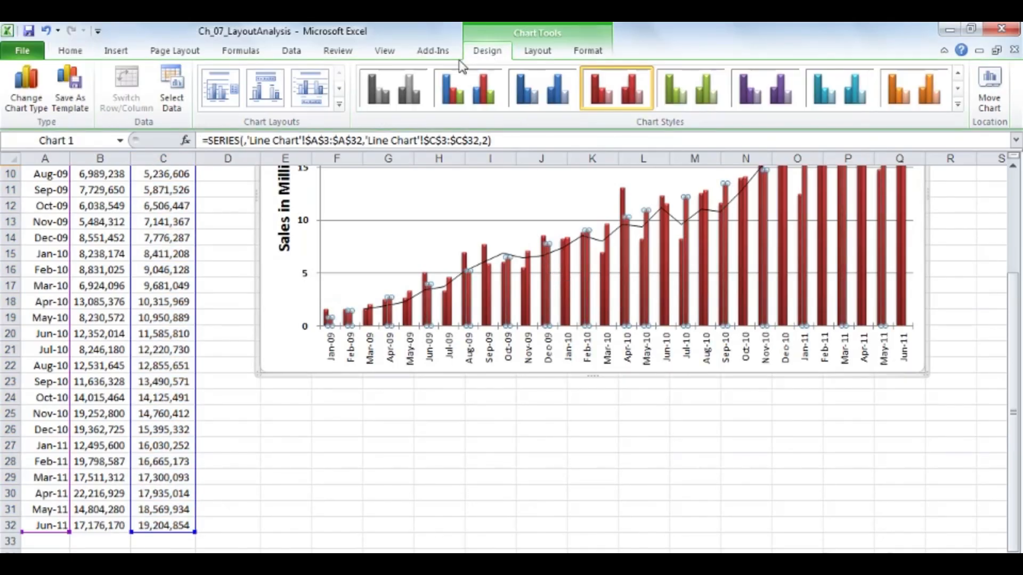
{"action": "left_click", "coordinate": [25, 88]}
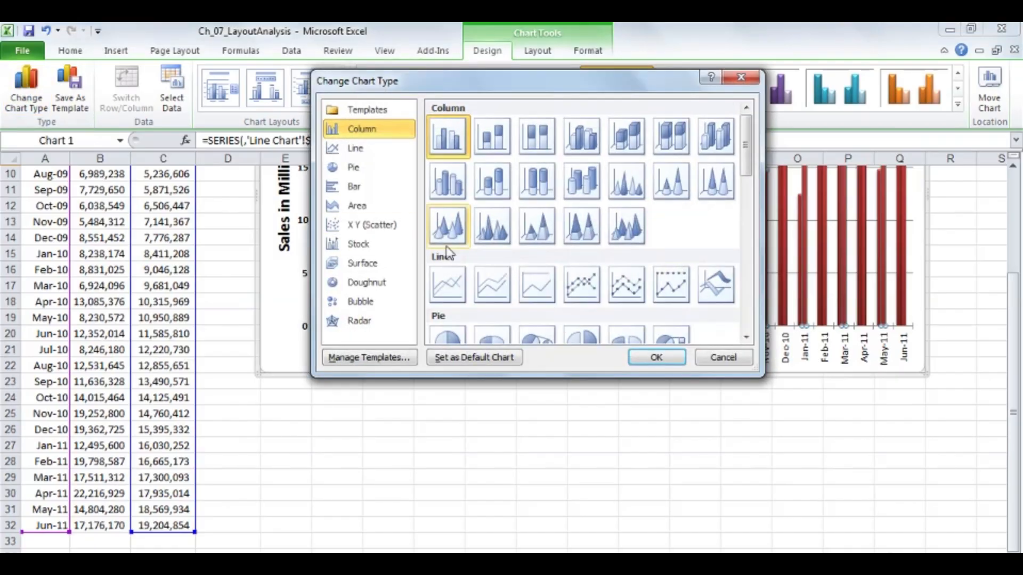
{"action": "double_click", "coordinate": [575, 288]}
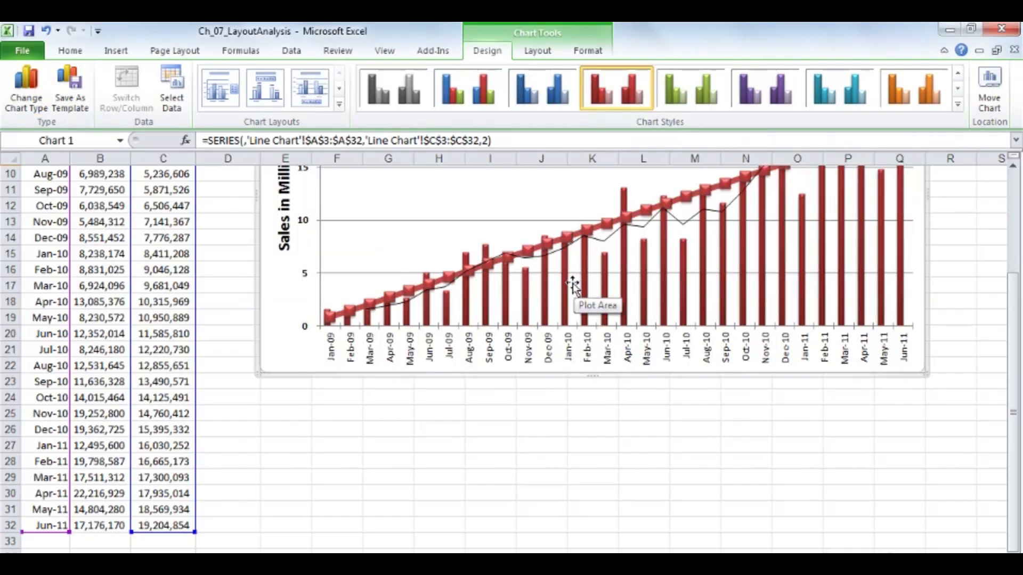
{"action": "left_click", "coordinate": [411, 211]}
{"action": "scroll", "coordinate": [411, 211], "scroll_direction": "up", "scroll_amount": 1}
{"action": "scroll", "coordinate": [411, 211], "scroll_direction": "up", "scroll_amount": 2}
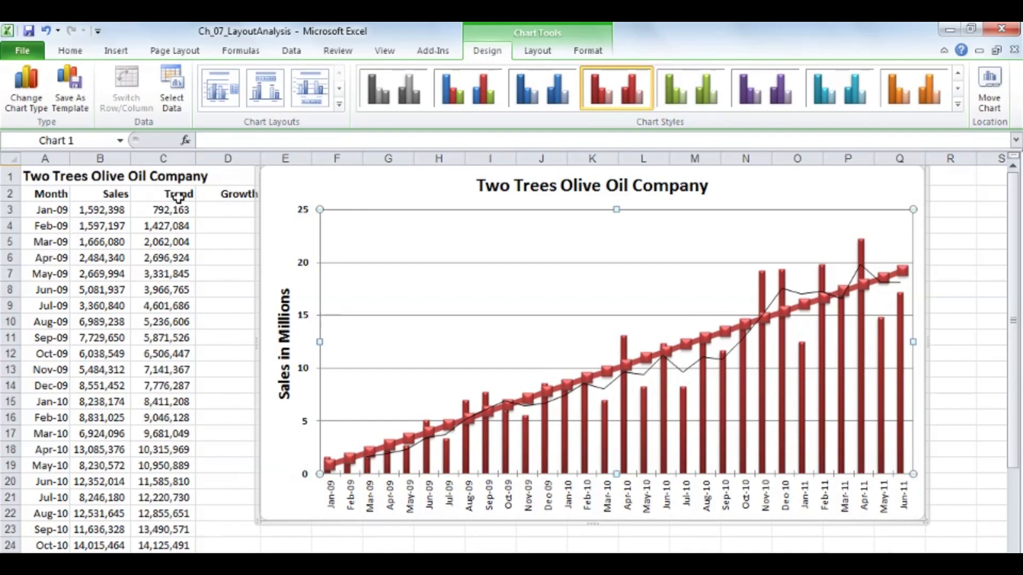
- Fill the Growth column D3:D32 with the array formula =GROWTH(B3:B32) based on the monthly sales
{"action": "left_click", "coordinate": [218, 209]}
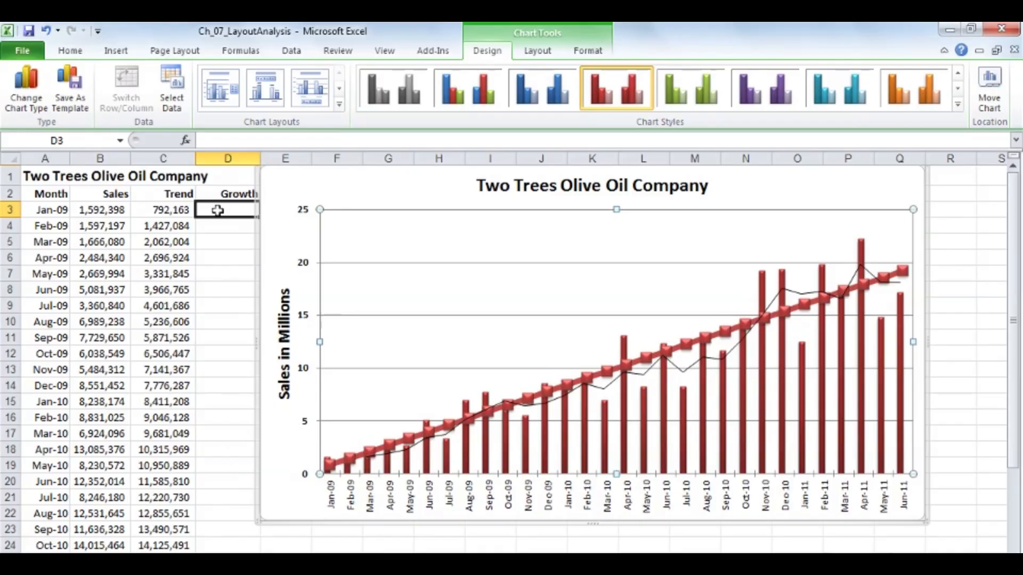
{"action": "left_click_drag", "start_coordinate": [217, 209], "coordinate": [224, 491]}
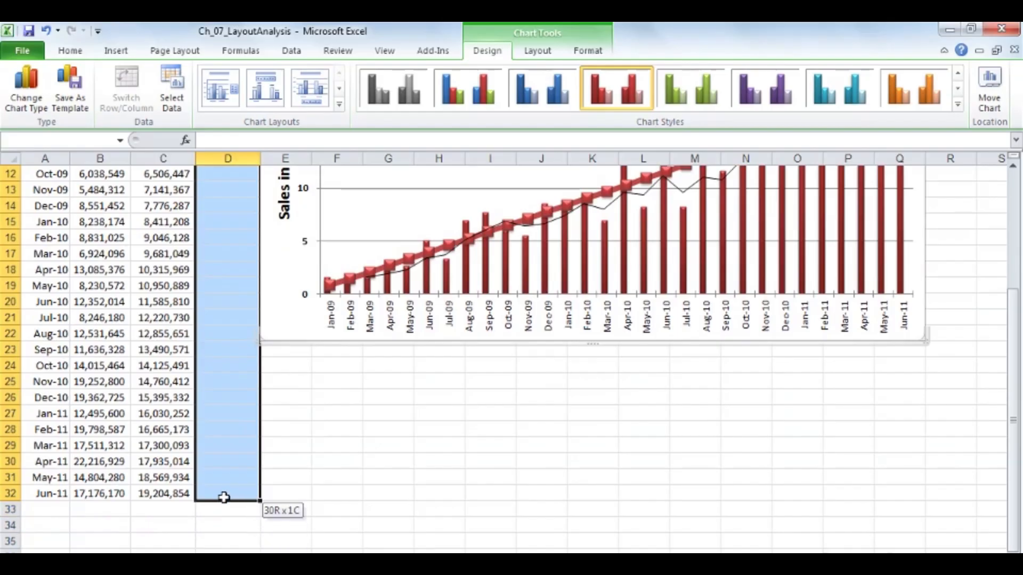
{"action": "scroll", "coordinate": [225, 483], "scroll_direction": "up", "scroll_amount": 4}
{"action": "type", "text": "=gr"}
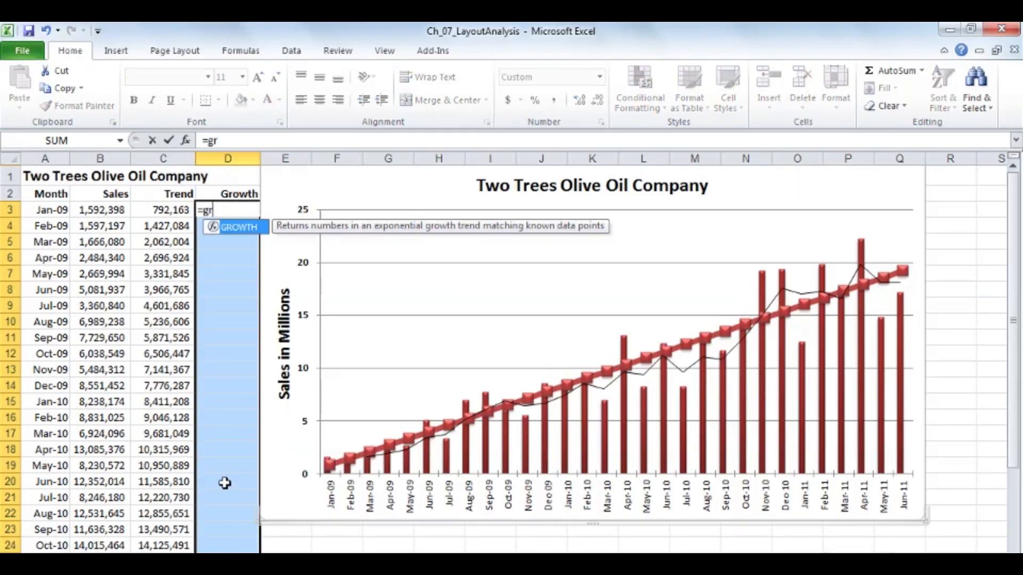
{"action": "type", "text": "owth("}
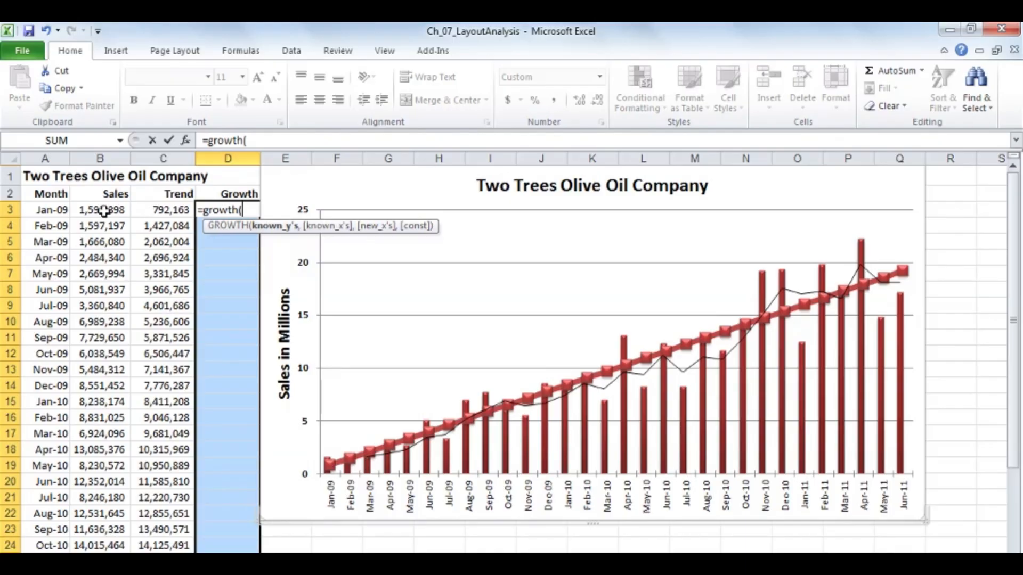
{"action": "left_click_drag", "start_coordinate": [104, 211], "coordinate": [109, 512]}
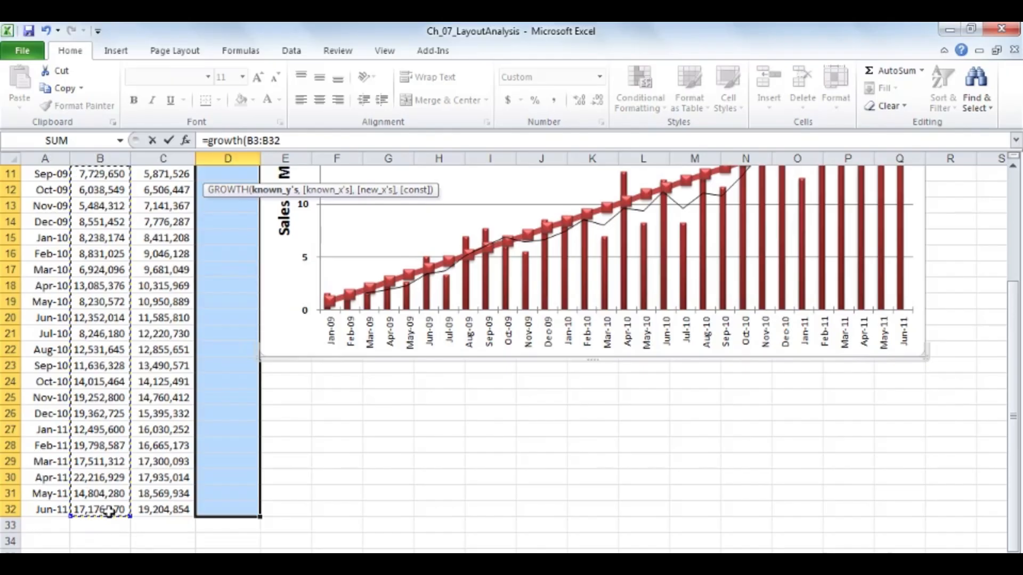
{"action": "key", "text": "ctrl+shift+Return"}
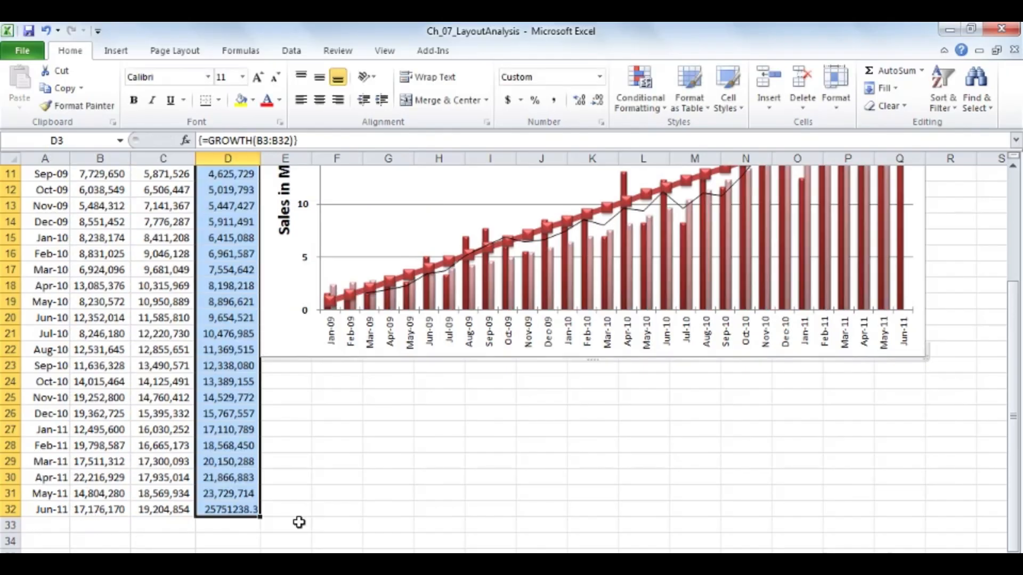
- Change the Growth series in the column chart to a Line with Markers chart type
{"action": "left_click", "coordinate": [648, 229]}
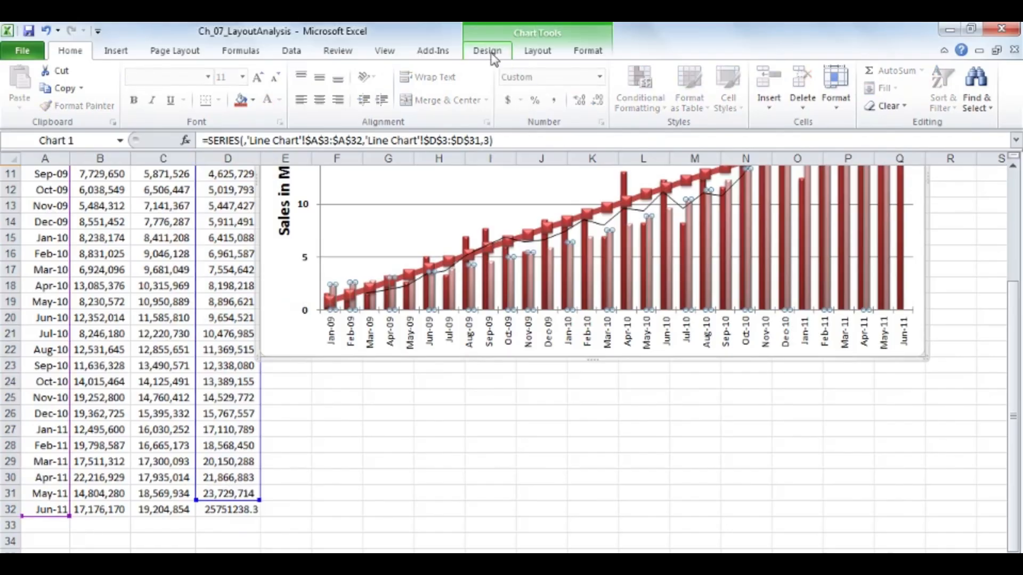
{"action": "left_click", "coordinate": [491, 53]}
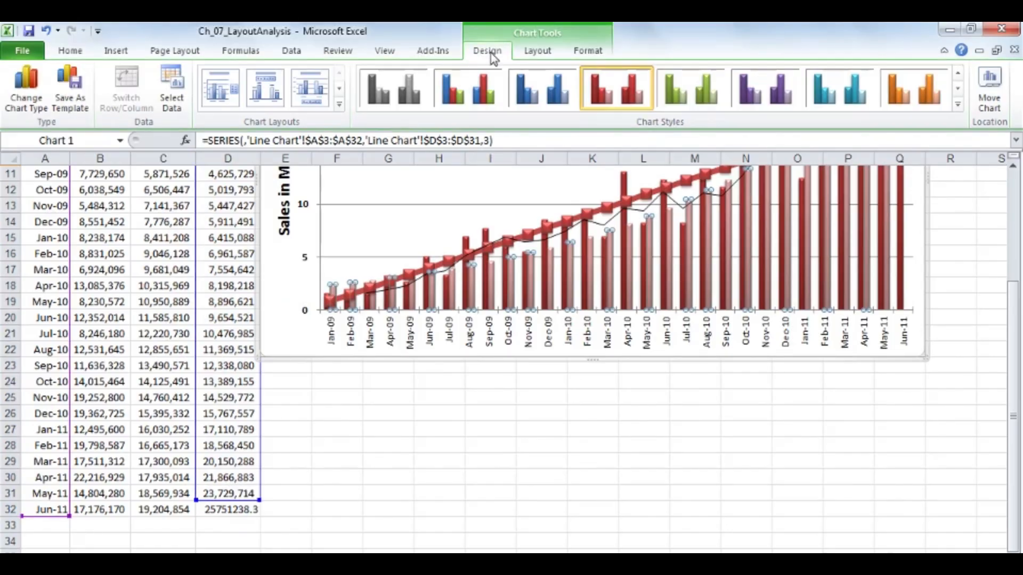
{"action": "left_click", "coordinate": [27, 82]}
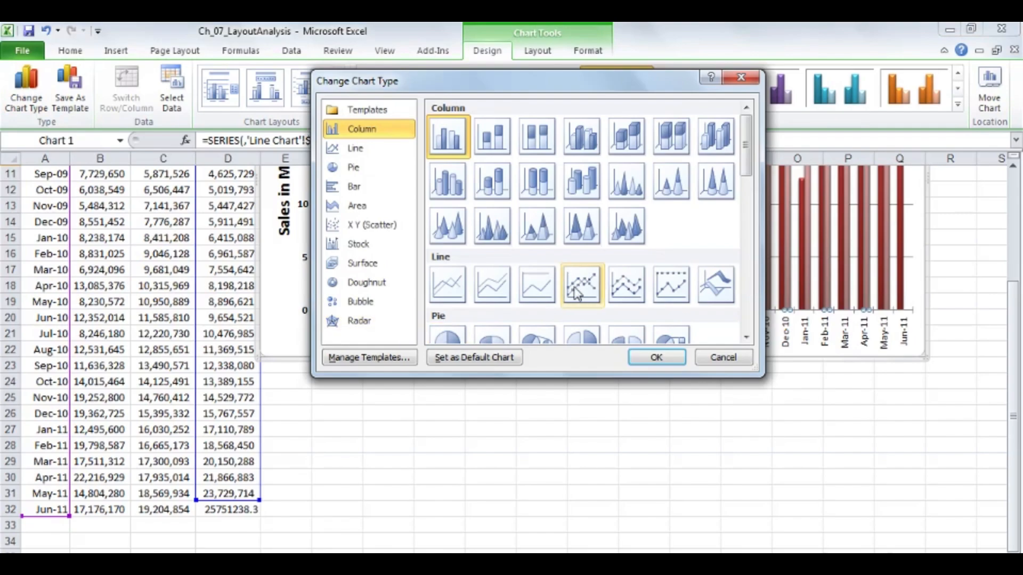
{"action": "double_click", "coordinate": [575, 290]}
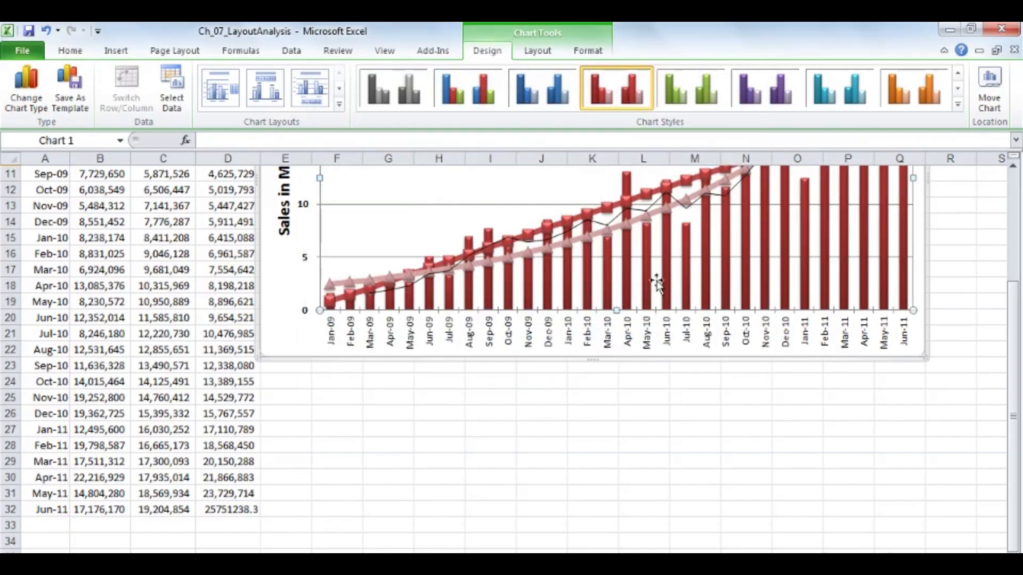
{"action": "scroll", "coordinate": [690, 329], "scroll_direction": "up", "scroll_amount": 3}
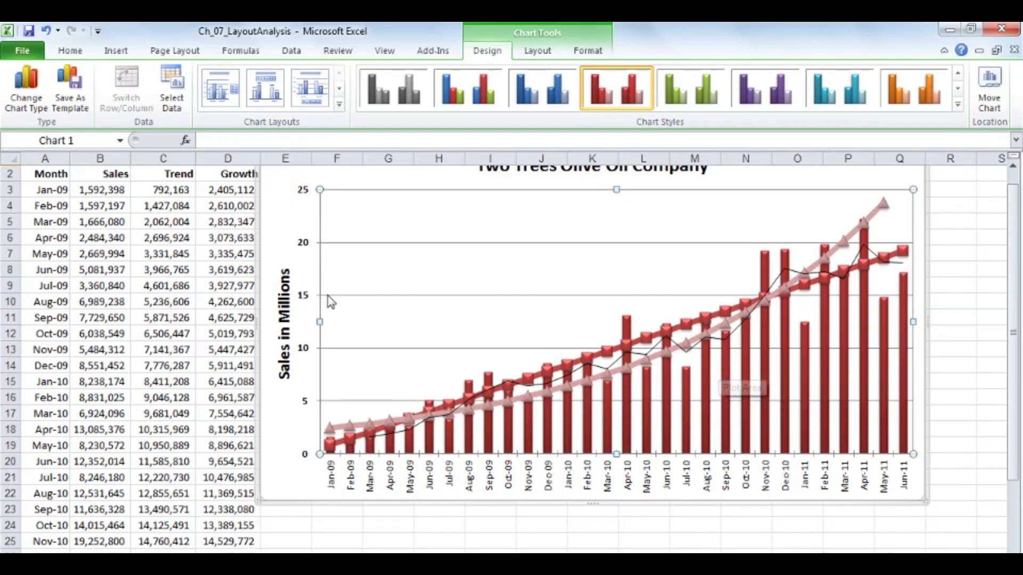
{"action": "left_click", "coordinate": [150, 190]}
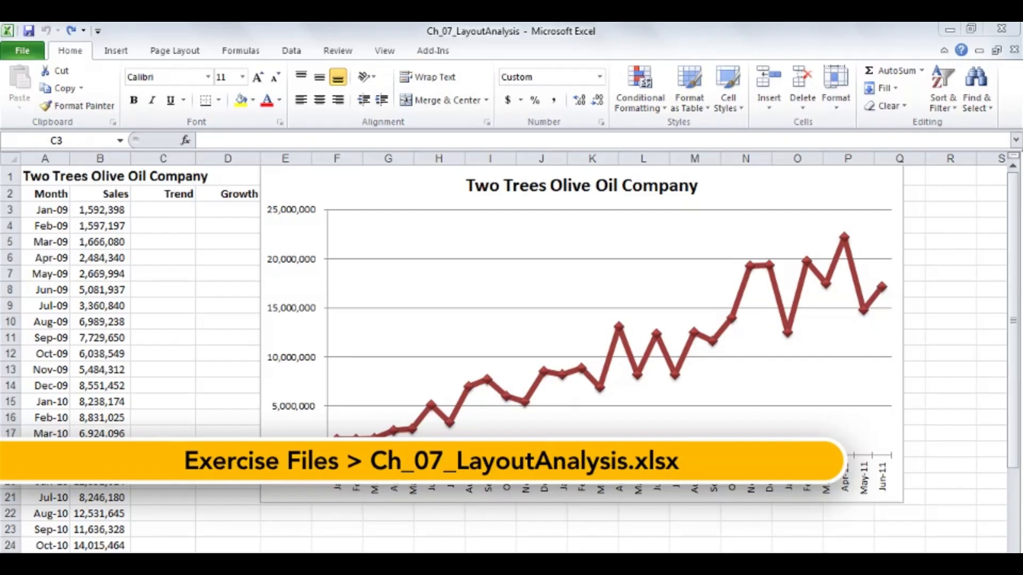
- Add Drop Lines to the Two Trees Olive Oil Company sales line chart
{"action": "mouse_move", "coordinate": [828, 288]}
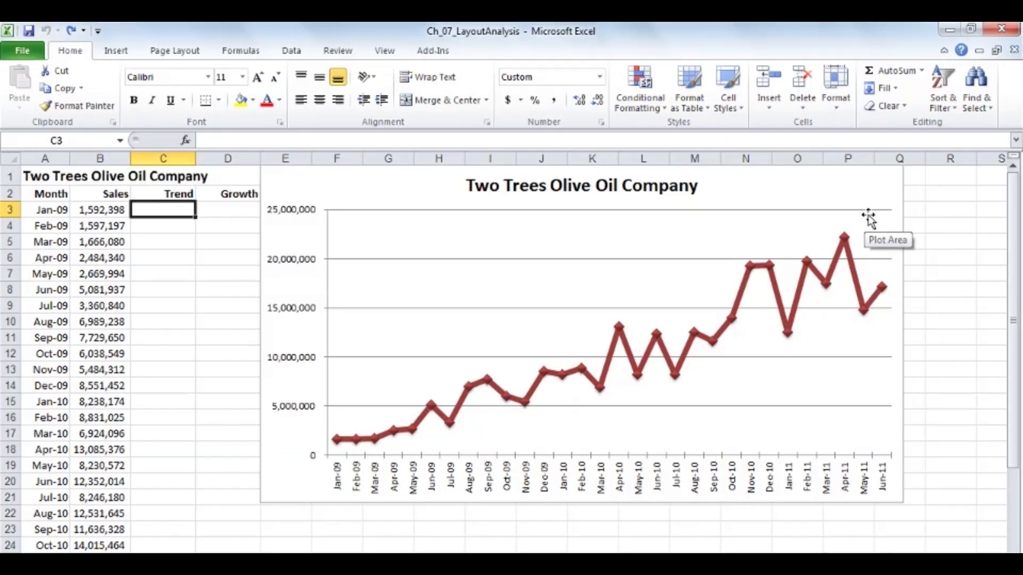
{"action": "left_click", "coordinate": [865, 203]}
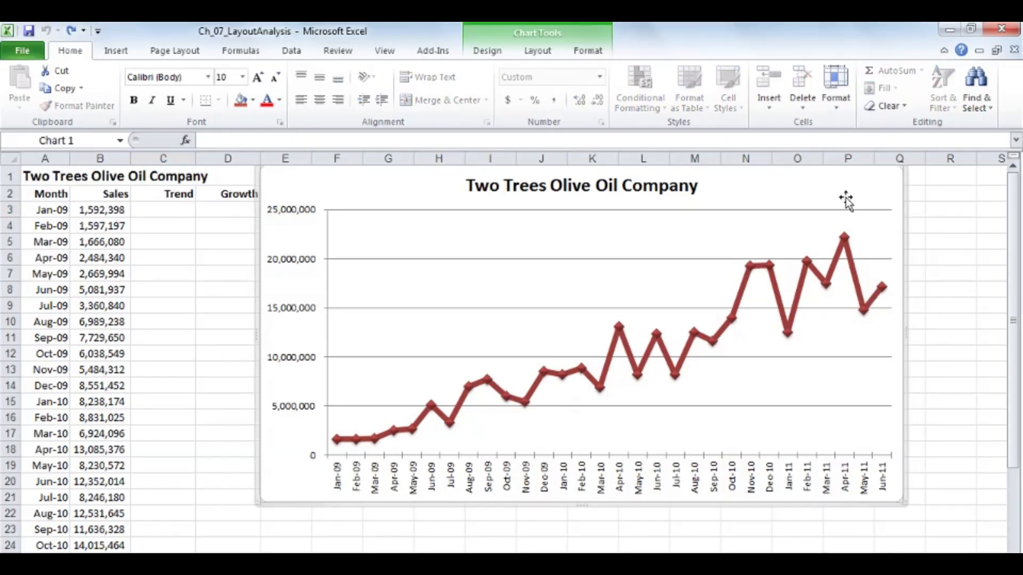
{"action": "left_click", "coordinate": [538, 54]}
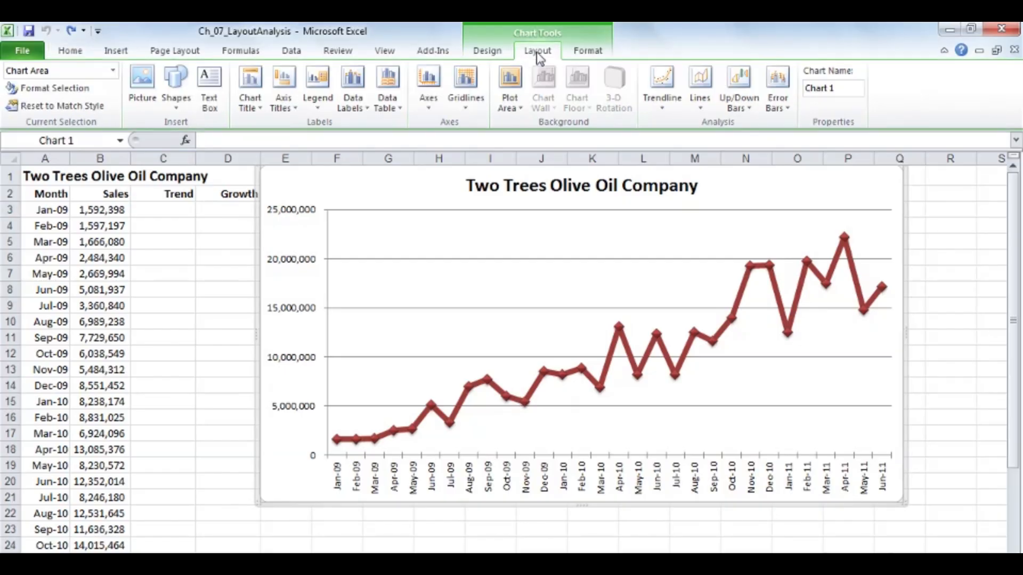
{"action": "left_click", "coordinate": [700, 104]}
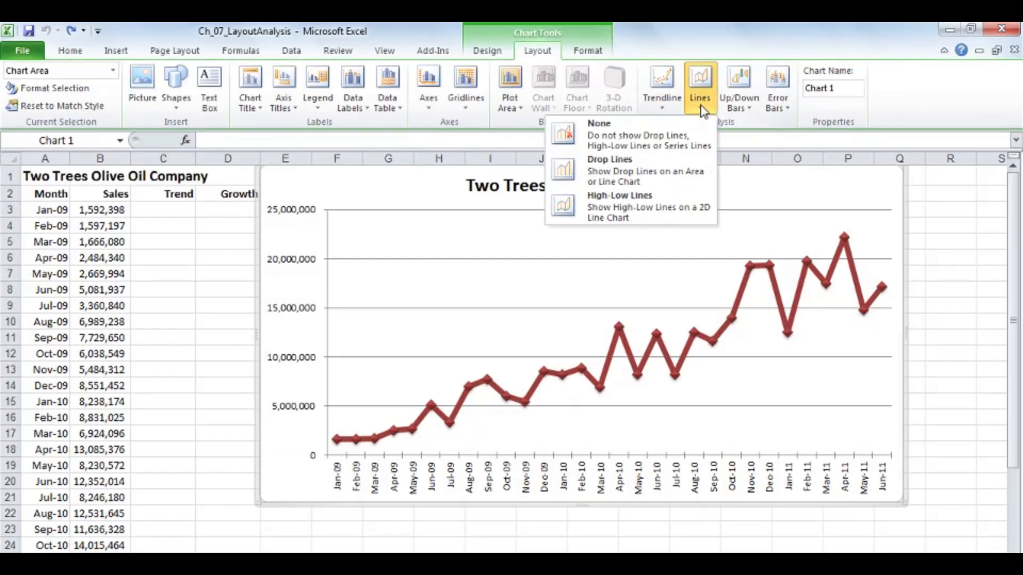
{"action": "left_click", "coordinate": [618, 158]}
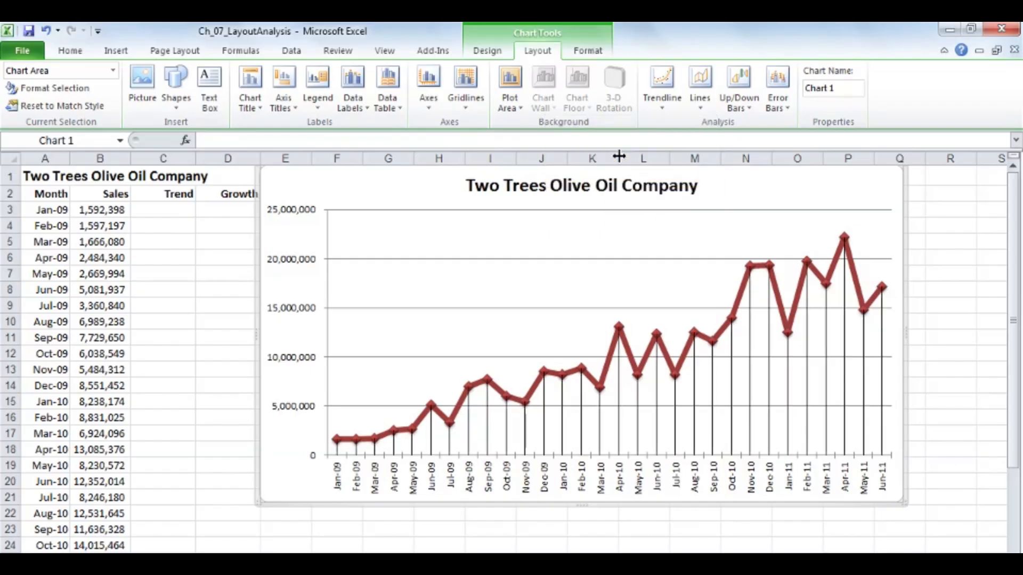
{"action": "left_click", "coordinate": [799, 230]}
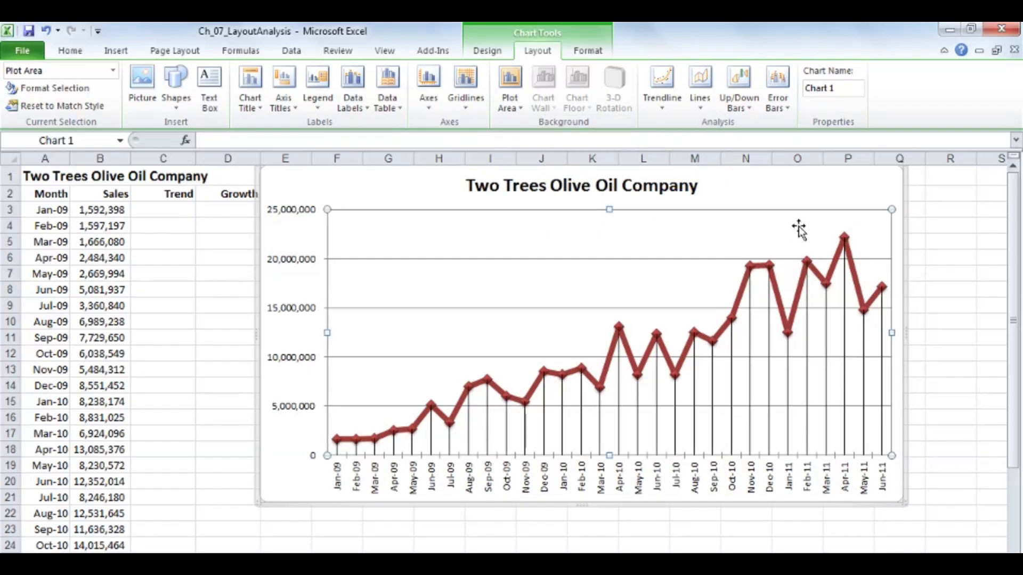
{"action": "left_click", "coordinate": [842, 190]}
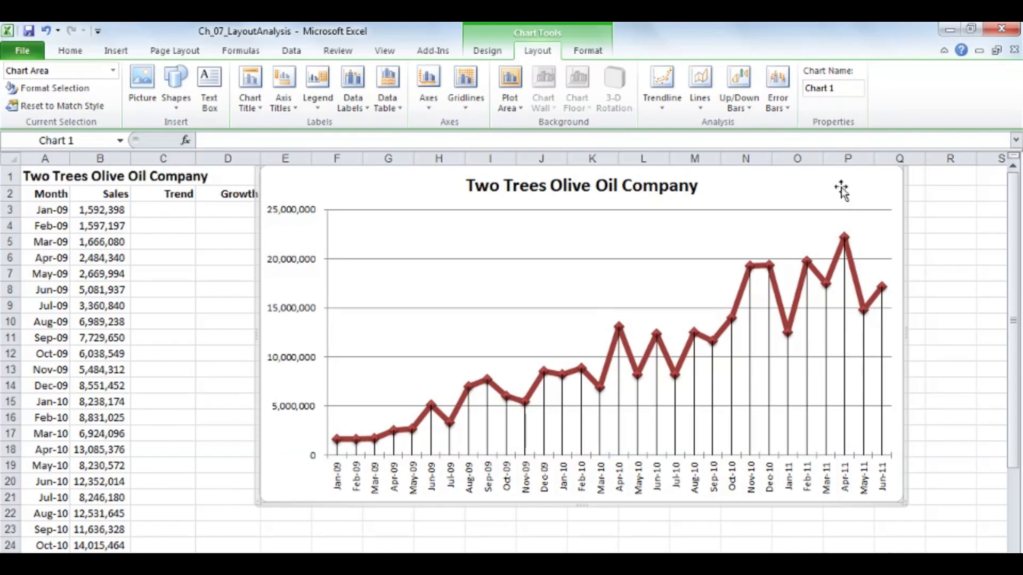
- Change the Two Trees Olive Oil Company monthly sales chart to the basic 2-D Area chart type
{"action": "left_click", "coordinate": [487, 50]}
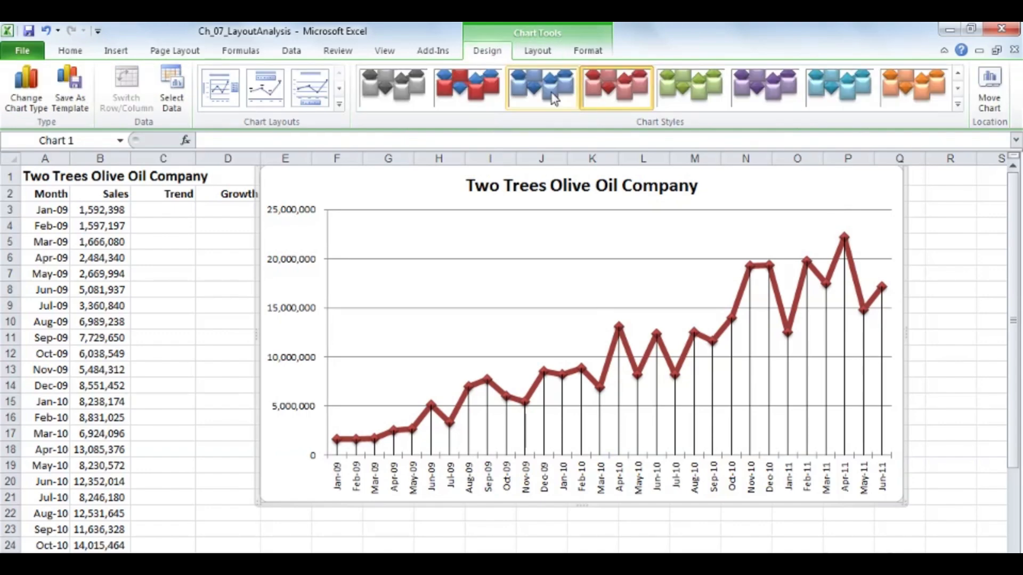
{"action": "left_click", "coordinate": [30, 88]}
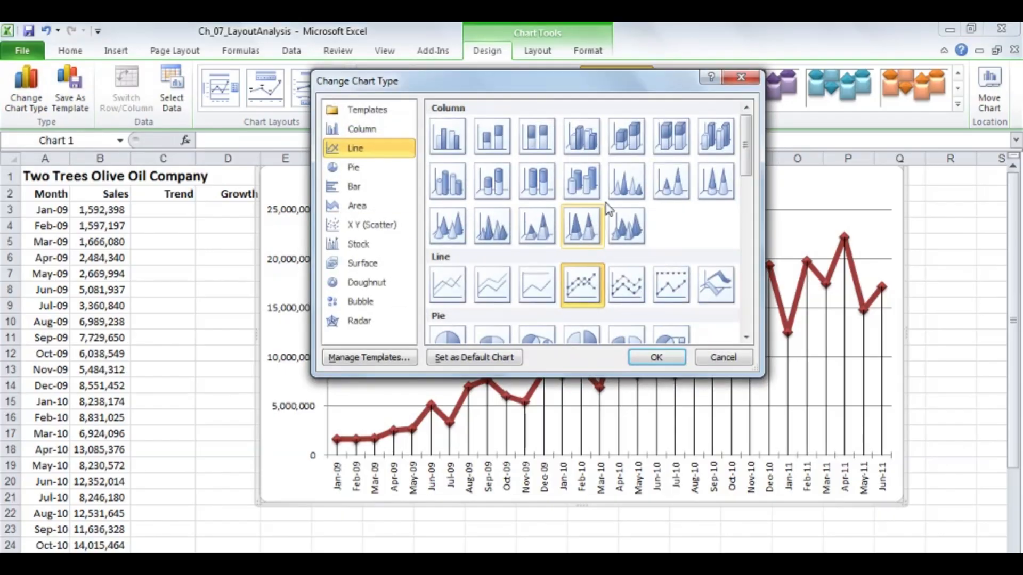
{"action": "left_click_drag", "start_coordinate": [740, 153], "coordinate": [730, 226]}
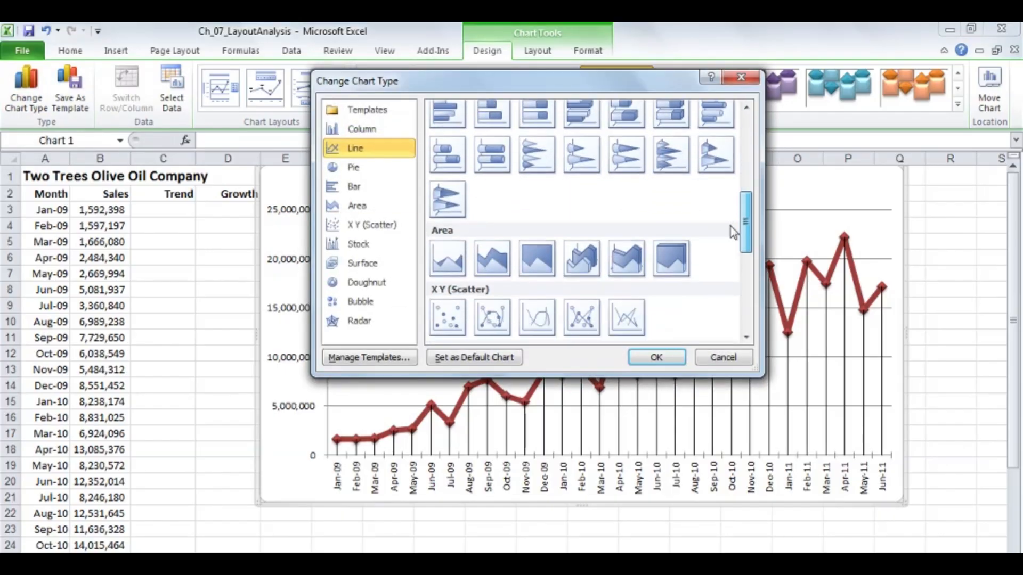
{"action": "left_click", "coordinate": [448, 260]}
{"action": "left_click", "coordinate": [654, 361]}
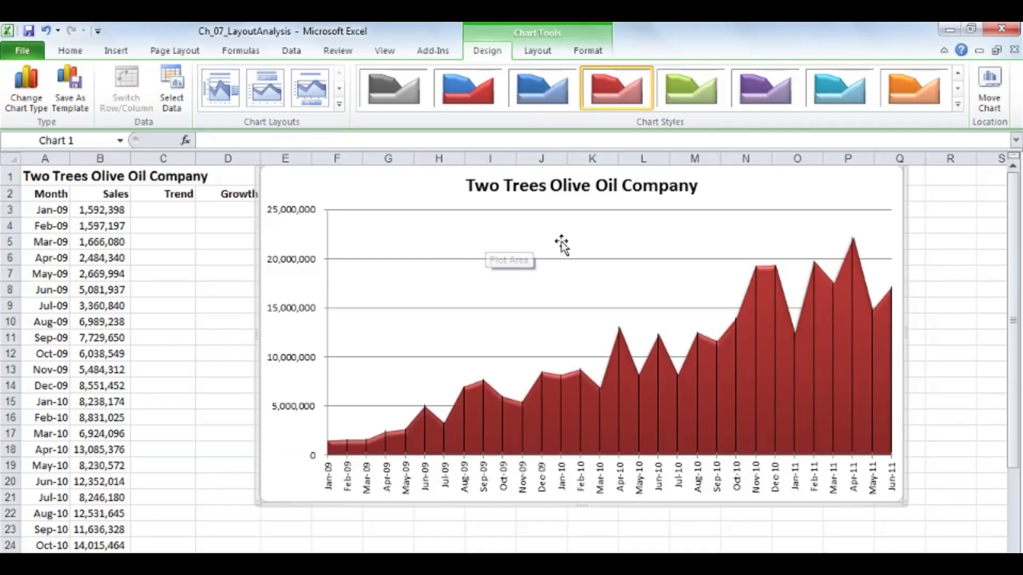
- Look over the Line Color settings of the area chart's drop lines, leaving the formatting as it is
{"action": "double_click", "coordinate": [755, 326]}
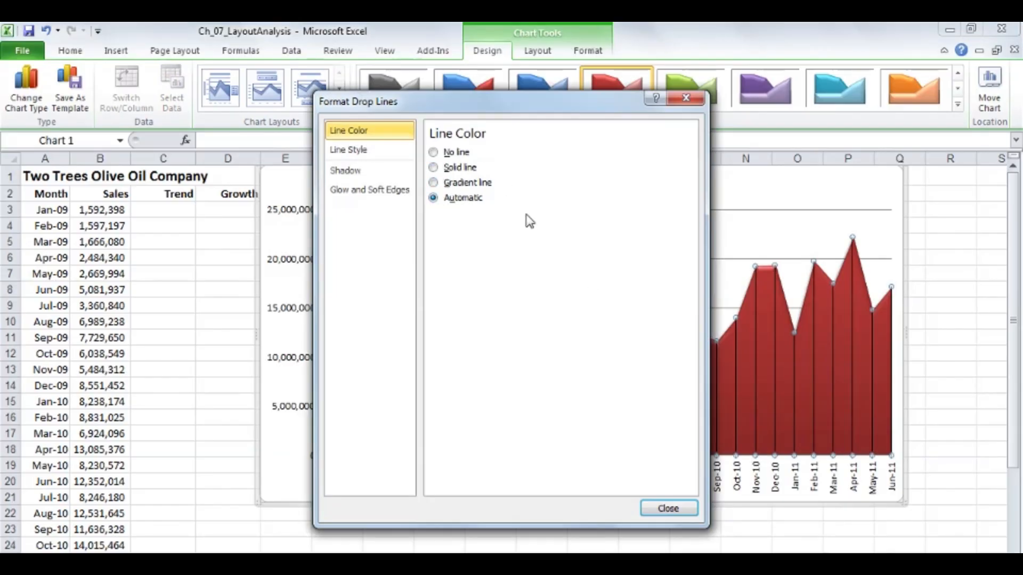
{"action": "left_click", "coordinate": [684, 102]}
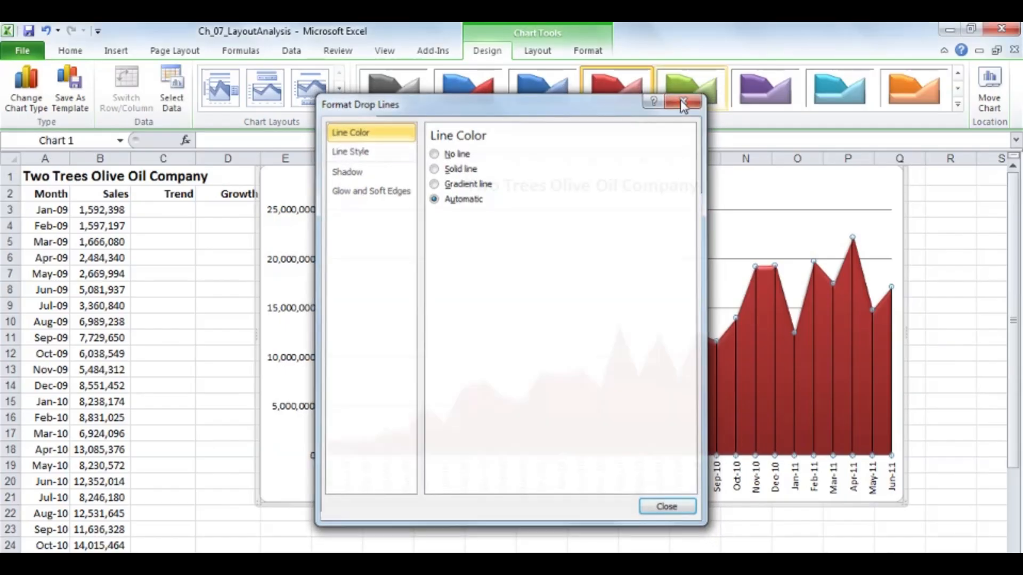
{"action": "left_click", "coordinate": [759, 182]}
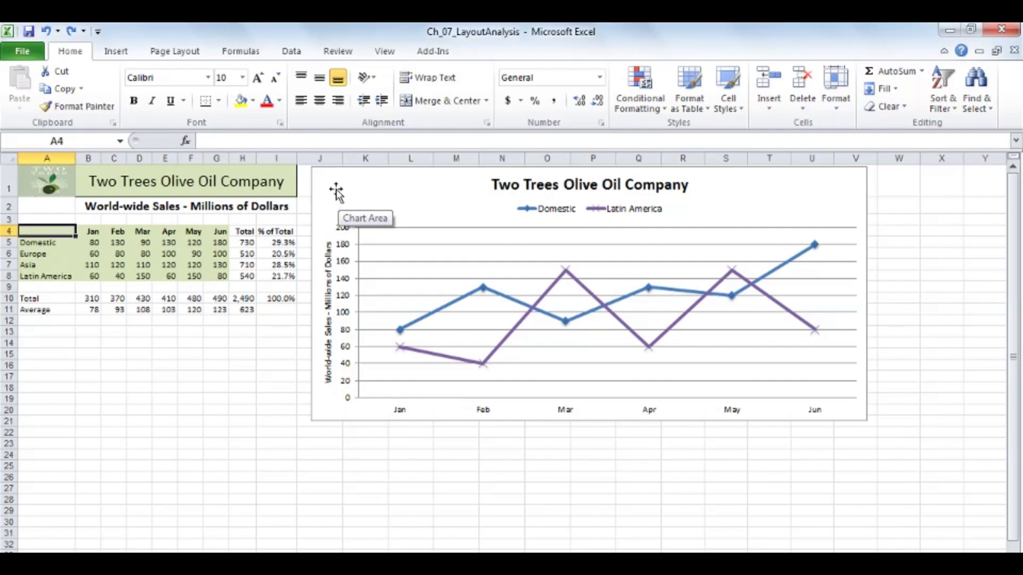
- Add High-Low Lines and Up/Down Bars to the Domestic and Latin America line chart
{"action": "left_click", "coordinate": [754, 237]}
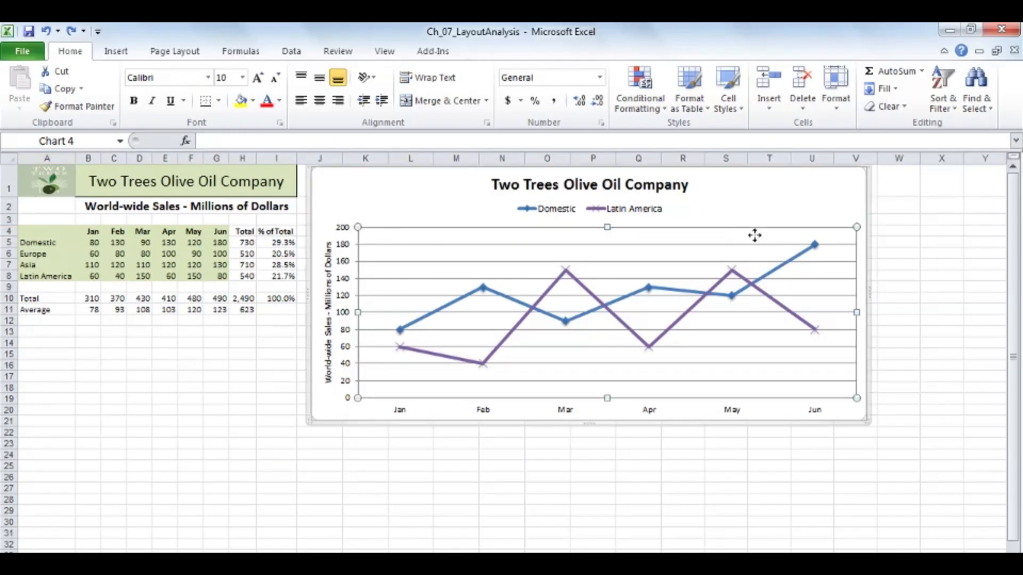
{"action": "left_click", "coordinate": [538, 52]}
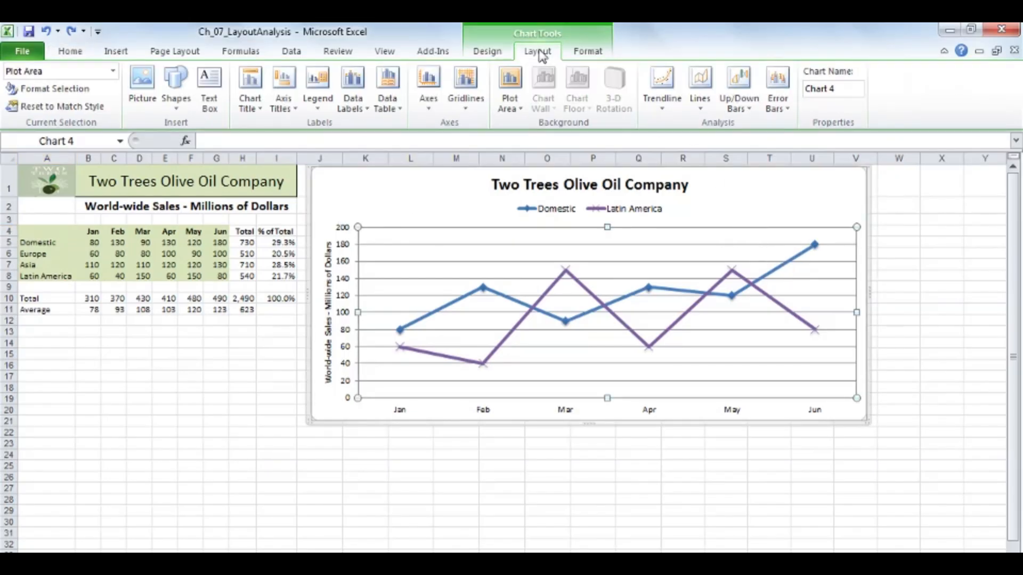
{"action": "left_click", "coordinate": [702, 106]}
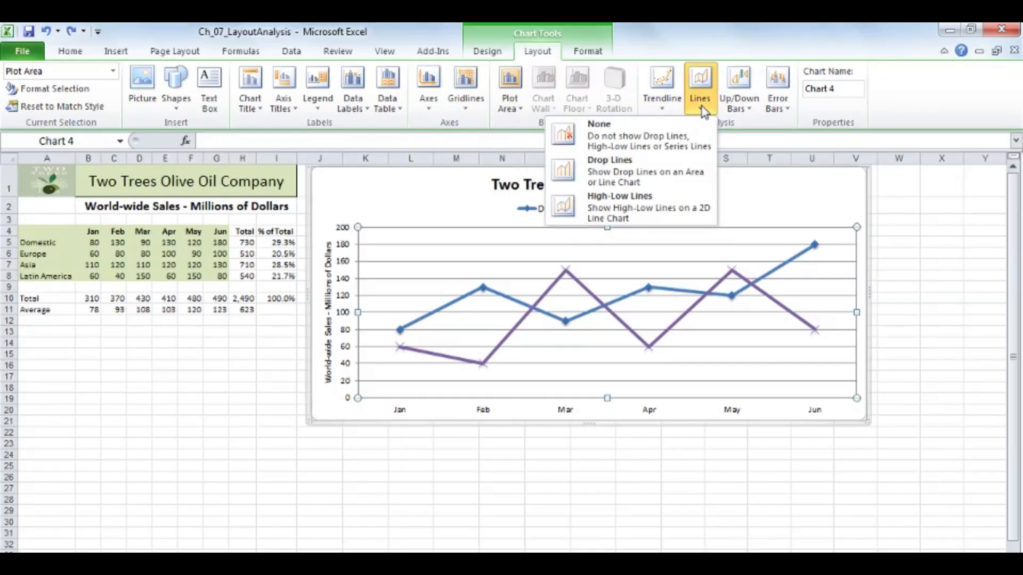
{"action": "left_click", "coordinate": [645, 199]}
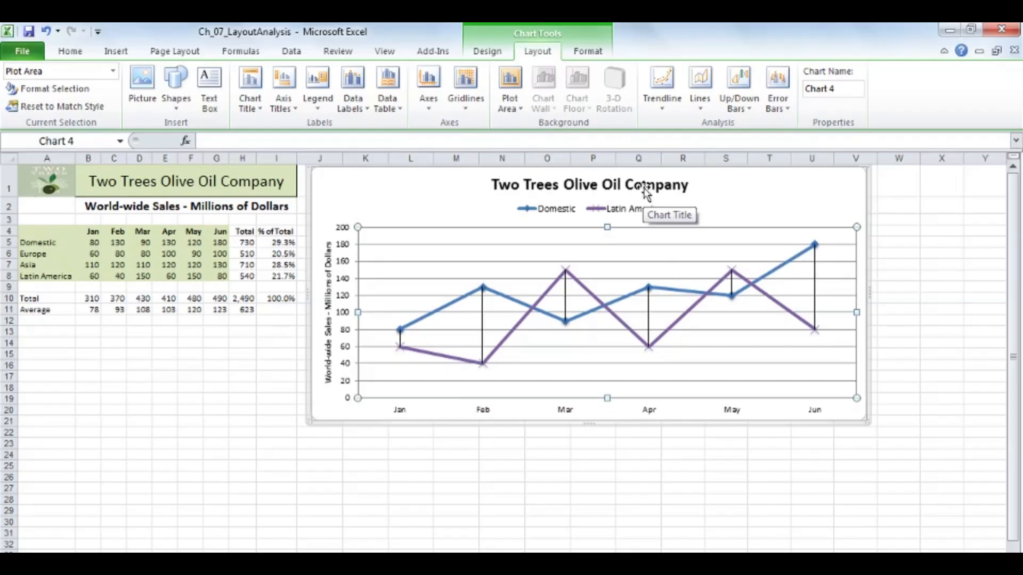
{"action": "left_click", "coordinate": [749, 111]}
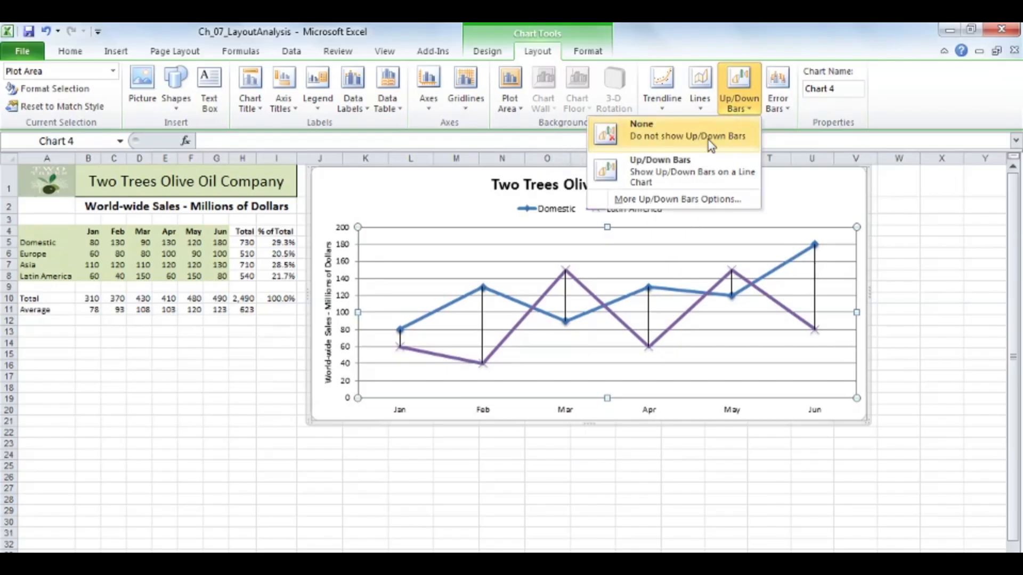
{"action": "left_click", "coordinate": [674, 166]}
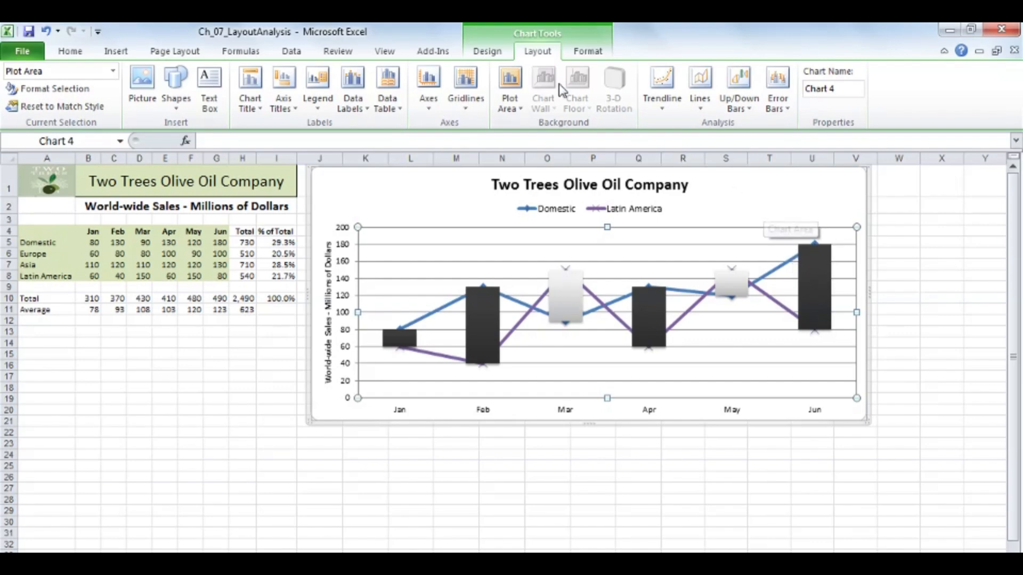
- Move the Domestic series below Latin America in the line chart's data source
{"action": "left_click", "coordinate": [489, 52]}
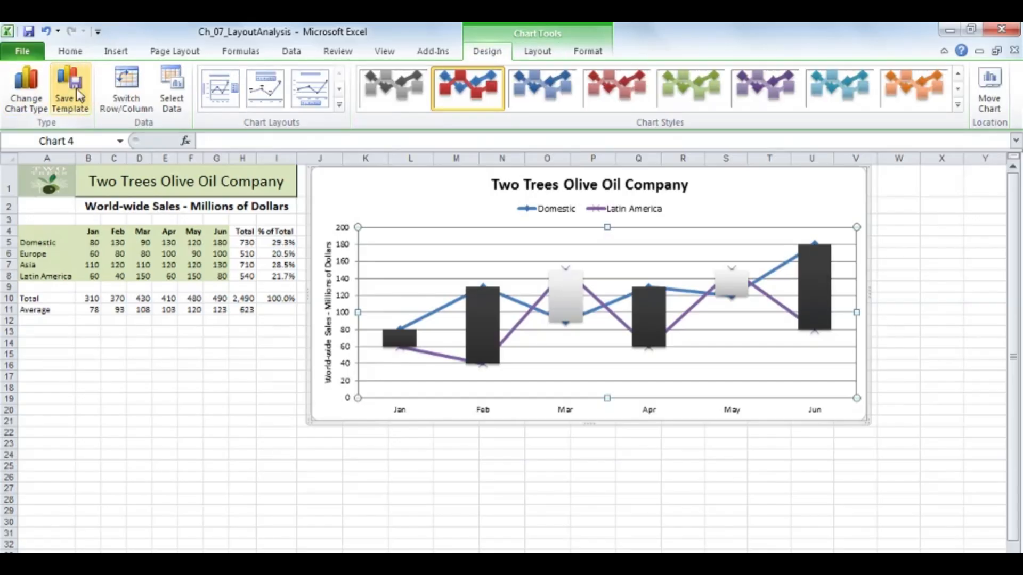
{"action": "left_click", "coordinate": [167, 100]}
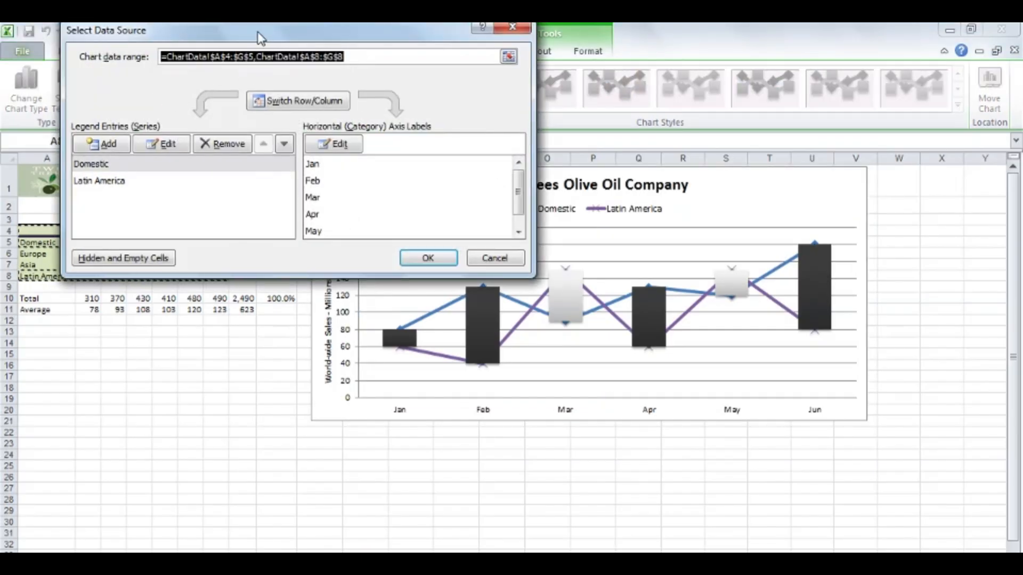
{"action": "left_click_drag", "start_coordinate": [259, 38], "coordinate": [197, 38]}
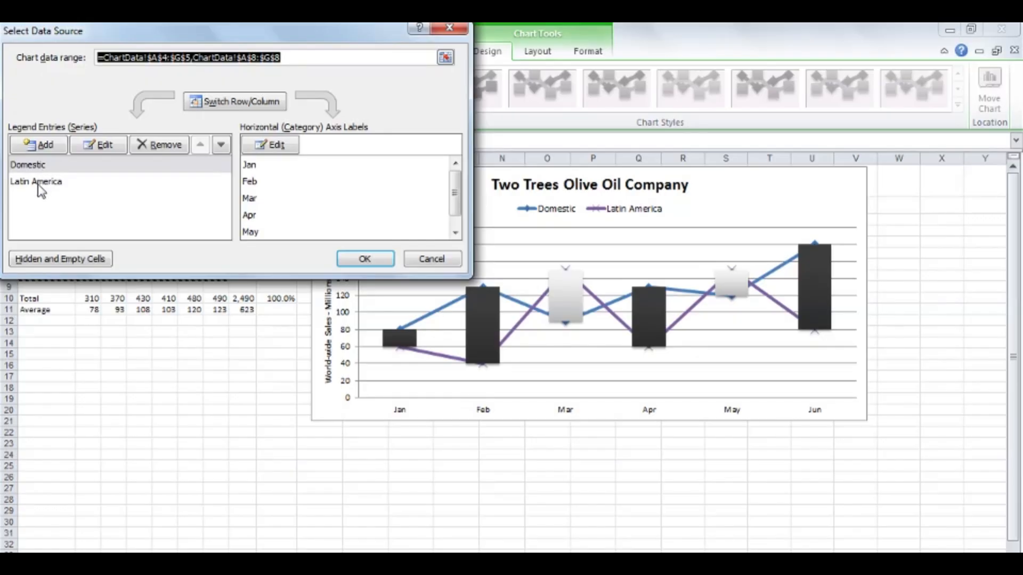
{"action": "left_click", "coordinate": [222, 146]}
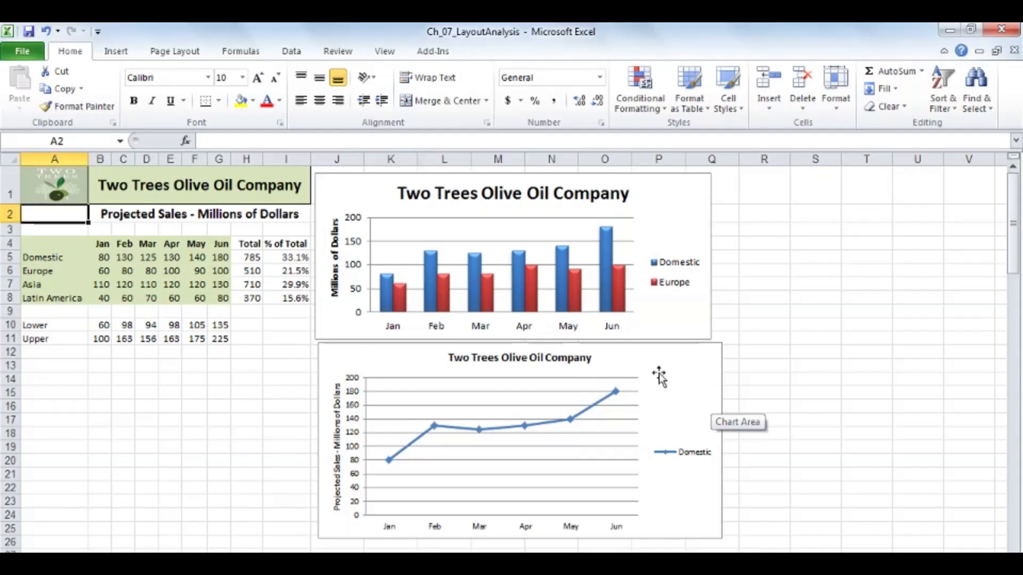
- Add Error Bars with Standard Error to the Domestic projected sales line chart
{"action": "left_click", "coordinate": [661, 377]}
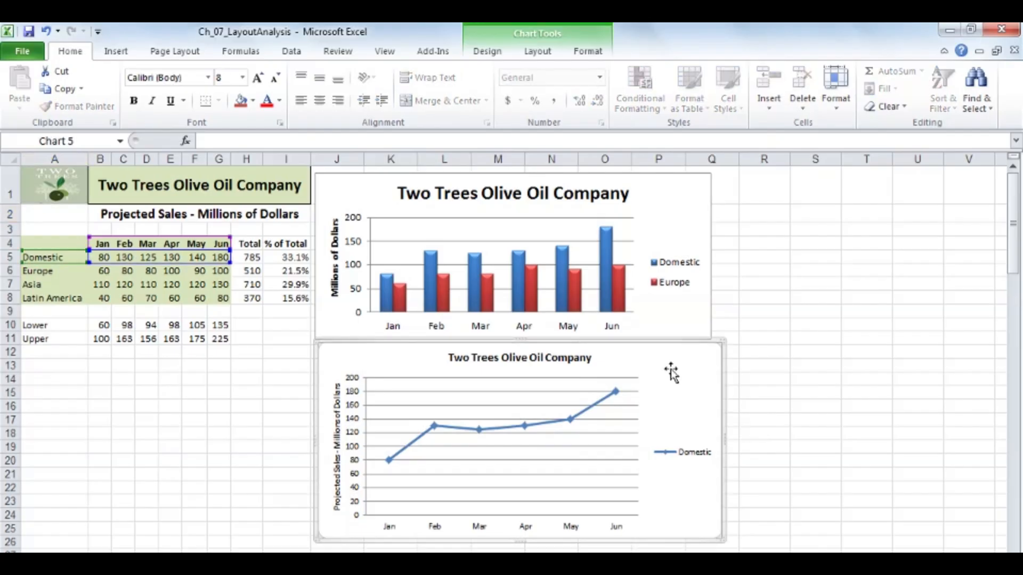
{"action": "left_click", "coordinate": [538, 52]}
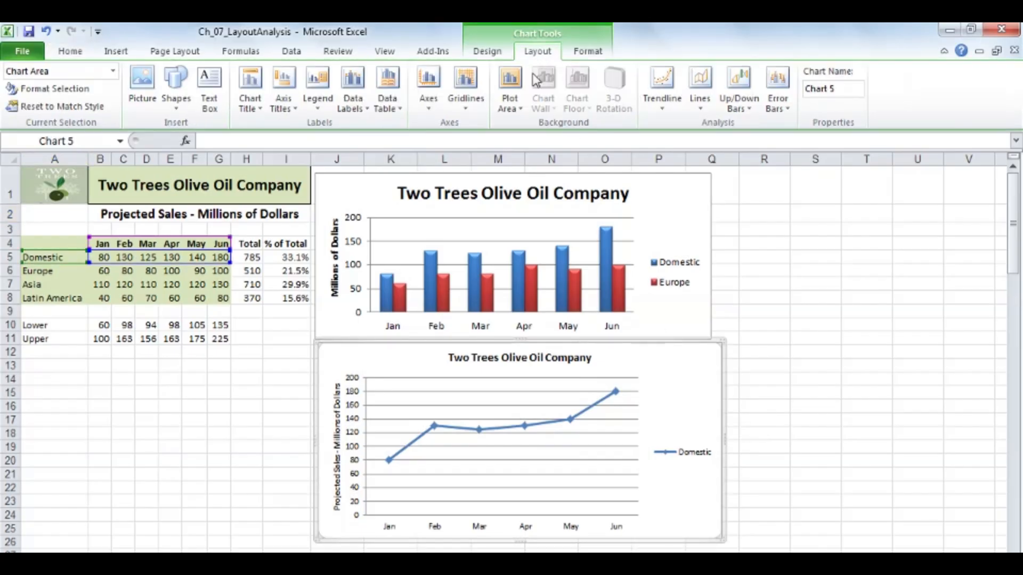
{"action": "left_click", "coordinate": [782, 109]}
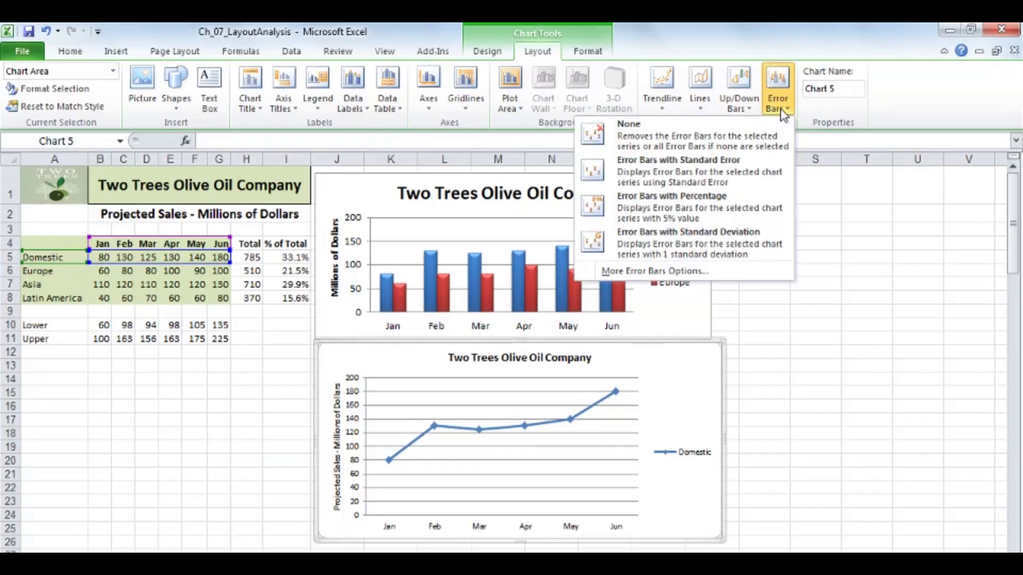
{"action": "left_click", "coordinate": [735, 165]}
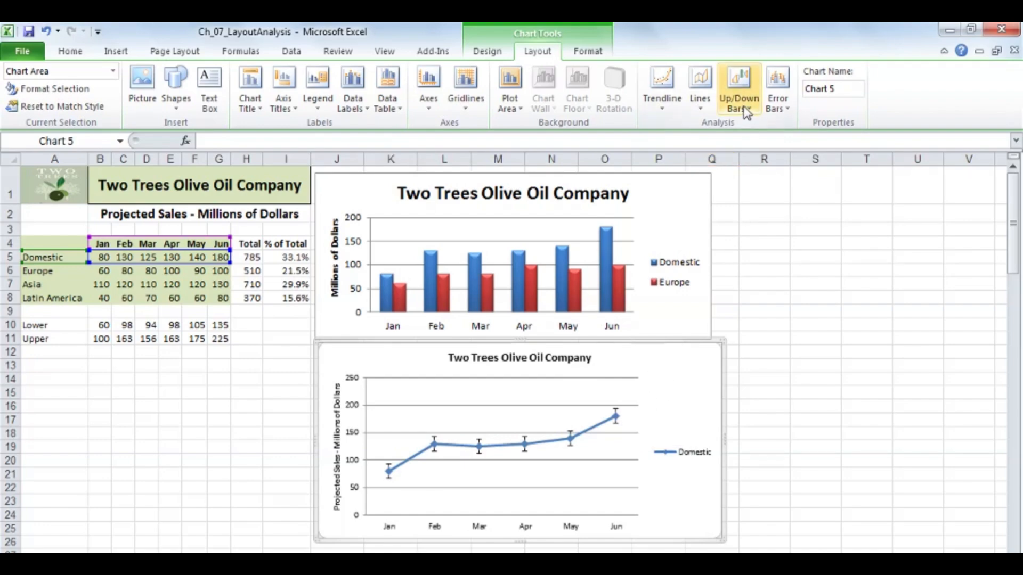
- Switch the line chart's error bars to Percentage, followed by Standard Deviation
{"action": "left_click", "coordinate": [784, 110]}
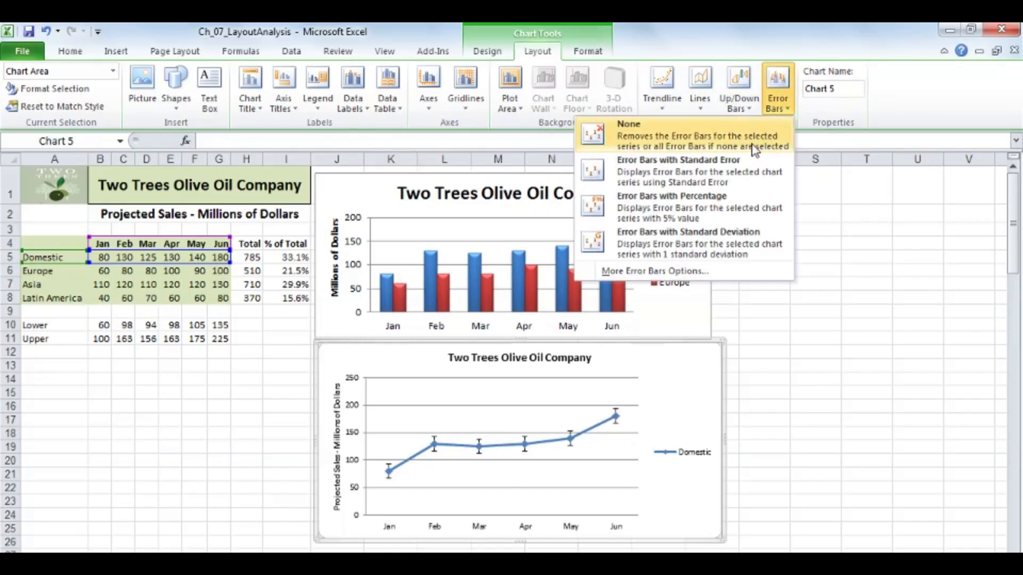
{"action": "left_click", "coordinate": [719, 198]}
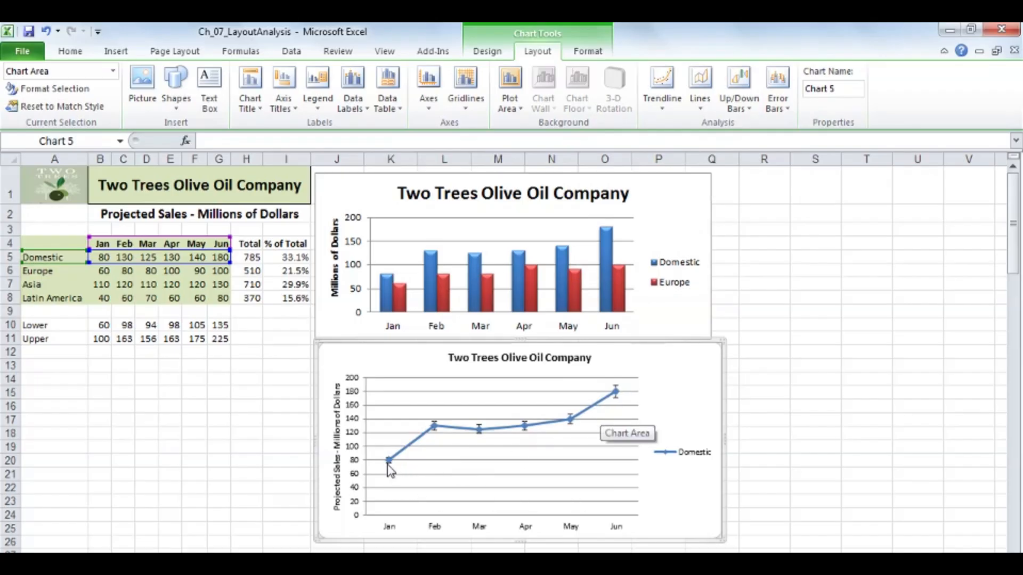
{"action": "mouse_move", "coordinate": [389, 465]}
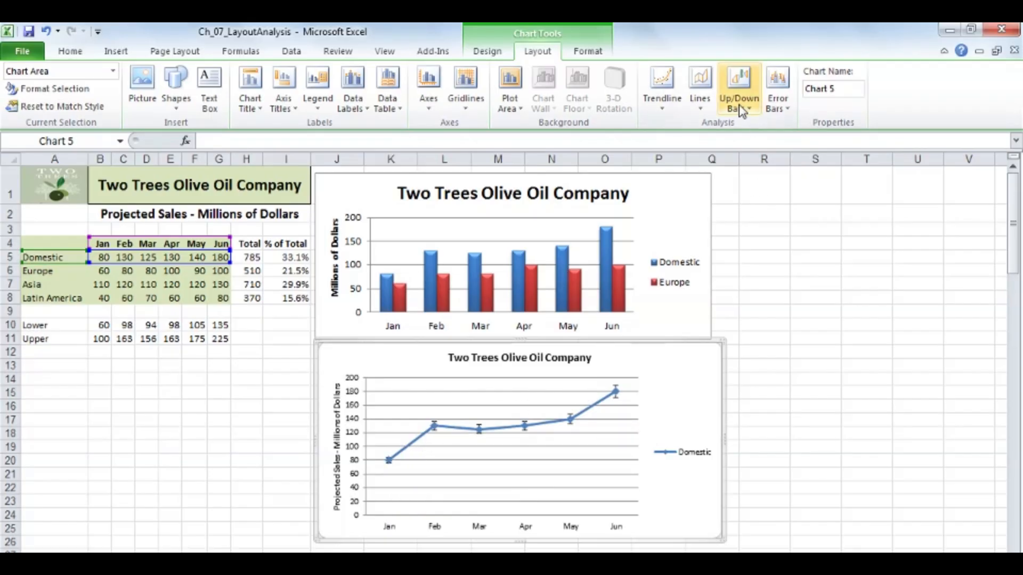
{"action": "left_click", "coordinate": [782, 109]}
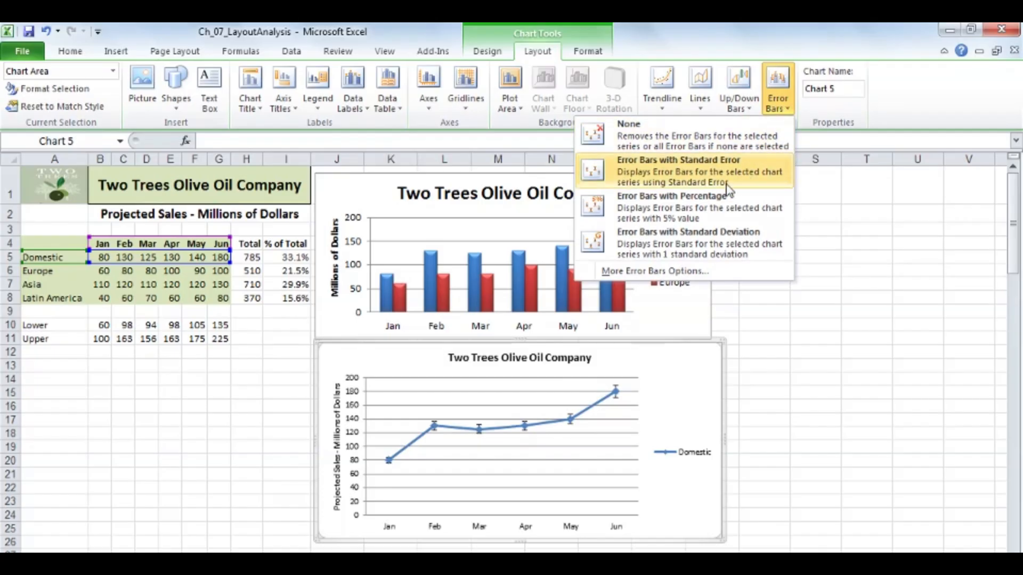
{"action": "left_click", "coordinate": [740, 238]}
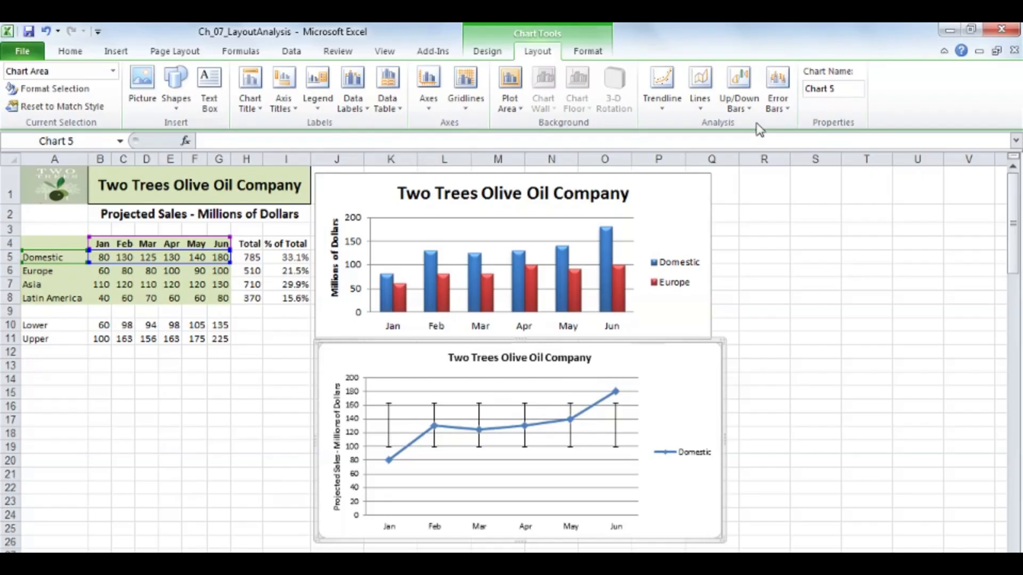
- Set the error amount of the Domestic line's error bars to a percentage of 10, trying the fixed value option as well
{"action": "left_click", "coordinate": [778, 88]}
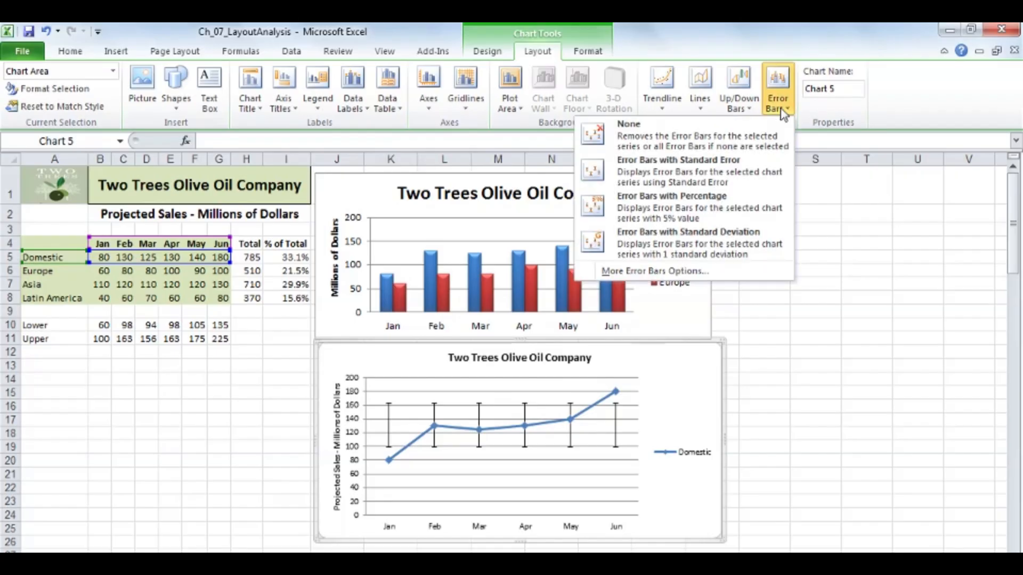
{"action": "left_click", "coordinate": [663, 272]}
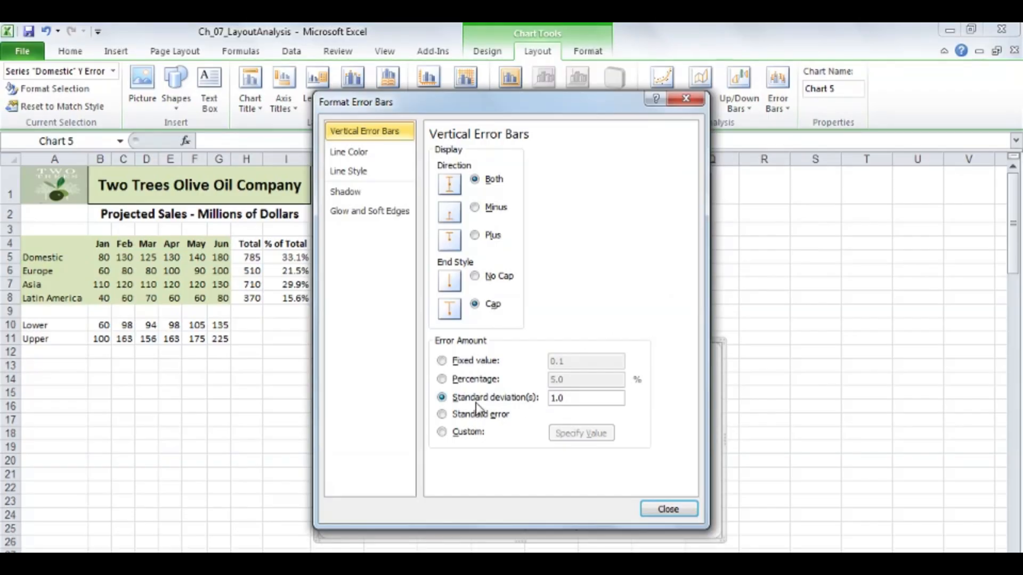
{"action": "left_click_drag", "start_coordinate": [443, 104], "coordinate": [756, 97]}
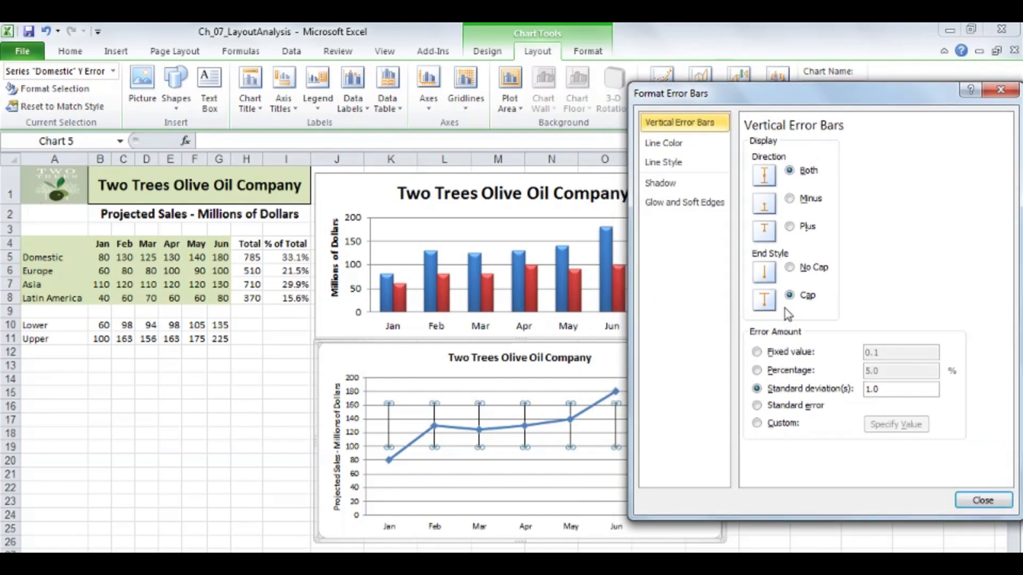
{"action": "left_click", "coordinate": [757, 371]}
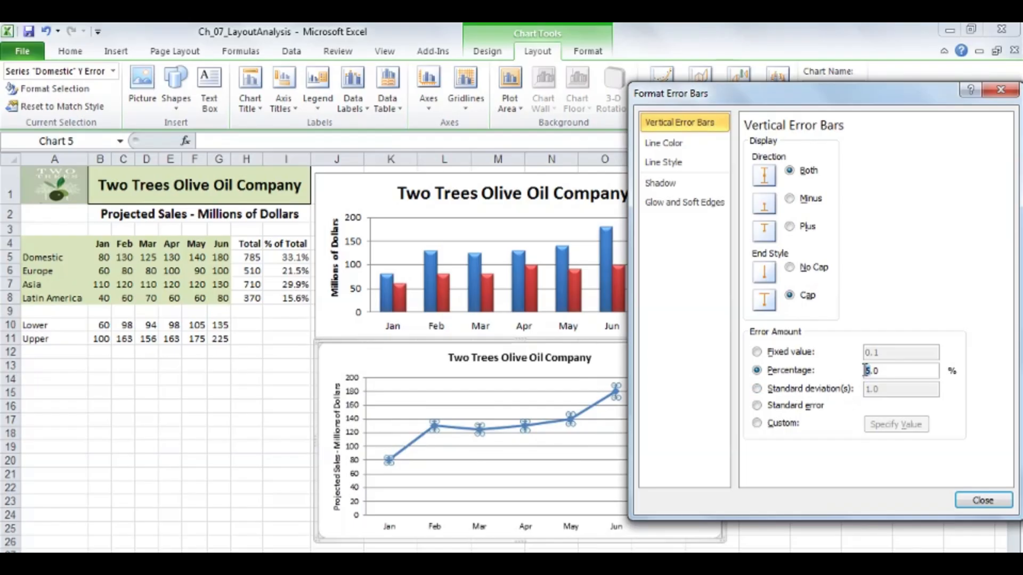
{"action": "type", "text": "10"}
{"action": "left_click", "coordinate": [791, 353]}
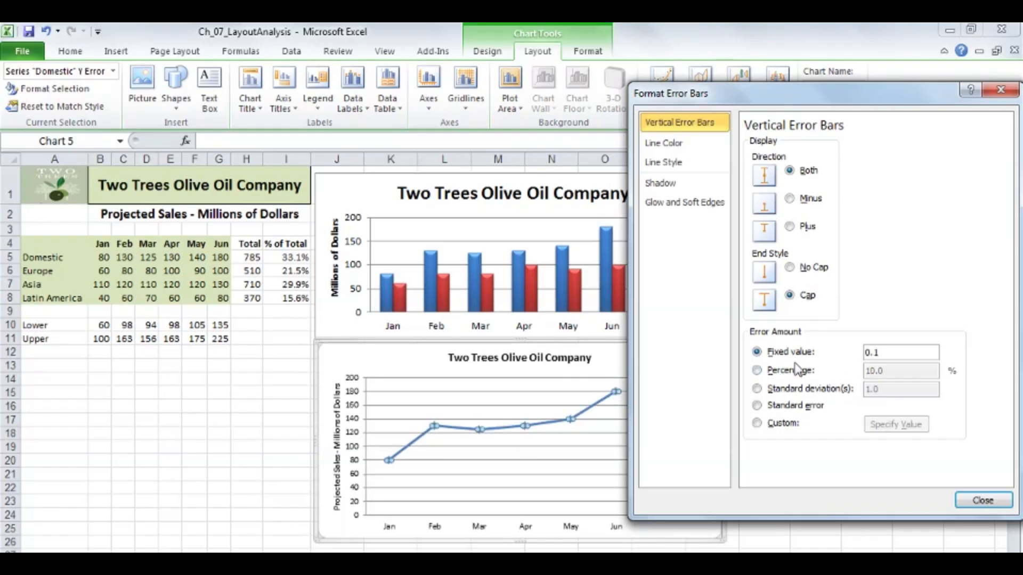
{"action": "left_click", "coordinate": [791, 370]}
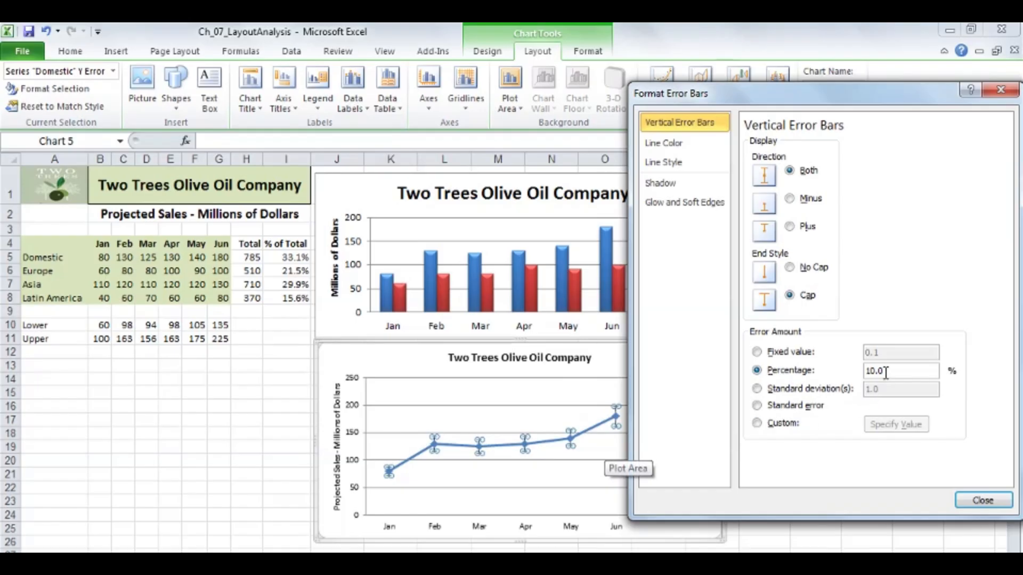
- Raise the error bars' percentage to 25 and close the formatting options
{"action": "left_click_drag", "start_coordinate": [886, 372], "coordinate": [863, 373]}
{"action": "type", "text": "2"}
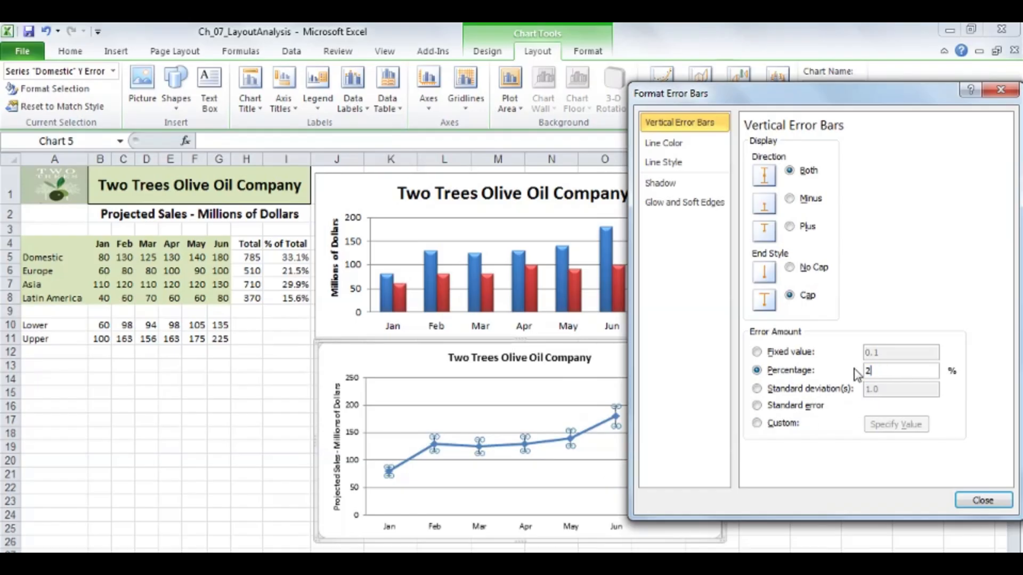
{"action": "type", "text": "5"}
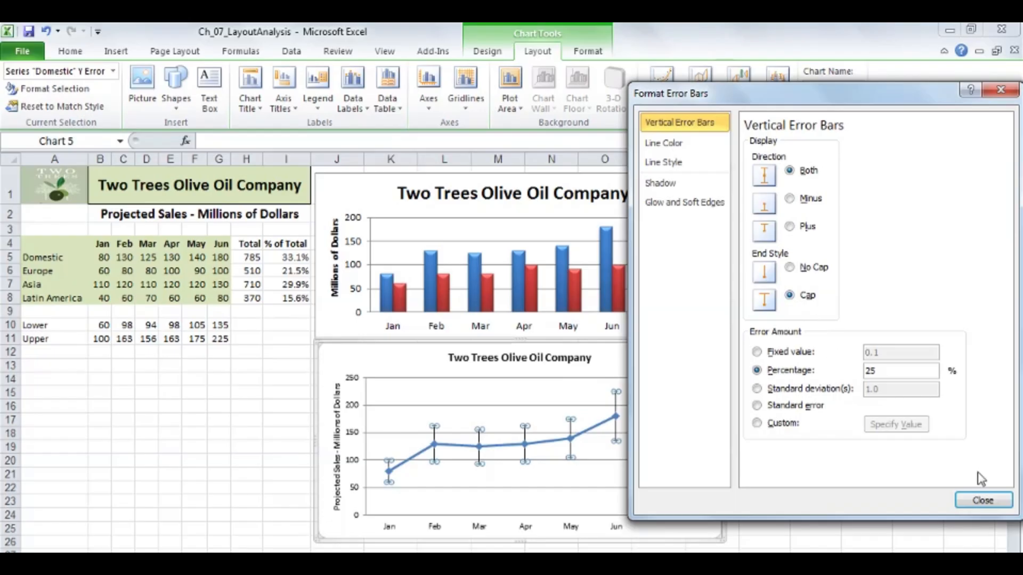
{"action": "left_click", "coordinate": [979, 503]}
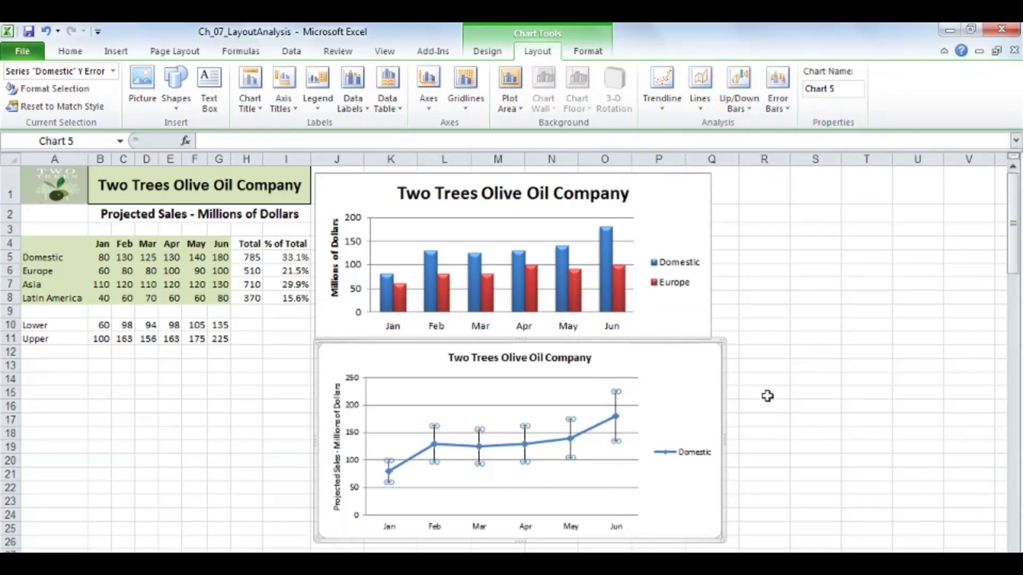
- Examine the formulas behind the Lower and Upper rows below the projected sales table
{"action": "left_click", "coordinate": [699, 360]}
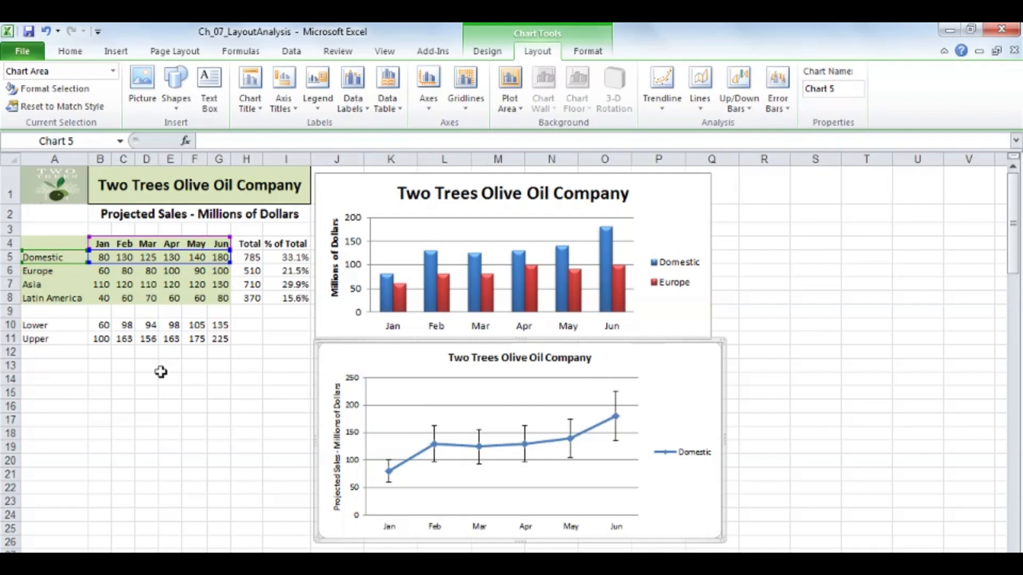
{"action": "left_click", "coordinate": [101, 323]}
{"action": "double_click", "coordinate": [101, 324]}
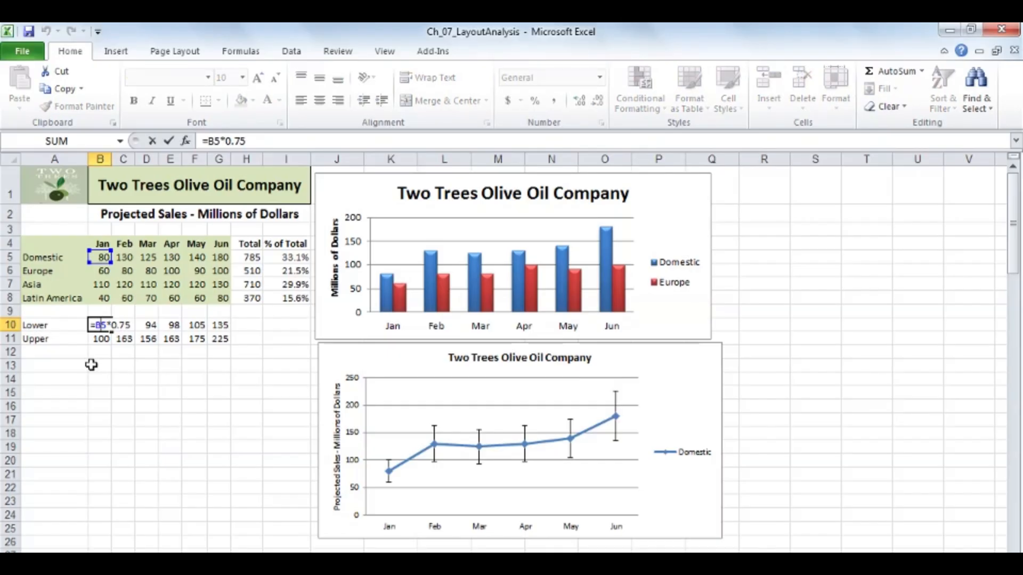
{"action": "key", "text": "Escape"}
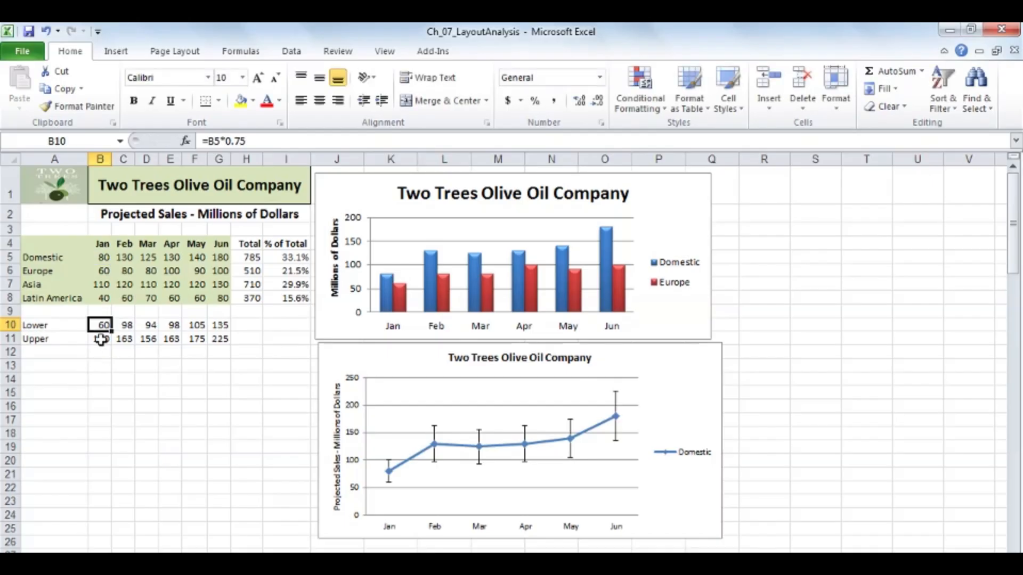
{"action": "left_click", "coordinate": [124, 324]}
{"action": "left_click", "coordinate": [154, 324]}
{"action": "left_click", "coordinate": [175, 325]}
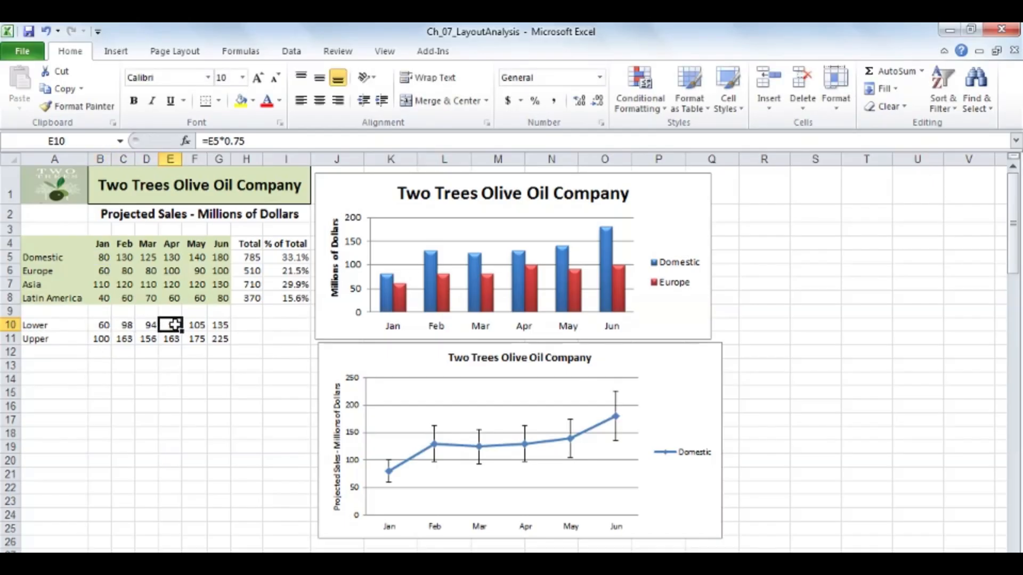
{"action": "double_click", "coordinate": [101, 339]}
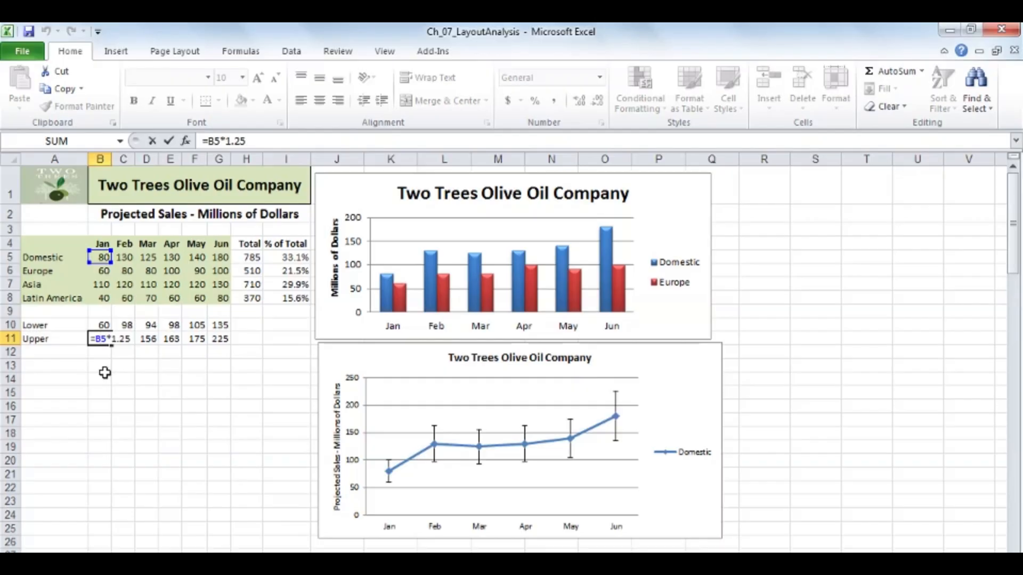
{"action": "key", "text": "Escape"}
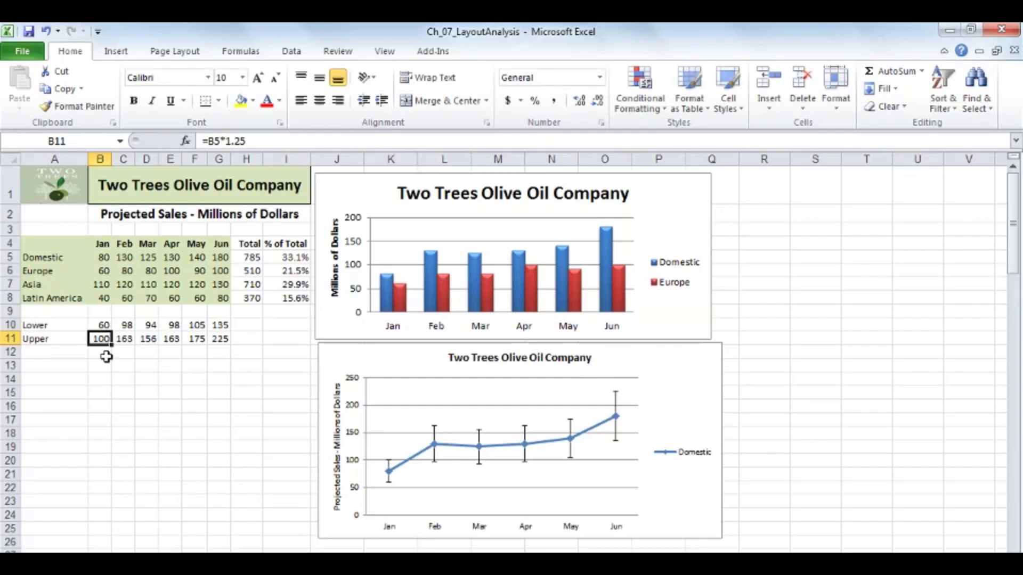
{"action": "left_click", "coordinate": [100, 365]}
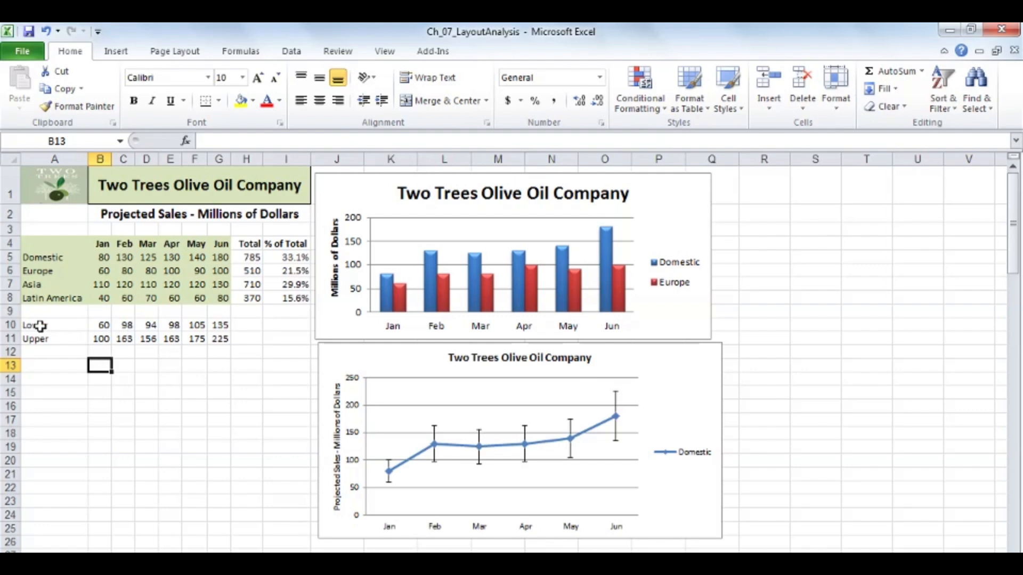
- Copy the Lower and Upper rows (A10:G11) and paste them into the Domestic line chart as additional series
{"action": "left_click_drag", "start_coordinate": [44, 326], "coordinate": [218, 339]}
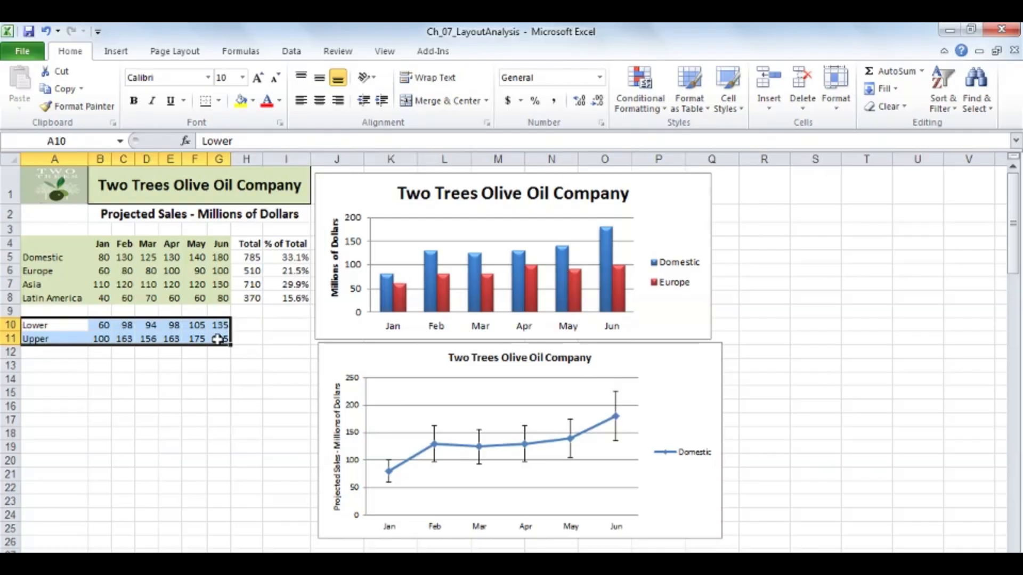
{"action": "right_click", "coordinate": [218, 340]}
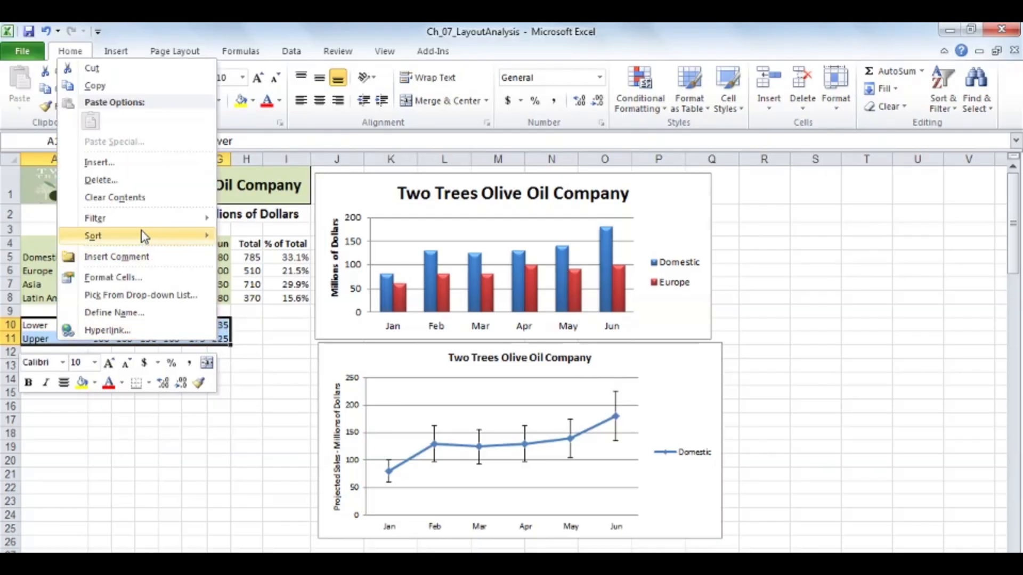
{"action": "left_click", "coordinate": [94, 86]}
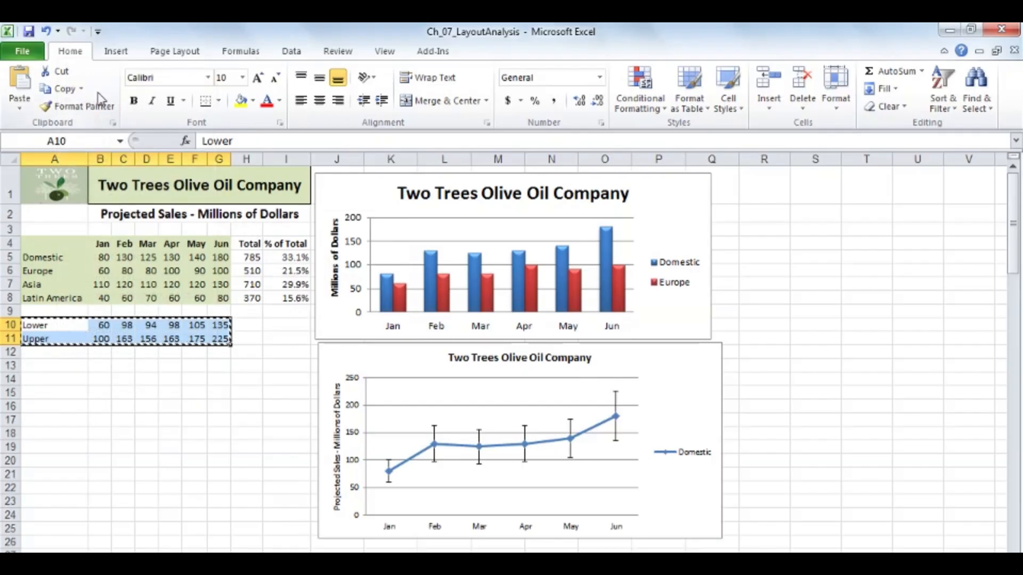
{"action": "left_click", "coordinate": [665, 391]}
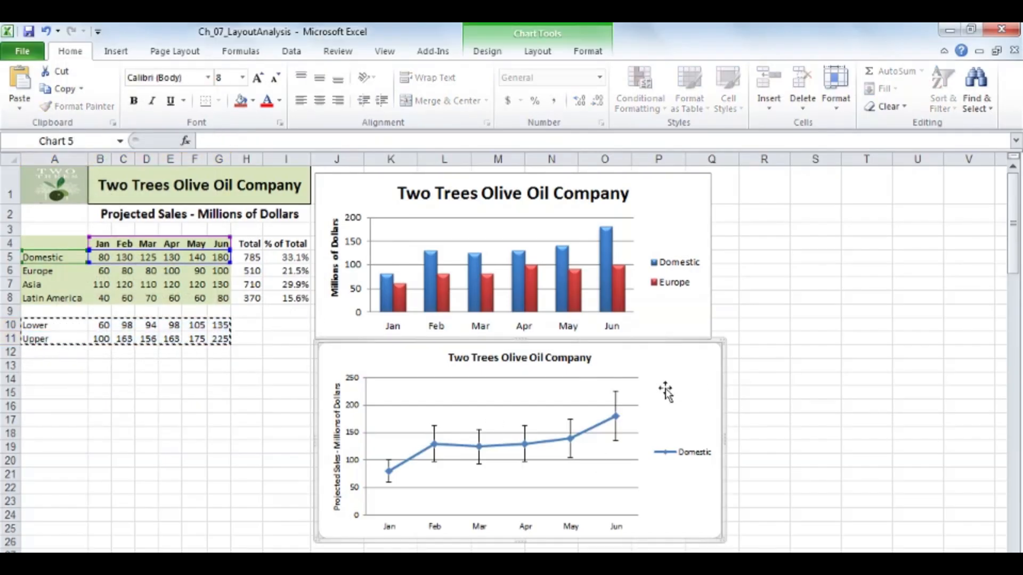
{"action": "right_click", "coordinate": [666, 392]}
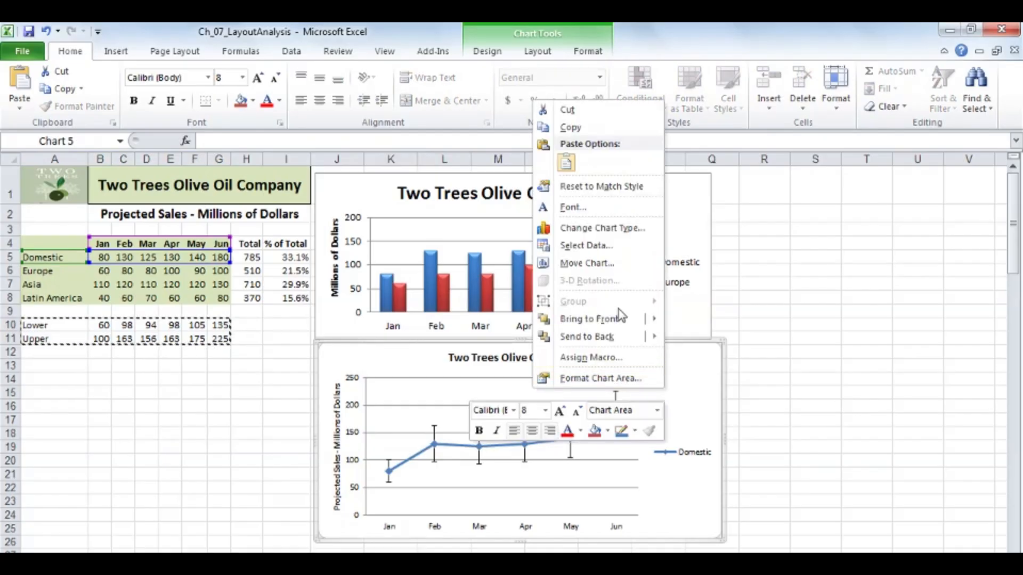
{"action": "left_click", "coordinate": [564, 163]}
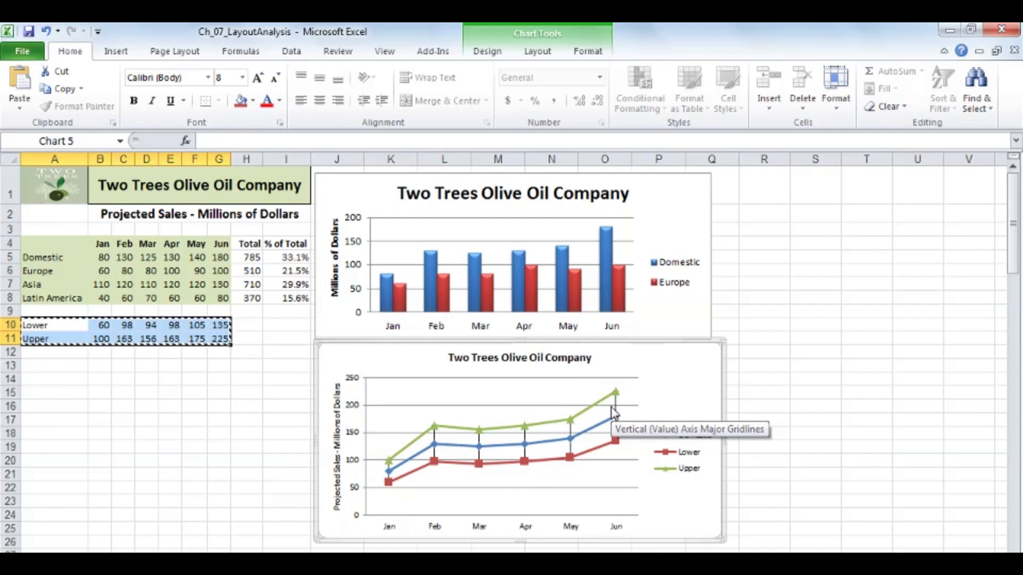
{"action": "mouse_move", "coordinate": [616, 400]}
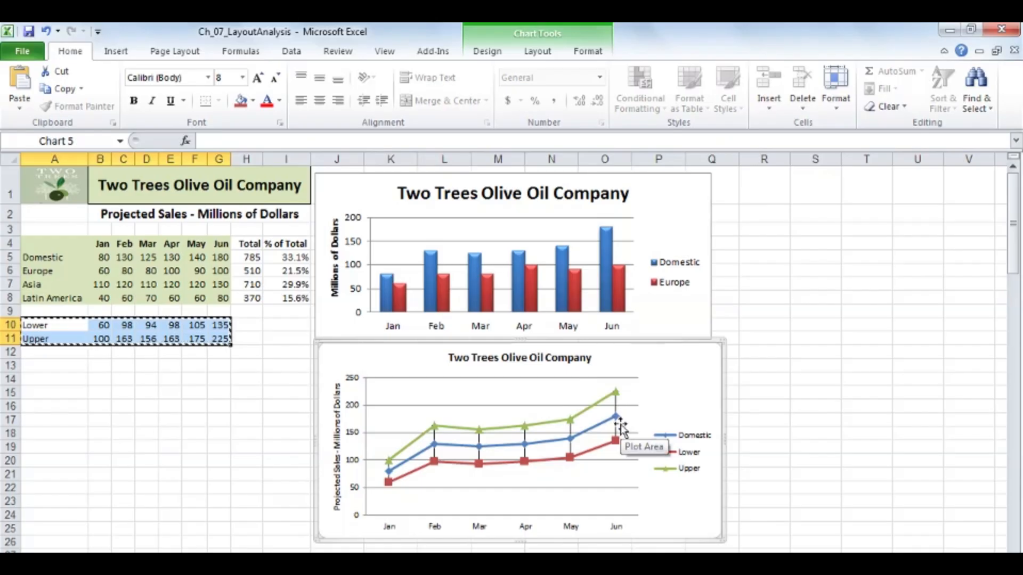
- Add Error Bars with Percentage to the Domestic series of the column chart
{"action": "left_click", "coordinate": [606, 251]}
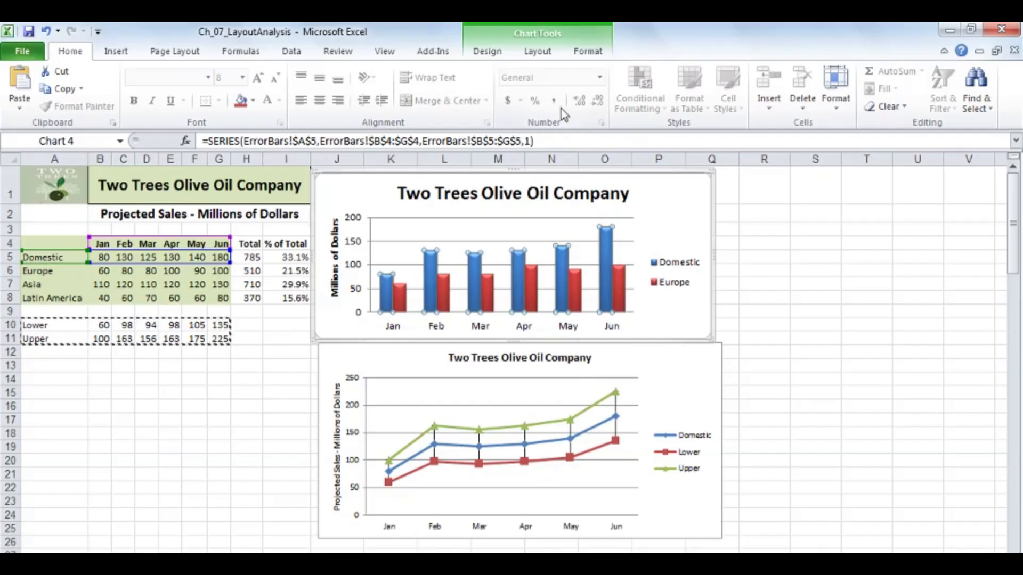
{"action": "left_click", "coordinate": [537, 51]}
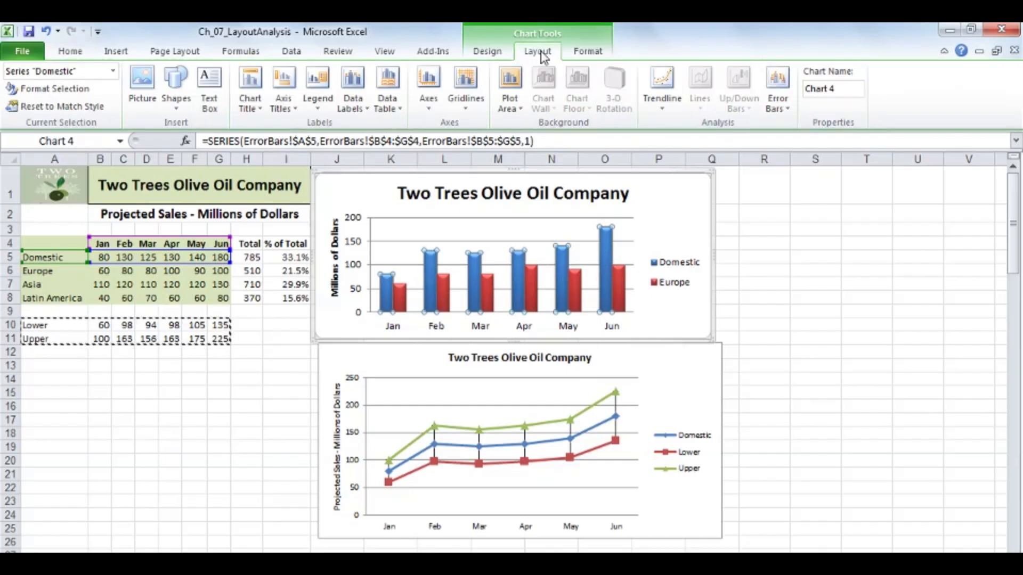
{"action": "left_click", "coordinate": [782, 109]}
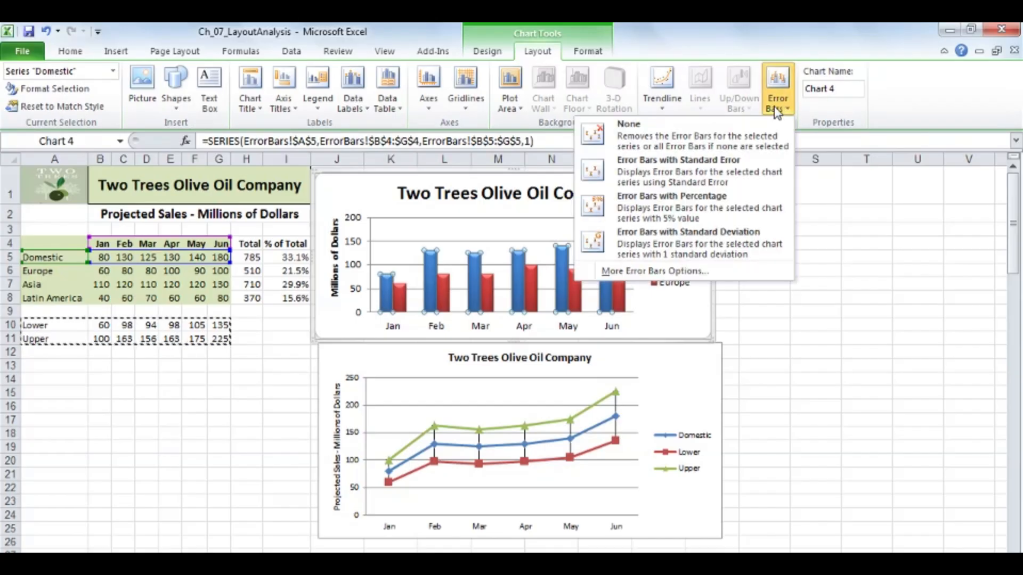
{"action": "left_click", "coordinate": [709, 202]}
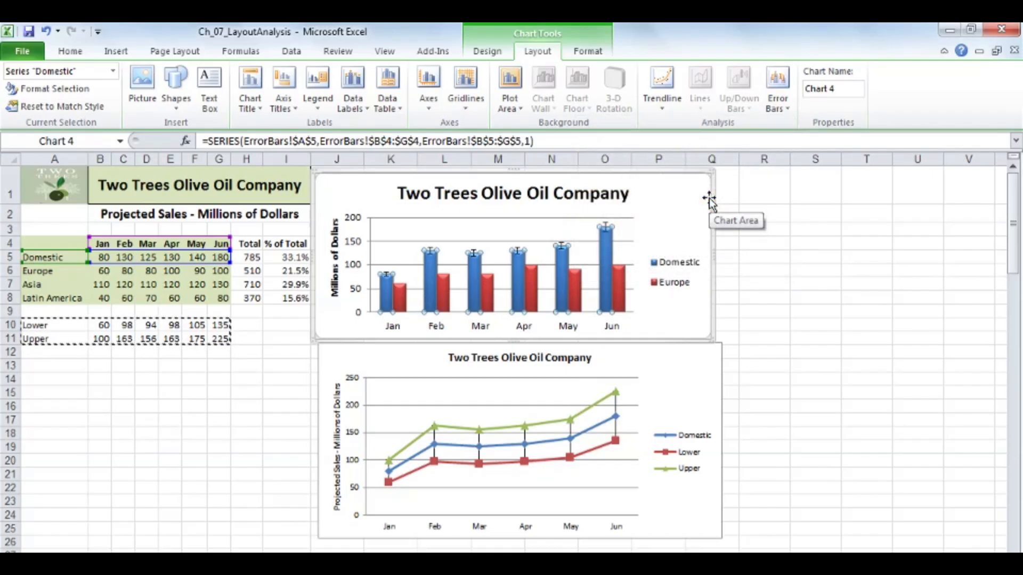
- Set the error amount of the column chart's Domestic error bars to 25 percent and close the formatting options
{"action": "left_click", "coordinate": [782, 106]}
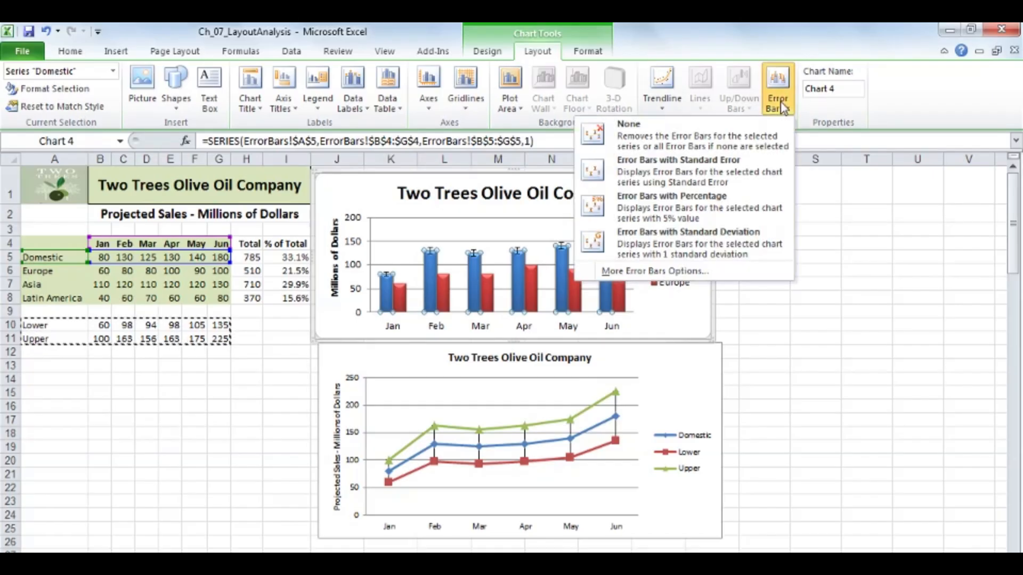
{"action": "left_click", "coordinate": [679, 273]}
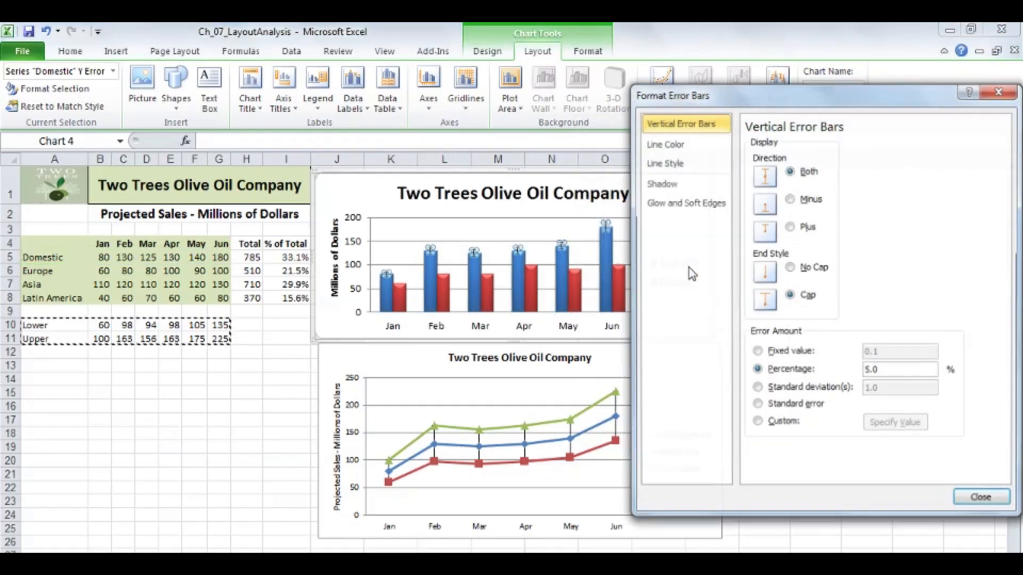
{"action": "left_click_drag", "start_coordinate": [847, 103], "coordinate": [870, 105]}
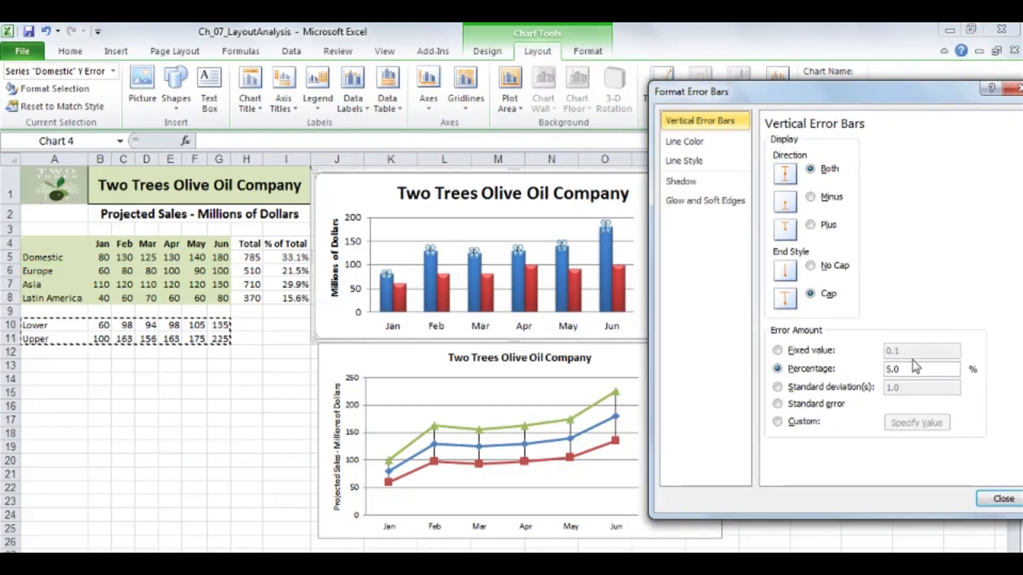
{"action": "double_click", "coordinate": [883, 370]}
{"action": "type", "text": "25"}
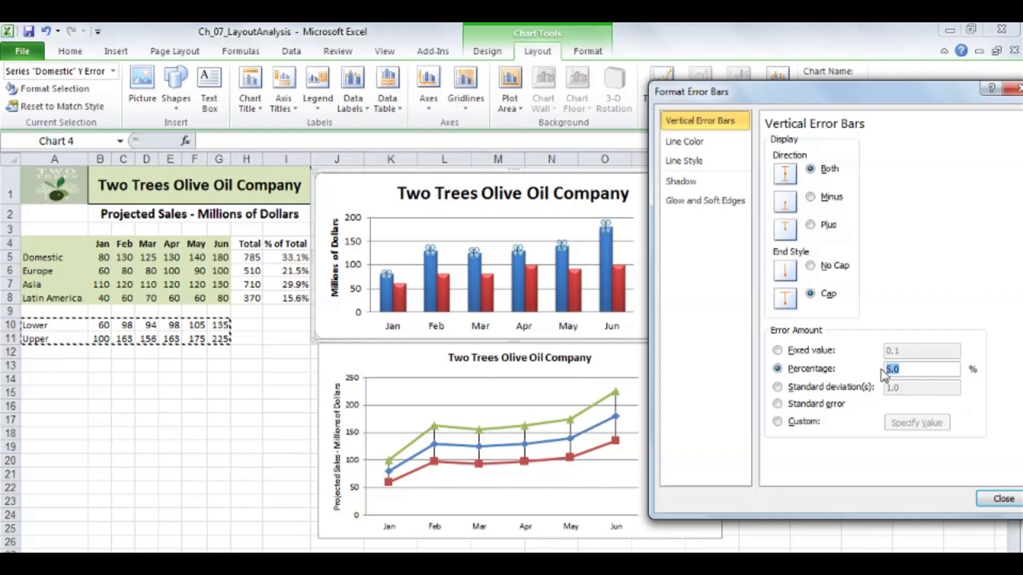
{"action": "left_click", "coordinate": [1001, 498]}
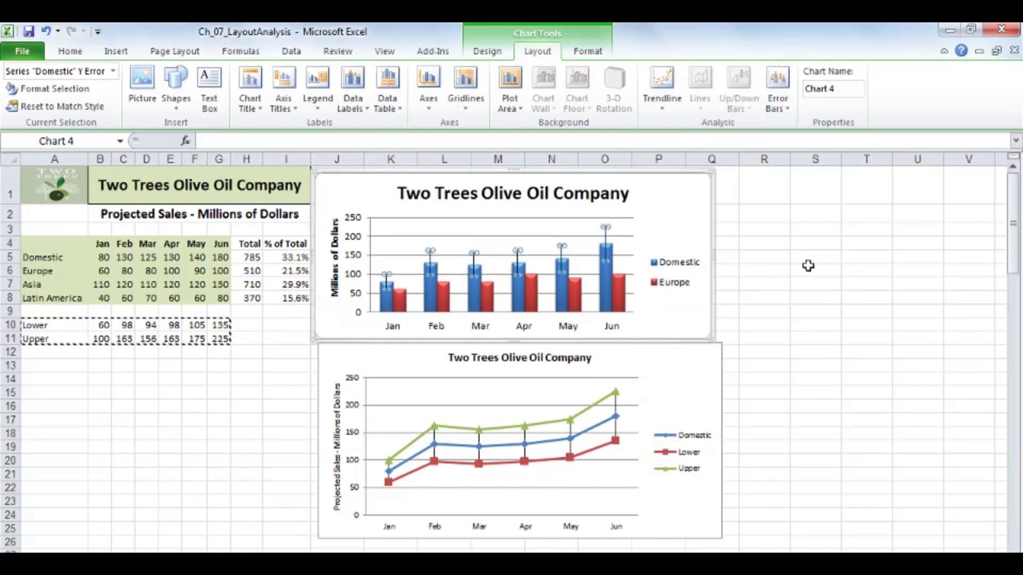
{"action": "left_click", "coordinate": [692, 210]}
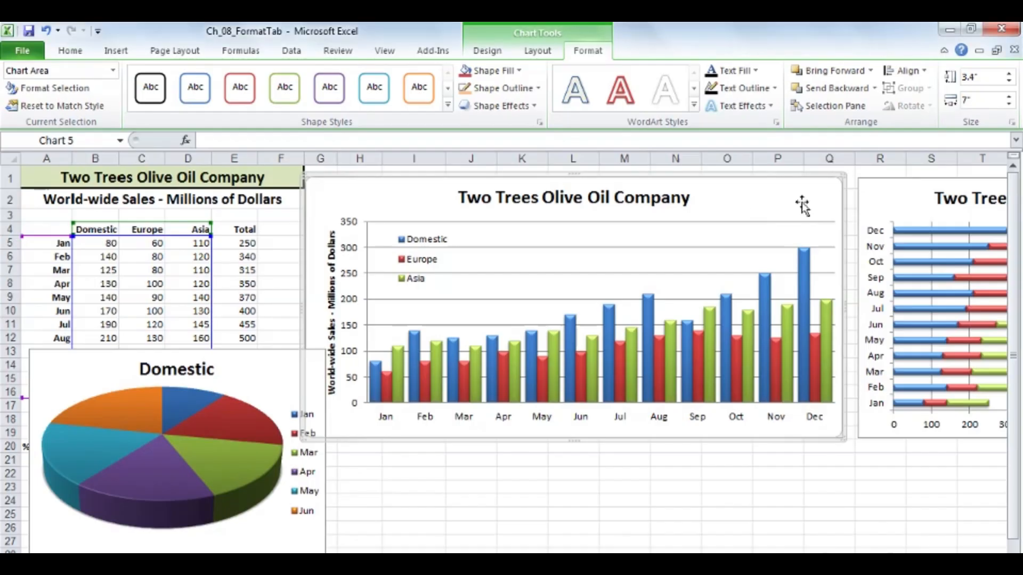
- Apply the solid purple shape style from the second gallery row to the Domestic columns in the world-wide sales chart
{"action": "left_click", "coordinate": [801, 261]}
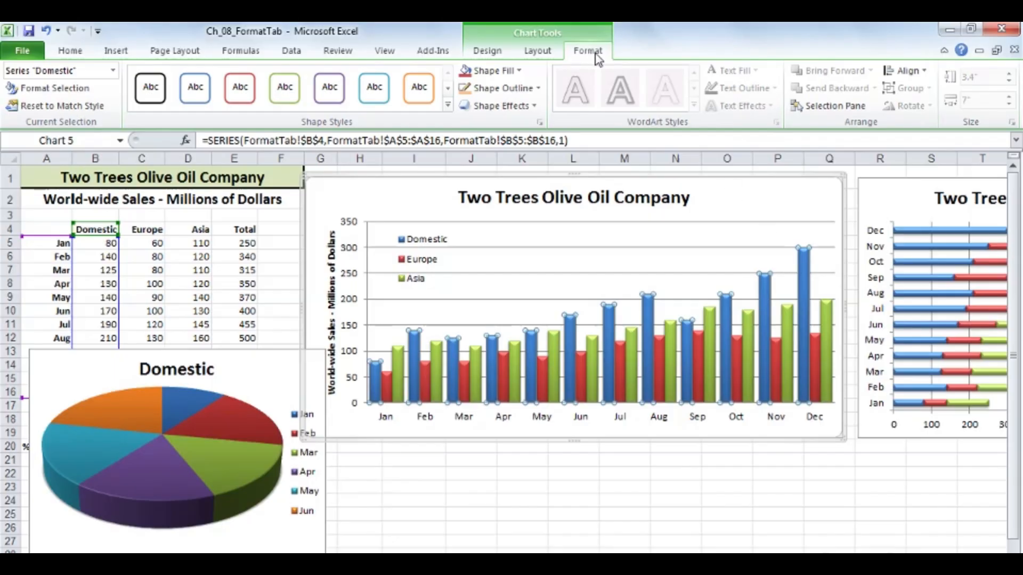
{"action": "left_click", "coordinate": [448, 106]}
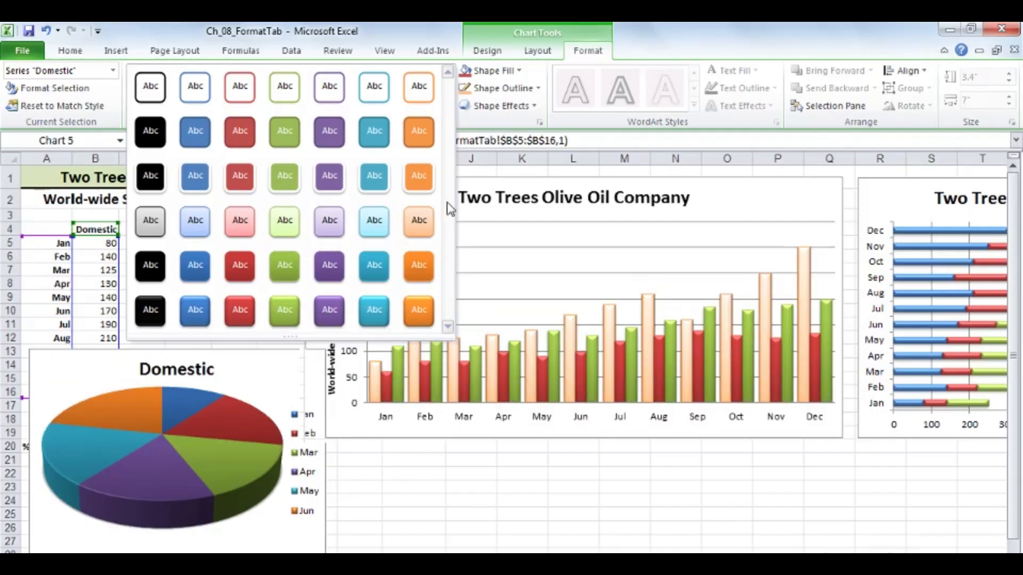
{"action": "left_click", "coordinate": [330, 133]}
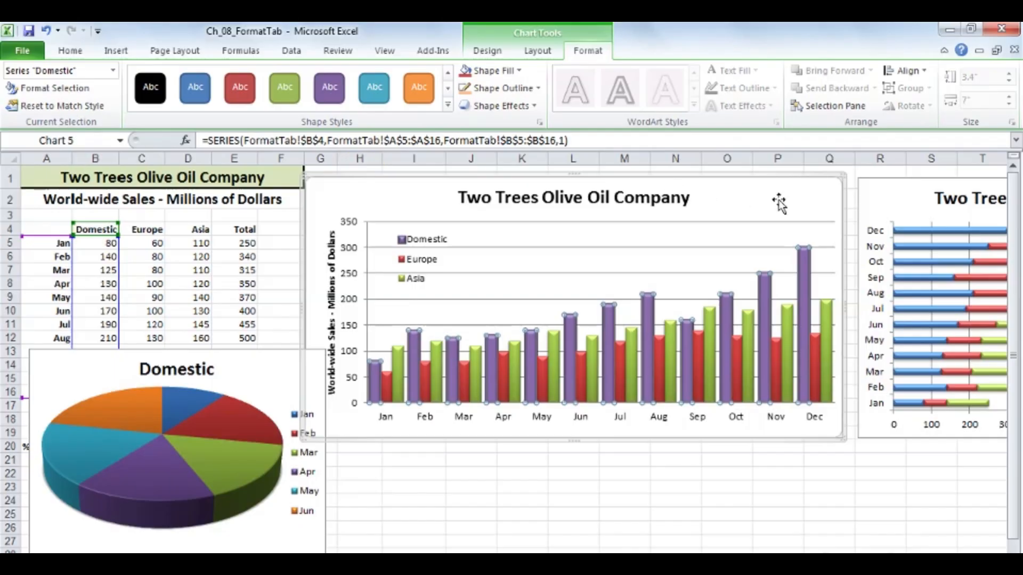
{"action": "left_click", "coordinate": [797, 195]}
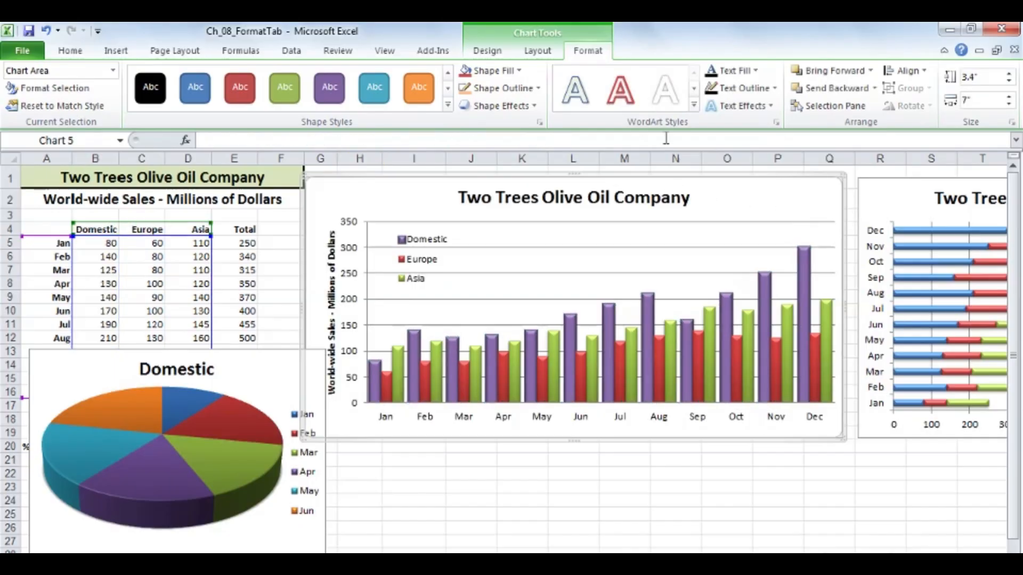
- Change the world-wide sales column chart to a line chart with markers
{"action": "left_click", "coordinate": [493, 52]}
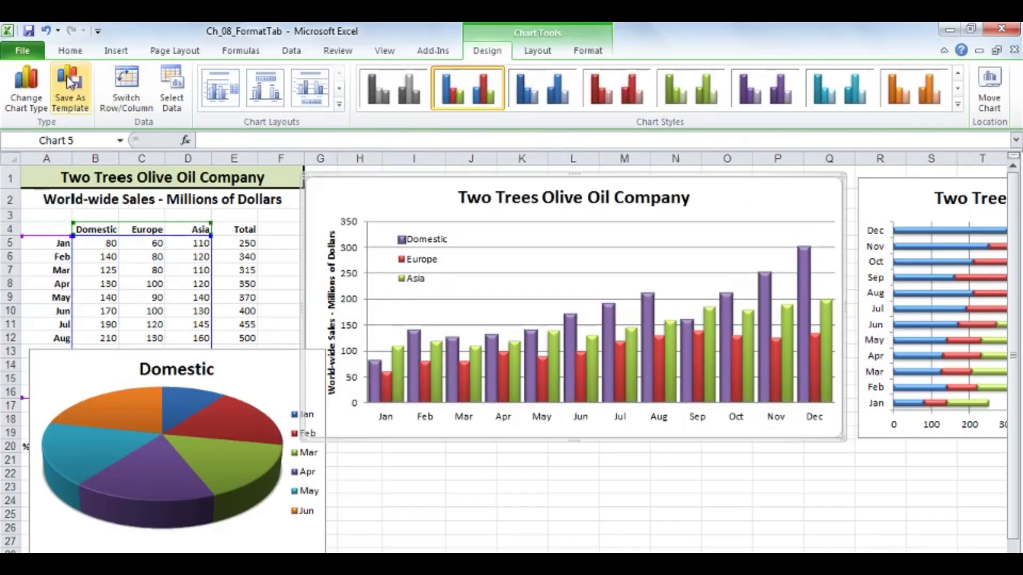
{"action": "left_click", "coordinate": [29, 85]}
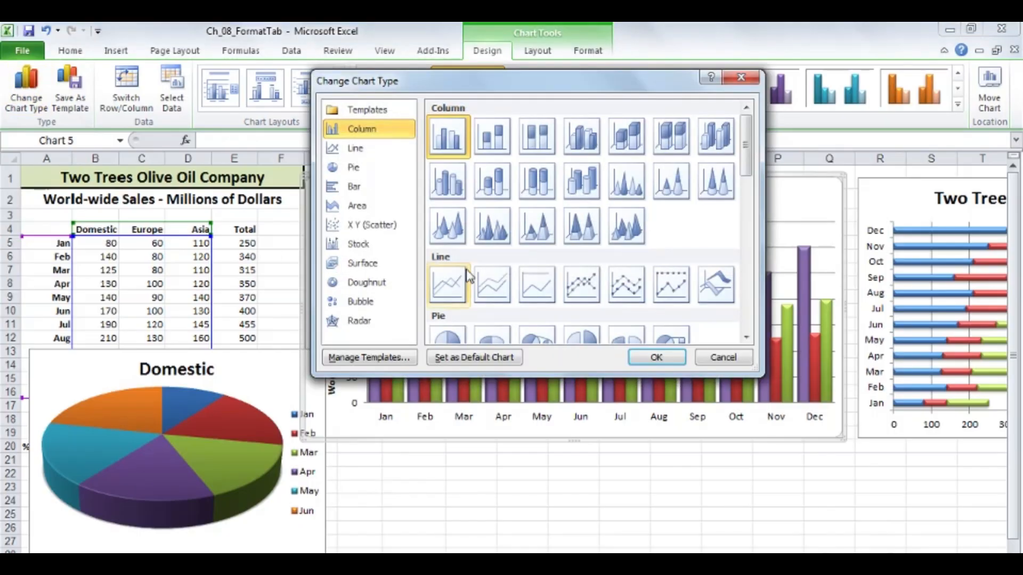
{"action": "left_click", "coordinate": [581, 288]}
{"action": "double_click", "coordinate": [580, 287]}
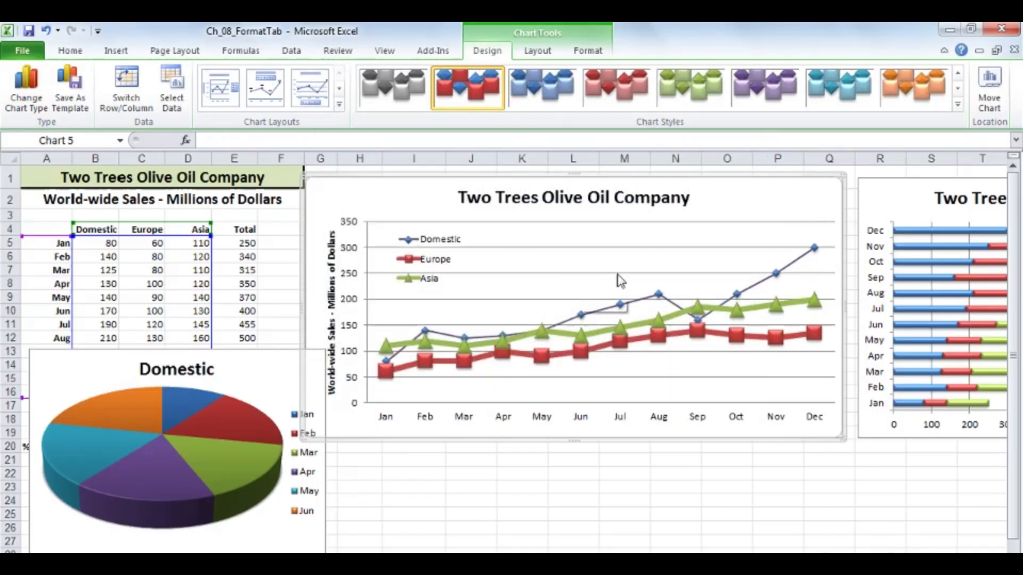
{"action": "left_click", "coordinate": [723, 236]}
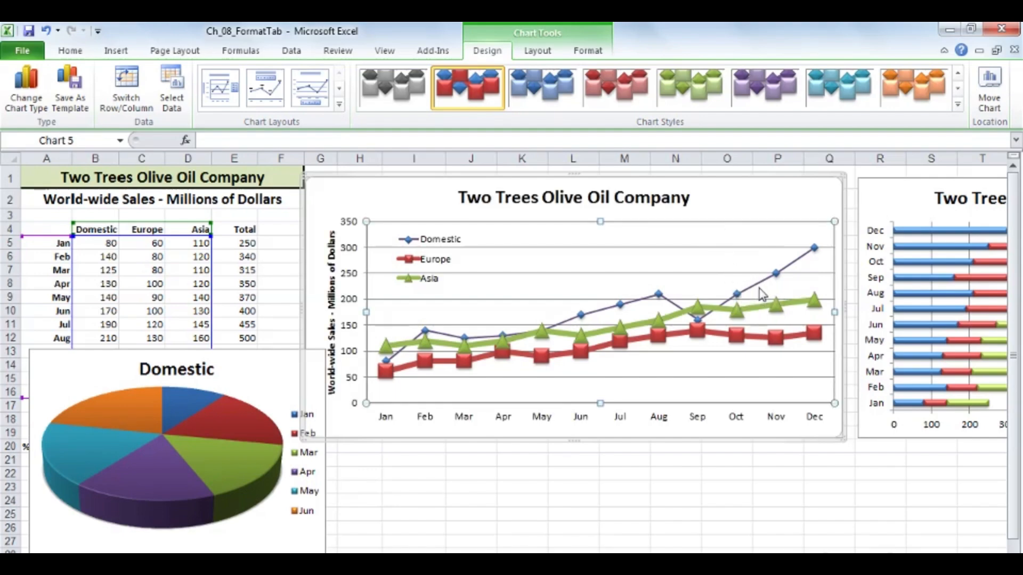
{"action": "mouse_move", "coordinate": [766, 290]}
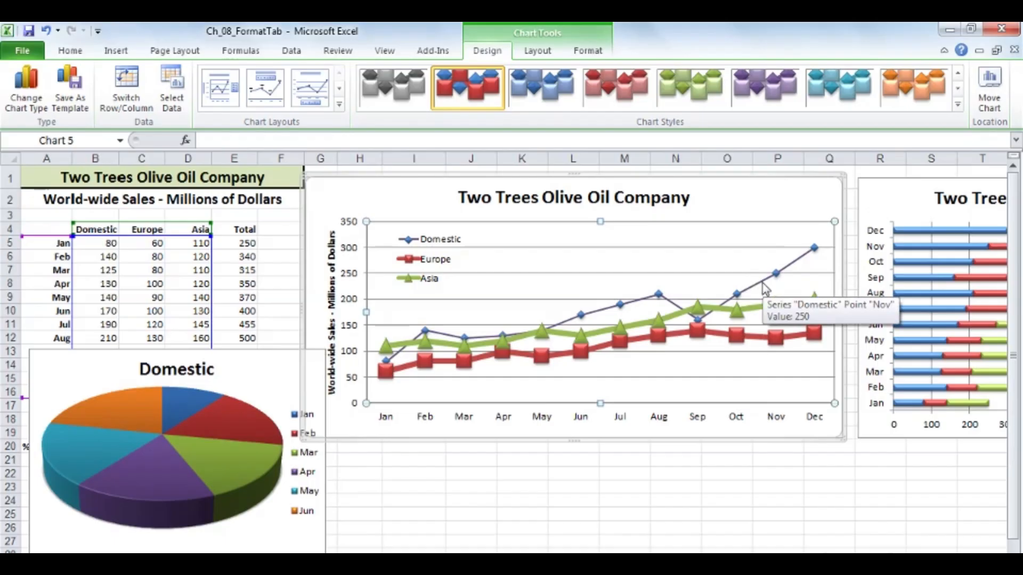
{"action": "left_click", "coordinate": [764, 284]}
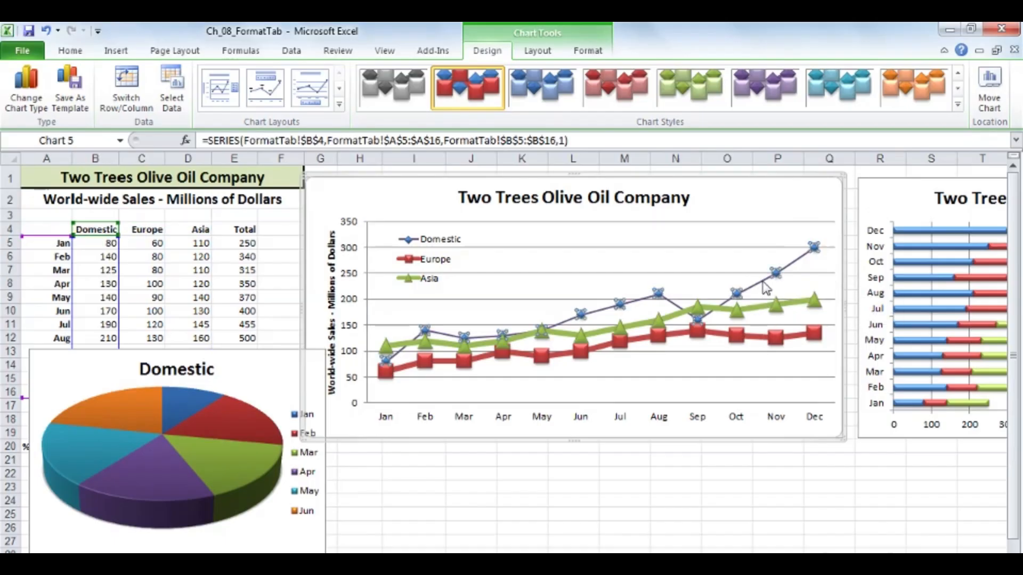
{"action": "left_click", "coordinate": [588, 51]}
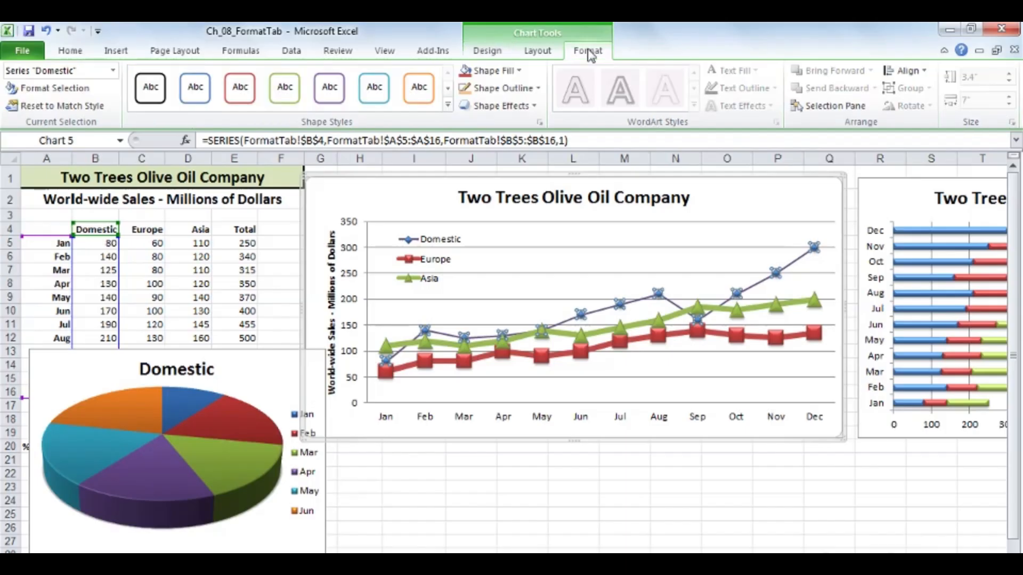
{"action": "left_click", "coordinate": [448, 105]}
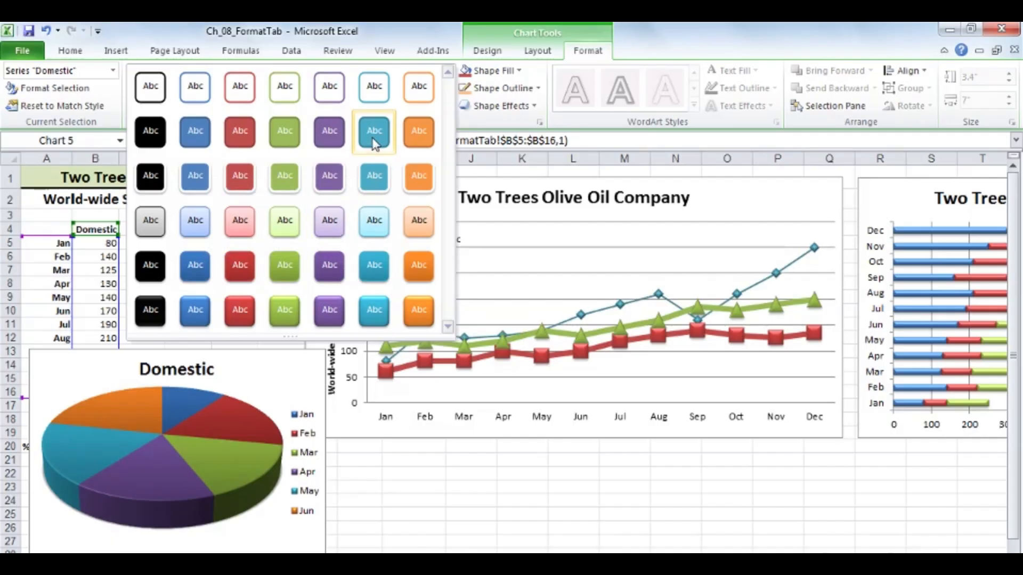
{"action": "left_click", "coordinate": [726, 202]}
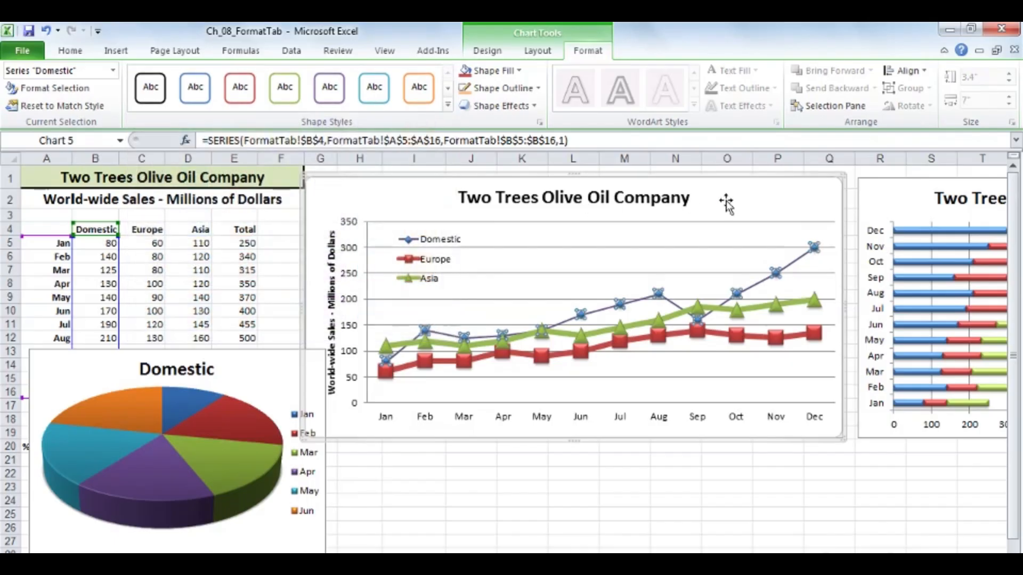
- Undo the change to a line chart and the purple shape style on the Domestic columns
{"action": "key", "text": "ctrl+z"}
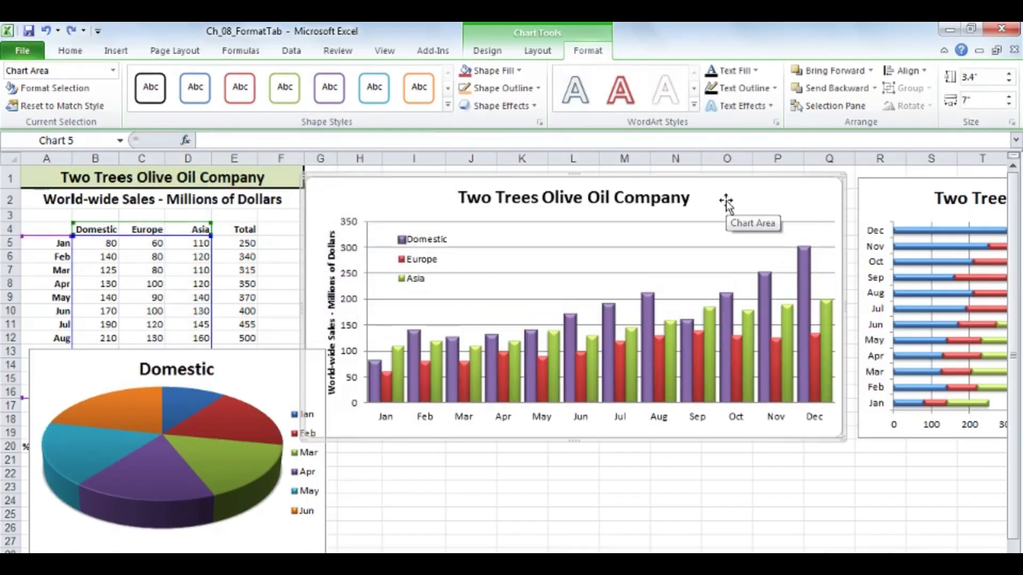
{"action": "key", "text": "ctrl+z"}
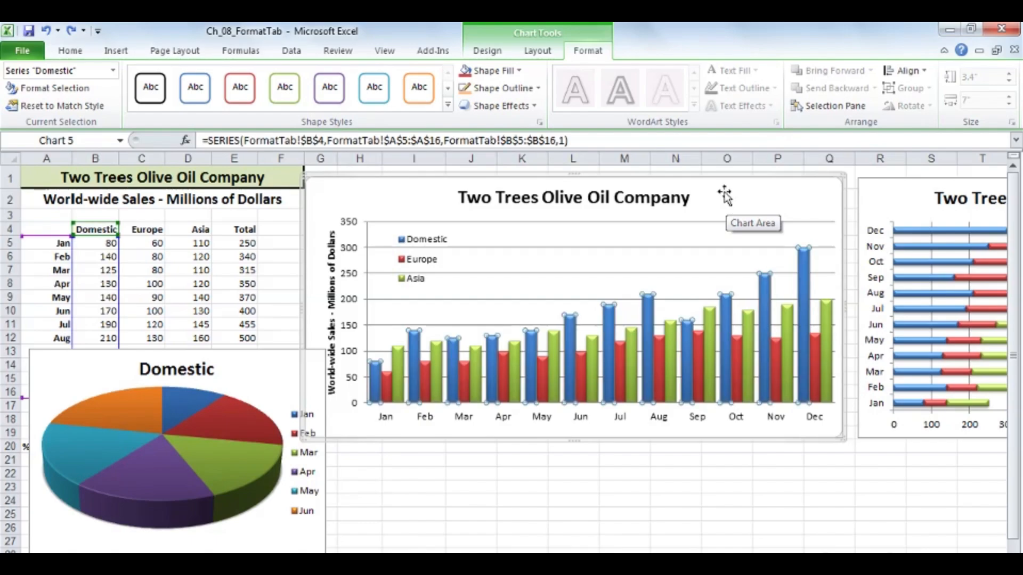
- Change the column chart without the purple Domestic style to a line chart with markers
{"action": "left_click", "coordinate": [487, 50]}
{"action": "left_click", "coordinate": [27, 84]}
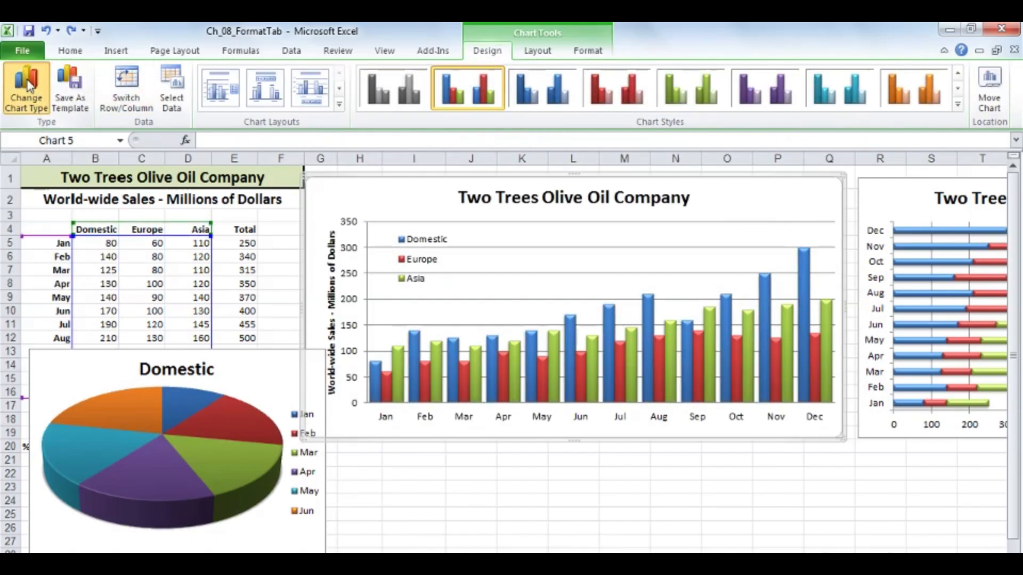
{"action": "double_click", "coordinate": [574, 289]}
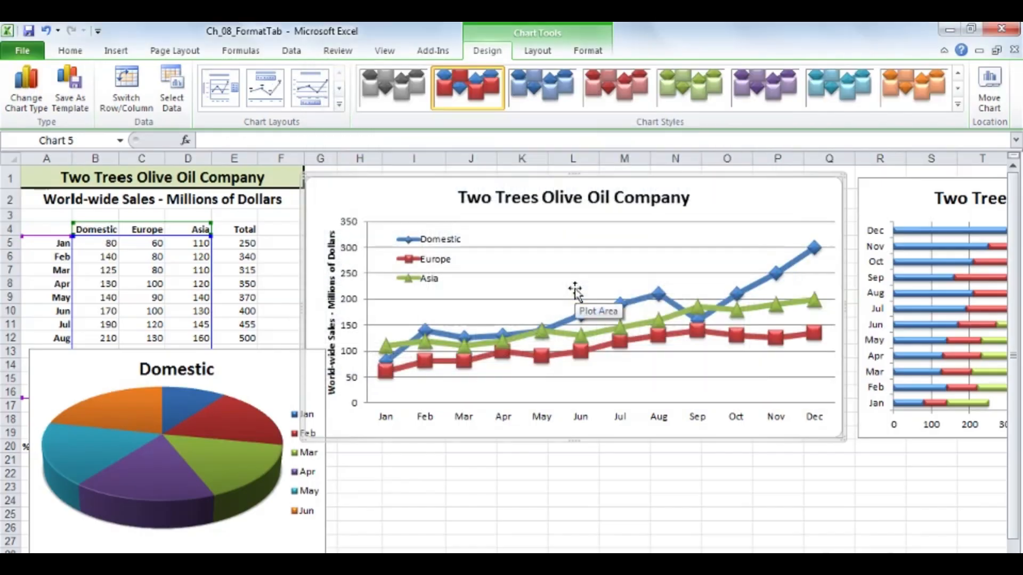
- Apply the light orange shape style from the fourth gallery row to the Domestic line
{"action": "left_click", "coordinate": [636, 305]}
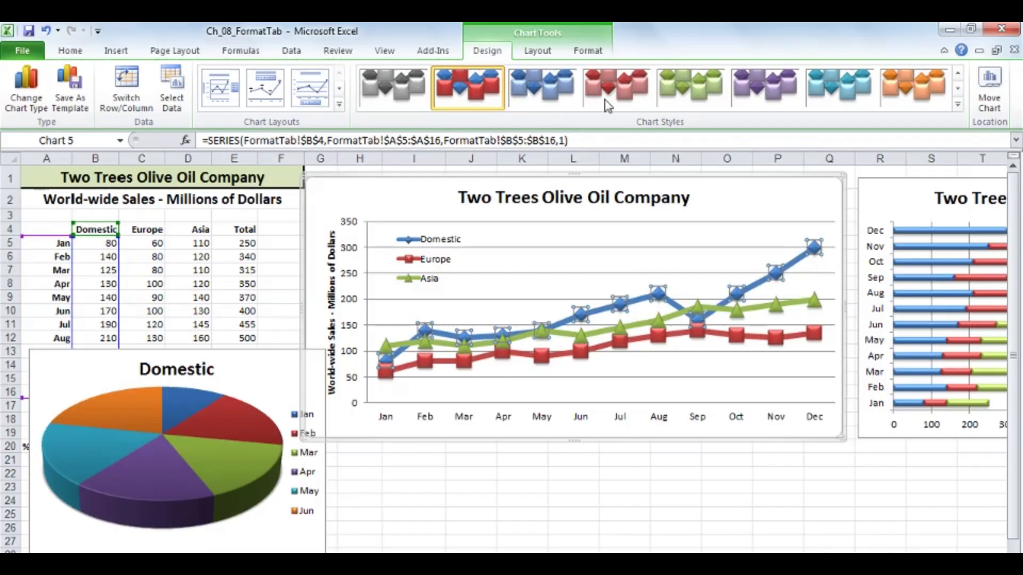
{"action": "left_click", "coordinate": [586, 52]}
{"action": "left_click", "coordinate": [447, 105]}
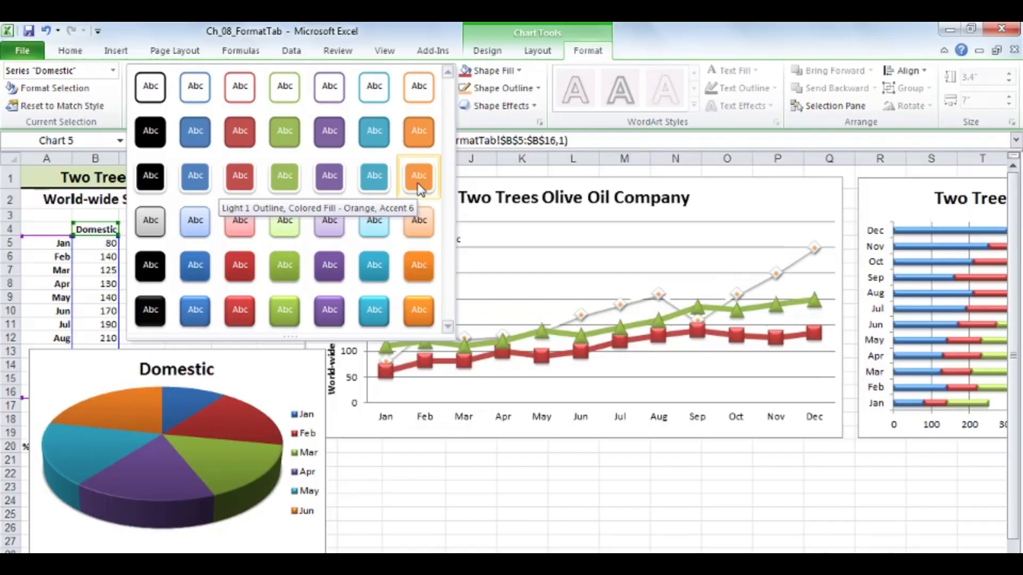
{"action": "left_click", "coordinate": [410, 223]}
{"action": "left_click", "coordinate": [502, 256]}
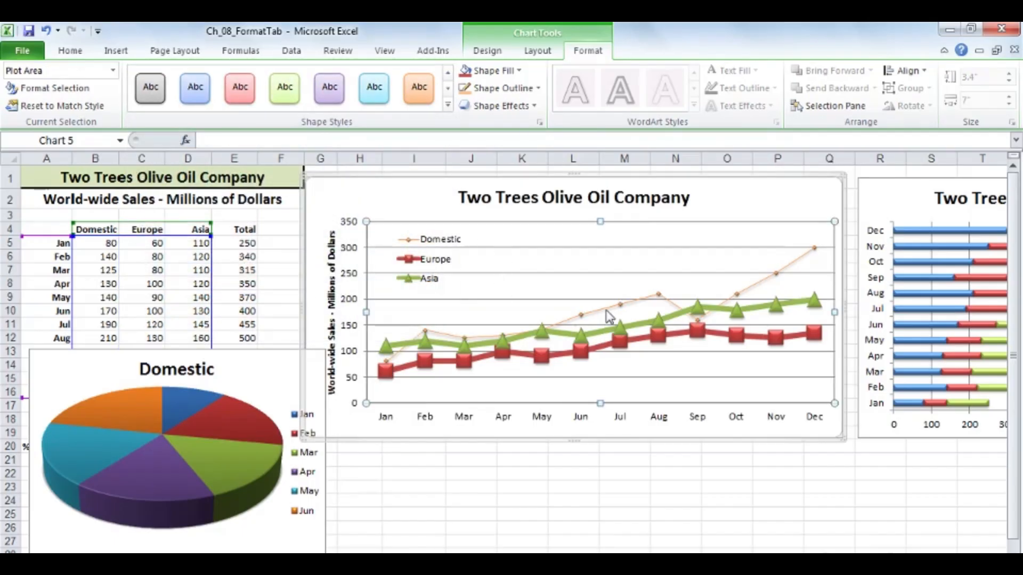
- Examine the line color and line style settings of the Domestic series, then close the formatting options
{"action": "double_click", "coordinate": [609, 315]}
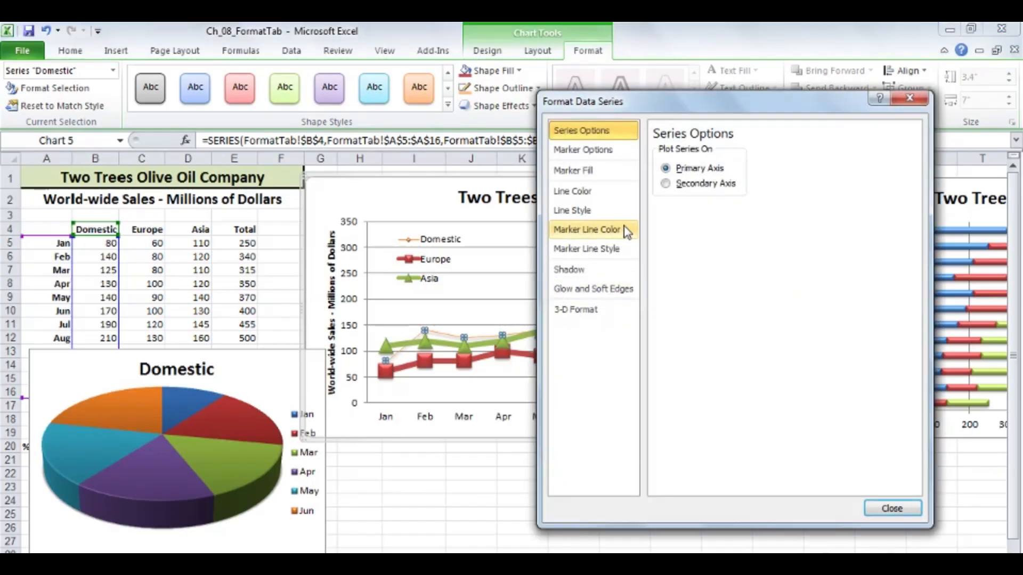
{"action": "left_click", "coordinate": [601, 193]}
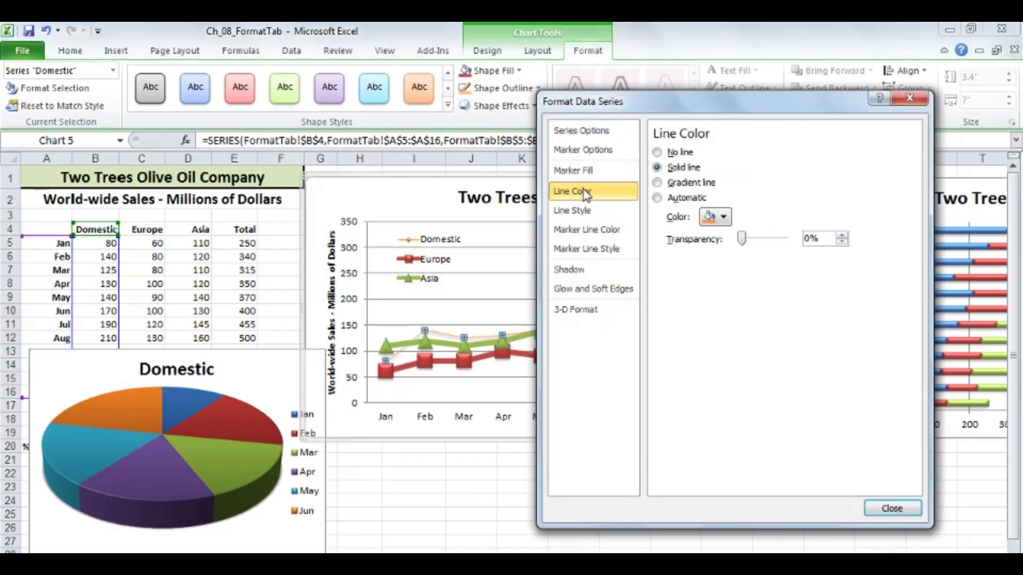
{"action": "left_click", "coordinate": [579, 214]}
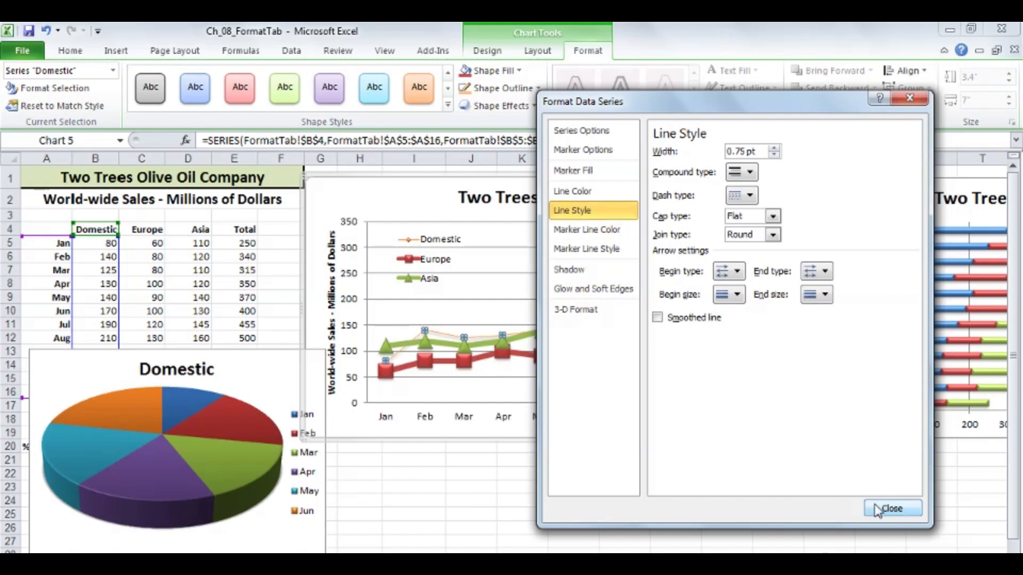
{"action": "left_click", "coordinate": [891, 508]}
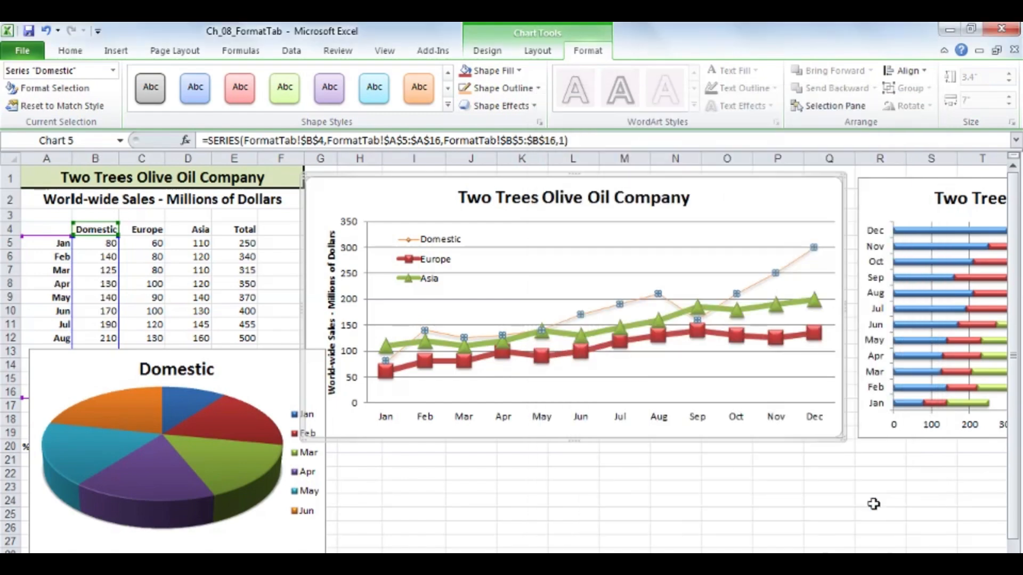
- Undo the light orange shape style on the Domestic line and select the whole chart area
{"action": "left_click", "coordinate": [784, 201]}
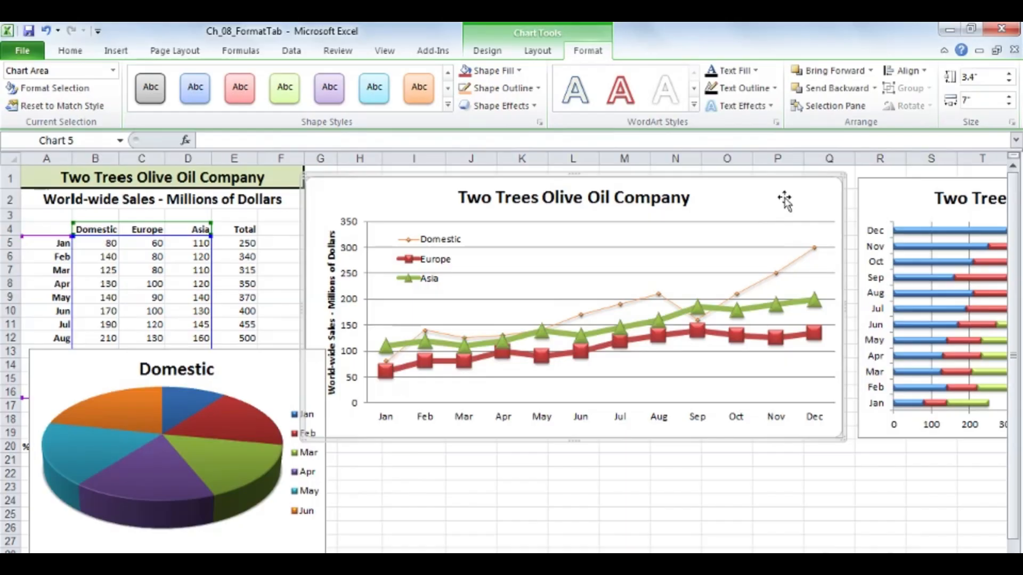
{"action": "key", "text": "ctrl+z"}
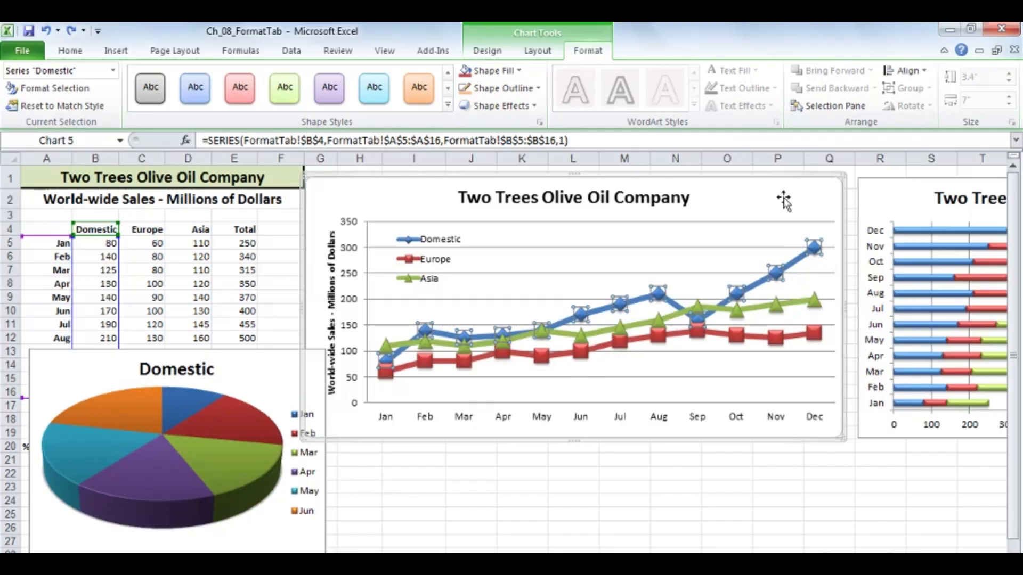
{"action": "left_click", "coordinate": [783, 197]}
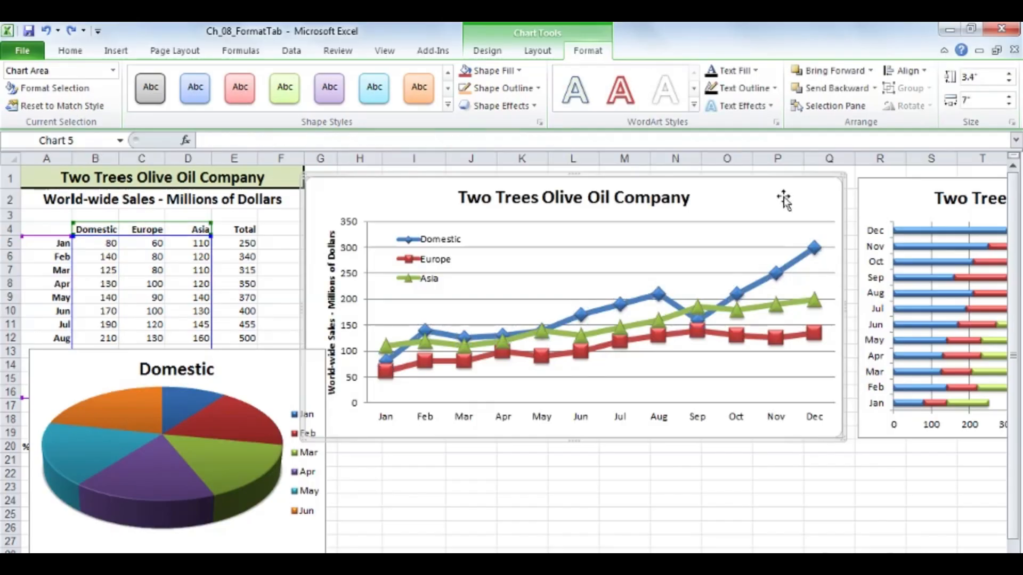
- Apply the light red shape style from the fourth gallery row to only the Mar slice of the Domestic pie chart
{"action": "left_click", "coordinate": [229, 421]}
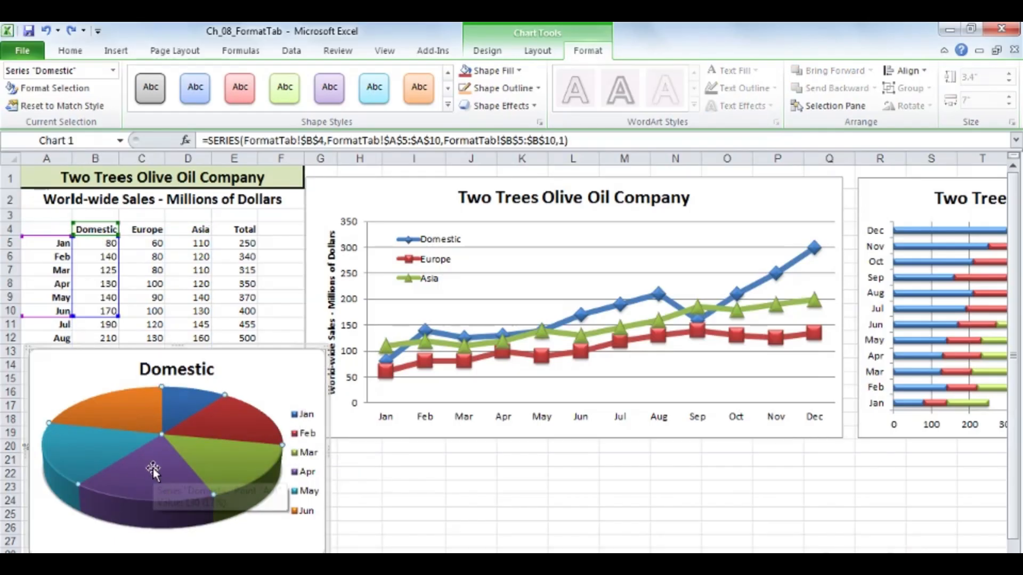
{"action": "mouse_move", "coordinate": [152, 468]}
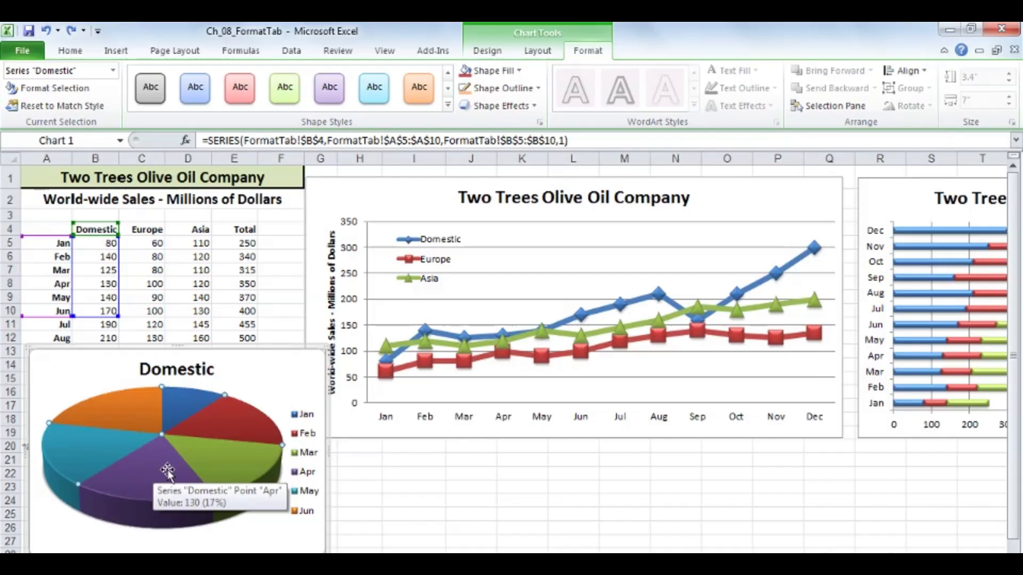
{"action": "mouse_move", "coordinate": [213, 462]}
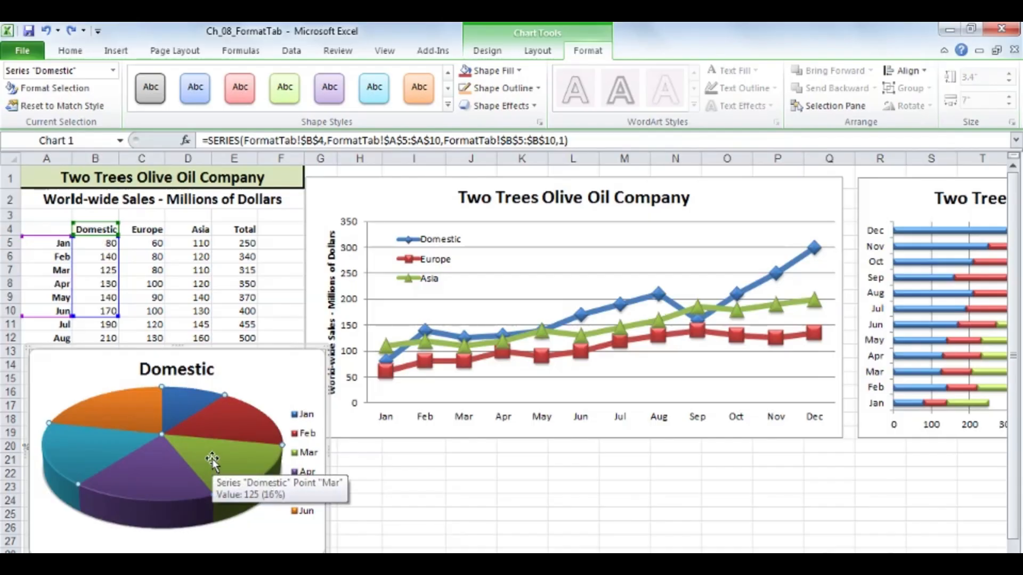
{"action": "left_click", "coordinate": [213, 461]}
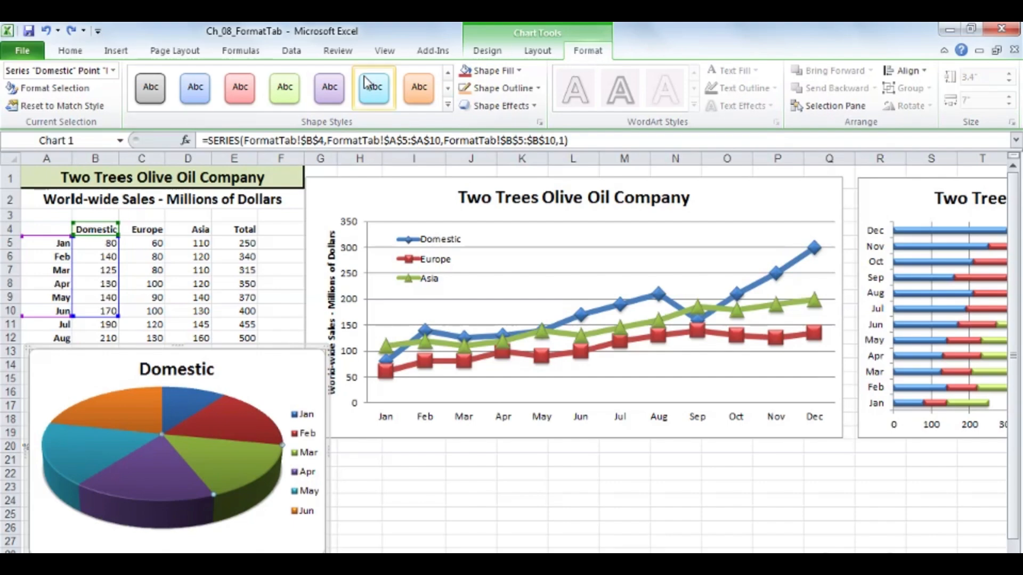
{"action": "left_click", "coordinate": [447, 108]}
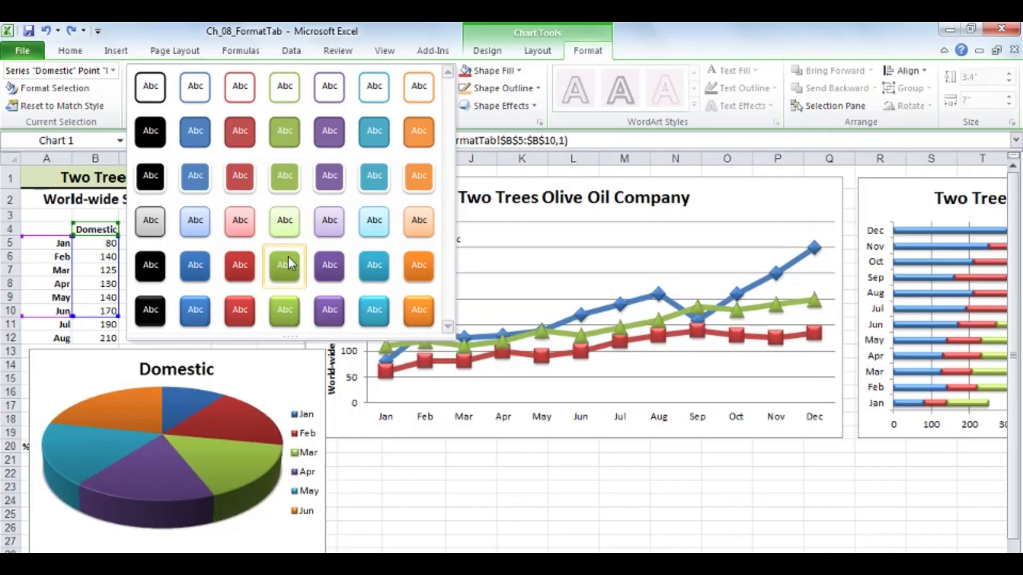
{"action": "left_click", "coordinate": [248, 238]}
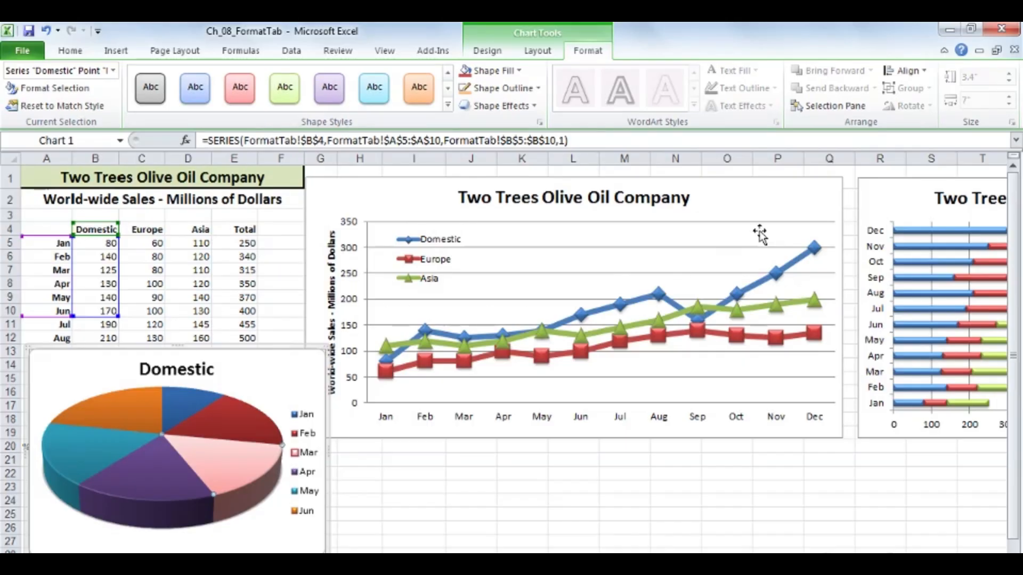
- Apply the light aqua shape style from the fourth gallery row to the line chart's chart area
{"action": "left_click", "coordinate": [806, 195]}
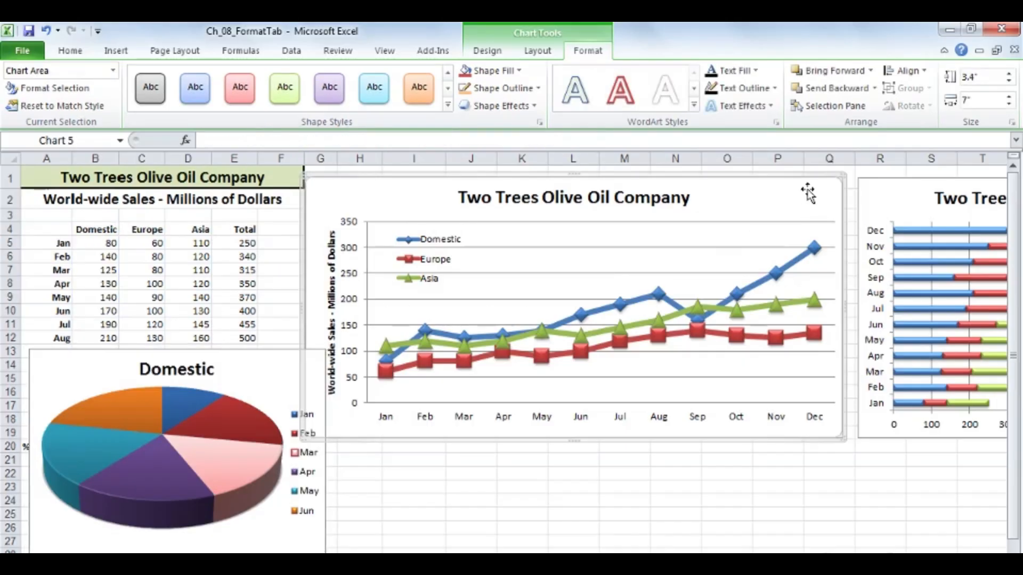
{"action": "left_click", "coordinate": [449, 105]}
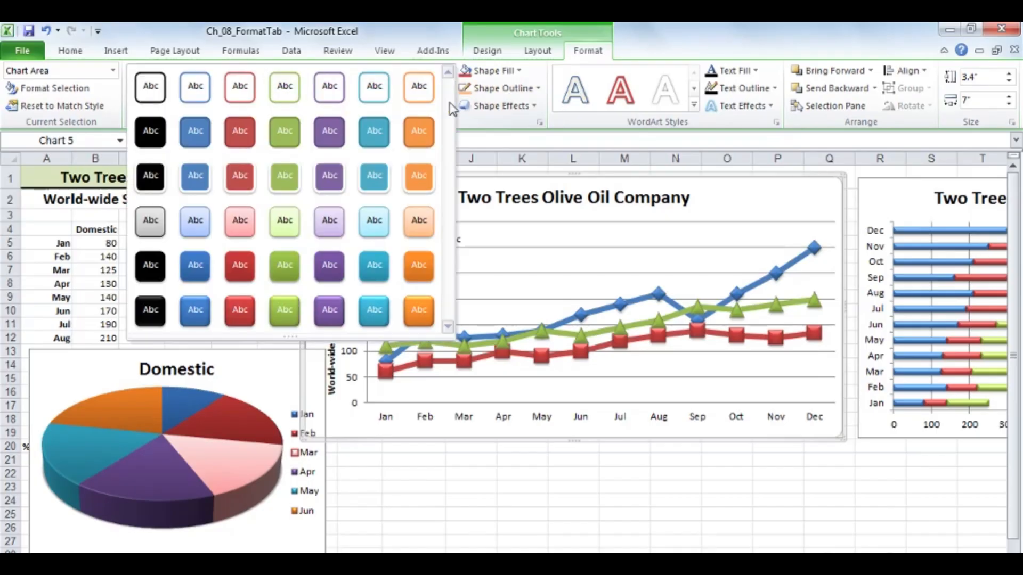
{"action": "left_click", "coordinate": [374, 219]}
- Apply the light orange shape style from the fourth gallery row to the line chart's plot area
{"action": "left_click", "coordinate": [538, 235]}
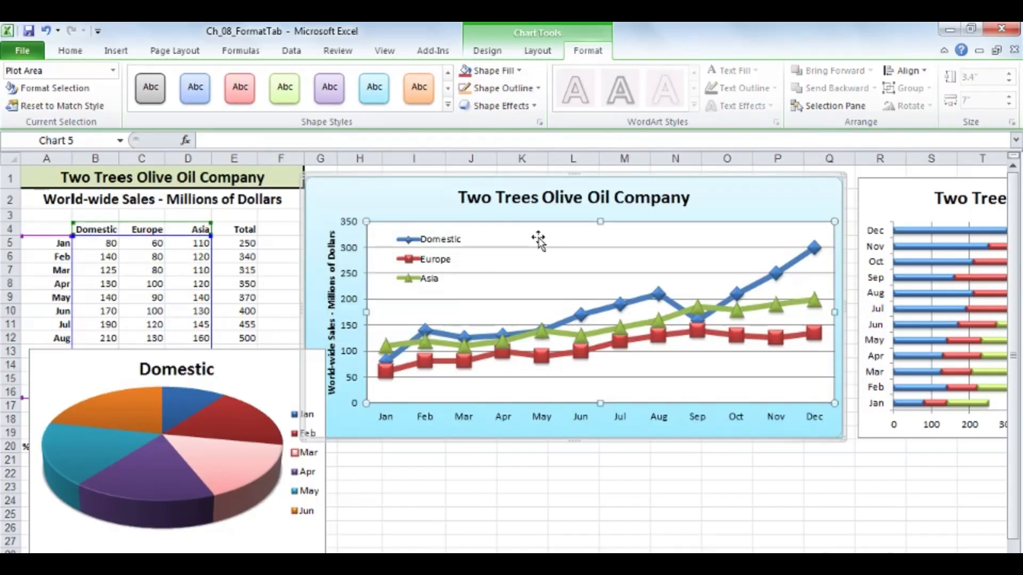
{"action": "left_click", "coordinate": [448, 106]}
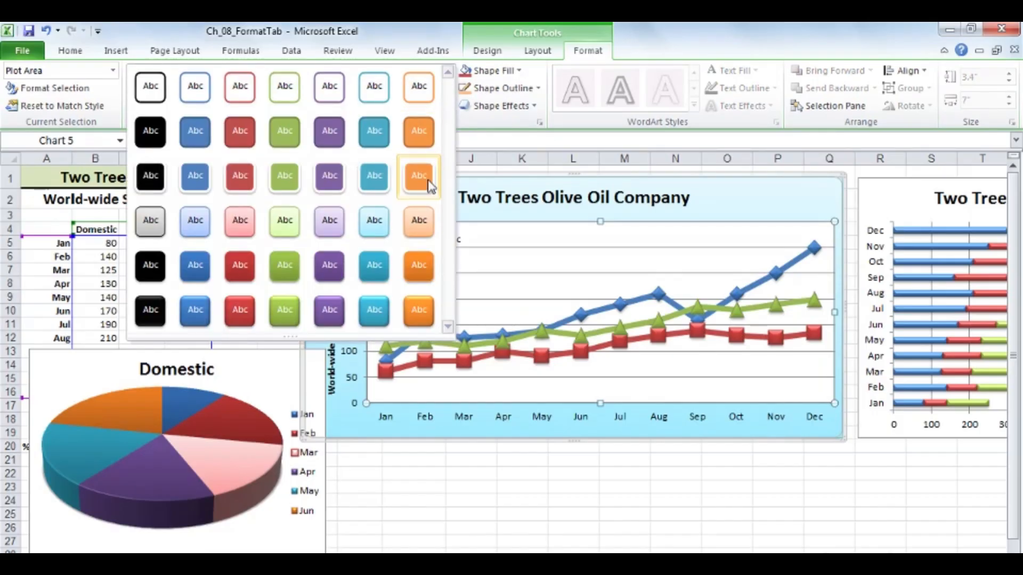
{"action": "left_click", "coordinate": [419, 220]}
{"action": "left_click", "coordinate": [735, 199]}
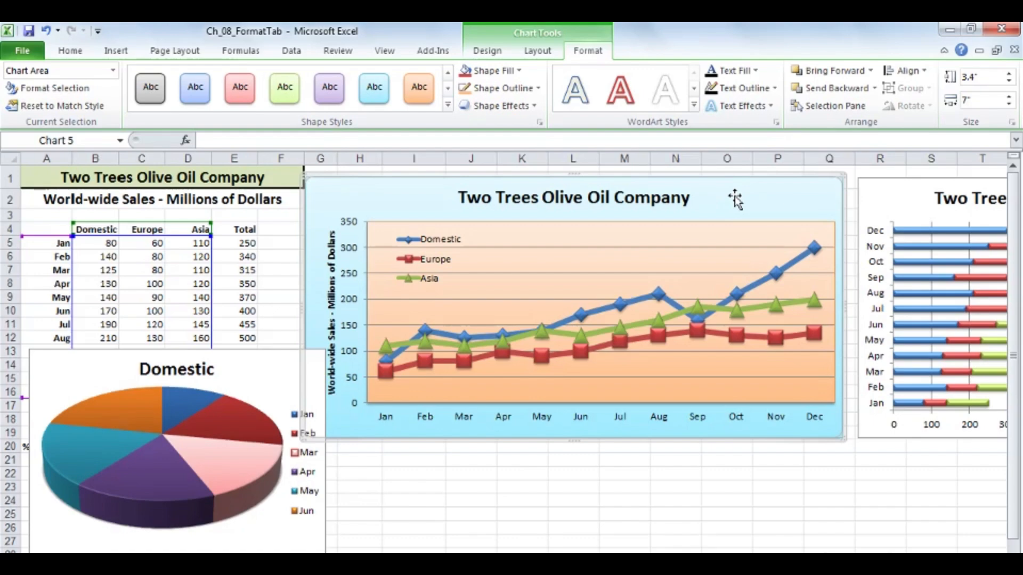
- Apply the purple shape style from the fifth gallery row to the line chart's legend
{"action": "left_click", "coordinate": [436, 244]}
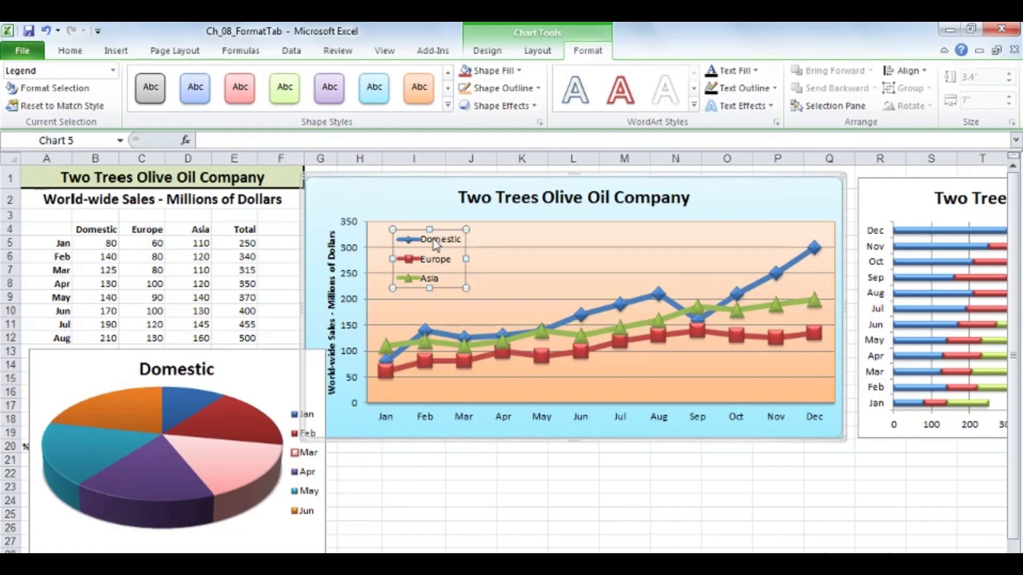
{"action": "left_click", "coordinate": [448, 105]}
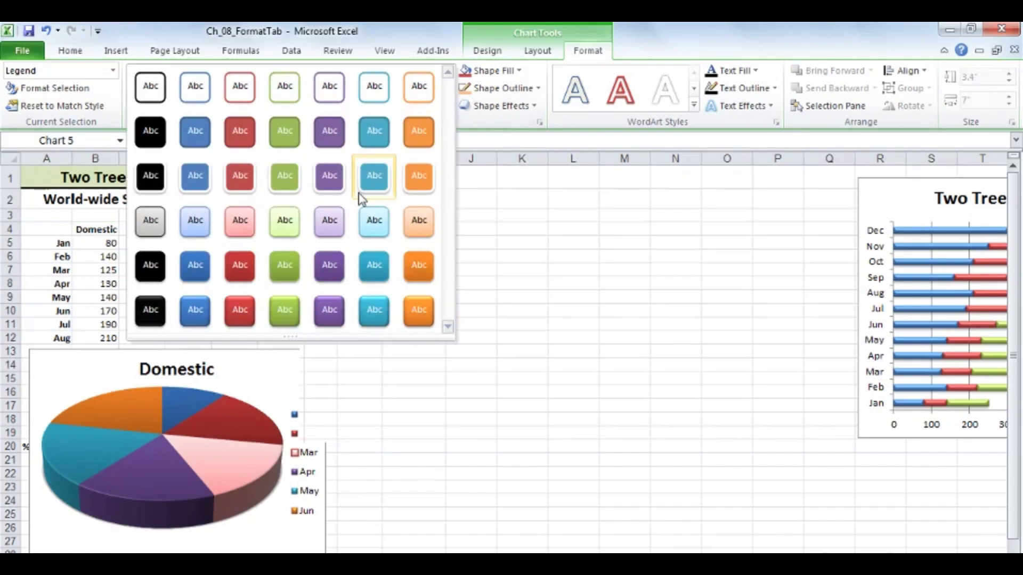
{"action": "left_click", "coordinate": [328, 265]}
{"action": "left_click", "coordinate": [557, 234]}
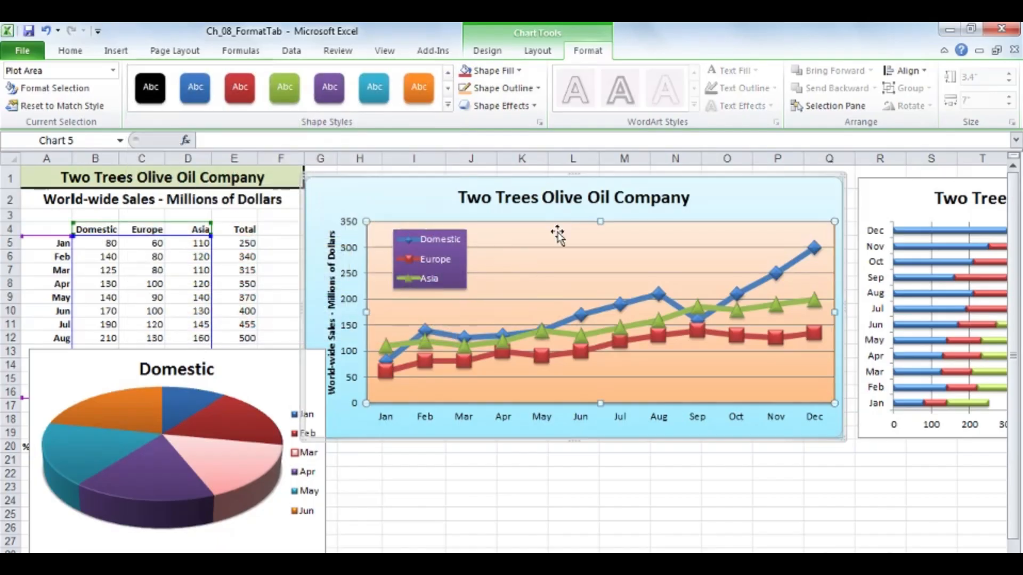
{"action": "left_click", "coordinate": [701, 199]}
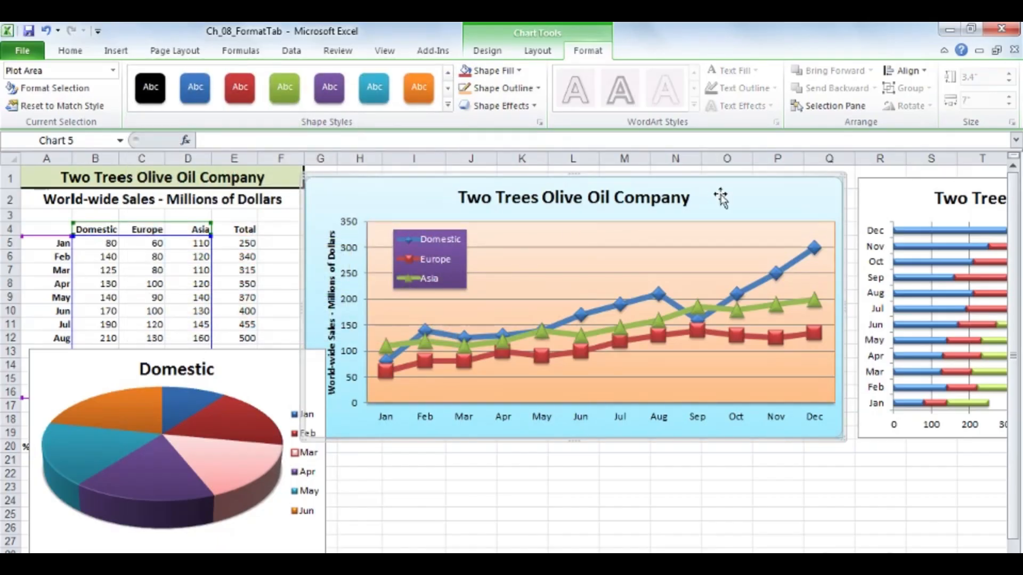
- Try the orange line style from the third gallery row on the line chart's vertical axis, and undo it
{"action": "left_click", "coordinate": [368, 241]}
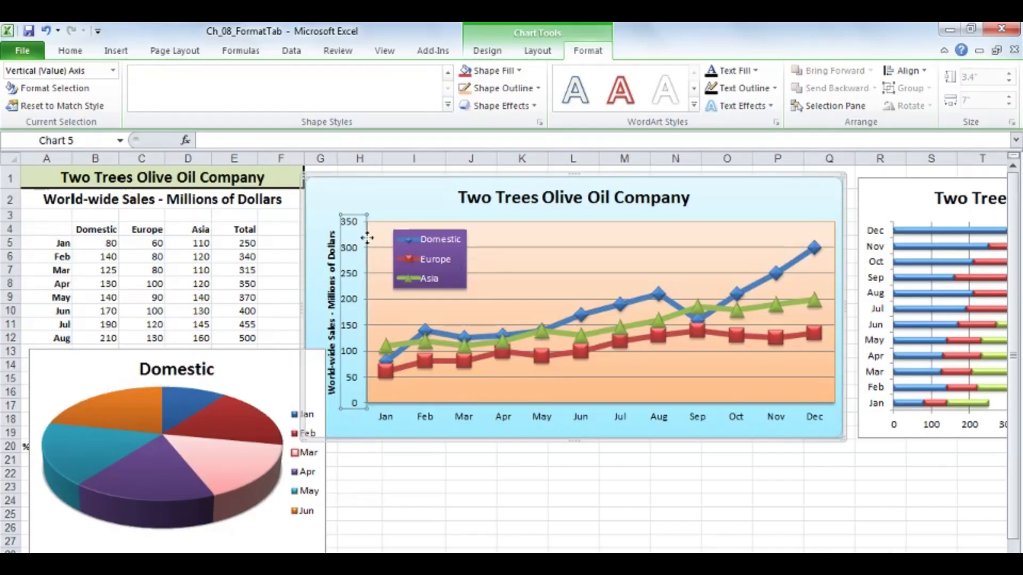
{"action": "left_click", "coordinate": [448, 105]}
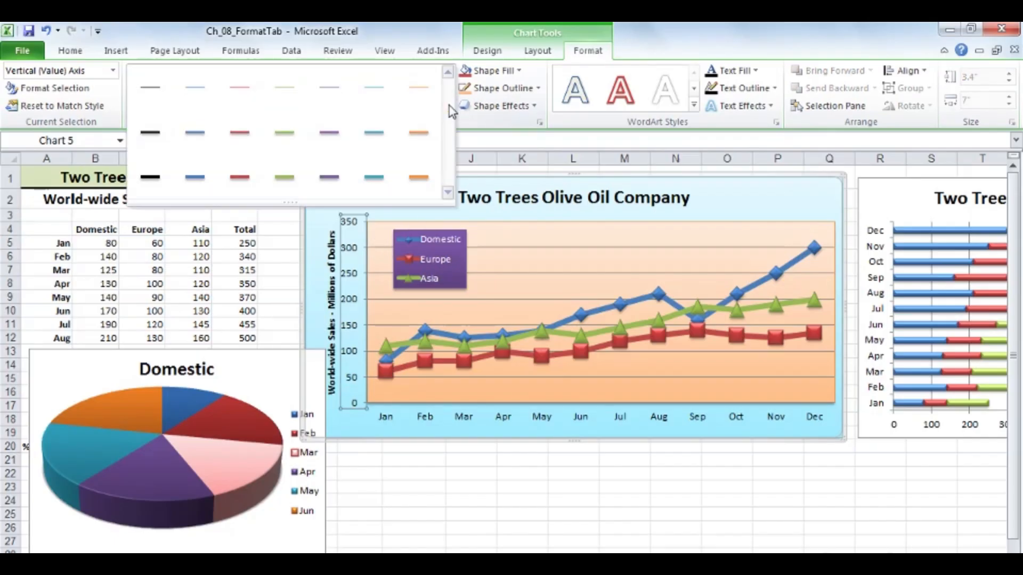
{"action": "left_click", "coordinate": [418, 177]}
{"action": "left_click", "coordinate": [424, 183]}
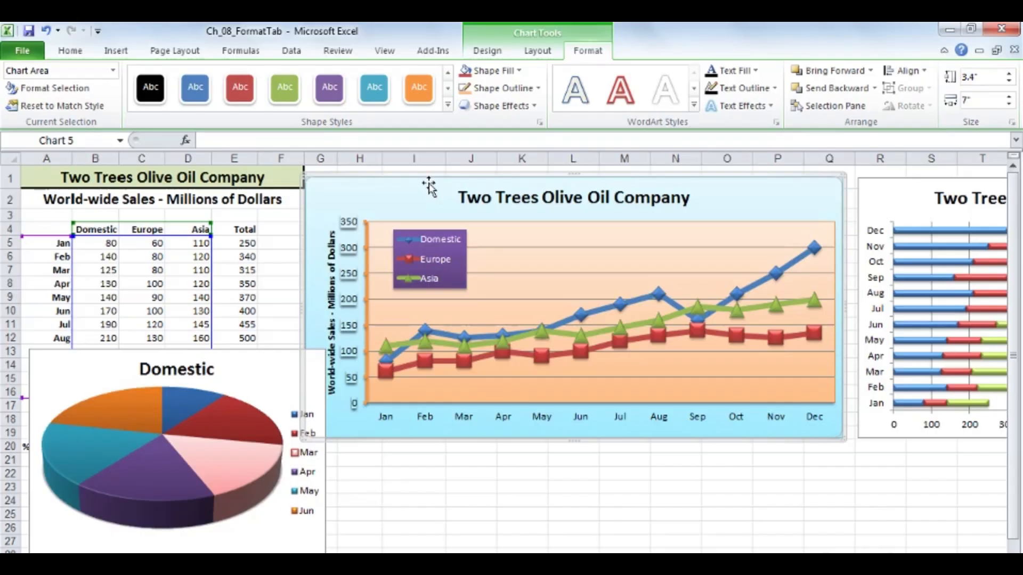
{"action": "key", "text": "ctrl+z"}
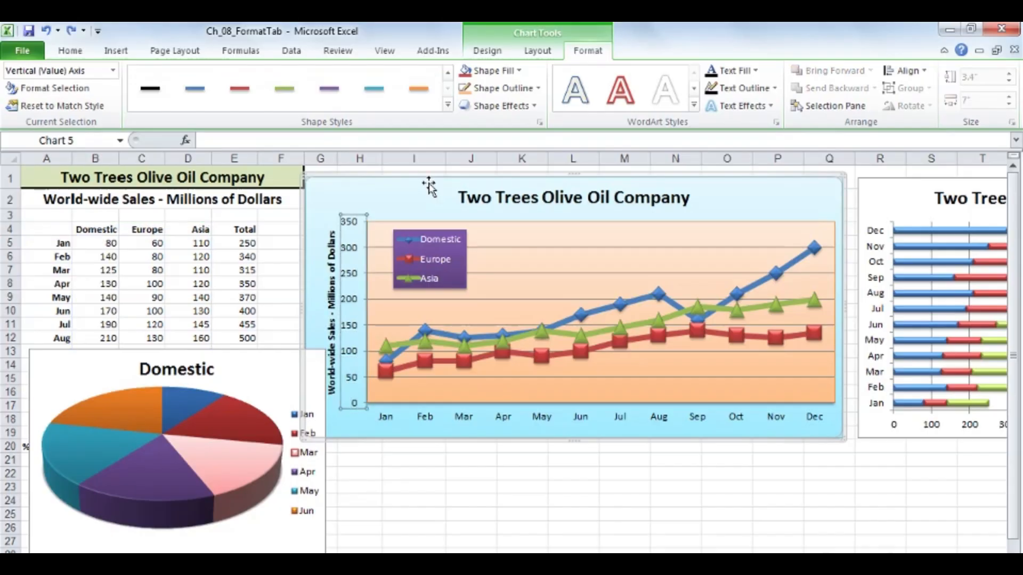
- Apply the Subtle Effect - Orange, Accent 6 shape style to the line chart's title
{"action": "left_click", "coordinate": [484, 202]}
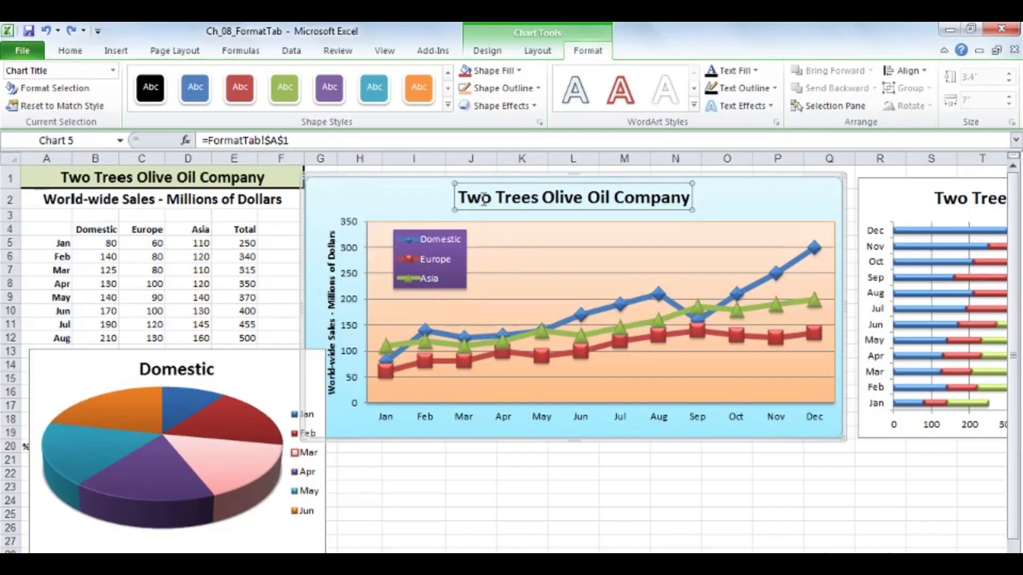
{"action": "left_click", "coordinate": [448, 106]}
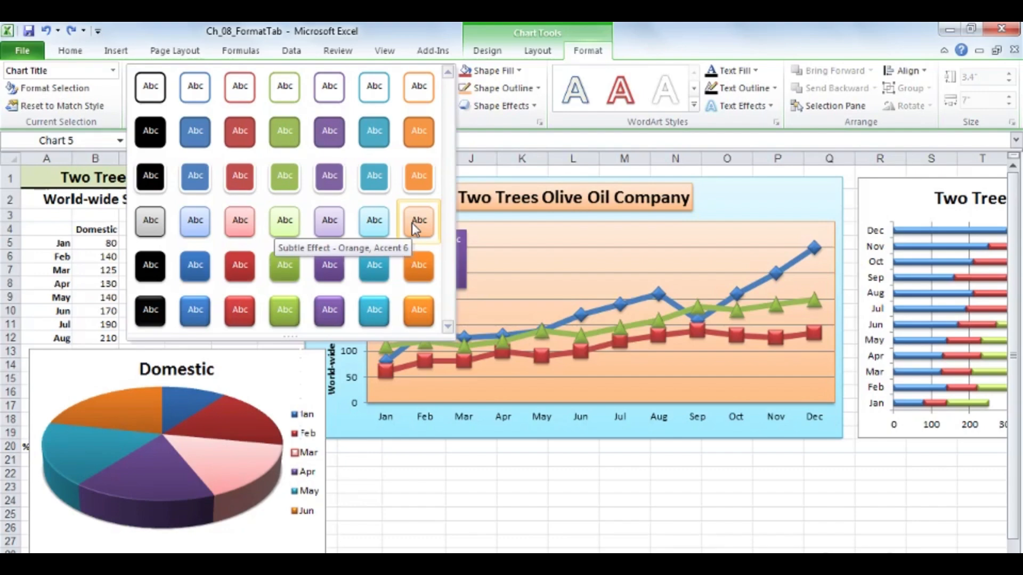
{"action": "left_click", "coordinate": [411, 223]}
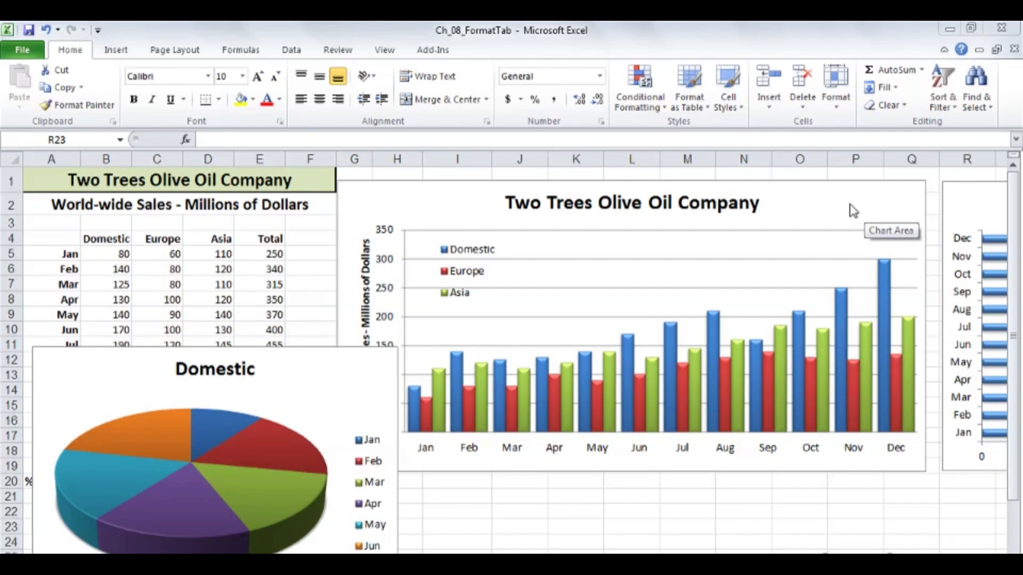
- Browse the shape effects for the column chart's title and give the title the light orange shape style from the fourth gallery row
{"action": "left_click", "coordinate": [748, 207]}
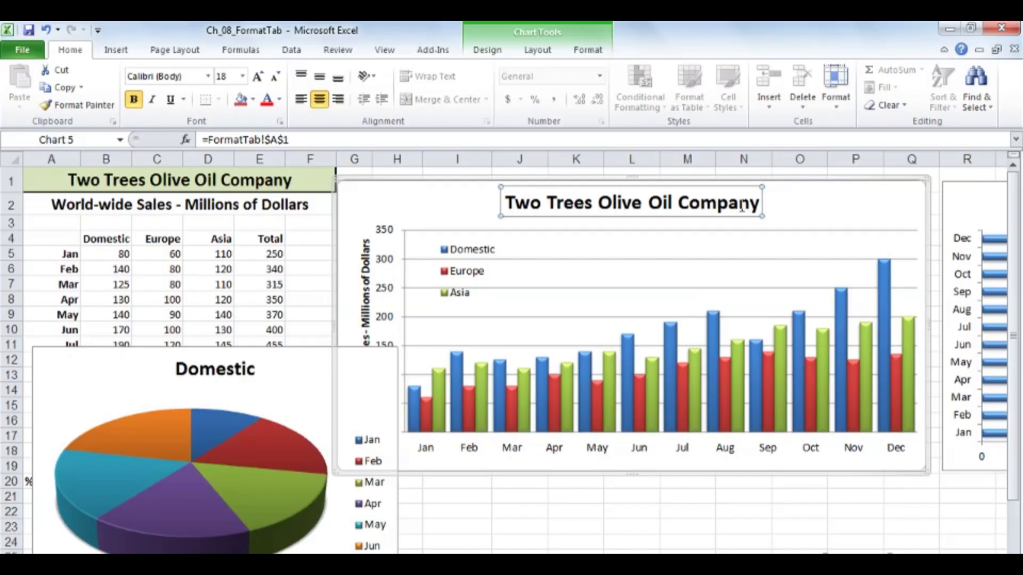
{"action": "left_click", "coordinate": [588, 51]}
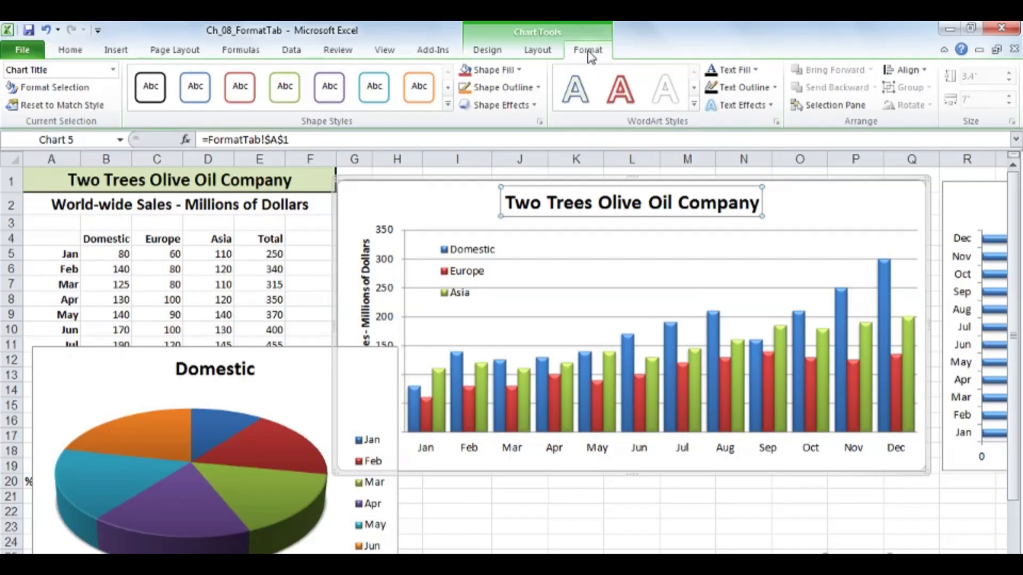
{"action": "left_click", "coordinate": [535, 106]}
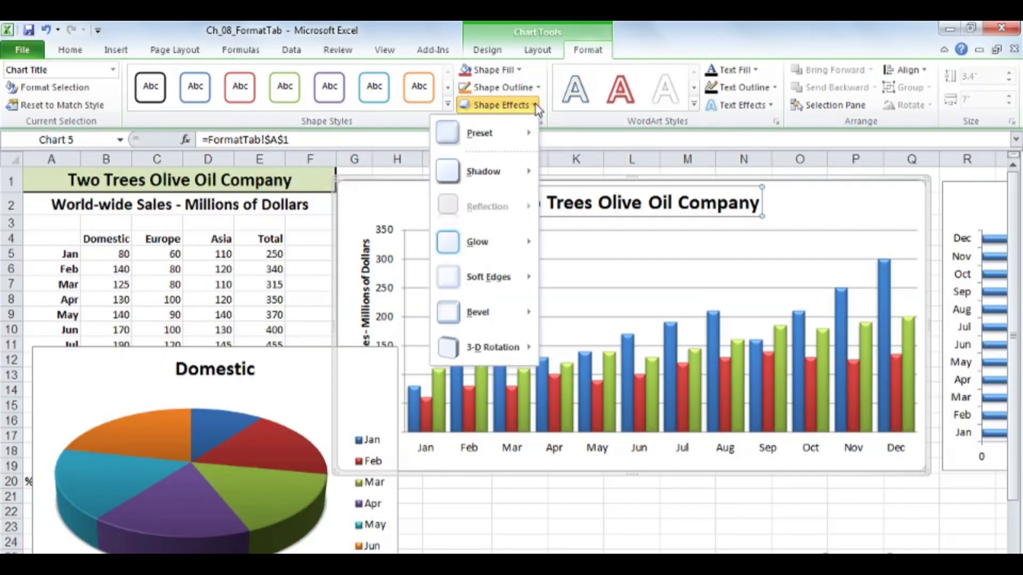
{"action": "mouse_move", "coordinate": [485, 134]}
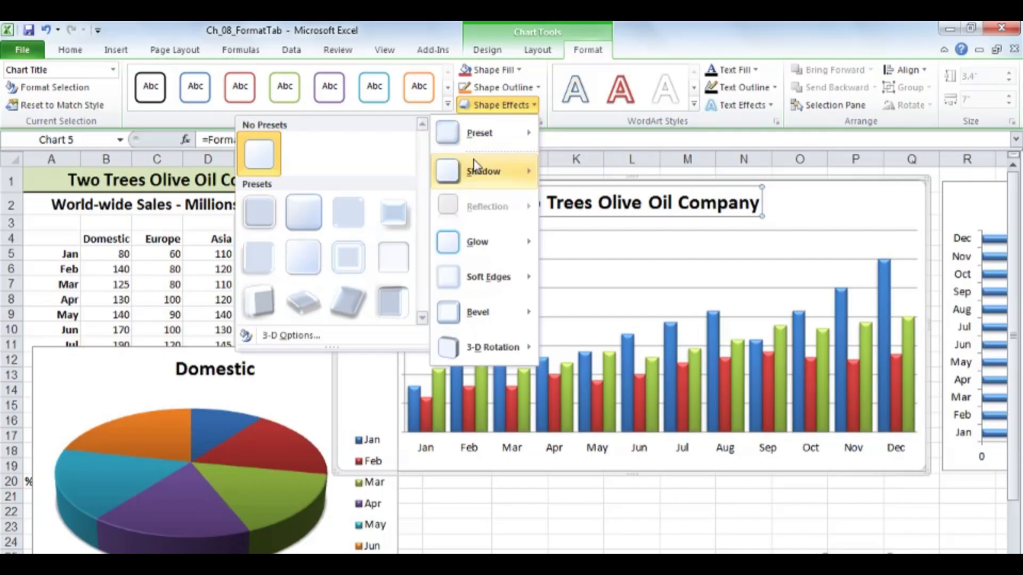
{"action": "mouse_move", "coordinate": [478, 175]}
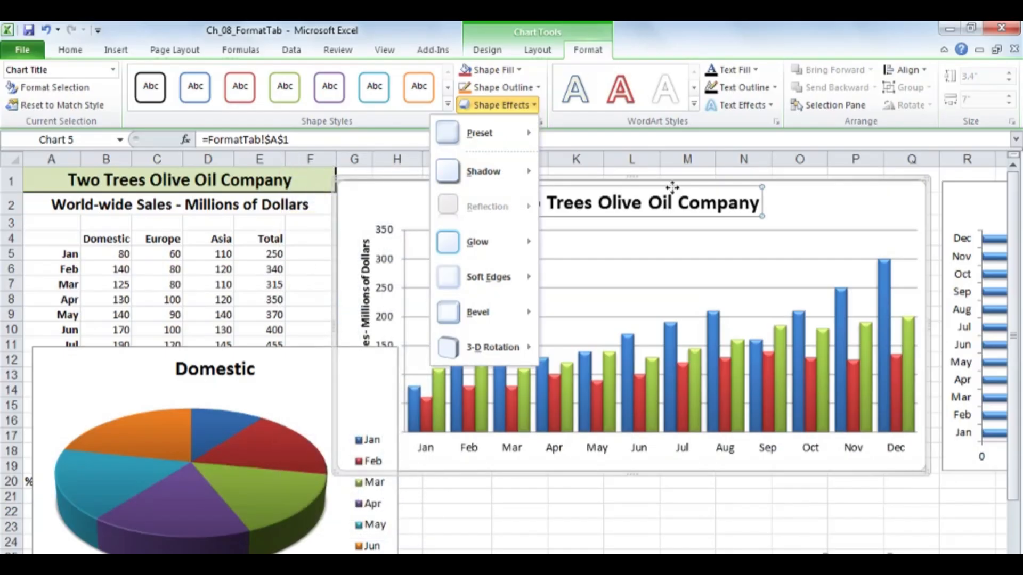
{"action": "left_click", "coordinate": [673, 185]}
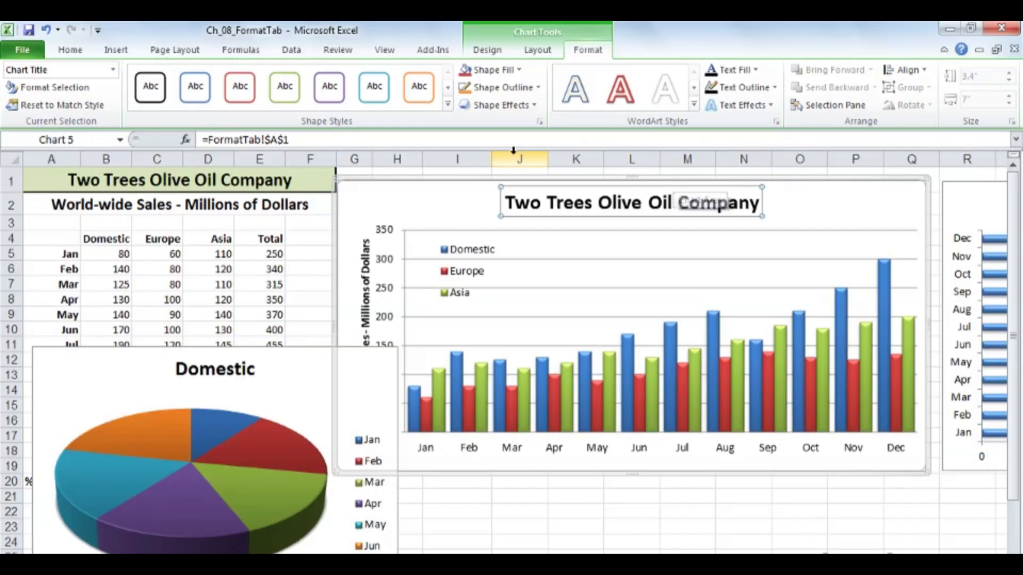
{"action": "left_click", "coordinate": [448, 105]}
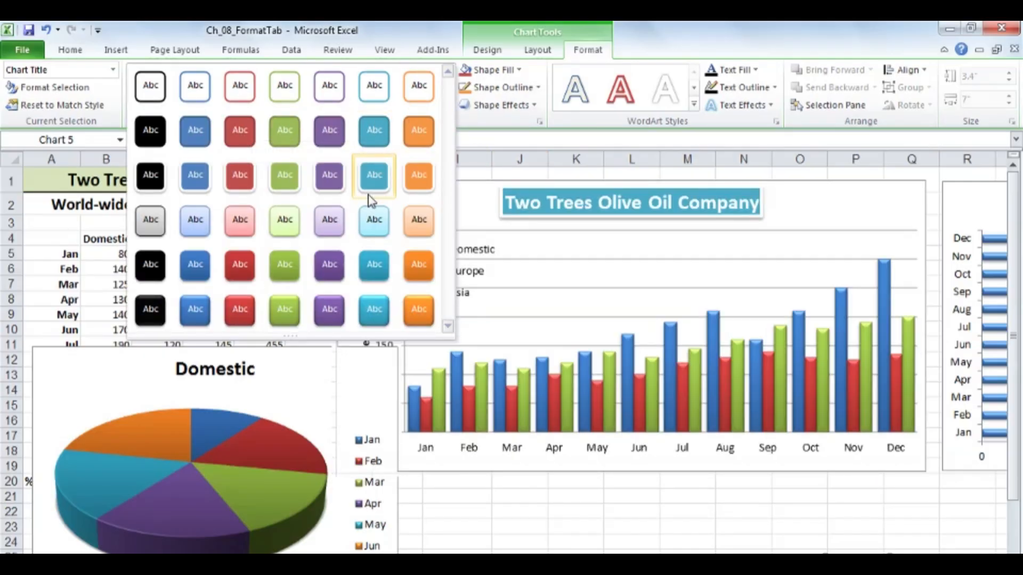
{"action": "left_click", "coordinate": [410, 228]}
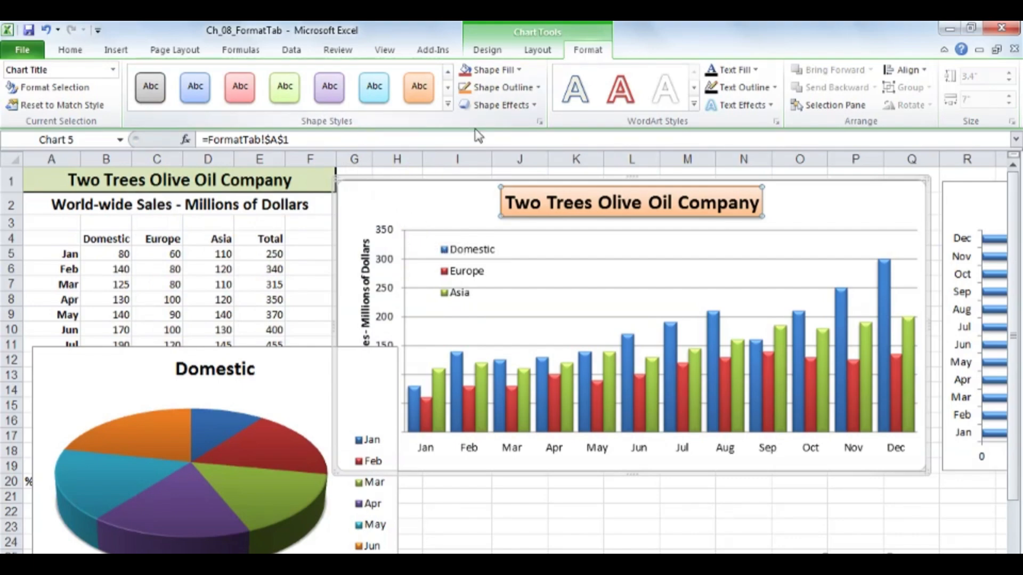
- Apply the largest aqua glow, Accent color 5, to the column chart's title
{"action": "left_click", "coordinate": [534, 104]}
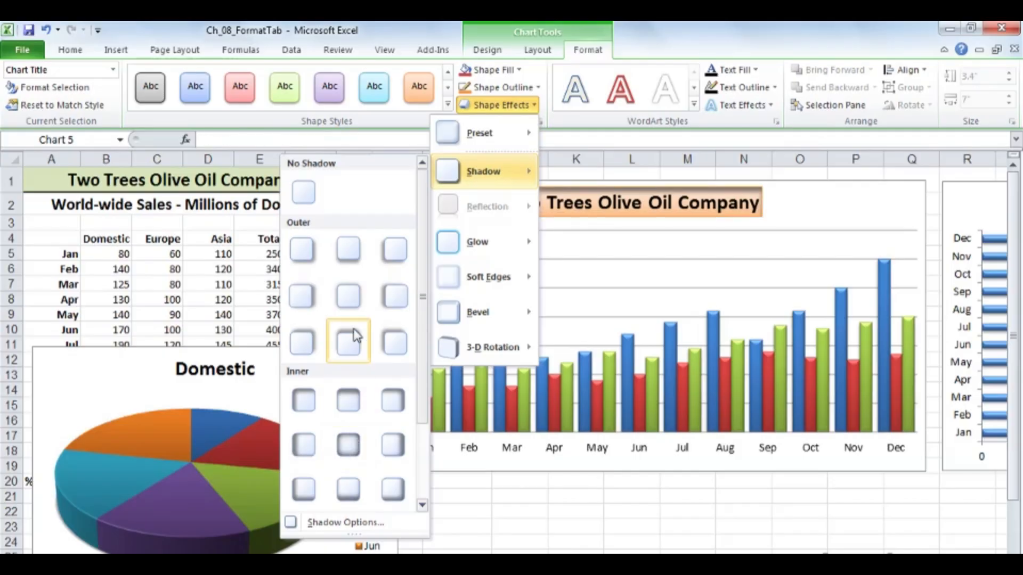
{"action": "mouse_move", "coordinate": [449, 248]}
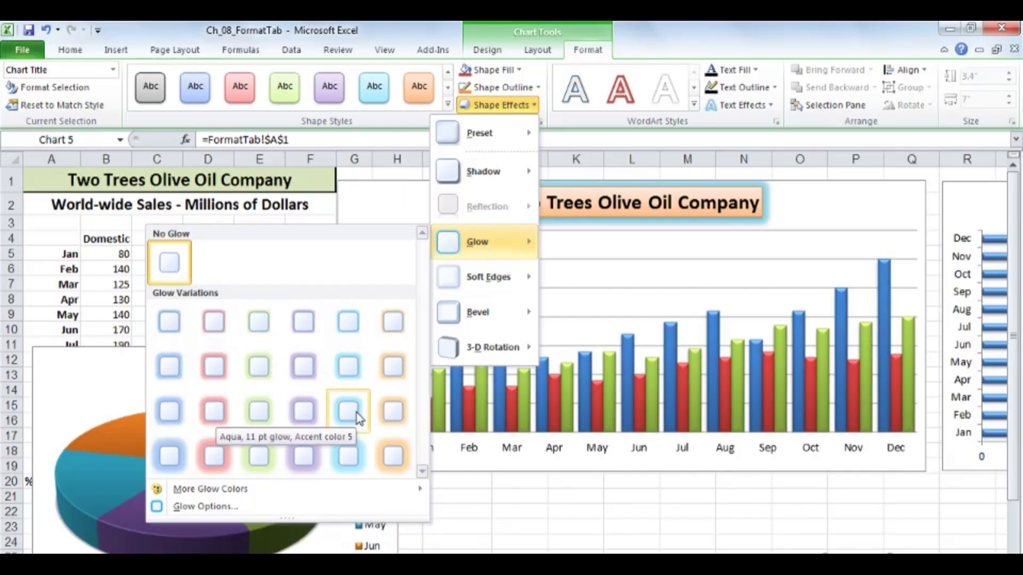
{"action": "left_click", "coordinate": [349, 446]}
{"action": "left_click", "coordinate": [397, 207]}
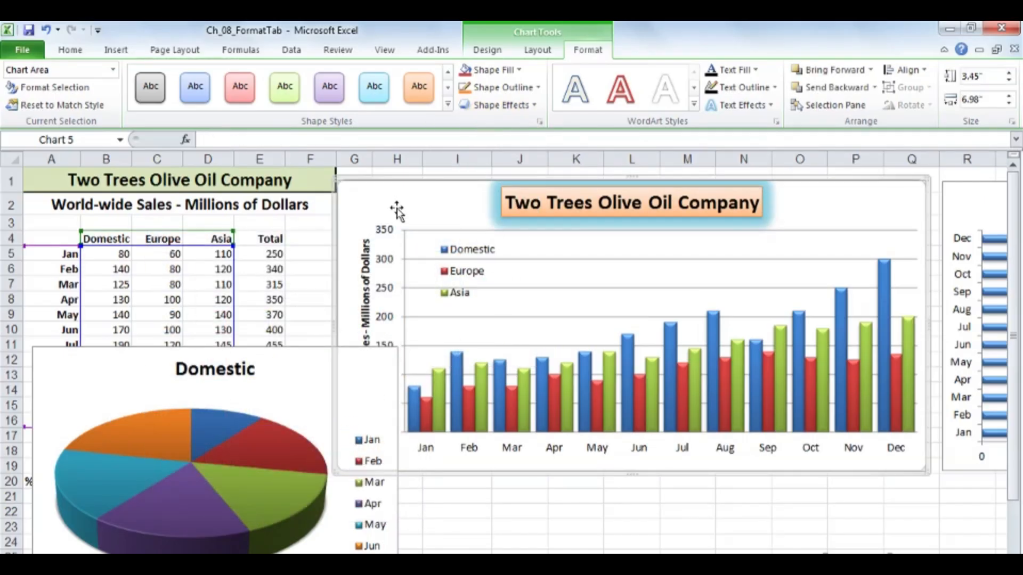
- Undo the glow and the orange filled shape style on the column chart's title
{"action": "key", "text": "ctrl+z"}
{"action": "key", "text": "ctrl+z"}
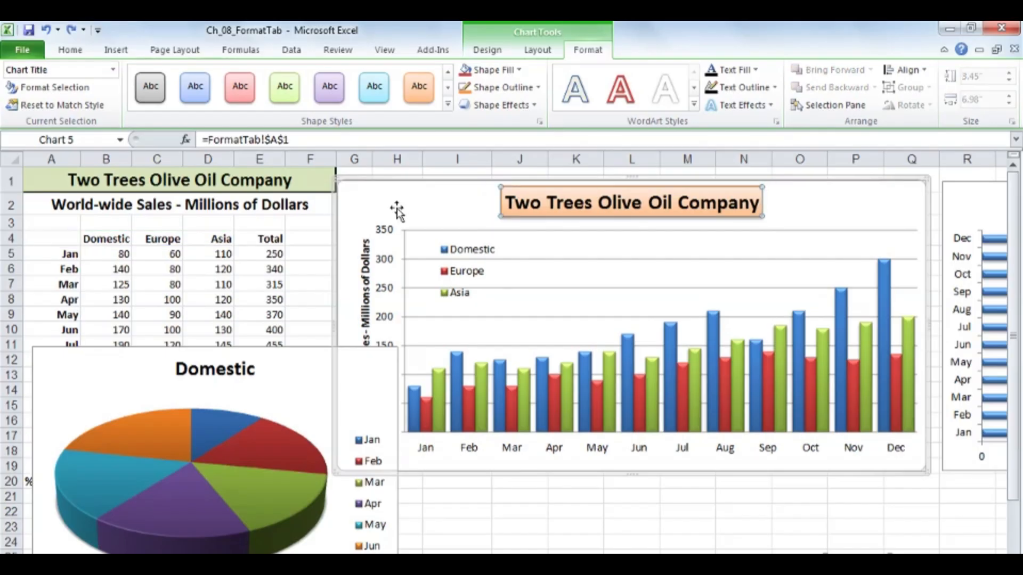
{"action": "left_click", "coordinate": [426, 204]}
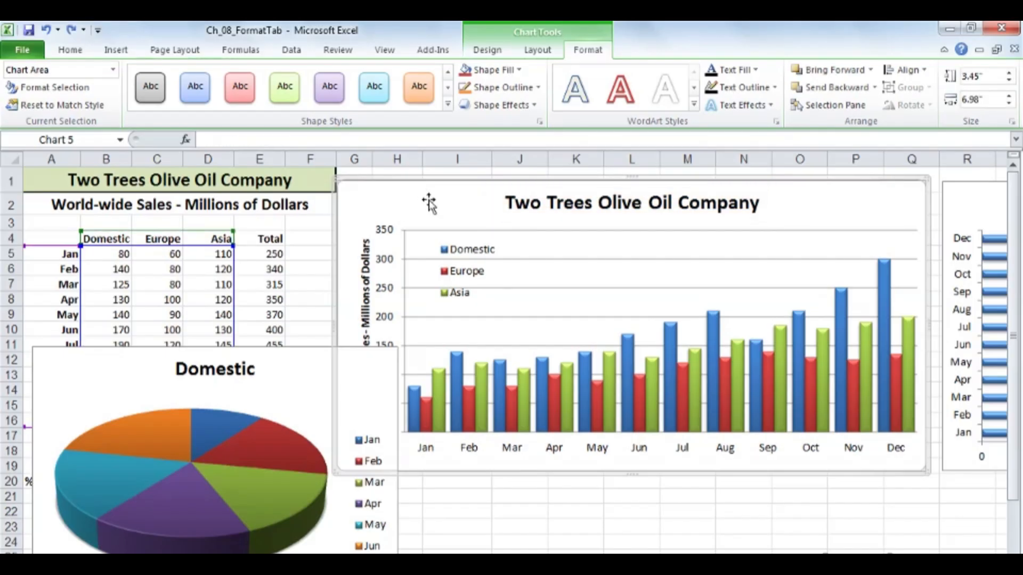
- Give the column chart's title the orange outline shape style without a coloured fill
{"action": "left_click", "coordinate": [564, 207]}
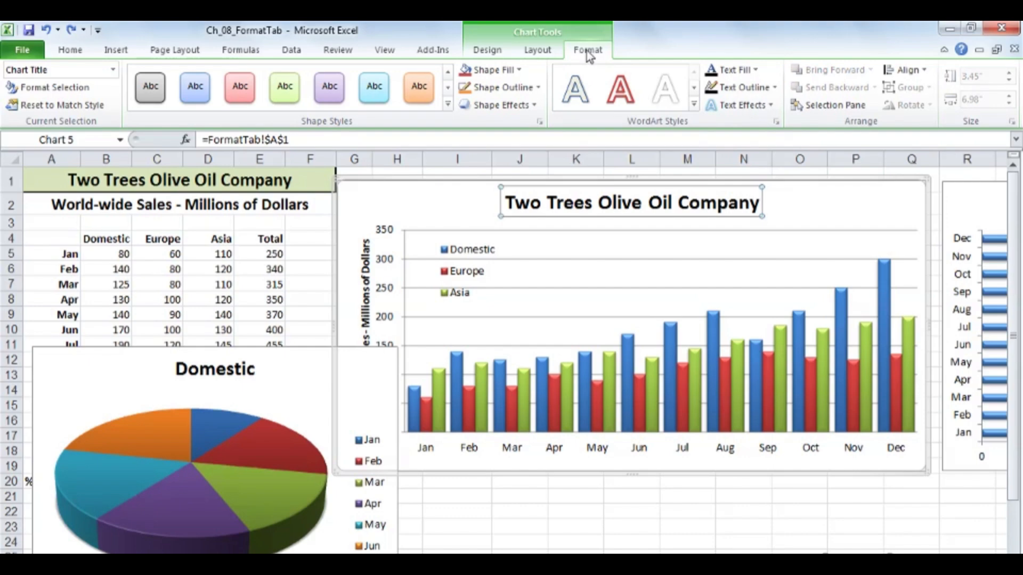
{"action": "left_click", "coordinate": [534, 106]}
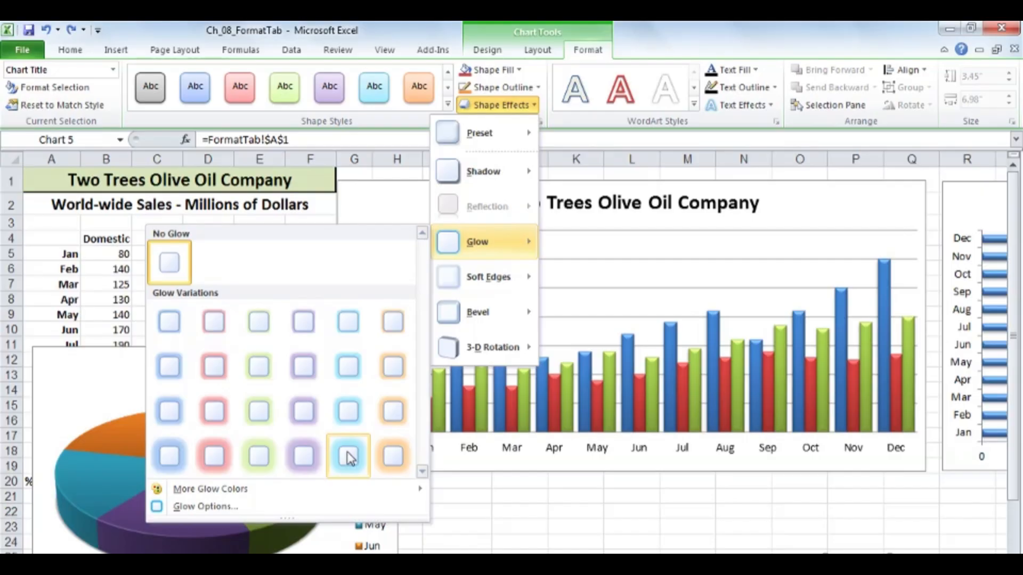
{"action": "left_click", "coordinate": [554, 215]}
{"action": "left_click", "coordinate": [449, 106]}
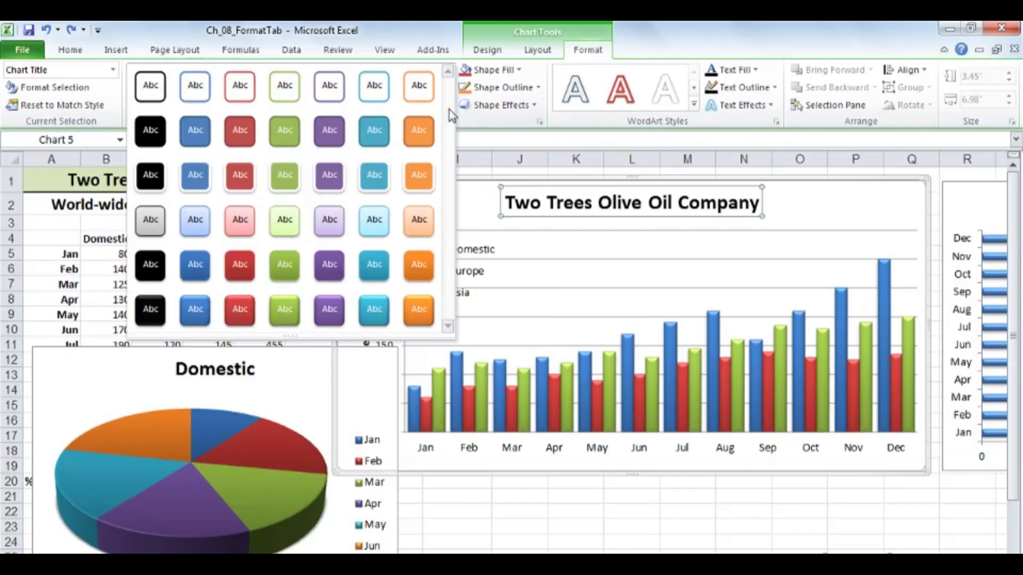
{"action": "left_click", "coordinate": [420, 100]}
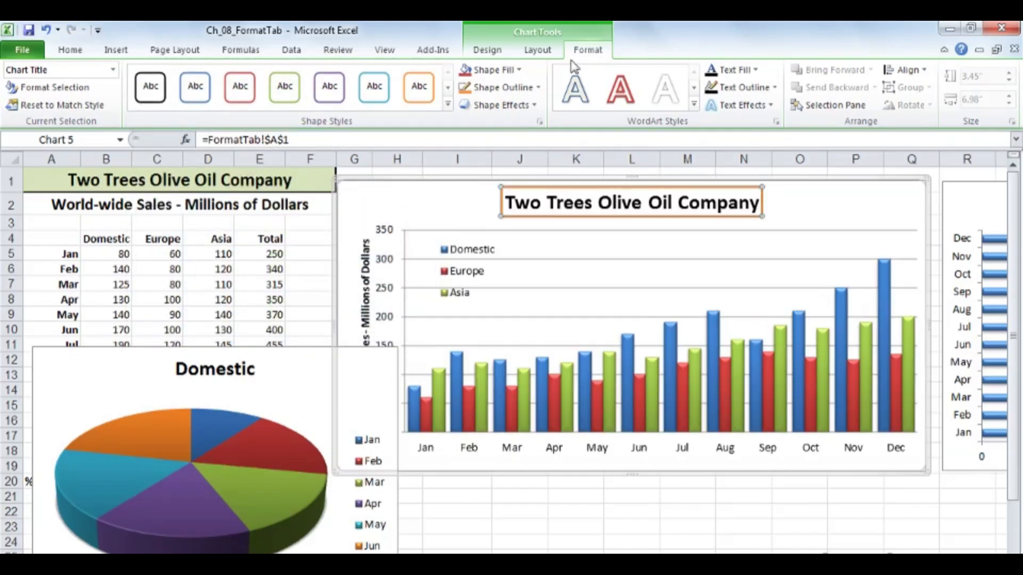
{"action": "left_click", "coordinate": [526, 104]}
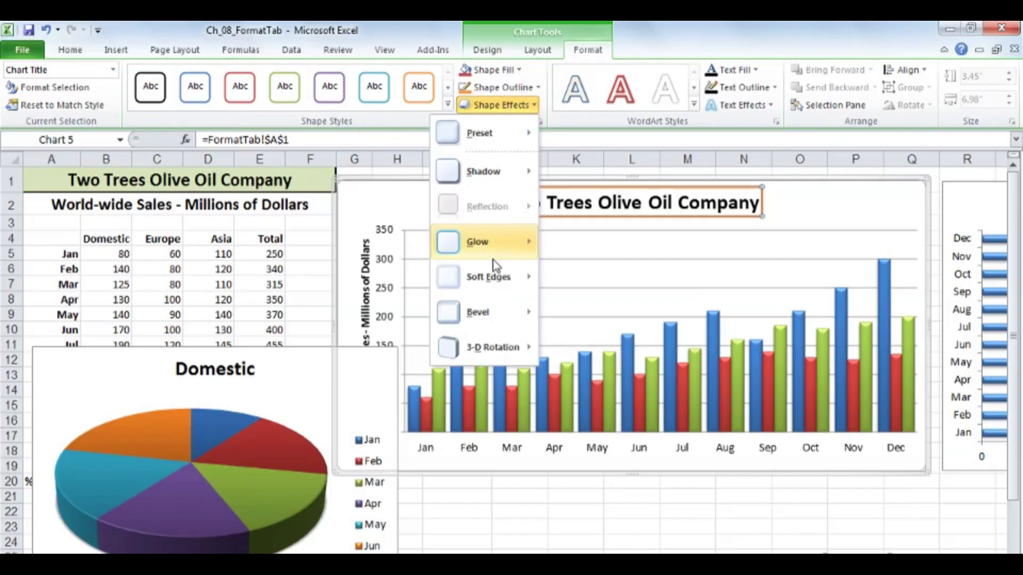
{"action": "mouse_move", "coordinate": [486, 253]}
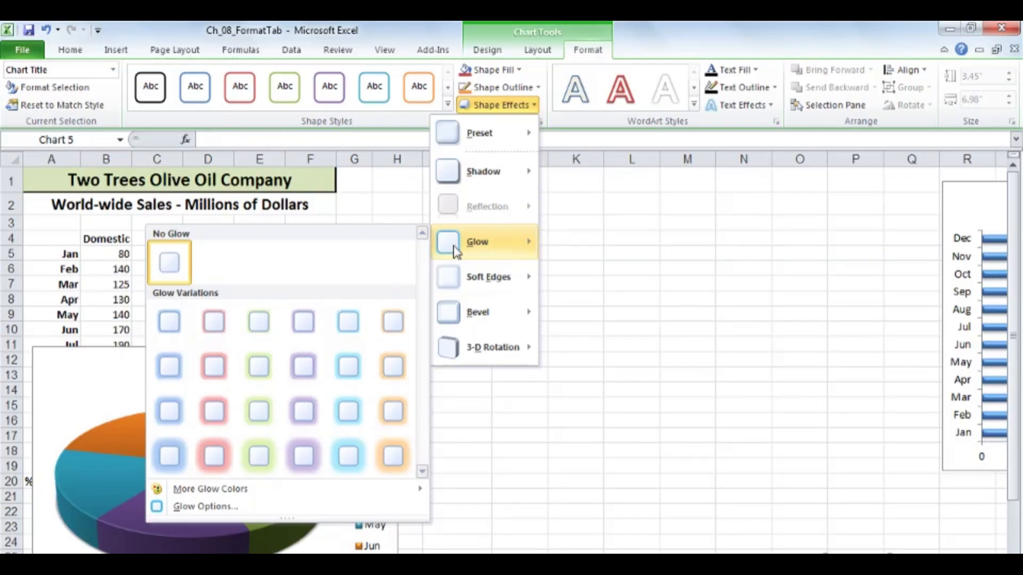
{"action": "left_click", "coordinate": [835, 216]}
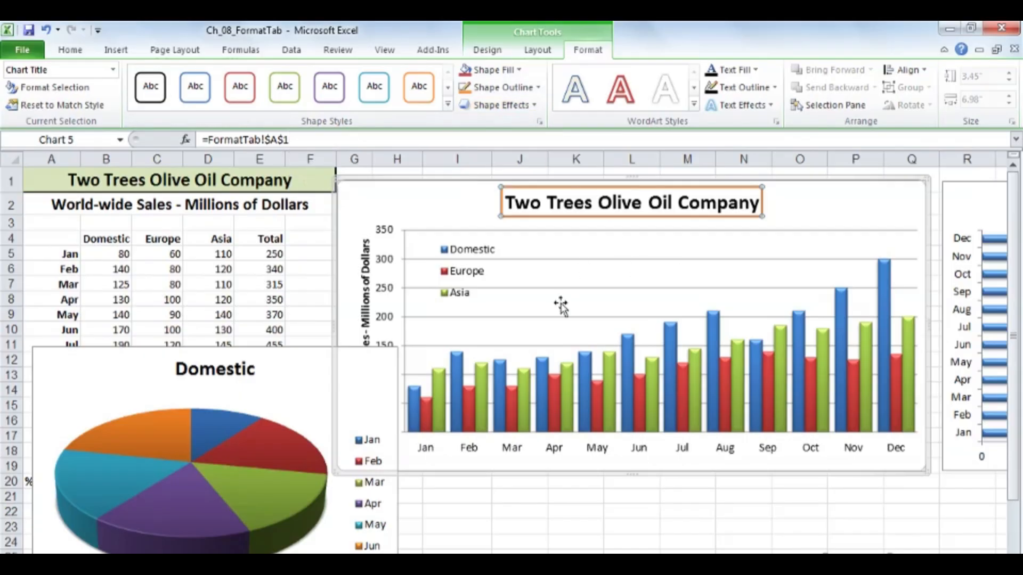
- Give the column chart's legend the aqua outline shape style
{"action": "left_click", "coordinate": [481, 257]}
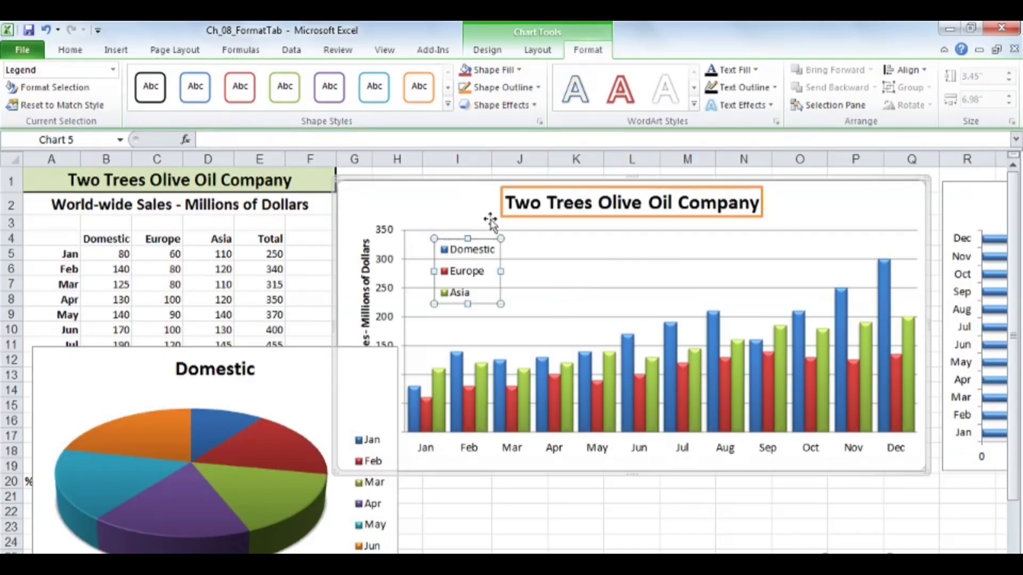
{"action": "left_click", "coordinate": [536, 104]}
{"action": "mouse_move", "coordinate": [483, 172]}
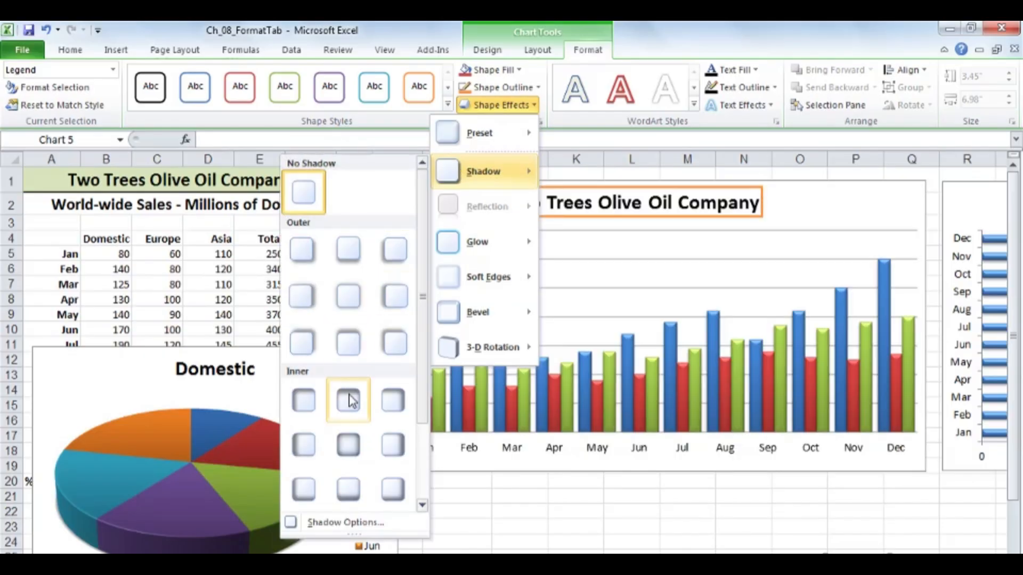
{"action": "left_click", "coordinate": [575, 517]}
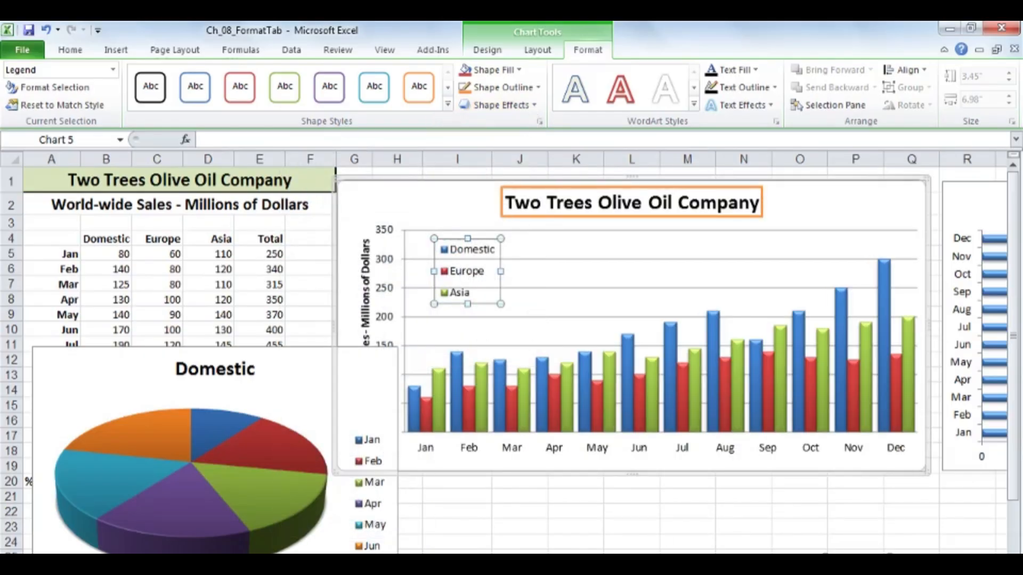
{"action": "scroll", "coordinate": [715, 469], "scroll_direction": "right", "scroll_amount": 5}
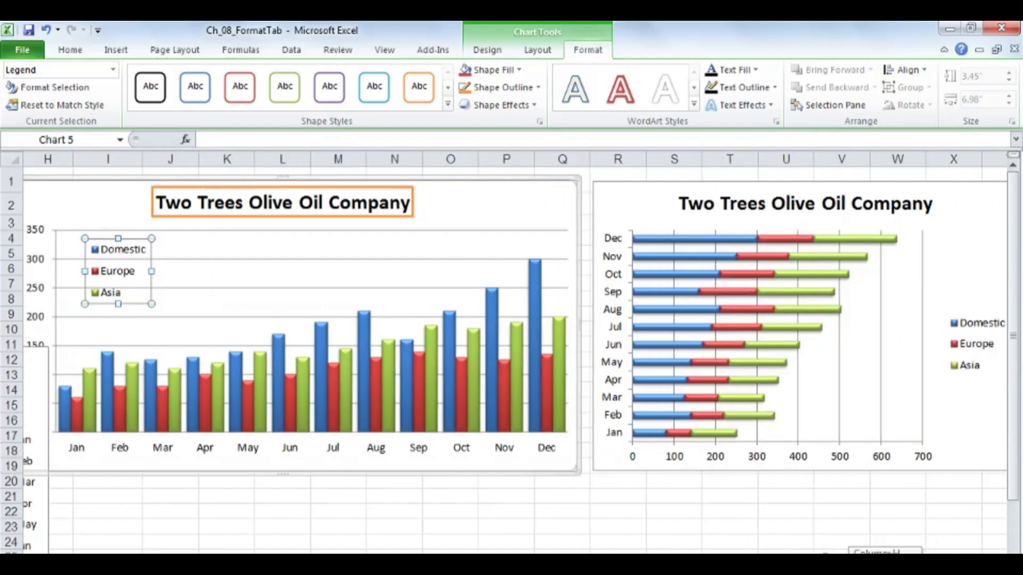
{"action": "left_click", "coordinate": [518, 106]}
{"action": "mouse_move", "coordinate": [463, 242]}
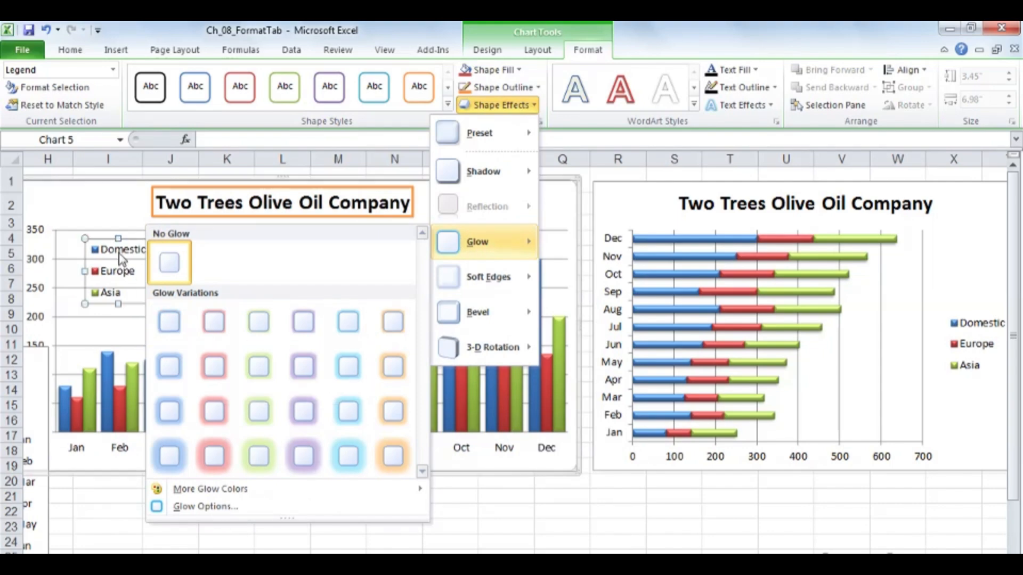
{"action": "left_click", "coordinate": [381, 94]}
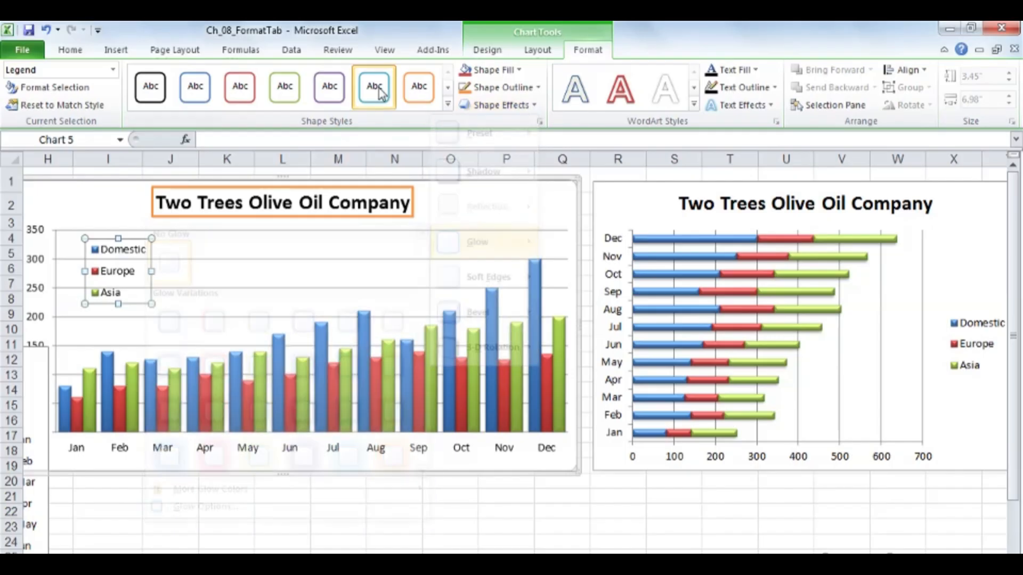
- Apply the largest purple glow variation to the column chart's legend
{"action": "left_click", "coordinate": [533, 108]}
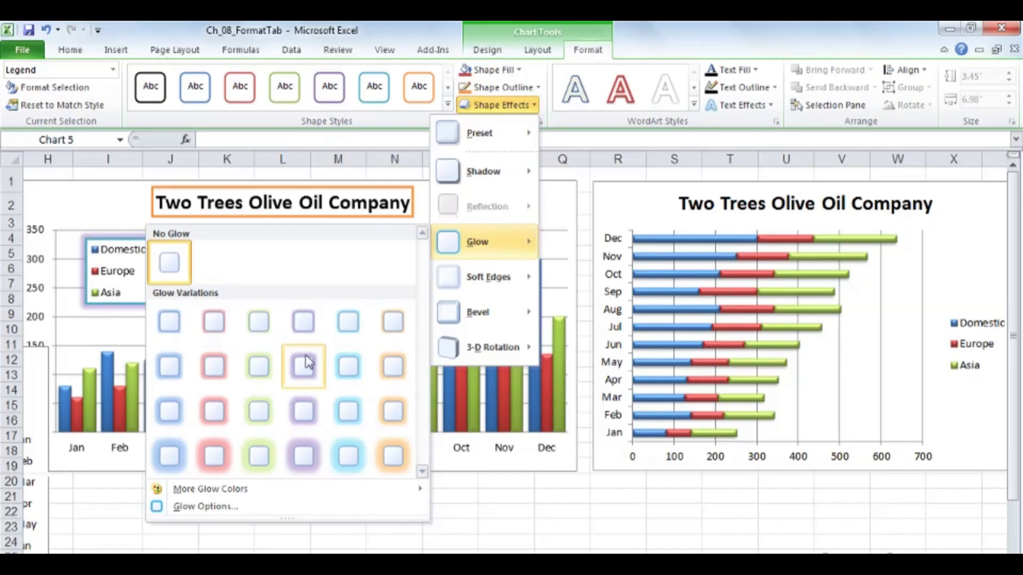
{"action": "left_click", "coordinate": [306, 461]}
{"action": "left_click", "coordinate": [446, 255]}
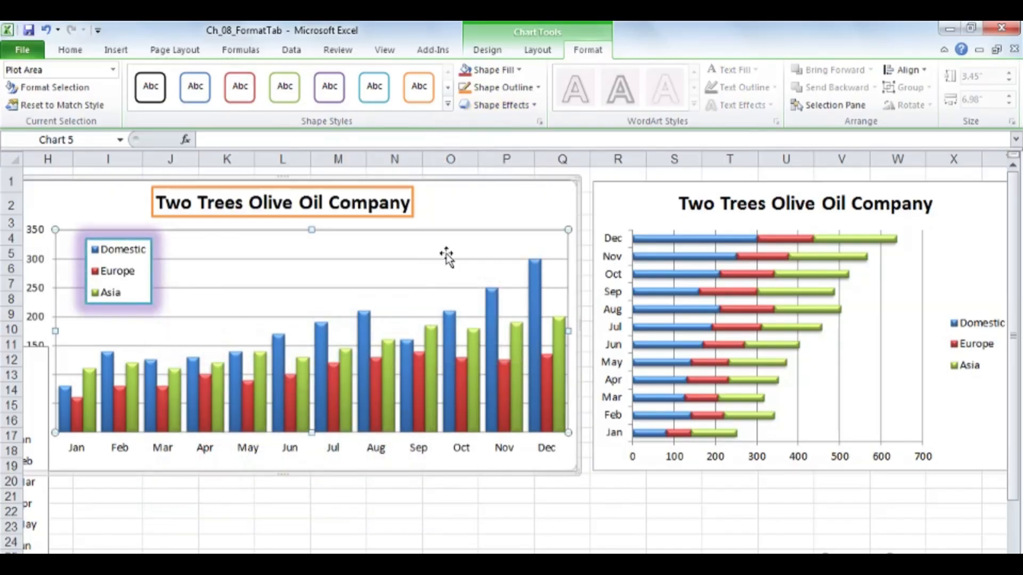
- Apply the centred outer shadow effect to the column chart's chart area
{"action": "left_click", "coordinate": [494, 209]}
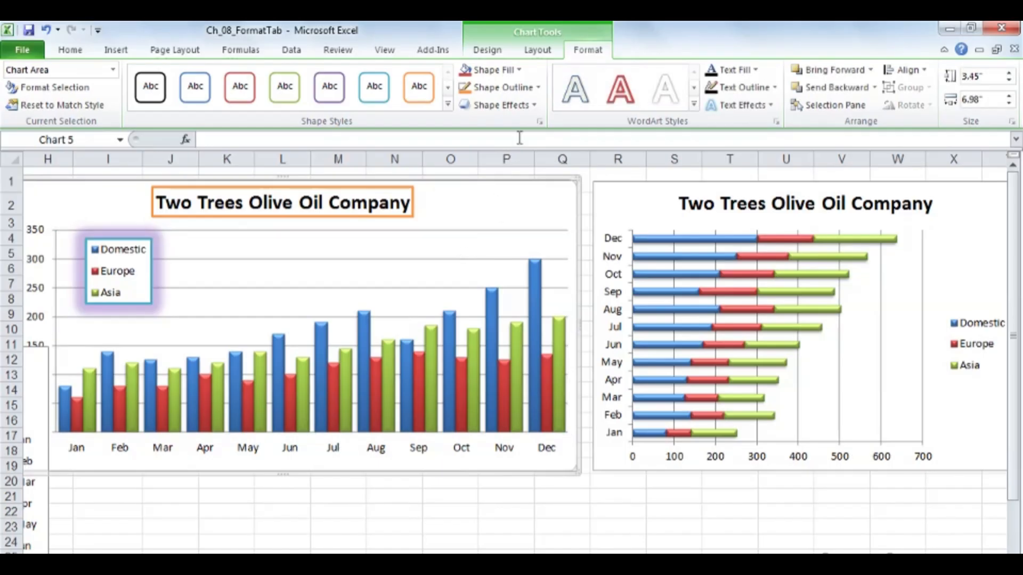
{"action": "left_click", "coordinate": [523, 107]}
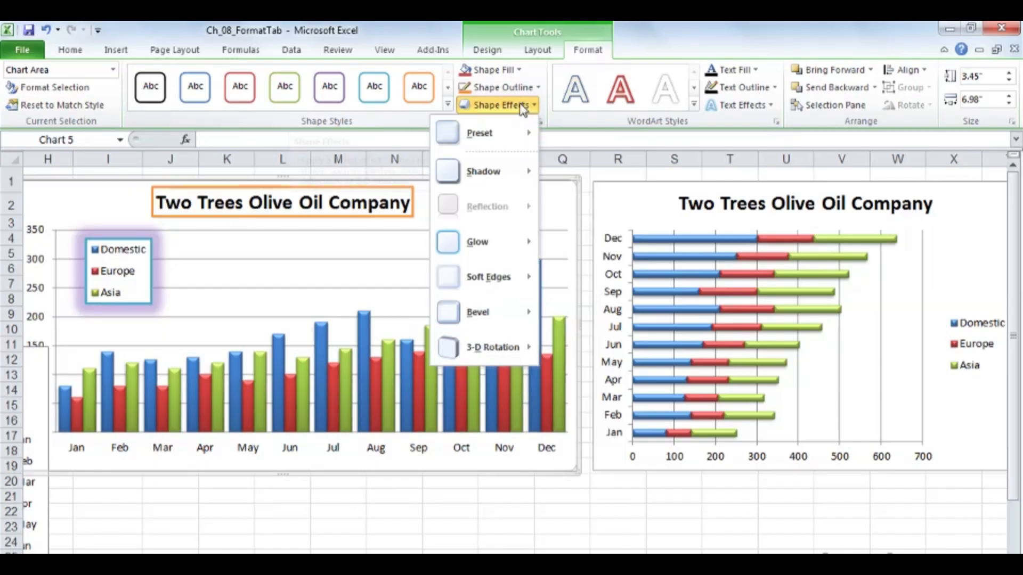
{"action": "mouse_move", "coordinate": [482, 171]}
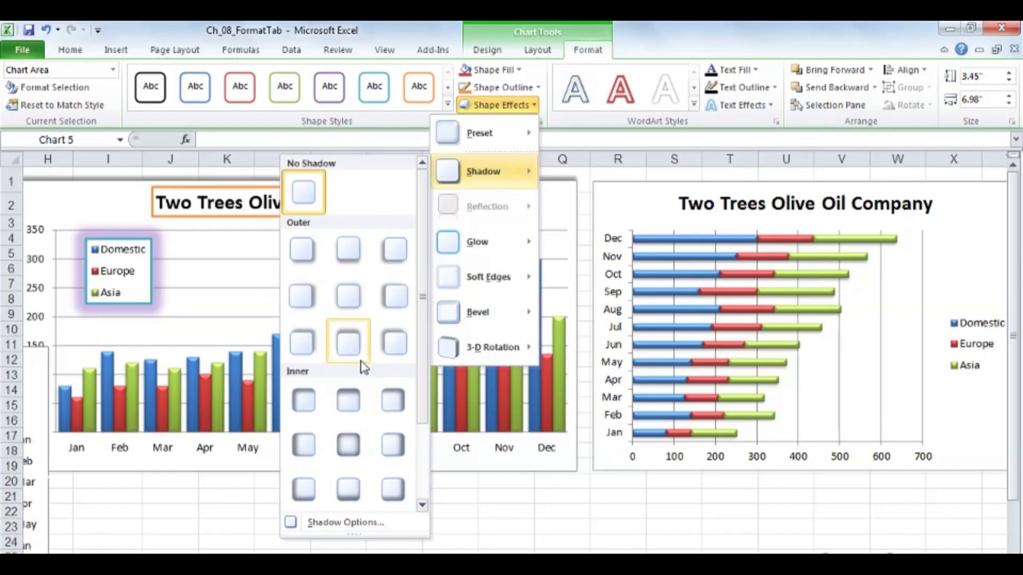
{"action": "left_click", "coordinate": [350, 308]}
{"action": "left_click", "coordinate": [549, 525]}
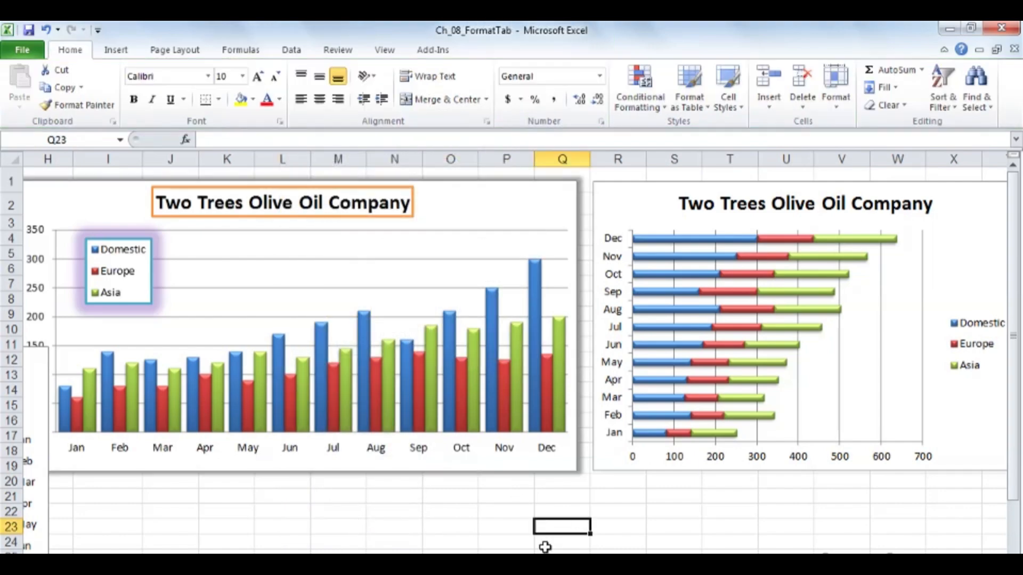
- Check whether the Reflection shape effect is available for the column chart's chart area
{"action": "scroll", "coordinate": [511, 352], "scroll_direction": "left", "scroll_amount": 3}
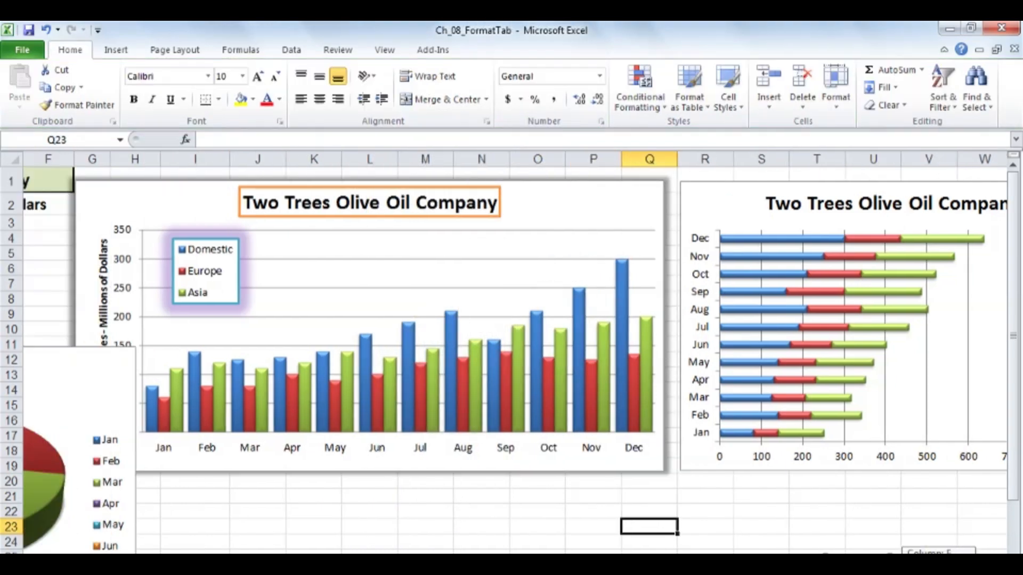
{"action": "scroll", "coordinate": [512, 351], "scroll_direction": "left", "scroll_amount": 1}
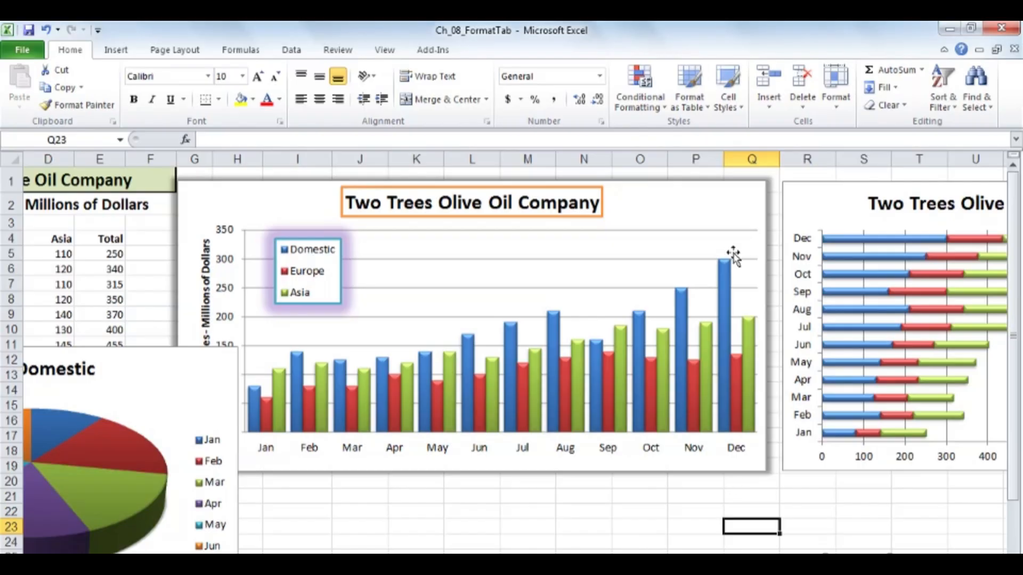
{"action": "left_click", "coordinate": [736, 198]}
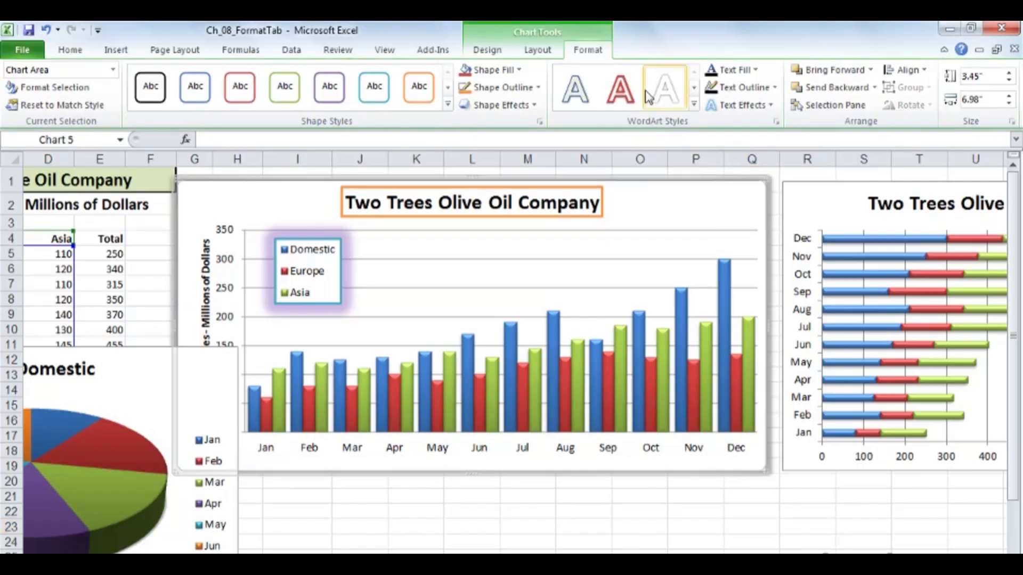
{"action": "left_click", "coordinate": [519, 105]}
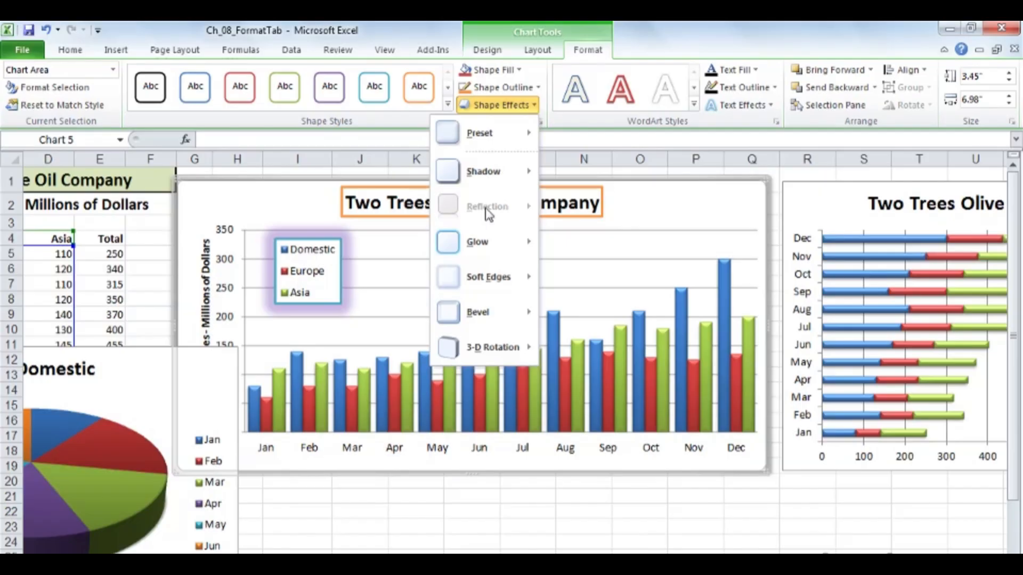
{"action": "left_click", "coordinate": [550, 245]}
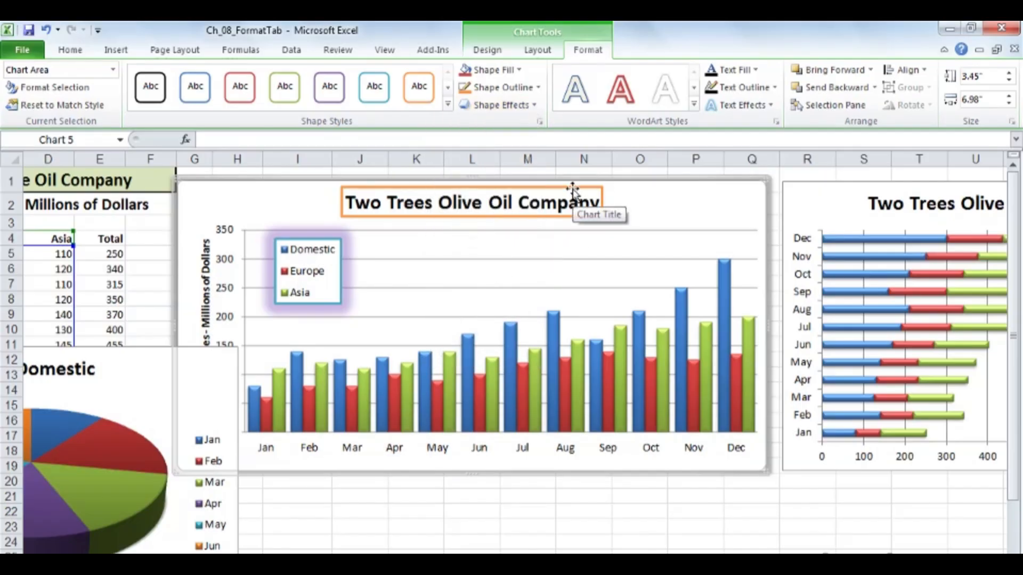
- Move the column chart's title to the chart's upper-left corner, above the legend
{"action": "left_click_drag", "start_coordinate": [570, 192], "coordinate": [432, 190]}
{"action": "left_click", "coordinate": [453, 245]}
{"action": "left_click", "coordinate": [486, 208]}
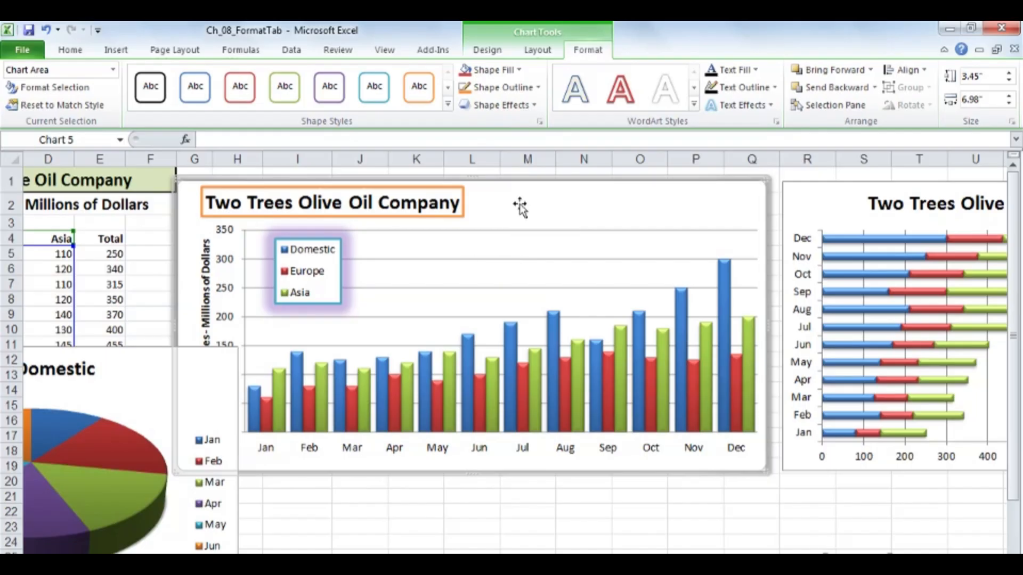
- Insert a text box reading "Preliminary" in the column chart, to the right of its title
{"action": "left_click", "coordinate": [117, 49]}
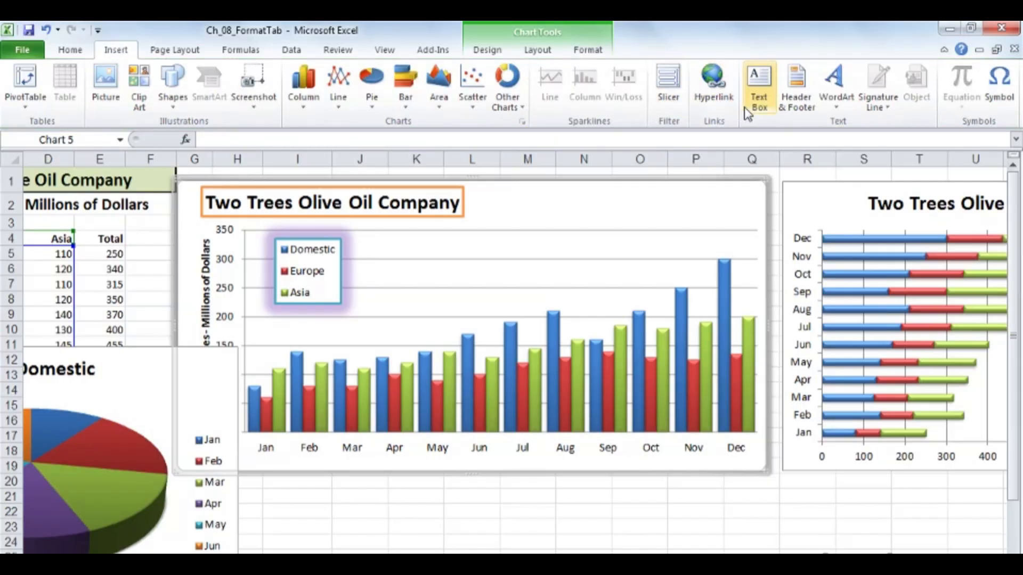
{"action": "left_click", "coordinate": [758, 106]}
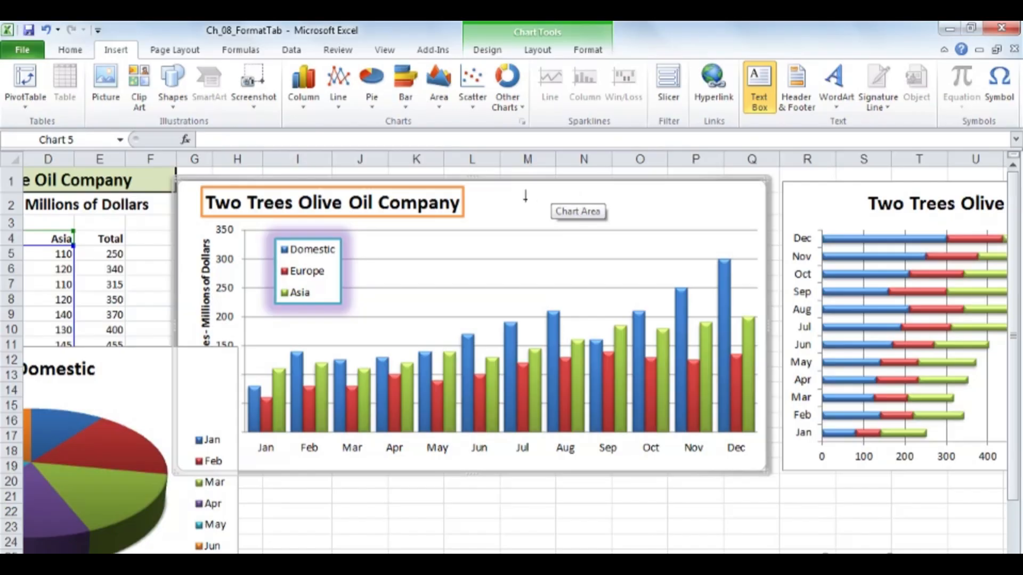
{"action": "left_click", "coordinate": [525, 199]}
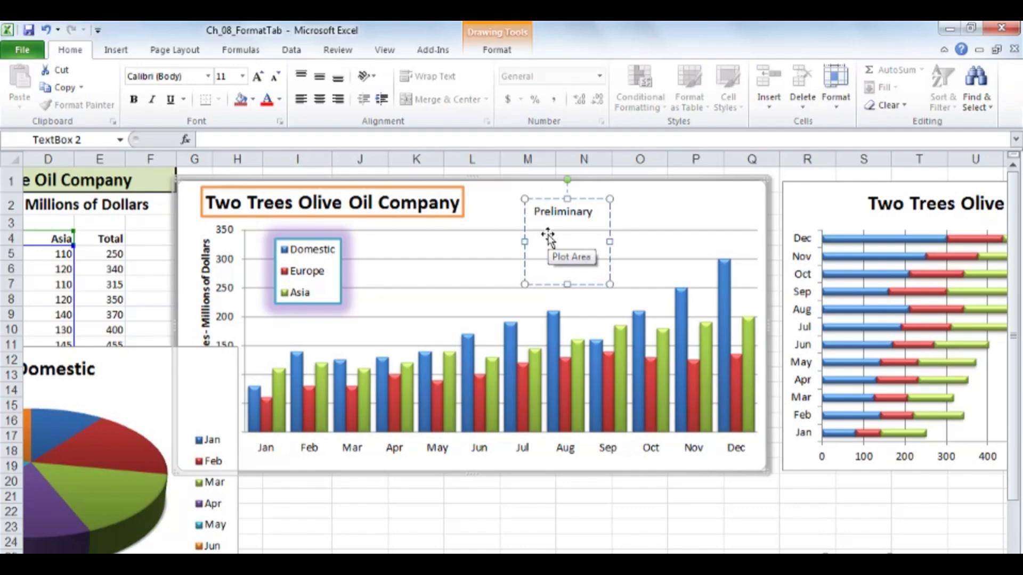
- Try to apply a reflection variation from the second row, middle column, to the unfilled "Preliminary" text box
{"action": "left_click", "coordinate": [588, 200]}
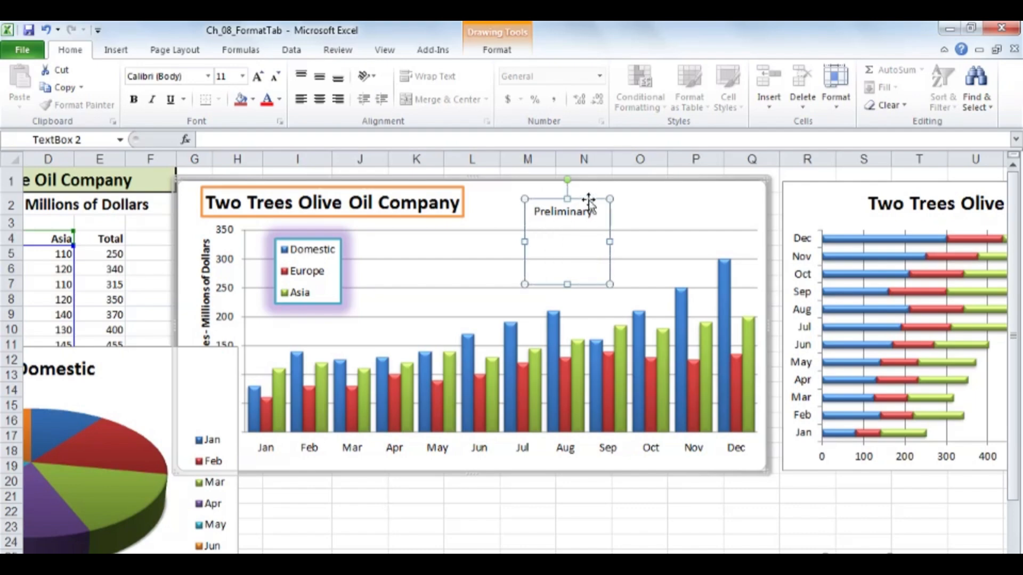
{"action": "left_click", "coordinate": [497, 52]}
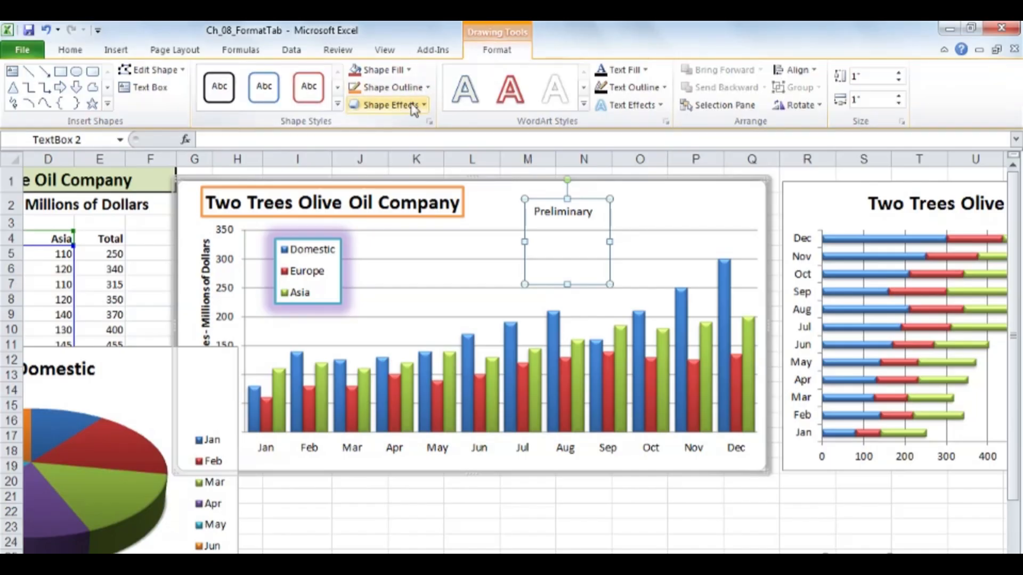
{"action": "left_click", "coordinate": [414, 106]}
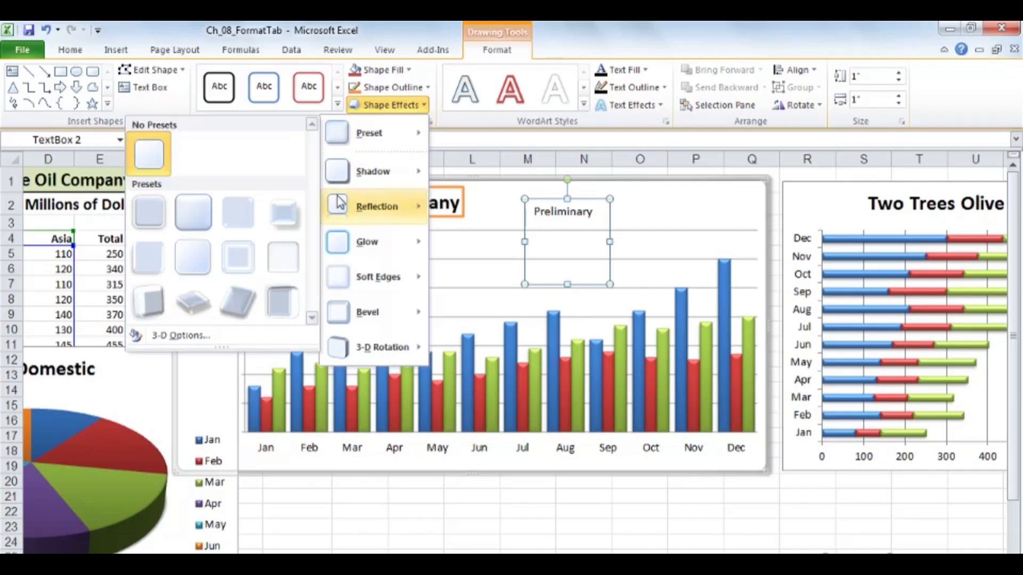
{"action": "mouse_move", "coordinate": [338, 204]}
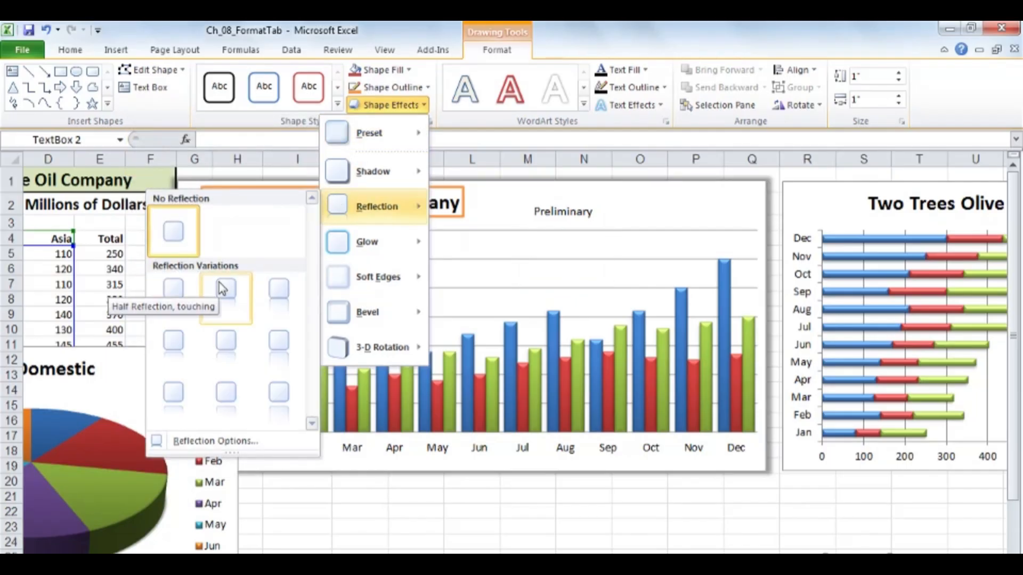
{"action": "left_click", "coordinate": [229, 338]}
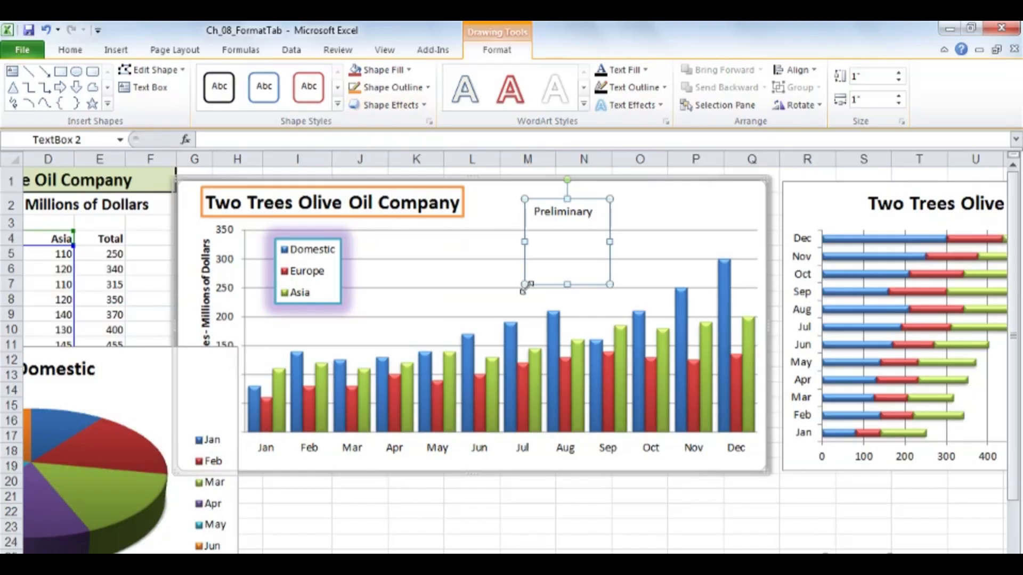
{"action": "left_click", "coordinate": [733, 216]}
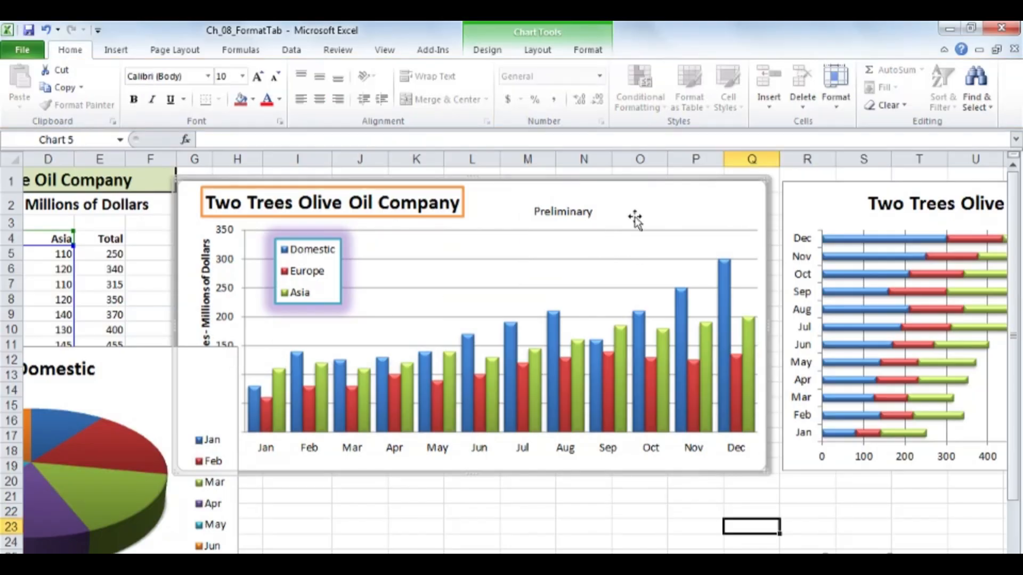
- Apply the fifth-row orange shape style to the "Preliminary" text box and reduce its height to about 0.37"
{"action": "left_click", "coordinate": [584, 212]}
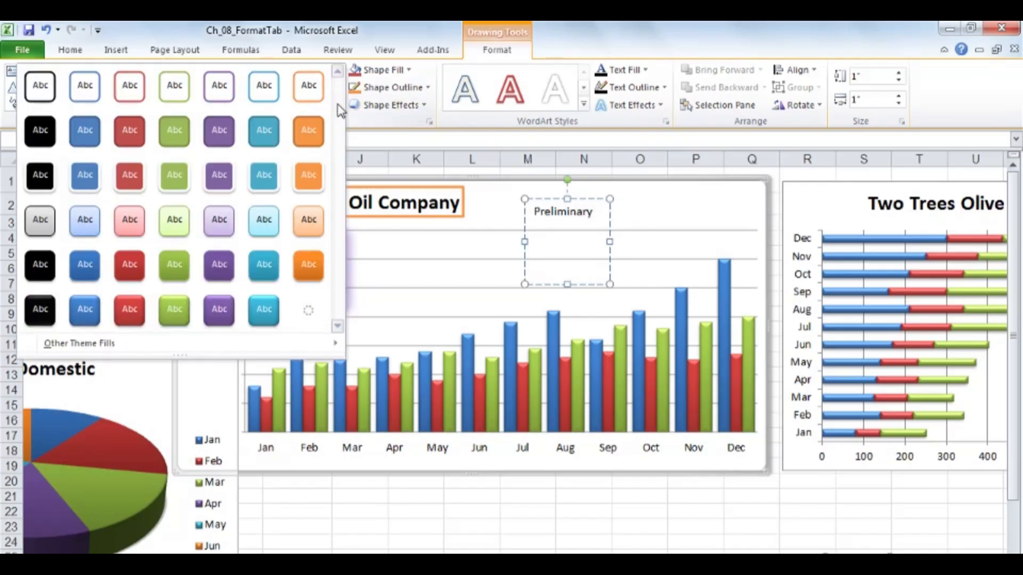
{"action": "left_click", "coordinate": [337, 105]}
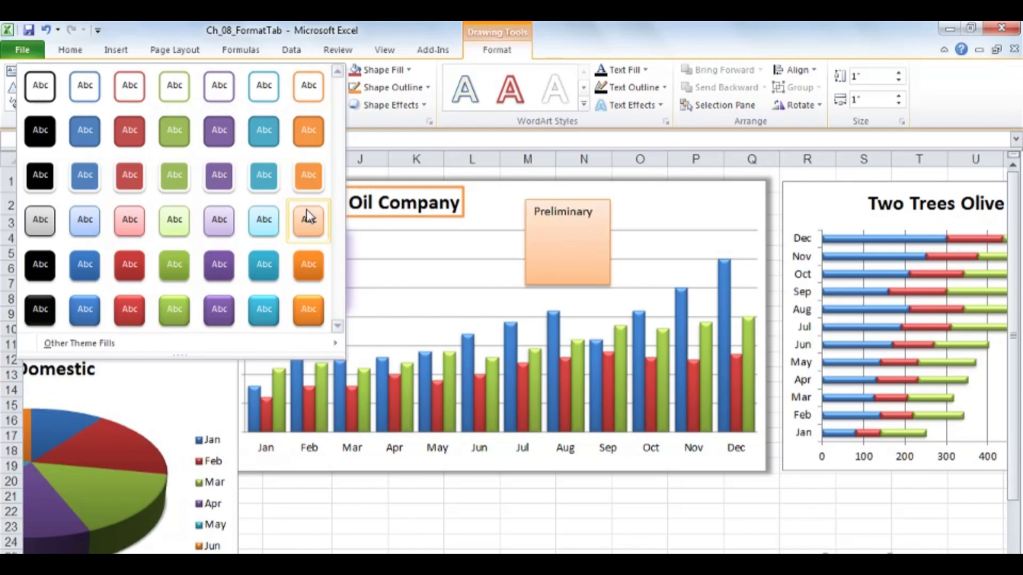
{"action": "left_click", "coordinate": [307, 265]}
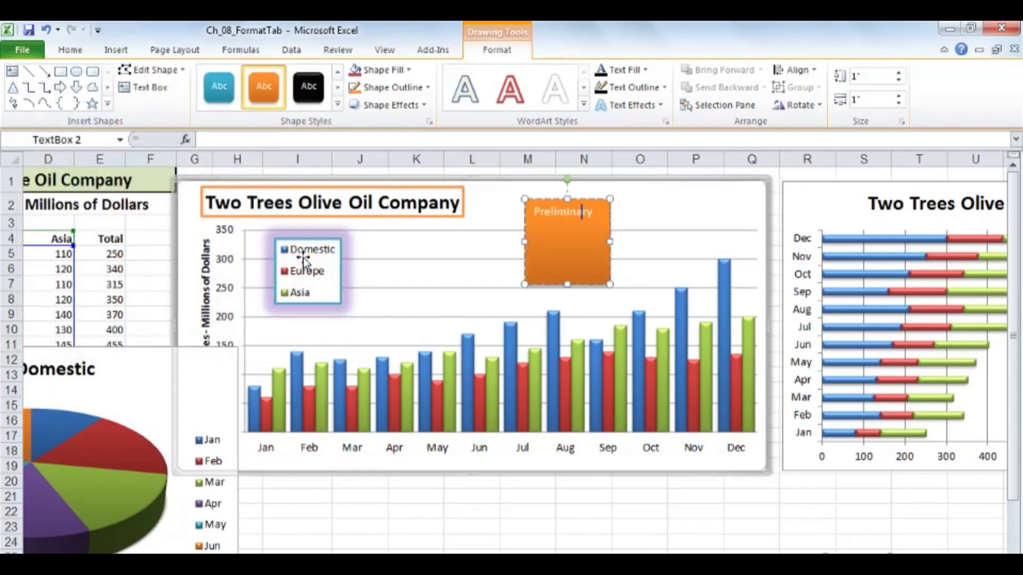
{"action": "left_click_drag", "start_coordinate": [567, 284], "coordinate": [565, 232]}
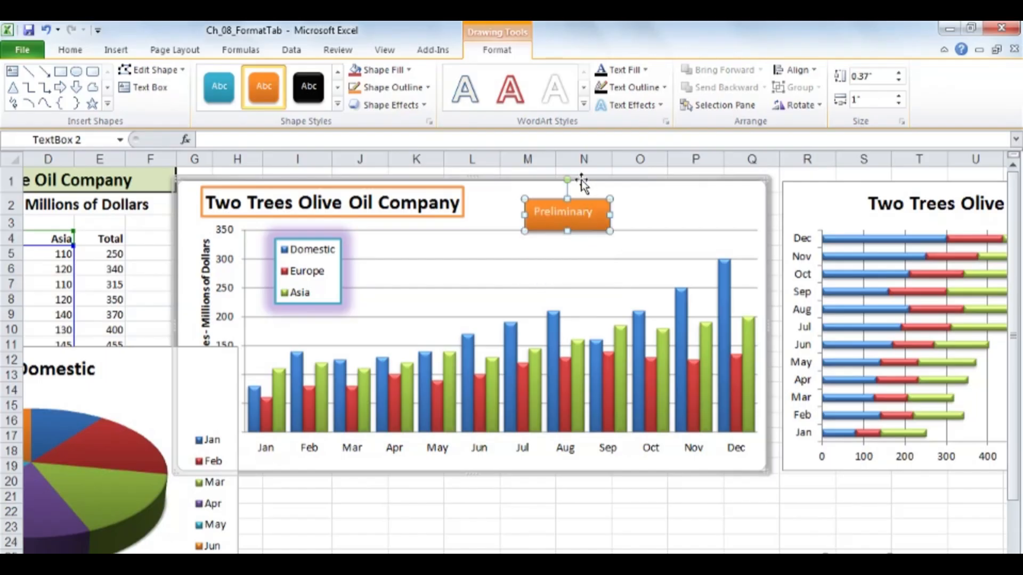
- Apply the reflection variation from the second row, third column, to the orange "Preliminary" text box and deselect it
{"action": "left_click", "coordinate": [421, 105]}
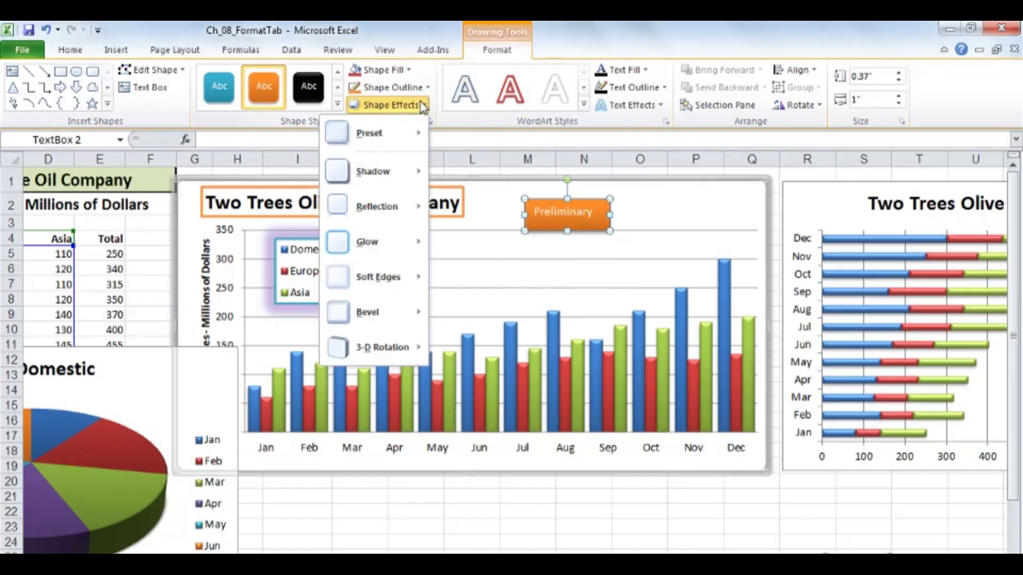
{"action": "mouse_move", "coordinate": [377, 204]}
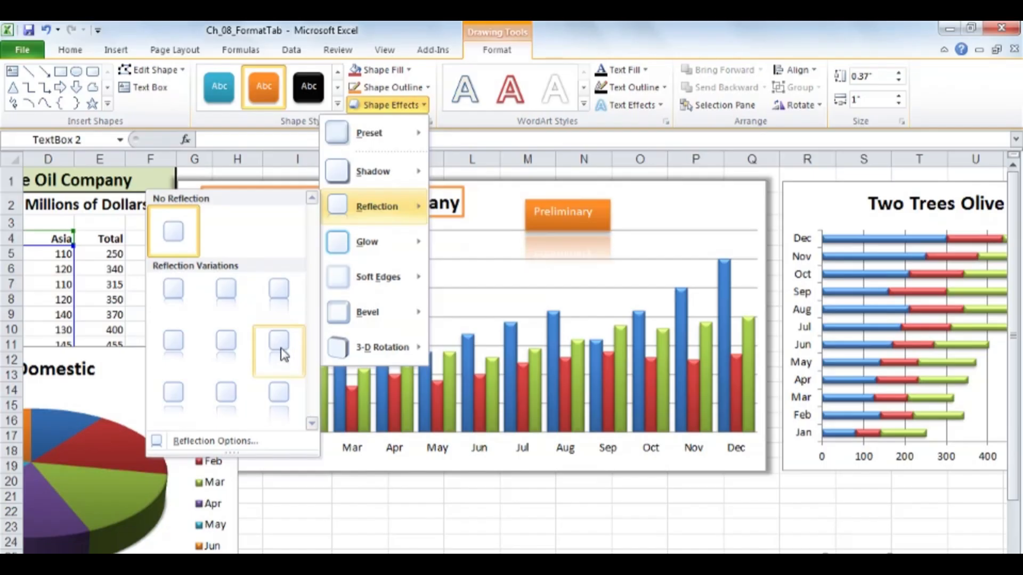
{"action": "left_click", "coordinate": [280, 349]}
{"action": "left_click", "coordinate": [375, 245]}
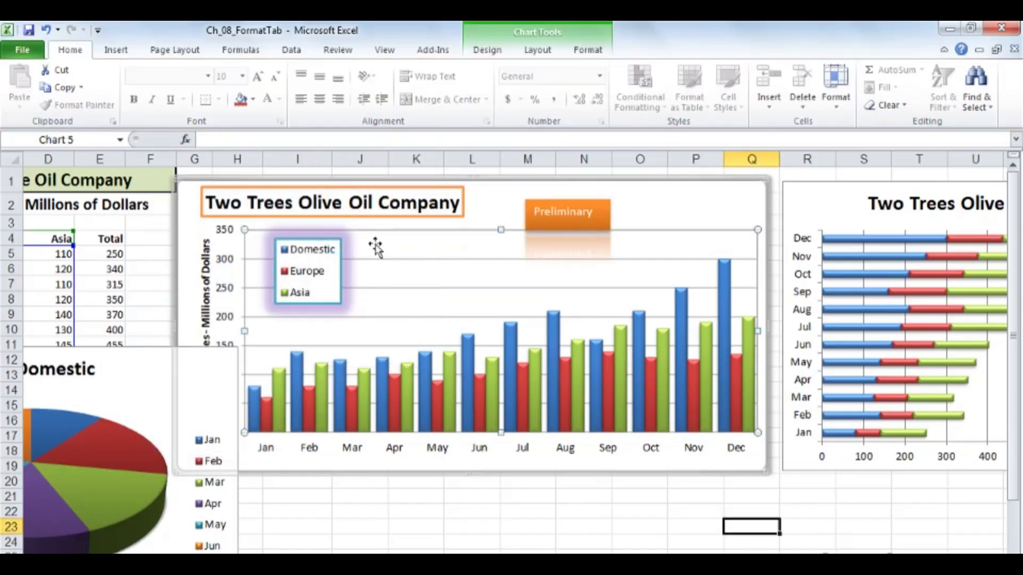
{"action": "left_click", "coordinate": [676, 205]}
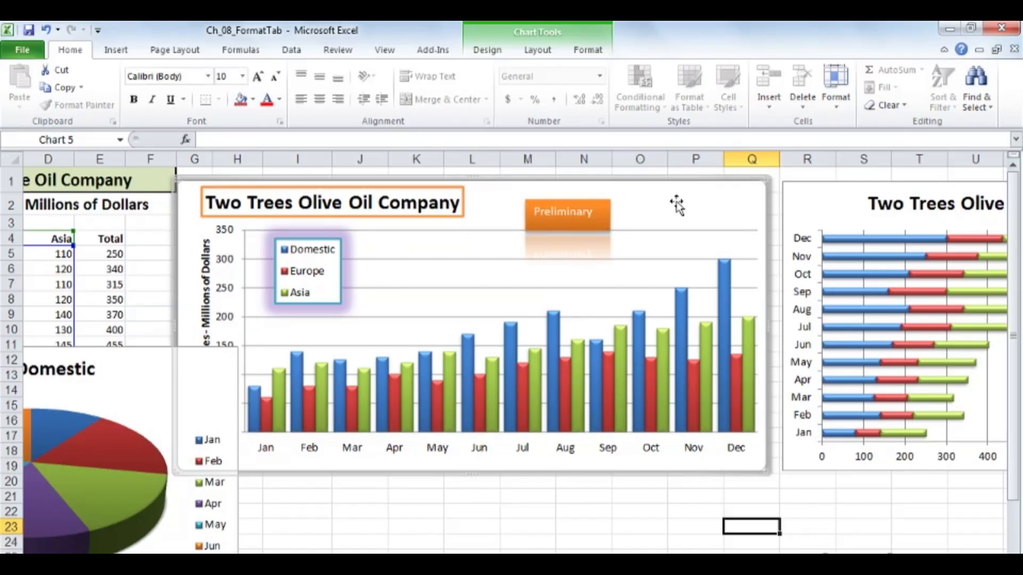
{"action": "key", "text": "Tab"}
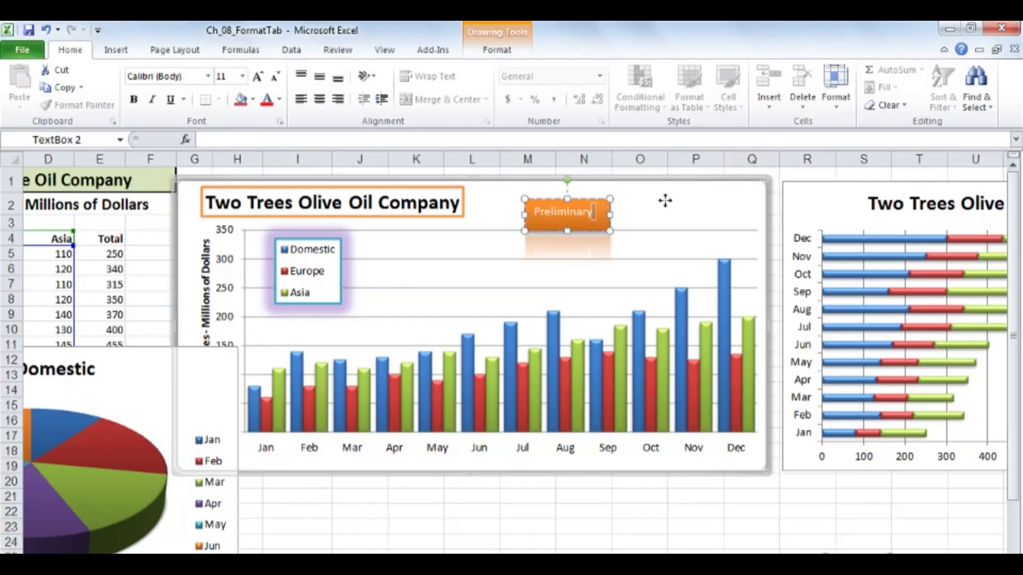
{"action": "left_click", "coordinate": [685, 207]}
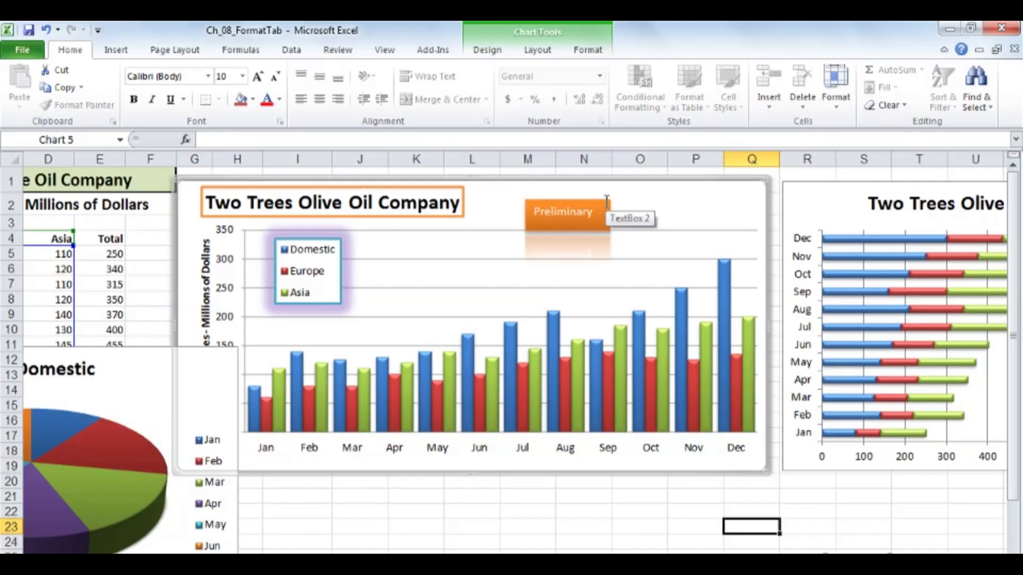
- Apply the solid orange WordArt style from the fourth row to the column chart's "Two Trees Olive Oil Company" title
{"action": "left_click", "coordinate": [589, 51]}
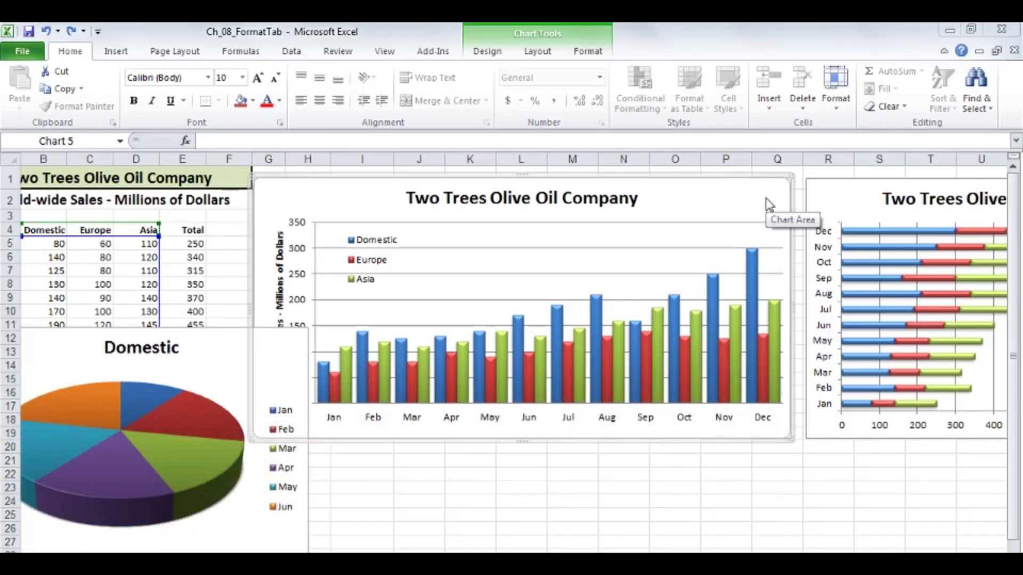
{"action": "left_click", "coordinate": [719, 475]}
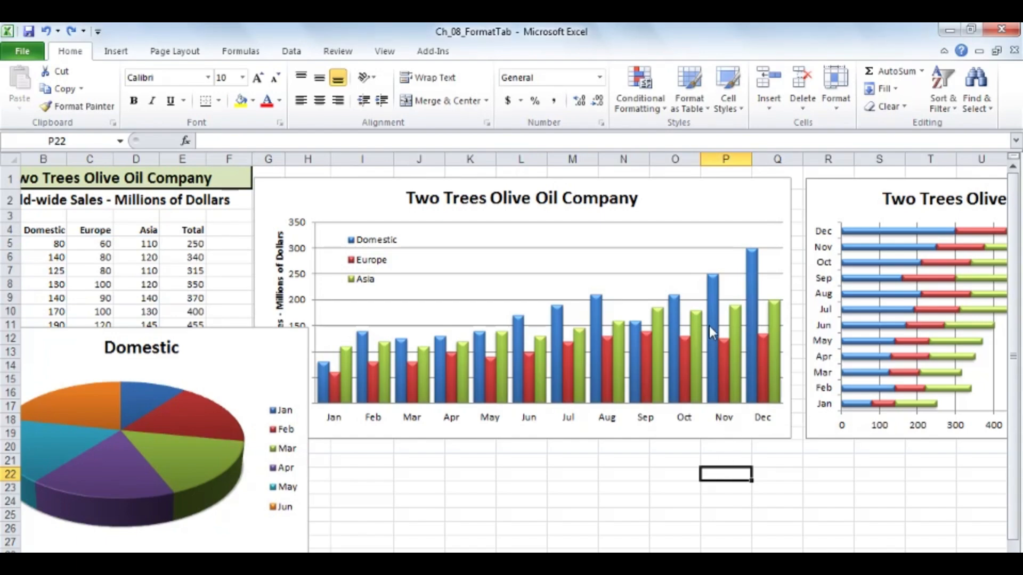
{"action": "left_click", "coordinate": [693, 201]}
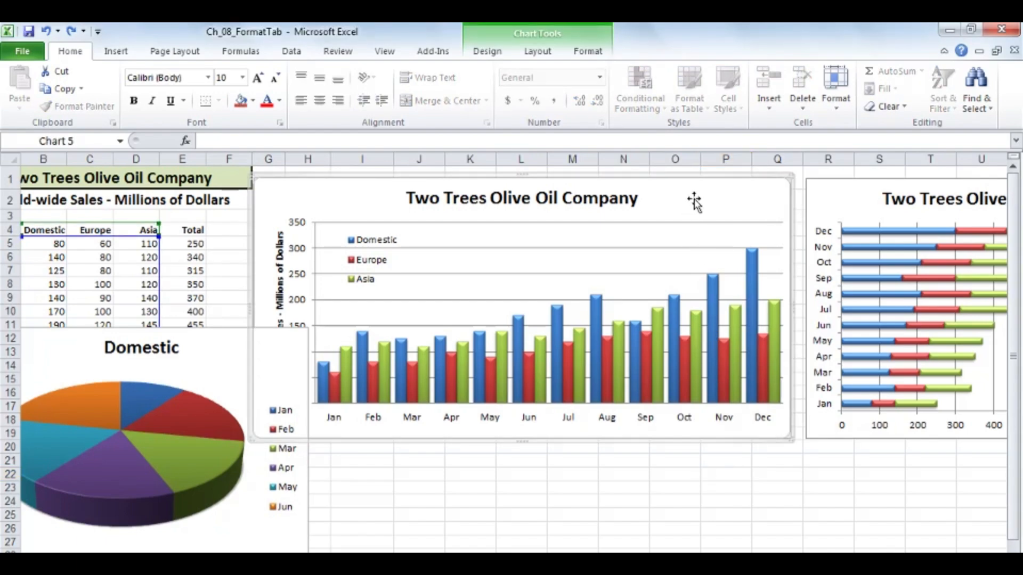
{"action": "left_click_drag", "start_coordinate": [702, 178], "coordinate": [705, 178]}
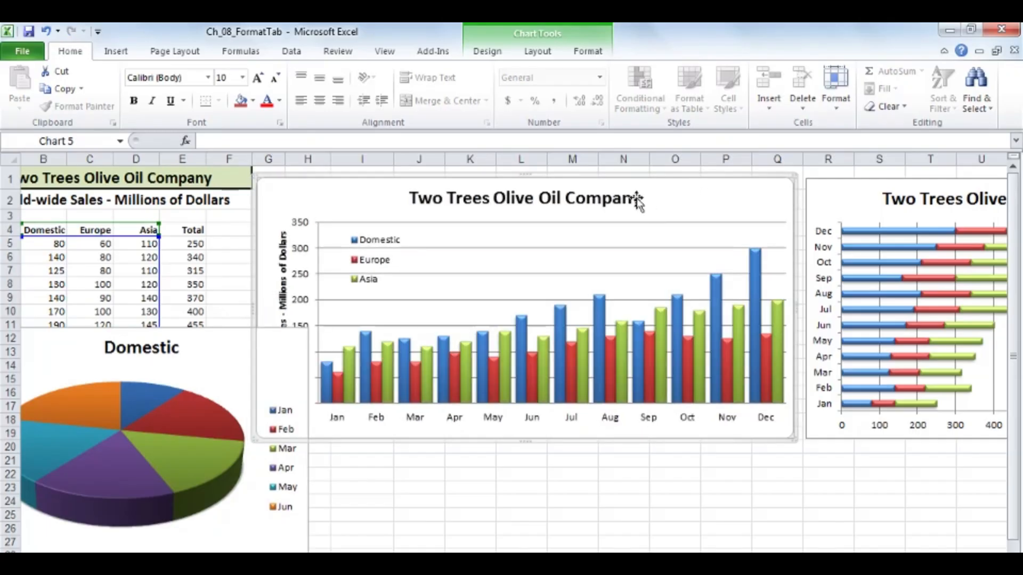
{"action": "left_click", "coordinate": [620, 200]}
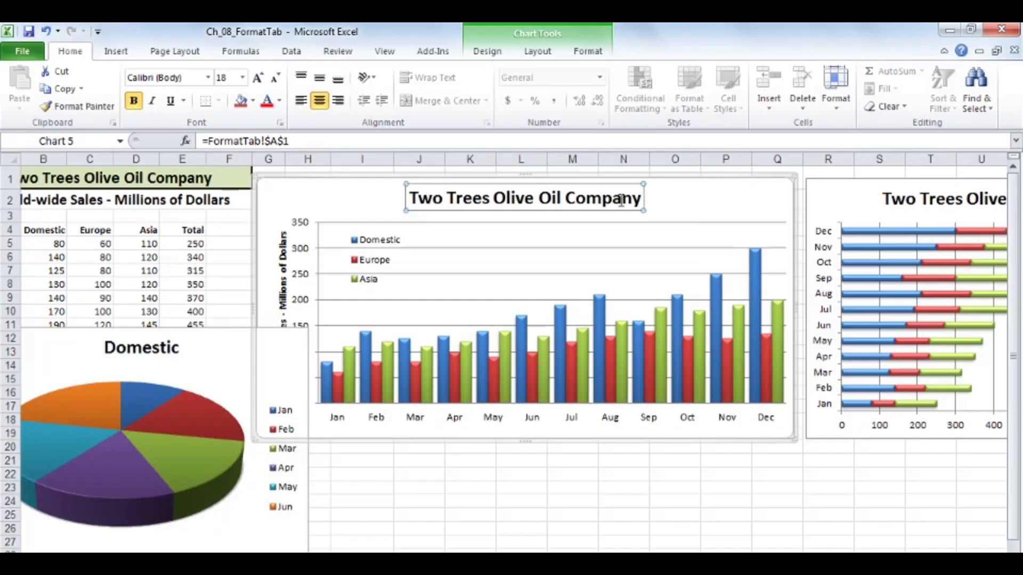
{"action": "left_click", "coordinate": [589, 51]}
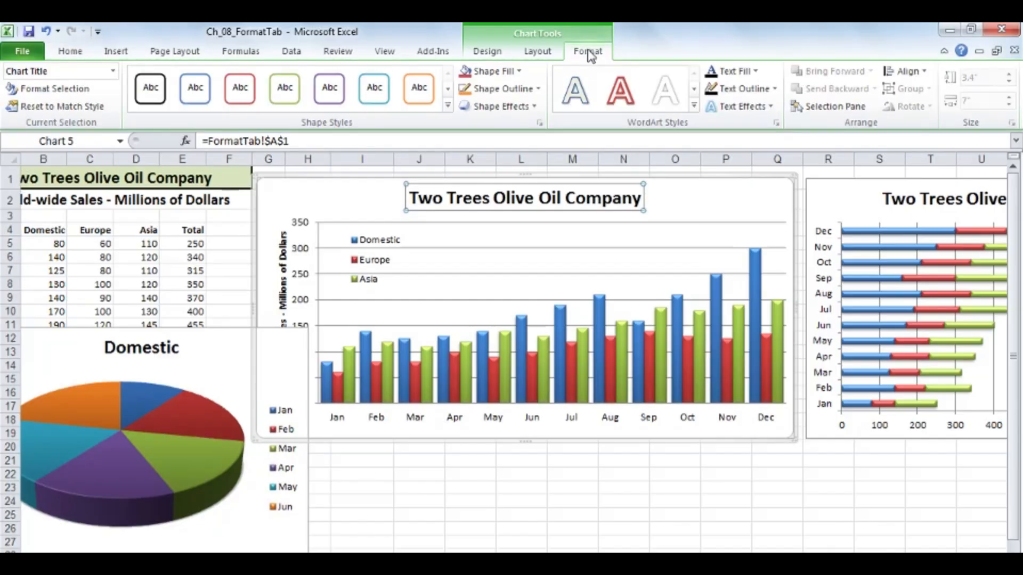
{"action": "left_click", "coordinate": [693, 108]}
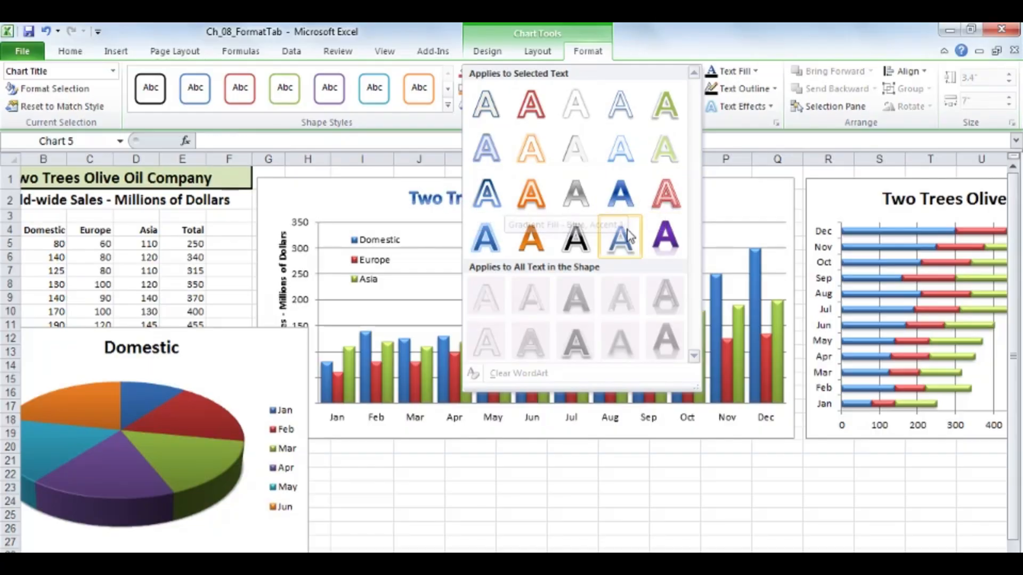
{"action": "left_click", "coordinate": [539, 243]}
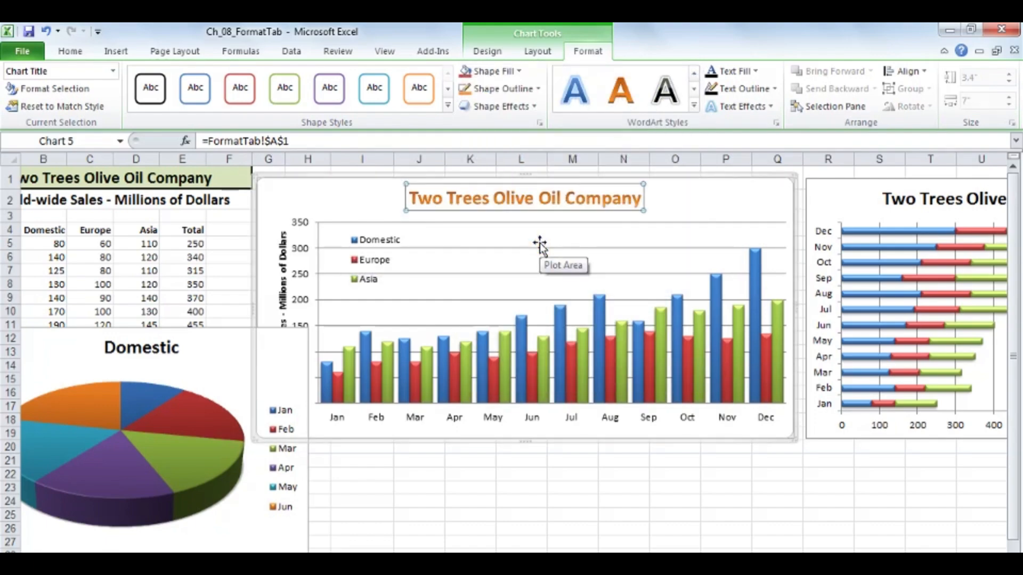
- Apply the third-row purple glow text effect to the column chart's title and deselect it
{"action": "left_click", "coordinate": [772, 107]}
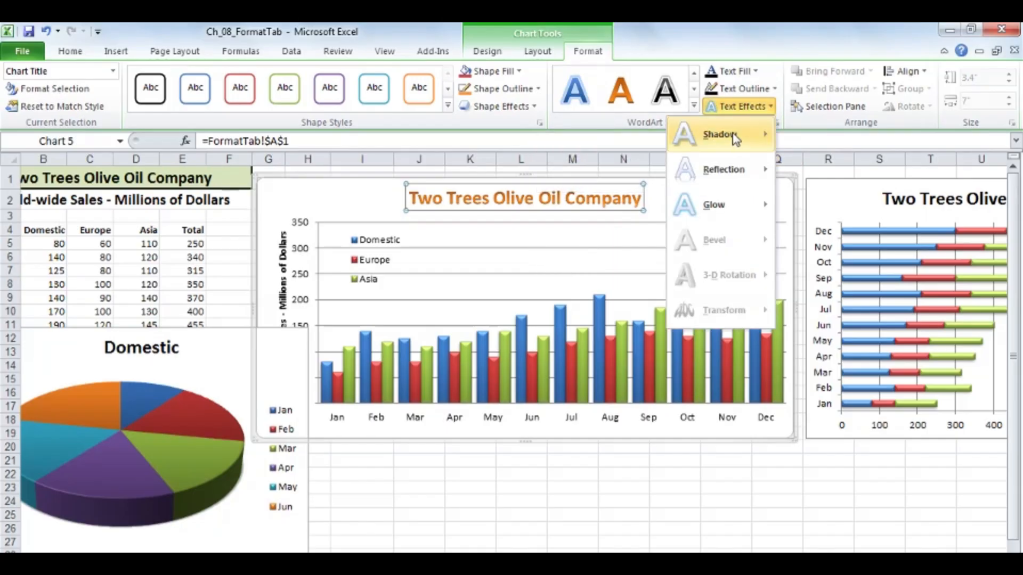
{"action": "mouse_move", "coordinate": [733, 139]}
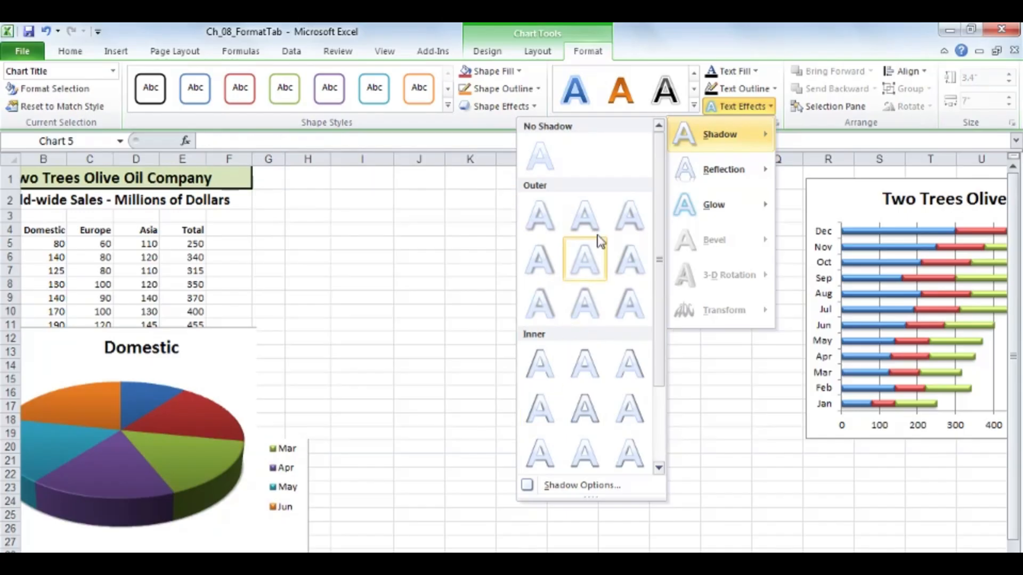
{"action": "mouse_move", "coordinate": [709, 174]}
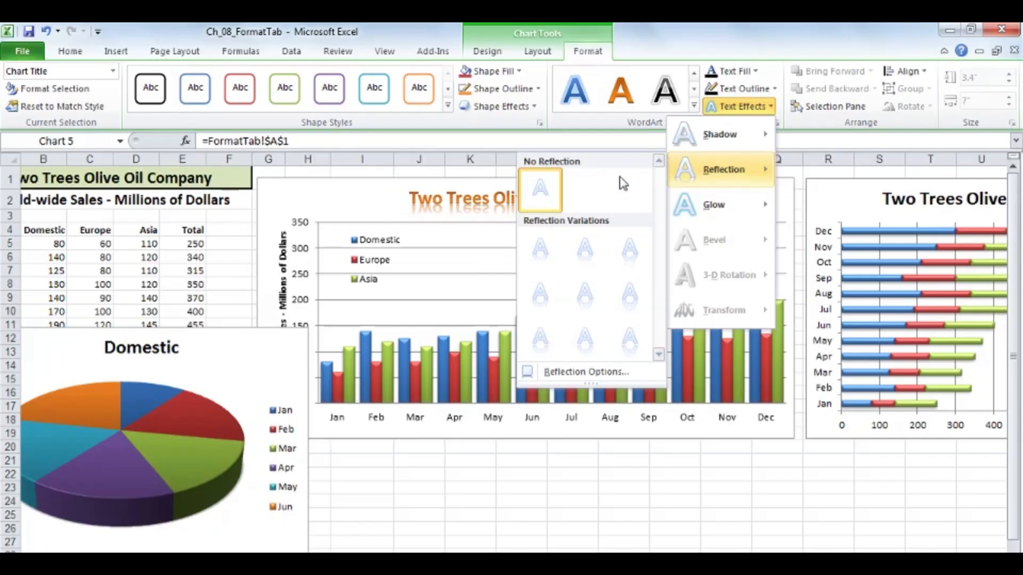
{"action": "mouse_move", "coordinate": [686, 205]}
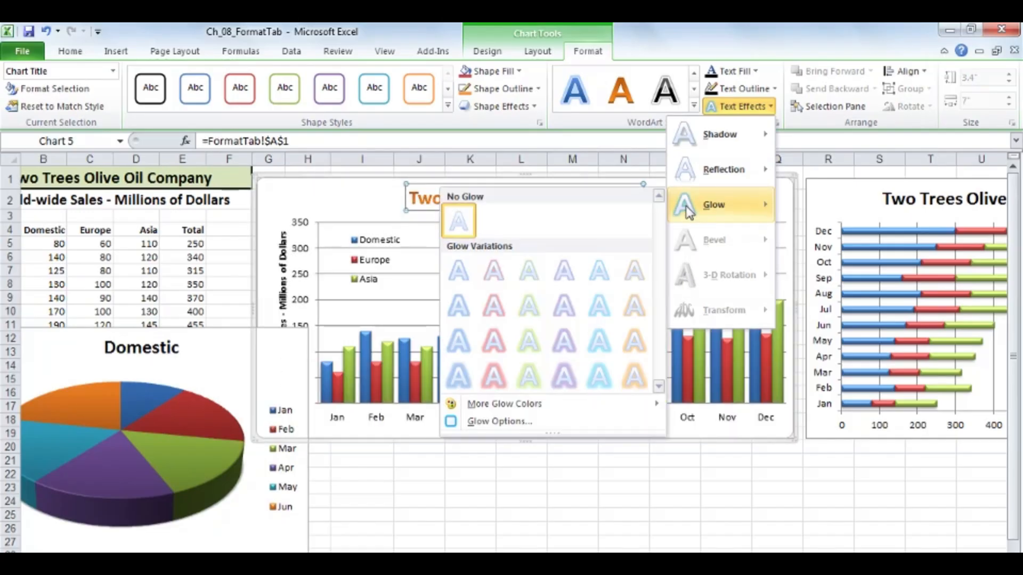
{"action": "left_click", "coordinate": [558, 341]}
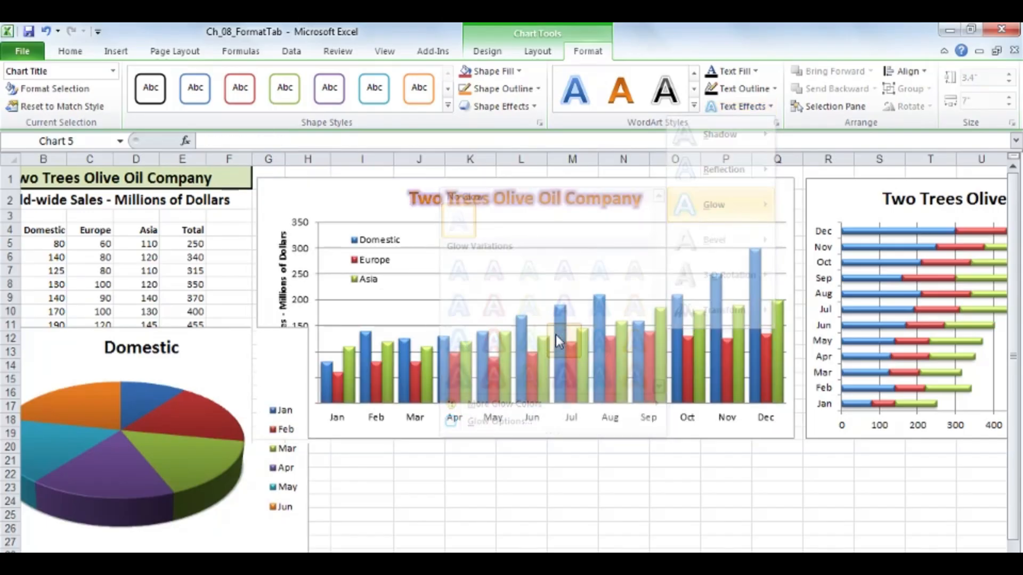
{"action": "left_click", "coordinate": [330, 203]}
- Apply the purple WordArt style with reflection from the fourth row to the column chart's title
{"action": "left_click", "coordinate": [622, 204]}
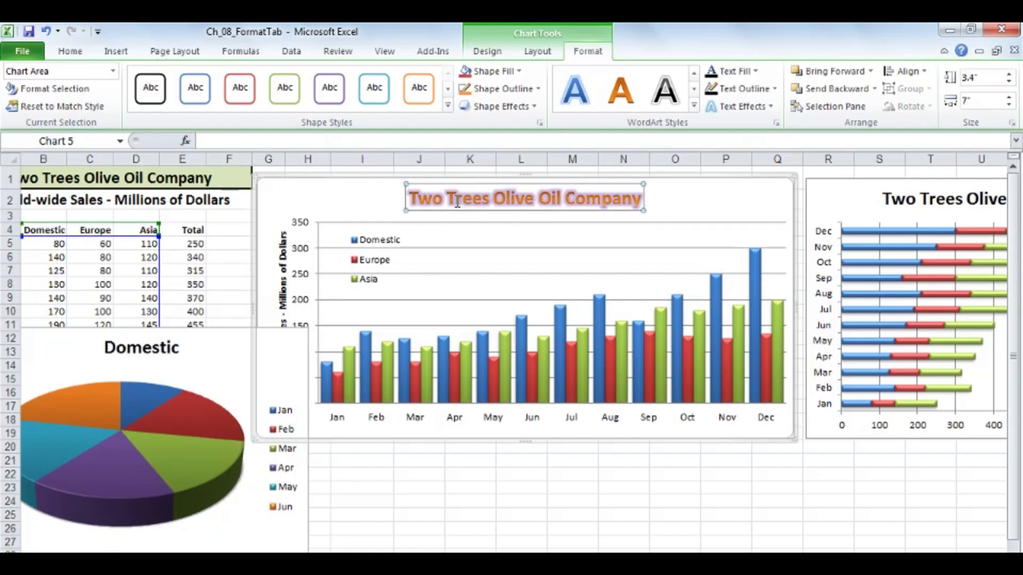
{"action": "left_click", "coordinate": [695, 107]}
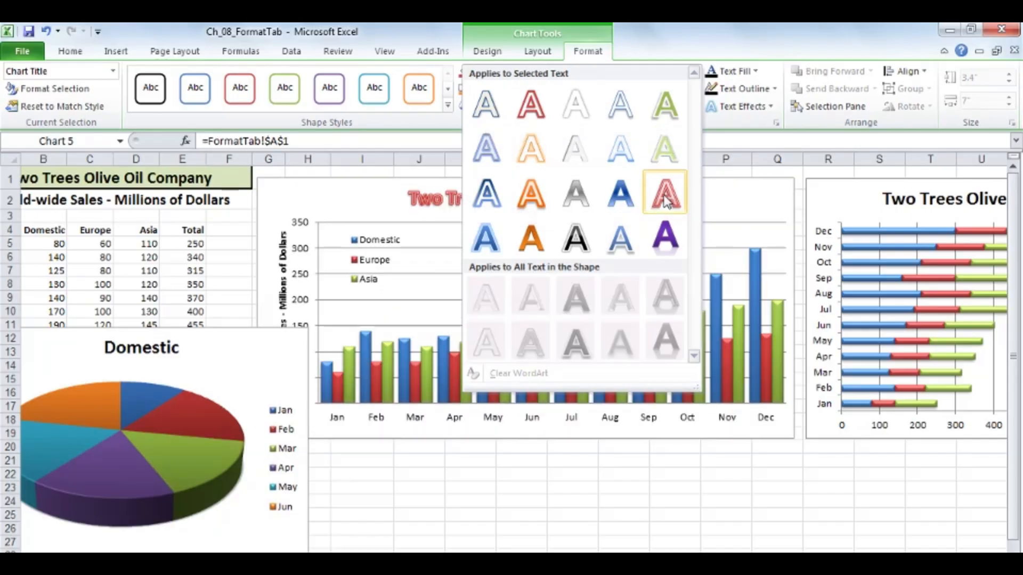
{"action": "left_click", "coordinate": [664, 235]}
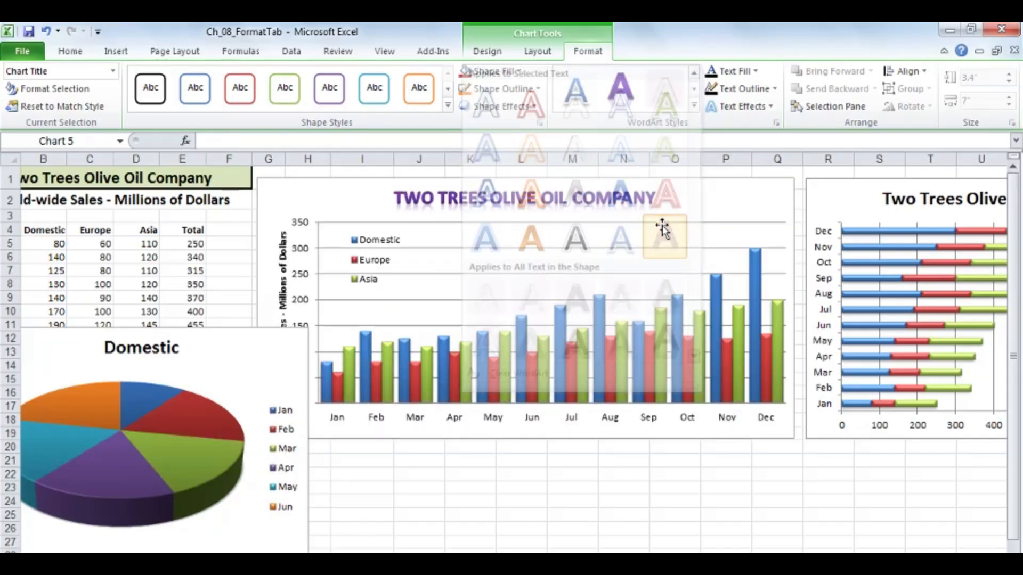
{"action": "left_click", "coordinate": [694, 109]}
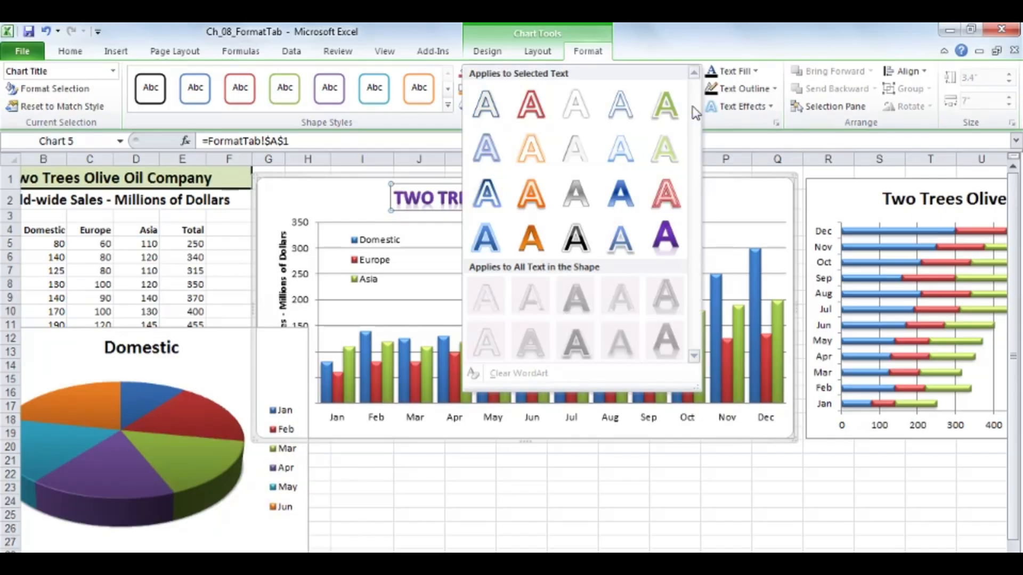
{"action": "left_click", "coordinate": [770, 107]}
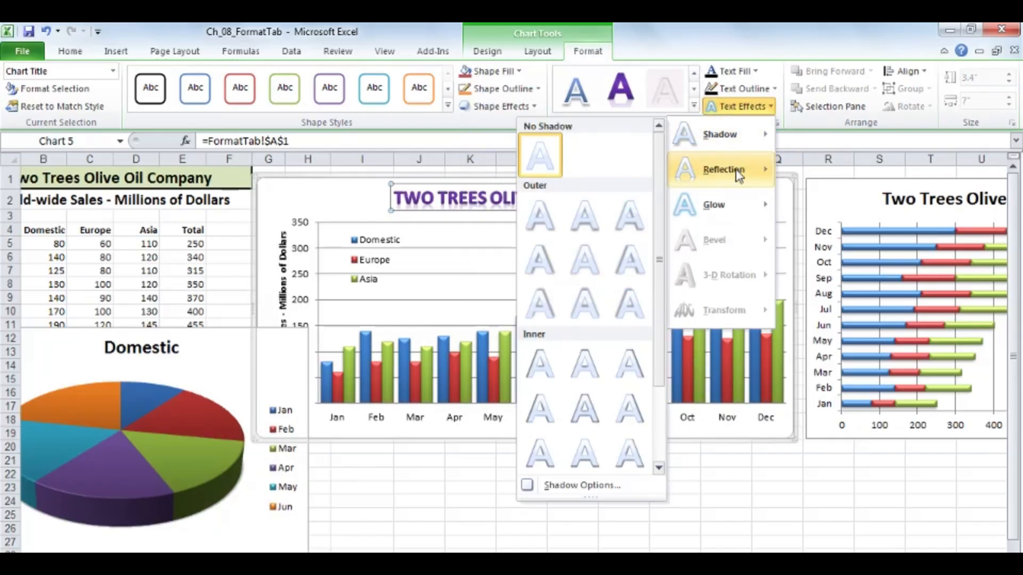
{"action": "mouse_move", "coordinate": [728, 201]}
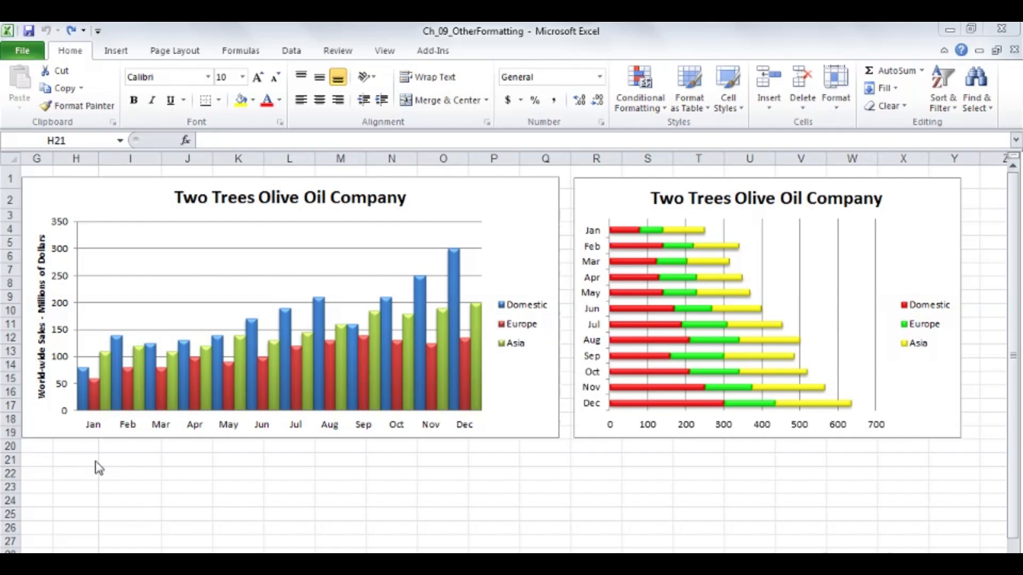
- Outline the column chart's "Two Trees Olive Oil Company" title with the red theme colour
{"action": "left_click", "coordinate": [377, 199]}
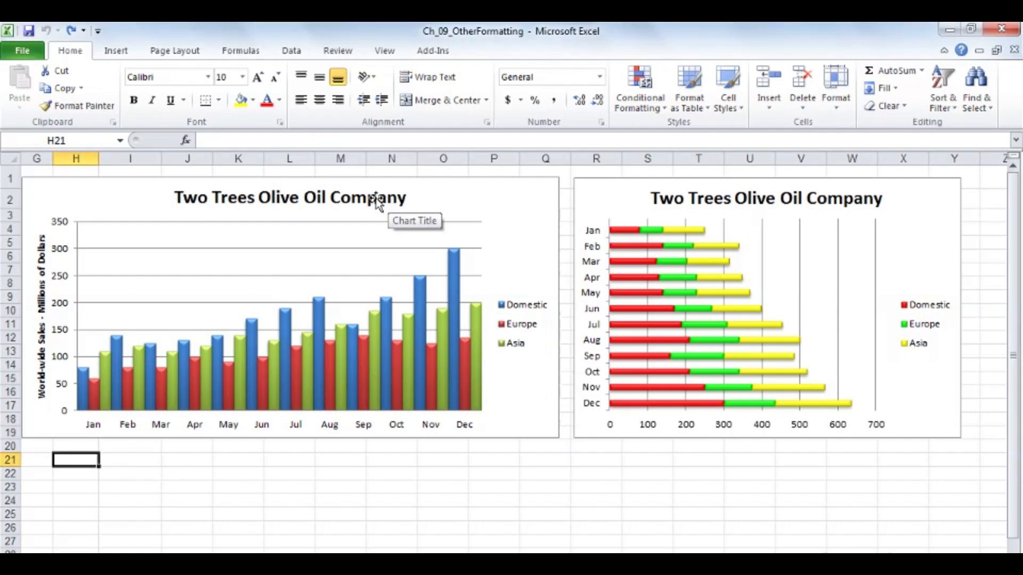
{"action": "left_click", "coordinate": [376, 198]}
{"action": "left_click", "coordinate": [588, 51]}
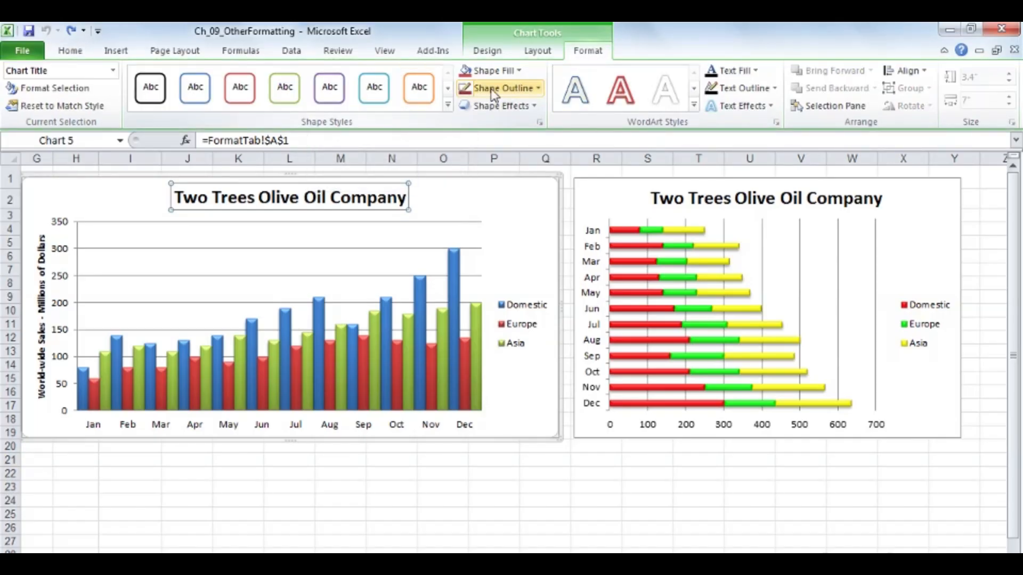
{"action": "left_click", "coordinate": [539, 89]}
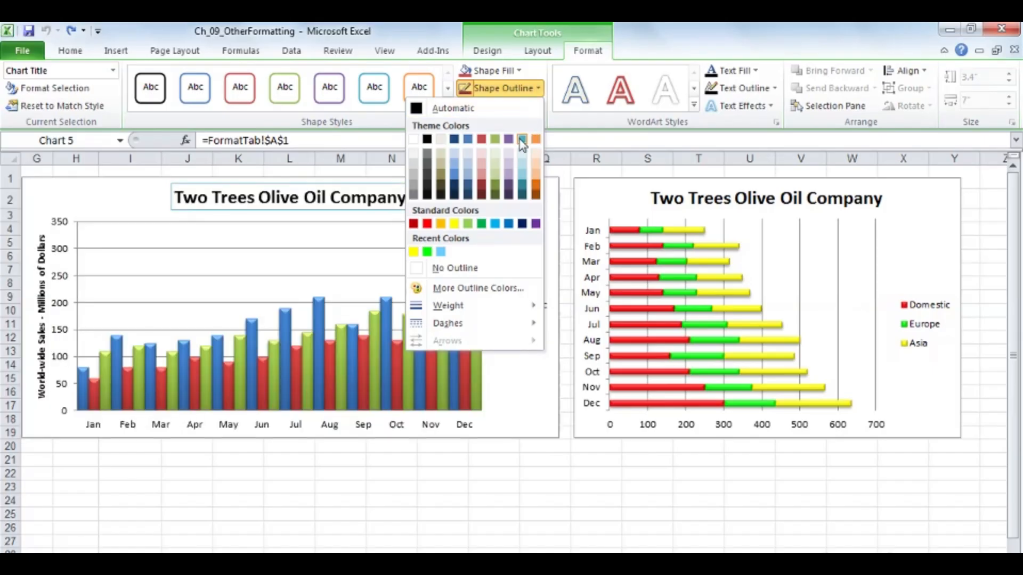
{"action": "left_click", "coordinate": [482, 140]}
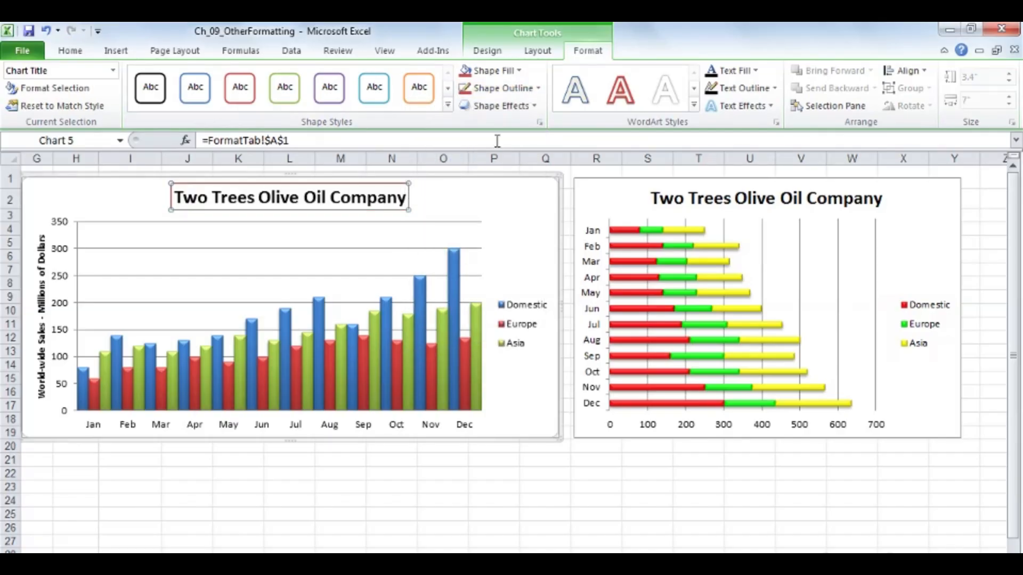
{"action": "left_click", "coordinate": [540, 92]}
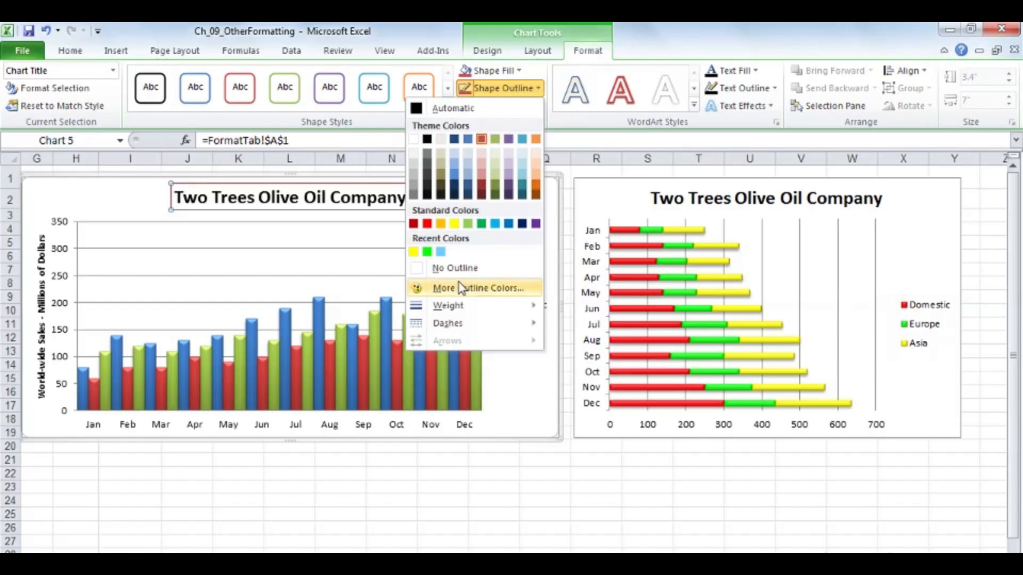
{"action": "mouse_move", "coordinate": [454, 306]}
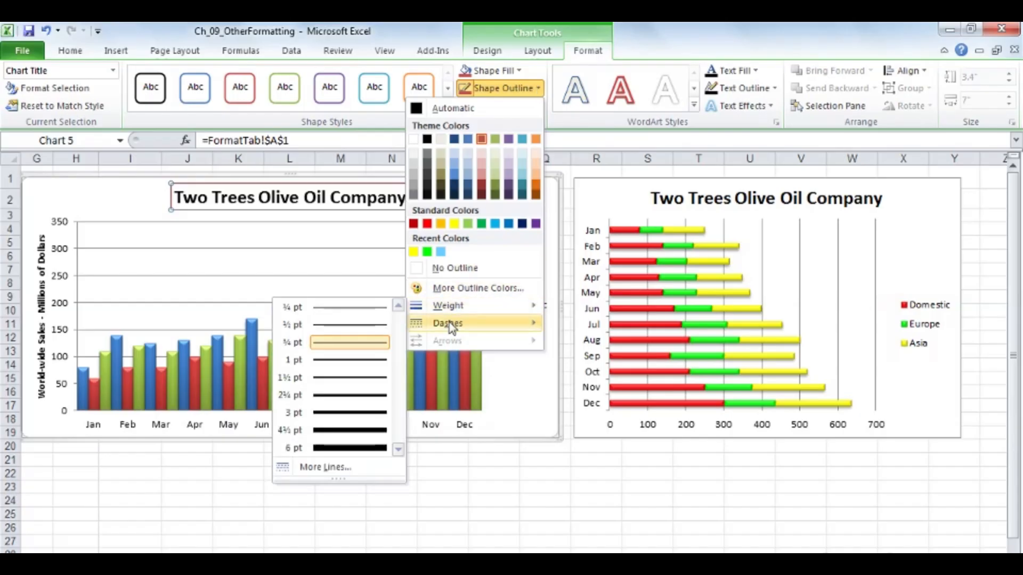
{"action": "mouse_move", "coordinate": [450, 325]}
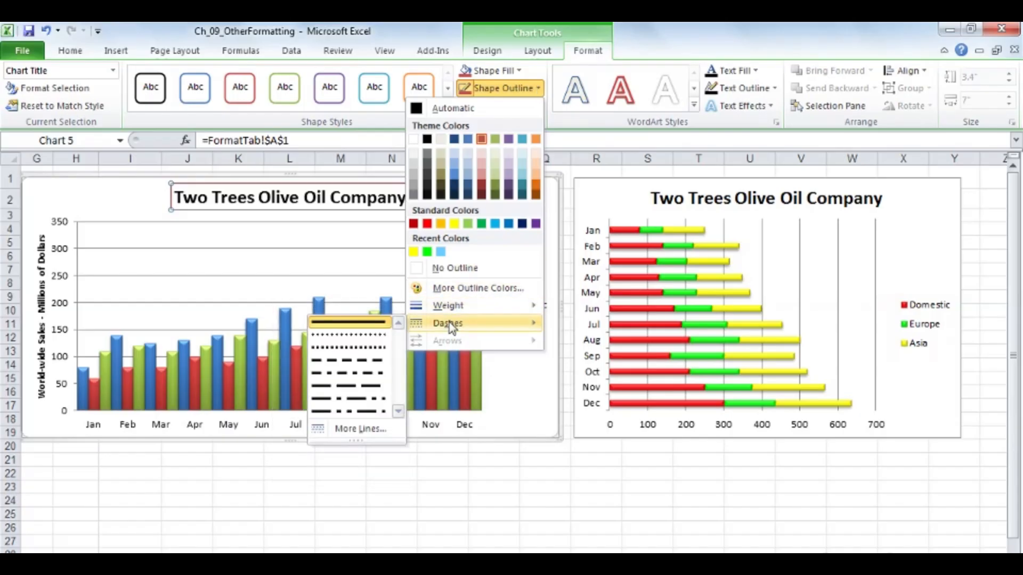
{"action": "left_click", "coordinate": [513, 358]}
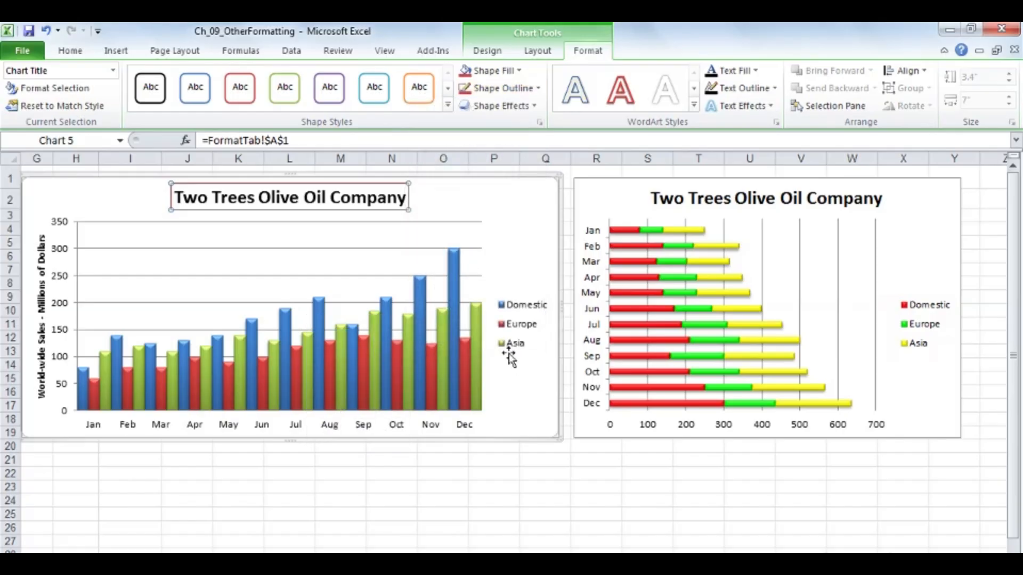
- Change the column chart title's border to a gradient line in the Format Chart Title settings
{"action": "double_click", "coordinate": [383, 210]}
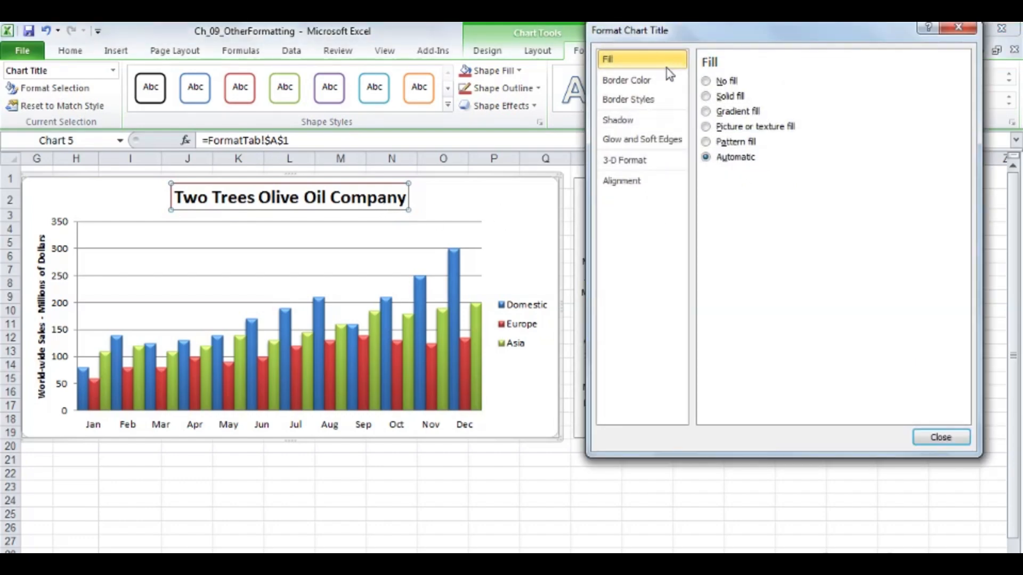
{"action": "left_click", "coordinate": [644, 84]}
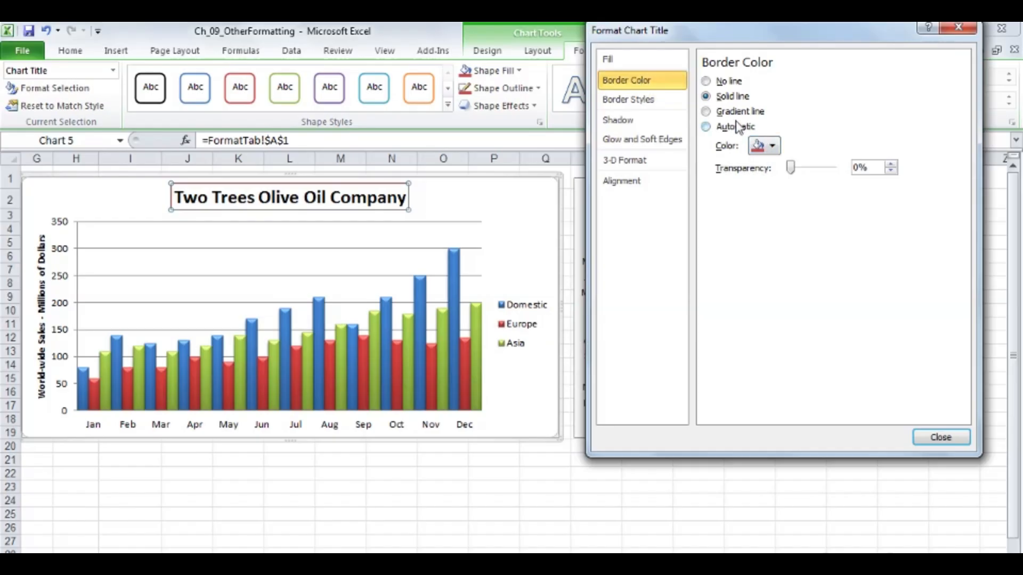
{"action": "left_click", "coordinate": [706, 111]}
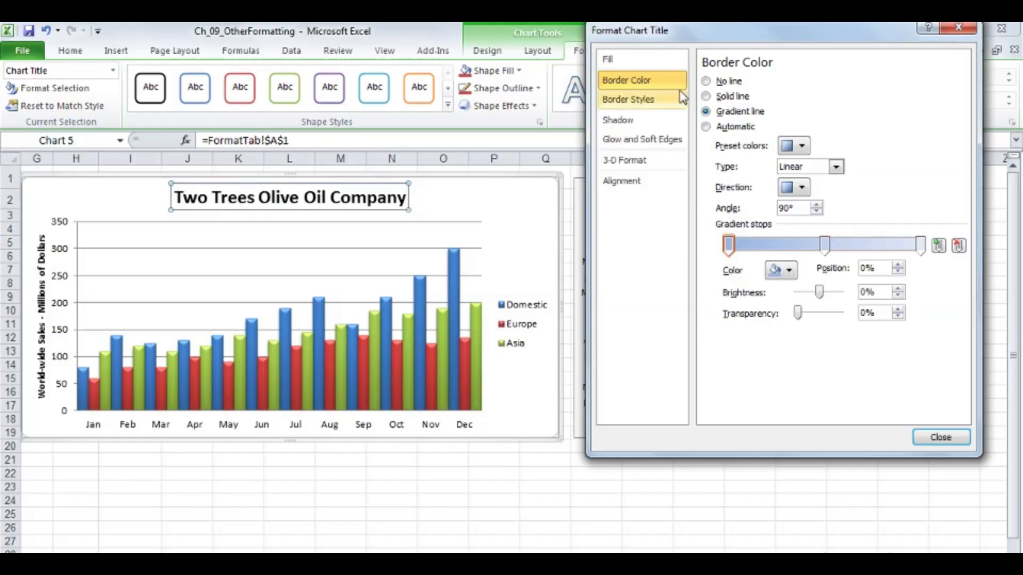
- Give the chart title's border the dash line type and a width of 1.75 pt, and deselect the title
{"action": "left_click", "coordinate": [645, 103]}
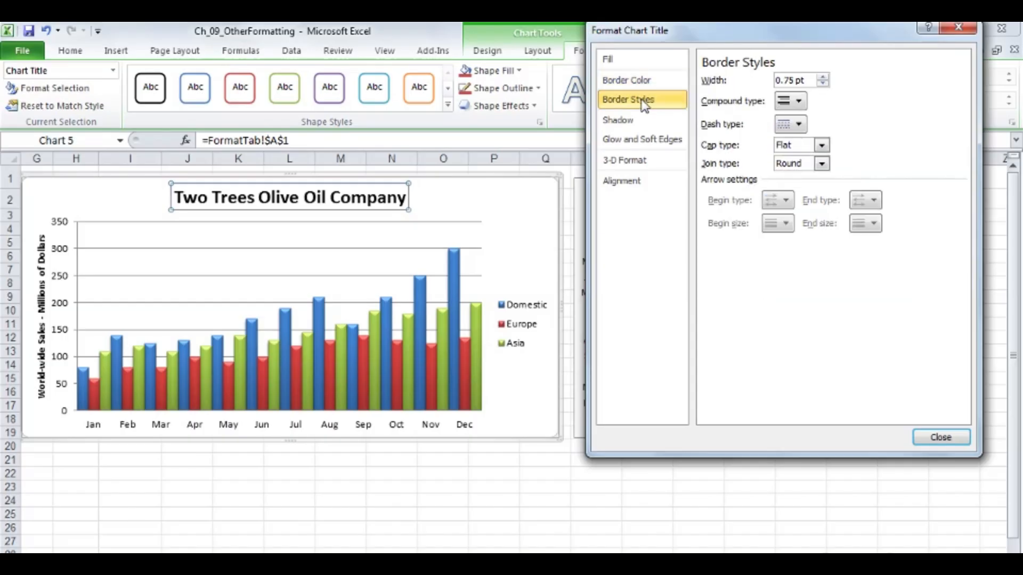
{"action": "left_click", "coordinate": [798, 126]}
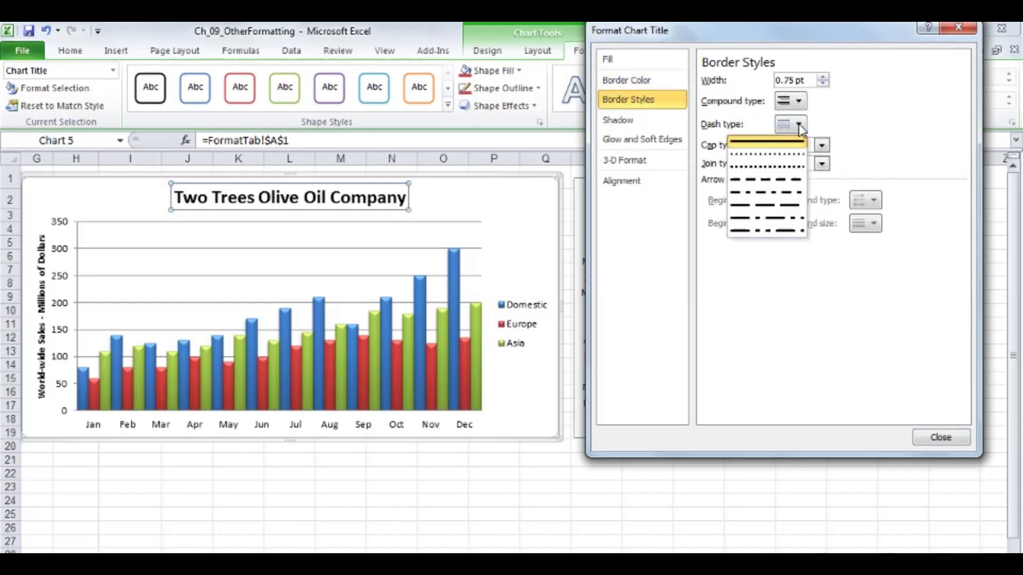
{"action": "left_click", "coordinate": [768, 180]}
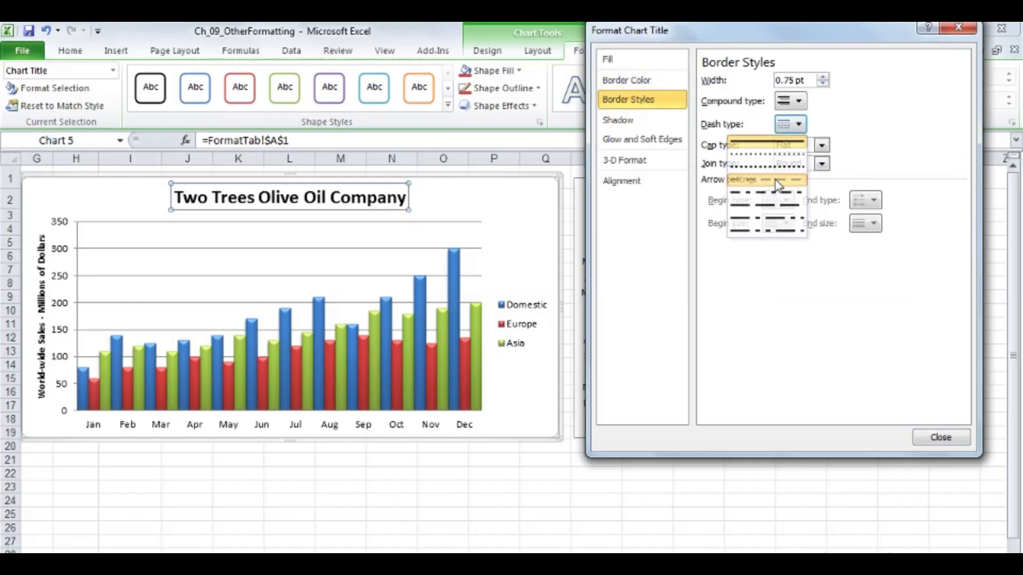
{"action": "left_click", "coordinate": [823, 78]}
{"action": "left_click", "coordinate": [823, 77]}
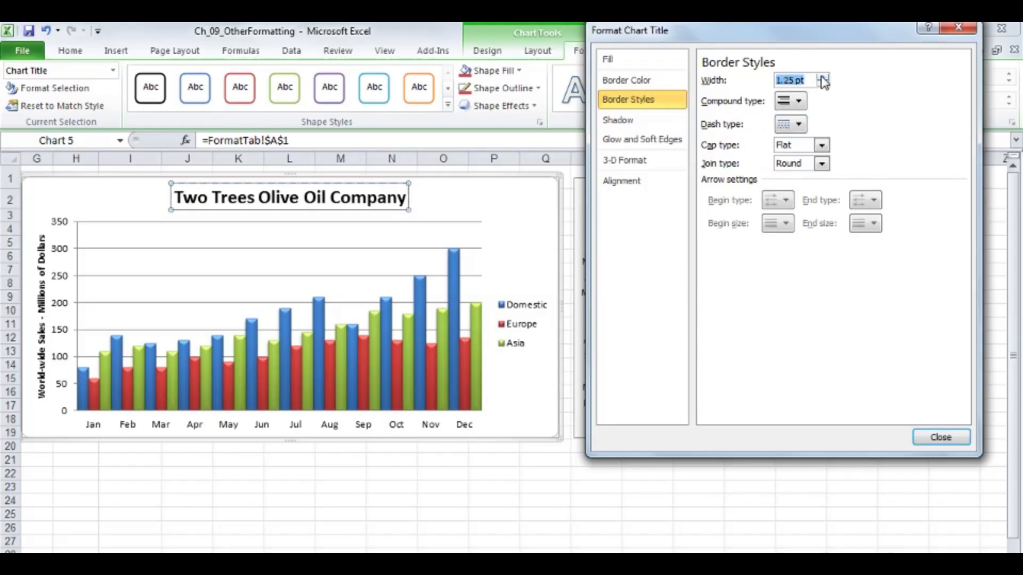
{"action": "left_click", "coordinate": [823, 78]}
{"action": "left_click", "coordinate": [823, 77]}
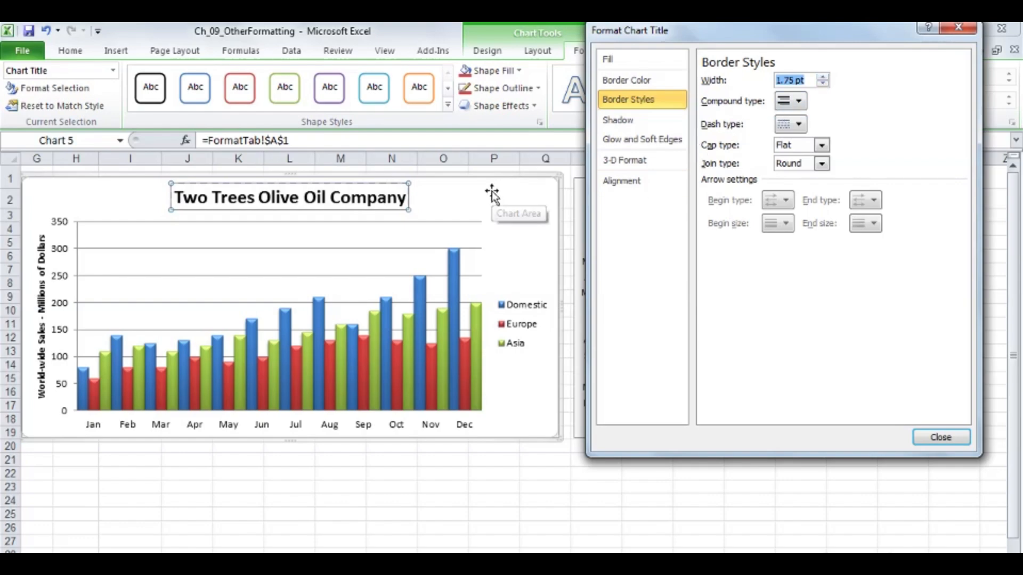
{"action": "left_click", "coordinate": [935, 437]}
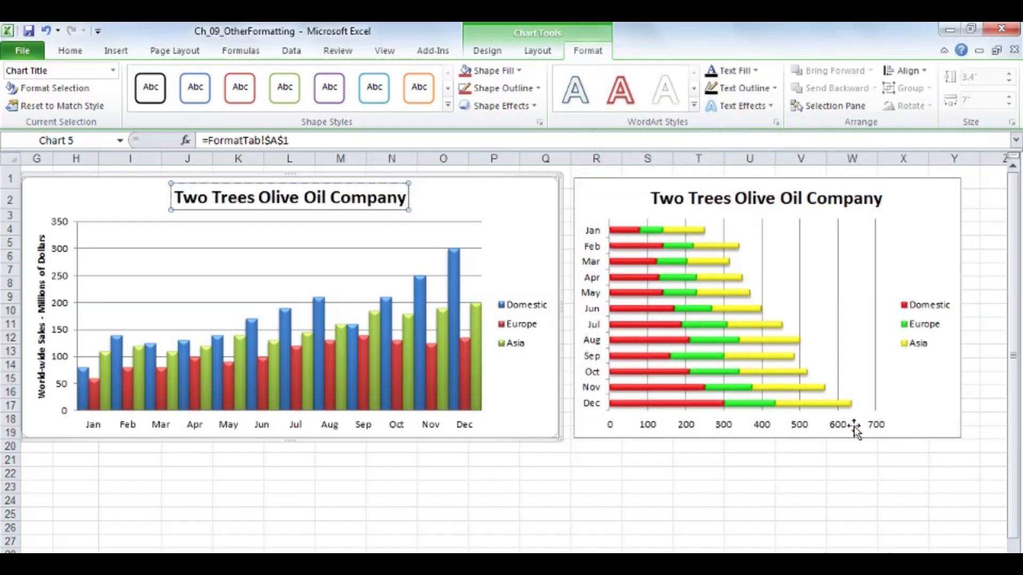
{"action": "left_click", "coordinate": [487, 212]}
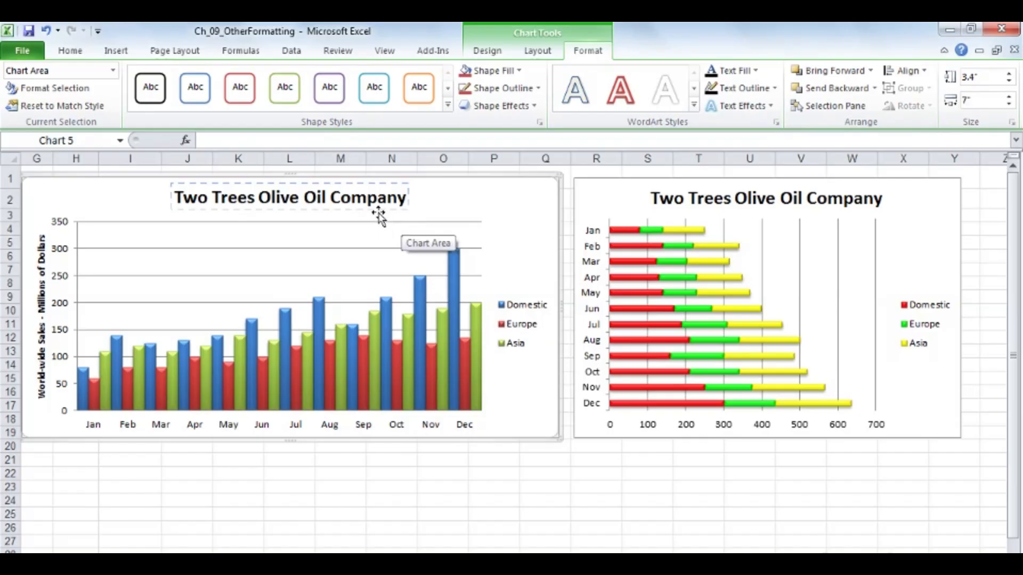
- Change the column chart title's border to a solid line in the purple theme colour
{"action": "double_click", "coordinate": [392, 185]}
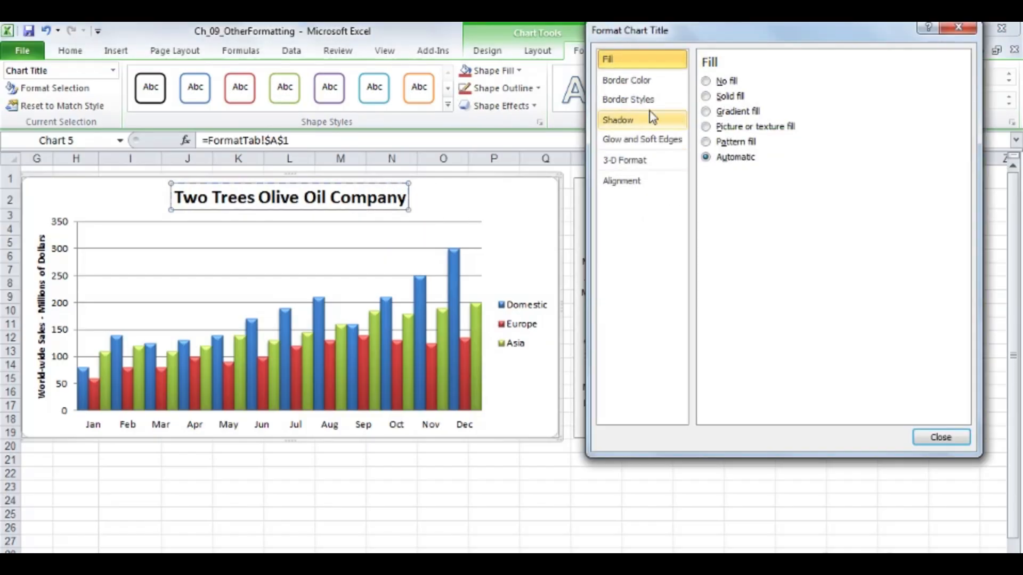
{"action": "left_click", "coordinate": [638, 82]}
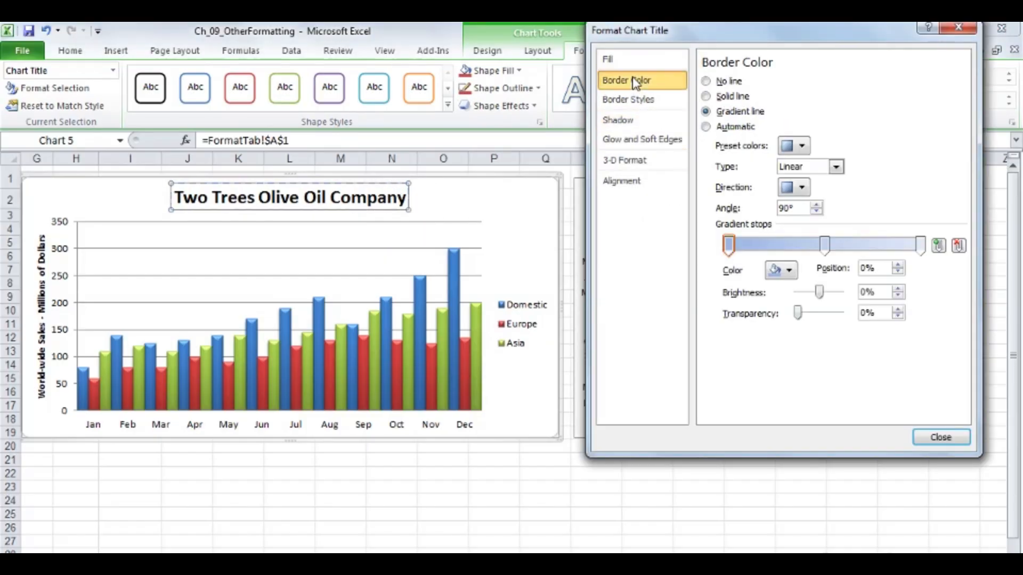
{"action": "left_click", "coordinate": [707, 96]}
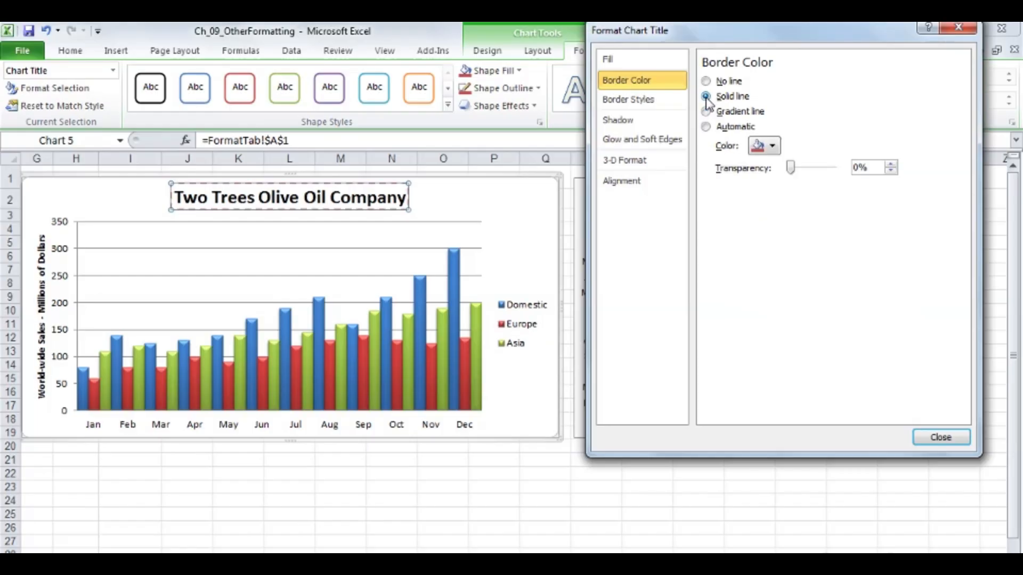
{"action": "left_click", "coordinate": [773, 146]}
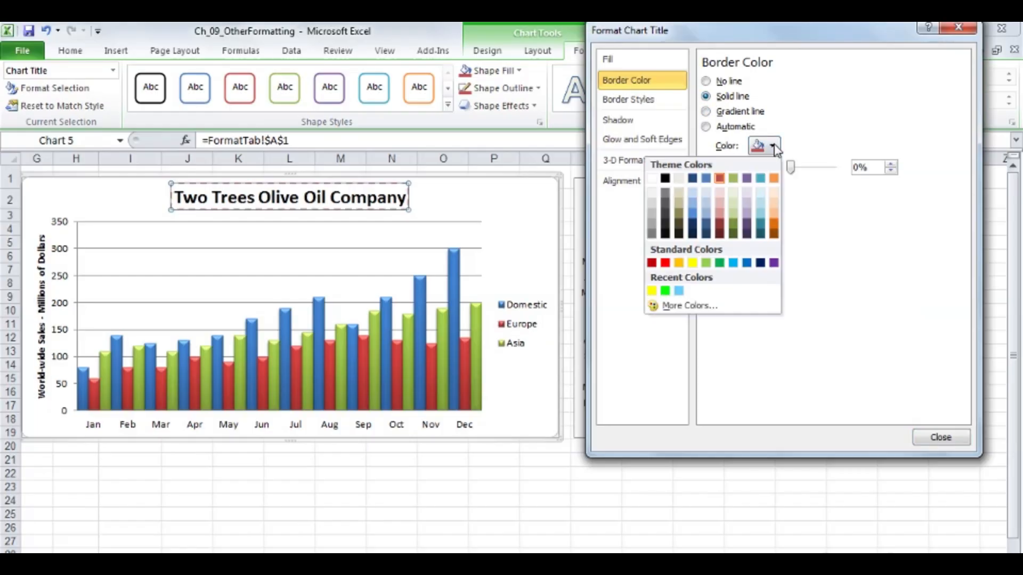
{"action": "left_click", "coordinate": [747, 179]}
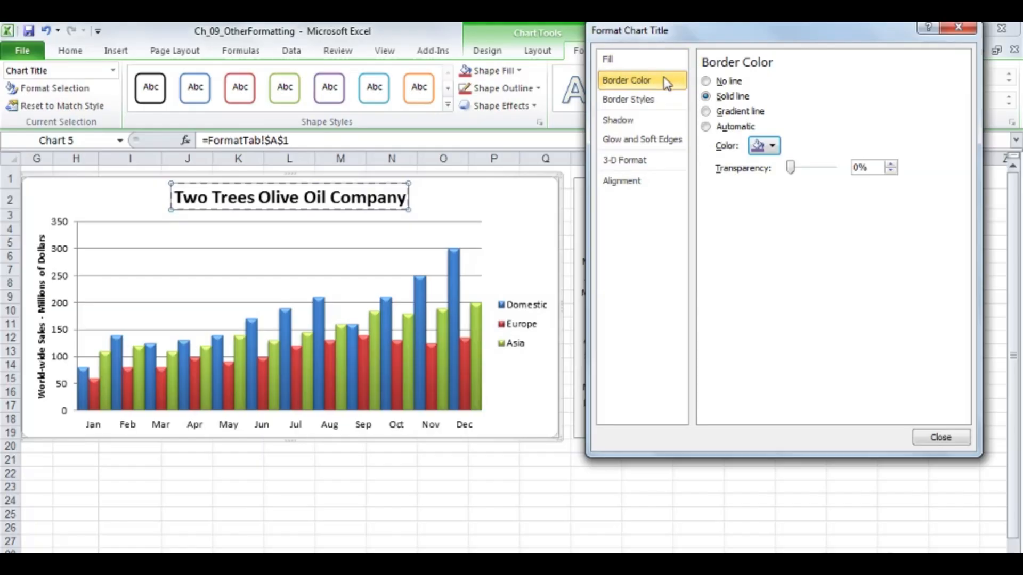
- Switch the chart title border's dash type to the square-dot pattern, close the formatting settings and deselect the title
{"action": "left_click_drag", "start_coordinate": [695, 36], "coordinate": [727, 107]}
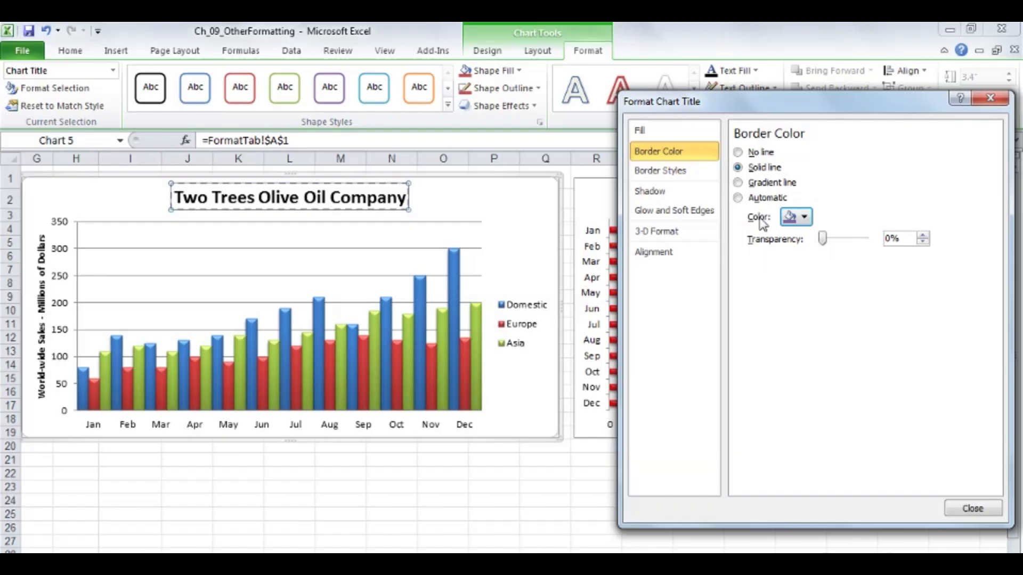
{"action": "left_click", "coordinate": [680, 176]}
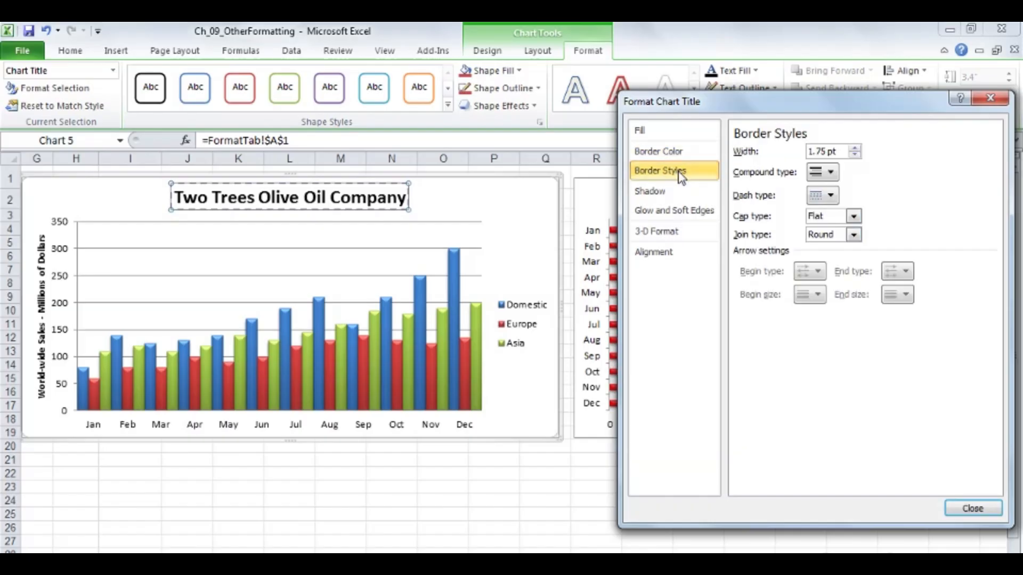
{"action": "left_click", "coordinate": [830, 197]}
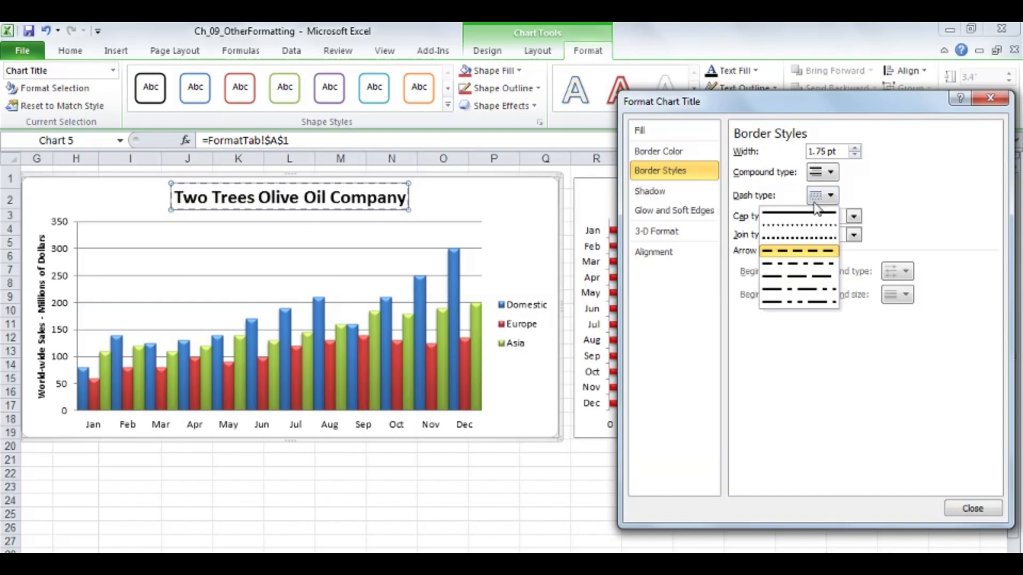
{"action": "left_click", "coordinate": [784, 237]}
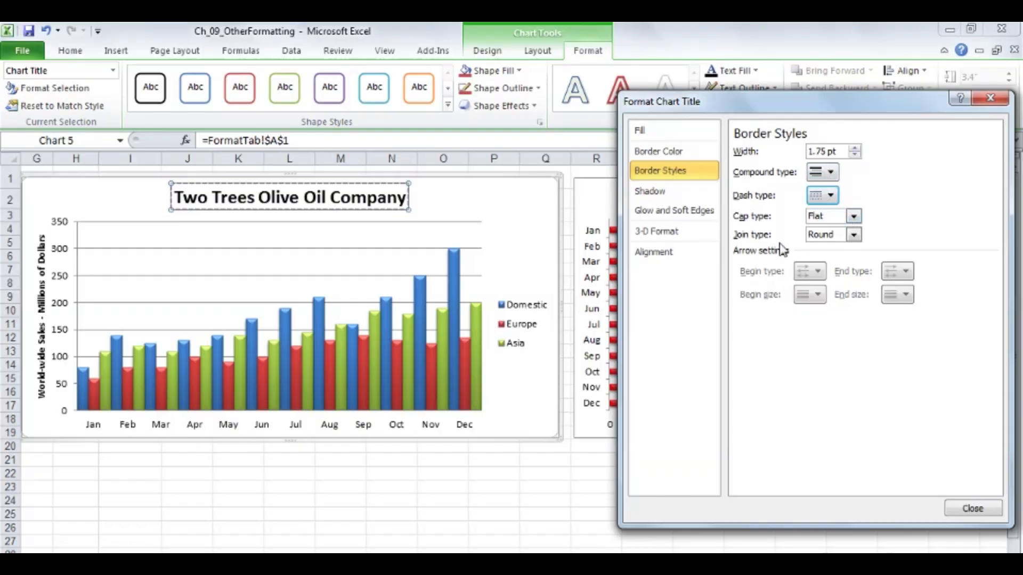
{"action": "left_click", "coordinate": [967, 510]}
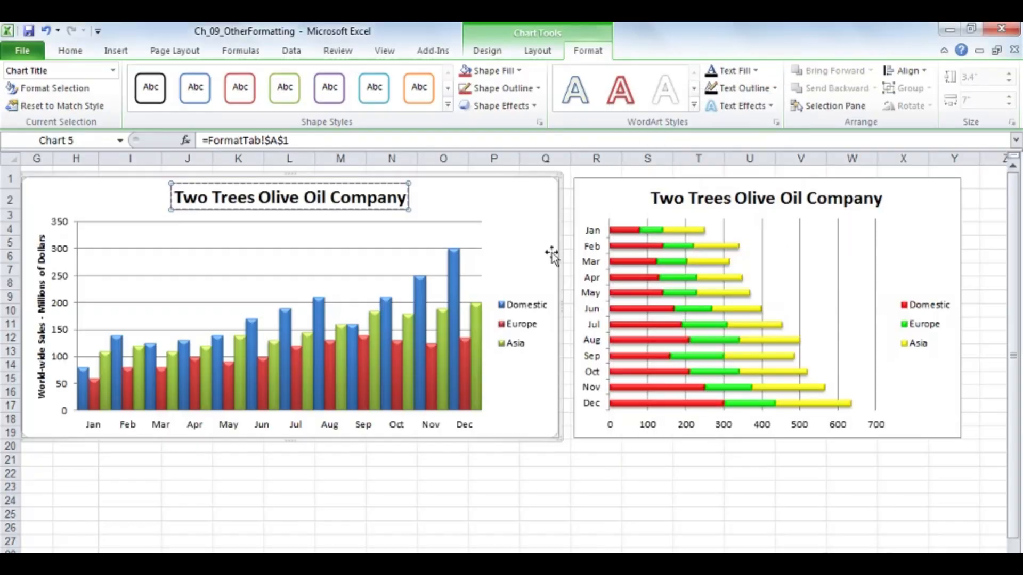
{"action": "left_click", "coordinate": [548, 249]}
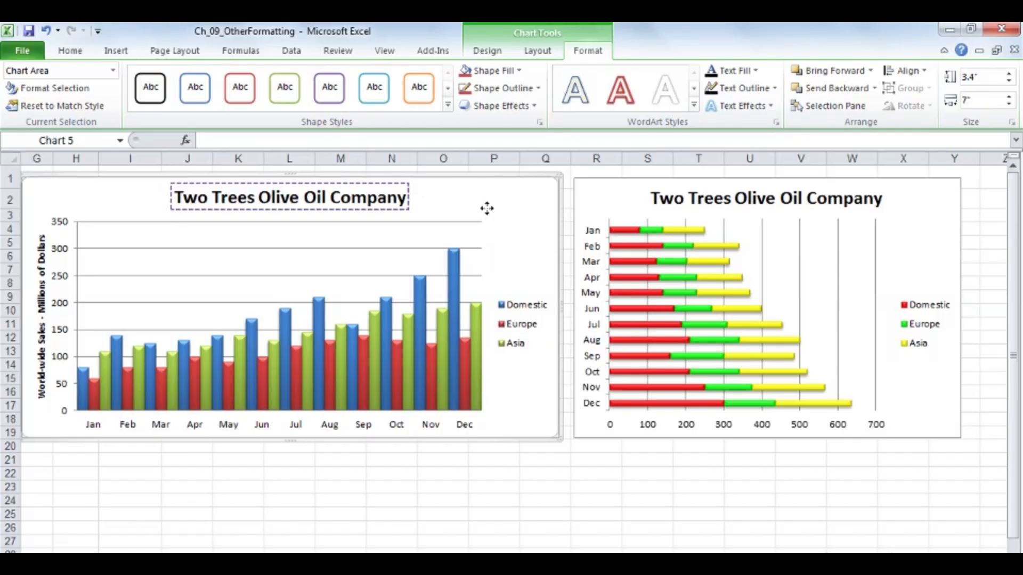
- Give the column chart's chart area a solid border line in a darker aqua theme colour
{"action": "double_click", "coordinate": [532, 195]}
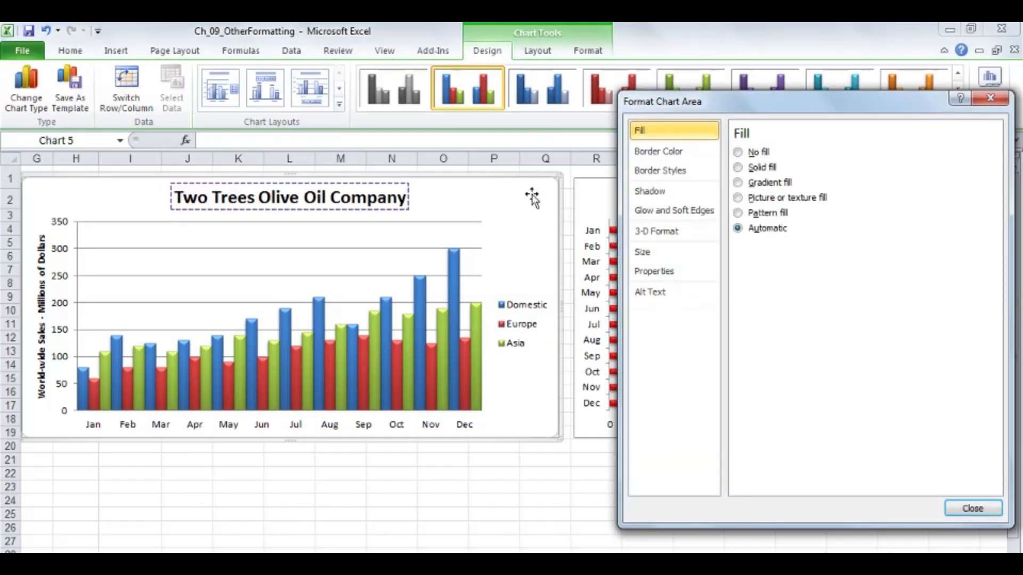
{"action": "left_click", "coordinate": [675, 154]}
{"action": "left_click", "coordinate": [747, 169]}
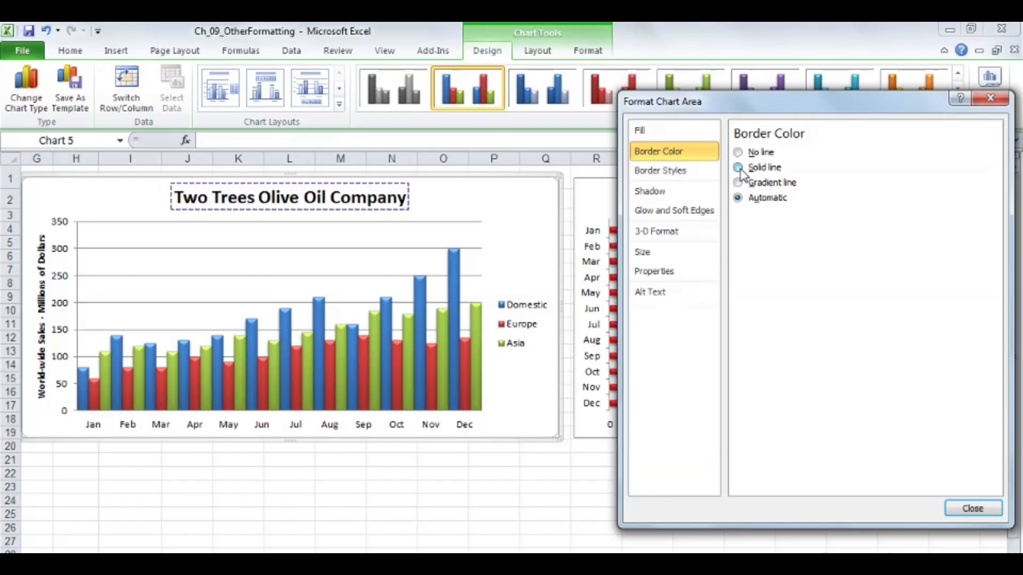
{"action": "left_click", "coordinate": [805, 217]}
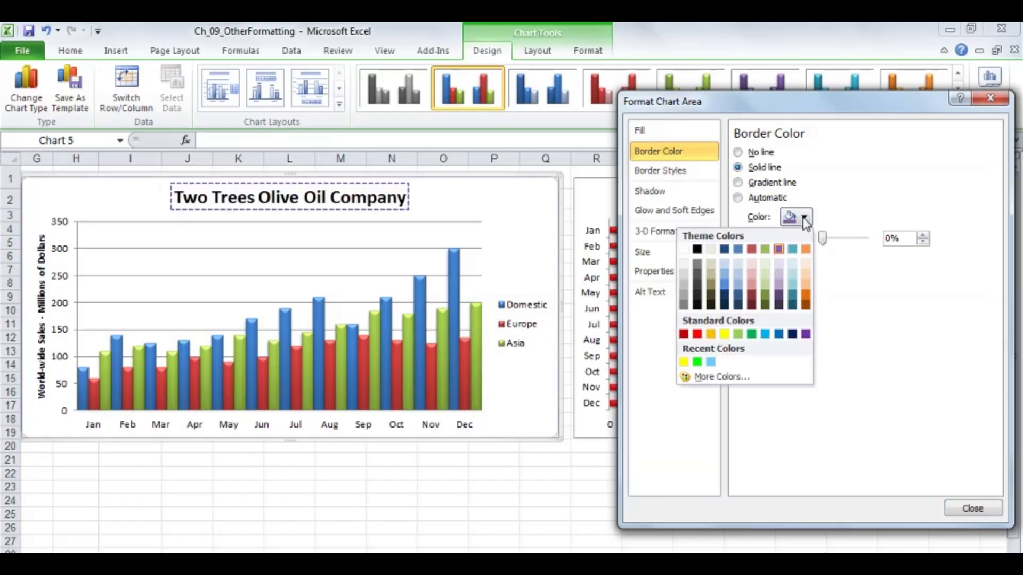
{"action": "left_click", "coordinate": [794, 296]}
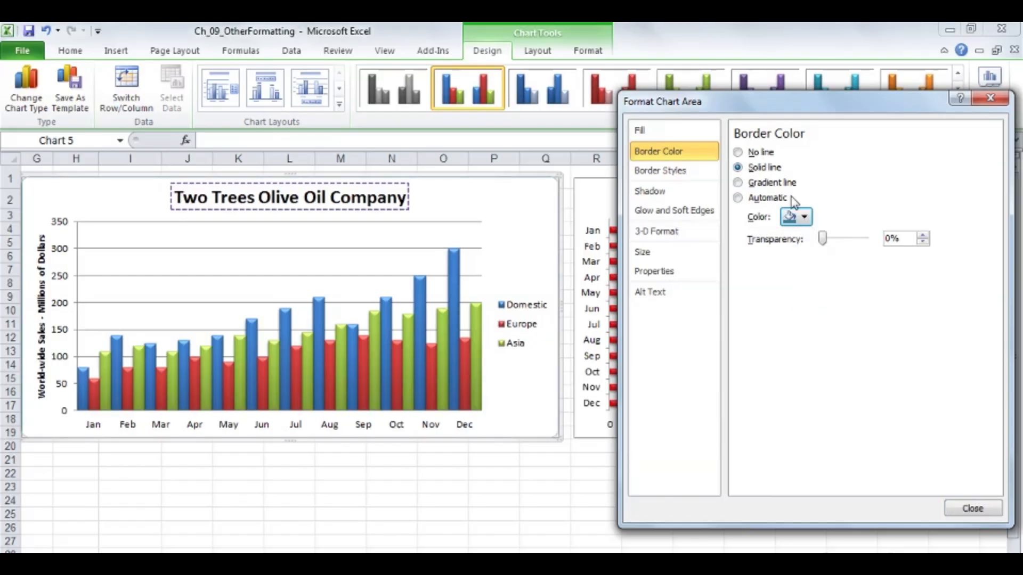
- Increase the chart area's border width to 2.25 pt
{"action": "left_click", "coordinate": [713, 170]}
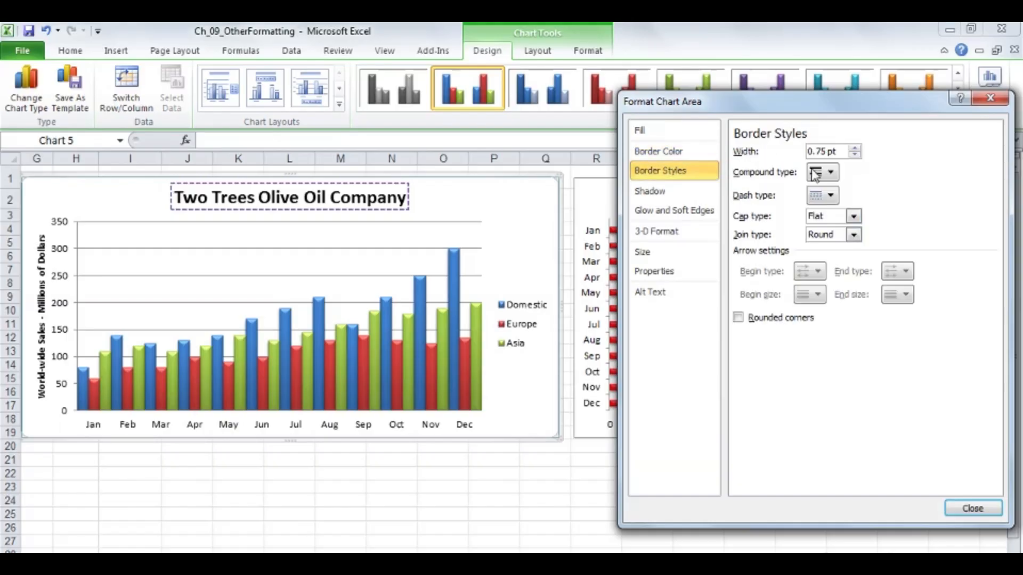
{"action": "left_click", "coordinate": [855, 149]}
{"action": "left_click", "coordinate": [854, 148]}
{"action": "left_click", "coordinate": [854, 148]}
{"action": "left_click", "coordinate": [855, 149]}
{"action": "left_click", "coordinate": [855, 149]}
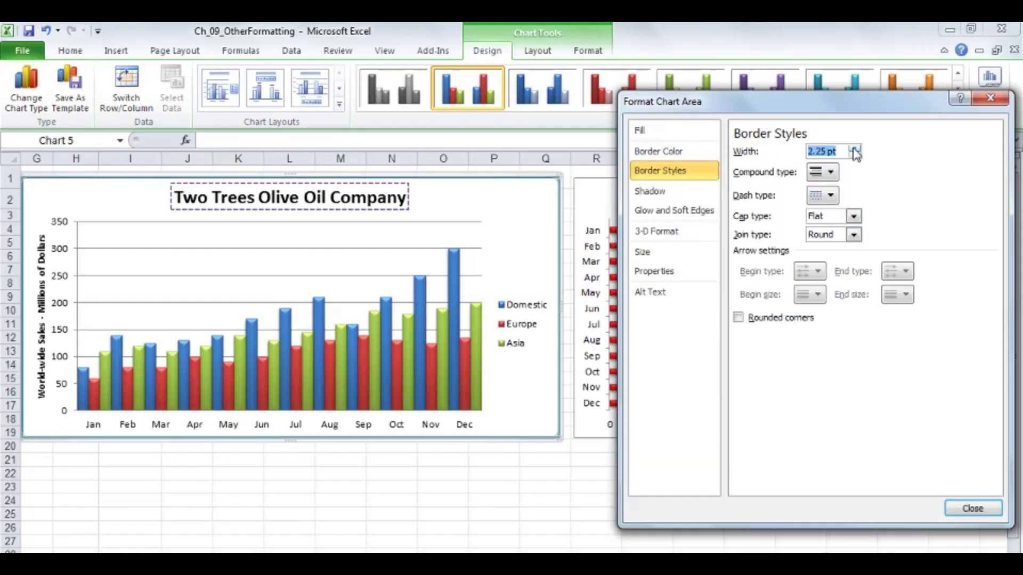
- Set the chart area's border width to 3.25 pt with the round-dot dash type and close the formatting settings
{"action": "left_click", "coordinate": [855, 148]}
{"action": "left_click", "coordinate": [854, 149]}
{"action": "left_click", "coordinate": [855, 149]}
{"action": "left_click", "coordinate": [855, 149]}
{"action": "left_click", "coordinate": [855, 149]}
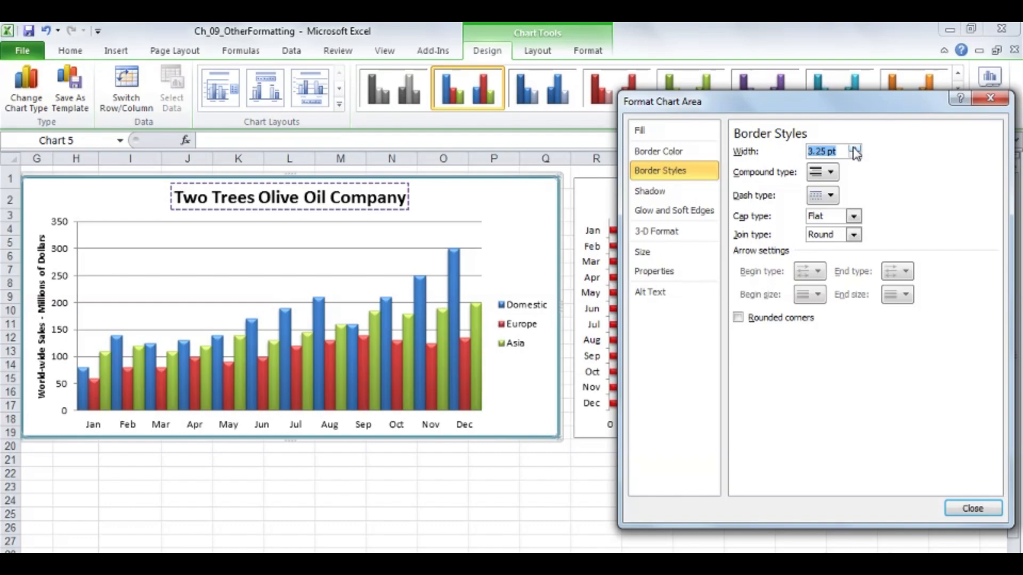
{"action": "left_click", "coordinate": [830, 197]}
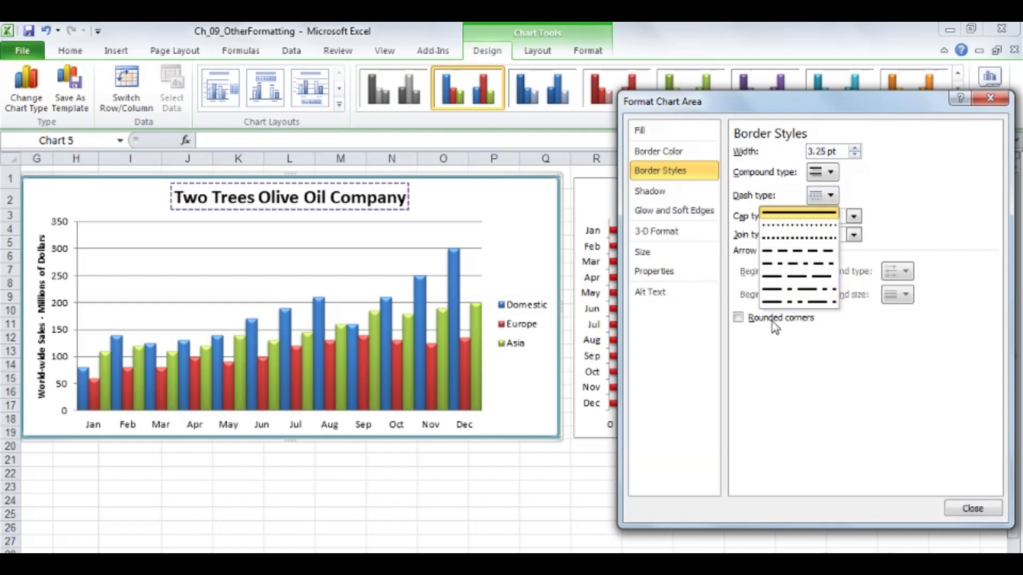
{"action": "left_click", "coordinate": [808, 229]}
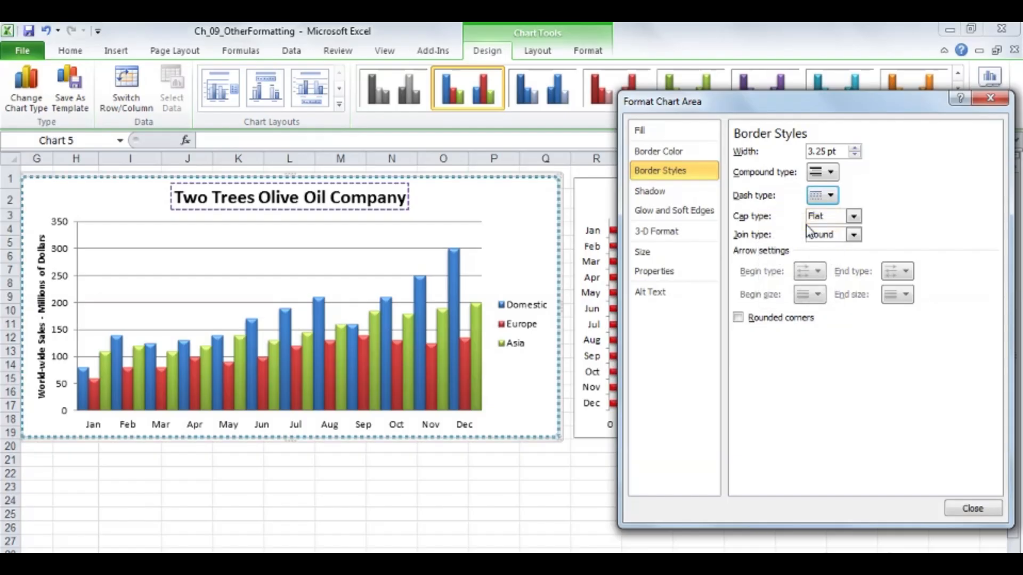
{"action": "left_click", "coordinate": [973, 509]}
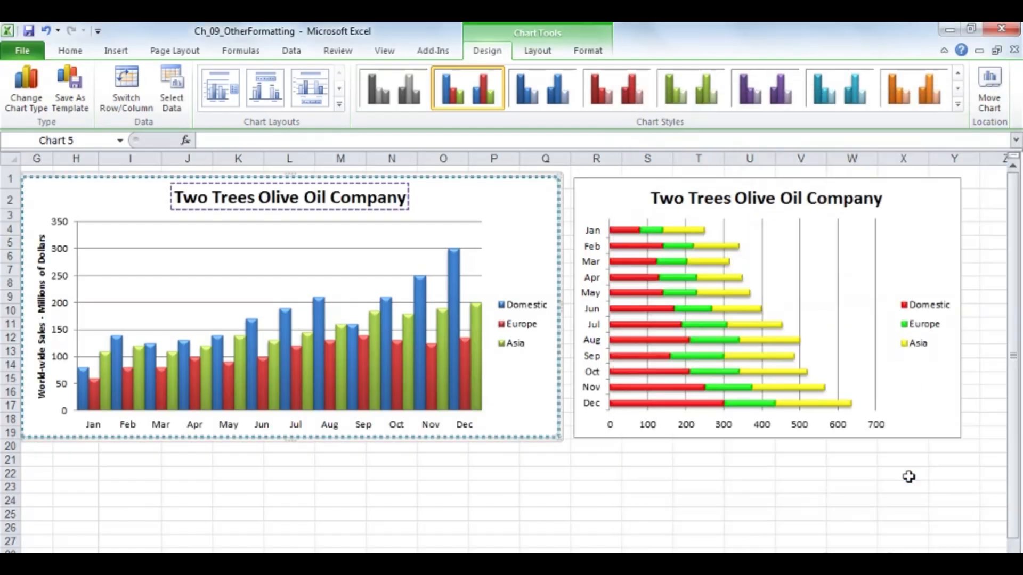
- Give the column chart's Domestic data series a solid border line in the orange theme colour
{"action": "left_click", "coordinate": [601, 214]}
{"action": "left_click", "coordinate": [417, 237]}
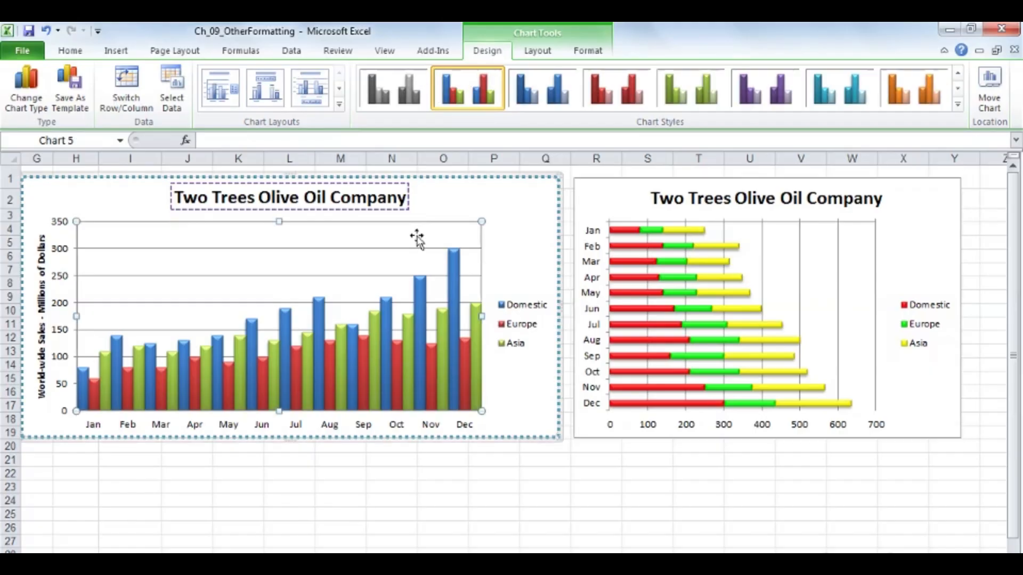
{"action": "left_click", "coordinate": [453, 267]}
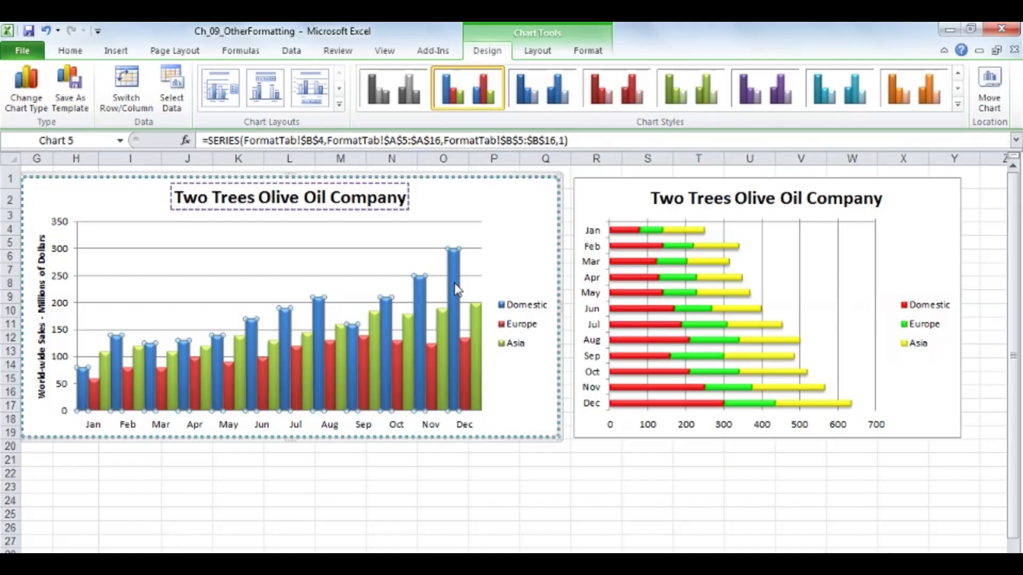
{"action": "double_click", "coordinate": [457, 291]}
{"action": "left_click", "coordinate": [506, 233]}
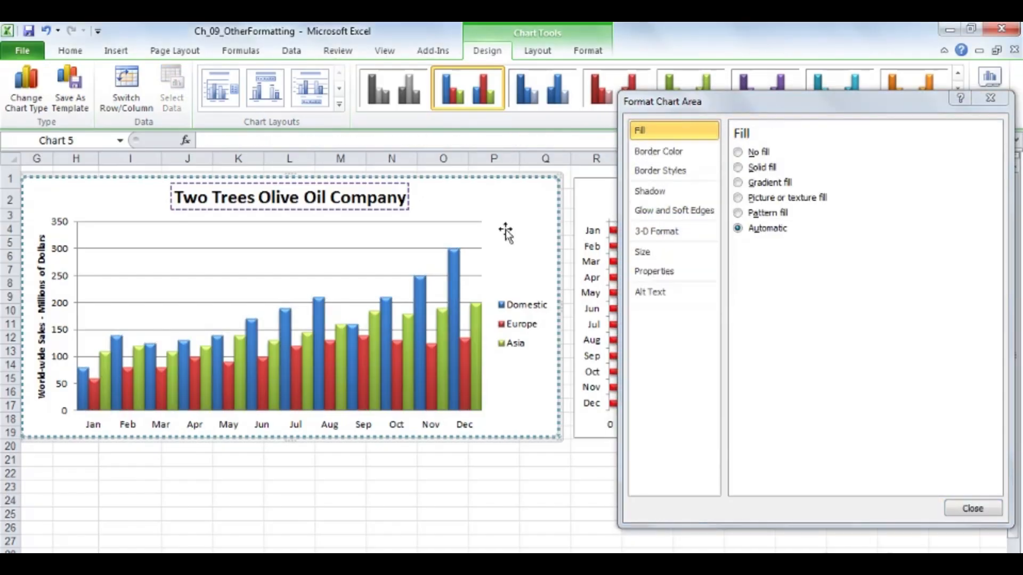
{"action": "left_click", "coordinate": [452, 277]}
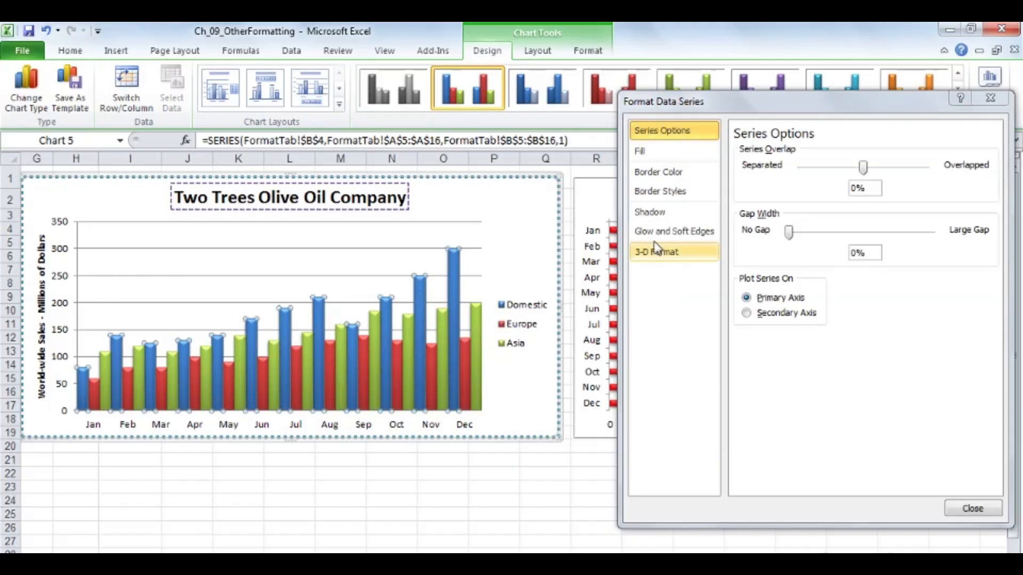
{"action": "left_click", "coordinate": [667, 176]}
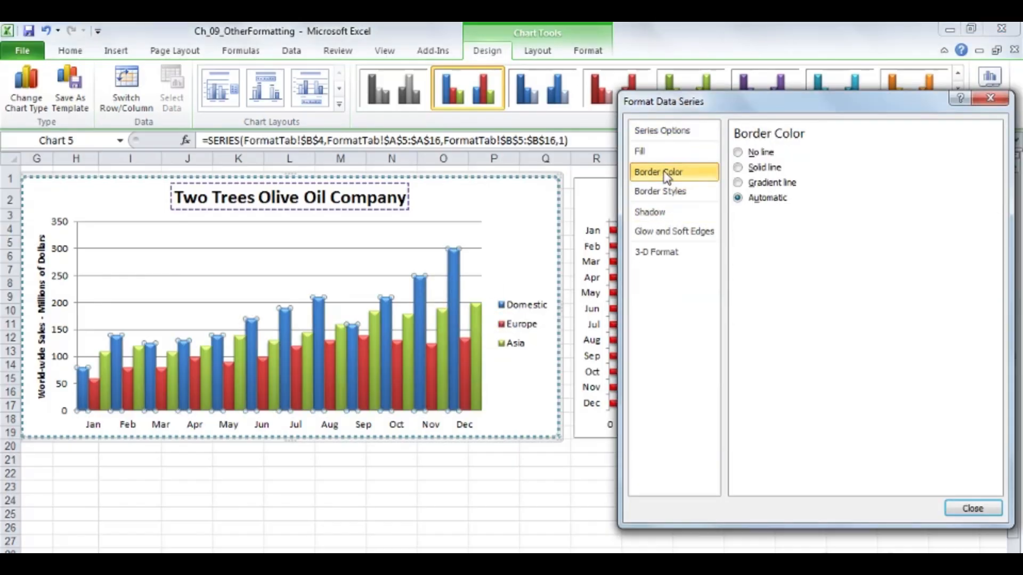
{"action": "left_click", "coordinate": [739, 169]}
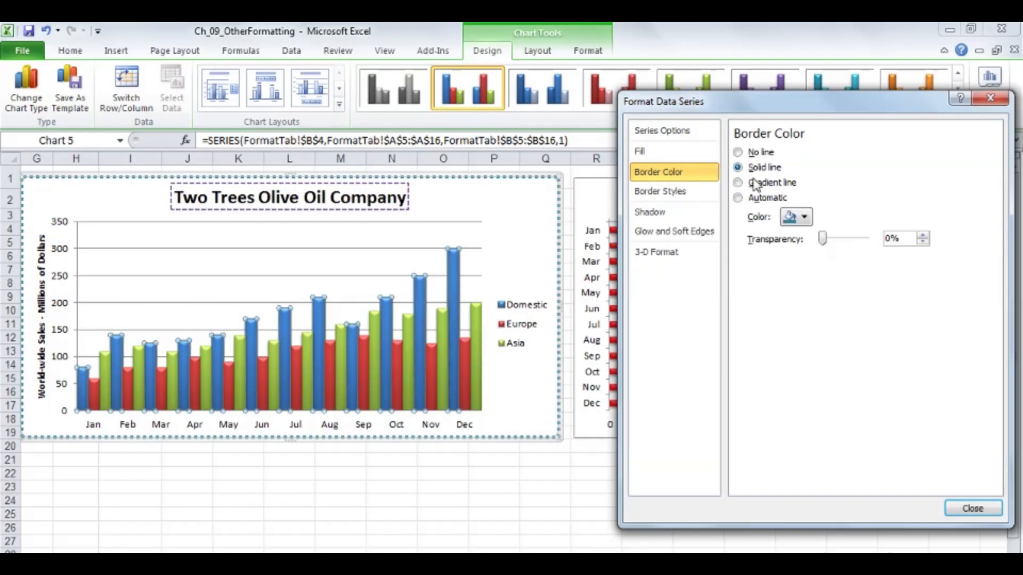
{"action": "left_click", "coordinate": [805, 217]}
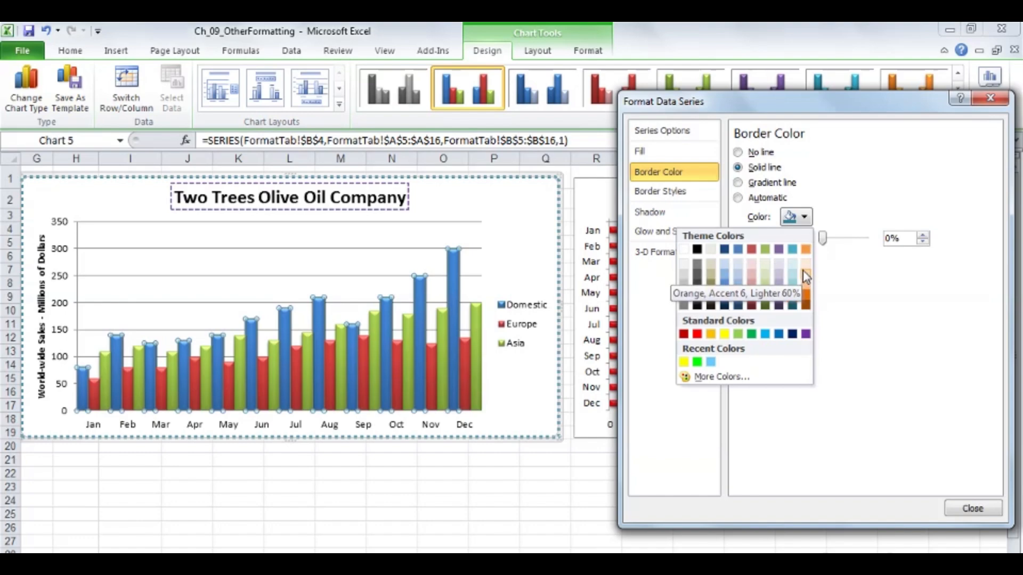
{"action": "left_click", "coordinate": [805, 253]}
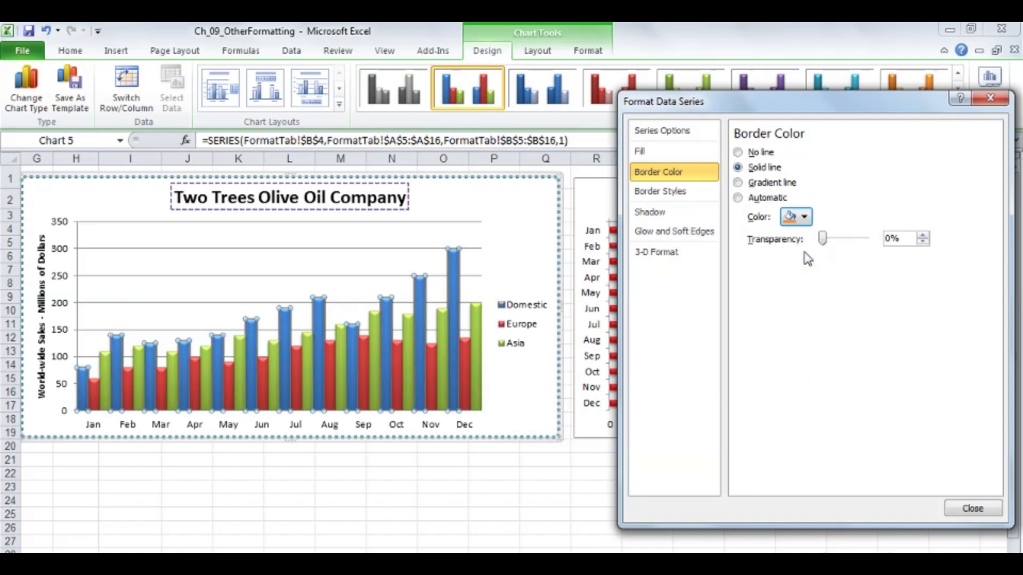
- Increase the Domestic series' border width to 3.5 pt and close the formatting settings
{"action": "left_click", "coordinate": [676, 191]}
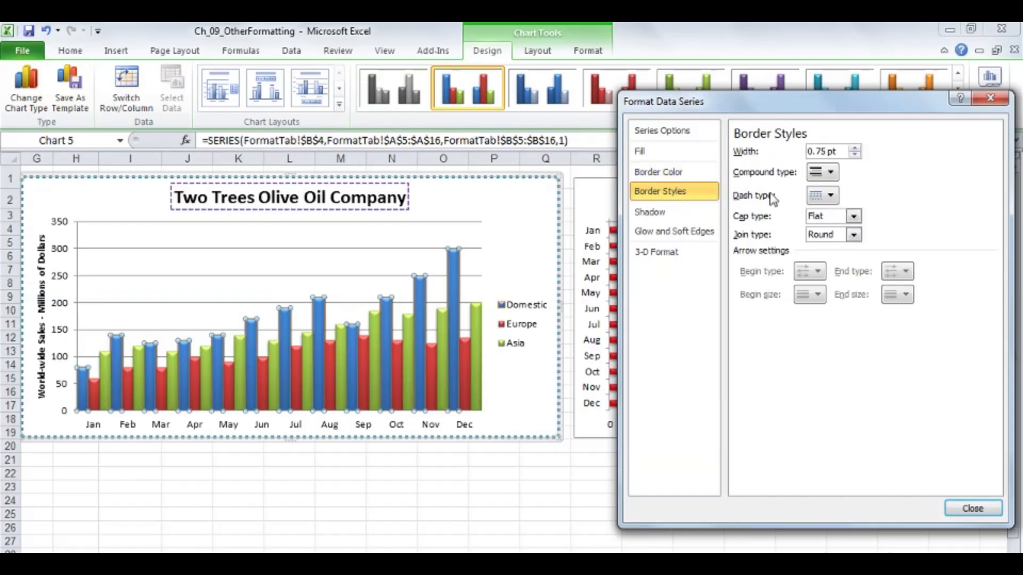
{"action": "left_click", "coordinate": [854, 149]}
{"action": "left_click", "coordinate": [855, 149]}
{"action": "left_click", "coordinate": [855, 149]}
{"action": "left_click", "coordinate": [854, 149]}
{"action": "left_click", "coordinate": [855, 149]}
{"action": "left_click", "coordinate": [855, 149]}
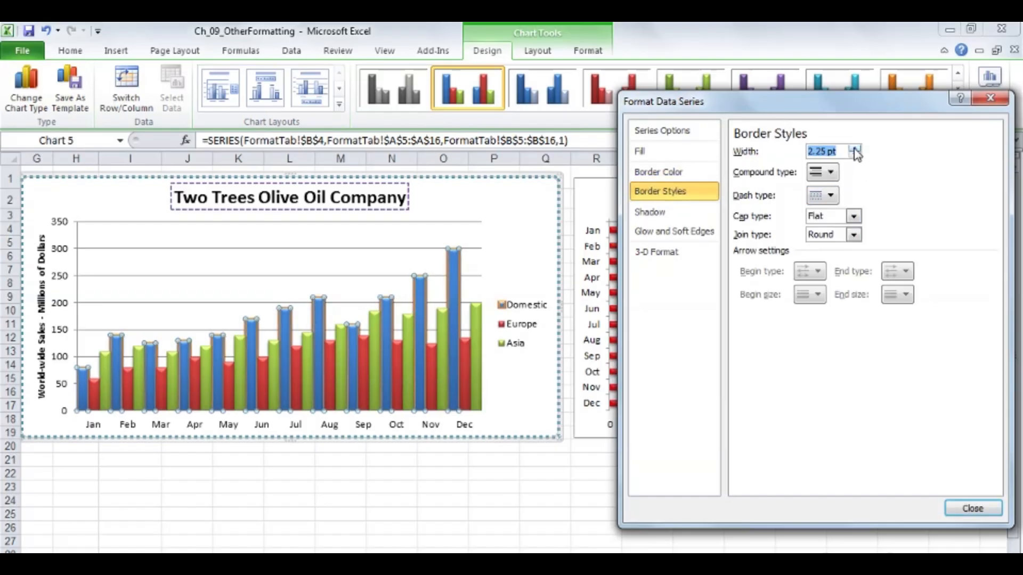
{"action": "left_click", "coordinate": [854, 149]}
{"action": "left_click", "coordinate": [855, 149]}
{"action": "left_click", "coordinate": [855, 149]}
{"action": "left_click", "coordinate": [854, 149]}
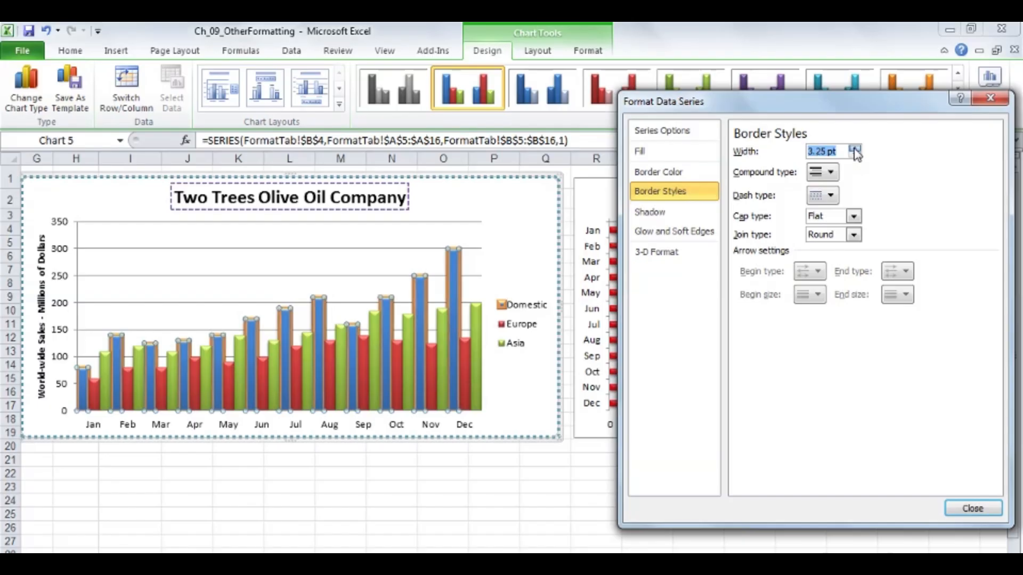
{"action": "left_click", "coordinate": [854, 149]}
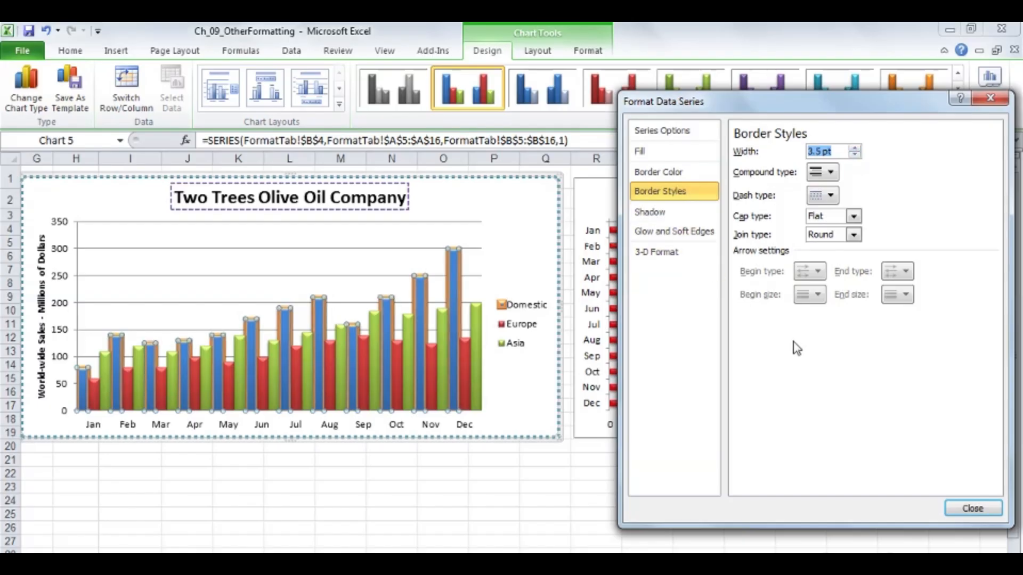
{"action": "left_click", "coordinate": [965, 510]}
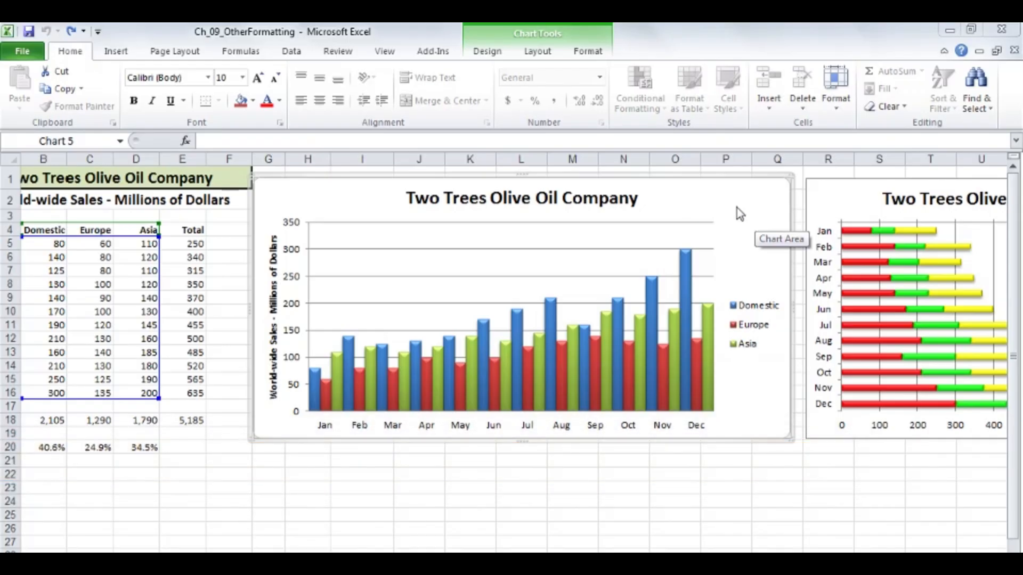
- Apply the Subtle Effect - Aqua, Accent 5 shape style to the column chart's chart area
{"action": "left_click", "coordinate": [588, 51]}
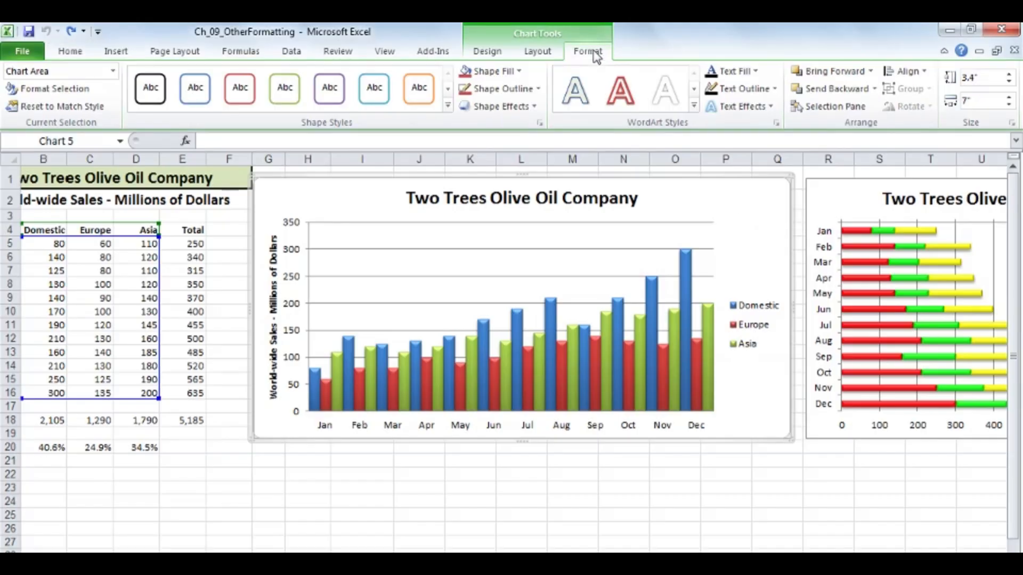
{"action": "left_click", "coordinate": [447, 108]}
{"action": "left_click", "coordinate": [448, 107]}
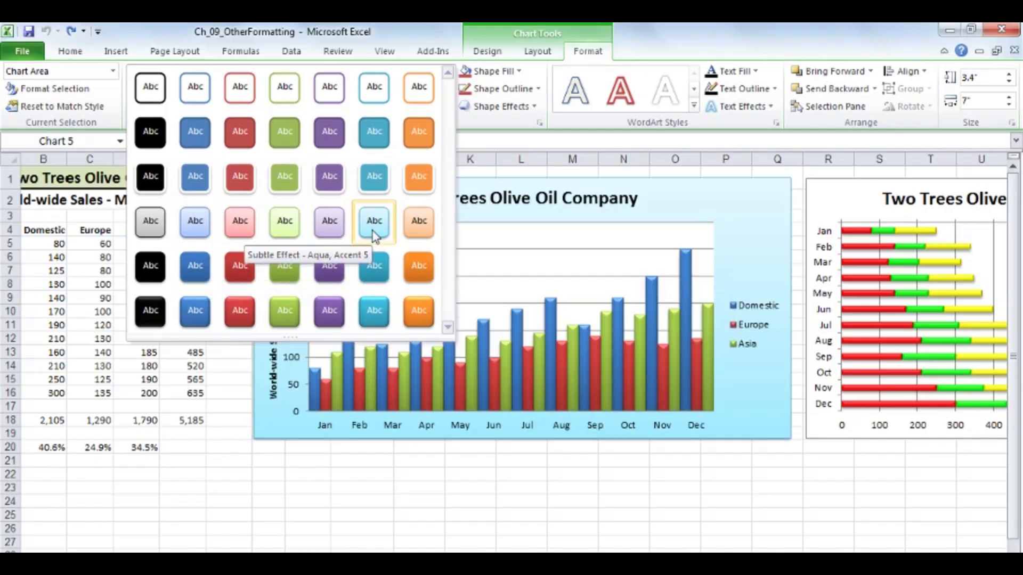
{"action": "left_click", "coordinate": [374, 235]}
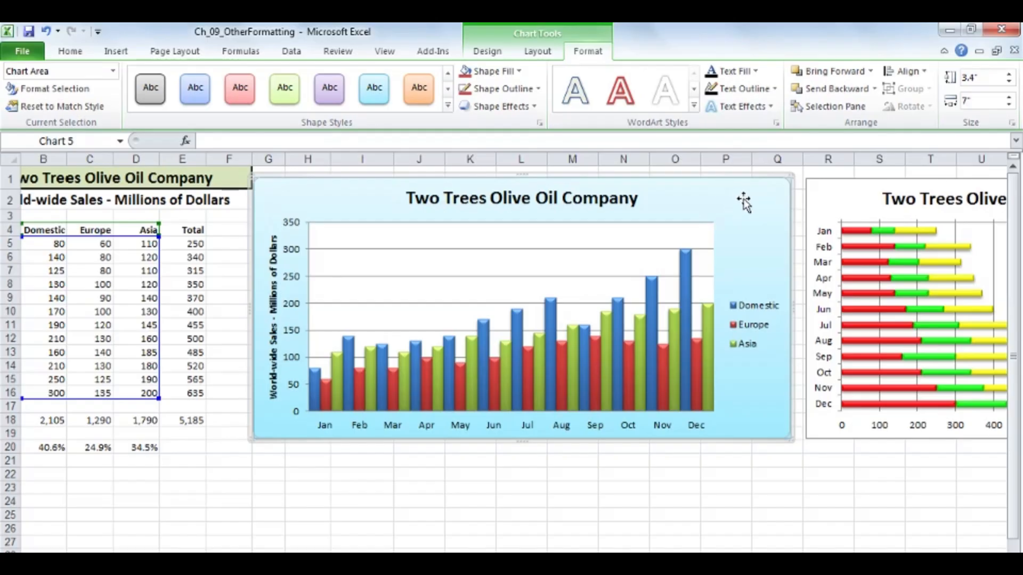
- Fill the column chart's chart area with a gradient using the pink-to-blue rainbow preset colours
{"action": "double_click", "coordinate": [744, 202]}
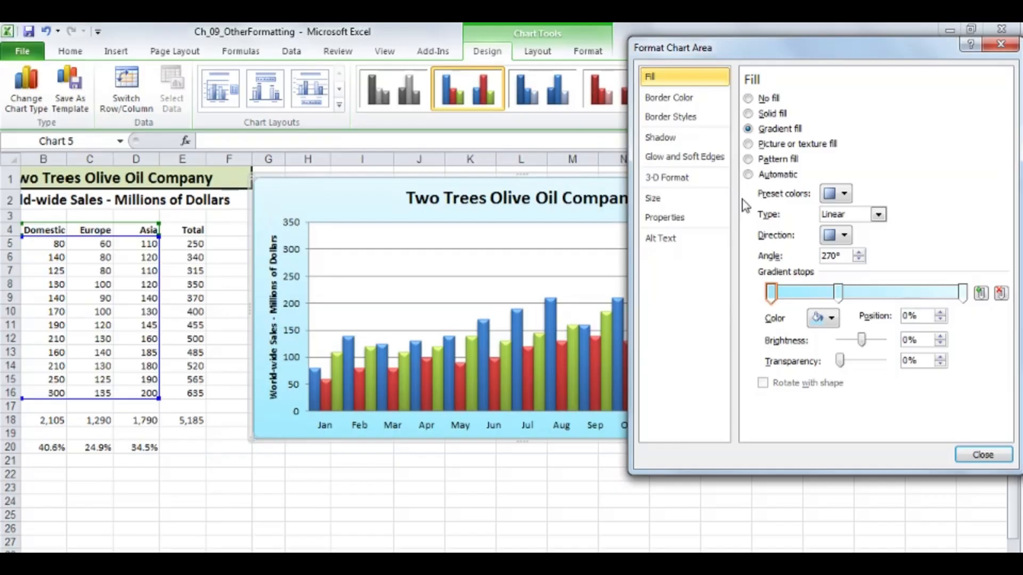
{"action": "left_click", "coordinate": [748, 113]}
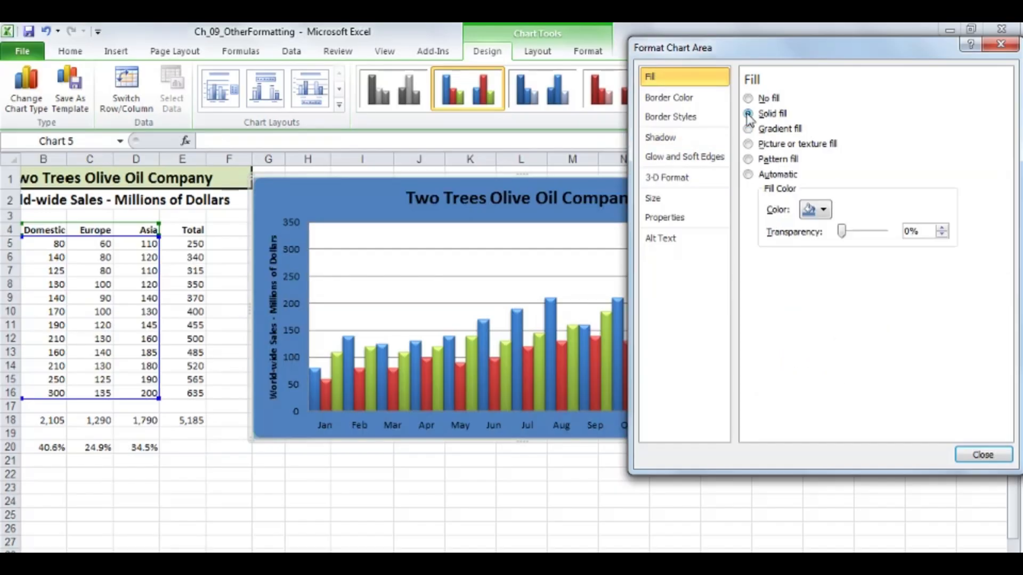
{"action": "left_click", "coordinate": [822, 209]}
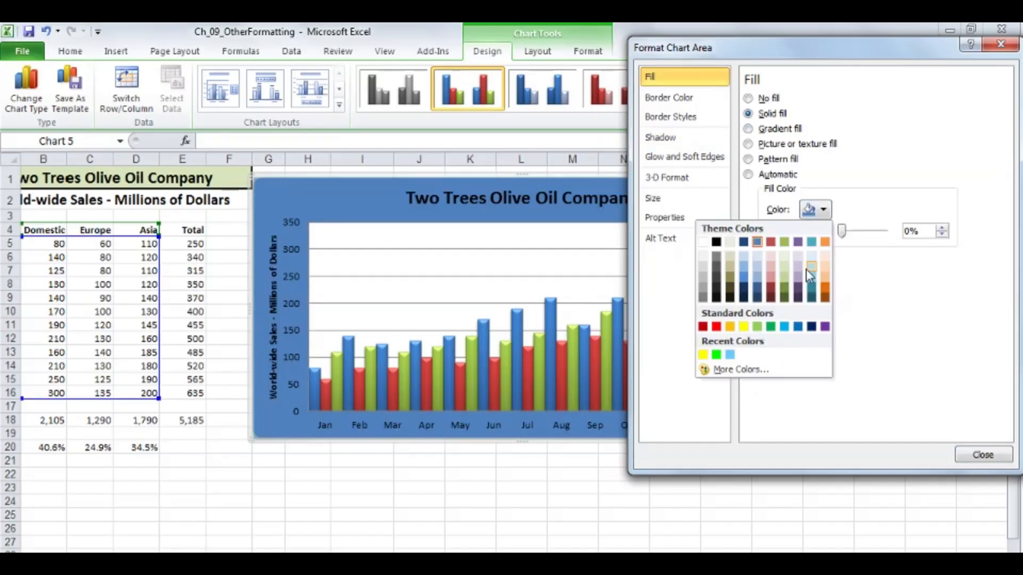
{"action": "left_click", "coordinate": [749, 129]}
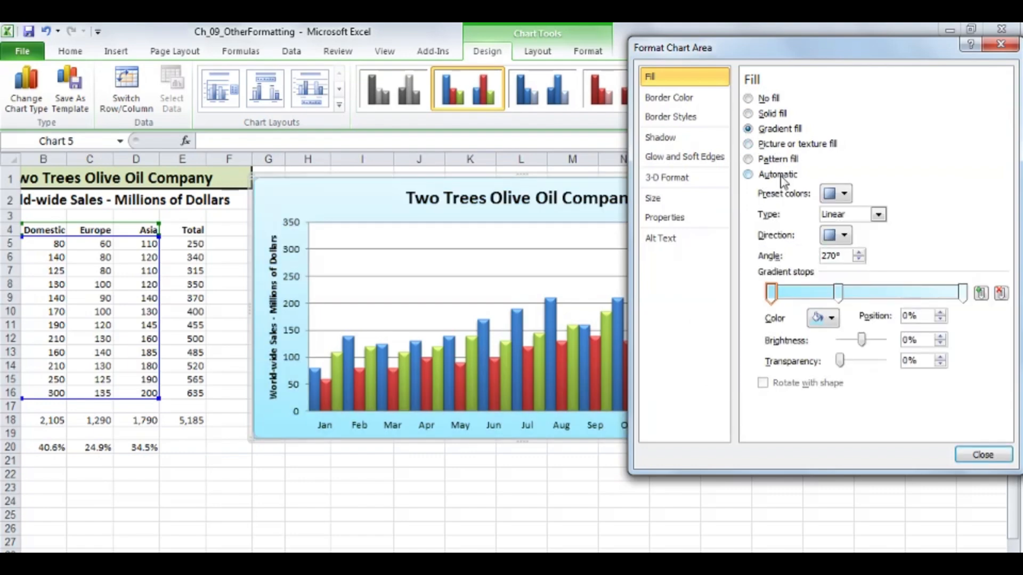
{"action": "left_click", "coordinate": [844, 195]}
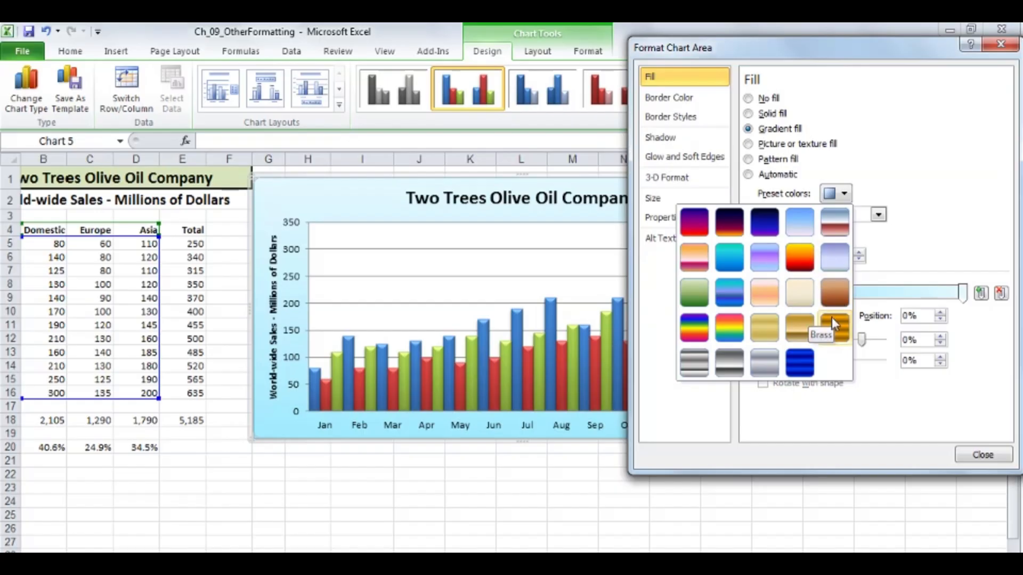
{"action": "left_click", "coordinate": [730, 329]}
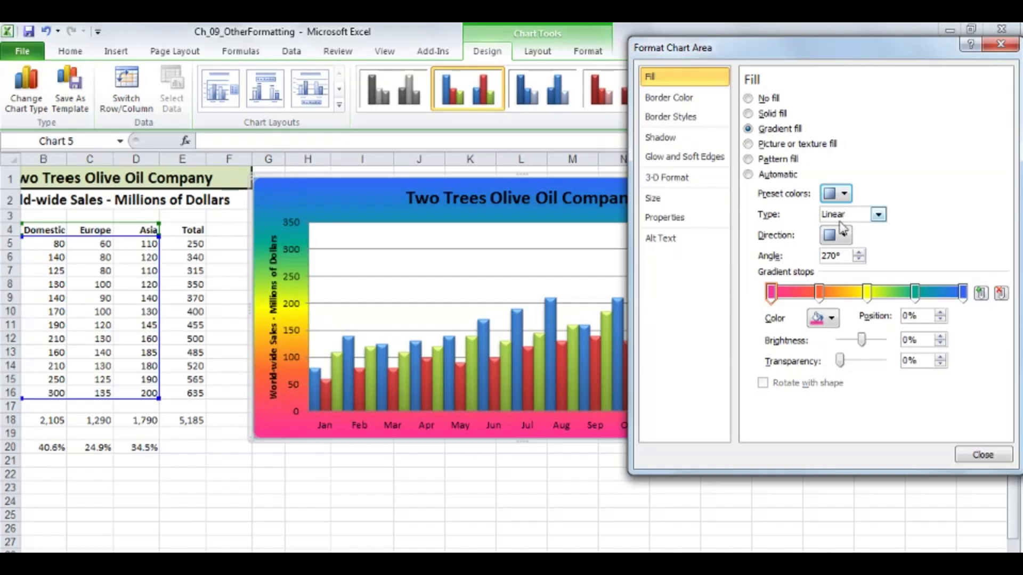
- Try the chart area's gradient as Radial from the top left corner and as Path
{"action": "left_click", "coordinate": [878, 215]}
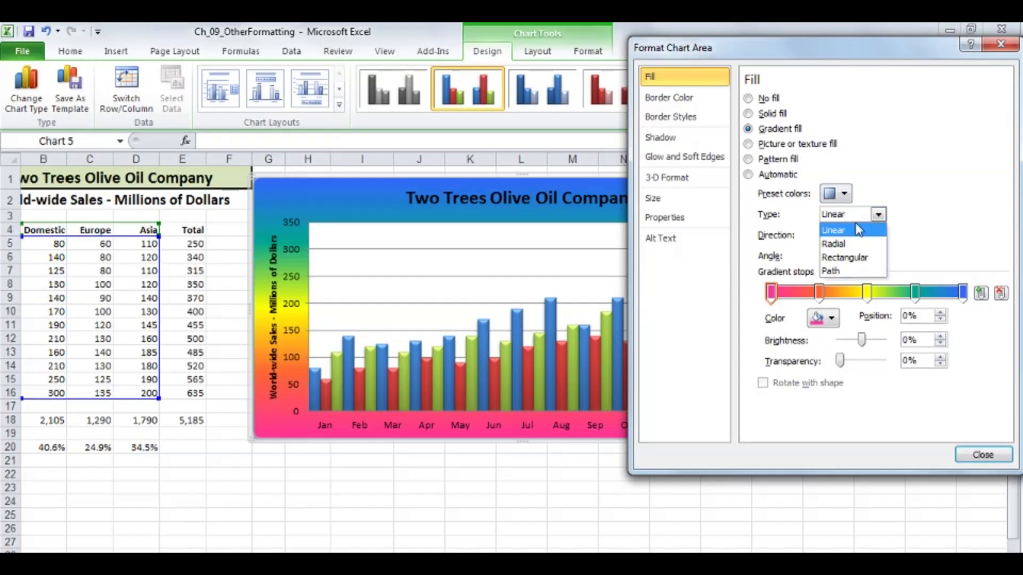
{"action": "left_click", "coordinate": [839, 248]}
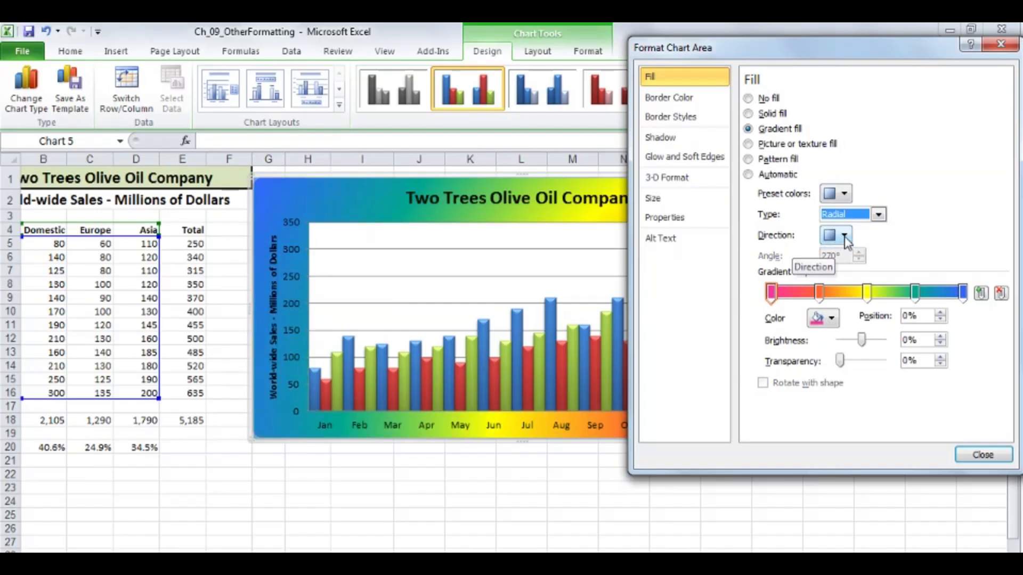
{"action": "left_click", "coordinate": [843, 235]}
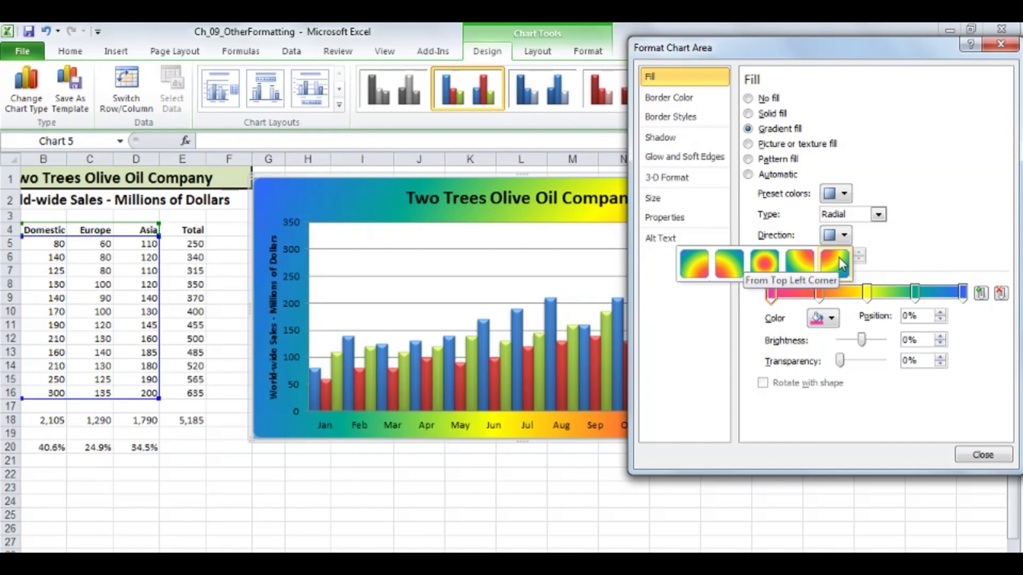
{"action": "left_click", "coordinate": [839, 262]}
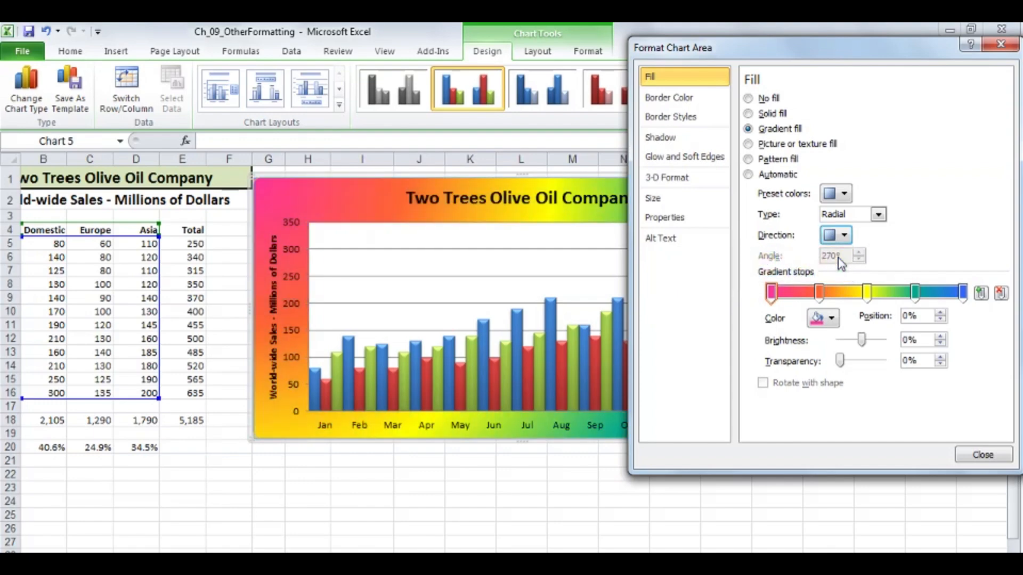
{"action": "left_click", "coordinate": [878, 214]}
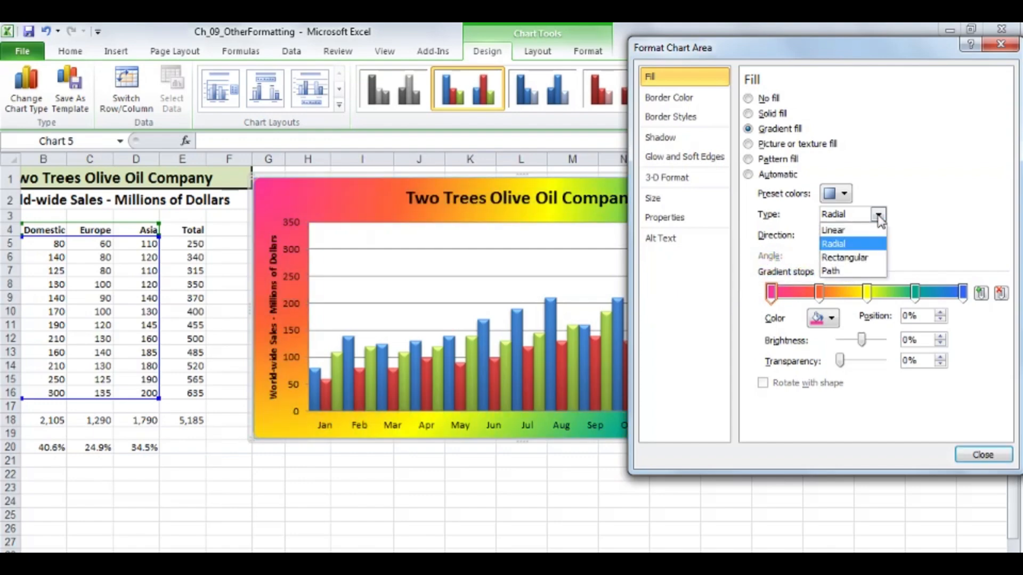
{"action": "left_click", "coordinate": [847, 271]}
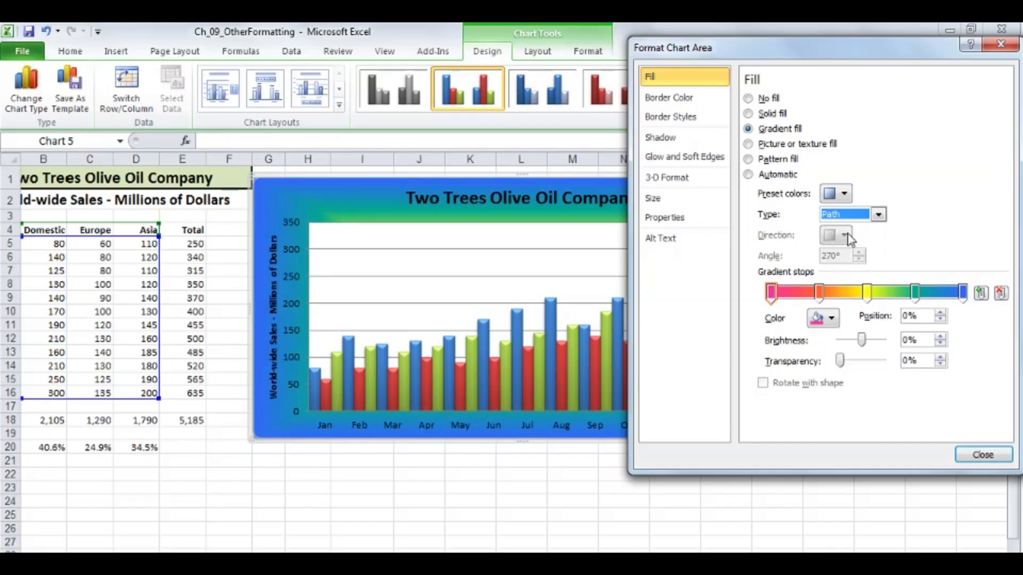
- Set the chart area's gradient type to Rectangular, with its direction from the bottom right corner
{"action": "left_click", "coordinate": [878, 214]}
{"action": "left_click", "coordinate": [842, 258]}
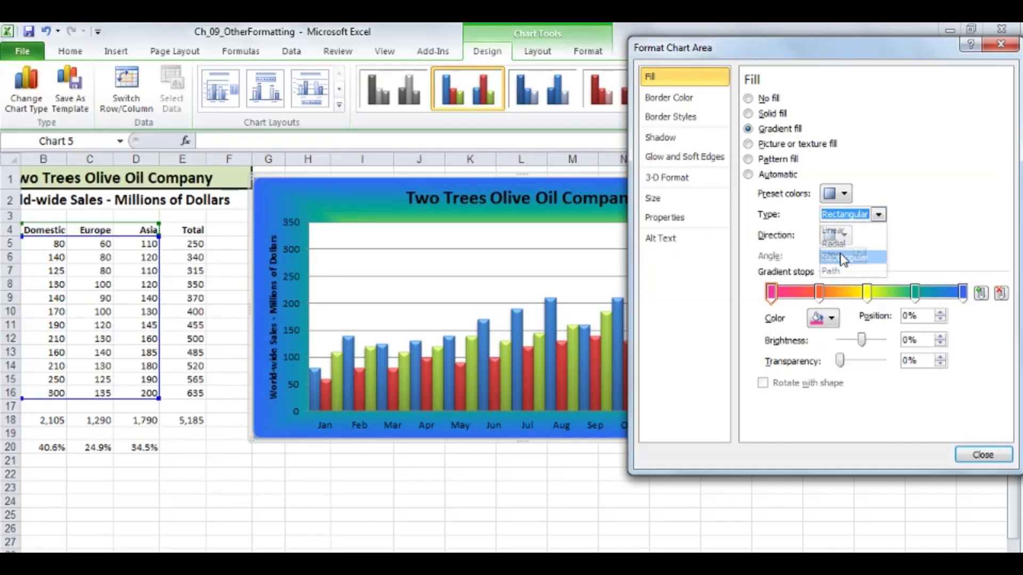
{"action": "left_click", "coordinate": [845, 236]}
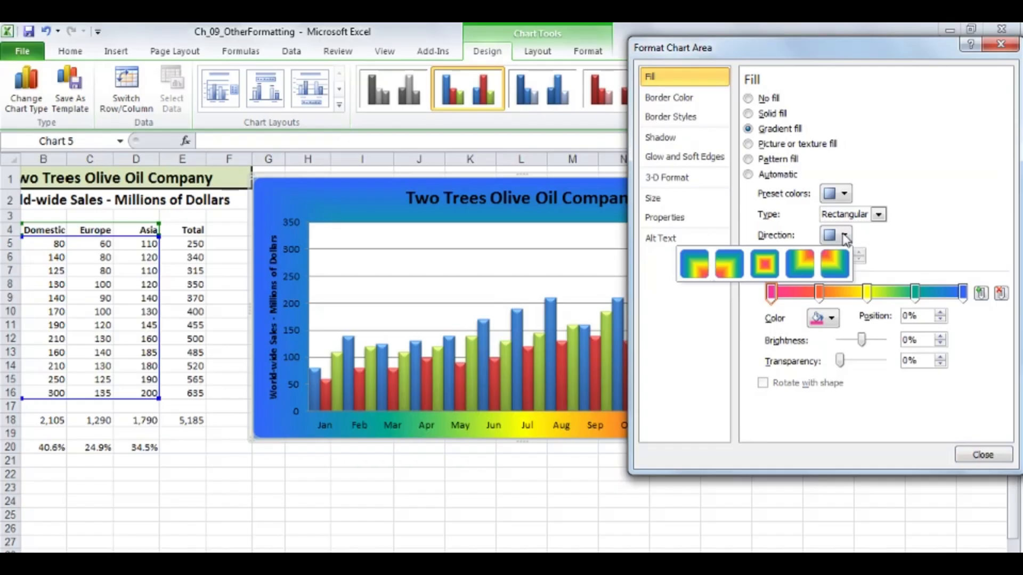
{"action": "left_click", "coordinate": [701, 268]}
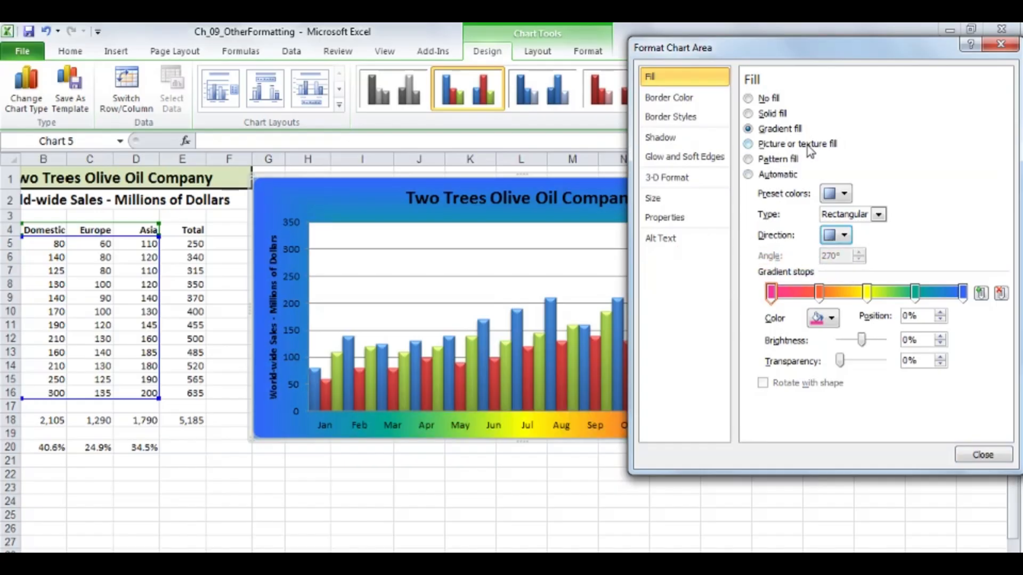
- Try a solid fill and then no fill for the column chart's chart area
{"action": "left_click", "coordinate": [749, 113]}
{"action": "left_click", "coordinate": [748, 99]}
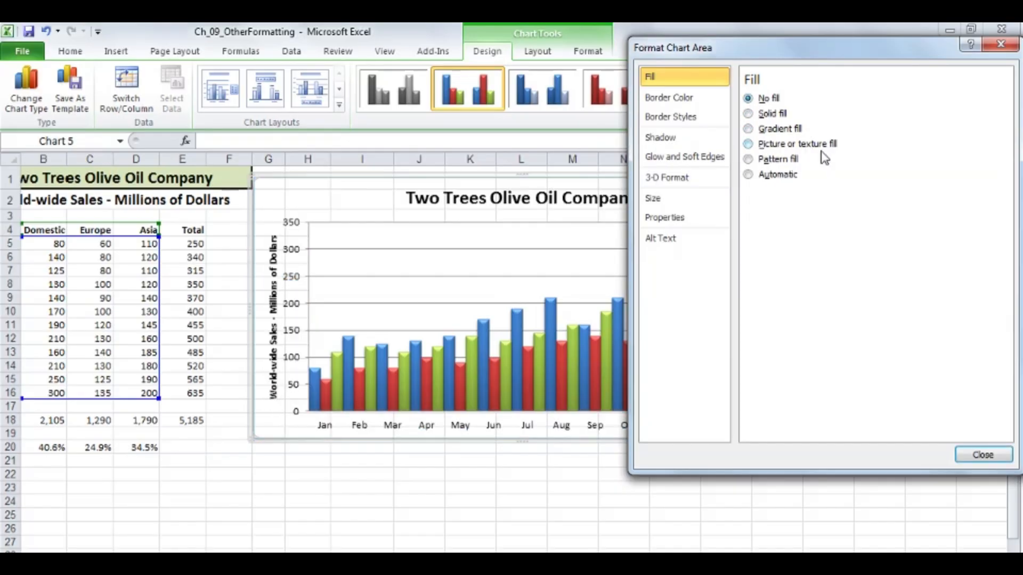
{"action": "left_click", "coordinate": [981, 455]}
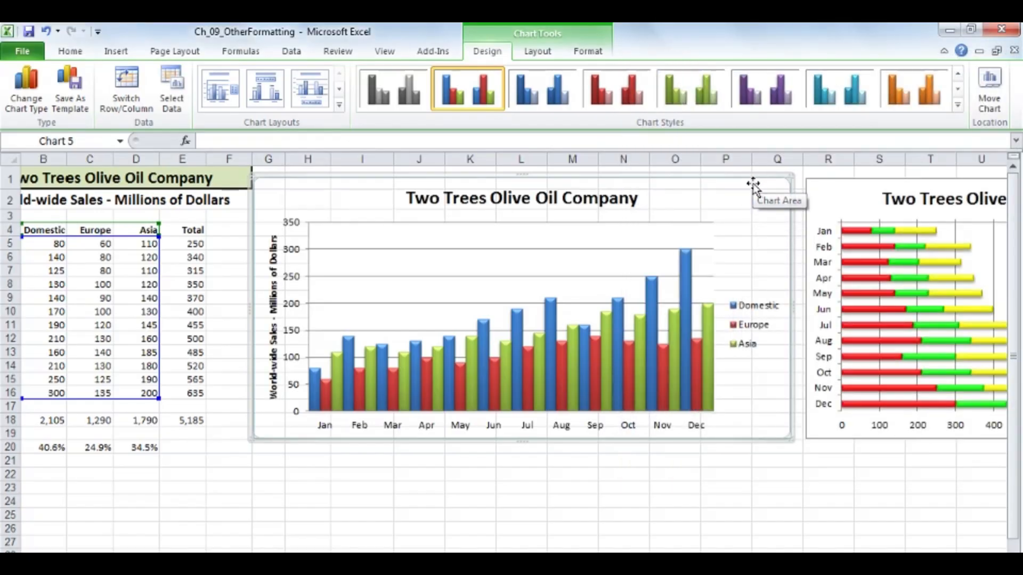
- Nudge the column chart slightly, then undo the move and the chart area's fill changes back to the Subtle Effect - Aqua style
{"action": "mouse_move", "coordinate": [738, 181]}
{"action": "left_mouse_down"}
{"action": "mouse_move", "coordinate": [731, 187]}
{"action": "mouse_move", "coordinate": [737, 176]}
{"action": "mouse_move", "coordinate": [739, 184]}
{"action": "left_mouse_up"}
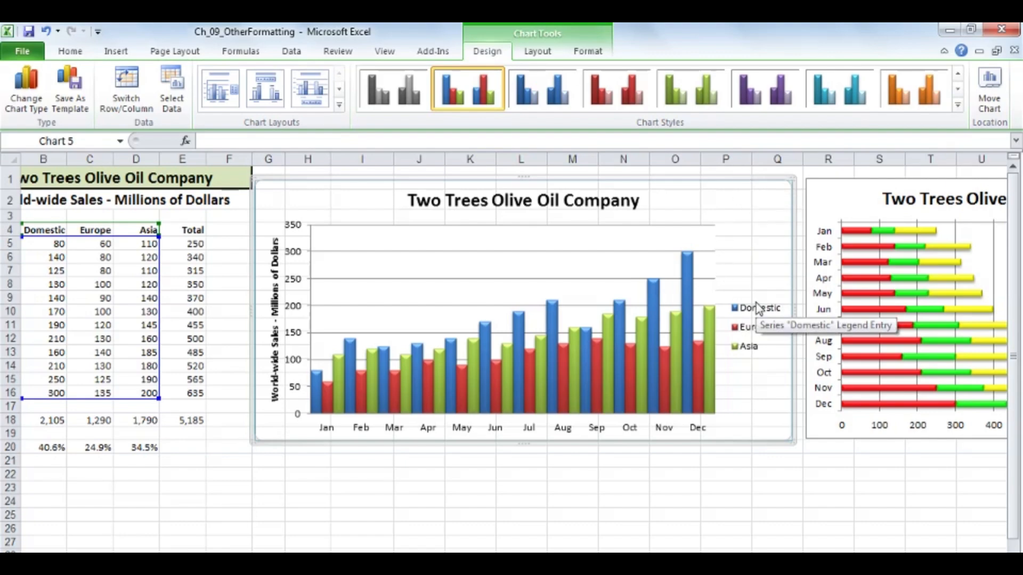
{"action": "key", "text": "ctrl+z"}
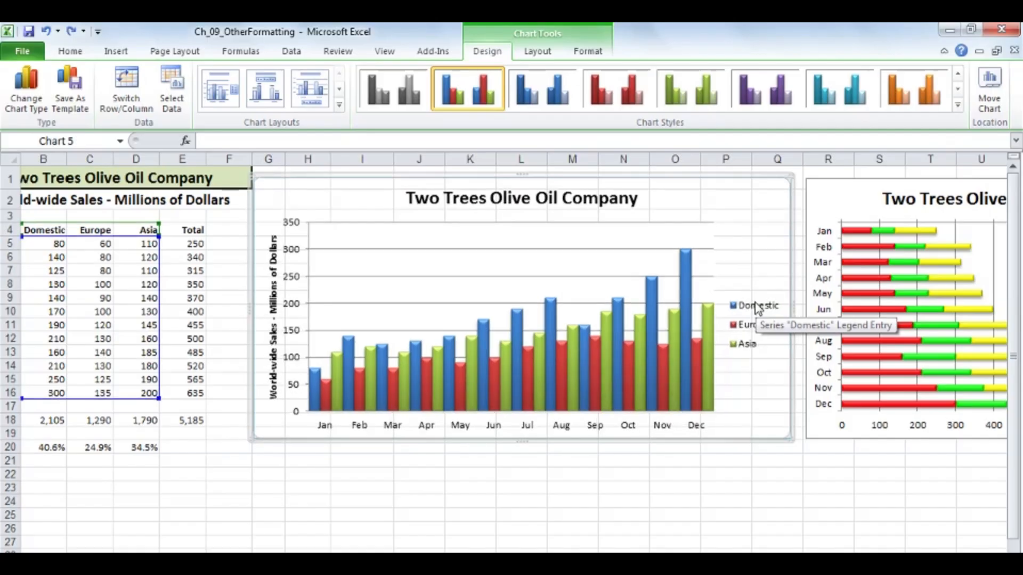
{"action": "key", "text": "ctrl+y"}
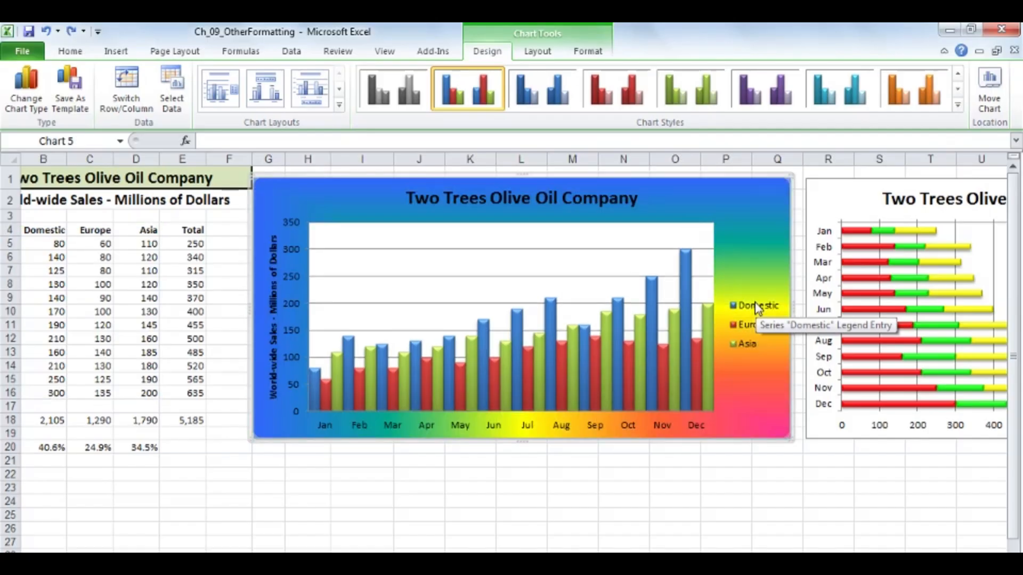
{"action": "key", "text": "ctrl+z"}
{"action": "key", "text": "ctrl+z"}
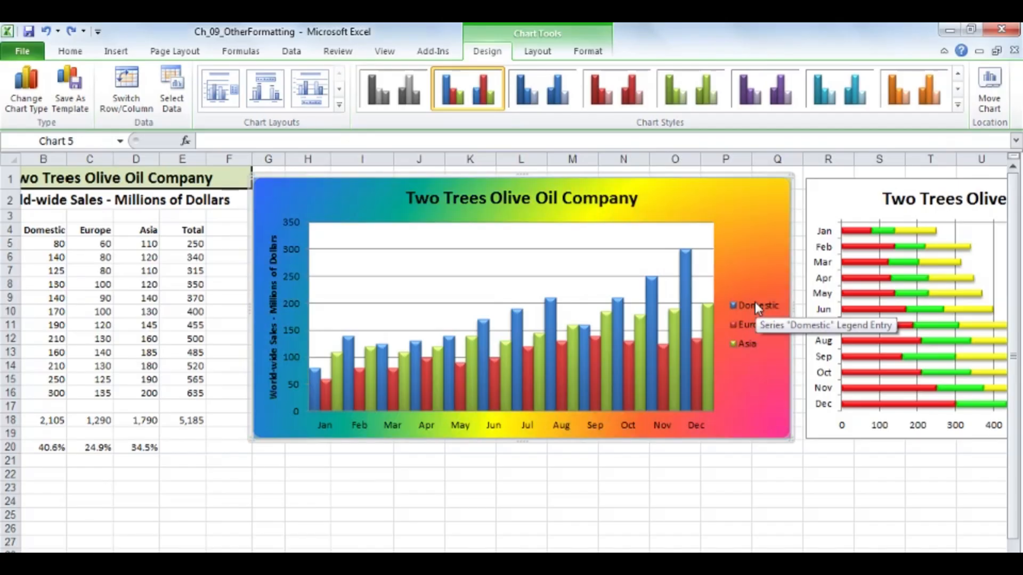
{"action": "key", "text": "ctrl+z"}
{"action": "key", "text": "ctrl+z"}
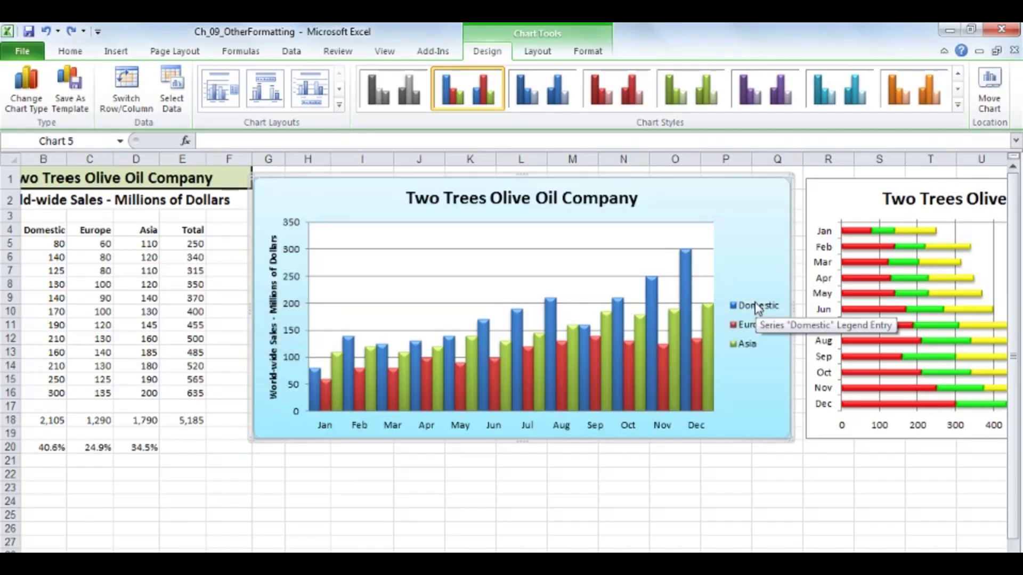
{"action": "left_click", "coordinate": [762, 386]}
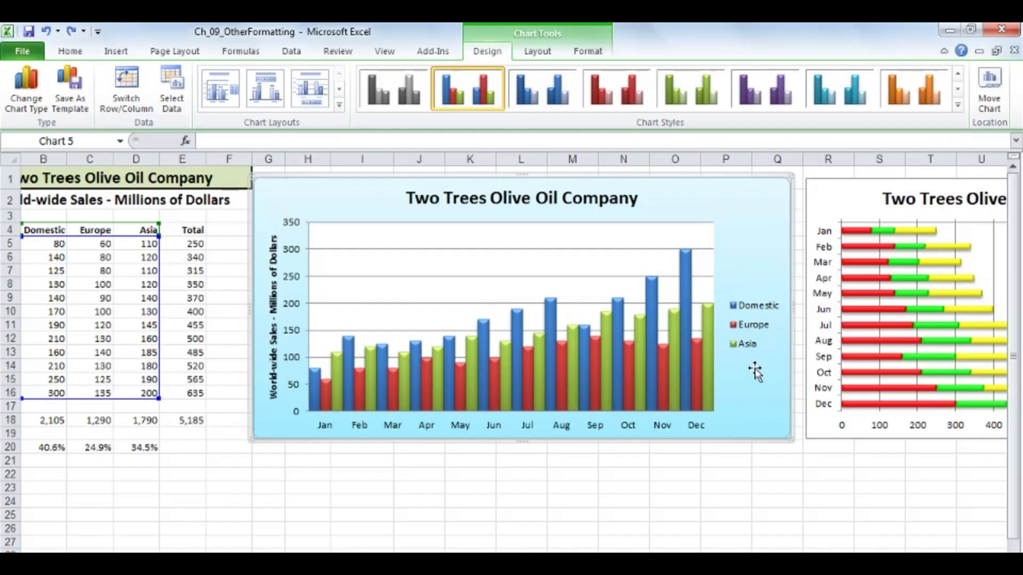
- Fill the column chart's Domestic series with the rectangular rainbow gradient
{"action": "left_click", "coordinate": [587, 53]}
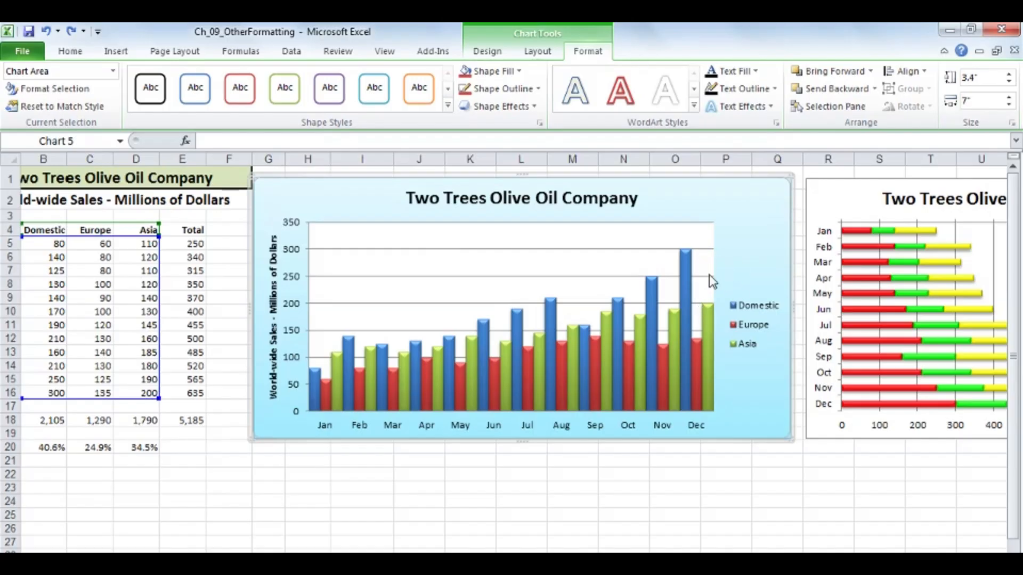
{"action": "left_click", "coordinate": [689, 274]}
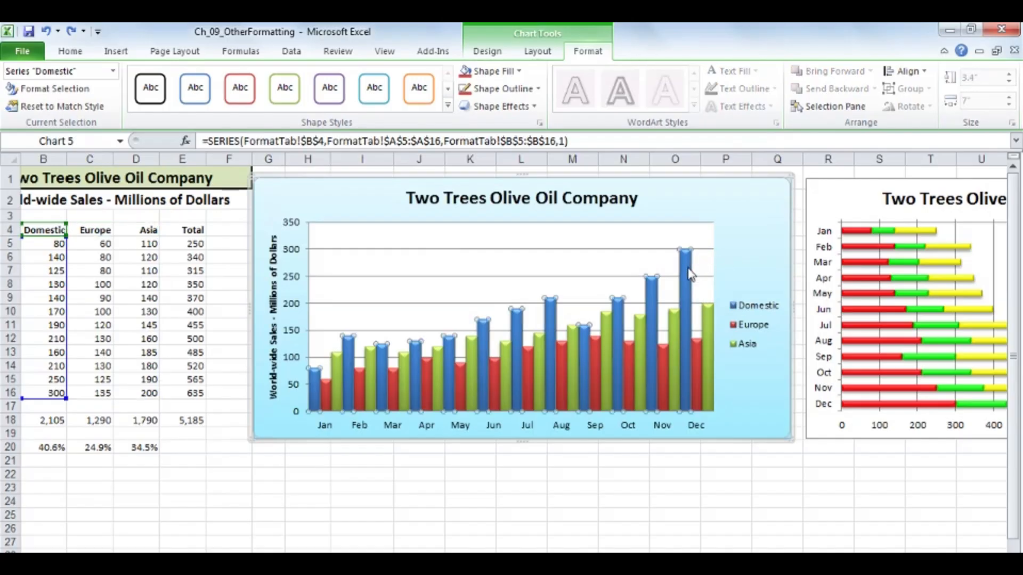
{"action": "double_click", "coordinate": [689, 274]}
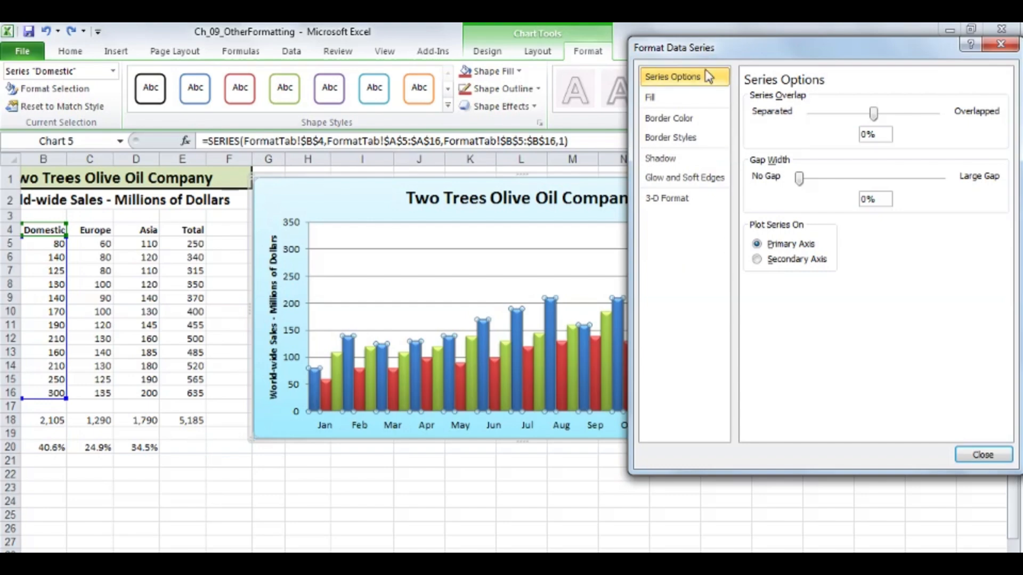
{"action": "left_click", "coordinate": [653, 99]}
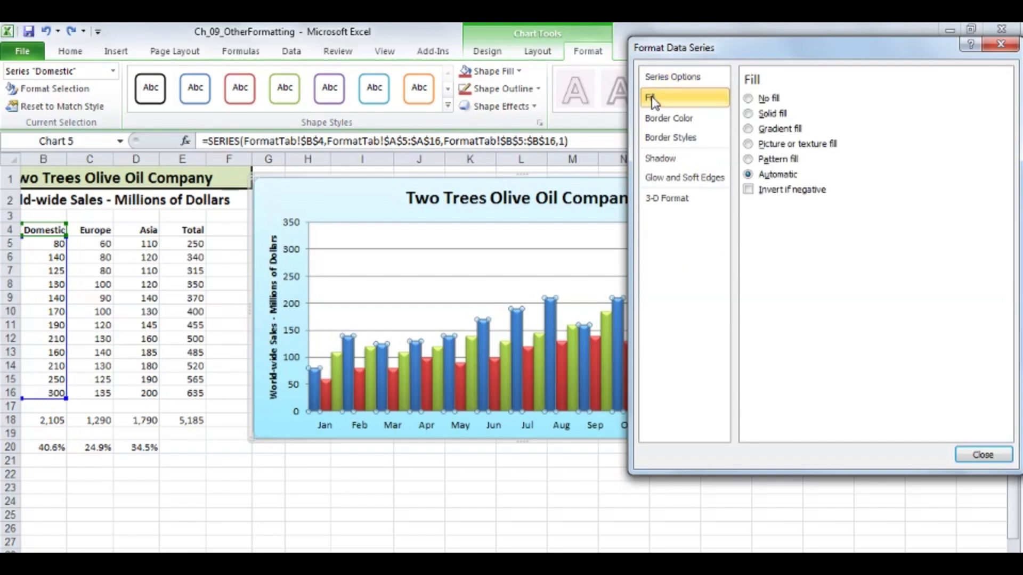
{"action": "left_click", "coordinate": [749, 129]}
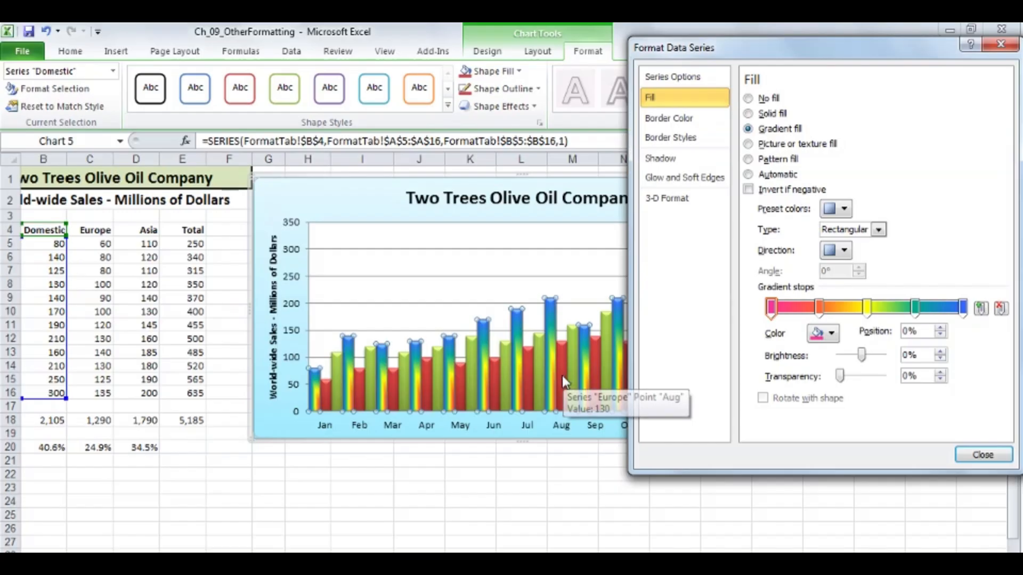
- Change the Domestic series to a solid fill, look over the fill colours without picking one, and finish formatting the series
{"action": "left_click", "coordinate": [749, 113]}
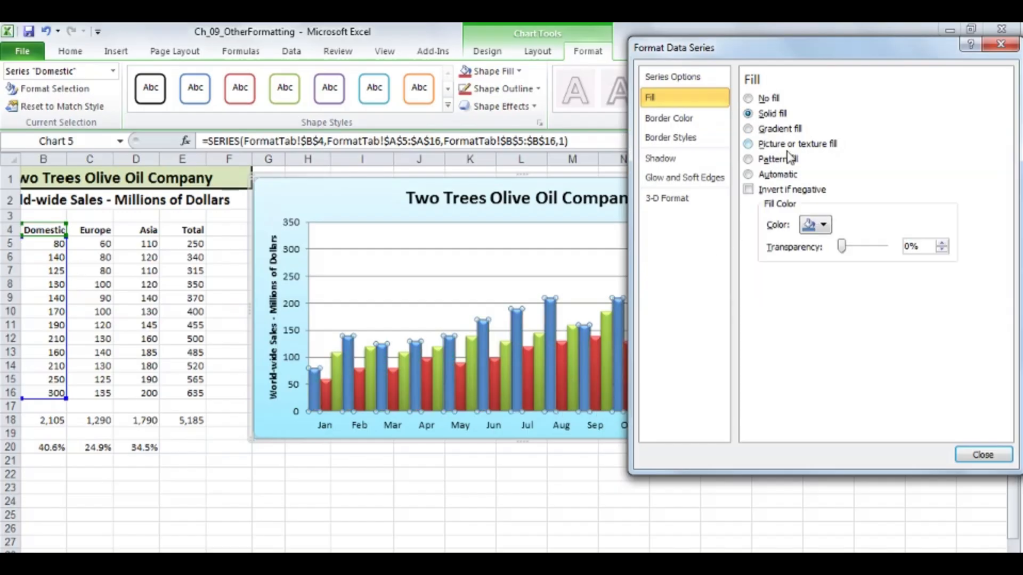
{"action": "left_click", "coordinate": [825, 225]}
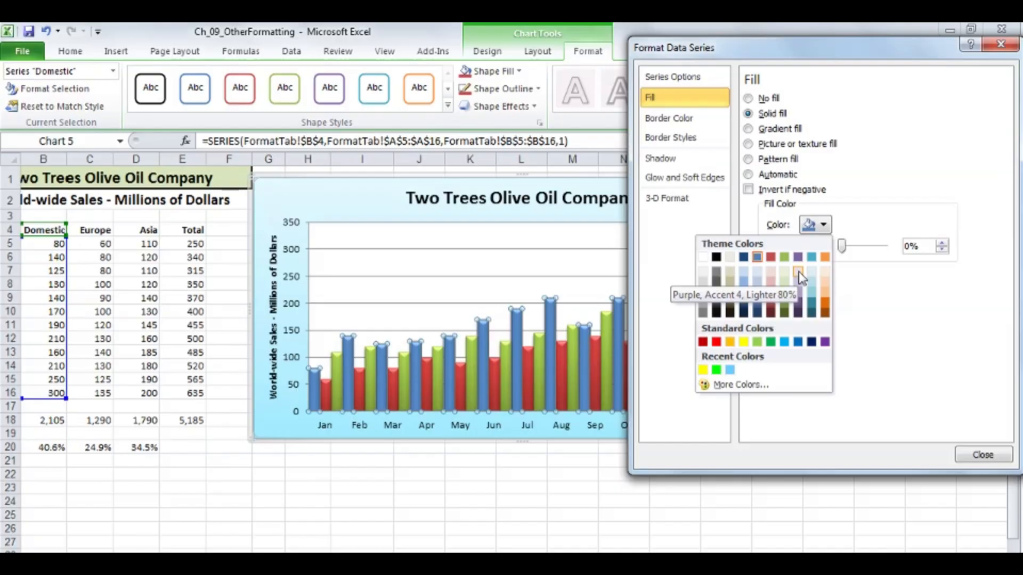
{"action": "left_click", "coordinate": [849, 189]}
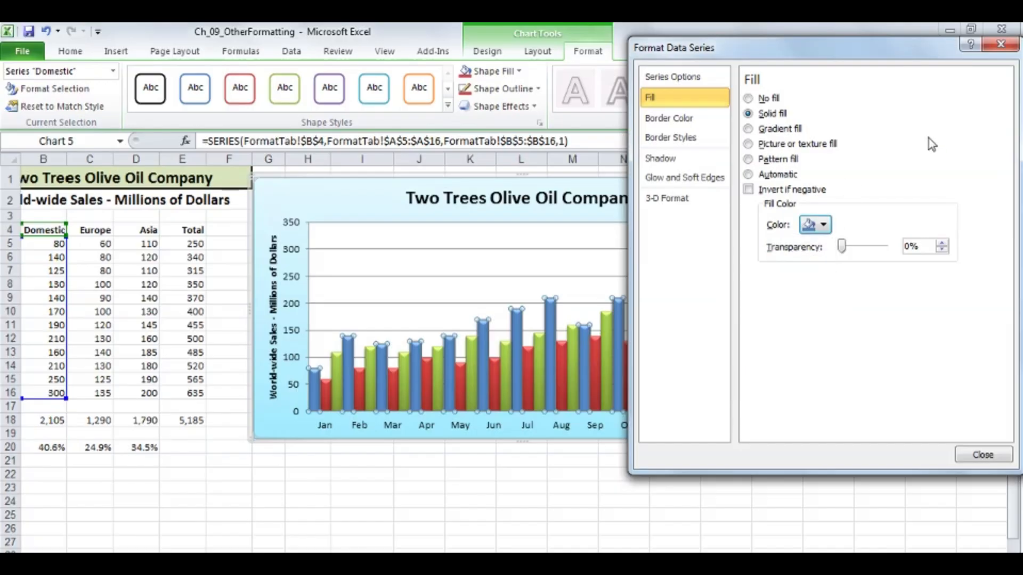
{"action": "left_click", "coordinate": [999, 45]}
{"action": "left_click", "coordinate": [998, 47]}
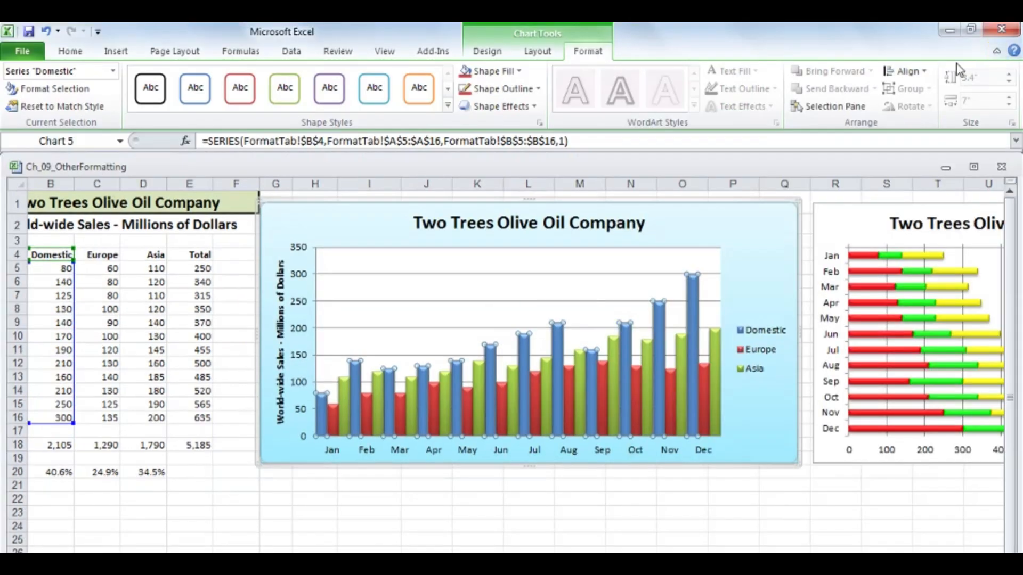
- Open the fill settings of the column chart's chart area
{"action": "left_click", "coordinate": [733, 269]}
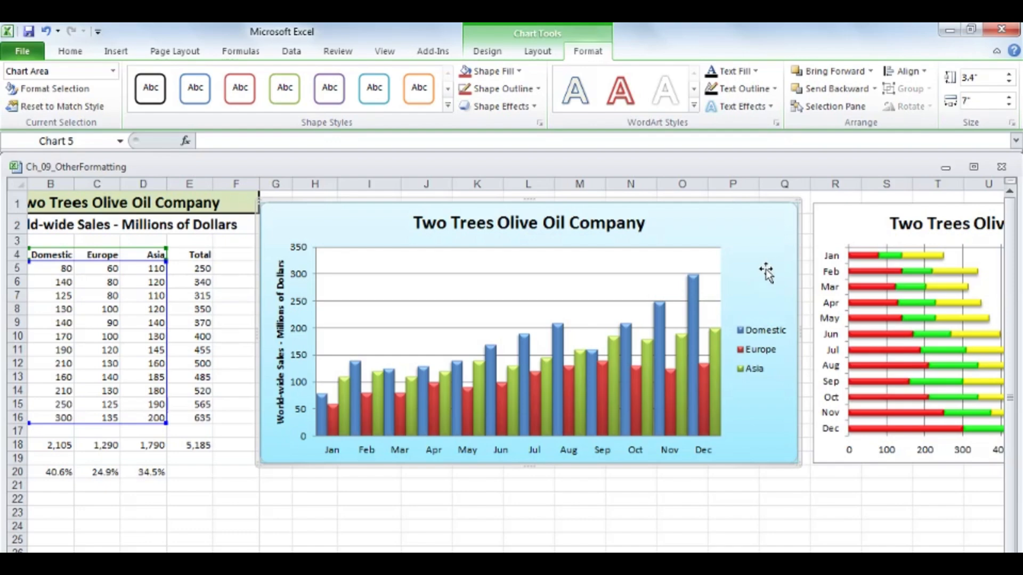
{"action": "double_click", "coordinate": [766, 269]}
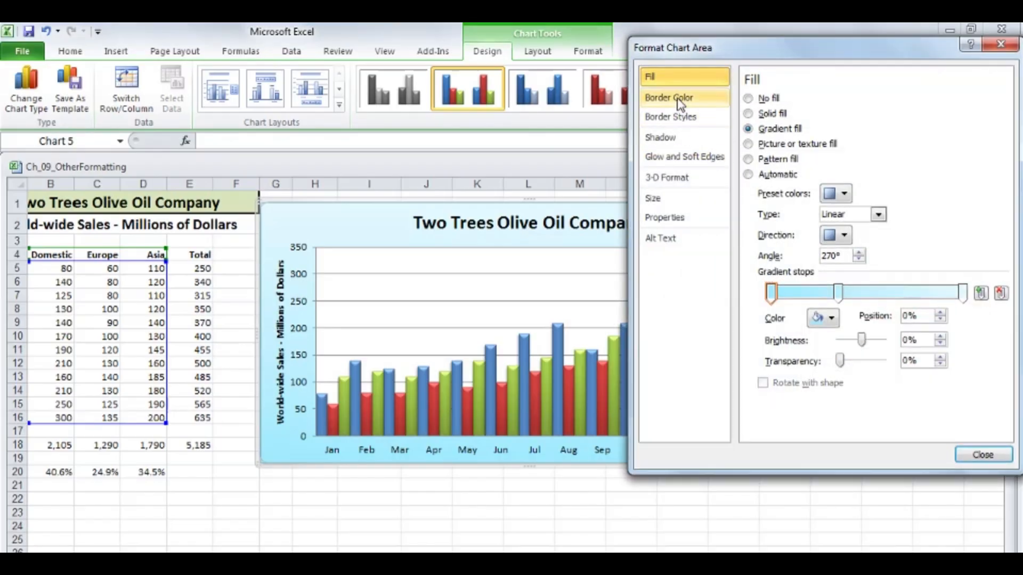
{"action": "left_click", "coordinate": [661, 79]}
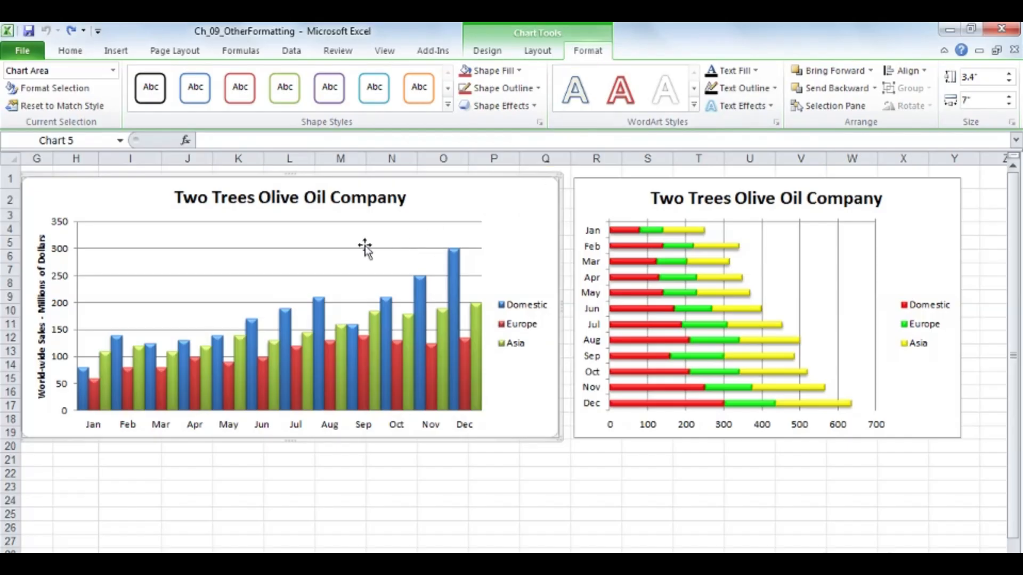
- Format the column chart's vertical axis major gridlines as a solid line
{"action": "left_click", "coordinate": [334, 249]}
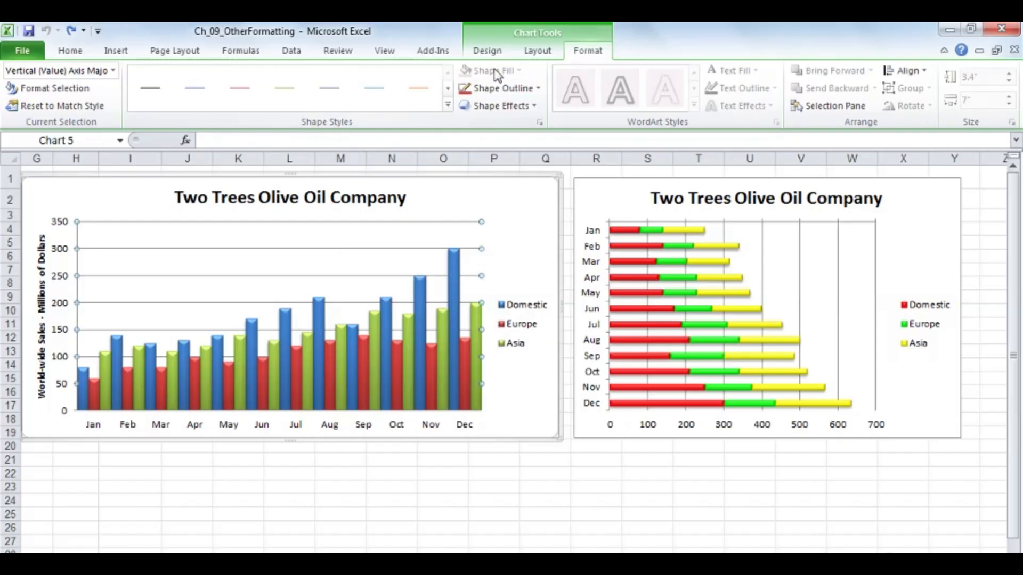
{"action": "left_click", "coordinate": [535, 51]}
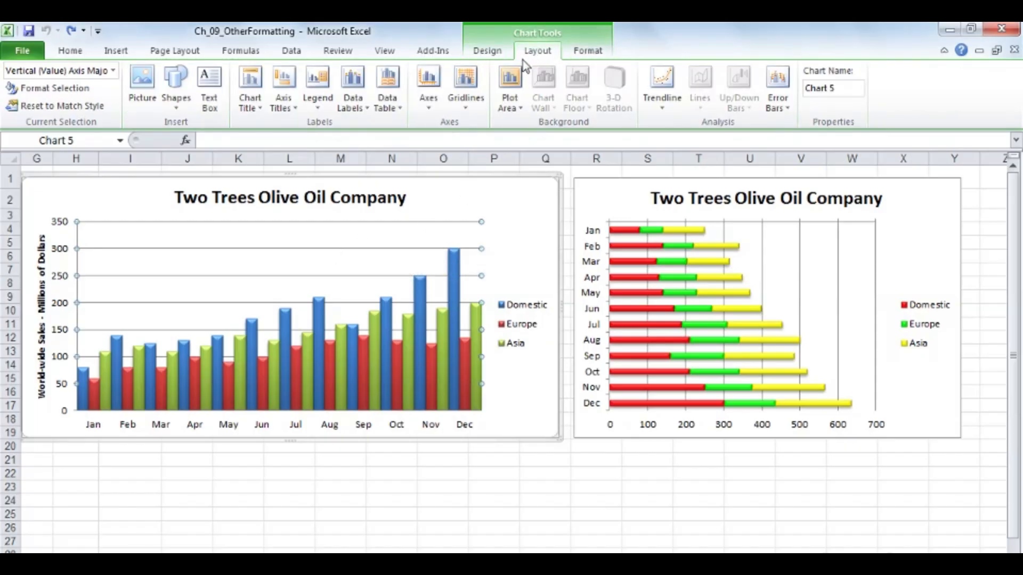
{"action": "left_click", "coordinate": [113, 71]}
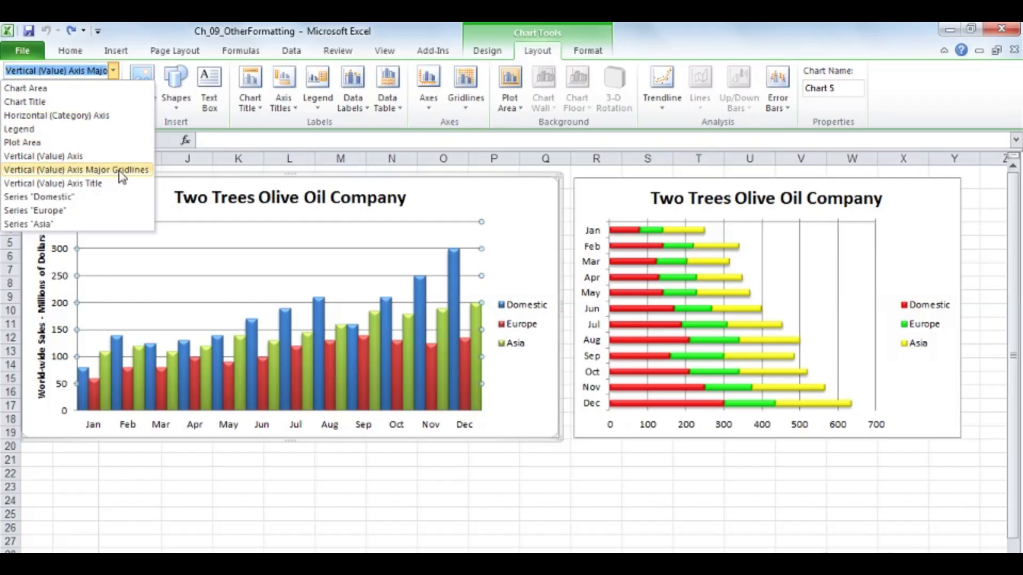
{"action": "left_click", "coordinate": [80, 170]}
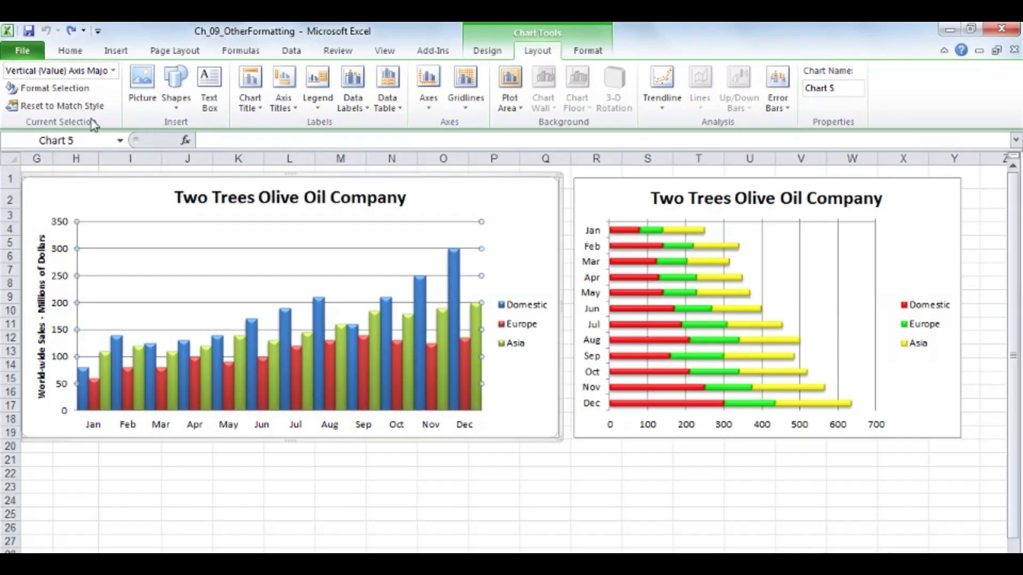
{"action": "left_click", "coordinate": [71, 90]}
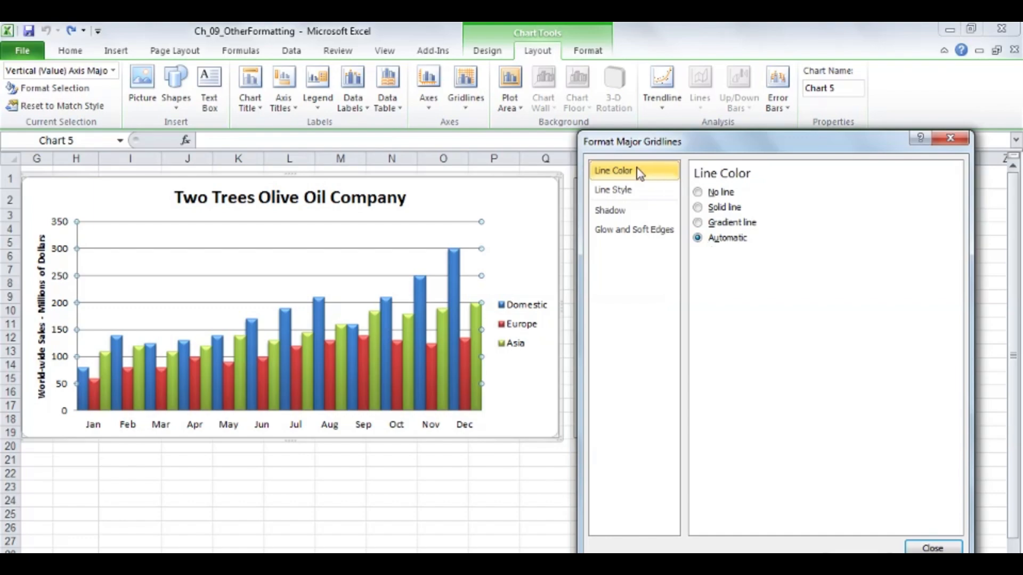
{"action": "left_click", "coordinate": [698, 208]}
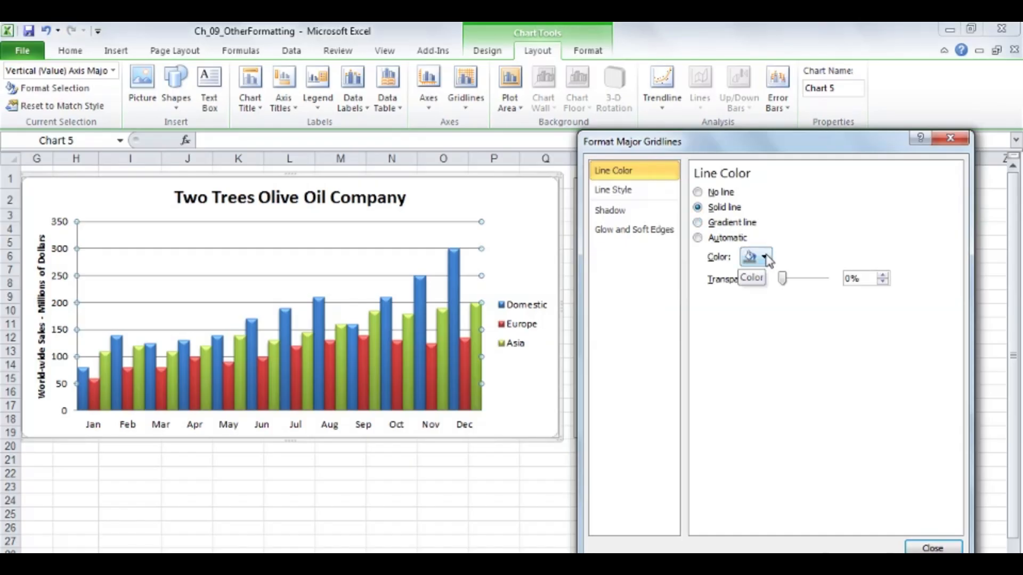
- Give the major gridlines the square dot dash type and a width of 2.25 pt
{"action": "left_click", "coordinate": [621, 190]}
{"action": "left_click", "coordinate": [791, 236]}
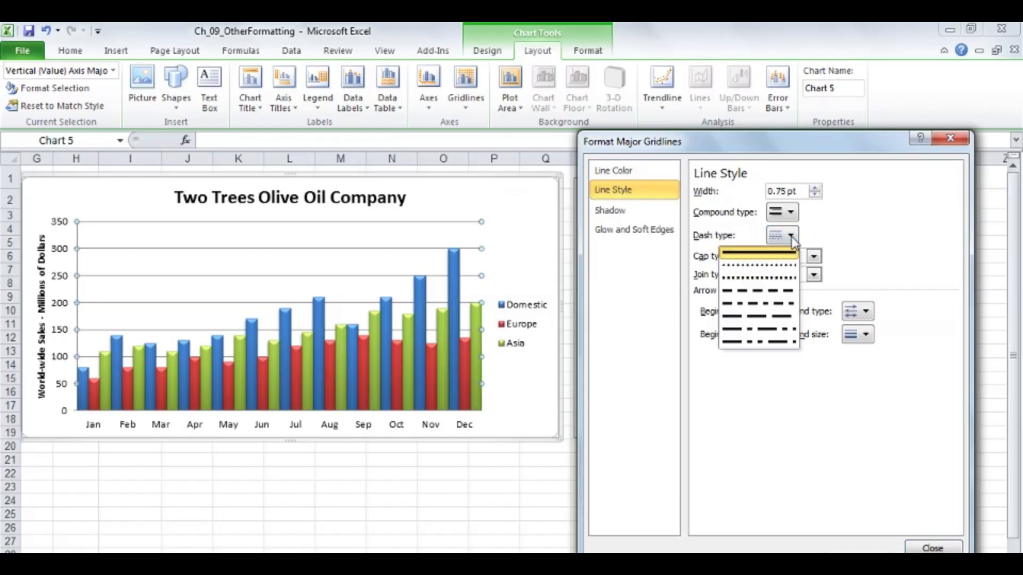
{"action": "left_click", "coordinate": [787, 277]}
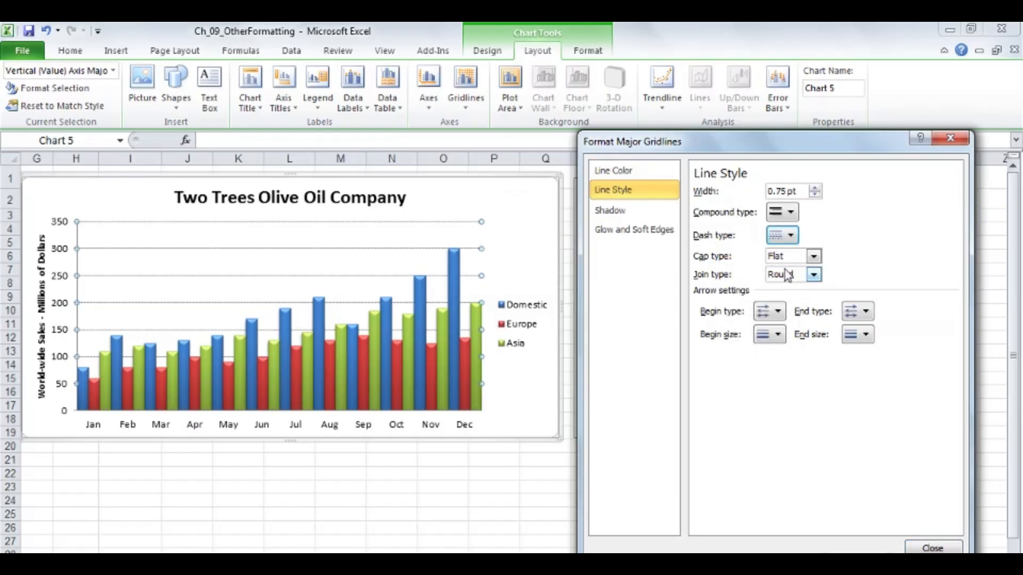
{"action": "left_click", "coordinate": [815, 188]}
{"action": "left_click", "coordinate": [815, 188]}
{"action": "left_click", "coordinate": [815, 189]}
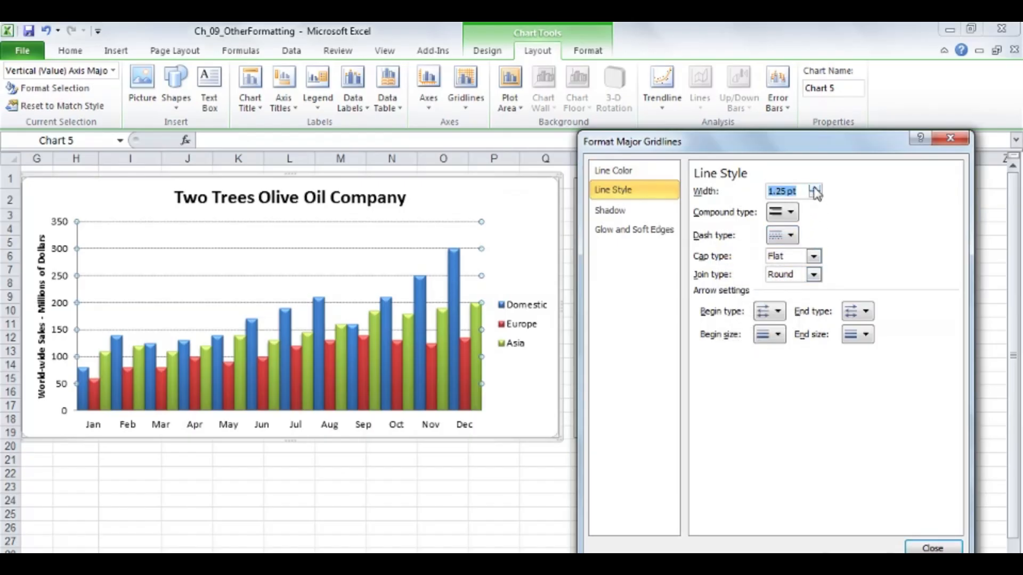
{"action": "left_click", "coordinate": [815, 188]}
{"action": "left_click", "coordinate": [815, 188]}
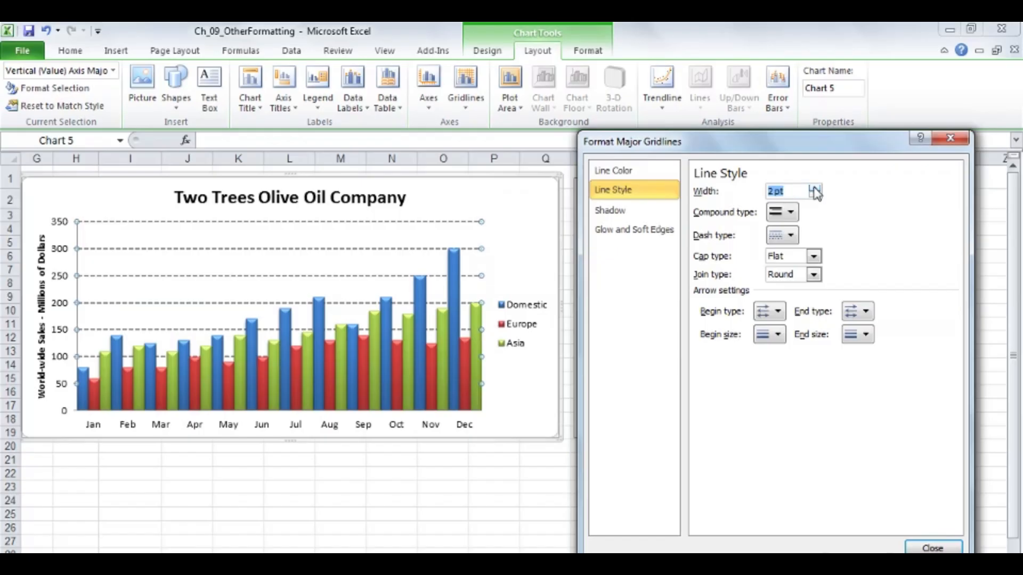
{"action": "left_click", "coordinate": [814, 188]}
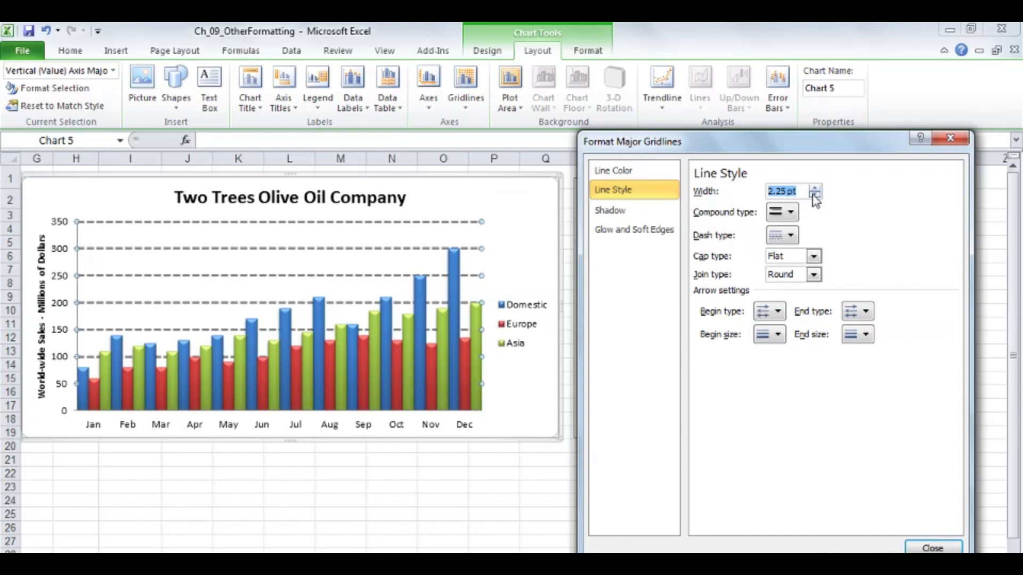
- Reduce the major gridlines' width to 1 pt
{"action": "left_click", "coordinate": [814, 195]}
{"action": "left_click", "coordinate": [815, 195]}
{"action": "left_click", "coordinate": [814, 196]}
{"action": "left_click", "coordinate": [814, 196]}
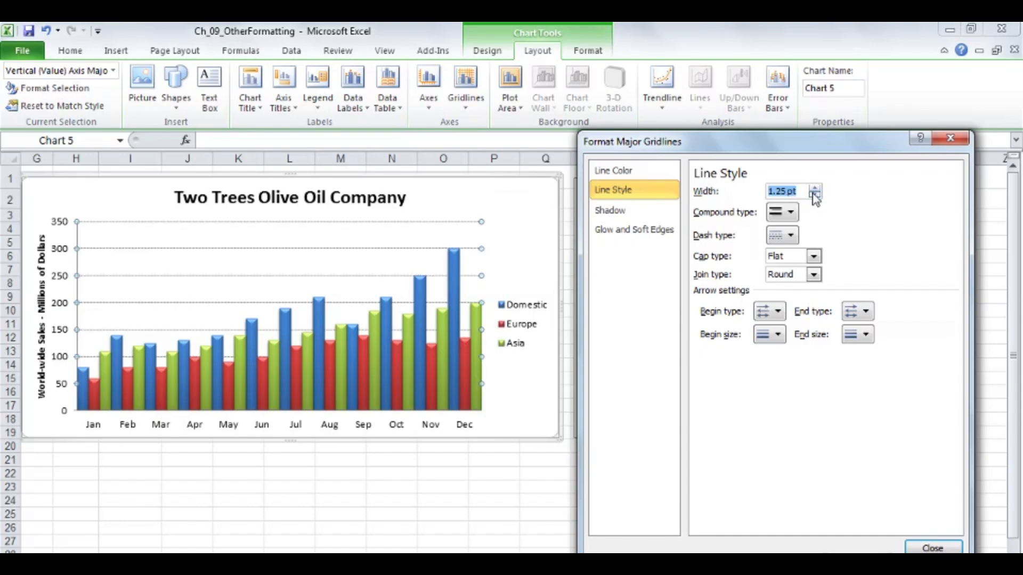
{"action": "left_click", "coordinate": [815, 196]}
- Change the major gridlines' dash type to Dash, thin their width by one increment, and finish formatting them
{"action": "left_click", "coordinate": [791, 236]}
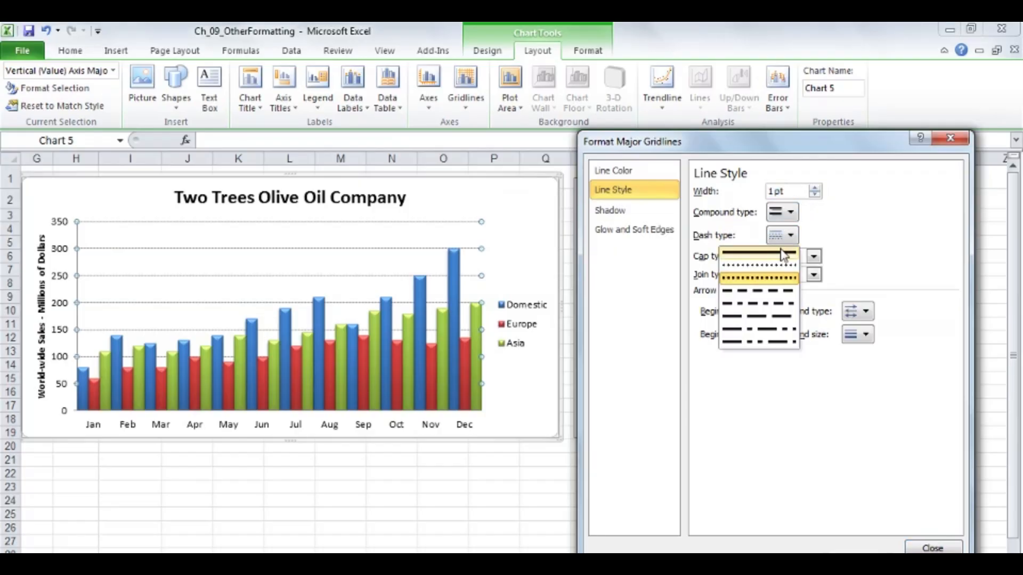
{"action": "left_click", "coordinate": [781, 280]}
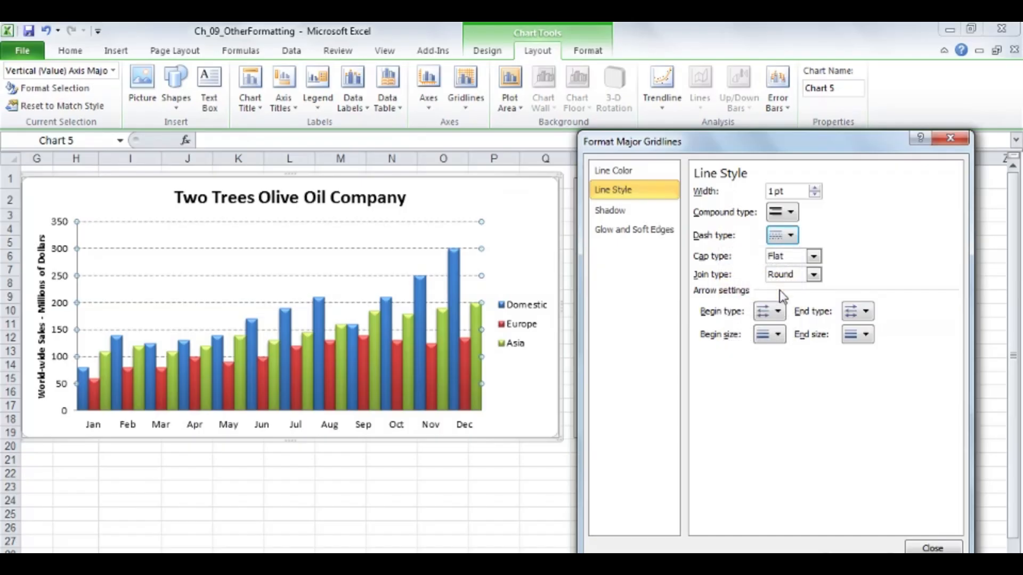
{"action": "left_click", "coordinate": [815, 195]}
{"action": "left_click", "coordinate": [933, 548]}
{"action": "left_click", "coordinate": [504, 203]}
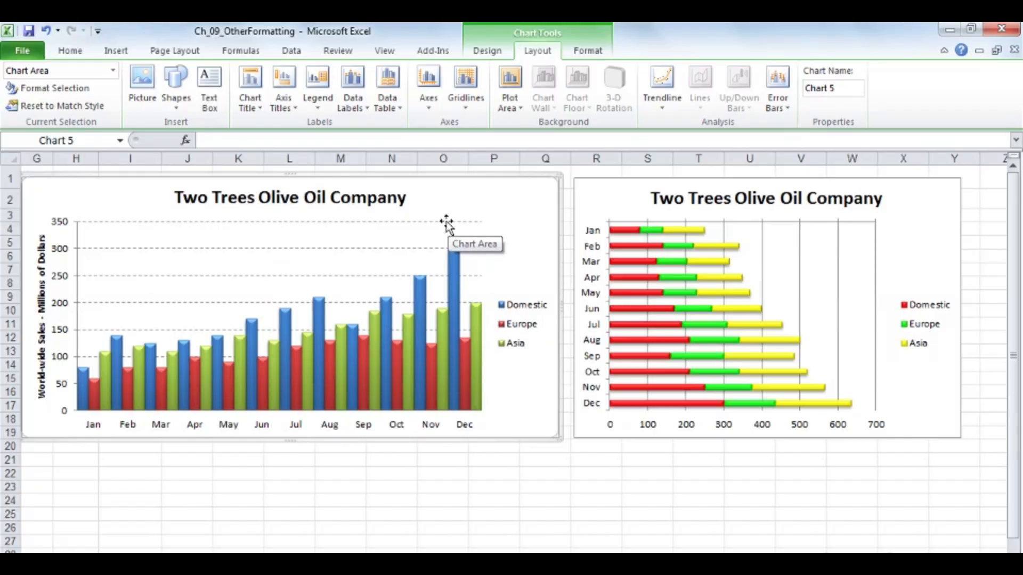
- Browse the shape styles available for the column chart's major gridlines without applying one
{"action": "left_click", "coordinate": [386, 255]}
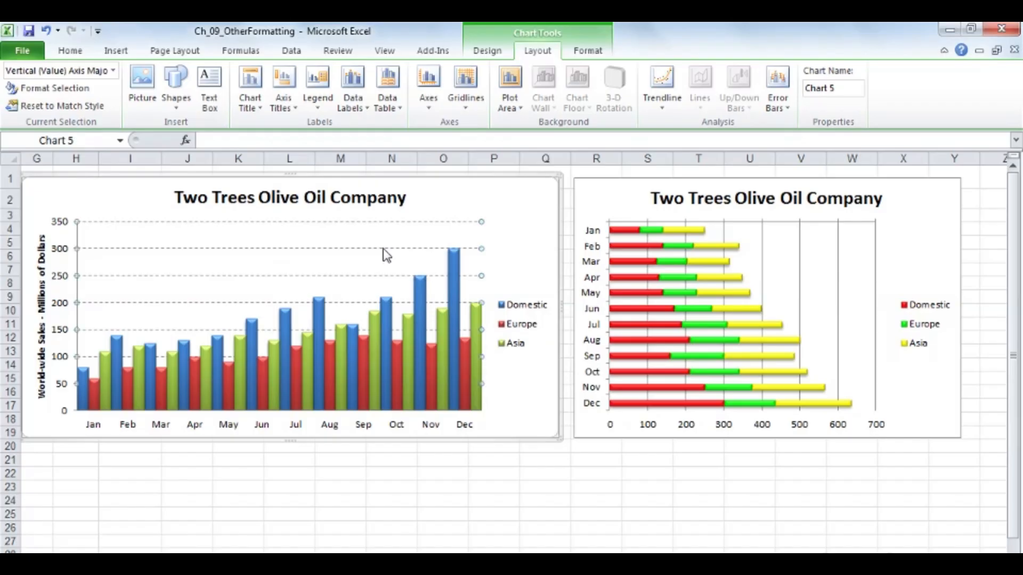
{"action": "left_click", "coordinate": [589, 52]}
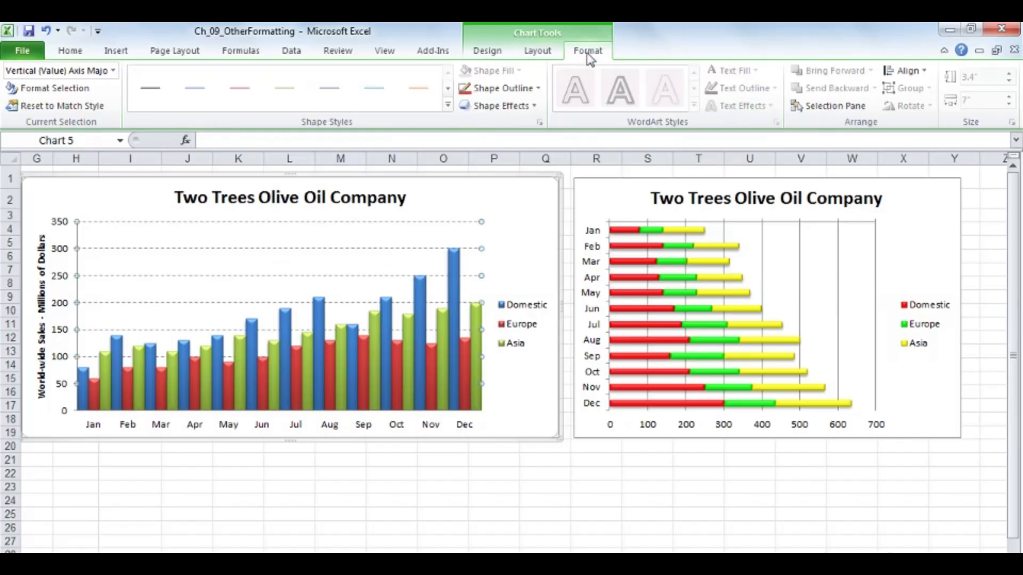
{"action": "left_click", "coordinate": [448, 106]}
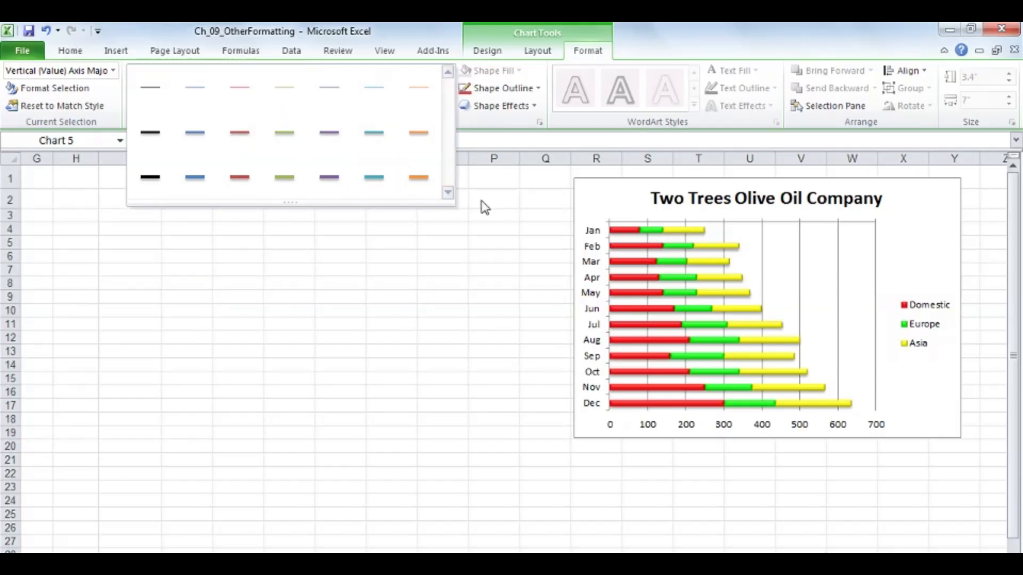
{"action": "key", "text": "Escape"}
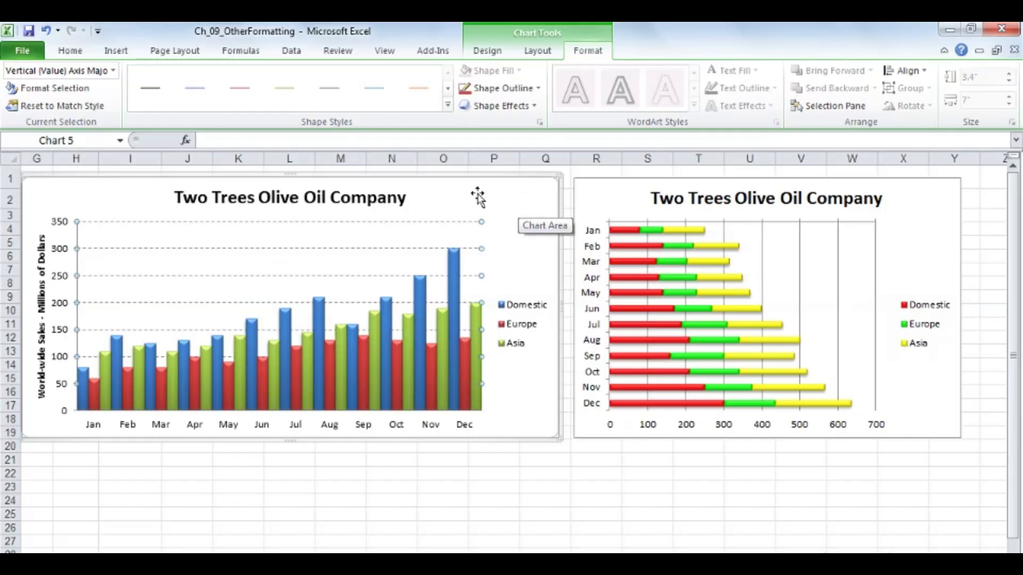
- Preview the line shape styles on the column chart's vertical axis without applying one
{"action": "left_click", "coordinate": [77, 236]}
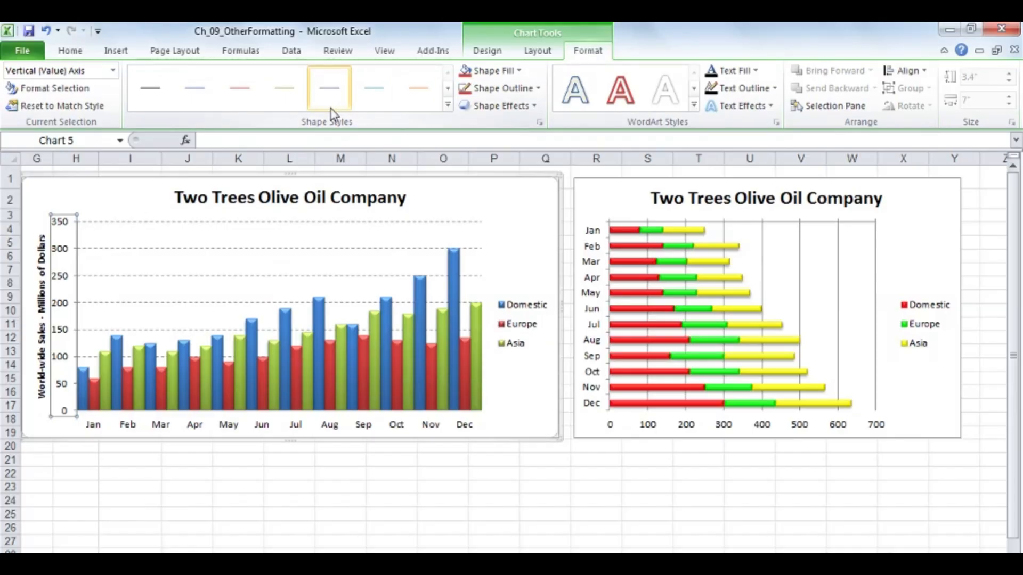
{"action": "left_click", "coordinate": [447, 105]}
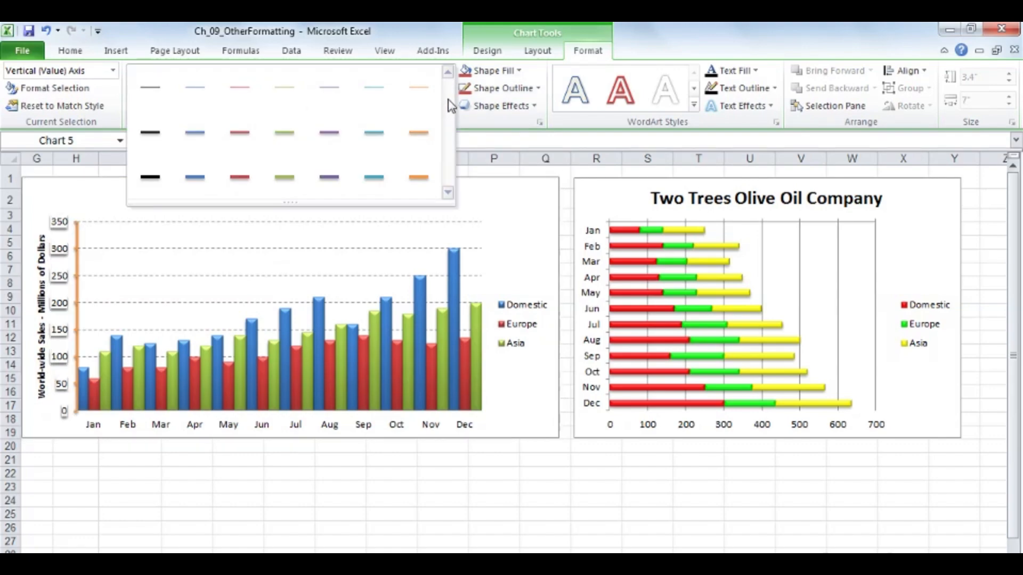
{"action": "left_click", "coordinate": [77, 240]}
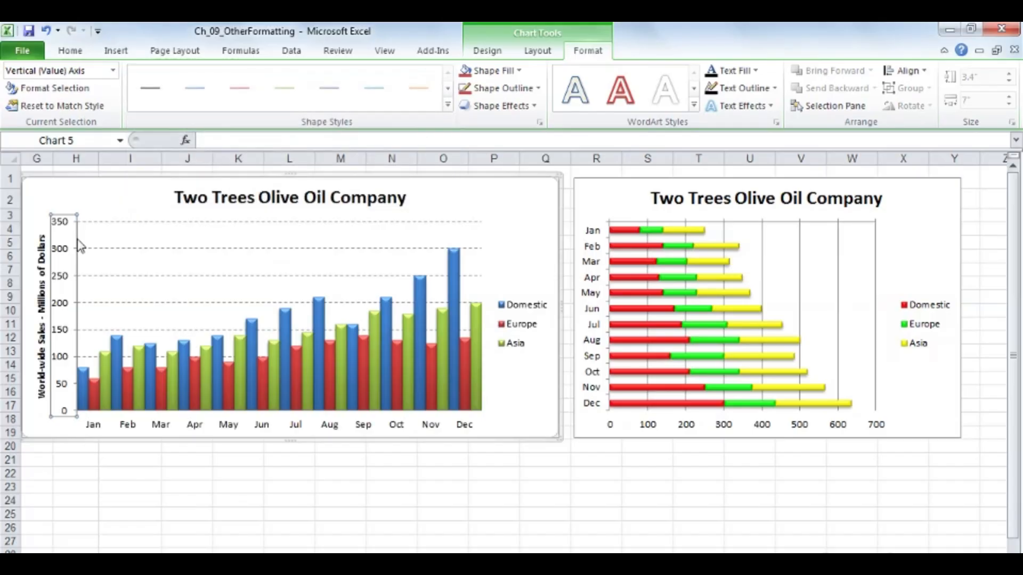
- Open the vertical axis formatting settings and review the fill, line color and line style options
{"action": "double_click", "coordinate": [77, 240]}
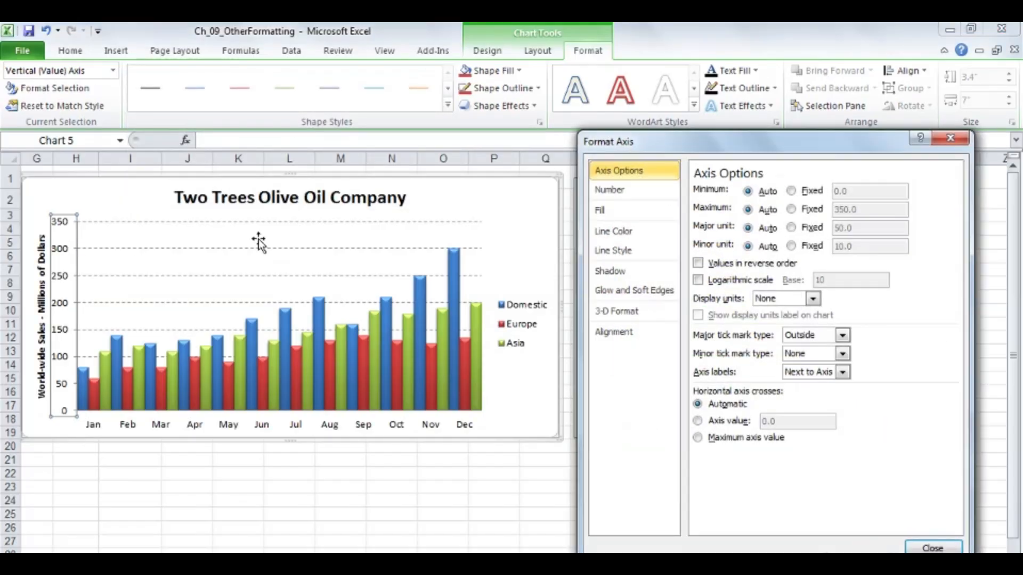
{"action": "left_click", "coordinate": [610, 211]}
{"action": "left_click", "coordinate": [618, 233]}
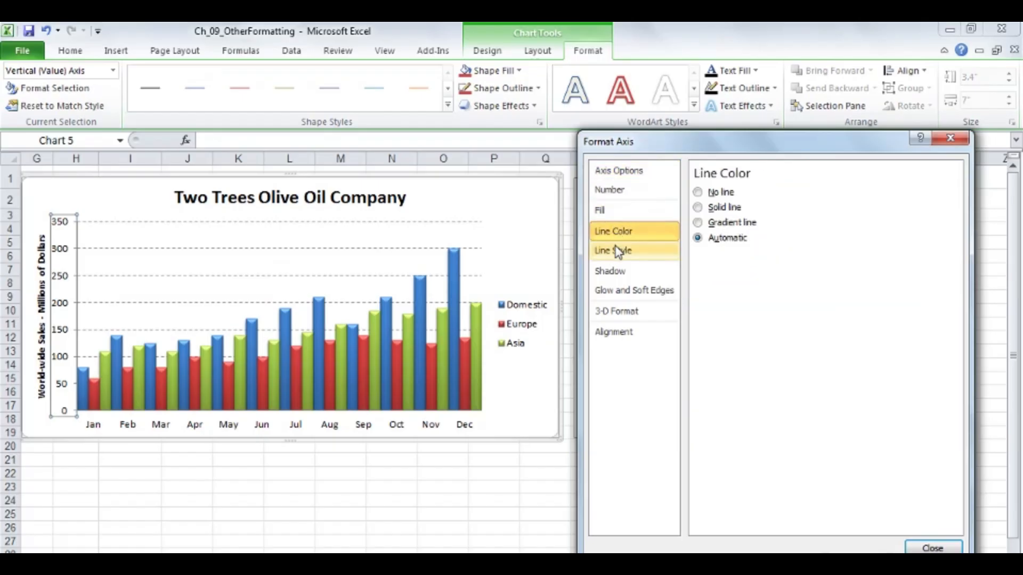
{"action": "left_click", "coordinate": [617, 250]}
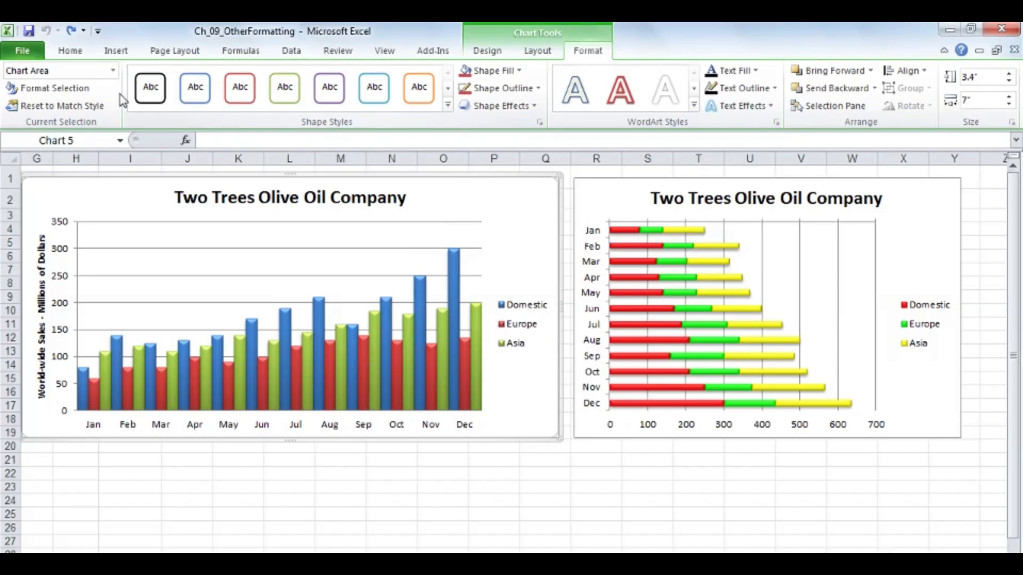
- Set the font size of all text in the column chart to 12
{"action": "left_click", "coordinate": [73, 51]}
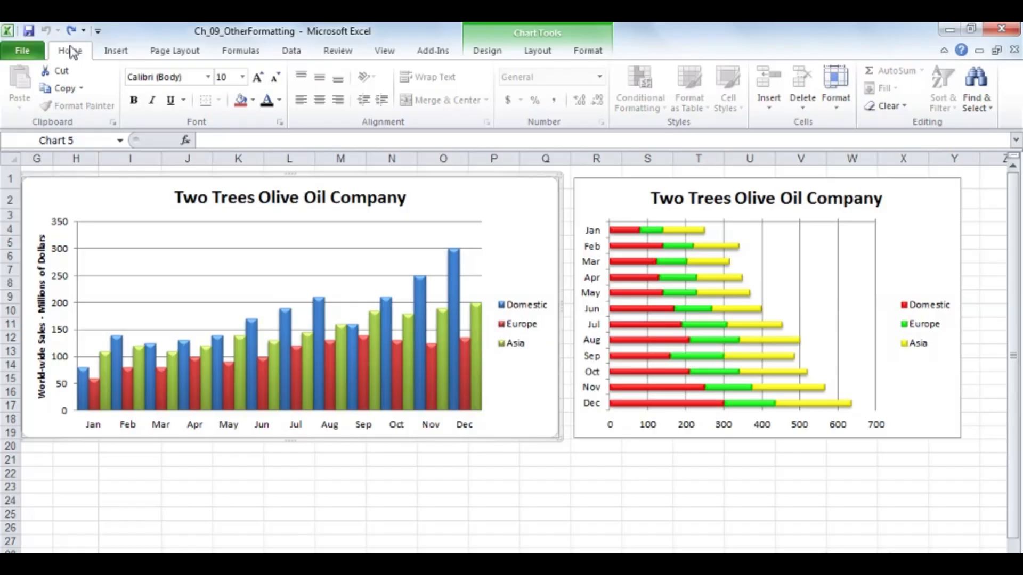
{"action": "left_click", "coordinate": [242, 78]}
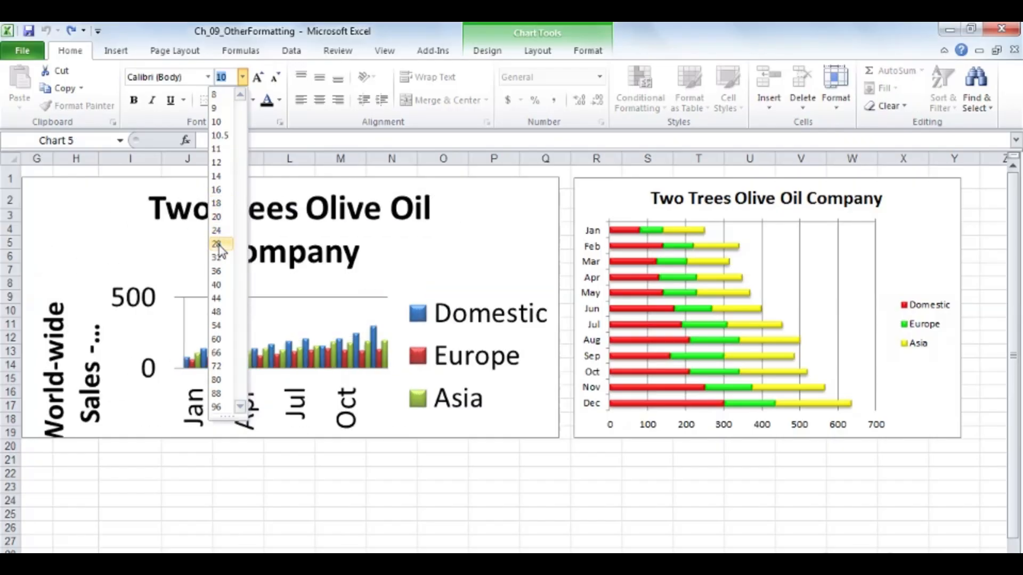
{"action": "left_click", "coordinate": [218, 163]}
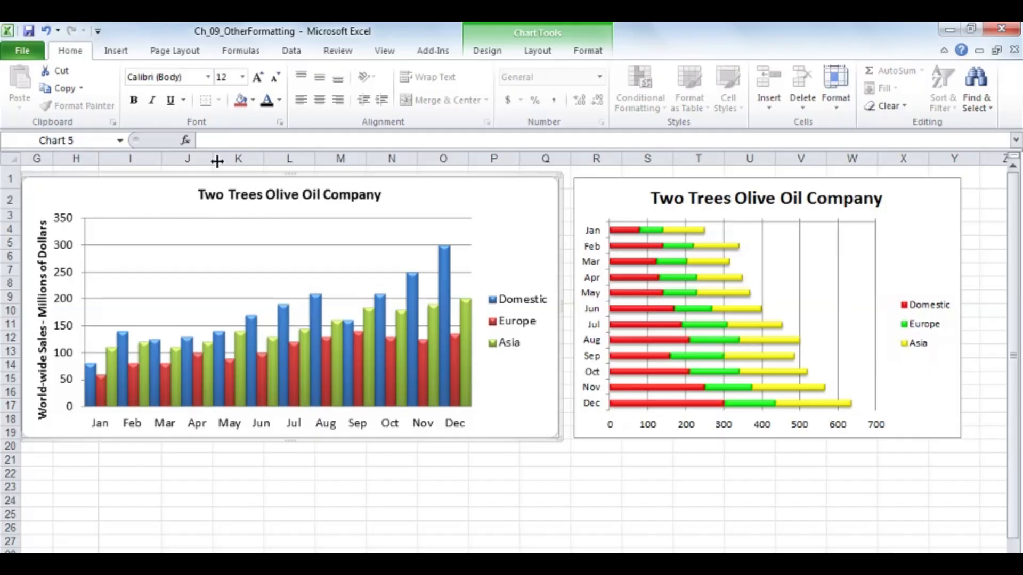
- Set the column chart title's font size to 20
{"action": "left_click", "coordinate": [277, 197]}
{"action": "left_click", "coordinate": [242, 77]}
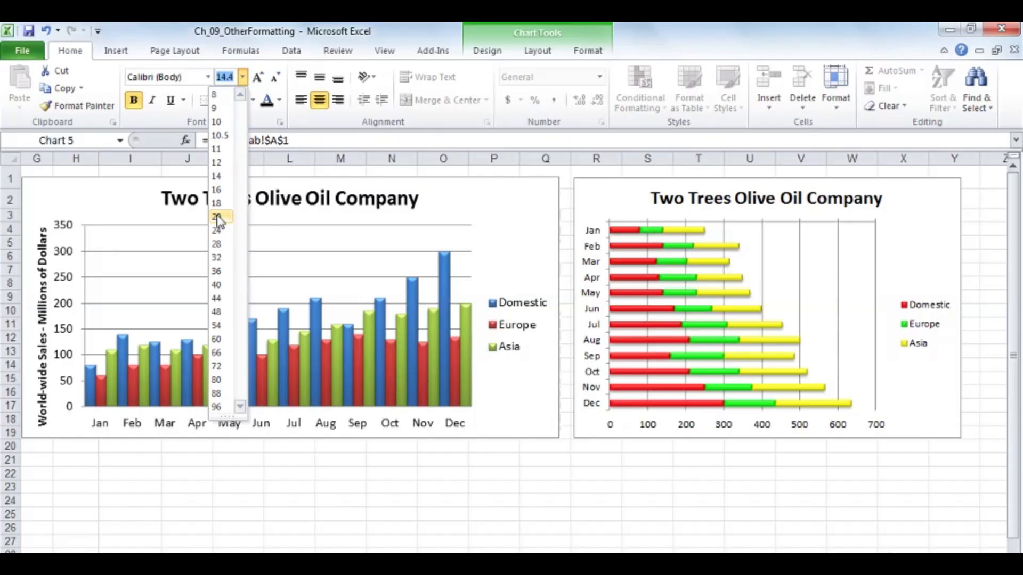
{"action": "left_click", "coordinate": [218, 218]}
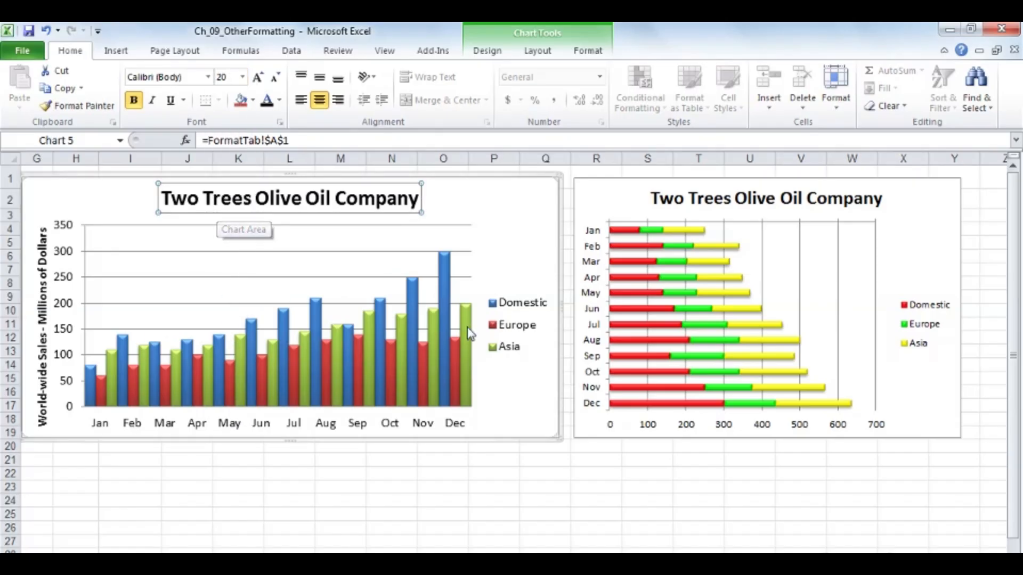
- Enlarge the column chart's legend text to font size 16 and reselect the chart area
{"action": "left_click", "coordinate": [539, 315]}
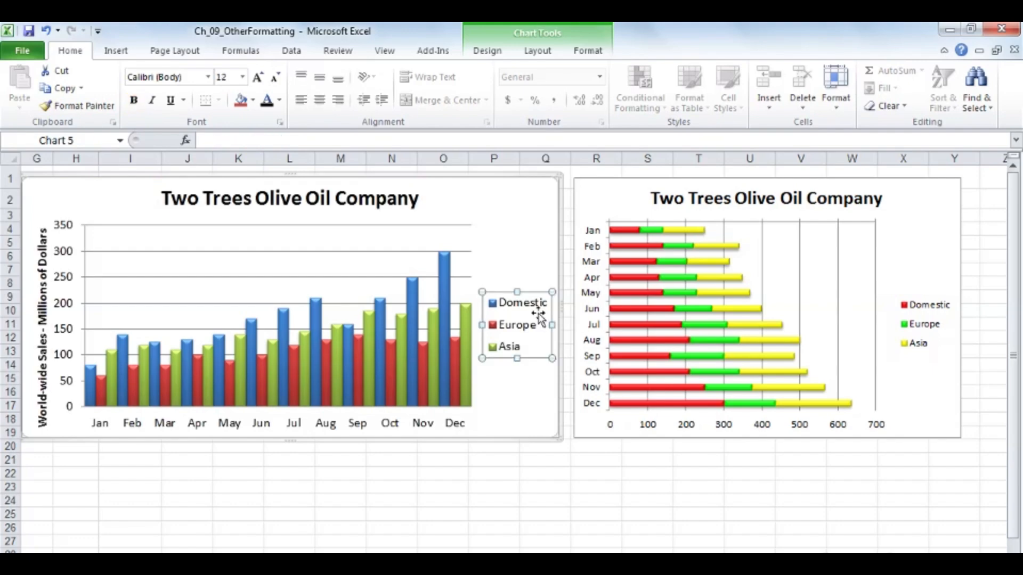
{"action": "left_click", "coordinate": [242, 78]}
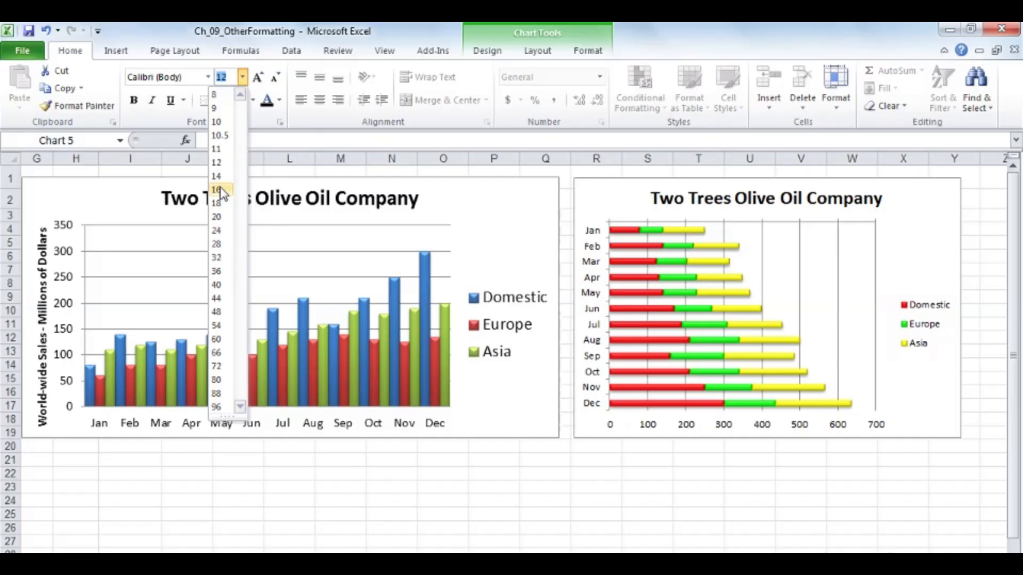
{"action": "left_click", "coordinate": [220, 191]}
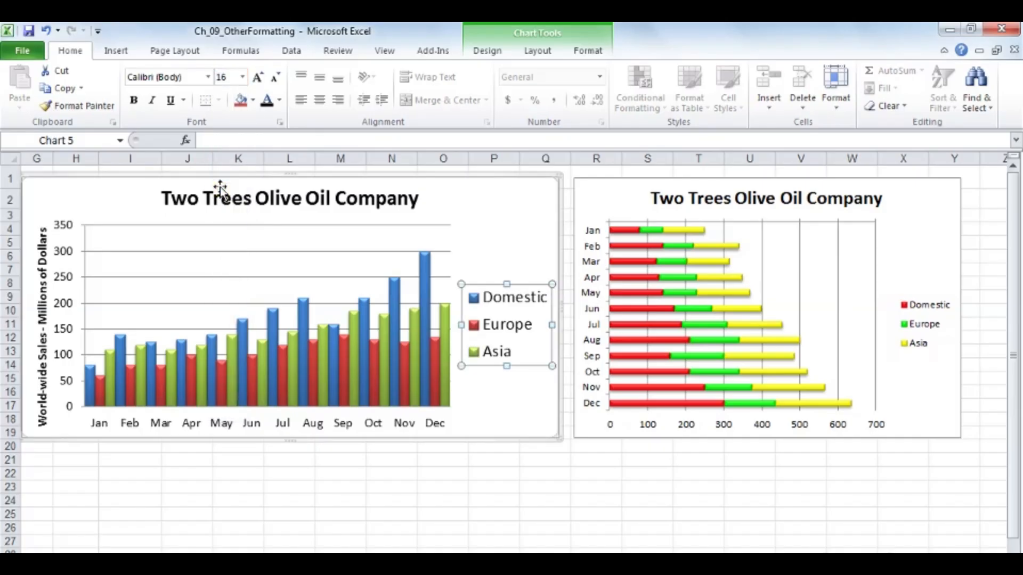
{"action": "left_click", "coordinate": [517, 207]}
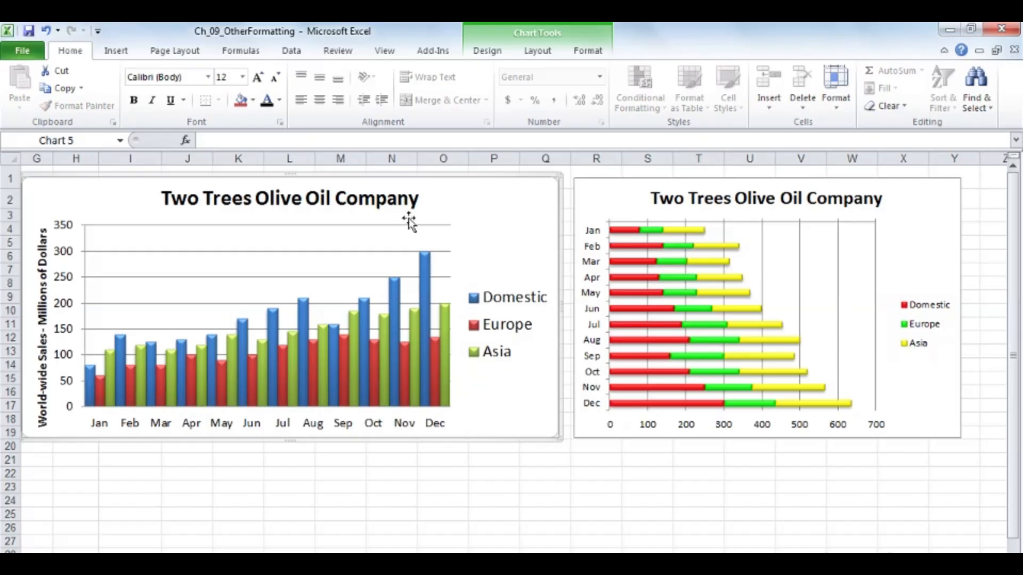
- Set the column chart title's font size to 18 and reselect the chart area
{"action": "left_click", "coordinate": [375, 205]}
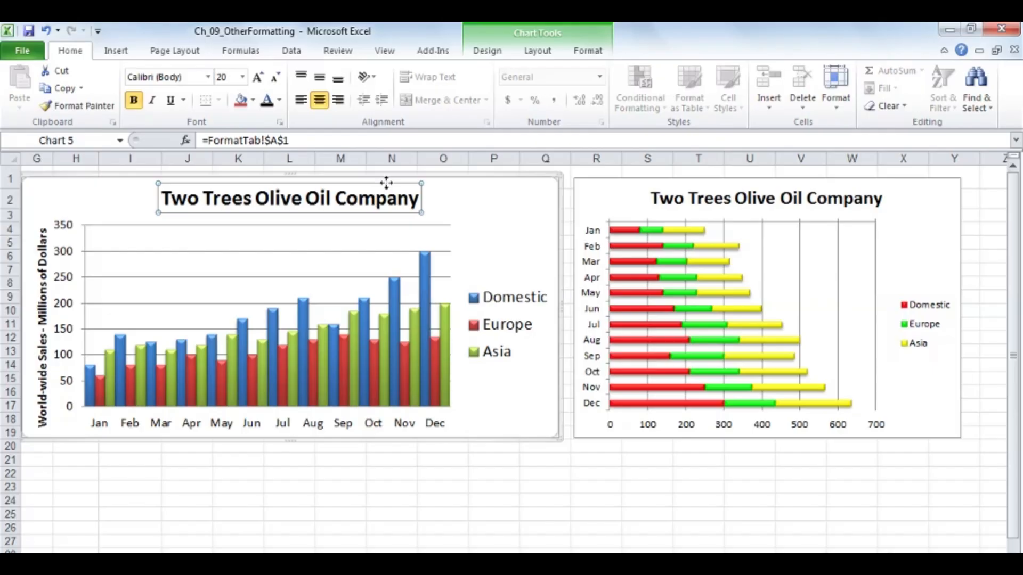
{"action": "right_click", "coordinate": [388, 185]}
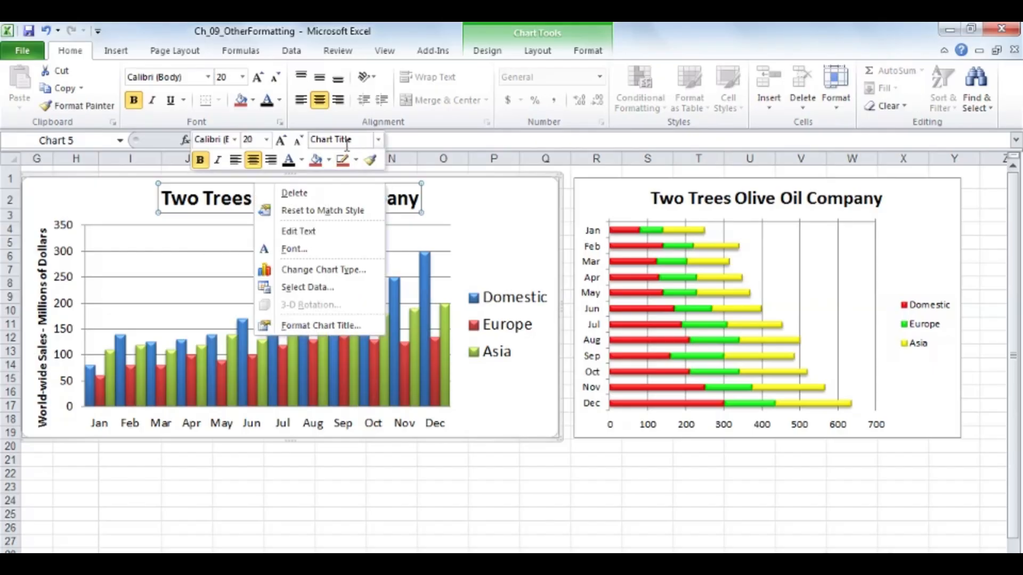
{"action": "left_click", "coordinate": [265, 141]}
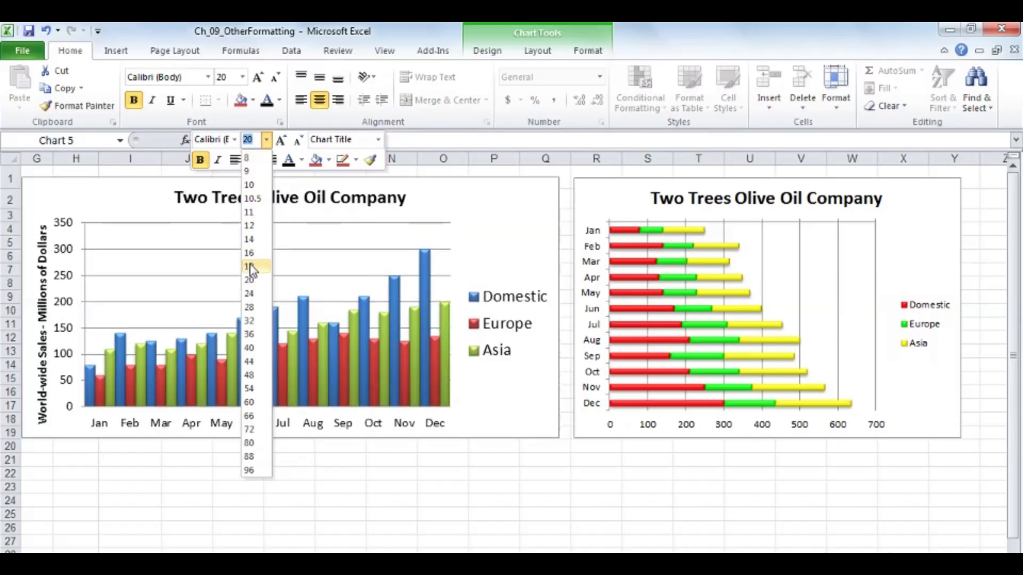
{"action": "left_click", "coordinate": [250, 267]}
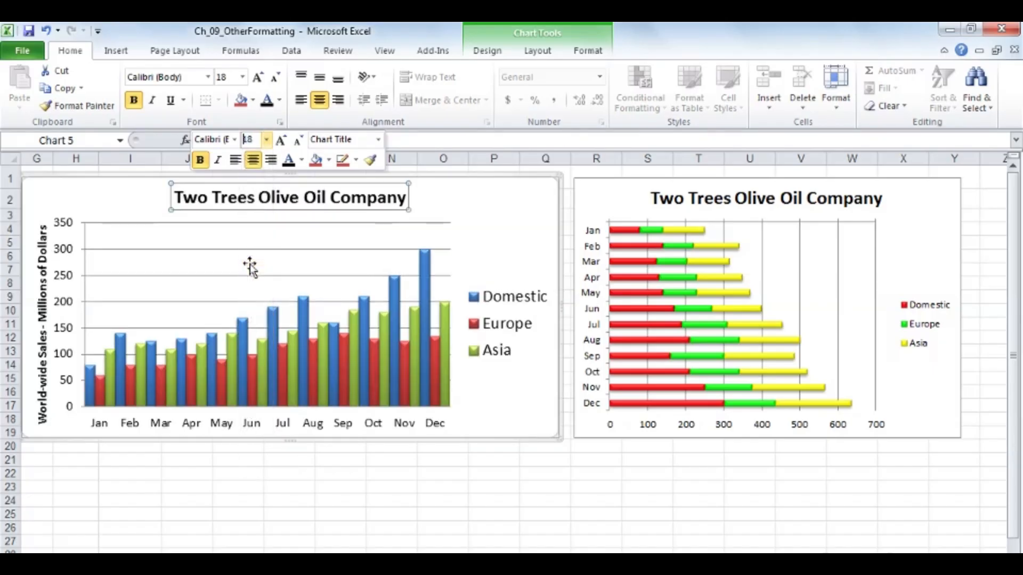
{"action": "left_click", "coordinate": [528, 197]}
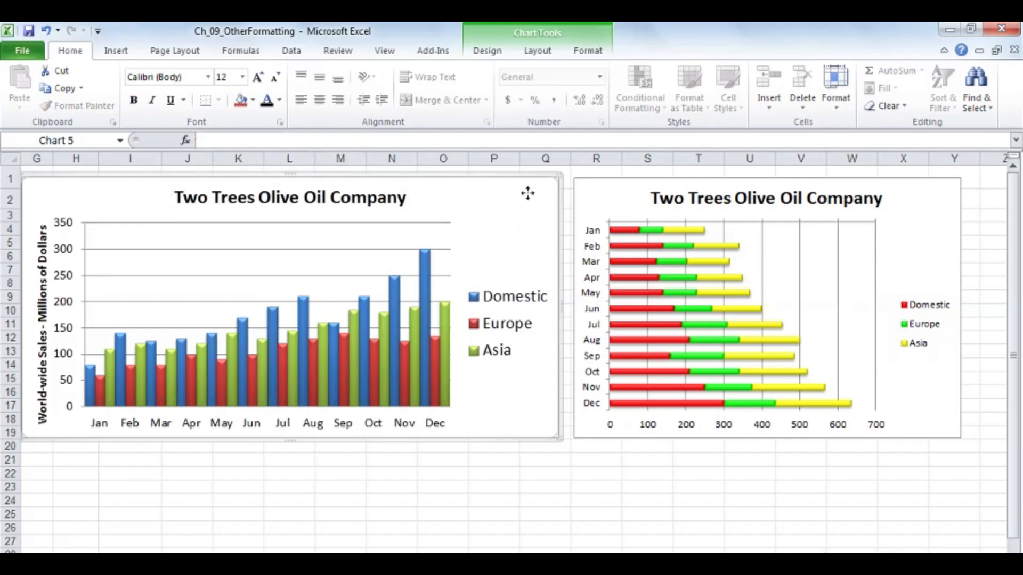
- Preview different fonts on the whole column chart's text and leave the font list without choosing one
{"action": "left_click", "coordinate": [208, 77]}
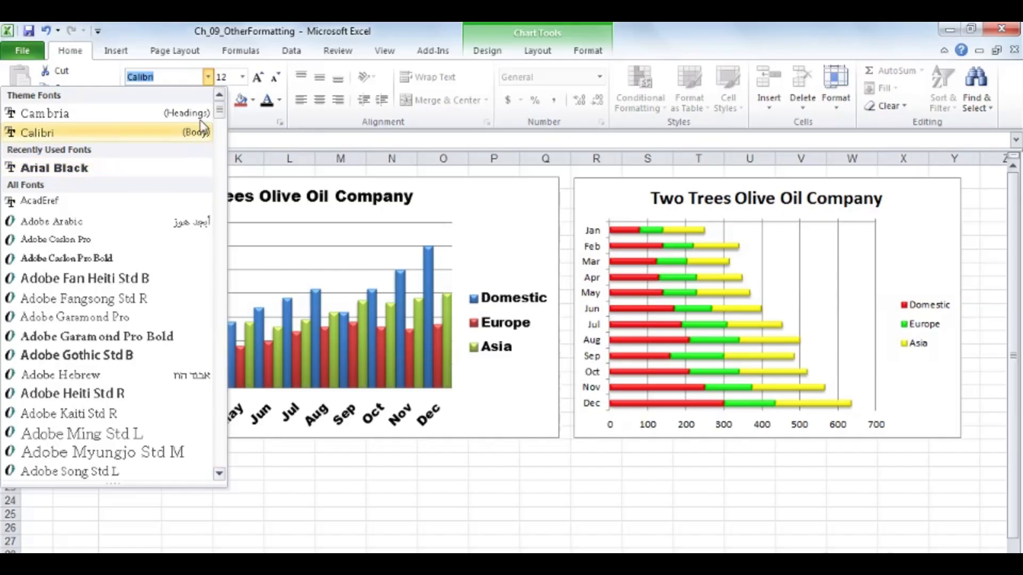
{"action": "scroll", "coordinate": [212, 188], "scroll_direction": "down", "scroll_amount": 15}
{"action": "scroll", "coordinate": [212, 187], "scroll_direction": "down", "scroll_amount": 7}
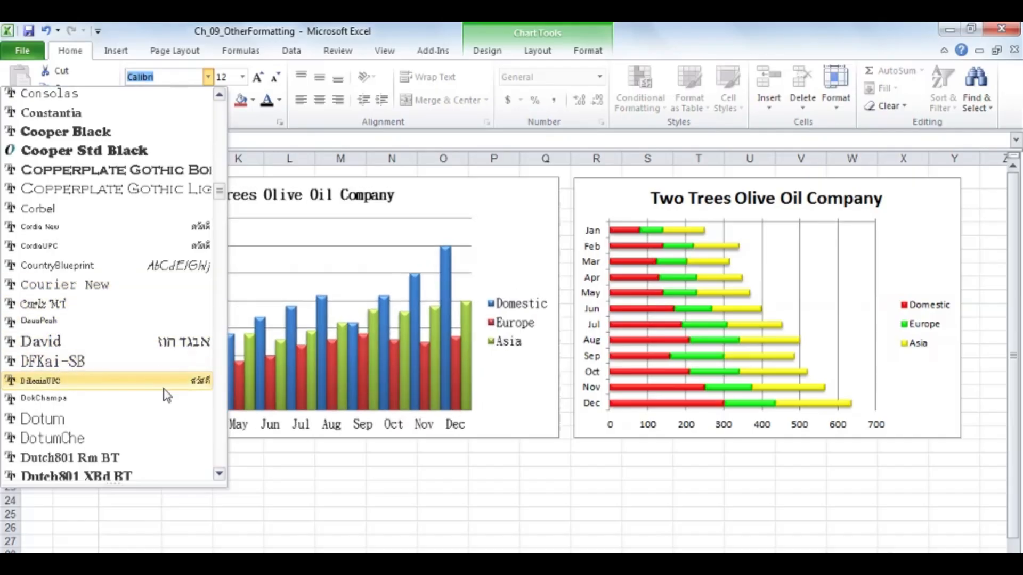
{"action": "left_click", "coordinate": [219, 474]}
{"action": "left_click_drag", "start_coordinate": [221, 477], "coordinate": [218, 475]}
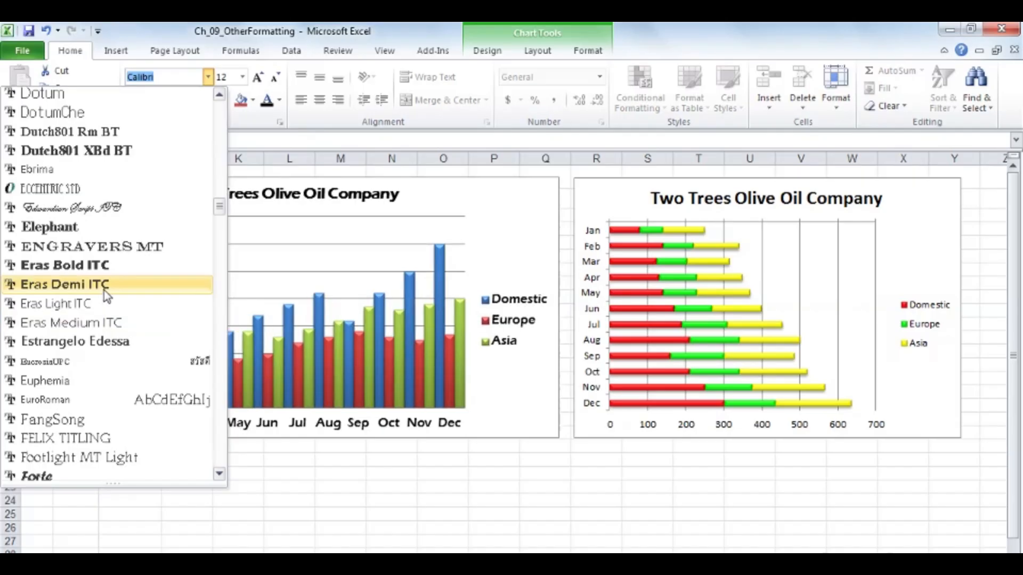
{"action": "left_click", "coordinate": [517, 240]}
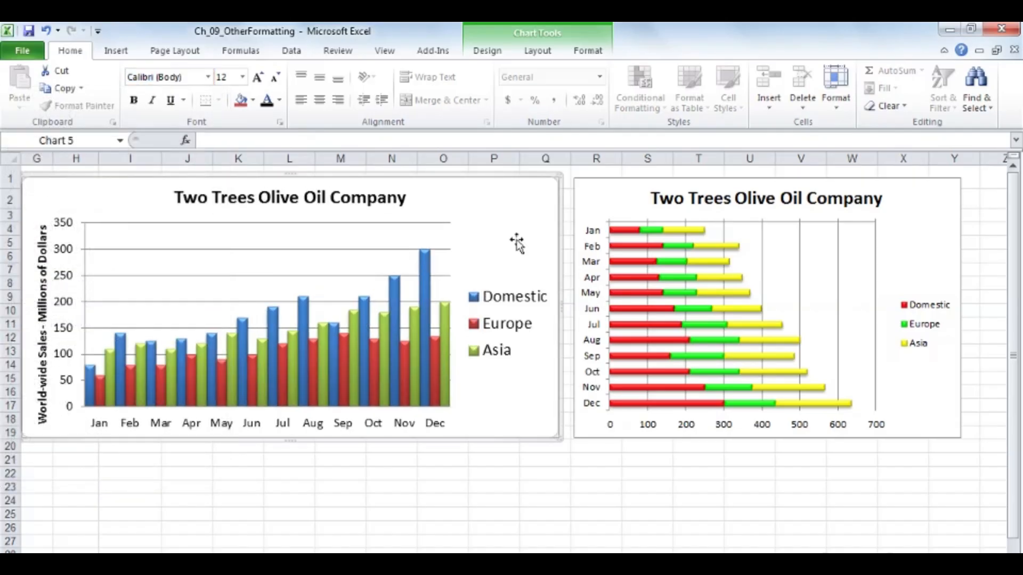
- Bring up the quick formatting options for the column chart's title
{"action": "left_click", "coordinate": [387, 200]}
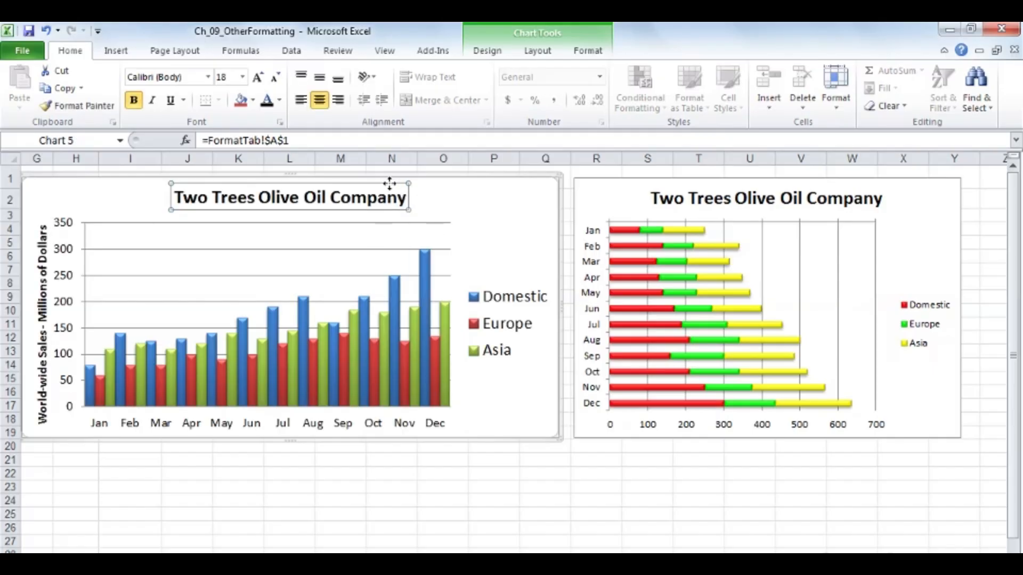
{"action": "right_click", "coordinate": [392, 185]}
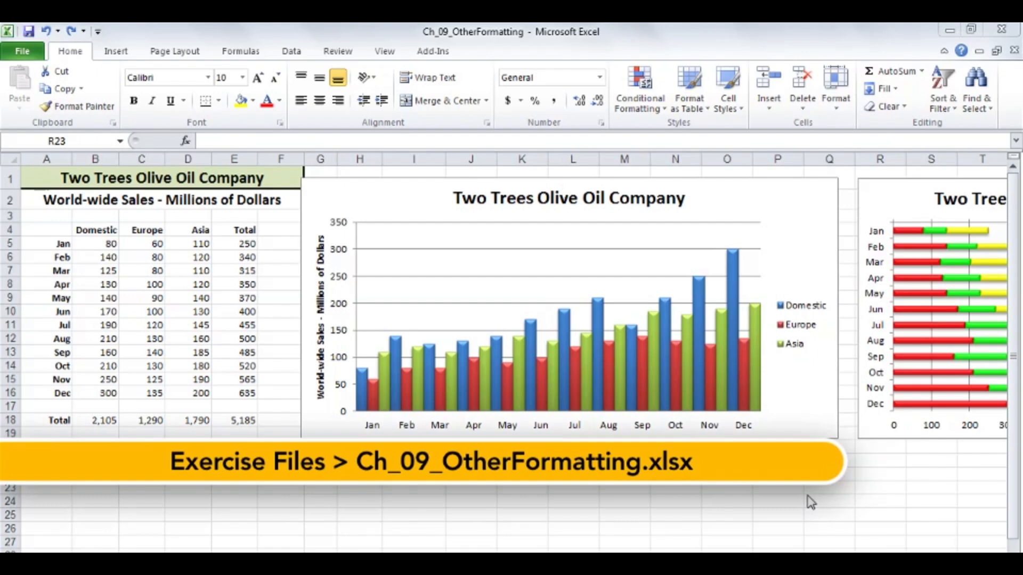
- Rotate the column chart's title text using the Angle Counterclockwise orientation
{"action": "left_click", "coordinate": [807, 242]}
{"action": "left_click", "coordinate": [588, 53]}
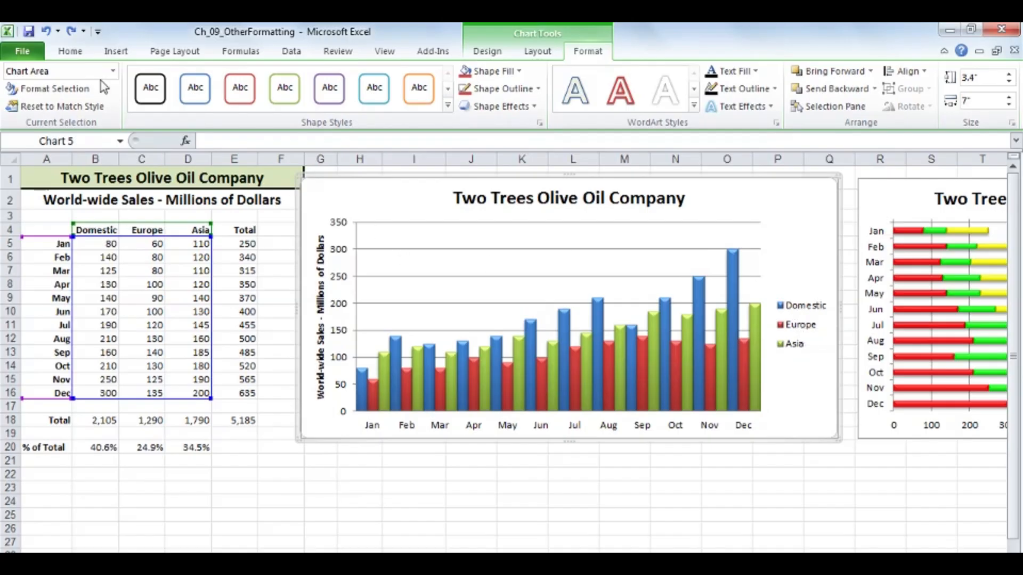
{"action": "left_click", "coordinate": [71, 52]}
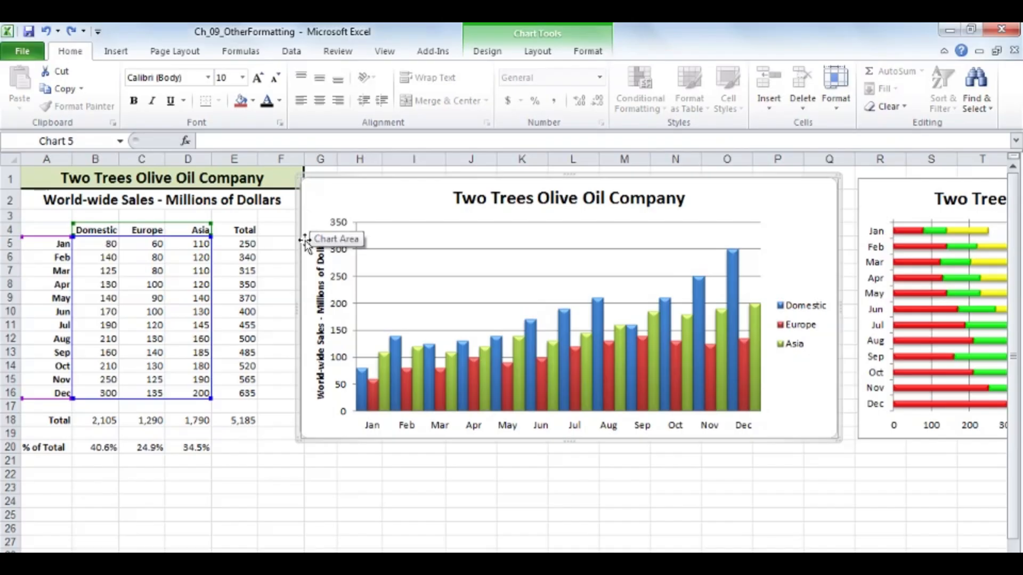
{"action": "left_click", "coordinate": [628, 203]}
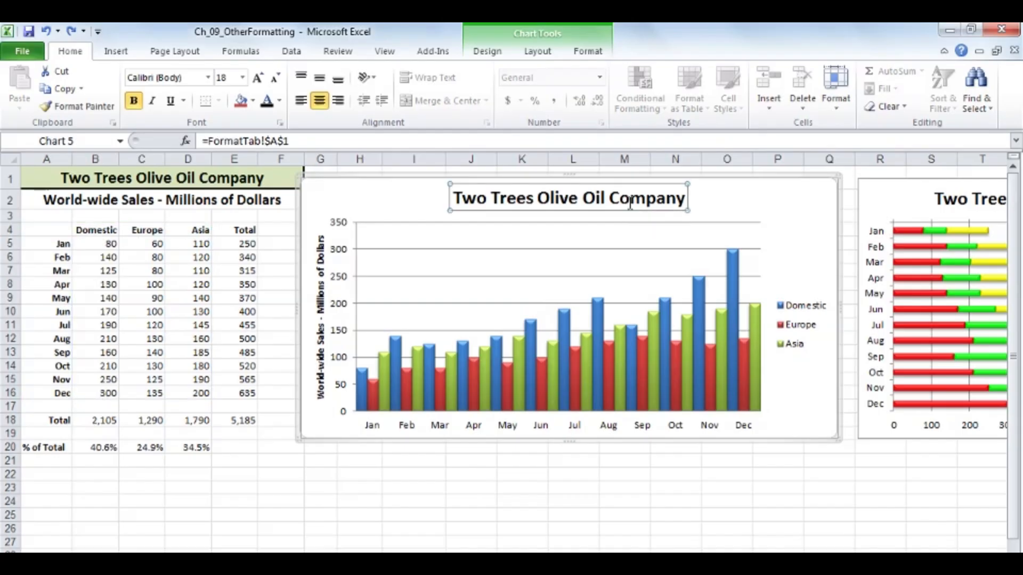
{"action": "left_click", "coordinate": [374, 80]}
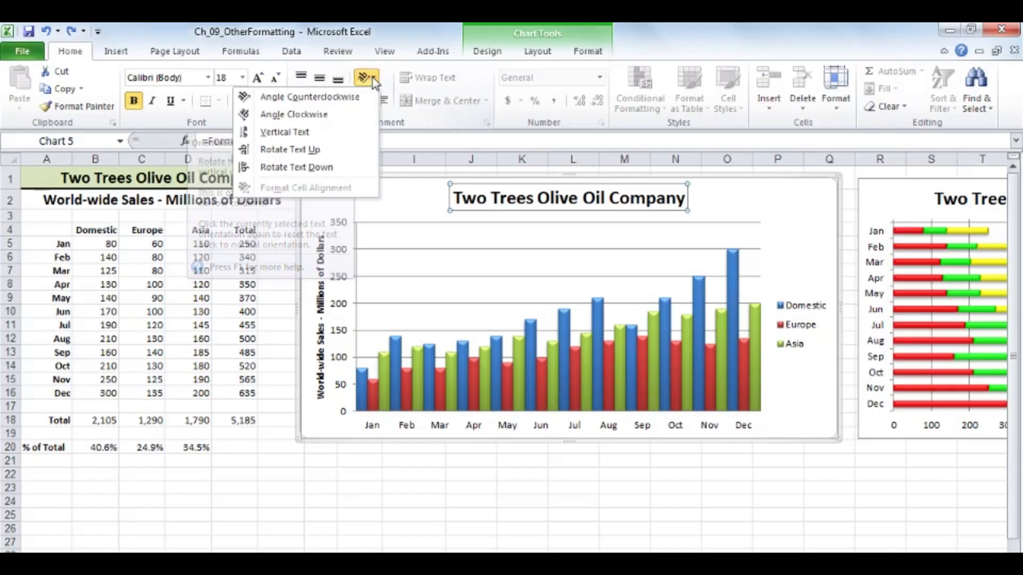
{"action": "left_click", "coordinate": [343, 96]}
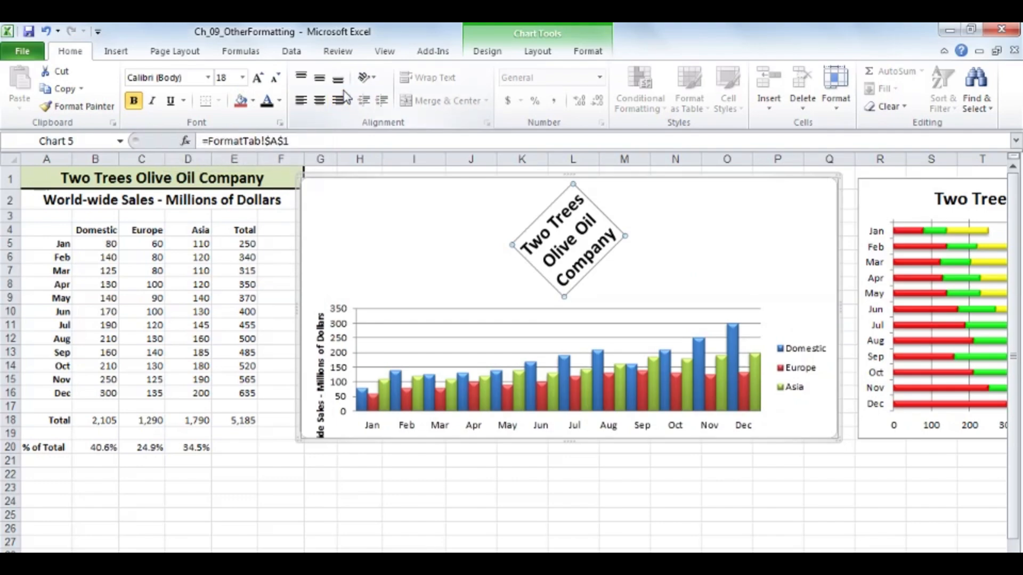
- Undo the column chart title's rotation, and select the legend followed by the vertical axis title
{"action": "key", "text": "ctrl+z"}
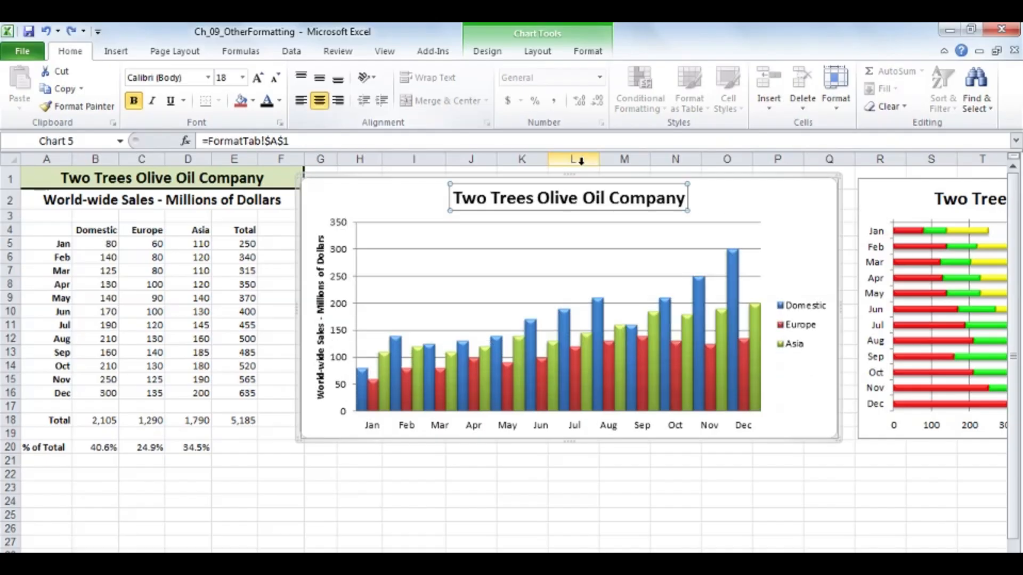
{"action": "left_click", "coordinate": [805, 312]}
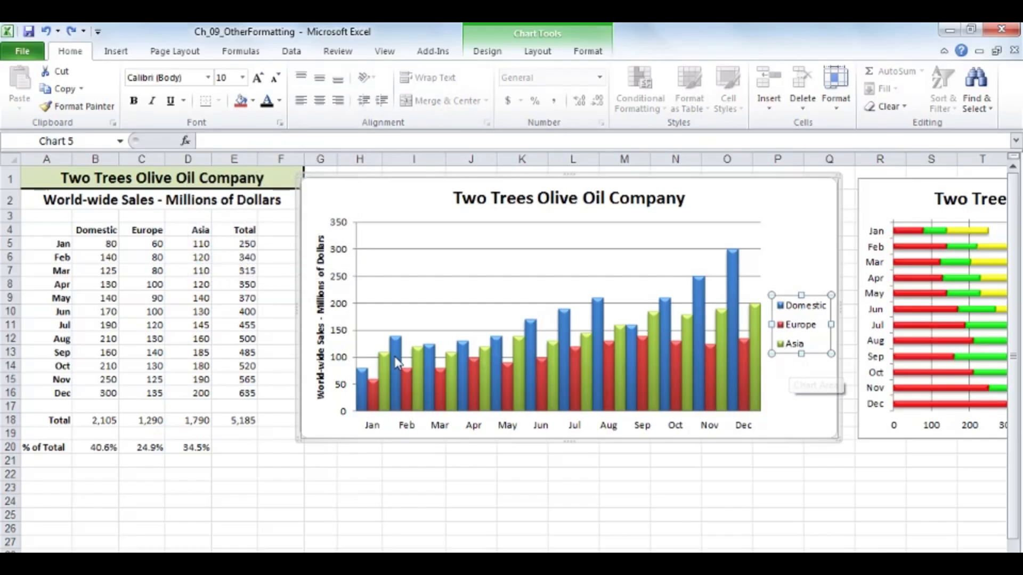
{"action": "left_click", "coordinate": [322, 301]}
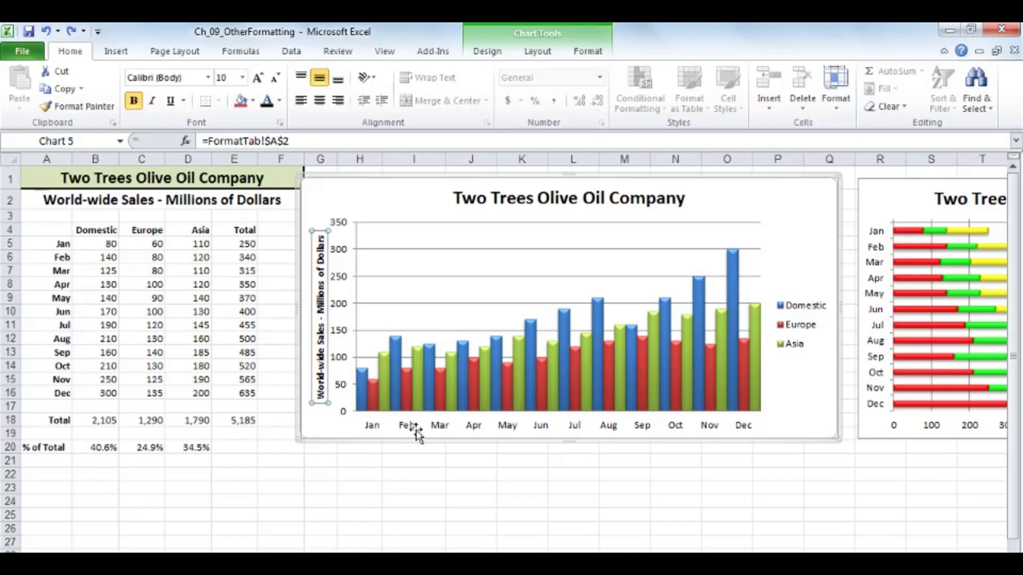
- Try the Angle Counterclockwise orientation on the column chart's month labels and switch it off again
{"action": "left_click", "coordinate": [410, 432]}
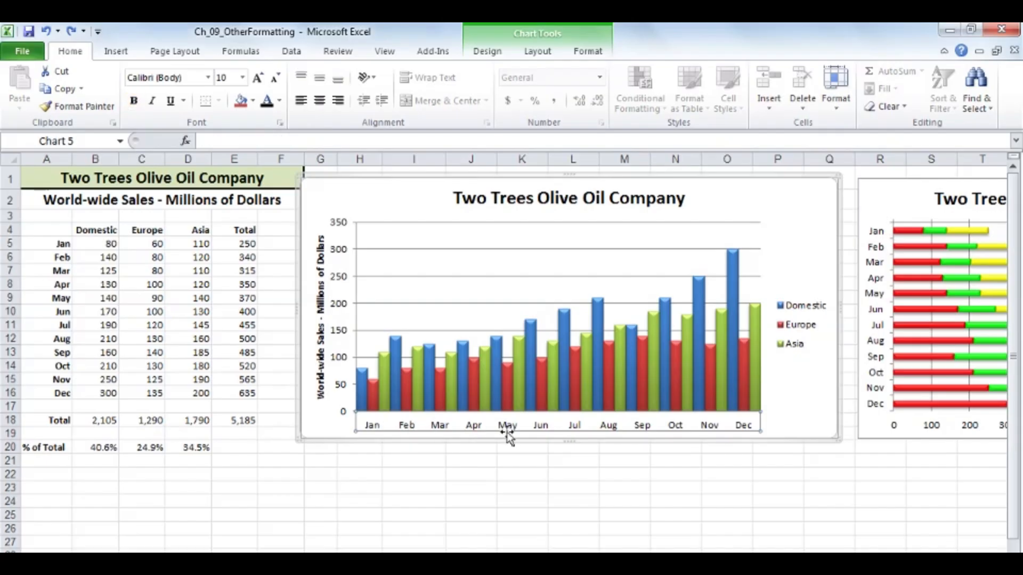
{"action": "left_click", "coordinate": [366, 79]}
{"action": "left_click", "coordinate": [314, 96]}
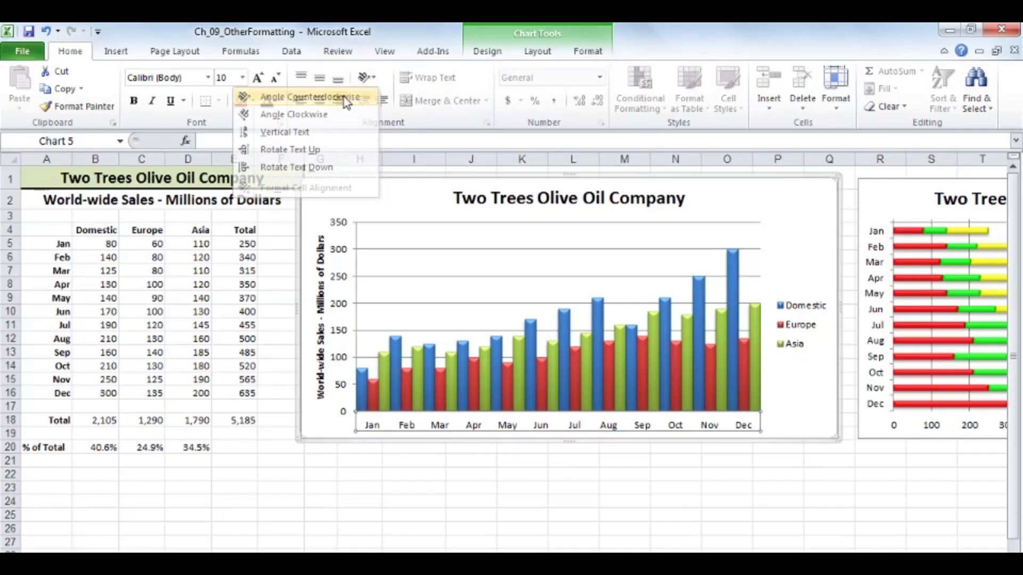
{"action": "left_click", "coordinate": [365, 79]}
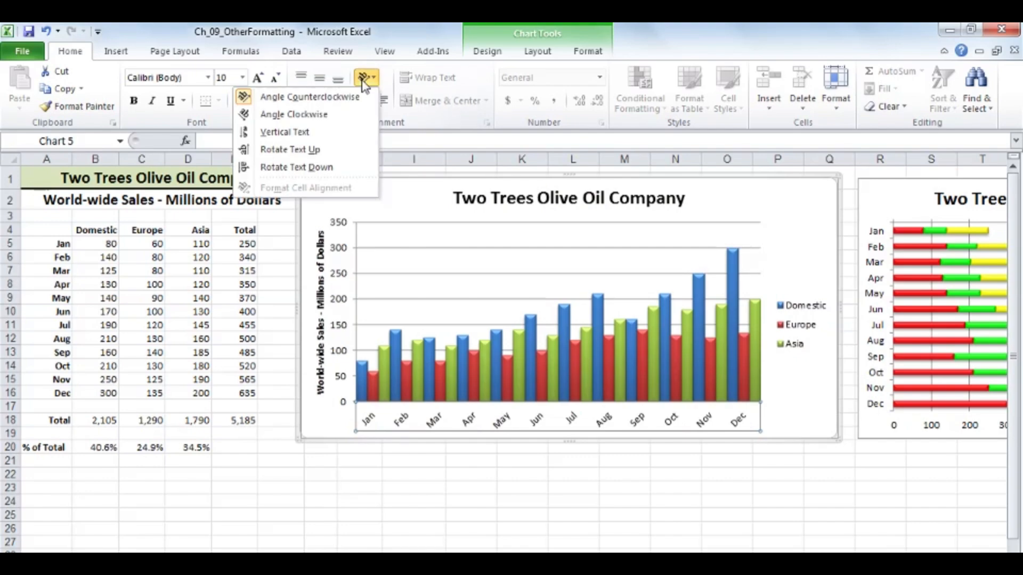
{"action": "left_click", "coordinate": [352, 97]}
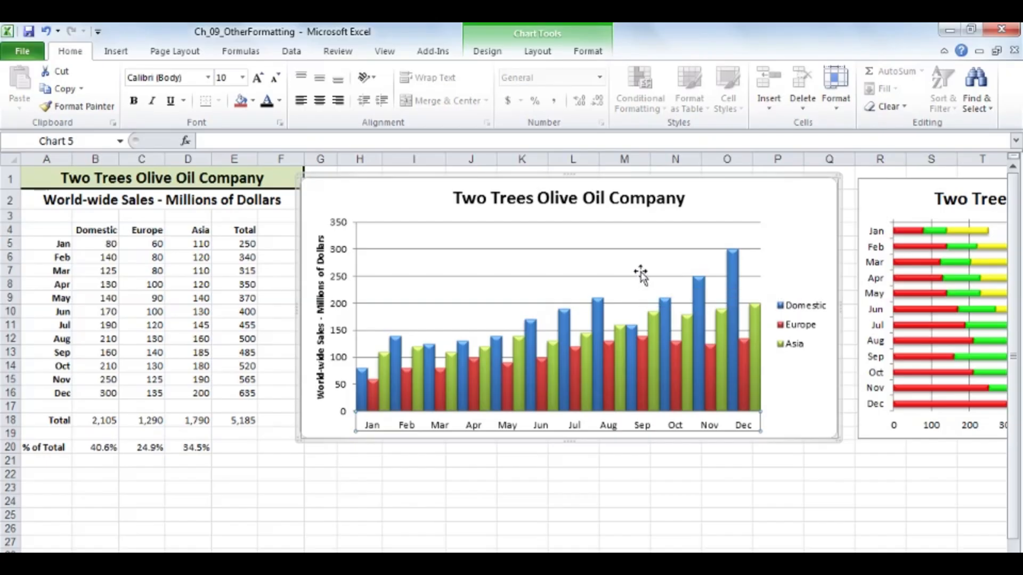
- Change cell A5 to January and fill the full month names down to December in A16
{"action": "left_click", "coordinate": [51, 242]}
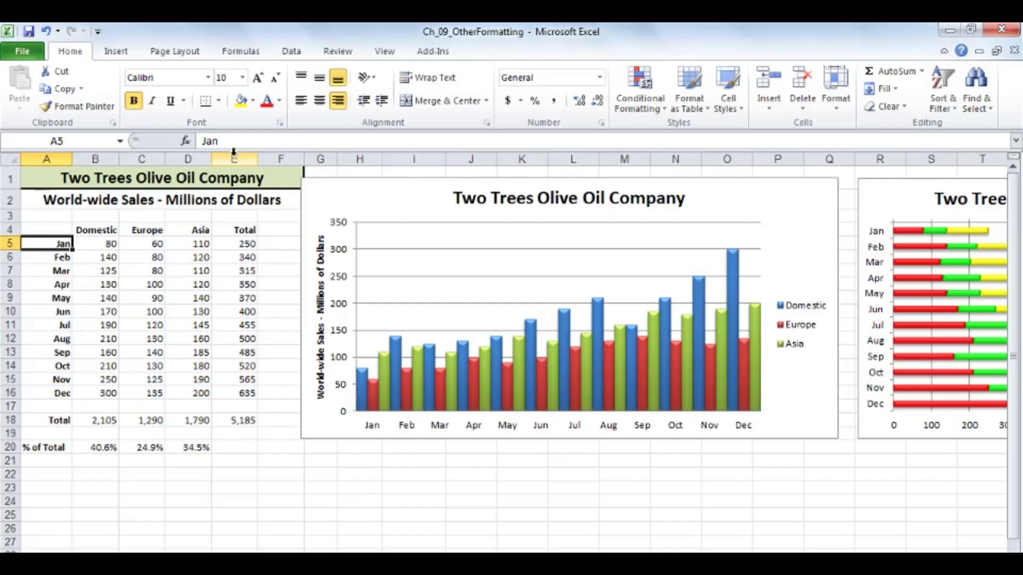
{"action": "left_click", "coordinate": [222, 140]}
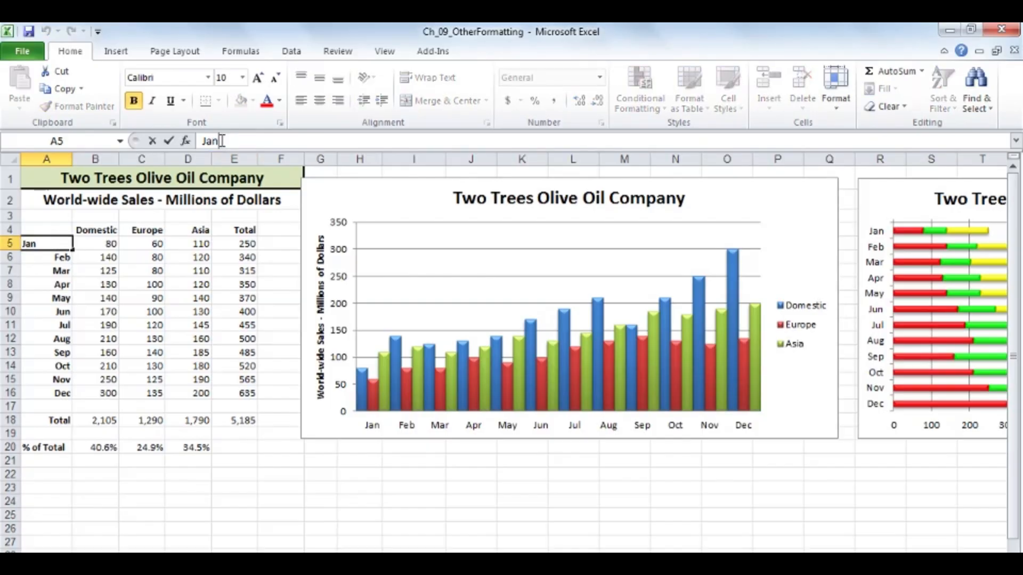
{"action": "type", "text": "uary"}
{"action": "key", "text": "Return"}
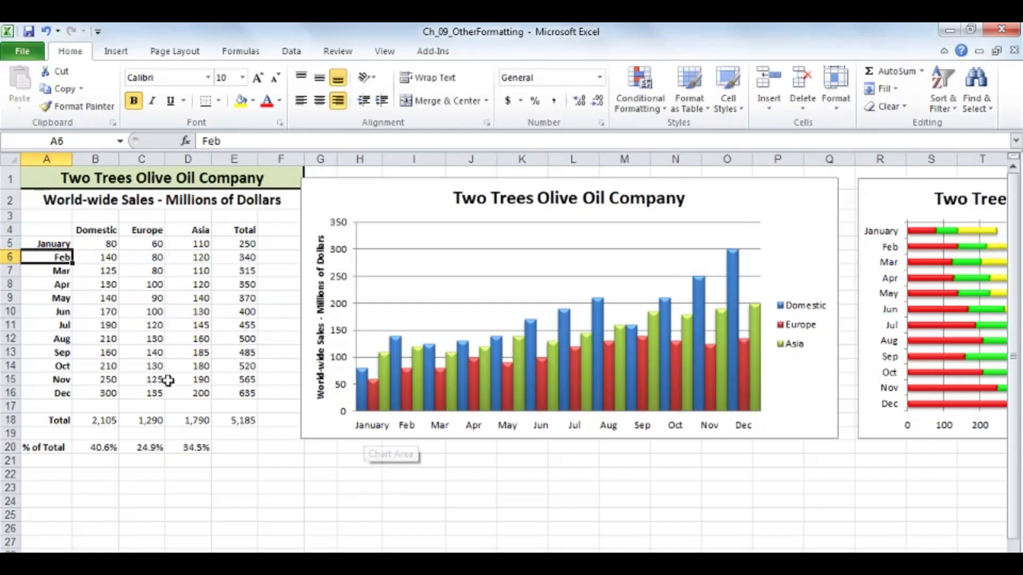
{"action": "left_click", "coordinate": [58, 244]}
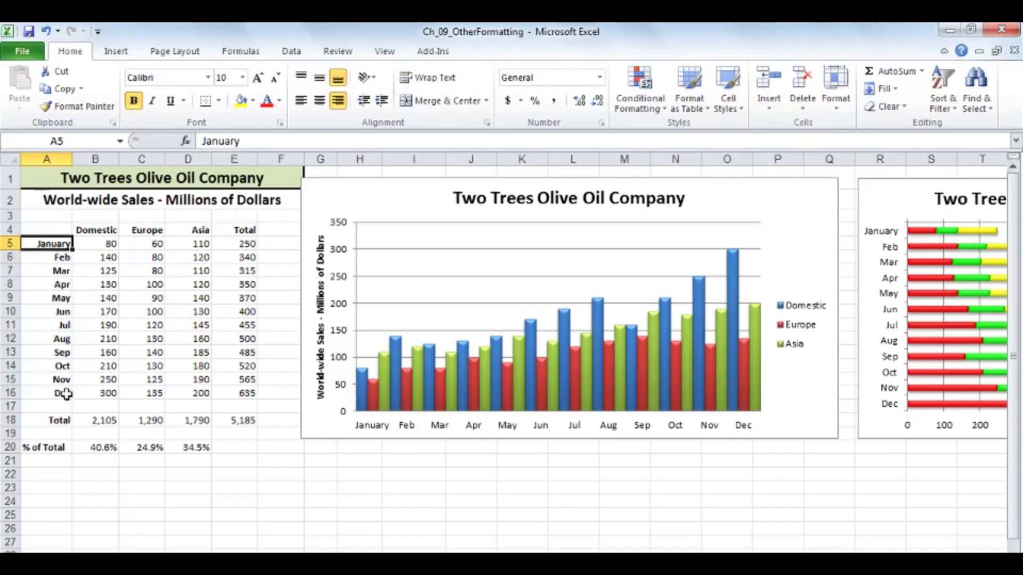
{"action": "double_click", "coordinate": [73, 248]}
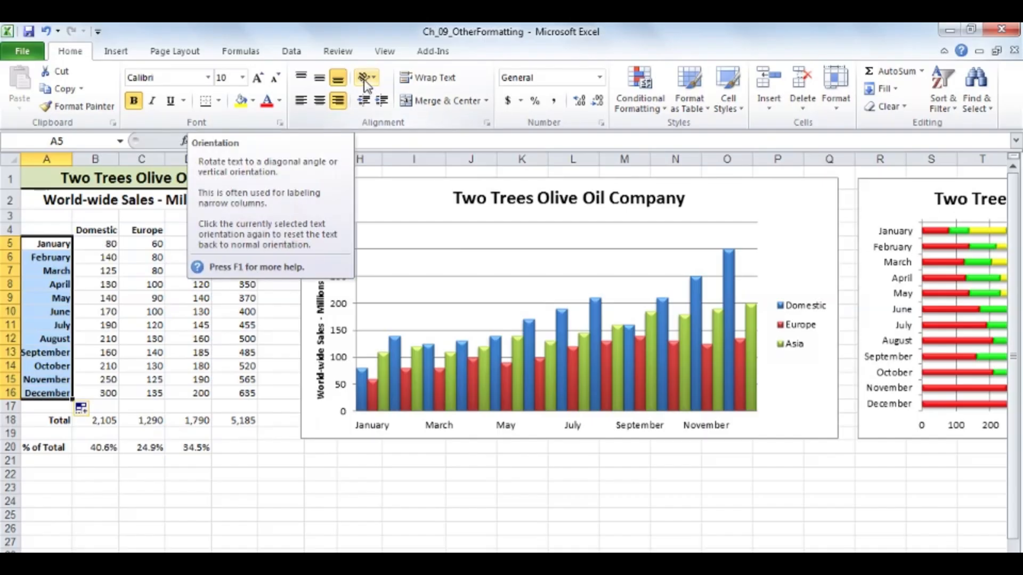
- Open the alignment settings for the column chart's horizontal axis
{"action": "double_click", "coordinate": [443, 431]}
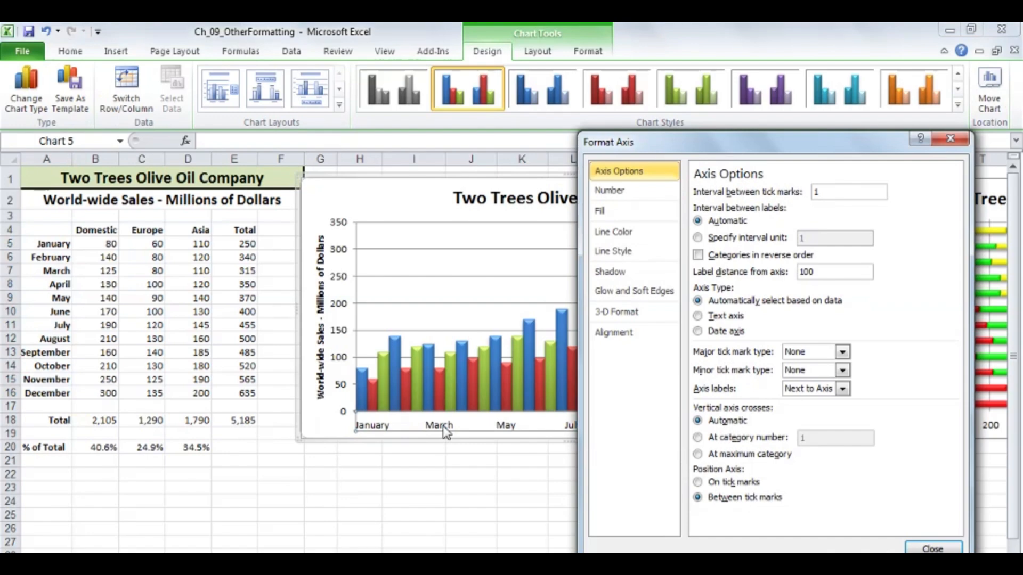
{"action": "left_click", "coordinate": [618, 339]}
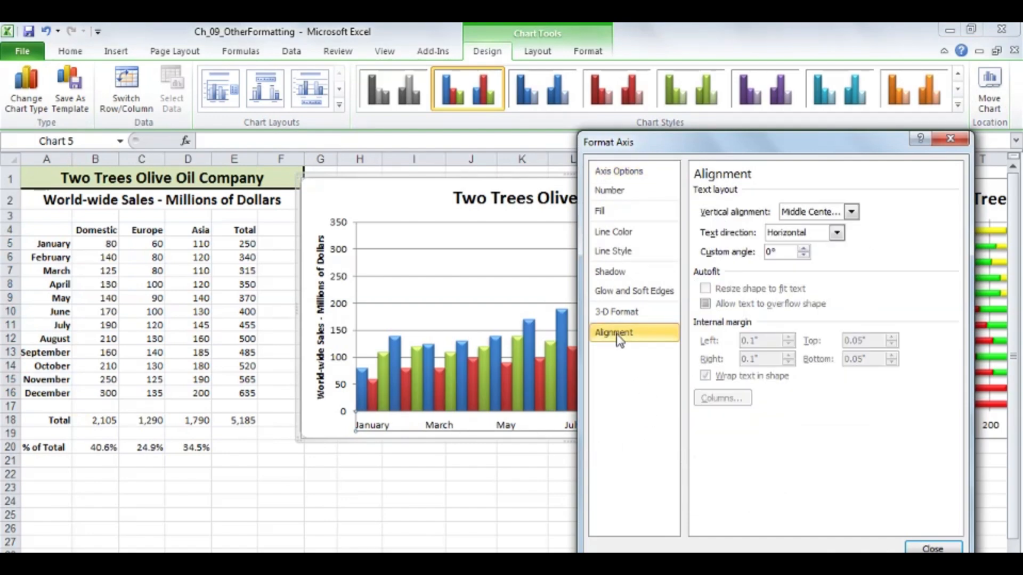
- Try the text directions Rotate all text 90°, Rotate all text 270° and Stacked on the month labels, and return to Horizontal
{"action": "left_click", "coordinate": [836, 232]}
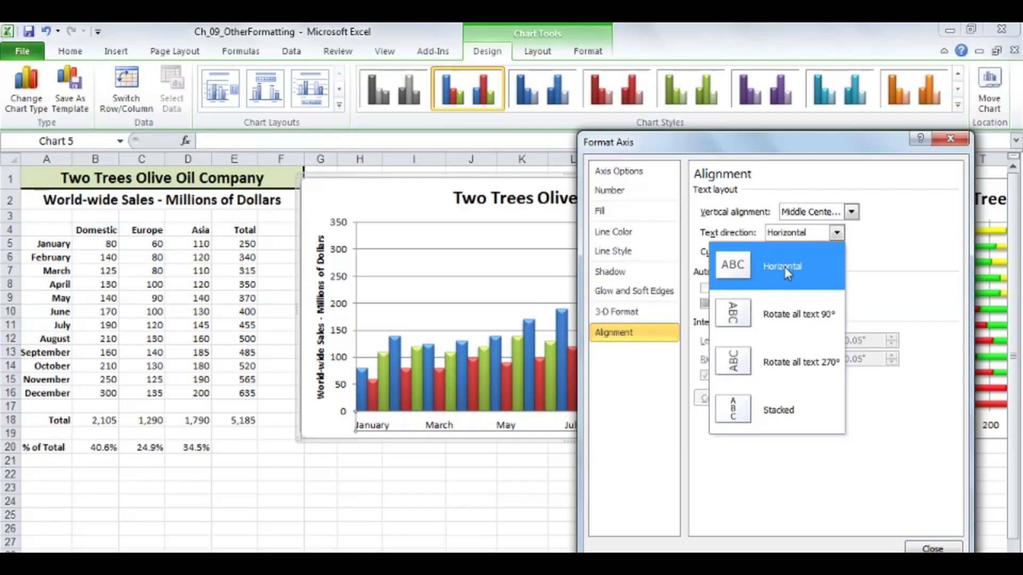
{"action": "left_click", "coordinate": [789, 316]}
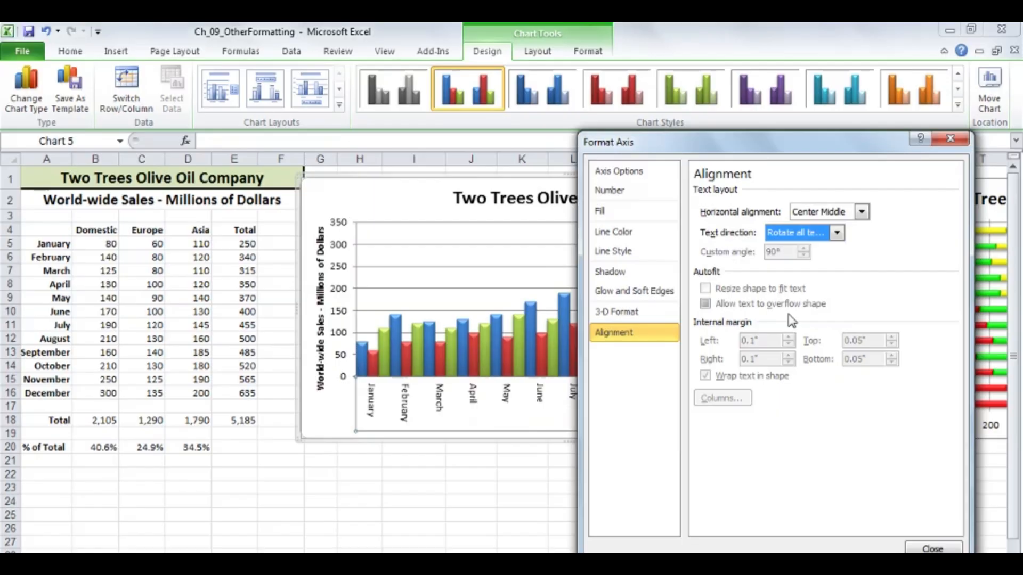
{"action": "left_click", "coordinate": [836, 233]}
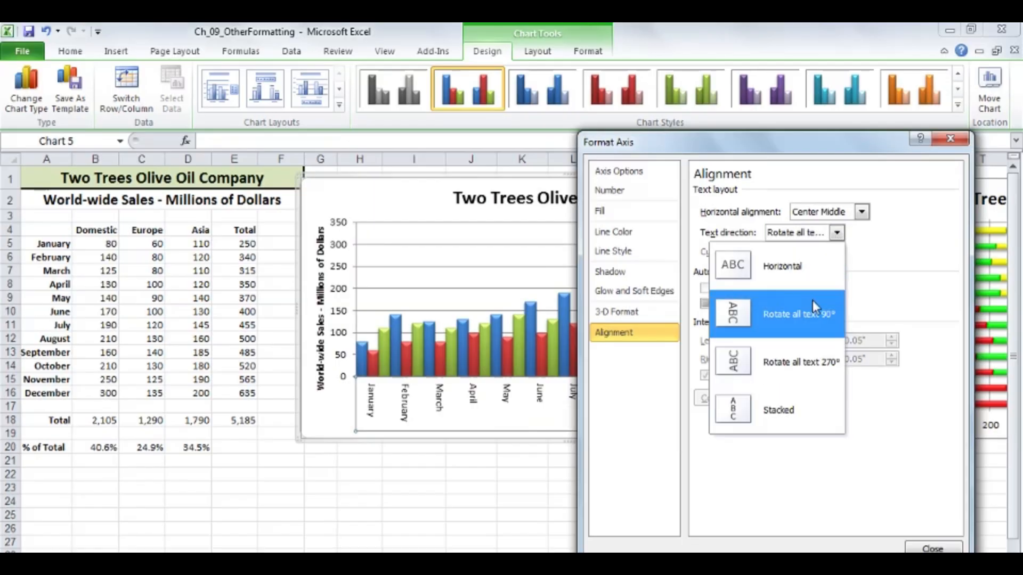
{"action": "left_click", "coordinate": [791, 357]}
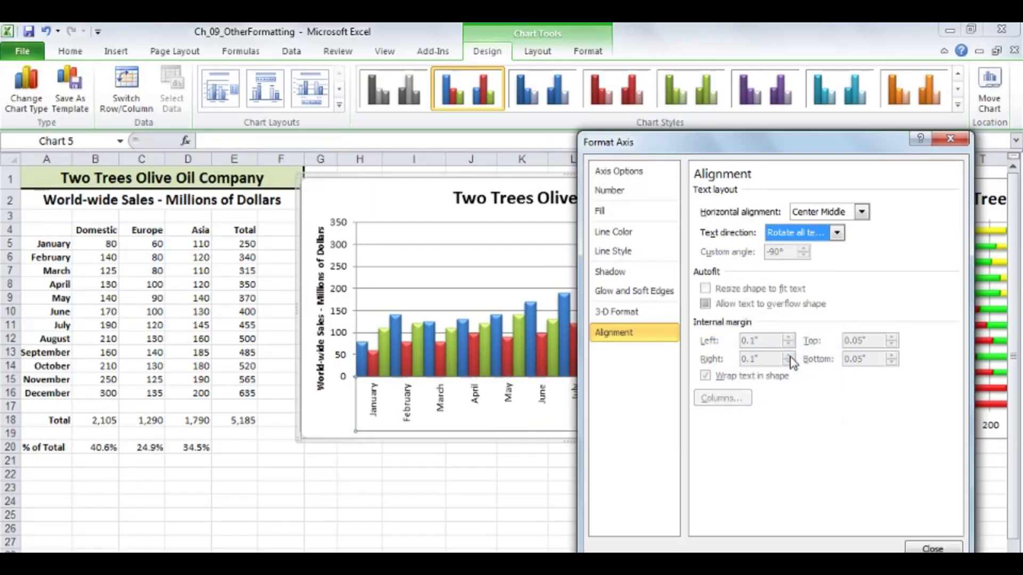
{"action": "left_click", "coordinate": [837, 233]}
{"action": "left_click", "coordinate": [775, 405]}
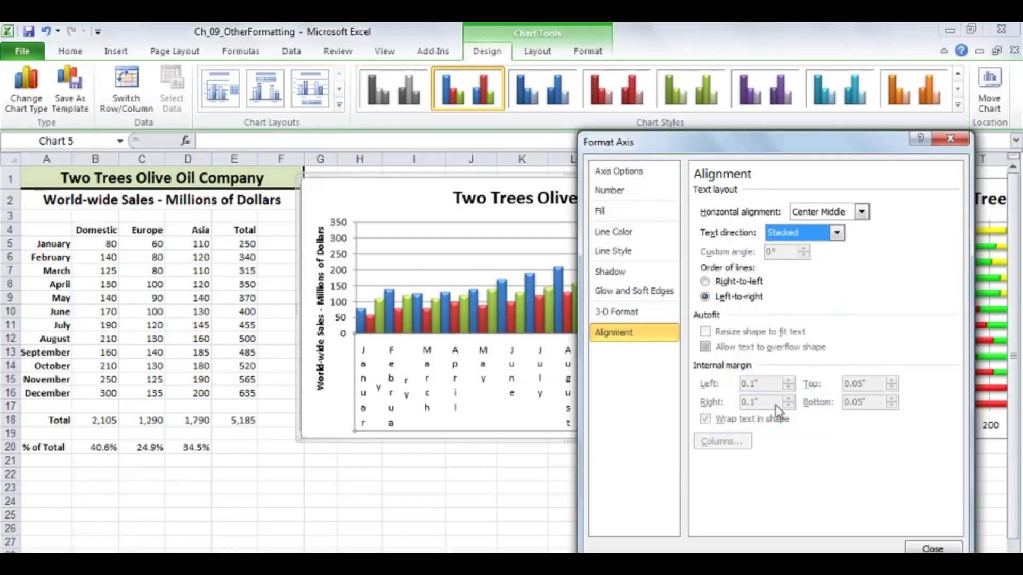
{"action": "left_click", "coordinate": [837, 233]}
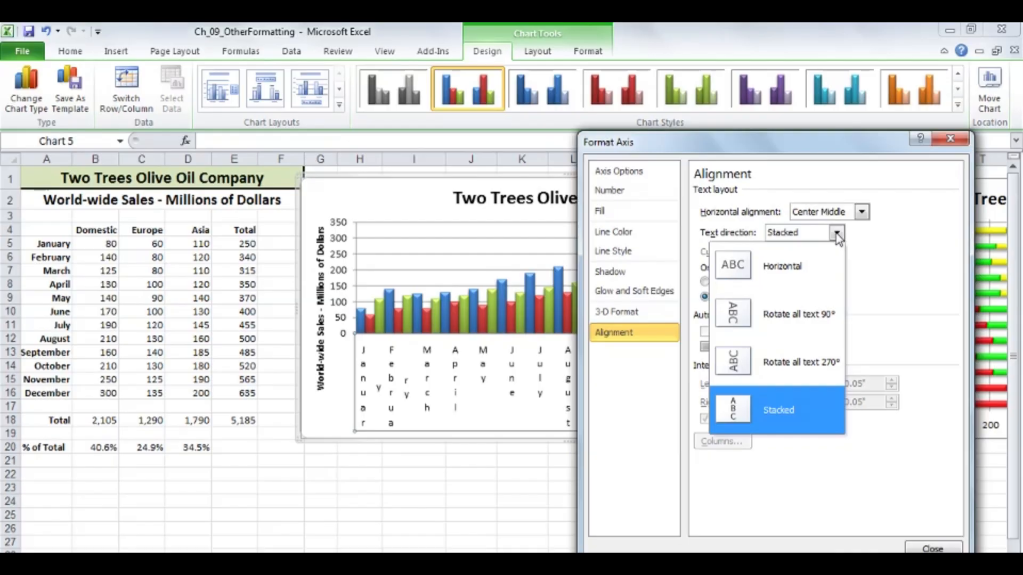
{"action": "left_click", "coordinate": [784, 265]}
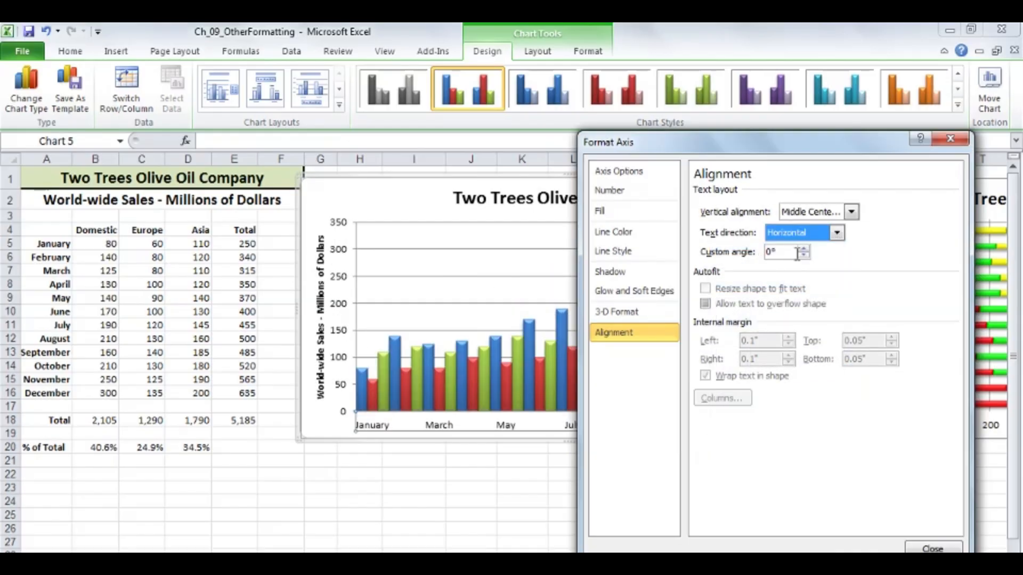
- Set the month labels' custom angle to -45°, close the axis formatting, and select the chart area
{"action": "left_click_drag", "start_coordinate": [783, 252], "coordinate": [763, 250]}
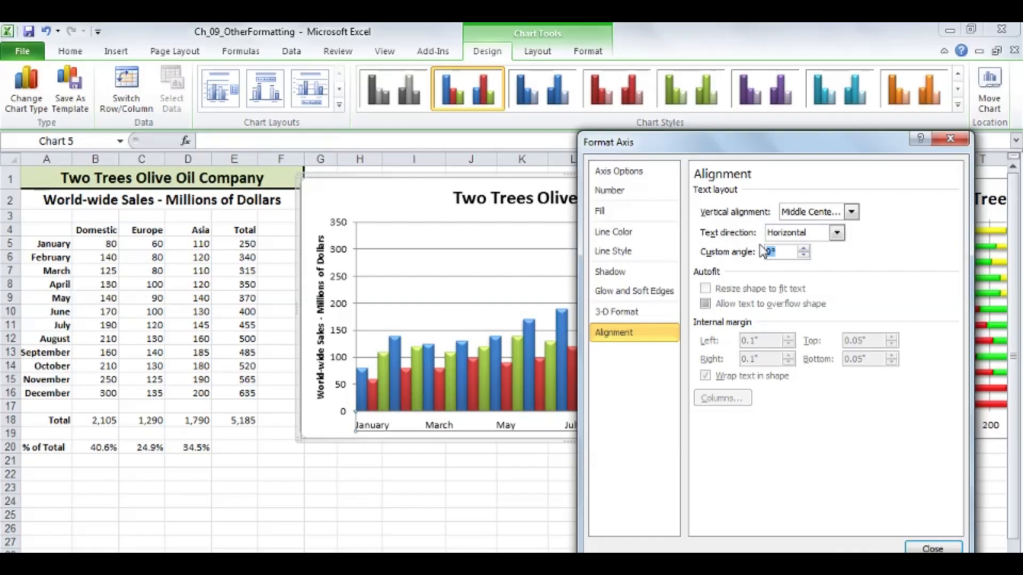
{"action": "type", "text": "45"}
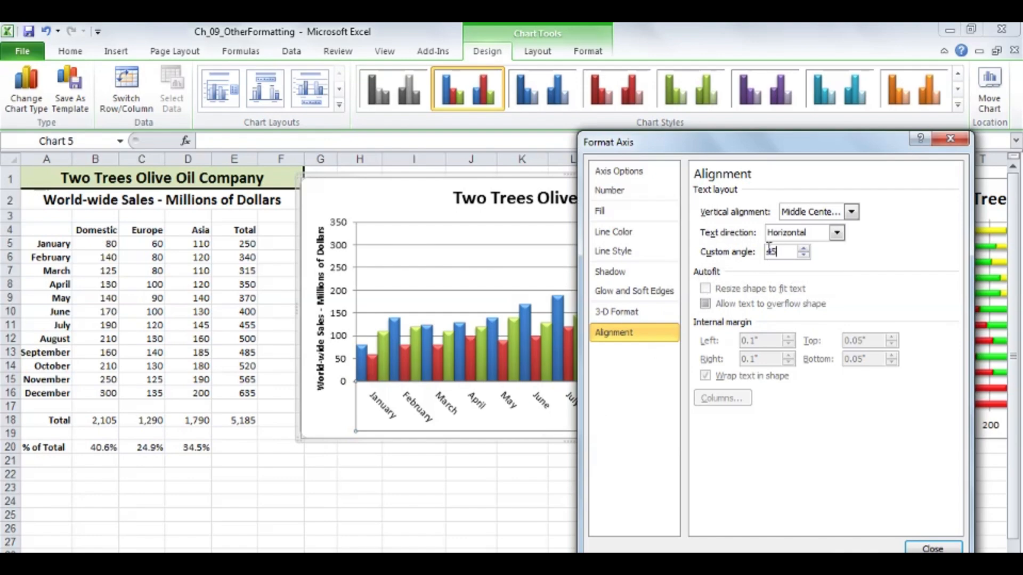
{"action": "left_click", "coordinate": [769, 251]}
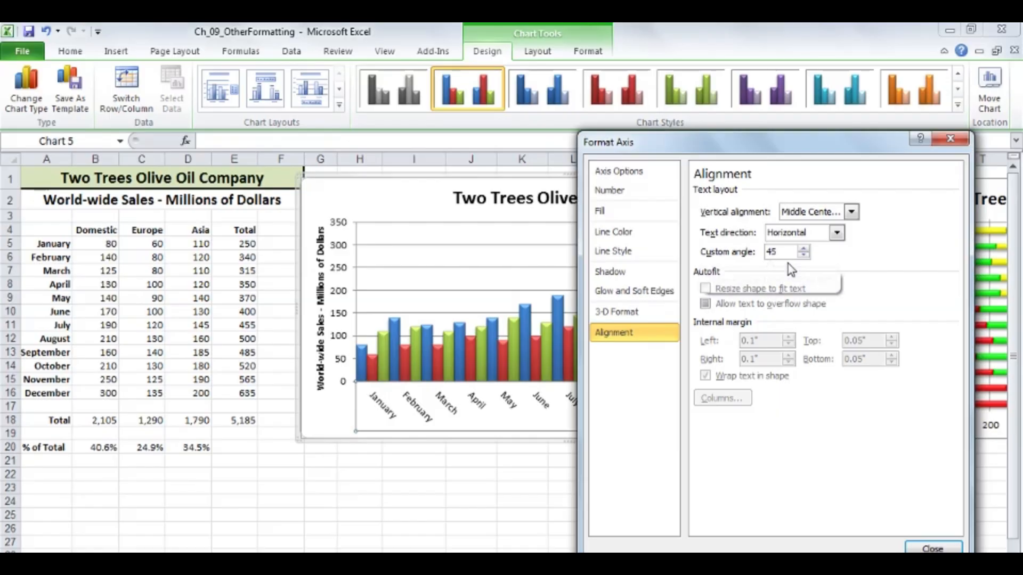
{"action": "type", "text": "-"}
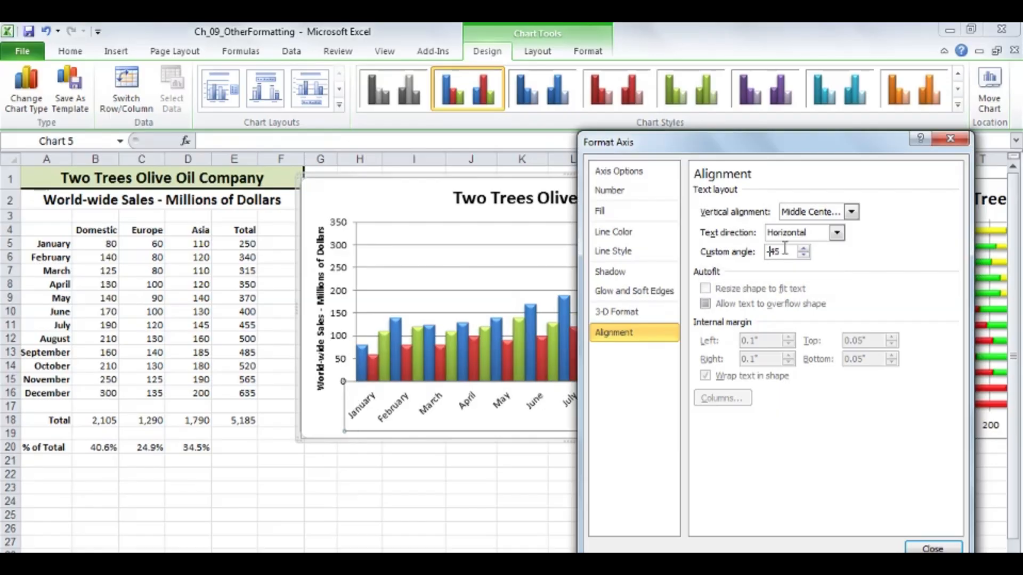
{"action": "left_click", "coordinate": [927, 549]}
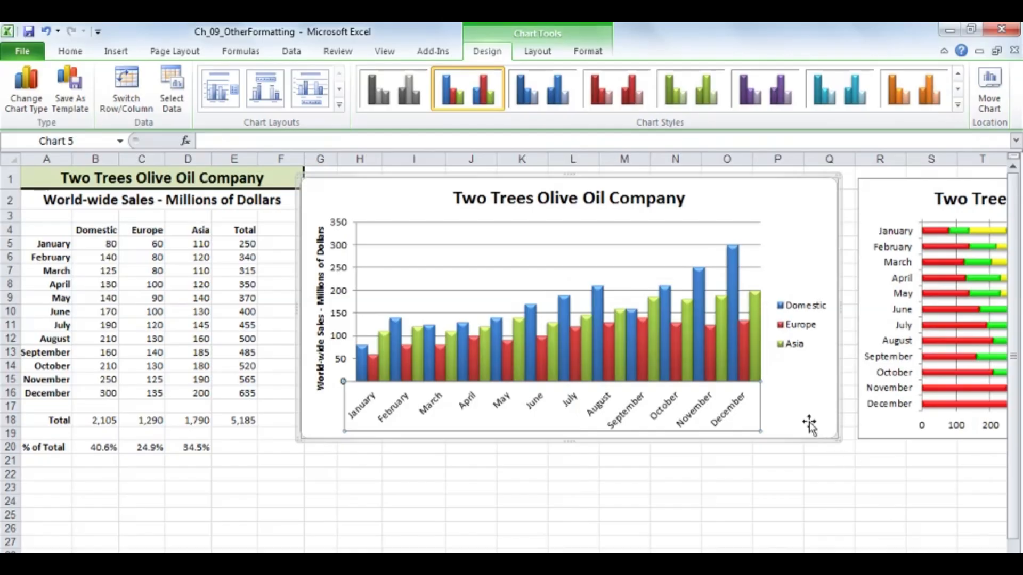
{"action": "left_click", "coordinate": [807, 424]}
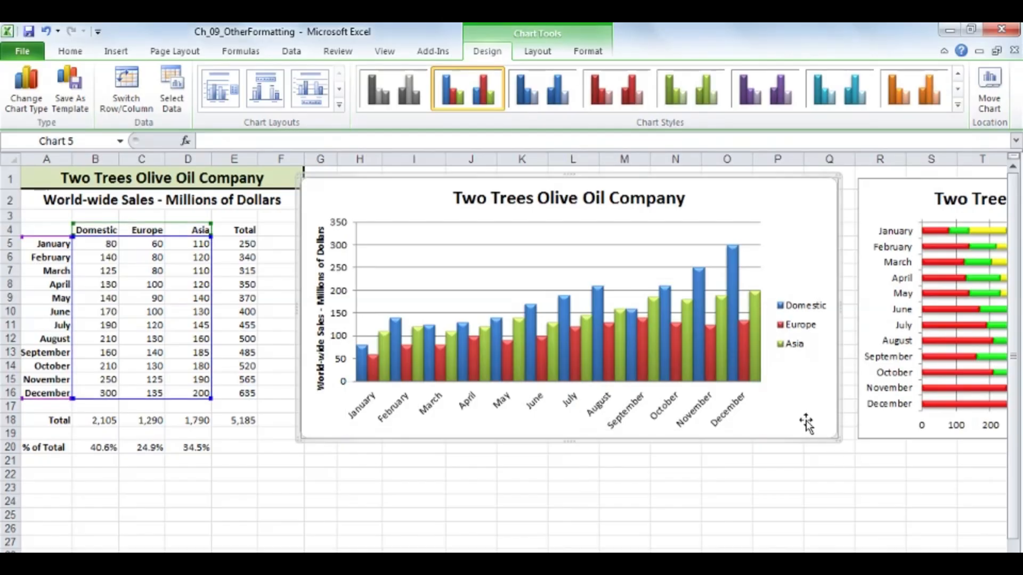
- Apply the Angle Clockwise orientation to the column chart's horizontal axis labels
{"action": "left_click", "coordinate": [698, 411]}
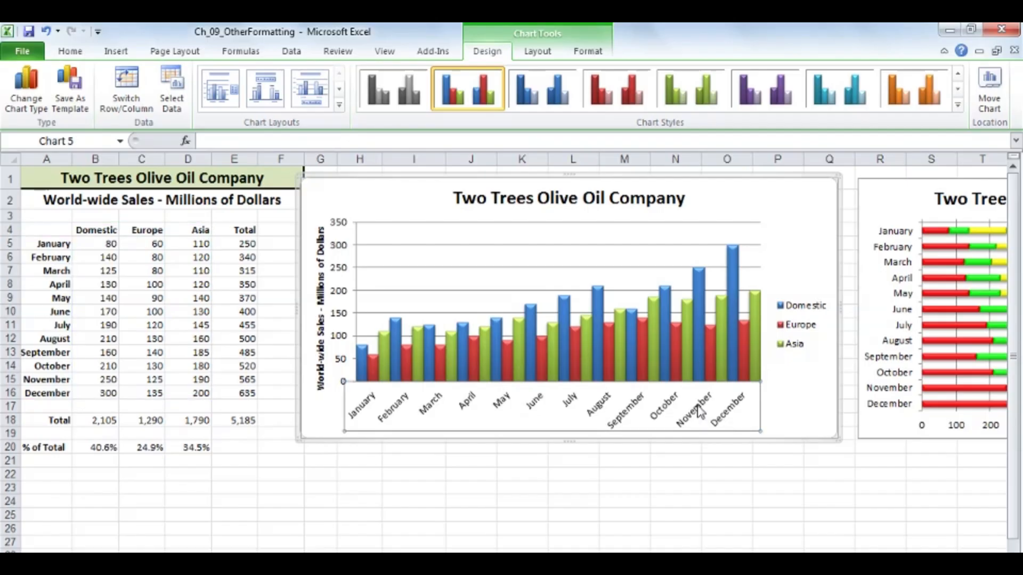
{"action": "left_click", "coordinate": [74, 54]}
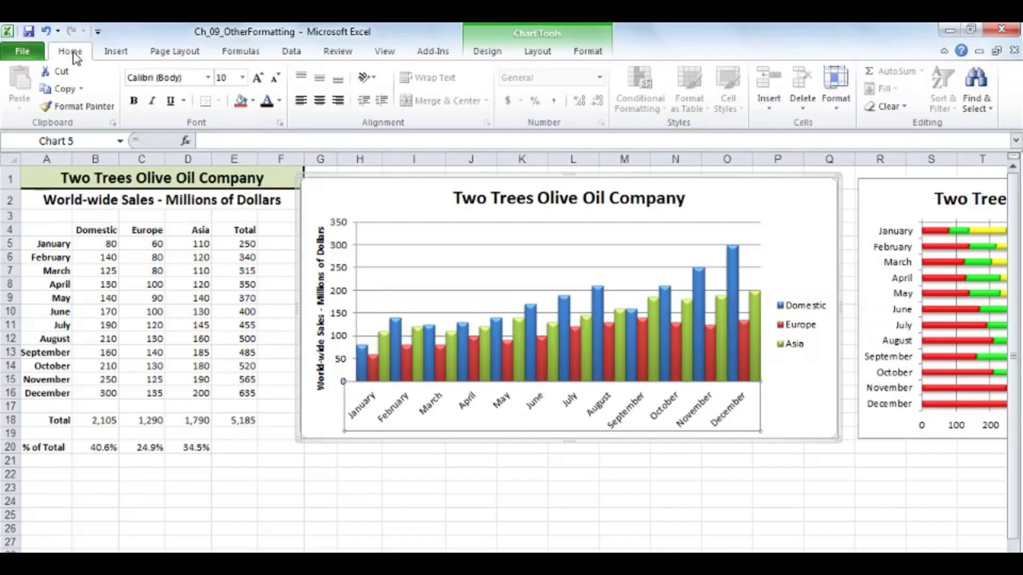
{"action": "left_click", "coordinate": [366, 77]}
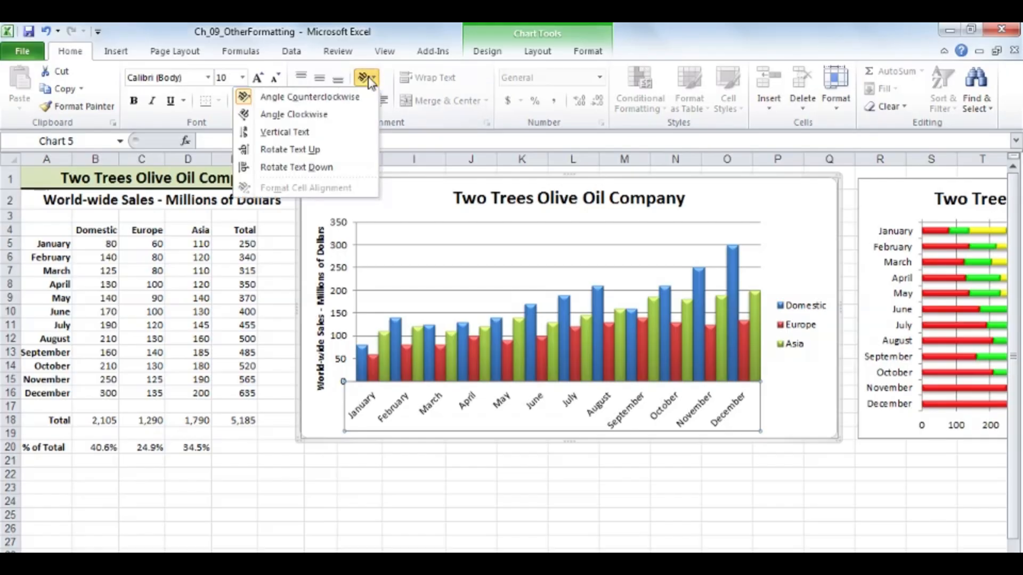
{"action": "left_click", "coordinate": [298, 115]}
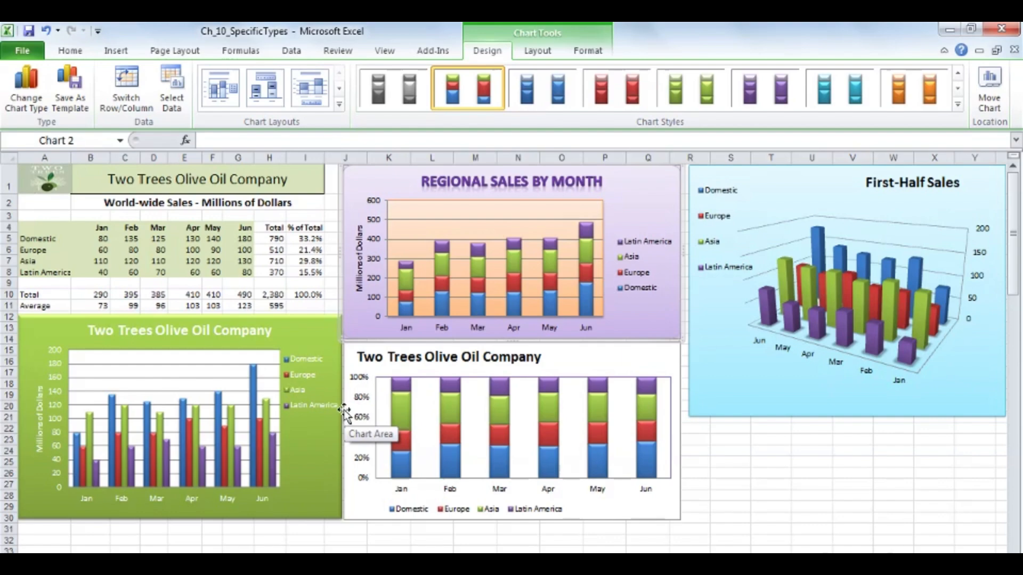
- Select the green clustered column chart in Ch_10_SpecificTypes and examine the January, February and June columns of the 100% stacked column chart
{"action": "left_click", "coordinate": [315, 433]}
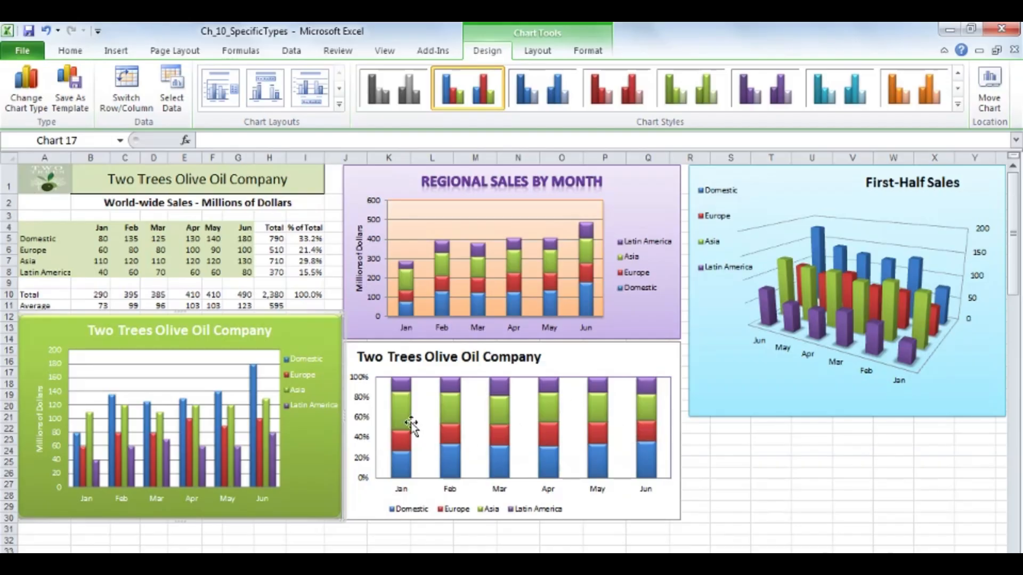
{"action": "mouse_move", "coordinate": [402, 415]}
{"action": "mouse_move", "coordinate": [402, 464]}
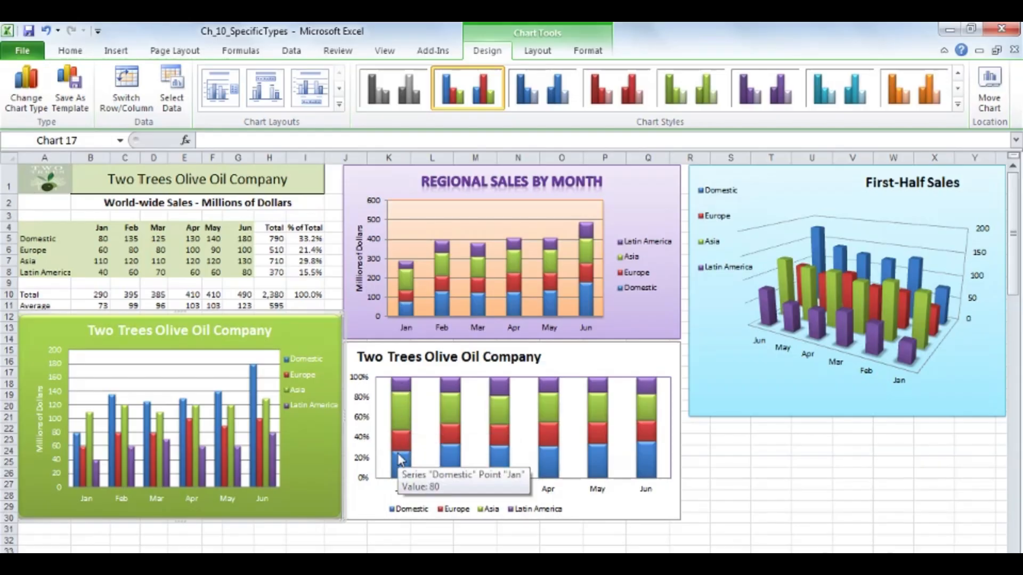
{"action": "mouse_move", "coordinate": [648, 461]}
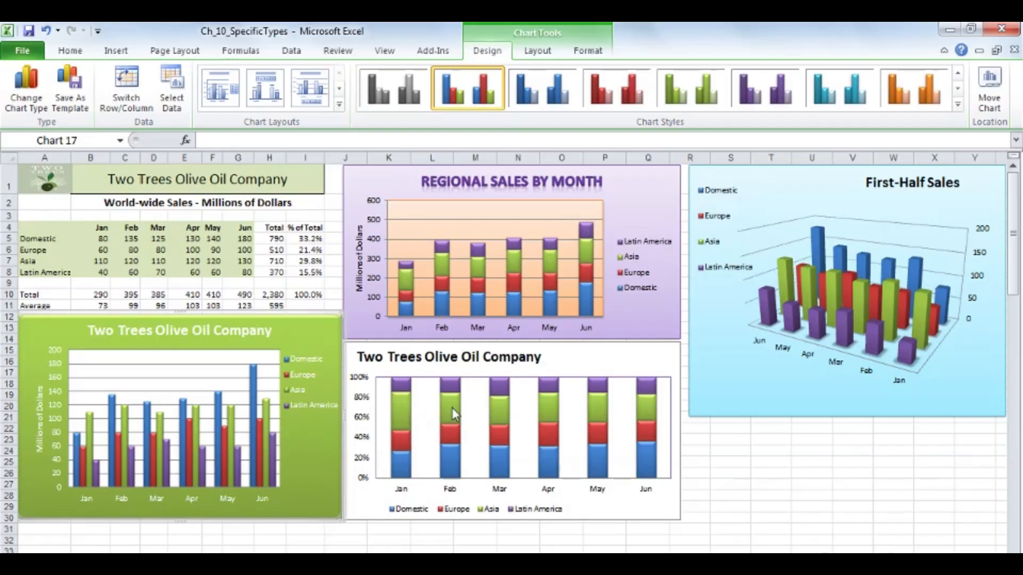
{"action": "mouse_move", "coordinate": [452, 409]}
{"action": "mouse_move", "coordinate": [447, 411]}
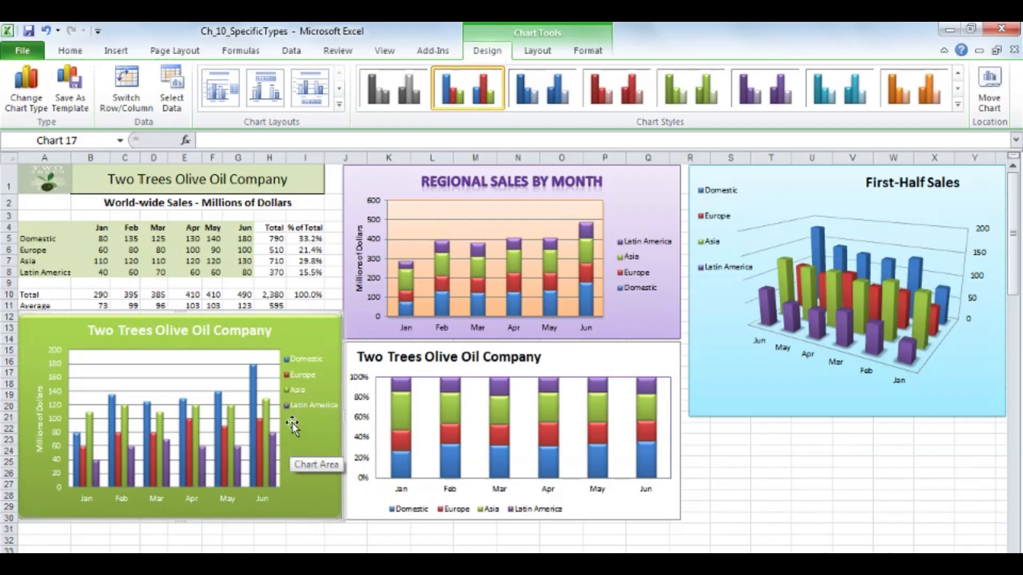
- Try gap widths of 65% and 0% on the green clustered column chart's Domestic series, and set the gap width to 253%
{"action": "double_click", "coordinate": [254, 395]}
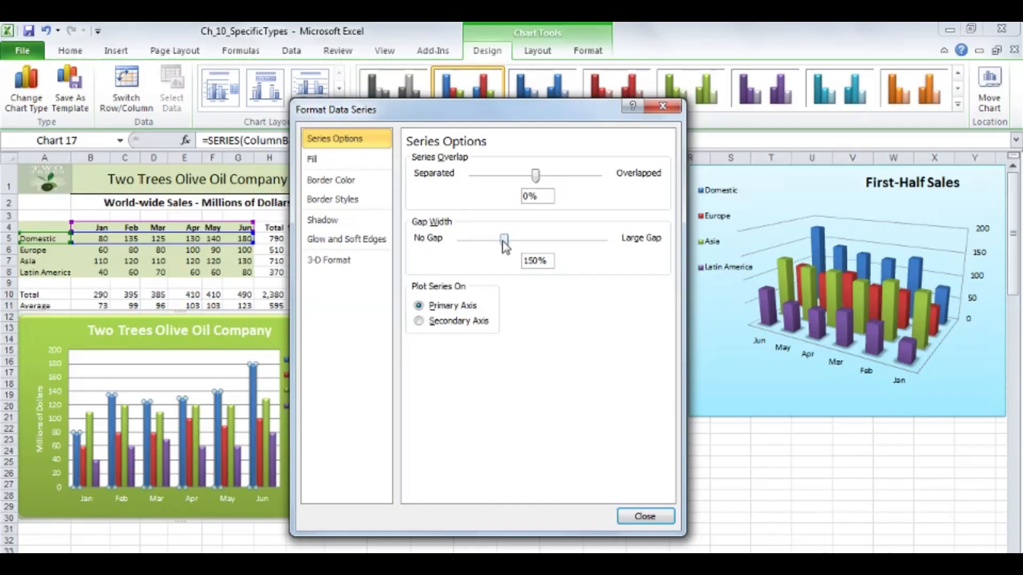
{"action": "left_click_drag", "start_coordinate": [461, 120], "coordinate": [514, 123]}
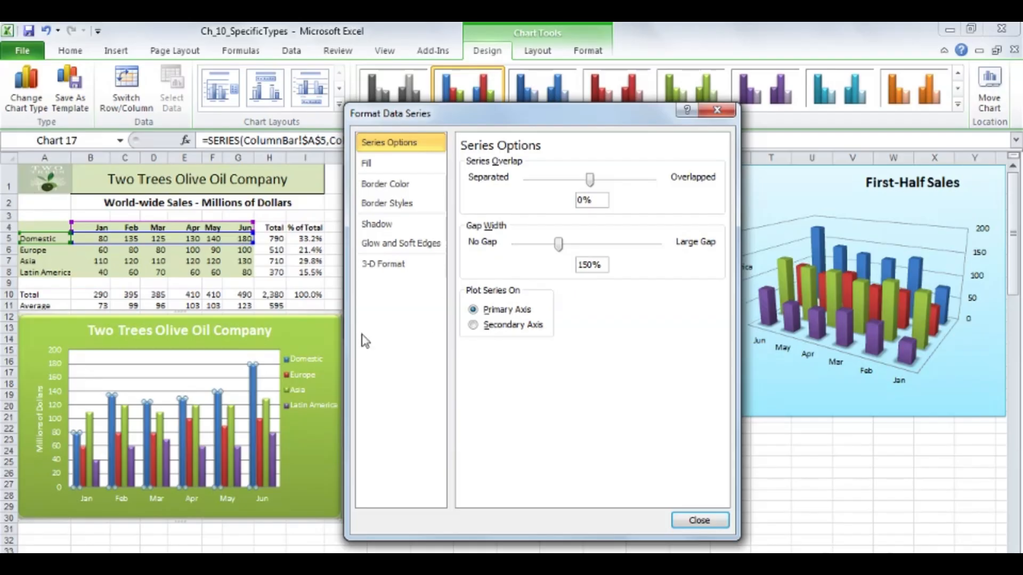
{"action": "left_click_drag", "start_coordinate": [559, 246], "coordinate": [535, 247]}
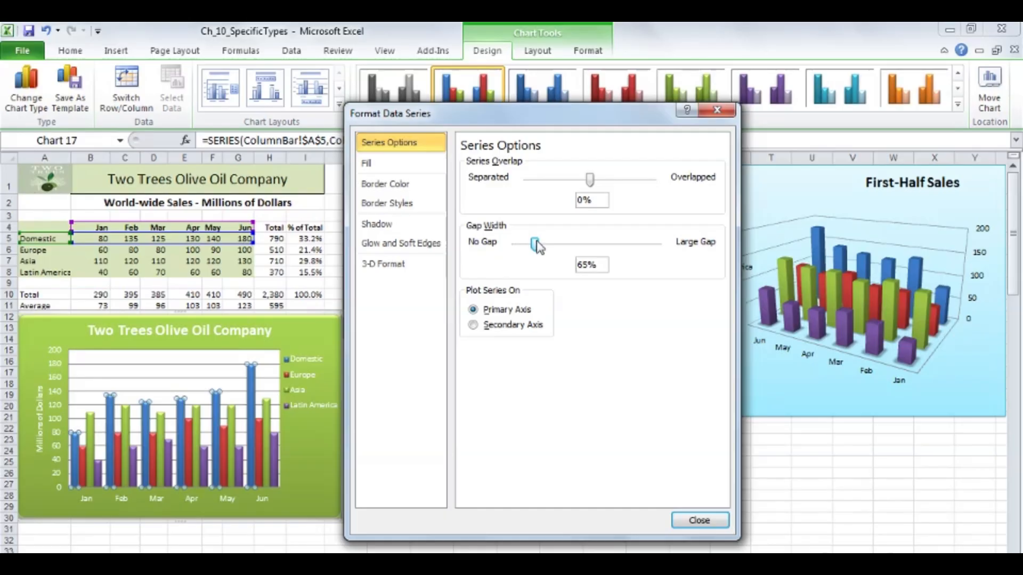
{"action": "left_click_drag", "start_coordinate": [535, 247], "coordinate": [509, 247]}
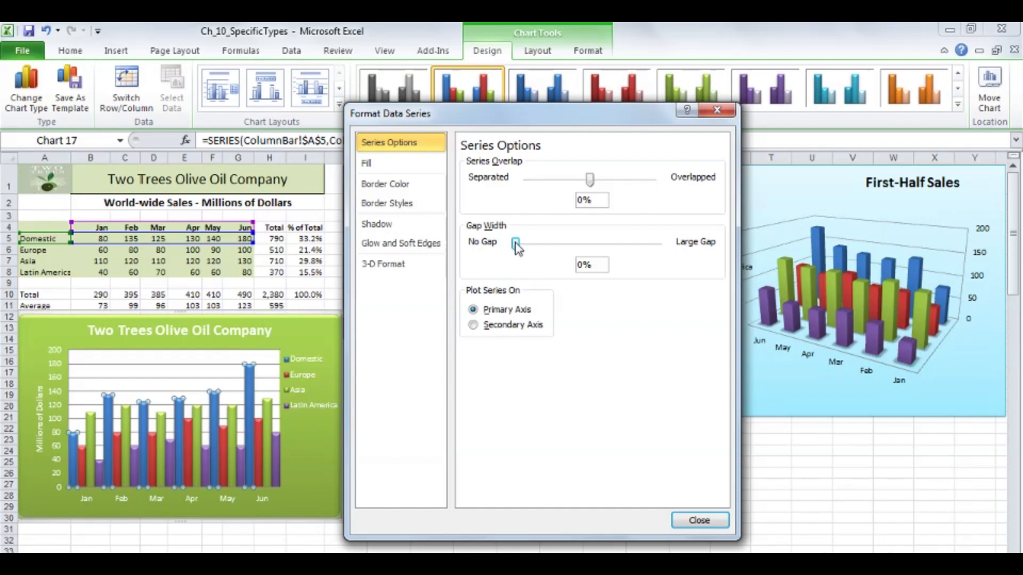
{"action": "left_click_drag", "start_coordinate": [517, 247], "coordinate": [590, 247]}
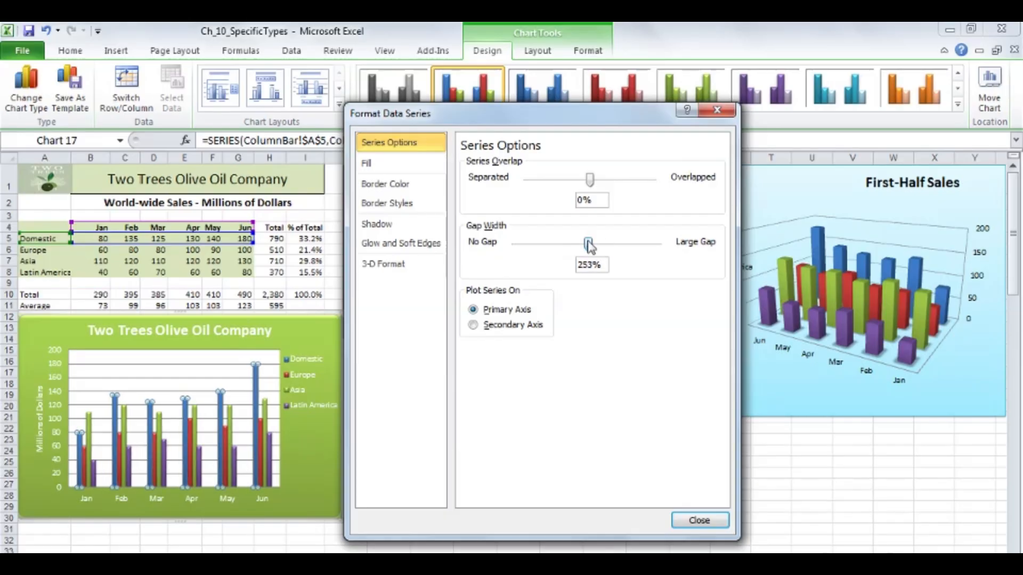
- Set the gap width of the Asia series in the Regional Sales by Month stacked column chart to 0%
{"action": "left_click_drag", "start_coordinate": [436, 121], "coordinate": [733, 130]}
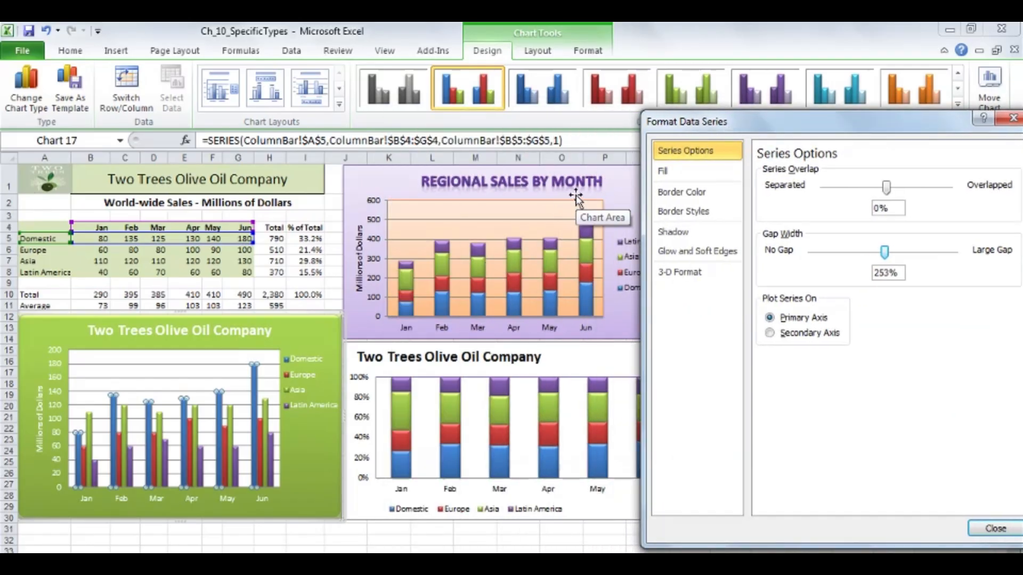
{"action": "left_click", "coordinate": [551, 260]}
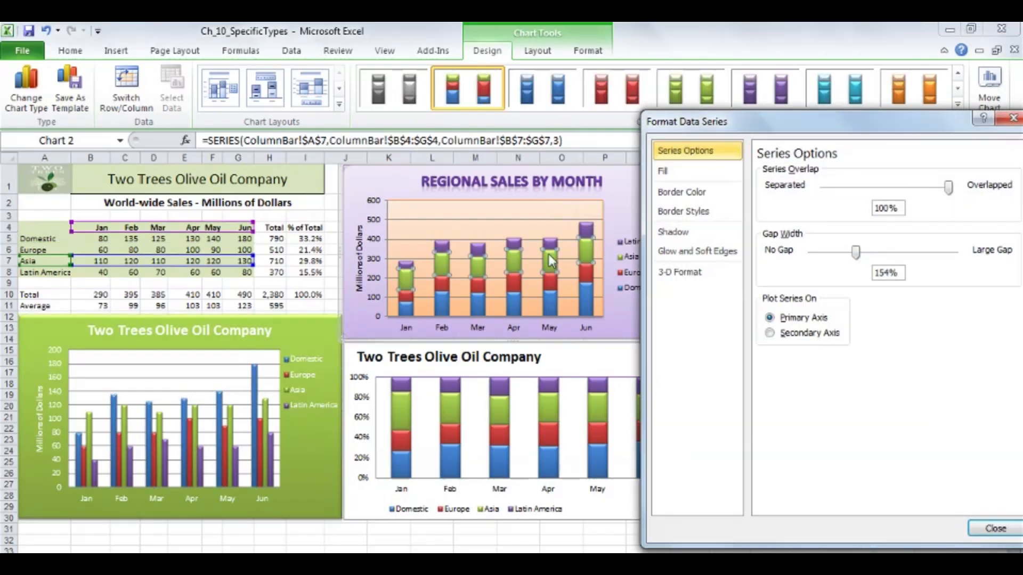
{"action": "left_click_drag", "start_coordinate": [856, 260], "coordinate": [811, 260]}
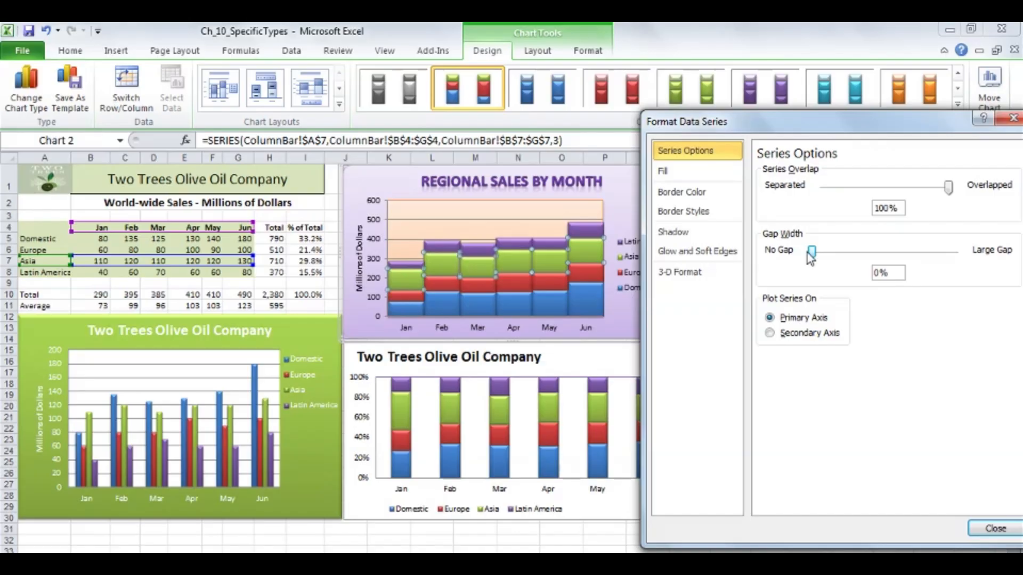
- Set the gap width of the Asia series in the 100% stacked column chart to 123%
{"action": "left_click", "coordinate": [572, 409]}
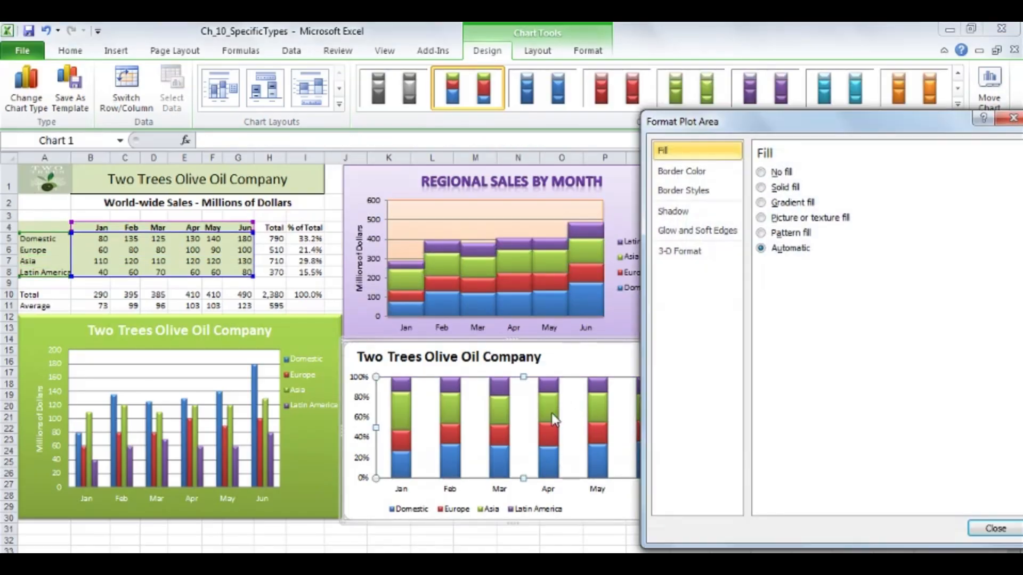
{"action": "left_click", "coordinate": [552, 414]}
{"action": "mouse_move", "coordinate": [856, 253]}
{"action": "left_mouse_down"}
{"action": "mouse_move", "coordinate": [811, 253]}
{"action": "mouse_move", "coordinate": [847, 252]}
{"action": "left_mouse_up"}
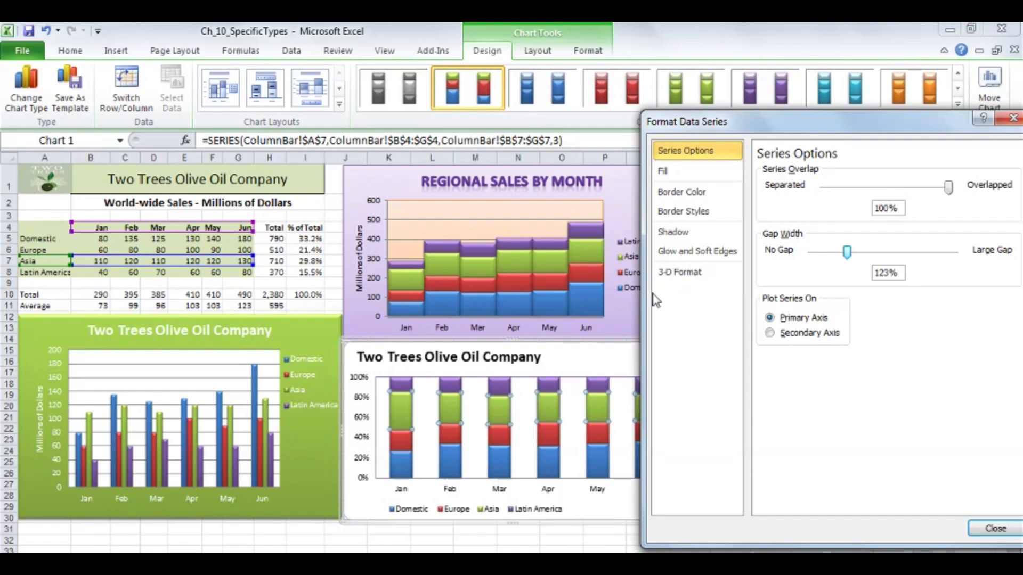
- Try a 43% series overlap on the green chart's Domestic columns, and set the overlap to 1%
{"action": "left_click", "coordinate": [300, 344]}
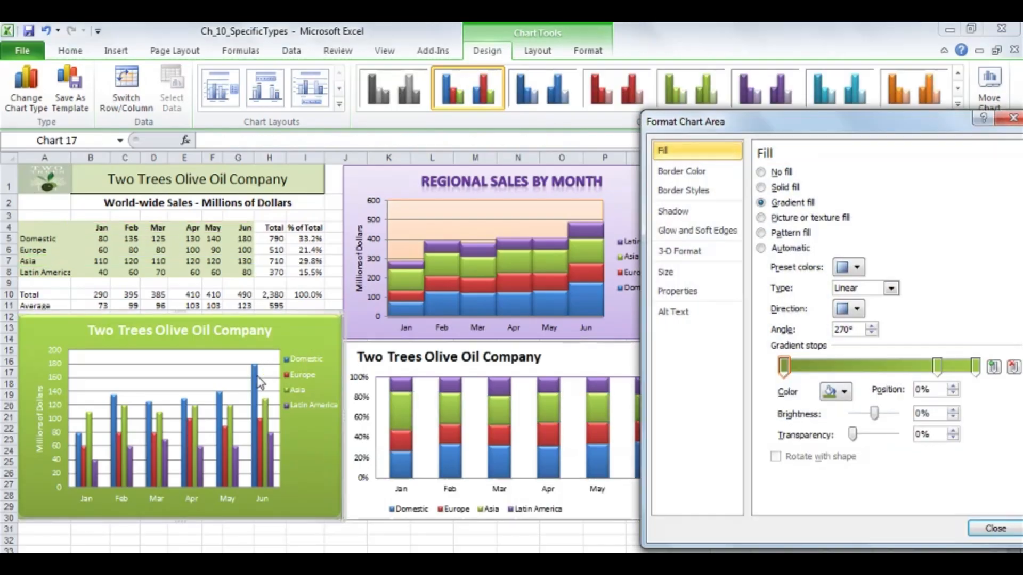
{"action": "left_click", "coordinate": [256, 384]}
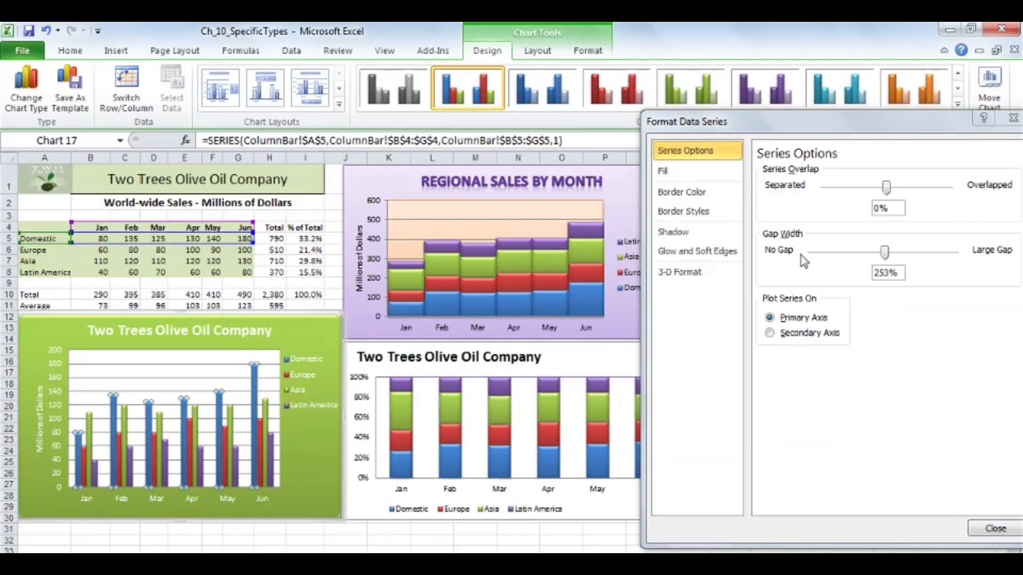
{"action": "left_click_drag", "start_coordinate": [886, 187], "coordinate": [914, 190]}
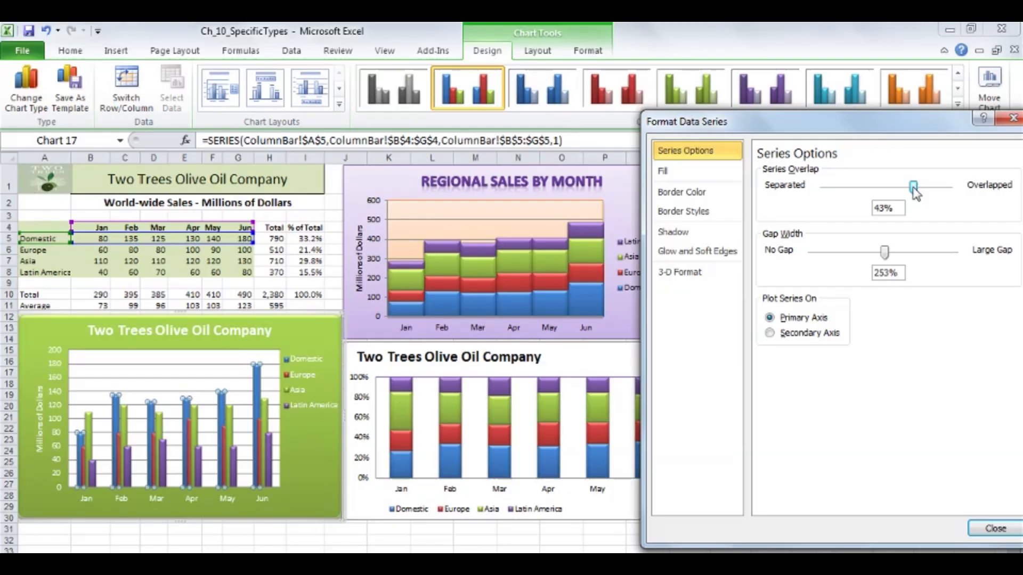
{"action": "left_click_drag", "start_coordinate": [913, 191], "coordinate": [888, 188]}
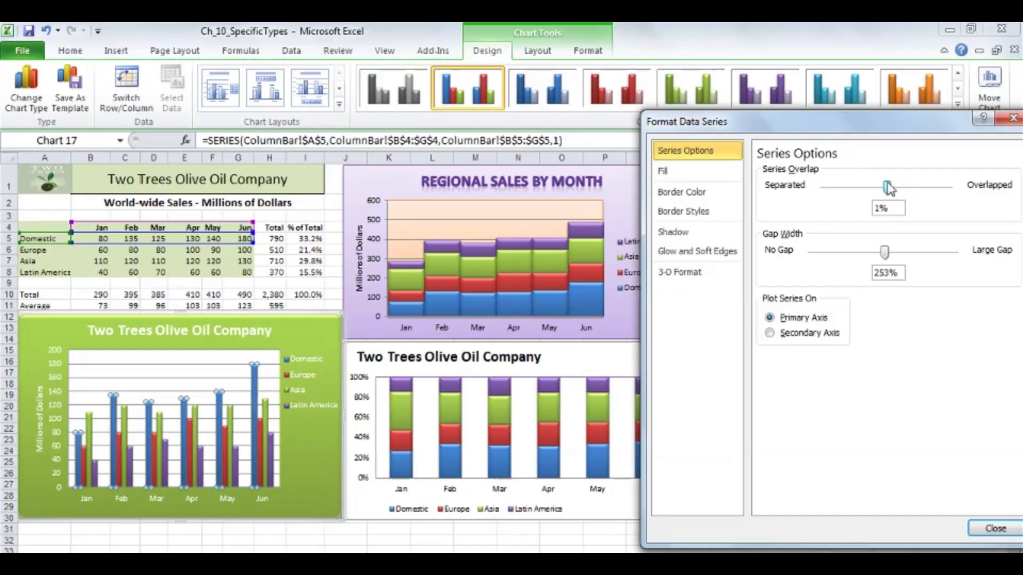
- Set the series overlap of the Latin America series in the Regional Sales by Month chart to 77%
{"action": "left_click", "coordinate": [622, 191]}
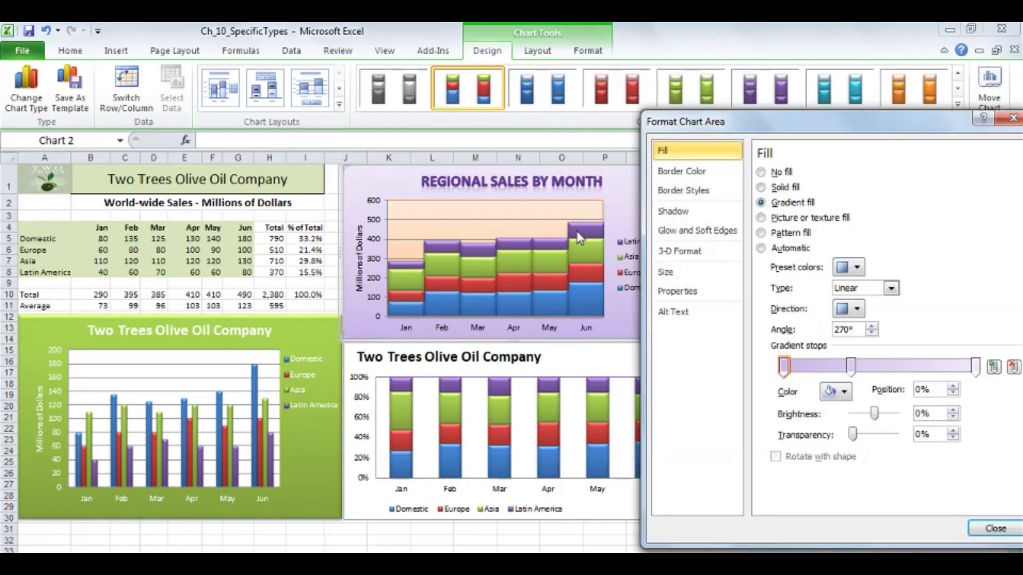
{"action": "left_click", "coordinate": [580, 238]}
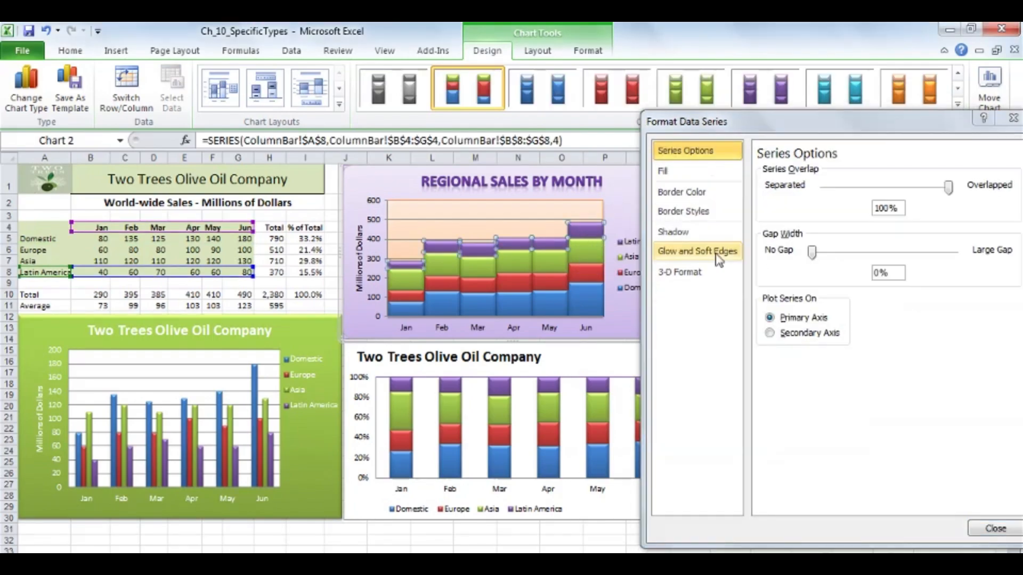
{"action": "mouse_move", "coordinate": [949, 187]}
{"action": "left_mouse_down"}
{"action": "mouse_move", "coordinate": [882, 187]}
{"action": "mouse_move", "coordinate": [923, 197]}
{"action": "mouse_move", "coordinate": [942, 196]}
{"action": "mouse_move", "coordinate": [826, 192]}
{"action": "mouse_move", "coordinate": [935, 193]}
{"action": "left_mouse_up"}
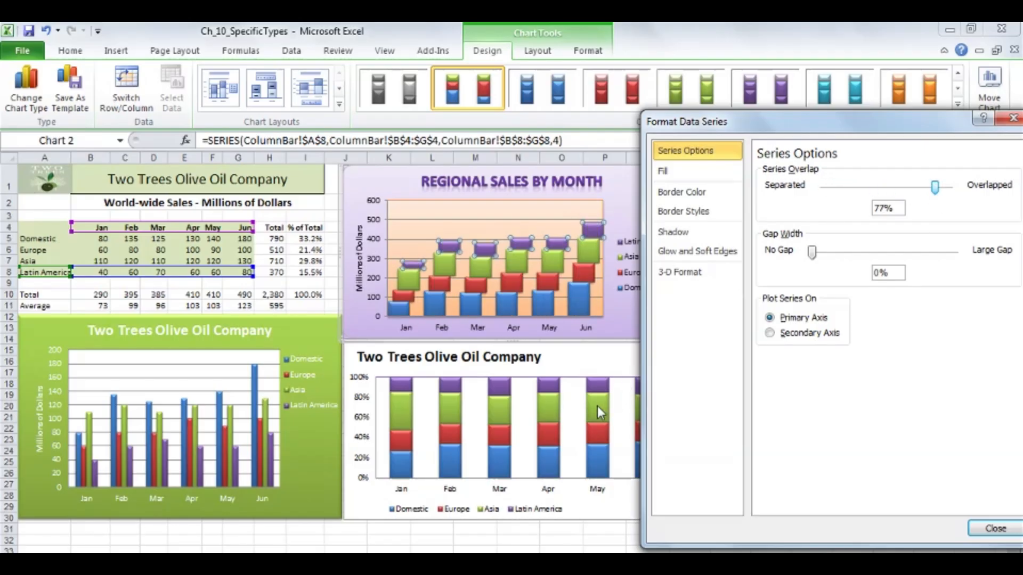
- Set the 100% stacked chart's Asia series overlap to 100%, select the Regional Sales by Month chart area, and close the formatting dialog
{"action": "left_click", "coordinate": [598, 406]}
{"action": "mouse_move", "coordinate": [946, 192]}
{"action": "left_mouse_down"}
{"action": "mouse_move", "coordinate": [859, 188]}
{"action": "mouse_move", "coordinate": [951, 191]}
{"action": "left_mouse_up"}
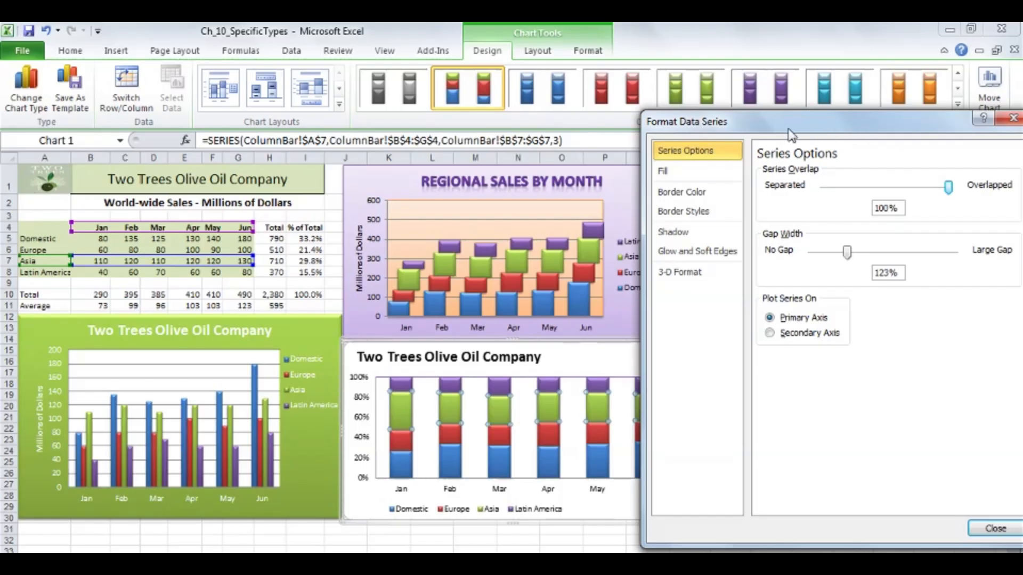
{"action": "left_click", "coordinate": [622, 193]}
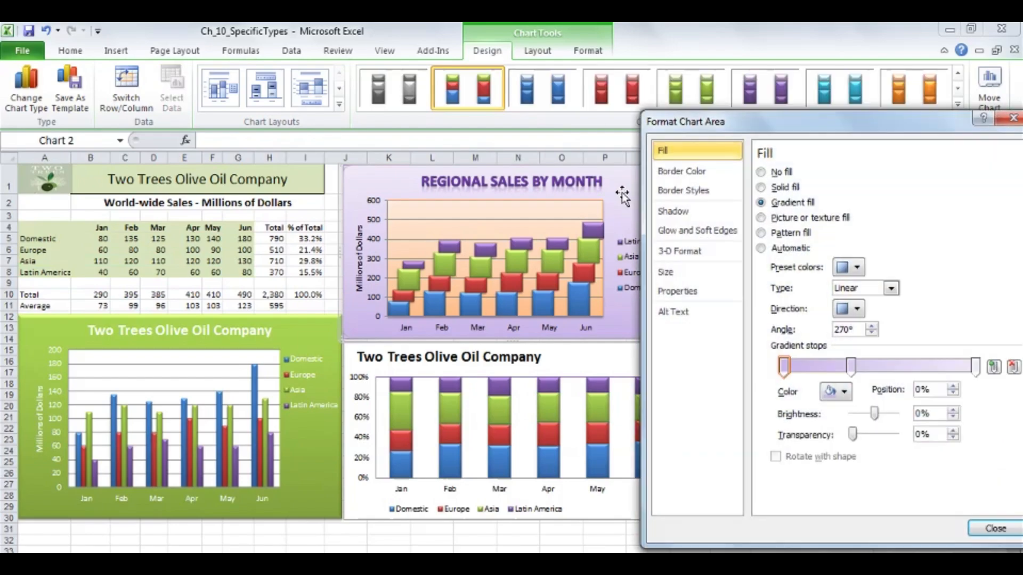
{"action": "left_click", "coordinate": [1013, 118]}
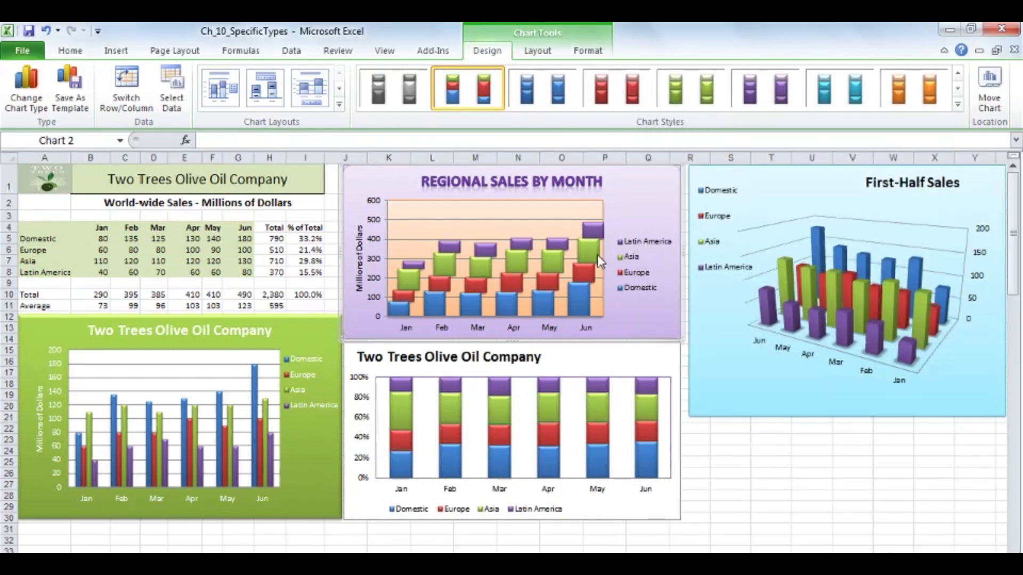
- Change the green Two Trees Olive Oil Company column chart to a clustered bar chart
{"action": "left_click", "coordinate": [311, 335]}
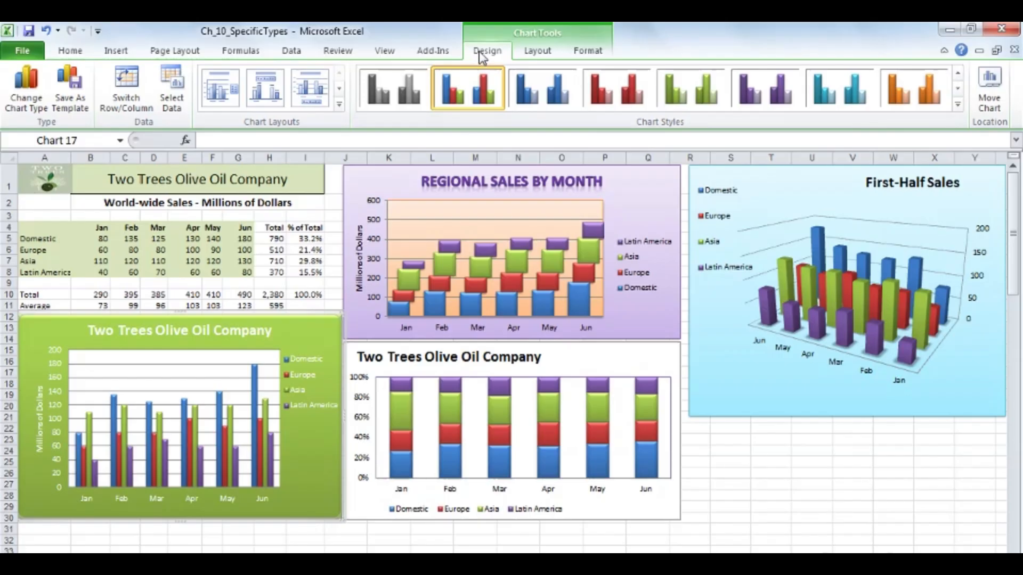
{"action": "left_click", "coordinate": [26, 88]}
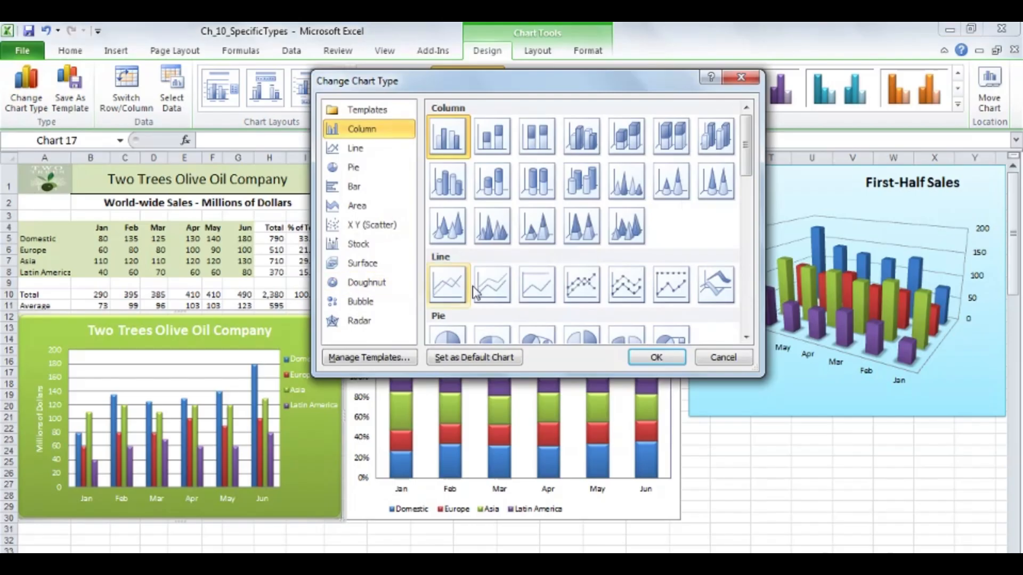
{"action": "left_click", "coordinate": [746, 338]}
{"action": "scroll", "coordinate": [746, 338], "scroll_direction": "down", "scroll_amount": 3}
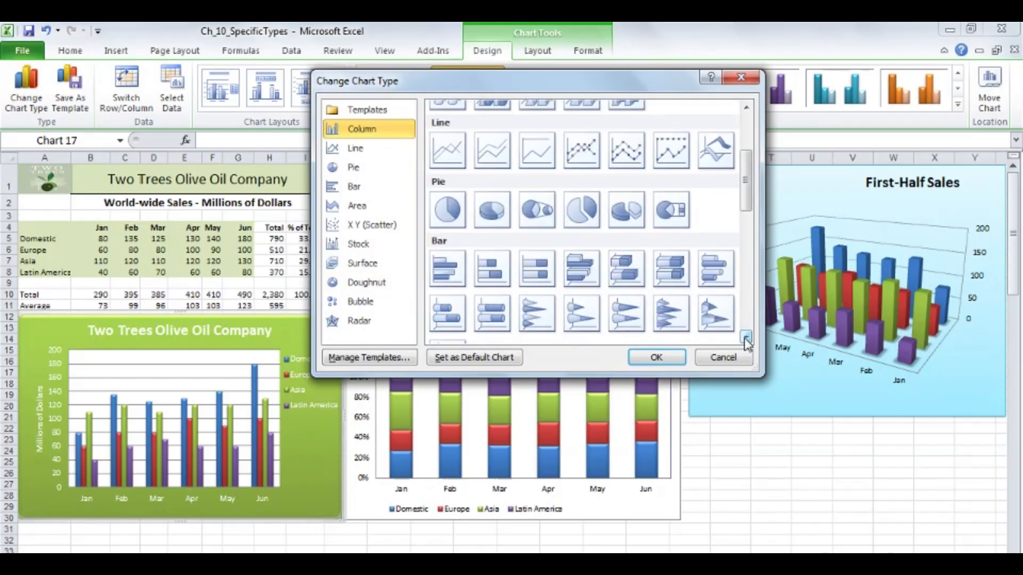
{"action": "left_click", "coordinate": [452, 235]}
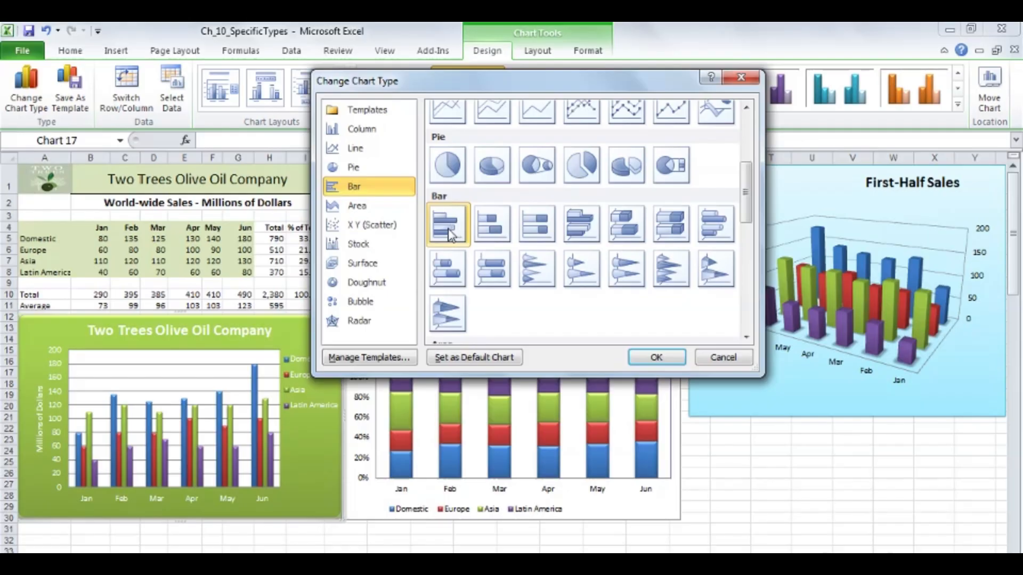
{"action": "double_click", "coordinate": [449, 234]}
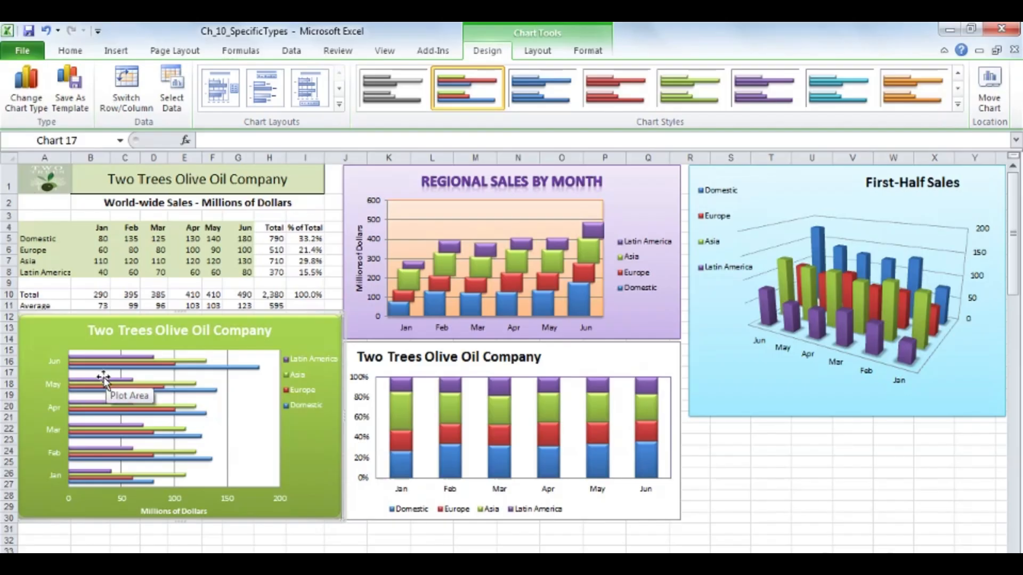
{"action": "mouse_move", "coordinate": [117, 394]}
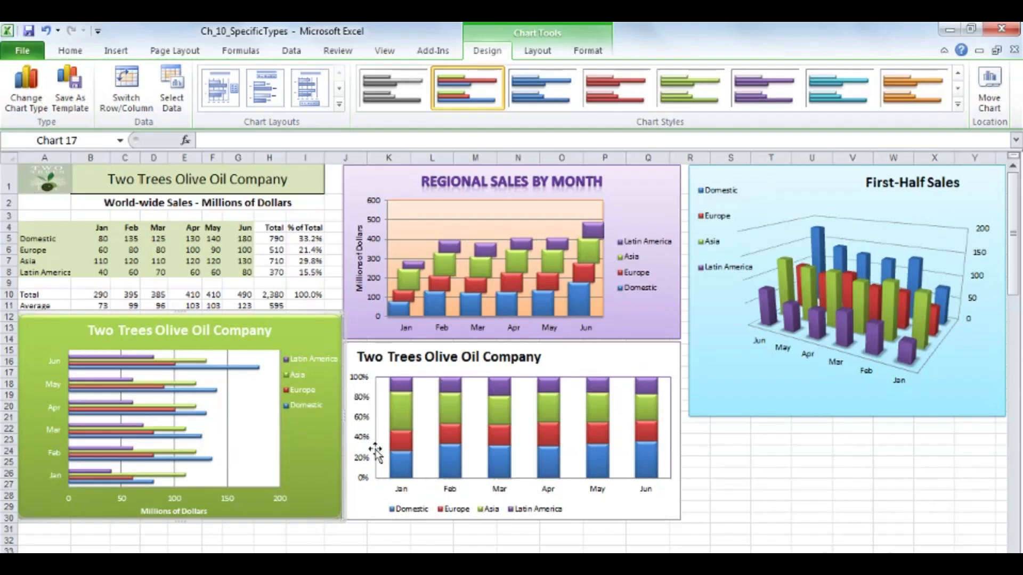
- Select the 3-D First-Half Sales chart, examine how its rows of columns overlap, and select the Europe series
{"action": "left_click", "coordinate": [732, 389]}
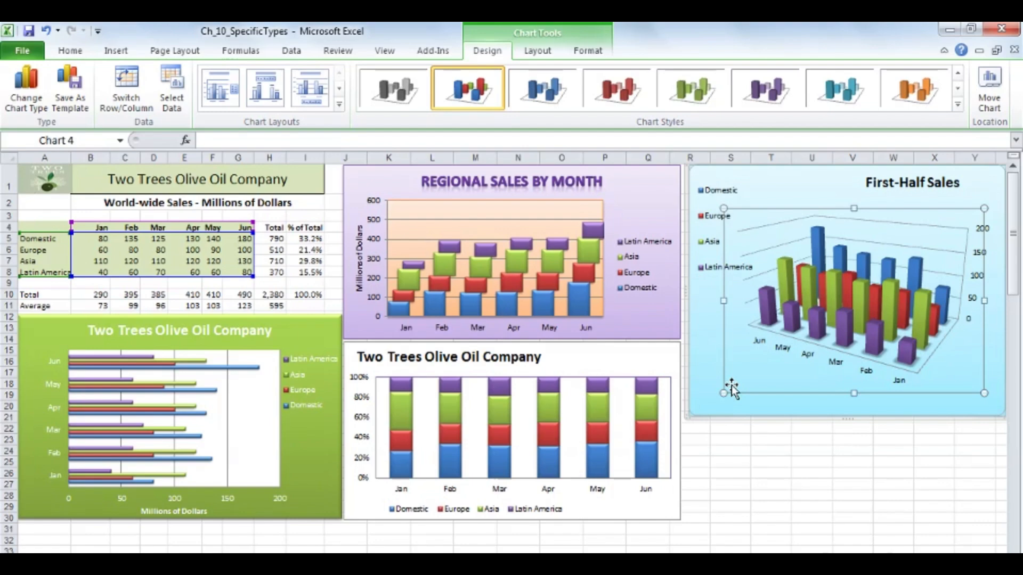
{"action": "left_click", "coordinate": [698, 368]}
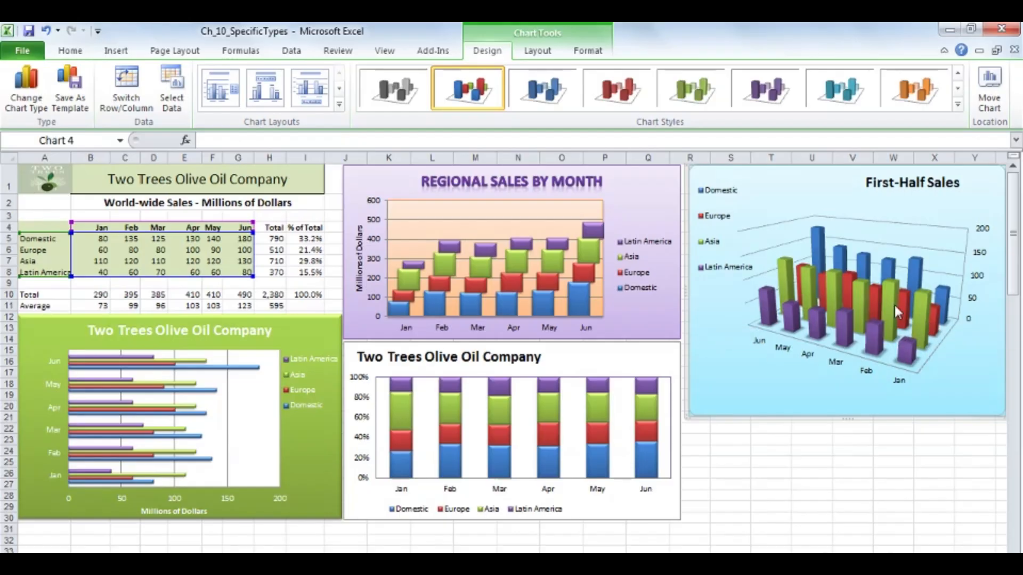
{"action": "mouse_move", "coordinate": [826, 288]}
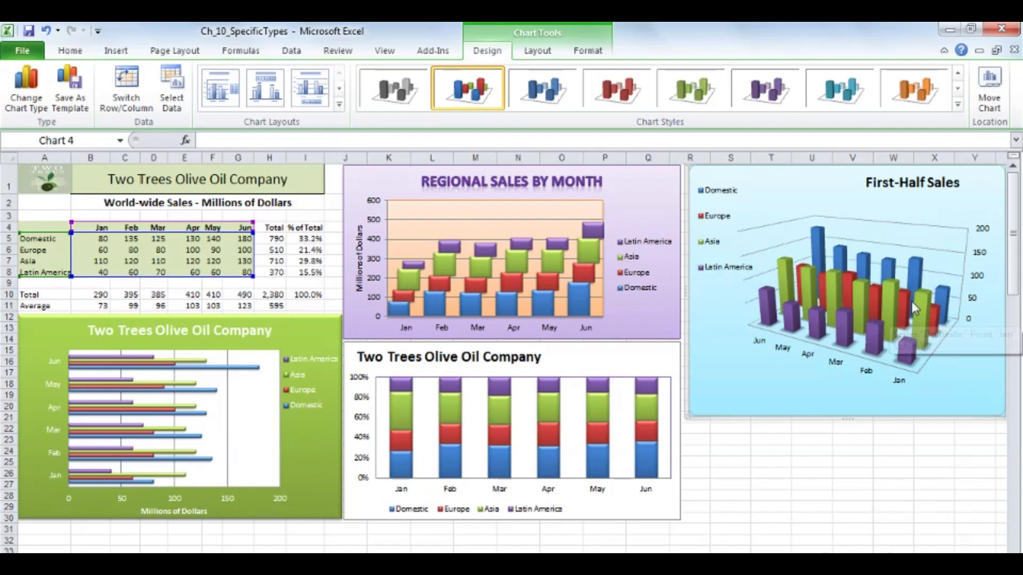
{"action": "mouse_move", "coordinate": [888, 311]}
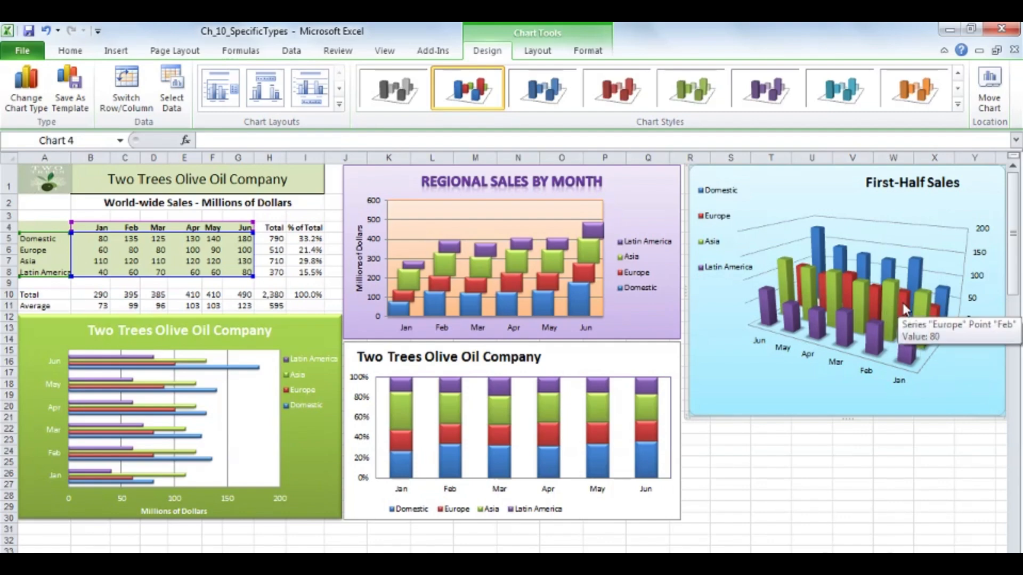
{"action": "left_click", "coordinate": [904, 308]}
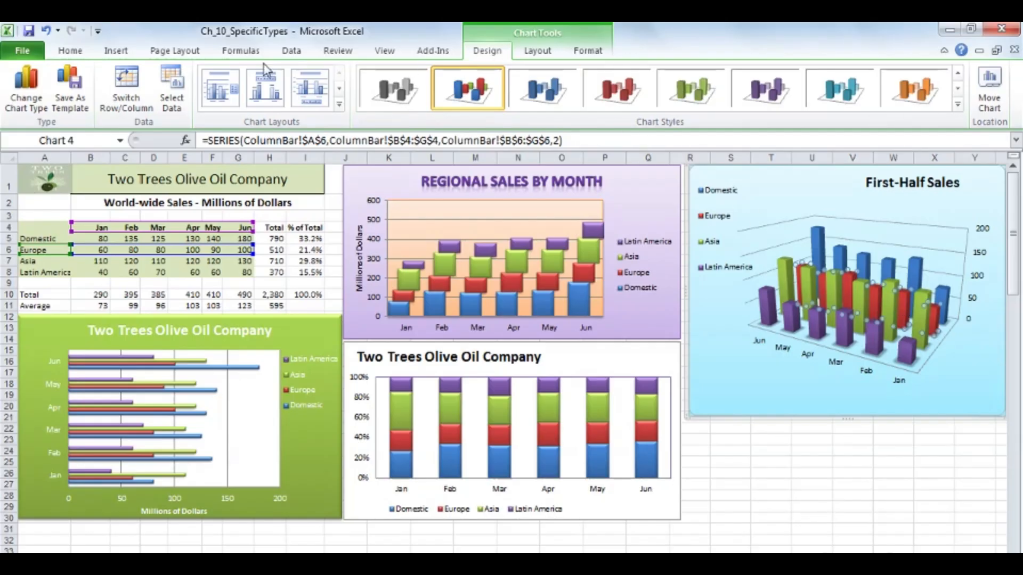
- Move the Europe series below Asia in the series order of the First-Half Sales chart
{"action": "left_click", "coordinate": [169, 87]}
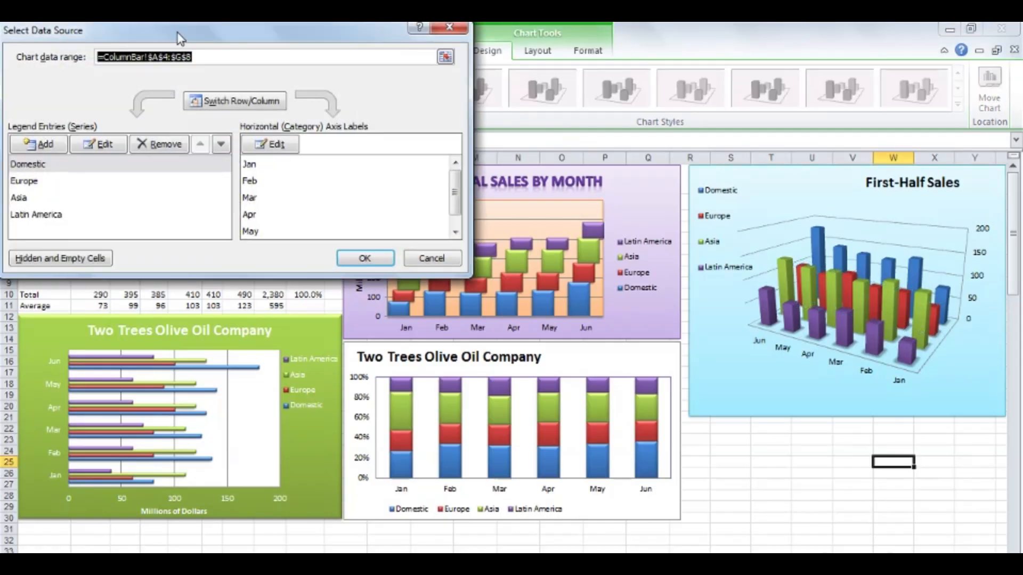
{"action": "left_click_drag", "start_coordinate": [181, 37], "coordinate": [396, 85]}
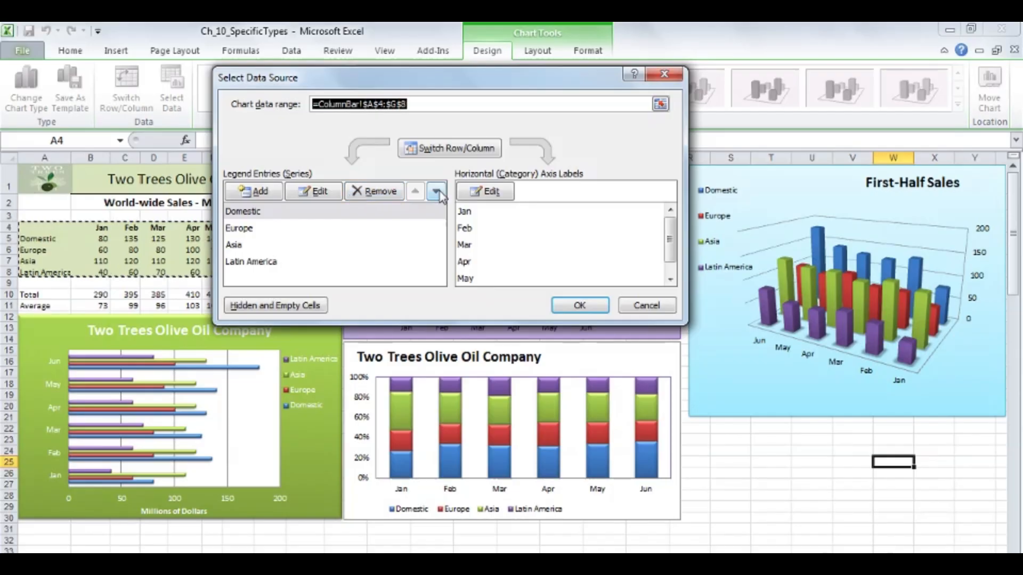
{"action": "left_click", "coordinate": [248, 231]}
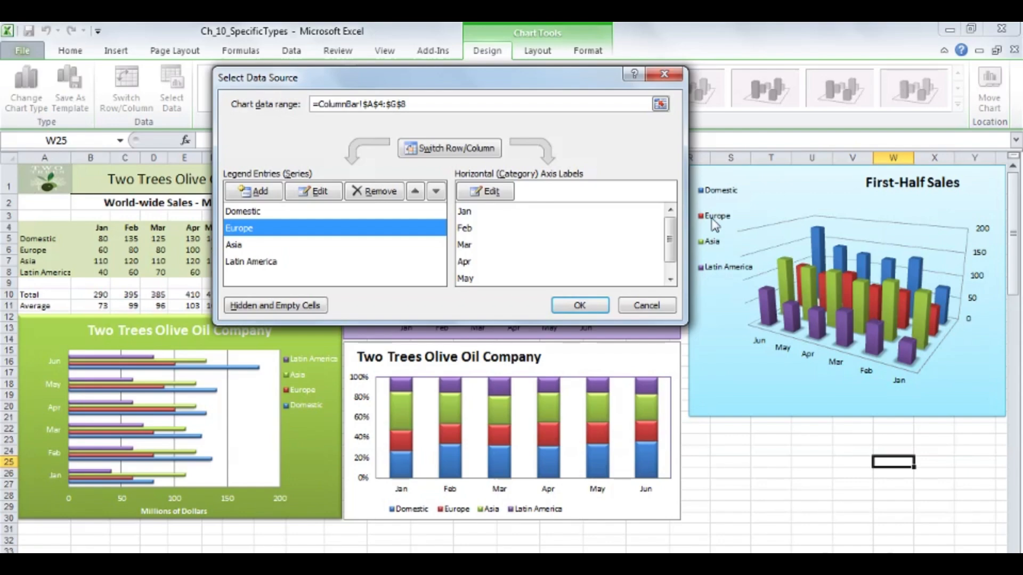
{"action": "left_click", "coordinate": [436, 193]}
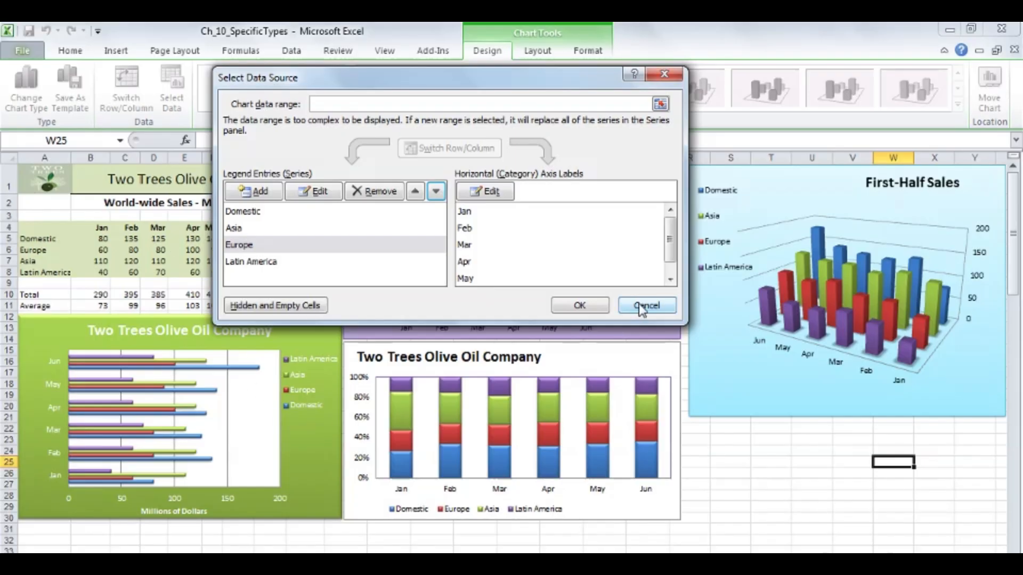
{"action": "left_click", "coordinate": [586, 305]}
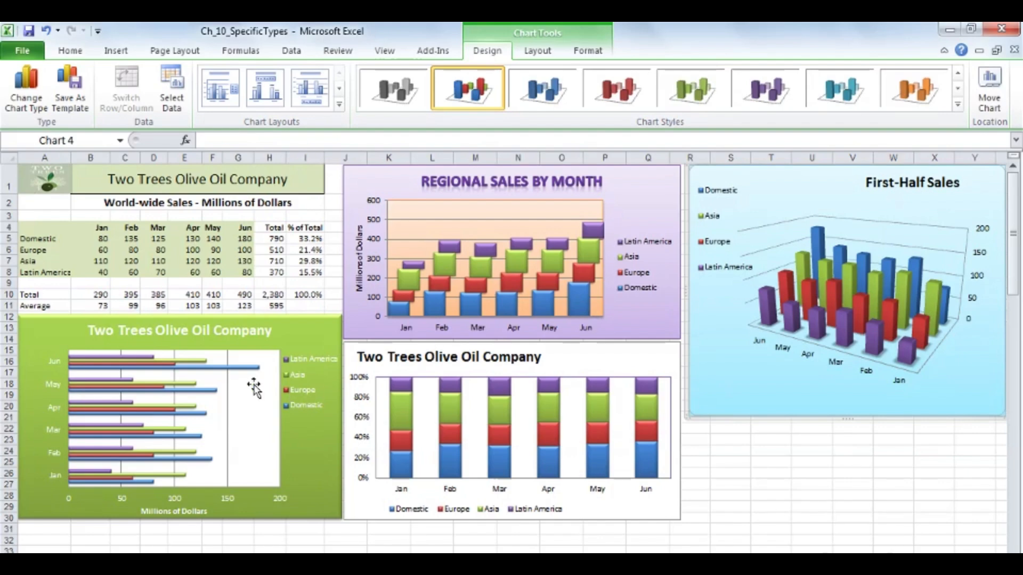
- Try moving the Domestic series to the end of the series order in the green Two Trees Olive Oil Company bar chart
{"action": "left_click", "coordinate": [244, 403]}
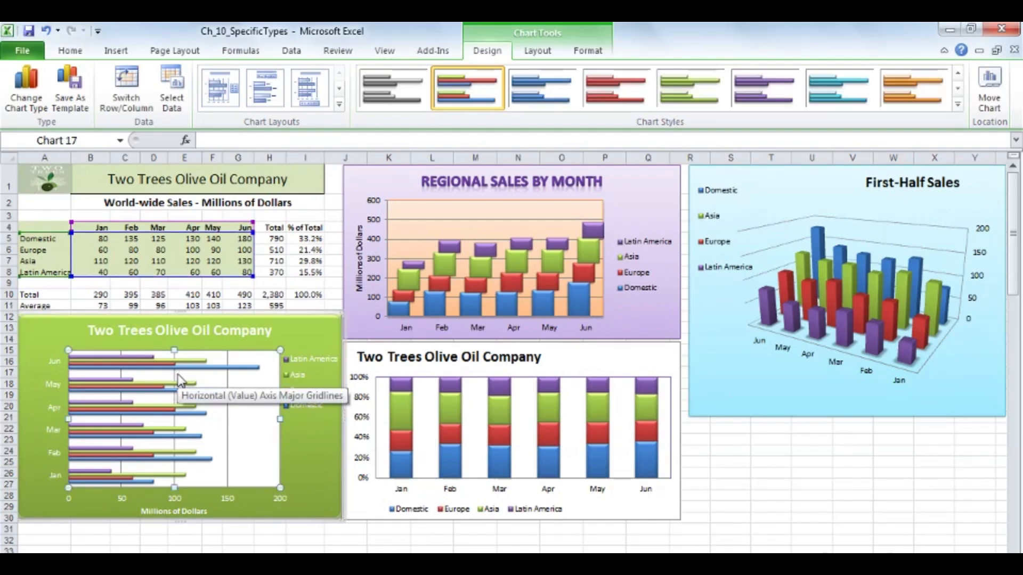
{"action": "left_click", "coordinate": [248, 367]}
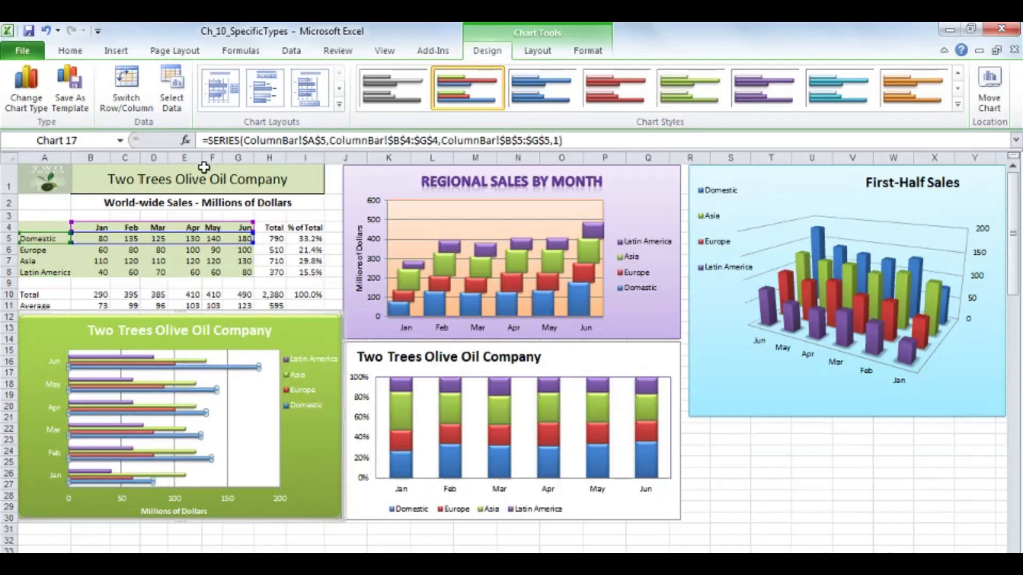
{"action": "left_click", "coordinate": [171, 91]}
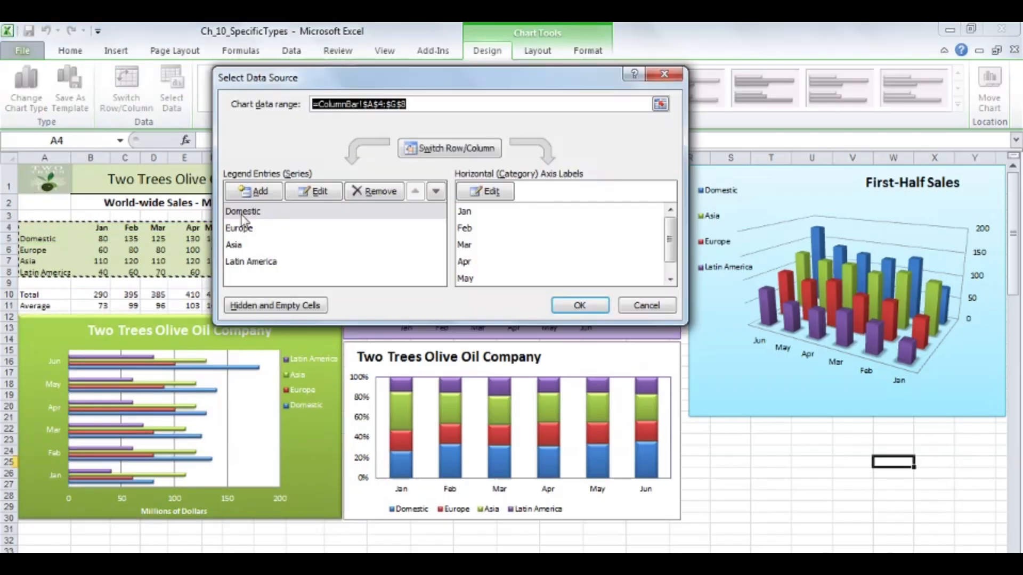
{"action": "left_click", "coordinate": [242, 212]}
{"action": "left_click", "coordinate": [436, 192]}
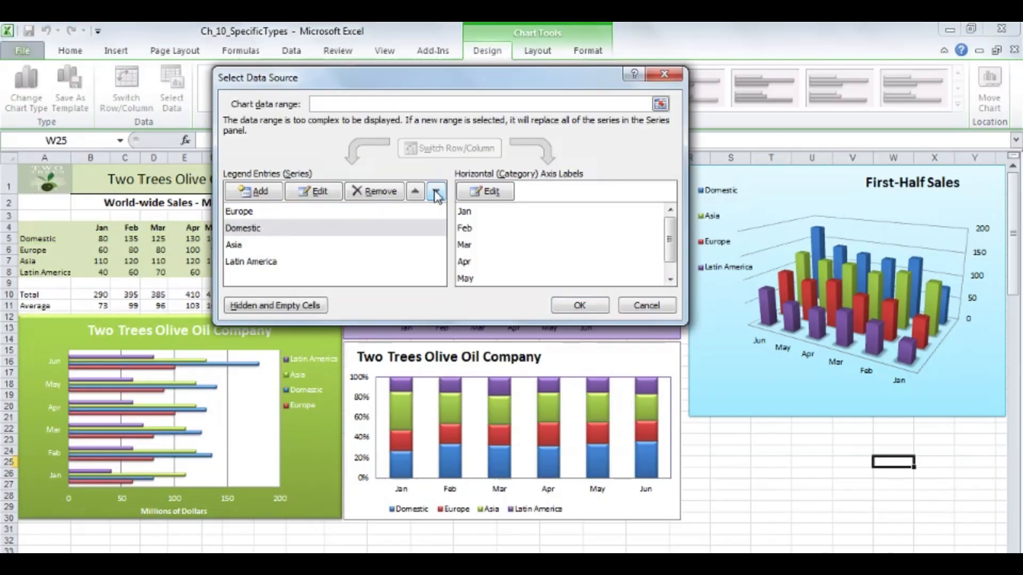
{"action": "left_click", "coordinate": [436, 193]}
{"action": "left_click", "coordinate": [436, 193]}
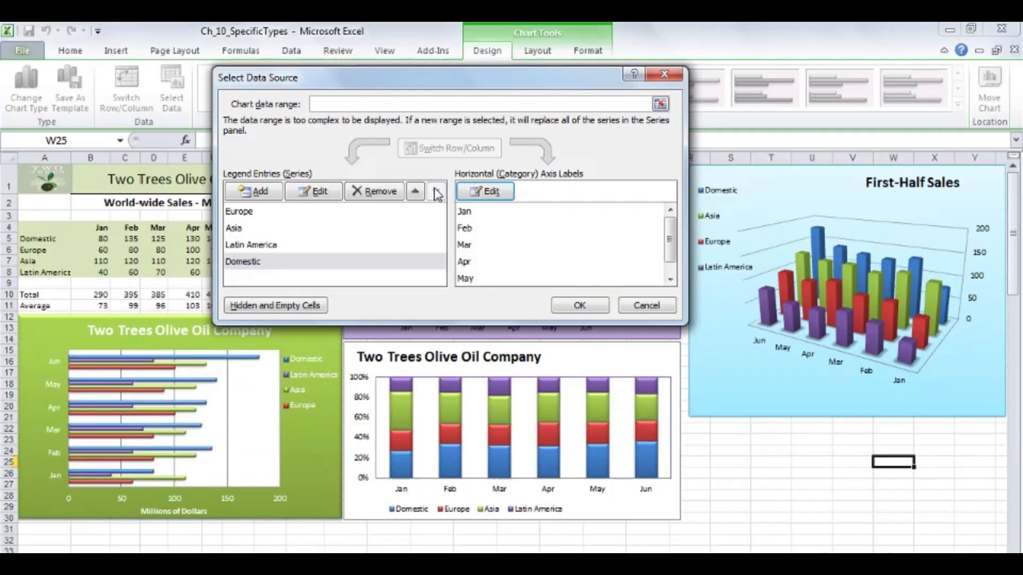
- Try ordering the green bar chart's remaining series as Latin America, Europe, Asia, and discard the series reordering
{"action": "left_click", "coordinate": [239, 233]}
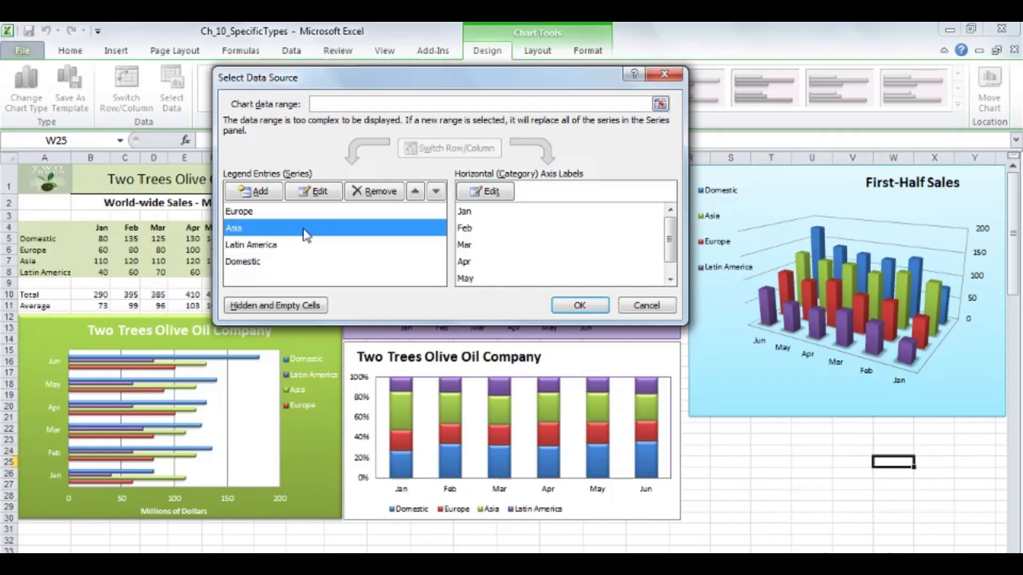
{"action": "left_click", "coordinate": [436, 193]}
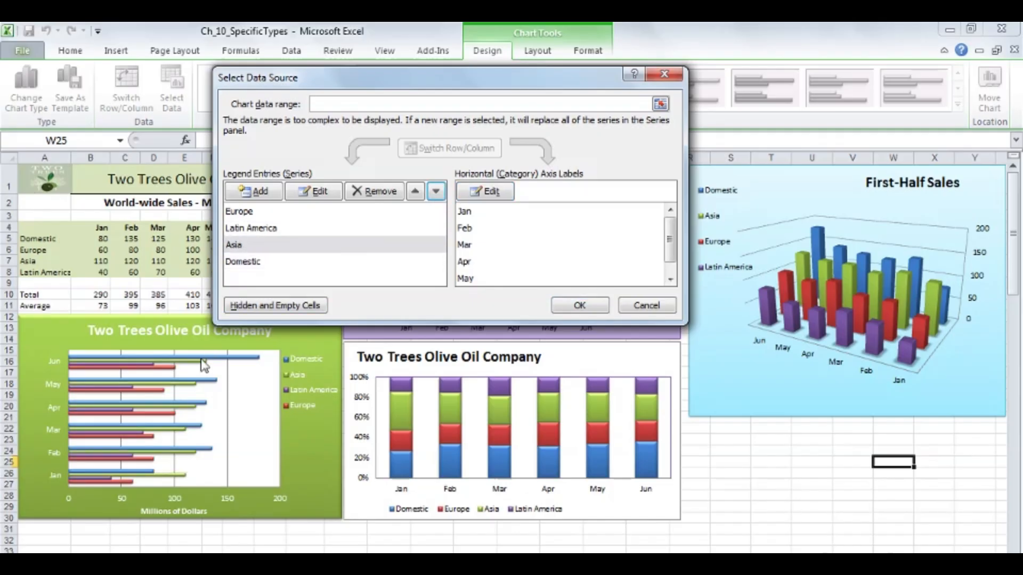
{"action": "left_click", "coordinate": [240, 212]}
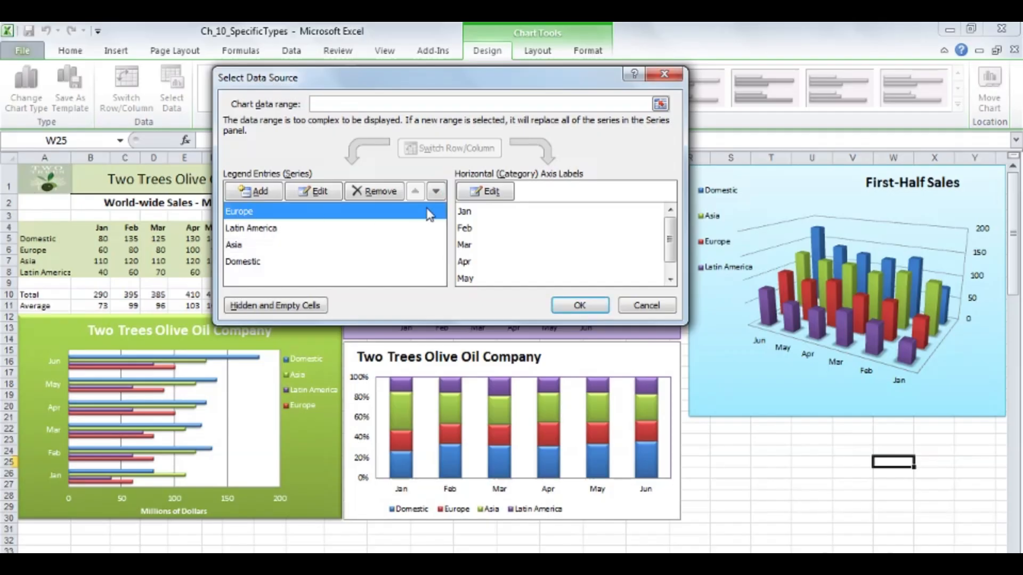
{"action": "left_click", "coordinate": [436, 192]}
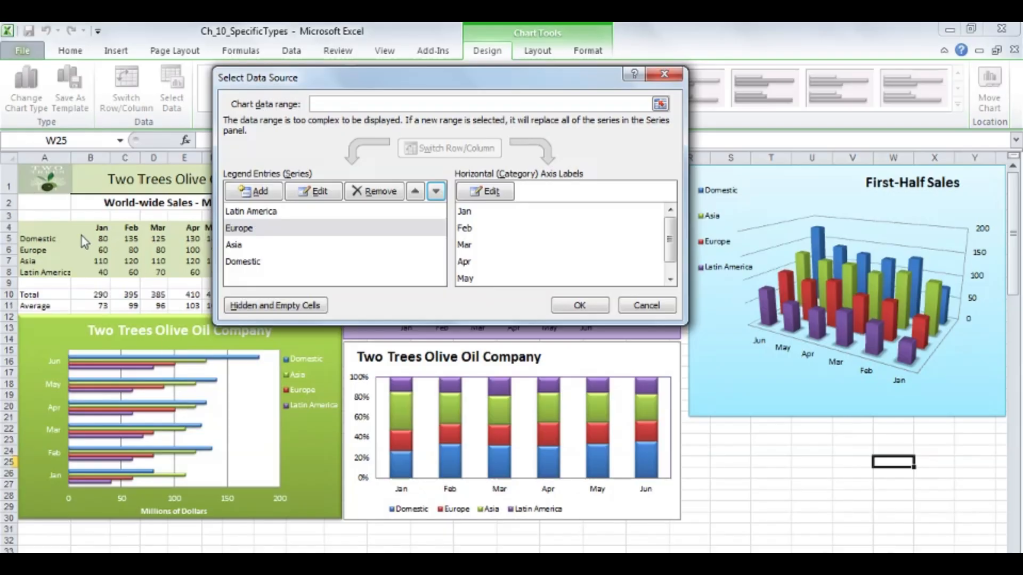
{"action": "left_click", "coordinate": [629, 308]}
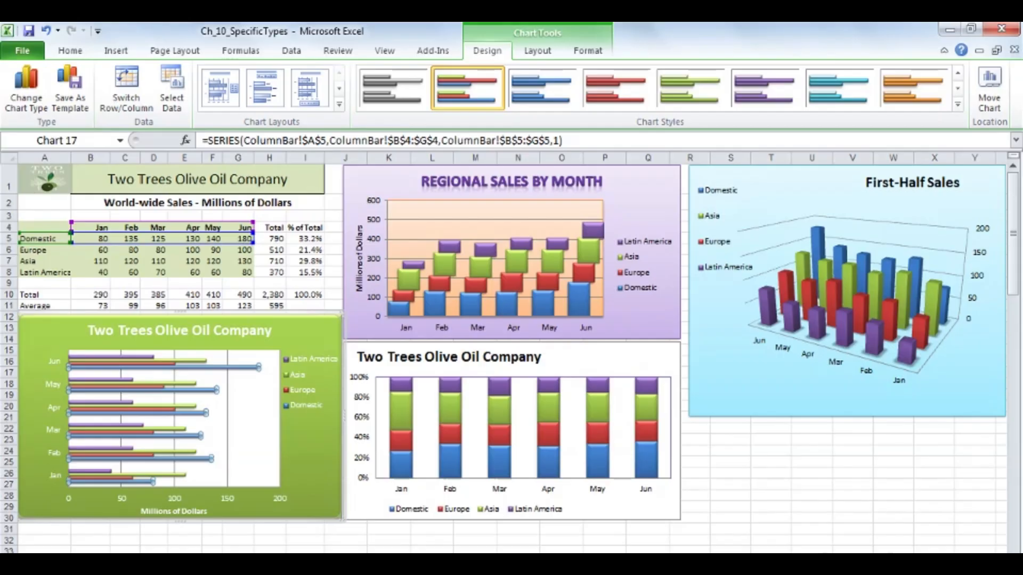
- Create a default column chart on the current worksheet from the Department and Salaries list in columns AD and AE
{"action": "left_click_drag", "start_coordinate": [660, 561], "coordinate": [723, 560]}
{"action": "scroll", "coordinate": [512, 352], "scroll_direction": "right", "scroll_amount": 3}
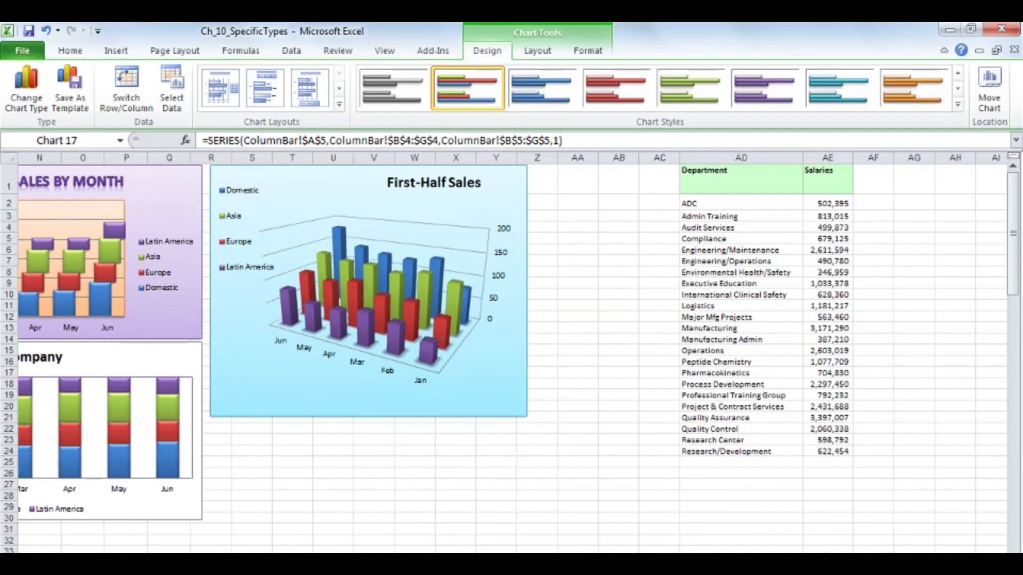
{"action": "scroll", "coordinate": [418, 256], "scroll_direction": "right", "scroll_amount": 10}
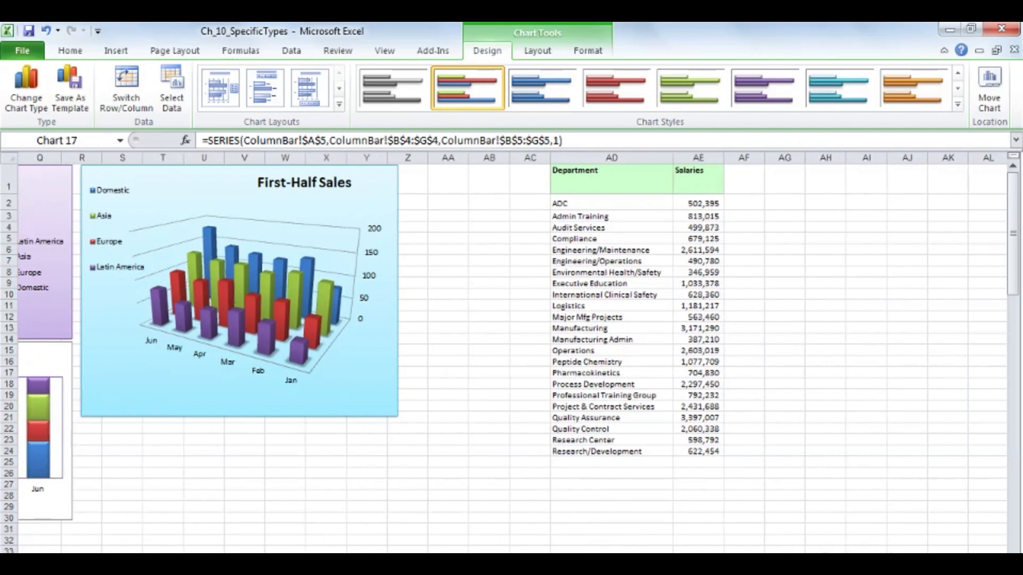
{"action": "left_click", "coordinate": [279, 217]}
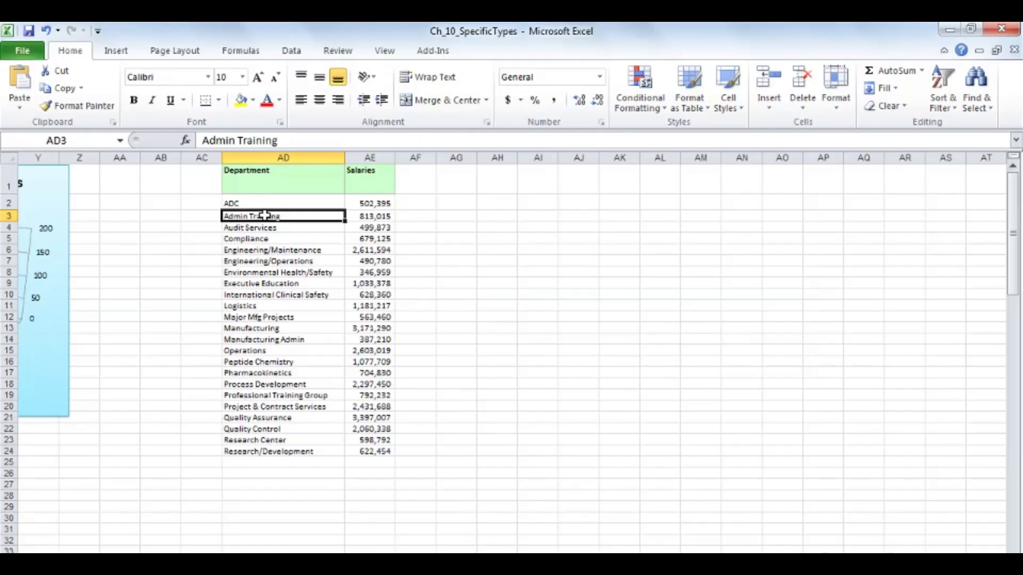
{"action": "key", "text": "alt"}
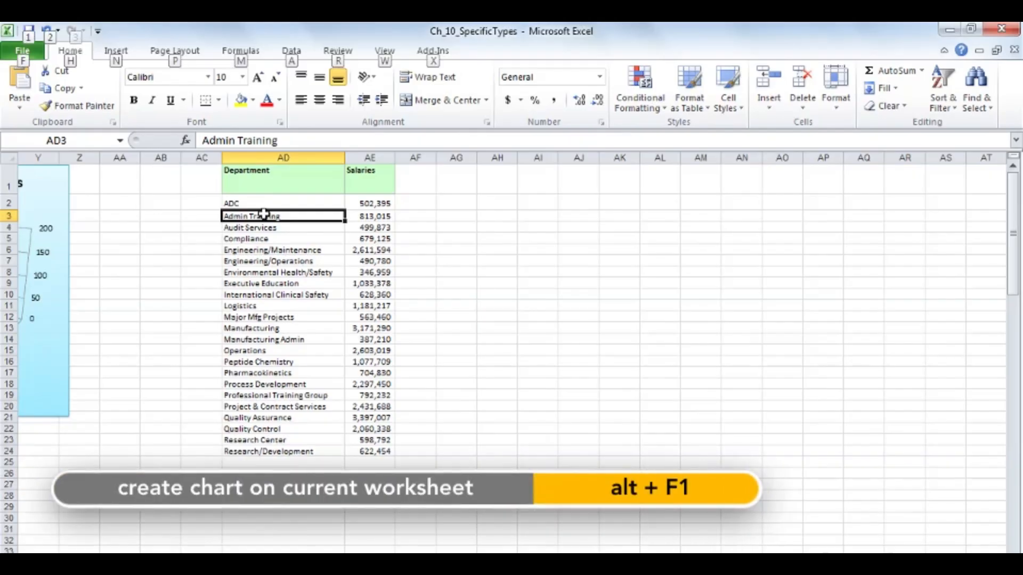
{"action": "key", "text": "alt+F1"}
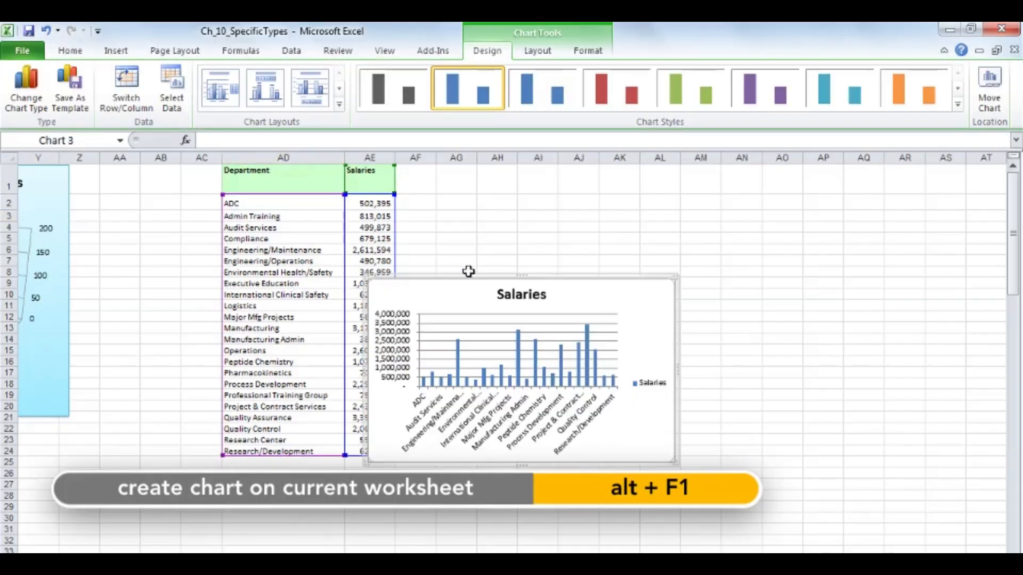
- Make the Salaries chart taller and wider, and change it to a clustered bar chart
{"action": "left_click_drag", "start_coordinate": [521, 276], "coordinate": [522, 205]}
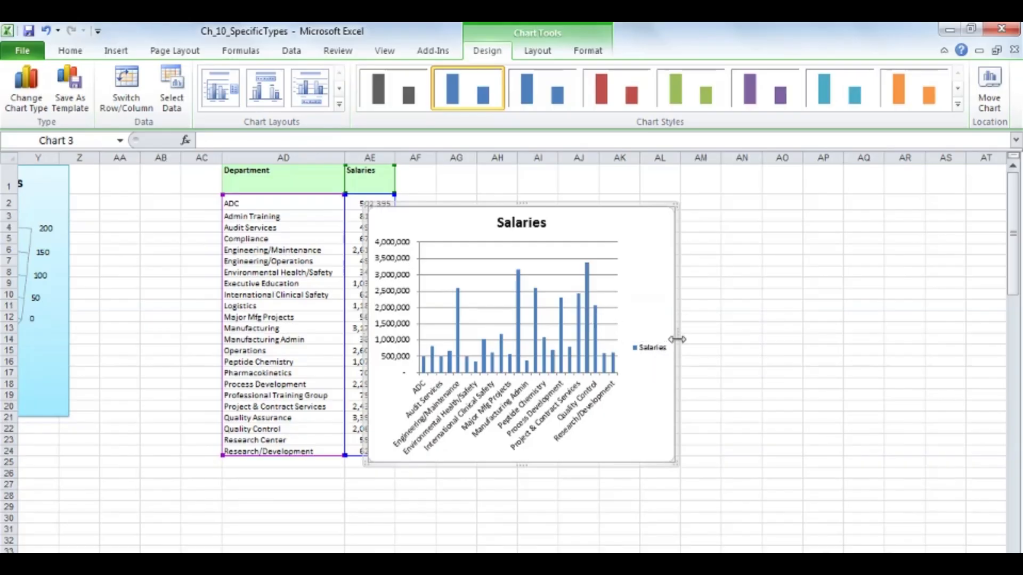
{"action": "left_click_drag", "start_coordinate": [676, 339], "coordinate": [859, 352]}
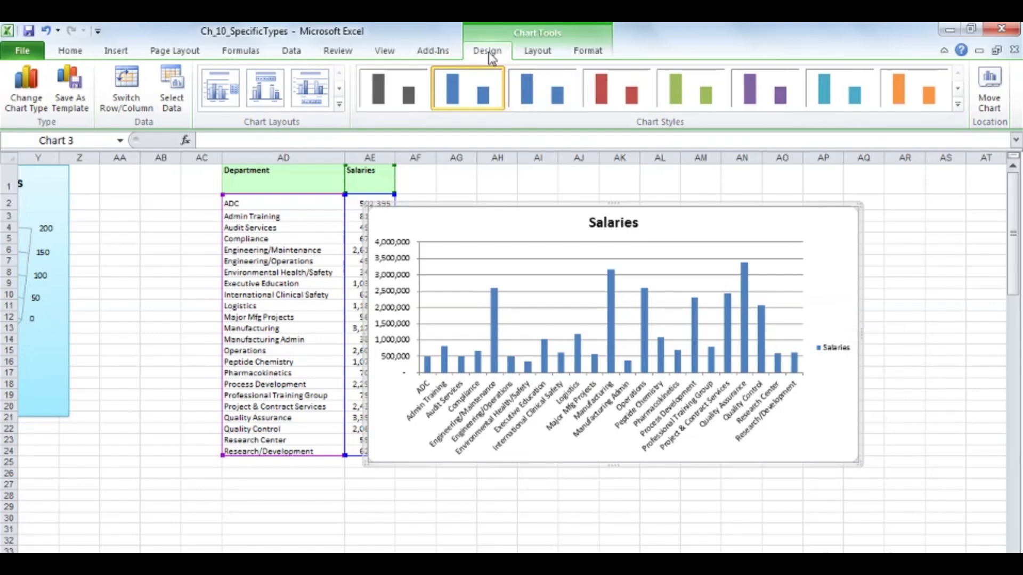
{"action": "left_click", "coordinate": [26, 90]}
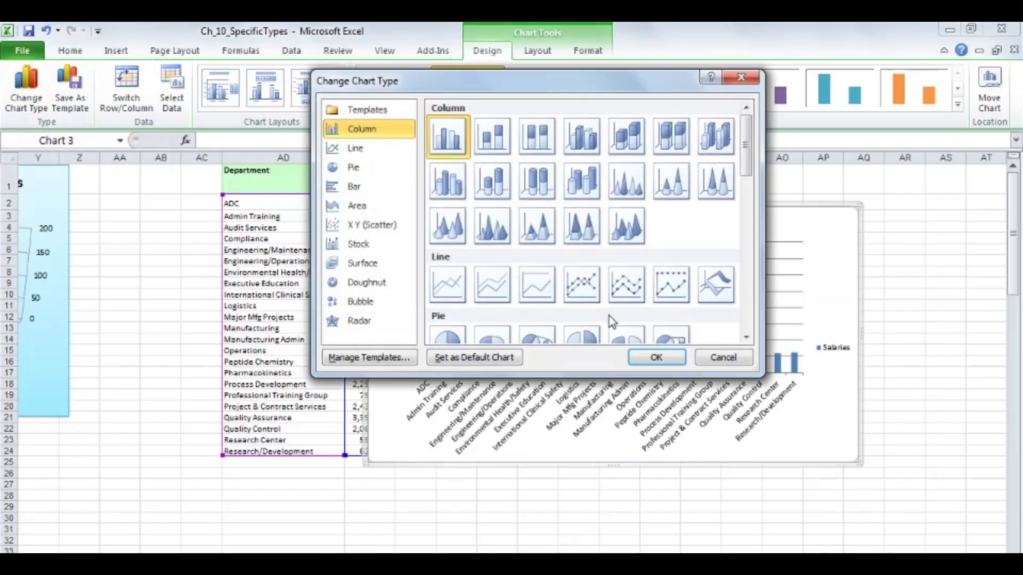
{"action": "left_click", "coordinate": [745, 337]}
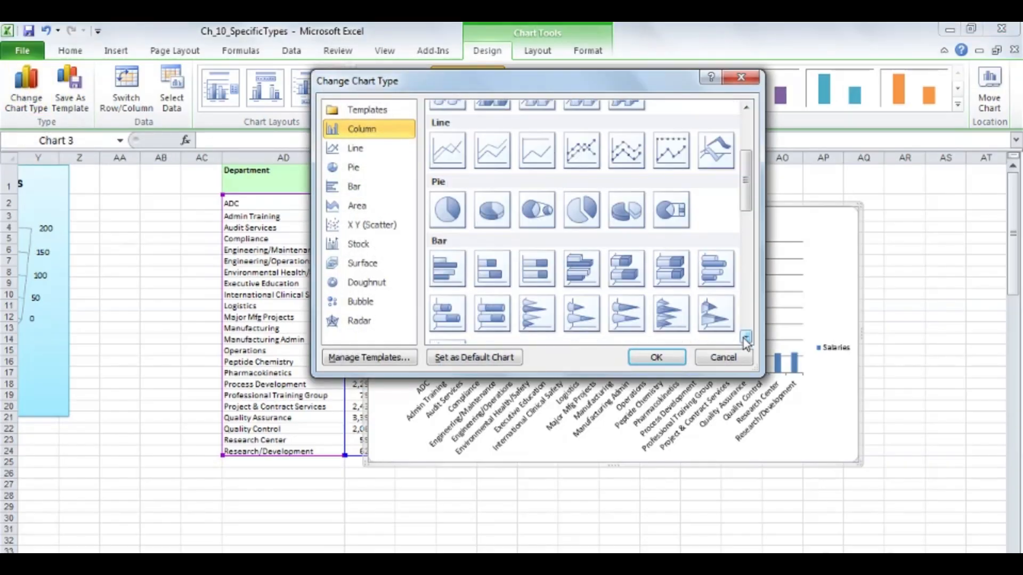
{"action": "double_click", "coordinate": [450, 272]}
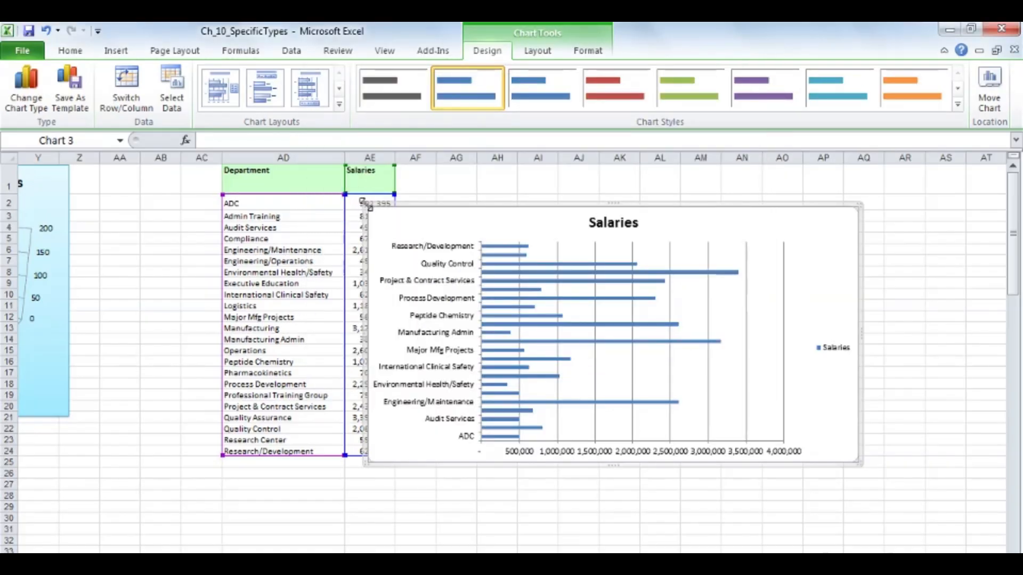
- Resize the Salaries bar chart to span rows 1 to about 31 beside the salary data, and delete its legend
{"action": "left_click_drag", "start_coordinate": [369, 207], "coordinate": [401, 174]}
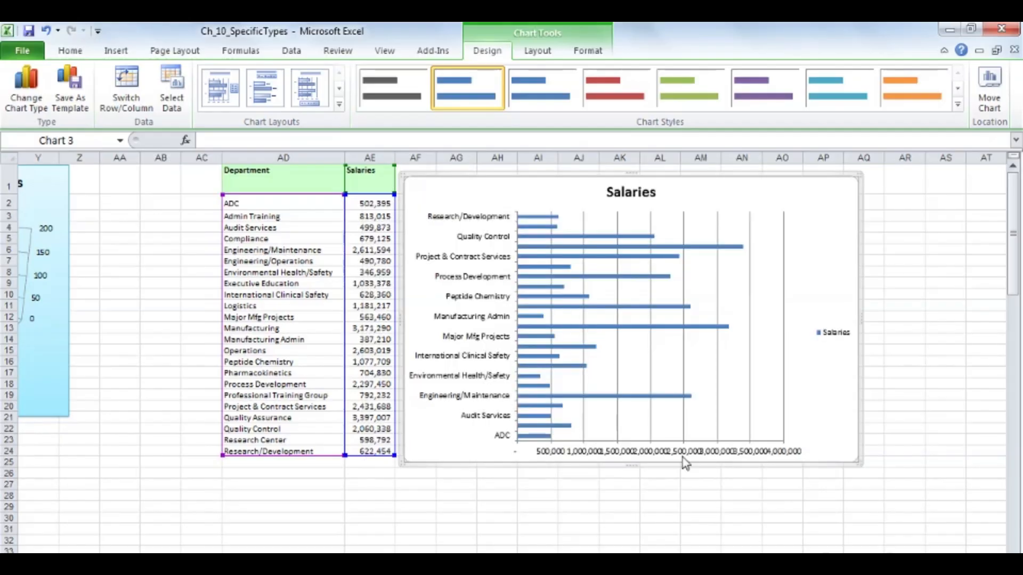
{"action": "left_click", "coordinate": [732, 470]}
{"action": "left_click", "coordinate": [628, 436]}
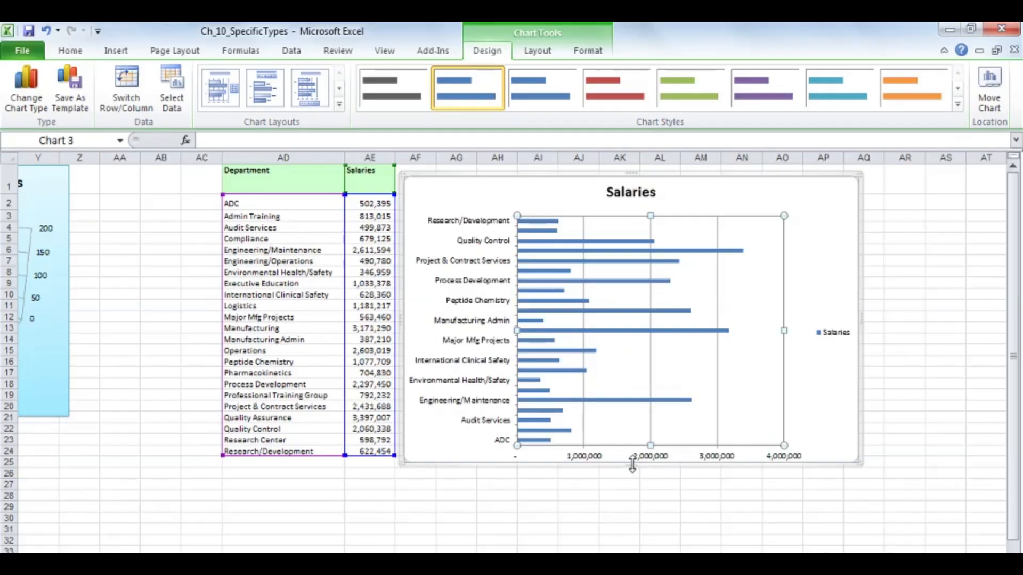
{"action": "left_click_drag", "start_coordinate": [633, 465], "coordinate": [628, 531]}
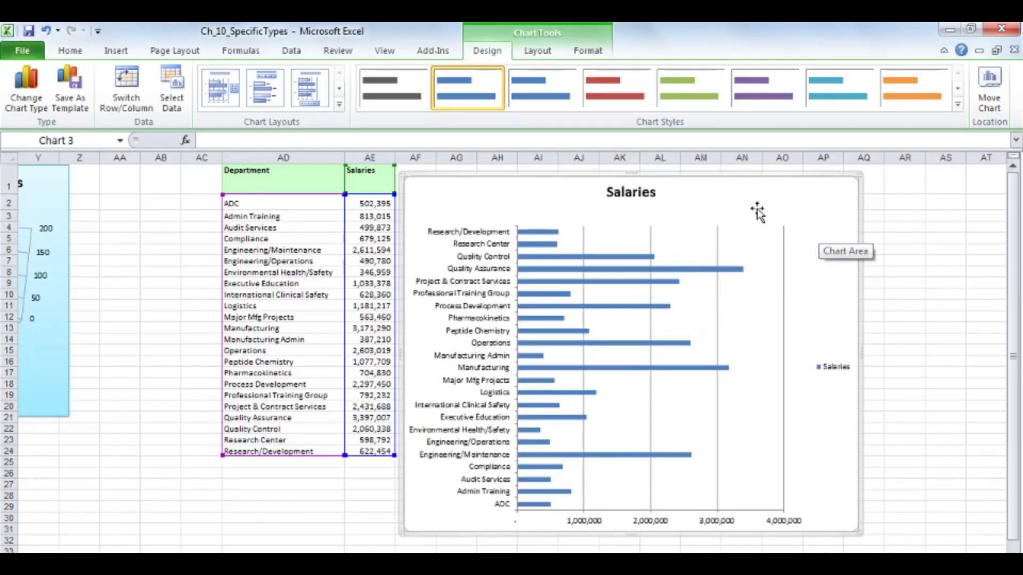
{"action": "left_click", "coordinate": [830, 367]}
{"action": "key", "text": "Delete"}
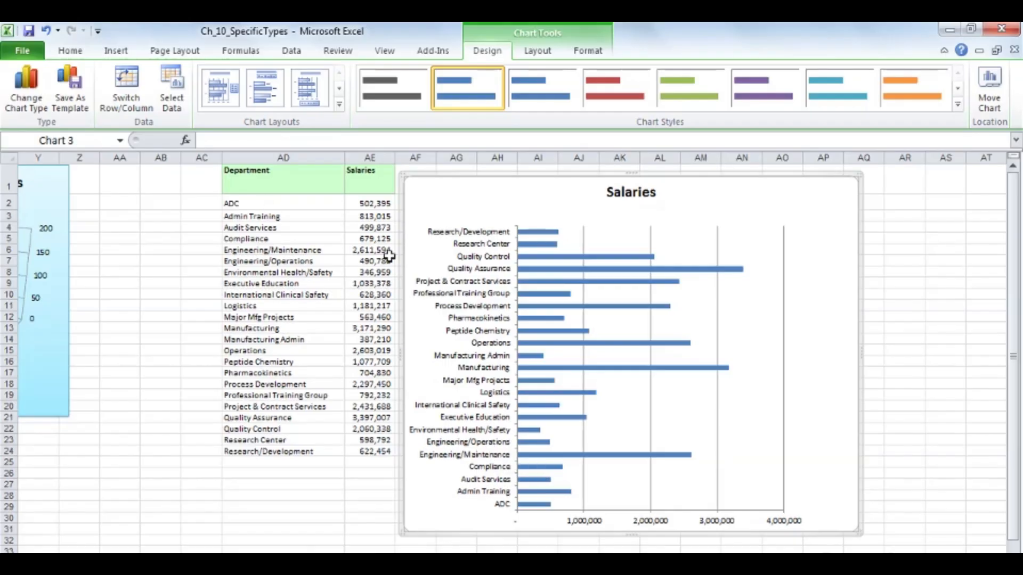
- Set the Salaries chart's department axis to show categories in reverse order, close the formatting dialog and deselect the chart
{"action": "double_click", "coordinate": [478, 258]}
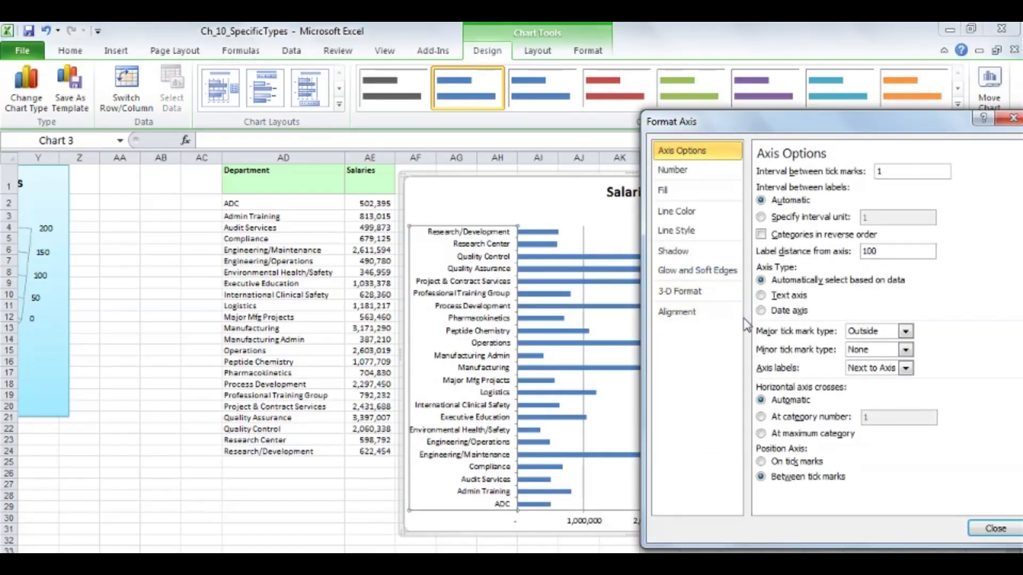
{"action": "left_click", "coordinate": [761, 235]}
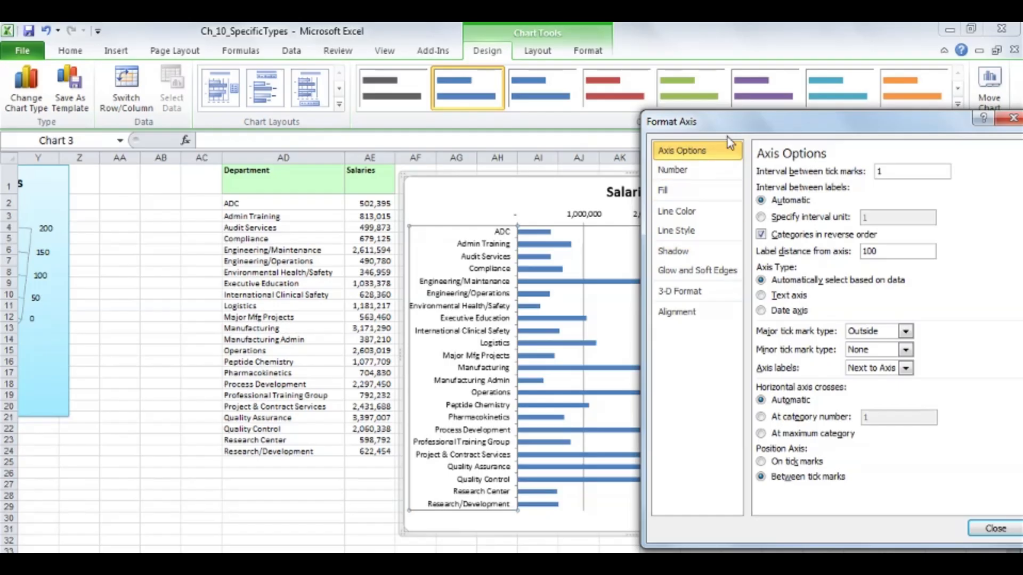
{"action": "left_click_drag", "start_coordinate": [876, 123], "coordinate": [827, 134]}
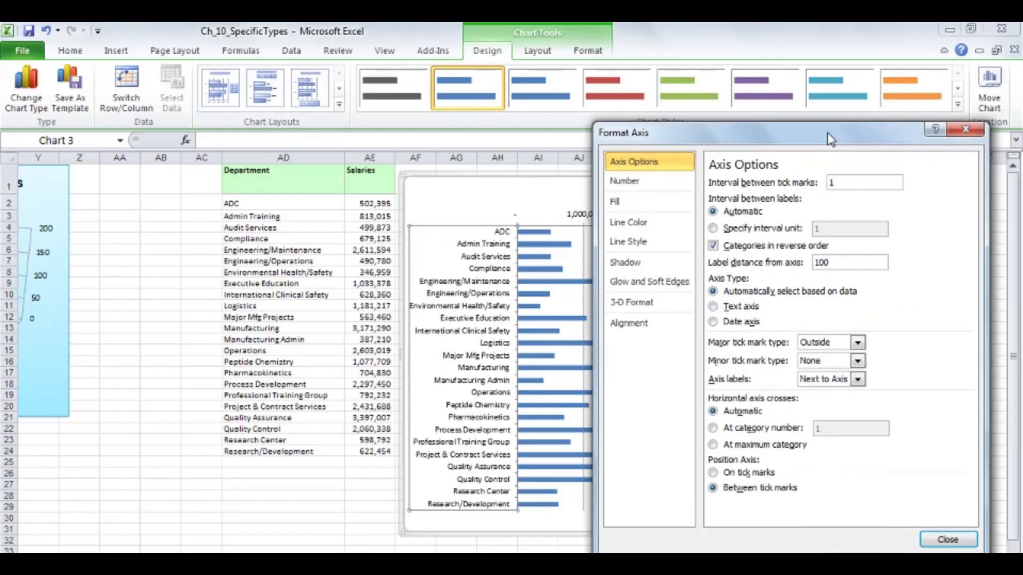
{"action": "left_click", "coordinate": [965, 129]}
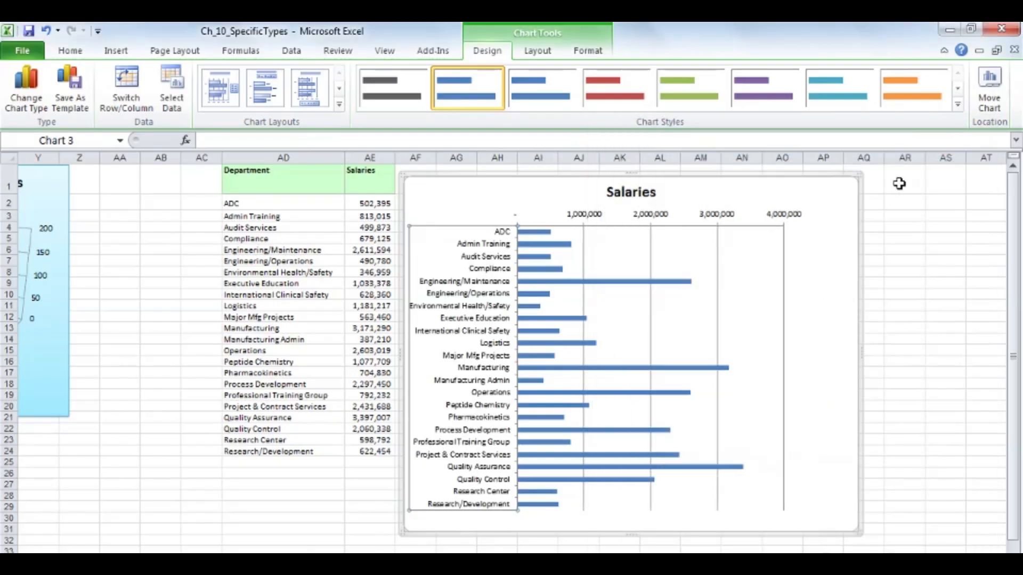
{"action": "left_click", "coordinate": [899, 184]}
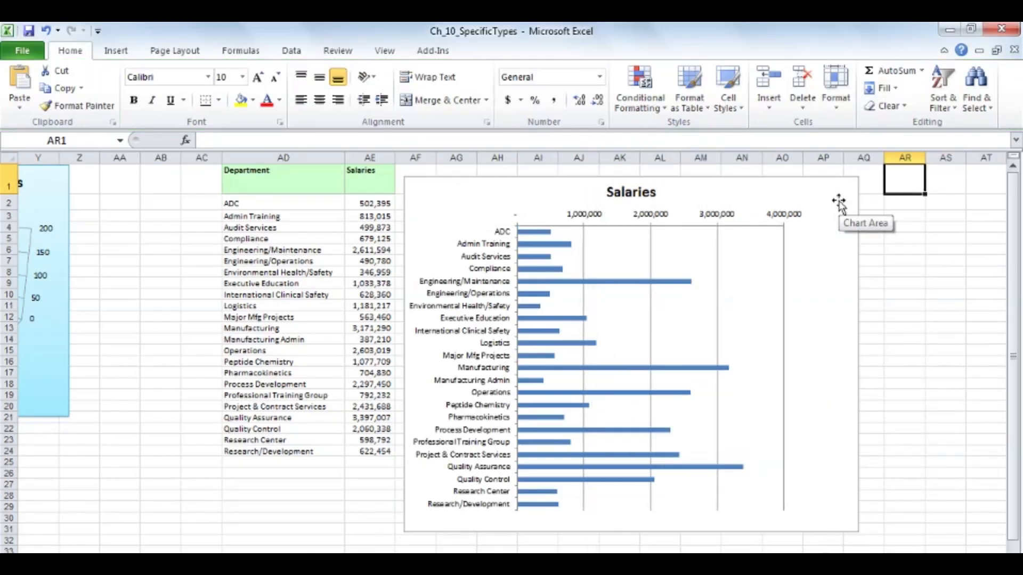
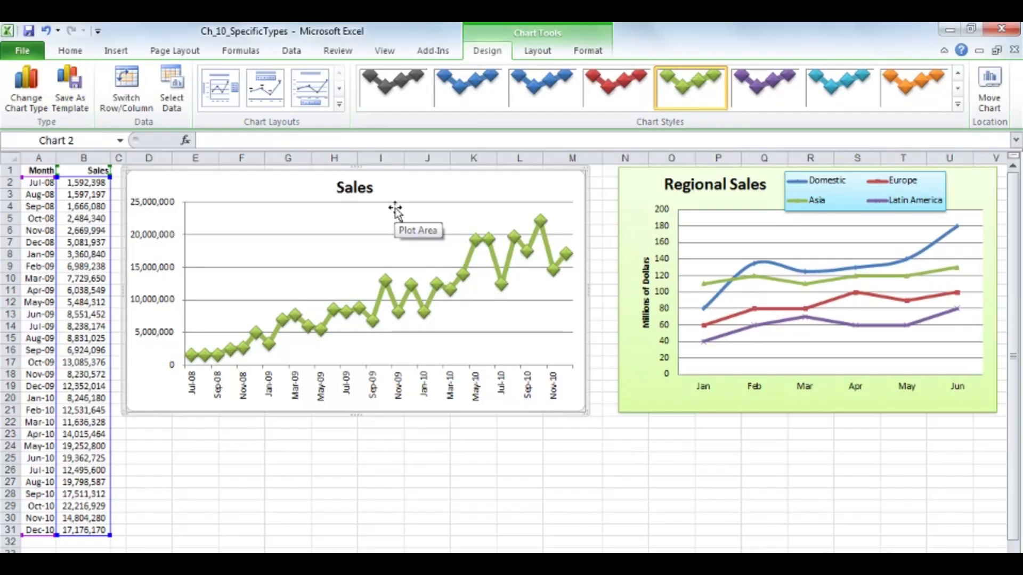
- Give the Sales line chart's series built-in diamond markers at size 7
{"action": "mouse_move", "coordinate": [478, 246]}
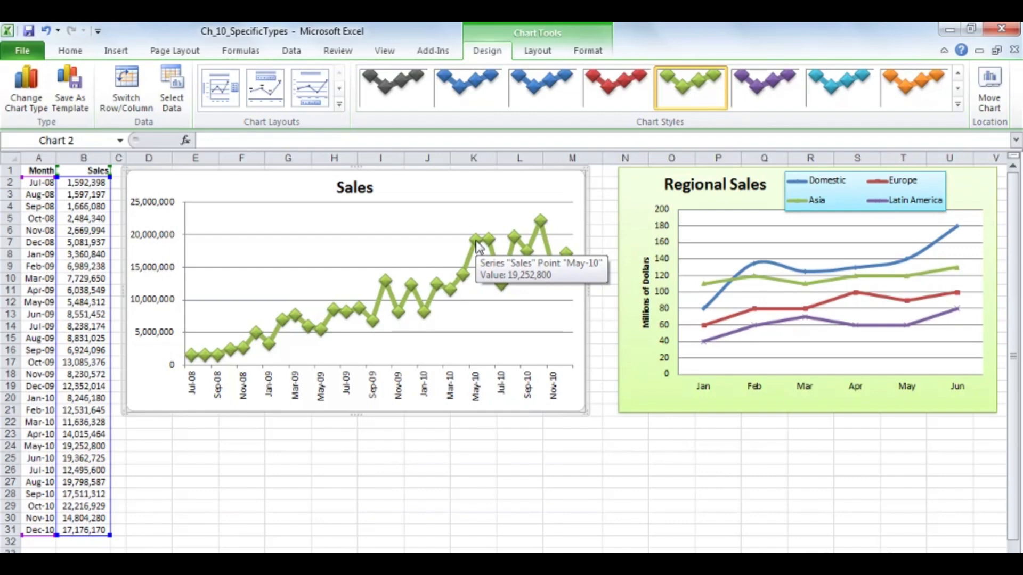
{"action": "left_click", "coordinate": [473, 257]}
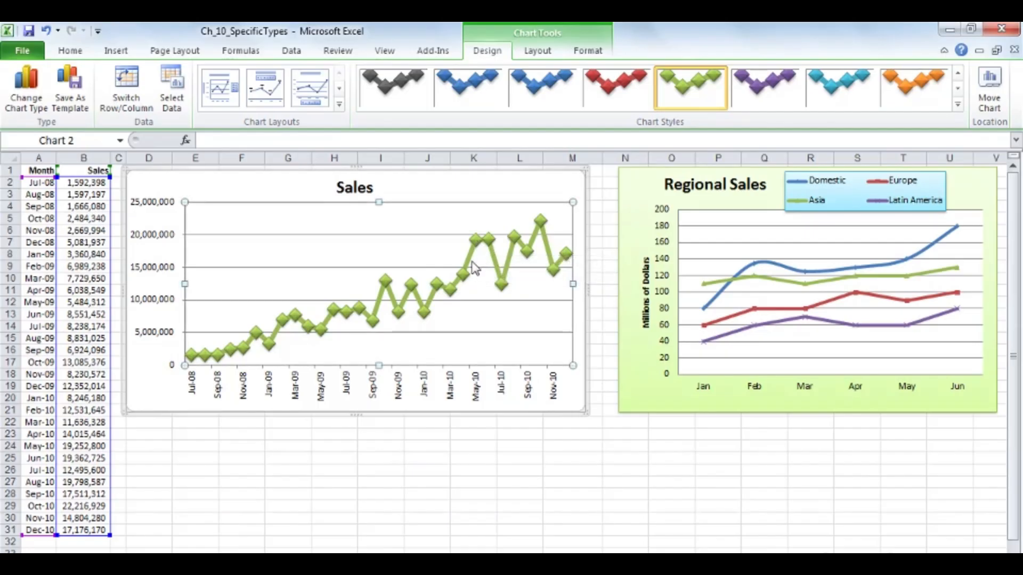
{"action": "double_click", "coordinate": [473, 257]}
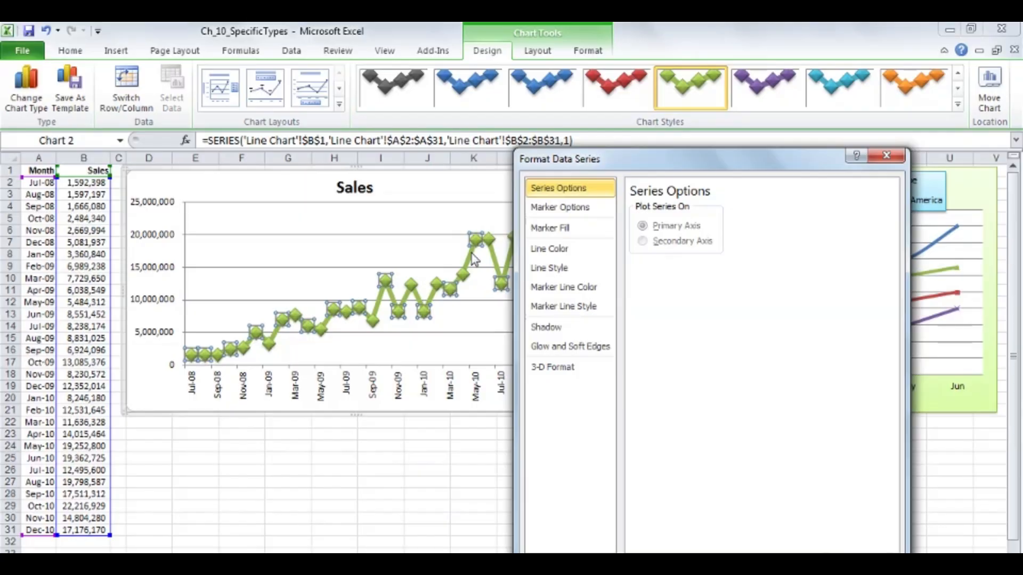
{"action": "left_click", "coordinate": [568, 209]}
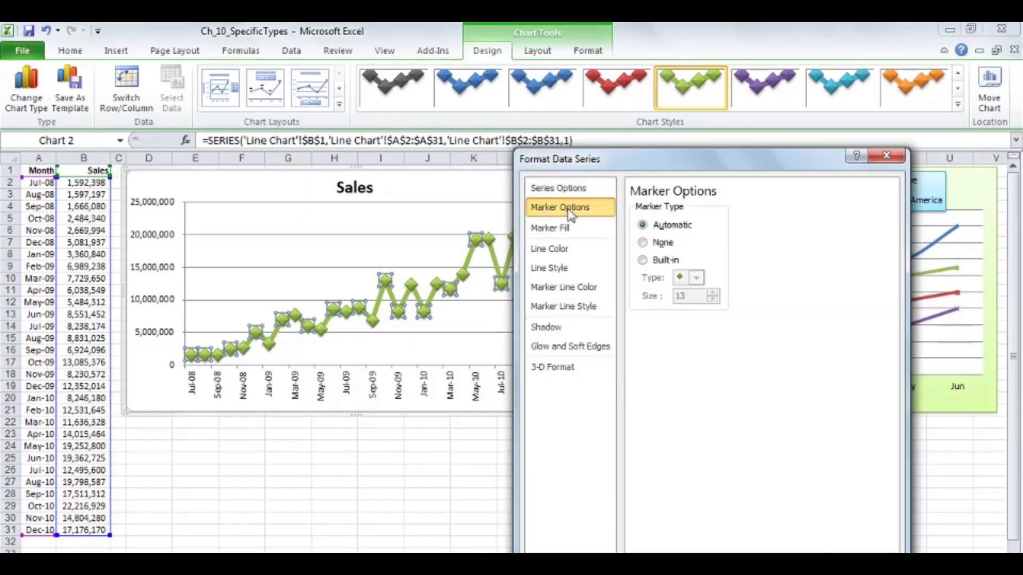
{"action": "left_click", "coordinate": [643, 260]}
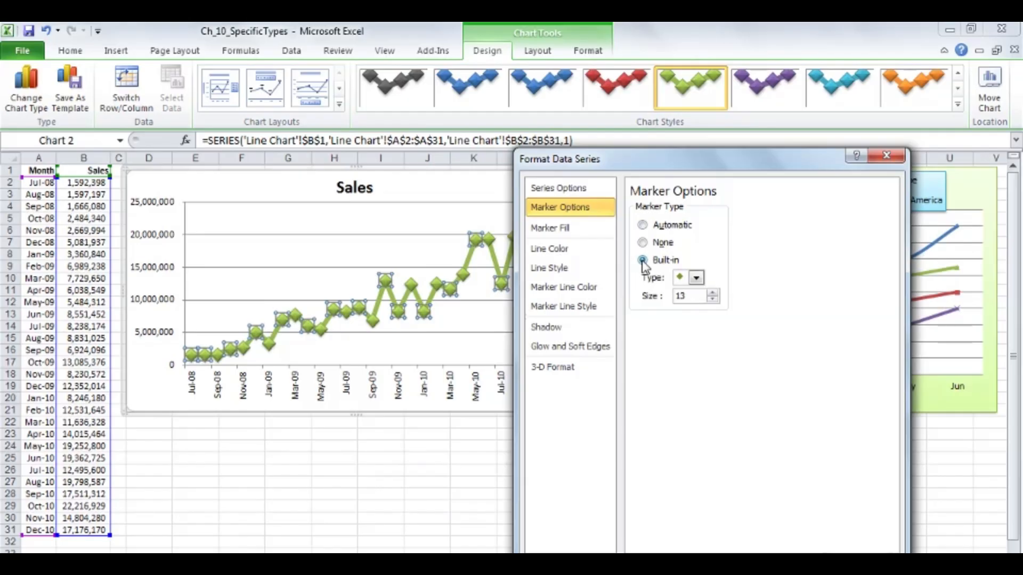
{"action": "left_click", "coordinate": [712, 300]}
{"action": "left_click", "coordinate": [712, 301]}
{"action": "left_click", "coordinate": [713, 300]}
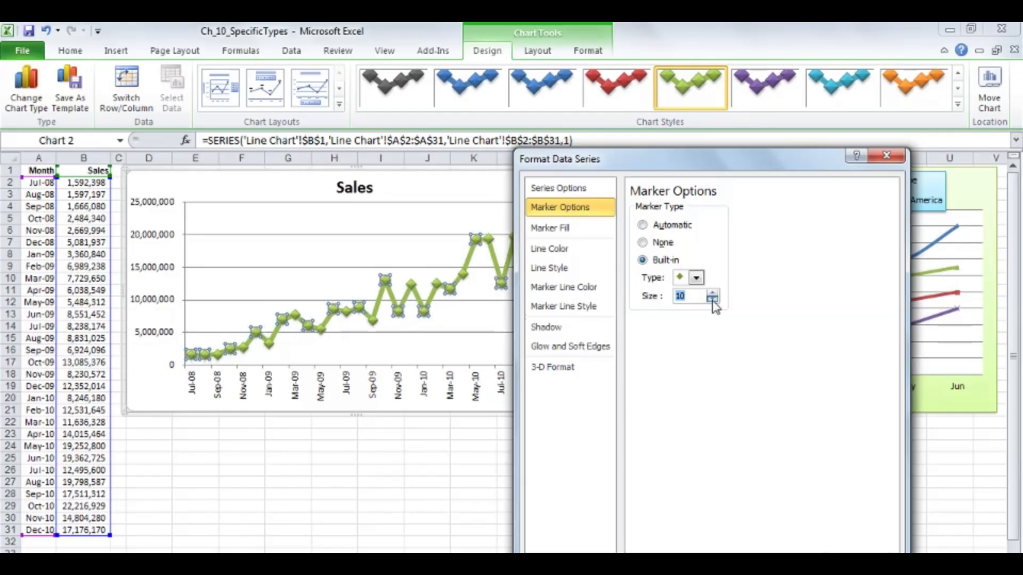
{"action": "left_click", "coordinate": [713, 301]}
{"action": "left_click", "coordinate": [713, 301]}
{"action": "left_click", "coordinate": [713, 301]}
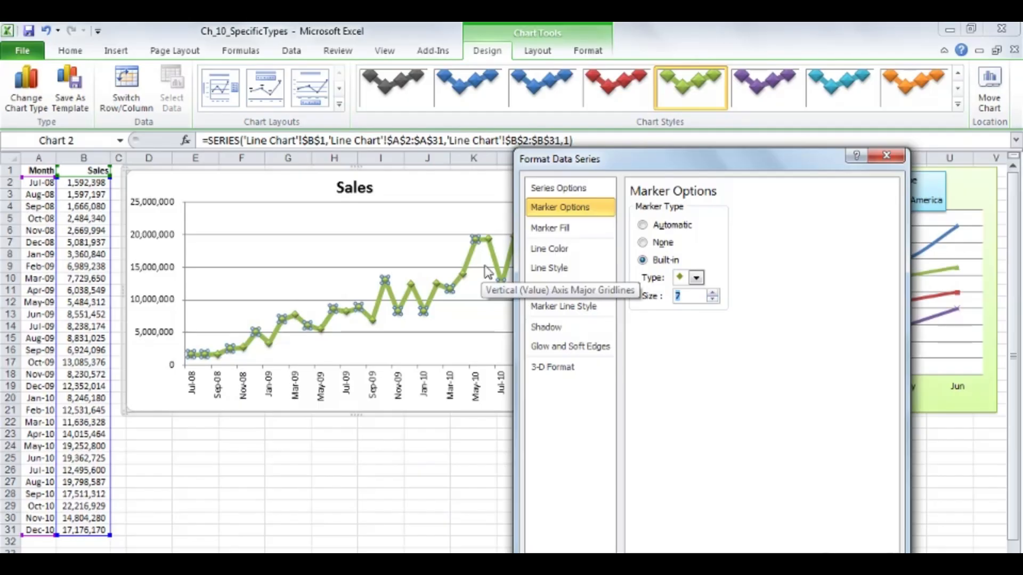
- Set the Sales series line width to 4.5 pt, close the formatting dialog and deselect the series
{"action": "left_click", "coordinate": [553, 268]}
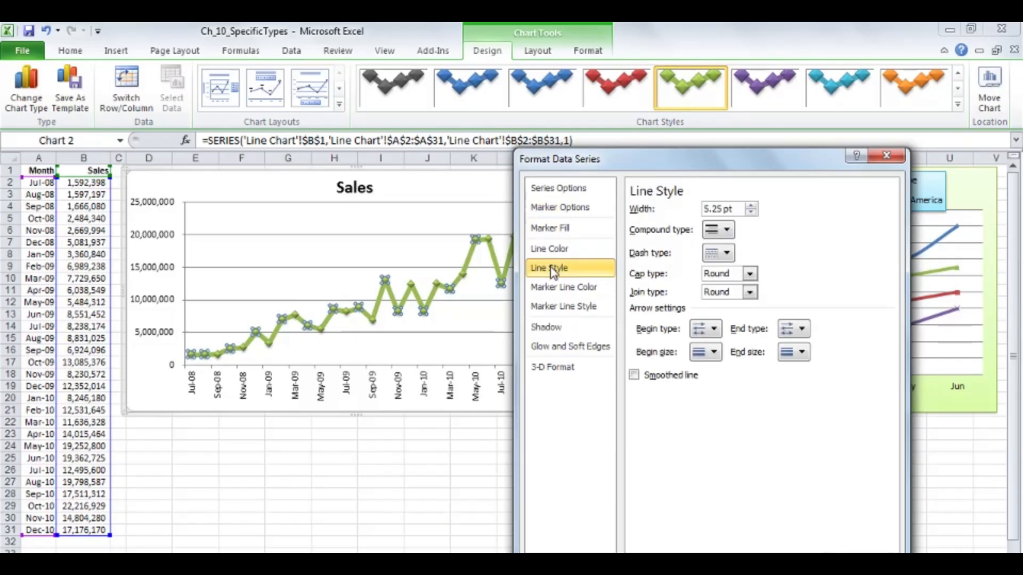
{"action": "left_click", "coordinate": [751, 212]}
{"action": "left_click", "coordinate": [751, 212]}
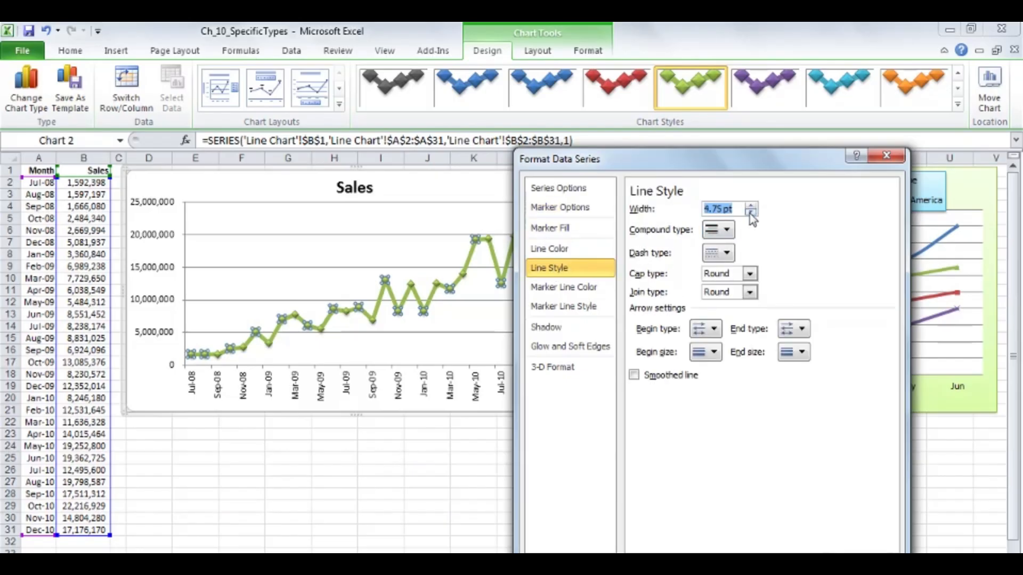
{"action": "left_click", "coordinate": [750, 212]}
{"action": "left_click", "coordinate": [874, 547]}
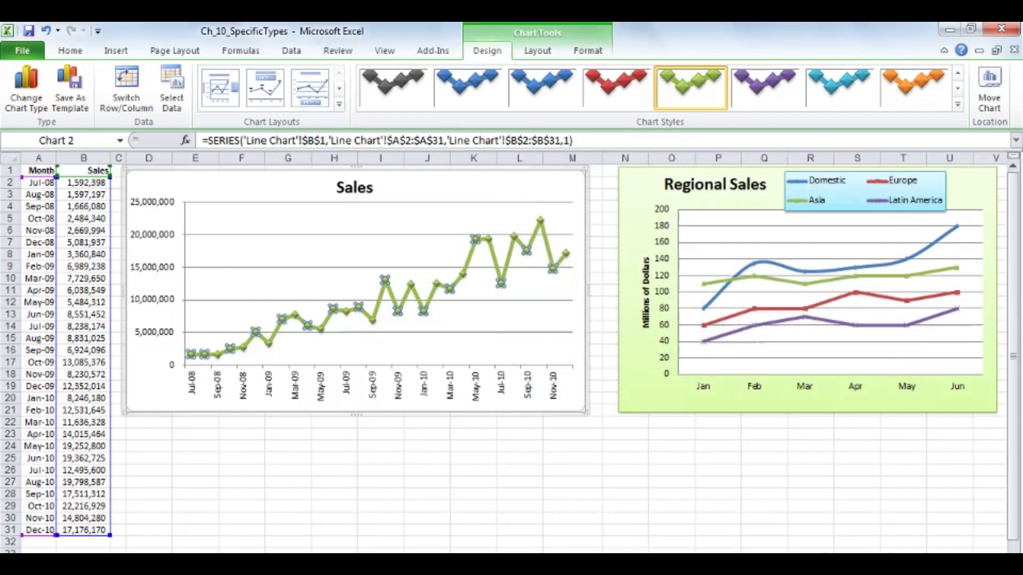
{"action": "left_click", "coordinate": [730, 399]}
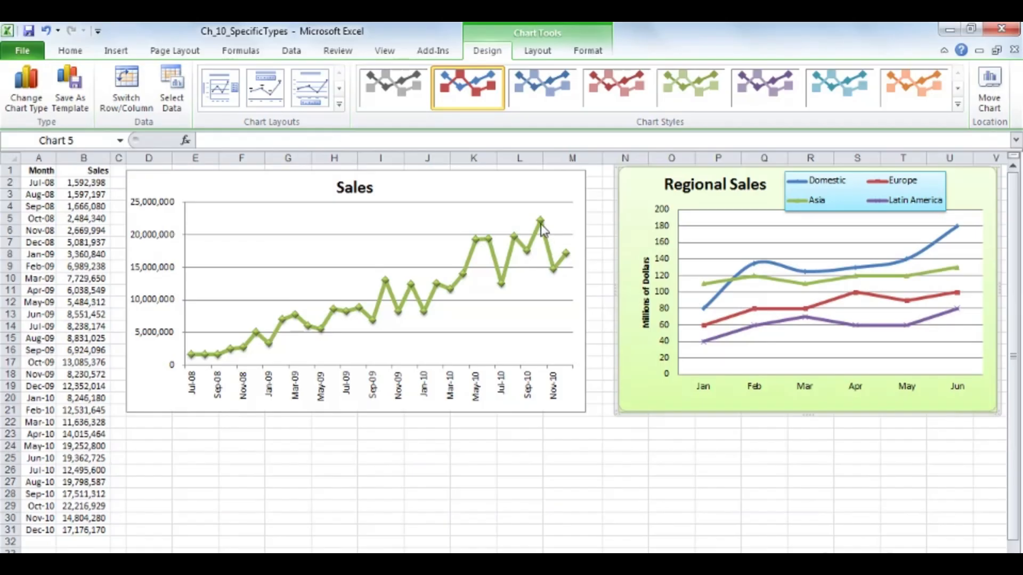
- Turn on the smoothed line option for the series in the Sales chart and close the formatting dialog
{"action": "mouse_move", "coordinate": [544, 241]}
{"action": "mouse_move", "coordinate": [550, 258]}
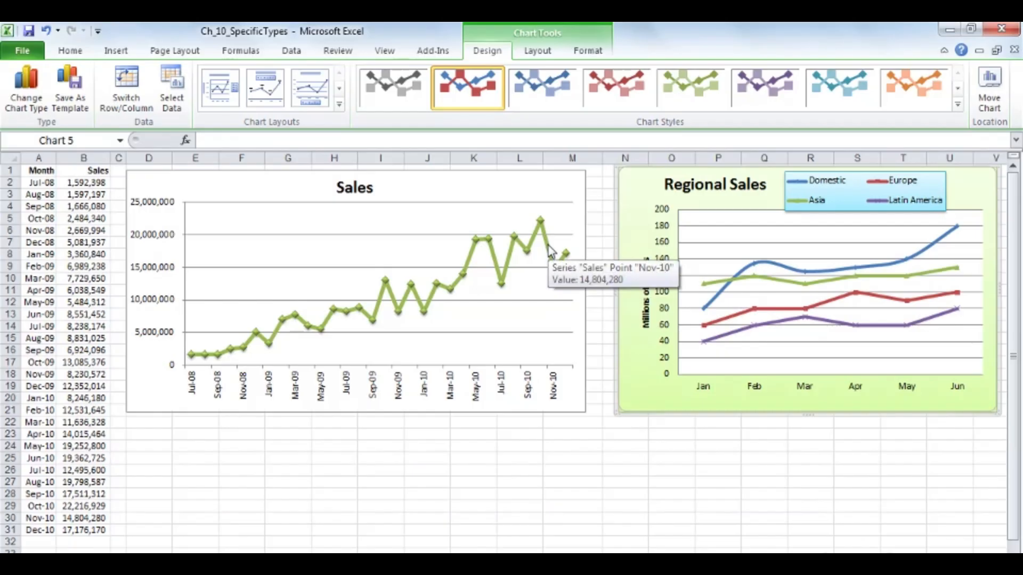
{"action": "double_click", "coordinate": [549, 245]}
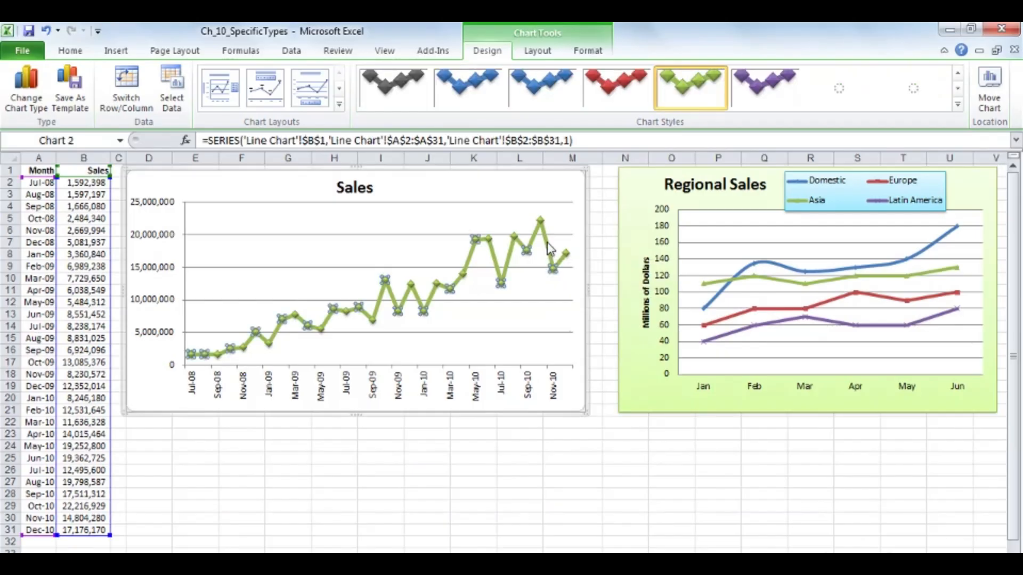
{"action": "left_click", "coordinate": [554, 268]}
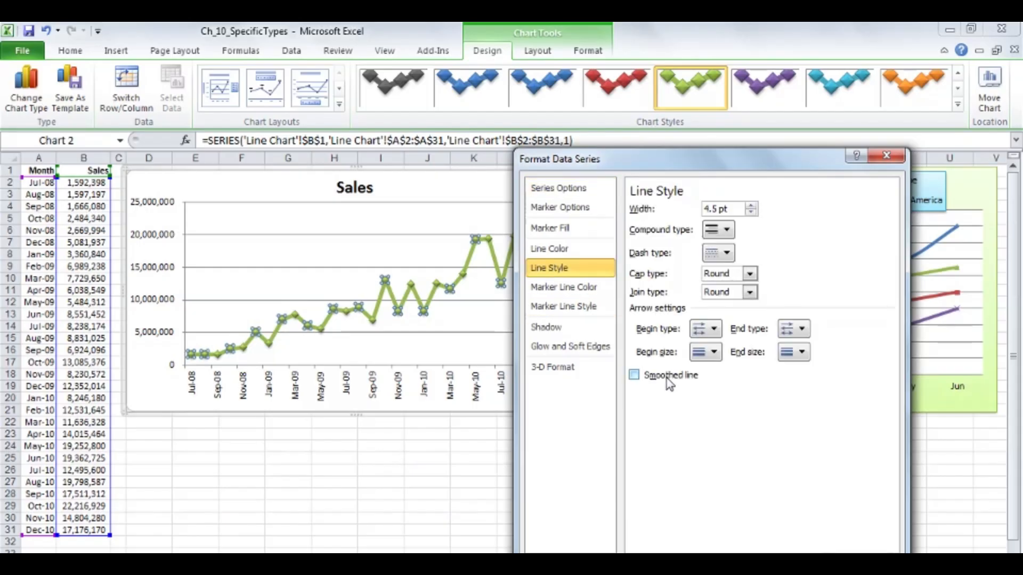
{"action": "left_click", "coordinate": [634, 375]}
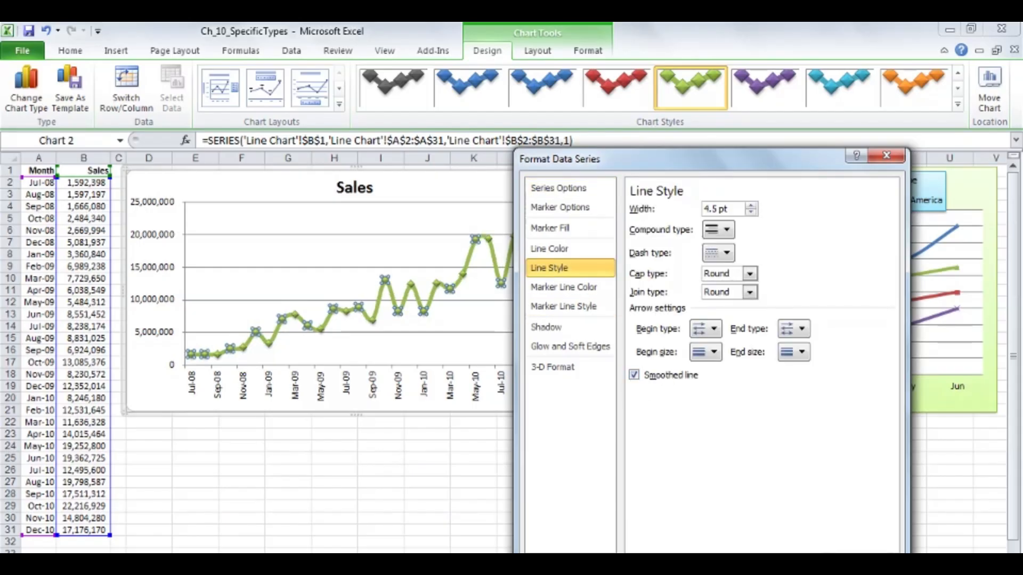
{"action": "left_click", "coordinate": [841, 542]}
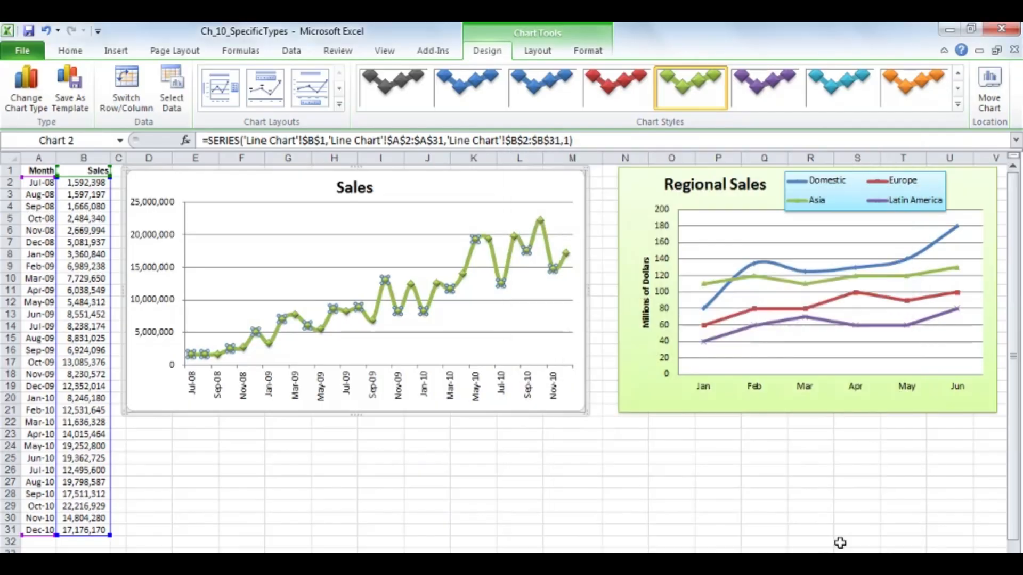
{"action": "left_click", "coordinate": [567, 317]}
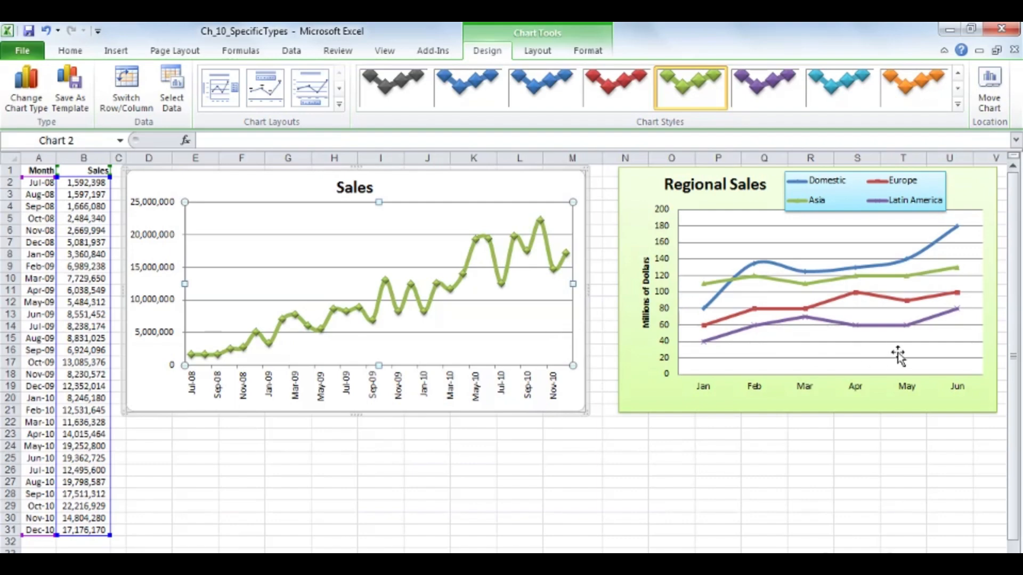
- Turn on the smoothed line option for the Latin America series in the Regional Sales chart
{"action": "double_click", "coordinate": [934, 321]}
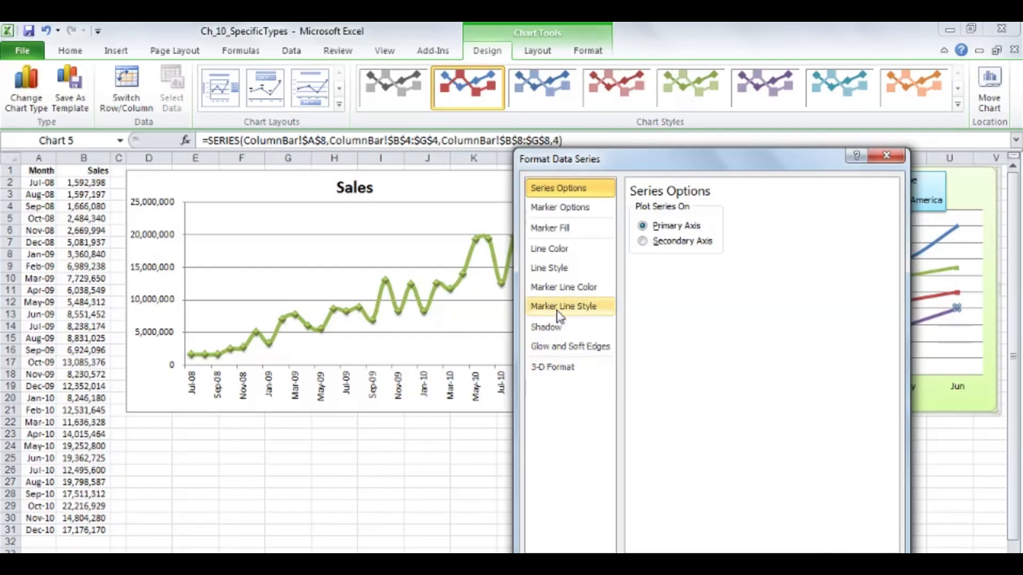
{"action": "left_click", "coordinate": [554, 268]}
{"action": "left_click", "coordinate": [634, 375]}
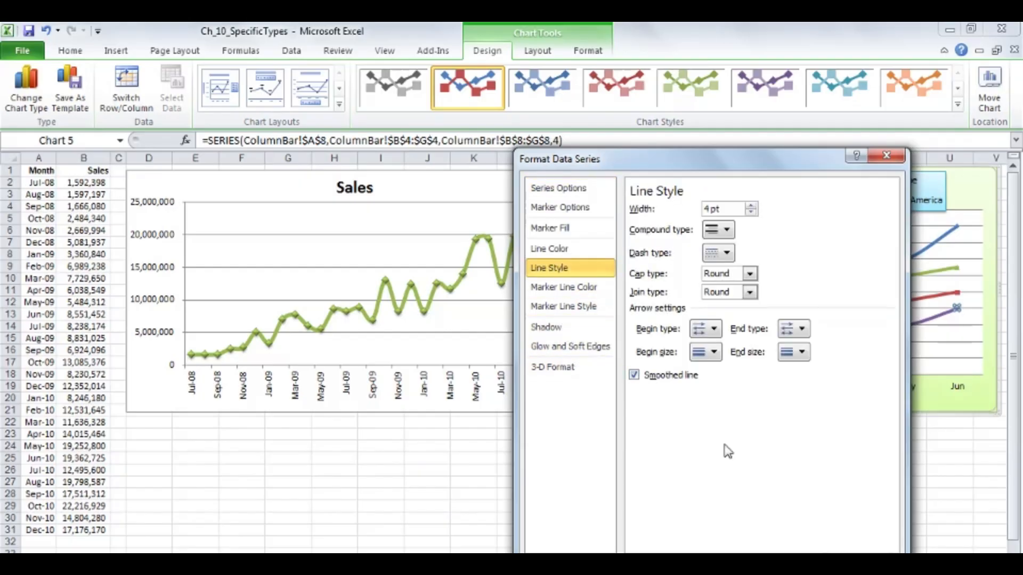
{"action": "left_click", "coordinate": [881, 565]}
{"action": "left_click", "coordinate": [932, 330]}
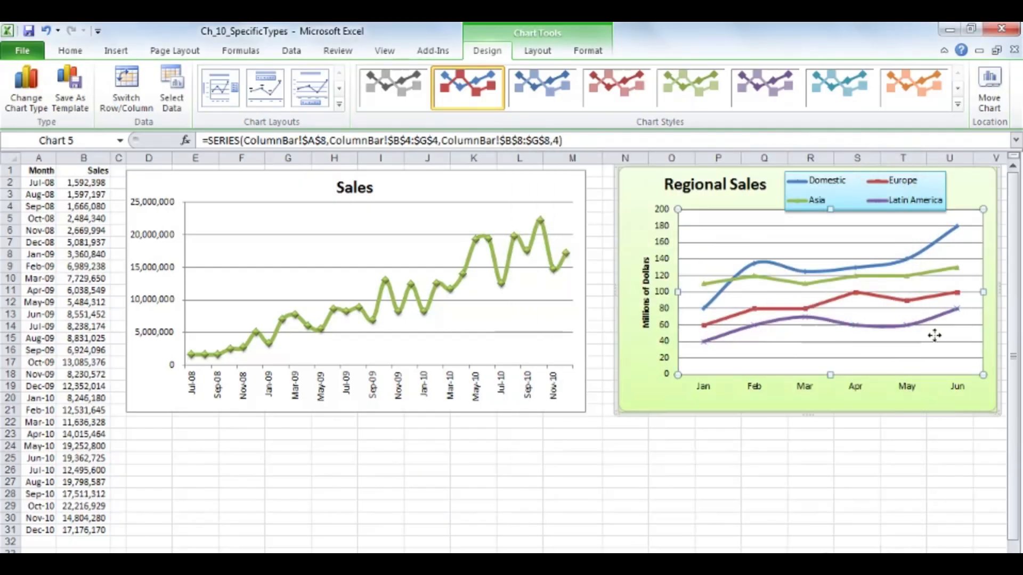
- Apply a smoothed line to the Europe series in the Regional Sales chart
{"action": "double_click", "coordinate": [925, 297]}
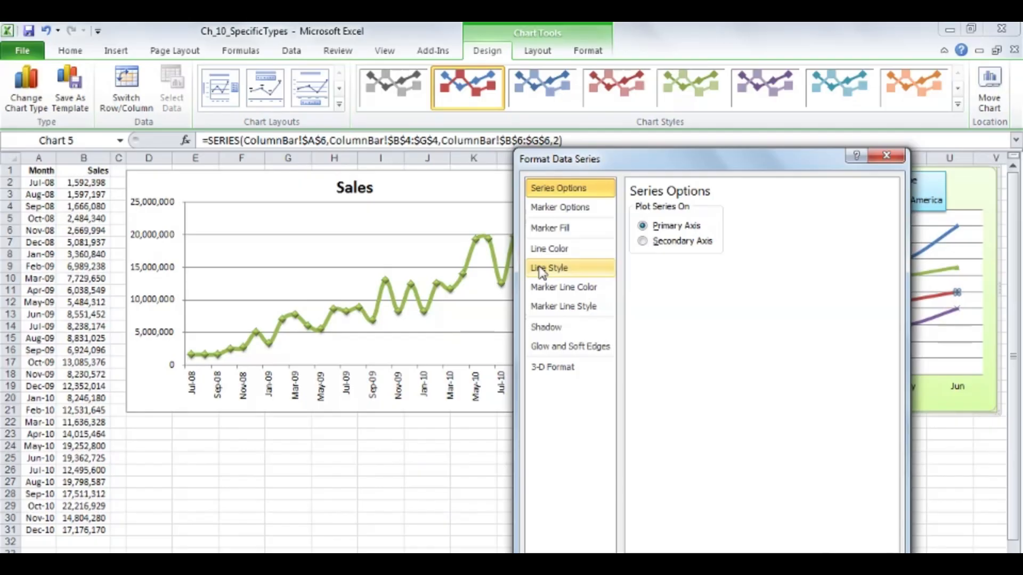
{"action": "left_click", "coordinate": [542, 269]}
{"action": "left_click", "coordinate": [634, 376]}
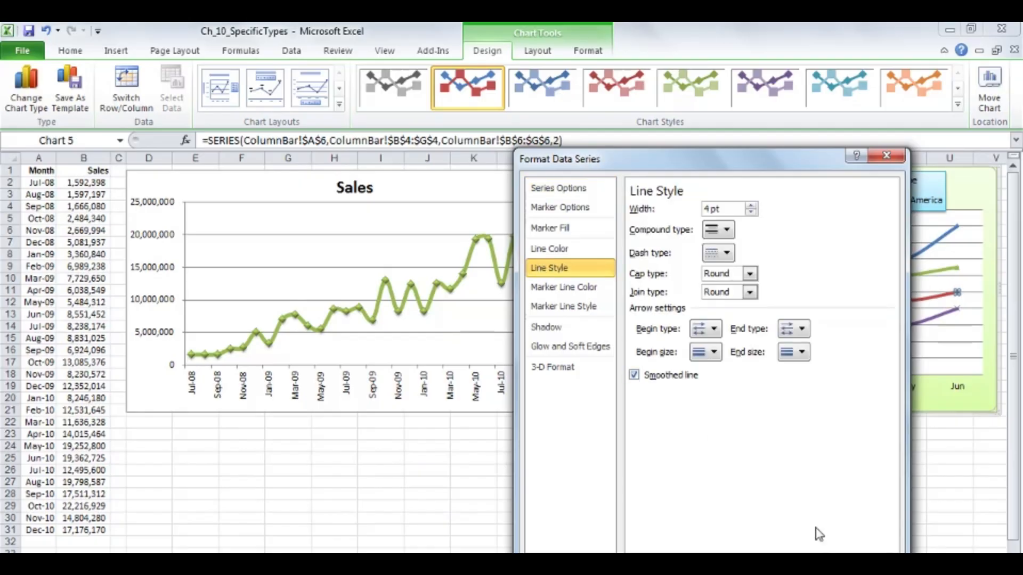
{"action": "key", "text": "Escape"}
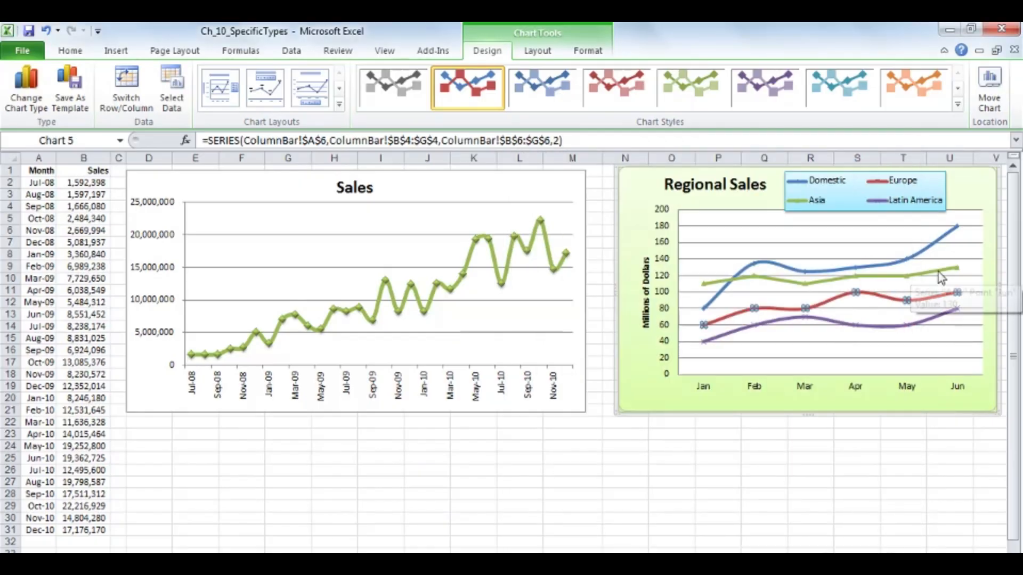
- Apply a smoothed line to the Asia series in the Regional Sales chart and deselect the chart
{"action": "double_click", "coordinate": [922, 276]}
{"action": "left_click", "coordinate": [549, 268]}
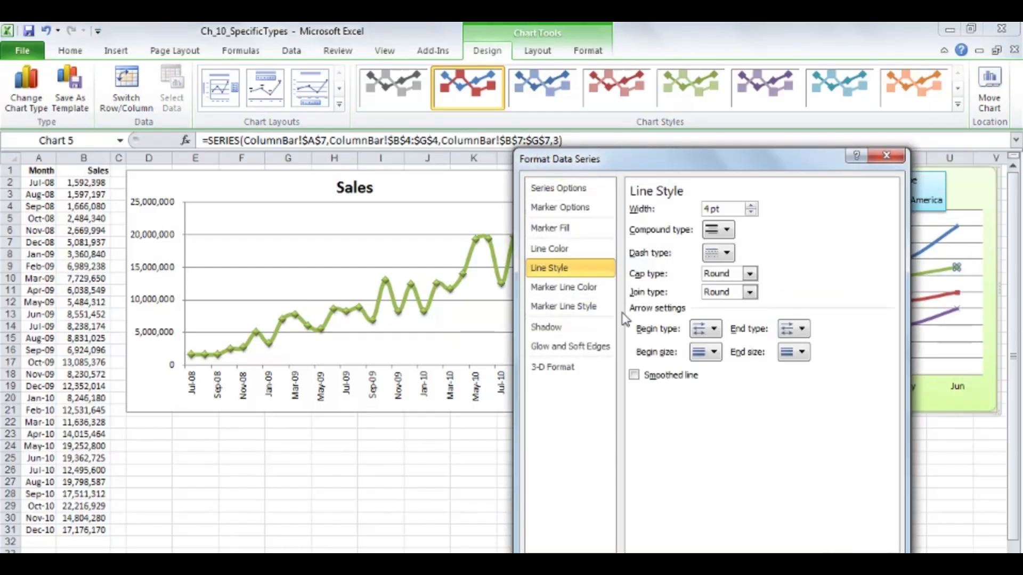
{"action": "left_click", "coordinate": [634, 376]}
{"action": "key", "text": "Escape"}
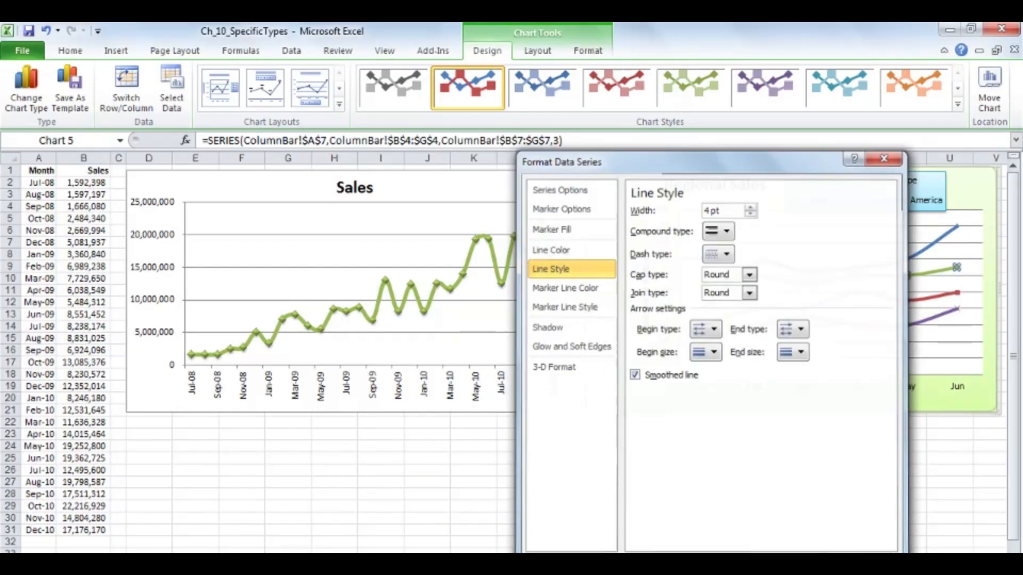
{"action": "left_click", "coordinate": [830, 493]}
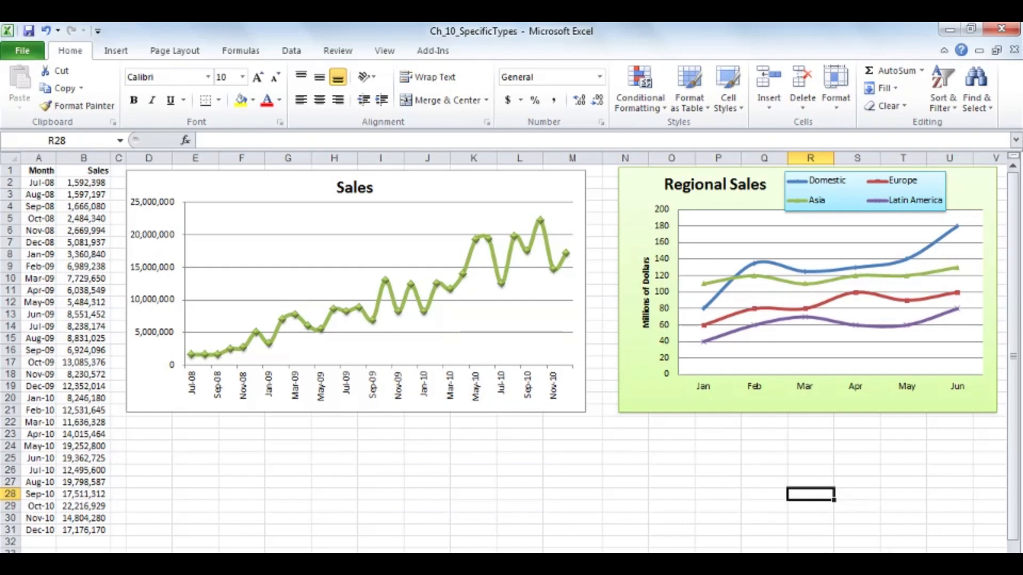
- Swap the Regional Sales chart's rows and columns to plot months as series, and swap them back to regions as series
{"action": "left_click", "coordinate": [825, 403]}
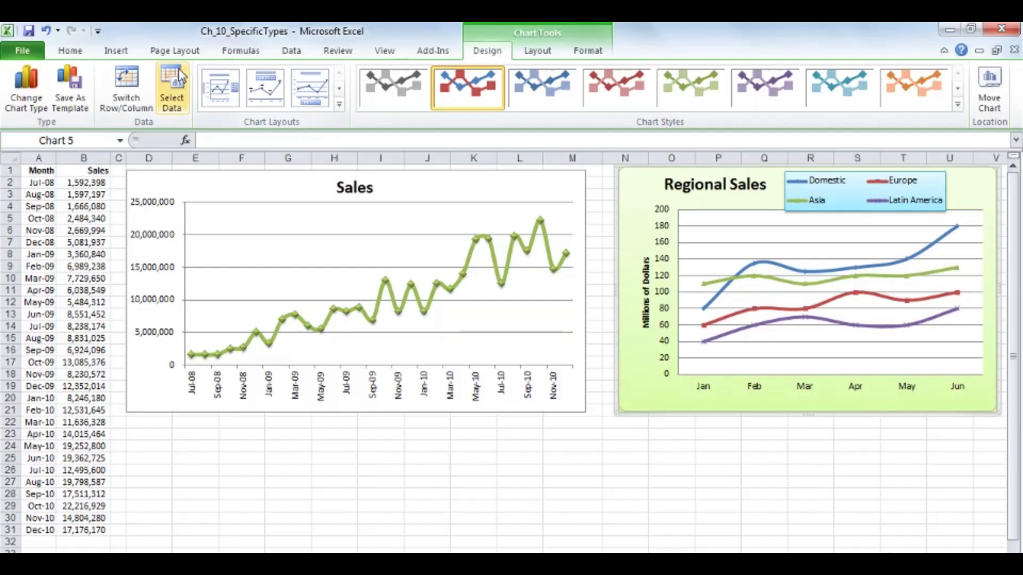
{"action": "left_click", "coordinate": [126, 81]}
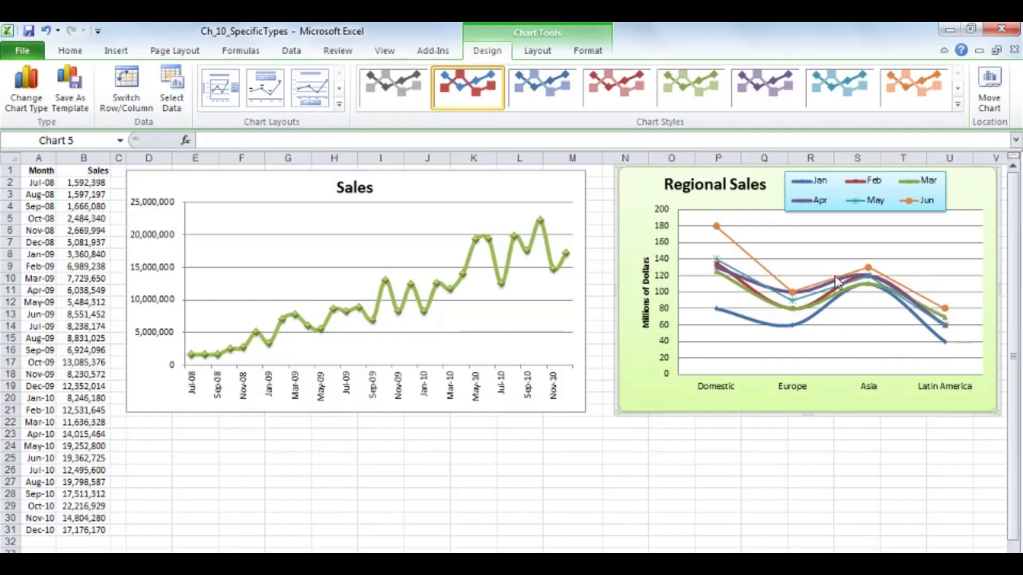
{"action": "mouse_move", "coordinate": [922, 301]}
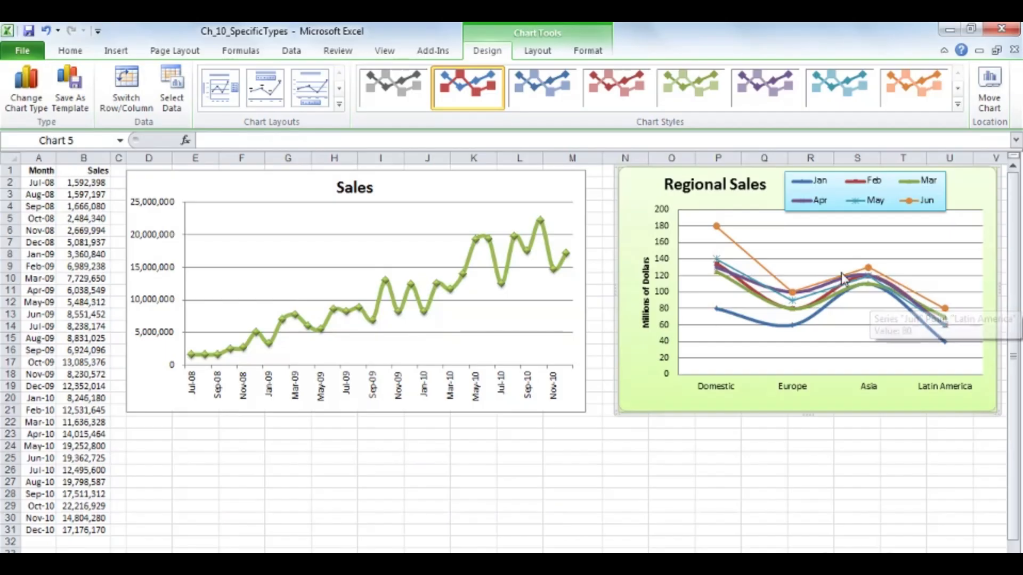
{"action": "mouse_move", "coordinate": [720, 261]}
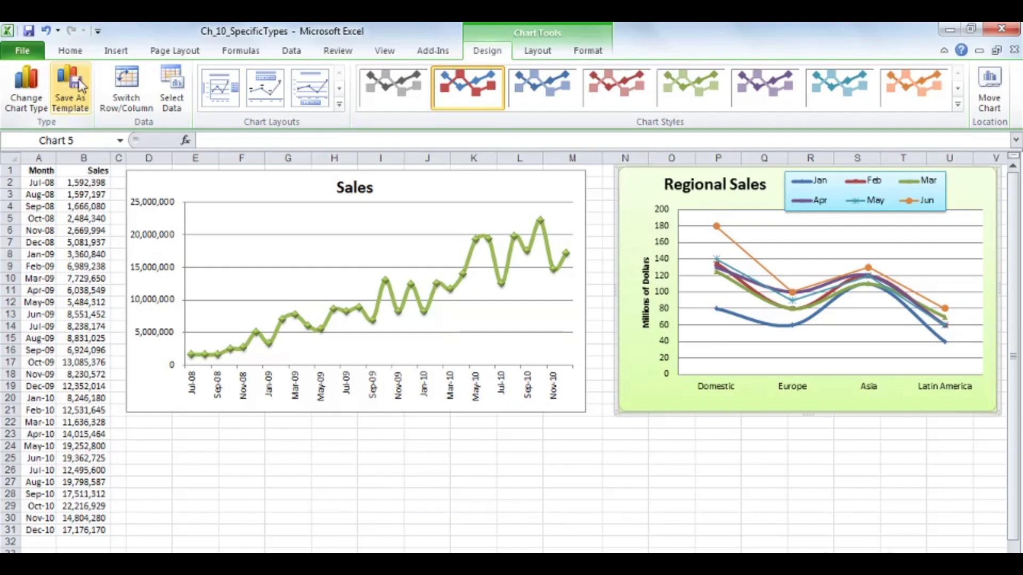
{"action": "left_click", "coordinate": [122, 82]}
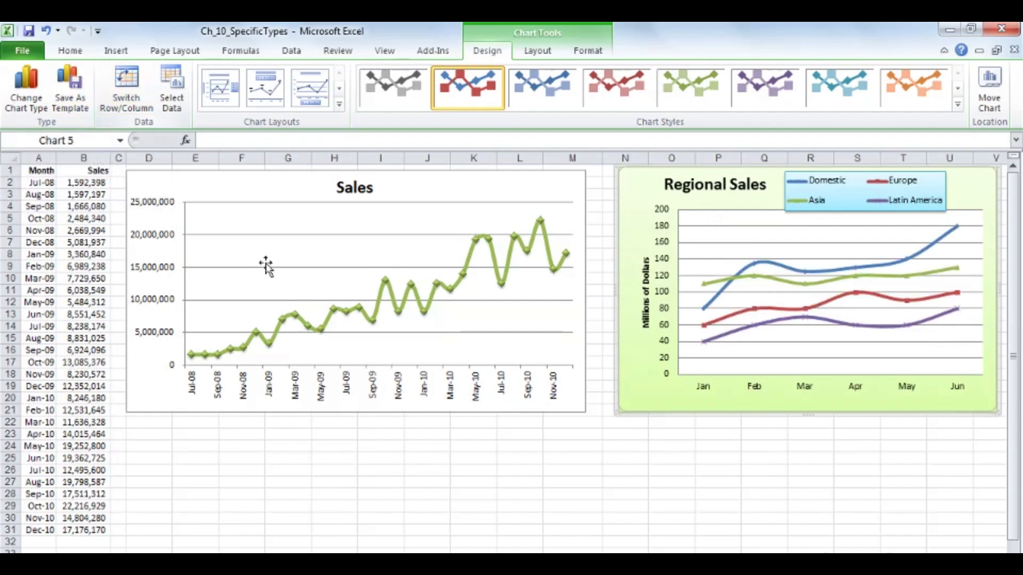
- Examine the differently proportioned Domestic Sales line charts and the regional data table beyond the Regional Sales chart
{"action": "left_click", "coordinate": [1000, 563]}
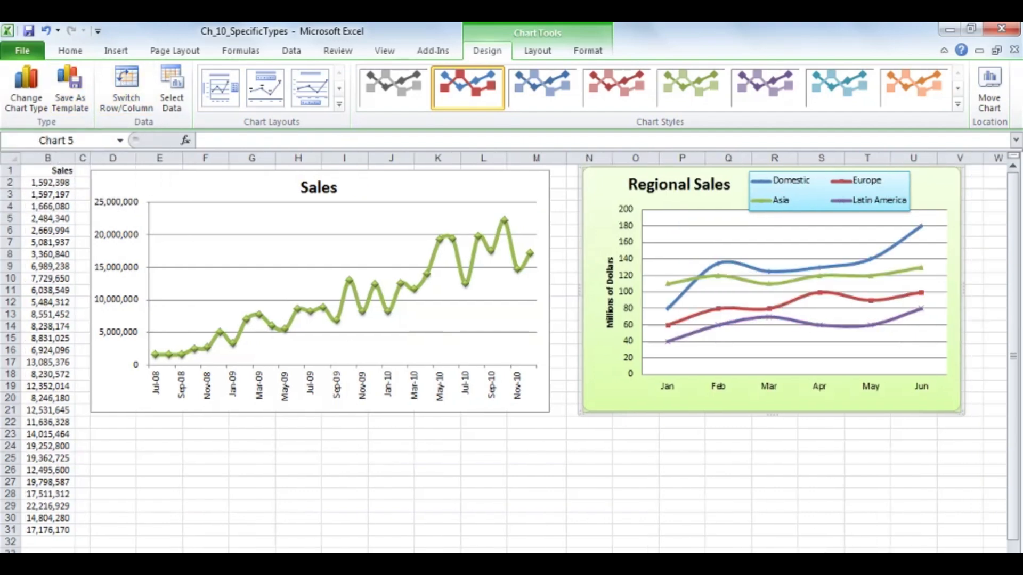
{"action": "left_click", "coordinate": [1001, 563]}
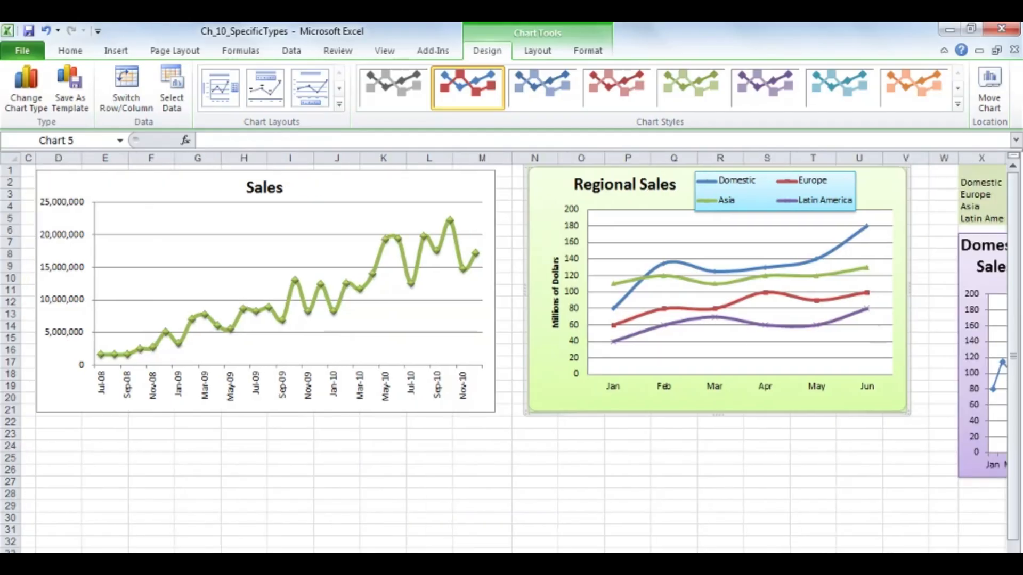
{"action": "left_click", "coordinate": [1000, 562]}
{"action": "left_click", "coordinate": [1001, 563]}
{"action": "left_click", "coordinate": [1001, 562]}
{"action": "left_click", "coordinate": [1000, 563]}
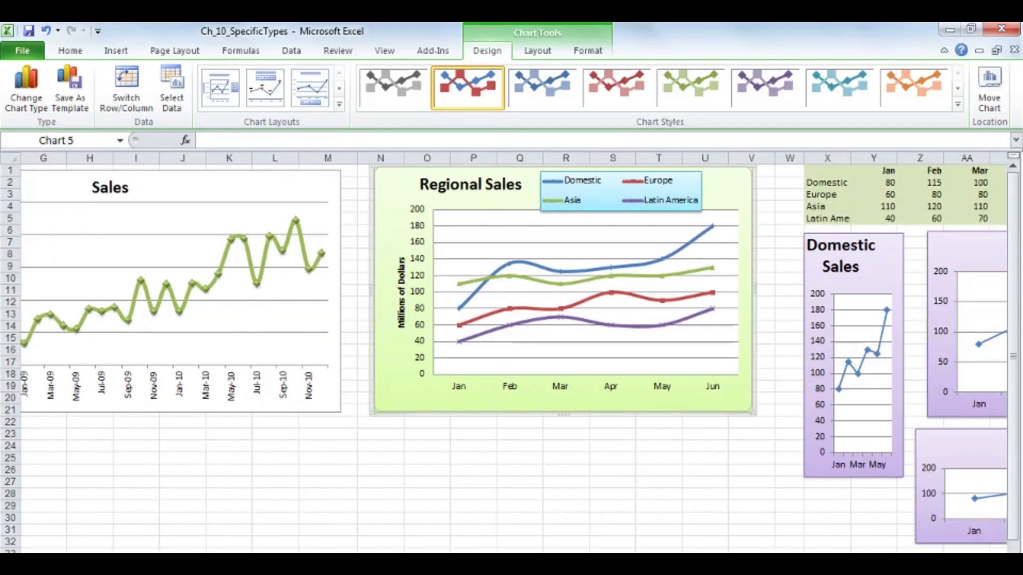
{"action": "left_click", "coordinate": [1001, 563]}
{"action": "left_click", "coordinate": [1001, 562]}
{"action": "left_click", "coordinate": [1001, 562]}
{"action": "scroll", "coordinate": [513, 351], "scroll_direction": "right", "scroll_amount": 3}
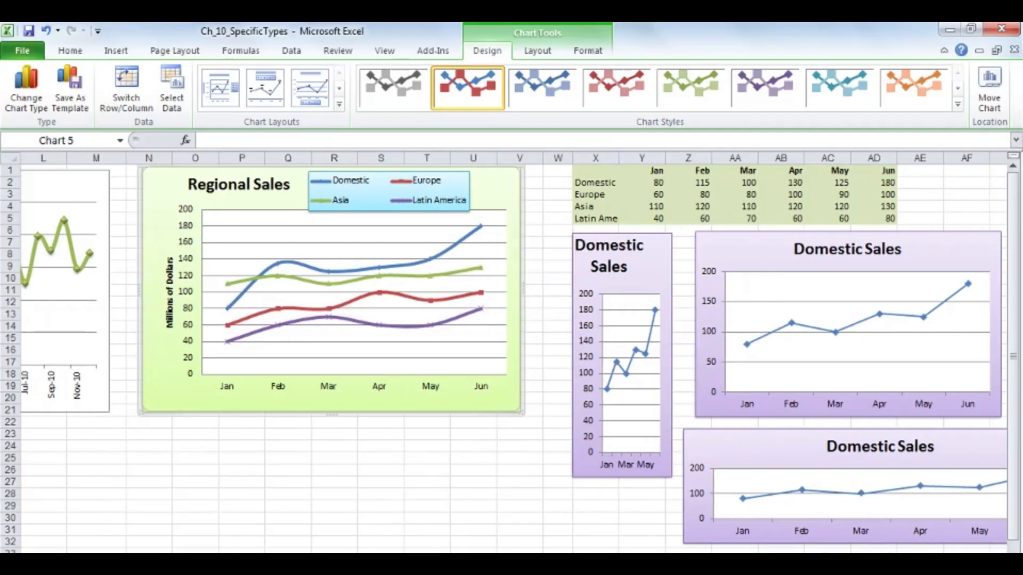
- Examine the tall, standard and wide Domestic Sales charts together with their source table in X1:AD5
{"action": "scroll", "coordinate": [513, 352], "scroll_direction": "right", "scroll_amount": 2}
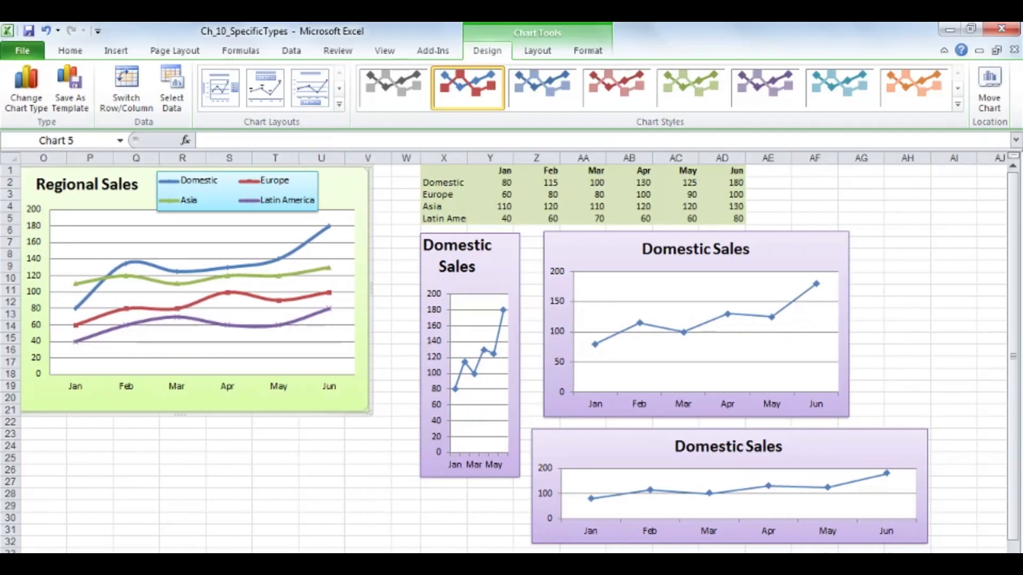
{"action": "left_click", "coordinate": [895, 460]}
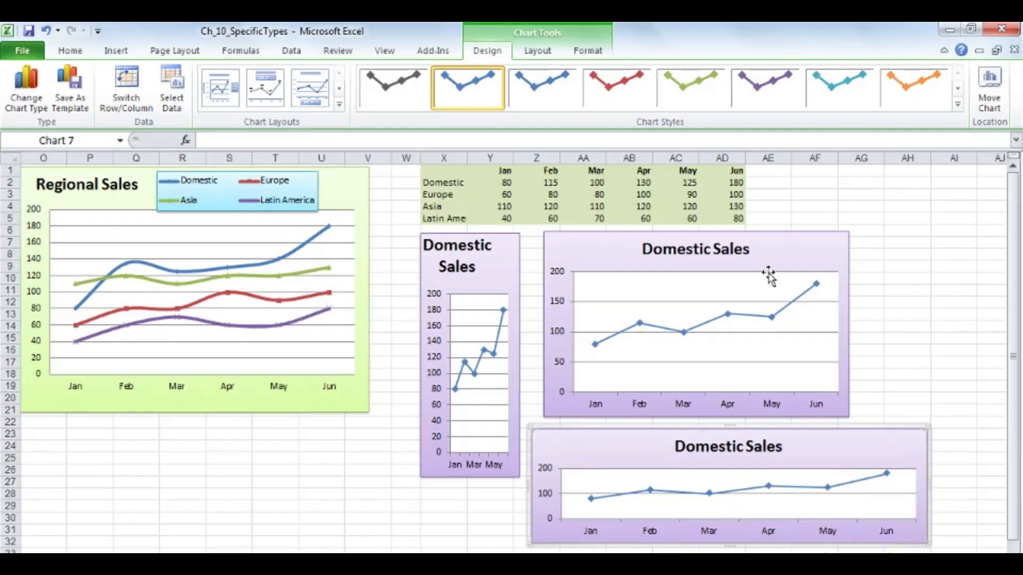
{"action": "left_click_drag", "start_coordinate": [449, 171], "coordinate": [718, 216]}
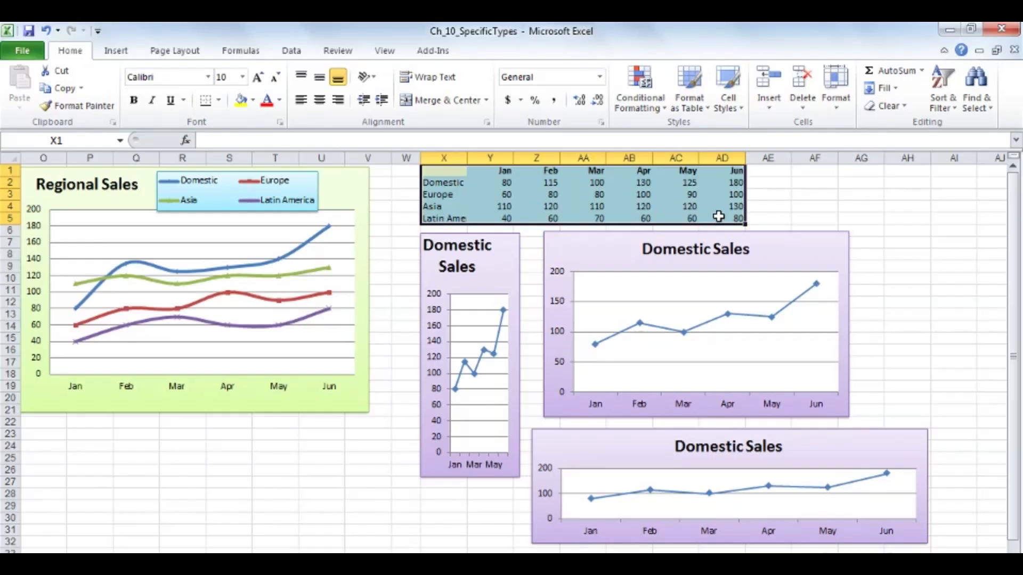
{"action": "left_click", "coordinate": [505, 266]}
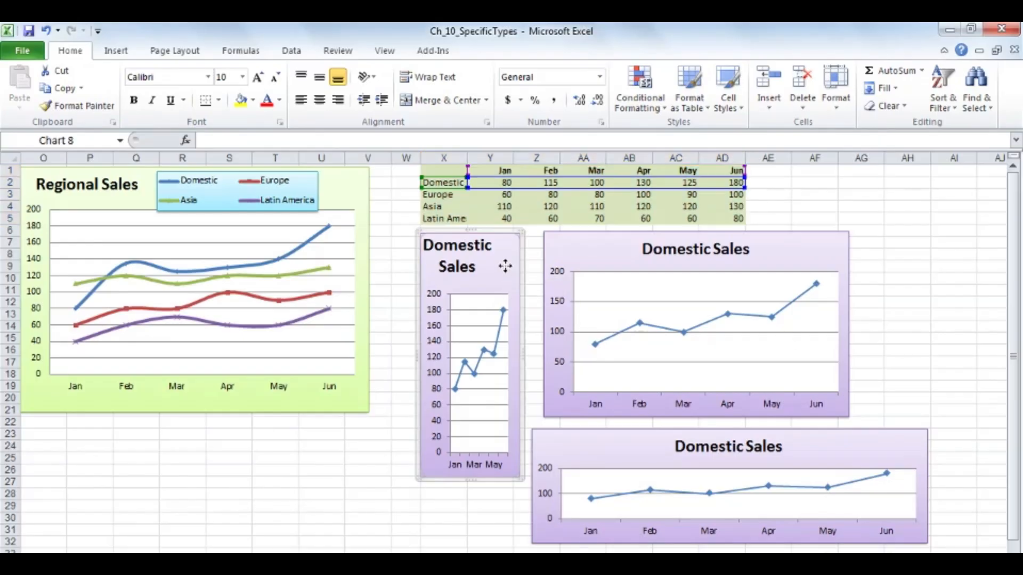
{"action": "left_click", "coordinate": [859, 457]}
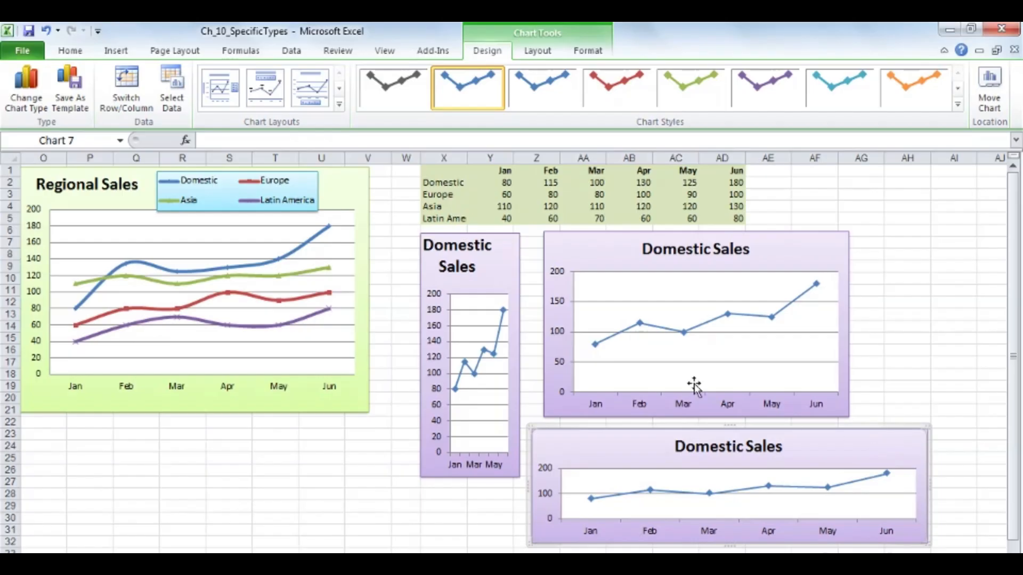
- Widen the tall Domestic Sales chart, and make the flat one narrower and taller and place it beside the tall one
{"action": "left_click", "coordinate": [498, 279]}
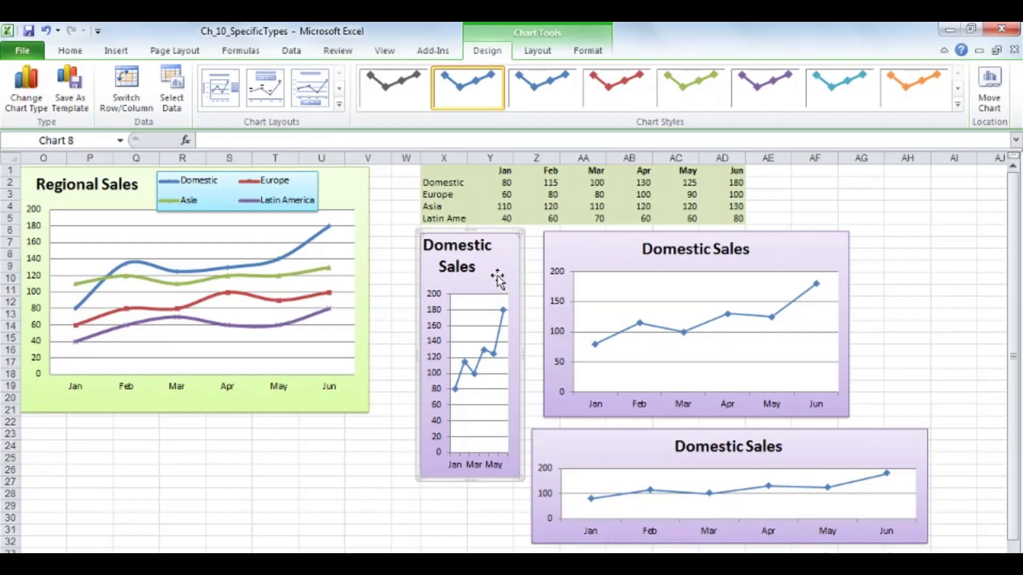
{"action": "left_click_drag", "start_coordinate": [523, 231], "coordinate": [598, 236]}
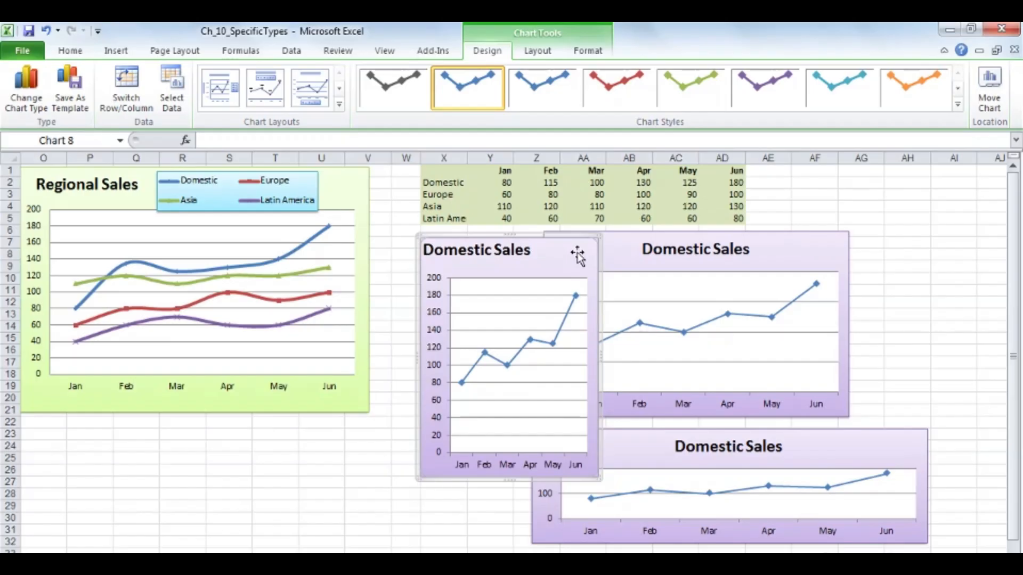
{"action": "left_click", "coordinate": [819, 454]}
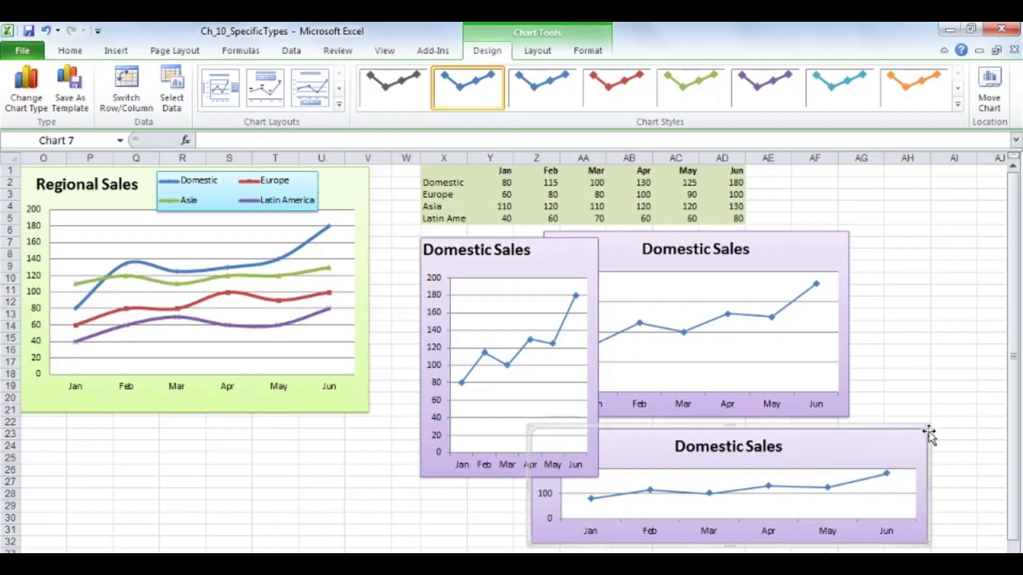
{"action": "left_click_drag", "start_coordinate": [927, 425], "coordinate": [878, 383]}
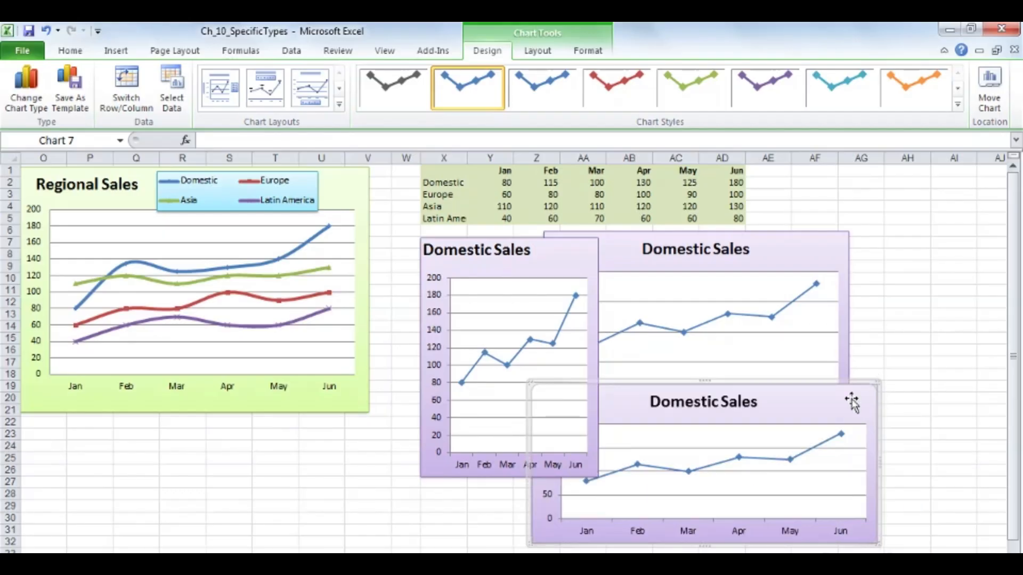
{"action": "left_click_drag", "start_coordinate": [796, 385], "coordinate": [870, 266]}
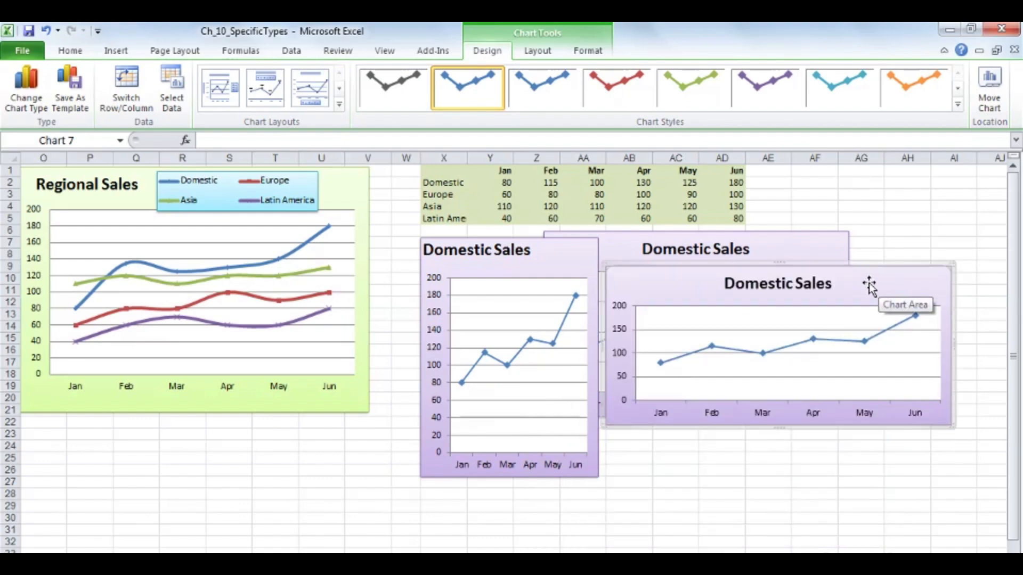
{"action": "left_click_drag", "start_coordinate": [571, 260], "coordinate": [574, 260]}
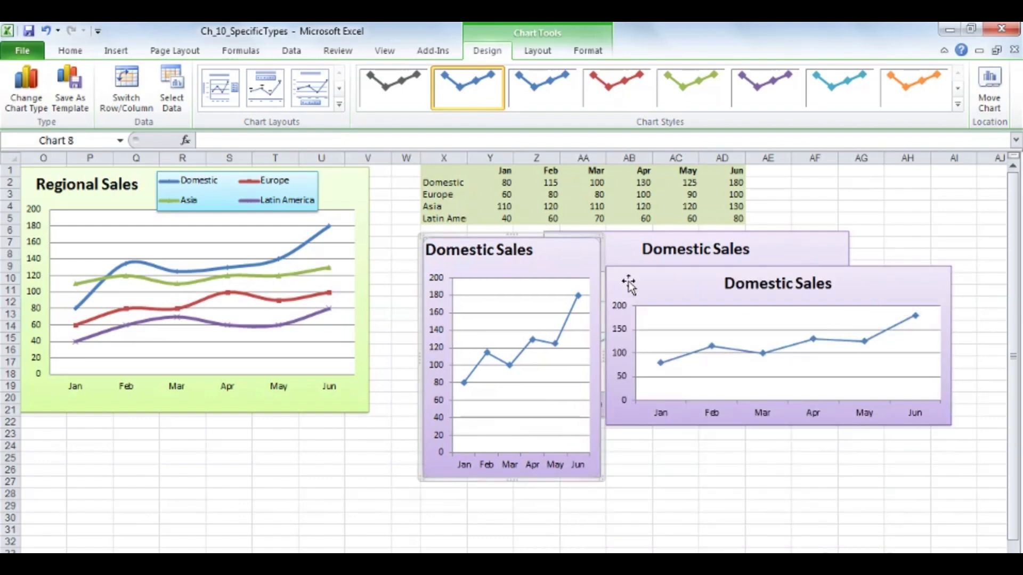
- Narrow the tall Domestic Sales chart slightly by resizing it from its corner
{"action": "left_click", "coordinate": [627, 282]}
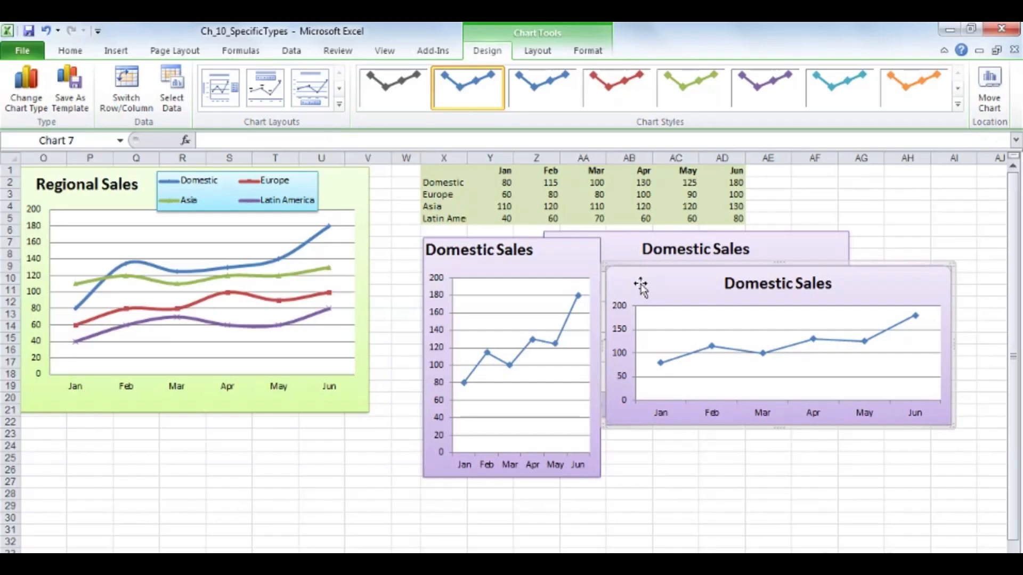
{"action": "left_click", "coordinate": [565, 264]}
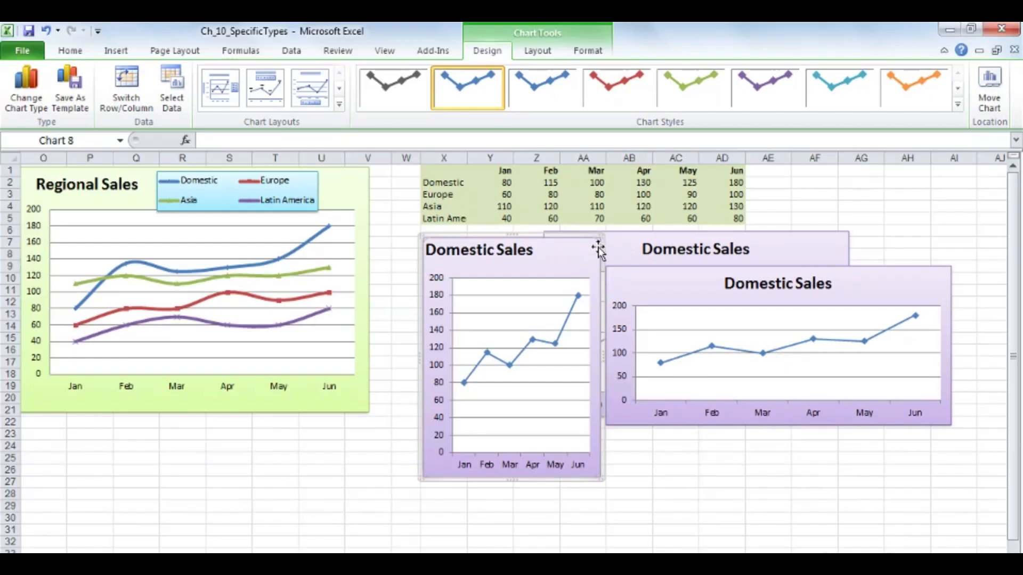
{"action": "left_click_drag", "start_coordinate": [601, 236], "coordinate": [584, 233]}
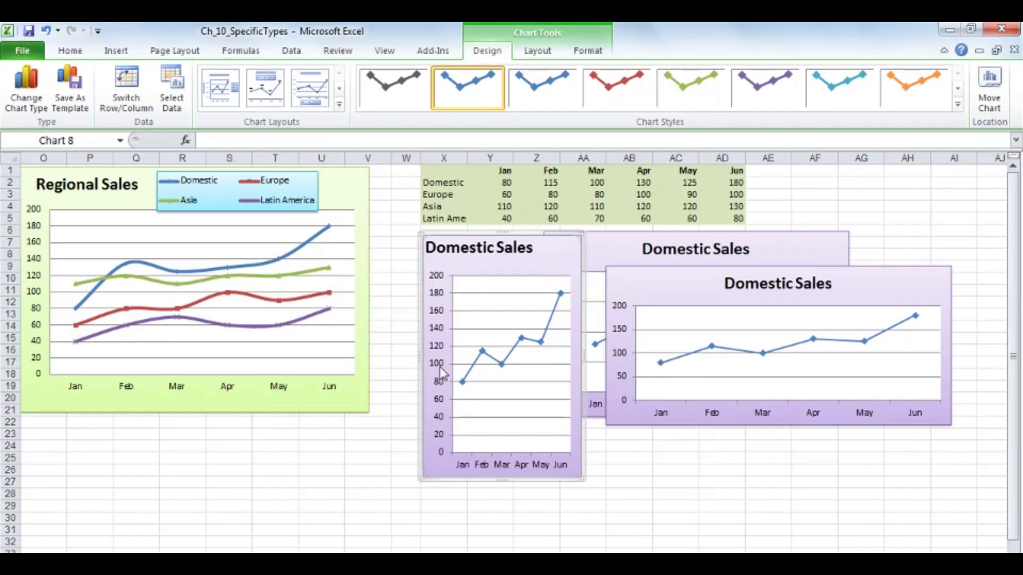
- Fix the tall Domestic Sales chart's vertical axis at a minimum of 80 and a maximum of 180
{"action": "double_click", "coordinate": [438, 387]}
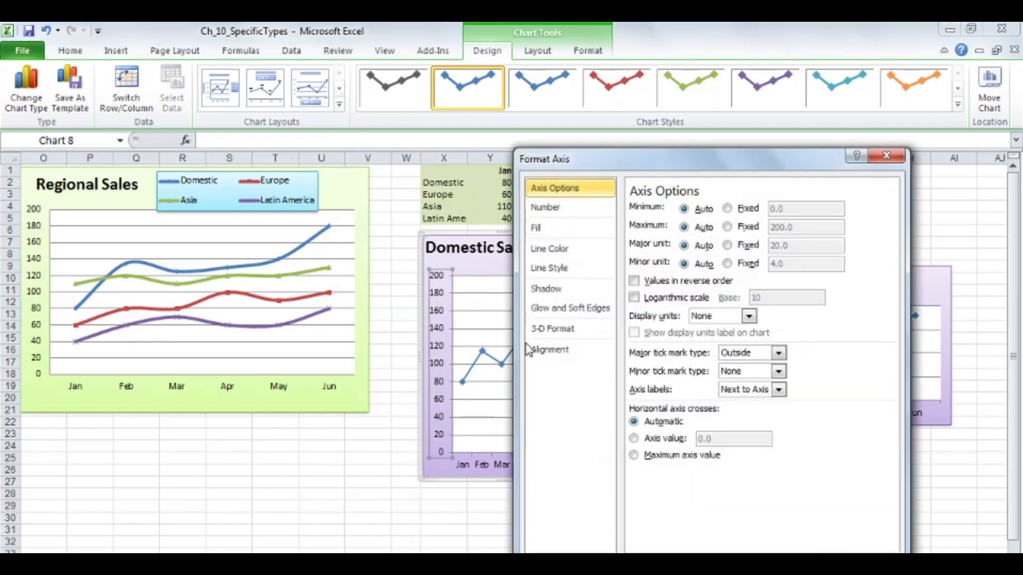
{"action": "left_click", "coordinate": [728, 209]}
{"action": "double_click", "coordinate": [770, 209]}
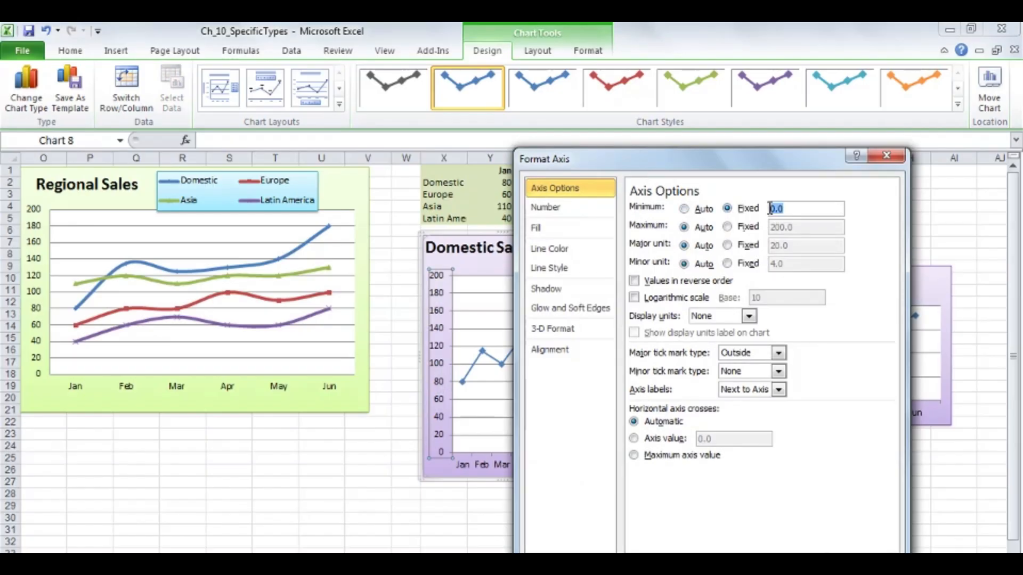
{"action": "type", "text": "80"}
{"action": "left_click_drag", "start_coordinate": [662, 164], "coordinate": [734, 168]}
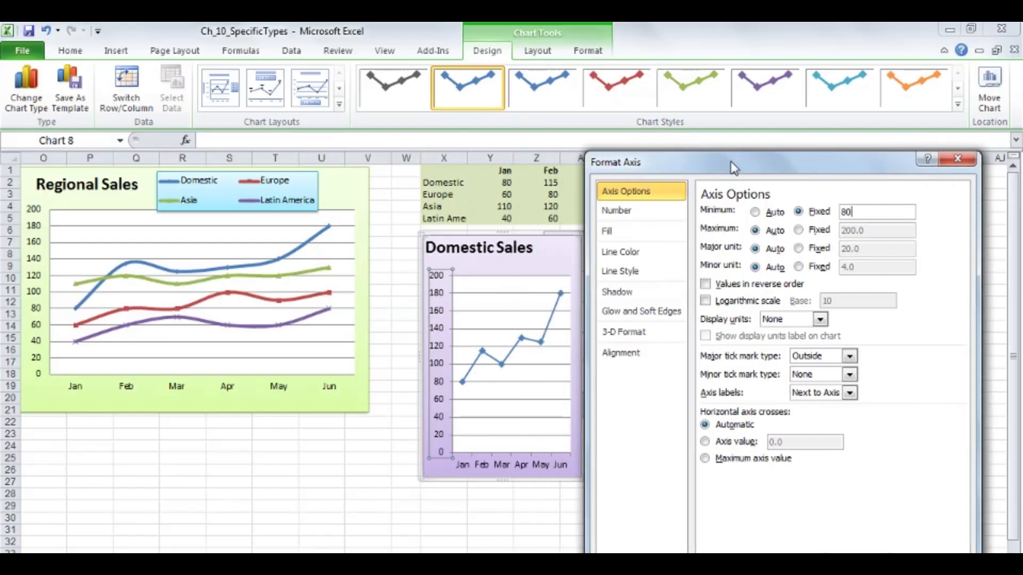
{"action": "left_click", "coordinate": [798, 230]}
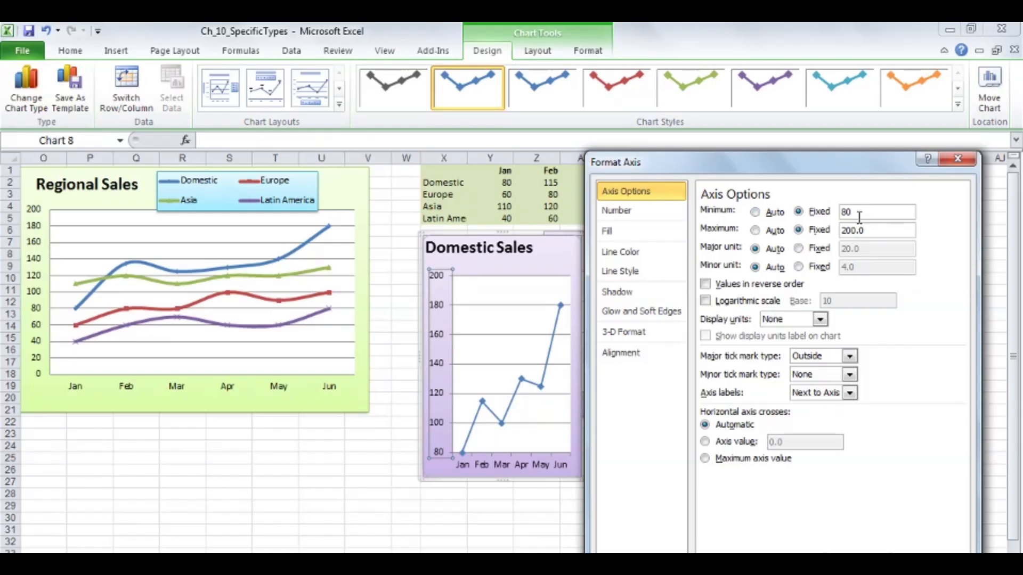
{"action": "left_click_drag", "start_coordinate": [869, 230], "coordinate": [840, 231]}
{"action": "type", "text": "180"}
{"action": "left_click", "coordinate": [927, 563]}
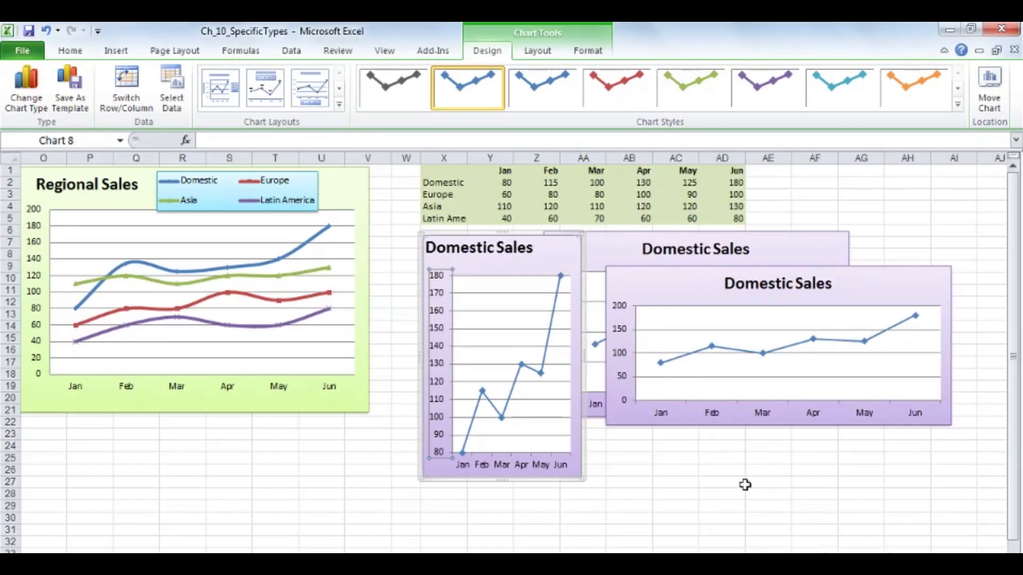
- Compare the tall Domestic Sales chart's line with the wide version, and review the Regional Sales and Sales charts
{"action": "left_click", "coordinate": [559, 252]}
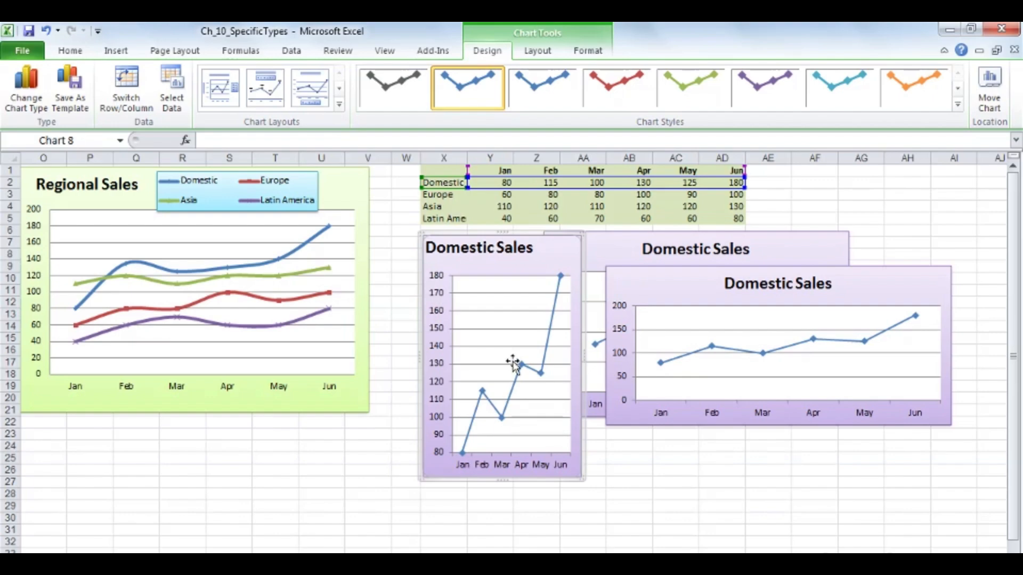
{"action": "mouse_move", "coordinate": [532, 371]}
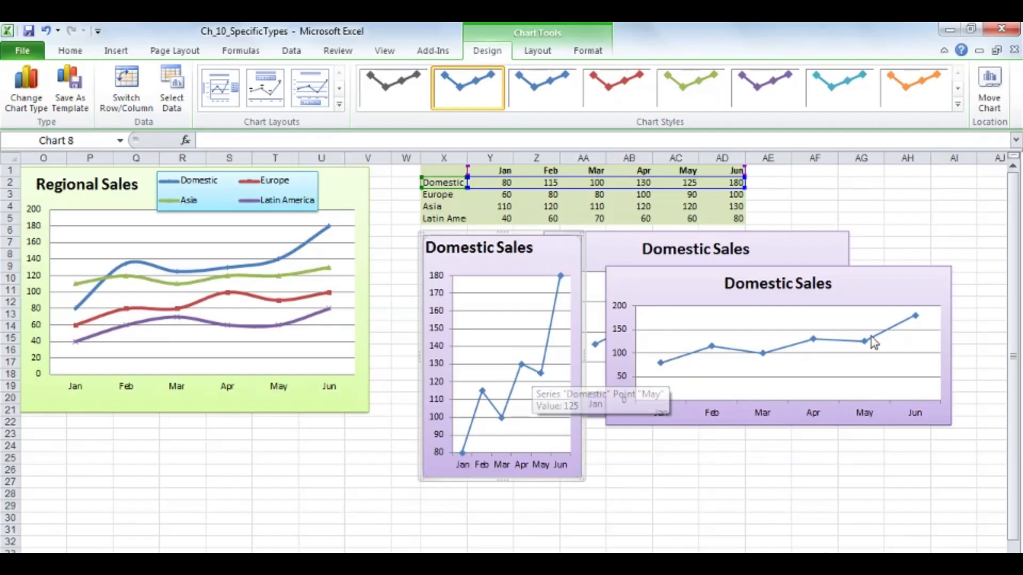
{"action": "left_click", "coordinate": [899, 292]}
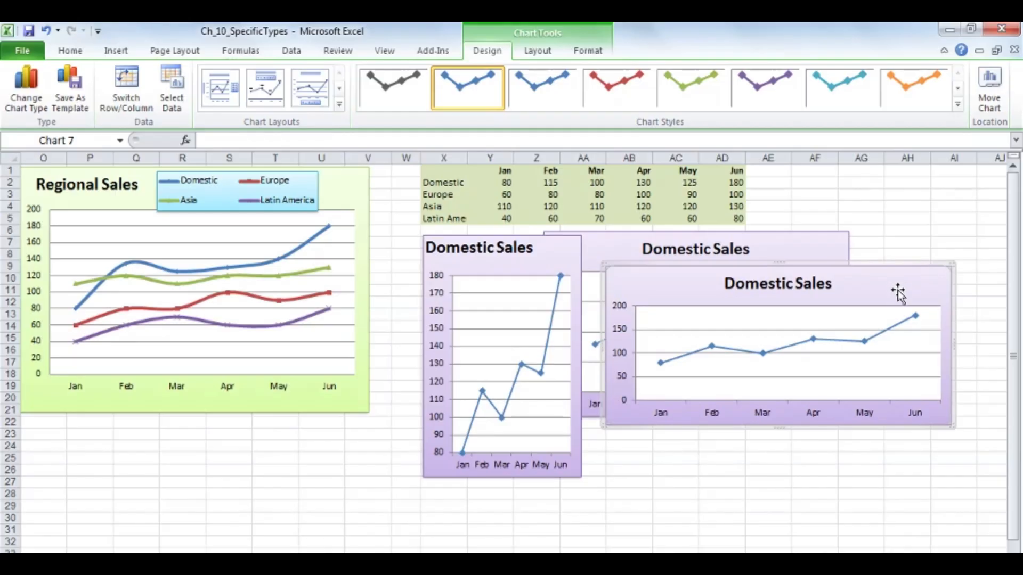
{"action": "left_click_drag", "start_coordinate": [930, 564], "coordinate": [900, 564]}
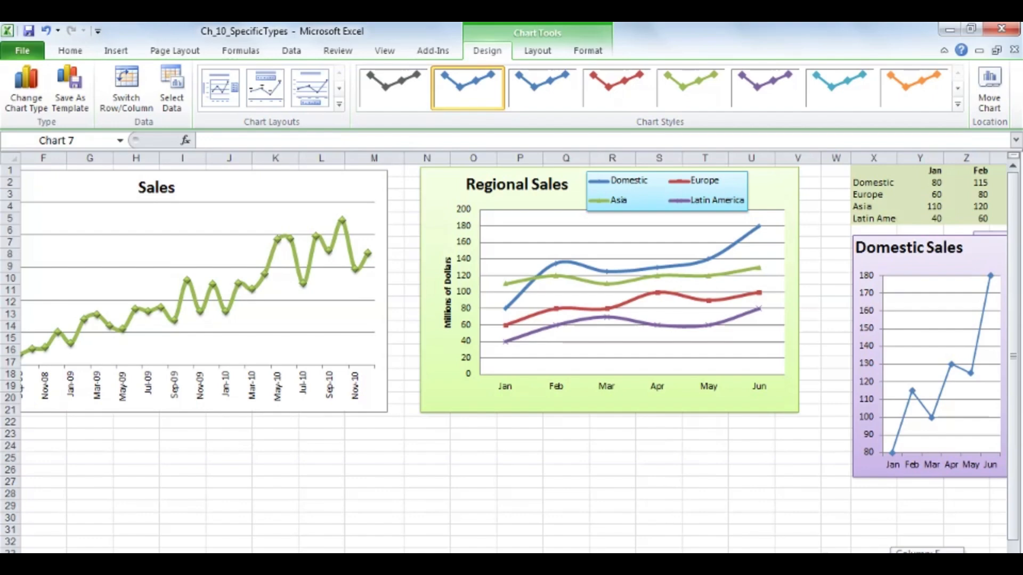
{"action": "left_click", "coordinate": [782, 398]}
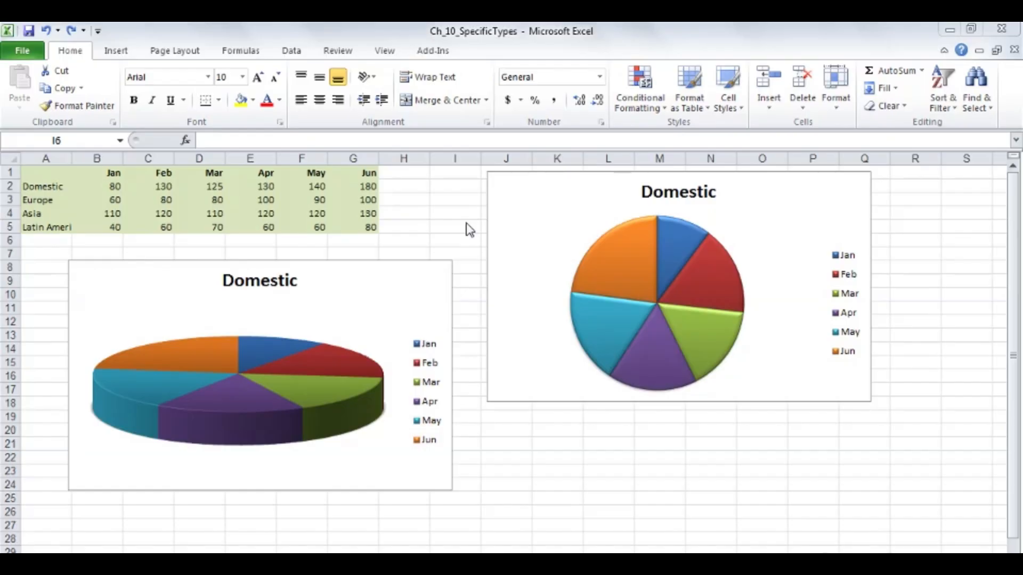
- Compare the 2-D and 3-D Domestic pie charts on the PieChart sheet
{"action": "left_click", "coordinate": [548, 234]}
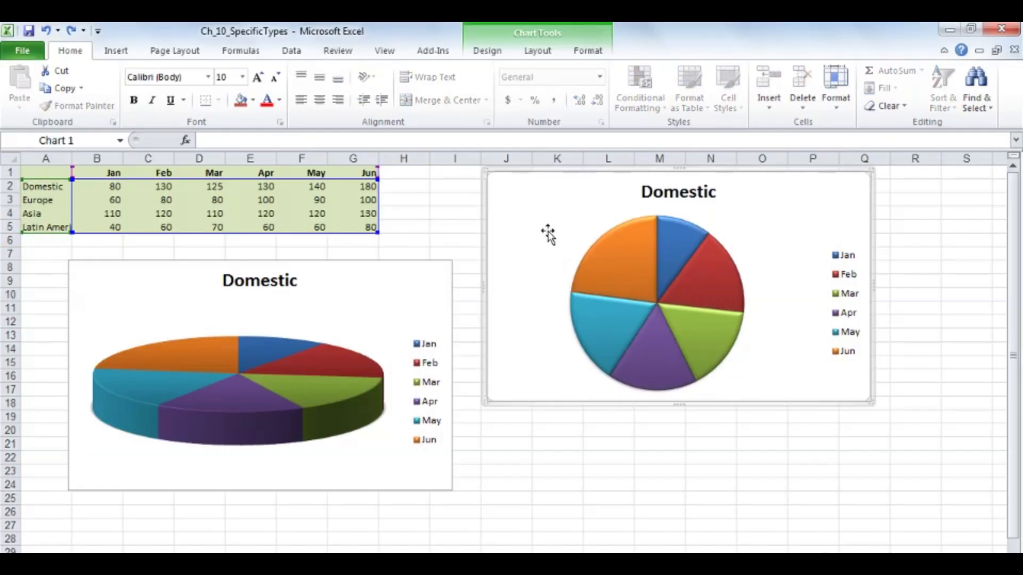
{"action": "left_click", "coordinate": [359, 322]}
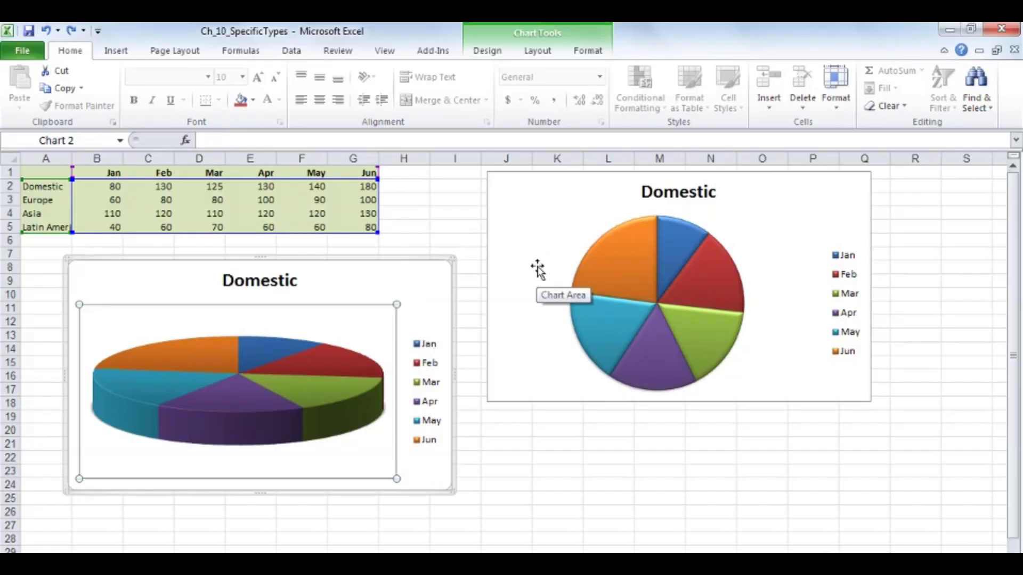
{"action": "left_click", "coordinate": [573, 248]}
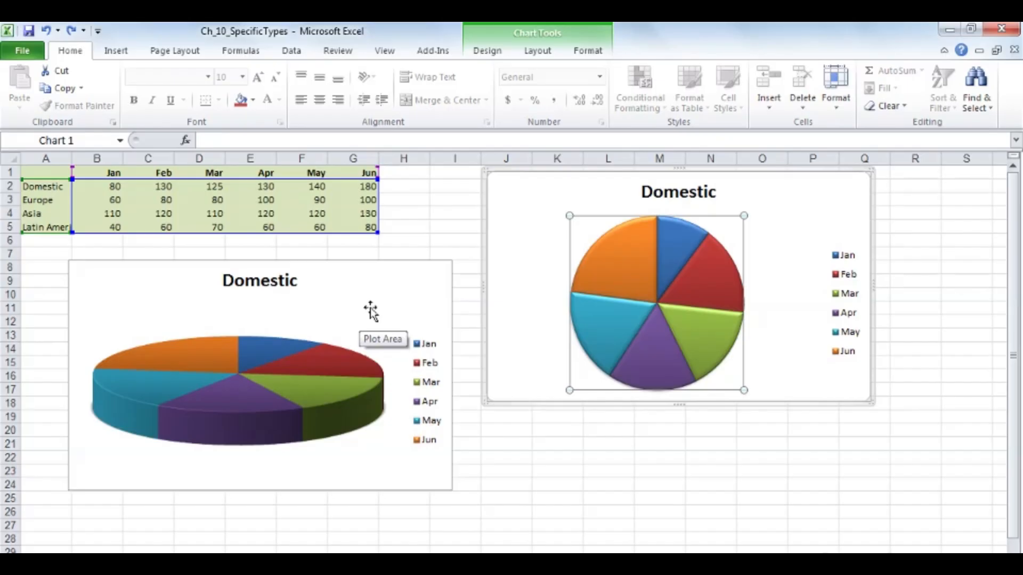
{"action": "left_click", "coordinate": [504, 270]}
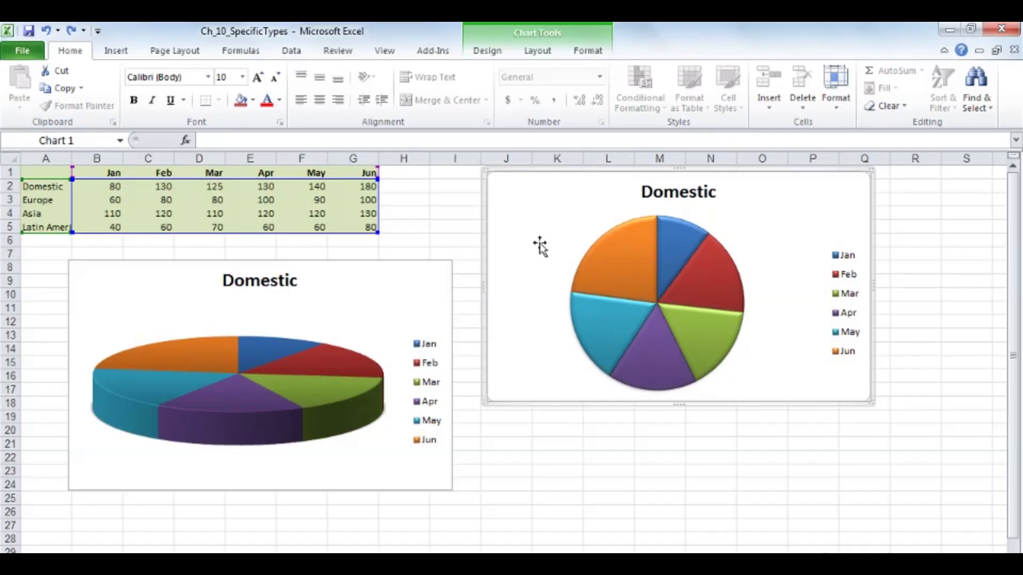
- Explode all slices of the 2-D Domestic pie chart, and move the Jun and Feb slices back to the center
{"action": "mouse_move", "coordinate": [626, 264]}
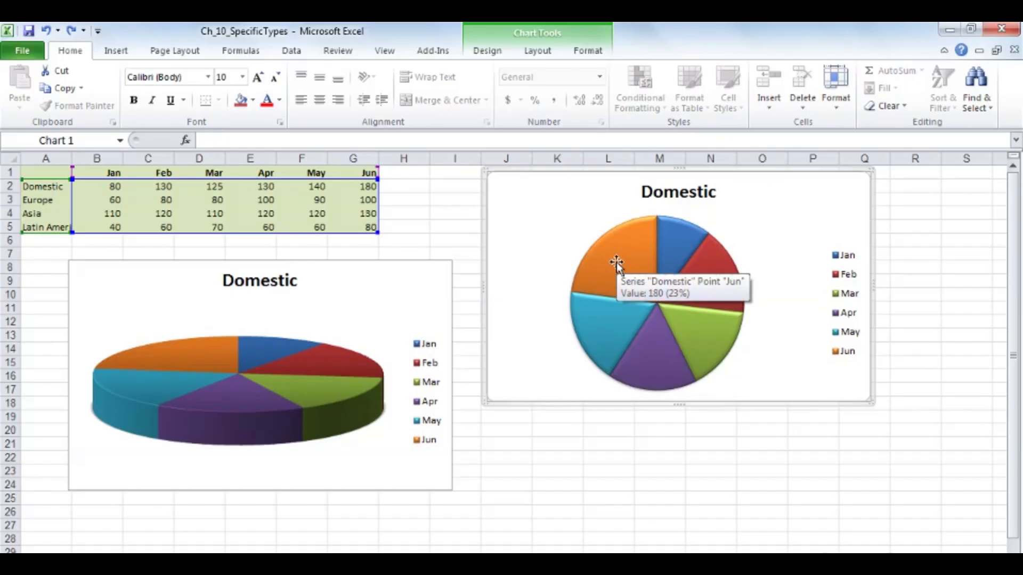
{"action": "left_click_drag", "start_coordinate": [622, 264], "coordinate": [595, 238]}
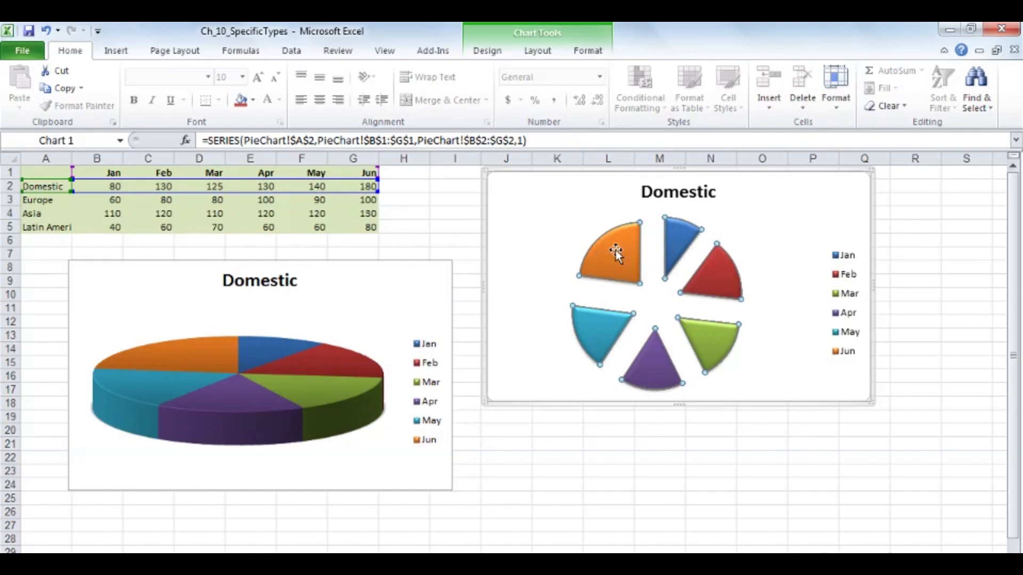
{"action": "left_click_drag", "start_coordinate": [616, 251], "coordinate": [647, 294]}
{"action": "left_click_drag", "start_coordinate": [729, 292], "coordinate": [686, 289]}
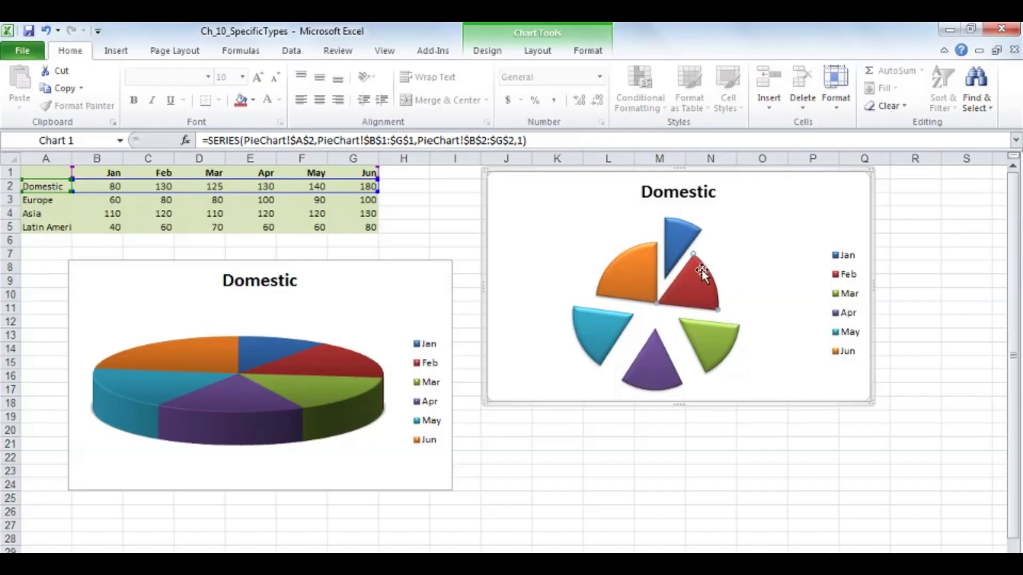
- Undo the Feb and Jun slice moves and the explosion of the 2-D pie, and select its chart area
{"action": "key", "text": "ctrl+z"}
{"action": "key", "text": "ctrl+z"}
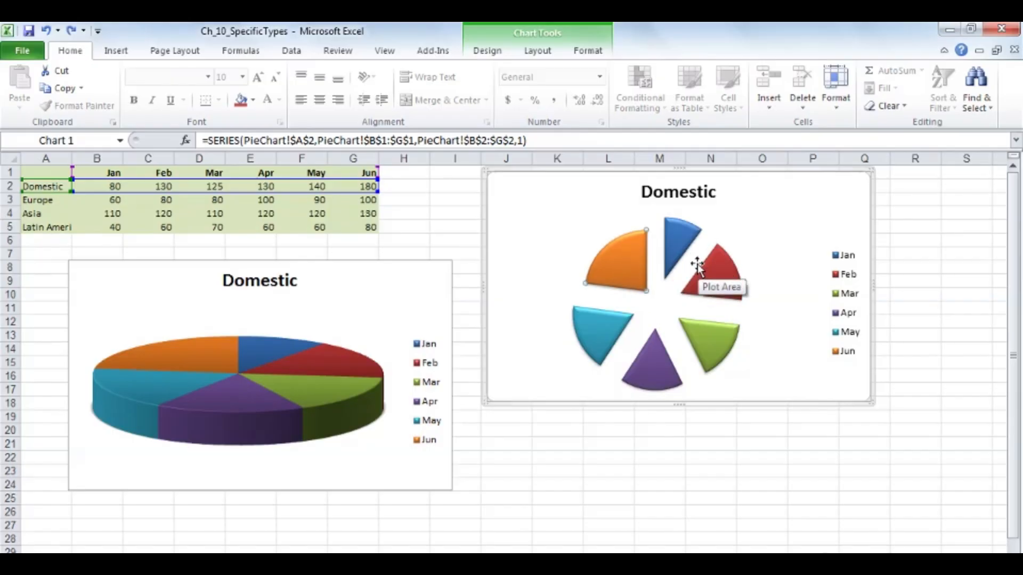
{"action": "key", "text": "ctrl+z"}
{"action": "left_click", "coordinate": [564, 213]}
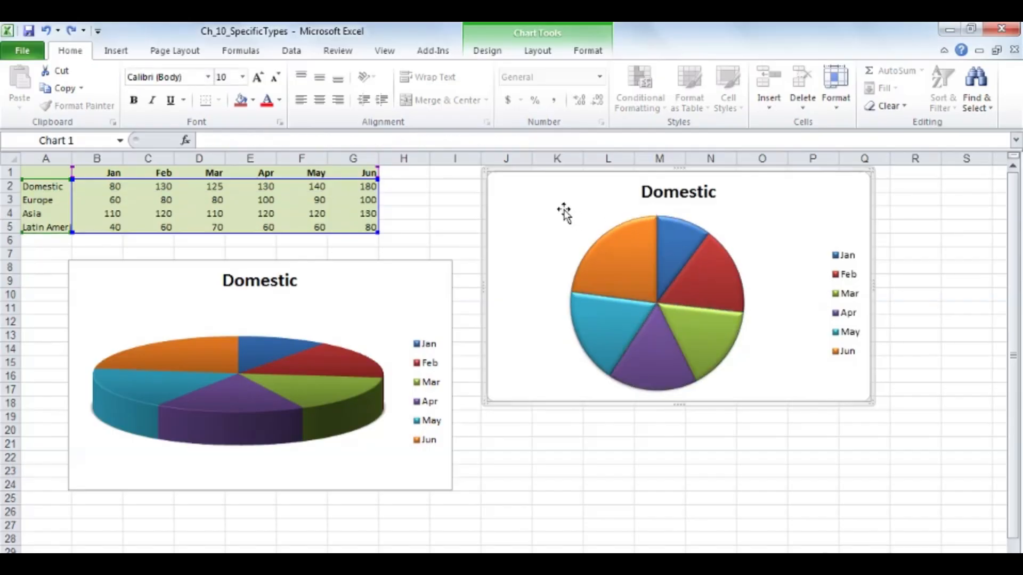
- Explode only the Jun slice of the 2-D Domestic pie chart
{"action": "left_click", "coordinate": [632, 264]}
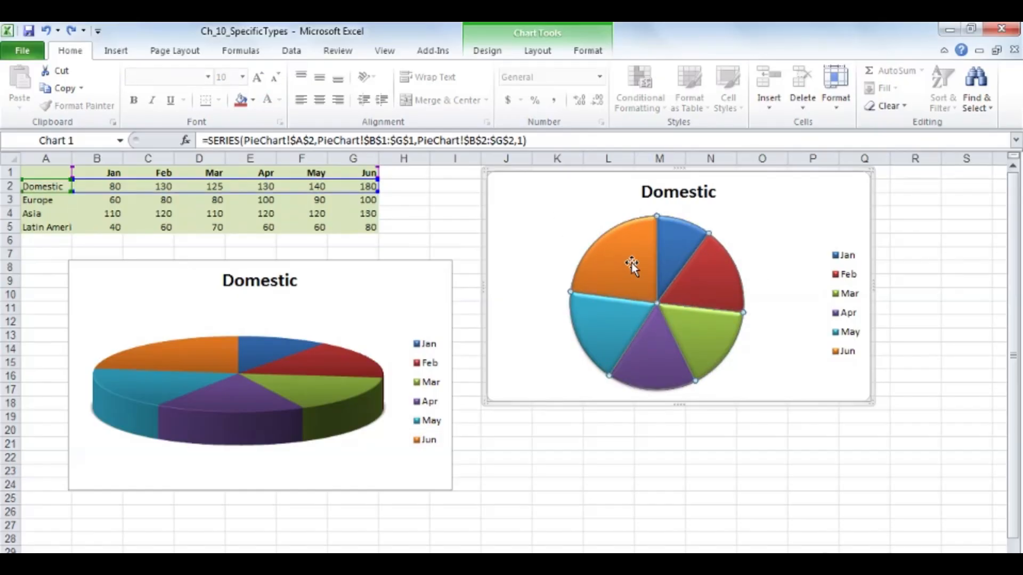
{"action": "left_click", "coordinate": [632, 265]}
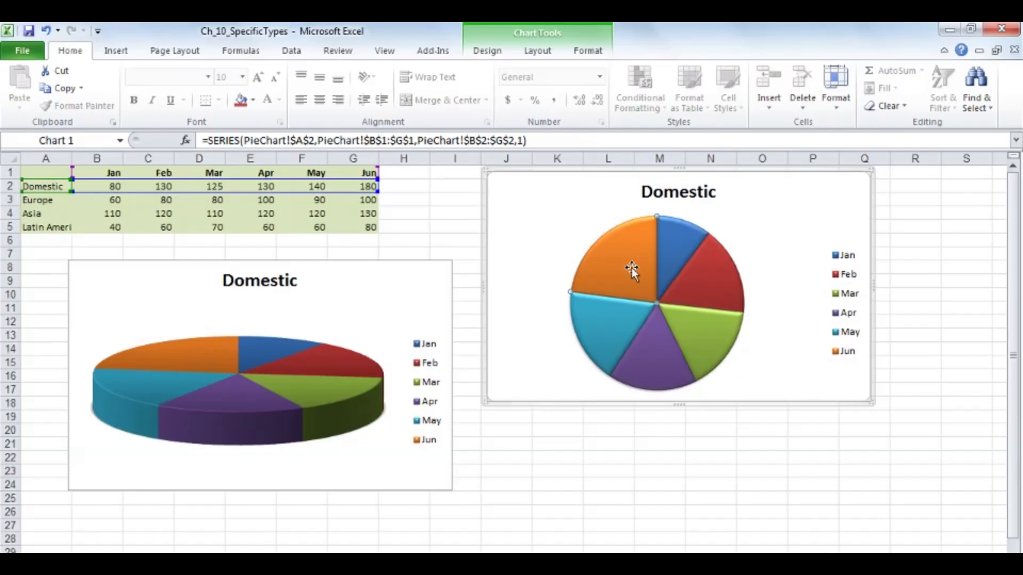
{"action": "left_click_drag", "start_coordinate": [632, 267], "coordinate": [618, 251]}
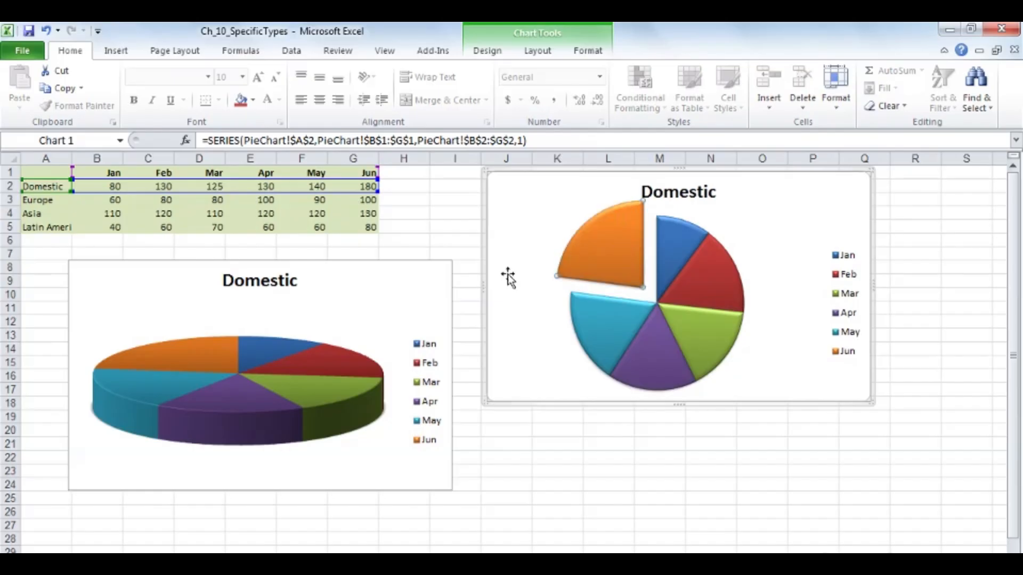
- Explode only the Feb slice of the 3-D Domestic pie chart, and move it back into the pie
{"action": "left_click", "coordinate": [309, 363]}
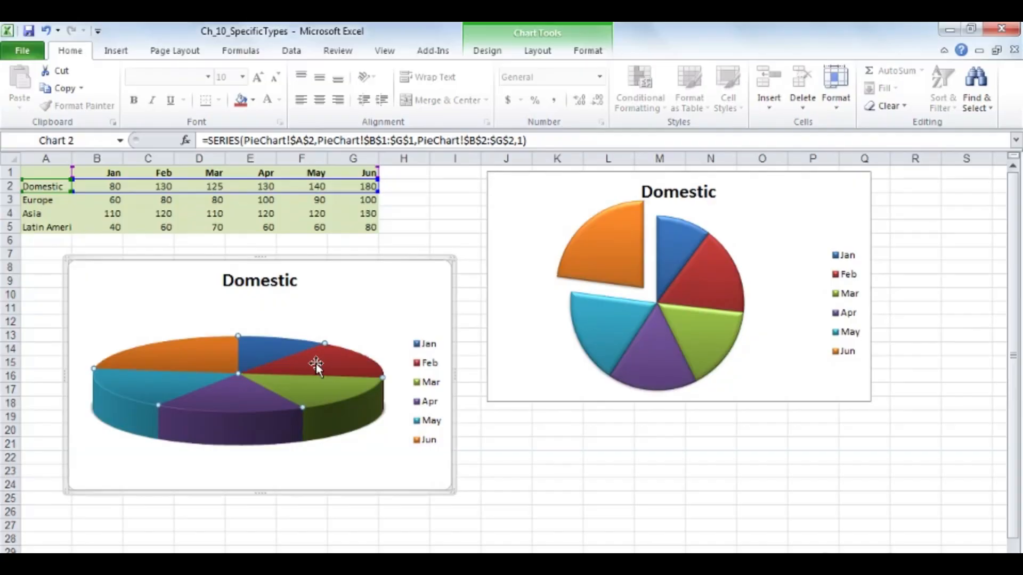
{"action": "left_click", "coordinate": [317, 363]}
{"action": "left_click_drag", "start_coordinate": [318, 363], "coordinate": [344, 357]}
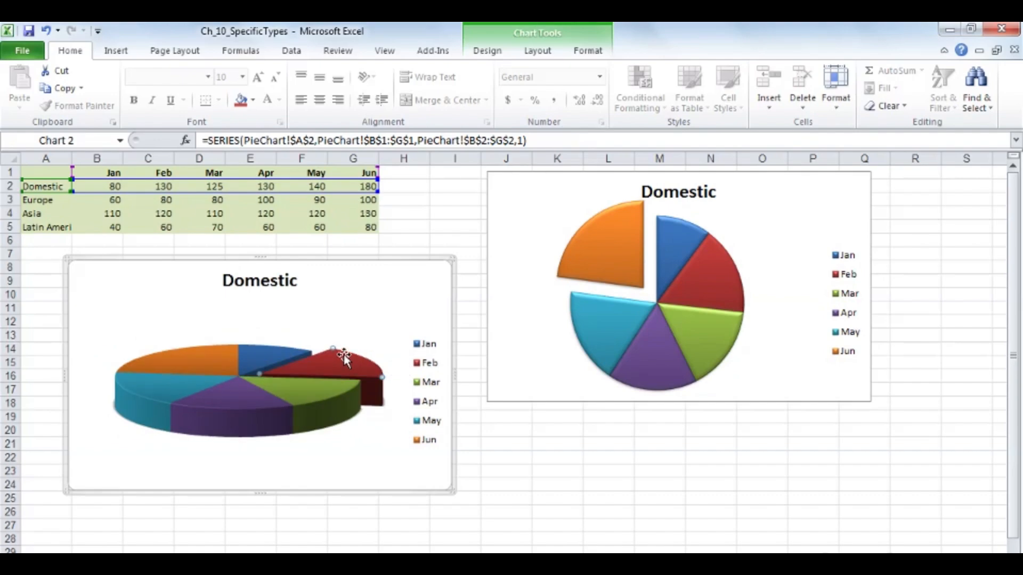
{"action": "left_click_drag", "start_coordinate": [344, 356], "coordinate": [309, 366]}
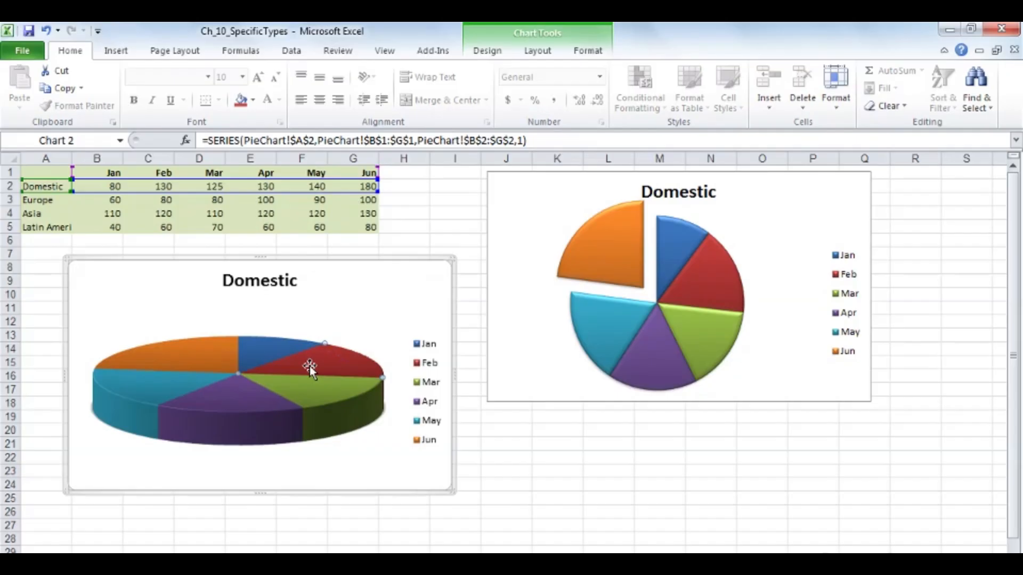
- Move the exploded Jun slice of the 2-D Domestic pie chart back into the pie
{"action": "left_click", "coordinate": [602, 261]}
{"action": "left_click_drag", "start_coordinate": [602, 260], "coordinate": [616, 288]}
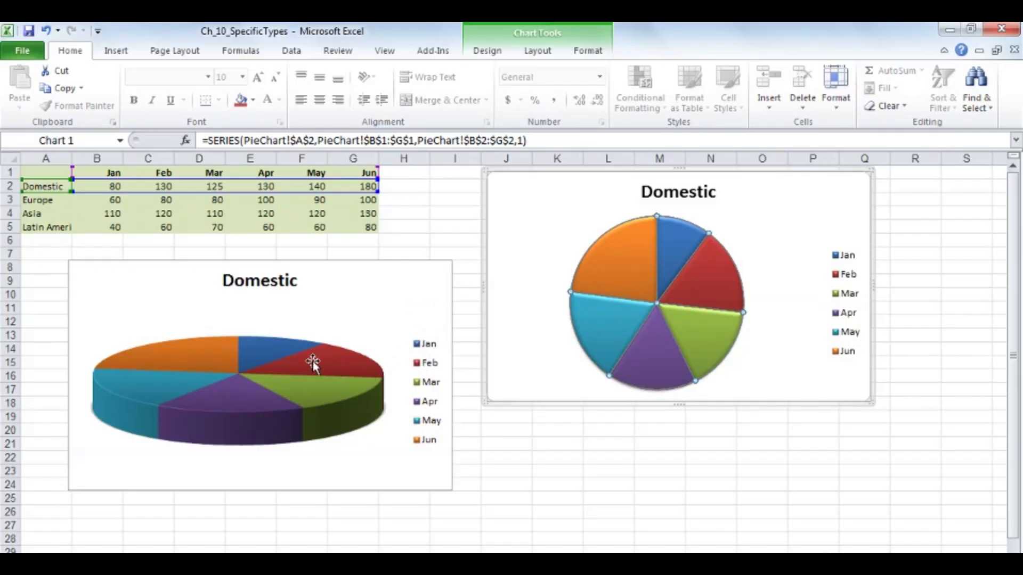
- Try a first-slice angle of 58 on the 3-D pie's Domestic series, and return the angle to 0
{"action": "mouse_move", "coordinate": [280, 364]}
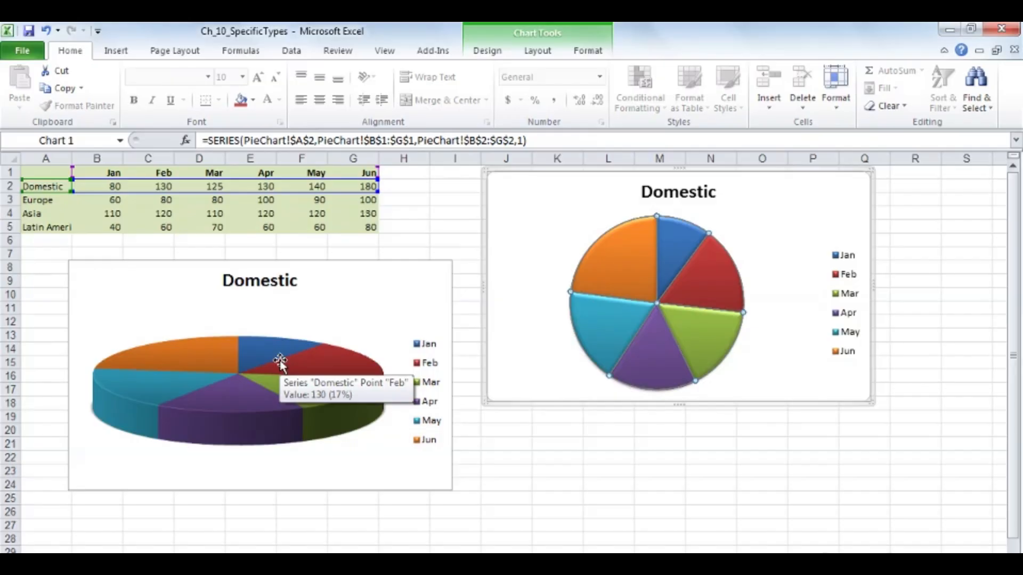
{"action": "double_click", "coordinate": [281, 362]}
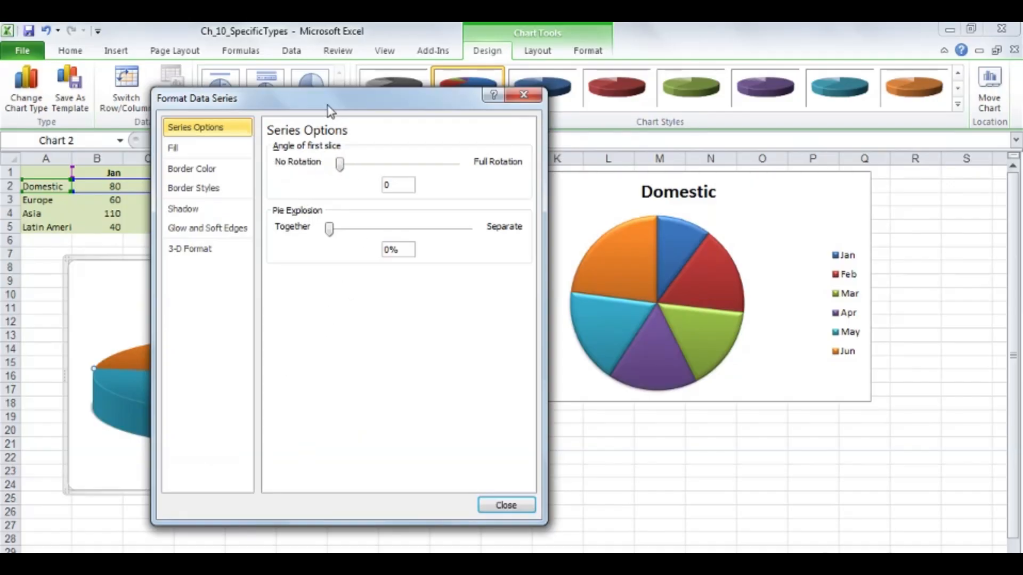
{"action": "left_click_drag", "start_coordinate": [331, 104], "coordinate": [585, 130]}
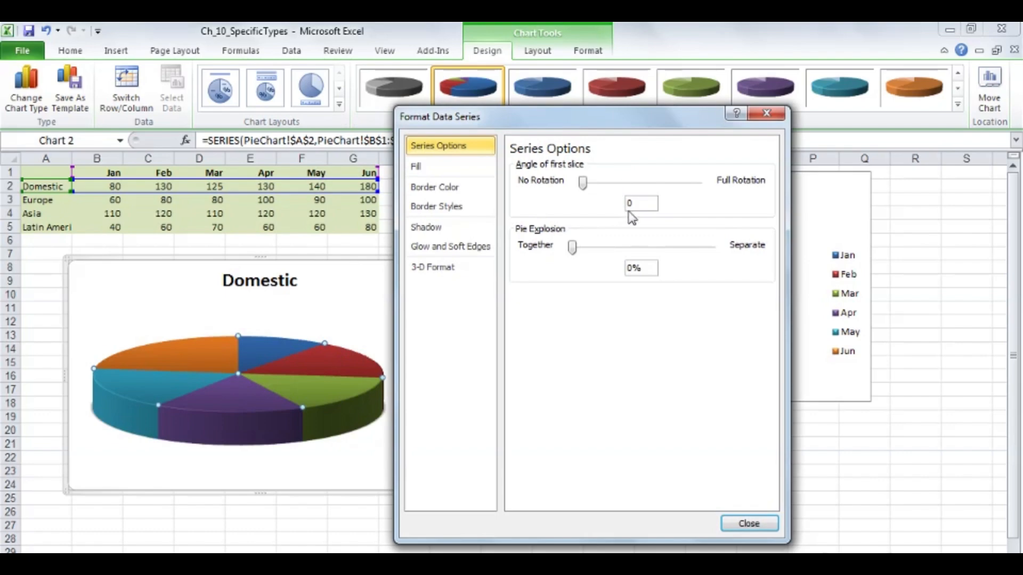
{"action": "left_click_drag", "start_coordinate": [584, 182], "coordinate": [603, 182]}
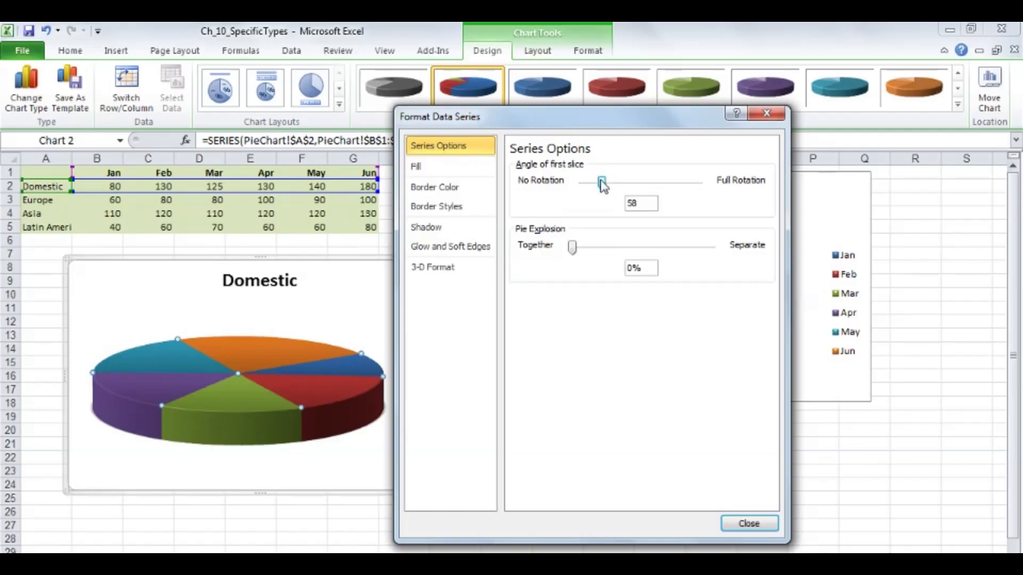
{"action": "left_click_drag", "start_coordinate": [525, 125], "coordinate": [646, 142]}
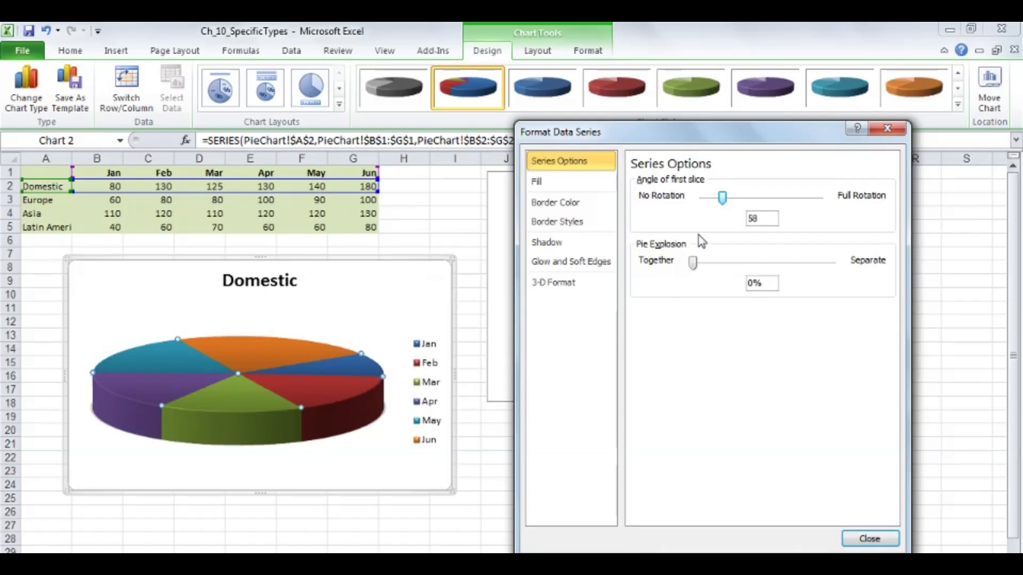
{"action": "left_click_drag", "start_coordinate": [722, 200], "coordinate": [696, 205]}
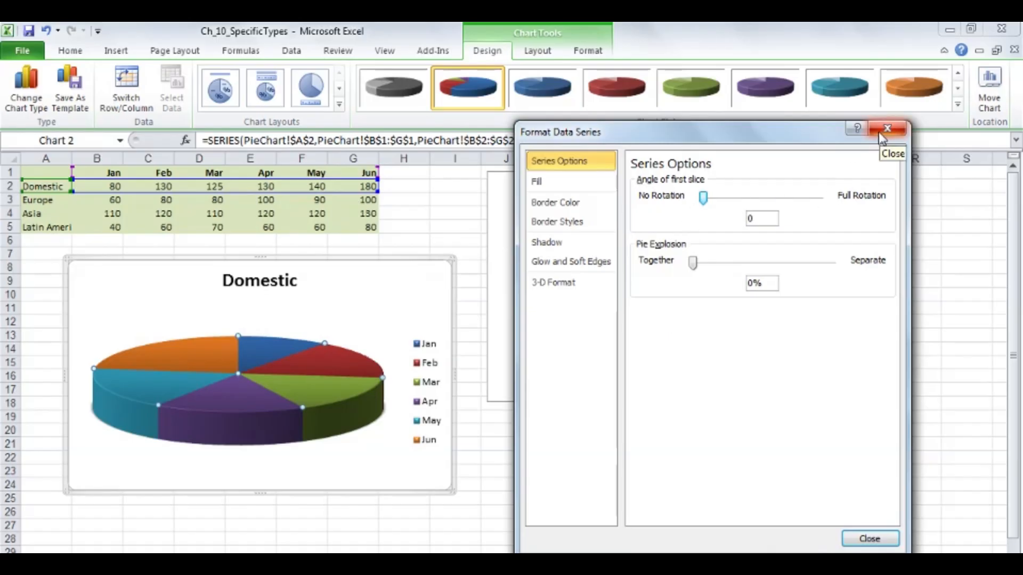
- Review the 3-D Format settings of the 3-D pie's data series and close its formatting dialog
{"action": "mouse_move", "coordinate": [289, 374]}
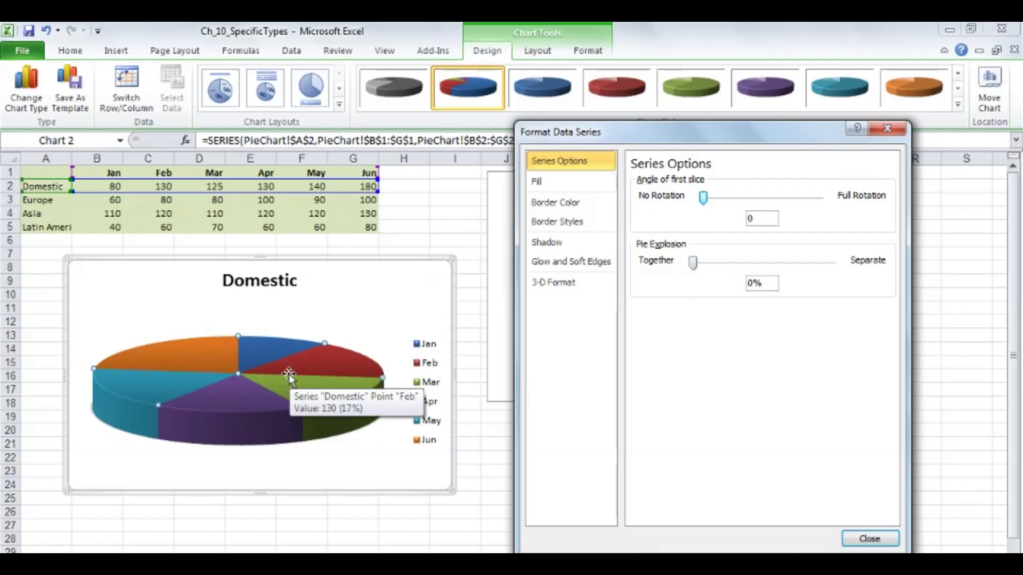
{"action": "left_click", "coordinate": [558, 291]}
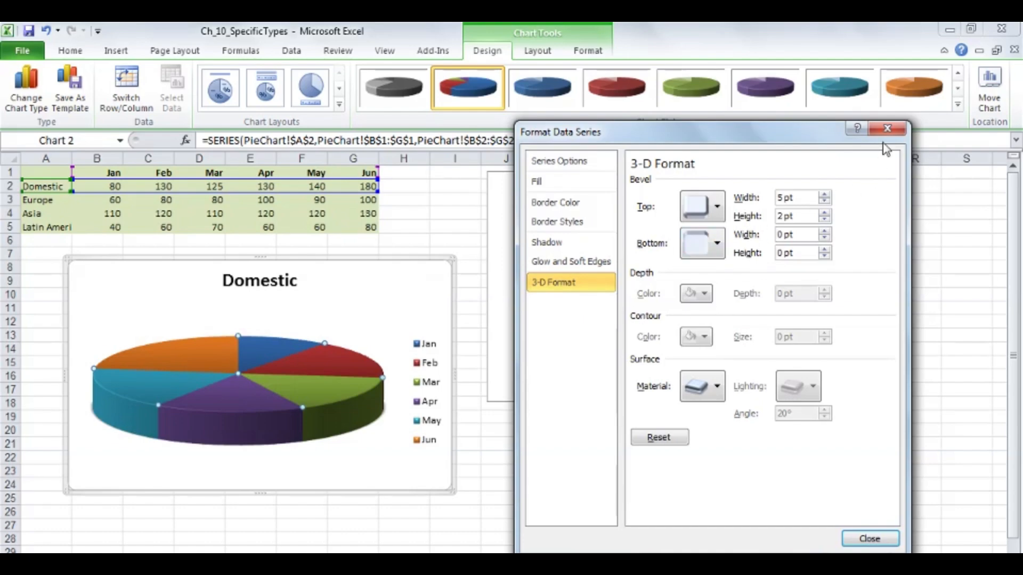
{"action": "left_click", "coordinate": [887, 129]}
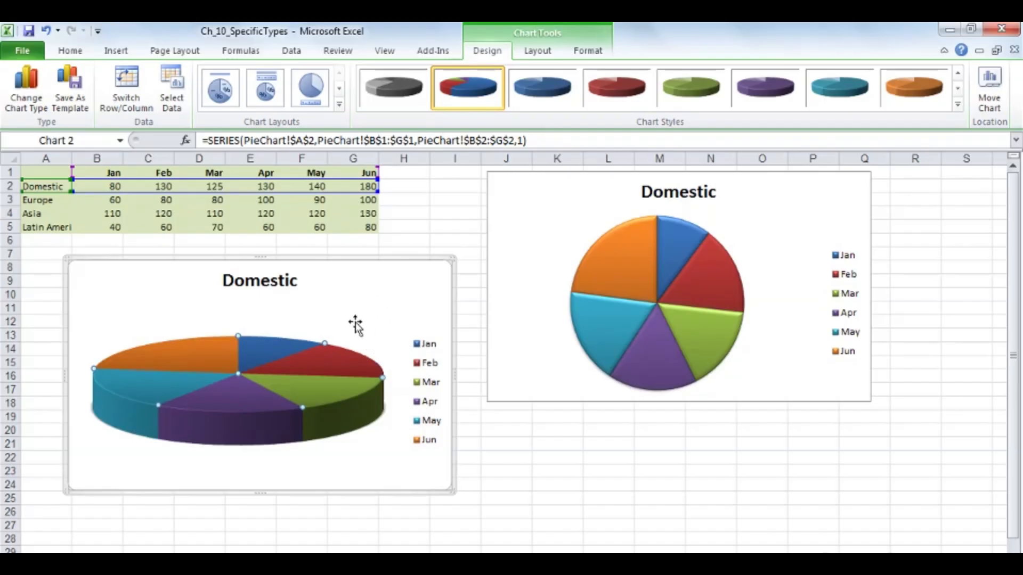
- Open the 3-D Rotation settings for the plot area of the 3-D pie chart
{"action": "mouse_move", "coordinate": [356, 349]}
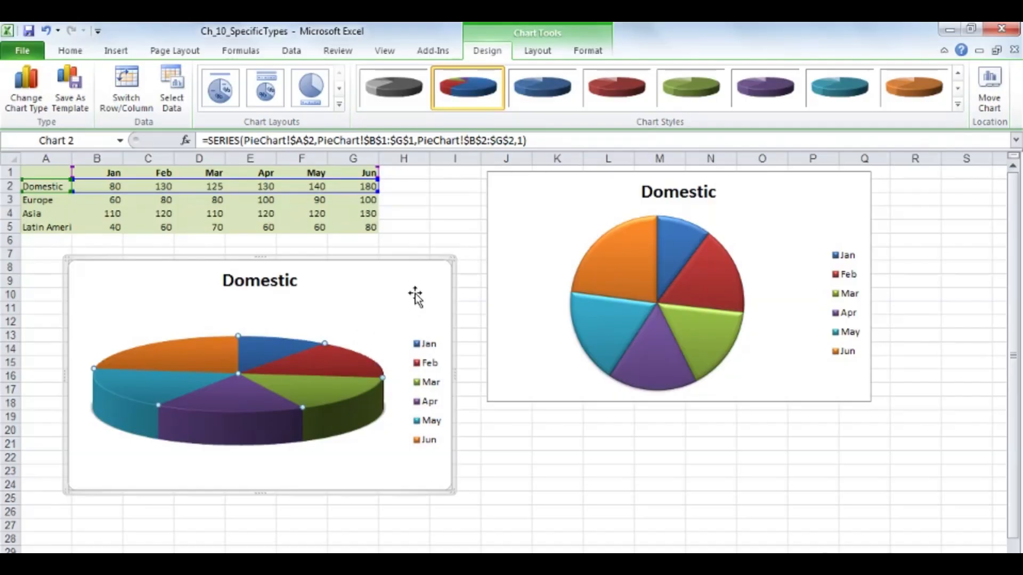
{"action": "double_click", "coordinate": [368, 340]}
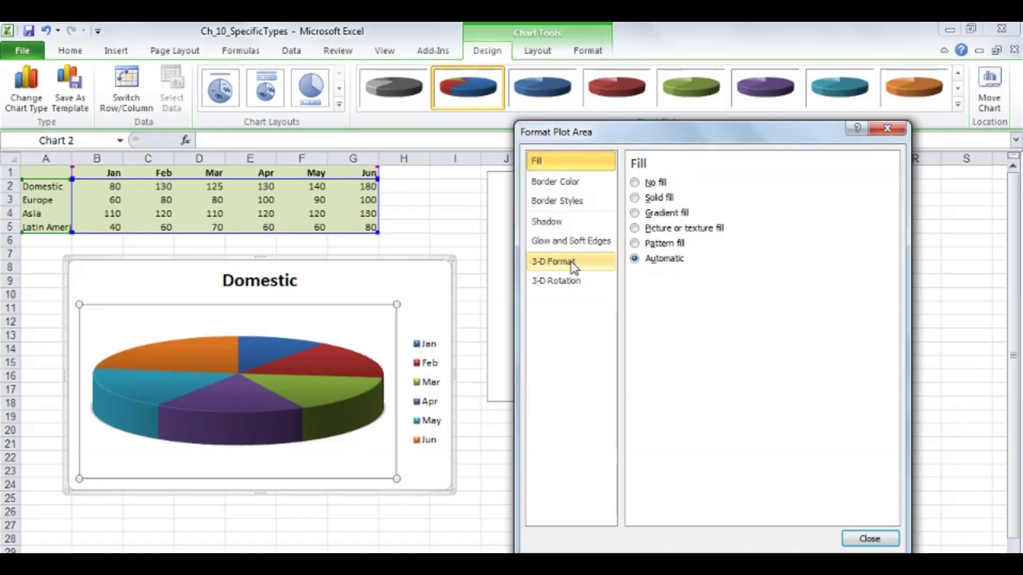
{"action": "left_click", "coordinate": [568, 282]}
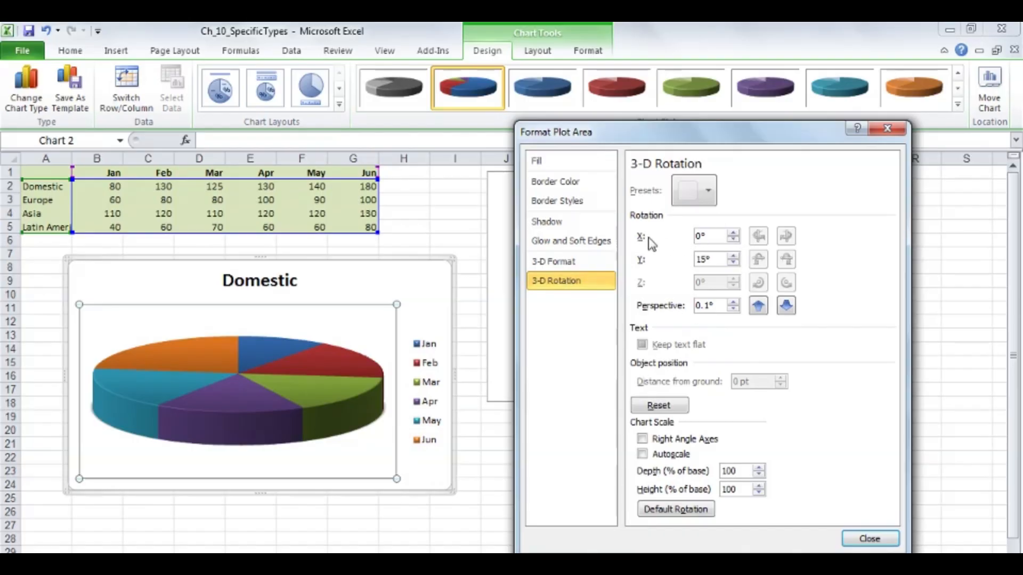
- Try an X rotation of 40° on the 3-D pie's plot area, and return it to 0°
{"action": "left_click", "coordinate": [734, 234]}
{"action": "left_click", "coordinate": [734, 233]}
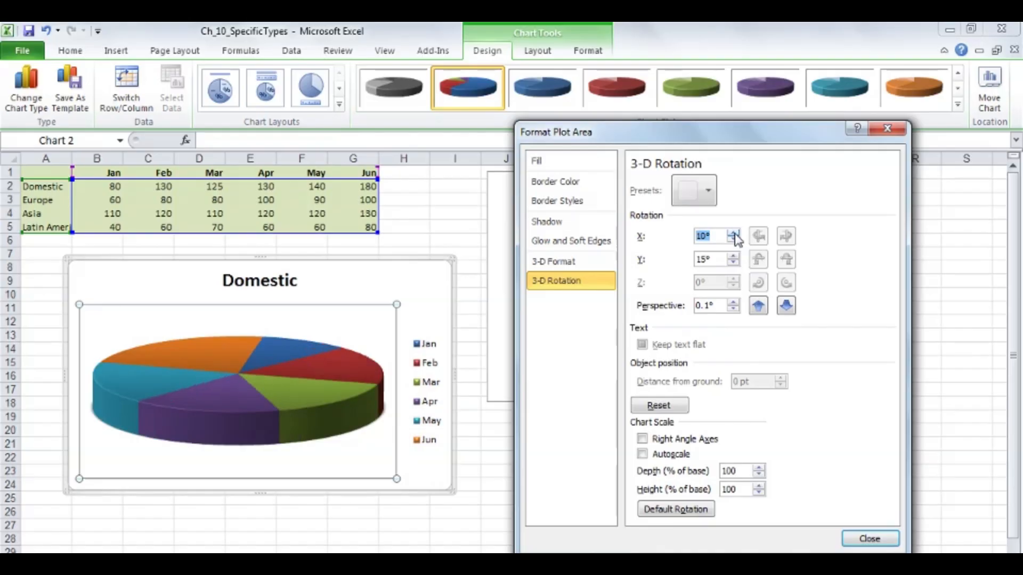
{"action": "left_click", "coordinate": [733, 233]}
{"action": "left_click", "coordinate": [734, 233]}
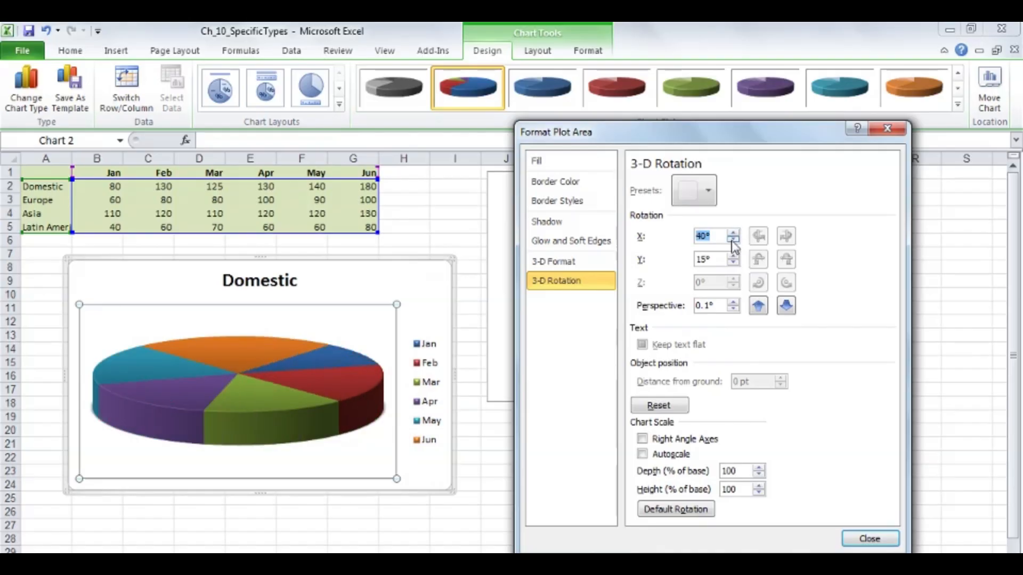
{"action": "left_click", "coordinate": [734, 240]}
{"action": "left_click", "coordinate": [734, 239]}
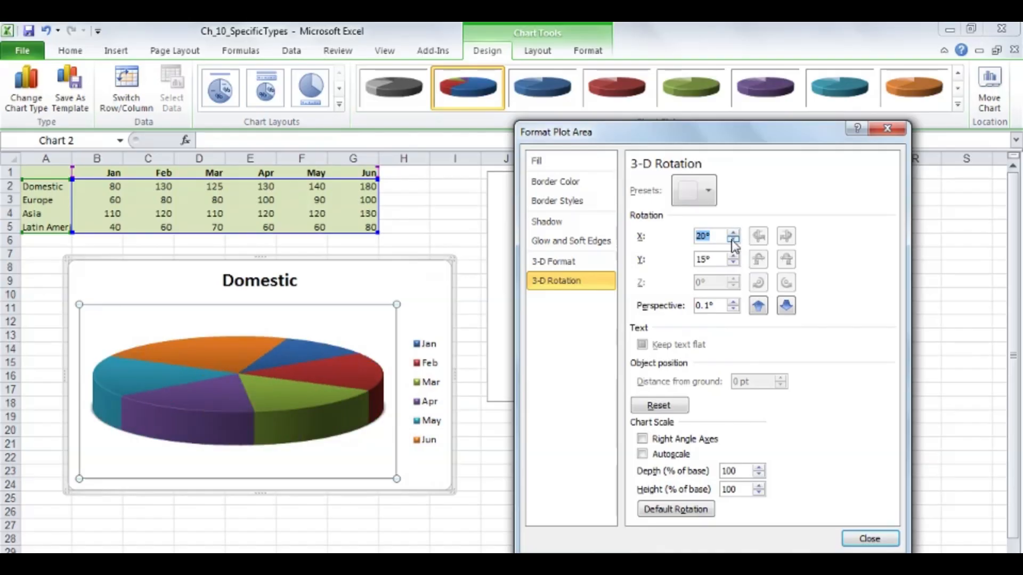
{"action": "left_click", "coordinate": [734, 240]}
{"action": "left_click", "coordinate": [733, 239]}
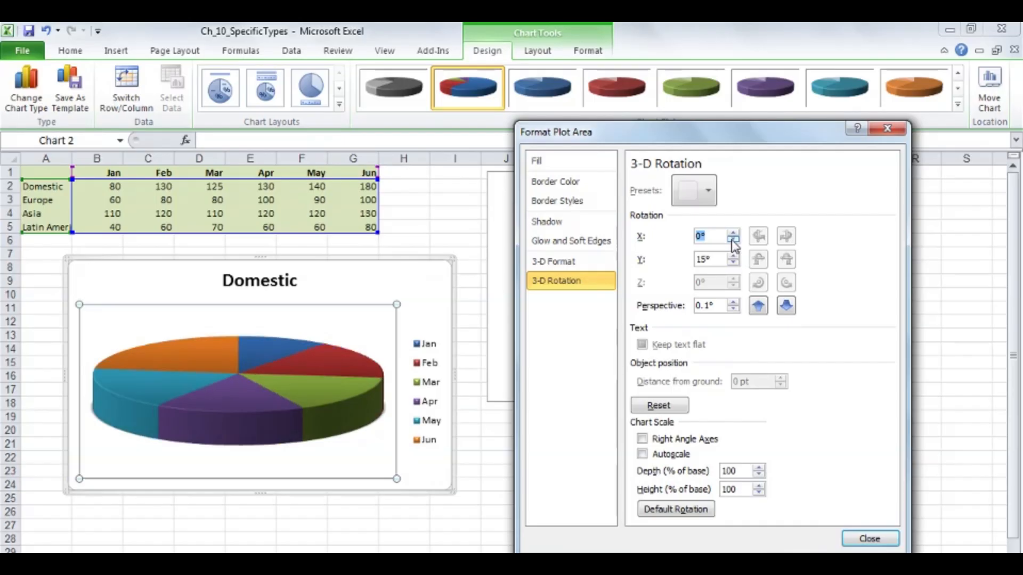
- Tilt the 3-D pie chart by setting the plot area's Y rotation to 30°
{"action": "left_click", "coordinate": [733, 256]}
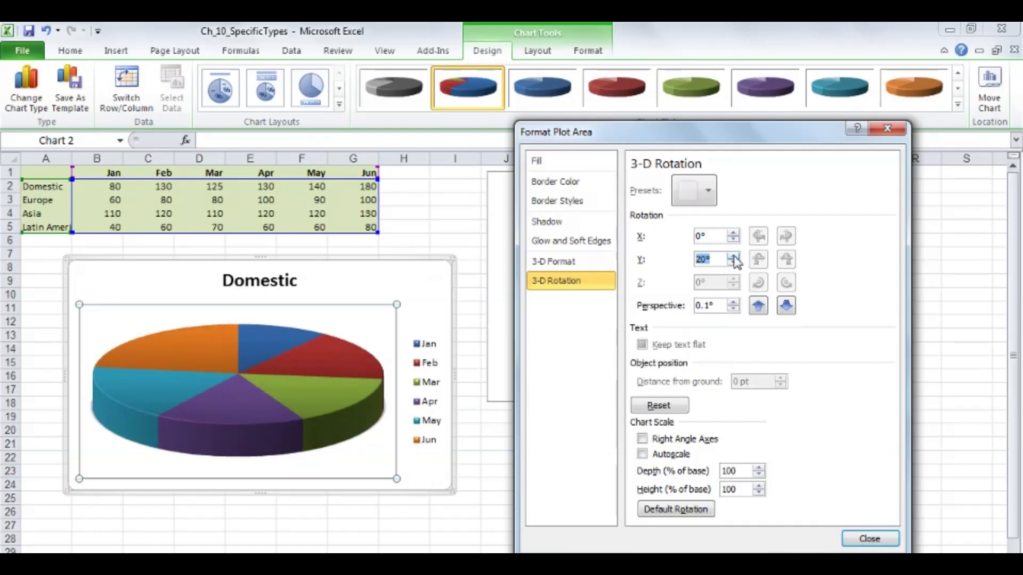
{"action": "left_click", "coordinate": [734, 256]}
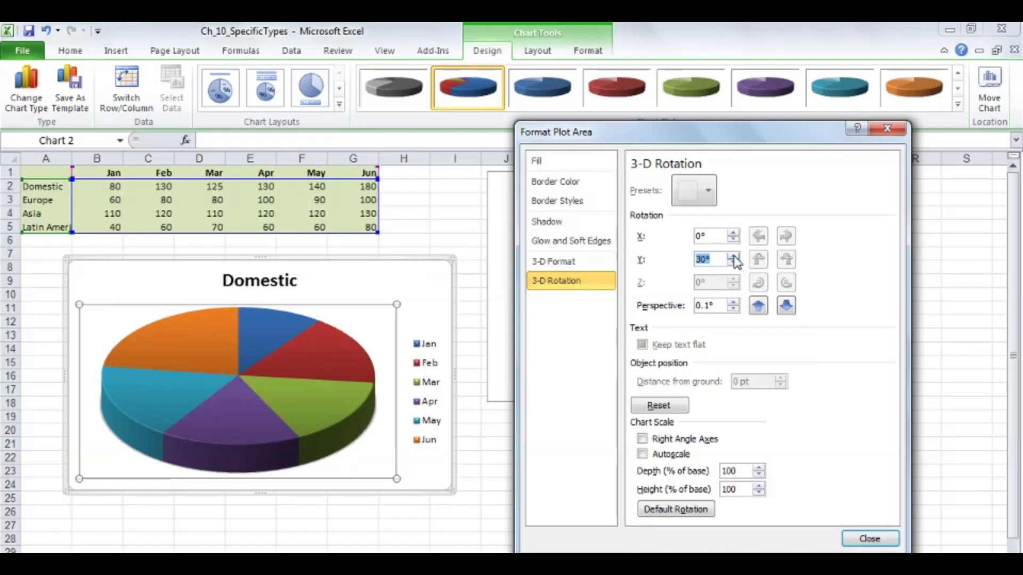
{"action": "left_click", "coordinate": [733, 256]}
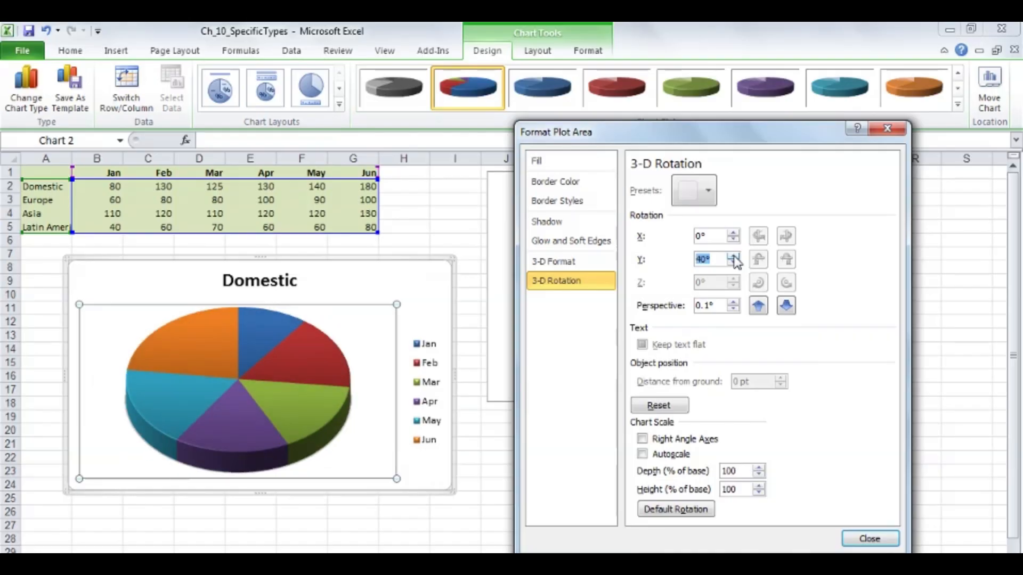
{"action": "left_click", "coordinate": [734, 263]}
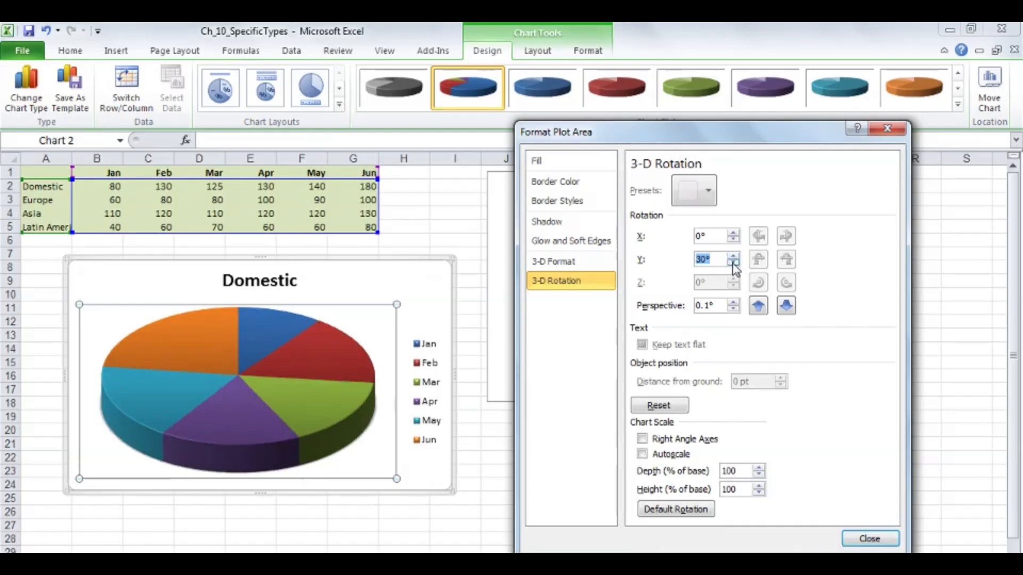
{"action": "left_click", "coordinate": [734, 263]}
{"action": "left_click", "coordinate": [734, 256]}
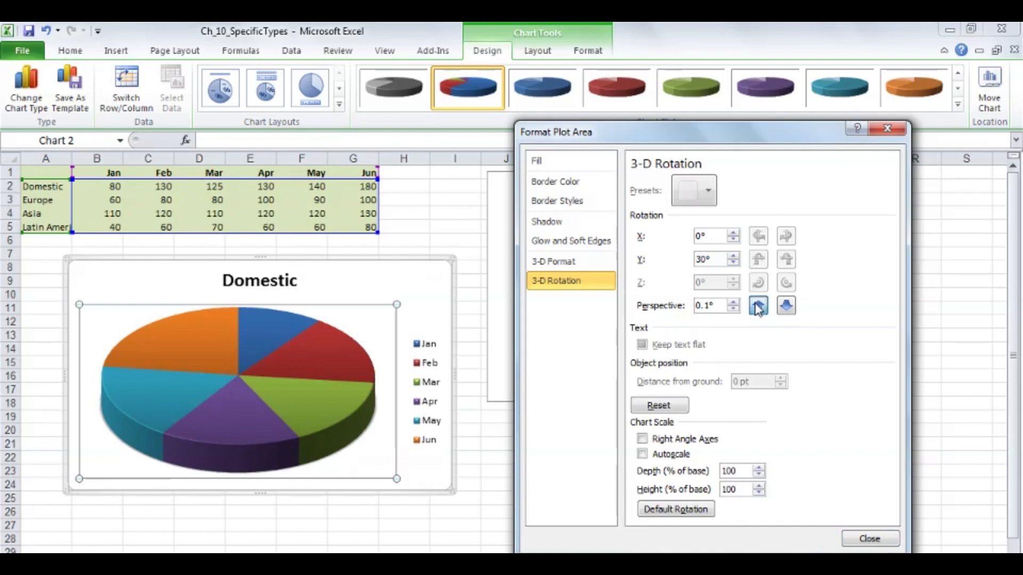
- Try perspectives up to 35.1° on the 3-D pie chart, and settle on a perspective of 20.1°
{"action": "left_click", "coordinate": [787, 307]}
{"action": "left_click", "coordinate": [786, 307]}
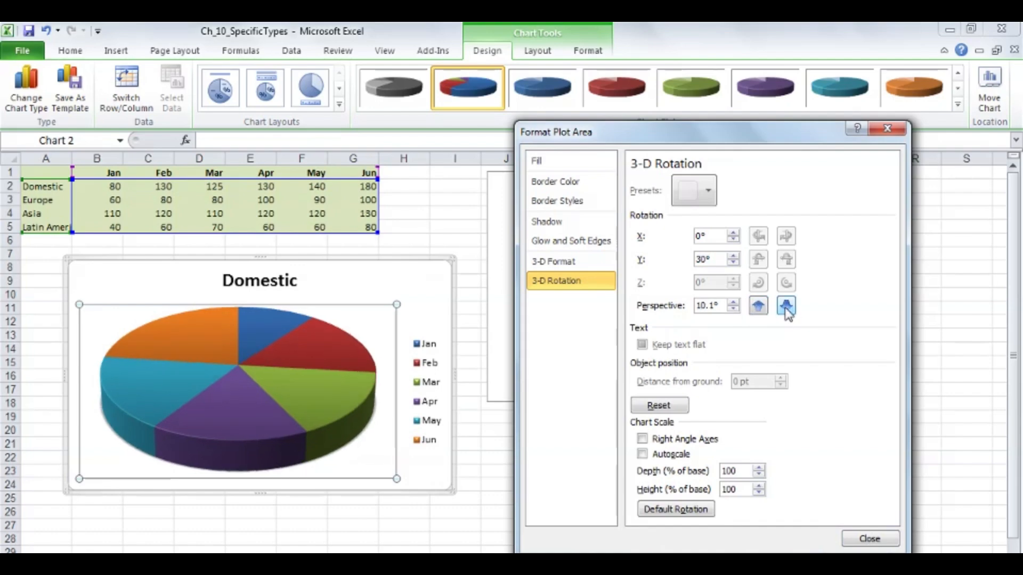
{"action": "left_click", "coordinate": [787, 307]}
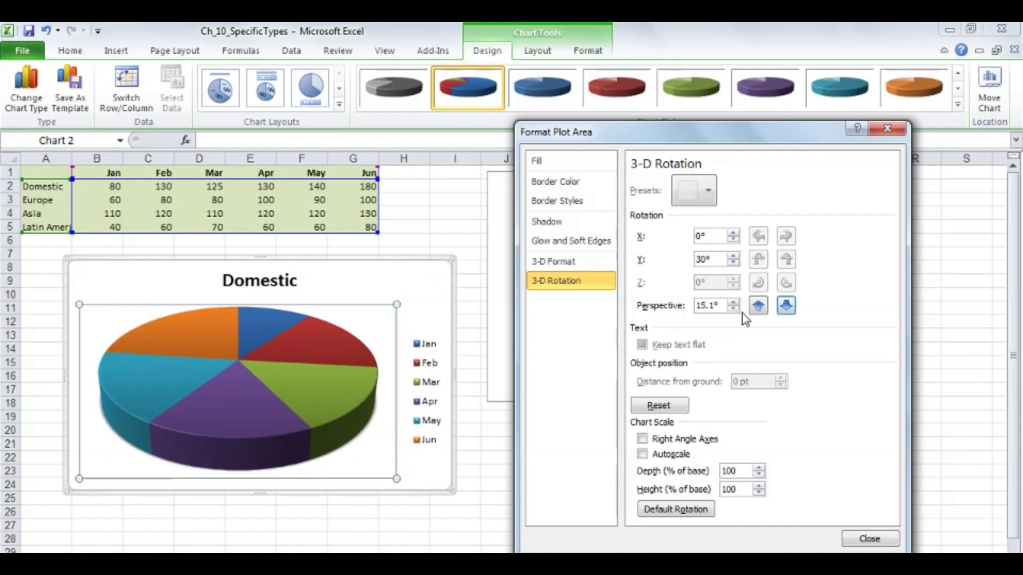
{"action": "left_click", "coordinate": [786, 307]}
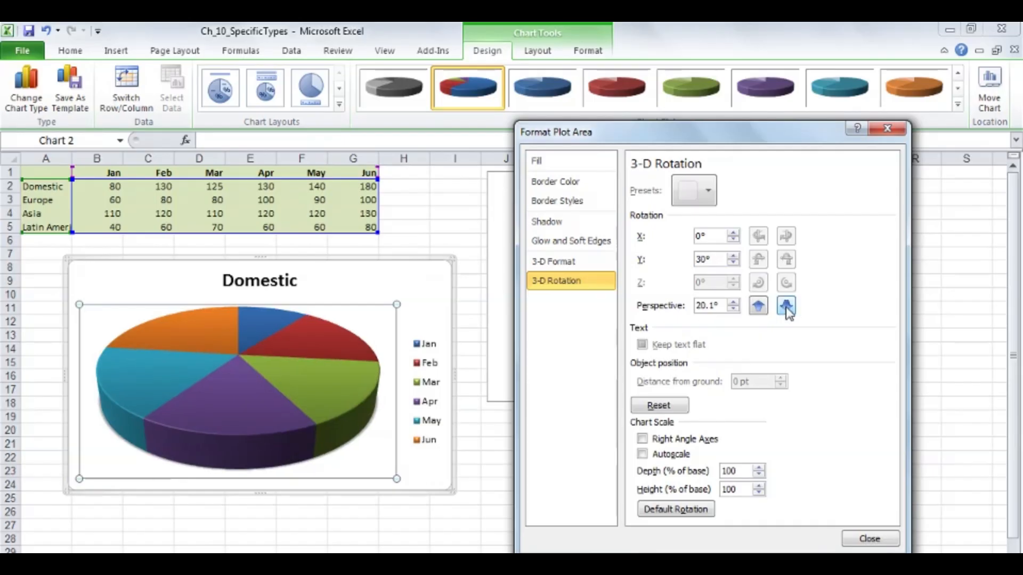
{"action": "left_click", "coordinate": [786, 307]}
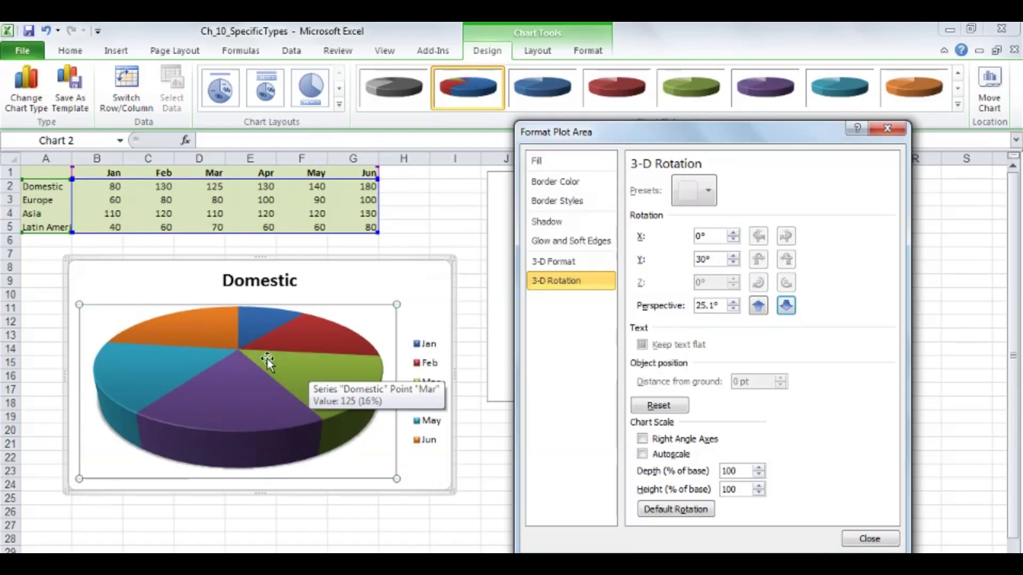
{"action": "mouse_move", "coordinate": [213, 333]}
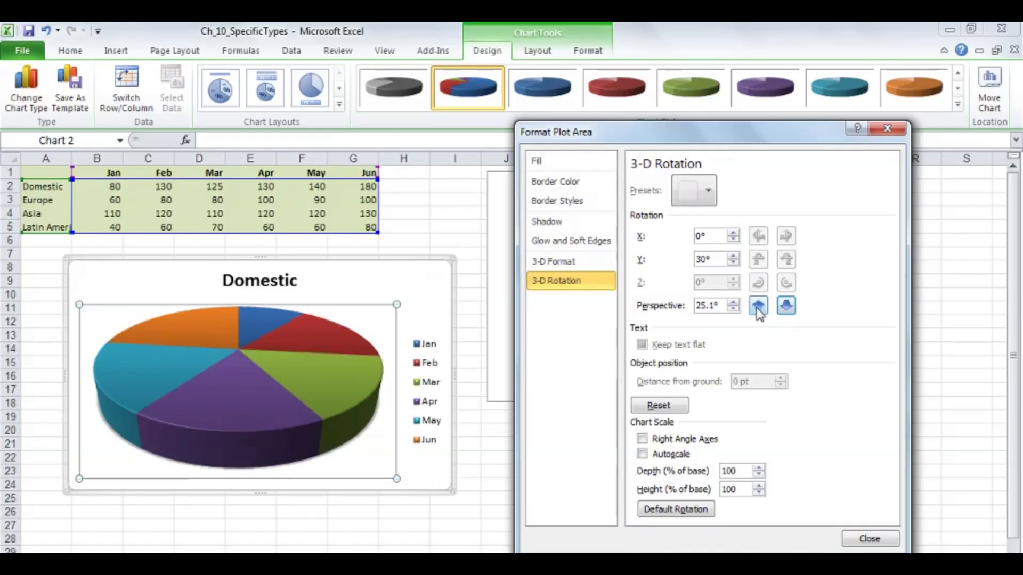
{"action": "left_click", "coordinate": [783, 308]}
{"action": "left_click", "coordinate": [783, 308]}
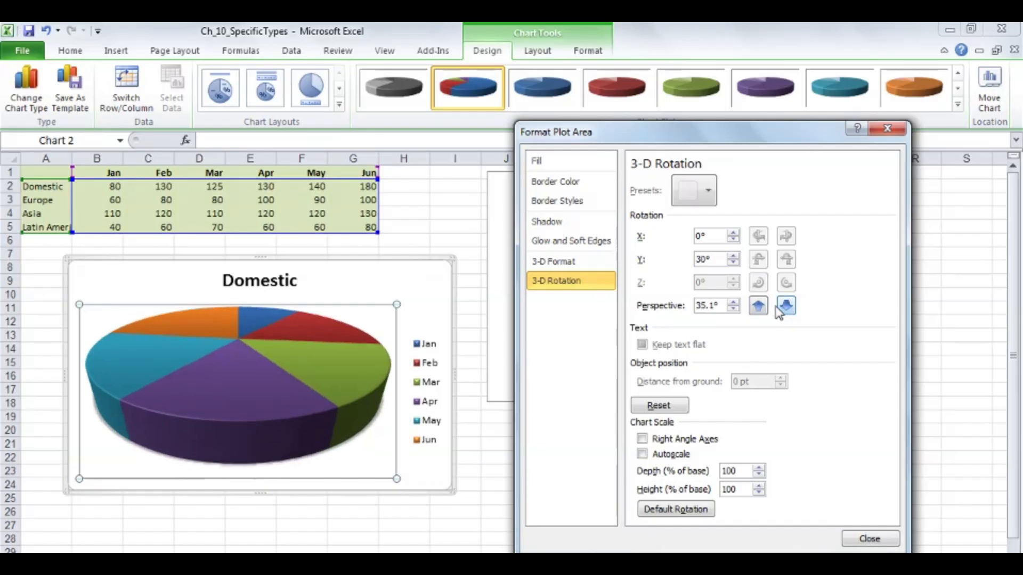
{"action": "left_click", "coordinate": [760, 306]}
{"action": "left_click", "coordinate": [759, 306]}
{"action": "left_click", "coordinate": [759, 307]}
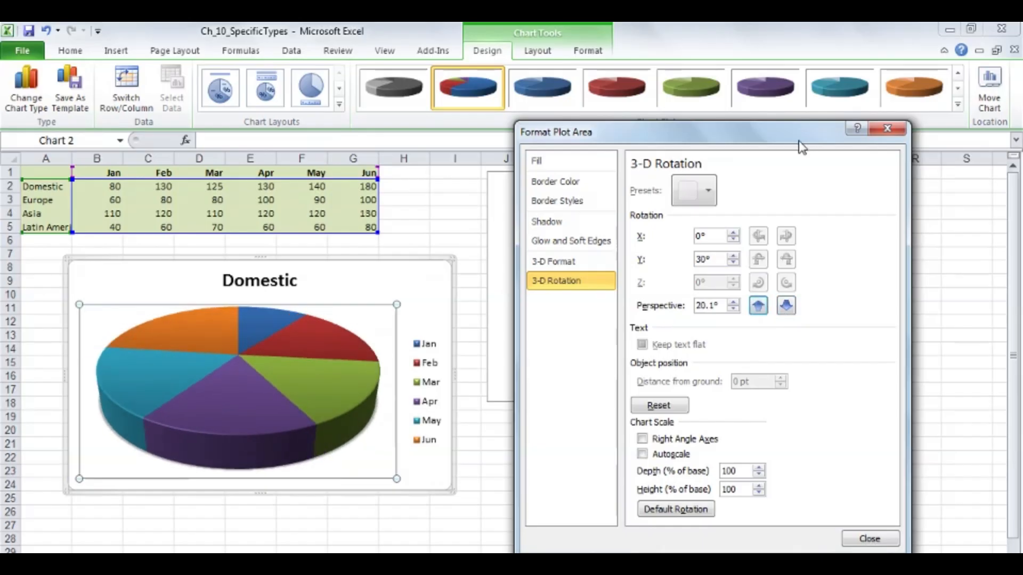
- Flatten the 3-D pie by reducing its chart height to 20% of base
{"action": "left_click_drag", "start_coordinate": [798, 145], "coordinate": [770, 148]}
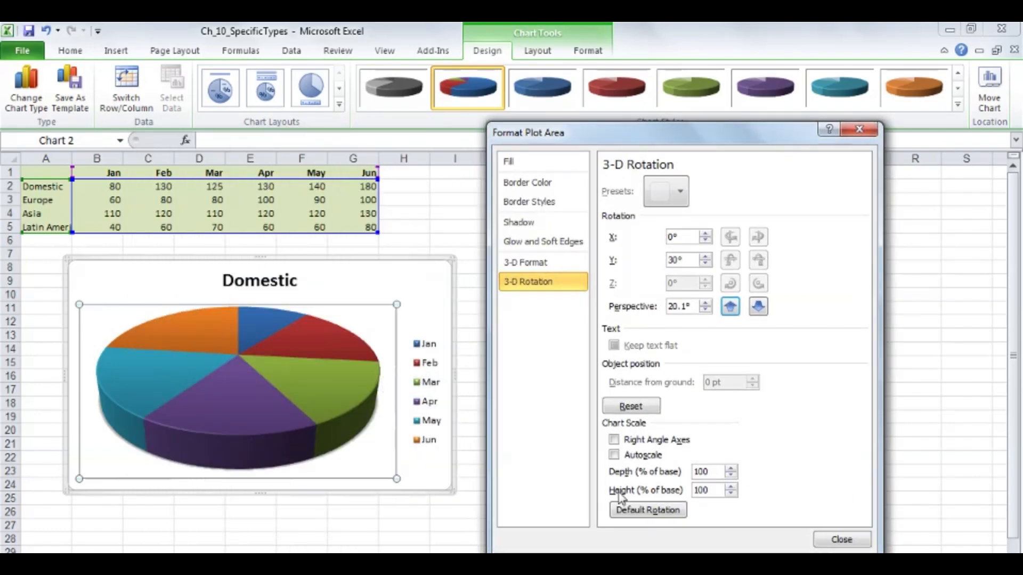
{"action": "left_click", "coordinate": [731, 494]}
{"action": "left_click", "coordinate": [731, 494]}
{"action": "left_click", "coordinate": [731, 494]}
{"action": "left_click", "coordinate": [731, 494]}
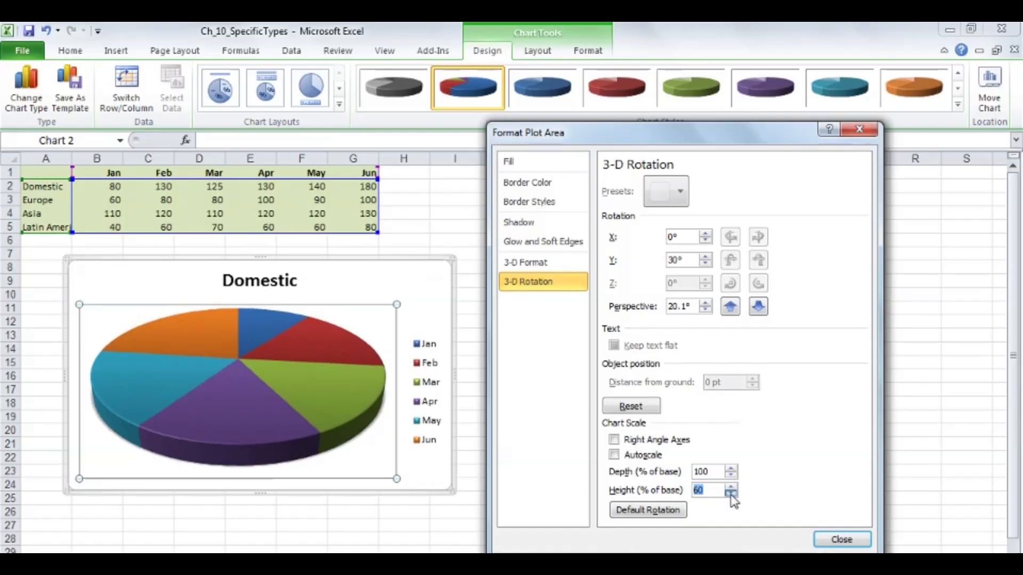
{"action": "left_click", "coordinate": [731, 494]}
{"action": "left_click", "coordinate": [731, 494]}
{"action": "left_click", "coordinate": [731, 493]}
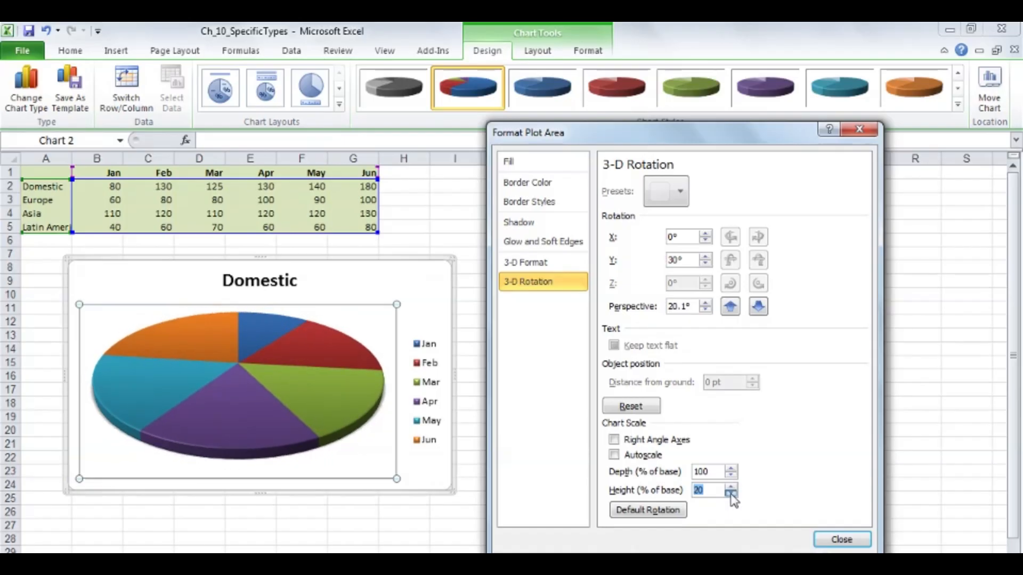
- Thicken the 3-D pie by raising its chart height to 130% of base
{"action": "left_click", "coordinate": [731, 487]}
{"action": "left_click", "coordinate": [731, 487]}
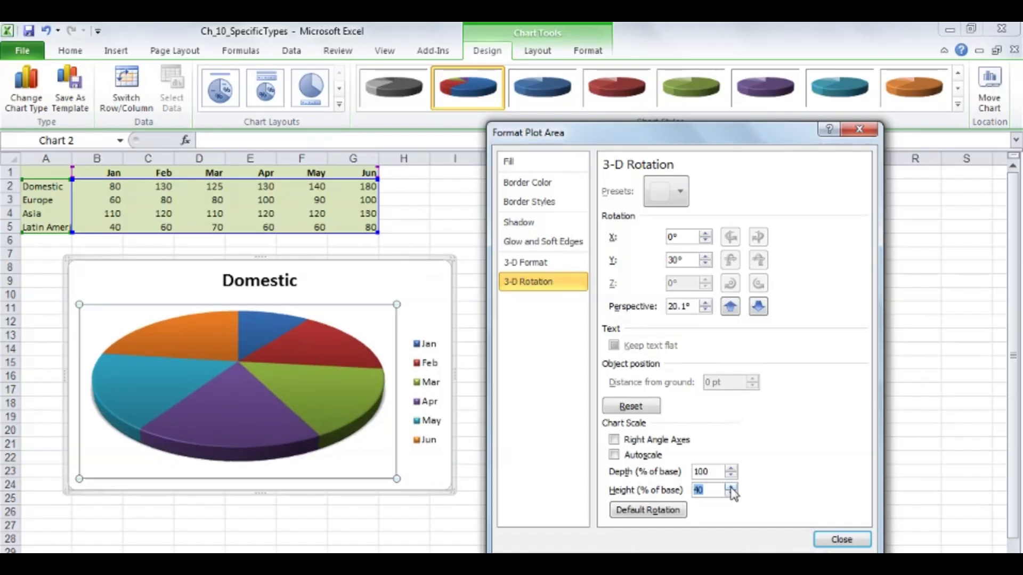
{"action": "left_click", "coordinate": [731, 487]}
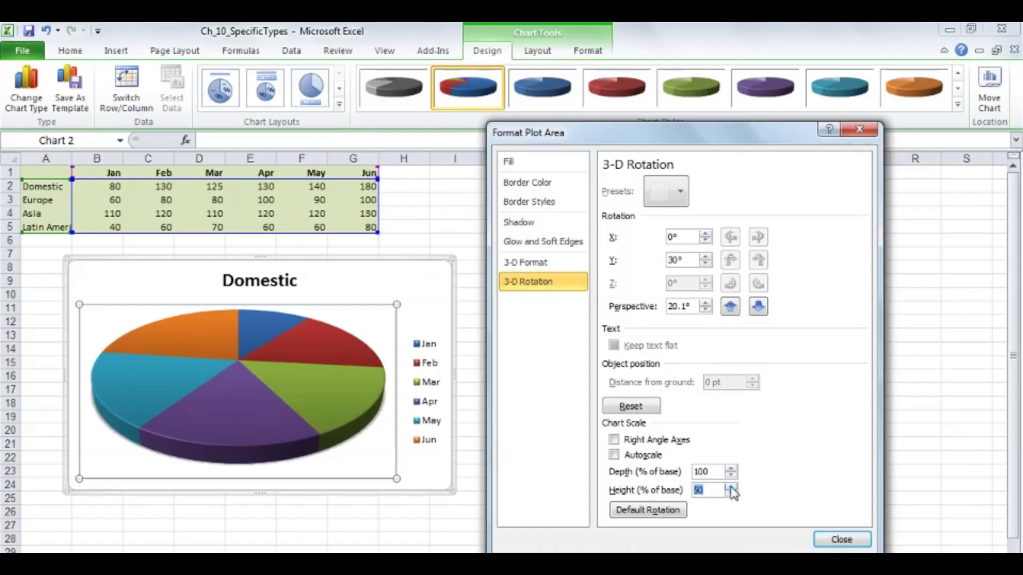
{"action": "left_click", "coordinate": [731, 487]}
{"action": "left_click", "coordinate": [731, 487]}
{"action": "left_click", "coordinate": [731, 487]}
{"action": "left_click", "coordinate": [731, 487]}
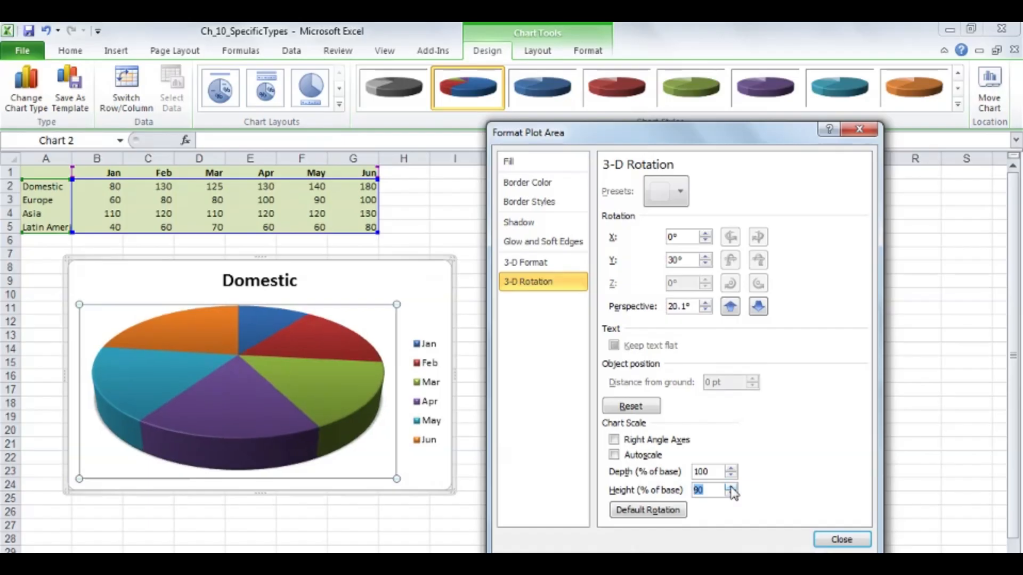
{"action": "left_click", "coordinate": [731, 487]}
{"action": "left_click", "coordinate": [731, 487]}
{"action": "left_click", "coordinate": [731, 487]}
{"action": "left_click", "coordinate": [731, 487]}
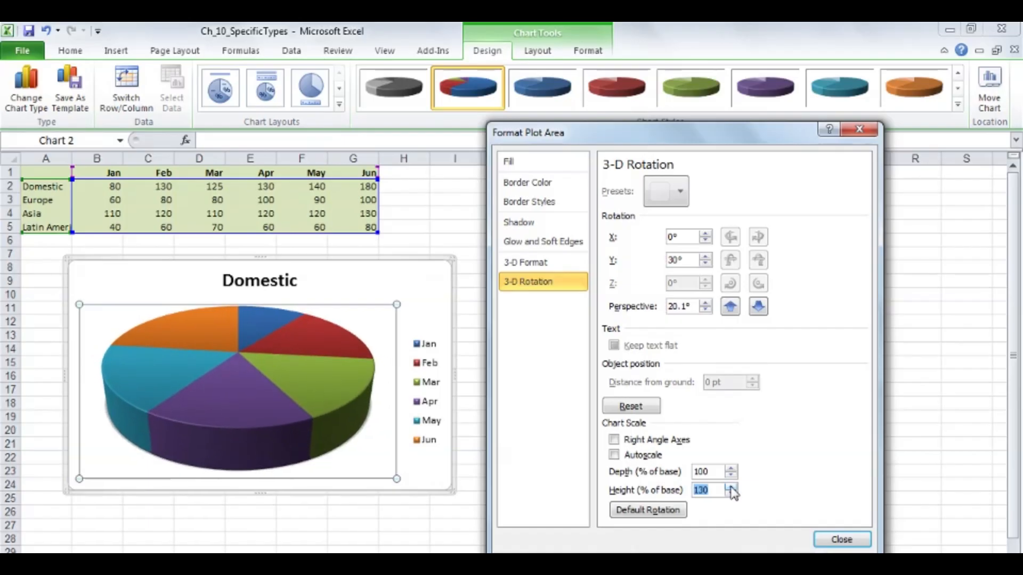
- Raise the 3-D pie's chart height to 250% of base and close the plot area formatting
{"action": "left_click", "coordinate": [731, 487]}
{"action": "left_click", "coordinate": [731, 487]}
{"action": "left_click", "coordinate": [731, 487]}
{"action": "left_click", "coordinate": [731, 487]}
{"action": "left_click", "coordinate": [731, 487]}
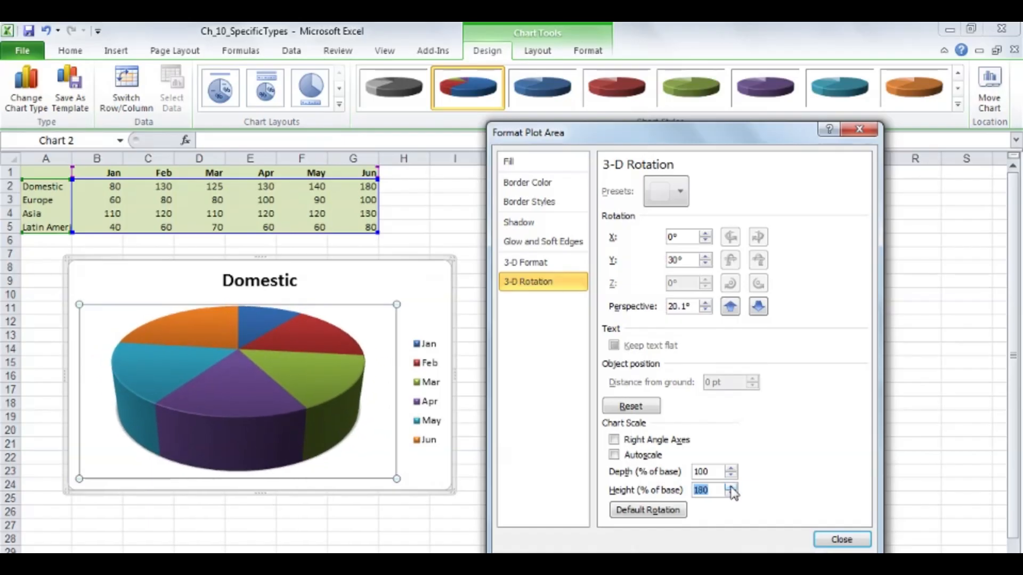
{"action": "left_click", "coordinate": [731, 487]}
{"action": "left_click", "coordinate": [731, 487]}
{"action": "left_click", "coordinate": [731, 487]}
{"action": "left_click", "coordinate": [731, 487]}
{"action": "left_click", "coordinate": [731, 487]}
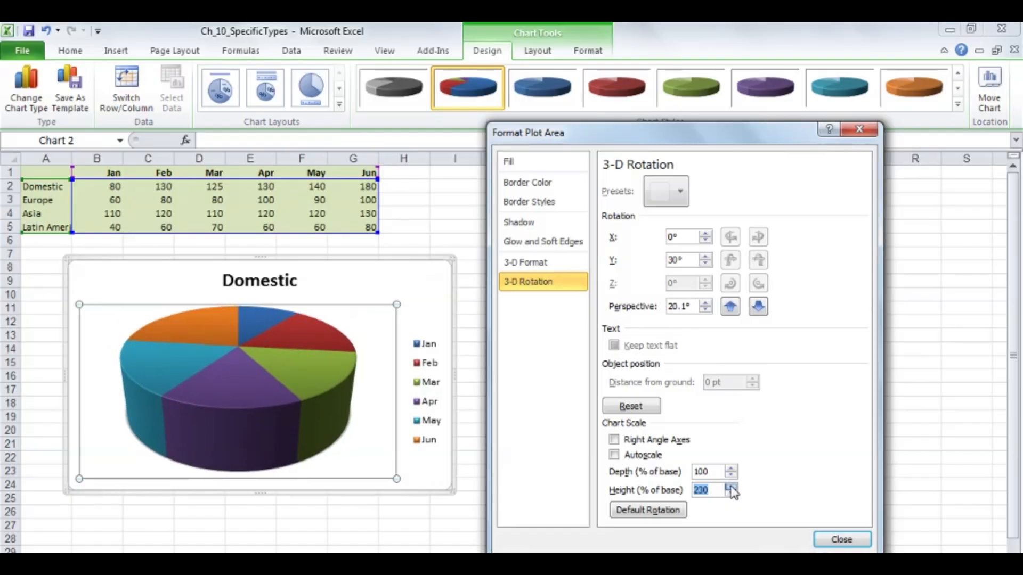
{"action": "left_click", "coordinate": [731, 487]}
{"action": "left_click", "coordinate": [731, 487]}
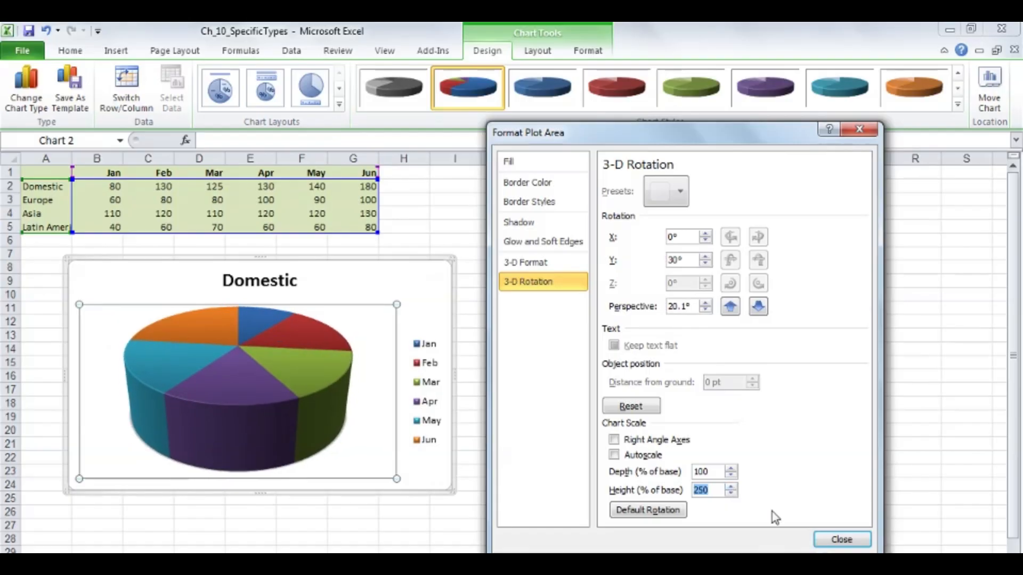
{"action": "left_click", "coordinate": [836, 539]}
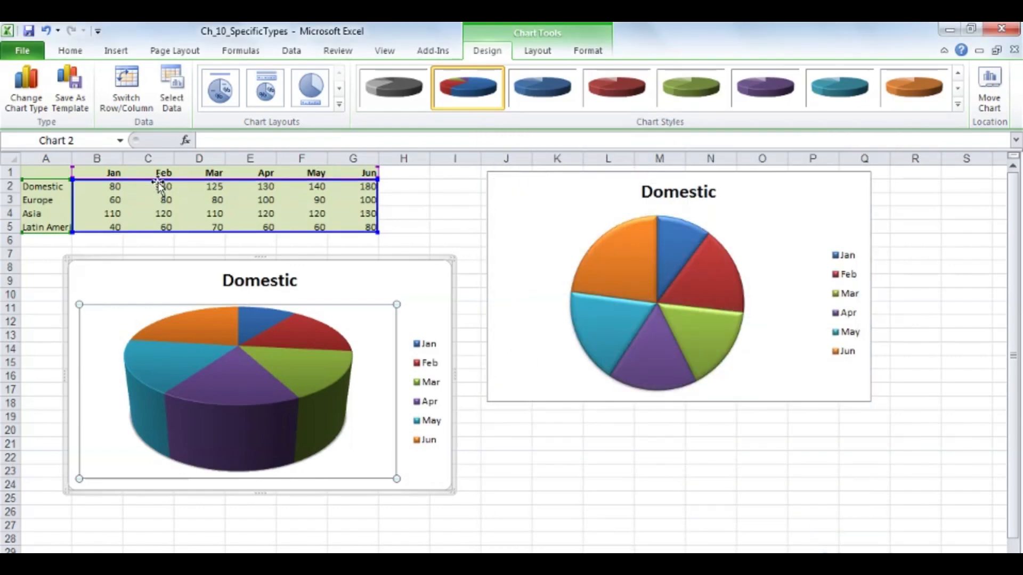
- Change the Domestic value for Jan in cell B2 to -80
{"action": "left_click", "coordinate": [111, 187]}
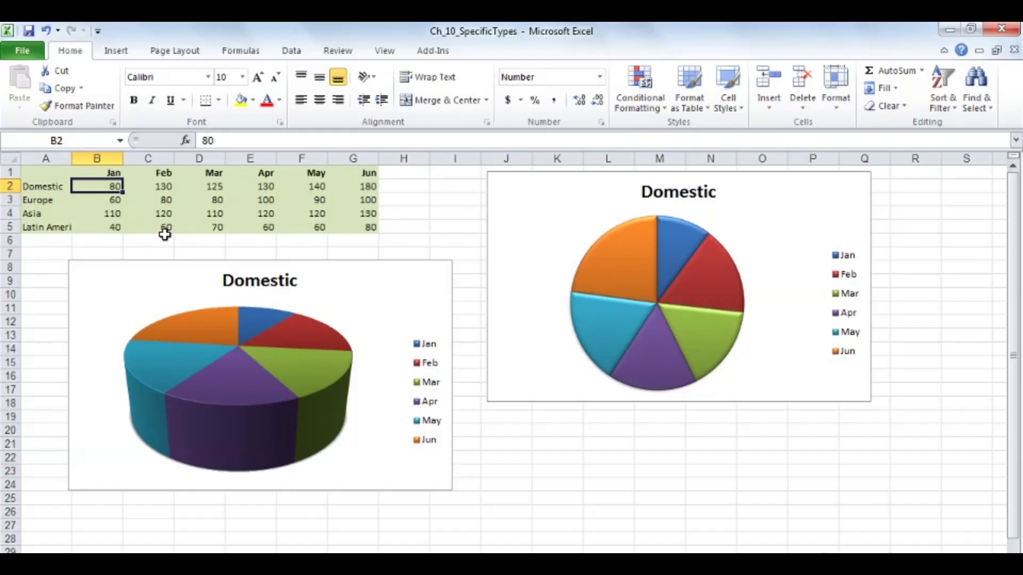
{"action": "type", "text": "-"}
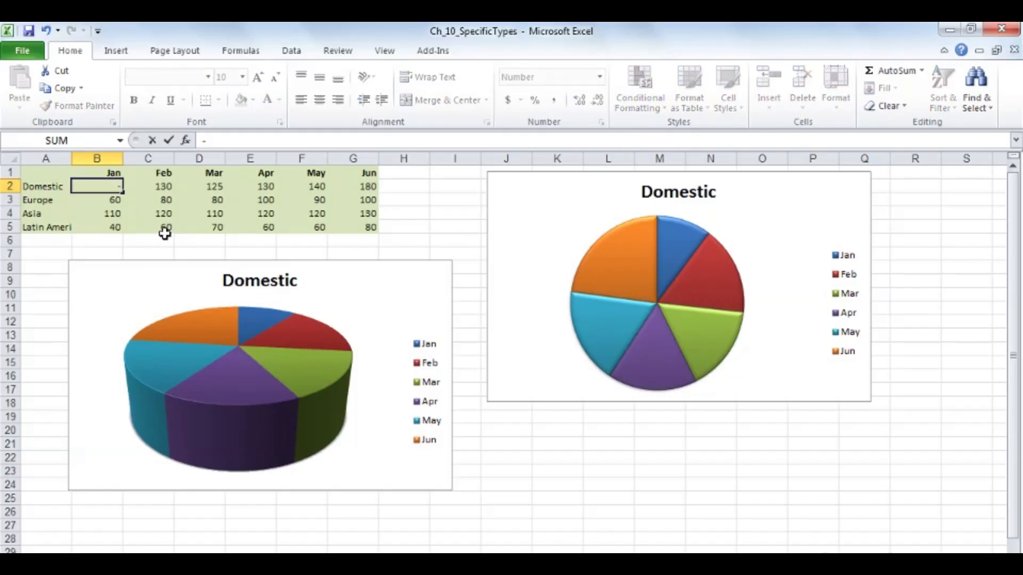
{"action": "type", "text": "80"}
{"action": "key", "text": "Return"}
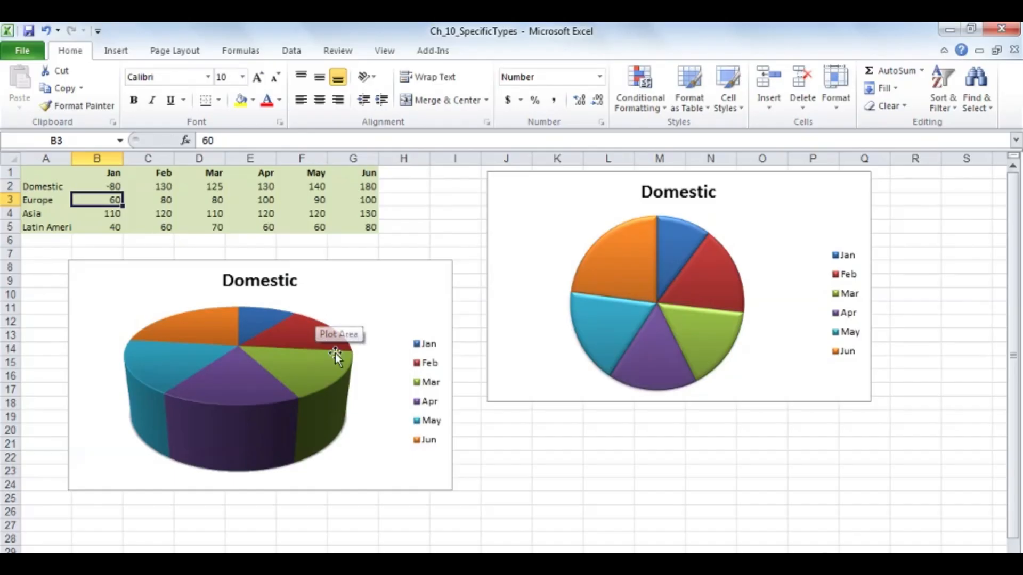
{"action": "mouse_move", "coordinate": [331, 373]}
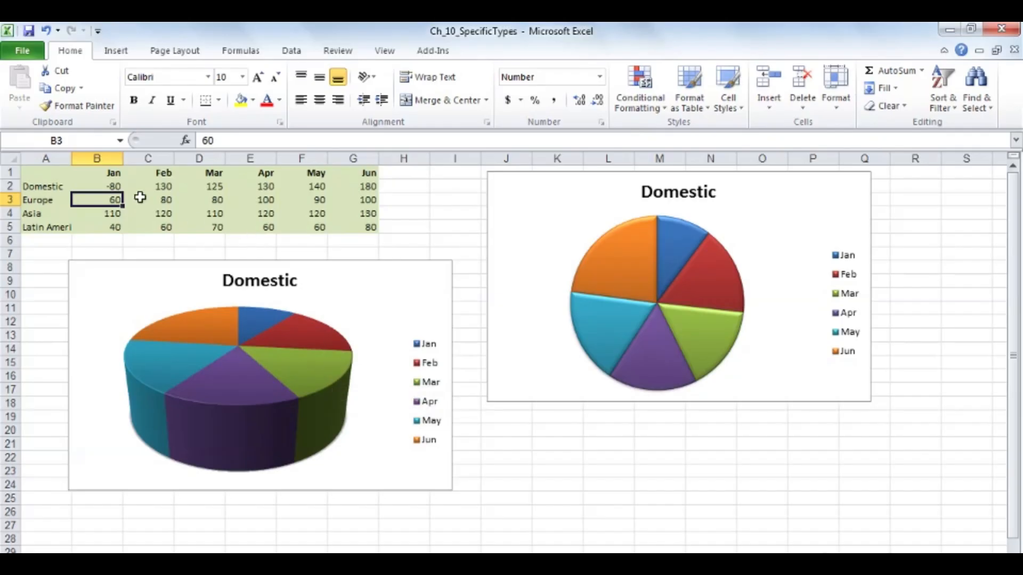
- Highlight the Domestic values from Jan to Jun in B2:G2 to compare them with the pie slices
{"action": "left_click", "coordinate": [114, 185]}
{"action": "left_click_drag", "start_coordinate": [114, 185], "coordinate": [349, 186]}
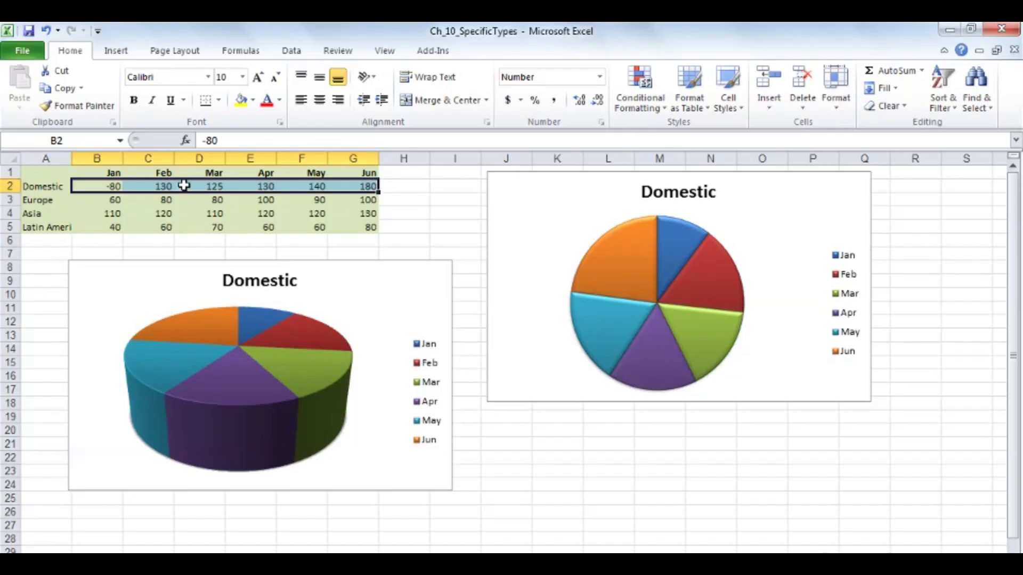
{"action": "left_click_drag", "start_coordinate": [109, 186], "coordinate": [349, 186]}
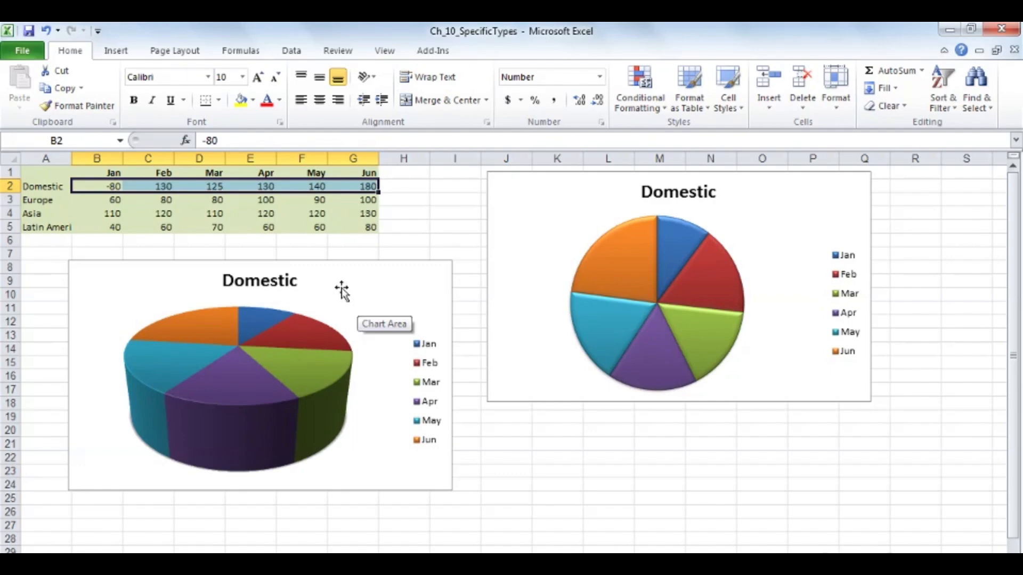
- Add data labels at the outside end of the slices on the 3-D pie chart
{"action": "left_click", "coordinate": [332, 308]}
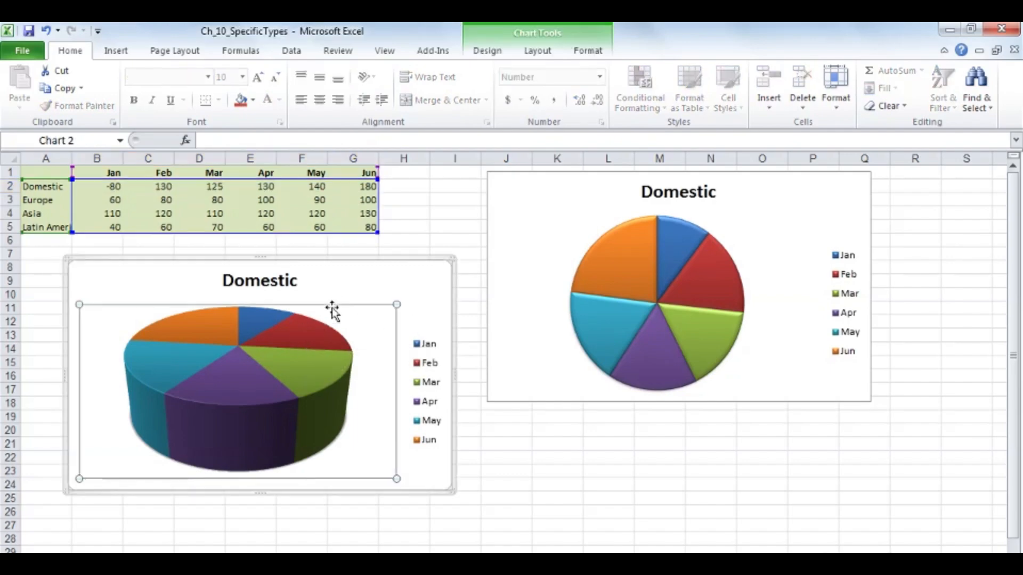
{"action": "left_click", "coordinate": [538, 51]}
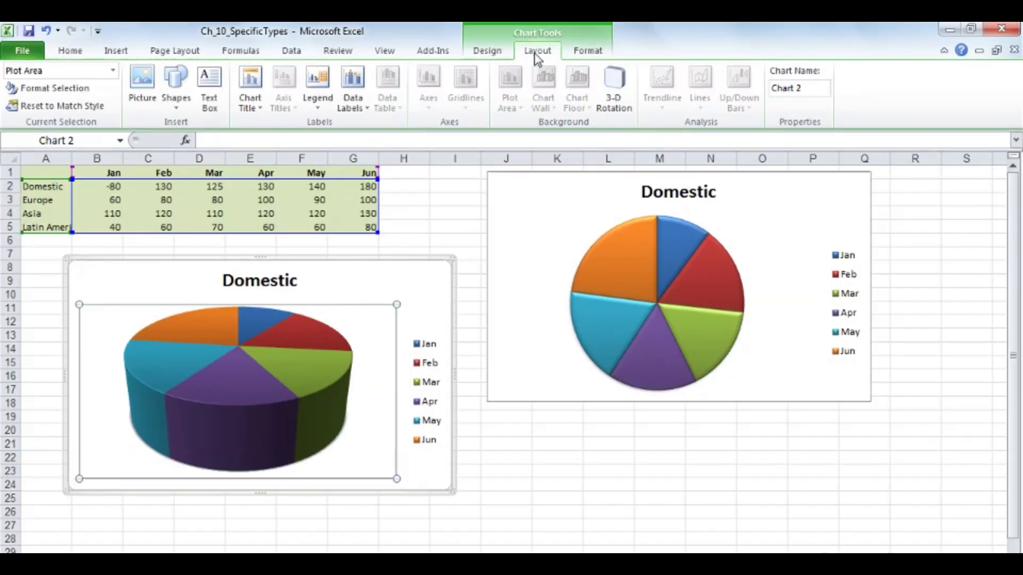
{"action": "left_click", "coordinate": [353, 96]}
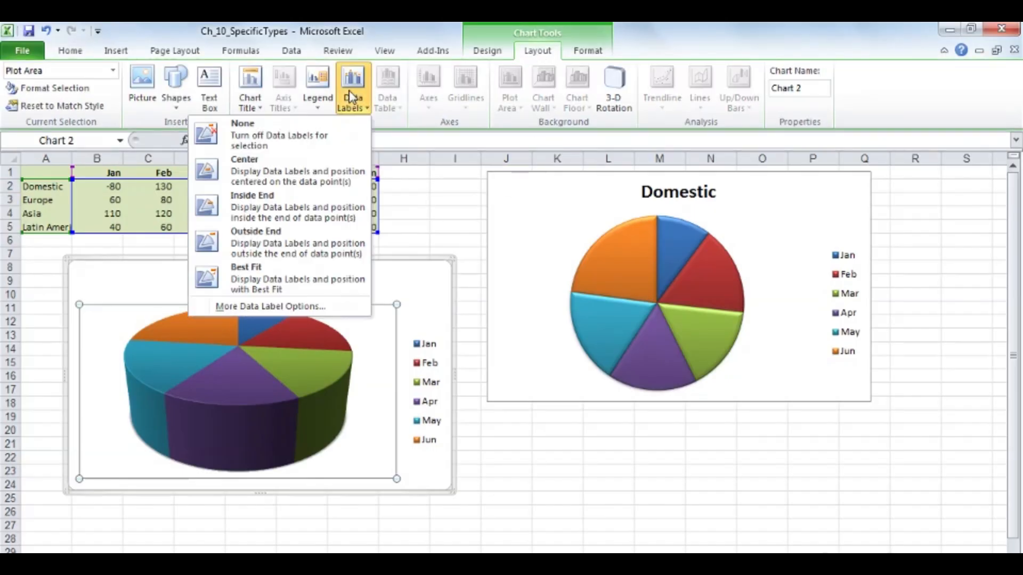
{"action": "left_click", "coordinate": [261, 237]}
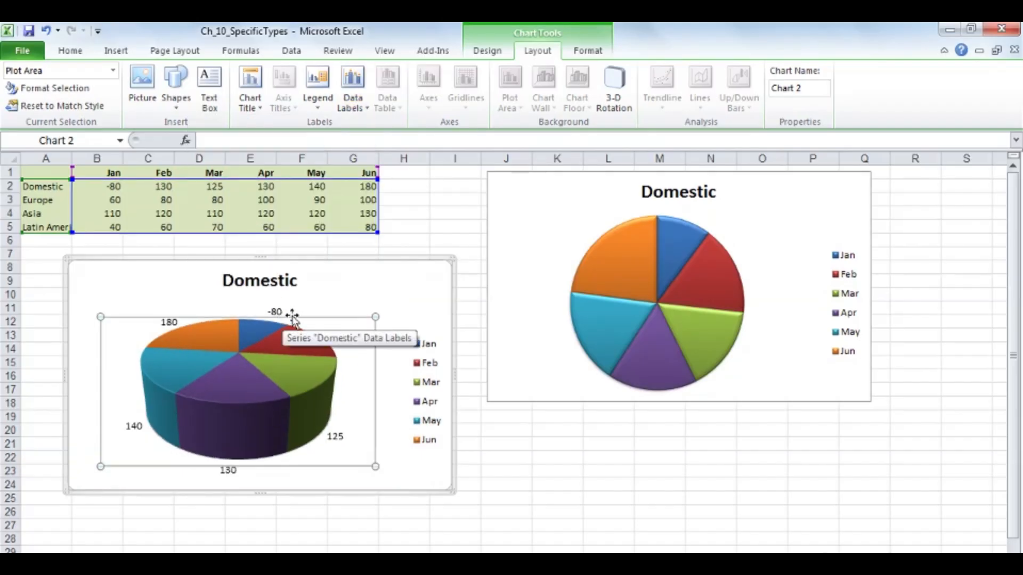
- Add data labels at the inside end of the slices on the flat 2-D pie chart
{"action": "left_click", "coordinate": [573, 246]}
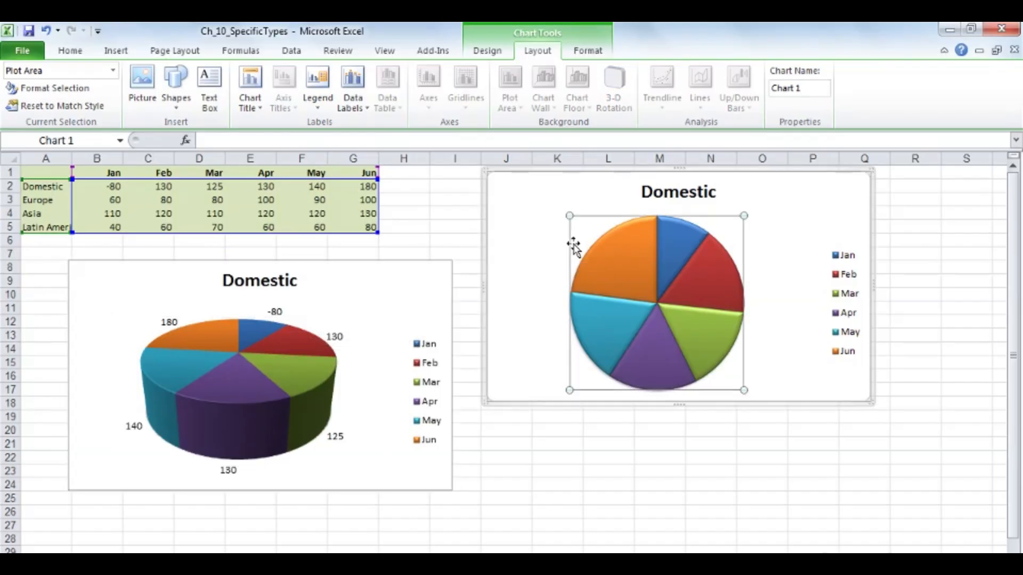
{"action": "left_click", "coordinate": [354, 96]}
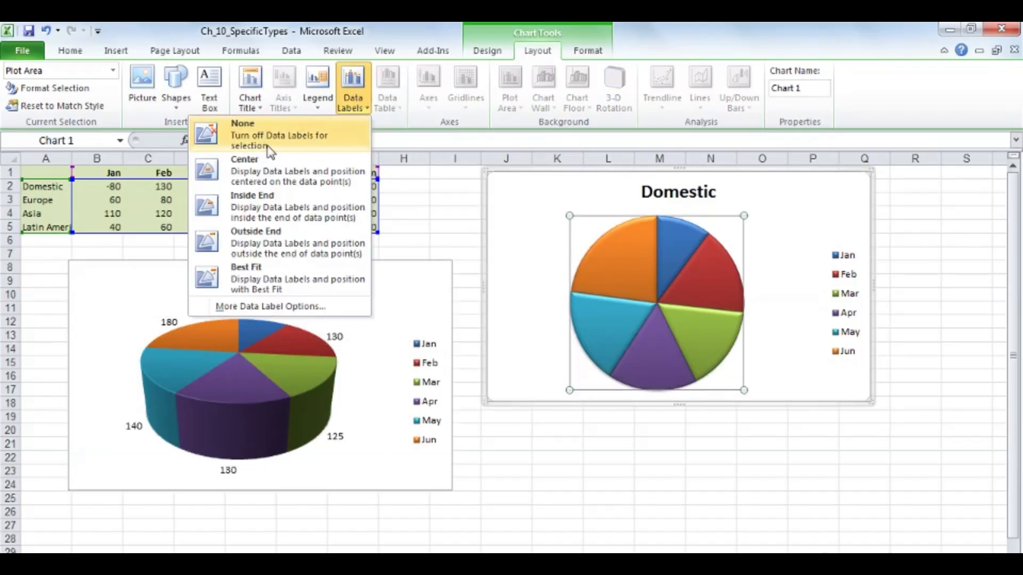
{"action": "left_click", "coordinate": [251, 201]}
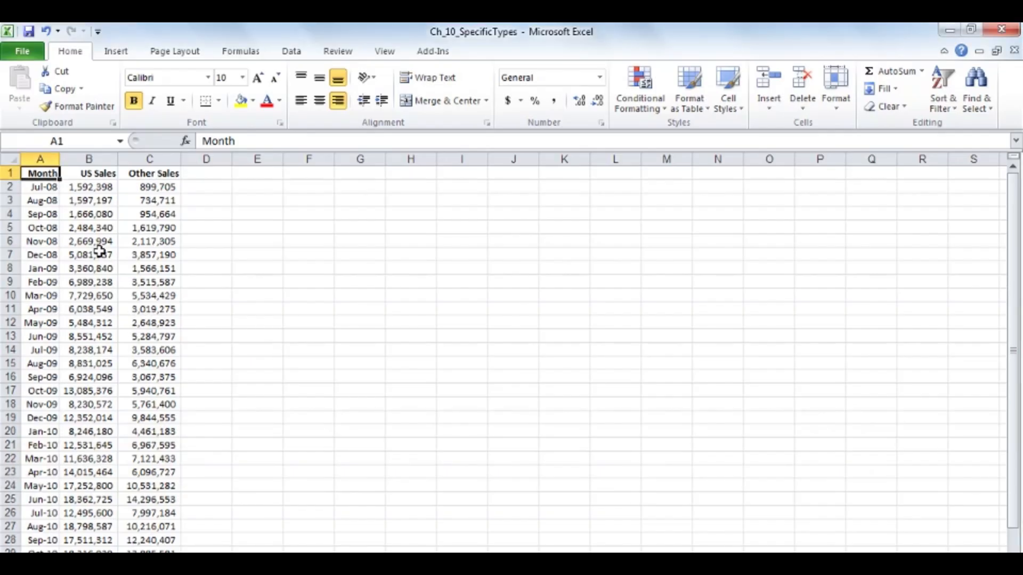
- Insert a stacked line chart with markers from the monthly US and Other Sales data, and enlarge it beside the table
{"action": "scroll", "coordinate": [99, 251], "scroll_direction": "down", "scroll_amount": 7}
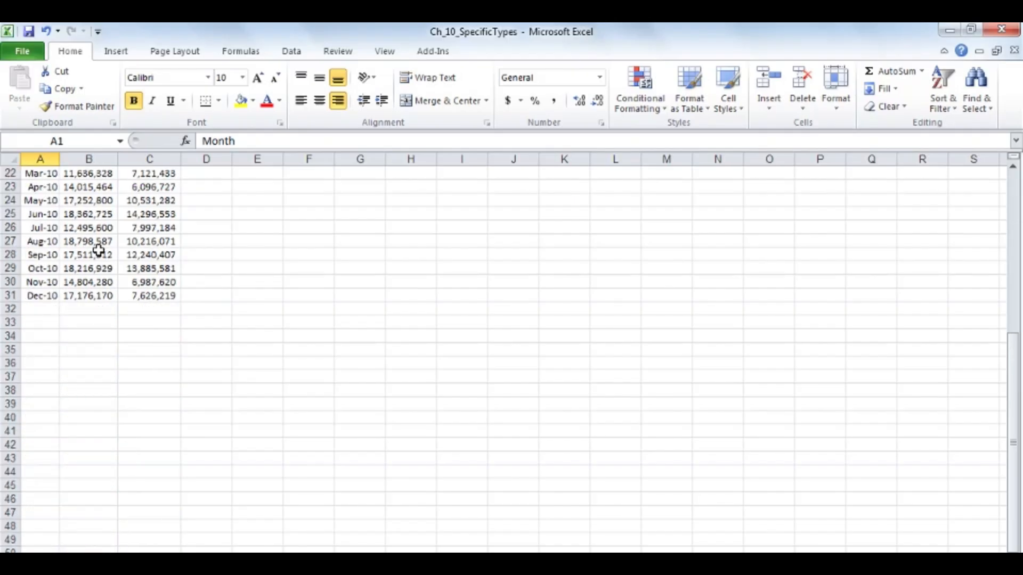
{"action": "scroll", "coordinate": [99, 250], "scroll_direction": "up", "scroll_amount": 7}
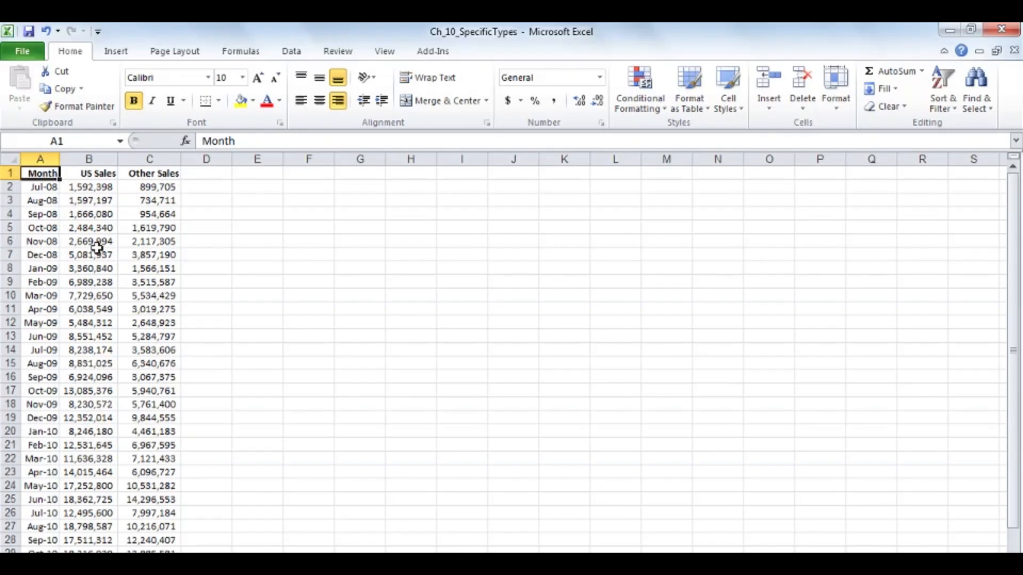
{"action": "left_click", "coordinate": [96, 242]}
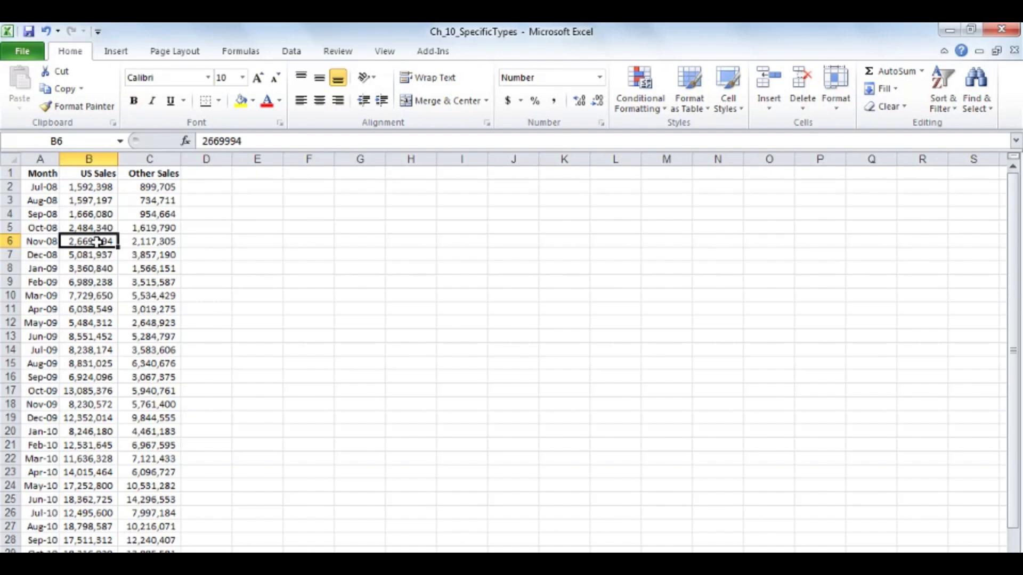
{"action": "left_click", "coordinate": [115, 53]}
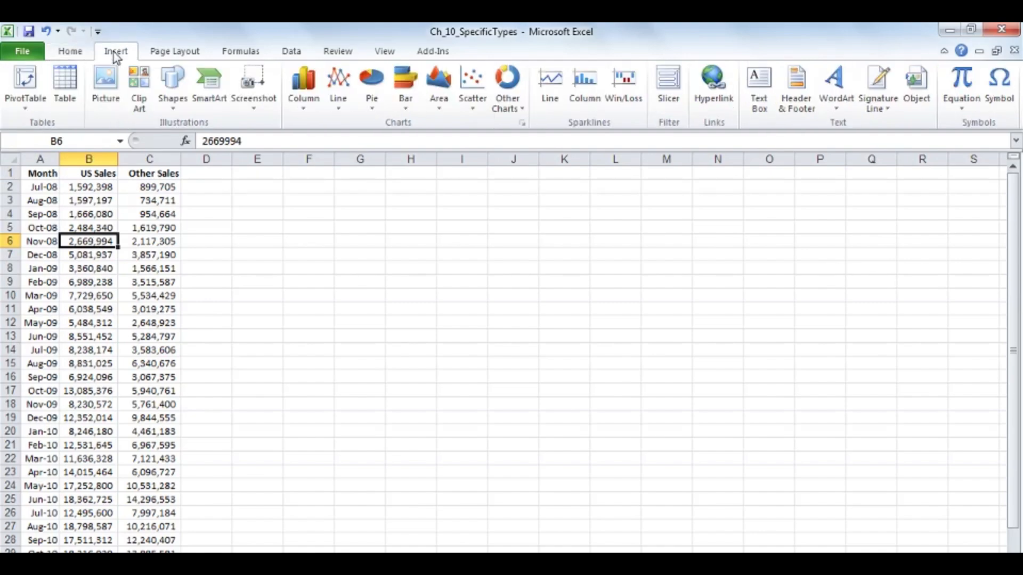
{"action": "left_click", "coordinate": [338, 106]}
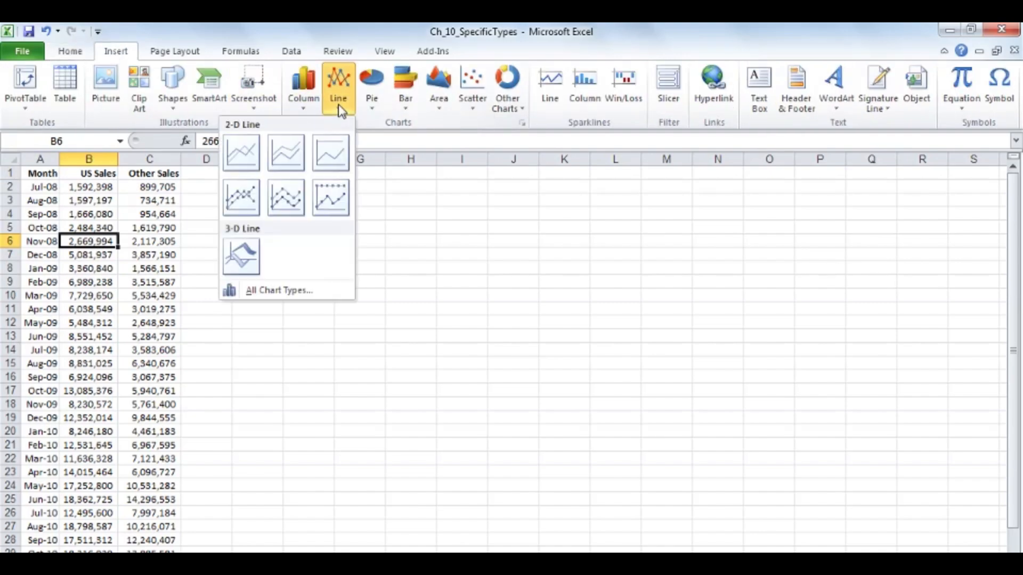
{"action": "left_click", "coordinate": [286, 203]}
{"action": "left_click_drag", "start_coordinate": [310, 239], "coordinate": [235, 192]}
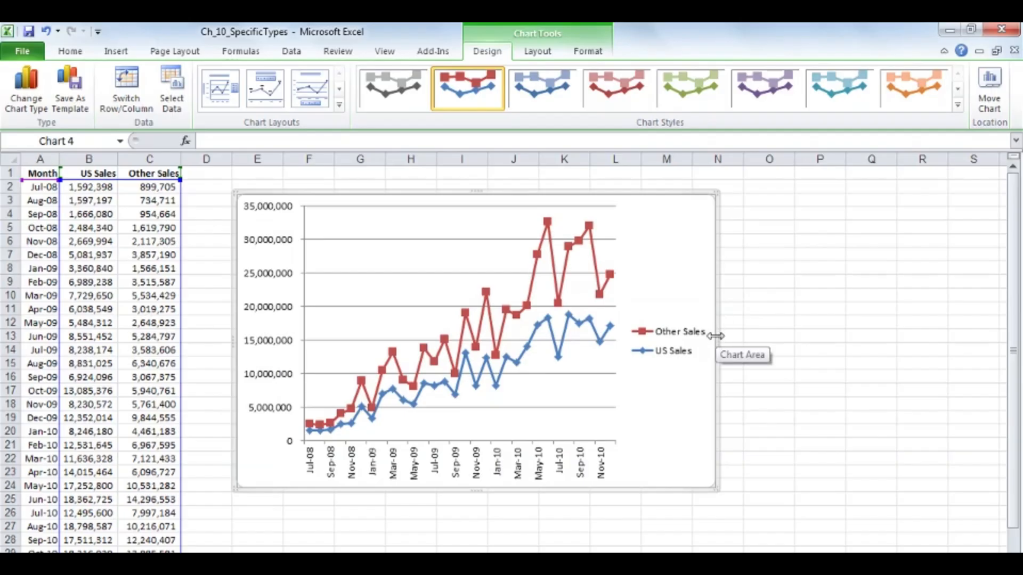
{"action": "left_click_drag", "start_coordinate": [716, 335], "coordinate": [752, 336]}
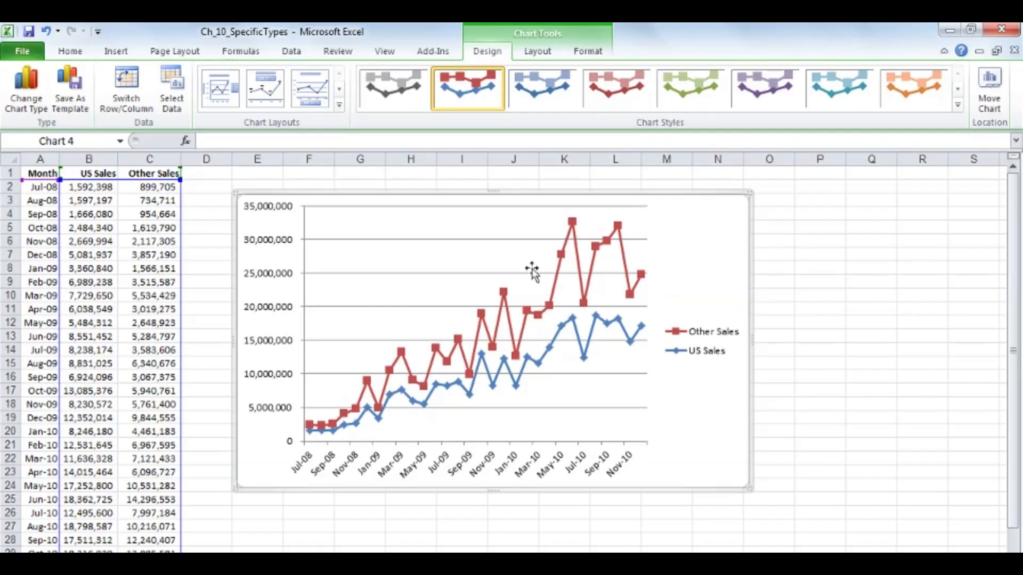
- Change the sales chart to a 2-D Area chart and apply the bevelled blue-and-red chart style
{"action": "left_click", "coordinate": [38, 94]}
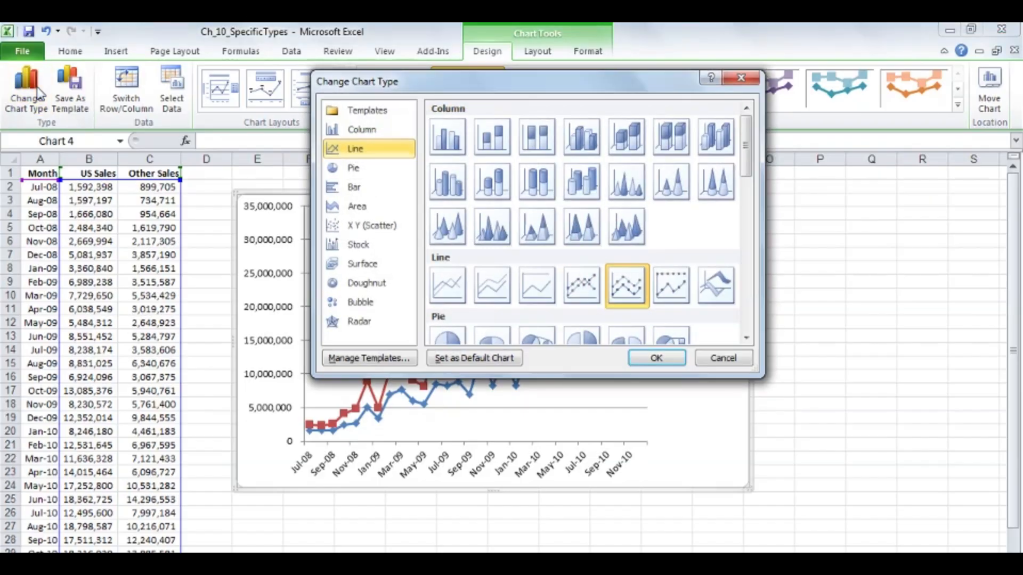
{"action": "left_click_drag", "start_coordinate": [746, 176], "coordinate": [748, 258]}
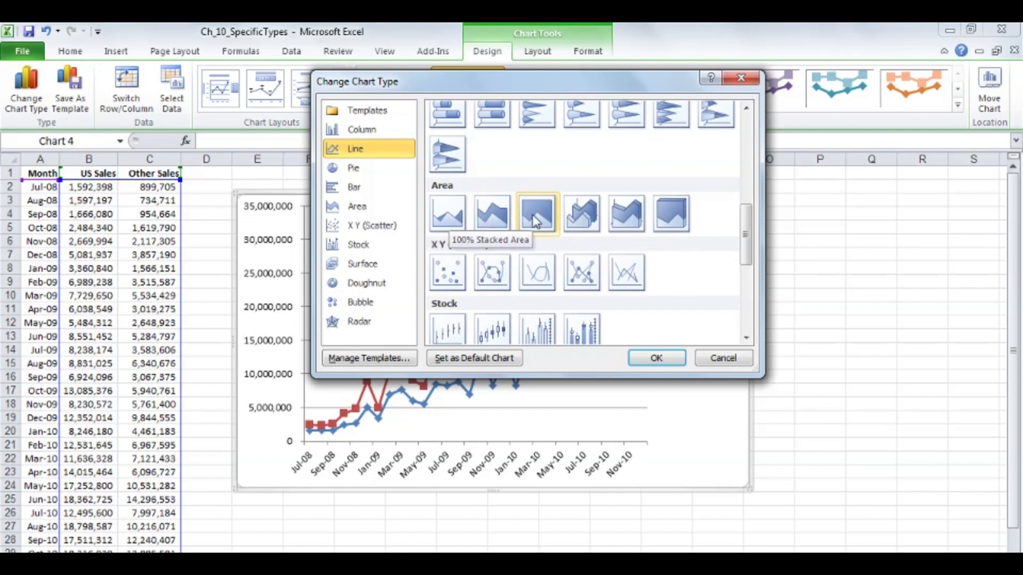
{"action": "double_click", "coordinate": [449, 213]}
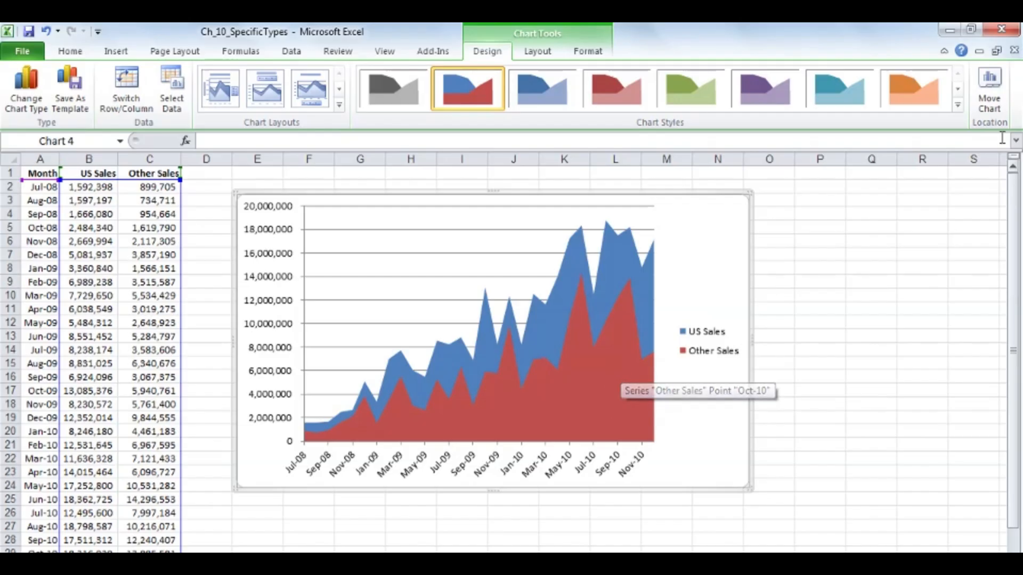
{"action": "left_click", "coordinate": [958, 105]}
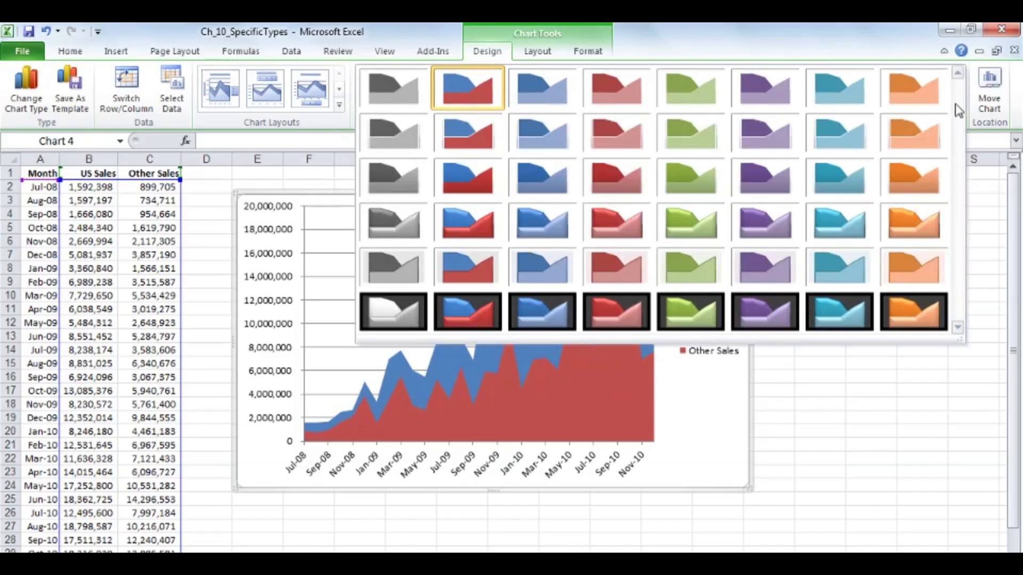
{"action": "left_click", "coordinate": [481, 219]}
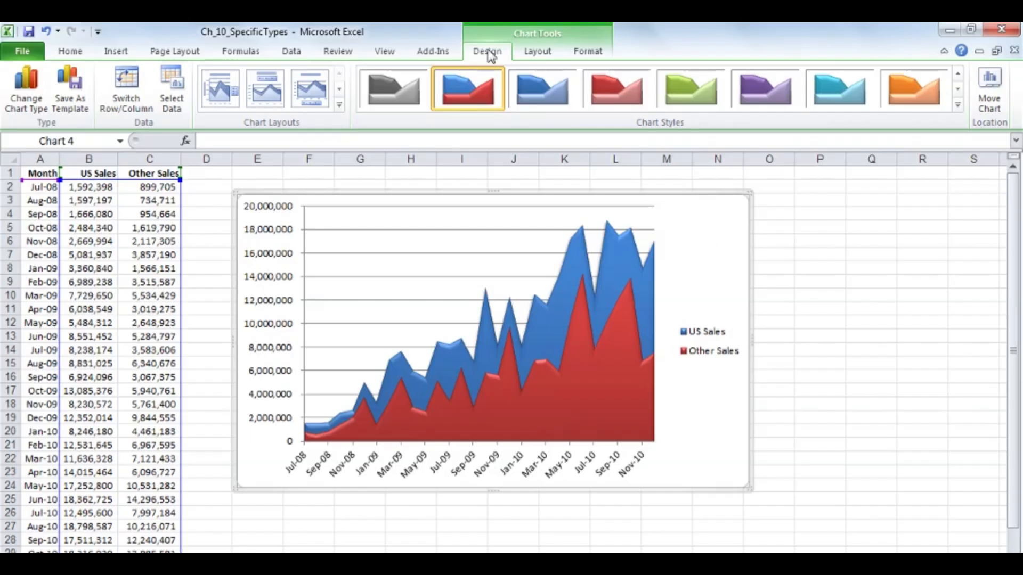
- Change the sales area chart to the 2-D Stacked Area type
{"action": "left_click", "coordinate": [35, 85]}
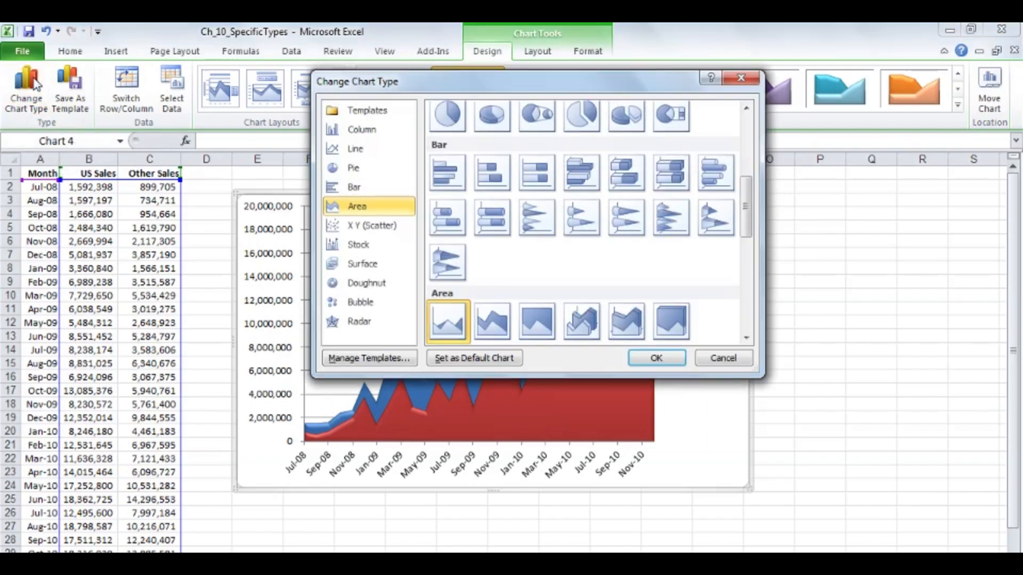
{"action": "double_click", "coordinate": [491, 328]}
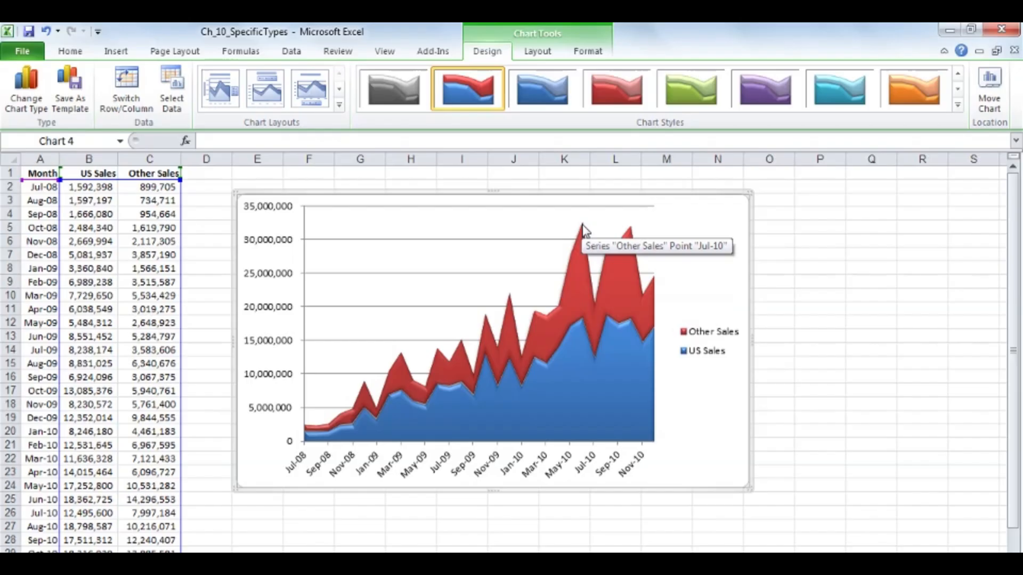
- Compare the Aug-10 and Sep-10 figures in B27:C28 with the stacked area chart, and reselect the chart
{"action": "scroll", "coordinate": [205, 315], "scroll_direction": "down", "scroll_amount": 4}
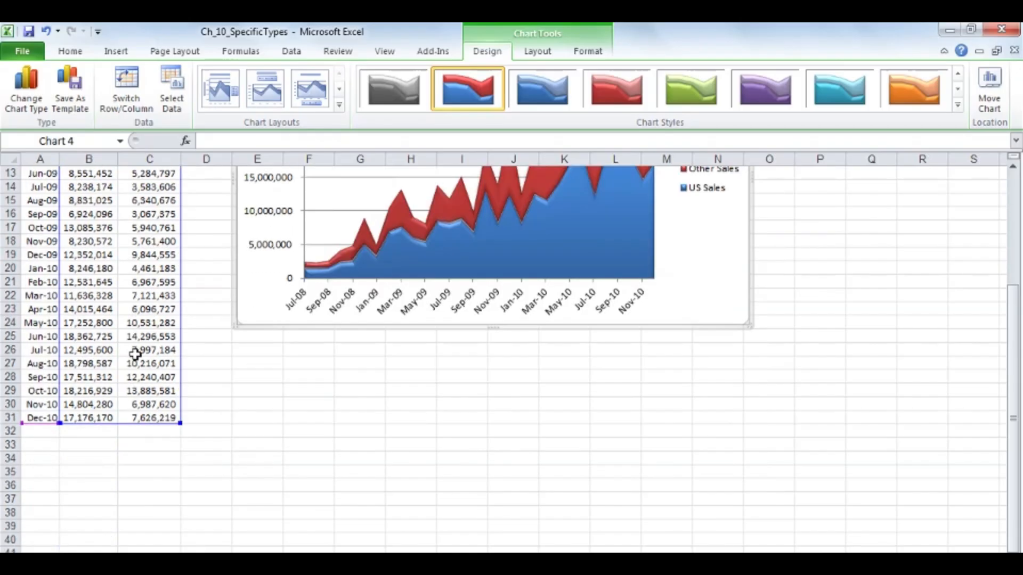
{"action": "left_click_drag", "start_coordinate": [88, 364], "coordinate": [126, 371]}
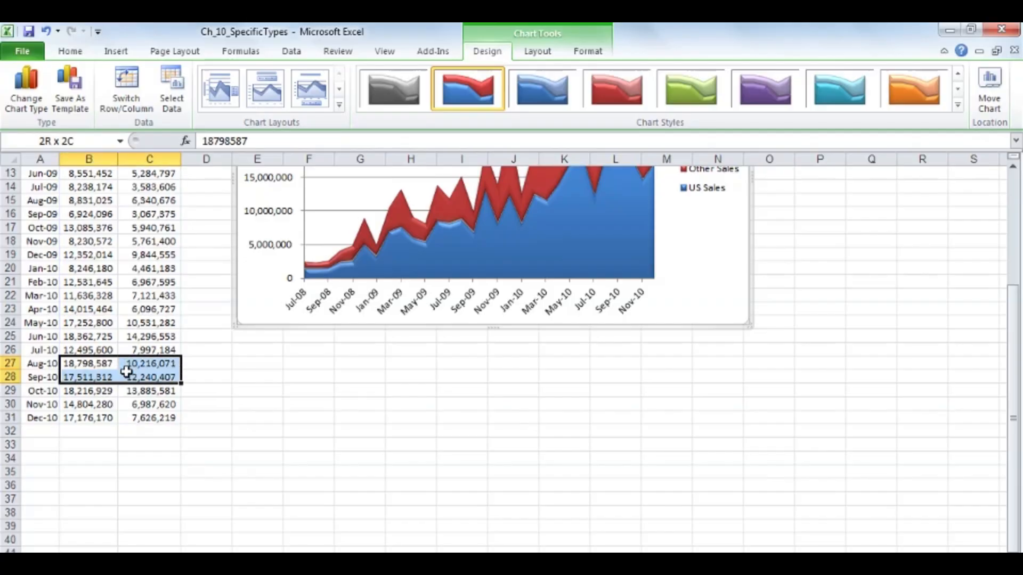
{"action": "scroll", "coordinate": [191, 334], "scroll_direction": "up", "scroll_amount": 4}
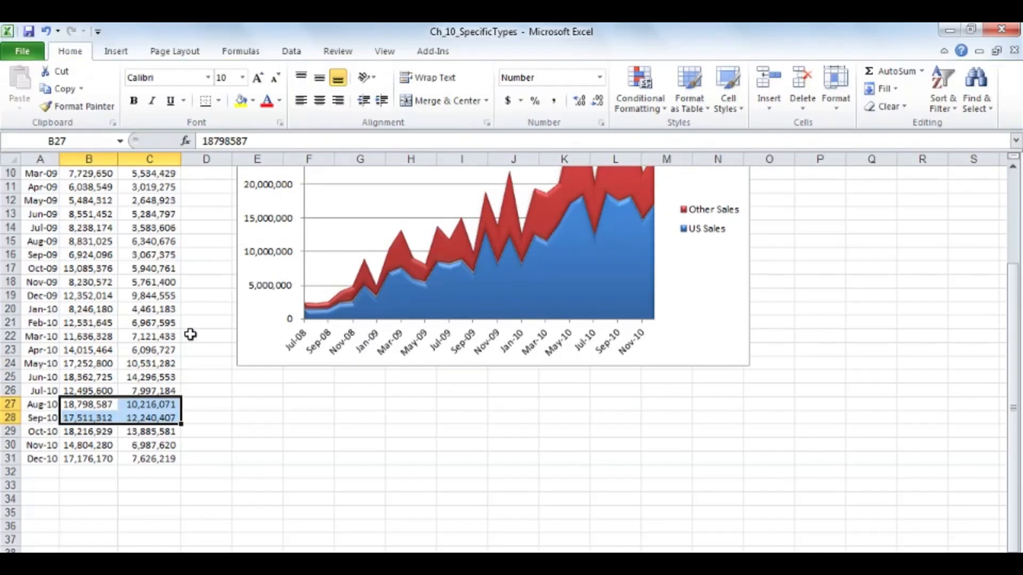
{"action": "left_click", "coordinate": [289, 229]}
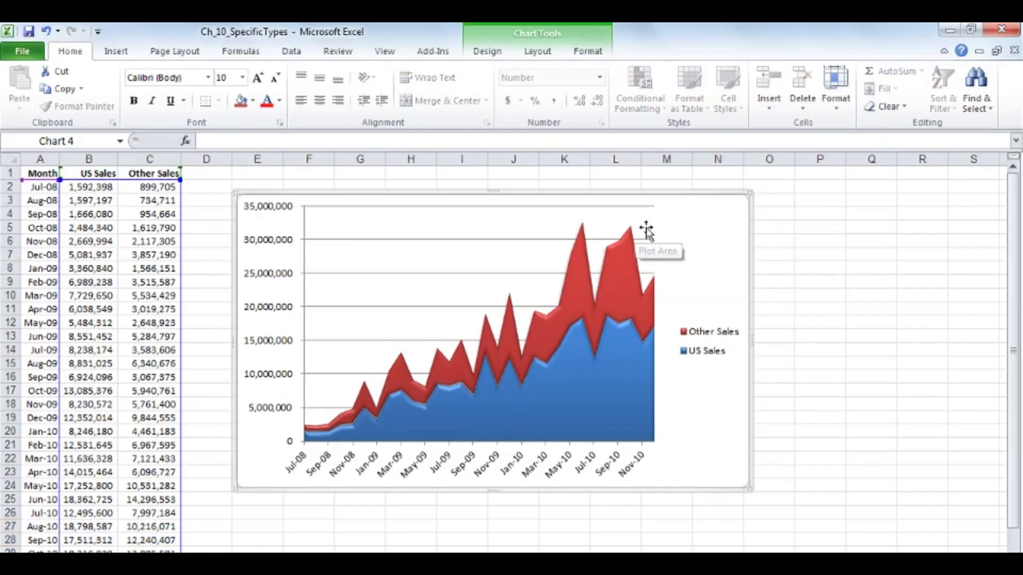
- Change the sales chart to the 2-D 100% Stacked Area type
{"action": "left_click", "coordinate": [434, 223]}
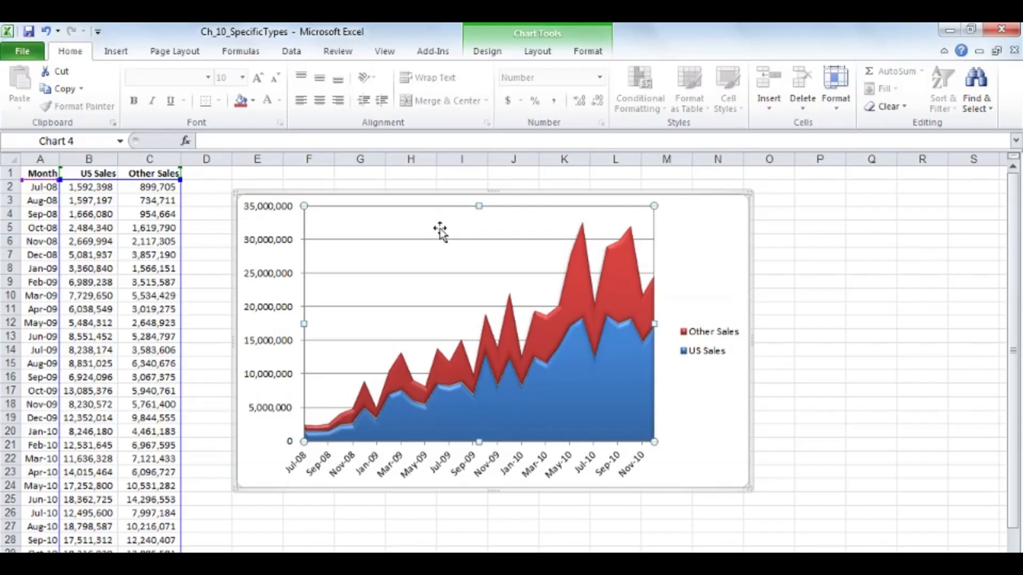
{"action": "left_click", "coordinate": [487, 53]}
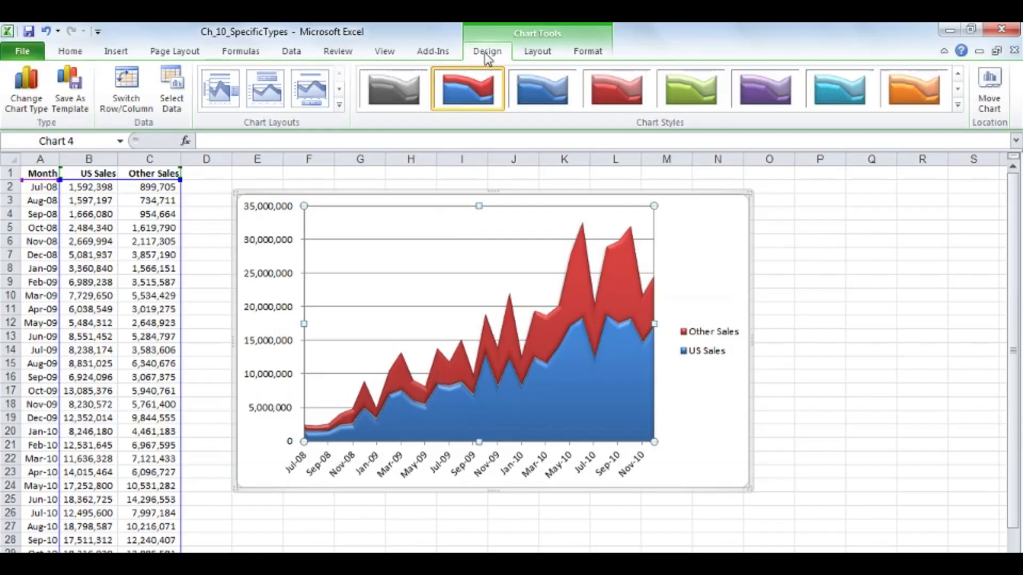
{"action": "left_click", "coordinate": [39, 81]}
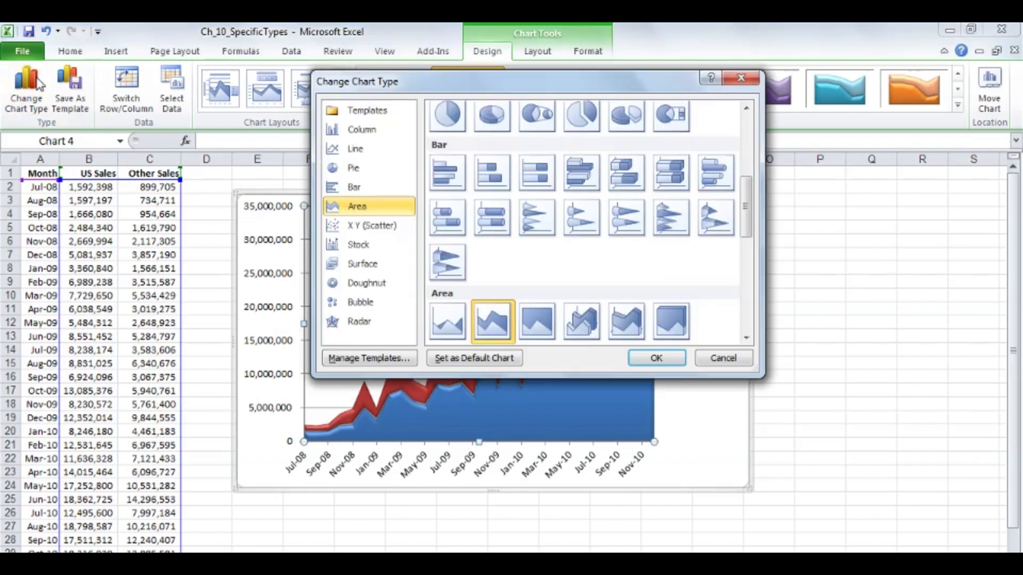
{"action": "left_click", "coordinate": [532, 326]}
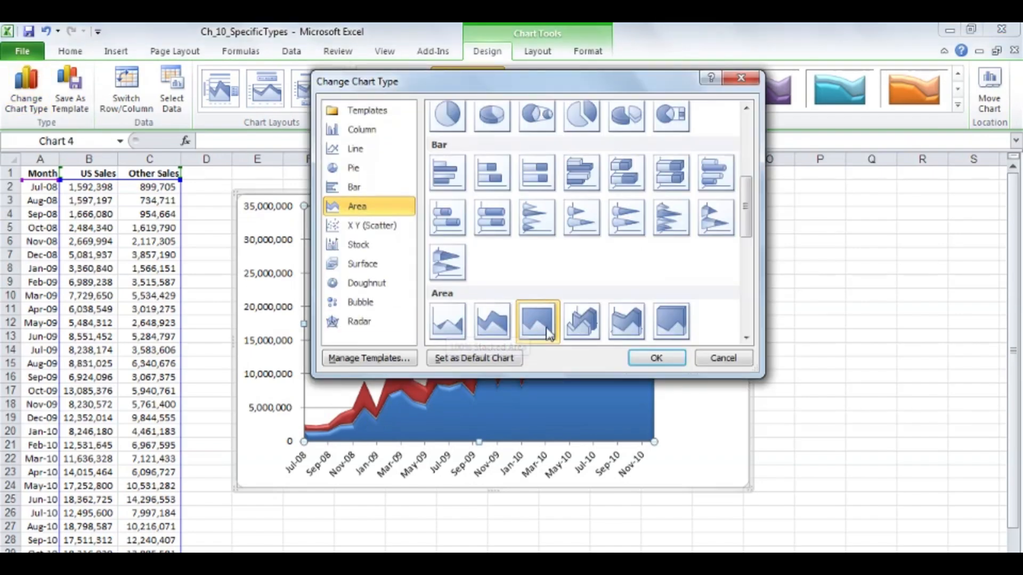
{"action": "left_click", "coordinate": [655, 359]}
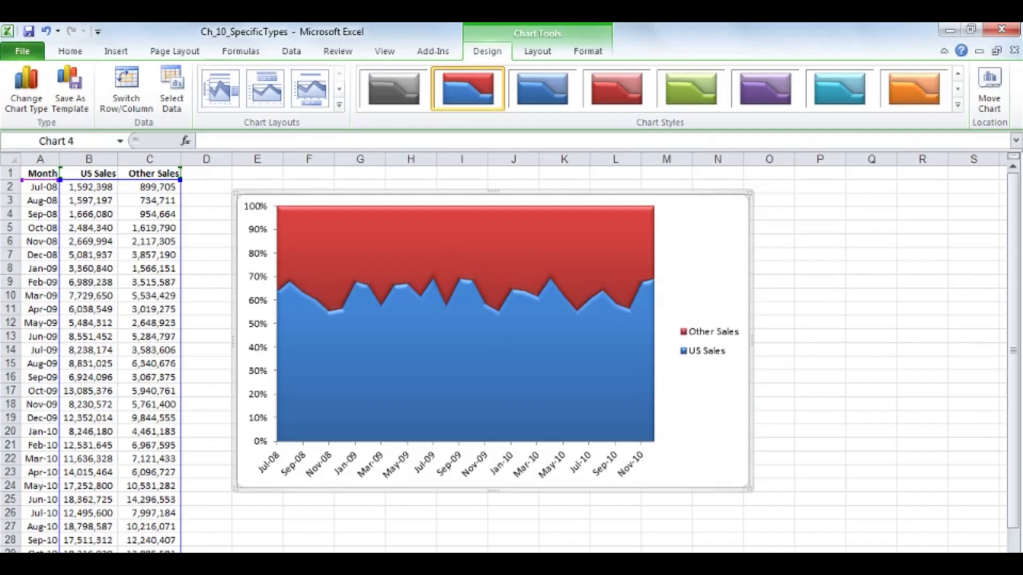
- Switch to the StockData sheet and examine its Date, High, Low, Close, Volume and Open columns
{"action": "key", "text": "ctrl+Page_Down"}
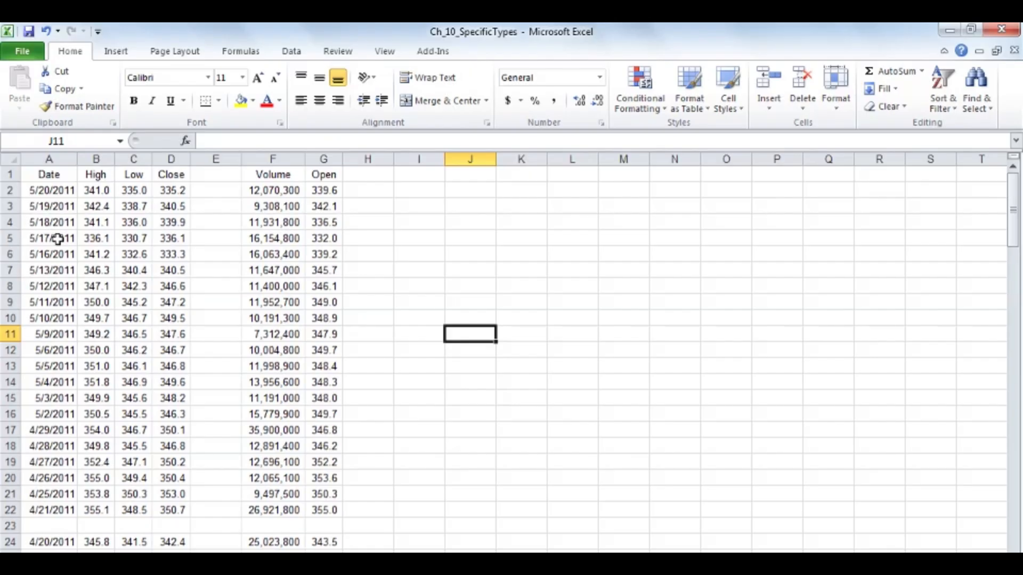
{"action": "left_click", "coordinate": [57, 157]}
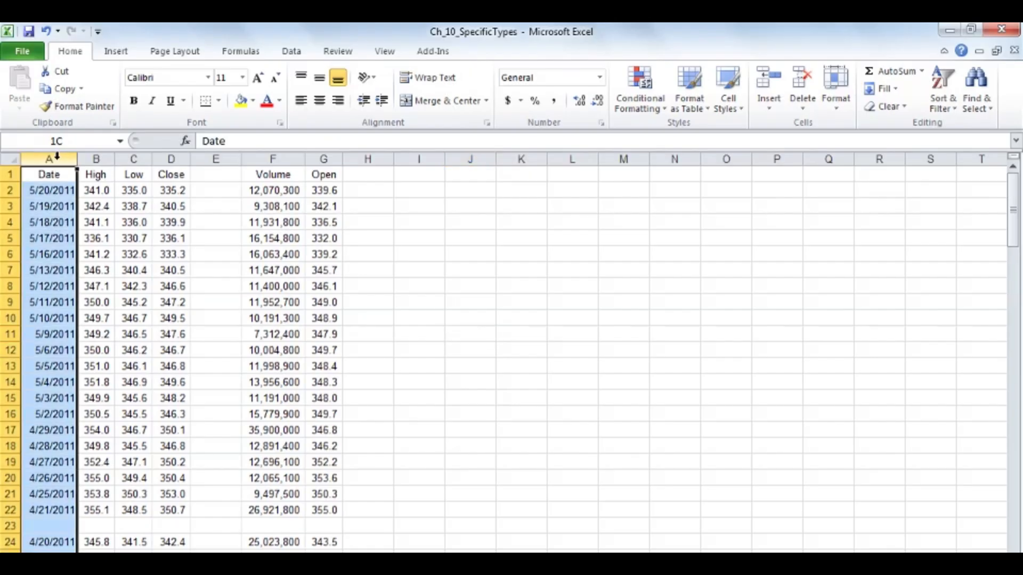
{"action": "left_click", "coordinate": [96, 158]}
{"action": "left_click", "coordinate": [133, 159]}
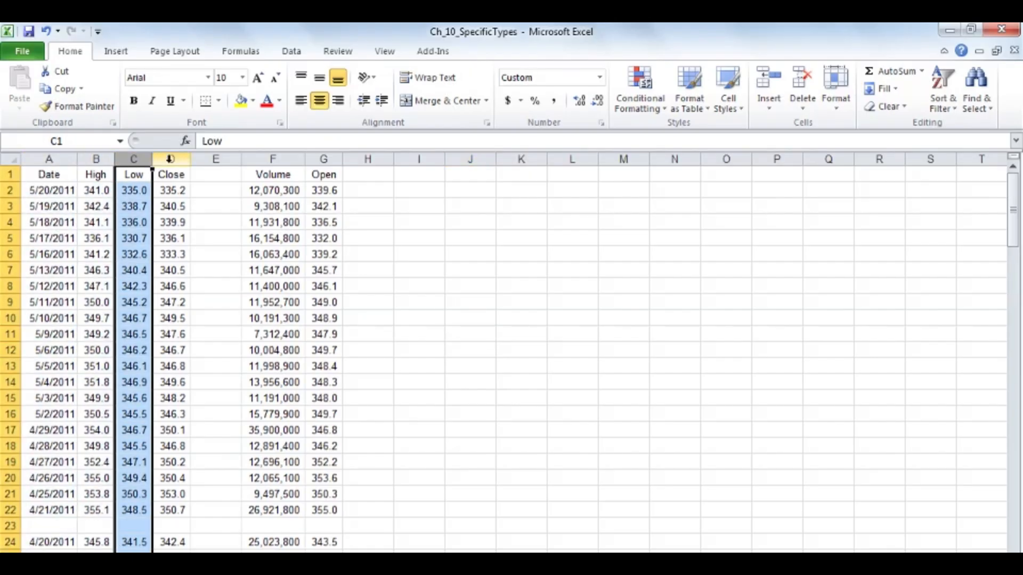
{"action": "left_click", "coordinate": [170, 159]}
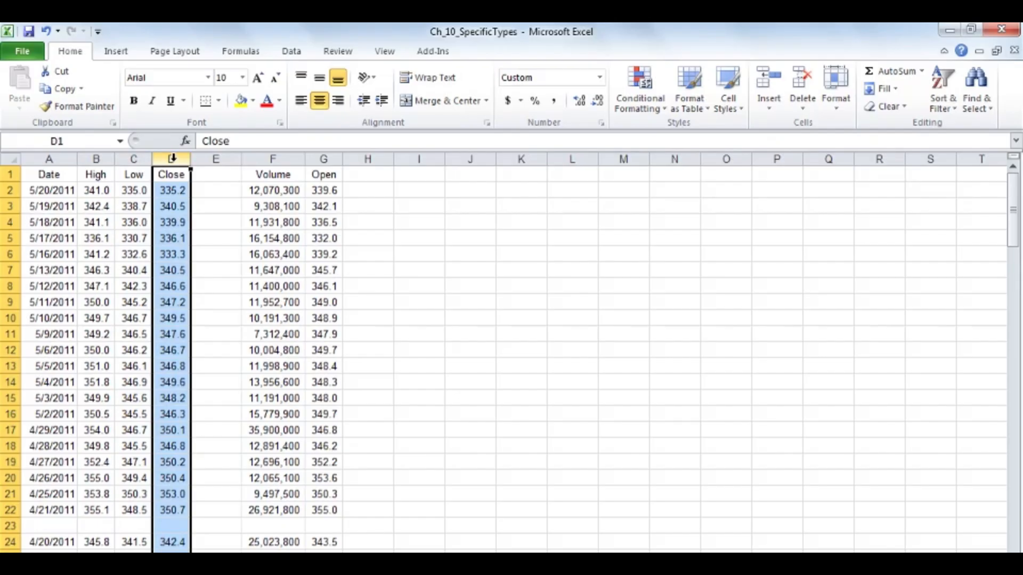
{"action": "left_click", "coordinate": [258, 159]}
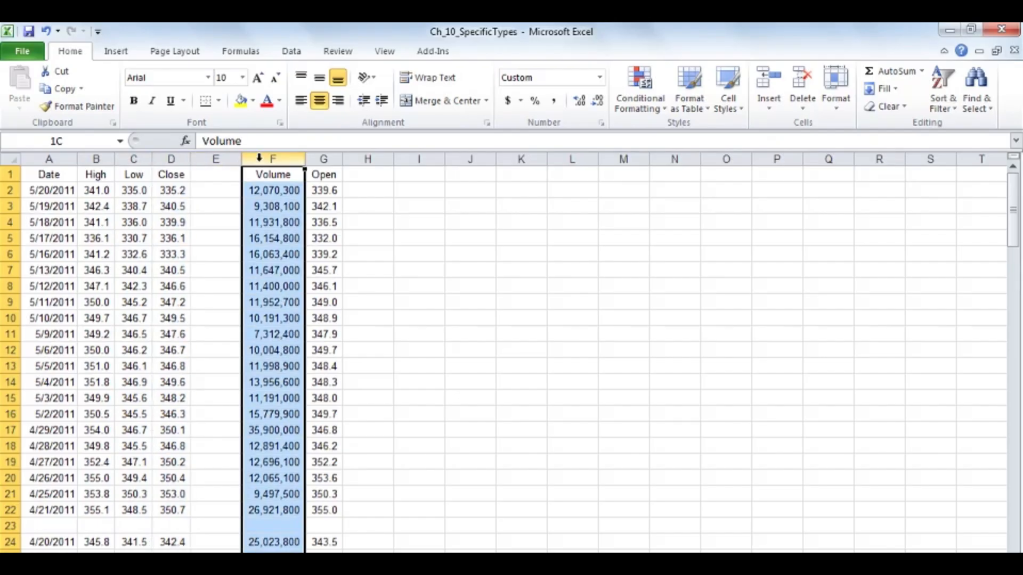
{"action": "left_click", "coordinate": [322, 159]}
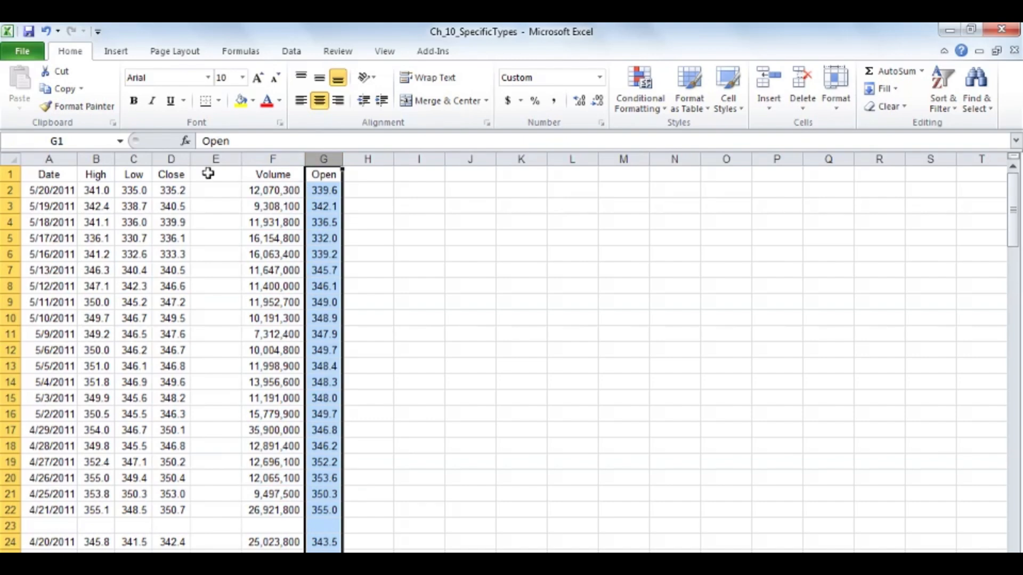
{"action": "left_click", "coordinate": [136, 191]}
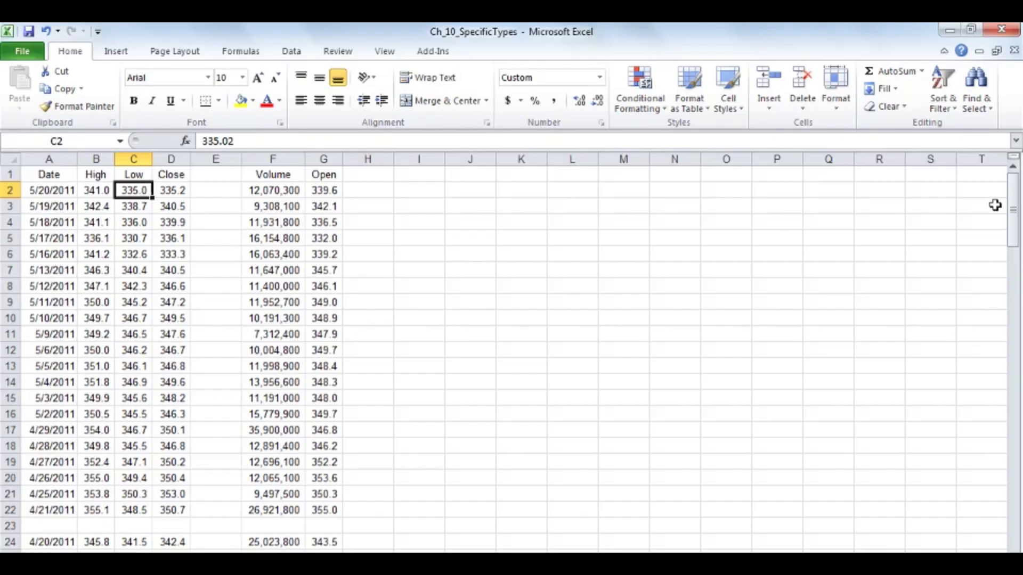
{"action": "mouse_move", "coordinate": [1014, 206]}
{"action": "left_mouse_down"}
{"action": "mouse_move", "coordinate": [1014, 384]}
{"action": "mouse_move", "coordinate": [1015, 198]}
{"action": "left_mouse_up"}
{"action": "left_click", "coordinate": [122, 205]}
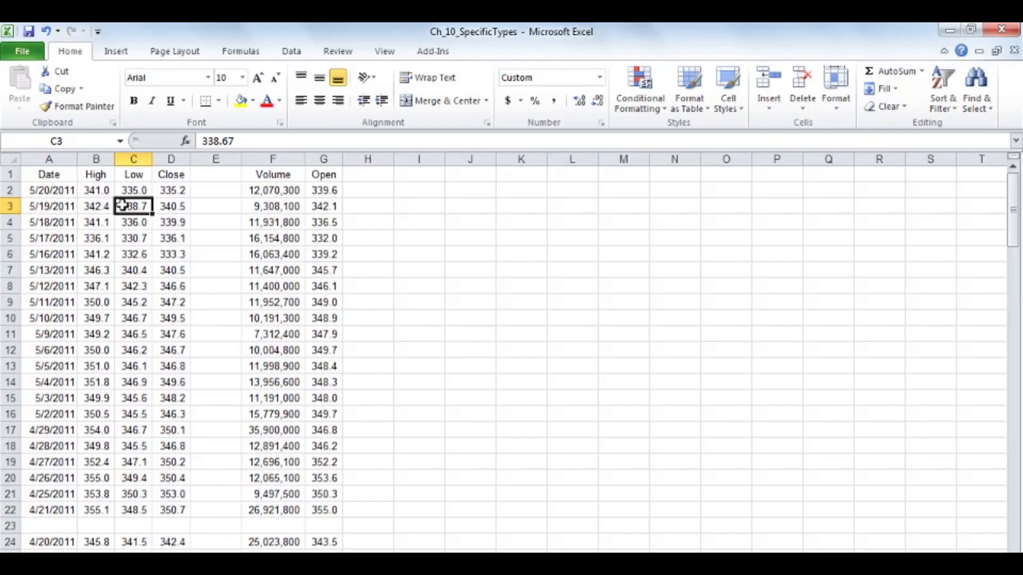
- Review the High-Low-Close stock chart's data requirements and compare them with the Date, High, Low and Close data in A1:D22
{"action": "left_click", "coordinate": [116, 53]}
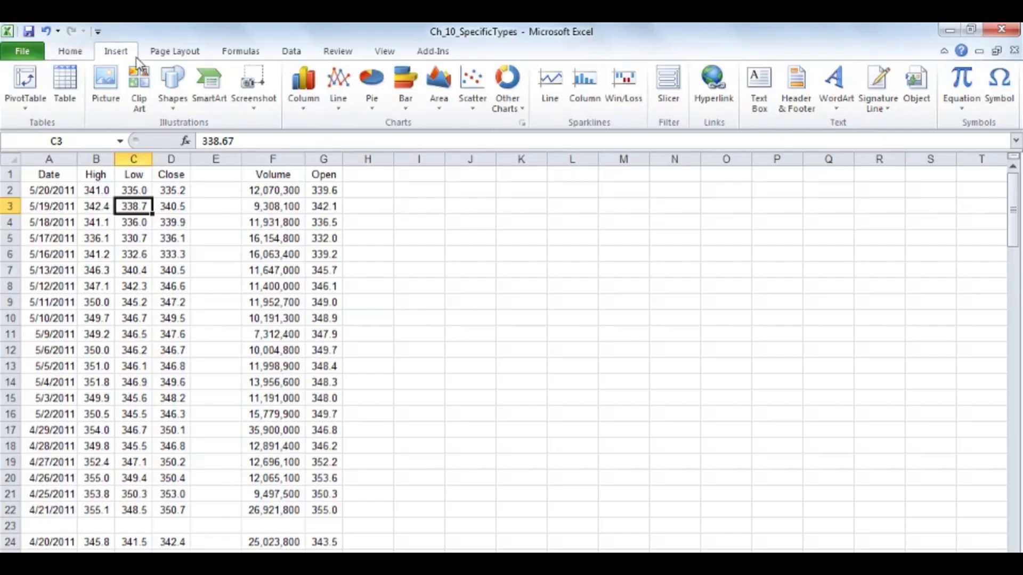
{"action": "left_click", "coordinate": [525, 112]}
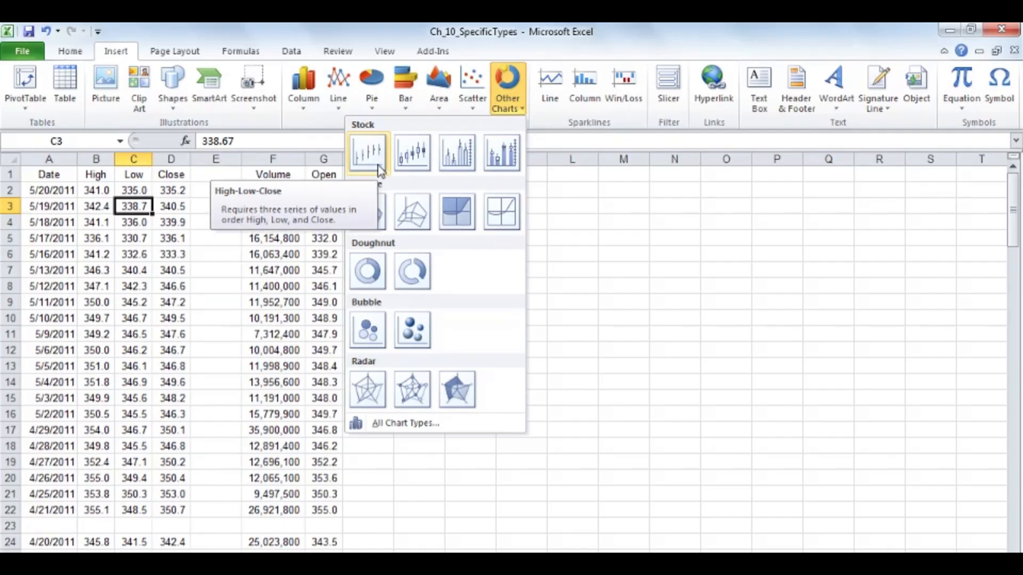
{"action": "left_click", "coordinate": [99, 201]}
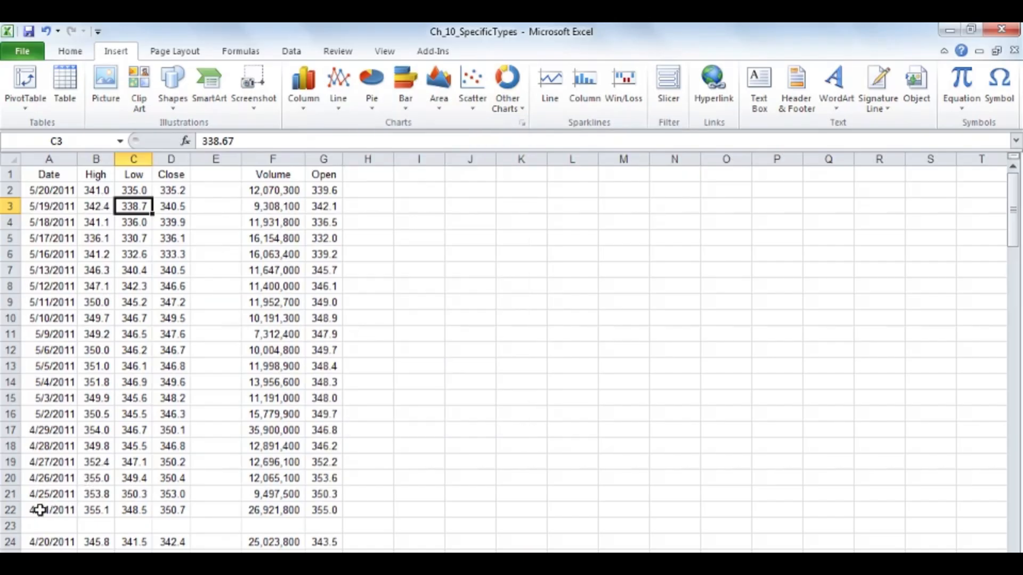
{"action": "left_click_drag", "start_coordinate": [43, 174], "coordinate": [174, 505]}
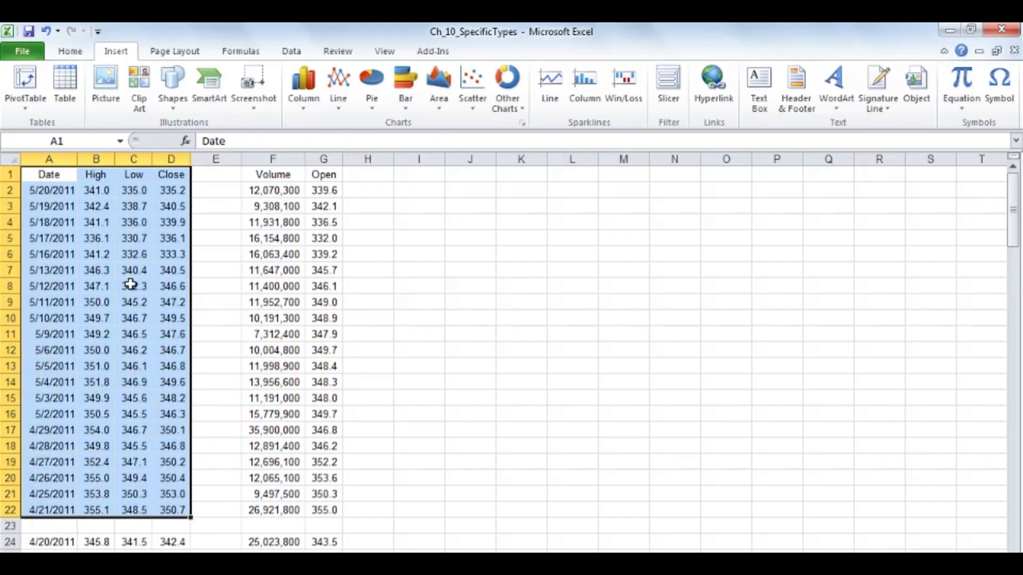
{"action": "left_click", "coordinate": [98, 254]}
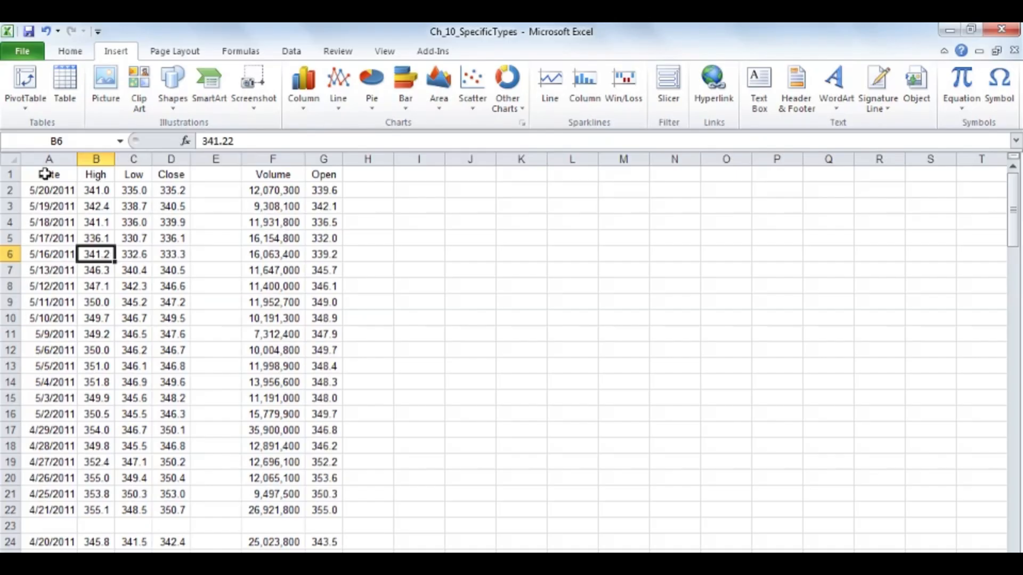
{"action": "left_click_drag", "start_coordinate": [45, 174], "coordinate": [169, 506]}
- Insert a High-Low-Close stock chart from the Date, High, Low and Close data, and enlarge it beside the table
{"action": "left_click", "coordinate": [101, 285]}
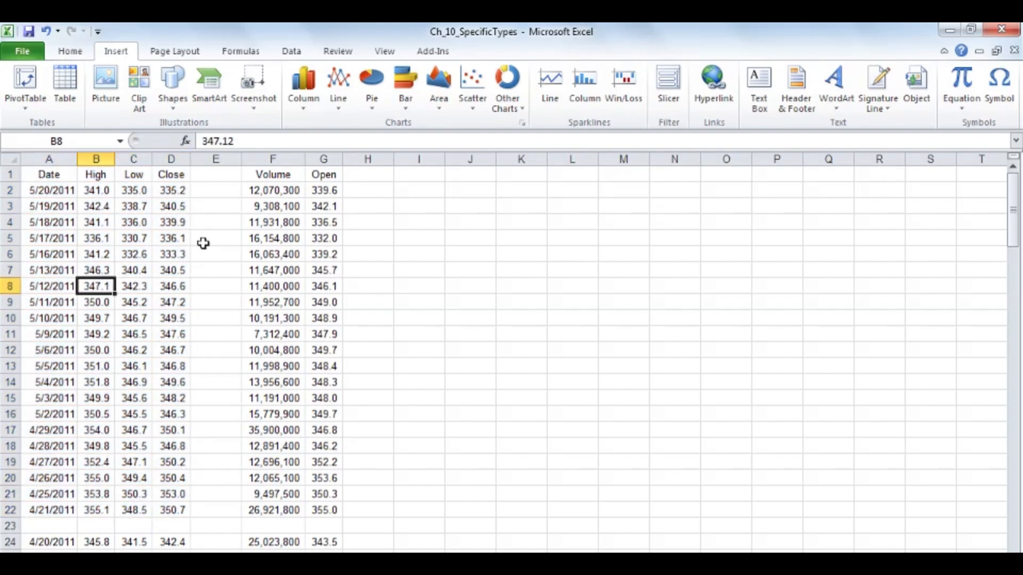
{"action": "left_click", "coordinate": [522, 109]}
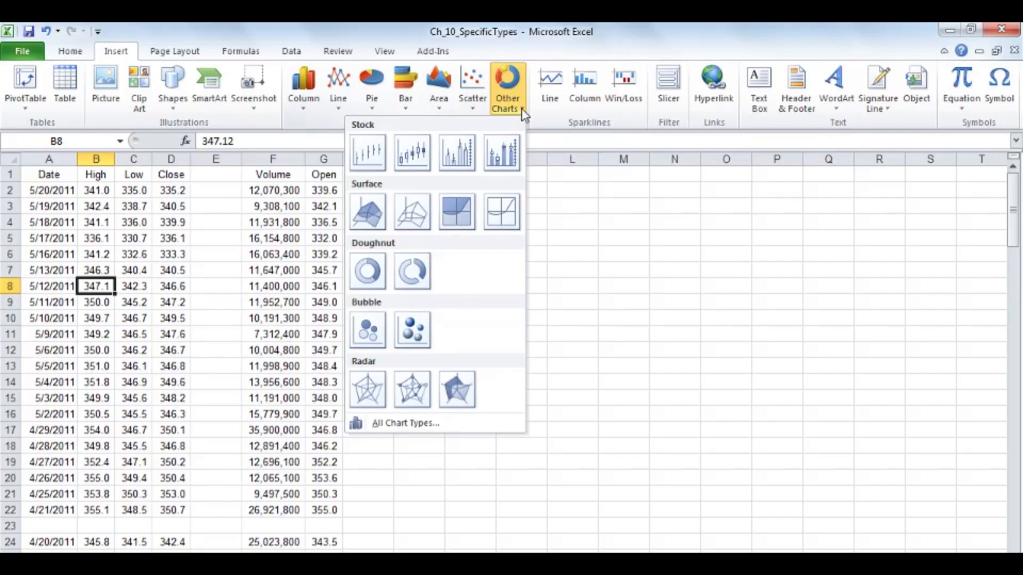
{"action": "left_click", "coordinate": [372, 155]}
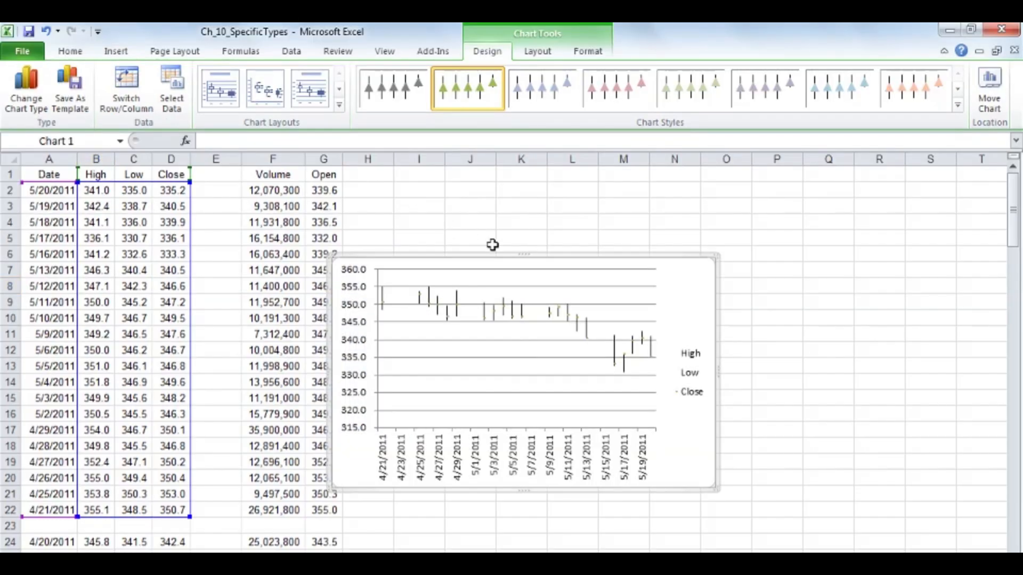
{"action": "left_click_drag", "start_coordinate": [489, 257], "coordinate": [508, 179]}
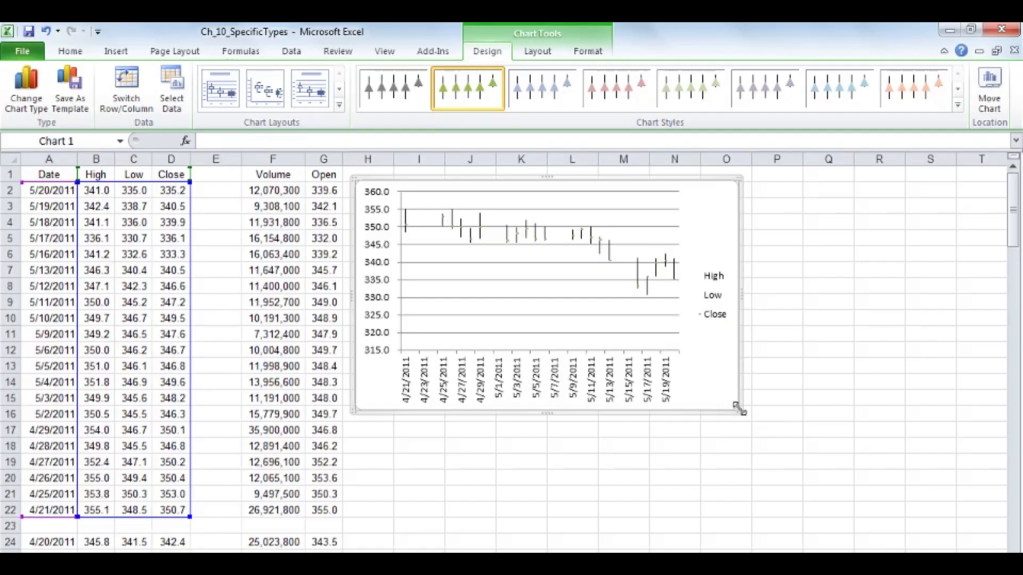
{"action": "left_click_drag", "start_coordinate": [739, 412], "coordinate": [855, 424]}
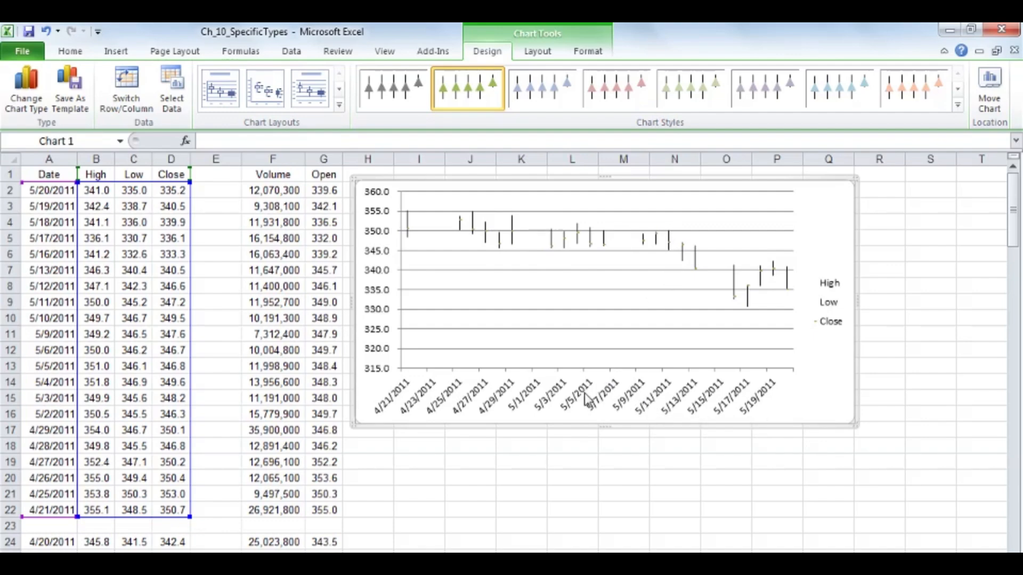
- Set the stock chart's horizontal date axis to the Text axis type
{"action": "double_click", "coordinate": [610, 395]}
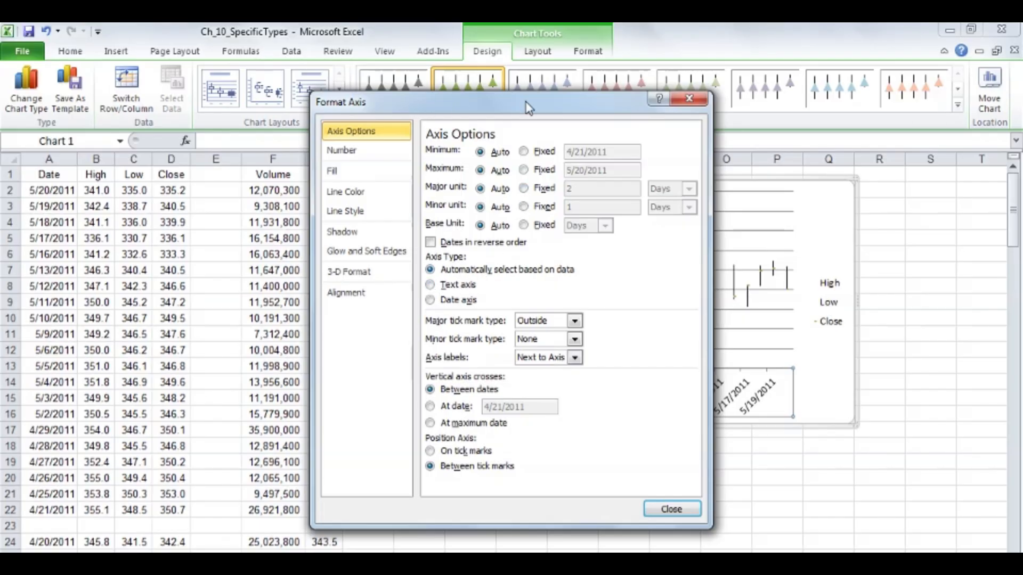
{"action": "left_click_drag", "start_coordinate": [459, 109], "coordinate": [190, 98]}
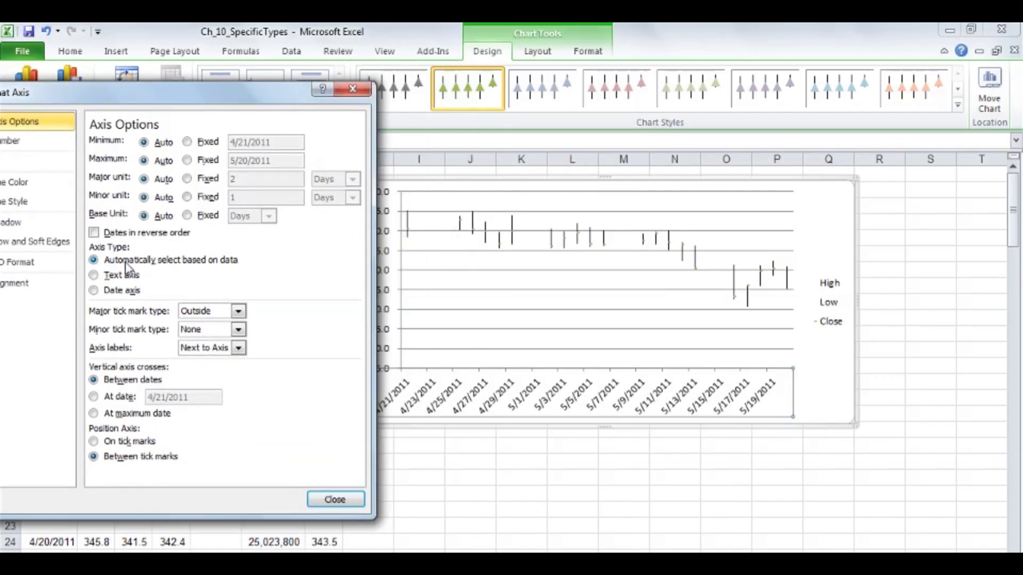
{"action": "left_click", "coordinate": [94, 276]}
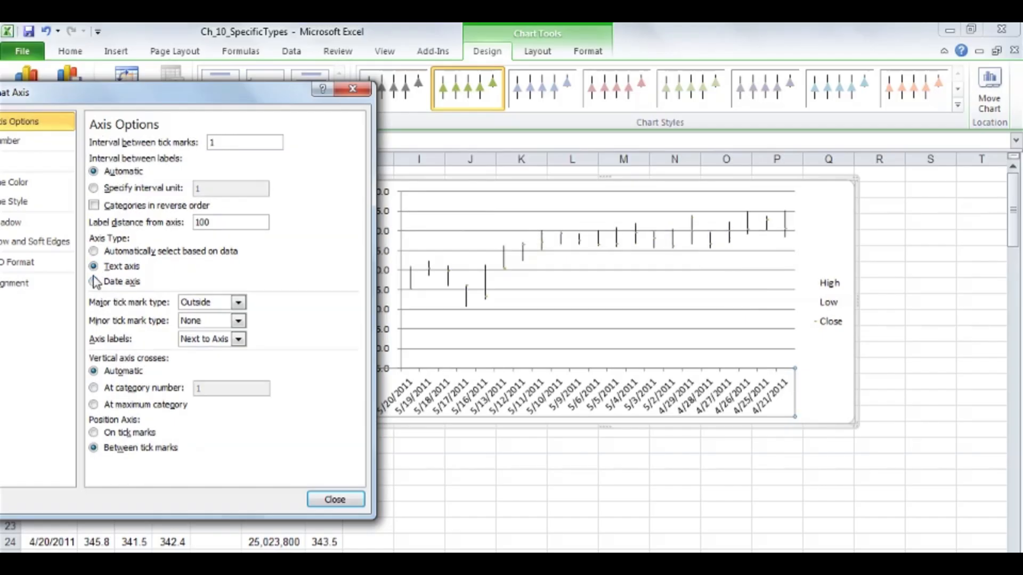
{"action": "left_click", "coordinate": [344, 92]}
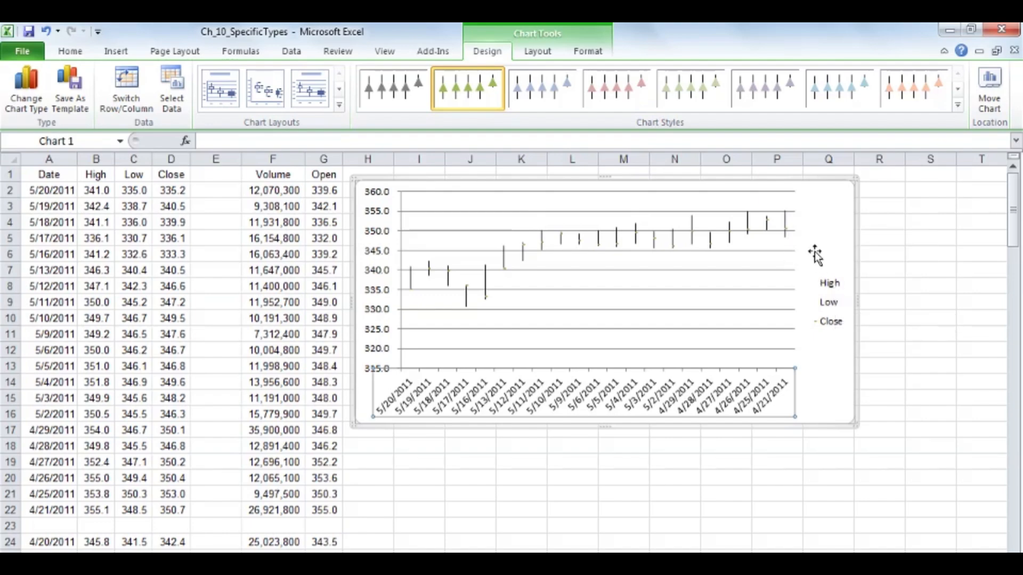
- Set the marker size of the stock chart's Close series to 11
{"action": "left_click", "coordinate": [835, 318]}
{"action": "mouse_move", "coordinate": [711, 244]}
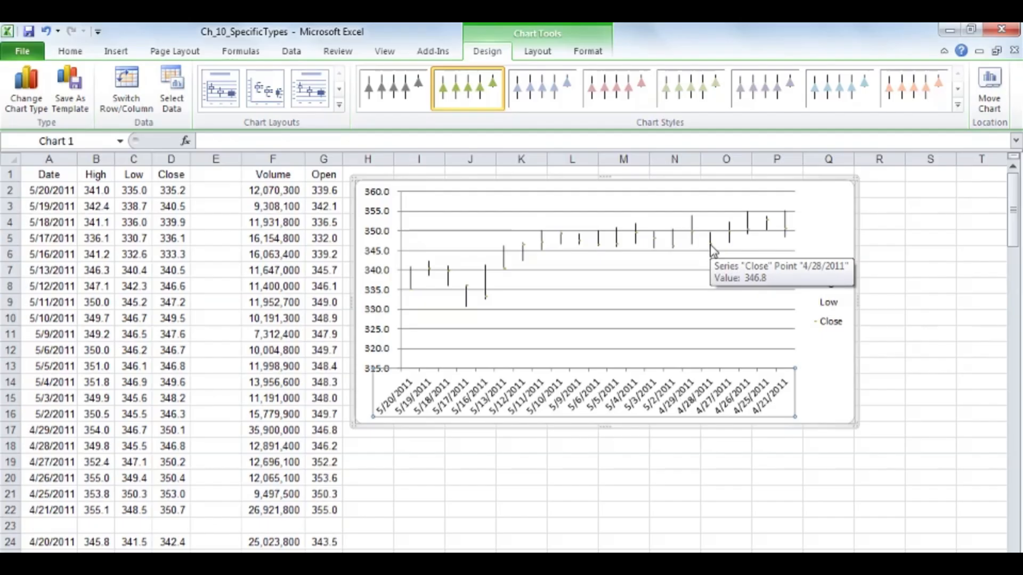
{"action": "left_click", "coordinate": [712, 245]}
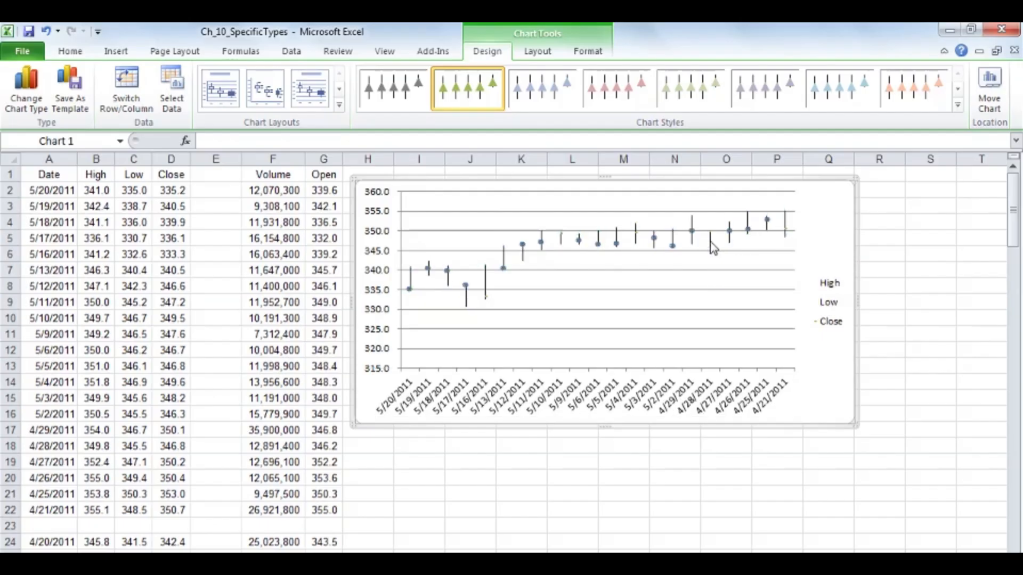
{"action": "left_click", "coordinate": [739, 261]}
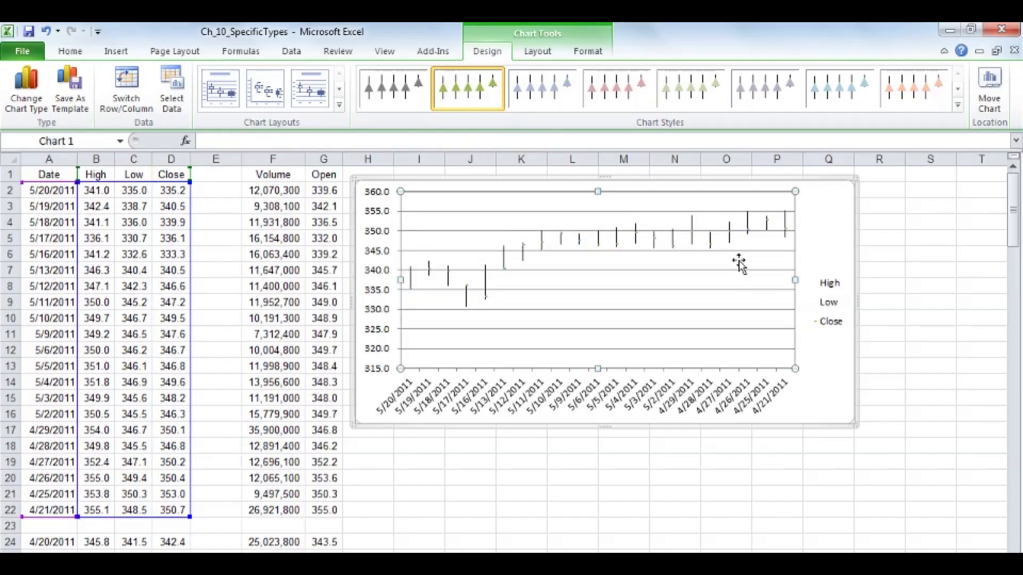
{"action": "left_click", "coordinate": [539, 53]}
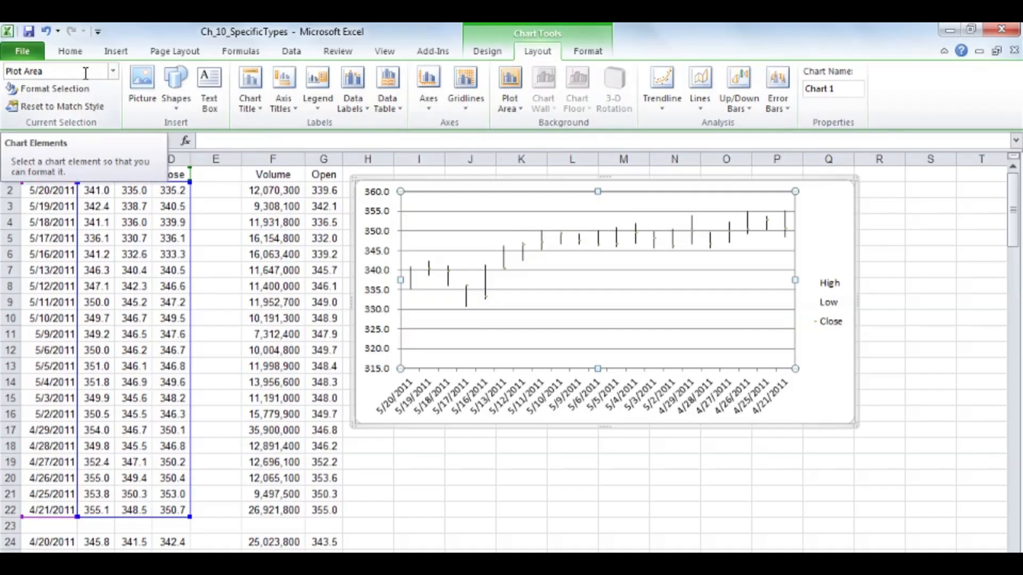
{"action": "left_click", "coordinate": [113, 71]}
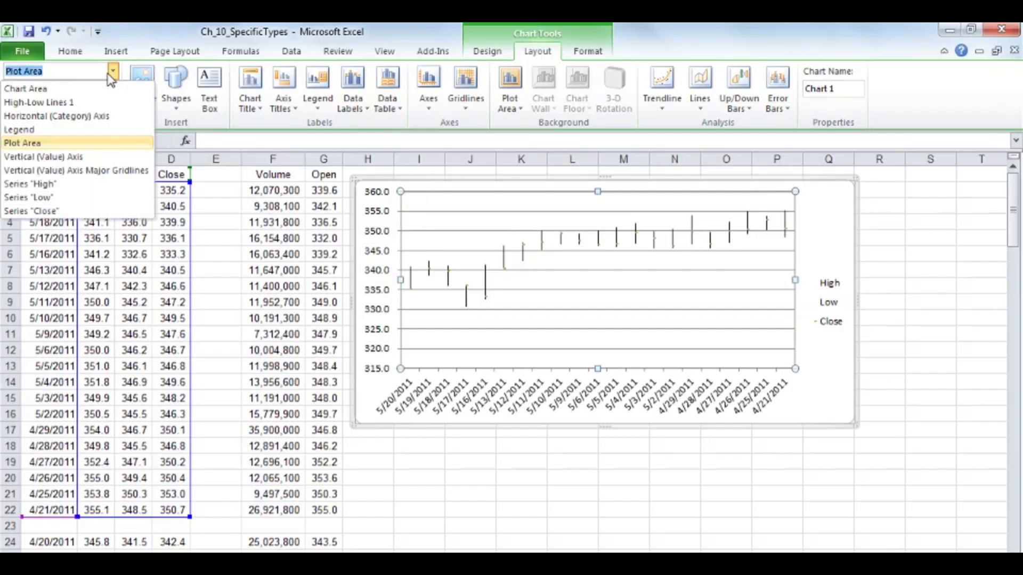
{"action": "left_click", "coordinate": [46, 212]}
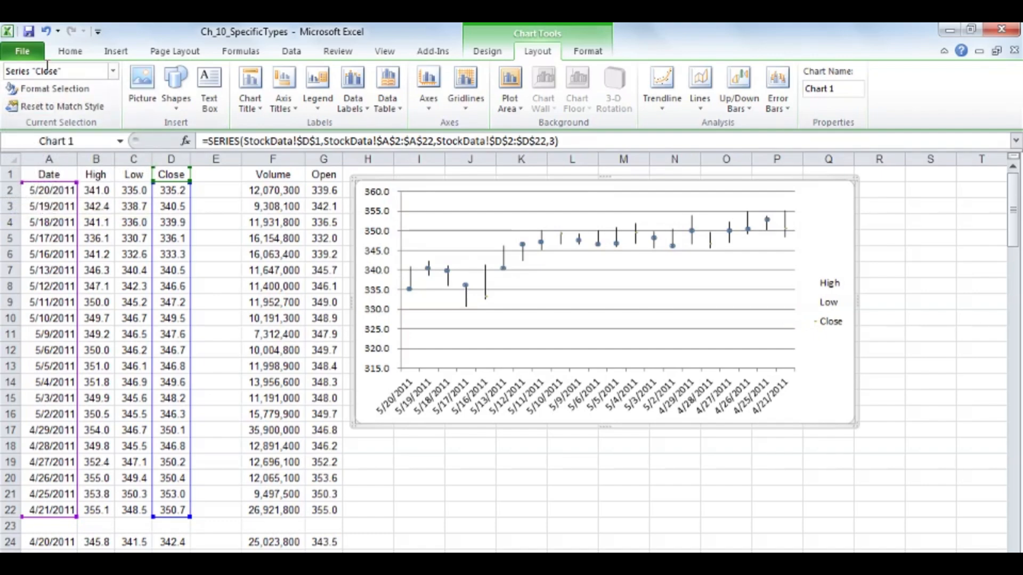
{"action": "left_click", "coordinate": [51, 89]}
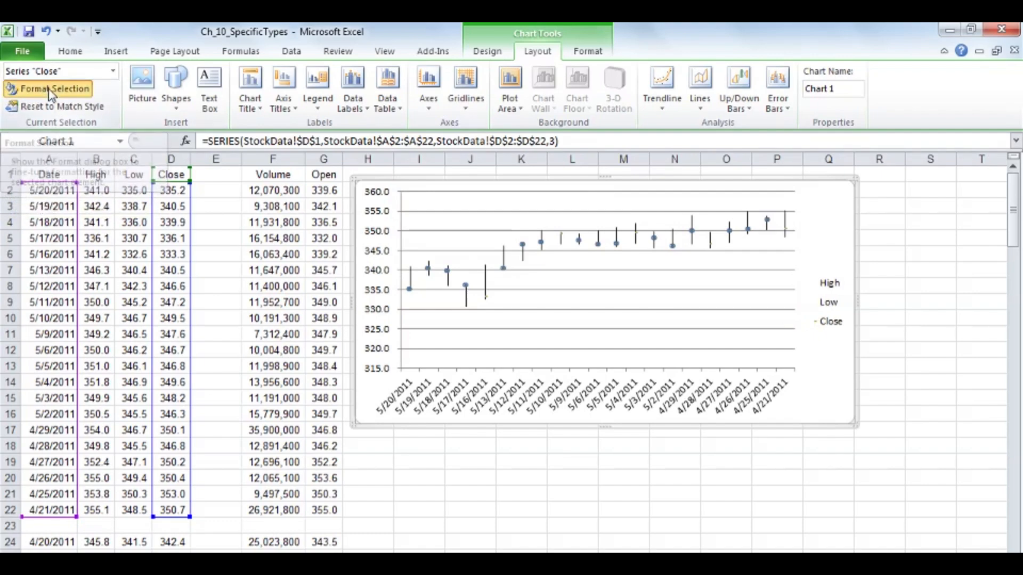
{"action": "left_click_drag", "start_coordinate": [51, 95], "coordinate": [165, 104]}
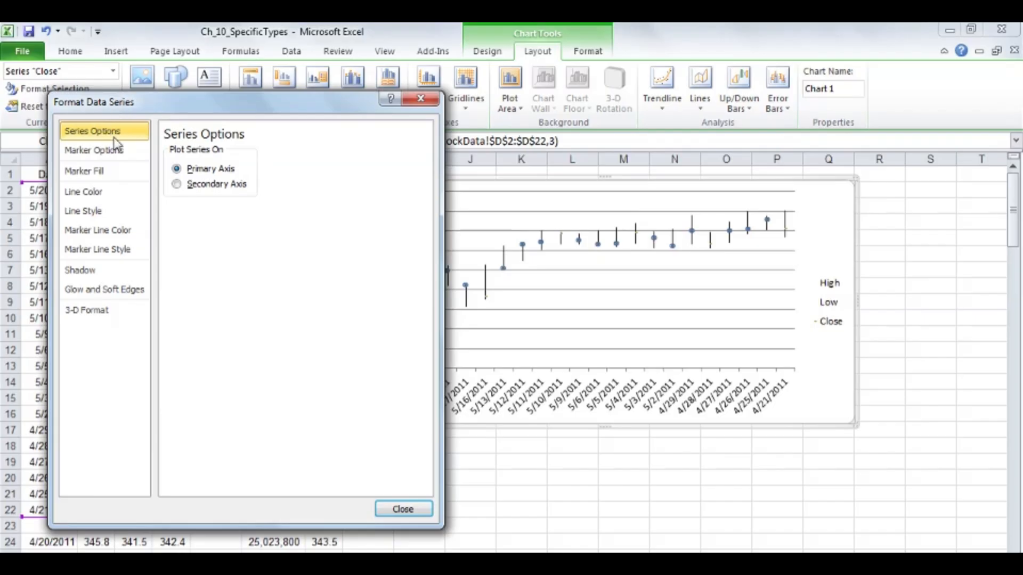
{"action": "left_click", "coordinate": [112, 152]}
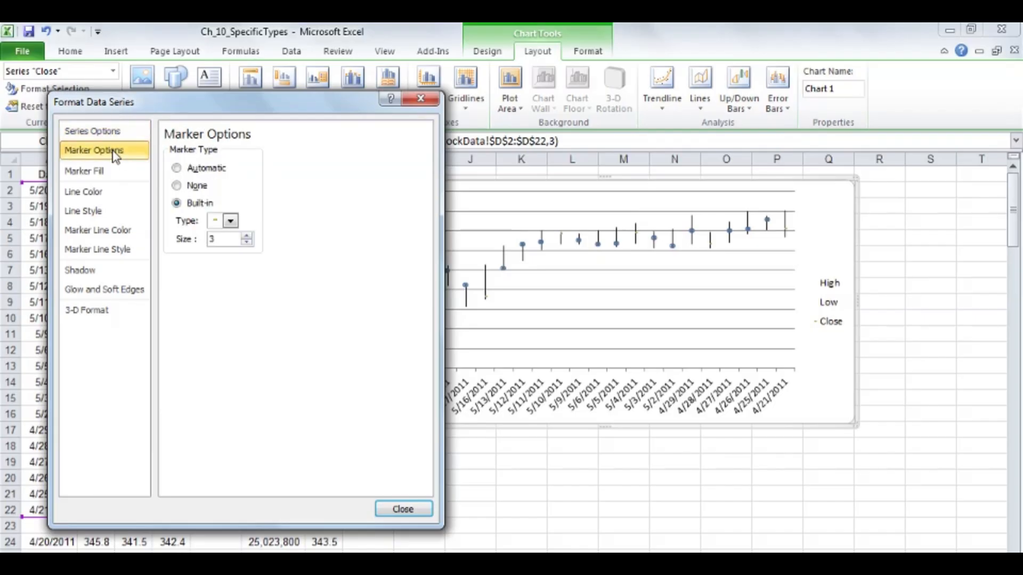
{"action": "left_click", "coordinate": [246, 237]}
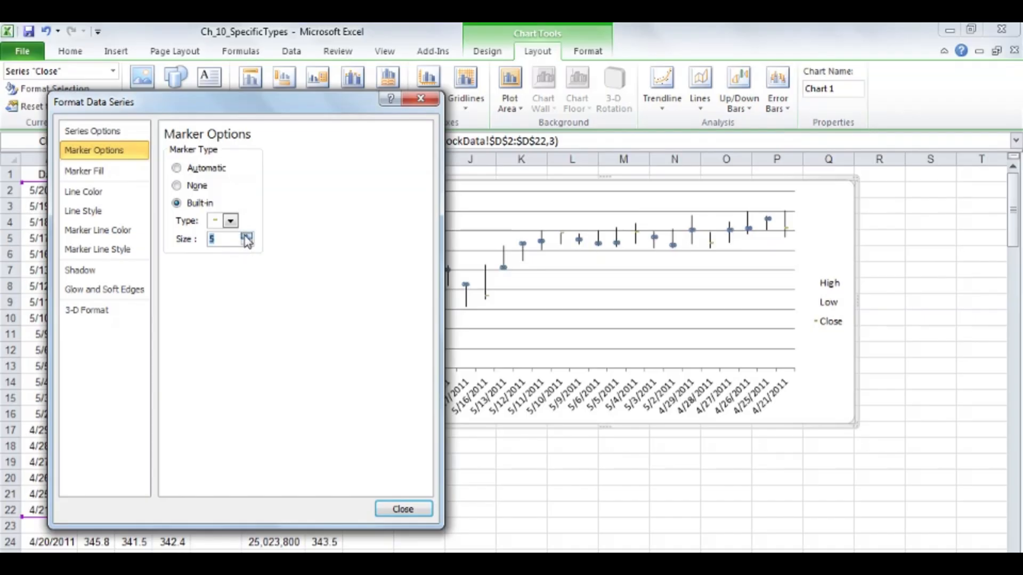
{"action": "left_click", "coordinate": [246, 236]}
{"action": "left_click", "coordinate": [246, 237]}
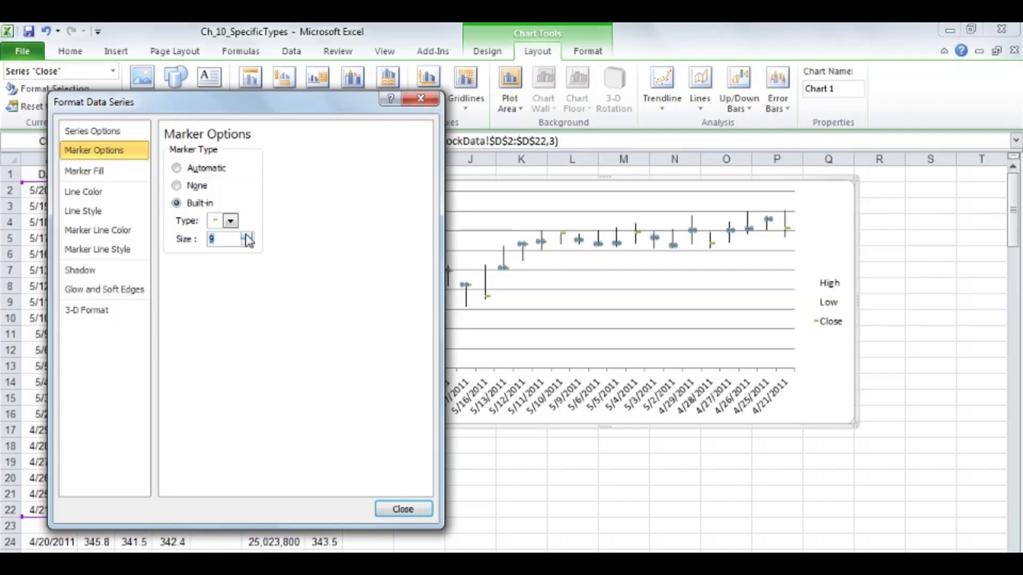
{"action": "left_click", "coordinate": [246, 237]}
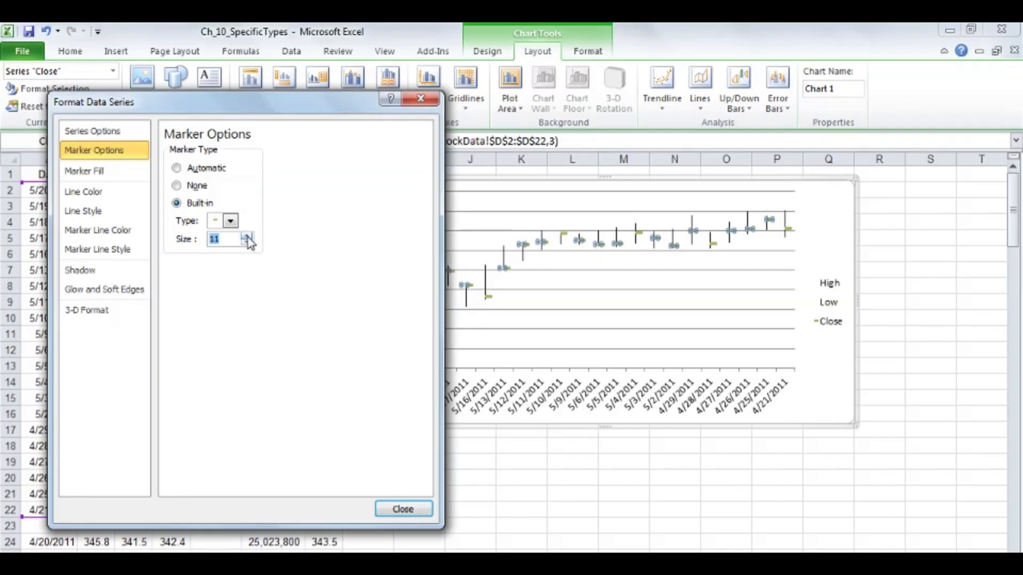
{"action": "left_click", "coordinate": [403, 509]}
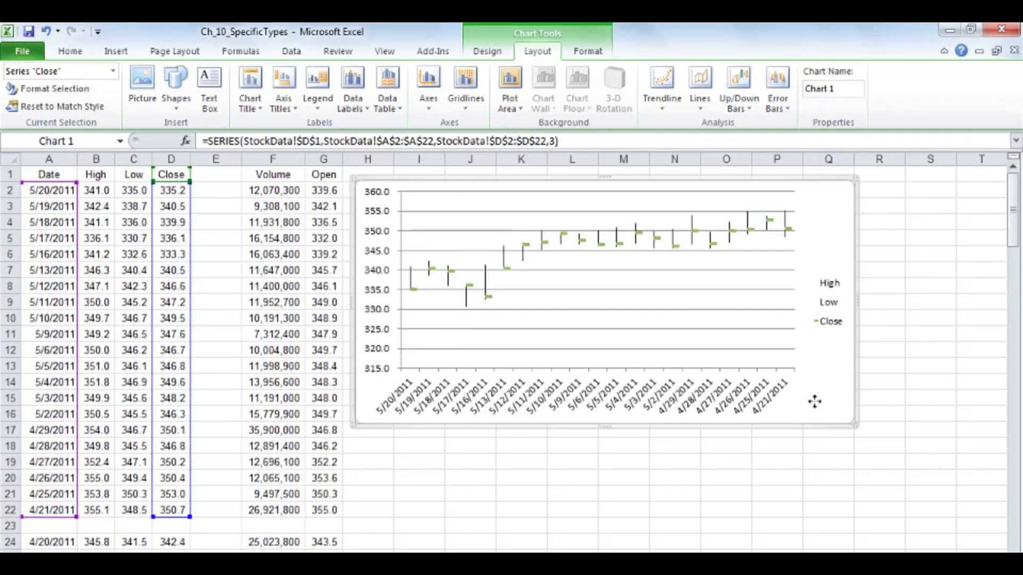
{"action": "left_click", "coordinate": [815, 403]}
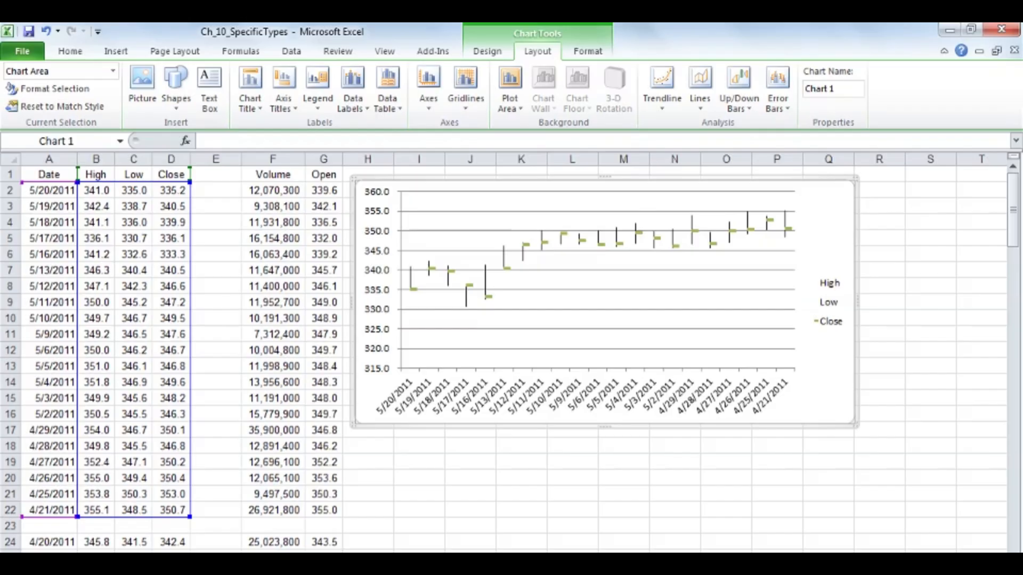
- Switch to the sheet with the 10K race results and sort the data by Time in ascending order
{"action": "key", "text": "ctrl+Page_Down"}
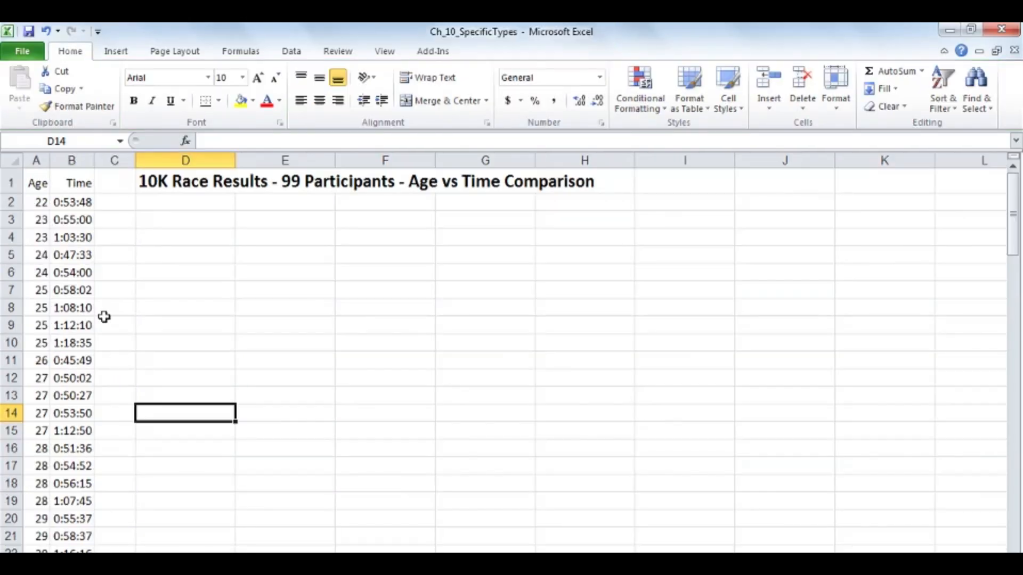
{"action": "left_click", "coordinate": [76, 273]}
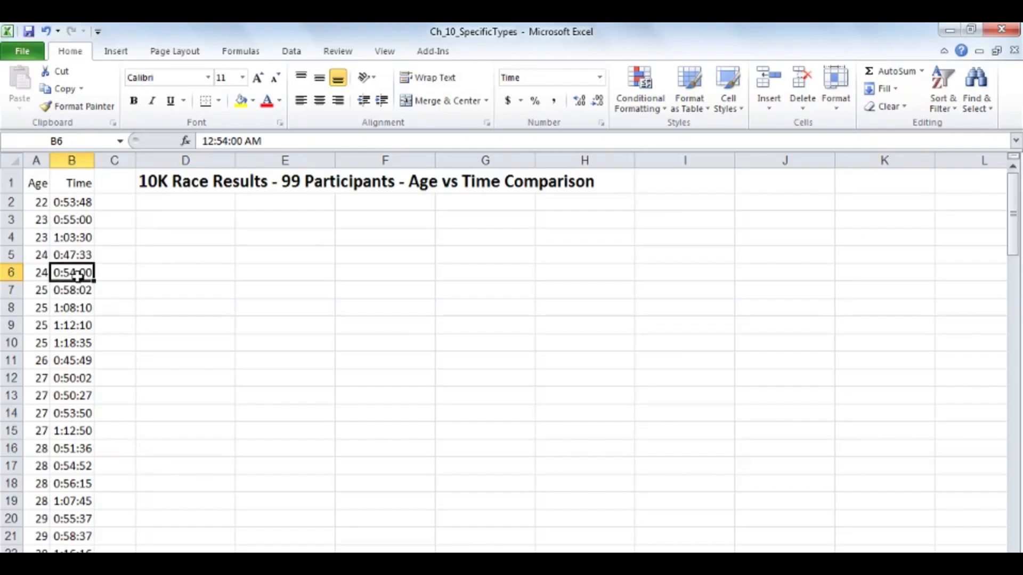
{"action": "left_click", "coordinate": [63, 236]}
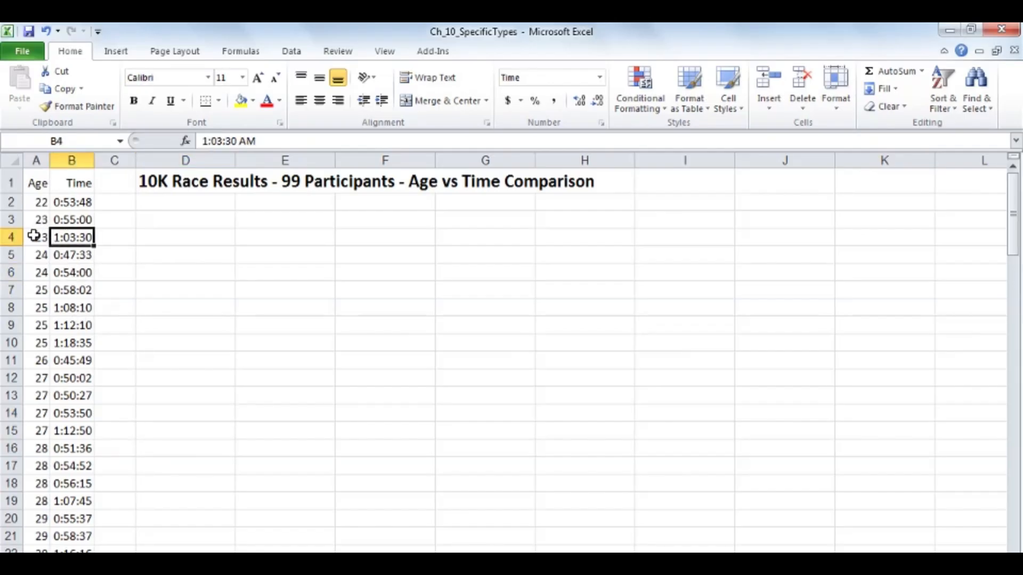
{"action": "left_click", "coordinate": [78, 274]}
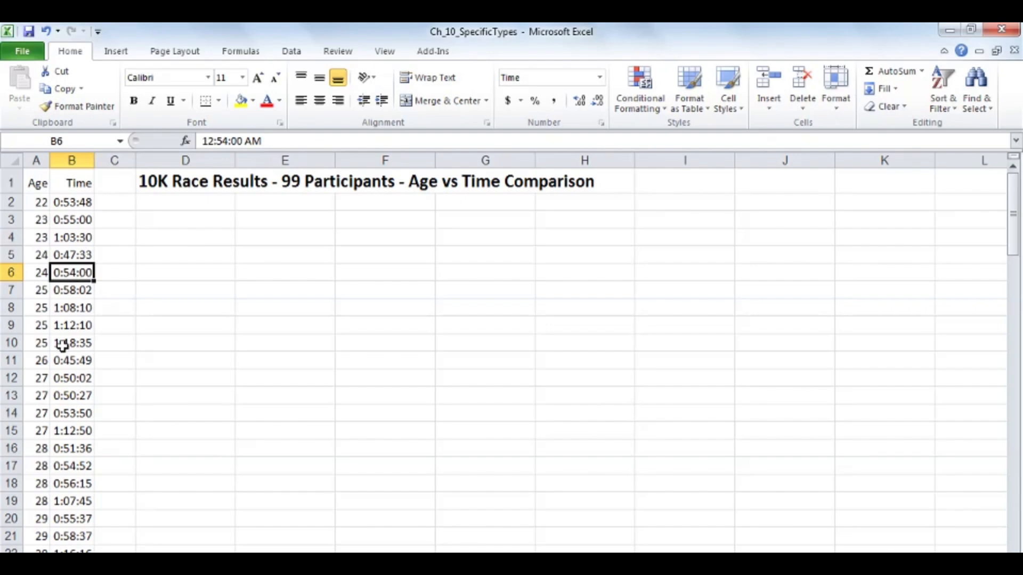
{"action": "left_click", "coordinate": [79, 239]}
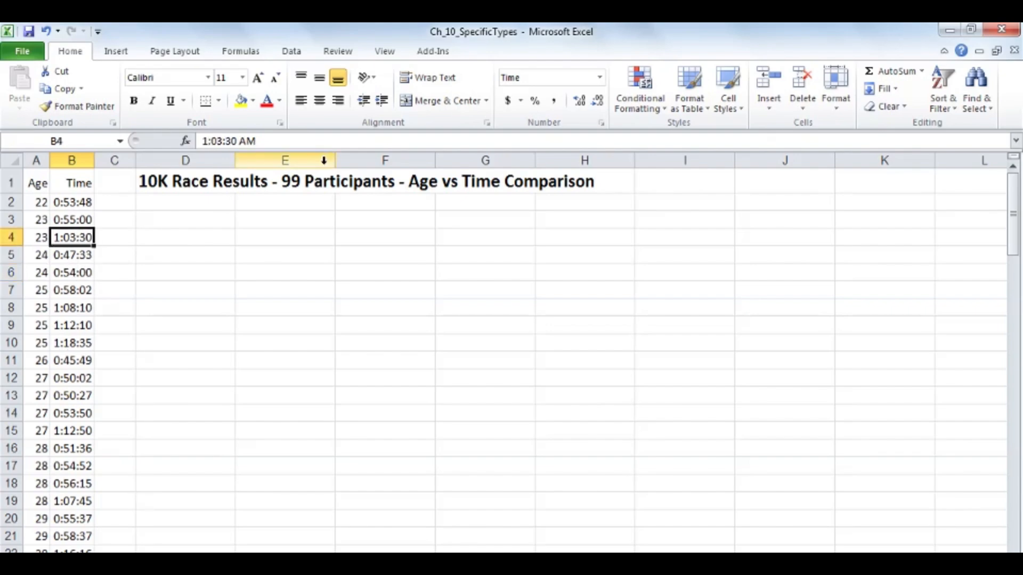
{"action": "left_click", "coordinate": [290, 54]}
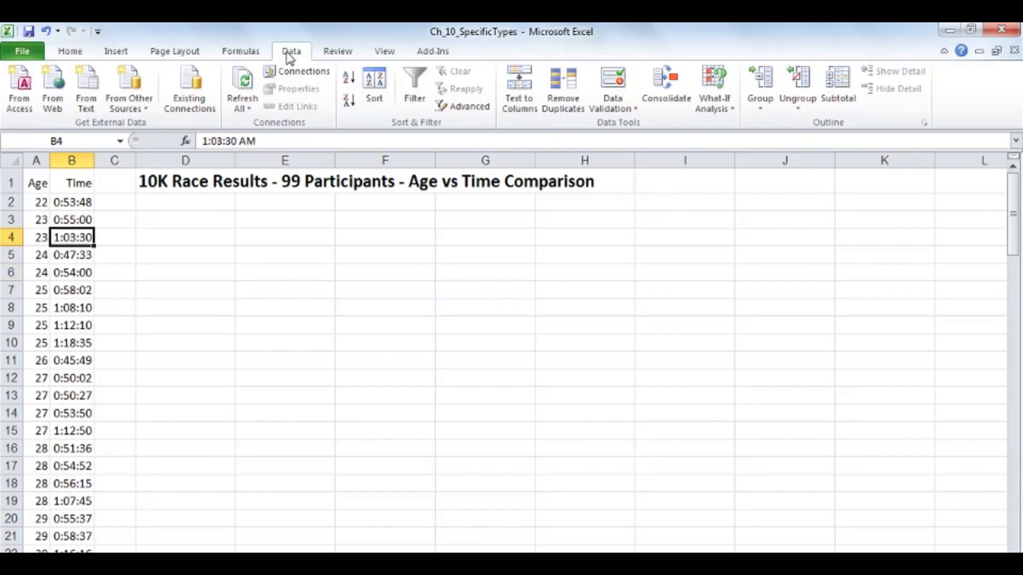
{"action": "left_click", "coordinate": [352, 80]}
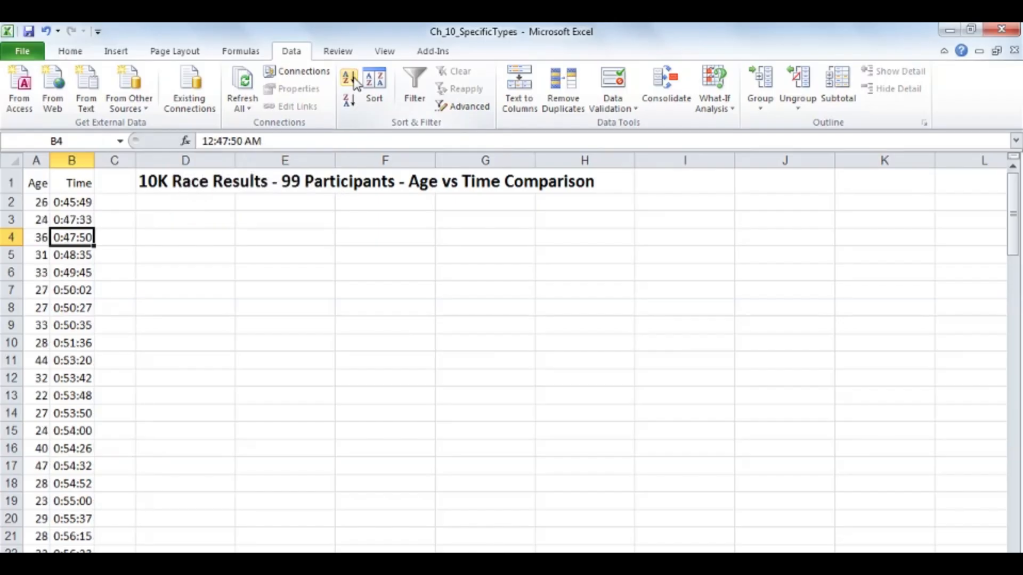
- Review the sorted Age and Time entries from the fastest to the slowest participant
{"action": "left_click", "coordinate": [83, 292]}
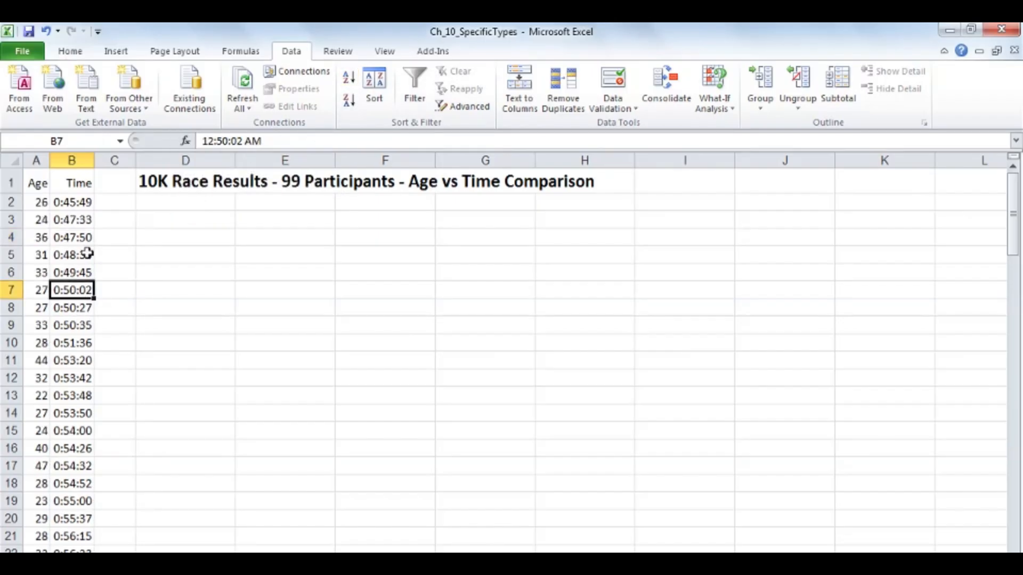
{"action": "left_click", "coordinate": [35, 256]}
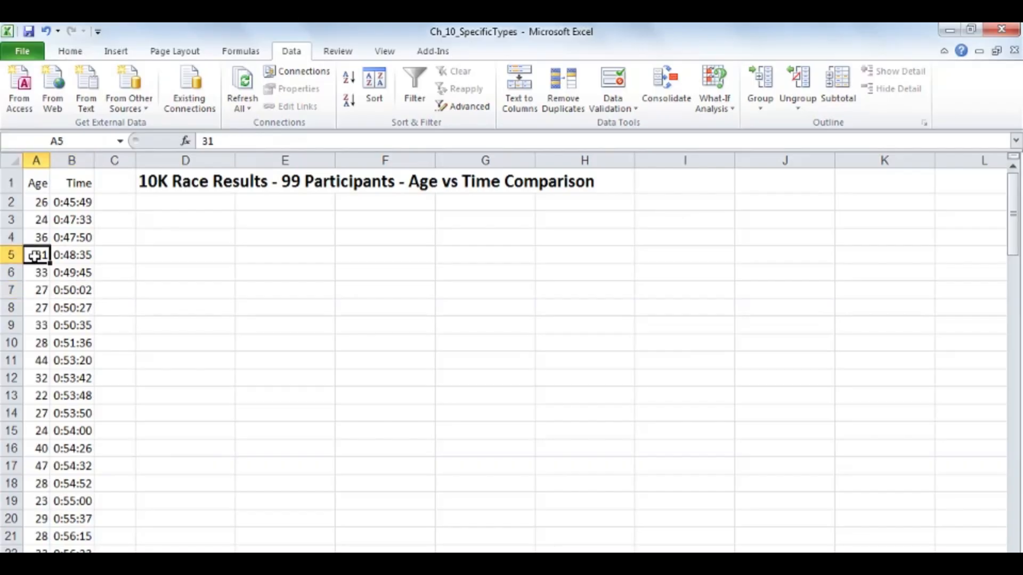
{"action": "left_click", "coordinate": [71, 255]}
{"action": "scroll", "coordinate": [72, 296], "scroll_direction": "down", "scroll_amount": 16}
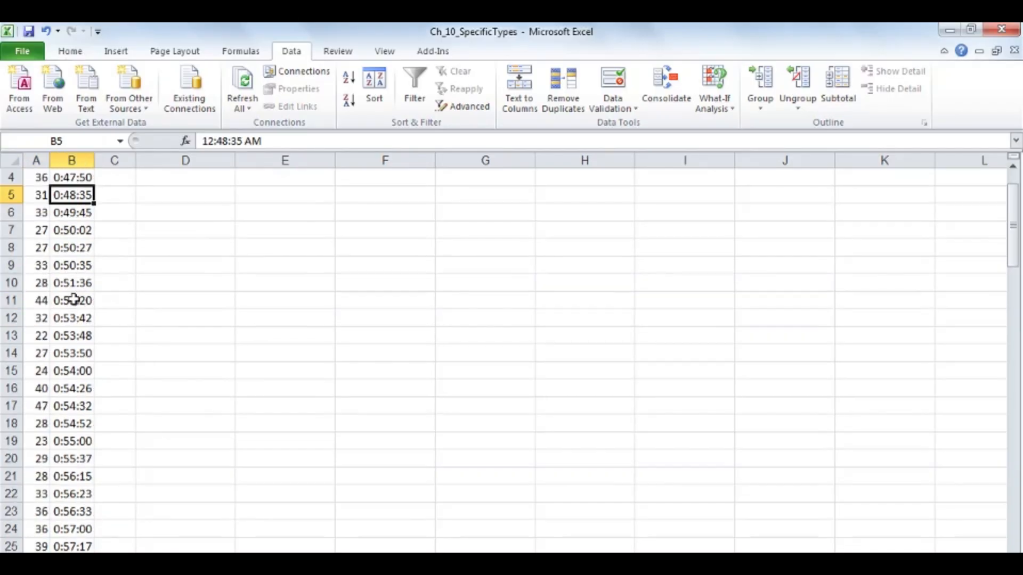
{"action": "scroll", "coordinate": [72, 299], "scroll_direction": "down", "scroll_amount": 13}
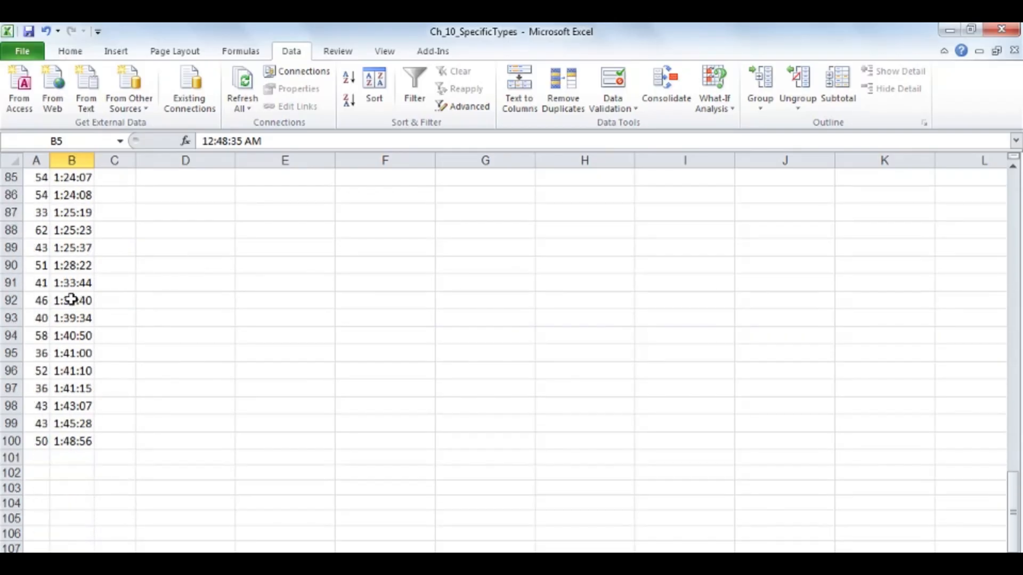
{"action": "scroll", "coordinate": [72, 298], "scroll_direction": "up", "scroll_amount": 3}
{"action": "scroll", "coordinate": [71, 298], "scroll_direction": "up", "scroll_amount": 20}
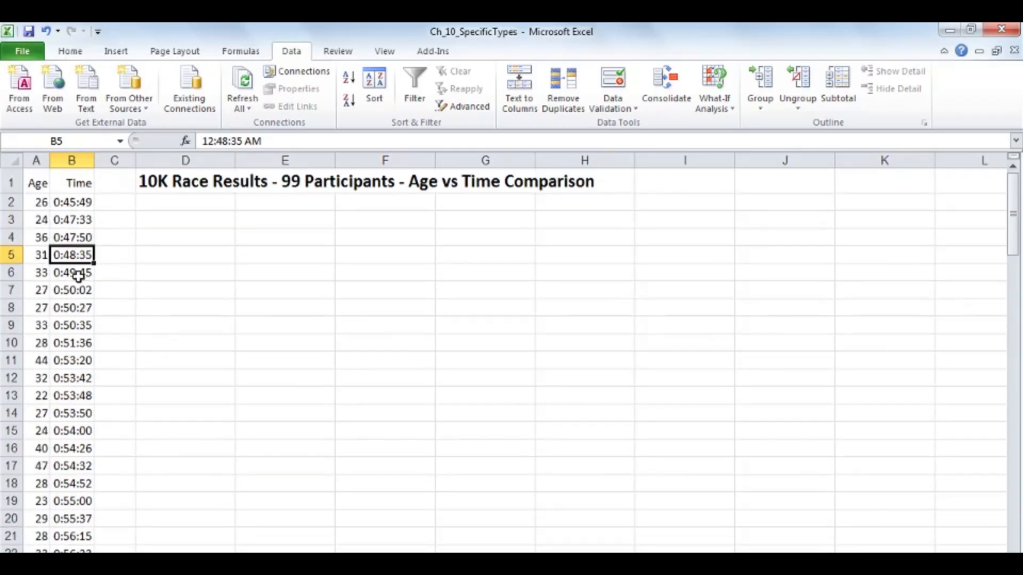
- Insert a markers-only scatter chart of Age versus Time, place it below the heading beside the data, and delete its legend
{"action": "left_click", "coordinate": [69, 235]}
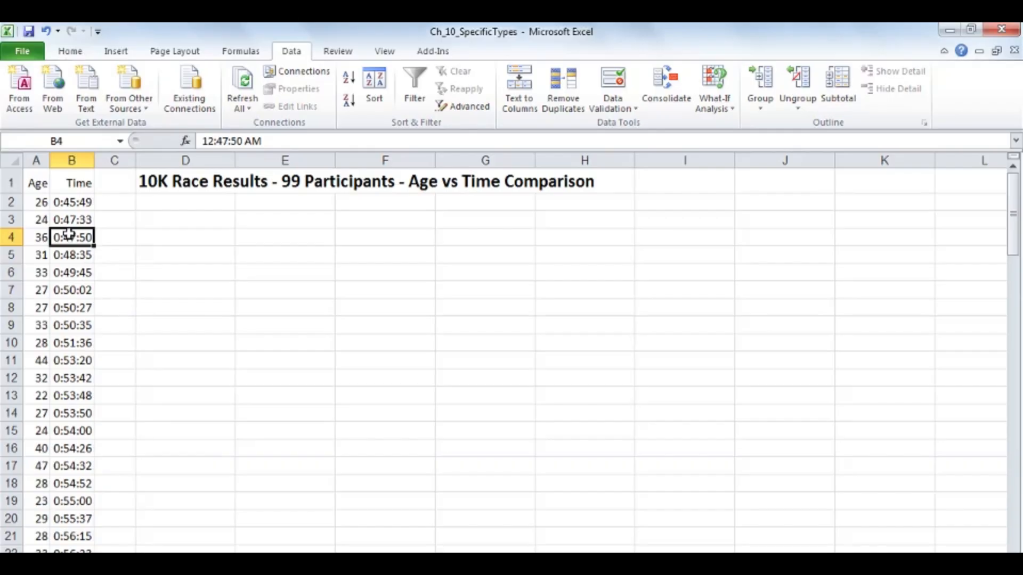
{"action": "left_click", "coordinate": [117, 51]}
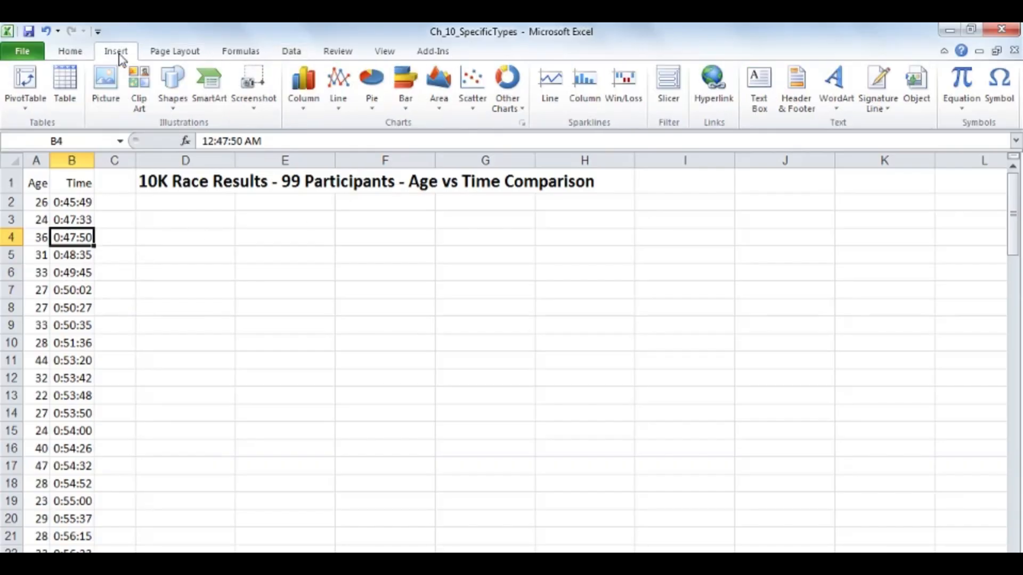
{"action": "left_click", "coordinate": [484, 109]}
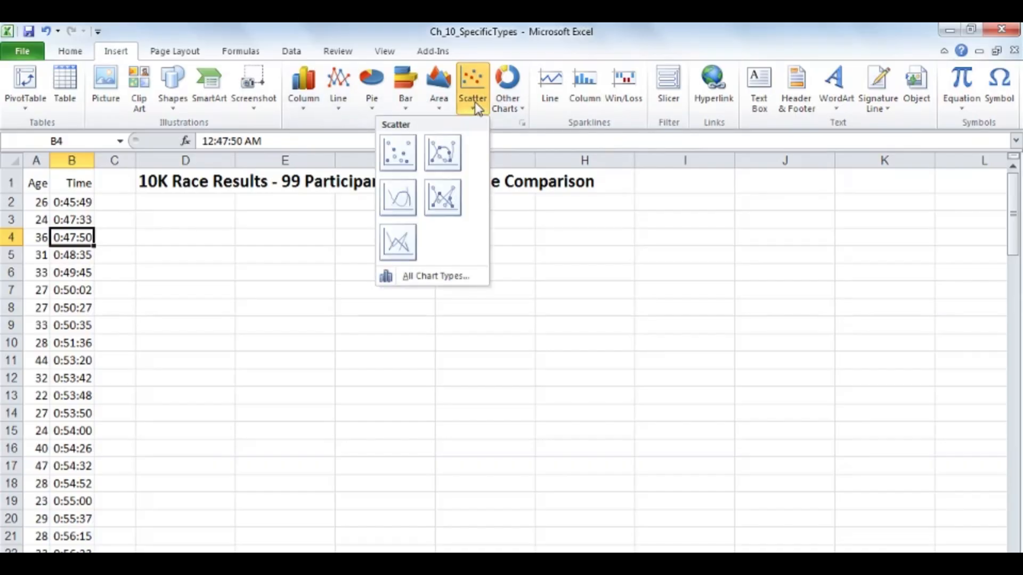
{"action": "left_click", "coordinate": [407, 154]}
{"action": "left_click_drag", "start_coordinate": [314, 244], "coordinate": [154, 199]}
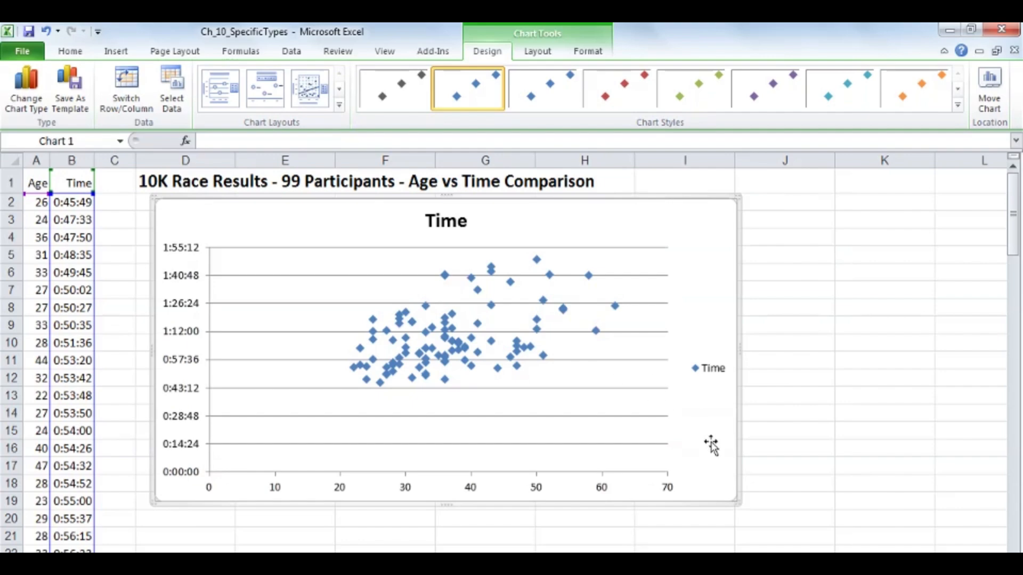
{"action": "left_click", "coordinate": [720, 376]}
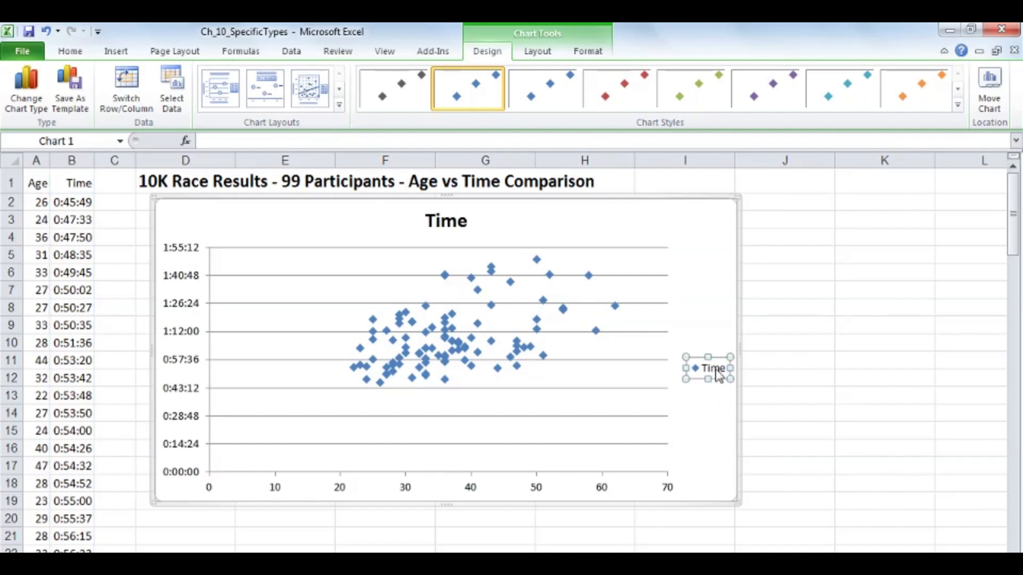
{"action": "key", "text": "Delete"}
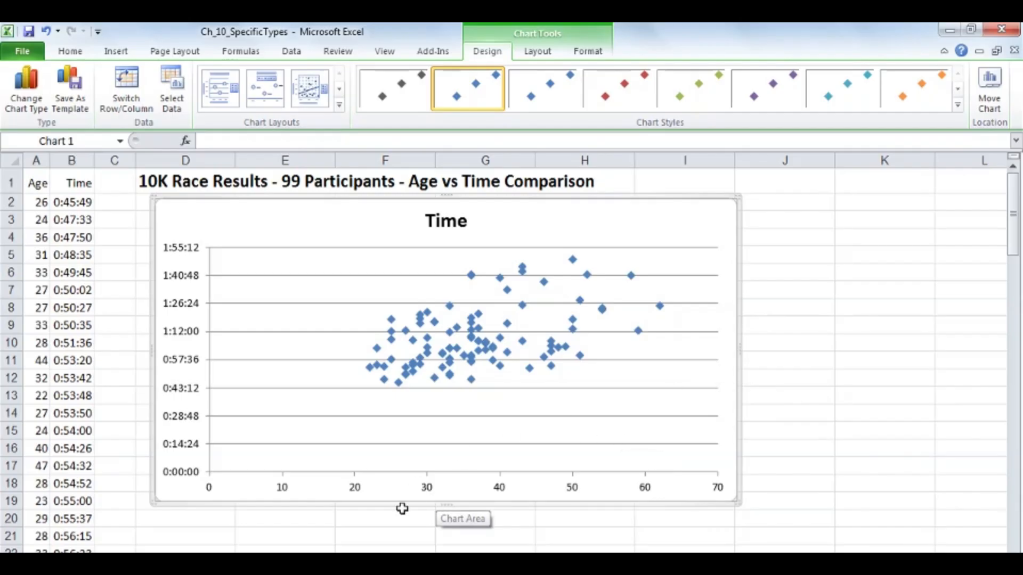
- Set the scatter chart's horizontal age axis to a fixed minimum of 20
{"action": "double_click", "coordinate": [356, 490]}
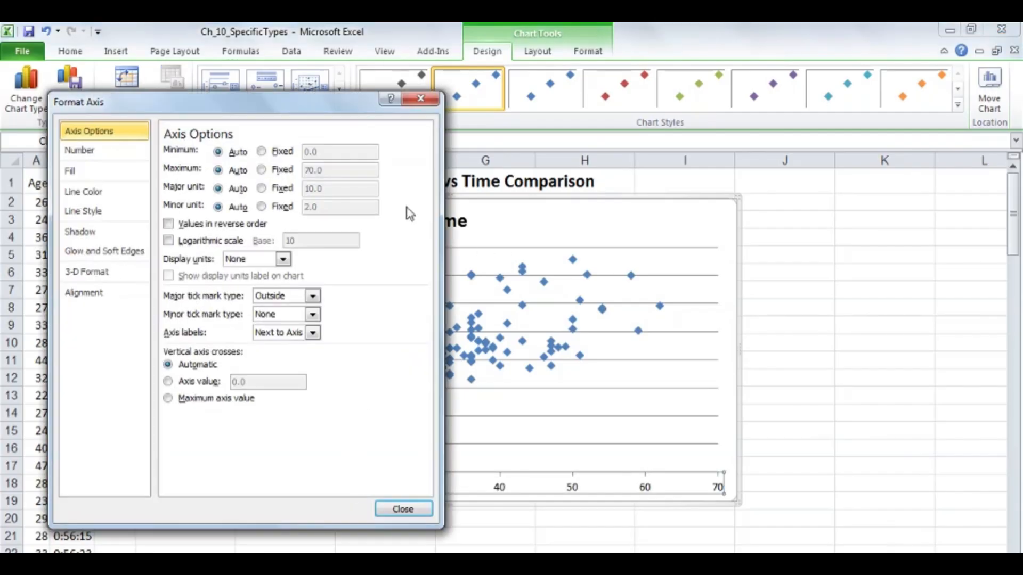
{"action": "left_click", "coordinate": [261, 152]}
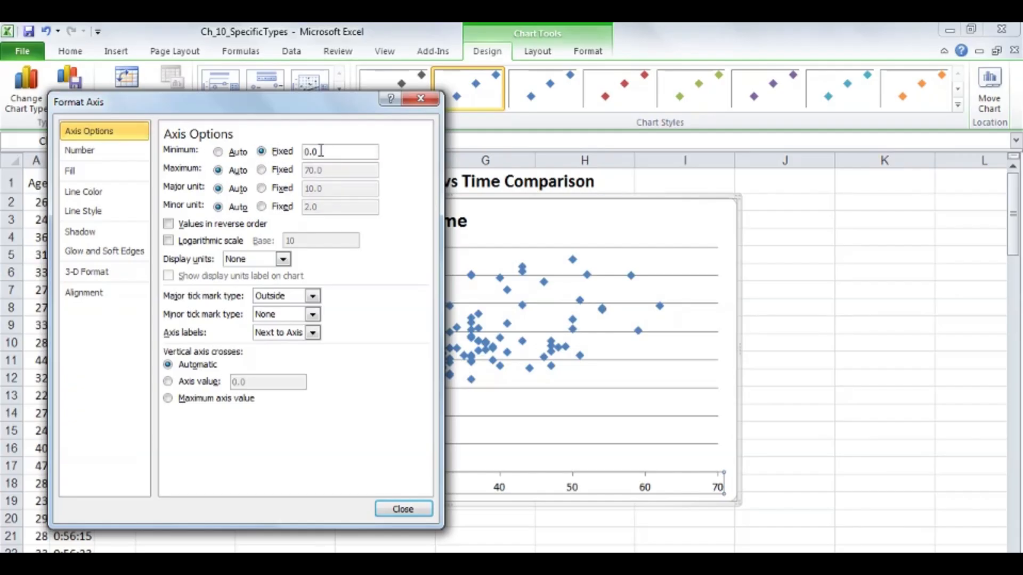
{"action": "left_click_drag", "start_coordinate": [321, 152], "coordinate": [295, 152]}
{"action": "type", "text": "20"}
{"action": "left_click", "coordinate": [283, 151]}
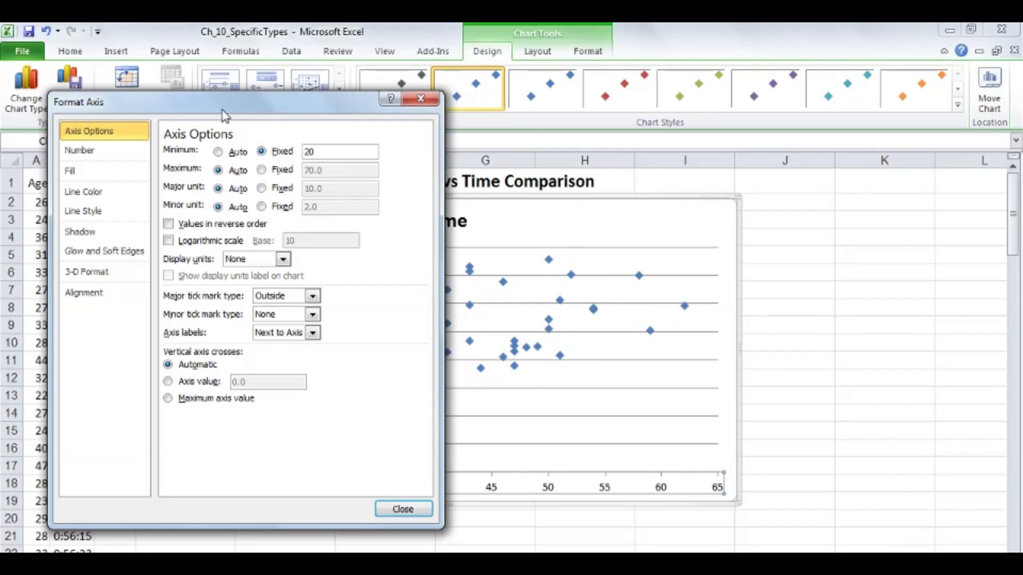
- Set the scatter chart's vertical time axis to a fixed minimum of 0:45, keeping the dialog clear of the chart
{"action": "left_click_drag", "start_coordinate": [265, 108], "coordinate": [21, 109]}
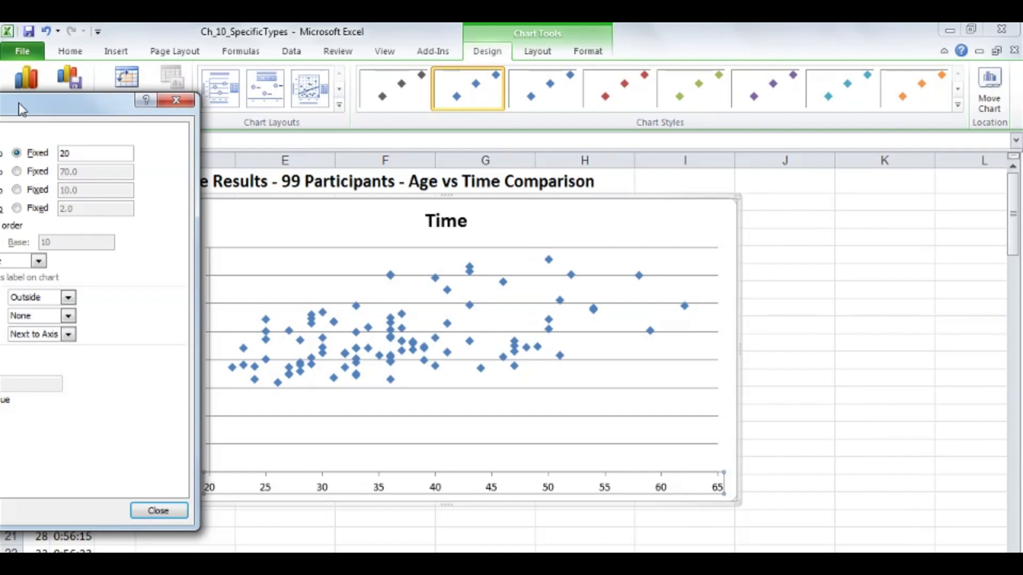
{"action": "left_click_drag", "start_coordinate": [19, 109], "coordinate": [816, 111]}
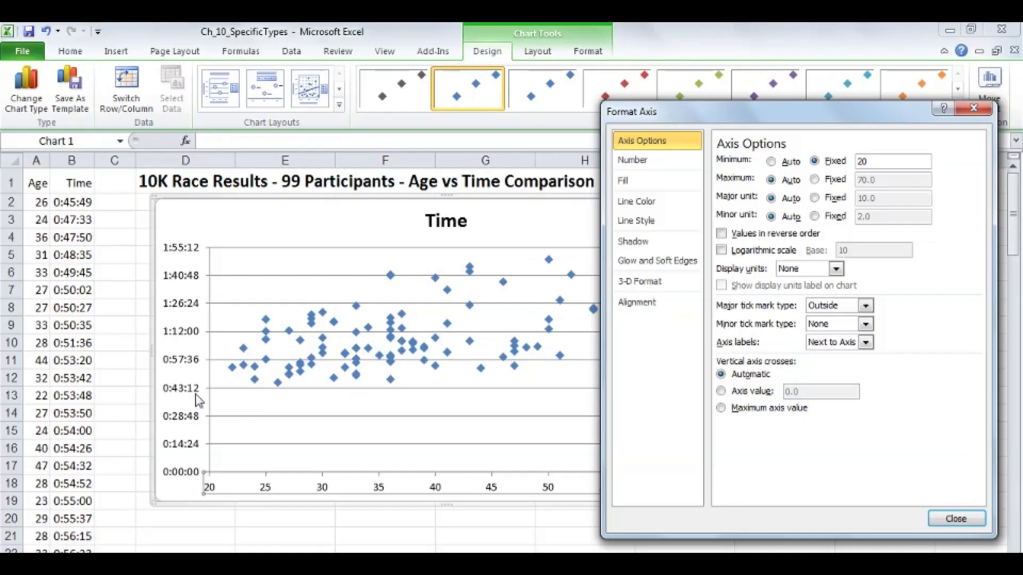
{"action": "left_click", "coordinate": [181, 309]}
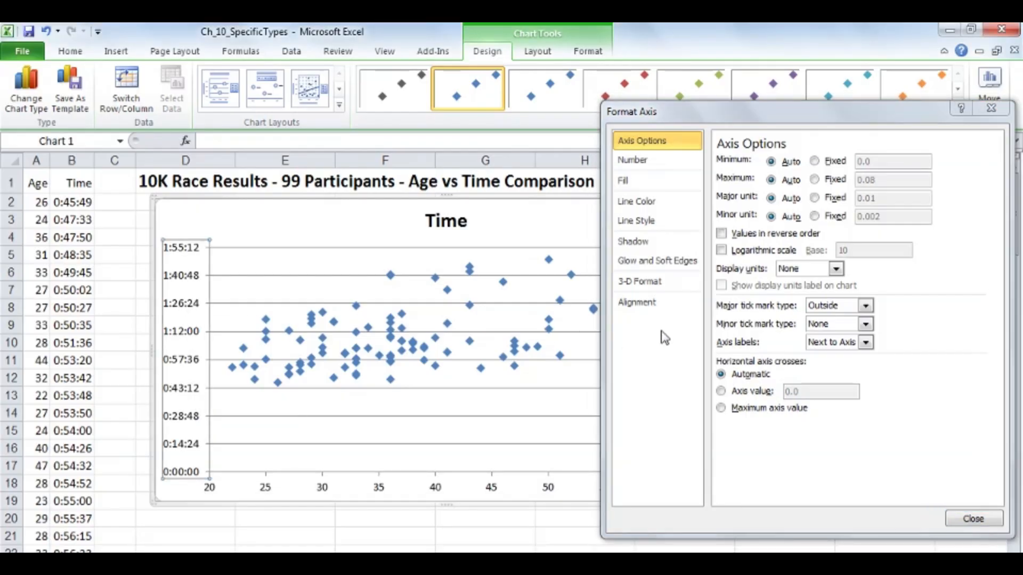
{"action": "left_click", "coordinate": [815, 161]}
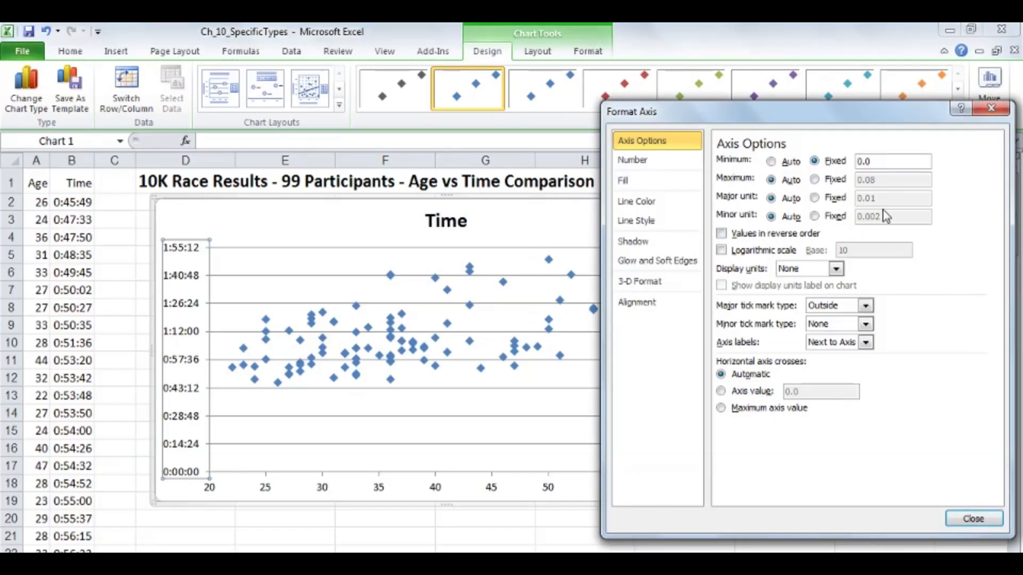
{"action": "left_click_drag", "start_coordinate": [877, 161], "coordinate": [852, 161]}
{"action": "type", "text": "0:45"}
{"action": "left_click", "coordinate": [832, 163]}
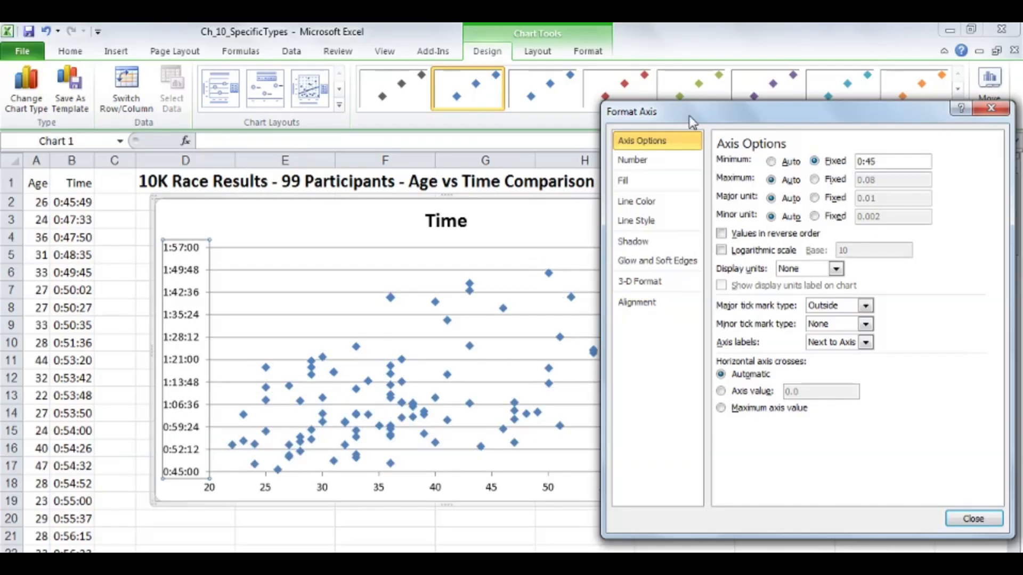
{"action": "left_click_drag", "start_coordinate": [699, 124], "coordinate": [846, 154]}
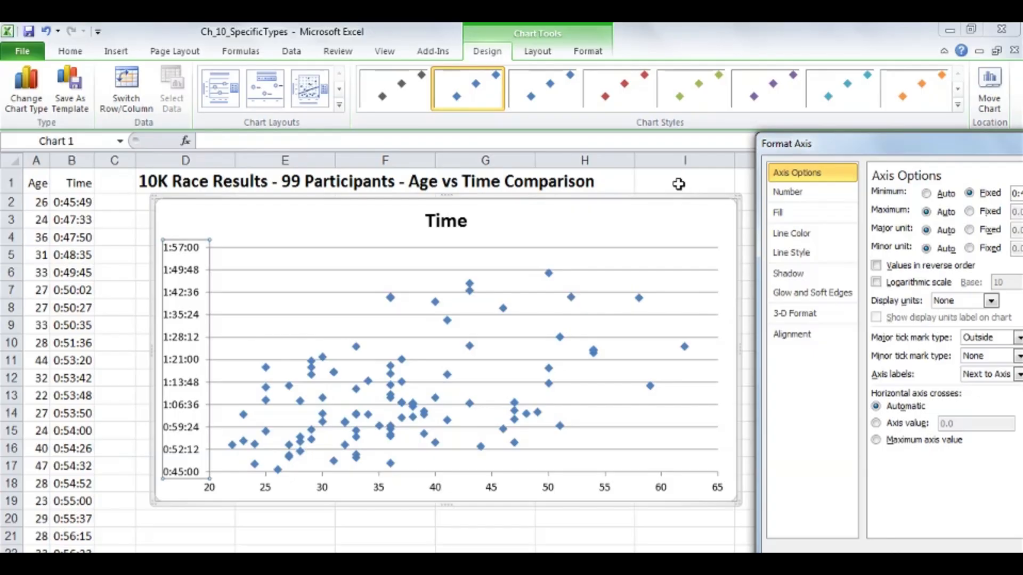
{"action": "left_click", "coordinate": [678, 184]}
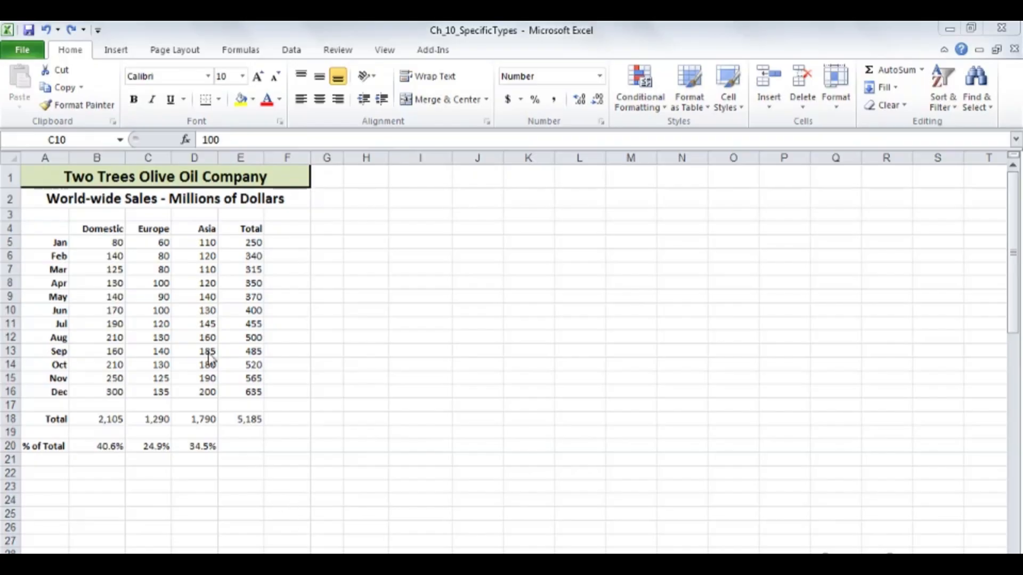
- On the Two Trees Olive Oil sales sheet, select the monthly Domestic, Europe and Asia data with headings in A4:D16
{"action": "left_click", "coordinate": [45, 227]}
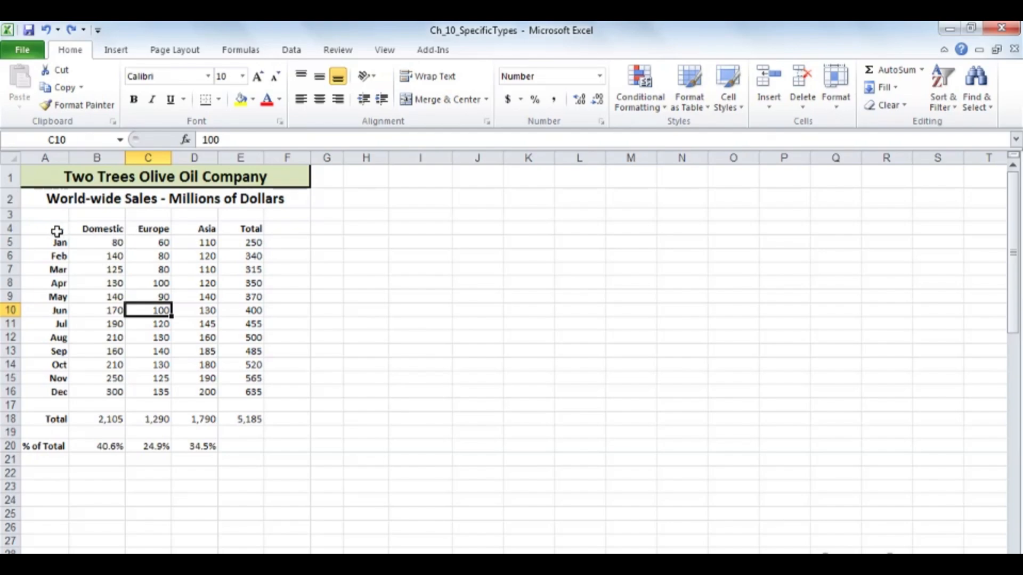
{"action": "left_click", "coordinate": [49, 228]}
{"action": "left_click_drag", "start_coordinate": [49, 228], "coordinate": [196, 394]}
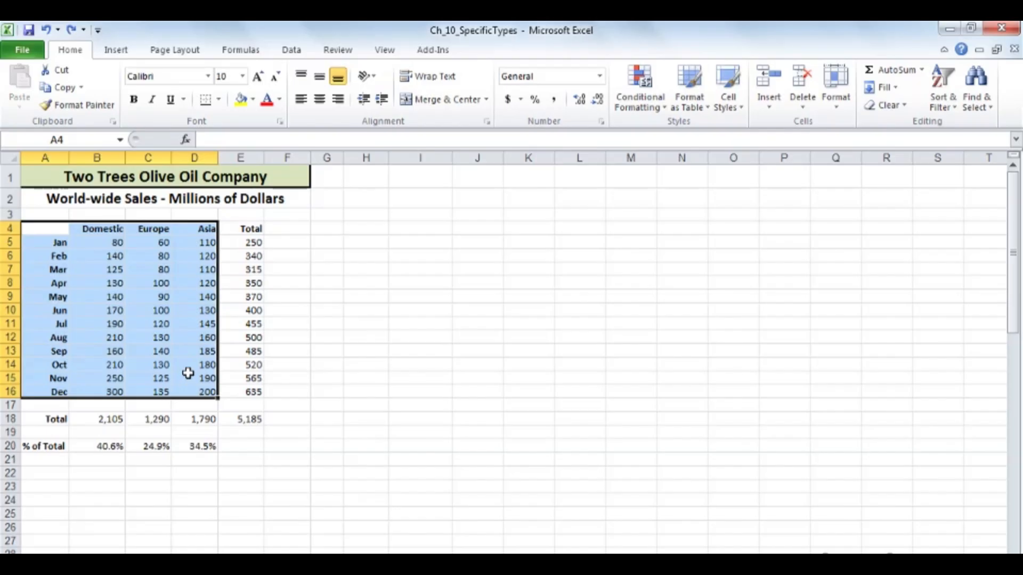
- Try a basic 2-D pie chart of the selected sales with its data range narrowed to the Domestic column
{"action": "left_click", "coordinate": [117, 53]}
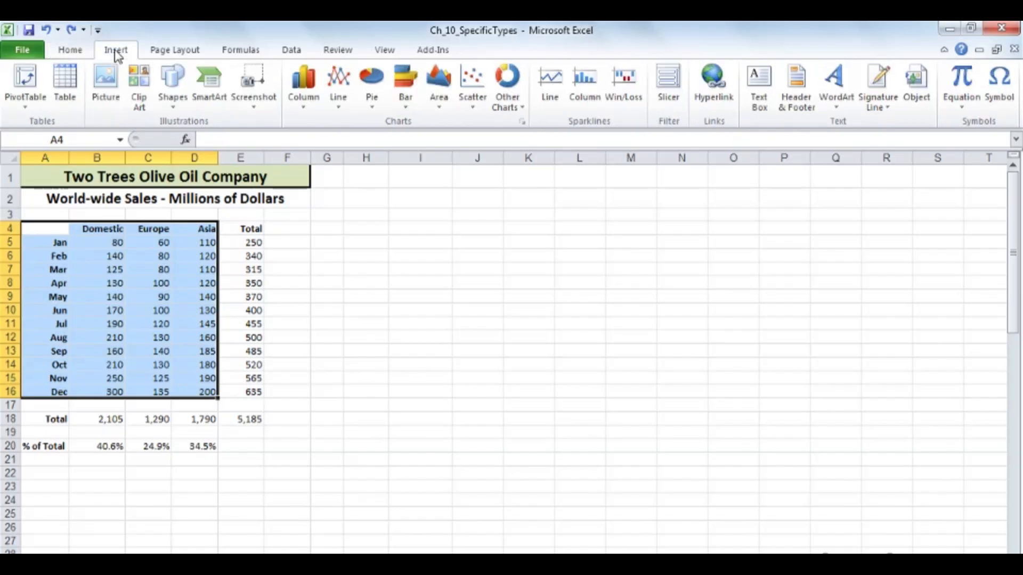
{"action": "left_click", "coordinate": [375, 112]}
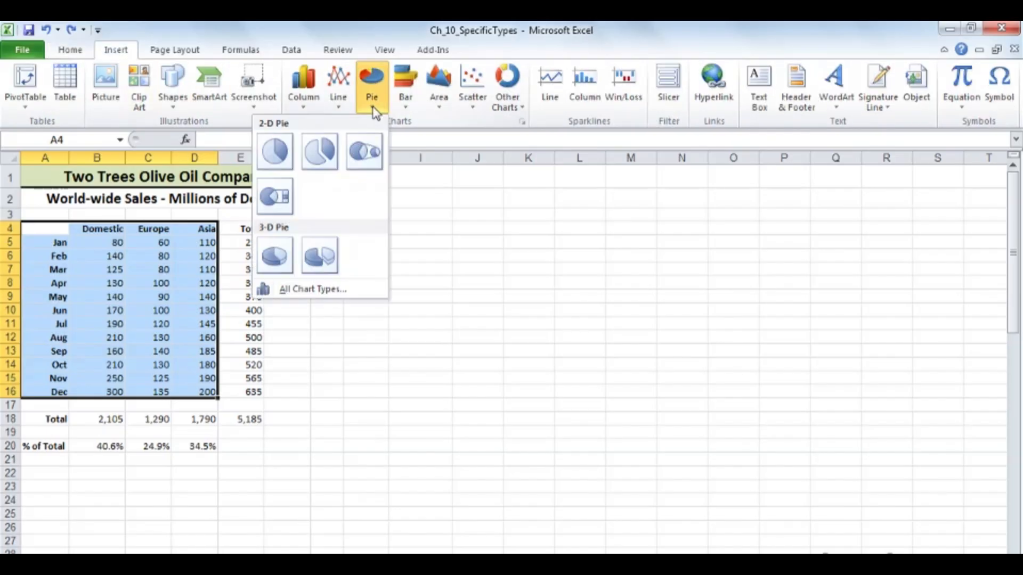
{"action": "left_click", "coordinate": [274, 149]}
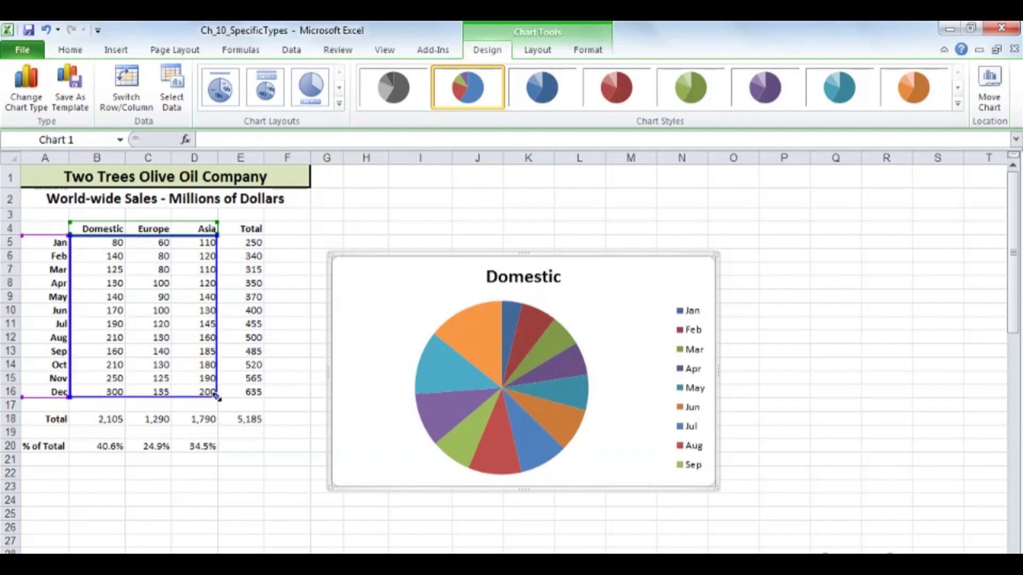
{"action": "left_click_drag", "start_coordinate": [217, 397], "coordinate": [128, 397]}
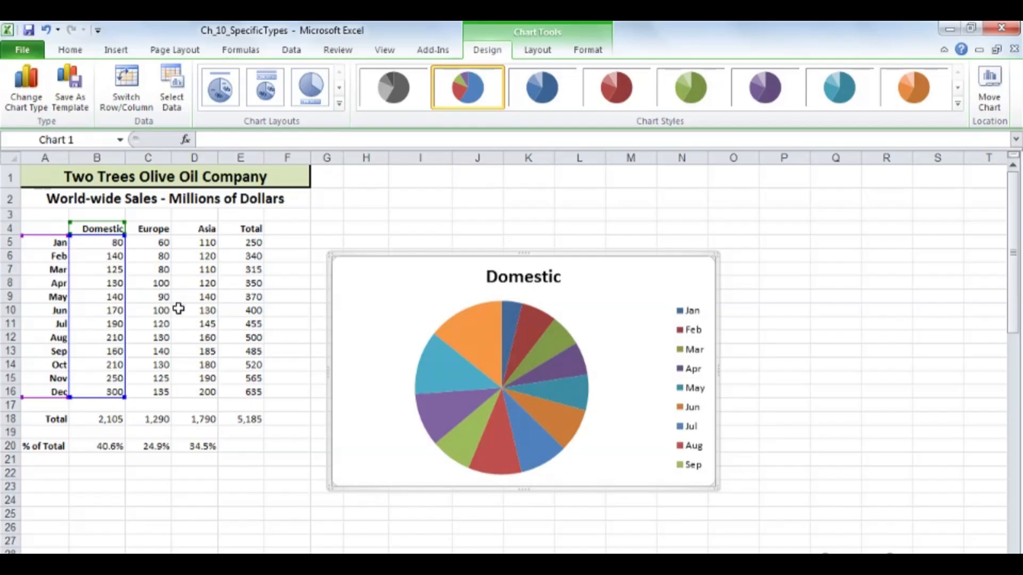
{"action": "key", "text": "Delete"}
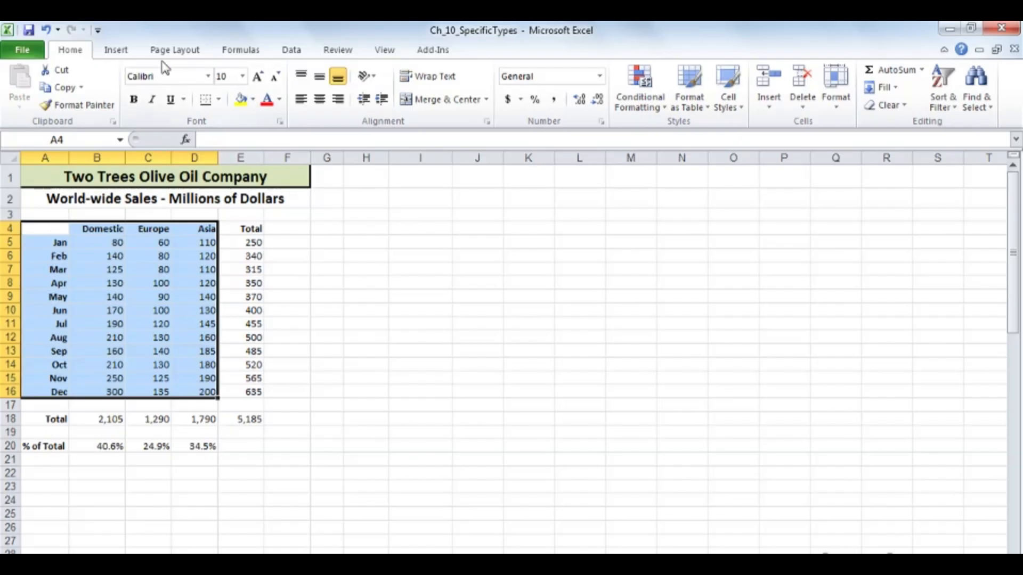
- Insert a doughnut chart of the selected monthly sales and enlarge it so the legend has room for all twelve months
{"action": "left_click", "coordinate": [119, 51]}
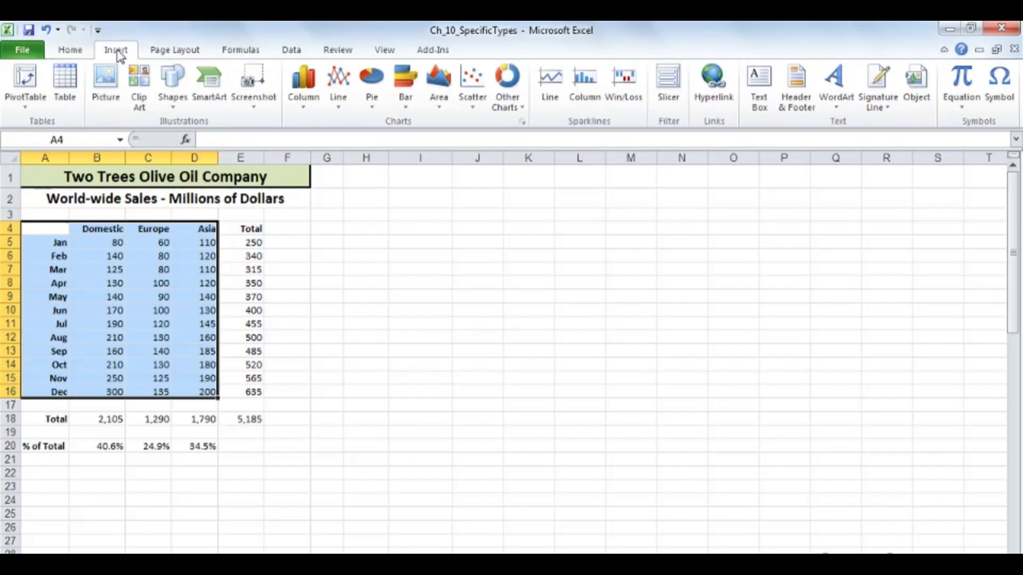
{"action": "left_click", "coordinate": [521, 110]}
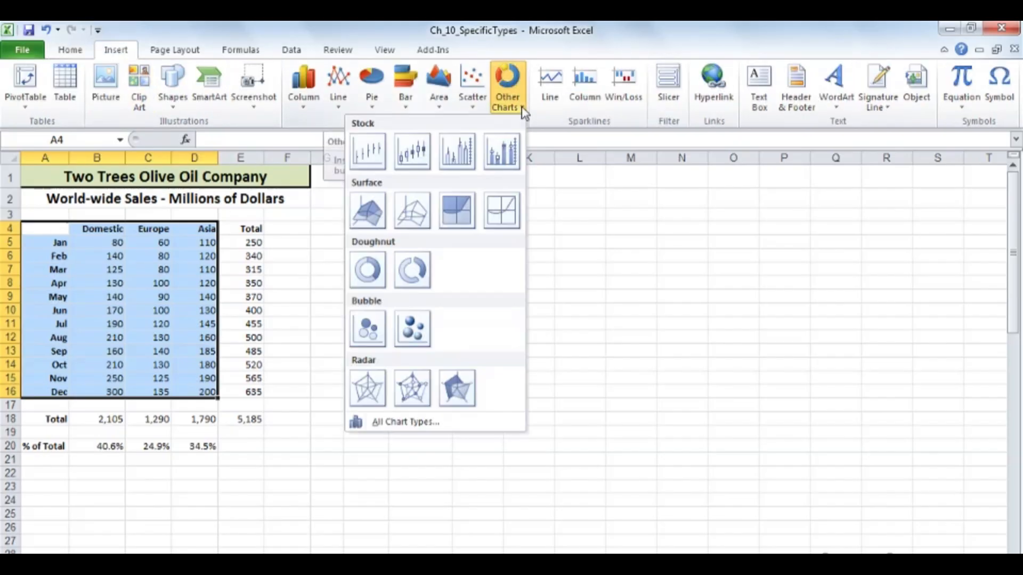
{"action": "left_click", "coordinate": [371, 268]}
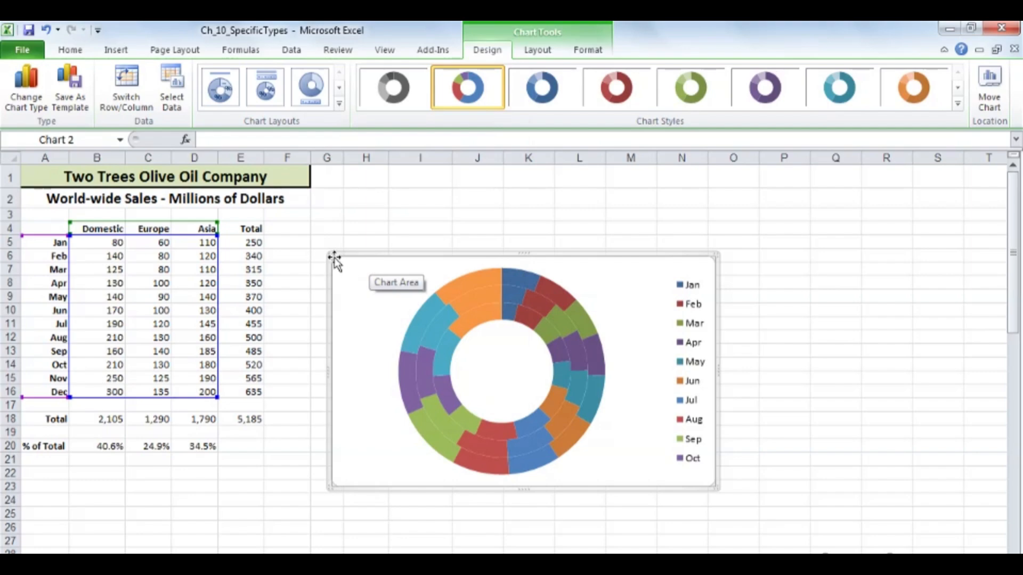
{"action": "left_click_drag", "start_coordinate": [334, 259], "coordinate": [314, 225]}
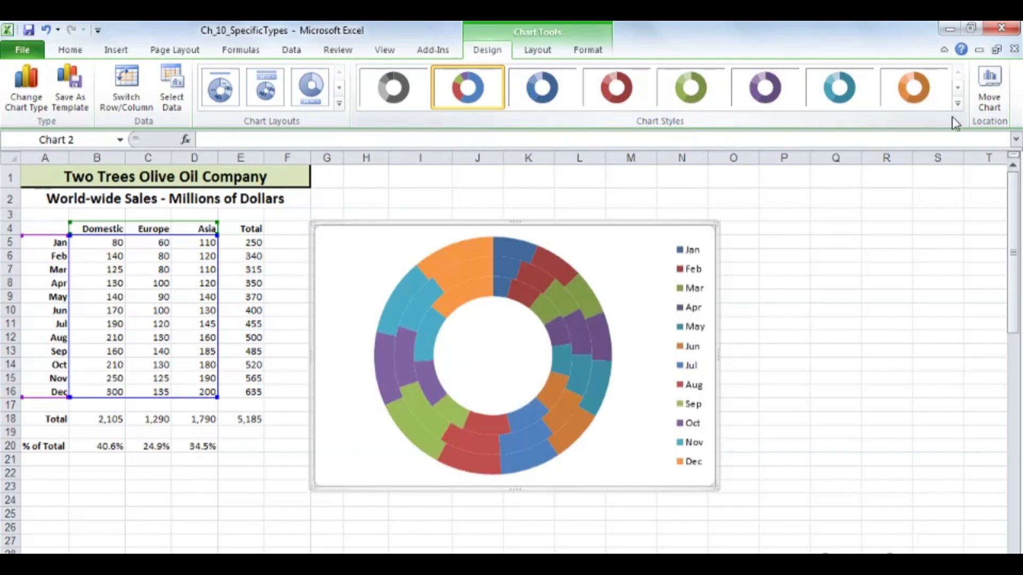
- Apply the multicolour bevelled chart style from the fourth row to the doughnut chart and show data labels on its rings
{"action": "left_click", "coordinate": [958, 104]}
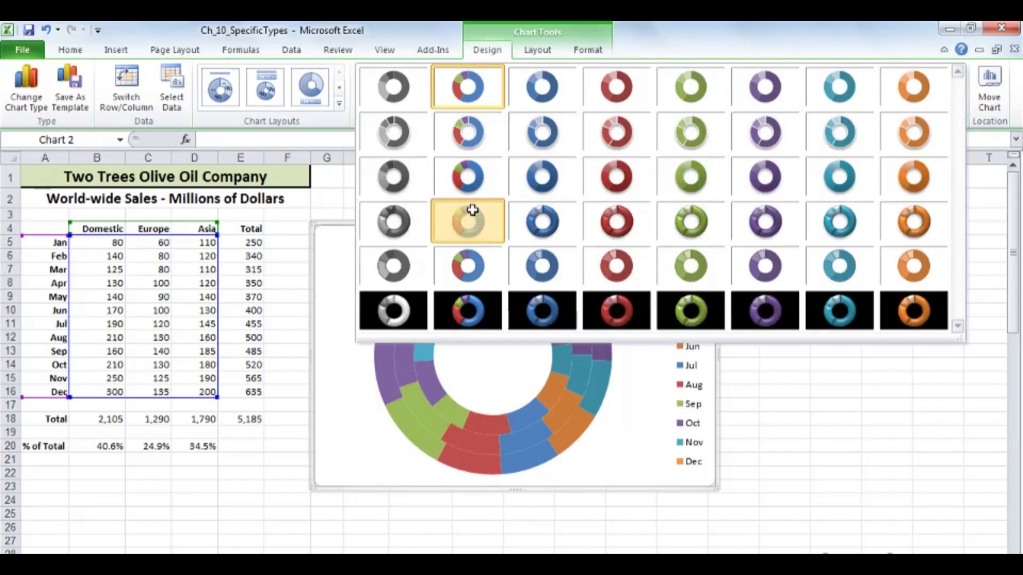
{"action": "left_click", "coordinate": [472, 211]}
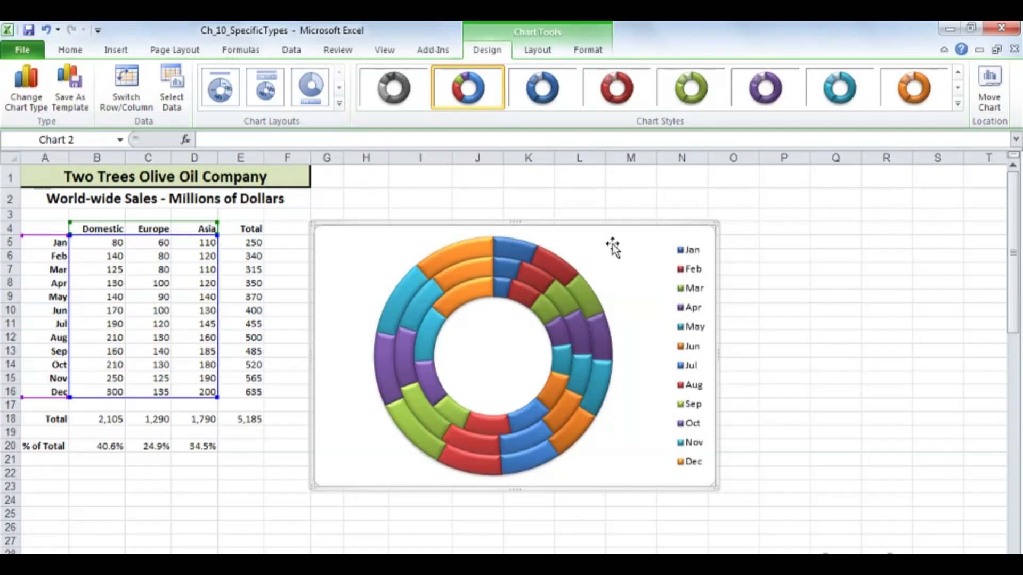
{"action": "mouse_move", "coordinate": [525, 286]}
{"action": "left_click", "coordinate": [538, 50]}
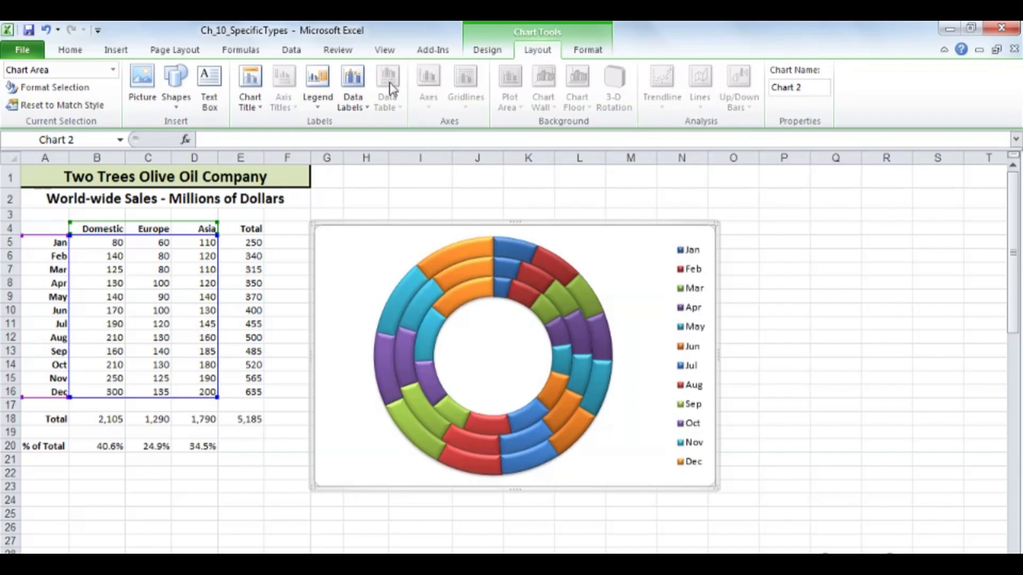
{"action": "left_click", "coordinate": [357, 88]}
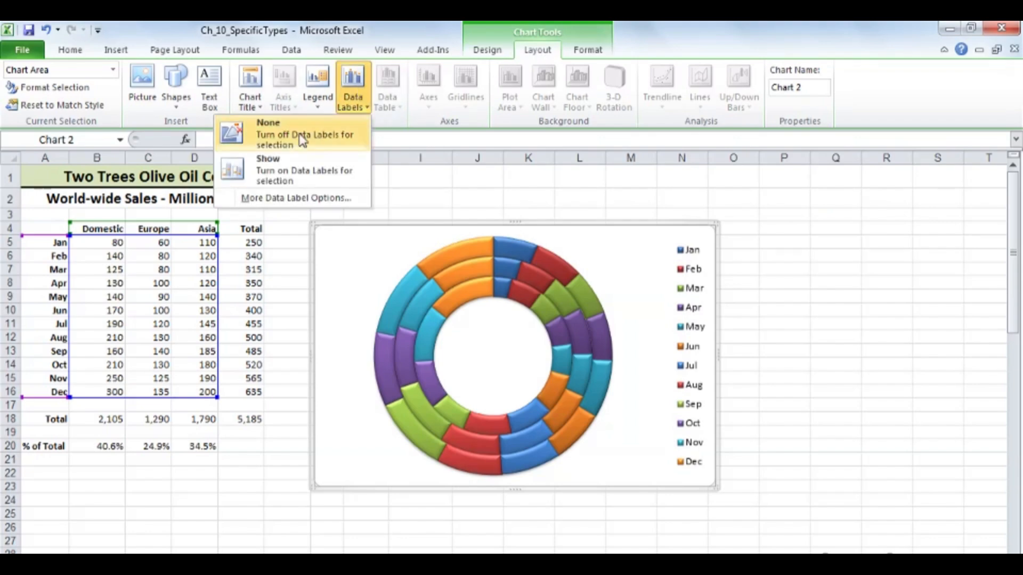
{"action": "left_click", "coordinate": [265, 158]}
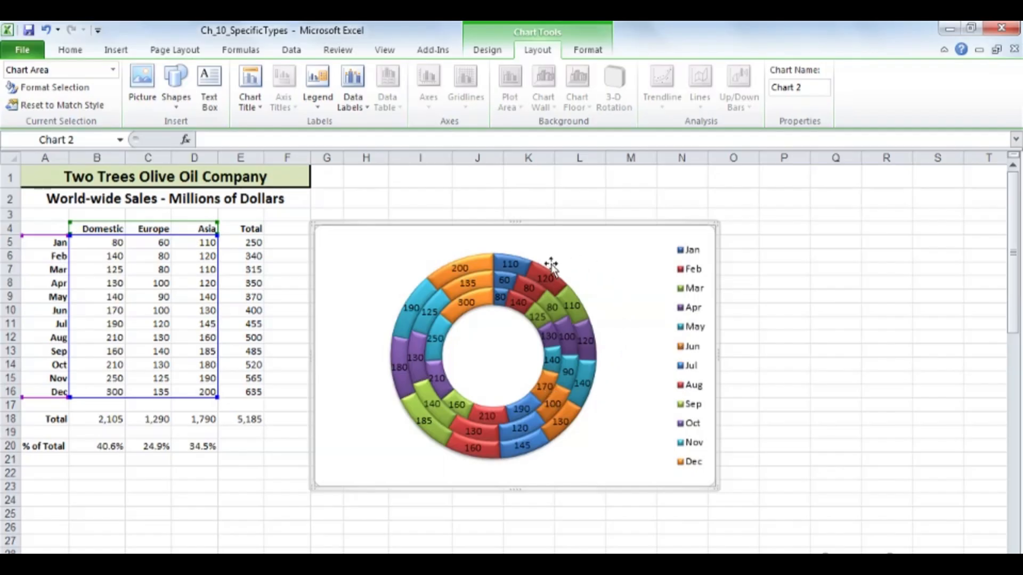
- Try adding the series name to the data labels of the outer Asia ring
{"action": "double_click", "coordinate": [545, 281]}
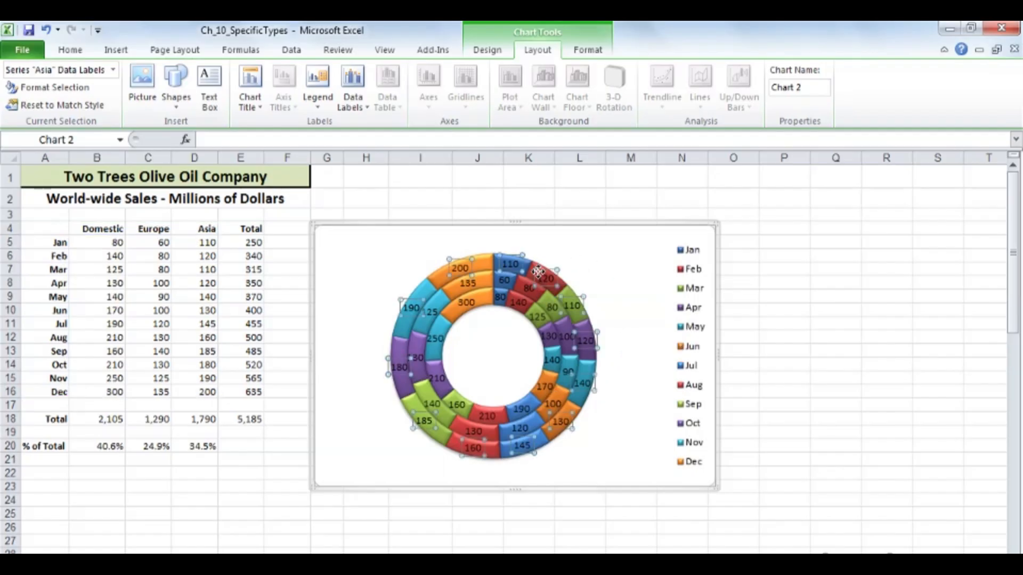
{"action": "left_click_drag", "start_coordinate": [649, 135], "coordinate": [714, 140]}
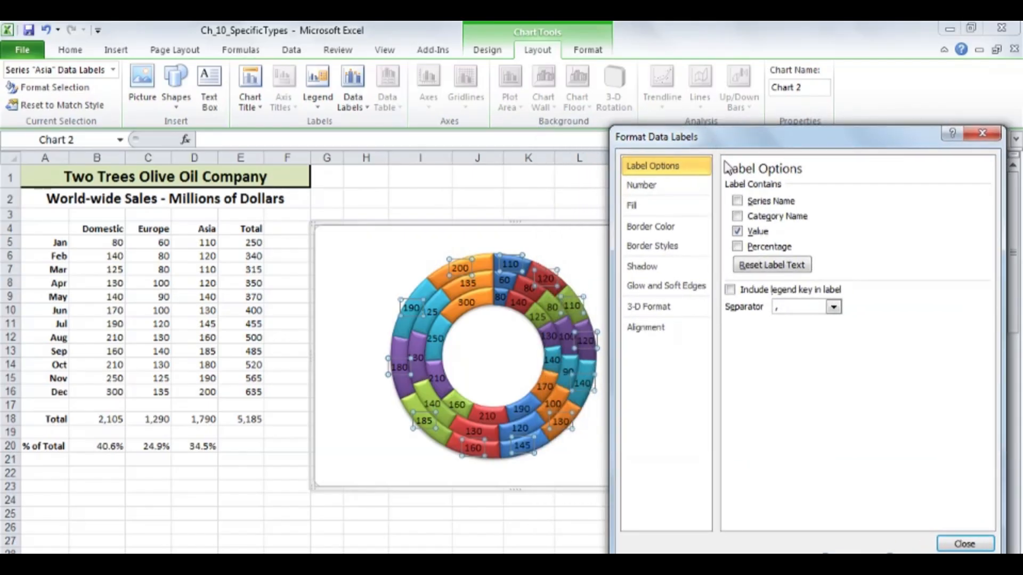
{"action": "left_click", "coordinate": [737, 201]}
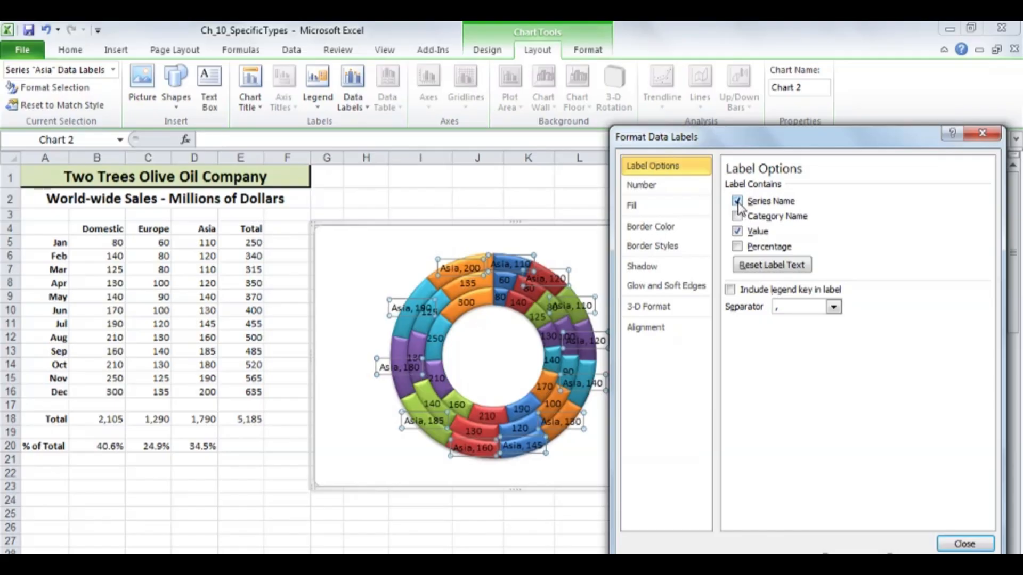
{"action": "left_click", "coordinate": [737, 201]}
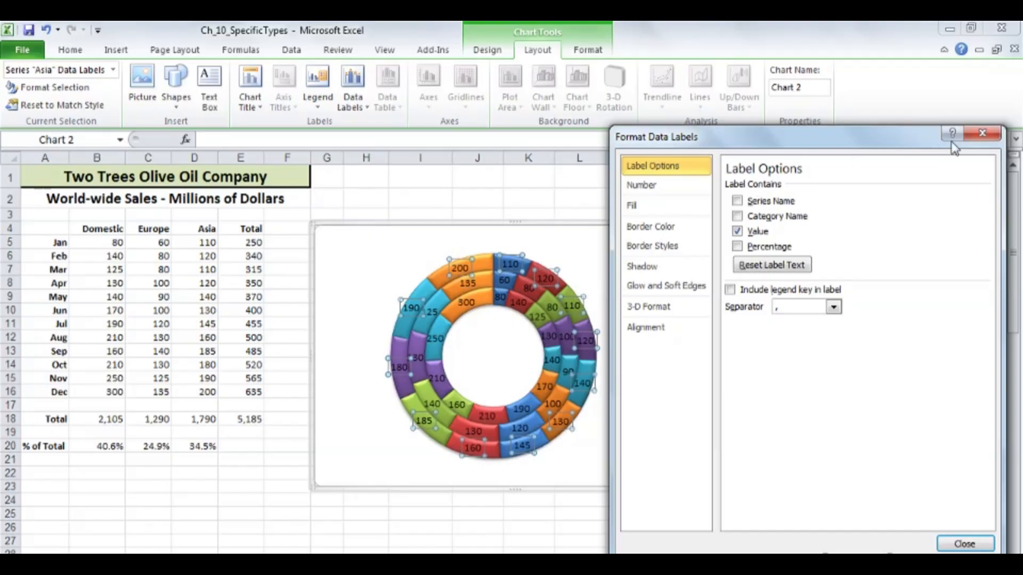
{"action": "left_click", "coordinate": [973, 140]}
- Reduce the doughnut chart's data range to the Domestic and Europe columns for January through June
{"action": "left_click", "coordinate": [566, 267]}
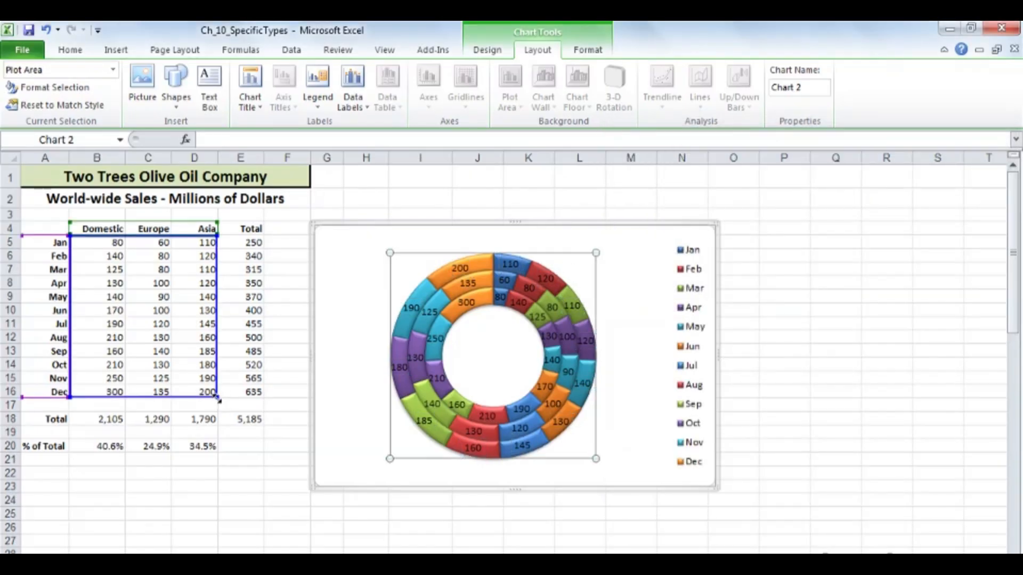
{"action": "left_click_drag", "start_coordinate": [217, 397], "coordinate": [174, 312]}
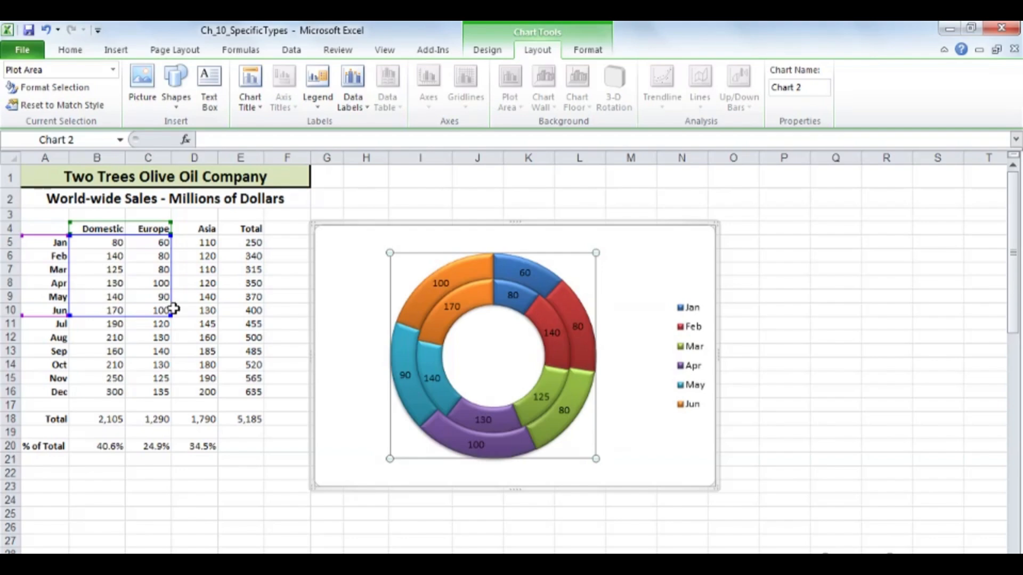
{"action": "left_click_drag", "start_coordinate": [171, 316], "coordinate": [171, 316]}
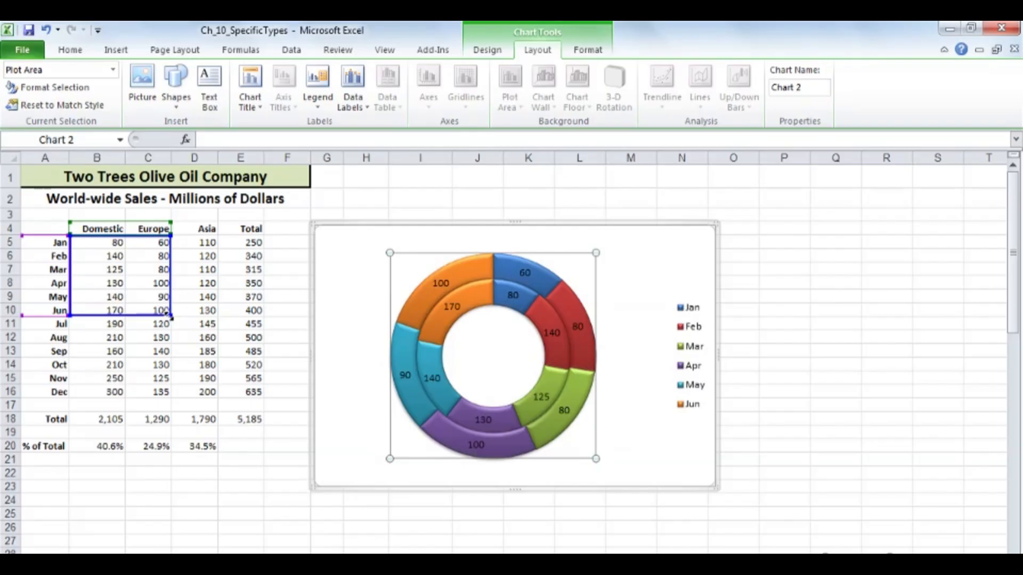
{"action": "left_click_drag", "start_coordinate": [170, 316], "coordinate": [170, 316]}
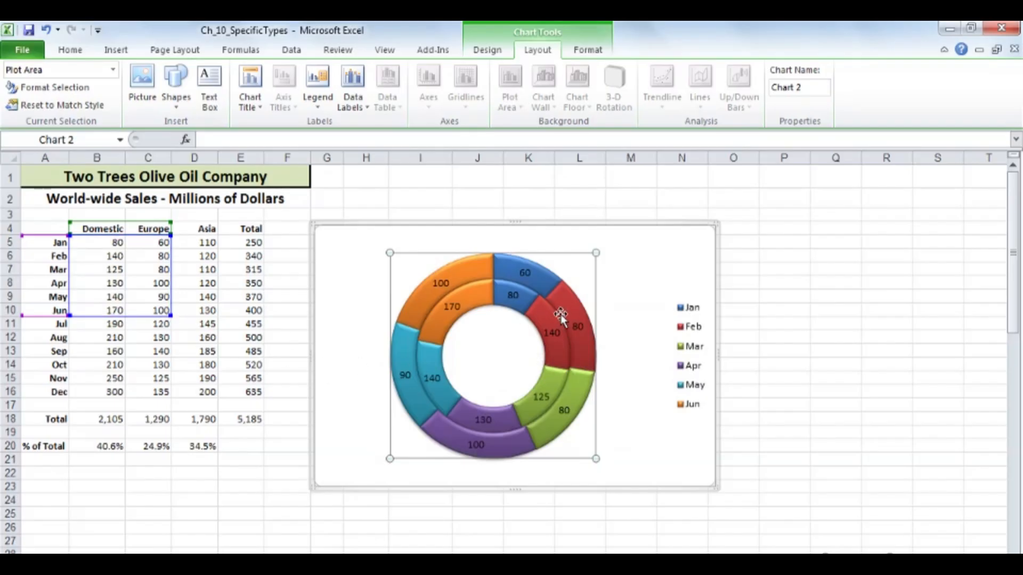
- Add the category name beside the value in the data labels of the doughnut chart's outer Europe ring
{"action": "double_click", "coordinate": [542, 285]}
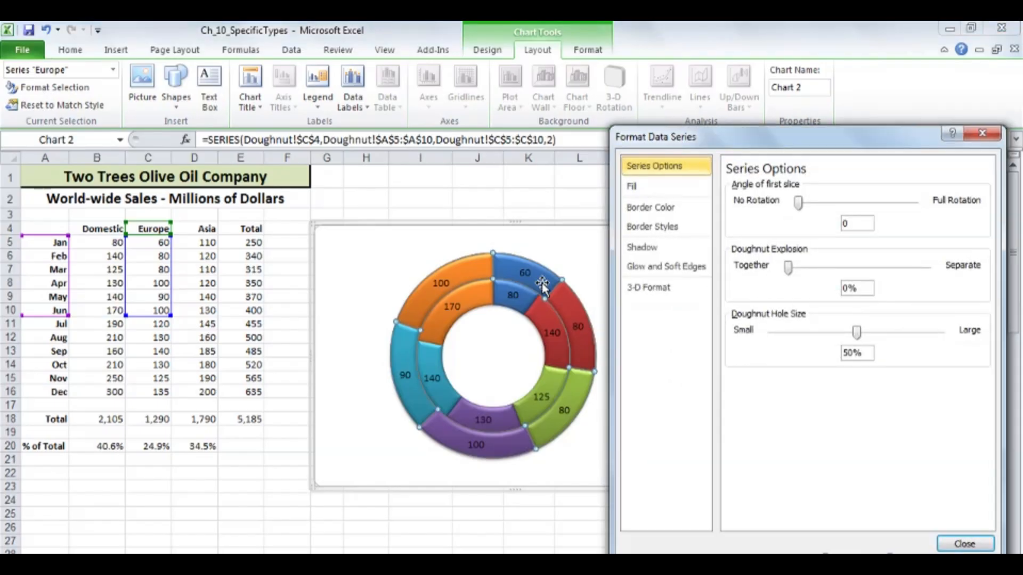
{"action": "left_click", "coordinate": [567, 251]}
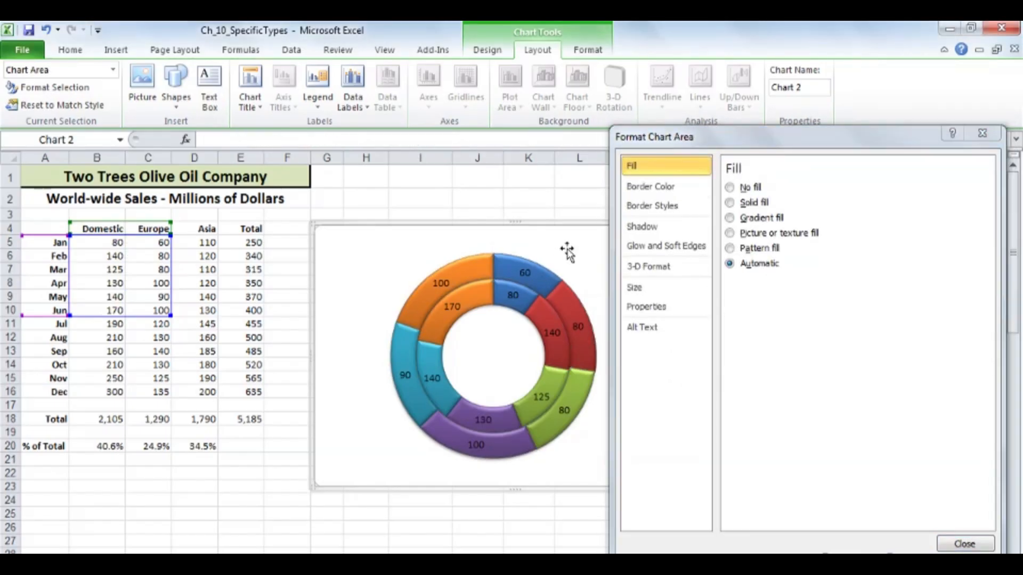
{"action": "left_click", "coordinate": [524, 273]}
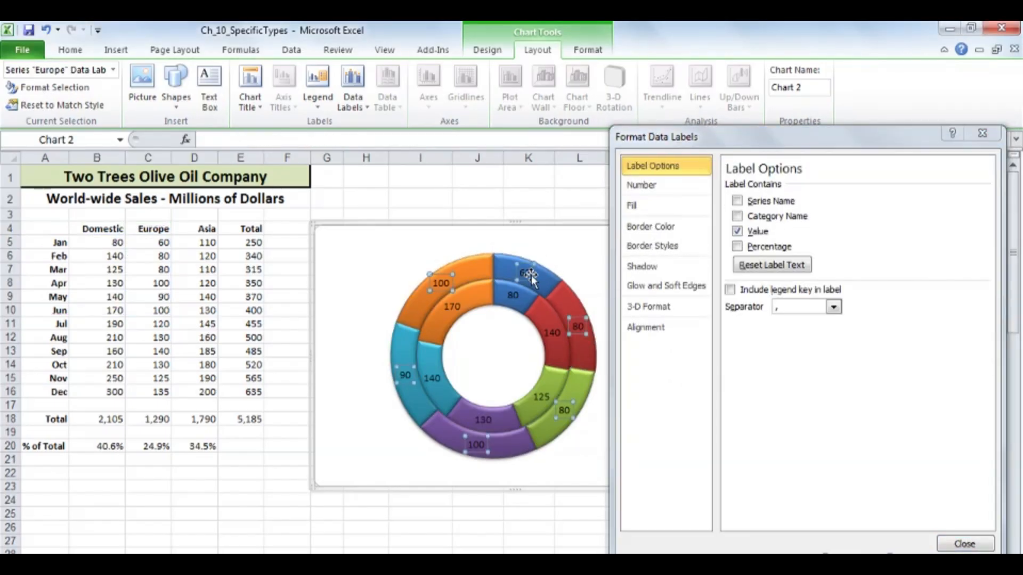
{"action": "left_click", "coordinate": [737, 201]}
{"action": "left_click", "coordinate": [737, 201]}
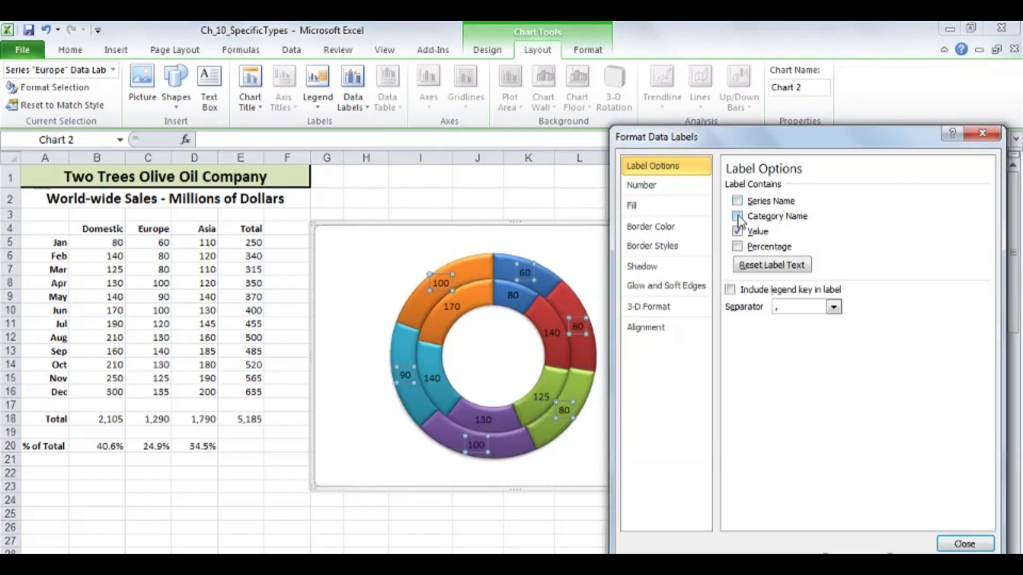
{"action": "left_click", "coordinate": [738, 216]}
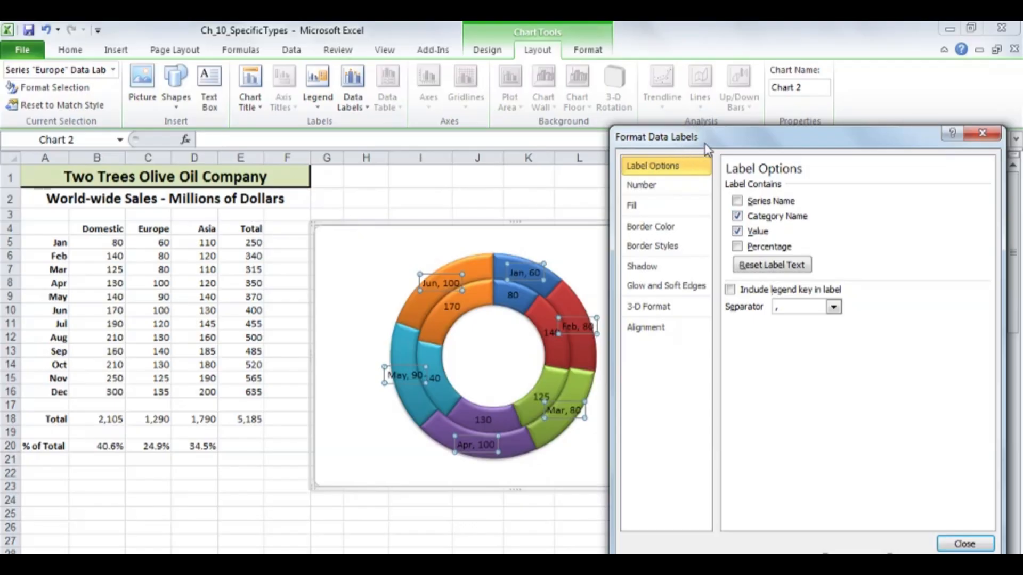
{"action": "left_click_drag", "start_coordinate": [723, 143], "coordinate": [842, 140]}
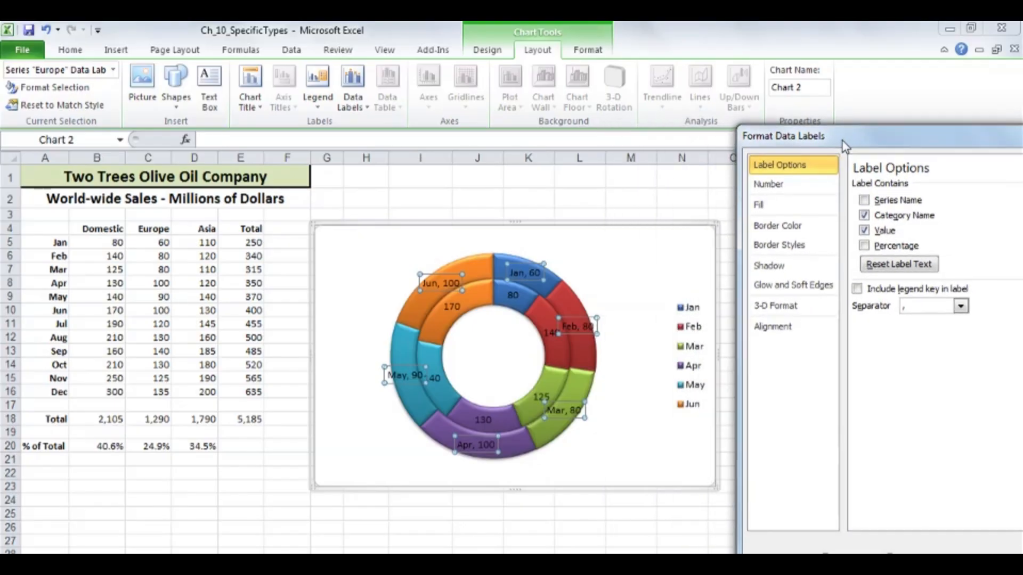
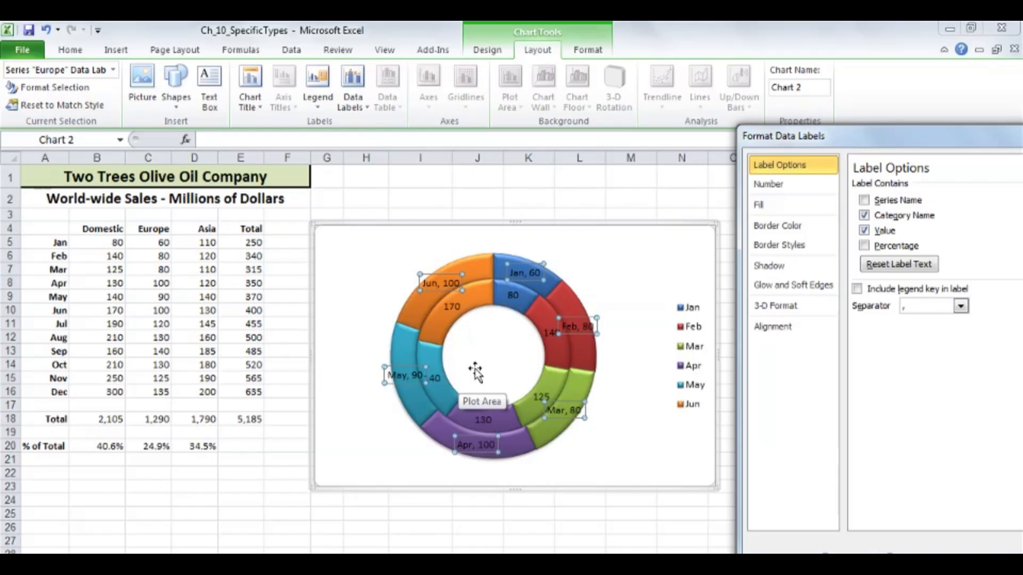
{"action": "left_click", "coordinate": [477, 371]}
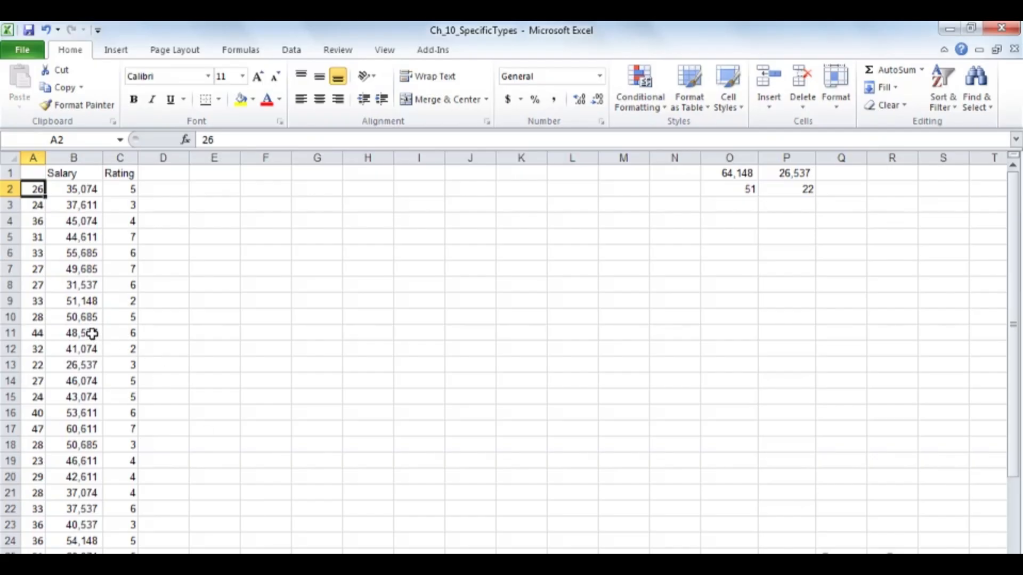
- Insert a bubble chart with a 3-D effect from the age, salary and rating data, and enlarge it up to the table
{"action": "scroll", "coordinate": [92, 333], "scroll_direction": "down", "scroll_amount": 1}
{"action": "scroll", "coordinate": [92, 333], "scroll_direction": "up", "scroll_amount": 1}
{"action": "left_click", "coordinate": [91, 301]}
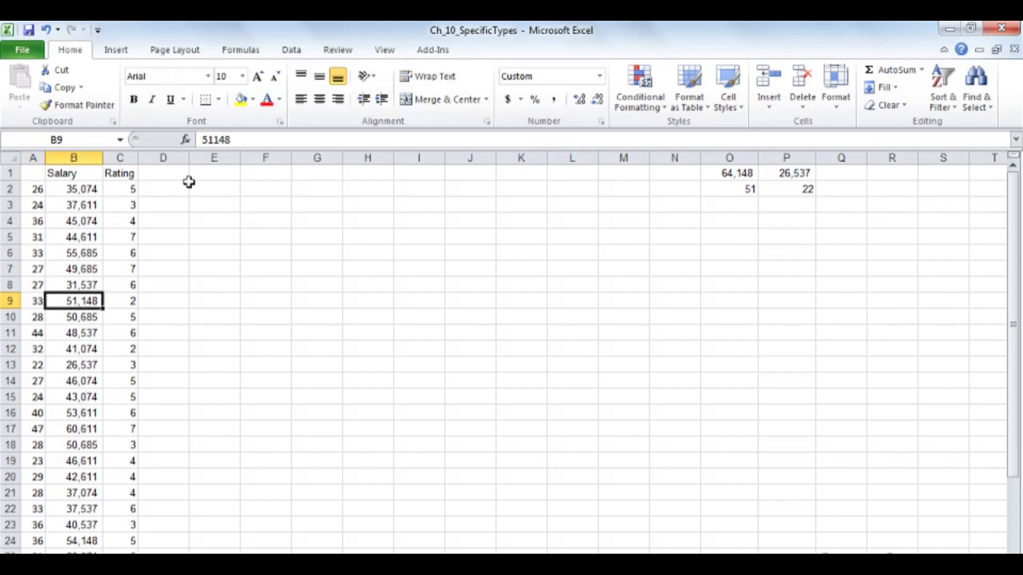
{"action": "left_click", "coordinate": [117, 52]}
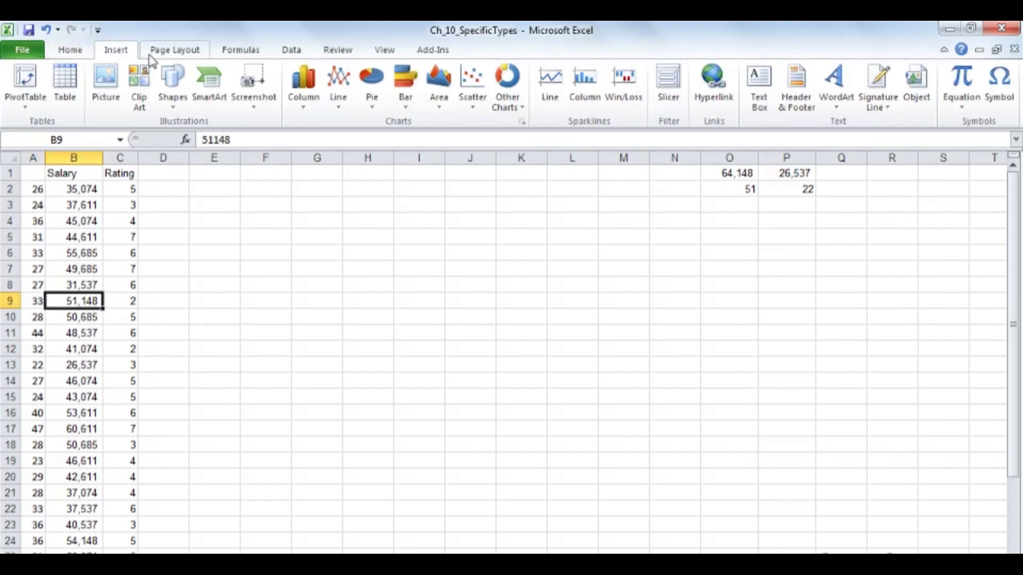
{"action": "left_click", "coordinate": [508, 107]}
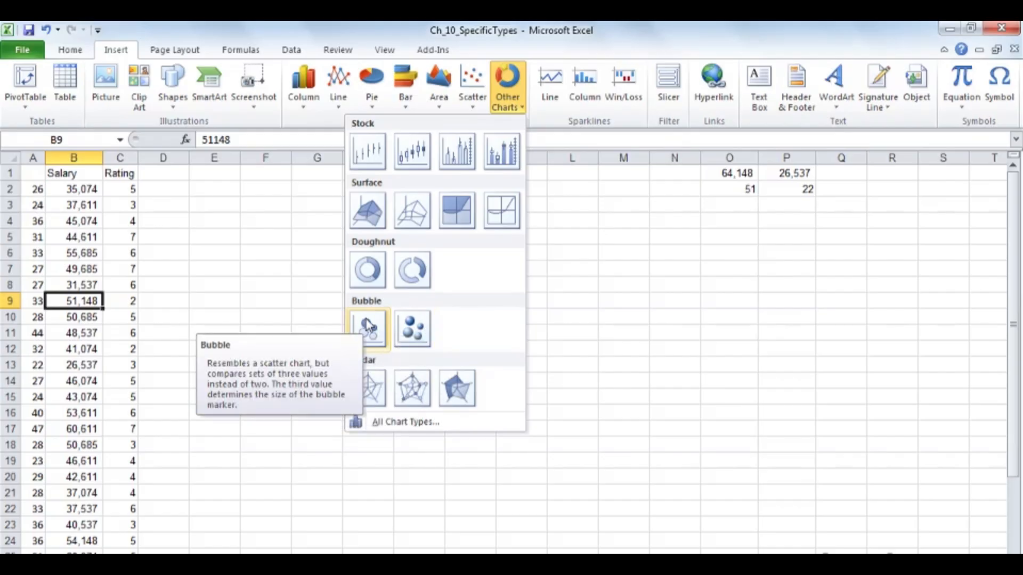
{"action": "left_click", "coordinate": [412, 327]}
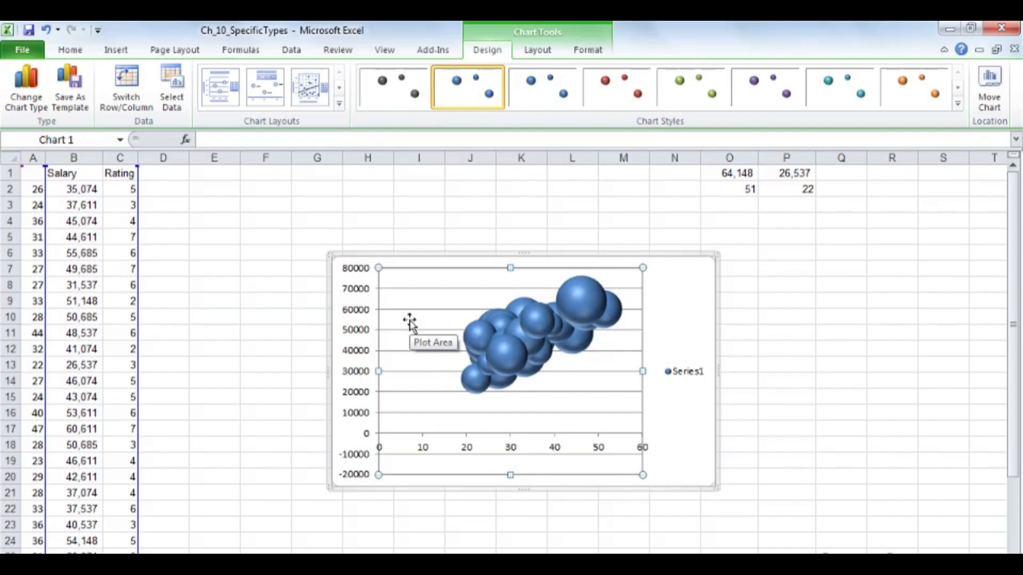
{"action": "left_click_drag", "start_coordinate": [330, 255], "coordinate": [182, 177]}
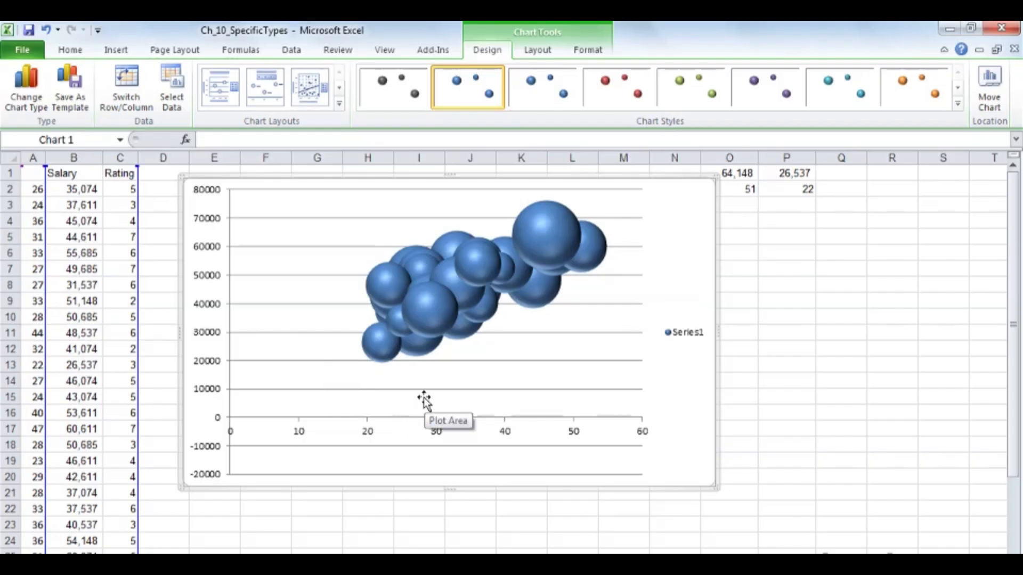
- Scale the bubble size to 50 and remove the chart's legend
{"action": "double_click", "coordinate": [551, 235]}
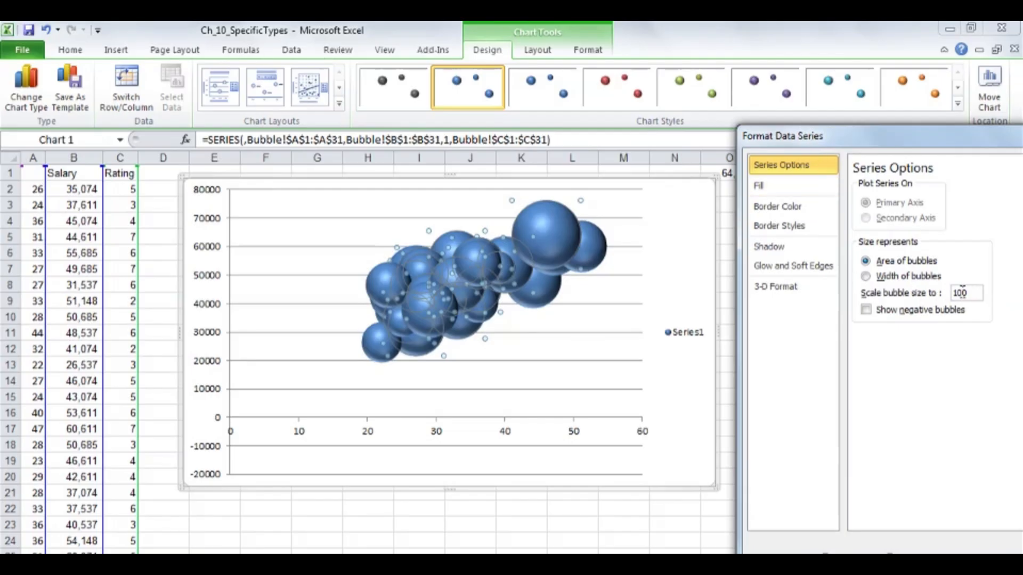
{"action": "left_click_drag", "start_coordinate": [962, 292], "coordinate": [951, 293]}
{"action": "type", "text": "50"}
{"action": "left_click", "coordinate": [980, 486]}
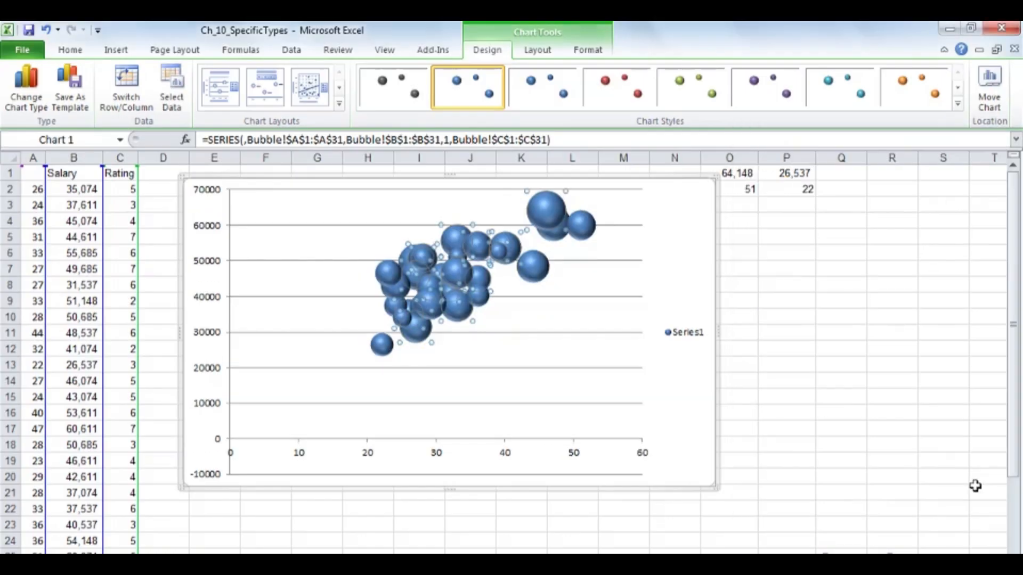
{"action": "left_click", "coordinate": [694, 339]}
{"action": "key", "text": "Delete"}
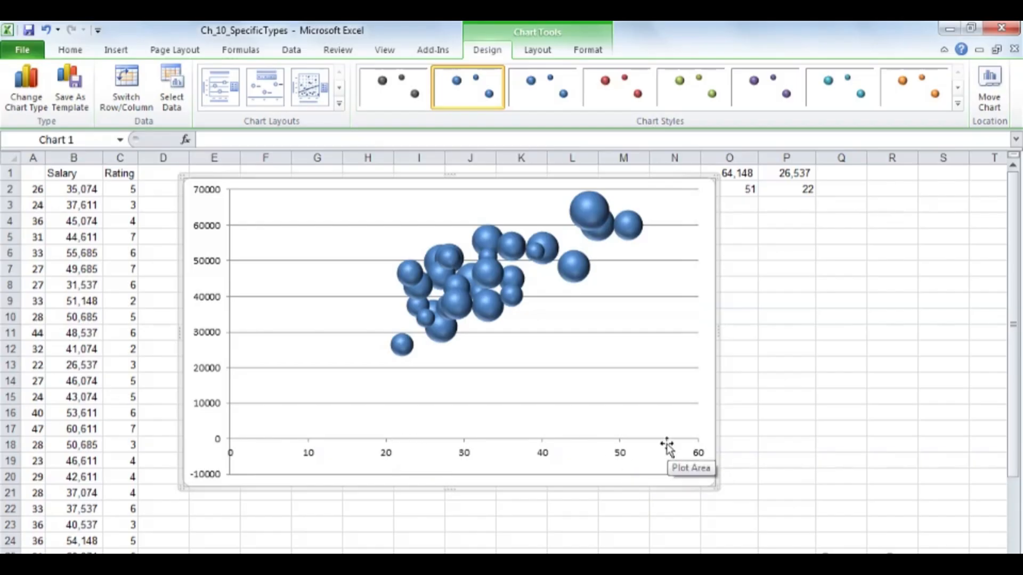
- Fix the bubble chart's horizontal axis to a minimum of 20 and a maximum of 55
{"action": "double_click", "coordinate": [388, 456]}
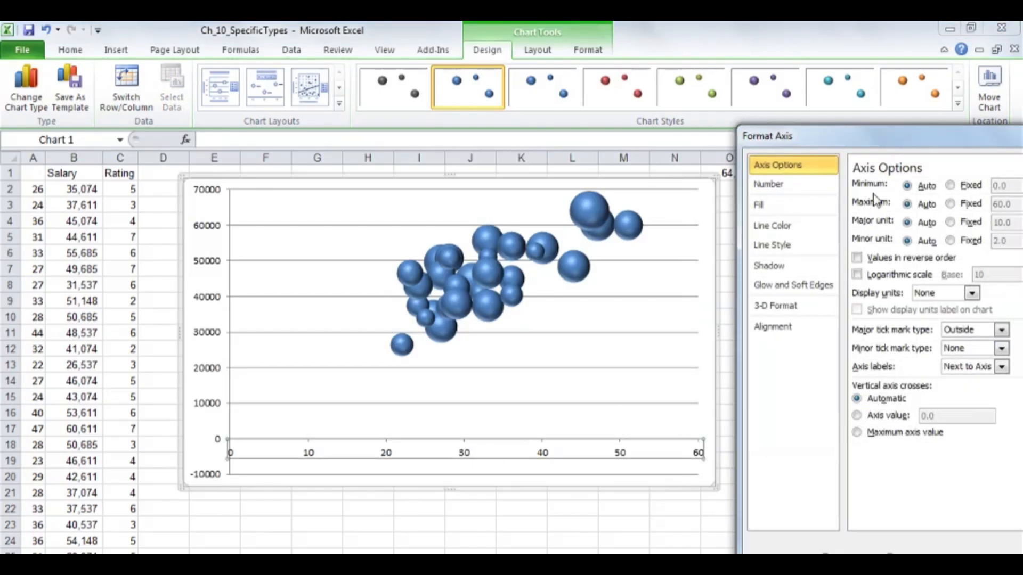
{"action": "left_click_drag", "start_coordinate": [893, 140], "coordinate": [856, 139]}
{"action": "left_click", "coordinate": [925, 188]}
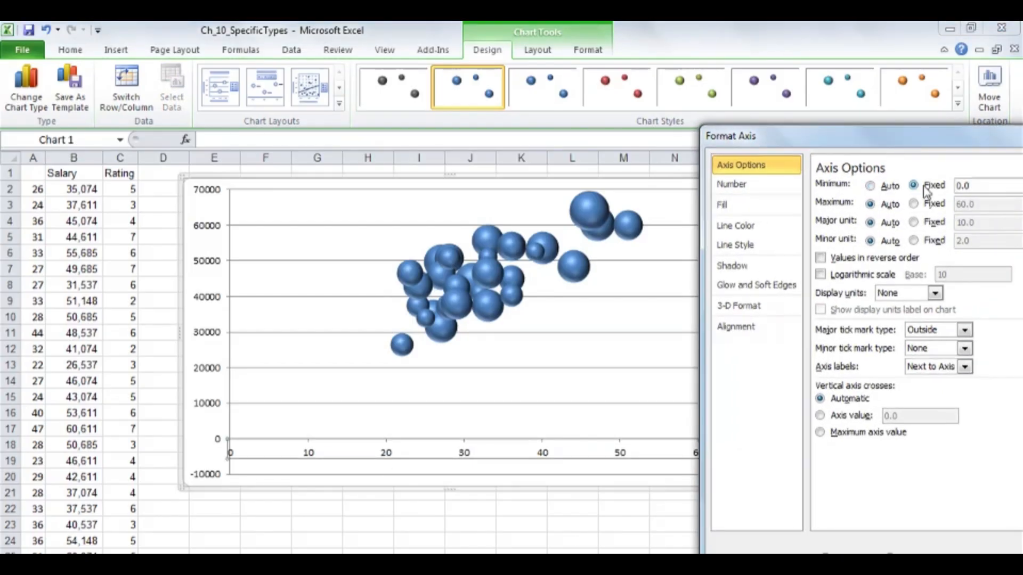
{"action": "double_click", "coordinate": [976, 188]}
{"action": "type", "text": "20"}
{"action": "left_click", "coordinate": [914, 205]}
{"action": "double_click", "coordinate": [954, 205]}
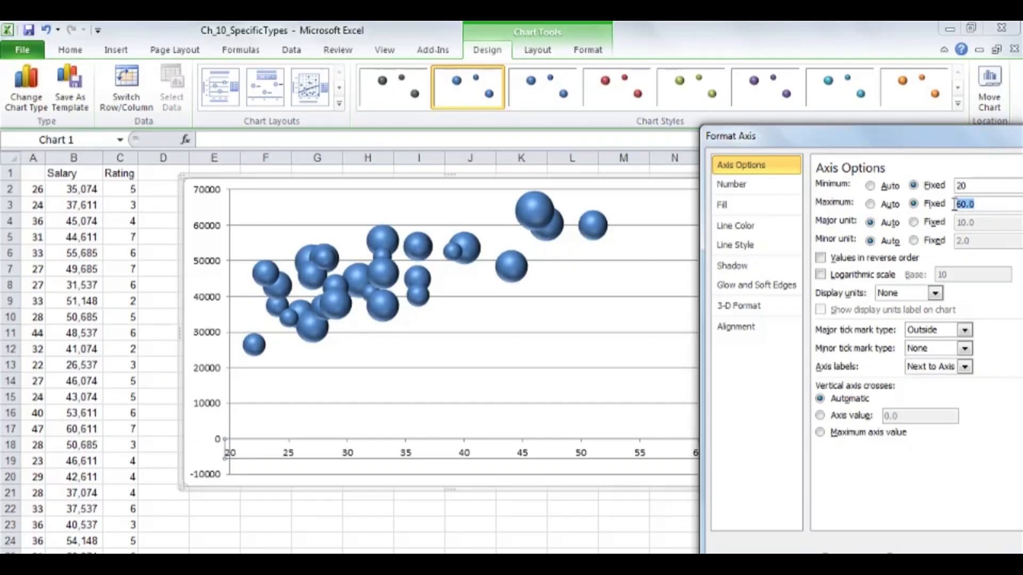
{"action": "type", "text": "55"}
{"action": "left_click", "coordinate": [961, 185]}
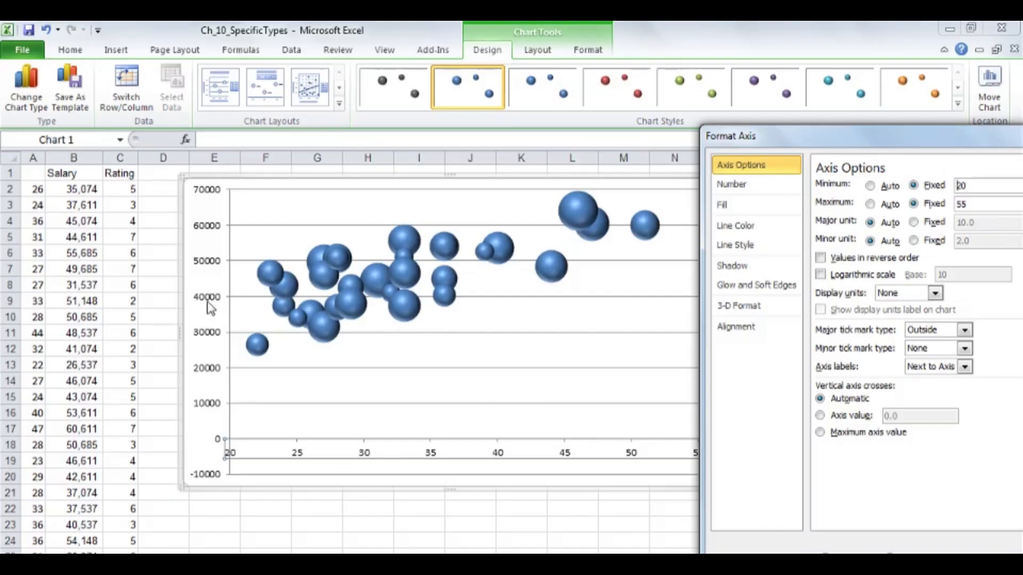
- Fix the bubble chart's vertical axis minimum at 20000
{"action": "left_click", "coordinate": [203, 336]}
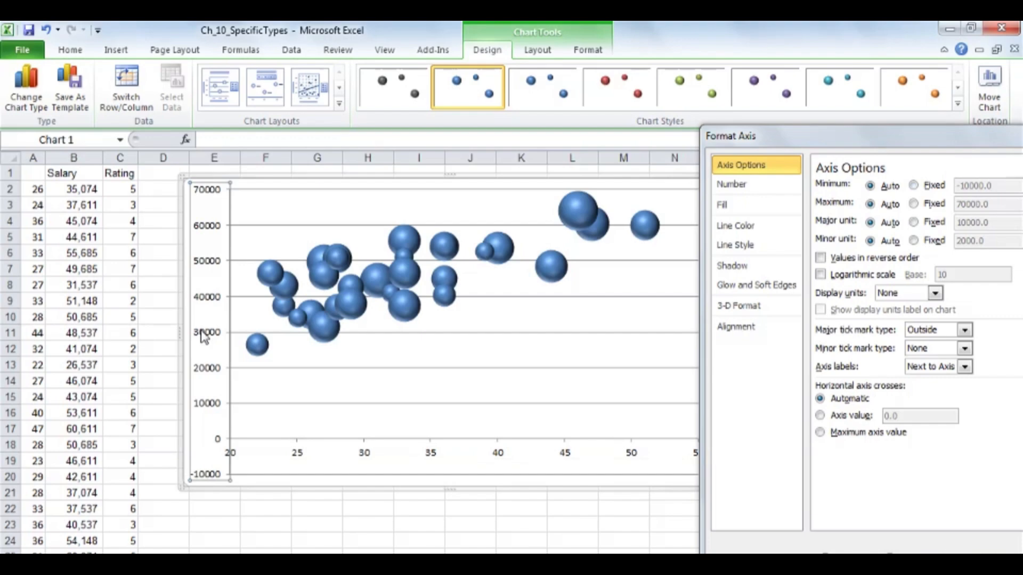
{"action": "left_click", "coordinate": [915, 186]}
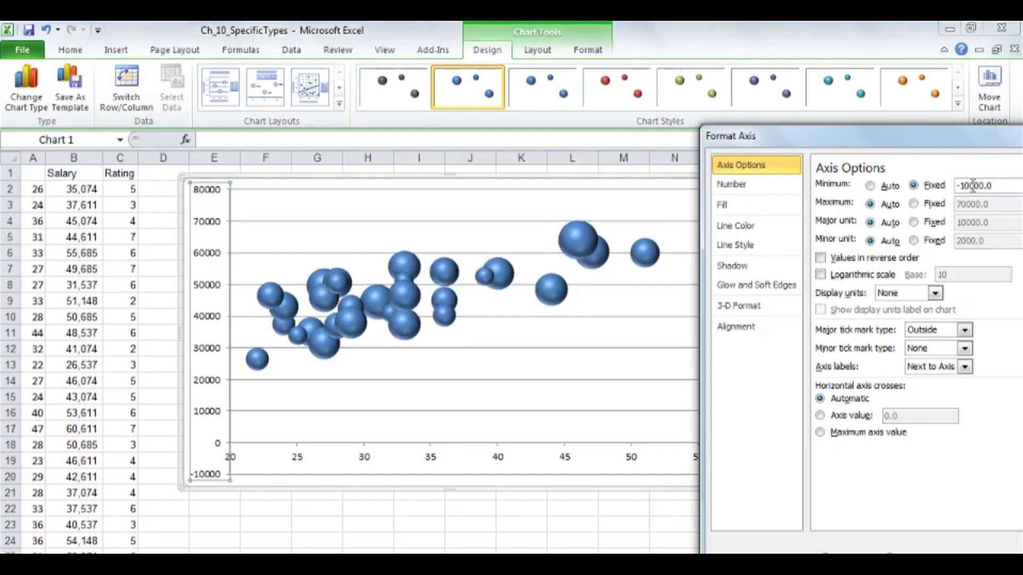
{"action": "left_click_drag", "start_coordinate": [970, 185], "coordinate": [954, 184]}
{"action": "type", "text": "20"}
{"action": "key", "text": "Return"}
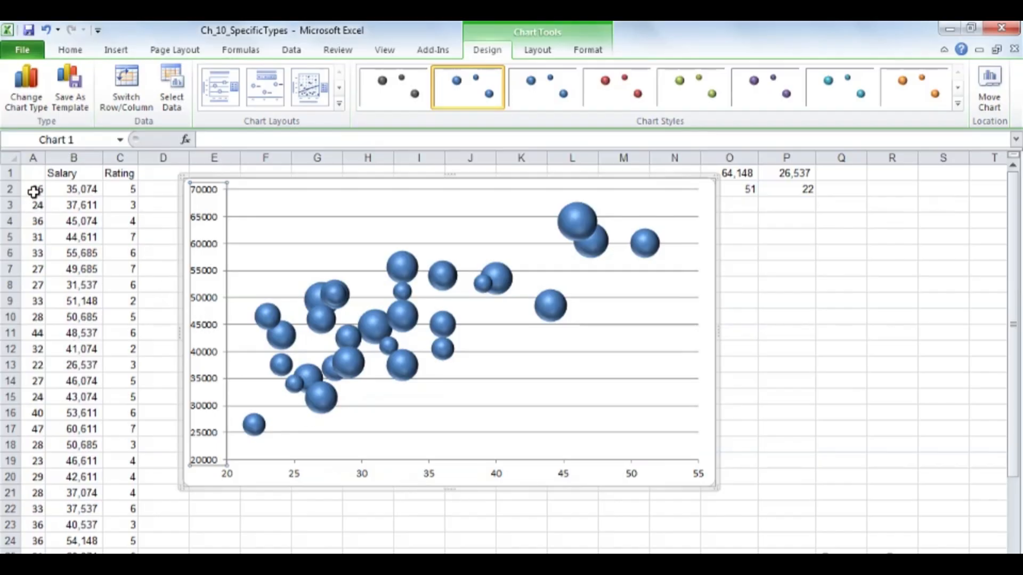
- Try the heading Age in cell A1 above the age column, and clear the cell again
{"action": "left_click", "coordinate": [32, 171]}
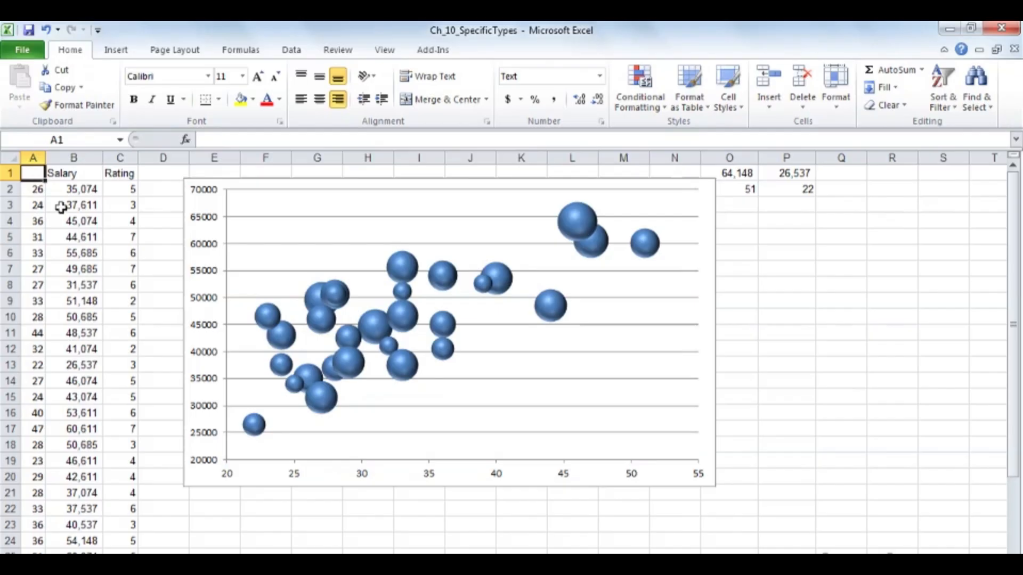
{"action": "type", "text": "Age"}
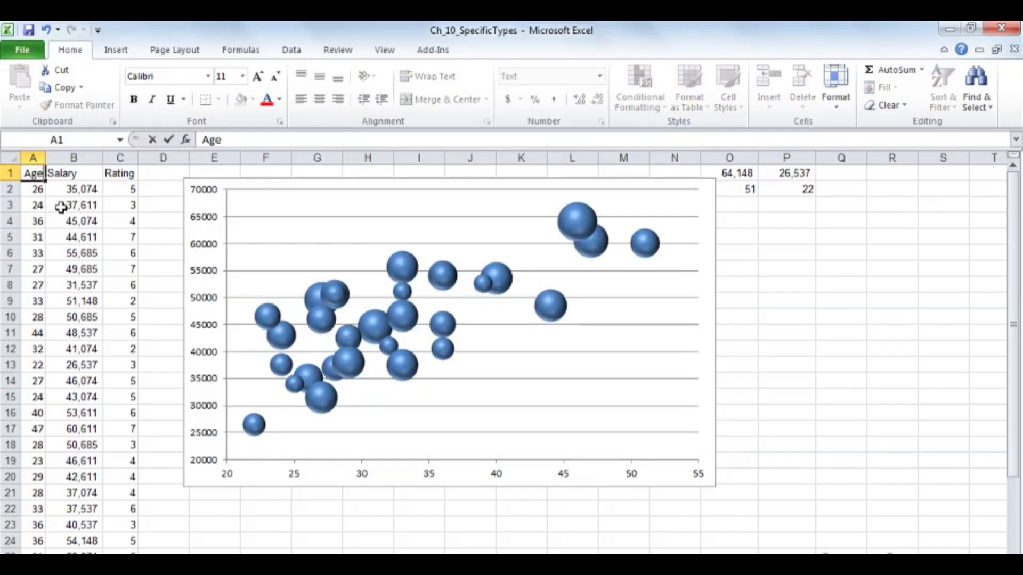
{"action": "key", "text": "Return"}
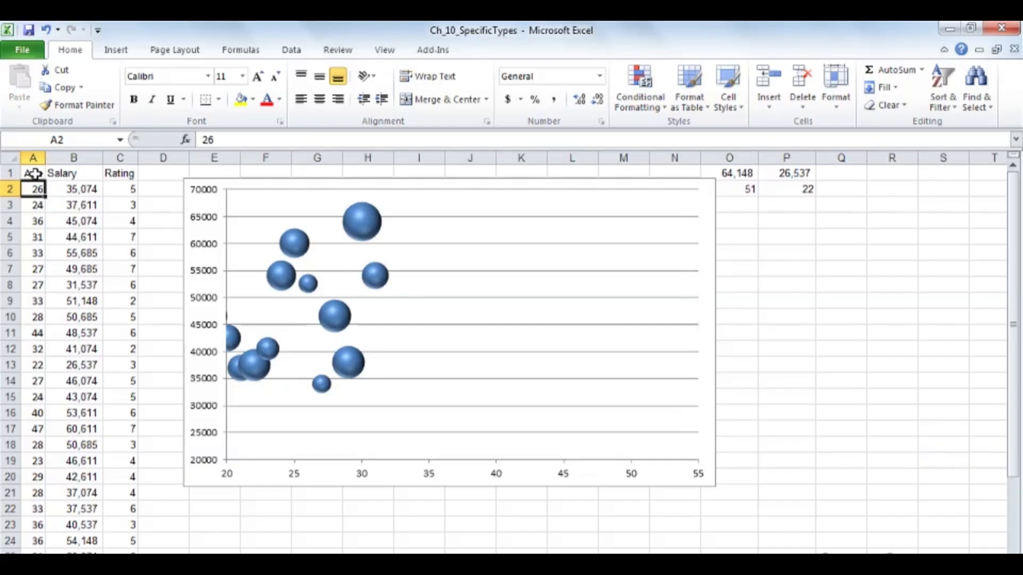
{"action": "left_click", "coordinate": [34, 174]}
{"action": "key", "text": "Delete"}
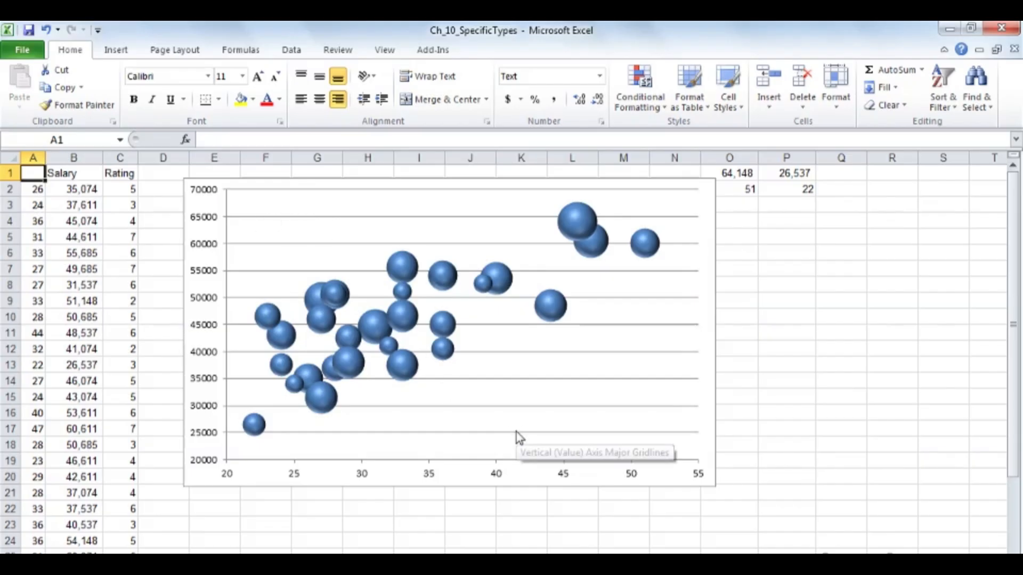
- Change the chart type from the 3-D bubbles to the plain flat Bubble subtype
{"action": "mouse_move", "coordinate": [444, 359]}
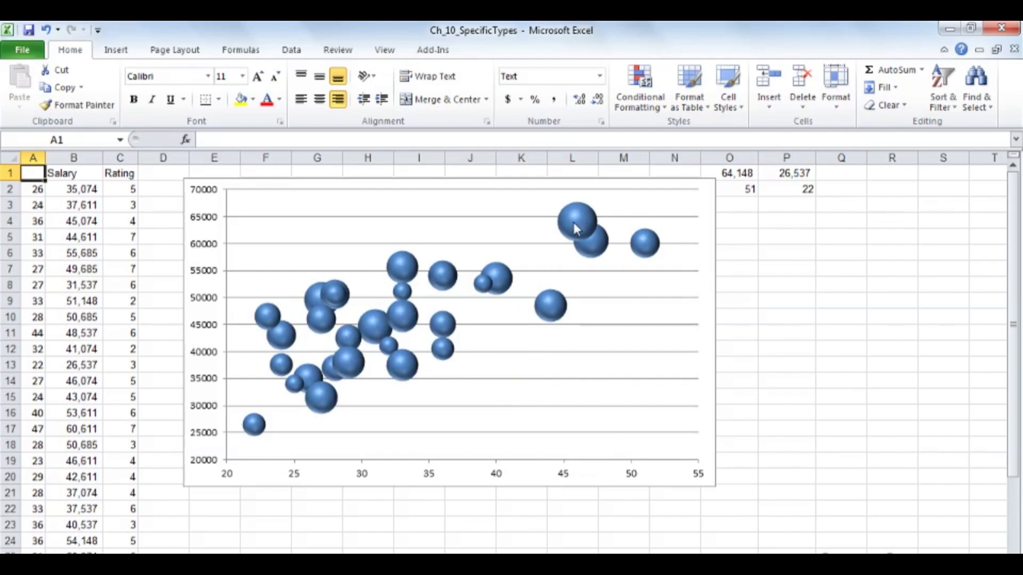
{"action": "mouse_move", "coordinate": [577, 227]}
{"action": "mouse_move", "coordinate": [483, 288]}
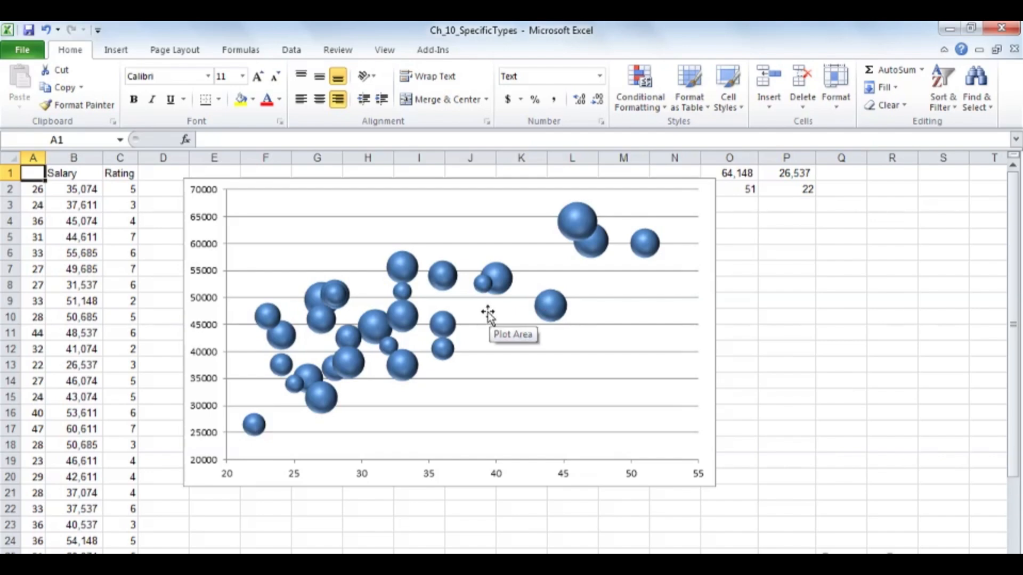
{"action": "mouse_move", "coordinate": [445, 279]}
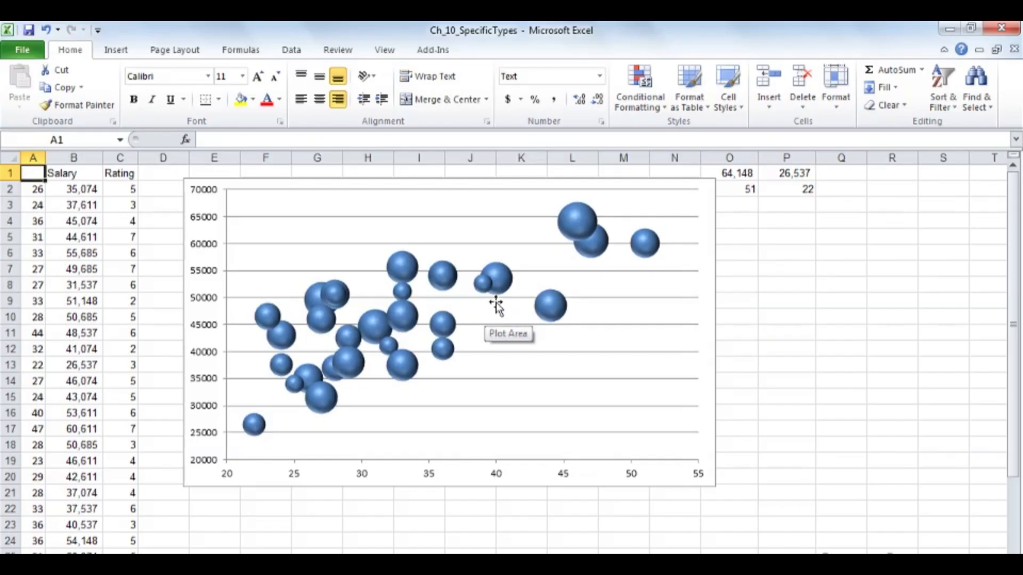
{"action": "left_click", "coordinate": [509, 229]}
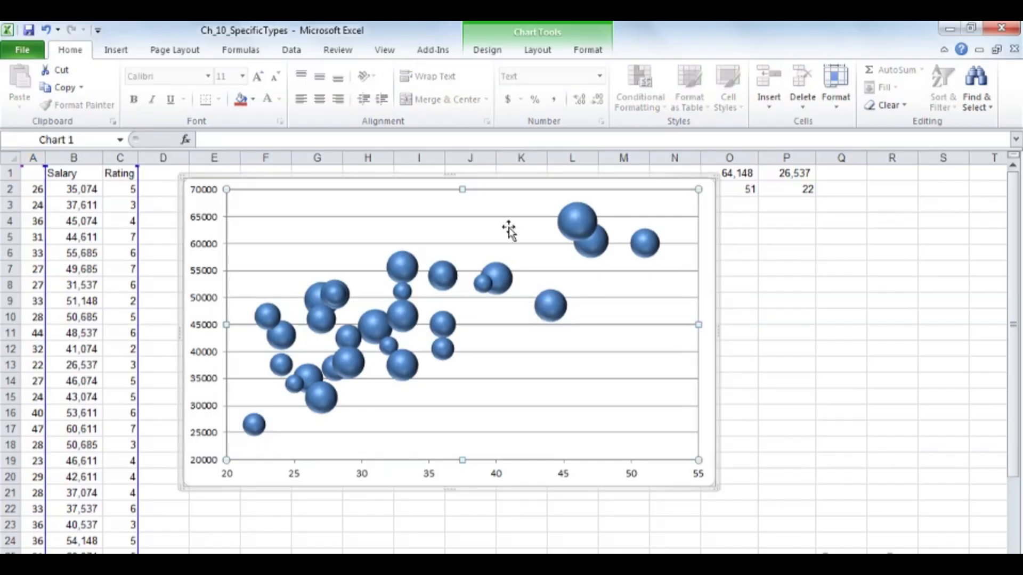
{"action": "left_click", "coordinate": [487, 51]}
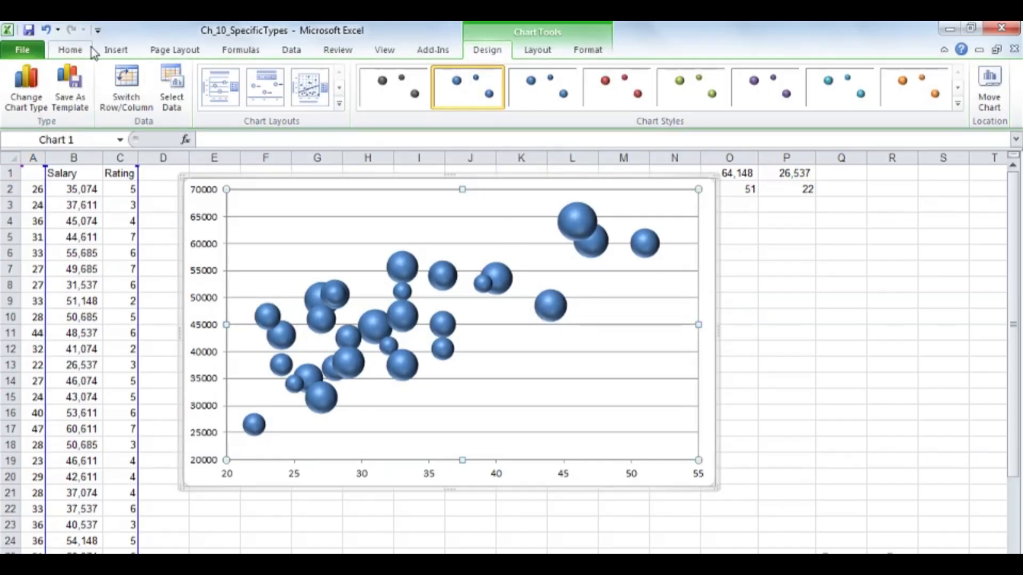
{"action": "left_click", "coordinate": [30, 91]}
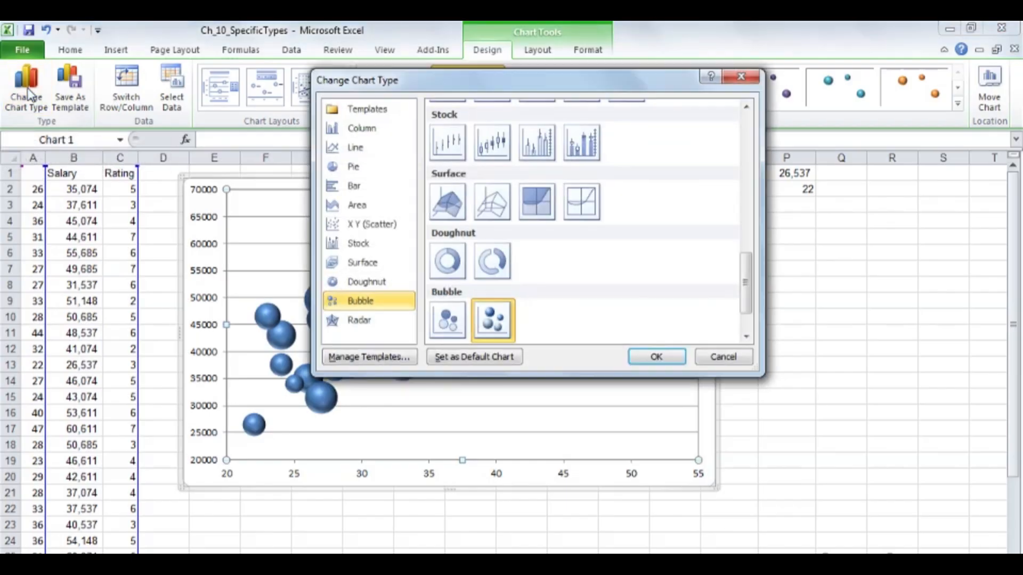
{"action": "double_click", "coordinate": [446, 320]}
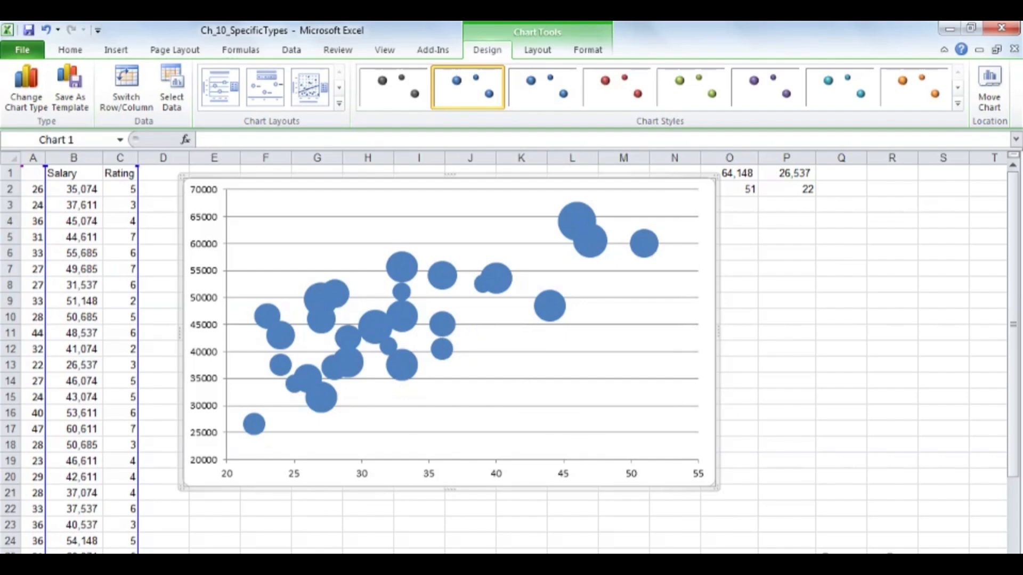
- Insert a plain radar chart of the daily orders and shipments data and enlarge it to start beside the table near row 1
{"action": "key", "text": "ctrl+Page_Down"}
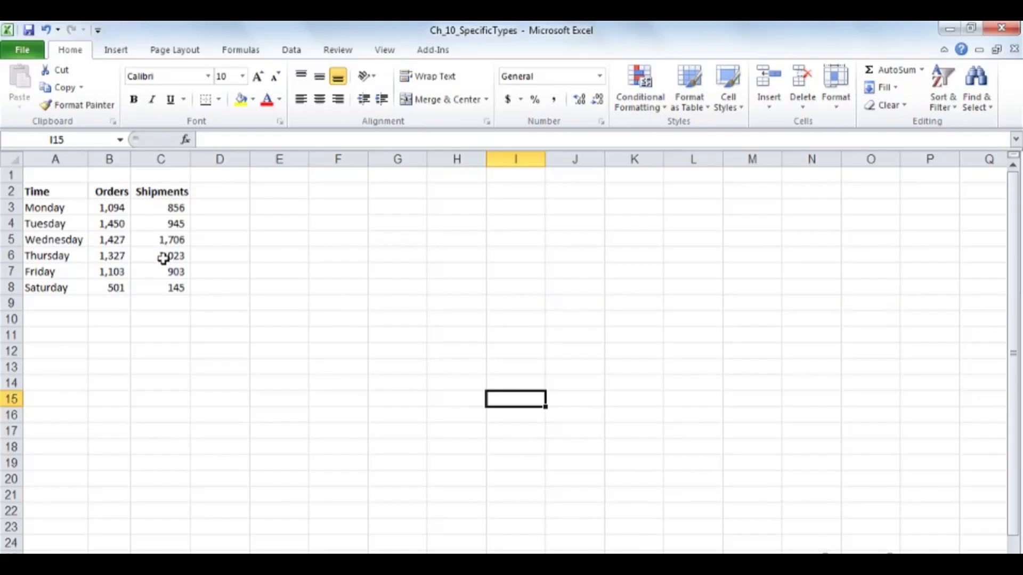
{"action": "left_click", "coordinate": [62, 208]}
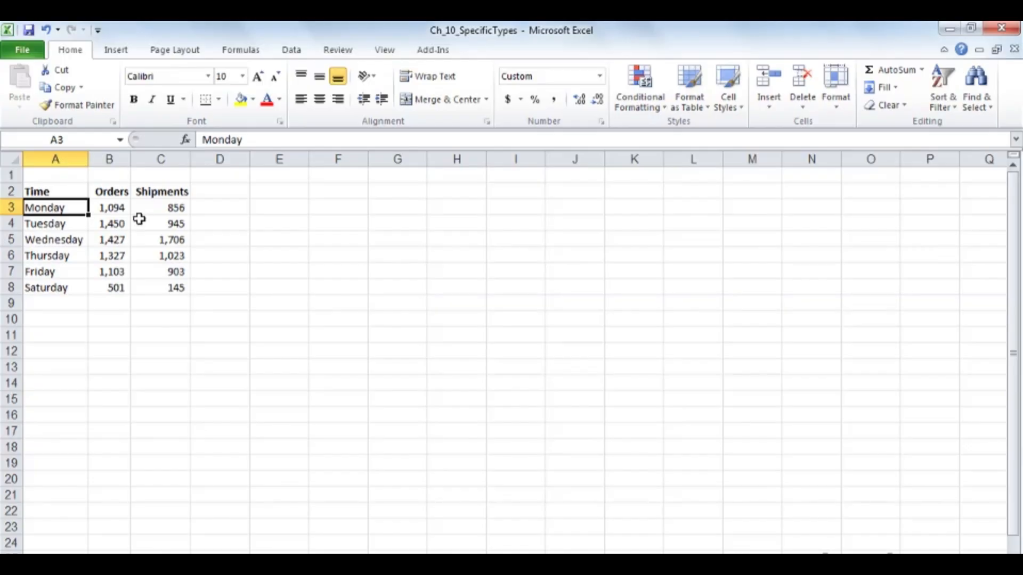
{"action": "left_click", "coordinate": [116, 50]}
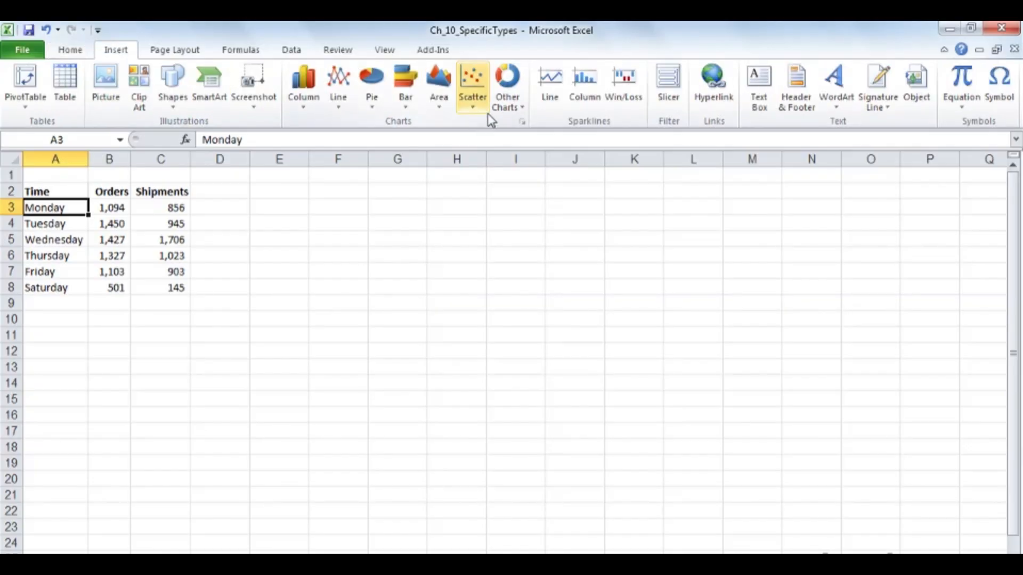
{"action": "left_click", "coordinate": [506, 107]}
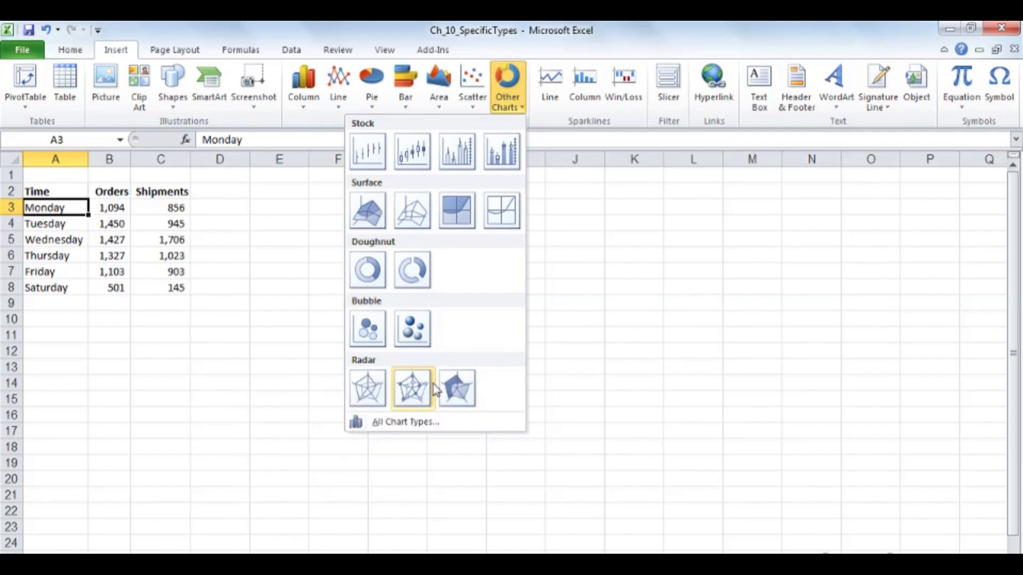
{"action": "left_click", "coordinate": [370, 388]}
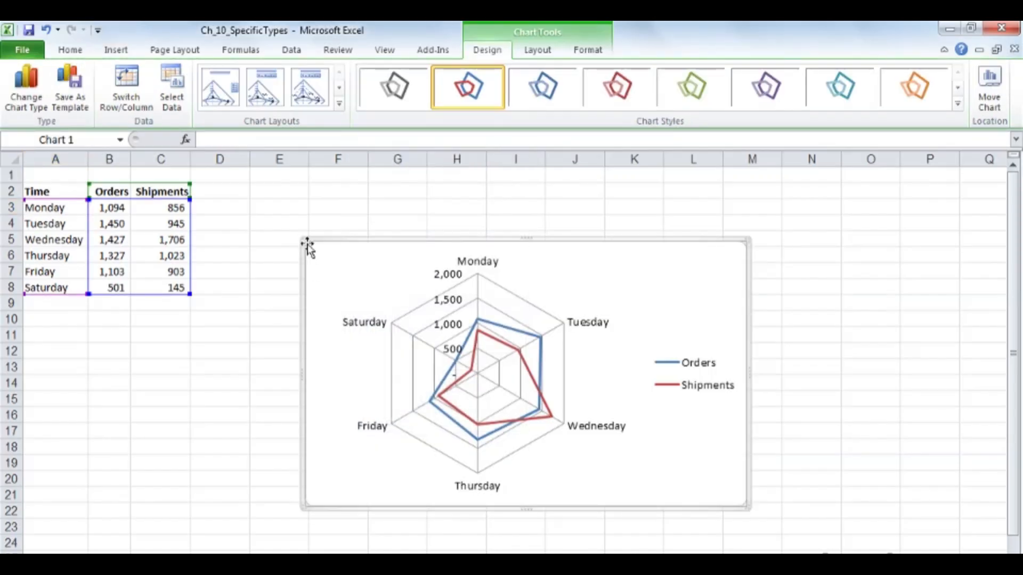
{"action": "left_click_drag", "start_coordinate": [301, 235], "coordinate": [222, 171]}
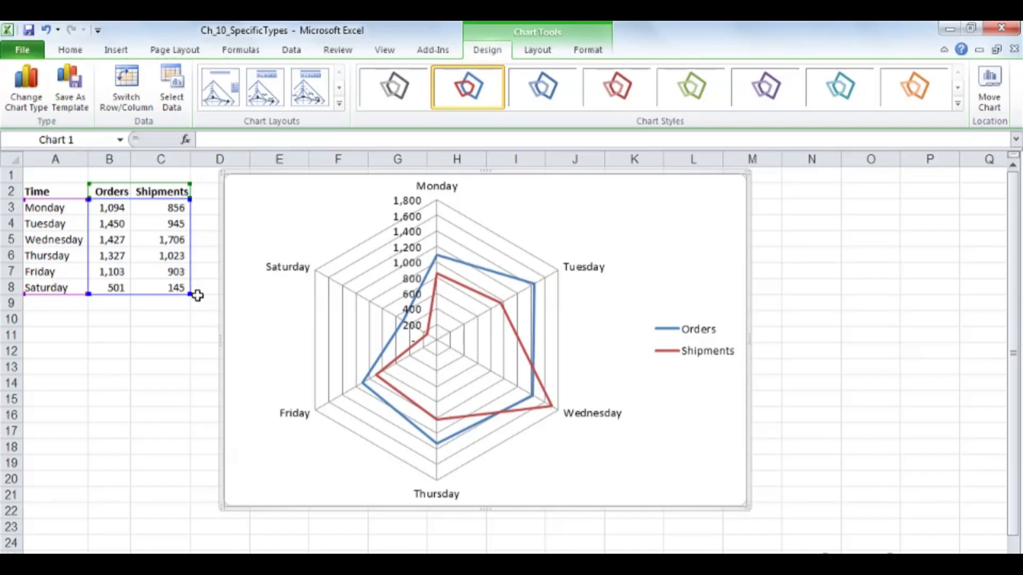
{"action": "mouse_move", "coordinate": [185, 291]}
{"action": "left_mouse_down"}
{"action": "mouse_move", "coordinate": [189, 281]}
{"action": "mouse_move", "coordinate": [189, 292]}
{"action": "left_mouse_up"}
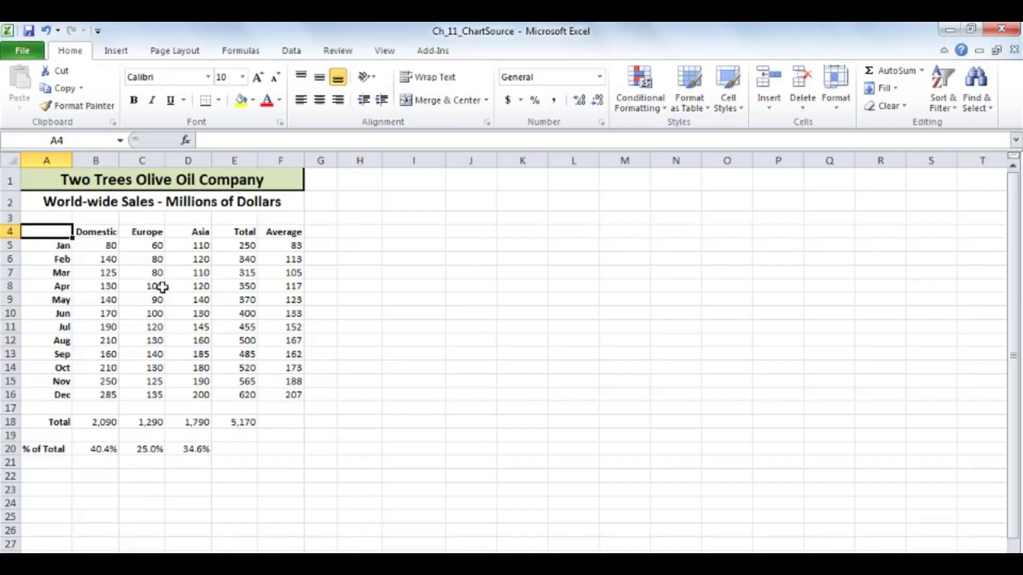
- Create a default column chart on the current worksheet from the month labels, Domestic and Asia data (A4:B16 and D4:D16)
{"action": "left_click_drag", "start_coordinate": [58, 231], "coordinate": [145, 396]}
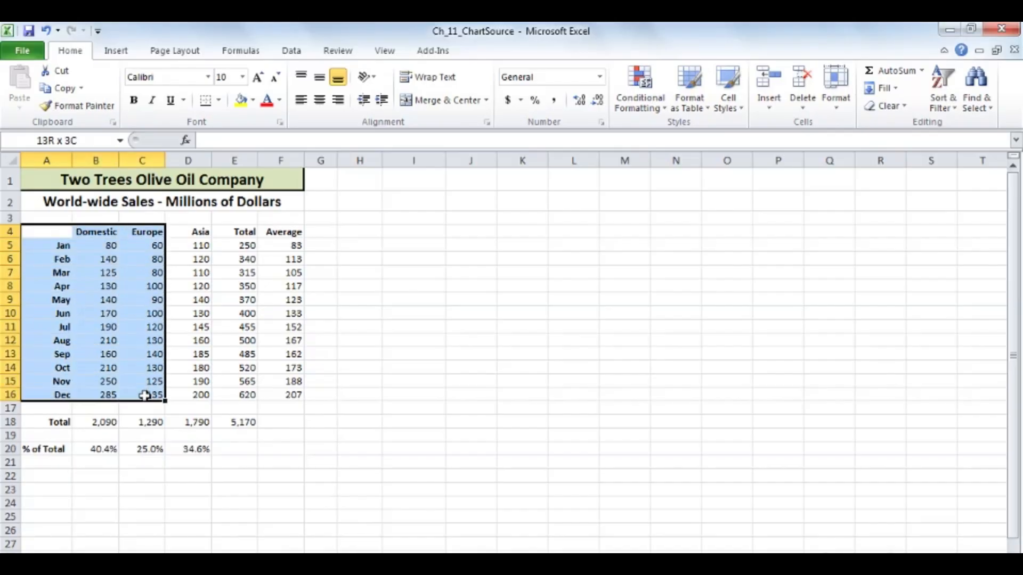
{"action": "left_click_drag", "start_coordinate": [145, 396], "coordinate": [111, 395]}
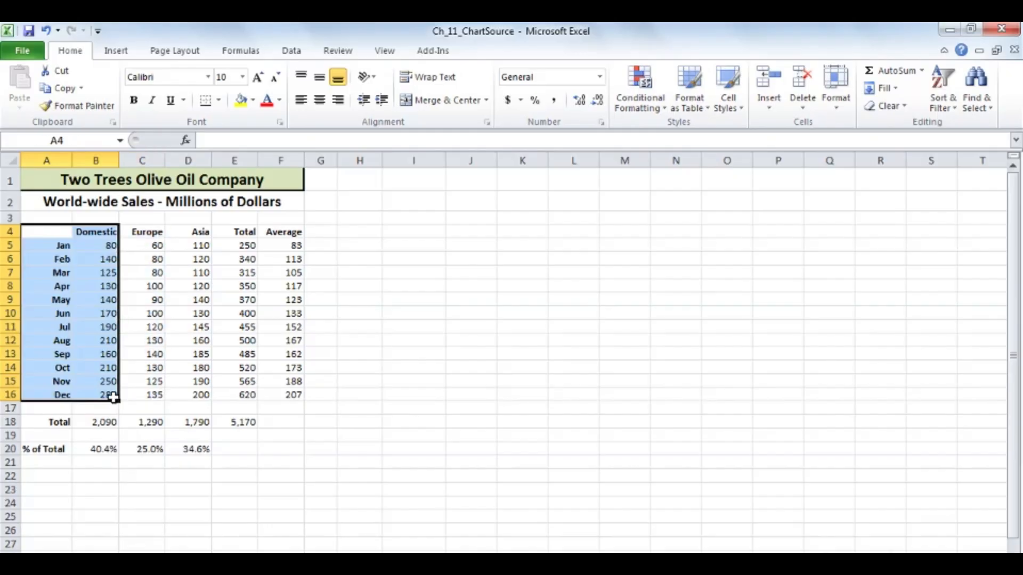
{"action": "left_click_drag", "start_coordinate": [187, 232], "coordinate": [180, 397]}
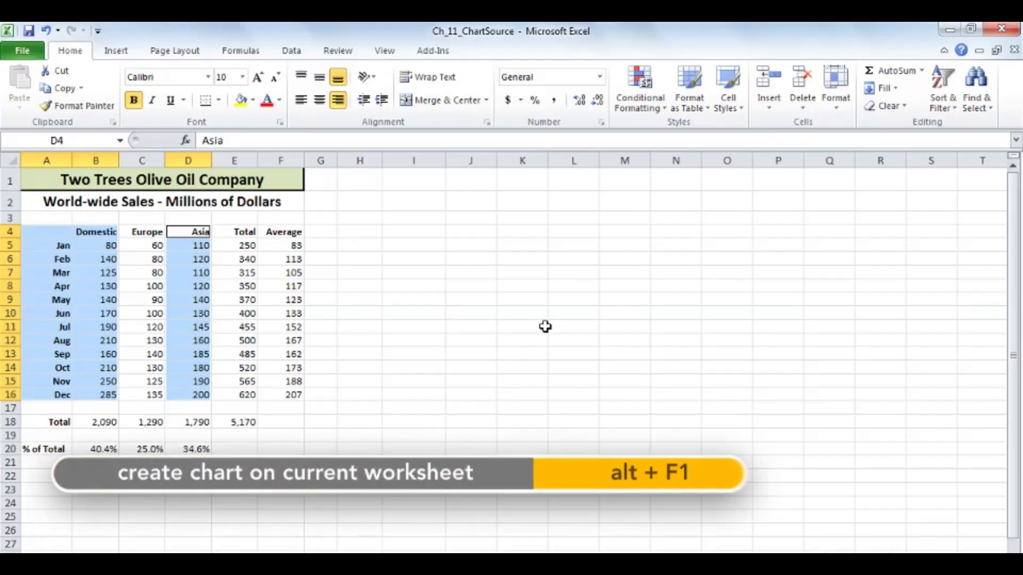
{"action": "key", "text": "alt"}
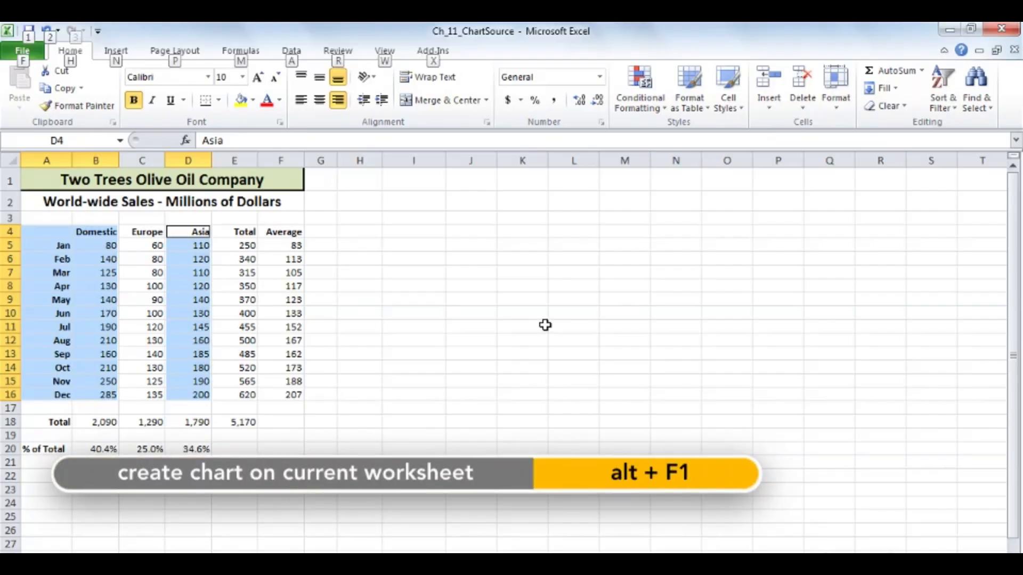
{"action": "key", "text": "alt+F1"}
- Enlarge the sales chart up to row 2 and across to column P, and apply the multicolour beveled column style
{"action": "left_click_drag", "start_coordinate": [326, 258], "coordinate": [319, 201]}
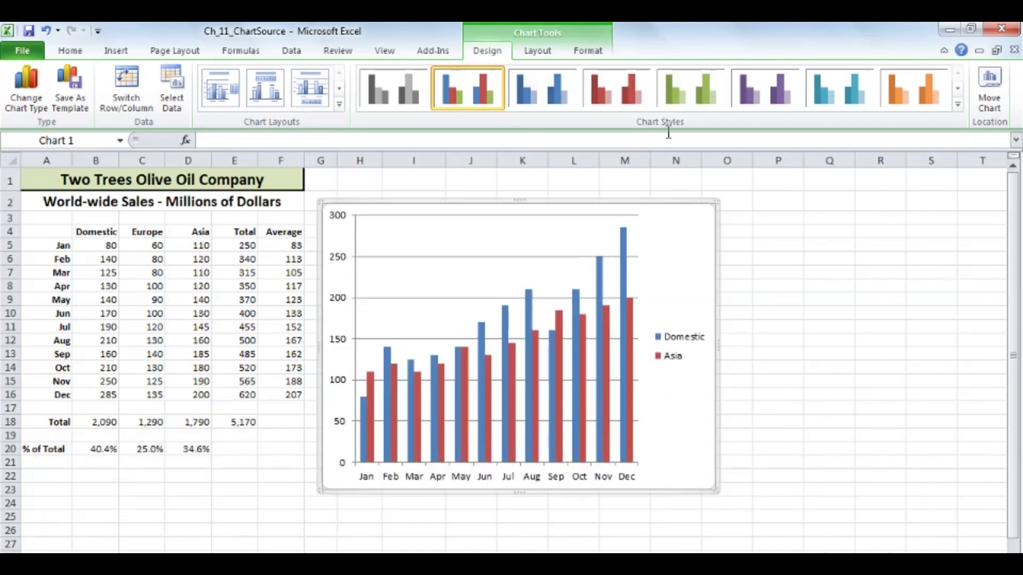
{"action": "left_click", "coordinate": [957, 105]}
{"action": "left_click", "coordinate": [468, 221]}
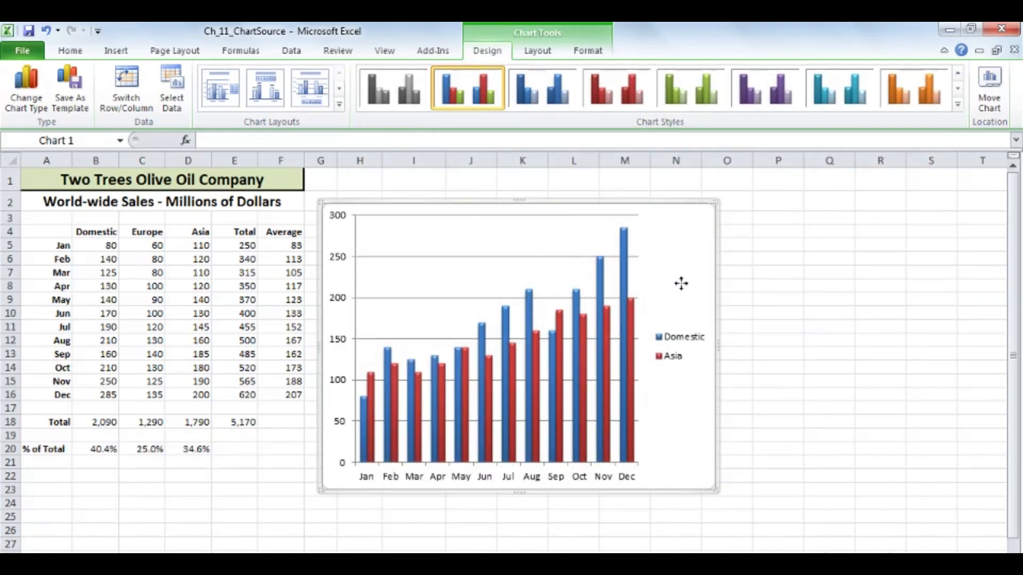
{"action": "left_click_drag", "start_coordinate": [718, 347], "coordinate": [801, 350]}
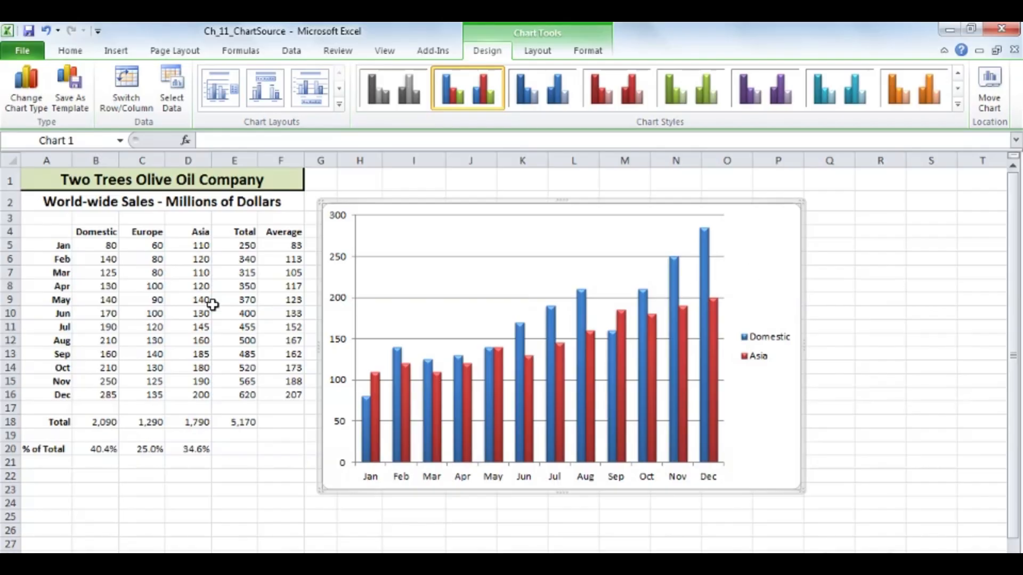
- Copy the Europe column C4:C16 and paste it into the chart as a new series
{"action": "left_click_drag", "start_coordinate": [130, 231], "coordinate": [130, 394]}
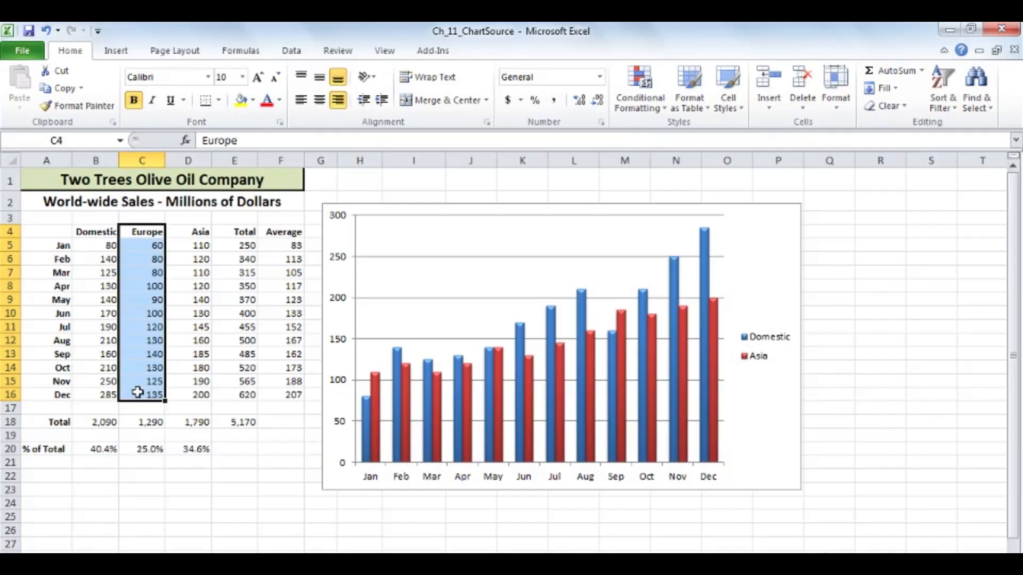
{"action": "key", "text": "ctrl+c"}
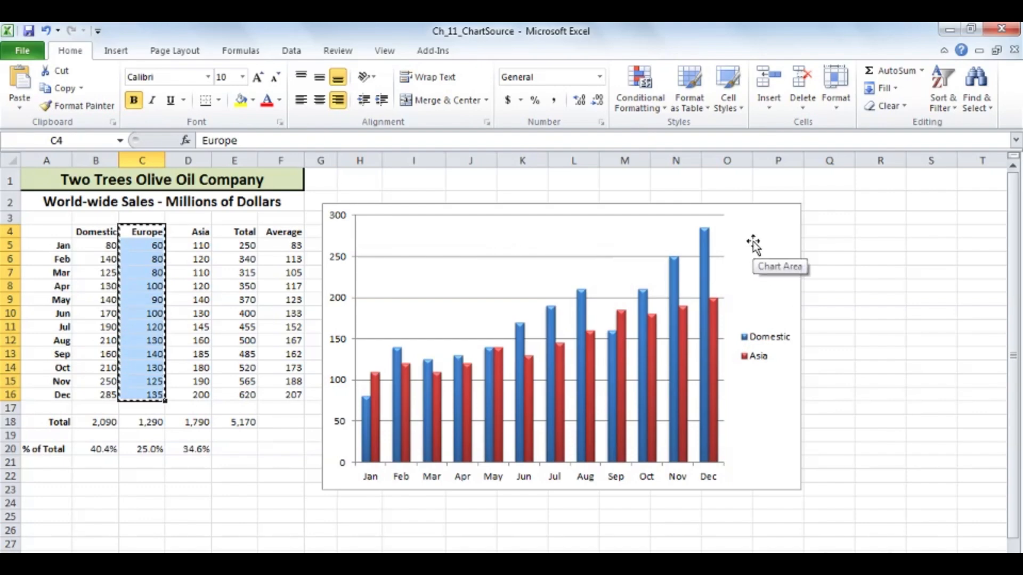
{"action": "right_click", "coordinate": [504, 237]}
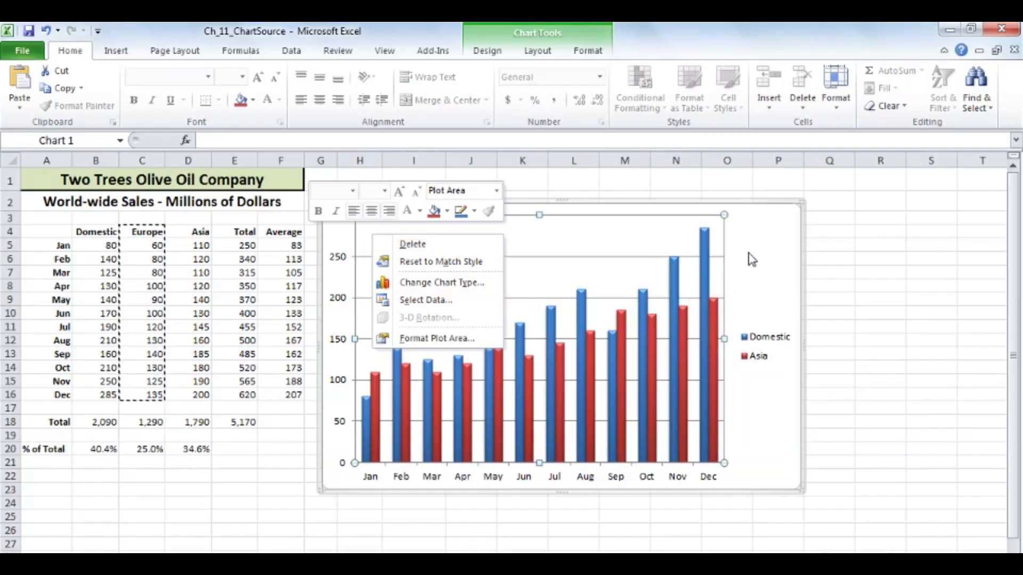
{"action": "right_click", "coordinate": [761, 236]}
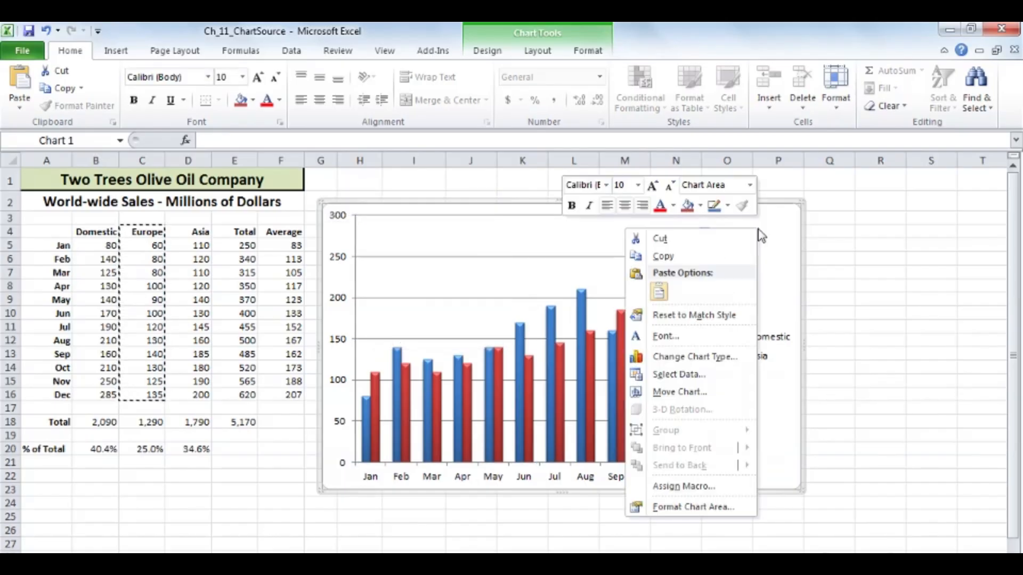
{"action": "left_click", "coordinate": [659, 292]}
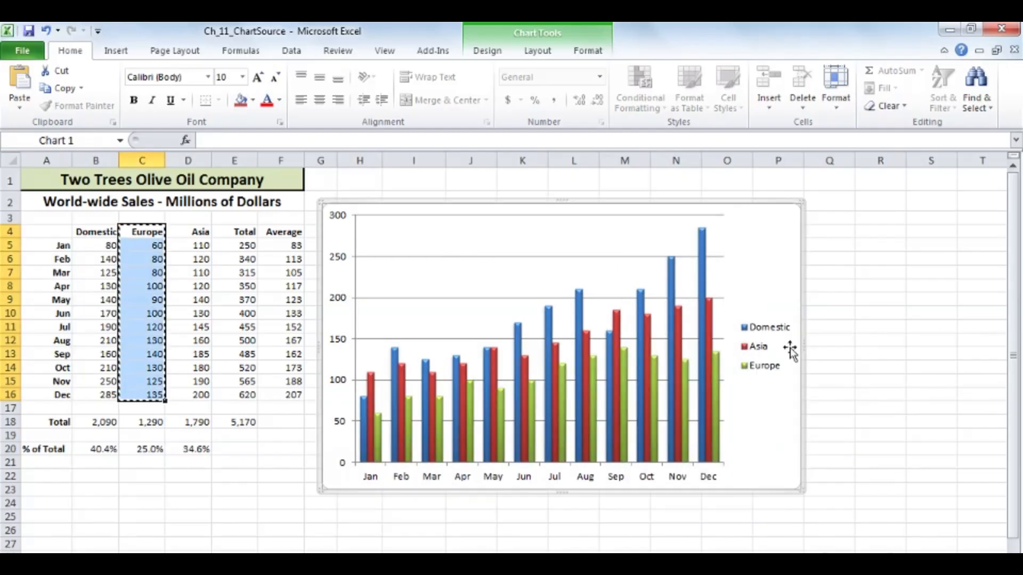
{"action": "key", "text": "Escape"}
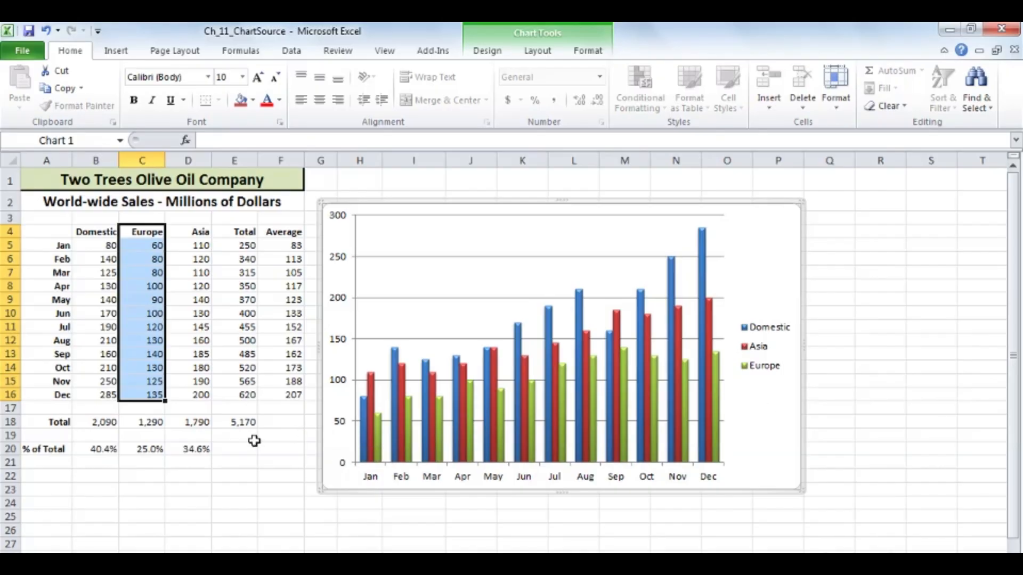
- Copy the Average column F4:F16 and paste it into the chart as another series
{"action": "left_click_drag", "start_coordinate": [274, 231], "coordinate": [274, 393]}
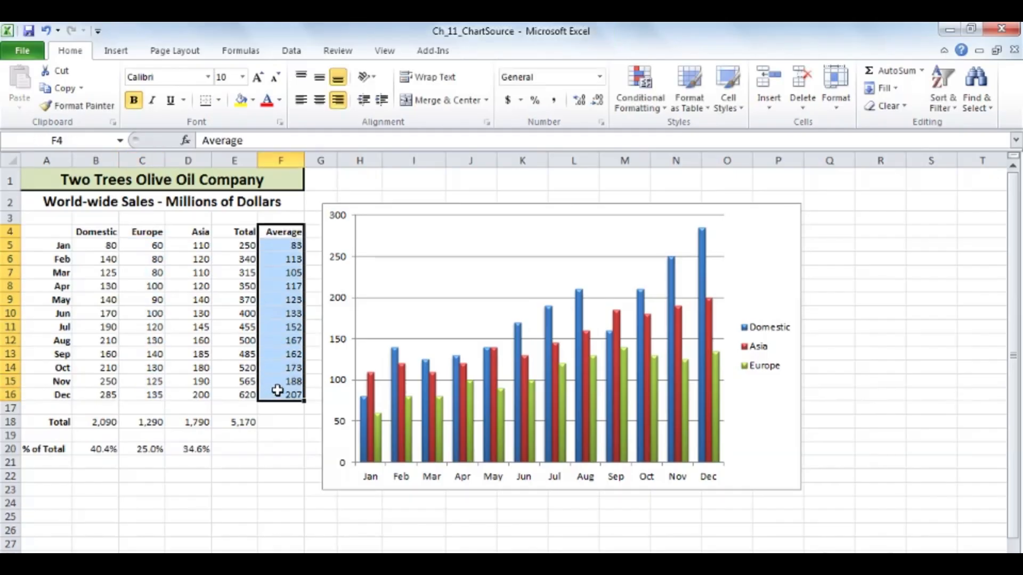
{"action": "key", "text": "ctrl+c"}
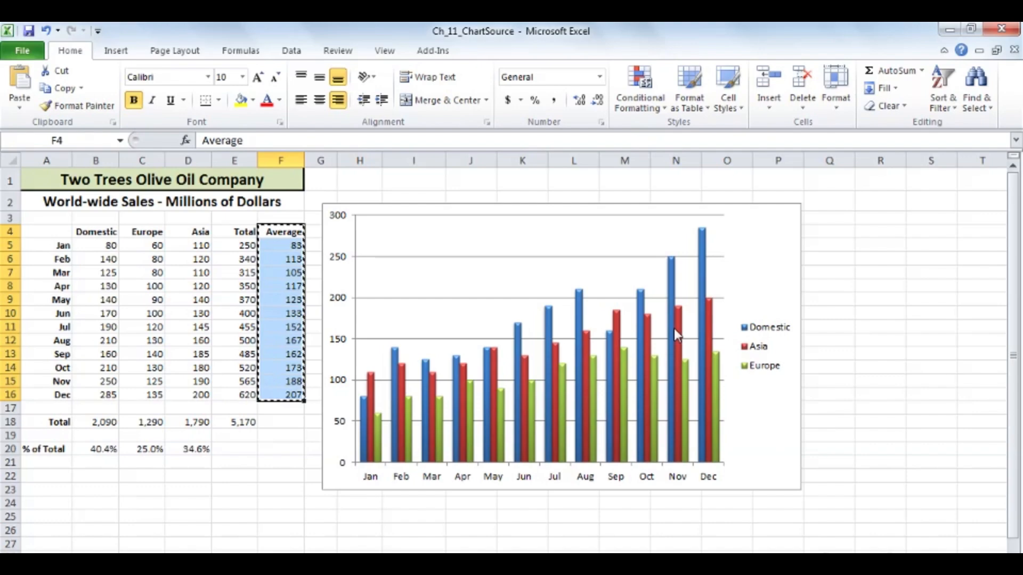
{"action": "left_click", "coordinate": [764, 250]}
{"action": "key", "text": "ctrl+v"}
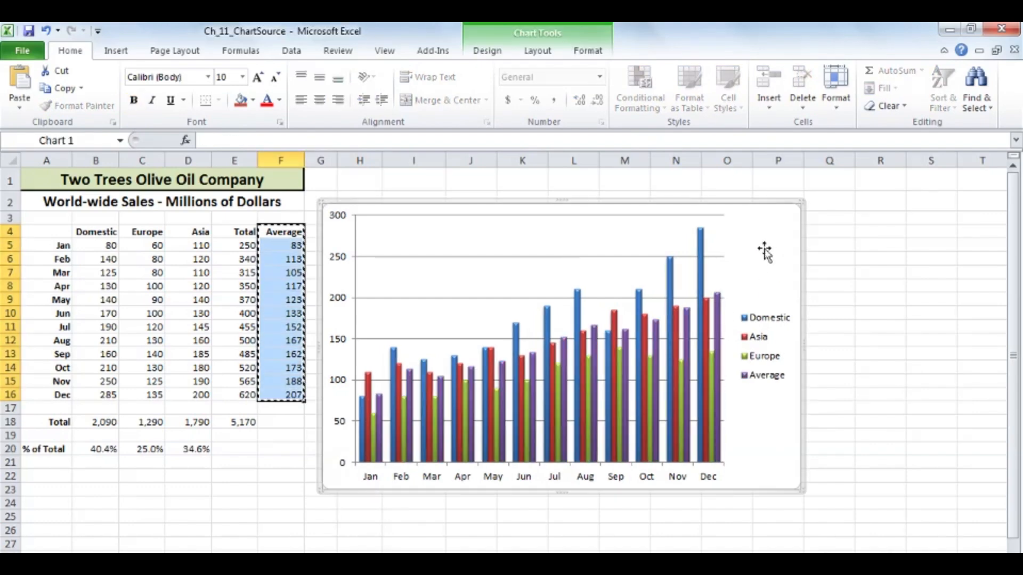
{"action": "key", "text": "Escape"}
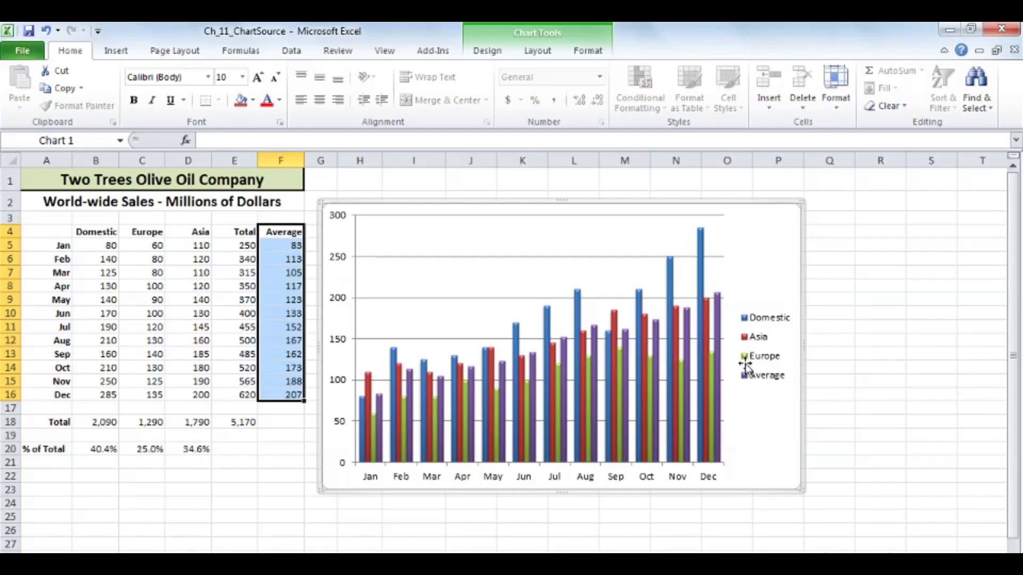
- Change only the Average series to a Line with Markers, keeping the regional sales series as columns
{"action": "left_click", "coordinate": [720, 324]}
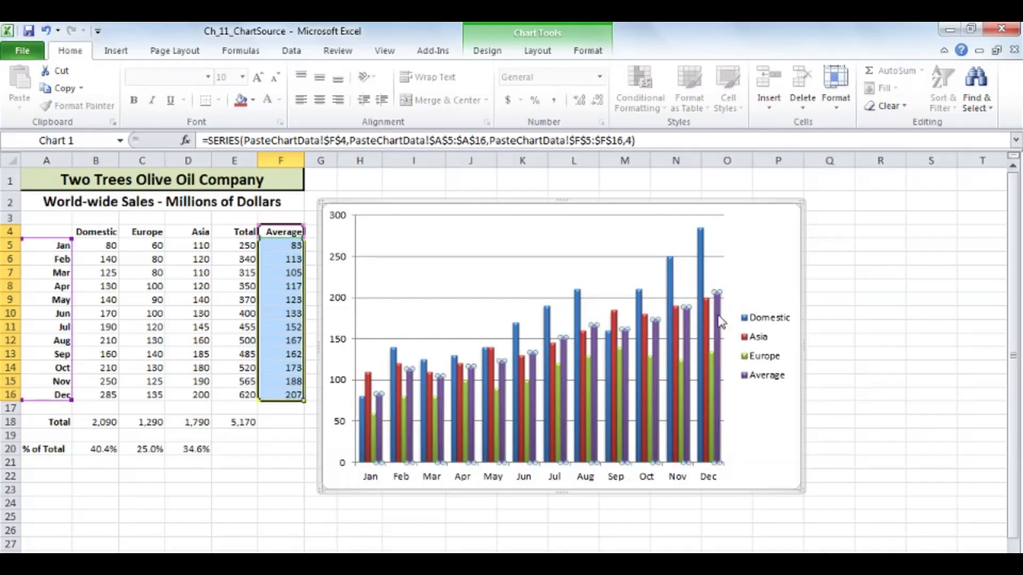
{"action": "left_click", "coordinate": [486, 51]}
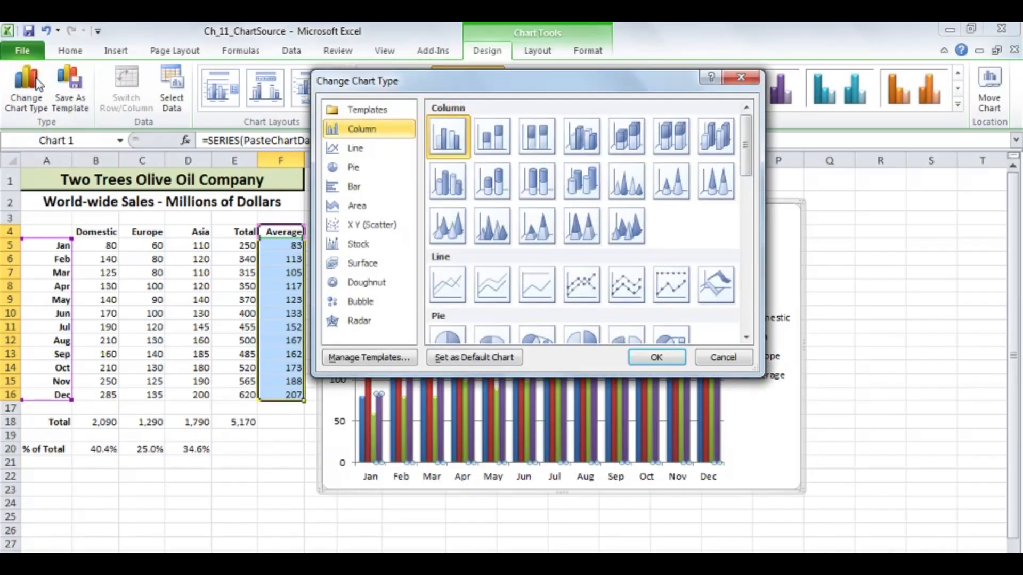
{"action": "double_click", "coordinate": [575, 293]}
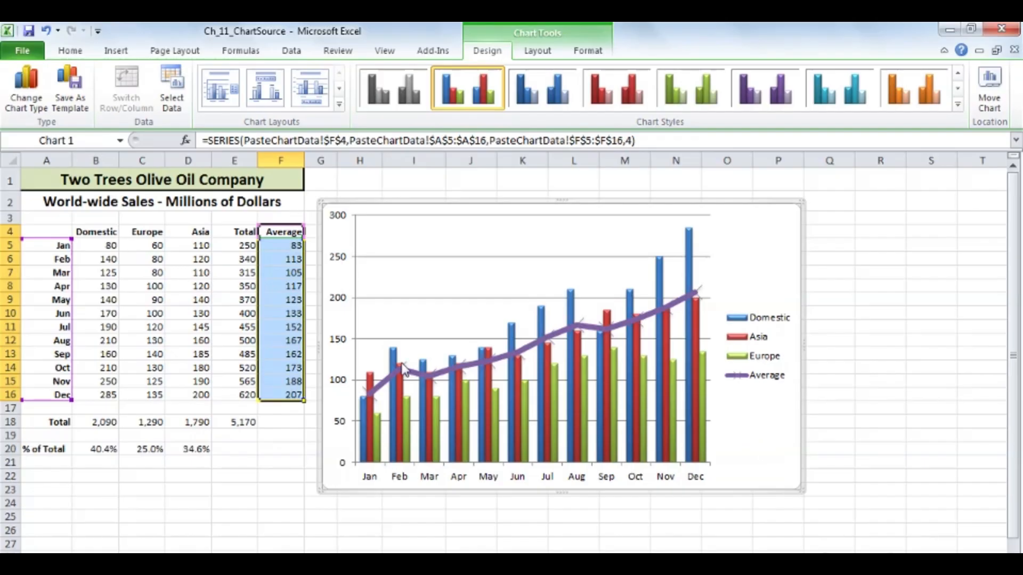
{"action": "mouse_move", "coordinate": [403, 368]}
{"action": "mouse_move", "coordinate": [691, 342]}
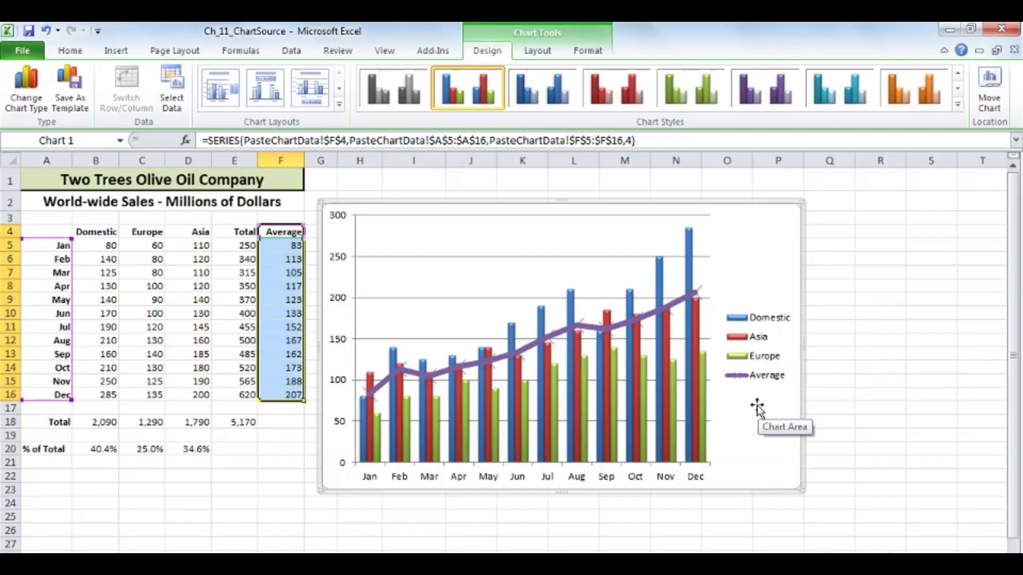
- Delete the Average line series from the sales chart
{"action": "left_click", "coordinate": [685, 305]}
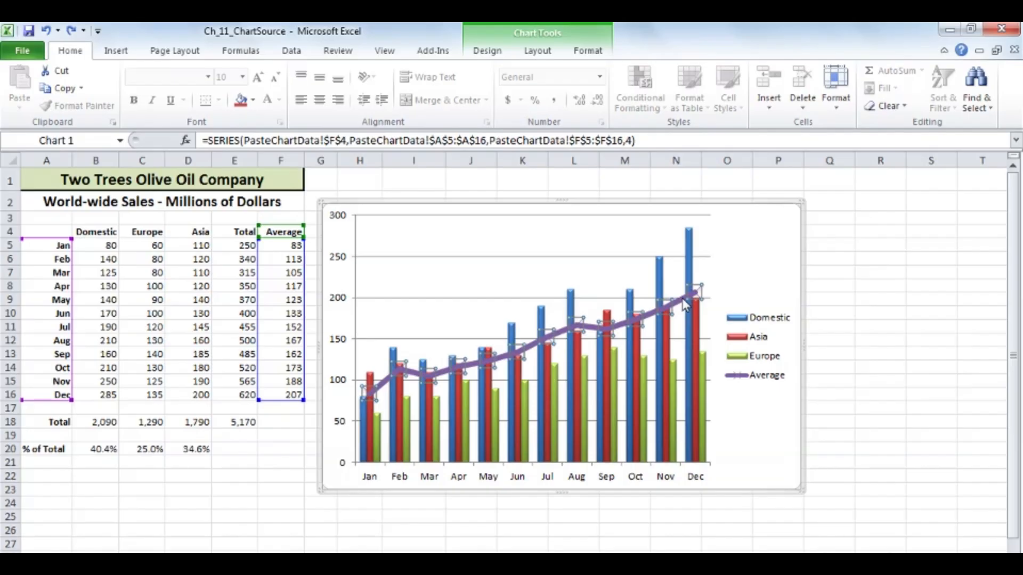
{"action": "key", "text": "Delete"}
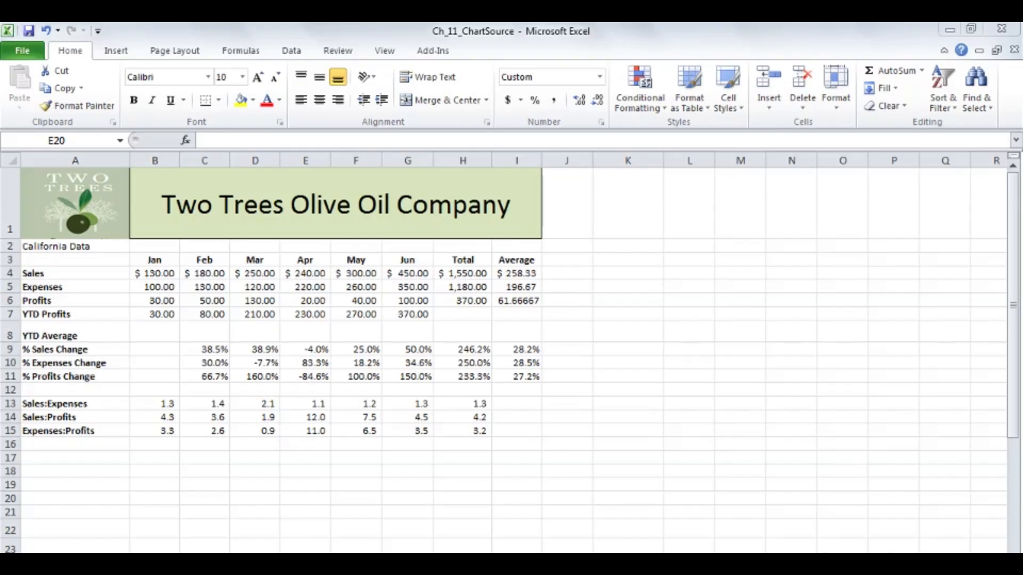
- Compare the layouts of the California, Arizona and Oregon data sheets
{"action": "key", "text": "ctrl+Page_Down"}
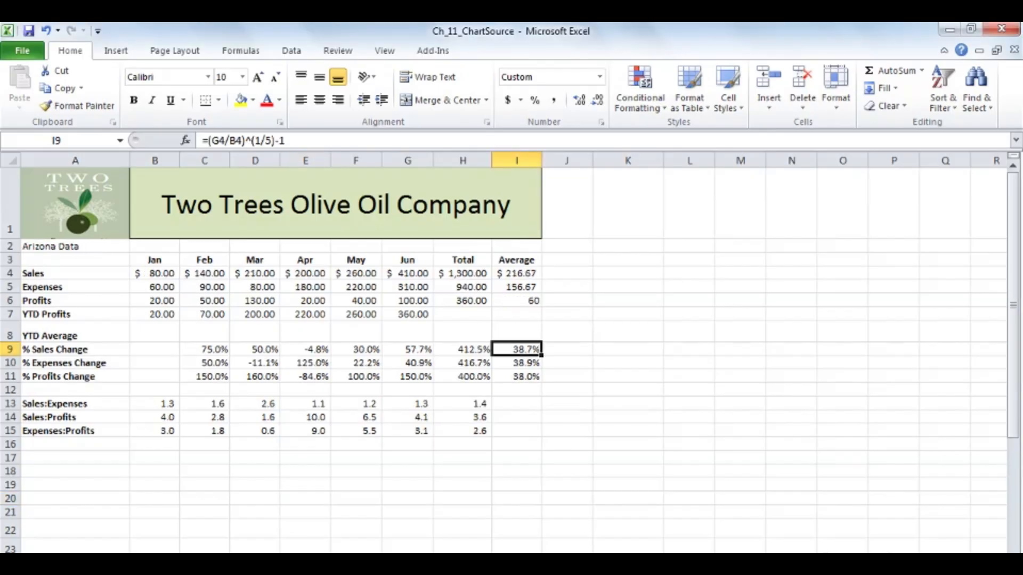
{"action": "key", "text": "ctrl+Page_Down"}
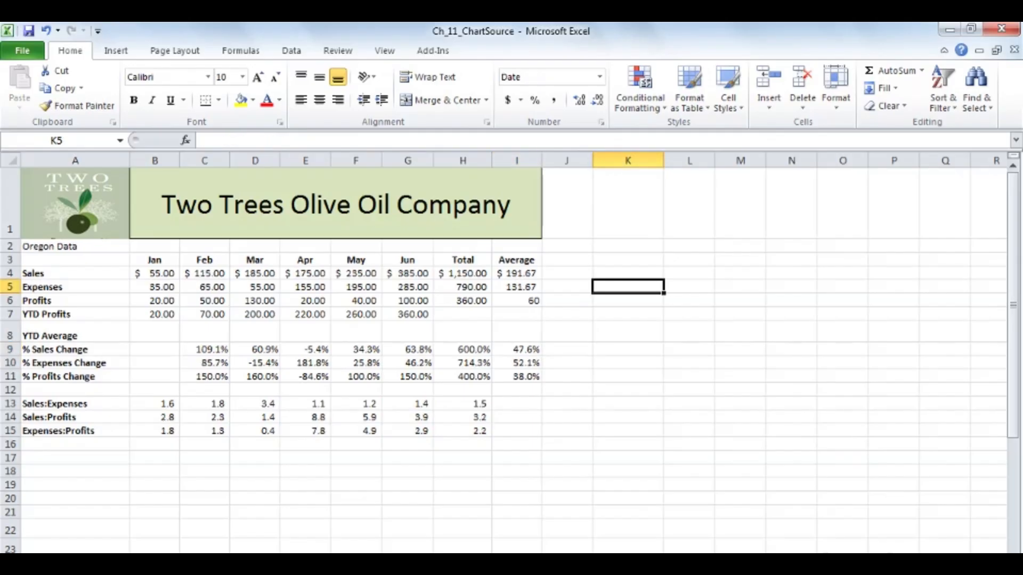
{"action": "key", "text": "ctrl+Page_Up"}
{"action": "key", "text": "ctrl+Page_Up"}
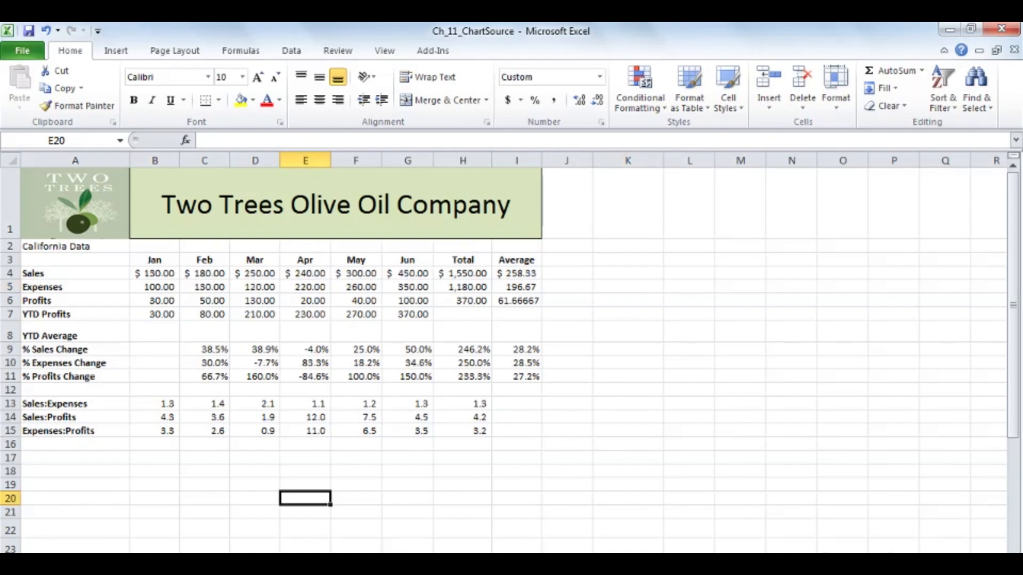
{"action": "key", "text": "ctrl+Page_Down"}
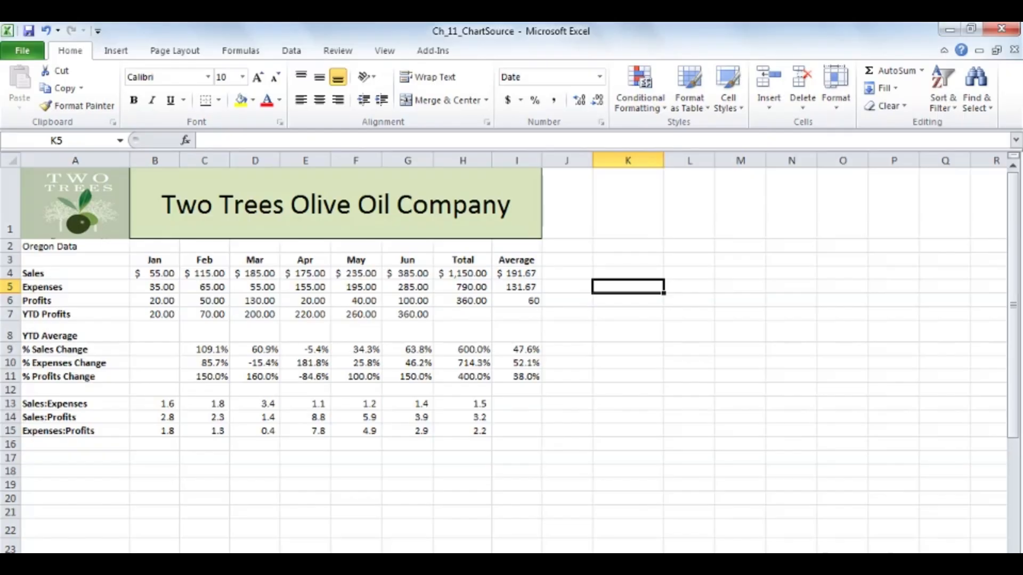
{"action": "key", "text": "ctrl+Page_Up"}
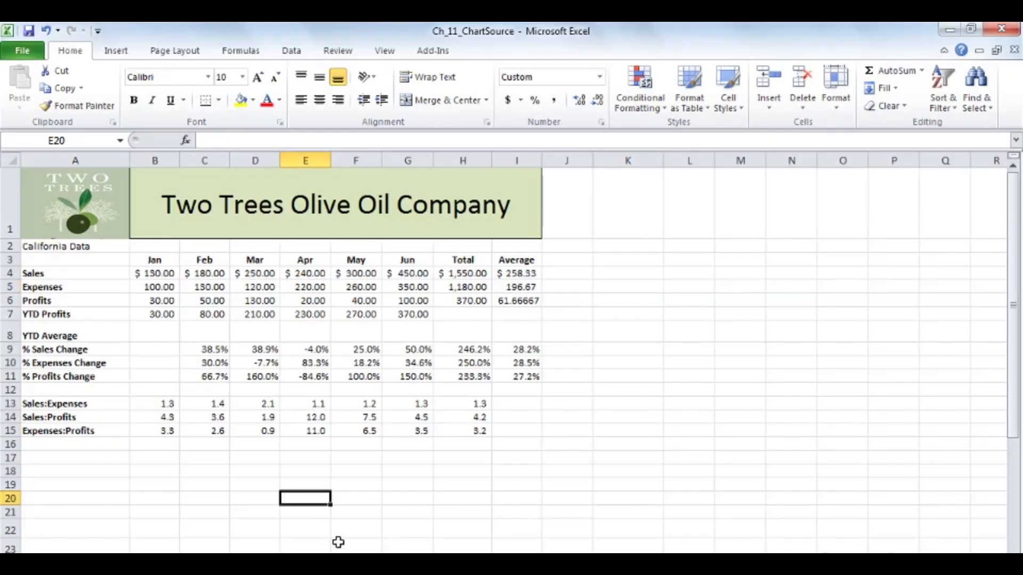
- Create a column chart on the California sheet from the monthly sales in A3:G4 and move it to the right of the data
{"action": "left_click_drag", "start_coordinate": [48, 260], "coordinate": [399, 272]}
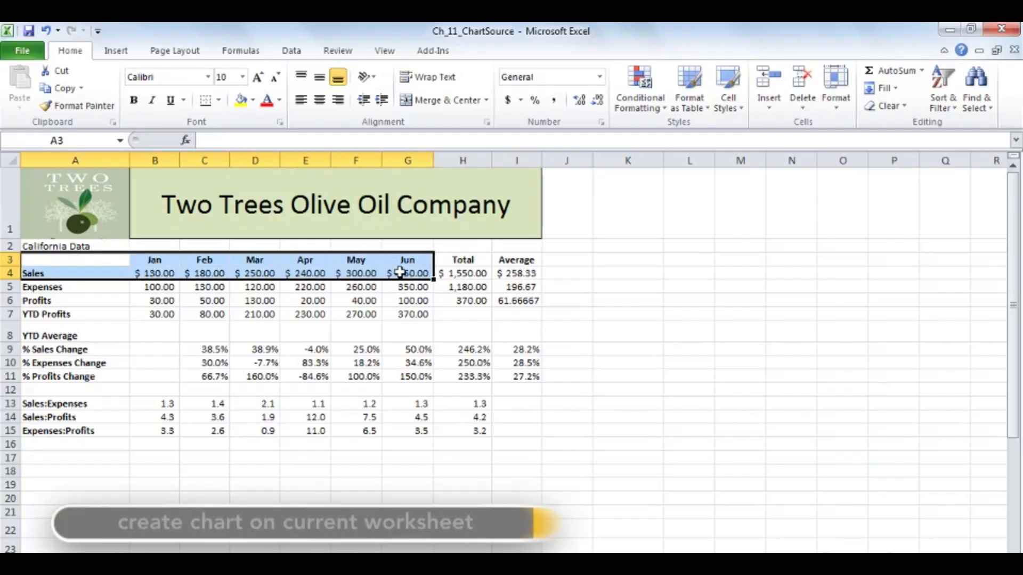
{"action": "key", "text": "alt+F1"}
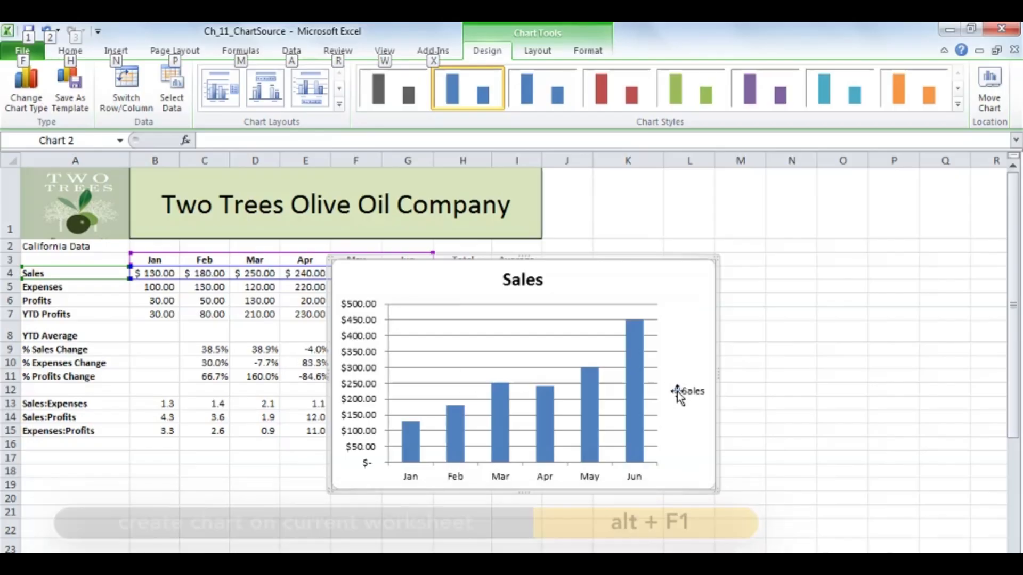
{"action": "left_click_drag", "start_coordinate": [557, 258], "coordinate": [722, 238]}
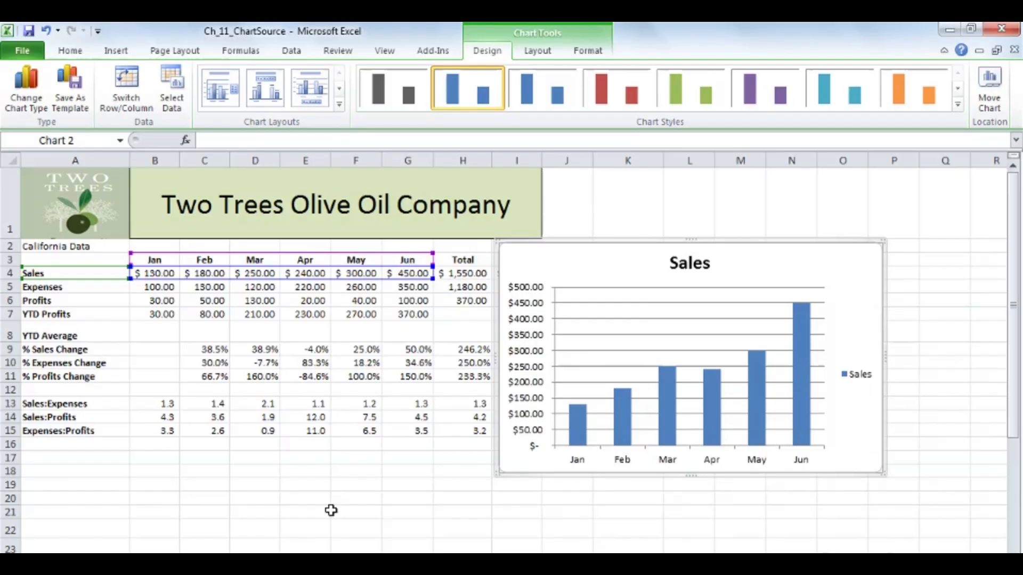
- Copy the Arizona sheet's Sales row A4:G4 and paste it into the California sheet's chart as a second series
{"action": "key", "text": "ctrl+Page_Down"}
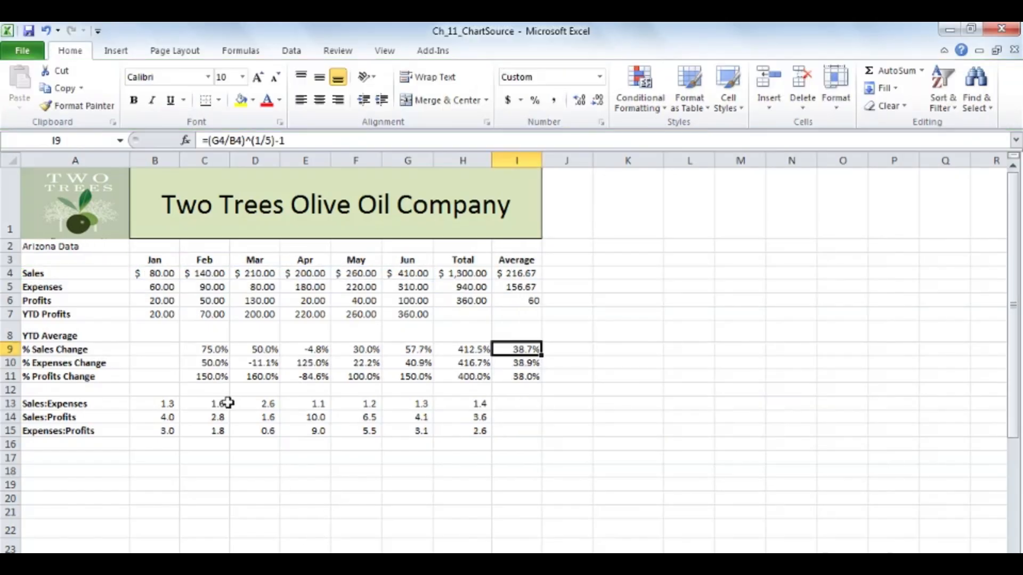
{"action": "left_click", "coordinate": [59, 273]}
{"action": "left_click_drag", "start_coordinate": [58, 273], "coordinate": [397, 275]}
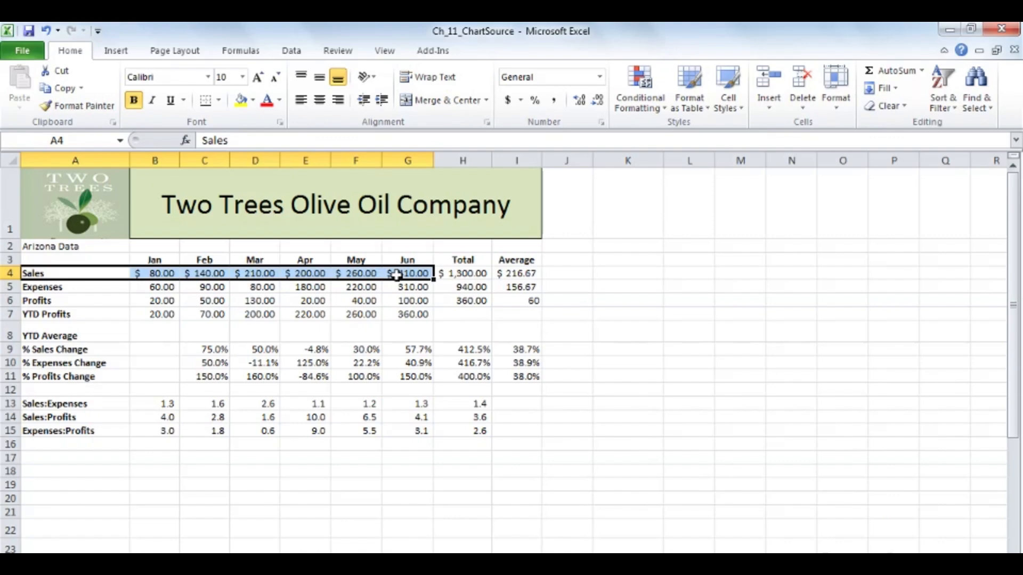
{"action": "key", "text": "ctrl+c"}
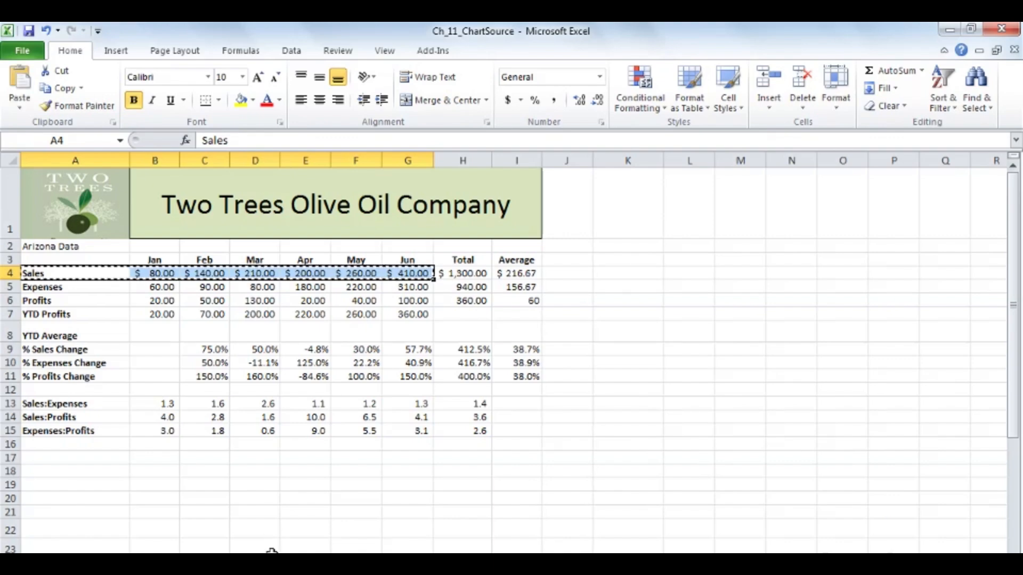
{"action": "key", "text": "ctrl+Page_Up"}
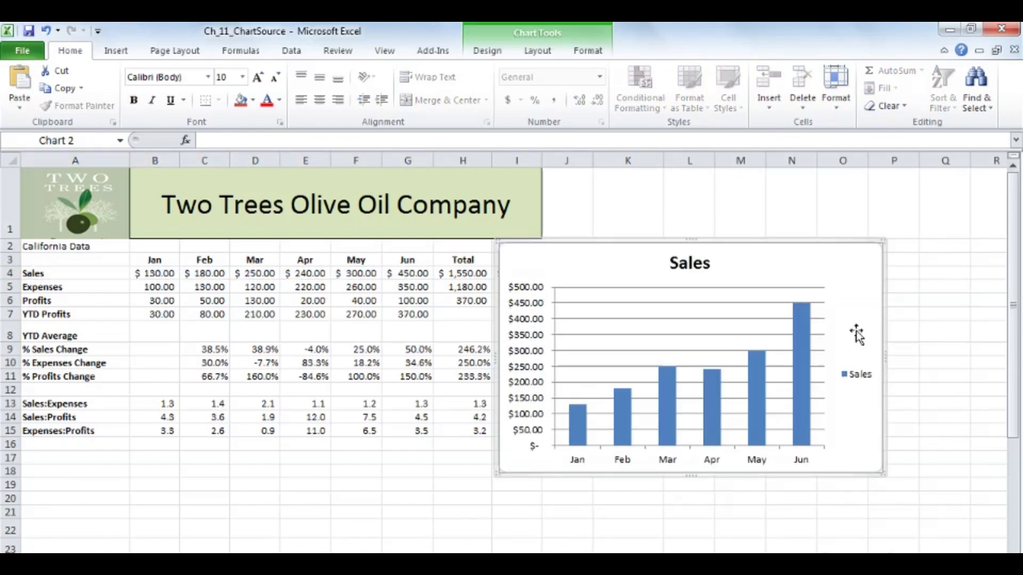
{"action": "right_click", "coordinate": [850, 283]}
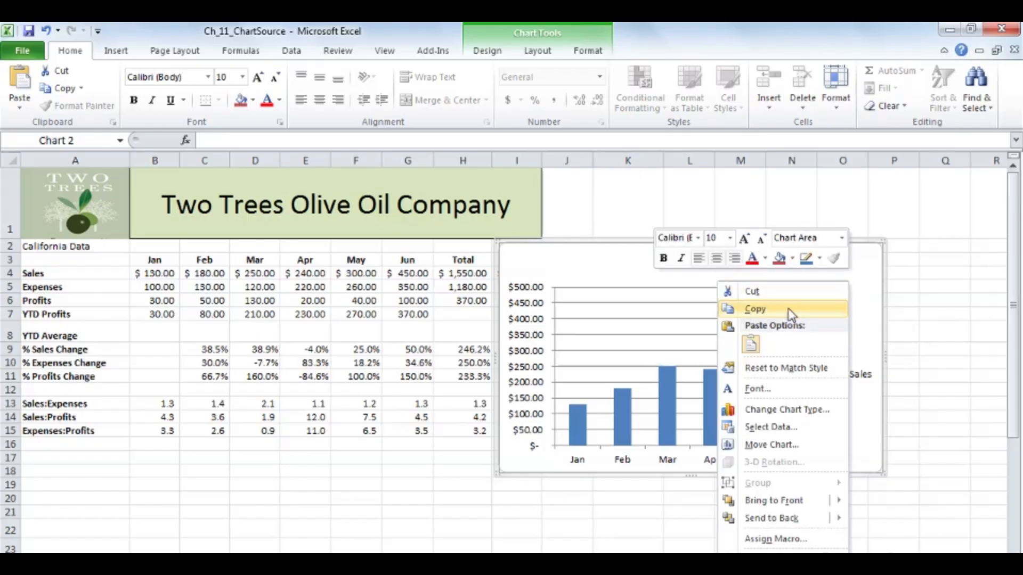
{"action": "left_click", "coordinate": [751, 344]}
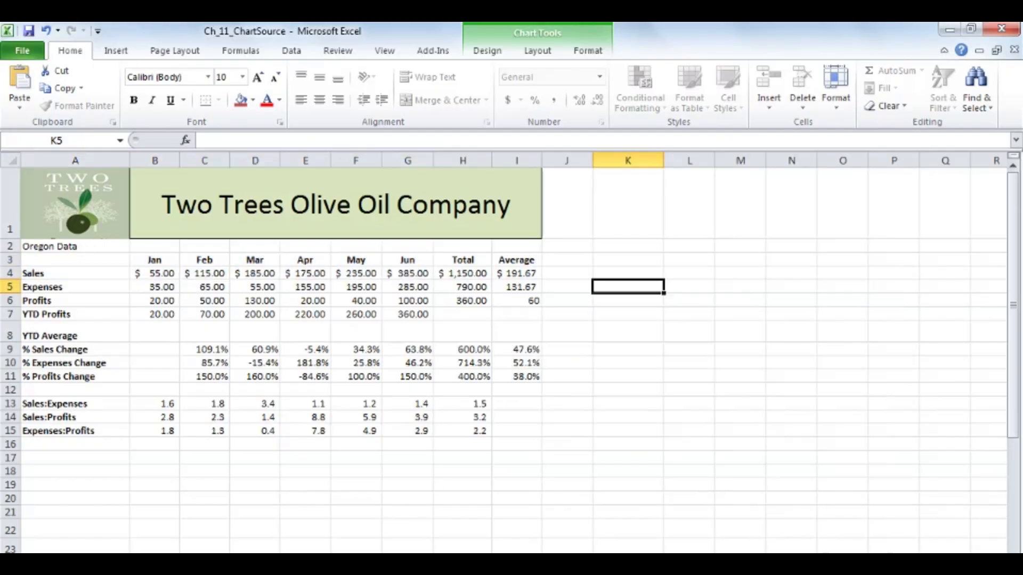
- Copy the Oregon sheet's Sales row A4:G4 into the chart as a third series and reposition the chart lower over the sheet
{"action": "left_click_drag", "start_coordinate": [71, 274], "coordinate": [404, 275]}
{"action": "key", "text": "ctrl+c"}
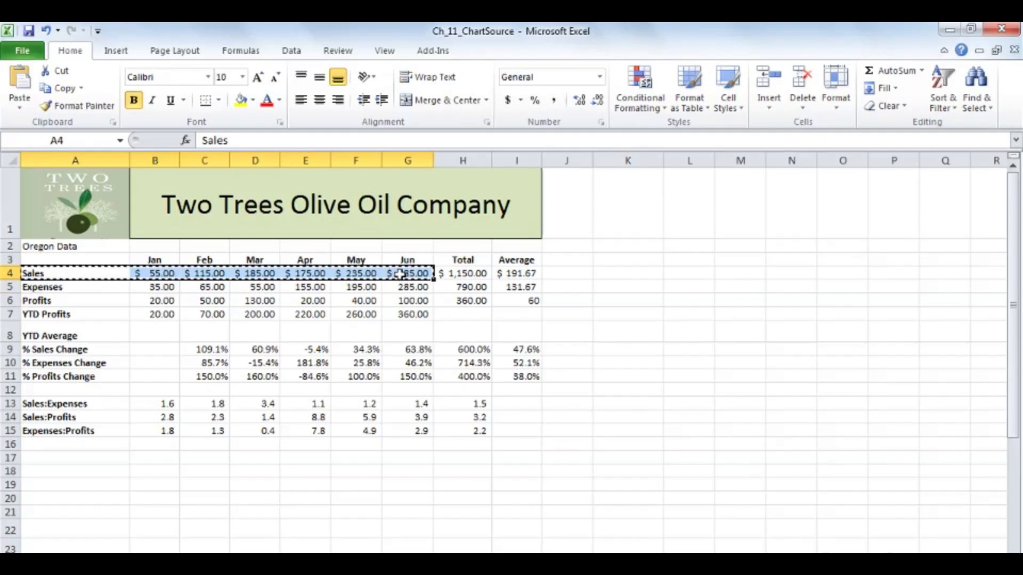
{"action": "left_click", "coordinate": [266, 563]}
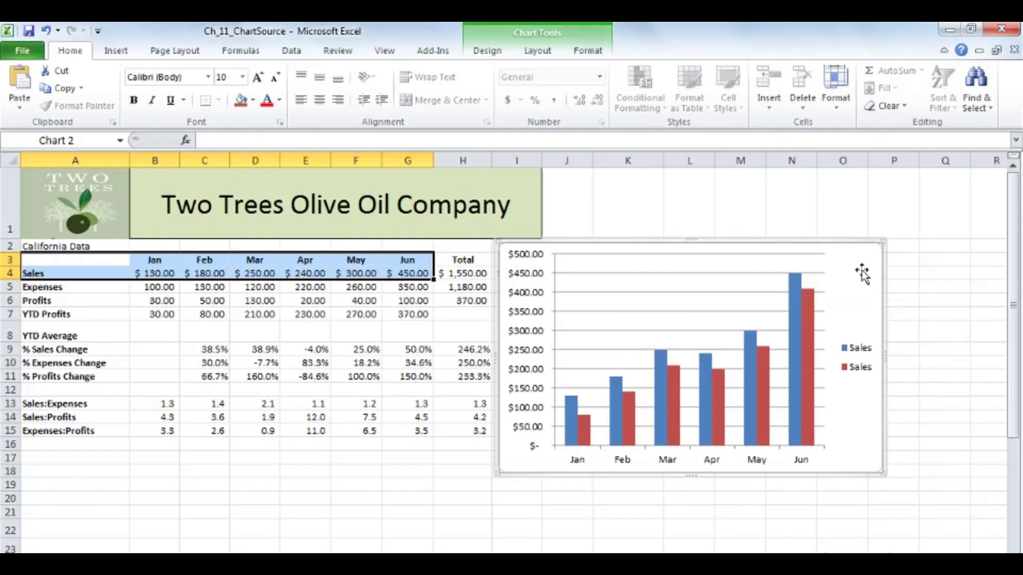
{"action": "key", "text": "ctrl+v"}
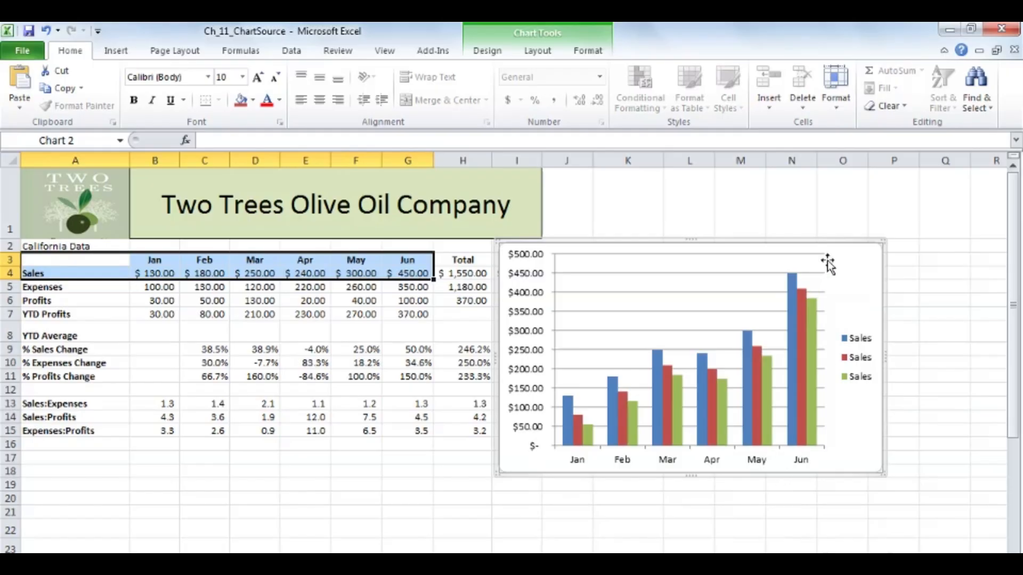
{"action": "left_click_drag", "start_coordinate": [836, 242], "coordinate": [769, 295]}
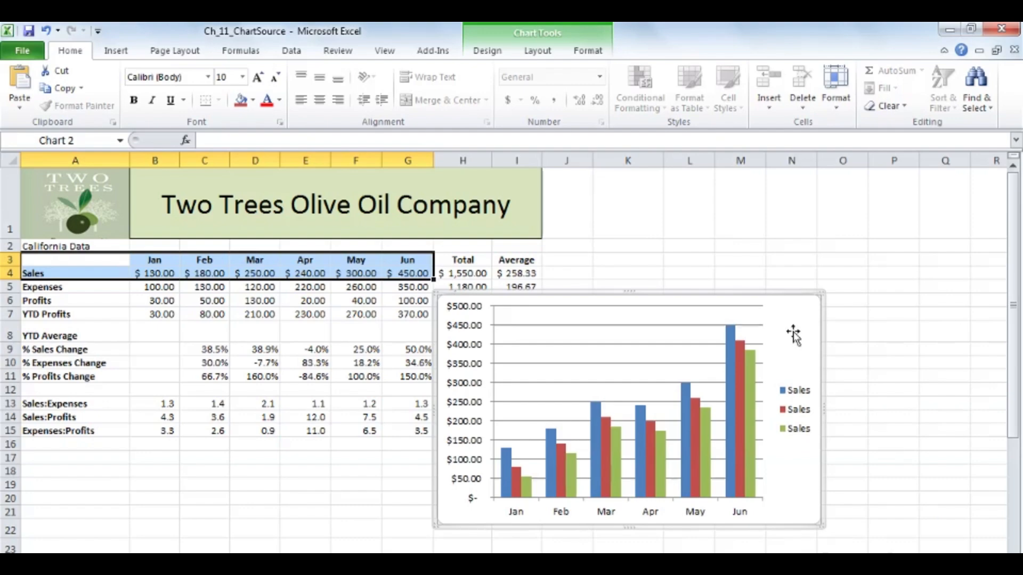
- Edit the chart's data source so that the first Sales series is named California
{"action": "left_click", "coordinate": [539, 51]}
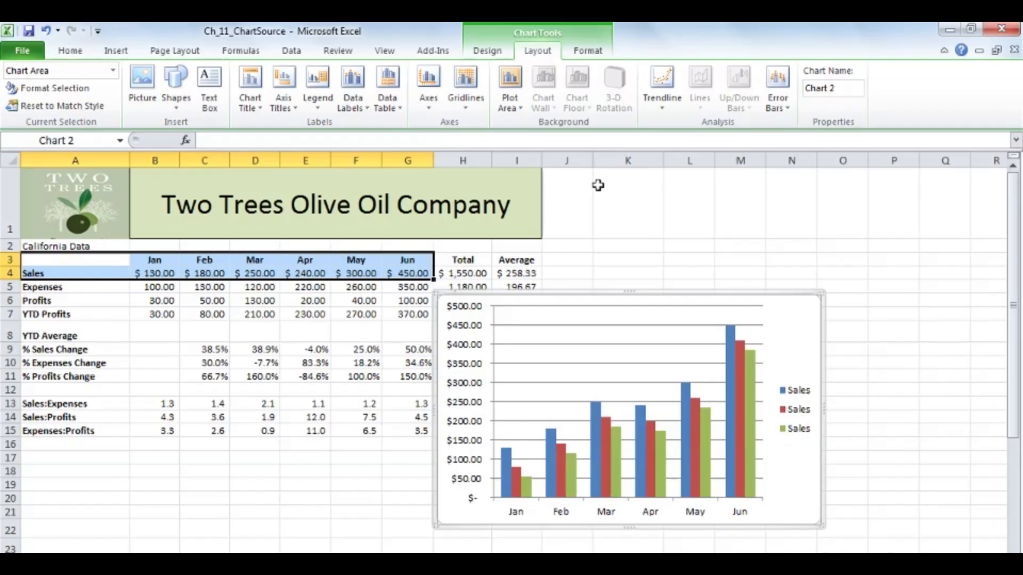
{"action": "left_click", "coordinate": [489, 53]}
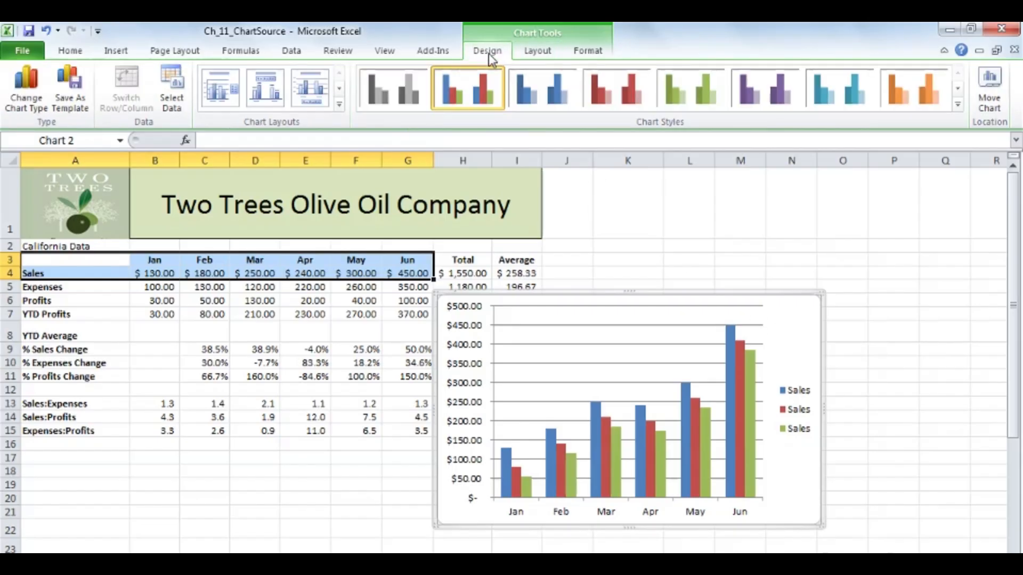
{"action": "left_click", "coordinate": [171, 91]}
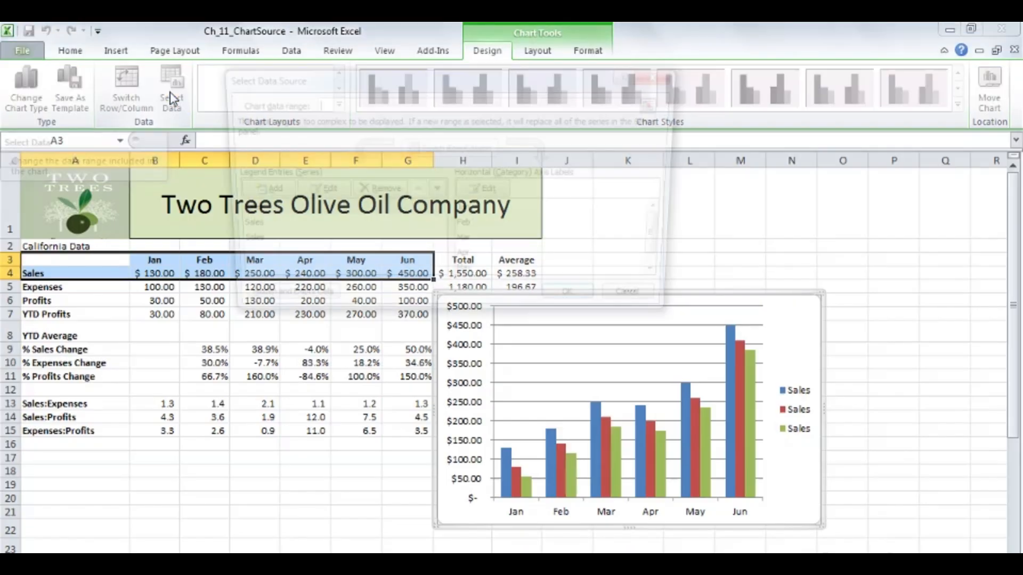
{"action": "left_click", "coordinate": [236, 213]}
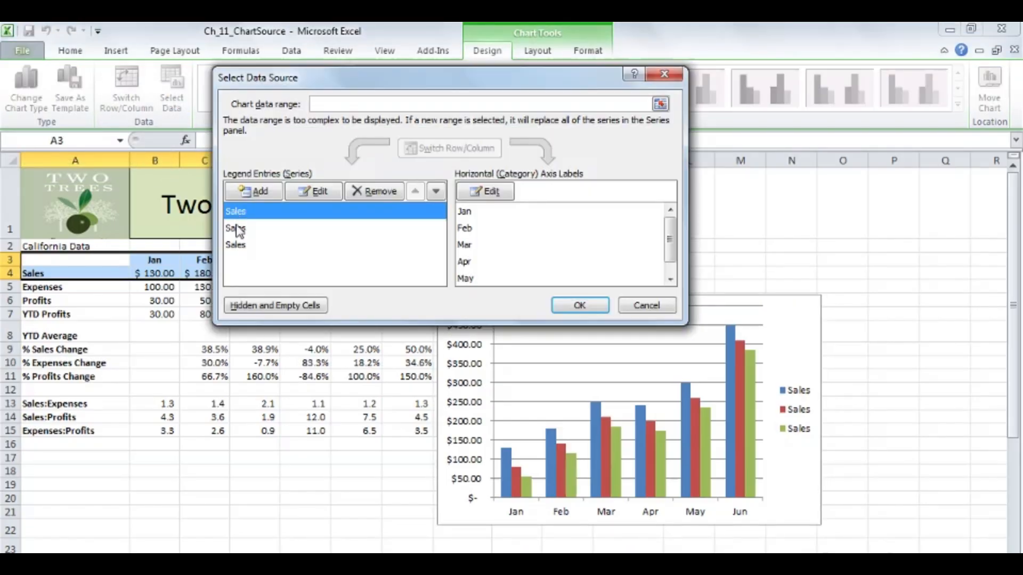
{"action": "left_click", "coordinate": [237, 228]}
{"action": "left_click", "coordinate": [238, 245]}
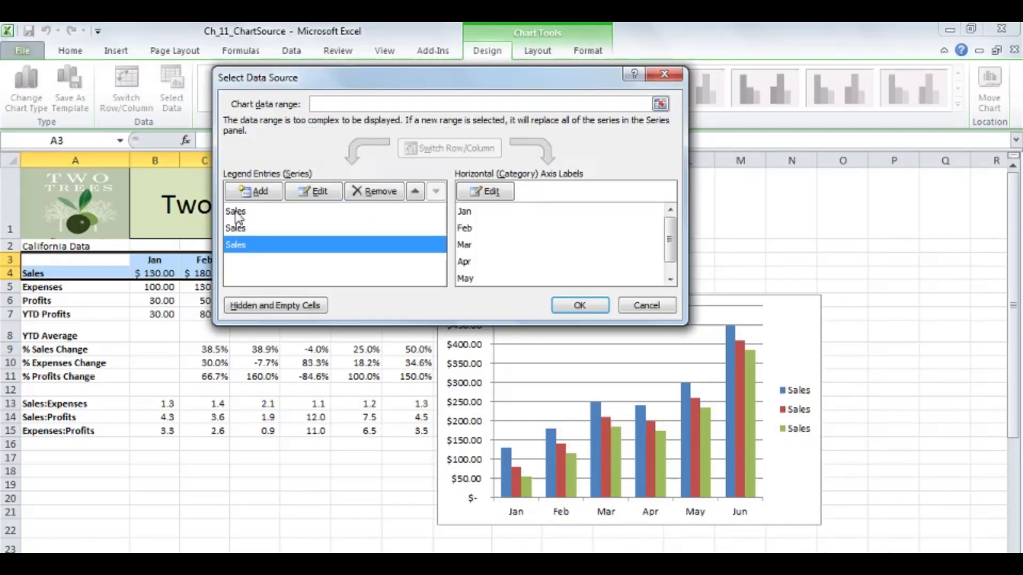
{"action": "left_click", "coordinate": [236, 213]}
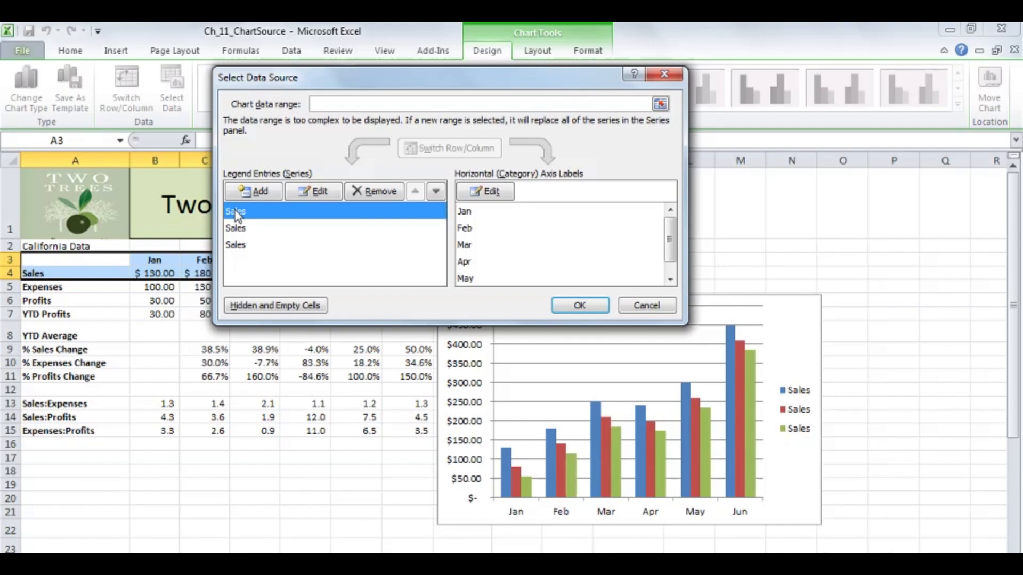
{"action": "left_click", "coordinate": [317, 190]}
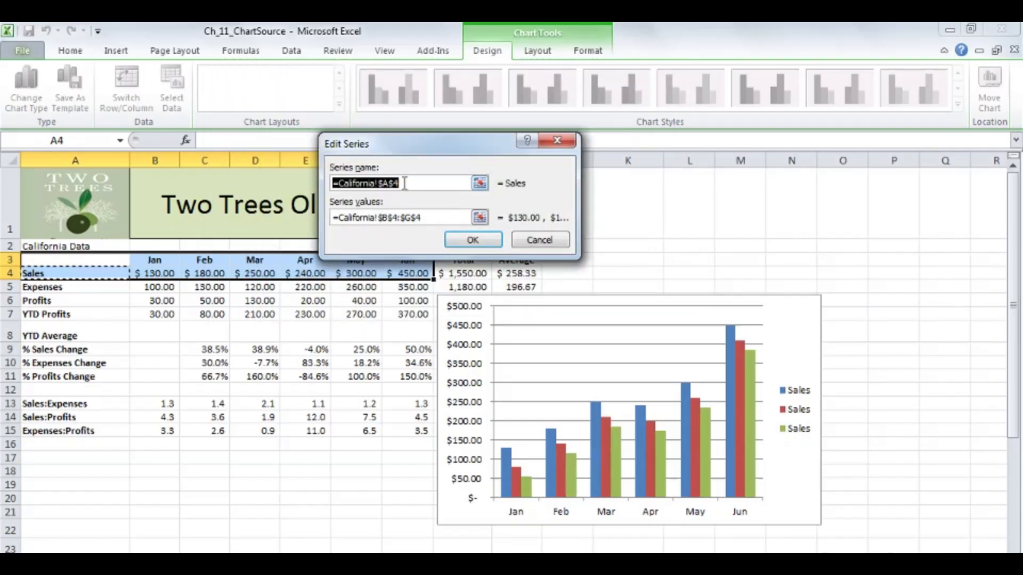
{"action": "left_click", "coordinate": [405, 183]}
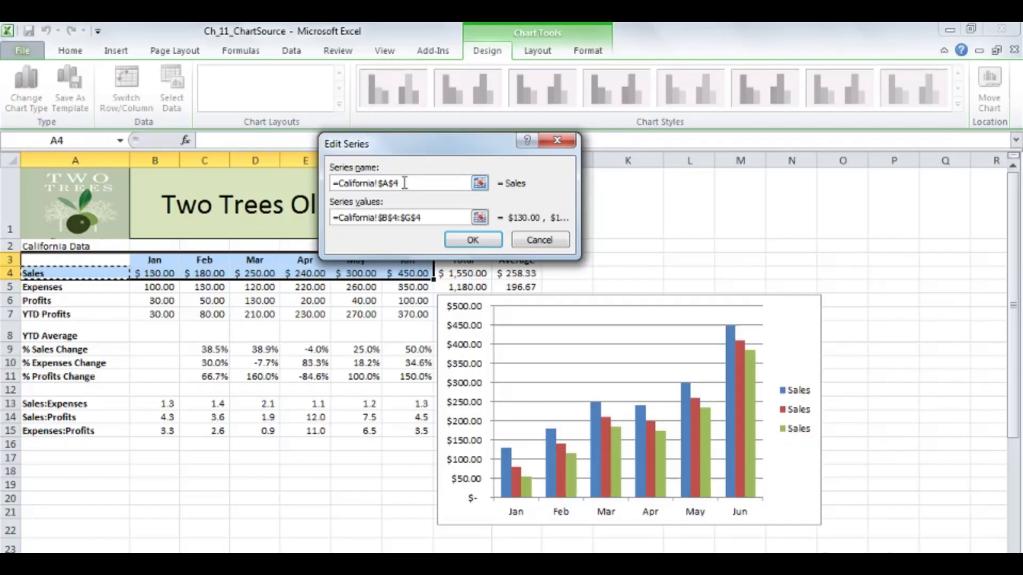
{"action": "left_click_drag", "start_coordinate": [404, 184], "coordinate": [376, 182]}
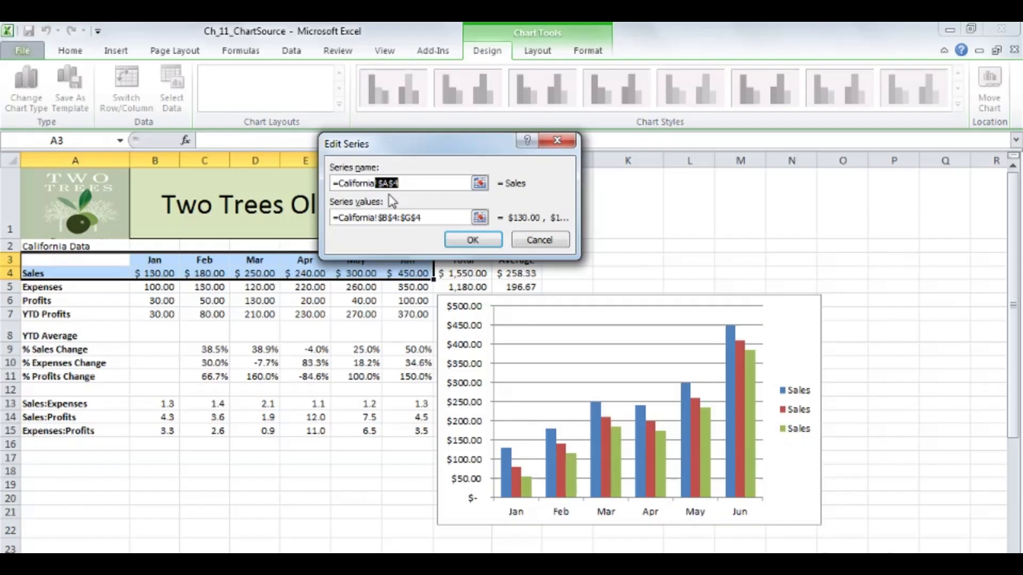
{"action": "key", "text": "Delete"}
{"action": "type", "text": "\""}
{"action": "left_click", "coordinate": [458, 240]}
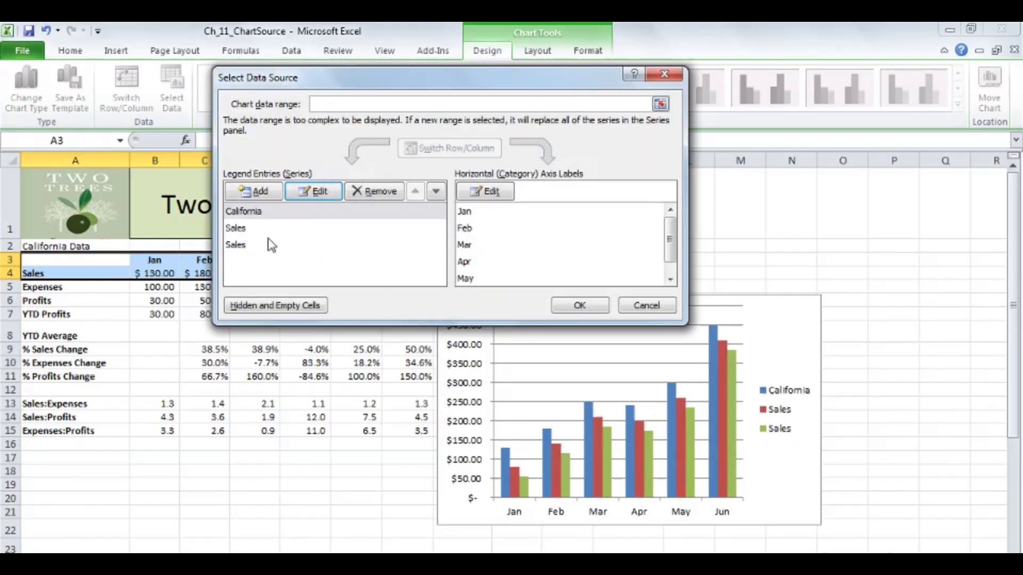
- Replace the second Sales series' name reference with the text ="Arizona"
{"action": "left_click", "coordinate": [237, 229]}
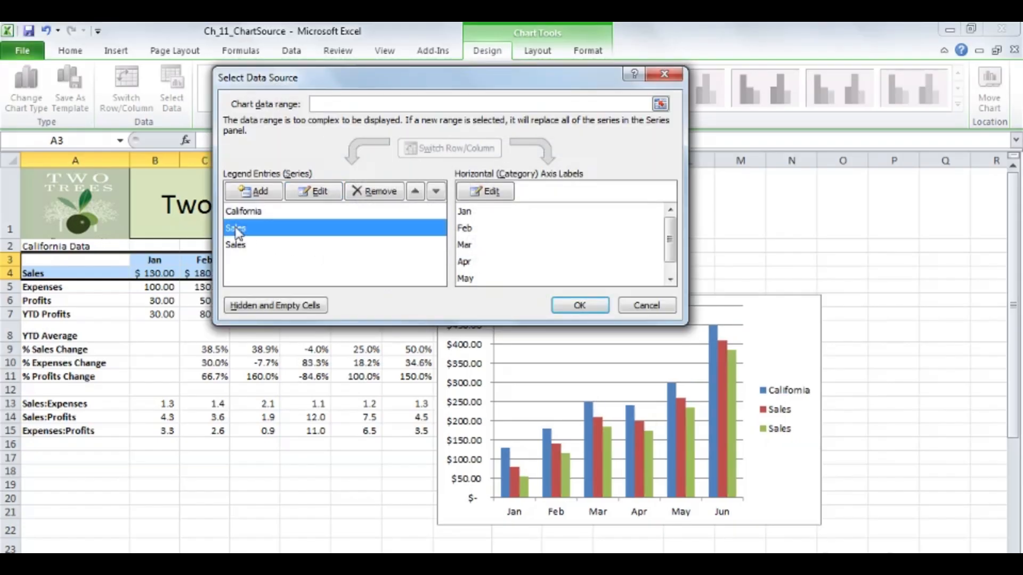
{"action": "left_click", "coordinate": [313, 191]}
{"action": "left_click", "coordinate": [395, 184]}
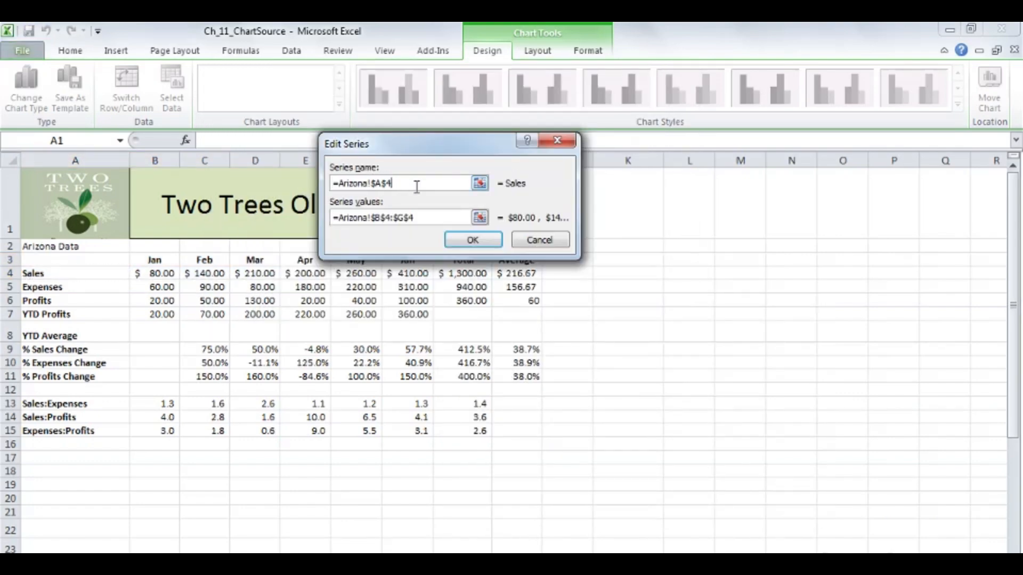
{"action": "key", "text": "BackSpace"}
{"action": "key", "text": "BackSpace"}
{"action": "key", "text": "BackSpace"}
{"action": "key", "text": "BackSpace"}
{"action": "key", "text": "BackSpace"}
{"action": "type", "text": "\""}
{"action": "left_click", "coordinate": [340, 184]}
{"action": "left_click", "coordinate": [468, 238]}
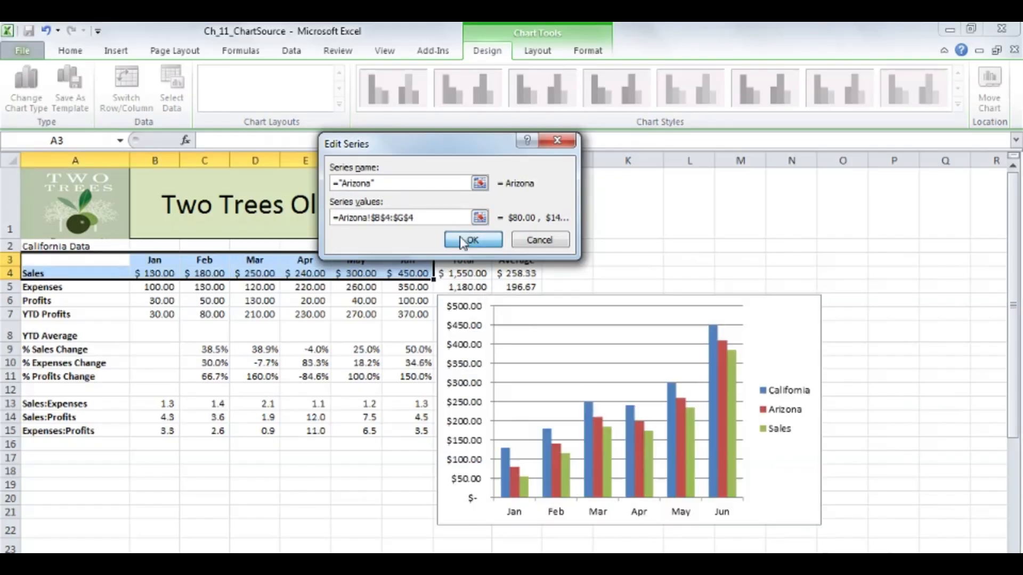
- Replace the third Sales series' name reference with the text ="Oregon"
{"action": "left_click", "coordinate": [239, 247]}
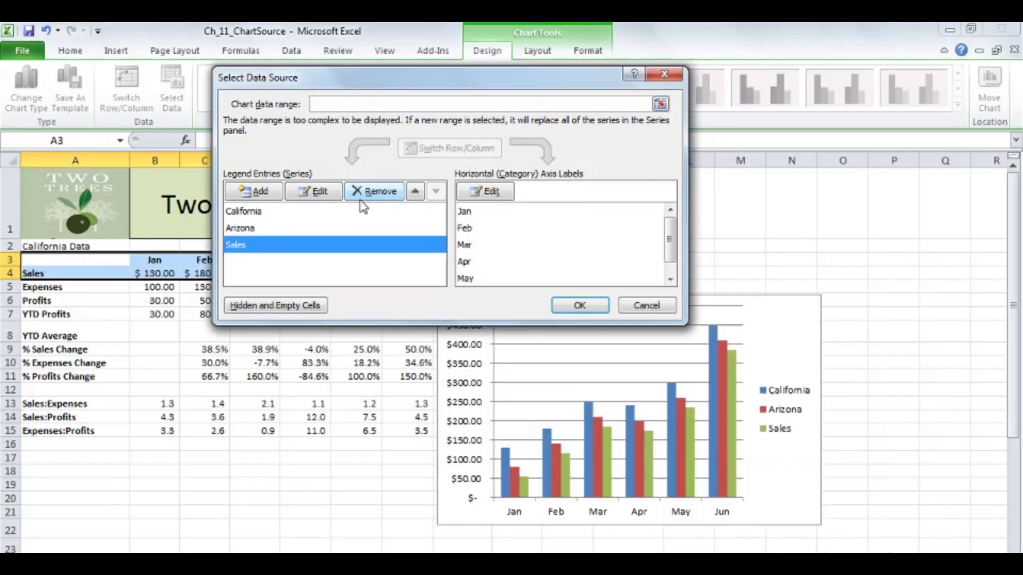
{"action": "left_click", "coordinate": [319, 192]}
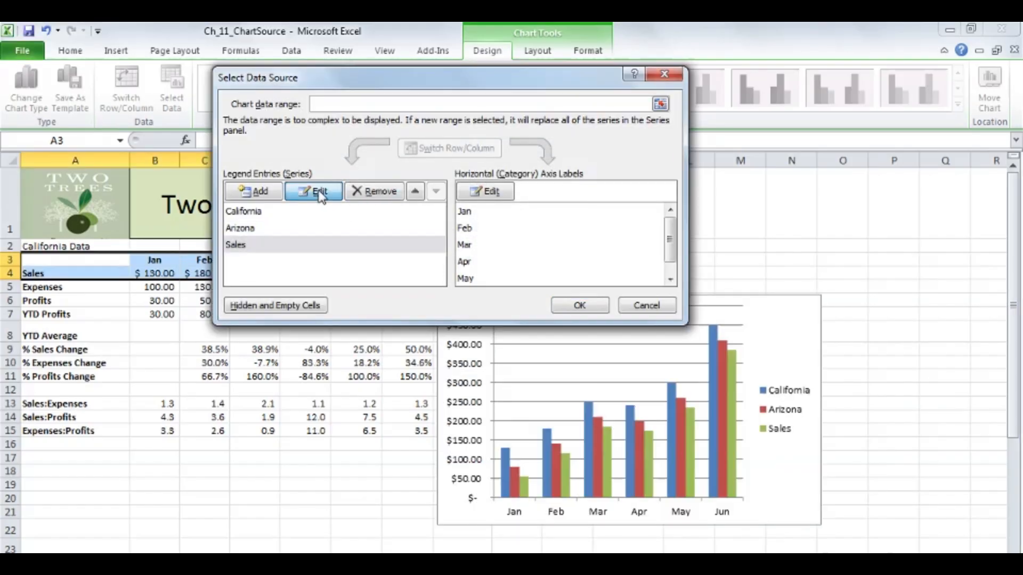
{"action": "left_click", "coordinate": [392, 183]}
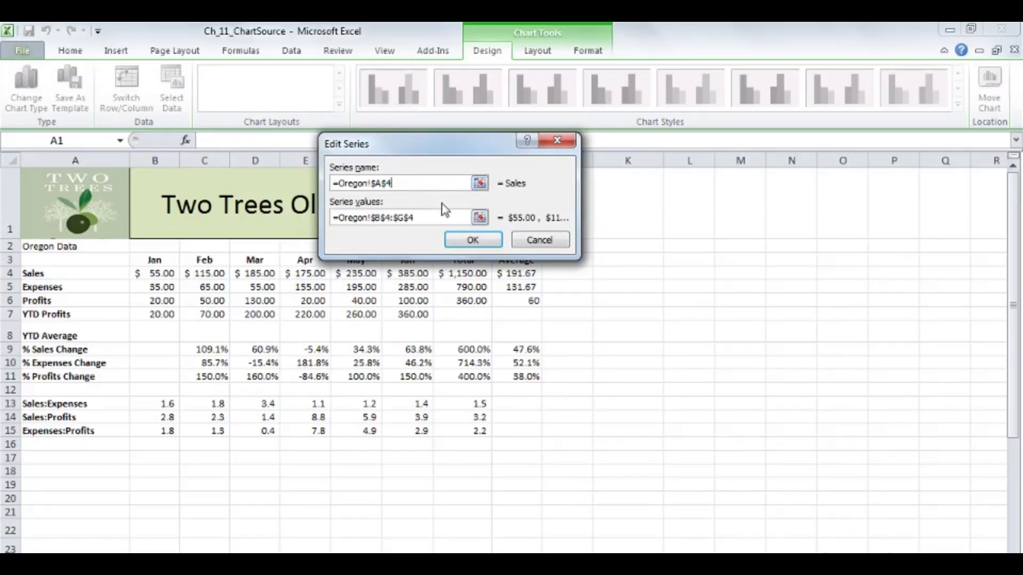
{"action": "key", "text": "BackSpace"}
{"action": "key", "text": "BackSpace"}
{"action": "key", "text": "BackSpace"}
{"action": "key", "text": "BackSpace"}
{"action": "key", "text": "BackSpace"}
{"action": "type", "text": "\""}
{"action": "left_click", "coordinate": [339, 184]}
{"action": "type", "text": "\""}
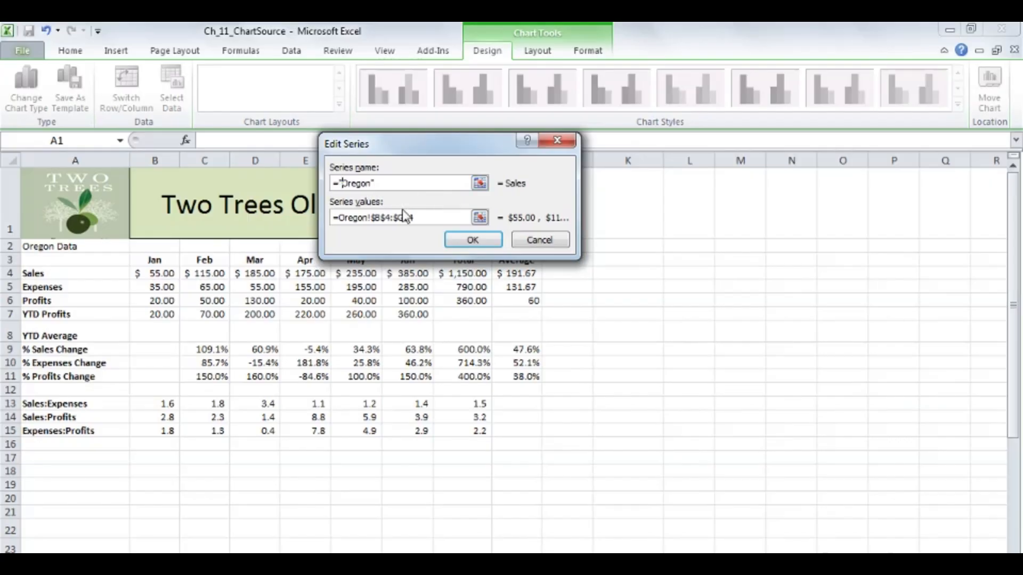
{"action": "left_click", "coordinate": [452, 241]}
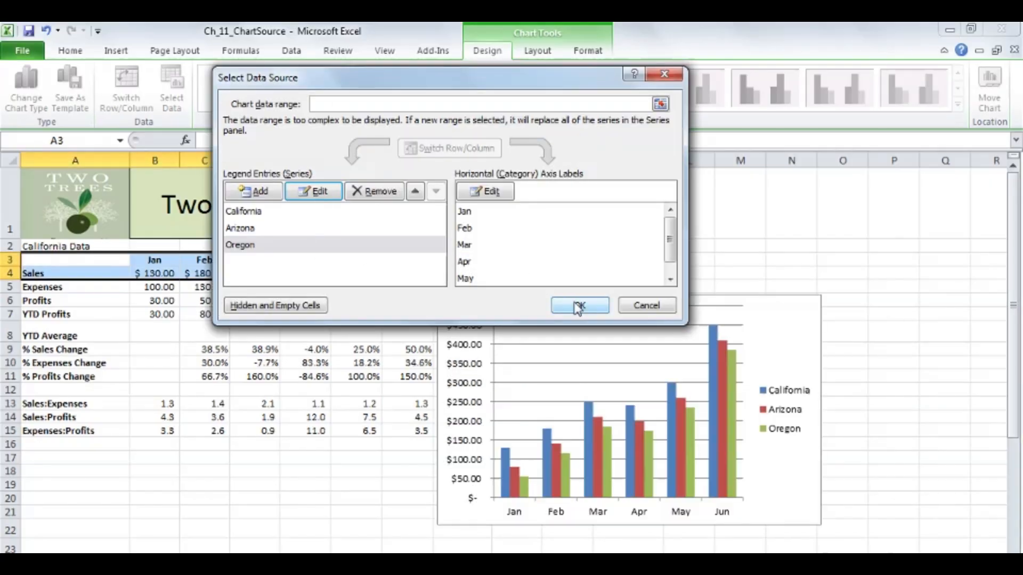
- Apply the data source changes and move the chart slightly to the right, leaving it deselected
{"action": "left_click", "coordinate": [579, 304]}
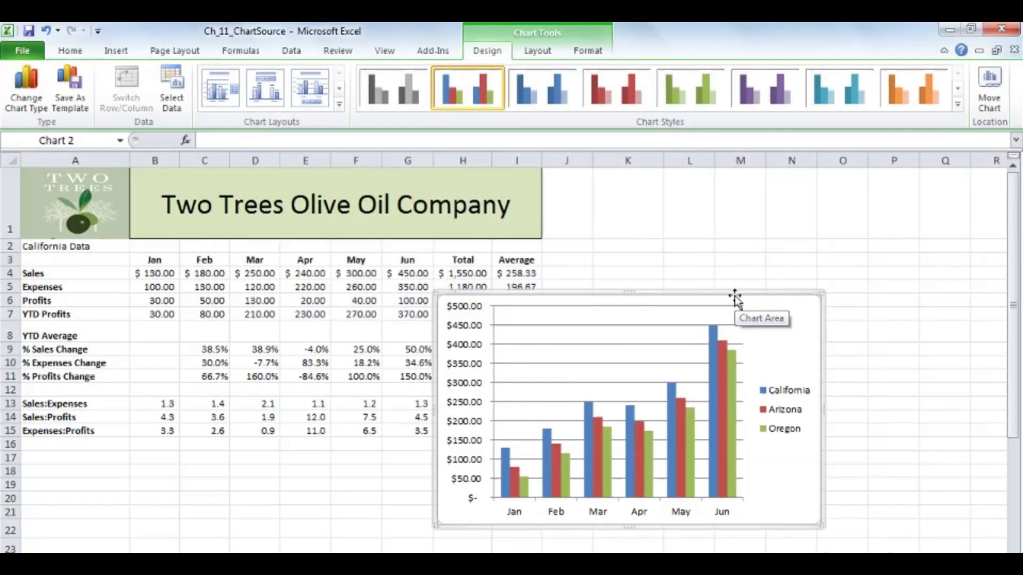
{"action": "left_click_drag", "start_coordinate": [733, 294], "coordinate": [787, 288]}
{"action": "left_click", "coordinate": [759, 255]}
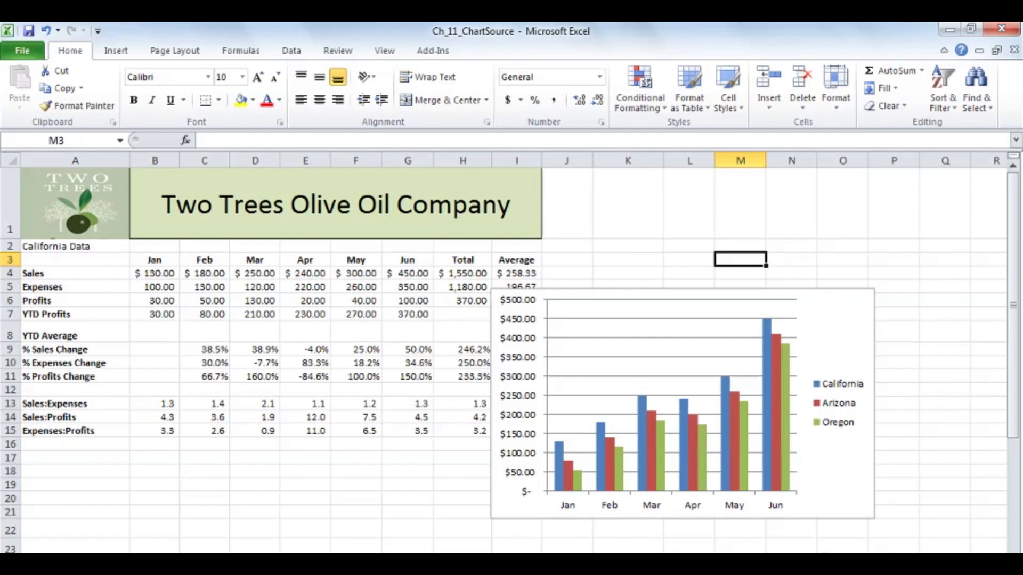
- On the Oregon sheet, set January sales in B4 to 100 and return to the California sheet's chart
{"action": "left_click", "coordinate": [336, 559]}
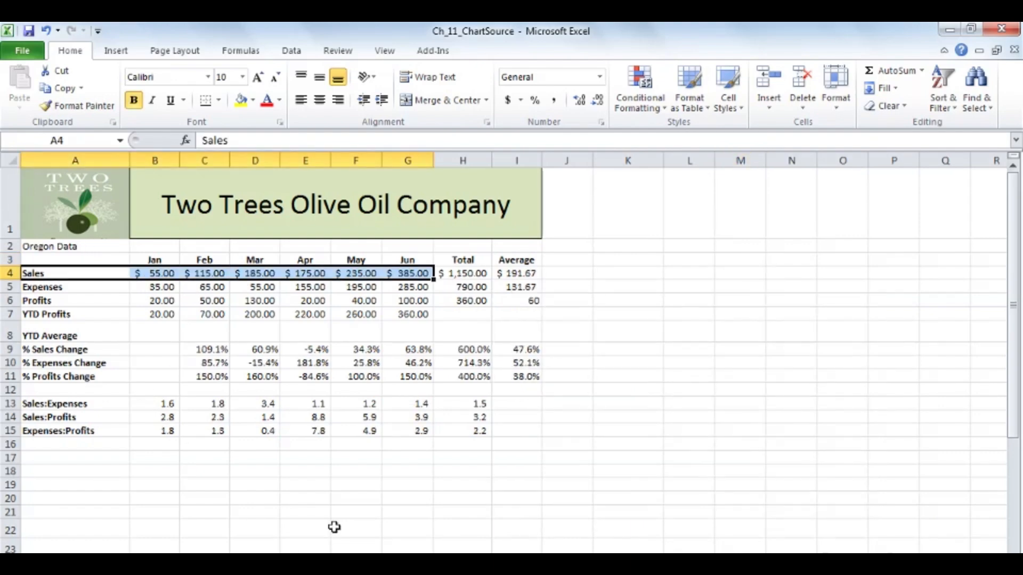
{"action": "left_click_drag", "start_coordinate": [159, 274], "coordinate": [164, 287]}
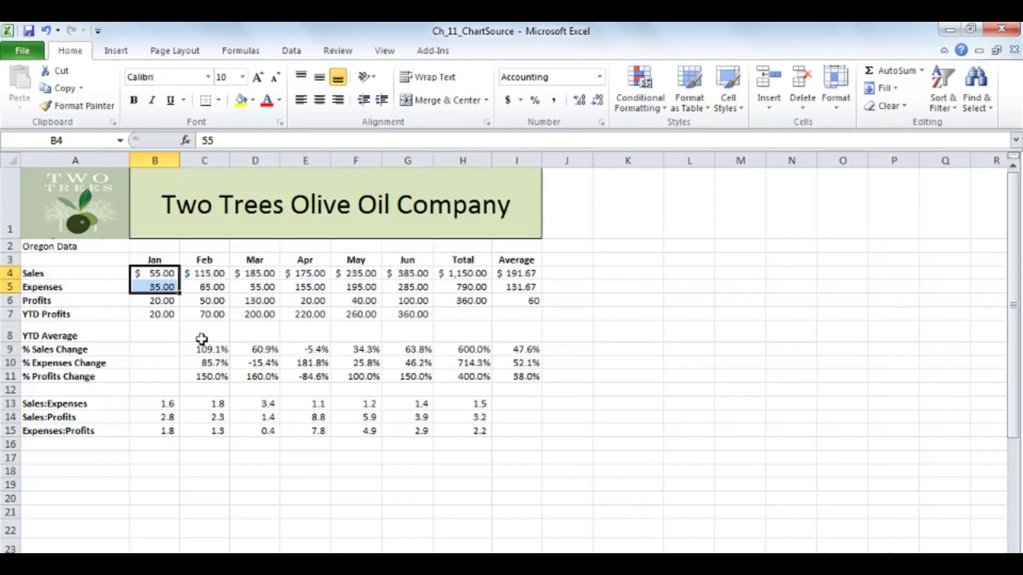
{"action": "left_click", "coordinate": [158, 276]}
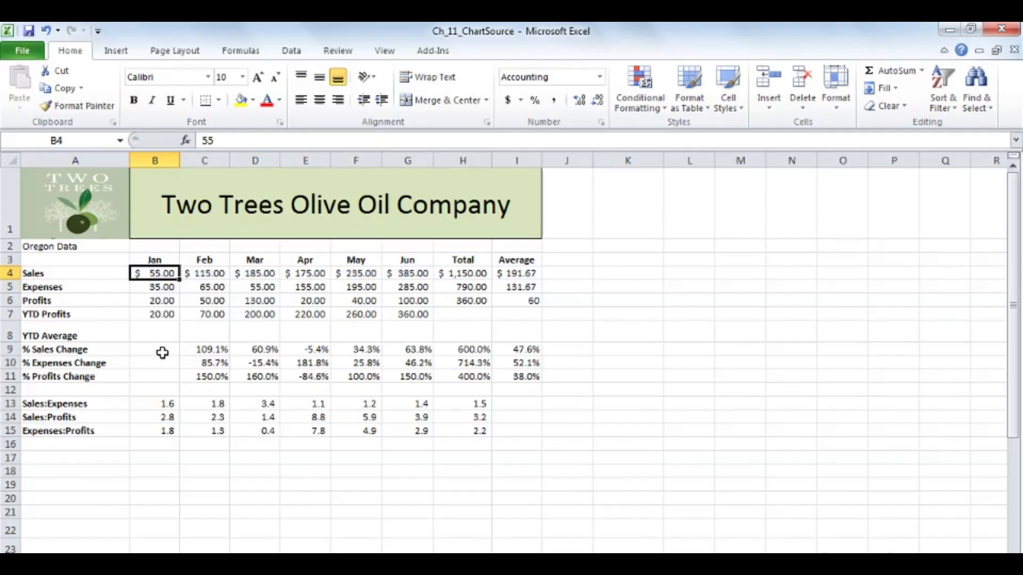
{"action": "type", "text": "100"}
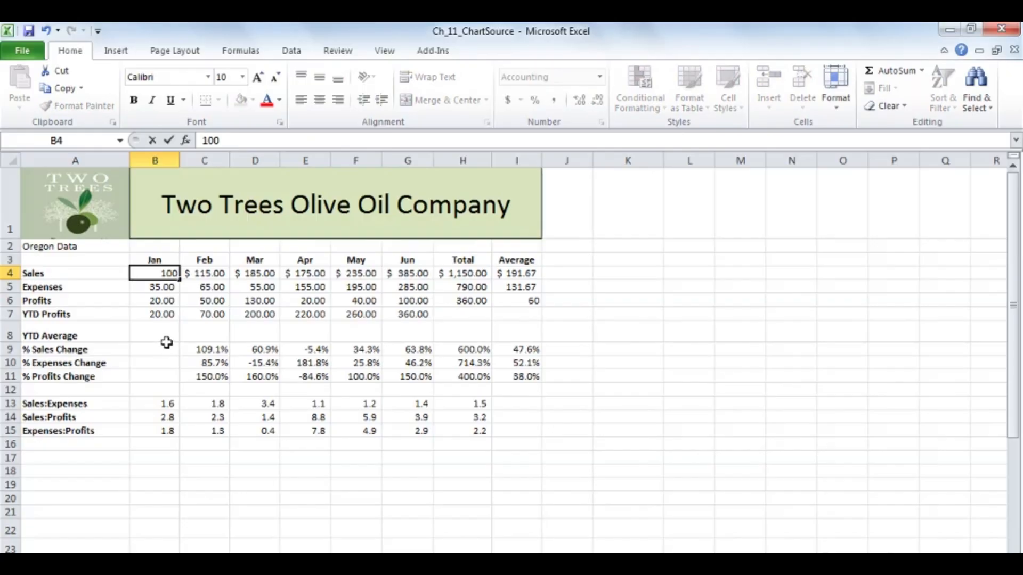
{"action": "key", "text": "Return"}
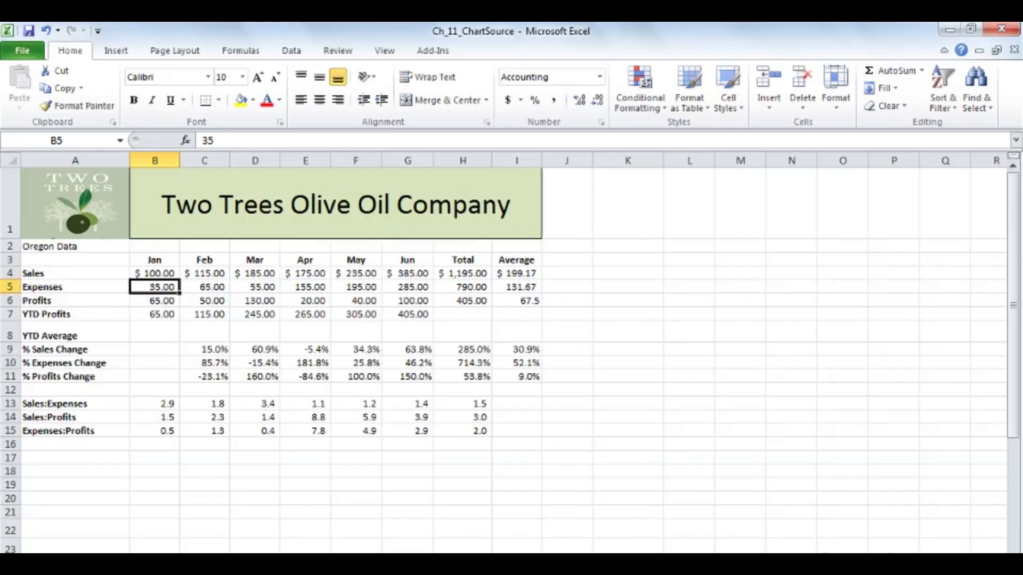
{"action": "key", "text": "ctrl+Page_Up"}
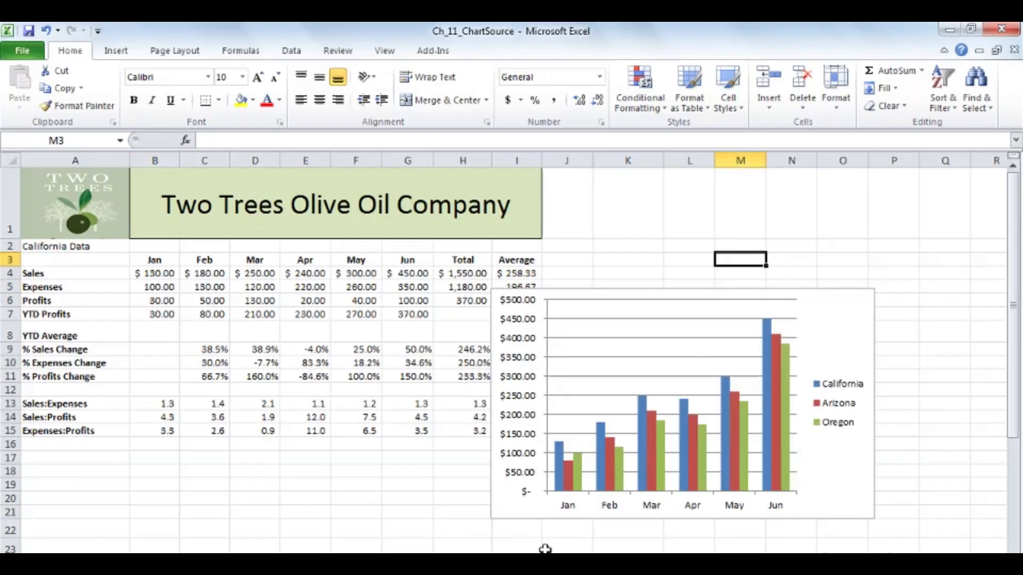
{"action": "mouse_move", "coordinate": [579, 486]}
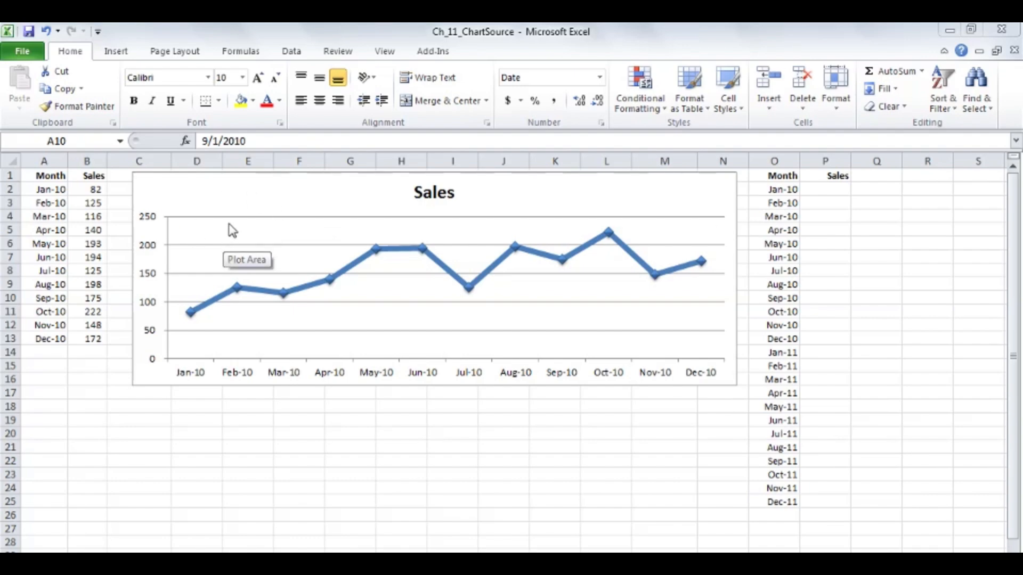
- Add a Jan-11 row with sales of 210 below the 2010 data and extend the line chart's source range to include it
{"action": "left_click", "coordinate": [238, 209]}
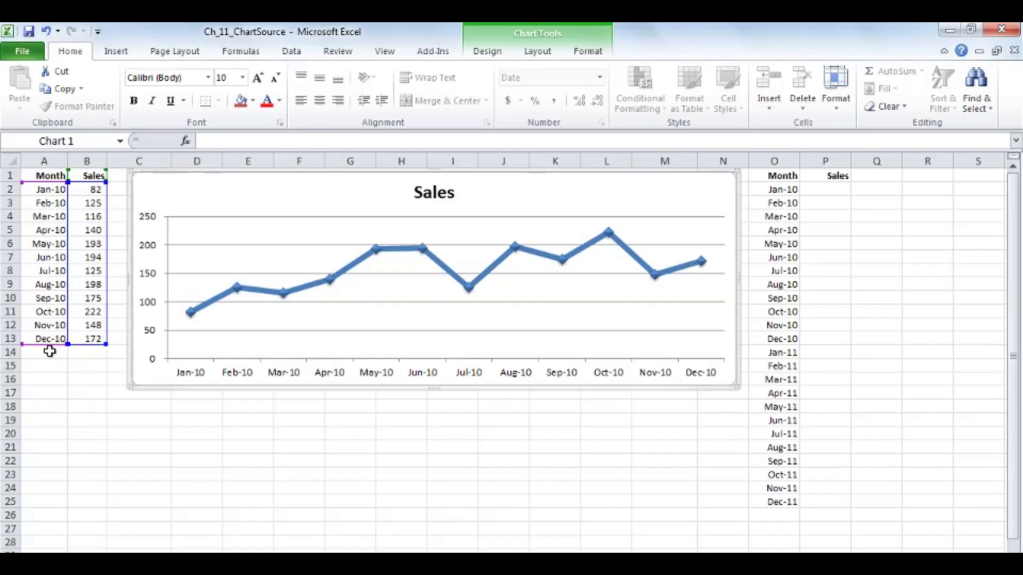
{"action": "left_click", "coordinate": [49, 352]}
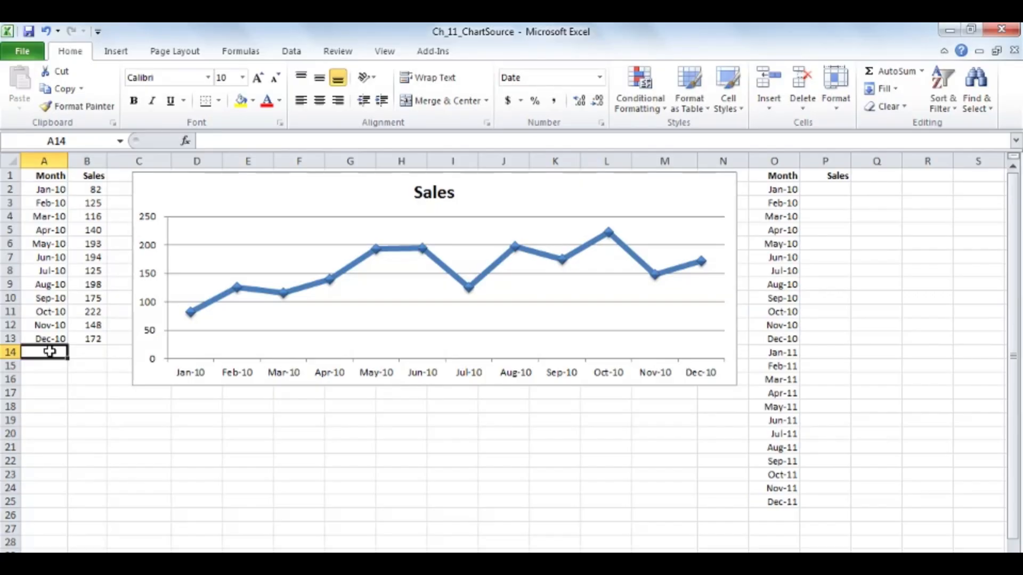
{"action": "left_click_drag", "start_coordinate": [50, 325], "coordinate": [74, 355]}
{"action": "left_click", "coordinate": [76, 355]}
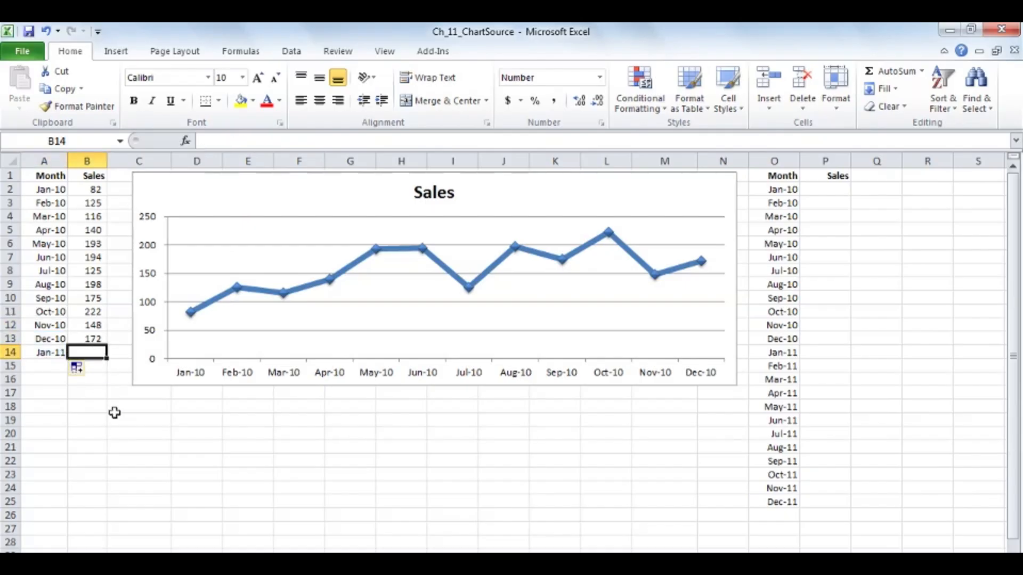
{"action": "type", "text": "210"}
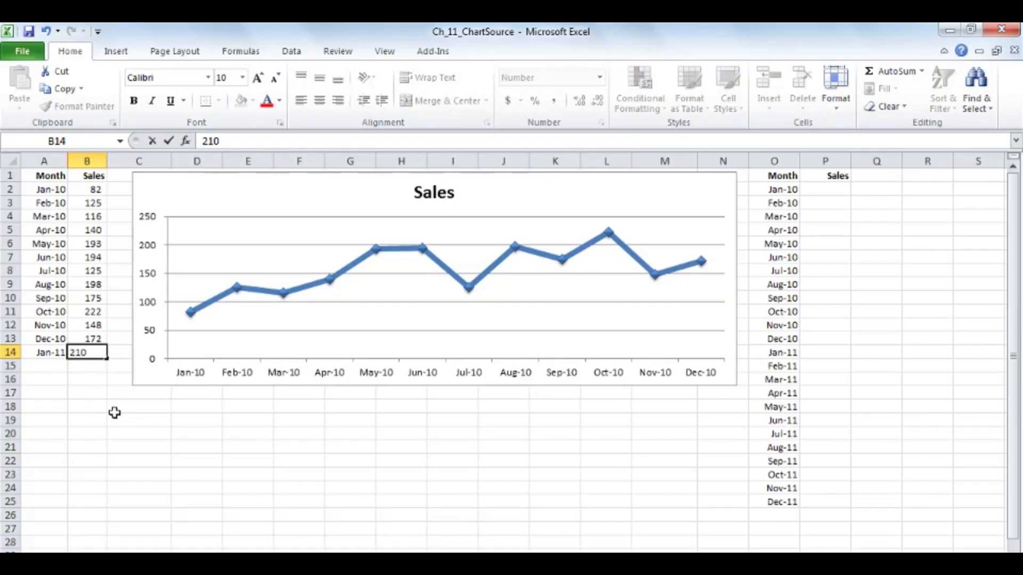
{"action": "key", "text": "Return"}
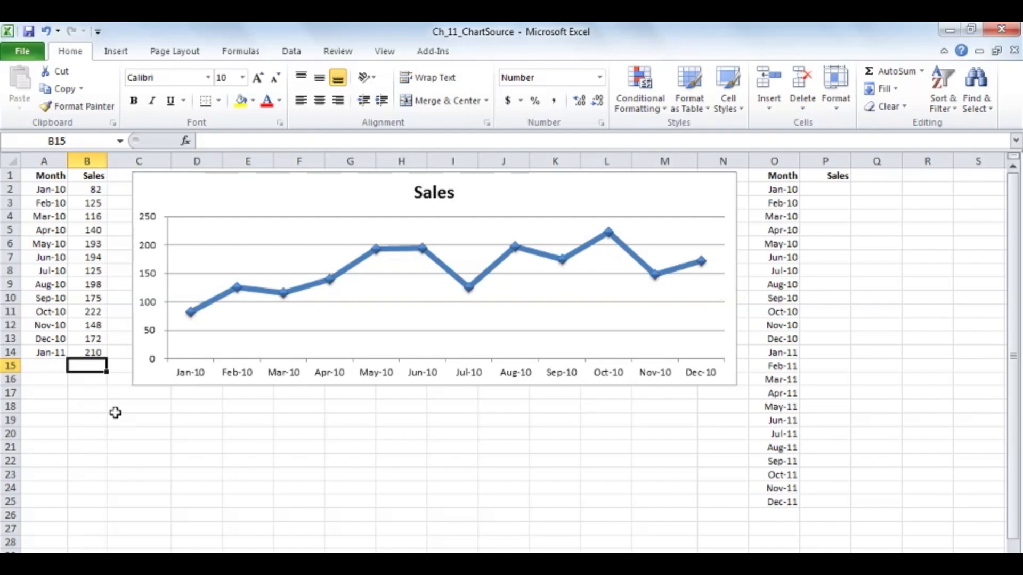
{"action": "left_click", "coordinate": [222, 215]}
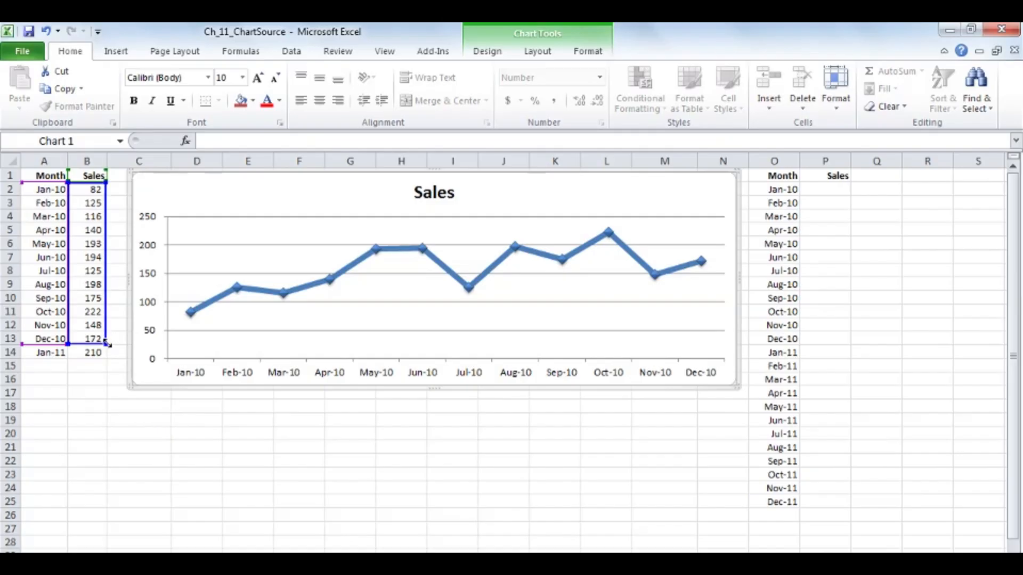
{"action": "left_click_drag", "start_coordinate": [105, 347], "coordinate": [105, 360]}
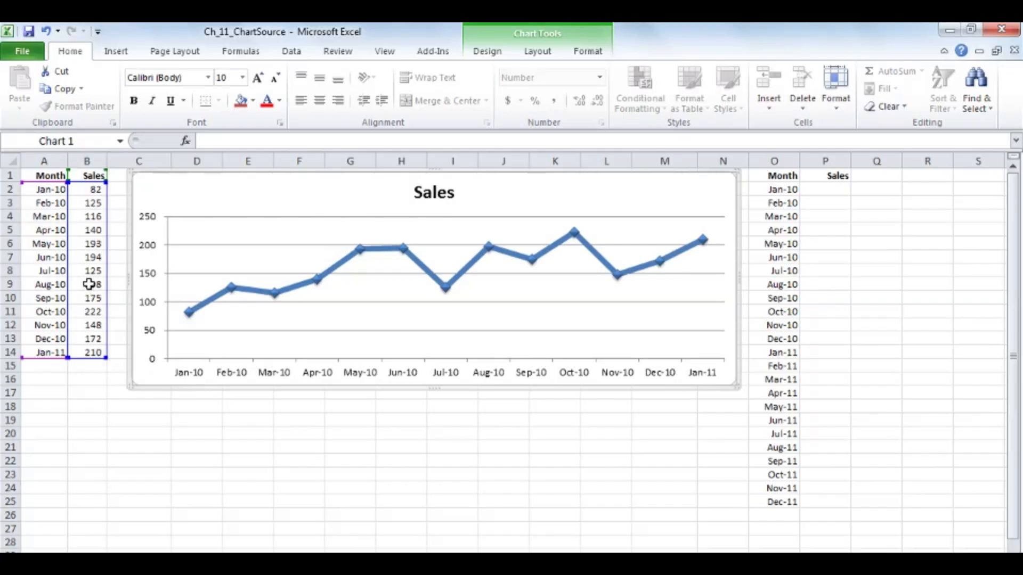
- Format the month and sales range A1:B14 as a table with headers, using the first orange Medium style
{"action": "left_click", "coordinate": [52, 245]}
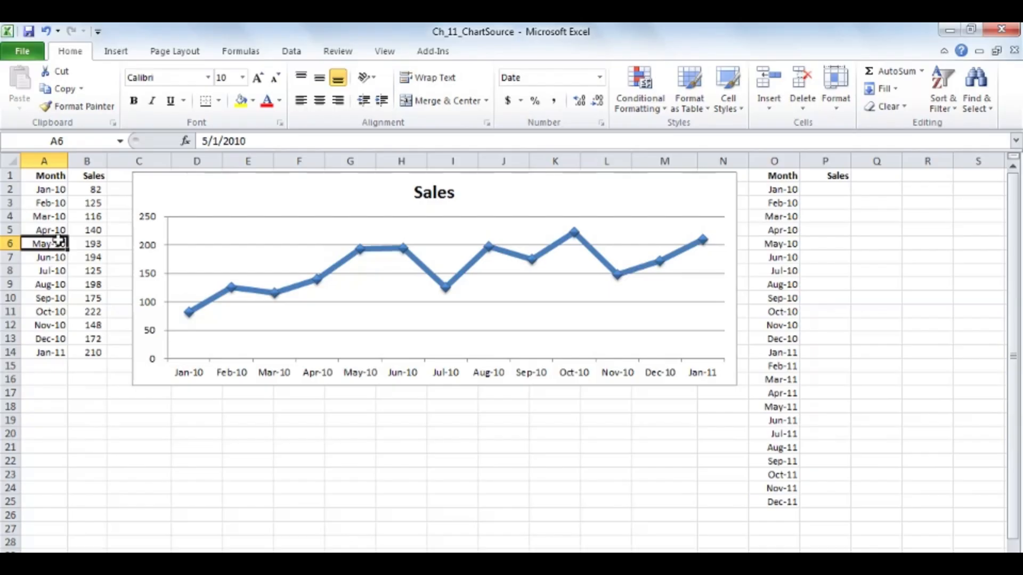
{"action": "left_click", "coordinate": [115, 52]}
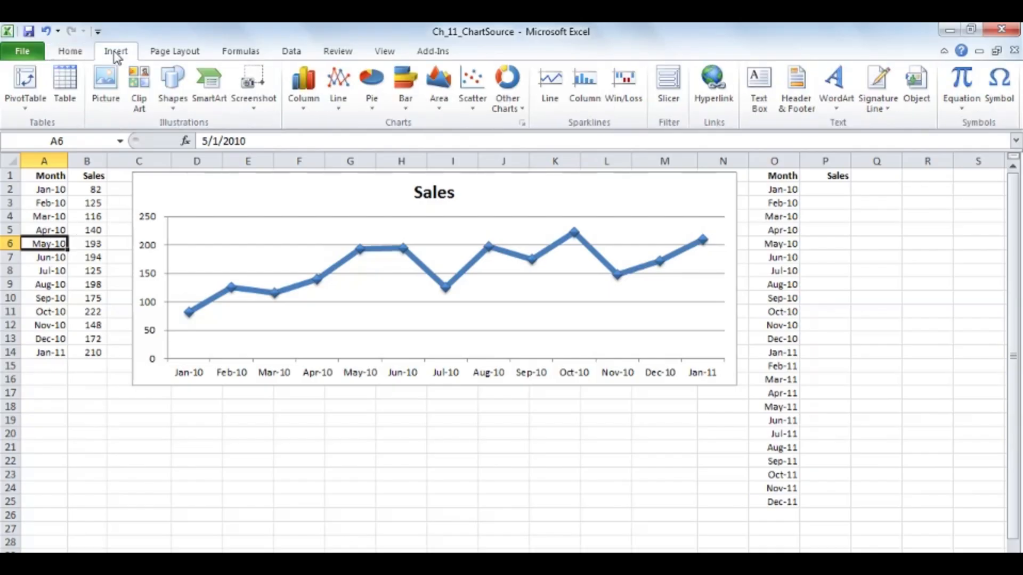
{"action": "left_click", "coordinate": [72, 54]}
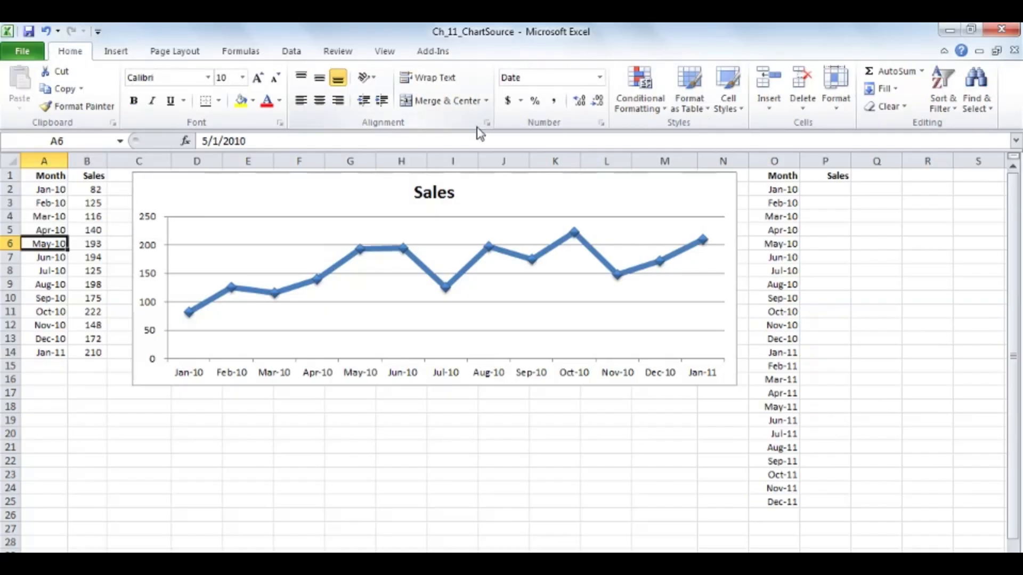
{"action": "left_click", "coordinate": [694, 105]}
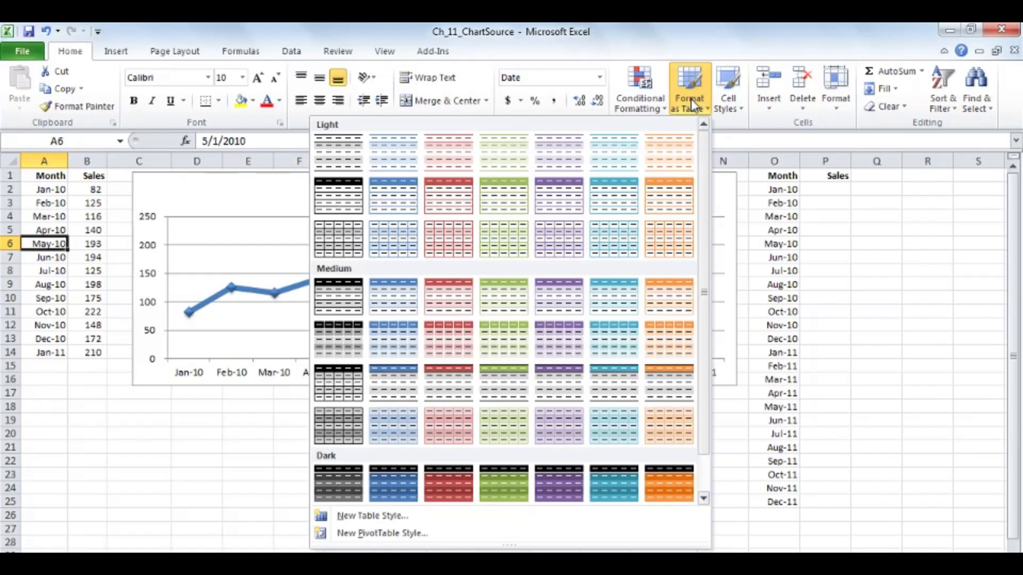
{"action": "left_click", "coordinate": [671, 296]}
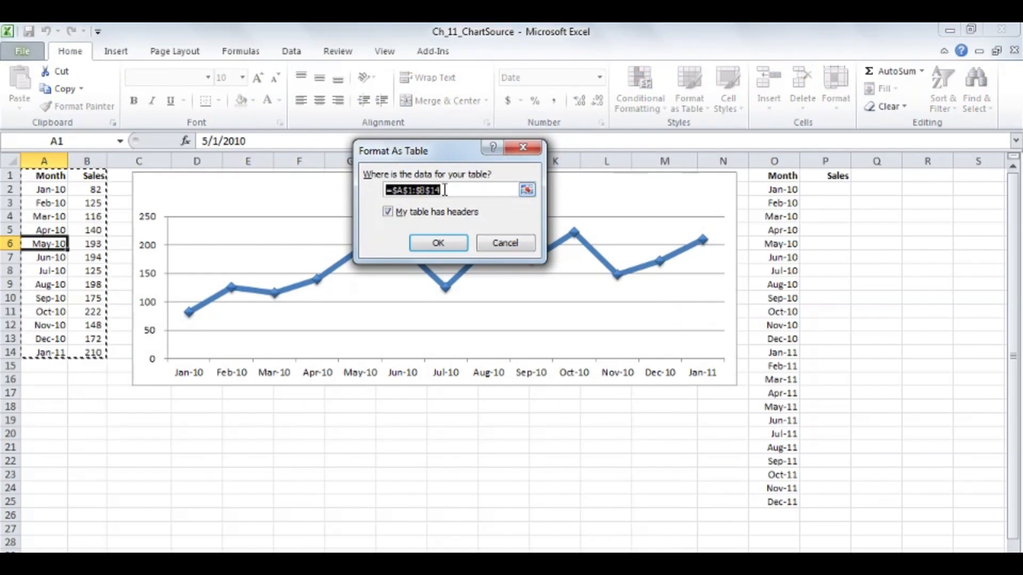
{"action": "left_click", "coordinate": [436, 244]}
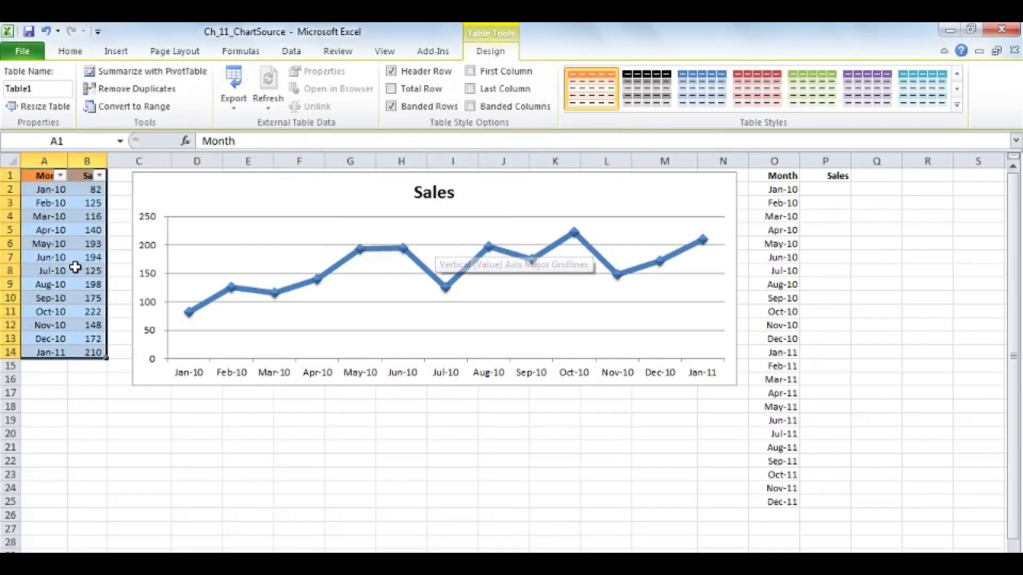
{"action": "left_click", "coordinate": [75, 216]}
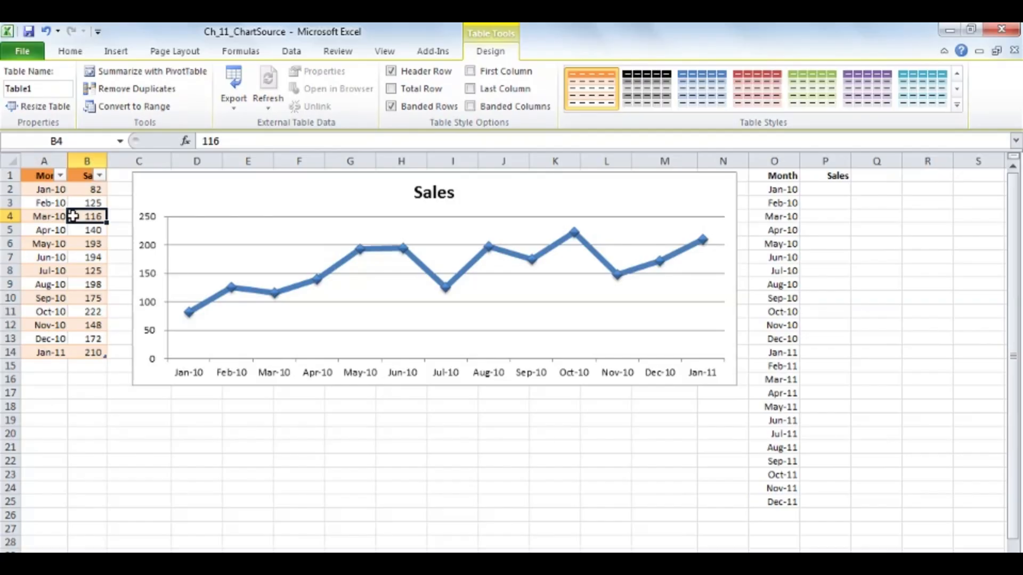
- Add a new row directly below the table with month 2/1/11 and sales of 250
{"action": "left_click", "coordinate": [47, 365]}
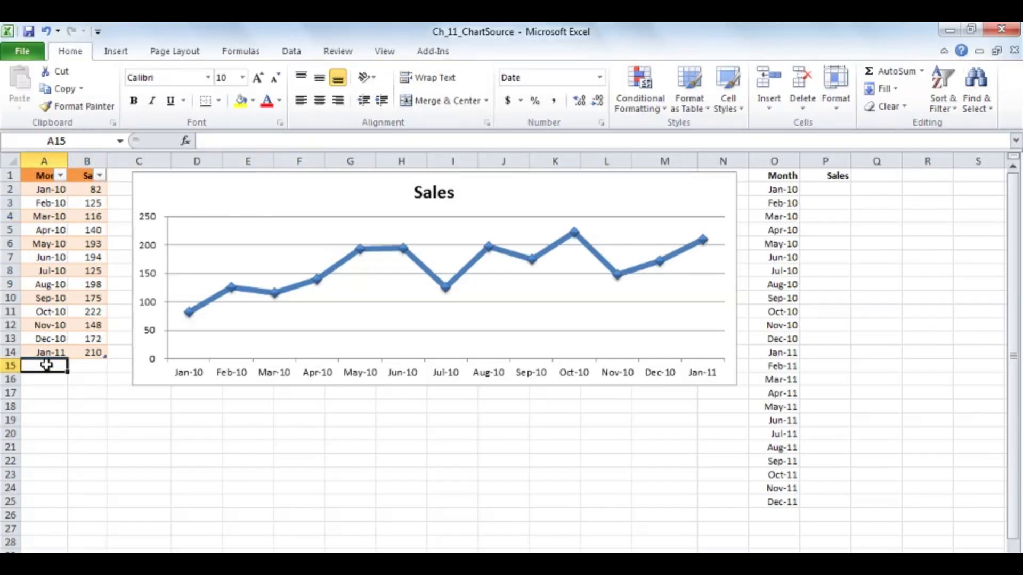
{"action": "type", "text": "2/1/11"}
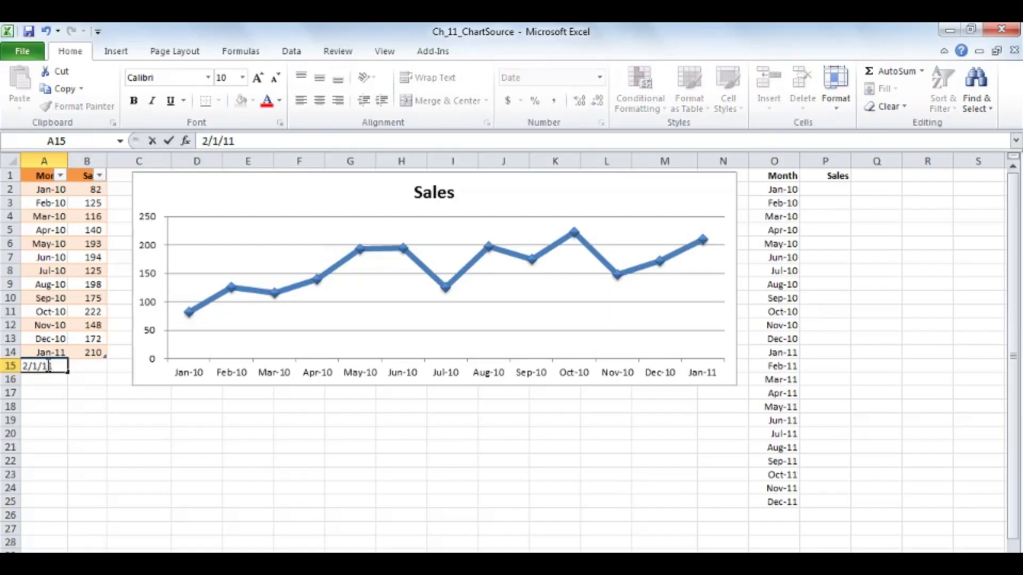
{"action": "key", "text": "Tab"}
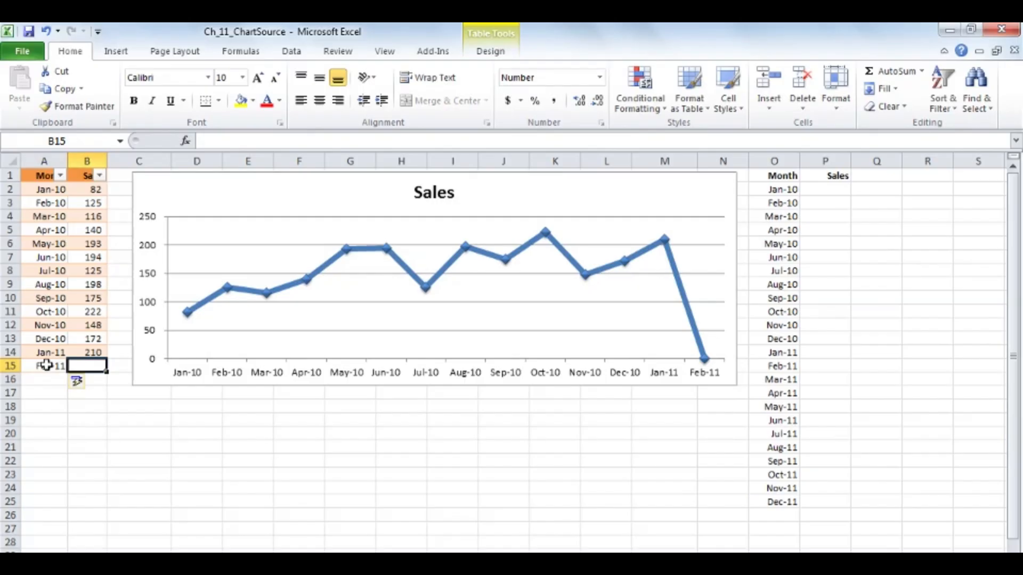
{"action": "type", "text": "250"}
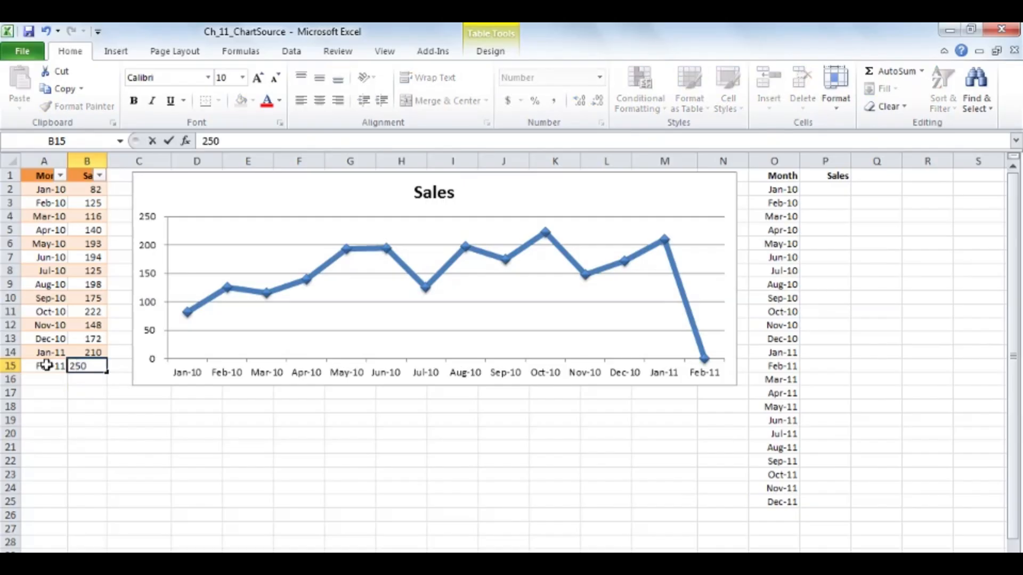
{"action": "key", "text": "Return"}
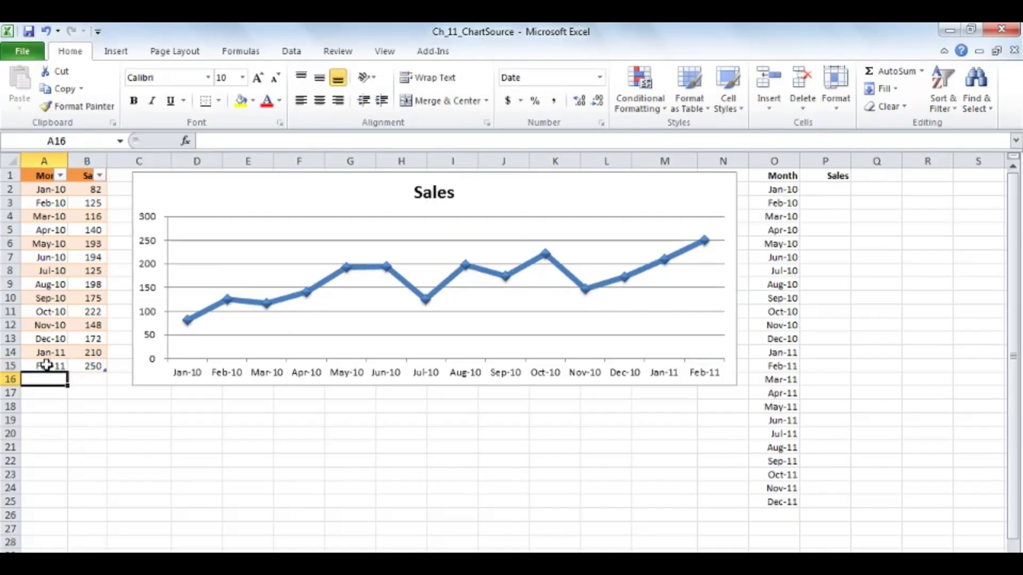
- Enter sales of 300 in B16 and extend the month series into A16 to give Mar-11
{"action": "left_click", "coordinate": [83, 378]}
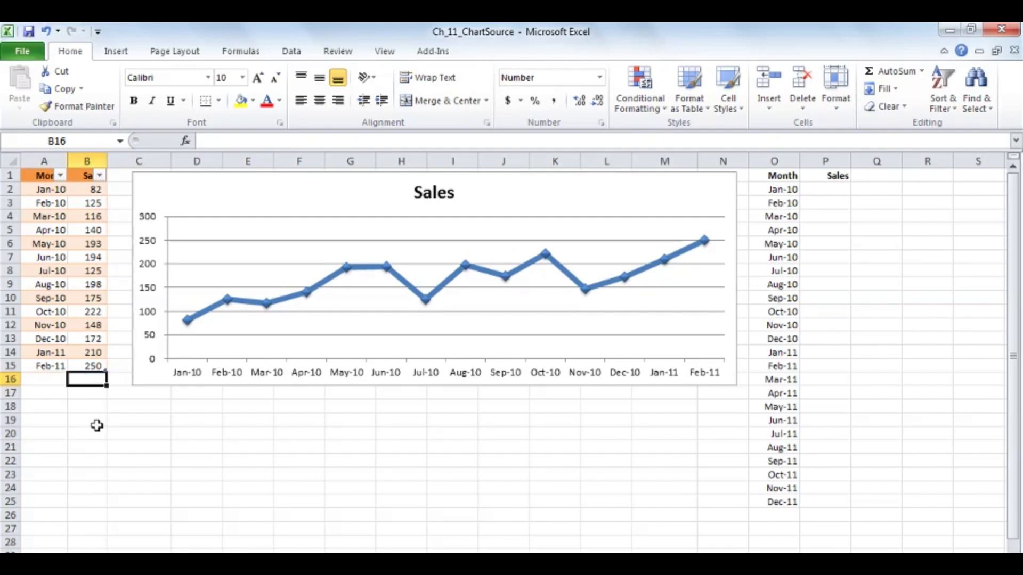
{"action": "type", "text": "300"}
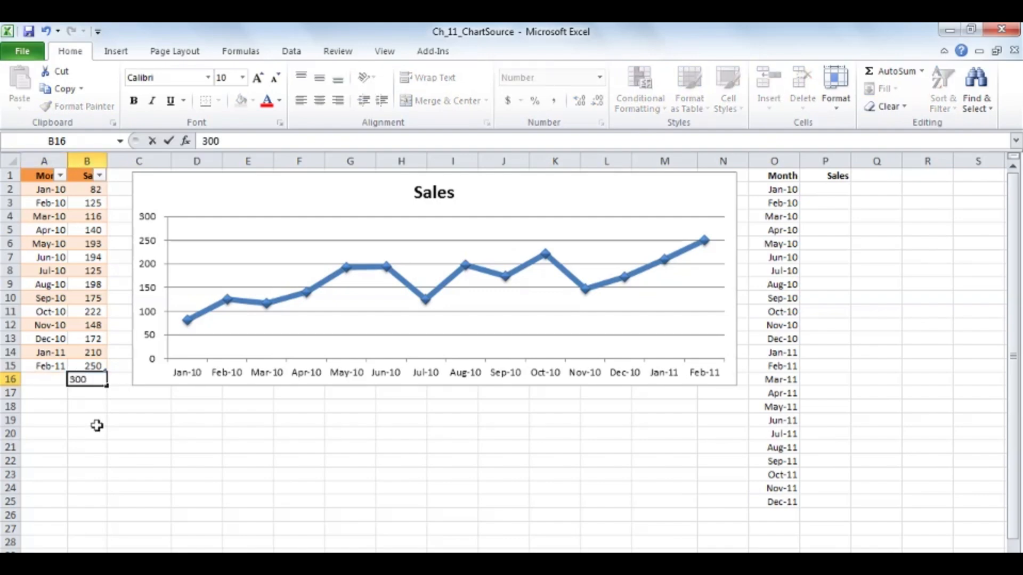
{"action": "key", "text": "Left"}
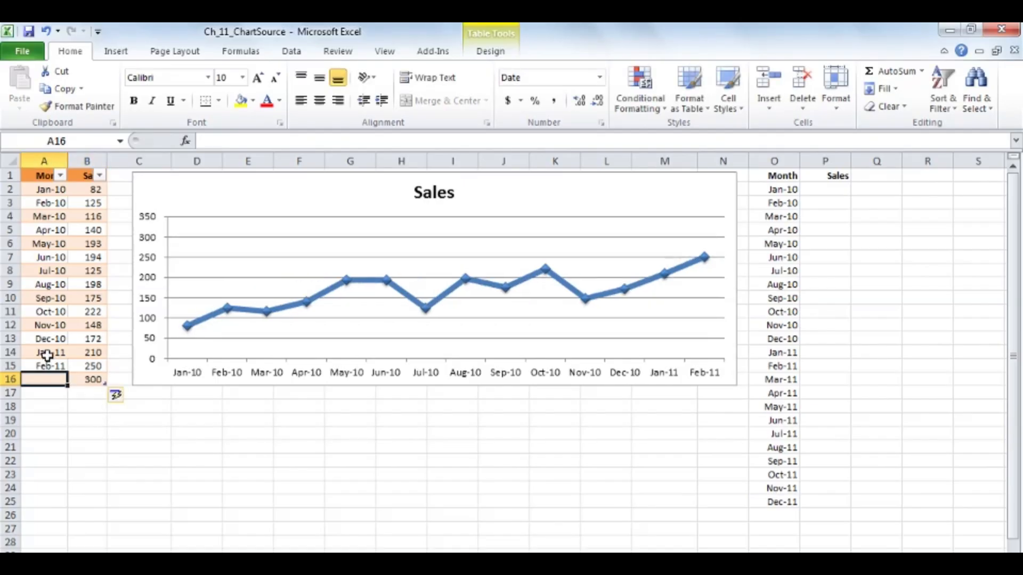
{"action": "left_click_drag", "start_coordinate": [47, 352], "coordinate": [63, 381]}
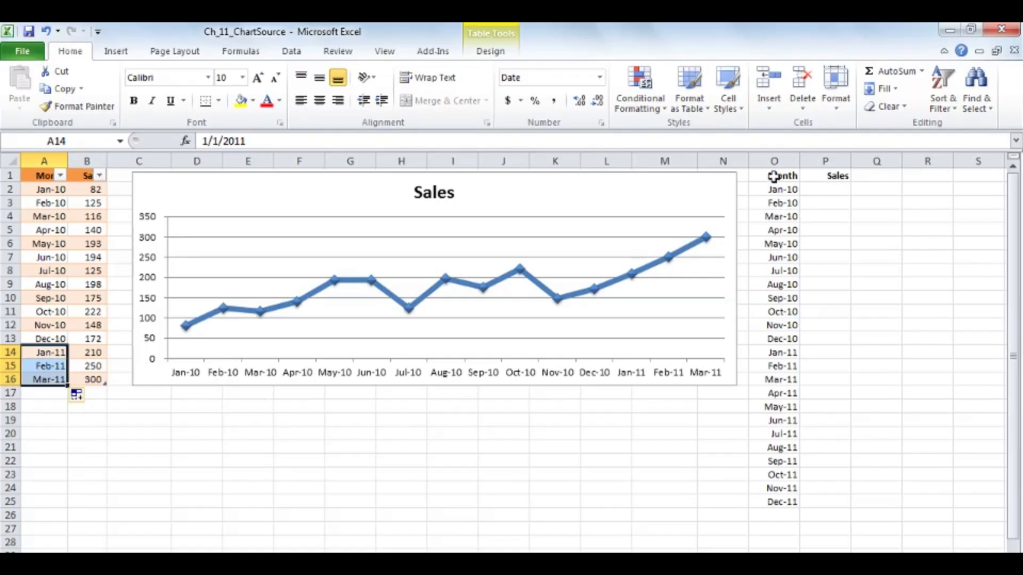
- Create a default chart on the current worksheet from the Month and Sales list in columns O and P
{"action": "left_click", "coordinate": [788, 233]}
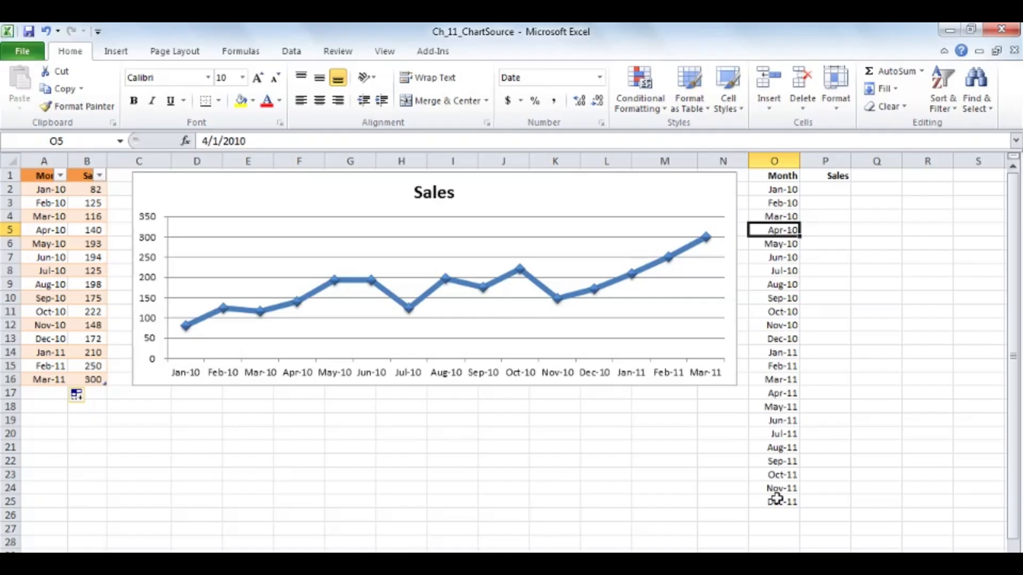
{"action": "left_click", "coordinate": [779, 286]}
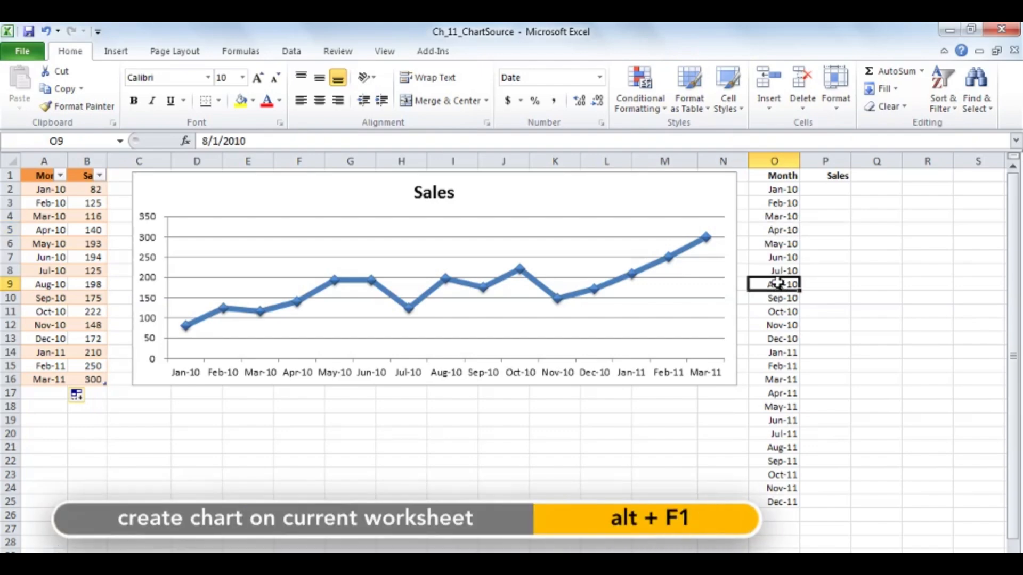
{"action": "key", "text": "alt"}
{"action": "key", "text": "alt+F1"}
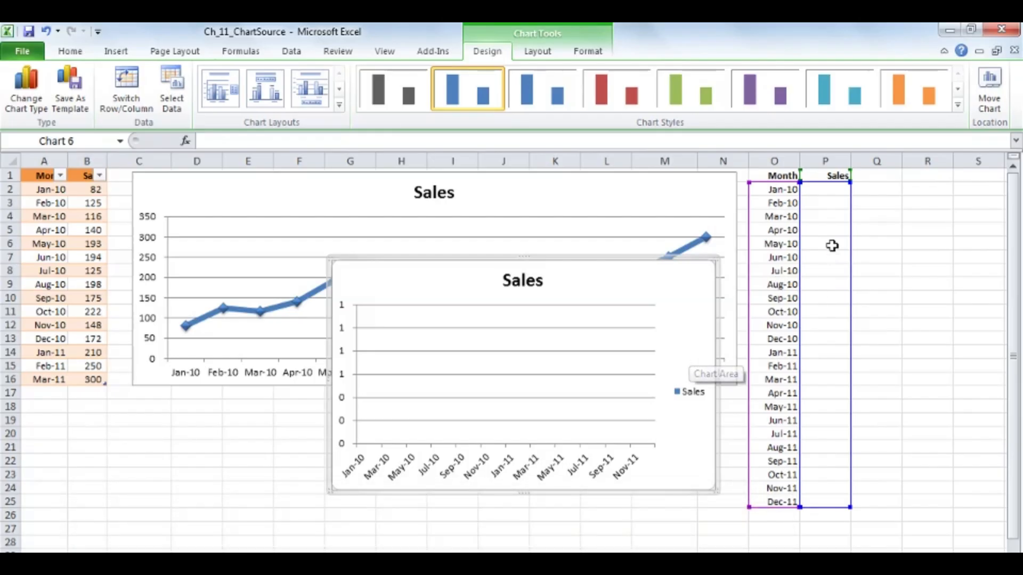
- Enter 82 as the Jan-10 sales in P2
{"action": "left_click", "coordinate": [826, 189]}
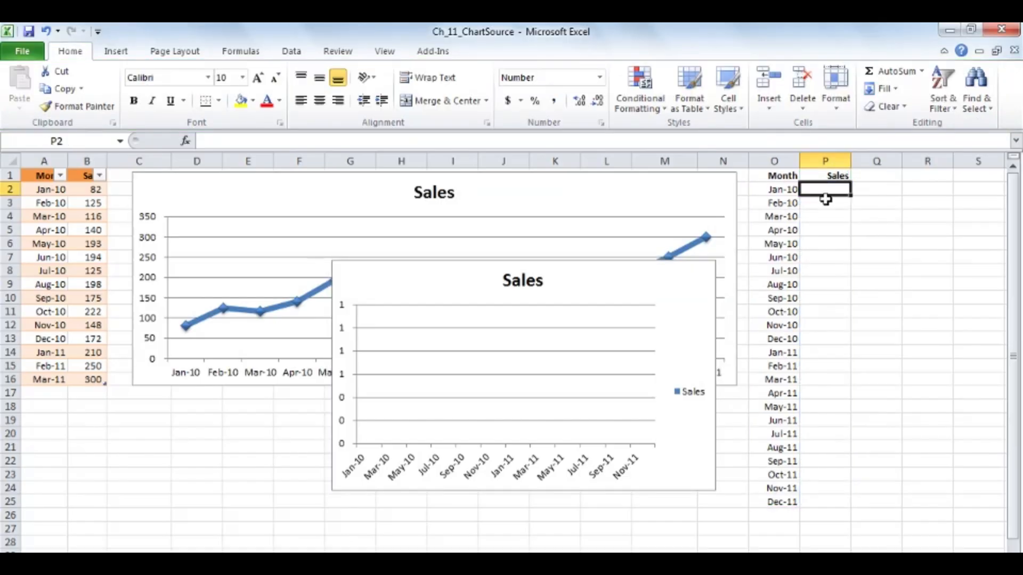
{"action": "type", "text": "82"}
{"action": "key", "text": "Return"}
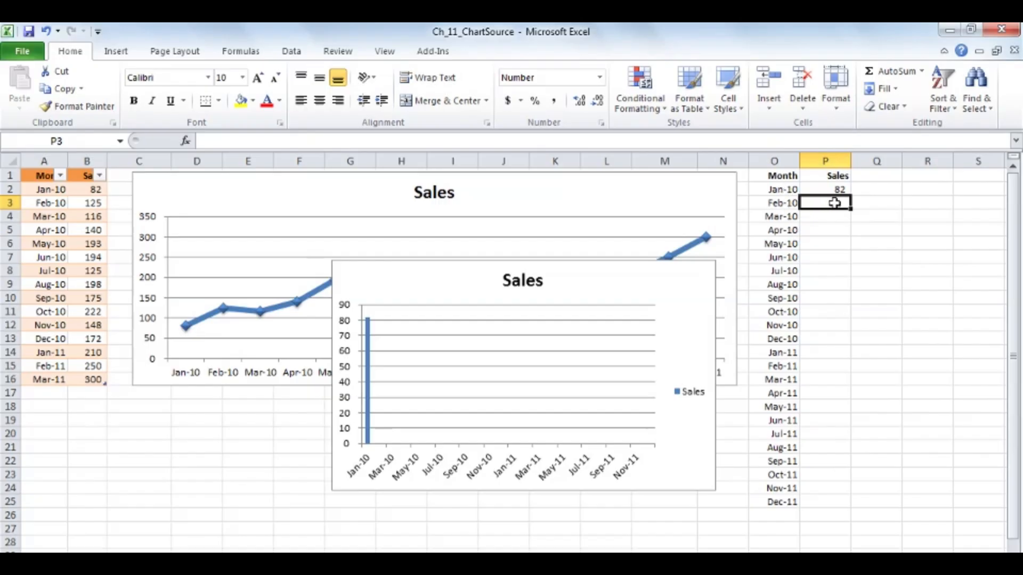
- Enter 125 as the Feb-10 sales in P3
{"action": "type", "text": "125"}
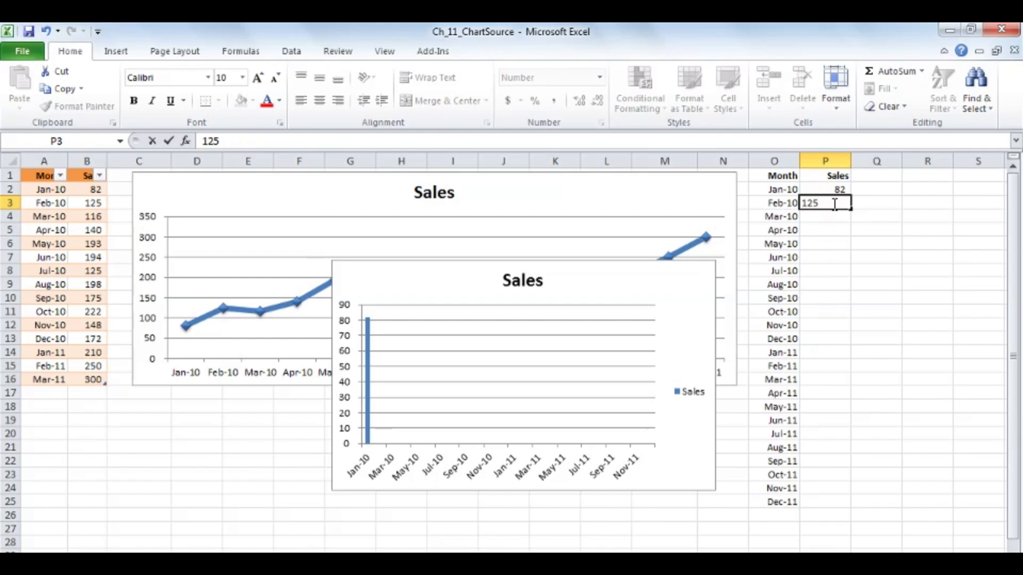
{"action": "key", "text": "Return"}
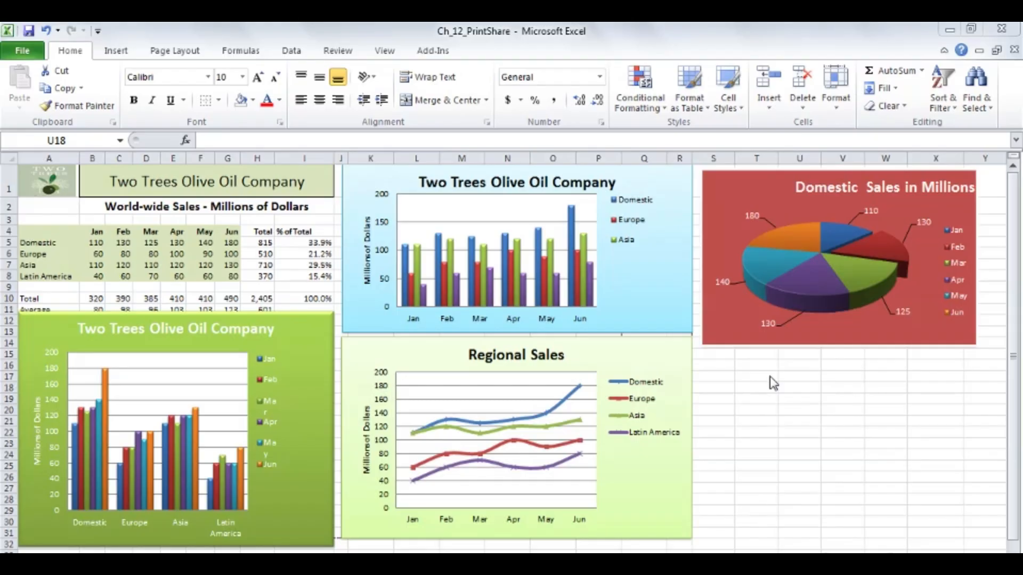
- Move the blue Two Trees Olive Oil Company column chart to its own new chart sheet and deselect it
{"action": "left_click", "coordinate": [659, 281]}
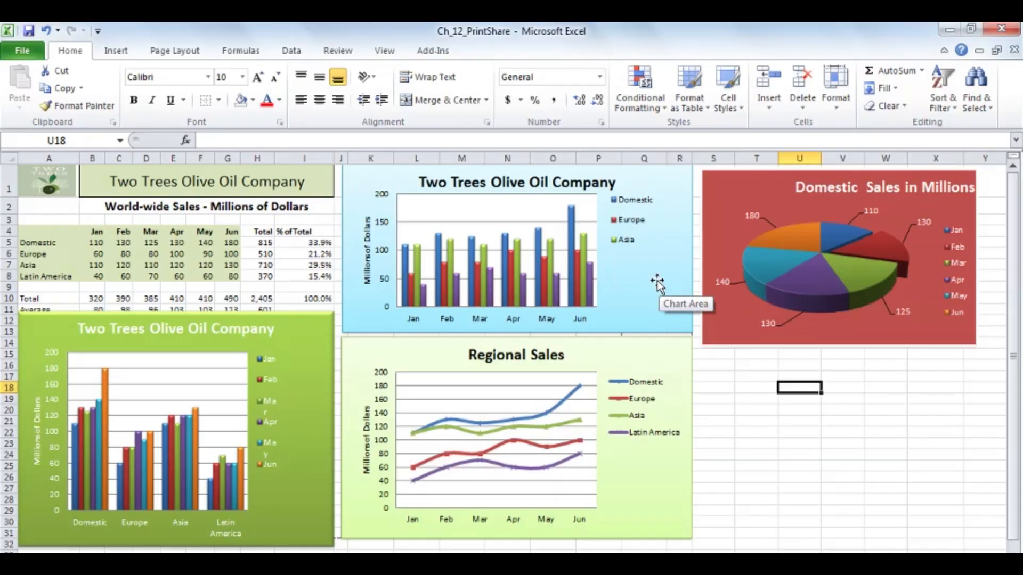
{"action": "right_click", "coordinate": [667, 236]}
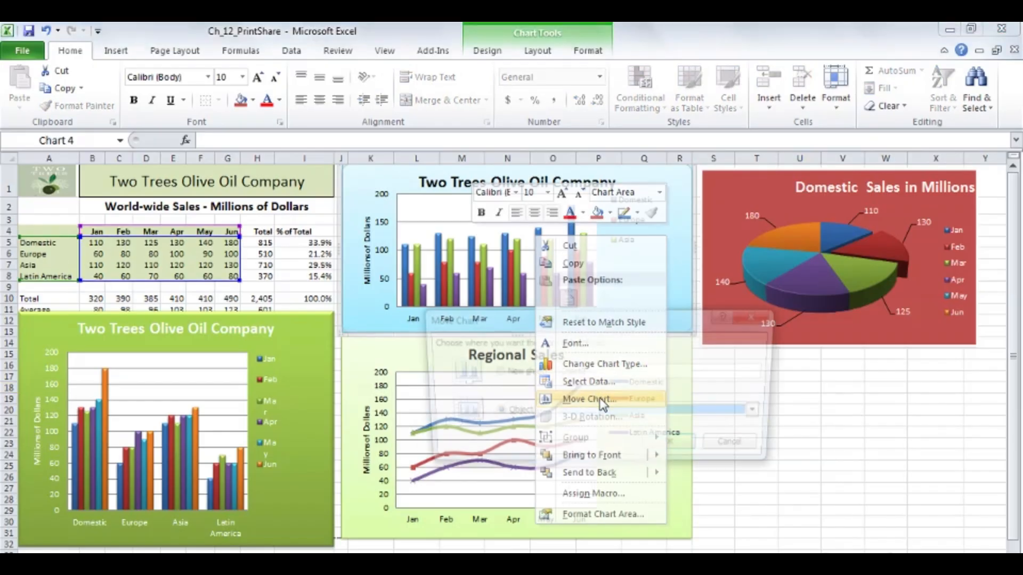
{"action": "left_click", "coordinate": [602, 399]}
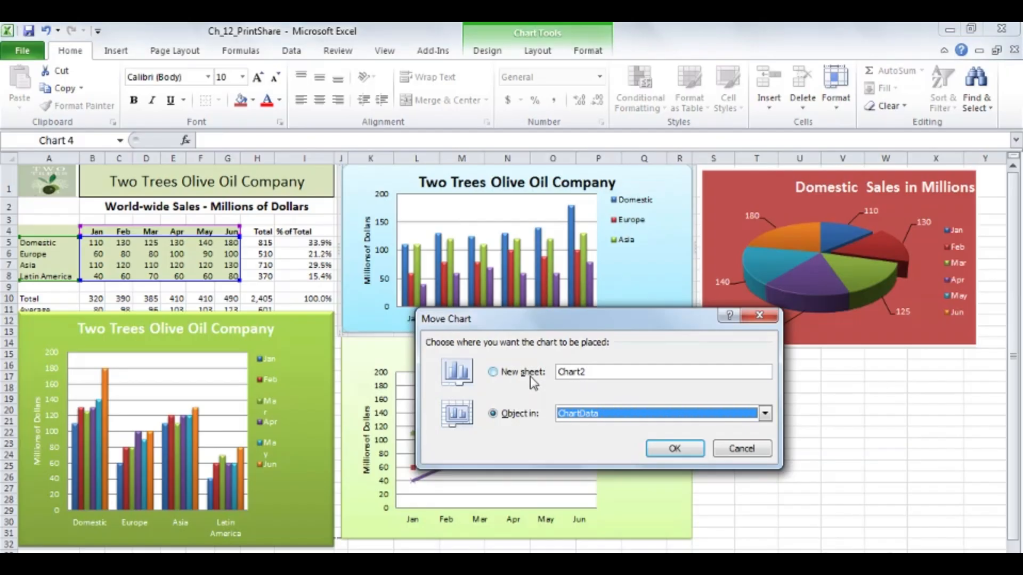
{"action": "left_click", "coordinate": [494, 372]}
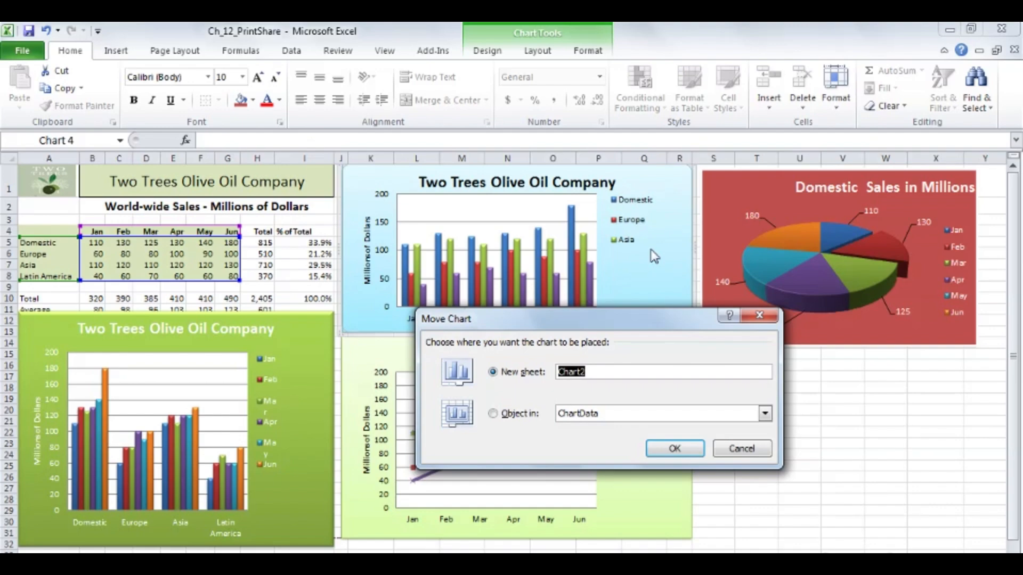
{"action": "left_click", "coordinate": [681, 450]}
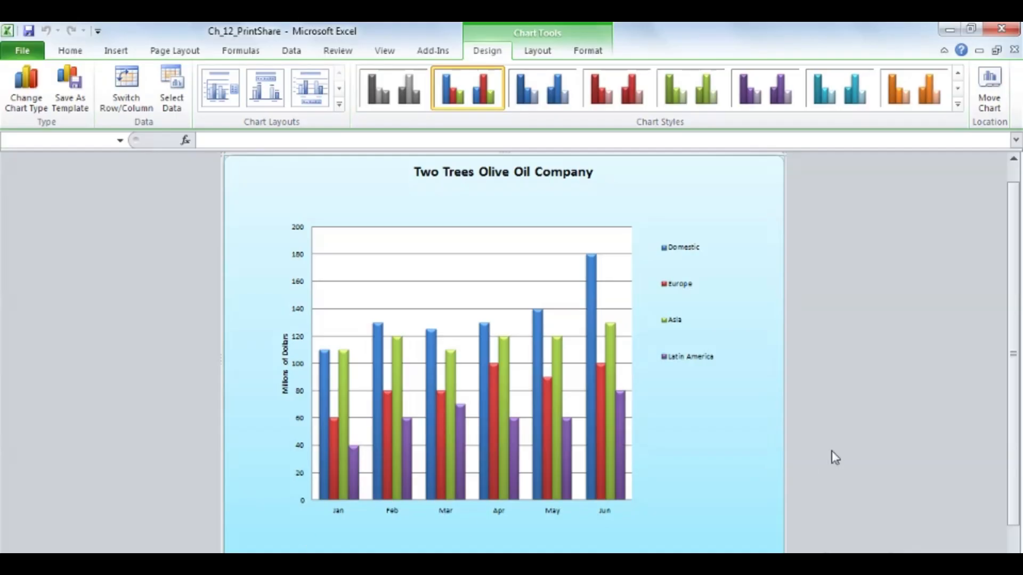
{"action": "left_click", "coordinate": [869, 431]}
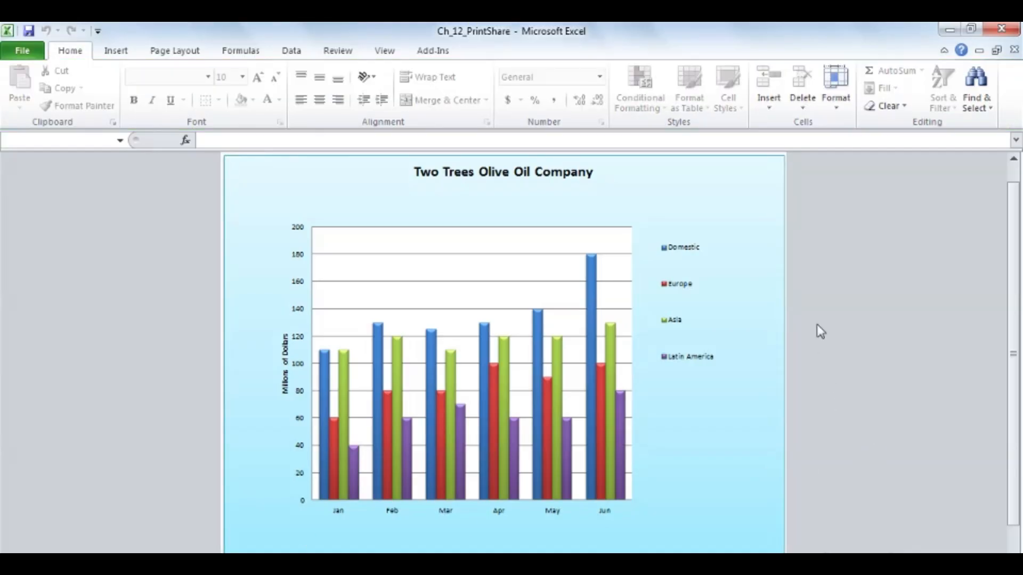
- Move the column chart back as an object in the ChartData sheet and place it above the Regional Sales chart
{"action": "right_click", "coordinate": [711, 193]}
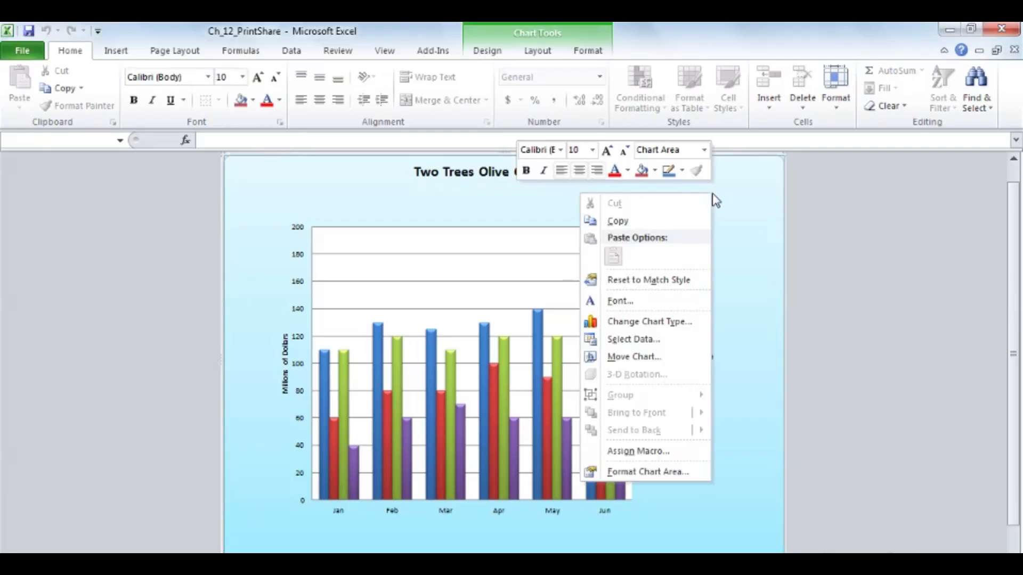
{"action": "left_click", "coordinate": [637, 358]}
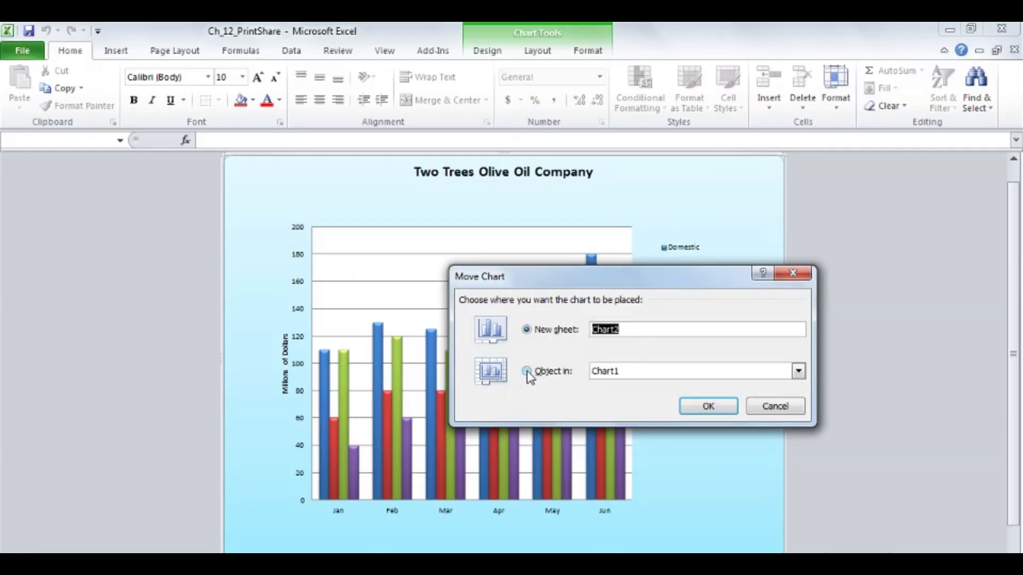
{"action": "left_click", "coordinate": [799, 371]}
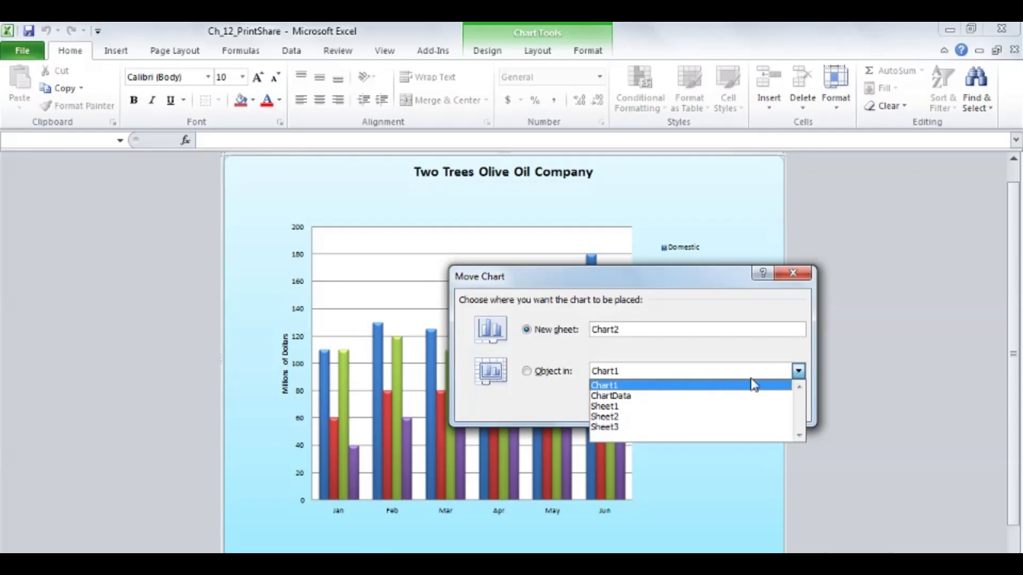
{"action": "left_click", "coordinate": [629, 397]}
{"action": "left_click", "coordinate": [698, 407]}
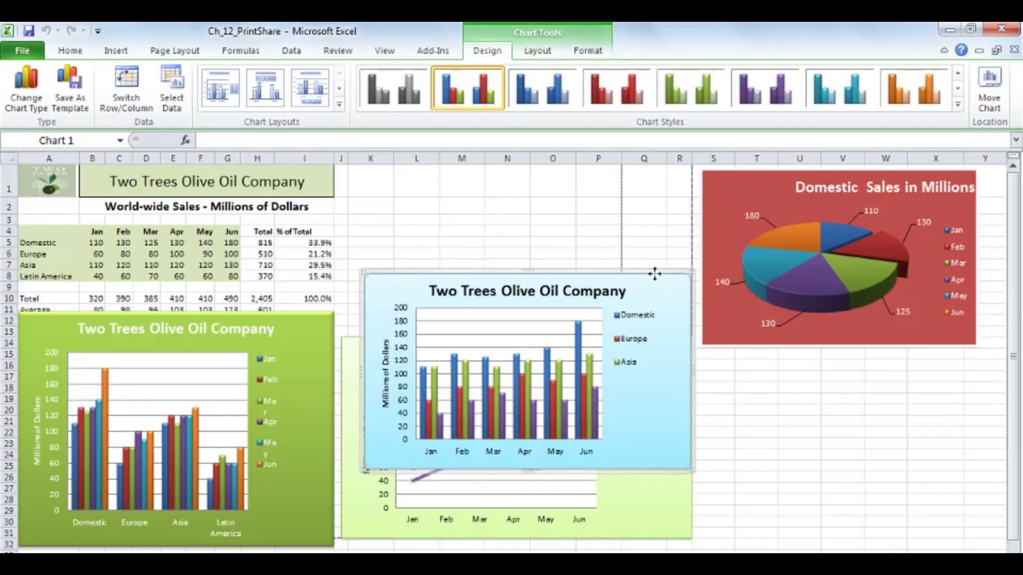
{"action": "left_click_drag", "start_coordinate": [655, 275], "coordinate": [642, 173]}
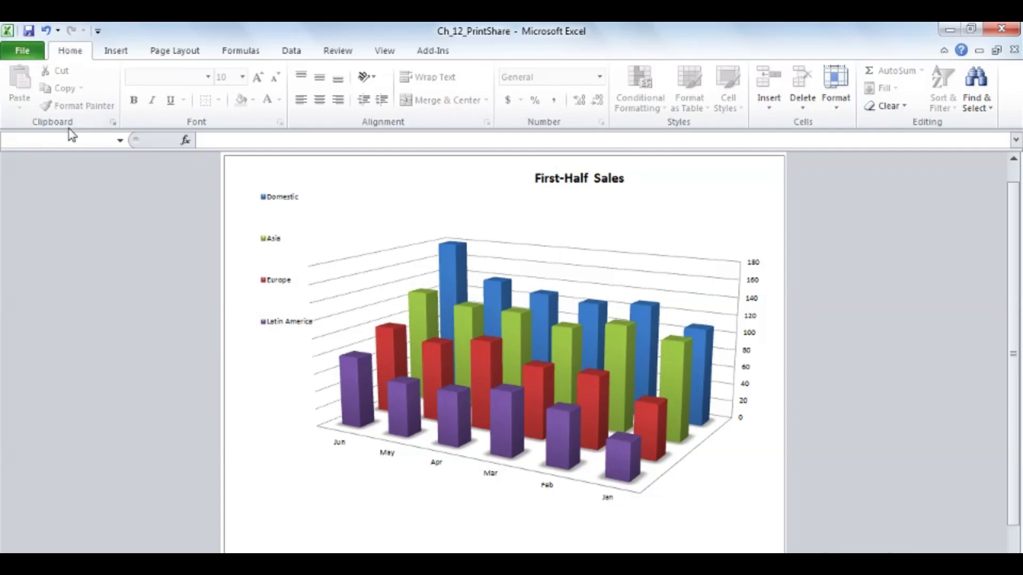
- Add the Print Preview and Print command to the Quick Access Toolbar for all documents
{"action": "right_click", "coordinate": [65, 30]}
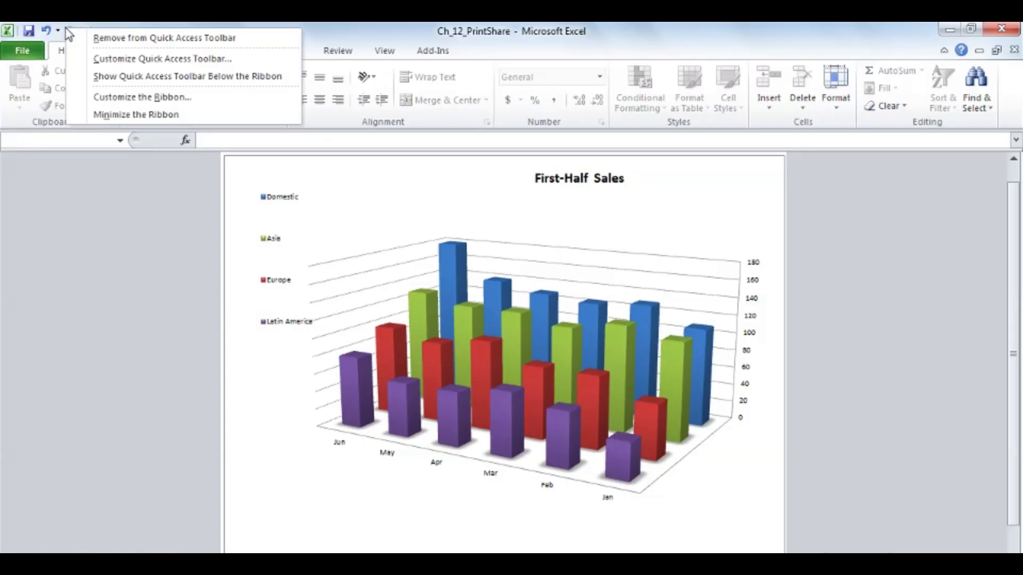
{"action": "left_click", "coordinate": [121, 59]}
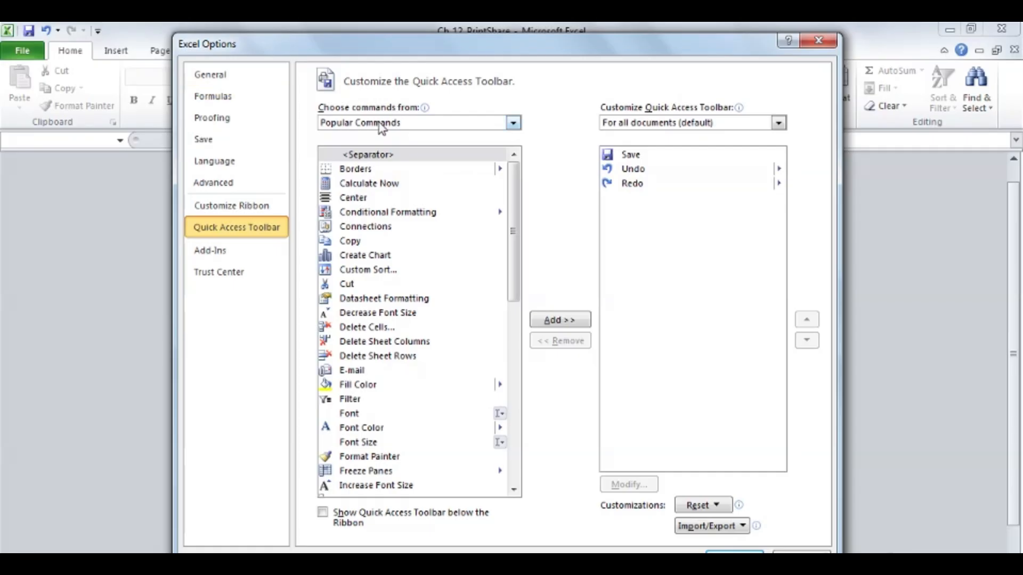
{"action": "left_click_drag", "start_coordinate": [513, 190], "coordinate": [518, 353]}
{"action": "left_click", "coordinate": [376, 323]}
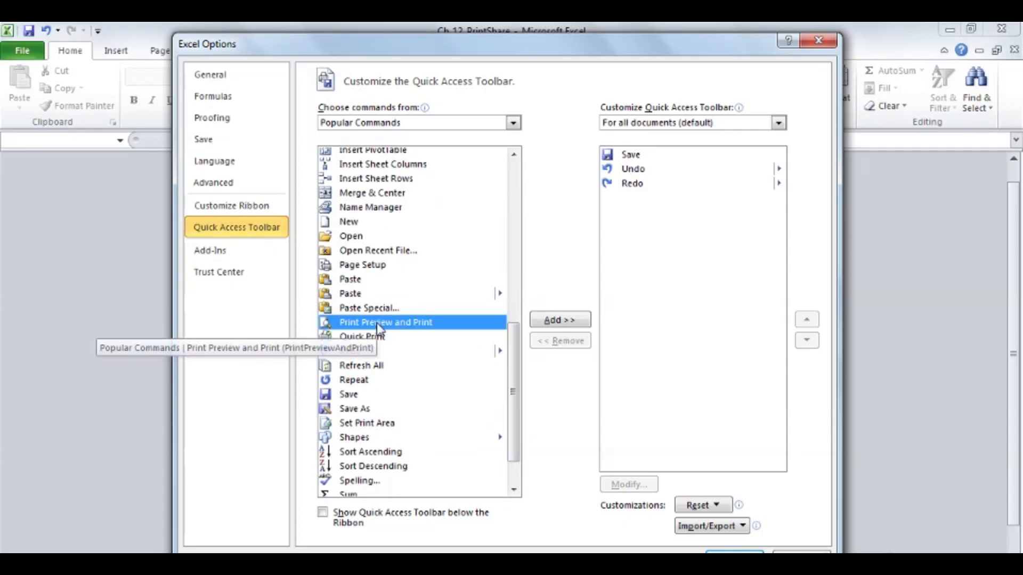
{"action": "left_click", "coordinate": [546, 321]}
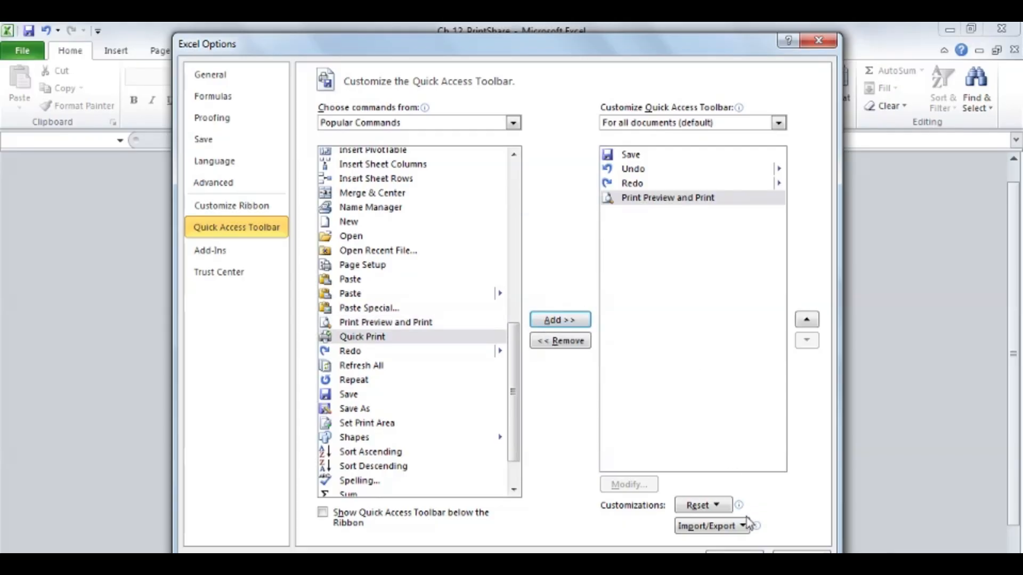
{"action": "left_click", "coordinate": [735, 559]}
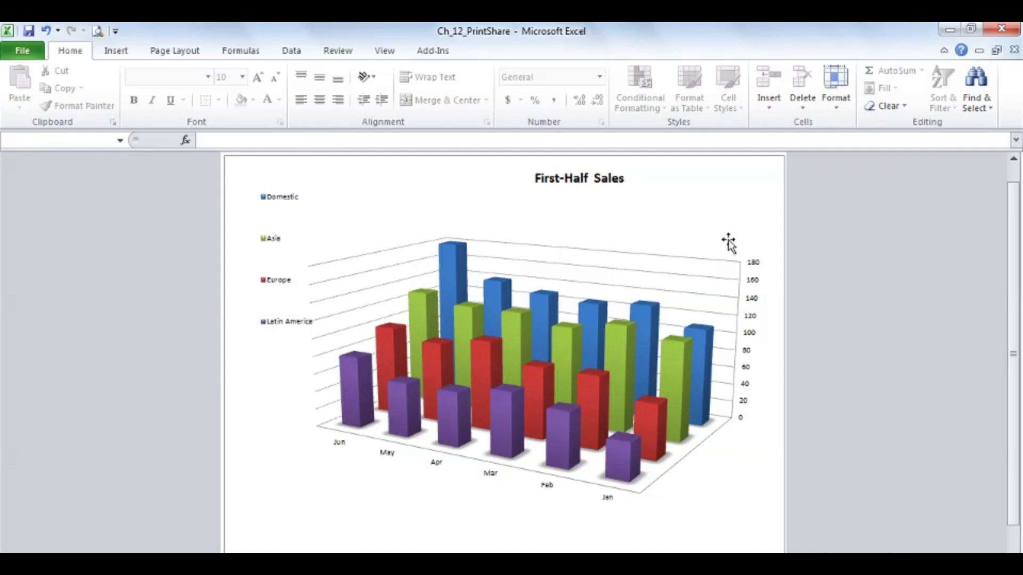
- Preview the First-Half Sales chart sheet for printing and examine its margin choices, leaving the preview without changing them
{"action": "left_click", "coordinate": [99, 32]}
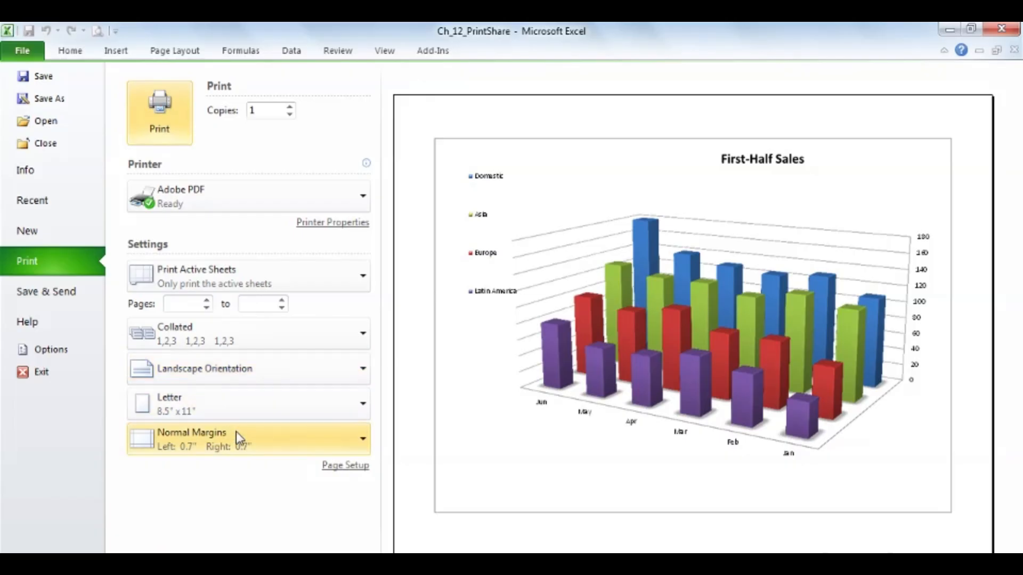
{"action": "left_click", "coordinate": [366, 444]}
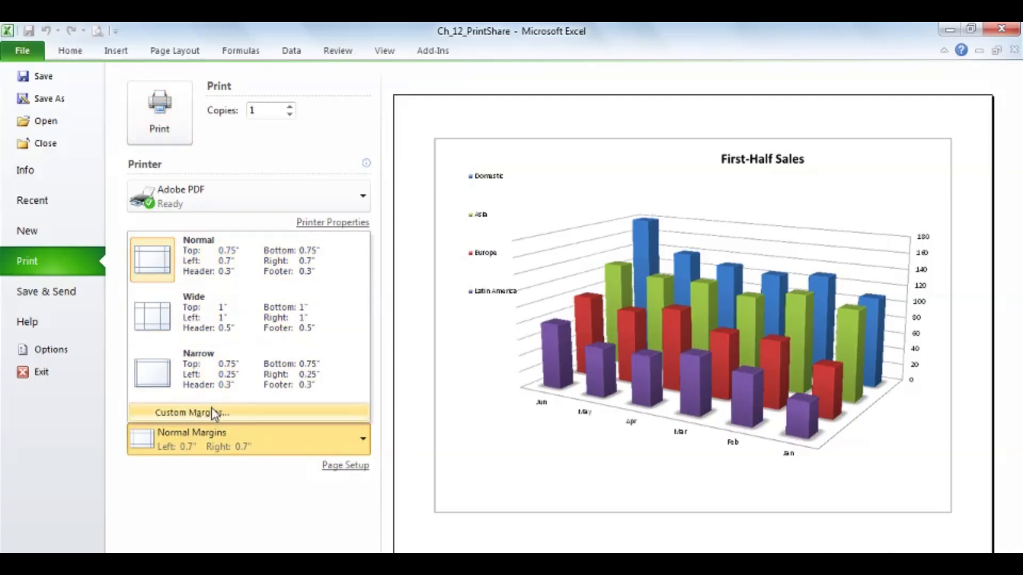
{"action": "left_click", "coordinate": [268, 487]}
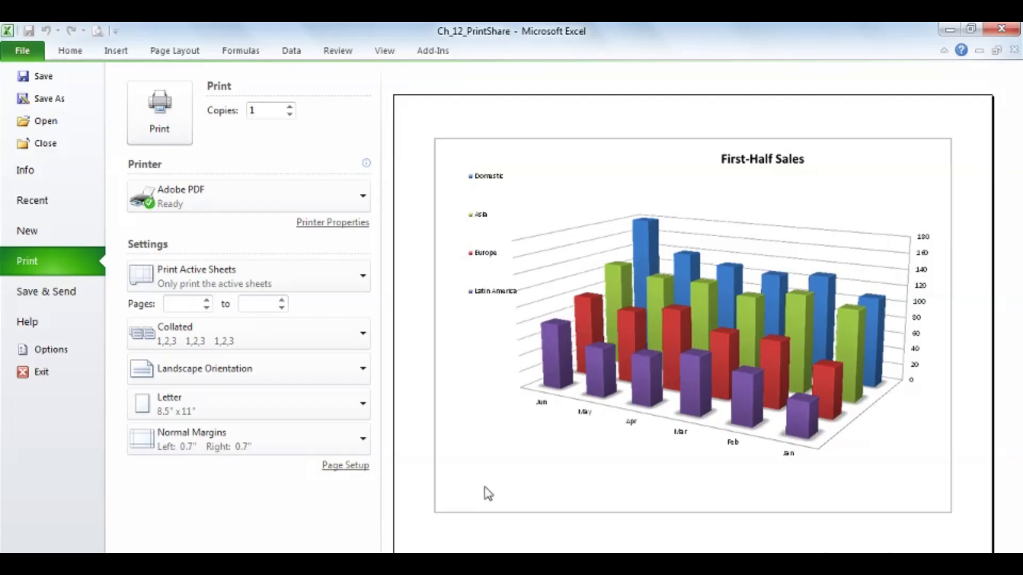
{"action": "key", "text": "Escape"}
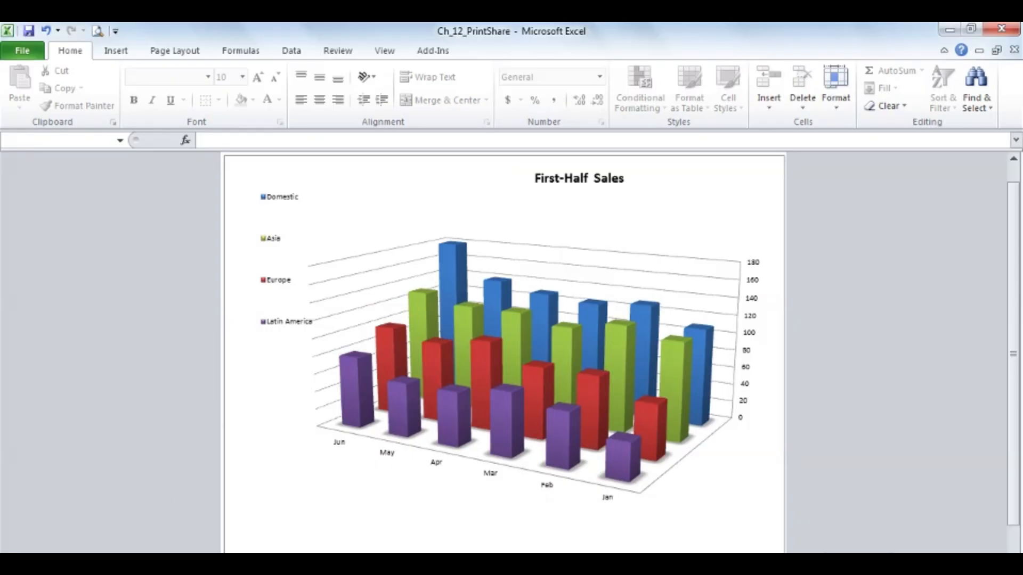
- Examine both print preview pages of the ChartData worksheet with an empty cell selected instead of a chart
{"action": "key", "text": "ctrl+Page_Up"}
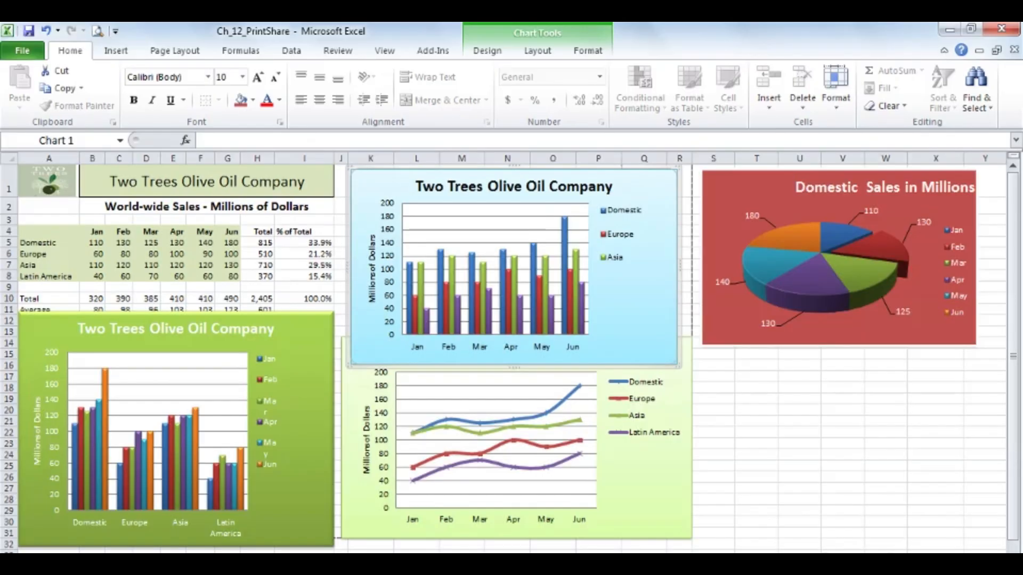
{"action": "left_click", "coordinate": [770, 492]}
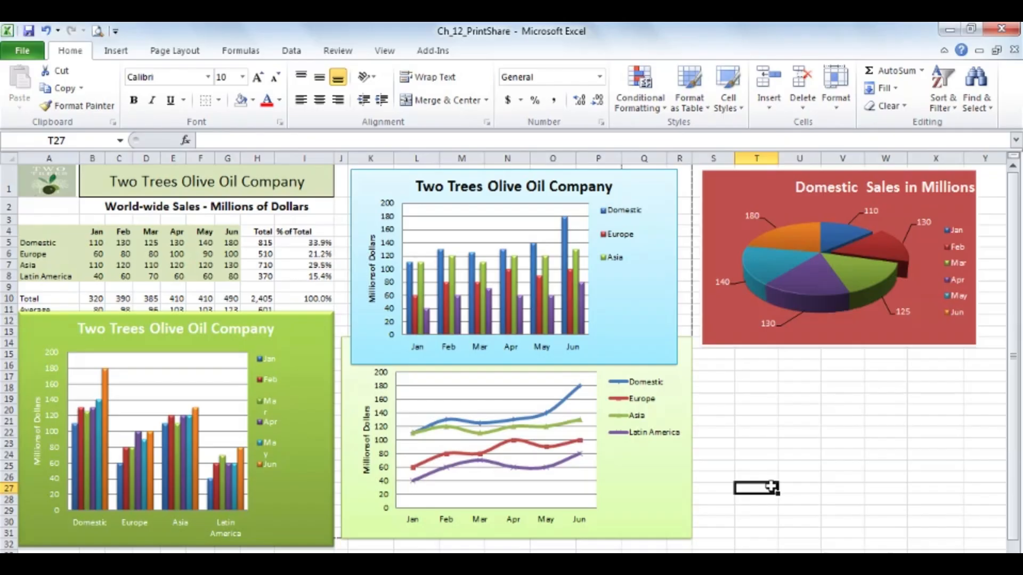
{"action": "left_click", "coordinate": [763, 434]}
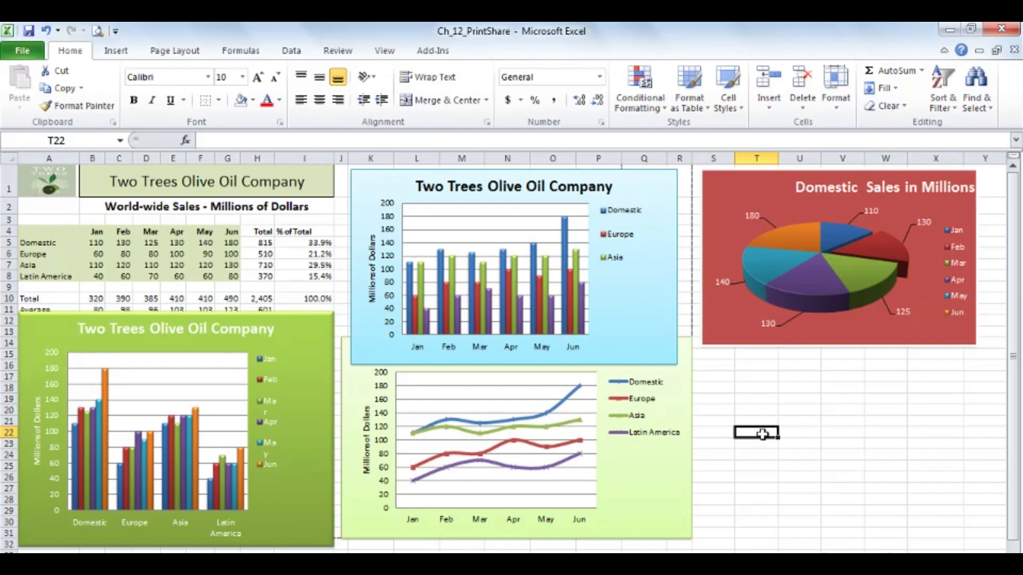
{"action": "key", "text": "ctrl+F2"}
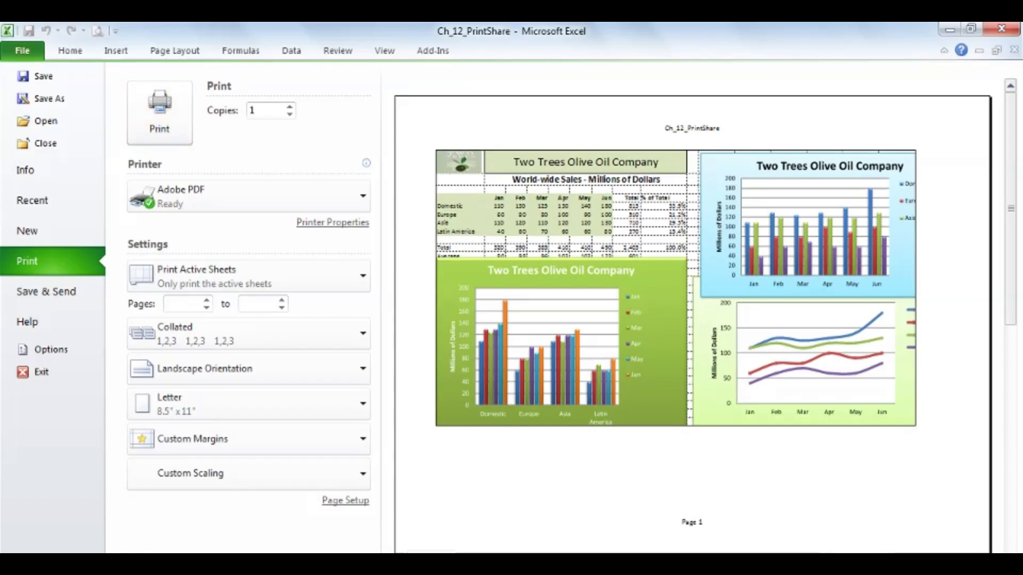
{"action": "scroll", "coordinate": [693, 320], "scroll_direction": "down", "scroll_amount": 1}
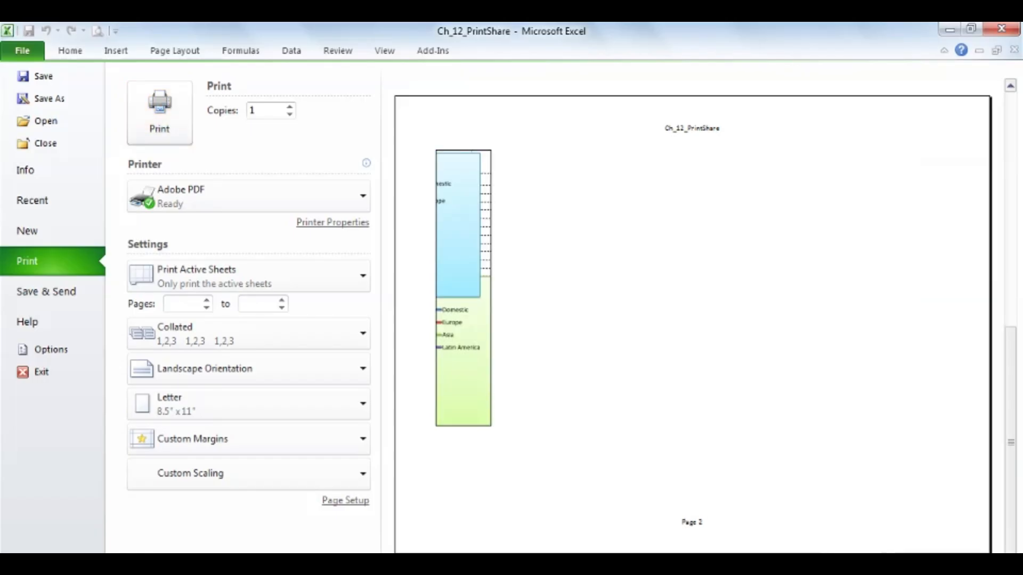
{"action": "scroll", "coordinate": [692, 319], "scroll_direction": "up", "scroll_amount": 1}
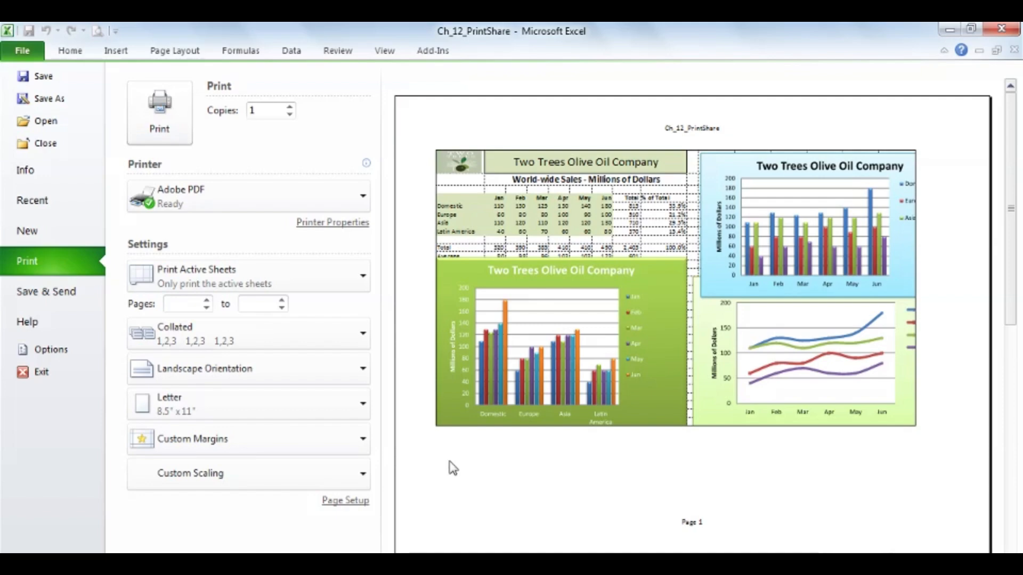
{"action": "key", "text": "Escape"}
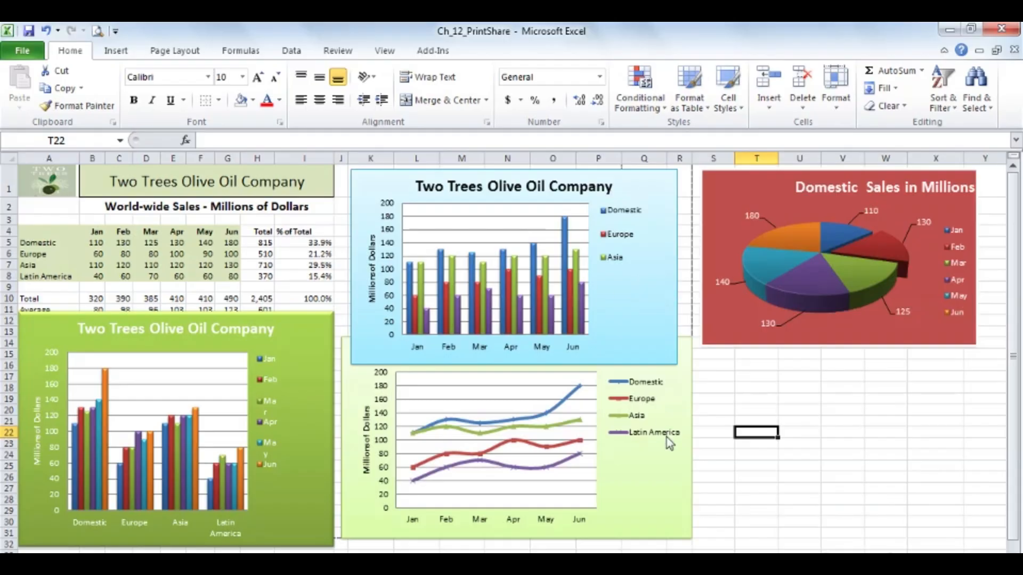
- Shorten the blue column chart so it clears the Regional Sales chart, and resize Regional Sales to snap to the cell grid
{"action": "left_click", "coordinate": [642, 335]}
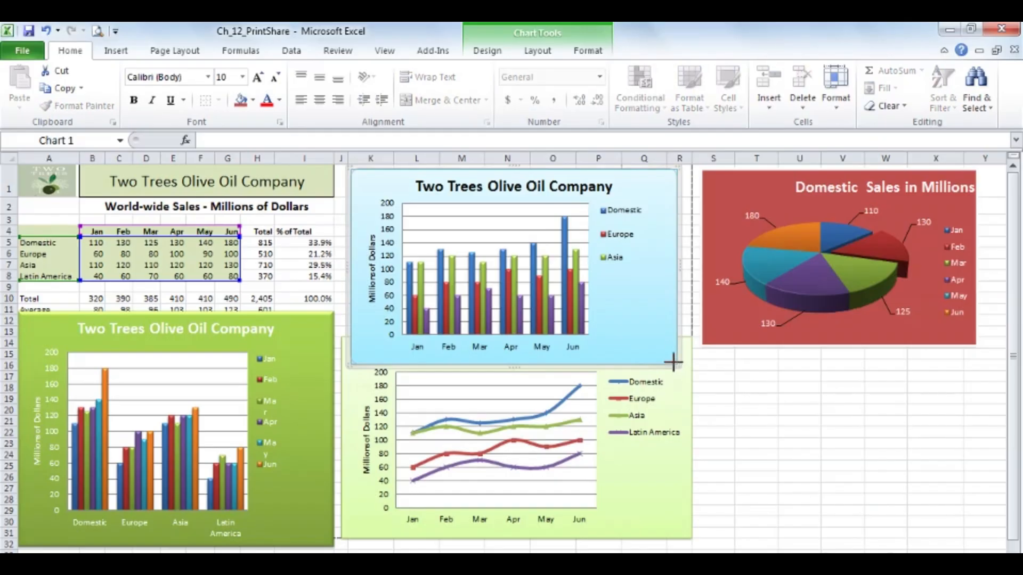
{"action": "mouse_move", "coordinate": [672, 353]}
{"action": "left_mouse_down"}
{"action": "mouse_move", "coordinate": [667, 334]}
{"action": "mouse_move", "coordinate": [678, 323]}
{"action": "mouse_move", "coordinate": [686, 345]}
{"action": "left_mouse_up"}
{"action": "left_click", "coordinate": [688, 354]}
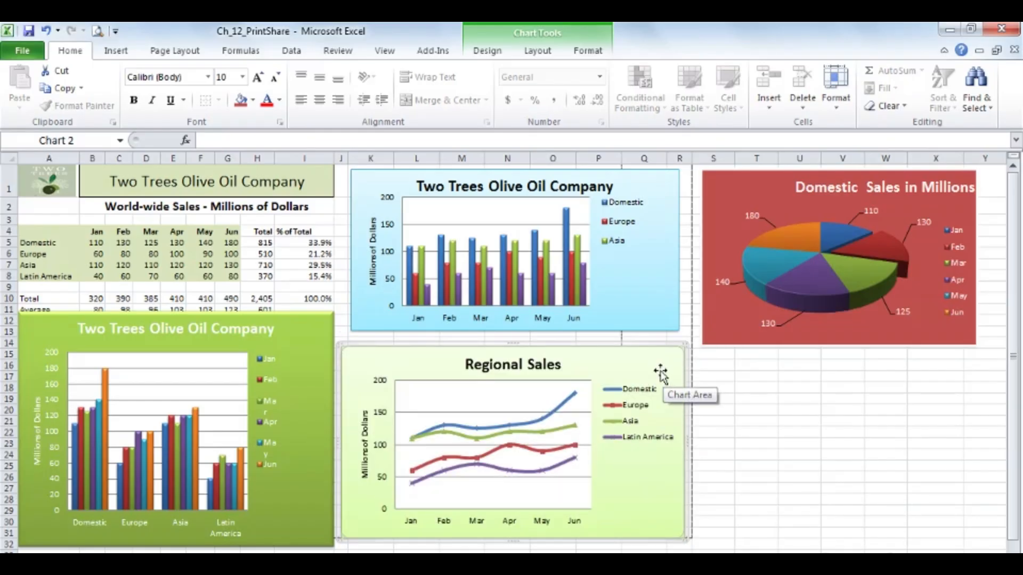
{"action": "key", "text": "alt"}
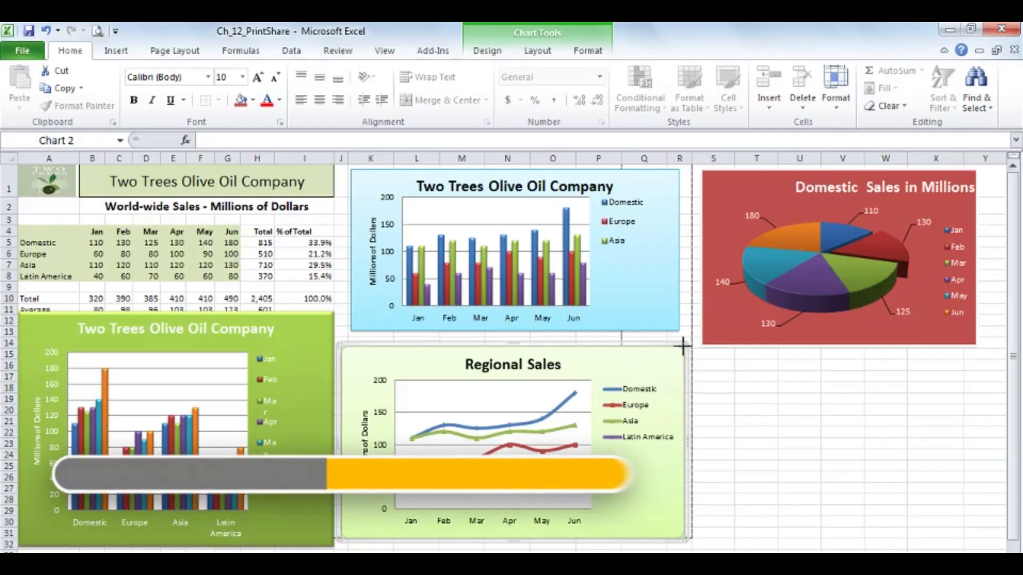
{"action": "left_click_drag", "start_coordinate": [685, 345], "coordinate": [686, 338]}
{"action": "left_click", "coordinate": [726, 375]}
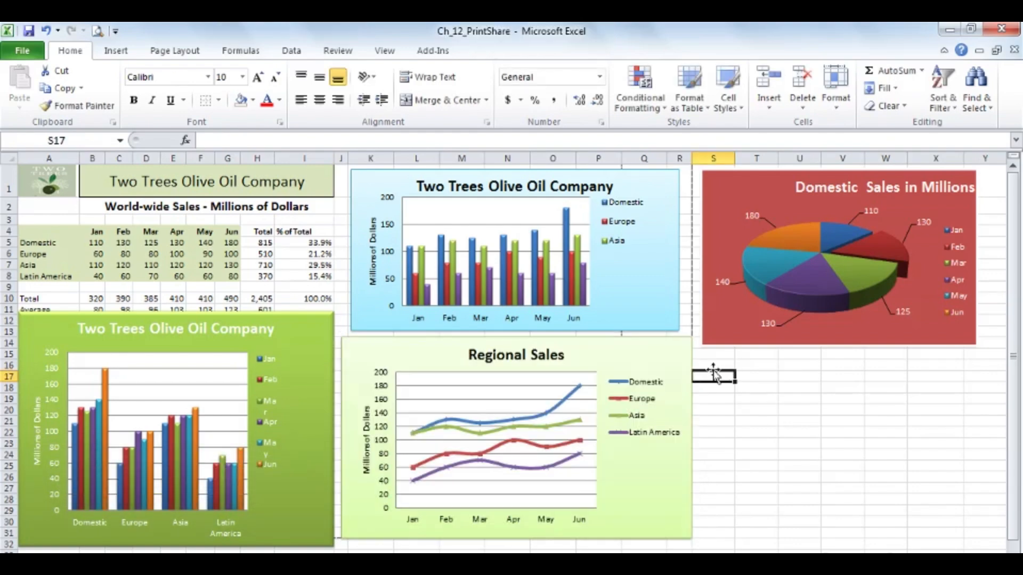
- Enlarge the blue Two Trees Olive Oil Company column chart to snap to the cell grid and span columns J through R above Regional Sales
{"action": "left_click", "coordinate": [766, 385]}
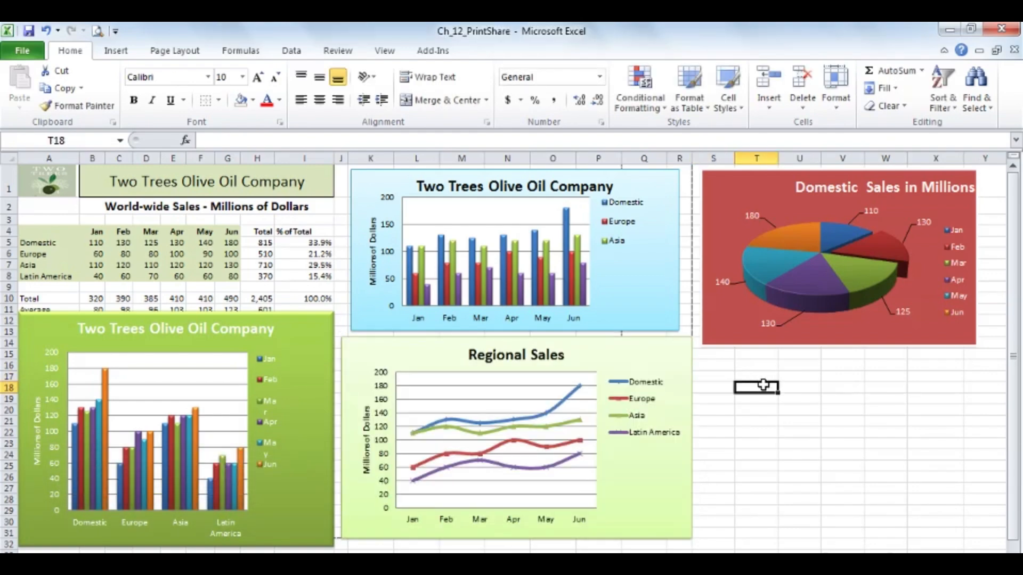
{"action": "left_click", "coordinate": [662, 253]}
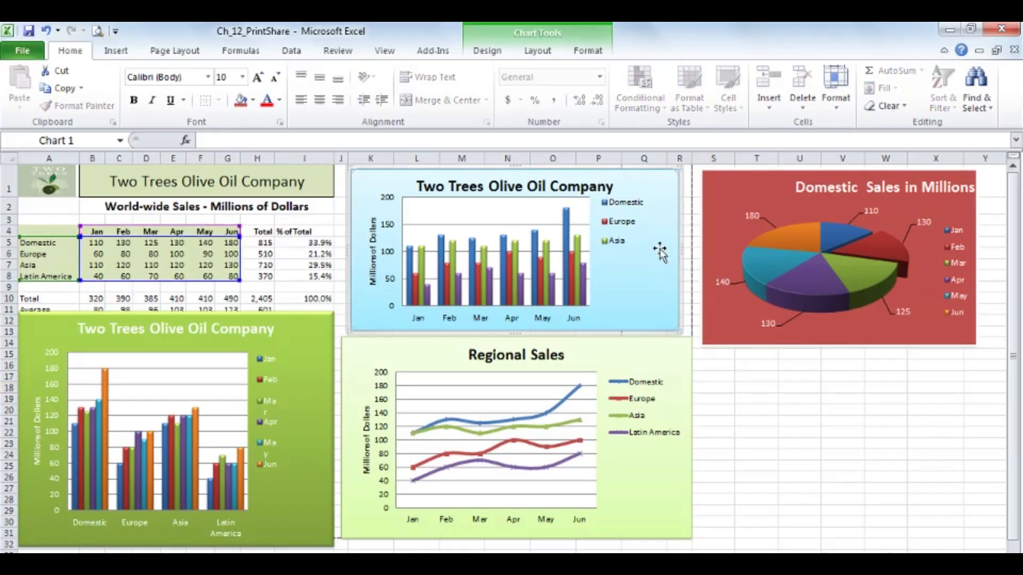
{"action": "left_click_drag", "start_coordinate": [678, 329], "coordinate": [691, 333]}
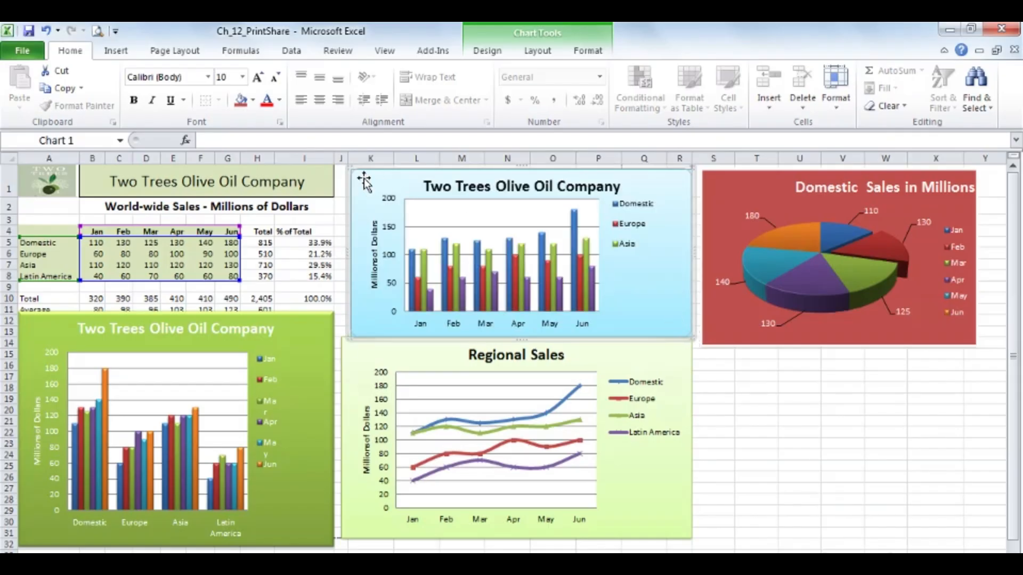
{"action": "left_click_drag", "start_coordinate": [350, 166], "coordinate": [335, 166]}
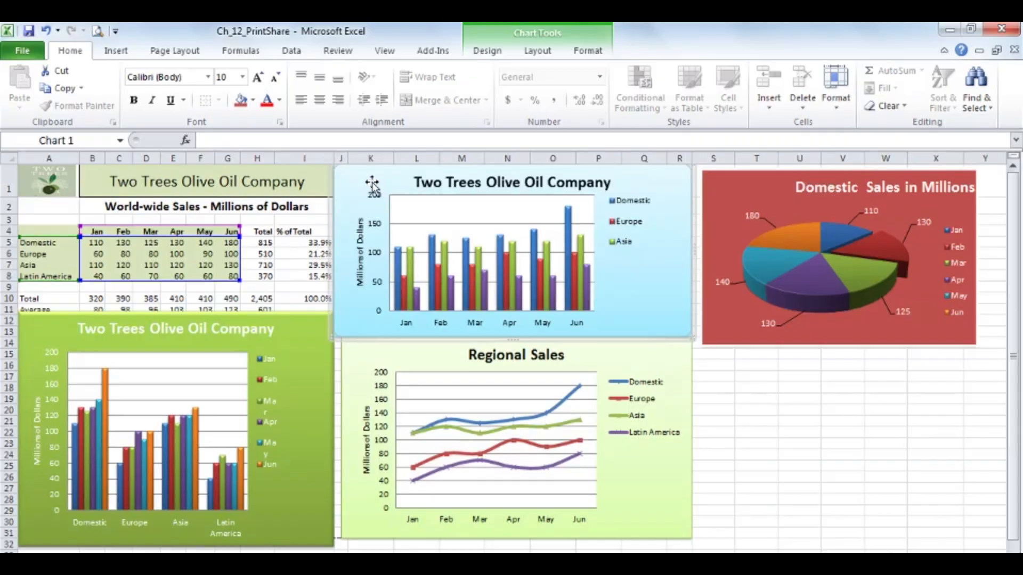
{"action": "left_click", "coordinate": [739, 418]}
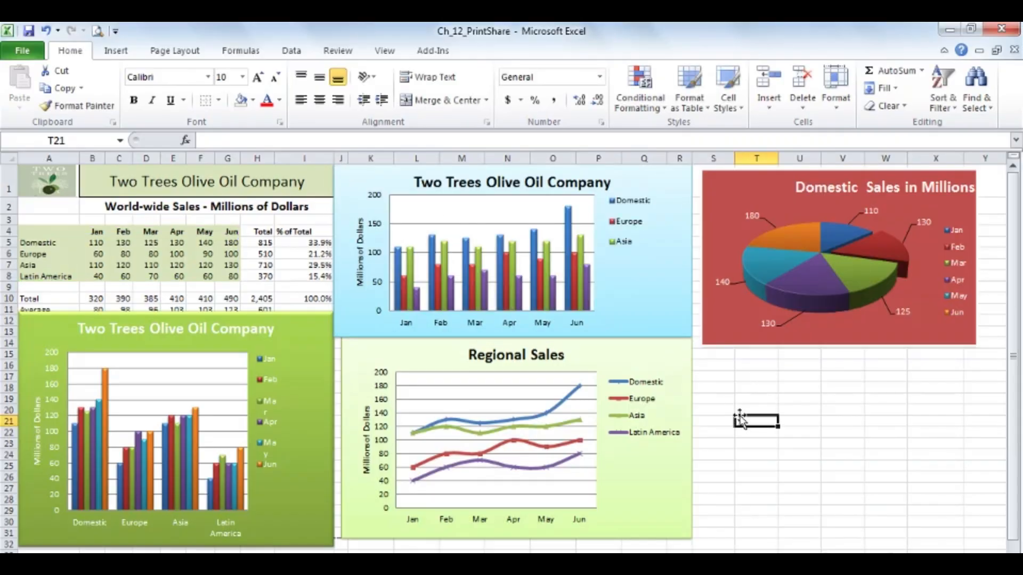
{"action": "left_click", "coordinate": [748, 400]}
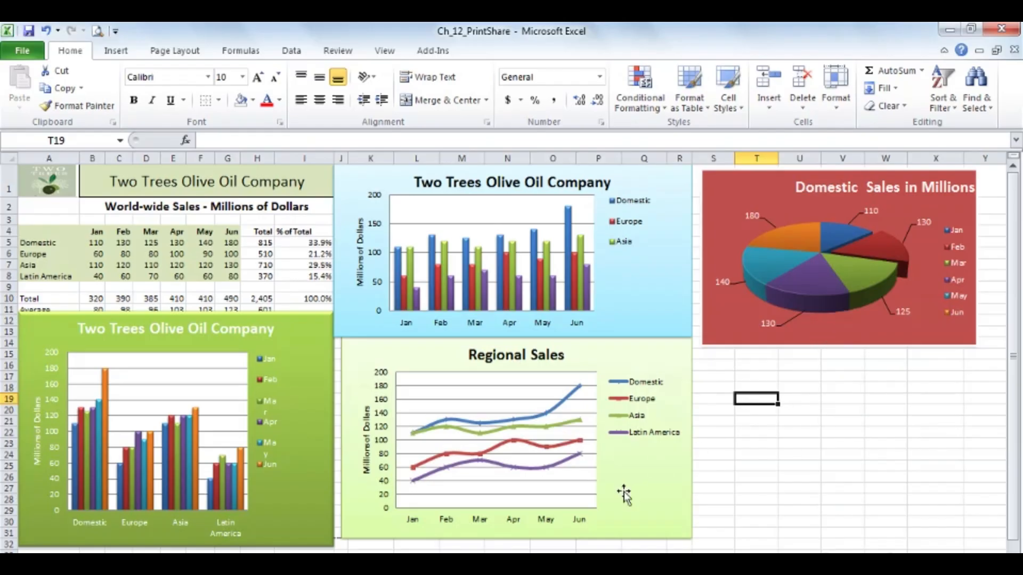
- Resize the green column chart to fit rows 12 through 31 so it clears the Average row and aligns with Regional Sales
{"action": "left_click", "coordinate": [302, 455]}
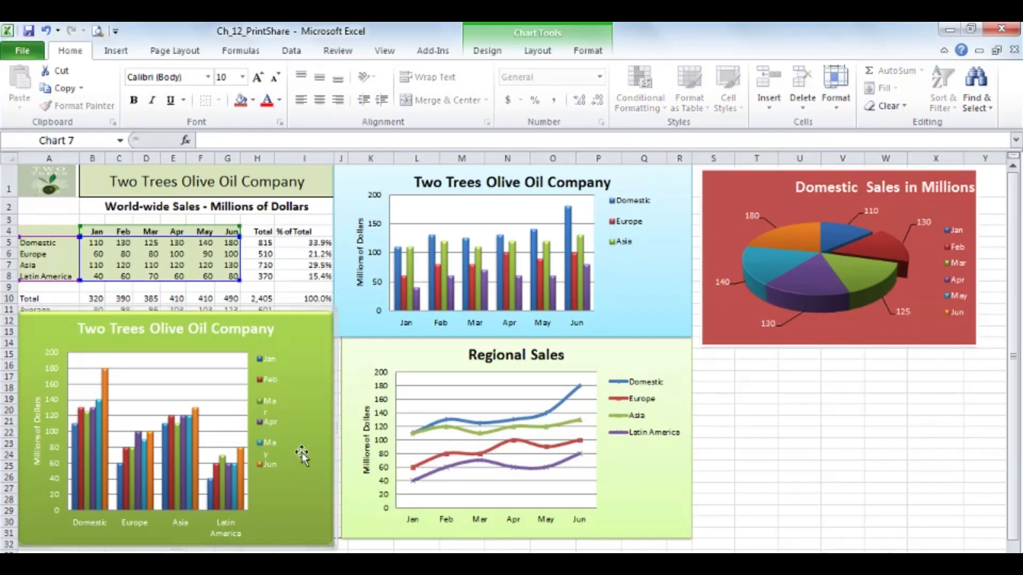
{"action": "left_click_drag", "start_coordinate": [331, 536], "coordinate": [338, 535]}
{"action": "left_click", "coordinate": [245, 550]}
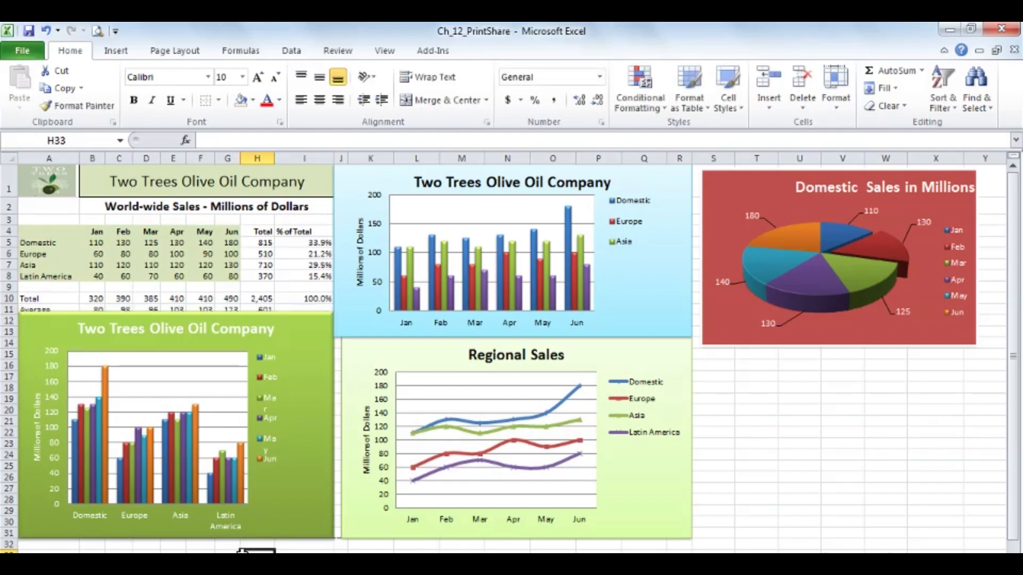
{"action": "left_click", "coordinate": [54, 341]}
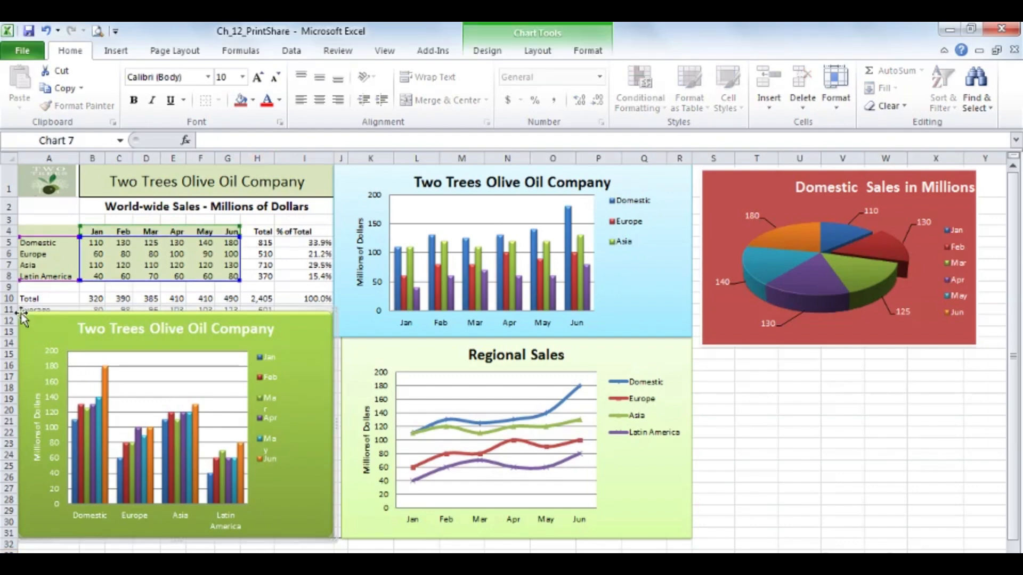
{"action": "left_click_drag", "start_coordinate": [20, 311], "coordinate": [26, 320]}
{"action": "left_click", "coordinate": [741, 399]}
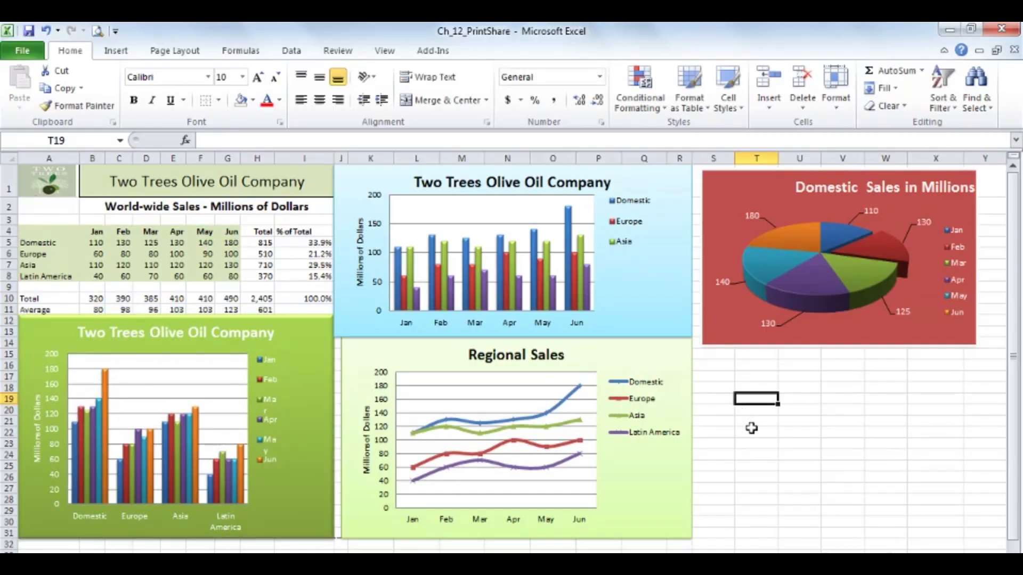
- Widen the Regional Sales chart so its left edge snaps to the cell grid beside the green column chart
{"action": "left_click", "coordinate": [354, 405]}
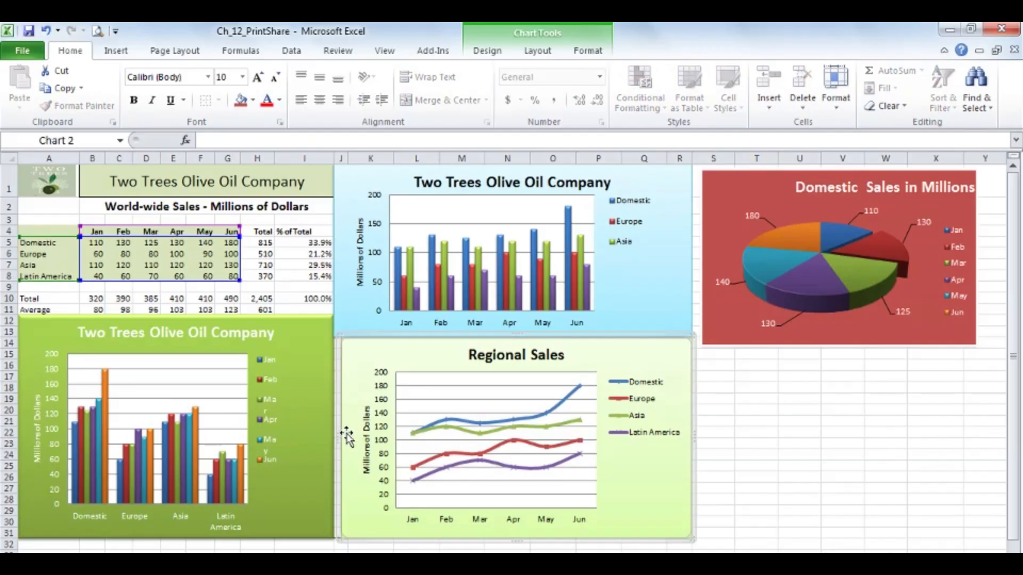
{"action": "left_click_drag", "start_coordinate": [336, 433], "coordinate": [330, 433]}
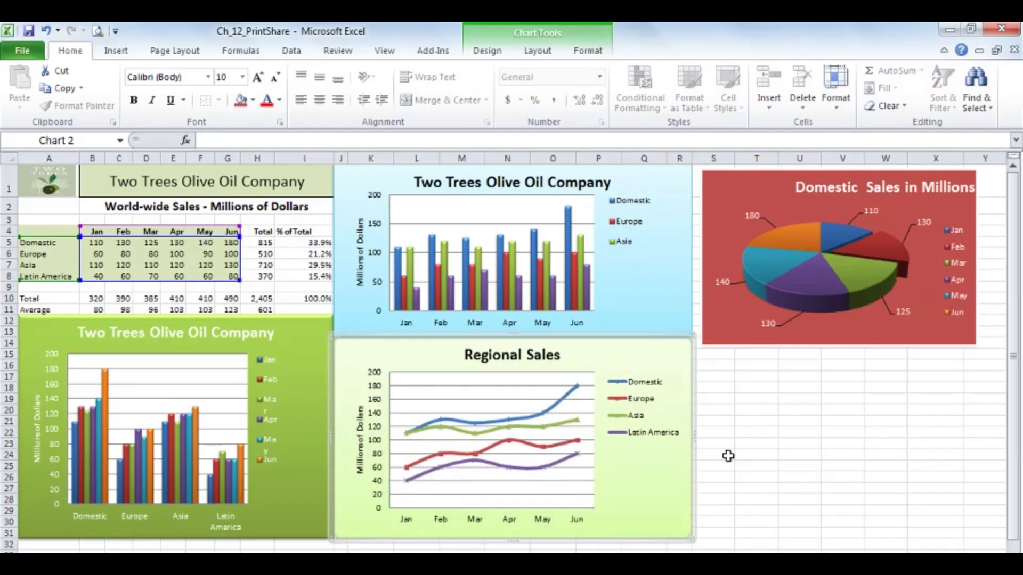
{"action": "key", "text": "F2"}
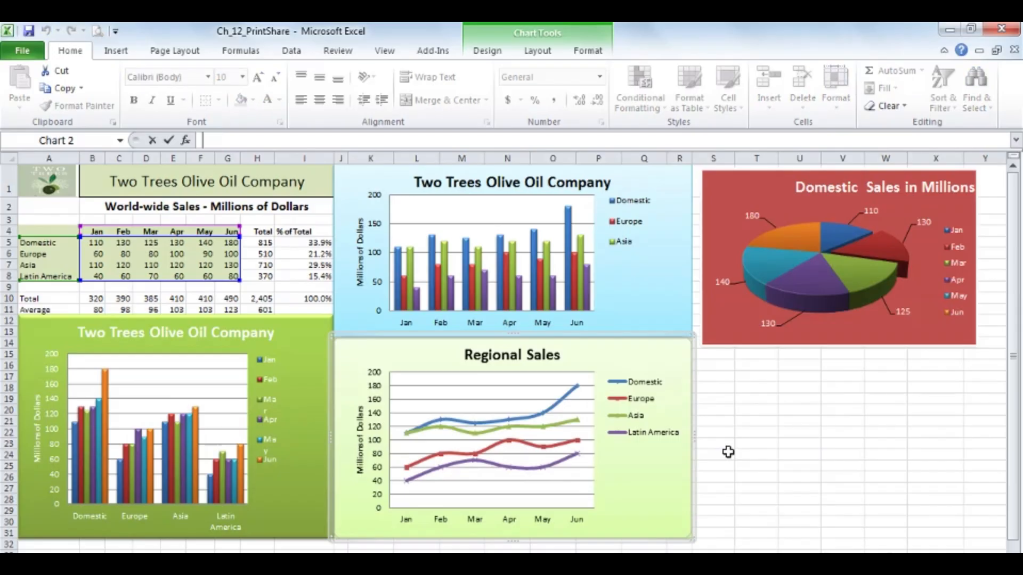
{"action": "left_click", "coordinate": [729, 452]}
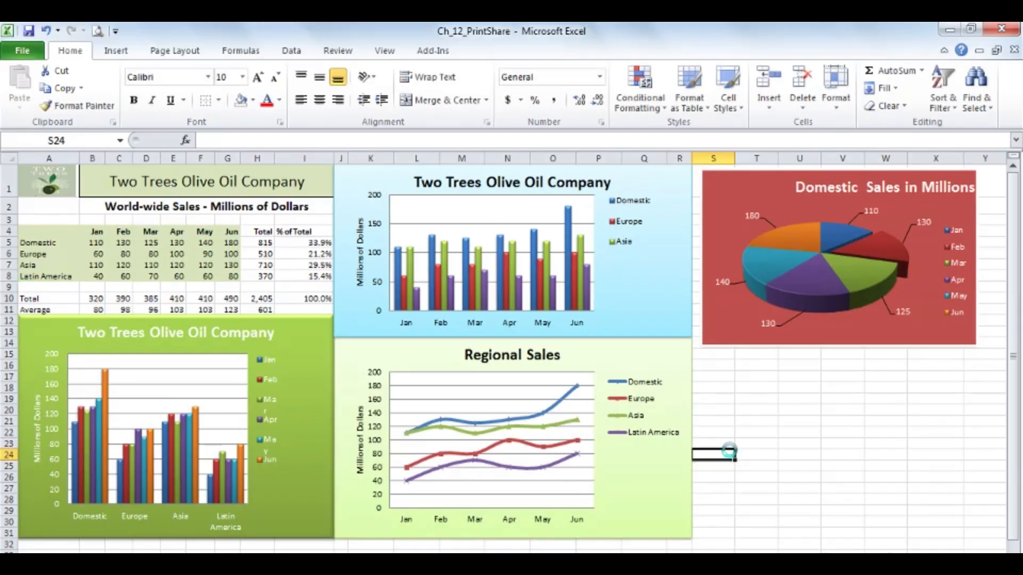
- Preview the rearranged worksheet for printing, check both pages, and leave the preview
{"action": "key", "text": "ctrl+p"}
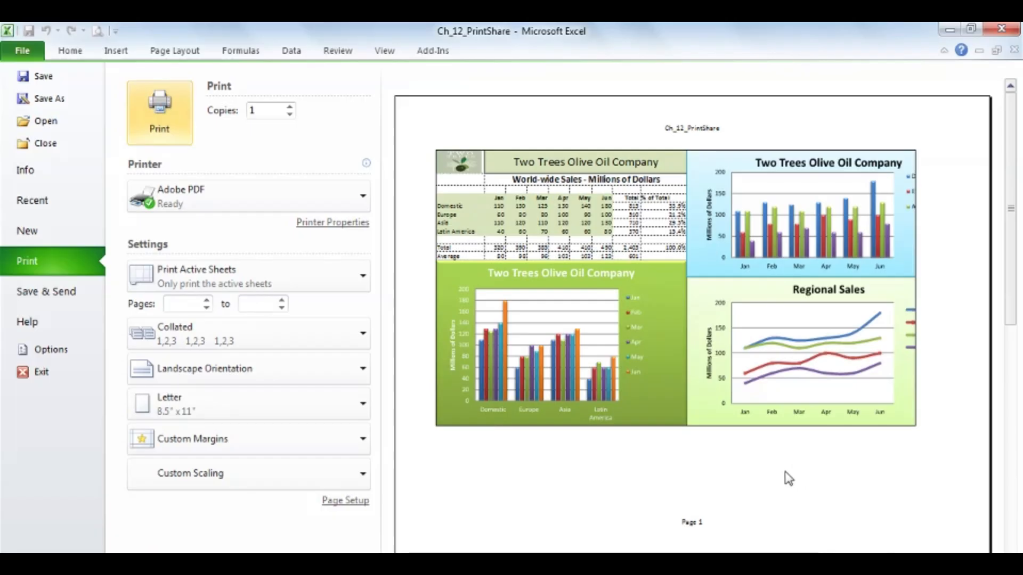
{"action": "scroll", "coordinate": [693, 320], "scroll_direction": "down", "scroll_amount": 1}
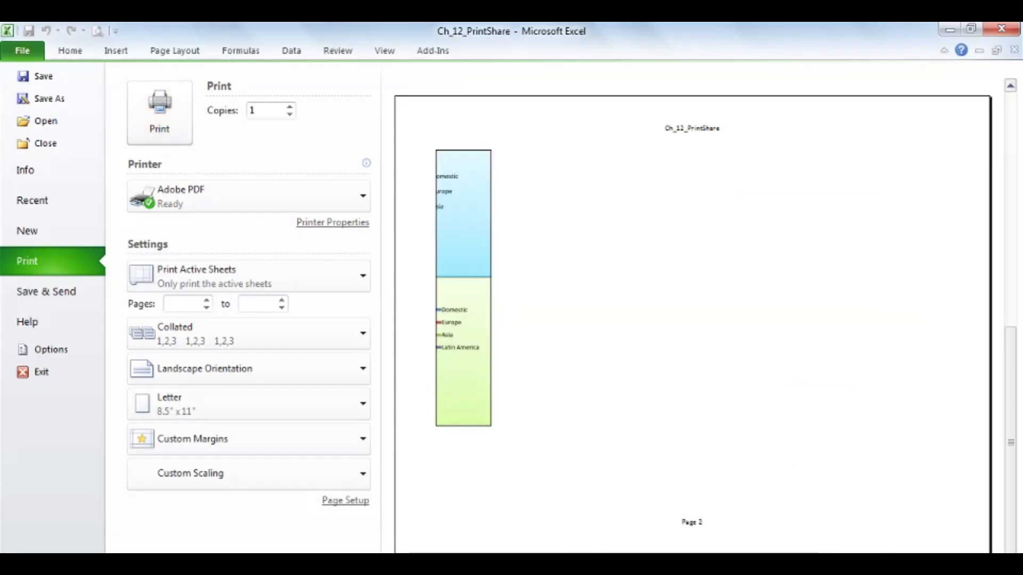
{"action": "key", "text": "Escape"}
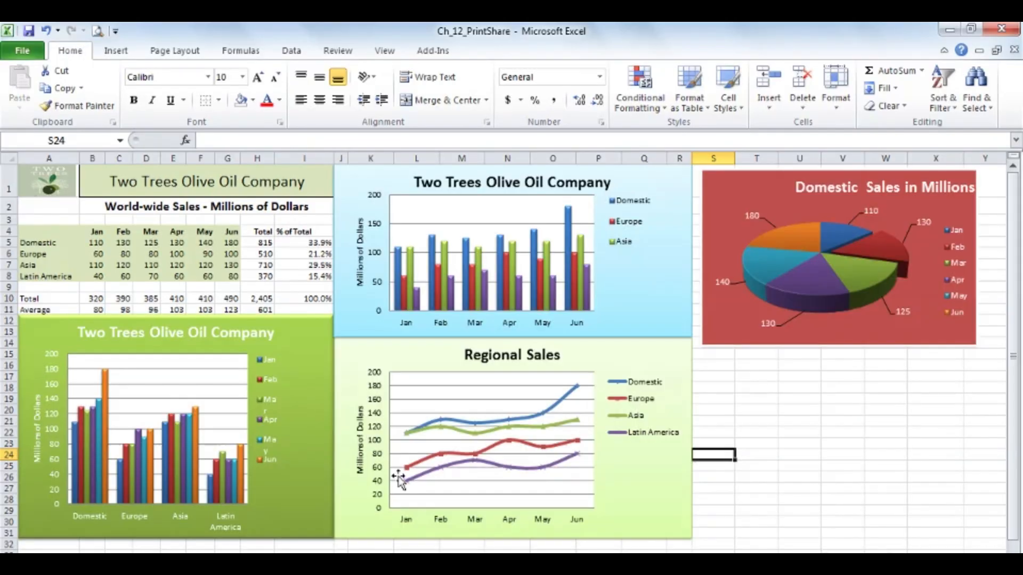
- In Page Break Preview, move the vertical page break to the end of column R and place Regional Sales back beneath the blue column chart
{"action": "left_click", "coordinate": [756, 432]}
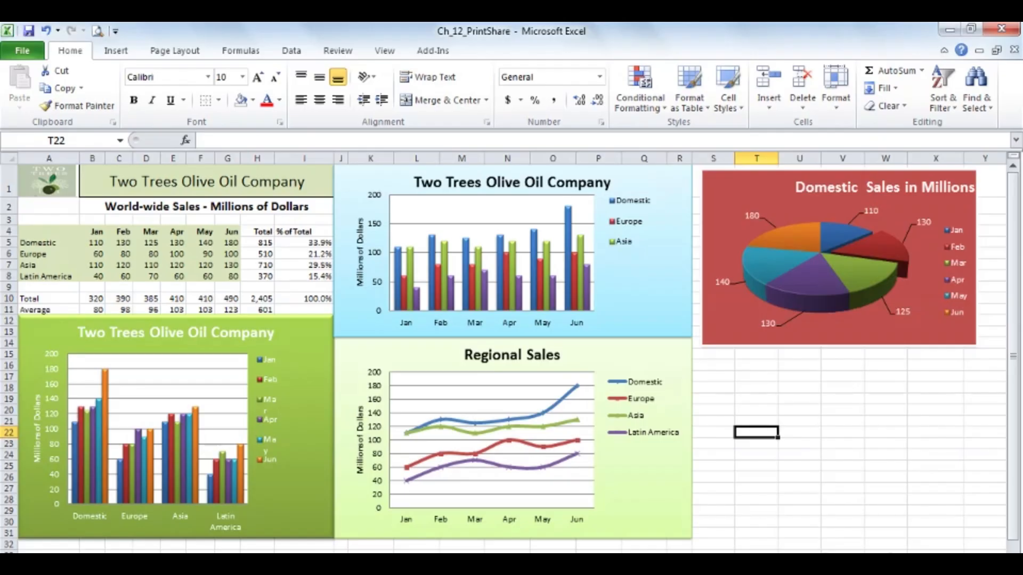
{"action": "key", "text": "alt+w"}
{"action": "key", "text": "i"}
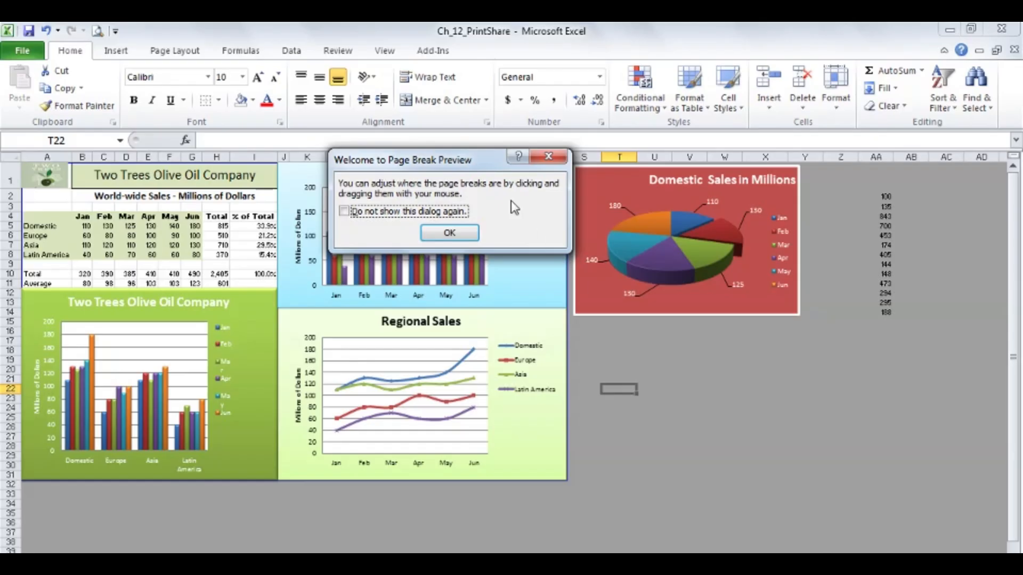
{"action": "left_click", "coordinate": [449, 232]}
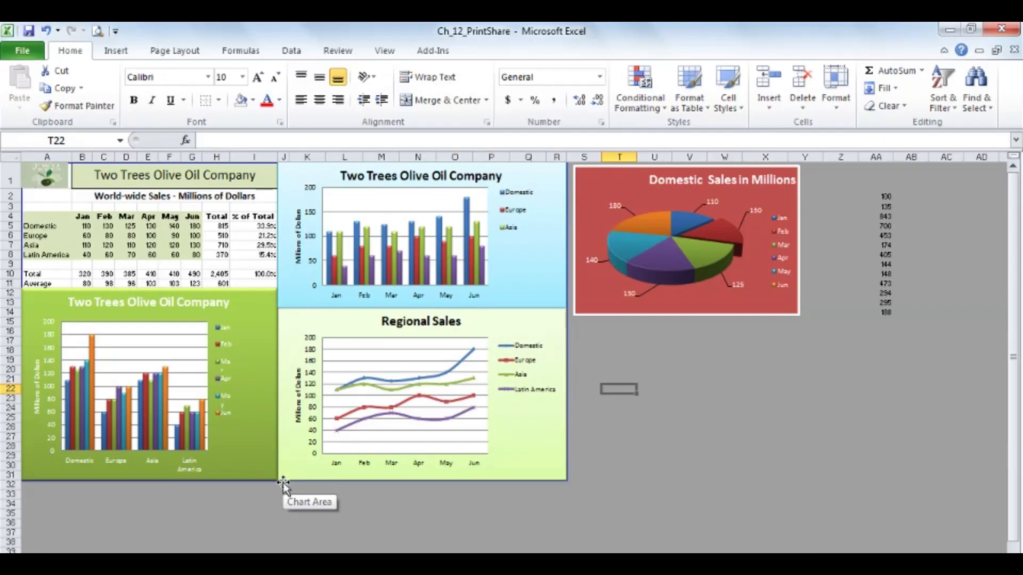
{"action": "left_click_drag", "start_coordinate": [283, 483], "coordinate": [305, 463]}
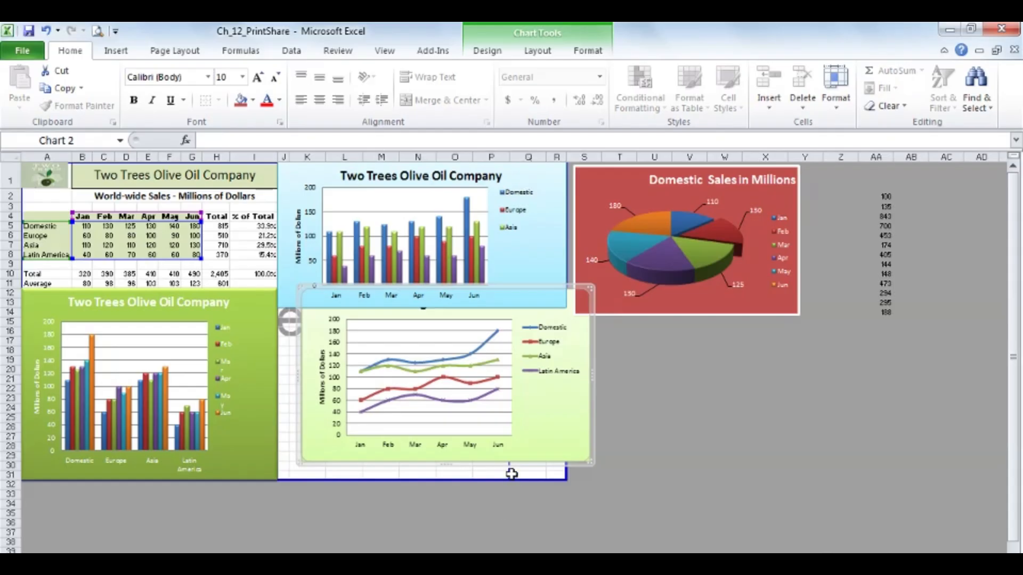
{"action": "left_click_drag", "start_coordinate": [517, 494], "coordinate": [515, 482]}
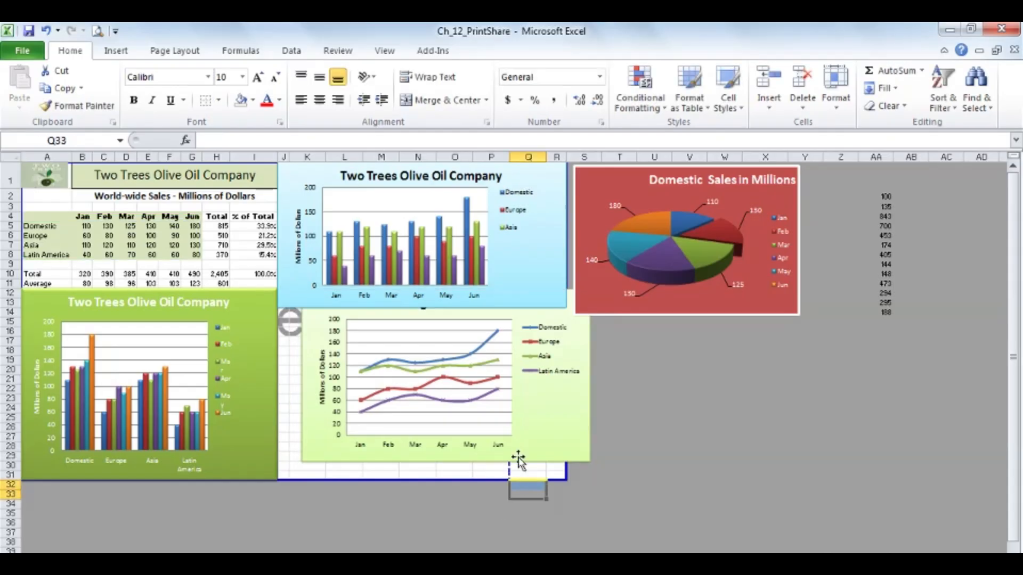
{"action": "left_click_drag", "start_coordinate": [506, 470], "coordinate": [562, 471]}
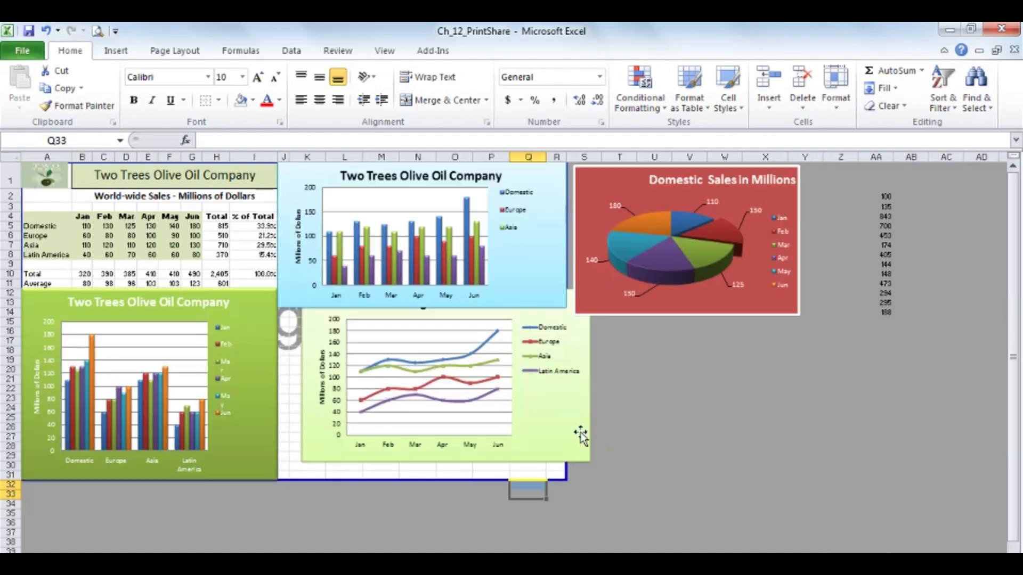
{"action": "left_click_drag", "start_coordinate": [576, 432], "coordinate": [567, 482]}
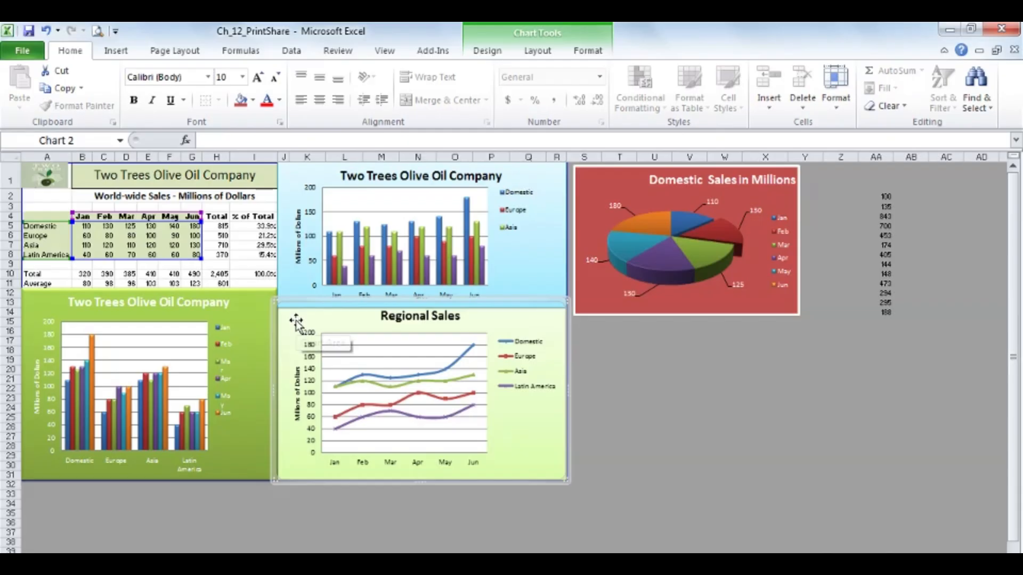
{"action": "left_click", "coordinate": [257, 258]}
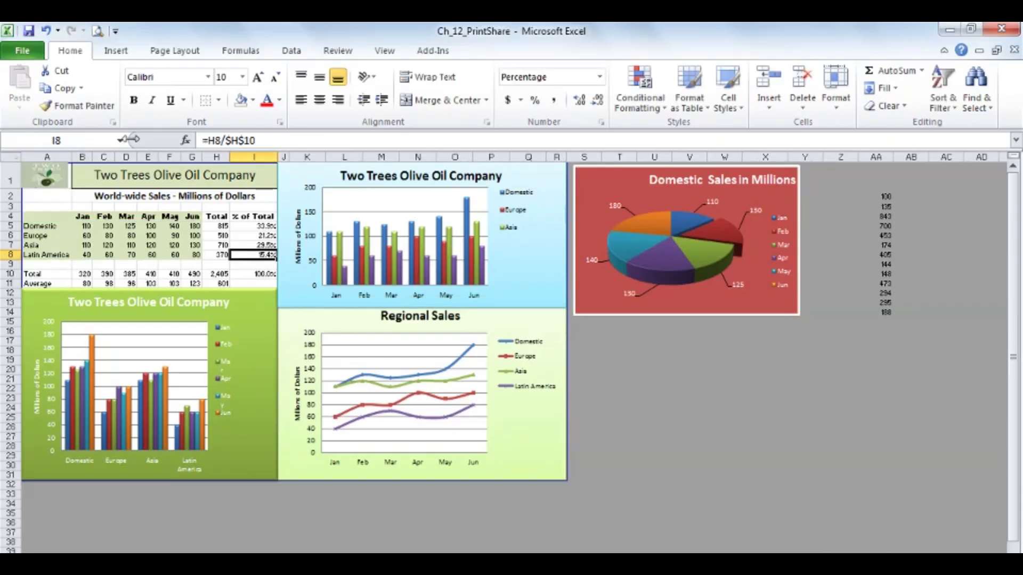
- Preview the worksheet for printing with a table cell selected, and preview the green column chart on its own
{"action": "left_click", "coordinate": [98, 33]}
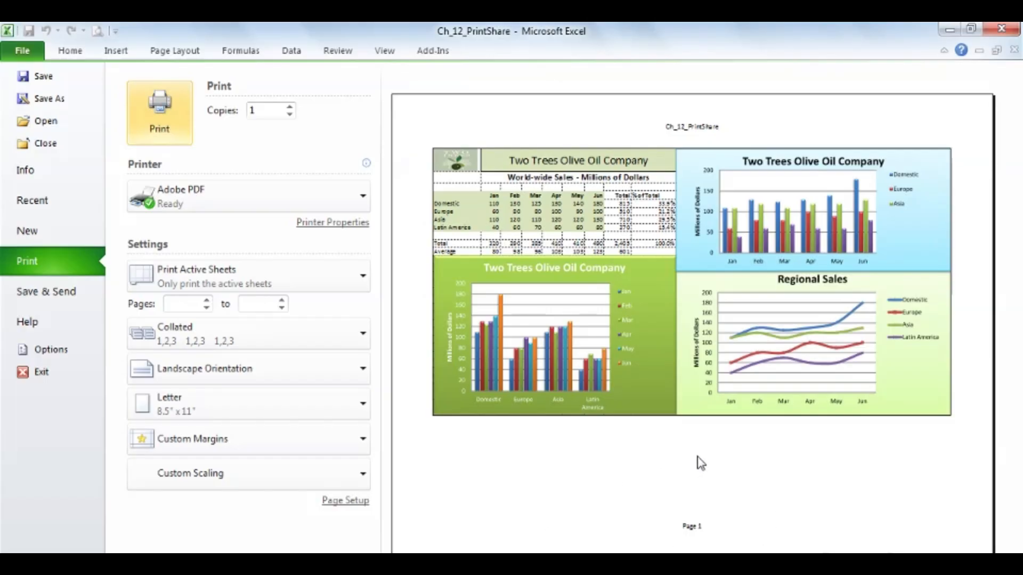
{"action": "key", "text": "Escape"}
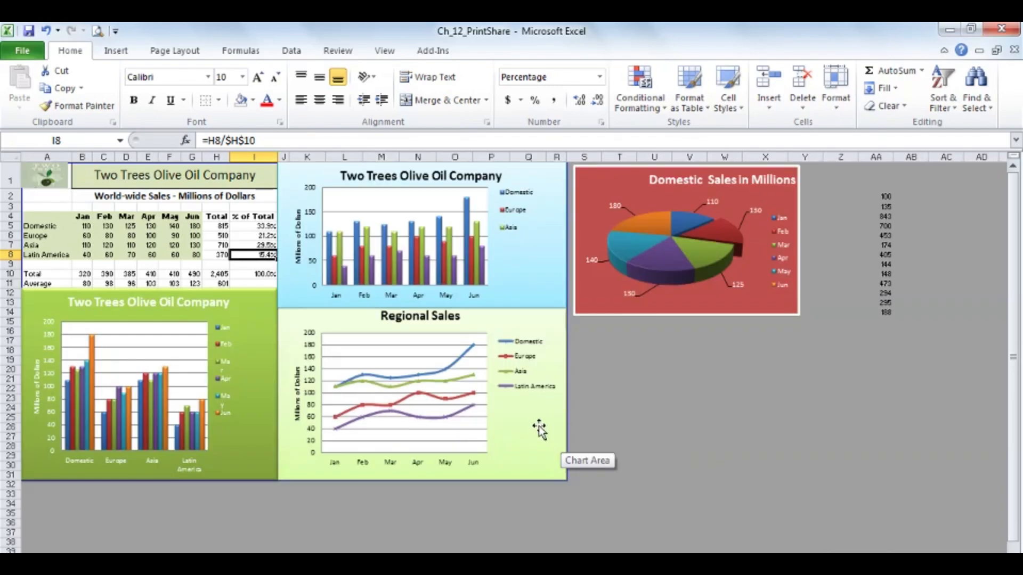
{"action": "left_click", "coordinate": [253, 207]}
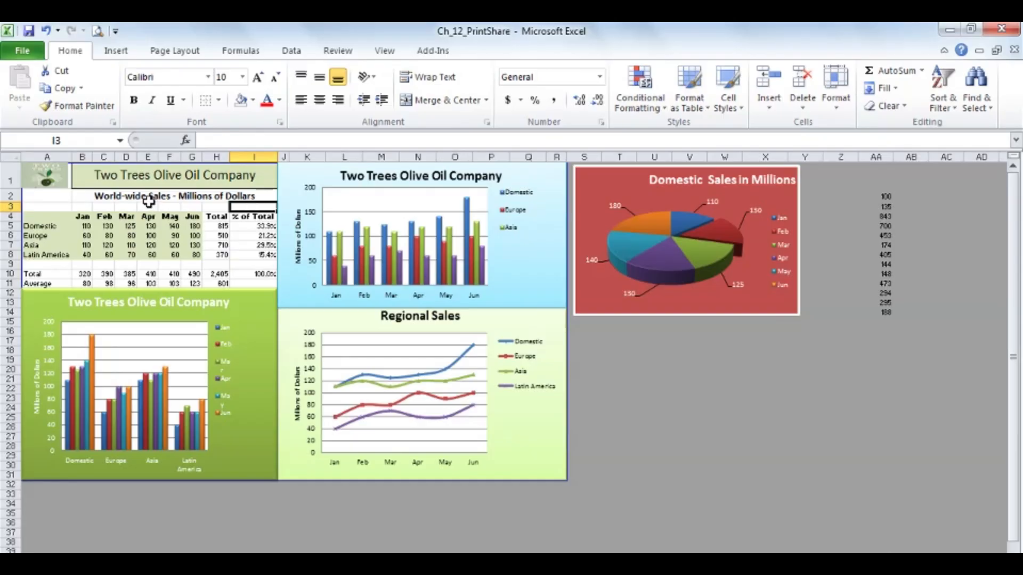
{"action": "left_click", "coordinate": [708, 441]}
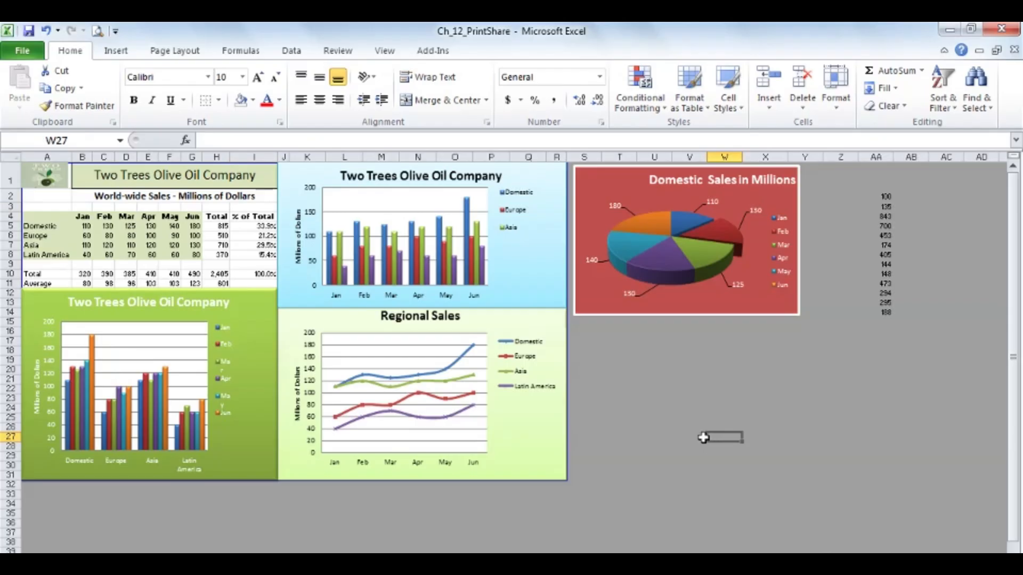
{"action": "left_click", "coordinate": [247, 344]}
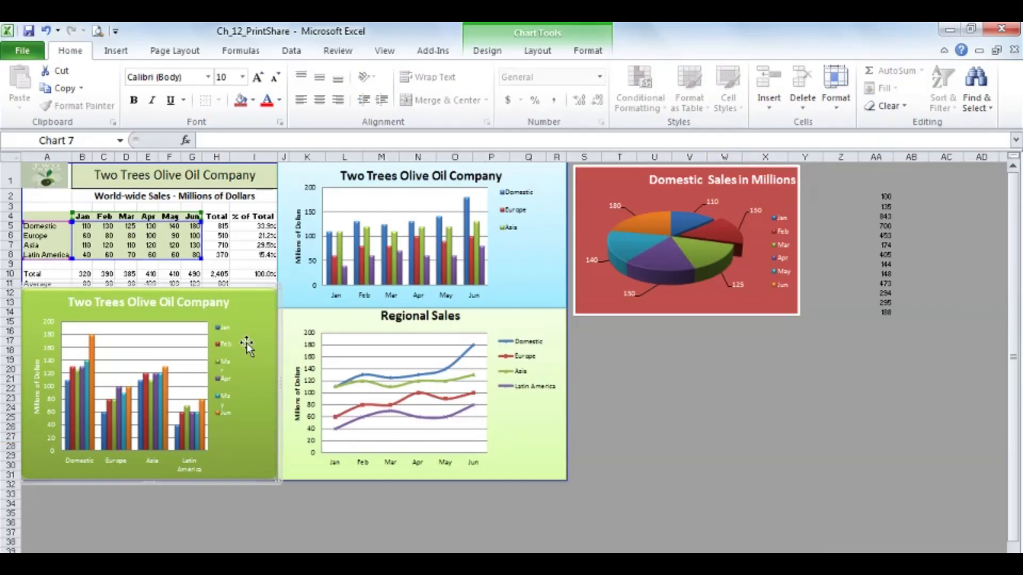
{"action": "left_click", "coordinate": [97, 31]}
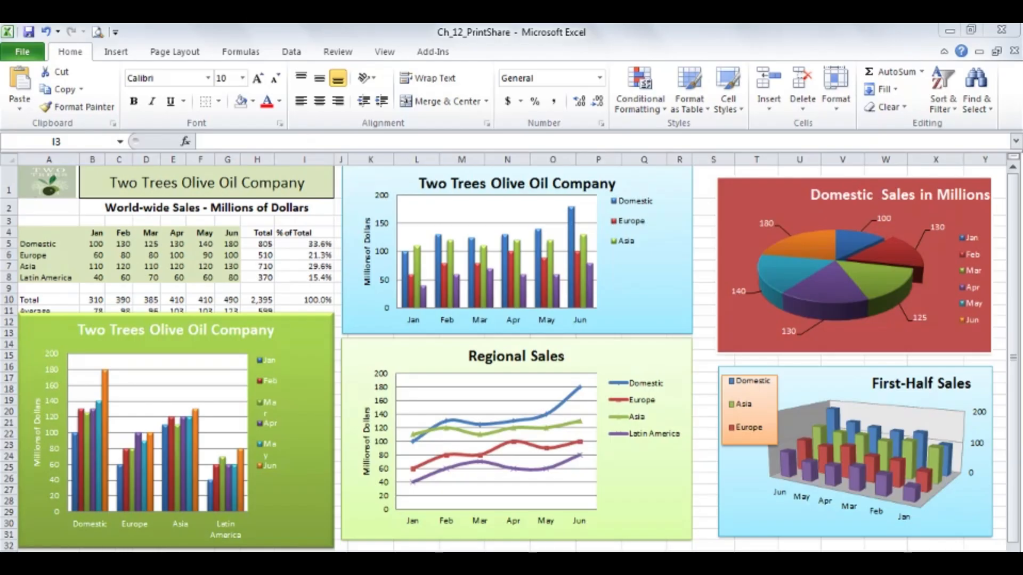
- Try to copy the blue column chart from Excel and paste it onto the Boulder Properties slide 2 in PowerPoint
{"action": "right_click", "coordinate": [664, 257]}
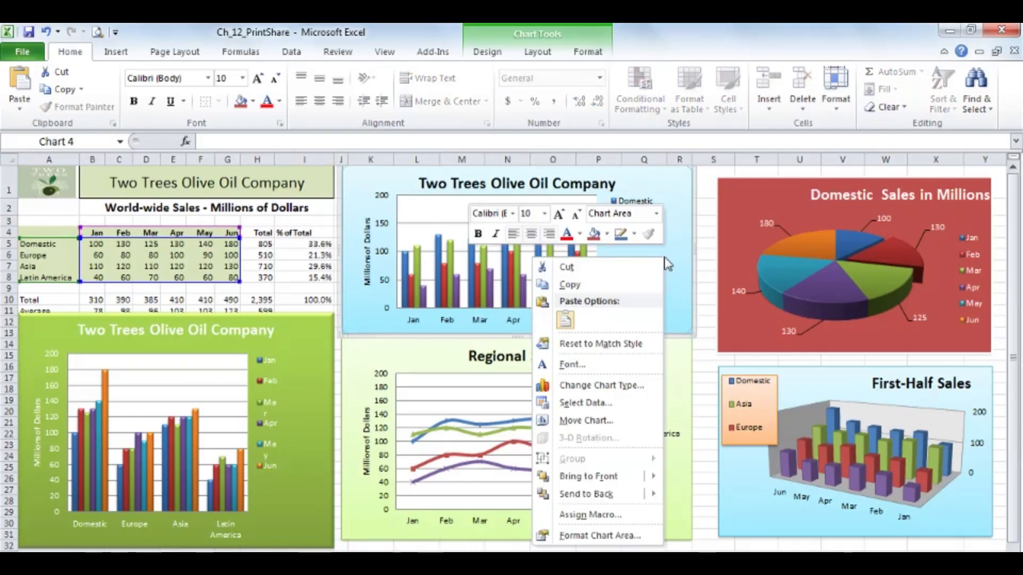
{"action": "left_click", "coordinate": [575, 283]}
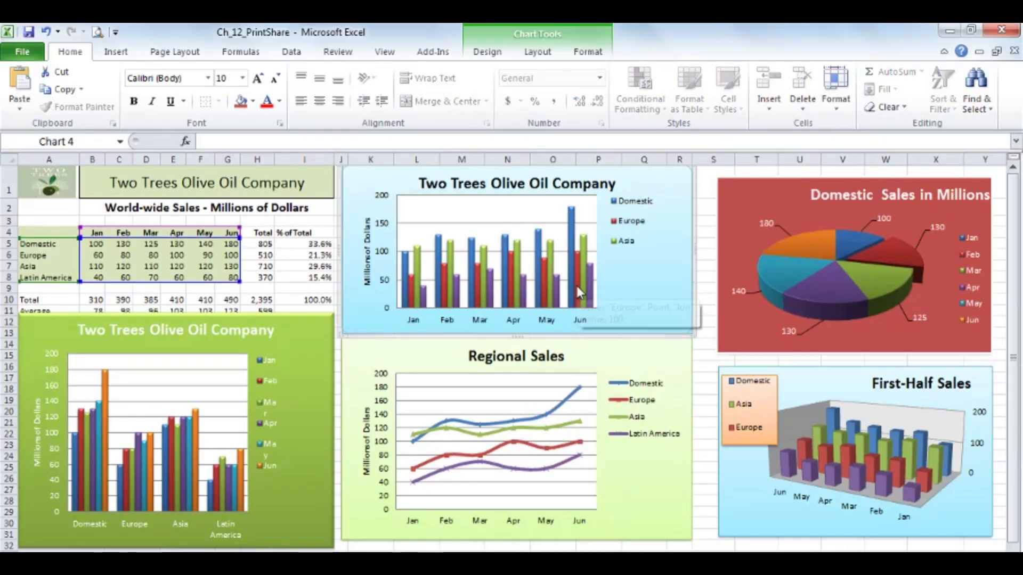
{"action": "key", "text": "alt+Tab"}
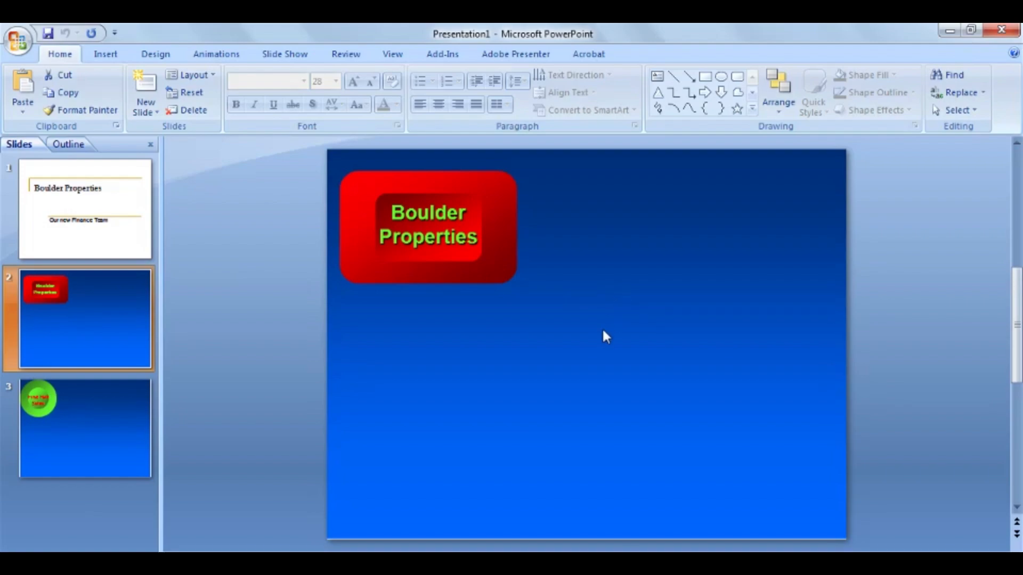
{"action": "right_click", "coordinate": [595, 242]}
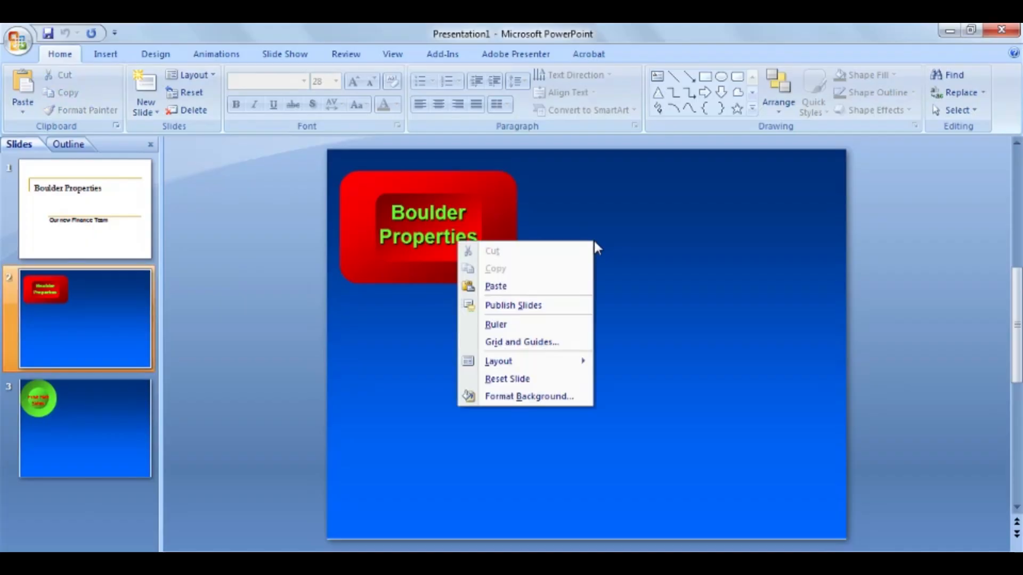
{"action": "left_click", "coordinate": [544, 288]}
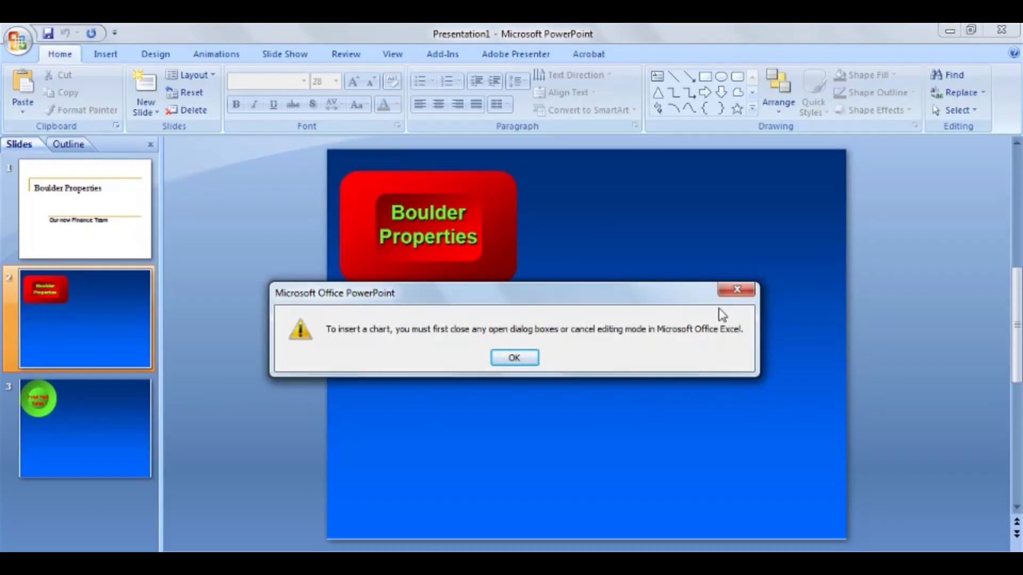
{"action": "left_click", "coordinate": [735, 291]}
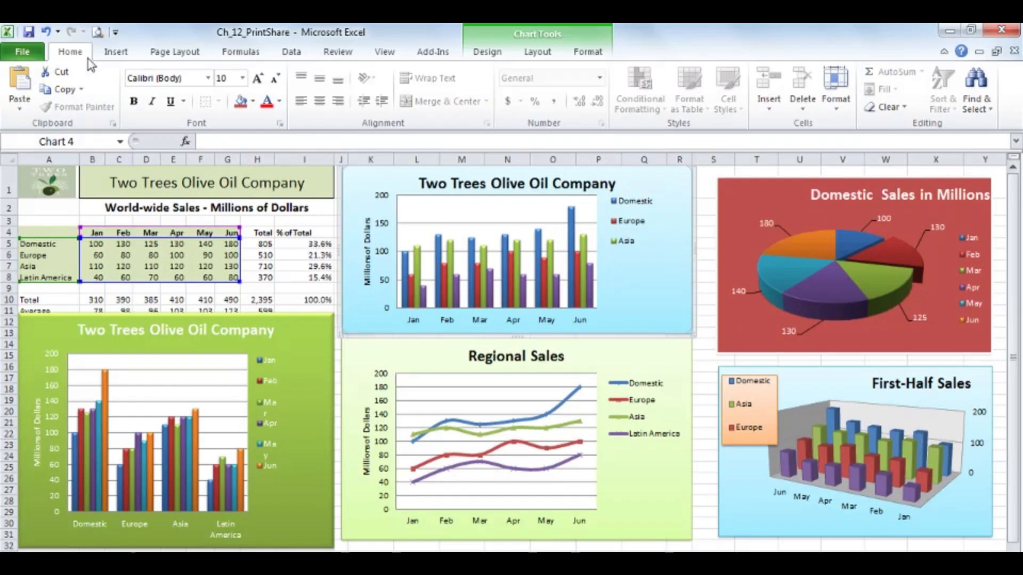
- In Excel, copy the blue column chart as a picture, with appearance as shown on screen and Picture format
{"action": "left_click", "coordinate": [81, 91]}
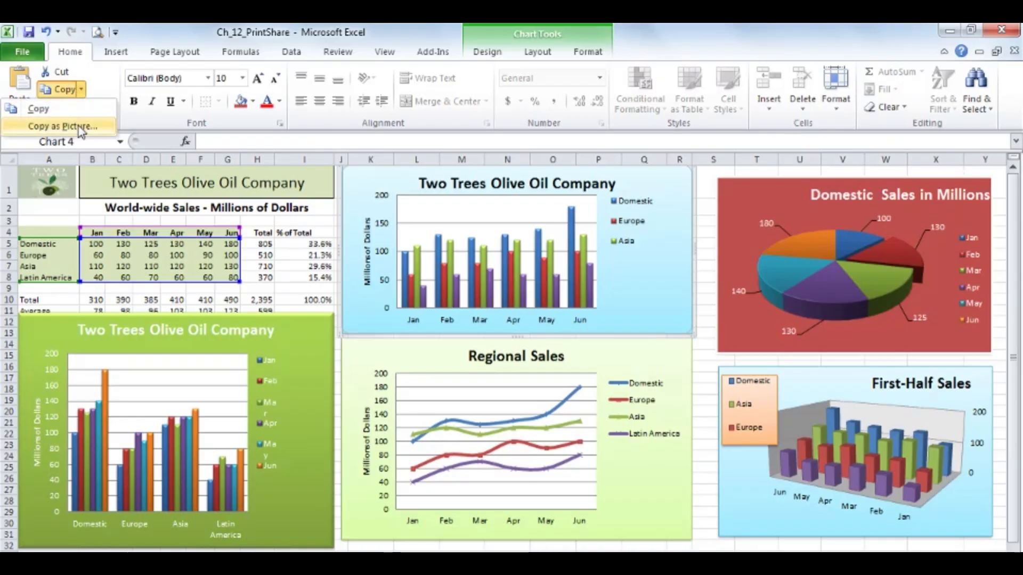
{"action": "left_click", "coordinate": [63, 126]}
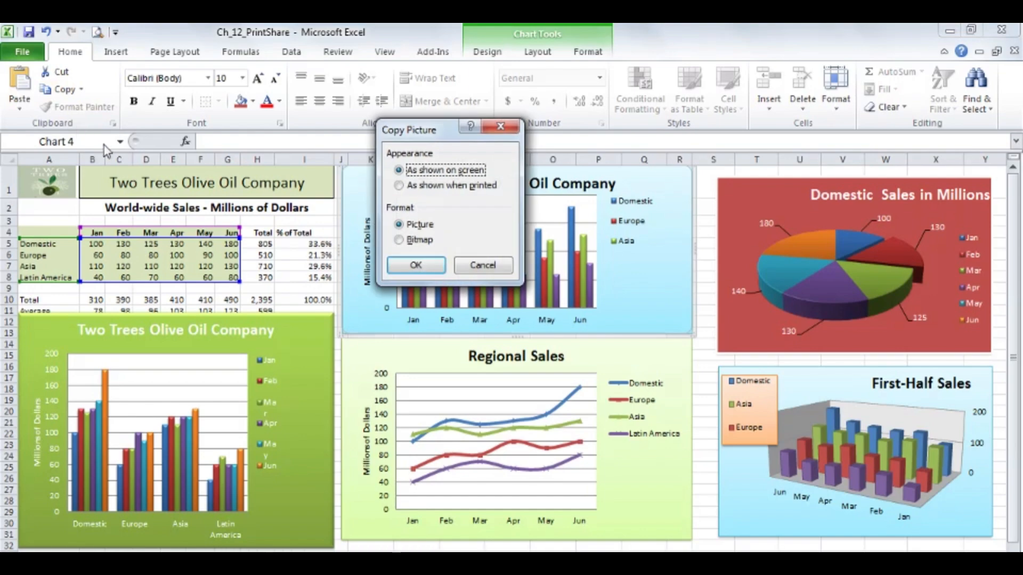
{"action": "left_click", "coordinate": [420, 267]}
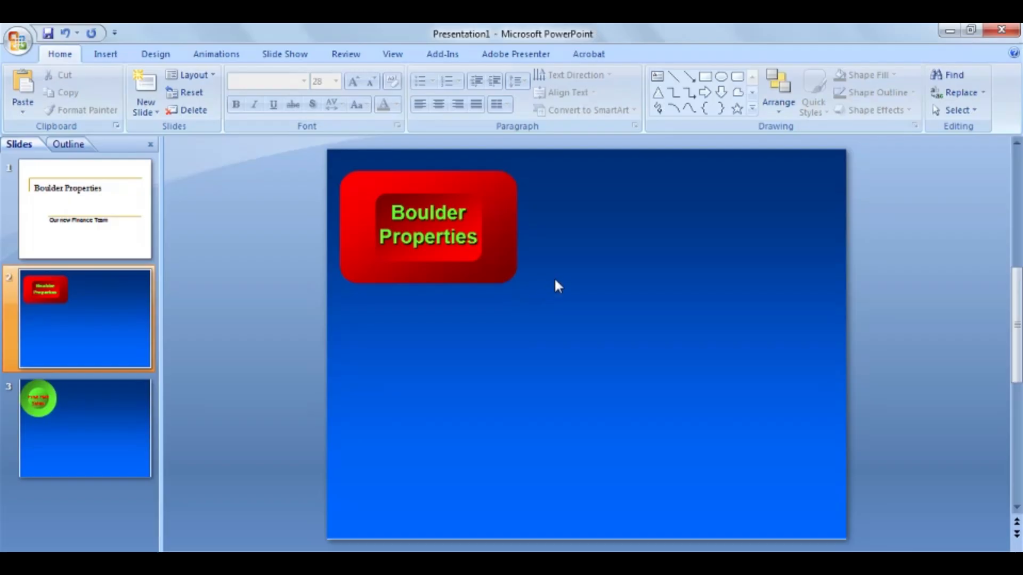
- In PowerPoint, paste the chart picture onto slide 2 and enlarge it from its lower-right corner to nearly the slide's right edge
{"action": "right_click", "coordinate": [555, 281]}
{"action": "left_click", "coordinate": [476, 325]}
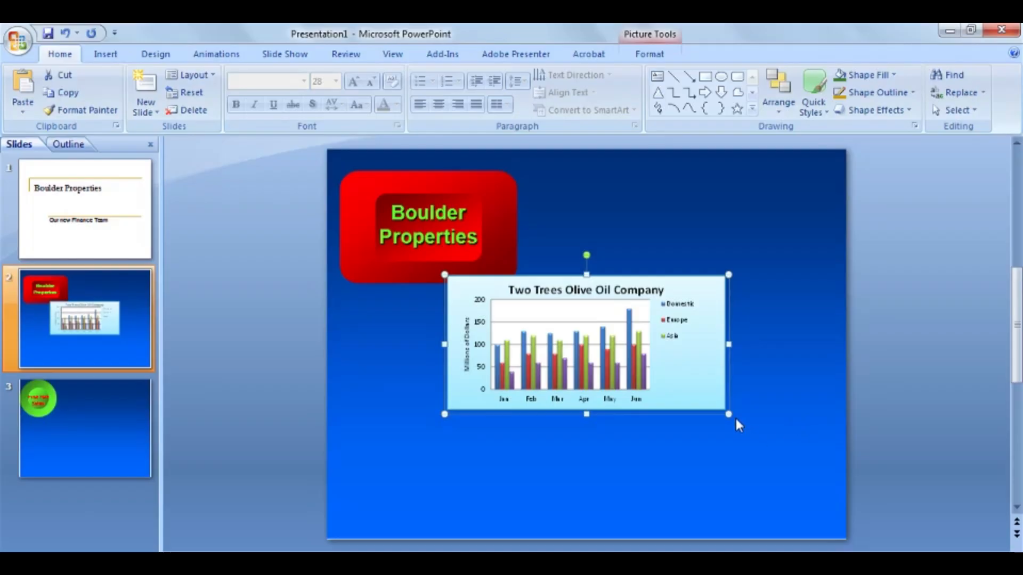
{"action": "left_click_drag", "start_coordinate": [736, 421], "coordinate": [789, 479]}
{"action": "left_click", "coordinate": [789, 478]}
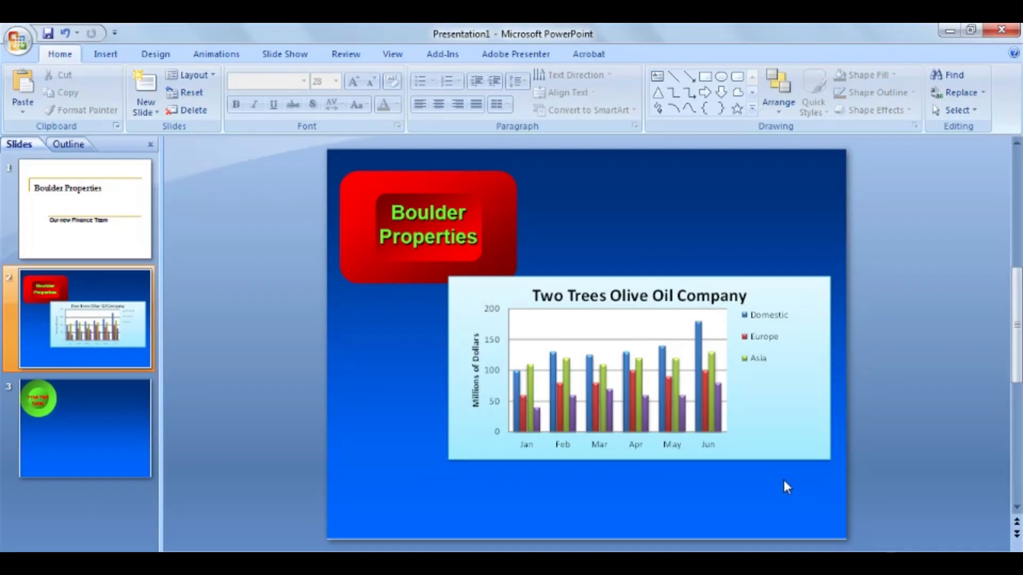
- Select slide 3, First Half Sales, as the destination and copy the green column chart in Excel
{"action": "left_click", "coordinate": [109, 417]}
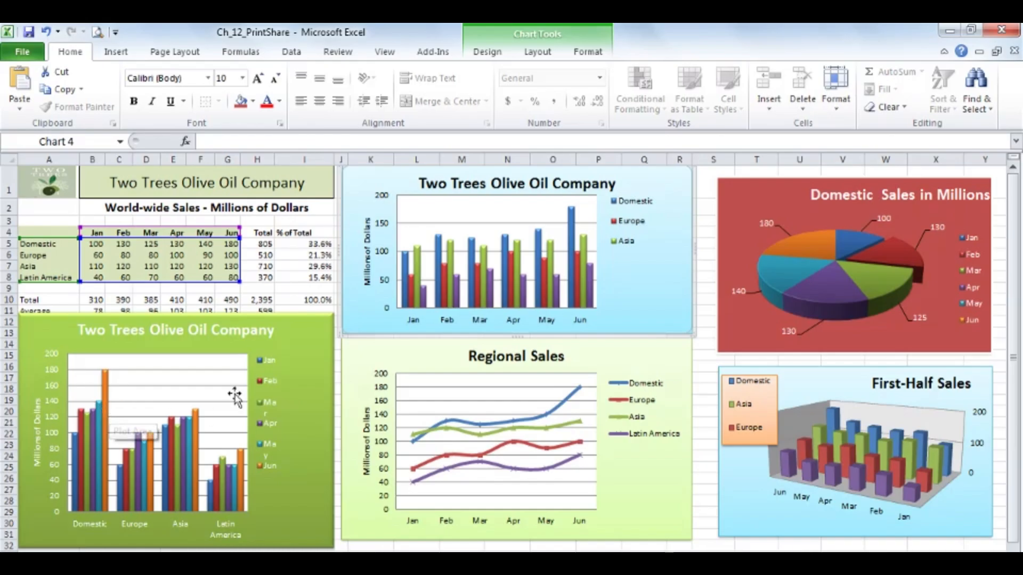
{"action": "right_click", "coordinate": [308, 335]}
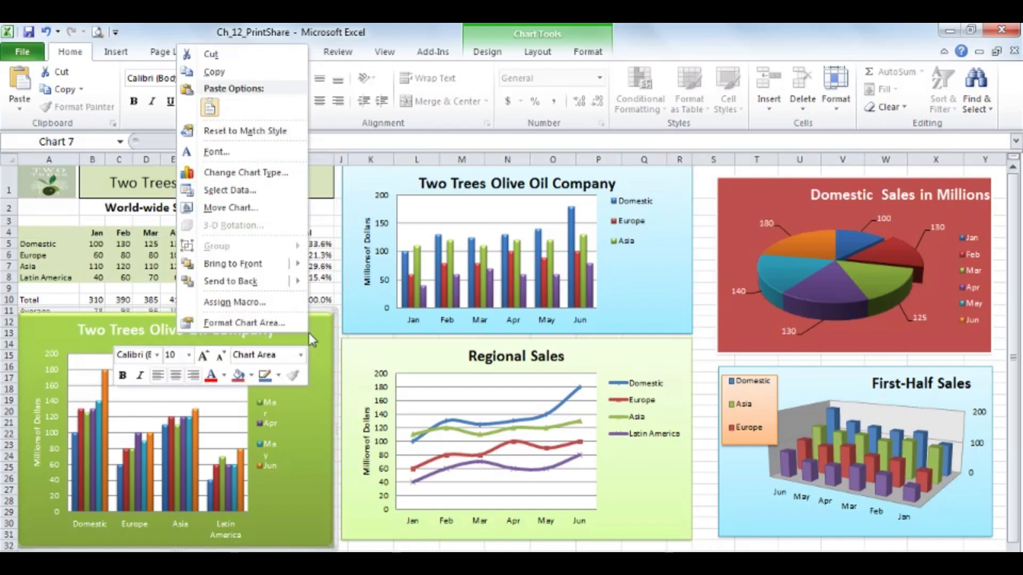
{"action": "left_click", "coordinate": [217, 73]}
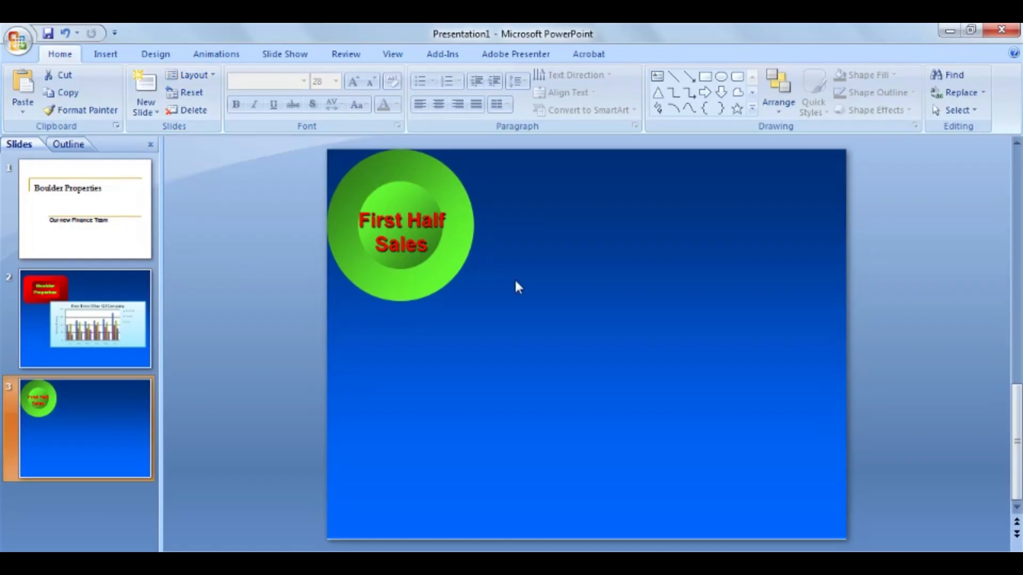
- In PowerPoint, paste the green chart onto the First Half Sales slide as a linked Microsoft Excel Chart Object and enlarge it
{"action": "left_click", "coordinate": [515, 281]}
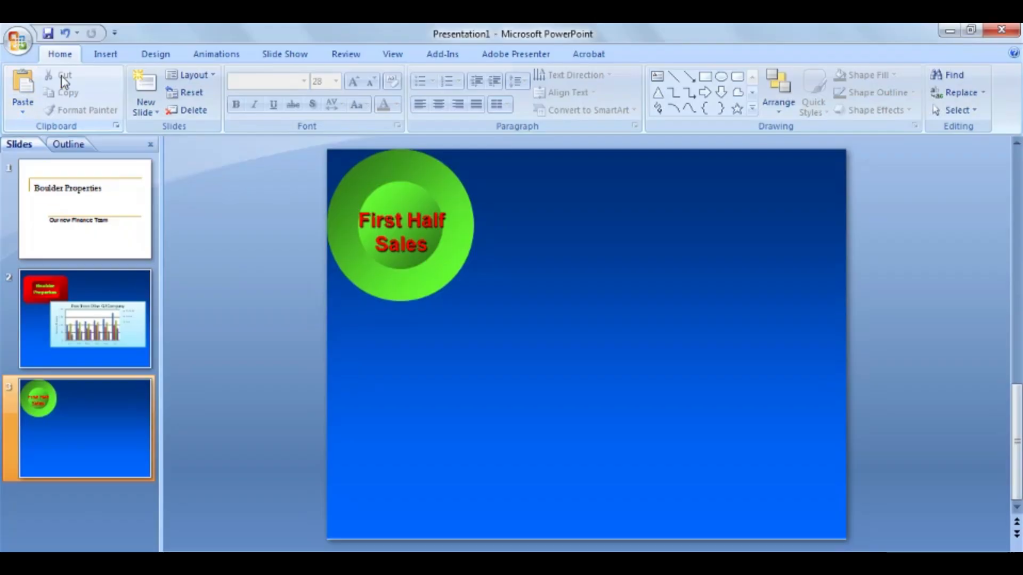
{"action": "left_click", "coordinate": [24, 110]}
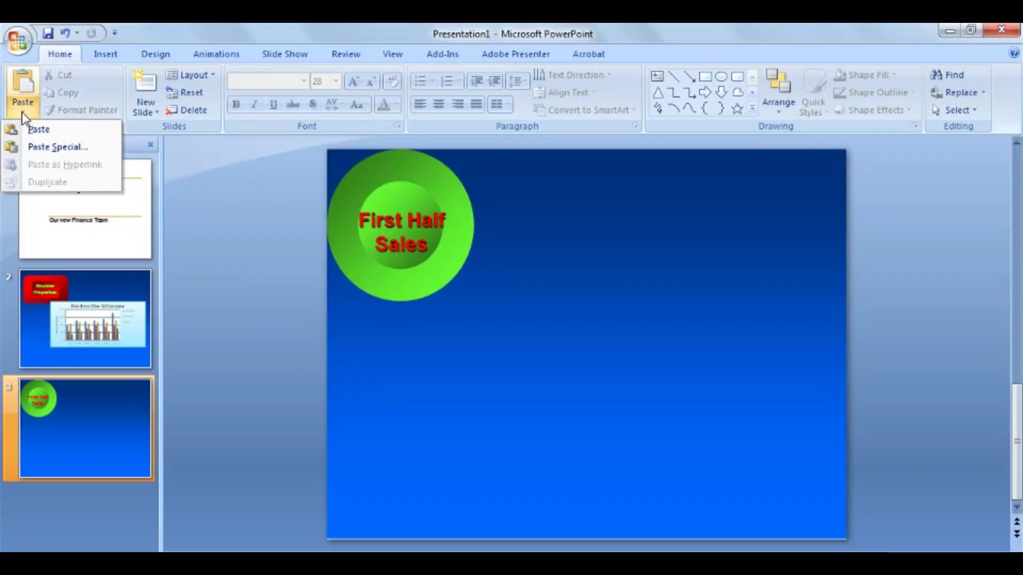
{"action": "left_click", "coordinate": [42, 149]}
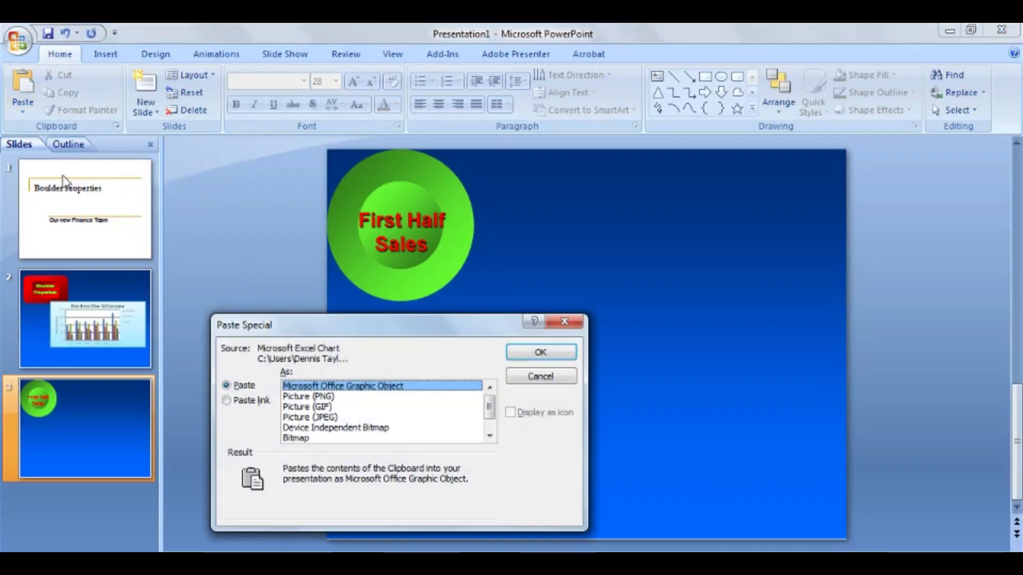
{"action": "left_click", "coordinate": [227, 401]}
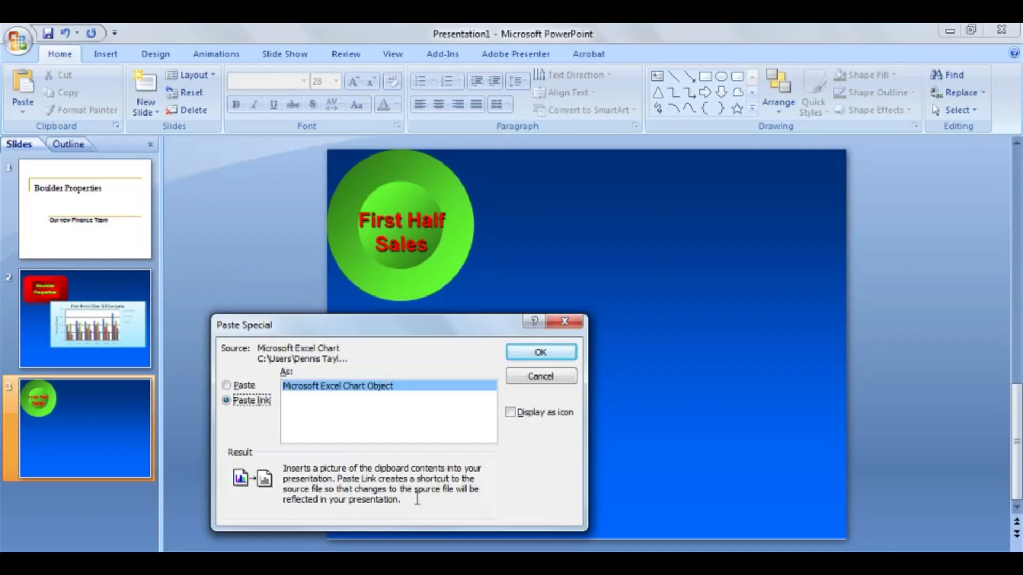
{"action": "left_click", "coordinate": [539, 354]}
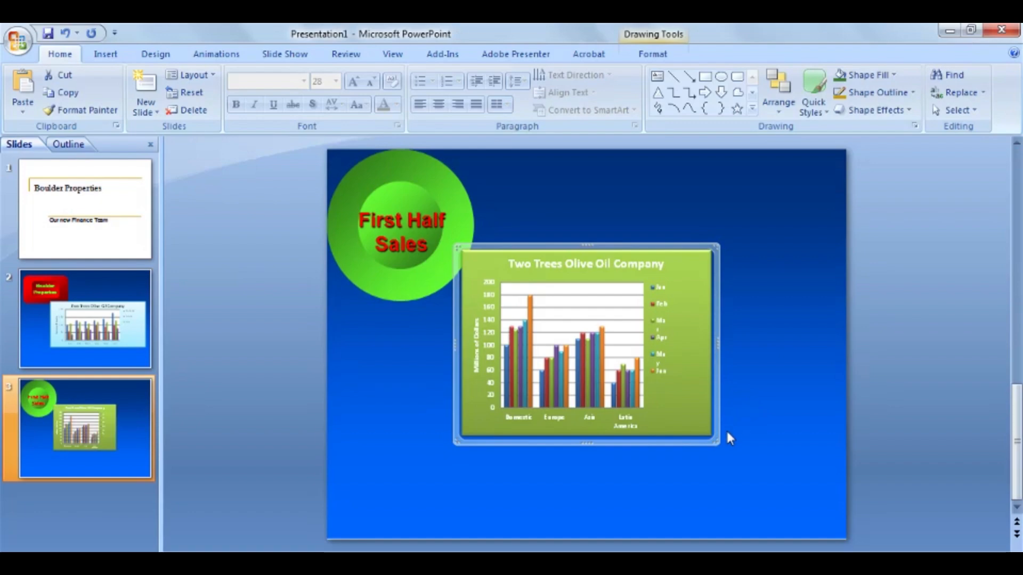
{"action": "left_click_drag", "start_coordinate": [717, 439], "coordinate": [764, 478]}
{"action": "left_click", "coordinate": [801, 418]}
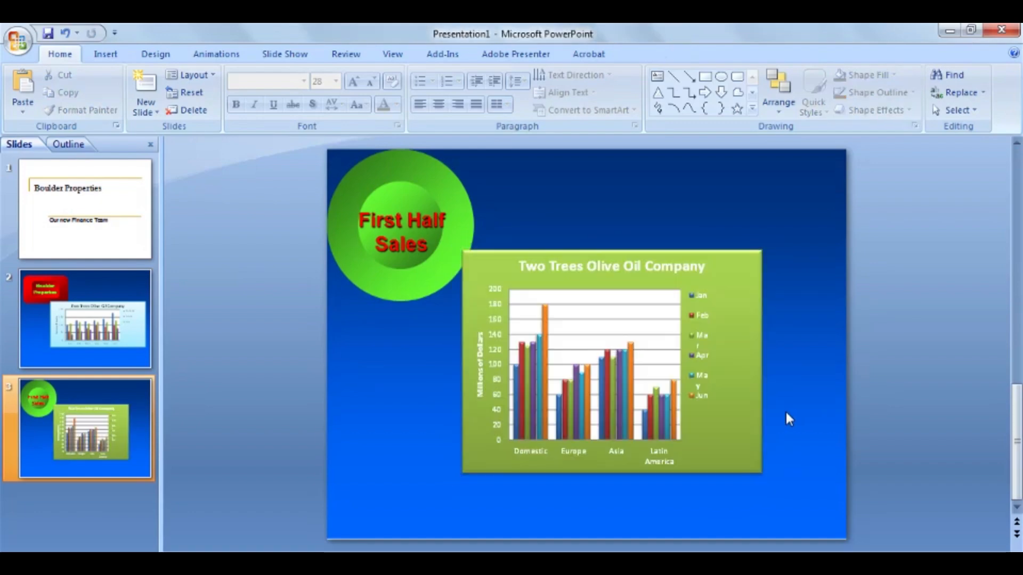